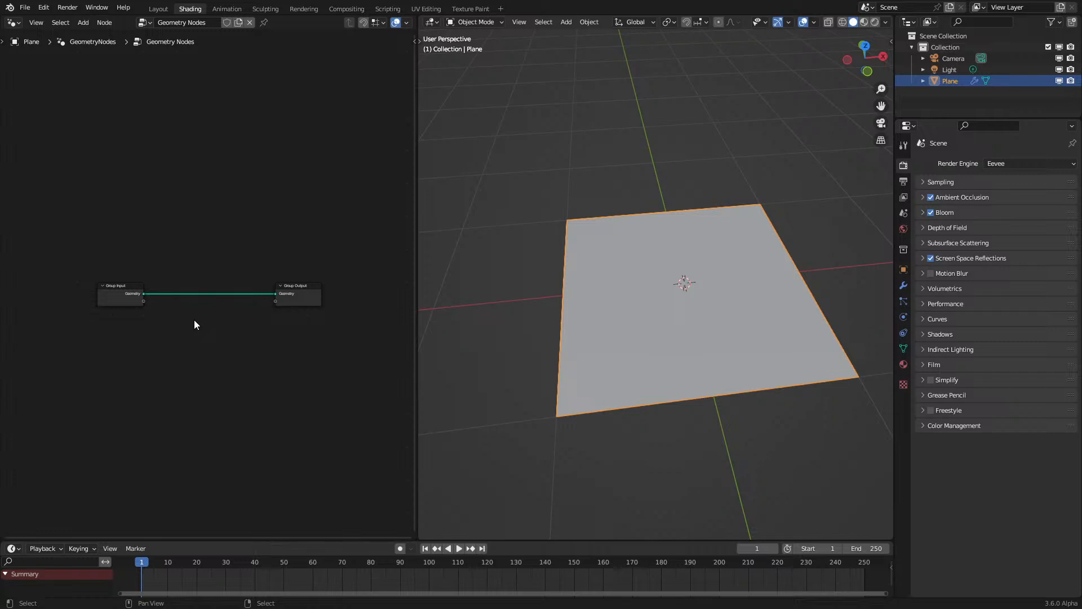
Step: Add a String to Curves node to the plane's node tree and place it below the Group Input
{"action": "scroll", "coordinate": [169, 332], "scroll_direction": "up", "scroll_amount": 3}
{"action": "key", "text": "shift+a"}
{"action": "mouse_move", "coordinate": [161, 311]}
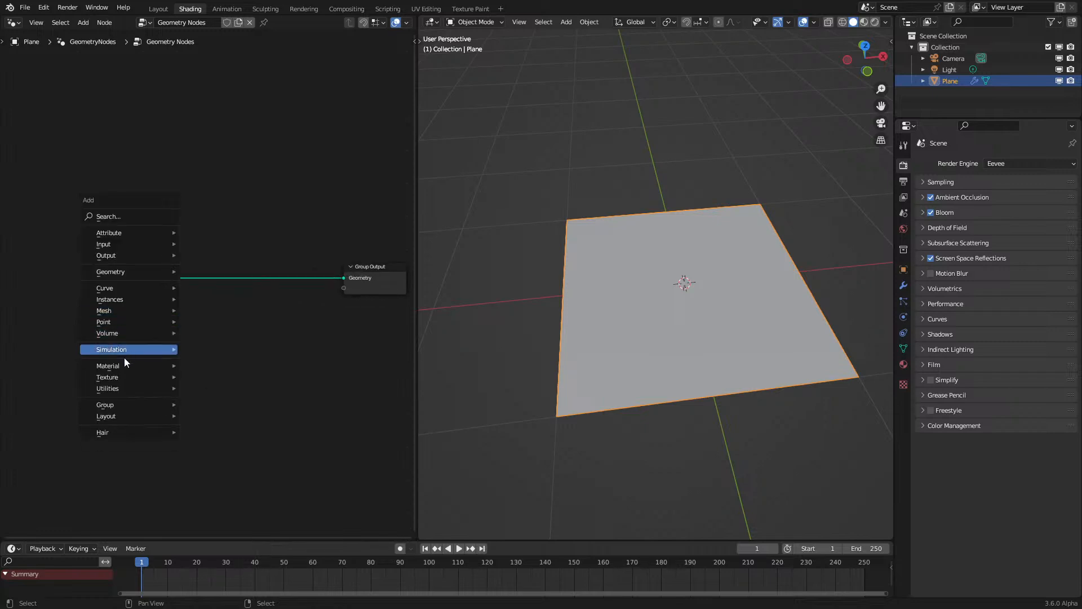
{"action": "mouse_move", "coordinate": [111, 373]}
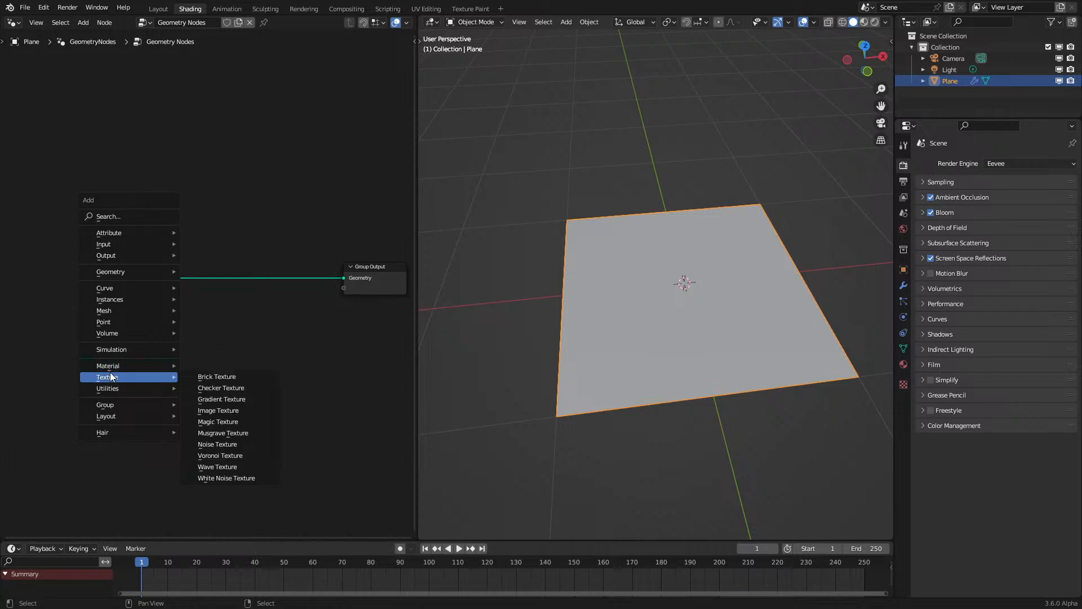
{"action": "mouse_move", "coordinate": [228, 398]}
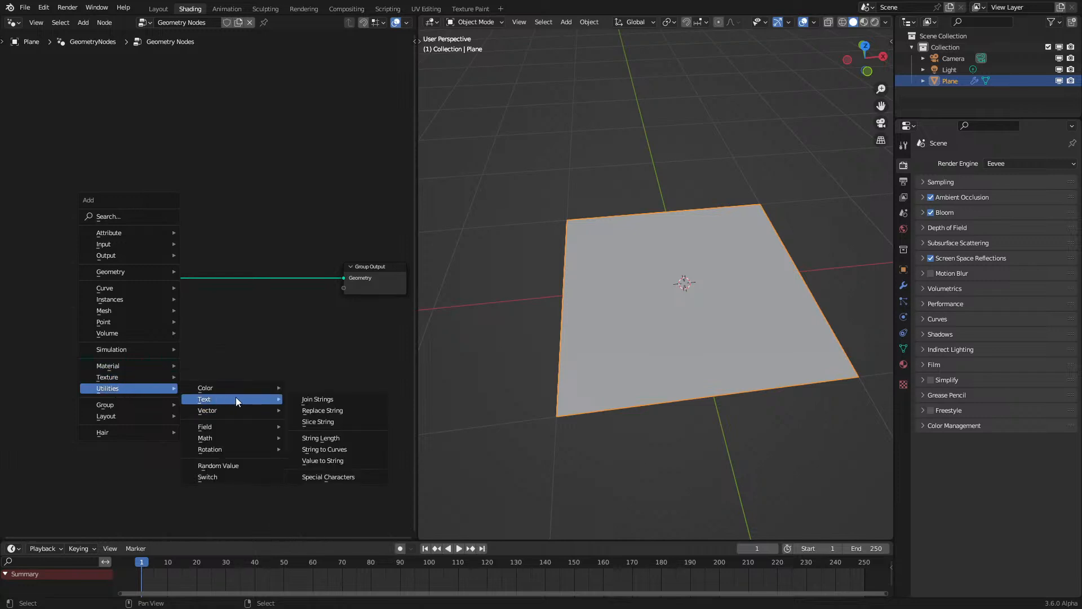
{"action": "left_click", "coordinate": [324, 450]}
{"action": "left_click", "coordinate": [246, 379]}
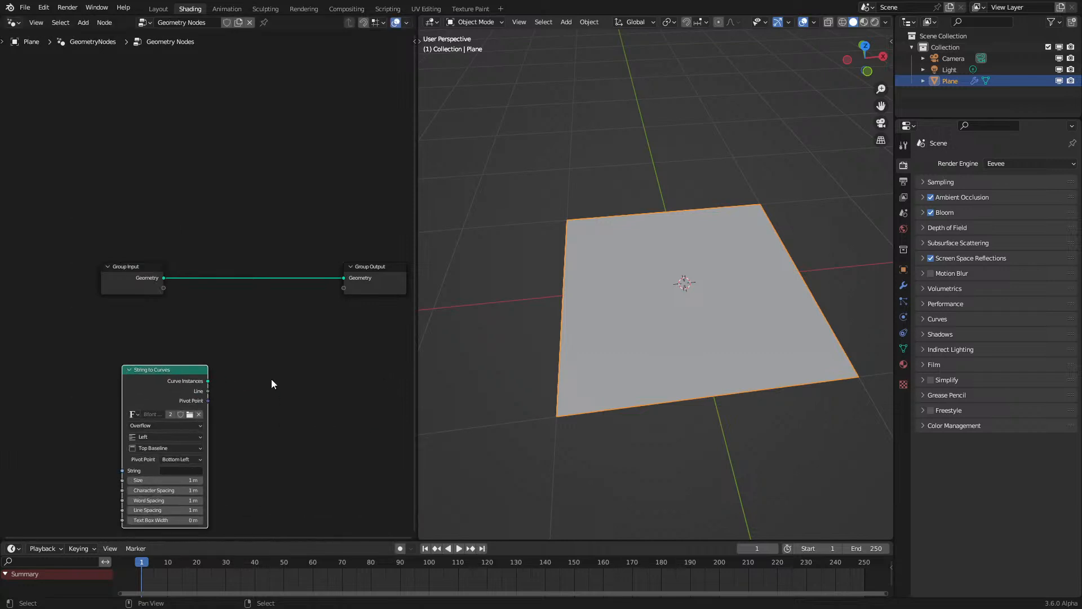
{"action": "middle_click_drag", "start_coordinate": [161, 341], "coordinate": [203, 313]}
{"action": "left_click_drag", "start_coordinate": [213, 351], "coordinate": [148, 322]}
Step: Connect the String to Curves node's Curve Instances to the Group Output and set its string to "Wow"
{"action": "left_click", "coordinate": [159, 329], "text": "ctrl+shift"}
{"action": "key", "text": "ctrl+z"}
{"action": "left_click", "coordinate": [158, 329], "text": "alt+shift"}
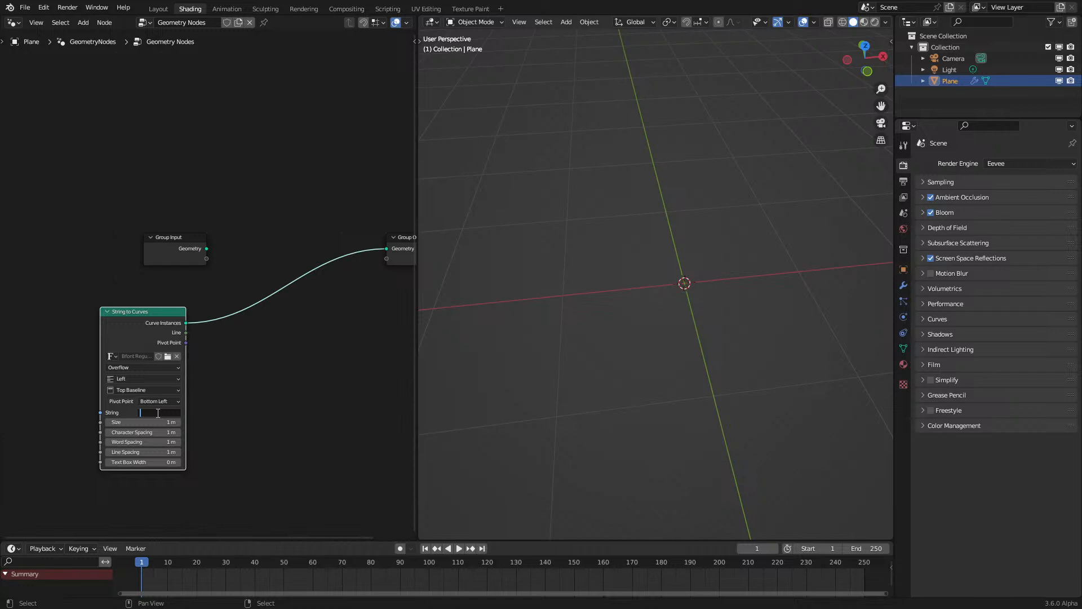
{"action": "type", "text": "Wow"}
{"action": "key", "text": "Return"}
Step: Set the String to Curves node's horizontal alignment to Center
{"action": "middle_click_drag", "start_coordinate": [693, 248], "coordinate": [614, 333]}
{"action": "scroll", "coordinate": [603, 338], "scroll_direction": "up", "scroll_amount": 2}
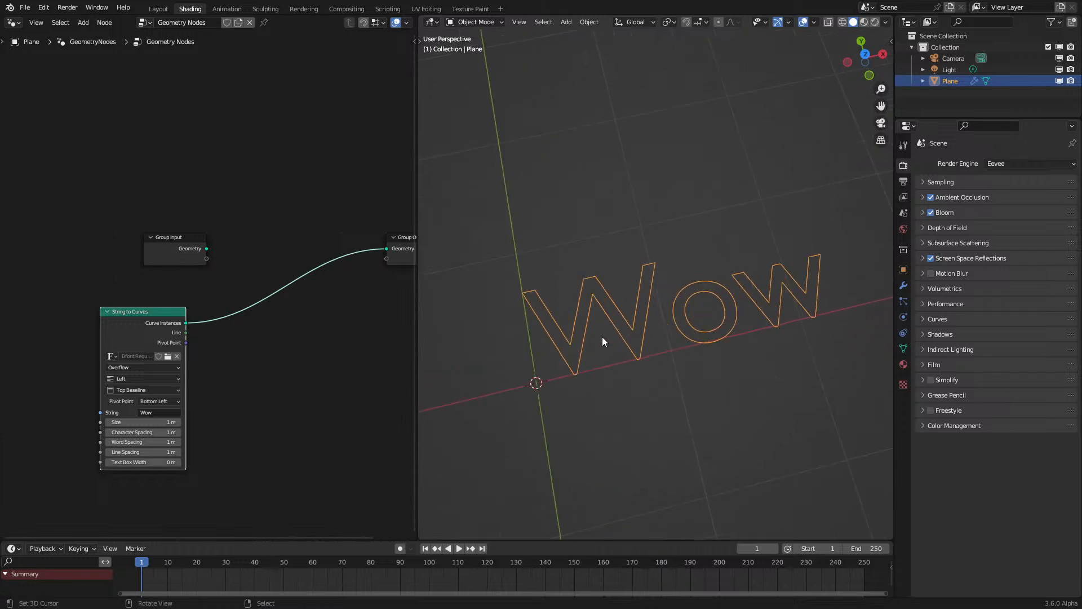
{"action": "scroll", "coordinate": [606, 336], "scroll_direction": "up", "scroll_amount": 3}
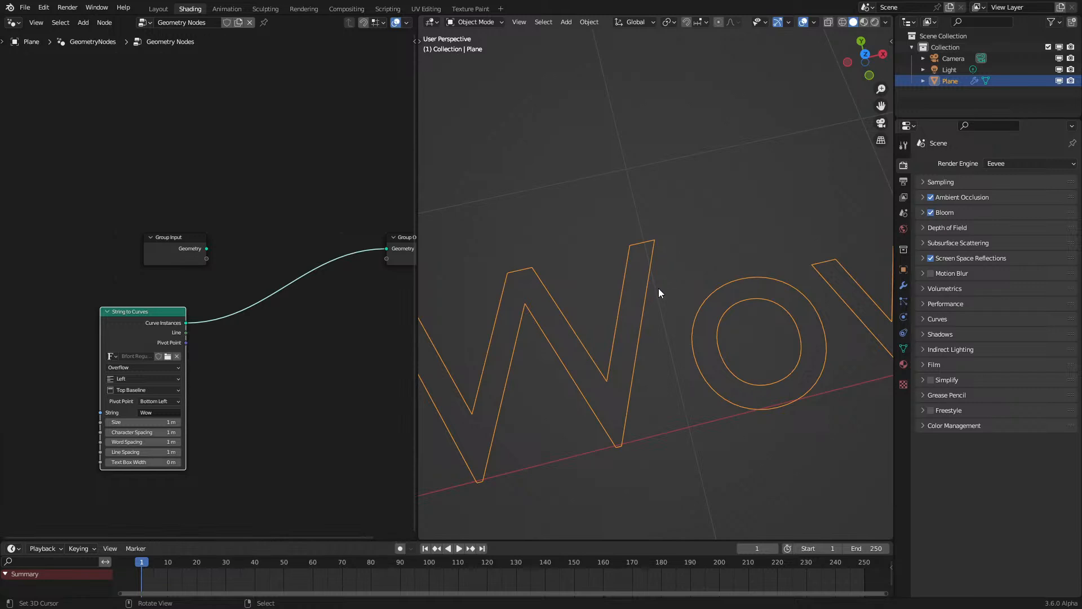
{"action": "scroll", "coordinate": [640, 310], "scroll_direction": "down", "scroll_amount": 4}
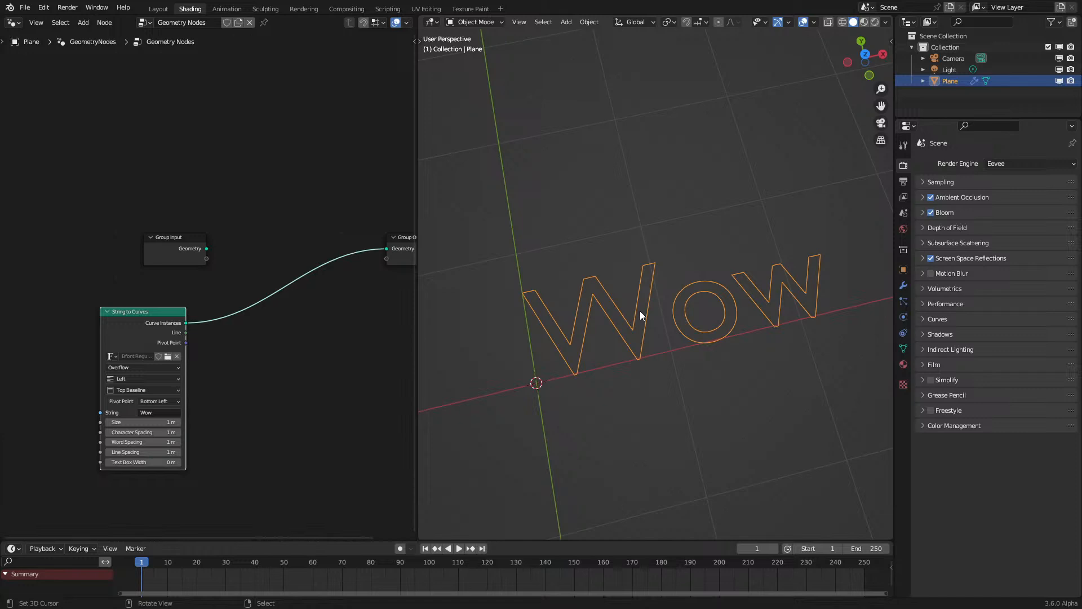
{"action": "scroll", "coordinate": [640, 310], "scroll_direction": "up", "scroll_amount": 3}
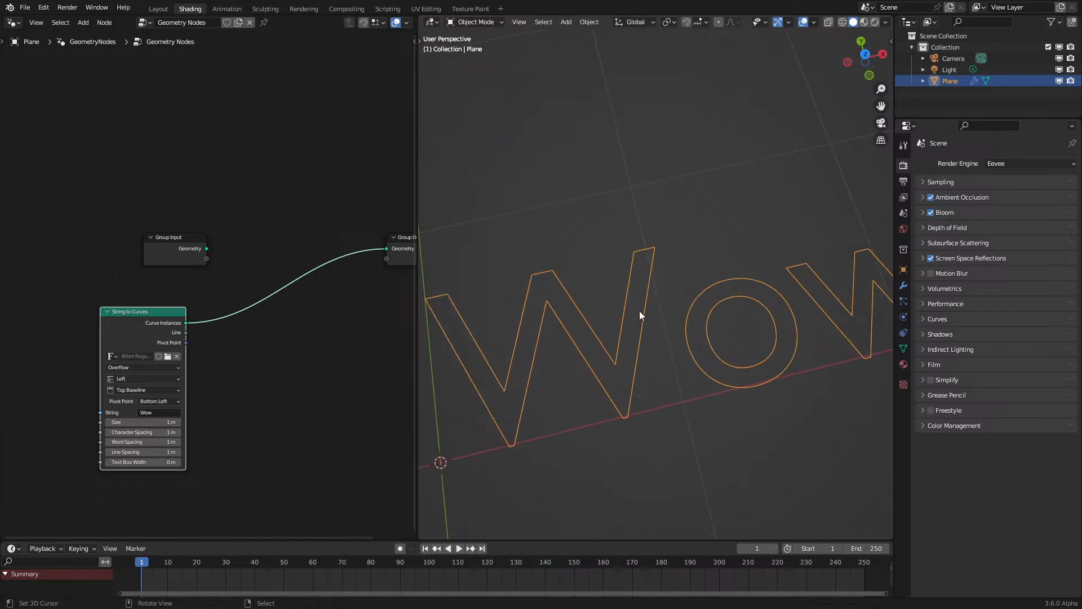
{"action": "middle_click_drag", "start_coordinate": [243, 379], "coordinate": [322, 357]}
{"action": "scroll", "coordinate": [327, 389], "scroll_direction": "up", "scroll_amount": 2}
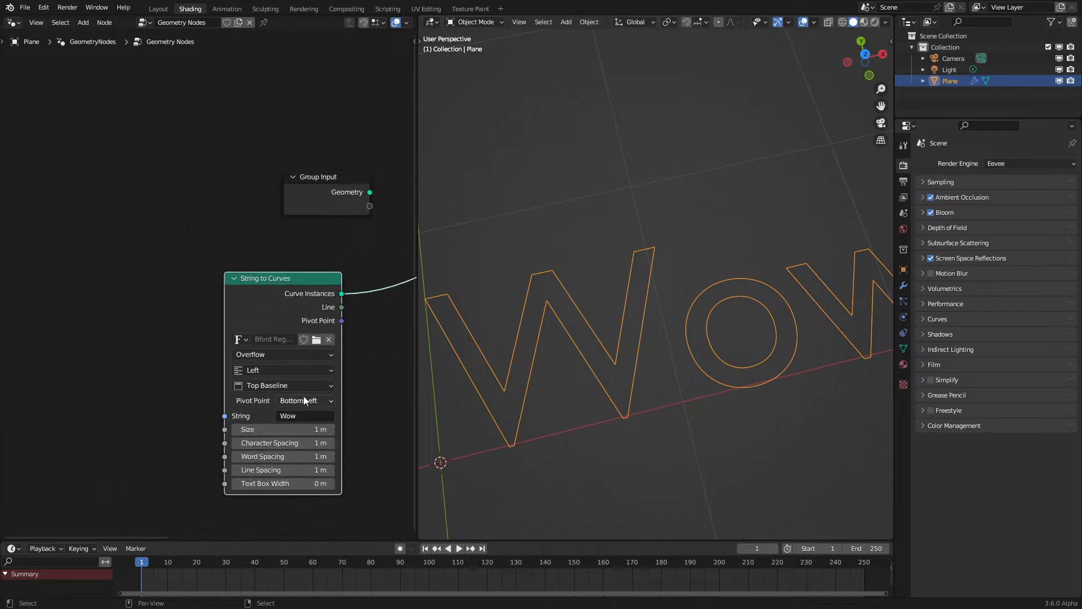
{"action": "left_click", "coordinate": [268, 355]}
{"action": "left_click", "coordinate": [254, 371]}
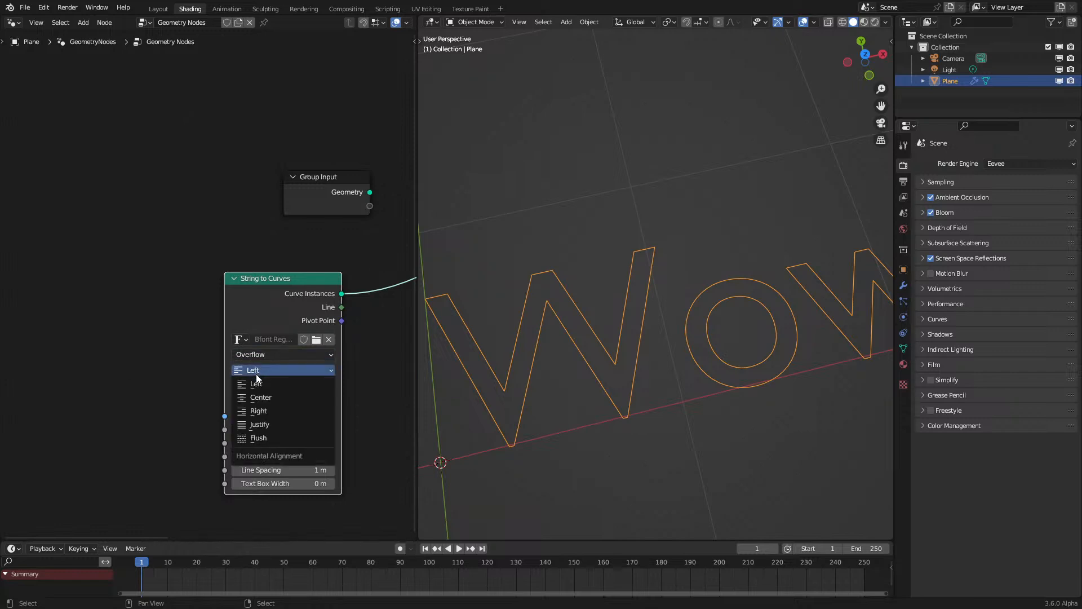
{"action": "left_click", "coordinate": [259, 399]}
Step: Add a second mesh plane to the scene and clear its location so it sits at the world origin
{"action": "scroll", "coordinate": [727, 359], "scroll_direction": "down", "scroll_amount": 5}
{"action": "middle_click_drag", "start_coordinate": [726, 353], "coordinate": [706, 334]}
{"action": "scroll", "coordinate": [706, 334], "scroll_direction": "up", "scroll_amount": 3}
{"action": "key", "text": "shift+a"}
{"action": "mouse_move", "coordinate": [585, 262]}
{"action": "left_click", "coordinate": [628, 261]}
{"action": "key", "text": "alt+g"}
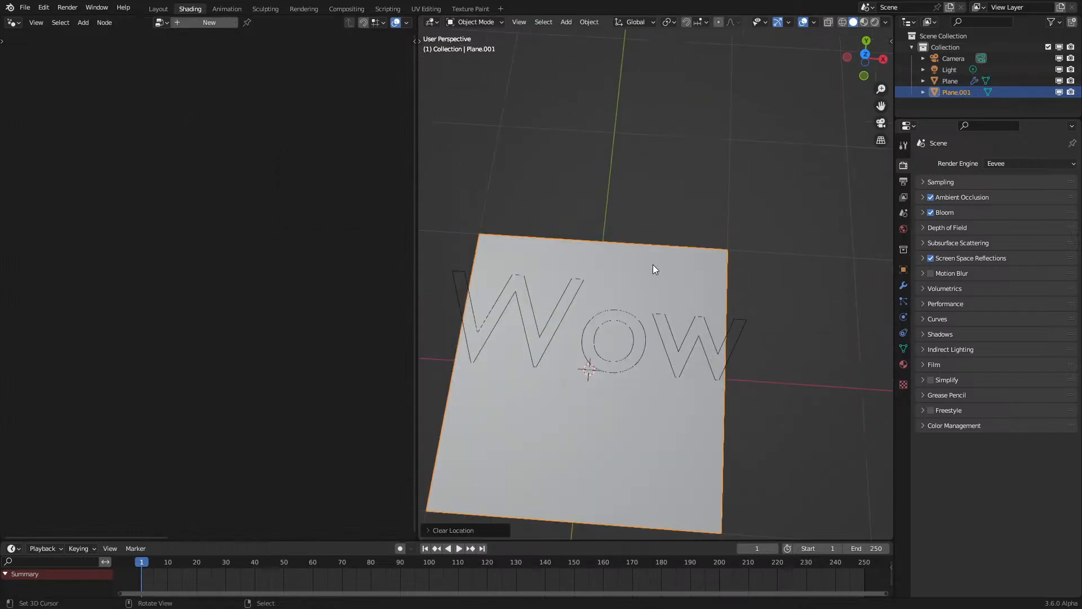
Step: Create a new geometry node tree for the second plane and enable snapping in the node editor
{"action": "left_click", "coordinate": [209, 22]}
{"action": "scroll", "coordinate": [253, 290], "scroll_direction": "down", "scroll_amount": 2}
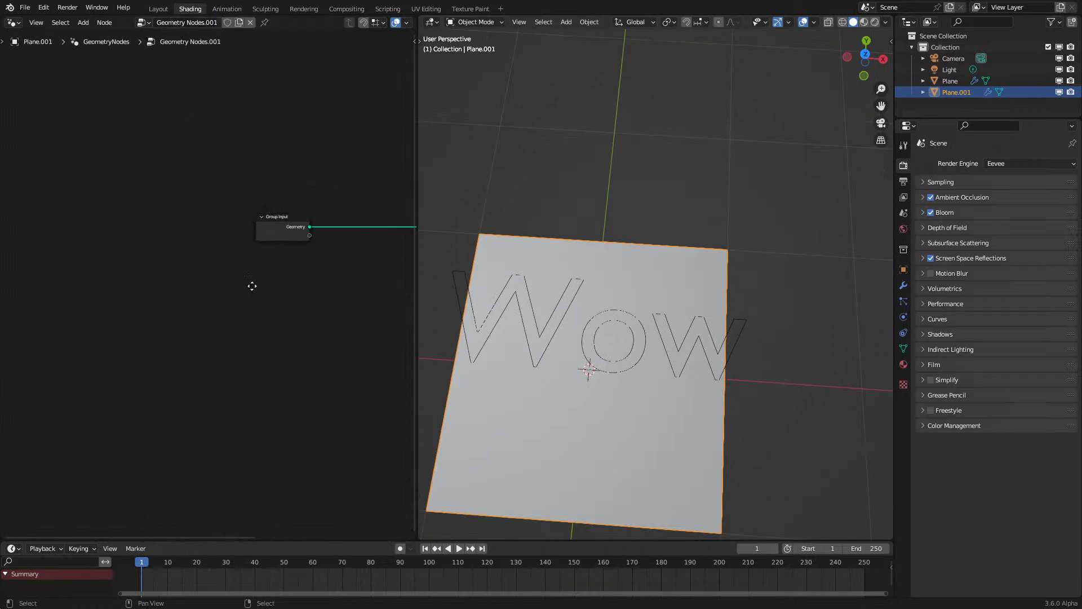
{"action": "middle_click_drag", "start_coordinate": [253, 289], "coordinate": [66, 358]}
{"action": "left_click", "coordinate": [363, 21]}
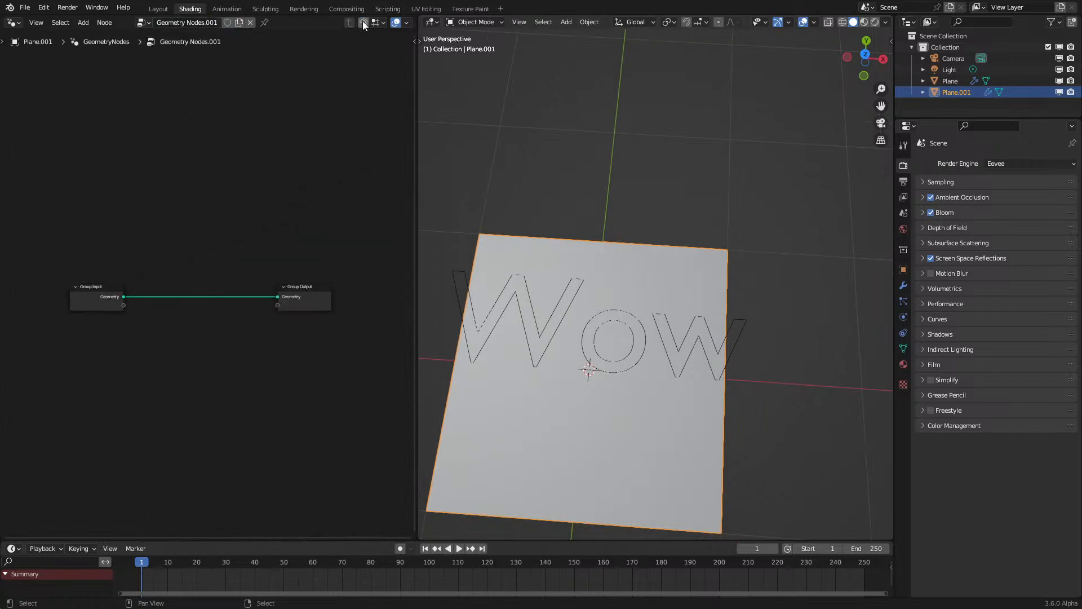
{"action": "scroll", "coordinate": [674, 378], "scroll_direction": "up", "scroll_amount": 3}
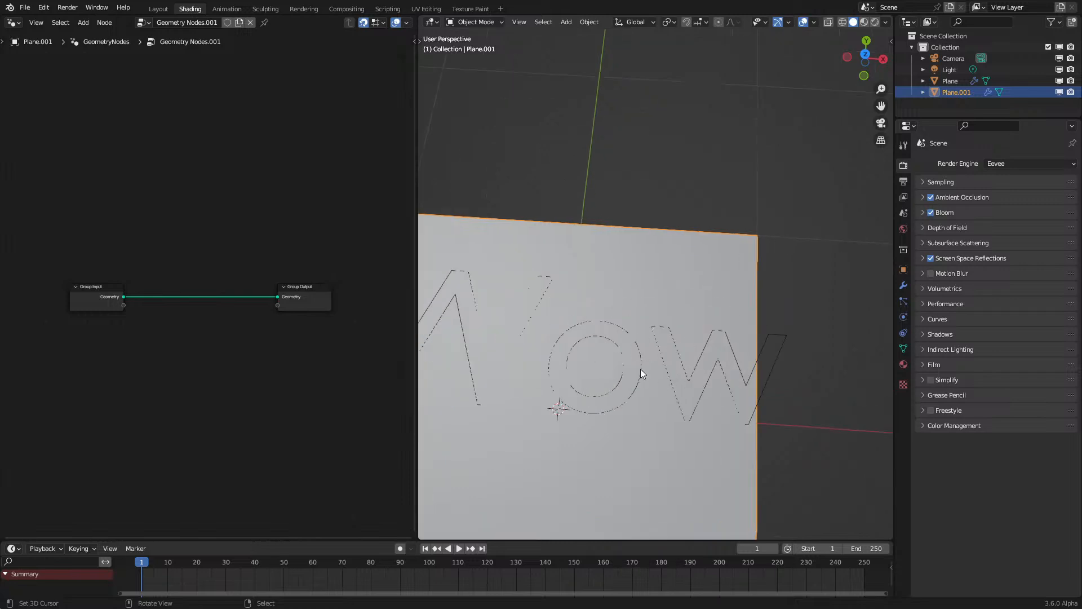
Step: Move the Group Input node left and insert a Simulation Output node before the Group Output
{"action": "middle_click_drag", "start_coordinate": [49, 298], "coordinate": [123, 306]}
{"action": "left_click_drag", "start_coordinate": [107, 270], "coordinate": [210, 360]}
{"action": "key", "text": "g"}
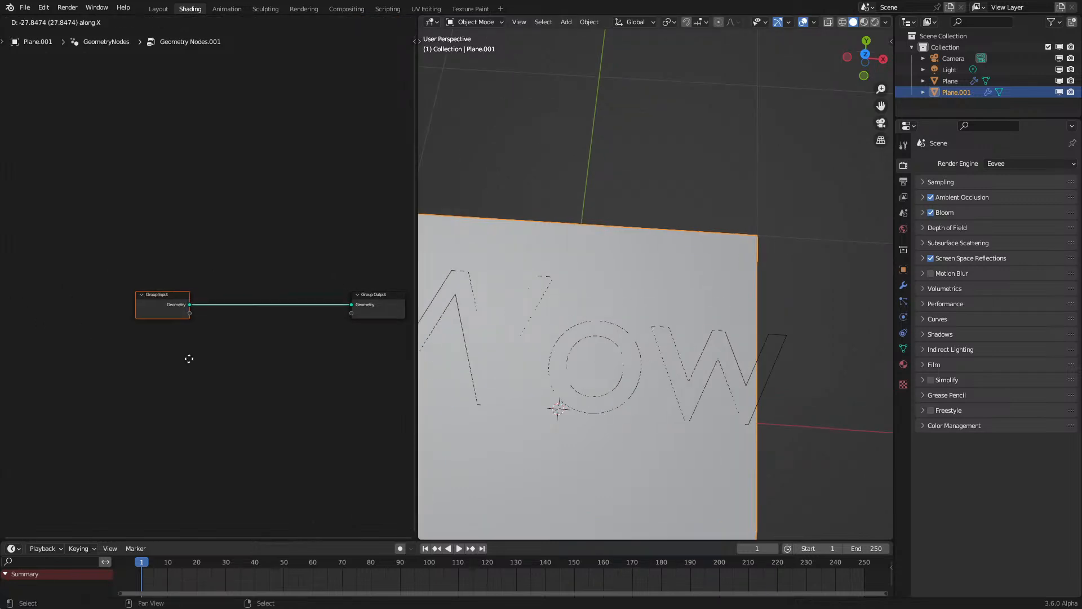
{"action": "key", "text": "Escape"}
{"action": "key", "text": "shift+a"}
{"action": "mouse_move", "coordinate": [192, 307]}
{"action": "left_click", "coordinate": [286, 337]}
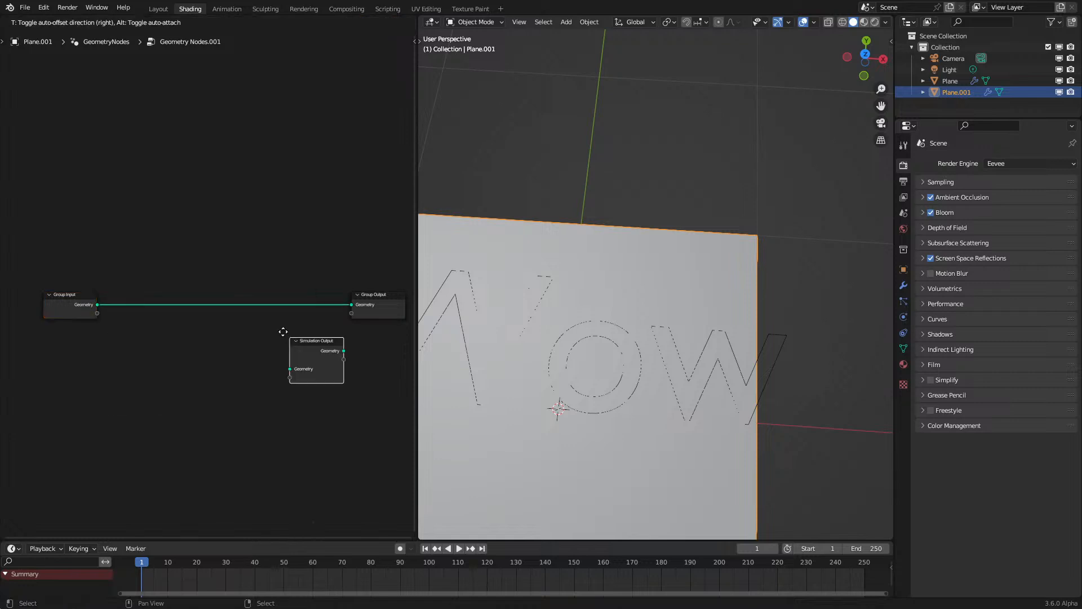
{"action": "left_click", "coordinate": [260, 285]}
Step: Insert a Simulation Input node ahead of the Simulation Output and move the input nodes left to spread the chain
{"action": "key", "text": "shift+a"}
{"action": "mouse_move", "coordinate": [259, 286]}
{"action": "left_click", "coordinate": [315, 286]}
{"action": "left_click", "coordinate": [155, 289]}
{"action": "left_click_drag", "start_coordinate": [43, 259], "coordinate": [201, 386]}
{"action": "key", "text": "g"}
{"action": "left_click", "coordinate": [107, 378]}
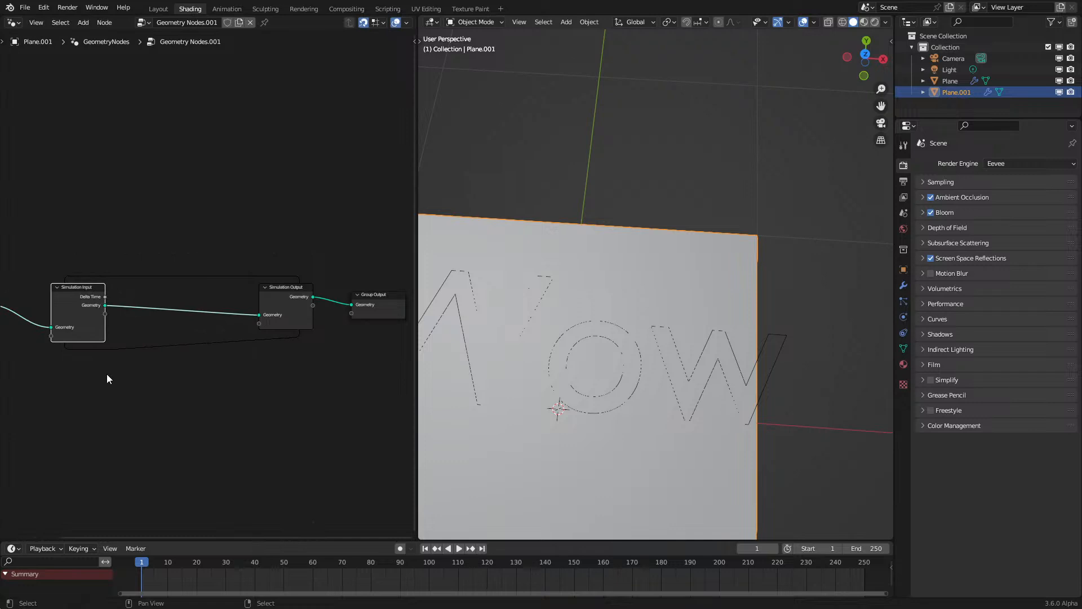
Step: Switch the viewport to wireframe shading and move the Group Input and Simulation Input nodes farther left
{"action": "scroll", "coordinate": [579, 338], "scroll_direction": "down", "scroll_amount": 1}
{"action": "middle_click_drag", "start_coordinate": [581, 339], "coordinate": [726, 313]}
{"action": "key", "text": "shift+z"}
{"action": "middle_click_drag", "start_coordinate": [171, 289], "coordinate": [298, 338]}
{"action": "left_click_drag", "start_coordinate": [67, 286], "coordinate": [275, 422]}
{"action": "key", "text": "g"}
{"action": "left_click", "coordinate": [222, 416]}
Step: Insert a Subdivide Mesh node on the link between the Simulation Input and Simulation Output
{"action": "key", "text": "shift+a"}
{"action": "left_click", "coordinate": [206, 185]}
{"action": "type", "text": "sub"}
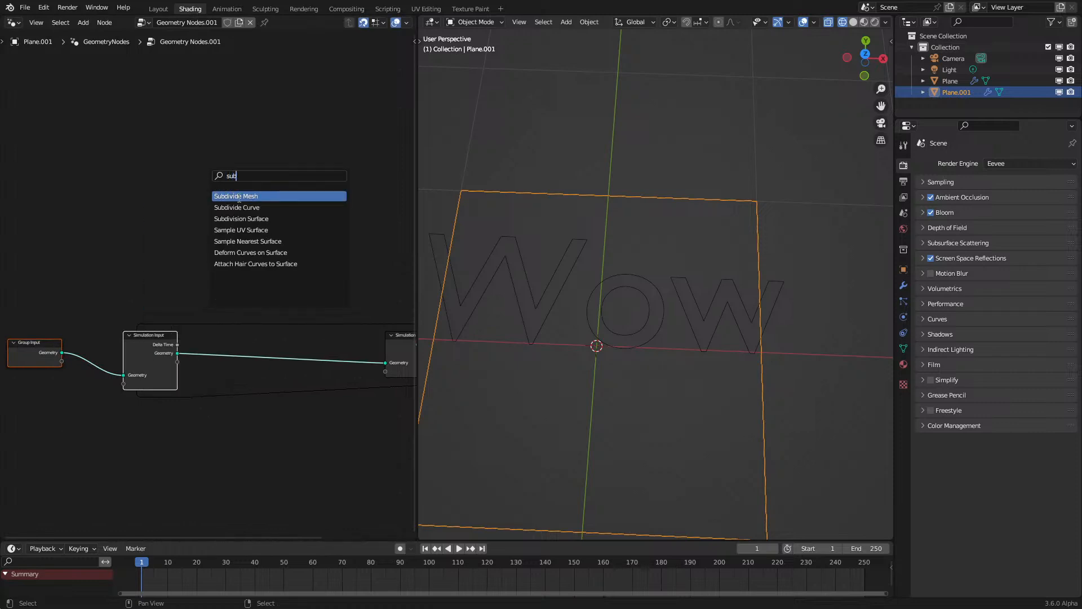
{"action": "left_click", "coordinate": [239, 196]}
{"action": "left_click", "coordinate": [262, 364]}
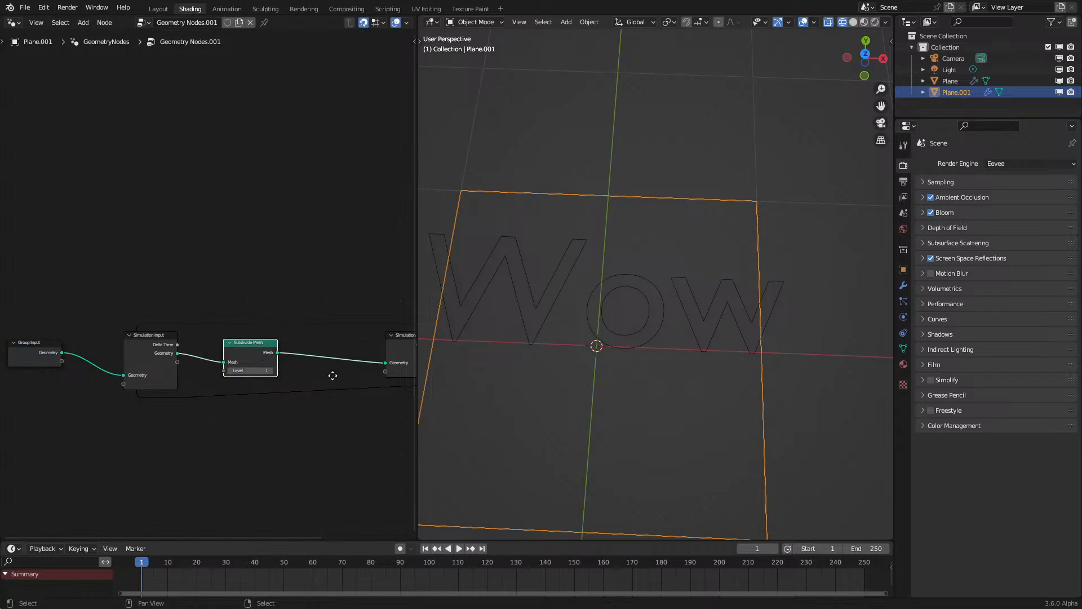
Step: Move the Simulation Output closer to Subdivide Mesh and insert a Delete Geometry node between them
{"action": "middle_click_drag", "start_coordinate": [333, 376], "coordinate": [199, 350]}
{"action": "left_click_drag", "start_coordinate": [248, 336], "coordinate": [156, 336]}
{"action": "key", "text": "shift+a"}
{"action": "type", "text": "de"}
{"action": "left_click", "coordinate": [299, 274]}
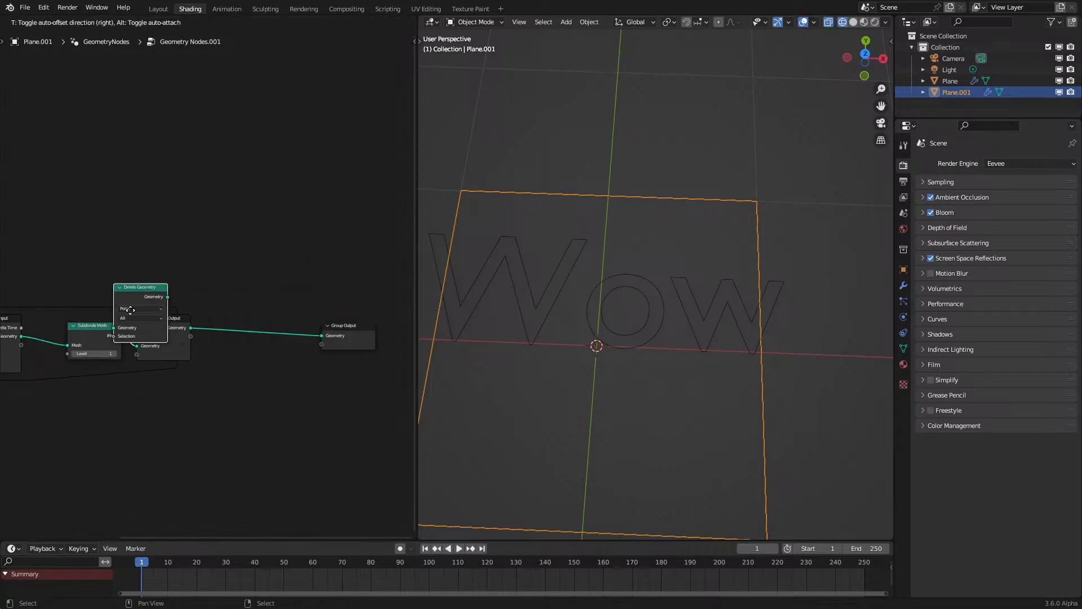
{"action": "left_click", "coordinate": [131, 326]}
Step: Add a Domain Size node above Subdivide Mesh and feed the subdivided mesh into its Geometry input
{"action": "scroll", "coordinate": [131, 326], "scroll_direction": "up", "scroll_amount": 2}
{"action": "scroll", "coordinate": [170, 272], "scroll_direction": "down", "scroll_amount": 2}
{"action": "left_click_drag", "start_coordinate": [121, 253], "coordinate": [276, 371]}
{"action": "key", "text": "shift+a"}
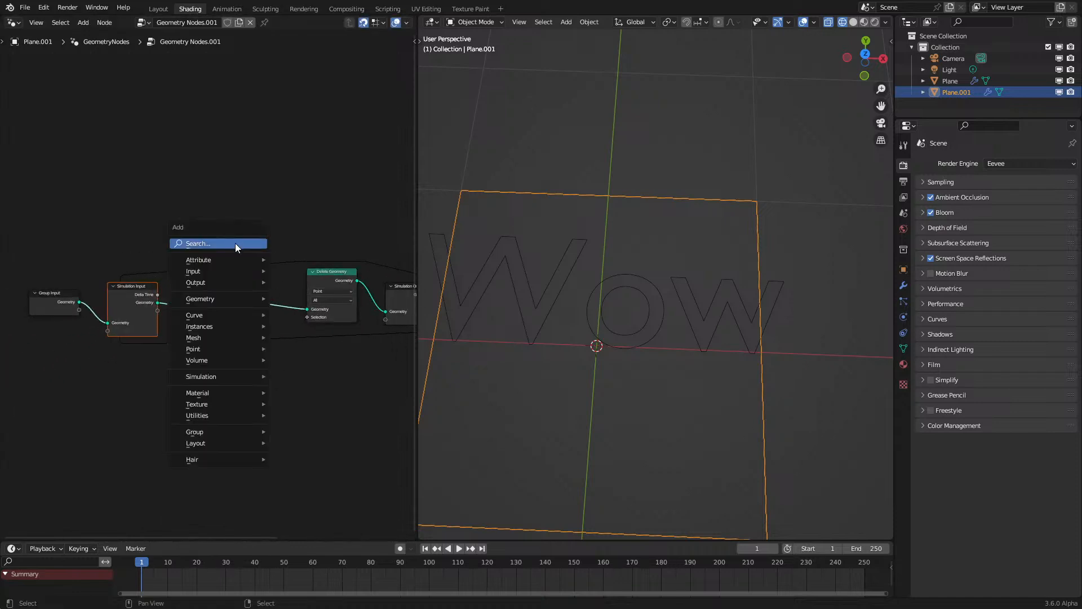
{"action": "type", "text": "domain"}
{"action": "key", "text": "Return"}
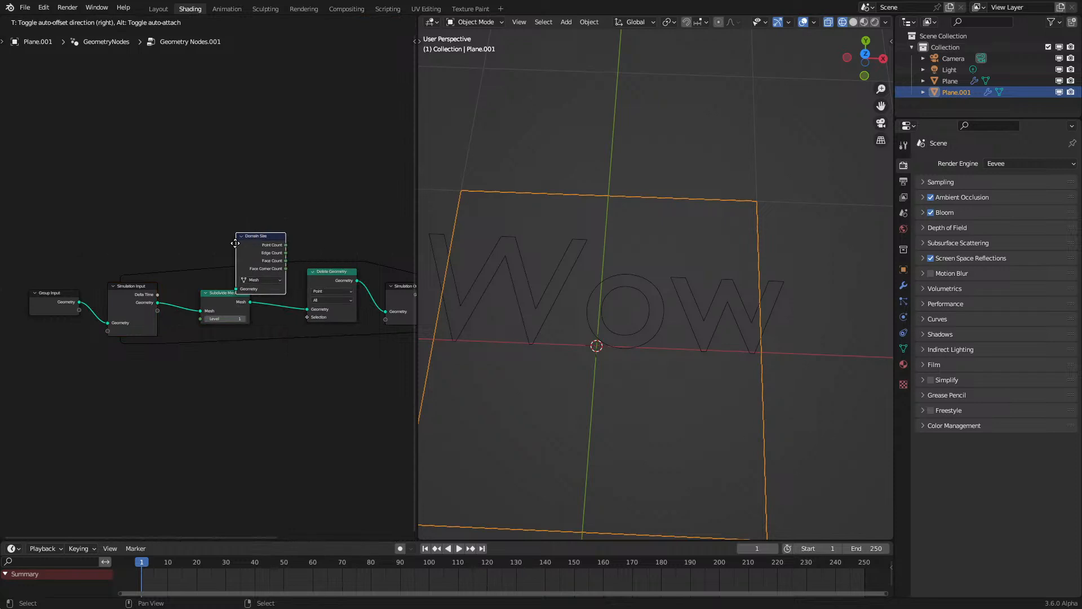
{"action": "left_click", "coordinate": [210, 226]}
{"action": "scroll", "coordinate": [223, 276], "scroll_direction": "up", "scroll_amount": 3}
{"action": "left_click_drag", "start_coordinate": [281, 314], "coordinate": [208, 266]}
Step: Connect the Domain Size node's Point Count to a new integer Greater Than compare node
{"action": "middle_click_drag", "start_coordinate": [256, 251], "coordinate": [137, 326]}
{"action": "left_click_drag", "start_coordinate": [174, 266], "coordinate": [297, 255]}
{"action": "type", "text": "gre"}
{"action": "left_click", "coordinate": [335, 274]}
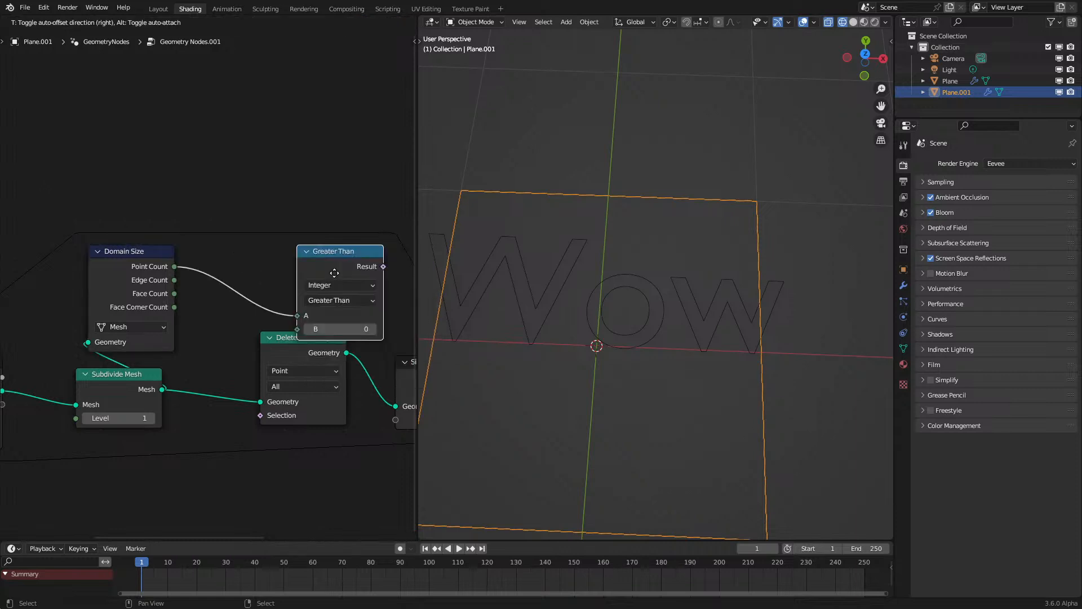
{"action": "left_click", "coordinate": [261, 249]}
Step: Set the Greater Than node's B value to 250000 and connect its Result to Delete Geometry's Selection
{"action": "left_click", "coordinate": [278, 305]}
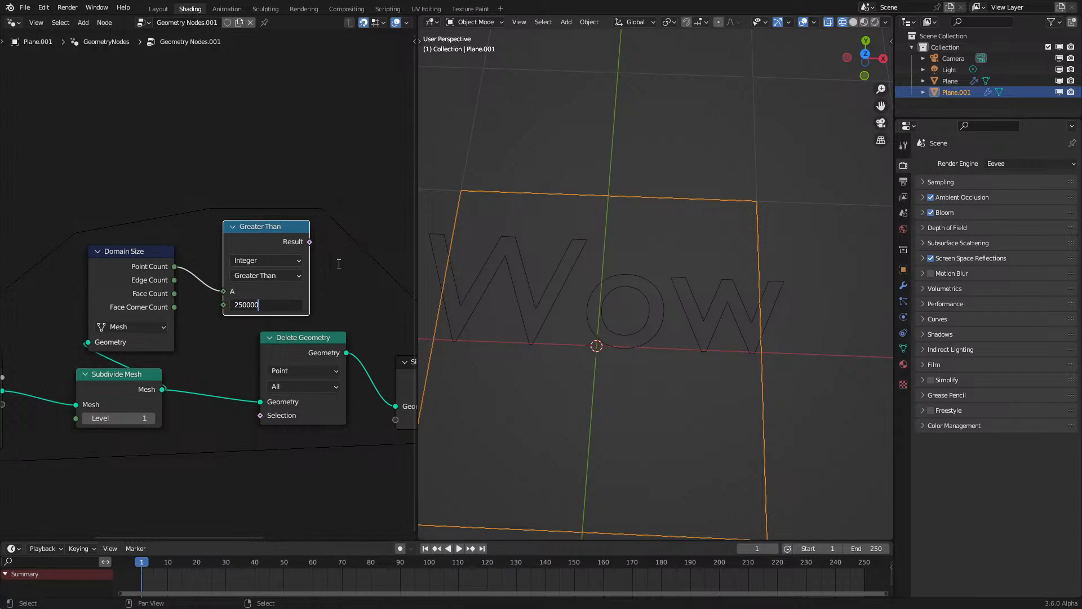
{"action": "type", "text": "250000"}
{"action": "key", "text": "Return"}
{"action": "left_click_drag", "start_coordinate": [310, 241], "coordinate": [260, 415]}
Step: Hide the Domain Size node's unused sockets and place it with the Greater Than node beneath Delete Geometry
{"action": "left_click", "coordinate": [104, 265]}
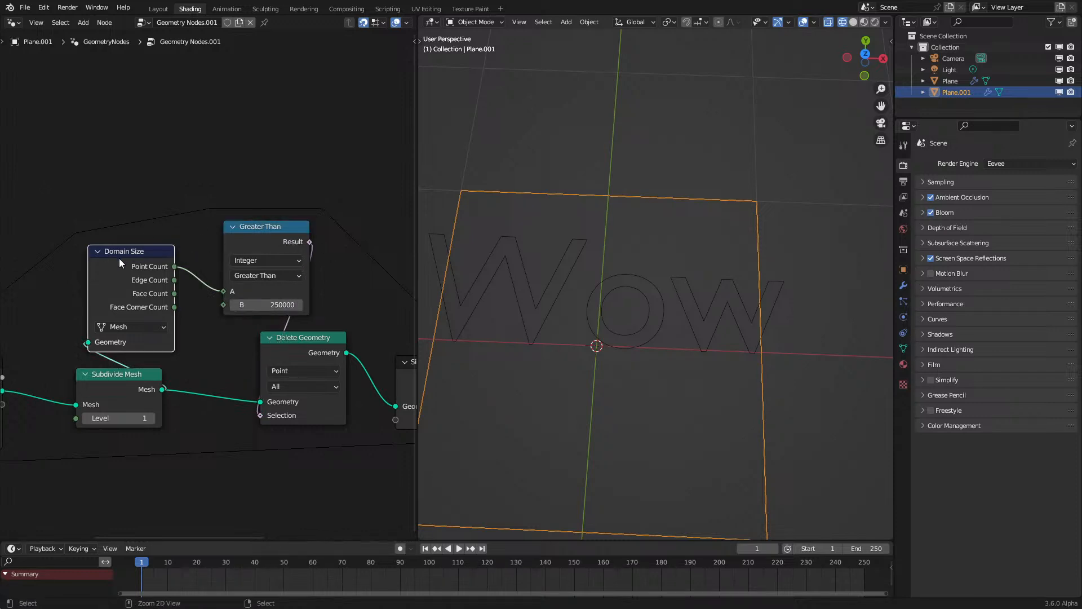
{"action": "key", "text": "ctrl+h"}
{"action": "left_click_drag", "start_coordinate": [134, 260], "coordinate": [159, 236]}
{"action": "left_click_drag", "start_coordinate": [212, 181], "coordinate": [307, 254]}
{"action": "left_click_drag", "start_coordinate": [83, 168], "coordinate": [293, 274]}
{"action": "scroll", "coordinate": [227, 255], "scroll_direction": "down", "scroll_amount": 2}
{"action": "left_click_drag", "start_coordinate": [228, 255], "coordinate": [253, 390]}
Step: Set the timeline's start frame to 0 and step the simulation forward to frame 8
{"action": "key", "text": "Left"}
{"action": "left_click", "coordinate": [817, 548]}
{"action": "type", "text": "0"}
{"action": "key", "text": "Return"}
{"action": "scroll", "coordinate": [745, 395], "scroll_direction": "down", "scroll_amount": 1}
{"action": "key", "text": "Right"}
{"action": "key", "text": "Right"}
{"action": "key", "text": "Right"}
{"action": "key", "text": "Right"}
{"action": "key", "text": "Right"}
{"action": "key", "text": "Right"}
{"action": "key", "text": "Right"}
{"action": "key", "text": "Right"}
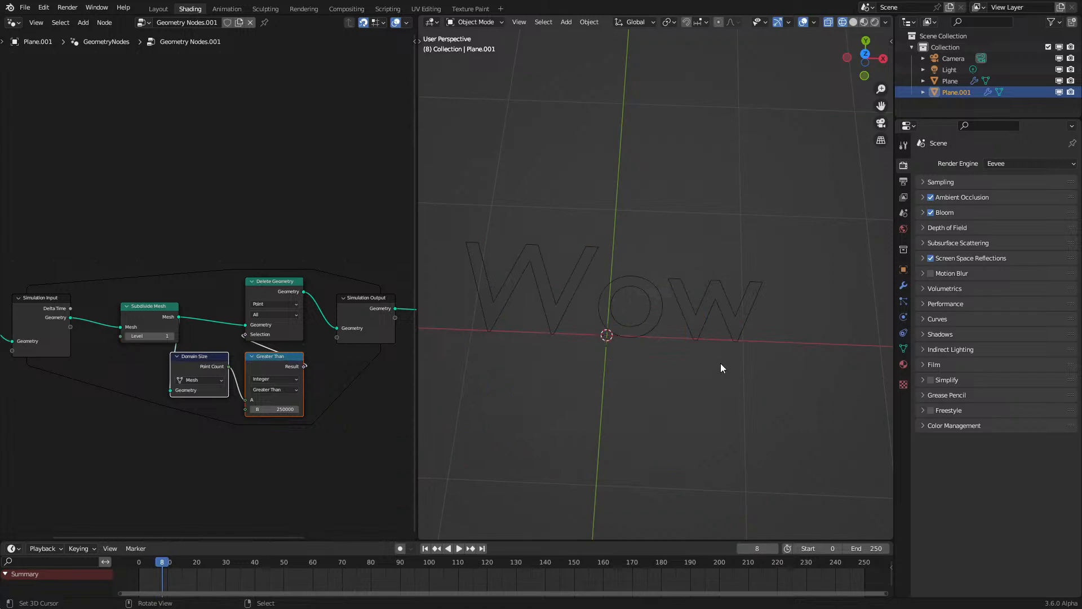
Step: Space out the nodes before Delete Geometry and add a reroute splitting Subdivide Mesh's output to Delete Geometry and Domain Size
{"action": "middle_click_drag", "start_coordinate": [250, 472], "coordinate": [346, 468]}
{"action": "scroll", "coordinate": [188, 266], "scroll_direction": "down", "scroll_amount": 2}
{"action": "left_click_drag", "start_coordinate": [165, 264], "coordinate": [314, 367]}
{"action": "key", "text": "g"}
{"action": "left_click", "coordinate": [273, 375]}
{"action": "scroll", "coordinate": [273, 375], "scroll_direction": "up", "scroll_amount": 2}
{"action": "middle_click_drag", "start_coordinate": [354, 267], "coordinate": [203, 319]}
{"action": "right_click_drag", "start_coordinate": [203, 319], "coordinate": [133, 429], "text": "shift"}
{"action": "key", "text": "g"}
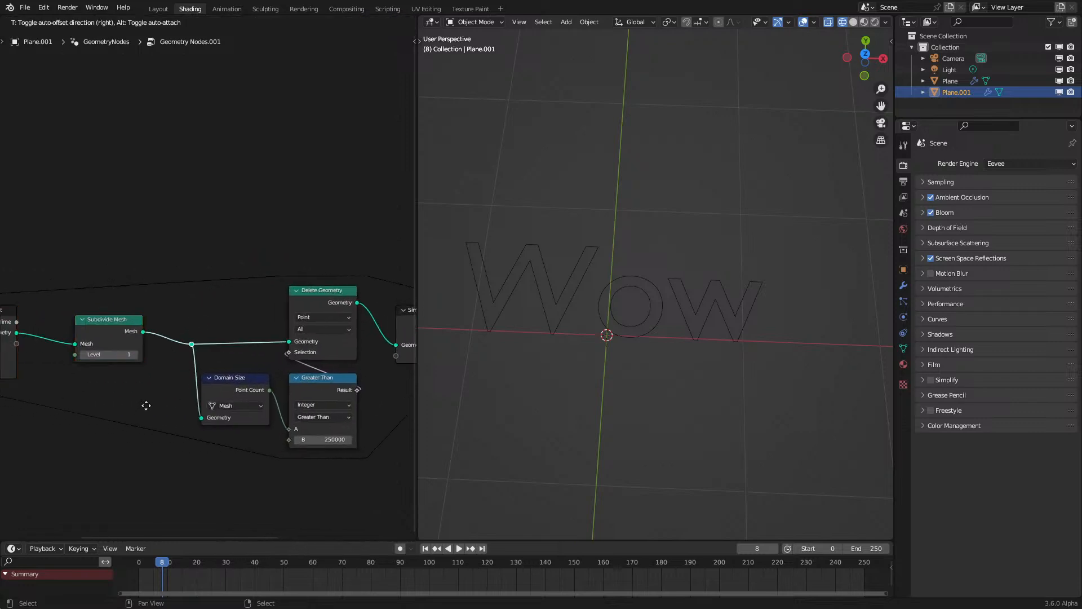
{"action": "left_click", "coordinate": [149, 409]}
Step: Group the reroute, Delete Geometry, Domain Size and Greater Than nodes in a frame labelled "Vert Count Safeguard"
{"action": "left_click_drag", "start_coordinate": [193, 290], "coordinate": [331, 451]}
{"action": "key", "text": "ctrl+j"}
{"action": "left_click", "coordinate": [283, 282]}
{"action": "key", "text": "F2"}
{"action": "type", "text": "F"}
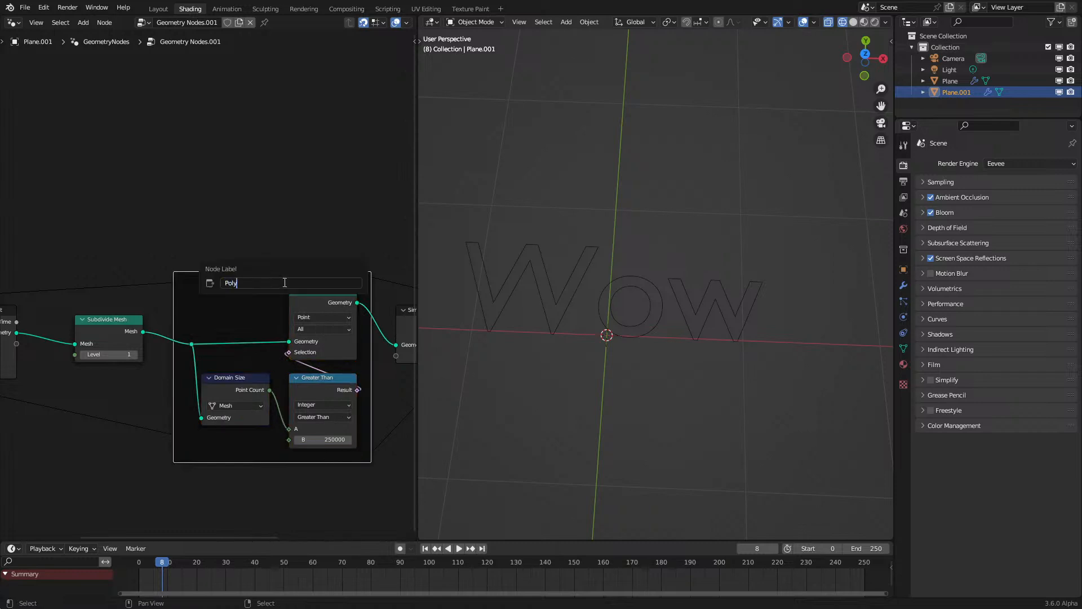
{"action": "key", "text": "BackSpace"}
{"action": "key", "text": "BackSpace"}
{"action": "key", "text": "BackSpace"}
{"action": "key", "text": "BackSpace"}
{"action": "key", "text": "BackSpace"}
{"action": "type", "text": "Vert Count Sa"}
{"action": "key", "text": "Return"}
Step: Move the Group Input, Simulation Input and Subdivide Mesh nodes left of the frame, leaving a gap before Subdivide Mesh
{"action": "scroll", "coordinate": [174, 232], "scroll_direction": "down", "scroll_amount": 2}
{"action": "scroll", "coordinate": [141, 242], "scroll_direction": "left", "scroll_amount": 5, "text": "ctrl"}
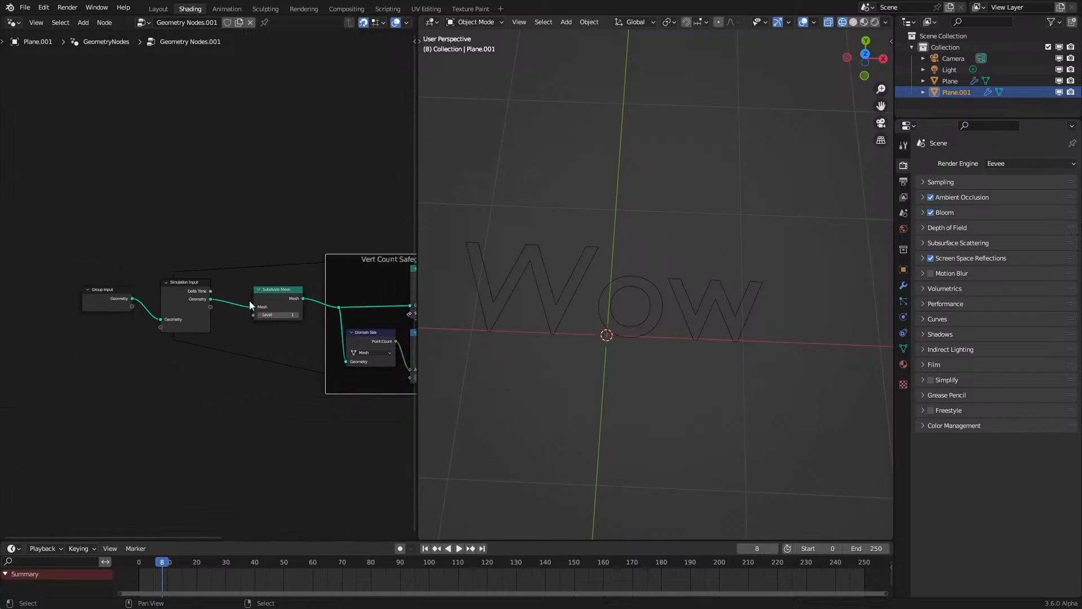
{"action": "left_click_drag", "start_coordinate": [113, 251], "coordinate": [310, 393]}
{"action": "key", "text": "g"}
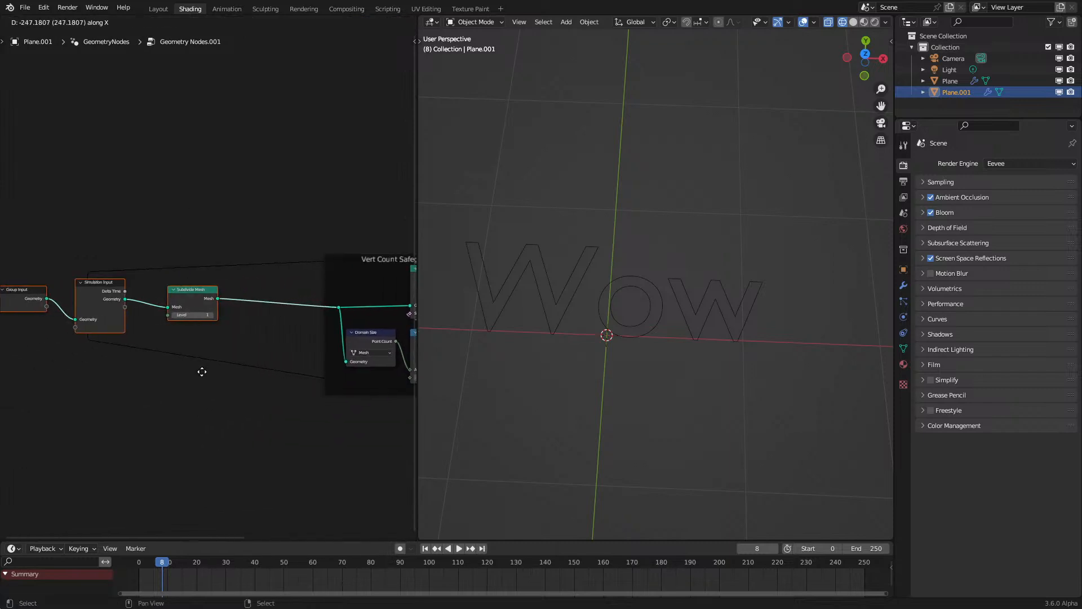
{"action": "left_click", "coordinate": [204, 369]}
{"action": "scroll", "coordinate": [56, 248], "scroll_direction": "left", "scroll_amount": 3, "text": "ctrl"}
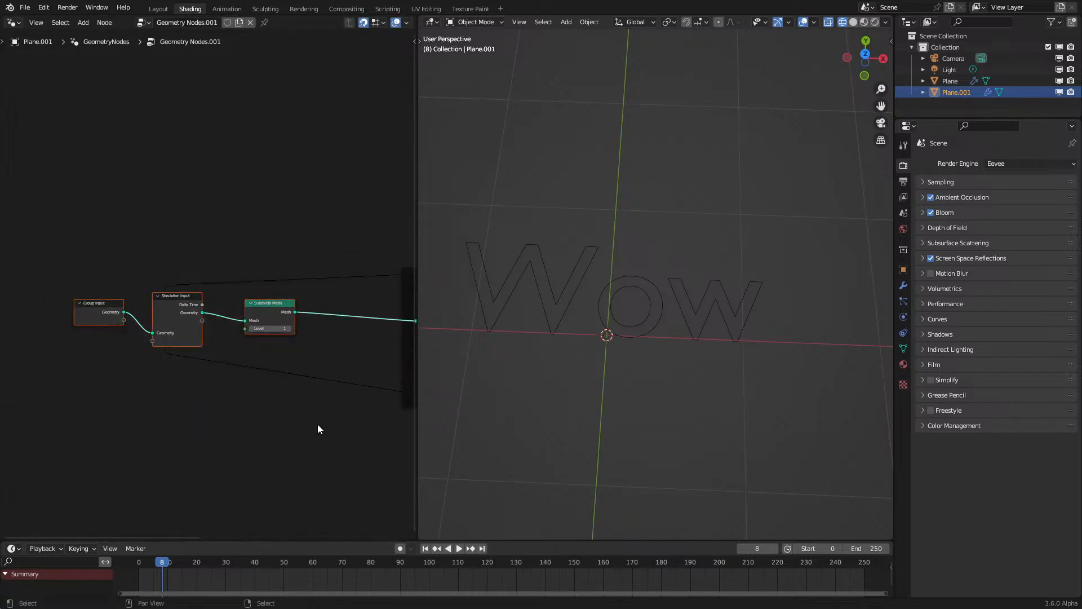
{"action": "key", "text": "g"}
{"action": "left_click", "coordinate": [271, 429]}
{"action": "left_click", "coordinate": [246, 327]}
{"action": "key", "text": "g"}
{"action": "left_click", "coordinate": [275, 327]}
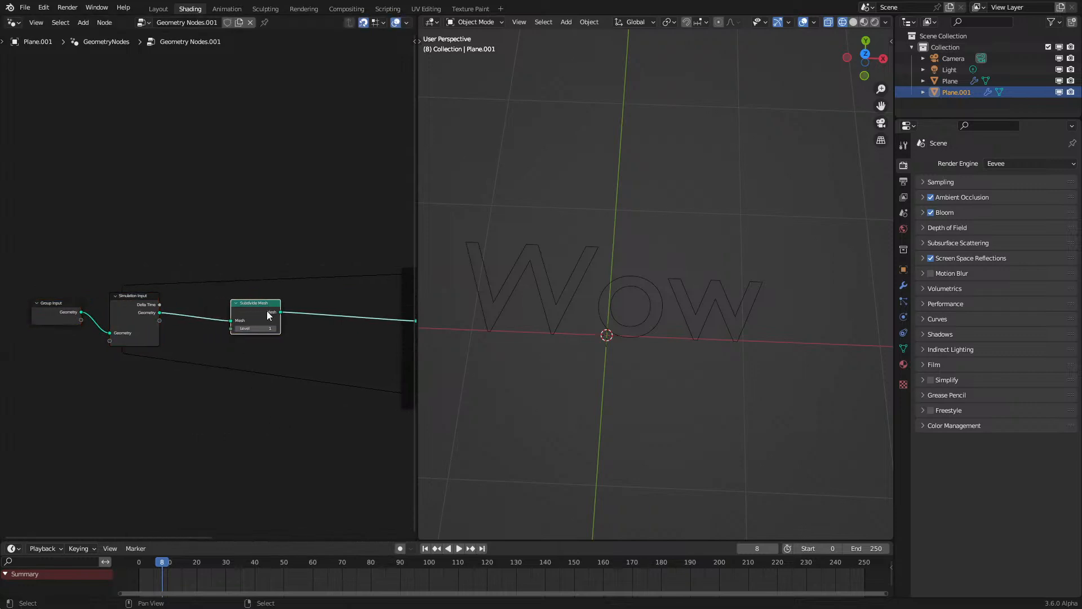
{"action": "middle_click_drag", "start_coordinate": [624, 308], "coordinate": [613, 337]}
{"action": "left_click", "coordinate": [611, 333]}
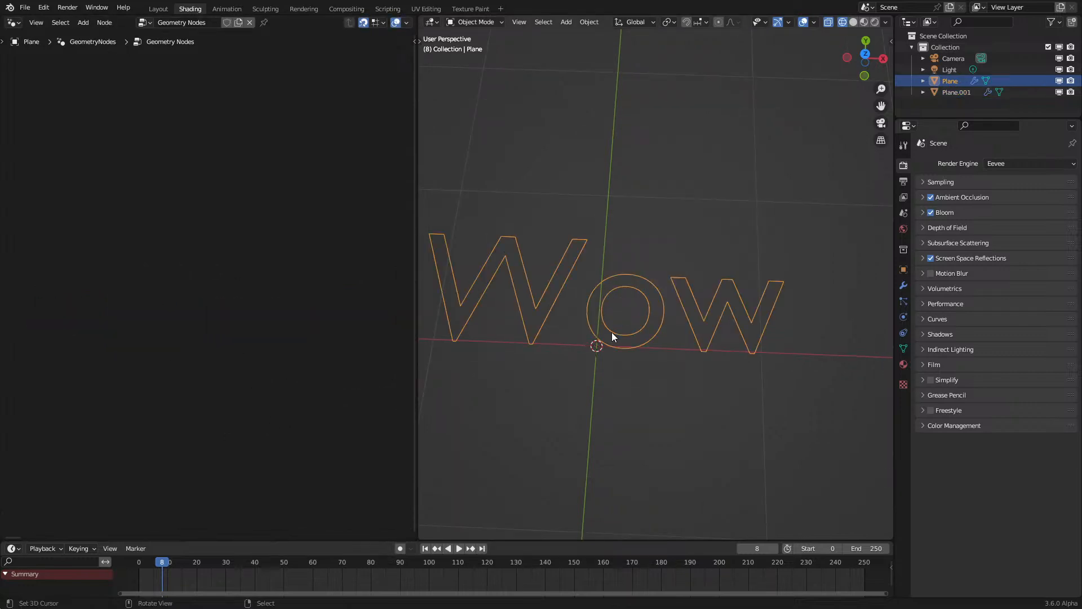
{"action": "left_click", "coordinate": [657, 342]}
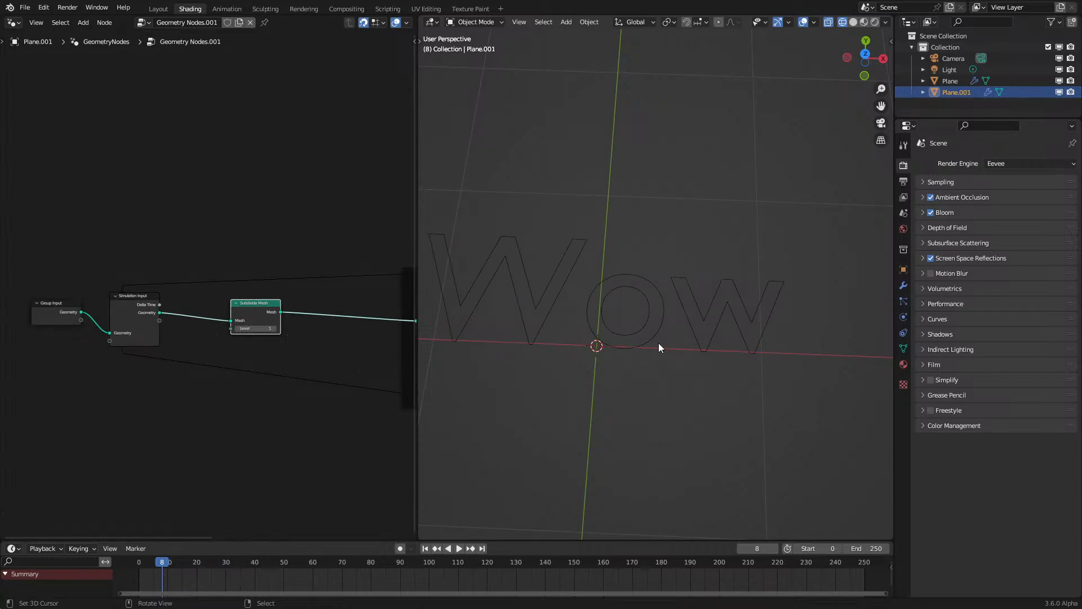
Step: Bring the text curves object Plane into the node tree as an Object Info node below the main chain, set to Relative
{"action": "left_click_drag", "start_coordinate": [950, 80], "coordinate": [6, 458]}
{"action": "left_click_drag", "start_coordinate": [953, 81], "coordinate": [123, 373]}
{"action": "scroll", "coordinate": [123, 373], "scroll_direction": "up", "scroll_amount": 2}
{"action": "left_click", "coordinate": [105, 450]}
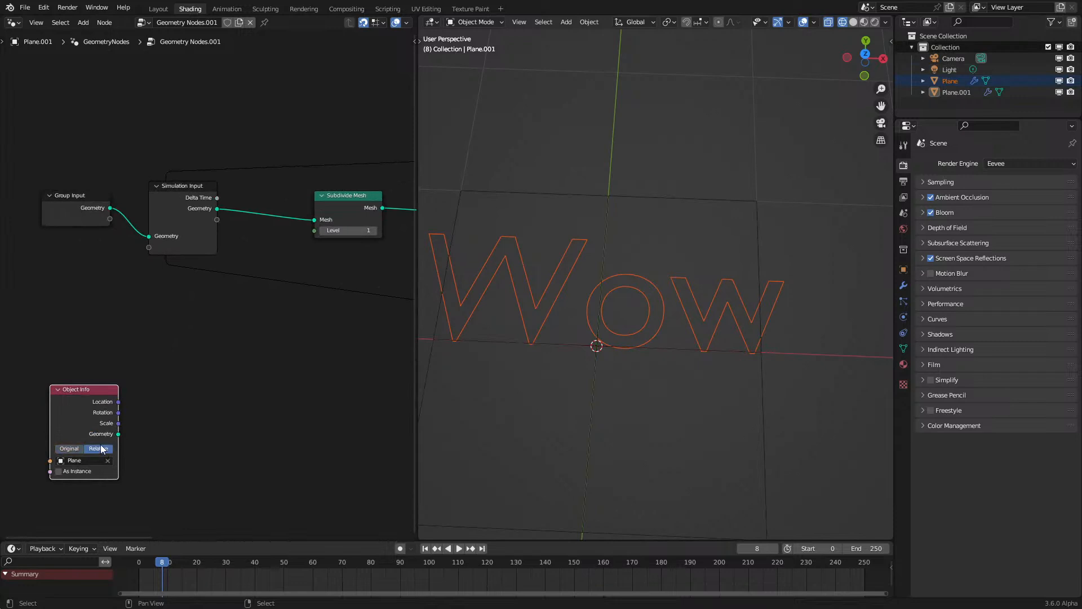
{"action": "left_click_drag", "start_coordinate": [118, 434], "coordinate": [193, 431]}
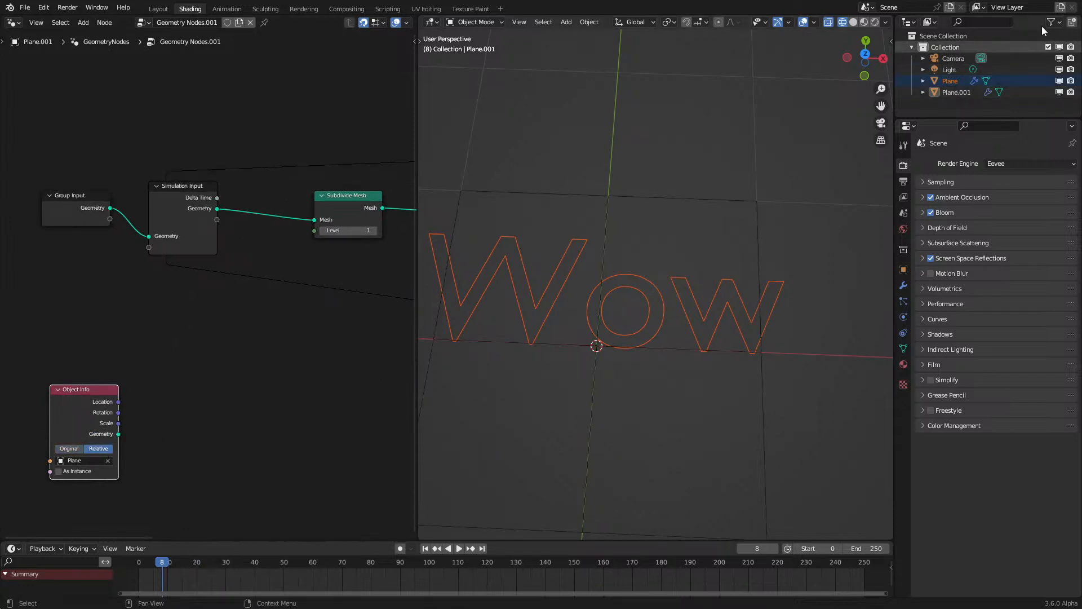
Step: Rename the Plane object holding the text to "Text Curves" and reselect Plane.001
{"action": "double_click", "coordinate": [953, 83]}
{"action": "type", "text": "Te"}
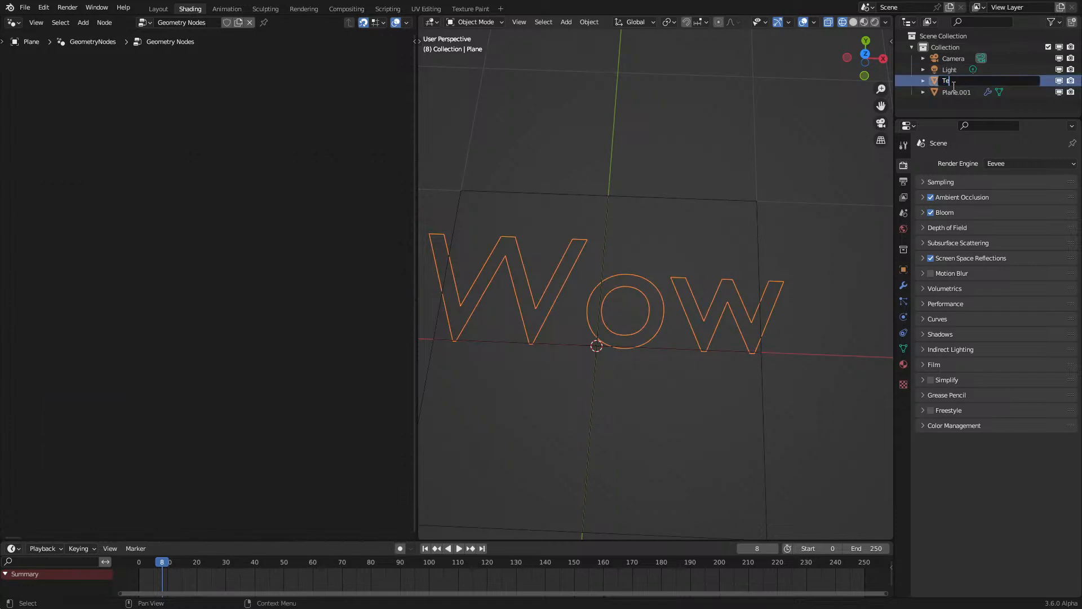
{"action": "type", "text": "xt Curves"}
{"action": "key", "text": "Return"}
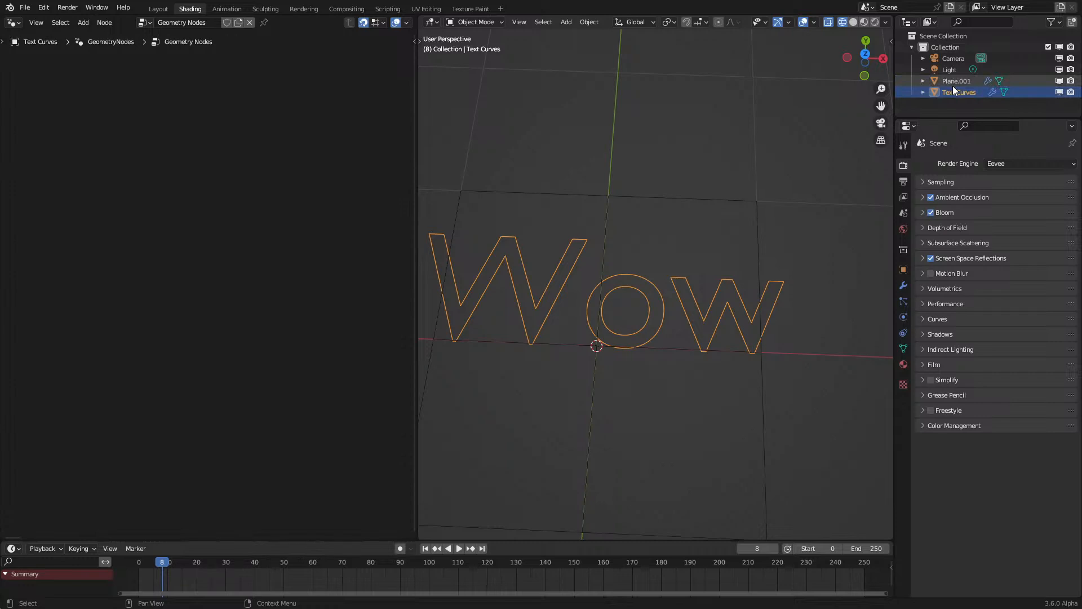
{"action": "left_click", "coordinate": [959, 81]}
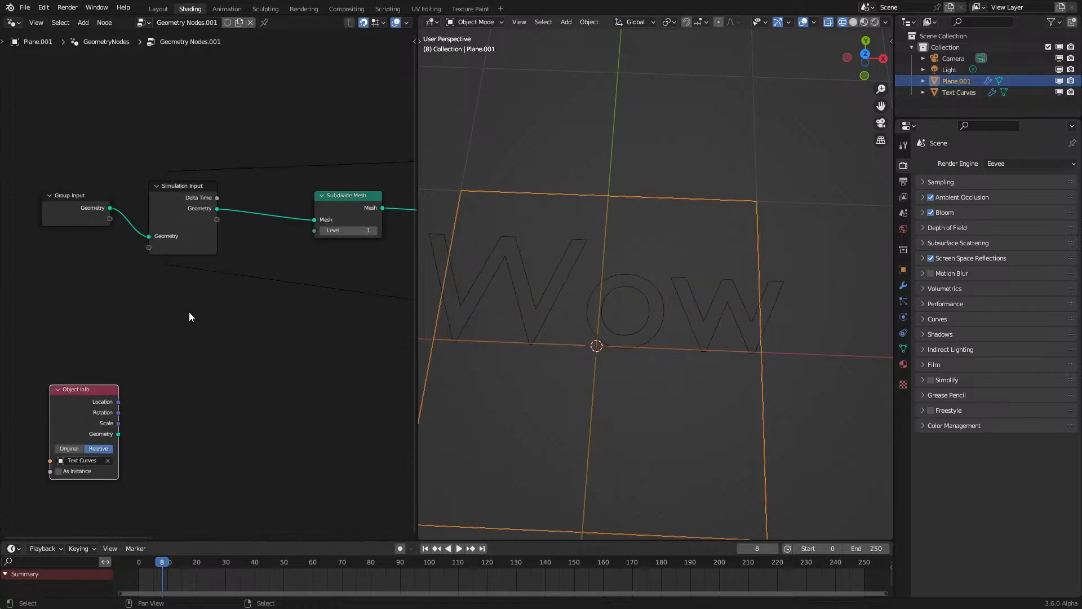
Step: Feed Object Info's Geometry into a new Curve to Mesh node and preview its output with a Viewer
{"action": "left_click_drag", "start_coordinate": [118, 436], "coordinate": [162, 435]}
{"action": "type", "text": "curve to m"}
{"action": "key", "text": "Return"}
{"action": "left_click", "coordinate": [207, 445], "text": "ctrl+shift"}
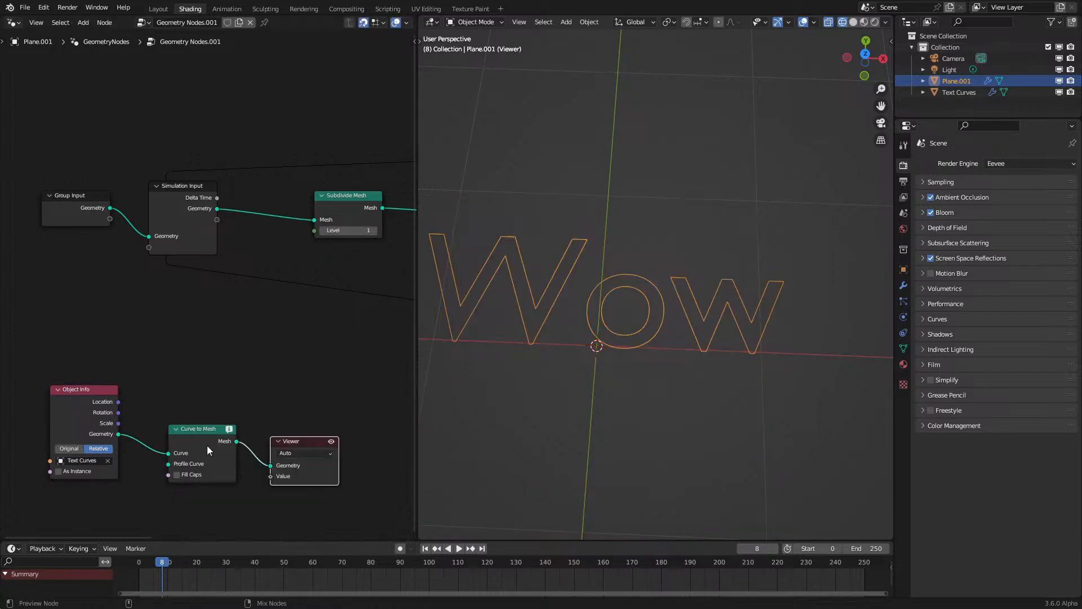
Step: Shift the Object Info and Curve to Mesh nodes and feed the mesh into a new Geometry Proximity node targeting Edges
{"action": "left_click_drag", "start_coordinate": [65, 354], "coordinate": [214, 492]}
{"action": "key", "text": "g"}
{"action": "left_click", "coordinate": [182, 451]}
{"action": "left_click_drag", "start_coordinate": [177, 404], "coordinate": [251, 411]}
{"action": "type", "text": "prox"}
{"action": "key", "text": "Return"}
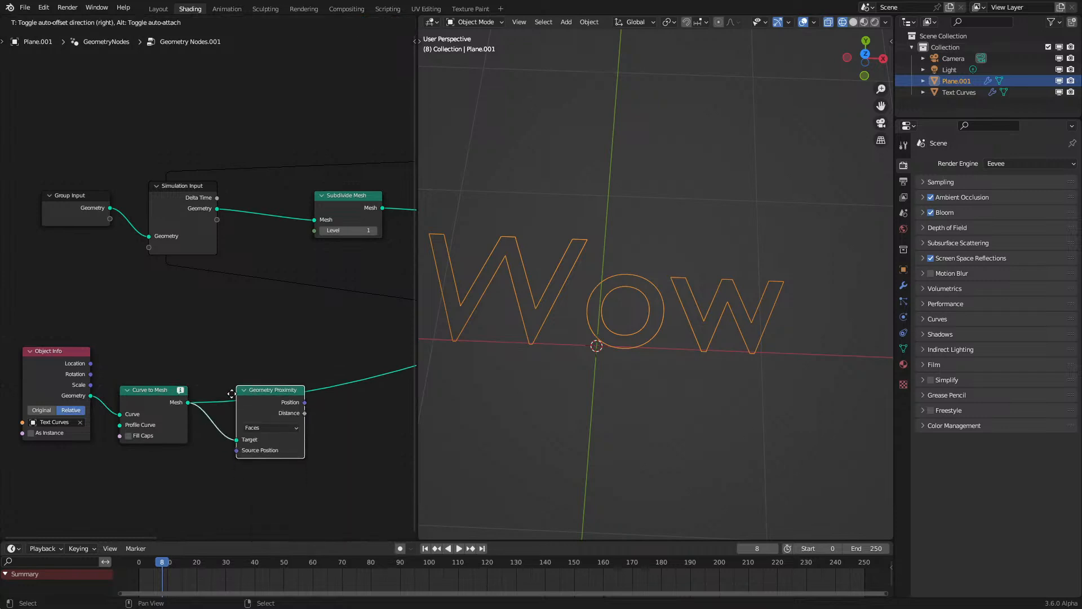
{"action": "left_click", "coordinate": [222, 384]}
{"action": "left_click", "coordinate": [248, 416]}
{"action": "left_click", "coordinate": [260, 439]}
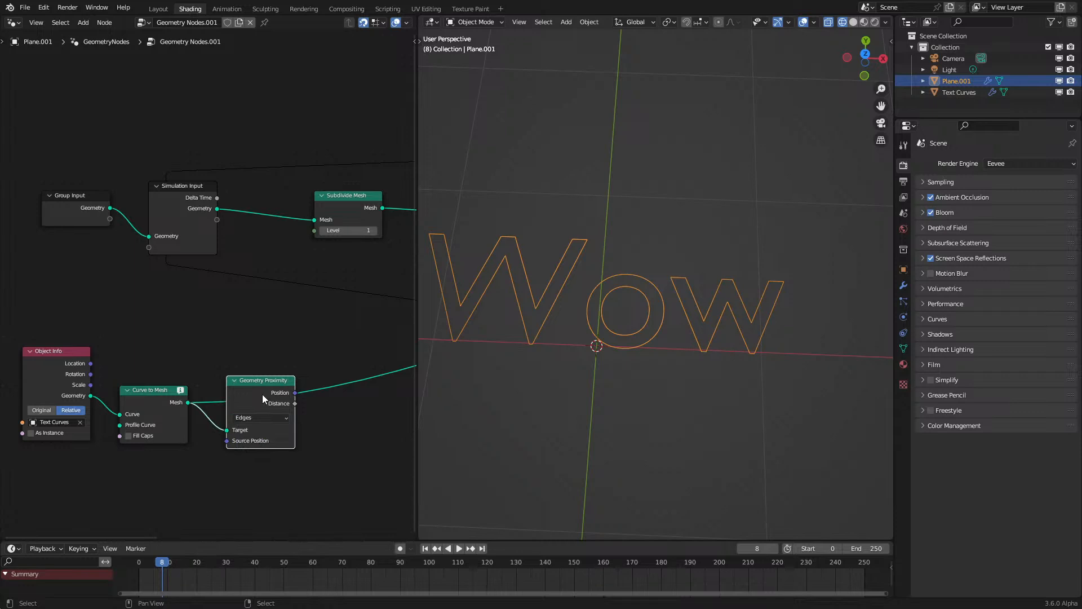
Step: Place the proximity nodes below the main chain and shift Group Input and Simulation Input left to widen the gap before Subdivide Mesh
{"action": "scroll", "coordinate": [208, 285], "scroll_direction": "down", "scroll_amount": 2}
{"action": "left_click_drag", "start_coordinate": [42, 319], "coordinate": [227, 438]}
{"action": "scroll", "coordinate": [244, 331], "scroll_direction": "down", "scroll_amount": 1}
{"action": "scroll", "coordinate": [271, 319], "scroll_direction": "right", "scroll_amount": 5, "text": "ctrl"}
{"action": "middle_click_drag", "start_coordinate": [46, 396], "coordinate": [196, 356]}
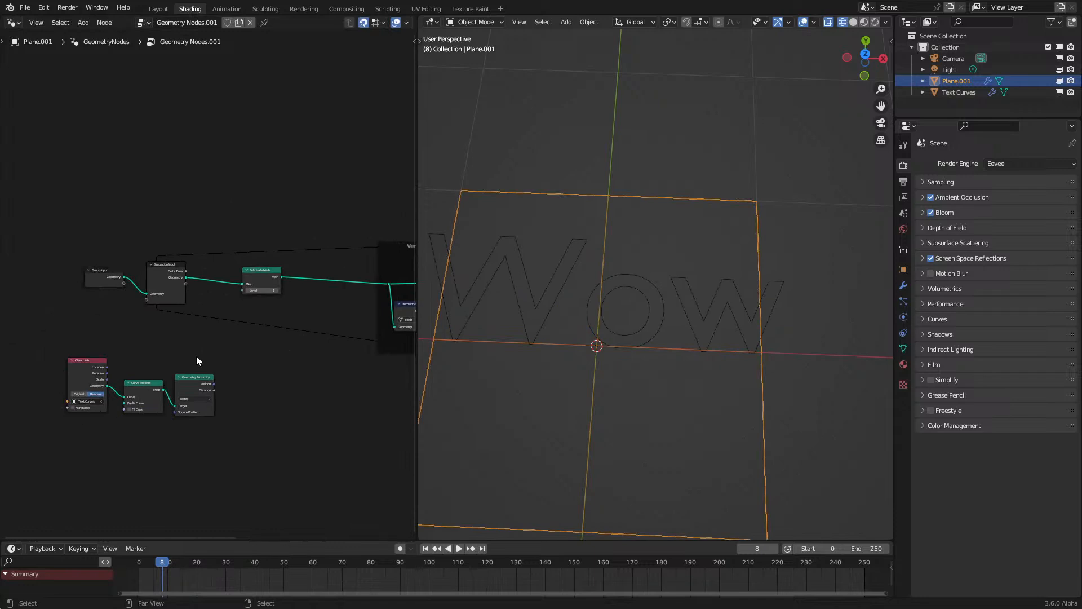
{"action": "scroll", "coordinate": [169, 270], "scroll_direction": "up", "scroll_amount": 3}
{"action": "left_click_drag", "start_coordinate": [36, 227], "coordinate": [334, 356]}
{"action": "key", "text": "g"}
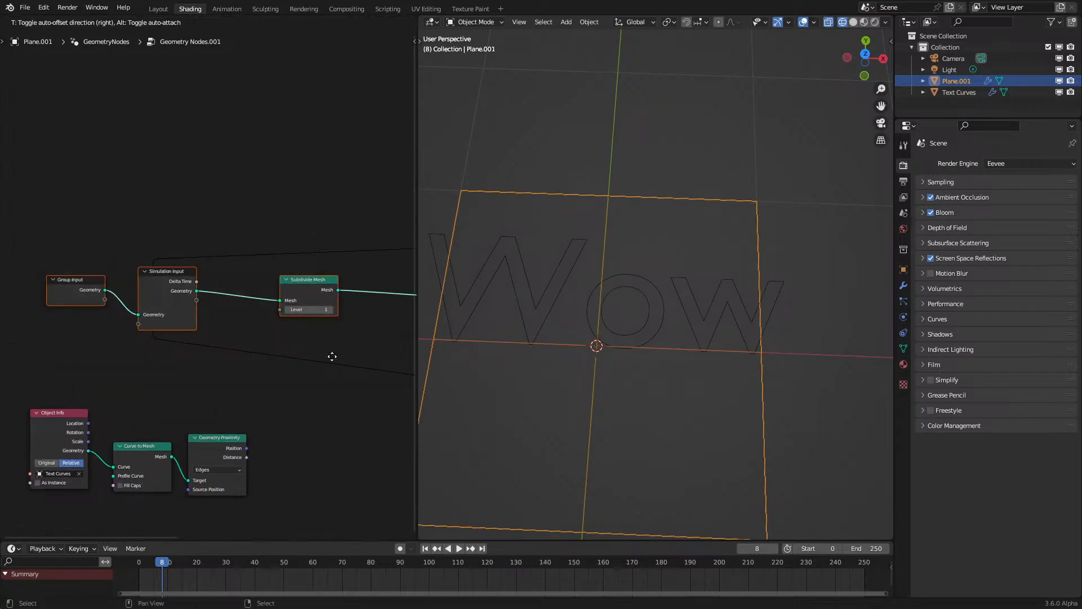
{"action": "left_click", "coordinate": [238, 306]}
{"action": "left_click_drag", "start_coordinate": [262, 293], "coordinate": [297, 295]}
{"action": "left_click", "coordinate": [297, 295]}
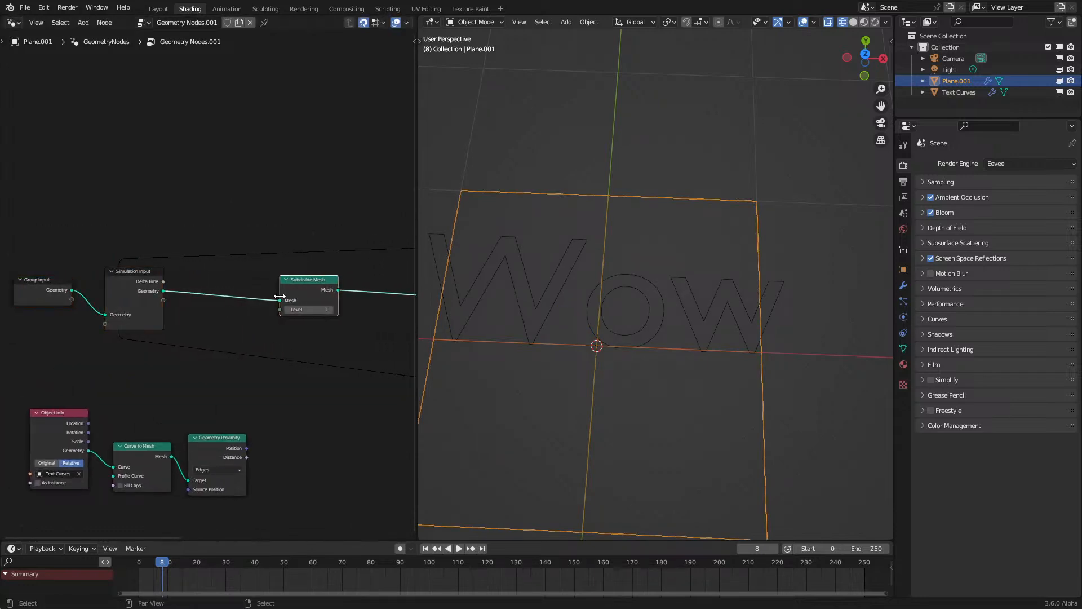
{"action": "middle_click_drag", "start_coordinate": [281, 295], "coordinate": [250, 332]}
{"action": "scroll", "coordinate": [246, 335], "scroll_direction": "up", "scroll_amount": 1}
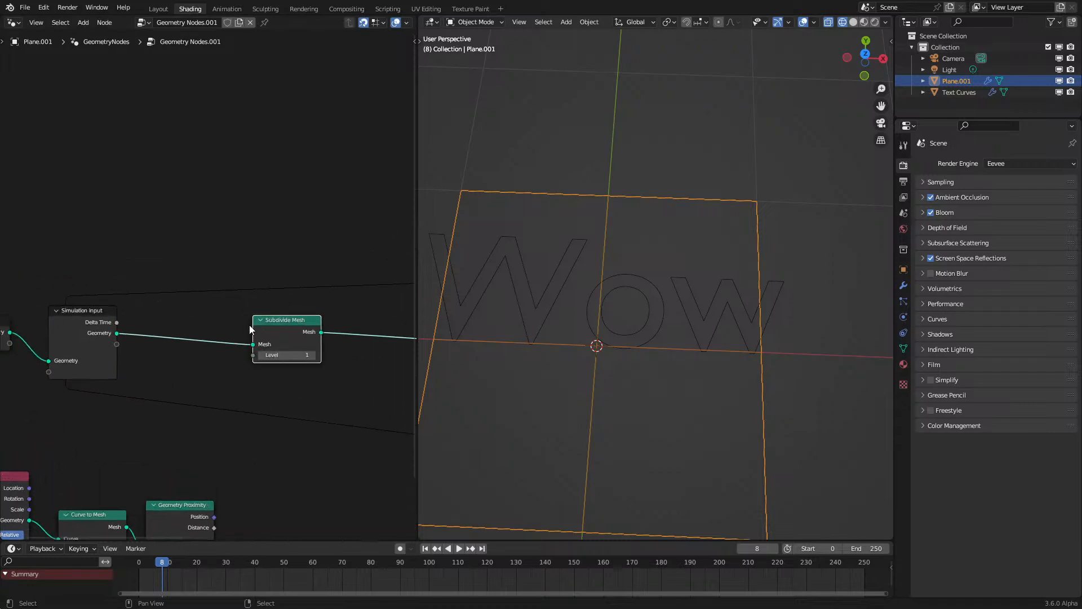
Step: Return the timeline to frame 0 and lower the Subdivide Mesh node
{"action": "left_click", "coordinate": [141, 560]}
{"action": "key", "text": "space"}
{"action": "key", "text": "Escape"}
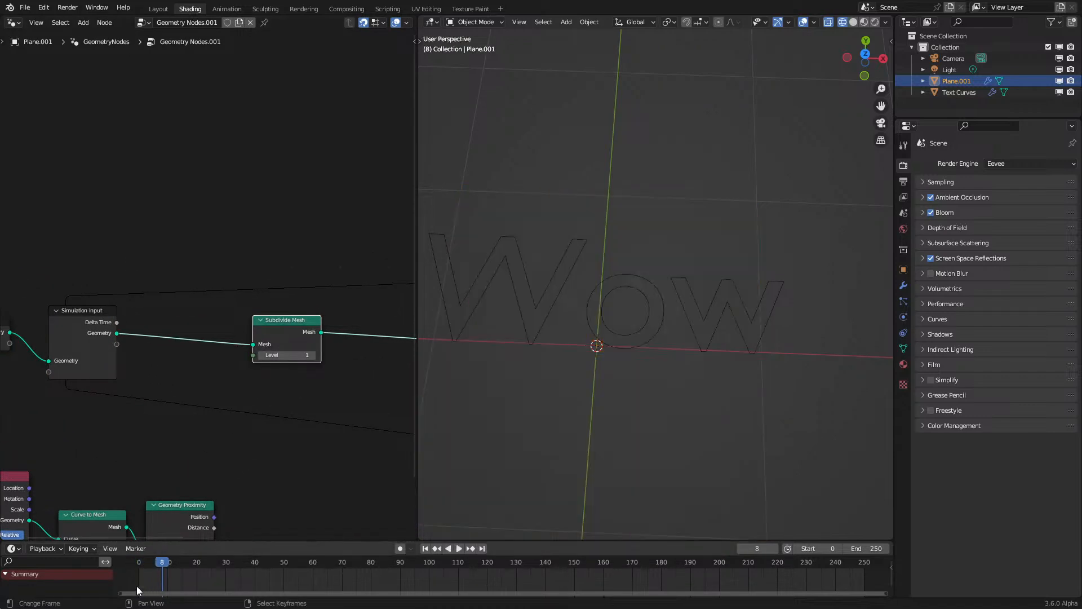
{"action": "left_click_drag", "start_coordinate": [273, 333], "coordinate": [271, 364]}
{"action": "scroll", "coordinate": [262, 378], "scroll_direction": "down", "scroll_amount": 1}
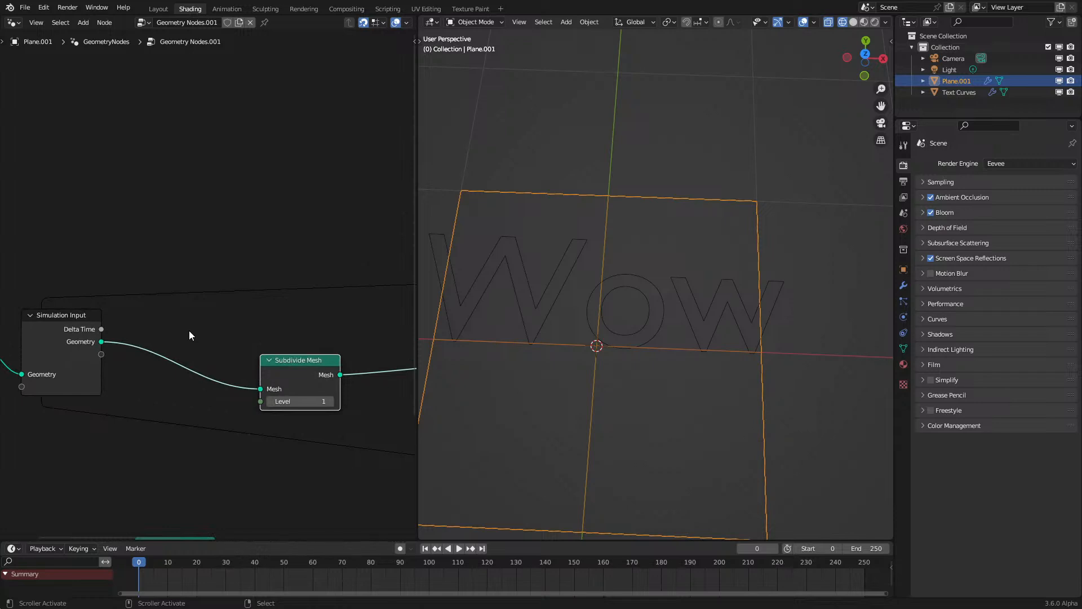
Step: Insert a Separate Geometry node set to Face between Simulation Input and Subdivide Mesh
{"action": "scroll", "coordinate": [217, 329], "scroll_direction": "up", "scroll_amount": 2}
{"action": "key", "text": "shift+a"}
{"action": "left_click", "coordinate": [217, 329]}
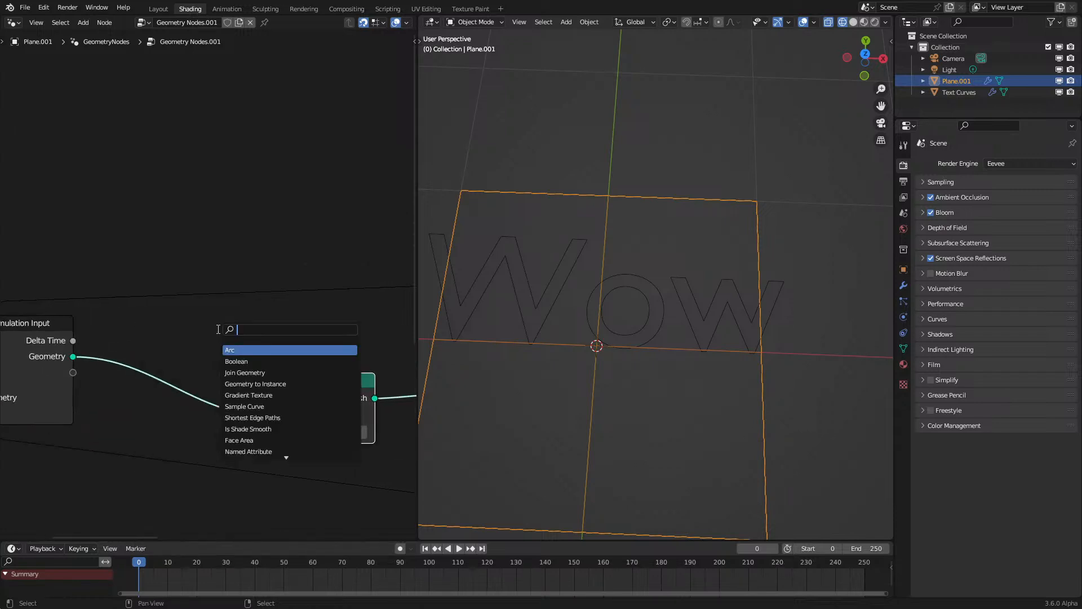
{"action": "type", "text": "sepa"}
{"action": "key", "text": "Down"}
{"action": "key", "text": "Down"}
{"action": "key", "text": "Return"}
{"action": "left_click", "coordinate": [173, 329]}
{"action": "left_click", "coordinate": [221, 378]}
{"action": "left_click", "coordinate": [202, 428]}
Step: Compare Geometry Proximity's Distance with a Greater Than node and connect its Result to Separate Geometry's Selection
{"action": "scroll", "coordinate": [203, 498], "scroll_direction": "down", "scroll_amount": 5}
{"action": "left_click_drag", "start_coordinate": [229, 417], "coordinate": [277, 417]}
{"action": "type", "text": "gr"}
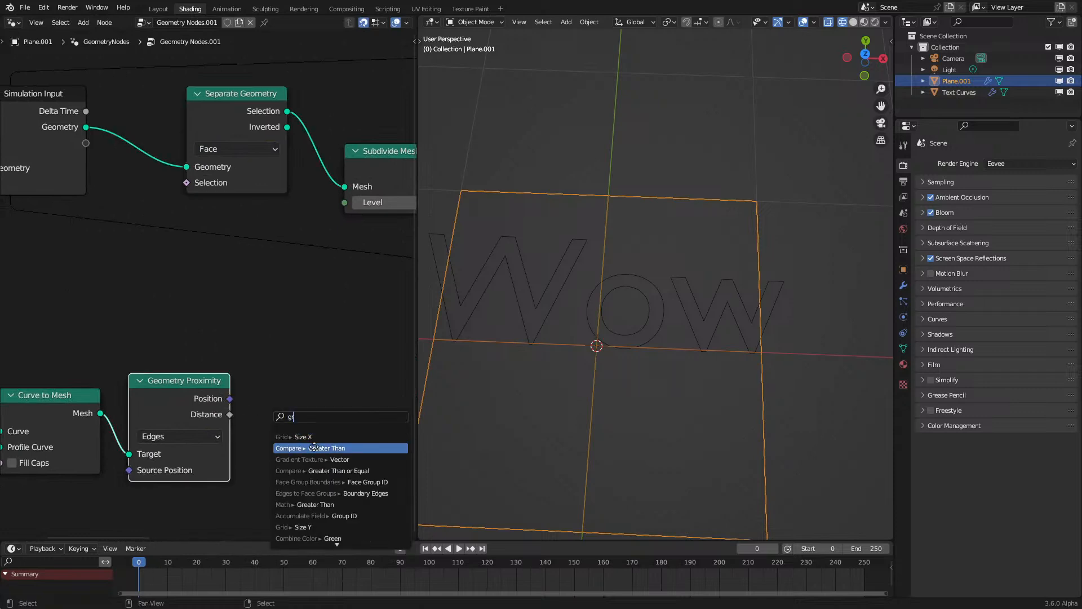
{"action": "left_click", "coordinate": [314, 448]}
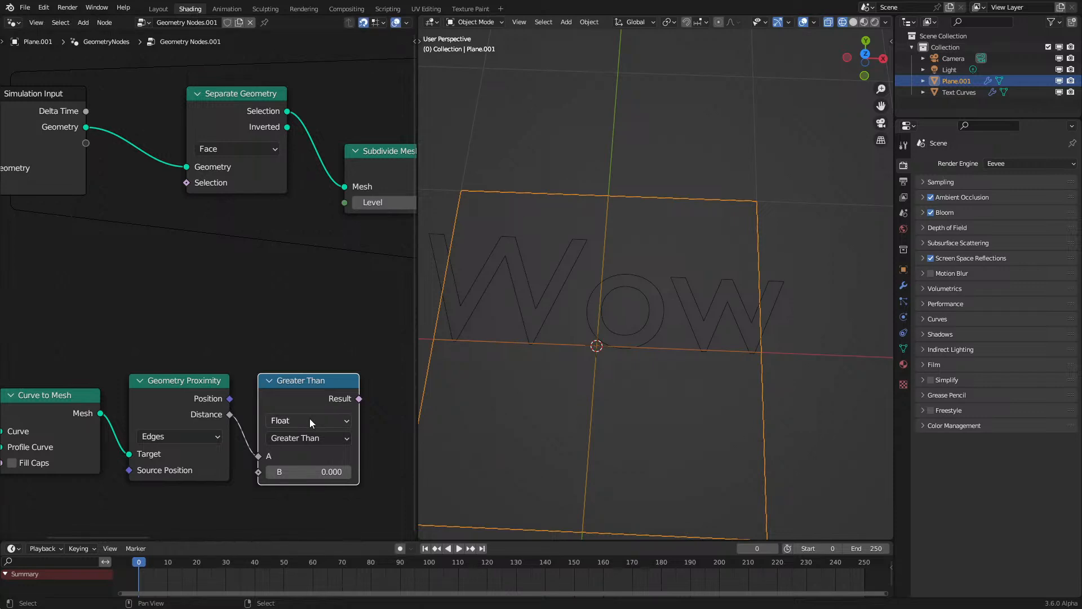
{"action": "left_click_drag", "start_coordinate": [367, 398], "coordinate": [186, 196]}
Step: Move the row of nodes from Object Info to Greater Than farther left beneath the main chain
{"action": "scroll", "coordinate": [119, 285], "scroll_direction": "down", "scroll_amount": 3}
{"action": "left_click_drag", "start_coordinate": [43, 280], "coordinate": [283, 424]}
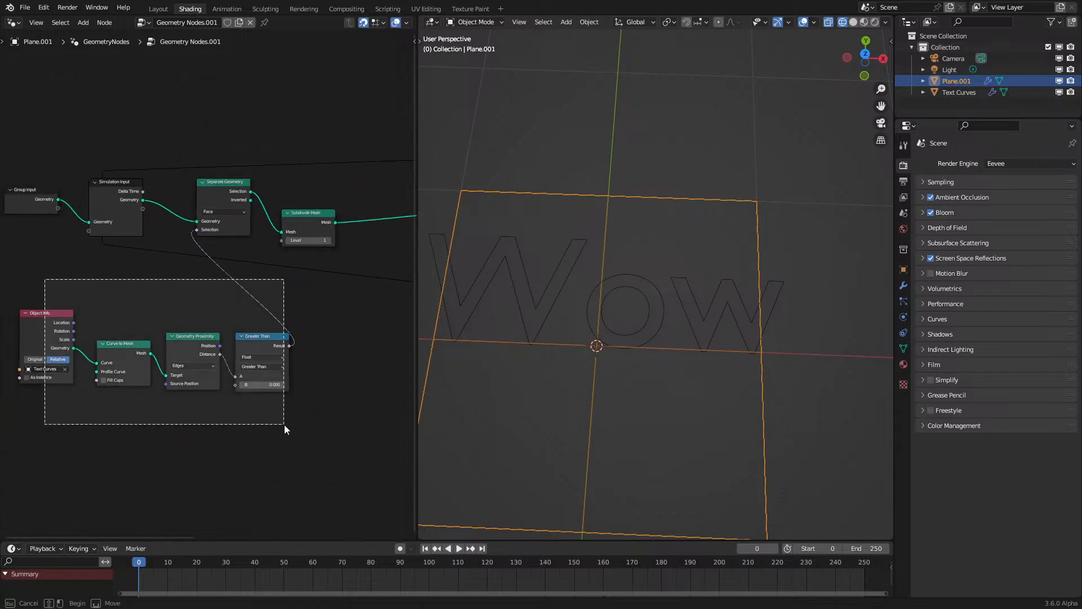
{"action": "key", "text": "g"}
{"action": "left_click", "coordinate": [206, 418]}
{"action": "middle_click_drag", "start_coordinate": [286, 255], "coordinate": [180, 340]}
{"action": "scroll", "coordinate": [180, 340], "scroll_direction": "up", "scroll_amount": 2}
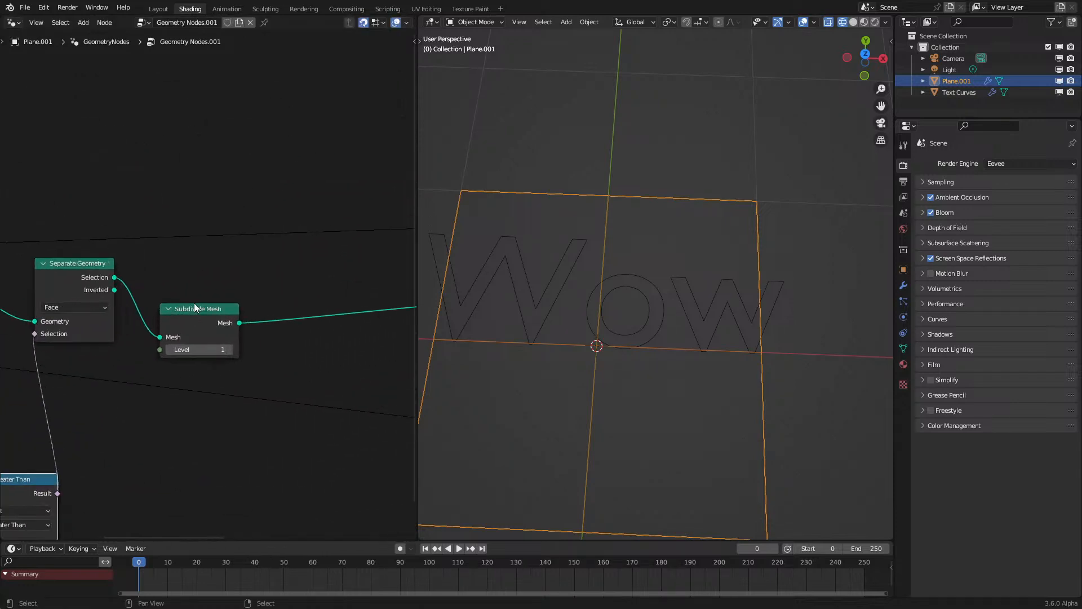
Step: Raise Subdivide Mesh, insert Join Geometry after it, and connect Separate Geometry's Inverted output to the join
{"action": "left_click_drag", "start_coordinate": [194, 333], "coordinate": [195, 280]}
{"action": "key", "text": "shift+a"}
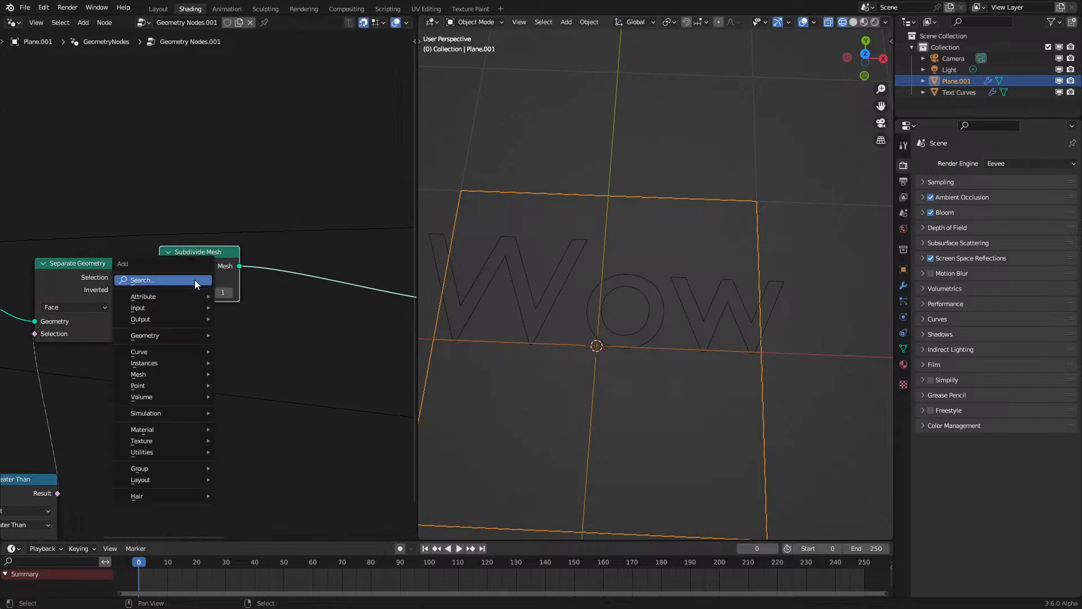
{"action": "type", "text": "hol"}
{"action": "key", "text": "BackSpace"}
{"action": "key", "text": "BackSpace"}
{"action": "key", "text": "BackSpace"}
{"action": "type", "text": "joi"}
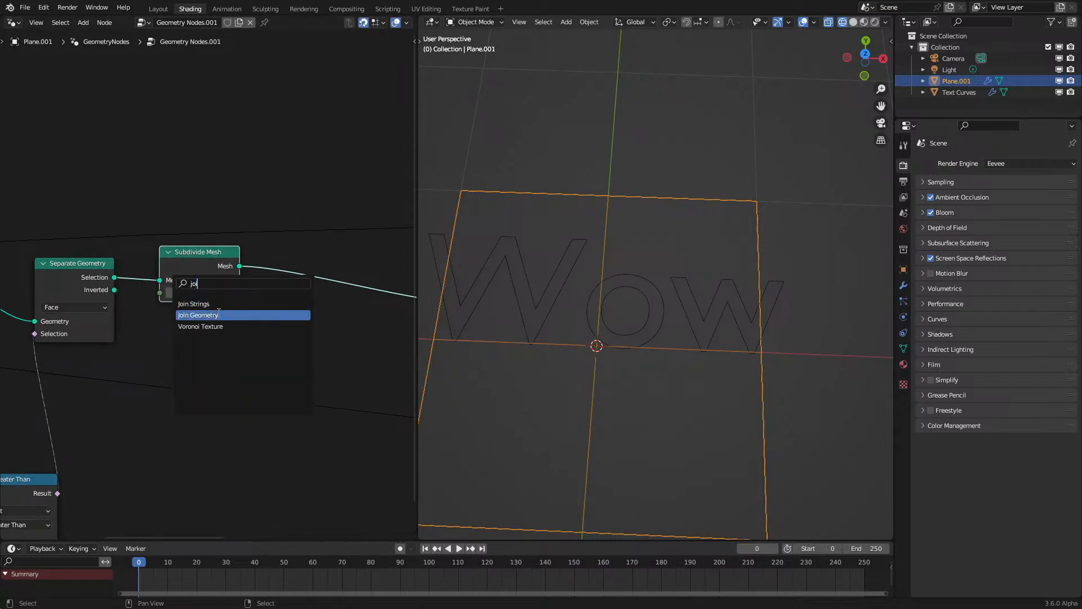
{"action": "left_click", "coordinate": [217, 313]}
{"action": "left_click", "coordinate": [304, 256]}
{"action": "left_click_drag", "start_coordinate": [114, 290], "coordinate": [267, 288]}
Step: Step the simulation forward eight frames and set the Greater Than node's B threshold to 0.1
{"action": "key", "text": "Right"}
{"action": "key", "text": "Right"}
{"action": "key", "text": "Right"}
{"action": "key", "text": "Right"}
{"action": "key", "text": "Right"}
{"action": "key", "text": "Right"}
{"action": "key", "text": "Right"}
{"action": "key", "text": "Right"}
{"action": "middle_click_drag", "start_coordinate": [84, 408], "coordinate": [300, 318]}
{"action": "left_click", "coordinate": [261, 461]}
Step: Replay the simulation from frame 0 to check how the distance threshold affects the plane's subdivision
{"action": "left_click", "coordinate": [136, 562]}
{"action": "middle_click_drag", "start_coordinate": [183, 441], "coordinate": [293, 419]}
{"action": "left_click_drag", "start_coordinate": [146, 574], "coordinate": [153, 575]}
{"action": "left_click", "coordinate": [277, 371]}
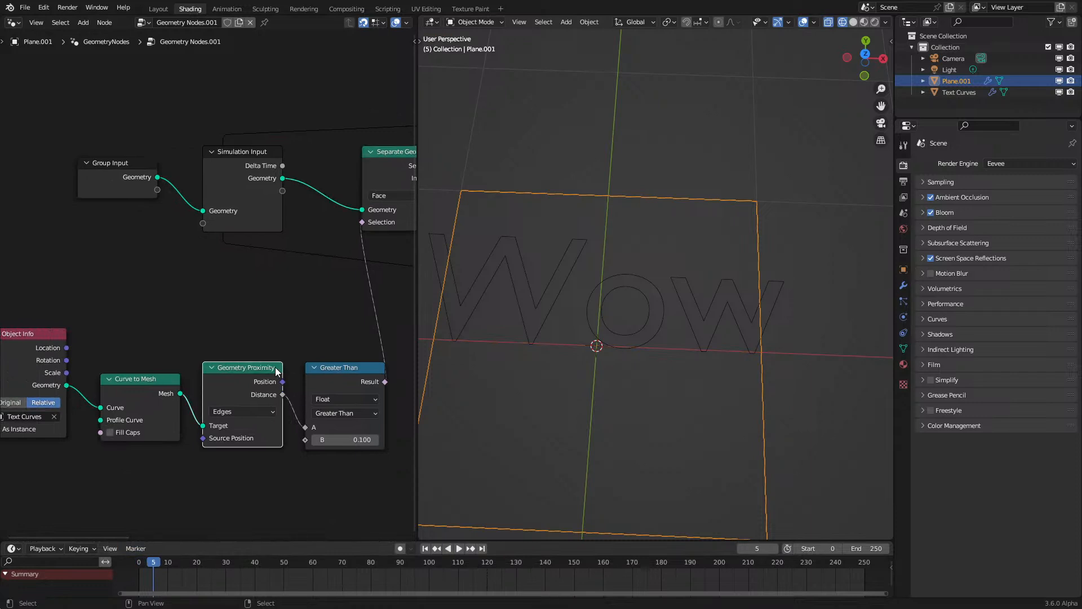
{"action": "scroll", "coordinate": [277, 372], "scroll_direction": "down", "scroll_amount": 4}
{"action": "middle_click_drag", "start_coordinate": [293, 377], "coordinate": [283, 392]}
{"action": "scroll", "coordinate": [283, 393], "scroll_direction": "up", "scroll_amount": 5}
{"action": "left_click", "coordinate": [131, 585]}
{"action": "key", "text": "space"}
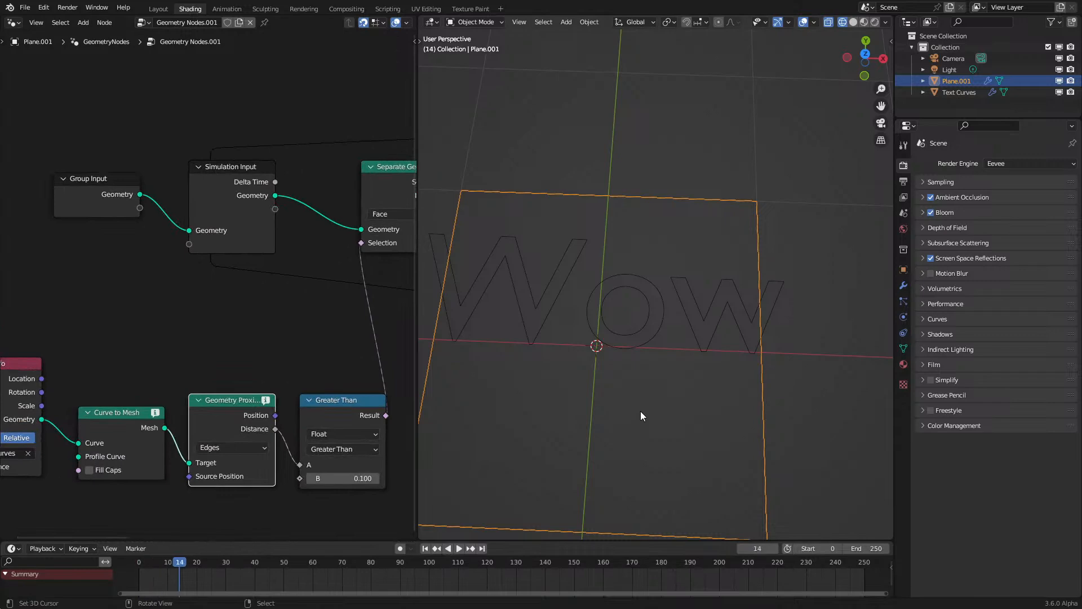
{"action": "key", "text": "space"}
Step: Switch the distance comparison to Less Than and play the simulation from frame 0
{"action": "left_click", "coordinate": [330, 450]}
{"action": "left_click", "coordinate": [332, 463]}
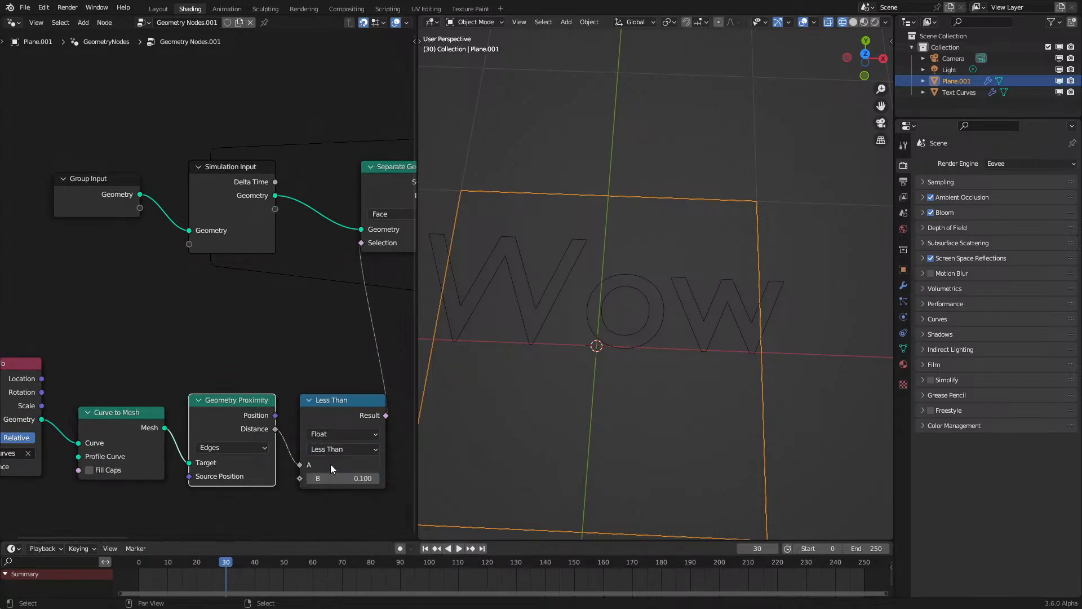
{"action": "left_click", "coordinate": [136, 581]}
{"action": "key", "text": "space"}
Step: Lower the Join Geometry node after Subdivide Mesh and replay the simulation from the start
{"action": "scroll", "coordinate": [372, 415], "scroll_direction": "down", "scroll_amount": 3}
{"action": "middle_click_drag", "start_coordinate": [372, 415], "coordinate": [155, 474]}
{"action": "scroll", "coordinate": [324, 281], "scroll_direction": "up", "scroll_amount": 1}
{"action": "left_click_drag", "start_coordinate": [311, 274], "coordinate": [309, 307]}
{"action": "middle_click_drag", "start_coordinate": [201, 334], "coordinate": [340, 307]}
{"action": "middle_click_drag", "start_coordinate": [221, 356], "coordinate": [303, 309]}
{"action": "scroll", "coordinate": [304, 309], "scroll_direction": "up", "scroll_amount": 2}
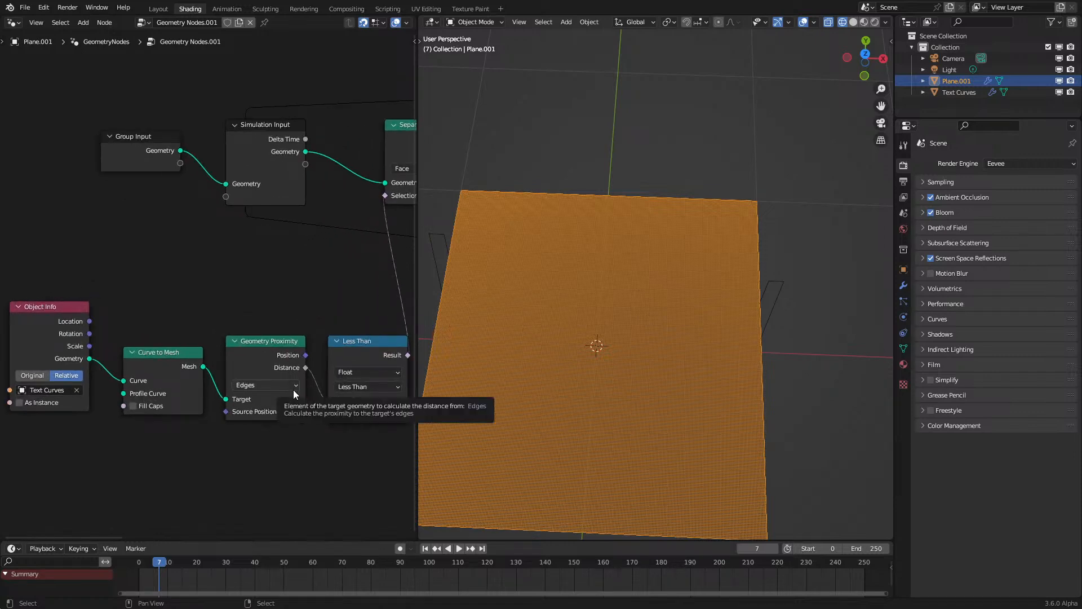
{"action": "left_click", "coordinate": [124, 580]}
{"action": "key", "text": "space"}
{"action": "key", "text": "space"}
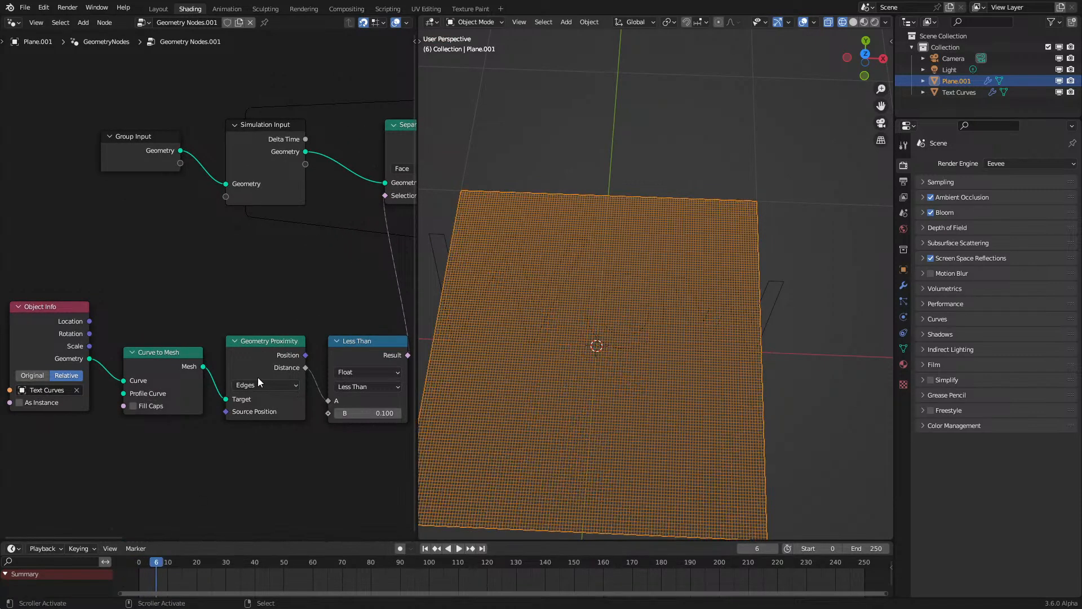
Step: Move the Object Info, Curve to Mesh, Geometry Proximity and Less Than nodes farther down from the main chain
{"action": "scroll", "coordinate": [270, 390], "scroll_direction": "down", "scroll_amount": 3}
{"action": "middle_click_drag", "start_coordinate": [323, 339], "coordinate": [155, 407]}
{"action": "scroll", "coordinate": [202, 377], "scroll_direction": "down", "scroll_amount": 9}
{"action": "middle_click_drag", "start_coordinate": [228, 319], "coordinate": [295, 353]}
{"action": "scroll", "coordinate": [294, 353], "scroll_direction": "up", "scroll_amount": 1}
{"action": "left_click_drag", "start_coordinate": [109, 354], "coordinate": [302, 447]}
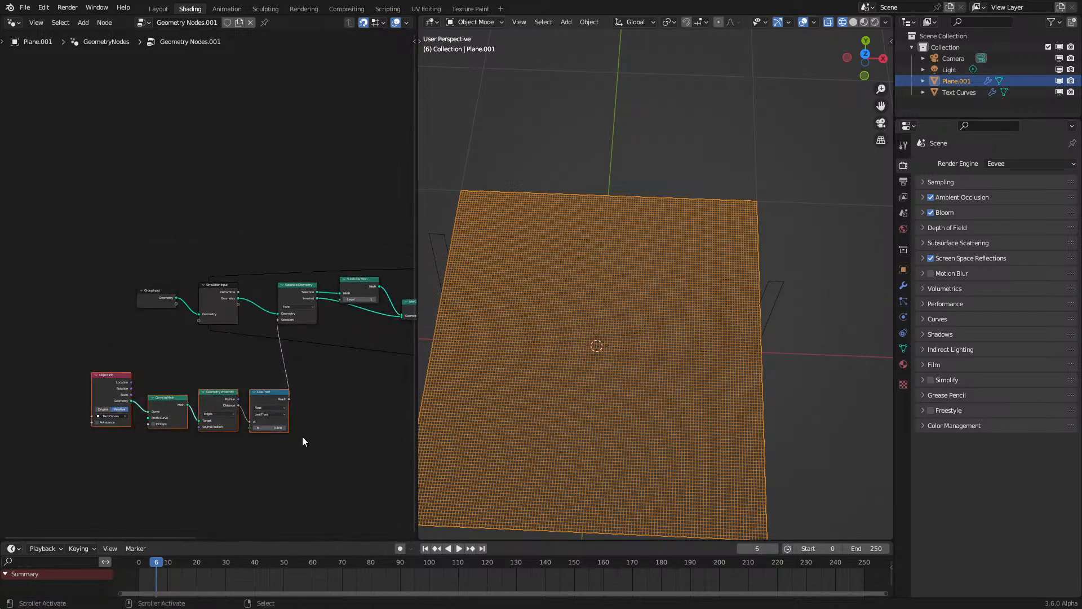
{"action": "key", "text": "g"}
{"action": "left_click", "coordinate": [298, 435]}
Step: Add a Set Position node fed by Join Geometry and connect its output to the Vert Count Safeguard frame's reroute
{"action": "middle_click_drag", "start_coordinate": [300, 335], "coordinate": [139, 330]}
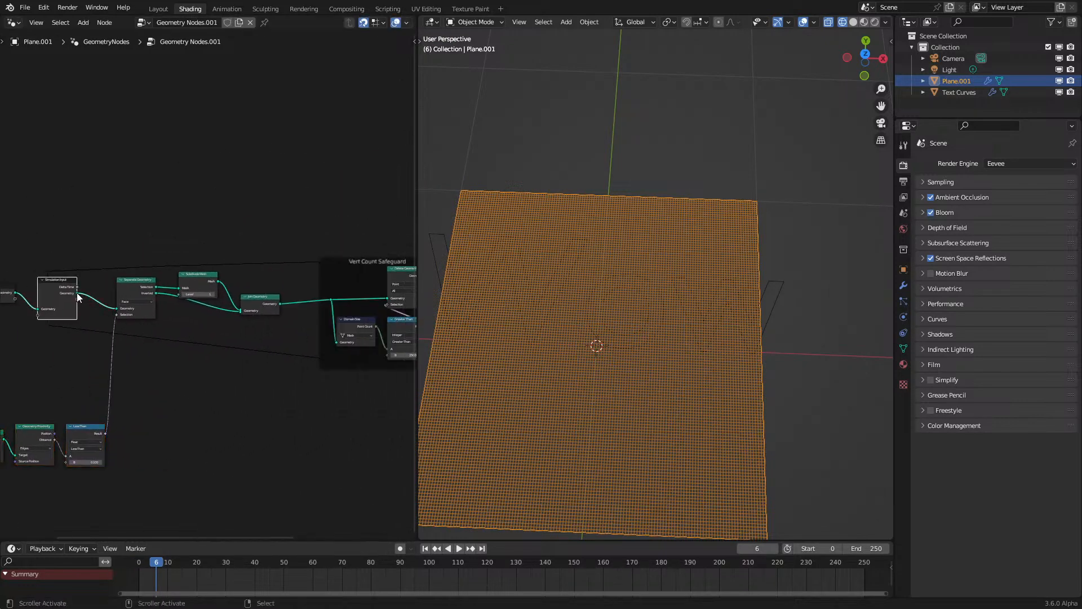
{"action": "scroll", "coordinate": [217, 310], "scroll_direction": "up", "scroll_amount": 2}
{"action": "left_click_drag", "start_coordinate": [305, 313], "coordinate": [284, 292]}
{"action": "key", "text": "shift+a"}
{"action": "type", "text": "et"}
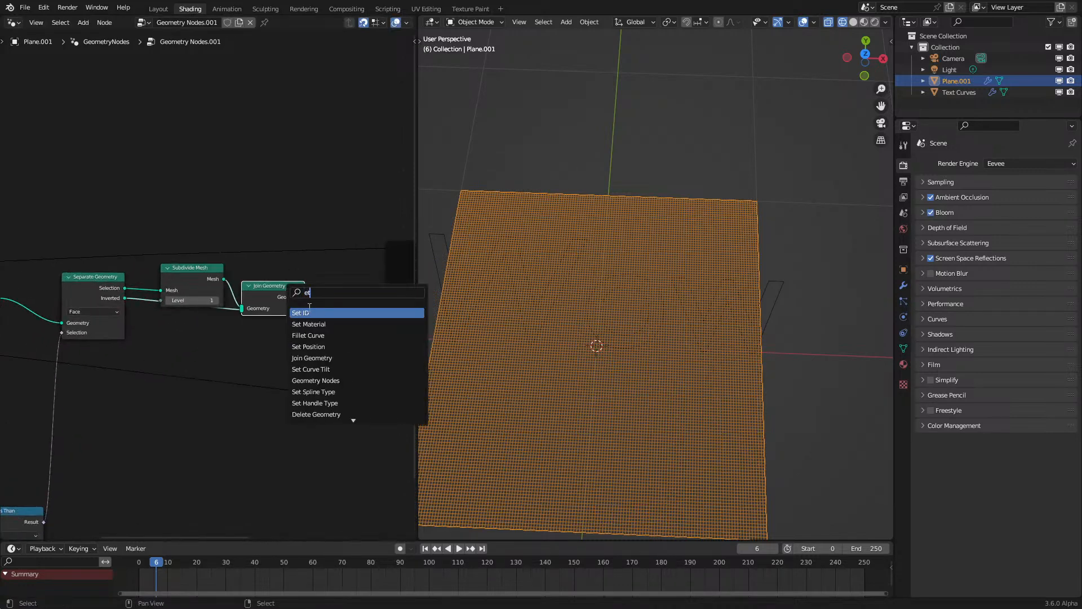
{"action": "left_click", "coordinate": [308, 347]}
{"action": "left_click", "coordinate": [303, 305]}
{"action": "left_click_drag", "start_coordinate": [304, 297], "coordinate": [406, 314]}
{"action": "left_click_drag", "start_coordinate": [263, 342], "coordinate": [372, 308]}
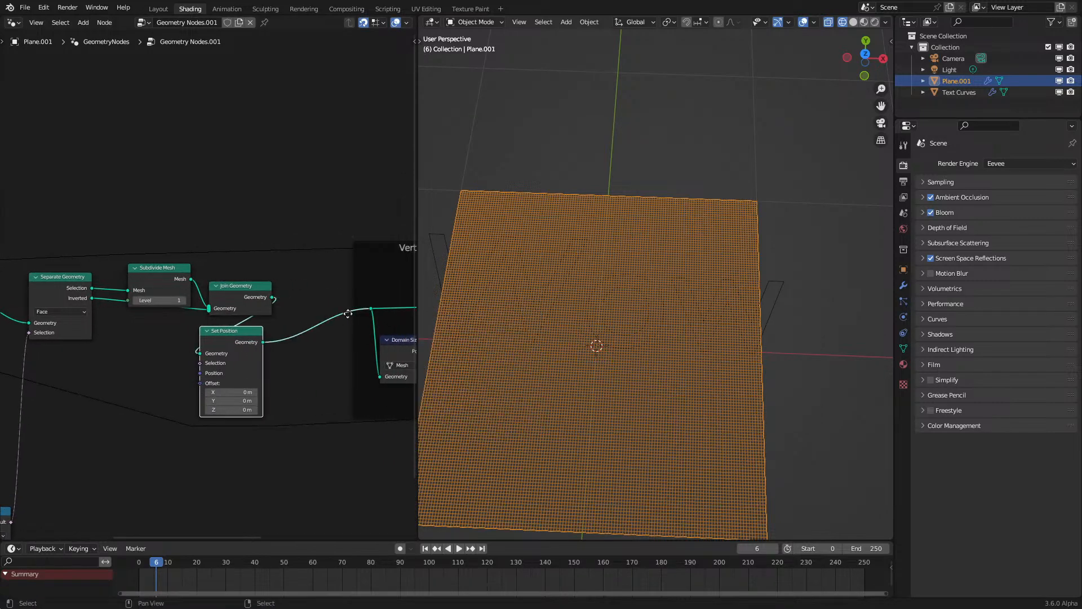
Step: Connect Less Than's Result to Set Position's Selection and adjust its Z offset
{"action": "middle_click_drag", "start_coordinate": [86, 411], "coordinate": [185, 340]}
{"action": "left_click_drag", "start_coordinate": [108, 451], "coordinate": [297, 293]}
{"action": "left_click_drag", "start_coordinate": [332, 339], "coordinate": [328, 340]}
Step: Replay the simulation from the start, inspect the plane at an angle, and read Geometry Proximity's info message
{"action": "mouse_move", "coordinate": [169, 570]}
{"action": "left_mouse_down"}
{"action": "mouse_move", "coordinate": [120, 572]}
{"action": "mouse_move", "coordinate": [161, 572]}
{"action": "left_mouse_up"}
{"action": "scroll", "coordinate": [526, 386], "scroll_direction": "down", "scroll_amount": 6}
{"action": "left_click", "coordinate": [139, 570]}
{"action": "key", "text": "space"}
{"action": "scroll", "coordinate": [735, 343], "scroll_direction": "up", "scroll_amount": 3}
{"action": "mouse_move", "coordinate": [707, 344]}
{"action": "middle_mouse_down"}
{"action": "mouse_move", "coordinate": [733, 293]}
{"action": "mouse_move", "coordinate": [715, 295]}
{"action": "mouse_move", "coordinate": [703, 333]}
{"action": "middle_mouse_up"}
{"action": "middle_click_drag", "start_coordinate": [224, 426], "coordinate": [377, 362]}
{"action": "mouse_move", "coordinate": [173, 381]}
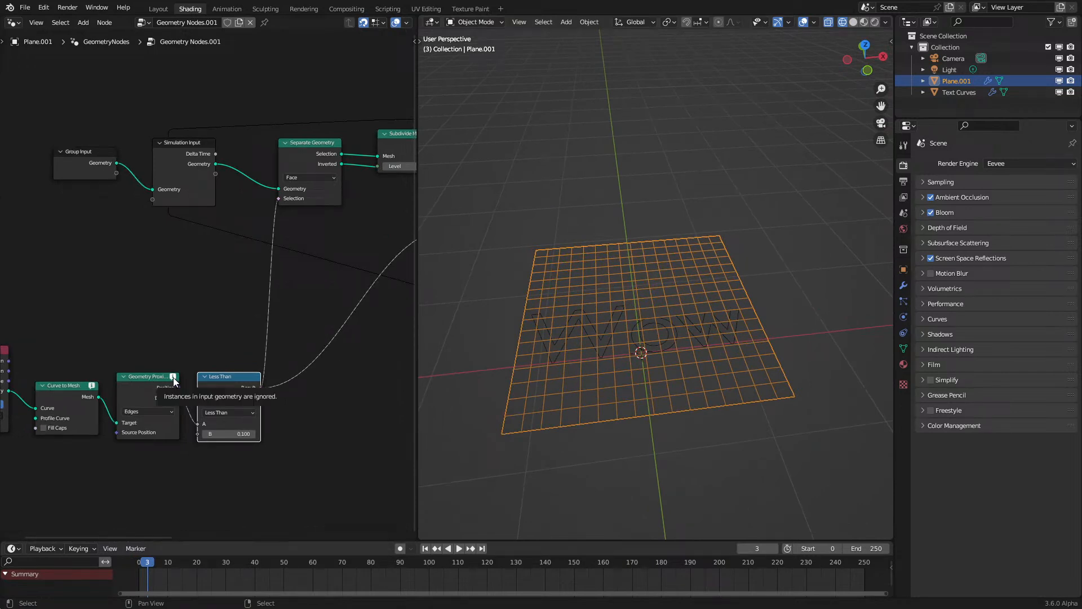
Step: Insert a Realize Instances node between Object Info and Curve to Mesh
{"action": "middle_click_drag", "start_coordinate": [174, 381], "coordinate": [380, 334]}
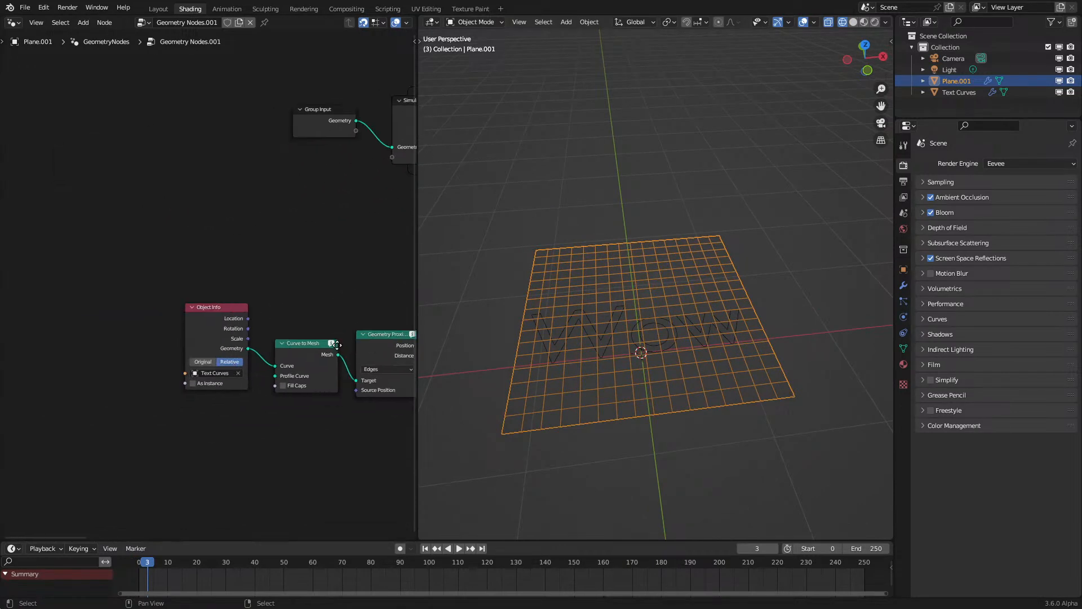
{"action": "scroll", "coordinate": [198, 337], "scroll_direction": "up", "scroll_amount": 3}
{"action": "key", "text": "shift+a"}
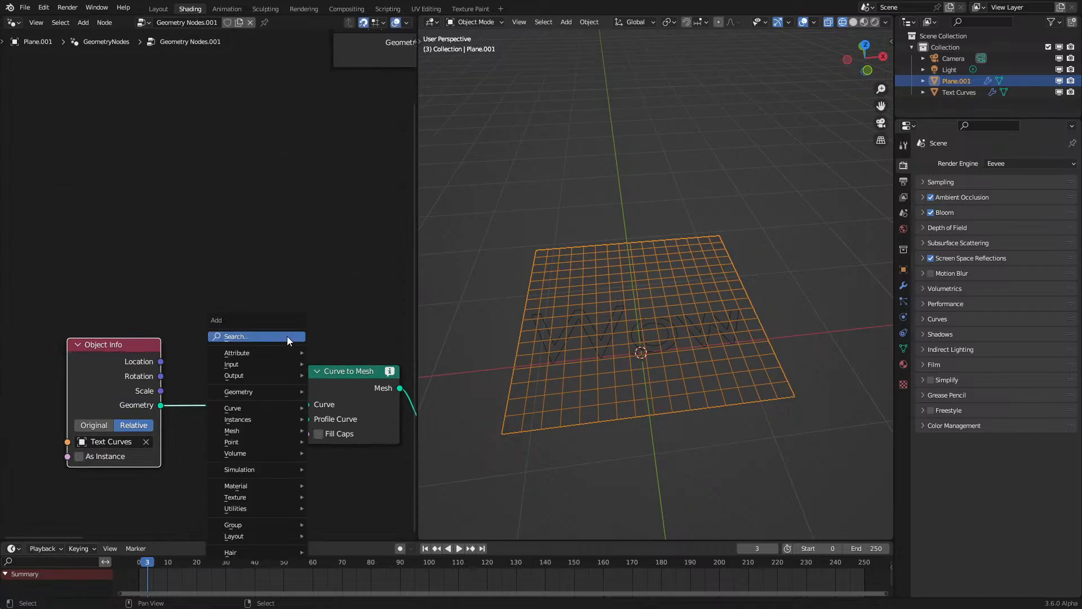
{"action": "type", "text": "t"}
{"action": "key", "text": "BackSpace"}
{"action": "type", "text": "rea"}
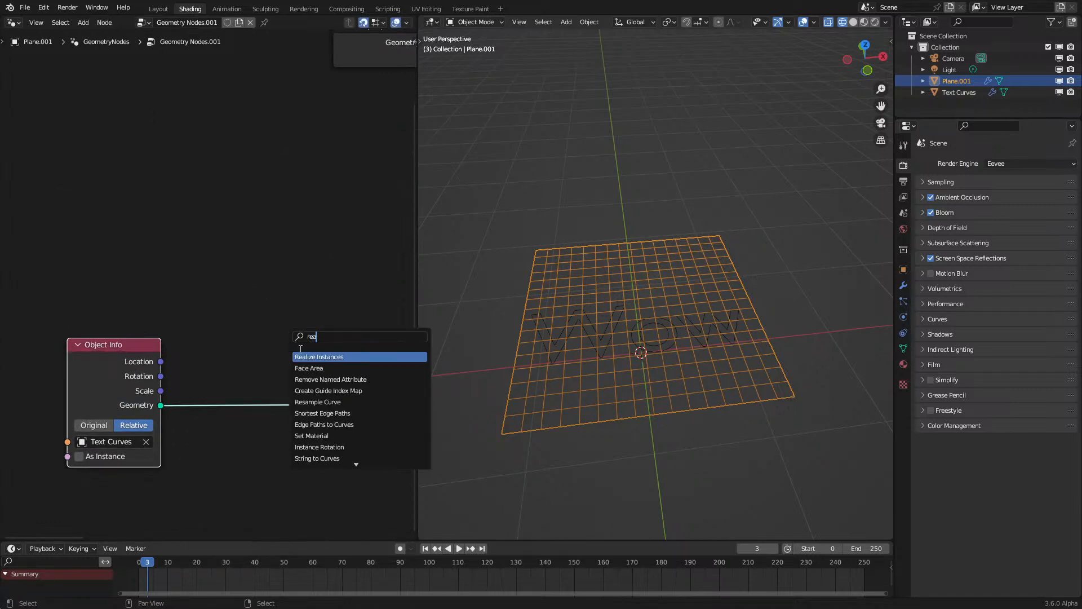
{"action": "key", "text": "Return"}
{"action": "left_click", "coordinate": [232, 394]}
{"action": "scroll", "coordinate": [236, 338], "scroll_direction": "down", "scroll_amount": 4}
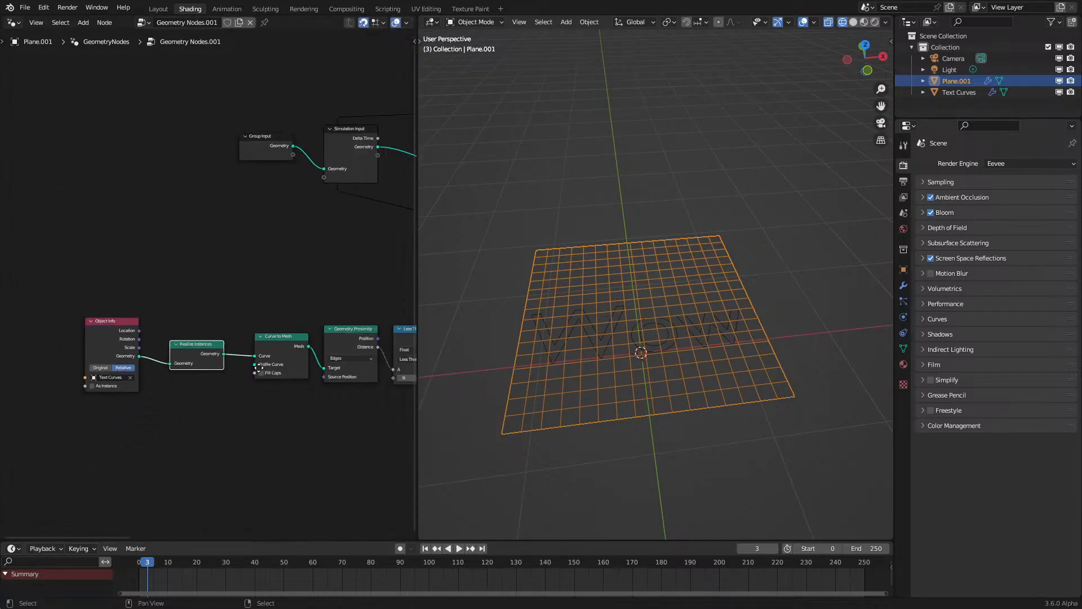
Step: Select the Text Curves object and move its String to Curves node beneath Group Input
{"action": "left_click", "coordinate": [662, 341]}
{"action": "key", "text": "Home"}
{"action": "scroll", "coordinate": [141, 307], "scroll_direction": "up", "scroll_amount": 3}
{"action": "left_click_drag", "start_coordinate": [101, 316], "coordinate": [176, 291]}
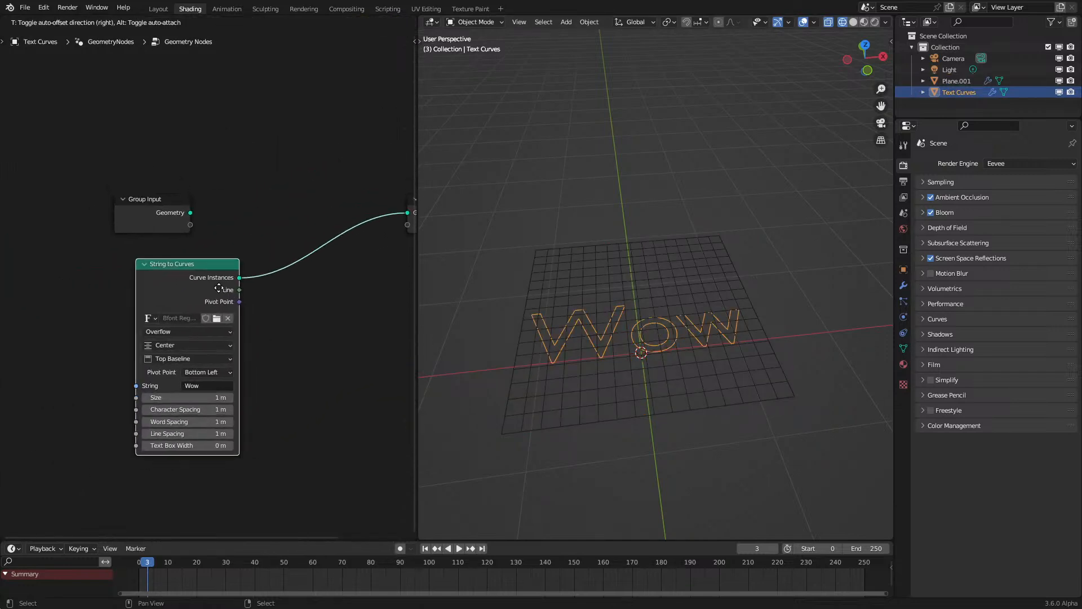
{"action": "middle_click_drag", "start_coordinate": [639, 338], "coordinate": [646, 377]}
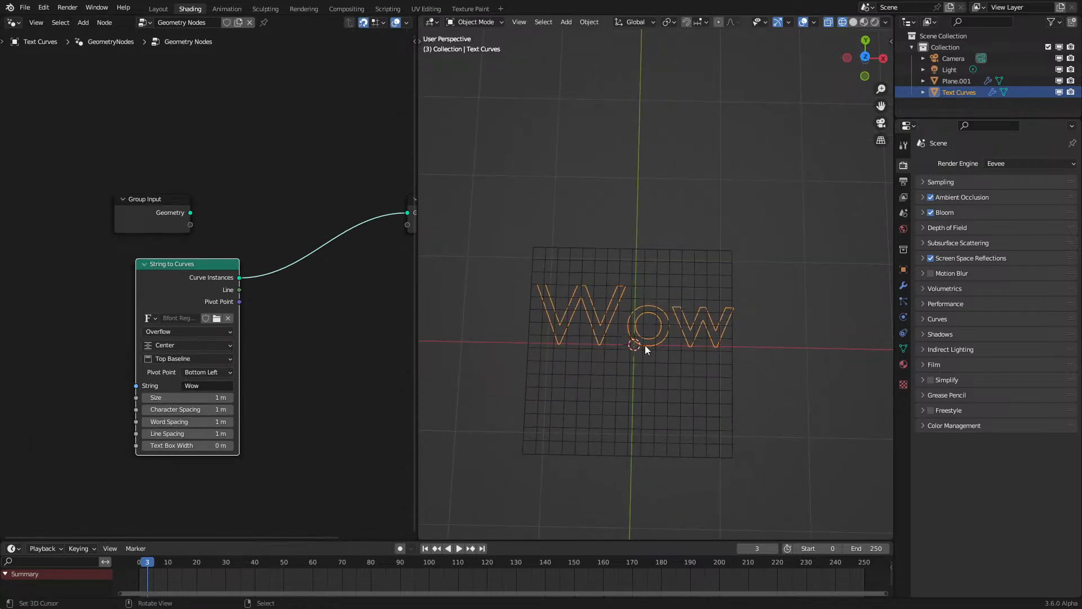
Step: Select Plane.001 and rearrange its node tree so that Curve to Mesh sits beneath Realize Instances
{"action": "left_click", "coordinate": [716, 276]}
{"action": "key", "text": "Home"}
{"action": "scroll", "coordinate": [275, 302], "scroll_direction": "up", "scroll_amount": 3}
{"action": "middle_click_drag", "start_coordinate": [8, 379], "coordinate": [244, 337]}
{"action": "left_click_drag", "start_coordinate": [94, 367], "coordinate": [109, 366]}
{"action": "left_click_drag", "start_coordinate": [310, 355], "coordinate": [191, 409]}
{"action": "scroll", "coordinate": [190, 410], "scroll_direction": "down", "scroll_amount": 3}
{"action": "middle_click_drag", "start_coordinate": [259, 360], "coordinate": [56, 441]}
{"action": "scroll", "coordinate": [56, 441], "scroll_direction": "up", "scroll_amount": 1}
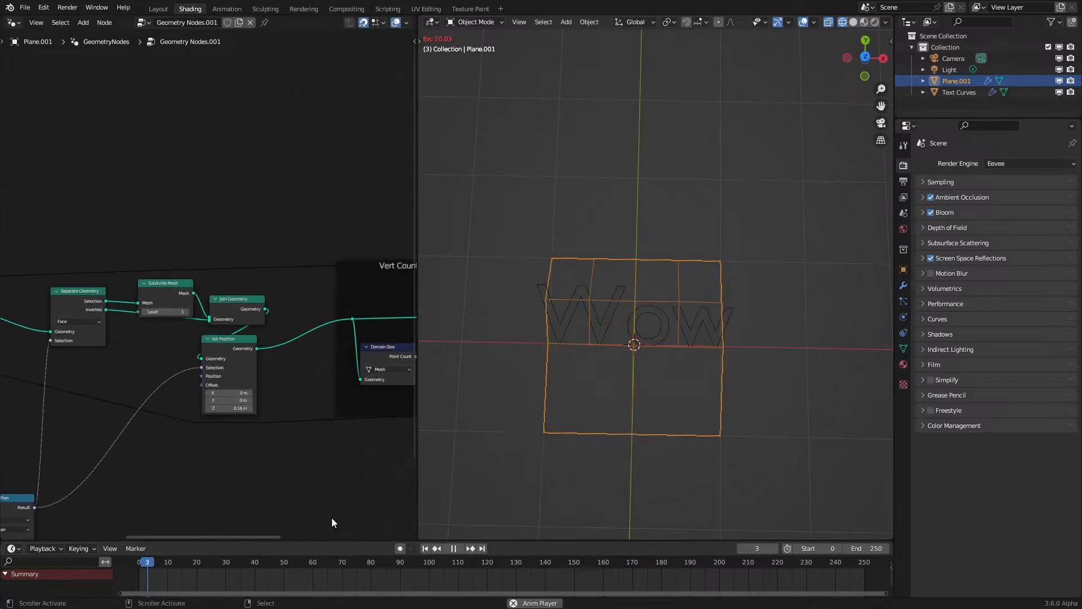
Step: Inspect the plane at an angle and change the Less Than node's operation to Greater Than
{"action": "middle_click_drag", "start_coordinate": [537, 460], "coordinate": [503, 378]}
{"action": "middle_click_drag", "start_coordinate": [395, 370], "coordinate": [281, 298]}
{"action": "left_click", "coordinate": [209, 481]}
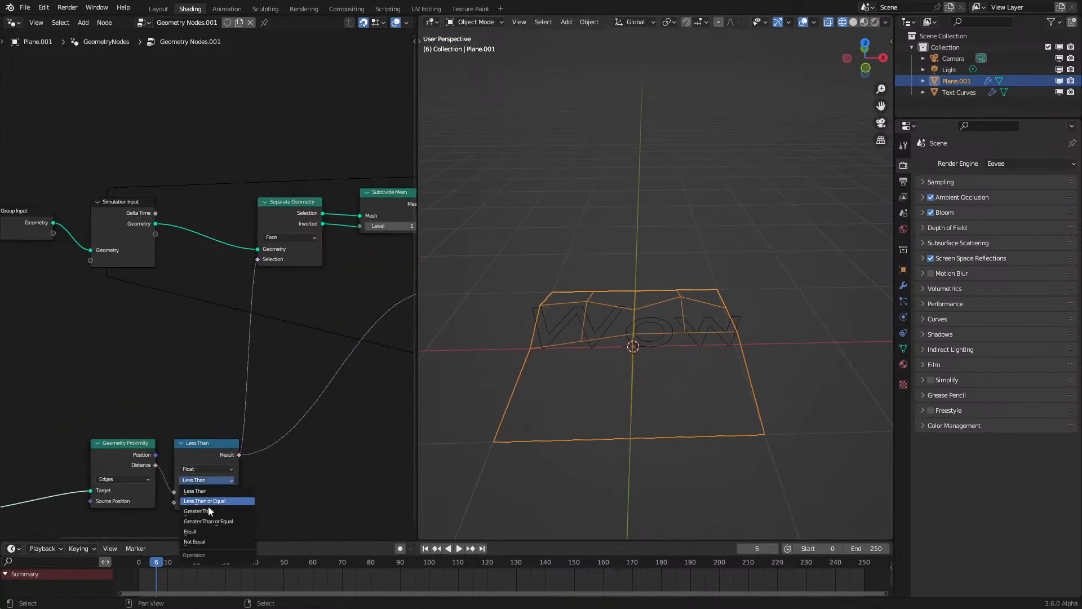
{"action": "left_click", "coordinate": [207, 506]}
Step: Connect Join Geometry directly to the Vert Count Safeguard reroute and delete the Set Position node
{"action": "scroll", "coordinate": [261, 332], "scroll_direction": "down", "scroll_amount": 3}
{"action": "middle_click_drag", "start_coordinate": [294, 344], "coordinate": [257, 325]}
{"action": "scroll", "coordinate": [257, 326], "scroll_direction": "up", "scroll_amount": 2}
{"action": "left_click_drag", "start_coordinate": [260, 327], "coordinate": [354, 340]}
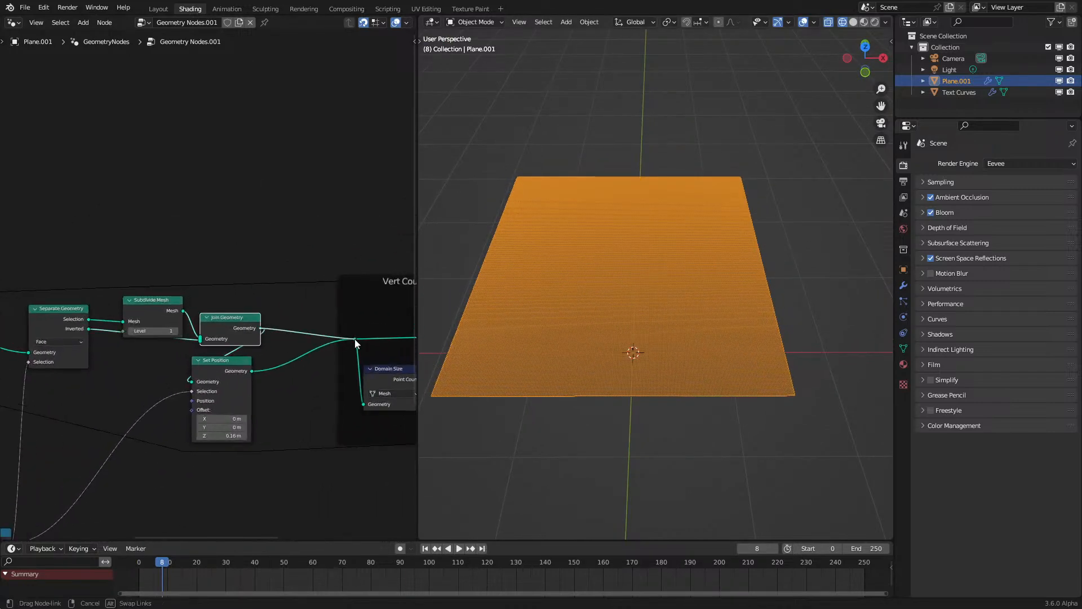
{"action": "left_click", "coordinate": [246, 361]}
{"action": "key", "text": "Delete"}
Step: Replay the simulation from the start and view the plane from above
{"action": "key", "text": "shift+Left"}
{"action": "key", "text": "space"}
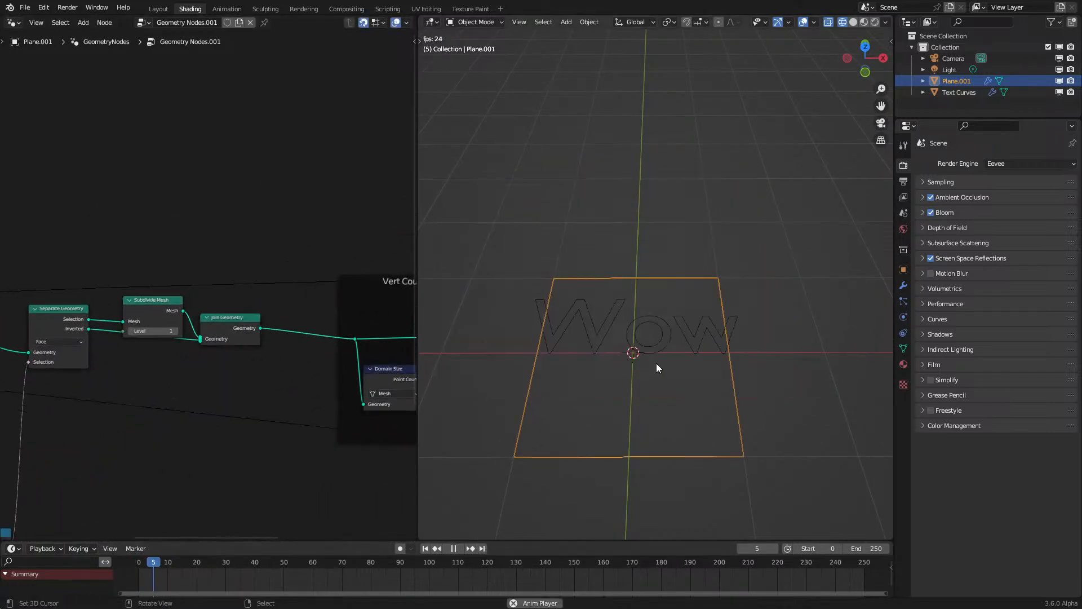
{"action": "middle_click_drag", "start_coordinate": [651, 366], "coordinate": [649, 404]}
{"action": "key", "text": "space"}
Step: Subdivide the plane's base mesh once in Edit Mode
{"action": "key", "text": "Tab"}
{"action": "right_click", "coordinate": [657, 321]}
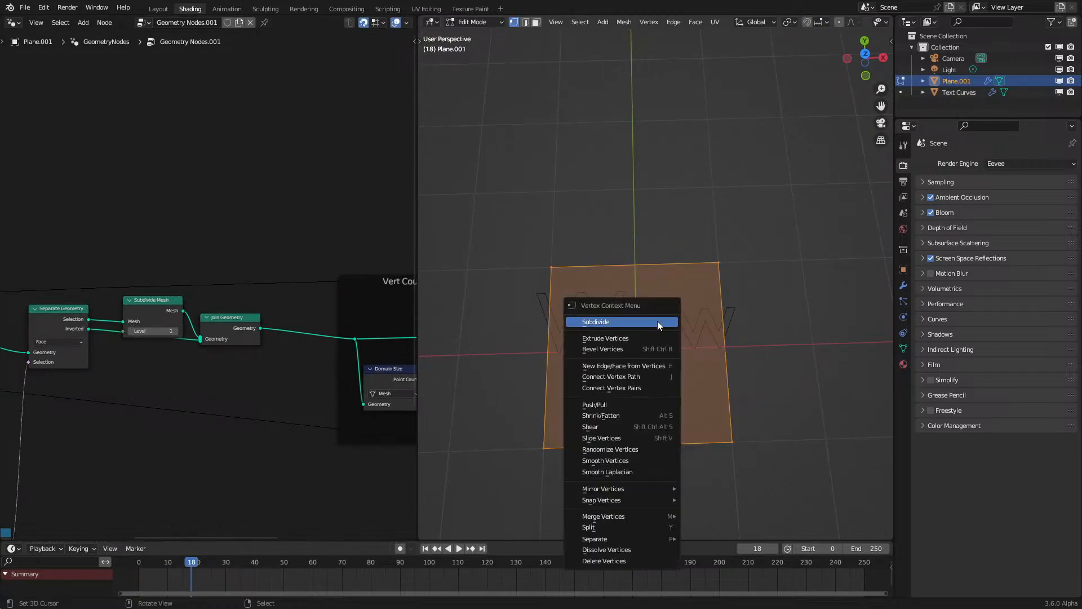
{"action": "key", "text": "Tab"}
Step: Replay the simulation from frame 0, inspect the subdivision along the text's lower edge, and shift the plane along positive Y
{"action": "left_click_drag", "start_coordinate": [195, 570], "coordinate": [136, 573]}
{"action": "key", "text": "space"}
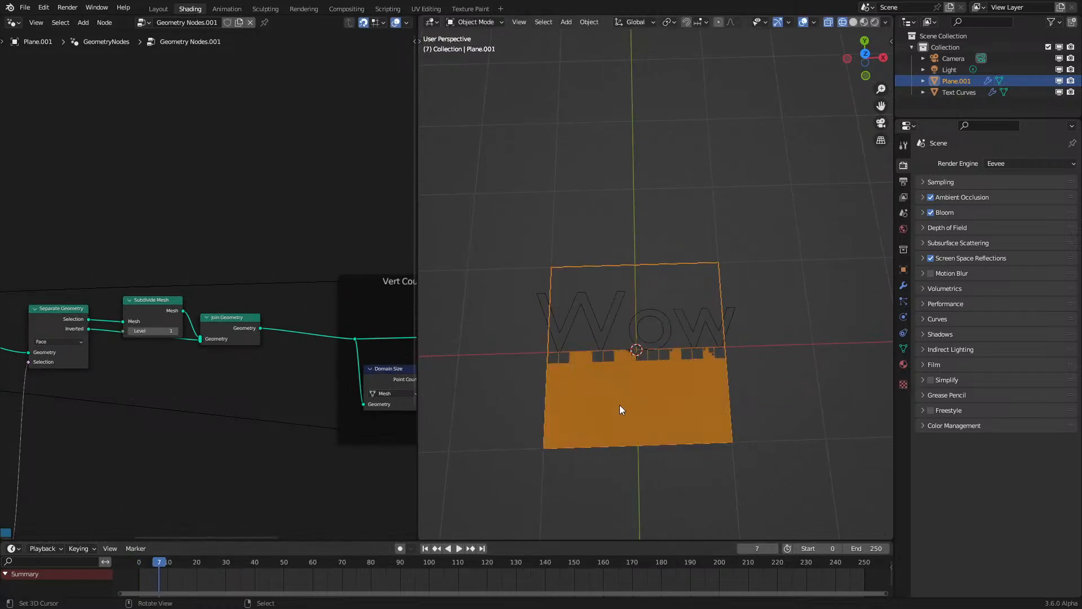
{"action": "scroll", "coordinate": [690, 367], "scroll_direction": "up", "scroll_amount": 4}
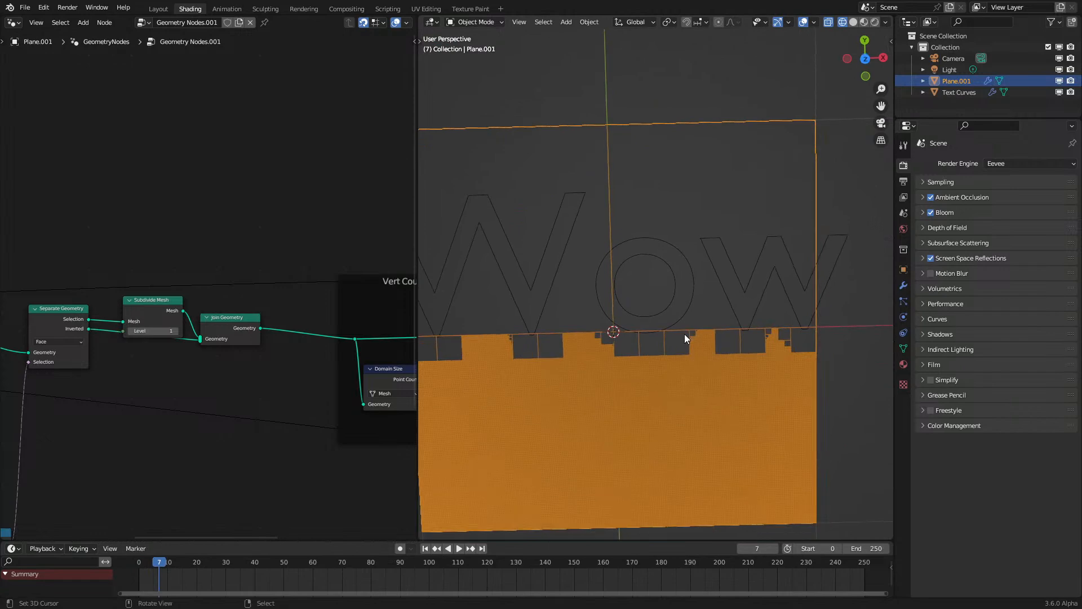
{"action": "scroll", "coordinate": [684, 334], "scroll_direction": "up", "scroll_amount": 2}
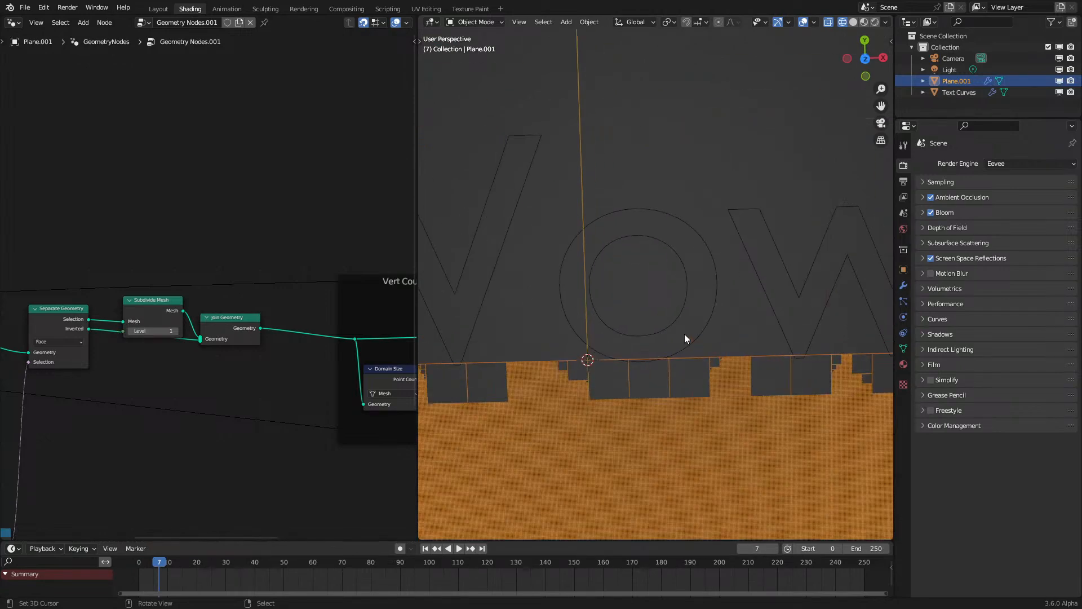
{"action": "scroll", "coordinate": [684, 334], "scroll_direction": "down", "scroll_amount": 5}
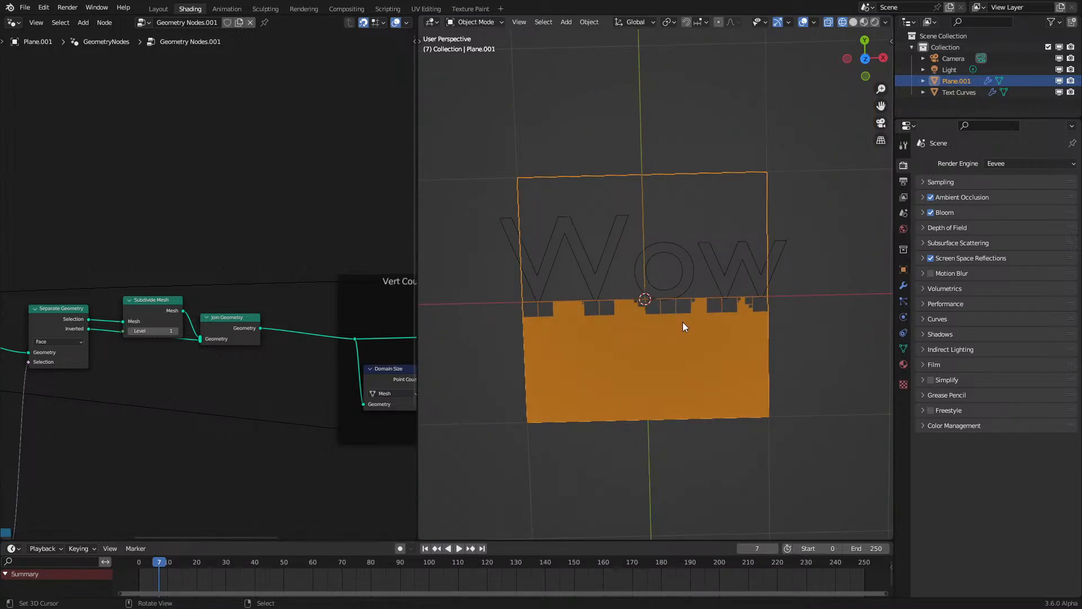
{"action": "left_click_drag", "start_coordinate": [683, 323], "coordinate": [682, 289]}
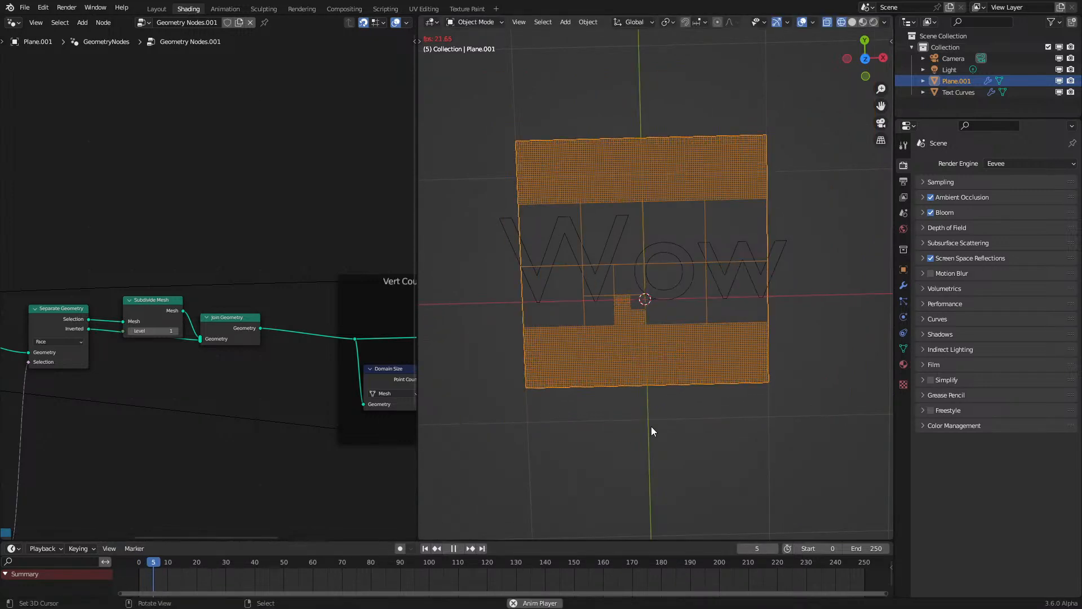
Step: Set the comparison node fed by Geometry Proximity back to the Less Than operation
{"action": "scroll", "coordinate": [657, 404], "scroll_direction": "up", "scroll_amount": 2}
{"action": "middle_click_drag", "start_coordinate": [99, 429], "coordinate": [324, 293]}
{"action": "scroll", "coordinate": [286, 390], "scroll_direction": "up", "scroll_amount": 3}
{"action": "left_click", "coordinate": [243, 464]}
{"action": "left_click", "coordinate": [242, 483]}
Step: Replay the simulation from frame 0 and clear the plane's location
{"action": "left_click", "coordinate": [124, 588]}
{"action": "key", "text": "space"}
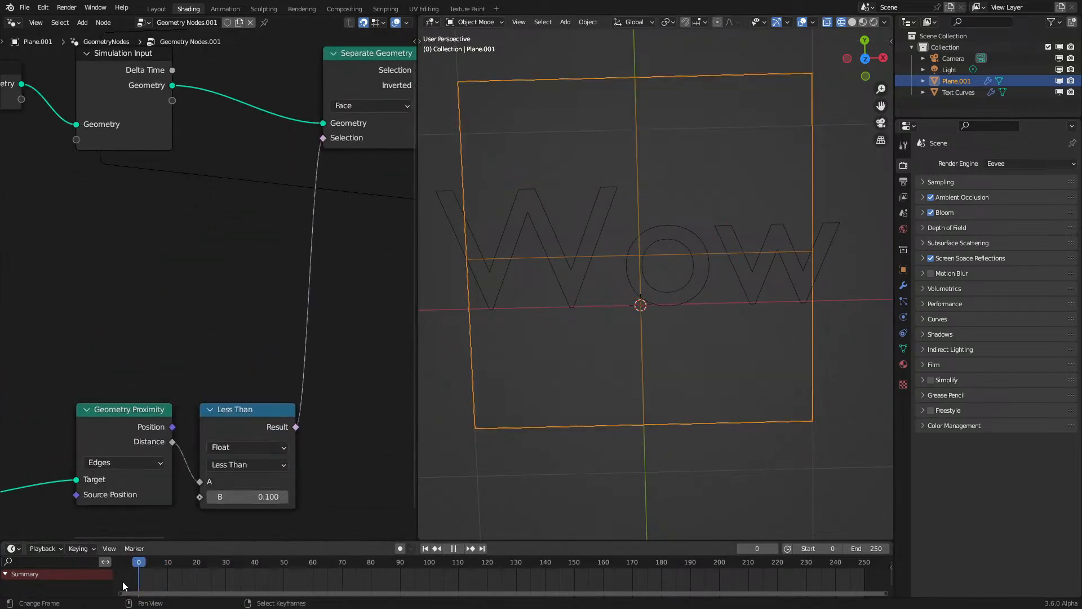
{"action": "key", "text": "space"}
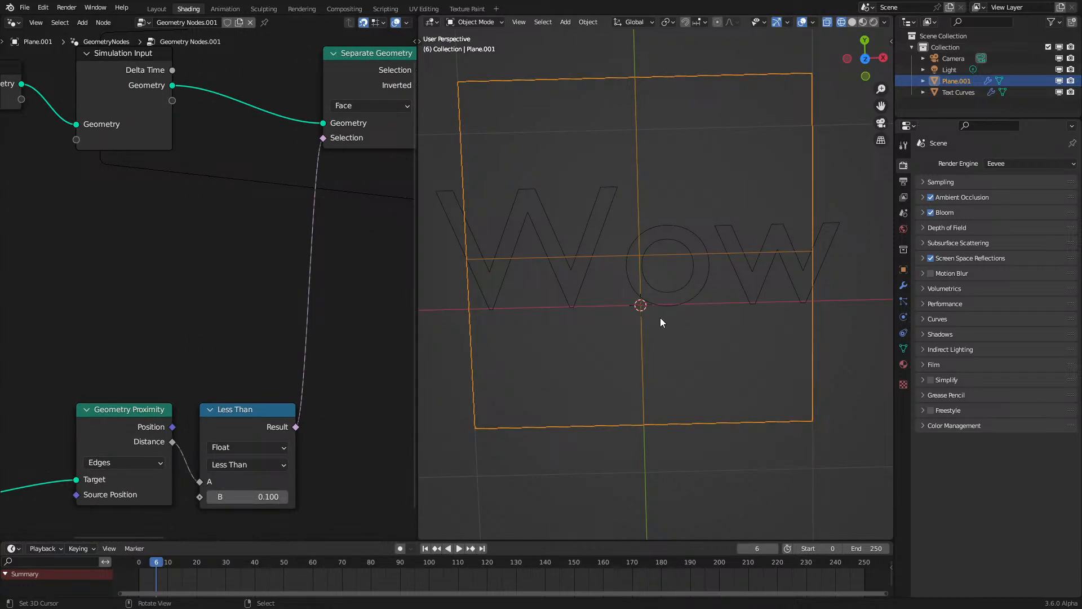
{"action": "key", "text": "alt+g"}
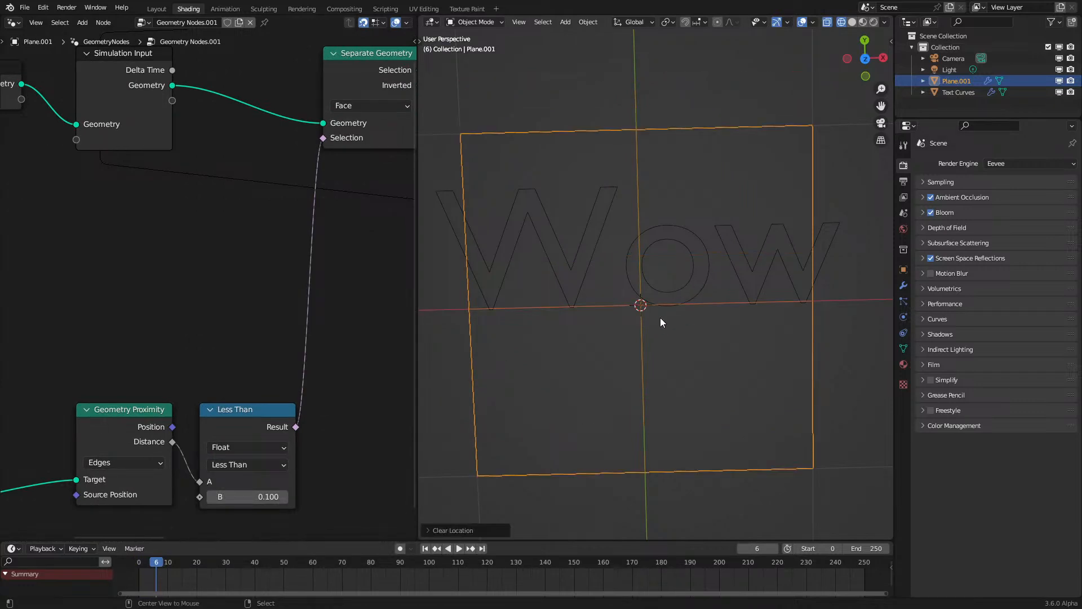
{"action": "scroll", "coordinate": [495, 289], "scroll_direction": "up", "scroll_amount": 5}
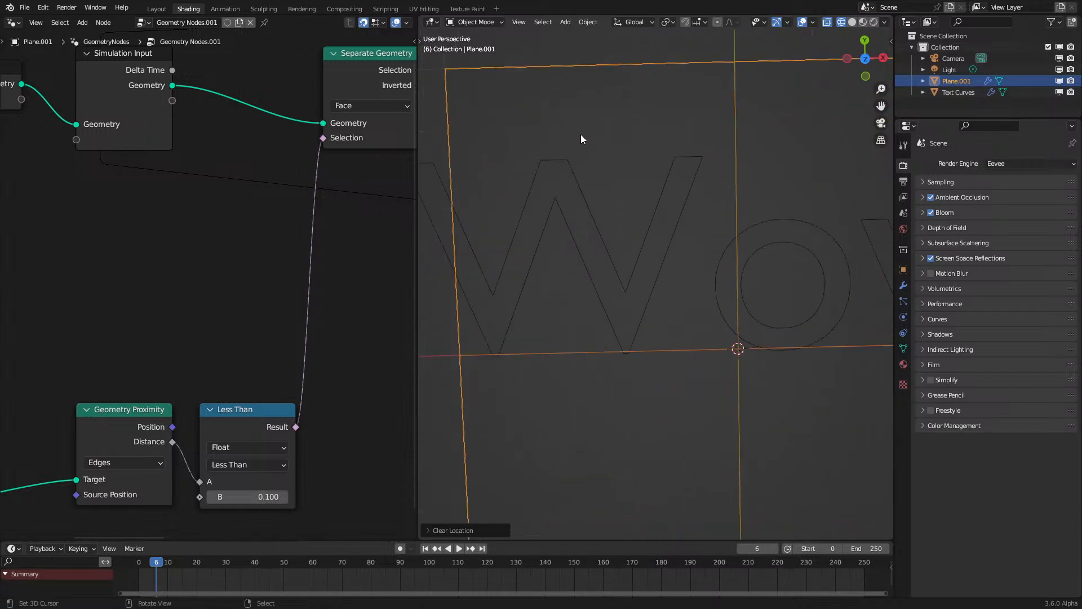
{"action": "scroll", "coordinate": [578, 178], "scroll_direction": "down", "scroll_amount": 1}
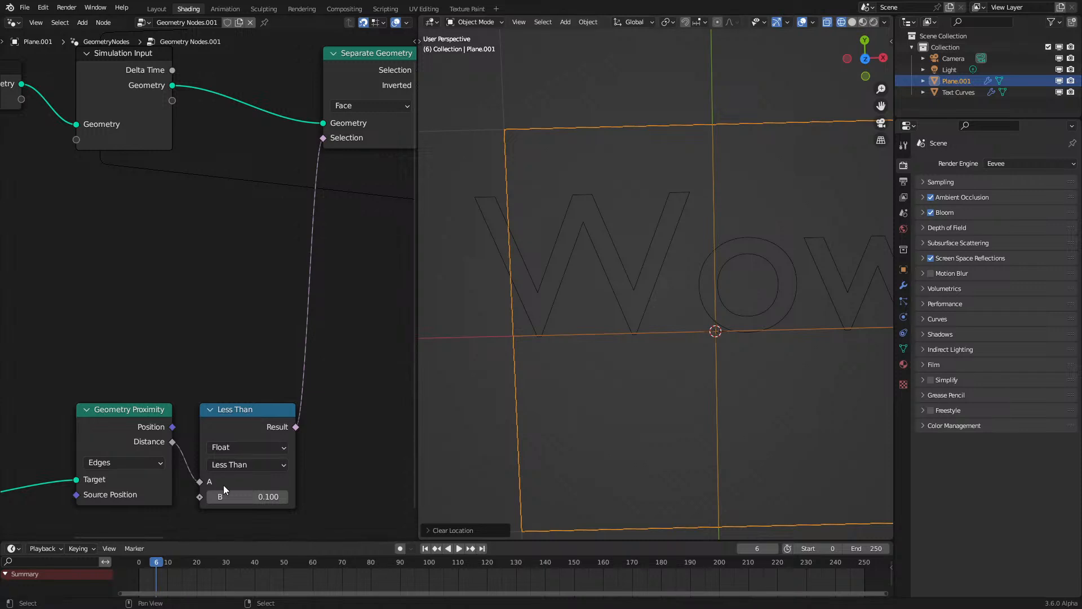
Step: Return to frame 0, raise Less Than's B threshold to 0.4, and replay the simulation to inspect the subdivision
{"action": "middle_click_drag", "start_coordinate": [217, 485], "coordinate": [246, 430]}
{"action": "left_click_drag", "start_coordinate": [158, 574], "coordinate": [139, 570]}
{"action": "scroll", "coordinate": [225, 366], "scroll_direction": "down", "scroll_amount": 2}
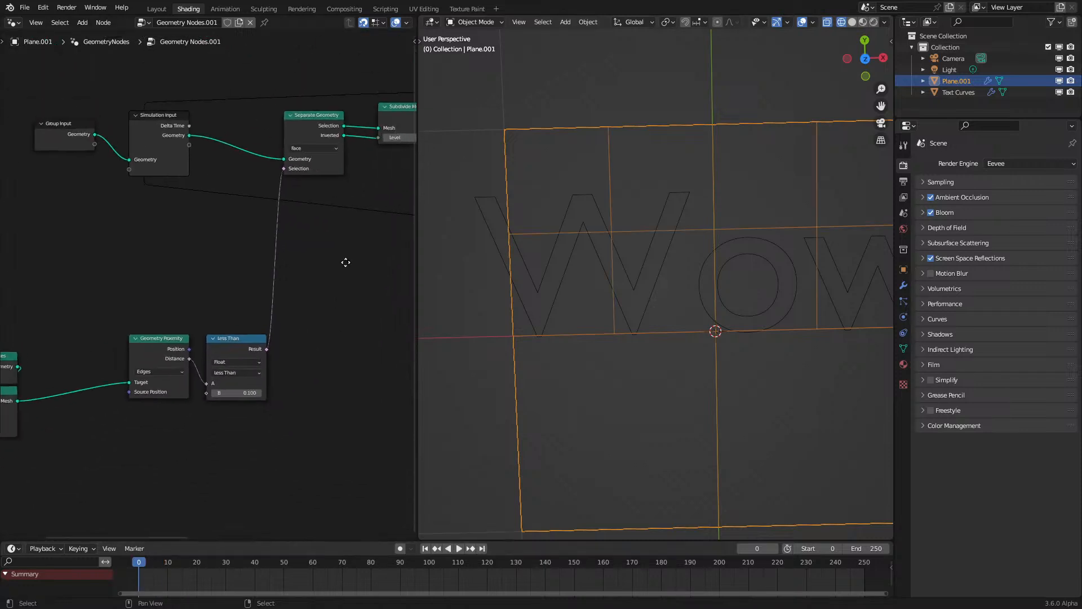
{"action": "middle_click_drag", "start_coordinate": [350, 253], "coordinate": [314, 312]}
{"action": "left_click_drag", "start_coordinate": [225, 445], "coordinate": [259, 445]}
{"action": "key", "text": "space"}
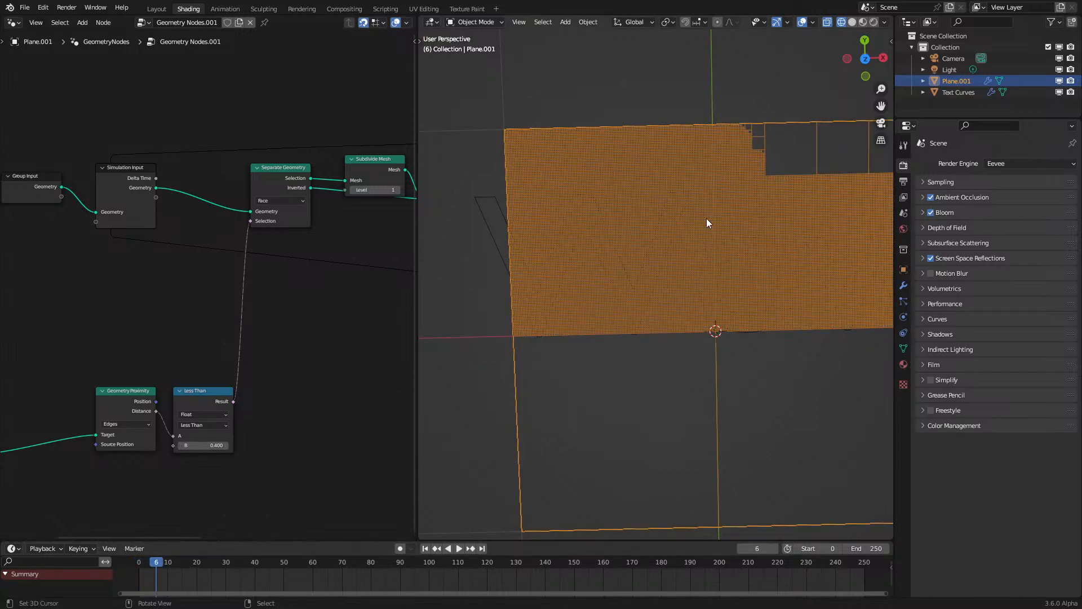
{"action": "middle_click_drag", "start_coordinate": [703, 233], "coordinate": [628, 279], "text": "shift"}
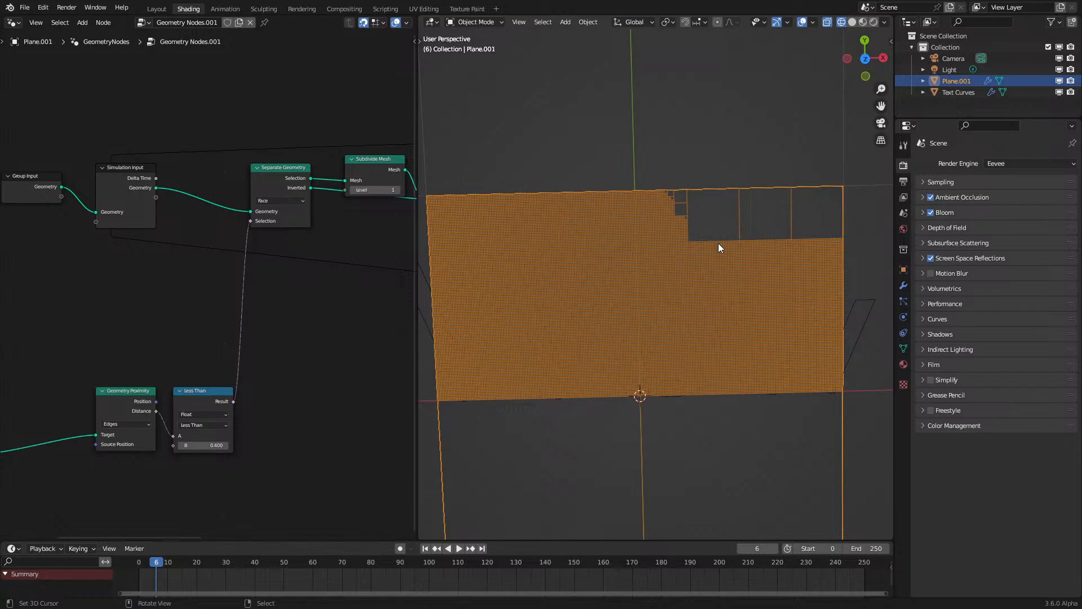
{"action": "scroll", "coordinate": [682, 180], "scroll_direction": "up", "scroll_amount": 3}
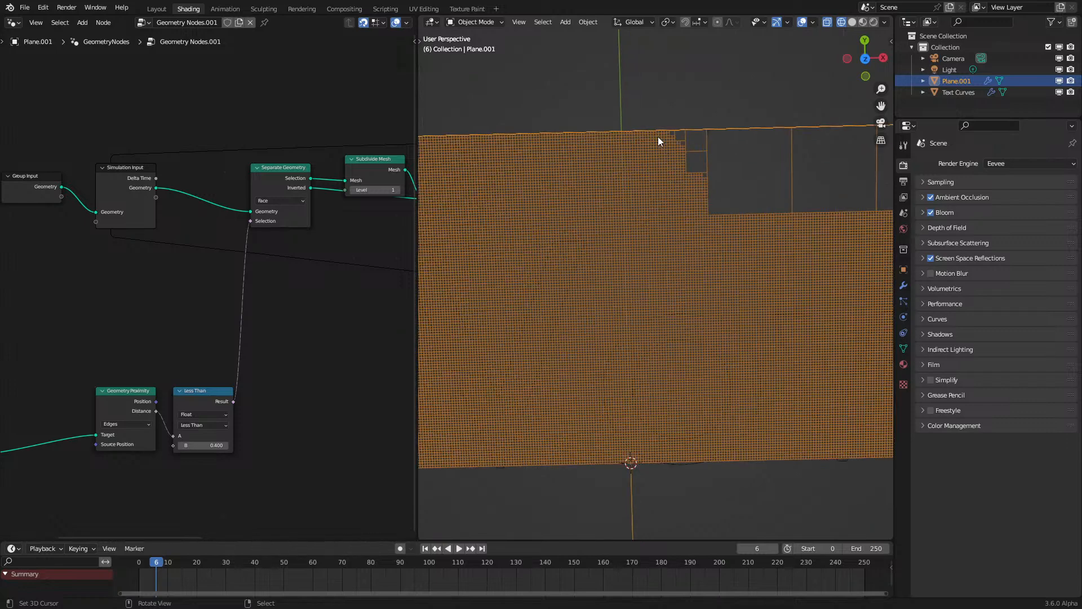
Step: Set Less Than's B threshold to 0.1
{"action": "left_click", "coordinate": [181, 446]}
{"action": "type", "text": "0.1"}
{"action": "key", "text": "Return"}
Step: Subdivide the plane's base mesh once more in Edit Mode and rerun the simulation
{"action": "key", "text": "Tab"}
{"action": "right_click", "coordinate": [641, 290]}
{"action": "key", "text": "Tab"}
{"action": "scroll", "coordinate": [642, 338], "scroll_direction": "down", "scroll_amount": 2}
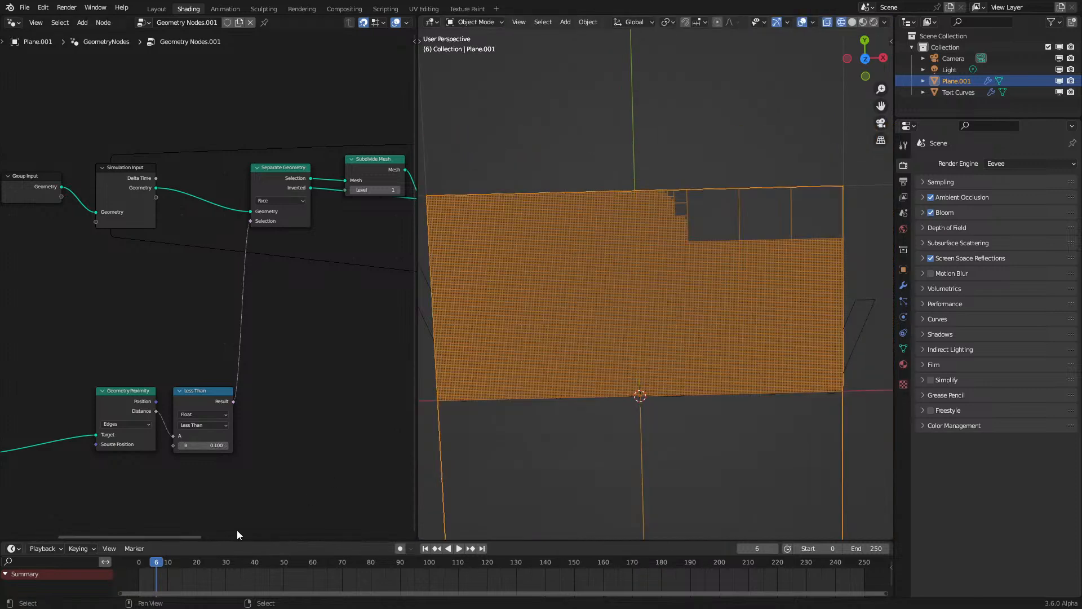
{"action": "left_click", "coordinate": [150, 572]}
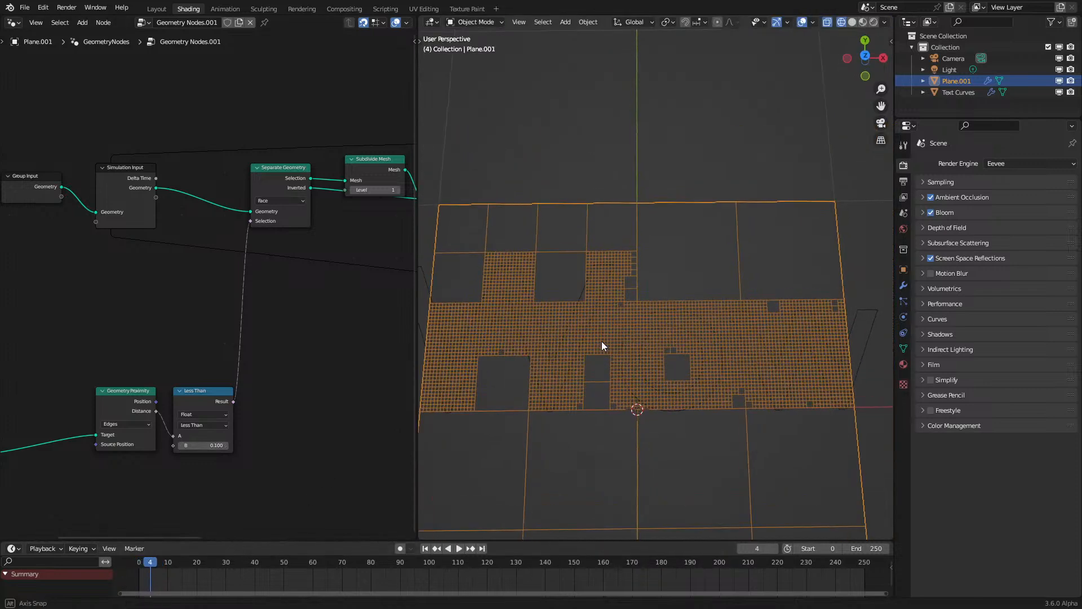
Step: Set Less Than's B threshold to 0.01 and rerun the simulation
{"action": "left_click", "coordinate": [217, 446]}
{"action": "type", "text": ".01"}
{"action": "key", "text": "Return"}
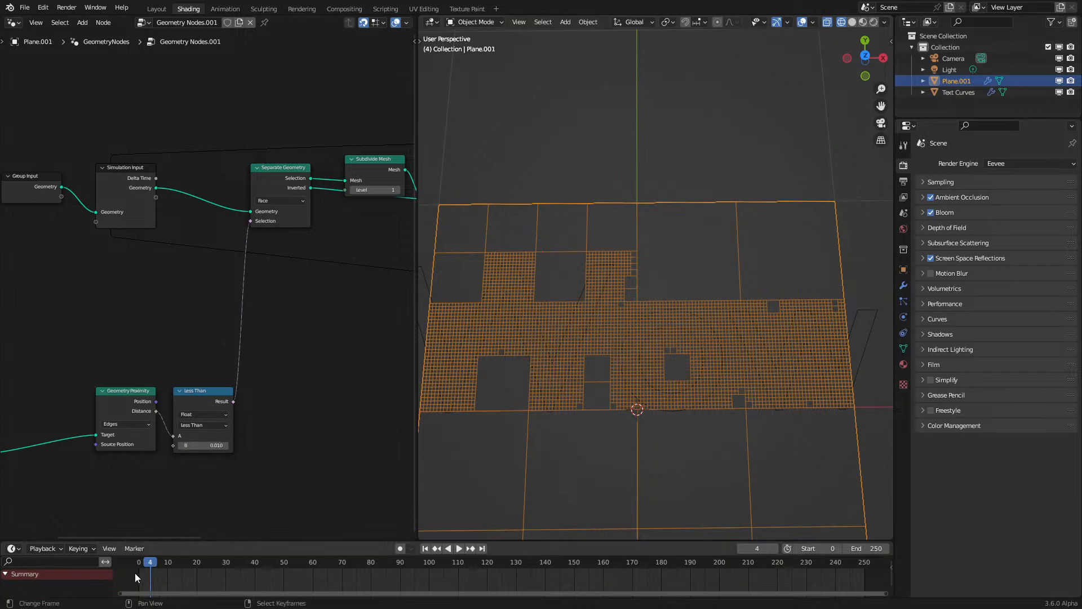
{"action": "key", "text": "Right"}
{"action": "key", "text": "Right"}
Step: Set Less Than's B threshold to 0.05 and advance the simulation by one frame
{"action": "middle_click_drag", "start_coordinate": [219, 442], "coordinate": [289, 380]}
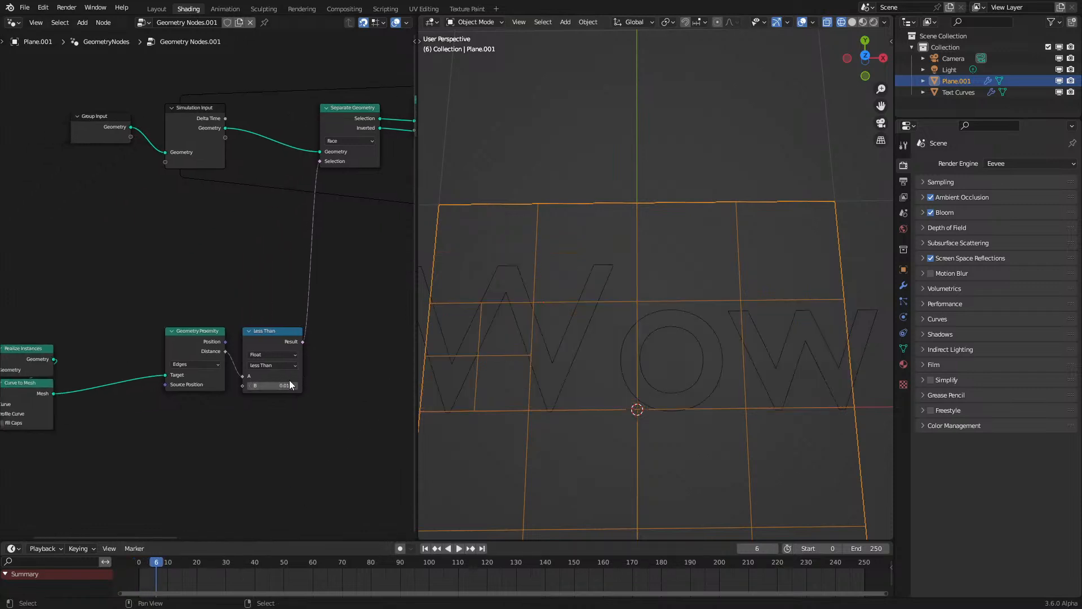
{"action": "scroll", "coordinate": [289, 380], "scroll_direction": "up", "scroll_amount": 1}
{"action": "left_click", "coordinate": [298, 403]}
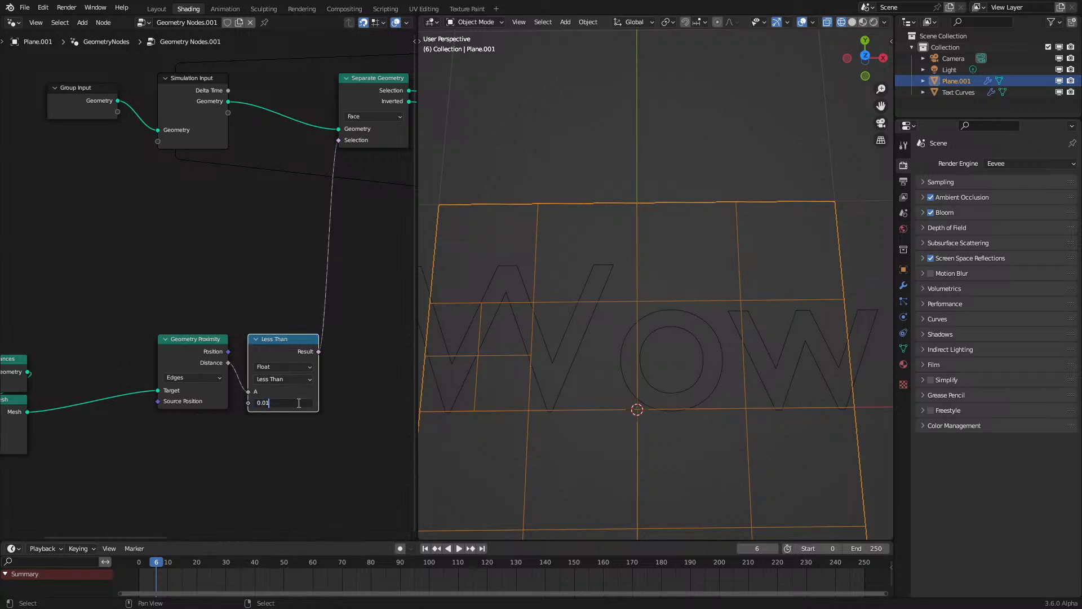
{"action": "key", "text": "BackSpace"}
{"action": "type", "text": "5"}
{"action": "key", "text": "Return"}
{"action": "key", "text": "Right"}
Step: Examine the density and outline of the subdivided faces around the first letter's strokes
{"action": "mouse_move", "coordinate": [609, 364]}
{"action": "middle_mouse_down"}
{"action": "mouse_move", "coordinate": [564, 375]}
{"action": "mouse_move", "coordinate": [662, 305]}
{"action": "mouse_move", "coordinate": [621, 350]}
{"action": "mouse_move", "coordinate": [614, 378]}
{"action": "middle_mouse_up"}
{"action": "scroll", "coordinate": [662, 304], "scroll_direction": "up", "scroll_amount": 6}
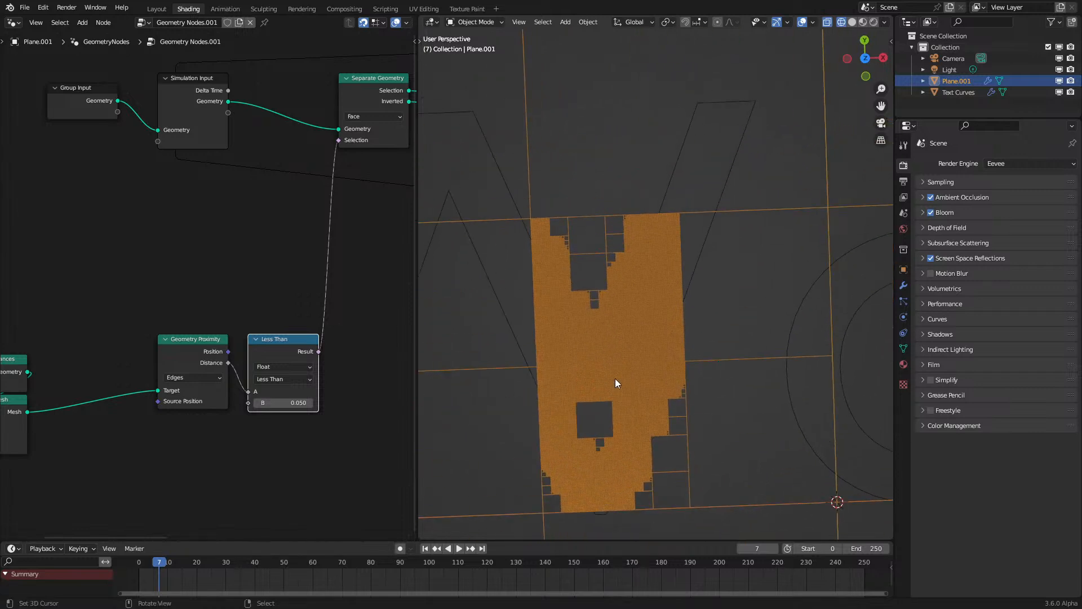
{"action": "scroll", "coordinate": [617, 384], "scroll_direction": "up", "scroll_amount": 4}
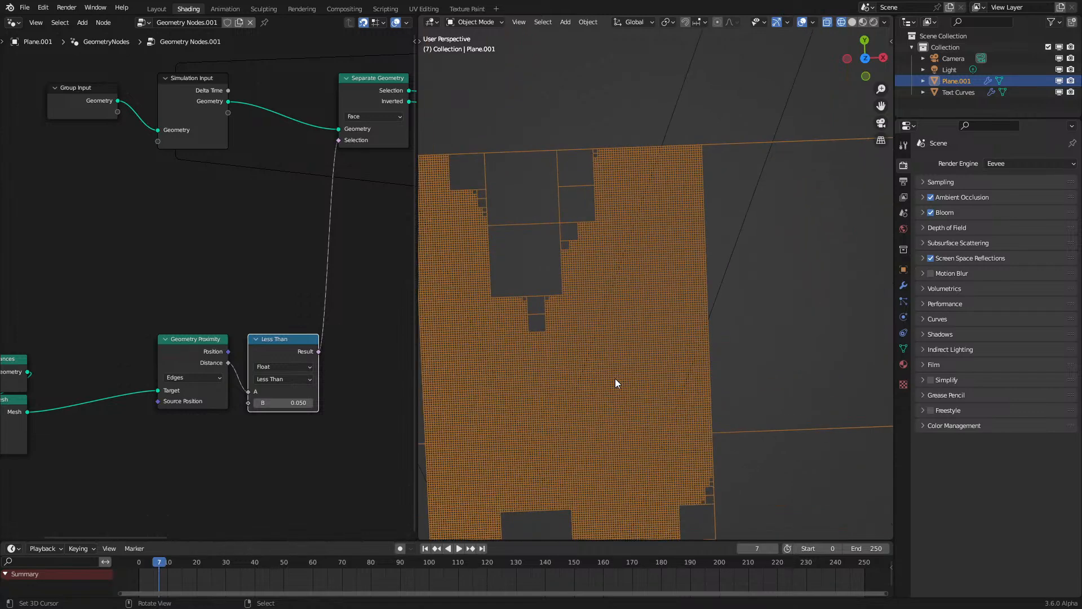
{"action": "scroll", "coordinate": [614, 377], "scroll_direction": "down", "scroll_amount": 3}
{"action": "scroll", "coordinate": [615, 378], "scroll_direction": "up", "scroll_amount": 3}
{"action": "scroll", "coordinate": [615, 378], "scroll_direction": "down", "scroll_amount": 3}
{"action": "scroll", "coordinate": [614, 378], "scroll_direction": "down", "scroll_amount": 2}
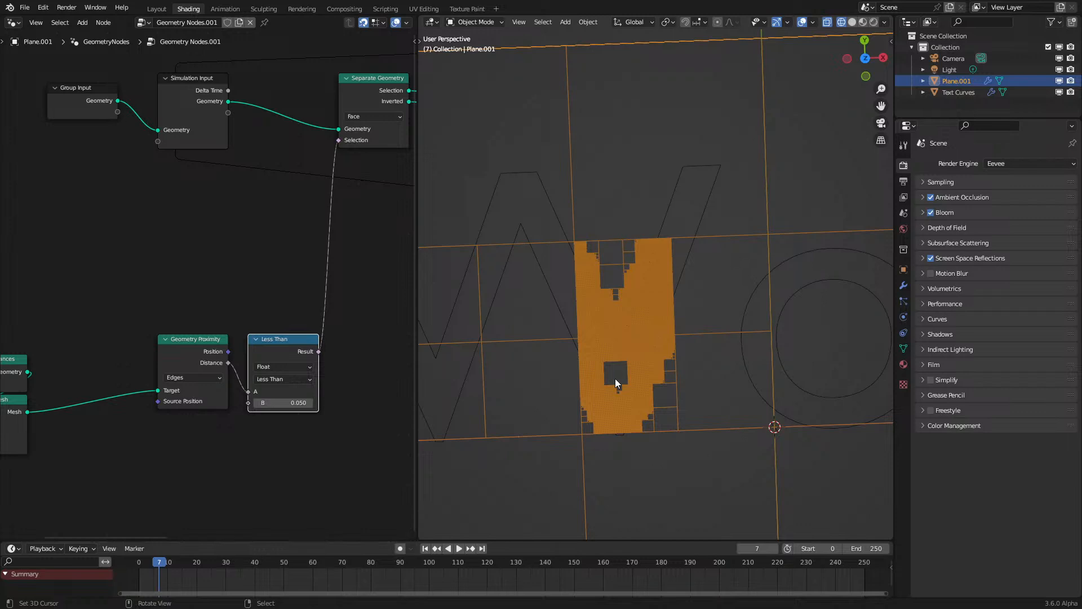
Step: Add a Face Area node beneath Geometry Proximity
{"action": "middle_click_drag", "start_coordinate": [143, 373], "coordinate": [103, 353]}
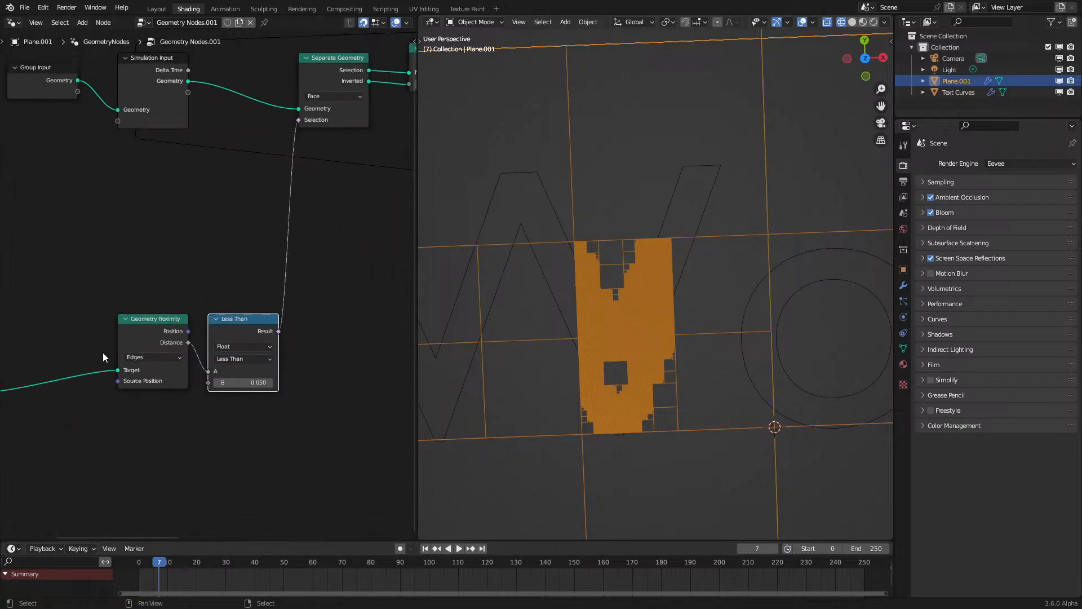
{"action": "middle_click_drag", "start_coordinate": [210, 402], "coordinate": [224, 380]}
{"action": "key", "text": "shift+a"}
{"action": "left_click", "coordinate": [218, 381]}
{"action": "type", "text": "FA"}
{"action": "left_click", "coordinate": [251, 404]}
{"action": "left_click", "coordinate": [164, 427]}
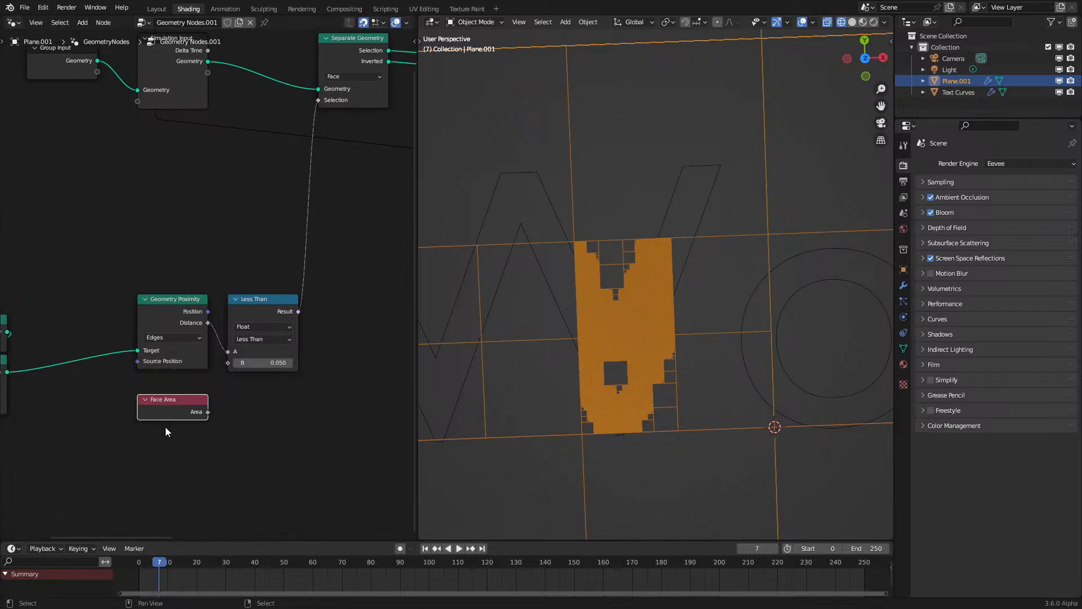
Step: Add a Divide node fed by Face Area's Area output and connect its Value output to Less Than's B input
{"action": "key", "text": "shift+a"}
{"action": "type", "text": "d"}
{"action": "key", "text": "Return"}
{"action": "left_click", "coordinate": [264, 424]}
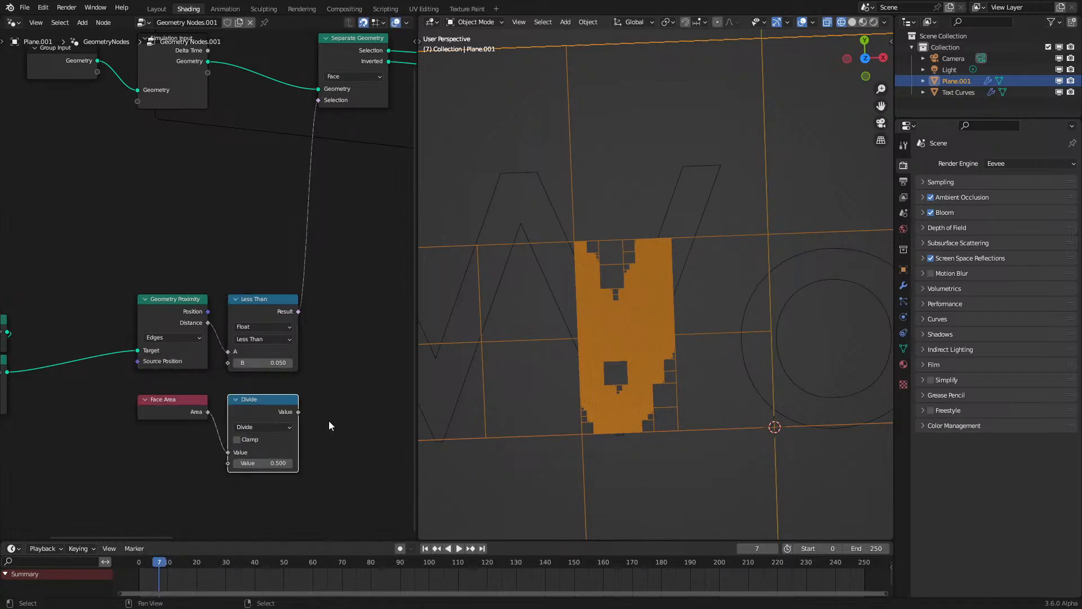
{"action": "left_click_drag", "start_coordinate": [299, 412], "coordinate": [228, 363]}
Step: Replay the simulation with the area-based threshold, examine the subdivision around the text, and return to frame 0
{"action": "key", "text": "space"}
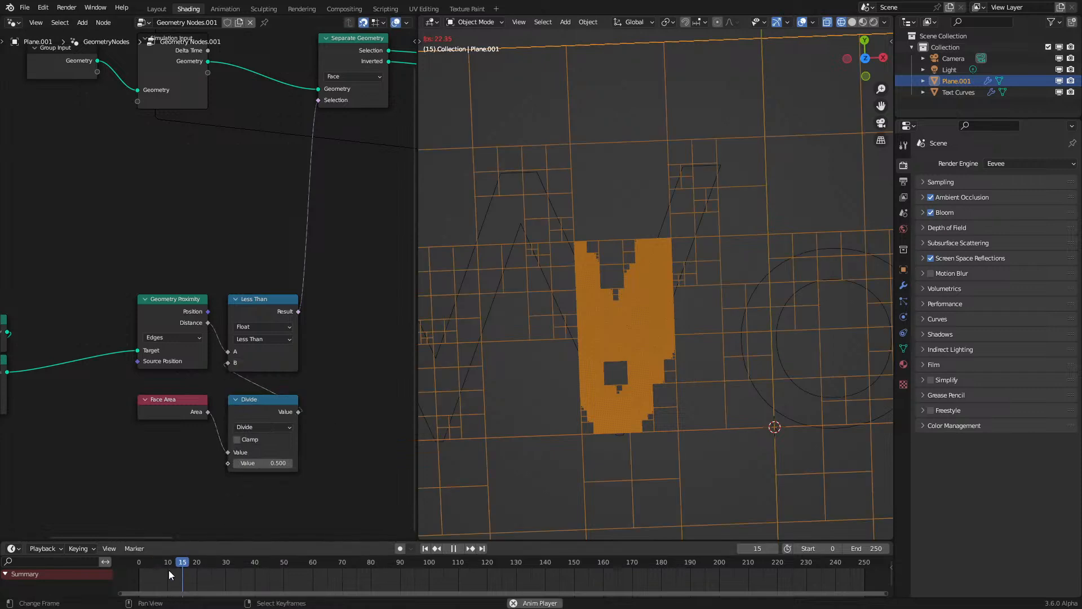
{"action": "left_click", "coordinate": [137, 577]}
{"action": "scroll", "coordinate": [536, 380], "scroll_direction": "down", "scroll_amount": 3}
{"action": "scroll", "coordinate": [729, 404], "scroll_direction": "down", "scroll_amount": 1}
{"action": "middle_click_drag", "start_coordinate": [729, 404], "coordinate": [618, 404], "text": "shift"}
{"action": "left_click", "coordinate": [120, 576]}
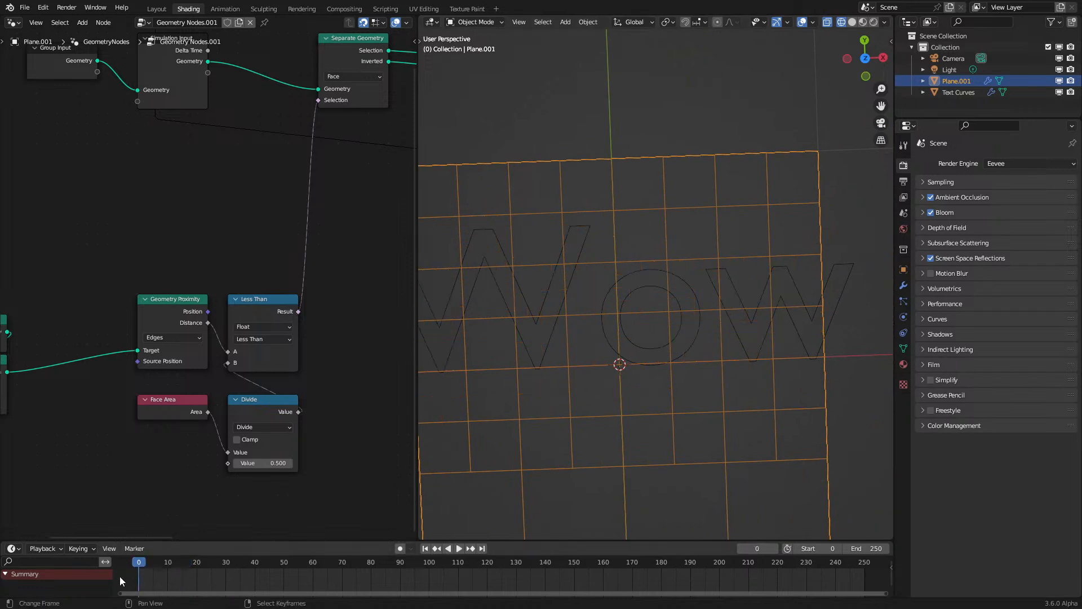
Step: Set the Divide node's second value to 1
{"action": "left_click", "coordinate": [256, 463]}
{"action": "type", "text": "1"}
{"action": "key", "text": "Return"}
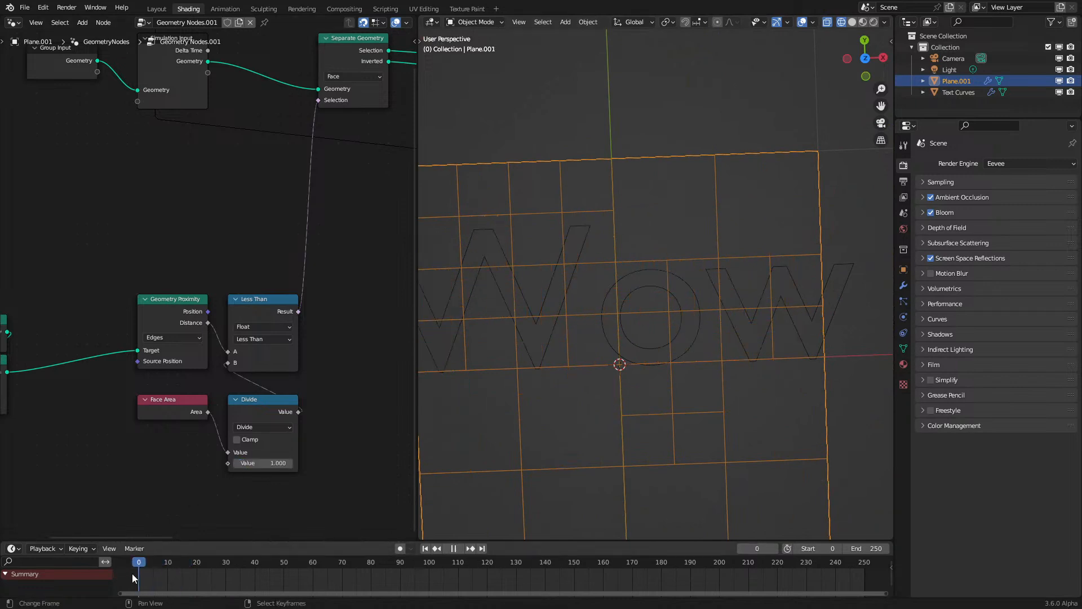
Step: Set the Divide node's second value to 0.25 and replay the simulation from frame 0
{"action": "left_click", "coordinate": [271, 460]}
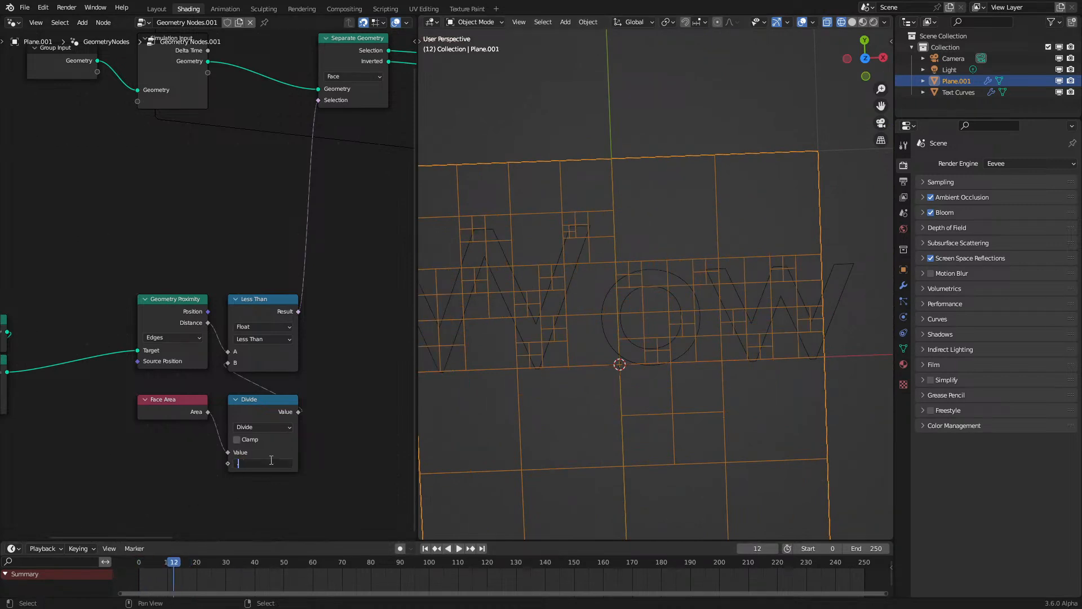
{"action": "left_click_drag", "start_coordinate": [177, 559], "coordinate": [115, 582]}
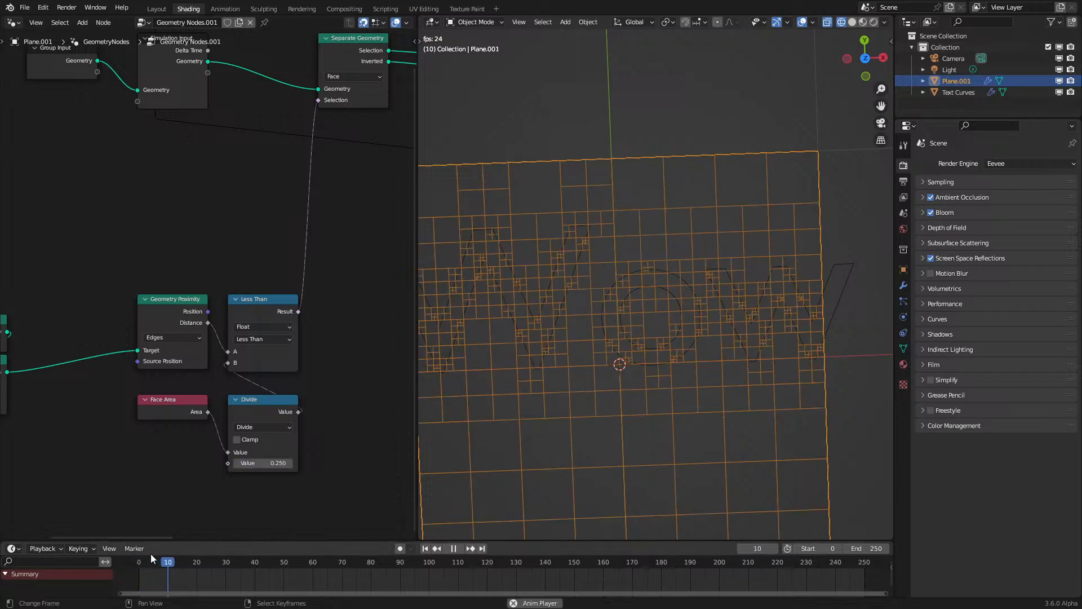
Step: Change the math node after Face Area to Multiply with a value of 5 and return to frame 0
{"action": "left_click", "coordinate": [255, 427]}
{"action": "left_click", "coordinate": [248, 470]}
{"action": "left_click", "coordinate": [257, 463]}
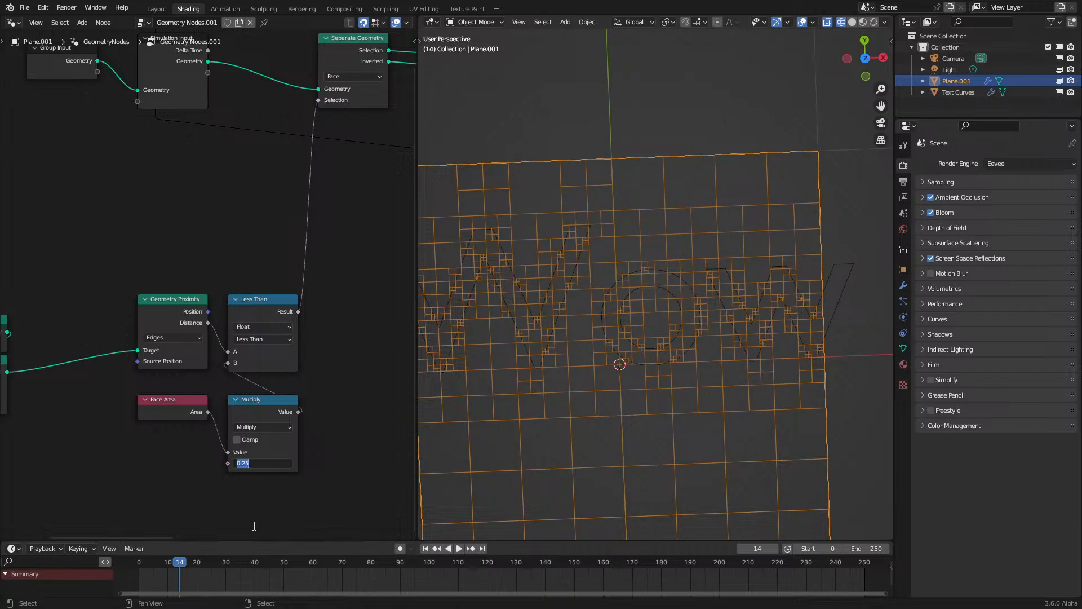
{"action": "type", "text": "5"}
{"action": "key", "text": "Return"}
{"action": "left_click_drag", "start_coordinate": [177, 564], "coordinate": [138, 565]}
Step: Set the Multiply value to 10, replay from frame 0, and examine the subdivision around the text
{"action": "scroll", "coordinate": [702, 465], "scroll_direction": "down", "scroll_amount": 3}
{"action": "type", "text": "10"}
{"action": "key", "text": "Return"}
{"action": "left_click", "coordinate": [127, 572]}
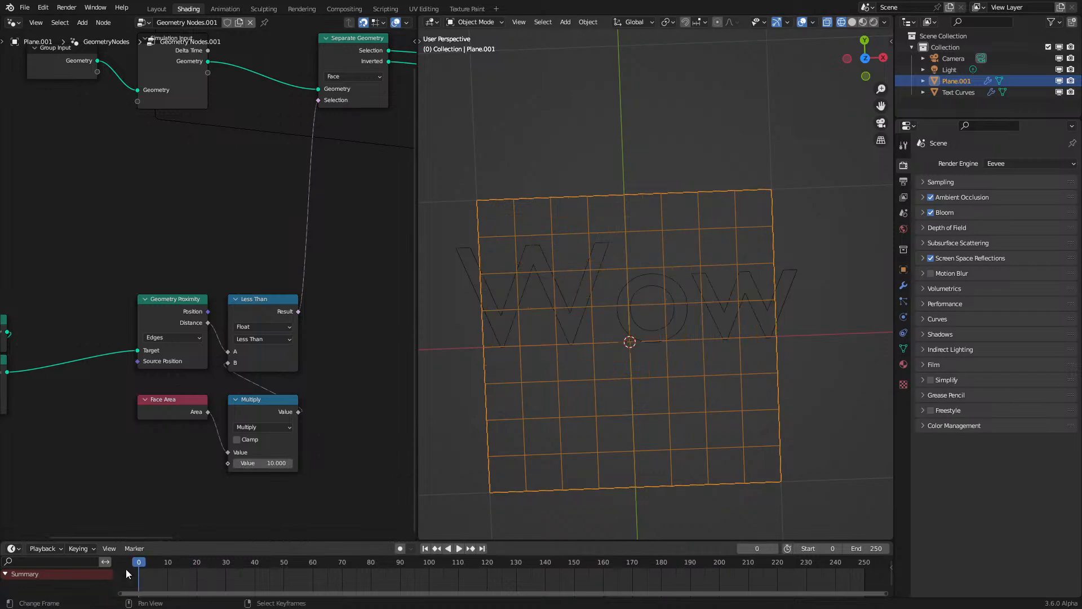
{"action": "key", "text": "space"}
{"action": "key", "text": "space"}
{"action": "scroll", "coordinate": [749, 324], "scroll_direction": "up", "scroll_amount": 4}
{"action": "middle_click_drag", "start_coordinate": [734, 331], "coordinate": [734, 307]}
{"action": "scroll", "coordinate": [733, 307], "scroll_direction": "down", "scroll_amount": 4}
{"action": "scroll", "coordinate": [271, 459], "scroll_direction": "up", "scroll_amount": 4}
Step: Try the Power operation with an exponent of 2 on the face area and replay the simulation from frame 0
{"action": "left_click", "coordinate": [281, 478]}
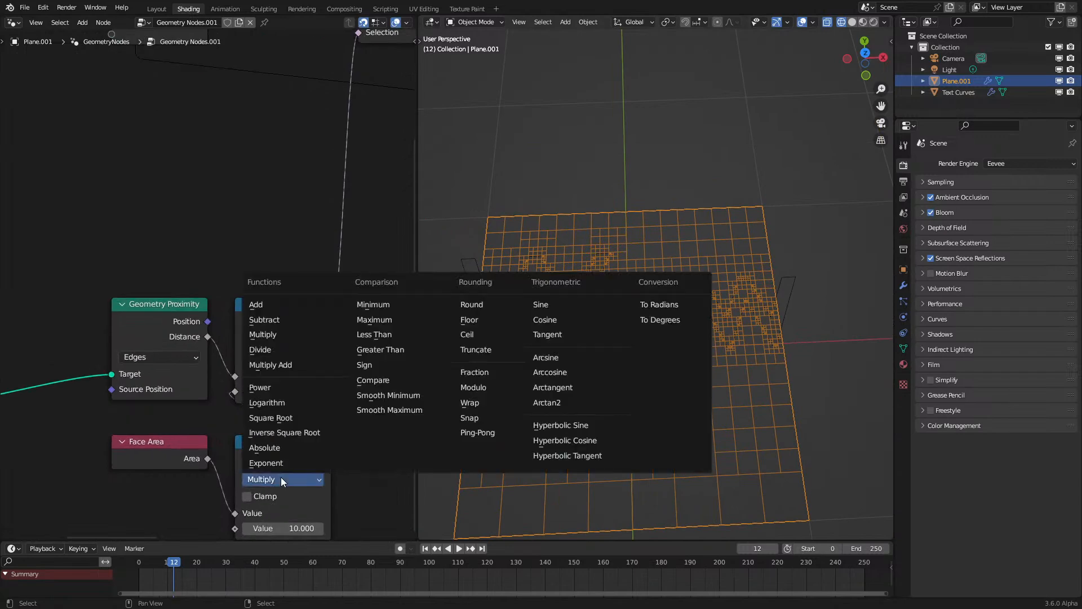
{"action": "left_click", "coordinate": [287, 387]}
{"action": "left_click", "coordinate": [293, 528]}
{"action": "type", "text": "2"}
{"action": "key", "text": "Return"}
{"action": "left_click", "coordinate": [133, 575]}
{"action": "key", "text": "space"}
{"action": "key", "text": "space"}
Step: Switch the math node back to Multiply with a value of 10
{"action": "left_click", "coordinate": [284, 477]}
{"action": "left_click", "coordinate": [265, 356]}
{"action": "left_click", "coordinate": [282, 526]}
{"action": "type", "text": "7"}
{"action": "key", "text": "Return"}
{"action": "left_click", "coordinate": [283, 526]}
{"action": "type", "text": "10"}
{"action": "key", "text": "Return"}
Step: Replay the simulation from frame 0 and examine the subdivided faces along the letter outlines up close
{"action": "left_click", "coordinate": [118, 576]}
{"action": "key", "text": "space"}
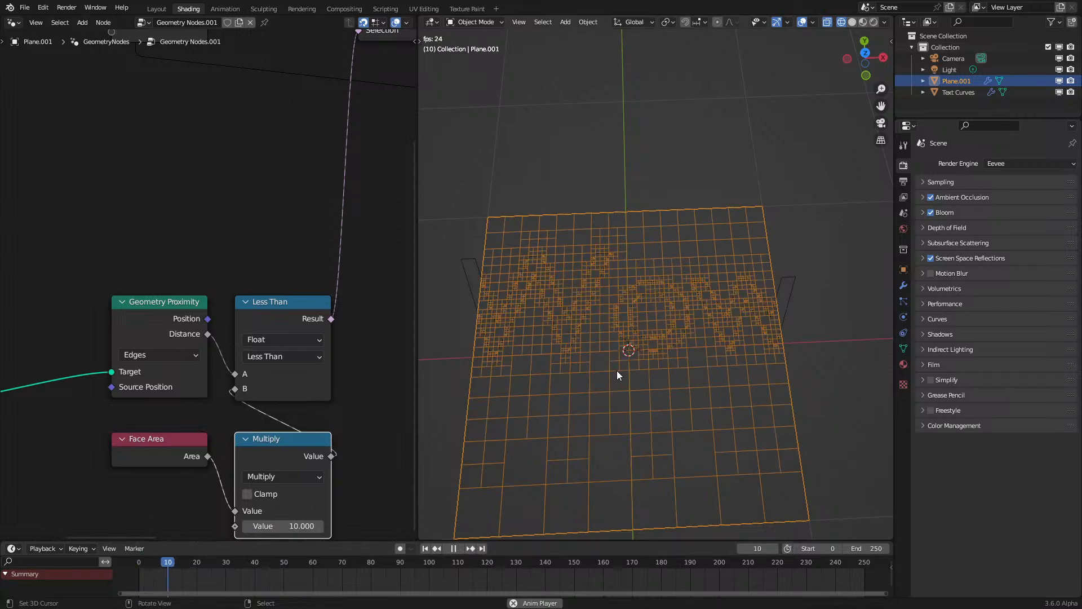
{"action": "scroll", "coordinate": [621, 367], "scroll_direction": "up", "scroll_amount": 8}
{"action": "key", "text": "space"}
{"action": "middle_click_drag", "start_coordinate": [489, 411], "coordinate": [751, 247], "text": "shift"}
{"action": "scroll", "coordinate": [749, 265], "scroll_direction": "down", "scroll_amount": 5}
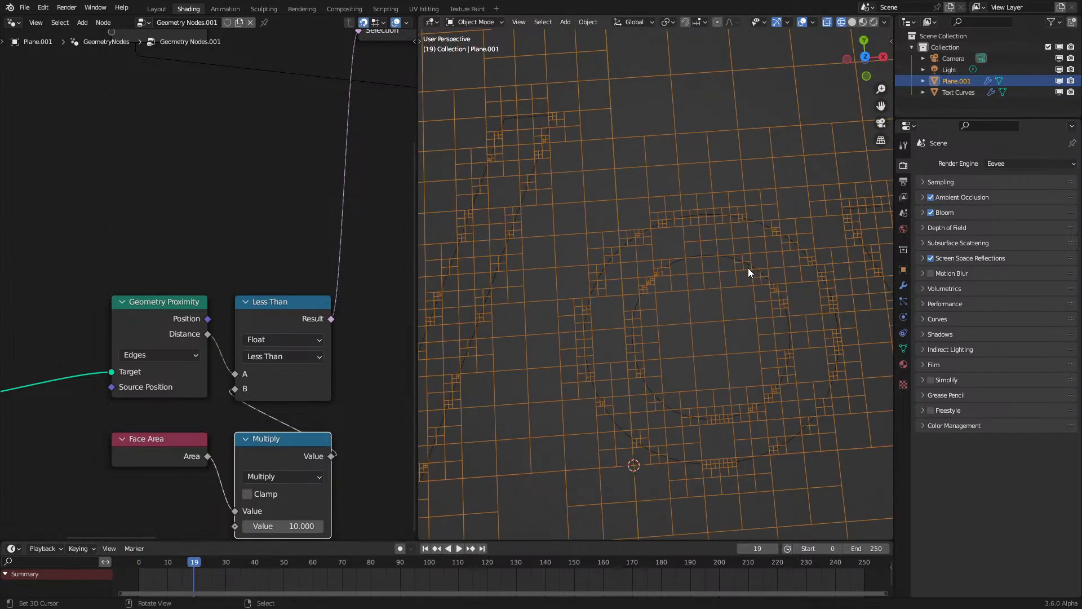
{"action": "scroll", "coordinate": [749, 268], "scroll_direction": "down", "scroll_amount": 4}
Step: Set the Multiply value to 20, scrub the simulation to frame 11, and view the whole subdivided plane
{"action": "left_click", "coordinate": [282, 527]}
{"action": "type", "text": "20"}
{"action": "key", "text": "Return"}
{"action": "mouse_move", "coordinate": [170, 563]}
{"action": "left_mouse_down"}
{"action": "mouse_move", "coordinate": [144, 566]}
{"action": "mouse_move", "coordinate": [170, 563]}
{"action": "left_mouse_up"}
{"action": "scroll", "coordinate": [573, 401], "scroll_direction": "down", "scroll_amount": 6}
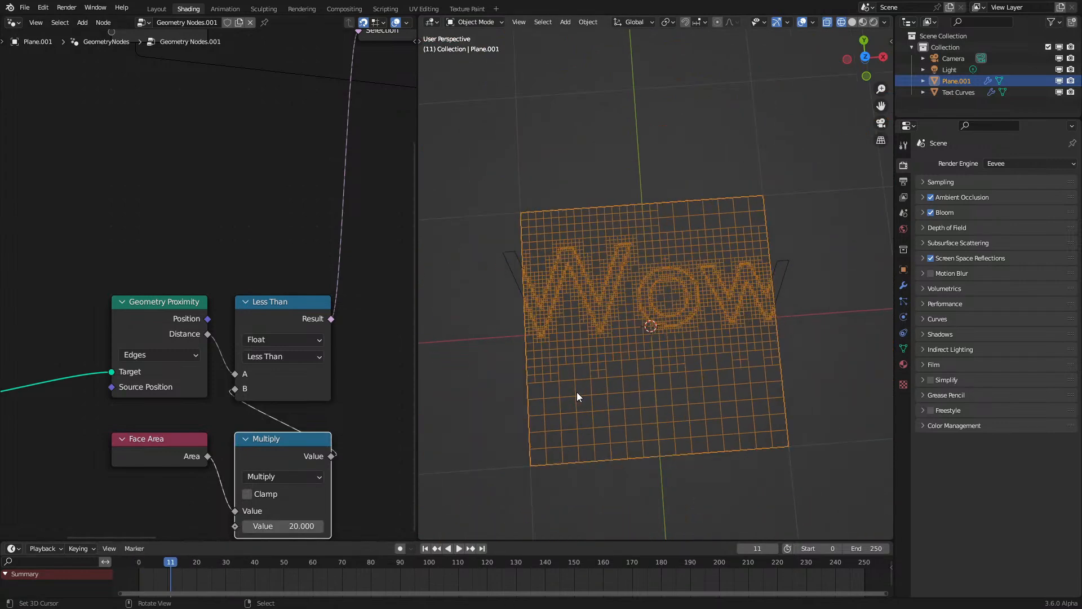
{"action": "scroll", "coordinate": [577, 392], "scroll_direction": "up", "scroll_amount": 1}
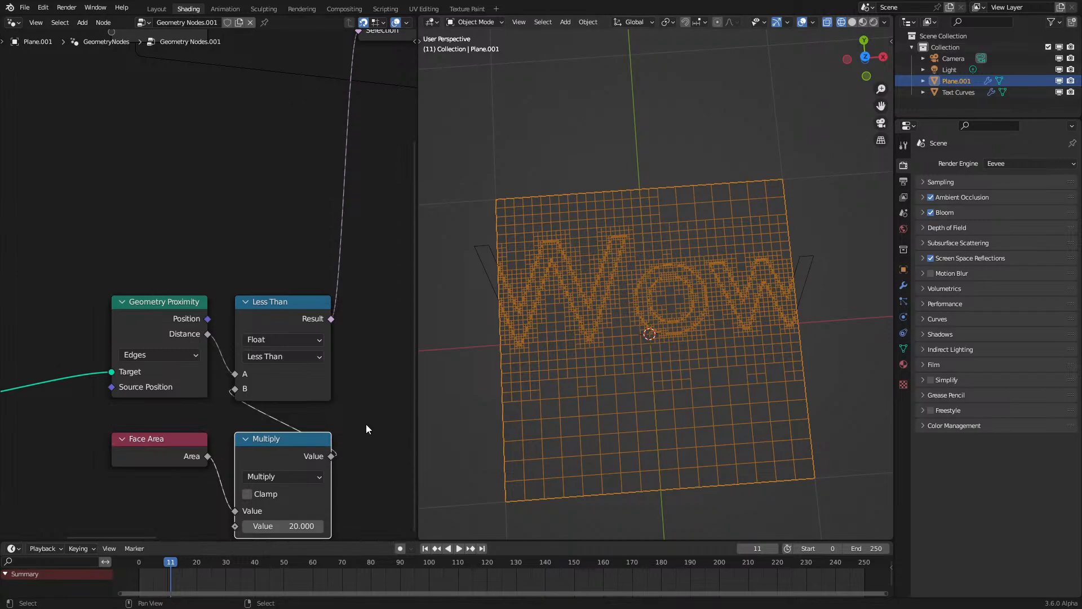
{"action": "middle_click_drag", "start_coordinate": [564, 389], "coordinate": [631, 346]}
Step: Delete the plane object's existing mesh in Edit Mode and add a new single-face plane in its place
{"action": "key", "text": "Tab"}
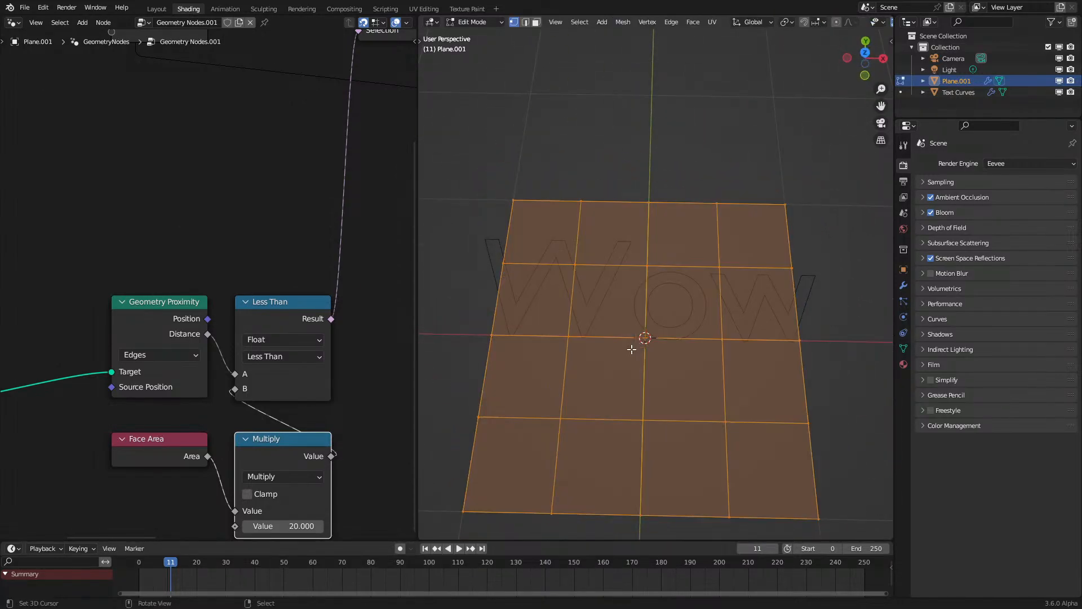
{"action": "key", "text": "x"}
{"action": "left_click", "coordinate": [632, 349]}
{"action": "key", "text": "shift+a"}
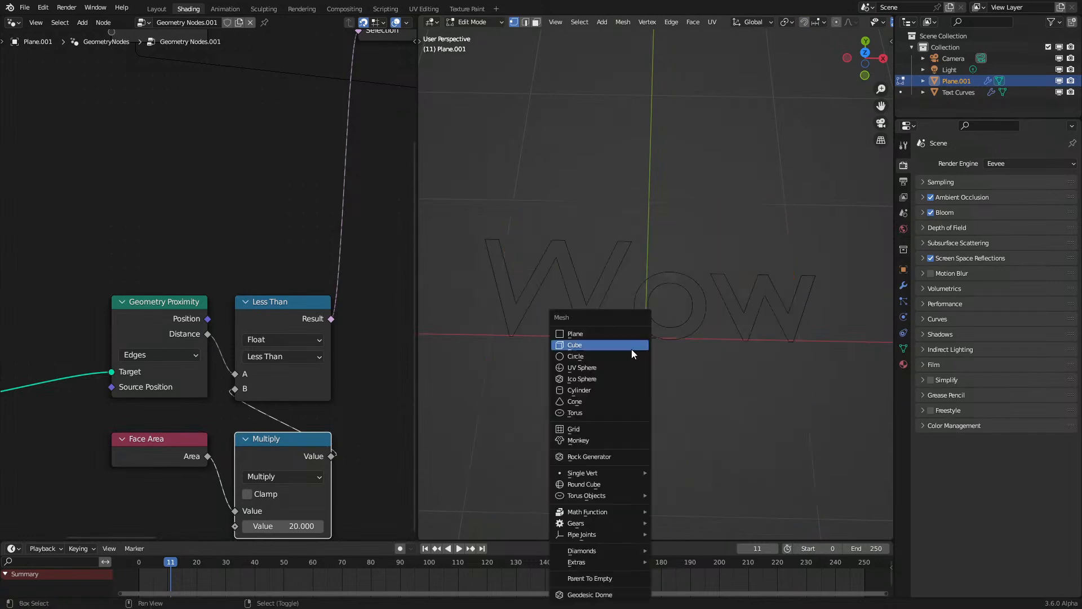
{"action": "left_click", "coordinate": [604, 331]}
Step: Return to Object Mode and play the simulation from frame 0 on the single-face plane
{"action": "key", "text": "shift+Left"}
{"action": "key", "text": "space"}
{"action": "key", "text": "Tab"}
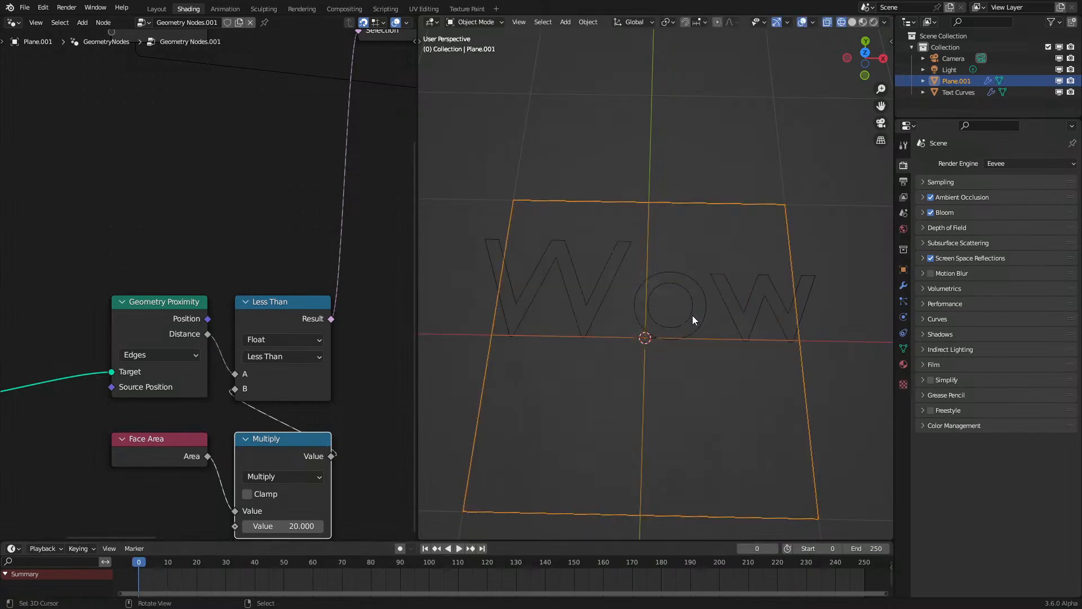
{"action": "key", "text": "space"}
{"action": "mouse_move", "coordinate": [693, 315]}
{"action": "middle_mouse_down"}
{"action": "mouse_move", "coordinate": [703, 331]}
{"action": "mouse_move", "coordinate": [713, 296]}
{"action": "mouse_move", "coordinate": [711, 313]}
{"action": "middle_mouse_up"}
Step: Scale the plane's mesh along X in Edit Mode until it covers the full text width, and return to frame 0
{"action": "key", "text": "Tab"}
{"action": "key", "text": "s"}
{"action": "key", "text": "x"}
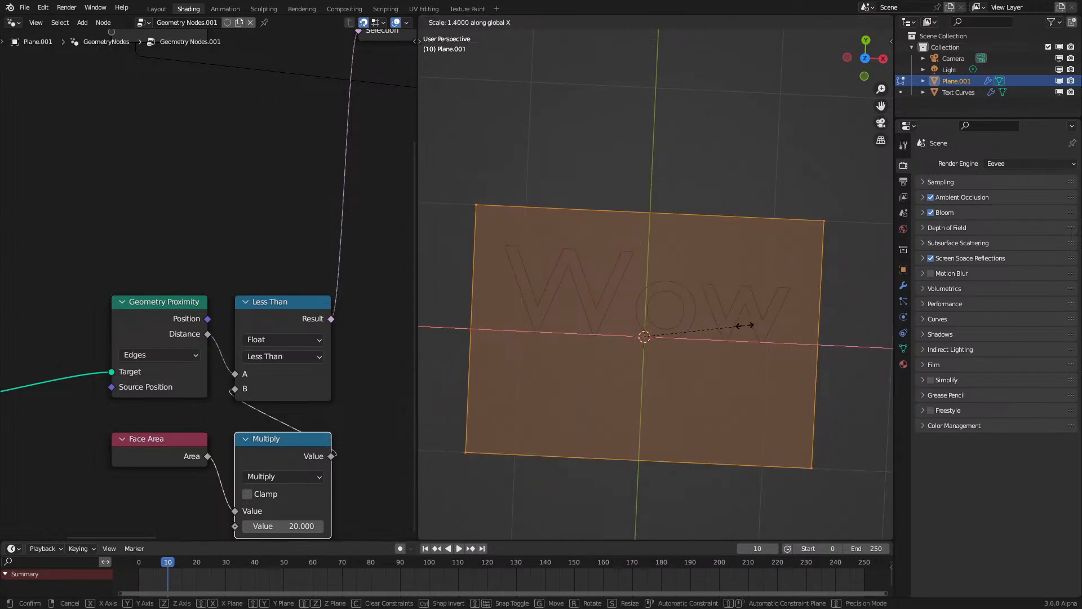
{"action": "left_click", "coordinate": [747, 321]}
{"action": "key", "text": "Tab"}
{"action": "left_click", "coordinate": [132, 575]}
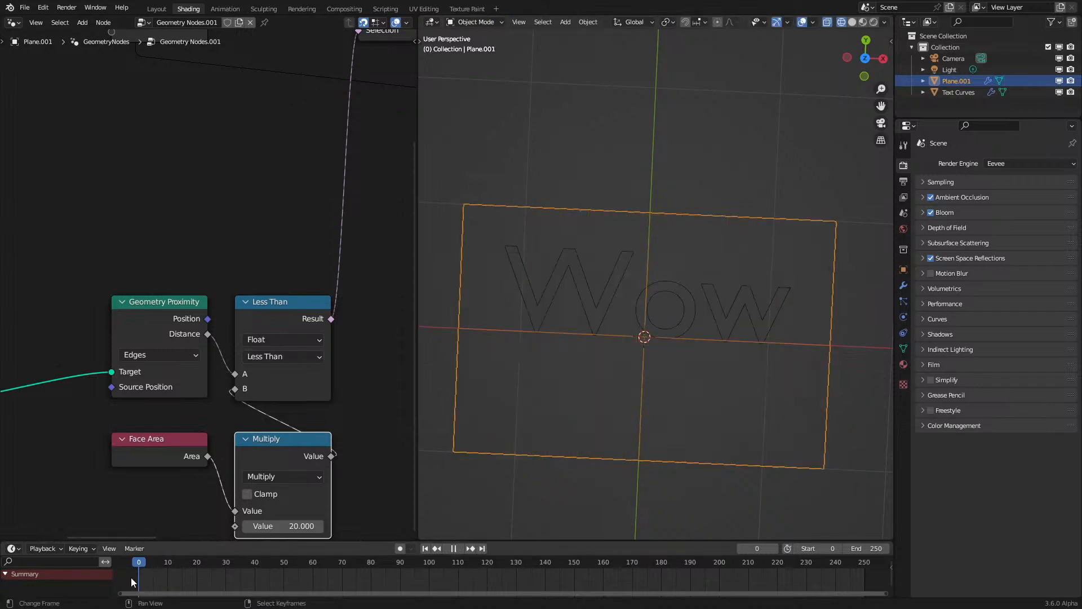
Step: Play the simulation on the widened plane, check its mesh, and return to frame 0
{"action": "key", "text": "space"}
{"action": "key", "text": "space"}
{"action": "mouse_move", "coordinate": [673, 336]}
{"action": "middle_mouse_down"}
{"action": "mouse_move", "coordinate": [701, 275]}
{"action": "mouse_move", "coordinate": [685, 322]}
{"action": "mouse_move", "coordinate": [694, 330]}
{"action": "middle_mouse_up"}
{"action": "key", "text": "shift+Left"}
{"action": "key", "text": "Tab"}
{"action": "key", "text": "Tab"}
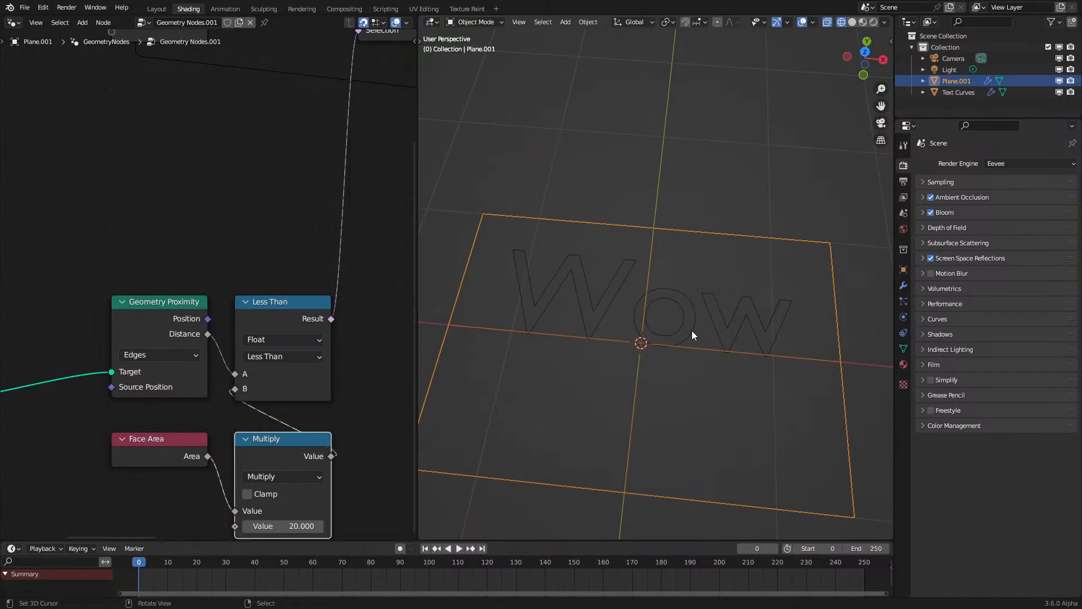
Step: Play the simulation to frame 11 on the original plane and examine the subdivision along the W outline
{"action": "left_click", "coordinate": [142, 577]}
{"action": "middle_click_drag", "start_coordinate": [716, 280], "coordinate": [726, 303]}
{"action": "key", "text": "space"}
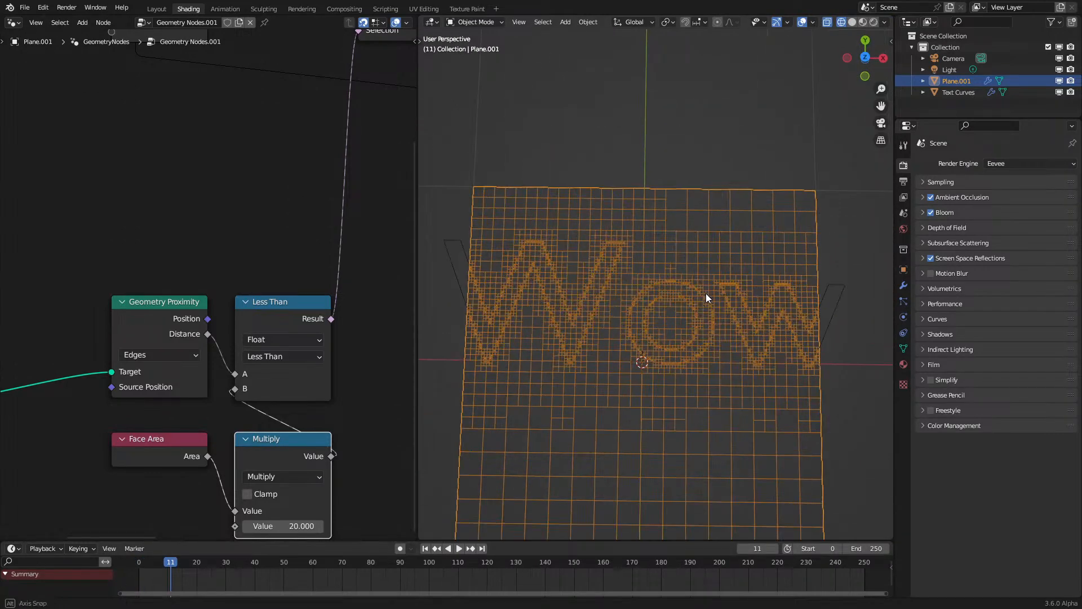
{"action": "scroll", "coordinate": [706, 293], "scroll_direction": "up", "scroll_amount": 5}
{"action": "middle_click_drag", "start_coordinate": [687, 302], "coordinate": [844, 244], "text": "shift"}
{"action": "scroll", "coordinate": [675, 298], "scroll_direction": "up", "scroll_amount": 4}
{"action": "middle_click_drag", "start_coordinate": [638, 303], "coordinate": [753, 536], "text": "shift"}
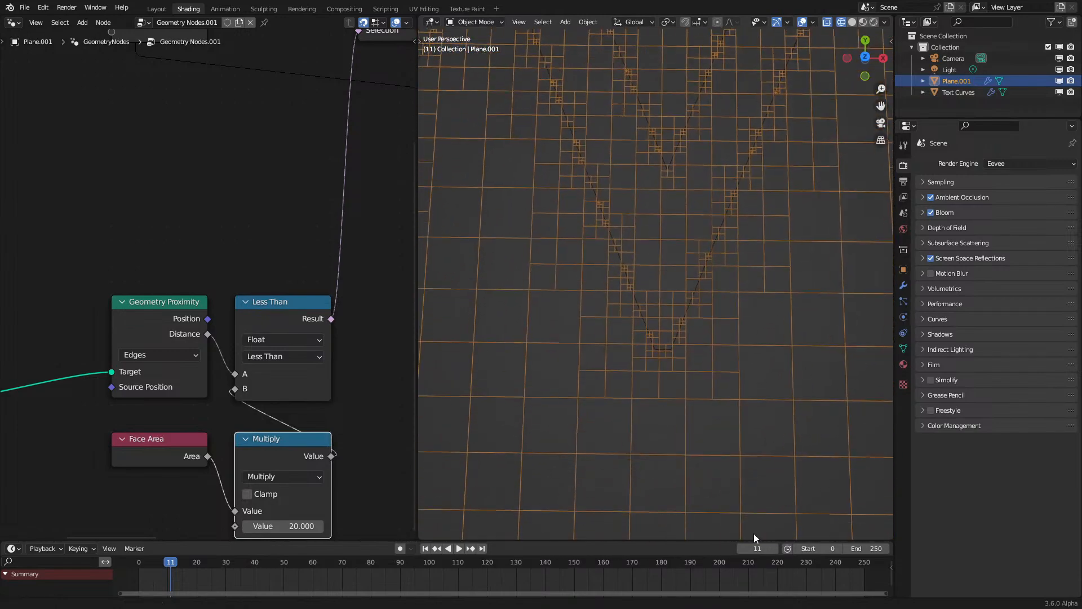
{"action": "scroll", "coordinate": [676, 320], "scroll_direction": "up", "scroll_amount": 3}
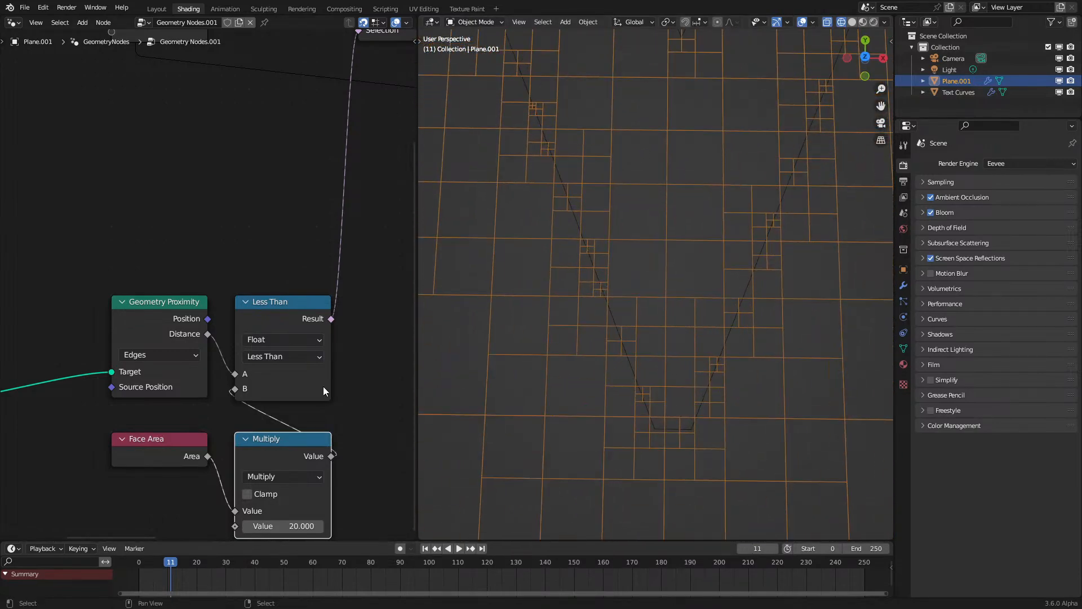
Step: Change the math operation applied to the face area from Multiply to Square Root
{"action": "scroll", "coordinate": [324, 386], "scroll_direction": "down", "scroll_amount": 3}
{"action": "middle_click_drag", "start_coordinate": [293, 314], "coordinate": [374, 330]}
{"action": "scroll", "coordinate": [374, 330], "scroll_direction": "up", "scroll_amount": 1}
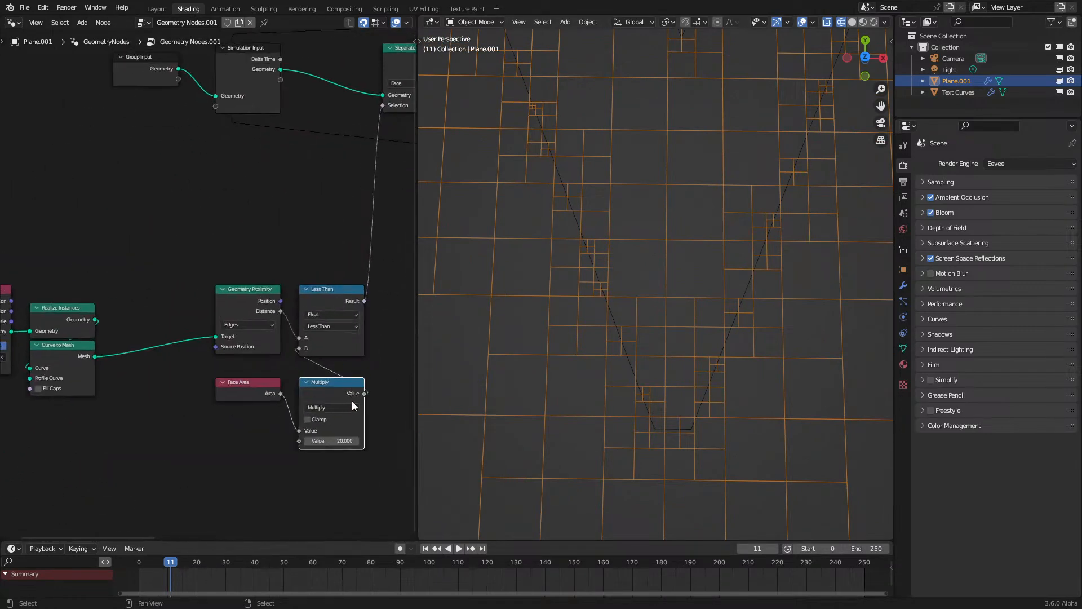
{"action": "scroll", "coordinate": [646, 393], "scroll_direction": "down", "scroll_amount": 5}
{"action": "scroll", "coordinate": [275, 396], "scroll_direction": "up", "scroll_amount": 3}
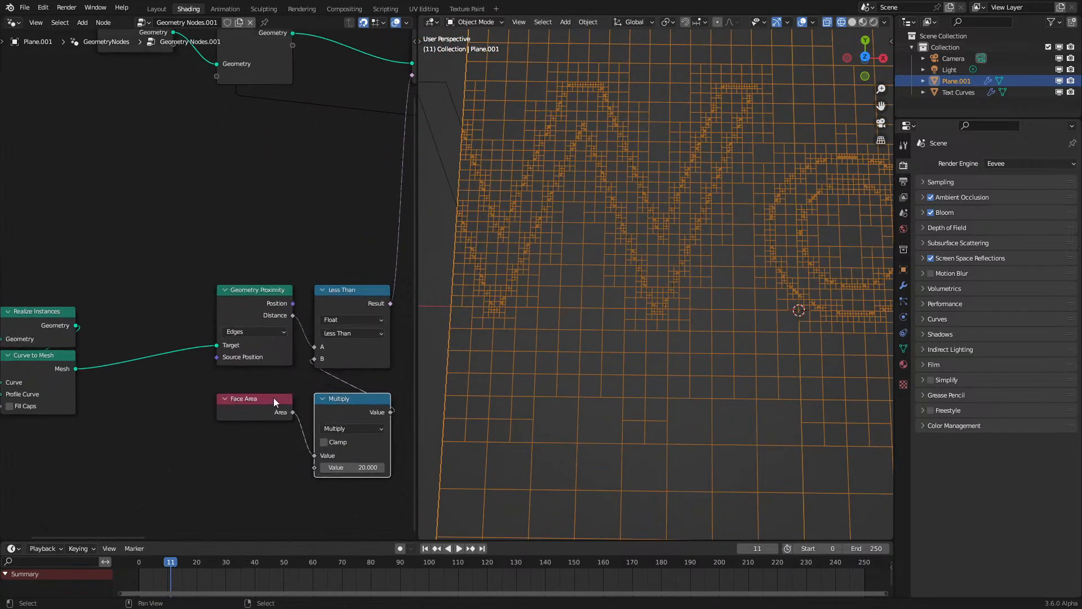
{"action": "left_click", "coordinate": [341, 405]}
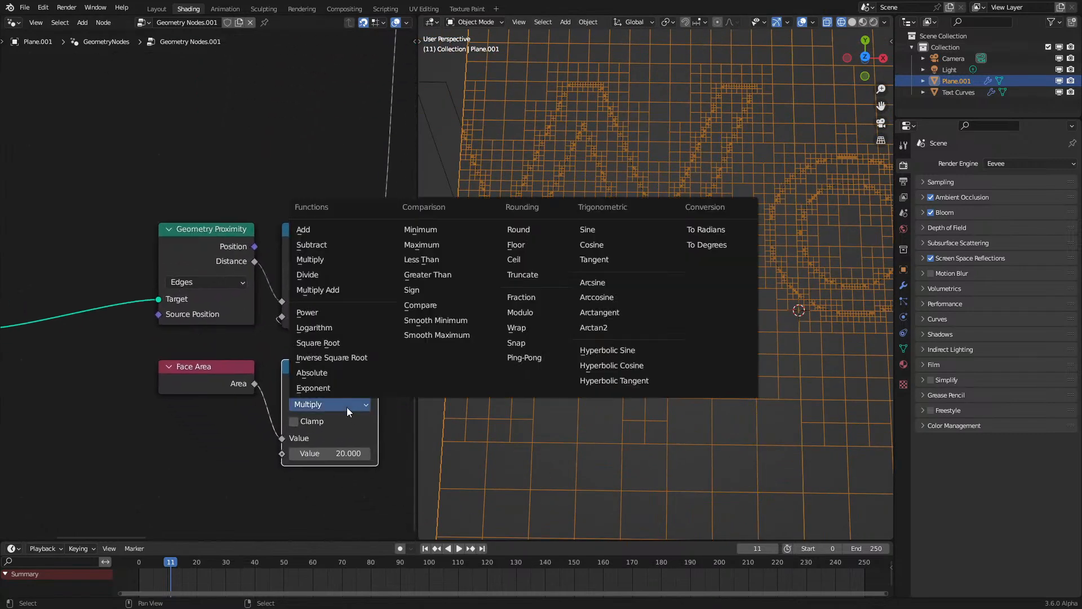
{"action": "left_click", "coordinate": [334, 323]}
Step: Replay the simulation with the square-root threshold, step through to frame 9, and examine the letter outlines
{"action": "scroll", "coordinate": [583, 384], "scroll_direction": "down", "scroll_amount": 4}
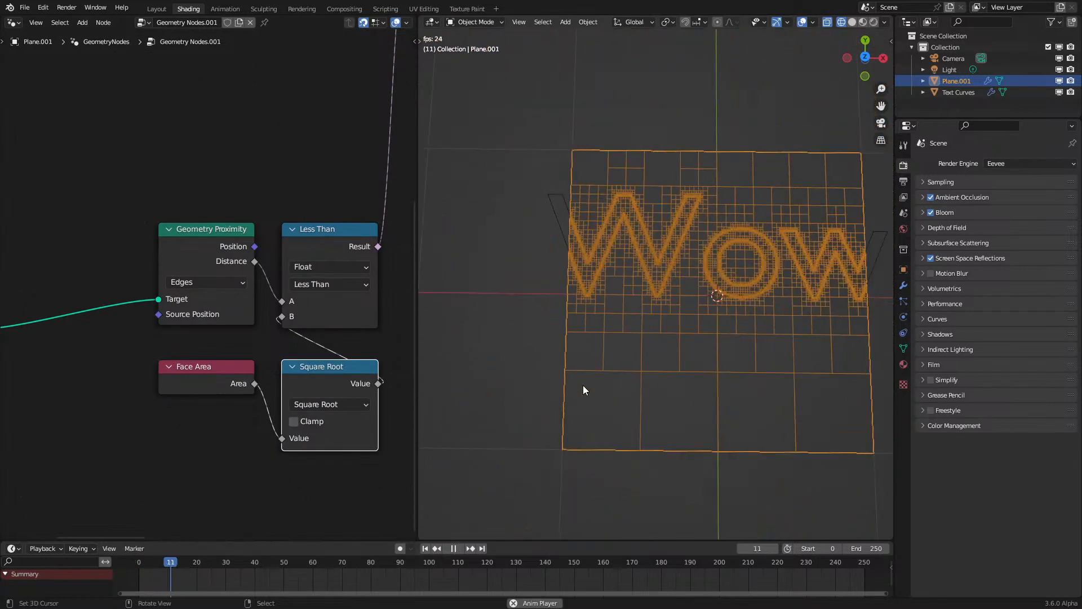
{"action": "key", "text": "Right"}
{"action": "scroll", "coordinate": [620, 326], "scroll_direction": "up", "scroll_amount": 5}
{"action": "left_click_drag", "start_coordinate": [167, 569], "coordinate": [159, 581]}
{"action": "scroll", "coordinate": [620, 316], "scroll_direction": "up", "scroll_amount": 3}
{"action": "key", "text": "Right"}
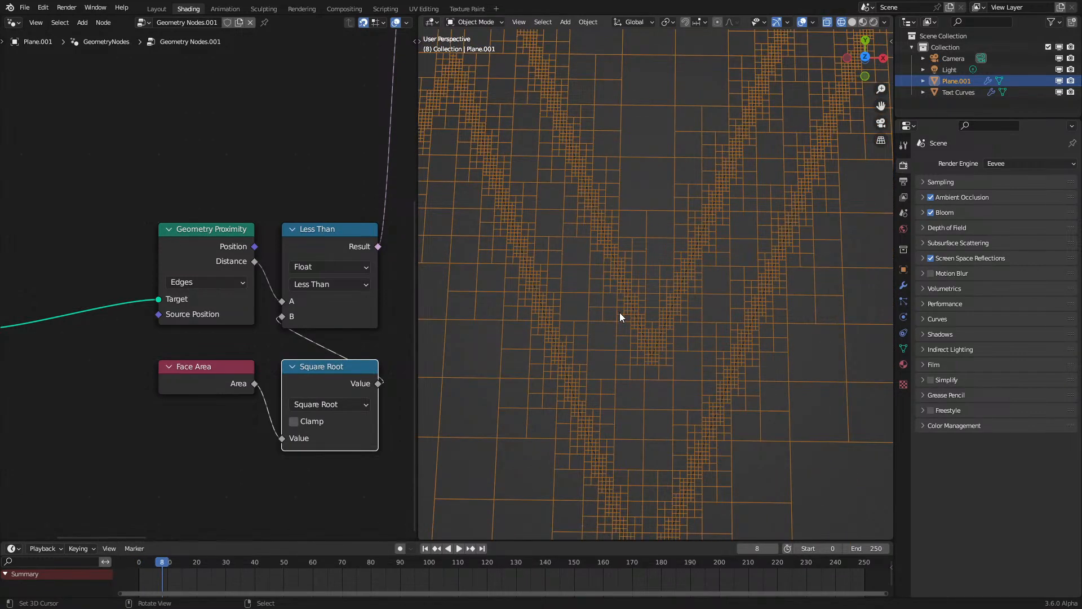
{"action": "key", "text": "Right"}
{"action": "scroll", "coordinate": [620, 315], "scroll_direction": "down", "scroll_amount": 5}
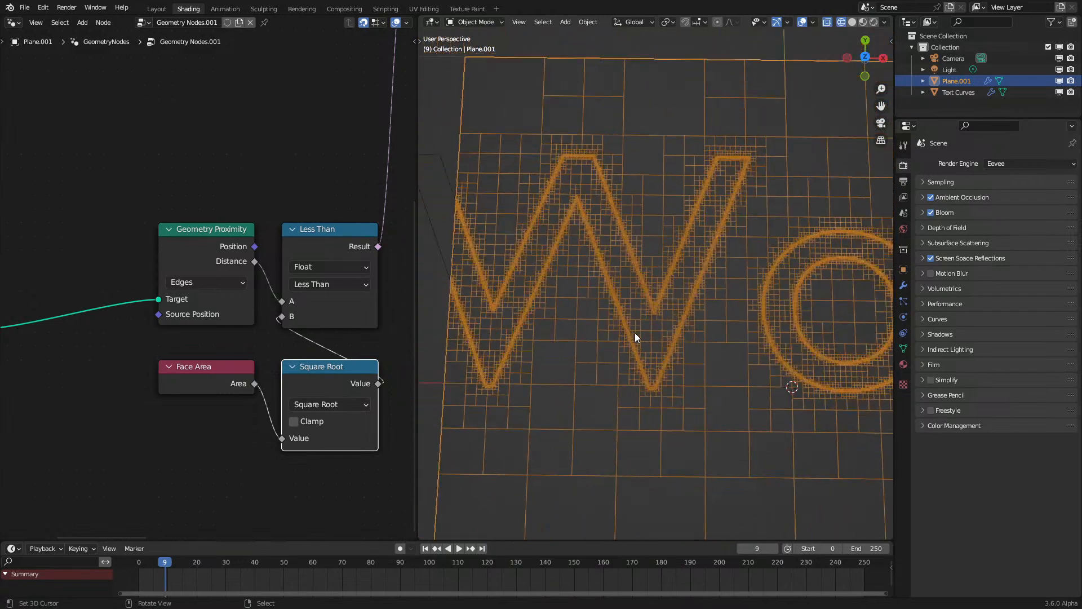
Step: Inspect the subdivision density along the letter curves and the node chain driving Separate Geometry's Selection
{"action": "scroll", "coordinate": [622, 343], "scroll_direction": "down", "scroll_amount": 1}
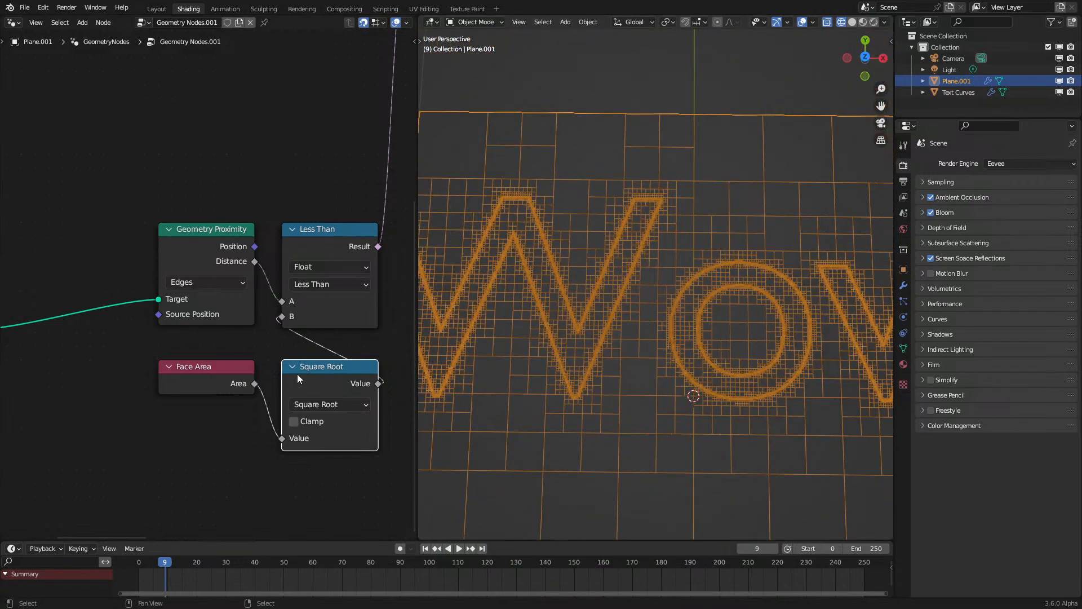
{"action": "scroll", "coordinate": [297, 368], "scroll_direction": "down", "scroll_amount": 1}
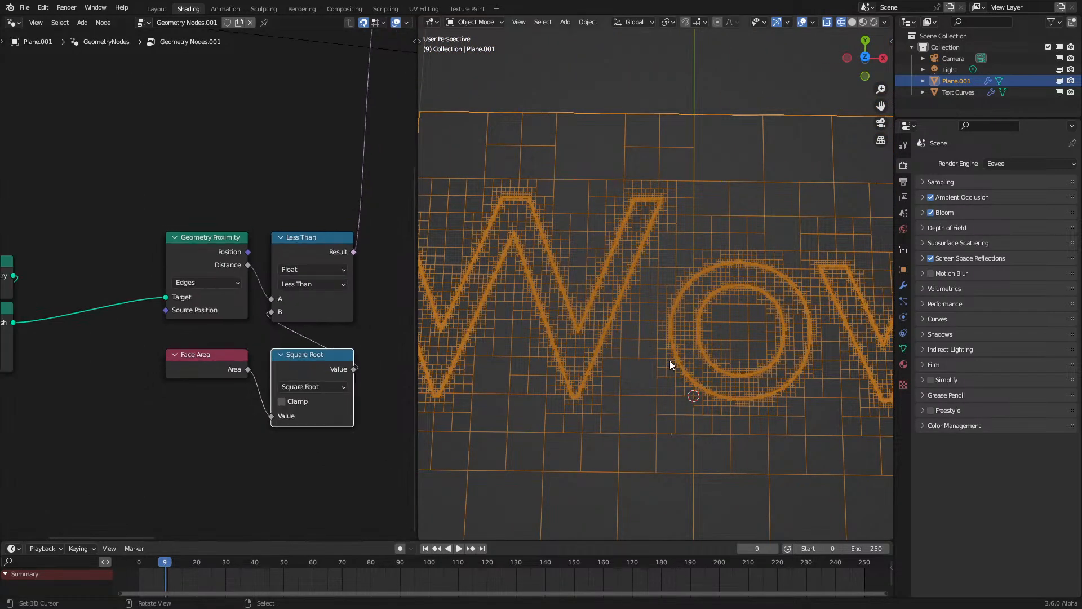
{"action": "scroll", "coordinate": [631, 338], "scroll_direction": "down", "scroll_amount": 2}
{"action": "middle_click_drag", "start_coordinate": [600, 323], "coordinate": [478, 330]}
{"action": "scroll", "coordinate": [540, 336], "scroll_direction": "up", "scroll_amount": 6}
{"action": "mouse_move", "coordinate": [556, 389]}
{"action": "middle_mouse_down"}
{"action": "mouse_move", "coordinate": [718, 358]}
{"action": "mouse_move", "coordinate": [817, 305]}
{"action": "middle_mouse_up"}
{"action": "scroll", "coordinate": [317, 302], "scroll_direction": "down", "scroll_amount": 2}
{"action": "middle_click_drag", "start_coordinate": [318, 302], "coordinate": [255, 352]}
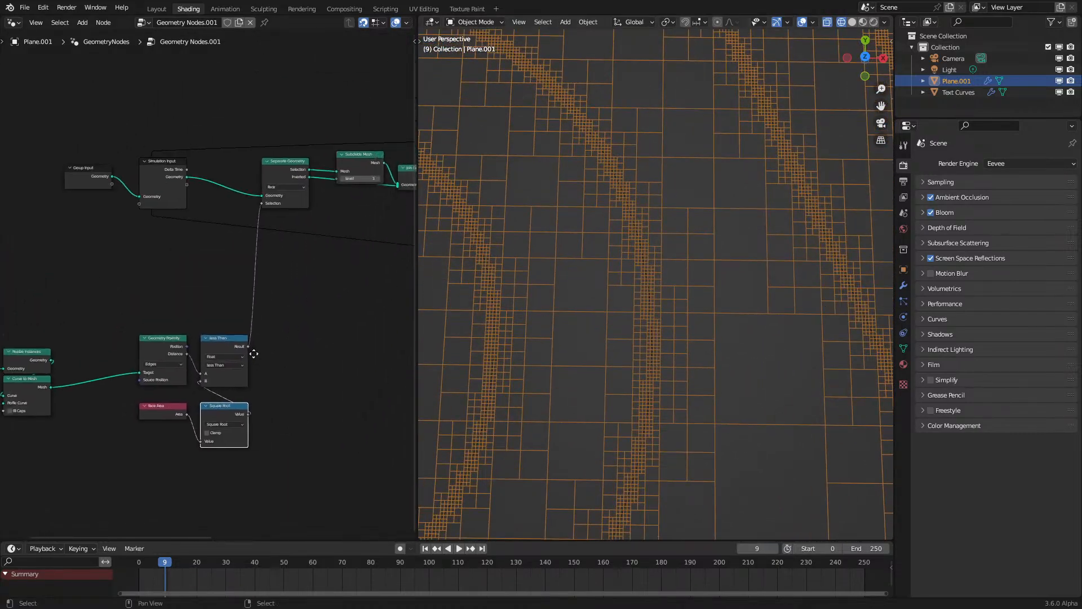
{"action": "scroll", "coordinate": [195, 276], "scroll_direction": "up", "scroll_amount": 2}
{"action": "middle_click_drag", "start_coordinate": [583, 389], "coordinate": [644, 333]}
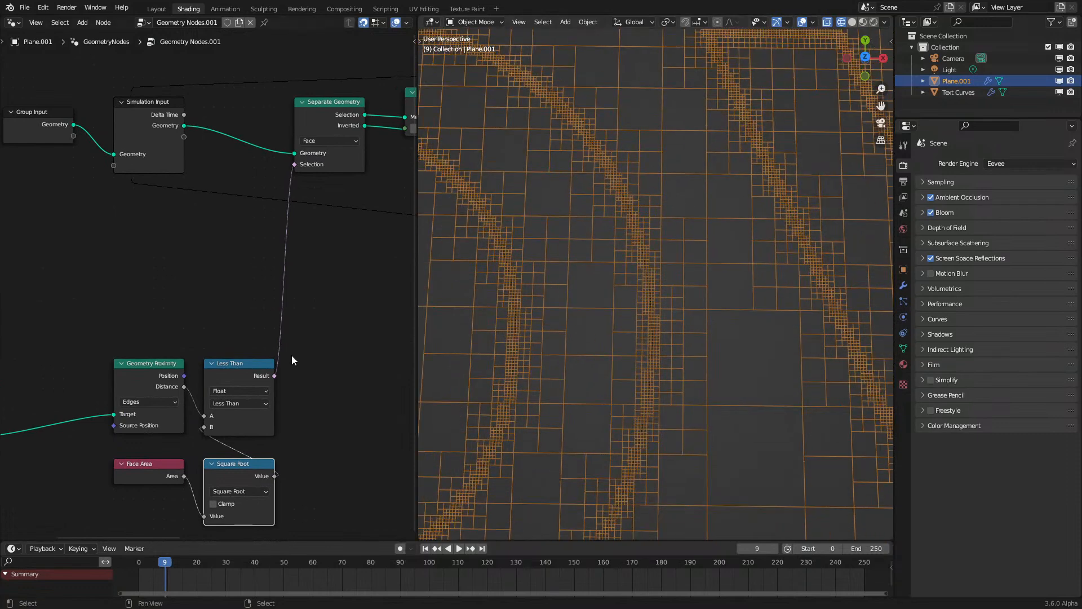
{"action": "mouse_move", "coordinate": [515, 372]}
{"action": "middle_mouse_down"}
{"action": "mouse_move", "coordinate": [715, 304]}
{"action": "mouse_move", "coordinate": [694, 316]}
{"action": "mouse_move", "coordinate": [714, 319]}
{"action": "mouse_move", "coordinate": [706, 348]}
{"action": "middle_mouse_up"}
{"action": "scroll", "coordinate": [693, 316], "scroll_direction": "down", "scroll_amount": 6}
Step: Group the Object Info, Realize Instances and Curve to Mesh nodes in a frame
{"action": "scroll", "coordinate": [714, 316], "scroll_direction": "down", "scroll_amount": 2}
{"action": "middle_click_drag", "start_coordinate": [52, 367], "coordinate": [306, 291]}
{"action": "scroll", "coordinate": [304, 291], "scroll_direction": "down", "scroll_amount": 2}
{"action": "left_click_drag", "start_coordinate": [125, 268], "coordinate": [229, 407]}
{"action": "key", "text": "ctrl+h"}
{"action": "key", "text": "ctrl+j"}
{"action": "key", "text": "ctrl+z"}
{"action": "key", "text": "ctrl+z"}
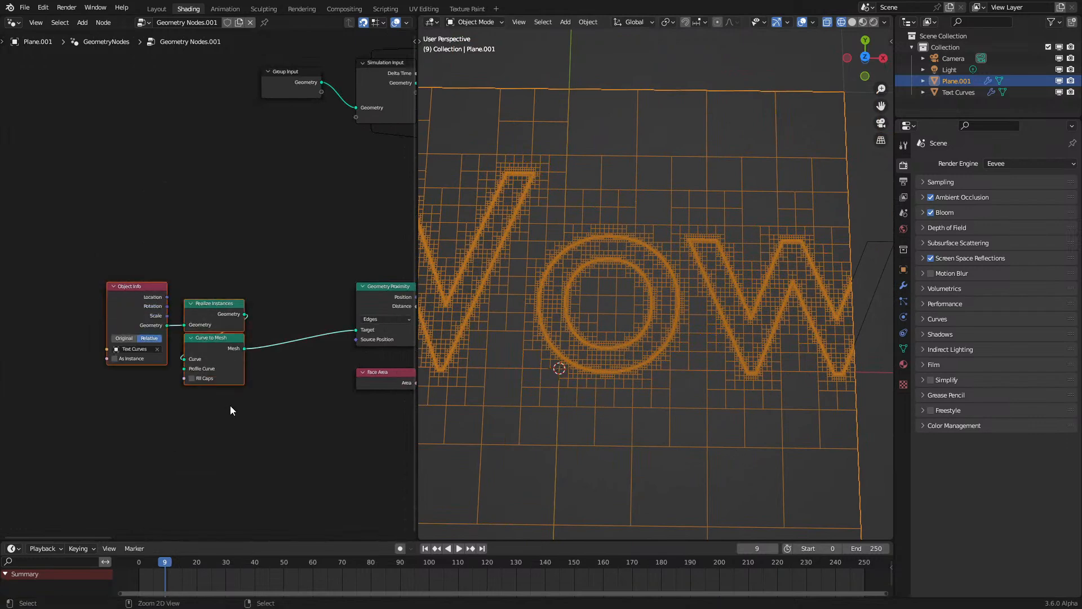
{"action": "key", "text": "ctrl+j"}
Step: Label the frame around the text conversion nodes "Text Curves to Mesh"
{"action": "scroll", "coordinate": [211, 273], "scroll_direction": "up", "scroll_amount": 2}
{"action": "left_click", "coordinate": [212, 273]}
{"action": "key", "text": "F2"}
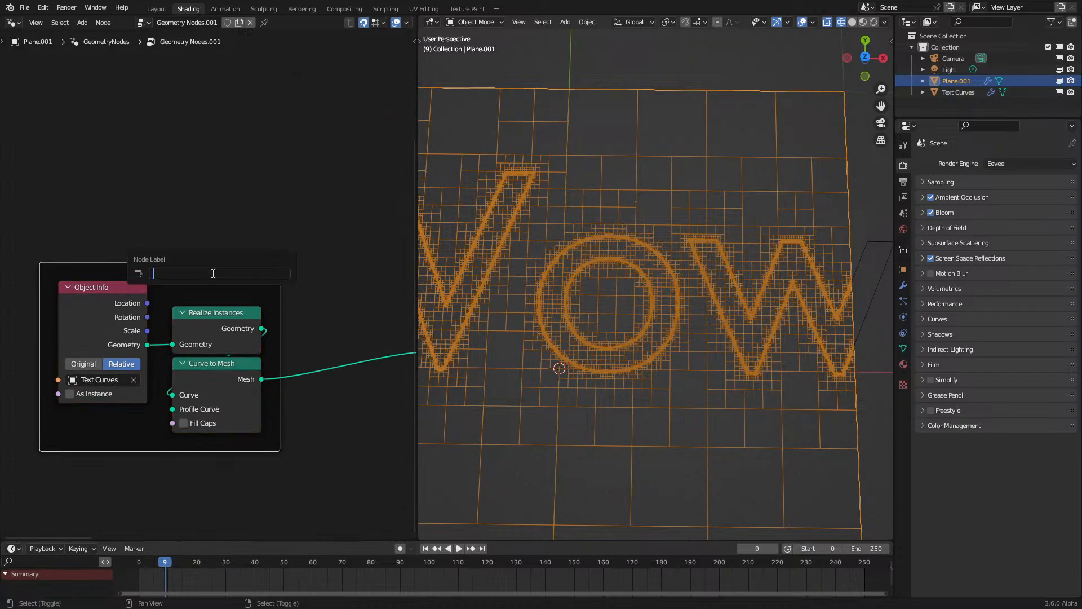
{"action": "type", "text": "Text to M"}
{"action": "type", "text": "Cu"}
{"action": "key", "text": "Return"}
Step: Group the Geometry Proximity, Less Than, Face Area and Square Root nodes in a frame
{"action": "scroll", "coordinate": [245, 327], "scroll_direction": "down", "scroll_amount": 2}
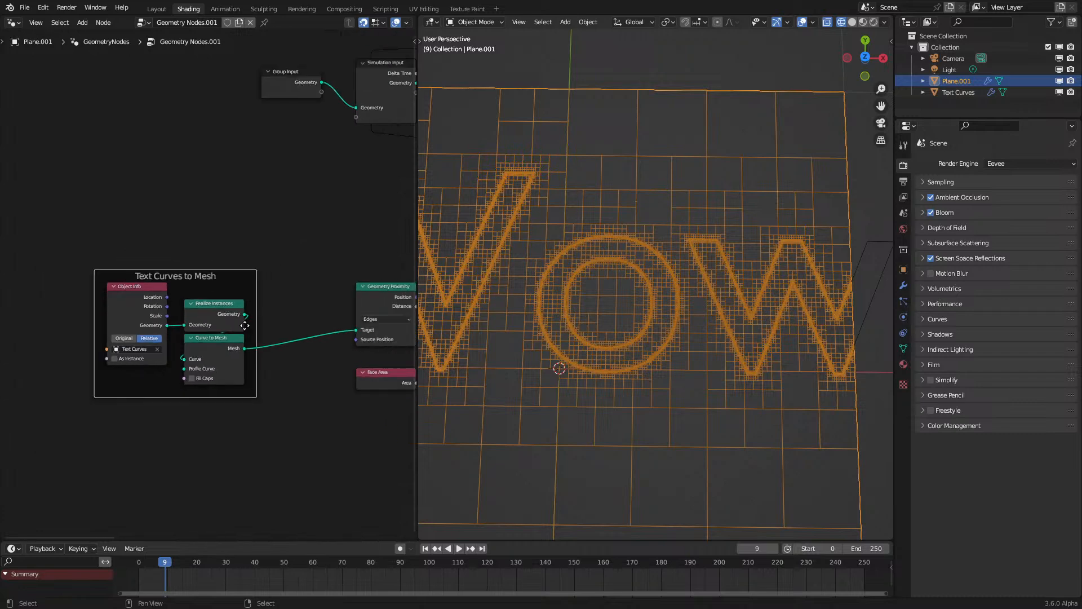
{"action": "middle_click_drag", "start_coordinate": [245, 327], "coordinate": [79, 366]}
{"action": "left_click_drag", "start_coordinate": [157, 310], "coordinate": [296, 443]}
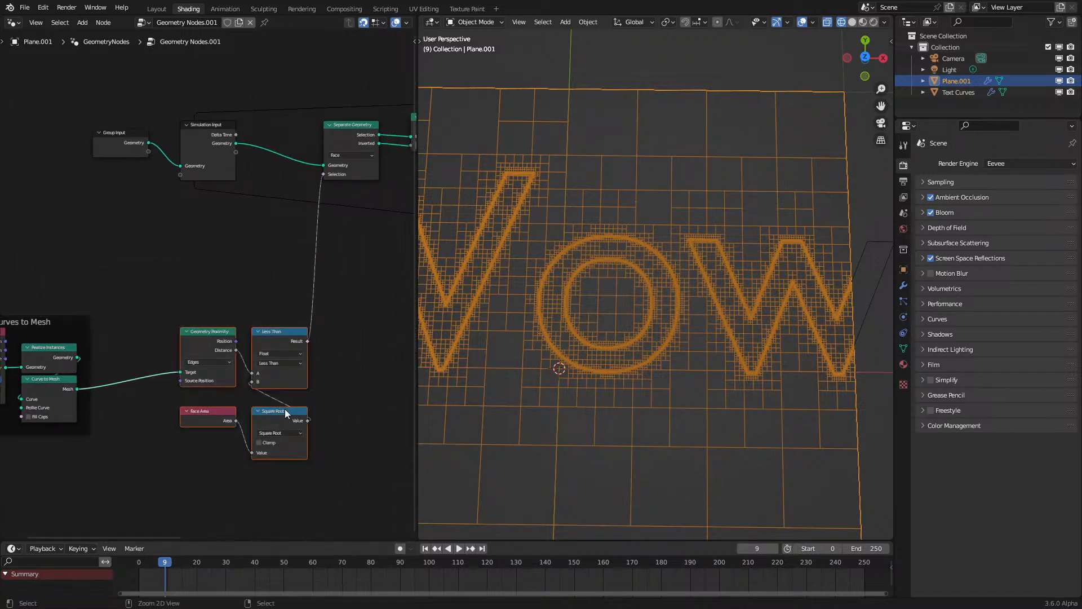
{"action": "key", "text": "ctrl+j"}
Step: Label the frame around the proximity comparison nodes "If Close Then Subdivide"
{"action": "scroll", "coordinate": [286, 408], "scroll_direction": "up", "scroll_amount": 2}
{"action": "left_click", "coordinate": [252, 318]}
{"action": "key", "text": "F2"}
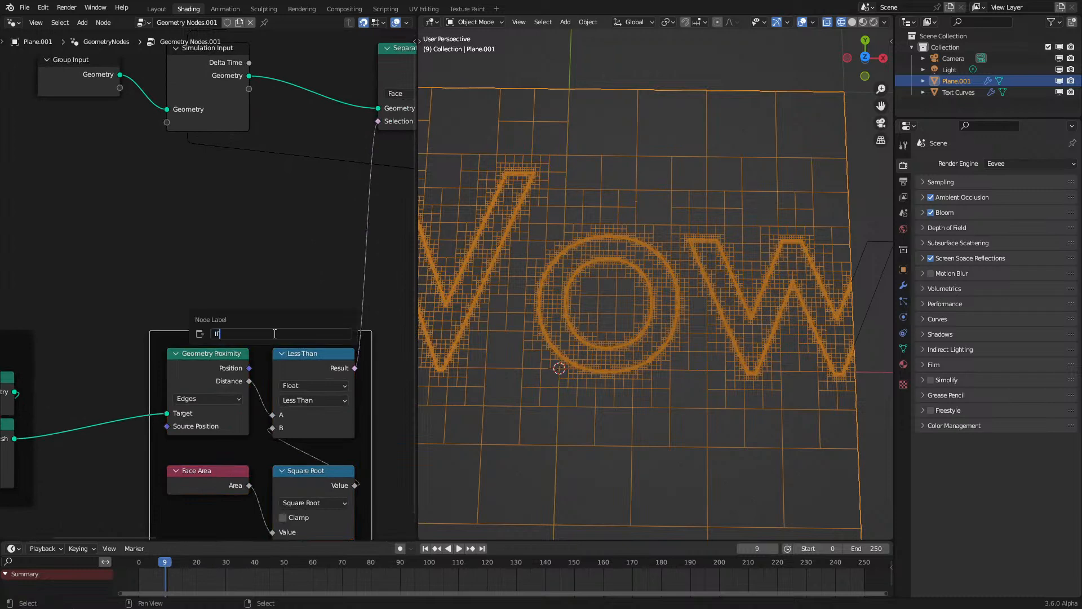
{"action": "type", "text": "If Close Then Subdivide"}
{"action": "key", "text": "Return"}
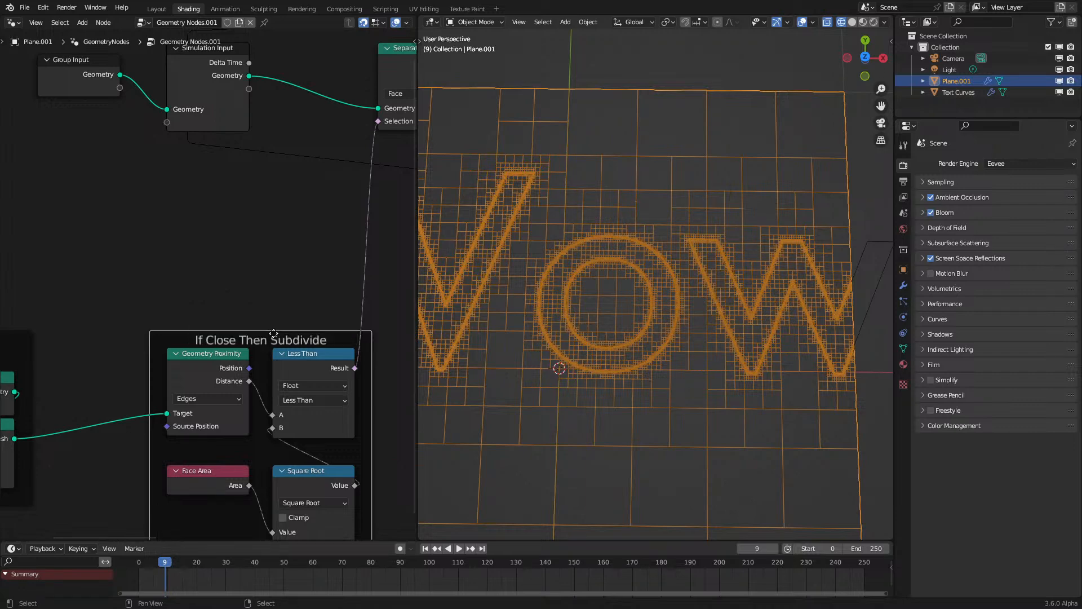
Step: Move the "If Close Then Subdivide" frame closer to the "Text Curves to Mesh" frame, beneath the Simulation Input node
{"action": "scroll", "coordinate": [274, 333], "scroll_direction": "down", "scroll_amount": 3}
{"action": "left_click_drag", "start_coordinate": [96, 314], "coordinate": [147, 314]}
{"action": "left_click_drag", "start_coordinate": [116, 269], "coordinate": [268, 491]}
{"action": "key", "text": "g"}
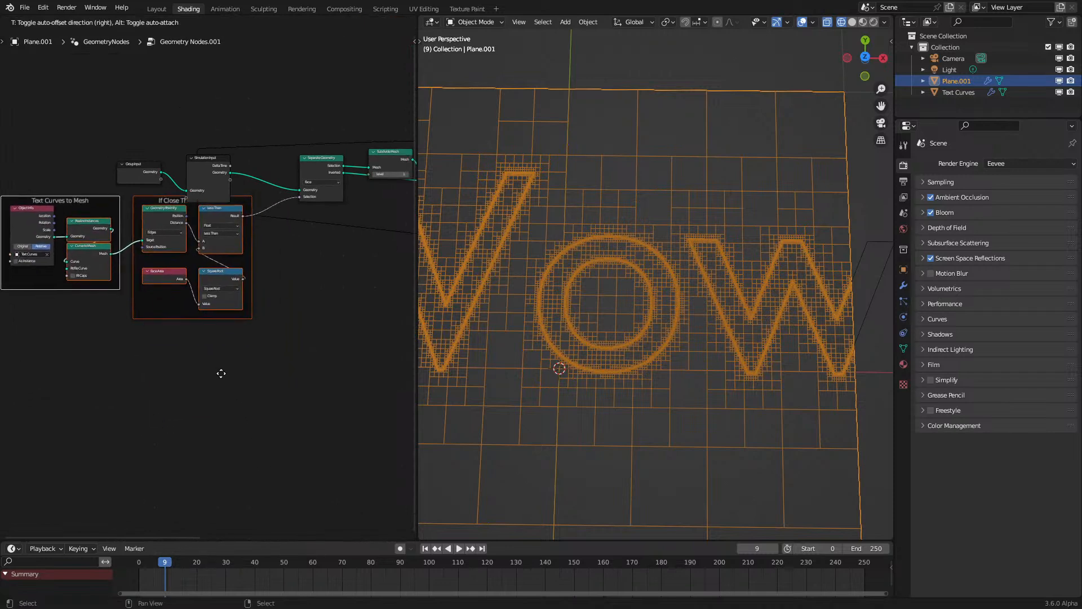
{"action": "left_click", "coordinate": [207, 387]}
Step: Examine the subdivided plane in solid shading and in wireframe
{"action": "middle_click_drag", "start_coordinate": [688, 389], "coordinate": [608, 302]}
{"action": "key", "text": "z"}
{"action": "left_click", "coordinate": [695, 310]}
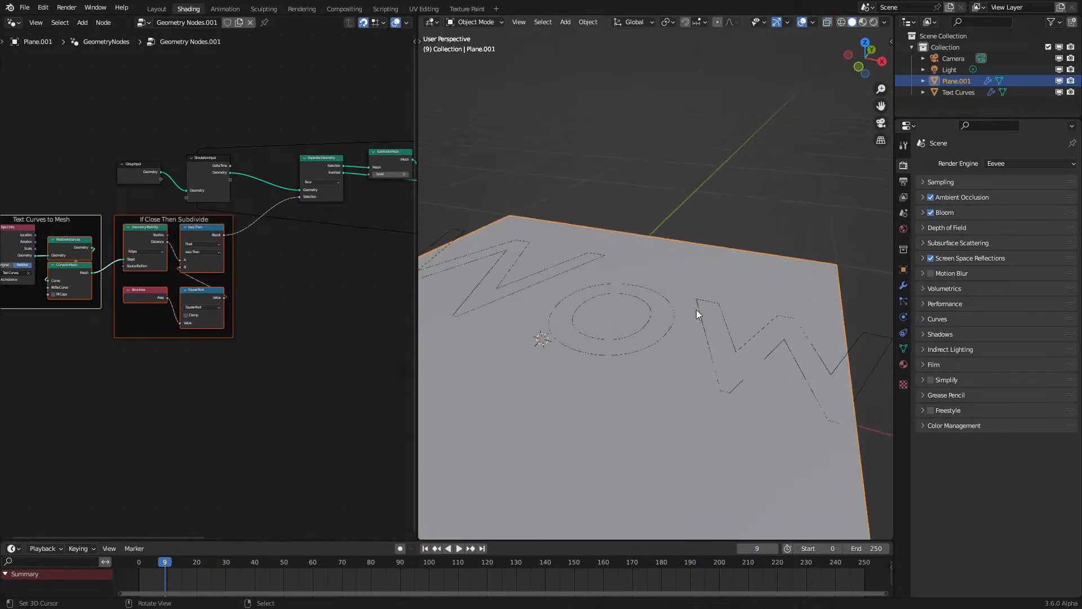
{"action": "middle_click_drag", "start_coordinate": [696, 310], "coordinate": [723, 290]}
{"action": "key", "text": "z"}
{"action": "left_click", "coordinate": [667, 270]}
Step: Place the Join Geometry node directly beneath the Subdivide Mesh node
{"action": "middle_click_drag", "start_coordinate": [327, 288], "coordinate": [42, 386]}
{"action": "left_click_drag", "start_coordinate": [286, 236], "coordinate": [265, 242]}
{"action": "middle_click_drag", "start_coordinate": [181, 252], "coordinate": [270, 257]}
{"action": "scroll", "coordinate": [270, 270], "scroll_direction": "up", "scroll_amount": 6}
{"action": "left_click_drag", "start_coordinate": [242, 305], "coordinate": [149, 345]}
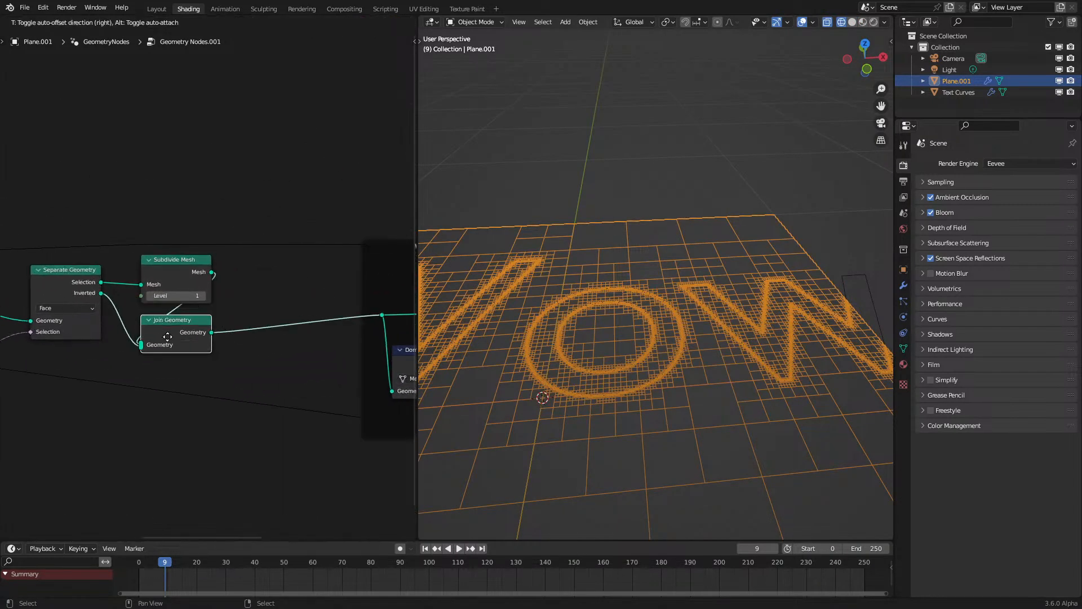
Step: Group the Separate Geometry, Subdivide Mesh and Join Geometry nodes in a frame labelled "Subdivide Selected"
{"action": "left_click_drag", "start_coordinate": [67, 224], "coordinate": [197, 390]}
{"action": "key", "text": "ctrl+j"}
{"action": "middle_click_drag", "start_coordinate": [197, 390], "coordinate": [319, 422]}
{"action": "left_click", "coordinate": [286, 272]}
{"action": "key", "text": "F2"}
{"action": "type", "text": "Subdivide Selected"}
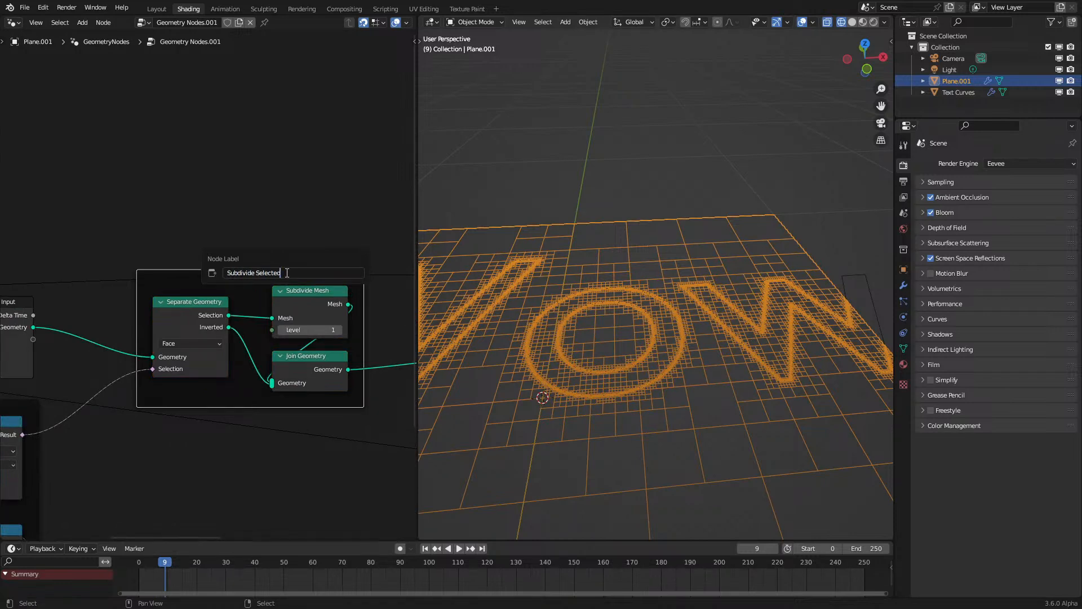
{"action": "key", "text": "Return"}
Step: Tighten the layout of the labelled frames and bring the Simulation Output node close to the "Vert Count Safeguard" frame
{"action": "mouse_move", "coordinate": [203, 311]}
{"action": "left_mouse_down"}
{"action": "mouse_move", "coordinate": [101, 308]}
{"action": "mouse_move", "coordinate": [213, 311]}
{"action": "left_mouse_up"}
{"action": "scroll", "coordinate": [213, 310], "scroll_direction": "down", "scroll_amount": 3}
{"action": "middle_click_drag", "start_coordinate": [246, 299], "coordinate": [422, 277]}
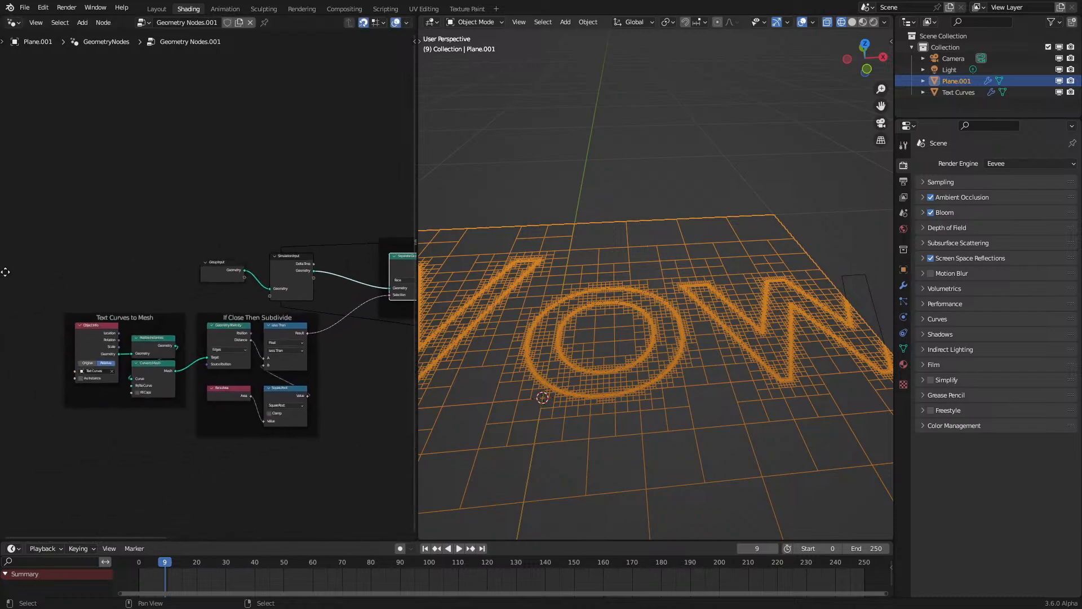
{"action": "left_click_drag", "start_coordinate": [160, 307], "coordinate": [282, 344]}
{"action": "middle_click_drag", "start_coordinate": [716, 347], "coordinate": [733, 356]}
{"action": "scroll", "coordinate": [339, 355], "scroll_direction": "down", "scroll_amount": 1}
{"action": "middle_click_drag", "start_coordinate": [339, 355], "coordinate": [187, 298]}
{"action": "scroll", "coordinate": [312, 265], "scroll_direction": "up", "scroll_amount": 1}
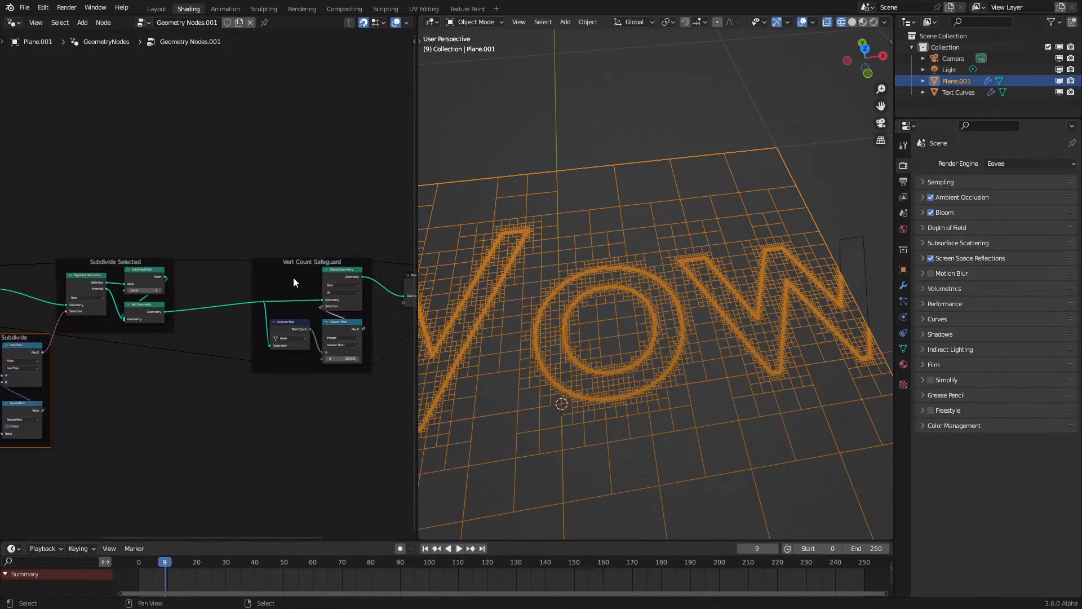
{"action": "left_click_drag", "start_coordinate": [325, 260], "coordinate": [302, 278]}
{"action": "middle_click_drag", "start_coordinate": [401, 277], "coordinate": [275, 299]}
{"action": "left_click_drag", "start_coordinate": [244, 306], "coordinate": [215, 306]}
Step: Insert an Extrude Mesh node between the Simulation Output and Group Output nodes
{"action": "key", "text": "shift+a"}
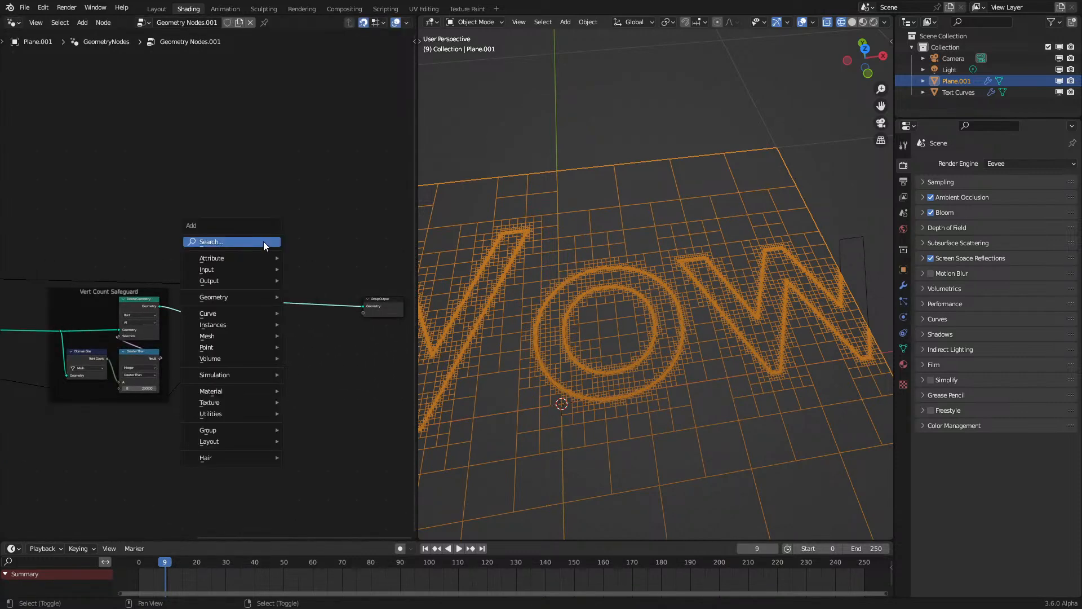
{"action": "left_click", "coordinate": [263, 242]}
{"action": "type", "text": "ext"}
{"action": "key", "text": "Return"}
{"action": "left_click", "coordinate": [297, 307]}
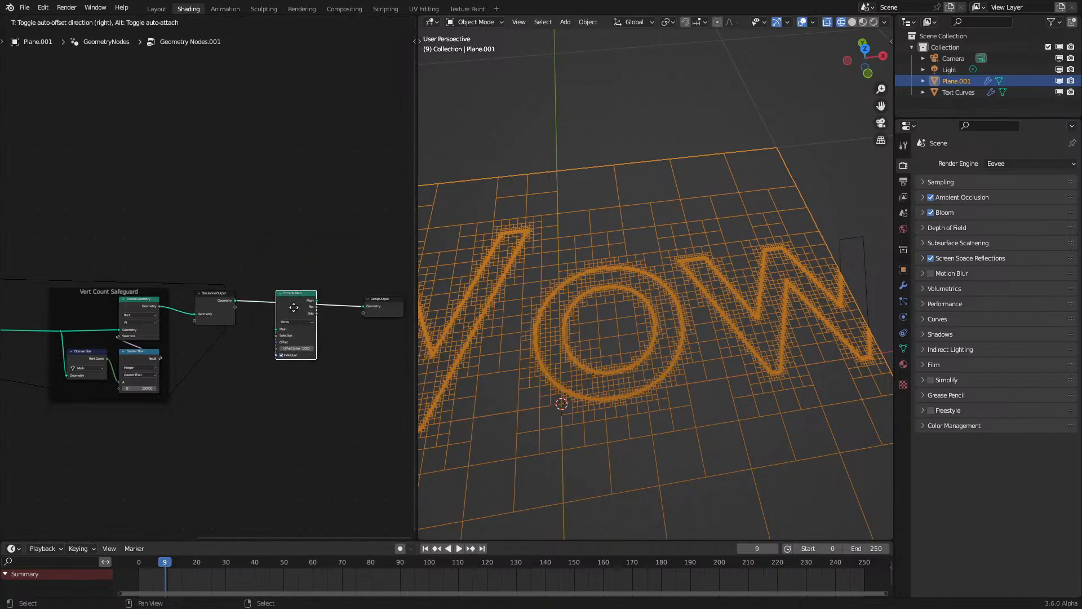
{"action": "middle_click_drag", "start_coordinate": [586, 282], "coordinate": [630, 292]}
{"action": "mouse_move", "coordinate": [778, 231]}
{"action": "middle_mouse_down"}
{"action": "mouse_move", "coordinate": [674, 217]}
{"action": "mouse_move", "coordinate": [769, 254]}
{"action": "middle_mouse_up"}
{"action": "key", "text": "z"}
{"action": "left_click", "coordinate": [589, 269]}
Step: Duplicate the Face Area and Square Root nodes without their frame and connect the copied Square Root to Extrude Mesh's Offset Scale
{"action": "scroll", "coordinate": [182, 359], "scroll_direction": "up", "scroll_amount": 1}
{"action": "middle_click_drag", "start_coordinate": [182, 359], "coordinate": [37, 316]}
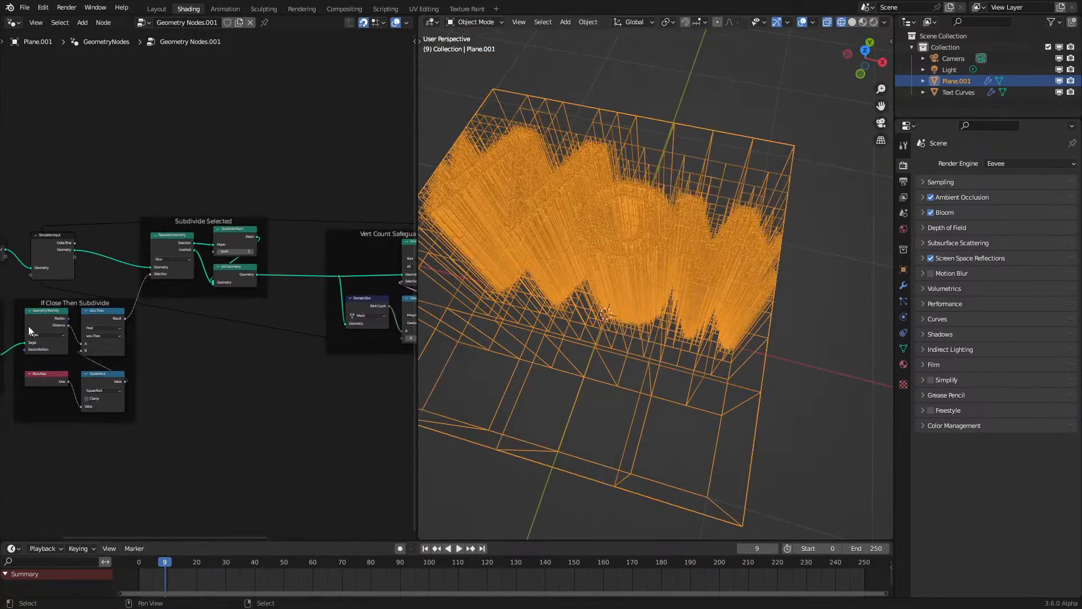
{"action": "left_click_drag", "start_coordinate": [84, 378], "coordinate": [91, 376]}
{"action": "key", "text": "shift+d"}
{"action": "left_click", "coordinate": [344, 408]}
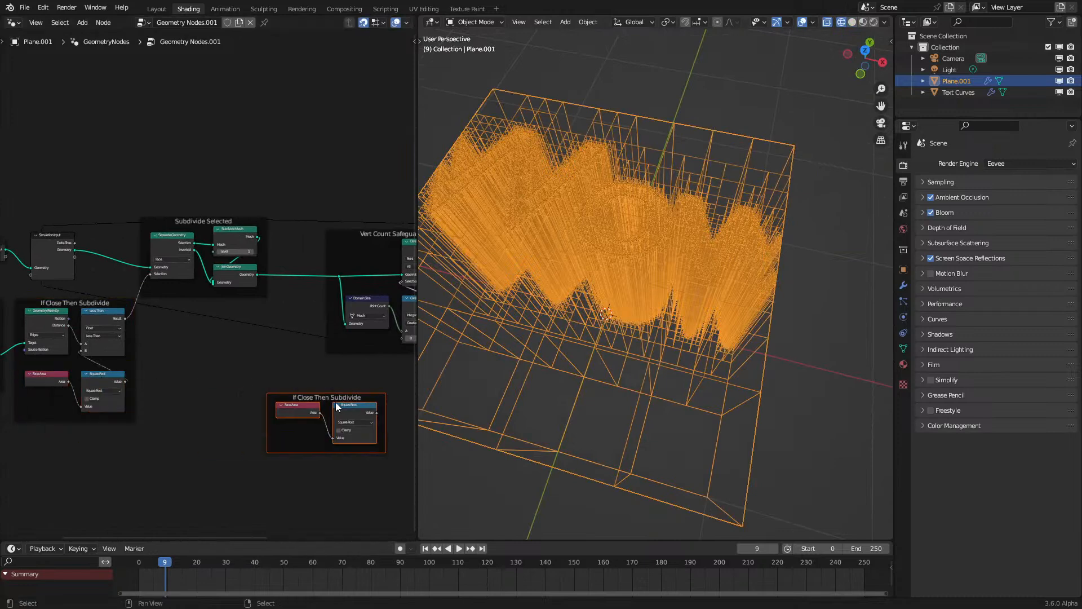
{"action": "middle_click_drag", "start_coordinate": [343, 408], "coordinate": [25, 426]}
{"action": "left_click_drag", "start_coordinate": [25, 426], "coordinate": [261, 388]}
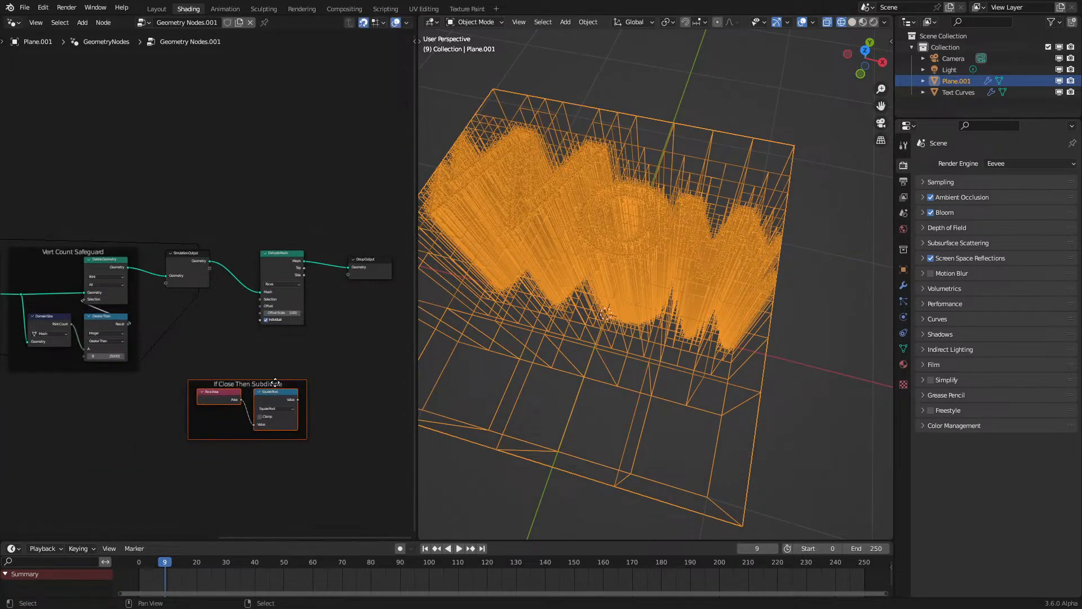
{"action": "key", "text": "x"}
{"action": "scroll", "coordinate": [317, 451], "scroll_direction": "up", "scroll_amount": 2}
{"action": "left_click_drag", "start_coordinate": [351, 468], "coordinate": [291, 330]}
Step: Examine the extruded mesh from several angles in different viewport shading modes
{"action": "key", "text": "shift+z"}
{"action": "mouse_move", "coordinate": [702, 330]}
{"action": "middle_mouse_down"}
{"action": "mouse_move", "coordinate": [617, 284]}
{"action": "mouse_move", "coordinate": [722, 358]}
{"action": "mouse_move", "coordinate": [817, 290]}
{"action": "mouse_move", "coordinate": [732, 347]}
{"action": "middle_mouse_up"}
{"action": "key", "text": "z"}
{"action": "mouse_move", "coordinate": [665, 319]}
{"action": "middle_mouse_down"}
{"action": "mouse_move", "coordinate": [672, 300]}
{"action": "mouse_move", "coordinate": [848, 280]}
{"action": "mouse_move", "coordinate": [752, 255]}
{"action": "mouse_move", "coordinate": [726, 271]}
{"action": "mouse_move", "coordinate": [738, 281]}
{"action": "middle_mouse_up"}
{"action": "key", "text": "z"}
{"action": "left_click", "coordinate": [665, 331]}
{"action": "middle_click_drag", "start_coordinate": [665, 331], "coordinate": [638, 360]}
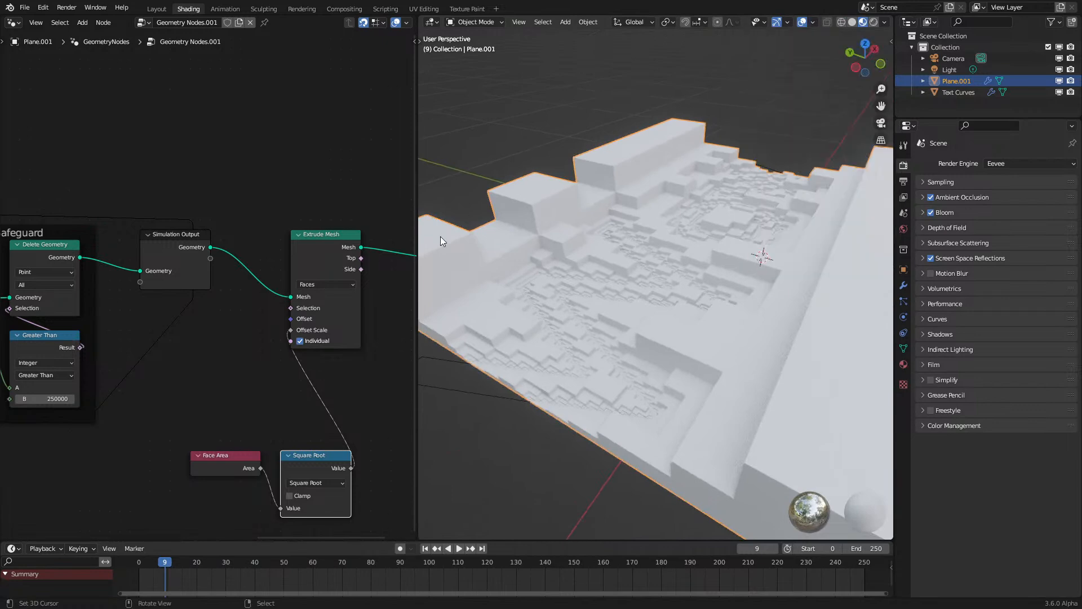
Step: Switch the viewport to solid shading with Cavity enabled
{"action": "left_click", "coordinate": [853, 22]}
{"action": "left_click", "coordinate": [884, 22]}
{"action": "left_click", "coordinate": [820, 275]}
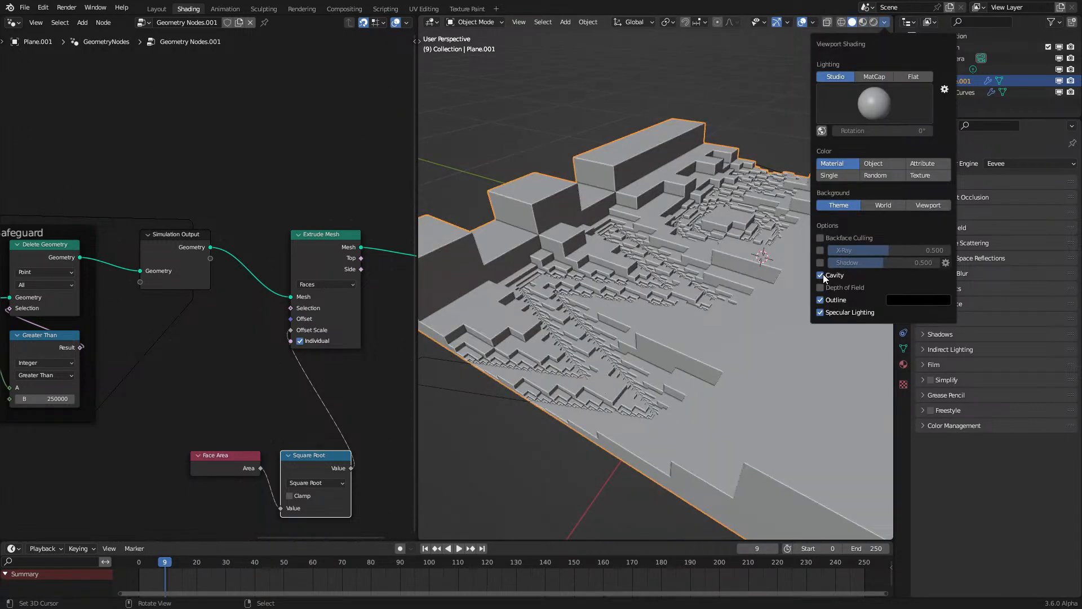
{"action": "left_click", "coordinate": [925, 312]}
Step: Inspect the extruded block detail around the text up close in wireframe and solid shading
{"action": "mouse_move", "coordinate": [637, 361]}
{"action": "middle_mouse_down"}
{"action": "mouse_move", "coordinate": [563, 328]}
{"action": "mouse_move", "coordinate": [560, 235]}
{"action": "mouse_move", "coordinate": [611, 245]}
{"action": "mouse_move", "coordinate": [598, 254]}
{"action": "mouse_move", "coordinate": [643, 278]}
{"action": "mouse_move", "coordinate": [720, 292]}
{"action": "mouse_move", "coordinate": [667, 314]}
{"action": "mouse_move", "coordinate": [682, 276]}
{"action": "mouse_move", "coordinate": [672, 267]}
{"action": "mouse_move", "coordinate": [762, 296]}
{"action": "mouse_move", "coordinate": [638, 344]}
{"action": "mouse_move", "coordinate": [486, 326]}
{"action": "mouse_move", "coordinate": [604, 314]}
{"action": "middle_mouse_up"}
{"action": "key", "text": "shift+z"}
{"action": "key", "text": "shift+z"}
{"action": "scroll", "coordinate": [638, 326], "scroll_direction": "down", "scroll_amount": 6}
{"action": "scroll", "coordinate": [637, 344], "scroll_direction": "up", "scroll_amount": 4}
{"action": "key", "text": "z"}
{"action": "left_click", "coordinate": [662, 289]}
{"action": "key", "text": "z"}
{"action": "left_click", "coordinate": [722, 317]}
{"action": "middle_click_drag", "start_coordinate": [722, 316], "coordinate": [695, 294]}
Step: Move the copied Face Area and Square Root nodes up beside the Extrude Mesh node
{"action": "left_click_drag", "start_coordinate": [223, 402], "coordinate": [331, 495]}
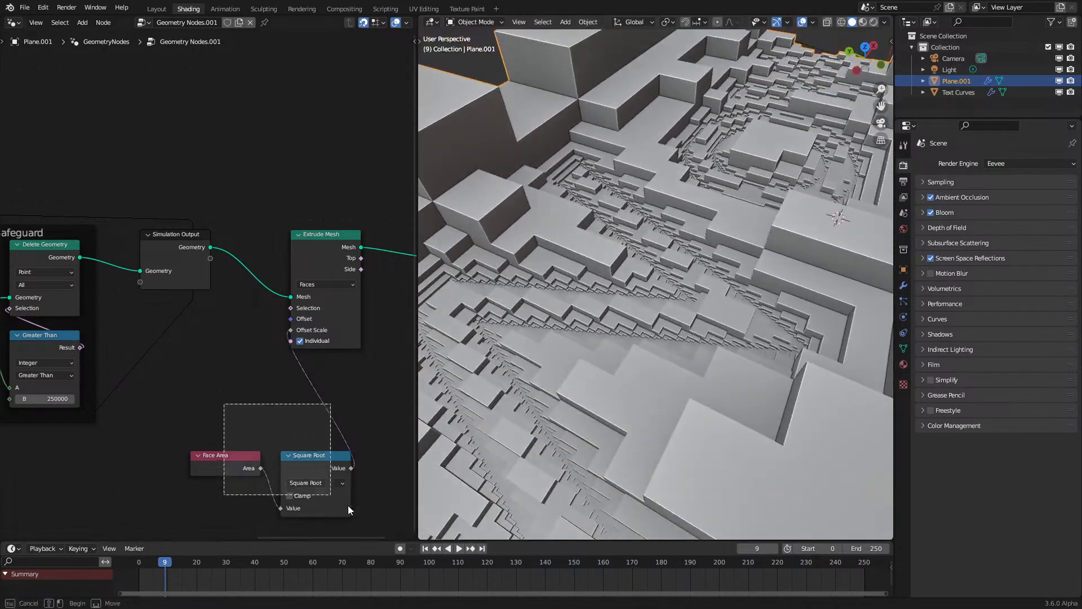
{"action": "key", "text": "g"}
{"action": "left_click", "coordinate": [266, 401]}
Step: Try a Power operation with exponent 1 on the face area for the extrusion, and restore Square Root
{"action": "left_click", "coordinate": [266, 402]}
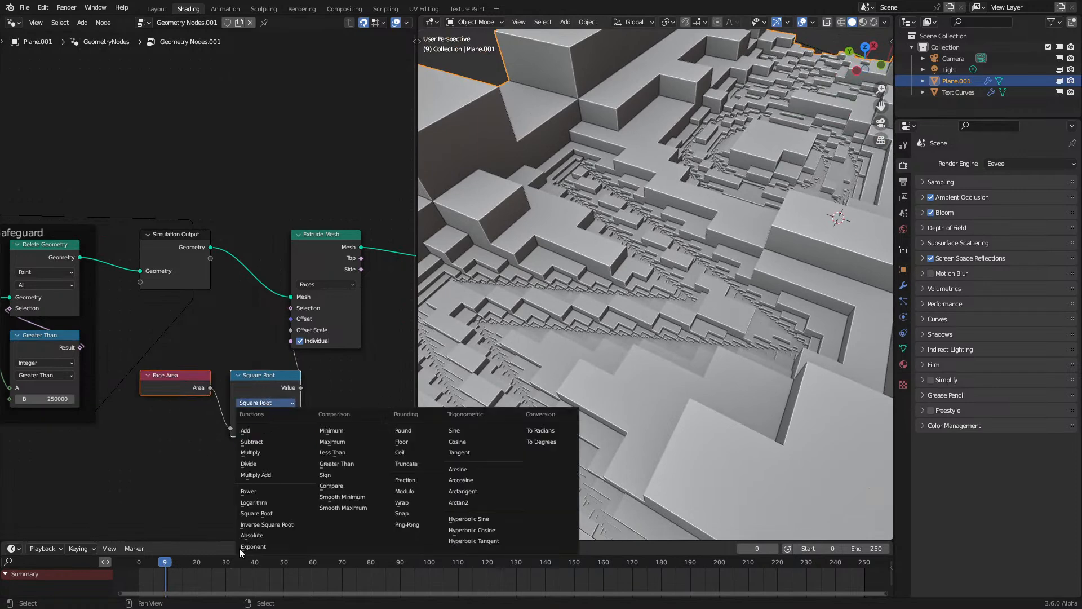
{"action": "left_click", "coordinate": [240, 494]}
{"action": "scroll", "coordinate": [562, 342], "scroll_direction": "down", "scroll_amount": 5}
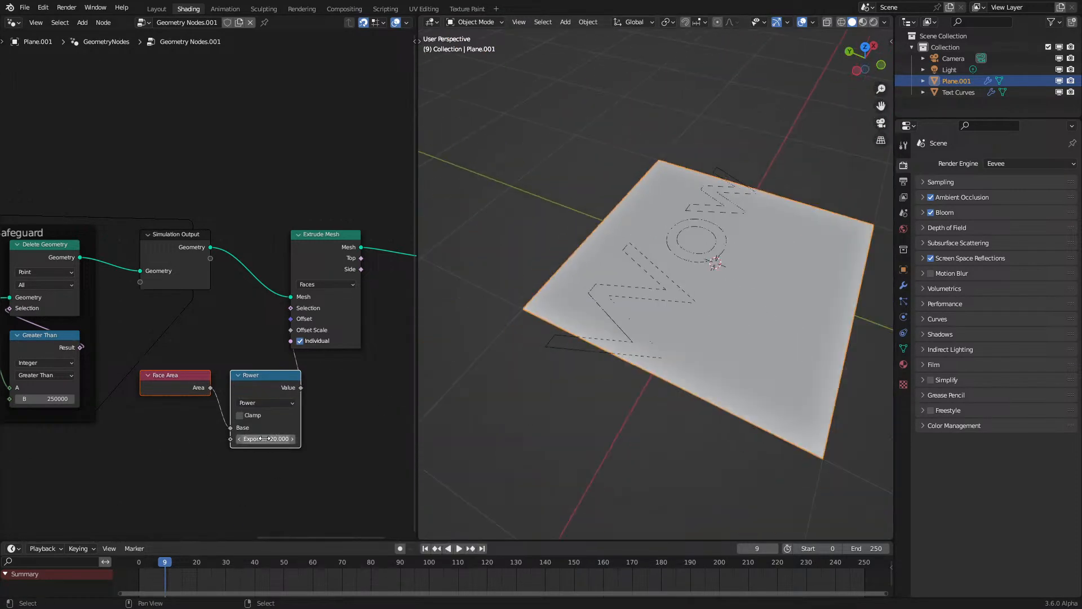
{"action": "key", "text": "Return"}
{"action": "mouse_move", "coordinate": [265, 439]}
{"action": "left_mouse_down", "text": "ctrl"}
{"action": "mouse_move", "coordinate": [282, 438]}
{"action": "mouse_move", "coordinate": [265, 439]}
{"action": "left_mouse_up", "text": "ctrl"}
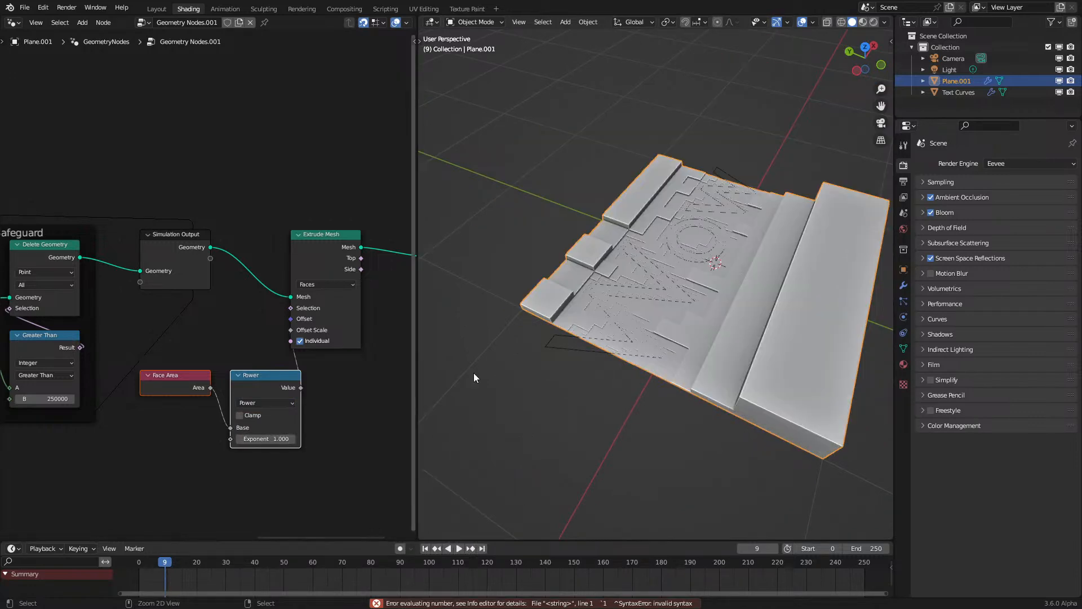
{"action": "scroll", "coordinate": [304, 416], "scroll_direction": "up", "scroll_amount": 2}
{"action": "left_click", "coordinate": [275, 468]}
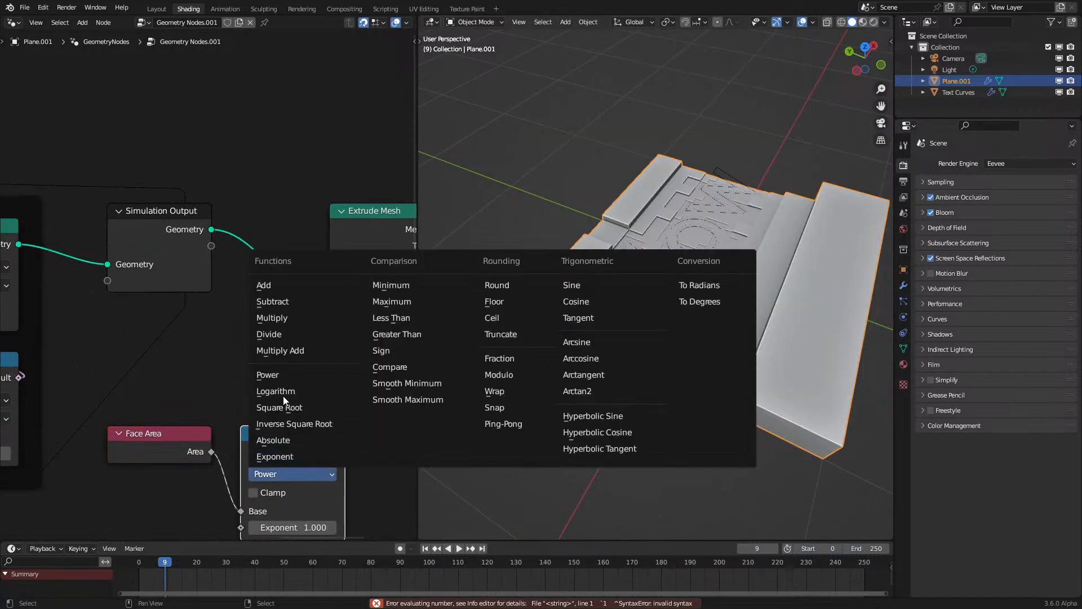
{"action": "left_click", "coordinate": [289, 408]}
Step: Duplicate the plane's face in Edit Mode, move the copy aside along the ground and scale it up
{"action": "middle_click_drag", "start_coordinate": [549, 337], "coordinate": [593, 307]}
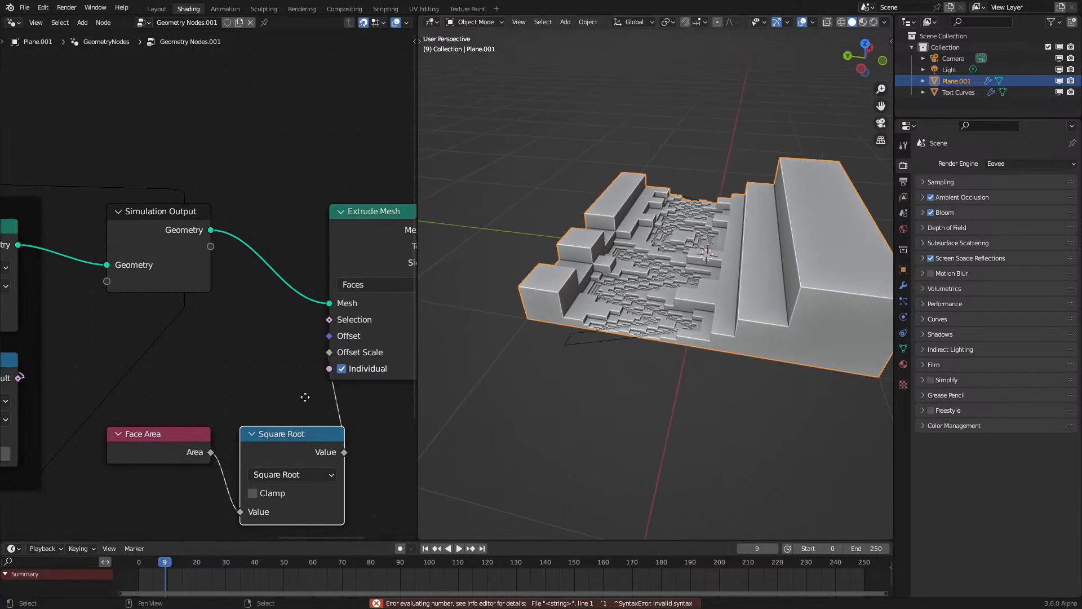
{"action": "middle_click_drag", "start_coordinate": [333, 430], "coordinate": [225, 371]}
{"action": "middle_click_drag", "start_coordinate": [465, 331], "coordinate": [637, 361]}
{"action": "key", "text": "Tab"}
{"action": "key", "text": "Tab"}
{"action": "key", "text": "Tab"}
{"action": "key", "text": "3"}
{"action": "scroll", "coordinate": [728, 288], "scroll_direction": "down", "scroll_amount": 4}
{"action": "key", "text": "shift+d"}
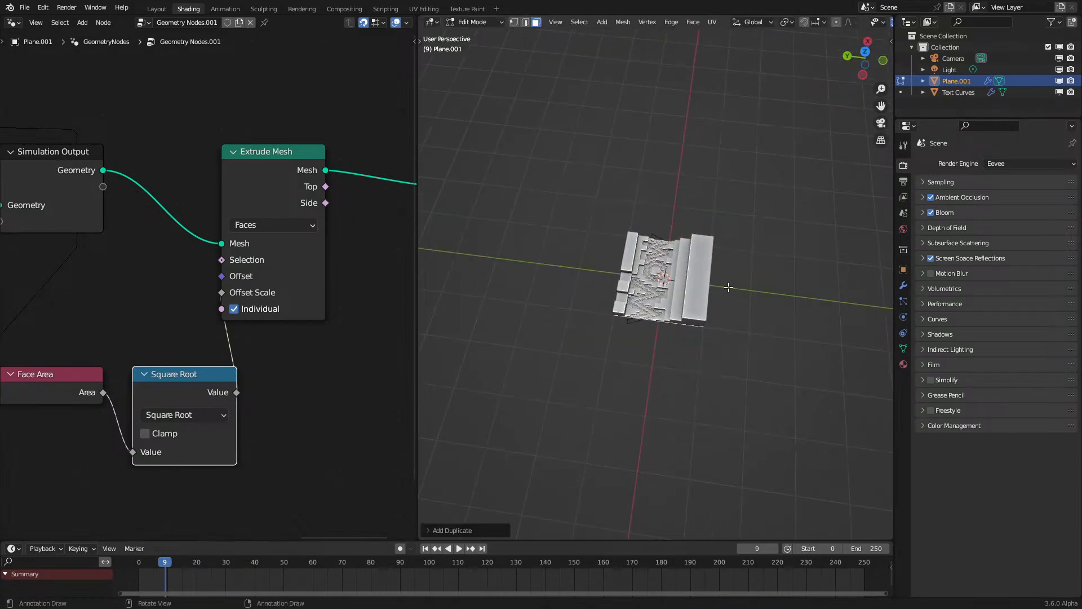
{"action": "key", "text": "g"}
{"action": "left_click", "coordinate": [495, 251]}
{"action": "key", "text": "s"}
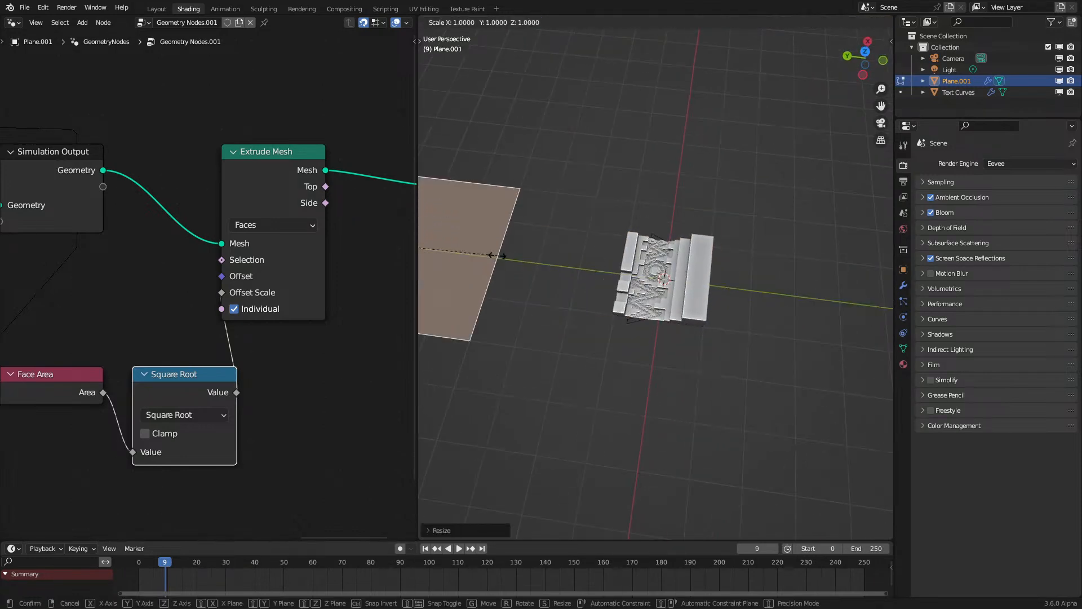
{"action": "key", "text": "Escape"}
{"action": "key", "text": "Tab"}
Step: Play the simulation and examine how the large copied face and the original plane are extruded
{"action": "key", "text": "space"}
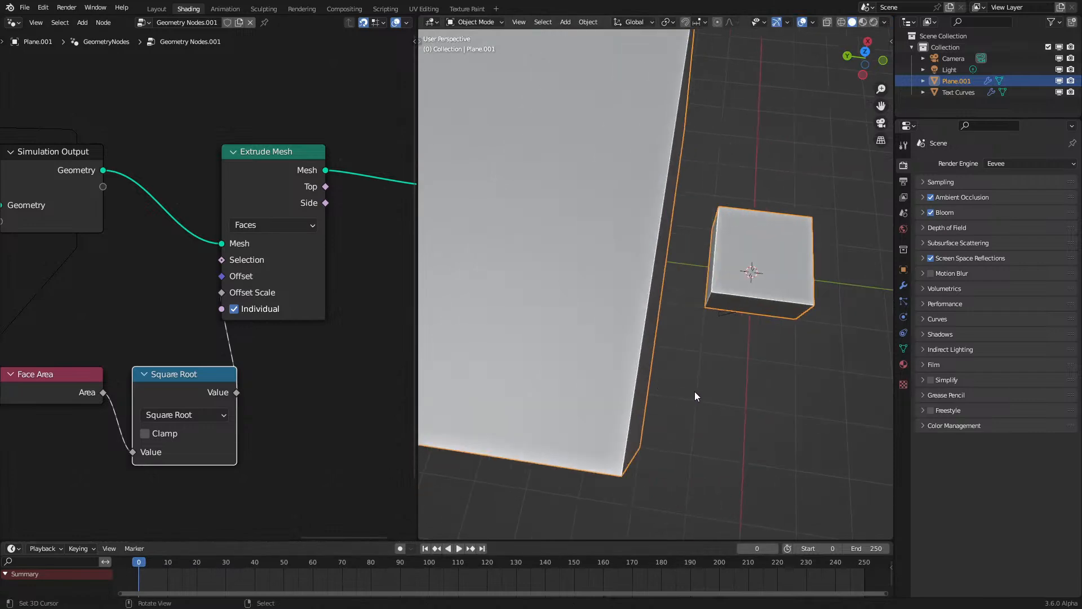
{"action": "key", "text": "space"}
{"action": "middle_click_drag", "start_coordinate": [712, 383], "coordinate": [636, 337]}
{"action": "scroll", "coordinate": [636, 337], "scroll_direction": "up", "scroll_amount": 5}
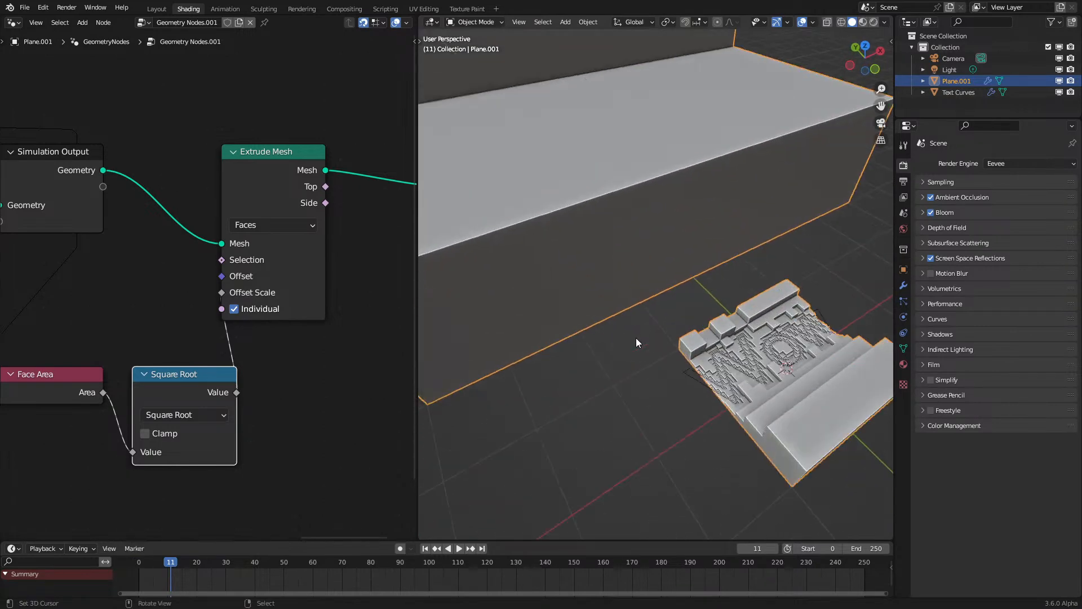
{"action": "scroll", "coordinate": [636, 337], "scroll_direction": "down", "scroll_amount": 5}
{"action": "scroll", "coordinate": [614, 267], "scroll_direction": "up", "scroll_amount": 2}
Step: Delete the large duplicated face from the plane mesh in Edit Mode
{"action": "key", "text": "Tab"}
{"action": "key", "text": "x"}
{"action": "left_click", "coordinate": [614, 268]}
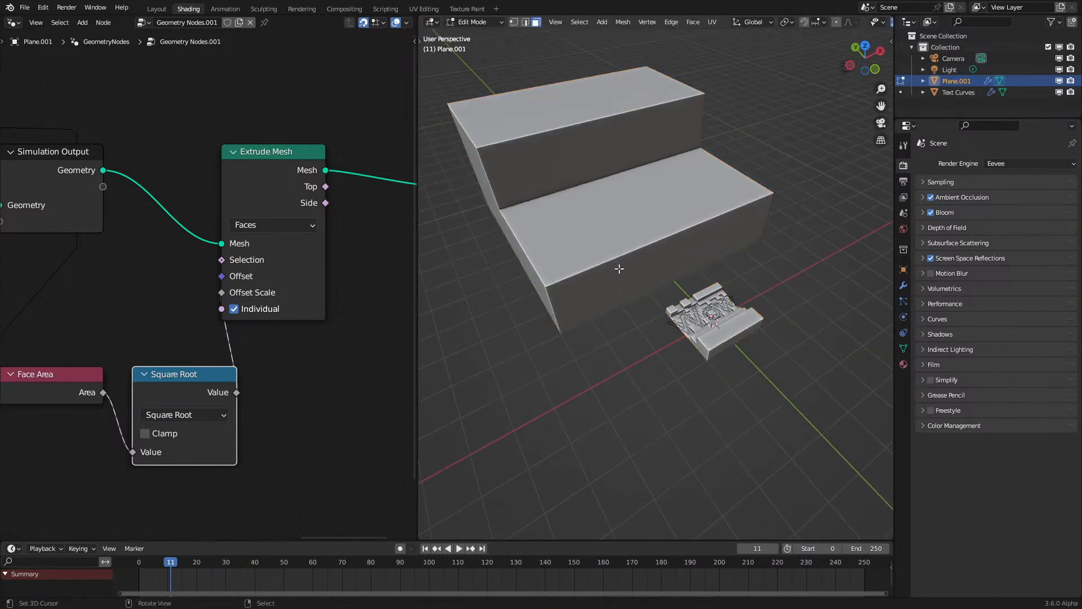
{"action": "key", "text": "Tab"}
{"action": "scroll", "coordinate": [797, 391], "scroll_direction": "up", "scroll_amount": 8}
Step: Step back one frame and switch the viewport to wireframe shading
{"action": "key", "text": "Left"}
{"action": "scroll", "coordinate": [652, 356], "scroll_direction": "down", "scroll_amount": 5}
{"action": "scroll", "coordinate": [684, 366], "scroll_direction": "up", "scroll_amount": 5}
{"action": "mouse_move", "coordinate": [685, 366]}
{"action": "middle_mouse_down"}
{"action": "mouse_move", "coordinate": [651, 397]}
{"action": "mouse_move", "coordinate": [640, 340]}
{"action": "middle_mouse_up"}
{"action": "key", "text": "z"}
{"action": "left_click", "coordinate": [481, 355]}
Step: Collapse the Square Root and Face Area nodes in the "If Close Then Subdivide" frame and stack them below Less Than
{"action": "scroll", "coordinate": [274, 384], "scroll_direction": "down", "scroll_amount": 6}
{"action": "middle_click_drag", "start_coordinate": [268, 388], "coordinate": [15, 371]}
{"action": "scroll", "coordinate": [219, 393], "scroll_direction": "down", "scroll_amount": 4}
{"action": "middle_click_drag", "start_coordinate": [105, 440], "coordinate": [172, 432]}
{"action": "scroll", "coordinate": [225, 407], "scroll_direction": "up", "scroll_amount": 5}
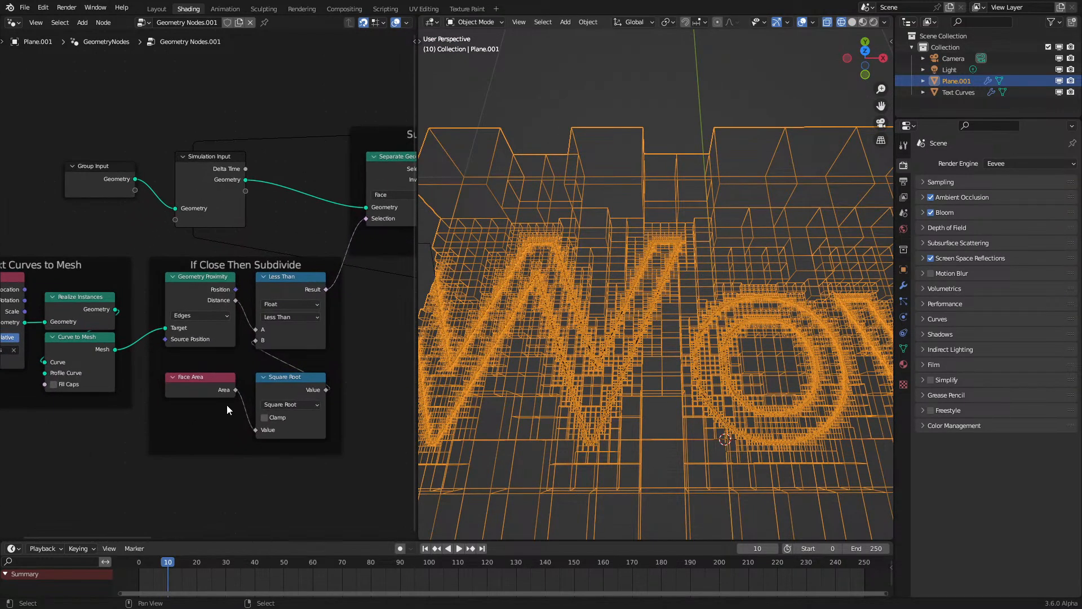
{"action": "left_click", "coordinate": [263, 377]}
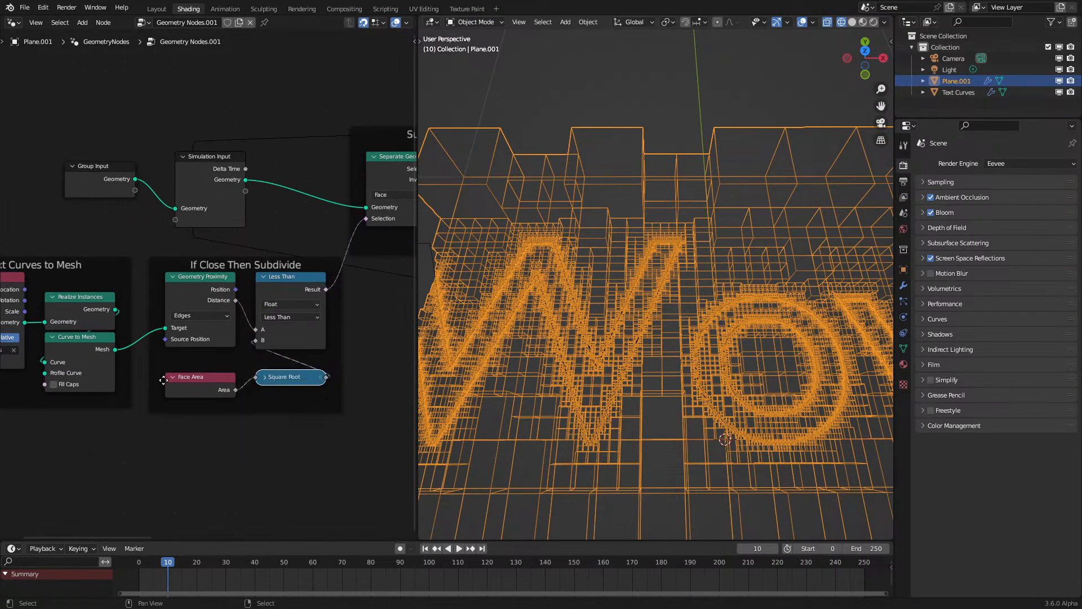
{"action": "left_click_drag", "start_coordinate": [183, 381], "coordinate": [266, 397]}
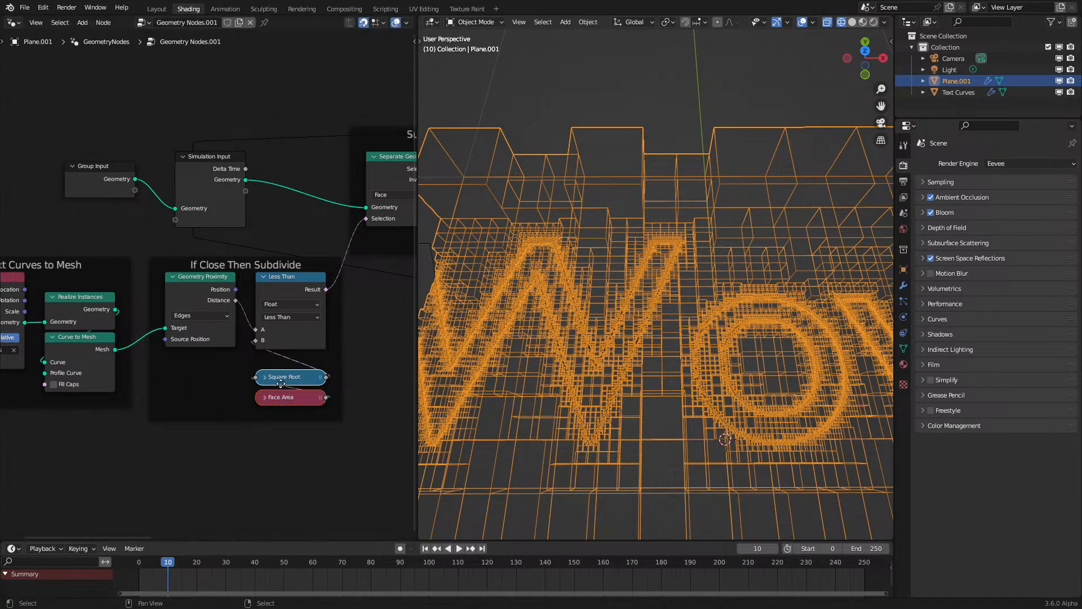
Step: Add a float Compare node fed by the Square Root value, set to Greater Than with B at 0.000
{"action": "middle_click_drag", "start_coordinate": [332, 376], "coordinate": [184, 397]}
{"action": "scroll", "coordinate": [184, 398], "scroll_direction": "up", "scroll_amount": 2}
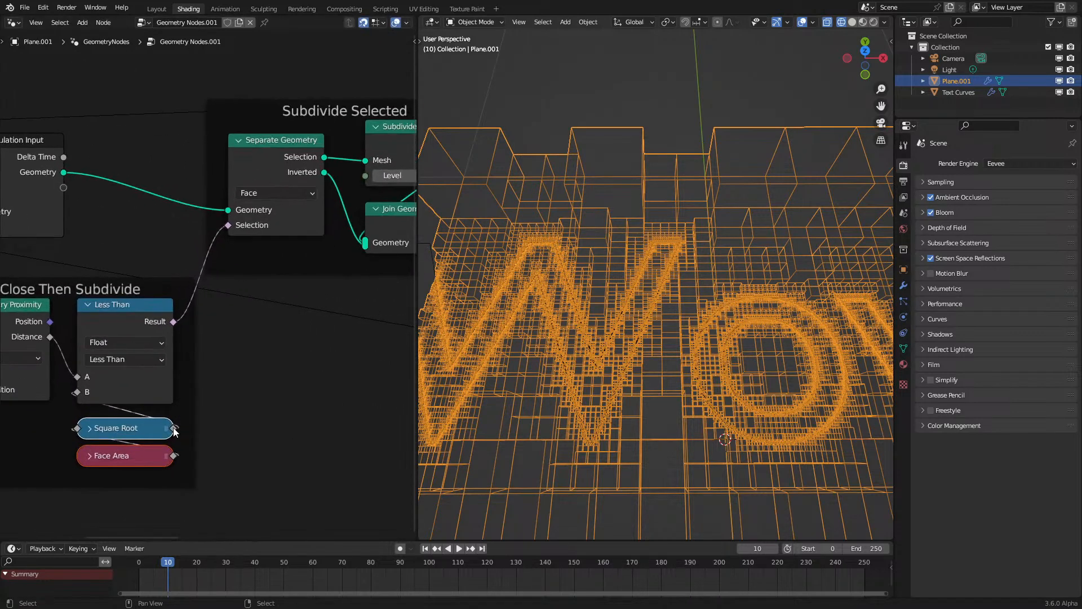
{"action": "left_click_drag", "start_coordinate": [174, 428], "coordinate": [303, 438]}
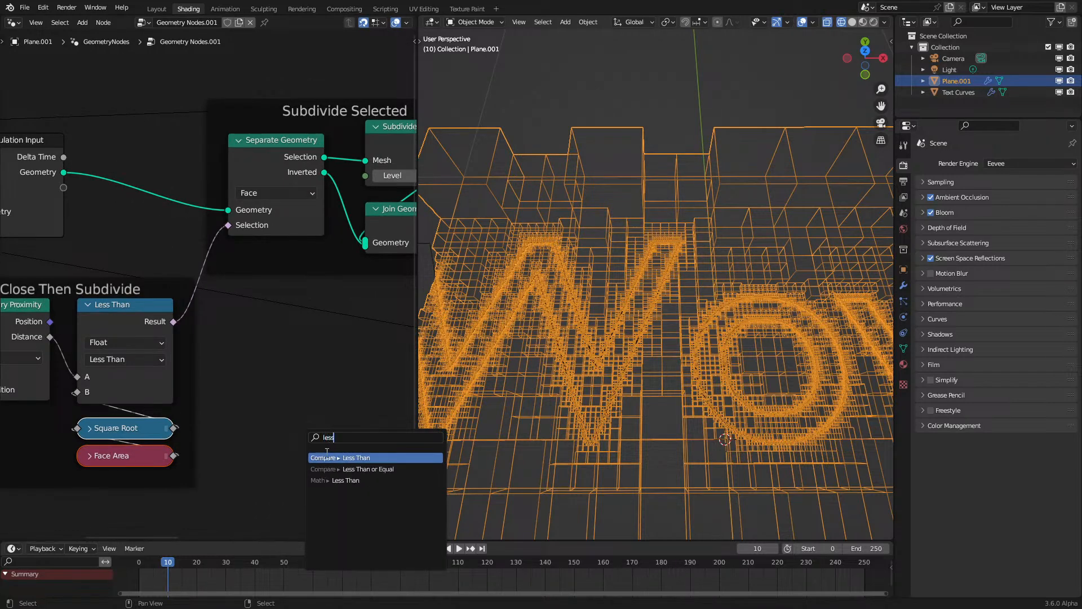
{"action": "key", "text": "Return"}
{"action": "left_click", "coordinate": [270, 447]}
{"action": "left_click", "coordinate": [272, 469]}
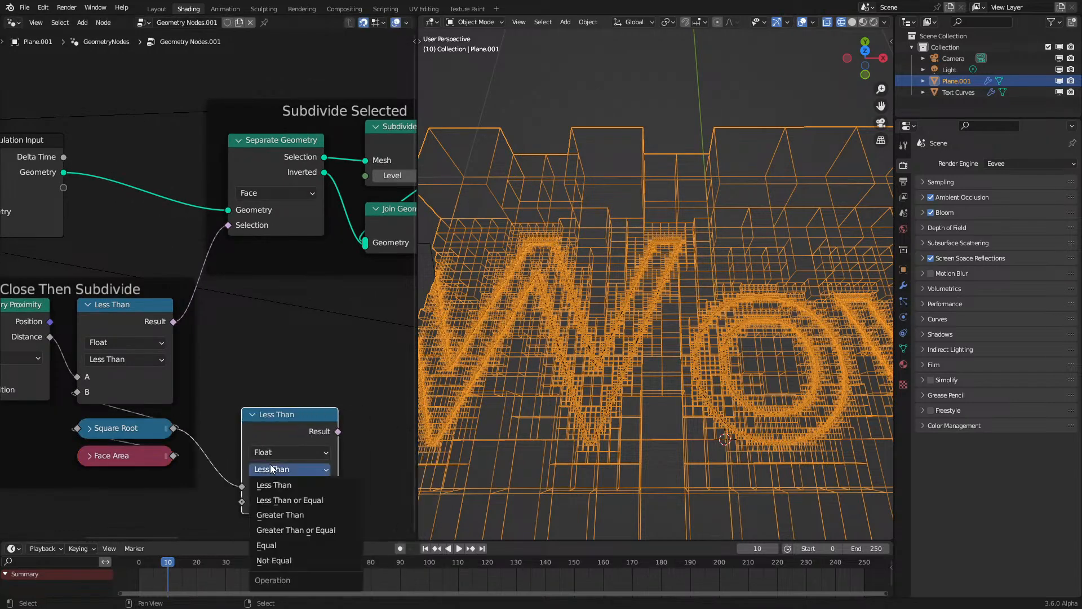
{"action": "left_click", "coordinate": [279, 515]}
{"action": "left_click", "coordinate": [279, 501]}
{"action": "type", "text": "0.0"}
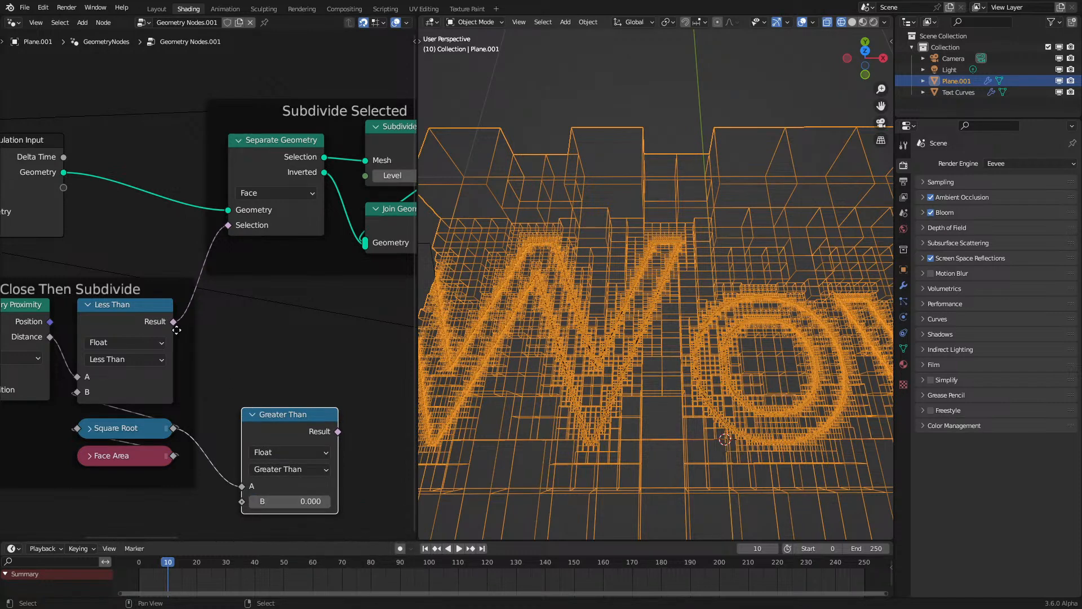
Step: Drive Separate Geometry's Selection with a Boolean And of the Less Than and Greater Than results, and play the simulation
{"action": "left_click_drag", "start_coordinate": [181, 322], "coordinate": [276, 334]}
{"action": "type", "text": "an"}
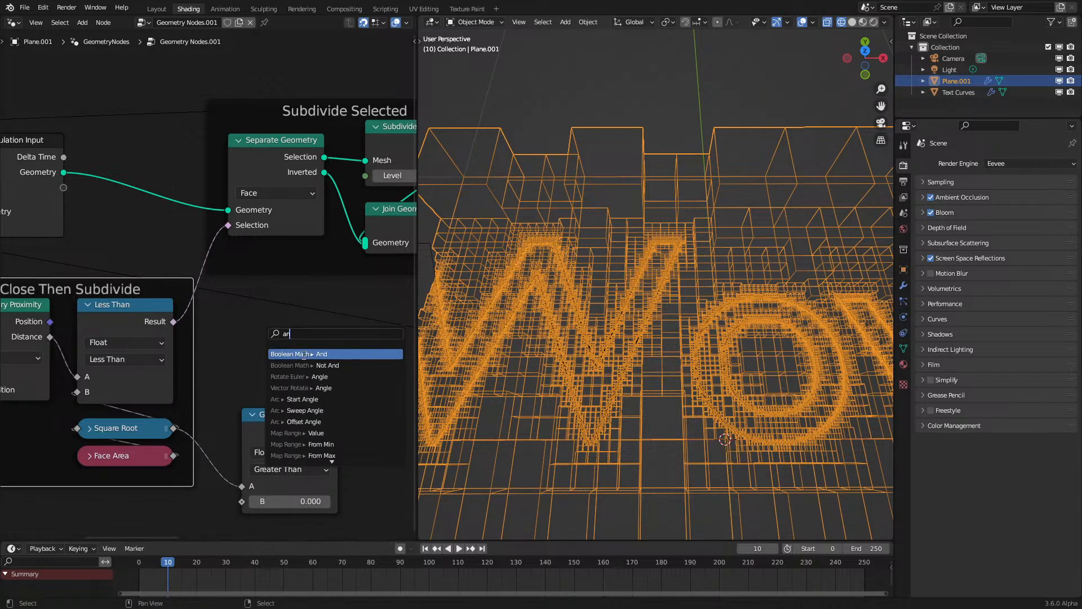
{"action": "type", "text": "d"}
{"action": "left_click", "coordinate": [304, 354]}
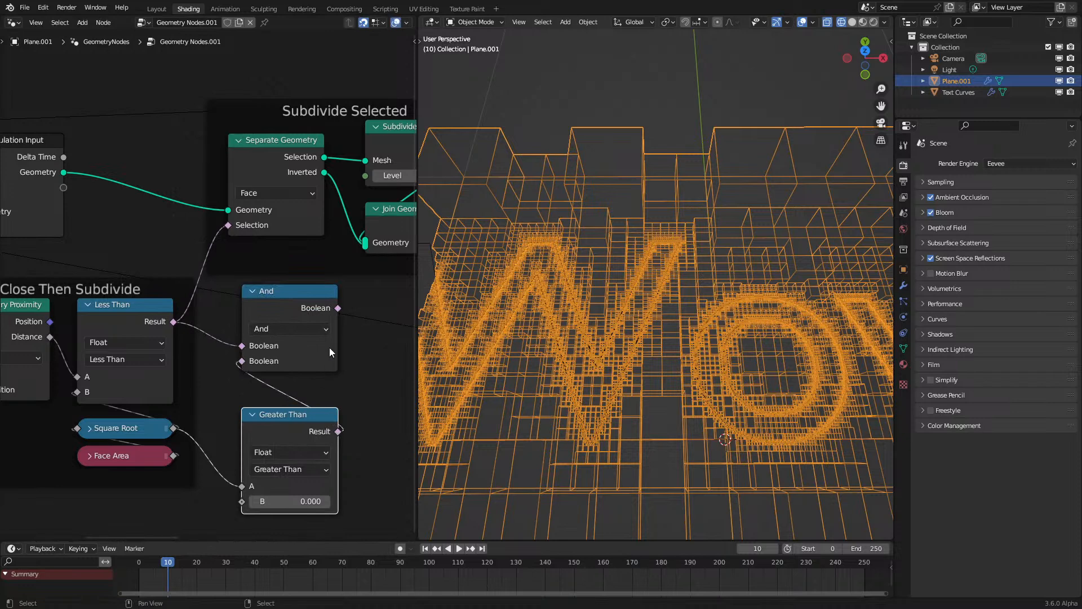
{"action": "left_click_drag", "start_coordinate": [339, 308], "coordinate": [227, 215]}
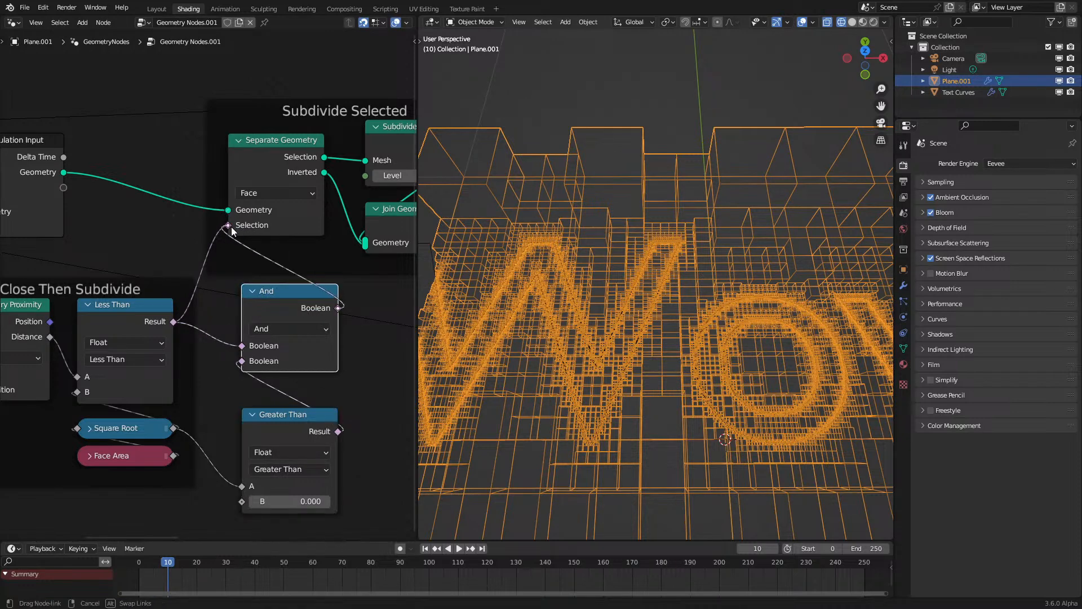
{"action": "key", "text": "space"}
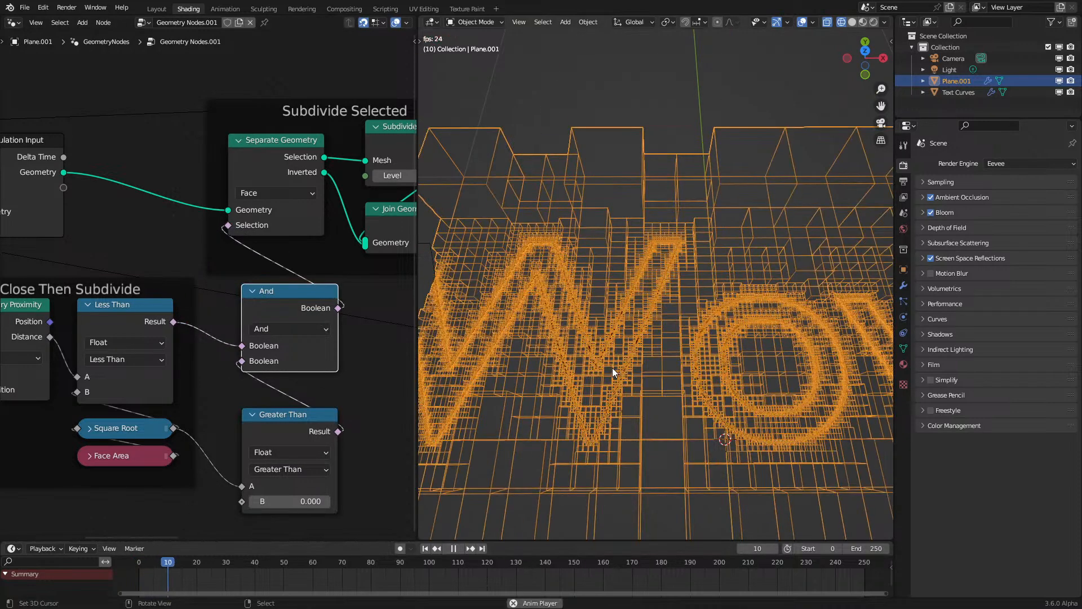
Step: Try a minimum face size of 0.0001 as the Greater Than node's B value and replay the simulation
{"action": "key", "text": "shift+Left"}
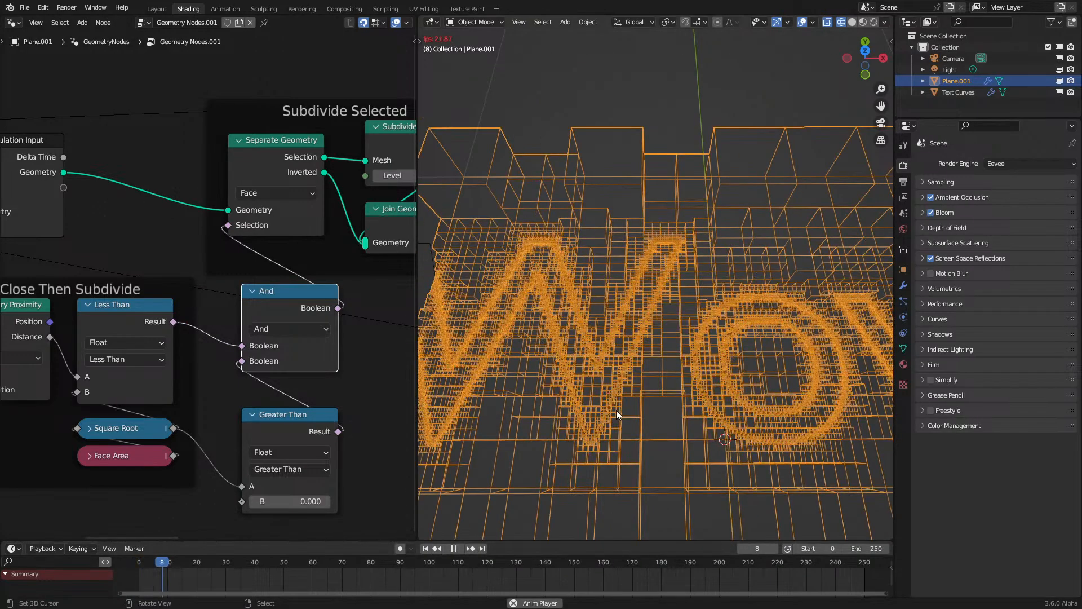
{"action": "middle_click_drag", "start_coordinate": [667, 336], "coordinate": [617, 358]}
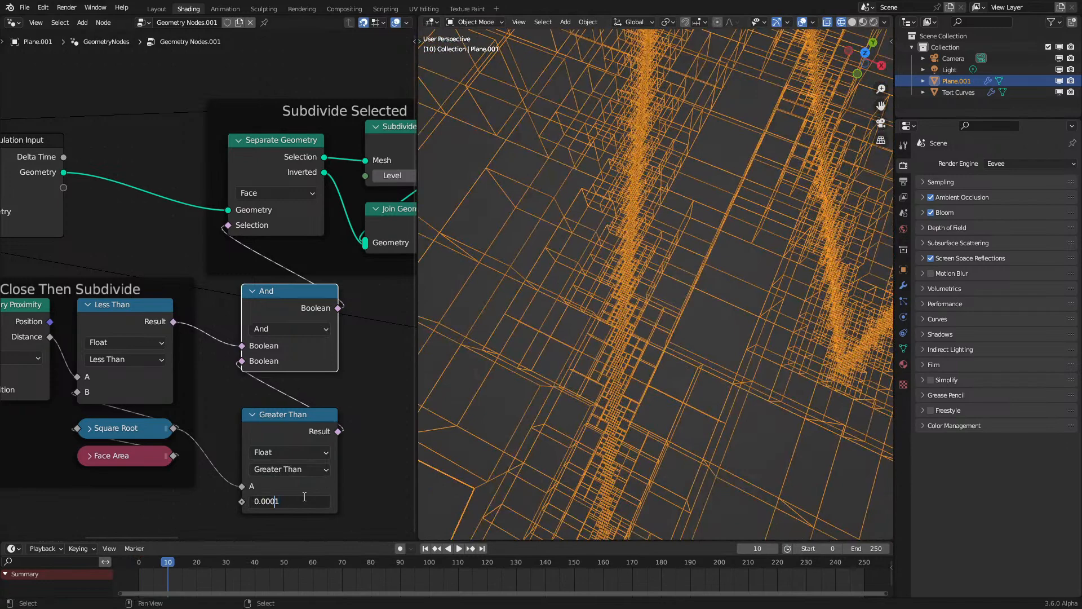
{"action": "key", "text": "shift+Left"}
{"action": "key", "text": "space"}
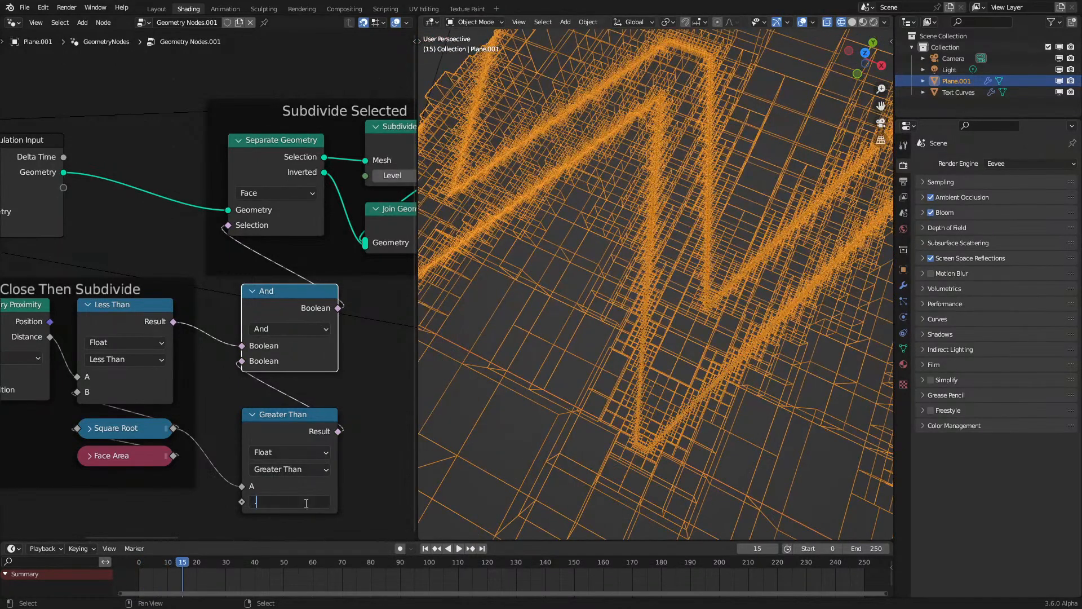
Step: Try 0.1 as the Greater Than node's B value and view the replayed simulation from the top
{"action": "key", "text": "Return"}
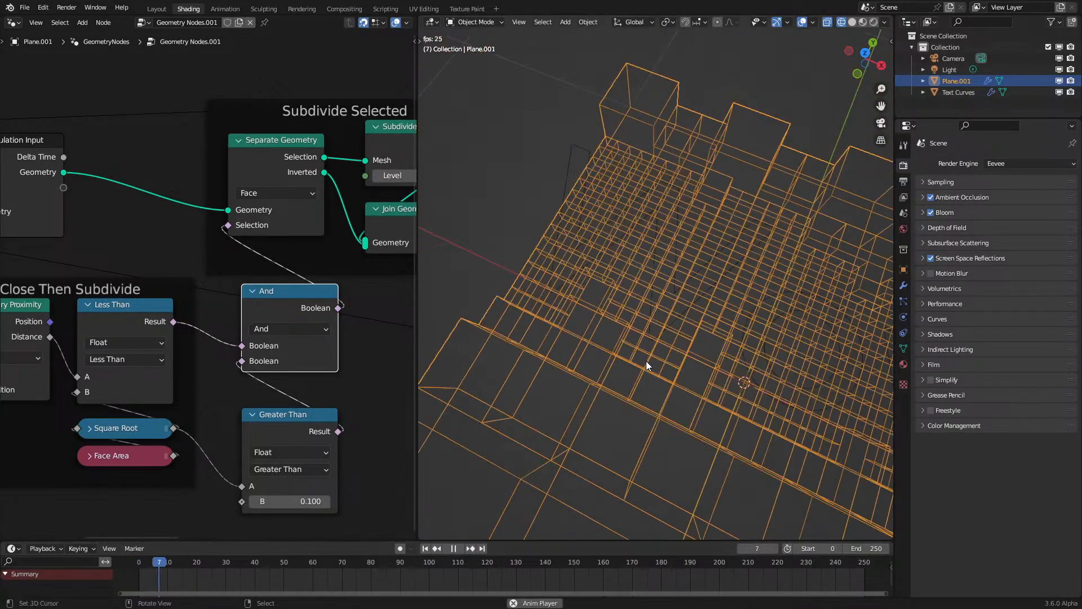
{"action": "middle_click_drag", "start_coordinate": [648, 356], "coordinate": [660, 434]}
{"action": "key", "text": "KP_7"}
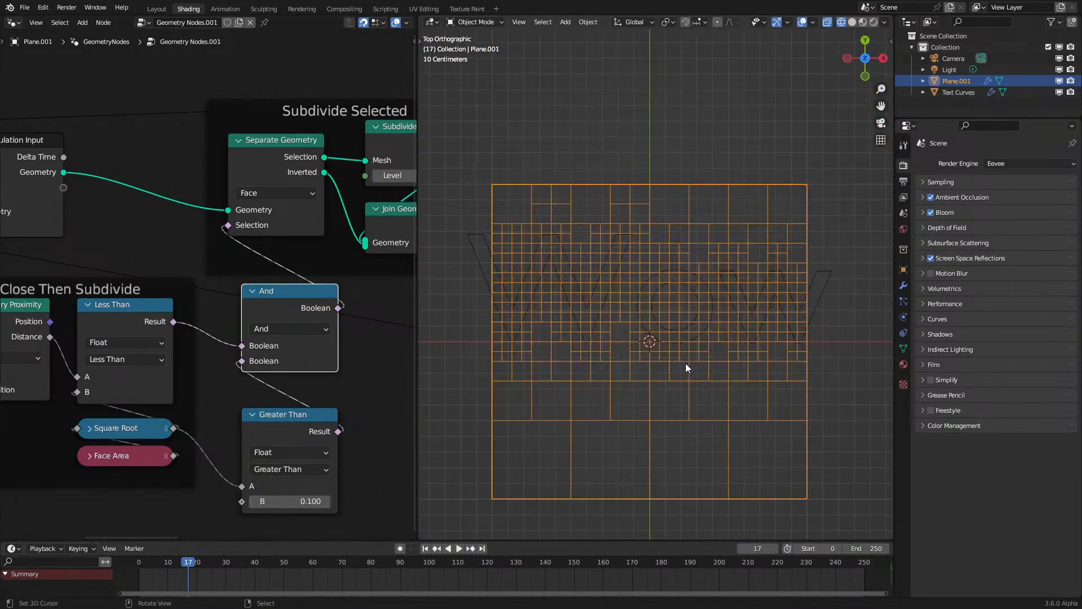
Step: Set the Greater Than node's B value to 0.010 and replay the simulation up to frame 11
{"action": "scroll", "coordinate": [679, 355], "scroll_direction": "up", "scroll_amount": 5}
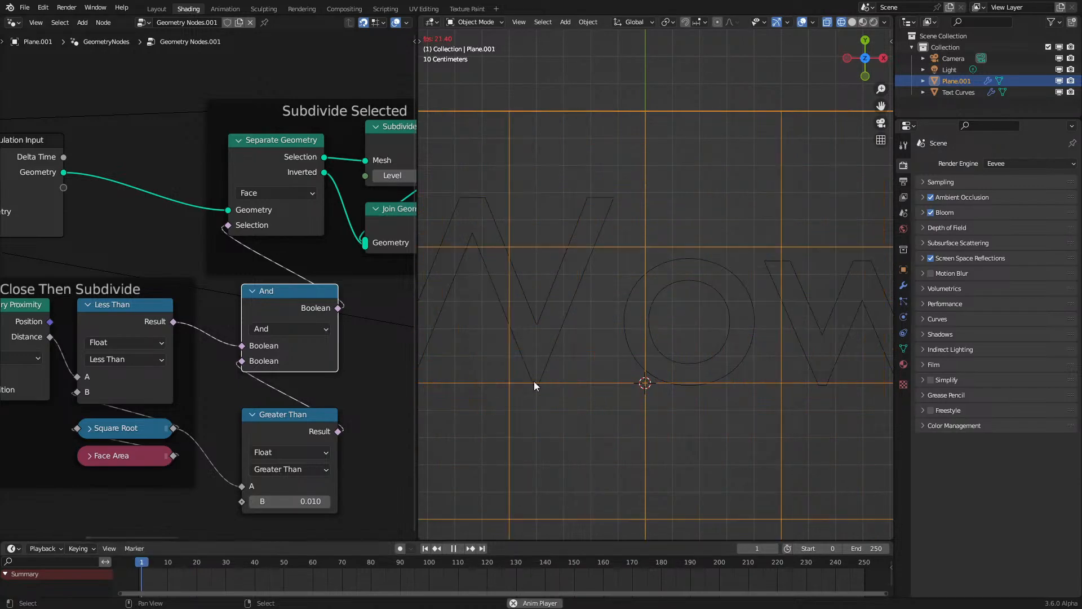
{"action": "scroll", "coordinate": [674, 320], "scroll_direction": "down", "scroll_amount": 5}
{"action": "middle_click_drag", "start_coordinate": [674, 320], "coordinate": [637, 305]}
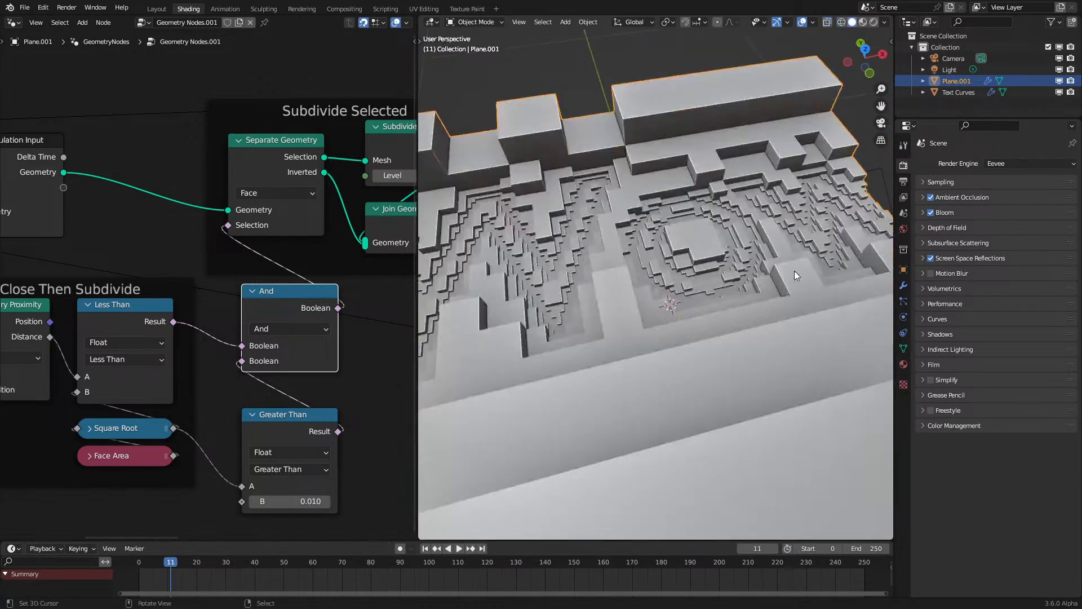
{"action": "scroll", "coordinate": [651, 334], "scroll_direction": "down", "scroll_amount": 3}
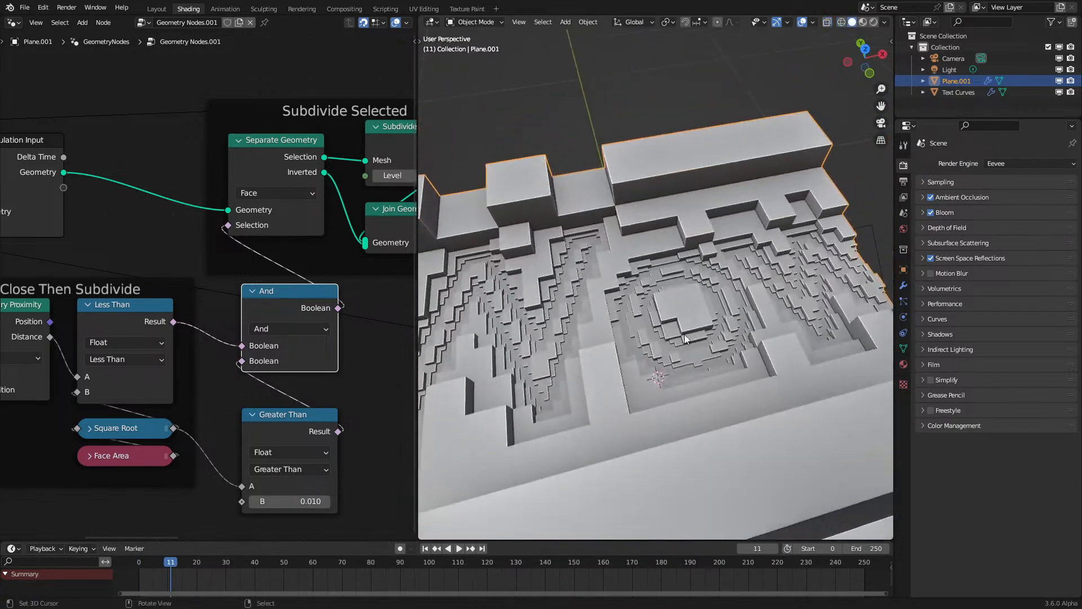
Step: Examine the subdivided letters from several angles in both wireframe and solid shading
{"action": "key", "text": "shift+z"}
{"action": "mouse_move", "coordinate": [611, 316]}
{"action": "middle_mouse_down"}
{"action": "mouse_move", "coordinate": [682, 269]}
{"action": "mouse_move", "coordinate": [678, 282]}
{"action": "mouse_move", "coordinate": [685, 238]}
{"action": "mouse_move", "coordinate": [664, 200]}
{"action": "mouse_move", "coordinate": [666, 338]}
{"action": "middle_mouse_up"}
{"action": "key", "text": "shift+z"}
{"action": "scroll", "coordinate": [666, 345], "scroll_direction": "up", "scroll_amount": 2}
{"action": "scroll", "coordinate": [660, 395], "scroll_direction": "down", "scroll_amount": 3}
{"action": "key", "text": "z"}
{"action": "left_click", "coordinate": [760, 371]}
{"action": "middle_click_drag", "start_coordinate": [760, 371], "coordinate": [701, 323]}
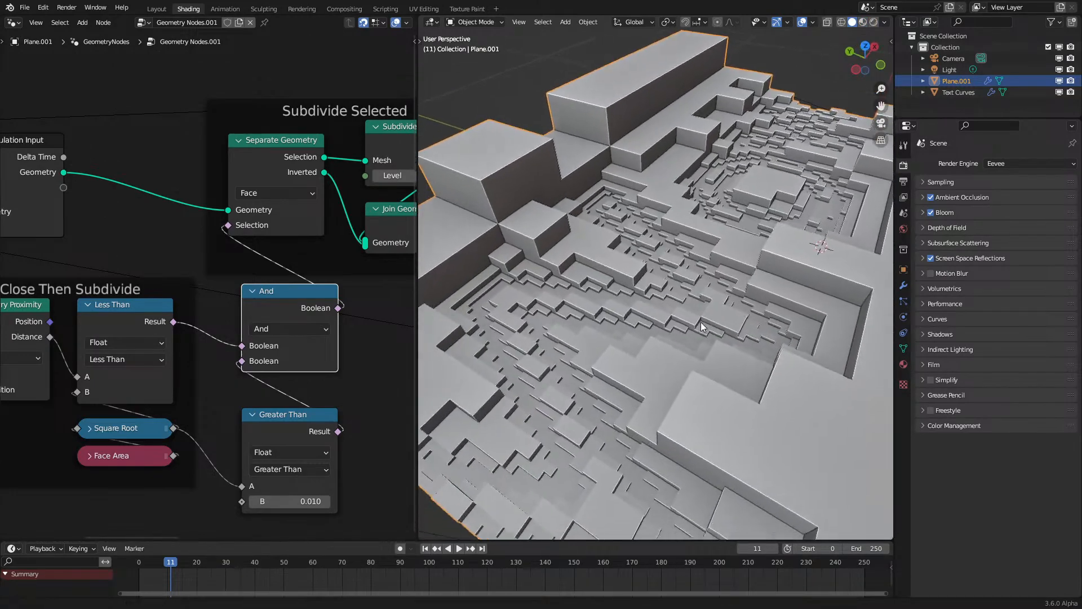
{"action": "key", "text": "z"}
{"action": "left_click", "coordinate": [726, 418]}
{"action": "key", "text": "z"}
{"action": "left_click", "coordinate": [831, 373]}
{"action": "key", "text": "z"}
{"action": "left_click", "coordinate": [707, 377]}
{"action": "mouse_move", "coordinate": [707, 377]}
{"action": "middle_mouse_down"}
{"action": "mouse_move", "coordinate": [648, 411]}
{"action": "mouse_move", "coordinate": [588, 418]}
{"action": "mouse_move", "coordinate": [630, 380]}
{"action": "mouse_move", "coordinate": [550, 363]}
{"action": "middle_mouse_up"}
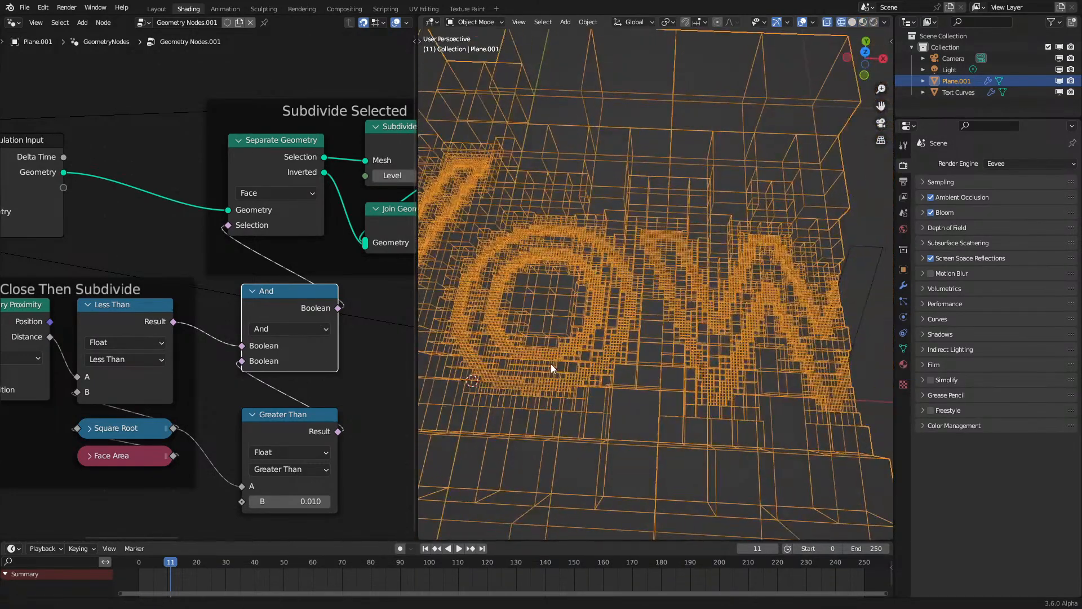
{"action": "middle_click_drag", "start_coordinate": [625, 366], "coordinate": [581, 369]}
Step: Collapse the And node beside the "If Close Then Subdivide" frame and place the Greater Than node directly beneath it
{"action": "middle_click_drag", "start_coordinate": [219, 369], "coordinate": [273, 358]}
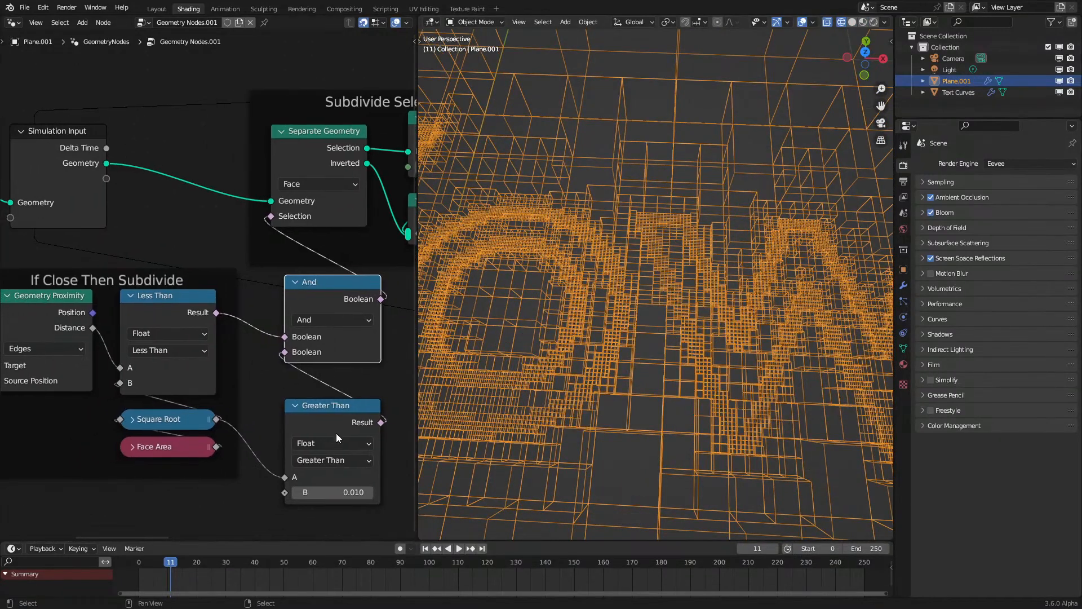
{"action": "left_click_drag", "start_coordinate": [336, 433], "coordinate": [337, 401]}
{"action": "left_click_drag", "start_coordinate": [276, 494], "coordinate": [280, 340]}
{"action": "key", "text": "g"}
{"action": "left_click", "coordinate": [313, 355]}
{"action": "left_click", "coordinate": [280, 313]}
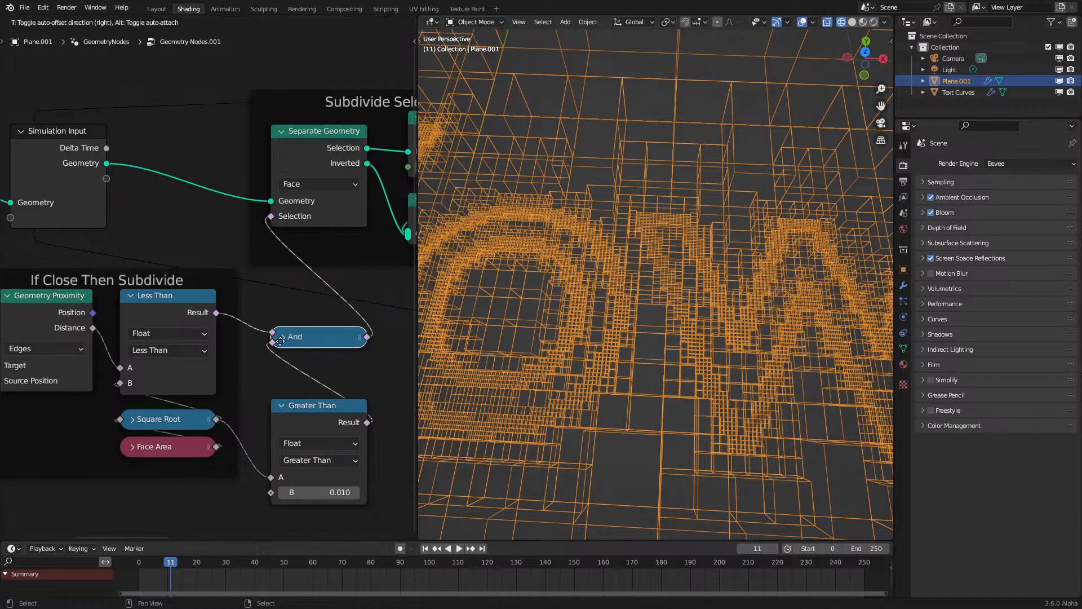
{"action": "left_click_drag", "start_coordinate": [315, 418], "coordinate": [313, 364]}
Step: Inspect the stepped edges of the letters close up, comparing the wireframe with the solid surface
{"action": "scroll", "coordinate": [630, 363], "scroll_direction": "down", "scroll_amount": 3}
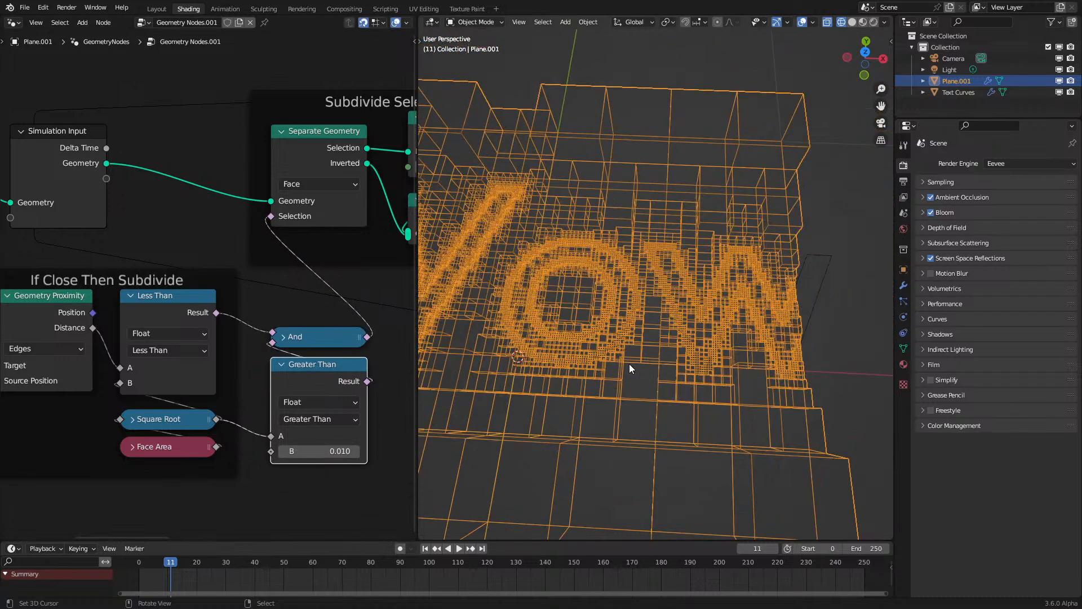
{"action": "mouse_move", "coordinate": [571, 332]}
{"action": "middle_mouse_down", "text": "shift"}
{"action": "mouse_move", "coordinate": [737, 380]}
{"action": "mouse_move", "coordinate": [621, 359]}
{"action": "mouse_move", "coordinate": [668, 344]}
{"action": "middle_mouse_up", "text": "shift"}
{"action": "scroll", "coordinate": [620, 359], "scroll_direction": "up", "scroll_amount": 4}
{"action": "scroll", "coordinate": [620, 360], "scroll_direction": "down", "scroll_amount": 3}
{"action": "key", "text": "shift+z"}
{"action": "scroll", "coordinate": [746, 300], "scroll_direction": "up", "scroll_amount": 5}
{"action": "middle_click_drag", "start_coordinate": [747, 295], "coordinate": [689, 326]}
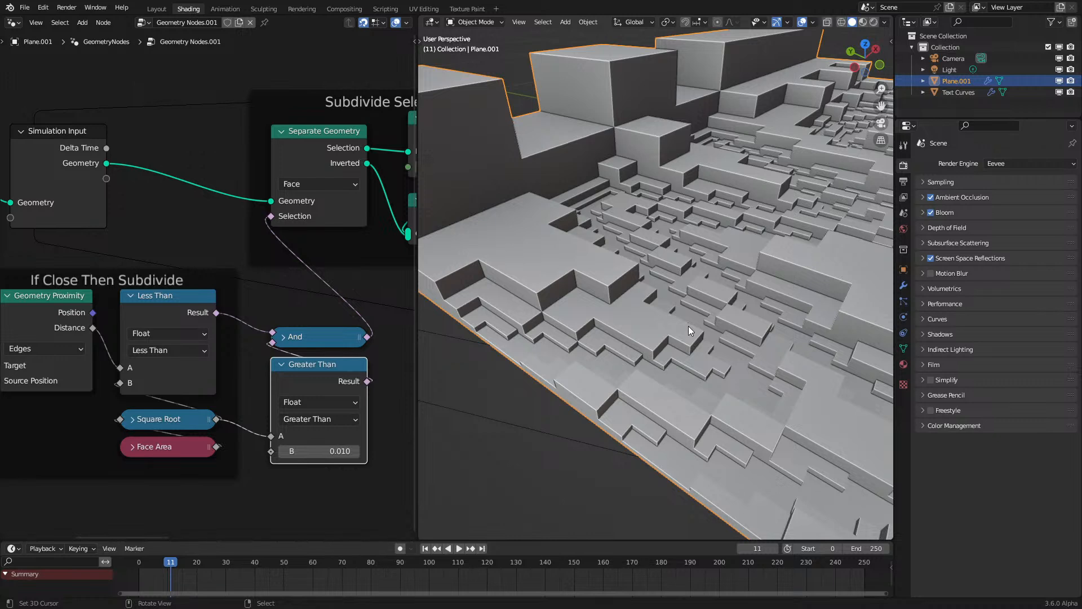
{"action": "middle_click_drag", "start_coordinate": [712, 319], "coordinate": [710, 356]}
Step: Advance the timeline to frame 12 and examine the extruded relief in wireframe and solid shading
{"action": "left_click_drag", "start_coordinate": [169, 590], "coordinate": [173, 569]}
{"action": "middle_click_drag", "start_coordinate": [658, 335], "coordinate": [613, 299]}
{"action": "scroll", "coordinate": [710, 380], "scroll_direction": "up", "scroll_amount": 6}
{"action": "key", "text": "shift+z"}
{"action": "scroll", "coordinate": [618, 303], "scroll_direction": "down", "scroll_amount": 4}
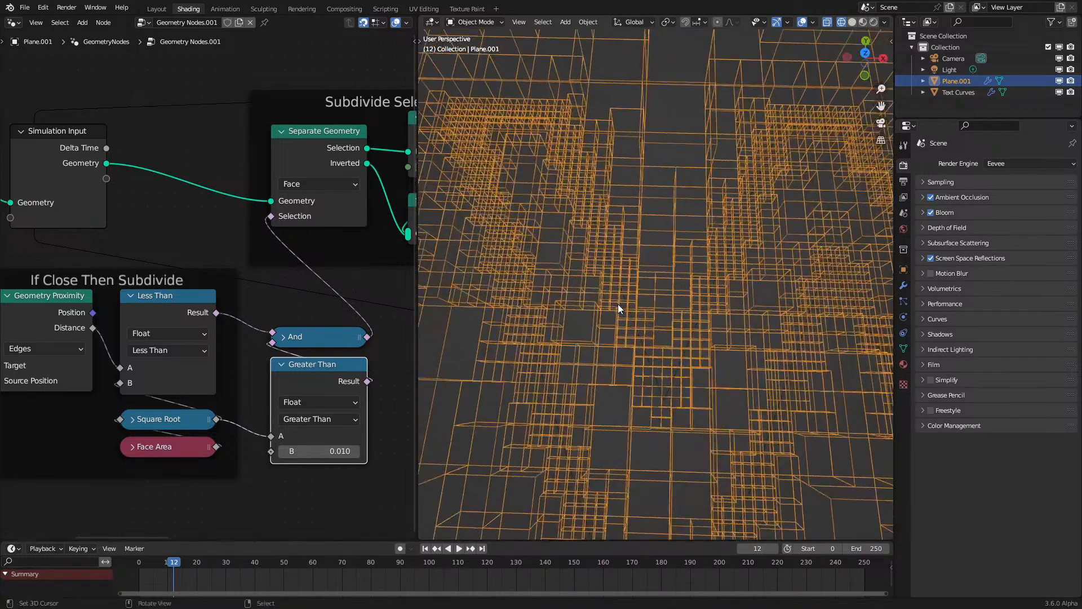
{"action": "key", "text": "shift+z"}
{"action": "scroll", "coordinate": [709, 292], "scroll_direction": "up", "scroll_amount": 5}
{"action": "scroll", "coordinate": [709, 292], "scroll_direction": "down", "scroll_amount": 5}
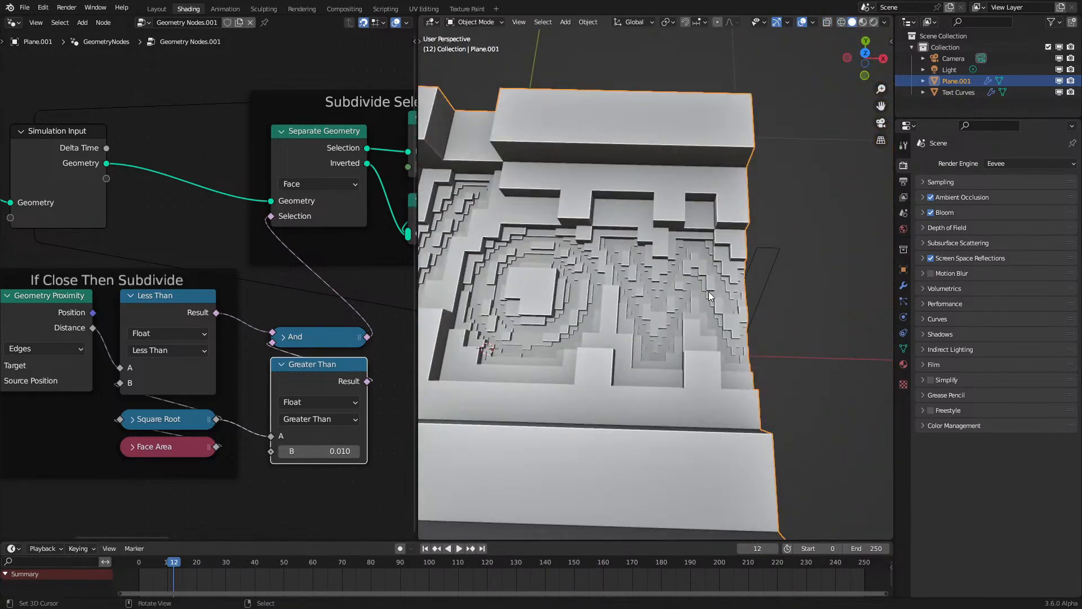
{"action": "scroll", "coordinate": [709, 292], "scroll_direction": "up", "scroll_amount": 6}
{"action": "key", "text": "z"}
{"action": "left_click", "coordinate": [647, 285]}
{"action": "scroll", "coordinate": [731, 294], "scroll_direction": "down", "scroll_amount": 5}
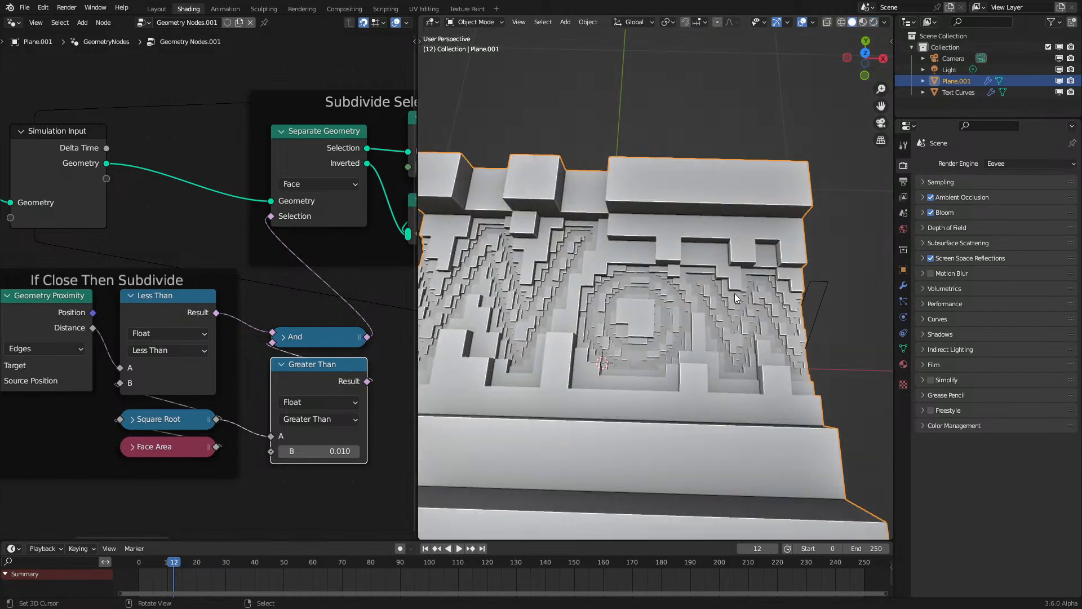
{"action": "middle_click_drag", "start_coordinate": [733, 296], "coordinate": [783, 253]}
{"action": "scroll", "coordinate": [226, 282], "scroll_direction": "down", "scroll_amount": 3}
Step: Try inserting a Map Range node between the Square Root value and Extrude Mesh's Offset Scale
{"action": "middle_click_drag", "start_coordinate": [394, 361], "coordinate": [254, 373]}
{"action": "scroll", "coordinate": [253, 373], "scroll_direction": "up", "scroll_amount": 1}
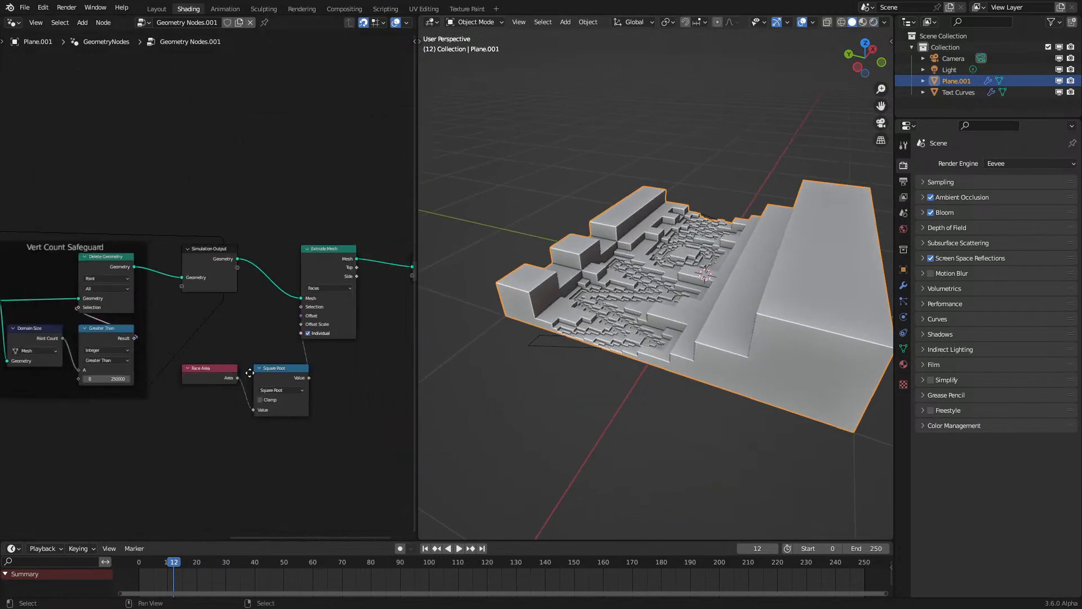
{"action": "middle_click_drag", "start_coordinate": [685, 369], "coordinate": [654, 403]}
{"action": "scroll", "coordinate": [651, 402], "scroll_direction": "up", "scroll_amount": 4}
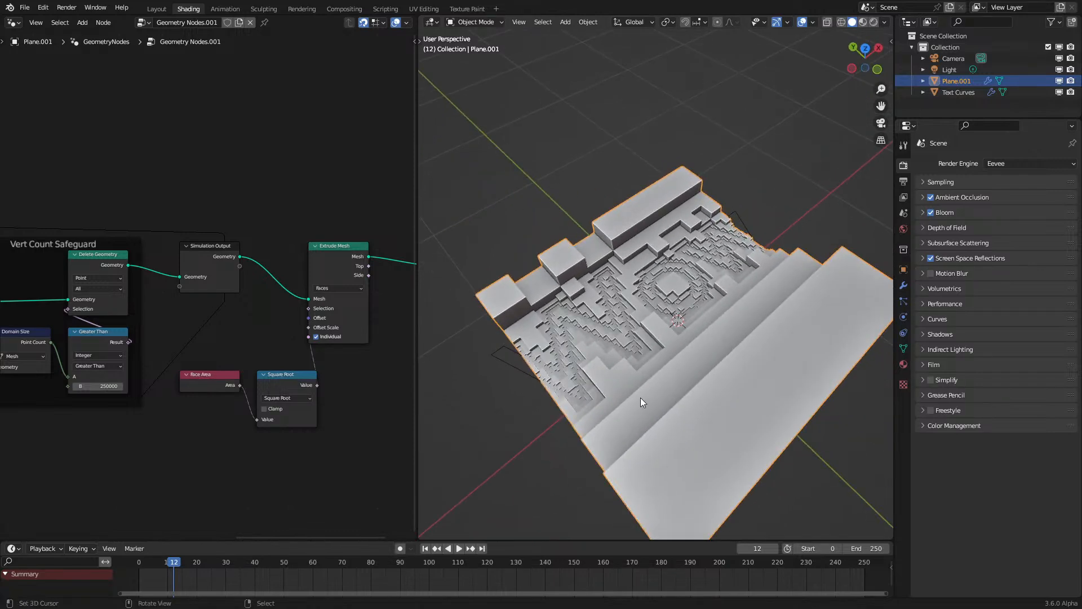
{"action": "scroll", "coordinate": [255, 411], "scroll_direction": "up", "scroll_amount": 1}
{"action": "left_click_drag", "start_coordinate": [222, 371], "coordinate": [324, 393]}
{"action": "left_click_drag", "start_coordinate": [324, 393], "coordinate": [182, 496]}
{"action": "type", "text": "map"}
{"action": "key", "text": "Return"}
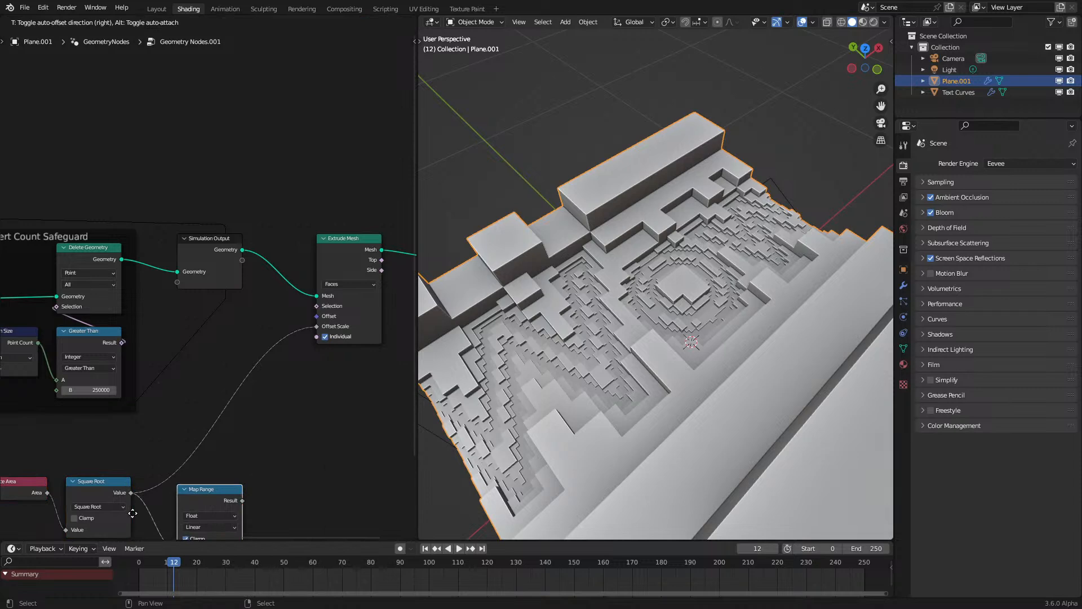
{"action": "left_click_drag", "start_coordinate": [320, 329], "coordinate": [318, 327]}
Step: Try inverting the extrusion heights by setting the Map Range node's To Min to 1 and To Max to 0
{"action": "type", "text": "1"}
{"action": "key", "text": "Return"}
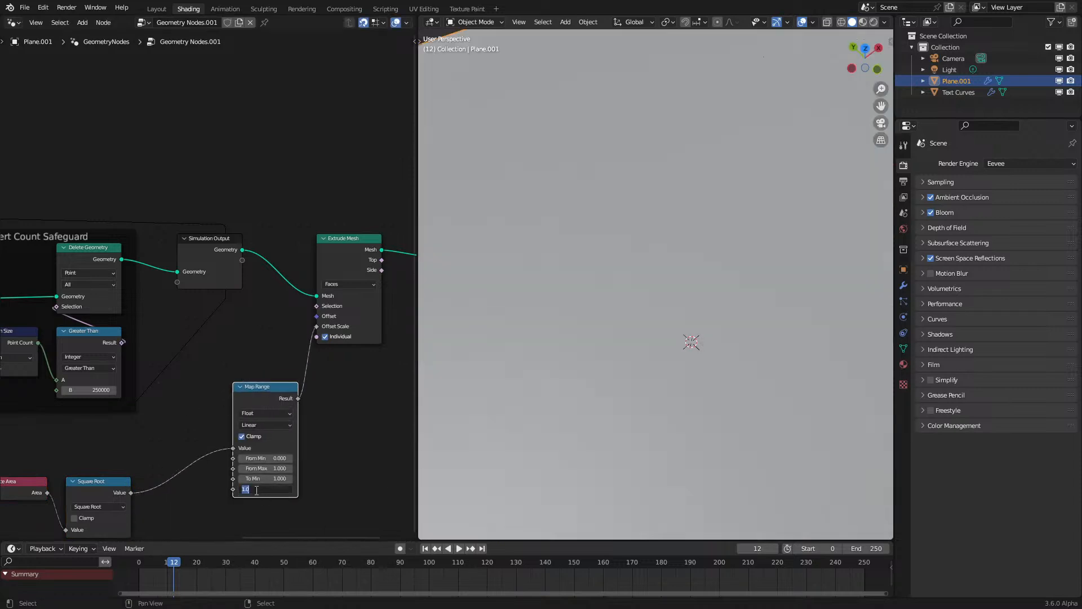
{"action": "type", "text": "0"}
{"action": "key", "text": "Return"}
{"action": "scroll", "coordinate": [627, 373], "scroll_direction": "down", "scroll_amount": 5}
{"action": "middle_click_drag", "start_coordinate": [579, 344], "coordinate": [632, 403]}
{"action": "scroll", "coordinate": [574, 361], "scroll_direction": "up", "scroll_amount": 3}
{"action": "left_click_drag", "start_coordinate": [47, 491], "coordinate": [233, 448]}
{"action": "scroll", "coordinate": [564, 430], "scroll_direction": "down", "scroll_amount": 2}
{"action": "scroll", "coordinate": [278, 484], "scroll_direction": "up", "scroll_amount": 1}
{"action": "left_click_drag", "start_coordinate": [278, 484], "coordinate": [330, 447]}
Step: Undo the Map Range addition and move the Face Area and Square Root nodes back beneath Extrude Mesh
{"action": "key", "text": "ctrl+z"}
{"action": "key", "text": "ctrl+z"}
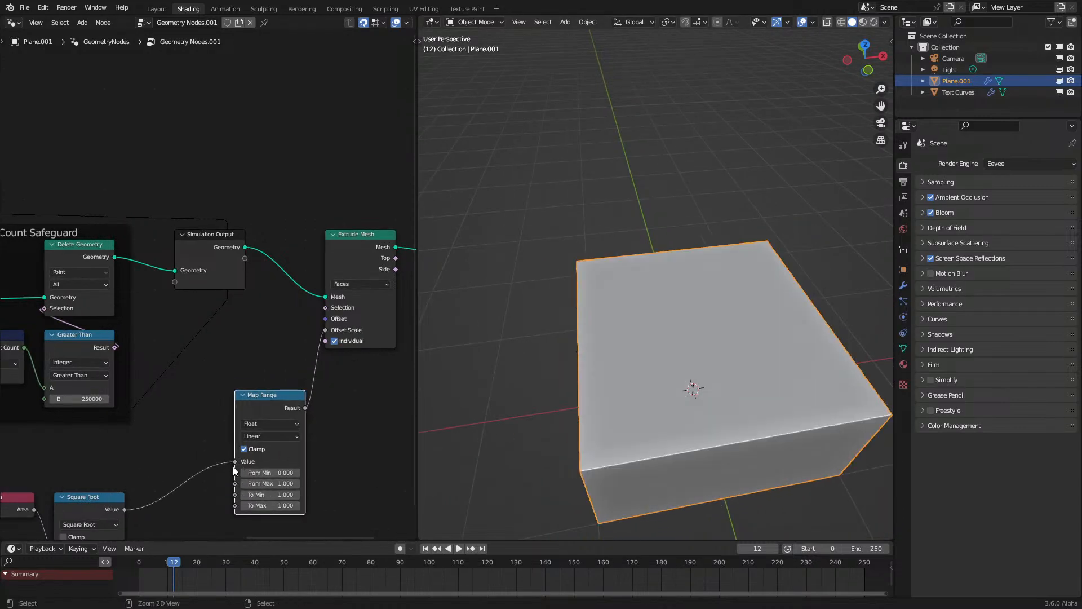
{"action": "key", "text": "ctrl+z"}
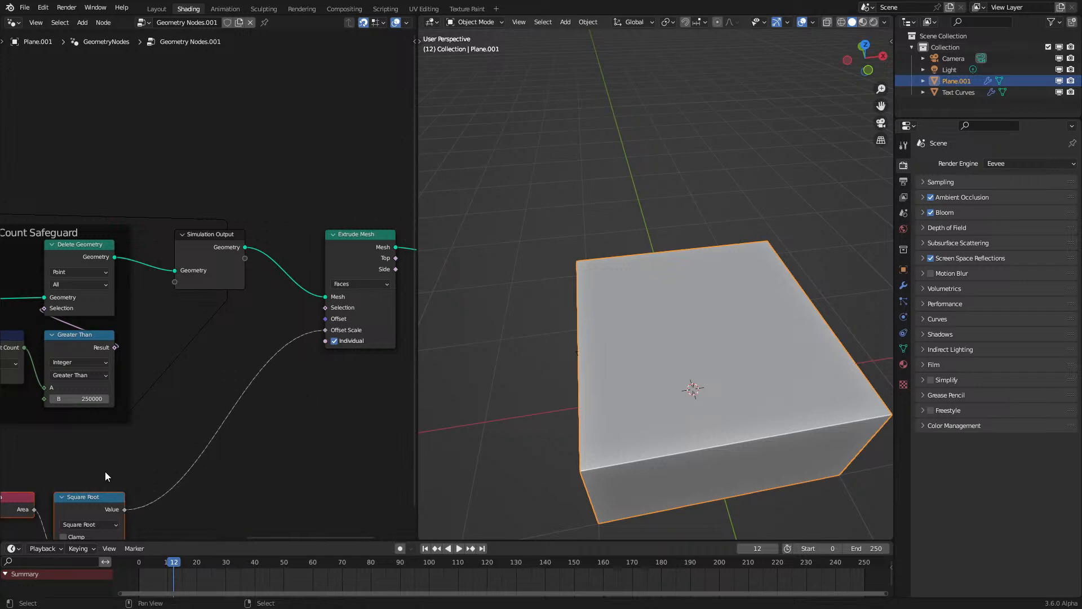
{"action": "left_click_drag", "start_coordinate": [25, 486], "coordinate": [255, 376]}
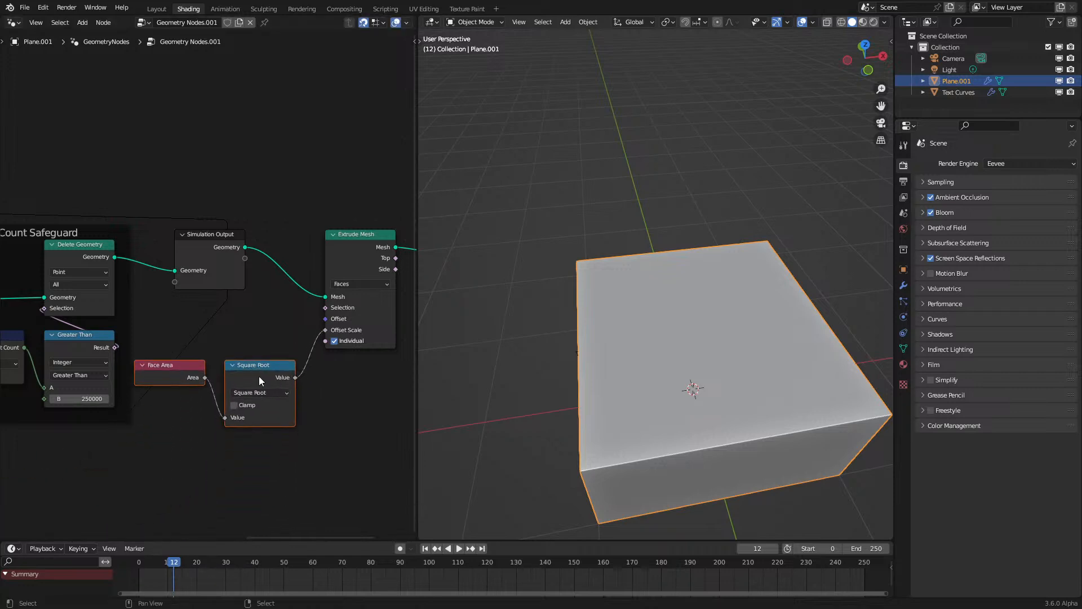
Step: Rewind the timeline, replay the simulation to frame 13, and examine the resulting relief
{"action": "left_click_drag", "start_coordinate": [148, 559], "coordinate": [119, 577]}
{"action": "key", "text": "space"}
{"action": "key", "text": "space"}
{"action": "scroll", "coordinate": [574, 442], "scroll_direction": "up", "scroll_amount": 2}
{"action": "middle_click_drag", "start_coordinate": [574, 442], "coordinate": [638, 383]}
{"action": "scroll", "coordinate": [638, 383], "scroll_direction": "up", "scroll_amount": 6}
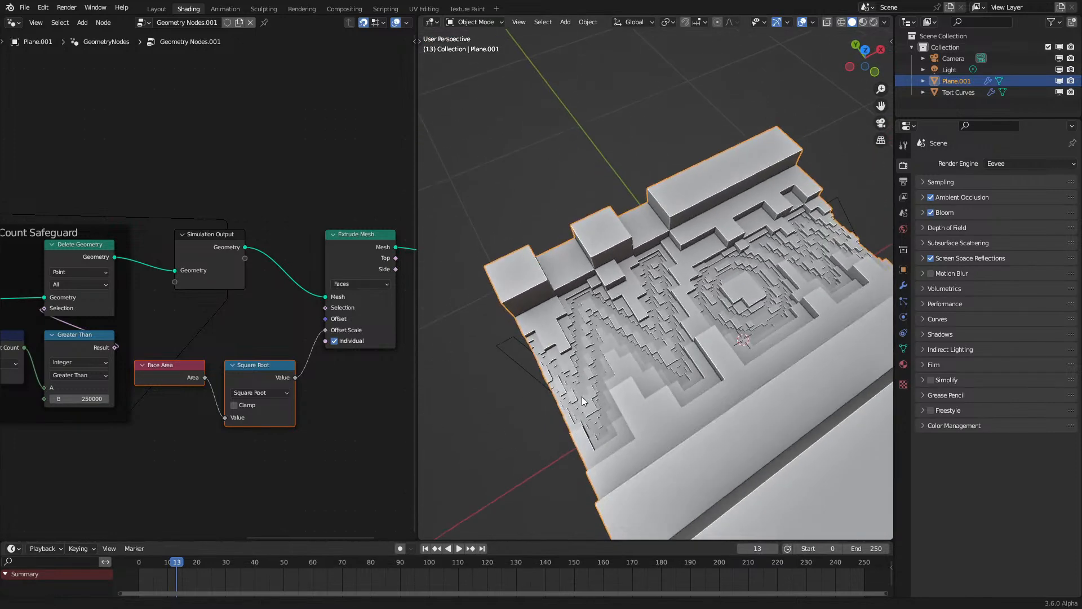
{"action": "scroll", "coordinate": [582, 388], "scroll_direction": "down", "scroll_amount": 5}
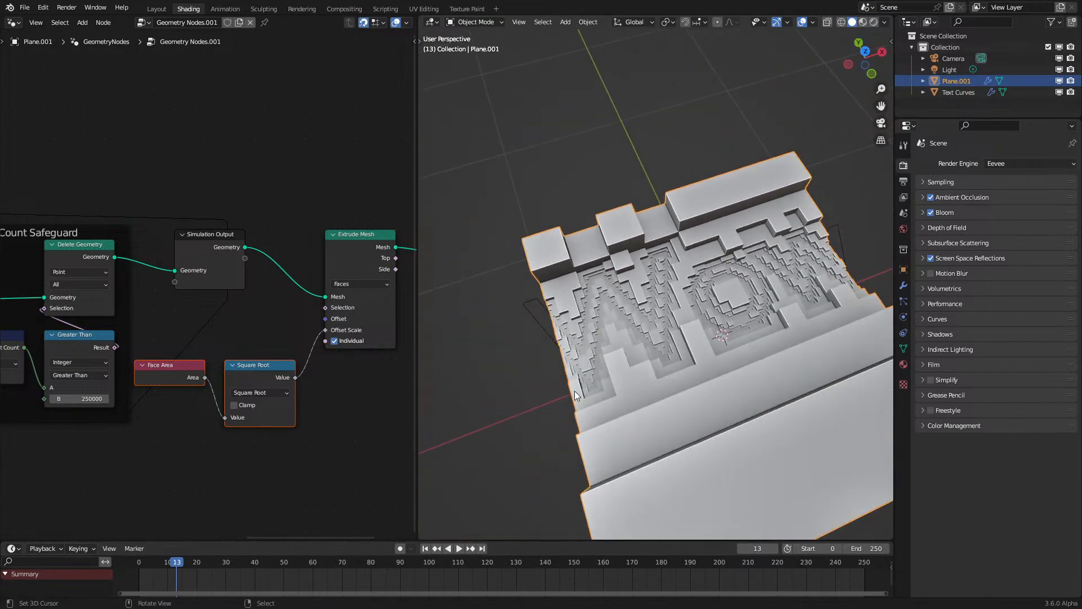
{"action": "scroll", "coordinate": [574, 391], "scroll_direction": "down", "scroll_amount": 3}
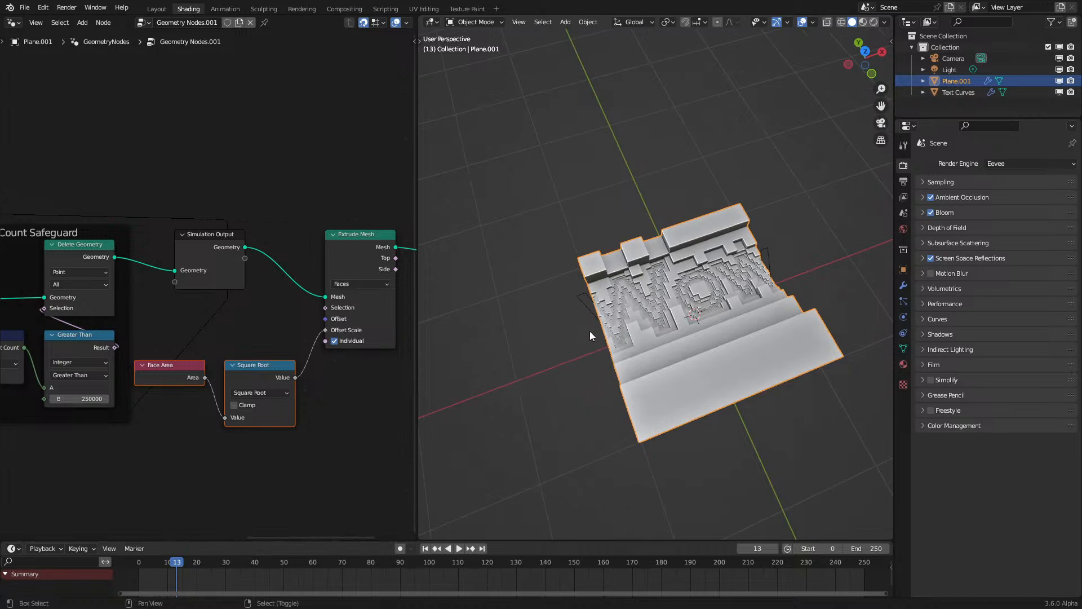
Step: Move the simulated plane and the text curves together into a new collection
{"action": "left_click", "coordinate": [600, 317]}
{"action": "left_click", "coordinate": [579, 292]}
{"action": "left_click", "coordinate": [628, 302], "text": "shift"}
{"action": "key", "text": "m"}
{"action": "left_click", "coordinate": [628, 301]}
{"action": "key", "text": "Return"}
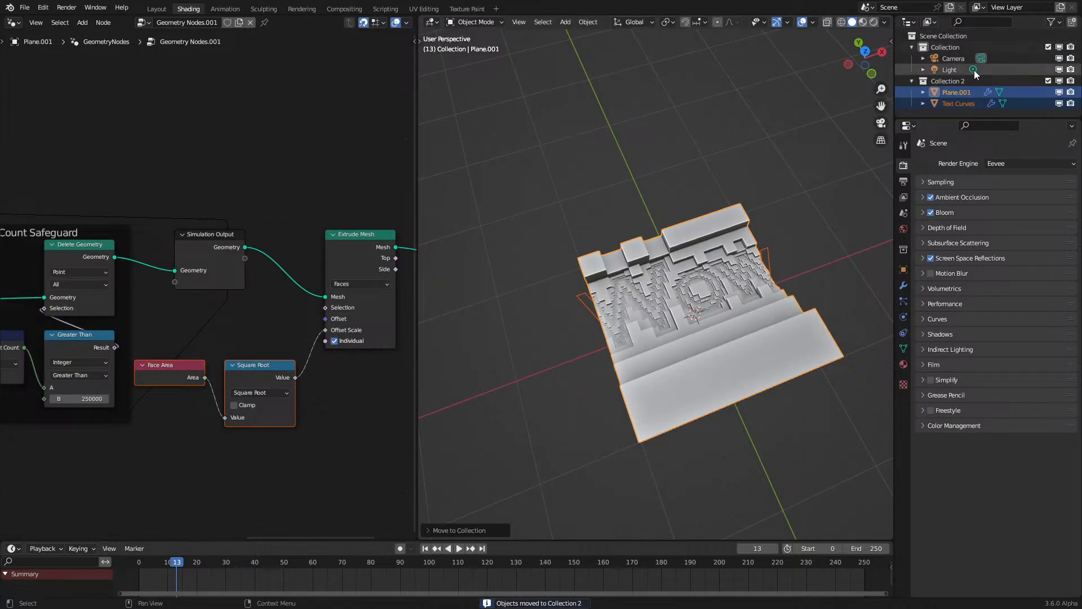
{"action": "left_click", "coordinate": [644, 349]}
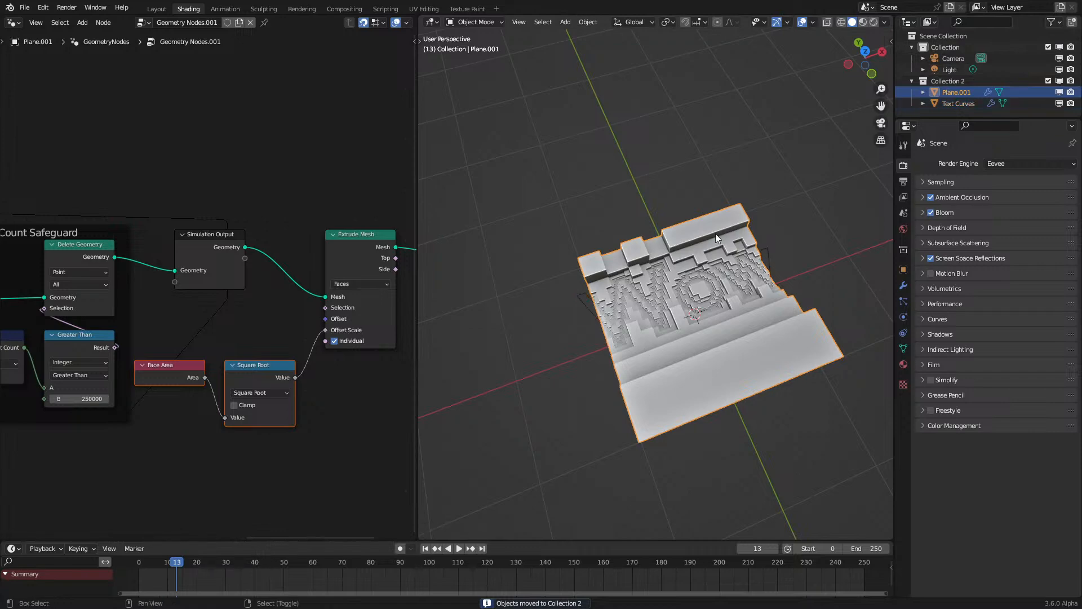
{"action": "scroll", "coordinate": [676, 253], "scroll_direction": "up", "scroll_amount": 5}
{"action": "left_click", "coordinate": [814, 252]}
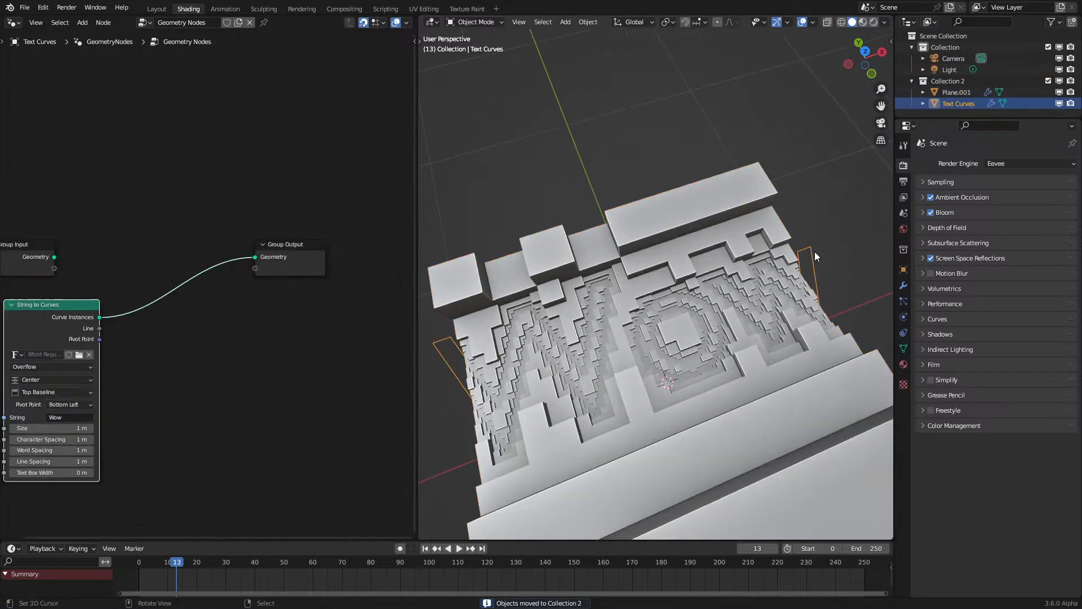
{"action": "middle_click_drag", "start_coordinate": [793, 260], "coordinate": [671, 379]}
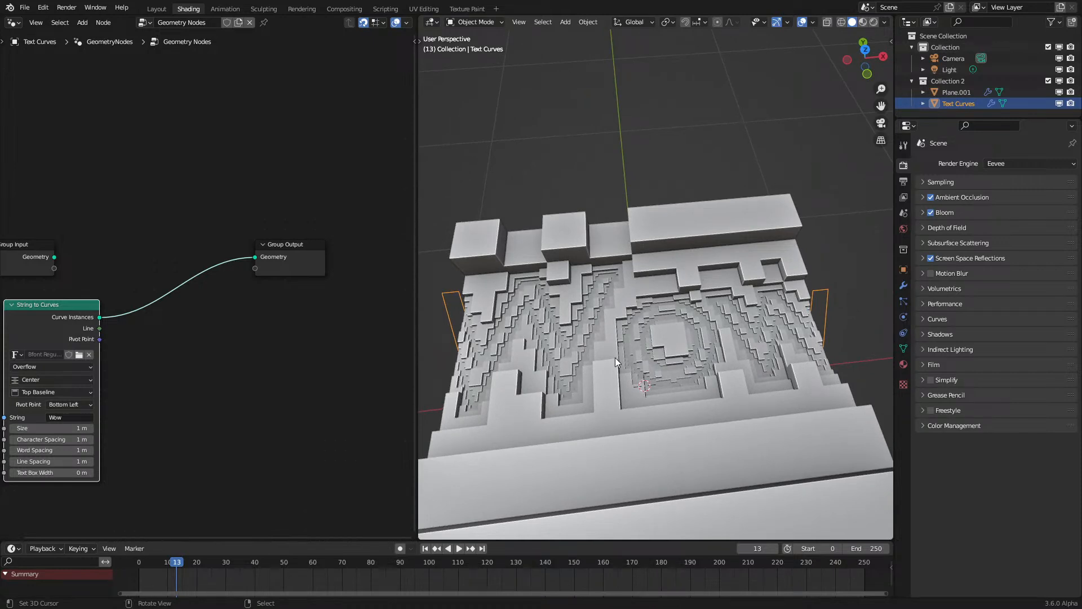
{"action": "left_click", "coordinate": [963, 92]}
{"action": "scroll", "coordinate": [681, 291], "scroll_direction": "down", "scroll_amount": 4}
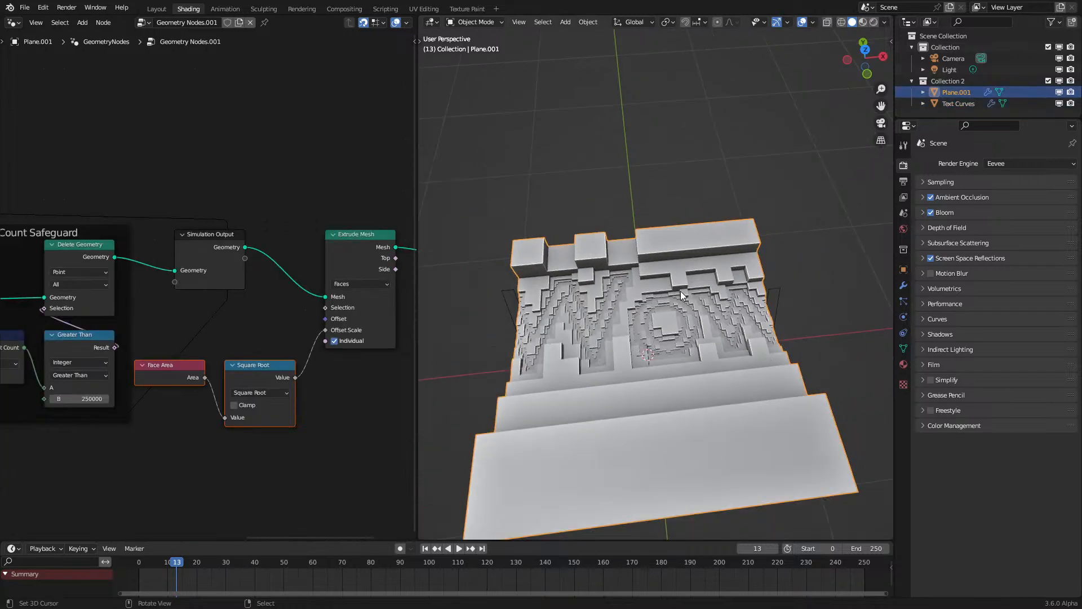
Step: Duplicate the Text Curves object in place and move the copy into its own new collection
{"action": "left_click", "coordinate": [740, 294]}
{"action": "key", "text": "shift+d"}
{"action": "right_click", "coordinate": [747, 270]}
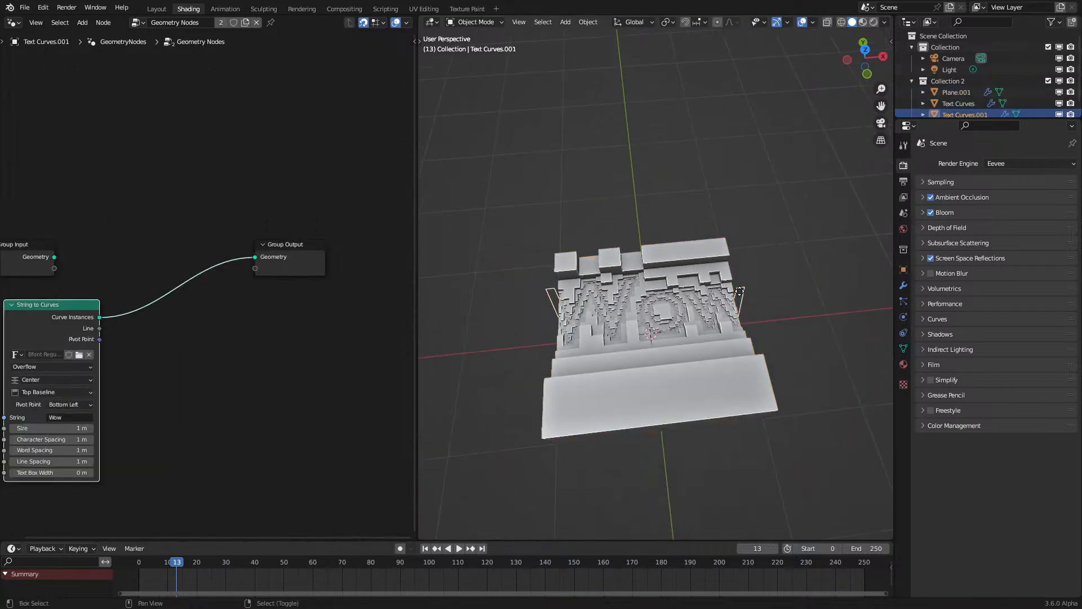
{"action": "key", "text": "m"}
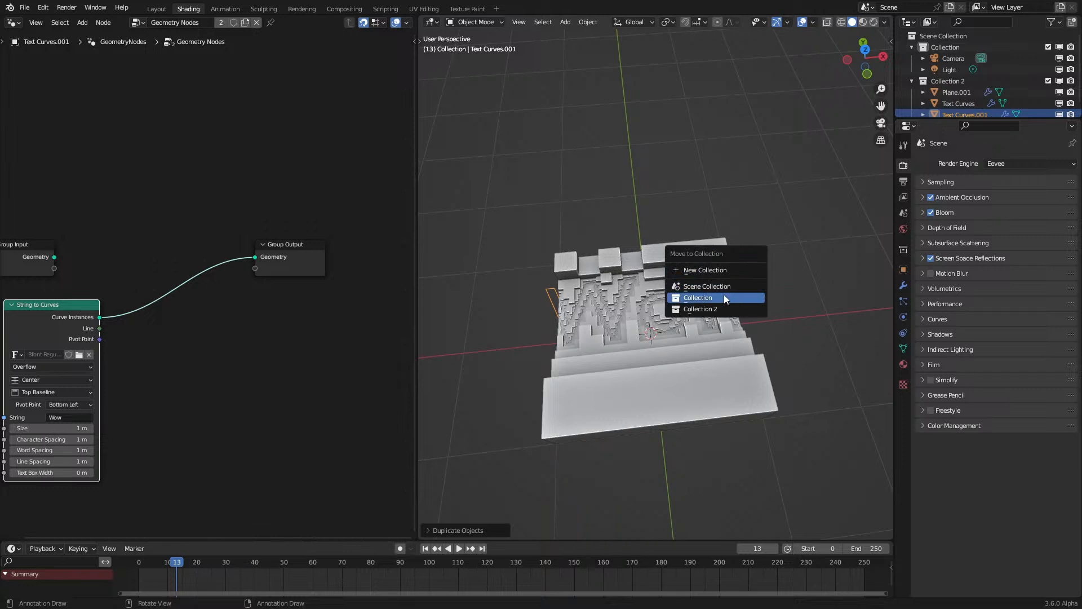
{"action": "left_click", "coordinate": [727, 271]}
{"action": "left_click", "coordinate": [728, 306]}
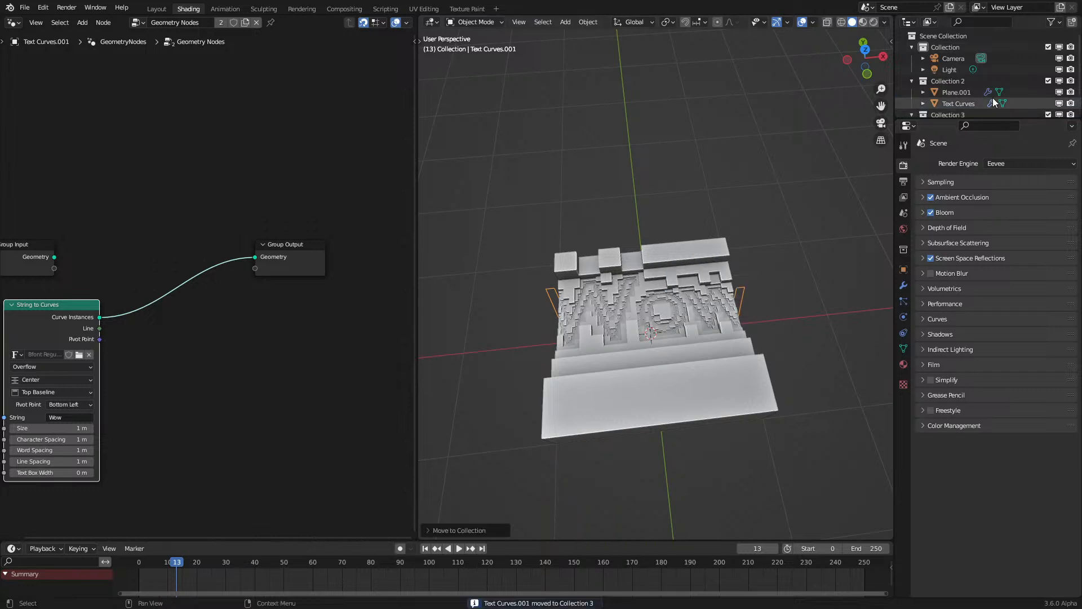
Step: Rename Collection 2 to "Mesh Version" and exclude it from the view layer
{"action": "double_click", "coordinate": [970, 81]}
{"action": "type", "text": "Me"}
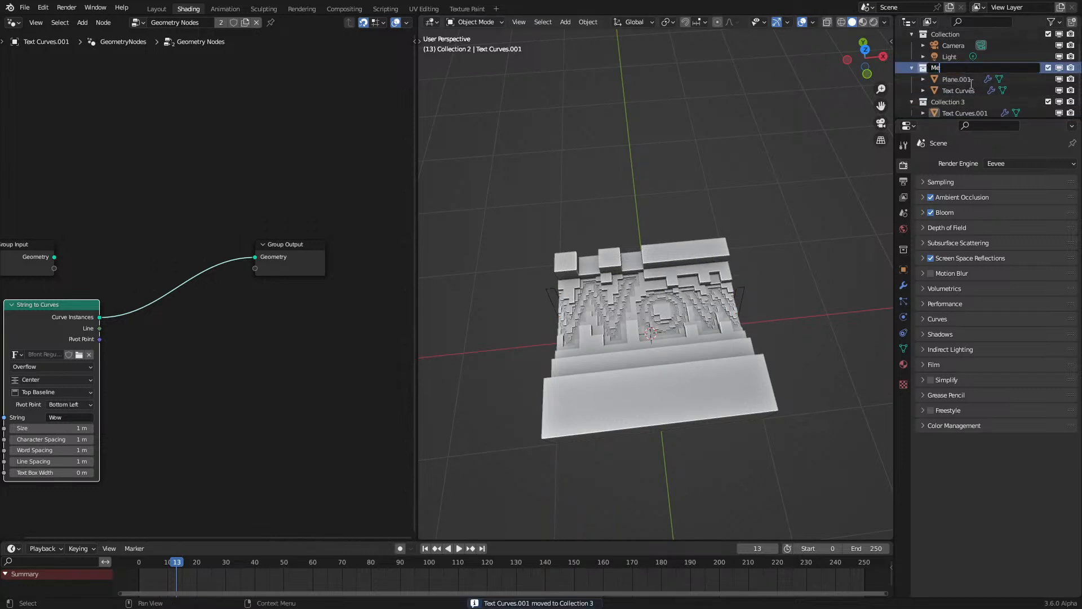
{"action": "type", "text": "sh Version"}
{"action": "key", "text": "Return"}
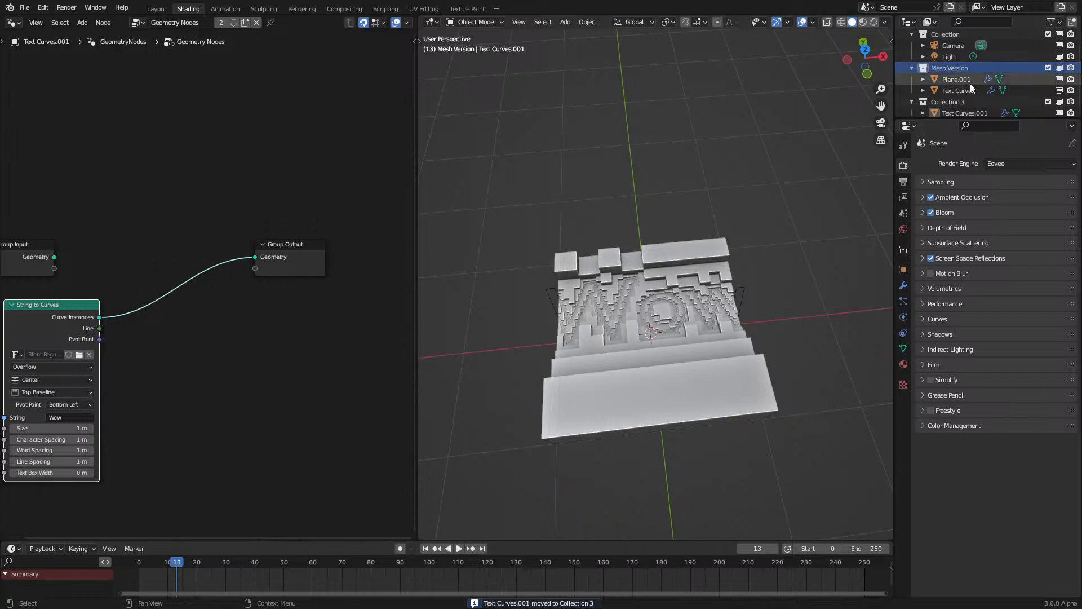
{"action": "left_click", "coordinate": [1048, 68]}
Step: Give the duplicated text curves their own copy of the node tree and set the string to "Blend"
{"action": "left_click", "coordinate": [656, 315]}
{"action": "key", "text": "Tab"}
{"action": "key", "text": "Tab"}
{"action": "left_click", "coordinate": [249, 21]}
{"action": "scroll", "coordinate": [187, 475], "scroll_direction": "up", "scroll_amount": 3}
{"action": "left_click", "coordinate": [263, 431]}
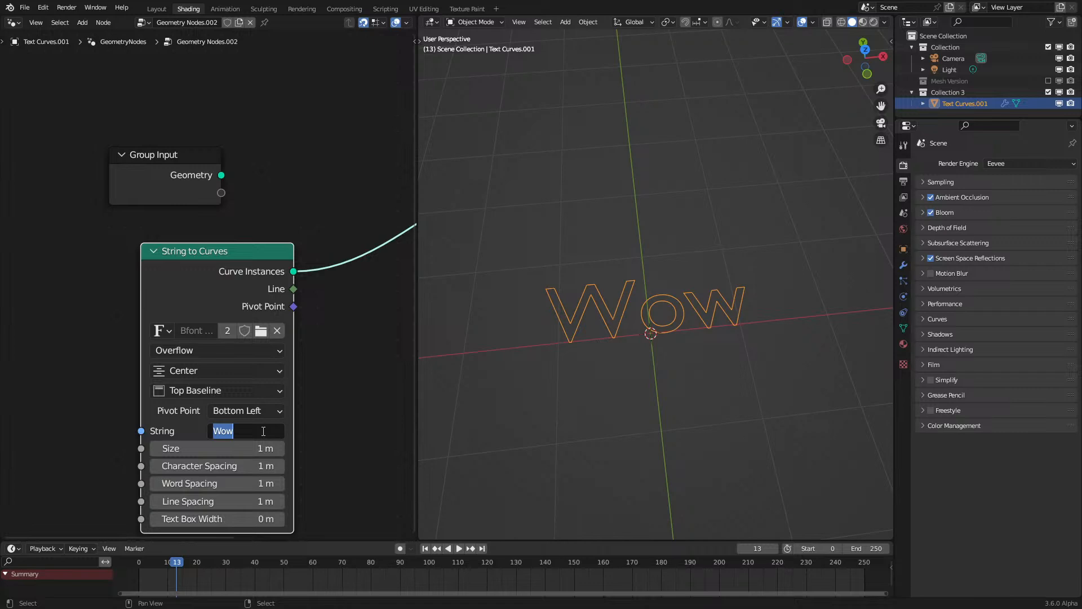
{"action": "type", "text": "Blend"}
{"action": "key", "text": "Return"}
Step: Rewind to frame 0, then add a plane at the world origin with a new geometry node tree
{"action": "left_click", "coordinate": [139, 562]}
{"action": "scroll", "coordinate": [635, 297], "scroll_direction": "up", "scroll_amount": 6}
{"action": "middle_click_drag", "start_coordinate": [621, 282], "coordinate": [608, 327]}
{"action": "scroll", "coordinate": [608, 327], "scroll_direction": "down", "scroll_amount": 3}
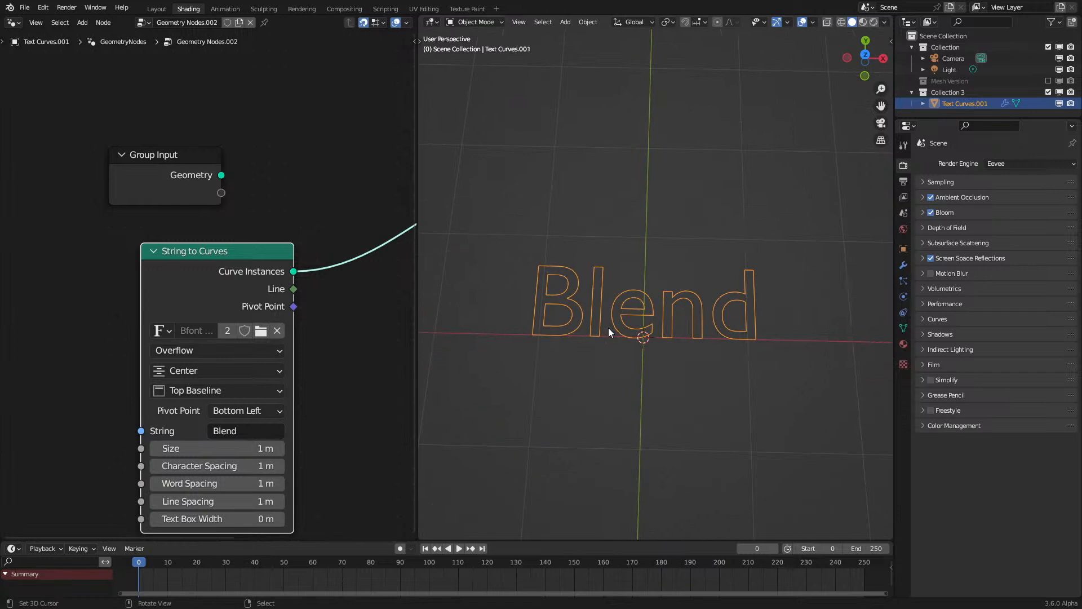
{"action": "key", "text": "shift+a"}
{"action": "mouse_move", "coordinate": [627, 244]}
{"action": "left_click", "coordinate": [694, 246]}
{"action": "key", "text": "alt+g"}
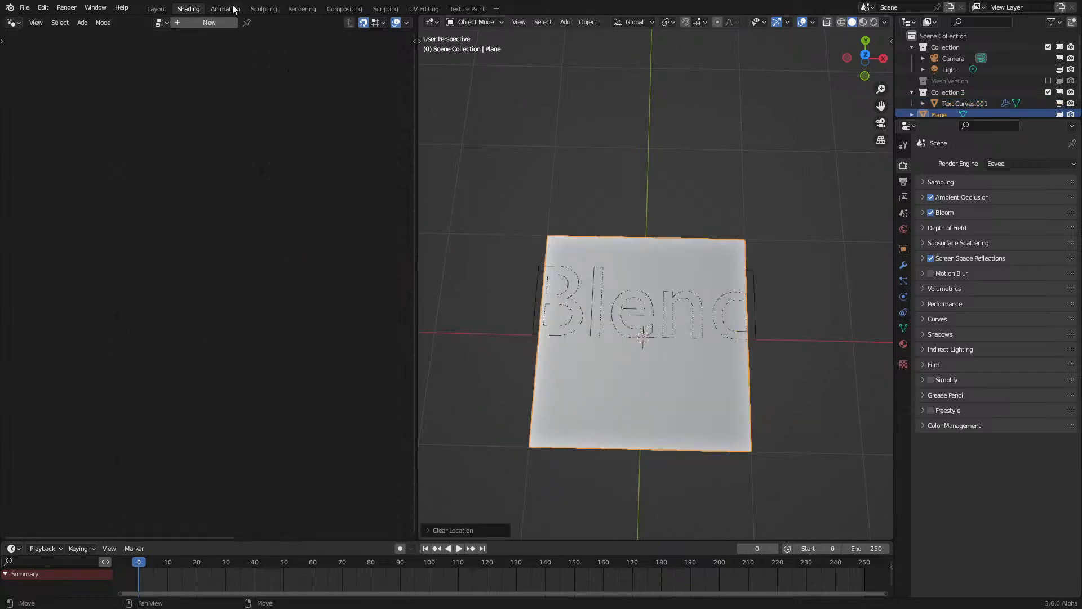
{"action": "left_click", "coordinate": [213, 21]}
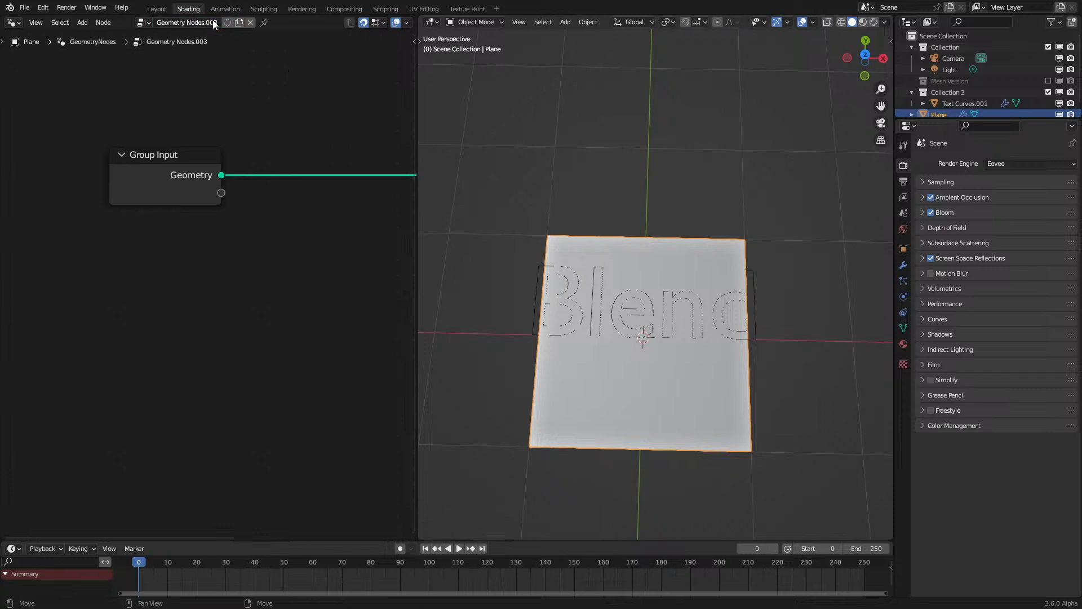
{"action": "scroll", "coordinate": [661, 238], "scroll_direction": "up", "scroll_amount": 3}
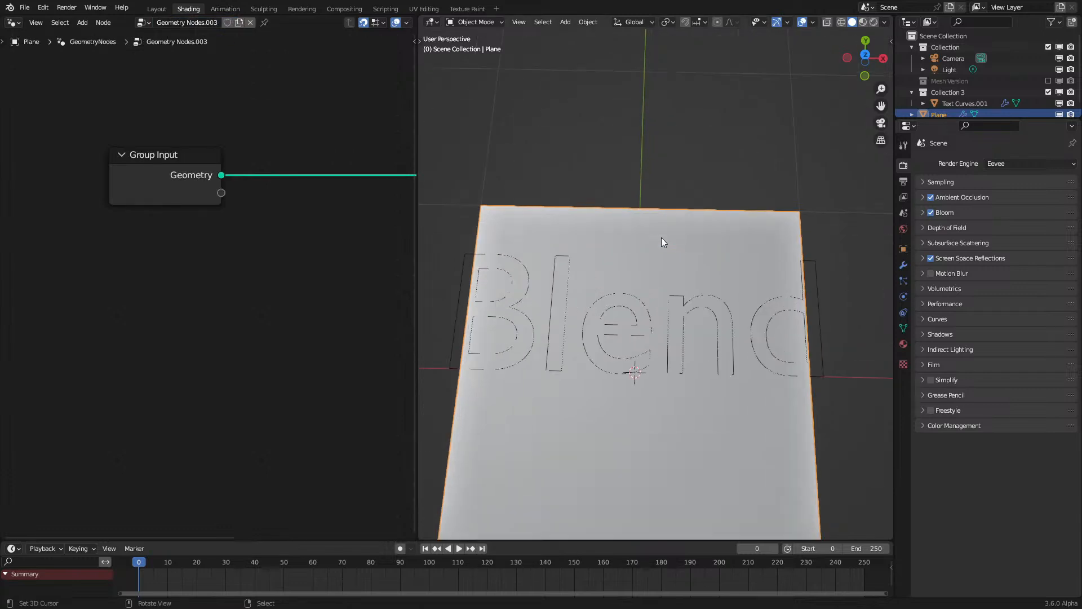
{"action": "scroll", "coordinate": [662, 238], "scroll_direction": "down", "scroll_amount": 2}
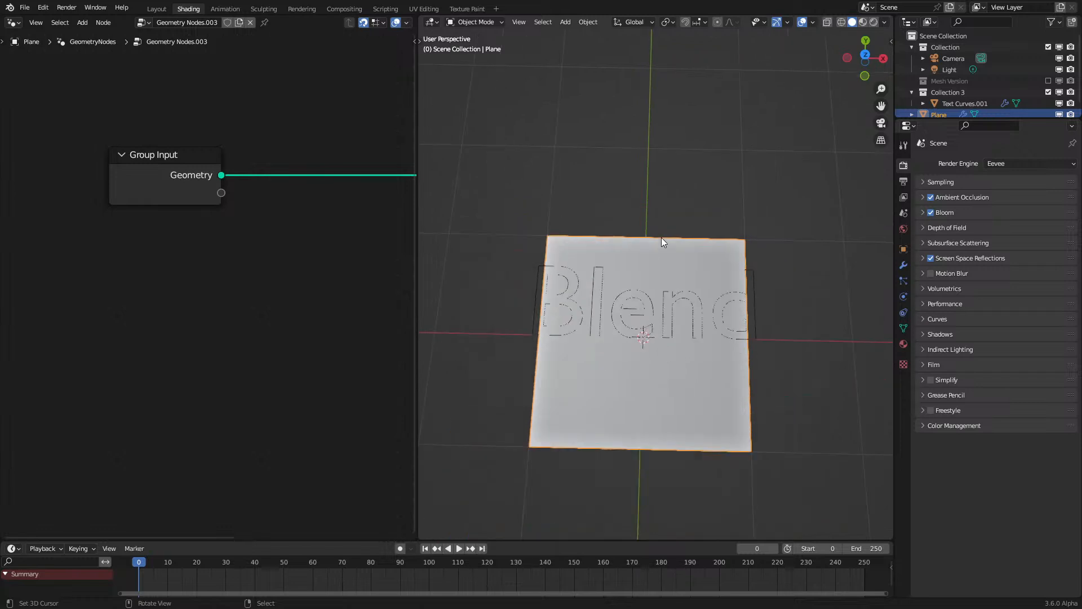
{"action": "scroll", "coordinate": [638, 404], "scroll_direction": "up", "scroll_amount": 4}
{"action": "scroll", "coordinate": [639, 405], "scroll_direction": "down", "scroll_amount": 2}
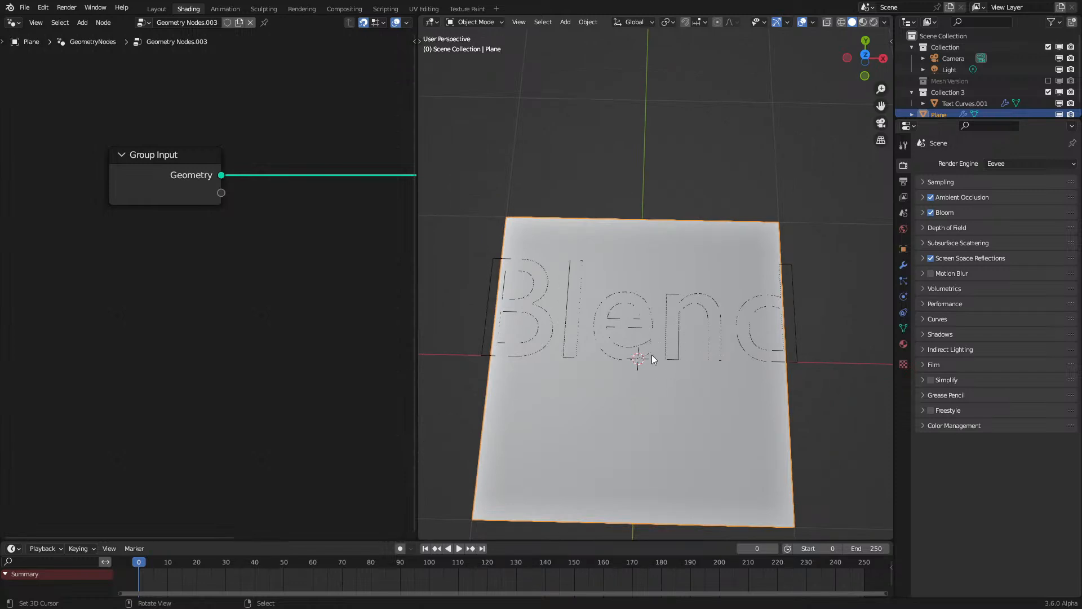
Step: Insert Simulation Output and Simulation Input nodes between the plane's Group Input and Group Output
{"action": "key", "text": "Home"}
{"action": "key", "text": "shift+a"}
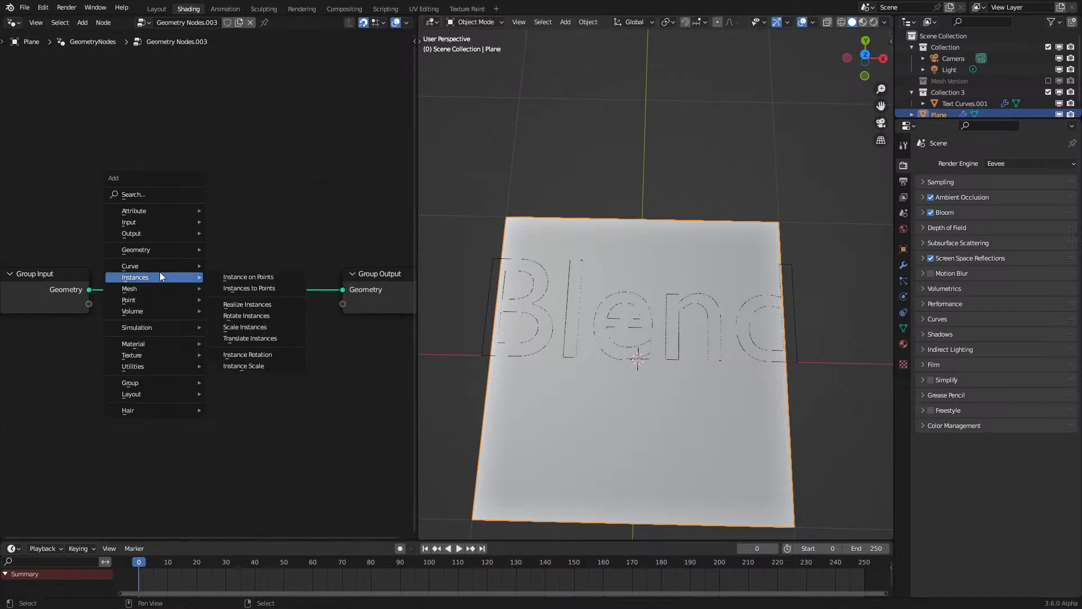
{"action": "mouse_move", "coordinate": [144, 290]}
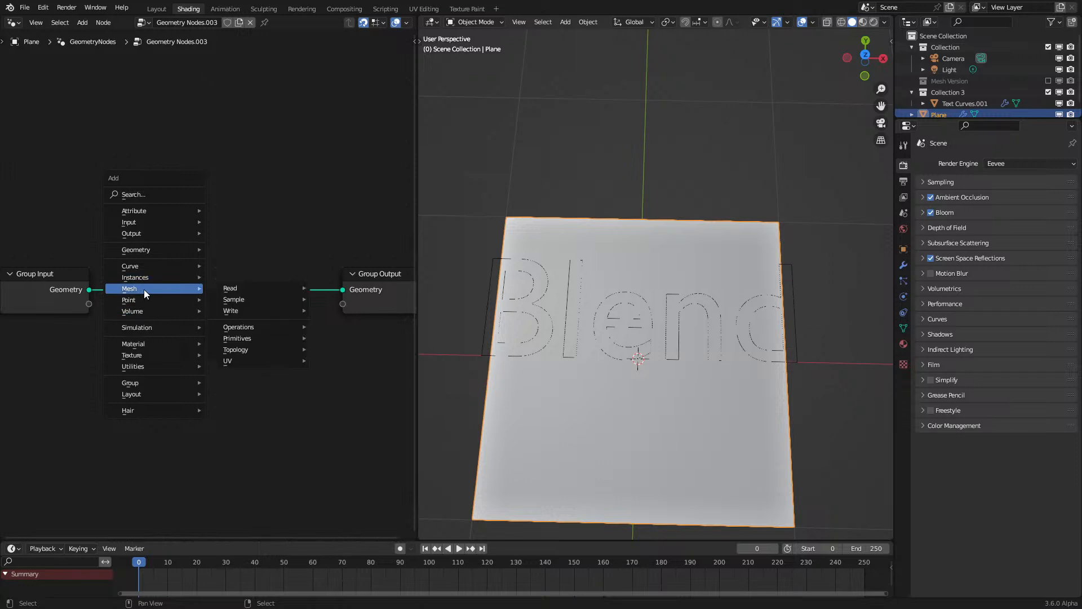
{"action": "mouse_move", "coordinate": [143, 328]}
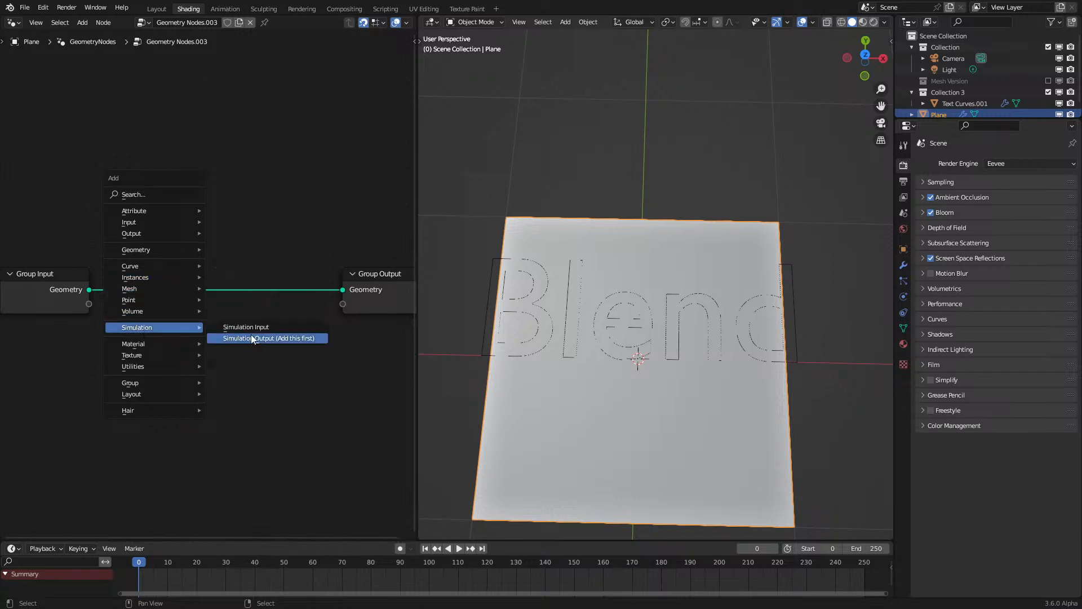
{"action": "left_click", "coordinate": [254, 338]}
{"action": "left_click", "coordinate": [256, 298]}
{"action": "key", "text": "shift+a"}
{"action": "mouse_move", "coordinate": [189, 273]}
{"action": "left_click", "coordinate": [297, 274]}
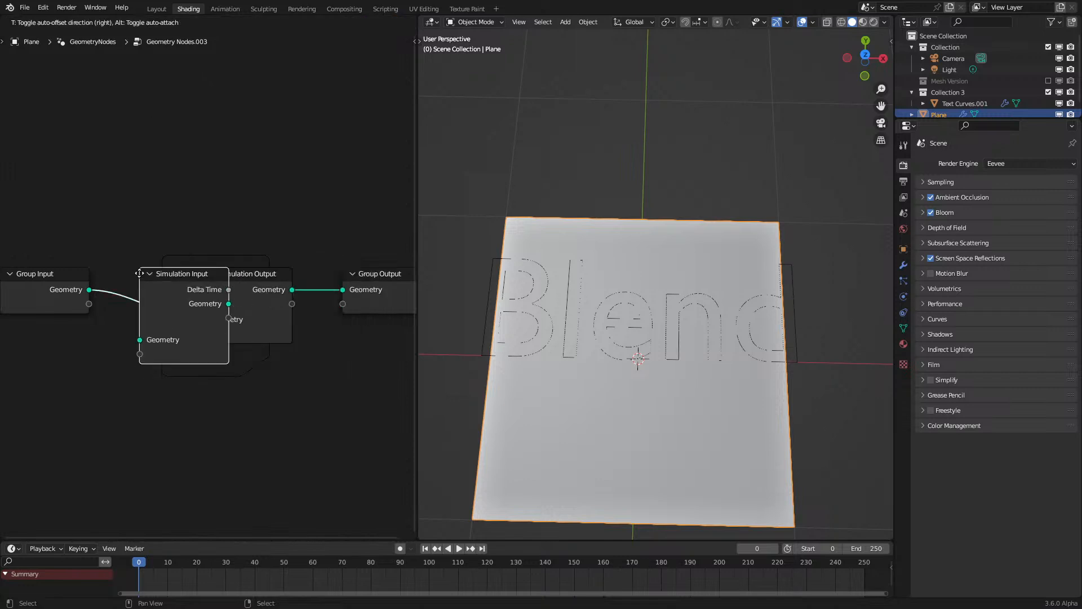
{"action": "left_click", "coordinate": [143, 272]}
Step: Detach the Group Input from the simulation, set it aside, and space the Simulation Input away from the Simulation Output
{"action": "scroll", "coordinate": [143, 272], "scroll_direction": "down", "scroll_amount": 3}
{"action": "right_click_drag", "start_coordinate": [160, 285], "coordinate": [135, 315], "text": "ctrl"}
{"action": "left_click_drag", "start_coordinate": [107, 276], "coordinate": [273, 149]}
{"action": "left_click", "coordinate": [183, 315]}
{"action": "key", "text": "g"}
{"action": "left_click", "coordinate": [103, 357]}
{"action": "left_click", "coordinate": [142, 565]}
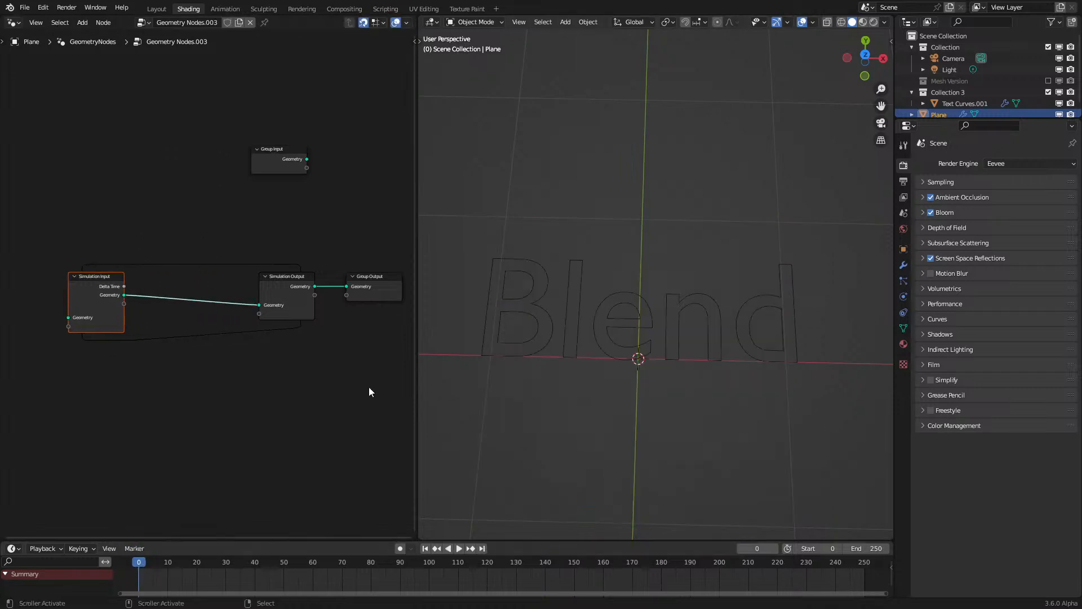
{"action": "middle_click_drag", "start_coordinate": [131, 369], "coordinate": [300, 399]}
{"action": "key", "text": "shift+a"}
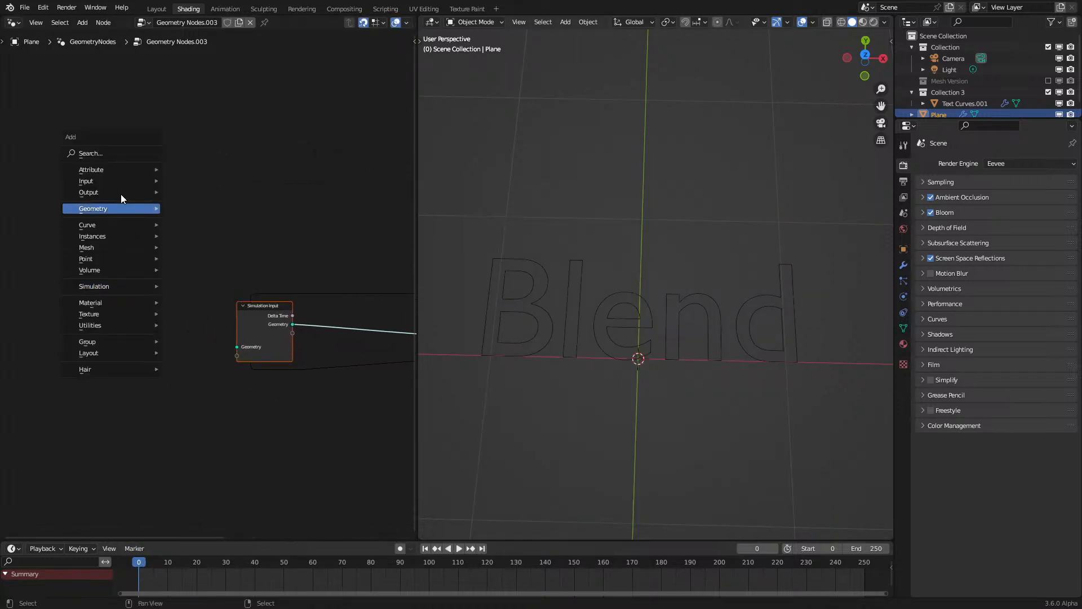
{"action": "left_click", "coordinate": [113, 159]}
{"action": "key", "text": "Escape"}
{"action": "key", "text": "shift+a"}
{"action": "mouse_move", "coordinate": [63, 302]}
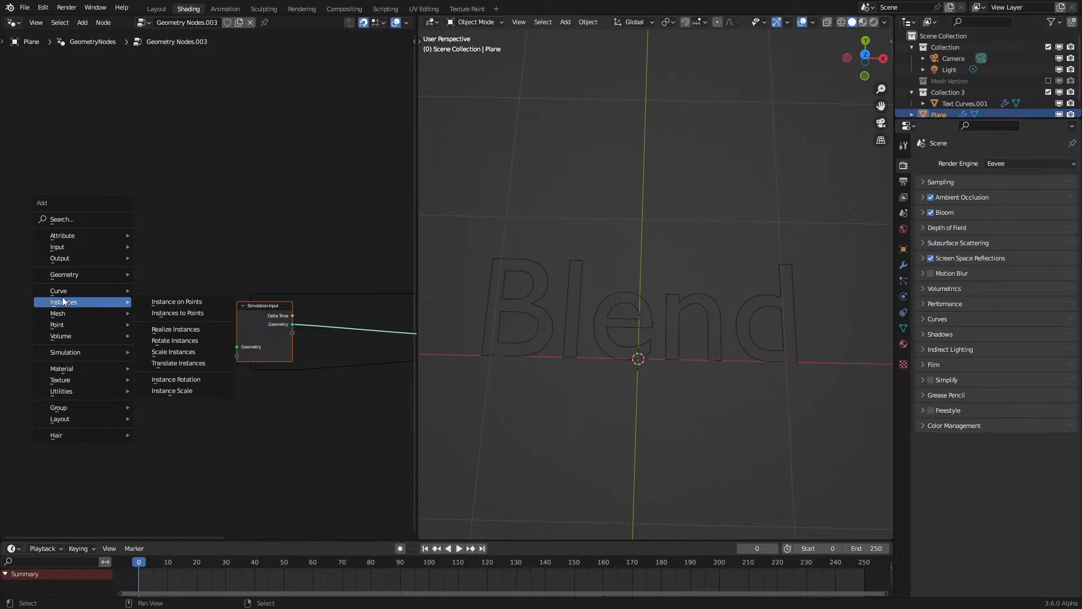
{"action": "scroll", "coordinate": [260, 239], "scroll_direction": "down", "scroll_amount": 3}
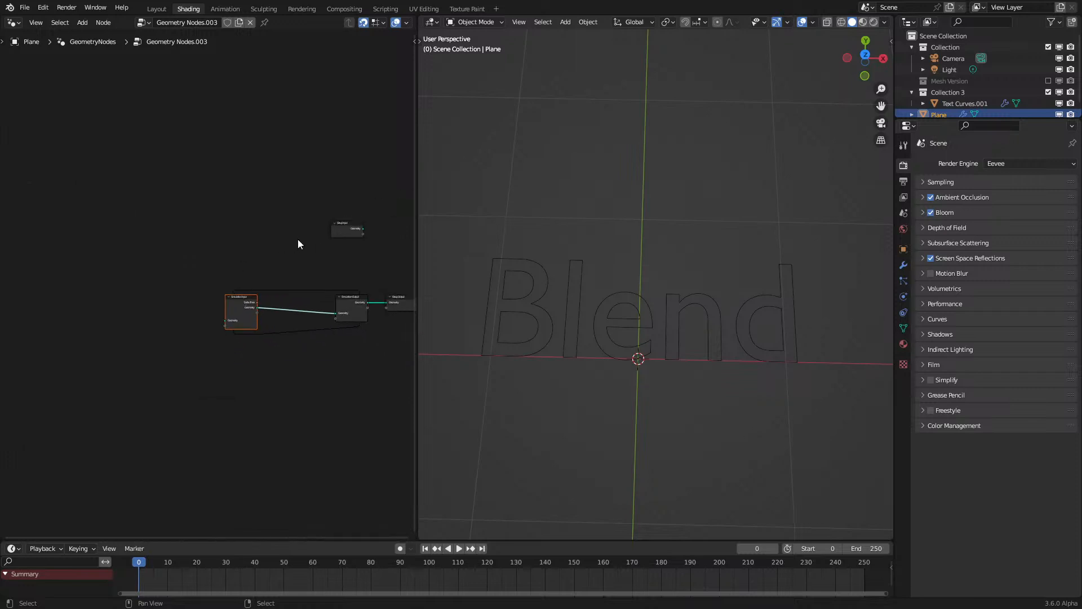
Step: Move the Group Input back beside the Simulation Input and reconnect its geometry to it
{"action": "left_click_drag", "start_coordinate": [352, 231], "coordinate": [236, 347]}
{"action": "scroll", "coordinate": [210, 316], "scroll_direction": "up", "scroll_amount": 3}
{"action": "key", "text": "space"}
{"action": "key", "text": "space"}
{"action": "scroll", "coordinate": [580, 355], "scroll_direction": "down", "scroll_amount": 4}
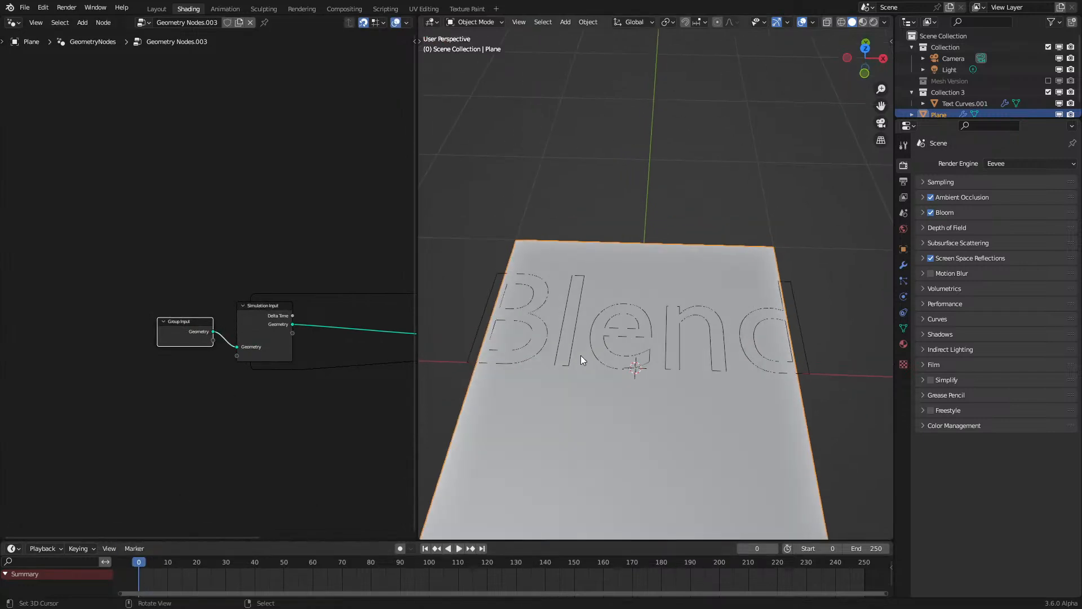
{"action": "middle_click_drag", "start_coordinate": [586, 364], "coordinate": [598, 377]}
{"action": "scroll", "coordinate": [677, 370], "scroll_direction": "up", "scroll_amount": 3}
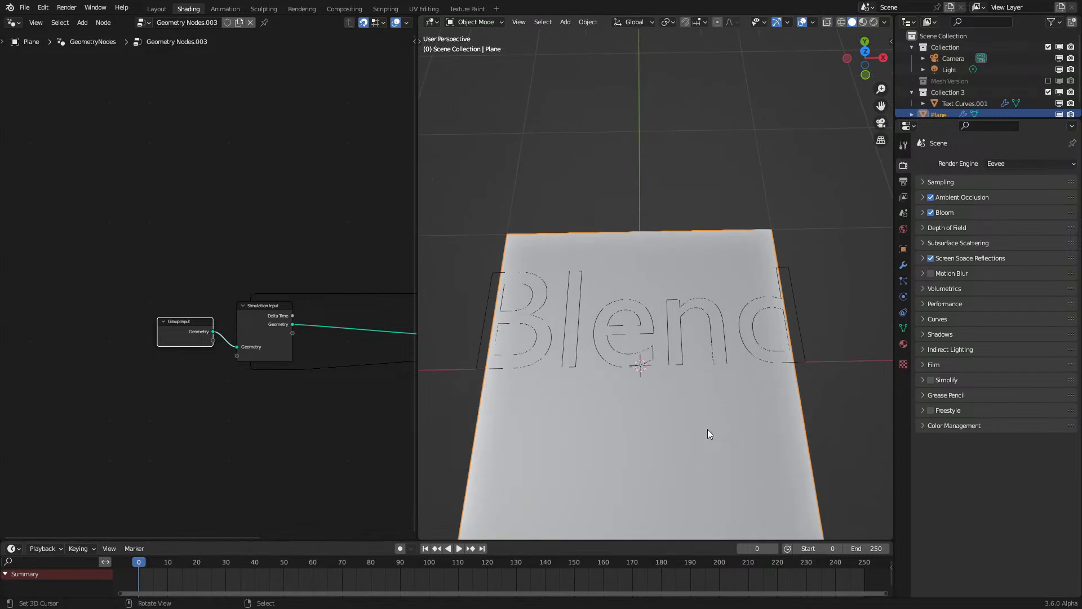
{"action": "scroll", "coordinate": [763, 354], "scroll_direction": "down", "scroll_amount": 4}
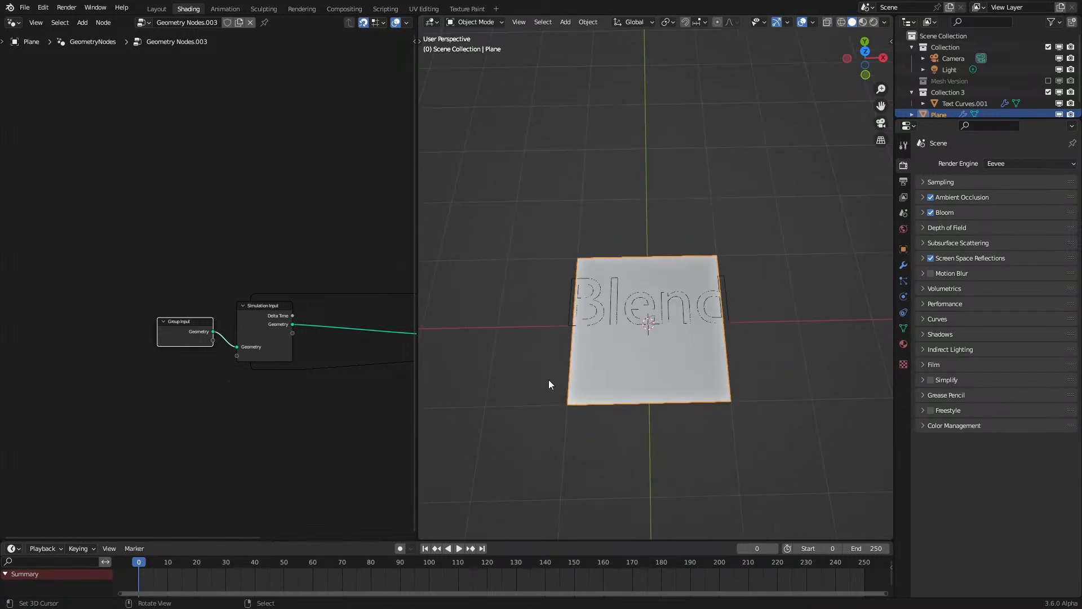
{"action": "scroll", "coordinate": [126, 445], "scroll_direction": "up", "scroll_amount": 1}
{"action": "scroll", "coordinate": [564, 434], "scroll_direction": "up", "scroll_amount": 3}
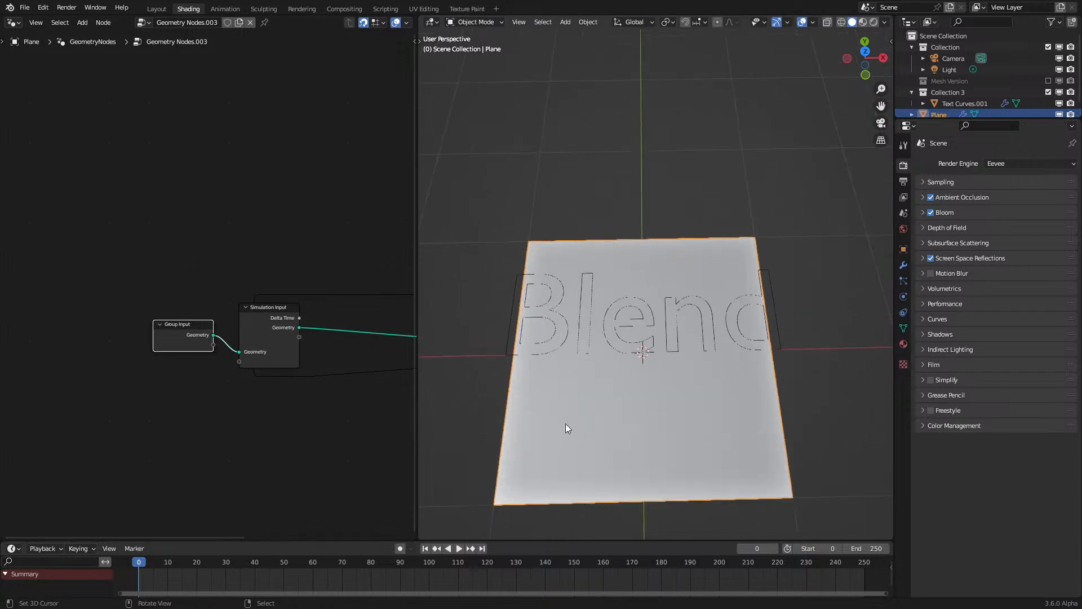
{"action": "scroll", "coordinate": [992, 62], "scroll_direction": "down", "scroll_amount": 1}
Step: Bring Text Curves.001 into the plane's node tree as an Object Info node set to Relative
{"action": "left_click_drag", "start_coordinate": [943, 104], "coordinate": [195, 320]}
{"action": "middle_click_drag", "start_coordinate": [195, 321], "coordinate": [189, 248]}
{"action": "scroll", "coordinate": [208, 367], "scroll_direction": "up", "scroll_amount": 2}
{"action": "left_click", "coordinate": [177, 397]}
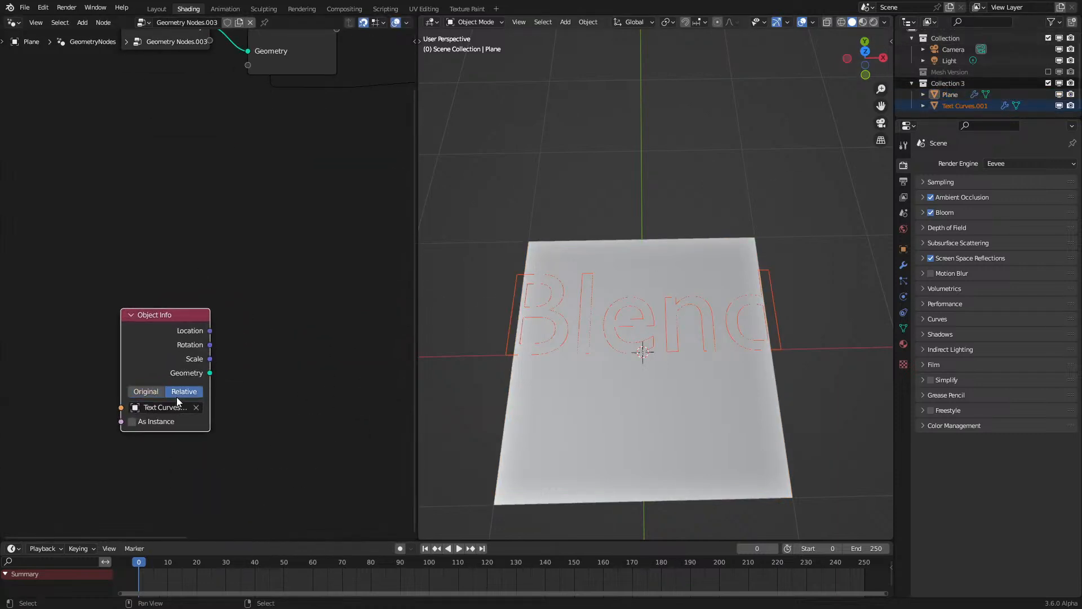
Step: Connect a Realize Instances node to the Object Info geometry and check its output with a temporary Viewer
{"action": "left_click_drag", "start_coordinate": [208, 373], "coordinate": [278, 363]}
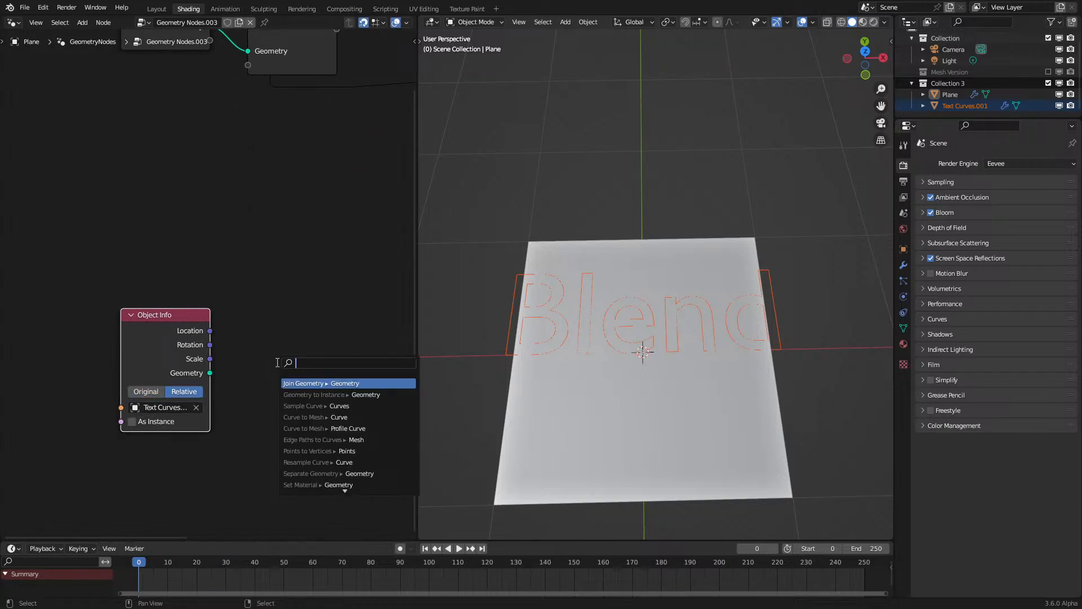
{"action": "type", "text": "real"}
{"action": "key", "text": "Return"}
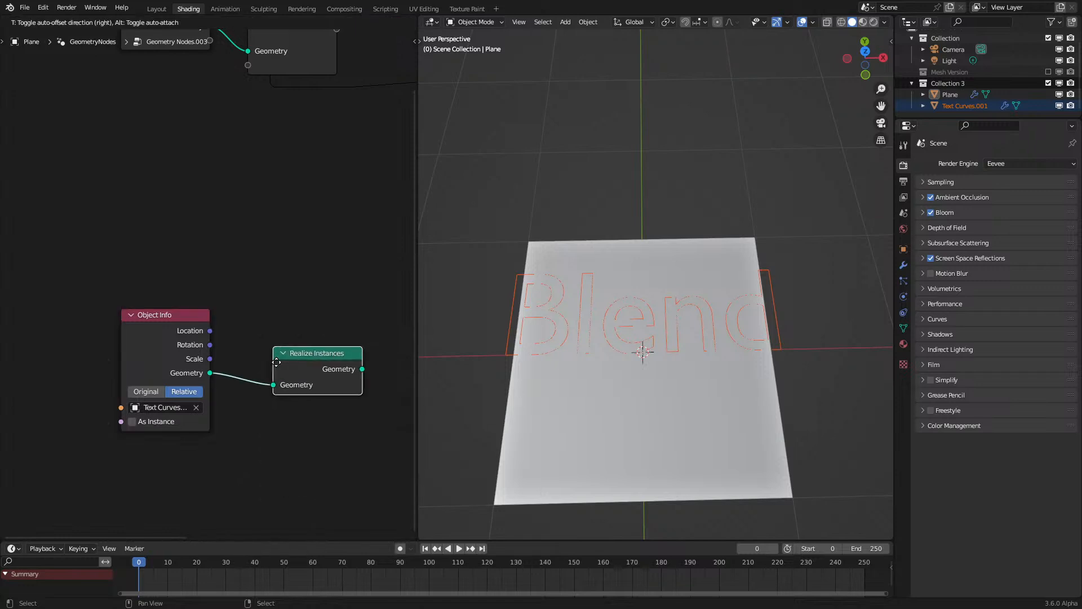
{"action": "left_click", "coordinate": [259, 356]}
{"action": "left_click", "coordinate": [260, 355], "text": "ctrl+shift"}
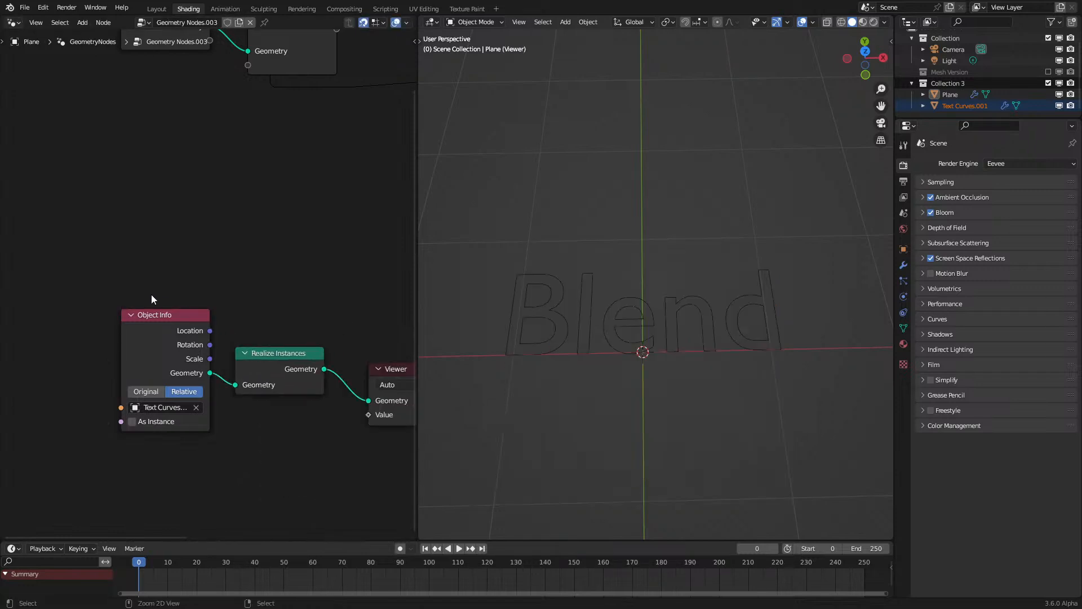
{"action": "key", "text": "Delete"}
Step: Add a Curve to Mesh node after Realize Instances and reposition the text node chain
{"action": "left_click_drag", "start_coordinate": [324, 369], "coordinate": [361, 369]}
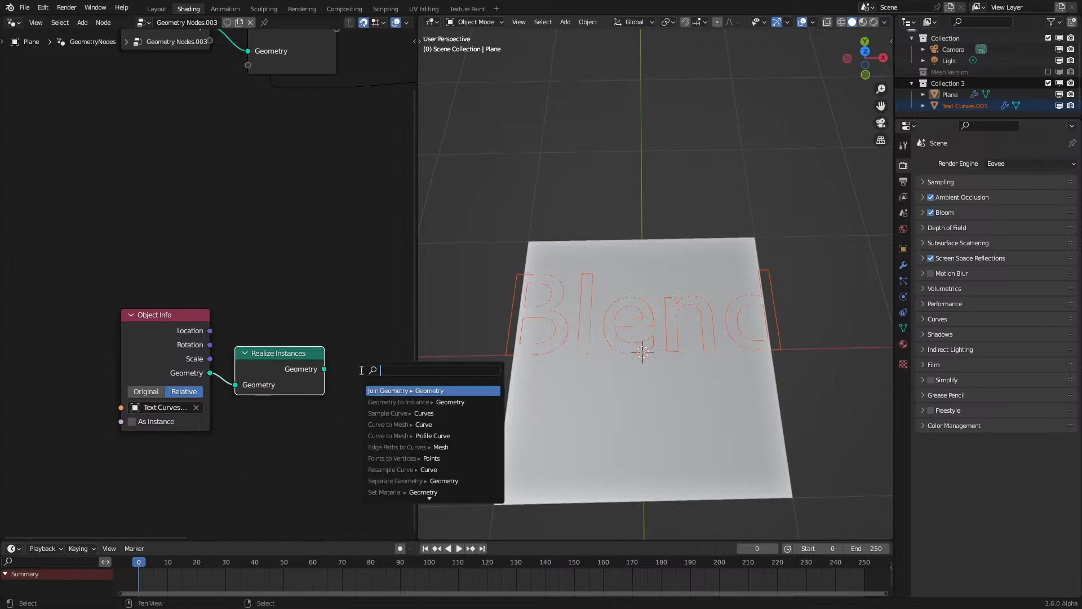
{"action": "type", "text": "curve to me"}
{"action": "key", "text": "Return"}
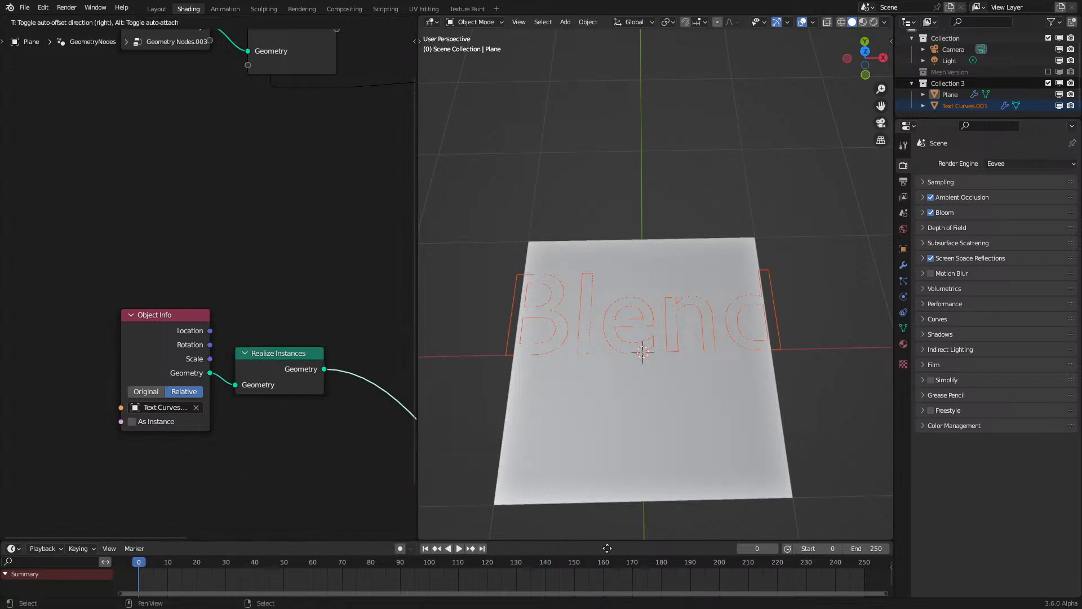
{"action": "left_click", "coordinate": [285, 353]}
{"action": "left_click_drag", "start_coordinate": [80, 266], "coordinate": [340, 466]}
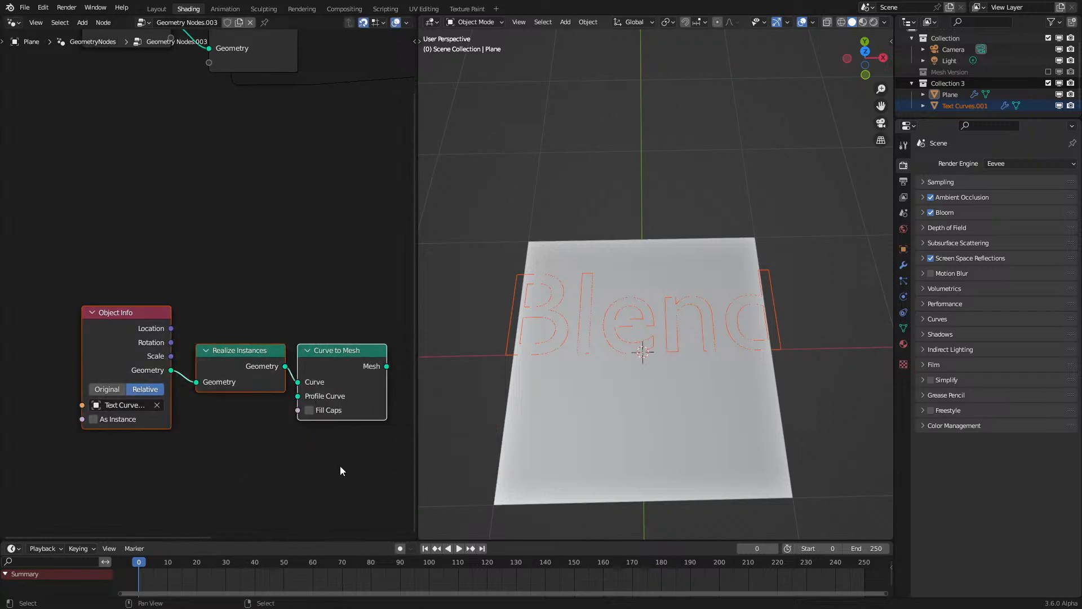
{"action": "key", "text": "g"}
{"action": "left_click", "coordinate": [225, 442]}
Step: Feed the text mesh into a Geometry Proximity node as its target and set the target type to Edges
{"action": "left_click_drag", "start_coordinate": [272, 341], "coordinate": [288, 345]}
{"action": "type", "text": "prox"}
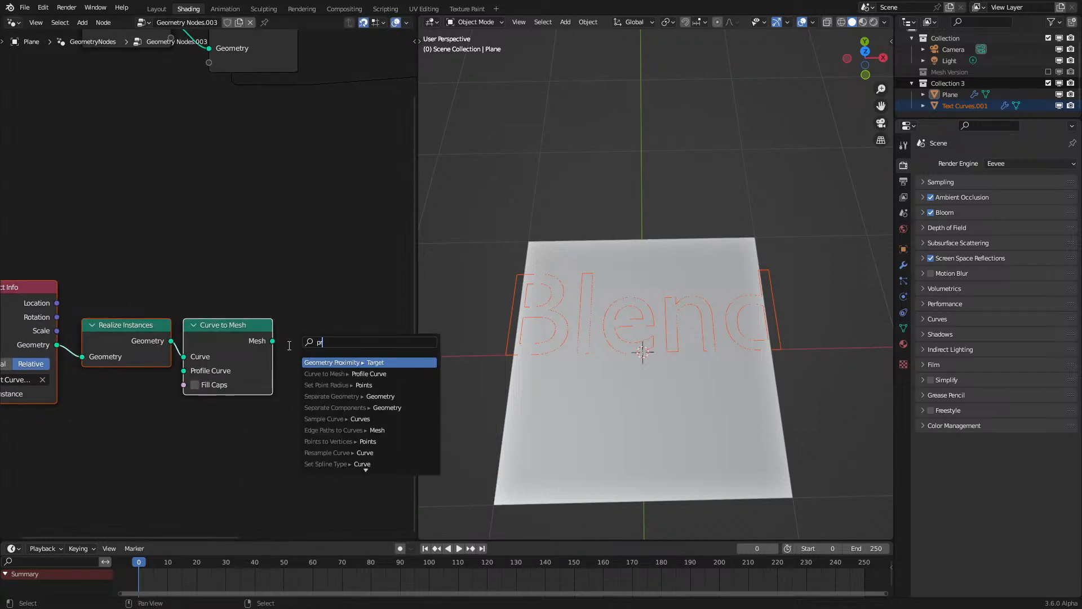
{"action": "key", "text": "Return"}
{"action": "left_click", "coordinate": [289, 335]}
{"action": "left_click", "coordinate": [317, 374]}
{"action": "left_click", "coordinate": [319, 401]}
Step: Select the plane and arrange its nodes, keeping the text proximity chain below and shifting the Group and Simulation Inputs away from the Simulation Output
{"action": "scroll", "coordinate": [56, 239], "scroll_direction": "down", "scroll_amount": 3}
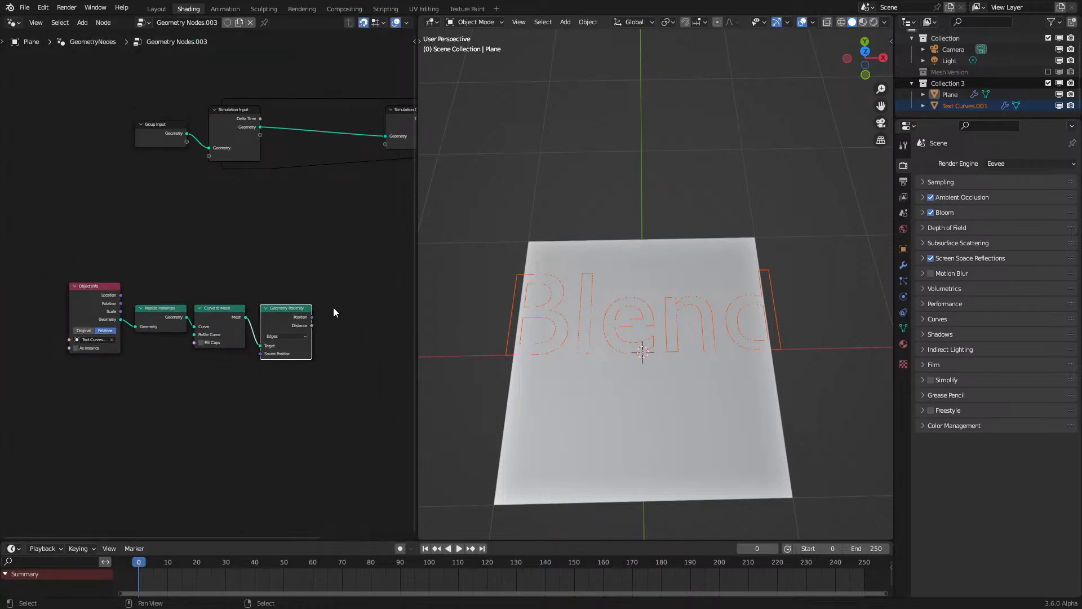
{"action": "scroll", "coordinate": [350, 314], "scroll_direction": "down", "scroll_amount": 1}
{"action": "left_click", "coordinate": [675, 272]}
{"action": "scroll", "coordinate": [119, 324], "scroll_direction": "down", "scroll_amount": 2}
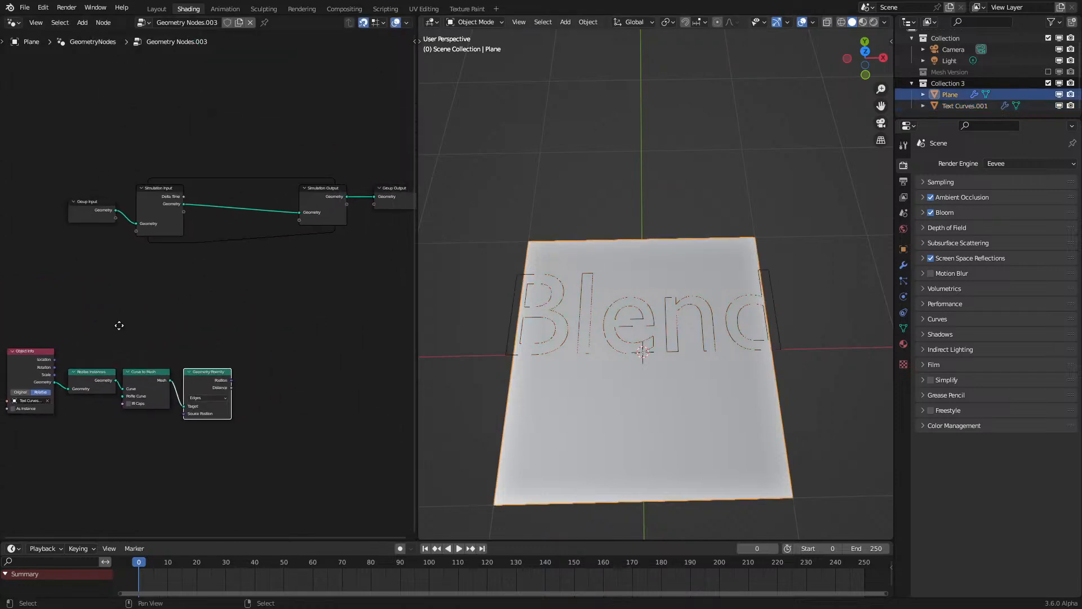
{"action": "left_click_drag", "start_coordinate": [49, 312], "coordinate": [169, 390]}
{"action": "key", "text": "g"}
{"action": "left_click", "coordinate": [162, 299]}
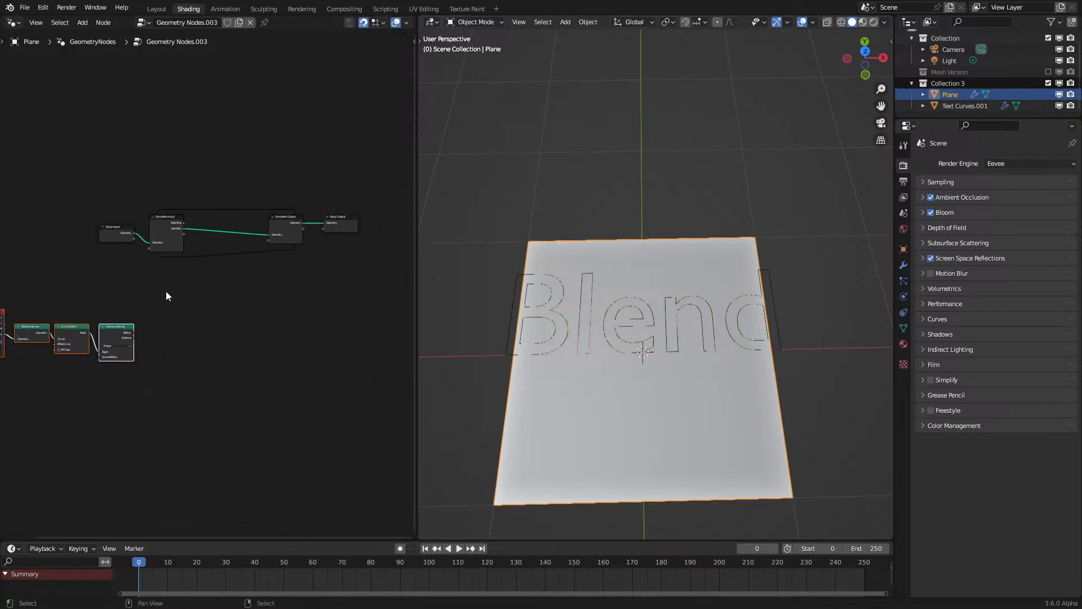
{"action": "scroll", "coordinate": [299, 365], "scroll_direction": "up", "scroll_amount": 1}
{"action": "middle_click_drag", "start_coordinate": [162, 300], "coordinate": [298, 365]}
{"action": "left_click_drag", "start_coordinate": [216, 273], "coordinate": [266, 327]}
{"action": "key", "text": "g"}
{"action": "left_click", "coordinate": [209, 336]}
Step: Delete only the edges and faces of the plane, keeping its corner points, and show the viewport in solid shading
{"action": "middle_click_drag", "start_coordinate": [693, 299], "coordinate": [717, 320]}
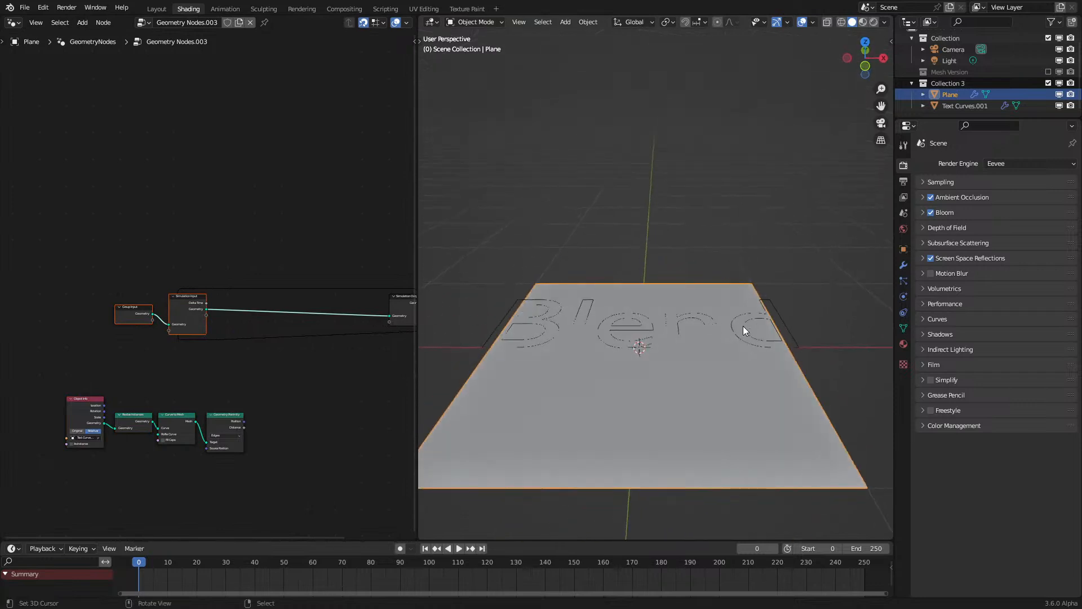
{"action": "middle_click_drag", "start_coordinate": [868, 486], "coordinate": [872, 463]}
{"action": "key", "text": "Tab"}
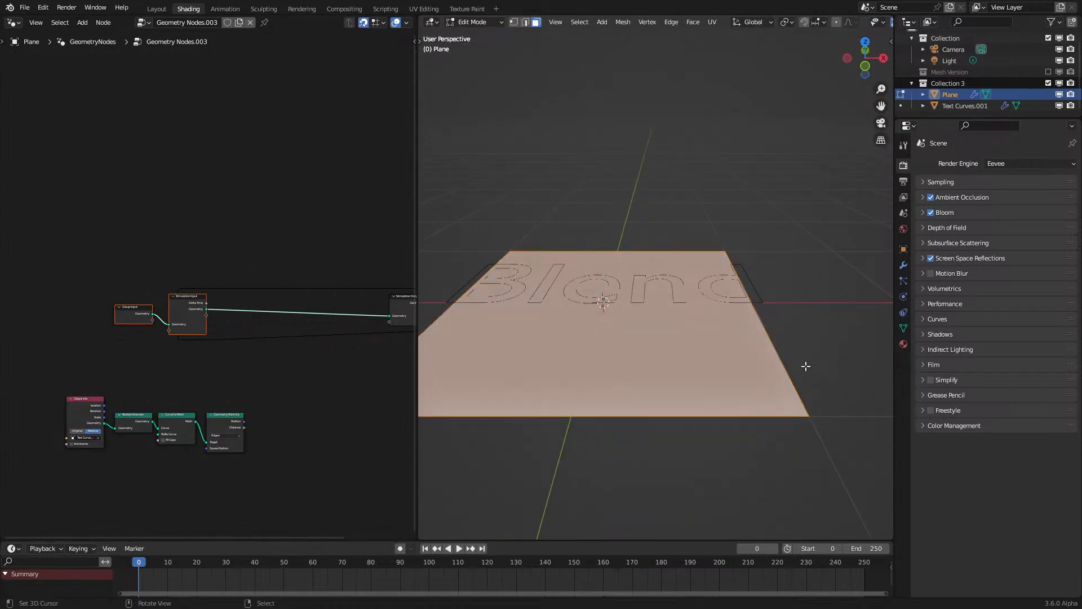
{"action": "key", "text": "x"}
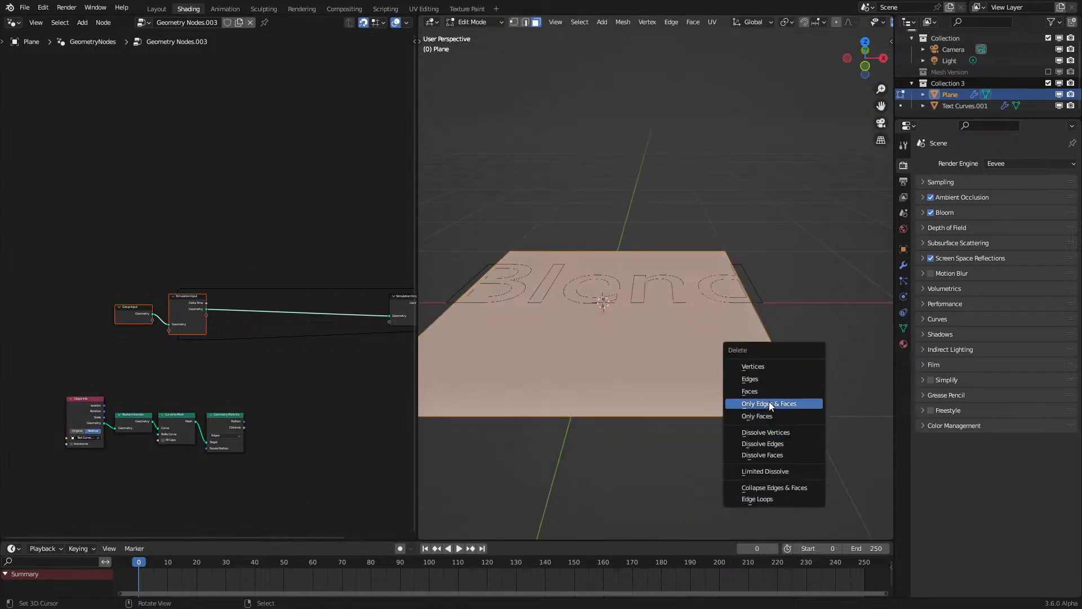
{"action": "left_click", "coordinate": [769, 402]}
{"action": "key", "text": "Tab"}
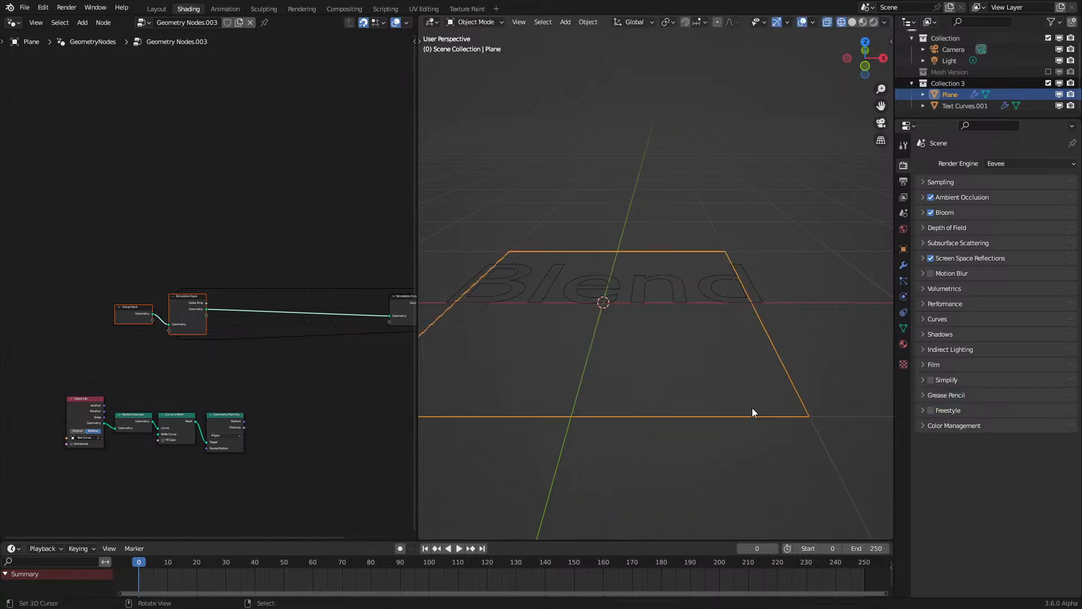
{"action": "mouse_move", "coordinate": [767, 345]}
{"action": "middle_mouse_down"}
{"action": "mouse_move", "coordinate": [766, 390]}
{"action": "mouse_move", "coordinate": [679, 361]}
{"action": "middle_mouse_up"}
{"action": "key", "text": "z"}
{"action": "left_click", "coordinate": [745, 363]}
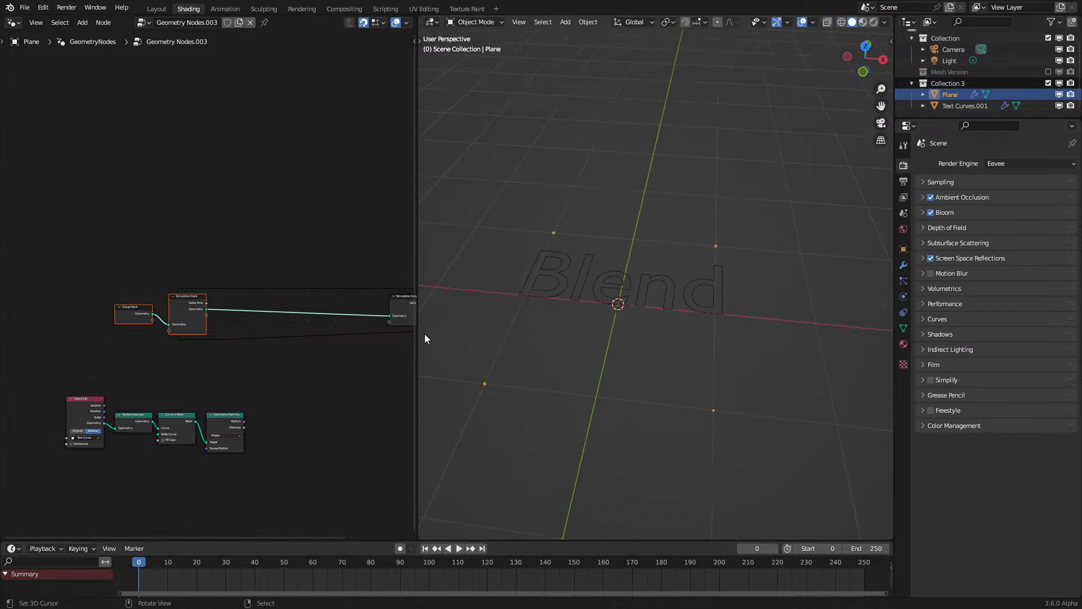
Step: Insert an Instance on Points node between the Simulation Output and the Group Output
{"action": "middle_click_drag", "start_coordinate": [292, 306], "coordinate": [213, 309]}
{"action": "scroll", "coordinate": [212, 309], "scroll_direction": "up", "scroll_amount": 4}
{"action": "key", "text": "shift+a"}
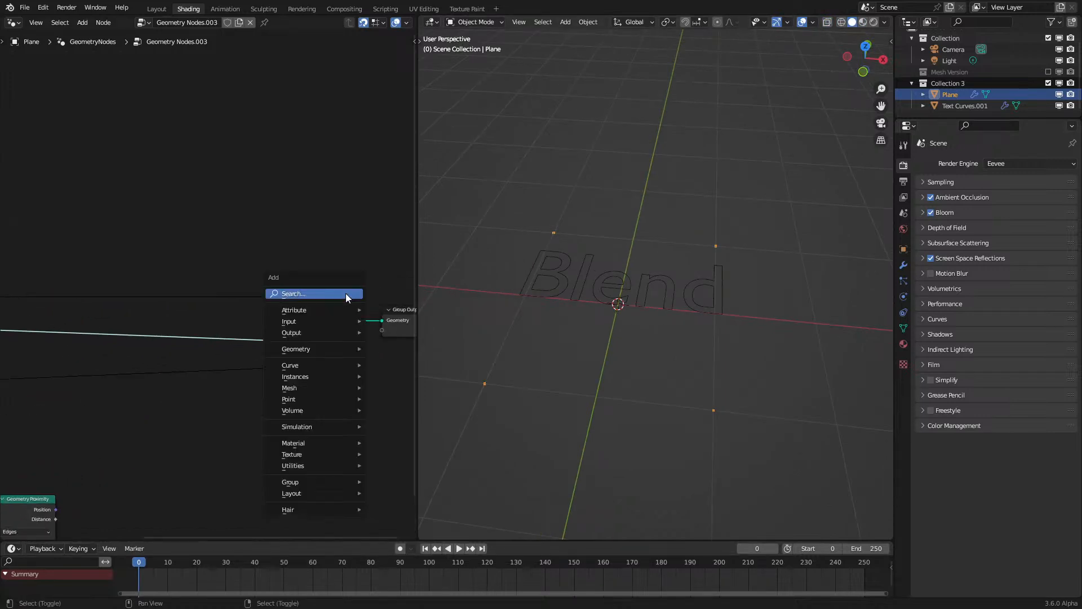
{"action": "mouse_move", "coordinate": [310, 379]}
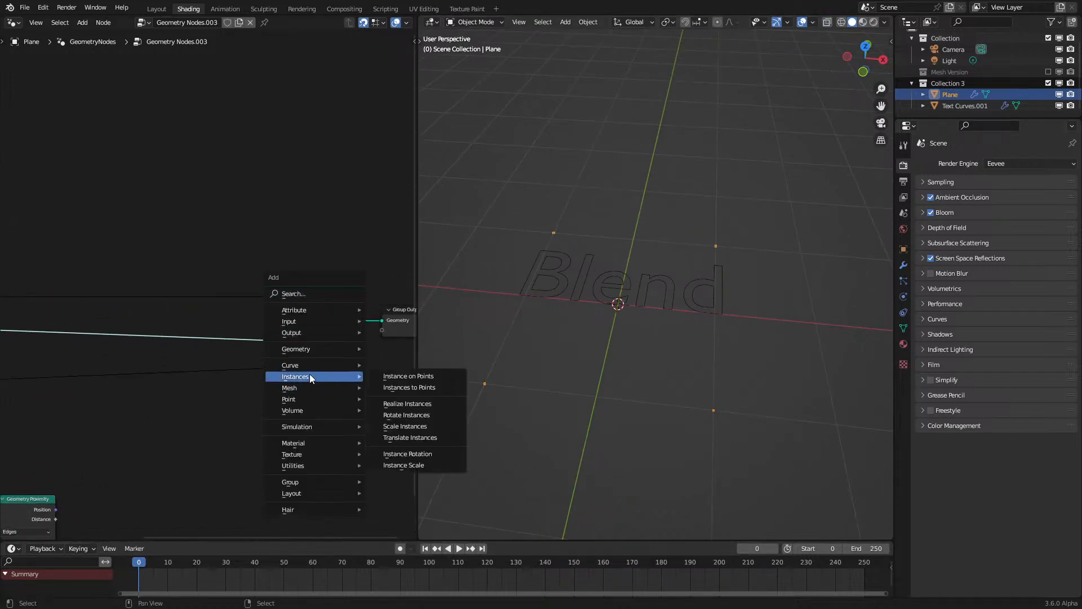
{"action": "left_click", "coordinate": [419, 377]}
{"action": "key", "text": "Escape"}
{"action": "key", "text": "shift+a"}
{"action": "left_click", "coordinate": [402, 350]}
{"action": "left_click", "coordinate": [402, 349]}
{"action": "scroll", "coordinate": [279, 296], "scroll_direction": "up", "scroll_amount": 3}
Step: Add a Cube mesh primitive node and connect its Mesh output to the Instance input of Instance on Points
{"action": "key", "text": "shift+a"}
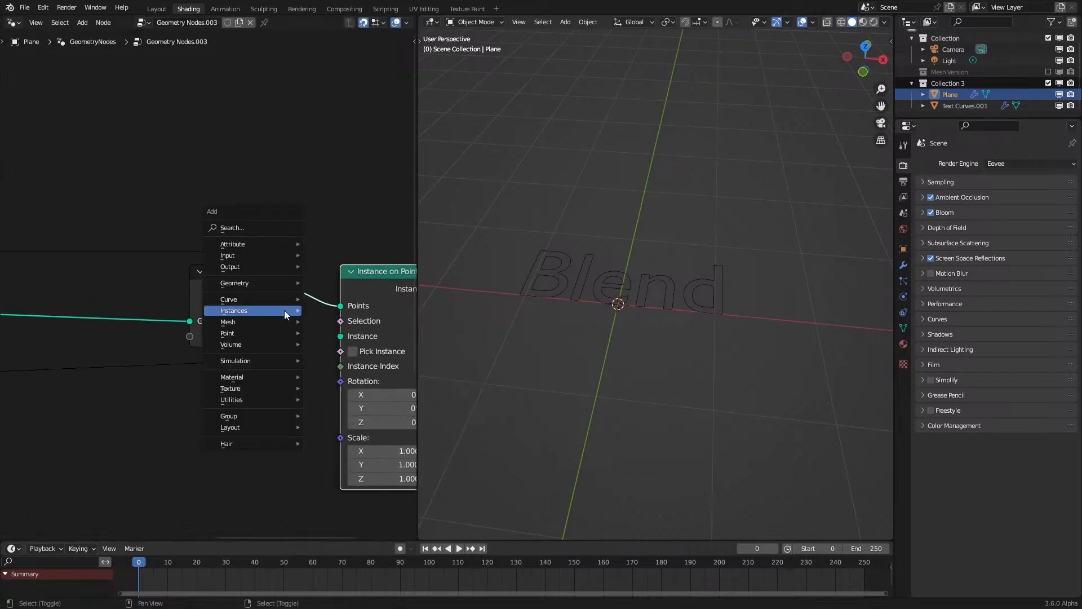
{"action": "mouse_move", "coordinate": [244, 361]}
{"action": "mouse_move", "coordinate": [242, 303]}
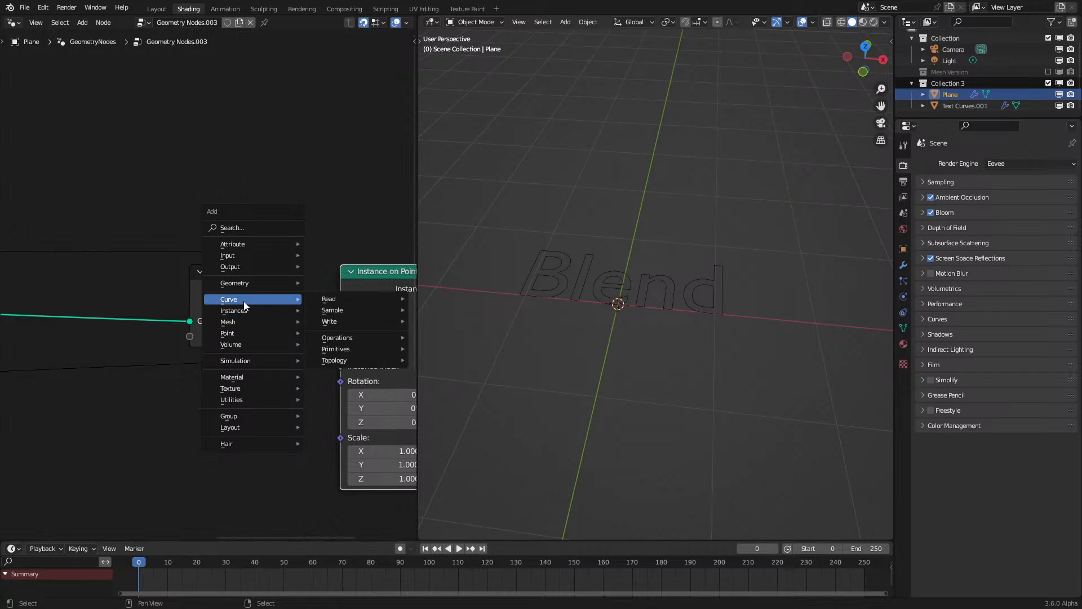
{"action": "mouse_move", "coordinate": [337, 371]}
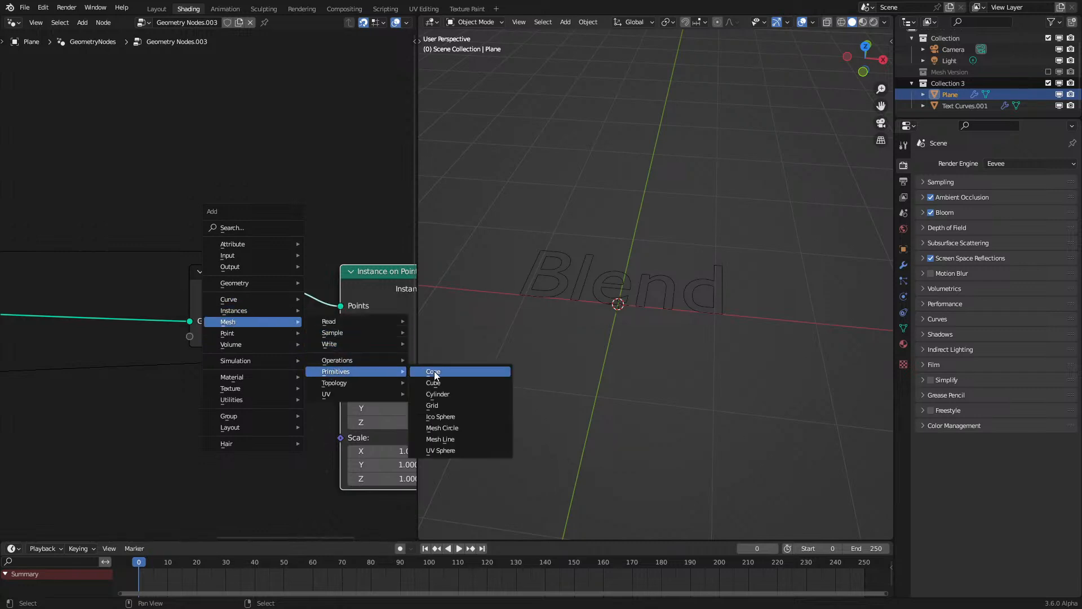
{"action": "left_click", "coordinate": [456, 381]}
{"action": "left_click", "coordinate": [277, 377]}
{"action": "left_click_drag", "start_coordinate": [286, 385], "coordinate": [341, 336]}
Step: Rearrange the output nodes so the Cube node sits between the Simulation Output and Instance on Points
{"action": "scroll", "coordinate": [296, 287], "scroll_direction": "down", "scroll_amount": 3}
{"action": "key", "text": "c"}
{"action": "mouse_move", "coordinate": [336, 306]}
{"action": "left_mouse_down"}
{"action": "mouse_move", "coordinate": [294, 375]}
{"action": "mouse_move", "coordinate": [231, 381]}
{"action": "left_mouse_up"}
{"action": "right_click", "coordinate": [223, 383]}
{"action": "key", "text": "g"}
{"action": "key", "text": "x"}
{"action": "left_click", "coordinate": [280, 385]}
{"action": "left_click_drag", "start_coordinate": [286, 329], "coordinate": [286, 309]}
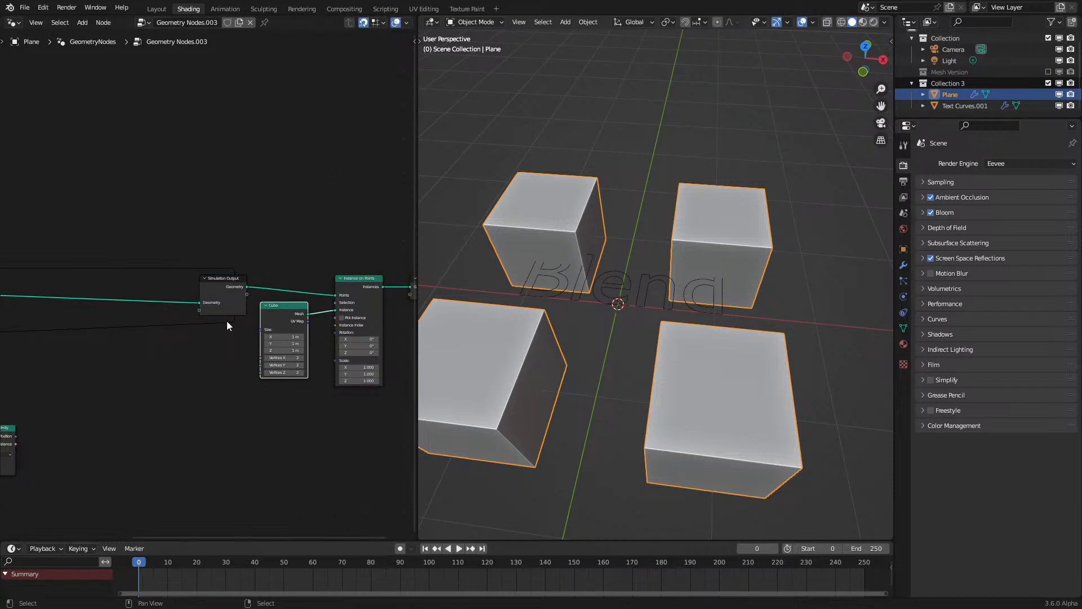
Step: Move the Group Input away from the Simulation Input and insert a Store Named Attribute node between them
{"action": "middle_click_drag", "start_coordinate": [166, 385], "coordinate": [479, 414]}
{"action": "scroll", "coordinate": [180, 346], "scroll_direction": "up", "scroll_amount": 5}
{"action": "left_click_drag", "start_coordinate": [180, 350], "coordinate": [61, 358]}
{"action": "right_click", "coordinate": [74, 366]}
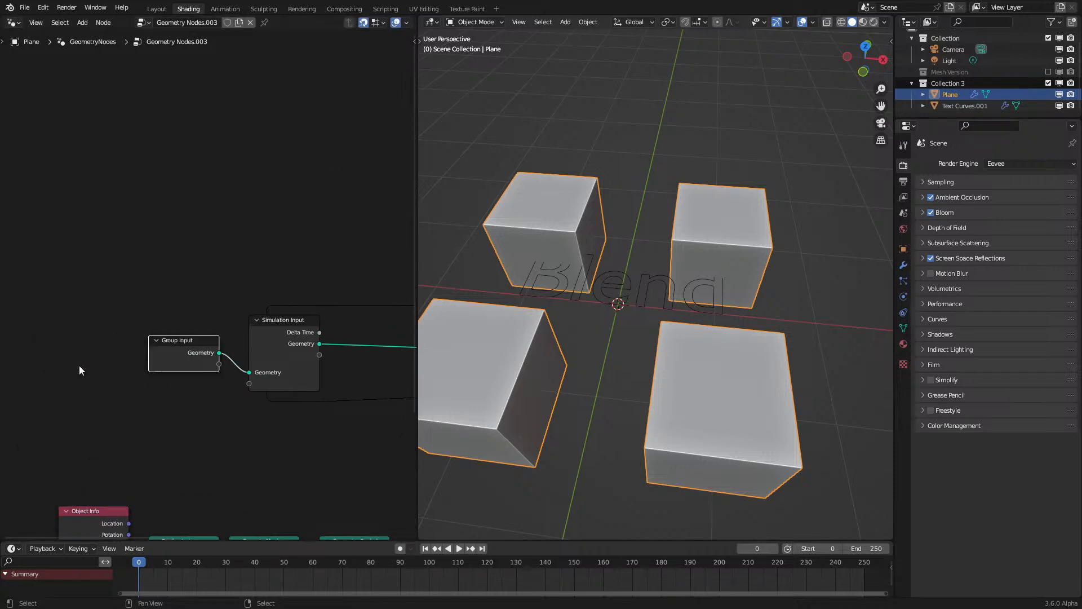
{"action": "scroll", "coordinate": [321, 357], "scroll_direction": "down", "scroll_amount": 1}
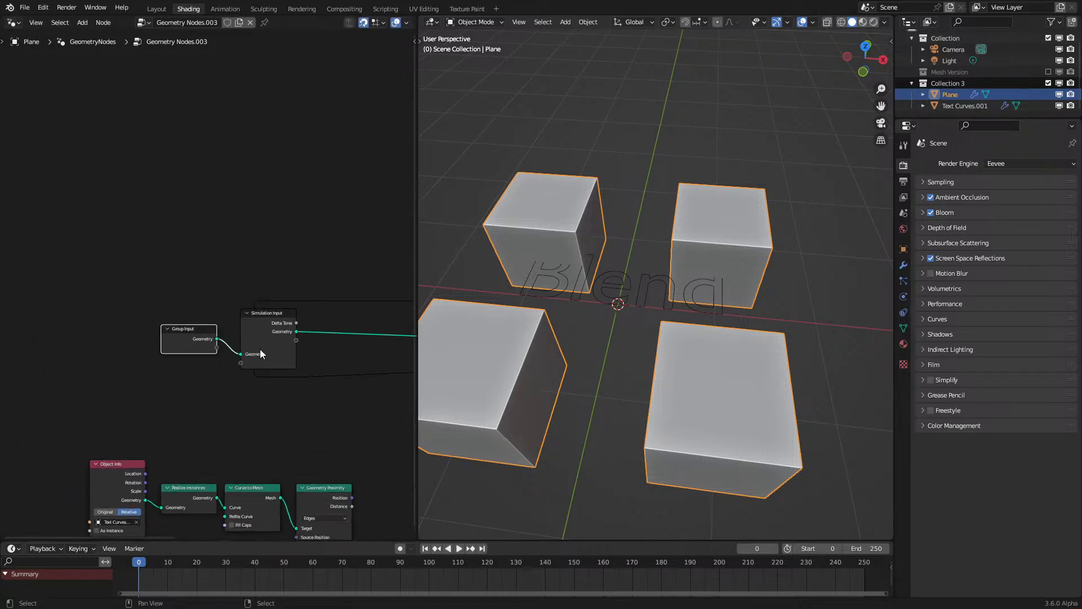
{"action": "mouse_move", "coordinate": [255, 363]}
{"action": "middle_mouse_down"}
{"action": "mouse_move", "coordinate": [200, 335]}
{"action": "mouse_move", "coordinate": [175, 350]}
{"action": "mouse_move", "coordinate": [274, 360]}
{"action": "middle_mouse_up"}
{"action": "key", "text": "g"}
{"action": "left_click", "coordinate": [193, 366]}
{"action": "scroll", "coordinate": [194, 365], "scroll_direction": "up", "scroll_amount": 4}
{"action": "key", "text": "q"}
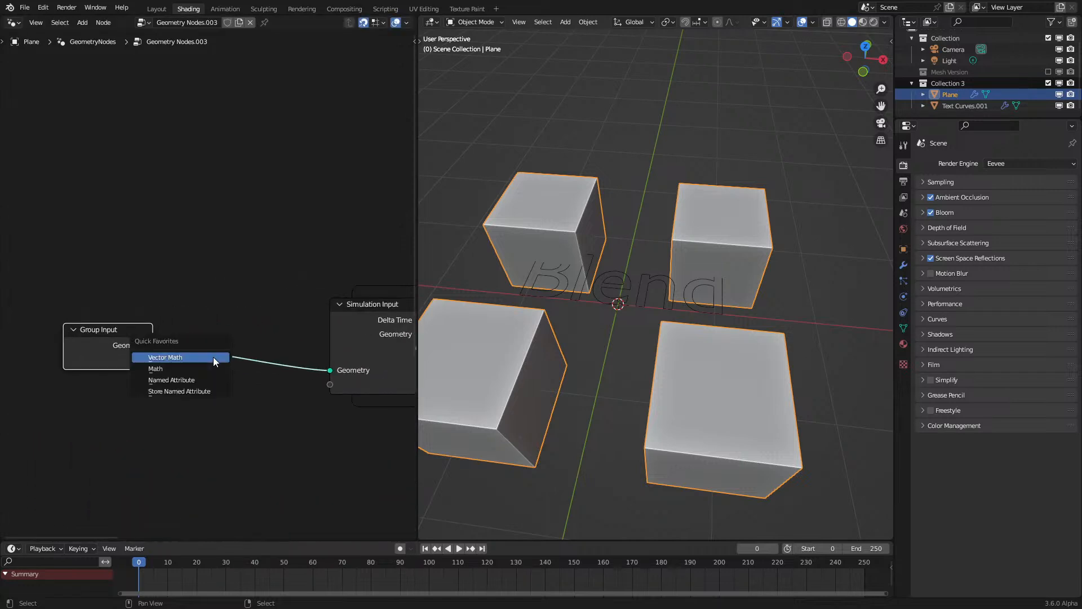
{"action": "left_click", "coordinate": [191, 393]}
{"action": "left_click", "coordinate": [189, 292]}
{"action": "scroll", "coordinate": [245, 405], "scroll_direction": "up", "scroll_amount": 1}
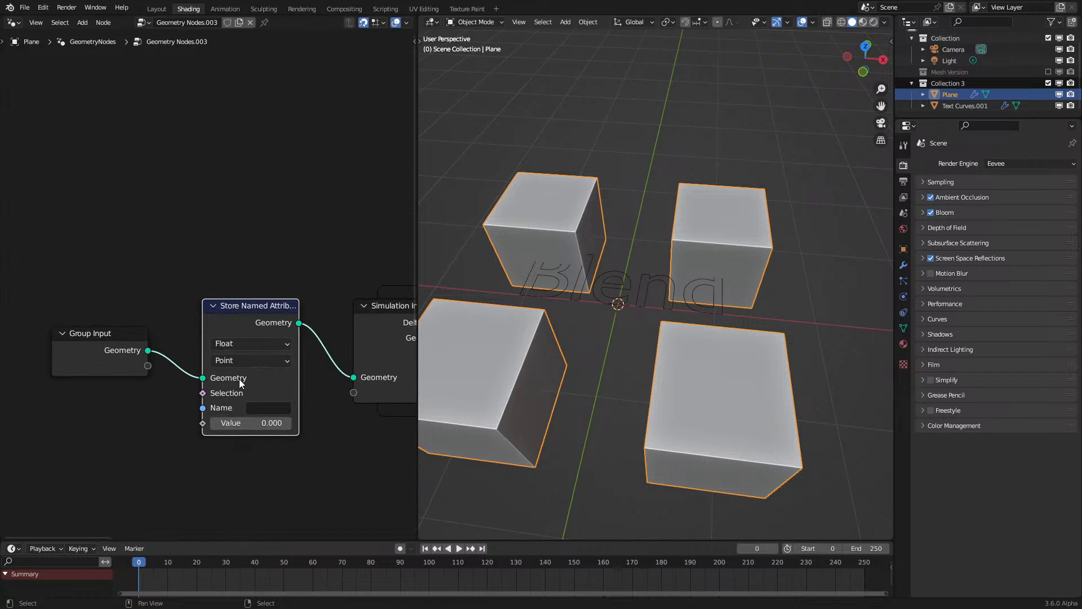
Step: Name the stored float attribute Size and set its value to 1
{"action": "mouse_move", "coordinate": [239, 379]}
{"action": "middle_click_drag", "start_coordinate": [274, 394], "coordinate": [280, 340]}
{"action": "left_click", "coordinate": [287, 354]}
{"action": "type", "text": "Size"}
{"action": "key", "text": "Return"}
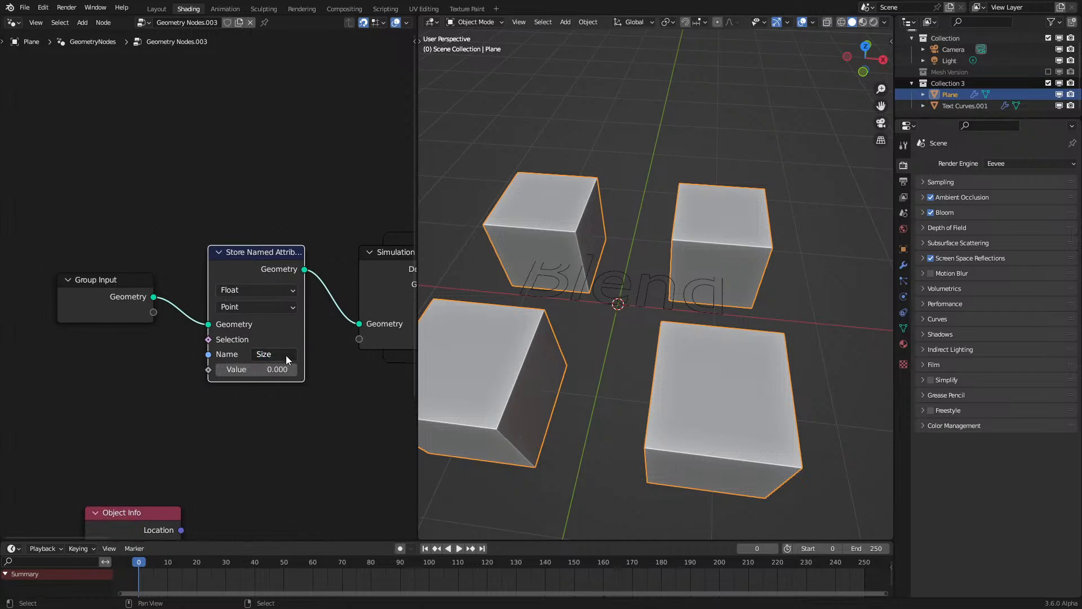
{"action": "scroll", "coordinate": [287, 358], "scroll_direction": "up", "scroll_amount": 1}
{"action": "left_click", "coordinate": [258, 381]}
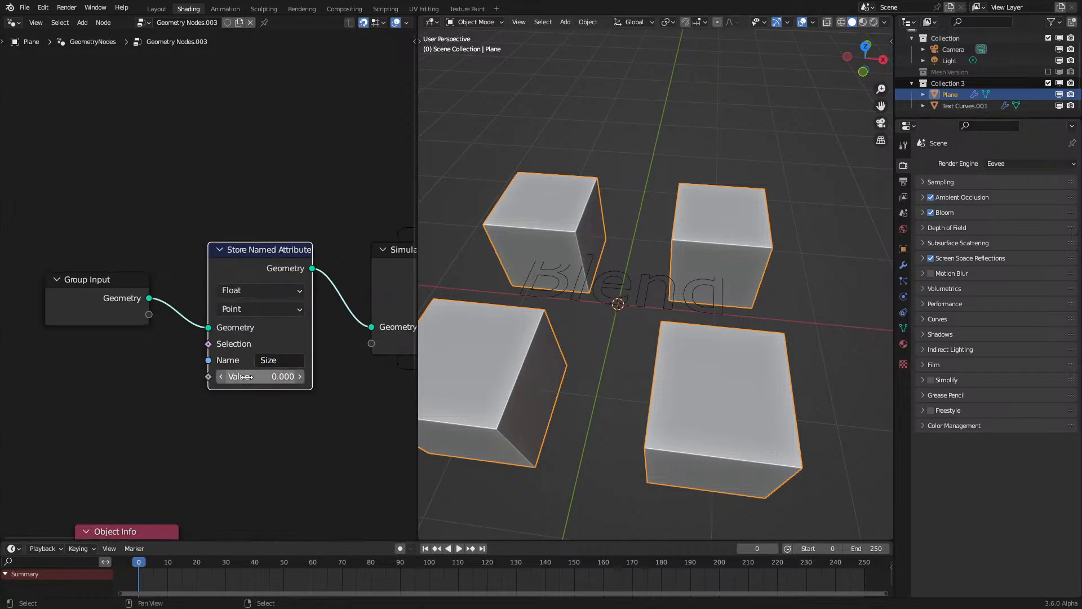
{"action": "key", "text": "Return"}
Step: Add a float Named Attribute node below the Cube node and choose Size as its attribute
{"action": "scroll", "coordinate": [268, 391], "scroll_direction": "right", "scroll_amount": 10, "text": "ctrl"}
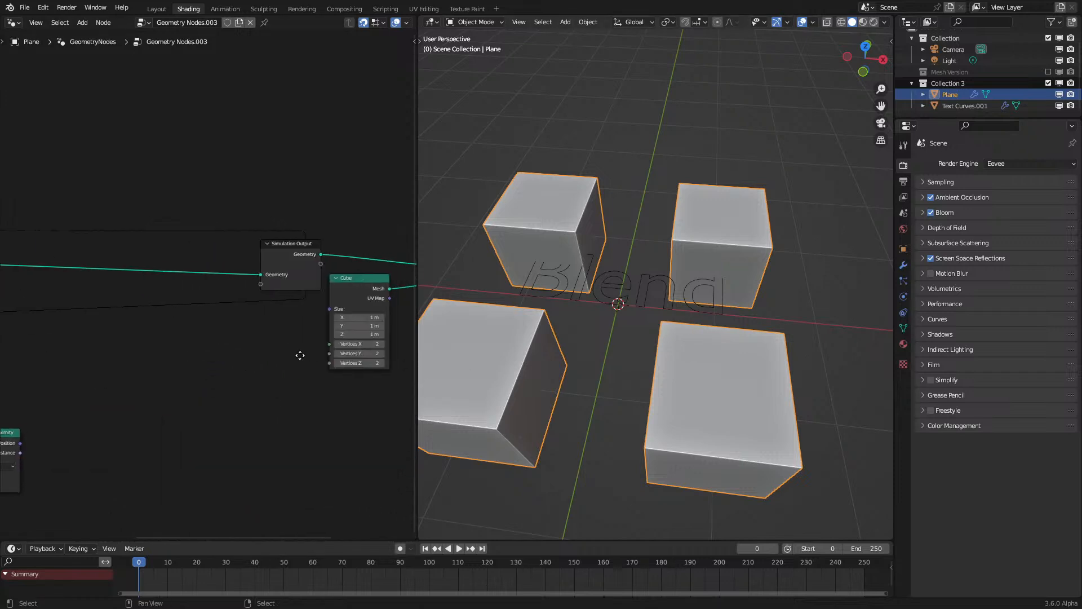
{"action": "key", "text": "q"}
{"action": "left_click", "coordinate": [185, 427]}
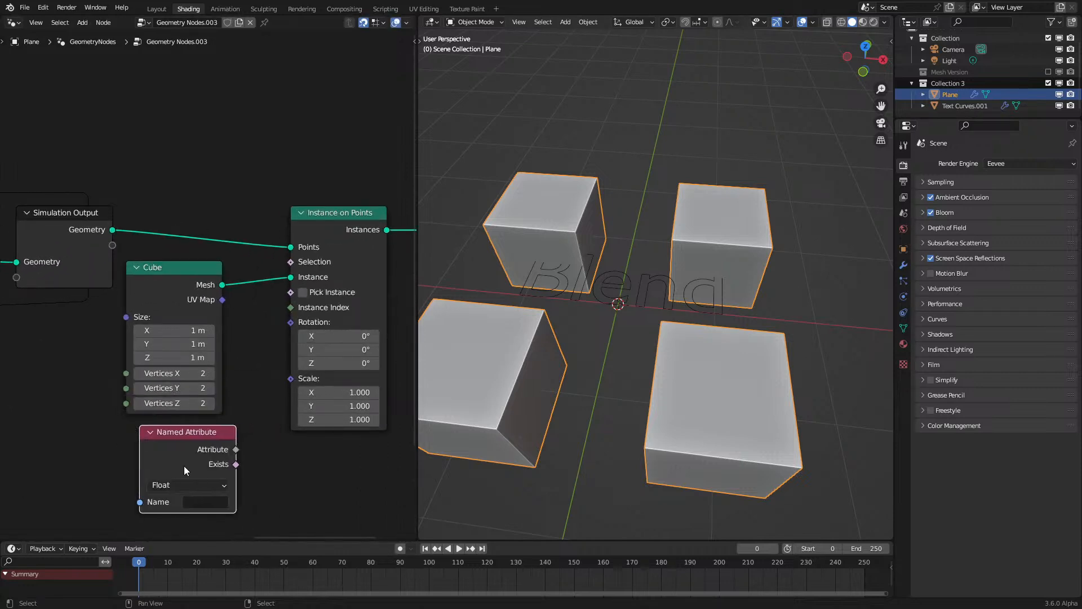
{"action": "left_click", "coordinate": [207, 502]}
{"action": "key", "text": "Escape"}
{"action": "key", "text": "space"}
{"action": "left_click", "coordinate": [202, 503]}
{"action": "key", "text": "Escape"}
{"action": "left_click", "coordinate": [201, 503]}
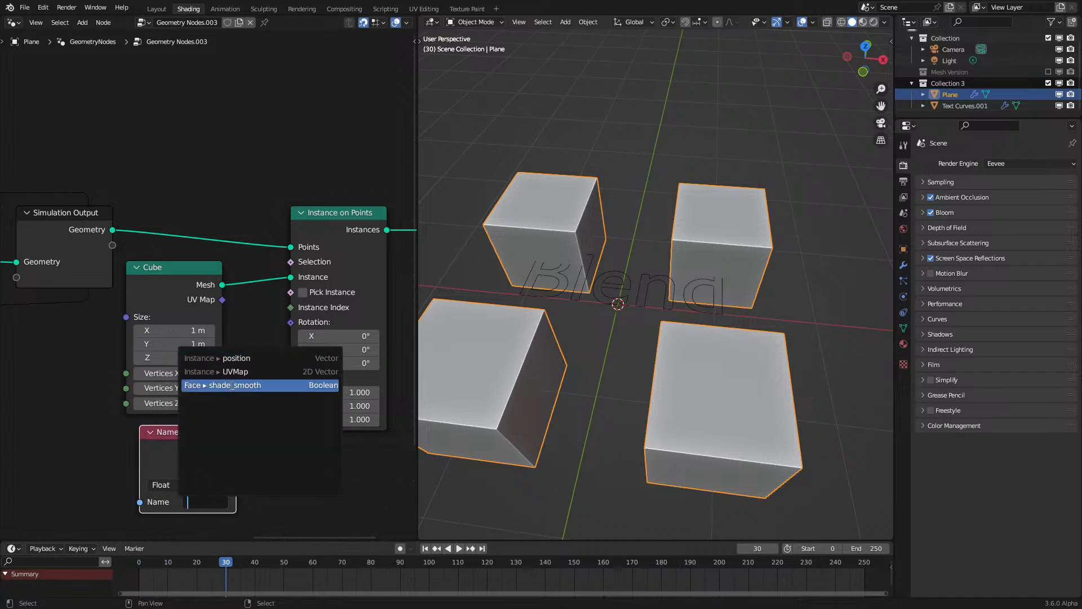
{"action": "key", "text": "Escape"}
{"action": "key", "text": "Escape"}
{"action": "left_click", "coordinate": [204, 499]}
{"action": "left_click", "coordinate": [248, 369]}
Step: Connect the Size attribute to the Scale of Instance on Points and align its node under the Cube
{"action": "left_click_drag", "start_coordinate": [236, 449], "coordinate": [236, 452]}
{"action": "left_click_drag", "start_coordinate": [295, 374], "coordinate": [292, 379]}
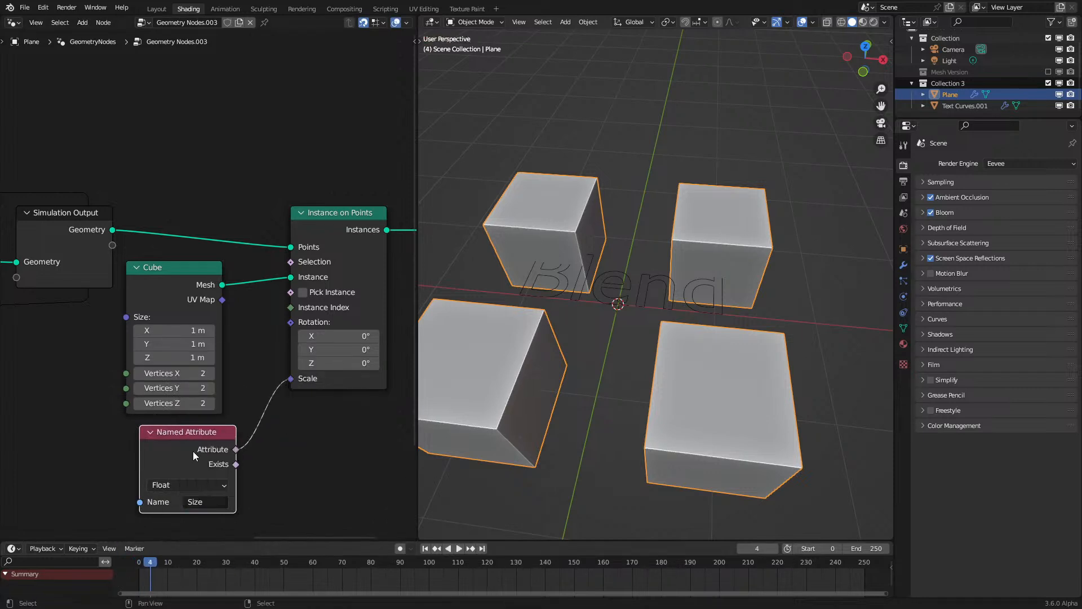
{"action": "left_click_drag", "start_coordinate": [193, 451], "coordinate": [179, 451]}
Step: Switch the viewport to wireframe and check the plane's points against the instanced cubes in Edit Mode
{"action": "mouse_move", "coordinate": [620, 293]}
{"action": "middle_mouse_down"}
{"action": "mouse_move", "coordinate": [644, 401]}
{"action": "mouse_move", "coordinate": [698, 331]}
{"action": "mouse_move", "coordinate": [696, 367]}
{"action": "mouse_move", "coordinate": [623, 302]}
{"action": "middle_mouse_up"}
{"action": "key", "text": "Tab"}
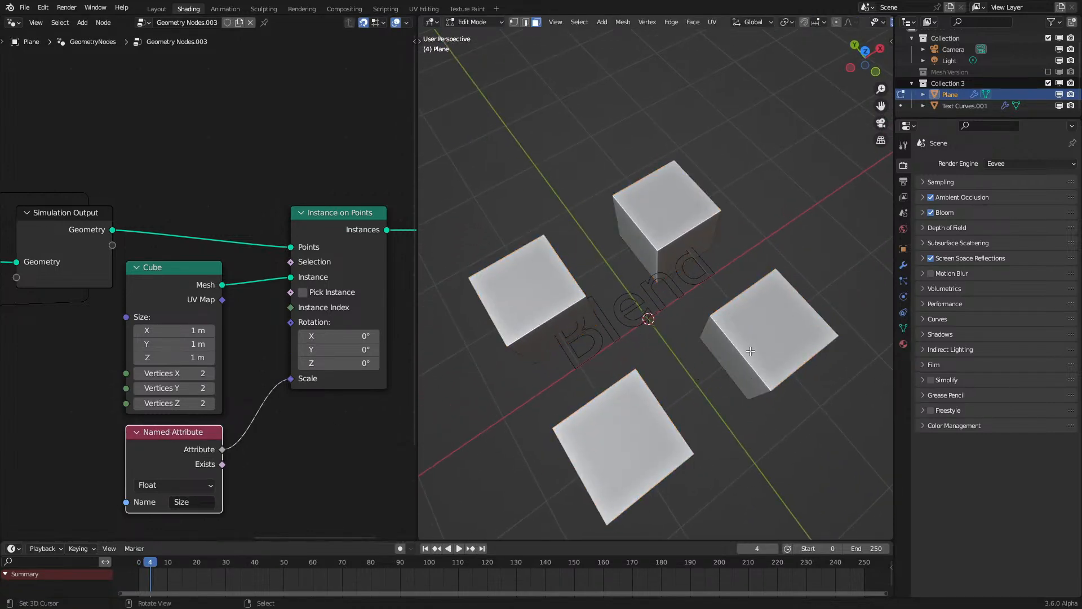
{"action": "key", "text": "z"}
{"action": "left_click", "coordinate": [712, 358]}
{"action": "scroll", "coordinate": [842, 23], "scroll_direction": "down", "scroll_amount": 5}
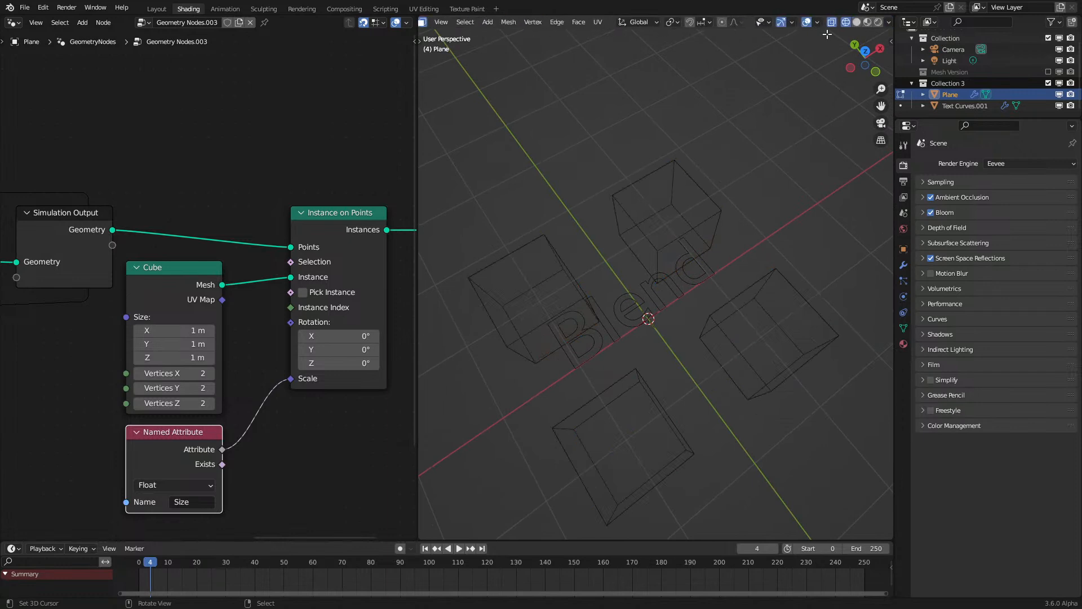
{"action": "left_click", "coordinate": [810, 25]}
{"action": "left_click", "coordinate": [810, 25]}
{"action": "key", "text": "Tab"}
{"action": "scroll", "coordinate": [272, 319], "scroll_direction": "down", "scroll_amount": 7}
{"action": "key", "text": "Tab"}
{"action": "key", "text": "Tab"}
Step: Set the stored Size value to 2, return to frame 0 and inspect the cubes from the top view
{"action": "middle_click_drag", "start_coordinate": [187, 319], "coordinate": [221, 310]}
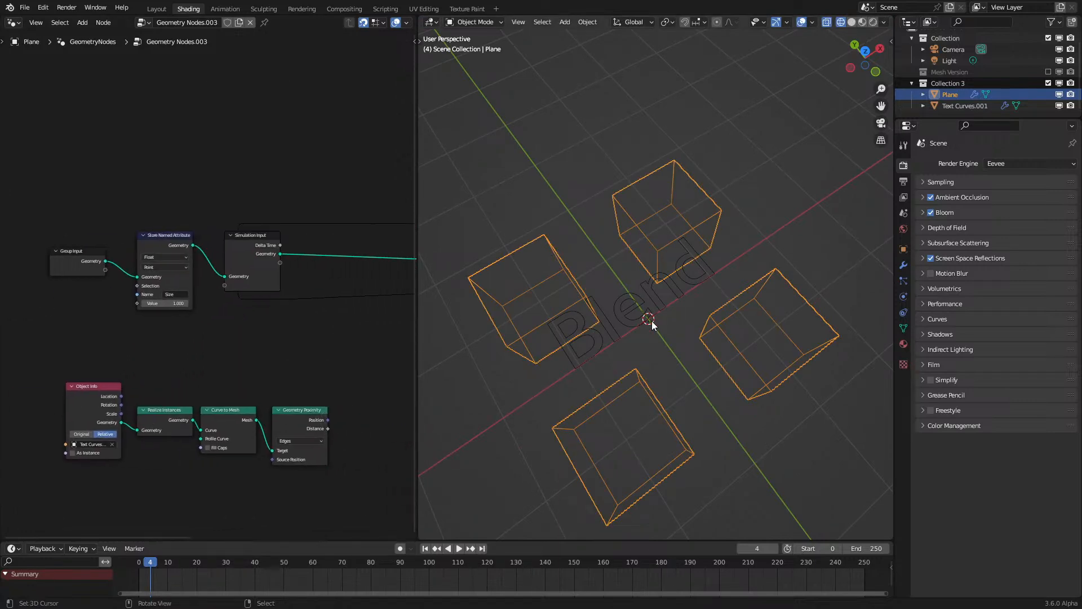
{"action": "left_click", "coordinate": [169, 303]}
{"action": "type", "text": "2"}
{"action": "key", "text": "Return"}
{"action": "left_click", "coordinate": [137, 587]}
{"action": "middle_click_drag", "start_coordinate": [536, 384], "coordinate": [580, 324]}
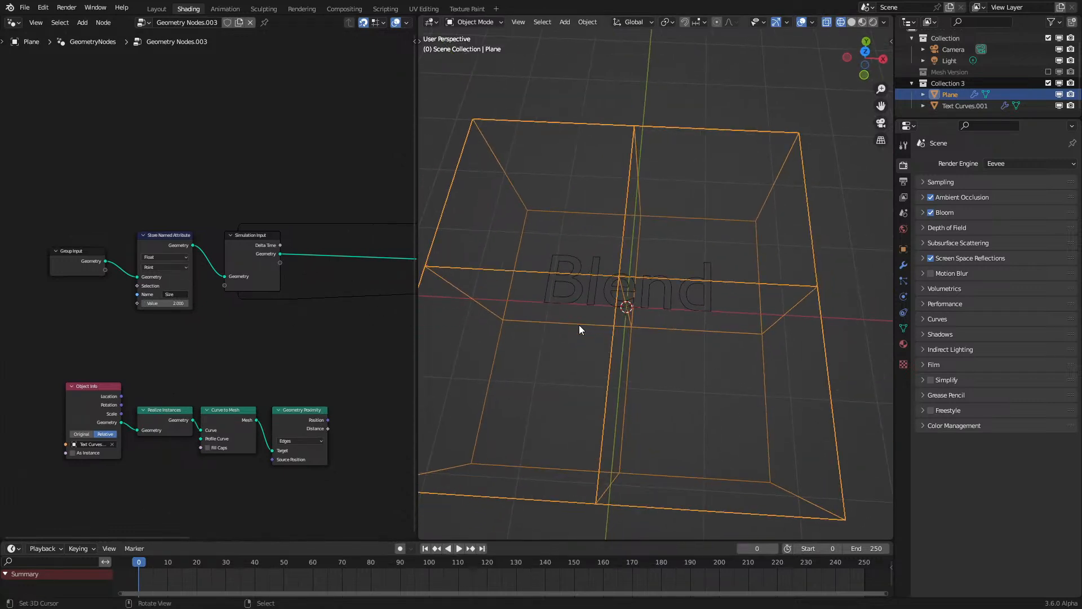
{"action": "key", "text": "KP_7"}
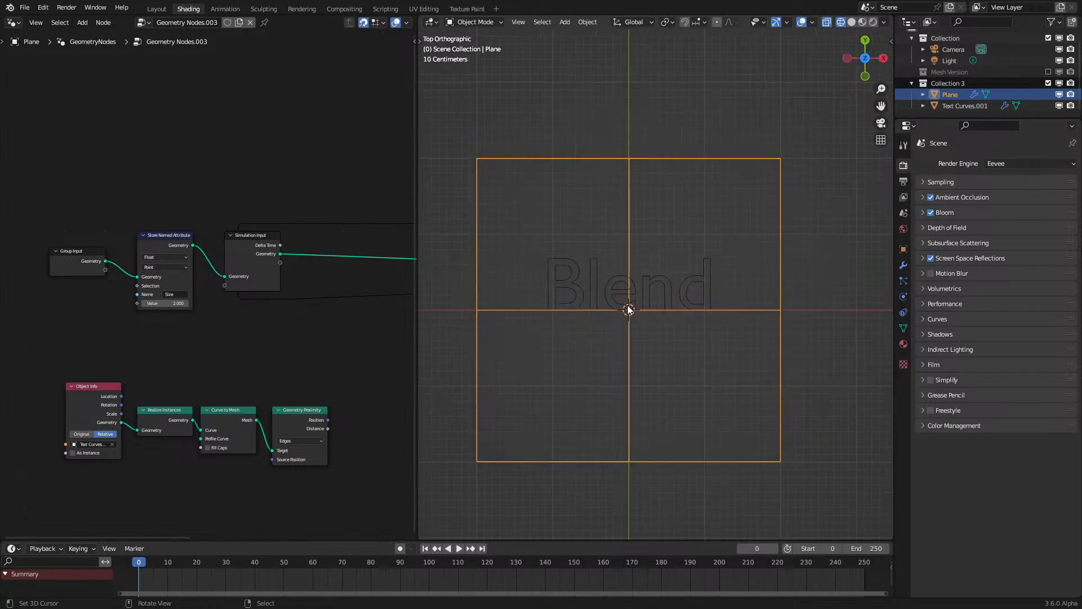
{"action": "scroll", "coordinate": [711, 350], "scroll_direction": "up", "scroll_amount": 1}
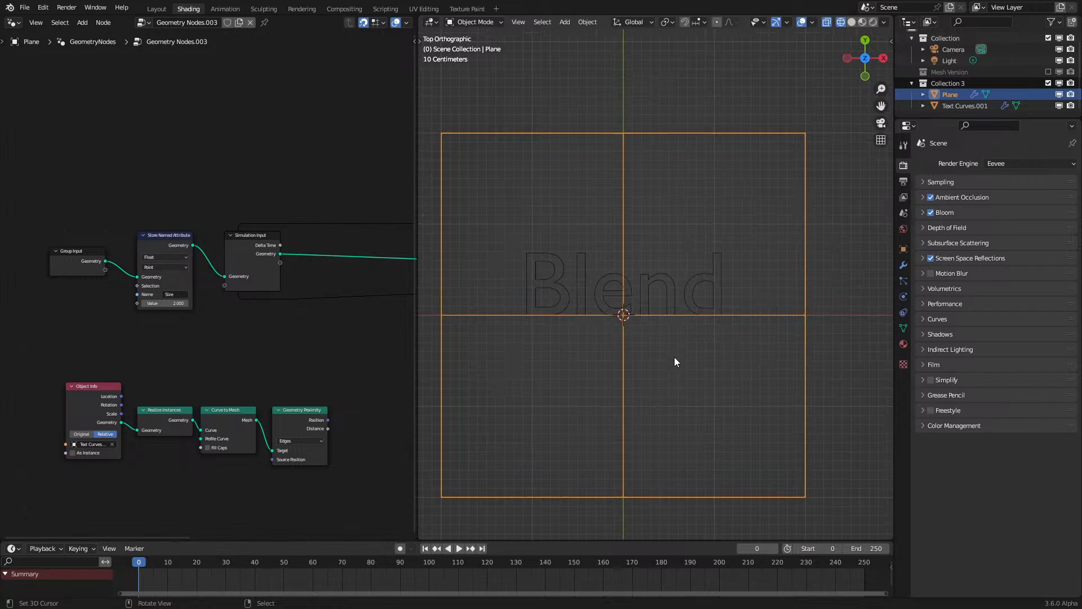
{"action": "left_click", "coordinate": [756, 364]}
Step: Add a Separate Geometry node fed by the Simulation Input's geometry and place it inside the simulation zone
{"action": "middle_click_drag", "start_coordinate": [291, 358], "coordinate": [227, 379]}
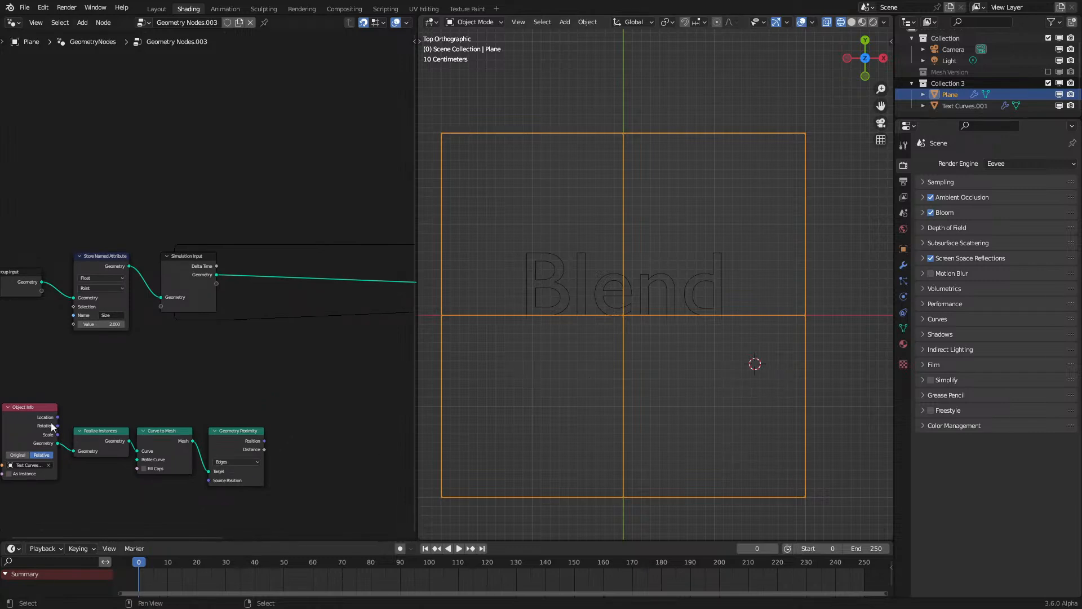
{"action": "middle_click_drag", "start_coordinate": [151, 333], "coordinate": [32, 363]}
{"action": "left_click", "coordinate": [92, 308]}
{"action": "key", "text": "shift+a"}
{"action": "type", "text": "sepa"}
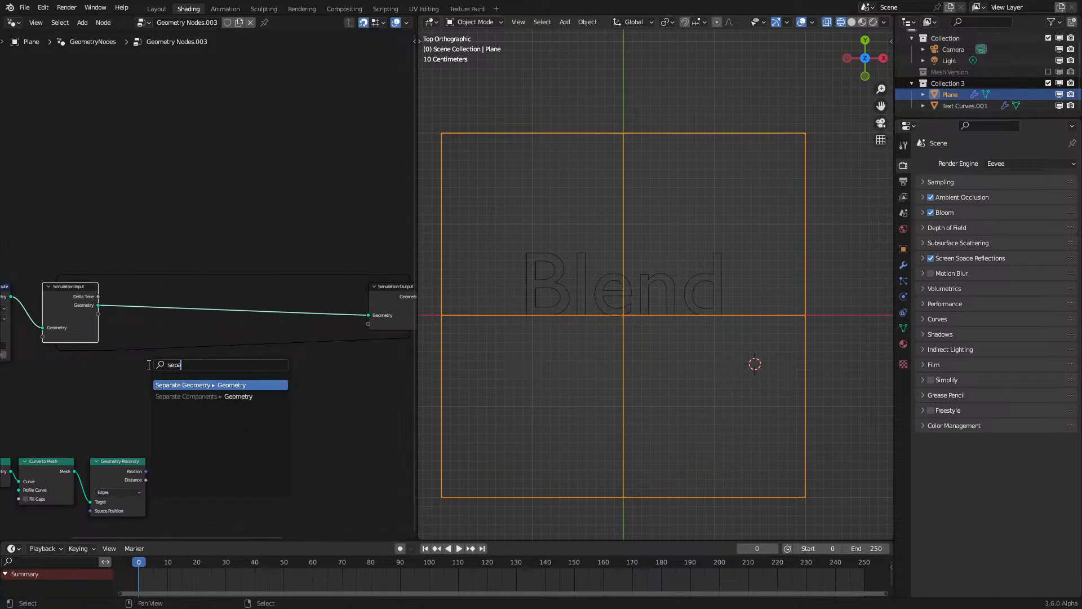
{"action": "key", "text": "Return"}
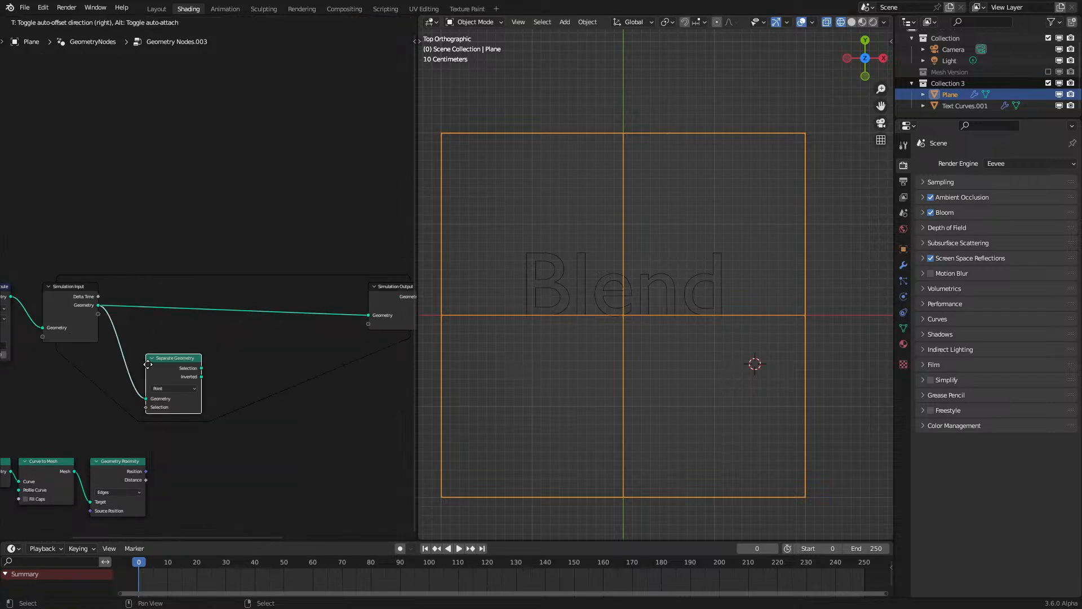
{"action": "left_click", "coordinate": [142, 298]}
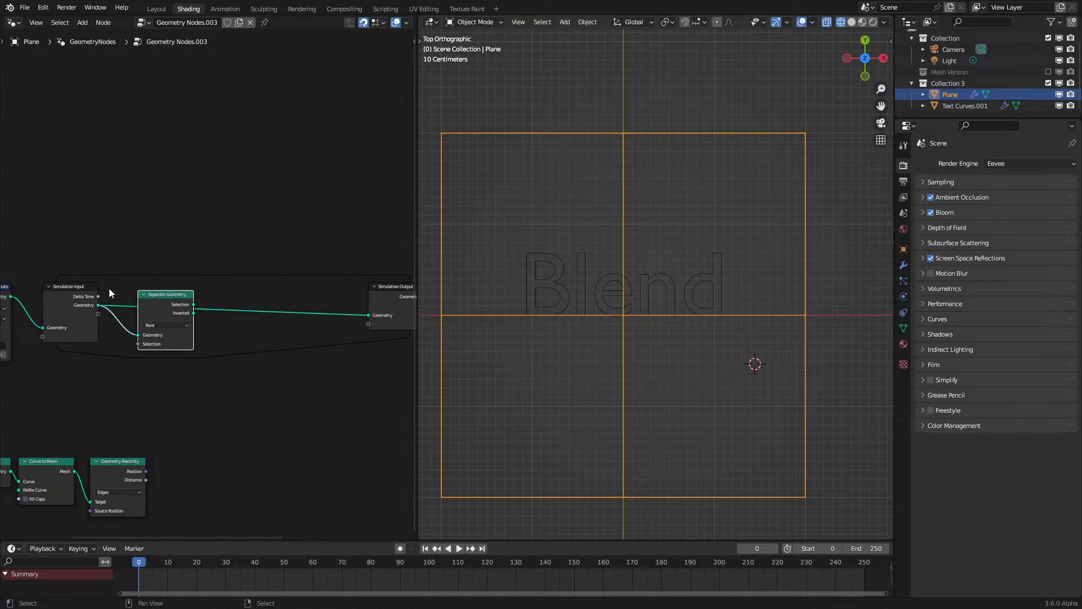
Step: Add a Greater Than comparison node with the Geometry Proximity distance as its A value
{"action": "middle_click_drag", "start_coordinate": [177, 279], "coordinate": [323, 203]}
{"action": "scroll", "coordinate": [285, 402], "scroll_direction": "up", "scroll_amount": 2}
{"action": "middle_click_drag", "start_coordinate": [313, 453], "coordinate": [260, 407]}
{"action": "left_click_drag", "start_coordinate": [263, 409], "coordinate": [296, 407]}
{"action": "type", "text": "gre"}
{"action": "key", "text": "Return"}
{"action": "left_click", "coordinate": [335, 402]}
Step: Add a Named Attribute node reading Size, connect it to the comparison's B input and place it below Geometry Proximity
{"action": "key", "text": "q"}
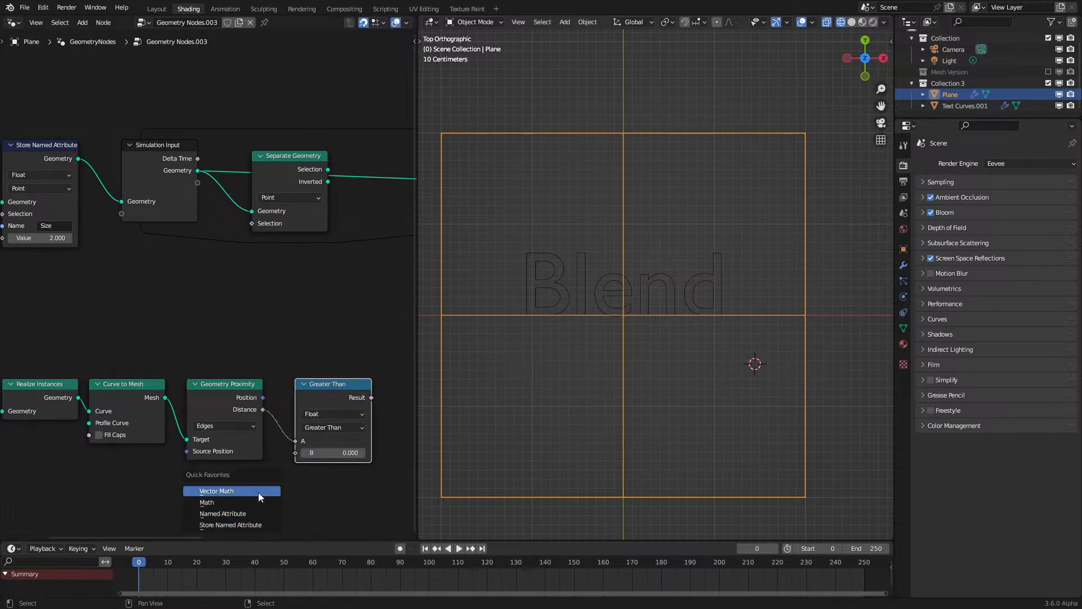
{"action": "left_click", "coordinate": [234, 512]}
{"action": "left_click", "coordinate": [230, 505]}
{"action": "middle_click_drag", "start_coordinate": [230, 508], "coordinate": [238, 471]}
{"action": "left_click", "coordinate": [242, 469]}
{"action": "left_click", "coordinate": [265, 493]}
{"action": "left_click_drag", "start_coordinate": [271, 426], "coordinate": [225, 397]}
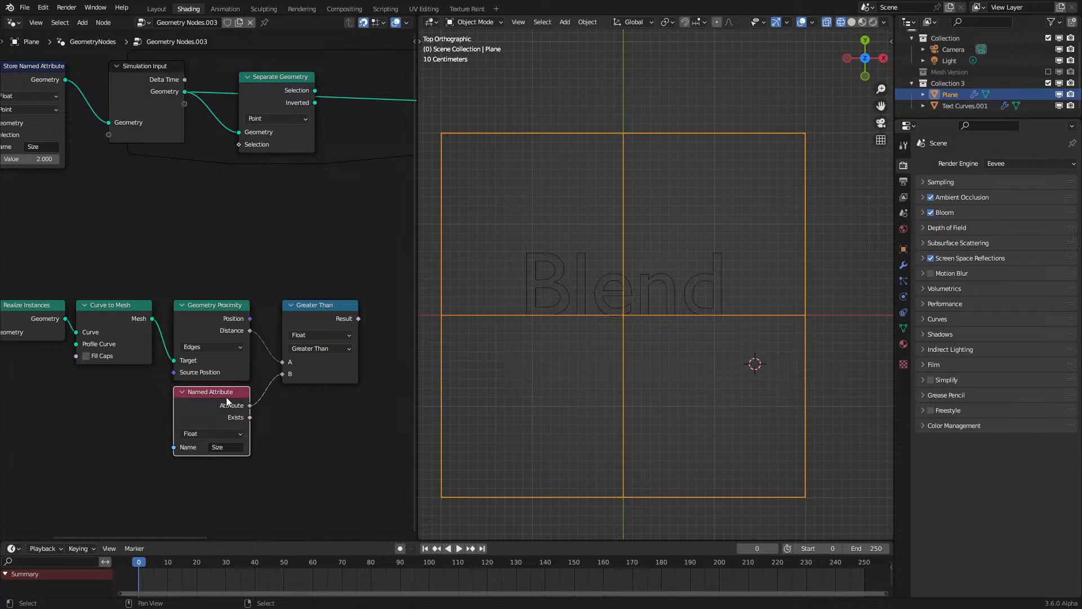
Step: Connect the Greater Than result to the Selection of Separate Geometry, play the simulation and return to frame 0
{"action": "key", "text": "space"}
{"action": "left_click_drag", "start_coordinate": [356, 317], "coordinate": [237, 144]}
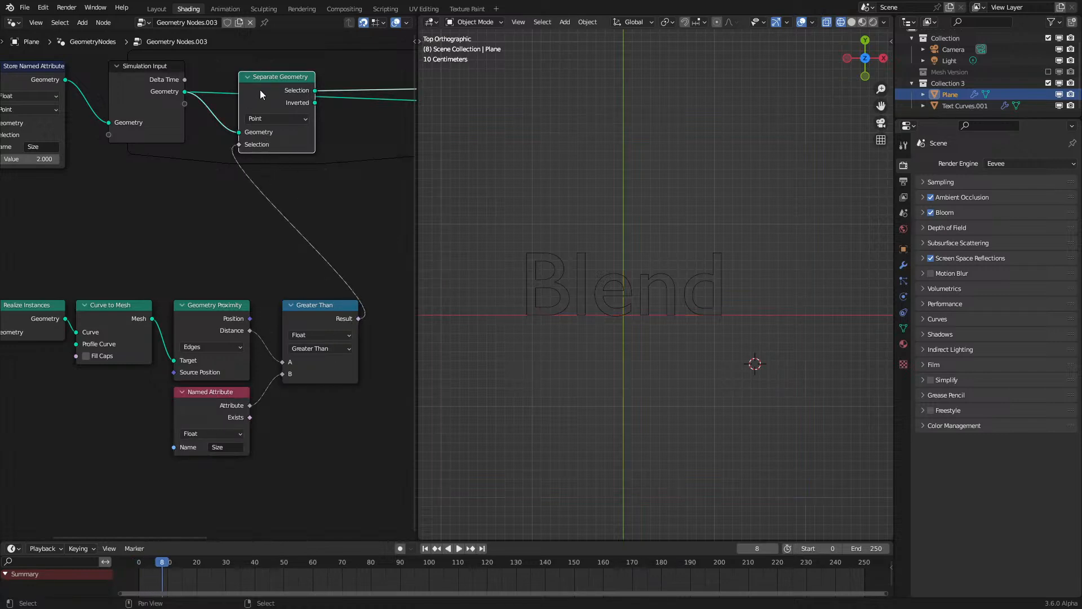
{"action": "key", "text": "space"}
{"action": "key", "text": "shift+Left"}
{"action": "scroll", "coordinate": [294, 191], "scroll_direction": "down", "scroll_amount": 3}
{"action": "middle_click_drag", "start_coordinate": [294, 191], "coordinate": [76, 276]}
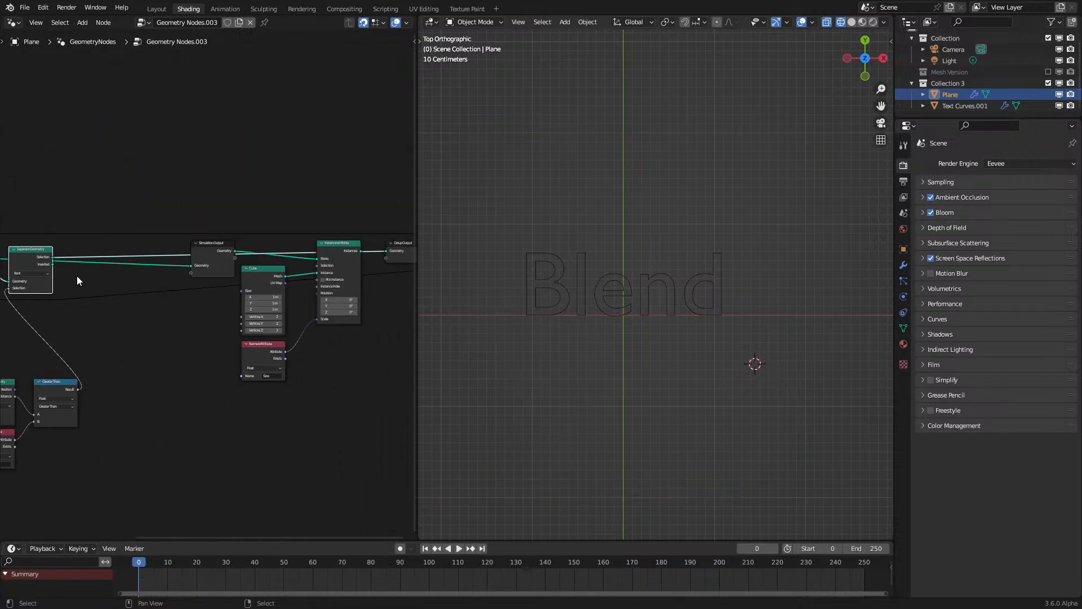
Step: Move the proximity nodes closer beneath the simulation nodes, and shift both groups away from the Simulation Output to make room inside the zone
{"action": "scroll", "coordinate": [205, 257], "scroll_direction": "left", "scroll_amount": 5, "text": "ctrl"}
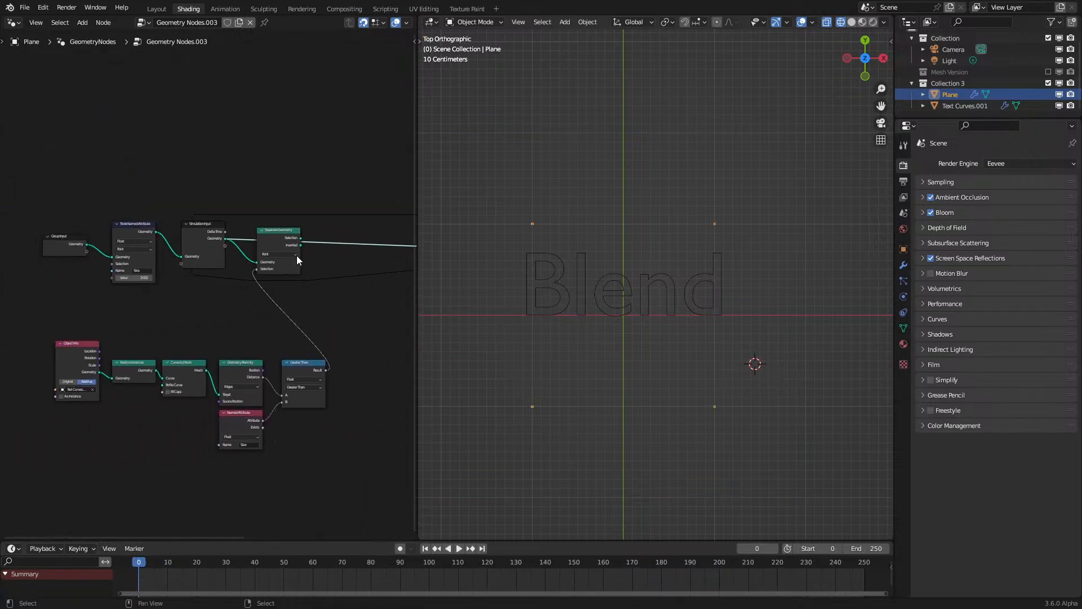
{"action": "scroll", "coordinate": [390, 243], "scroll_direction": "right", "scroll_amount": 1, "text": "ctrl"}
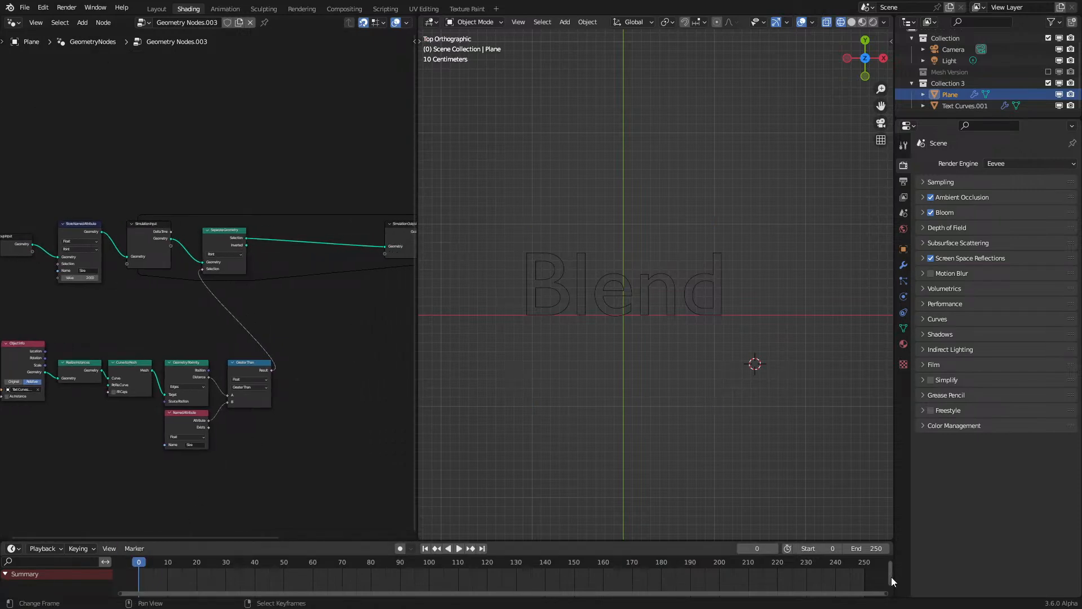
{"action": "scroll", "coordinate": [310, 282], "scroll_direction": "down", "scroll_amount": 2}
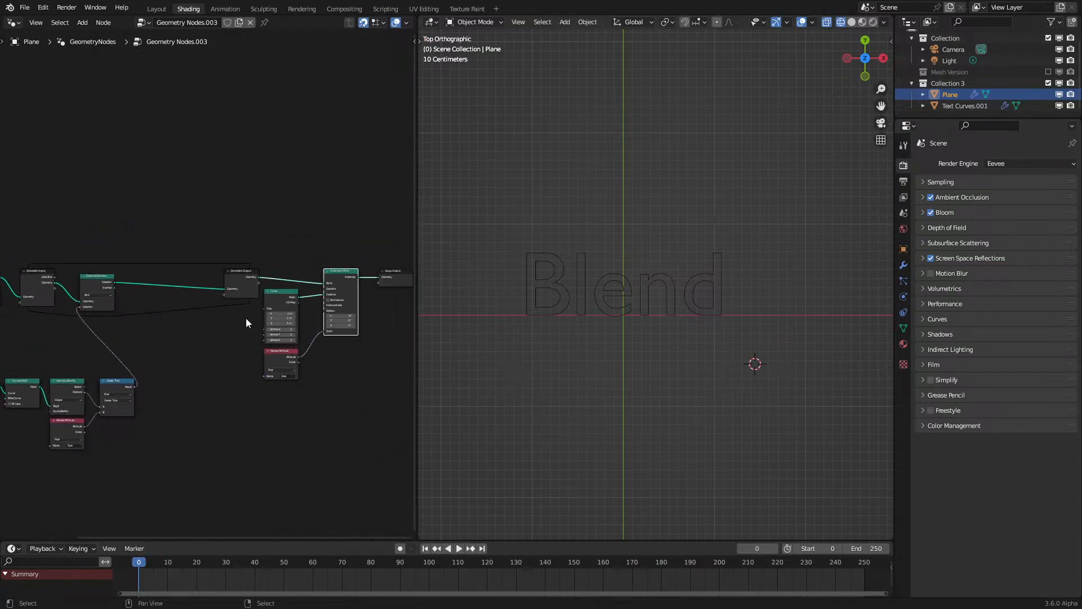
{"action": "scroll", "coordinate": [290, 298], "scroll_direction": "left", "scroll_amount": 2, "text": "ctrl"}
{"action": "left_click_drag", "start_coordinate": [47, 319], "coordinate": [271, 455]}
{"action": "key", "text": "g"}
{"action": "left_click", "coordinate": [188, 428]}
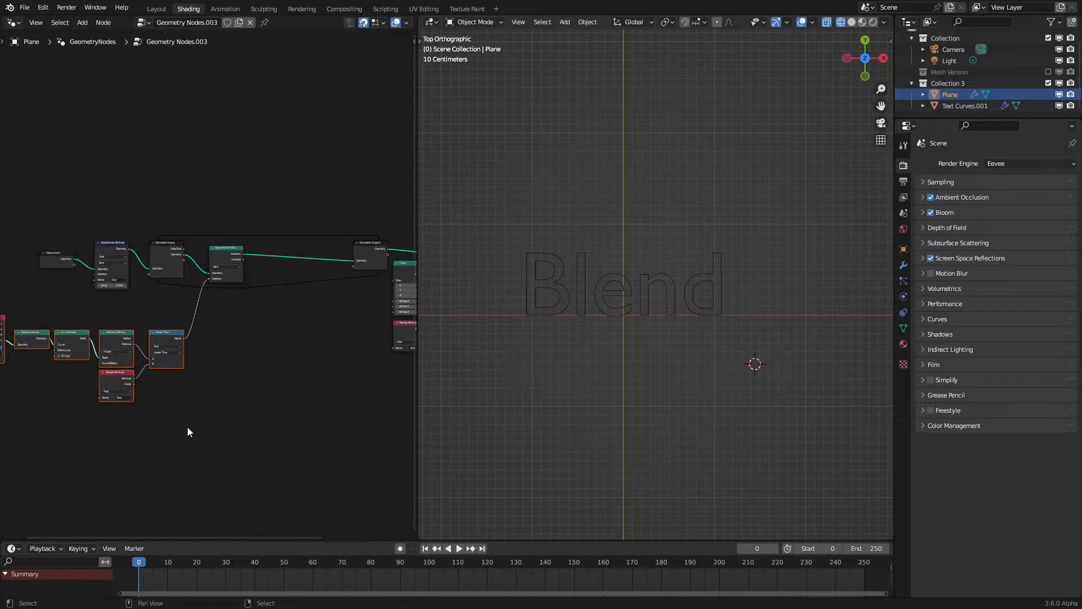
{"action": "scroll", "coordinate": [309, 272], "scroll_direction": "up", "scroll_amount": 2}
{"action": "left_click_drag", "start_coordinate": [4, 248], "coordinate": [312, 431]}
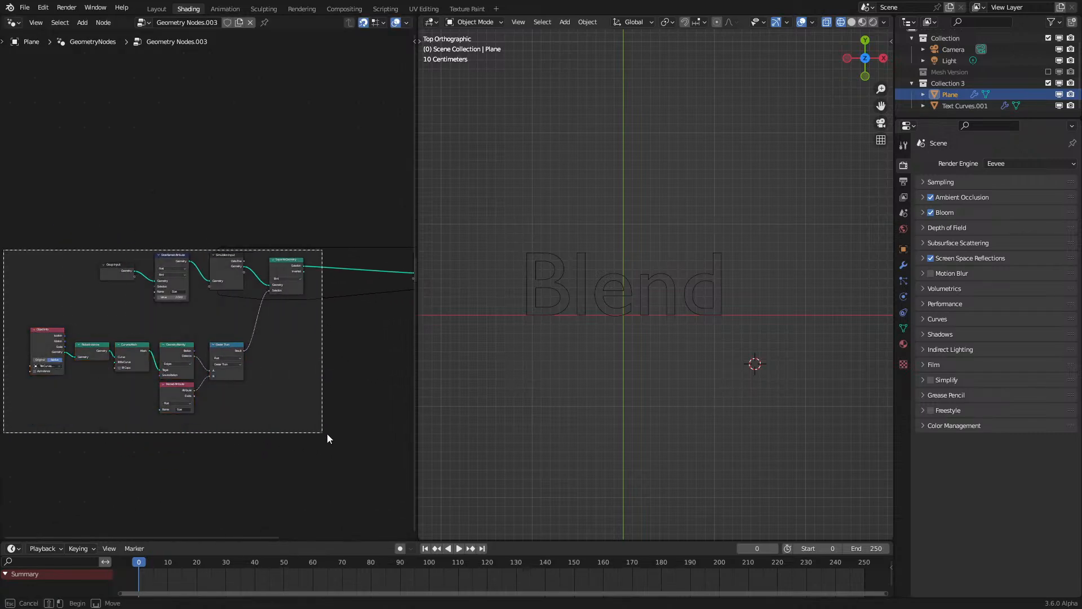
{"action": "key", "text": "g"}
{"action": "scroll", "coordinate": [199, 329], "scroll_direction": "up", "scroll_amount": 2}
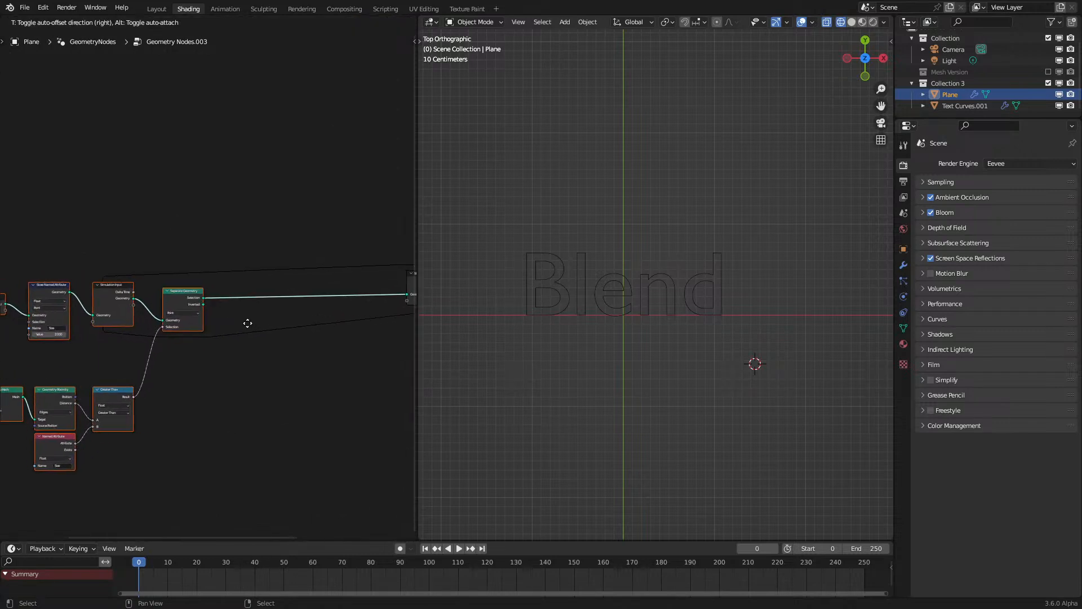
{"action": "left_click", "coordinate": [244, 343]}
Step: Add an Instance on Points node inside the simulation zone, fed by the Selection output of Separate Geometry
{"action": "scroll", "coordinate": [236, 236], "scroll_direction": "up", "scroll_amount": 1}
{"action": "key", "text": "shift+a"}
{"action": "mouse_move", "coordinate": [237, 248]}
{"action": "mouse_move", "coordinate": [215, 234]}
{"action": "left_click", "coordinate": [305, 233]}
{"action": "left_click", "coordinate": [353, 277]}
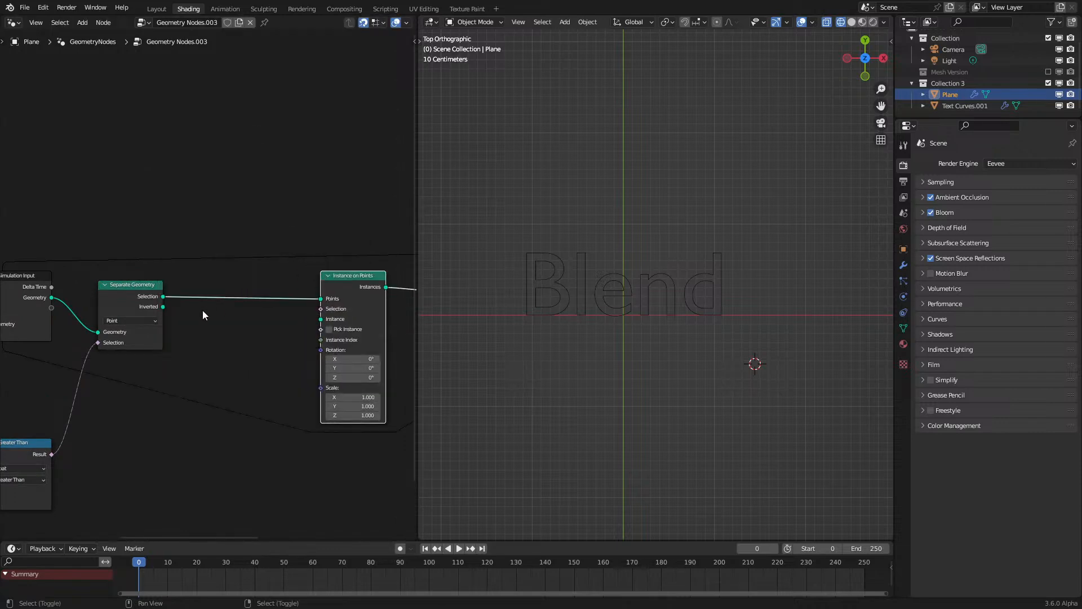
Step: Add a Grid mesh primitive node and connect its Mesh output to the Instance input of Instance on Points
{"action": "key", "text": "shift+a"}
{"action": "mouse_move", "coordinate": [171, 325]}
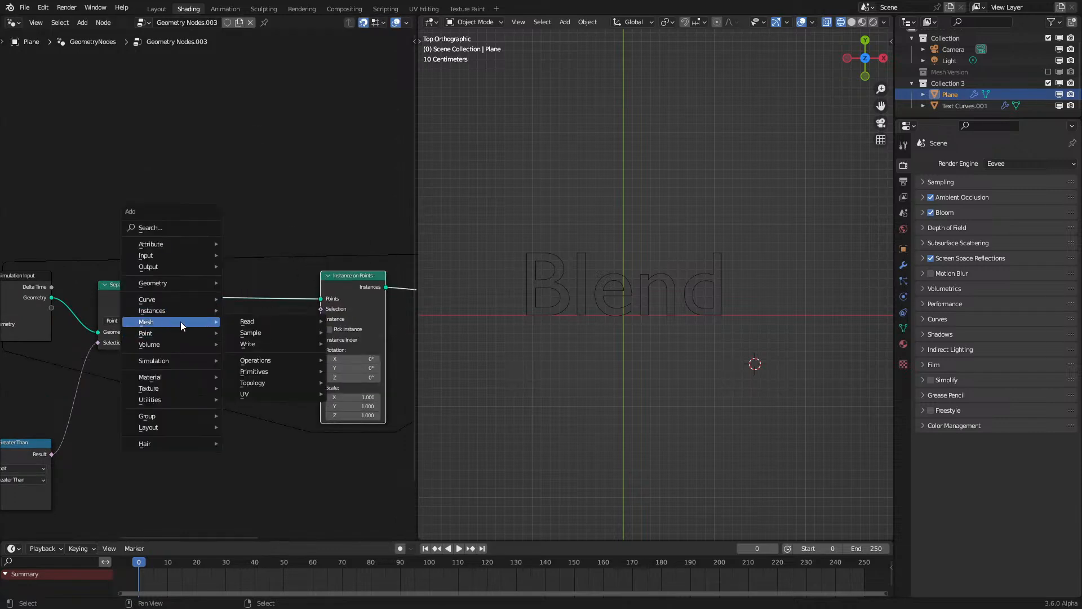
{"action": "mouse_move", "coordinate": [269, 370]}
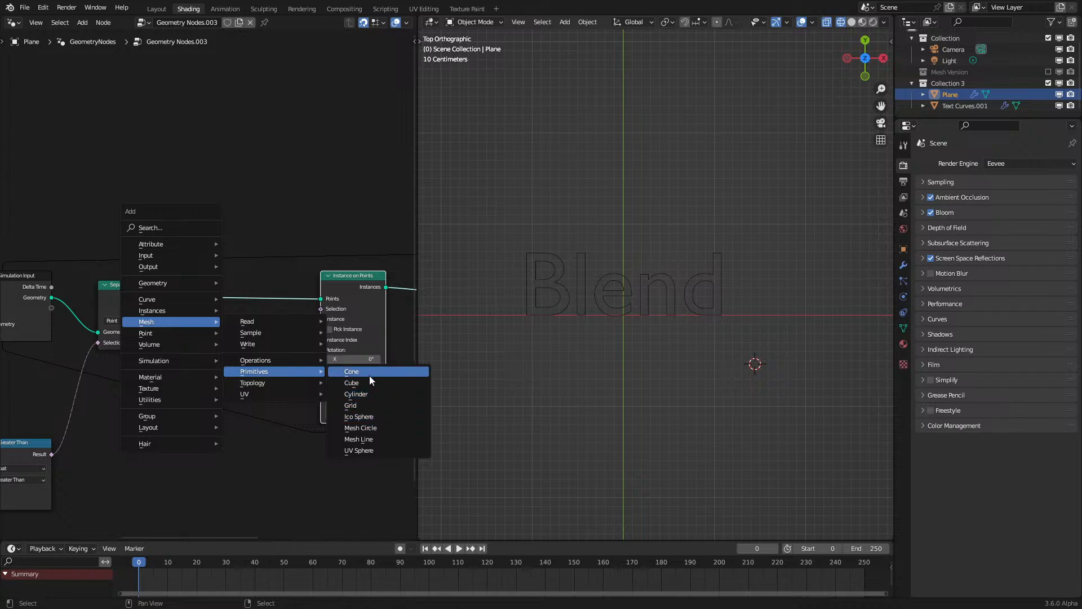
{"action": "left_click", "coordinate": [373, 406]}
{"action": "left_click", "coordinate": [221, 328]}
{"action": "scroll", "coordinate": [297, 340], "scroll_direction": "up", "scroll_amount": 2}
{"action": "left_click_drag", "start_coordinate": [311, 351], "coordinate": [362, 332]}
Step: Set the Grid to 2 by 2 vertices and 0.5 m in Size X and Size Y, previewing it in the viewport
{"action": "left_click_drag", "start_coordinate": [274, 420], "coordinate": [274, 409]}
{"action": "type", "text": "2"}
{"action": "key", "text": "Return"}
{"action": "left_click_drag", "start_coordinate": [311, 351], "coordinate": [362, 346]}
{"action": "scroll", "coordinate": [601, 332], "scroll_direction": "up", "scroll_amount": 3}
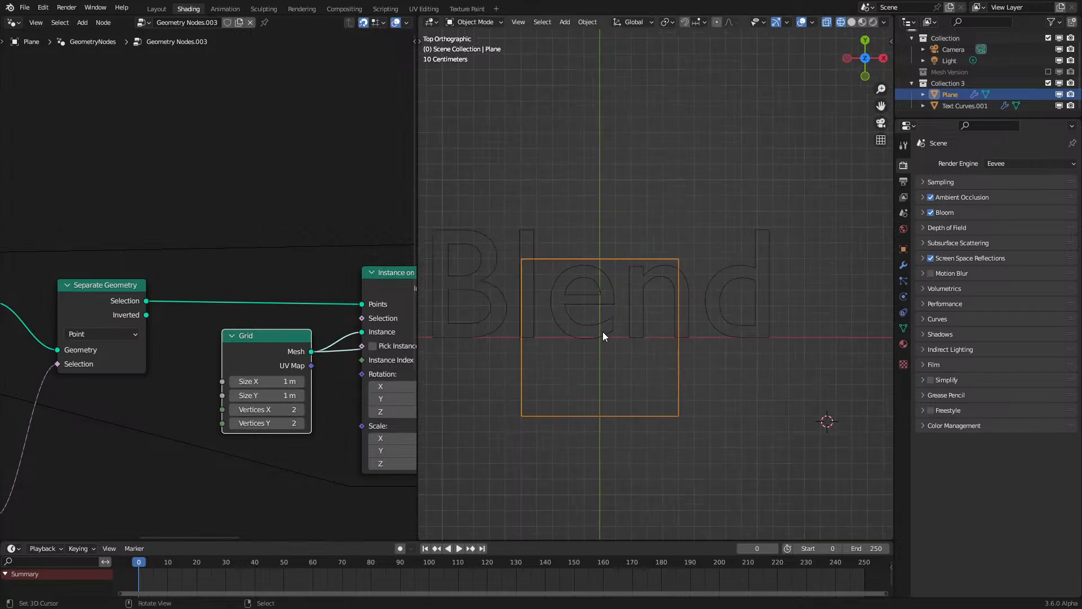
{"action": "left_click_drag", "start_coordinate": [275, 382], "coordinate": [275, 395]}
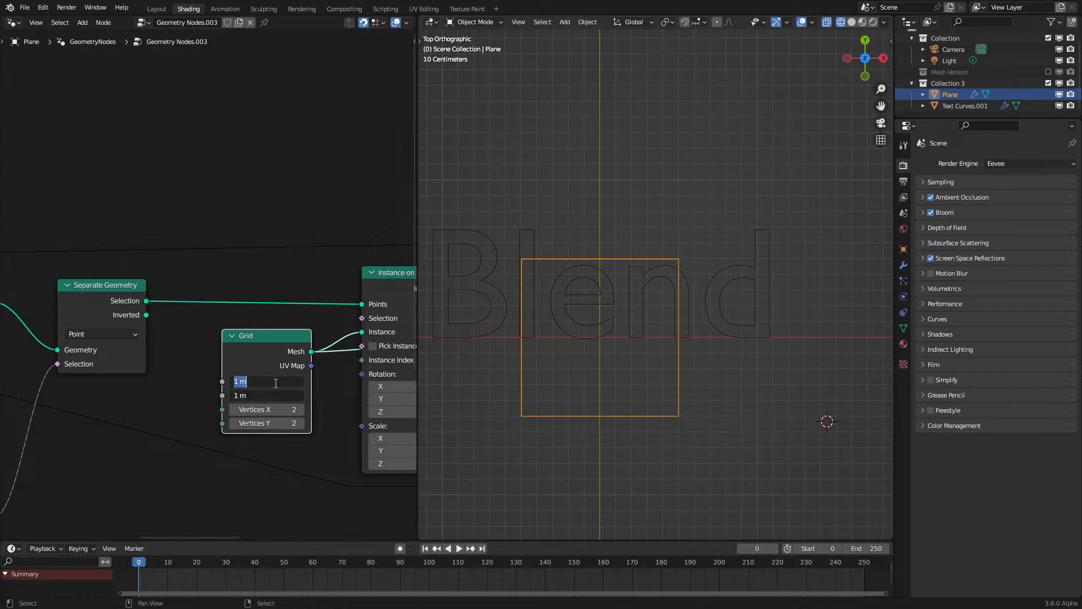
{"action": "key", "text": "Return"}
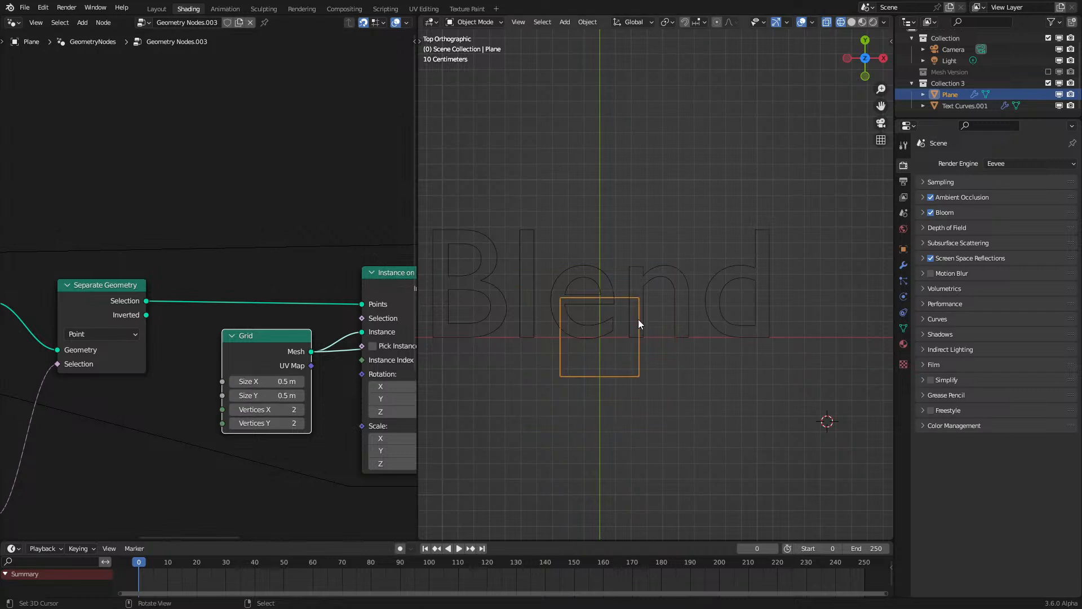
{"action": "scroll", "coordinate": [247, 442], "scroll_direction": "down", "scroll_amount": 4}
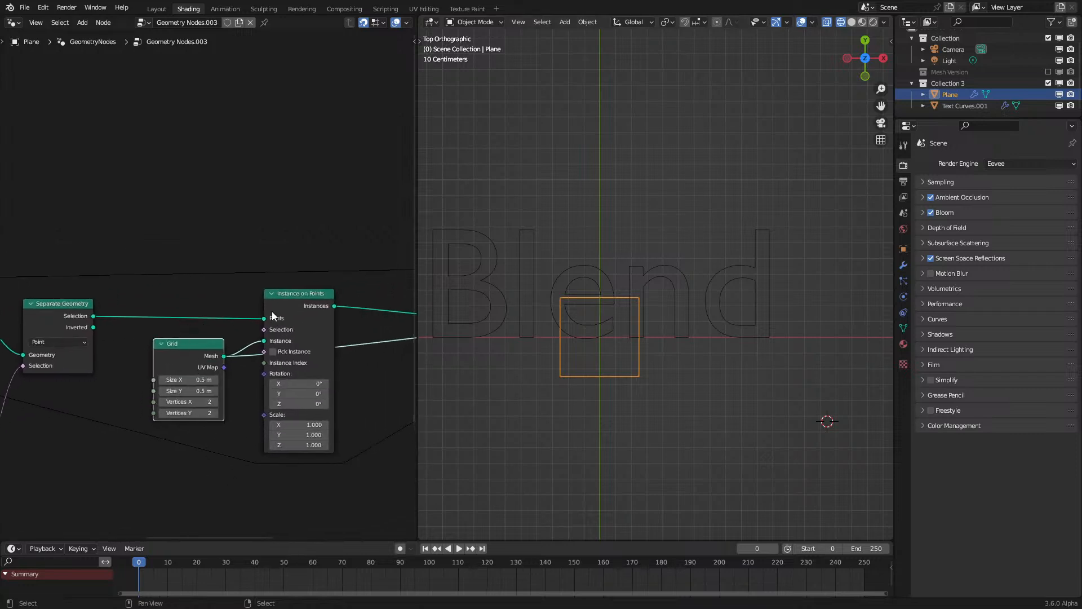
Step: Add a Named Attribute node reading Size, connect it to the Scale of Instance on Points and place it below the Grid node
{"action": "key", "text": "shift+a"}
{"action": "type", "text": "named"}
{"action": "left_click", "coordinate": [204, 433]}
{"action": "left_click", "coordinate": [126, 417]}
{"action": "left_click", "coordinate": [180, 475]}
{"action": "left_click", "coordinate": [194, 518]}
{"action": "left_click_drag", "start_coordinate": [204, 437], "coordinate": [272, 418]}
{"action": "mouse_move", "coordinate": [163, 443]}
{"action": "left_mouse_down"}
{"action": "mouse_move", "coordinate": [184, 445]}
{"action": "mouse_move", "coordinate": [180, 455]}
{"action": "left_mouse_up"}
Step: Reposition the instancing nodes and add a Realize Instances node above Instance on Points, fed by its Instances output
{"action": "scroll", "coordinate": [193, 333], "scroll_direction": "down", "scroll_amount": 5}
{"action": "left_click_drag", "start_coordinate": [172, 271], "coordinate": [282, 416]}
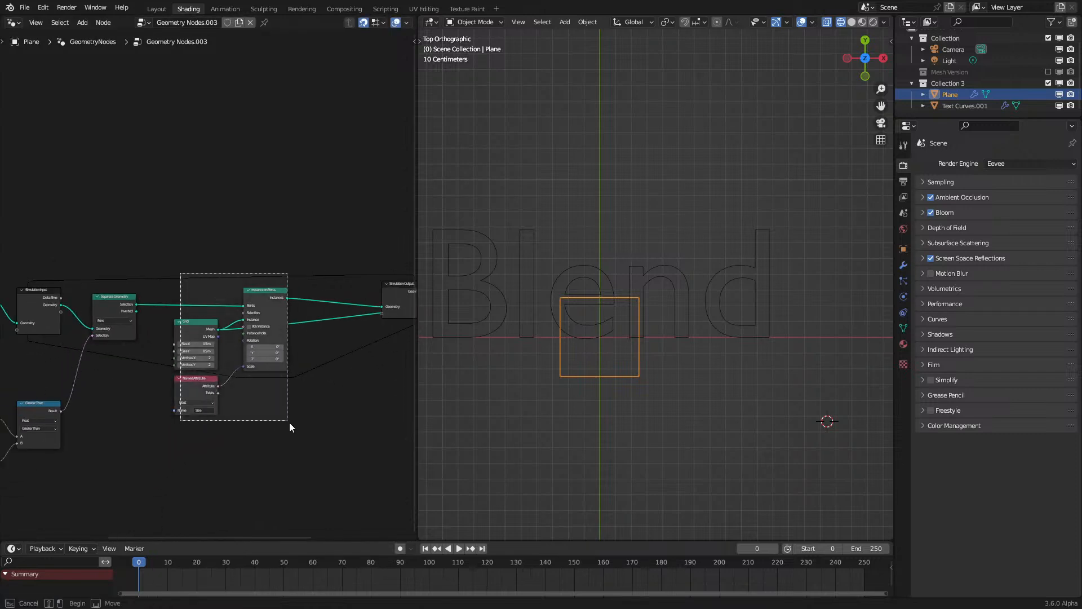
{"action": "key", "text": "g"}
{"action": "left_click", "coordinate": [258, 292]}
{"action": "middle_click_drag", "start_coordinate": [258, 292], "coordinate": [221, 297]}
{"action": "scroll", "coordinate": [192, 333], "scroll_direction": "up", "scroll_amount": 2}
{"action": "key", "text": "shift+a"}
{"action": "type", "text": "rea"}
{"action": "key", "text": "Return"}
{"action": "left_click", "coordinate": [171, 286]}
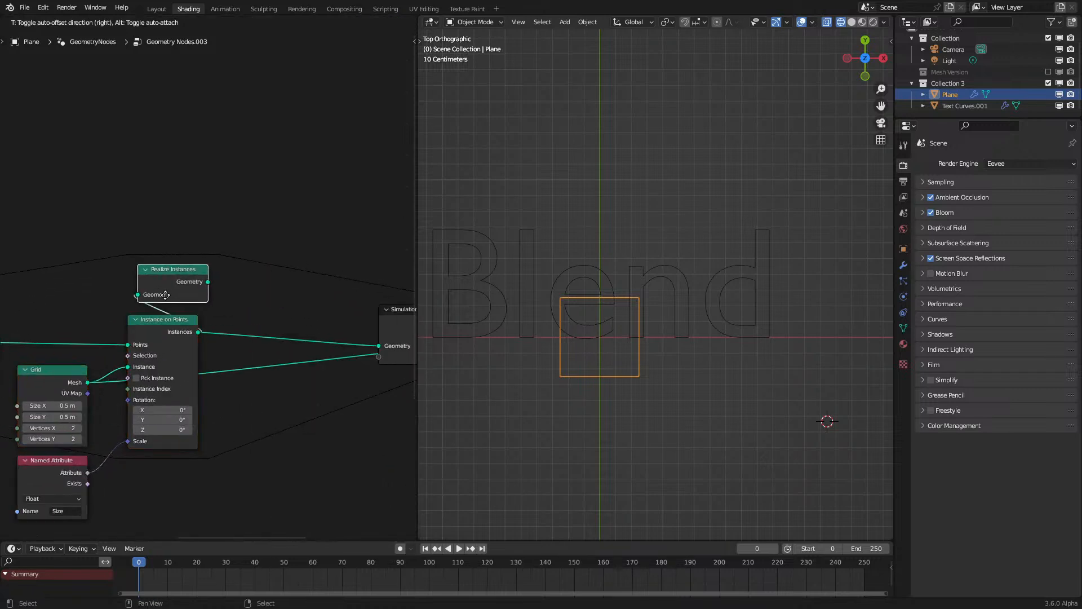
{"action": "left_click", "coordinate": [173, 286], "text": "ctrl+shift"}
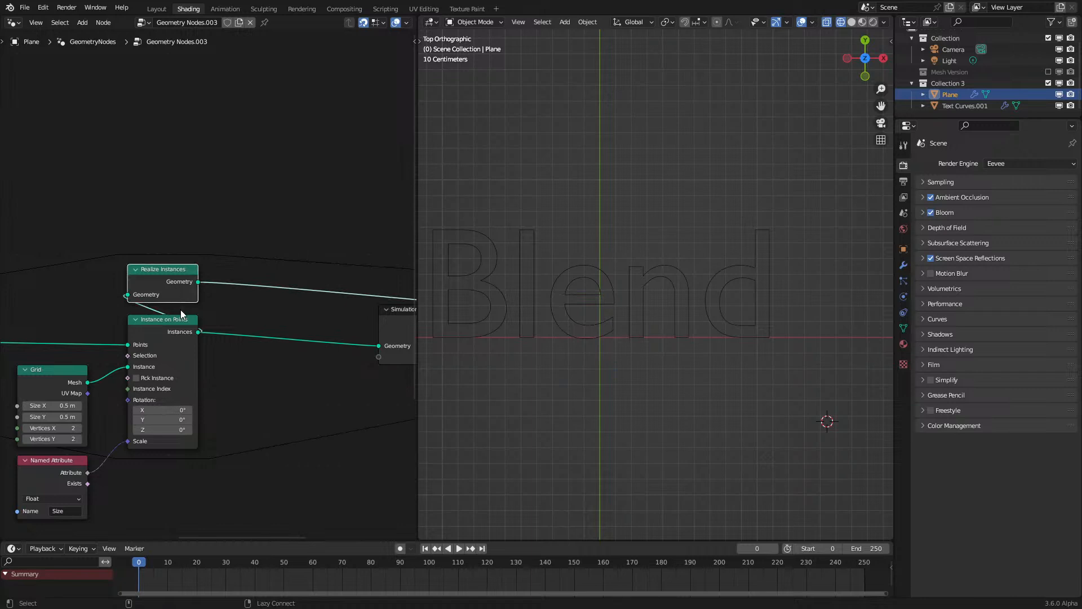
Step: Shift all nodes up to Realize Instances further away from the Simulation Output along X
{"action": "scroll", "coordinate": [192, 291], "scroll_direction": "down", "scroll_amount": 2}
{"action": "scroll", "coordinate": [202, 290], "scroll_direction": "down", "scroll_amount": 3}
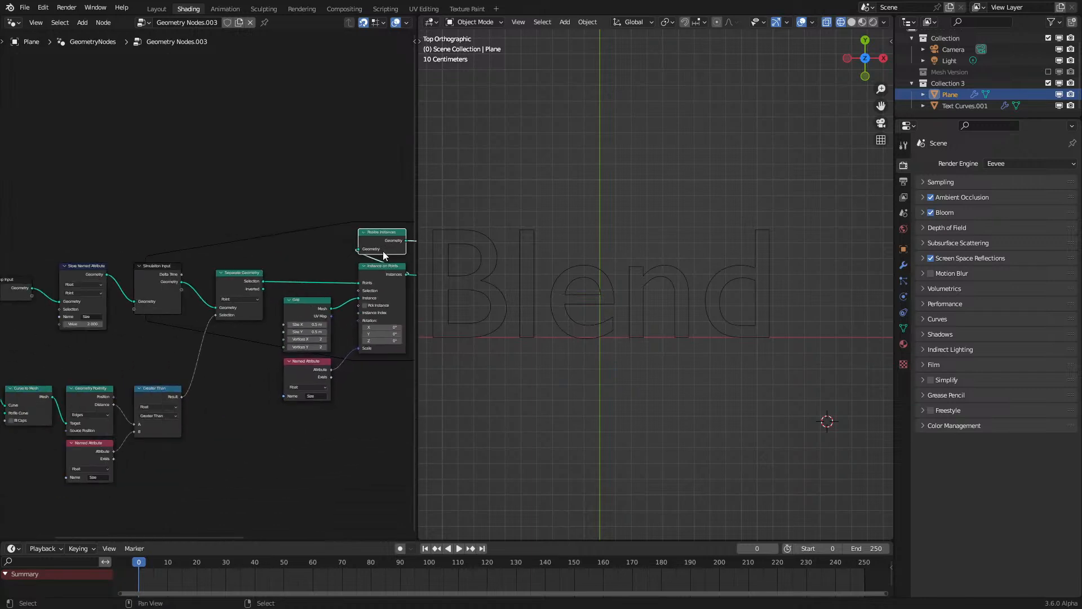
{"action": "left_click_drag", "start_coordinate": [52, 251], "coordinate": [327, 401]}
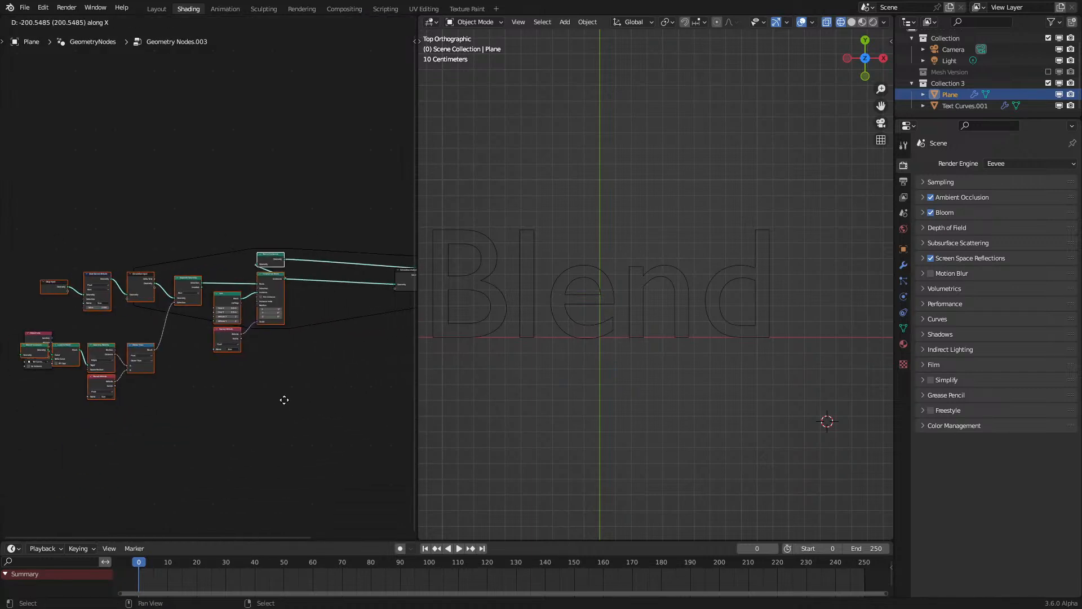
{"action": "middle_click_drag", "start_coordinate": [23, 238], "coordinate": [125, 304], "text": "ctrl"}
{"action": "left_click", "coordinate": [76, 306]}
Step: Join the Object Info, Realize Instances and Curve to Mesh nodes in a frame and move it away from Geometry Proximity
{"action": "left_click_drag", "start_coordinate": [21, 396], "coordinate": [90, 315]}
{"action": "key", "text": "ctrl+j"}
{"action": "scroll", "coordinate": [90, 313], "scroll_direction": "up", "scroll_amount": 5}
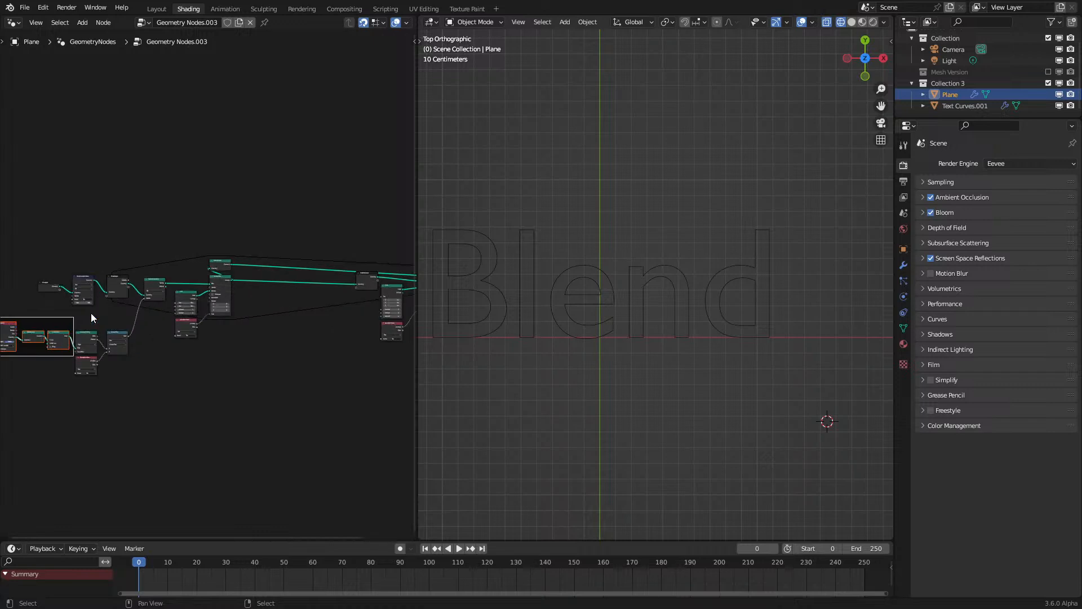
{"action": "middle_click_drag", "start_coordinate": [217, 299], "coordinate": [263, 294]}
{"action": "key", "text": "g"}
{"action": "left_click", "coordinate": [185, 317]}
Step: Join the Geometry Proximity, Named Attribute and Greater Than nodes in a frame and position it beside the first frame
{"action": "left_click_drag", "start_coordinate": [195, 299], "coordinate": [333, 432]}
{"action": "key", "text": "ctrl+j"}
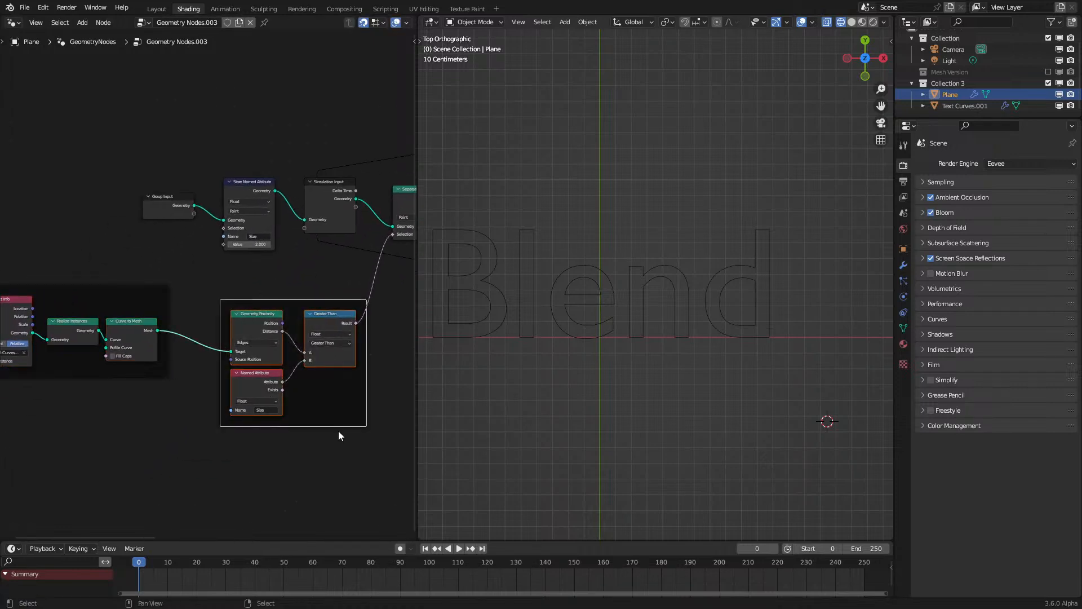
{"action": "scroll", "coordinate": [338, 431], "scroll_direction": "up", "scroll_amount": 2}
{"action": "key", "text": "g"}
{"action": "left_click", "coordinate": [277, 412]}
{"action": "middle_click_drag", "start_coordinate": [196, 415], "coordinate": [309, 429]}
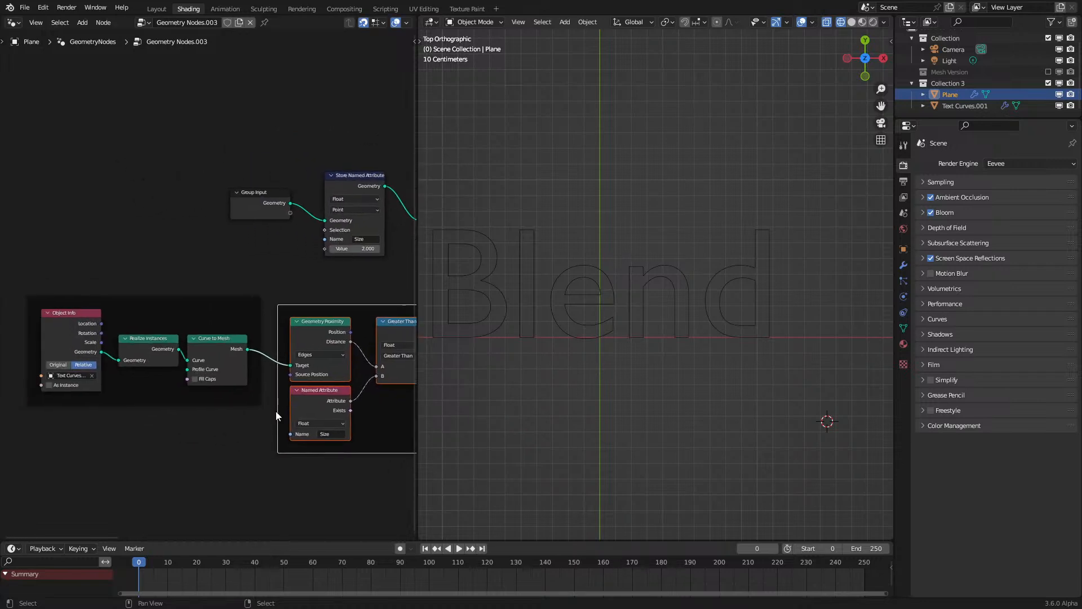
Step: Label the frame around the Object Info and Curve to Mesh nodes "Curve to Edges"
{"action": "left_click", "coordinate": [136, 300]}
{"action": "key", "text": "F2"}
{"action": "type", "text": "Cur"}
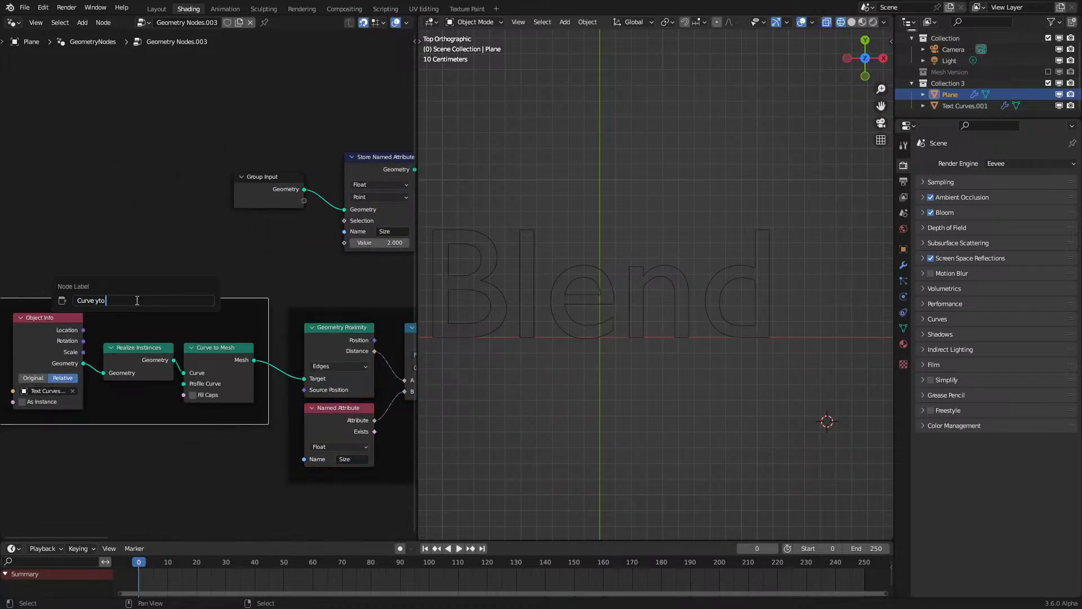
{"action": "type", "text": "ve to Edges"}
{"action": "key", "text": "Return"}
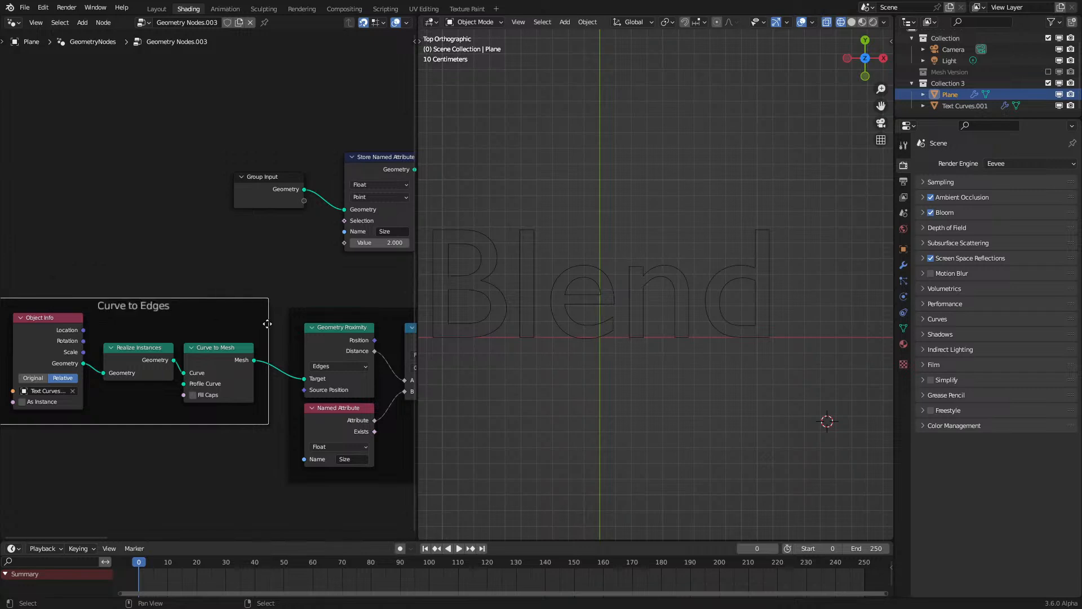
Step: Label the frame around the Geometry Proximity and Greater Than nodes "Proximity to Subdivide"
{"action": "middle_click_drag", "start_coordinate": [267, 323], "coordinate": [156, 324]}
{"action": "left_click", "coordinate": [242, 318]}
{"action": "key", "text": "F2"}
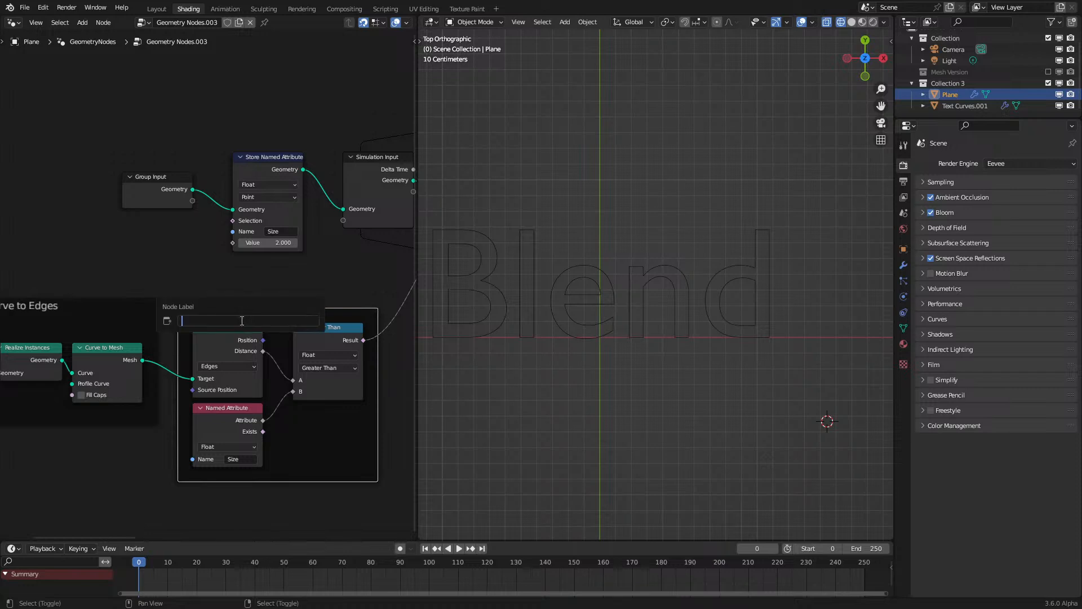
{"action": "type", "text": "F"}
{"action": "type", "text": "roximity to"}
{"action": "type", "text": " Su"}
{"action": "type", "text": "bdivide"}
{"action": "key", "text": "Return"}
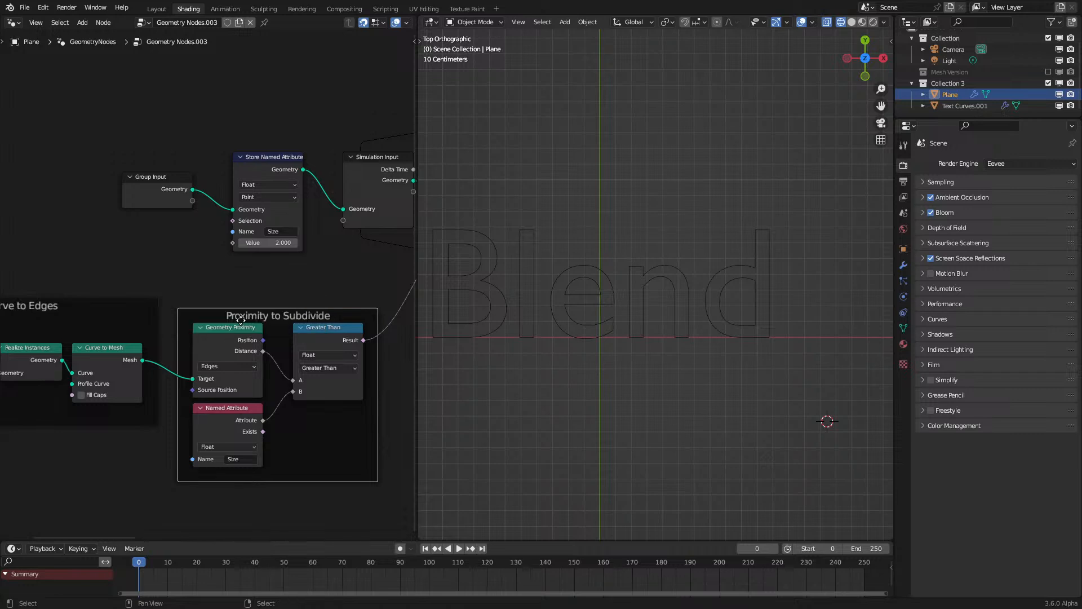
Step: Add another Named Attribute node reading Size, placed beyond the Instance on Points node
{"action": "middle_click_drag", "start_coordinate": [182, 332], "coordinate": [168, 287]}
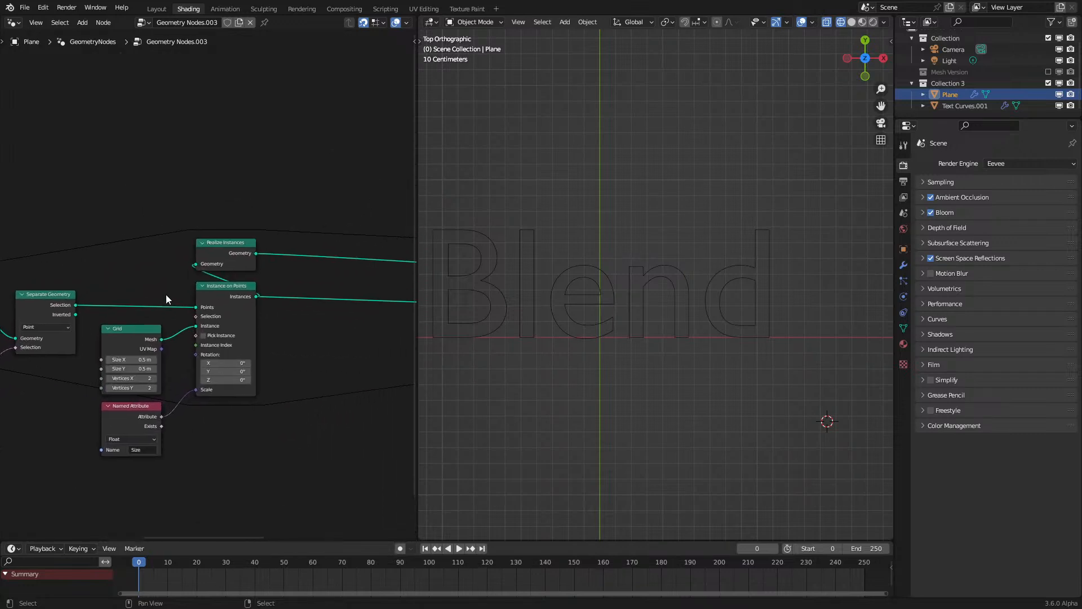
{"action": "middle_click_drag", "start_coordinate": [17, 327], "coordinate": [109, 344]}
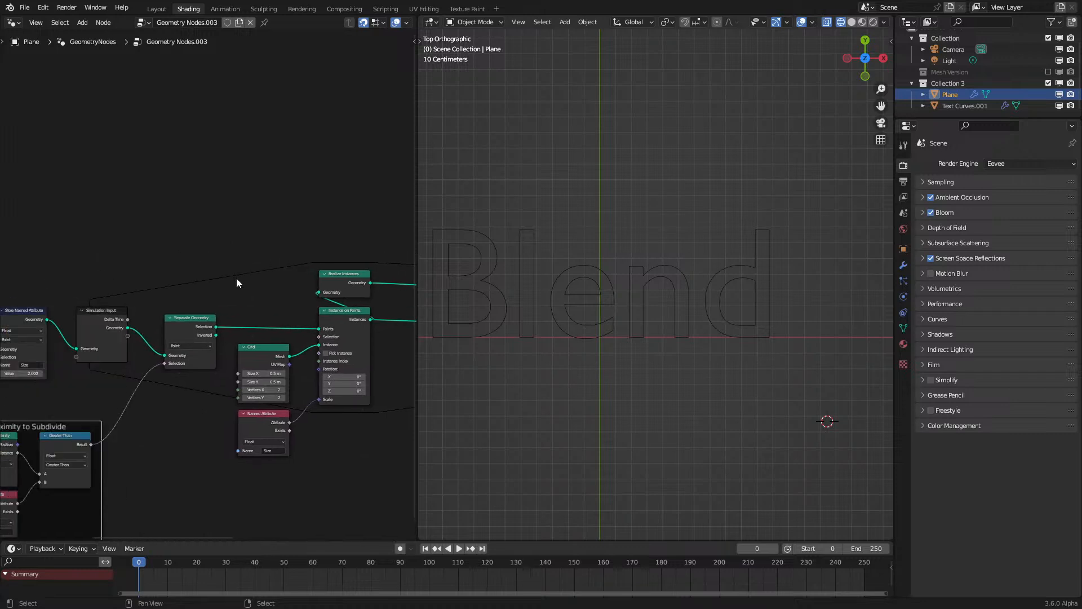
{"action": "middle_click_drag", "start_coordinate": [300, 300], "coordinate": [109, 297]}
{"action": "scroll", "coordinate": [248, 395], "scroll_direction": "up", "scroll_amount": 6}
{"action": "key", "text": "q"}
{"action": "left_click", "coordinate": [258, 425]}
{"action": "left_click", "coordinate": [278, 455]}
{"action": "left_click", "coordinate": [290, 474]}
{"action": "type", "text": "s"}
{"action": "left_click", "coordinate": [301, 353]}
Step: Connect the new Size attribute to a new Divide math node with a divisor of 2.000
{"action": "middle_click_drag", "start_coordinate": [325, 430], "coordinate": [252, 411]}
{"action": "left_click_drag", "start_coordinate": [247, 406], "coordinate": [299, 417]}
{"action": "type", "text": "d"}
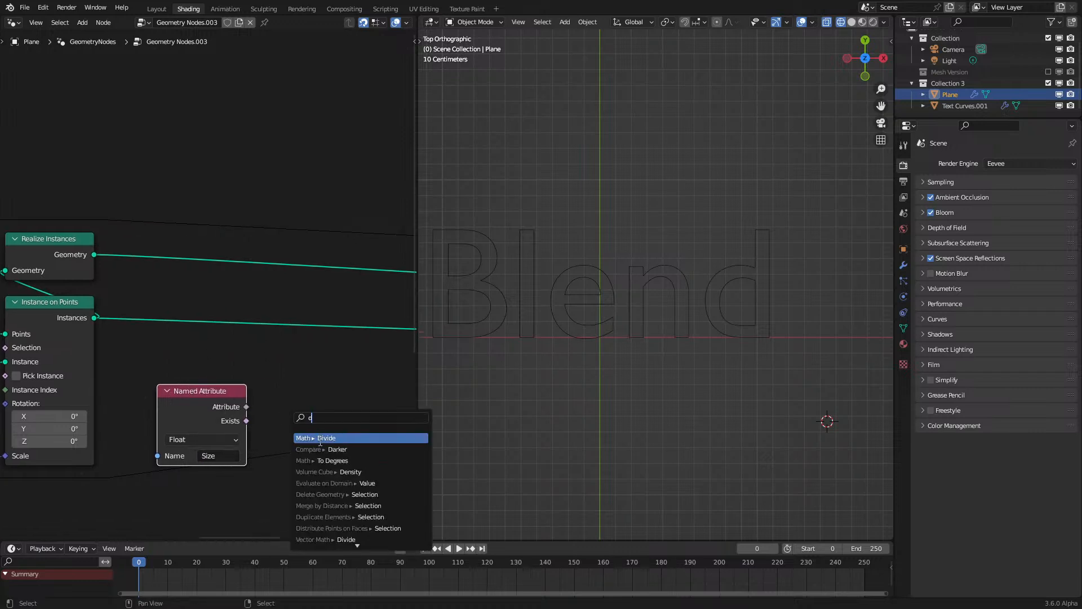
{"action": "left_click", "coordinate": [319, 439]}
{"action": "left_click", "coordinate": [316, 451]}
Step: Insert a Store Named Attribute node after Realize Instances and connect the Divide result to its Value
{"action": "key", "text": "q"}
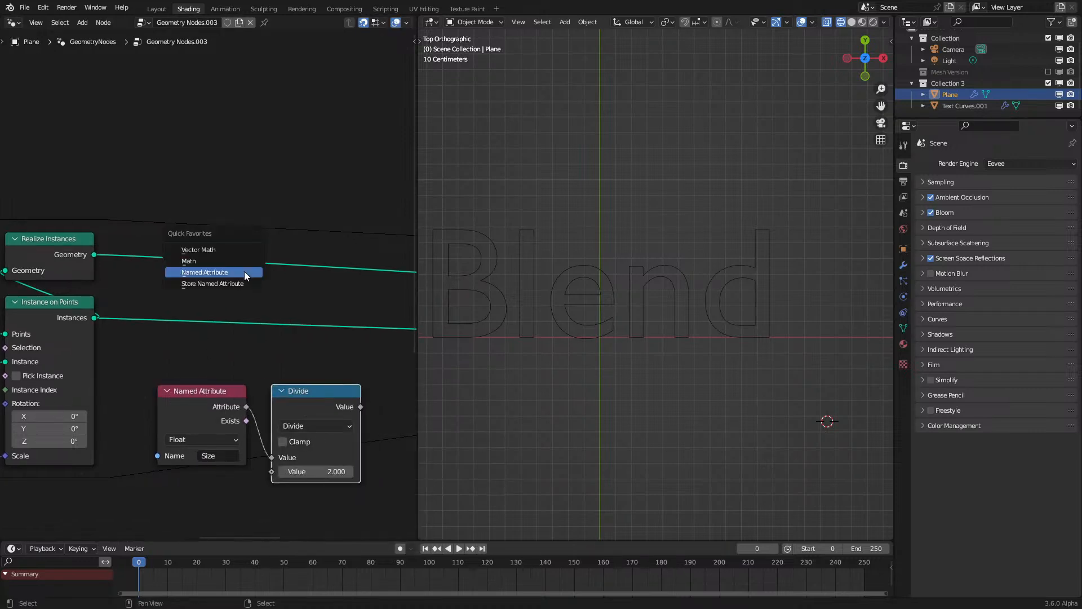
{"action": "left_click", "coordinate": [236, 283]}
{"action": "left_click", "coordinate": [171, 208]}
{"action": "left_click_drag", "start_coordinate": [361, 407], "coordinate": [170, 321]}
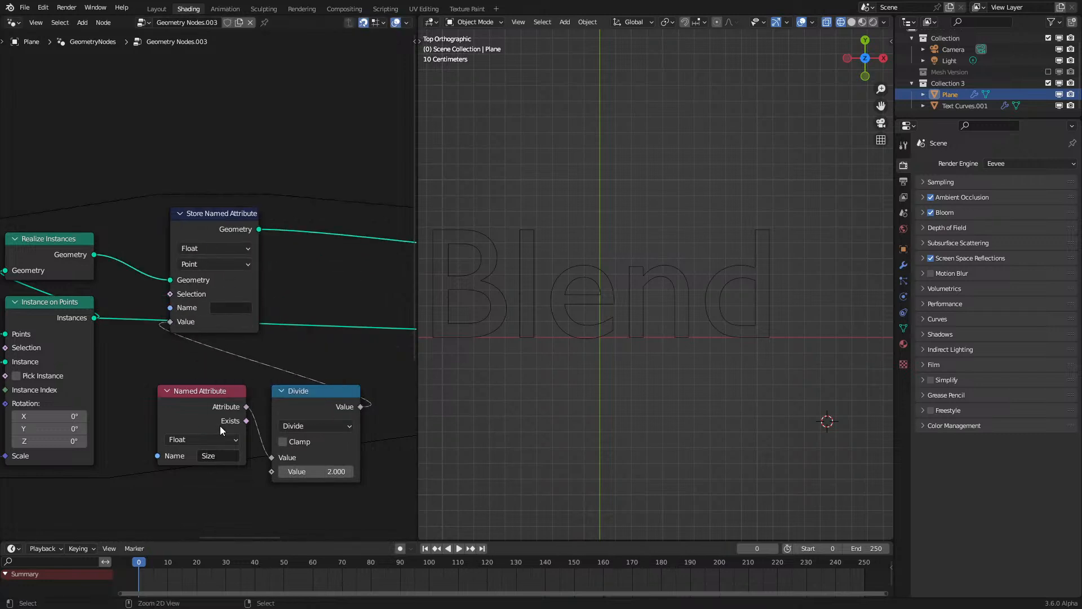
Step: Name the stored attribute Size and stack the Divide and Named Attribute nodes beneath Store Named Attribute
{"action": "scroll", "coordinate": [205, 392], "scroll_direction": "down", "scroll_amount": 2}
{"action": "left_click_drag", "start_coordinate": [202, 366], "coordinate": [285, 441]}
{"action": "left_click_drag", "start_coordinate": [234, 398], "coordinate": [329, 473]}
{"action": "key", "text": "g"}
{"action": "left_click", "coordinate": [254, 428]}
Step: Add a Join Geometry node after Store Named Attribute and also connect the Inverted output of Separate Geometry to it
{"action": "scroll", "coordinate": [361, 384], "scroll_direction": "down", "scroll_amount": 6}
{"action": "middle_click_drag", "start_coordinate": [363, 382], "coordinate": [48, 358]}
{"action": "scroll", "coordinate": [44, 307], "scroll_direction": "up", "scroll_amount": 1}
{"action": "middle_click_drag", "start_coordinate": [44, 307], "coordinate": [261, 312]}
{"action": "scroll", "coordinate": [235, 309], "scroll_direction": "down", "scroll_amount": 1}
{"action": "middle_click_drag", "start_coordinate": [23, 330], "coordinate": [135, 304]}
{"action": "left_click_drag", "start_coordinate": [138, 251], "coordinate": [305, 424]}
{"action": "scroll", "coordinate": [313, 414], "scroll_direction": "up", "scroll_amount": 1}
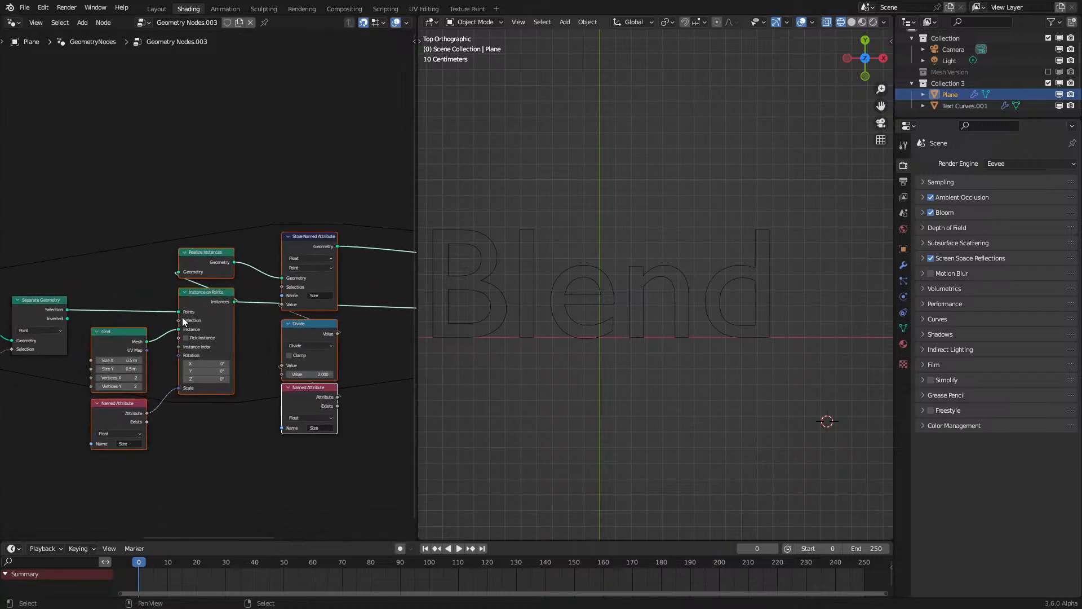
{"action": "key", "text": "shift+a"}
{"action": "mouse_move", "coordinate": [182, 316]}
{"action": "mouse_move", "coordinate": [169, 279]}
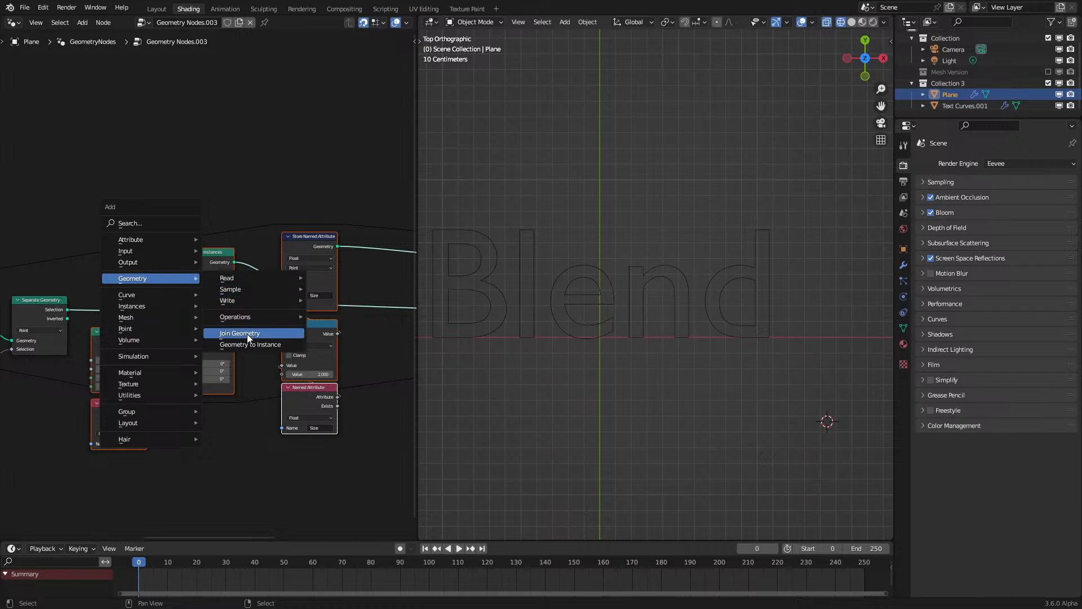
{"action": "left_click", "coordinate": [246, 332]}
{"action": "left_click", "coordinate": [372, 321]}
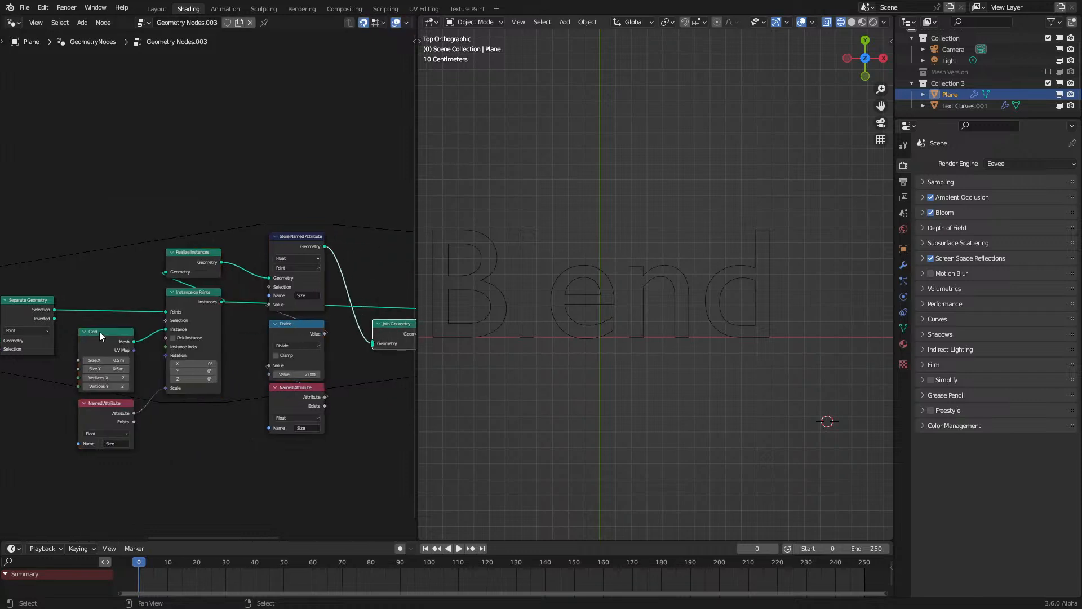
{"action": "left_click_drag", "start_coordinate": [54, 319], "coordinate": [371, 343]}
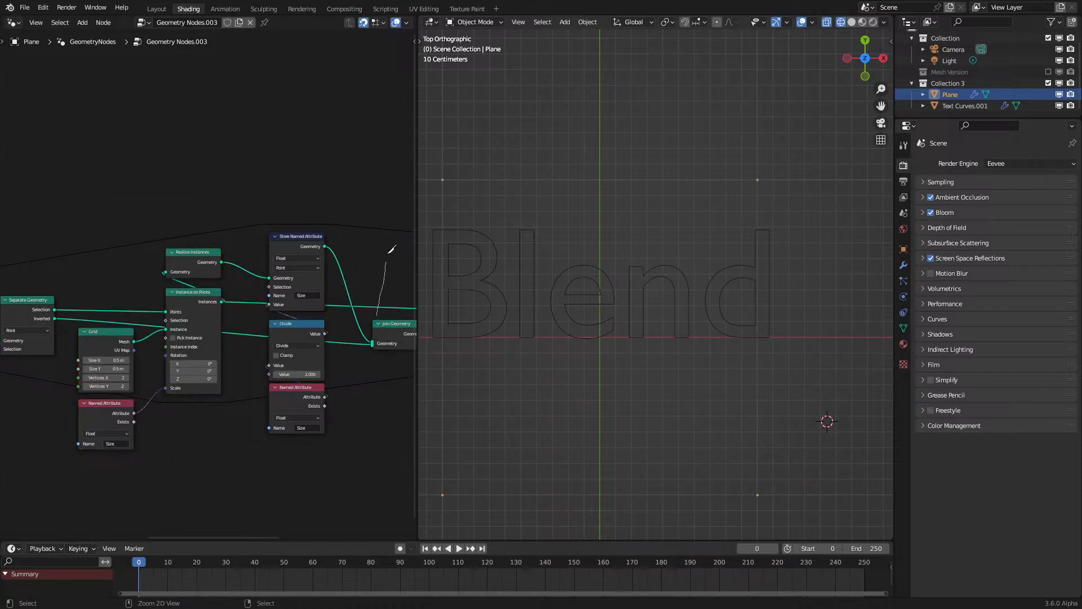
Step: Move the grid instancing and Size-storing nodes above the Inverted link and join them in a frame
{"action": "scroll", "coordinate": [211, 276], "scroll_direction": "down", "scroll_amount": 2}
{"action": "left_click_drag", "start_coordinate": [132, 238], "coordinate": [282, 402]}
{"action": "key", "text": "g"}
{"action": "left_click", "coordinate": [281, 308]}
{"action": "key", "text": "ctrl+j"}
{"action": "scroll", "coordinate": [280, 307], "scroll_direction": "up", "scroll_amount": 2}
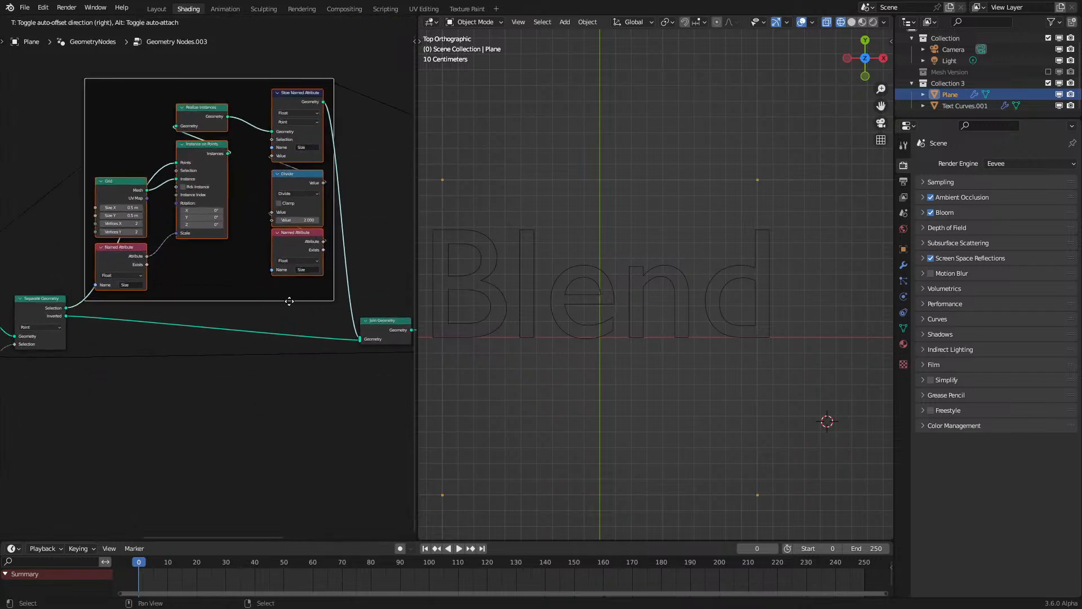
Step: Move the Store Named Attribute, Divide and Size attribute nodes closer to the grid instancing nodes and realign Join Geometry with Simulation Output
{"action": "left_click", "coordinate": [330, 232]}
{"action": "left_click", "coordinate": [317, 175], "text": "shift"}
{"action": "left_click", "coordinate": [321, 88], "text": "shift"}
{"action": "left_click_drag", "start_coordinate": [320, 97], "coordinate": [291, 112]}
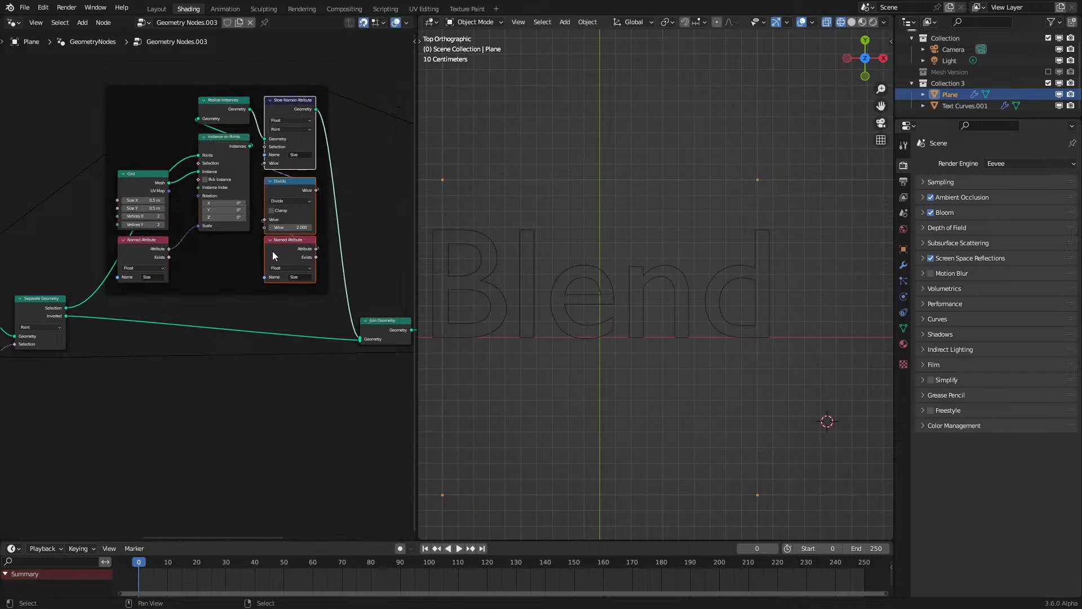
{"action": "middle_click_drag", "start_coordinate": [366, 313], "coordinate": [126, 339]}
{"action": "scroll", "coordinate": [260, 342], "scroll_direction": "down", "scroll_amount": 1}
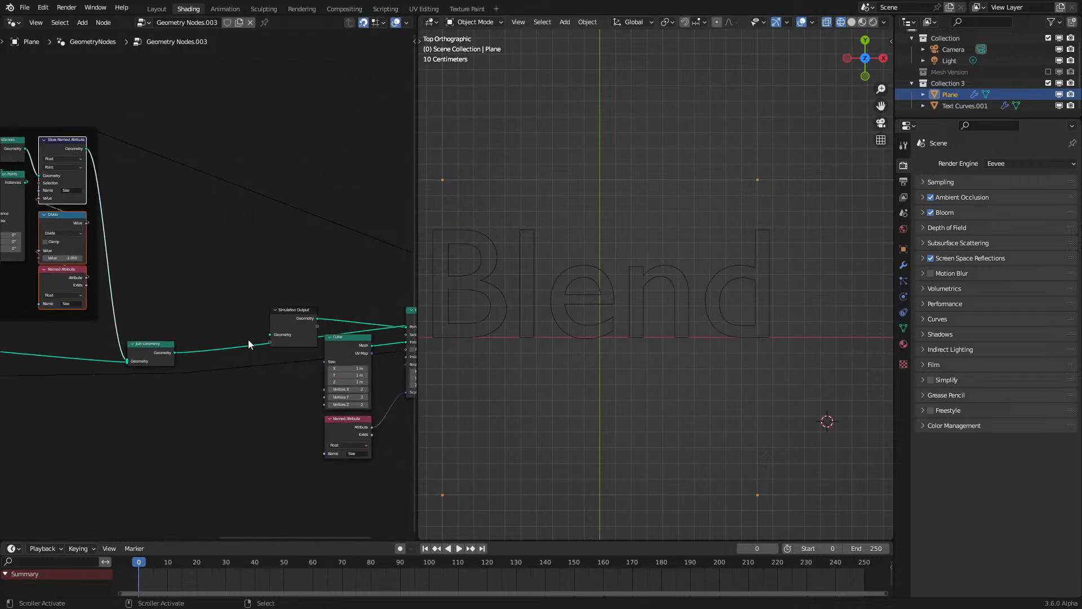
{"action": "left_click", "coordinate": [177, 347]}
{"action": "left_click", "coordinate": [287, 317]}
{"action": "left_click_drag", "start_coordinate": [146, 364], "coordinate": [154, 336]}
Step: Change the comparison in the Proximity to Subdivide frame to Less Than and play the simulation
{"action": "key", "text": "space"}
{"action": "left_click", "coordinate": [127, 565]}
{"action": "middle_click_drag", "start_coordinate": [117, 368], "coordinate": [259, 354]}
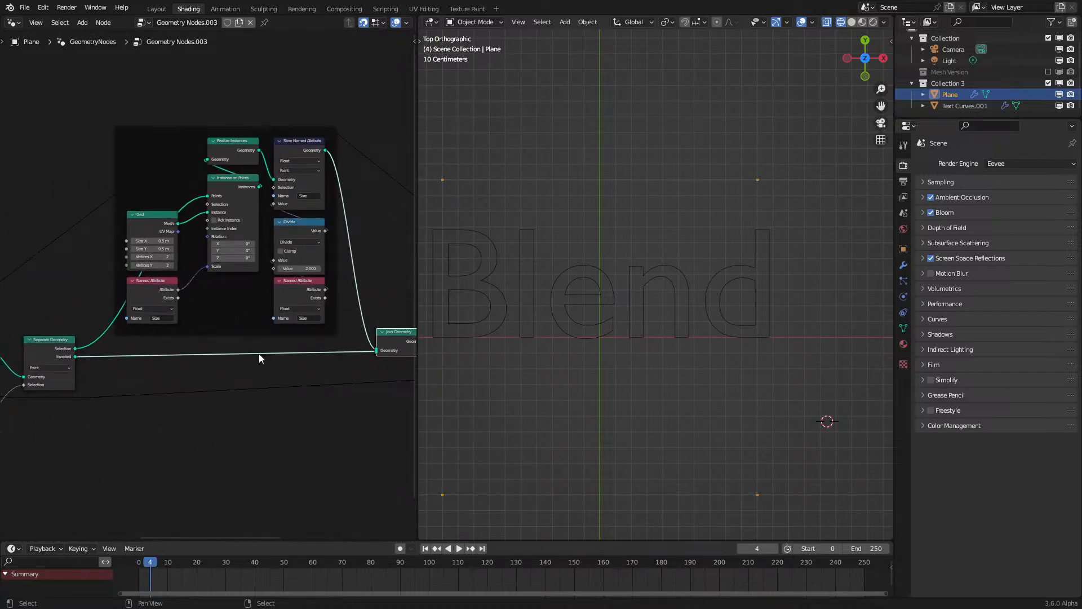
{"action": "scroll", "coordinate": [672, 349], "scroll_direction": "down", "scroll_amount": 5}
{"action": "middle_click_drag", "start_coordinate": [335, 381], "coordinate": [84, 302]}
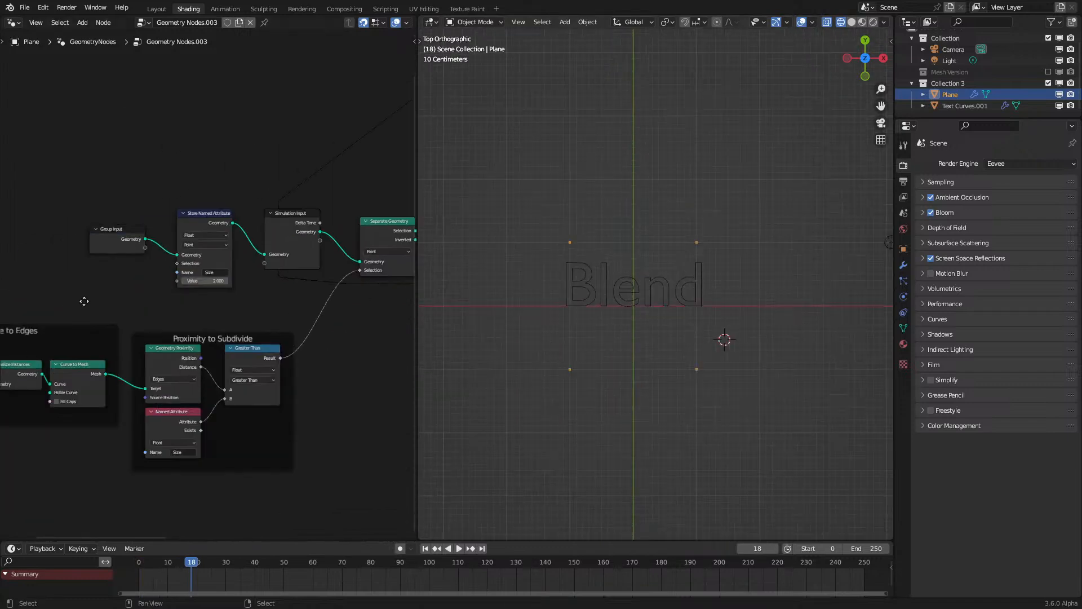
{"action": "scroll", "coordinate": [275, 404], "scroll_direction": "up", "scroll_amount": 2}
{"action": "left_click", "coordinate": [276, 404]}
{"action": "left_click", "coordinate": [273, 421]}
{"action": "key", "text": "space"}
Step: Examine the subdivided grid squares around the Blend lettering close up, in perspective and in top view
{"action": "scroll", "coordinate": [573, 326], "scroll_direction": "up", "scroll_amount": 5}
{"action": "scroll", "coordinate": [573, 326], "scroll_direction": "down", "scroll_amount": 3}
{"action": "scroll", "coordinate": [573, 326], "scroll_direction": "up", "scroll_amount": 1}
{"action": "scroll", "coordinate": [573, 323], "scroll_direction": "up", "scroll_amount": 2}
{"action": "scroll", "coordinate": [564, 345], "scroll_direction": "down", "scroll_amount": 4}
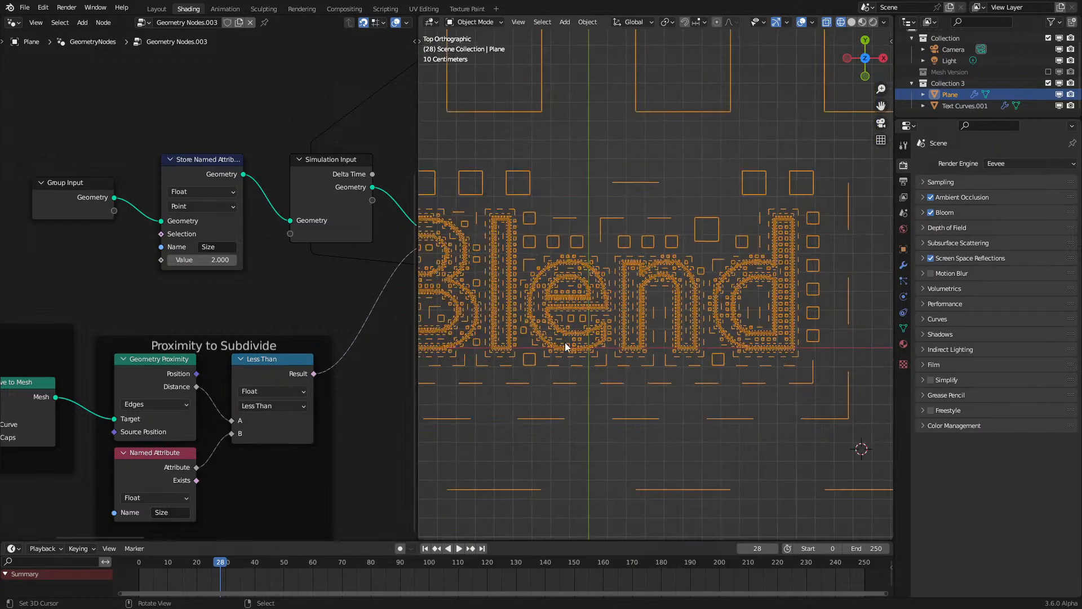
{"action": "middle_click_drag", "start_coordinate": [584, 341], "coordinate": [668, 269], "text": "shift"}
{"action": "scroll", "coordinate": [570, 278], "scroll_direction": "up", "scroll_amount": 8}
{"action": "scroll", "coordinate": [668, 268], "scroll_direction": "up", "scroll_amount": 11}
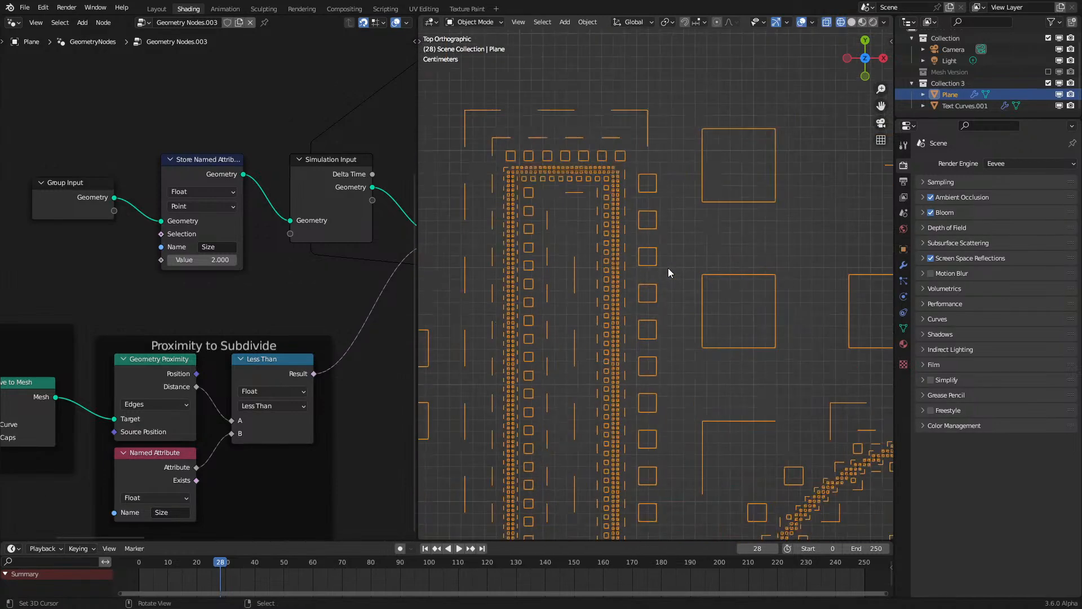
{"action": "middle_click_drag", "start_coordinate": [574, 319], "coordinate": [656, 250], "text": "shift"}
{"action": "scroll", "coordinate": [654, 253], "scroll_direction": "up", "scroll_amount": 3}
{"action": "scroll", "coordinate": [654, 254], "scroll_direction": "down", "scroll_amount": 6}
{"action": "scroll", "coordinate": [654, 259], "scroll_direction": "down", "scroll_amount": 7}
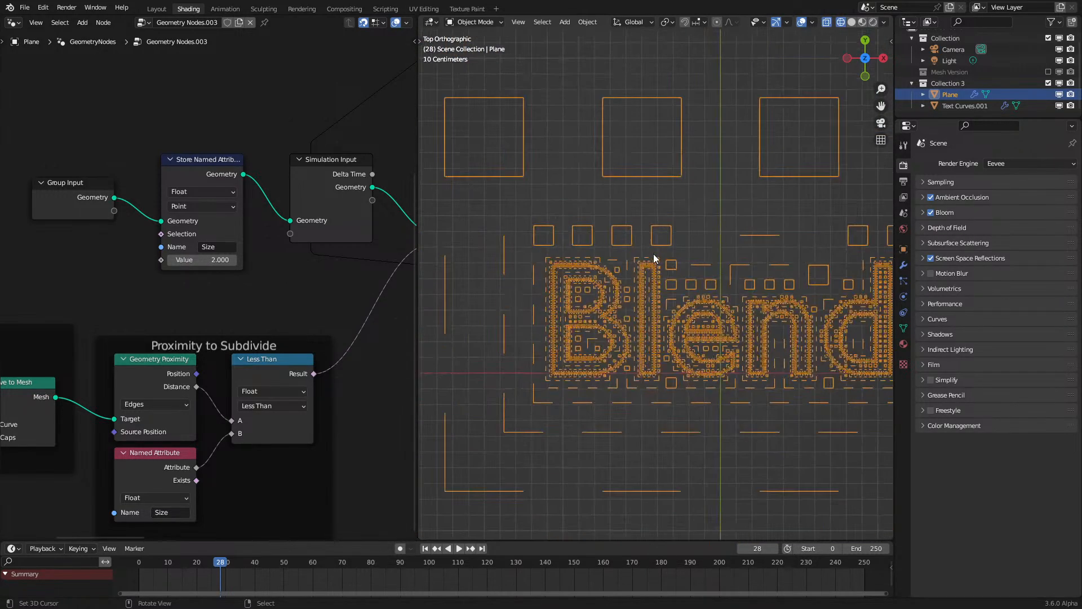
{"action": "scroll", "coordinate": [583, 268], "scroll_direction": "up", "scroll_amount": 5}
{"action": "scroll", "coordinate": [582, 267], "scroll_direction": "up", "scroll_amount": 3}
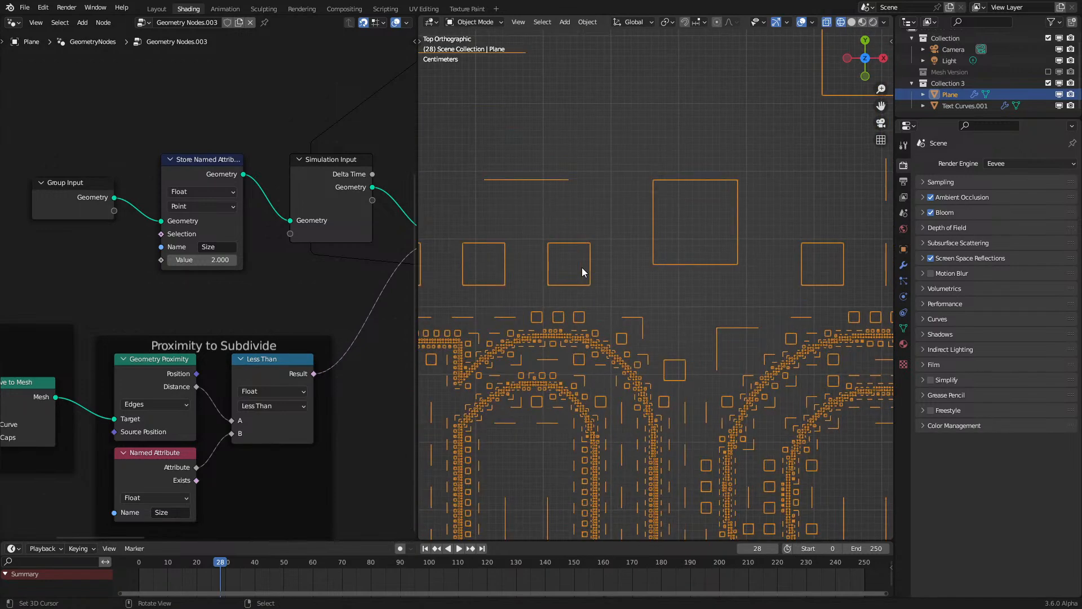
{"action": "scroll", "coordinate": [582, 267], "scroll_direction": "down", "scroll_amount": 7}
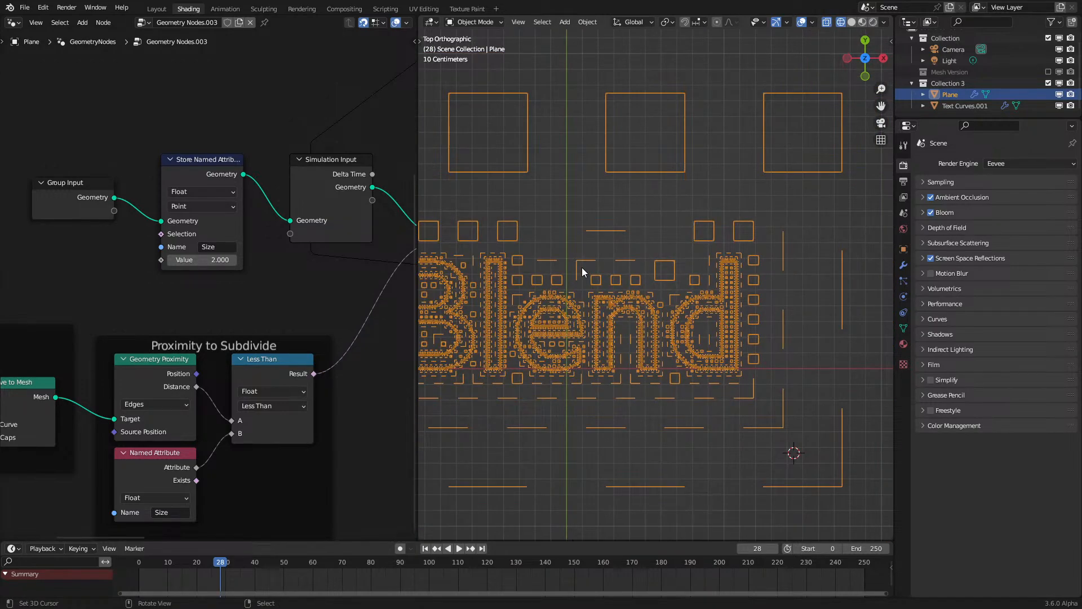
{"action": "scroll", "coordinate": [582, 267], "scroll_direction": "down", "scroll_amount": 2}
{"action": "middle_click_drag", "start_coordinate": [582, 267], "coordinate": [664, 408]}
{"action": "middle_click_drag", "start_coordinate": [665, 361], "coordinate": [677, 408]}
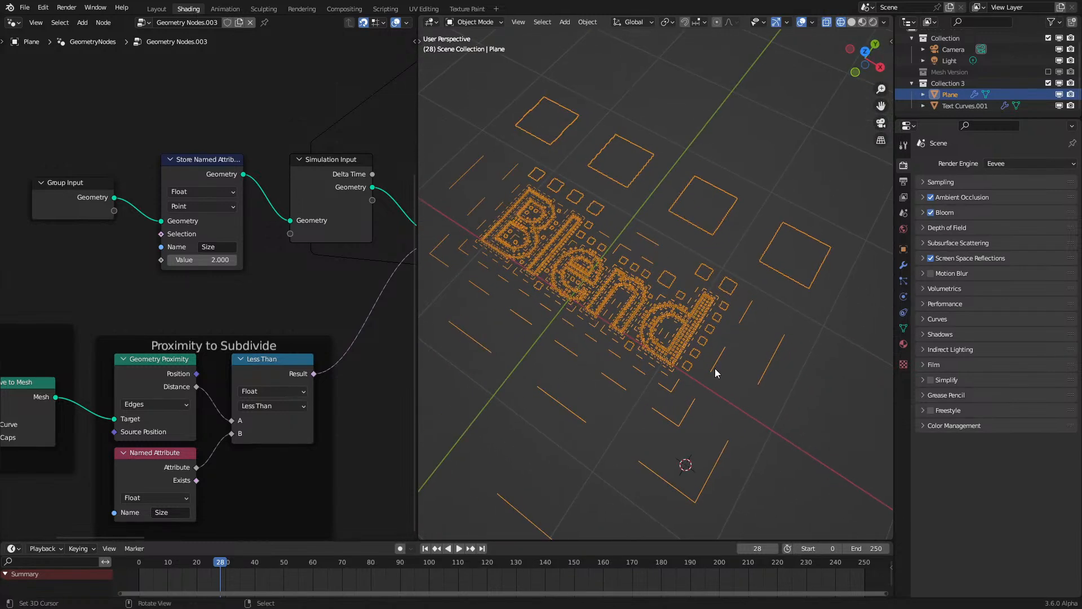
{"action": "key", "text": "KP_7"}
{"action": "scroll", "coordinate": [715, 368], "scroll_direction": "up", "scroll_amount": 3}
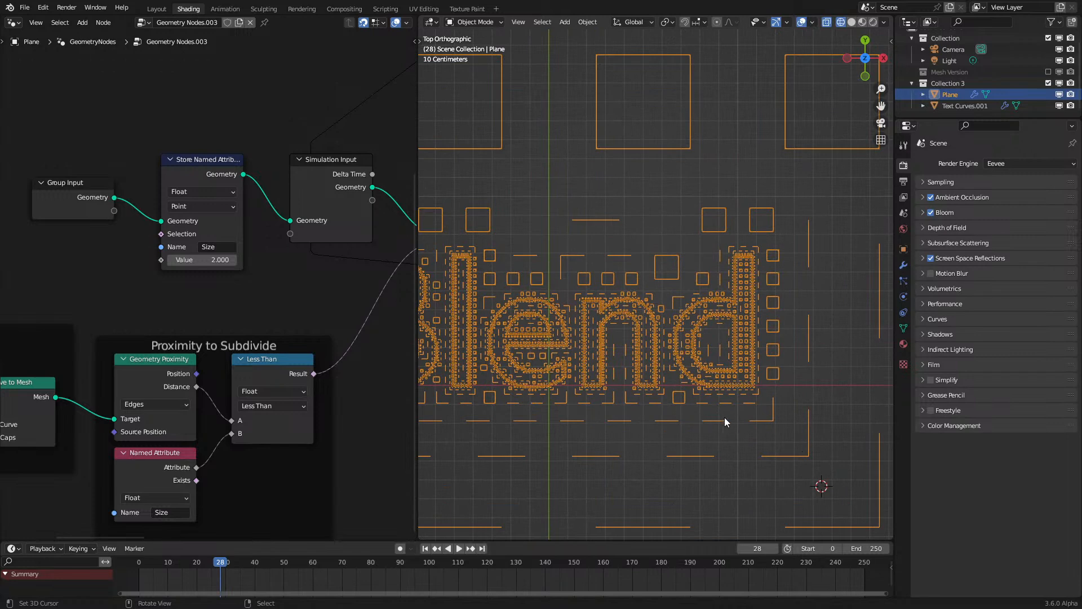
Step: Display the viewport in solid shading and connect the Instances output of Instance on Points to the Group Output
{"action": "key", "text": "shift+z"}
{"action": "scroll", "coordinate": [776, 416], "scroll_direction": "down", "scroll_amount": 2}
{"action": "scroll", "coordinate": [229, 383], "scroll_direction": "down", "scroll_amount": 1}
{"action": "middle_click_drag", "start_coordinate": [229, 382], "coordinate": [67, 439]}
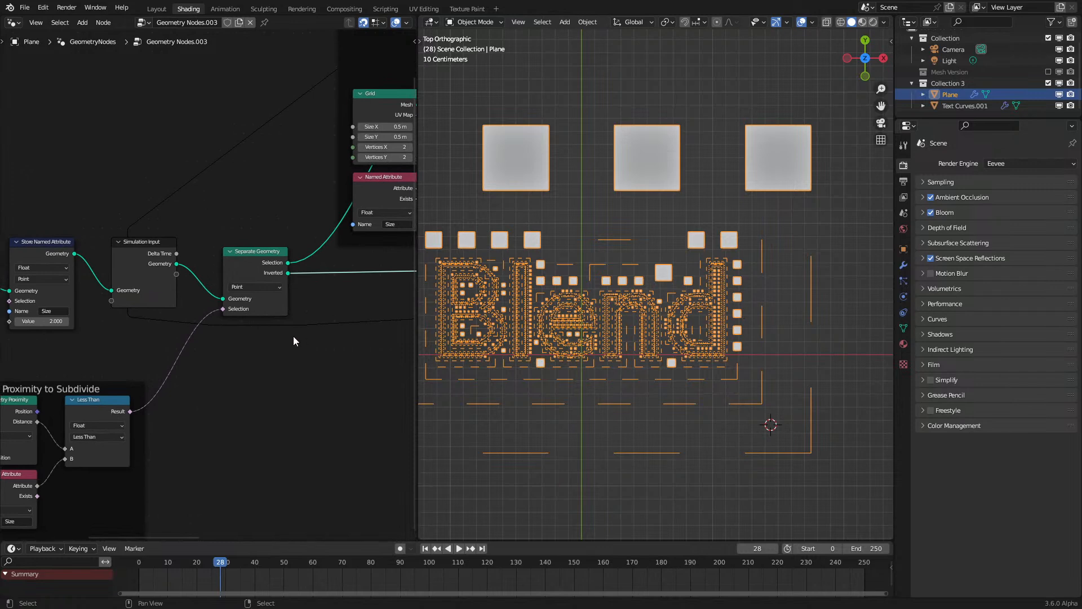
{"action": "scroll", "coordinate": [603, 337], "scroll_direction": "down", "scroll_amount": 3}
{"action": "middle_click_drag", "start_coordinate": [213, 355], "coordinate": [346, 364]}
{"action": "scroll", "coordinate": [349, 364], "scroll_direction": "up", "scroll_amount": 1}
{"action": "left_click_drag", "start_coordinate": [359, 315], "coordinate": [383, 314]}
Step: Inspect the cube instances around the lettering in perspective and replay the simulation from the start
{"action": "middle_click_drag", "start_coordinate": [670, 379], "coordinate": [680, 355]}
{"action": "scroll", "coordinate": [773, 322], "scroll_direction": "up", "scroll_amount": 3}
{"action": "scroll", "coordinate": [679, 361], "scroll_direction": "up", "scroll_amount": 2}
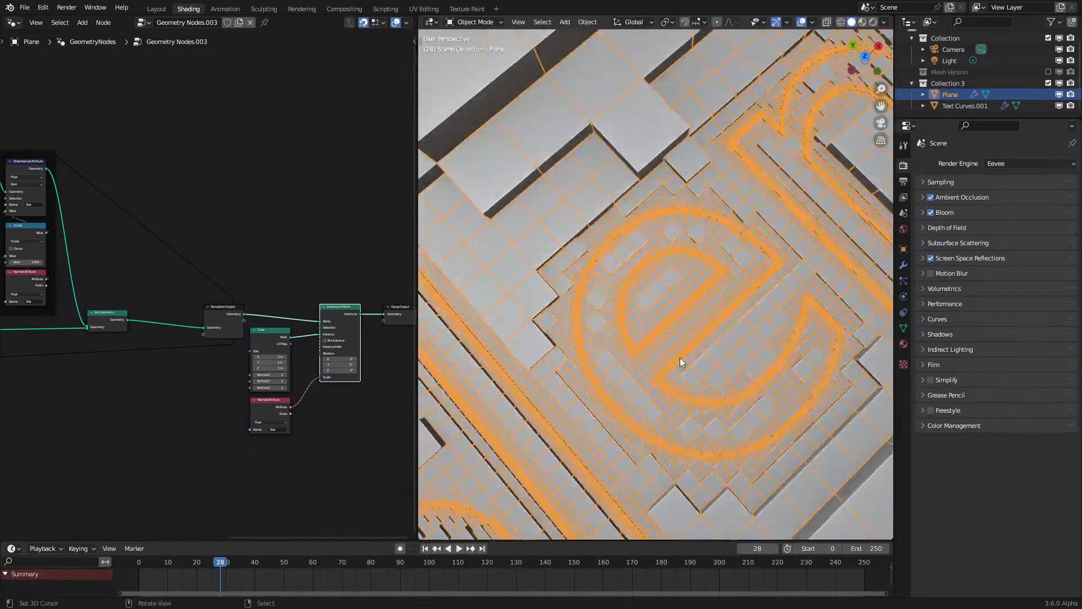
{"action": "scroll", "coordinate": [678, 363], "scroll_direction": "up", "scroll_amount": 2}
{"action": "scroll", "coordinate": [562, 370], "scroll_direction": "down", "scroll_amount": 4}
{"action": "middle_click_drag", "start_coordinate": [587, 377], "coordinate": [637, 350]}
{"action": "scroll", "coordinate": [579, 313], "scroll_direction": "down", "scroll_amount": 5}
{"action": "left_click", "coordinate": [129, 580]}
{"action": "key", "text": "space"}
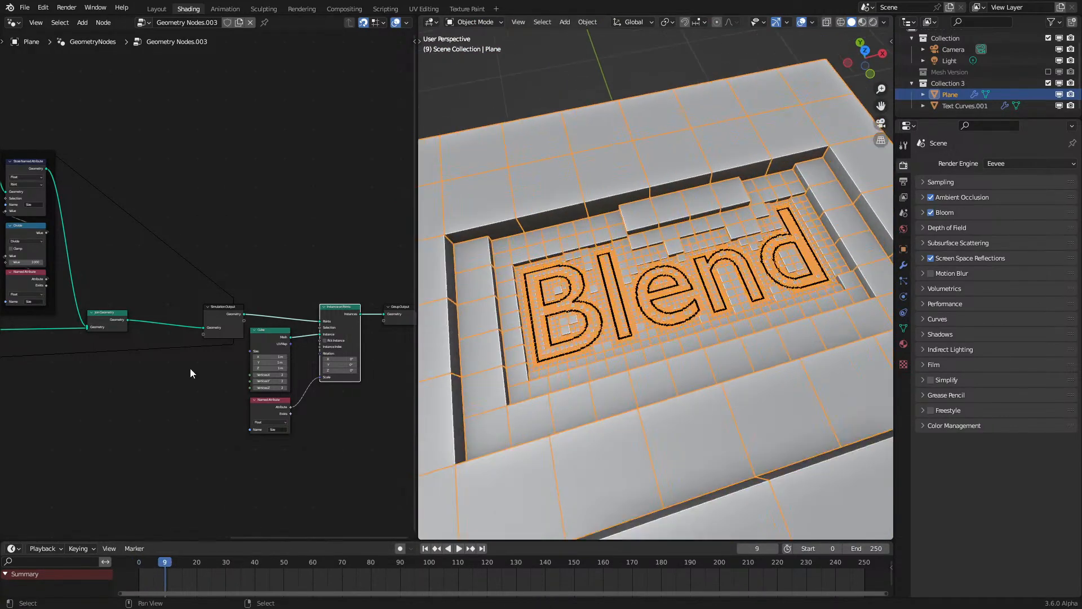
Step: Label the frame around the grid instancing nodes "Make 'Subsivided' Points with Half Size"
{"action": "middle_click_drag", "start_coordinate": [198, 366], "coordinate": [307, 328]}
{"action": "scroll", "coordinate": [238, 291], "scroll_direction": "up", "scroll_amount": 1}
{"action": "middle_click_drag", "start_coordinate": [238, 291], "coordinate": [359, 309]}
{"action": "left_click_drag", "start_coordinate": [360, 309], "coordinate": [350, 313]}
{"action": "middle_click_drag", "start_coordinate": [262, 130], "coordinate": [241, 237]}
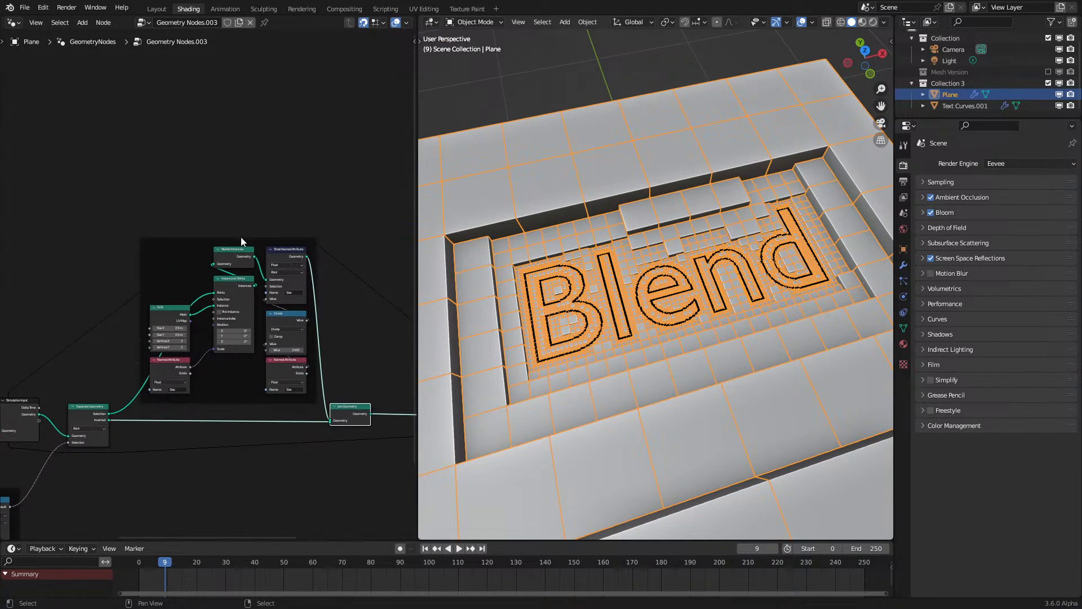
{"action": "left_click", "coordinate": [246, 252]}
{"action": "key", "text": "F2"}
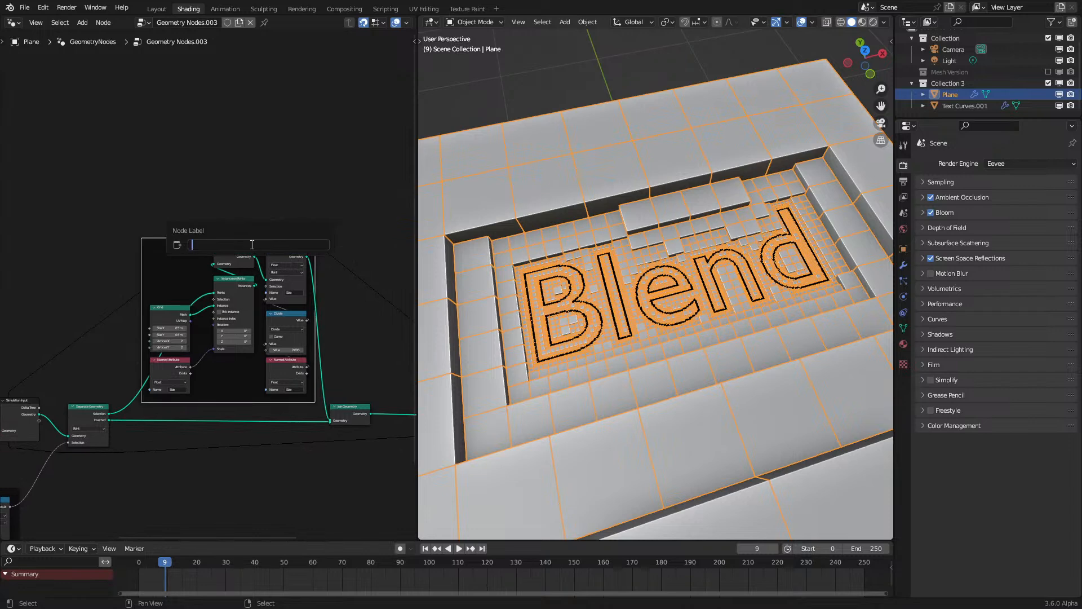
{"action": "type", "text": "Make 'Subsivided P F"}
{"action": "key", "text": "Return"}
Step: Select all nodes before Join Geometry and shift them horizontally toward it
{"action": "middle_click_drag", "start_coordinate": [252, 248], "coordinate": [169, 259]}
{"action": "scroll", "coordinate": [157, 258], "scroll_direction": "down", "scroll_amount": 3}
{"action": "left_click_drag", "start_coordinate": [95, 203], "coordinate": [345, 392]}
{"action": "scroll", "coordinate": [338, 369], "scroll_direction": "up", "scroll_amount": 2}
{"action": "key", "text": "g"}
{"action": "key", "text": "x"}
{"action": "left_click", "coordinate": [270, 357]}
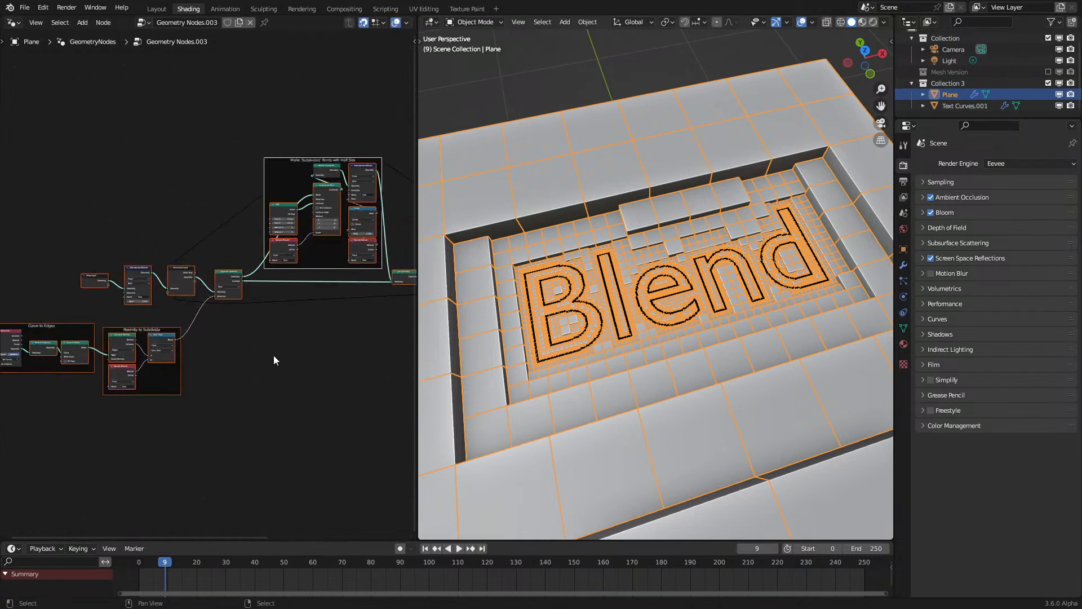
{"action": "scroll", "coordinate": [267, 373], "scroll_direction": "up", "scroll_amount": 1}
{"action": "scroll", "coordinate": [286, 358], "scroll_direction": "up", "scroll_amount": 1}
{"action": "middle_click_drag", "start_coordinate": [286, 358], "coordinate": [110, 415]}
{"action": "scroll", "coordinate": [211, 393], "scroll_direction": "up", "scroll_amount": 2}
{"action": "middle_click_drag", "start_coordinate": [210, 392], "coordinate": [218, 313]}
{"action": "scroll", "coordinate": [307, 362], "scroll_direction": "up", "scroll_amount": 2}
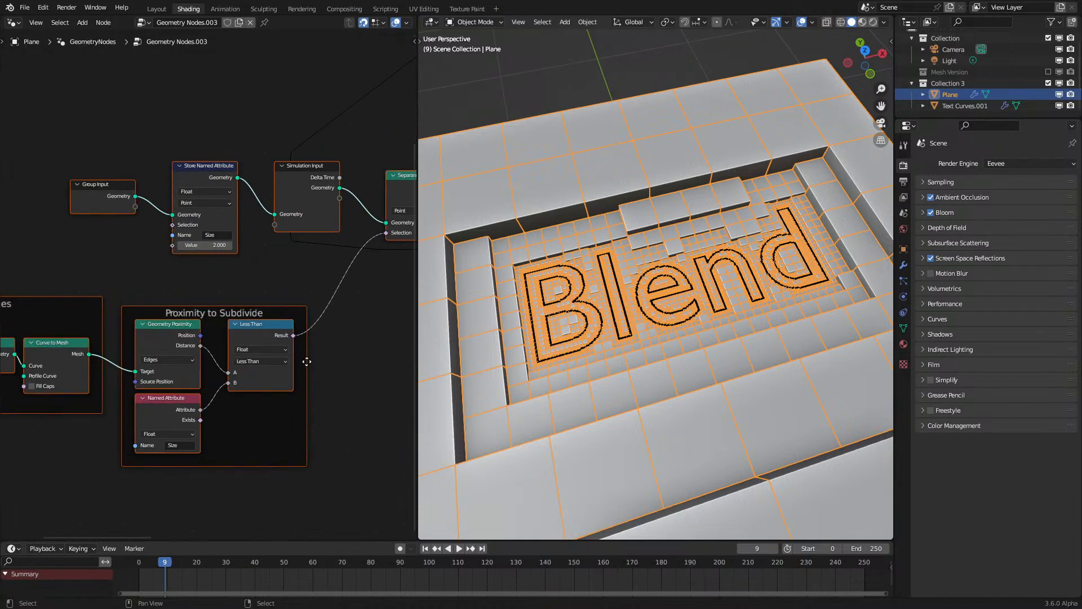
{"action": "middle_click_drag", "start_coordinate": [316, 355], "coordinate": [271, 321]}
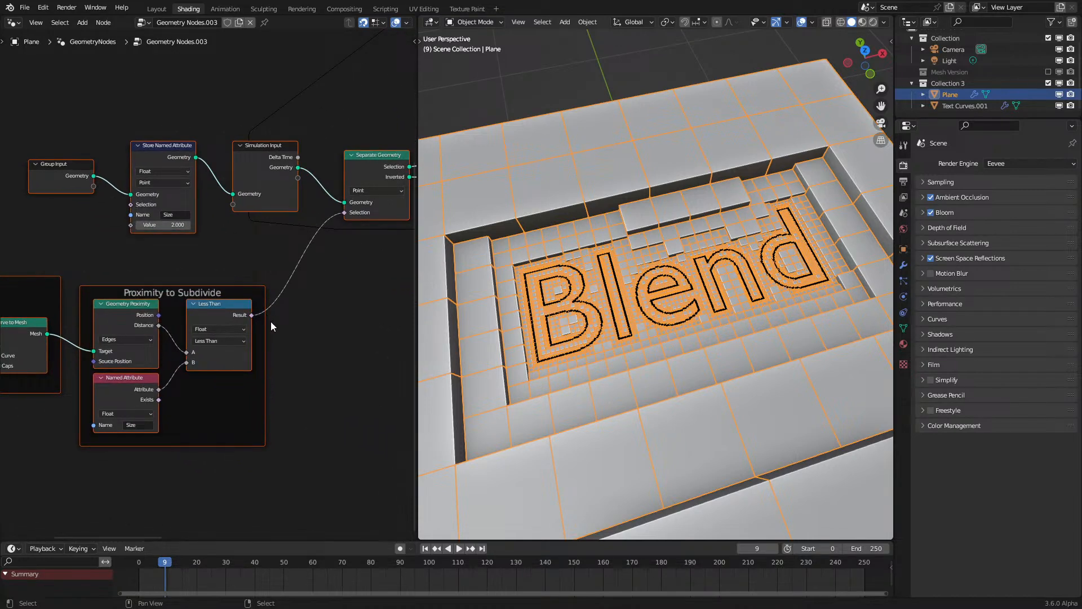
{"action": "left_click_drag", "start_coordinate": [158, 389], "coordinate": [310, 420]}
{"action": "type", "text": "grad"}
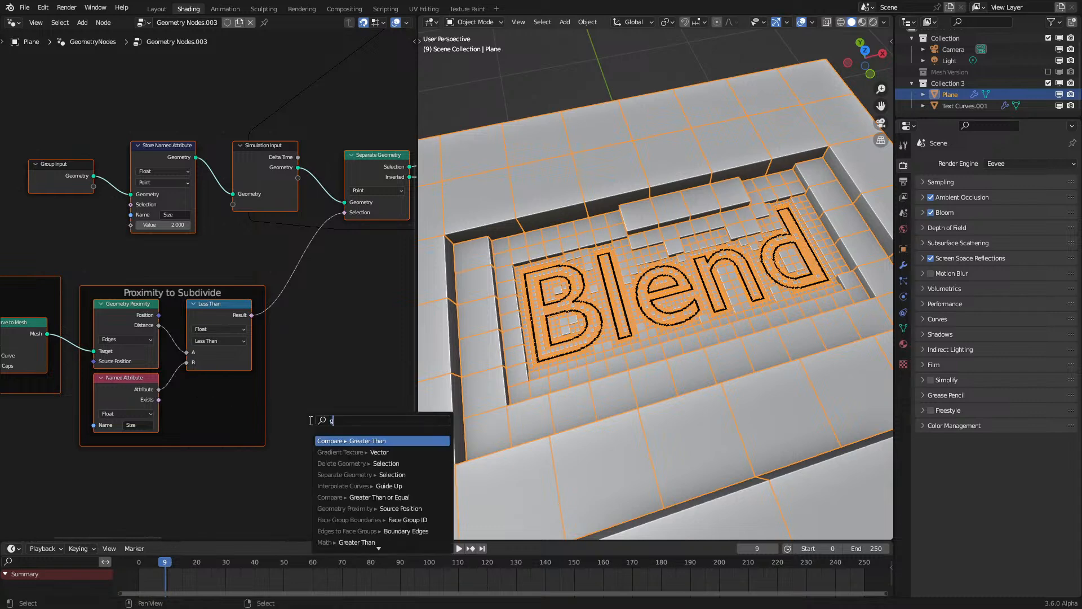
{"action": "key", "text": "Return"}
{"action": "key", "text": "Escape"}
Step: Add a Greater Than comparison fed by the Size attribute in Proximity to Subdivide, with a threshold of 0.1
{"action": "left_click_drag", "start_coordinate": [158, 389], "coordinate": [336, 448]}
{"action": "type", "text": "gr"}
{"action": "key", "text": "Return"}
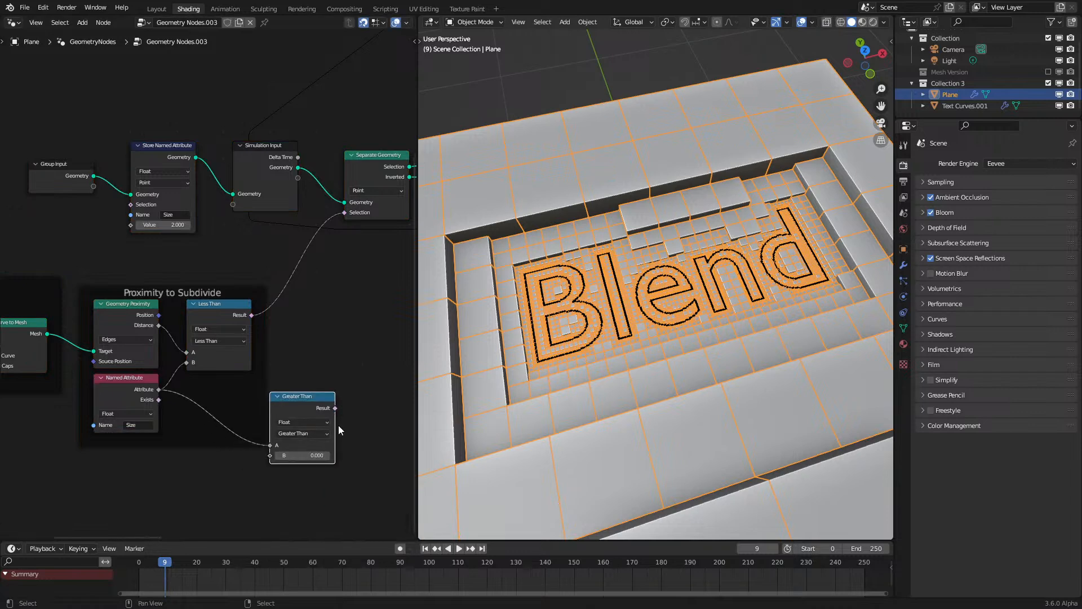
{"action": "left_click", "coordinate": [344, 426]}
{"action": "middle_click_drag", "start_coordinate": [317, 375], "coordinate": [281, 379]}
{"action": "scroll", "coordinate": [297, 465], "scroll_direction": "up", "scroll_amount": 3}
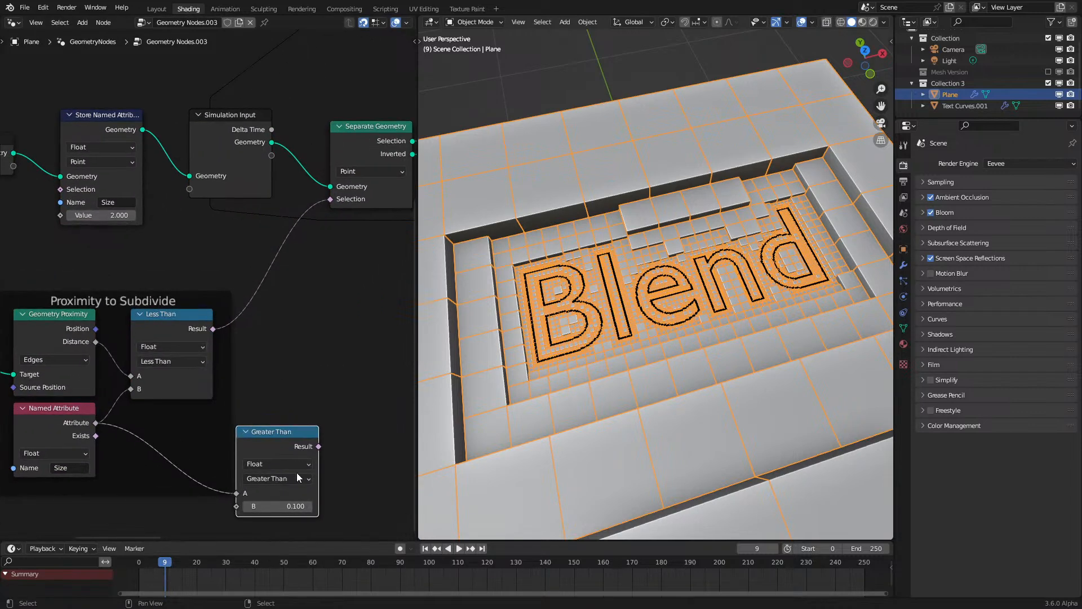
{"action": "left_click_drag", "start_coordinate": [223, 330], "coordinate": [286, 342]}
{"action": "key", "text": "Return"}
{"action": "key", "text": "Escape"}
Step: Combine the Less Than and Greater Than results with a Boolean And driving Separate Geometry's Selection, and replay the simulation
{"action": "left_click_drag", "start_coordinate": [213, 328], "coordinate": [282, 376]}
{"action": "type", "text": "and"}
{"action": "key", "text": "Return"}
{"action": "left_click", "coordinate": [300, 365]}
{"action": "left_click_drag", "start_coordinate": [319, 446], "coordinate": [286, 396]}
{"action": "left_click_drag", "start_coordinate": [342, 352], "coordinate": [331, 199]}
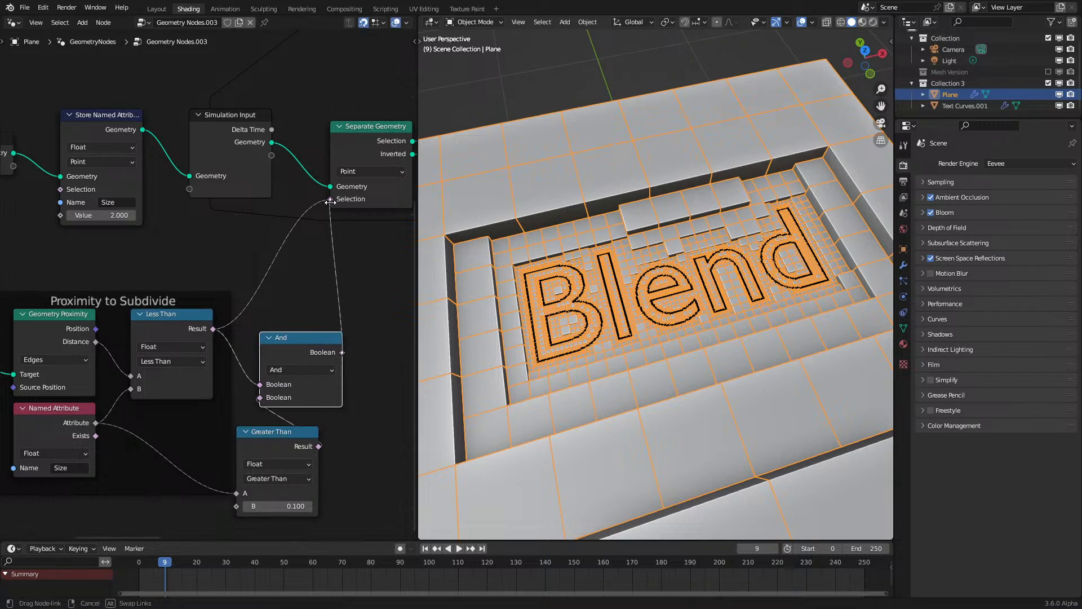
{"action": "left_click_drag", "start_coordinate": [221, 551], "coordinate": [126, 579]}
{"action": "key", "text": "space"}
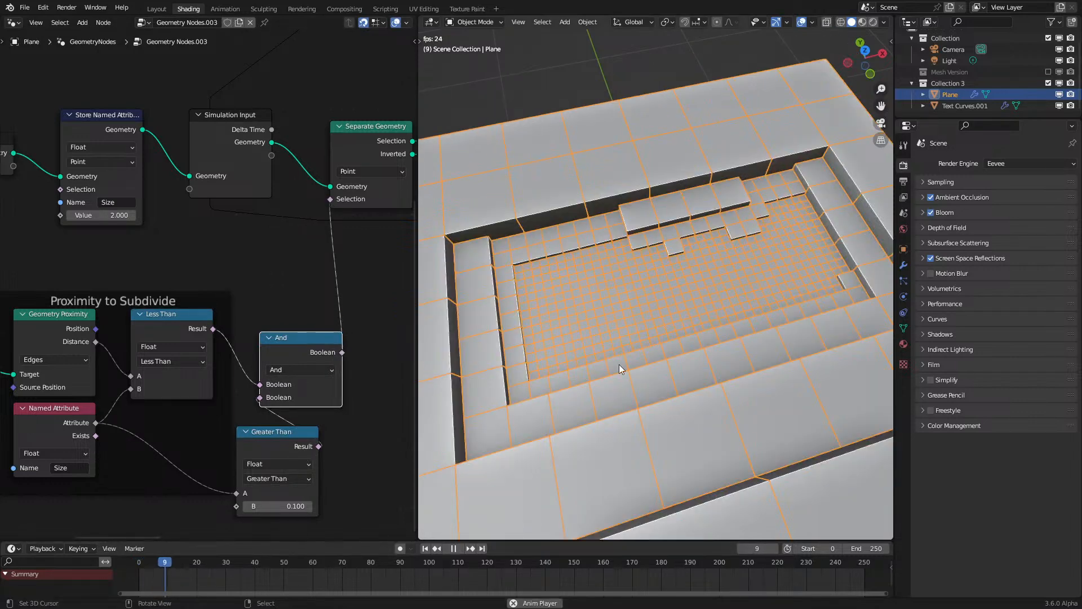
Step: Collapse the And and Less Than nodes and arrange them with Greater Than inside the Proximity to Subdivide frame
{"action": "left_click", "coordinate": [269, 340]}
{"action": "left_click_drag", "start_coordinate": [282, 337], "coordinate": [260, 337]}
{"action": "left_click_drag", "start_coordinate": [262, 459], "coordinate": [156, 435]}
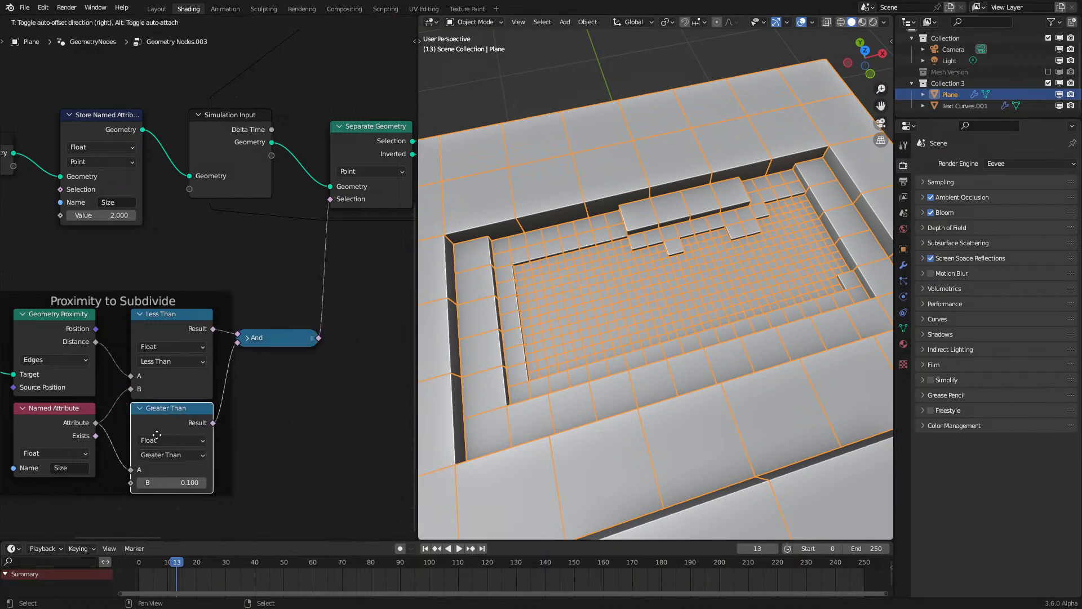
{"action": "left_click", "coordinate": [141, 314]}
{"action": "left_click_drag", "start_coordinate": [141, 316], "coordinate": [141, 362]}
{"action": "left_click_drag", "start_coordinate": [254, 342], "coordinate": [249, 386]}
Step: Set the Greater Than node's B threshold to 0.025
{"action": "scroll", "coordinate": [227, 364], "scroll_direction": "down", "scroll_amount": 3}
{"action": "scroll", "coordinate": [258, 383], "scroll_direction": "up", "scroll_amount": 3}
{"action": "scroll", "coordinate": [259, 384], "scroll_direction": "up", "scroll_amount": 1}
{"action": "double_click", "coordinate": [229, 423]}
{"action": "key", "text": "BackSpace"}
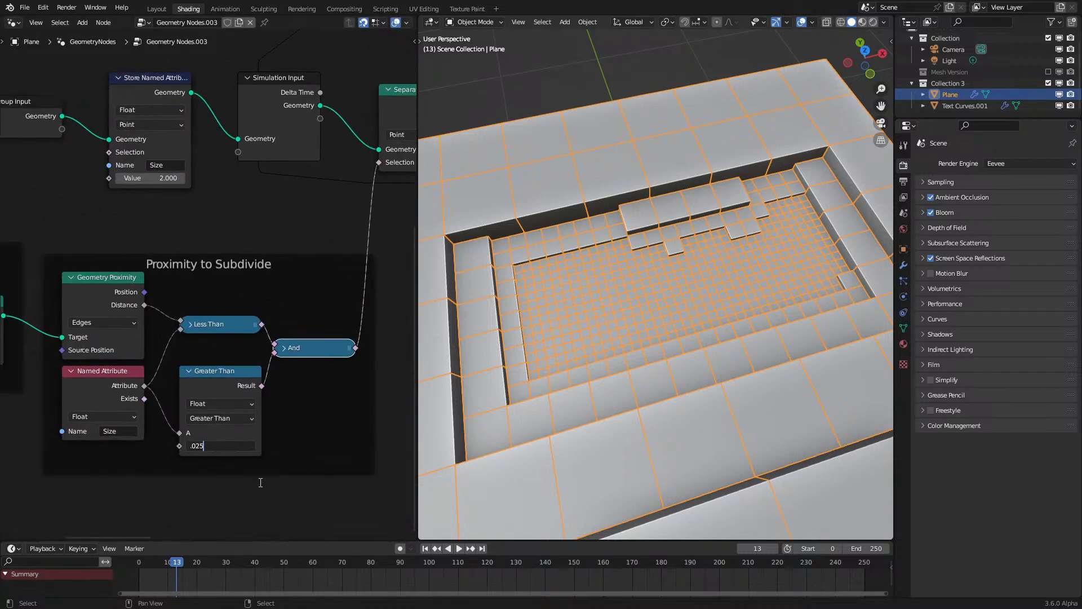
Step: Set the Greater Than node's B threshold to 0.025 and replay the simulation from the start
{"action": "key", "text": "Return"}
{"action": "left_click", "coordinate": [130, 577]}
{"action": "key", "text": "space"}
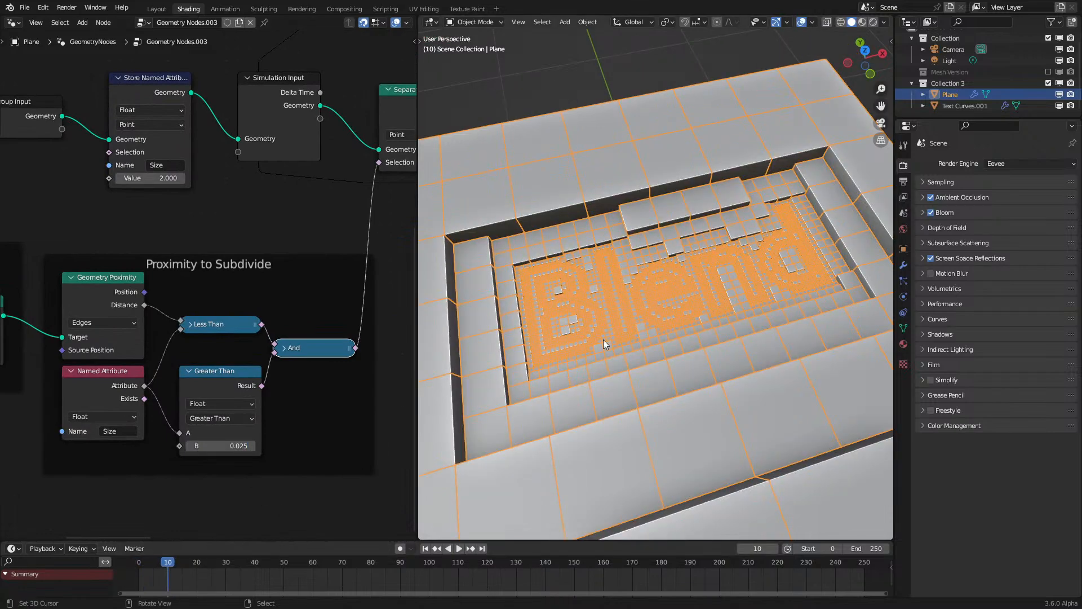
{"action": "scroll", "coordinate": [729, 303], "scroll_direction": "up", "scroll_amount": 6}
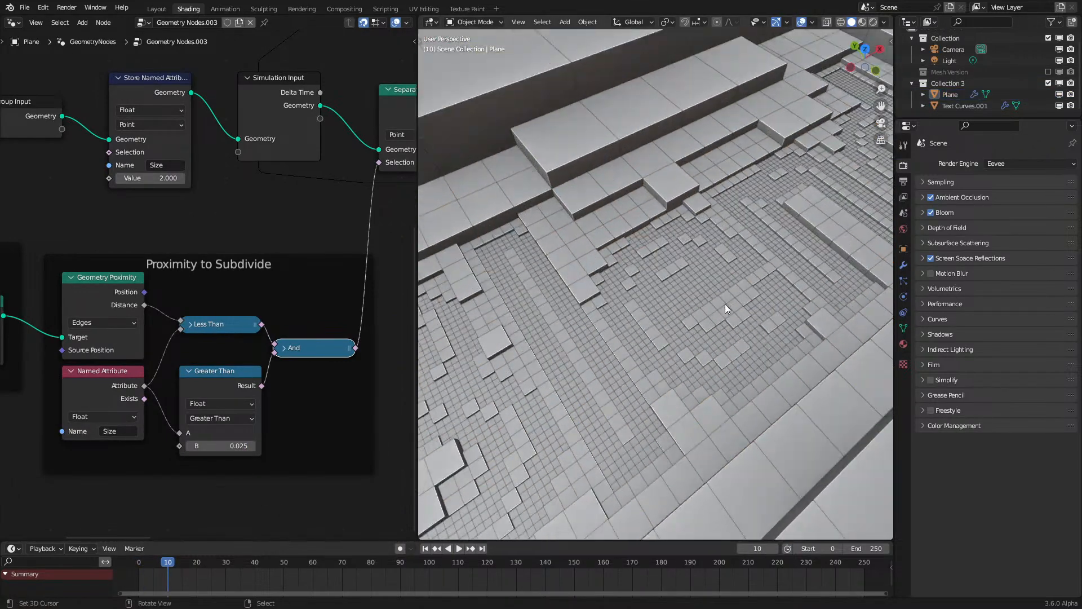
Step: Set the Greater Than node's B threshold to 0.010 and replay the simulation to check the subdivided lettering
{"action": "double_click", "coordinate": [239, 446]}
{"action": "key", "text": "Return"}
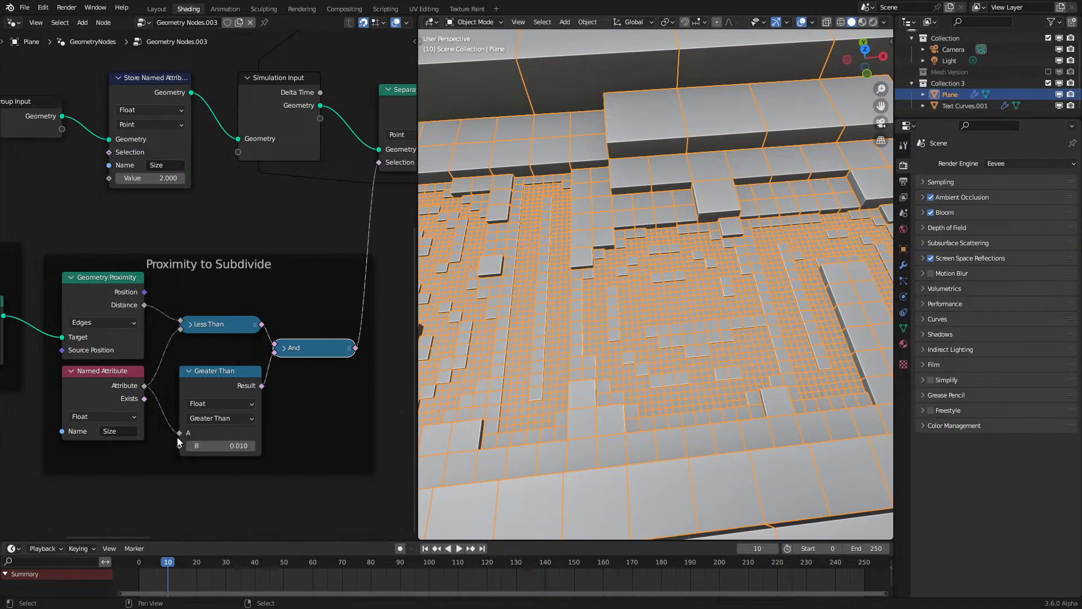
{"action": "left_click", "coordinate": [129, 578]}
{"action": "key", "text": "space"}
{"action": "key", "text": "space"}
{"action": "scroll", "coordinate": [675, 281], "scroll_direction": "down", "scroll_amount": 5}
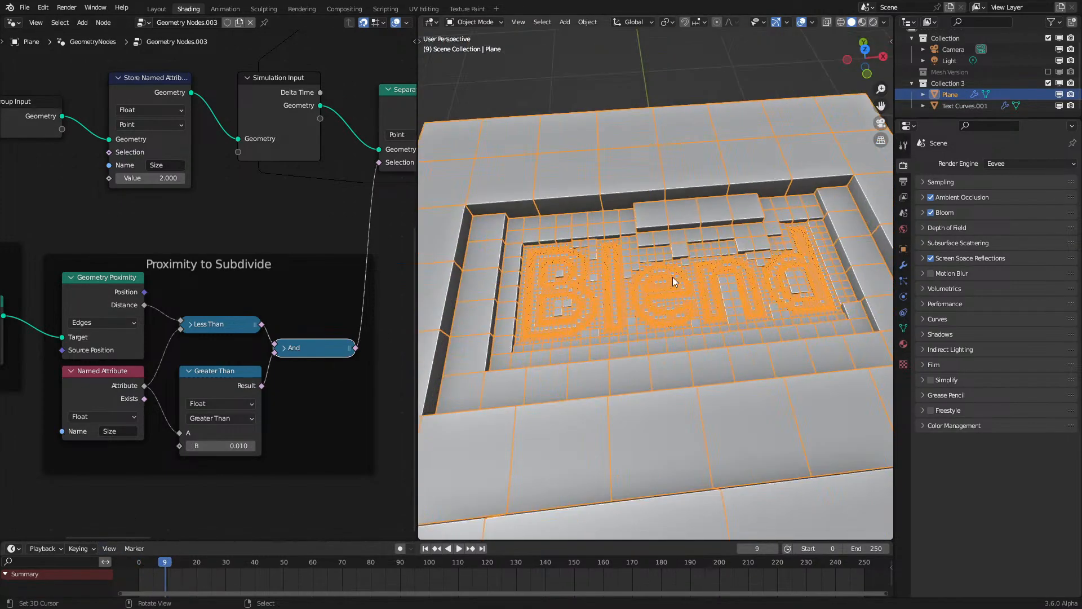
{"action": "scroll", "coordinate": [725, 183], "scroll_direction": "up", "scroll_amount": 3}
{"action": "middle_click_drag", "start_coordinate": [724, 183], "coordinate": [665, 293]}
{"action": "scroll", "coordinate": [677, 315], "scroll_direction": "down", "scroll_amount": 5}
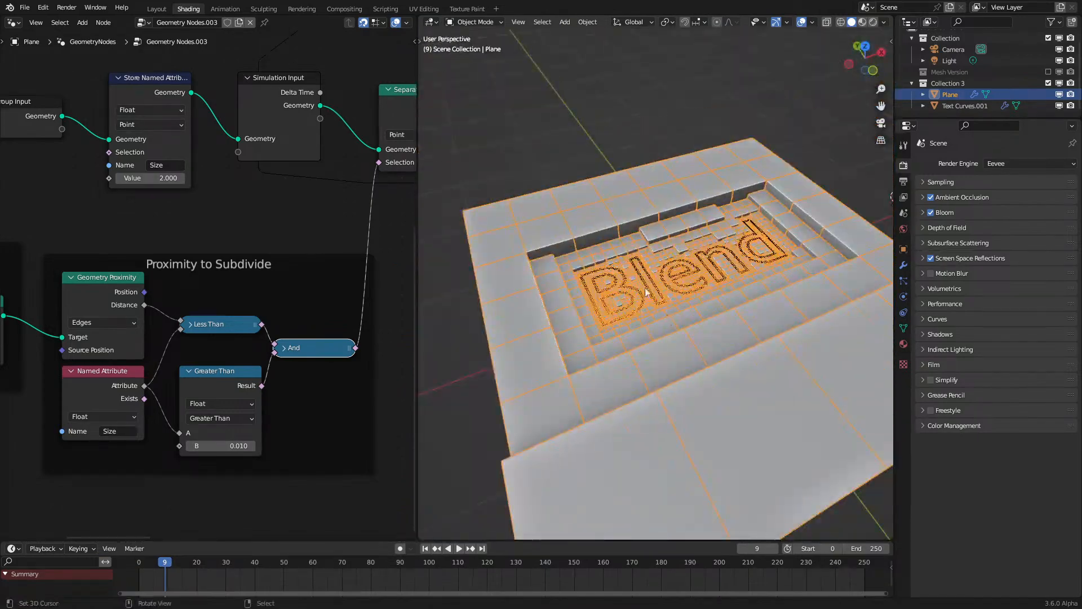
Step: Select the simulation output, instancing and group output nodes and move them further along the tree together
{"action": "scroll", "coordinate": [152, 362], "scroll_direction": "down", "scroll_amount": 6}
{"action": "scroll", "coordinate": [186, 370], "scroll_direction": "up", "scroll_amount": 4}
{"action": "scroll", "coordinate": [281, 287], "scroll_direction": "down", "scroll_amount": 3}
{"action": "left_click_drag", "start_coordinate": [236, 248], "coordinate": [371, 367]}
{"action": "key", "text": "g"}
{"action": "left_click", "coordinate": [308, 380]}
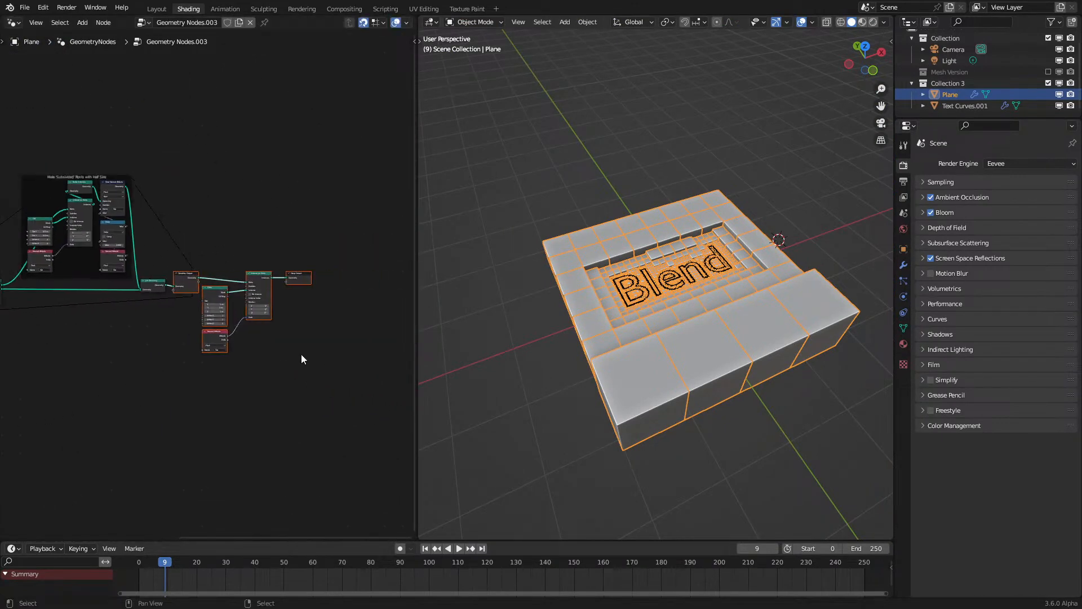
Step: Add a Monkey mesh to the scene and clear its location to the world origin
{"action": "left_click", "coordinate": [744, 194]}
{"action": "key", "text": "shift+a"}
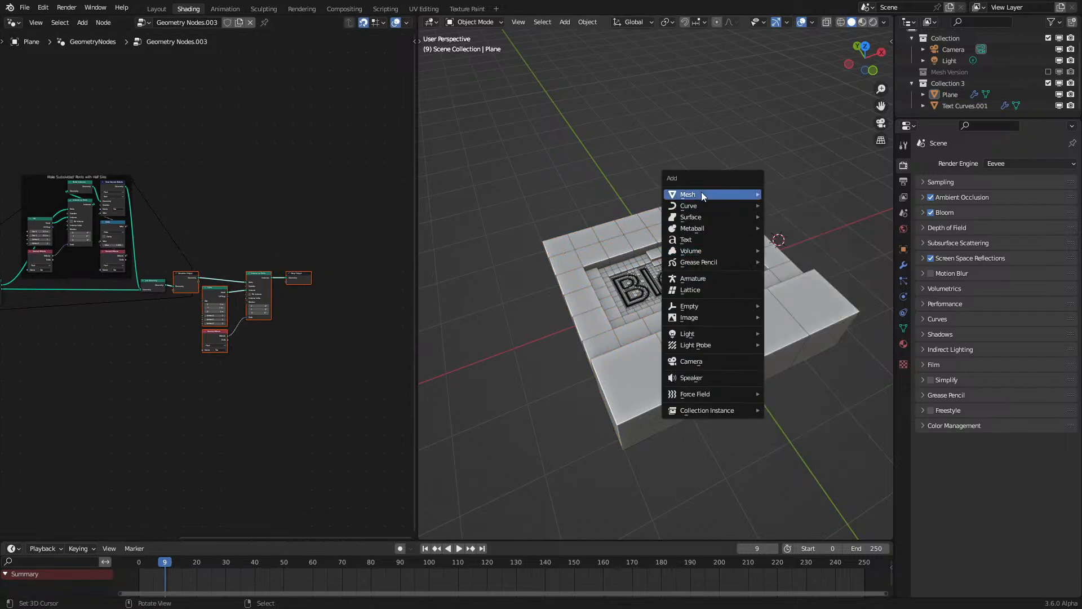
{"action": "mouse_move", "coordinate": [702, 193]}
{"action": "left_click", "coordinate": [783, 301]}
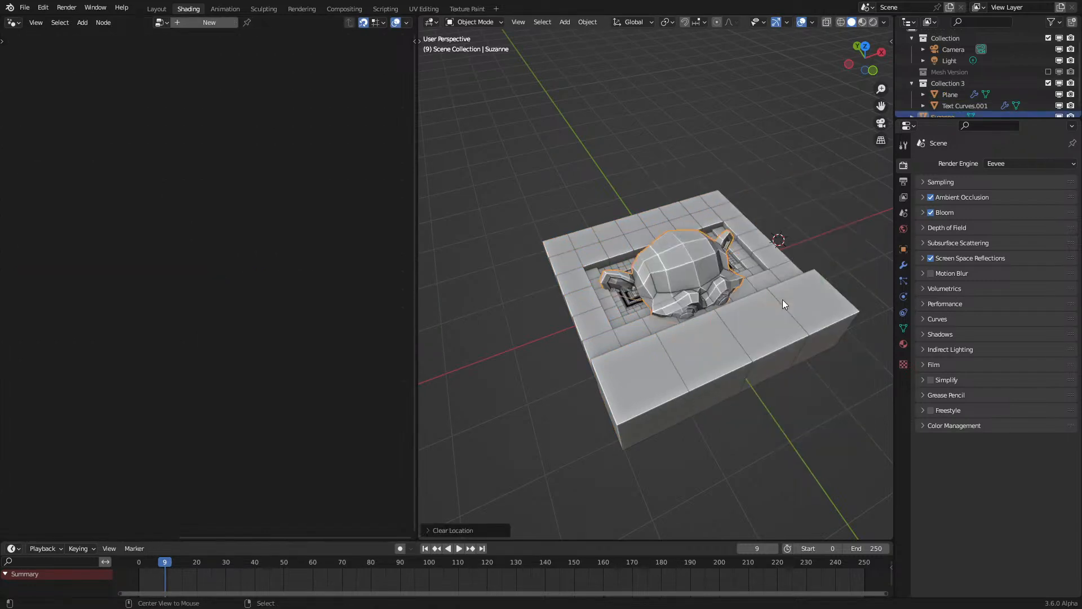
{"action": "scroll", "coordinate": [814, 204], "scroll_direction": "up", "scroll_amount": 3}
Step: Bring Suzanne into the plane's node tree as an Object Info node and connect its Geometry to the Instance on Points node's Instance input
{"action": "left_click", "coordinate": [838, 381]}
{"action": "scroll", "coordinate": [939, 110], "scroll_direction": "down", "scroll_amount": 1}
{"action": "left_click_drag", "start_coordinate": [940, 108], "coordinate": [177, 324]}
{"action": "scroll", "coordinate": [179, 344], "scroll_direction": "up", "scroll_amount": 3}
{"action": "left_click_drag", "start_coordinate": [186, 369], "coordinate": [278, 295]}
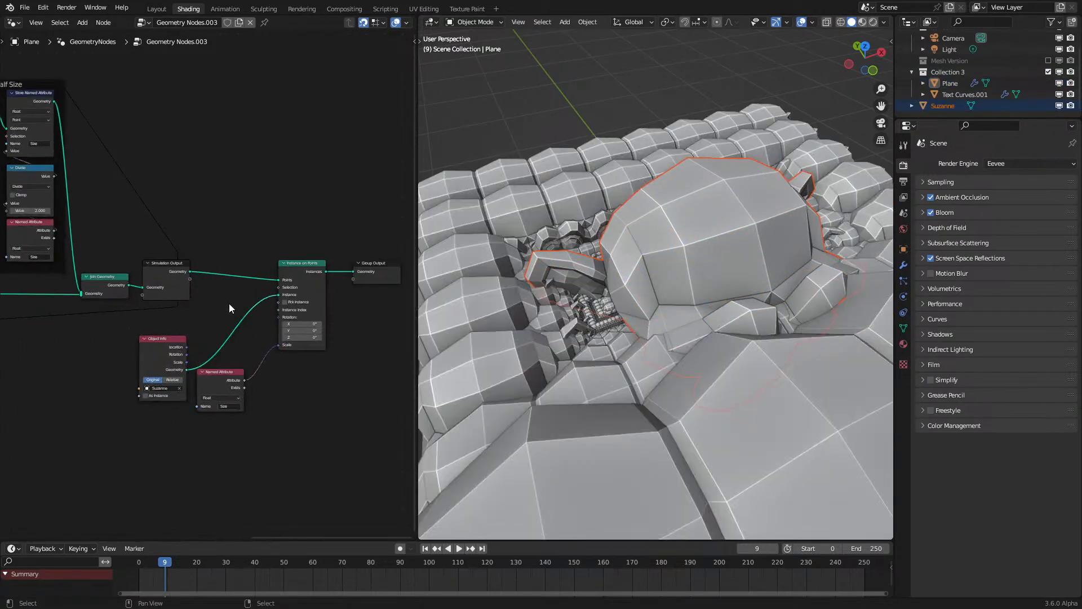
Step: Scale the original Suzanne object by 0.5 and apply its scale
{"action": "left_click", "coordinate": [742, 245]}
{"action": "scroll", "coordinate": [742, 244], "scroll_direction": "down", "scroll_amount": 4}
{"action": "type", "text": "s.5"}
{"action": "key", "text": "Return"}
{"action": "key", "text": "ctrl+a"}
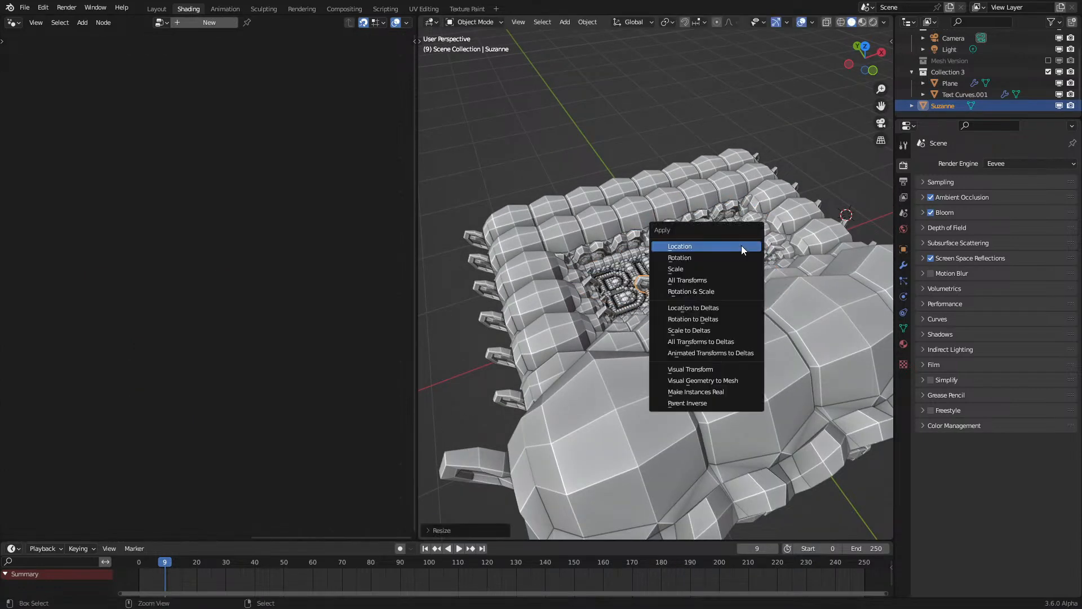
{"action": "left_click", "coordinate": [720, 271]}
Step: Move the original Suzanne along the X axis to the side of the instance grid
{"action": "left_click", "coordinate": [827, 162]}
{"action": "scroll", "coordinate": [790, 195], "scroll_direction": "up", "scroll_amount": 3}
{"action": "scroll", "coordinate": [725, 255], "scroll_direction": "down", "scroll_amount": 3}
{"action": "right_click", "coordinate": [715, 265]}
{"action": "key", "text": "g"}
{"action": "key", "text": "x"}
{"action": "left_click", "coordinate": [530, 324]}
Step: Select the plane object that carries the Suzanne instances
{"action": "scroll", "coordinate": [699, 279], "scroll_direction": "up", "scroll_amount": 2}
{"action": "middle_click_drag", "start_coordinate": [665, 315], "coordinate": [663, 373]}
{"action": "scroll", "coordinate": [689, 318], "scroll_direction": "up", "scroll_amount": 5}
{"action": "left_click", "coordinate": [663, 374]}
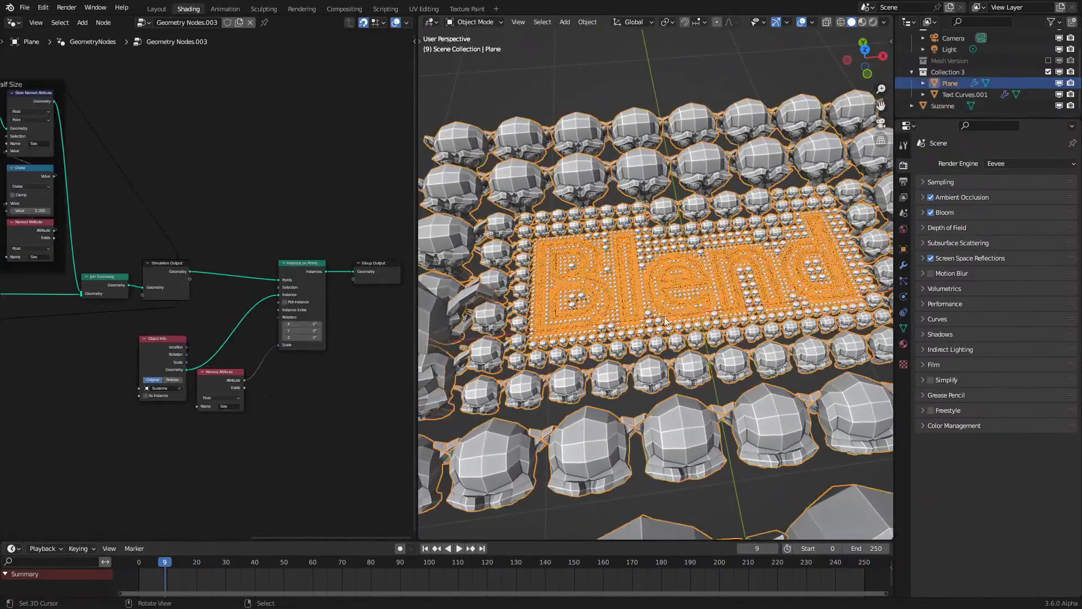
Step: Look over the start of the node tree, replay the simulation from frame 0 and return to the start
{"action": "scroll", "coordinate": [665, 352], "scroll_direction": "down", "scroll_amount": 3}
{"action": "middle_click_drag", "start_coordinate": [346, 273], "coordinate": [248, 300]}
{"action": "scroll", "coordinate": [248, 300], "scroll_direction": "up", "scroll_amount": 2}
{"action": "left_click_drag", "start_coordinate": [228, 336], "coordinate": [228, 344]}
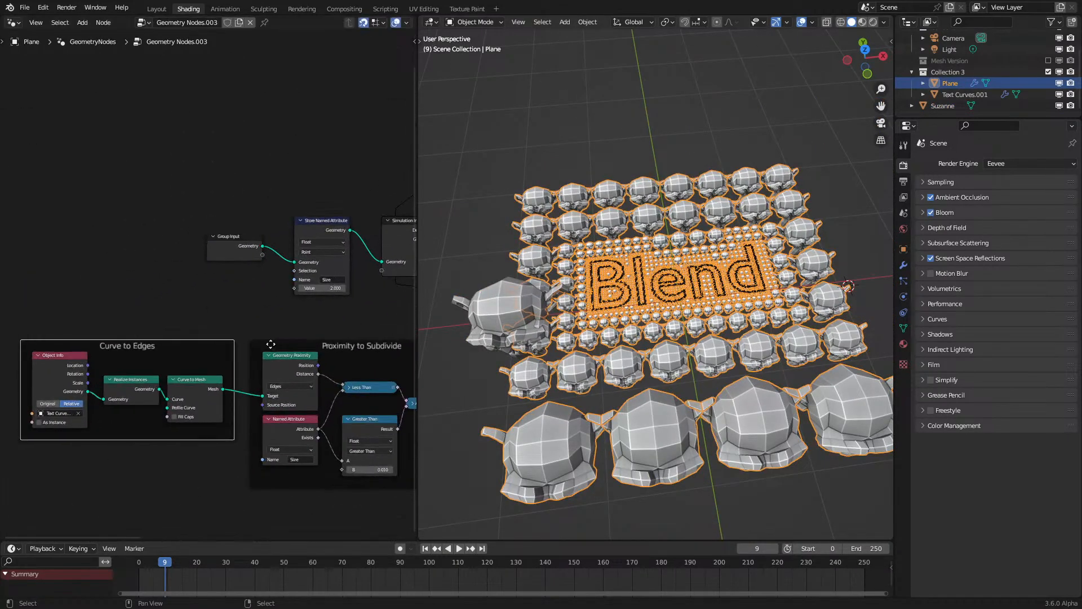
{"action": "middle_click_drag", "start_coordinate": [261, 344], "coordinate": [231, 291]}
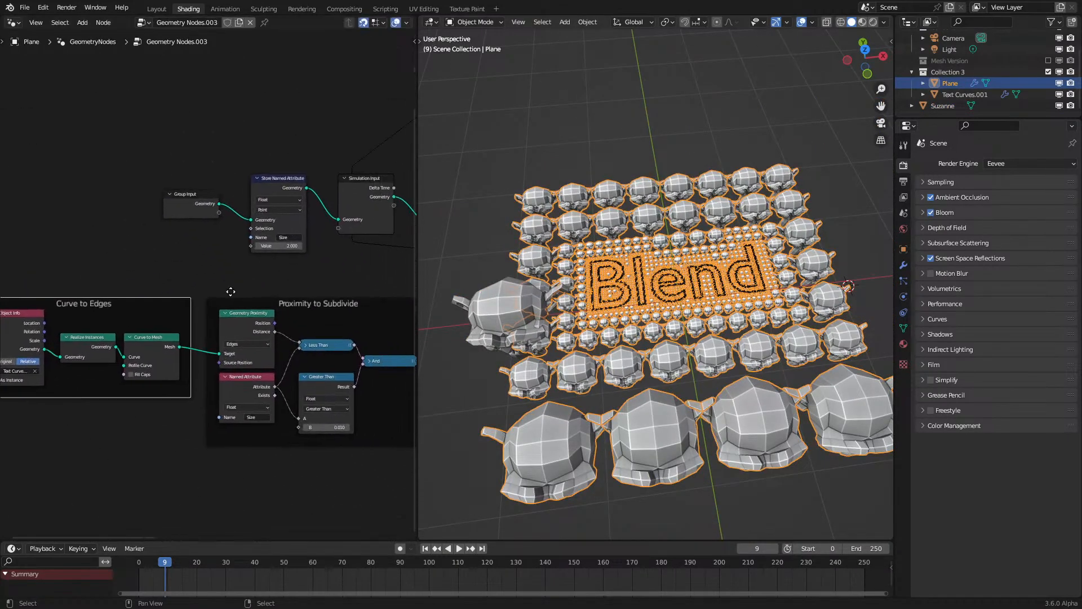
{"action": "left_click", "coordinate": [135, 584]}
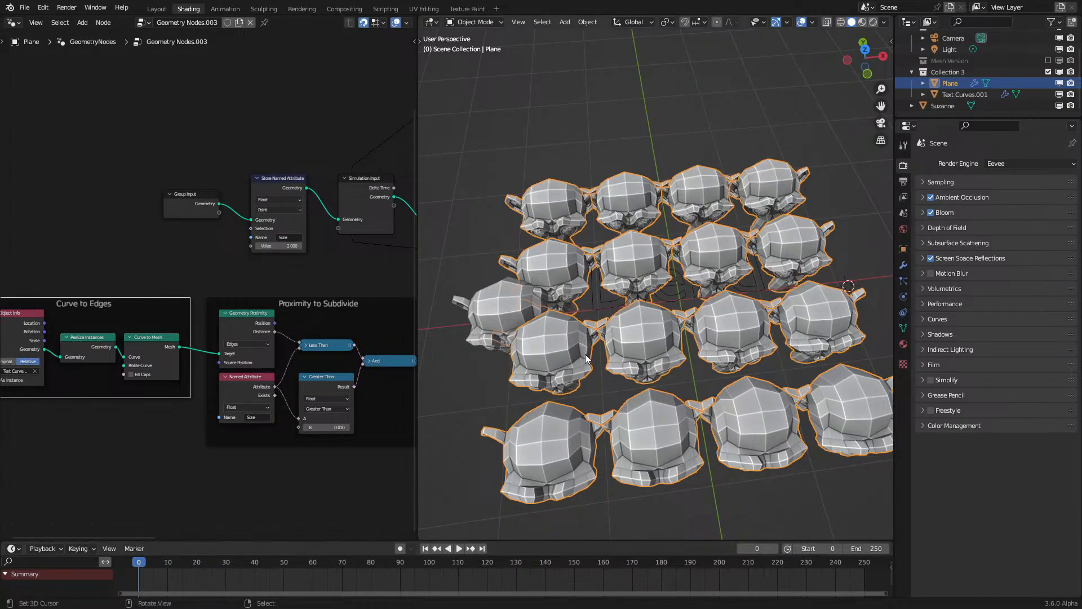
{"action": "key", "text": "space"}
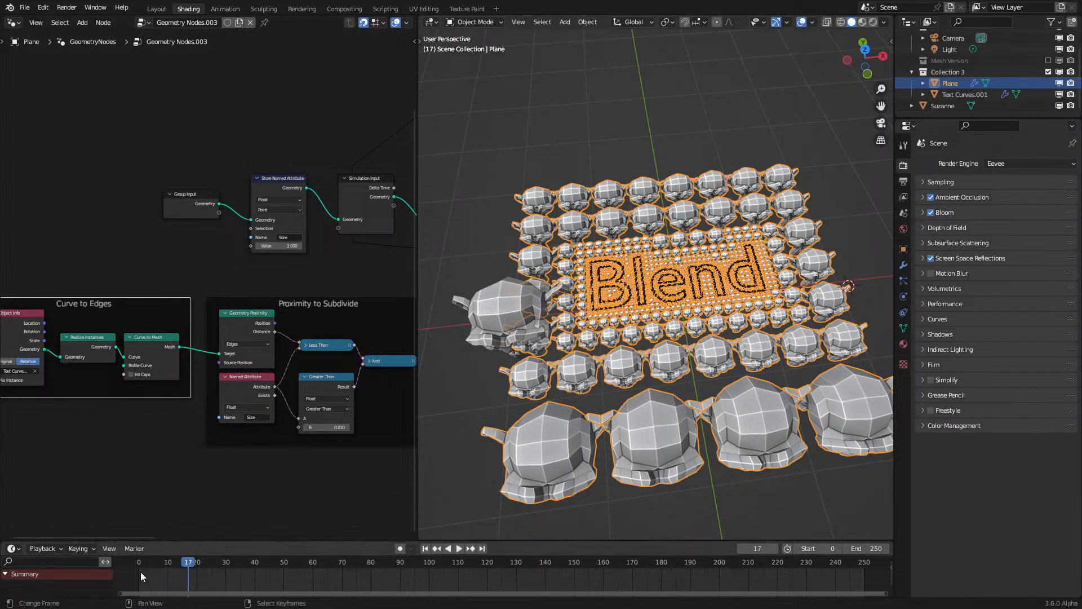
{"action": "key", "text": "shift+Left"}
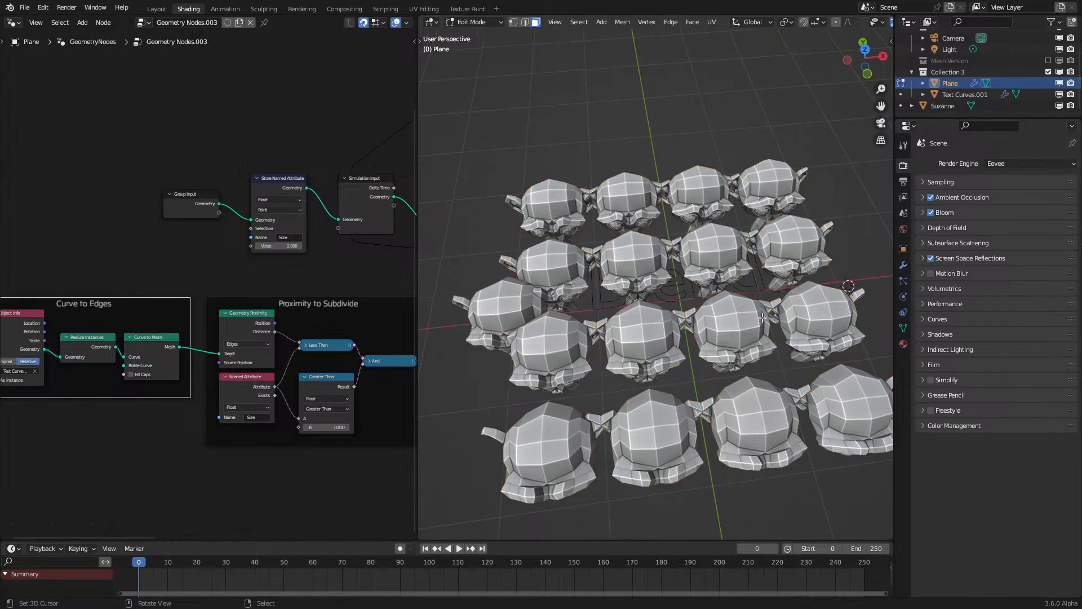
Step: Preview the Group Input geometry and put the plane into Edit Mode
{"action": "key", "text": "Tab"}
{"action": "key", "text": "Tab"}
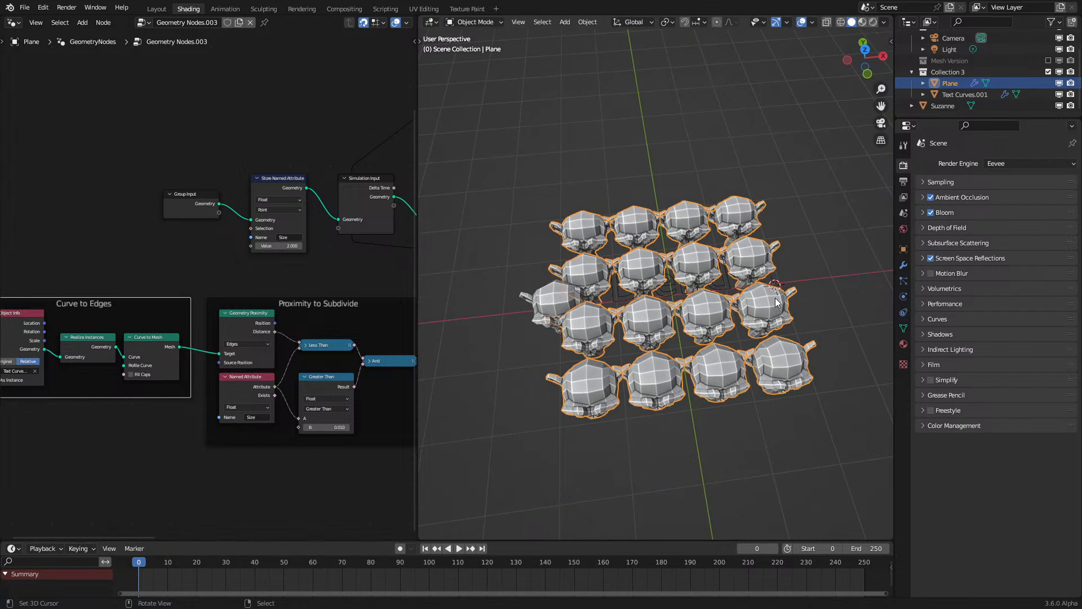
{"action": "left_click", "coordinate": [201, 204], "text": "ctrl+shift"}
{"action": "key", "text": "Tab"}
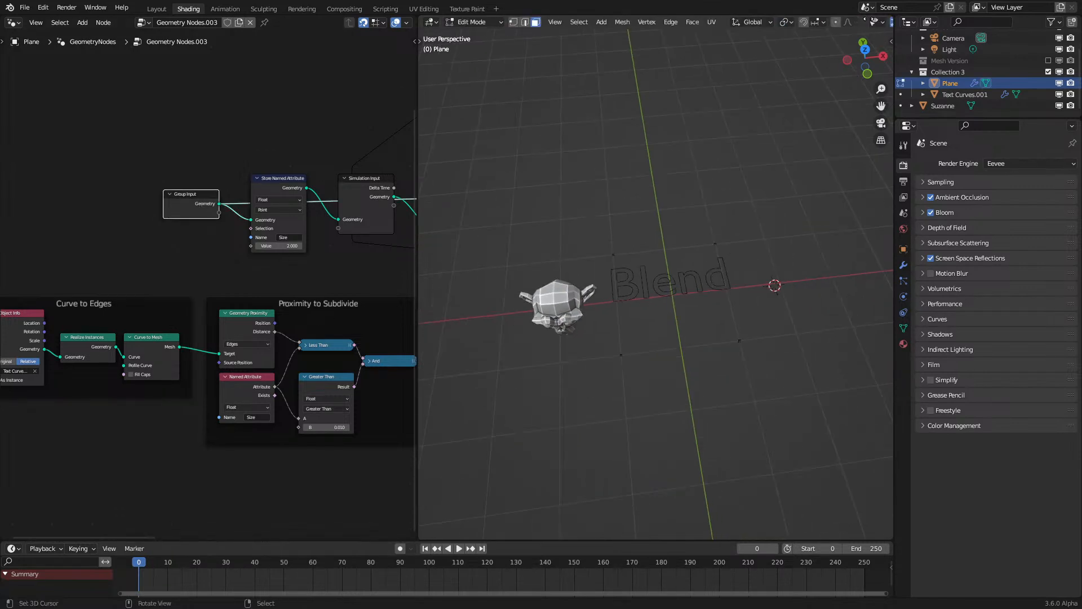
{"action": "scroll", "coordinate": [872, 23], "scroll_direction": "down", "scroll_amount": 2}
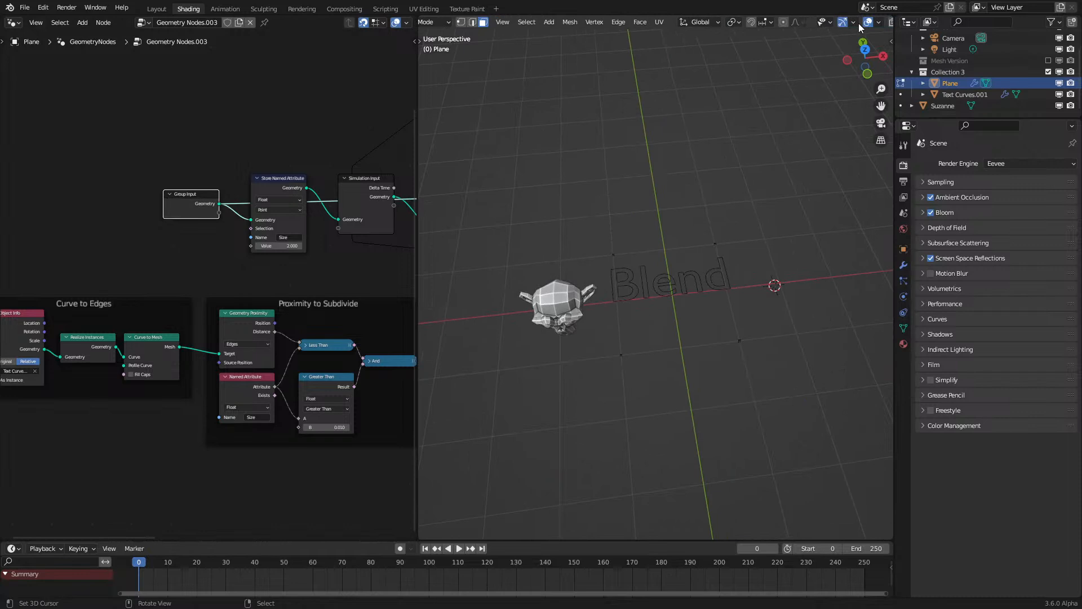
Step: Scale the plane's vertices by 2 twice and return to Object Mode
{"action": "key", "text": "s"}
{"action": "key", "text": "2"}
{"action": "left_click", "coordinate": [689, 308]}
{"action": "key", "text": "s"}
{"action": "key", "text": "2"}
{"action": "left_click", "coordinate": [690, 308]}
{"action": "key", "text": "Tab"}
Step: Restore the Instance on Points output as the displayed result and play the simulation on the enlarged plane
{"action": "scroll", "coordinate": [321, 253], "scroll_direction": "down", "scroll_amount": 4}
{"action": "middle_click_drag", "start_coordinate": [320, 254], "coordinate": [309, 335]}
{"action": "left_click", "coordinate": [306, 293]}
{"action": "key", "text": "space"}
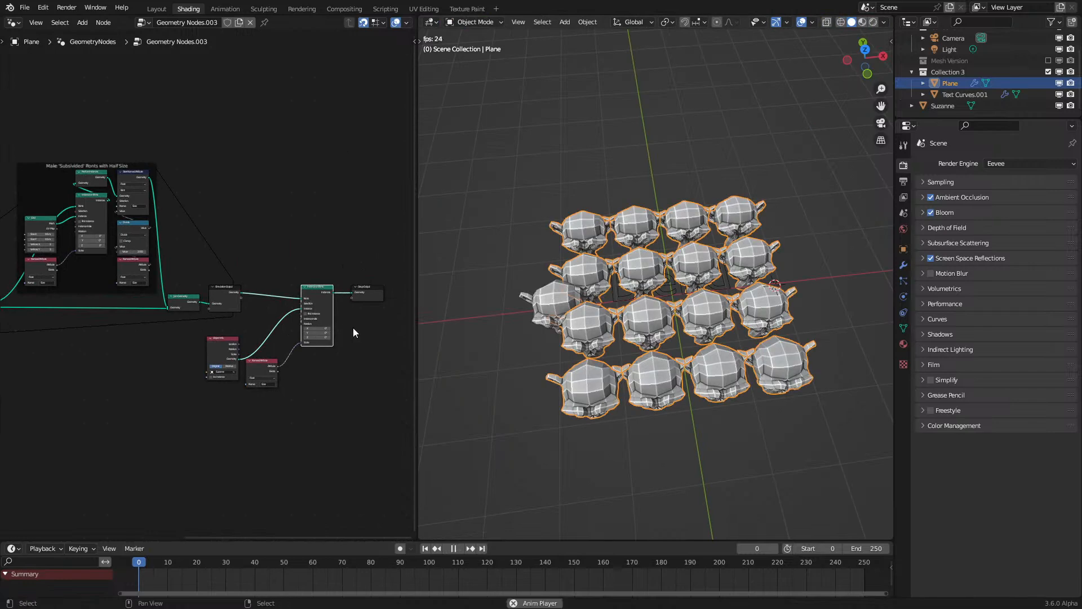
{"action": "scroll", "coordinate": [688, 372], "scroll_direction": "down", "scroll_amount": 3}
{"action": "key", "text": "space"}
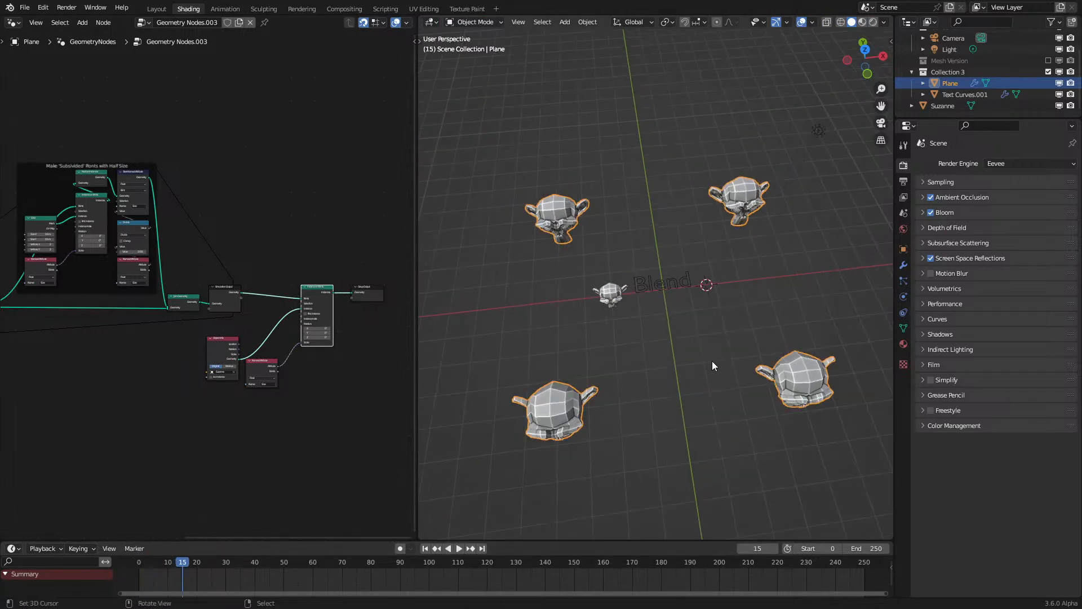
Step: Edit the plane in wireframe display, scaling its vertices by 0.5 twice, and return to Object Mode
{"action": "key", "text": "Tab"}
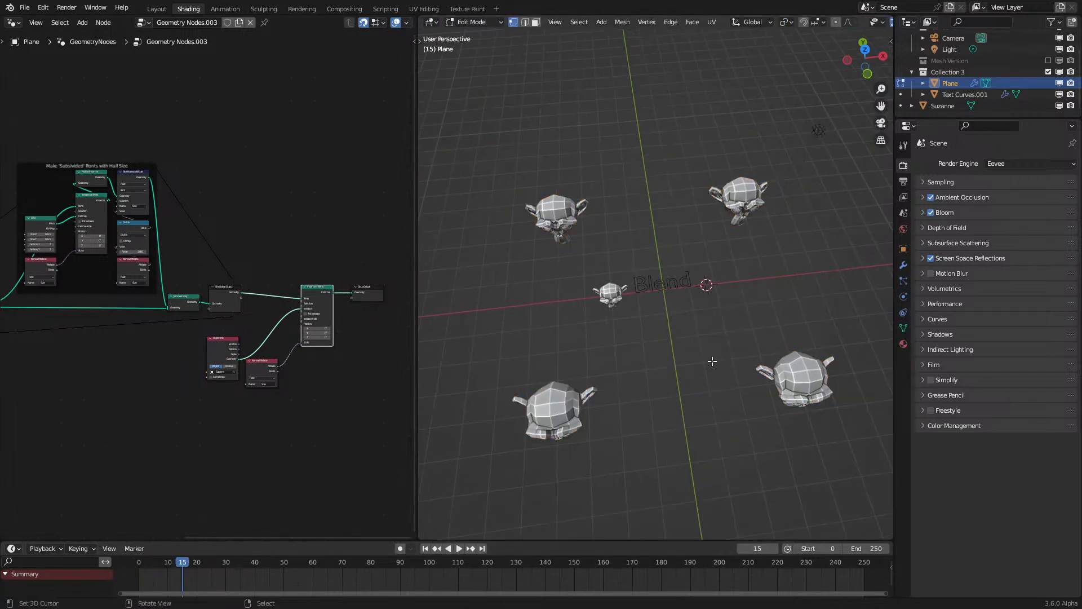
{"action": "key", "text": "z"}
{"action": "left_click", "coordinate": [671, 402]}
{"action": "key", "text": "s"}
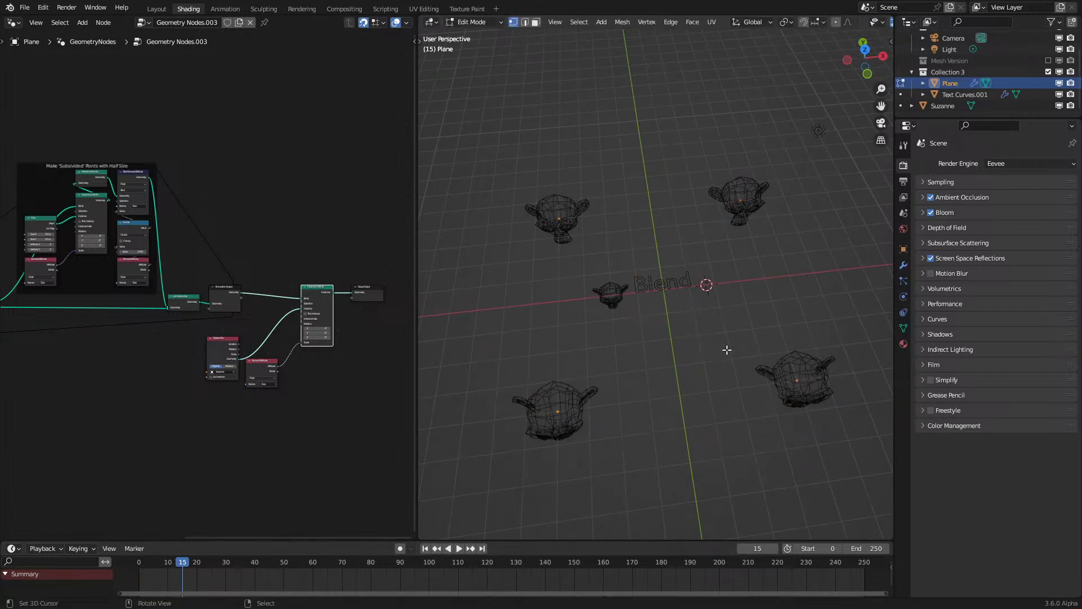
{"action": "type", "text": ".5"}
{"action": "key", "text": "Return"}
{"action": "type", "text": "s."}
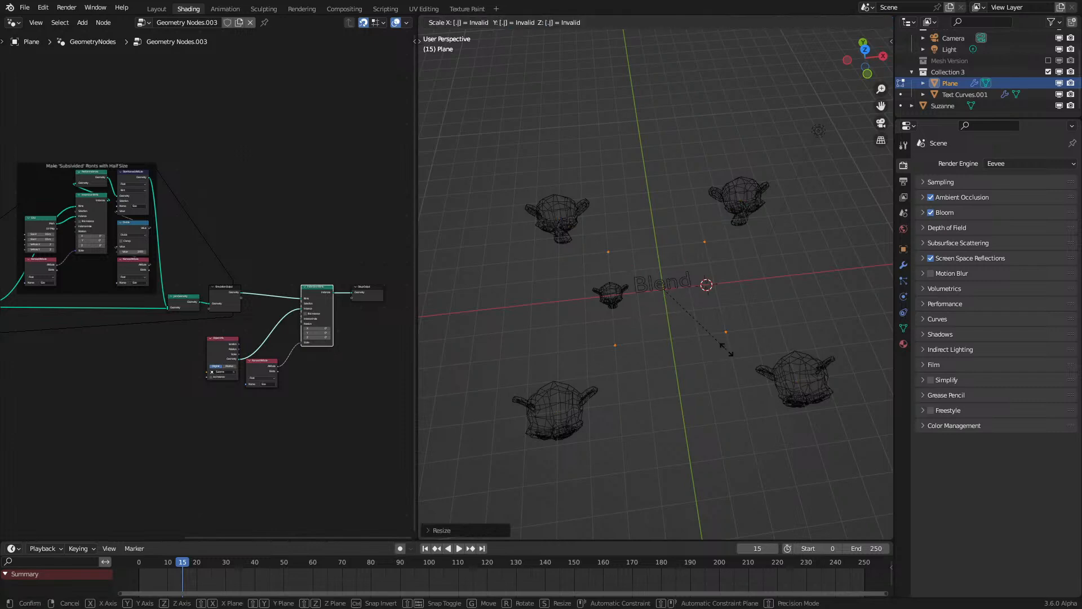
{"action": "type", "text": "5"}
{"action": "key", "text": "Return"}
{"action": "key", "text": "Tab"}
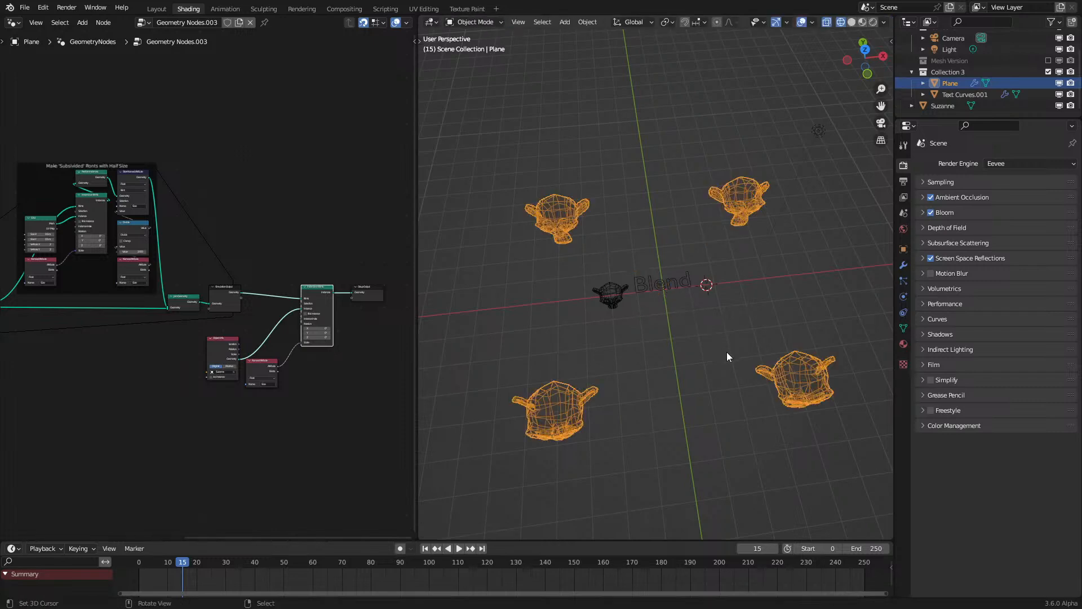
Step: Replay the simulation from the start on the shrunken plane and examine the instances around the lettering
{"action": "left_click", "coordinate": [121, 566]}
{"action": "key", "text": "space"}
{"action": "scroll", "coordinate": [702, 276], "scroll_direction": "up", "scroll_amount": 12}
{"action": "key", "text": "space"}
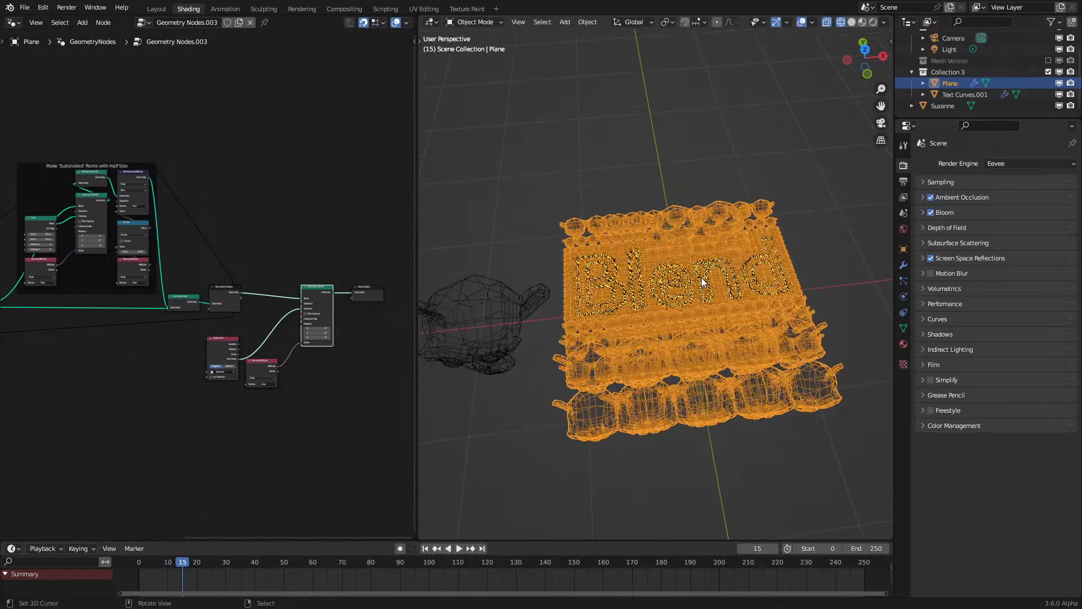
{"action": "key", "text": "z"}
{"action": "left_click", "coordinate": [700, 313]}
{"action": "middle_click_drag", "start_coordinate": [741, 296], "coordinate": [736, 320]}
Step: Undo the last scaling of the plane's vertices and rerun the simulation from frame 0 in Object Mode
{"action": "key", "text": "ctrl+z"}
{"action": "key", "text": "ctrl+z"}
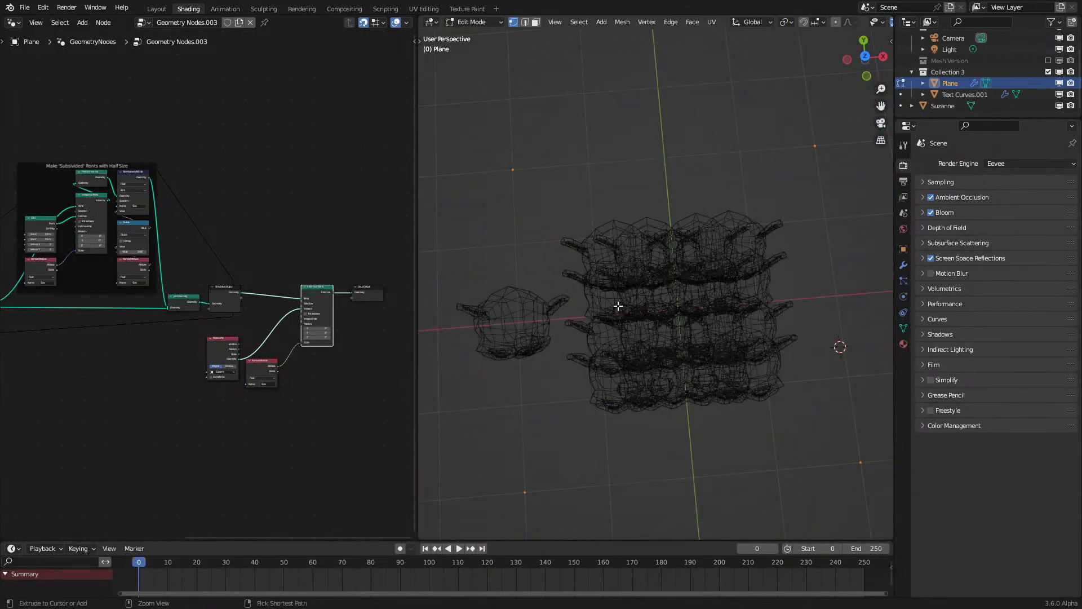
{"action": "key", "text": "Tab"}
{"action": "left_click", "coordinate": [139, 576]}
{"action": "middle_click_drag", "start_coordinate": [715, 346], "coordinate": [705, 317]}
{"action": "middle_click_drag", "start_coordinate": [204, 393], "coordinate": [285, 387]}
{"action": "key", "text": "space"}
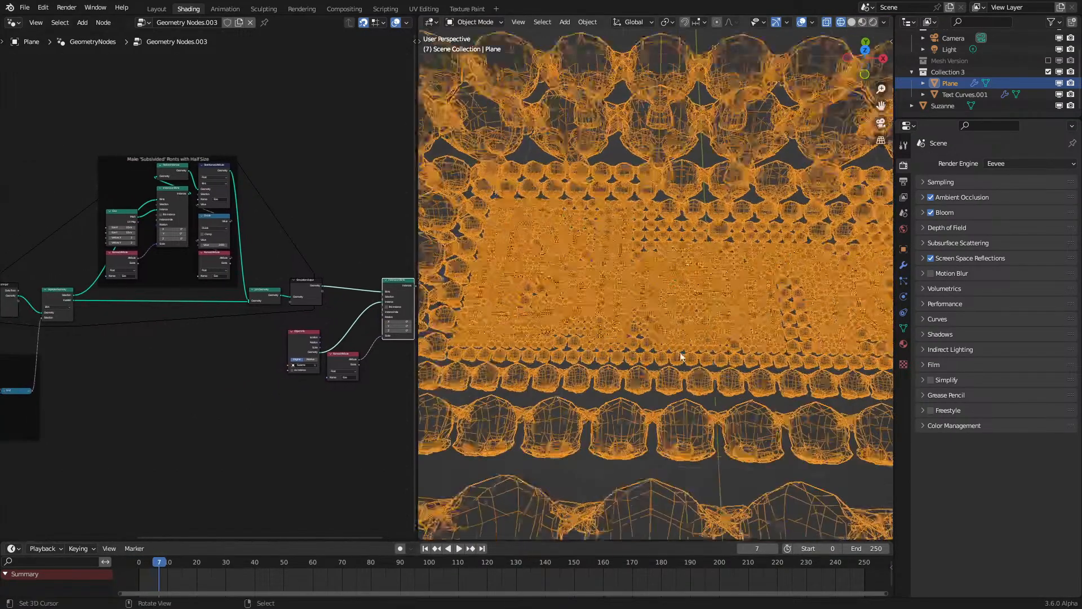
Step: Switch the viewport to rendered shading and deselect all objects
{"action": "key", "text": "shift+z"}
{"action": "mouse_move", "coordinate": [716, 284]}
{"action": "middle_mouse_down"}
{"action": "mouse_move", "coordinate": [756, 317]}
{"action": "mouse_move", "coordinate": [769, 215]}
{"action": "mouse_move", "coordinate": [796, 156]}
{"action": "mouse_move", "coordinate": [725, 241]}
{"action": "mouse_move", "coordinate": [764, 225]}
{"action": "mouse_move", "coordinate": [737, 262]}
{"action": "mouse_move", "coordinate": [621, 285]}
{"action": "mouse_move", "coordinate": [738, 231]}
{"action": "mouse_move", "coordinate": [787, 246]}
{"action": "mouse_move", "coordinate": [701, 276]}
{"action": "mouse_move", "coordinate": [675, 248]}
{"action": "mouse_move", "coordinate": [646, 249]}
{"action": "mouse_move", "coordinate": [673, 238]}
{"action": "mouse_move", "coordinate": [659, 280]}
{"action": "mouse_move", "coordinate": [685, 253]}
{"action": "mouse_move", "coordinate": [557, 263]}
{"action": "mouse_move", "coordinate": [597, 258]}
{"action": "mouse_move", "coordinate": [593, 272]}
{"action": "middle_mouse_up"}
{"action": "key", "text": "alt+a"}
Step: Examine the Suzanne instances around the lettering up close and the Proximity to Subdivide section of the node tree
{"action": "scroll", "coordinate": [620, 286], "scroll_direction": "up", "scroll_amount": 6}
{"action": "scroll", "coordinate": [692, 263], "scroll_direction": "up", "scroll_amount": 3}
{"action": "scroll", "coordinate": [557, 263], "scroll_direction": "up", "scroll_amount": 5}
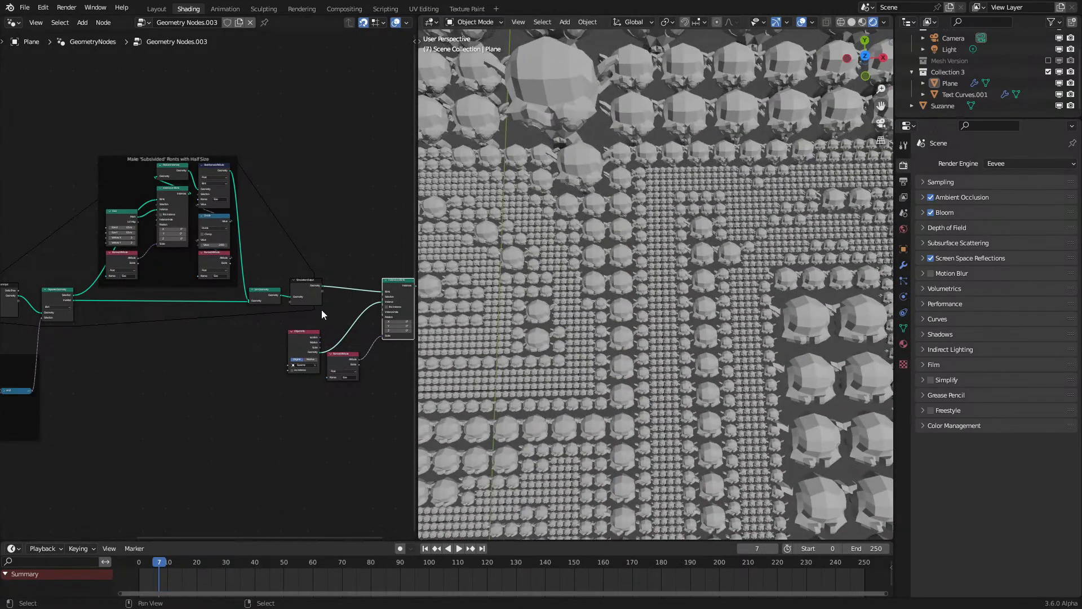
{"action": "middle_click_drag", "start_coordinate": [569, 310], "coordinate": [639, 319]}
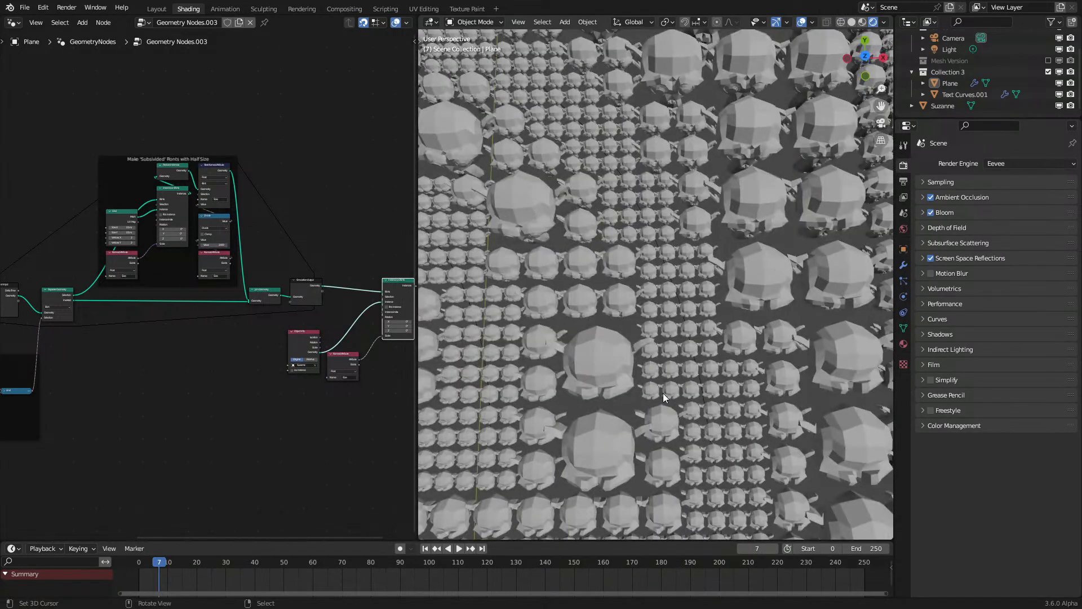
{"action": "scroll", "coordinate": [656, 390], "scroll_direction": "down", "scroll_amount": 3}
{"action": "scroll", "coordinate": [657, 389], "scroll_direction": "up", "scroll_amount": 2}
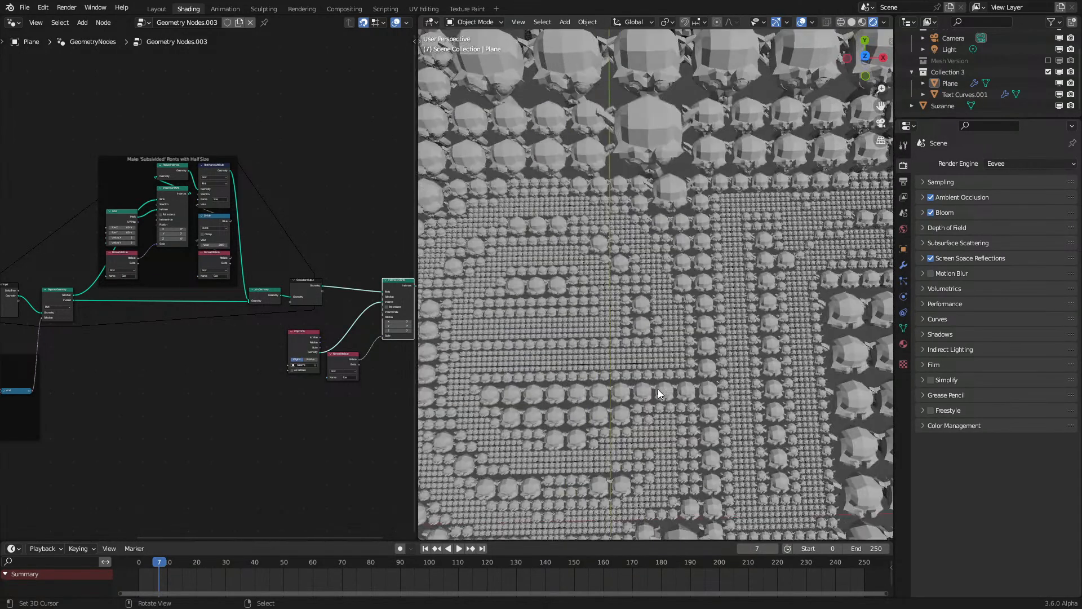
{"action": "scroll", "coordinate": [659, 388], "scroll_direction": "down", "scroll_amount": 3}
{"action": "scroll", "coordinate": [659, 382], "scroll_direction": "up", "scroll_amount": 3}
{"action": "middle_click_drag", "start_coordinate": [659, 382], "coordinate": [737, 329], "text": "shift"}
{"action": "scroll", "coordinate": [635, 354], "scroll_direction": "up", "scroll_amount": 4}
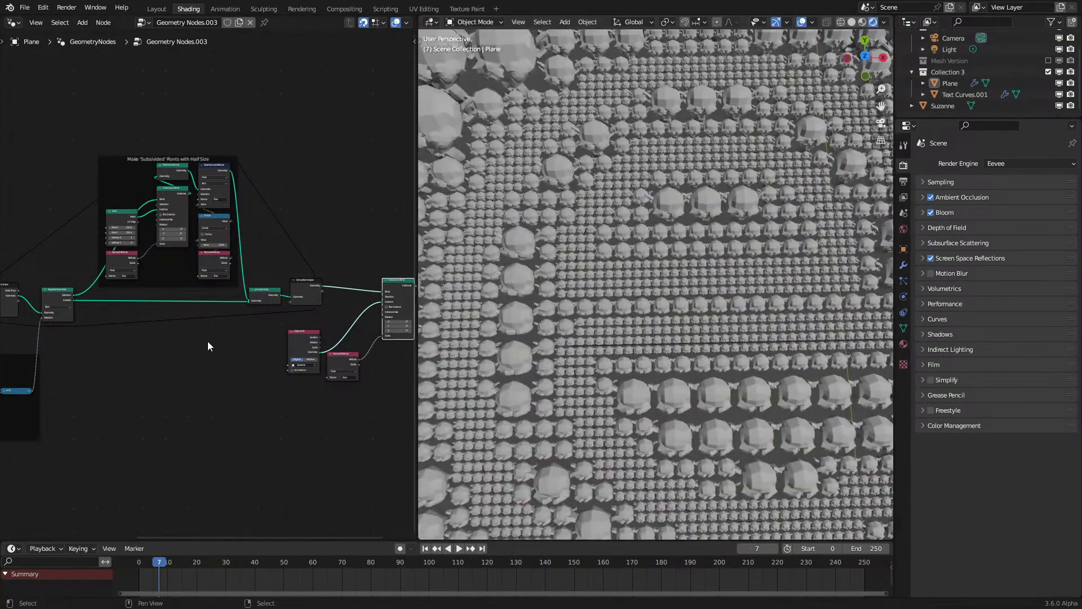
{"action": "scroll", "coordinate": [206, 348], "scroll_direction": "up", "scroll_amount": 3}
{"action": "scroll", "coordinate": [272, 290], "scroll_direction": "up", "scroll_amount": 2}
{"action": "middle_click_drag", "start_coordinate": [191, 323], "coordinate": [287, 260]}
{"action": "middle_click_drag", "start_coordinate": [262, 359], "coordinate": [297, 288]}
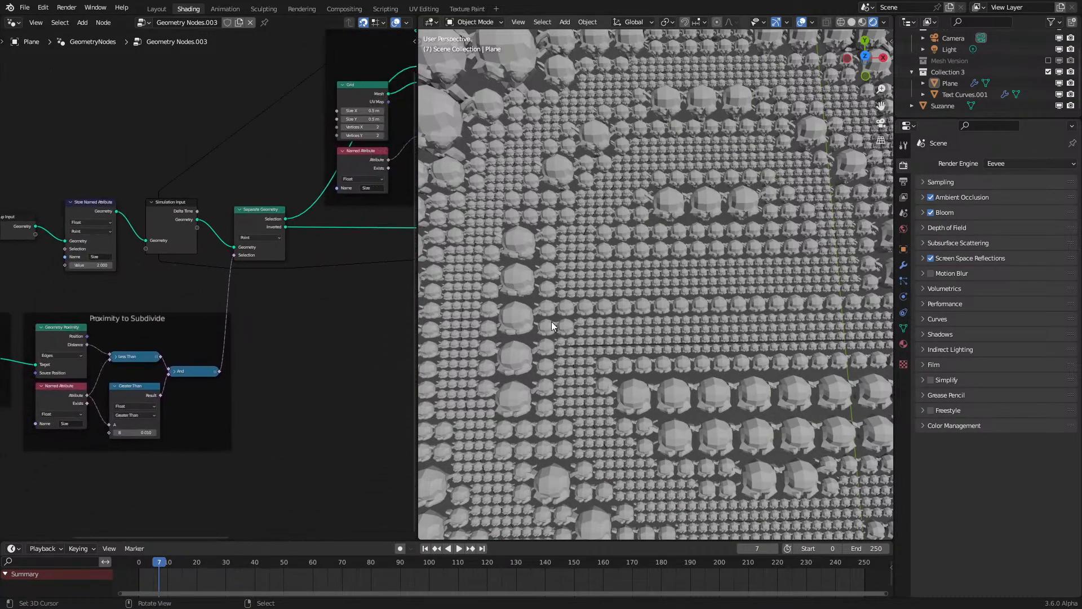
Step: Select the original Suzanne object beside the instance grid
{"action": "scroll", "coordinate": [569, 324], "scroll_direction": "down", "scroll_amount": 5}
{"action": "middle_click_drag", "start_coordinate": [568, 323], "coordinate": [671, 275]}
{"action": "scroll", "coordinate": [671, 275], "scroll_direction": "up", "scroll_amount": 3}
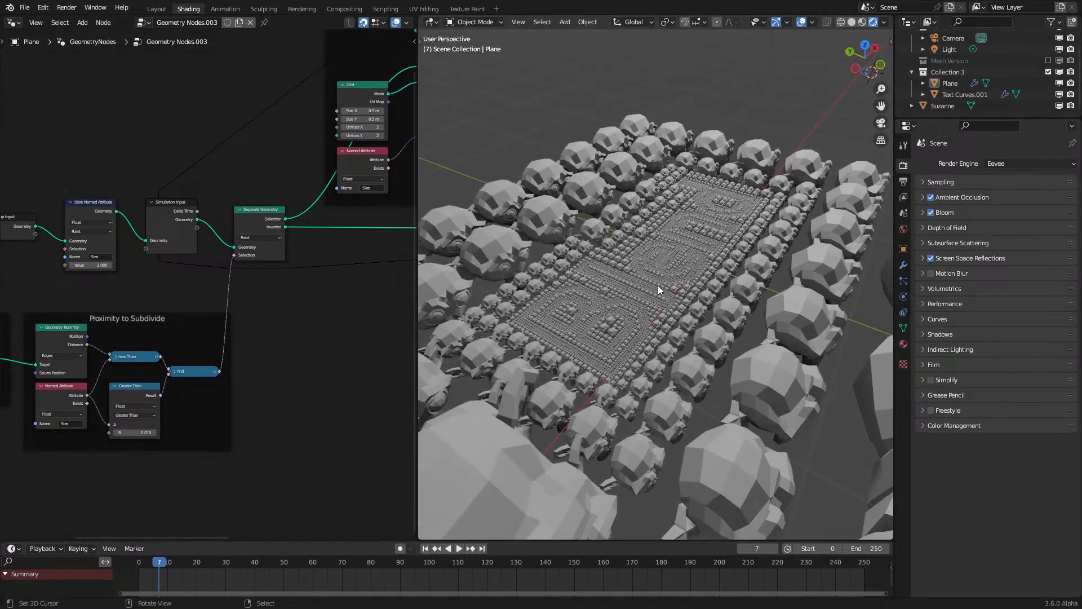
{"action": "scroll", "coordinate": [651, 289], "scroll_direction": "down", "scroll_amount": 4}
{"action": "middle_click_drag", "start_coordinate": [652, 289], "coordinate": [573, 353]}
{"action": "left_click", "coordinate": [511, 413]}
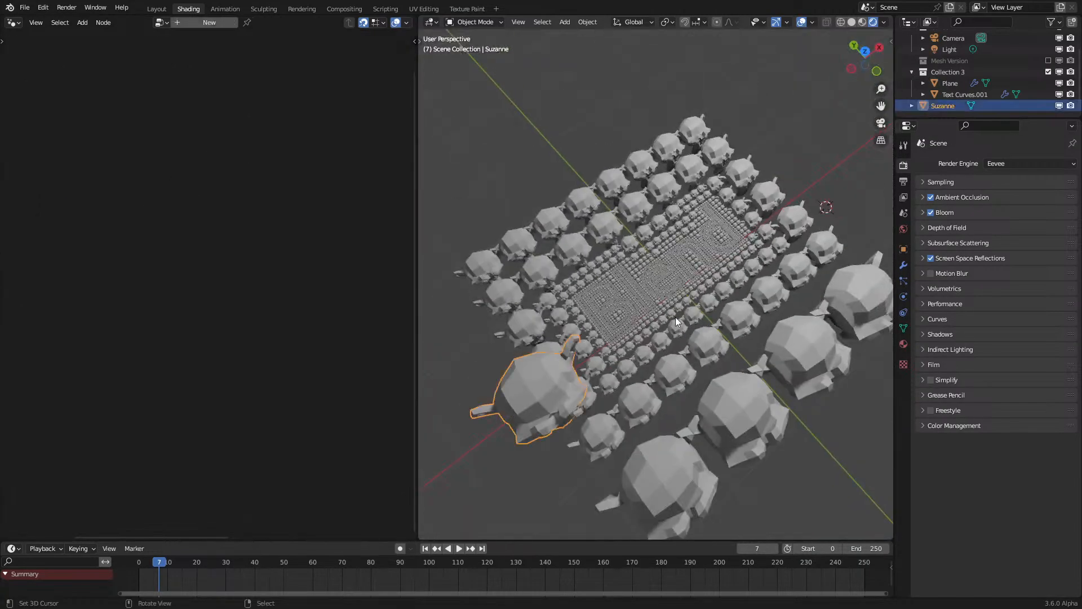
Step: Add a cube mesh and clear its location so it sits at the world origin
{"action": "key", "text": "shift+a"}
{"action": "mouse_move", "coordinate": [631, 201]}
{"action": "left_click", "coordinate": [689, 212]}
{"action": "key", "text": "alt+g"}
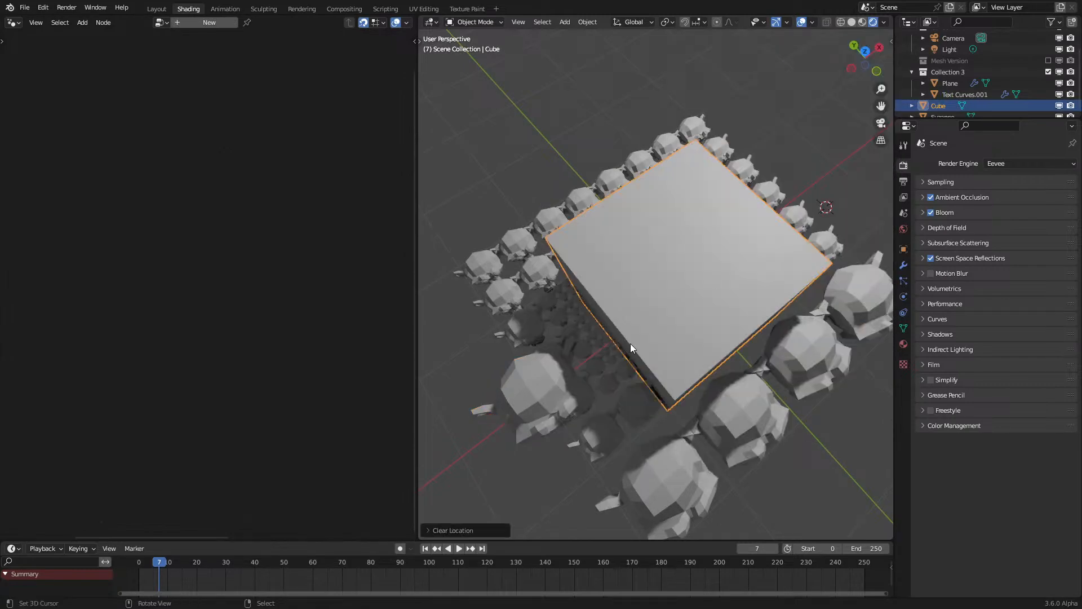
Step: In the plane's node tree, replace Suzanne with an Object Info node for the cube as the Instance on Points source
{"action": "left_click", "coordinate": [775, 409]}
{"action": "scroll", "coordinate": [952, 76], "scroll_direction": "down", "scroll_amount": 1}
{"action": "left_click_drag", "start_coordinate": [938, 94], "coordinate": [205, 364]}
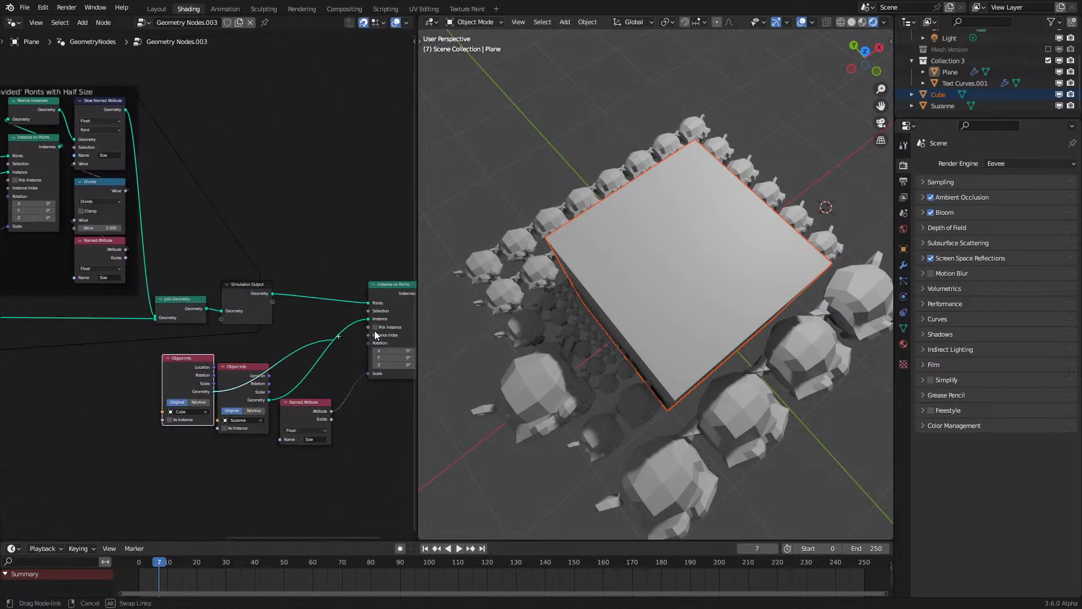
{"action": "left_click_drag", "start_coordinate": [373, 320], "coordinate": [369, 320]}
{"action": "right_click", "coordinate": [263, 385]}
{"action": "left_click", "coordinate": [239, 381]}
{"action": "key", "text": "x"}
{"action": "left_click_drag", "start_coordinate": [189, 375], "coordinate": [307, 342]}
Step: Group the Object Info, Named Attribute and Instance on Points nodes in a frame labelled "Visual Instances"
{"action": "middle_click_drag", "start_coordinate": [307, 343], "coordinate": [243, 356]}
{"action": "left_click_drag", "start_coordinate": [243, 275], "coordinate": [329, 451]}
{"action": "key", "text": "ctrl+j"}
{"action": "scroll", "coordinate": [241, 416], "scroll_direction": "up", "scroll_amount": 2}
{"action": "key", "text": "g"}
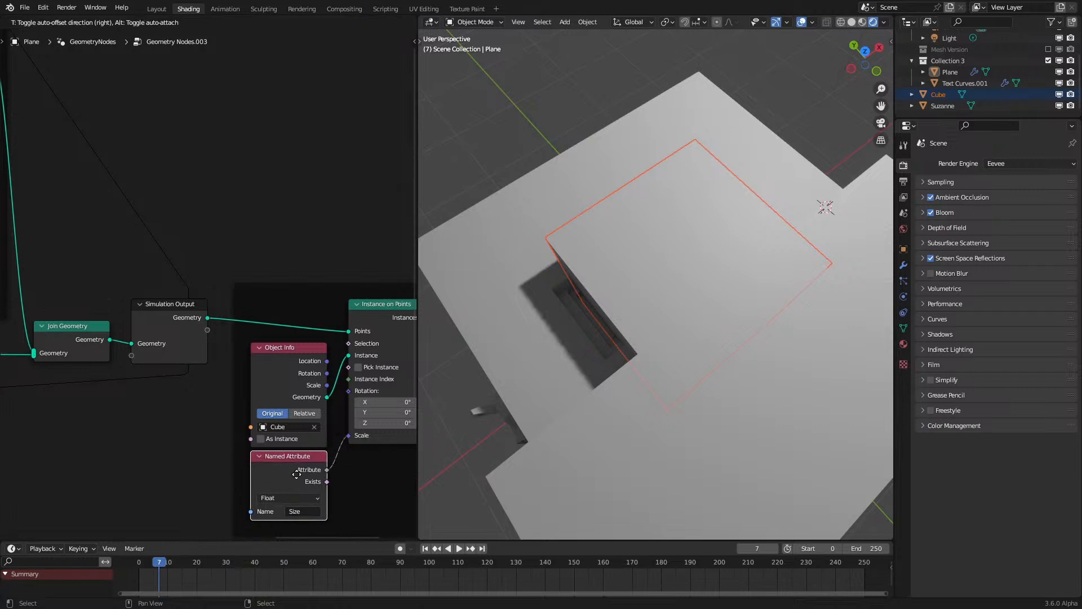
{"action": "left_click", "coordinate": [291, 388]}
{"action": "key", "text": "F2"}
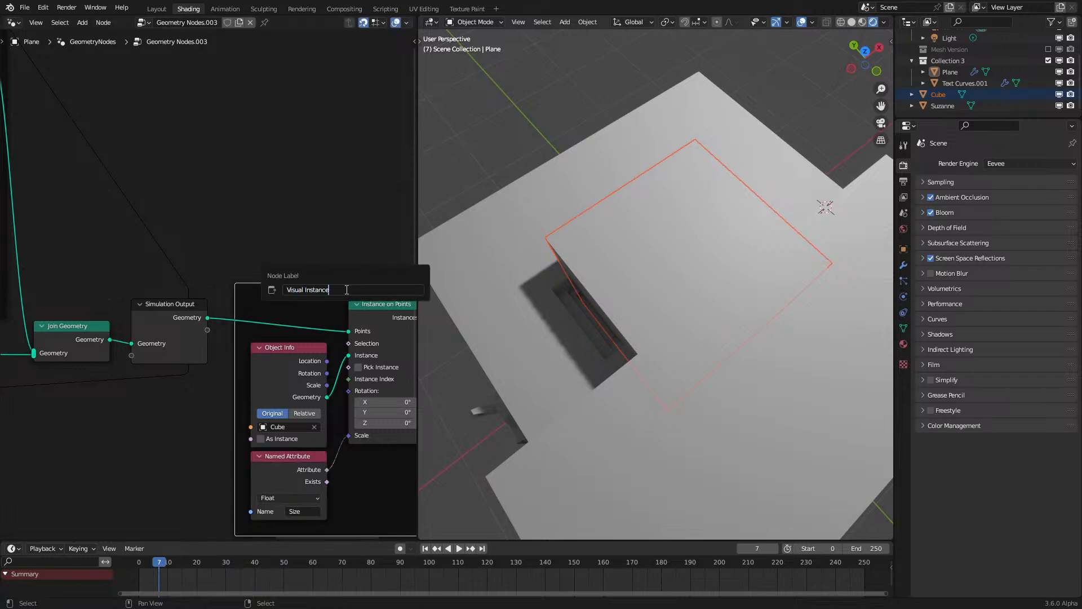
{"action": "key", "text": "Return"}
{"action": "scroll", "coordinate": [254, 338], "scroll_direction": "down", "scroll_amount": 2}
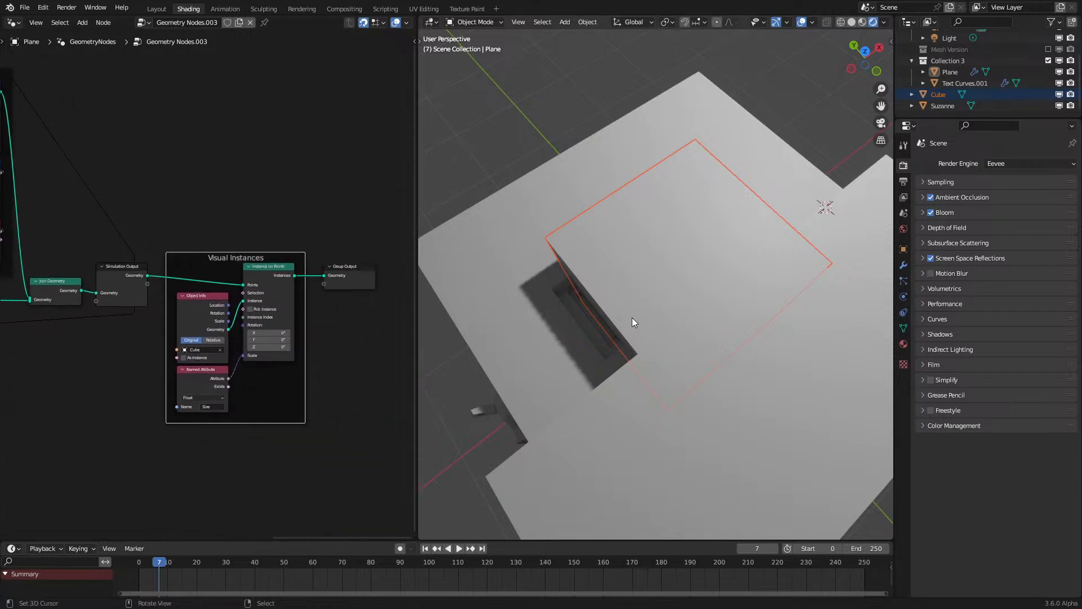
Step: Select the original cube and move it along the X axis, clear of the instance grid
{"action": "left_click", "coordinate": [633, 313]}
{"action": "scroll", "coordinate": [635, 304], "scroll_direction": "down", "scroll_amount": 2}
{"action": "scroll", "coordinate": [635, 306], "scroll_direction": "down", "scroll_amount": 2}
Step: Scale the whole cube mesh by 0.2 in Edit Mode and undo that scaling
{"action": "key", "text": "Tab"}
{"action": "key", "text": "a"}
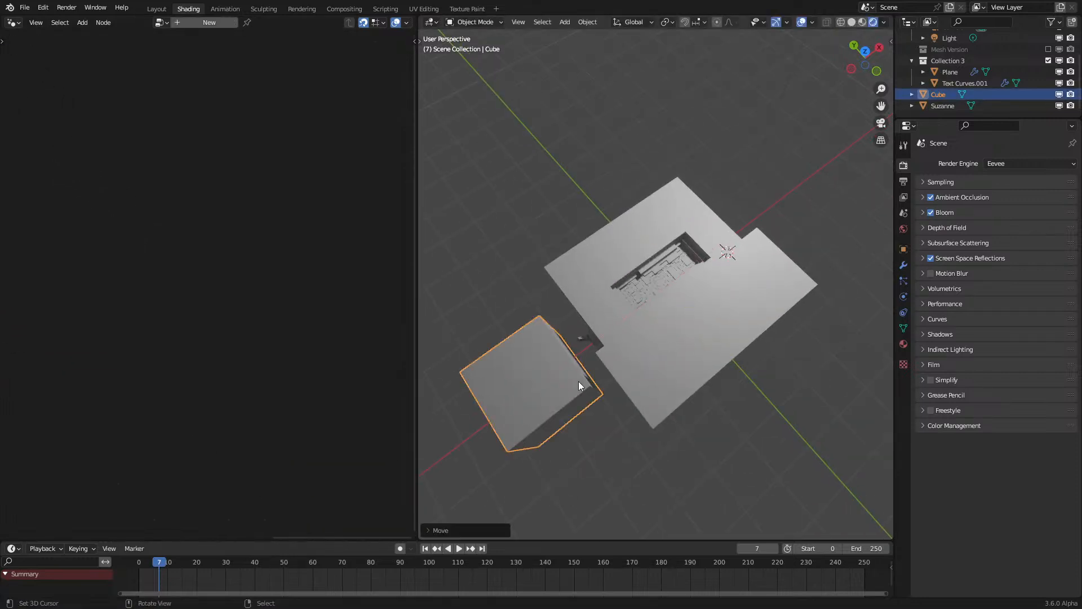
{"action": "type", "text": "s.2"}
{"action": "key", "text": "Return"}
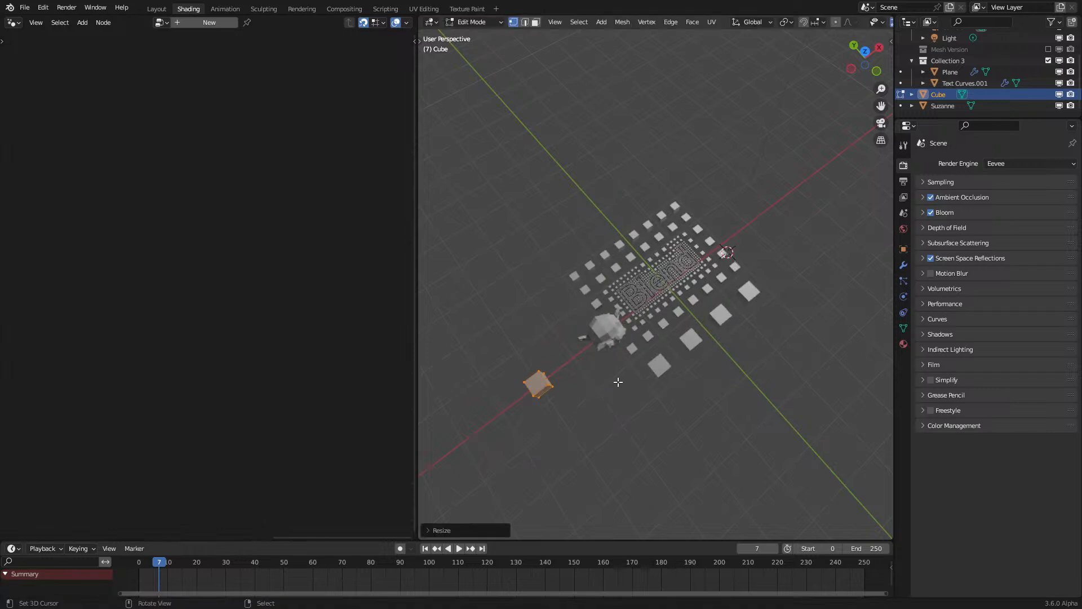
{"action": "key", "text": "Tab"}
{"action": "middle_click_drag", "start_coordinate": [618, 381], "coordinate": [621, 333]}
{"action": "key", "text": "ctrl+z"}
{"action": "key", "text": "ctrl+z"}
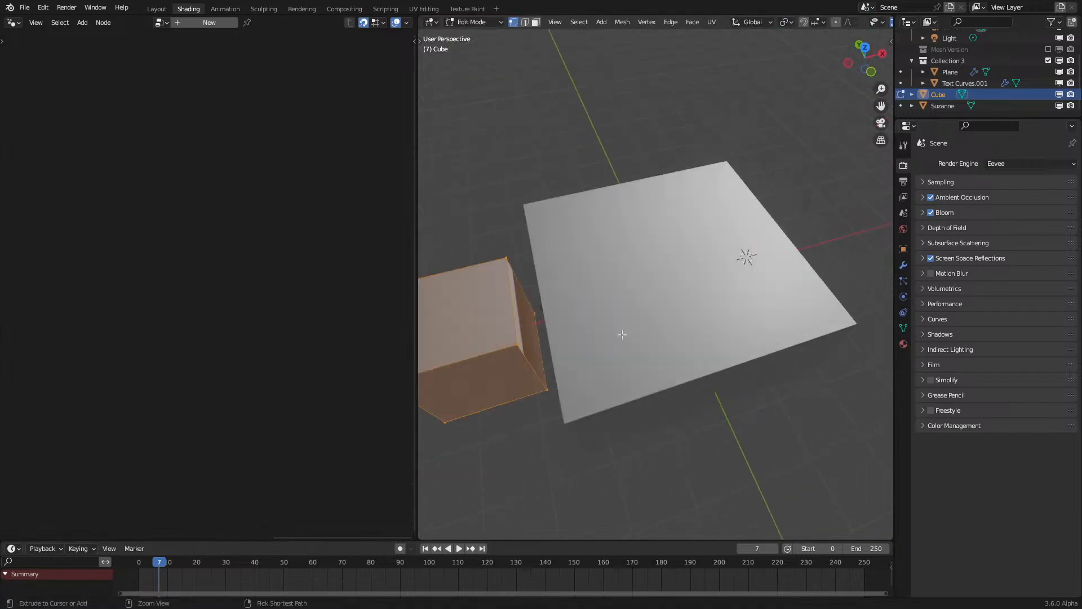
Step: Scale the cube's mesh down moderately and rerun the simulation from frame 0 in Object Mode
{"action": "key", "text": "s"}
{"action": "key", "text": "Escape"}
{"action": "scroll", "coordinate": [622, 335], "scroll_direction": "down", "scroll_amount": 2}
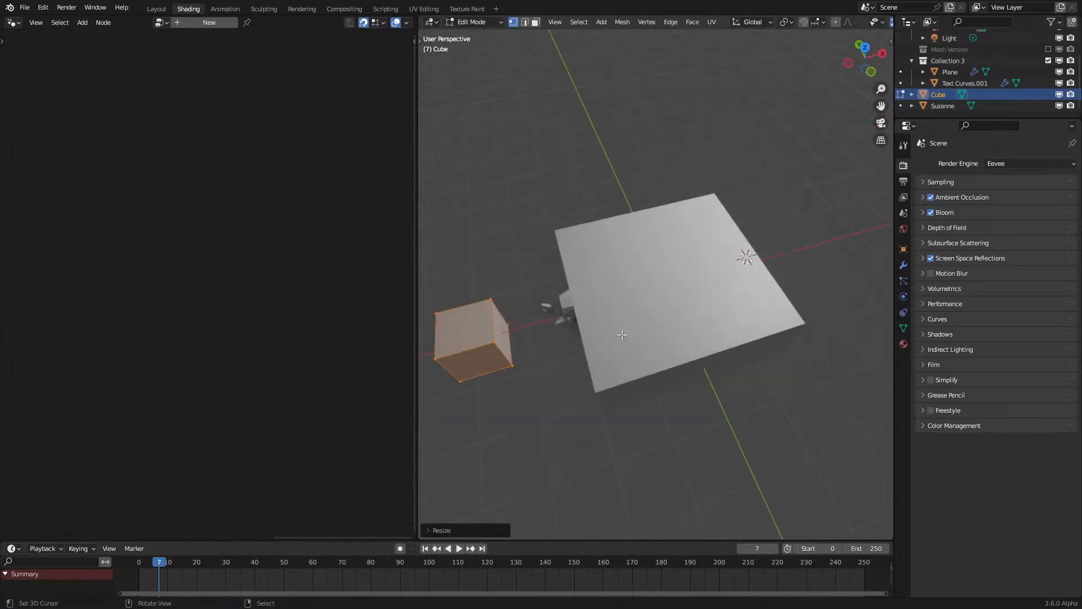
{"action": "key", "text": "Tab"}
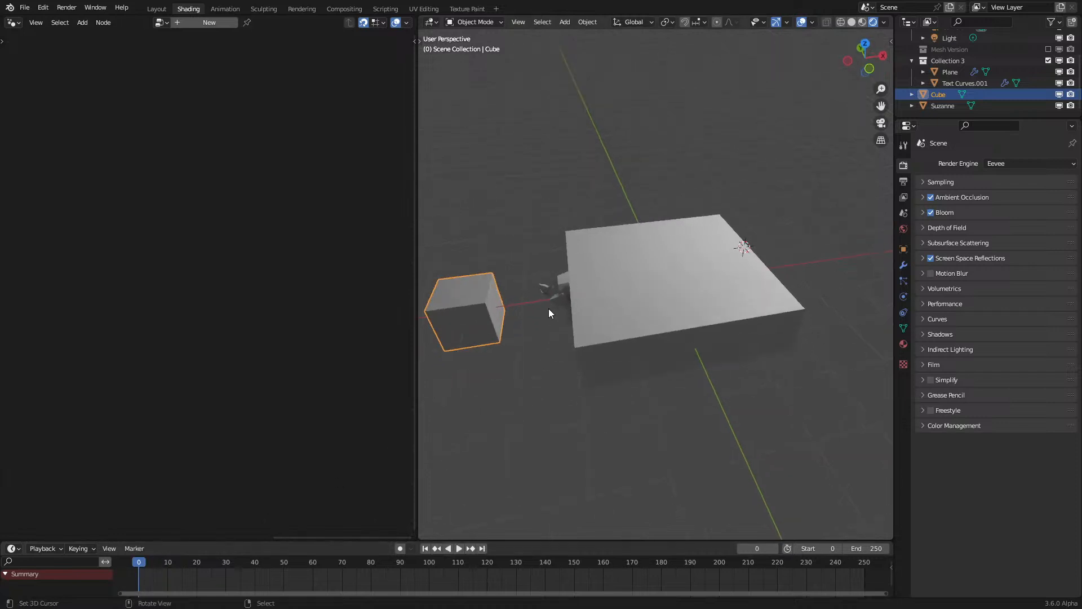
{"action": "left_click", "coordinate": [601, 317]}
{"action": "key", "text": "space"}
Step: Switch to solid shading and add a Bevel modifier with 2 segments to the original cube
{"action": "mouse_move", "coordinate": [545, 389]}
{"action": "middle_mouse_down"}
{"action": "mouse_move", "coordinate": [534, 402]}
{"action": "mouse_move", "coordinate": [493, 368]}
{"action": "mouse_move", "coordinate": [527, 329]}
{"action": "mouse_move", "coordinate": [587, 322]}
{"action": "mouse_move", "coordinate": [739, 341]}
{"action": "middle_mouse_up"}
{"action": "left_click", "coordinate": [541, 327]}
{"action": "key", "text": "z"}
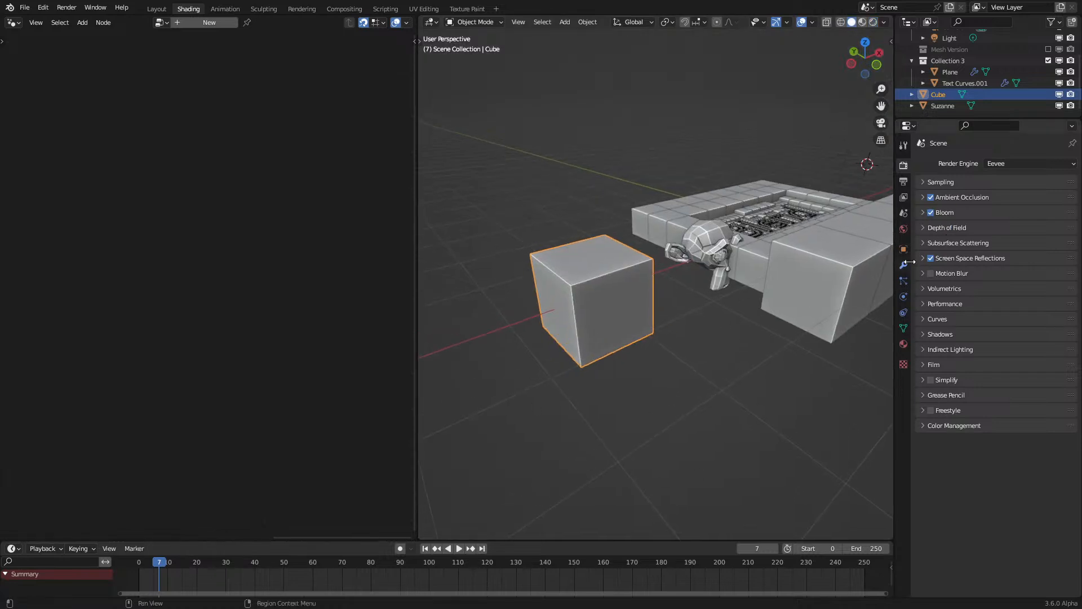
{"action": "left_click", "coordinate": [904, 264]}
{"action": "left_click", "coordinate": [968, 168]}
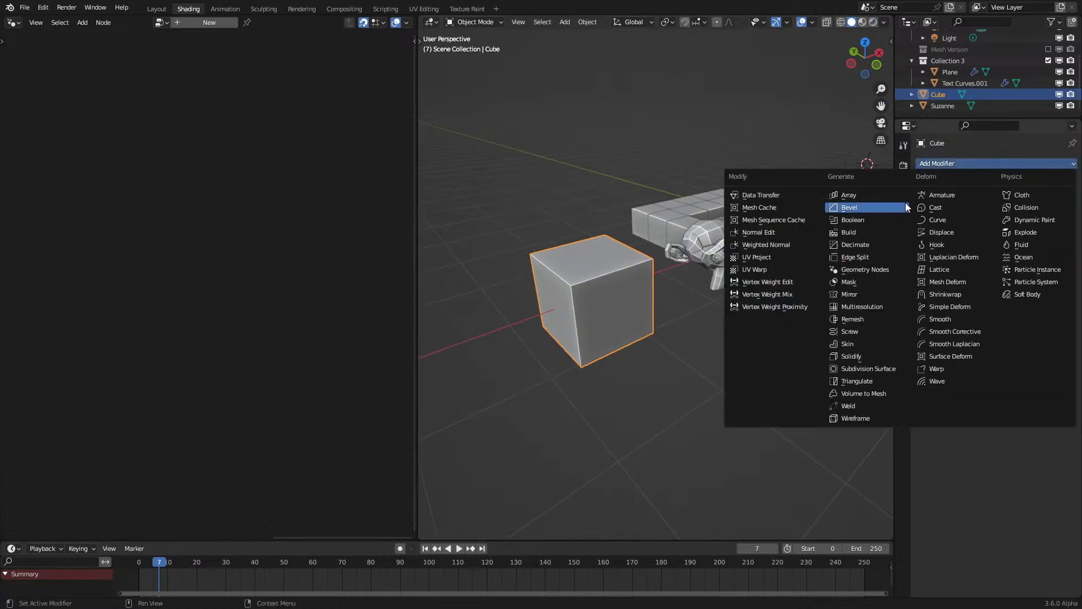
{"action": "left_click", "coordinate": [865, 206]}
{"action": "left_click", "coordinate": [1058, 239]}
Step: Apply Shade Smooth to the cube and return the viewport to rendered shading
{"action": "right_click", "coordinate": [731, 217]}
{"action": "left_click", "coordinate": [732, 218]}
{"action": "key", "text": "q"}
{"action": "left_click", "coordinate": [715, 229]}
{"action": "mouse_move", "coordinate": [715, 227]}
{"action": "middle_mouse_down"}
{"action": "mouse_move", "coordinate": [706, 256]}
{"action": "mouse_move", "coordinate": [546, 337]}
{"action": "middle_mouse_up"}
{"action": "key", "text": "z"}
{"action": "scroll", "coordinate": [555, 233], "scroll_direction": "up", "scroll_amount": 2}
{"action": "scroll", "coordinate": [625, 233], "scroll_direction": "up", "scroll_amount": 4}
{"action": "mouse_move", "coordinate": [555, 233]}
{"action": "middle_mouse_down", "text": "shift"}
{"action": "mouse_move", "coordinate": [625, 233]}
{"action": "mouse_move", "coordinate": [631, 259]}
{"action": "mouse_move", "coordinate": [735, 190]}
{"action": "mouse_move", "coordinate": [735, 200]}
{"action": "middle_mouse_up", "text": "shift"}
Step: Open the Shader Editor in place of the geometry nodes and create a new material for the cube
{"action": "left_click", "coordinate": [14, 25]}
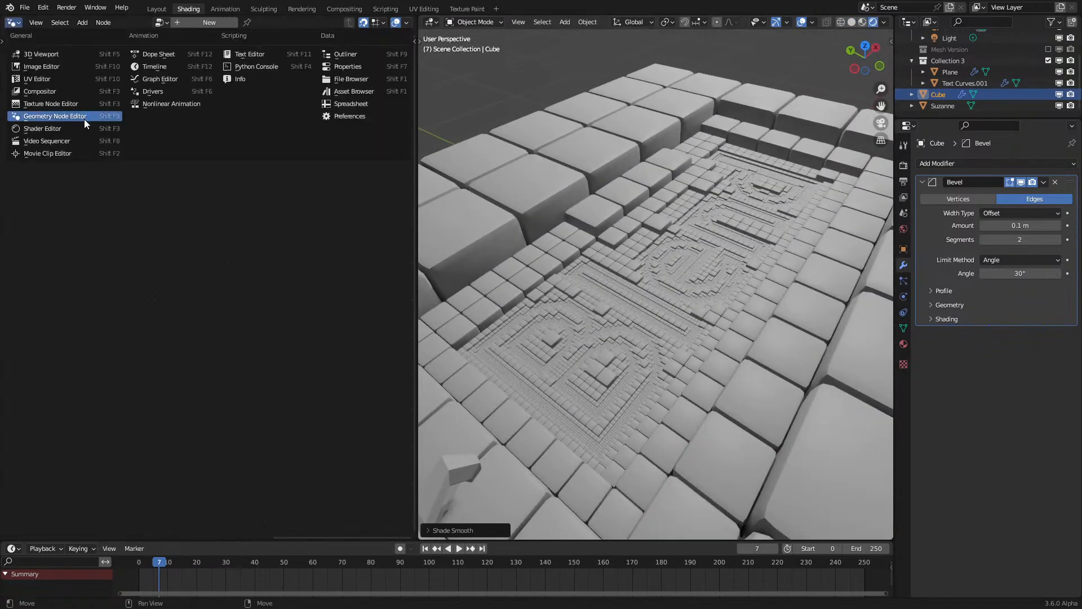
{"action": "left_click", "coordinate": [85, 117]}
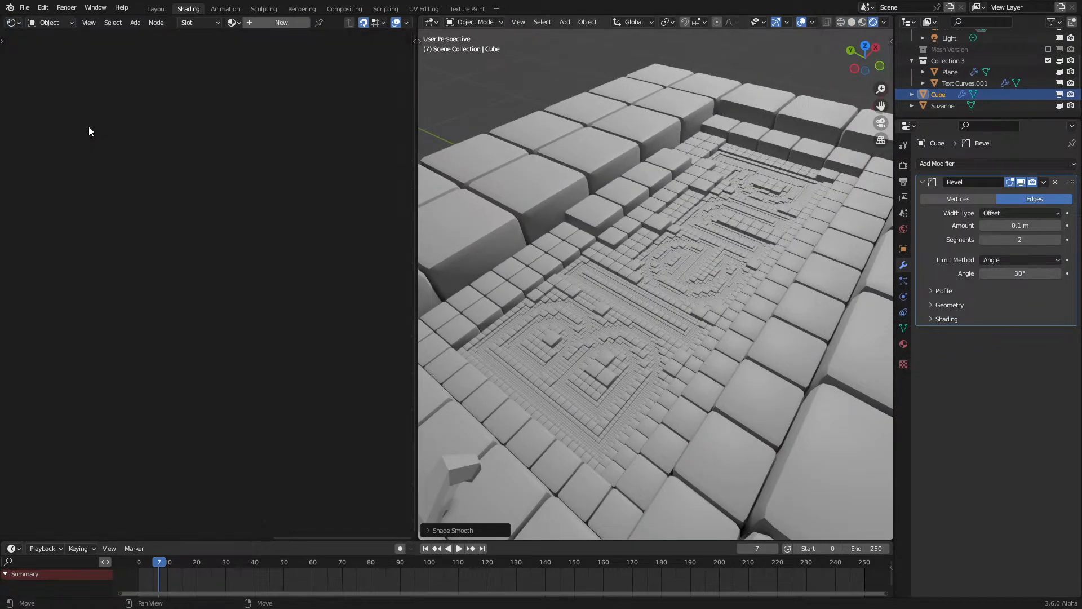
{"action": "left_click", "coordinate": [278, 22]}
{"action": "scroll", "coordinate": [546, 282], "scroll_direction": "down", "scroll_amount": 6}
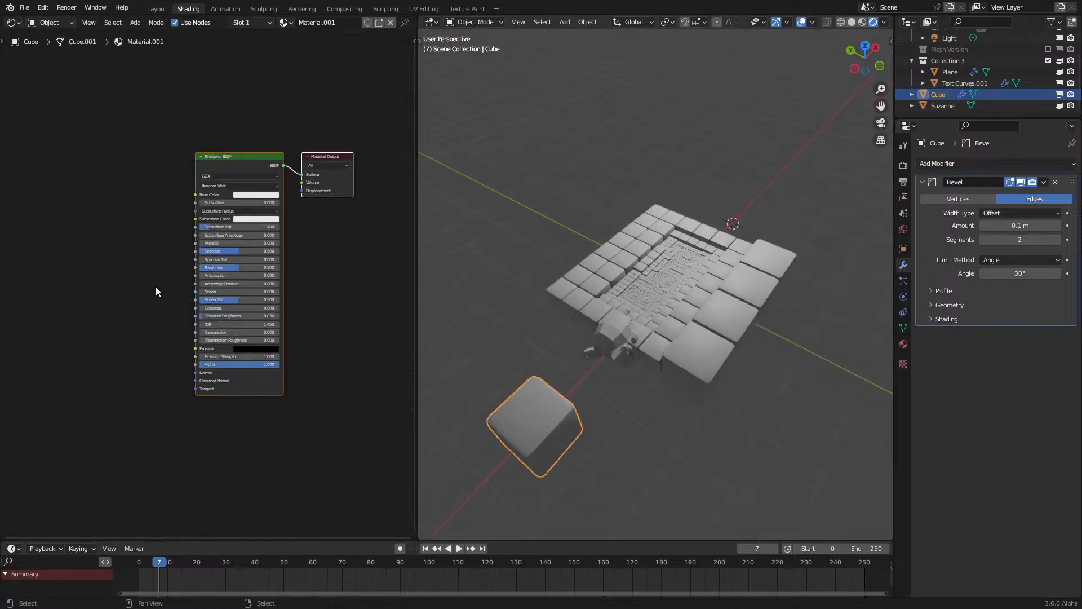
{"action": "key", "text": "Home"}
{"action": "scroll", "coordinate": [82, 261], "scroll_direction": "up", "scroll_amount": 1}
{"action": "middle_click_drag", "start_coordinate": [82, 260], "coordinate": [235, 302]}
Step: Add an Attribute node named Size to the cube's material and preview its Fac output on the surface
{"action": "key", "text": "shift+a"}
{"action": "left_click", "coordinate": [140, 268]}
{"action": "type", "text": "attribute"}
{"action": "key", "text": "Return"}
{"action": "left_click", "coordinate": [82, 291]}
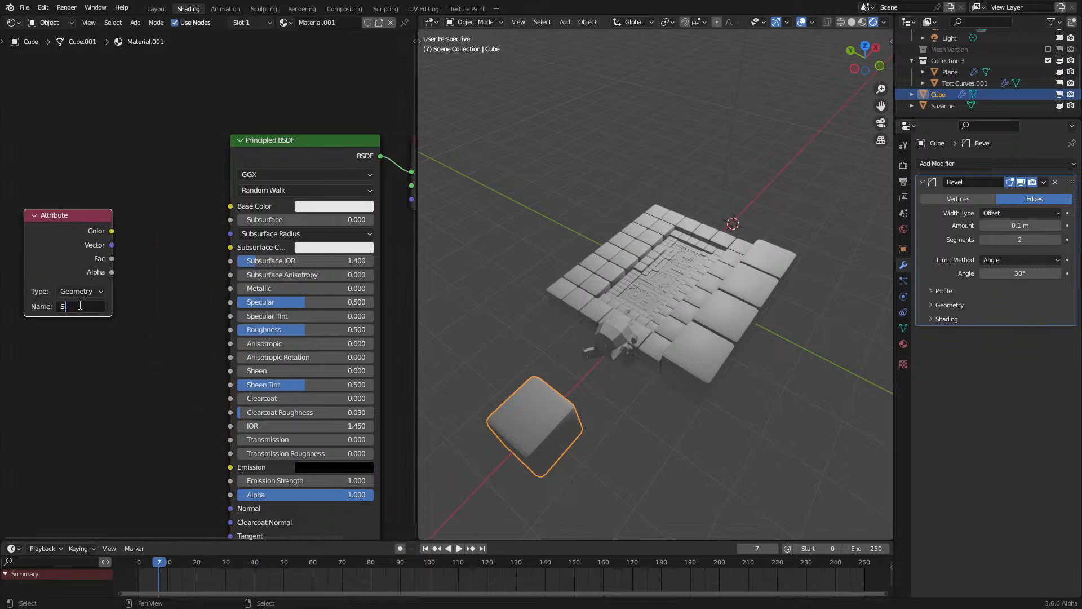
{"action": "left_click_drag", "start_coordinate": [112, 258], "coordinate": [230, 234]}
{"action": "scroll", "coordinate": [750, 391], "scroll_direction": "up", "scroll_amount": 5}
{"action": "middle_click_drag", "start_coordinate": [133, 358], "coordinate": [214, 370]}
Step: Set the Attribute node's type to Instancer and replay the simulation from frame 0
{"action": "middle_click_drag", "start_coordinate": [685, 379], "coordinate": [632, 366]}
{"action": "left_click_drag", "start_coordinate": [152, 562], "coordinate": [122, 566]}
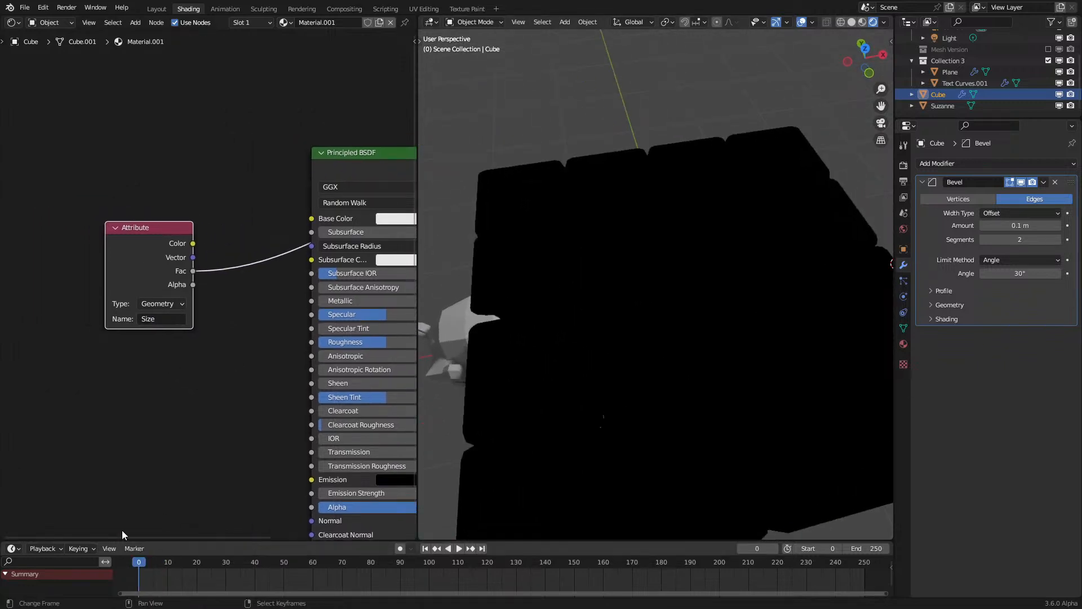
{"action": "left_click", "coordinate": [160, 345]}
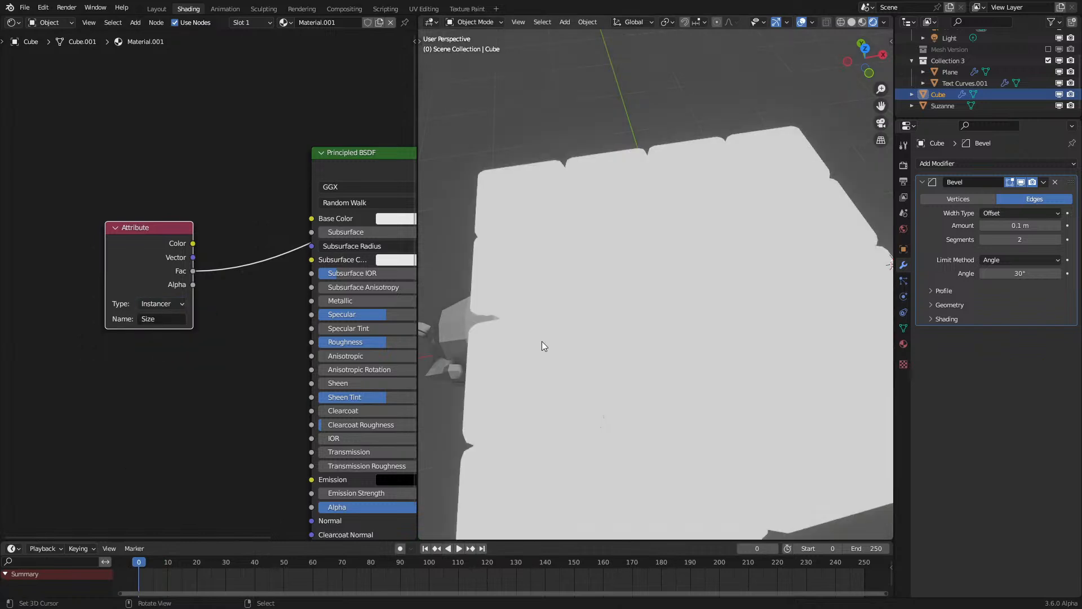
{"action": "middle_click_drag", "start_coordinate": [560, 316], "coordinate": [607, 289]}
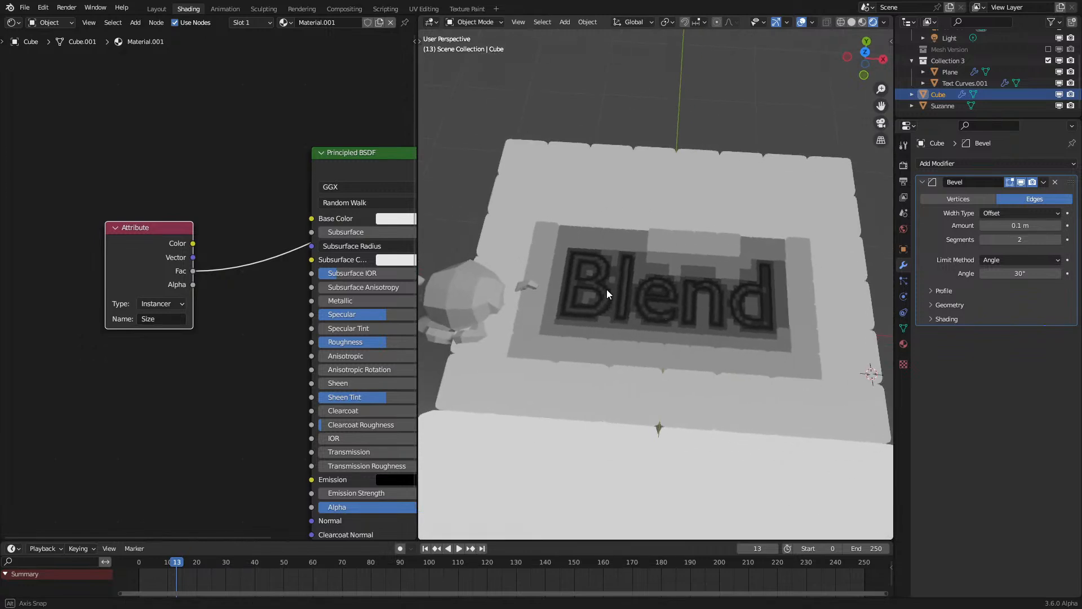
Step: Add an Object Info node to the cube's material and preview its Random output on the surface
{"action": "middle_click_drag", "start_coordinate": [158, 362], "coordinate": [216, 276]}
{"action": "key", "text": "shift+a"}
{"action": "mouse_move", "coordinate": [216, 276]}
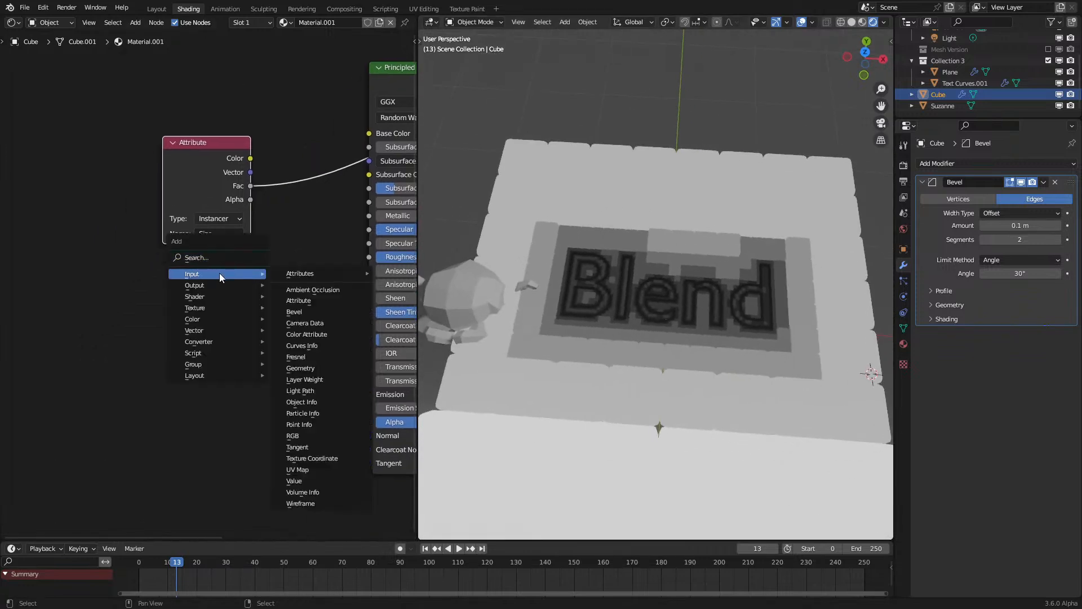
{"action": "left_click", "coordinate": [303, 402]}
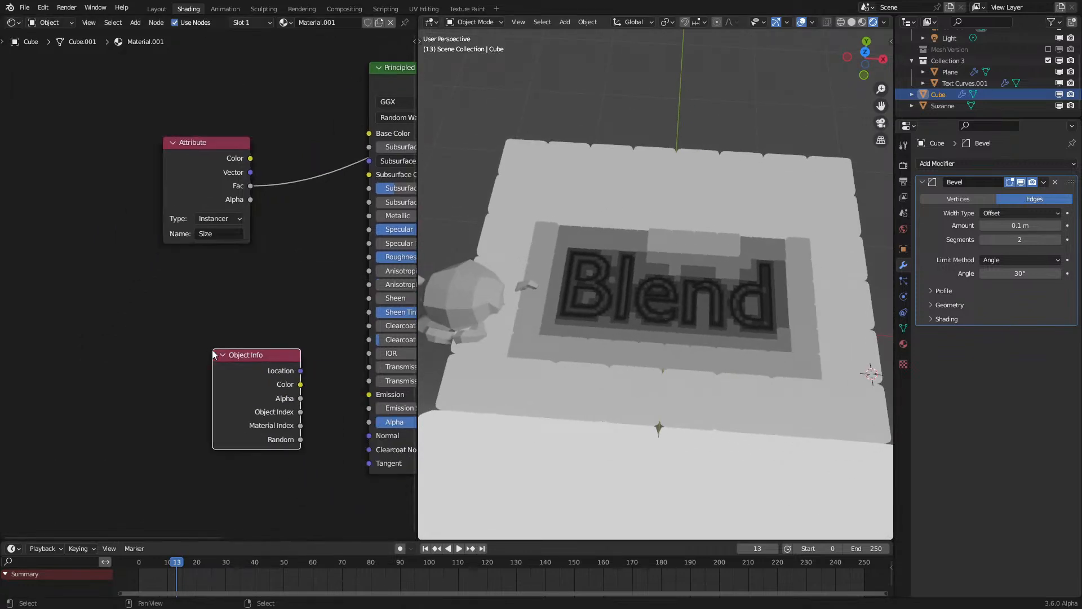
{"action": "left_click", "coordinate": [260, 383]}
{"action": "left_click", "coordinate": [260, 383], "text": "ctrl+shift"}
{"action": "left_click", "coordinate": [259, 383], "text": "ctrl+shift"}
{"action": "left_click", "coordinate": [260, 383], "text": "ctrl+shift"}
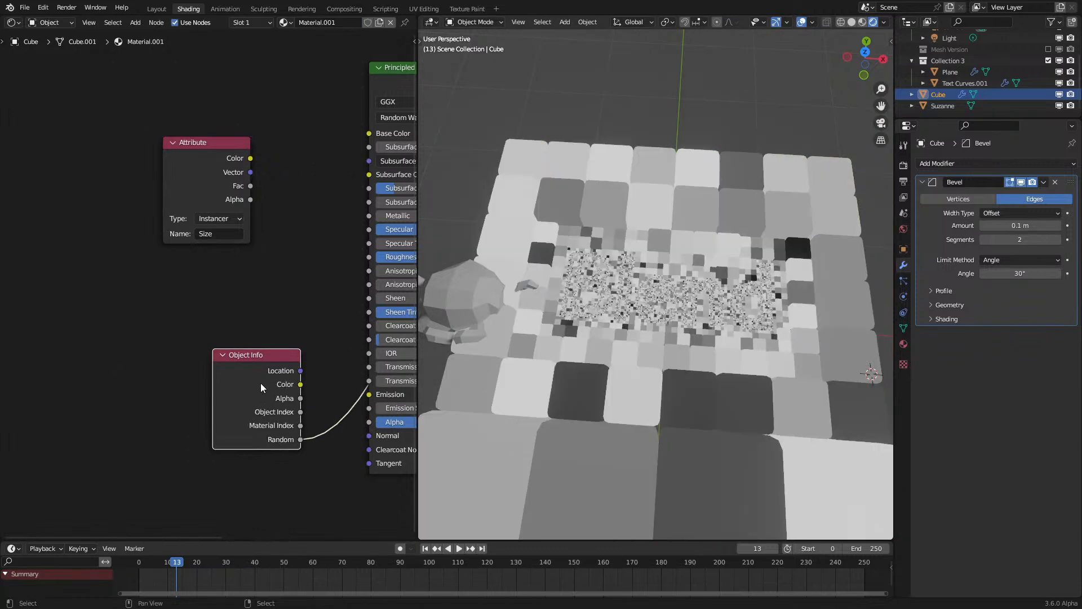
Step: Replay the simulation from its first frames to examine how the random instance shades change per frame
{"action": "left_click", "coordinate": [130, 573]}
{"action": "key", "text": "ctrl+shift+space"}
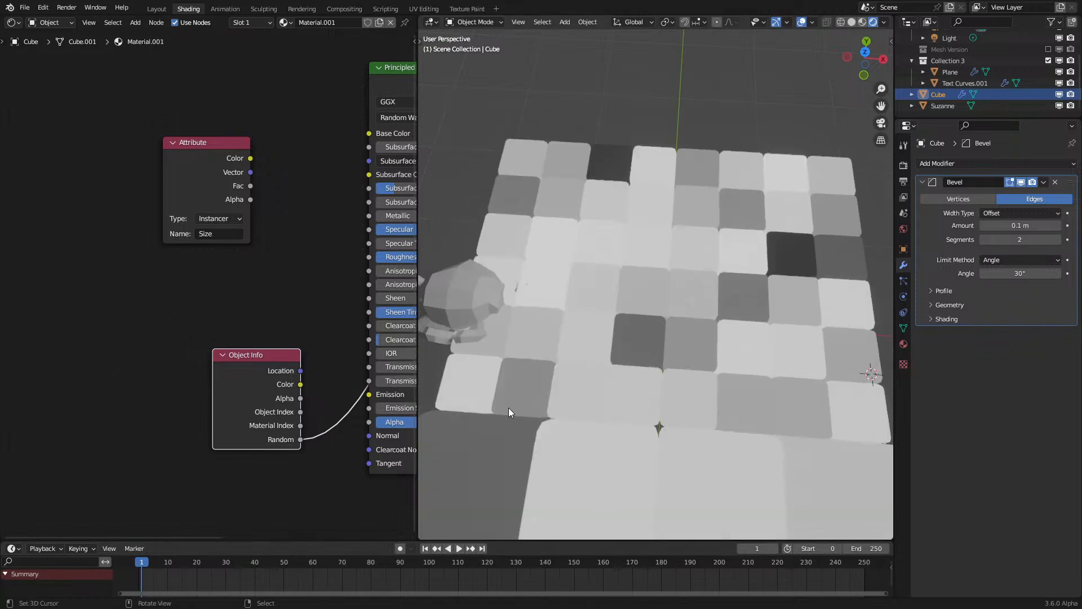
{"action": "key", "text": "space"}
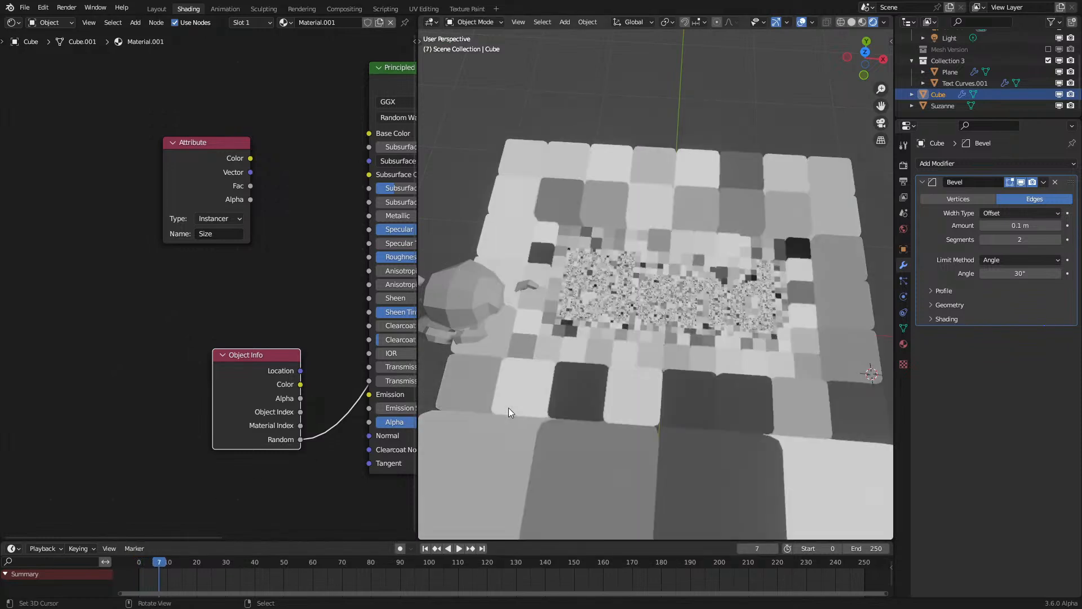
{"action": "left_click", "coordinate": [134, 595]}
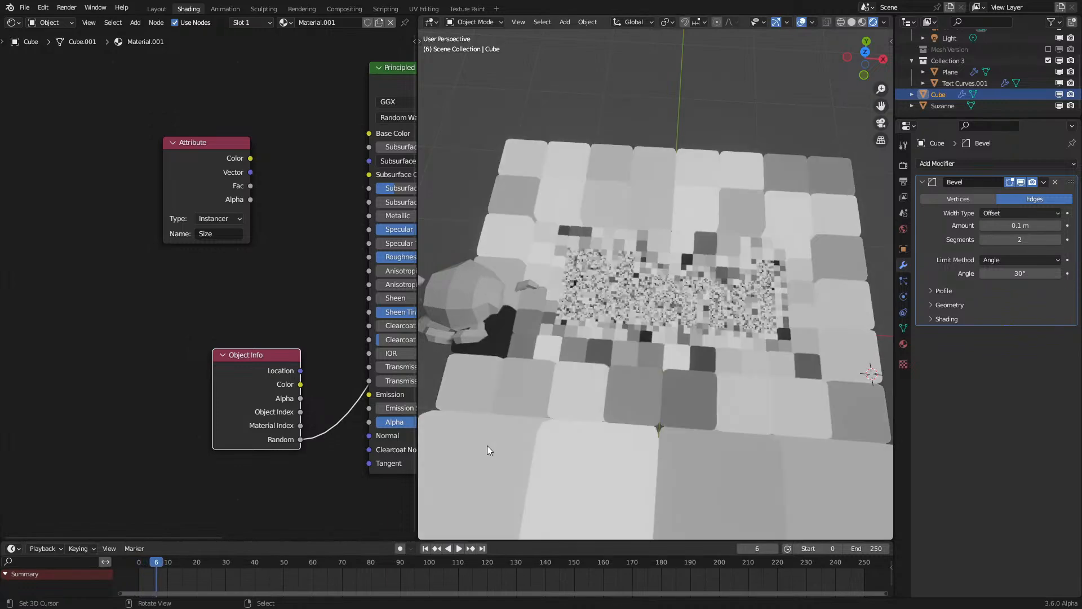
Step: Delete the Object Info node and preview the Size attribute's Fac output again
{"action": "key", "text": "x"}
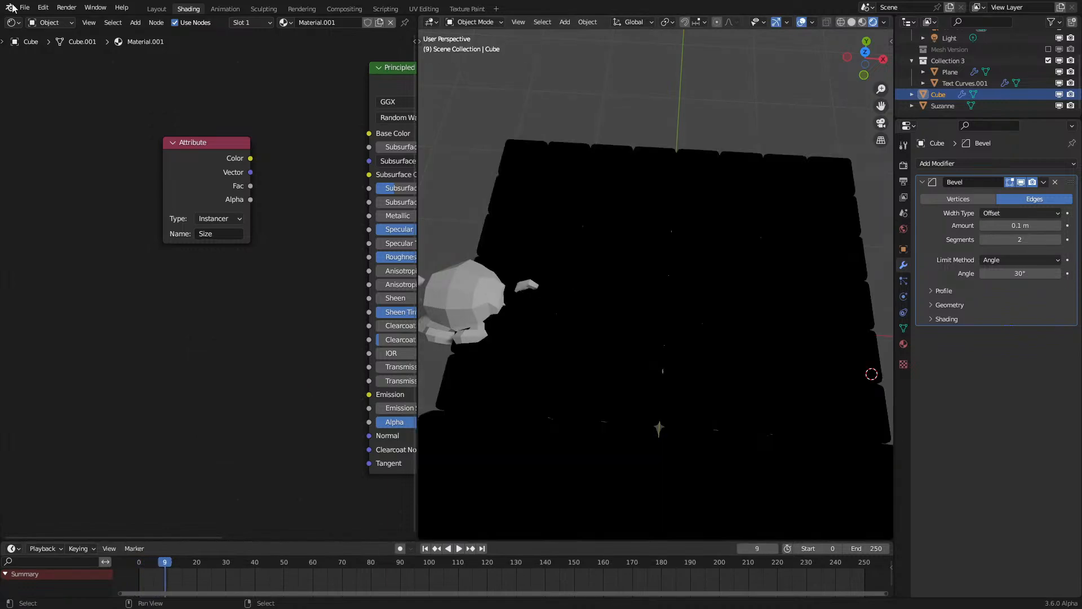
{"action": "left_click", "coordinate": [14, 22]}
{"action": "left_click", "coordinate": [220, 182], "text": "ctrl+shift"}
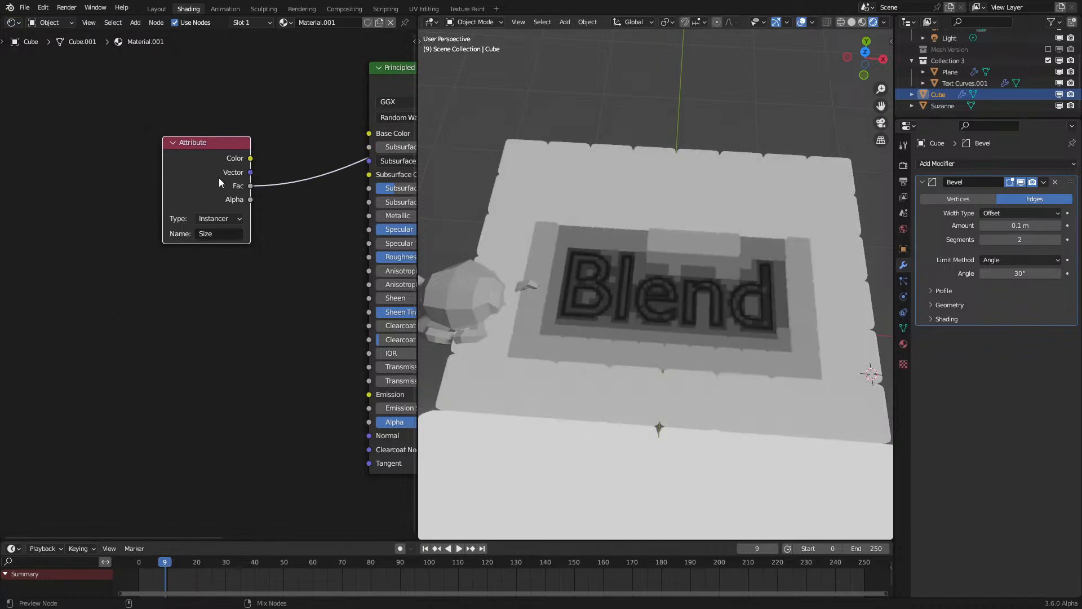
Step: Switch back to the Geometry Node Editor and select the plane to show its node tree
{"action": "left_click", "coordinate": [14, 22]}
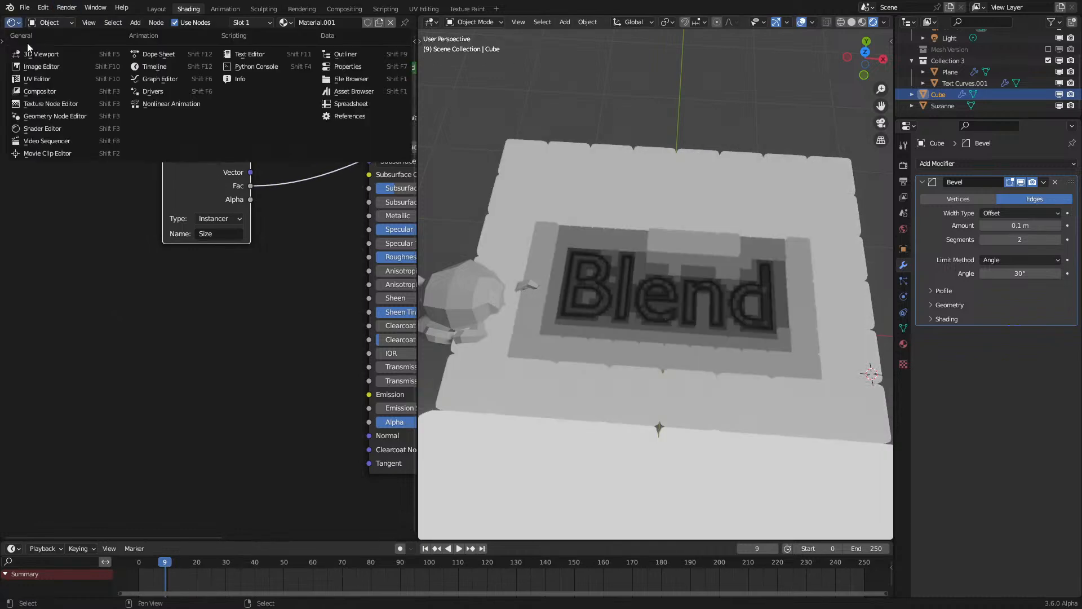
{"action": "left_click", "coordinate": [50, 117]}
{"action": "left_click", "coordinate": [598, 279]}
{"action": "key", "text": "Home"}
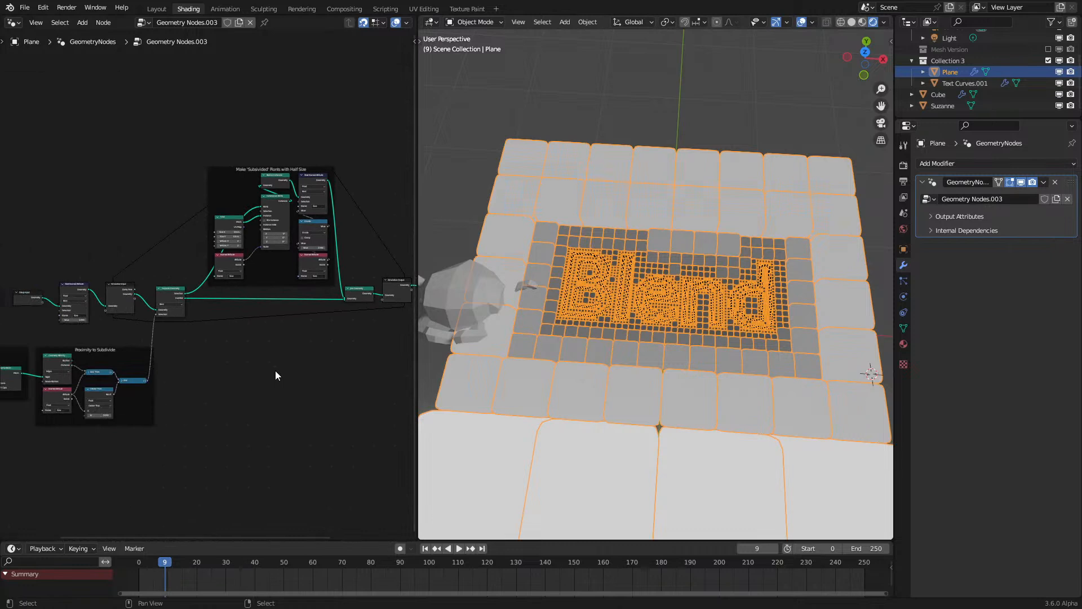
Step: Insert a Set ID node between Simulation Input and Separate Geometry, with an Index node feeding its ID
{"action": "scroll", "coordinate": [169, 294], "scroll_direction": "up", "scroll_amount": 3}
{"action": "left_click_drag", "start_coordinate": [146, 267], "coordinate": [200, 333]}
{"action": "key", "text": "shift+a"}
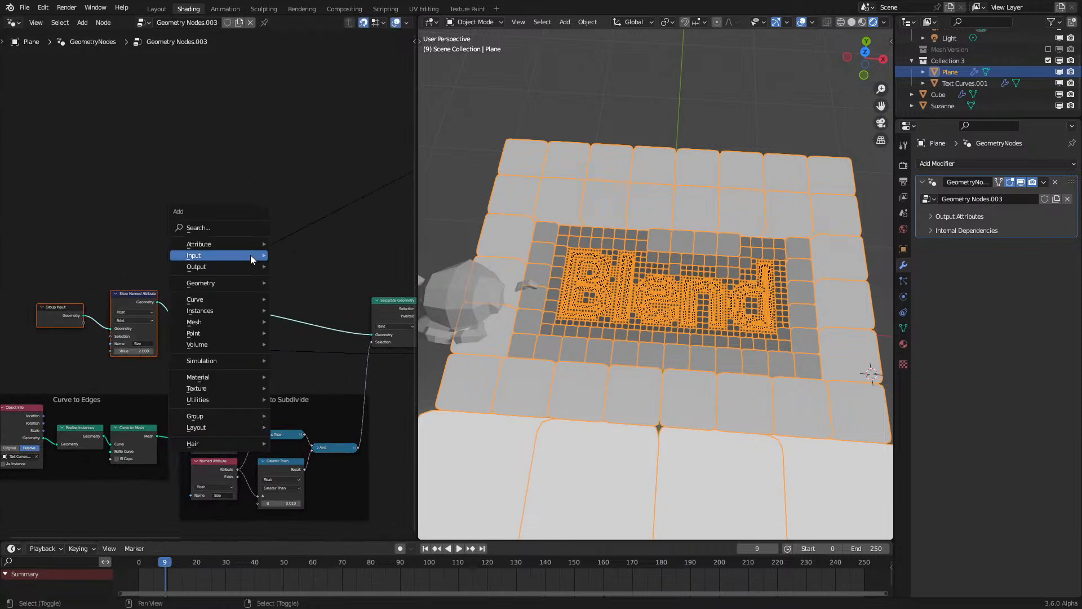
{"action": "left_click", "coordinate": [216, 227]}
{"action": "type", "text": "set id"}
{"action": "key", "text": "Return"}
{"action": "left_click", "coordinate": [277, 333]}
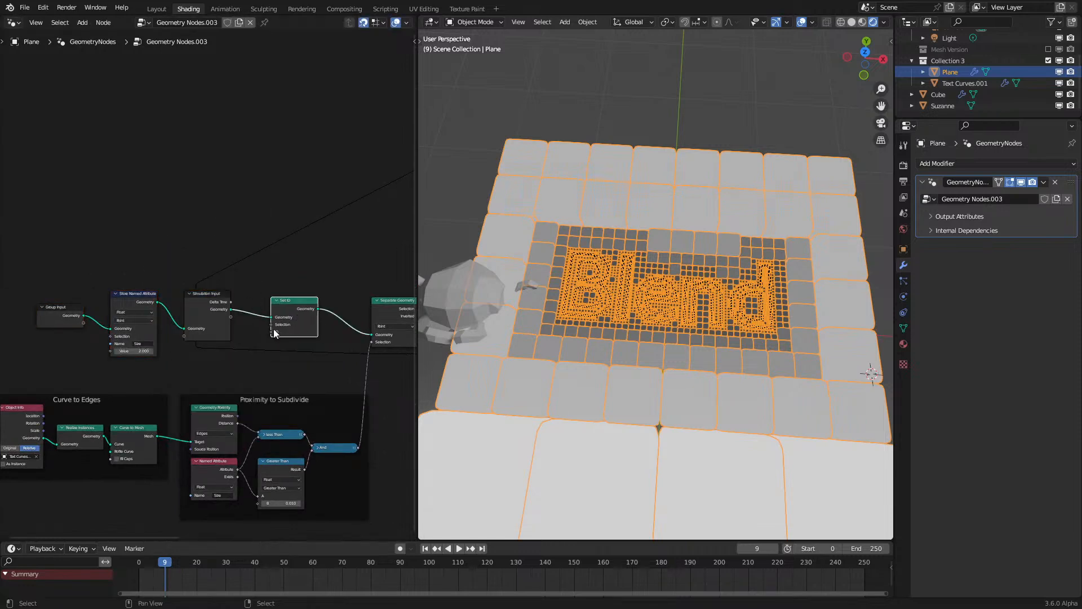
{"action": "left_click_drag", "start_coordinate": [272, 332], "coordinate": [255, 348]}
{"action": "type", "text": "ind"}
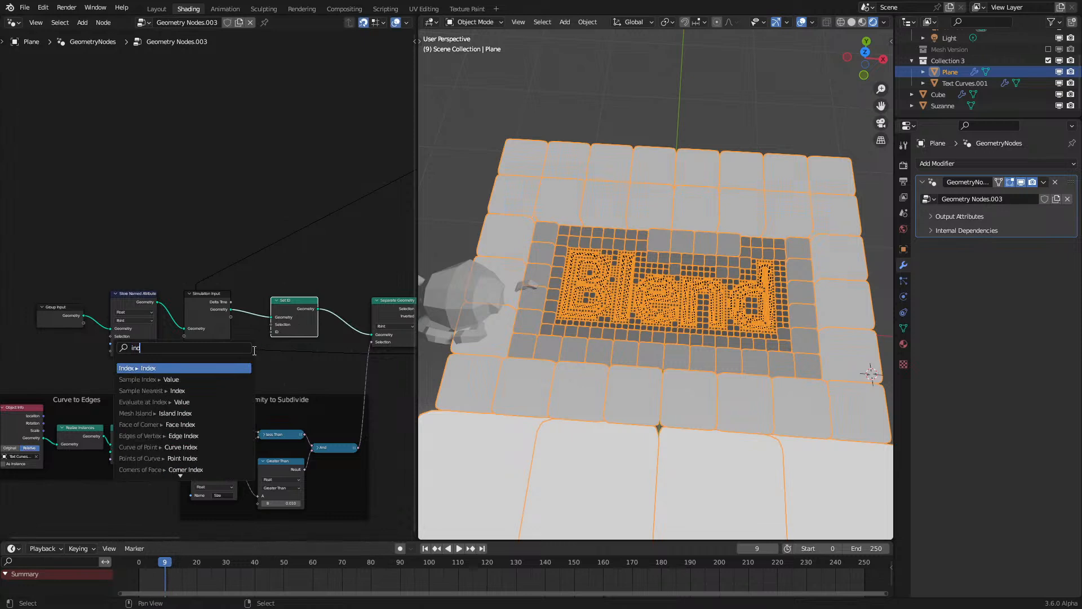
{"action": "key", "text": "Return"}
Step: Return to the Shader Editor and select the original cube to show its material nodes
{"action": "left_click", "coordinate": [11, 22]}
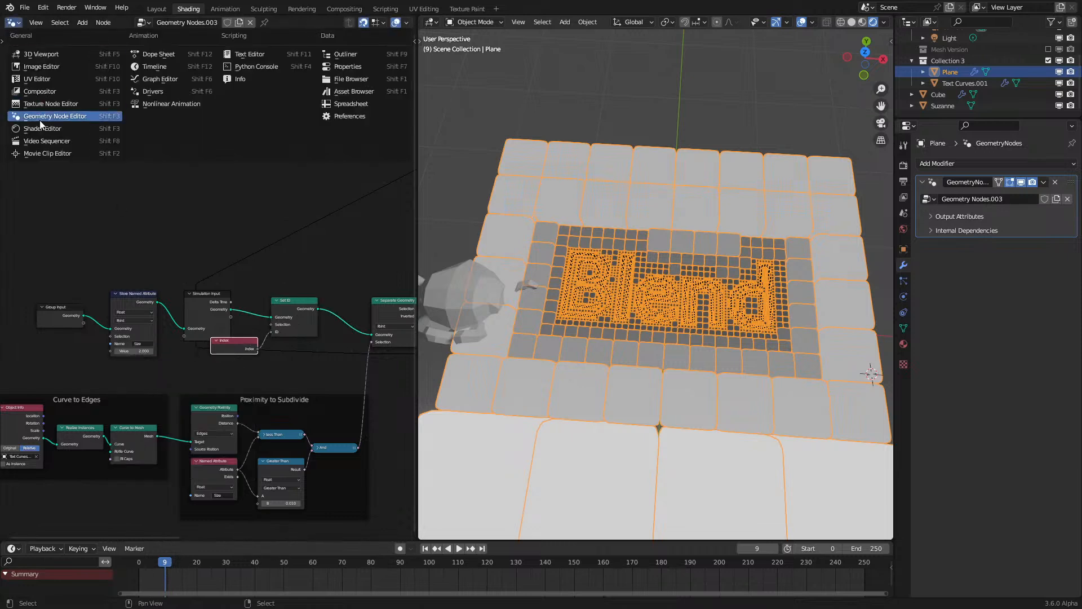
{"action": "left_click", "coordinate": [45, 128]}
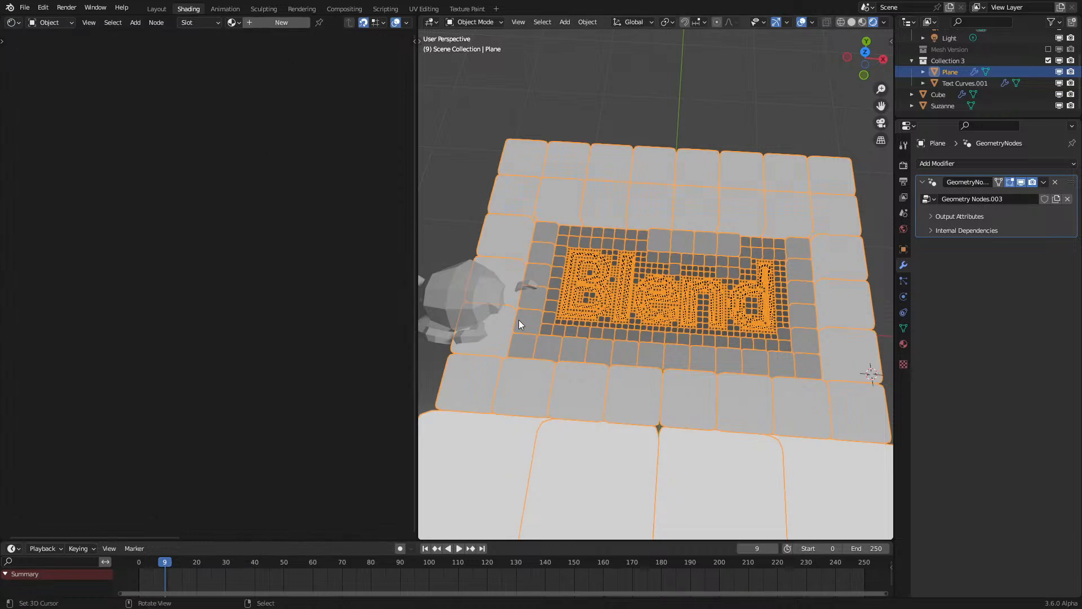
{"action": "scroll", "coordinate": [519, 319], "scroll_direction": "down", "scroll_amount": 5}
{"action": "left_click", "coordinate": [481, 287]}
{"action": "scroll", "coordinate": [214, 293], "scroll_direction": "up", "scroll_amount": 3}
{"action": "middle_click_drag", "start_coordinate": [161, 282], "coordinate": [212, 272]}
Step: Add an Object Info node below the Attribute node, preview its Random output on the cubes, and go back one frame
{"action": "key", "text": "shift+a"}
{"action": "type", "text": "ob"}
{"action": "key", "text": "Return"}
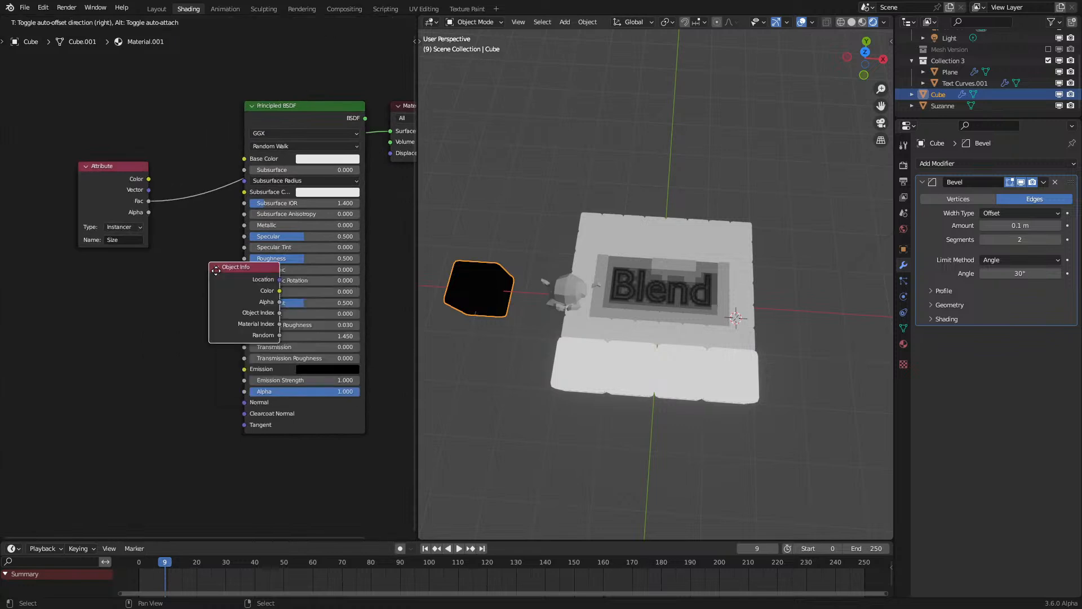
{"action": "left_click", "coordinate": [112, 292]}
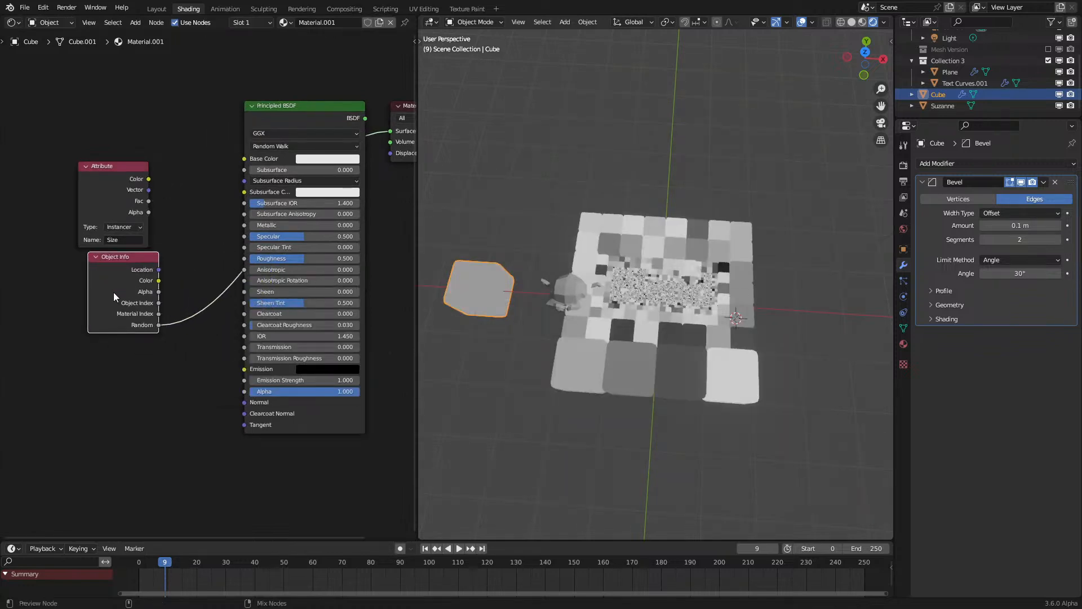
{"action": "key", "text": "Left"}
Step: Examine the random shading of the instanced cubes around the text and open the Eevee sampling settings
{"action": "left_click", "coordinate": [905, 167]}
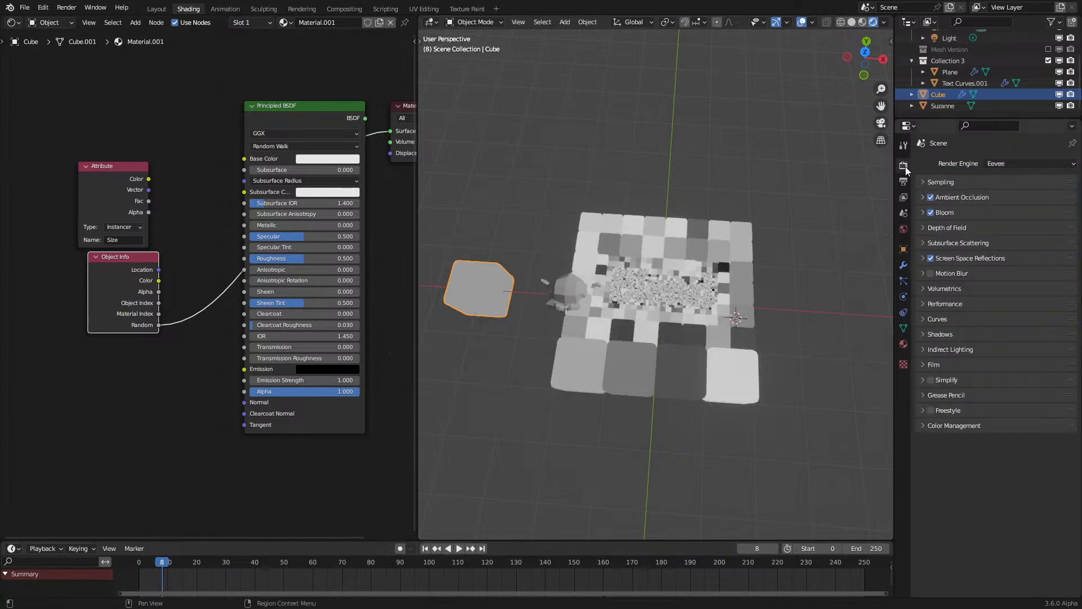
{"action": "left_click", "coordinate": [904, 328]}
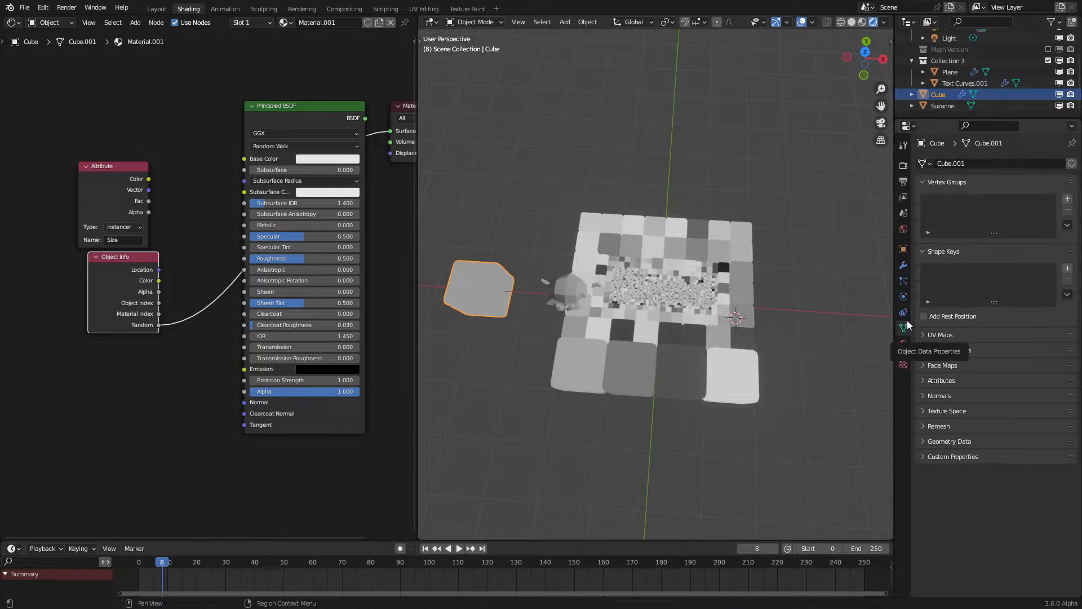
{"action": "scroll", "coordinate": [590, 306], "scroll_direction": "up", "scroll_amount": 5}
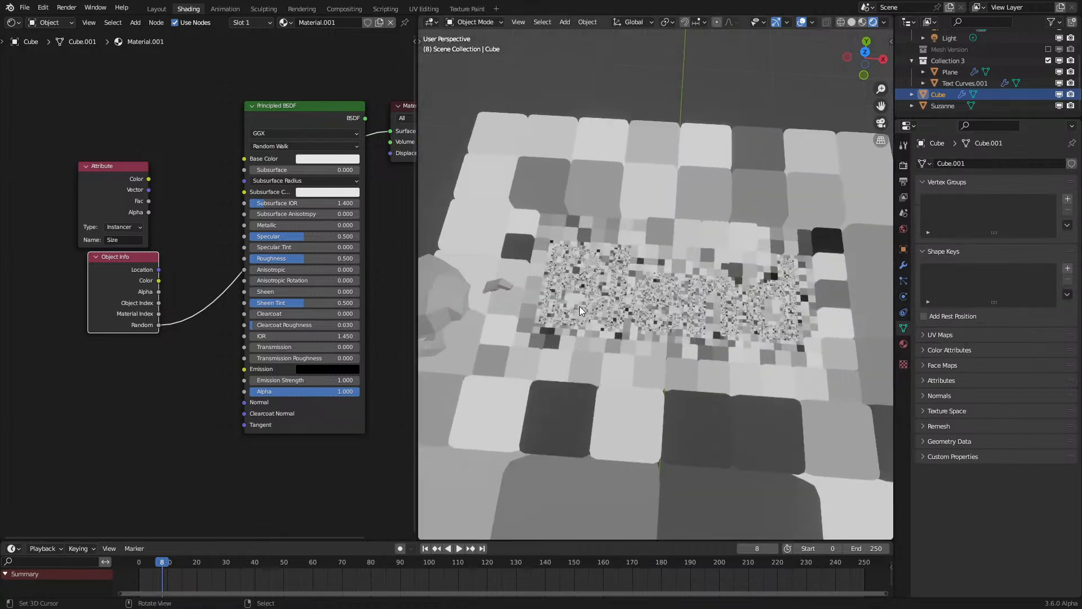
{"action": "scroll", "coordinate": [580, 306], "scroll_direction": "up", "scroll_amount": 2}
{"action": "scroll", "coordinate": [579, 306], "scroll_direction": "down", "scroll_amount": 4}
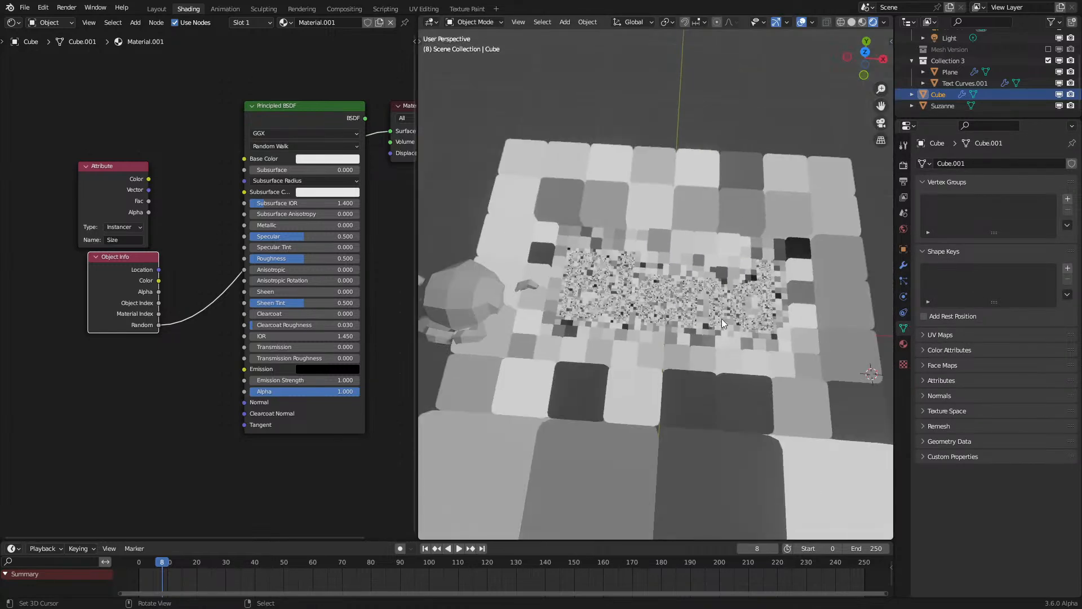
{"action": "scroll", "coordinate": [677, 338], "scroll_direction": "up", "scroll_amount": 3}
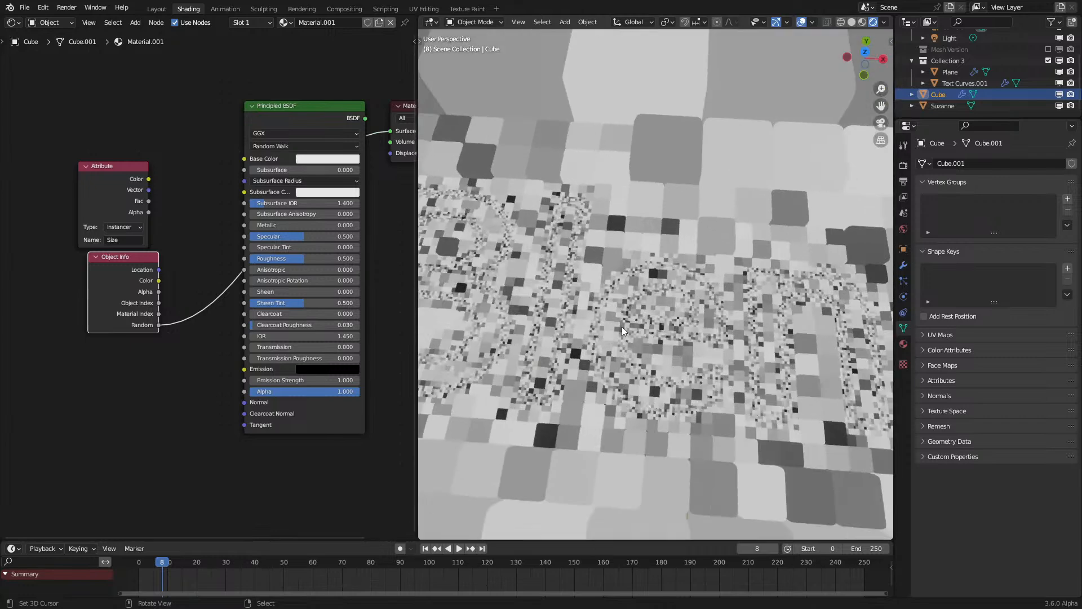
{"action": "scroll", "coordinate": [622, 331], "scroll_direction": "down", "scroll_amount": 3}
{"action": "left_click", "coordinate": [904, 165]}
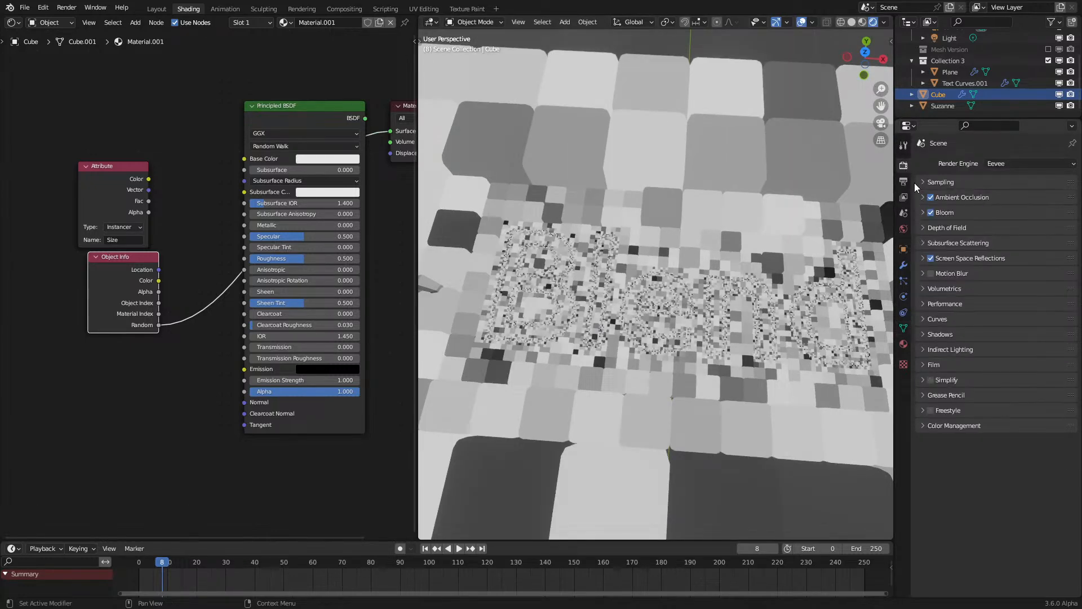
{"action": "left_click", "coordinate": [928, 183]}
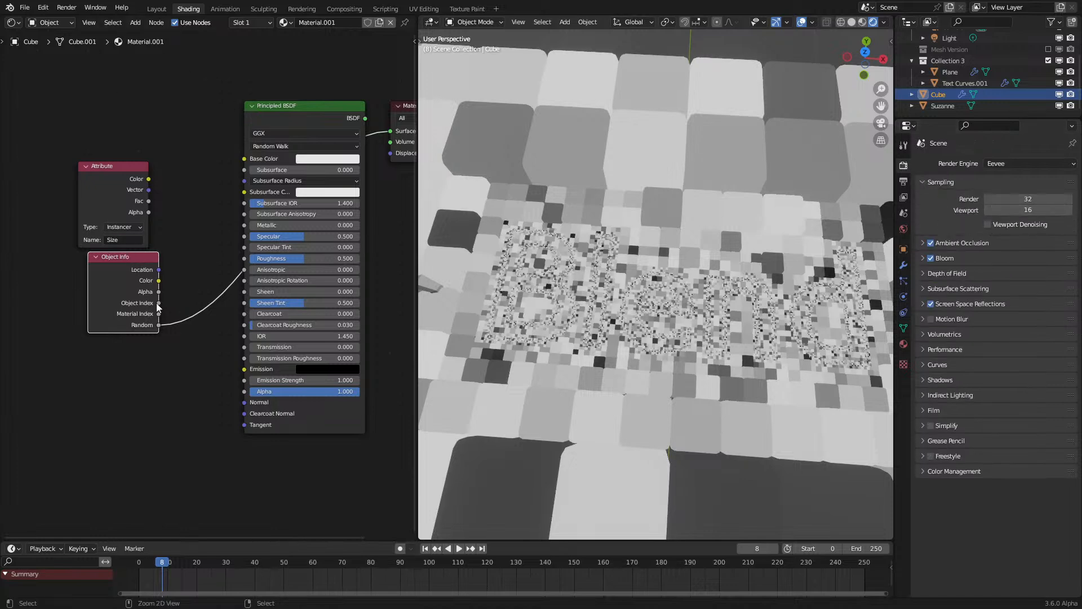
Step: Delete the Object Info node and preview the Size attribute's Fac output once more
{"action": "key", "text": "ctrl+h"}
{"action": "key", "text": "g"}
{"action": "left_click", "coordinate": [127, 337]}
{"action": "key", "text": "x"}
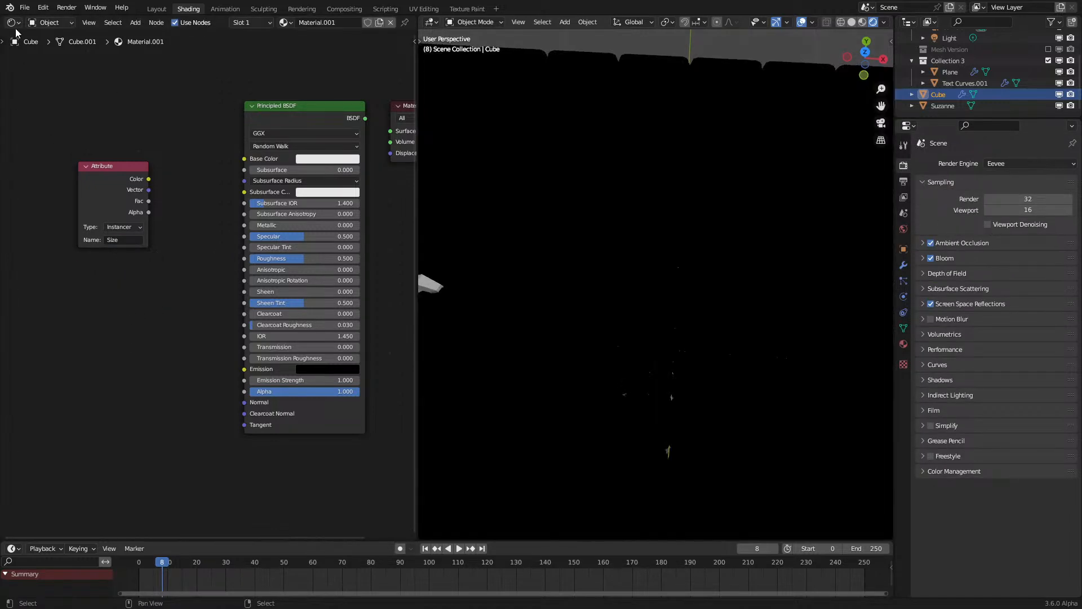
{"action": "left_click", "coordinate": [87, 219], "text": "ctrl+shift"}
{"action": "left_click", "coordinate": [87, 219], "text": "ctrl+shift"}
{"action": "left_click", "coordinate": [87, 219], "text": "ctrl+shift"}
{"action": "scroll", "coordinate": [541, 228], "scroll_direction": "down", "scroll_amount": 3}
{"action": "middle_click_drag", "start_coordinate": [542, 227], "coordinate": [558, 223]}
Step: Switch to the Geometry Node Editor, widen it, and select the plane to show its node tree
{"action": "left_click", "coordinate": [12, 24]}
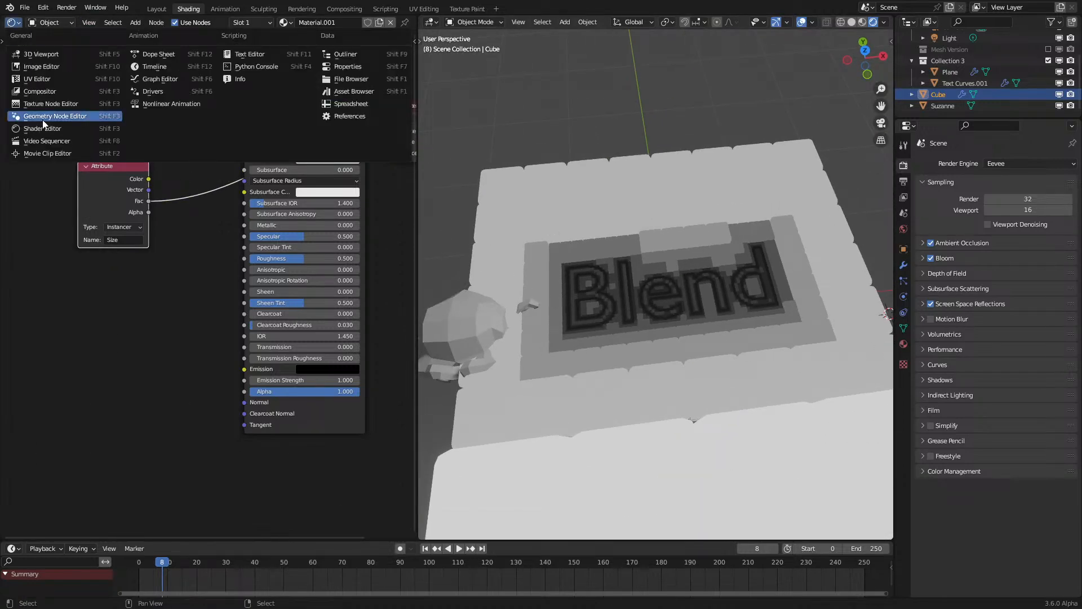
{"action": "left_click", "coordinate": [42, 126]}
{"action": "left_click", "coordinate": [14, 23]}
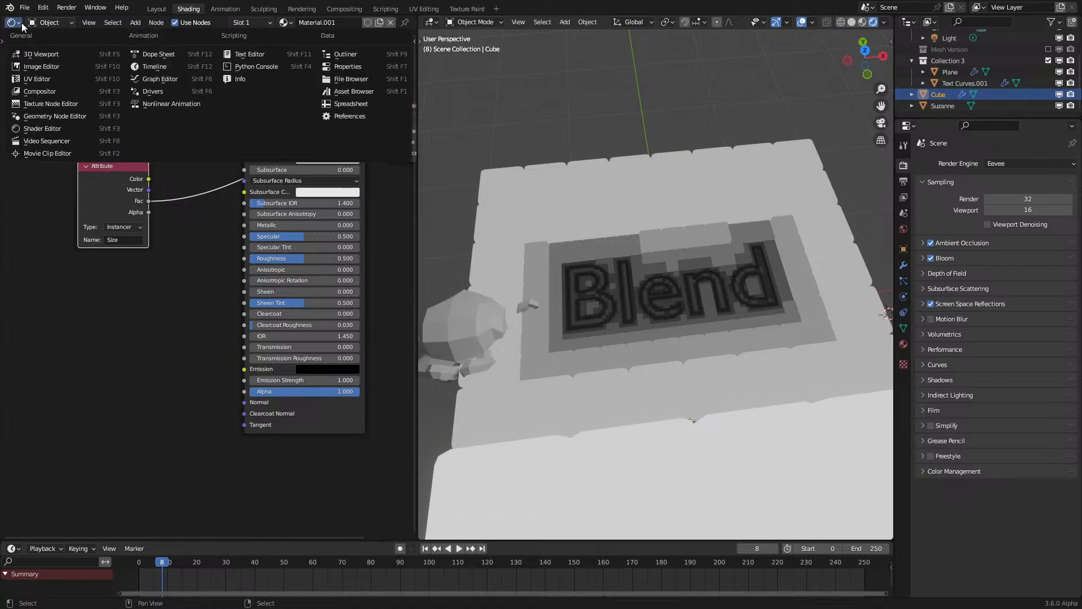
{"action": "left_click", "coordinate": [55, 116]}
{"action": "left_click_drag", "start_coordinate": [416, 373], "coordinate": [532, 372]}
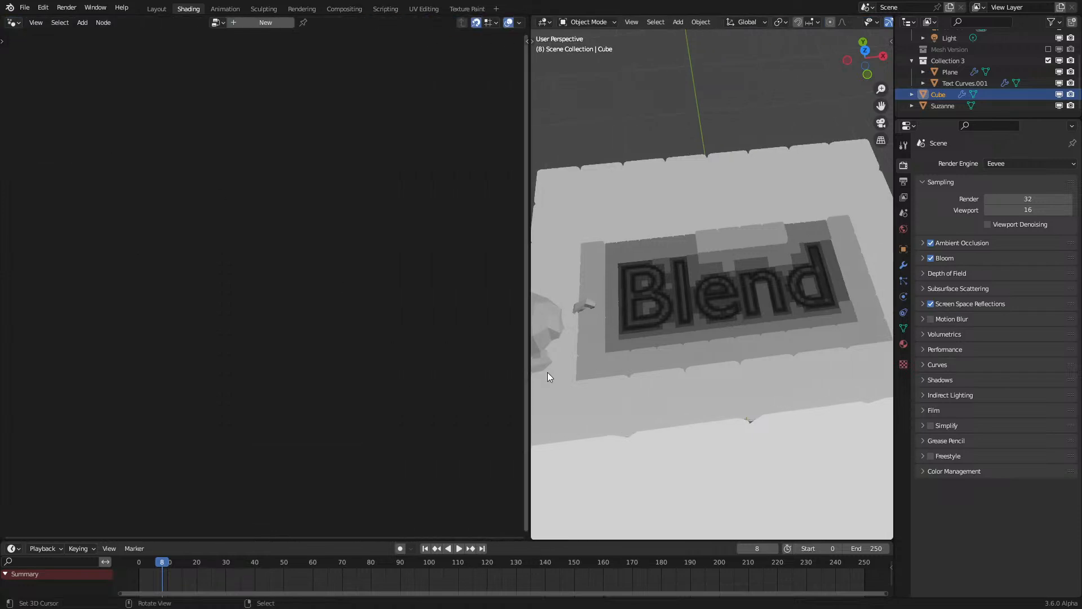
{"action": "left_click", "coordinate": [638, 357]}
{"action": "scroll", "coordinate": [71, 289], "scroll_direction": "down", "scroll_amount": 3}
{"action": "scroll", "coordinate": [377, 295], "scroll_direction": "up", "scroll_amount": 3}
{"action": "middle_click_drag", "start_coordinate": [377, 296], "coordinate": [384, 323]}
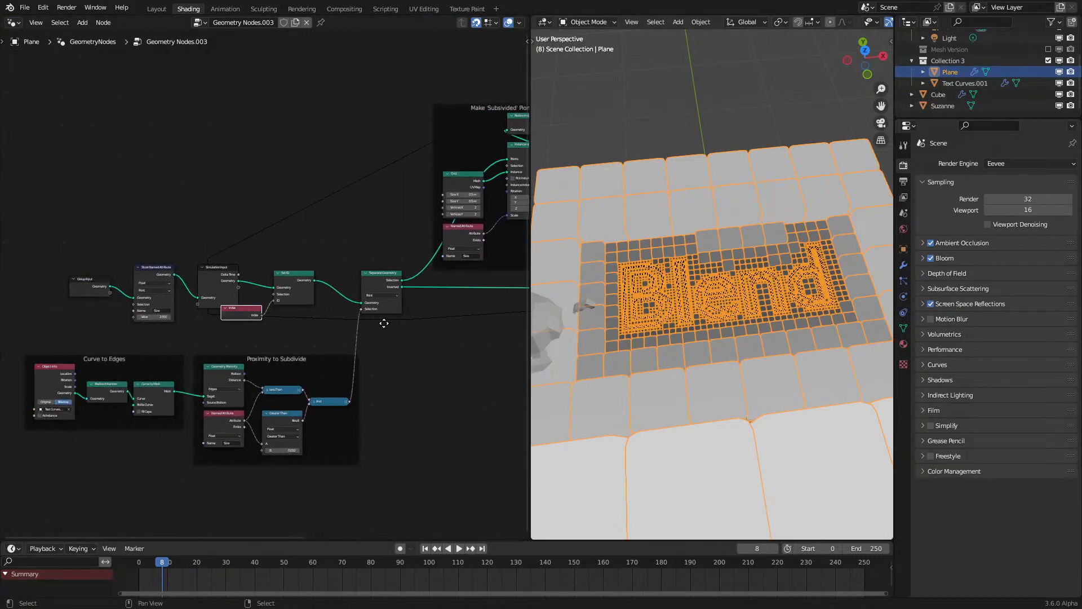
Step: Remove the Set ID and Index nodes while keeping Simulation Input connected to Separate Geometry
{"action": "scroll", "coordinate": [377, 335], "scroll_direction": "up", "scroll_amount": 2}
{"action": "scroll", "coordinate": [208, 280], "scroll_direction": "up", "scroll_amount": 1}
{"action": "left_click_drag", "start_coordinate": [223, 279], "coordinate": [420, 316]}
{"action": "left_click", "coordinate": [314, 290]}
{"action": "key", "text": "ctrl+x"}
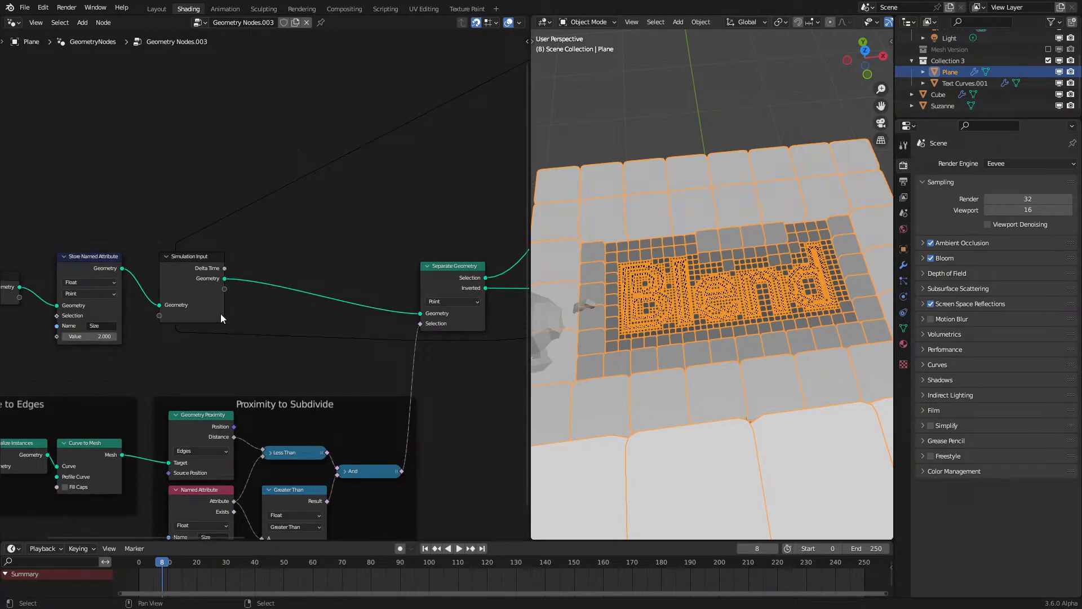
Step: Rerun the simulation from frame 0 to frame 9 and examine the subdivided cubes around the text up close
{"action": "key", "text": "Right"}
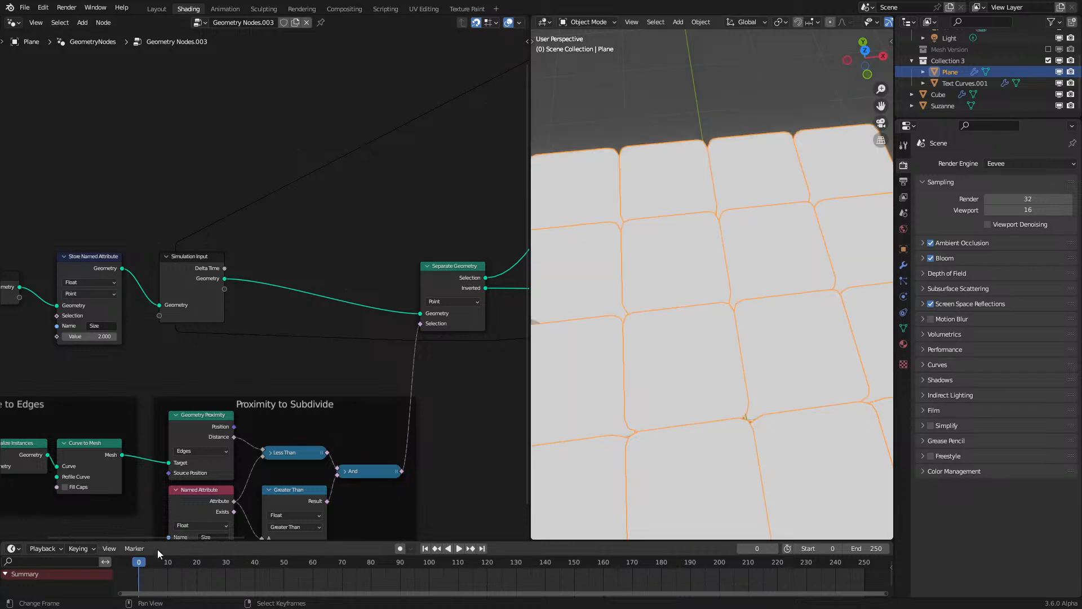
{"action": "left_click", "coordinate": [702, 88]}
{"action": "scroll", "coordinate": [618, 271], "scroll_direction": "up", "scroll_amount": 5}
{"action": "middle_click_drag", "start_coordinate": [617, 271], "coordinate": [681, 237]}
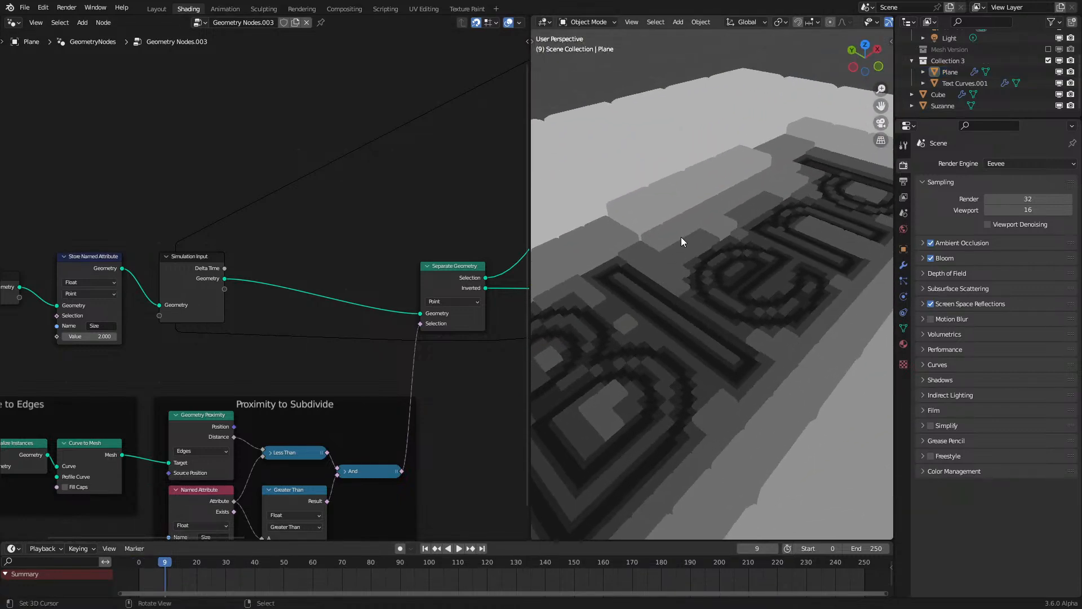
{"action": "scroll", "coordinate": [268, 298], "scroll_direction": "down", "scroll_amount": 3}
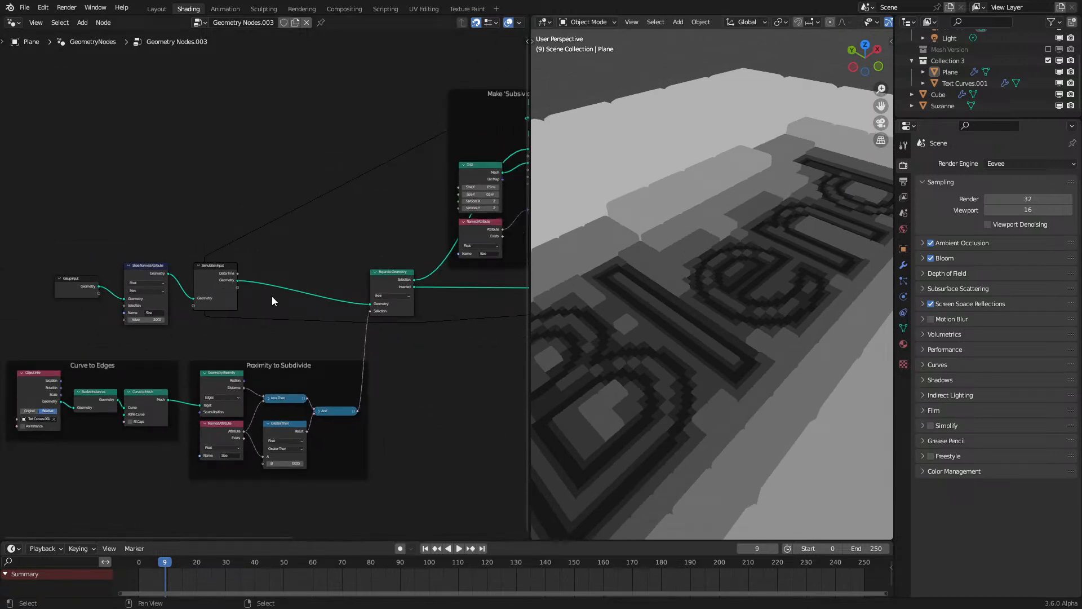
{"action": "middle_click_drag", "start_coordinate": [687, 251], "coordinate": [680, 281]}
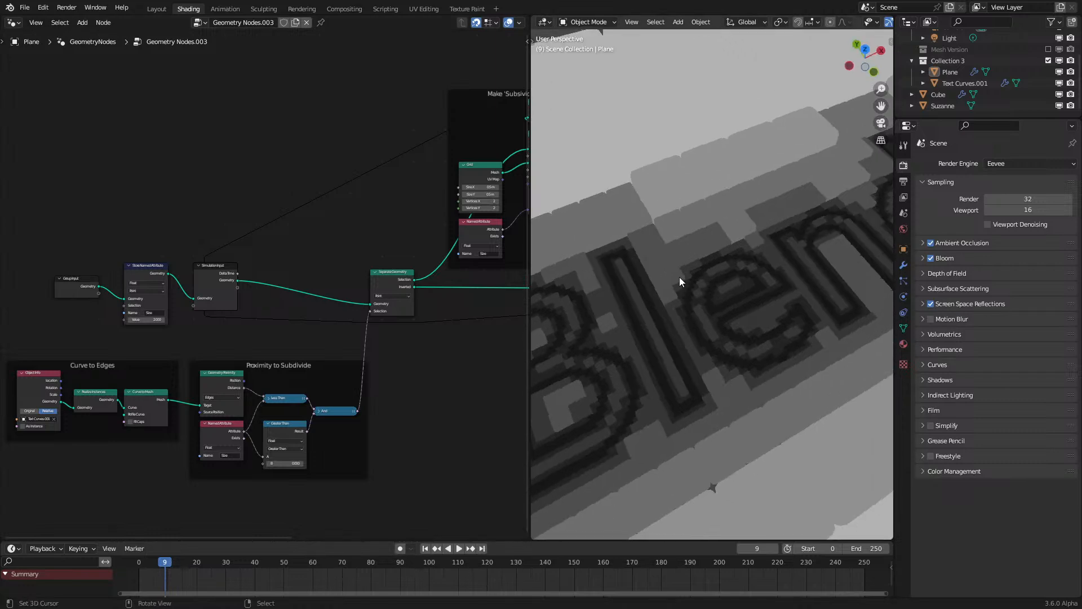
{"action": "scroll", "coordinate": [542, 388], "scroll_direction": "down", "scroll_amount": 3}
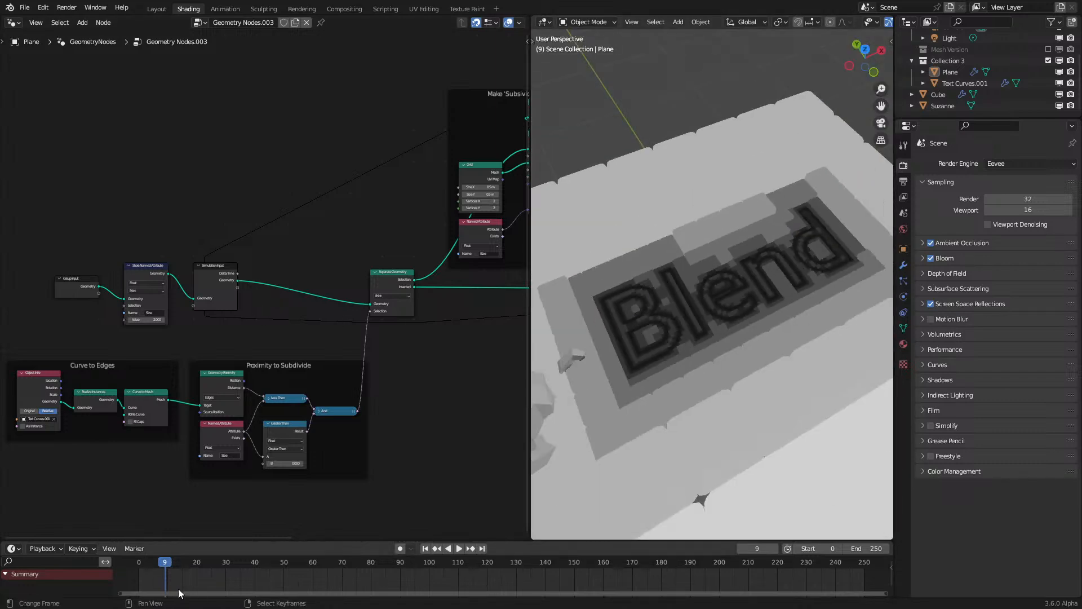
Step: Replay the first frames of the simulation and step from frame 5 to frame 7 to check how the subdivision progresses
{"action": "left_click", "coordinate": [133, 580]}
{"action": "key", "text": "space"}
{"action": "key", "text": "space"}
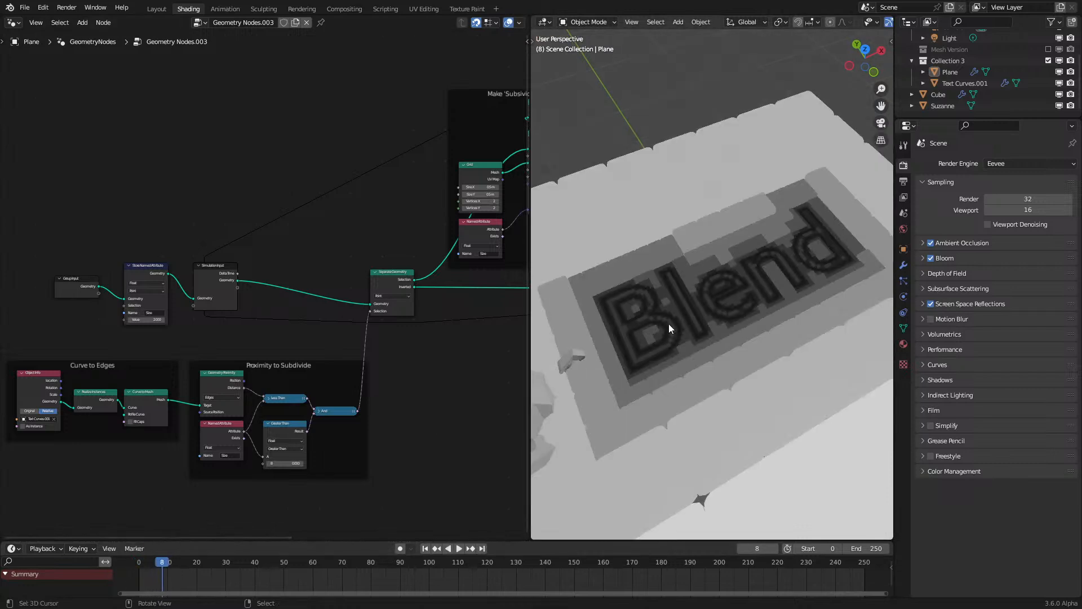
{"action": "left_click", "coordinate": [131, 576]}
{"action": "key", "text": "space"}
{"action": "key", "text": "space"}
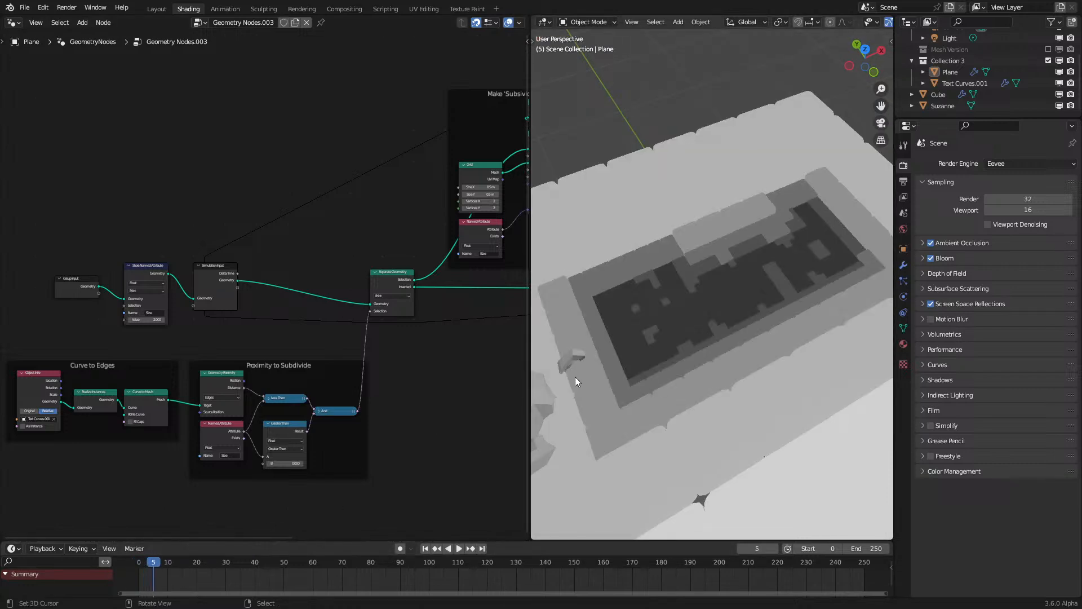
{"action": "key", "text": "Right"}
{"action": "key", "text": "Right"}
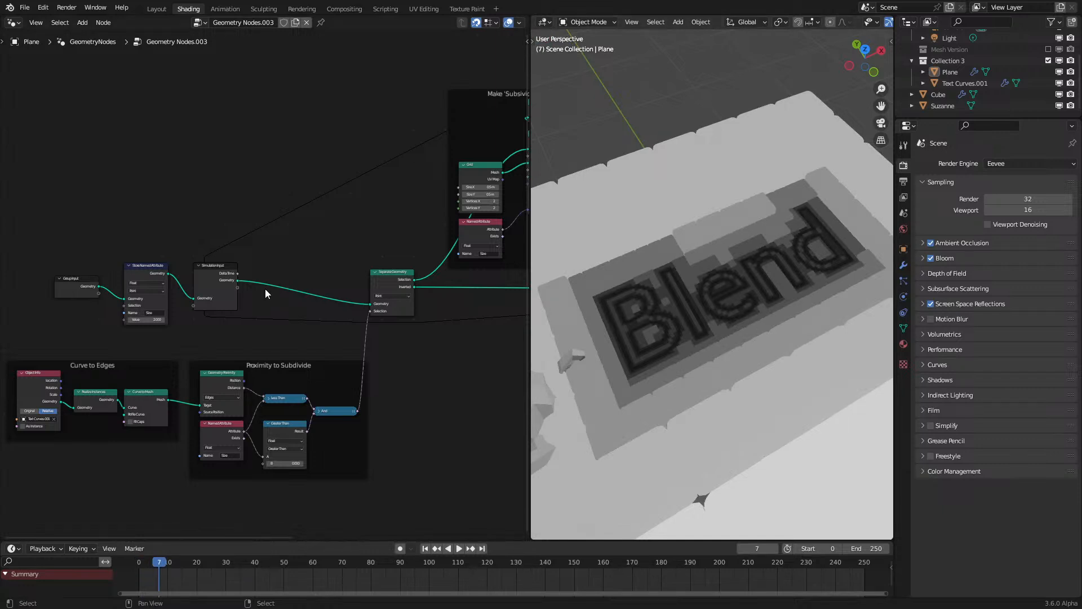
Step: Shift the Curve to Edges and Proximity to Subdivide frames to the left beneath the simulation nodes
{"action": "scroll", "coordinate": [210, 273], "scroll_direction": "down", "scroll_amount": 1}
{"action": "left_click_drag", "start_coordinate": [102, 325], "coordinate": [249, 373]}
{"action": "key", "text": "g"}
{"action": "left_click", "coordinate": [338, 356]}
{"action": "scroll", "coordinate": [338, 355], "scroll_direction": "down", "scroll_amount": 1}
{"action": "scroll", "coordinate": [314, 314], "scroll_direction": "up", "scroll_amount": 2}
{"action": "key", "text": "g"}
{"action": "left_click", "coordinate": [246, 325]}
{"action": "scroll", "coordinate": [316, 334], "scroll_direction": "down", "scroll_amount": 1}
{"action": "left_click_drag", "start_coordinate": [316, 334], "coordinate": [274, 339]}
{"action": "scroll", "coordinate": [270, 283], "scroll_direction": "up", "scroll_amount": 2}
Step: Insert a Store Named Attribute node named Age between Simulation Input and Separate Geometry
{"action": "key", "text": "q"}
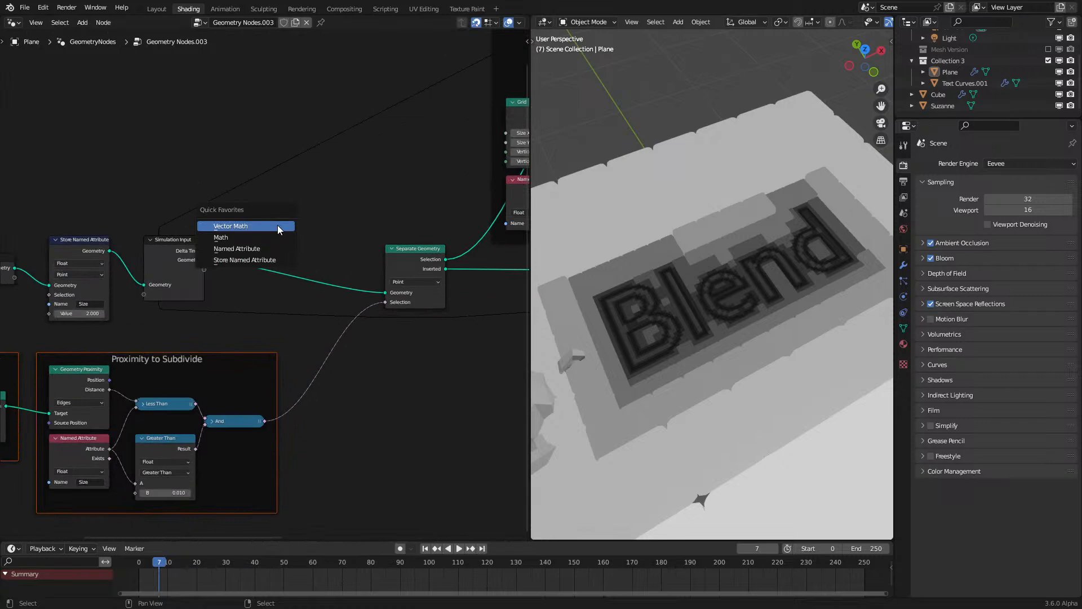
{"action": "left_click", "coordinate": [259, 259]}
{"action": "left_click", "coordinate": [307, 248]}
{"action": "scroll", "coordinate": [310, 245], "scroll_direction": "up", "scroll_amount": 1}
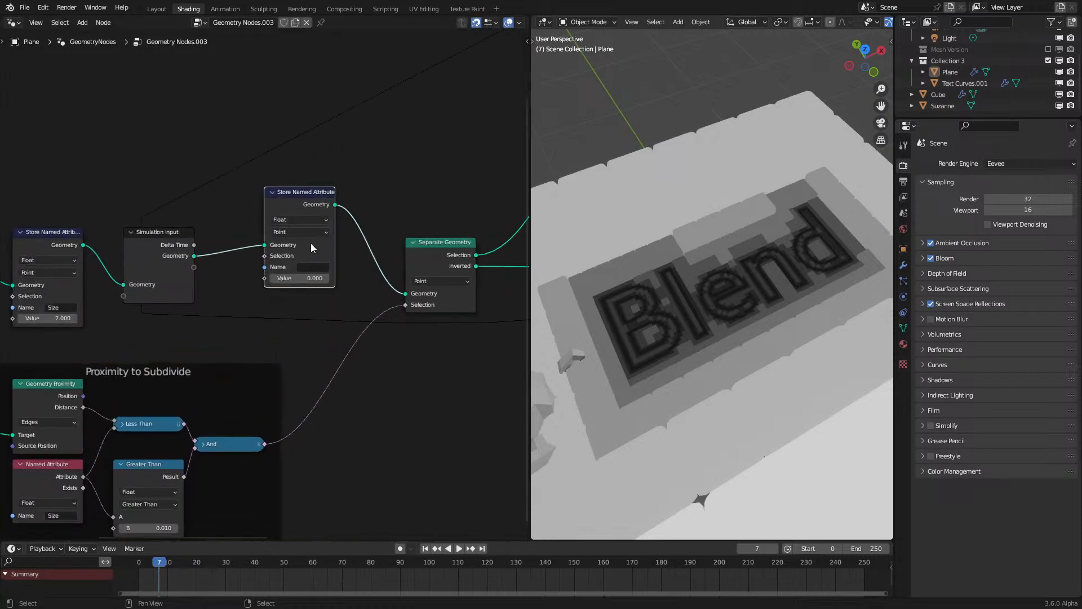
{"action": "left_click", "coordinate": [320, 268]}
{"action": "type", "text": "Age"}
{"action": "key", "text": "Return"}
Step: Lower the Curve to Edges and Proximity to Subdivide frames and add a Named Attribute node reading Age above them
{"action": "scroll", "coordinate": [267, 285], "scroll_direction": "down", "scroll_amount": 2}
{"action": "left_click", "coordinate": [56, 337]}
{"action": "left_click", "coordinate": [113, 341], "text": "shift"}
{"action": "left_click_drag", "start_coordinate": [113, 340], "coordinate": [113, 391]}
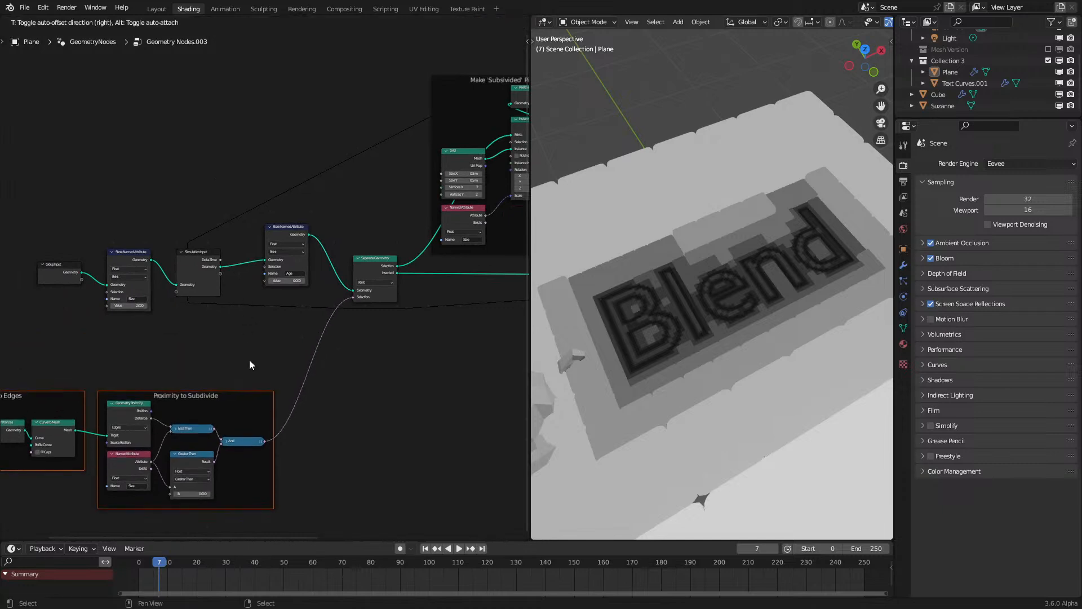
{"action": "scroll", "coordinate": [265, 280], "scroll_direction": "up", "scroll_amount": 2}
{"action": "key", "text": "q"}
{"action": "left_click", "coordinate": [259, 315]}
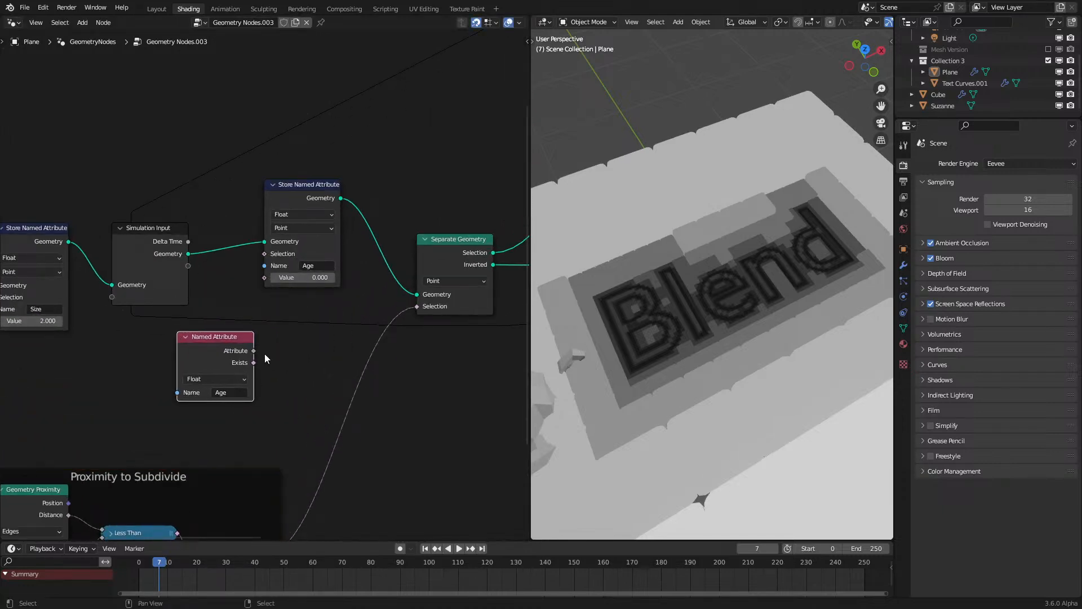
Step: Feed the Age attribute through an Add node with value 1 into the Value of the Age Store Named Attribute node
{"action": "left_click_drag", "start_coordinate": [254, 350], "coordinate": [265, 278]}
{"action": "type", "text": "add"}
{"action": "key", "text": "Return"}
{"action": "left_click", "coordinate": [320, 389]}
{"action": "left_click", "coordinate": [321, 389]}
{"action": "type", "text": "1"}
{"action": "key", "text": "Return"}
Step: Stack the three Age nodes inside a new frame and shift the Curve to Edges and Proximity to Subdivide frames to the right
{"action": "left_click_drag", "start_coordinate": [304, 316], "coordinate": [293, 305]}
{"action": "left_click_drag", "start_coordinate": [200, 350], "coordinate": [287, 406]}
{"action": "left_click_drag", "start_coordinate": [201, 166], "coordinate": [324, 428]}
{"action": "key", "text": "ctrl+j"}
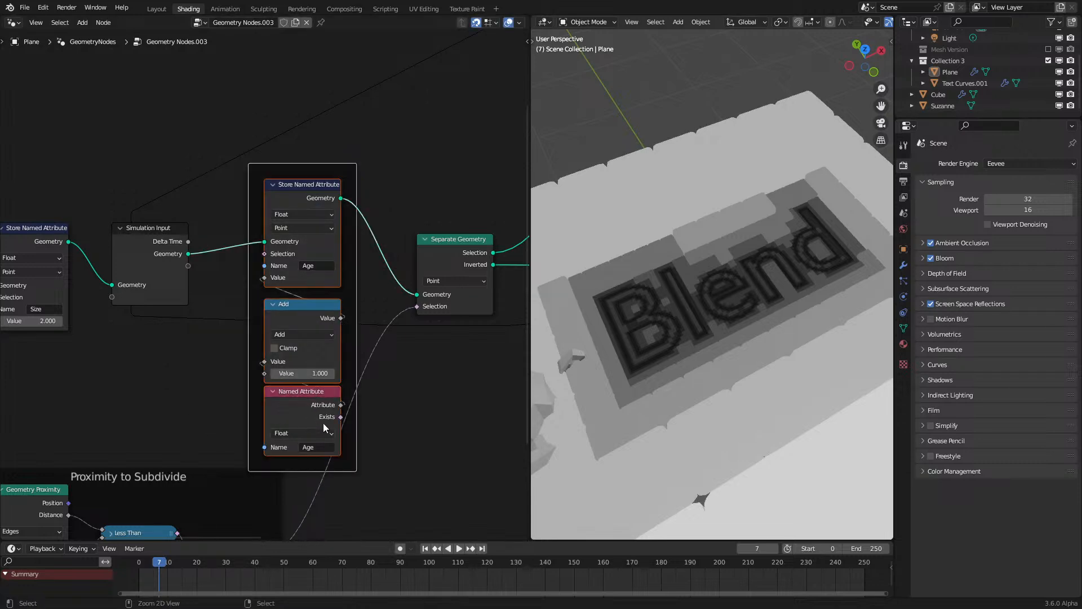
{"action": "scroll", "coordinate": [213, 322], "scroll_direction": "down", "scroll_amount": 4}
{"action": "left_click_drag", "start_coordinate": [89, 287], "coordinate": [169, 326]}
{"action": "left_click_drag", "start_coordinate": [169, 333], "coordinate": [219, 332]}
Step: Copy the Age Named Attribute node below the Proximity to Subdivide frame and connect it to a Greater Than compare node with B set to 5
{"action": "scroll", "coordinate": [390, 323], "scroll_direction": "up", "scroll_amount": 2}
{"action": "middle_click_drag", "start_coordinate": [391, 324], "coordinate": [299, 295]}
{"action": "left_click", "coordinate": [313, 234]}
{"action": "key", "text": "ctrl+v"}
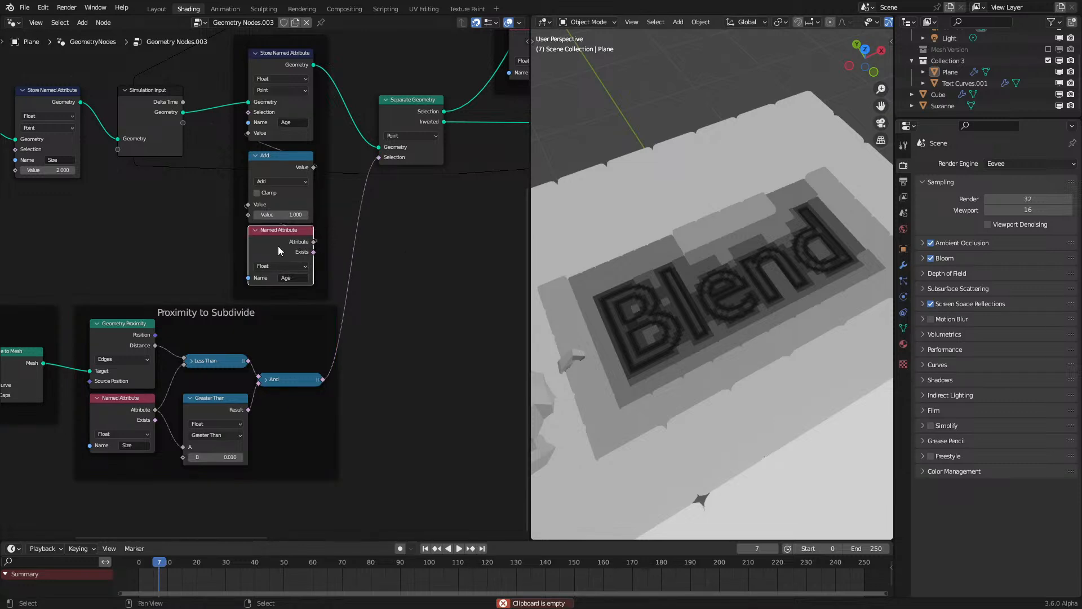
{"action": "key", "text": "ctrl+c"}
{"action": "key", "text": "ctrl+v"}
{"action": "left_click_drag", "start_coordinate": [272, 245], "coordinate": [268, 417]}
{"action": "type", "text": "greater"}
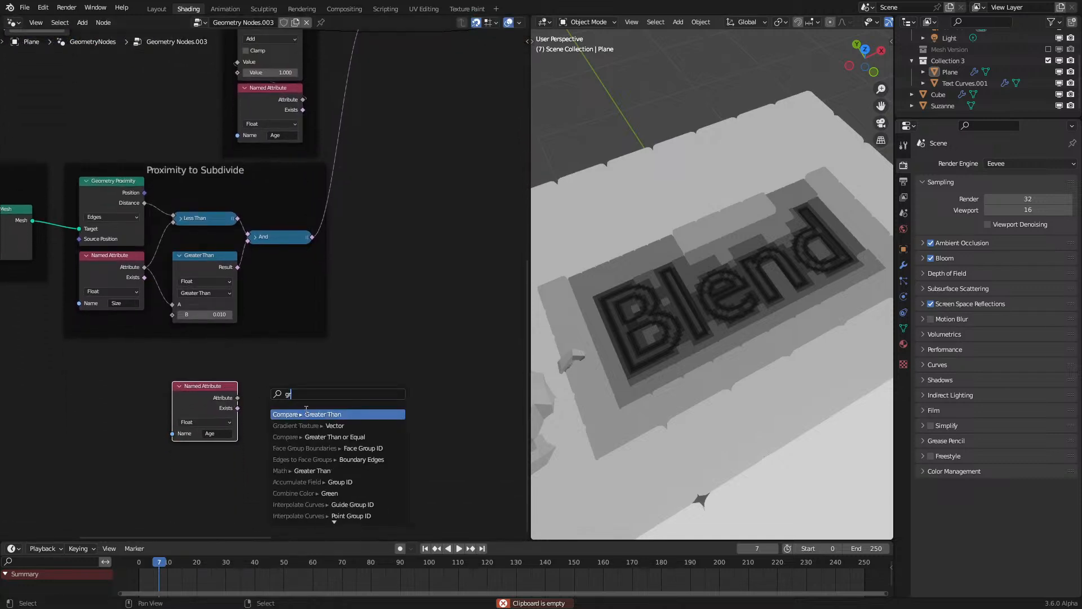
{"action": "key", "text": "Return"}
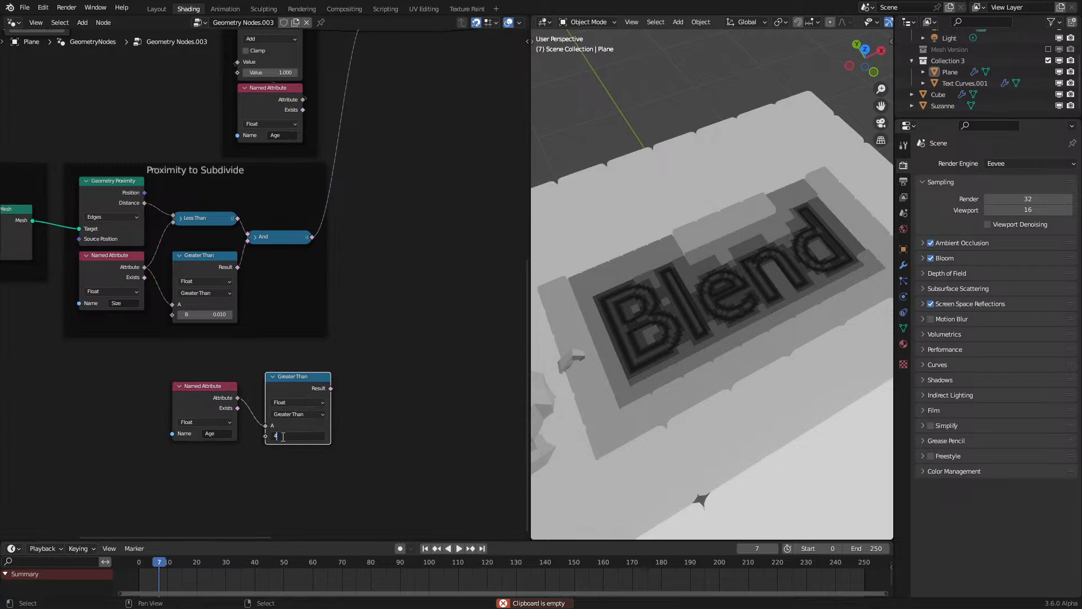
{"action": "key", "text": "Return"}
Step: Duplicate the And node to combine its result with the Age comparison, and connect the output to Separate Geometry's Selection
{"action": "scroll", "coordinate": [266, 285], "scroll_direction": "up", "scroll_amount": 3}
{"action": "left_click", "coordinate": [280, 227]}
{"action": "key", "text": "shift+d"}
{"action": "left_click", "coordinate": [294, 248]}
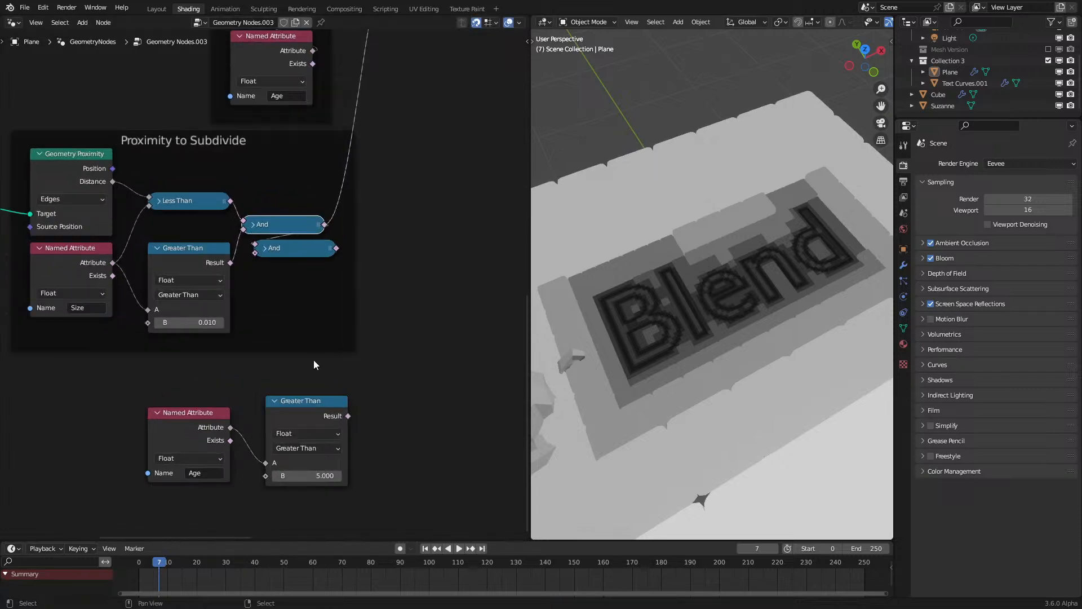
{"action": "left_click_drag", "start_coordinate": [345, 416], "coordinate": [255, 252]}
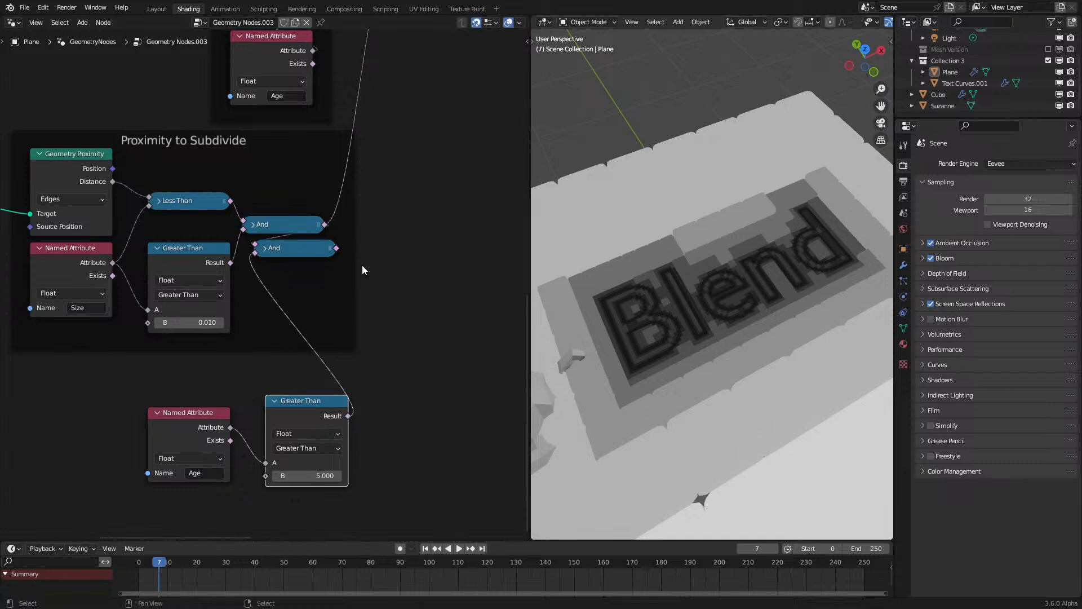
{"action": "middle_click_drag", "start_coordinate": [343, 242], "coordinate": [257, 416]}
{"action": "left_click_drag", "start_coordinate": [250, 427], "coordinate": [309, 118]}
Step: Replay the simulation from the start to check the subdivision with the Age condition
{"action": "key", "text": "shift+Left"}
{"action": "key", "text": "space"}
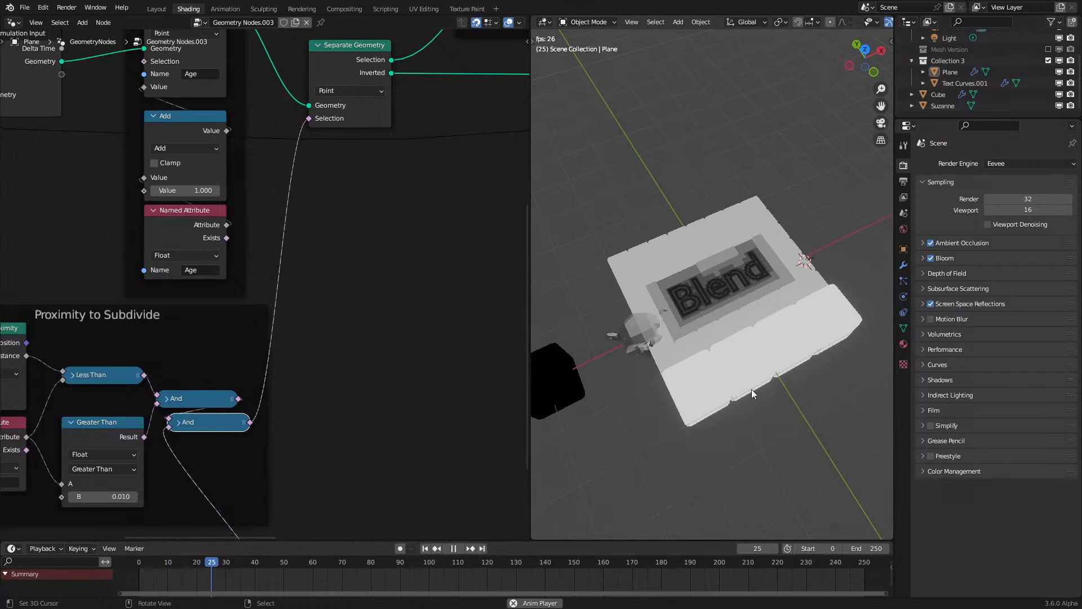
{"action": "key", "text": "space"}
{"action": "key", "text": "shift+Left"}
{"action": "key", "text": "space"}
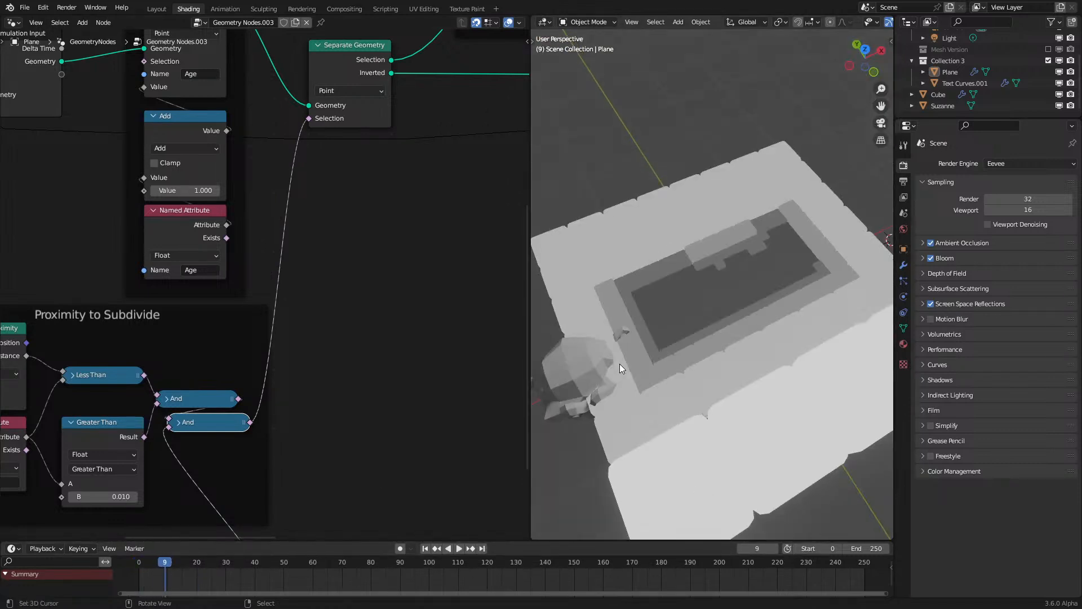
Step: Duplicate the Age Store Named Attribute node with value 0, insert it after the half-size Size store node, and play the simulation
{"action": "scroll", "coordinate": [488, 340], "scroll_direction": "down", "scroll_amount": 3}
{"action": "middle_click_drag", "start_coordinate": [387, 174], "coordinate": [255, 310]}
{"action": "middle_click_drag", "start_coordinate": [351, 224], "coordinate": [319, 243]}
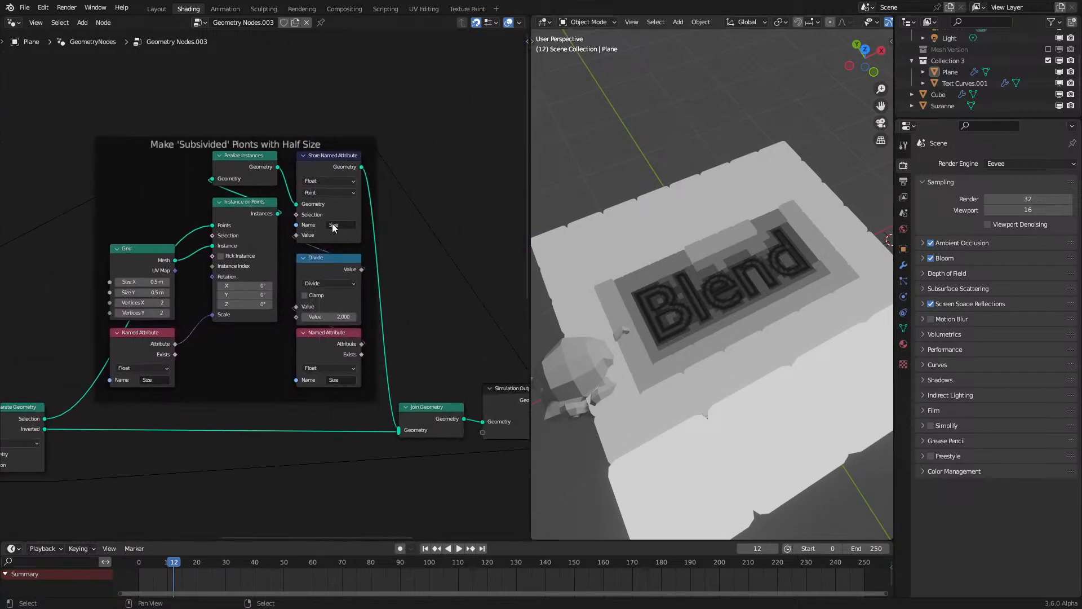
{"action": "scroll", "coordinate": [353, 176], "scroll_direction": "down", "scroll_amount": 2}
{"action": "middle_click_drag", "start_coordinate": [353, 176], "coordinate": [75, 311]}
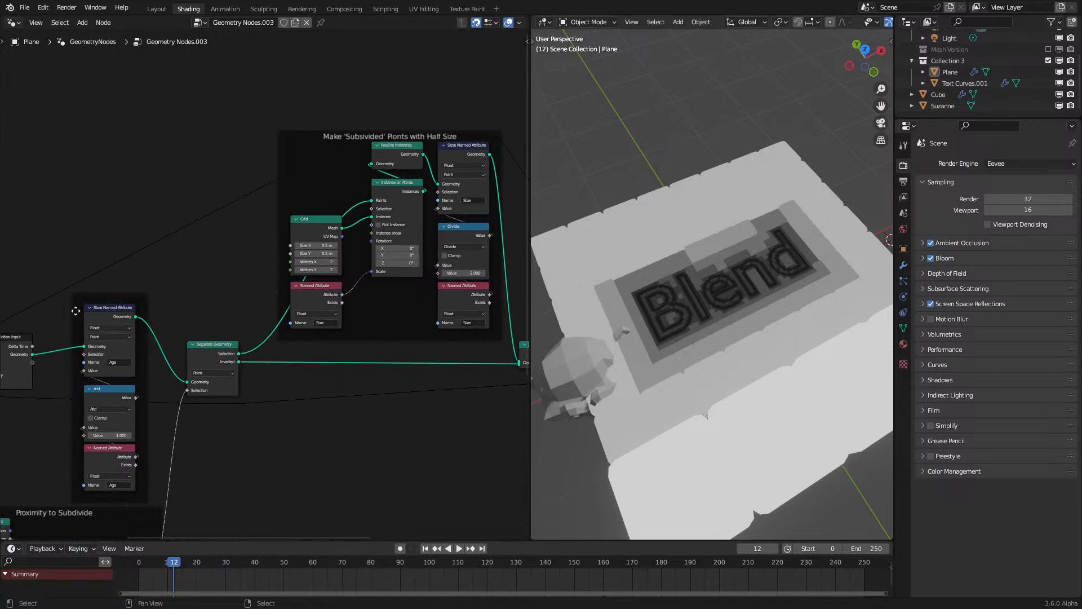
{"action": "key", "text": "shift+d"}
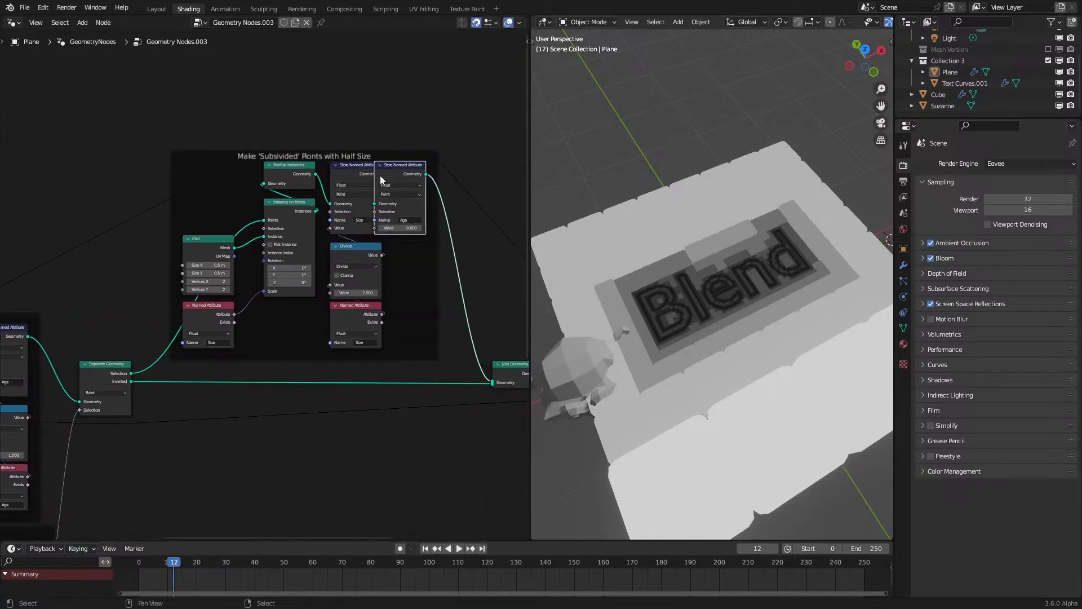
{"action": "left_click", "coordinate": [403, 178]}
{"action": "key", "text": "space"}
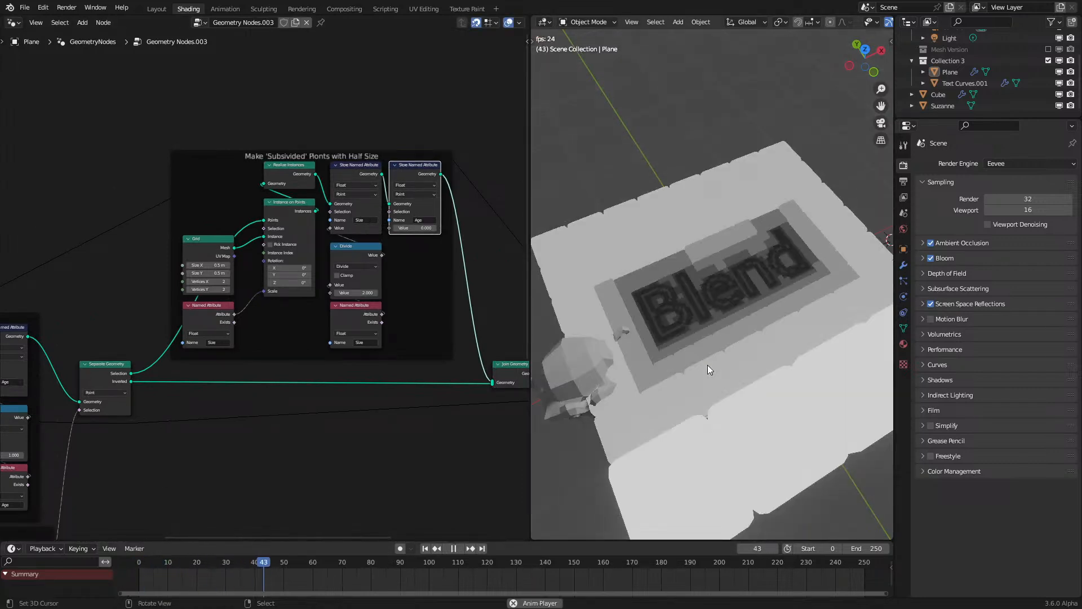
{"action": "key", "text": "space"}
Step: Add a Random Value node feeding the B input of the Age Greater Than node
{"action": "scroll", "coordinate": [383, 331], "scroll_direction": "down", "scroll_amount": 2}
{"action": "middle_click_drag", "start_coordinate": [383, 331], "coordinate": [290, 307]}
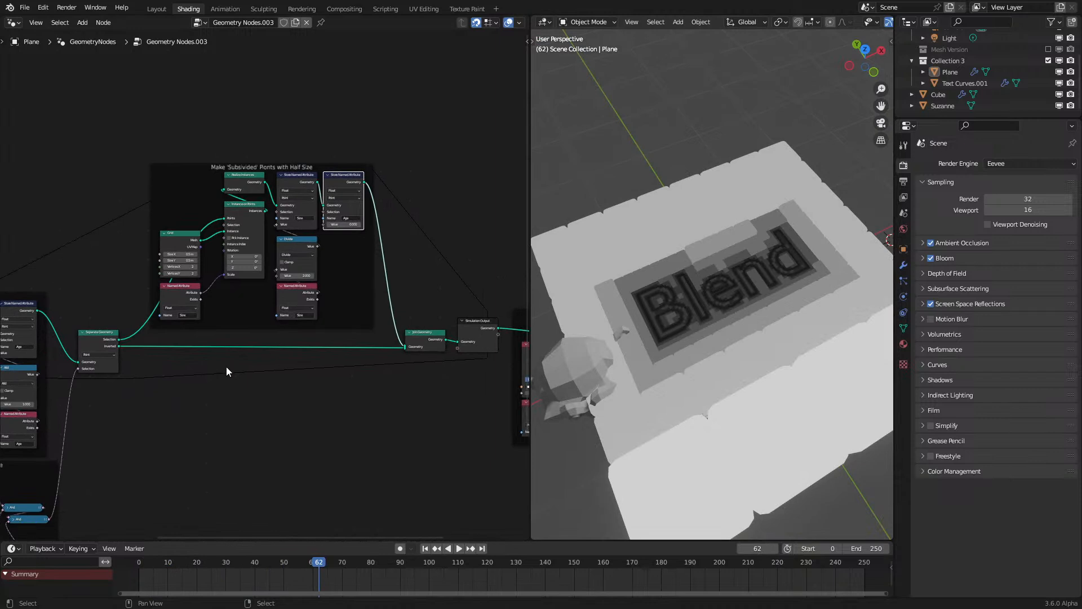
{"action": "middle_click_drag", "start_coordinate": [227, 370], "coordinate": [476, 215]}
{"action": "scroll", "coordinate": [317, 364], "scroll_direction": "up", "scroll_amount": 3}
{"action": "scroll", "coordinate": [316, 364], "scroll_direction": "up", "scroll_amount": 2}
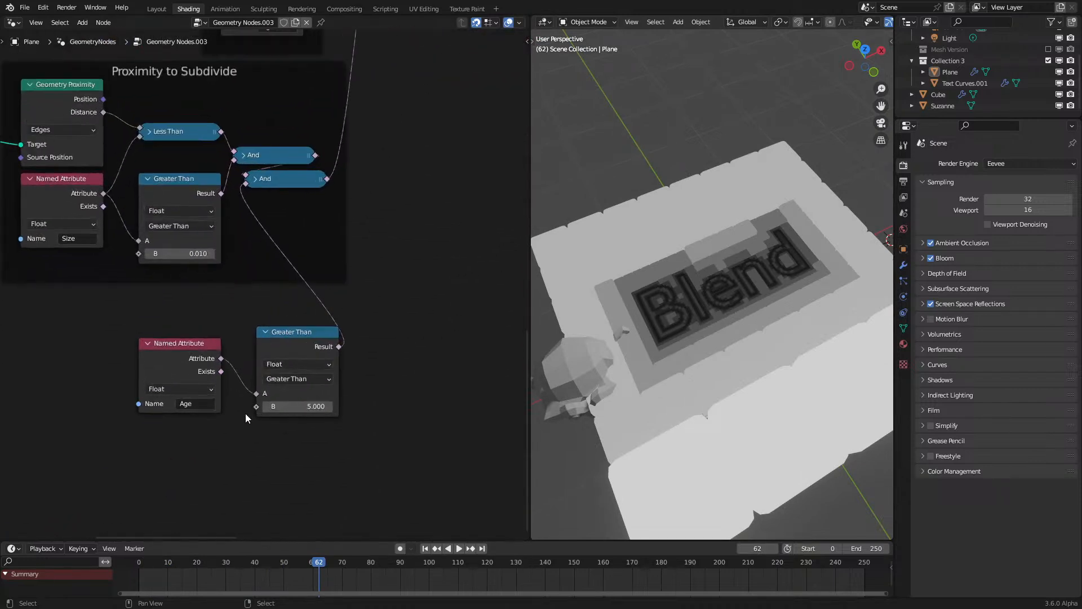
{"action": "left_click_drag", "start_coordinate": [257, 407], "coordinate": [194, 455]}
{"action": "type", "text": "rand"}
{"action": "left_click", "coordinate": [137, 470]}
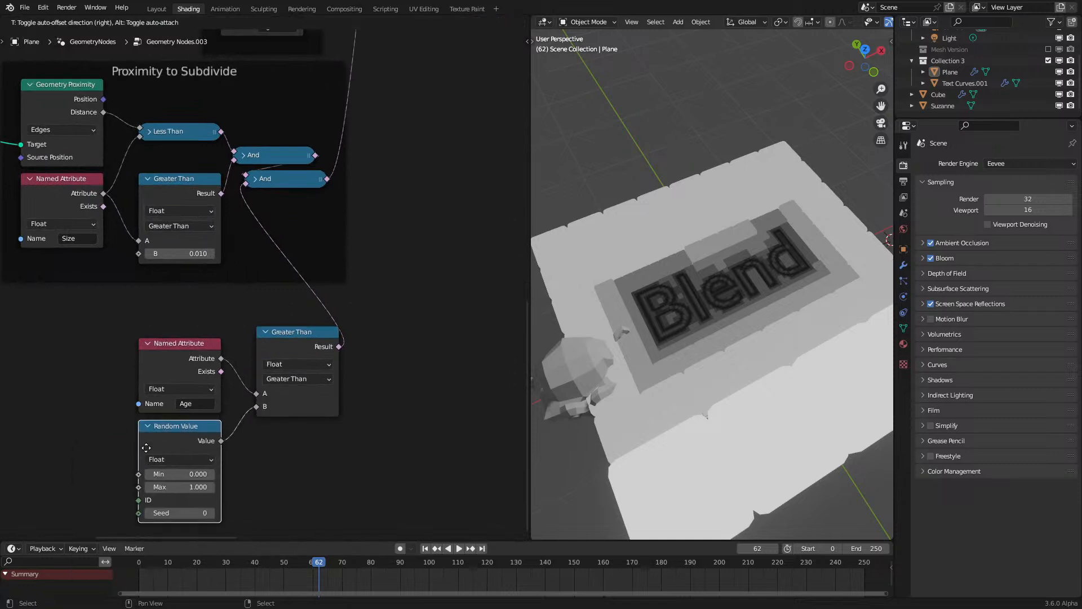
Step: Set the Random Value node's Min to 4 and Max to 6
{"action": "left_click", "coordinate": [171, 486]}
{"action": "type", "text": "5"}
{"action": "key", "text": "Return"}
{"action": "left_click", "coordinate": [172, 474]}
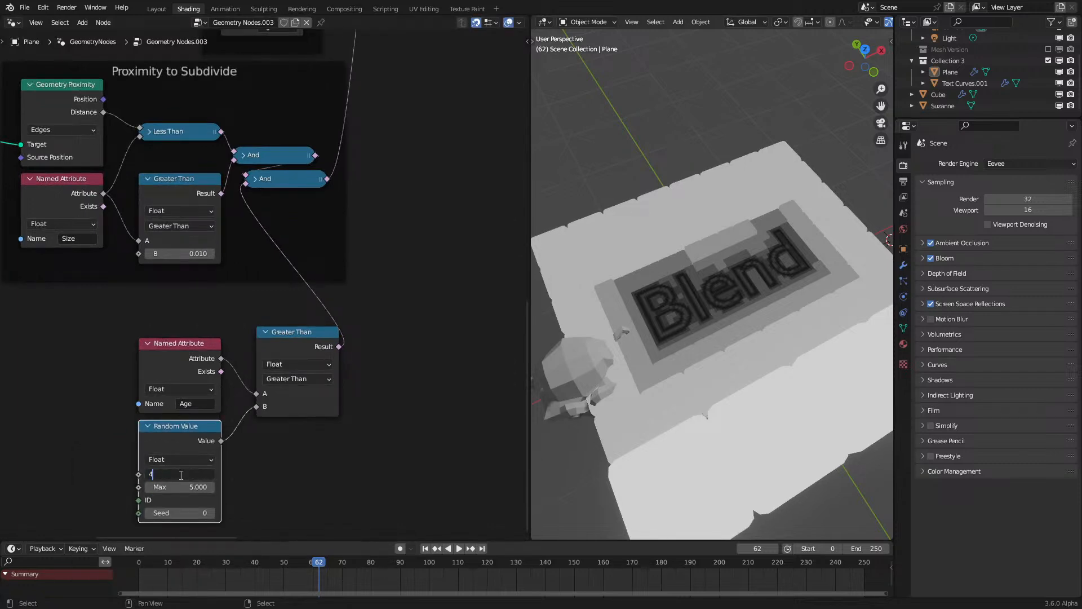
{"action": "type", "text": "4"}
{"action": "key", "text": "Return"}
{"action": "left_click", "coordinate": [195, 487]}
{"action": "type", "text": "6"}
{"action": "key", "text": "Return"}
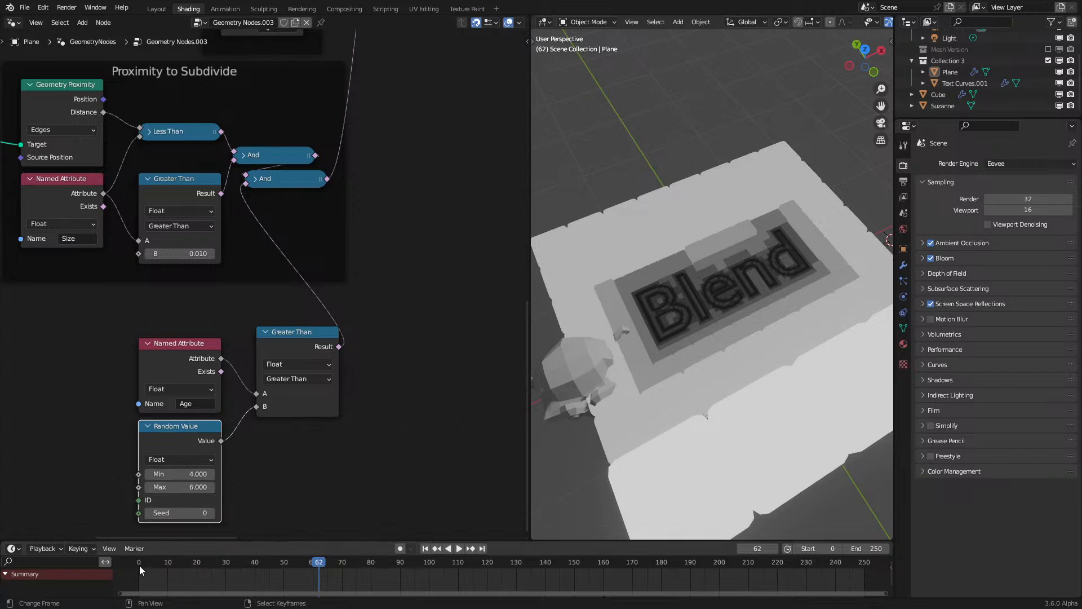
Step: Replay the simulation twice from the start to examine the randomized subdivision timing
{"action": "left_click", "coordinate": [144, 570]}
{"action": "key", "text": "space"}
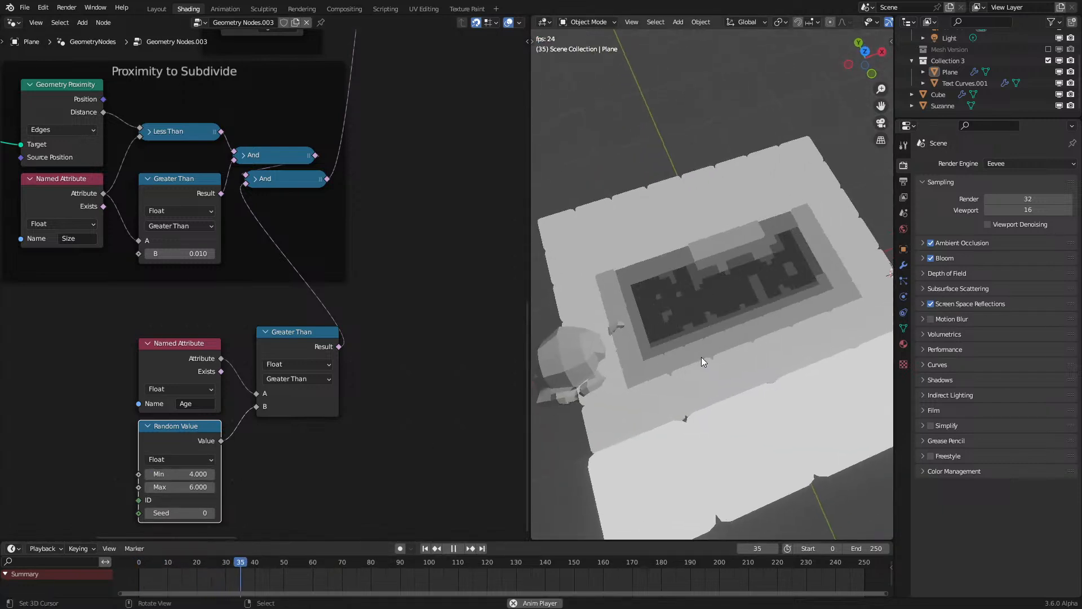
{"action": "scroll", "coordinate": [702, 357], "scroll_direction": "up", "scroll_amount": 5}
{"action": "key", "text": "space"}
{"action": "left_click", "coordinate": [133, 576]}
{"action": "key", "text": "space"}
{"action": "scroll", "coordinate": [754, 307], "scroll_direction": "down", "scroll_amount": 7}
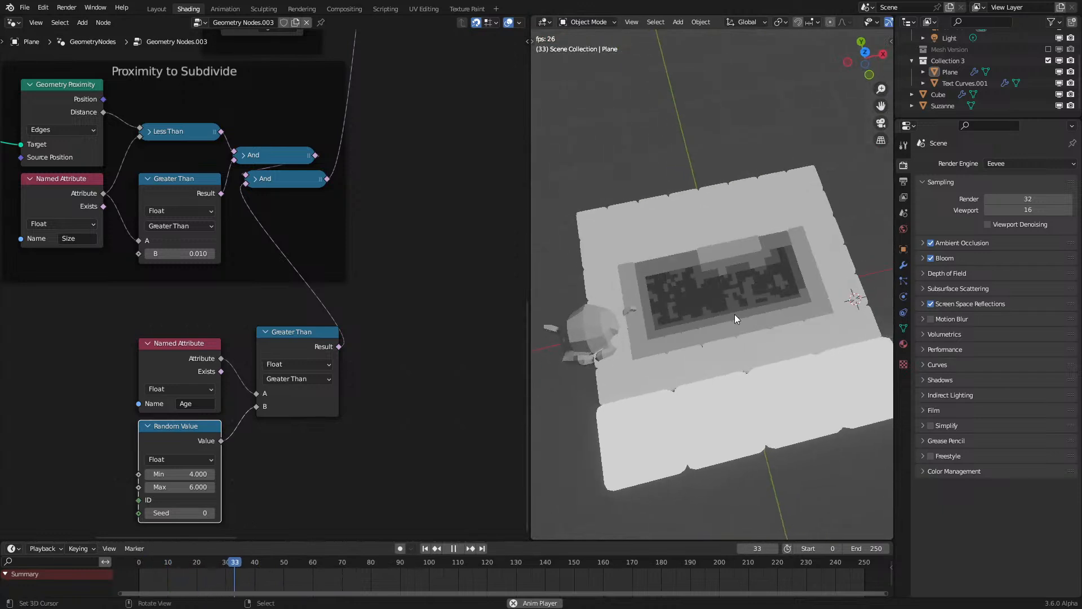
{"action": "scroll", "coordinate": [735, 313], "scroll_direction": "up", "scroll_amount": 5}
{"action": "key", "text": "space"}
Step: Set the Random Value node's Max to 10 and Min to 5, and replay the simulation from the start
{"action": "type", "text": "10"}
{"action": "key", "text": "Return"}
{"action": "double_click", "coordinate": [192, 473]}
{"action": "type", "text": "5"}
{"action": "key", "text": "Return"}
{"action": "key", "text": "shift+Left"}
{"action": "key", "text": "space"}
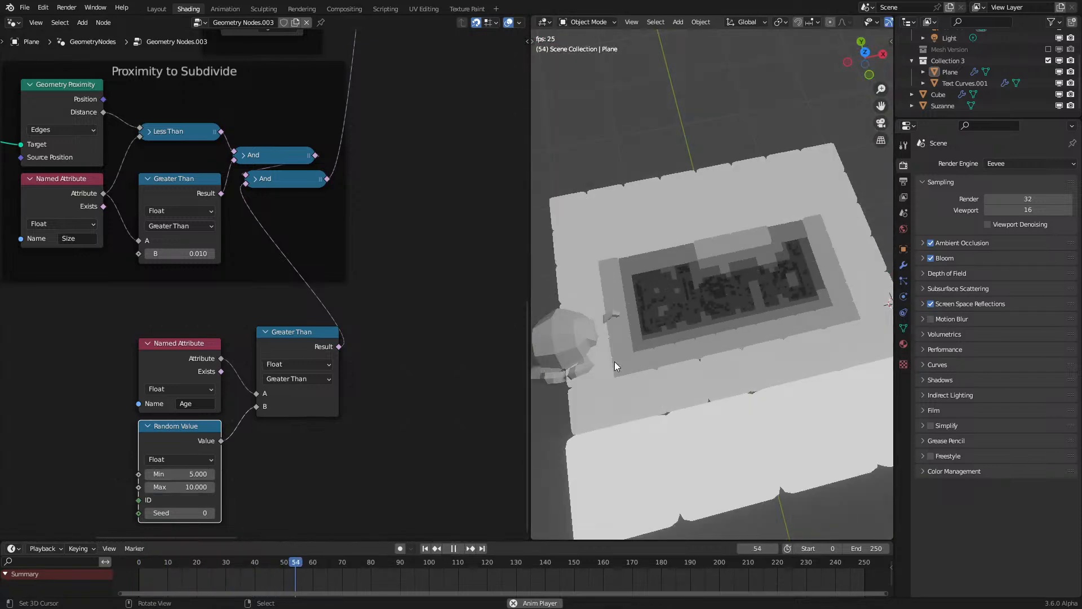
{"action": "key", "text": "space"}
{"action": "scroll", "coordinate": [614, 361], "scroll_direction": "up", "scroll_amount": 5}
Step: Take both Store Named Attribute nodes, Divide and its Size attribute out of the half-size points frame, and tidy the nodes remaining in it
{"action": "scroll", "coordinate": [318, 351], "scroll_direction": "down", "scroll_amount": 6}
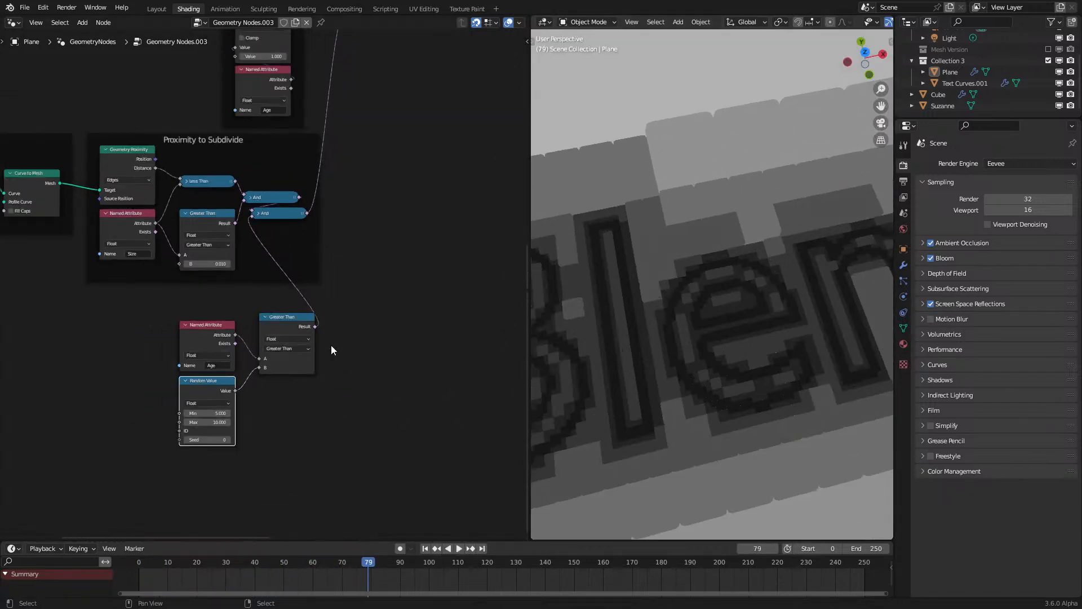
{"action": "middle_click_drag", "start_coordinate": [382, 242], "coordinate": [230, 346]}
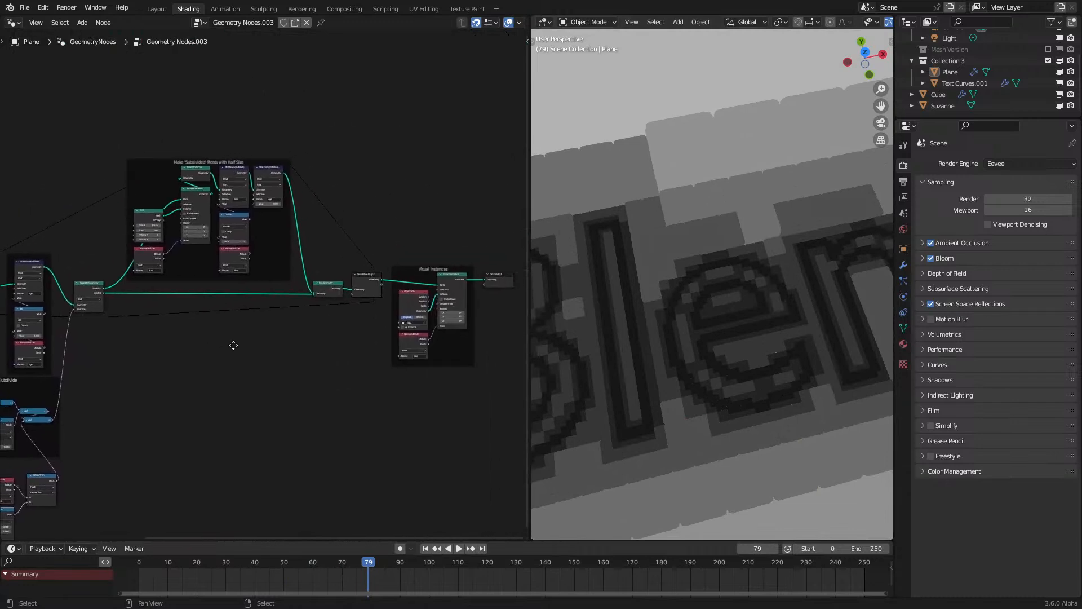
{"action": "scroll", "coordinate": [333, 362], "scroll_direction": "up", "scroll_amount": 2}
{"action": "left_click", "coordinate": [444, 133]}
{"action": "middle_click_drag", "start_coordinate": [444, 133], "coordinate": [394, 261]}
{"action": "left_click_drag", "start_coordinate": [347, 236], "coordinate": [224, 79]}
{"action": "left_click_drag", "start_coordinate": [196, 417], "coordinate": [266, 293]}
{"action": "left_click_drag", "start_coordinate": [287, 182], "coordinate": [280, 95]}
{"action": "left_click_drag", "start_coordinate": [181, 224], "coordinate": [269, 410]}
{"action": "key", "text": "ctrl+p"}
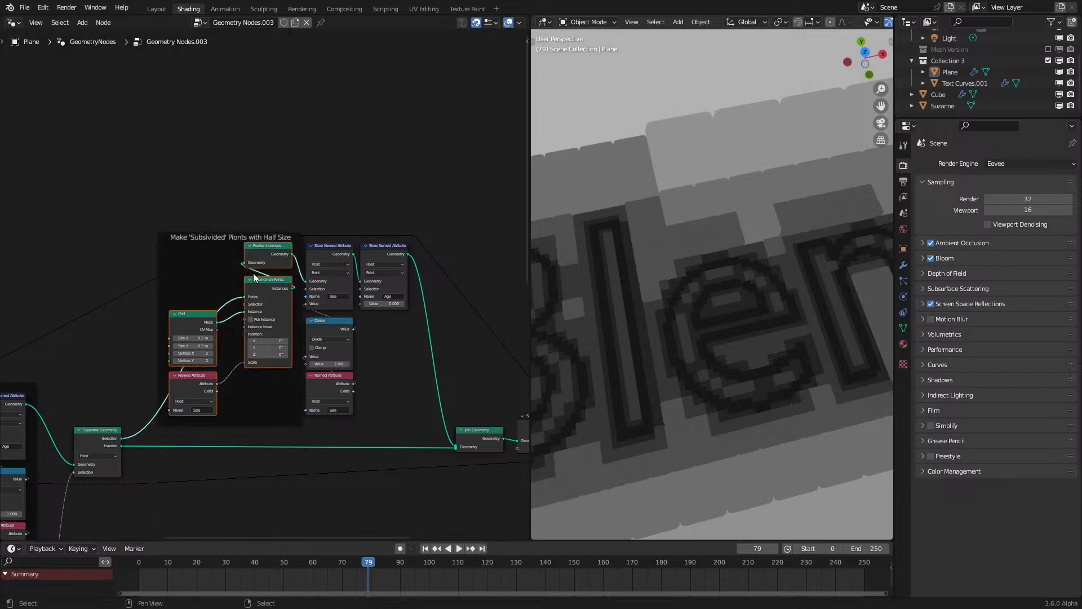
{"action": "left_click_drag", "start_coordinate": [266, 285], "coordinate": [266, 278]}
{"action": "left_click_drag", "start_coordinate": [198, 318], "coordinate": [213, 305]}
Step: Group the two Store Named Attribute nodes, Divide and its Size attribute in a frame labelled "New Data"
{"action": "left_click_drag", "start_coordinate": [329, 202], "coordinate": [417, 414]}
{"action": "key", "text": "ctrl+j"}
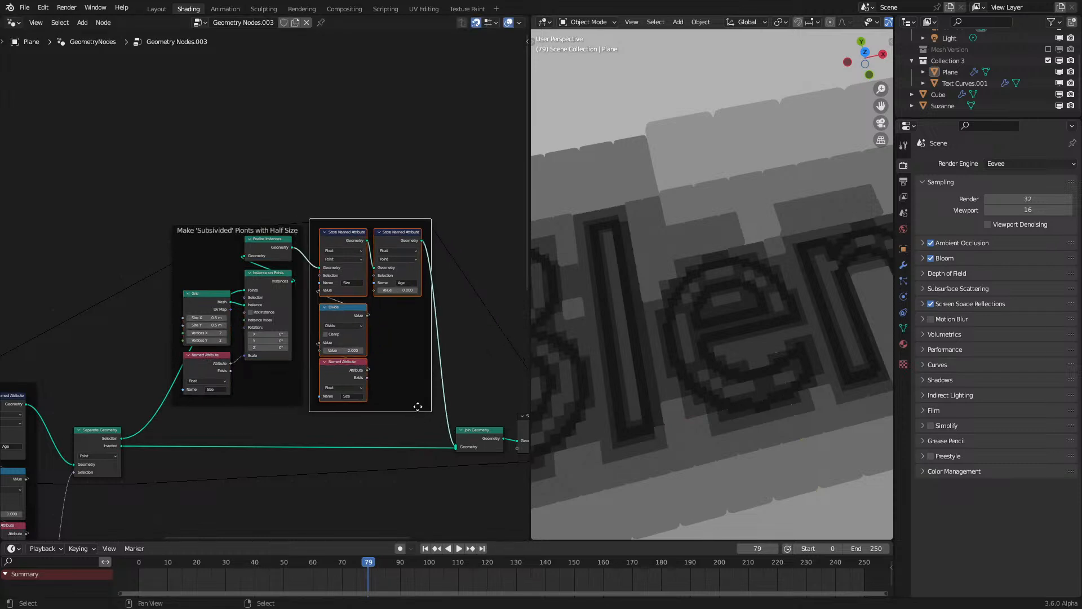
{"action": "left_click_drag", "start_coordinate": [386, 224], "coordinate": [386, 231]}
{"action": "key", "text": "F2"}
{"action": "type", "text": "New Data"}
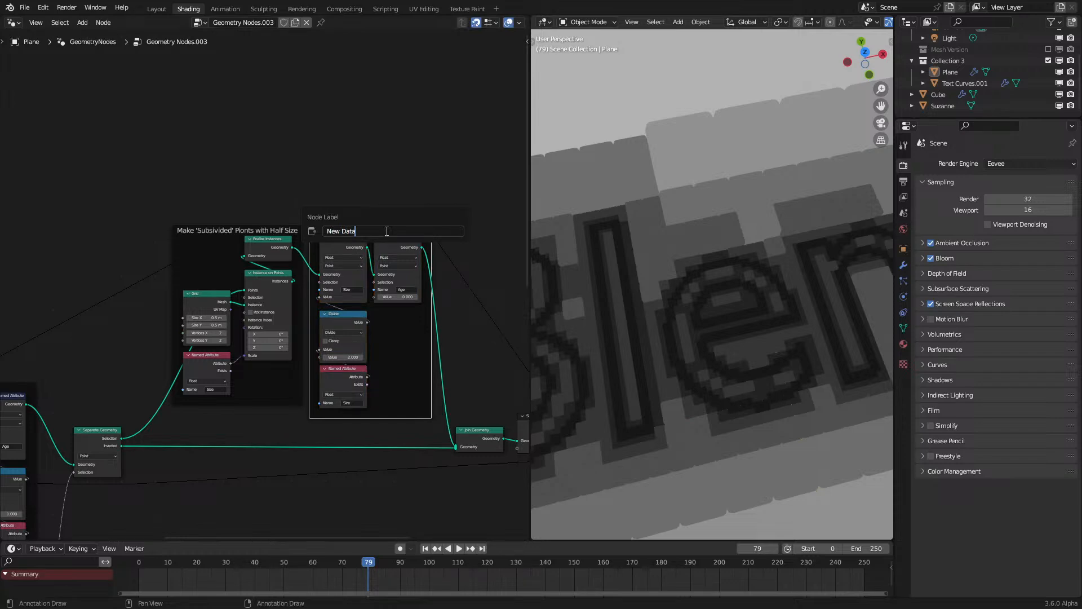
{"action": "key", "text": "Return"}
Step: Replay the simulation from the start and examine the subdivided cubes around the letters up close
{"action": "left_click", "coordinate": [361, 167]}
{"action": "scroll", "coordinate": [381, 455], "scroll_direction": "up", "scroll_amount": 2}
{"action": "middle_click_drag", "start_coordinate": [381, 455], "coordinate": [290, 383]}
{"action": "scroll", "coordinate": [291, 383], "scroll_direction": "up", "scroll_amount": 1}
{"action": "left_click", "coordinate": [294, 384]}
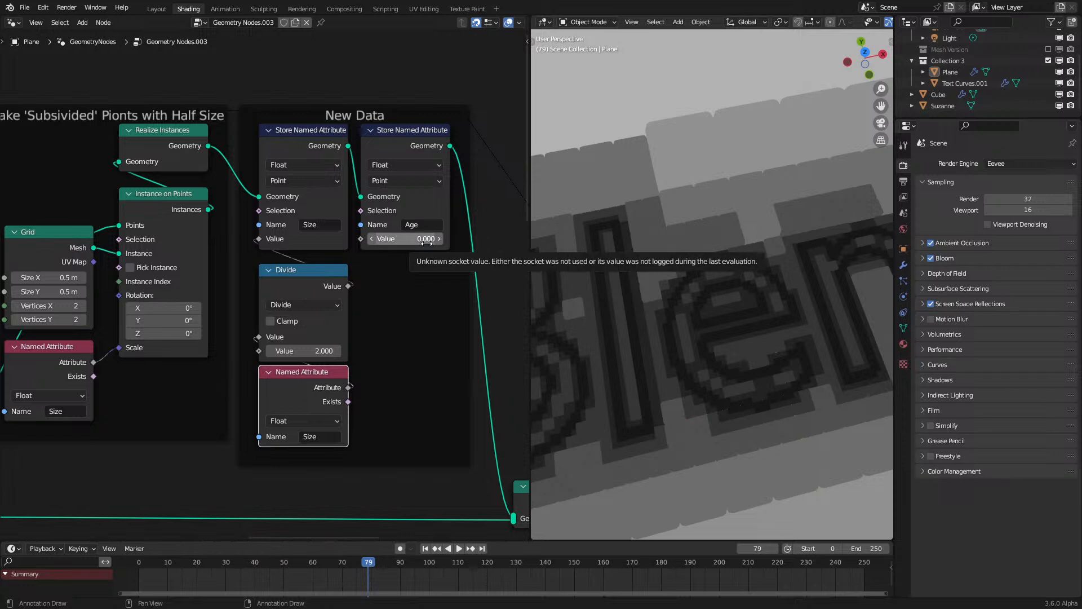
{"action": "key", "text": "shift+Left"}
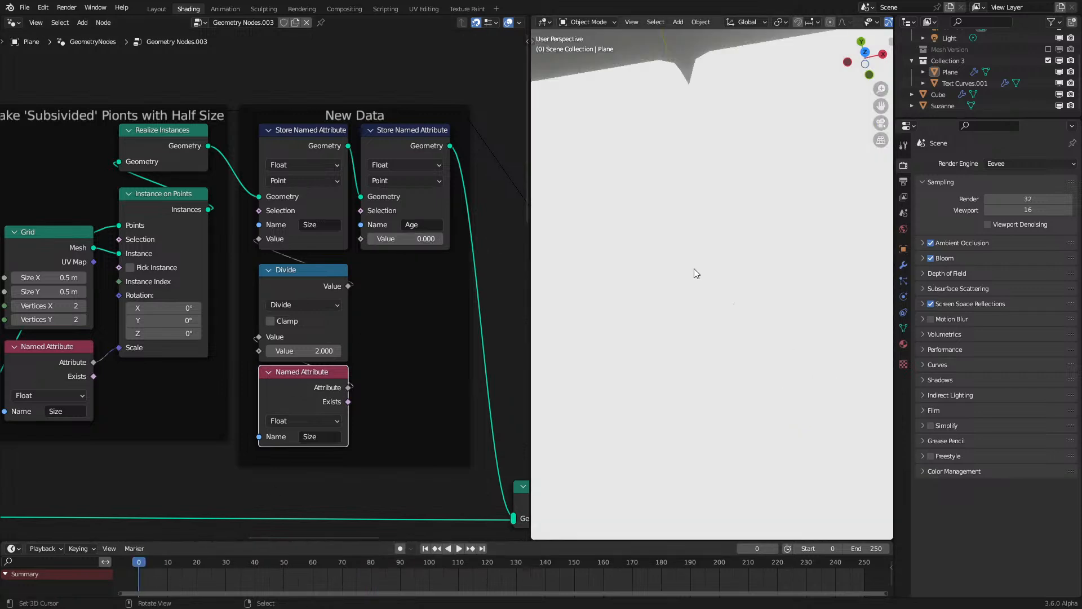
{"action": "key", "text": "space"}
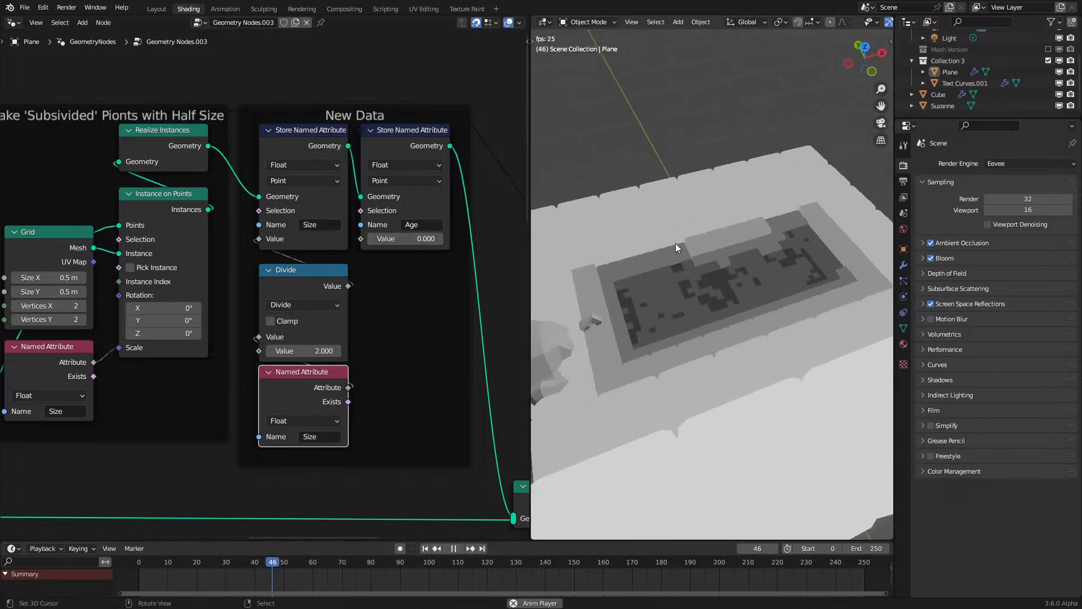
{"action": "middle_click_drag", "start_coordinate": [30, 488], "coordinate": [409, 254]}
{"action": "scroll", "coordinate": [662, 320], "scroll_direction": "up", "scroll_amount": 6}
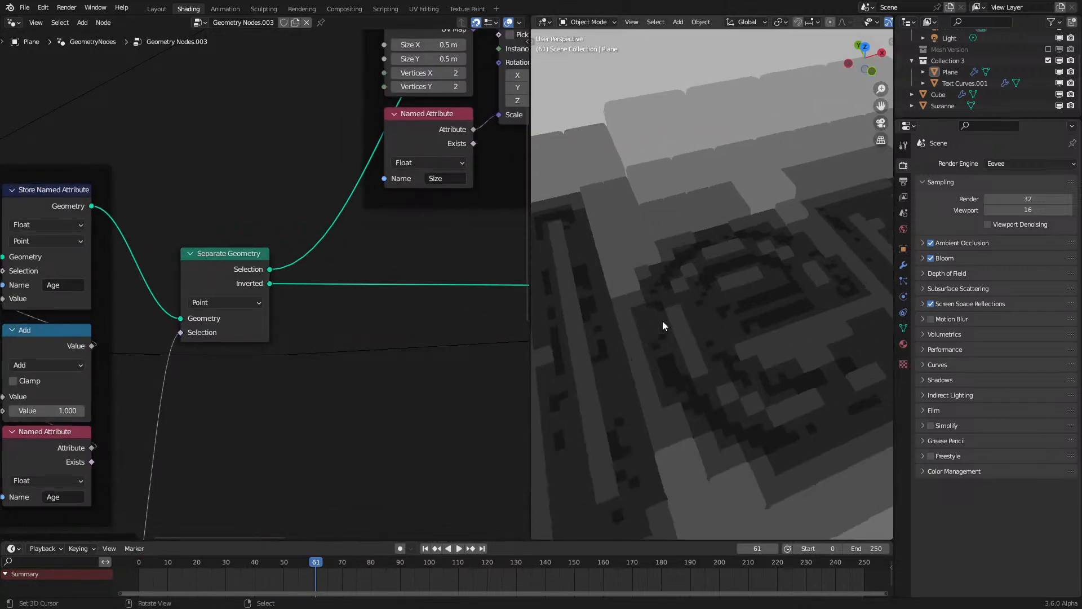
{"action": "middle_click_drag", "start_coordinate": [702, 330], "coordinate": [752, 289]}
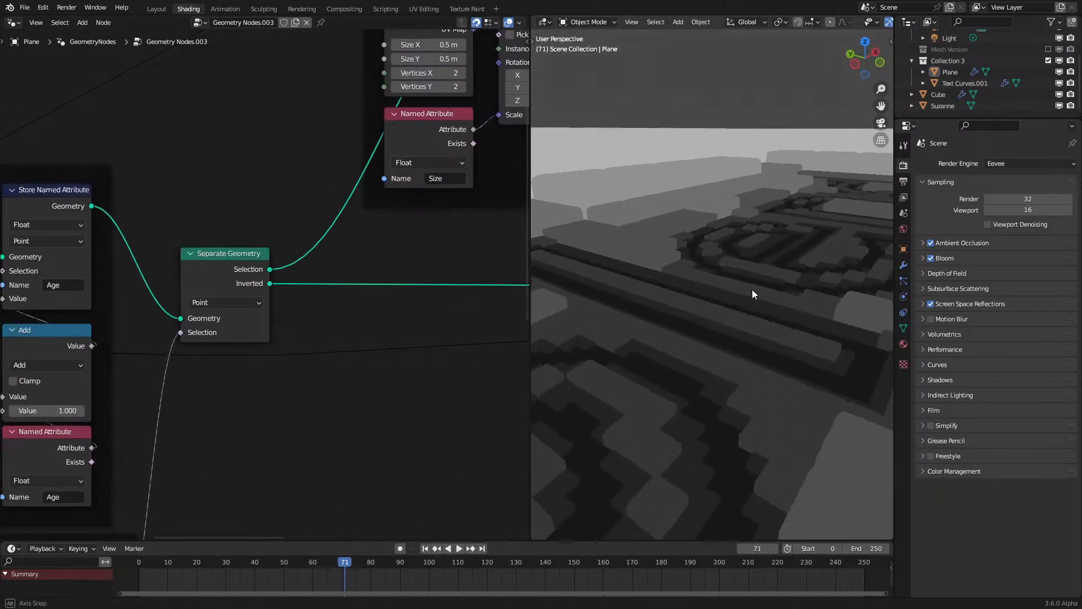
{"action": "scroll", "coordinate": [739, 294], "scroll_direction": "down", "scroll_amount": 6}
{"action": "scroll", "coordinate": [401, 345], "scroll_direction": "down", "scroll_amount": 6}
Step: Add a Combine XYZ node with Size feeding X and Y and Z set to 0.1, and connect it to the visual instances' Scale
{"action": "middle_click_drag", "start_coordinate": [472, 375], "coordinate": [175, 371]}
{"action": "middle_click_drag", "start_coordinate": [303, 345], "coordinate": [478, 329]}
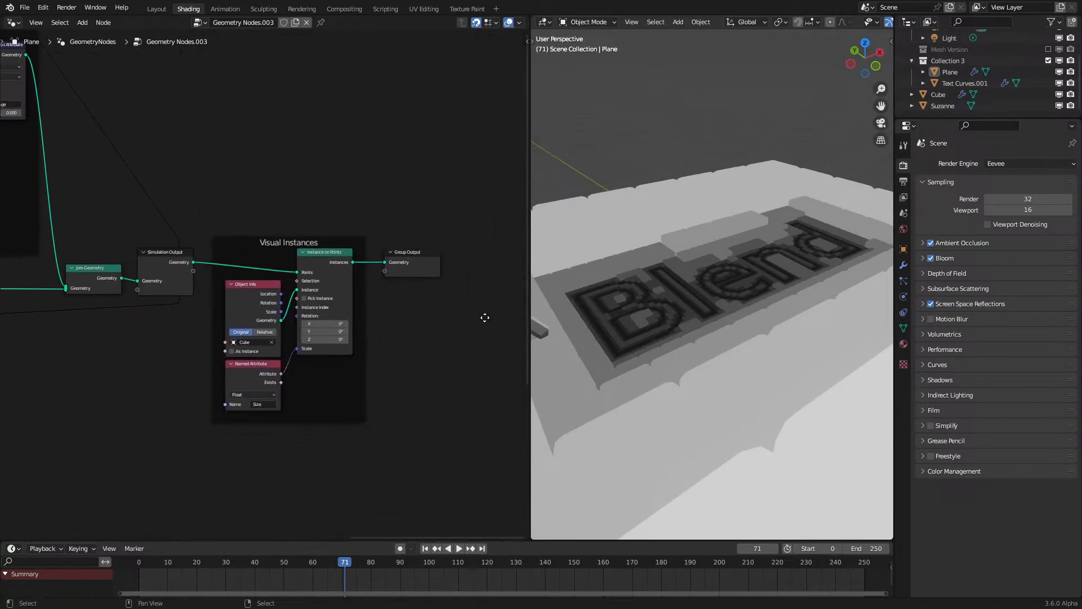
{"action": "scroll", "coordinate": [322, 337], "scroll_direction": "up", "scroll_amount": 4}
{"action": "key", "text": "shift+a"}
{"action": "type", "text": "combin"}
{"action": "key", "text": "Return"}
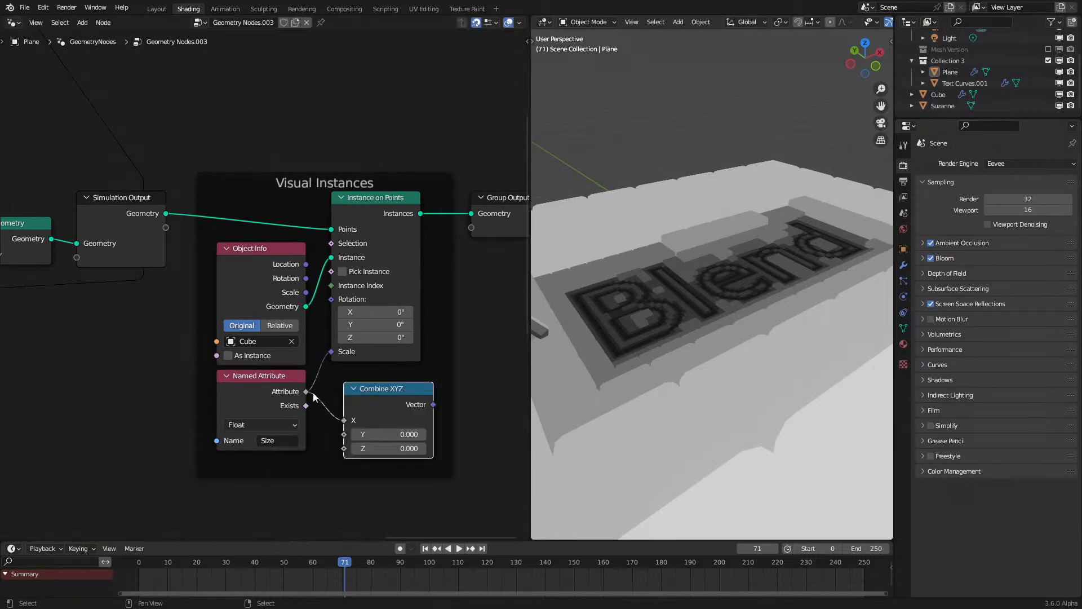
{"action": "left_click_drag", "start_coordinate": [306, 391], "coordinate": [345, 435]}
{"action": "left_click_drag", "start_coordinate": [434, 404], "coordinate": [332, 351]}
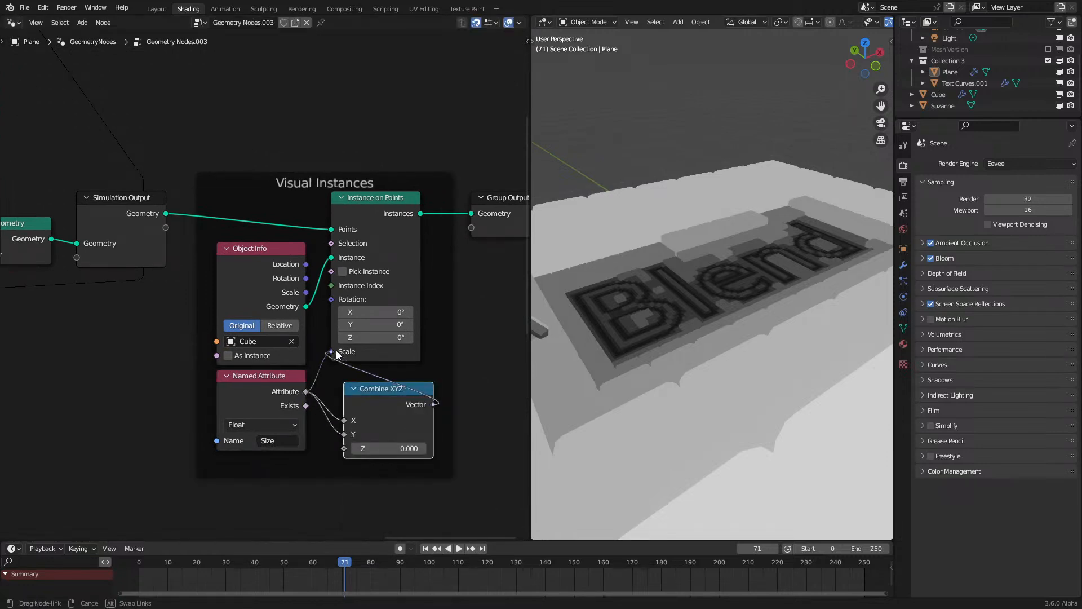
{"action": "left_click", "coordinate": [426, 448]}
Step: Replay the simulation from the start to check the flattened cube instances from a low angle
{"action": "left_click", "coordinate": [139, 579]}
{"action": "key", "text": "space"}
{"action": "middle_click_drag", "start_coordinate": [685, 300], "coordinate": [761, 265]}
{"action": "scroll", "coordinate": [663, 336], "scroll_direction": "up", "scroll_amount": 4}
{"action": "key", "text": "space"}
Step: Add a Map Range node driven by the Size attribute and connect its Result to Combine XYZ's Z input
{"action": "middle_click_drag", "start_coordinate": [307, 401], "coordinate": [306, 326]}
{"action": "left_click_drag", "start_coordinate": [306, 326], "coordinate": [348, 483]}
{"action": "type", "text": "map"}
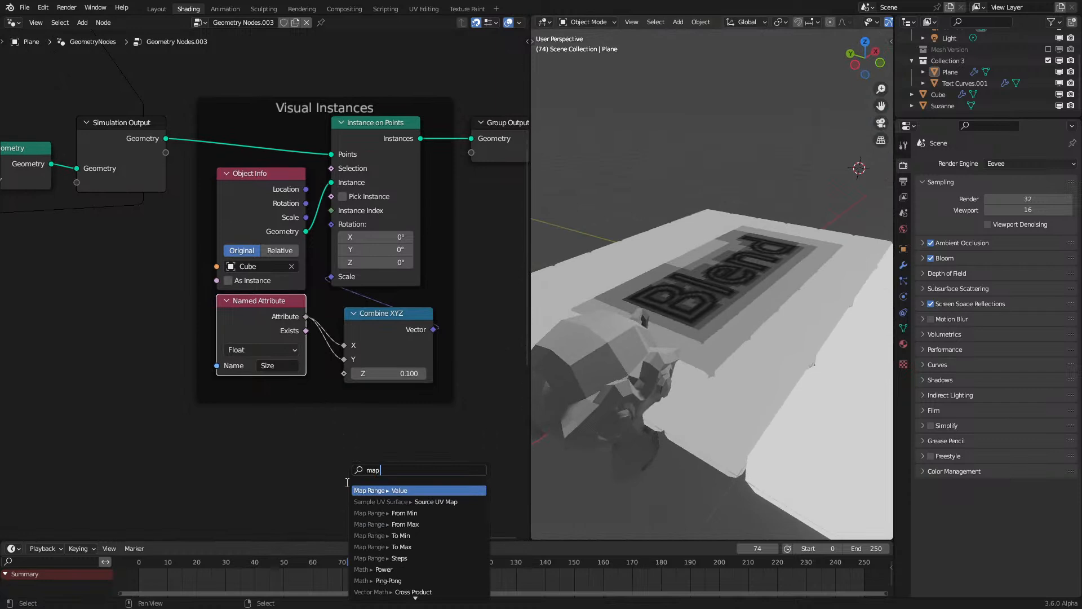
{"action": "key", "text": "Return"}
{"action": "left_click", "coordinate": [346, 404]}
{"action": "left_click_drag", "start_coordinate": [433, 418], "coordinate": [344, 373]}
Step: Invert the Map Range output by setting To Min to 1 and To Max to 0
{"action": "middle_click_drag", "start_coordinate": [389, 528], "coordinate": [389, 467]}
{"action": "left_click", "coordinate": [389, 468]}
{"action": "type", "text": "1"}
{"action": "key", "text": "Tab"}
{"action": "type", "text": "0"}
{"action": "key", "text": "Return"}
Step: Replay the simulation from the start to check the inverted cube heights
{"action": "middle_click_drag", "start_coordinate": [724, 338], "coordinate": [671, 407]}
{"action": "left_click_drag", "start_coordinate": [155, 579], "coordinate": [137, 578]}
{"action": "key", "text": "space"}
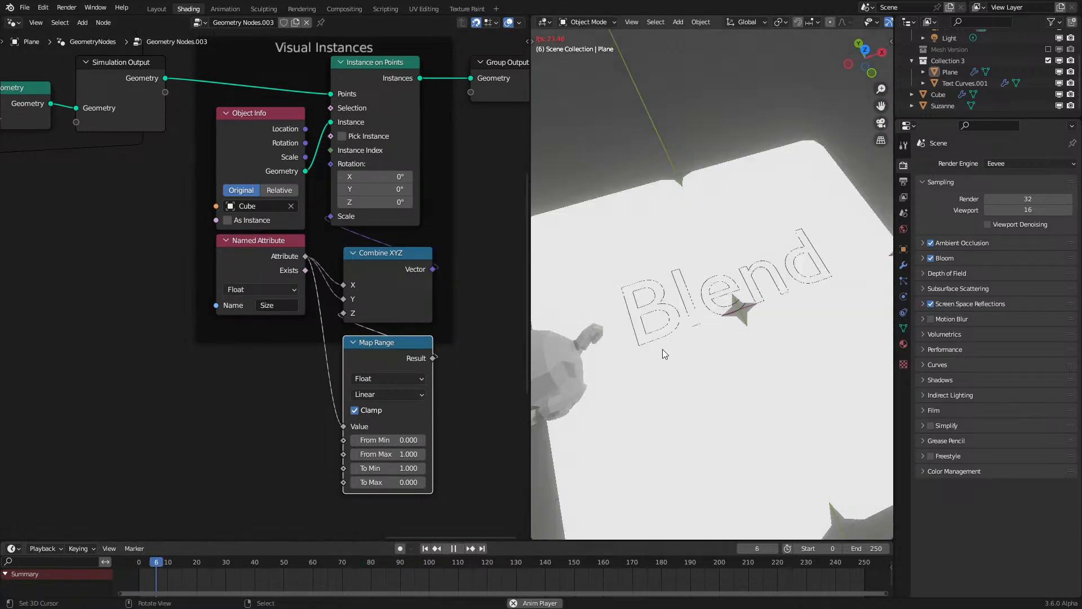
{"action": "key", "text": "space"}
Step: Try a Power node with exponent 0.5 between the Size attribute and Map Range's Value, and play the simulation
{"action": "left_click_drag", "start_coordinate": [305, 257], "coordinate": [342, 424]}
{"action": "type", "text": "po"}
{"action": "left_click", "coordinate": [314, 444]}
{"action": "left_click", "coordinate": [283, 418]}
{"action": "key", "text": "space"}
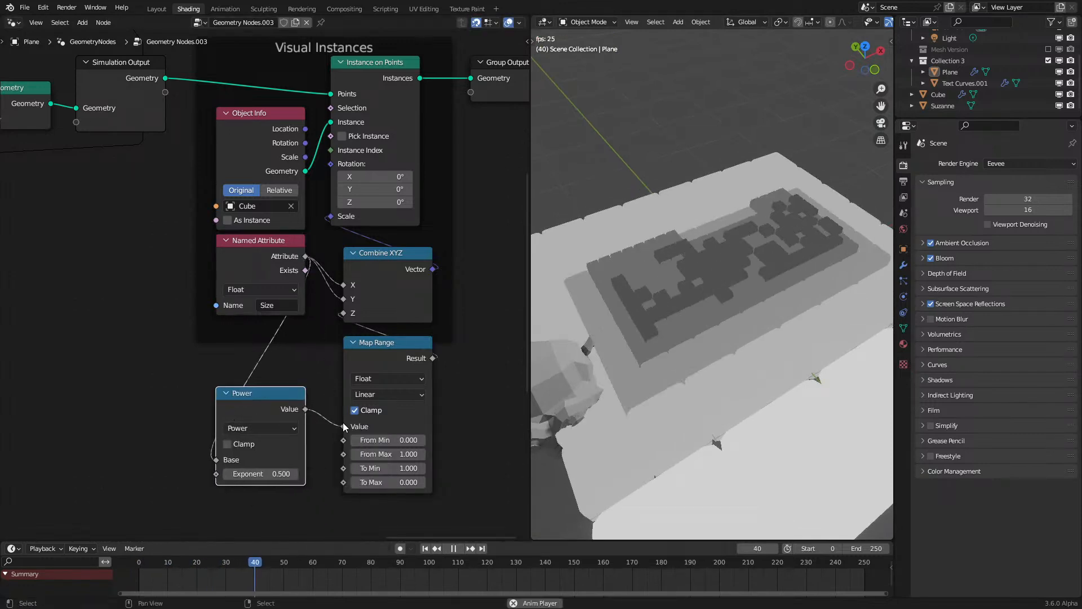
{"action": "key", "text": "space"}
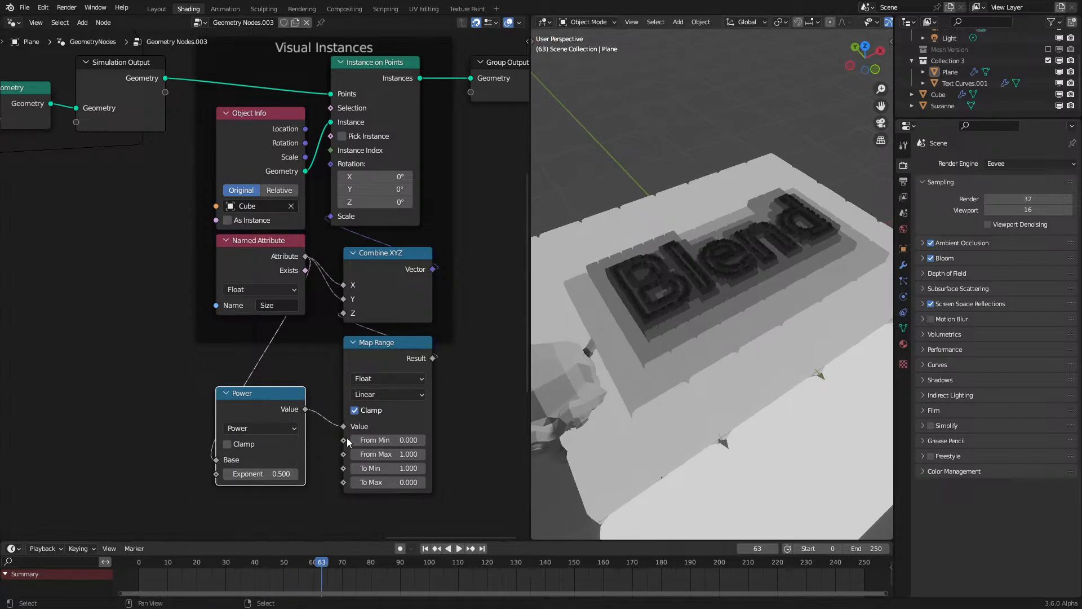
{"action": "mouse_move", "coordinate": [282, 472]}
{"action": "left_mouse_down"}
{"action": "mouse_move", "coordinate": [338, 473]}
{"action": "mouse_move", "coordinate": [265, 472]}
{"action": "mouse_move", "coordinate": [282, 473]}
{"action": "left_mouse_up"}
{"action": "middle_click_drag", "start_coordinate": [709, 266], "coordinate": [631, 291]}
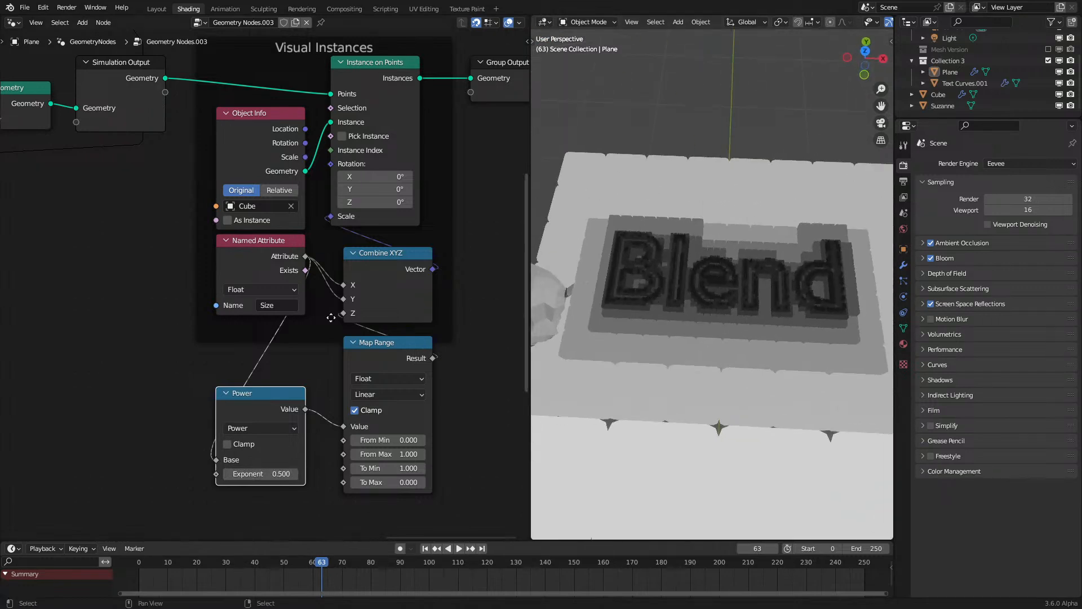
Step: Reconnect the Size attribute directly to Map Range's Value and delete the Power node
{"action": "left_click_drag", "start_coordinate": [305, 257], "coordinate": [343, 427]}
{"action": "left_click", "coordinate": [242, 394]}
{"action": "key", "text": "x"}
{"action": "mouse_move", "coordinate": [651, 308]}
{"action": "middle_mouse_down"}
{"action": "mouse_move", "coordinate": [672, 303]}
{"action": "mouse_move", "coordinate": [660, 316]}
{"action": "middle_mouse_up"}
Step: Switch the node area to the Shader Editor and select the separate source cube to show its material nodes
{"action": "left_click", "coordinate": [12, 23]}
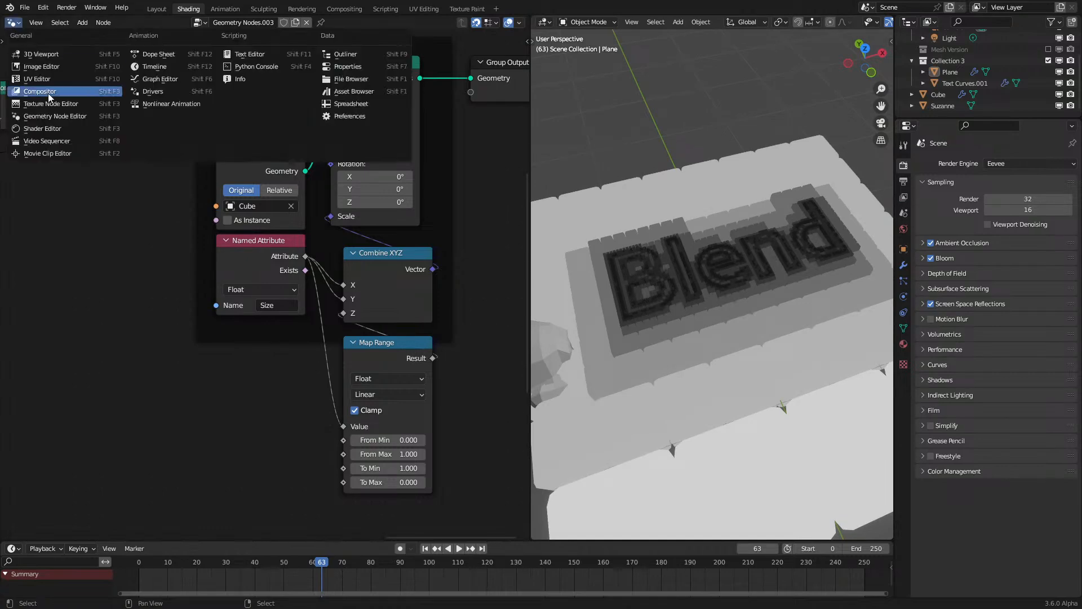
{"action": "left_click", "coordinate": [51, 130]}
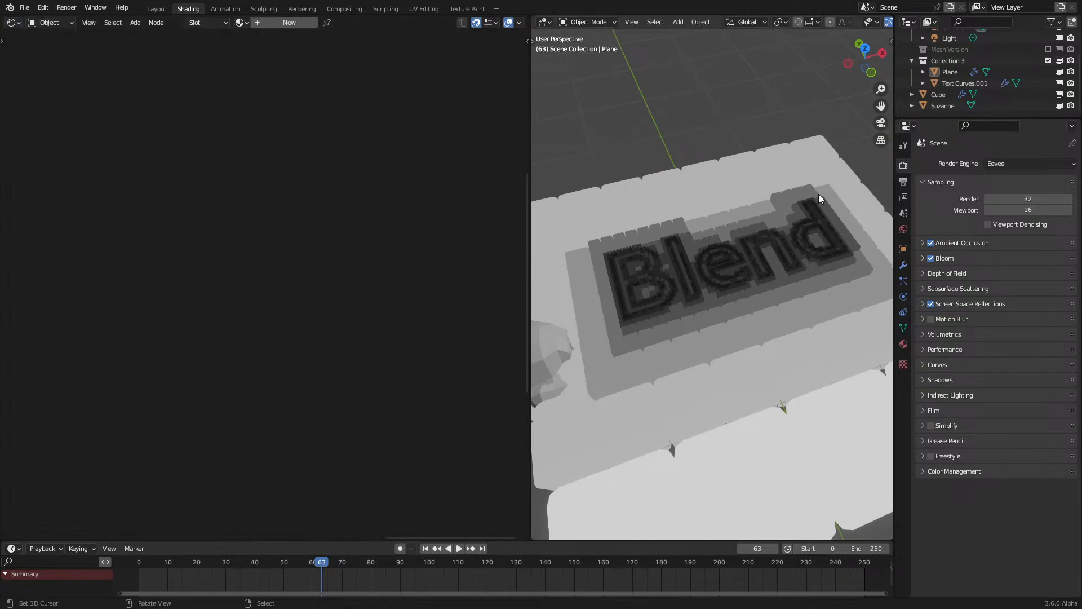
{"action": "left_click", "coordinate": [641, 312]}
{"action": "scroll", "coordinate": [620, 327], "scroll_direction": "down", "scroll_amount": 5}
{"action": "left_click", "coordinate": [574, 337]}
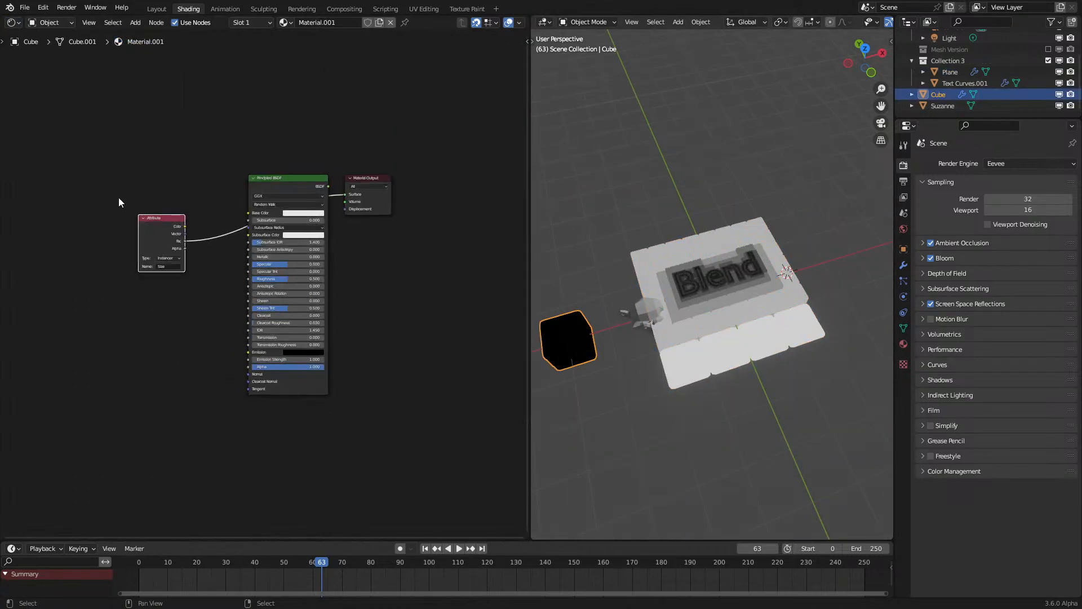
Step: Disconnect the Size Attribute node from the Principled BSDF in the cube's material and inspect the lettering up close
{"action": "scroll", "coordinate": [167, 289], "scroll_direction": "up", "scroll_amount": 3}
{"action": "scroll", "coordinate": [765, 204], "scroll_direction": "up", "scroll_amount": 5}
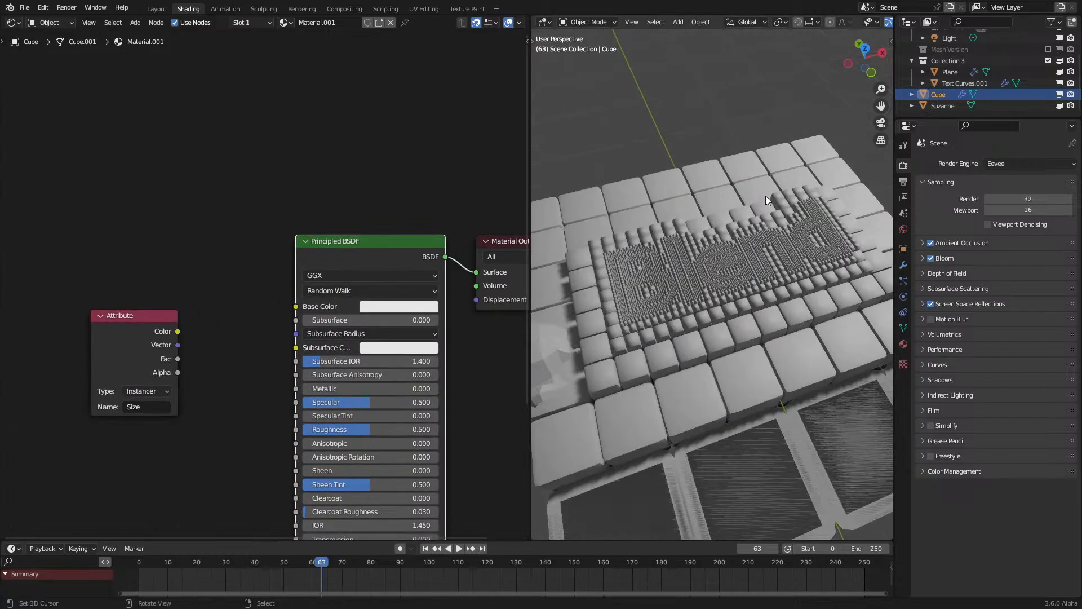
{"action": "scroll", "coordinate": [766, 201], "scroll_direction": "up", "scroll_amount": 6}
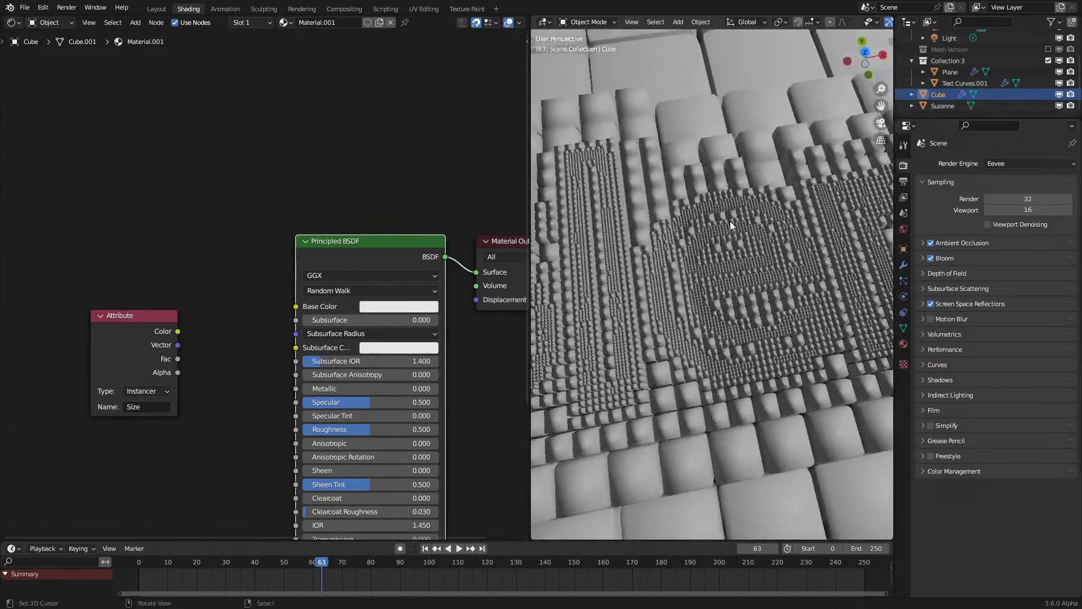
Step: Select the plane carrying the instanced blocks and switch the node area from the Shader Editor to the Geometry Node Editor
{"action": "scroll", "coordinate": [729, 221], "scroll_direction": "down", "scroll_amount": 8}
{"action": "middle_click_drag", "start_coordinate": [669, 211], "coordinate": [594, 341]}
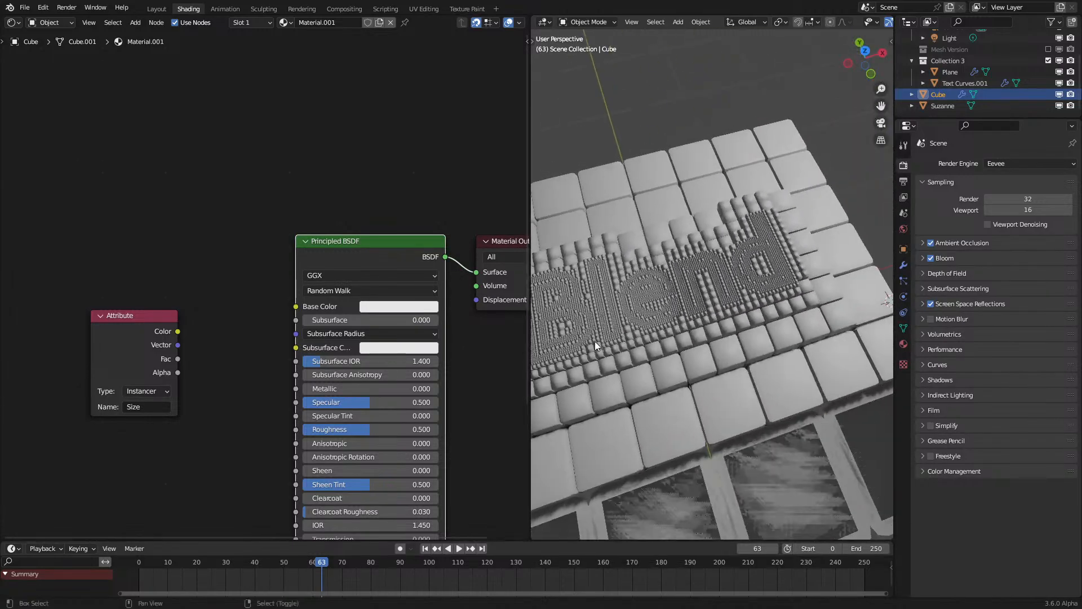
{"action": "left_click", "coordinate": [593, 341]}
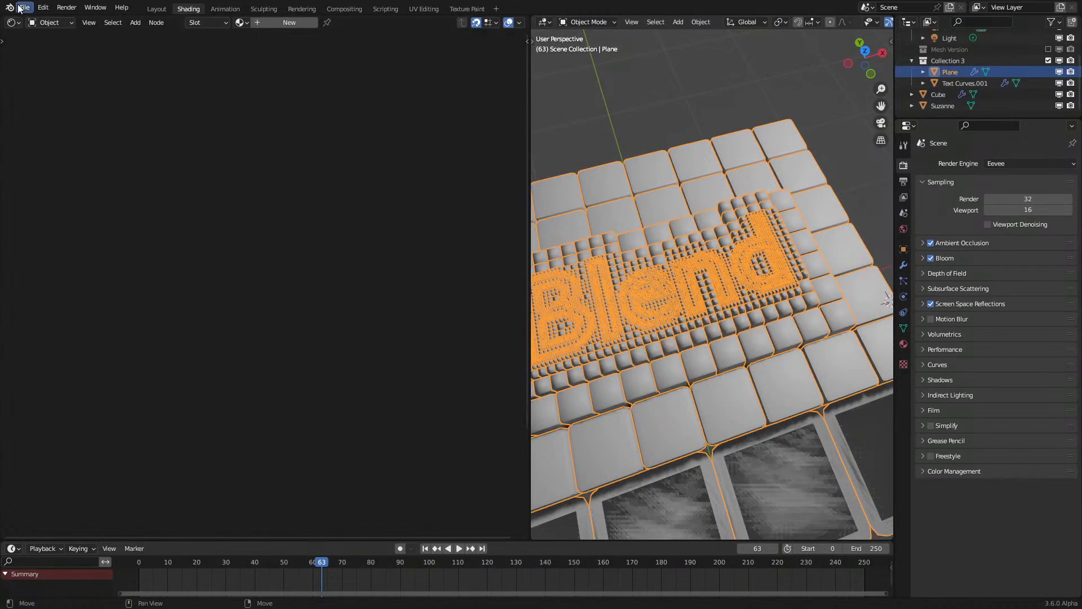
{"action": "left_click", "coordinate": [16, 22]}
{"action": "left_click", "coordinate": [42, 104]}
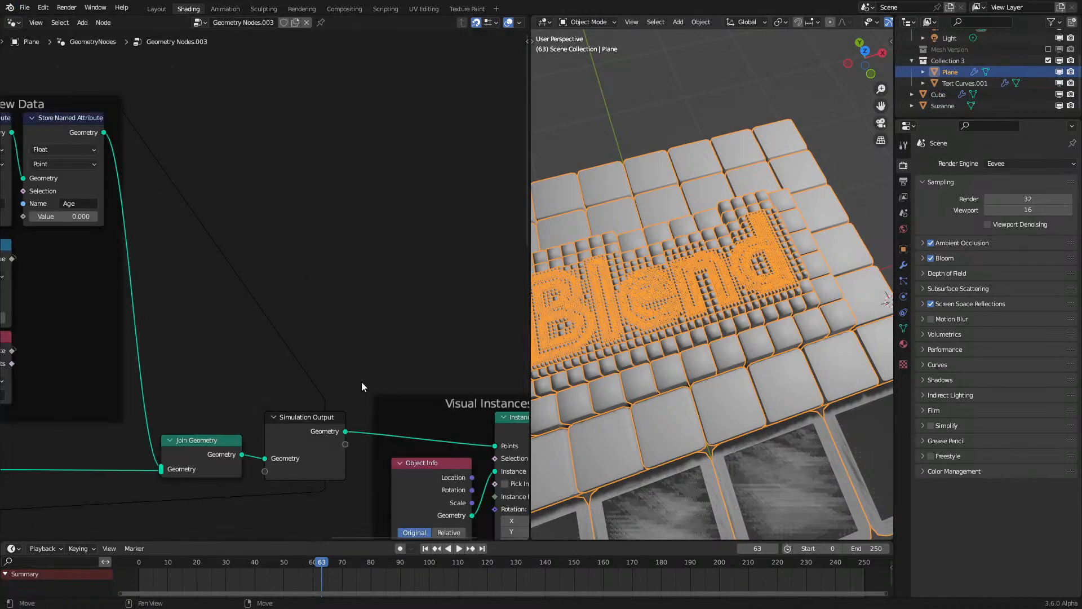
Step: In the Visual Instances frame, feed the Size attribute directly into Instance on Points' Scale and delete the Combine XYZ and Map Range nodes
{"action": "middle_click_drag", "start_coordinate": [360, 387], "coordinate": [201, 220]}
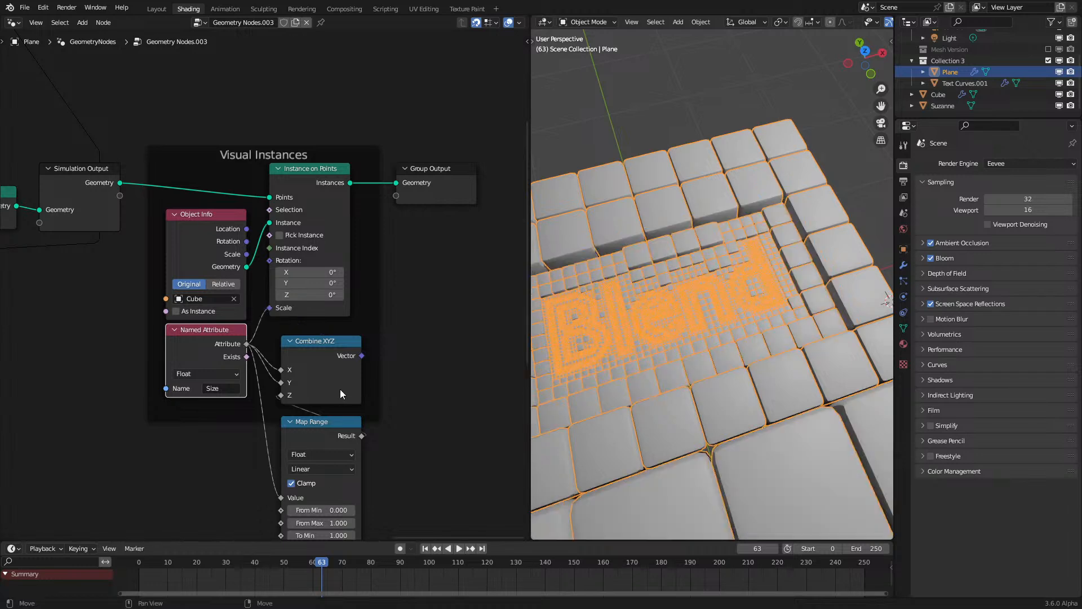
{"action": "scroll", "coordinate": [338, 417], "scroll_direction": "down", "scroll_amount": 8}
{"action": "scroll", "coordinate": [423, 310], "scroll_direction": "up", "scroll_amount": 8}
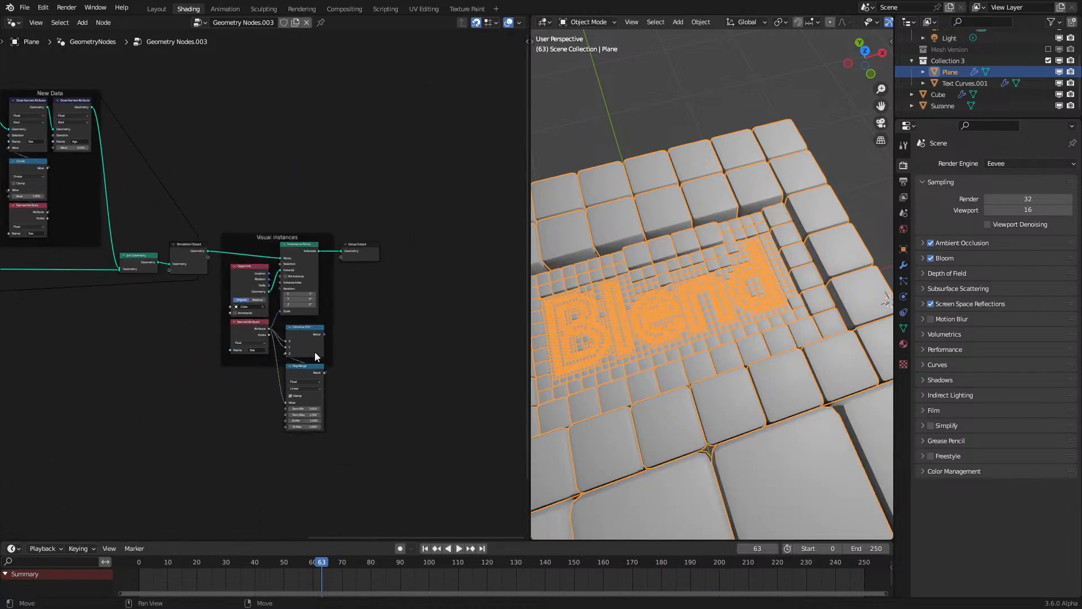
{"action": "key", "text": "x"}
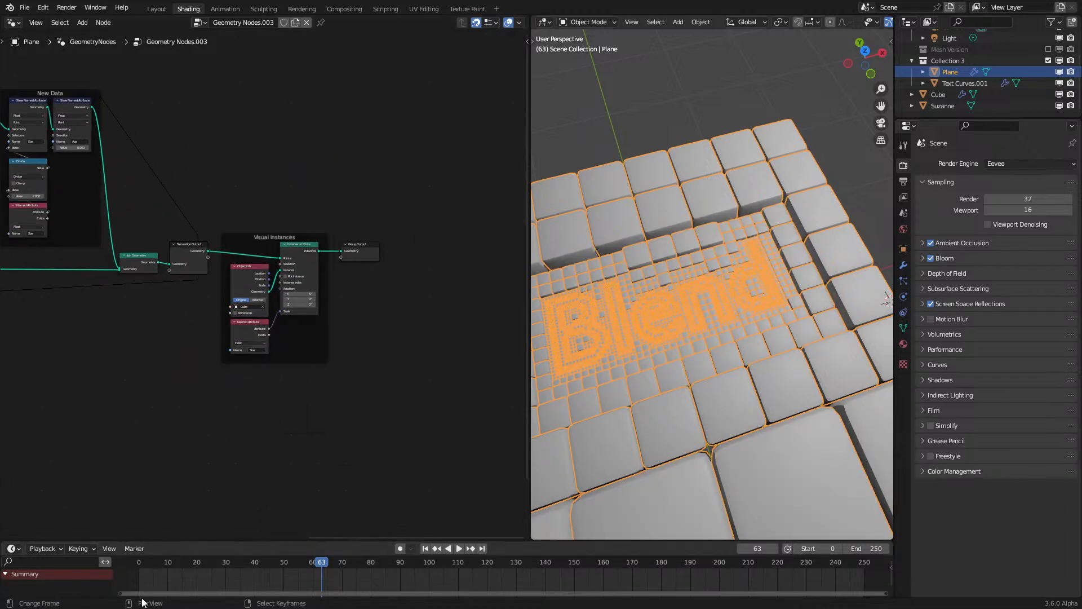
Step: Replay the simulation from the start and inspect the uniformly scaled cubes around the lettering
{"action": "key", "text": "shift+Left"}
{"action": "key", "text": "space"}
{"action": "left_click", "coordinate": [791, 201]}
{"action": "scroll", "coordinate": [790, 201], "scroll_direction": "up", "scroll_amount": 3}
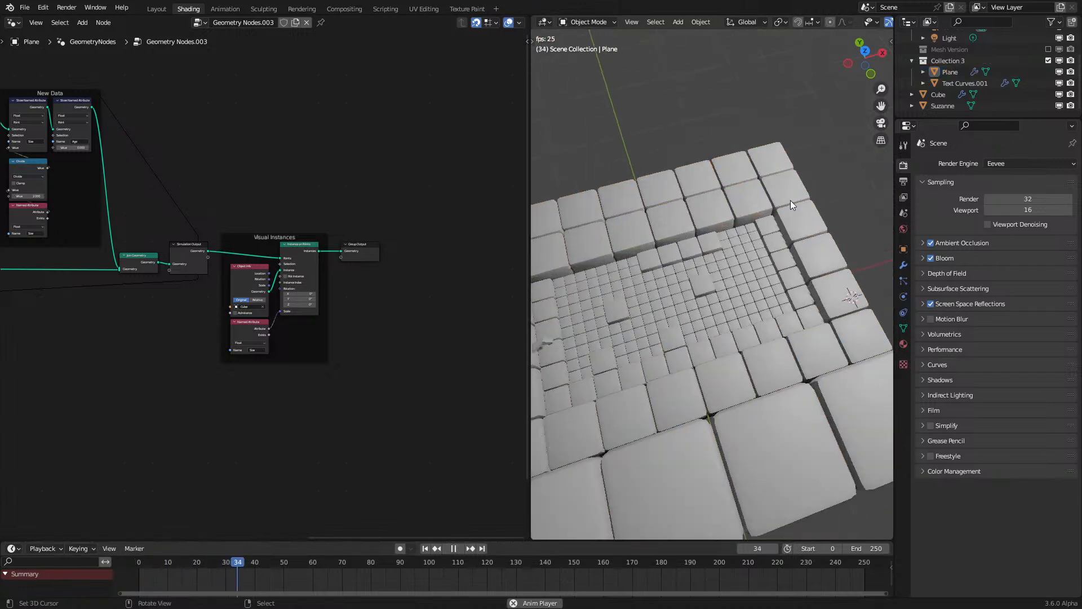
{"action": "key", "text": "space"}
{"action": "scroll", "coordinate": [781, 205], "scroll_direction": "up", "scroll_amount": 4}
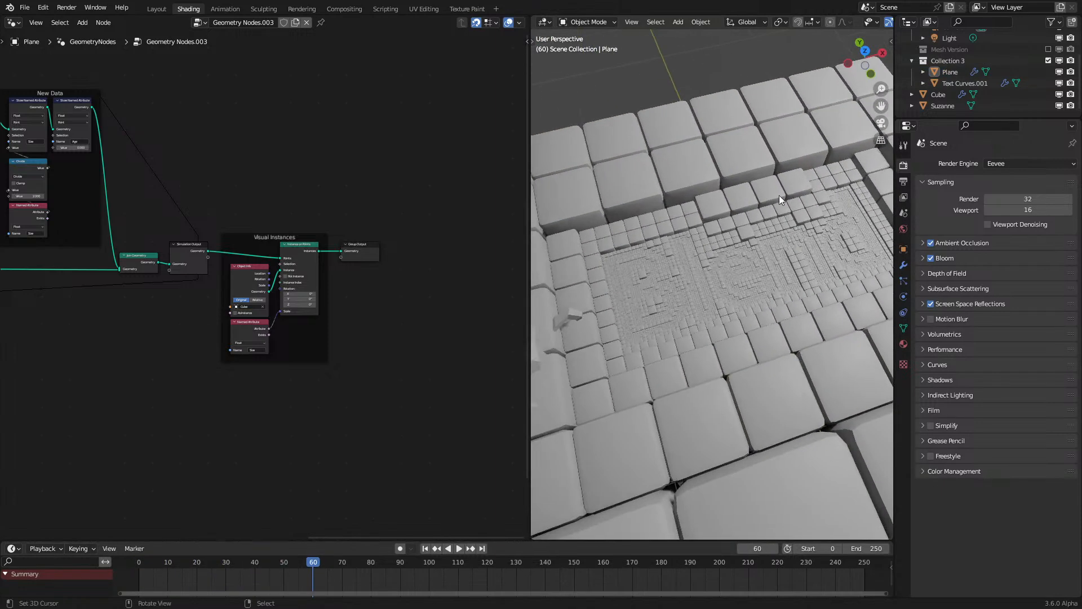
Step: Shift the Group Input, initial Store Named Attribute and Simulation Input nodes along X, away from the Age nodes
{"action": "middle_click_drag", "start_coordinate": [84, 293], "coordinate": [99, 267]}
{"action": "left_click_drag", "start_coordinate": [54, 232], "coordinate": [232, 315]}
{"action": "key", "text": "g"}
{"action": "key", "text": "x"}
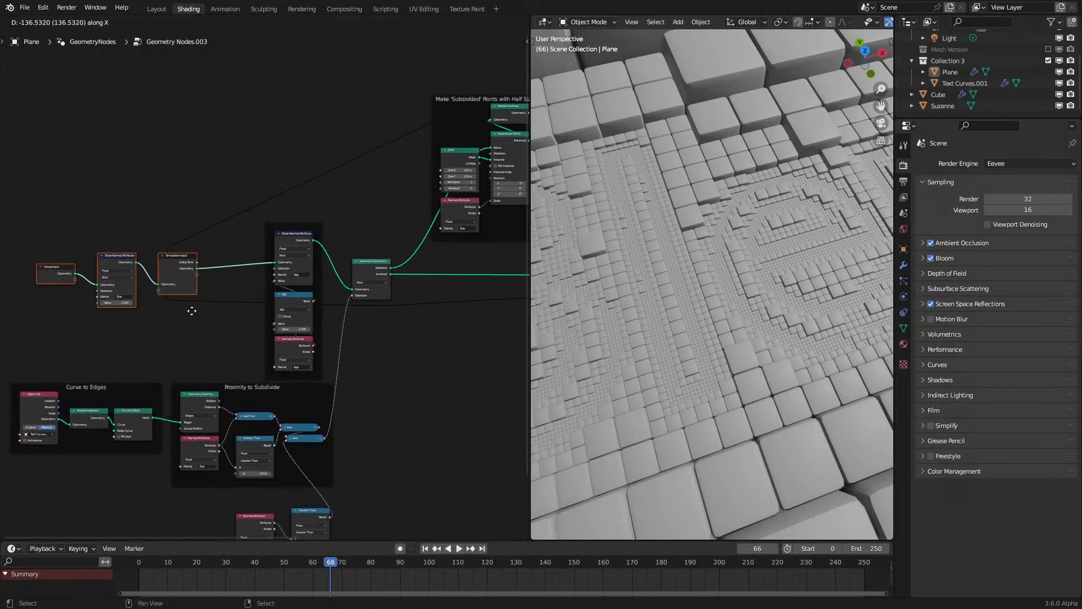
{"action": "left_click", "coordinate": [227, 298]}
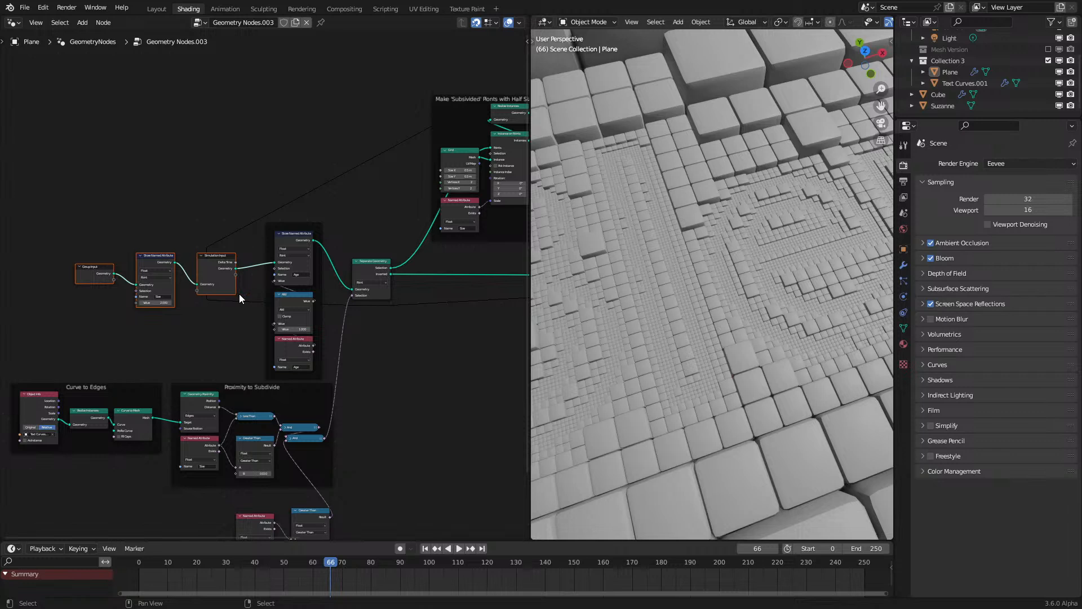
Step: Duplicate the Age Store Named Attribute node in the New Data frame, insert it after the original, and name its attribute "Random"
{"action": "mouse_move", "coordinate": [235, 297]}
{"action": "middle_mouse_down"}
{"action": "mouse_move", "coordinate": [133, 379]}
{"action": "mouse_move", "coordinate": [237, 293]}
{"action": "middle_mouse_up"}
{"action": "scroll", "coordinate": [286, 215], "scroll_direction": "up", "scroll_amount": 2}
{"action": "scroll", "coordinate": [253, 221], "scroll_direction": "up", "scroll_amount": 1}
{"action": "left_click", "coordinate": [222, 227]}
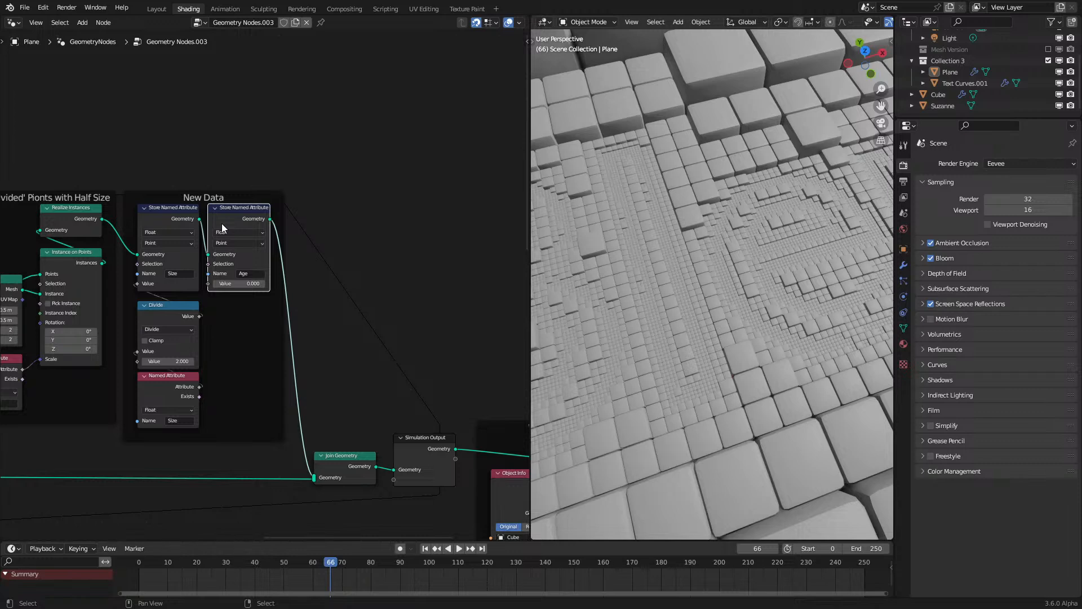
{"action": "scroll", "coordinate": [223, 228], "scroll_direction": "up", "scroll_amount": 2}
{"action": "key", "text": "shift+d"}
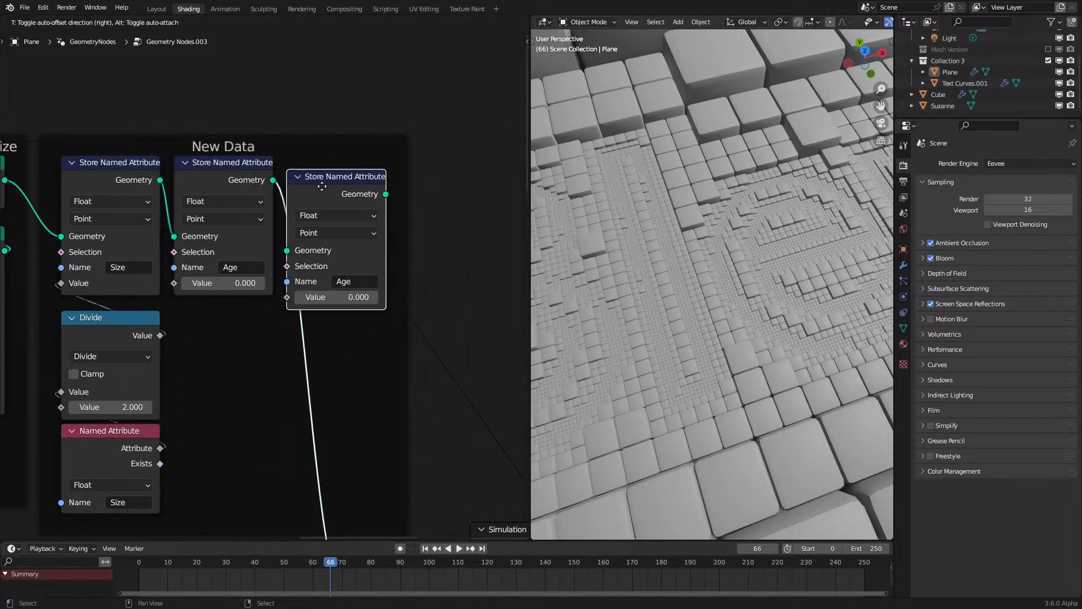
{"action": "left_click", "coordinate": [319, 195]}
{"action": "left_click", "coordinate": [378, 267]}
{"action": "type", "text": "R"}
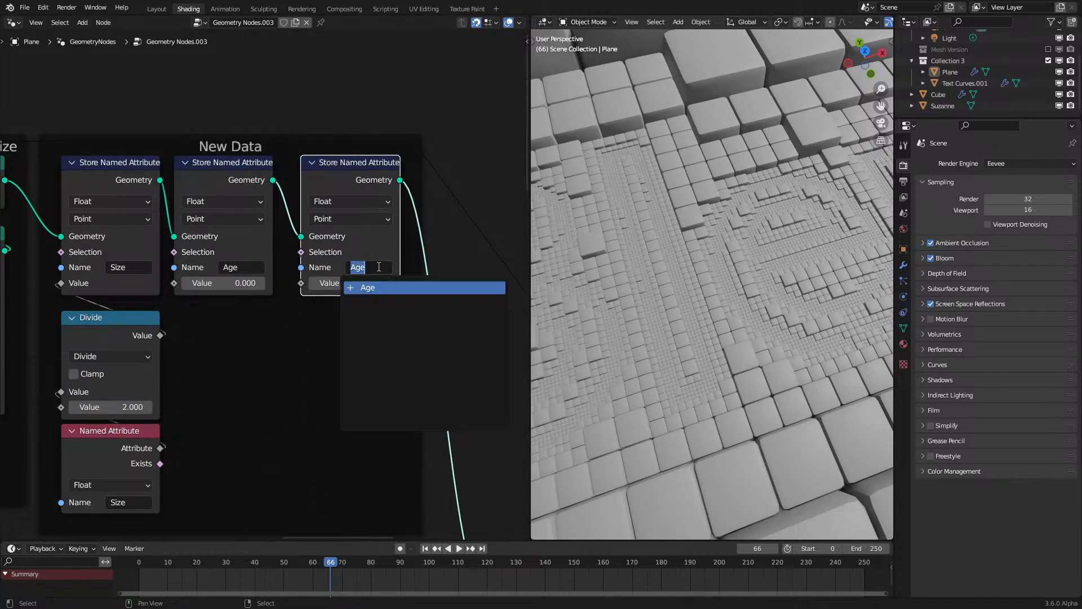
{"action": "type", "text": "andom"}
{"action": "key", "text": "Return"}
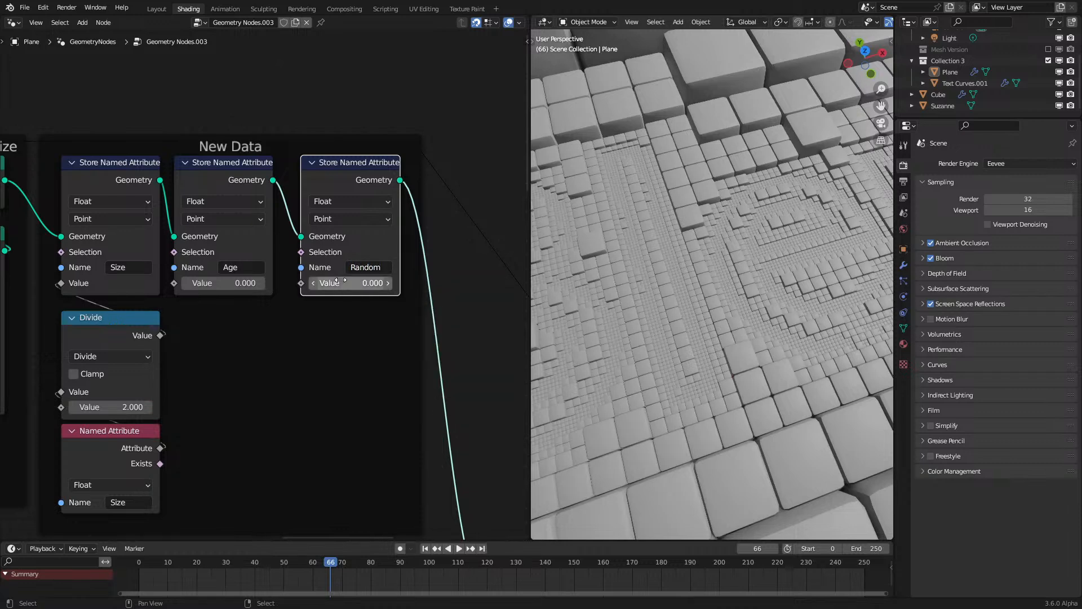
Step: Add a Random Value node feeding the Random attribute's Value and place it beneath that Store Named Attribute node
{"action": "left_click_drag", "start_coordinate": [301, 284], "coordinate": [257, 359]}
{"action": "type", "text": "rand"}
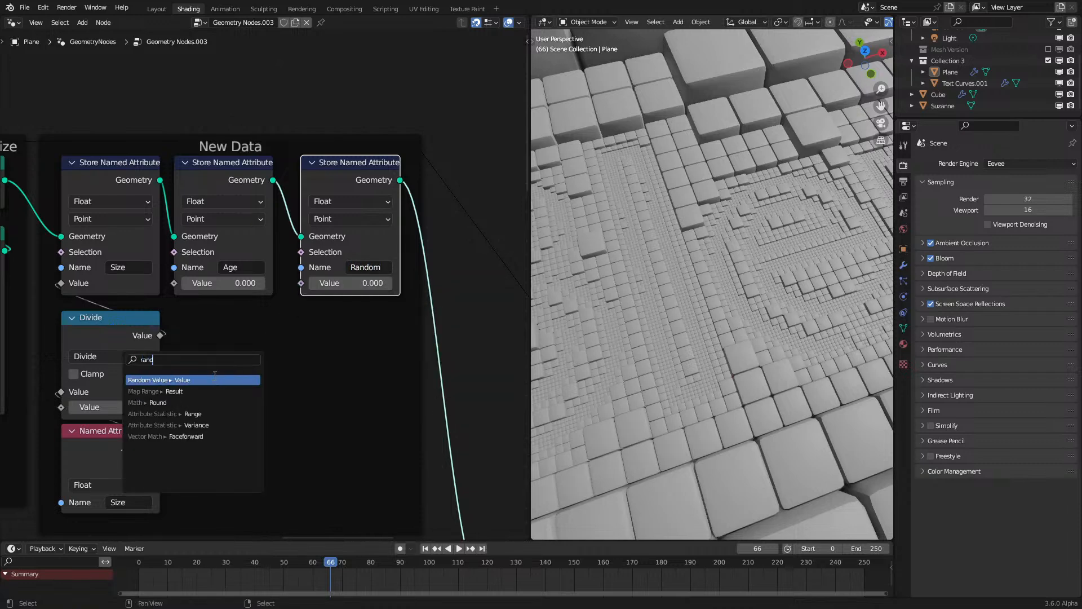
{"action": "key", "text": "Return"}
{"action": "left_click", "coordinate": [364, 328]}
{"action": "middle_click_drag", "start_coordinate": [339, 374], "coordinate": [347, 314]}
{"action": "key", "text": "g"}
{"action": "left_click", "coordinate": [345, 324]}
Step: Drive the Random Value's Seed with the Frame output of a new Scene Time node, placed below it and collapsed
{"action": "scroll", "coordinate": [344, 324], "scroll_direction": "down", "scroll_amount": 5}
{"action": "scroll", "coordinate": [326, 379], "scroll_direction": "up", "scroll_amount": 3}
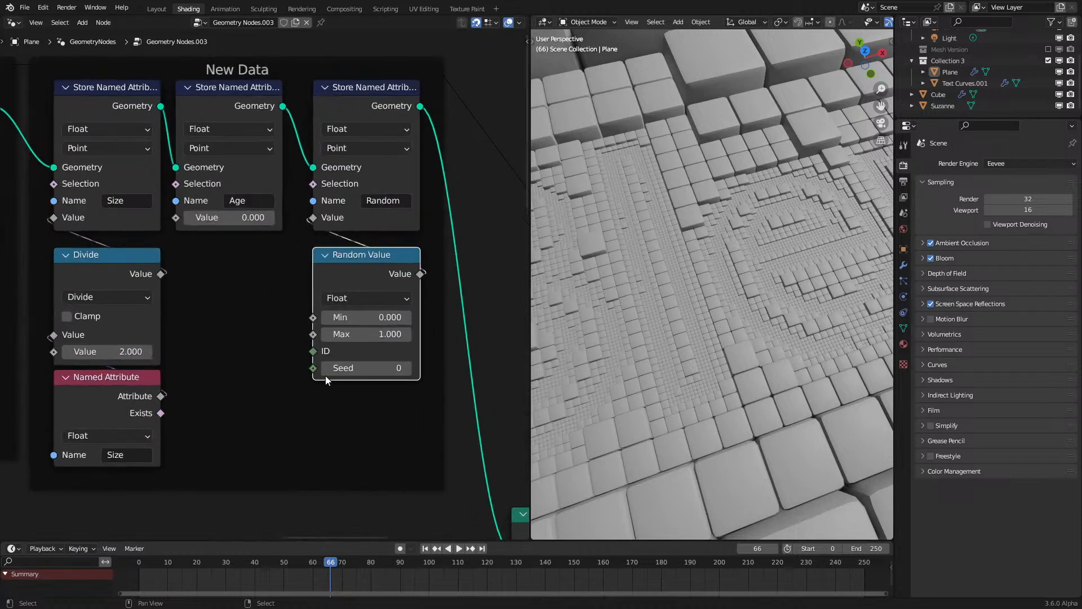
{"action": "left_click_drag", "start_coordinate": [313, 368], "coordinate": [292, 419]}
{"action": "type", "text": "fram"}
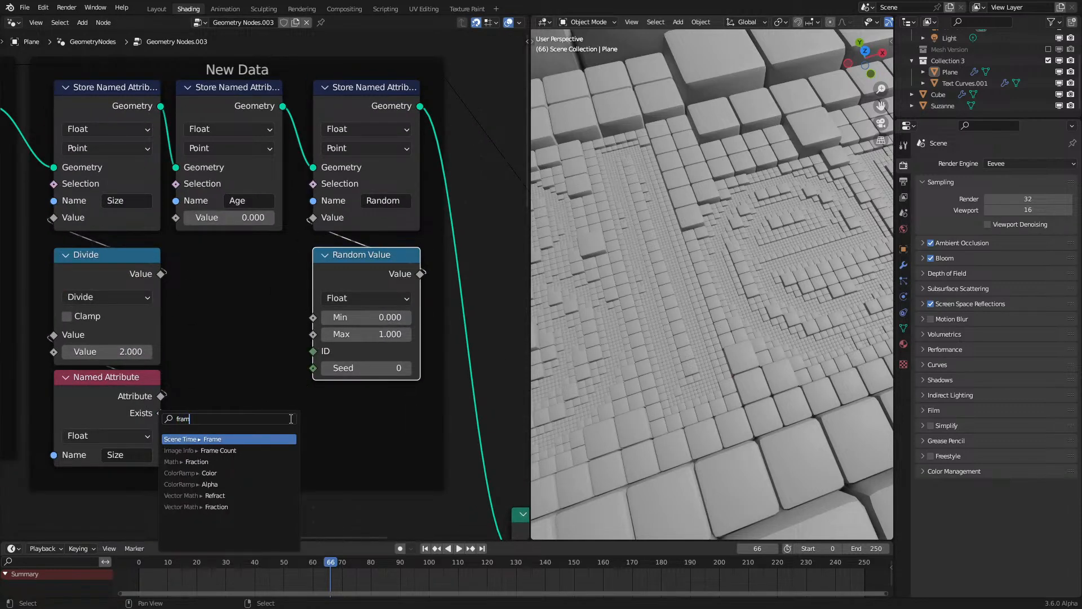
{"action": "left_click", "coordinate": [247, 438]}
{"action": "left_click", "coordinate": [275, 393]}
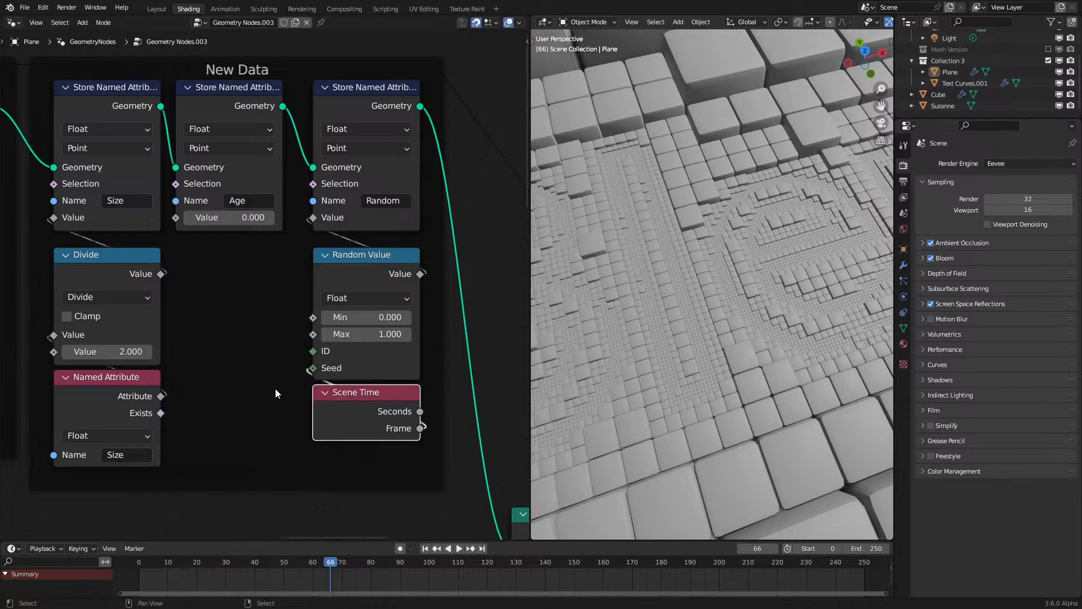
{"action": "left_click", "coordinate": [327, 393]}
{"action": "scroll", "coordinate": [259, 289], "scroll_direction": "down", "scroll_amount": 1}
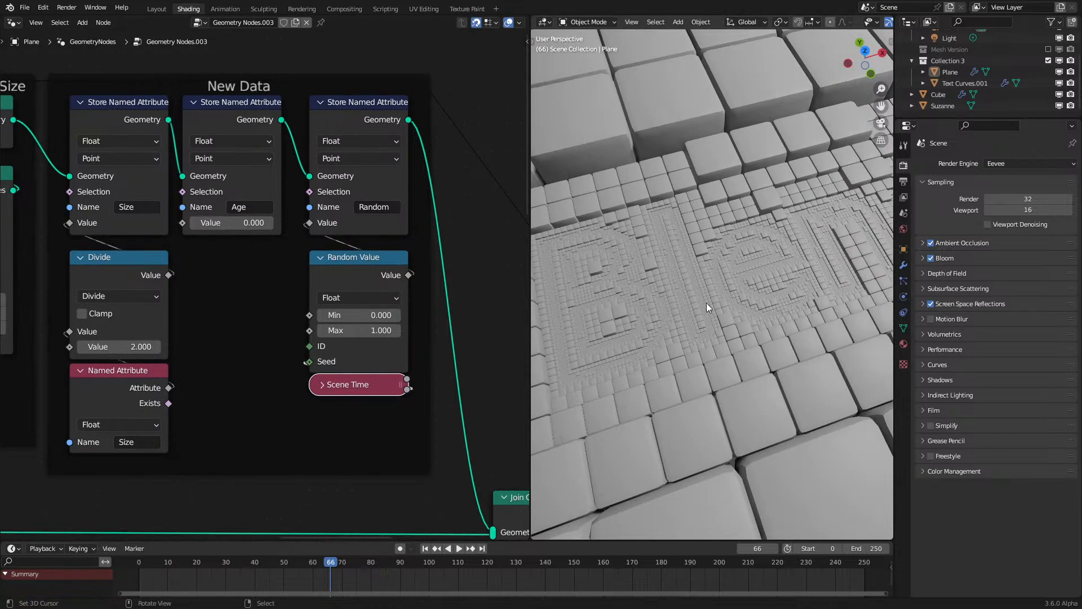
{"action": "scroll", "coordinate": [733, 282], "scroll_direction": "up", "scroll_amount": 1}
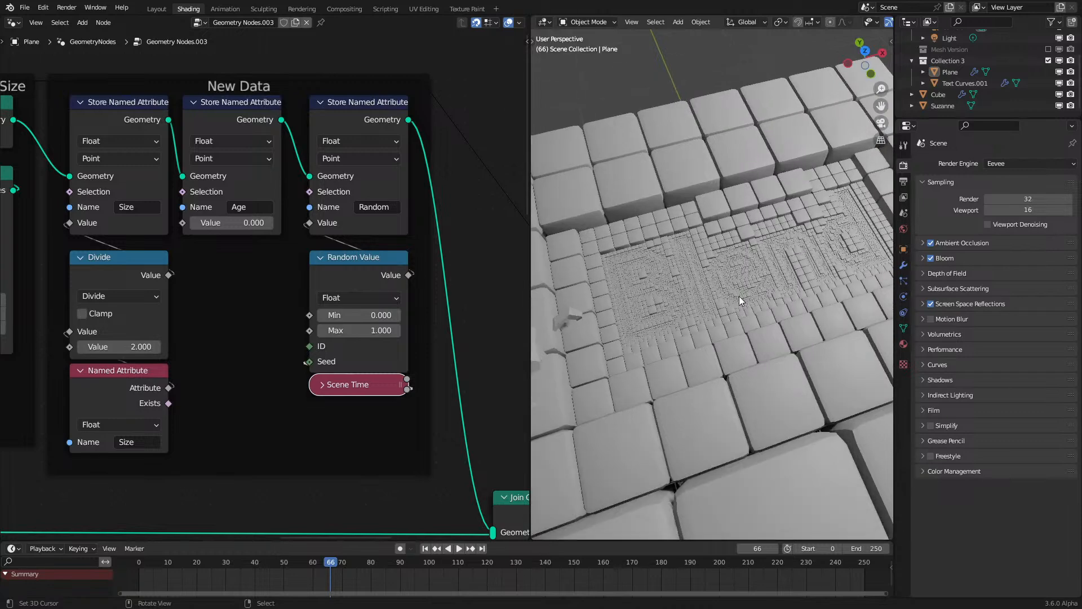
{"action": "scroll", "coordinate": [209, 342], "scroll_direction": "down", "scroll_amount": 3}
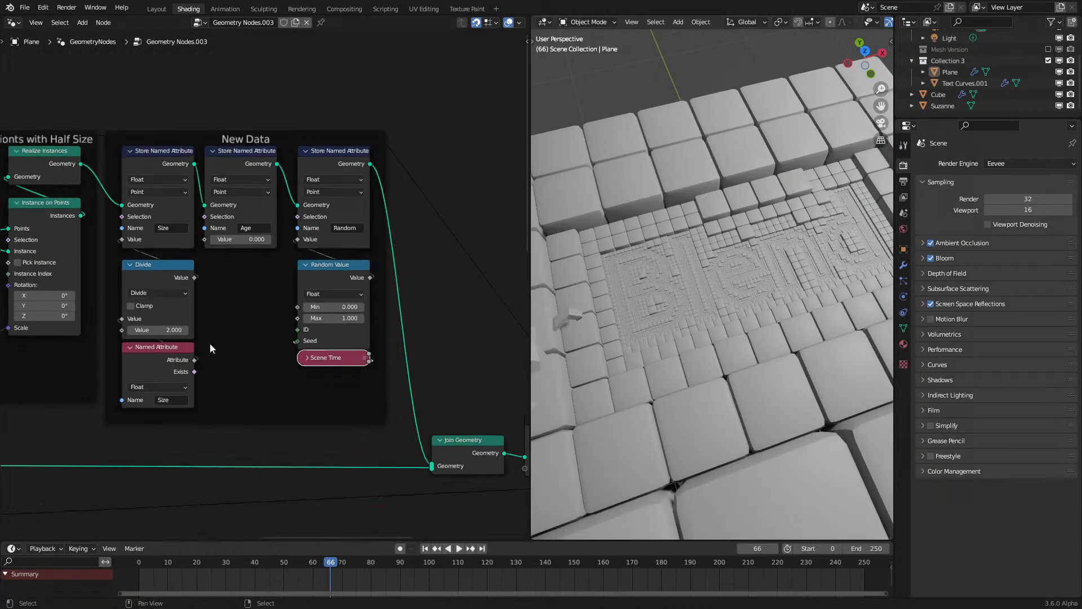
Step: Switch the node area to the Shader Editor and select the separate source cube to show its material
{"action": "left_click", "coordinate": [11, 22]}
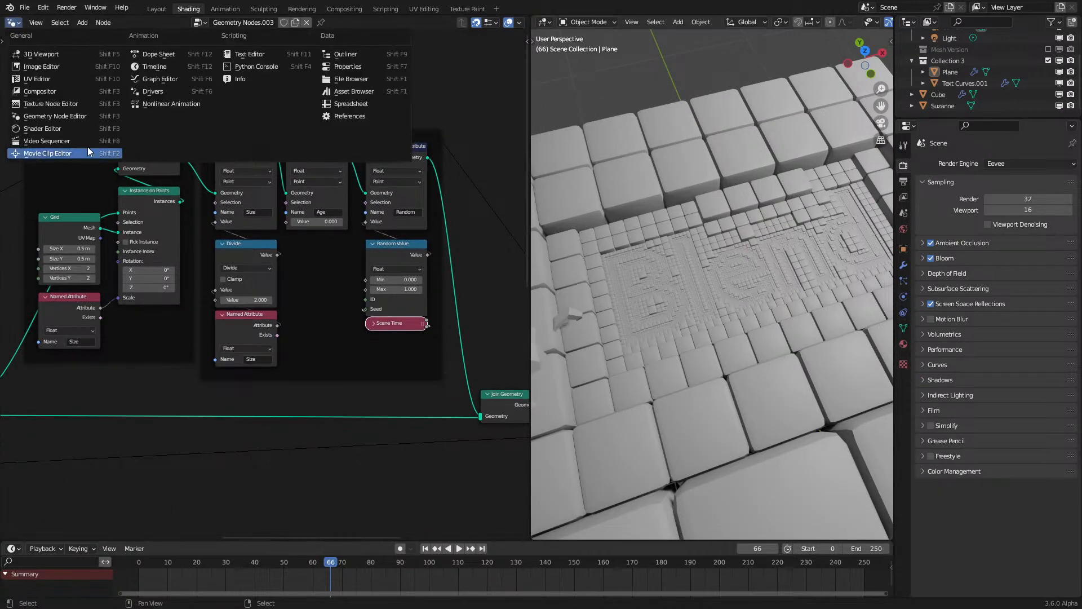
{"action": "left_click", "coordinate": [74, 133]}
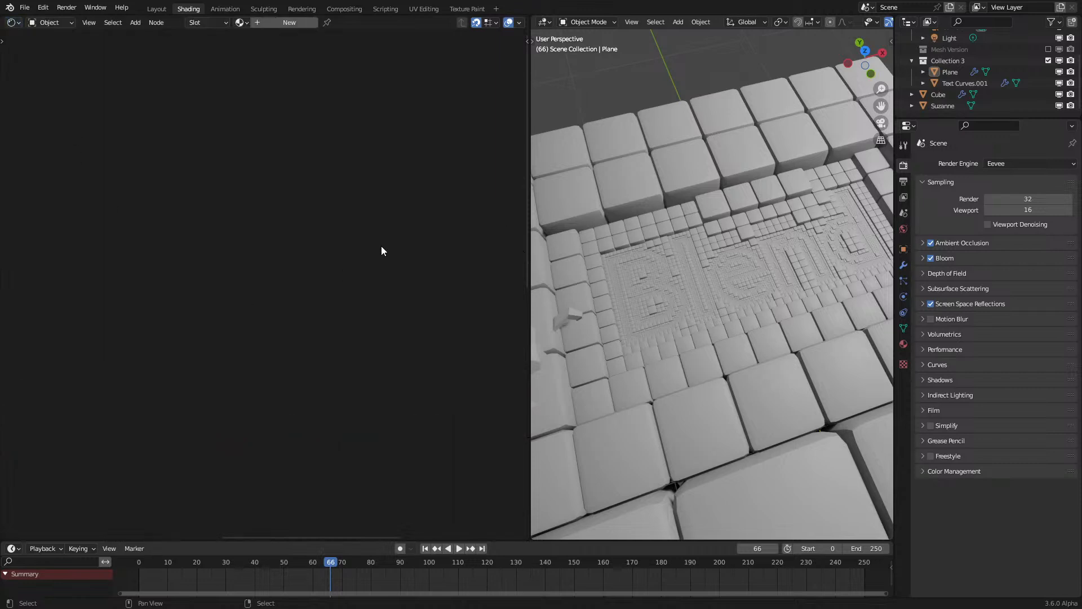
{"action": "left_click", "coordinate": [735, 253]}
{"action": "scroll", "coordinate": [577, 341], "scroll_direction": "down", "scroll_amount": 5}
{"action": "left_click", "coordinate": [550, 359]}
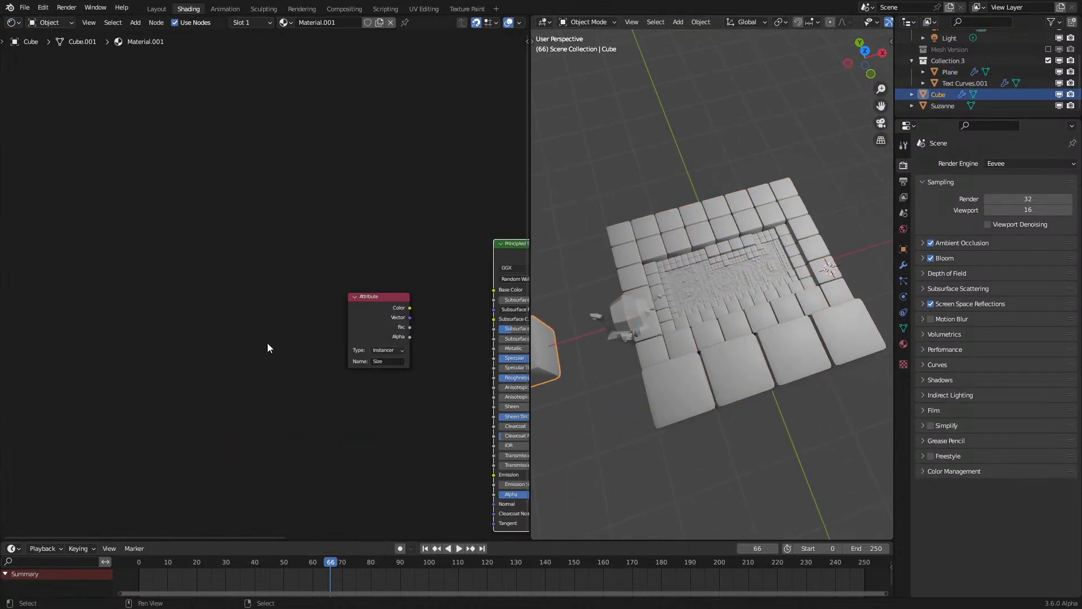
Step: Duplicate the instancer Attribute node in the cube's material, name it "Random", and link its Fac output into the material
{"action": "scroll", "coordinate": [264, 341], "scroll_direction": "up", "scroll_amount": 3}
{"action": "key", "text": "shift+d"}
{"action": "type", "text": "Radnom"}
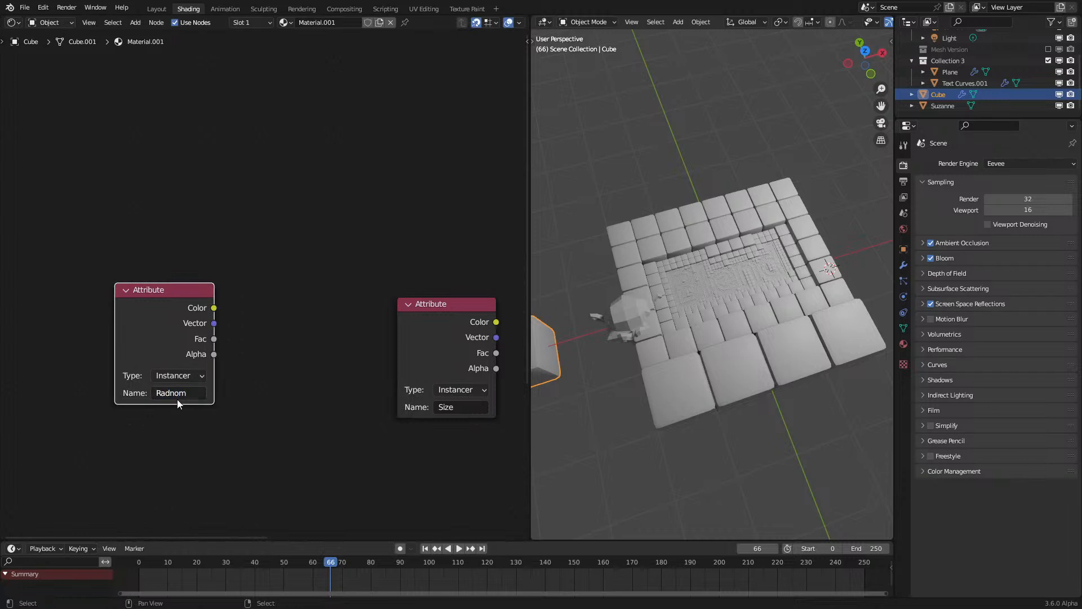
{"action": "left_click", "coordinate": [177, 394]}
{"action": "type", "text": "Ra"}
{"action": "left_click_drag", "start_coordinate": [214, 339], "coordinate": [528, 295]}
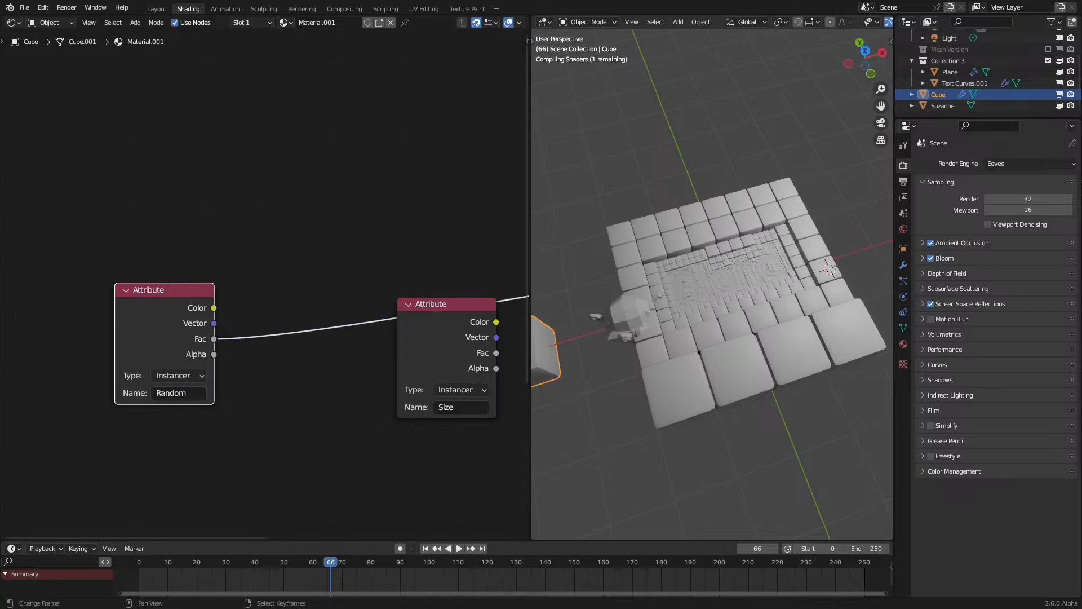
Step: Play the simulation from frame 0 to check the random shading on the cubes, and return to frame 0
{"action": "left_click", "coordinate": [137, 578]}
{"action": "key", "text": "space"}
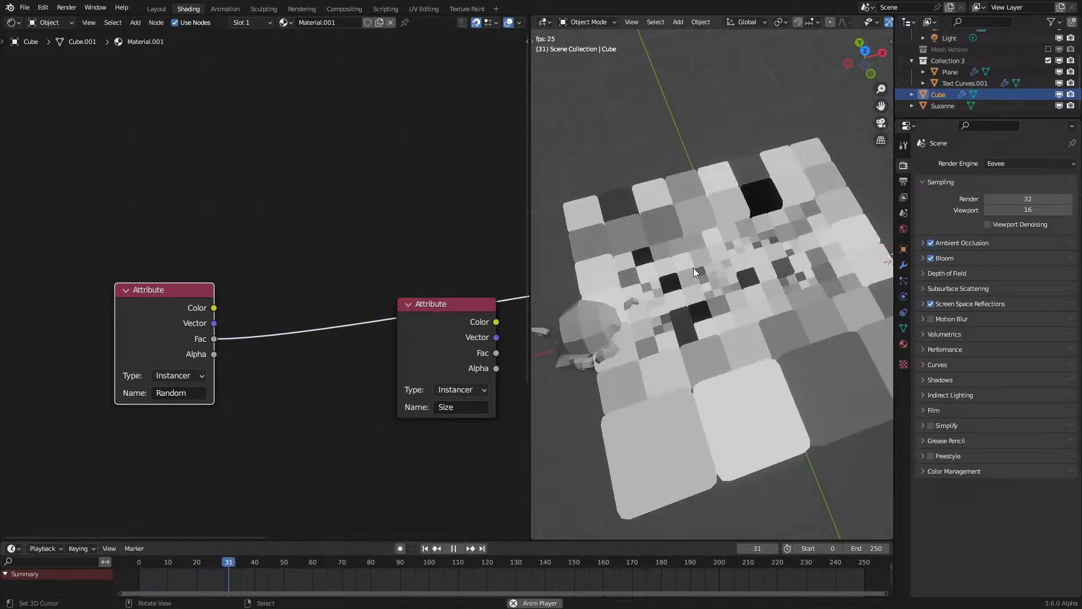
{"action": "key", "text": "space"}
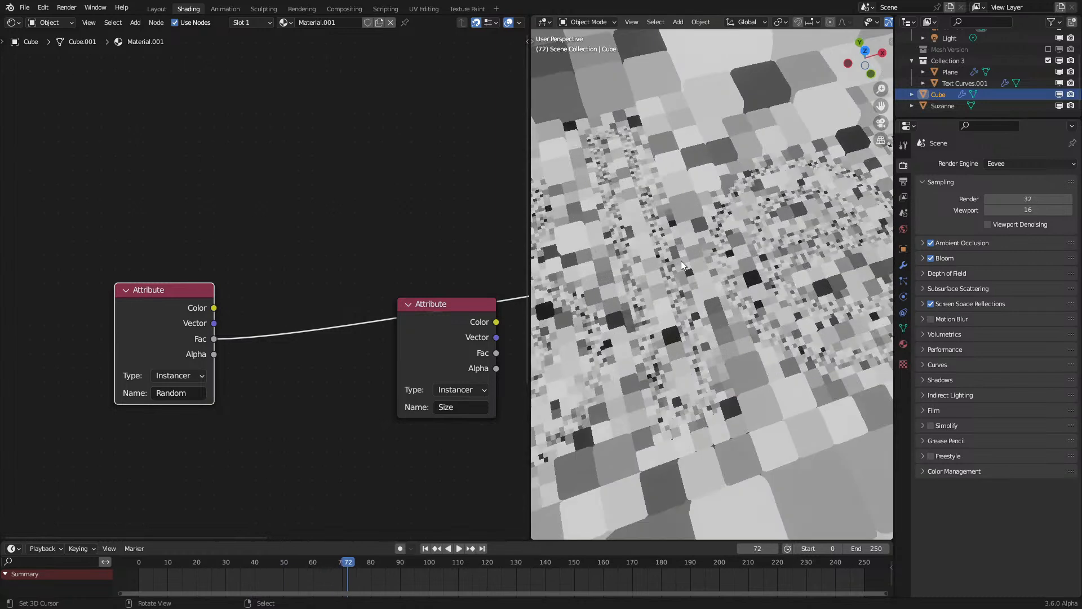
{"action": "left_click", "coordinate": [139, 575]}
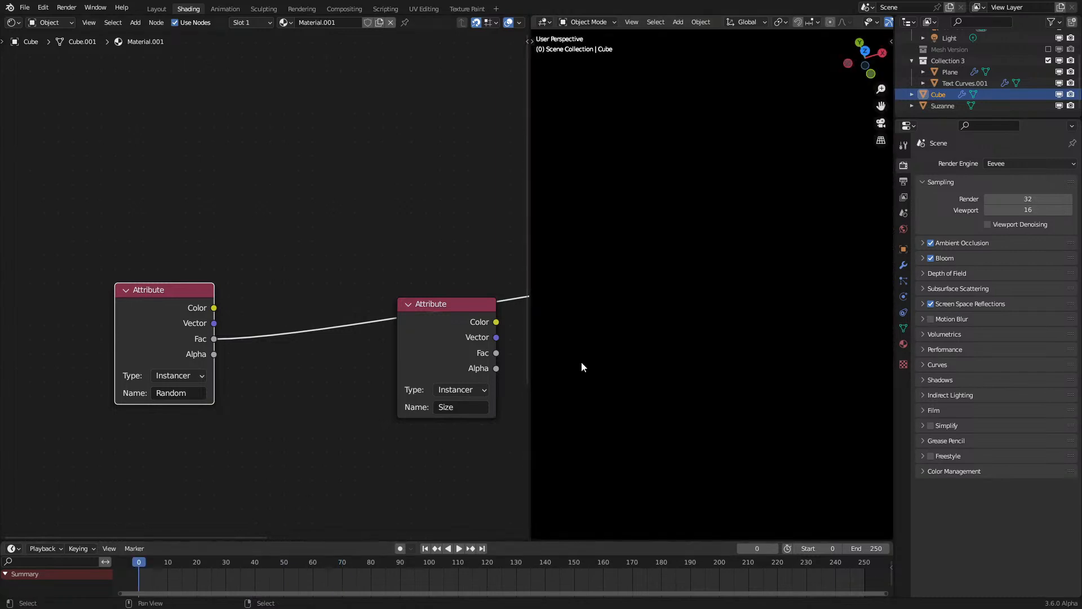
{"action": "scroll", "coordinate": [432, 434], "scroll_direction": "down", "scroll_amount": 1}
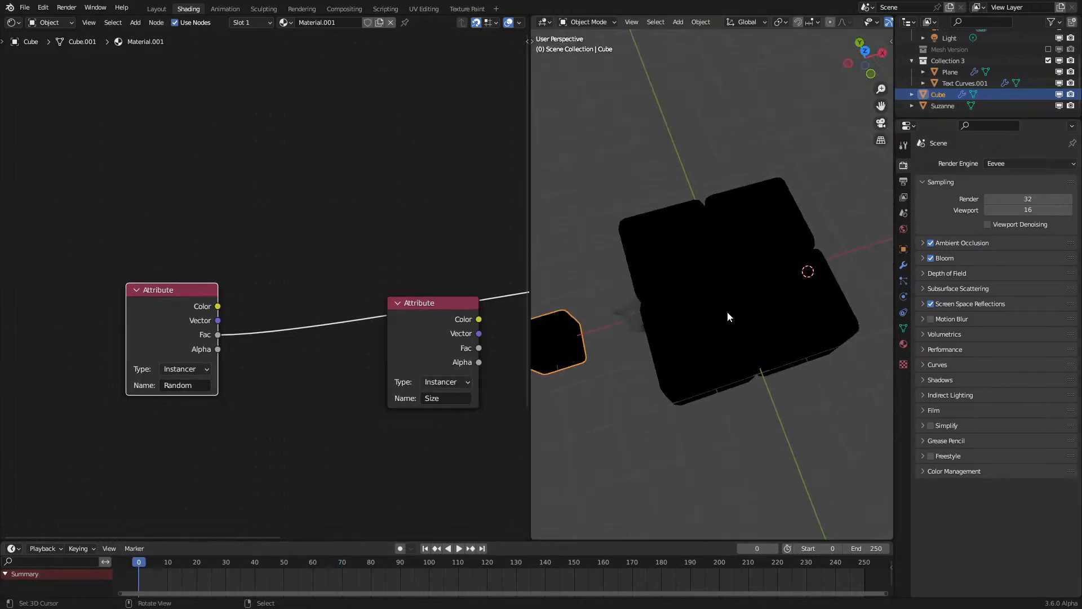
Step: Switch the node area back to the Geometry Node Editor and select the plane to show its simulation nodes
{"action": "left_click", "coordinate": [14, 22]}
{"action": "left_click", "coordinate": [54, 116]}
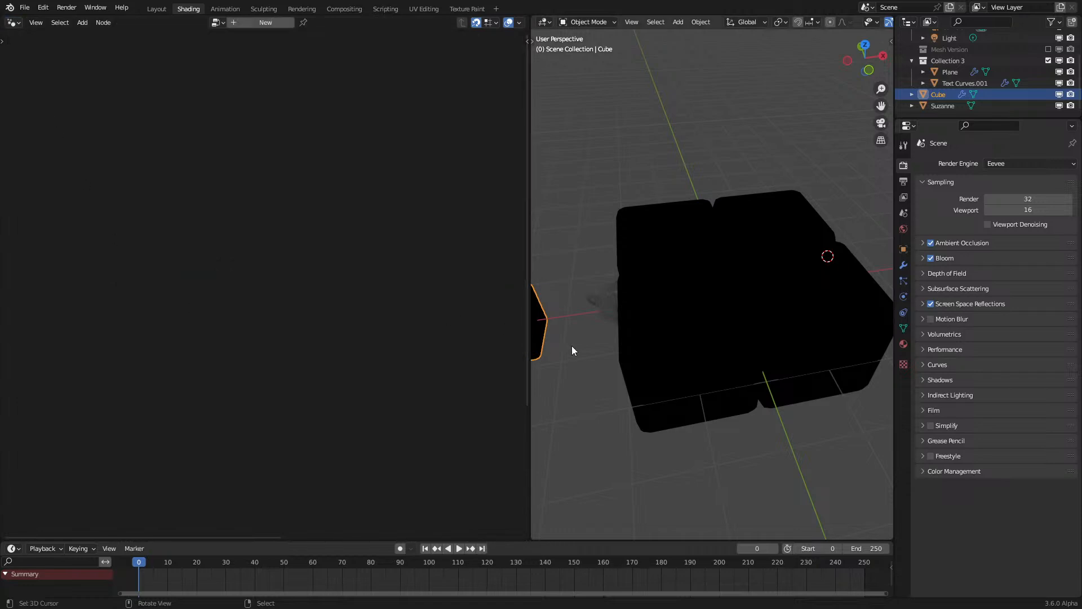
{"action": "left_click", "coordinate": [712, 314]}
{"action": "scroll", "coordinate": [270, 303], "scroll_direction": "down", "scroll_amount": 2}
{"action": "scroll", "coordinate": [271, 304], "scroll_direction": "up", "scroll_amount": 2}
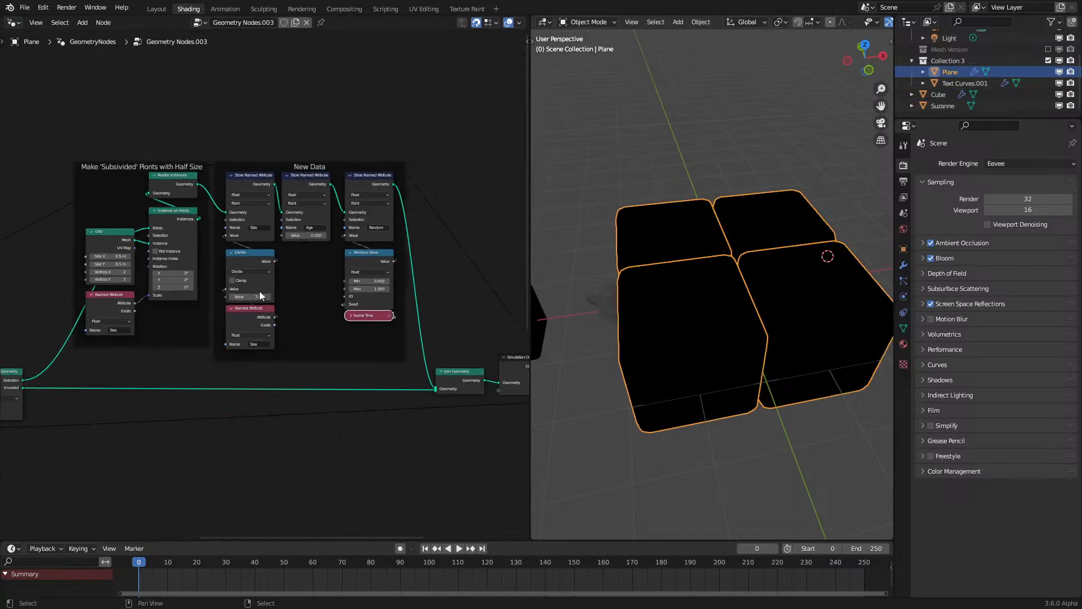
{"action": "middle_click_drag", "start_coordinate": [321, 307], "coordinate": [367, 284]}
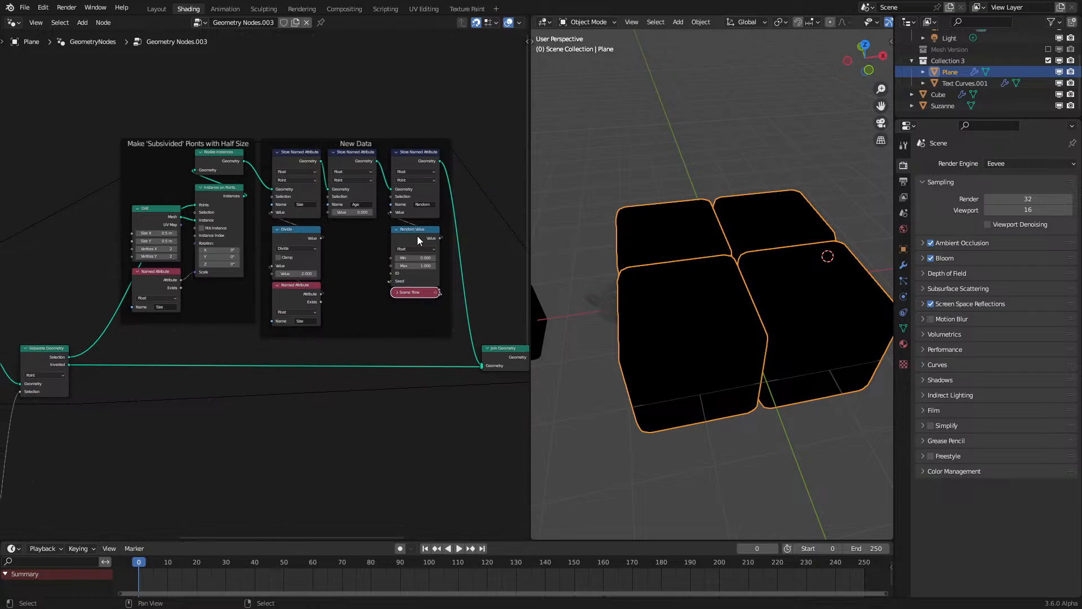
Step: Duplicate the Random Store Named Attribute with its Random Value and New Data frame, and place the copy just before the Simulation Input
{"action": "right_click_drag", "start_coordinate": [416, 113], "coordinate": [418, 221], "text": "ctrl"}
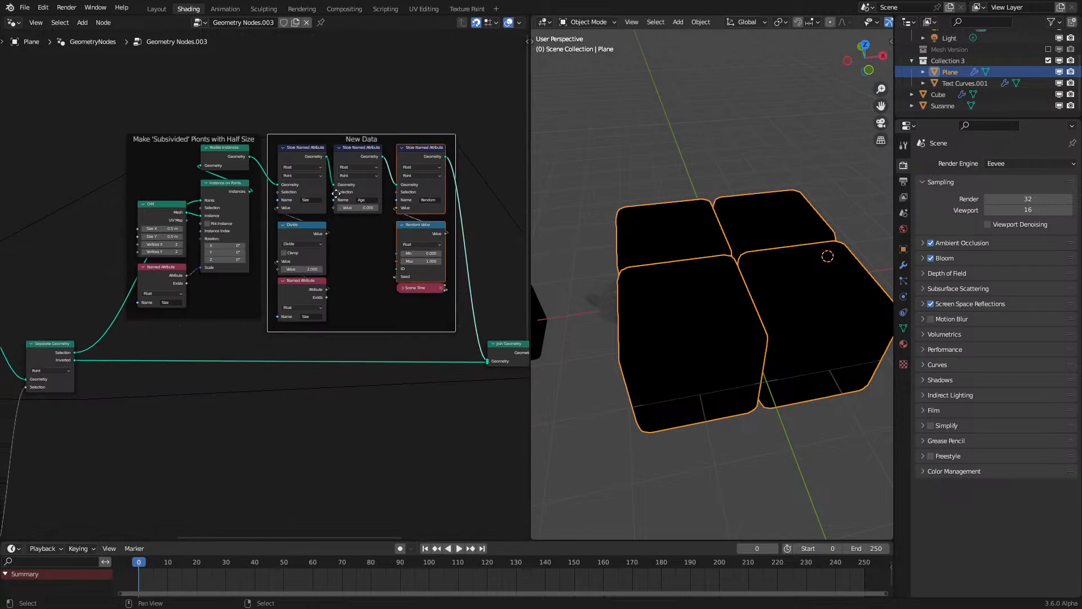
{"action": "middle_click_drag", "start_coordinate": [324, 207], "coordinate": [367, 139]}
{"action": "key", "text": "shift+d"}
{"action": "left_click", "coordinate": [236, 414]}
{"action": "middle_click_drag", "start_coordinate": [236, 413], "coordinate": [446, 407]}
{"action": "left_click_drag", "start_coordinate": [408, 378], "coordinate": [79, 364]}
{"action": "middle_click_drag", "start_coordinate": [78, 364], "coordinate": [183, 375]}
{"action": "left_click_drag", "start_coordinate": [189, 334], "coordinate": [184, 306]}
Step: Make room ahead of the Simulation Input and wire the copied Random attribute node between the Size attribute node and the Simulation Input
{"action": "left_click_drag", "start_coordinate": [53, 259], "coordinate": [65, 317]}
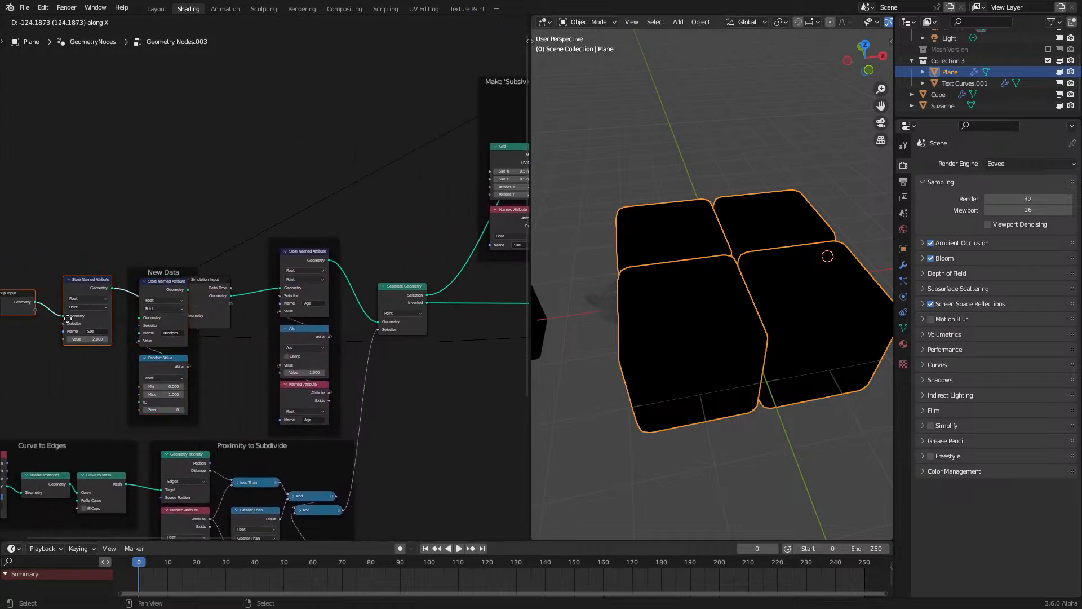
{"action": "middle_click_drag", "start_coordinate": [126, 273], "coordinate": [198, 275]}
{"action": "left_click_drag", "start_coordinate": [198, 275], "coordinate": [171, 283]}
{"action": "scroll", "coordinate": [171, 283], "scroll_direction": "up", "scroll_amount": 3}
{"action": "left_click_drag", "start_coordinate": [288, 264], "coordinate": [244, 264]}
{"action": "left_click_drag", "start_coordinate": [157, 283], "coordinate": [186, 331]}
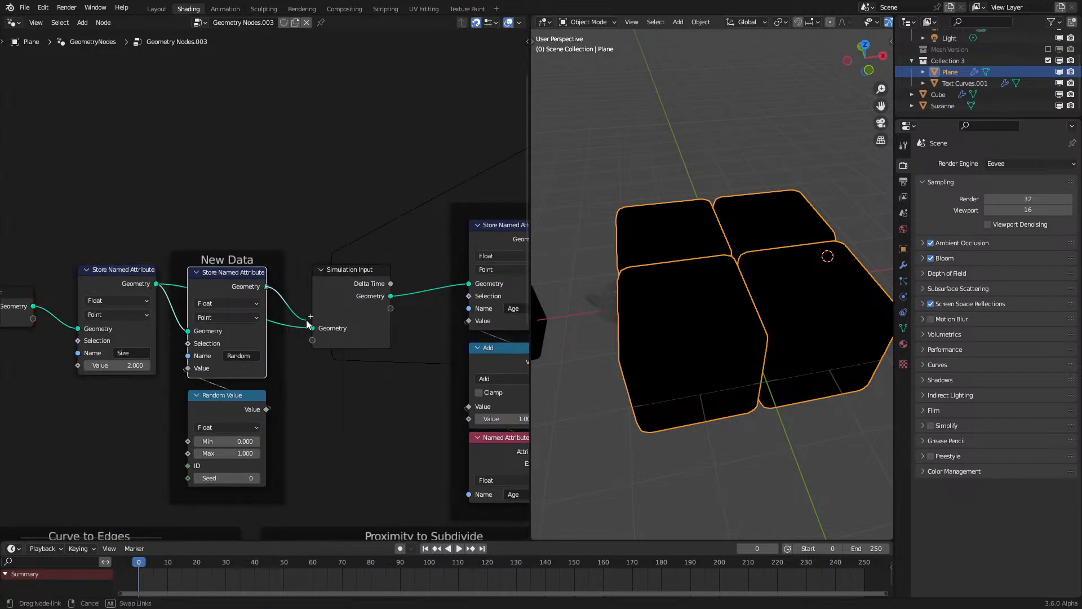
Step: Move the Size Store Named Attribute into the copied frame and rename the frame "Start Data"
{"action": "left_click_drag", "start_coordinate": [126, 287], "coordinate": [149, 287]}
{"action": "key", "text": "F2"}
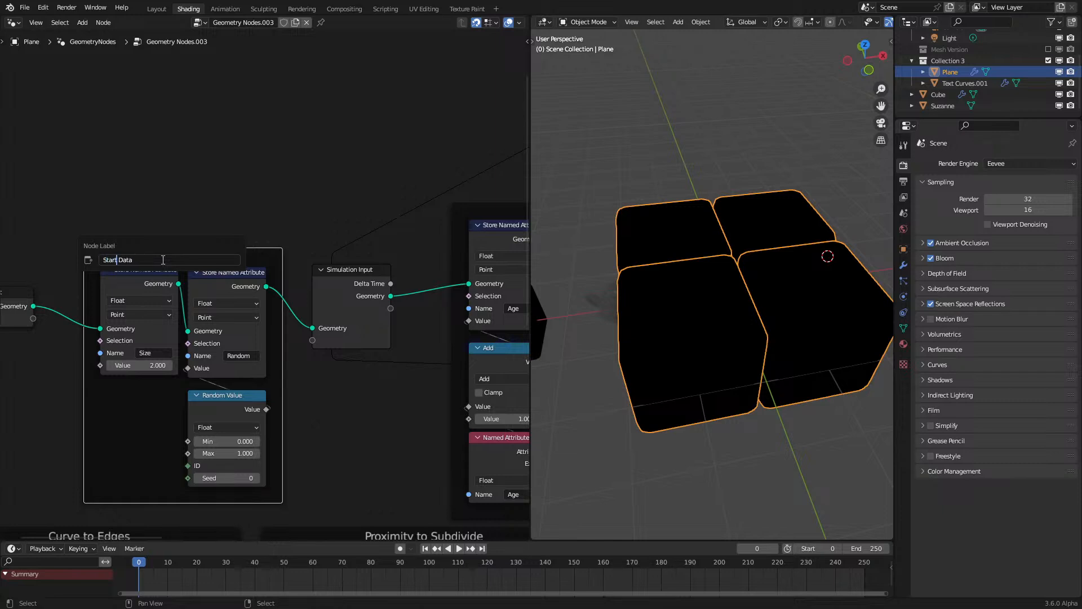
{"action": "key", "text": "Return"}
{"action": "scroll", "coordinate": [235, 255], "scroll_direction": "down", "scroll_amount": 3}
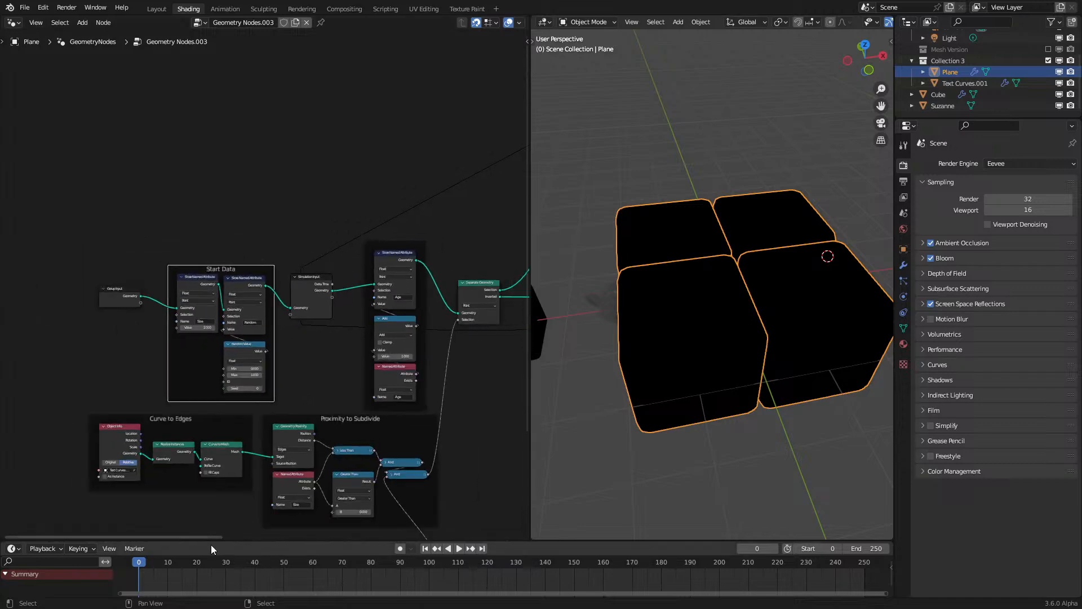
Step: Play the simulation from frame 0 and inspect the random shading on the starting and subdivided cubes
{"action": "key", "text": "space"}
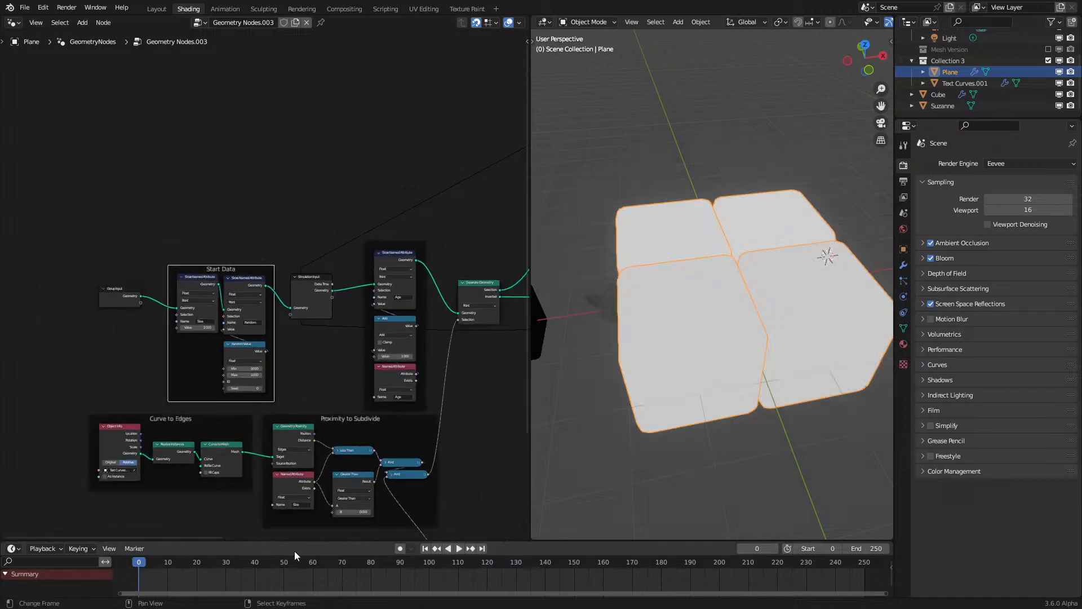
{"action": "key", "text": "space"}
{"action": "key", "text": "space"}
{"action": "key", "text": "shift+Left"}
{"action": "left_click", "coordinate": [779, 440]}
{"action": "middle_click_drag", "start_coordinate": [780, 412], "coordinate": [715, 442]}
{"action": "key", "text": "space"}
{"action": "scroll", "coordinate": [723, 418], "scroll_direction": "up", "scroll_amount": 3}
{"action": "scroll", "coordinate": [766, 431], "scroll_direction": "up", "scroll_amount": 4}
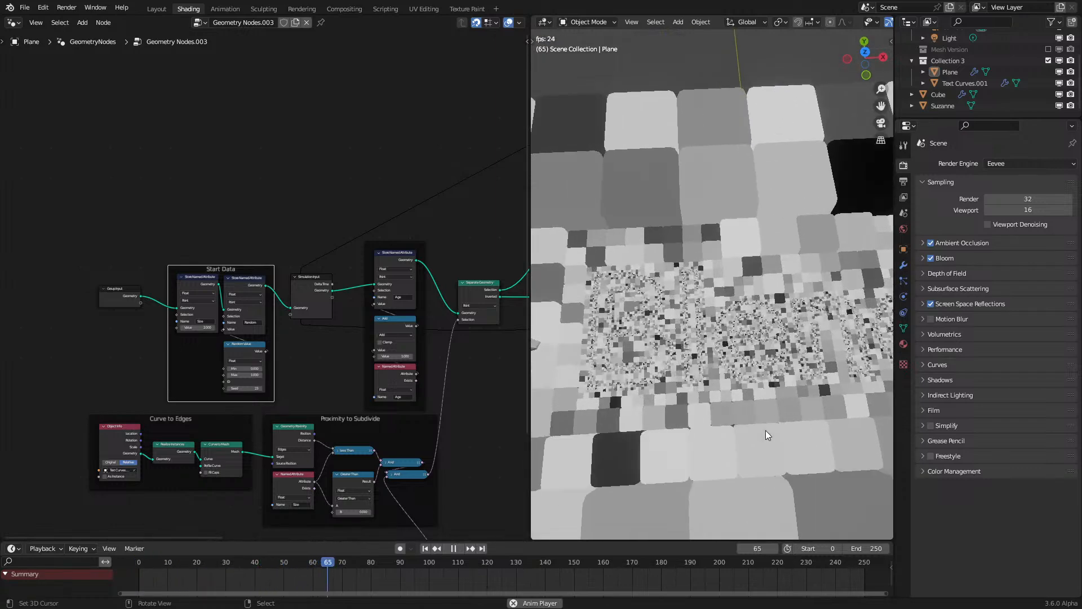
{"action": "key", "text": "space"}
Step: Shift the Group Input and Start Data nodes away from the Simulation Input and insert a Set ID node on the link between them
{"action": "scroll", "coordinate": [337, 364], "scroll_direction": "down", "scroll_amount": 2}
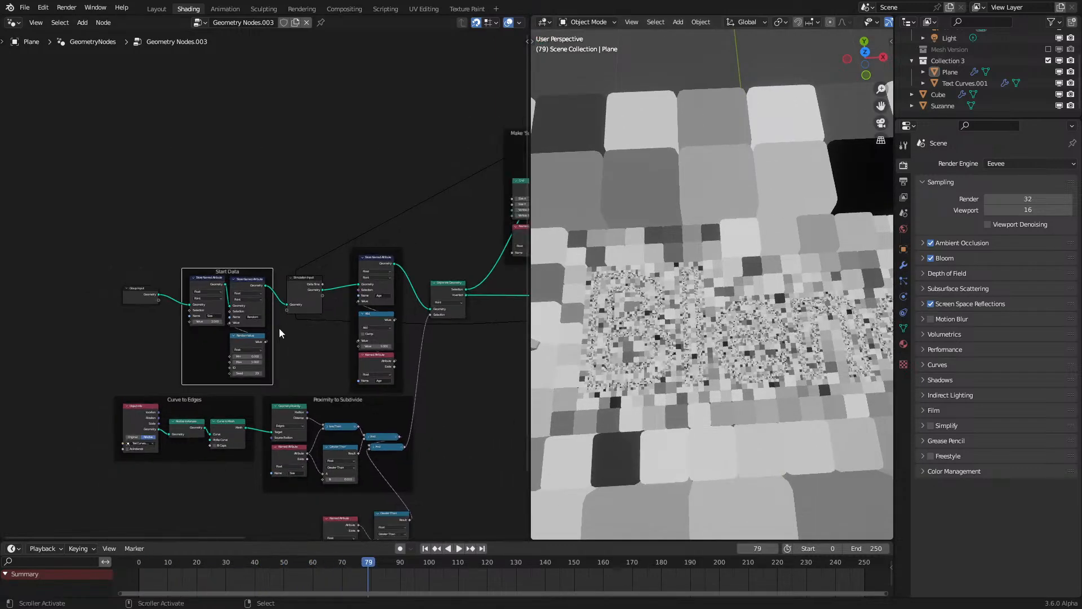
{"action": "scroll", "coordinate": [279, 328], "scroll_direction": "up", "scroll_amount": 2}
{"action": "left_click_drag", "start_coordinate": [144, 256], "coordinate": [366, 451]}
{"action": "key", "text": "g"}
{"action": "left_click", "coordinate": [280, 414]}
{"action": "key", "text": "shift+a"}
{"action": "left_click", "coordinate": [321, 193]}
{"action": "type", "text": "set"}
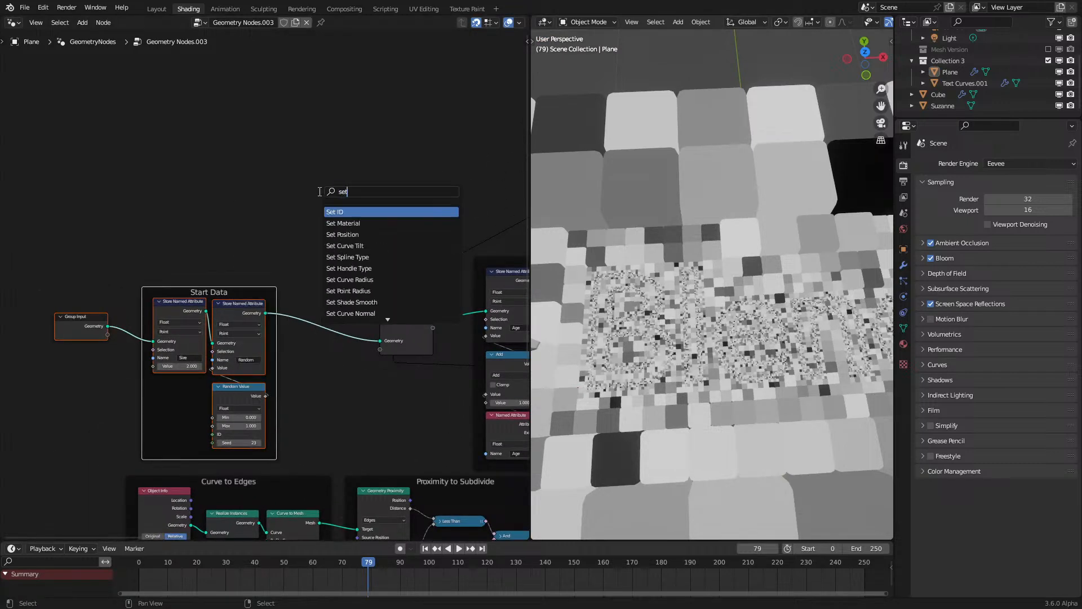
{"action": "key", "text": "Return"}
{"action": "left_click", "coordinate": [313, 352]}
{"action": "scroll", "coordinate": [323, 381], "scroll_direction": "up", "scroll_amount": 2}
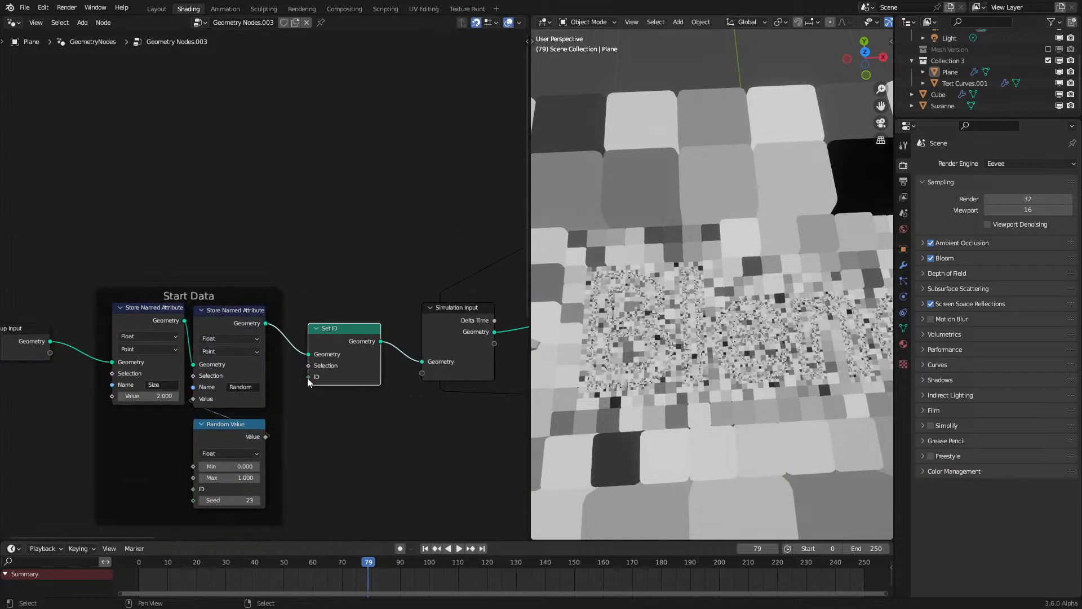
{"action": "left_click_drag", "start_coordinate": [308, 377], "coordinate": [243, 400]}
{"action": "type", "text": "in"}
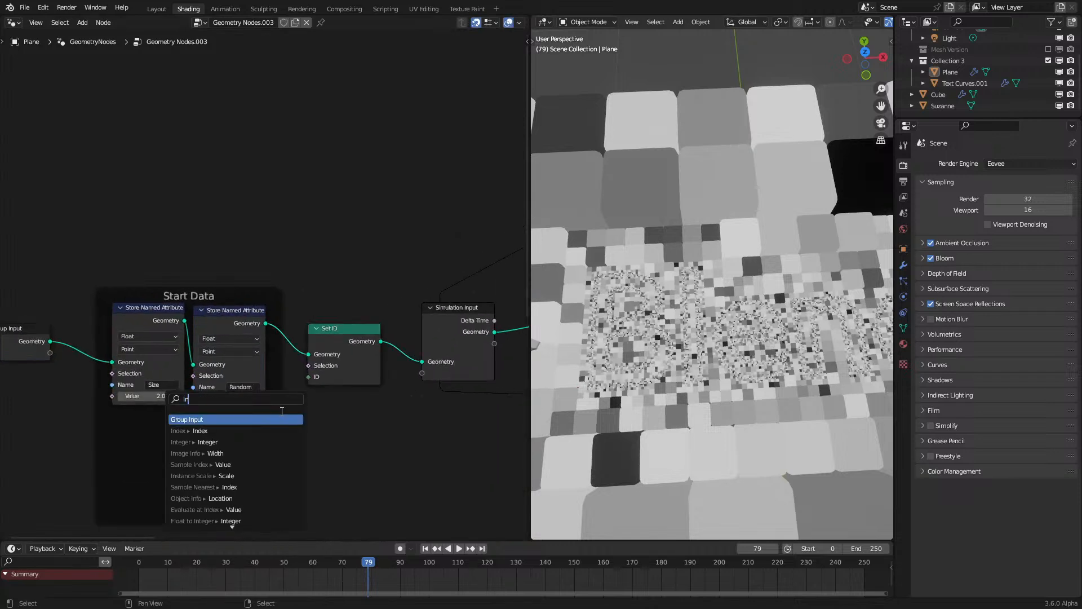
{"action": "key", "text": "Return"}
{"action": "key", "text": "ctrl+z"}
Step: Add an integer Random Value node feeding the ID input of Set ID
{"action": "left_click_drag", "start_coordinate": [308, 376], "coordinate": [306, 396]}
{"action": "type", "text": "rand"}
{"action": "key", "text": "Return"}
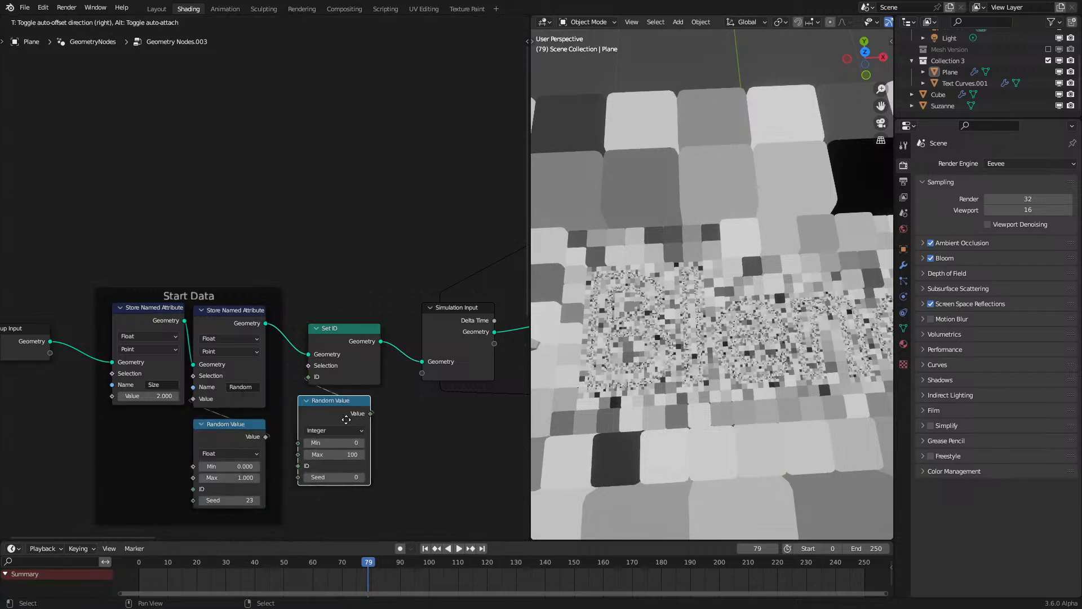
{"action": "left_click", "coordinate": [354, 415]}
Step: Duplicate the Set ID and Random Value nodes and place the copies after the New Data frame, above Join Geometry
{"action": "scroll", "coordinate": [354, 415], "scroll_direction": "down", "scroll_amount": 3}
{"action": "left_click_drag", "start_coordinate": [309, 281], "coordinate": [342, 395]}
{"action": "middle_click_drag", "start_coordinate": [333, 389], "coordinate": [198, 450]}
{"action": "key", "text": "shift+d"}
{"action": "left_click", "coordinate": [353, 235]}
{"action": "middle_click_drag", "start_coordinate": [353, 235], "coordinate": [129, 288]}
{"action": "key", "text": "g"}
{"action": "left_click", "coordinate": [501, 175]}
{"action": "middle_click_drag", "start_coordinate": [473, 177], "coordinate": [317, 198]}
{"action": "key", "text": "g"}
{"action": "left_click", "coordinate": [413, 373]}
Step: Wire the copied Set ID between the Random Store Named Attribute and Join Geometry, replacing the direct link, and set its Random Value Max to 100000
{"action": "left_click_drag", "start_coordinate": [359, 283], "coordinate": [403, 307]}
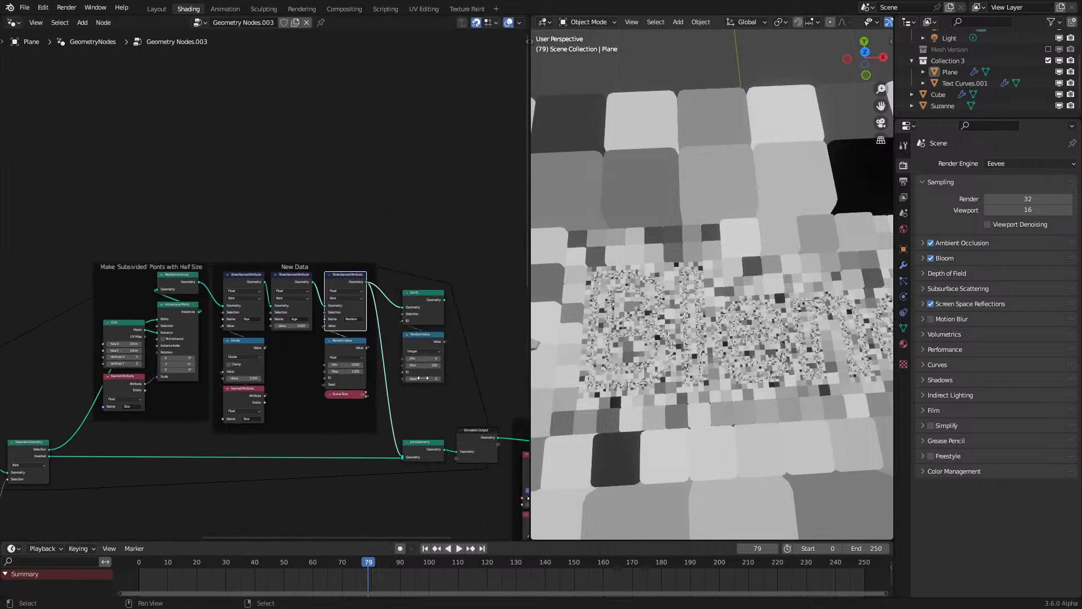
{"action": "right_click_drag", "start_coordinate": [389, 439], "coordinate": [390, 437], "text": "ctrl"}
{"action": "mouse_move", "coordinate": [444, 299]}
{"action": "left_mouse_down"}
{"action": "mouse_move", "coordinate": [411, 515]}
{"action": "mouse_move", "coordinate": [403, 457]}
{"action": "left_mouse_up"}
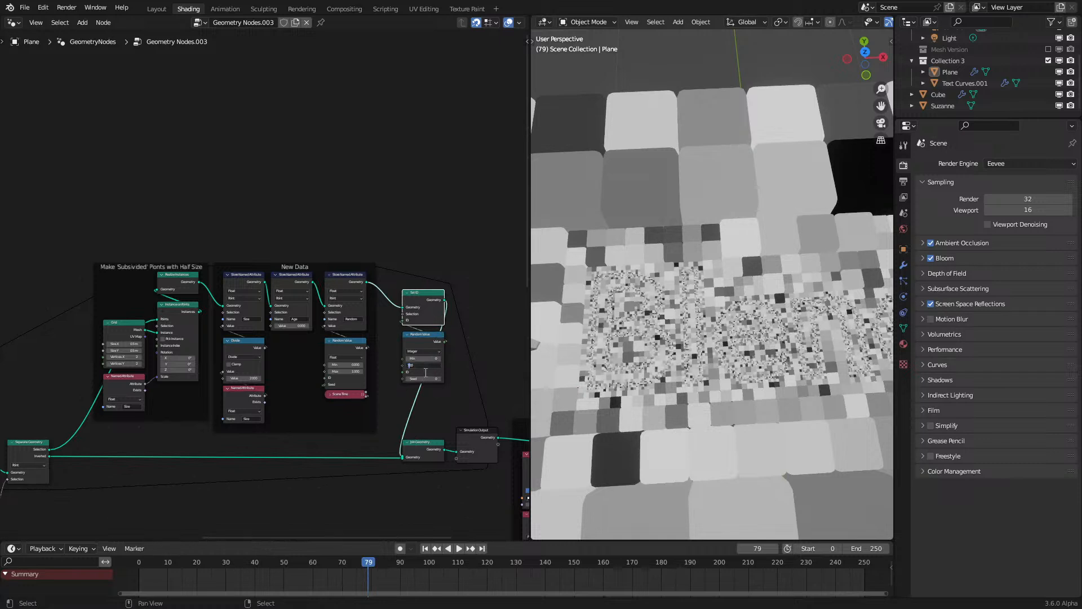
Step: Switch the node area to the Shader Editor and select the separate source cube to show its material
{"action": "left_click", "coordinate": [11, 23]}
{"action": "left_click", "coordinate": [48, 130]}
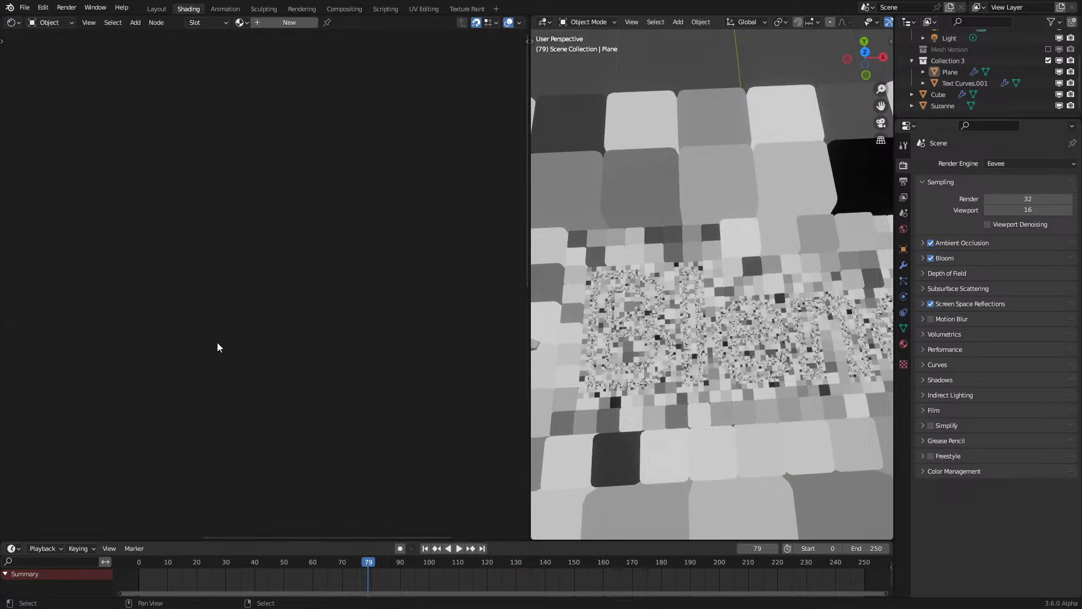
{"action": "scroll", "coordinate": [601, 355], "scroll_direction": "down", "scroll_amount": 6}
{"action": "left_click", "coordinate": [566, 334]}
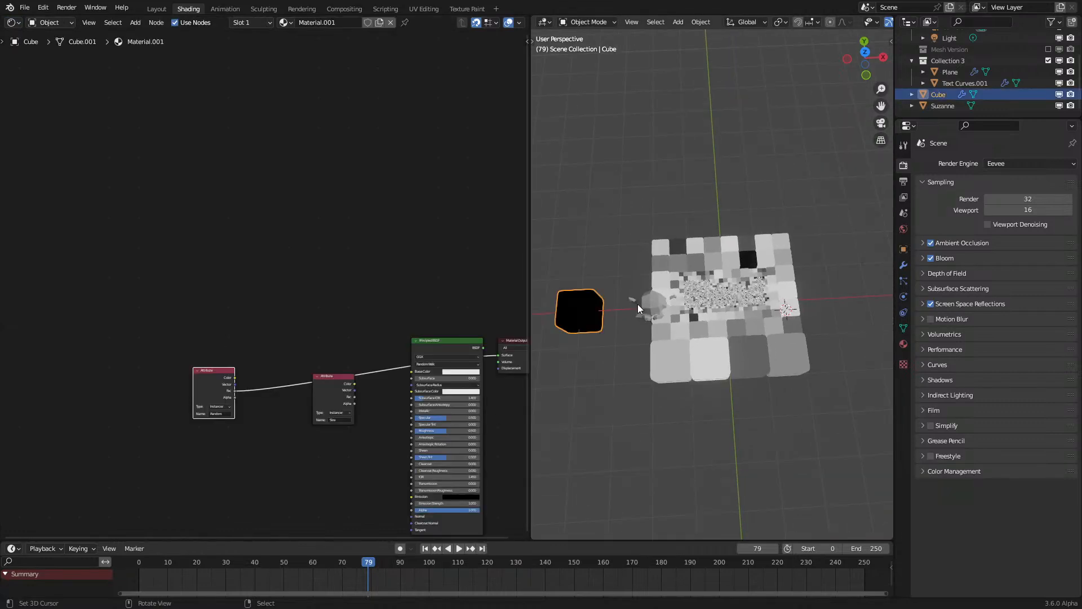
Step: Delete the Suzanne object and reselect the source cube
{"action": "key", "text": "Delete"}
{"action": "left_click", "coordinate": [583, 313]}
{"action": "scroll", "coordinate": [598, 335], "scroll_direction": "up", "scroll_amount": 5}
{"action": "middle_click_drag", "start_coordinate": [598, 334], "coordinate": [668, 294]}
{"action": "scroll", "coordinate": [648, 301], "scroll_direction": "up", "scroll_amount": 1}
{"action": "scroll", "coordinate": [307, 417], "scroll_direction": "up", "scroll_amount": 4}
Step: Add an Object Info node to the cube's material and preview its Random output instead of the Random attribute
{"action": "middle_click_drag", "start_coordinate": [310, 430], "coordinate": [289, 282]}
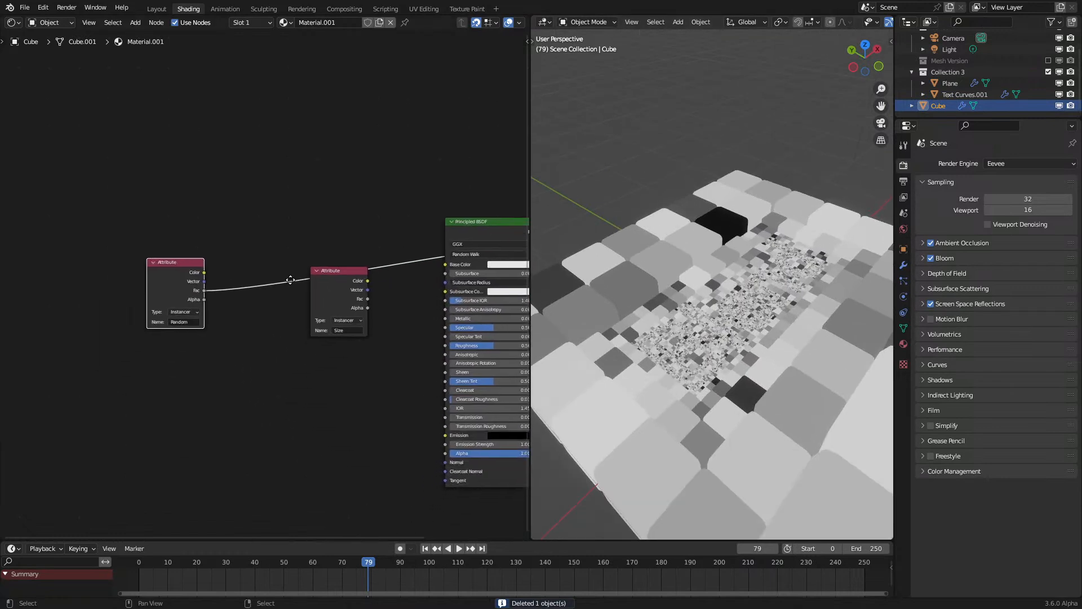
{"action": "scroll", "coordinate": [261, 303], "scroll_direction": "up", "scroll_amount": 6}
{"action": "key", "text": "shift+a"}
{"action": "left_click", "coordinate": [225, 369]}
{"action": "type", "text": "object"}
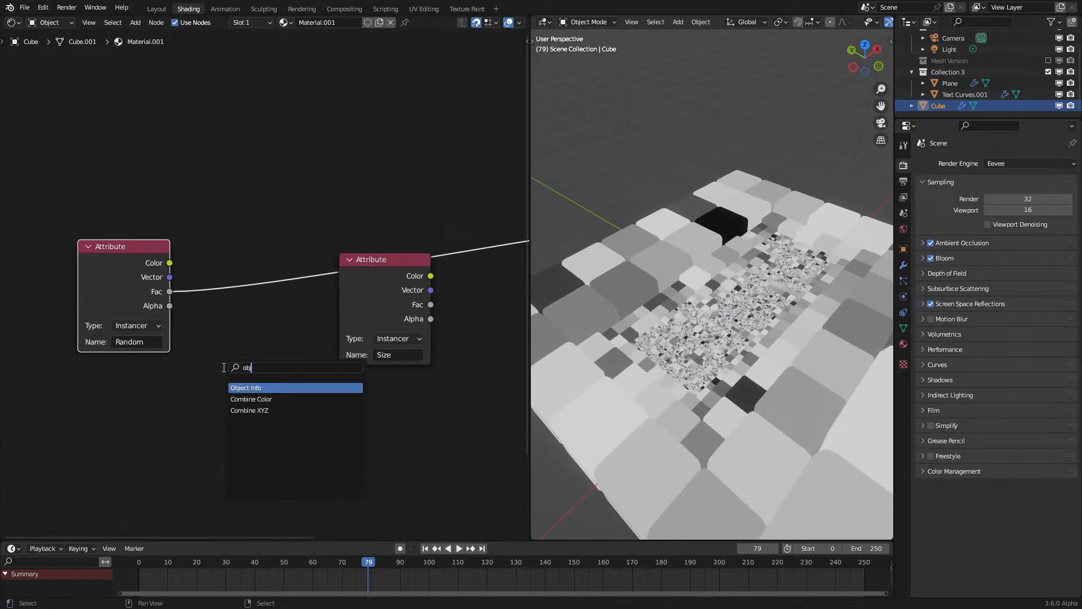
{"action": "key", "text": "Return"}
{"action": "left_click", "coordinate": [273, 424]}
{"action": "left_click", "coordinate": [270, 421], "text": "ctrl+shift"}
{"action": "left_click", "coordinate": [271, 421], "text": "ctrl+shift"}
{"action": "left_click", "coordinate": [271, 422], "text": "ctrl+shift"}
Step: Replay the simulation from the start several times to check whether the Object Info Random shading stays stable on each cube
{"action": "key", "text": "space"}
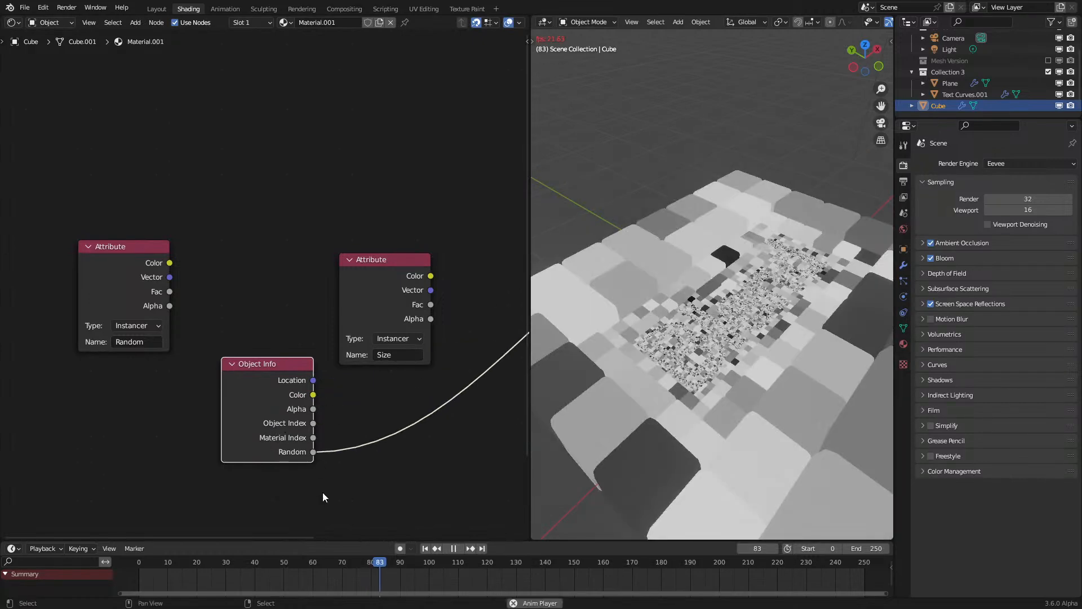
{"action": "left_click", "coordinate": [151, 574]}
{"action": "middle_click_drag", "start_coordinate": [672, 388], "coordinate": [631, 401]}
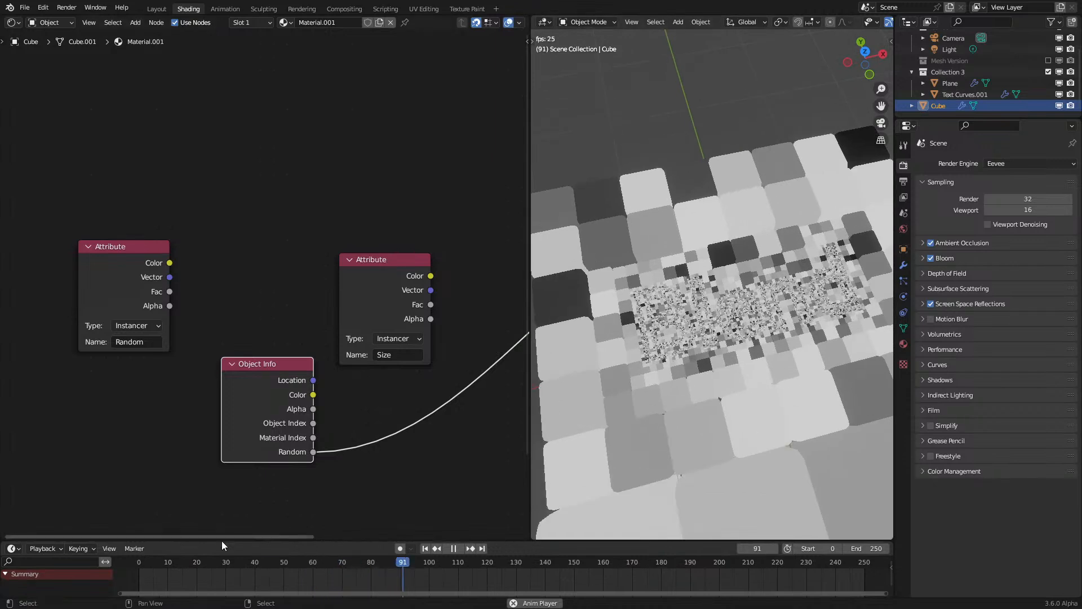
{"action": "left_click", "coordinate": [144, 562]}
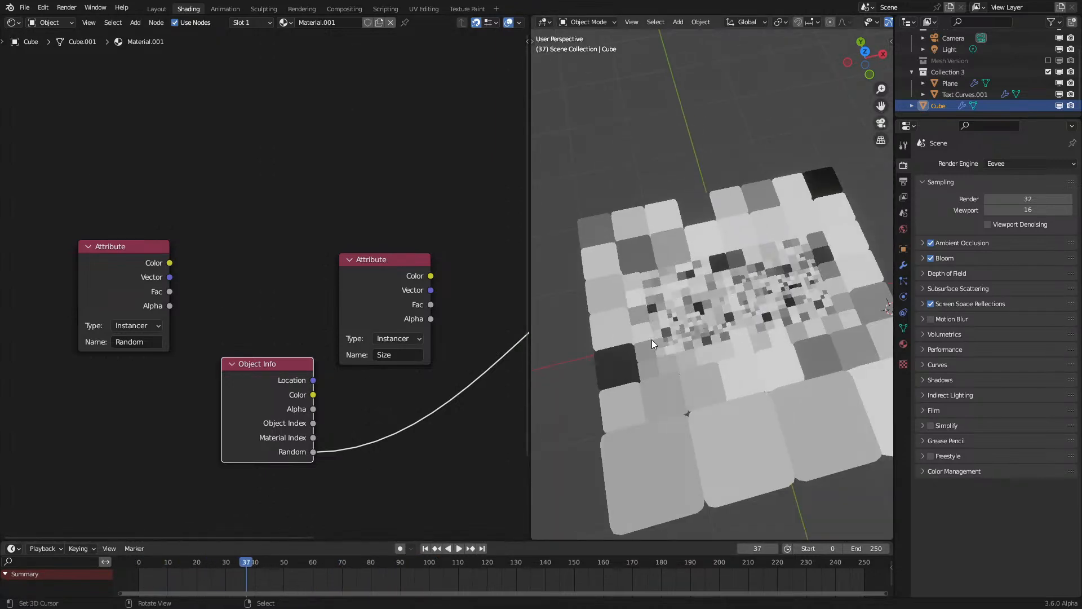
{"action": "scroll", "coordinate": [652, 339], "scroll_direction": "up", "scroll_amount": 4}
{"action": "key", "text": "space"}
{"action": "scroll", "coordinate": [652, 340], "scroll_direction": "down", "scroll_amount": 3}
{"action": "key", "text": "space"}
{"action": "key", "text": "space"}
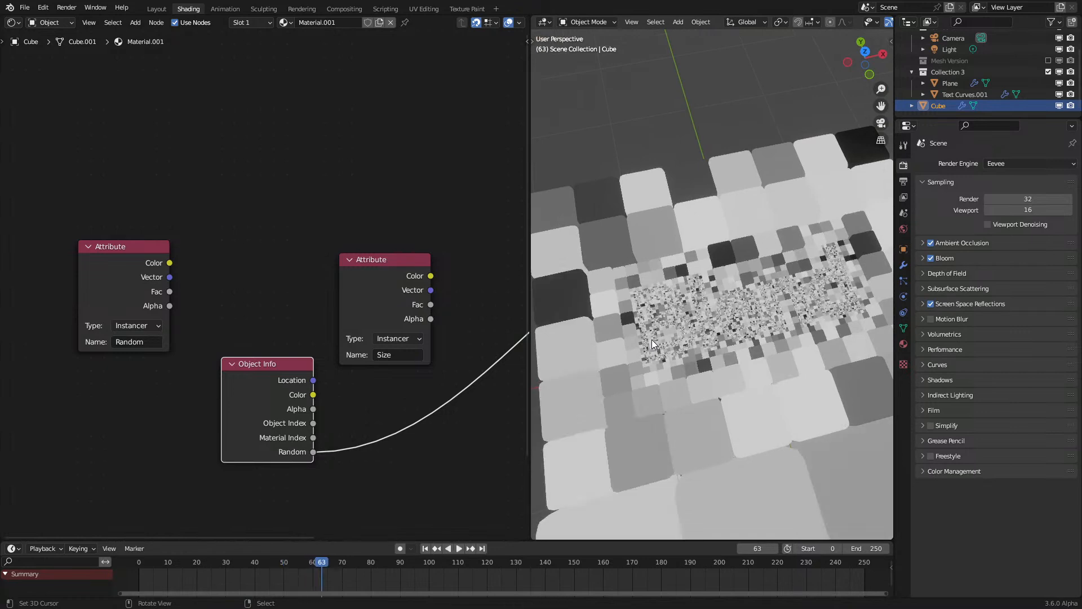
{"action": "key", "text": "space"}
{"action": "scroll", "coordinate": [652, 339], "scroll_direction": "down", "scroll_amount": 2}
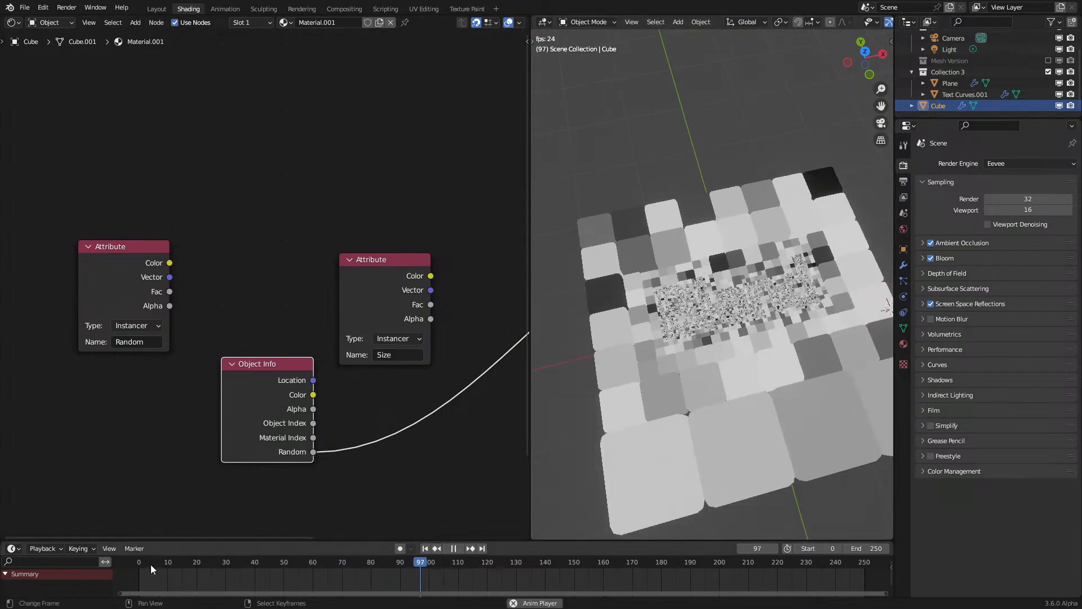
{"action": "left_click", "coordinate": [133, 570]}
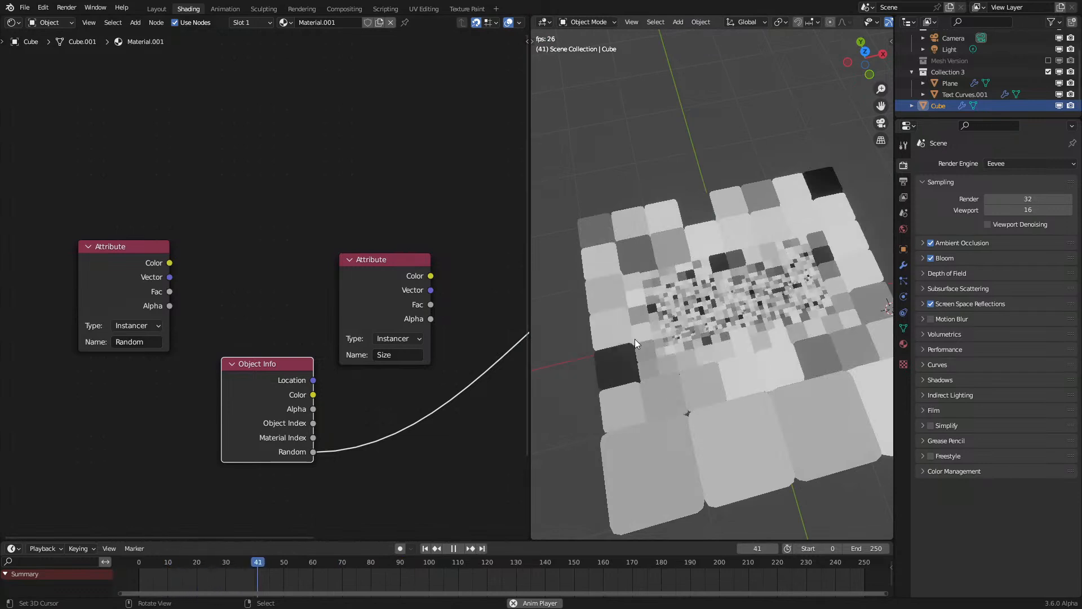
{"action": "key", "text": "space"}
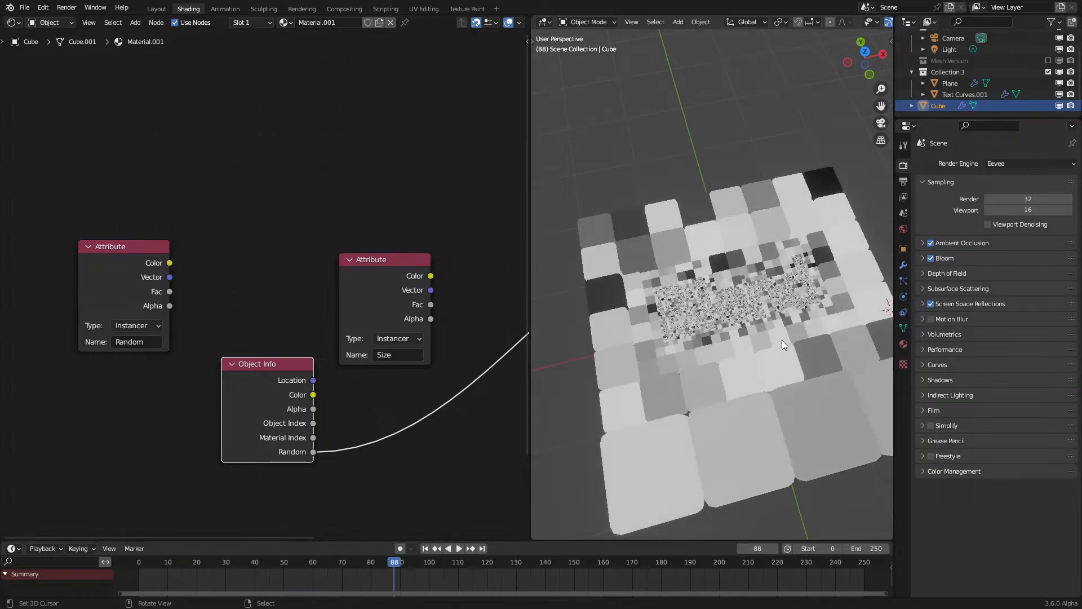
Step: Switch the node area back to the Geometry Node Editor and select the plane
{"action": "left_click", "coordinate": [18, 26]}
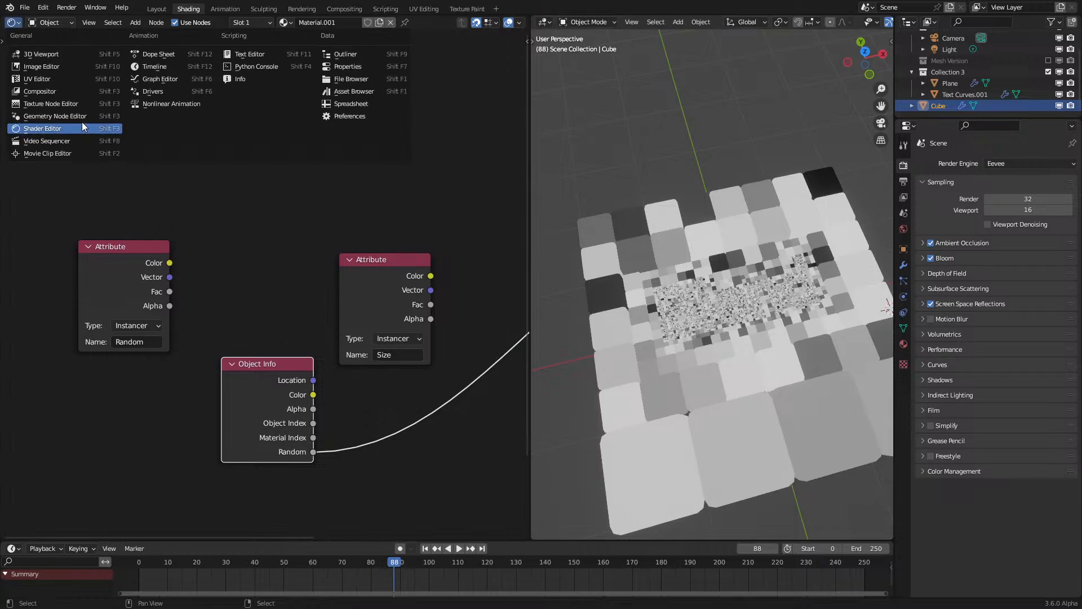
{"action": "left_click", "coordinate": [83, 116]}
{"action": "left_click", "coordinate": [742, 238]}
Step: Delete the integer Random Value node feeding the Set ID before the Simulation Input
{"action": "scroll", "coordinate": [299, 257], "scroll_direction": "down", "scroll_amount": 3}
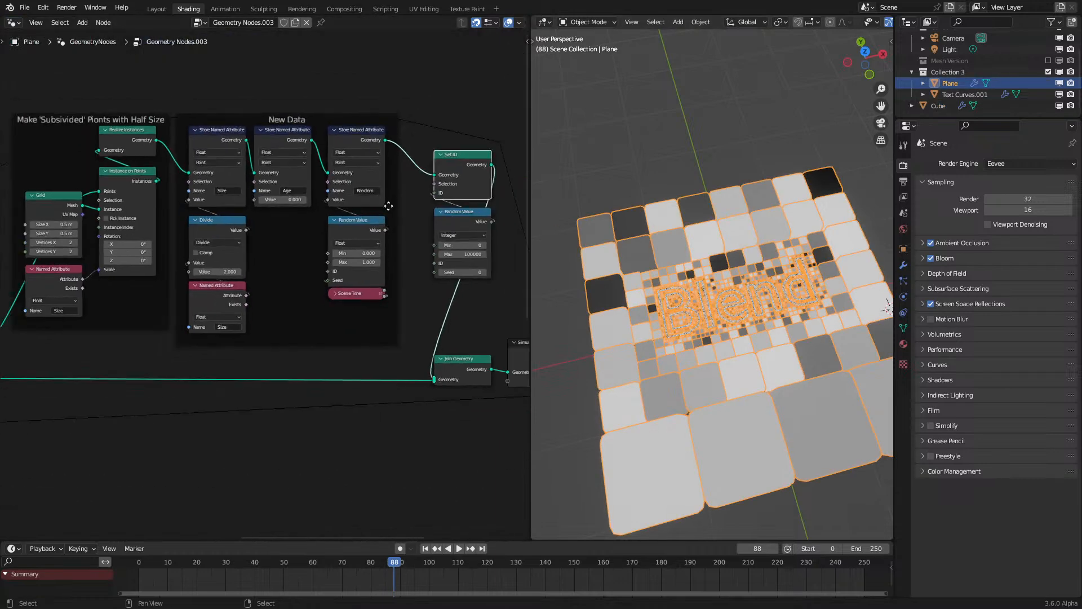
{"action": "scroll", "coordinate": [299, 257], "scroll_direction": "up", "scroll_amount": 4}
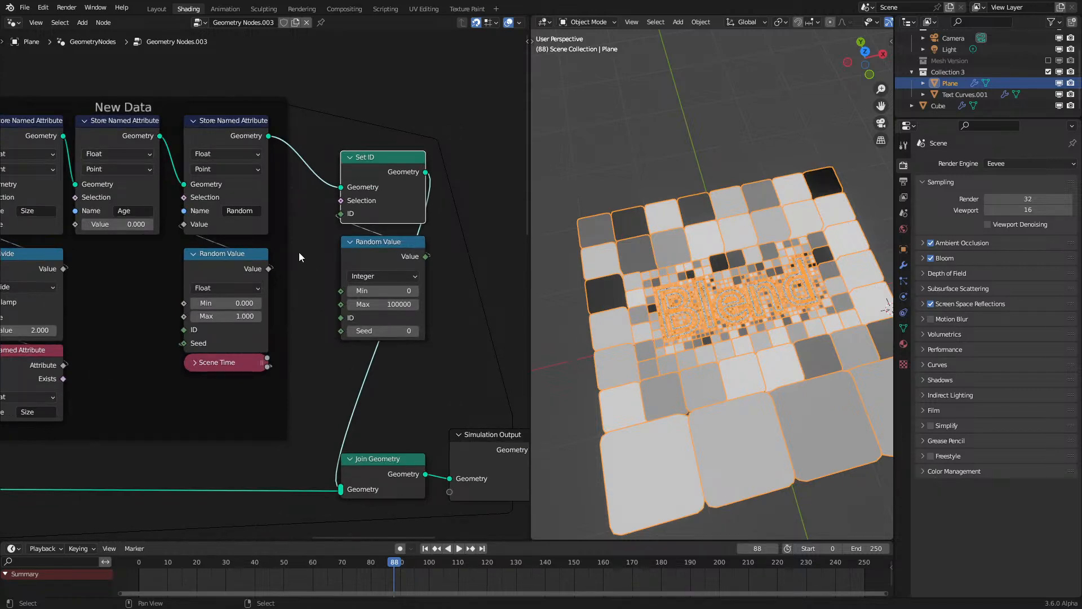
{"action": "scroll", "coordinate": [298, 253], "scroll_direction": "down", "scroll_amount": 1}
{"action": "scroll", "coordinate": [302, 253], "scroll_direction": "down", "scroll_amount": 1}
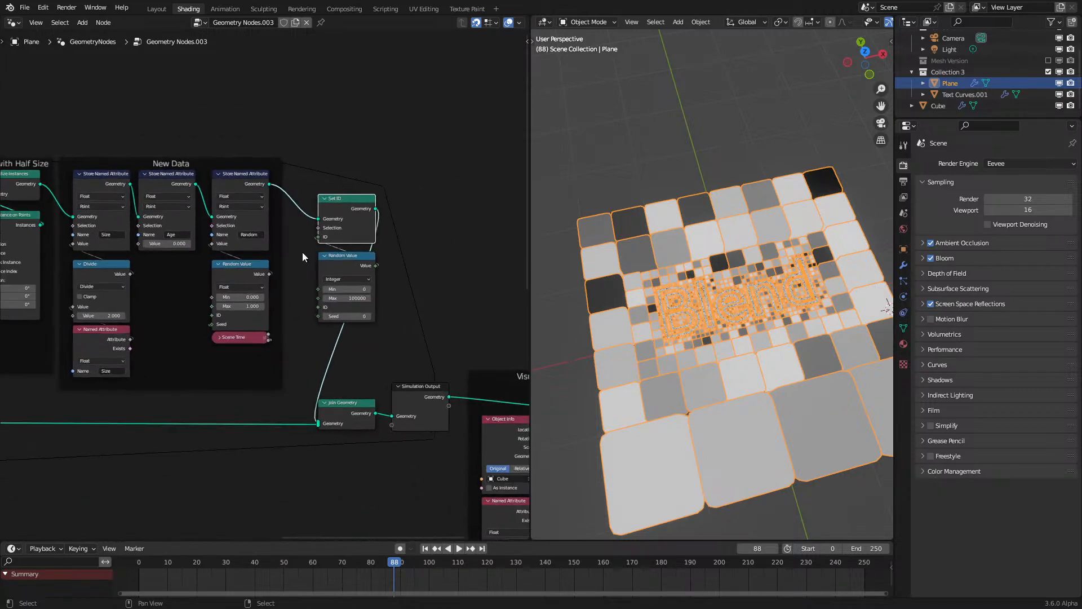
{"action": "middle_click_drag", "start_coordinate": [303, 252], "coordinate": [413, 124]}
{"action": "scroll", "coordinate": [264, 285], "scroll_direction": "up", "scroll_amount": 4}
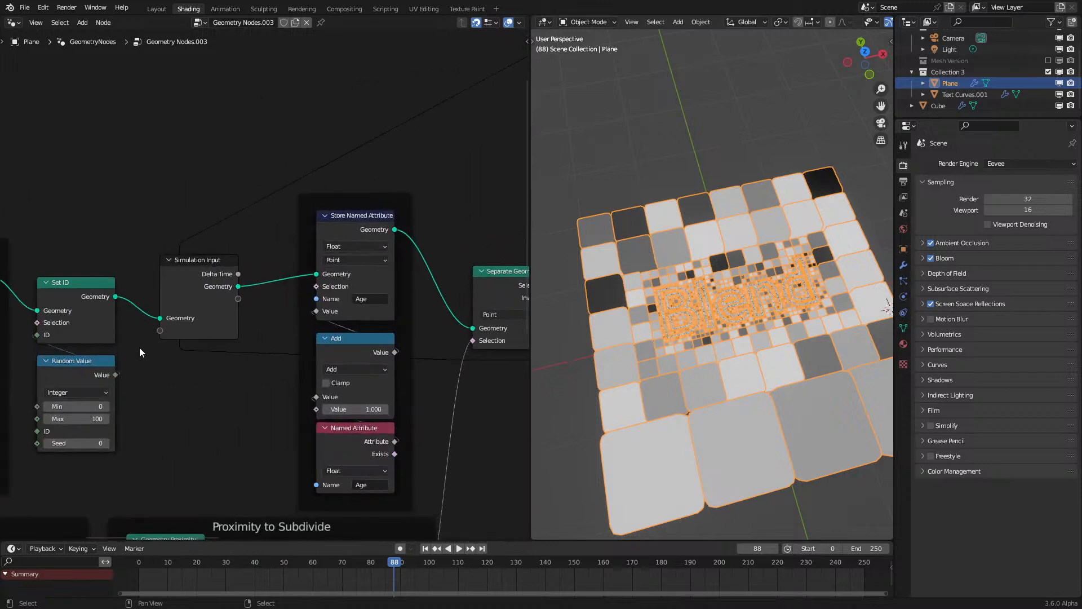
{"action": "middle_click_drag", "start_coordinate": [104, 359], "coordinate": [219, 323]}
{"action": "left_click", "coordinate": [220, 327]}
{"action": "key", "text": "x"}
Step: Add an Index node feeding the ID input of the Set ID before the Simulation Input
{"action": "left_click", "coordinate": [165, 301]}
{"action": "key", "text": "shift+a"}
{"action": "type", "text": "in"}
{"action": "key", "text": "Down"}
{"action": "key", "text": "Return"}
{"action": "left_click", "coordinate": [232, 320]}
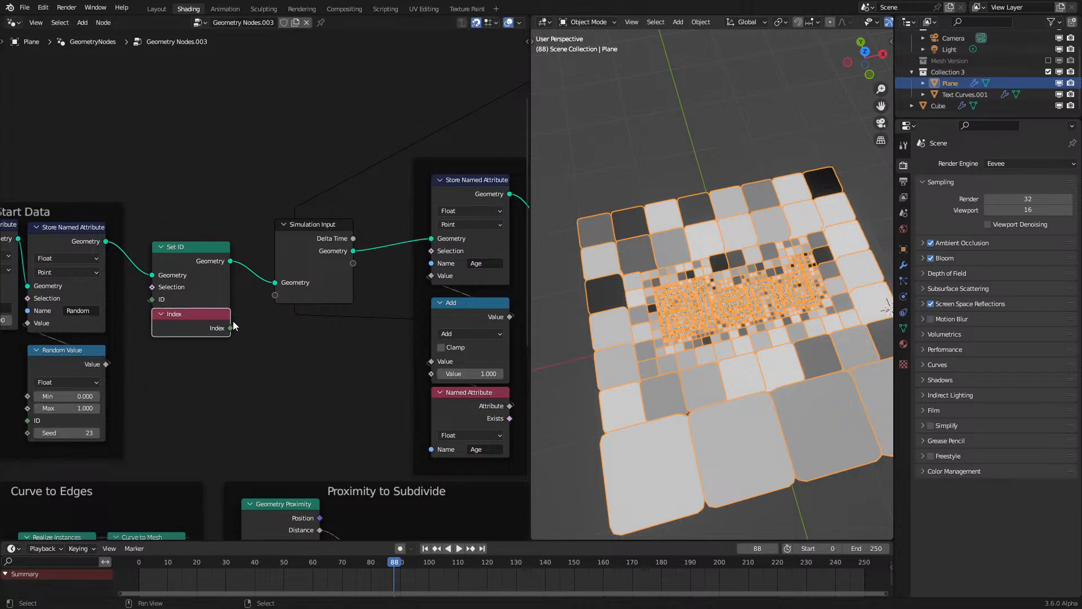
Step: Duplicate the Index node and place the copy below the New Data frame, near Join Geometry
{"action": "left_click", "coordinate": [164, 314]}
{"action": "scroll", "coordinate": [164, 327], "scroll_direction": "down", "scroll_amount": 3}
{"action": "key", "text": "shift+d"}
{"action": "left_click", "coordinate": [405, 208]}
{"action": "middle_click_drag", "start_coordinate": [404, 208], "coordinate": [50, 321]}
{"action": "key", "text": "g"}
{"action": "left_click", "coordinate": [375, 476]}
{"action": "middle_click_drag", "start_coordinate": [375, 477], "coordinate": [292, 416]}
{"action": "scroll", "coordinate": [292, 416], "scroll_direction": "up", "scroll_amount": 2}
{"action": "left_click_drag", "start_coordinate": [290, 457], "coordinate": [322, 447]}
Step: Replace the Random Value feeding the Set ID after New Data with the Index copy, and replay the simulation from the start
{"action": "middle_click_drag", "start_coordinate": [503, 221], "coordinate": [345, 275]}
{"action": "left_click", "coordinate": [345, 275]}
{"action": "key", "text": "x"}
{"action": "left_click_drag", "start_coordinate": [203, 502], "coordinate": [329, 241]}
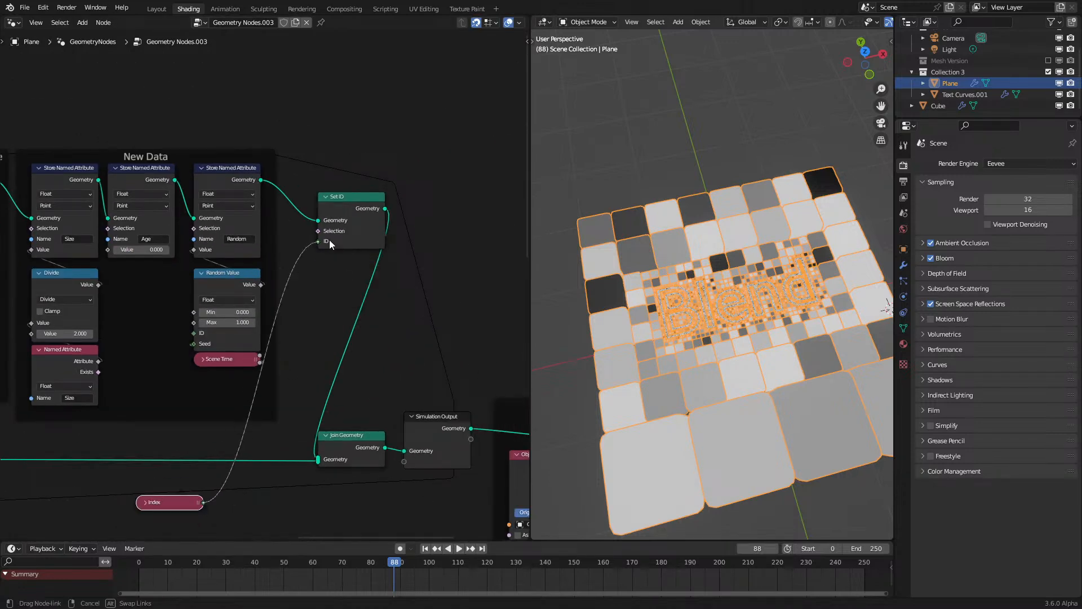
{"action": "left_click", "coordinate": [126, 576]}
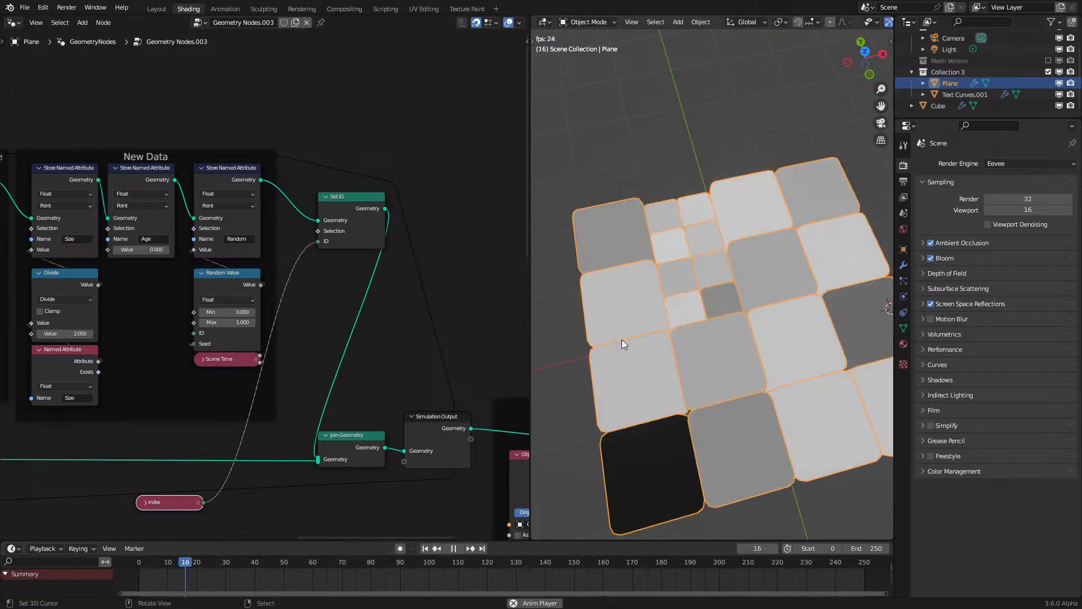
Step: Add an Add math node fed by the Index copy below the New Data frame
{"action": "middle_click_drag", "start_coordinate": [252, 430], "coordinate": [360, 361]}
{"action": "left_click_drag", "start_coordinate": [336, 435], "coordinate": [316, 445]}
{"action": "type", "text": "add"}
{"action": "key", "text": "Return"}
{"action": "left_click", "coordinate": [316, 440]}
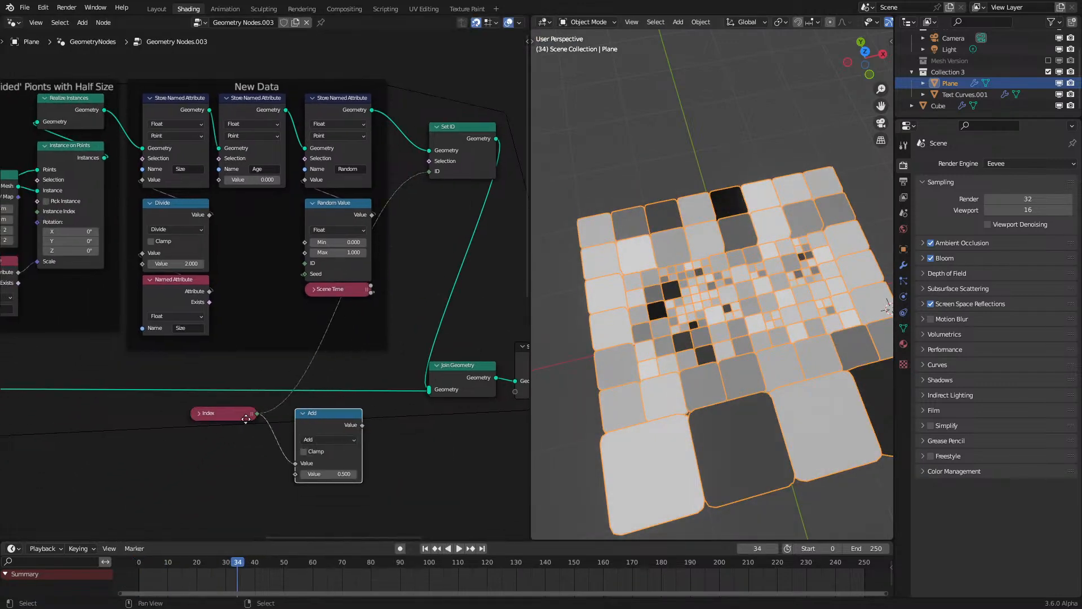
Step: Add a Domain Size node fed by Separate Geometry's Inverted output and place it below the Index copy
{"action": "middle_click_drag", "start_coordinate": [241, 420], "coordinate": [376, 385]}
{"action": "scroll", "coordinate": [377, 384], "scroll_direction": "down", "scroll_amount": 2}
{"action": "left_click_drag", "start_coordinate": [69, 337], "coordinate": [214, 420]}
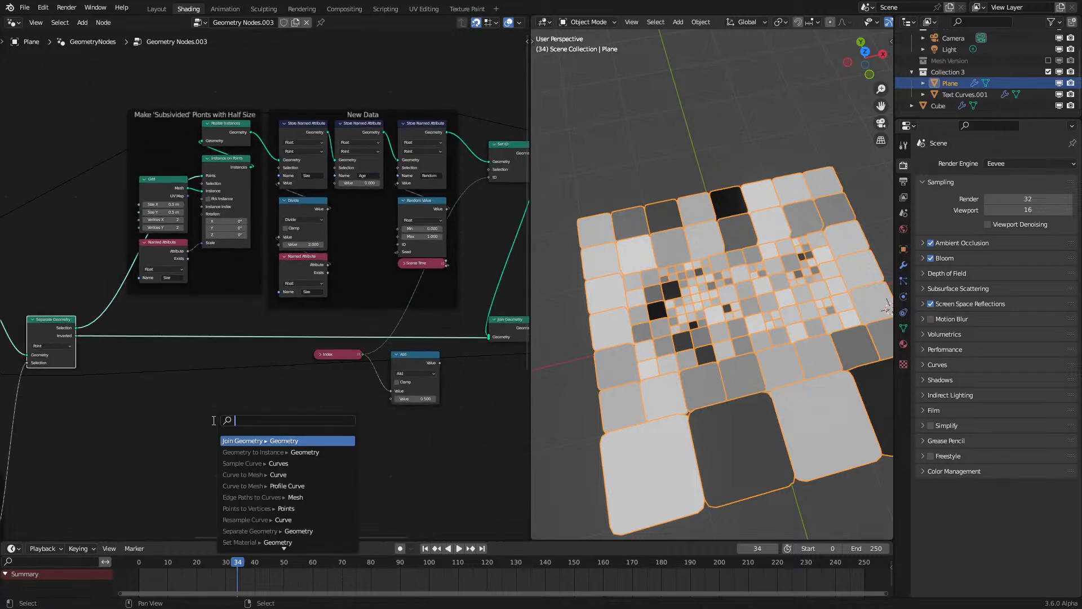
{"action": "type", "text": "domain"}
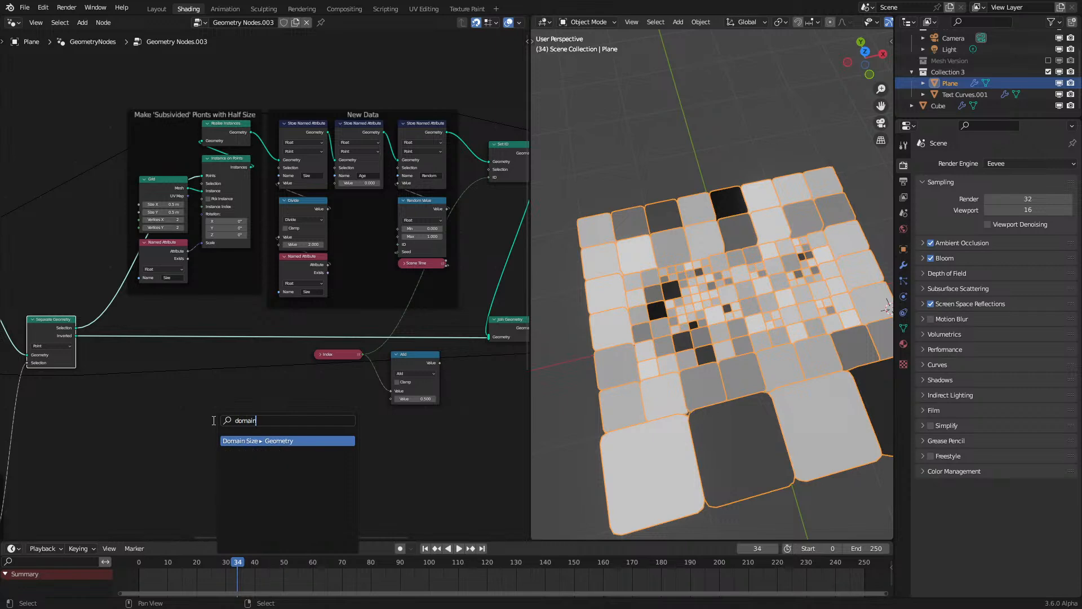
{"action": "key", "text": "Return"}
{"action": "left_click", "coordinate": [363, 371]}
{"action": "scroll", "coordinate": [363, 371], "scroll_direction": "up", "scroll_amount": 1}
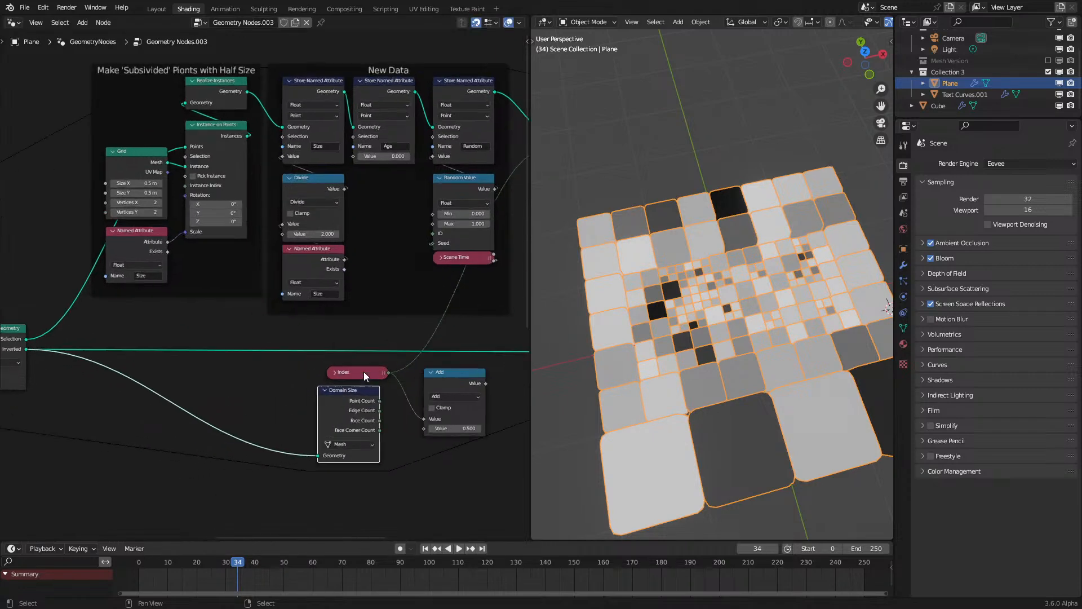
Step: Feed Domain Size's Point Count into the Add node, link Add to the ID of the Set ID after New Data, and replay the simulation
{"action": "scroll", "coordinate": [363, 371], "scroll_direction": "up", "scroll_amount": 1}
{"action": "middle_click_drag", "start_coordinate": [364, 371], "coordinate": [259, 353]}
{"action": "left_click_drag", "start_coordinate": [269, 379], "coordinate": [320, 411]}
{"action": "left_click_drag", "start_coordinate": [393, 358], "coordinate": [464, 84]}
{"action": "left_click", "coordinate": [131, 567]}
{"action": "key", "text": "space"}
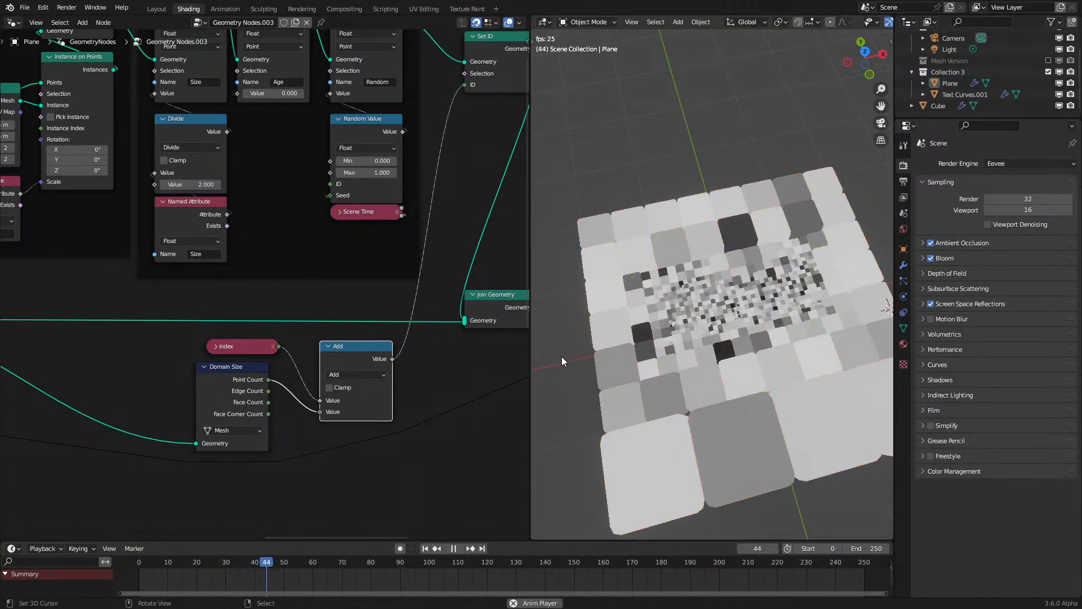
{"action": "left_click", "coordinate": [152, 572]}
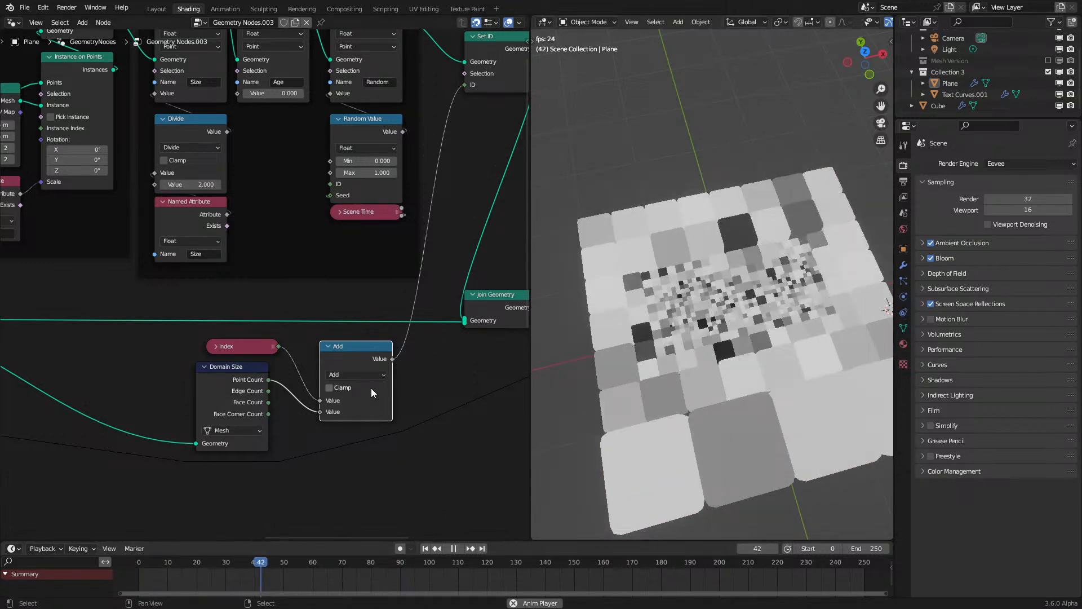
{"action": "key", "text": "space"}
Step: Relink the Index copy directly to the ID input of the Set ID after New Data and replay the simulation
{"action": "mouse_move", "coordinate": [465, 321]}
{"action": "left_mouse_down"}
{"action": "mouse_move", "coordinate": [447, 331]}
{"action": "mouse_move", "coordinate": [465, 328]}
{"action": "mouse_move", "coordinate": [425, 317]}
{"action": "mouse_move", "coordinate": [465, 320]}
{"action": "left_mouse_up"}
{"action": "scroll", "coordinate": [319, 317], "scroll_direction": "down", "scroll_amount": 2}
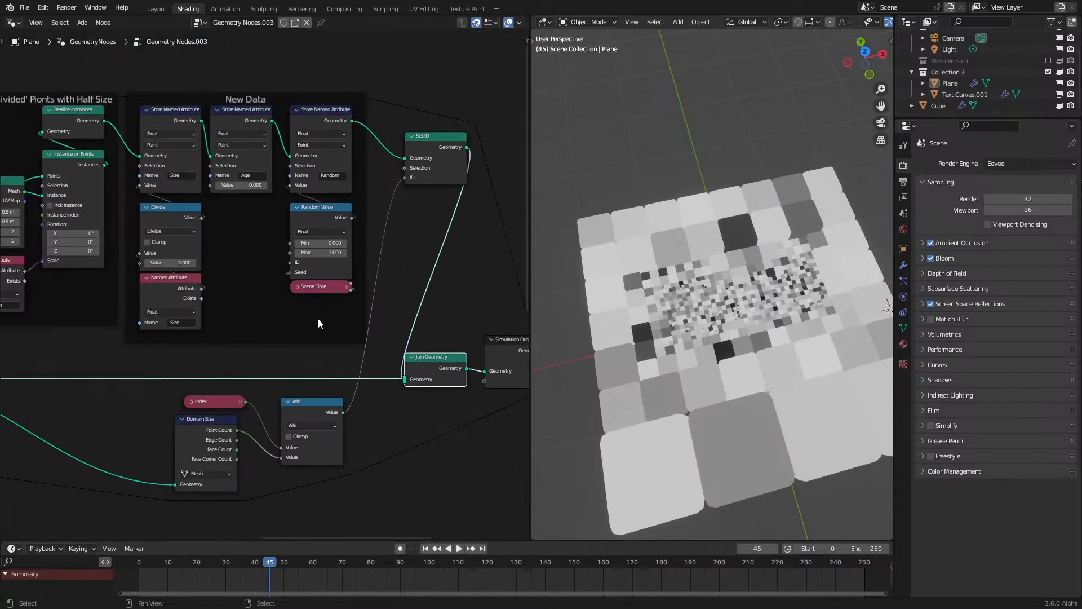
{"action": "left_click_drag", "start_coordinate": [244, 401], "coordinate": [404, 178]}
{"action": "key", "text": "space"}
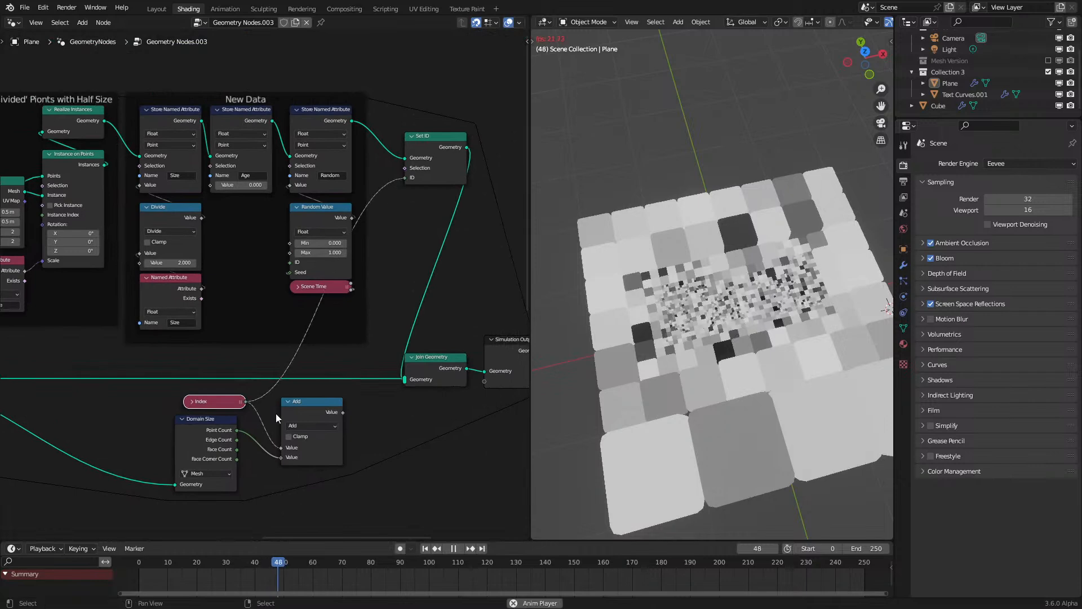
{"action": "left_click_drag", "start_coordinate": [155, 571], "coordinate": [120, 568]}
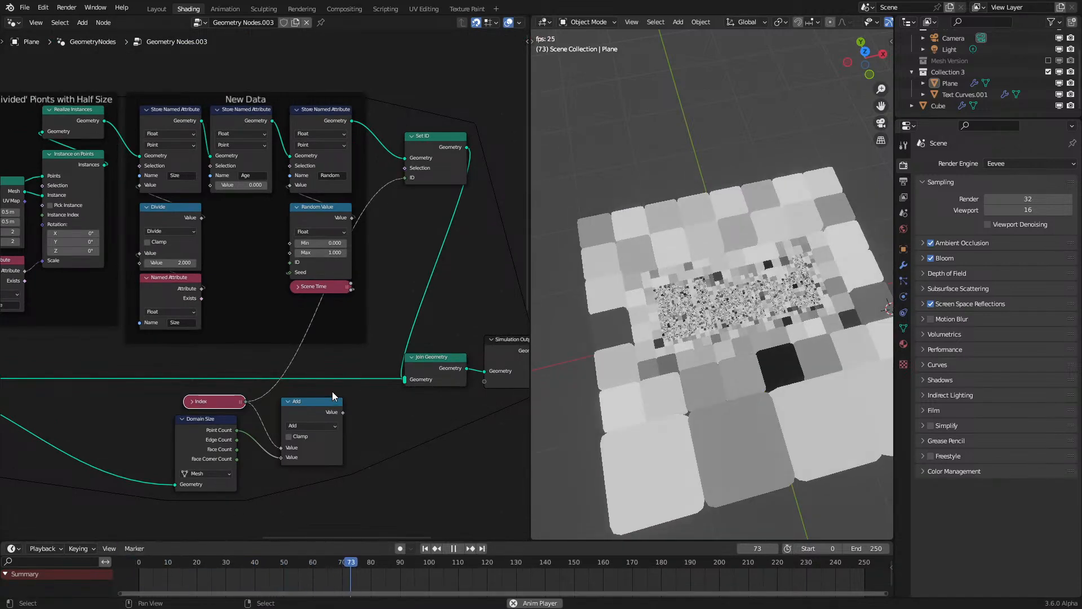
{"action": "scroll", "coordinate": [825, 303], "scroll_direction": "up", "scroll_amount": 2}
{"action": "left_click_drag", "start_coordinate": [149, 573], "coordinate": [145, 564]}
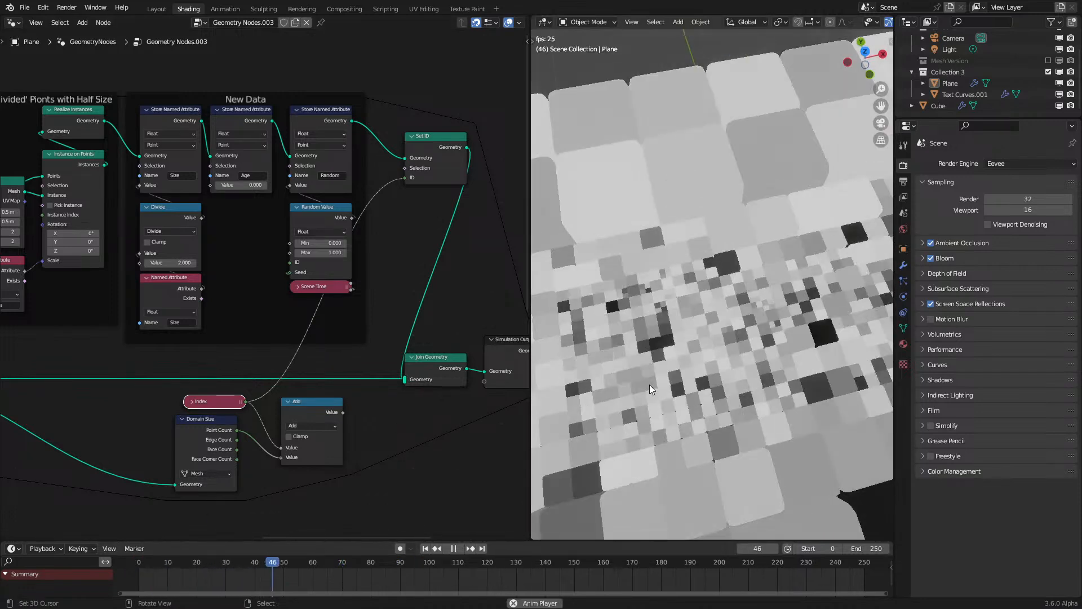
Step: Step through the simulation frame by frame to examine the cube shading, and inspect the links entering Join Geometry
{"action": "key", "text": "space"}
{"action": "left_click", "coordinate": [137, 579]}
{"action": "key", "text": "space"}
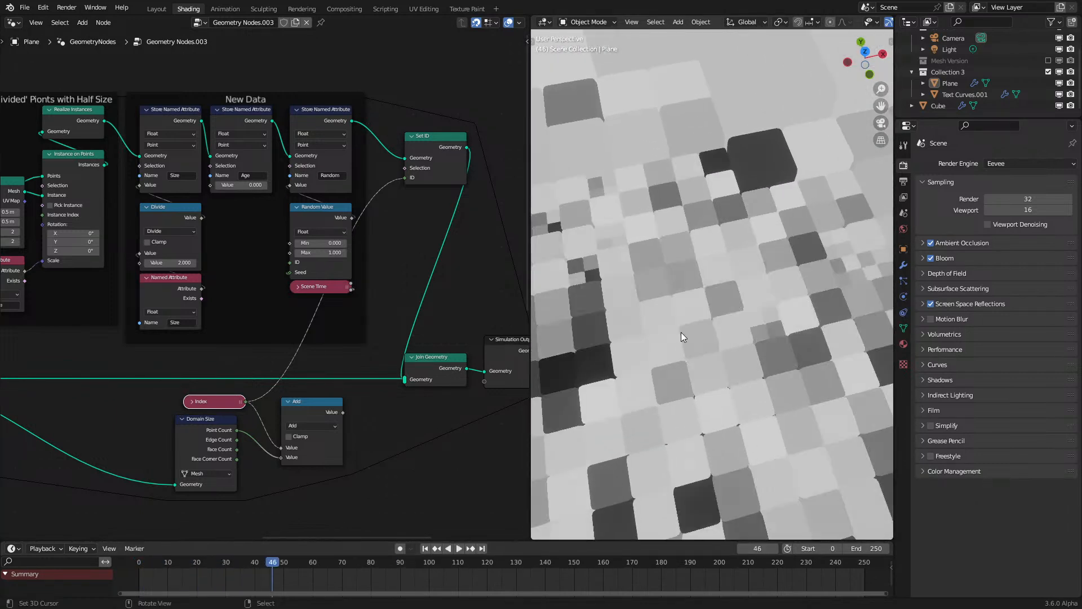
{"action": "key", "text": "space"}
{"action": "key", "text": "Right"}
{"action": "key", "text": "Right"}
{"action": "key", "text": "Right"}
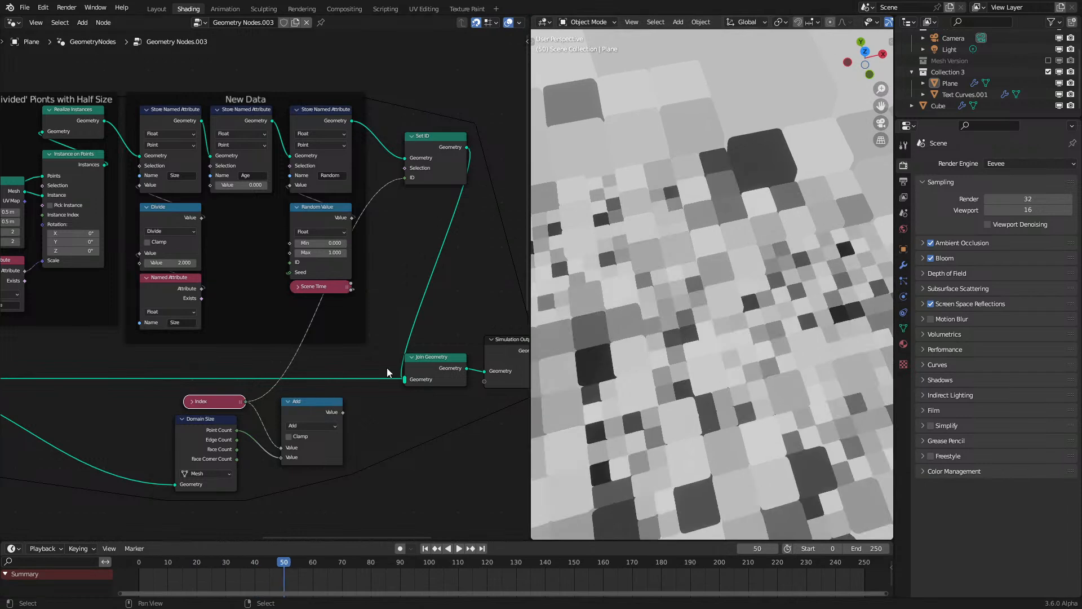
{"action": "scroll", "coordinate": [404, 376], "scroll_direction": "up", "scroll_amount": 4}
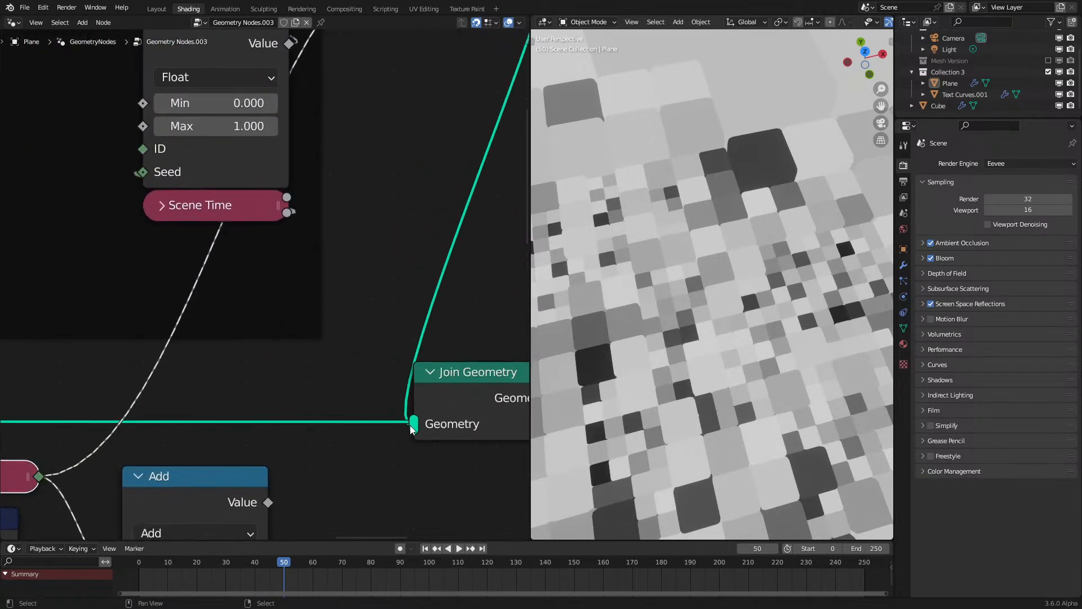
{"action": "mouse_move", "coordinate": [413, 431]}
{"action": "left_mouse_down"}
{"action": "mouse_move", "coordinate": [385, 442]}
{"action": "mouse_move", "coordinate": [272, 422]}
{"action": "mouse_move", "coordinate": [425, 438]}
{"action": "mouse_move", "coordinate": [418, 429]}
{"action": "left_mouse_up"}
{"action": "scroll", "coordinate": [341, 417], "scroll_direction": "down", "scroll_amount": 5}
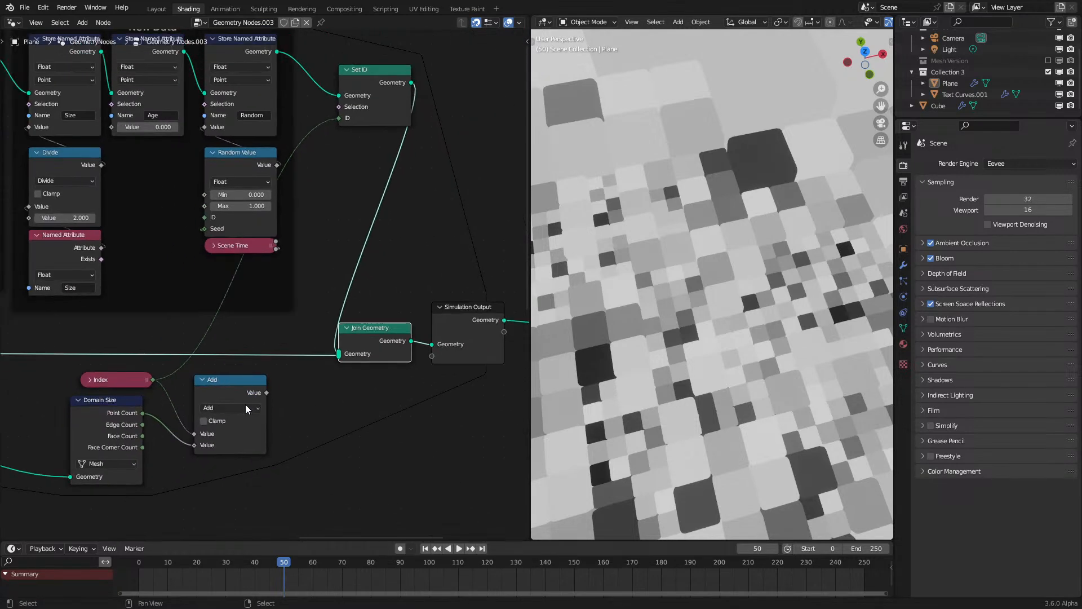
Step: Link the Random Store Named Attribute straight to Join Geometry, delete the Set ID after New Data, and replay the simulation
{"action": "left_click_drag", "start_coordinate": [277, 51], "coordinate": [339, 355]}
{"action": "left_click", "coordinate": [389, 75]}
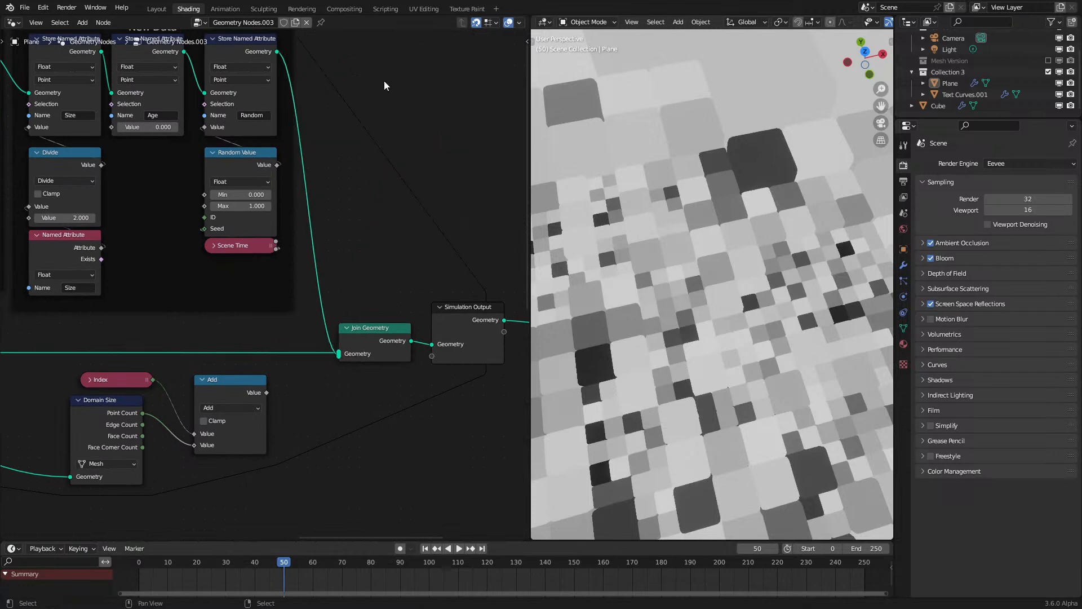
{"action": "scroll", "coordinate": [184, 350], "scroll_direction": "down", "scroll_amount": 4}
{"action": "left_click", "coordinate": [145, 567]}
{"action": "key", "text": "space"}
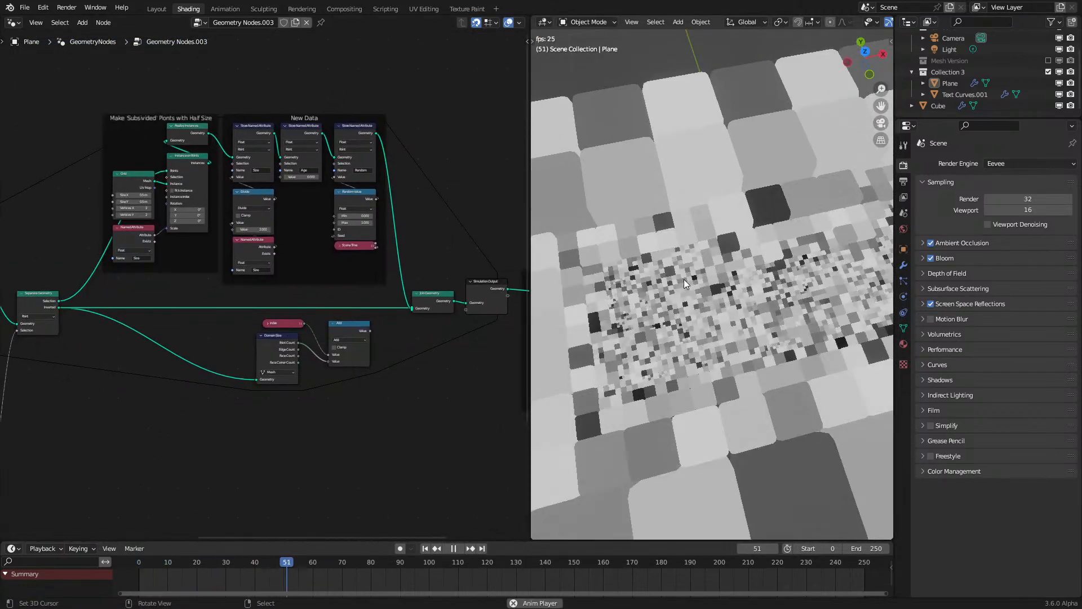
{"action": "key", "text": "space"}
Step: Delete the unused Index copy, Domain Size and Add nodes, and move the subdivided points and New Data frames below the Inverted link
{"action": "left_click_drag", "start_coordinate": [255, 412], "coordinate": [344, 306]}
{"action": "key", "text": "x"}
{"action": "left_click_drag", "start_coordinate": [174, 69], "coordinate": [285, 330]}
{"action": "scroll", "coordinate": [262, 296], "scroll_direction": "up", "scroll_amount": 2}
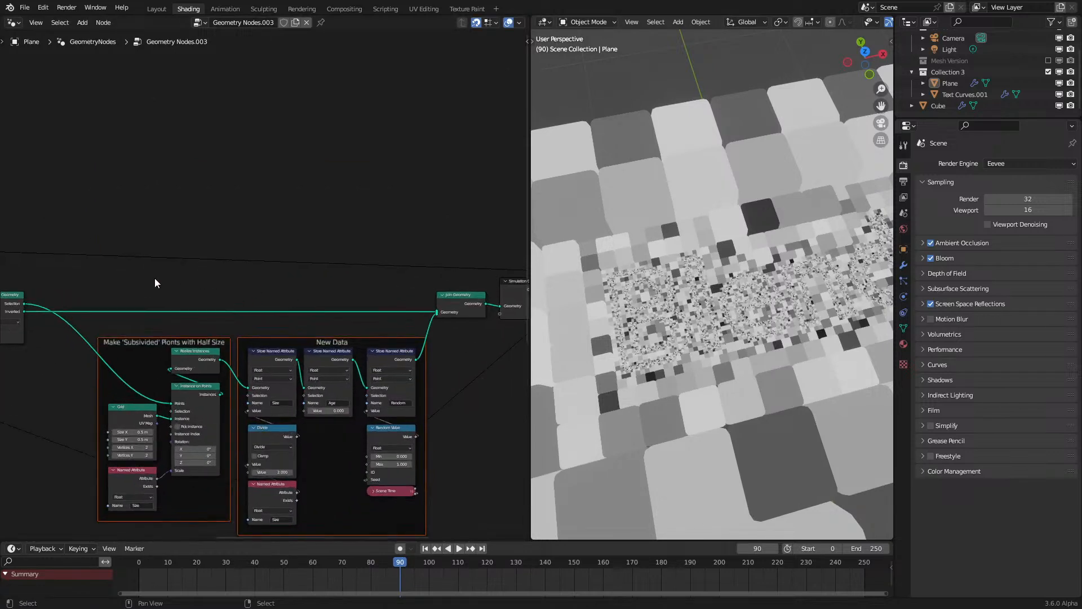
{"action": "scroll", "coordinate": [280, 312], "scroll_direction": "up", "scroll_amount": 5}
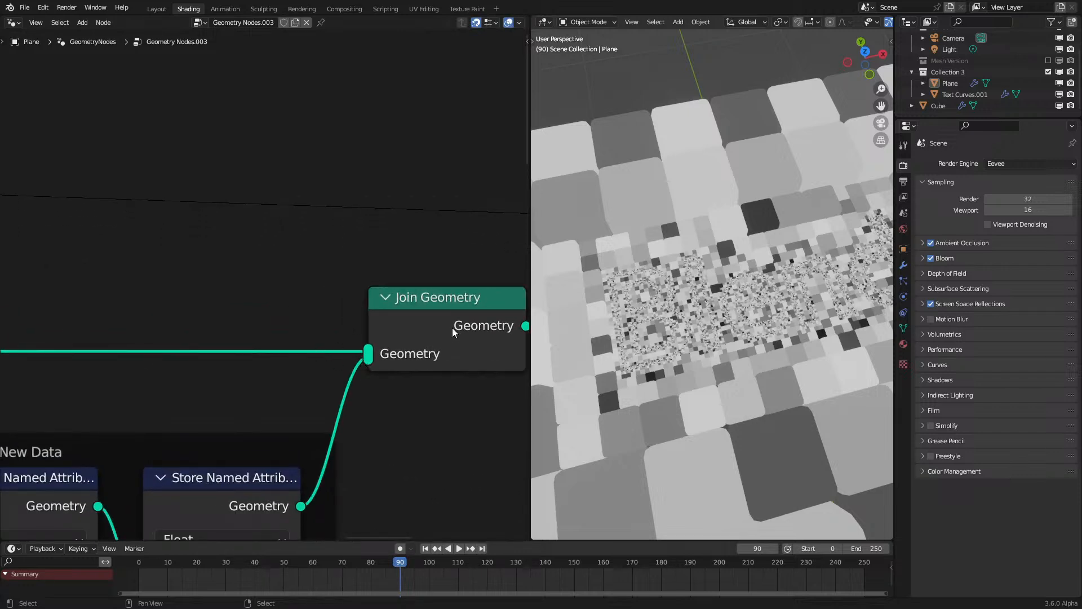
{"action": "scroll", "coordinate": [186, 524], "scroll_direction": "down", "scroll_amount": 1}
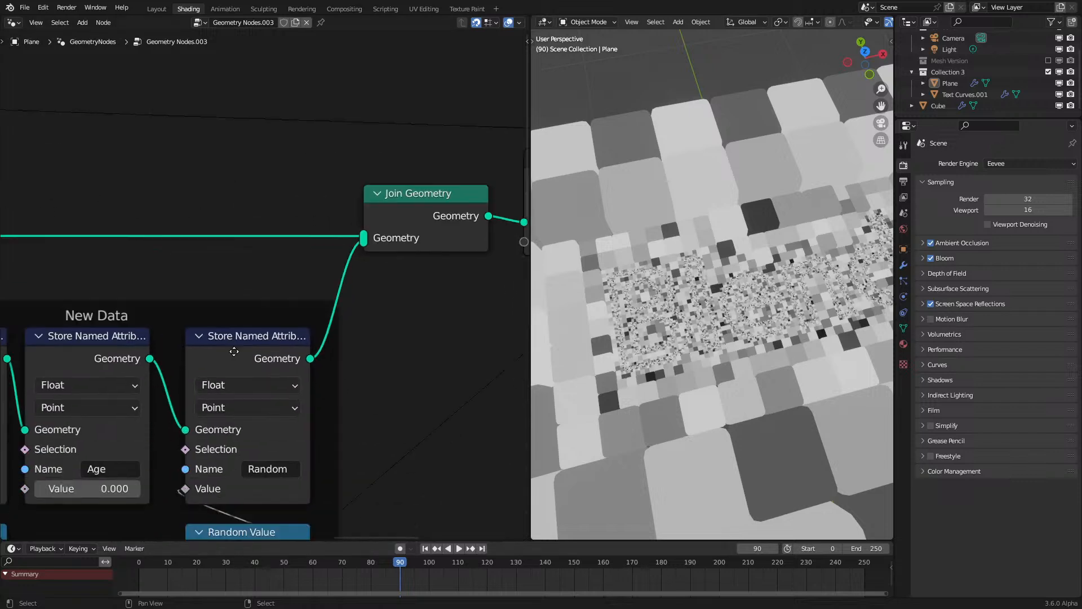
Step: Replay the simulation from the start to check the random shading of the cubes
{"action": "left_click", "coordinate": [137, 568]}
{"action": "key", "text": "space"}
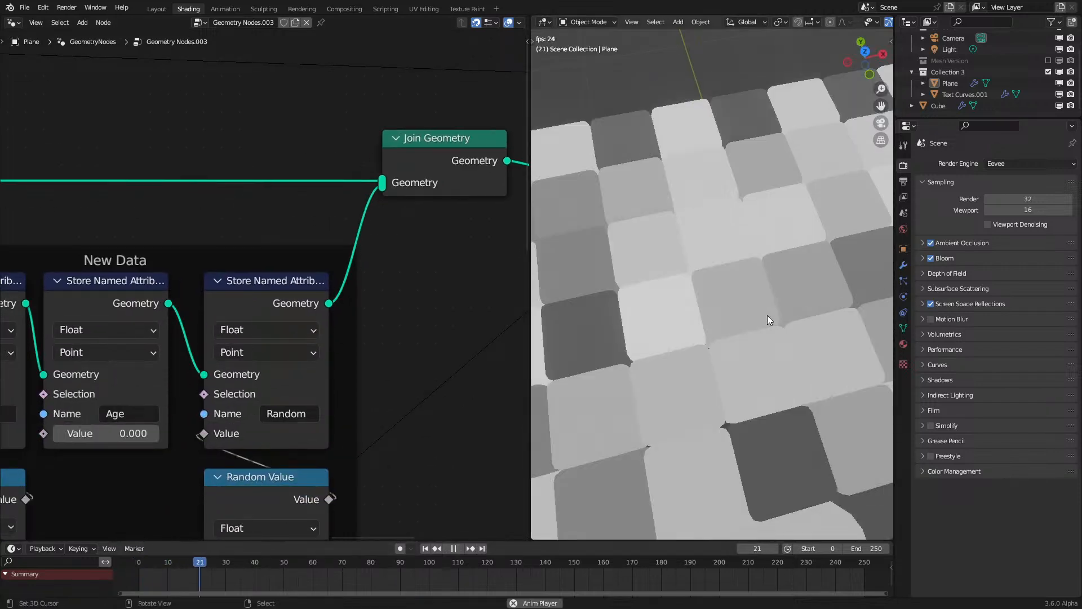
{"action": "key", "text": "space"}
{"action": "key", "text": "space"}
{"action": "key", "text": "space"}
Step: Try removing the Set ID and its Index node before the Simulation Input, and replay the simulation
{"action": "scroll", "coordinate": [431, 166], "scroll_direction": "down", "scroll_amount": 3}
{"action": "middle_click_drag", "start_coordinate": [430, 166], "coordinate": [140, 218]}
{"action": "left_click", "coordinate": [69, 163]}
{"action": "key", "text": "ctrl+x"}
{"action": "left_click", "coordinate": [147, 574]}
{"action": "key", "text": "space"}
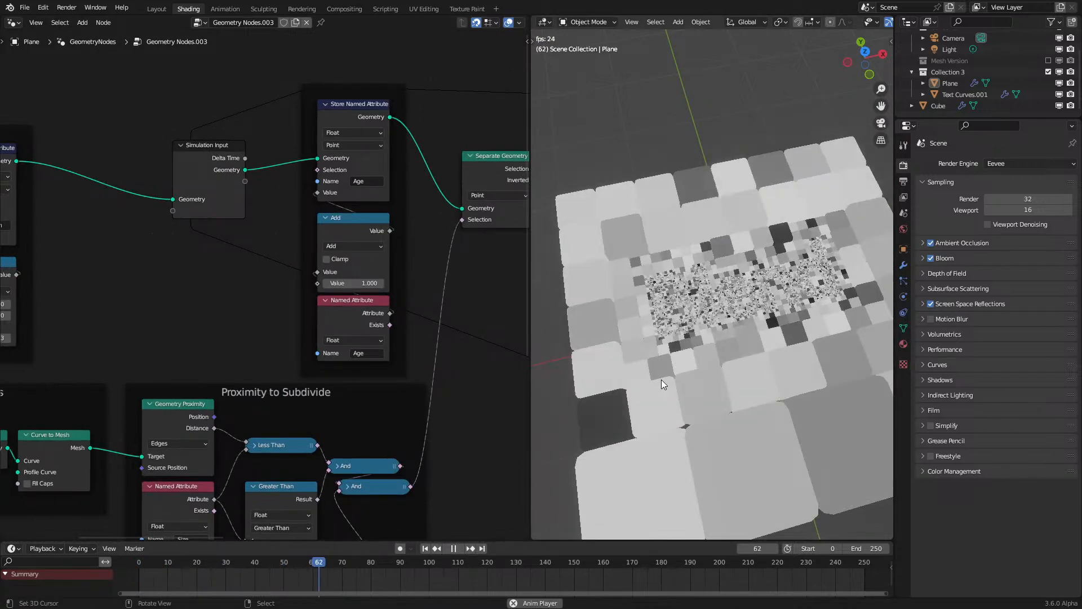
{"action": "key", "text": "space"}
Step: Undo the removal of the Set ID and Index nodes before the Simulation Input, and replay the simulation from the start
{"action": "key", "text": "ctrl+z"}
{"action": "key", "text": "ctrl+z"}
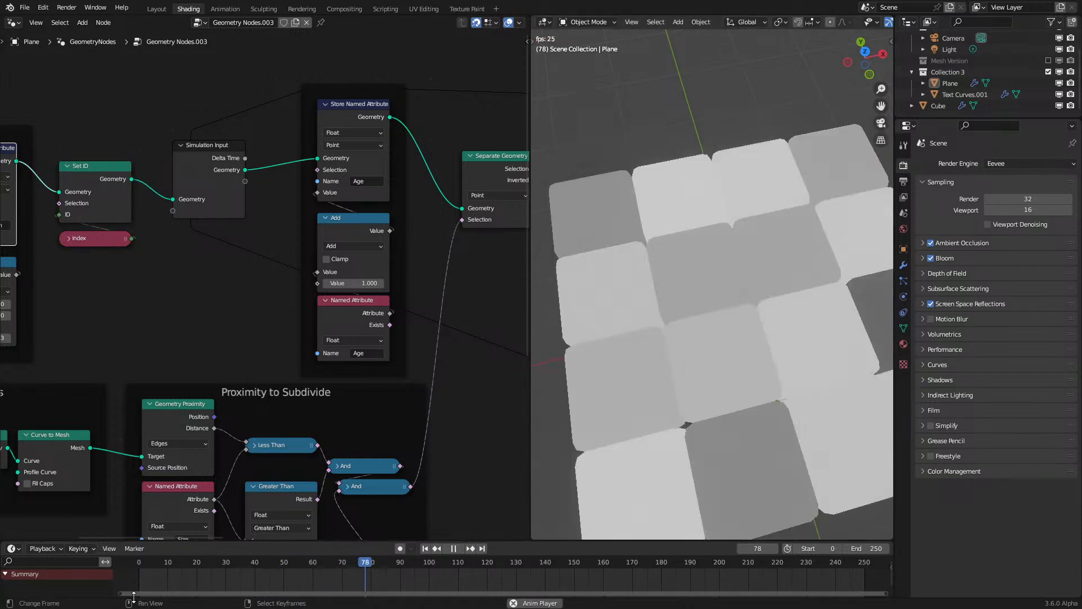
{"action": "left_click", "coordinate": [194, 575]}
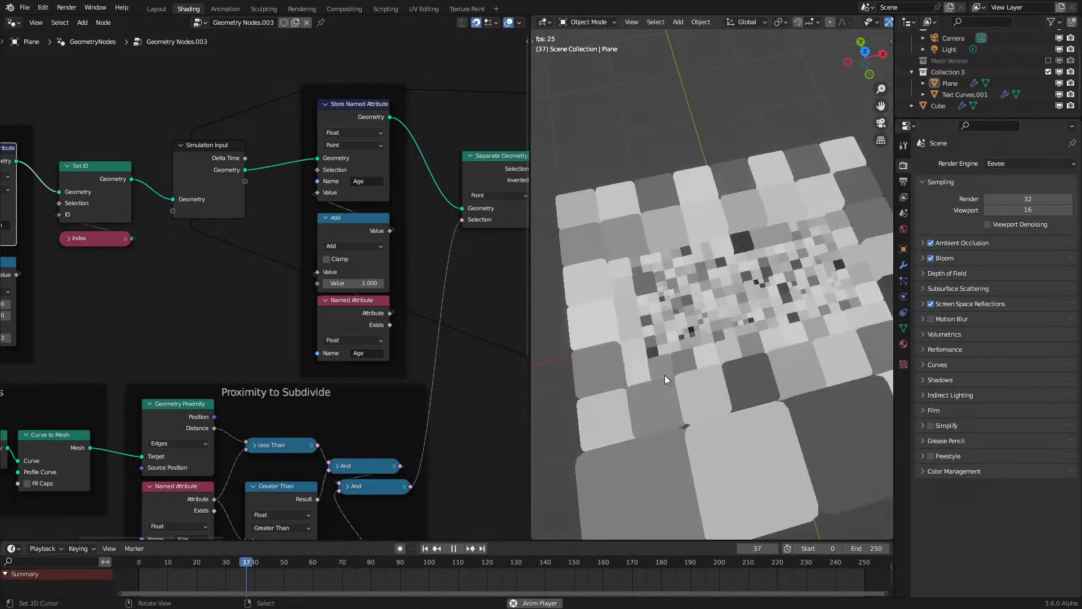
{"action": "key", "text": "space"}
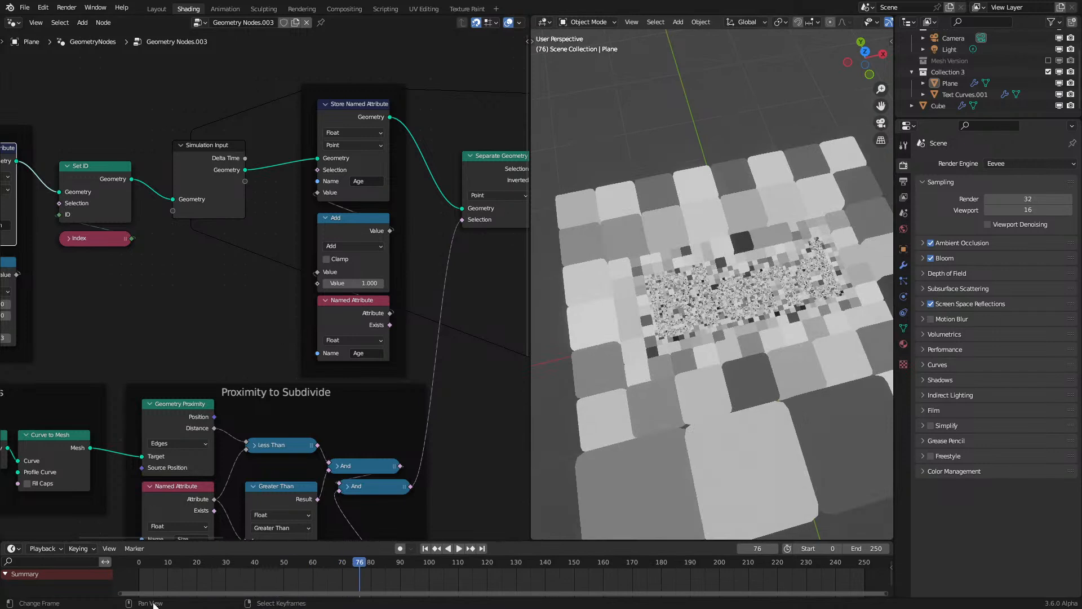
{"action": "left_click", "coordinate": [128, 577]}
{"action": "key", "text": "space"}
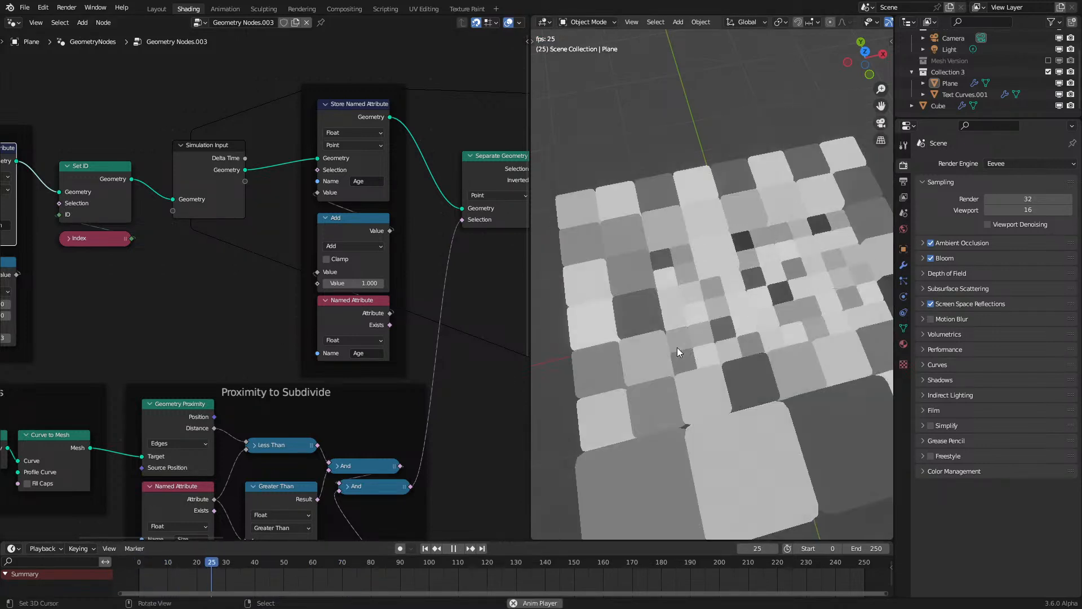
{"action": "key", "text": "space"}
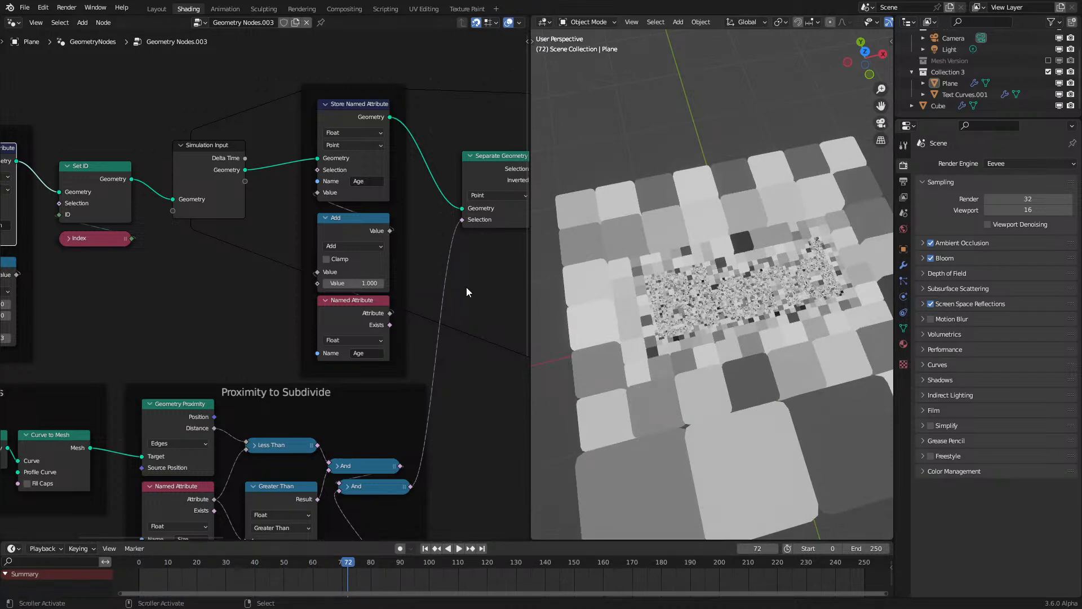
Step: Replay the simulation close up to examine how the smallest cubes subdivide and keep their random shading
{"action": "scroll", "coordinate": [471, 262], "scroll_direction": "down", "scroll_amount": 4}
{"action": "middle_click_drag", "start_coordinate": [468, 261], "coordinate": [230, 309]}
{"action": "middle_click_drag", "start_coordinate": [354, 337], "coordinate": [261, 344]}
{"action": "scroll", "coordinate": [262, 346], "scroll_direction": "up", "scroll_amount": 1}
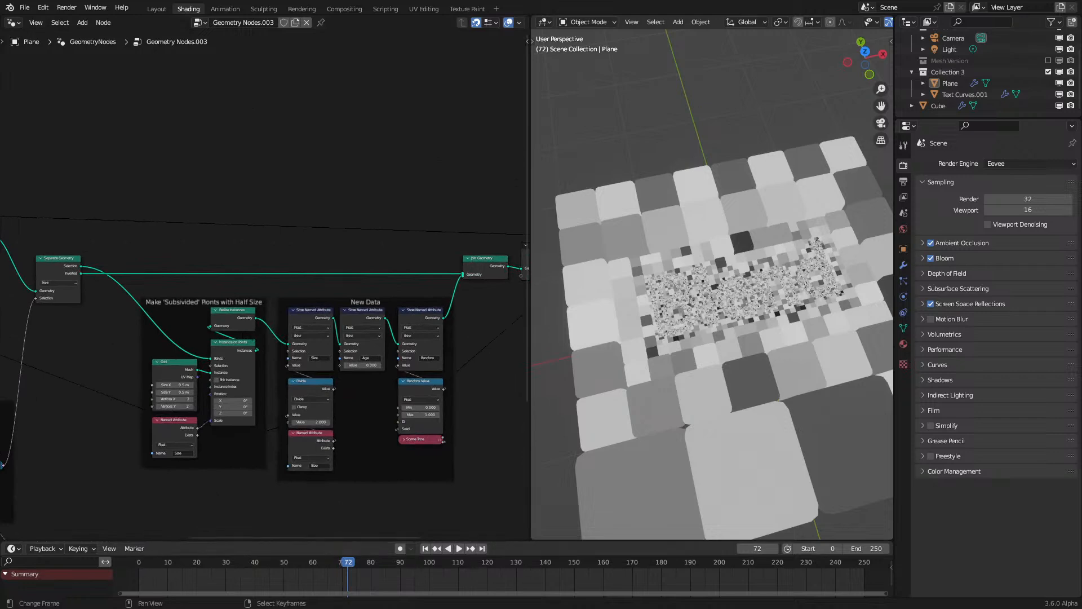
{"action": "key", "text": "shift+Left"}
{"action": "key", "text": "space"}
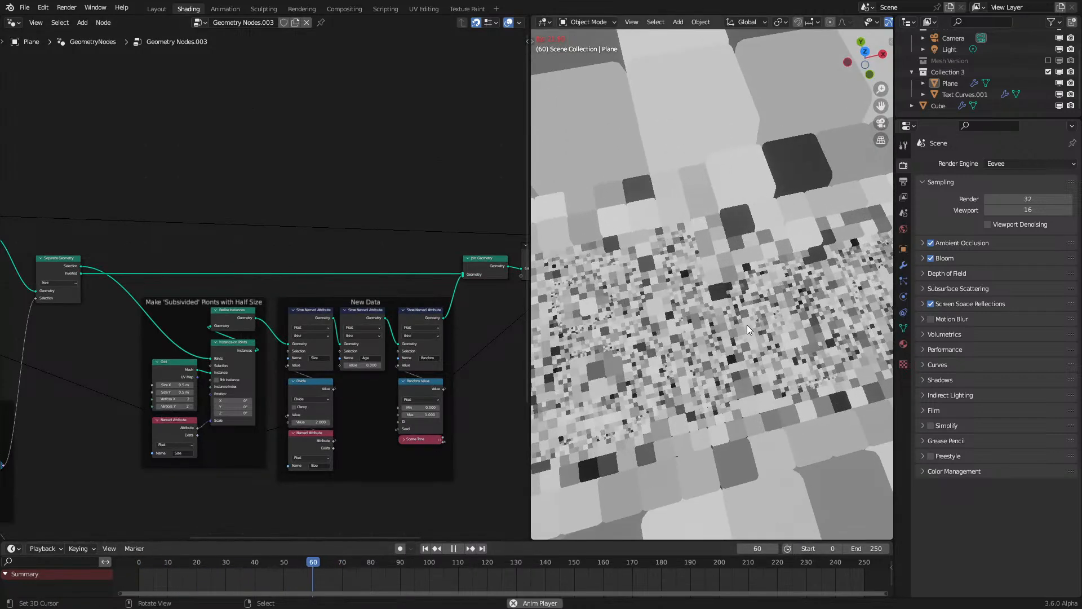
{"action": "key", "text": "space"}
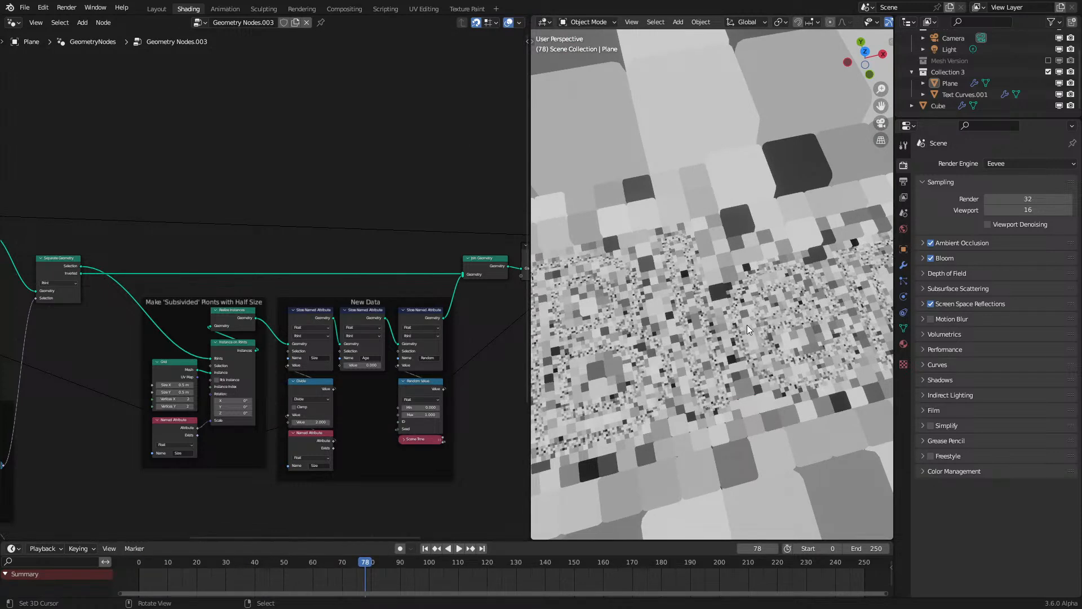
{"action": "key", "text": "space"}
{"action": "key", "text": "space"}
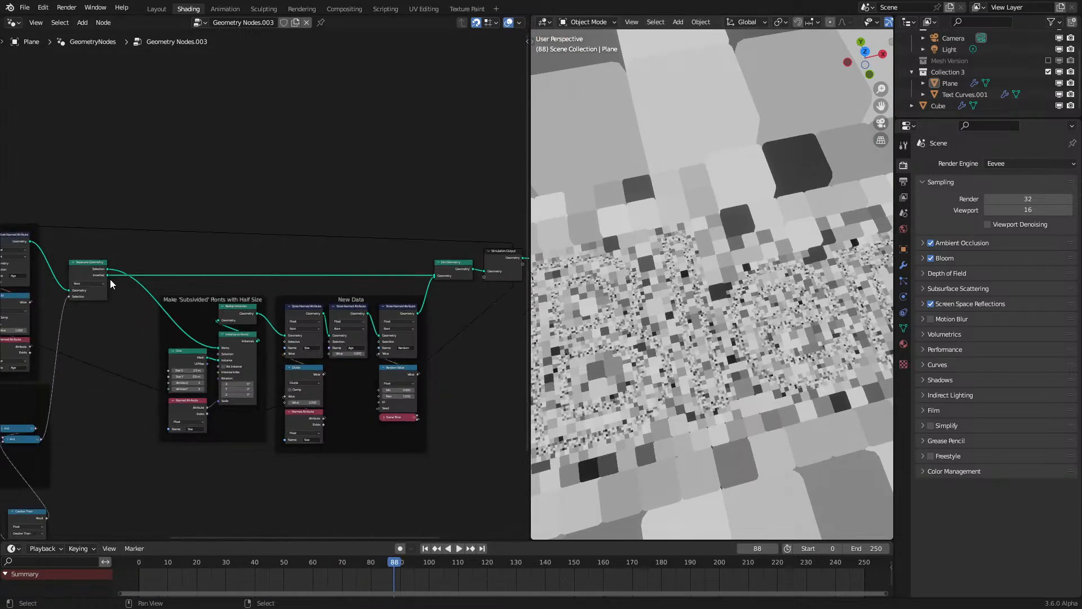
{"action": "key", "text": "space"}
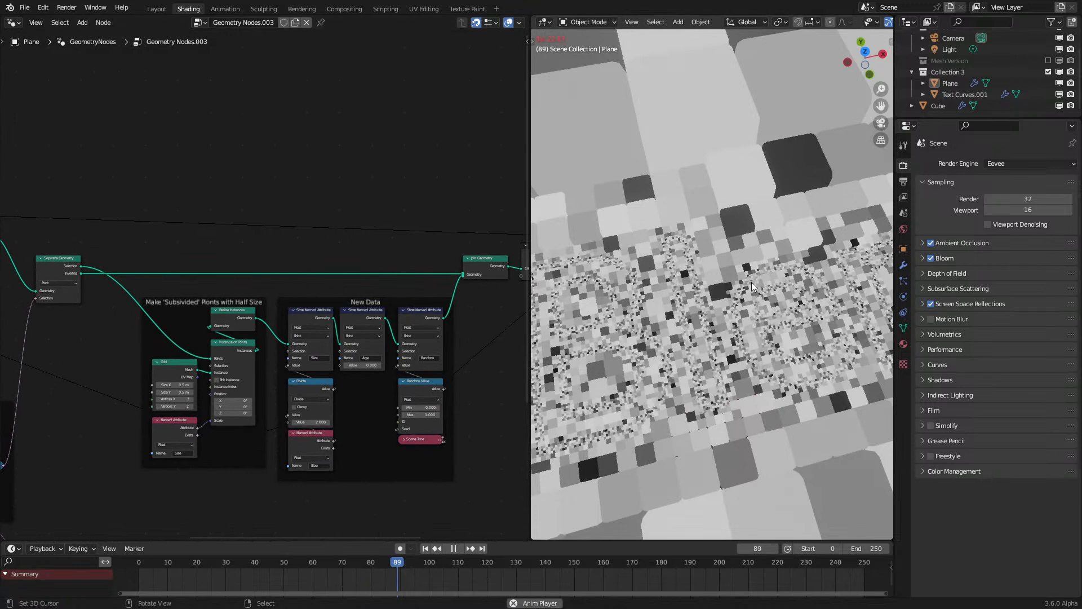
{"action": "key", "text": "space"}
Step: Move the Set ID and Index nodes before the Simulation Input slightly closer to the Start Data frame
{"action": "scroll", "coordinate": [752, 281], "scroll_direction": "down", "scroll_amount": 1}
{"action": "middle_click_drag", "start_coordinate": [62, 287], "coordinate": [524, 263]}
{"action": "middle_click_drag", "start_coordinate": [111, 262], "coordinate": [186, 270]}
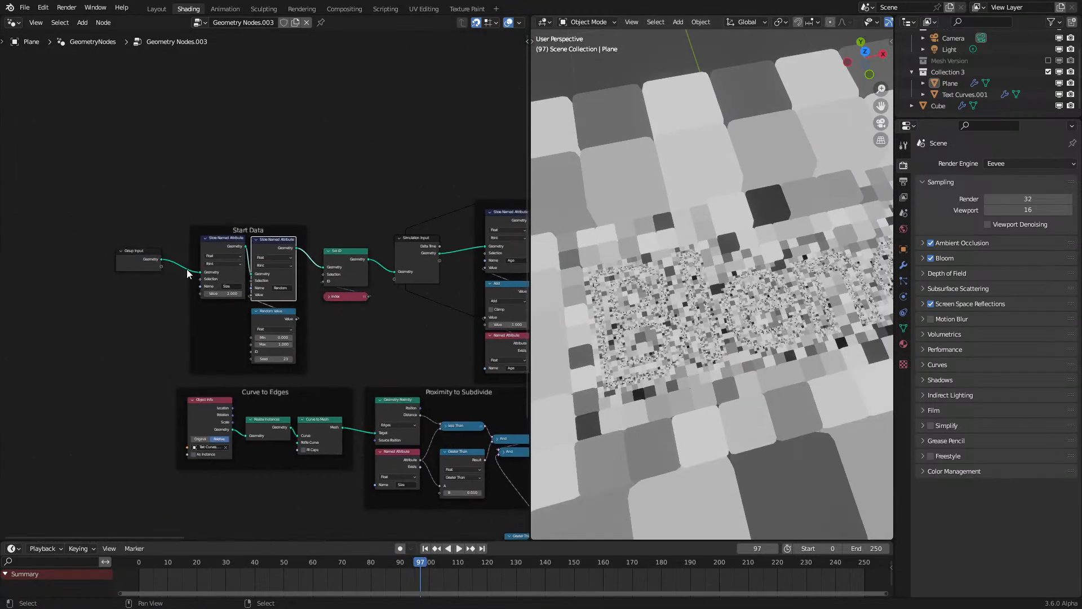
{"action": "scroll", "coordinate": [377, 263], "scroll_direction": "up", "scroll_amount": 5}
{"action": "left_click_drag", "start_coordinate": [337, 217], "coordinate": [418, 329]}
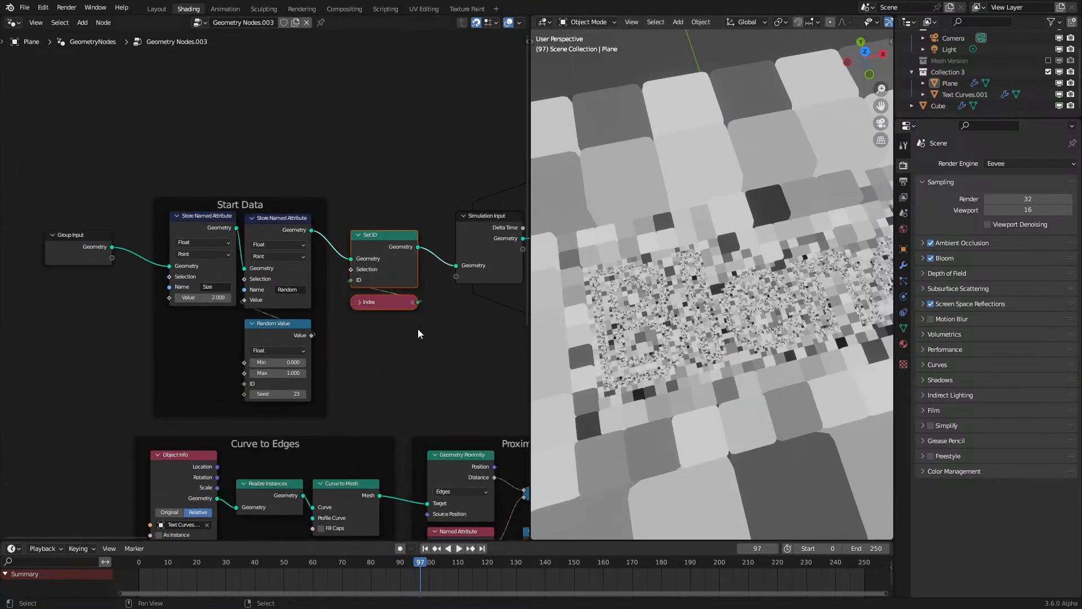
{"action": "left_click_drag", "start_coordinate": [355, 235], "coordinate": [327, 225]}
{"action": "middle_click_drag", "start_coordinate": [403, 338], "coordinate": [8, 296]}
{"action": "scroll", "coordinate": [178, 322], "scroll_direction": "down", "scroll_amount": 3}
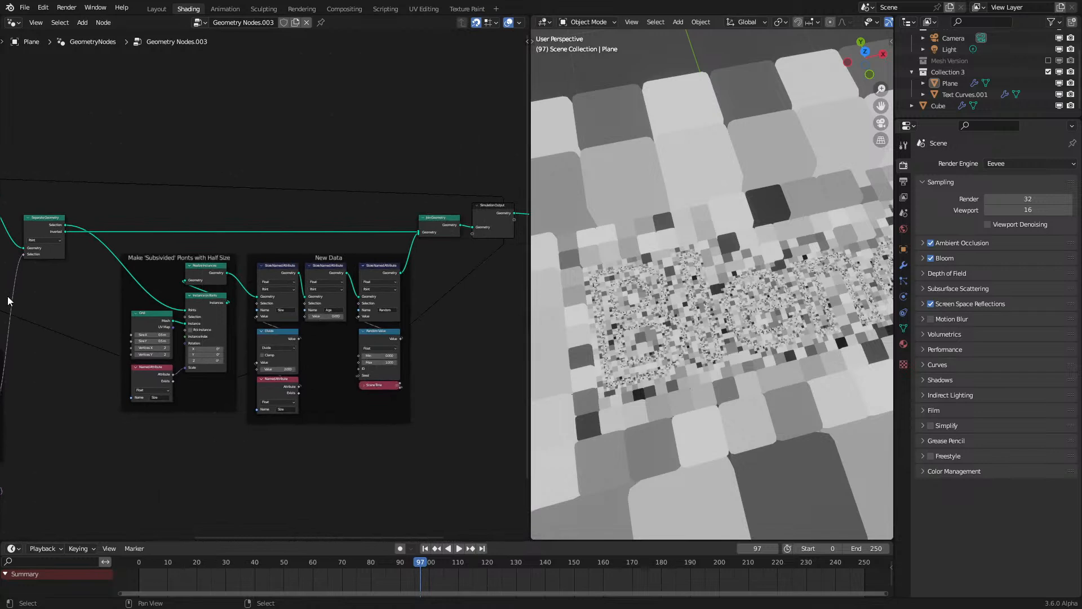
Step: Shift the Random Value and Scene Time nodes away from the Random Store Named Attribute node, and add a Named Attribute node below the New Data frame
{"action": "left_click", "coordinate": [12, 22]}
{"action": "scroll", "coordinate": [375, 246], "scroll_direction": "up", "scroll_amount": 4}
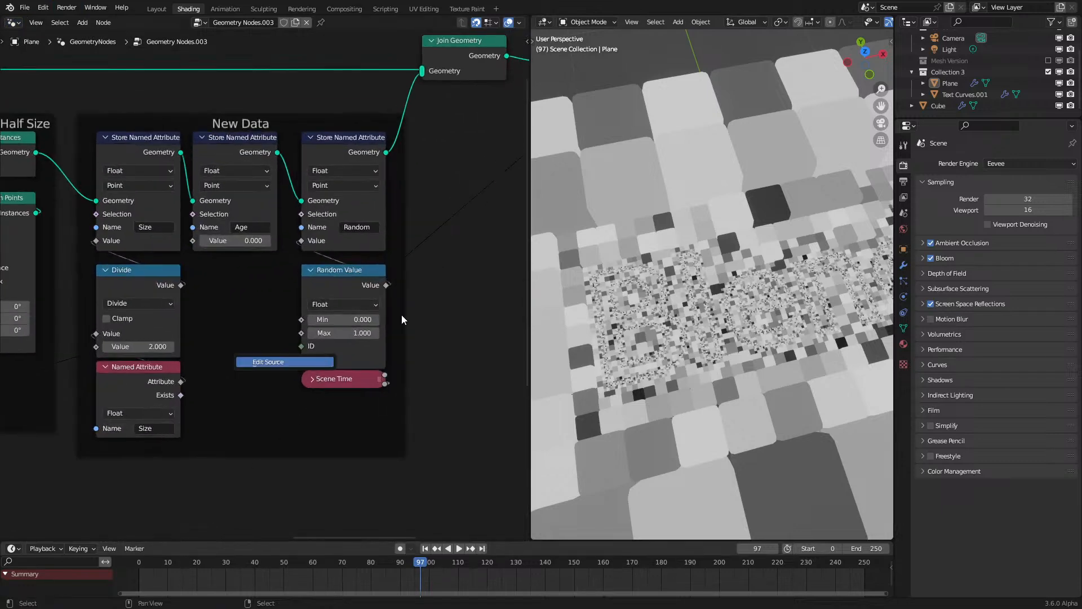
{"action": "left_click_drag", "start_coordinate": [333, 377], "coordinate": [272, 401]}
{"action": "key", "text": "q"}
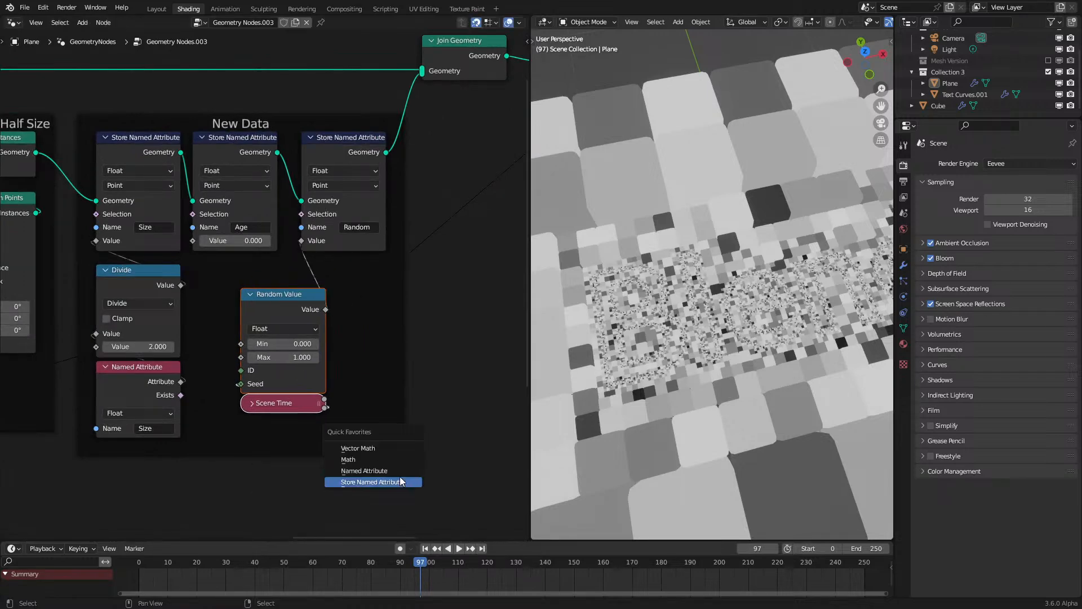
{"action": "left_click", "coordinate": [370, 473]}
{"action": "left_click", "coordinate": [241, 467]}
{"action": "key", "text": "ctrl+c"}
{"action": "middle_click_drag", "start_coordinate": [330, 414], "coordinate": [305, 309]}
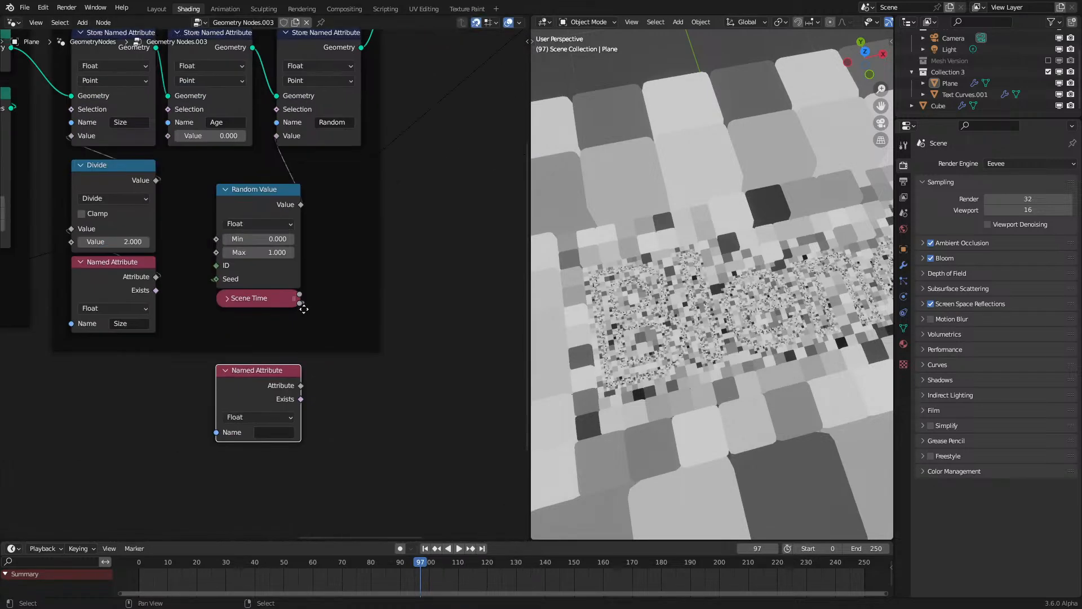
Step: Mix the Random Value (A) with the named attribute Random (B) through a Float Mix node, and feed the result into the Random attribute's stored value
{"action": "left_click_drag", "start_coordinate": [300, 204], "coordinate": [394, 234]}
{"action": "type", "text": "mi"}
{"action": "left_click", "coordinate": [421, 254]}
{"action": "left_click_drag", "start_coordinate": [300, 385], "coordinate": [396, 317]}
{"action": "left_click_drag", "start_coordinate": [481, 240], "coordinate": [244, 144]}
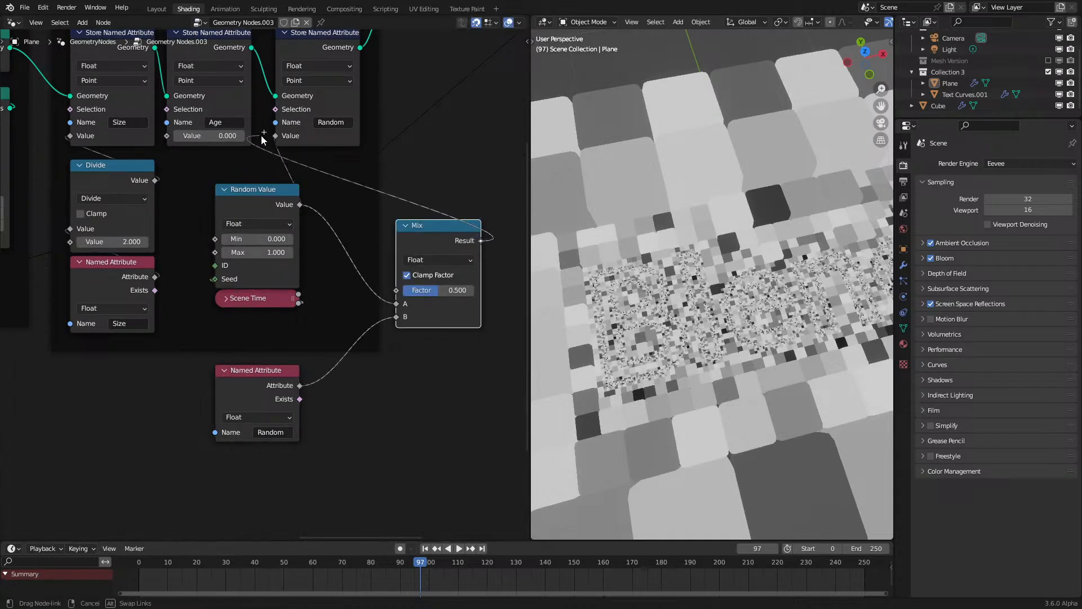
Step: Replay the simulation from the start to compare the random shading at Mix factors of 0.5 and 0.8
{"action": "key", "text": "shift+Left"}
{"action": "key", "text": "space"}
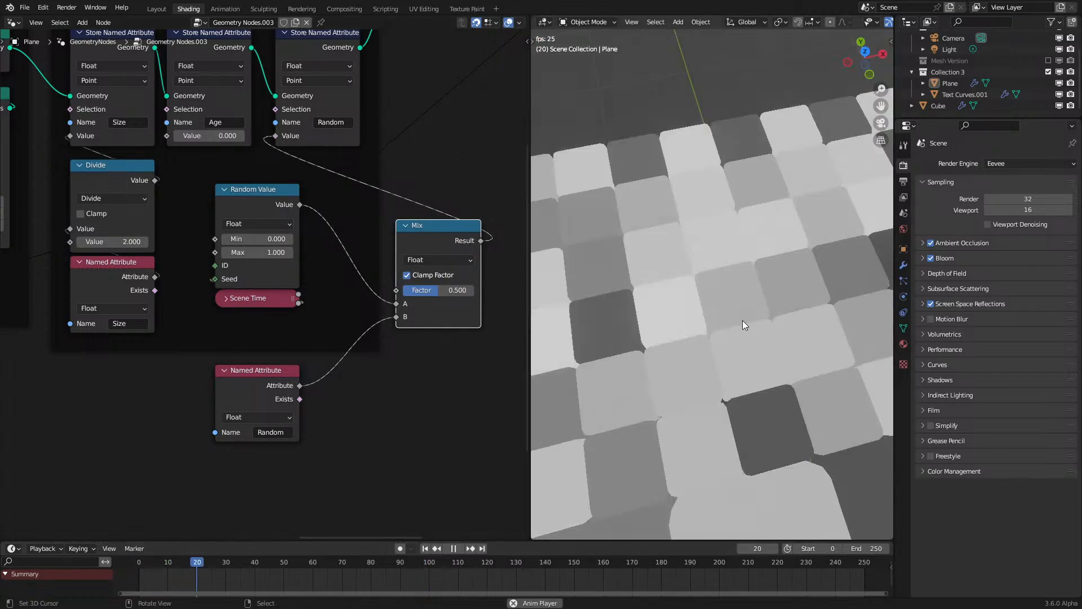
{"action": "key", "text": "space"}
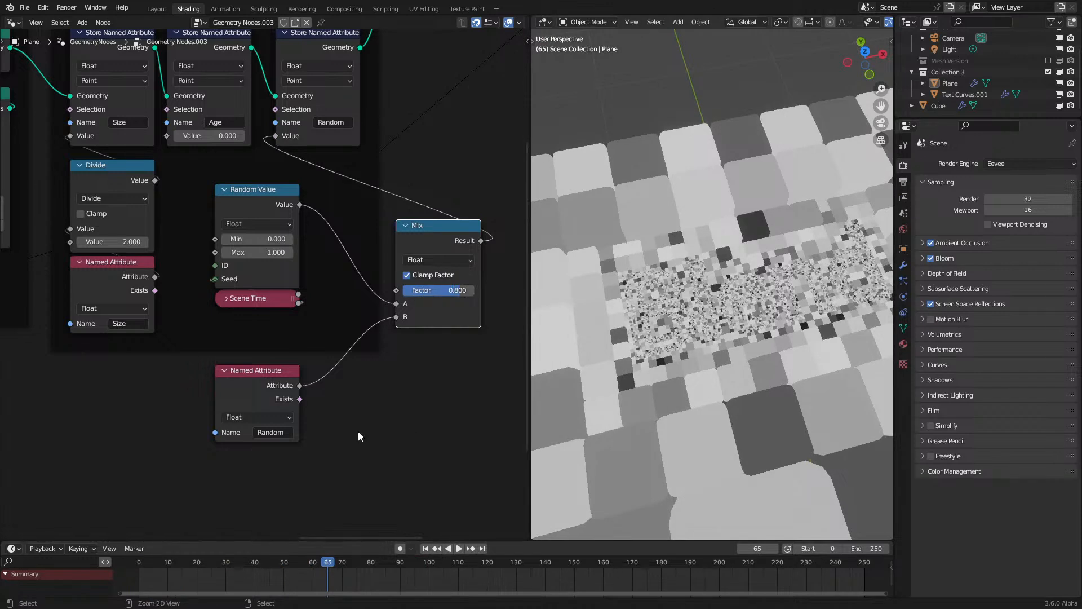
{"action": "key", "text": "shift+Left"}
{"action": "key", "text": "space"}
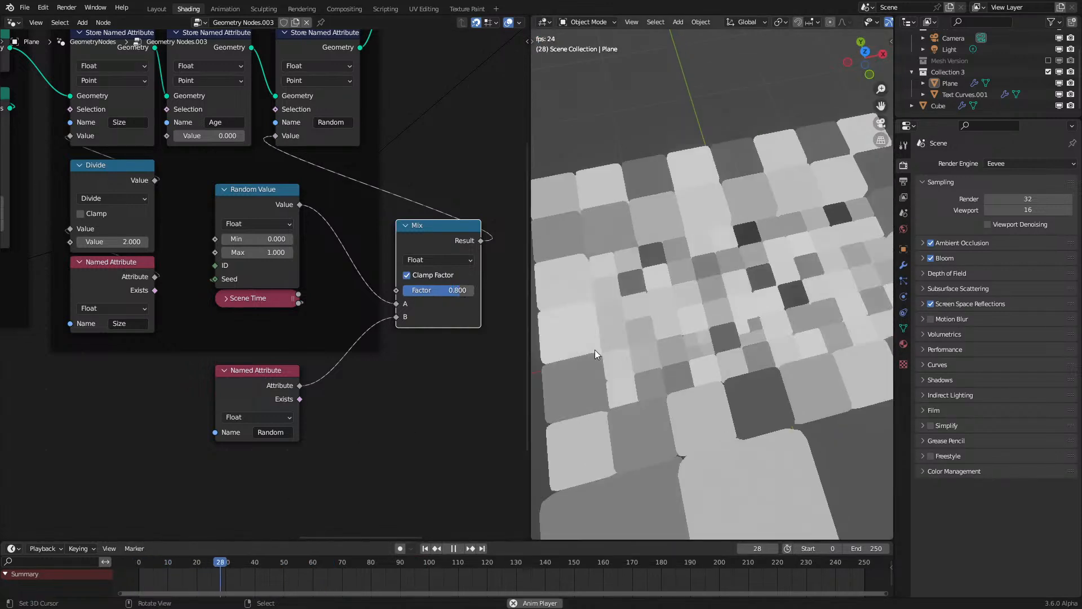
{"action": "key", "text": "space"}
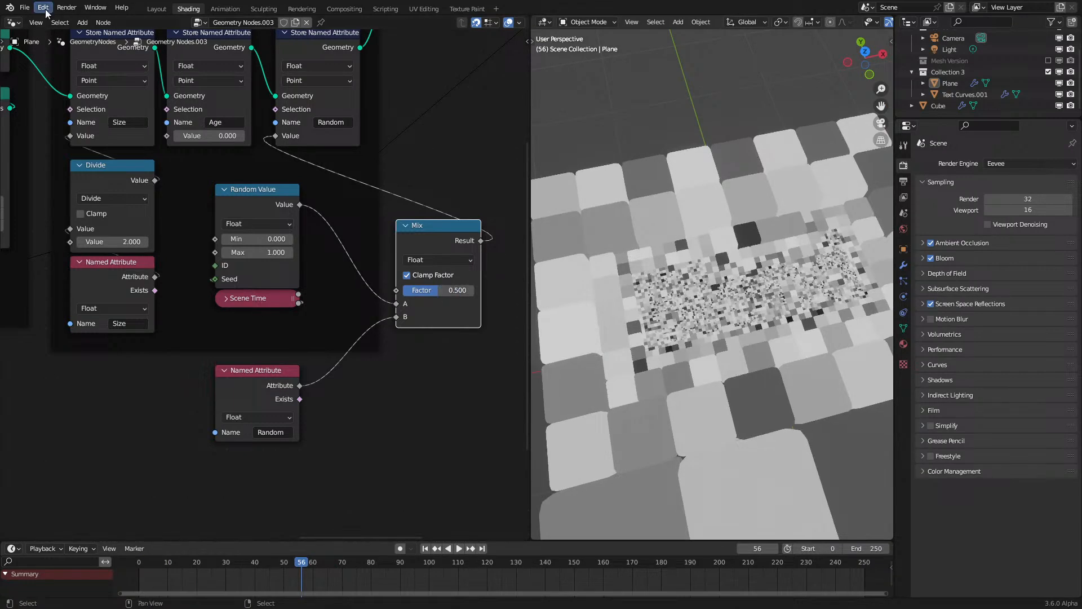
Step: Open the Cube material's shader nodes and preview the Fac output of the instancer attribute Random
{"action": "left_click", "coordinate": [12, 22]}
{"action": "left_click", "coordinate": [51, 117]}
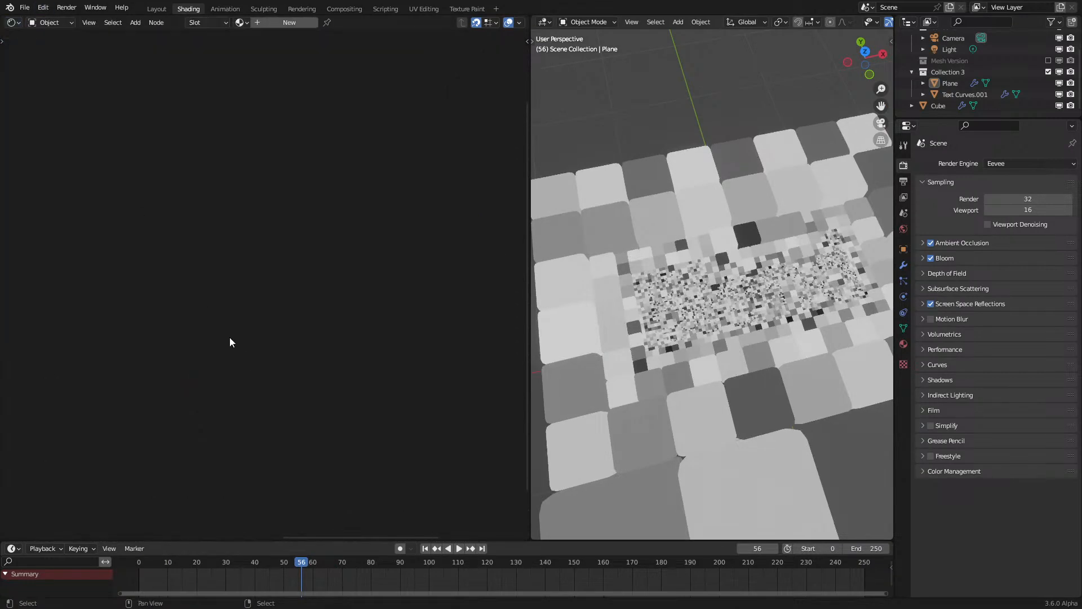
{"action": "scroll", "coordinate": [573, 343], "scroll_direction": "down", "scroll_amount": 8}
{"action": "left_click", "coordinate": [573, 343]}
{"action": "scroll", "coordinate": [223, 330], "scroll_direction": "up", "scroll_amount": 5}
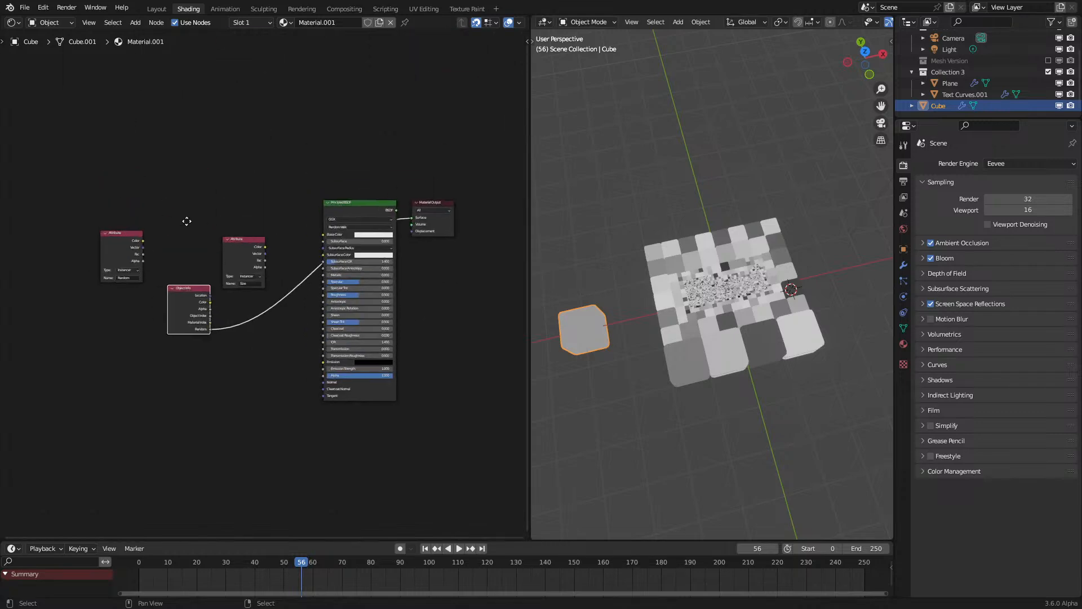
{"action": "middle_click_drag", "start_coordinate": [209, 243], "coordinate": [320, 292]}
{"action": "scroll", "coordinate": [319, 292], "scroll_direction": "up", "scroll_amount": 2}
{"action": "left_click", "coordinate": [120, 292], "text": "ctrl+shift"}
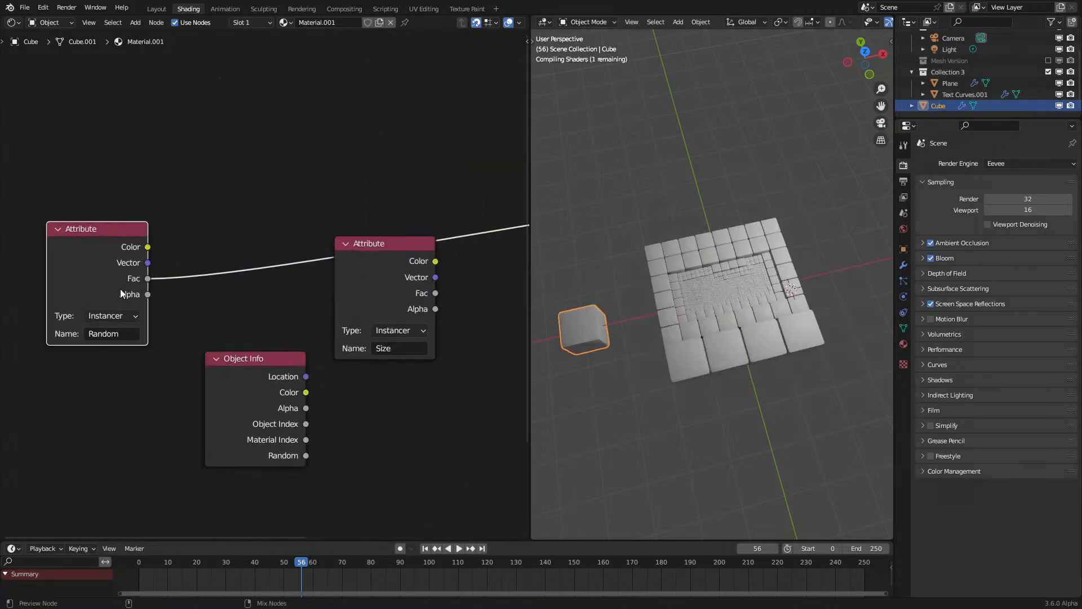
{"action": "left_click", "coordinate": [120, 291], "text": "ctrl+shift"}
{"action": "left_click", "coordinate": [120, 290], "text": "ctrl+shift"}
Step: Hide the unused outputs of the Random and Size Attribute nodes so that each keeps only Fac, and preview Size
{"action": "key", "text": "ctrl+g"}
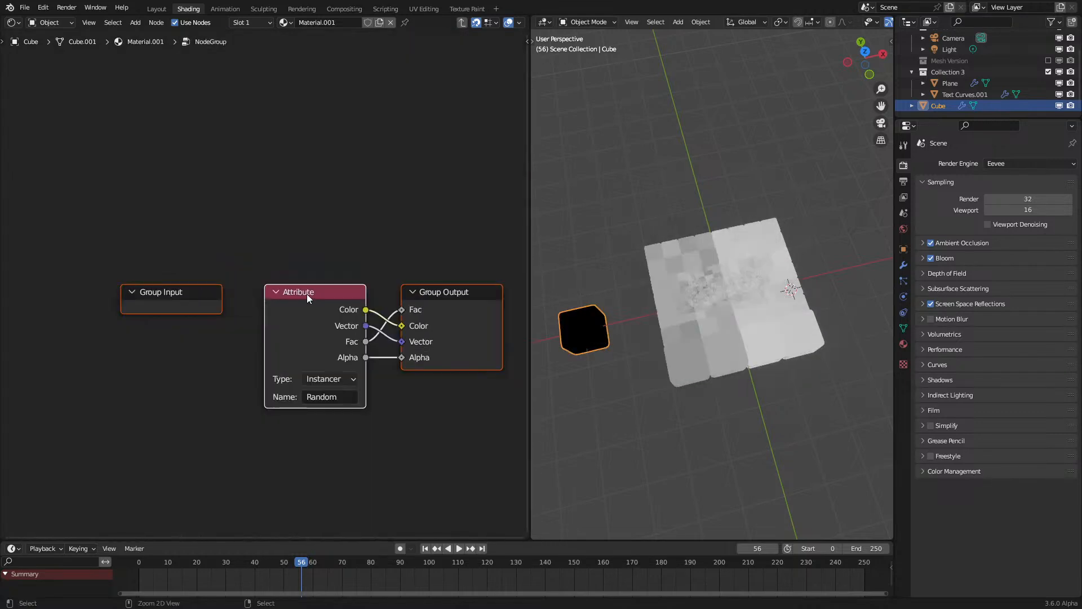
{"action": "key", "text": "ctrl+z"}
{"action": "middle_click_drag", "start_coordinate": [163, 281], "coordinate": [487, 321]}
{"action": "key", "text": "ctrl+h"}
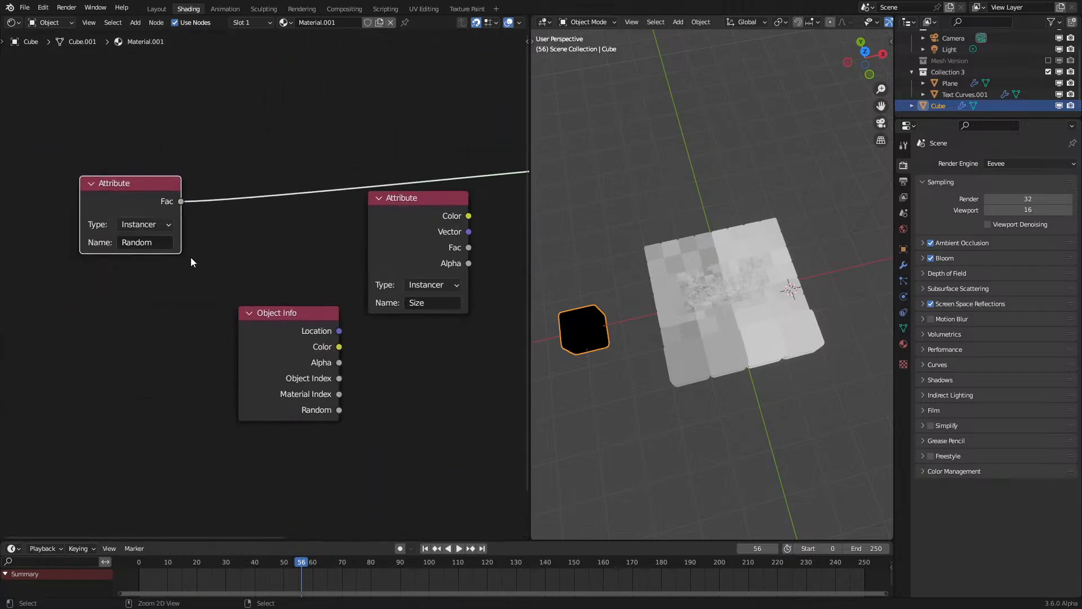
{"action": "left_click", "coordinate": [418, 242], "text": "ctrl+shift"}
{"action": "left_click", "coordinate": [418, 242], "text": "ctrl+shift"}
{"action": "left_click", "coordinate": [417, 242], "text": "ctrl+shift"}
{"action": "key", "text": "ctrl+h"}
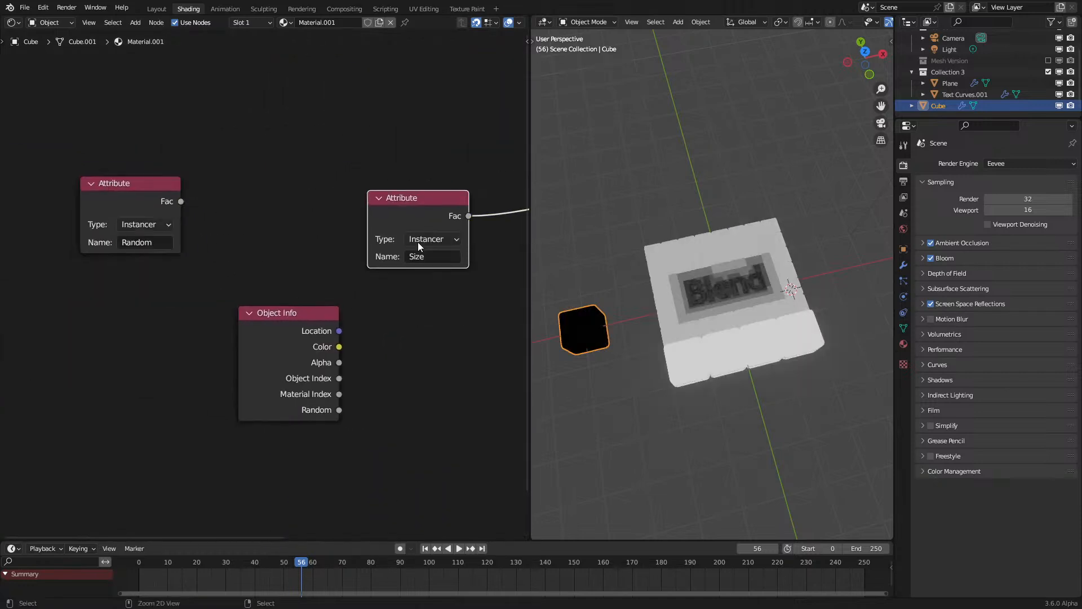
Step: Preview the Random attribute again and replay the simulation from frame 0 to examine the shading
{"action": "left_click", "coordinate": [155, 208], "text": "ctrl+shift"}
{"action": "left_click", "coordinate": [129, 570]}
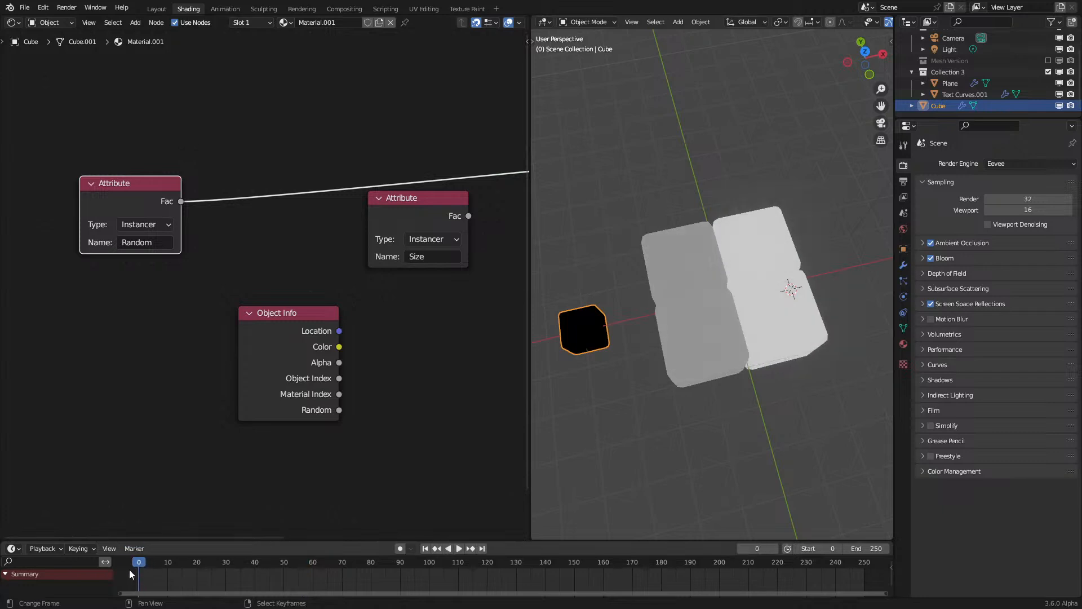
{"action": "key", "text": "space"}
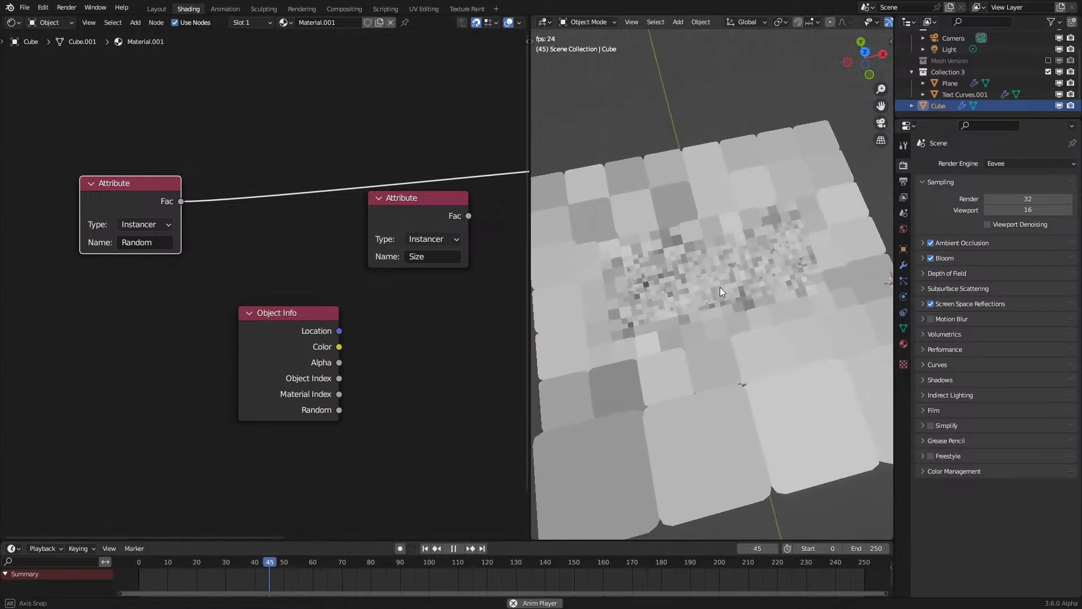
{"action": "key", "text": "space"}
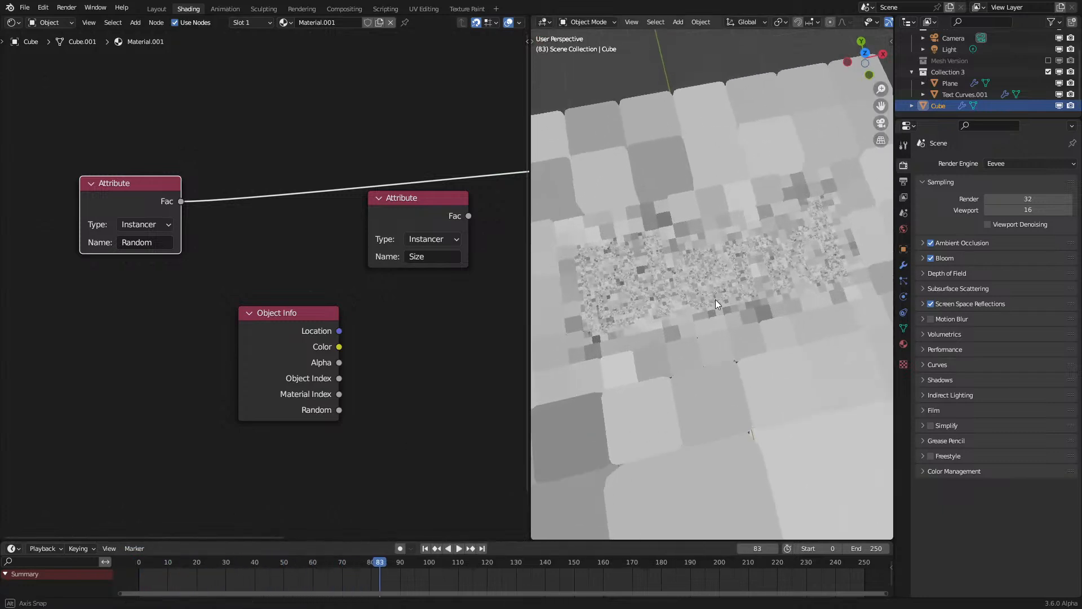
{"action": "middle_click_drag", "start_coordinate": [716, 290], "coordinate": [709, 322]}
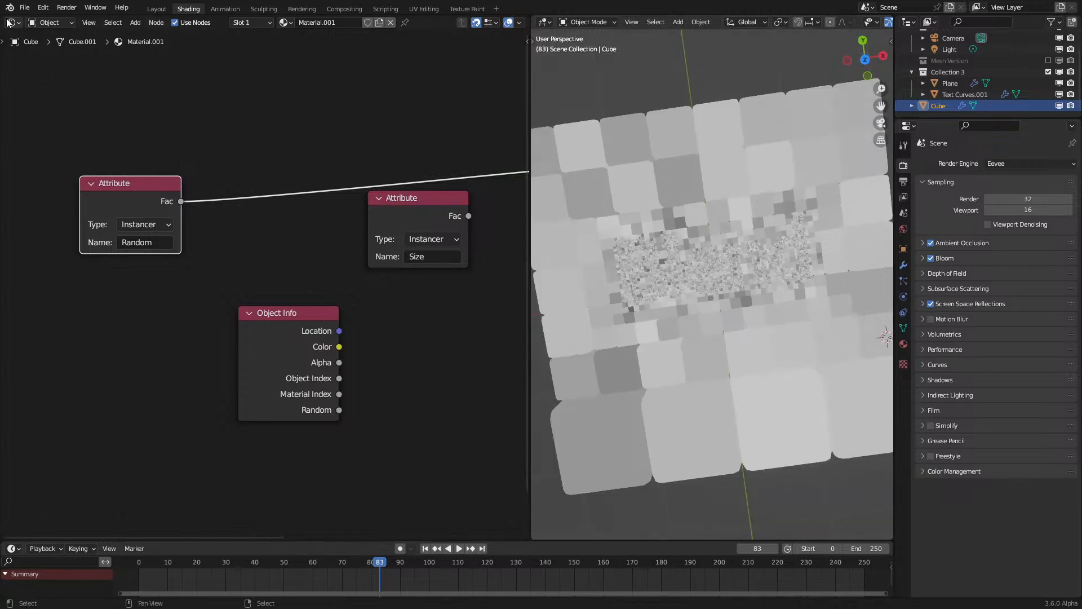
Step: Return to the Plane's geometry node tree at the Mix node beside the New Data frame
{"action": "left_click", "coordinate": [10, 23]}
{"action": "left_click", "coordinate": [49, 128]}
{"action": "left_click", "coordinate": [10, 23]}
{"action": "left_click", "coordinate": [51, 106]}
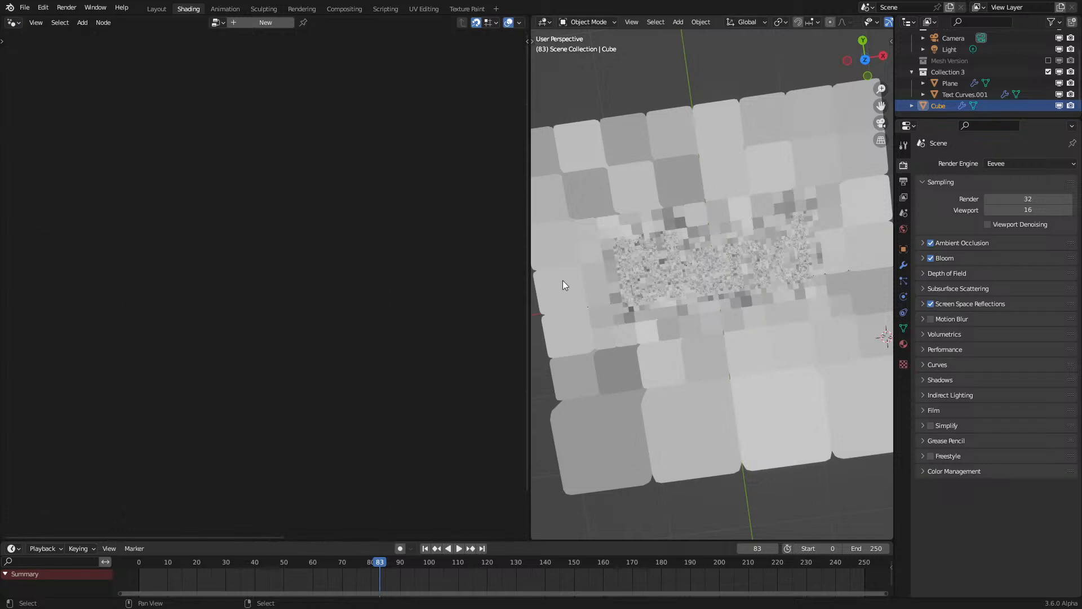
{"action": "left_click", "coordinate": [678, 266]}
{"action": "scroll", "coordinate": [678, 266], "scroll_direction": "down", "scroll_amount": 5}
{"action": "middle_click_drag", "start_coordinate": [326, 489], "coordinate": [114, 194]}
{"action": "scroll", "coordinate": [113, 194], "scroll_direction": "down", "scroll_amount": 2}
{"action": "middle_click_drag", "start_coordinate": [347, 380], "coordinate": [327, 342]}
{"action": "scroll", "coordinate": [857, 22], "scroll_direction": "down", "scroll_amount": 3}
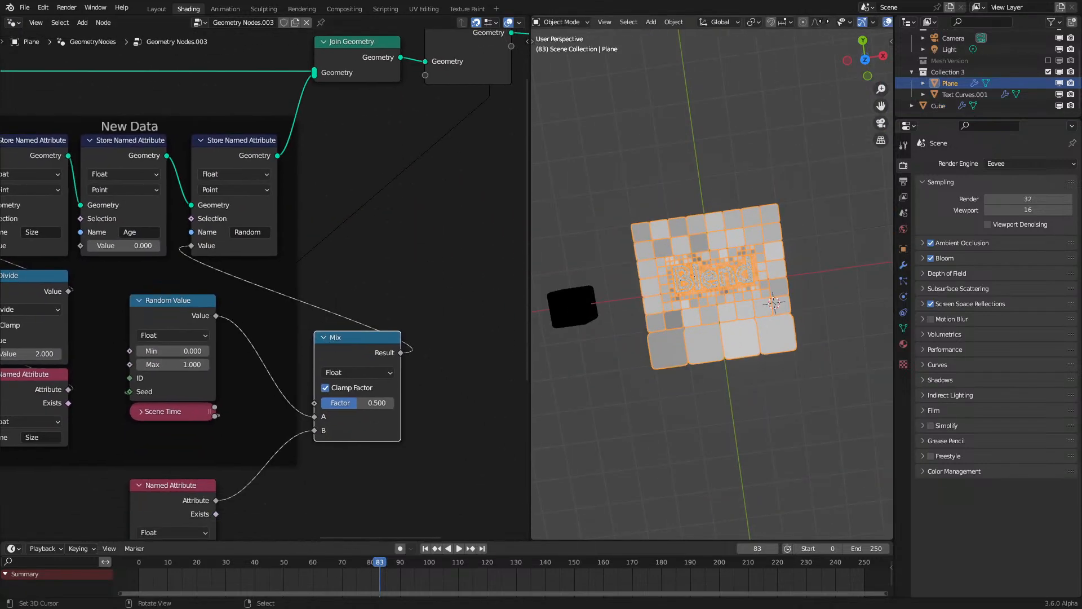
{"action": "left_click", "coordinate": [771, 95]}
{"action": "scroll", "coordinate": [265, 284], "scroll_direction": "up", "scroll_amount": 2}
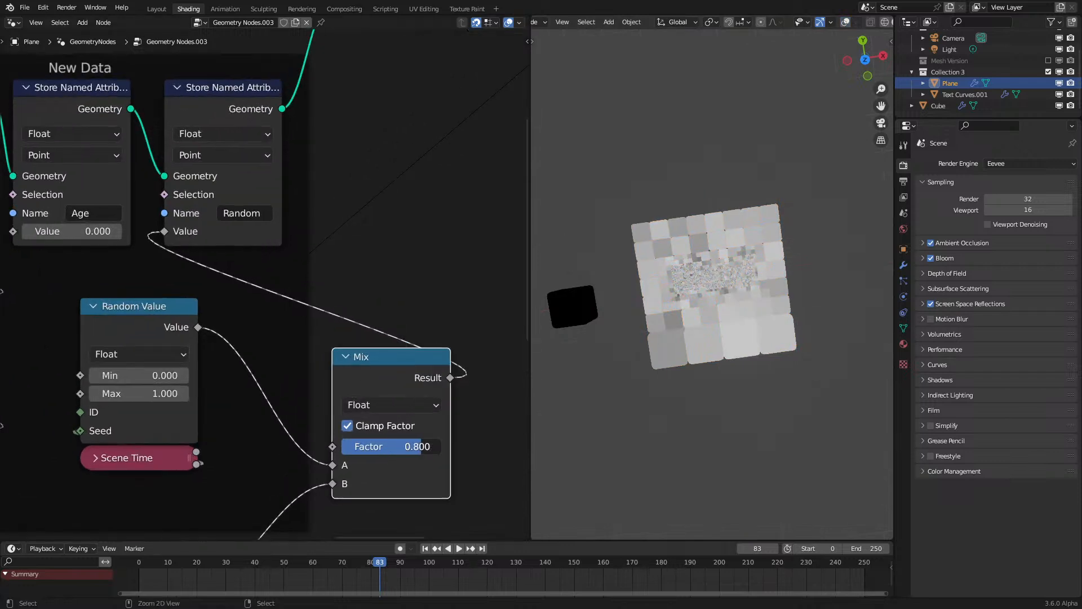
Step: Set the Mix factor to 0.75 and replay the simulation from the start
{"action": "left_click", "coordinate": [420, 447]}
{"action": "type", "text": ".7"}
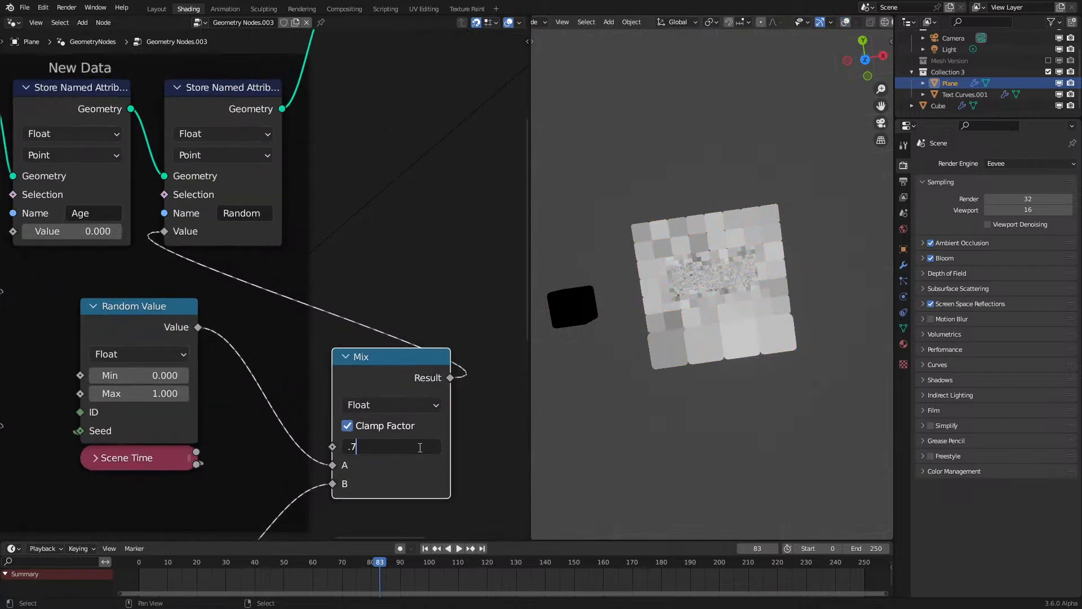
{"action": "type", "text": "5"}
{"action": "key", "text": "Return"}
{"action": "key", "text": "shift+Left"}
{"action": "key", "text": "space"}
{"action": "scroll", "coordinate": [756, 296], "scroll_direction": "up", "scroll_amount": 5}
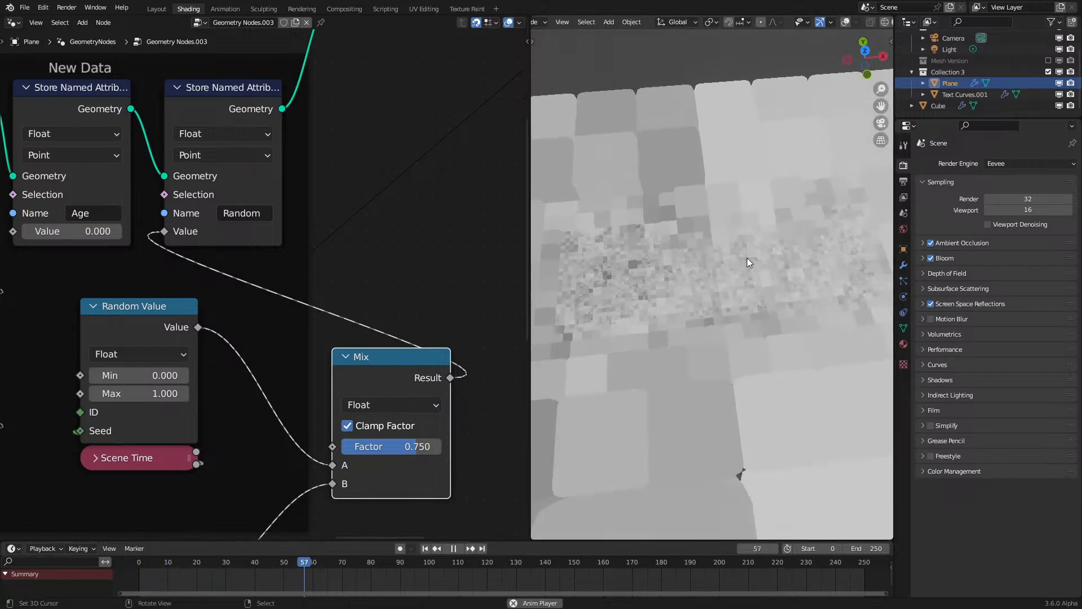
Step: Try a Mix factor of 0 and replay the simulation from the start
{"action": "left_click_drag", "start_coordinate": [392, 448], "coordinate": [327, 448]}
{"action": "key", "text": "shift+Left"}
{"action": "key", "text": "space"}
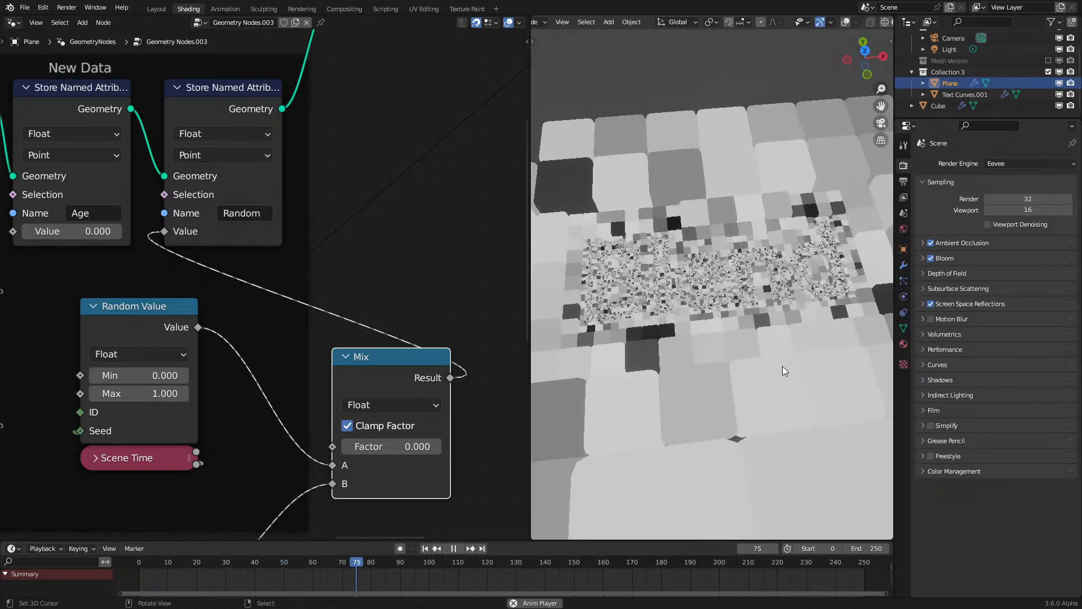
{"action": "key", "text": "space"}
Step: Try Mix factors of 0.7 and 0.9, replaying the simulation from the start
{"action": "left_click_drag", "start_coordinate": [395, 447], "coordinate": [417, 447]}
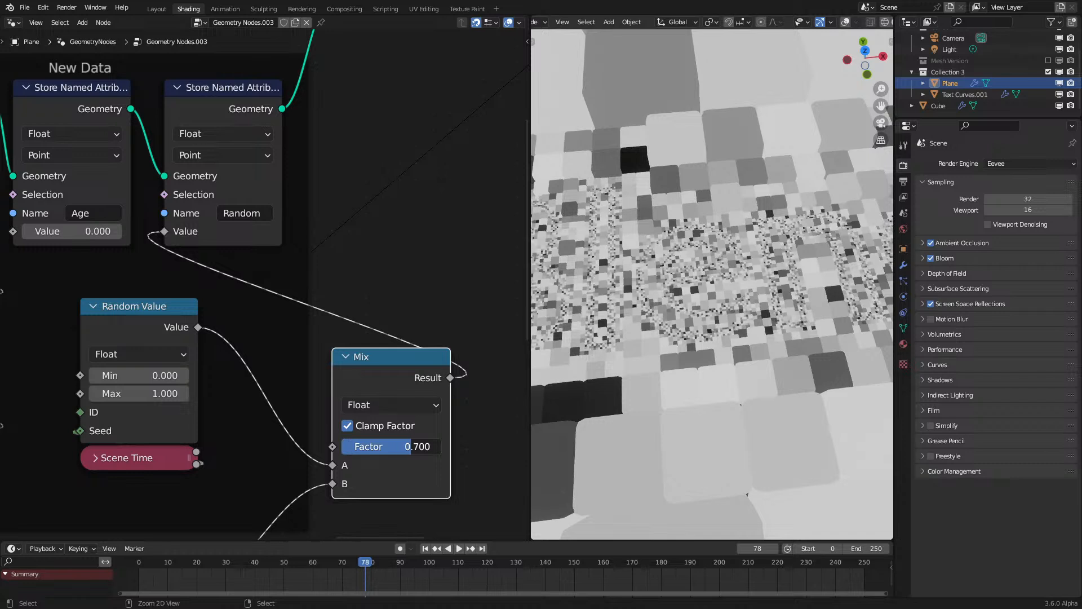
{"action": "key", "text": "shift+Left"}
{"action": "key", "text": "space"}
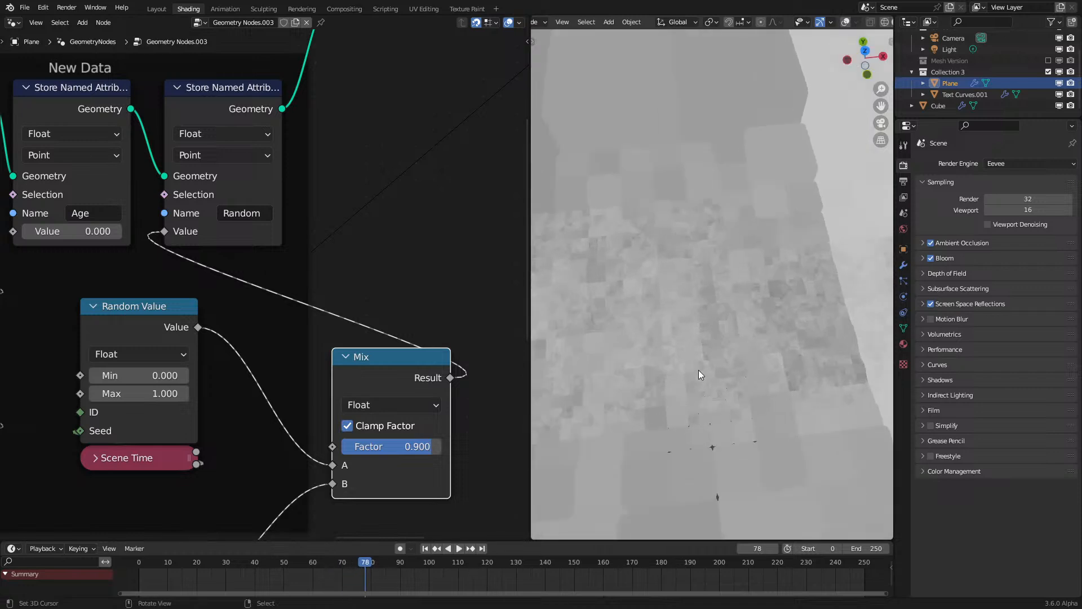
Step: Set the Mix factor to 0.8, replay the simulation from frame 0, and examine the shading from the top view
{"action": "left_click", "coordinate": [145, 571]}
{"action": "key", "text": "space"}
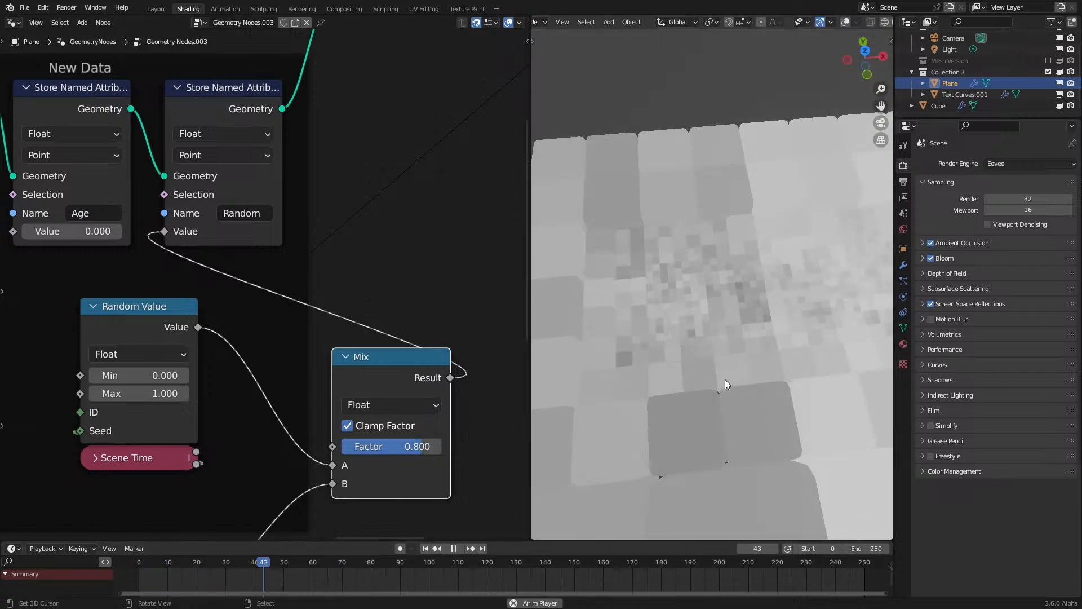
{"action": "key", "text": "space"}
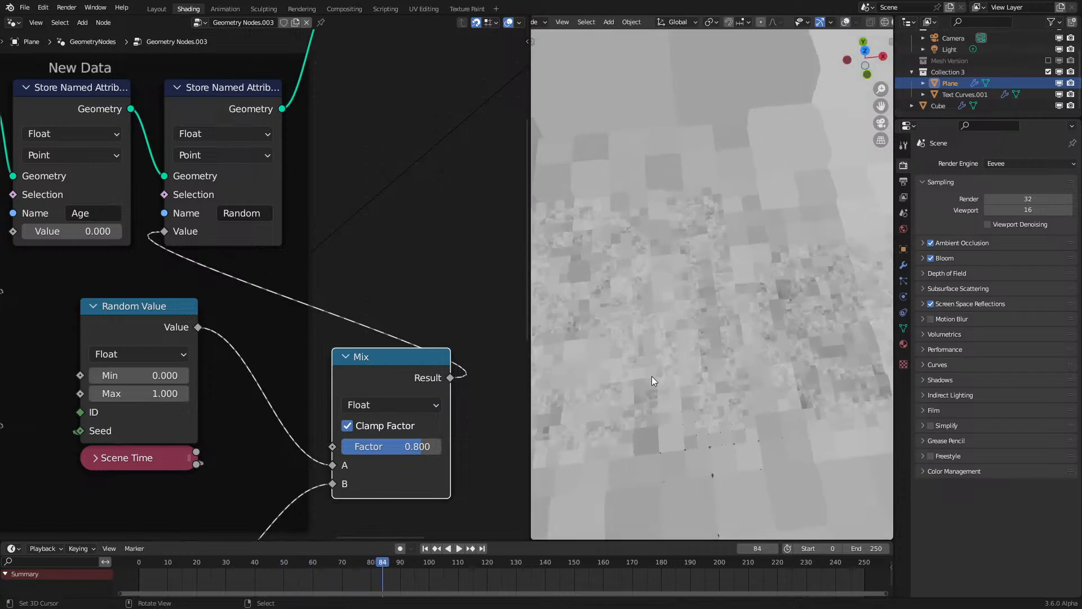
{"action": "key", "text": "KP_7"}
{"action": "scroll", "coordinate": [663, 388], "scroll_direction": "up", "scroll_amount": 2}
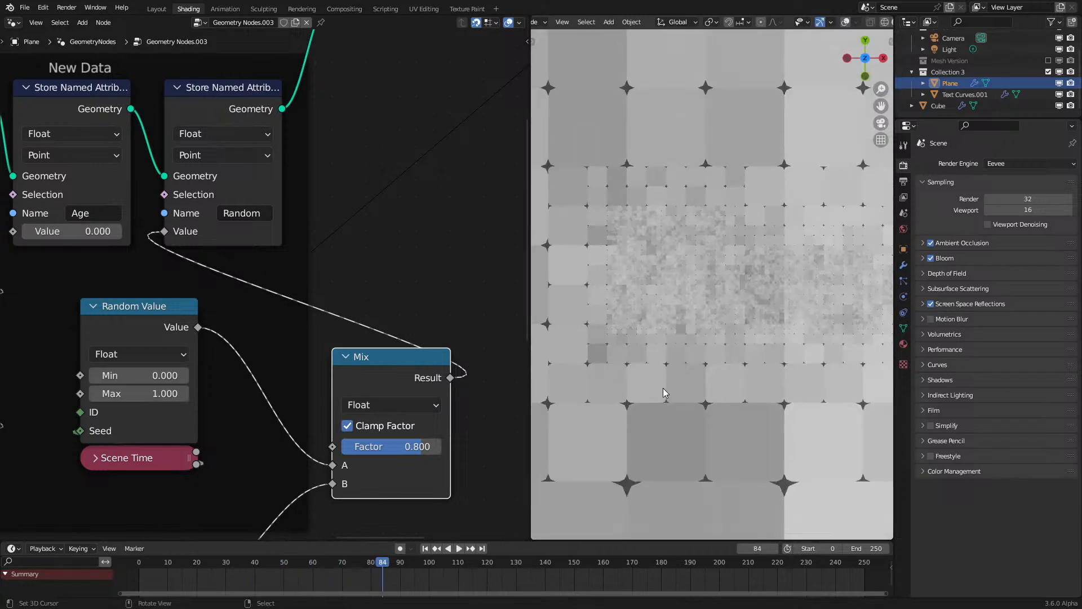
{"action": "scroll", "coordinate": [663, 388], "scroll_direction": "down", "scroll_amount": 1}
Step: Align the Random Value, Scene Time and Random Named Attribute nodes beneath the Random Store Named Attribute node
{"action": "scroll", "coordinate": [294, 389], "scroll_direction": "down", "scroll_amount": 2}
{"action": "middle_click_drag", "start_coordinate": [292, 389], "coordinate": [312, 364]}
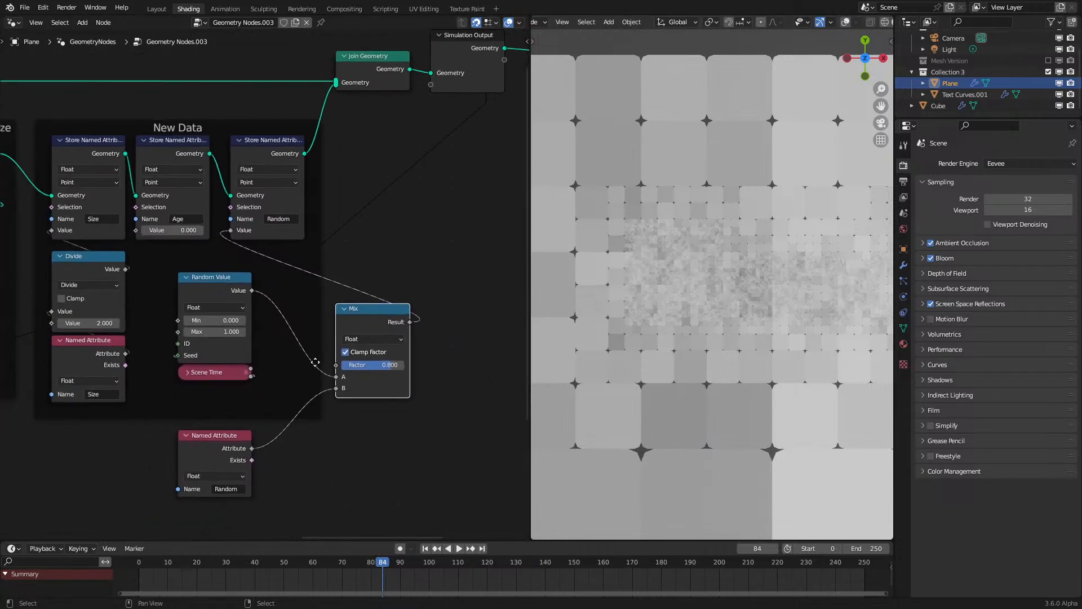
{"action": "scroll", "coordinate": [312, 363], "scroll_direction": "up", "scroll_amount": 1}
{"action": "left_click", "coordinate": [214, 393]}
{"action": "left_click", "coordinate": [206, 268], "text": "shift"}
{"action": "left_click_drag", "start_coordinate": [195, 317], "coordinate": [261, 303]}
{"action": "left_click_drag", "start_coordinate": [228, 489], "coordinate": [295, 476]}
Step: Replay the simulation from the start and view the subdividing cubes at an angle
{"action": "left_click", "coordinate": [121, 585]}
{"action": "key", "text": "space"}
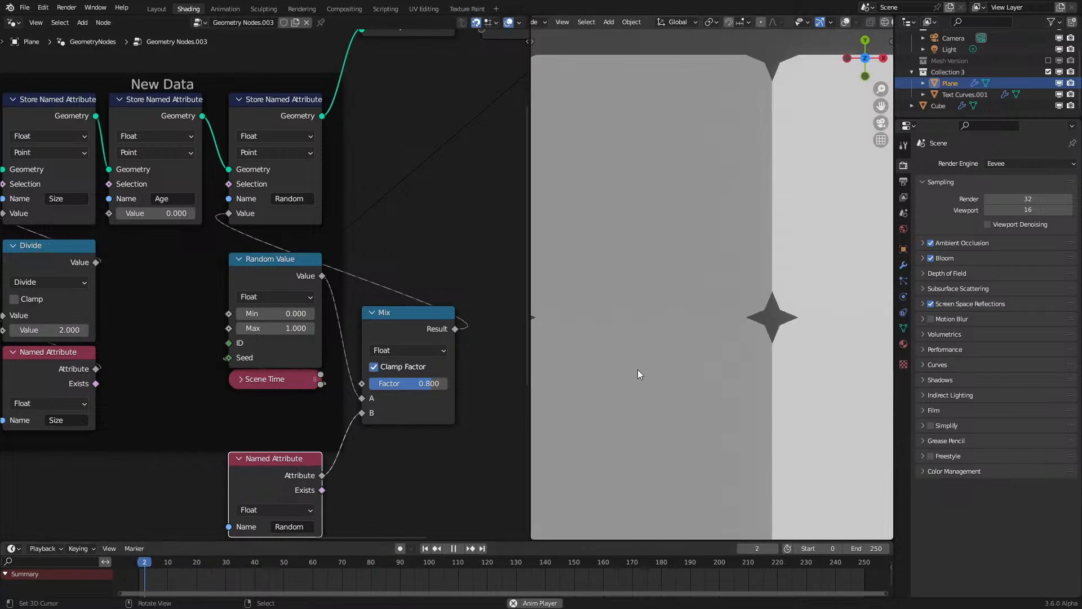
{"action": "middle_click_drag", "start_coordinate": [716, 334], "coordinate": [773, 172]}
{"action": "key", "text": "space"}
Step: Move the Cube's mesh up 0.5 m along Z in Edit Mode, and check the instanced cubes from a level side view
{"action": "left_click", "coordinate": [760, 361]}
{"action": "key", "text": "g"}
{"action": "key", "text": "Escape"}
{"action": "key", "text": "g"}
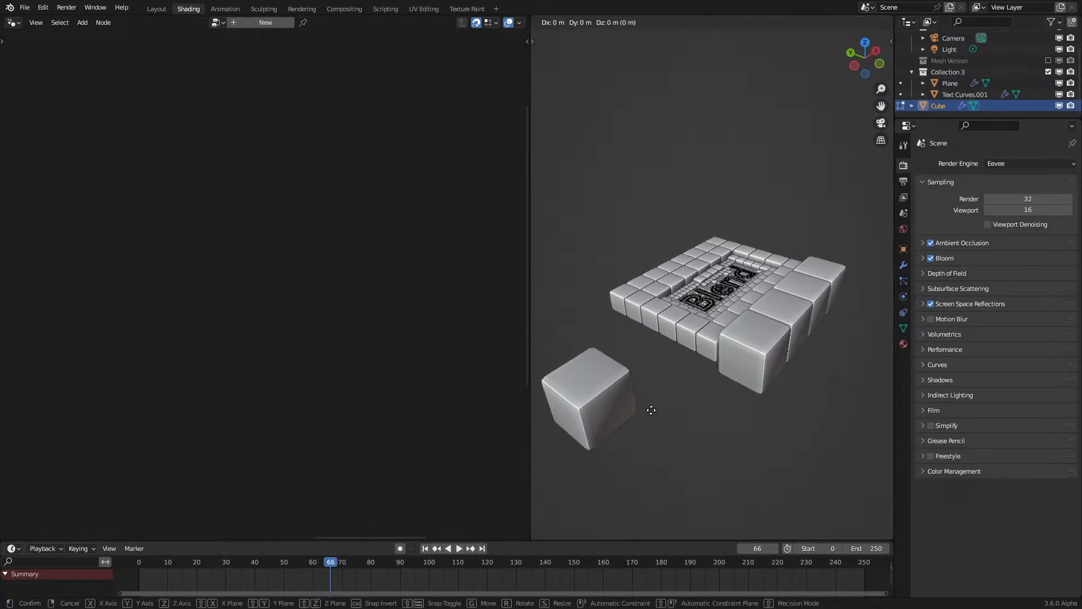
{"action": "type", "text": "."}
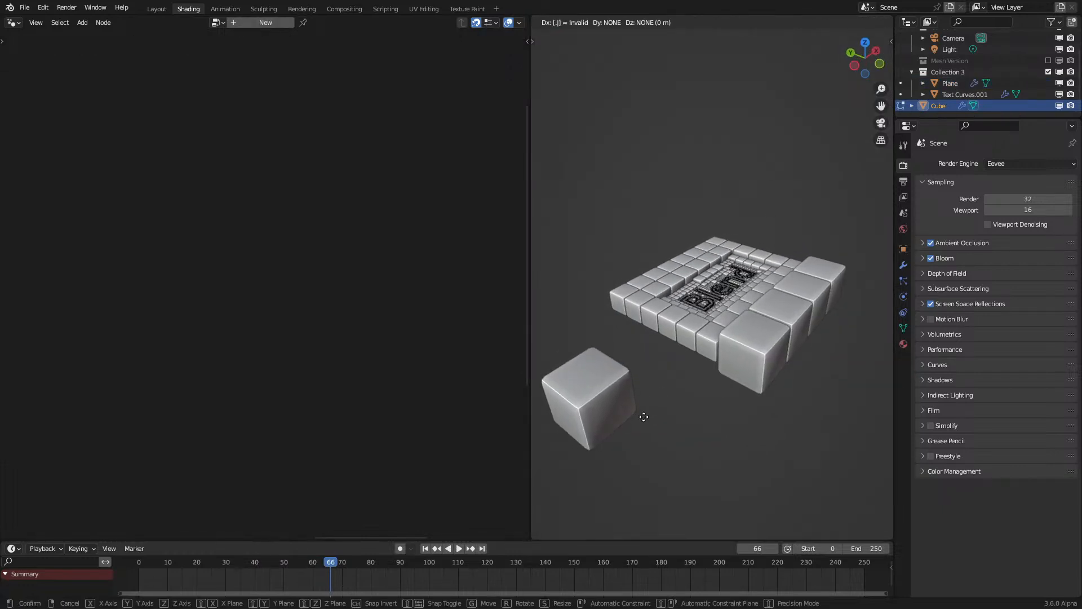
{"action": "type", "text": "z5"}
{"action": "key", "text": "Return"}
{"action": "scroll", "coordinate": [666, 368], "scroll_direction": "up", "scroll_amount": 5}
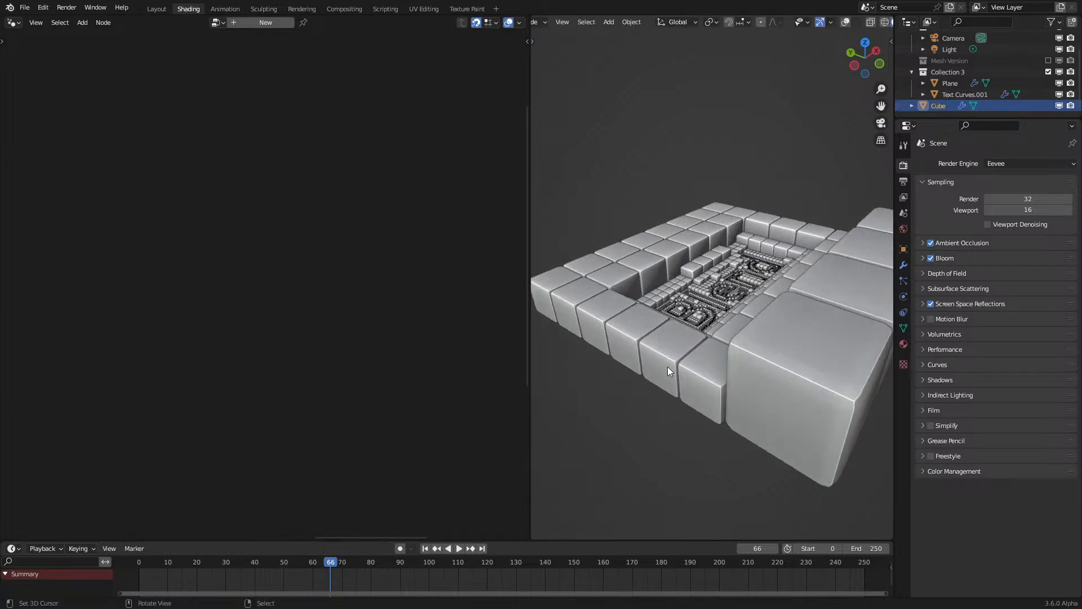
{"action": "middle_click_drag", "start_coordinate": [712, 353], "coordinate": [694, 376]}
{"action": "key", "text": "KP_1"}
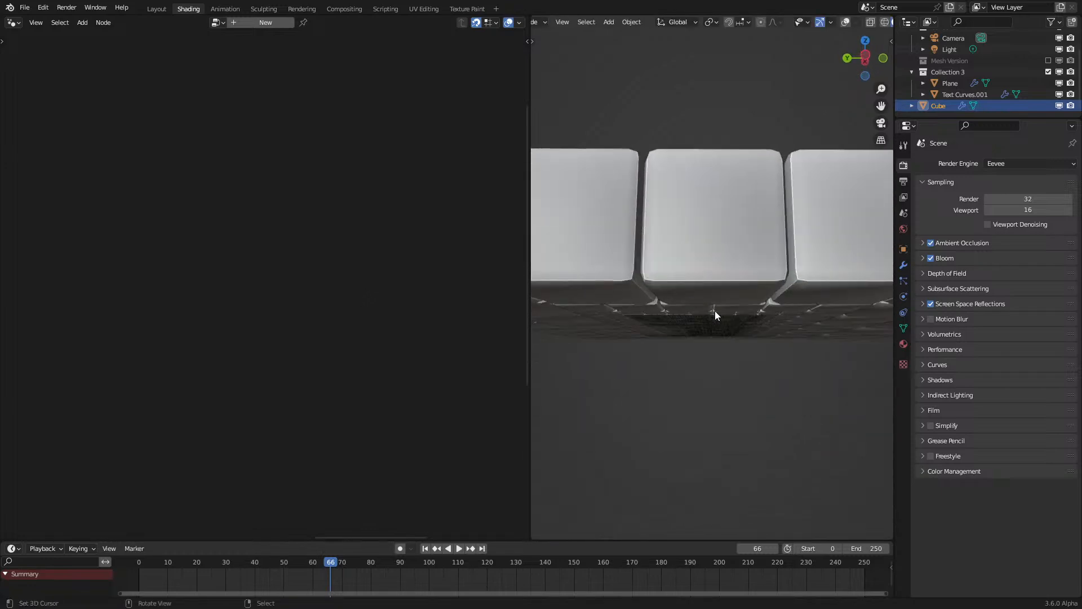
Step: Check the alignment of the cubes' bases in wireframe, return to shaded display and turn the viewport overlays on
{"action": "key", "text": "shift+z"}
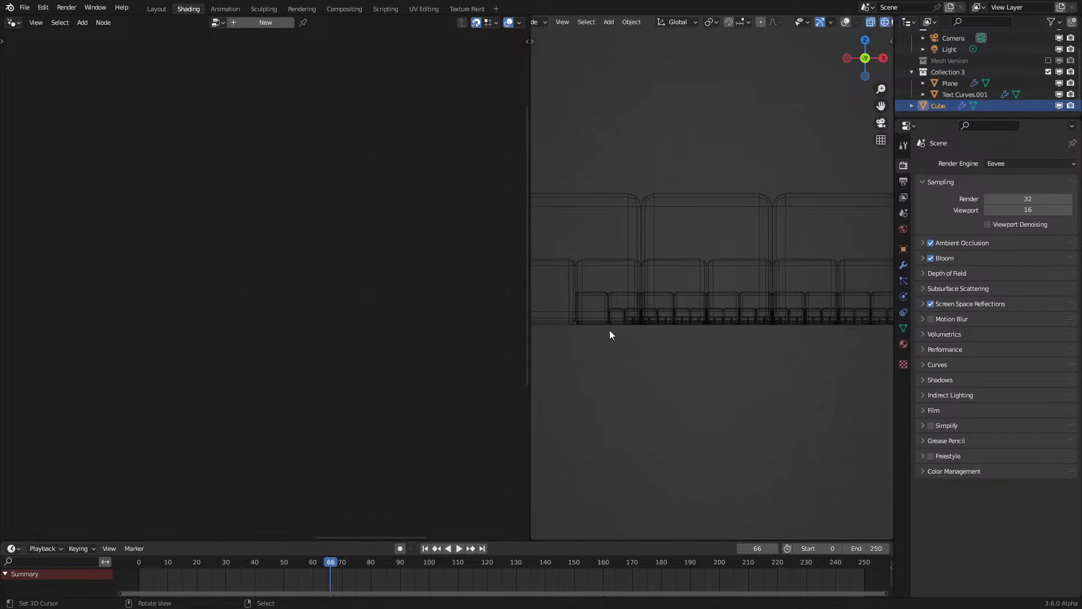
{"action": "mouse_move", "coordinate": [738, 296]}
{"action": "middle_mouse_down"}
{"action": "mouse_move", "coordinate": [631, 340]}
{"action": "mouse_move", "coordinate": [705, 324]}
{"action": "mouse_move", "coordinate": [812, 268]}
{"action": "middle_mouse_up"}
{"action": "key", "text": "shift+z"}
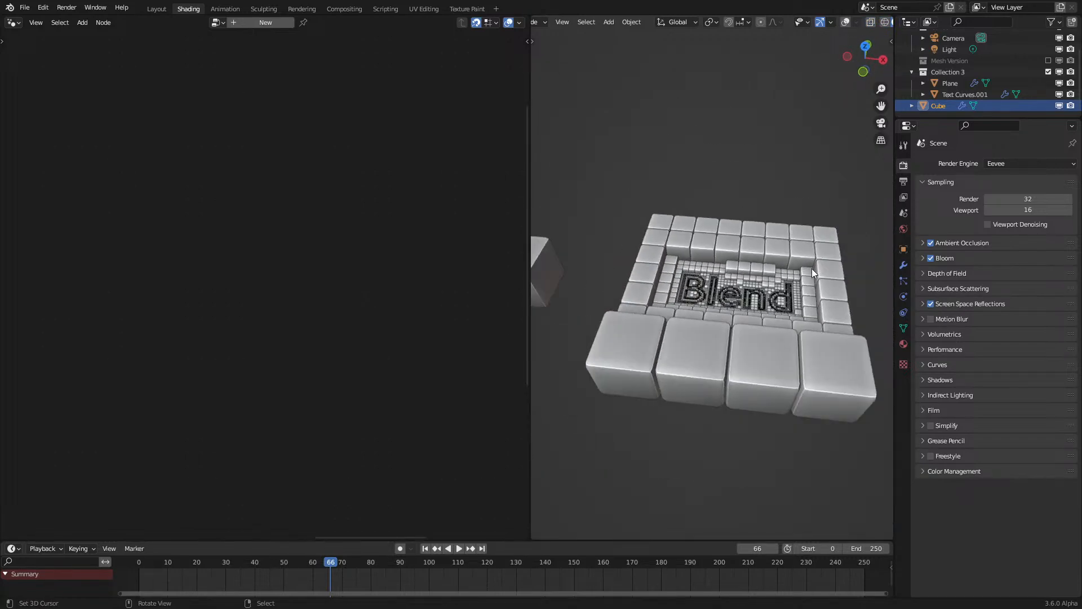
{"action": "left_click", "coordinate": [846, 23]}
{"action": "middle_click_drag", "start_coordinate": [710, 304], "coordinate": [728, 293]}
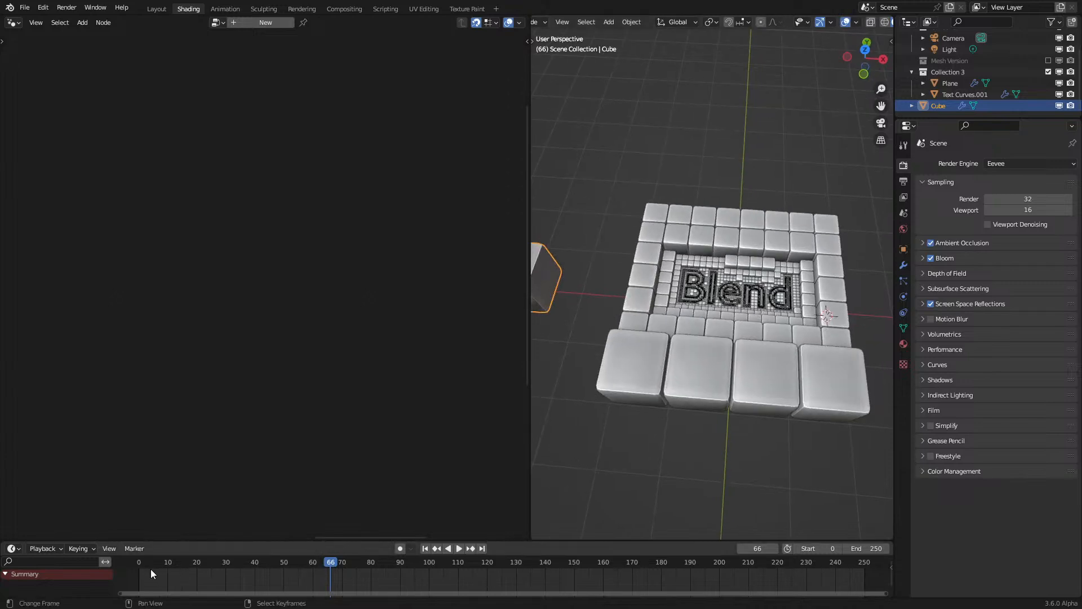
Step: Return to frame 0, switch to wireframe display and change the text object's String to "Blender"
{"action": "key", "text": "shift+Left"}
{"action": "key", "text": "z"}
{"action": "left_click", "coordinate": [557, 359]}
{"action": "left_click", "coordinate": [757, 297]}
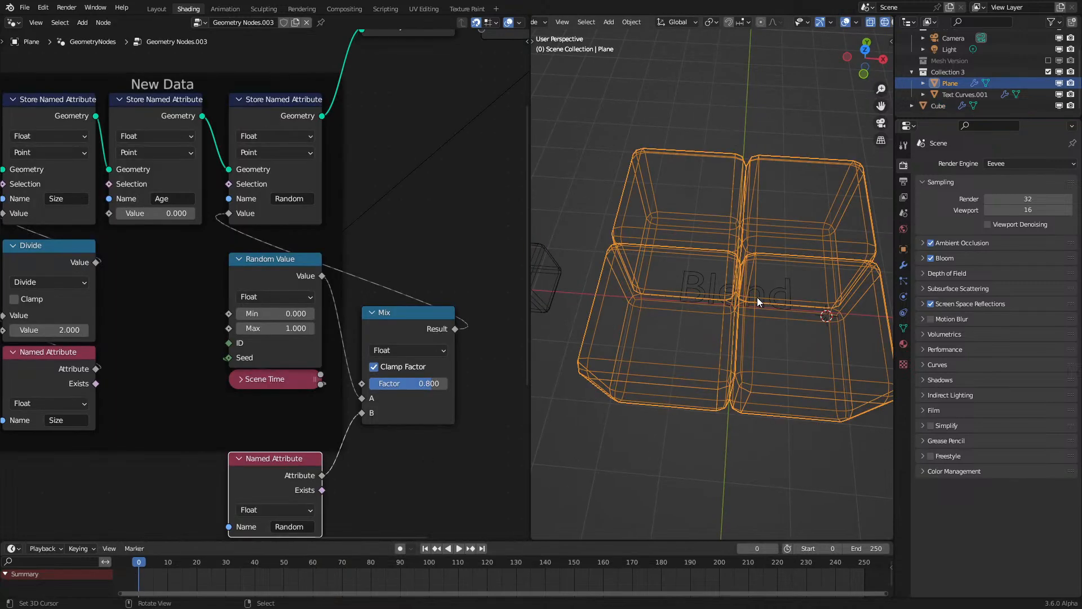
{"action": "left_click", "coordinate": [793, 290]}
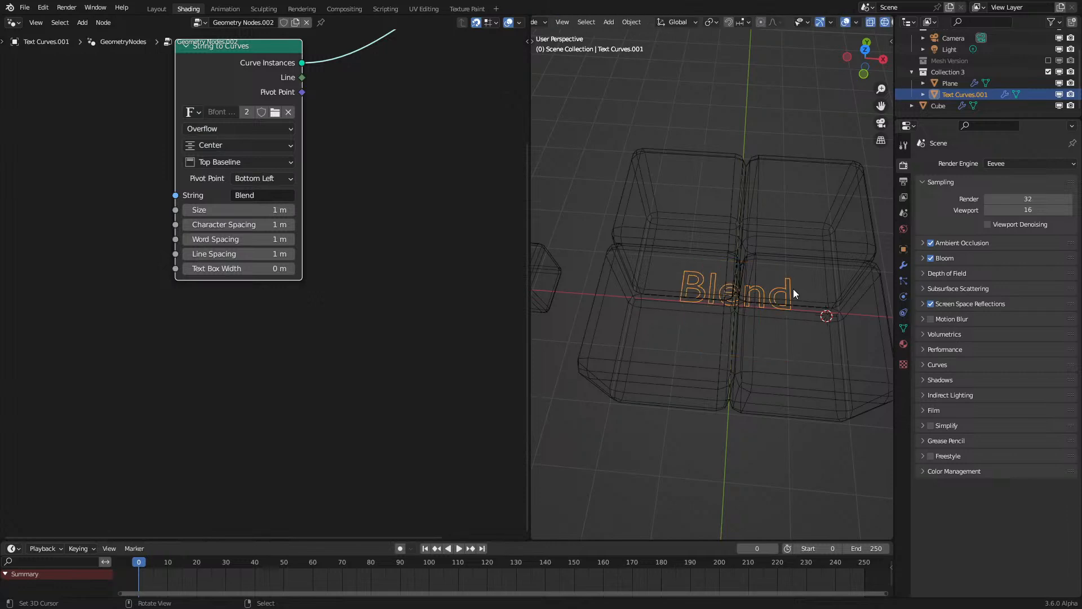
{"action": "key", "text": "Return"}
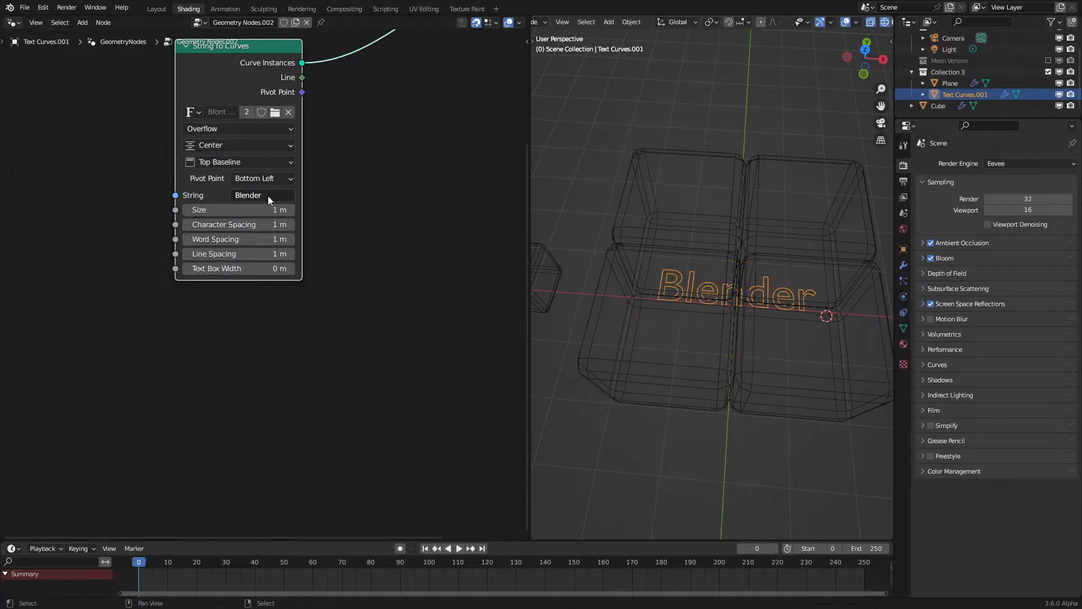
Step: Replay the Plane's simulation up to frame 65 and display the subdivided cubes in Material Preview with nothing selected
{"action": "left_click", "coordinate": [712, 235]}
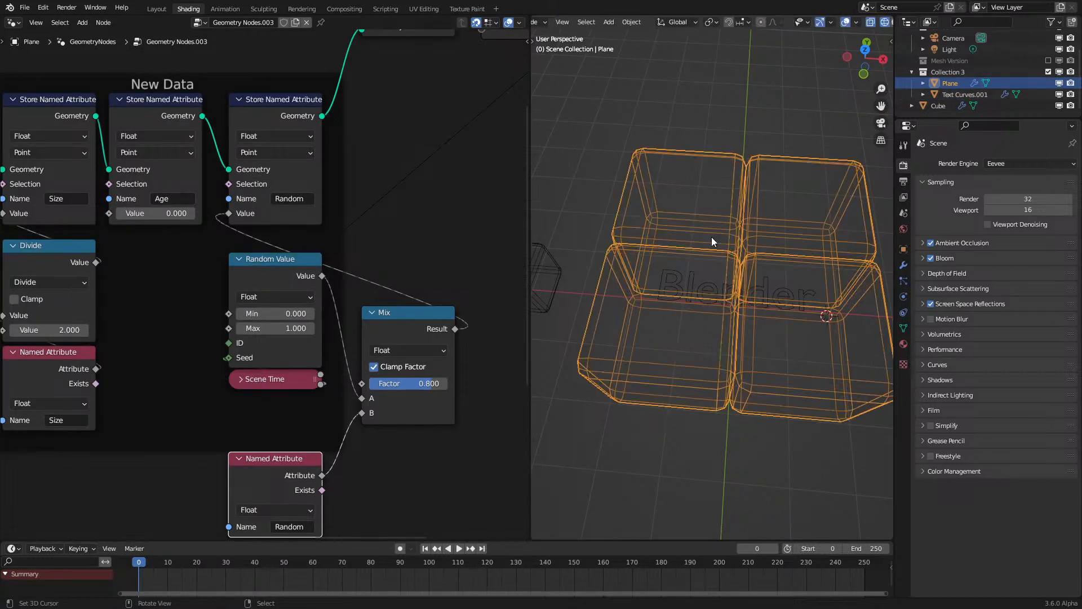
{"action": "key", "text": "space"}
{"action": "middle_click_drag", "start_coordinate": [665, 297], "coordinate": [669, 314]}
{"action": "key", "text": "z"}
{"action": "key", "text": "z"}
{"action": "key", "text": "alt+a"}
{"action": "key", "text": "space"}
{"action": "middle_click_drag", "start_coordinate": [666, 458], "coordinate": [668, 434]}
{"action": "scroll", "coordinate": [388, 266], "scroll_direction": "down", "scroll_amount": 3}
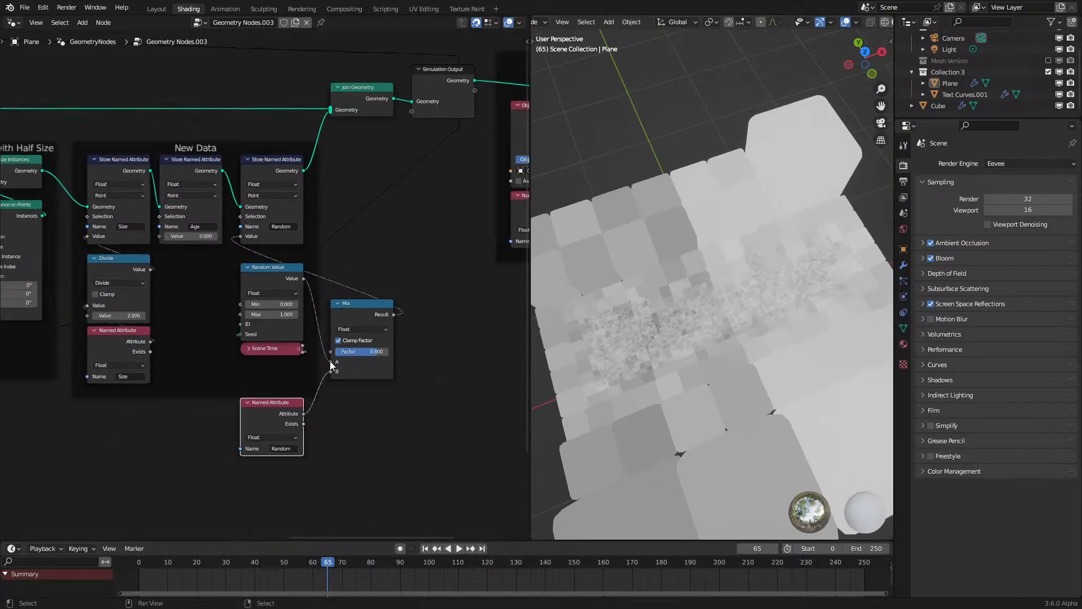
Step: Switch the node area to the Shader Editor and show the Cube's material nodes
{"action": "left_click", "coordinate": [11, 23]}
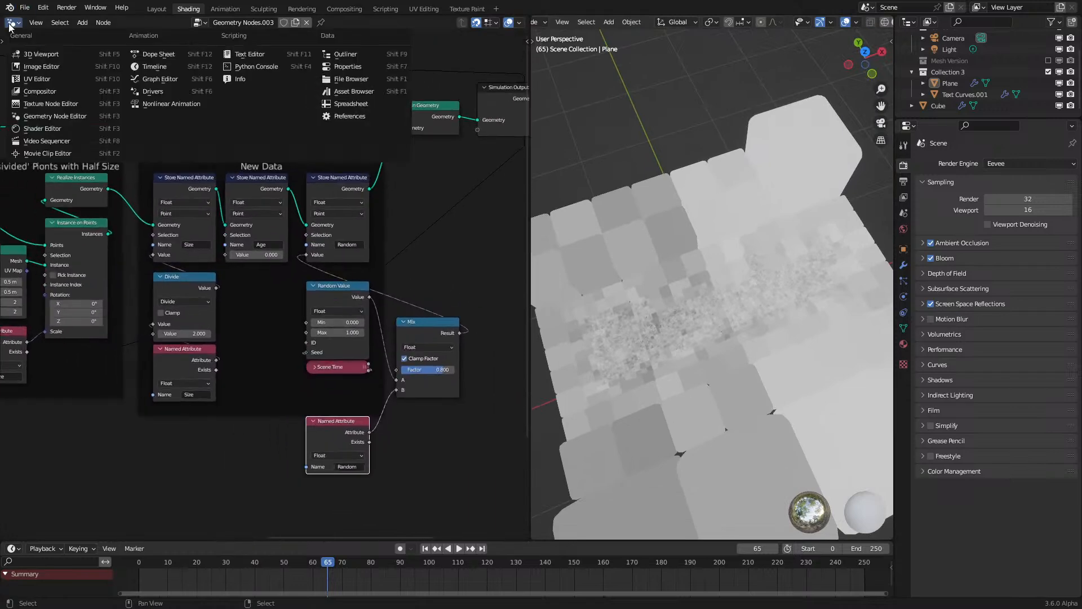
{"action": "left_click", "coordinate": [57, 129]}
{"action": "scroll", "coordinate": [648, 334], "scroll_direction": "down", "scroll_amount": 4}
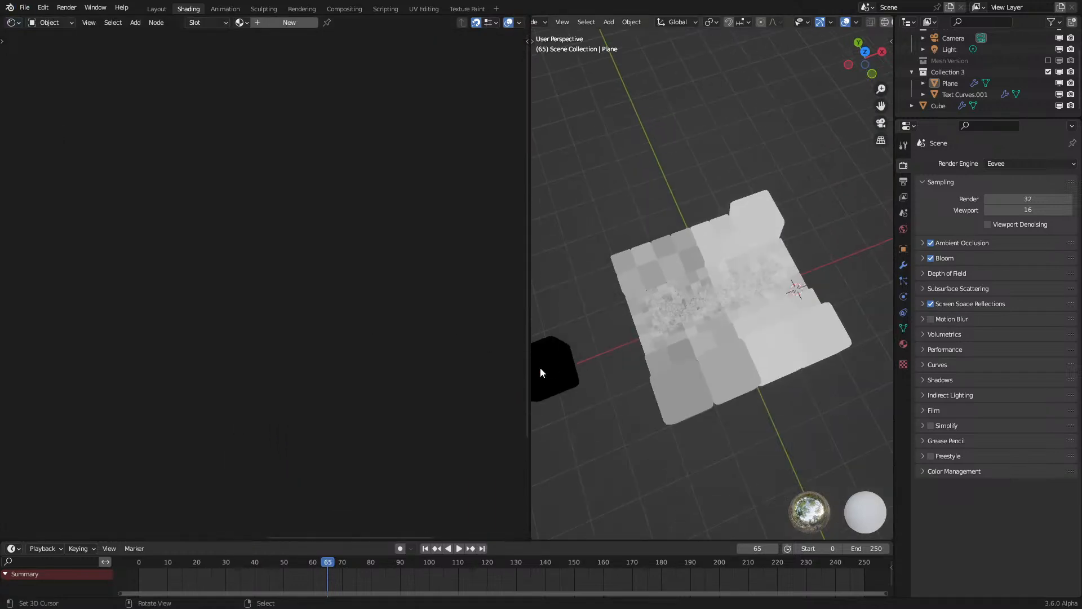
{"action": "left_click", "coordinate": [552, 366]}
{"action": "middle_click_drag", "start_coordinate": [300, 249], "coordinate": [178, 393]}
{"action": "scroll", "coordinate": [237, 382], "scroll_direction": "up", "scroll_amount": 1}
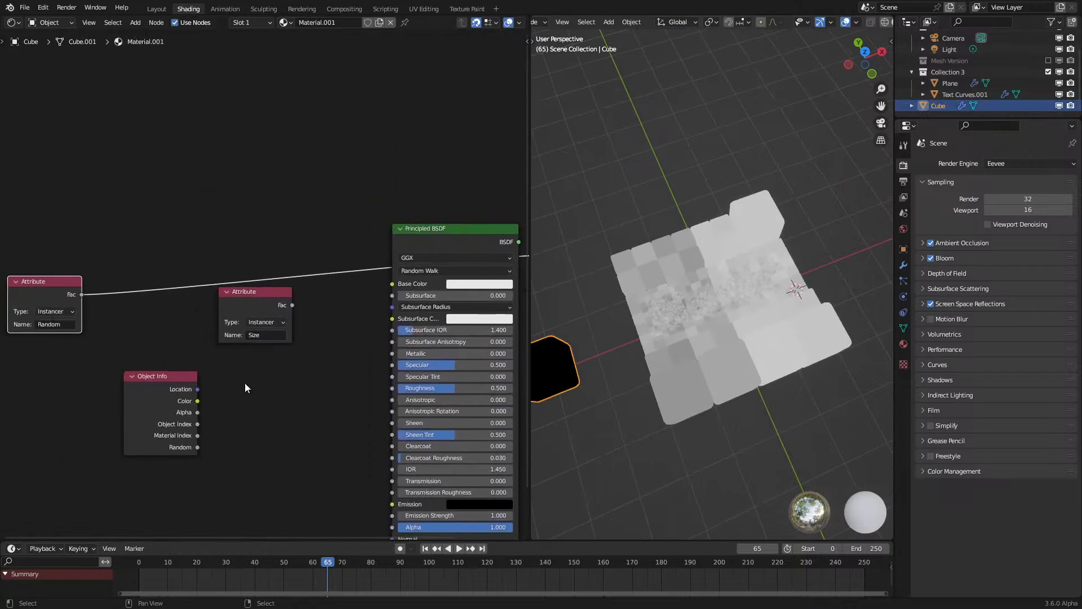
Step: Stack the Size Attribute and Object Info nodes below the Random Attribute node, and move the Principled BSDF closer to them
{"action": "left_click_drag", "start_coordinate": [241, 302], "coordinate": [42, 378]}
{"action": "left_click_drag", "start_coordinate": [140, 405], "coordinate": [77, 457]}
{"action": "left_click_drag", "start_coordinate": [467, 258], "coordinate": [324, 342]}
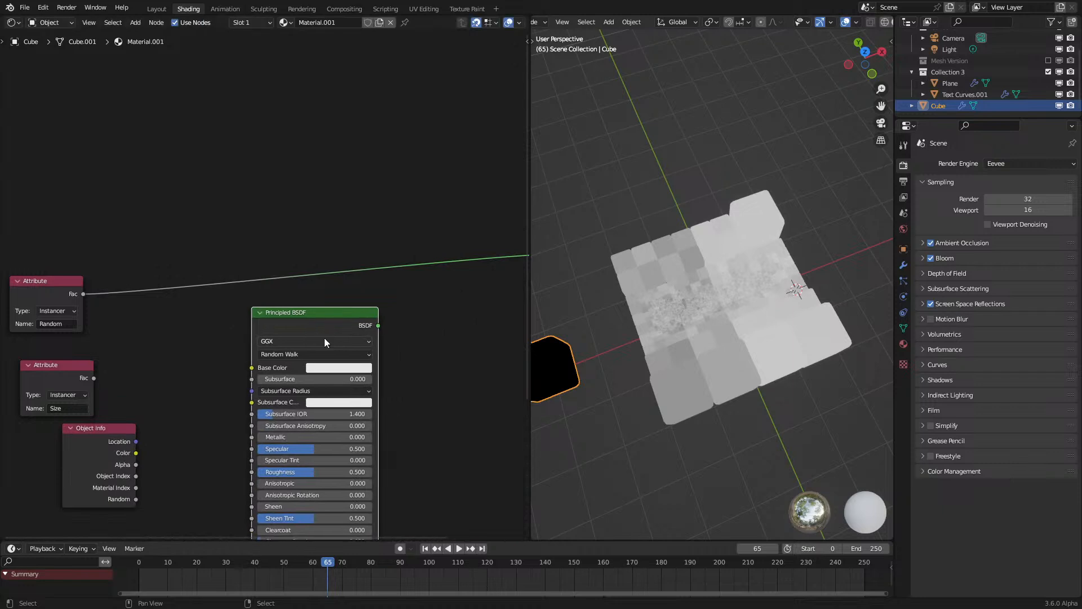
{"action": "middle_click_drag", "start_coordinate": [239, 333], "coordinate": [314, 339]}
Step: Feed the Random Attribute through a new ColorRamp into the Principled BSDF's Base Color, and connect the BSDF to the output
{"action": "key", "text": "q"}
{"action": "left_click", "coordinate": [280, 301]}
{"action": "left_click", "coordinate": [262, 273]}
{"action": "left_click_drag", "start_coordinate": [392, 331], "coordinate": [412, 300]}
{"action": "scroll", "coordinate": [726, 309], "scroll_direction": "up", "scroll_amount": 5}
{"action": "middle_click_drag", "start_coordinate": [727, 309], "coordinate": [714, 279]}
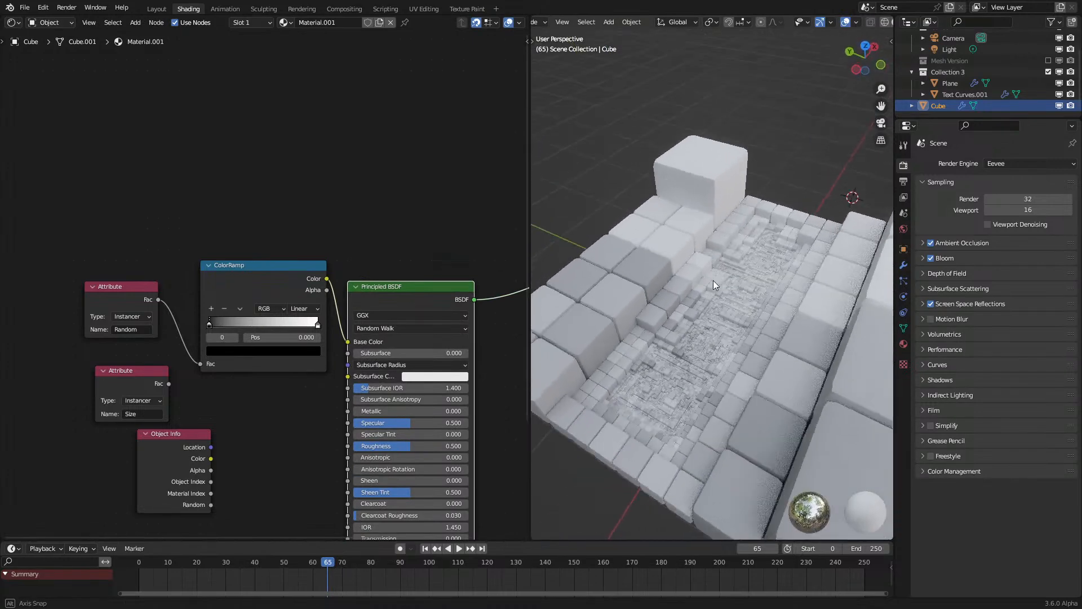
{"action": "scroll", "coordinate": [714, 279], "scroll_direction": "up", "scroll_amount": 2}
{"action": "scroll", "coordinate": [250, 324], "scroll_direction": "up", "scroll_amount": 2}
Step: Set the ColorRamp's stop at position 1.000 to orange
{"action": "left_click", "coordinate": [344, 343]}
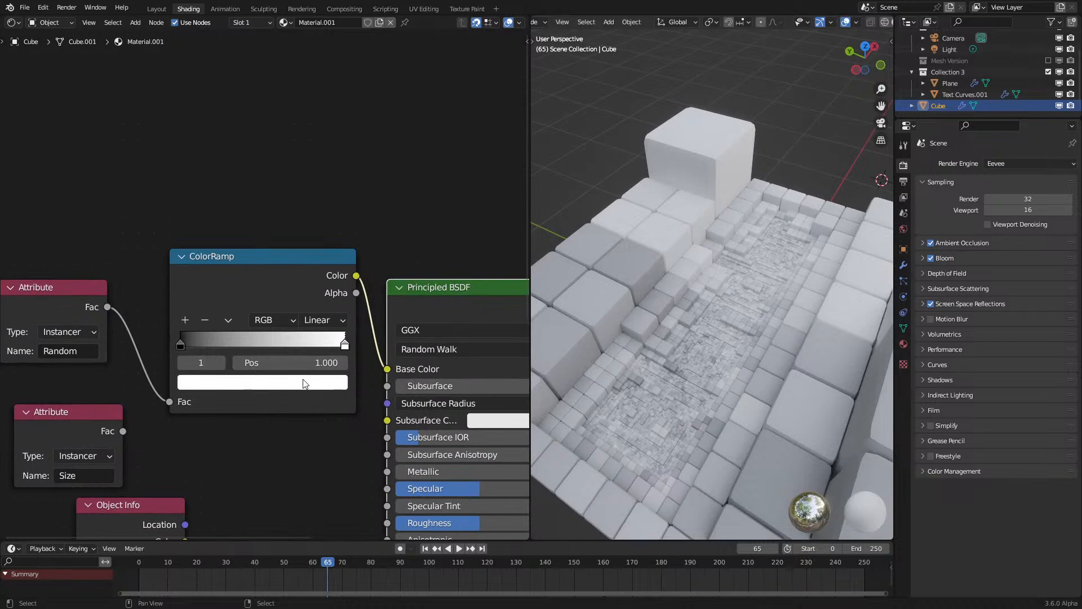
{"action": "left_click", "coordinate": [262, 382]}
{"action": "left_click", "coordinate": [279, 179]}
{"action": "left_click_drag", "start_coordinate": [278, 179], "coordinate": [228, 258]}
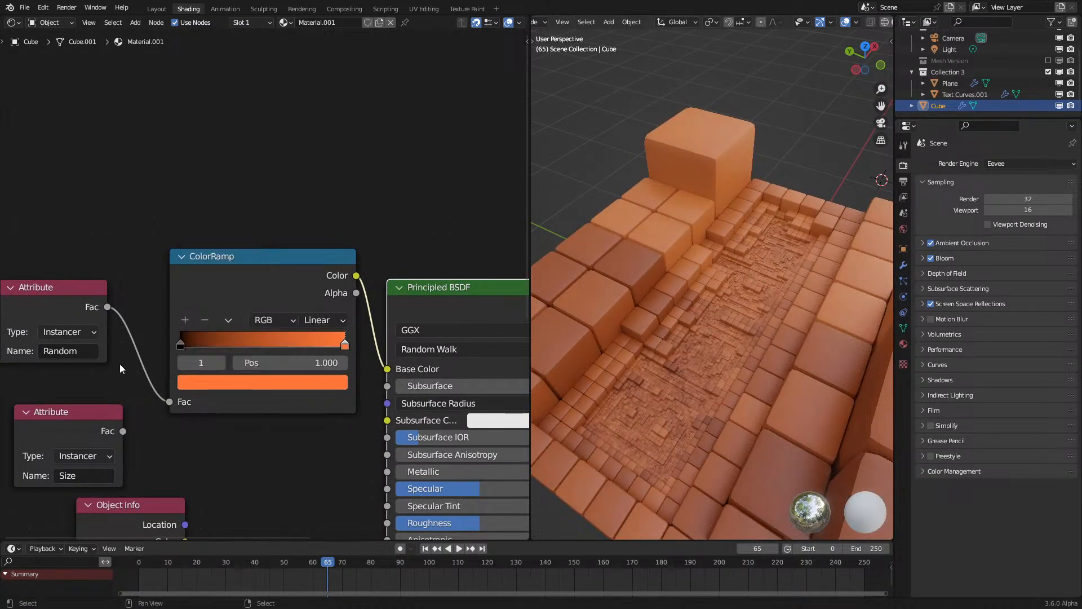
Step: Set the ColorRamp's stop at position 0.000 to amber, with hue 0.066, saturation 0.996 and value 1.000
{"action": "left_click", "coordinate": [181, 342]}
{"action": "left_click", "coordinate": [223, 377]}
{"action": "scroll", "coordinate": [241, 243], "scroll_direction": "up", "scroll_amount": 20}
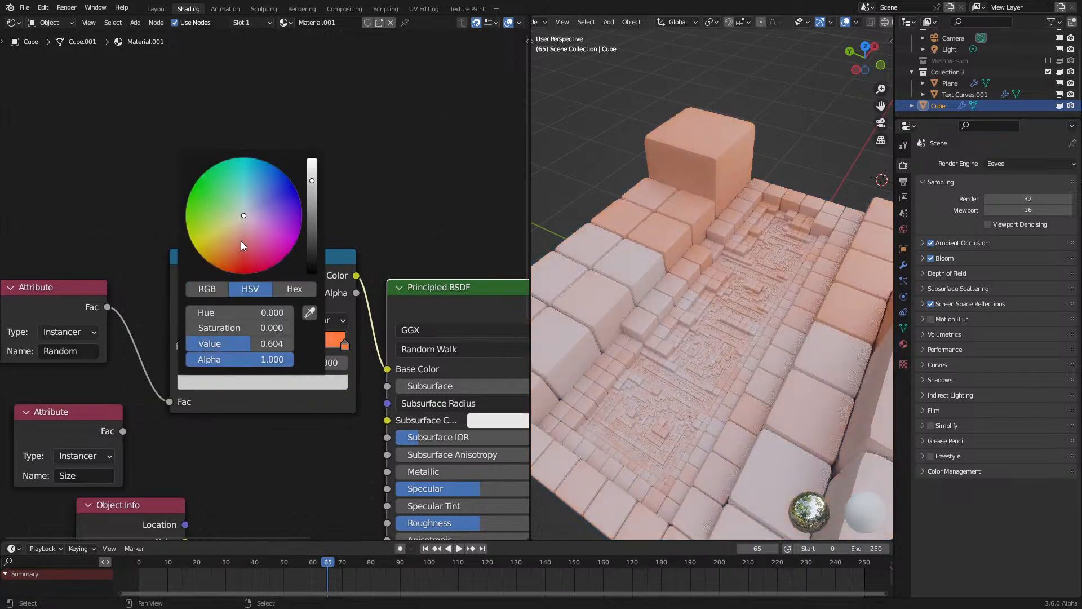
{"action": "left_click_drag", "start_coordinate": [242, 246], "coordinate": [221, 268]}
{"action": "middle_click_drag", "start_coordinate": [727, 237], "coordinate": [739, 259]}
{"action": "scroll", "coordinate": [739, 259], "scroll_direction": "up", "scroll_amount": 3}
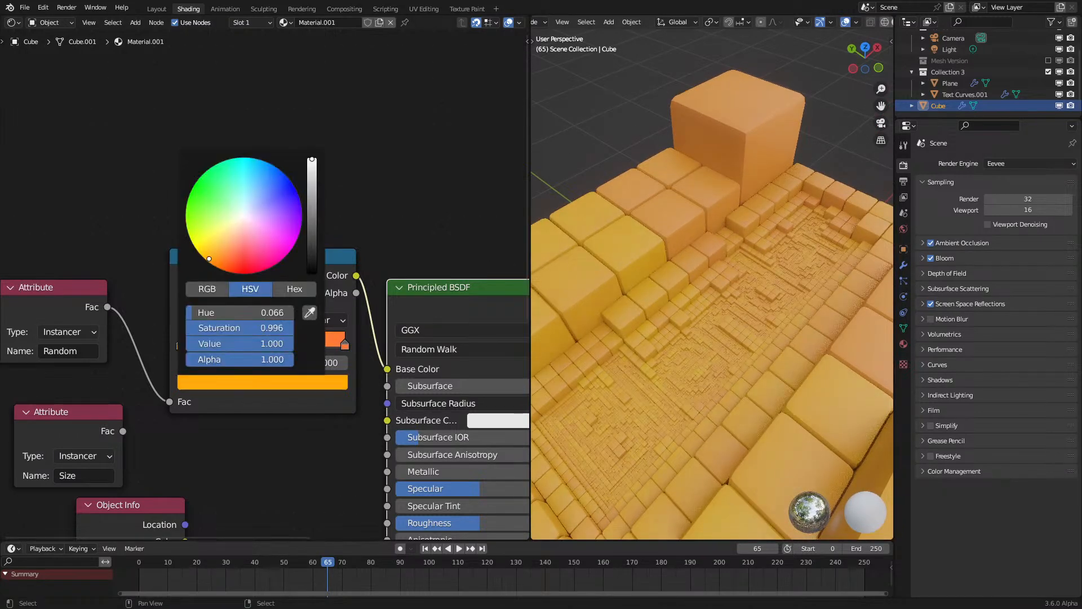
Step: Set the ColorRamp's color mode to HSV and view the cubes' colors
{"action": "left_click", "coordinate": [291, 319]}
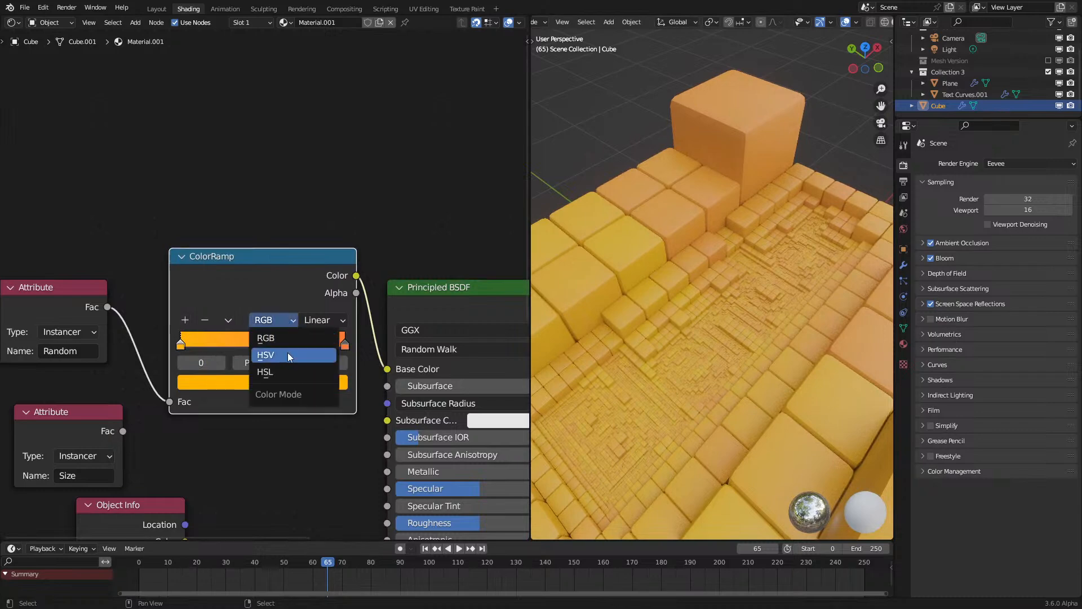
{"action": "left_click", "coordinate": [282, 355]}
{"action": "mouse_move", "coordinate": [732, 287]}
{"action": "middle_mouse_down"}
{"action": "mouse_move", "coordinate": [752, 280]}
{"action": "mouse_move", "coordinate": [718, 302]}
{"action": "middle_mouse_up"}
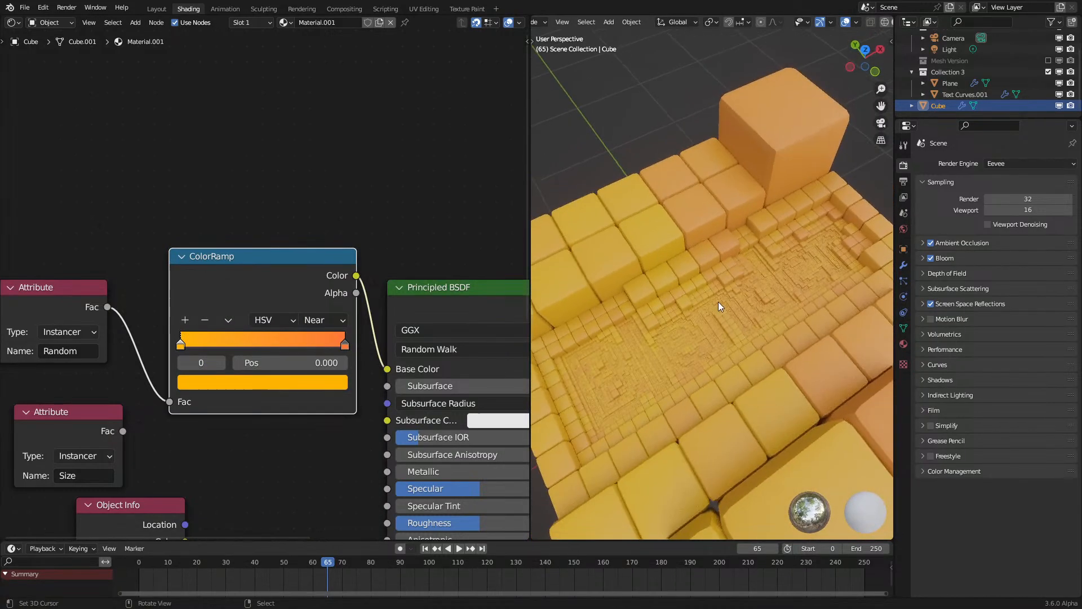
Step: Move the Random Attribute and ColorRamp away from the Principled BSDF, and place the Size Attribute and Object Info nodes beneath them
{"action": "scroll", "coordinate": [187, 283], "scroll_direction": "down", "scroll_amount": 2}
{"action": "left_click_drag", "start_coordinate": [123, 244], "coordinate": [271, 316]}
{"action": "key", "text": "g"}
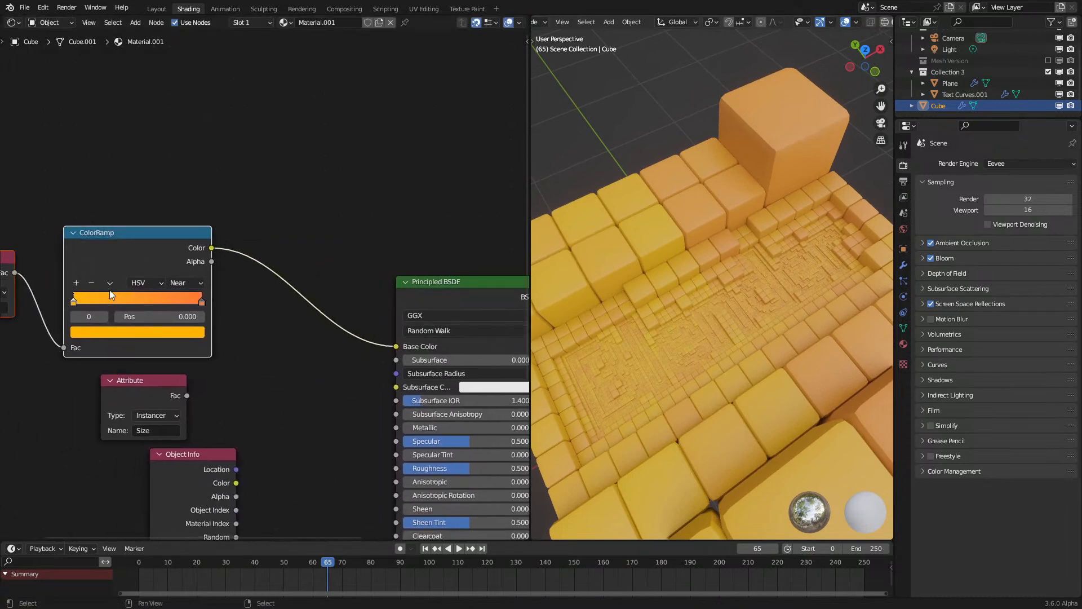
{"action": "left_click", "coordinate": [111, 291]}
{"action": "middle_click_drag", "start_coordinate": [141, 396], "coordinate": [202, 314]}
{"action": "left_click_drag", "start_coordinate": [123, 326], "coordinate": [291, 465]}
{"action": "key", "text": "g"}
{"action": "left_click", "coordinate": [167, 527]}
Step: Insert a Hue Saturation Value node between the ColorRamp and the Principled BSDF, and delete the Object Info node
{"action": "key", "text": "shift+a"}
{"action": "key", "text": "shift+a"}
{"action": "type", "text": "hu"}
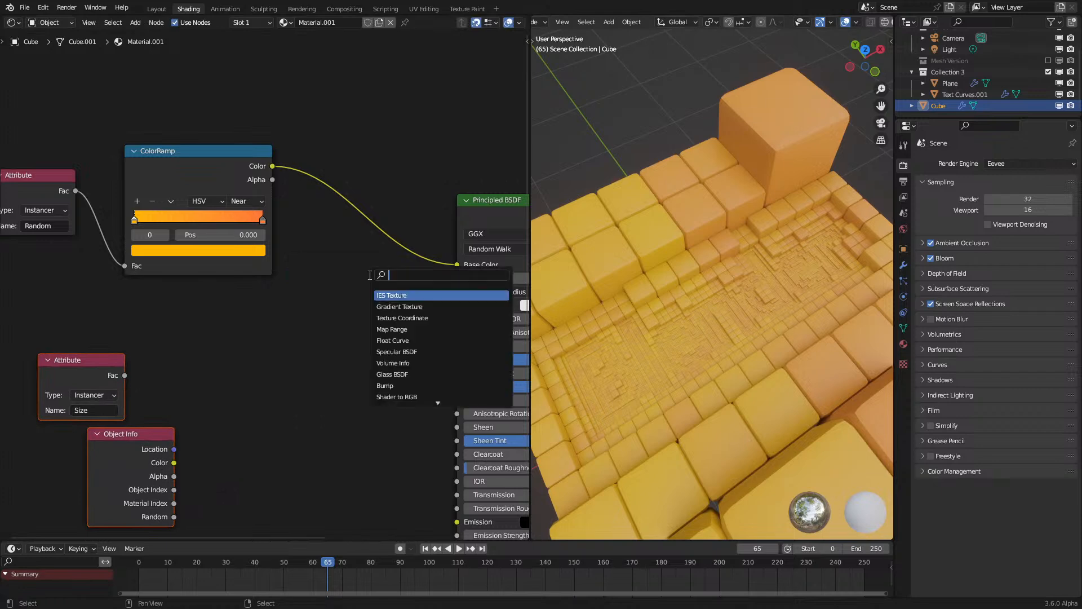
{"action": "left_click", "coordinate": [415, 295]}
{"action": "left_click", "coordinate": [361, 214]}
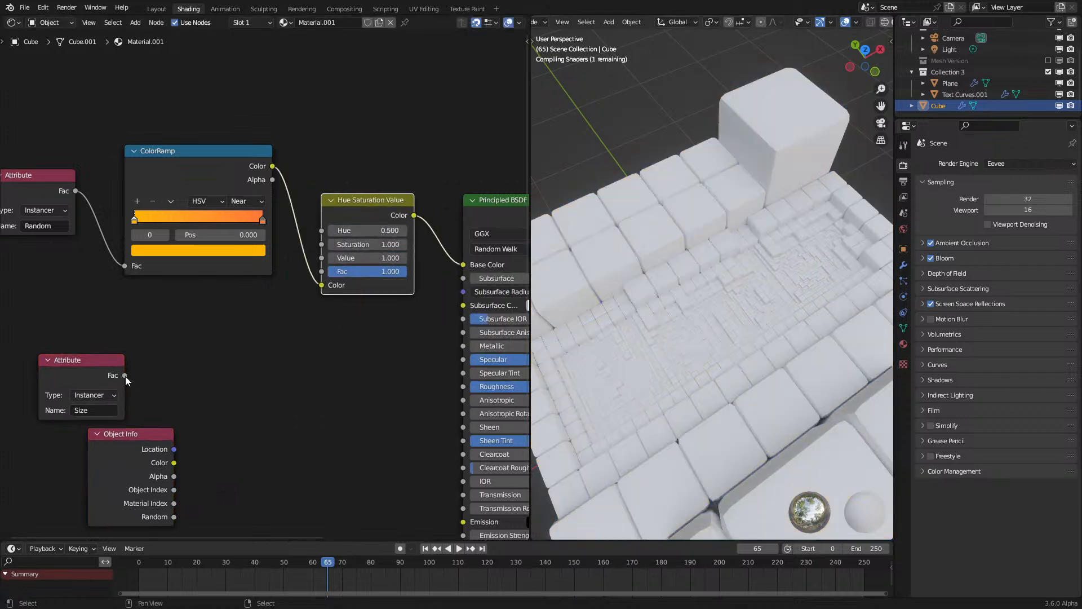
{"action": "key", "text": "q"}
{"action": "left_click", "coordinate": [127, 484]}
{"action": "key", "text": "x"}
Step: Feed the Size Attribute through a new Map Range node into the Hue Saturation Value node's Fac
{"action": "left_click_drag", "start_coordinate": [138, 373], "coordinate": [135, 382]}
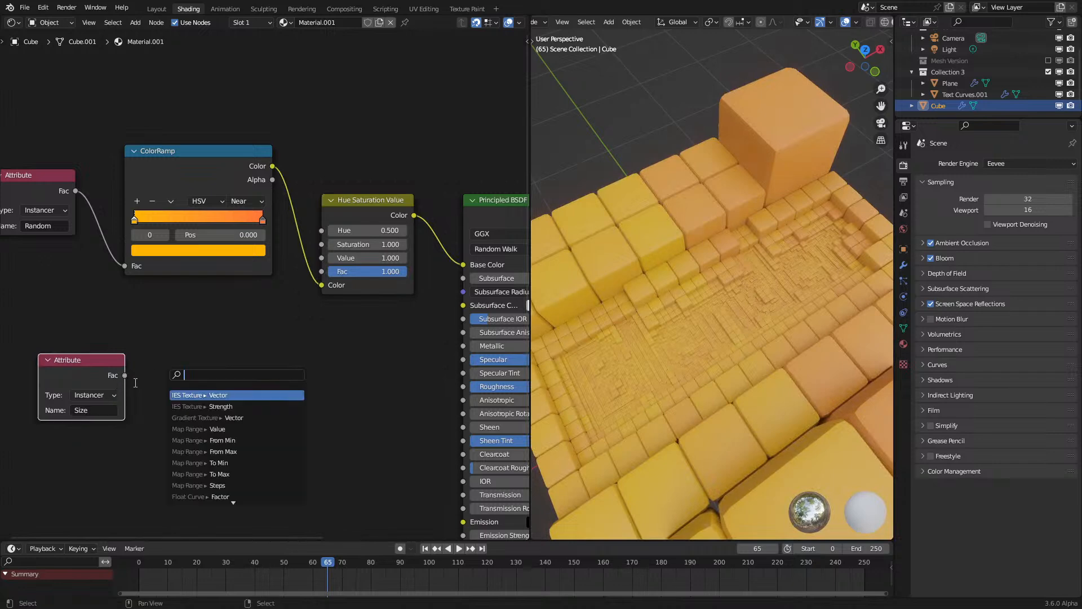
{"action": "type", "text": "map"}
{"action": "key", "text": "Return"}
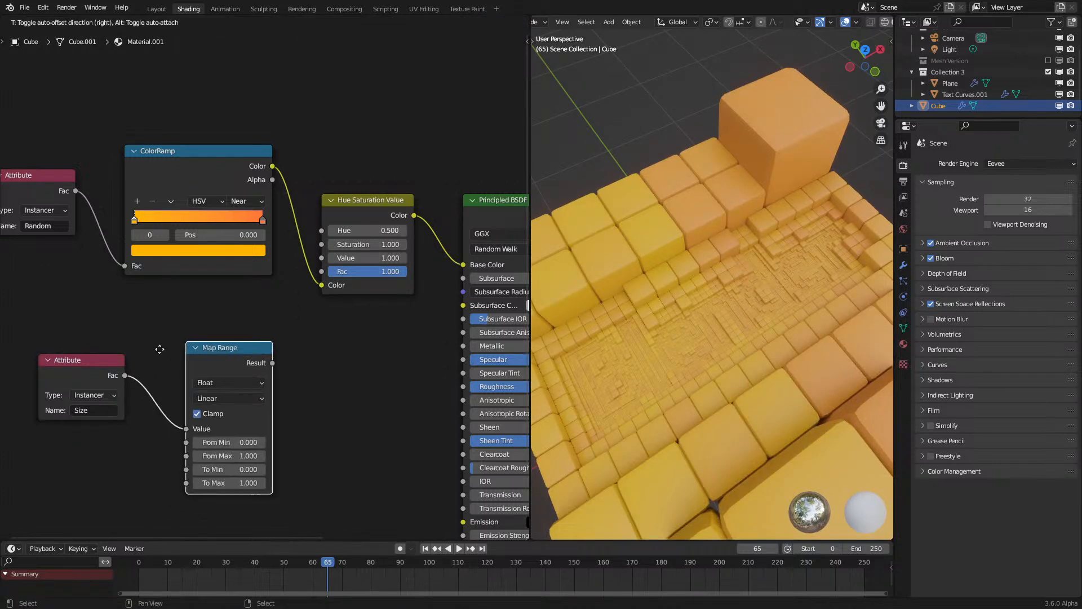
{"action": "left_click_drag", "start_coordinate": [259, 350], "coordinate": [322, 272]}
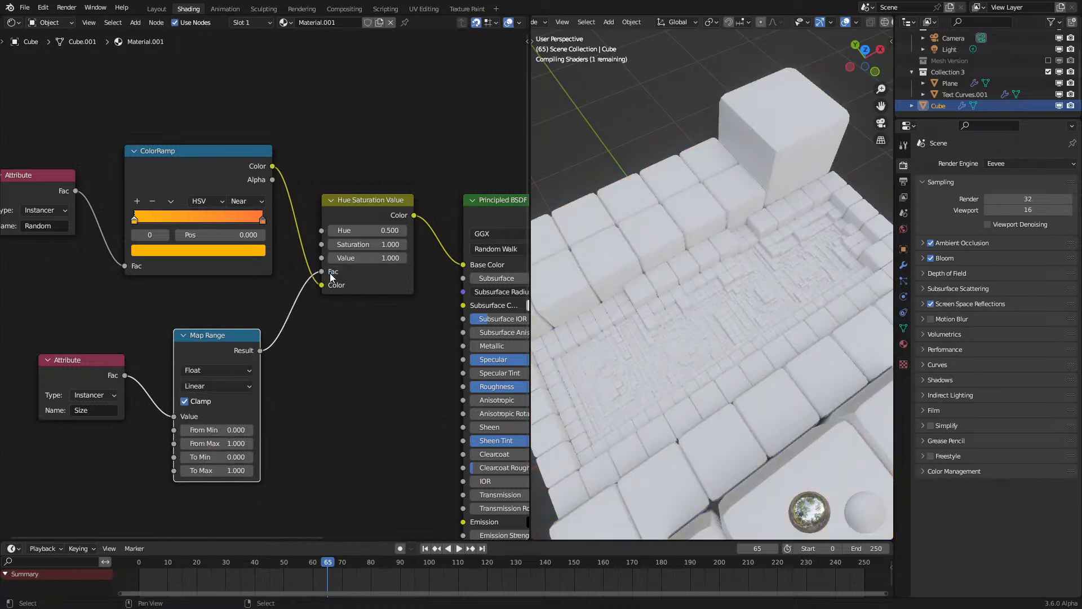
Step: Set the Hue Saturation Value node's Saturation to 0 and the Map Range's From Max to 0.030, To Min to 1 and To Max to 0
{"action": "left_click_drag", "start_coordinate": [367, 245], "coordinate": [338, 244]}
{"action": "scroll", "coordinate": [756, 327], "scroll_direction": "down", "scroll_amount": 3}
{"action": "mouse_move", "coordinate": [214, 456]}
{"action": "left_mouse_down"}
{"action": "mouse_move", "coordinate": [243, 456]}
{"action": "mouse_move", "coordinate": [199, 443]}
{"action": "left_mouse_up"}
{"action": "key", "text": "Return"}
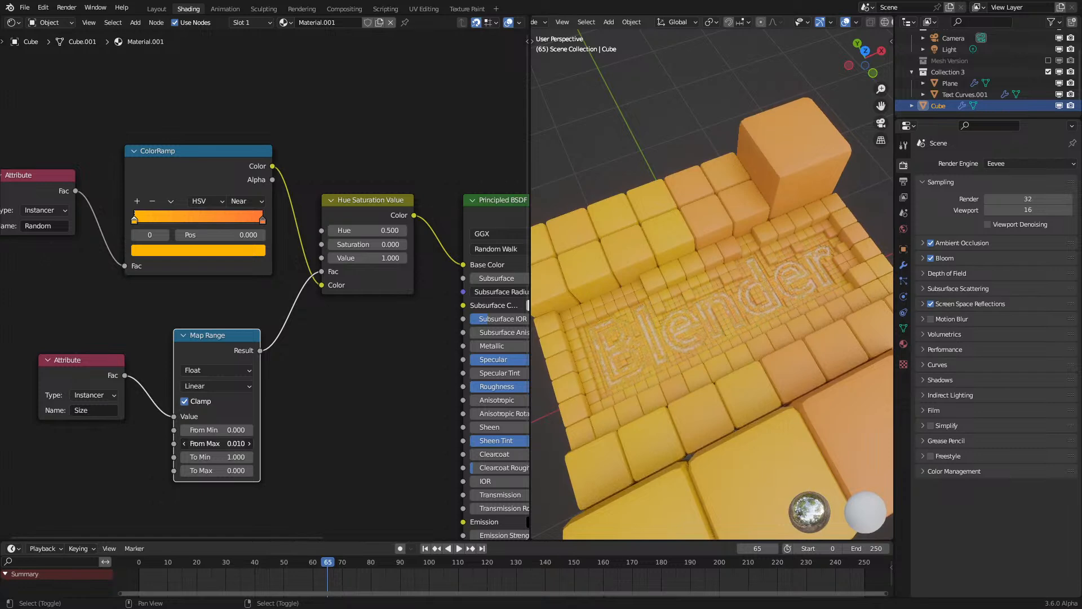
{"action": "scroll", "coordinate": [632, 358], "scroll_direction": "up", "scroll_amount": 5}
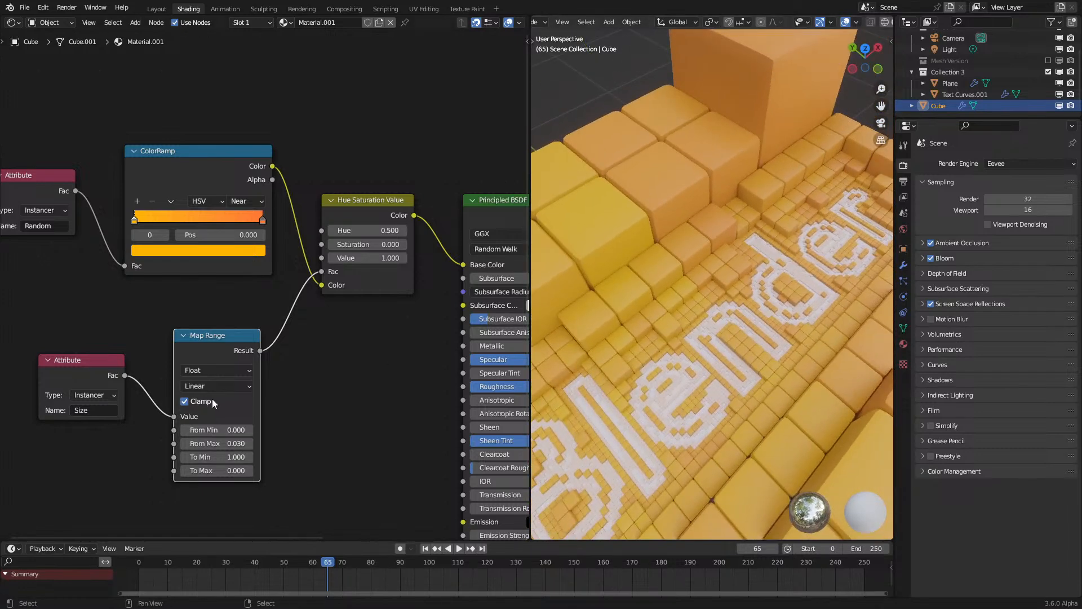
Step: Set the Map Range's interpolation to Smoother Step, keeping From Max at 0.030, and view the colored lettering
{"action": "left_click", "coordinate": [215, 386]}
{"action": "left_click", "coordinate": [216, 439]}
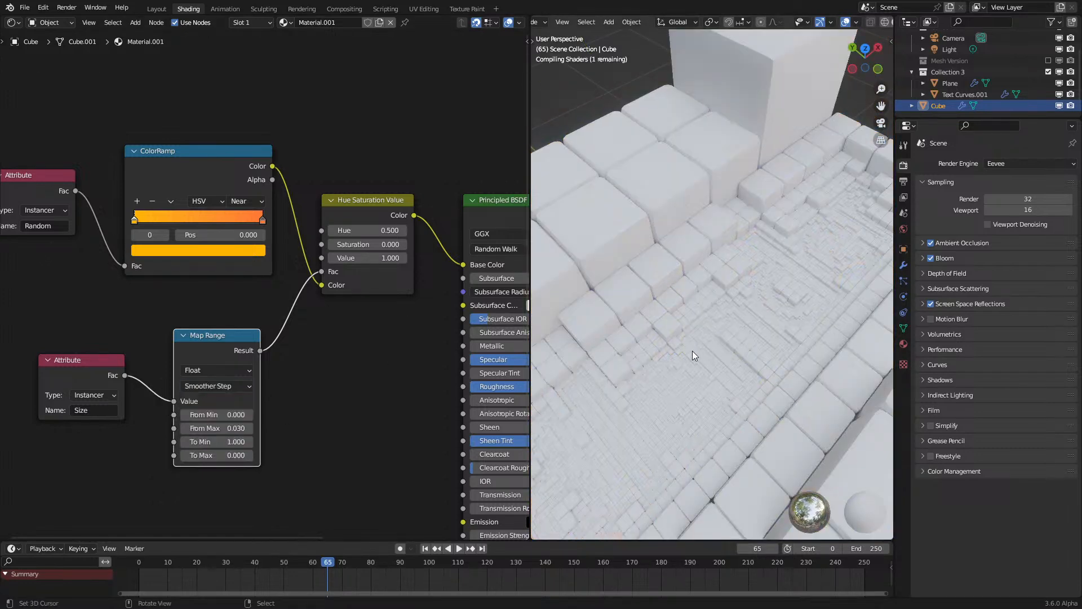
{"action": "scroll", "coordinate": [697, 353], "scroll_direction": "down", "scroll_amount": 3}
{"action": "middle_click_drag", "start_coordinate": [697, 353], "coordinate": [621, 372]}
{"action": "mouse_move", "coordinate": [231, 424]}
{"action": "left_mouse_down"}
{"action": "mouse_move", "coordinate": [259, 424]}
{"action": "mouse_move", "coordinate": [229, 424]}
{"action": "left_mouse_up"}
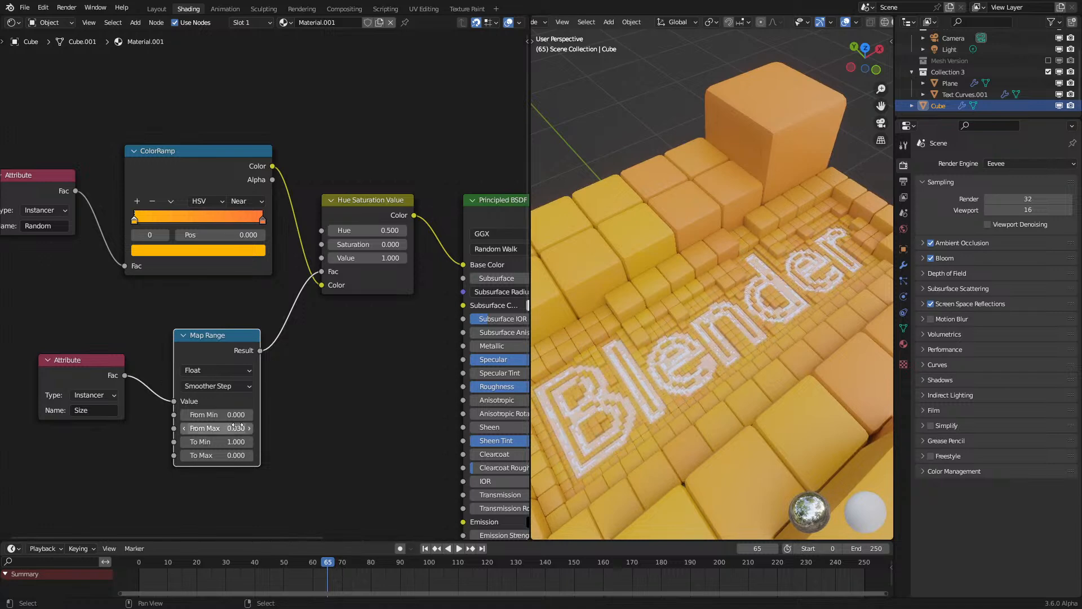
Step: Set the Hue Saturation Value node's Saturation to 0.5 and Hue to 1.000, and look over the lettering
{"action": "scroll", "coordinate": [304, 336], "scroll_direction": "up", "scroll_amount": 3}
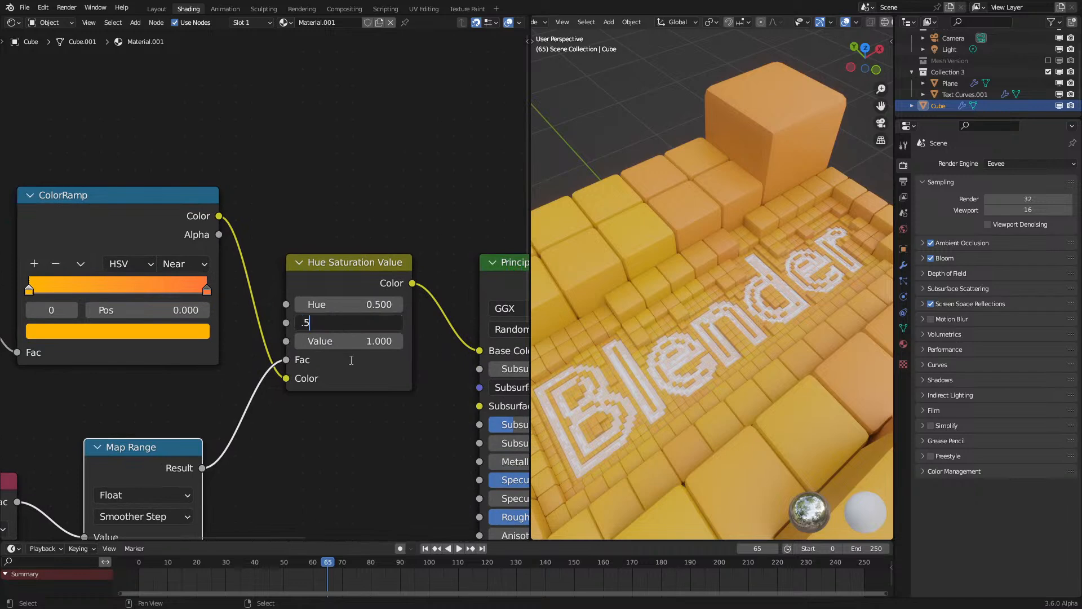
{"action": "key", "text": "Return"}
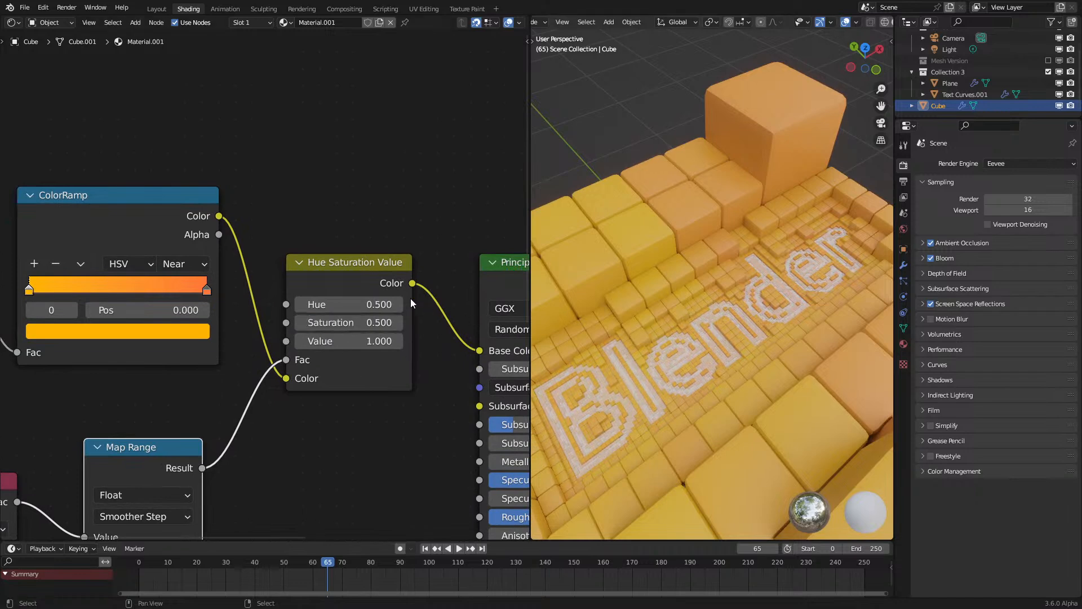
{"action": "mouse_move", "coordinate": [373, 305]}
{"action": "left_mouse_down"}
{"action": "mouse_move", "coordinate": [355, 305]}
{"action": "mouse_move", "coordinate": [388, 305]}
{"action": "left_mouse_up"}
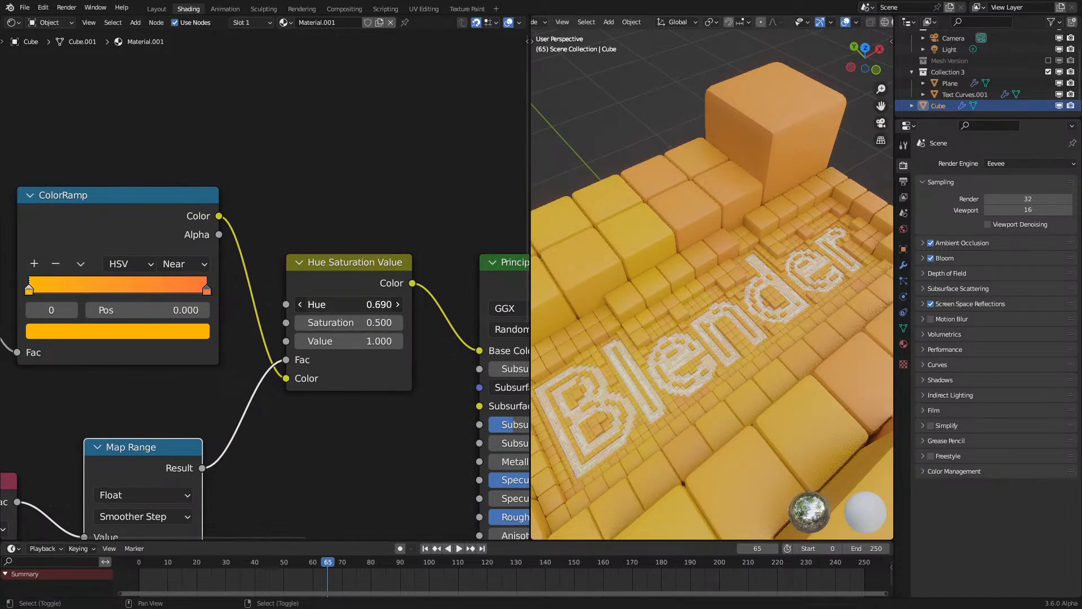
{"action": "scroll", "coordinate": [619, 330], "scroll_direction": "down", "scroll_amount": 4}
{"action": "middle_click_drag", "start_coordinate": [619, 330], "coordinate": [594, 340]}
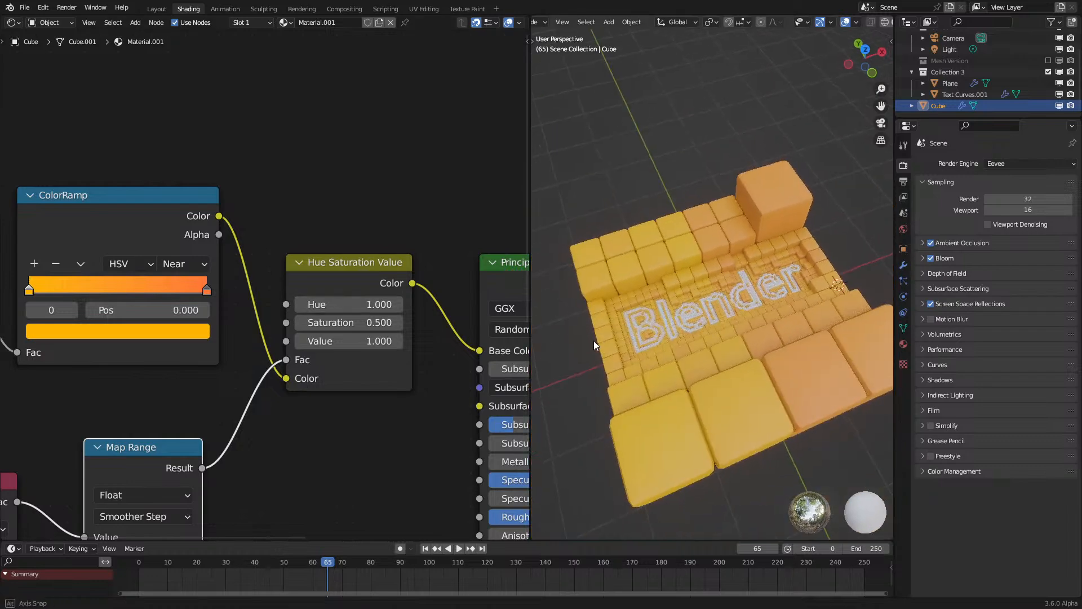
{"action": "scroll", "coordinate": [594, 341], "scroll_direction": "up", "scroll_amount": 2}
Step: Set the Hue Saturation Value node's Saturation to 1.000 and view the small cubes from a low angle
{"action": "left_click_drag", "start_coordinate": [349, 323], "coordinate": [377, 324]}
{"action": "scroll", "coordinate": [645, 354], "scroll_direction": "up", "scroll_amount": 1}
{"action": "middle_click_drag", "start_coordinate": [645, 354], "coordinate": [719, 293]}
{"action": "scroll", "coordinate": [653, 402], "scroll_direction": "up", "scroll_amount": 2}
{"action": "middle_click_drag", "start_coordinate": [653, 399], "coordinate": [690, 256]}
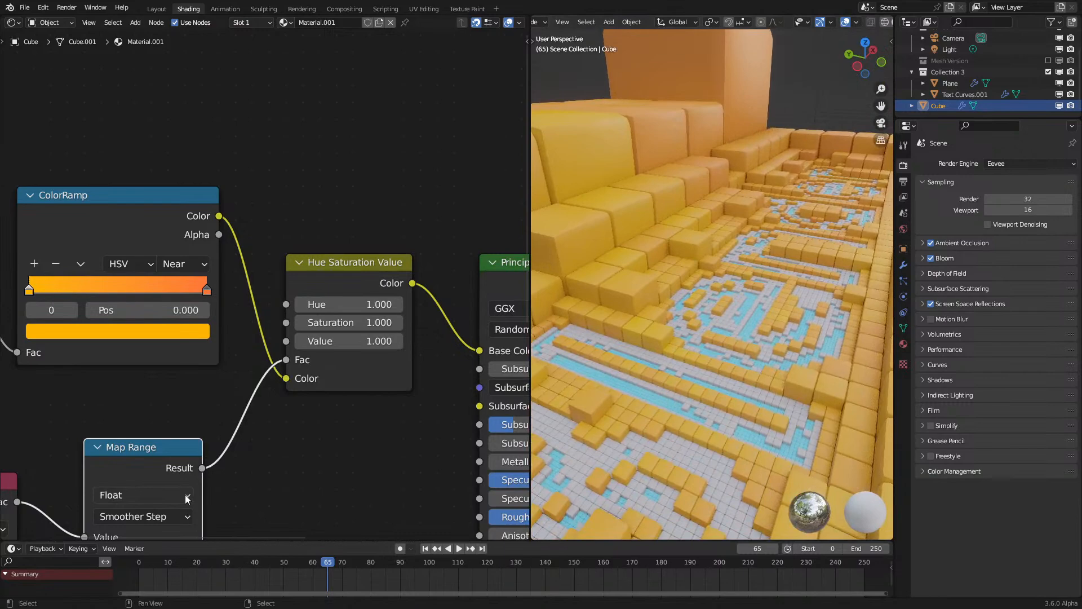
Step: Set the Map Range's From Max to 0.070 and look over the whole colored lettering
{"action": "middle_click_drag", "start_coordinate": [186, 496], "coordinate": [216, 387]}
{"action": "left_click_drag", "start_coordinate": [169, 465], "coordinate": [144, 465]}
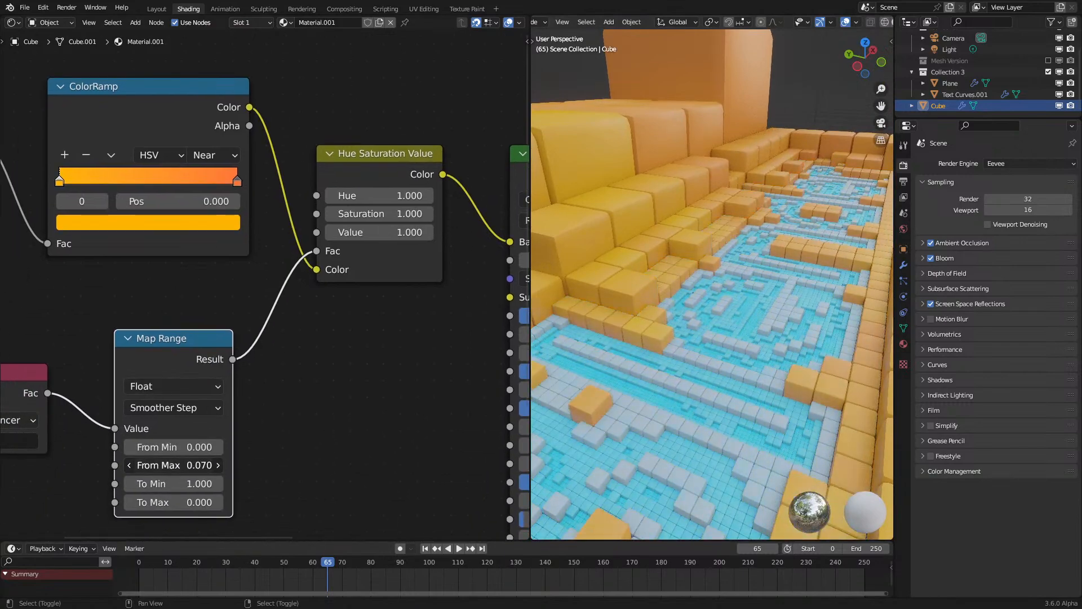
{"action": "scroll", "coordinate": [475, 416], "scroll_direction": "down", "scroll_amount": 6}
{"action": "scroll", "coordinate": [727, 349], "scroll_direction": "down", "scroll_amount": 6}
{"action": "middle_click_drag", "start_coordinate": [797, 312], "coordinate": [739, 337]}
{"action": "scroll", "coordinate": [750, 348], "scroll_direction": "up", "scroll_amount": 1}
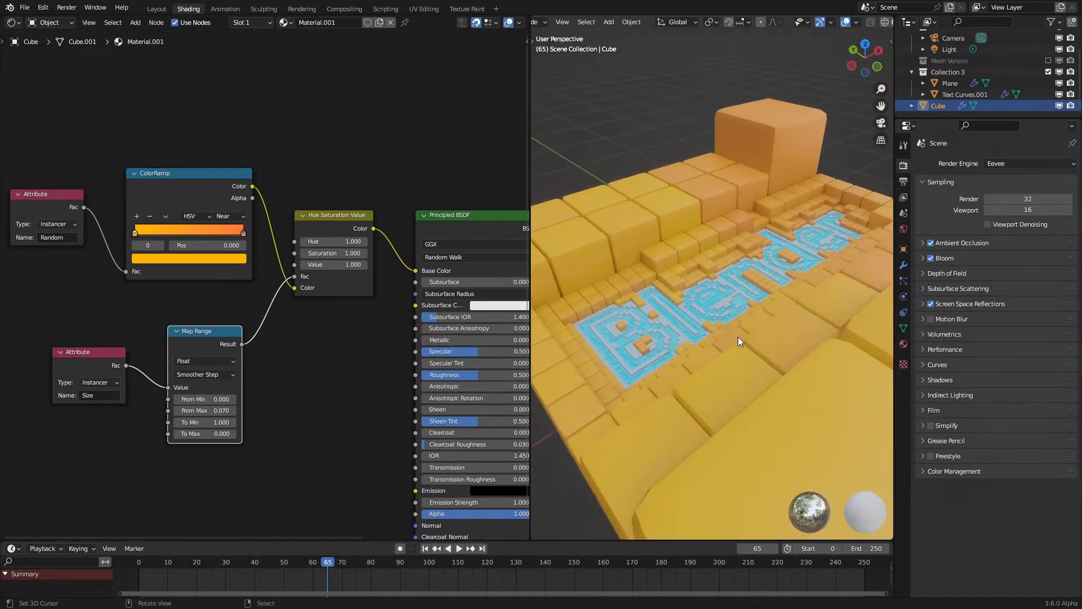
Step: Frame the "Blender" lettering through the camera by locking Camera to View, and release the lock once it is positioned
{"action": "key", "text": "KP_0"}
{"action": "key", "text": "n"}
{"action": "left_click", "coordinate": [888, 97]}
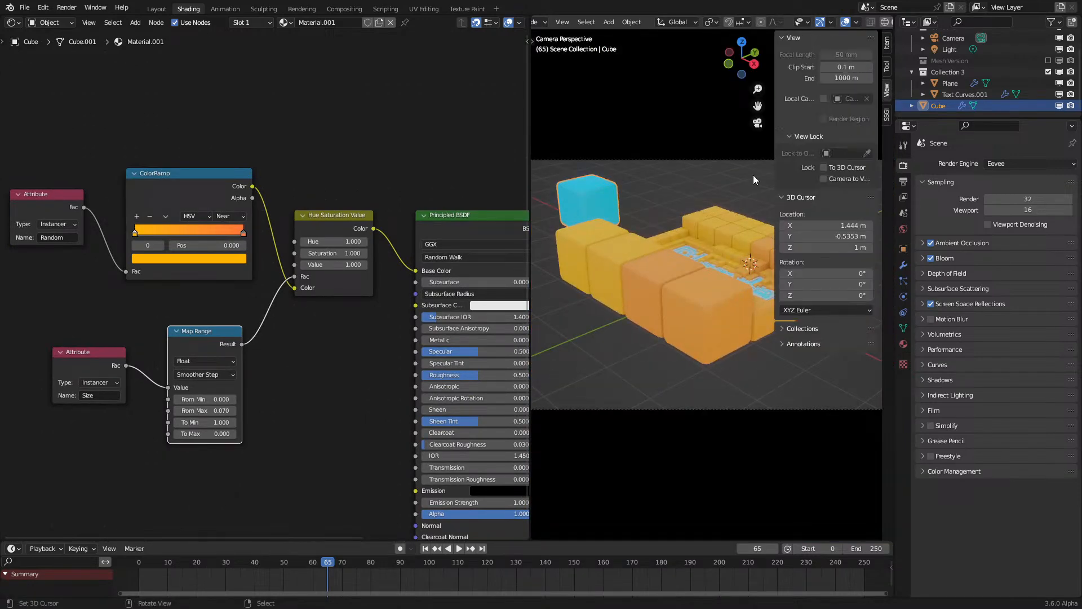
{"action": "left_click", "coordinate": [834, 177]}
{"action": "key", "text": "n"}
{"action": "scroll", "coordinate": [658, 292], "scroll_direction": "up", "scroll_amount": 5}
{"action": "middle_click_drag", "start_coordinate": [659, 292], "coordinate": [703, 346]}
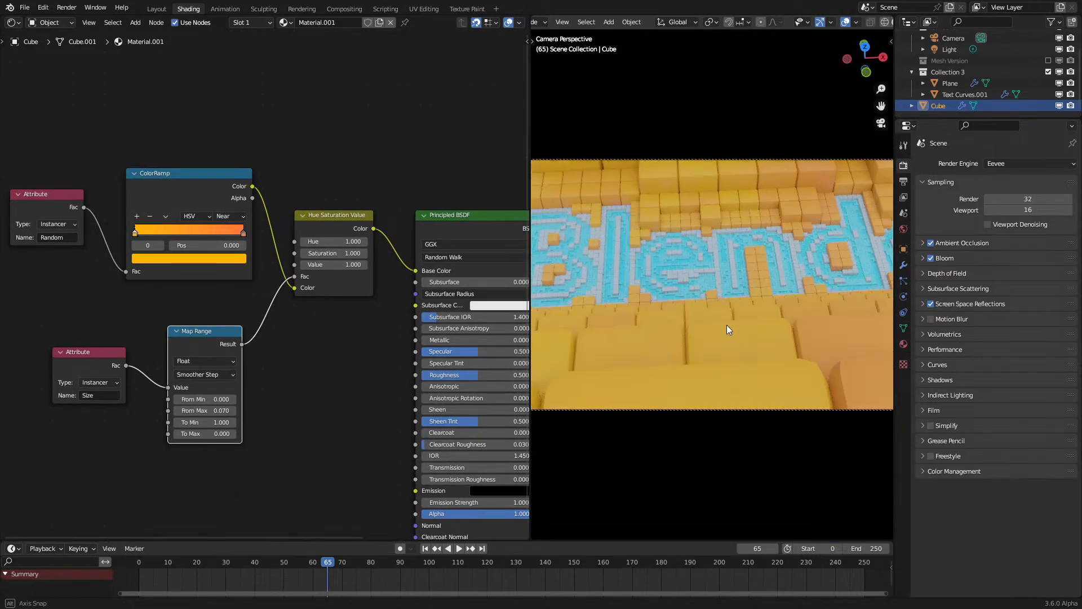
{"action": "scroll", "coordinate": [741, 320], "scroll_direction": "down", "scroll_amount": 2}
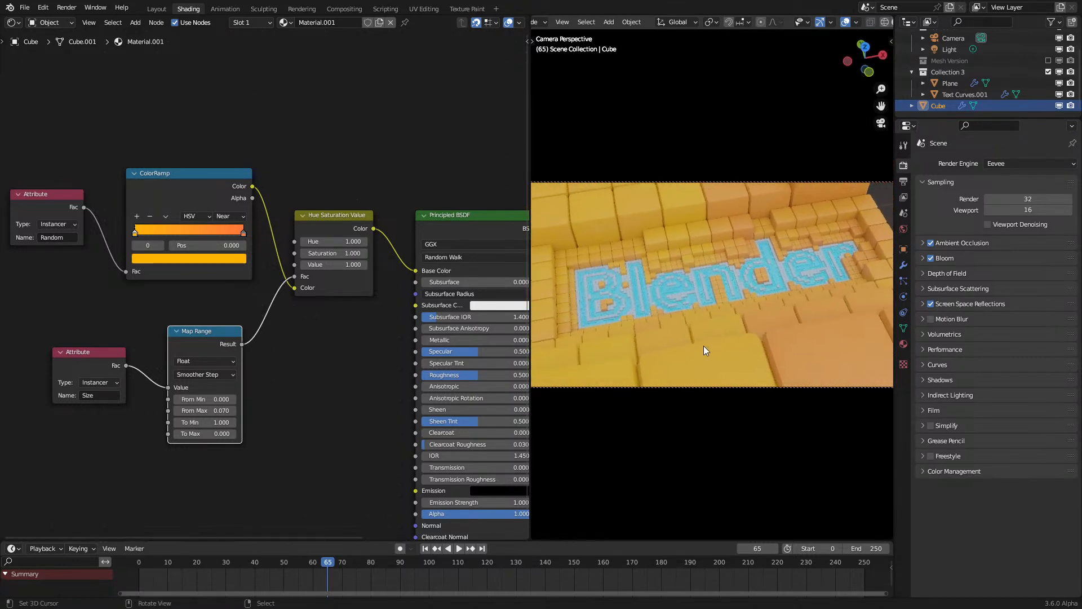
{"action": "key", "text": "n"}
{"action": "left_click", "coordinate": [834, 177]}
{"action": "key", "text": "n"}
Step: Select the Plane object and enter its Edit Mode with the viewport in wireframe shading
{"action": "middle_click_drag", "start_coordinate": [697, 303], "coordinate": [695, 312]}
{"action": "scroll", "coordinate": [695, 312], "scroll_direction": "down", "scroll_amount": 4}
{"action": "right_click", "coordinate": [695, 313]}
{"action": "right_click", "coordinate": [744, 232]}
{"action": "key", "text": "Tab"}
{"action": "scroll", "coordinate": [759, 265], "scroll_direction": "down", "scroll_amount": 5}
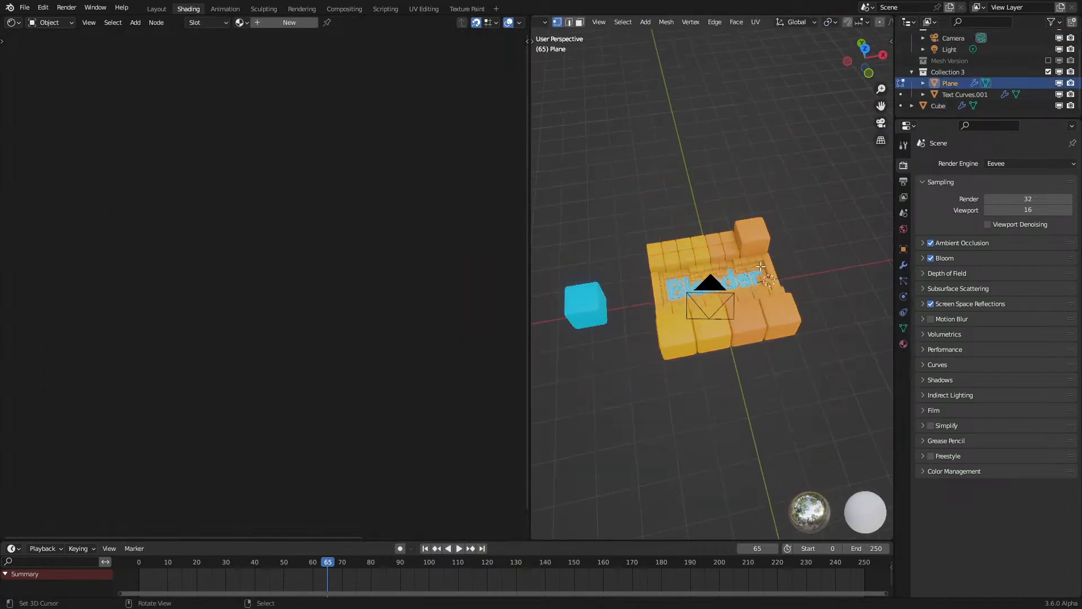
{"action": "key", "text": "Tab"}
{"action": "scroll", "coordinate": [780, 266], "scroll_direction": "up", "scroll_amount": 4}
{"action": "key", "text": "z"}
{"action": "key", "text": "Tab"}
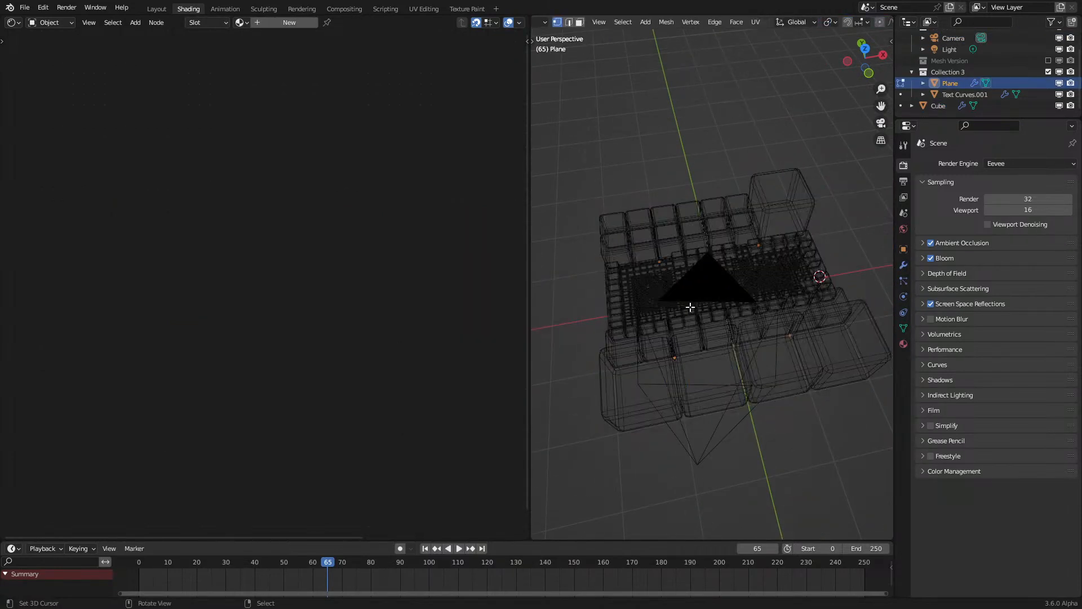
{"action": "middle_click_drag", "start_coordinate": [688, 307], "coordinate": [678, 340]}
Step: Try to duplicate the Plane's points and scale the copies by 2 along the X axis
{"action": "key", "text": "shift+d"}
{"action": "key", "text": "s"}
{"action": "key", "text": "x"}
{"action": "key", "text": "2"}
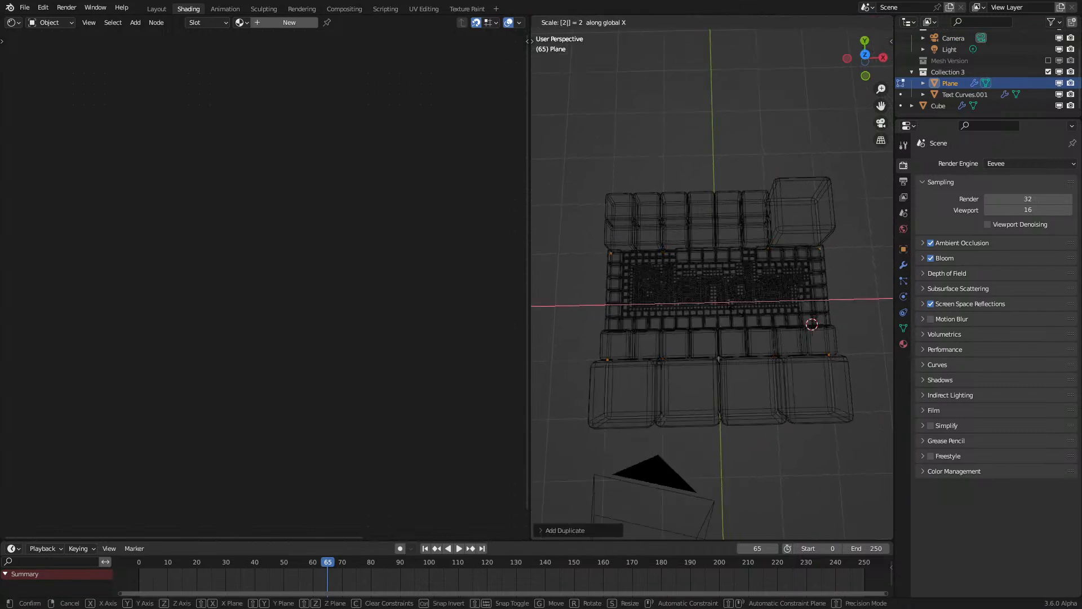
{"action": "key", "text": "Return"}
{"action": "key", "text": "s"}
{"action": "left_click", "coordinate": [748, 336]}
{"action": "key", "text": "s"}
{"action": "key", "text": "x"}
{"action": "left_click", "coordinate": [808, 298]}
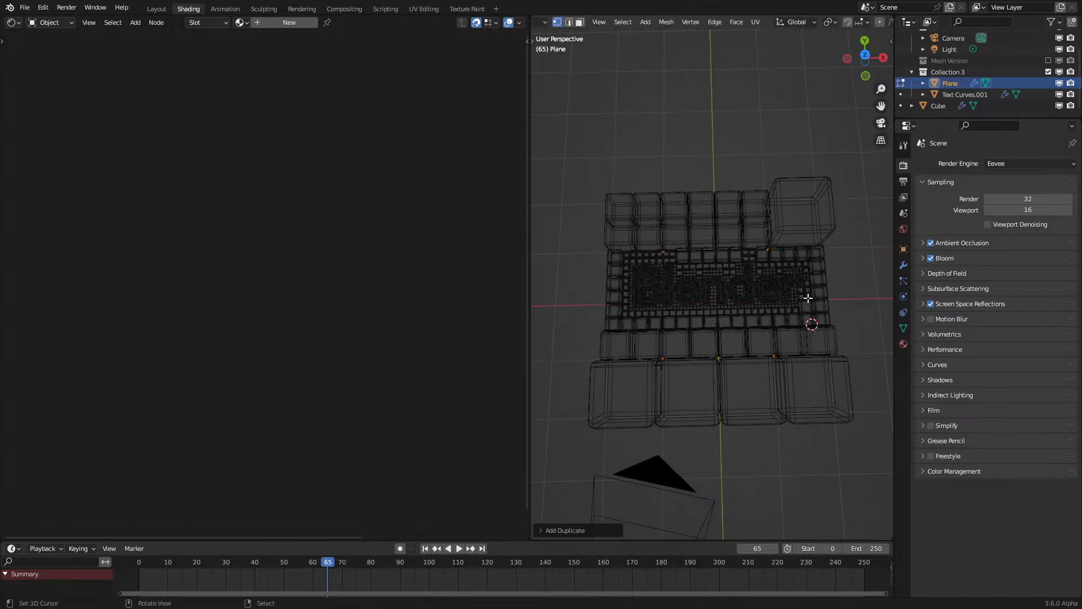
Step: In top view, merge the overlapping vertices by distance
{"action": "key", "text": "KP_7"}
{"action": "right_click", "coordinate": [809, 298]}
{"action": "mouse_move", "coordinate": [792, 495]}
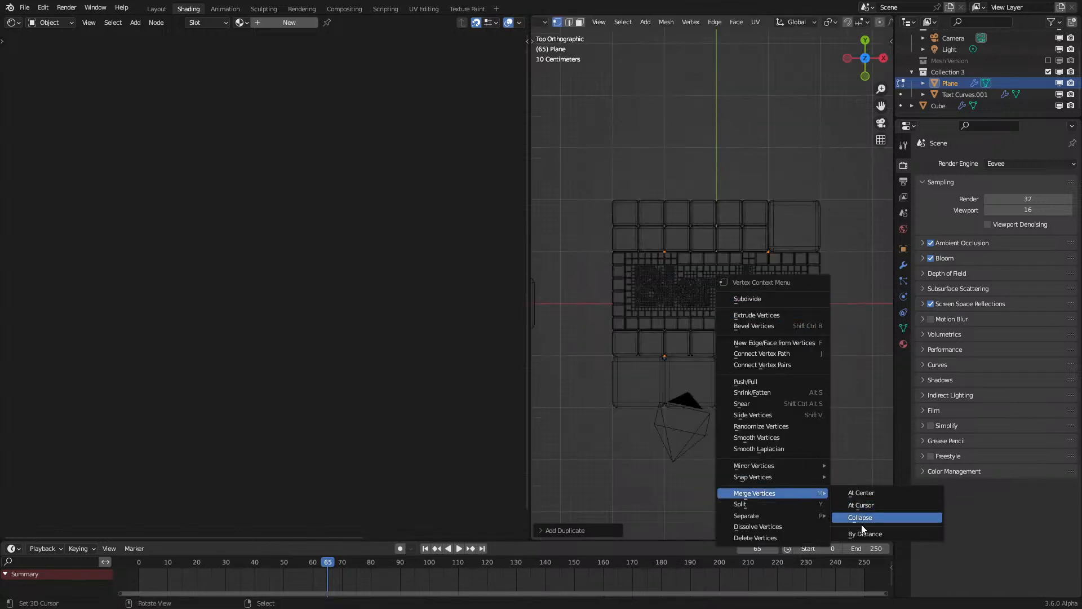
{"action": "left_click", "coordinate": [860, 530]}
Step: Duplicate the two points on the negative X side and place the copies about 2 m further outward
{"action": "scroll", "coordinate": [662, 266], "scroll_direction": "down", "scroll_amount": 8}
{"action": "left_click_drag", "start_coordinate": [662, 266], "coordinate": [658, 346]}
{"action": "right_click", "coordinate": [659, 348]}
{"action": "key", "text": "shift+d"}
{"action": "left_click", "coordinate": [583, 364], "text": "ctrl"}
Step: Move the two points on the positive X side 3 m outward along X
{"action": "key", "text": "c"}
{"action": "left_click_drag", "start_coordinate": [774, 265], "coordinate": [765, 343]}
{"action": "right_click", "coordinate": [764, 346]}
{"action": "scroll", "coordinate": [743, 345], "scroll_direction": "down", "scroll_amount": 4}
{"action": "key", "text": "shift+d"}
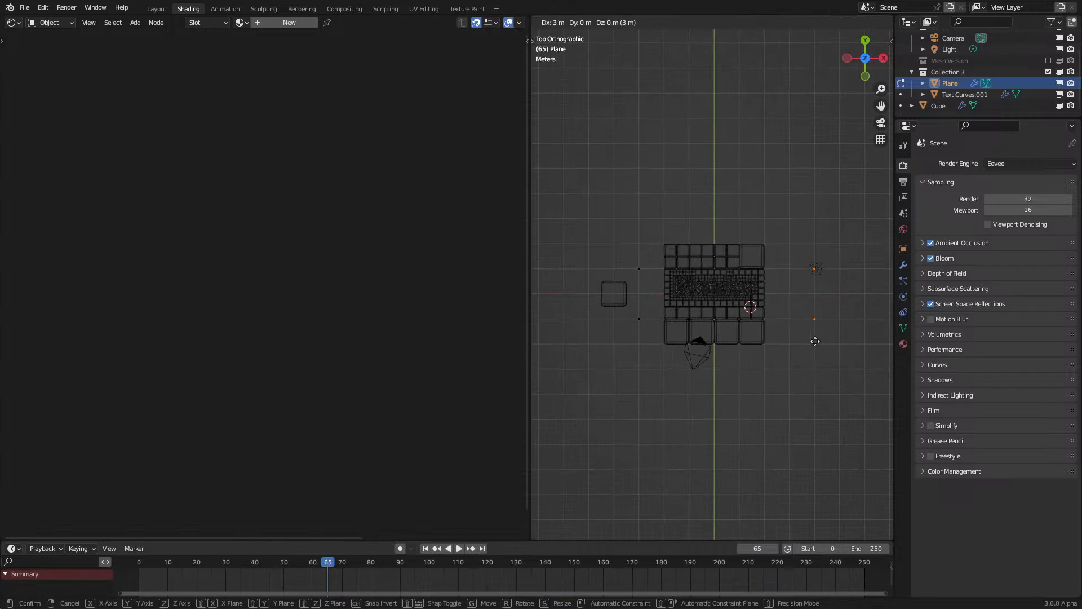
{"action": "left_click", "coordinate": [815, 341]}
Step: Move the outermost pair on the negative X side about 1 m further out, and replay the simulation from the start
{"action": "key", "text": "c"}
{"action": "left_click_drag", "start_coordinate": [624, 283], "coordinate": [622, 309]}
{"action": "right_click", "coordinate": [623, 310]}
{"action": "key", "text": "g"}
{"action": "left_click", "coordinate": [598, 349], "text": "ctrl"}
{"action": "key", "text": "Tab"}
{"action": "left_click", "coordinate": [119, 587]}
{"action": "key", "text": "space"}
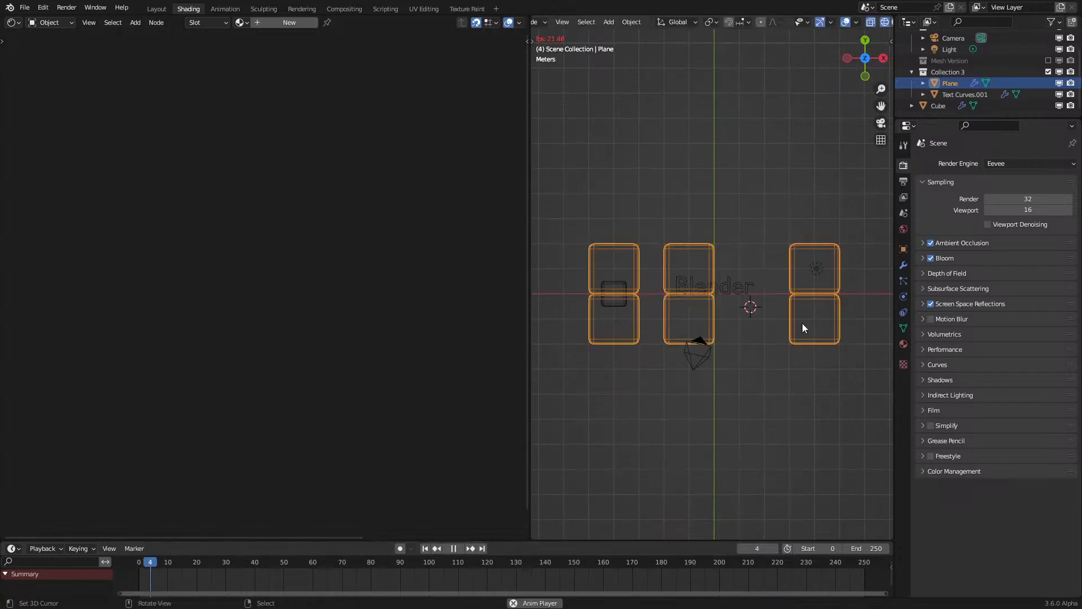
{"action": "key", "text": "space"}
Step: Duplicate the outermost negative X pair of points along X into the gap at about X = 1 m
{"action": "key", "text": "Tab"}
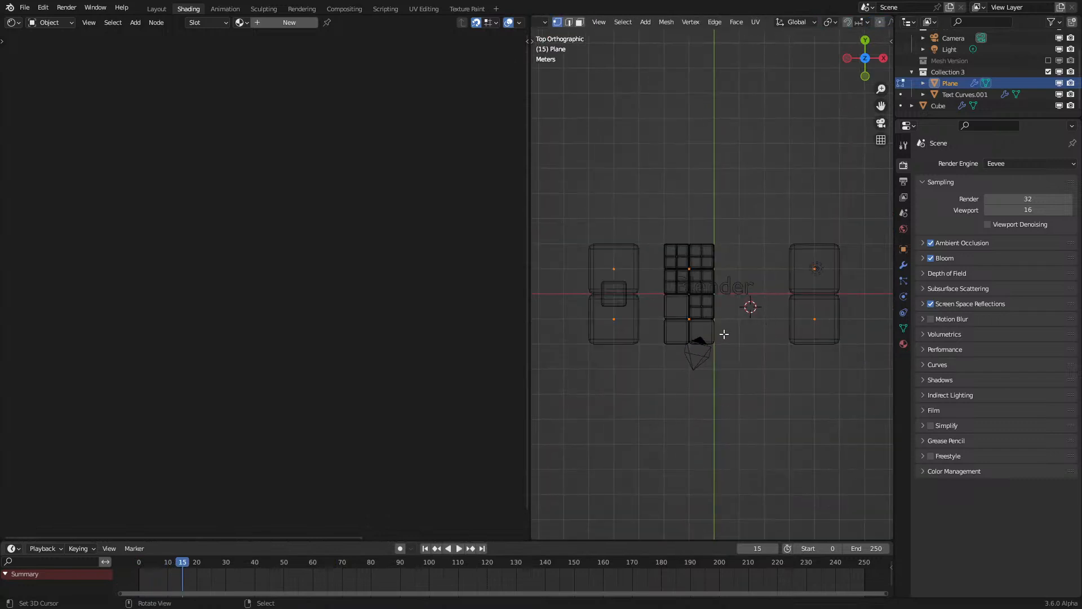
{"action": "key", "text": "shift+d"}
{"action": "key", "text": "x"}
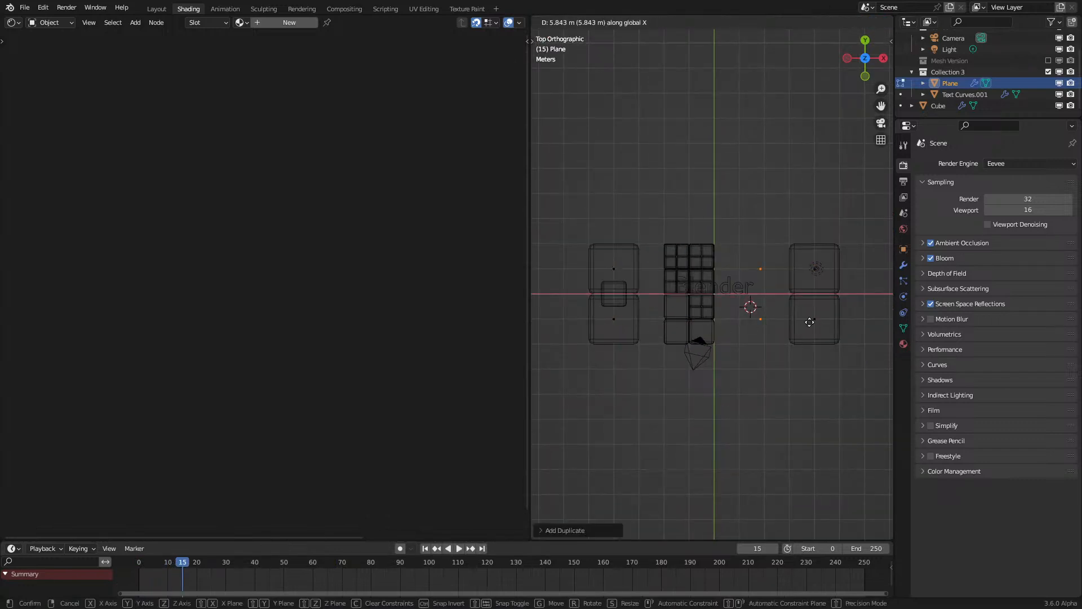
{"action": "left_click", "coordinate": [808, 322]}
{"action": "key", "text": "g"}
{"action": "key", "text": "x"}
{"action": "scroll", "coordinate": [757, 342], "scroll_direction": "up", "scroll_amount": 3}
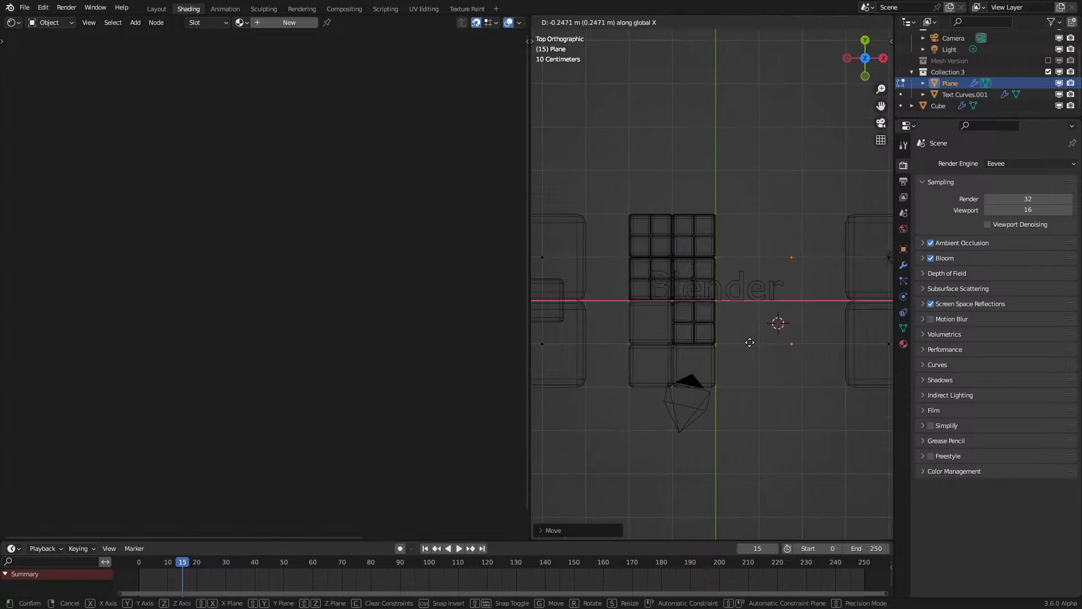
{"action": "left_click", "coordinate": [728, 347]}
Step: Move the outermost pair of points on the negative X side about 1 m inward along X
{"action": "scroll", "coordinate": [727, 349], "scroll_direction": "down", "scroll_amount": 1}
{"action": "key", "text": "c"}
{"action": "left_click_drag", "start_coordinate": [561, 285], "coordinate": [575, 356]}
{"action": "key", "text": "Escape"}
{"action": "key", "text": "g"}
{"action": "key", "text": "x"}
{"action": "left_click", "coordinate": [609, 353]}
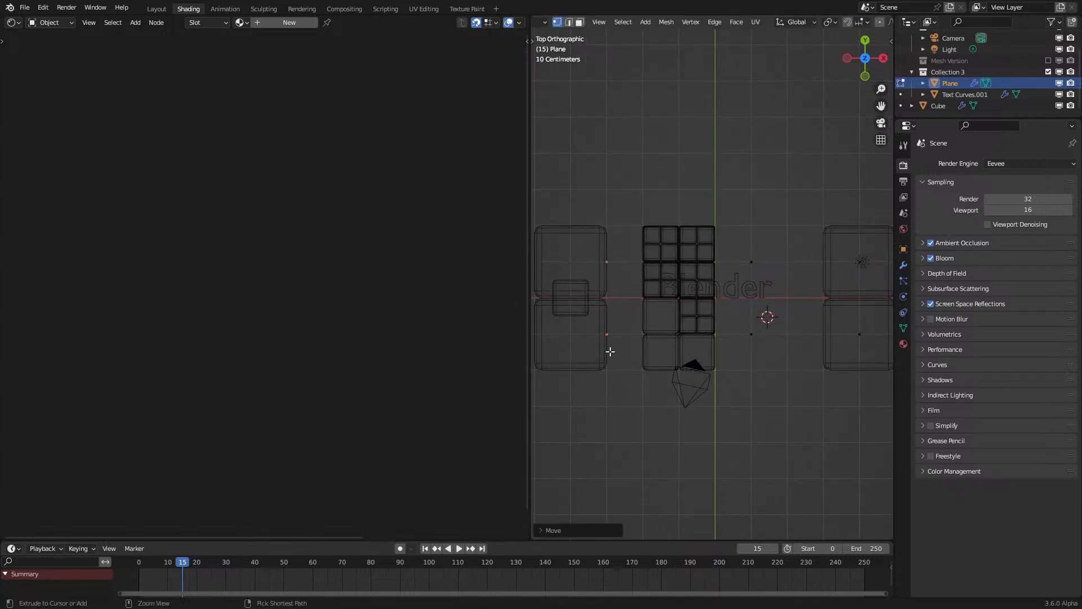
Step: Move the outermost pair of points on the positive X side about 1 m inward along X and leave Edit Mode
{"action": "scroll", "coordinate": [720, 318], "scroll_direction": "down", "scroll_amount": 2}
{"action": "key", "text": "c"}
{"action": "left_click_drag", "start_coordinate": [811, 248], "coordinate": [810, 290]}
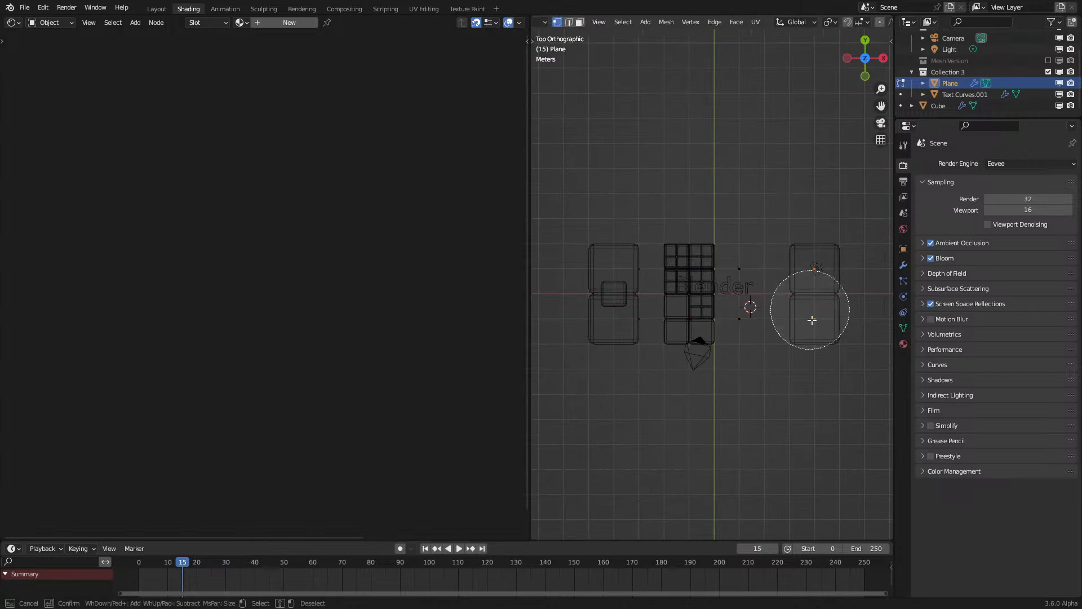
{"action": "key", "text": "Escape"}
{"action": "key", "text": "g"}
{"action": "key", "text": "x"}
{"action": "left_click", "coordinate": [787, 335]}
{"action": "key", "text": "Tab"}
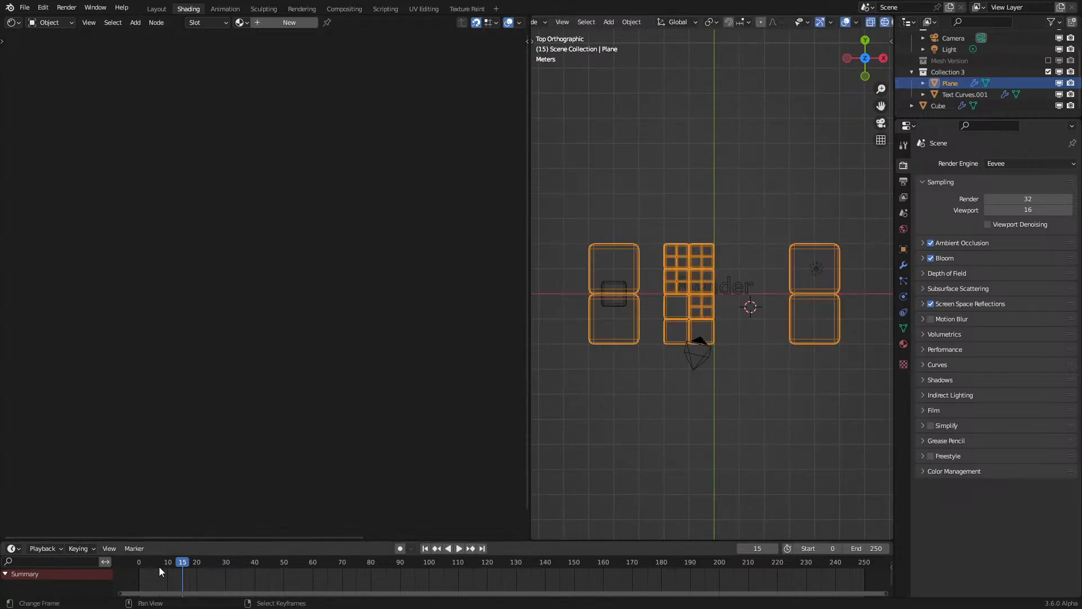
Step: Play the simulation on the widened point layout and examine the subdividing cubes from several angles
{"action": "key", "text": "space"}
{"action": "middle_click_drag", "start_coordinate": [740, 442], "coordinate": [756, 434]}
{"action": "left_click", "coordinate": [755, 434]}
{"action": "middle_click_drag", "start_coordinate": [853, 416], "coordinate": [816, 414]}
{"action": "key", "text": "space"}
{"action": "key", "text": "z"}
{"action": "mouse_move", "coordinate": [801, 289]}
{"action": "middle_mouse_down"}
{"action": "mouse_move", "coordinate": [810, 312]}
{"action": "mouse_move", "coordinate": [838, 282]}
{"action": "middle_mouse_up"}
{"action": "key", "text": "space"}
{"action": "key", "text": "space"}
{"action": "mouse_move", "coordinate": [773, 316]}
{"action": "middle_mouse_down"}
{"action": "mouse_move", "coordinate": [804, 302]}
{"action": "mouse_move", "coordinate": [742, 345]}
{"action": "mouse_move", "coordinate": [821, 276]}
{"action": "mouse_move", "coordinate": [813, 331]}
{"action": "mouse_move", "coordinate": [647, 337]}
{"action": "mouse_move", "coordinate": [693, 361]}
{"action": "mouse_move", "coordinate": [793, 361]}
{"action": "mouse_move", "coordinate": [782, 469]}
{"action": "middle_mouse_up"}
{"action": "key", "text": "space"}
Step: Deselect everything and view the frame 83 result through the camera with rendered material colors
{"action": "key", "text": "shift+z"}
{"action": "left_click", "coordinate": [682, 377]}
{"action": "key", "text": "shift+z"}
{"action": "key", "text": "alt+a"}
{"action": "key", "text": "KP_0"}
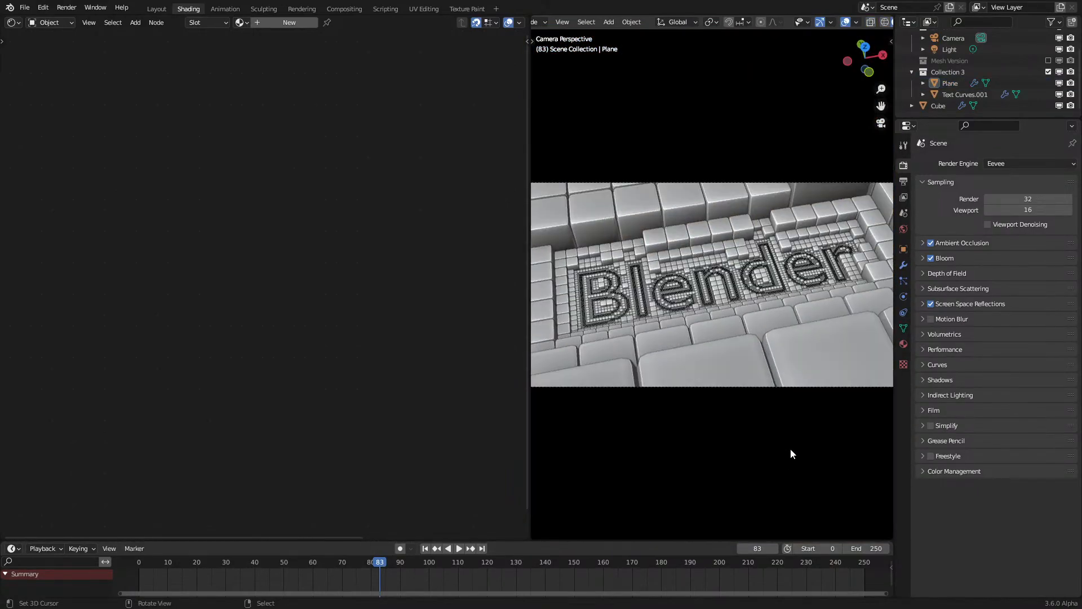
{"action": "key", "text": "z"}
{"action": "key", "text": "n"}
{"action": "key", "text": "n"}
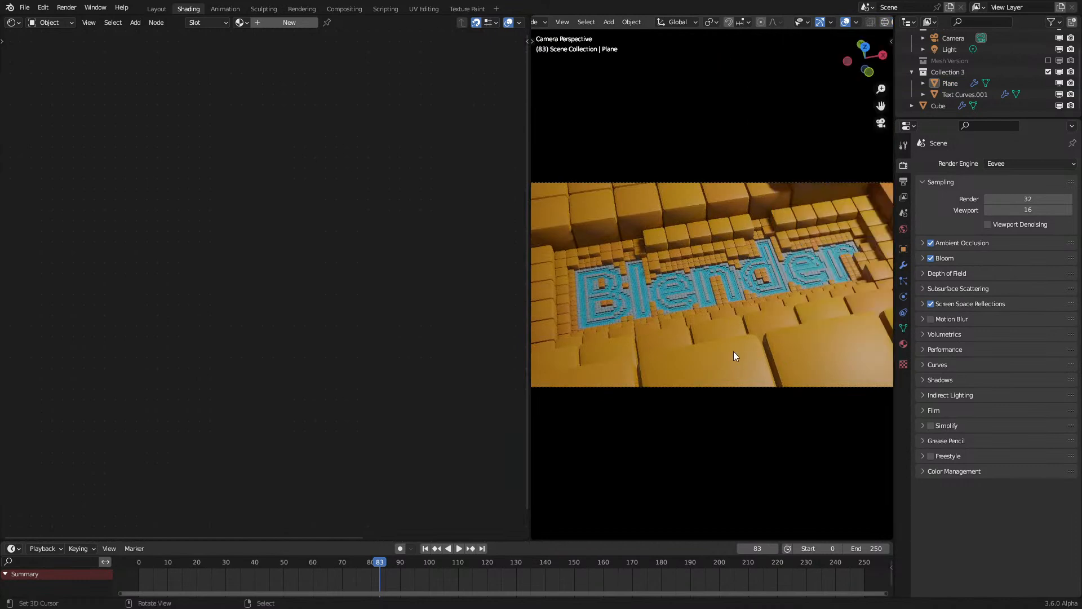
Step: Switch the shader editor area to show the Plane's geometry node tree
{"action": "left_click", "coordinate": [12, 23]}
{"action": "left_click", "coordinate": [42, 116]}
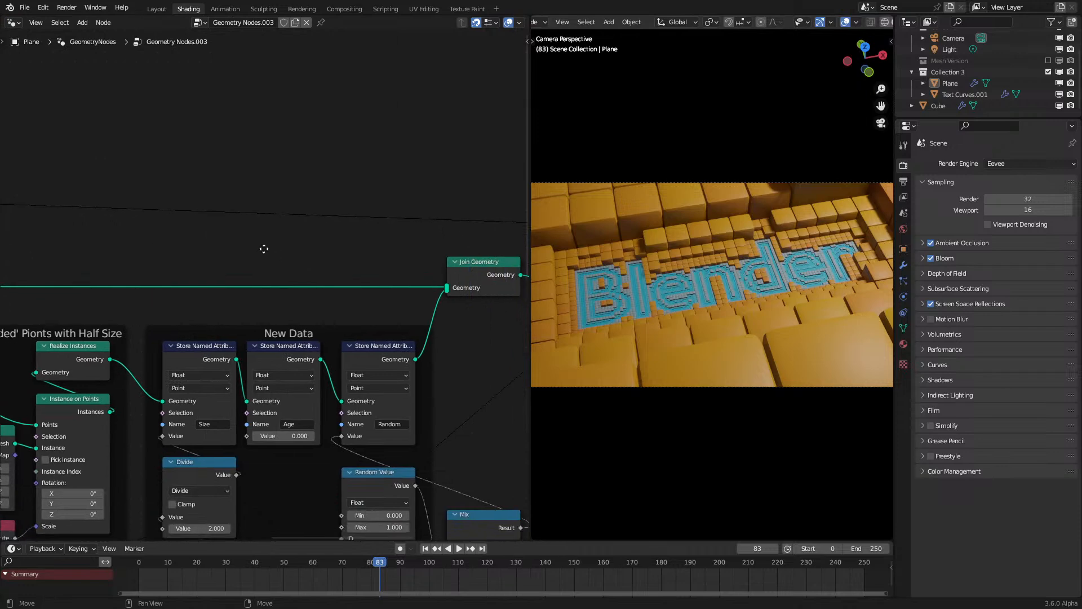
{"action": "scroll", "coordinate": [814, 248], "scroll_direction": "down", "scroll_amount": 2}
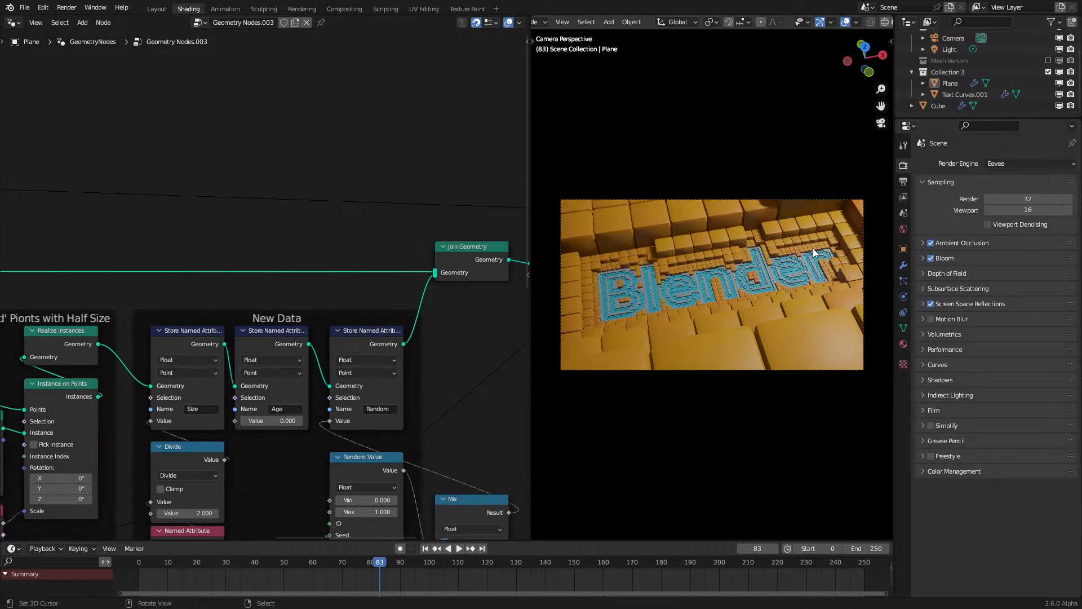
Step: Reposition the Camera to shift the lettering in the frame and set its Focal Length to 100 mm
{"action": "left_click", "coordinate": [954, 37]}
{"action": "key", "text": "g"}
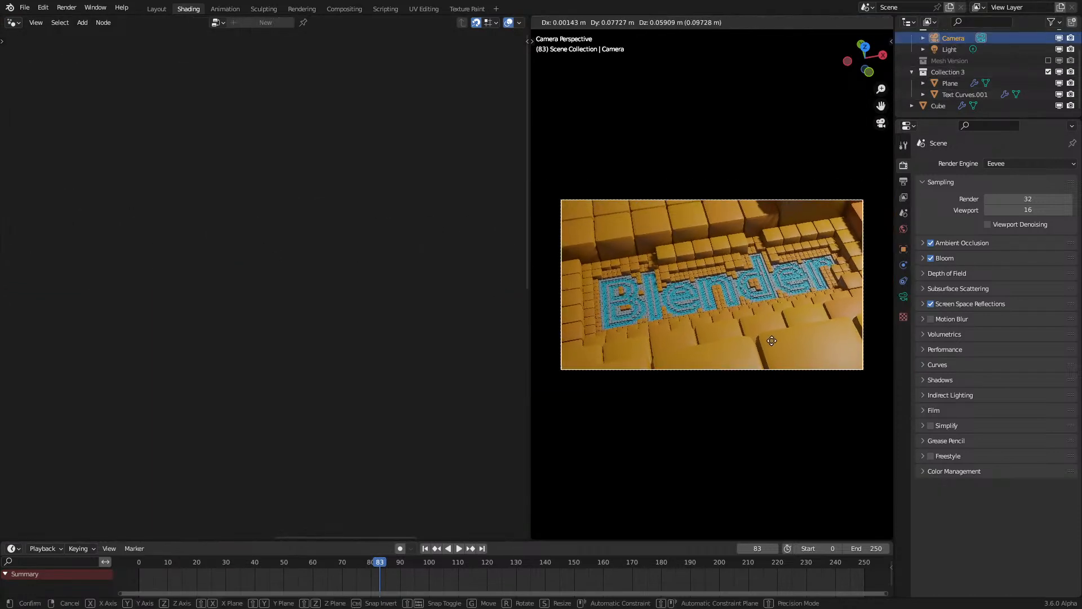
{"action": "left_click", "coordinate": [794, 335]}
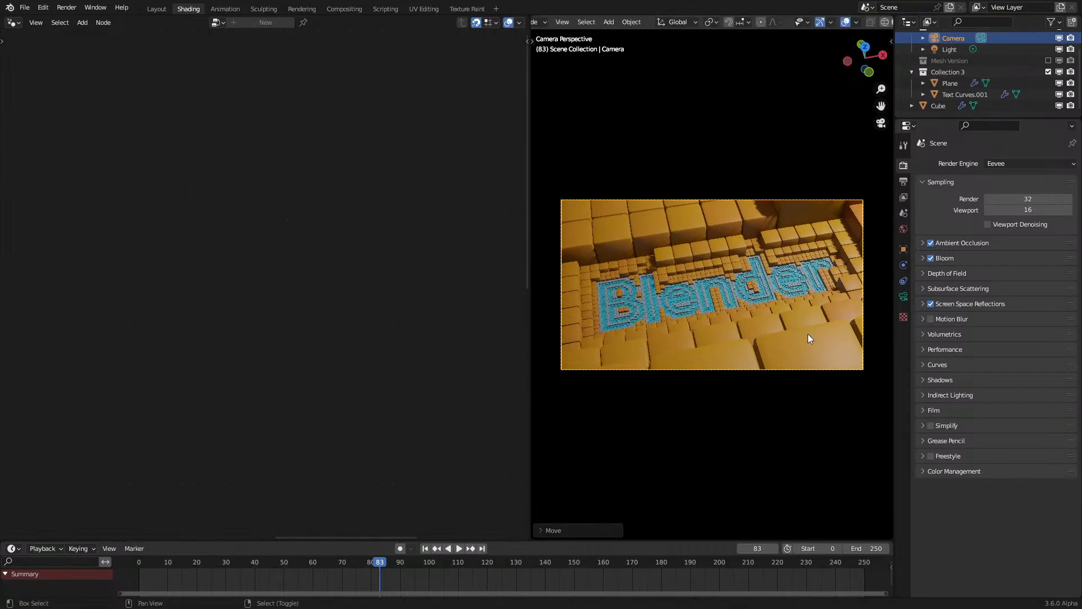
{"action": "left_click", "coordinate": [903, 298]}
{"action": "type", "text": "1"}
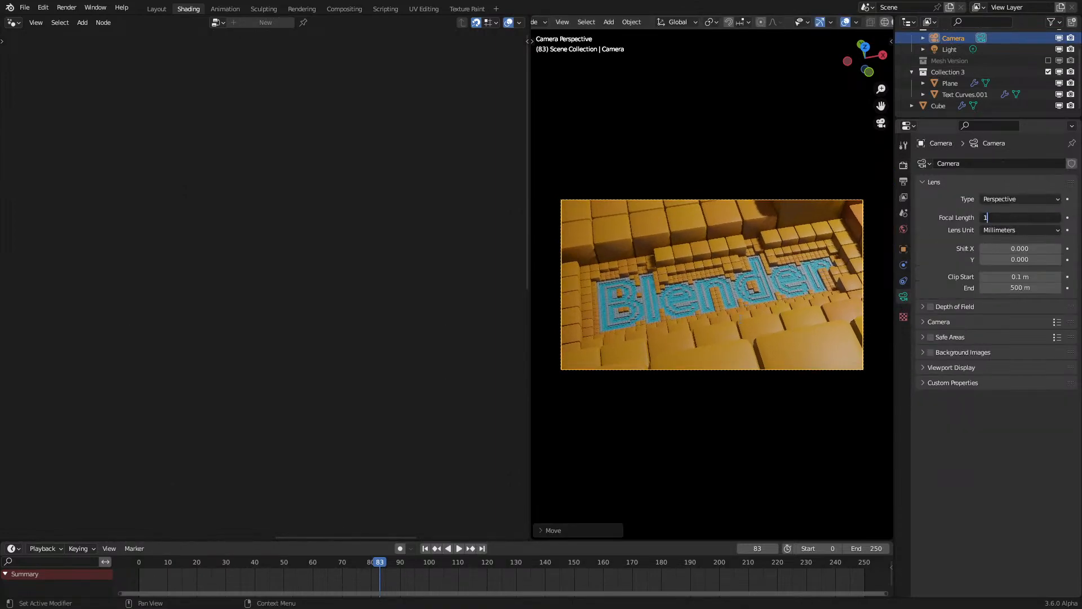
{"action": "type", "text": "00"}
{"action": "key", "text": "Return"}
Step: Move the Camera back along its local Z axis and shift it so the whole "Blender" lettering fits the frame
{"action": "key", "text": "Home"}
{"action": "key", "text": "g"}
{"action": "key", "text": "z"}
{"action": "key", "text": "z"}
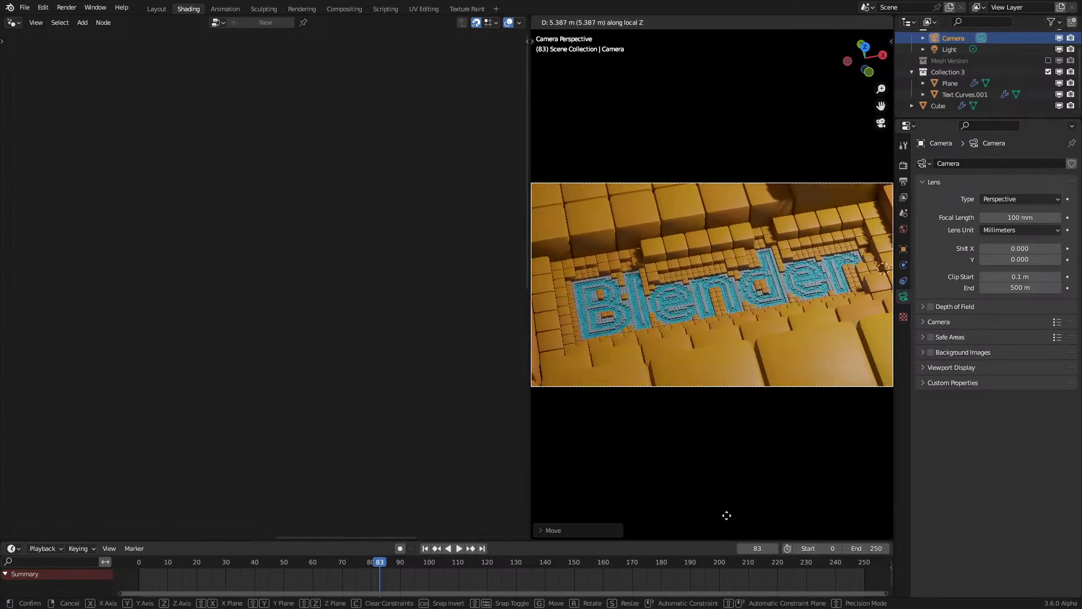
{"action": "key", "text": "z"}
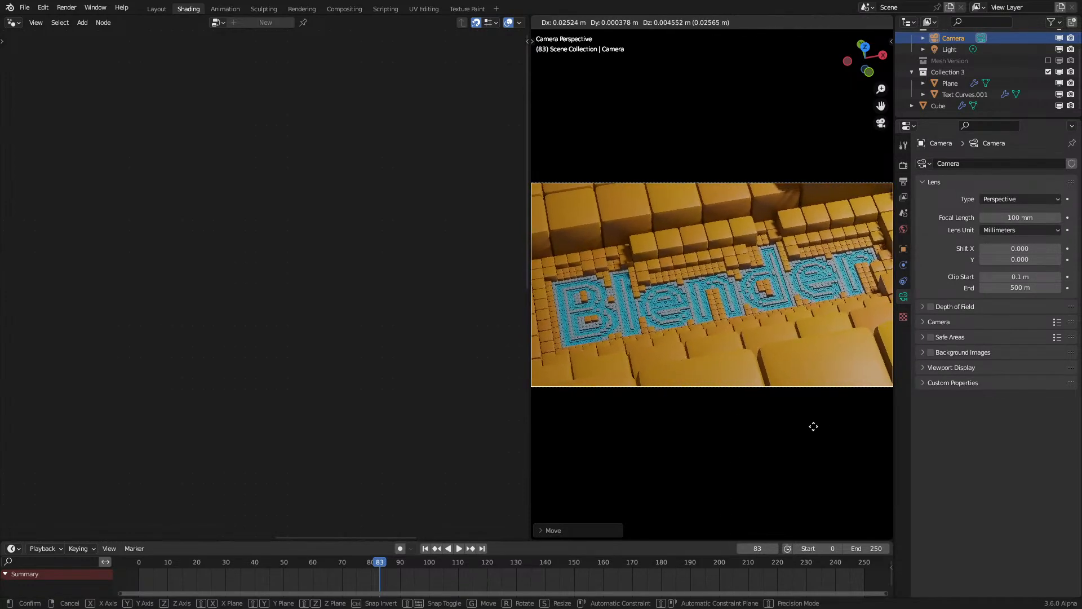
{"action": "left_click", "coordinate": [850, 423]}
Step: Change the scene's render engine to Cycles
{"action": "left_click", "coordinate": [903, 166]}
{"action": "left_click", "coordinate": [1001, 163]}
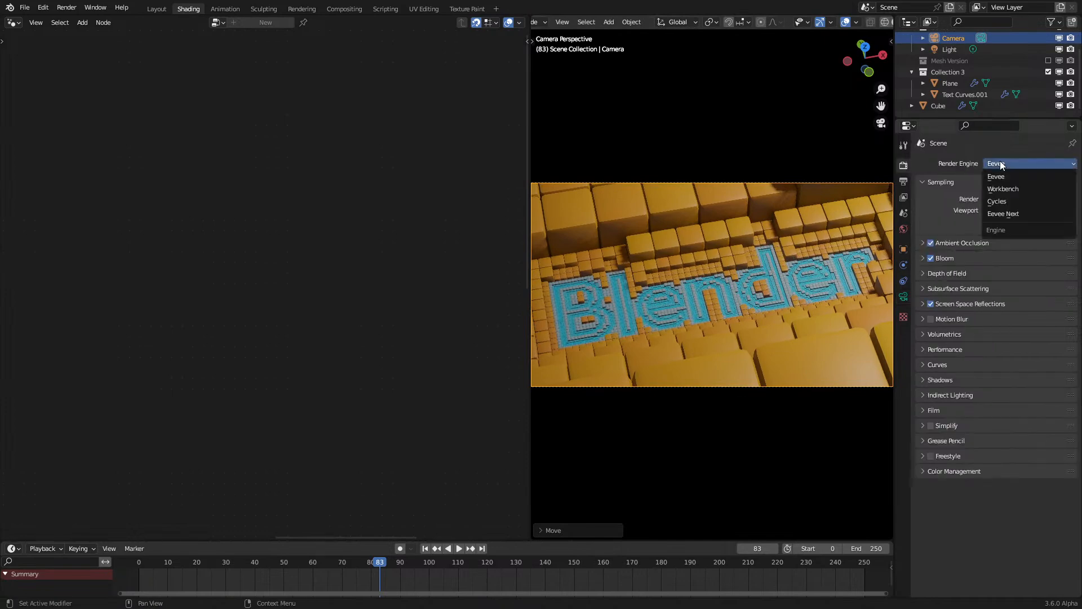
{"action": "left_click", "coordinate": [1004, 200]}
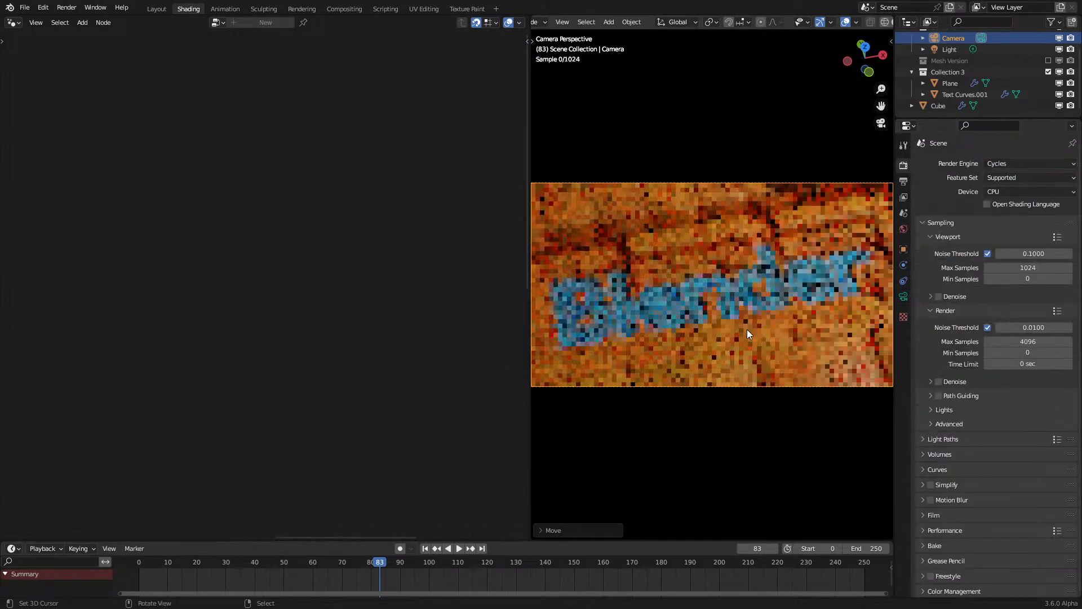
Step: Set the Cycles render device to GPU Compute
{"action": "left_click", "coordinate": [1010, 192]}
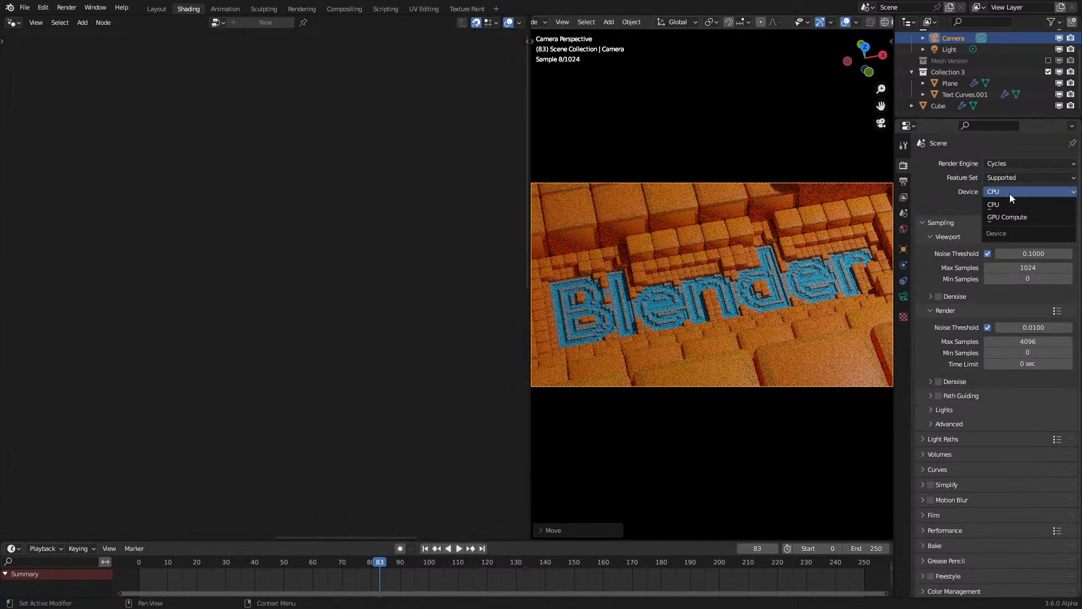
{"action": "key", "text": "Return"}
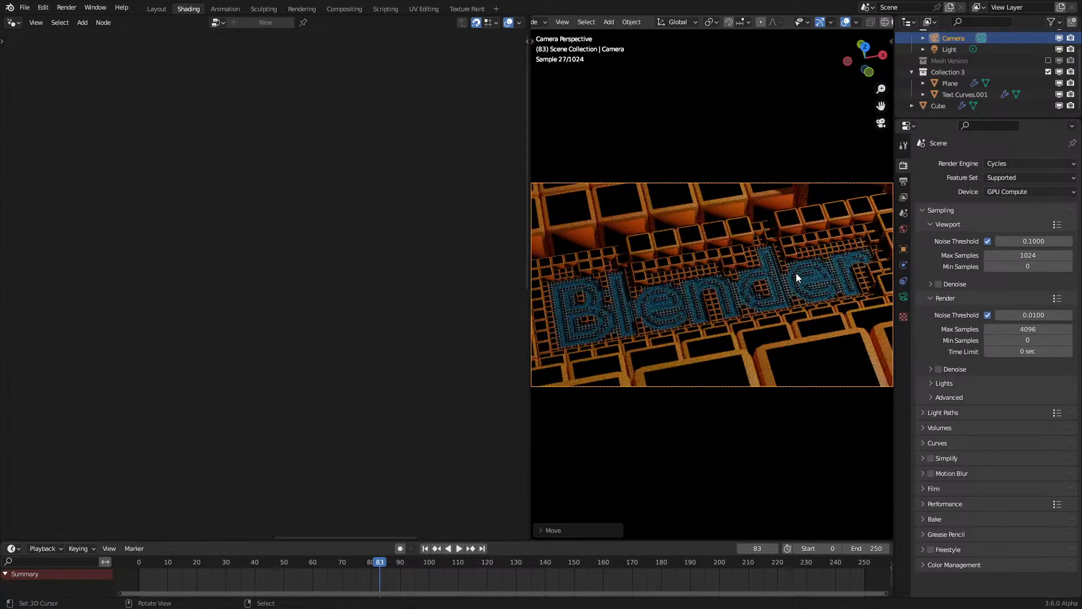
Step: Move the blue source cube further away from the grid of cubes and try scaling its mesh in Edit Mode
{"action": "middle_click_drag", "start_coordinate": [797, 277], "coordinate": [624, 316]}
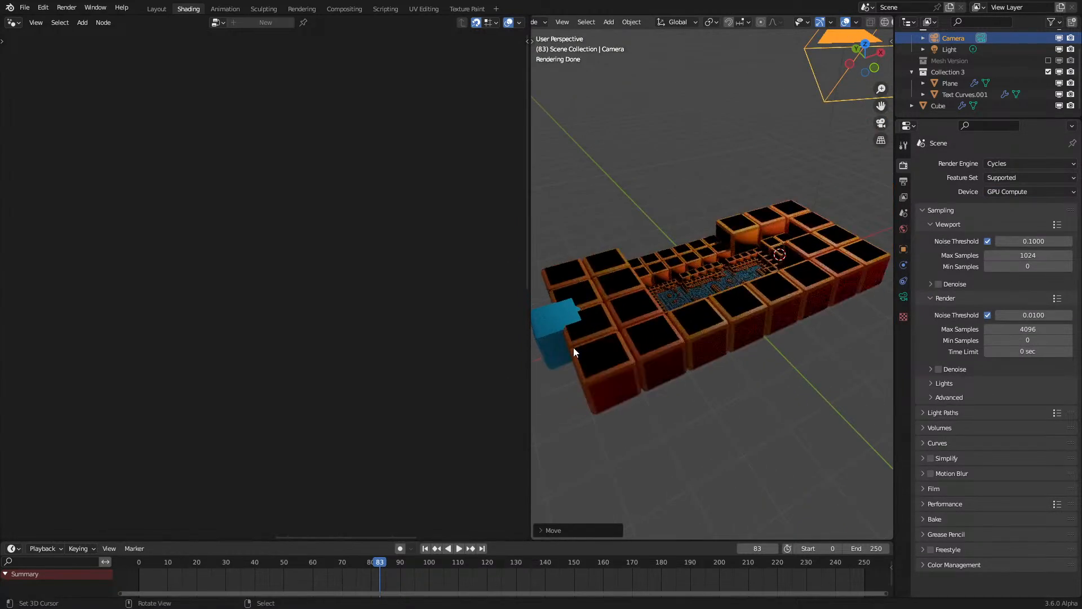
{"action": "left_click", "coordinate": [566, 341]}
{"action": "key", "text": "z"}
{"action": "left_click", "coordinate": [665, 360]}
{"action": "left_click", "coordinate": [710, 309]}
{"action": "middle_click_drag", "start_coordinate": [712, 334], "coordinate": [634, 362]}
{"action": "left_click_drag", "start_coordinate": [634, 362], "coordinate": [584, 382]}
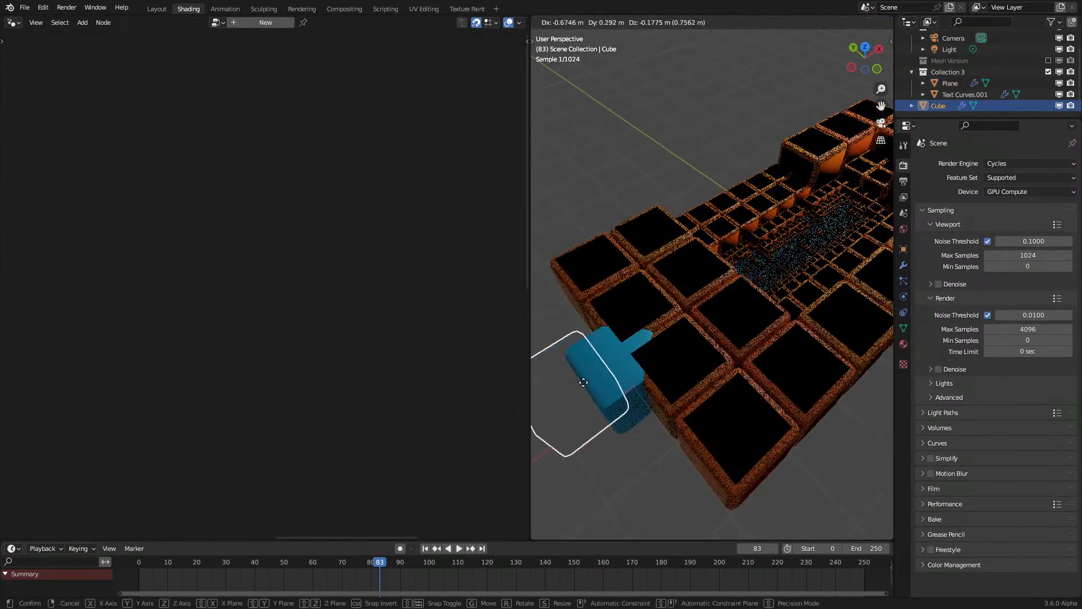
{"action": "left_click", "coordinate": [583, 382]}
{"action": "key", "text": "s"}
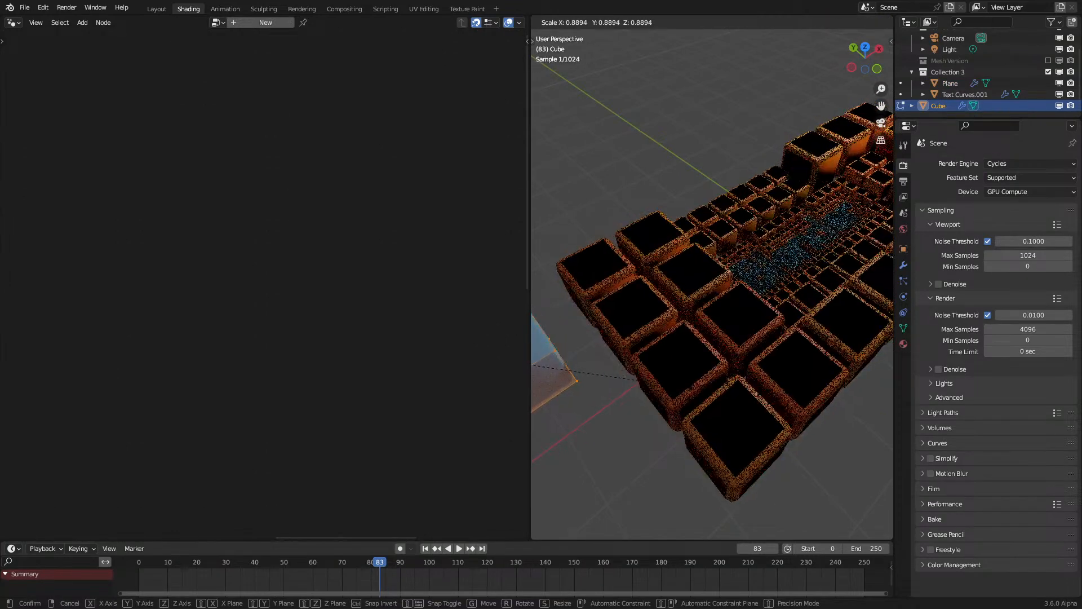
{"action": "left_click", "coordinate": [676, 380]}
Step: Merge the instancing plane's overlapping vertices by distance and return to Object Mode with rendered shading
{"action": "key", "text": "z"}
{"action": "left_click", "coordinate": [781, 377]}
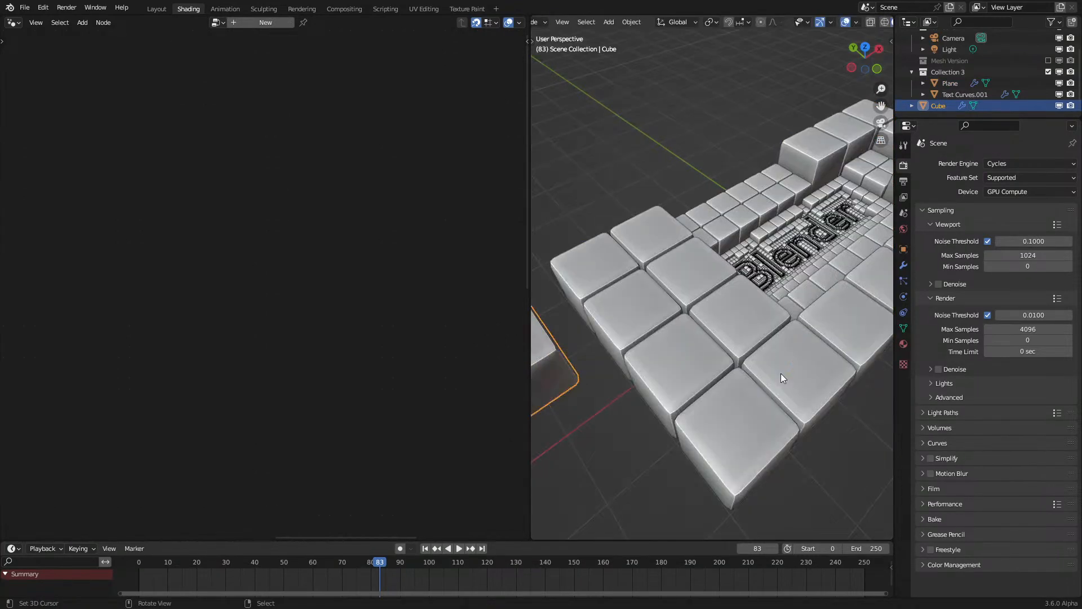
{"action": "left_click", "coordinate": [780, 373]}
{"action": "key", "text": "Tab"}
{"action": "key", "text": "shift+z"}
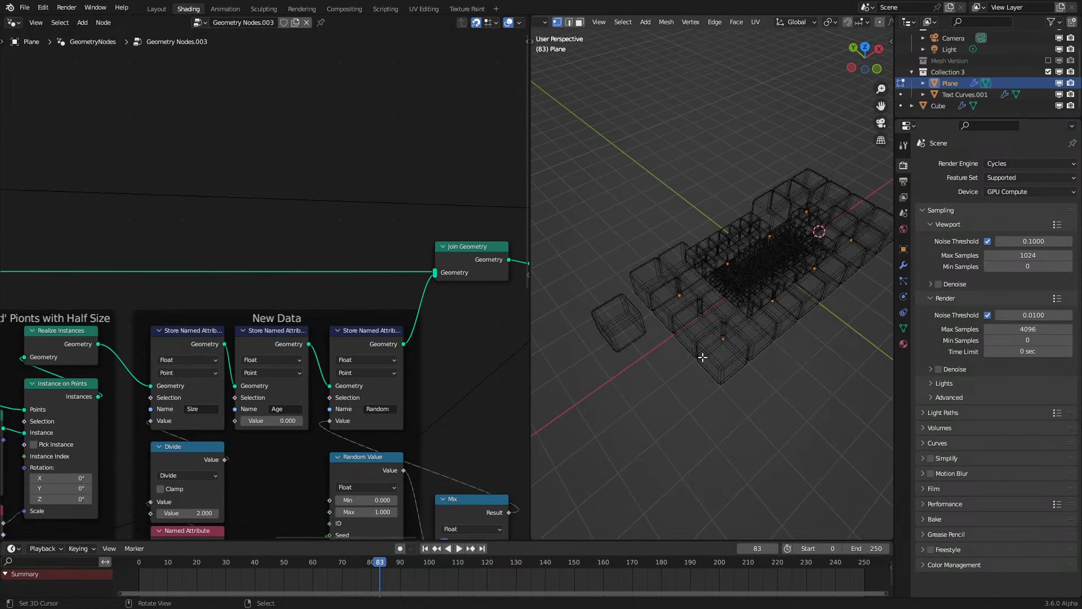
{"action": "right_click", "coordinate": [675, 512]}
{"action": "mouse_move", "coordinate": [670, 550]}
{"action": "left_click", "coordinate": [743, 550]}
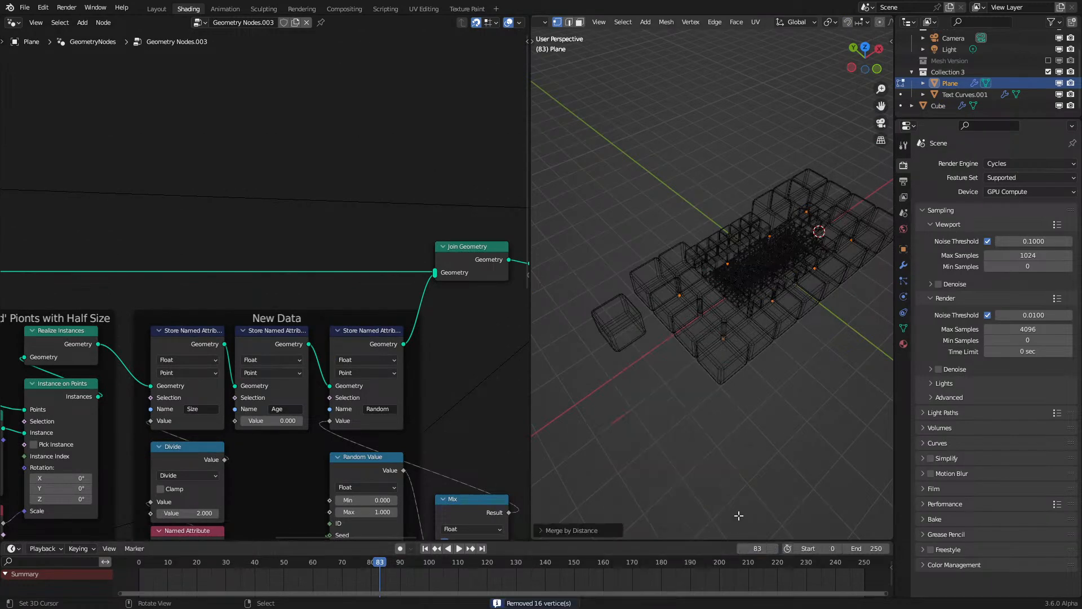
{"action": "key", "text": "a"}
{"action": "key", "text": "z"}
{"action": "left_click", "coordinate": [725, 381]}
{"action": "key", "text": "Tab"}
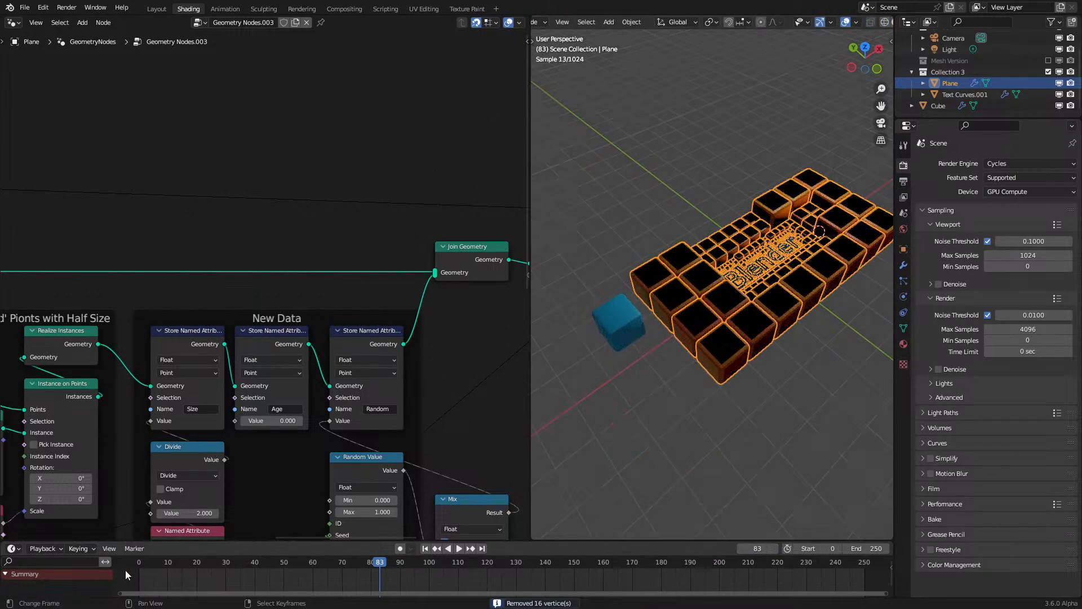
Step: Play the cube subdivision animation from its start in solid shading
{"action": "key", "text": "shift+Left"}
{"action": "key", "text": "z"}
{"action": "left_click", "coordinate": [803, 380]}
{"action": "key", "text": "space"}
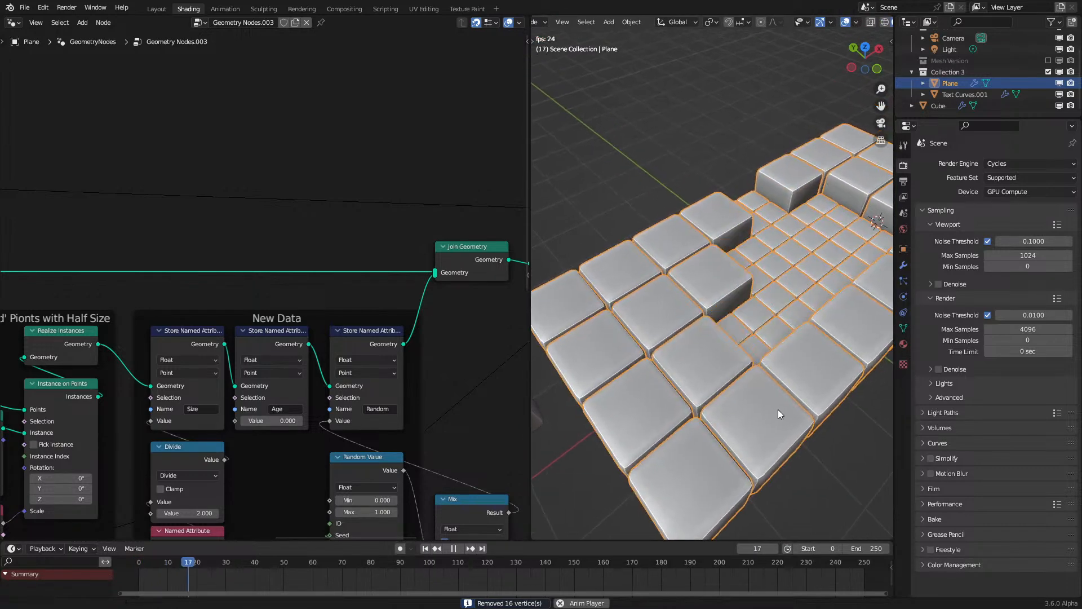
Step: Switch back to rendered shading and delete the existing light from the scene
{"action": "key", "text": "z"}
{"action": "left_click", "coordinate": [774, 322]}
{"action": "scroll", "coordinate": [793, 357], "scroll_direction": "down", "scroll_amount": 4}
{"action": "scroll", "coordinate": [793, 357], "scroll_direction": "down", "scroll_amount": 3}
{"action": "left_click", "coordinate": [773, 181]}
{"action": "key", "text": "Delete"}
Step: Add a sun light, clear its location and look through the camera
{"action": "scroll", "coordinate": [733, 287], "scroll_direction": "up", "scroll_amount": 3}
{"action": "key", "text": "shift+a"}
{"action": "mouse_move", "coordinate": [671, 442]}
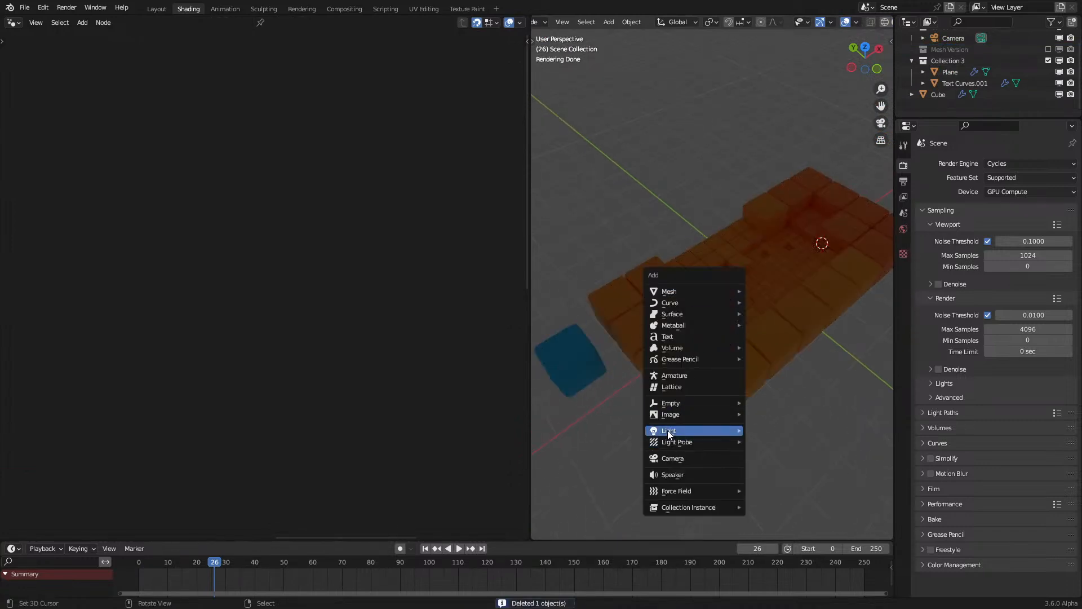
{"action": "left_click", "coordinate": [781, 443]}
{"action": "key", "text": "alt+g"}
{"action": "key", "text": "KP_0"}
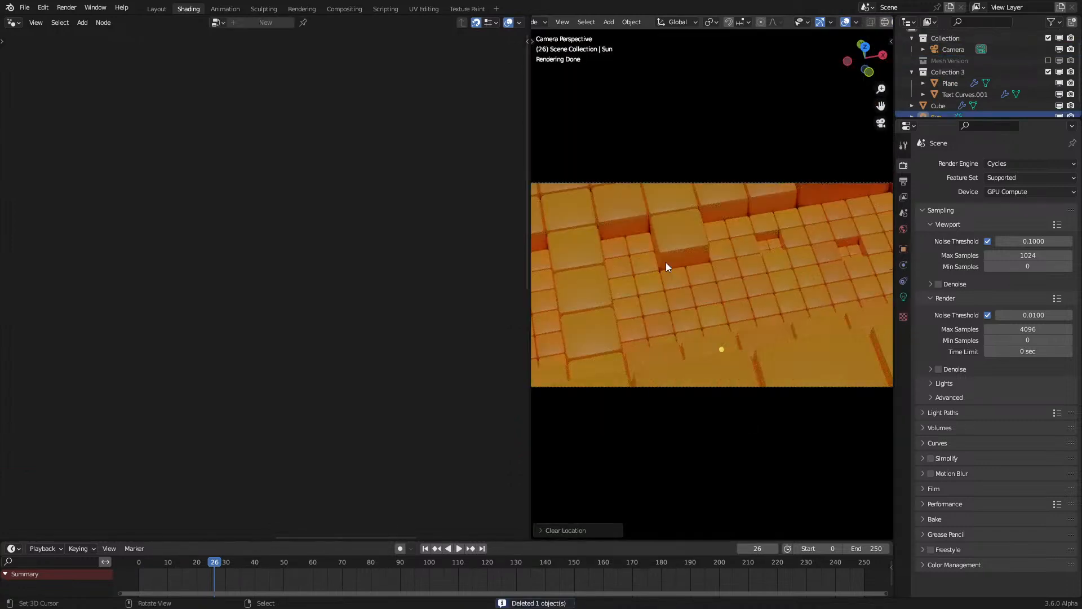
Step: Rotate the sun light freely with Trackball by about 27° and 64° so it casts angled shadows
{"action": "key", "text": "r"}
{"action": "key", "text": "r"}
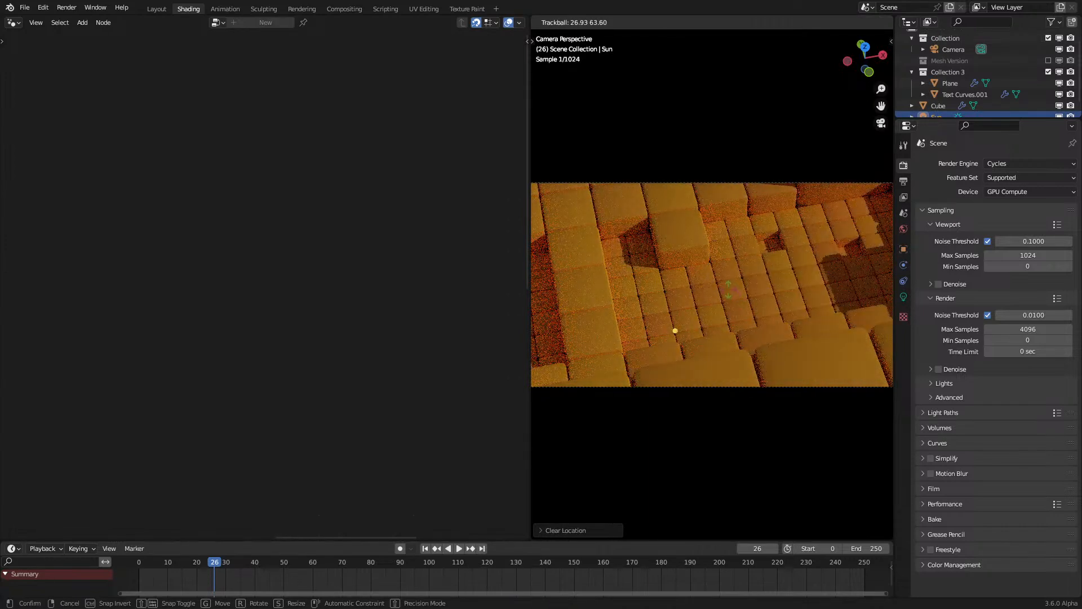
{"action": "left_click", "coordinate": [883, 314]}
Step: Widen the 3D viewport, set the sun's strength to 7.880 and play the animation to frame 80
{"action": "left_click", "coordinate": [903, 297]}
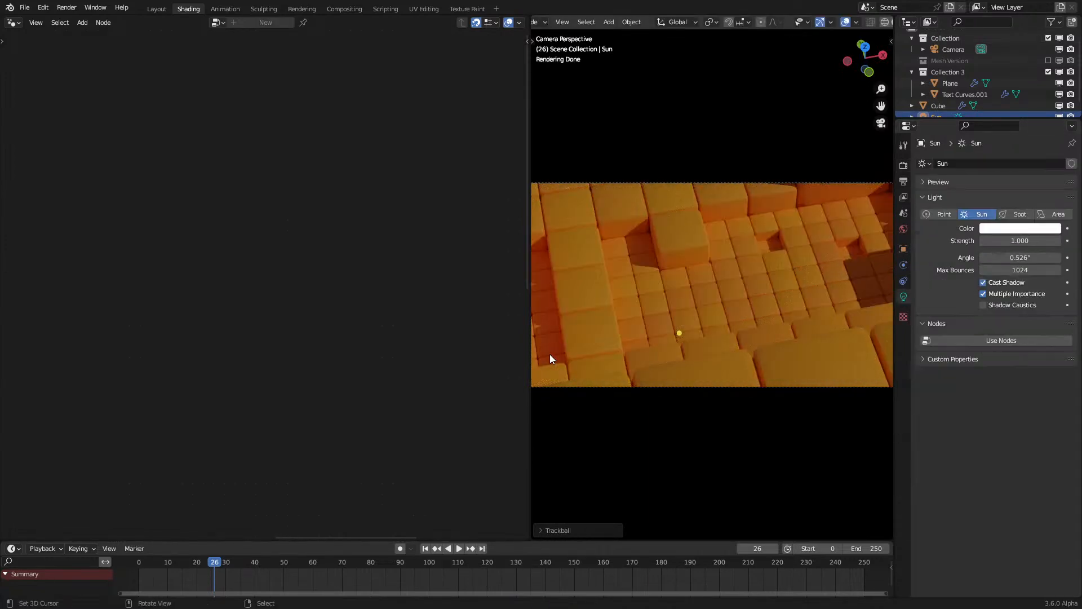
{"action": "left_click_drag", "start_coordinate": [530, 413], "coordinate": [340, 436]}
{"action": "key", "text": "Home"}
{"action": "left_click_drag", "start_coordinate": [999, 240], "coordinate": [1054, 240]}
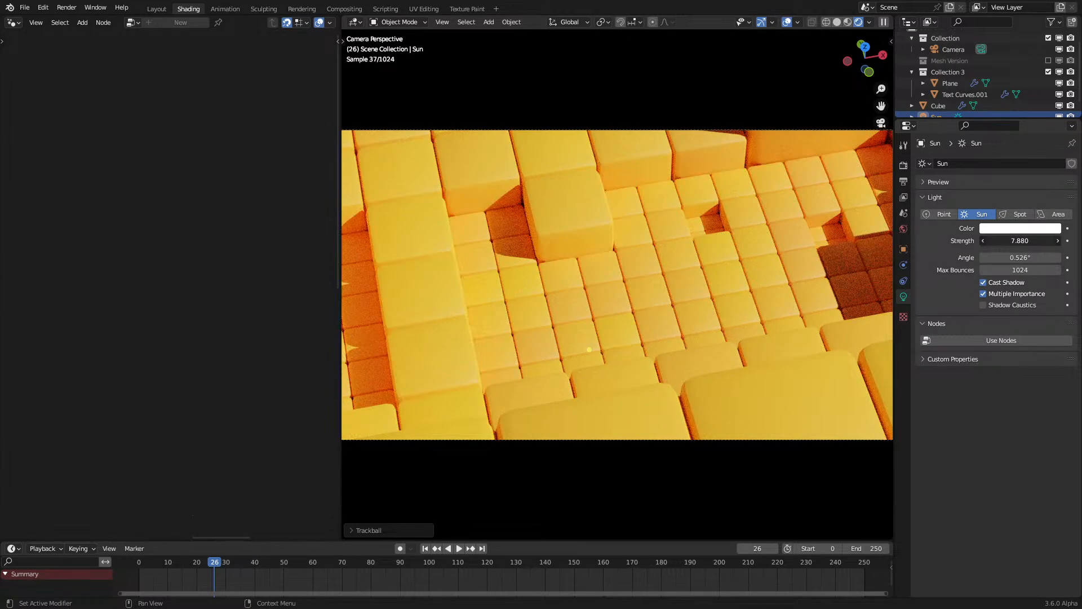
{"action": "key", "text": "space"}
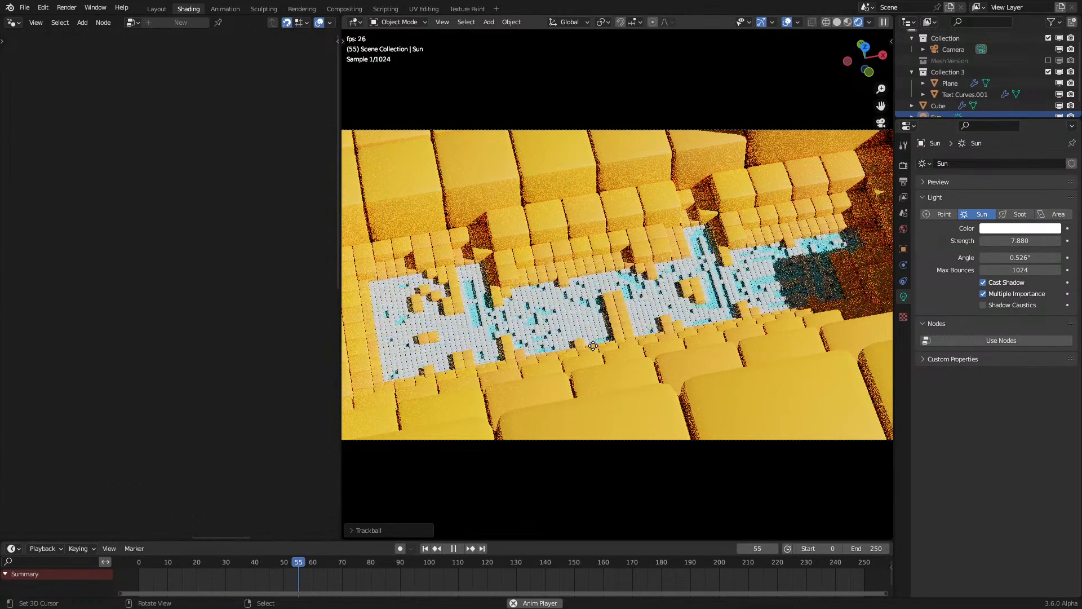
{"action": "key", "text": "space"}
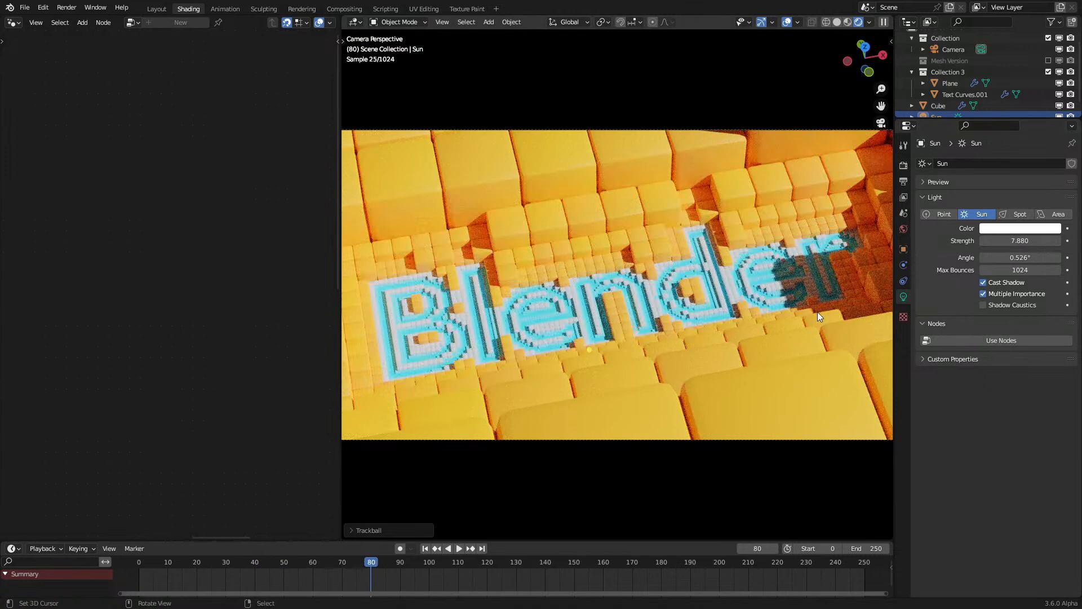
Step: Brighten the world background color to a neutral grey with a value of 0.523
{"action": "left_click", "coordinate": [904, 229]}
{"action": "left_click", "coordinate": [1051, 235]}
{"action": "scroll", "coordinate": [1003, 120], "scroll_direction": "up", "scroll_amount": 8, "text": "ctrl"}
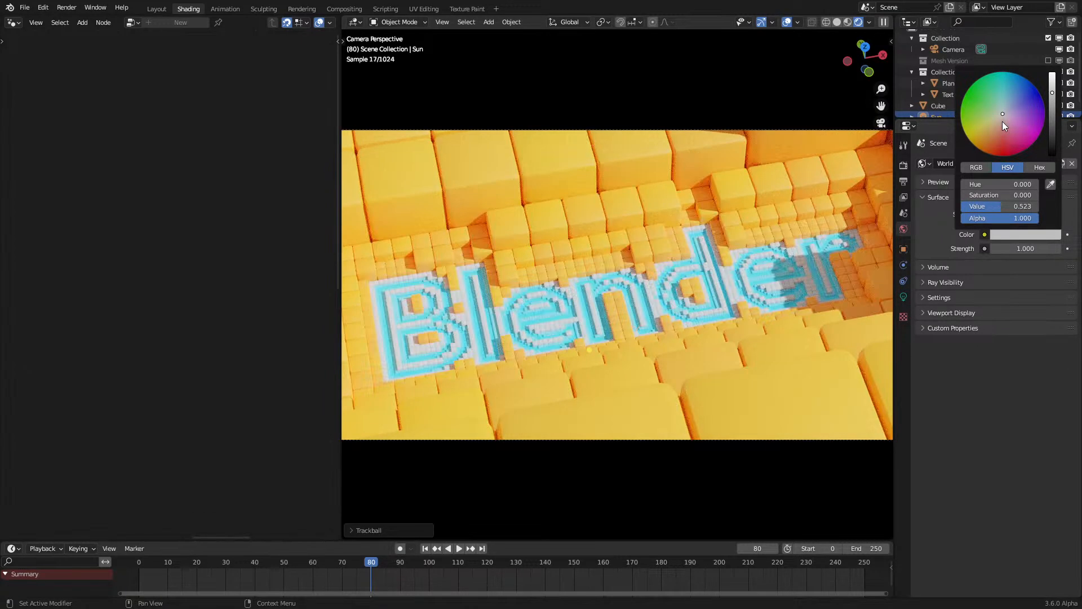
Step: Select the instancing plane and add a vector Multiply node fed by the Size attribute in the Visual Instances frame
{"action": "right_click", "coordinate": [623, 235]}
{"action": "scroll", "coordinate": [193, 339], "scroll_direction": "down", "scroll_amount": 6}
{"action": "middle_click_drag", "start_coordinate": [193, 338], "coordinate": [275, 308]}
{"action": "scroll", "coordinate": [184, 389], "scroll_direction": "up", "scroll_amount": 4}
{"action": "left_click_drag", "start_coordinate": [182, 341], "coordinate": [264, 352]}
{"action": "type", "text": "mul"}
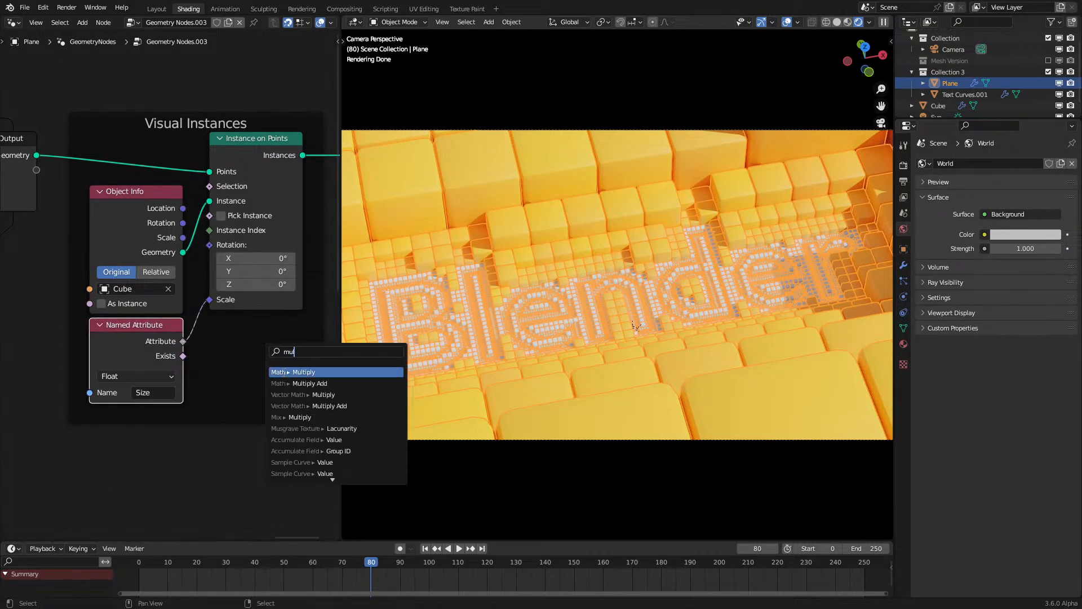
{"action": "left_click", "coordinate": [296, 395]}
{"action": "left_click", "coordinate": [248, 378]}
Step: Add a Random Value node below the Visual Instances frame and set its data type to Vector
{"action": "middle_click_drag", "start_coordinate": [236, 424], "coordinate": [275, 356]}
{"action": "key", "text": "shift+a"}
{"action": "type", "text": "ran"}
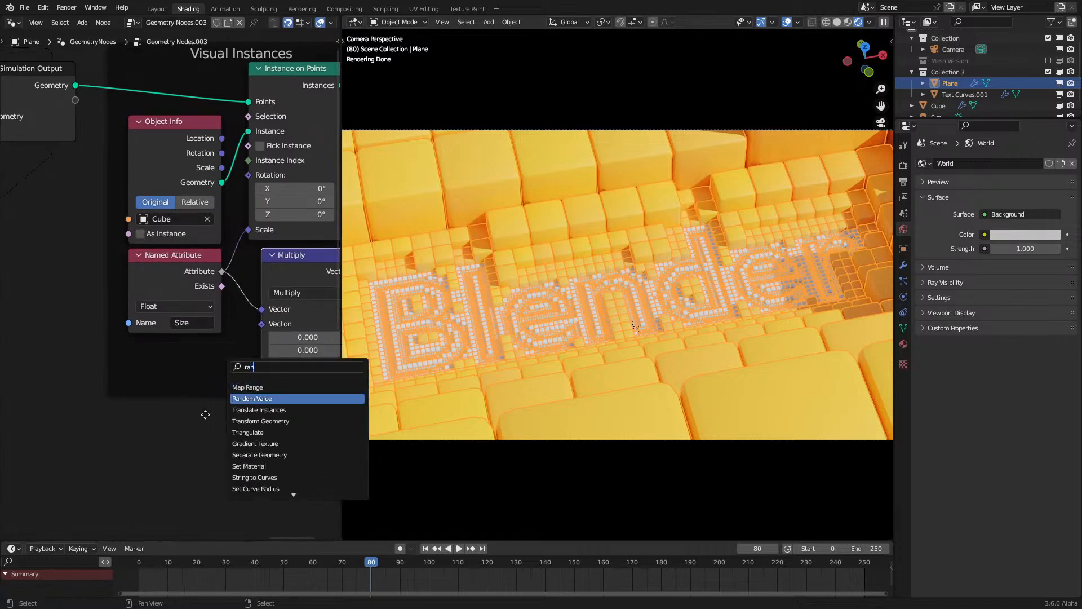
{"action": "left_click", "coordinate": [299, 399]}
{"action": "left_click", "coordinate": [171, 436]}
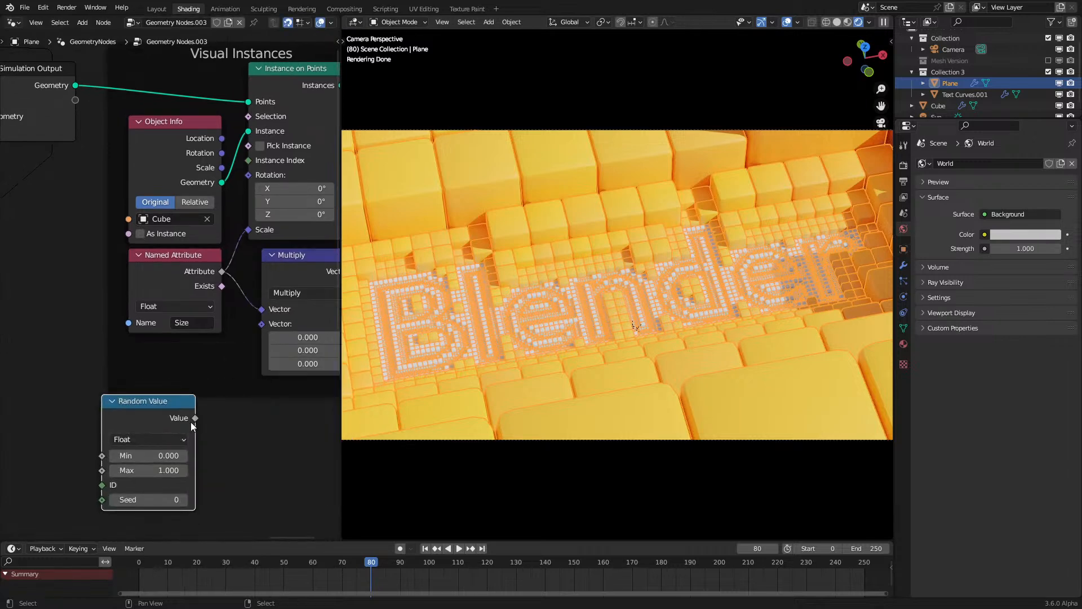
{"action": "left_click", "coordinate": [159, 438]}
{"action": "key", "text": "b"}
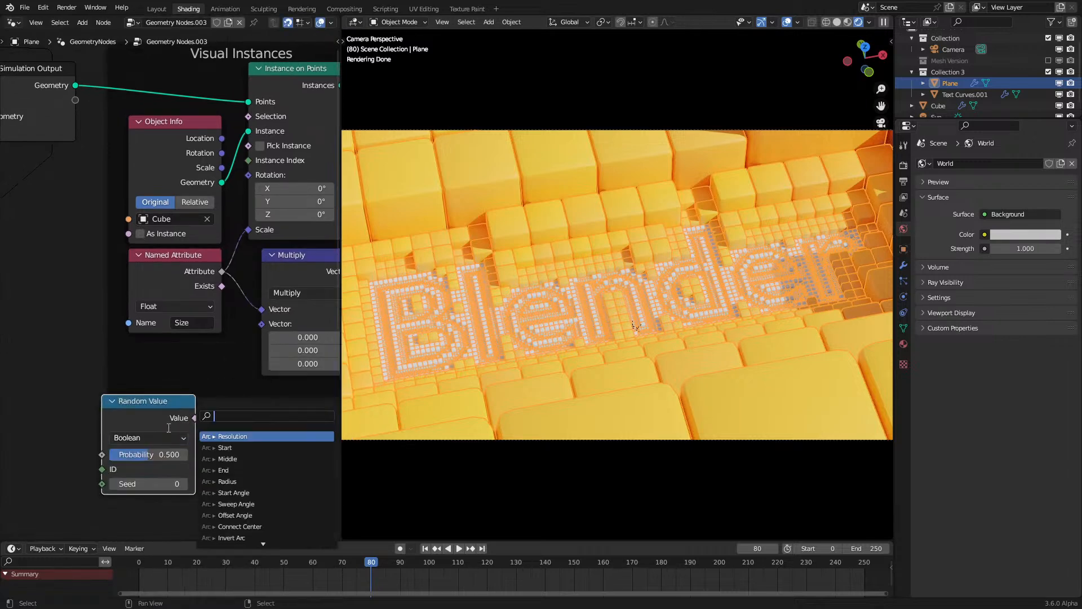
{"action": "left_click", "coordinate": [160, 440]}
{"action": "left_click", "coordinate": [144, 486]}
Step: Connect the Random Value to the Multiply node's second vector and the Multiply result to the instances' Scale
{"action": "left_click_drag", "start_coordinate": [195, 418], "coordinate": [262, 323]}
{"action": "middle_click_drag", "start_coordinate": [335, 293], "coordinate": [260, 349]}
{"action": "left_click_drag", "start_coordinate": [280, 328], "coordinate": [173, 286]}
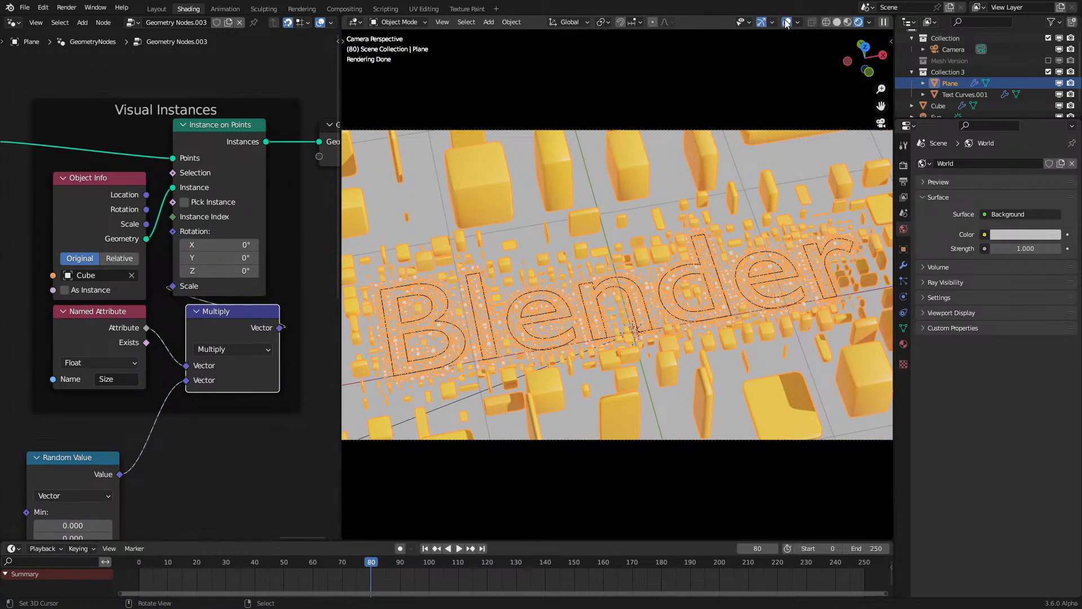
Step: Hide the viewport overlays, add a plane at the world origin and scale it up to fill the camera view
{"action": "left_click", "coordinate": [787, 22]}
{"action": "middle_click_drag", "start_coordinate": [201, 439], "coordinate": [233, 360]}
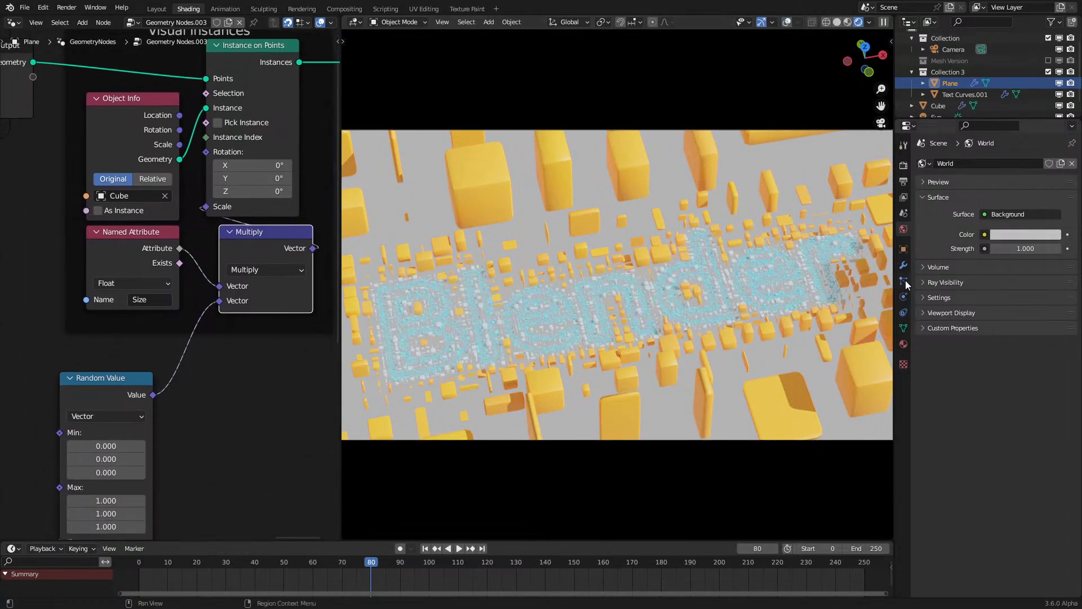
{"action": "key", "text": "shift+a"}
{"action": "left_click", "coordinate": [732, 239]}
{"action": "key", "text": "alt+g"}
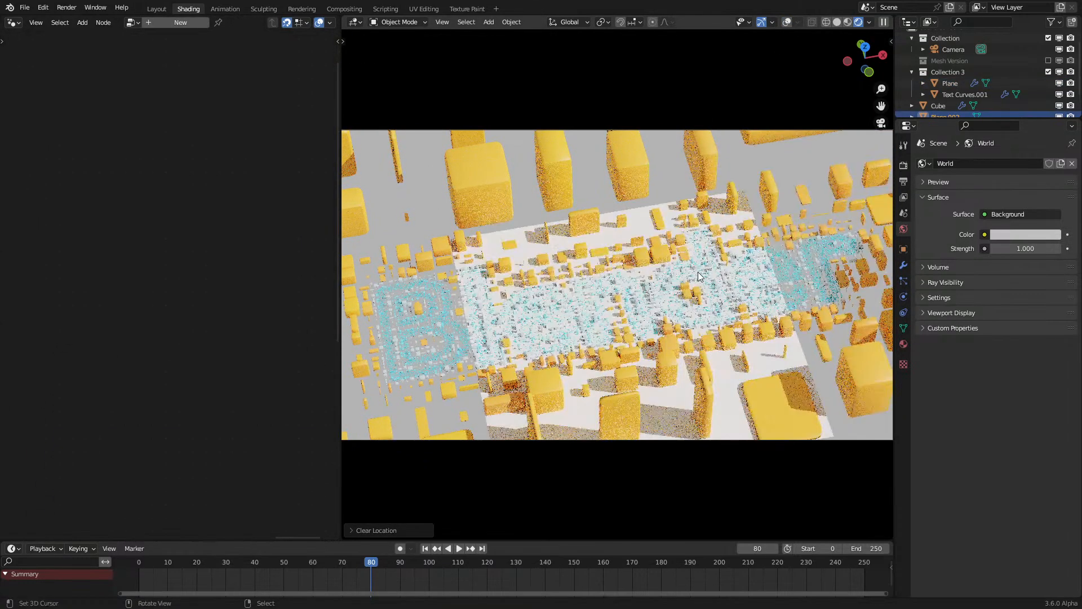
{"action": "key", "text": "s"}
{"action": "left_click", "coordinate": [575, 255]}
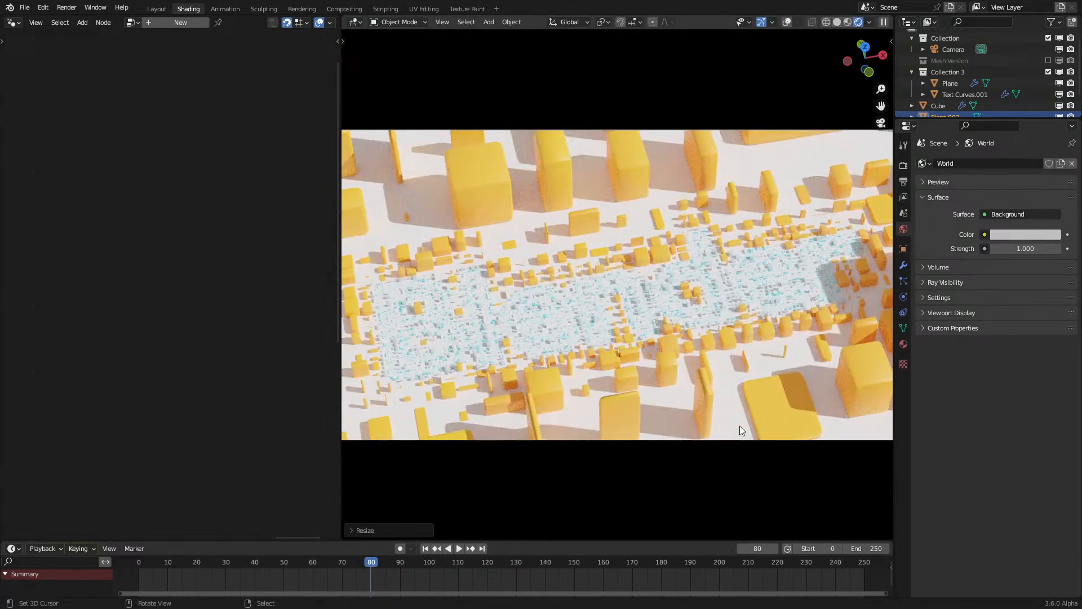
Step: Set all three minimum components of the Random Value node to 0.5
{"action": "left_click", "coordinate": [737, 425]}
{"action": "left_click", "coordinate": [113, 449]}
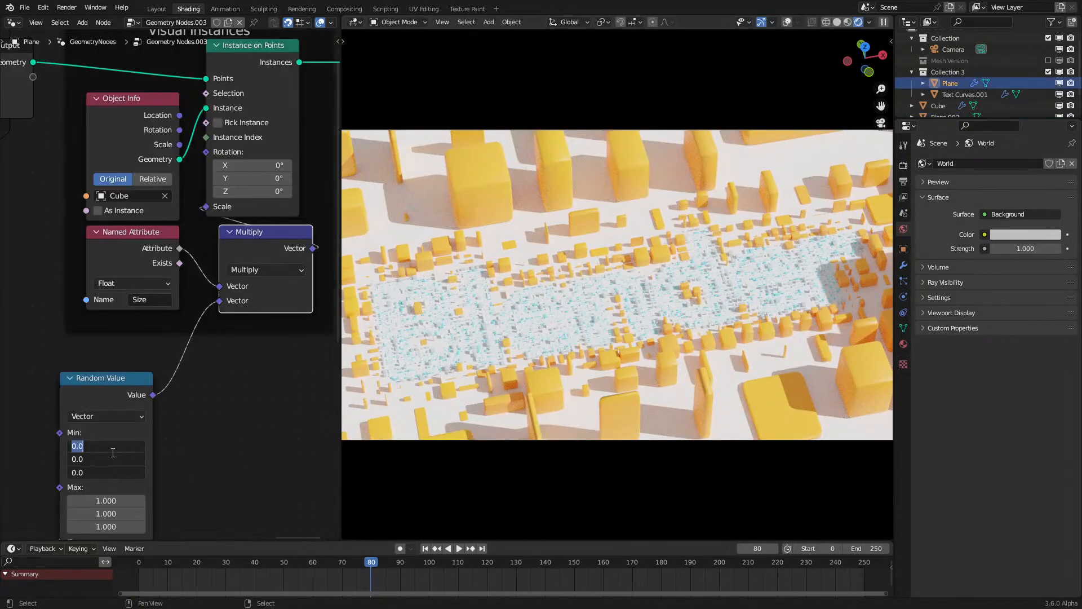
{"action": "type", "text": ".5"}
{"action": "key", "text": "Return"}
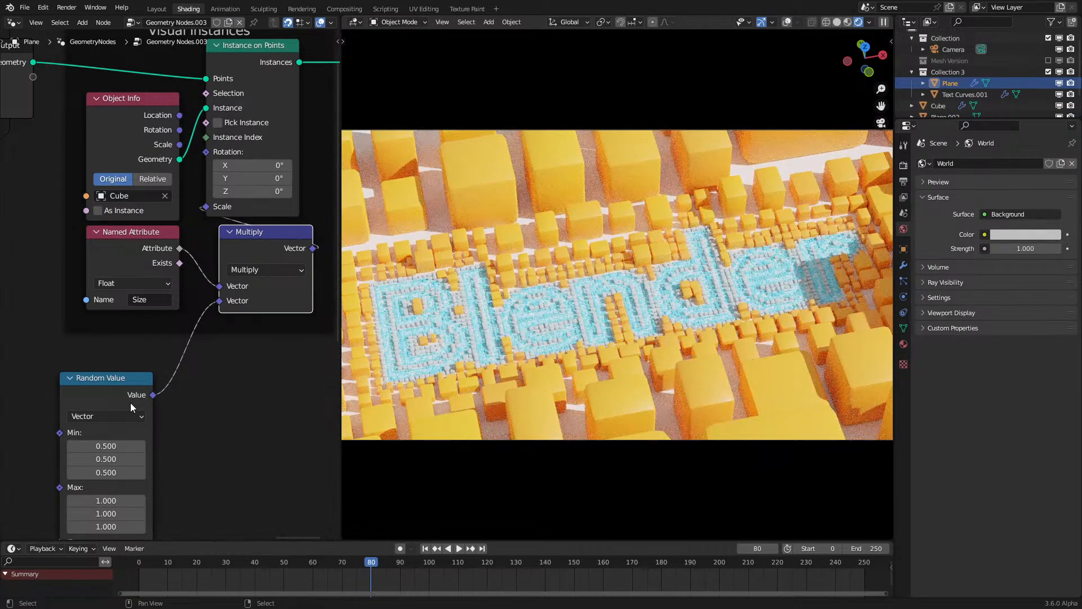
Step: Set only the X minimum of the Random Value node to 0
{"action": "middle_click_drag", "start_coordinate": [123, 408], "coordinate": [173, 340]}
{"action": "scroll", "coordinate": [172, 341], "scroll_direction": "up", "scroll_amount": 3}
{"action": "left_click_drag", "start_coordinate": [165, 418], "coordinate": [146, 402], "text": "shift"}
{"action": "key", "text": "Escape"}
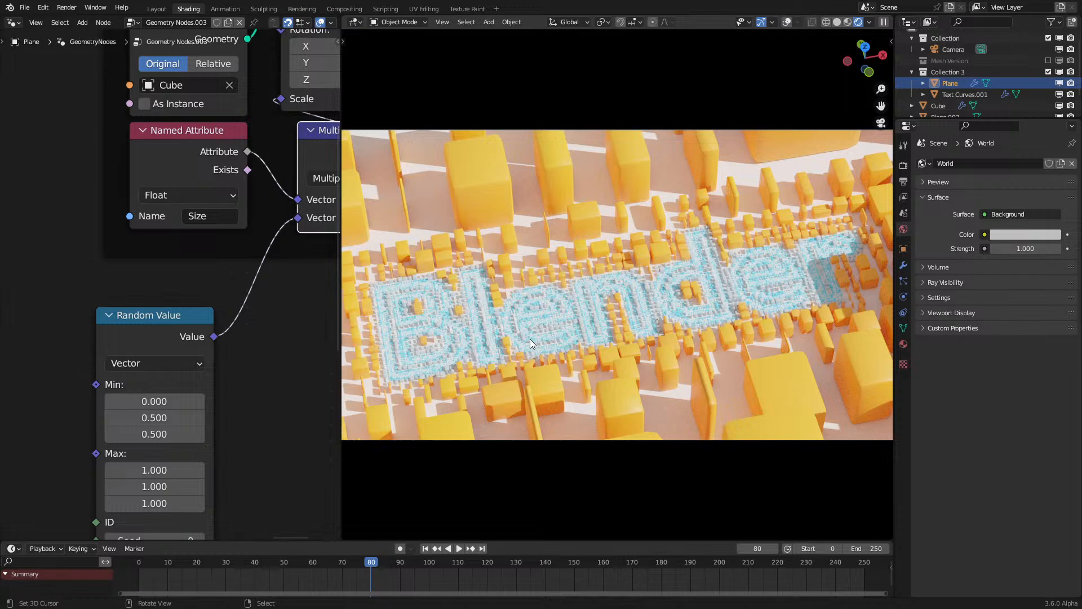
{"action": "middle_click_drag", "start_coordinate": [181, 358], "coordinate": [197, 346]}
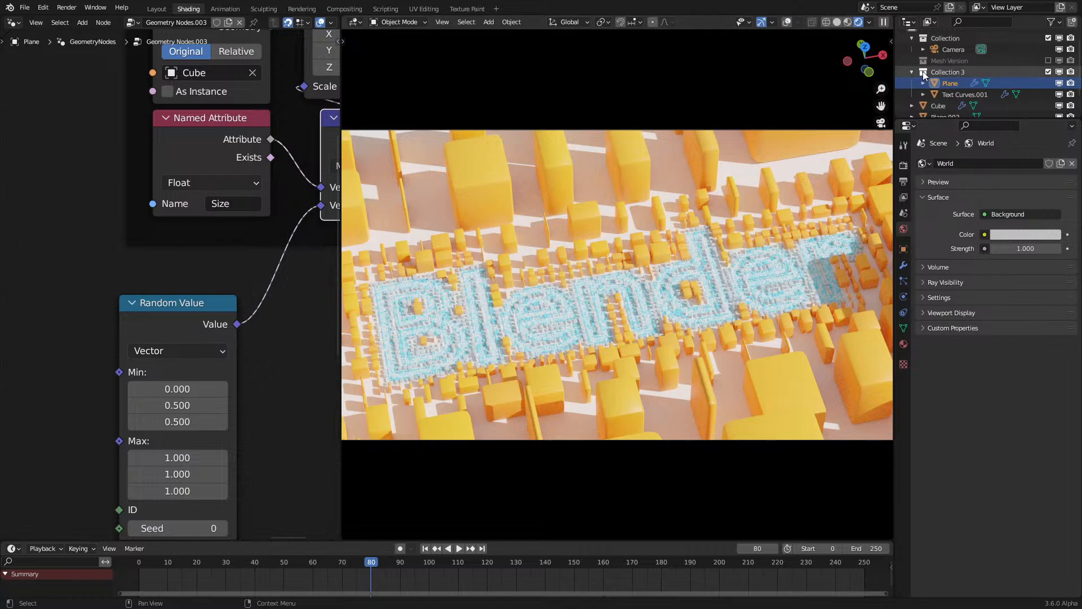
Step: Soften the sun light's shadows by trying an angle of 5° and settling on 10°
{"action": "scroll", "coordinate": [945, 86], "scroll_direction": "down", "scroll_amount": 2}
{"action": "left_click", "coordinate": [936, 106]}
{"action": "left_click", "coordinate": [904, 297]}
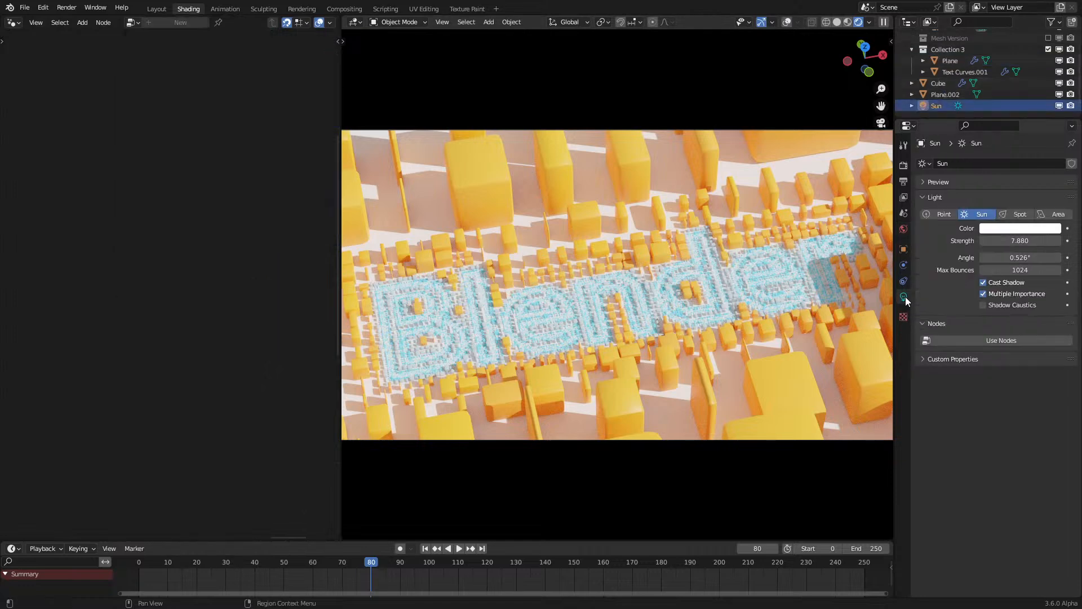
{"action": "double_click", "coordinate": [1020, 258]}
{"action": "type", "text": "5"}
{"action": "key", "text": "Return"}
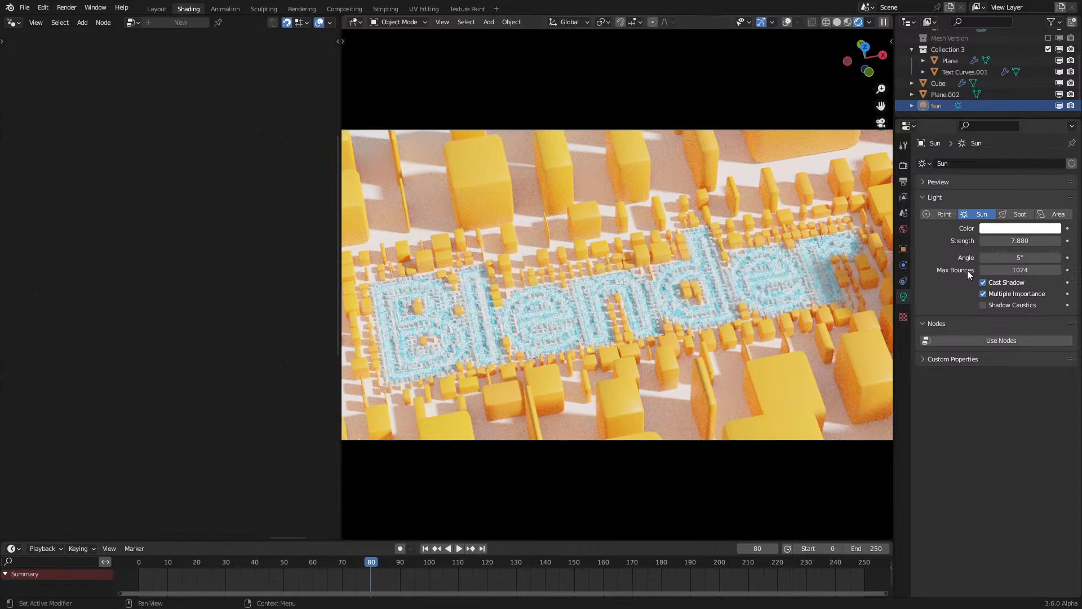
{"action": "double_click", "coordinate": [1030, 259]}
{"action": "type", "text": "10"}
{"action": "key", "text": "Return"}
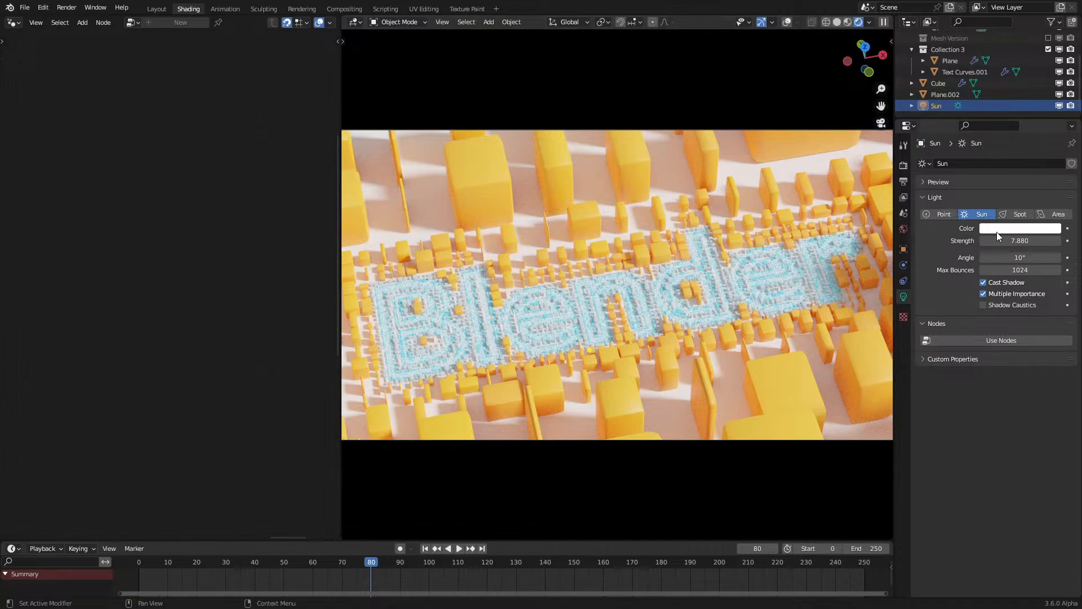
Step: Rotate the sun light freely with Trackball by about -55° and 11.5° to redirect the shadows
{"action": "key", "text": "r"}
{"action": "key", "text": "r"}
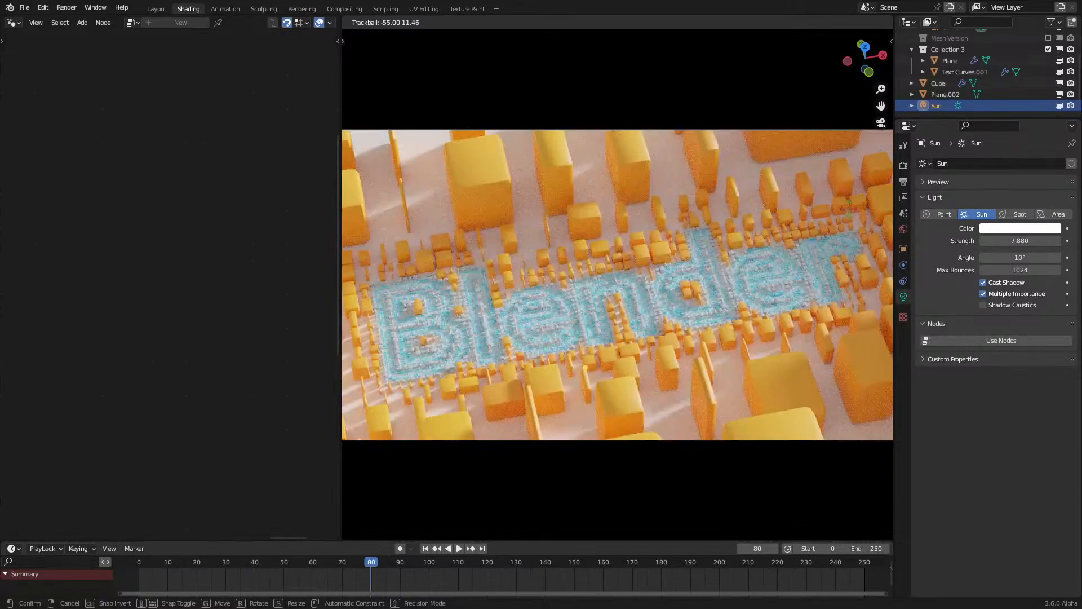
{"action": "left_click", "coordinate": [596, 342]}
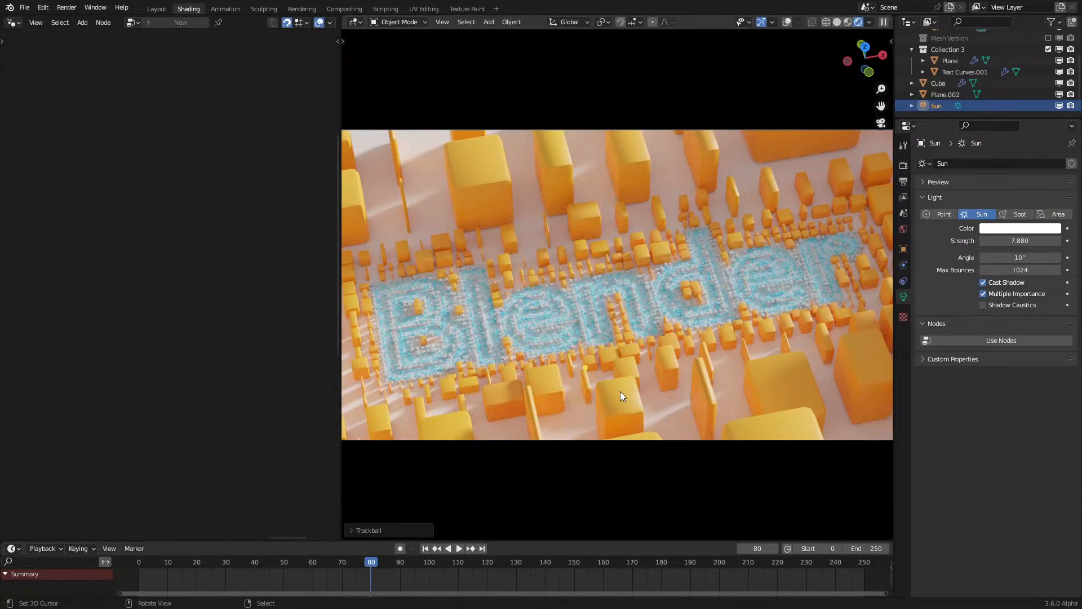
Step: Duplicate the sun light and rotate the copy around the global Z axis, readjusting its direction once more
{"action": "key", "text": "shift+d"}
{"action": "key", "text": "r"}
{"action": "key", "text": "z"}
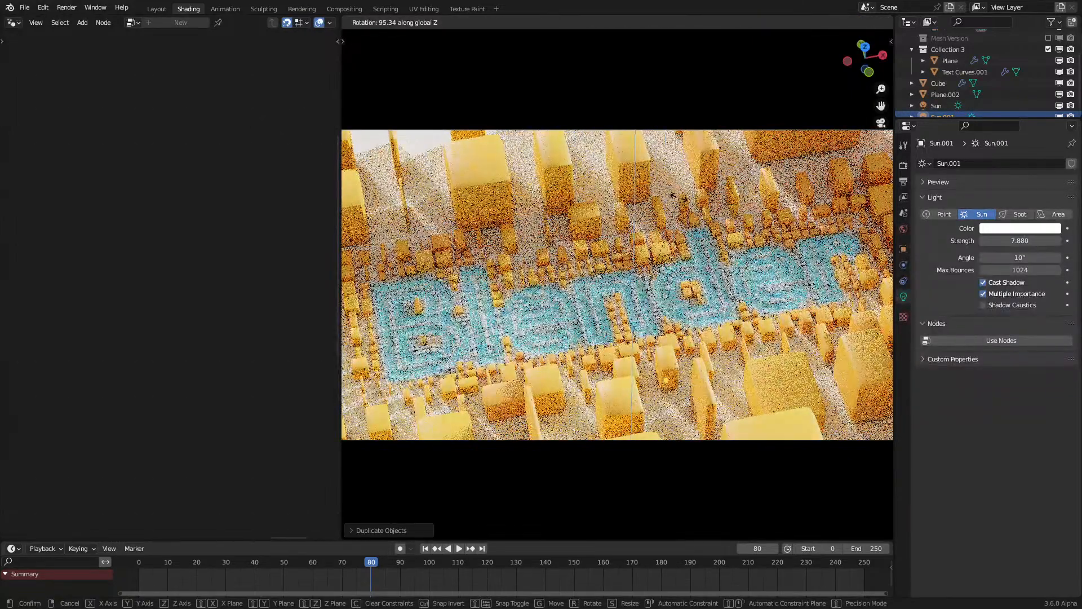
{"action": "left_click", "coordinate": [797, 340]}
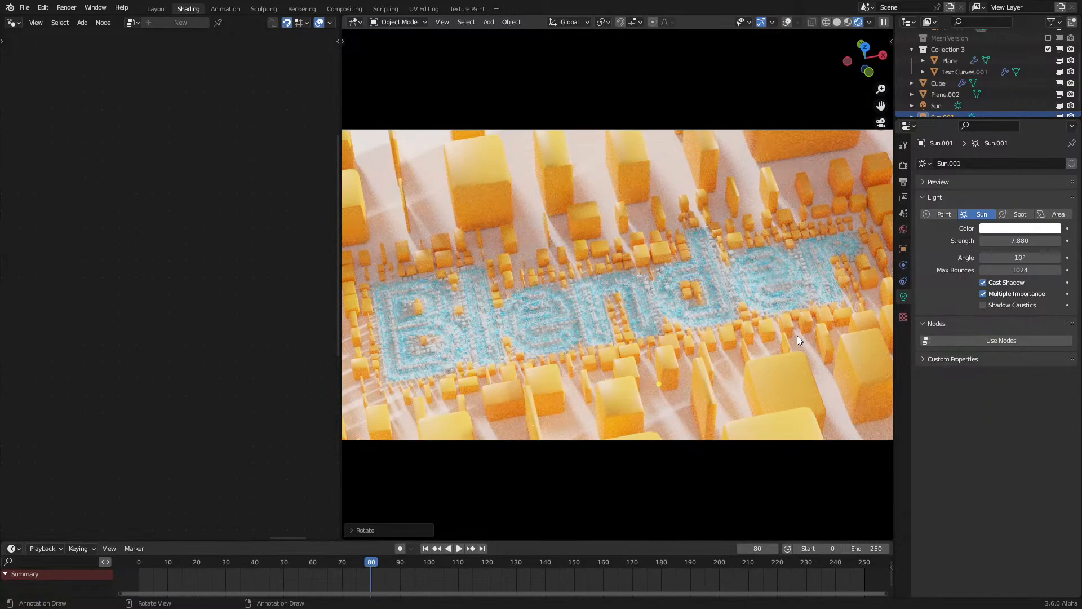
{"action": "key", "text": "r"}
{"action": "key", "text": "z"}
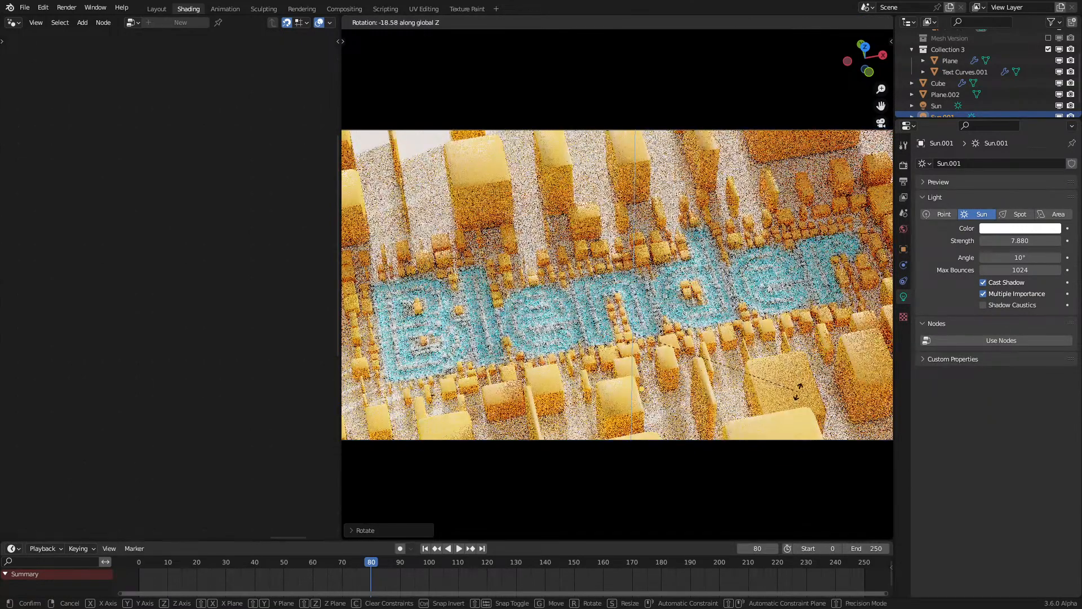
{"action": "left_click", "coordinate": [837, 278]}
Step: Set the duplicate sun's angle to 50° and rotate it further around the global Z axis
{"action": "left_click", "coordinate": [1005, 259]}
{"action": "type", "text": "5"}
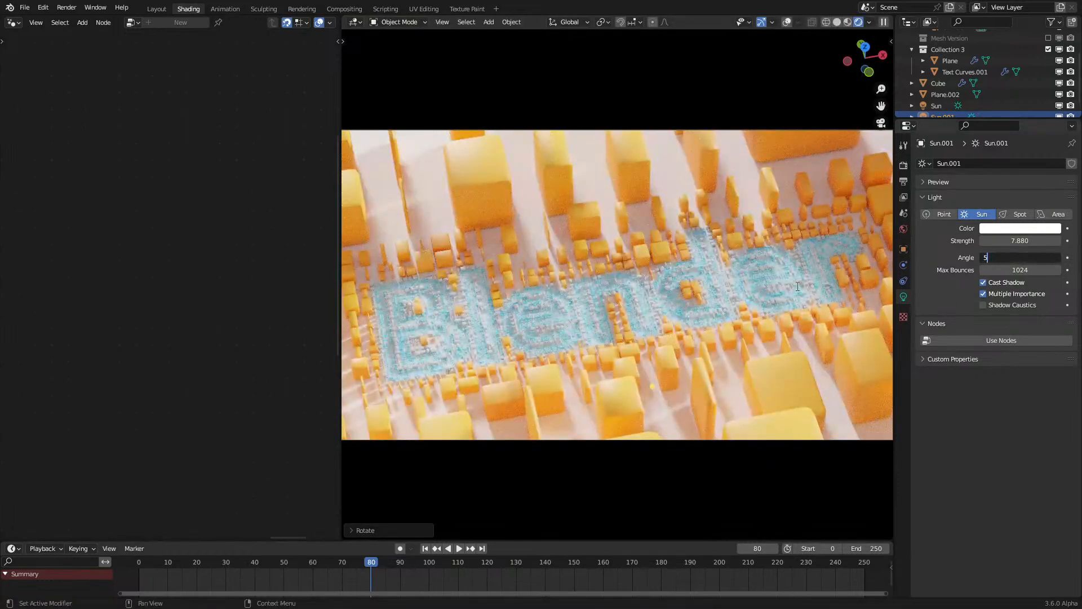
{"action": "type", "text": "0"}
{"action": "key", "text": "Return"}
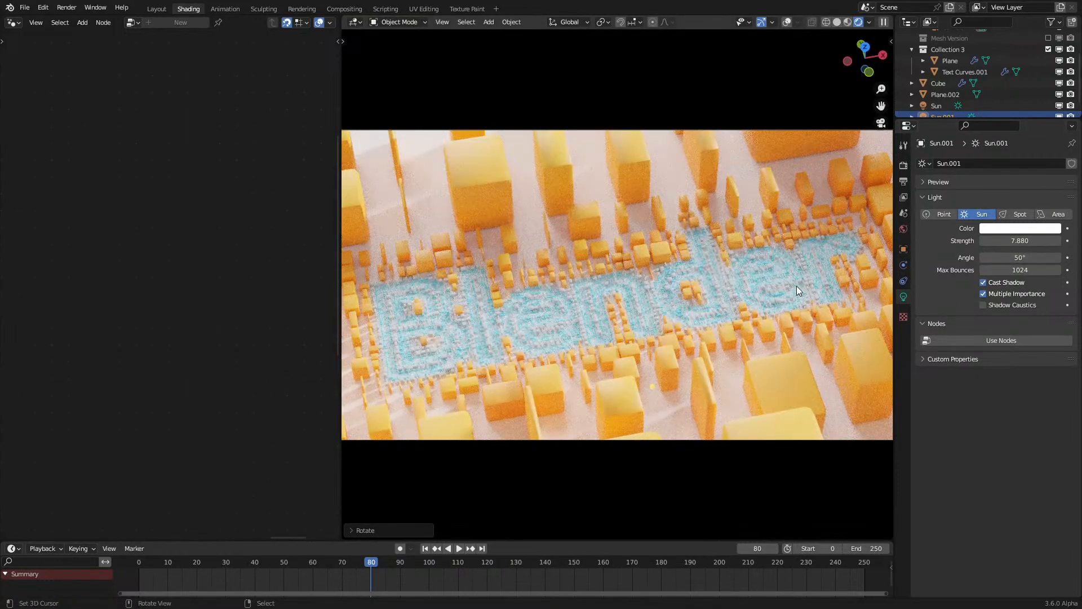
{"action": "key", "text": "r"}
{"action": "key", "text": "z"}
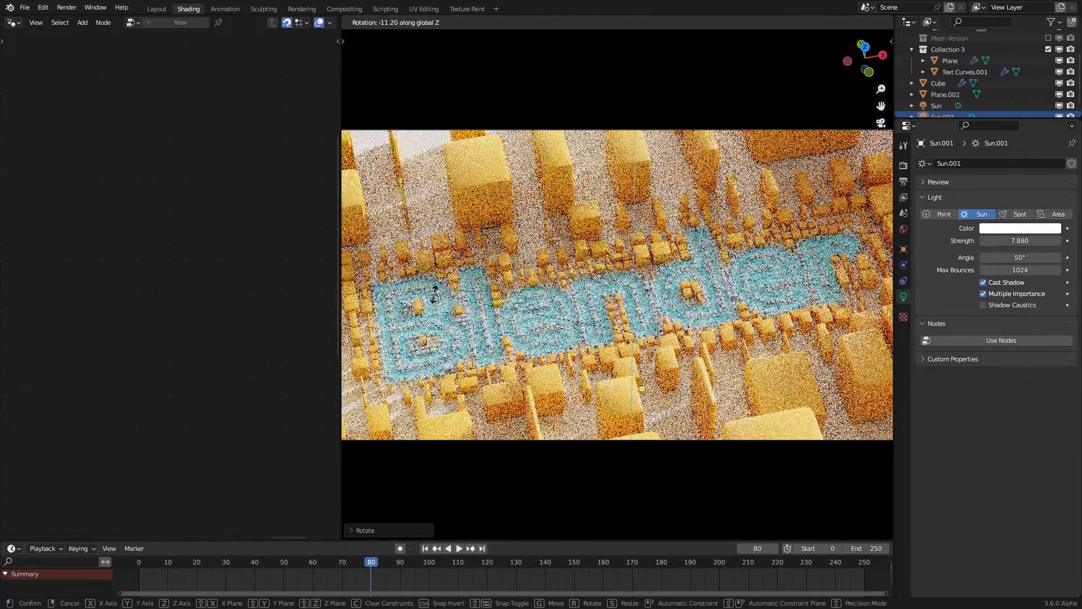
{"action": "left_click", "coordinate": [671, 287]}
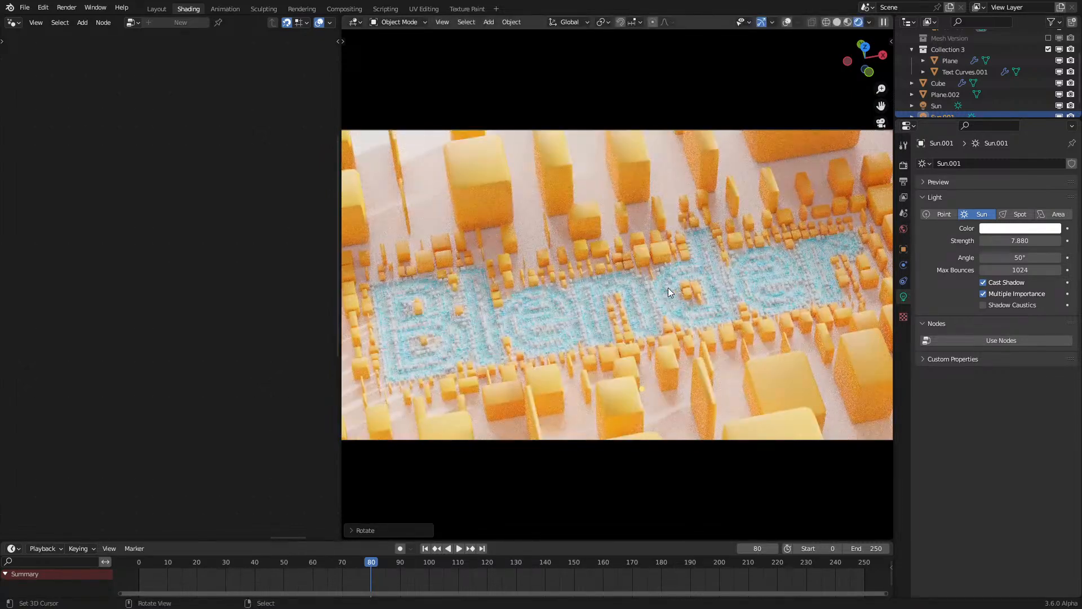
Step: Hide the original sun light and reduce the duplicate sun's angle, trying 25° and settling on 5°
{"action": "left_click", "coordinate": [946, 105]}
{"action": "left_click", "coordinate": [939, 115]}
{"action": "scroll", "coordinate": [943, 118], "scroll_direction": "down", "scroll_amount": 1}
{"action": "double_click", "coordinate": [1015, 258]}
{"action": "type", "text": "50d"}
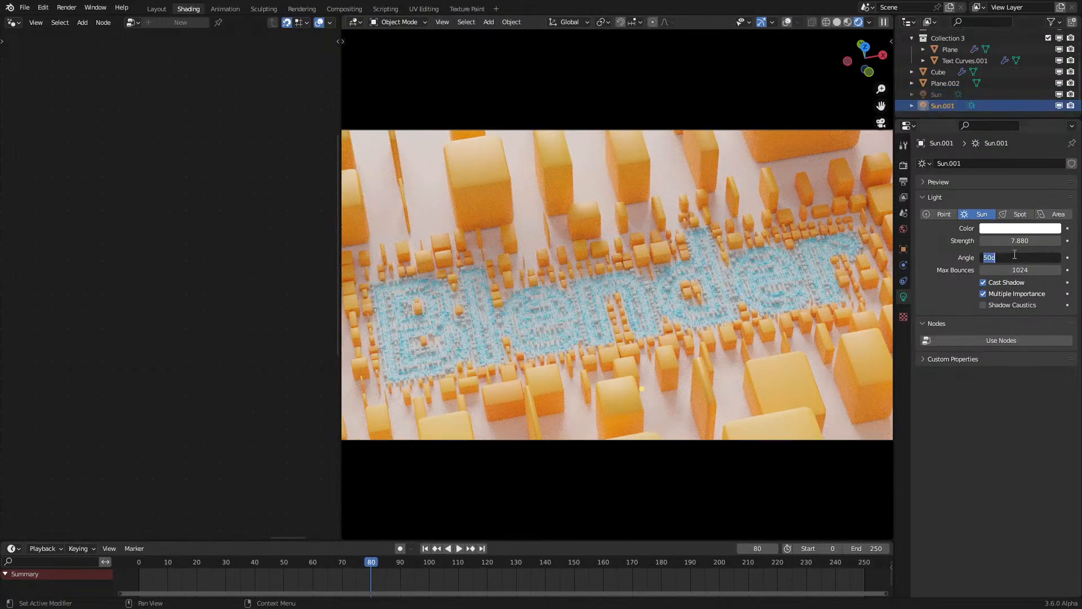
{"action": "type", "text": "5"}
{"action": "key", "text": "Return"}
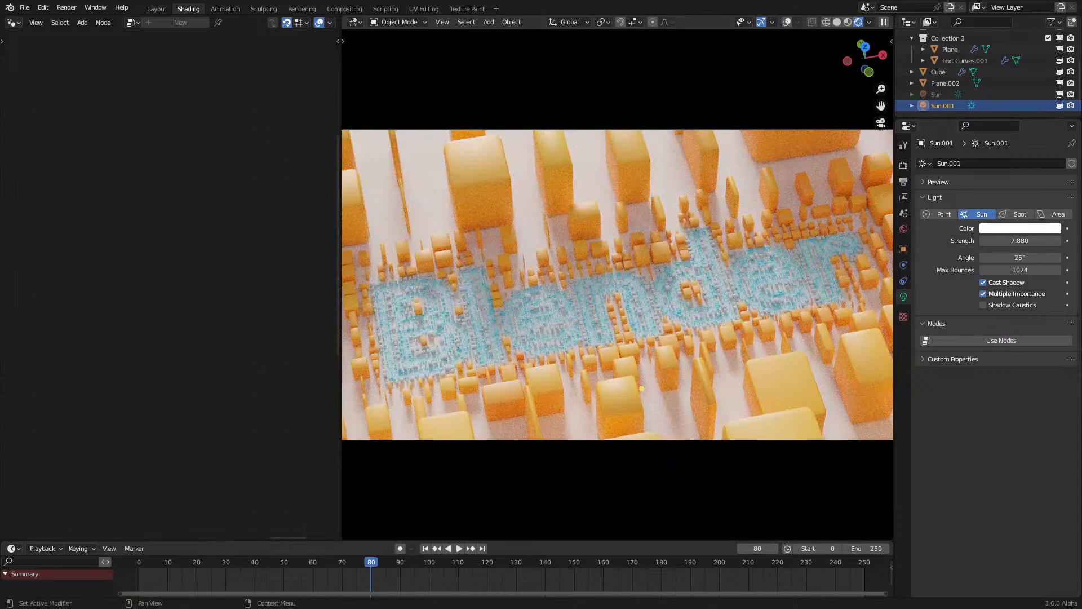
{"action": "left_click_drag", "start_coordinate": [1035, 256], "coordinate": [1016, 257]}
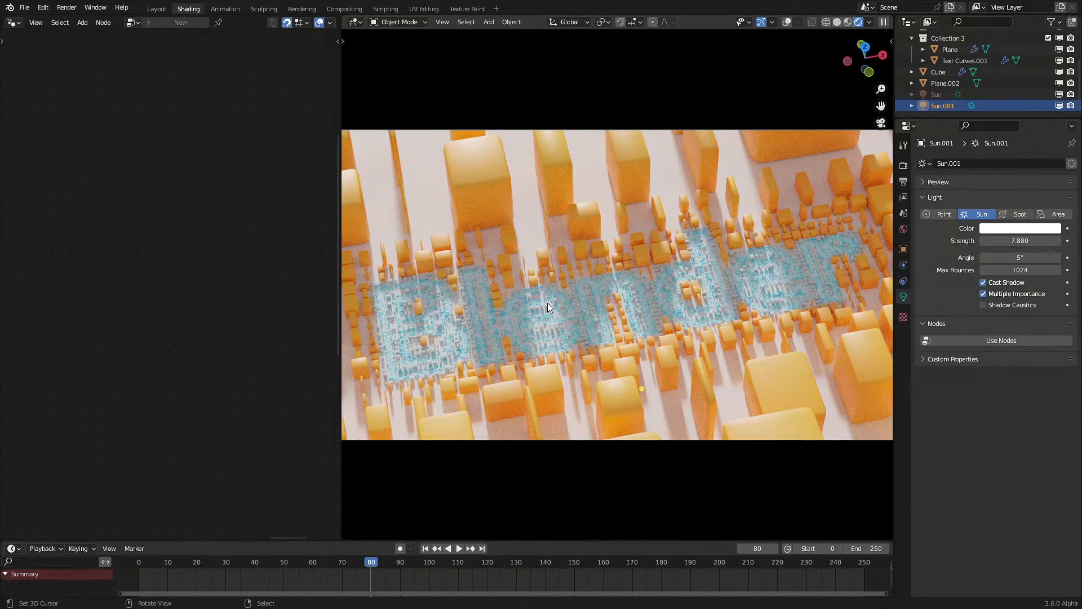
Step: Set the minimum of the plane's Random Value node to 1, 1 and 0.8
{"action": "left_click", "coordinate": [567, 241]}
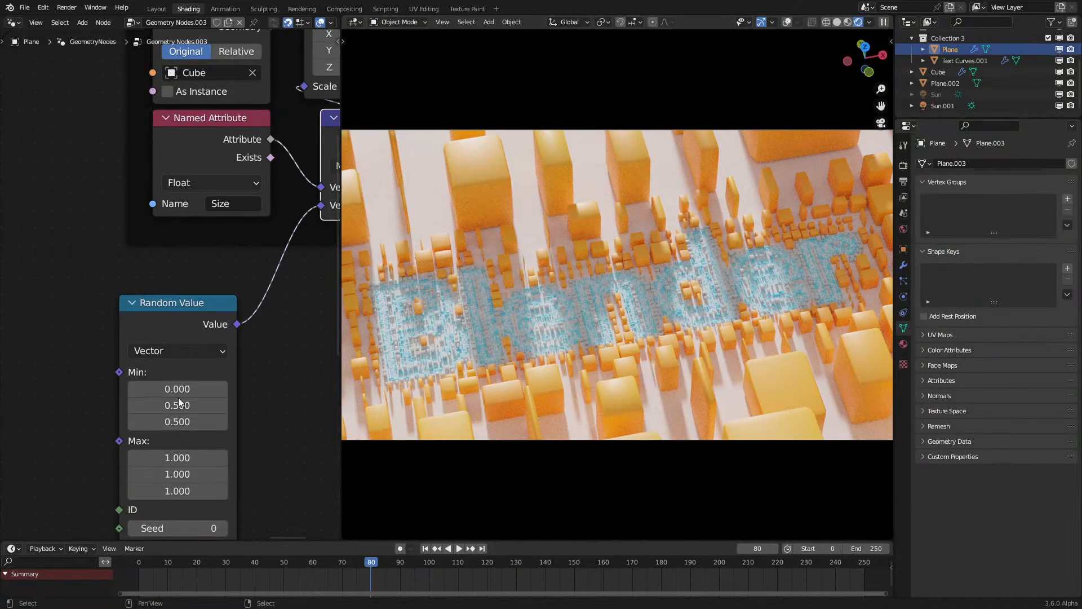
{"action": "left_click_drag", "start_coordinate": [177, 389], "coordinate": [225, 425]}
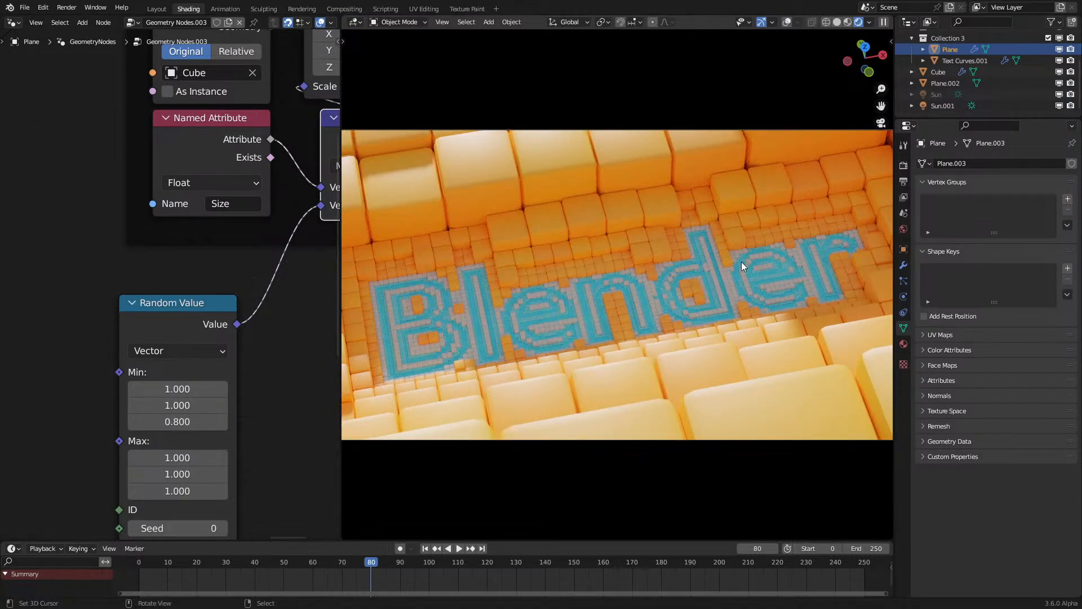
Step: Unhide the original sun light and turn on the viewport overlays outside the camera view
{"action": "key", "text": "alt+h"}
{"action": "middle_click_drag", "start_coordinate": [777, 199], "coordinate": [674, 184]}
{"action": "scroll", "coordinate": [673, 184], "scroll_direction": "down", "scroll_amount": 3}
{"action": "left_click", "coordinate": [772, 22]}
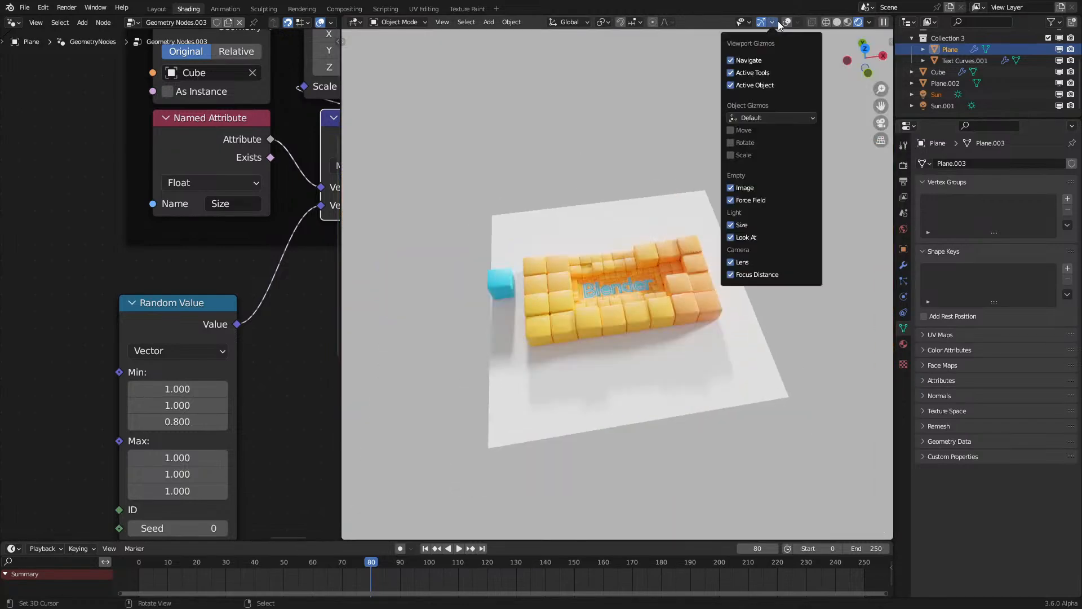
{"action": "left_click", "coordinate": [786, 24]}
{"action": "middle_click_drag", "start_coordinate": [615, 208], "coordinate": [508, 355]}
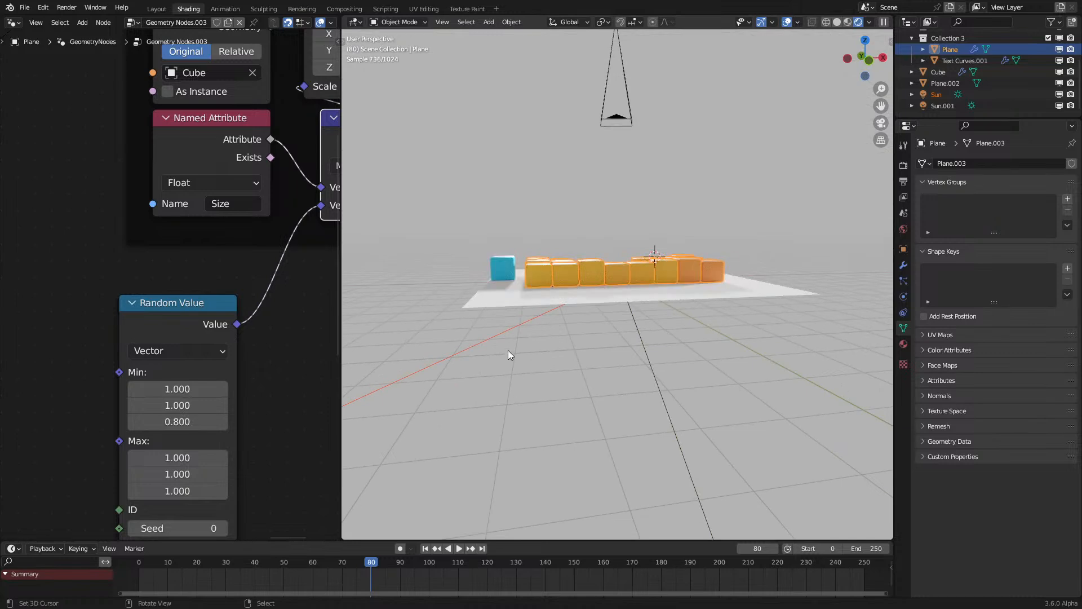
Step: Try deleting the original sun light, restore it, and delete the duplicate sun instead
{"action": "left_click", "coordinate": [525, 317]}
{"action": "key", "text": "Delete"}
{"action": "left_click", "coordinate": [655, 365]}
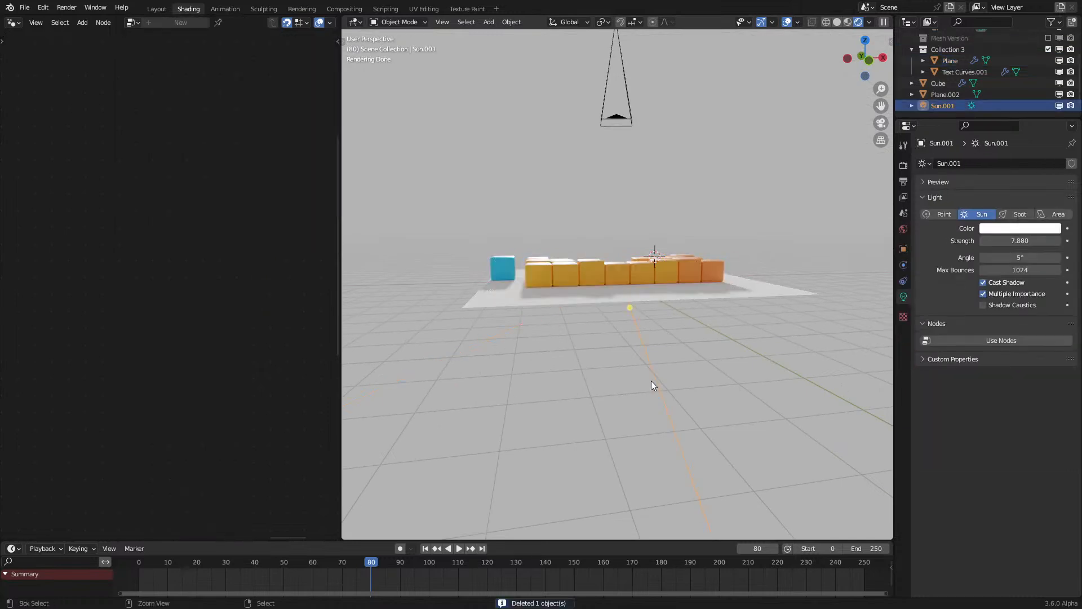
{"action": "key", "text": "ctrl+z"}
{"action": "key", "text": "ctrl+z"}
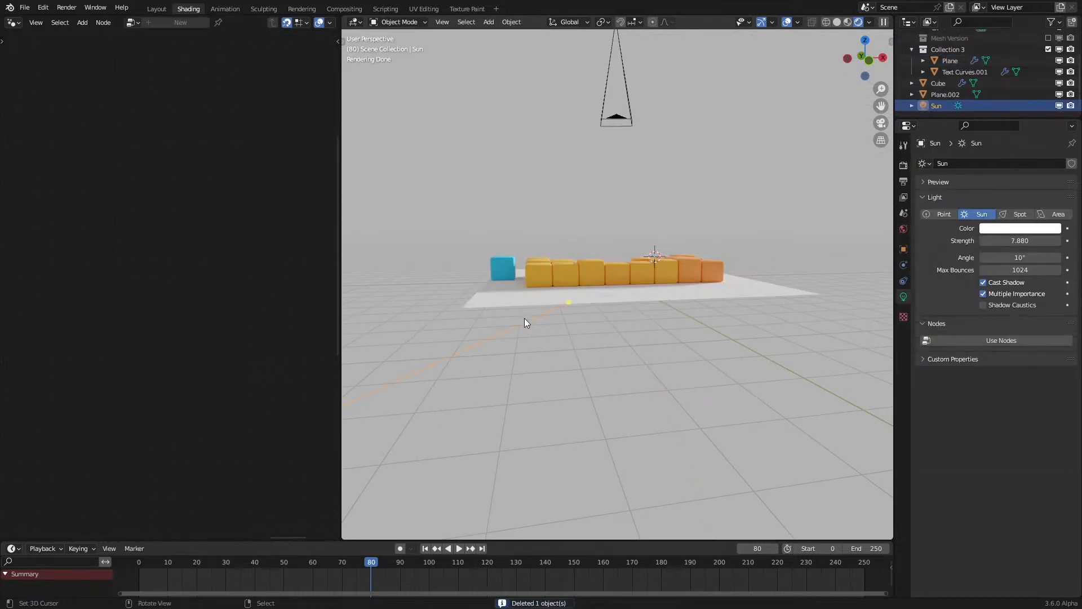
Step: Rotate the remaining sun light around the global Z axis by about -45° while looking through the camera
{"action": "key", "text": "KP_0"}
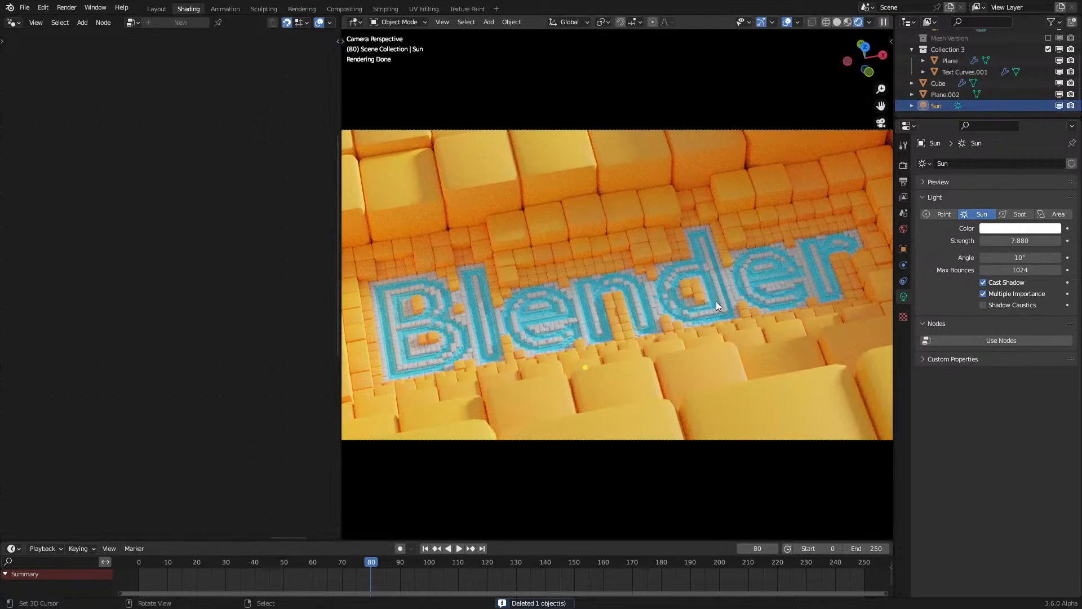
{"action": "key", "text": "r"}
{"action": "key", "text": "r"}
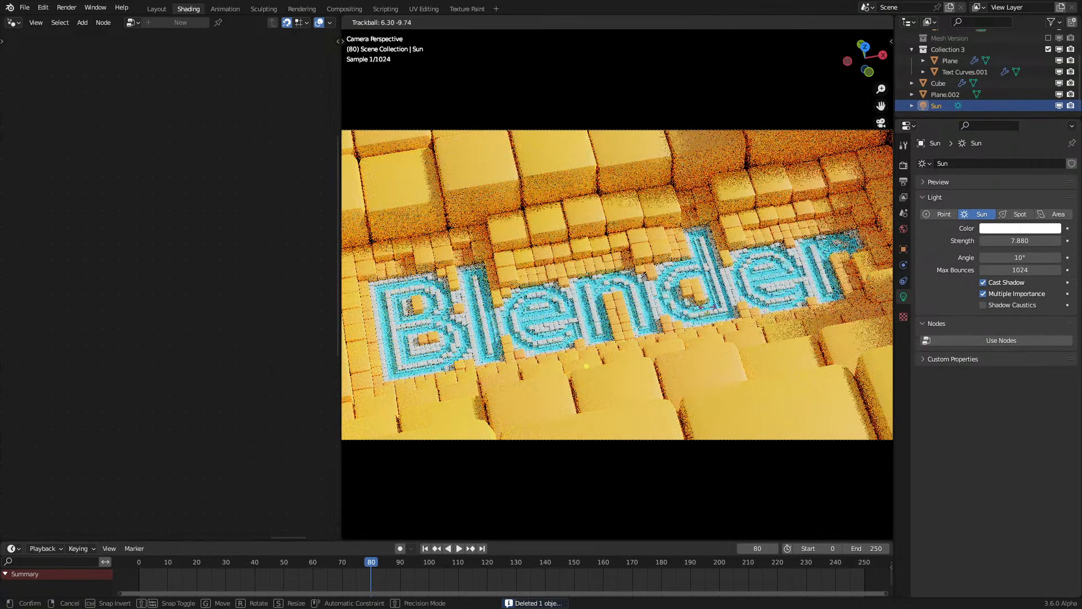
{"action": "key", "text": "z"}
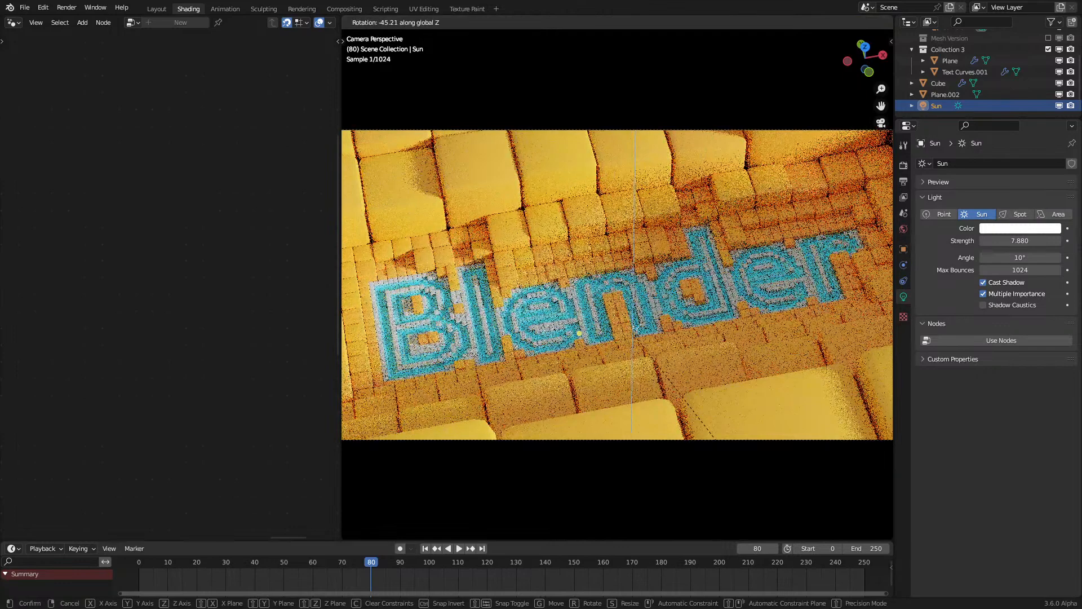
{"action": "key", "text": "Return"}
Step: Duplicate the sun light and rotate the copy to light the cubes from another direction
{"action": "key", "text": "shift+d"}
{"action": "key", "text": "s"}
{"action": "key", "text": "r"}
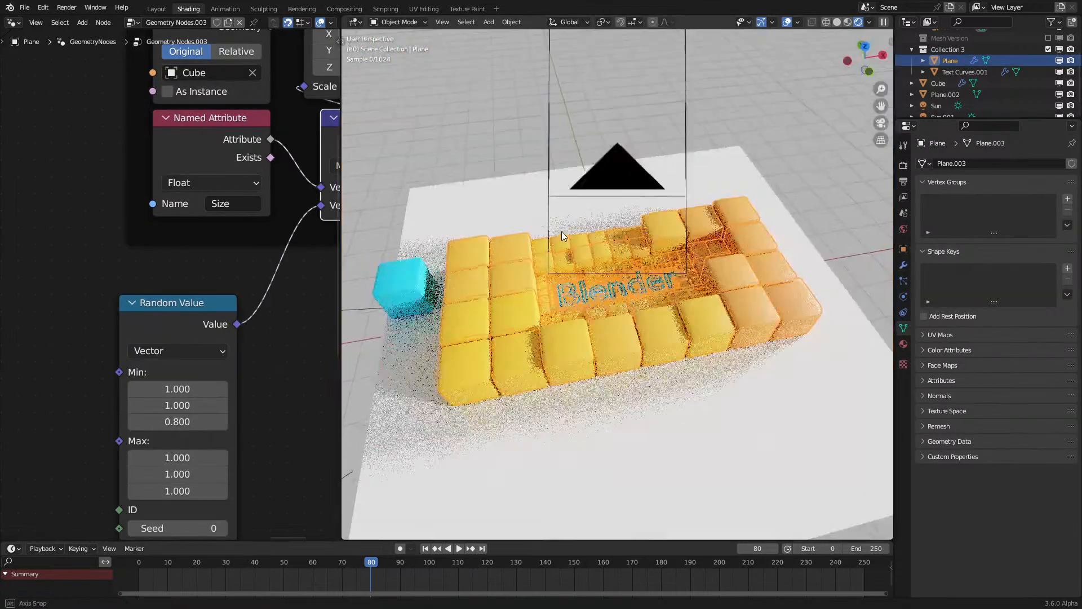
Step: Select the source Cube and open its Material.001 node tree in the Shader Editor
{"action": "scroll", "coordinate": [508, 253], "scroll_direction": "down", "scroll_amount": 3}
{"action": "key", "text": "KP_0"}
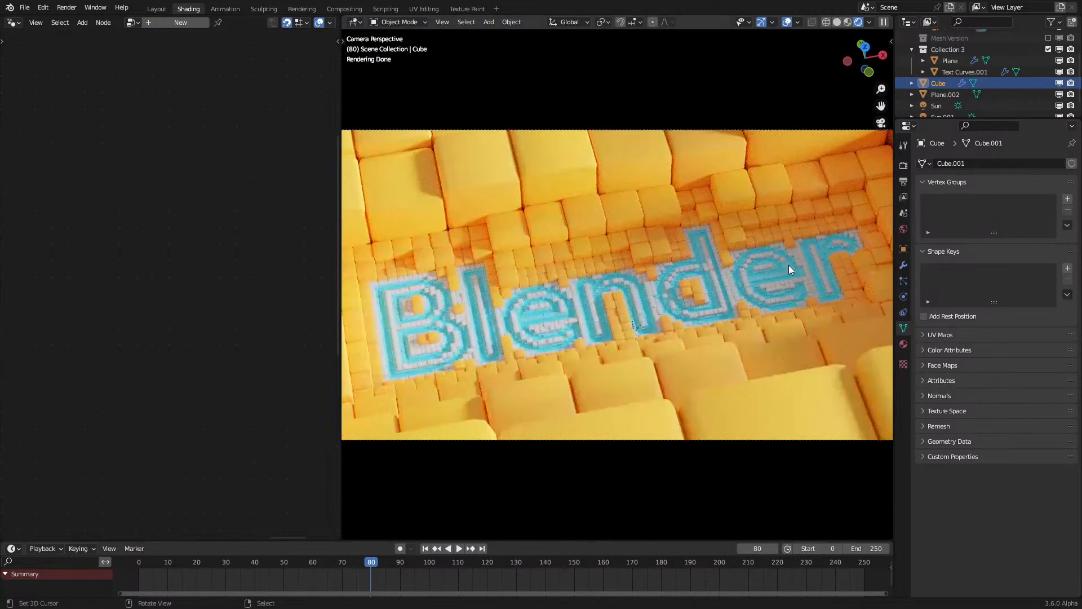
{"action": "left_click", "coordinate": [904, 343]}
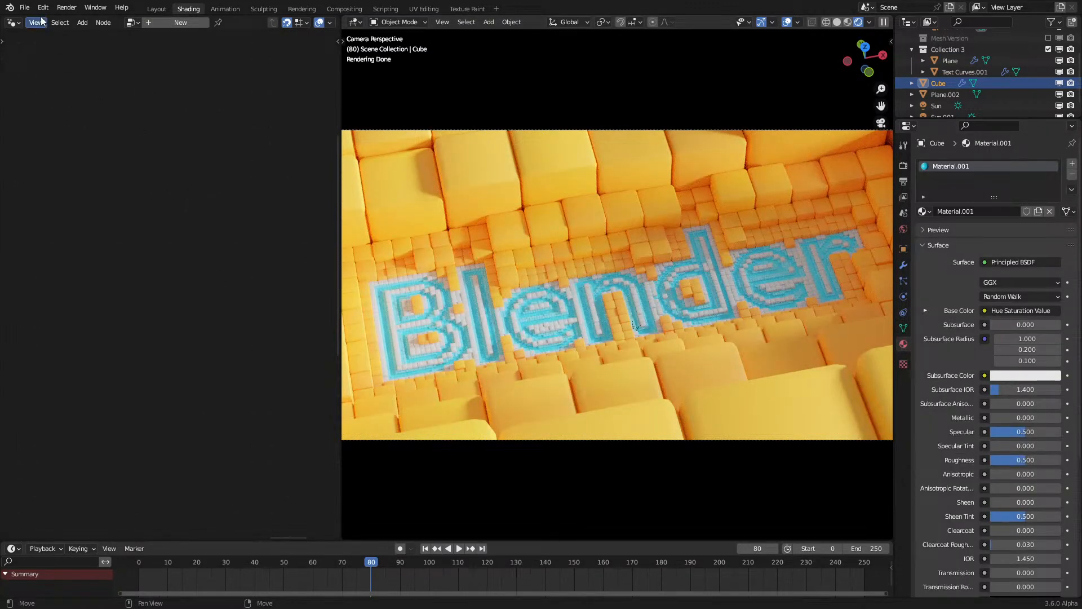
{"action": "left_click", "coordinate": [15, 22]}
{"action": "left_click", "coordinate": [54, 131]}
{"action": "scroll", "coordinate": [202, 267], "scroll_direction": "up", "scroll_amount": 2}
{"action": "scroll", "coordinate": [33, 209], "scroll_direction": "up", "scroll_amount": 3}
Step: Recolour the ColorRamp's last stop to red with hue 0.003 and saturation 0.975
{"action": "left_click", "coordinate": [217, 270]}
{"action": "left_click", "coordinate": [162, 303]}
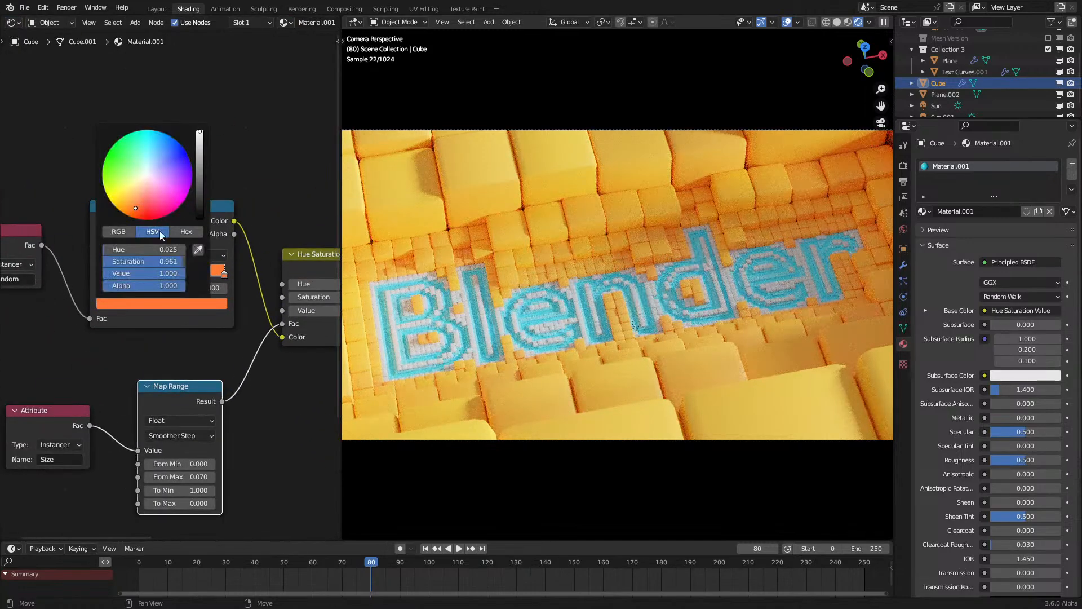
{"action": "left_click_drag", "start_coordinate": [135, 208], "coordinate": [142, 212]}
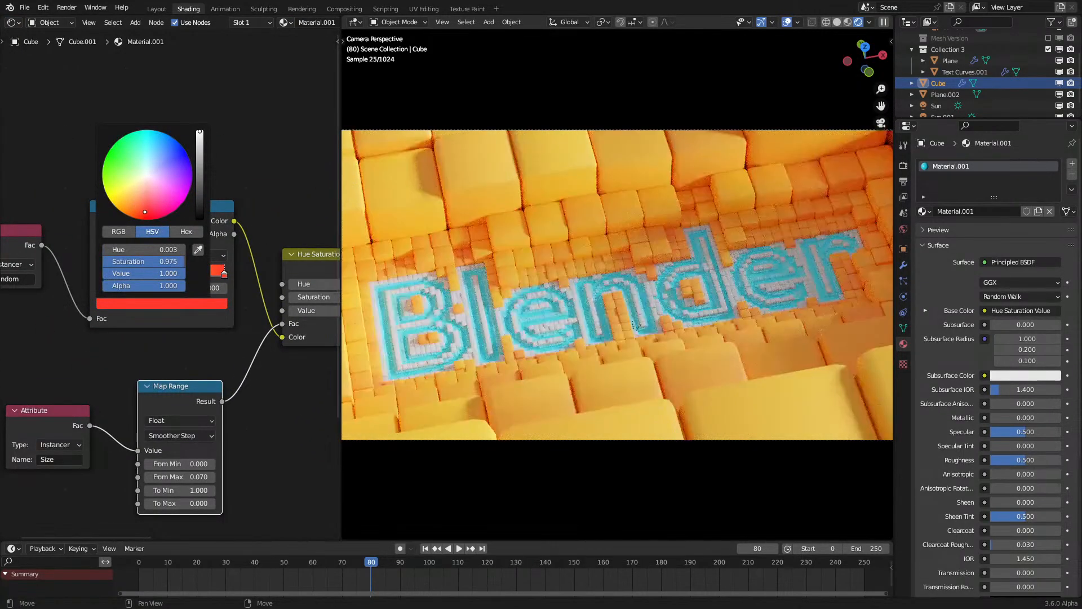
Step: Add an Object Info node and connect its Random output to the ColorRamp's Fac input
{"action": "middle_click_drag", "start_coordinate": [127, 302], "coordinate": [221, 294]}
{"action": "key", "text": "shift+a"}
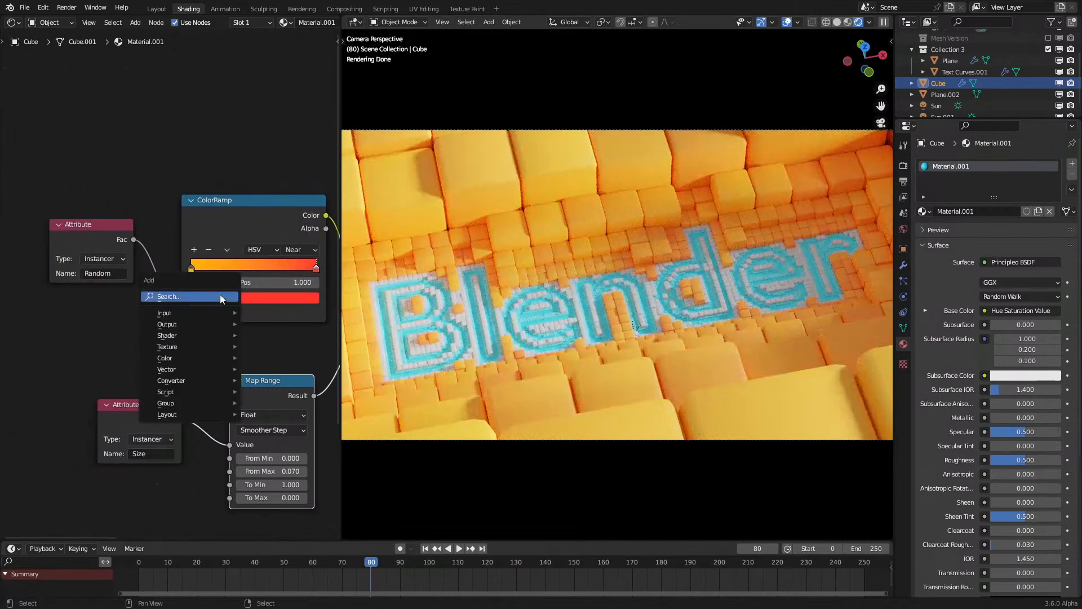
{"action": "left_click", "coordinate": [221, 295]}
{"action": "type", "text": "obj"}
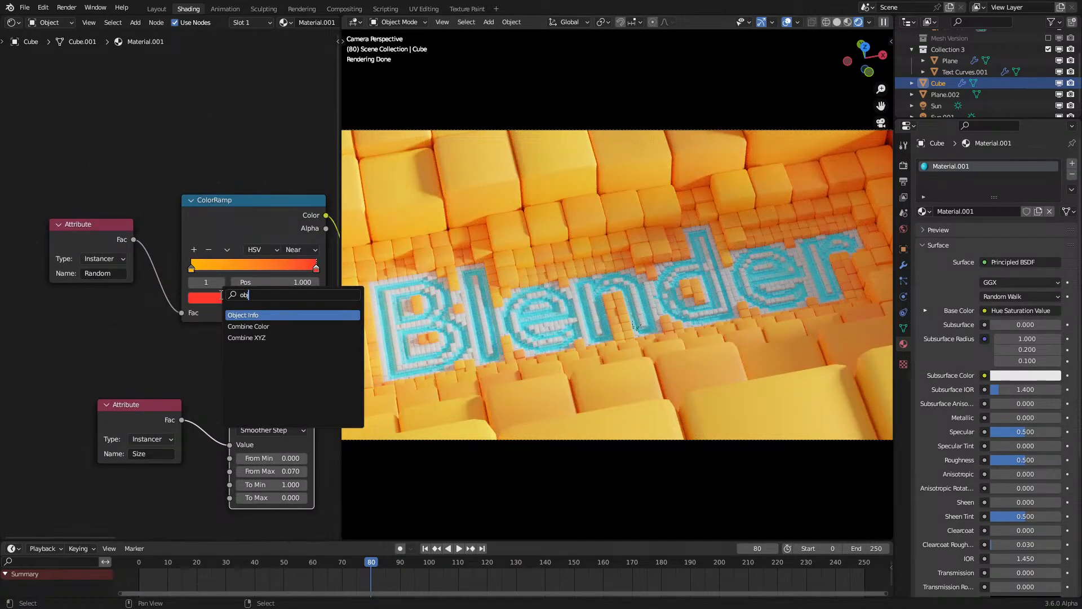
{"action": "key", "text": "Return"}
{"action": "left_click", "coordinate": [117, 371]}
{"action": "left_click_drag", "start_coordinate": [113, 367], "coordinate": [181, 313]}
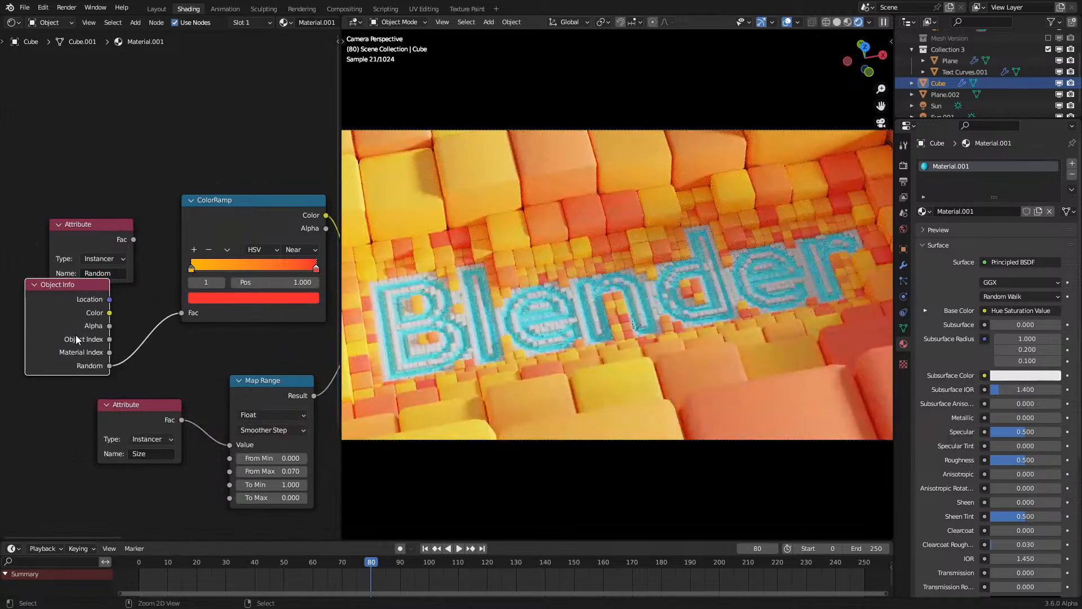
Step: Hide the Object Info node's unused sockets, move it clear of the Attribute node, and recolour the ColorRamp's last stop to orange
{"action": "key", "text": "ctrl+h"}
{"action": "left_click_drag", "start_coordinate": [77, 302], "coordinate": [65, 338]}
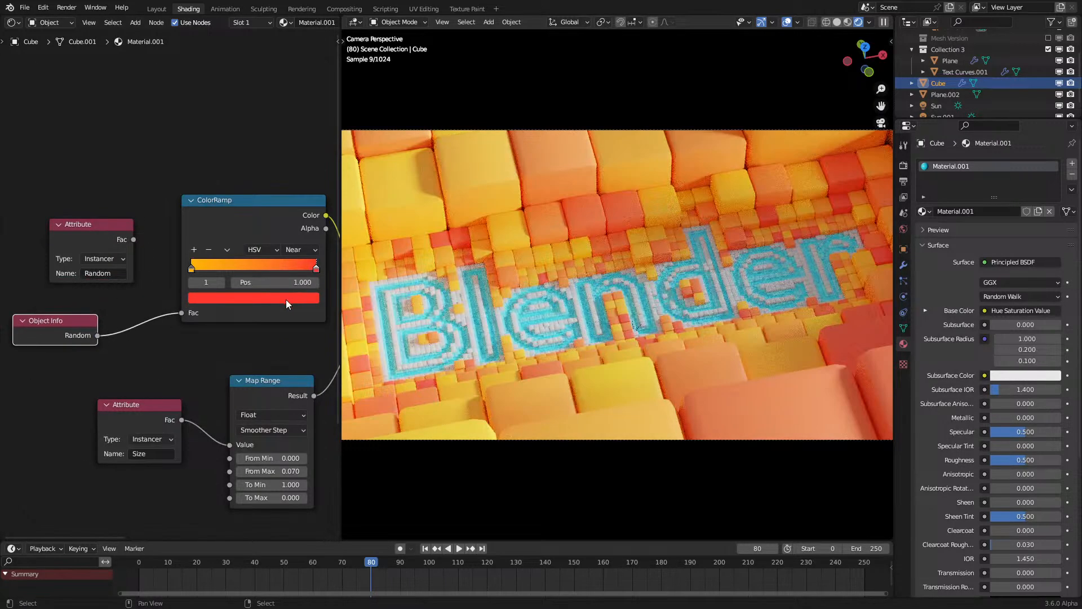
{"action": "left_click", "coordinate": [288, 303]}
{"action": "left_click_drag", "start_coordinate": [230, 210], "coordinate": [222, 210]}
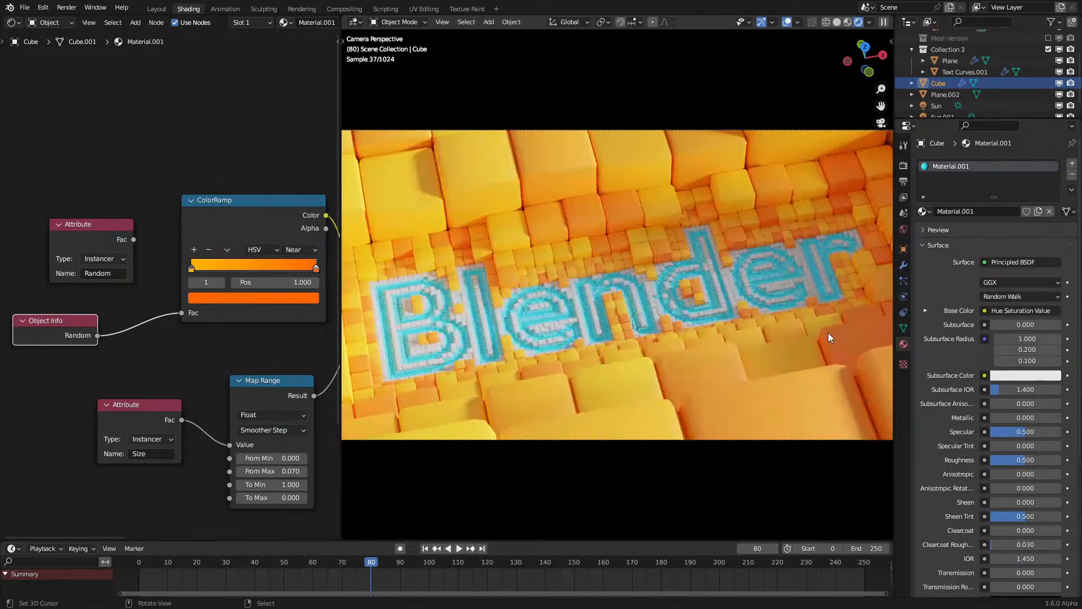
Step: Lower the Principled BSDF's roughness, trying 0.2 and settling on 0.3
{"action": "middle_click_drag", "start_coordinate": [254, 282], "coordinate": [51, 305]}
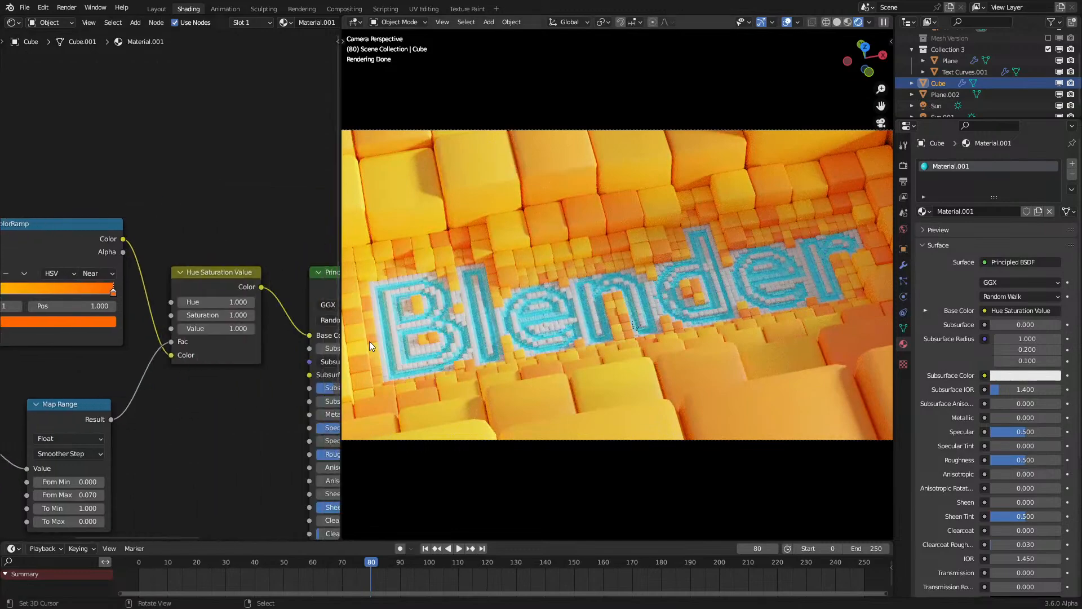
{"action": "middle_click_drag", "start_coordinate": [338, 451], "coordinate": [161, 421]}
{"action": "left_click", "coordinate": [169, 424]}
{"action": "type", "text": "0.2"}
{"action": "key", "text": "Return"}
{"action": "left_click", "coordinate": [169, 424]}
{"action": "type", "text": "0.3"}
{"action": "key", "text": "Return"}
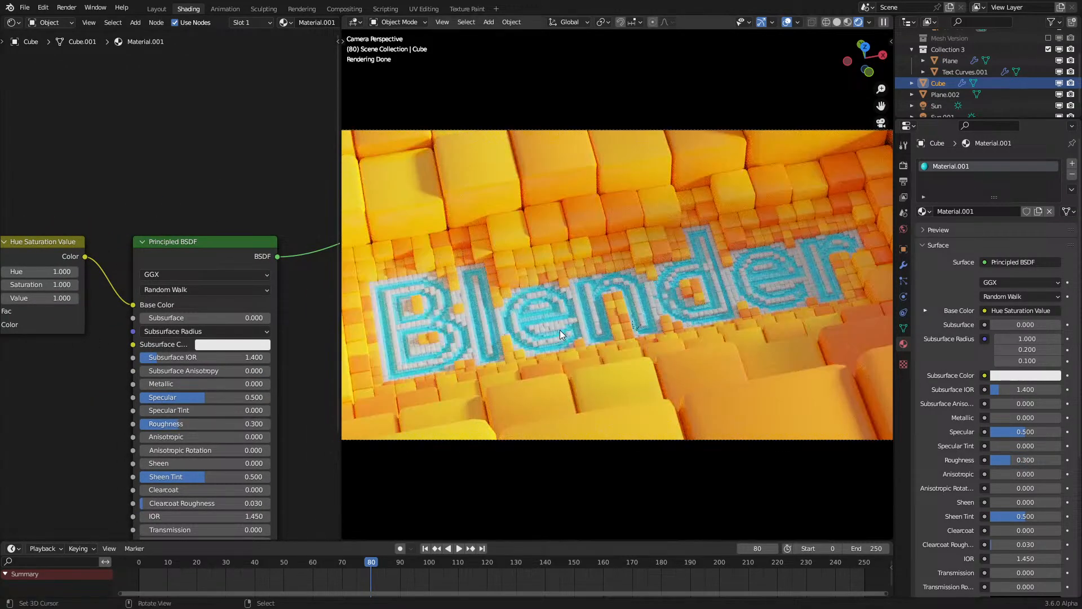
Step: Enable Harden Normals on the Cube's Bevel modifier and set its amount to 0.154 m
{"action": "key", "text": "KP_0"}
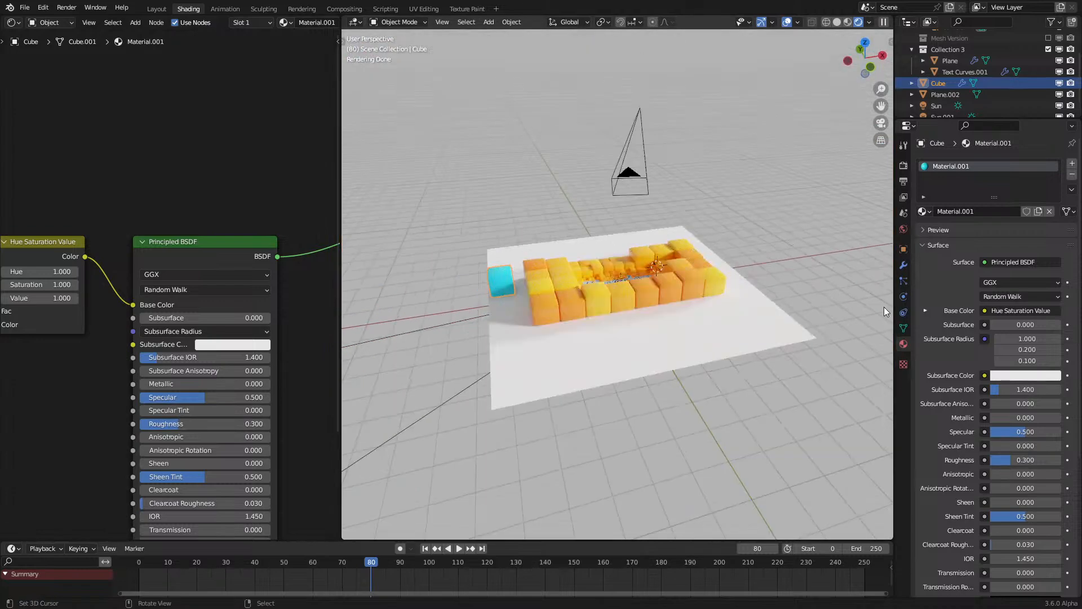
{"action": "left_click", "coordinate": [903, 267]}
{"action": "left_click", "coordinate": [949, 319]}
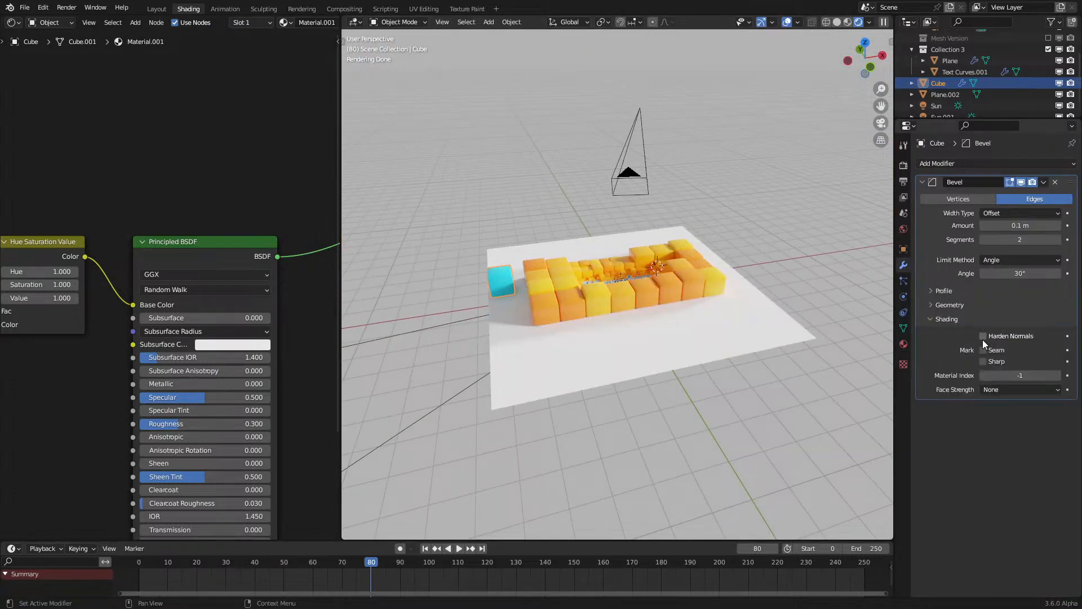
{"action": "scroll", "coordinate": [576, 301], "scroll_direction": "up", "scroll_amount": 2}
{"action": "key", "text": "KP_0"}
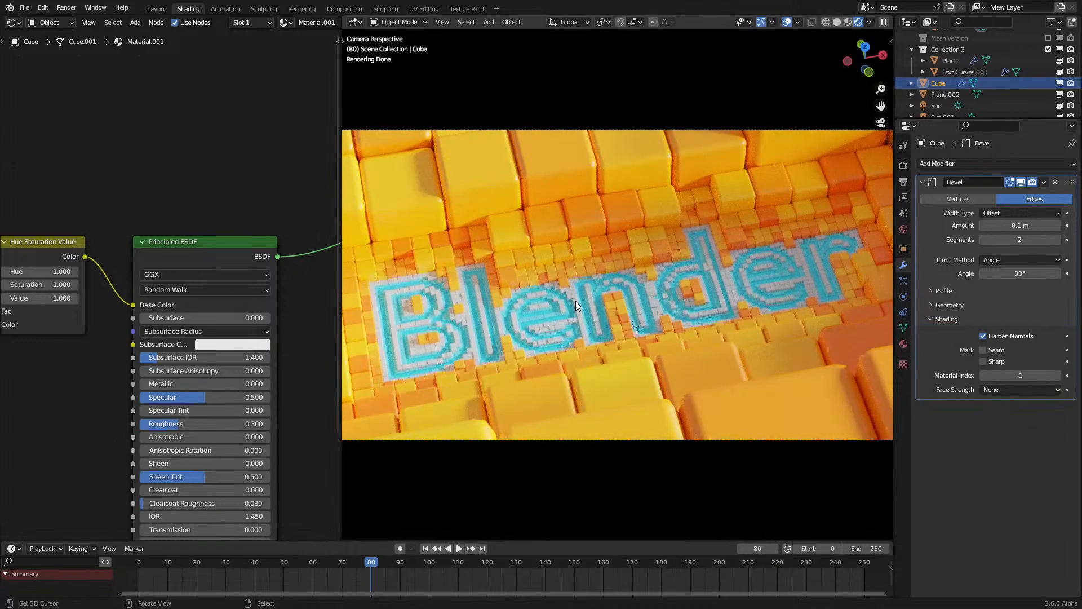
{"action": "left_click_drag", "start_coordinate": [1020, 226], "coordinate": [1048, 225]}
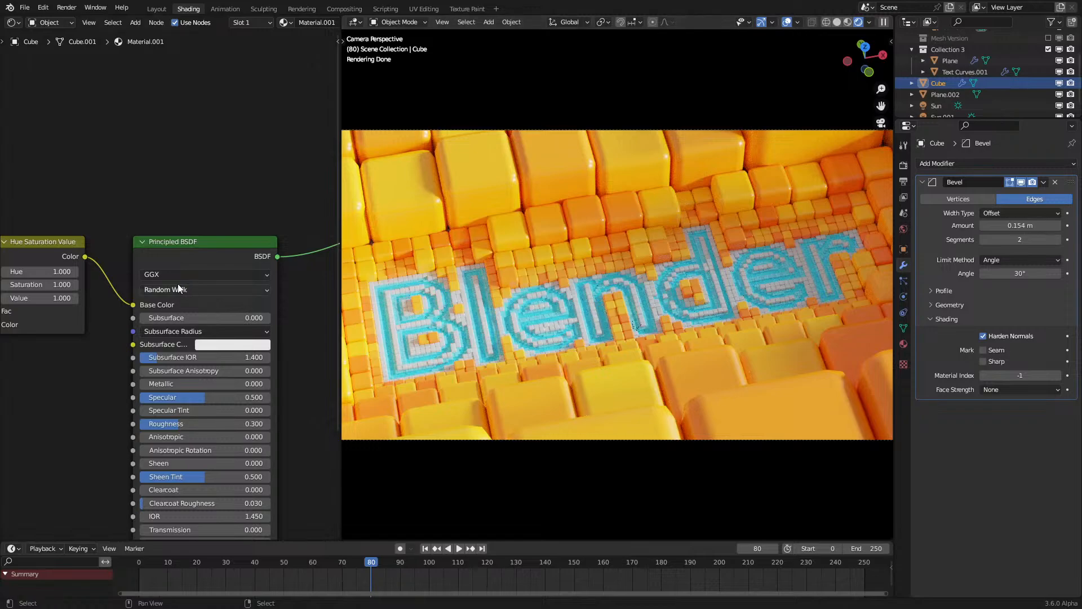
Step: Connect the Hue Saturation Value node's Color output to the Principled BSDF's Subsurface Color and set Subsurface to 0.036
{"action": "left_click_drag", "start_coordinate": [83, 257], "coordinate": [160, 319]}
{"action": "key", "text": "space"}
{"action": "key", "text": "space"}
Step: Enable viewport denoising in the render settings, with OptiX as the denoiser and Passes set to None
{"action": "left_click", "coordinate": [904, 165]}
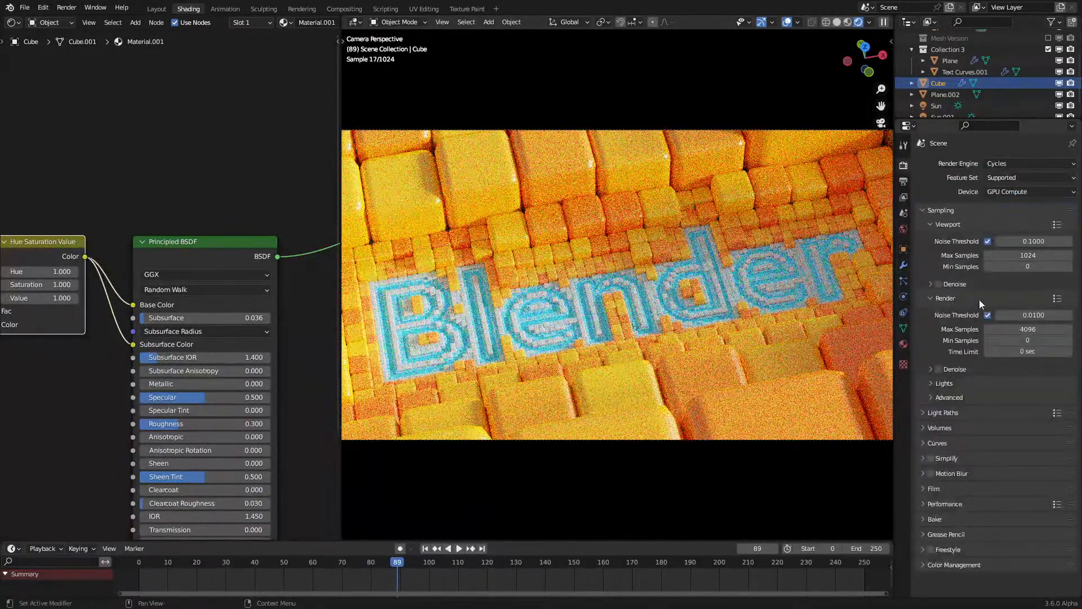
{"action": "left_click", "coordinate": [939, 285]}
{"action": "left_click", "coordinate": [930, 283]}
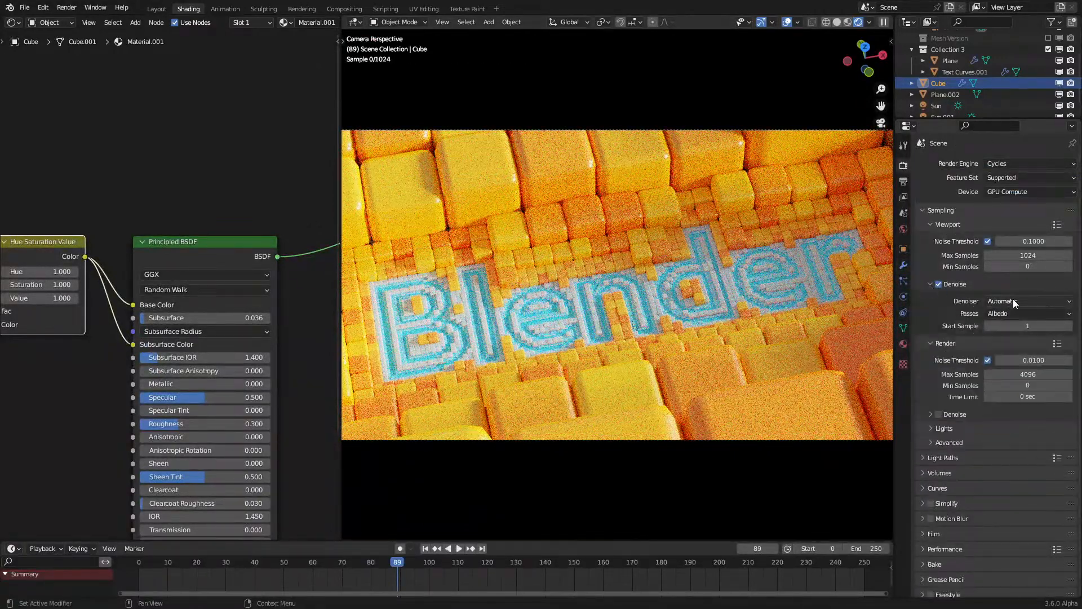
{"action": "left_click", "coordinate": [1012, 300]}
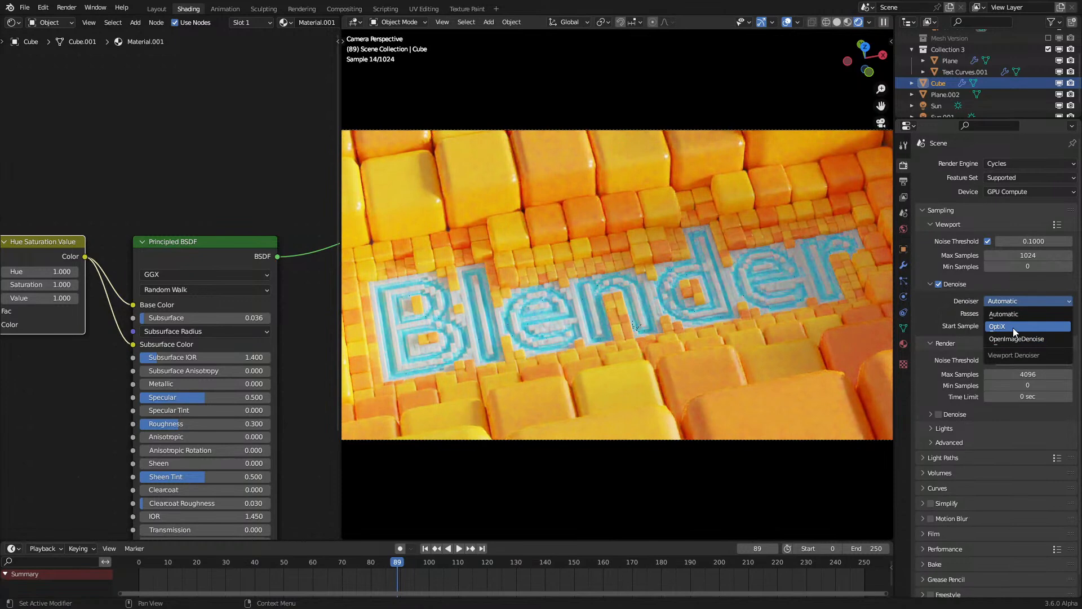
{"action": "left_click", "coordinate": [1013, 327]}
{"action": "left_click", "coordinate": [1023, 314]}
{"action": "left_click", "coordinate": [1019, 326]}
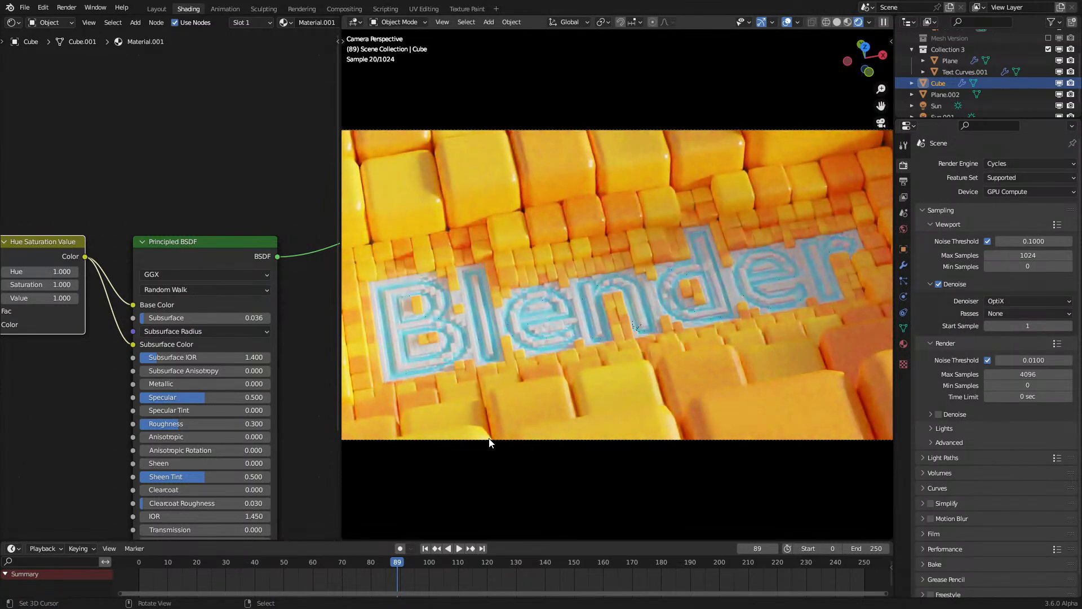
Step: Set the strength of the light named Sun to 20
{"action": "left_click", "coordinate": [935, 106]}
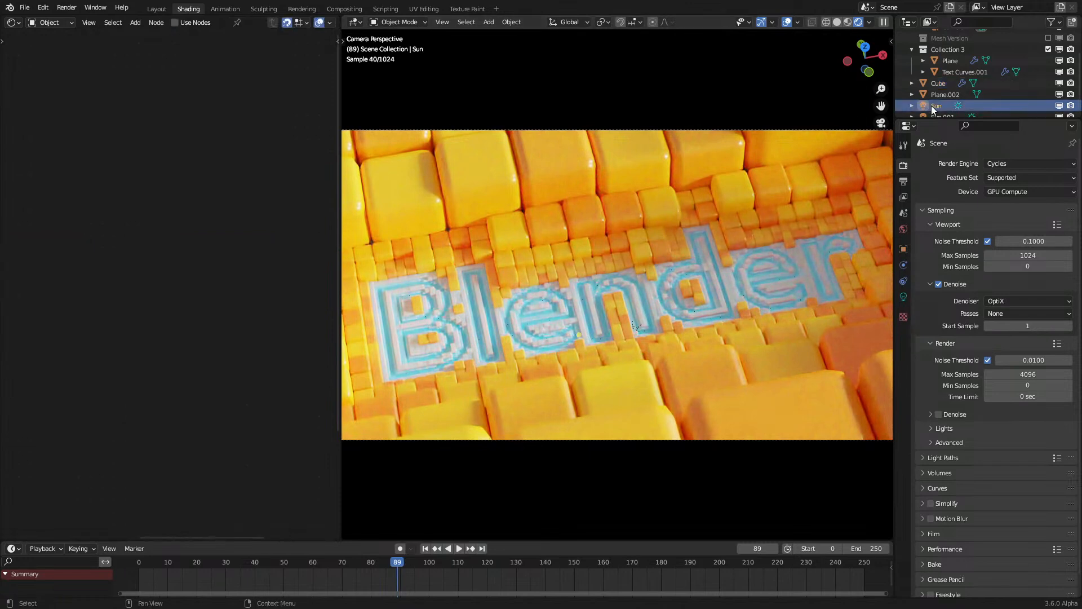
{"action": "left_click", "coordinate": [908, 299]}
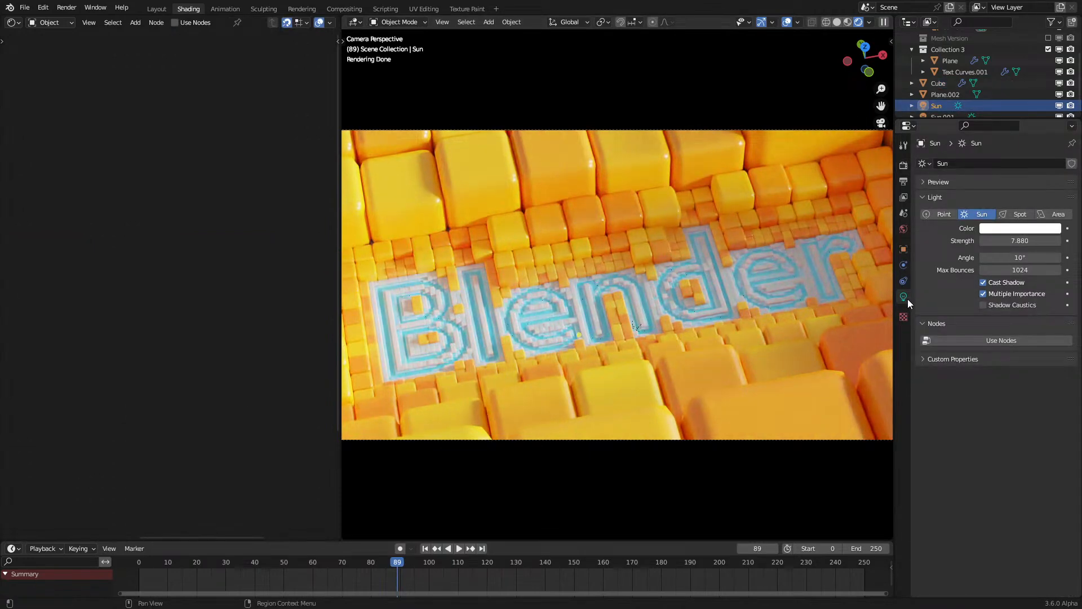
{"action": "double_click", "coordinate": [1012, 241]}
{"action": "type", "text": "20"}
{"action": "key", "text": "Return"}
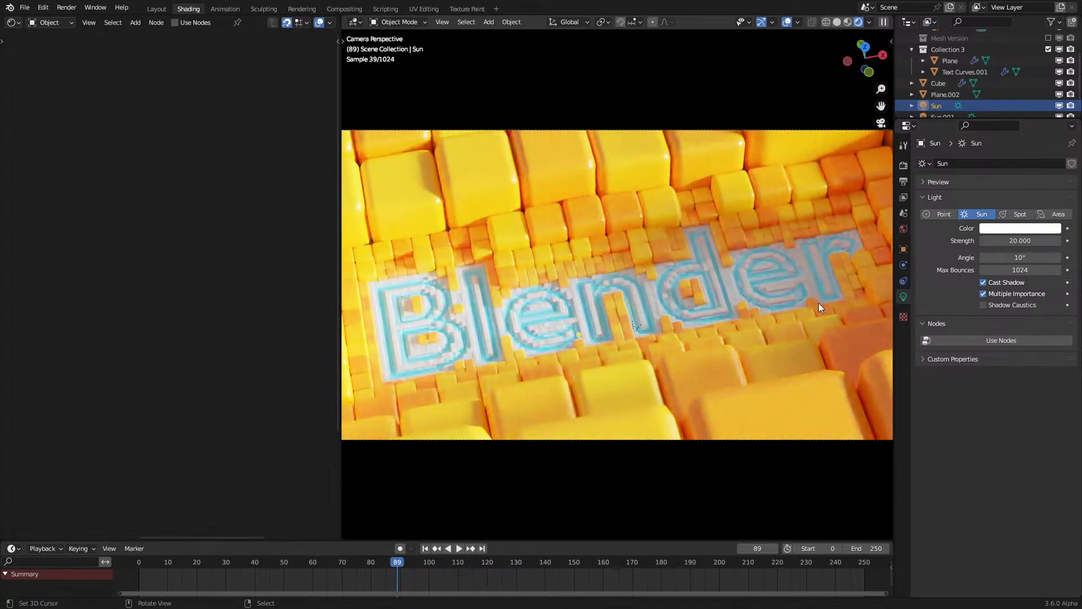
{"action": "key", "text": "r"}
{"action": "key", "text": "r"}
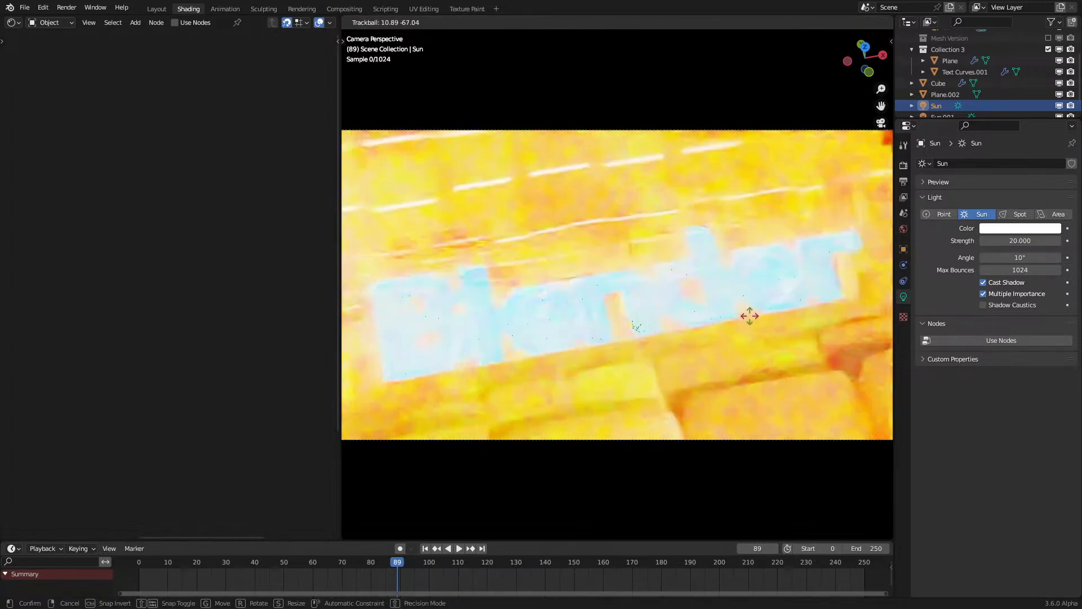
{"action": "left_click", "coordinate": [694, 279]}
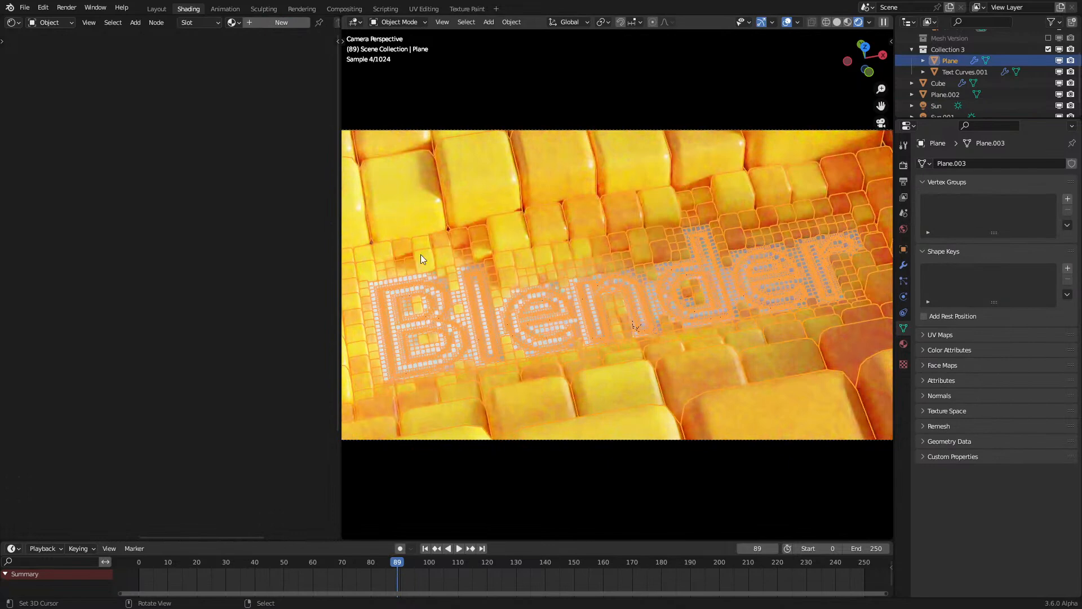
Step: Leave the camera view to select the separate Cube and check its material nodes, and return to the camera view
{"action": "left_click", "coordinate": [940, 72]}
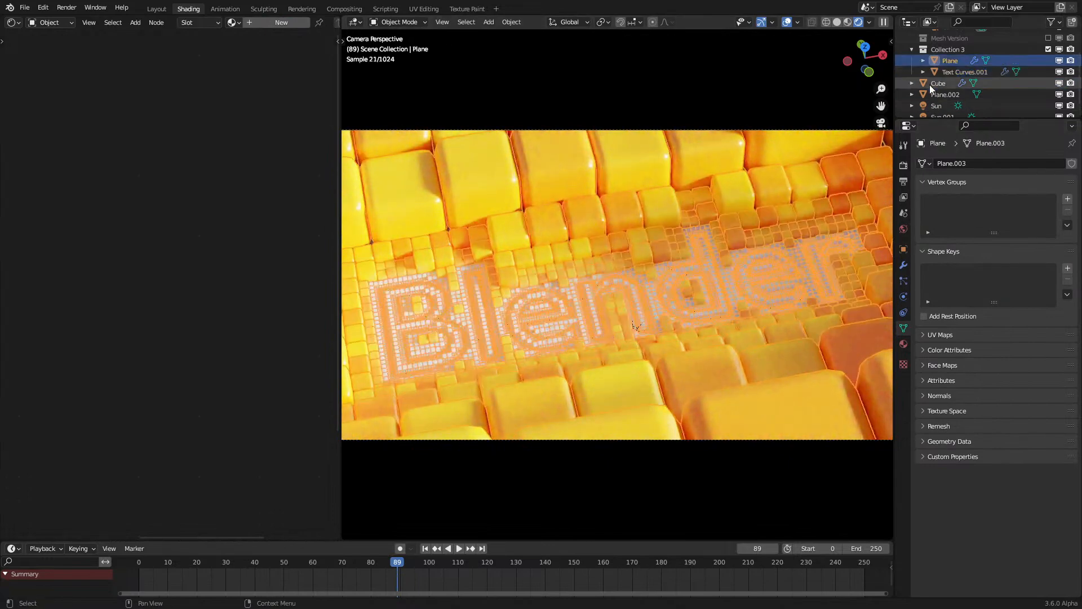
{"action": "left_click", "coordinate": [946, 62]}
{"action": "middle_click_drag", "start_coordinate": [539, 306], "coordinate": [543, 297]}
{"action": "scroll", "coordinate": [543, 297], "scroll_direction": "down", "scroll_amount": 6}
{"action": "left_click", "coordinate": [461, 296]}
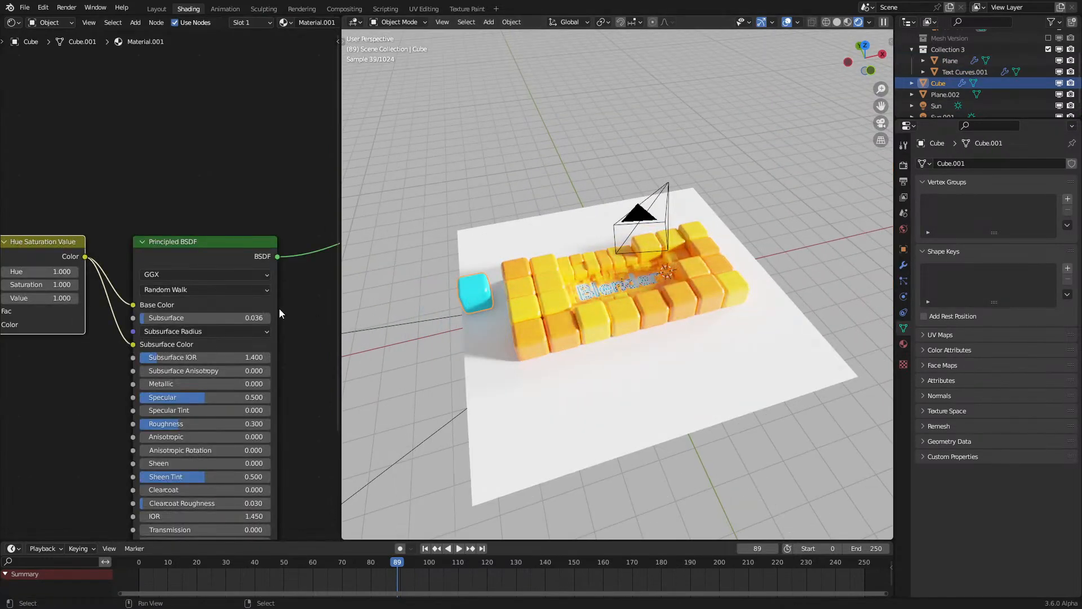
{"action": "key", "text": "KP_0"}
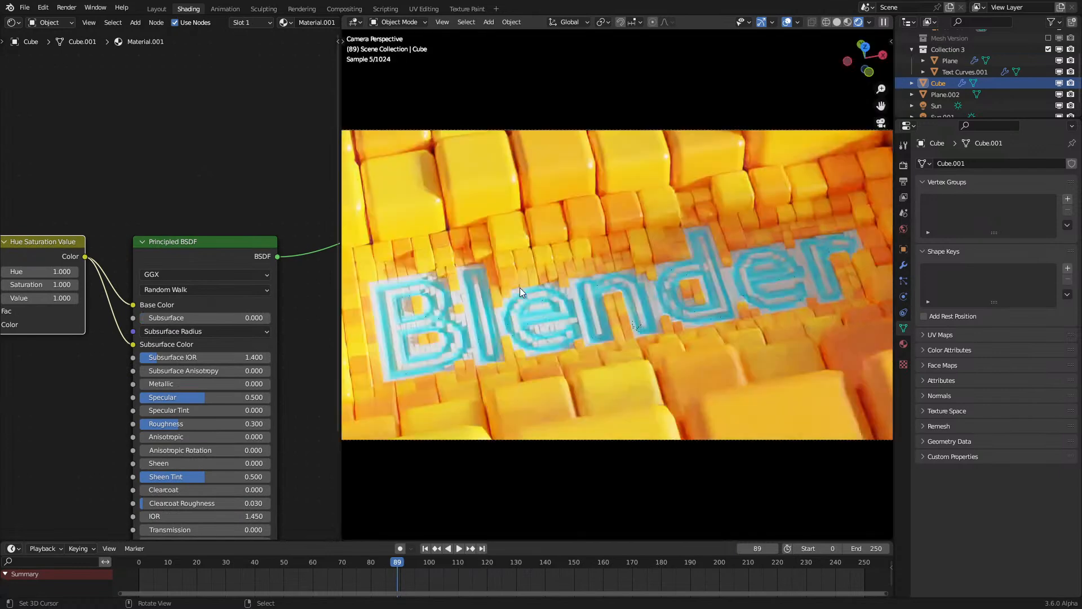
Step: Rotate the Sun freely by about 34° and -79°, and also turn it about the global Z axis
{"action": "left_click", "coordinate": [941, 105]}
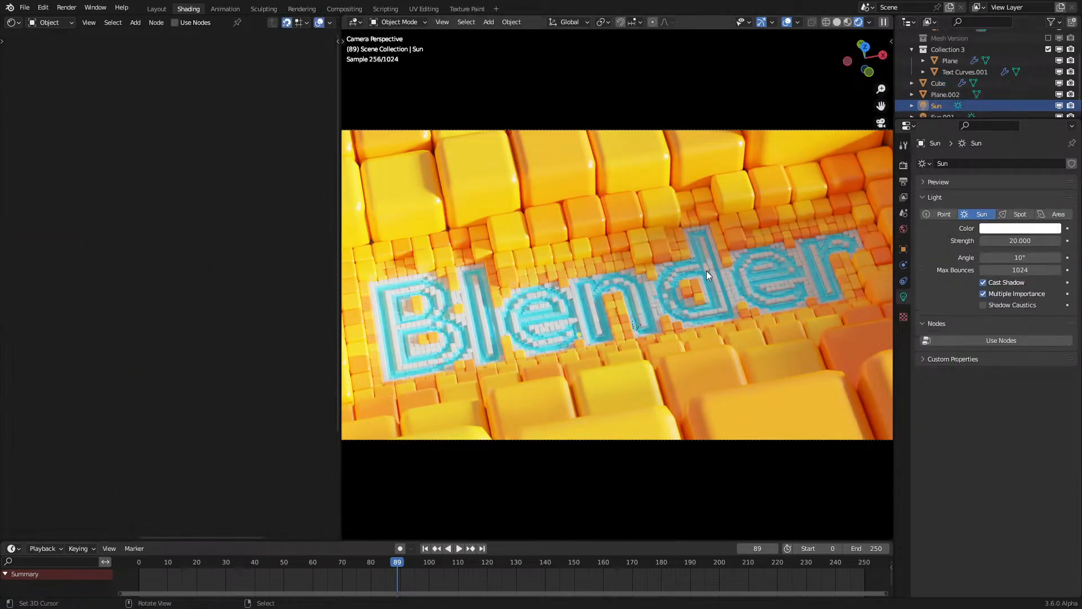
{"action": "key", "text": "r"}
{"action": "key", "text": "r"}
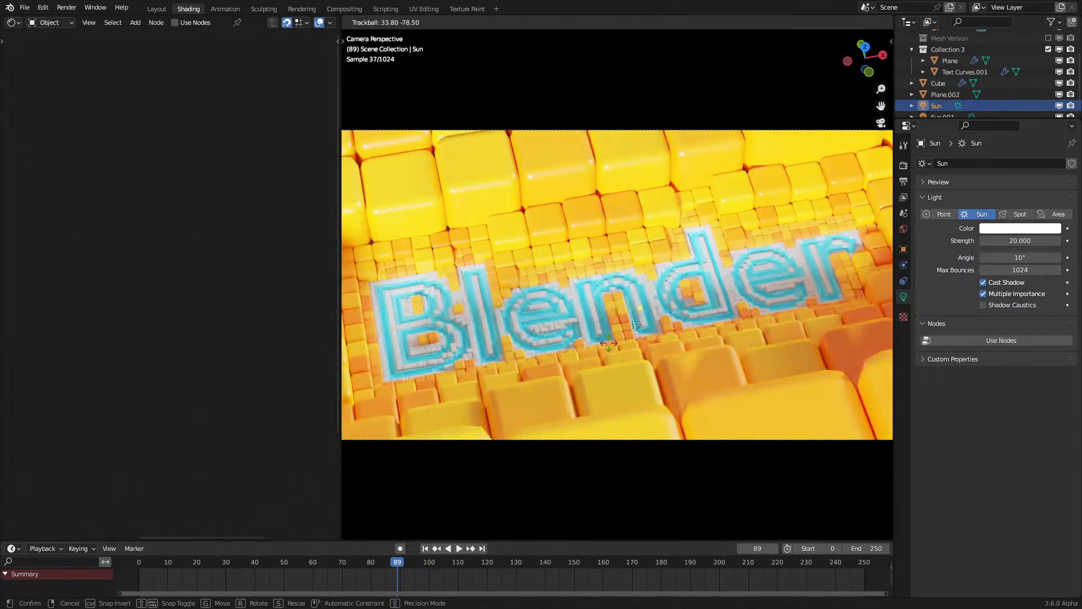
{"action": "left_click", "coordinate": [609, 343]}
{"action": "key", "text": "r"}
{"action": "key", "text": "z"}
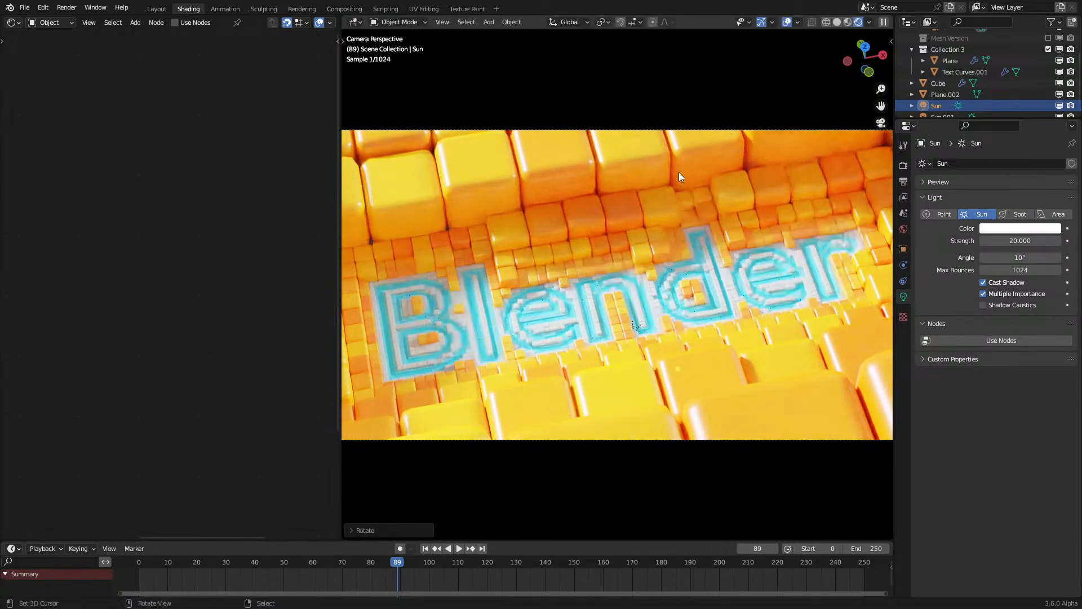
{"action": "left_click", "coordinate": [773, 232]}
{"action": "key", "text": "r"}
{"action": "key", "text": "z"}
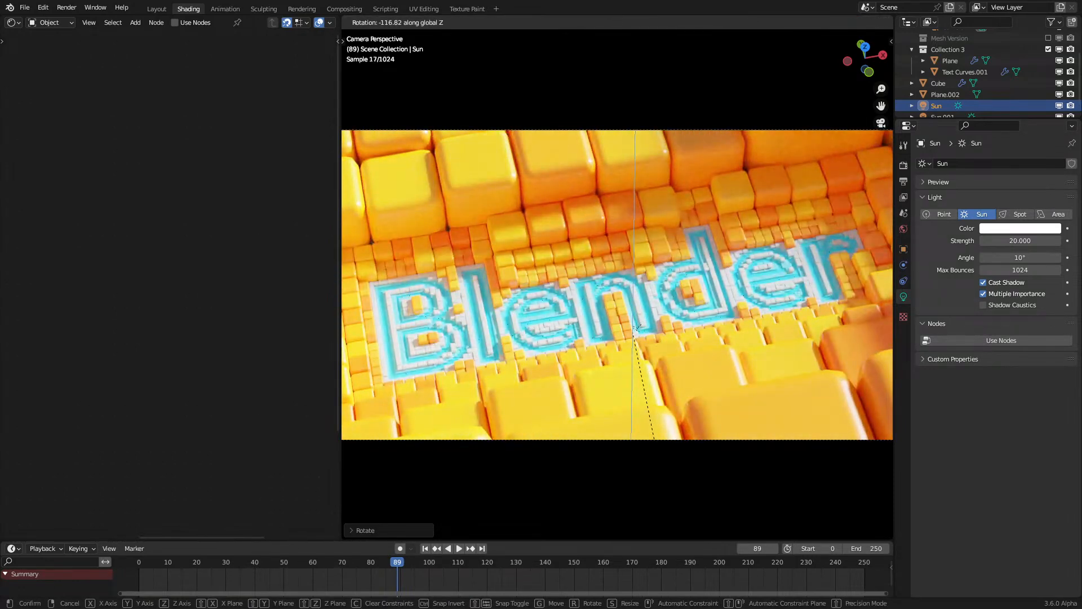
{"action": "left_click", "coordinate": [662, 476]}
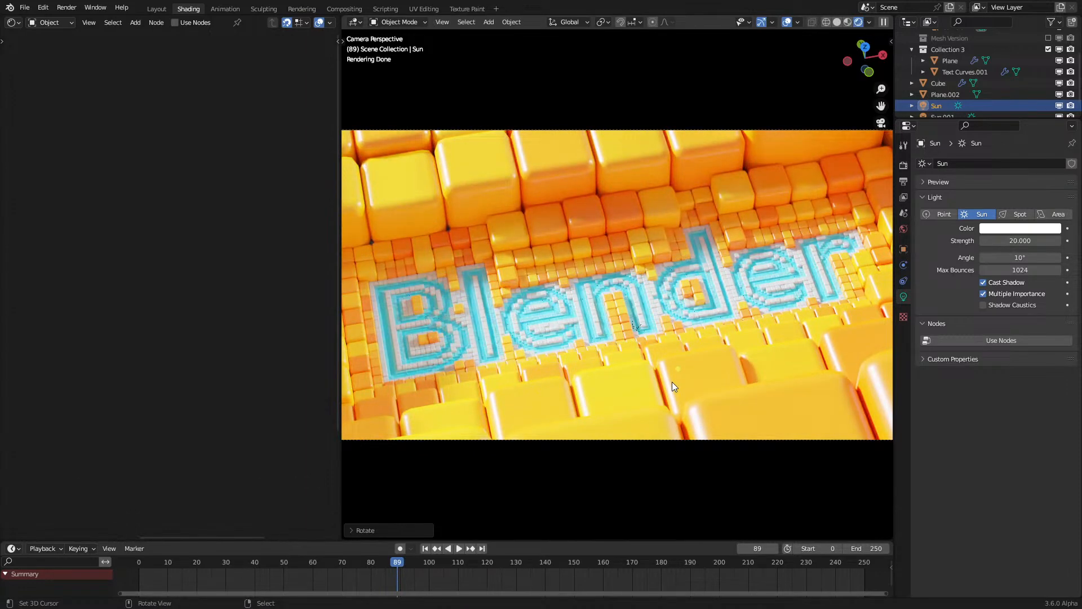
Step: Switch the viewport to solid shading, select the Plane that carries the cubes and leave the camera view
{"action": "scroll", "coordinate": [672, 381], "scroll_direction": "up", "scroll_amount": 4}
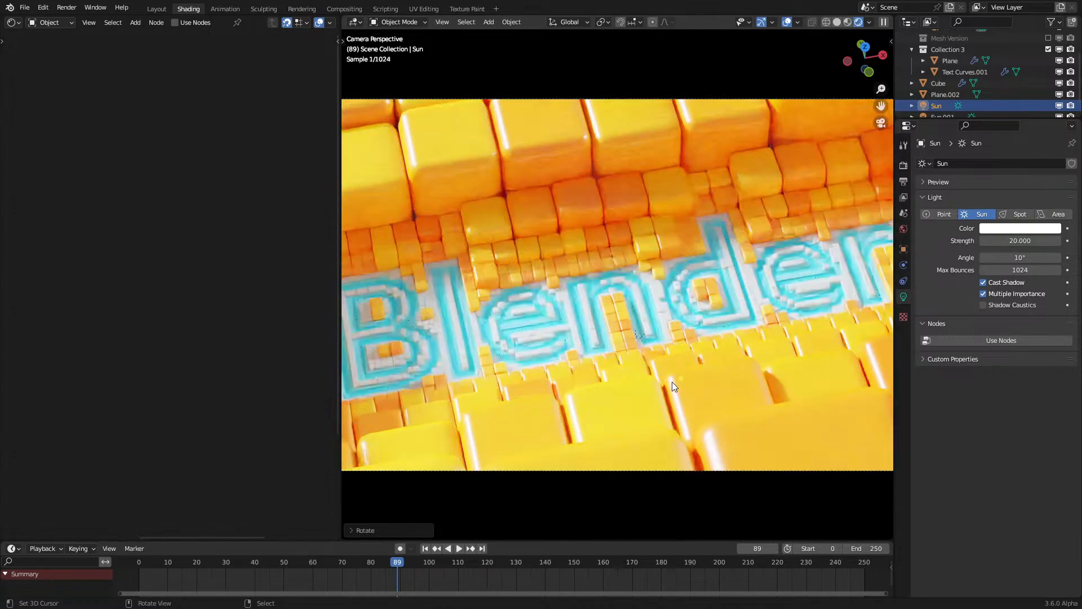
{"action": "scroll", "coordinate": [672, 382], "scroll_direction": "down", "scroll_amount": 2}
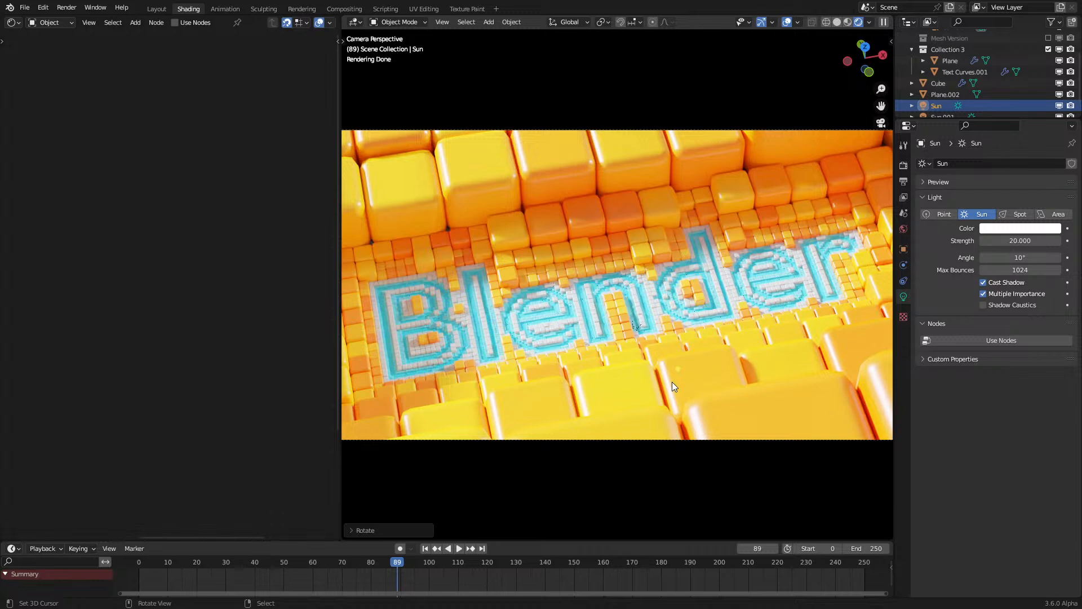
{"action": "key", "text": "z"}
{"action": "left_click", "coordinate": [865, 166]}
{"action": "left_click", "coordinate": [803, 186]}
{"action": "key", "text": "KP_0"}
{"action": "scroll", "coordinate": [793, 190], "scroll_direction": "down", "scroll_amount": 2}
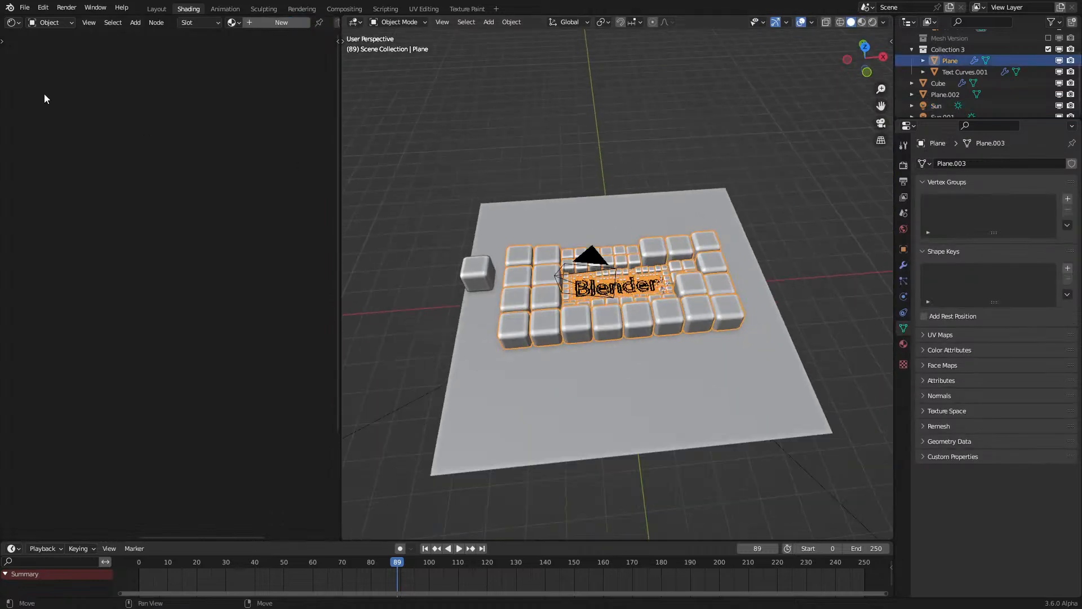
Step: Change the shader node area to the Geometry Node Editor and widen it into the viewport
{"action": "left_click", "coordinate": [13, 23]}
{"action": "left_click", "coordinate": [39, 111]}
{"action": "scroll", "coordinate": [167, 390], "scroll_direction": "up", "scroll_amount": 2}
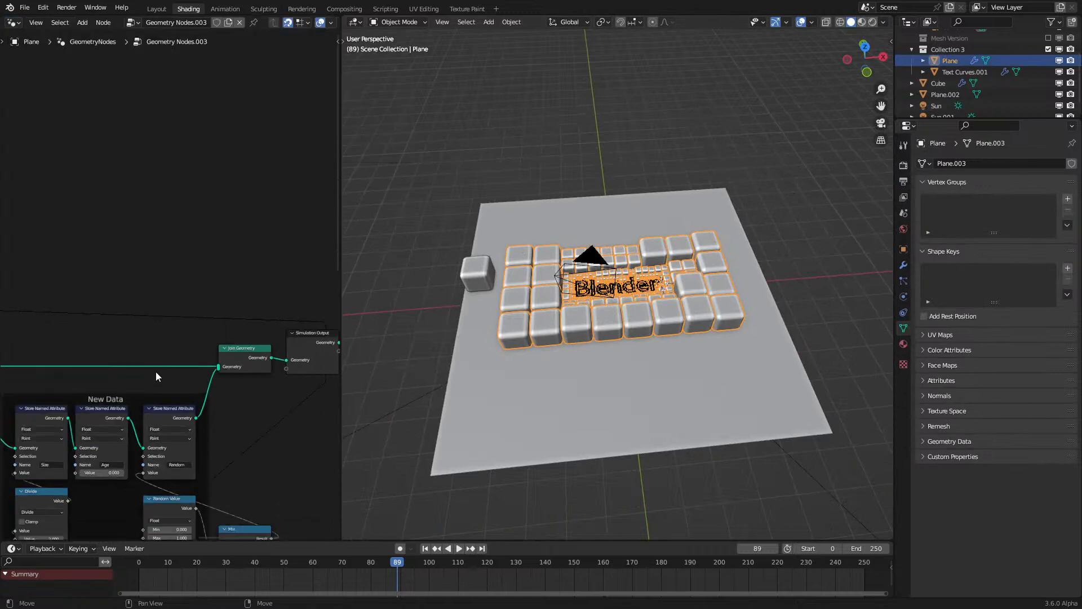
{"action": "middle_click_drag", "start_coordinate": [166, 390], "coordinate": [276, 212]}
{"action": "left_click_drag", "start_coordinate": [339, 270], "coordinate": [456, 275]}
Step: Add a Mesh Circle node with 6 vertices beside the Grid and connect it to the half-size points' Instance on Points Instance input
{"action": "middle_click_drag", "start_coordinate": [136, 304], "coordinate": [299, 276]}
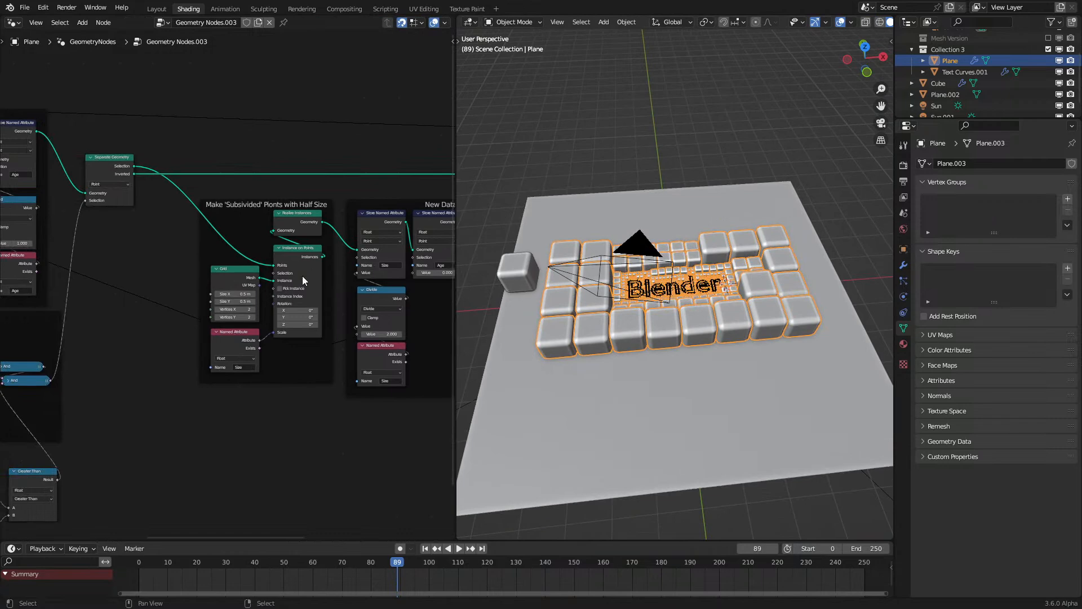
{"action": "scroll", "coordinate": [147, 349], "scroll_direction": "up", "scroll_amount": 2}
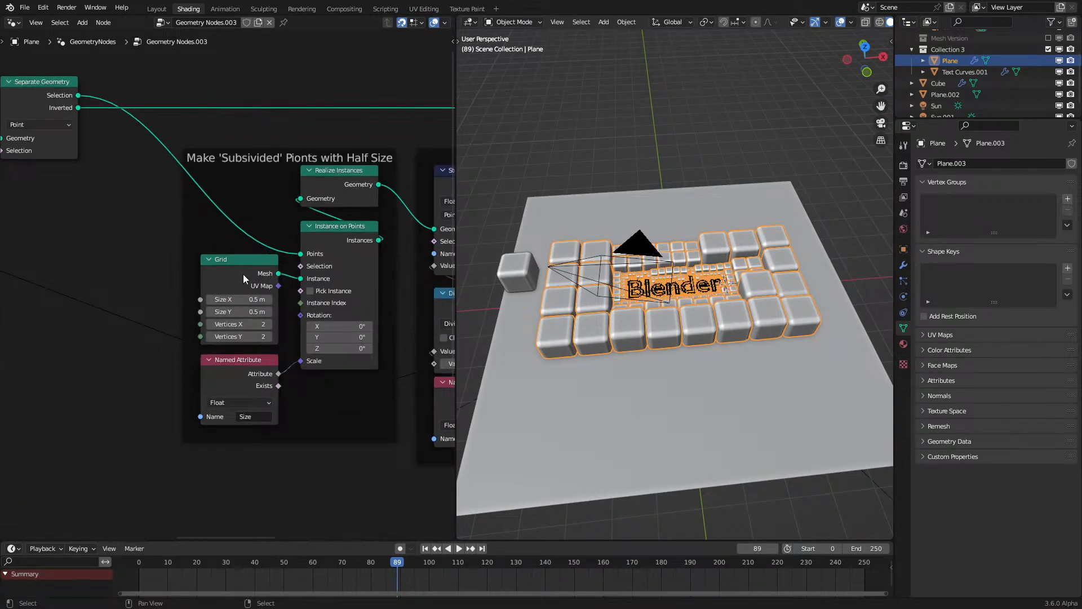
{"action": "key", "text": "shift+a"}
{"action": "mouse_move", "coordinate": [40, 379]}
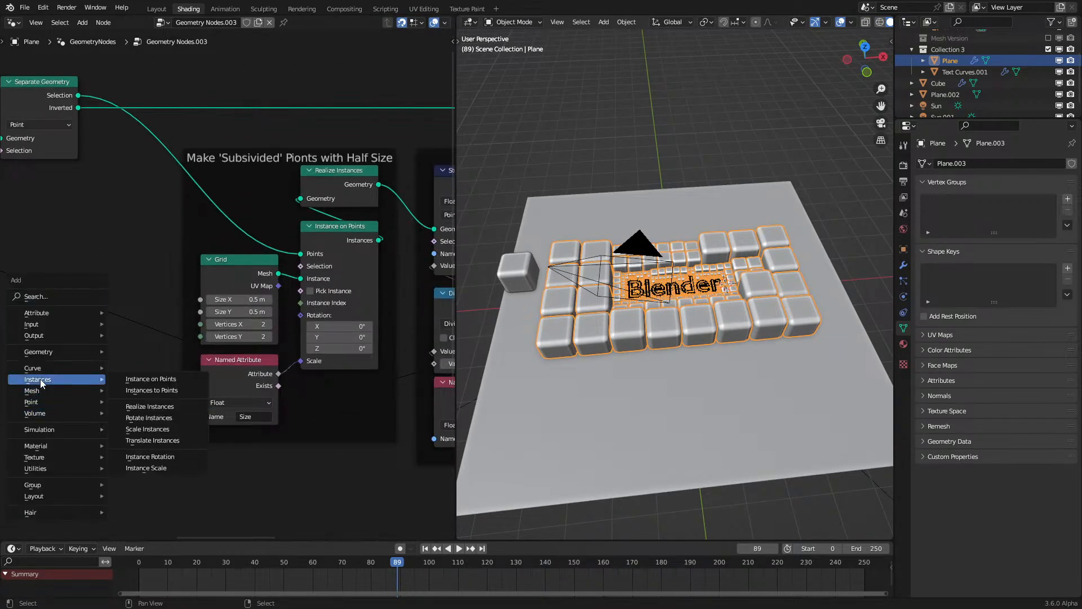
{"action": "mouse_move", "coordinate": [173, 441]}
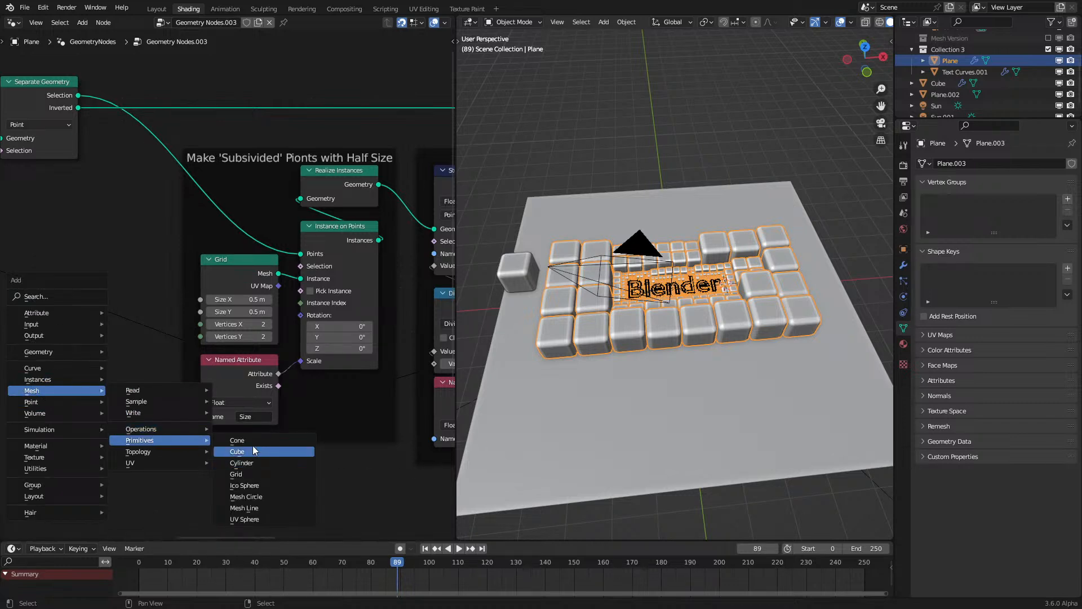
{"action": "left_click", "coordinate": [264, 496]}
{"action": "left_click", "coordinate": [93, 310]}
{"action": "left_click", "coordinate": [99, 326]}
{"action": "key", "text": "Return"}
{"action": "left_click_drag", "start_coordinate": [134, 295], "coordinate": [300, 279]}
Step: Play the animation from the start and set the Mesh Circle's radius to 0.5 m
{"action": "left_click", "coordinate": [144, 585]}
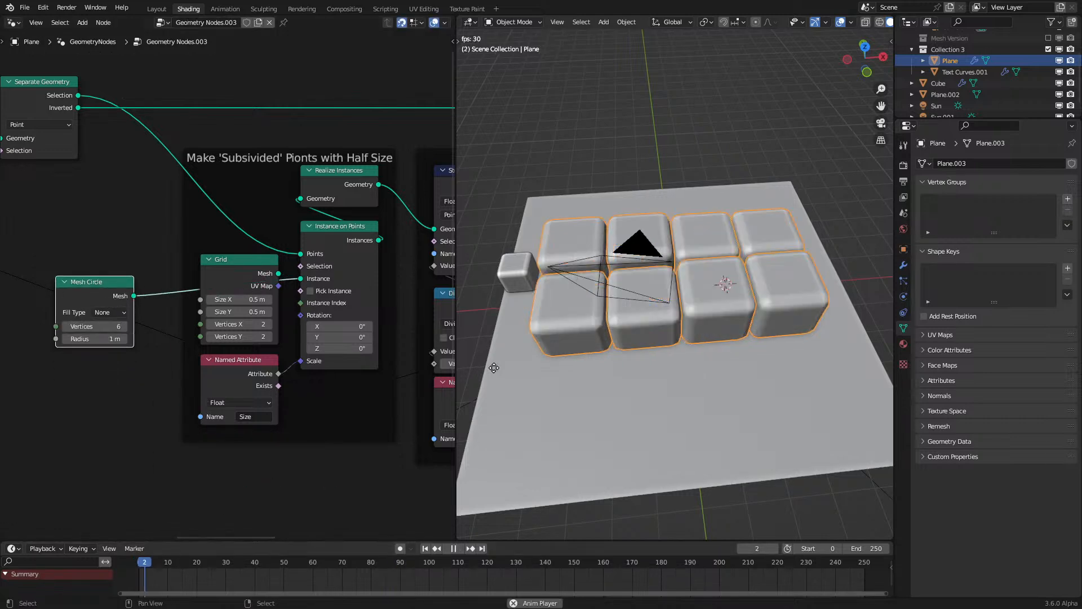
{"action": "key", "text": "space"}
{"action": "scroll", "coordinate": [654, 315], "scroll_direction": "up", "scroll_amount": 5}
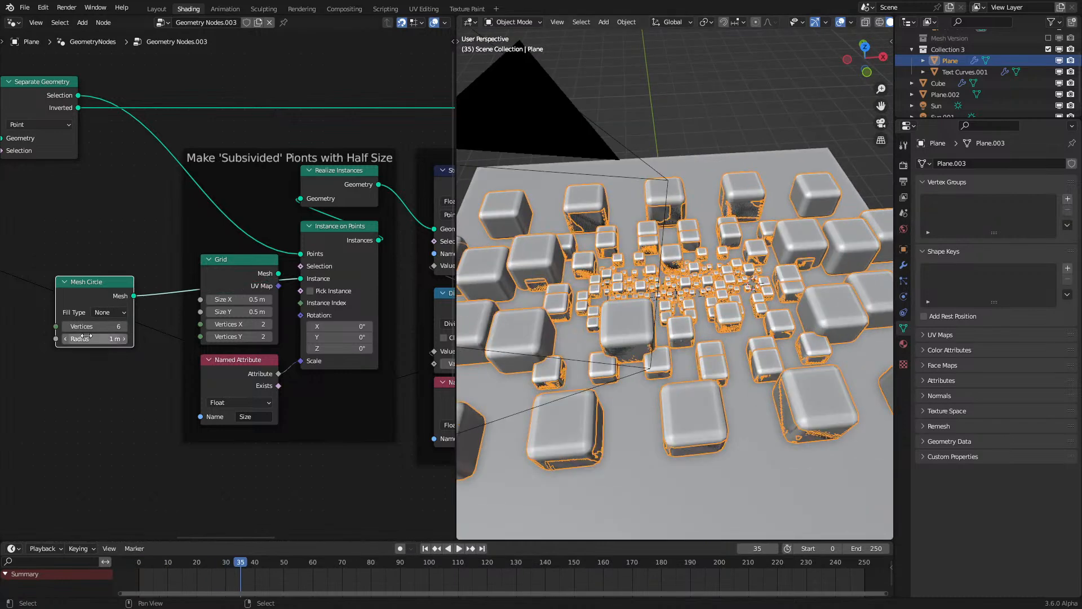
{"action": "left_click", "coordinate": [91, 338]}
{"action": "key", "text": "Escape"}
{"action": "type", "text": ".5"}
{"action": "key", "text": "Return"}
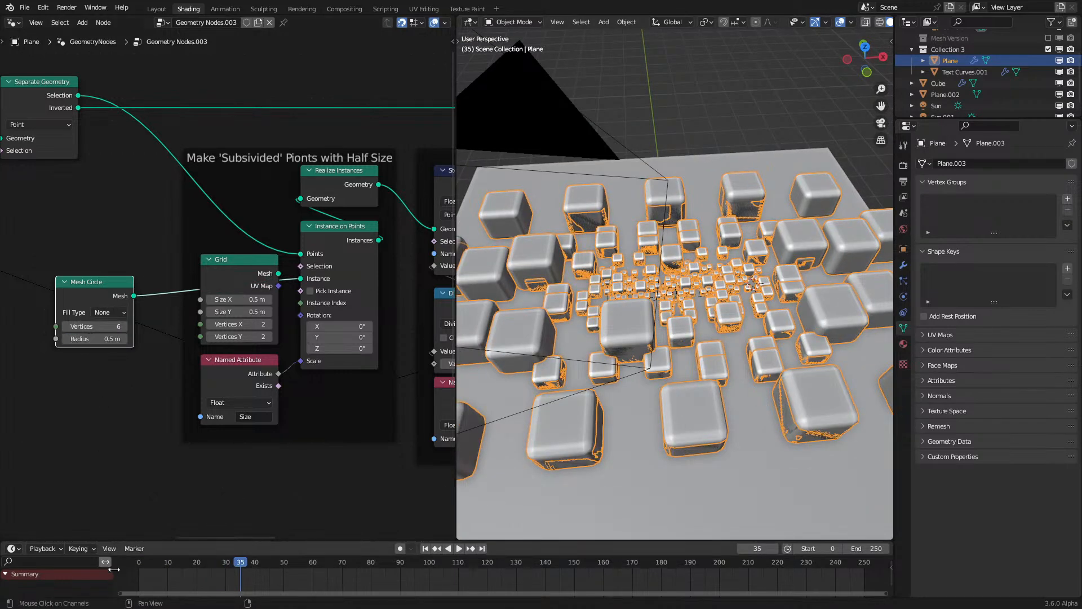
Step: Replay the animation from the start to check the spacing, set the Mesh Circle's radius to 1 m and rewind to frame 0
{"action": "left_click", "coordinate": [140, 583]}
{"action": "key", "text": "space"}
{"action": "middle_click_drag", "start_coordinate": [620, 333], "coordinate": [598, 325]}
{"action": "key", "text": "space"}
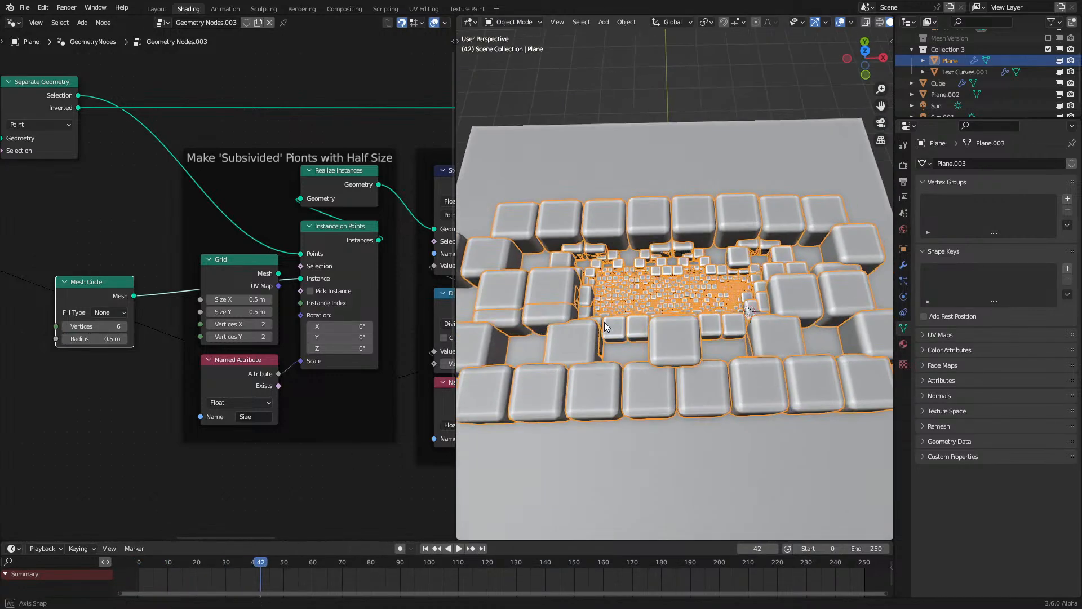
{"action": "double_click", "coordinate": [117, 338]}
{"action": "type", "text": "1"}
{"action": "key", "text": "Return"}
{"action": "left_click", "coordinate": [127, 582]}
{"action": "key", "text": "space"}
Step: Add a Cylinder mesh primitive node below the Visual Instances frame
{"action": "scroll", "coordinate": [543, 348], "scroll_direction": "down", "scroll_amount": 4}
{"action": "scroll", "coordinate": [372, 360], "scroll_direction": "down", "scroll_amount": 5}
{"action": "middle_click_drag", "start_coordinate": [372, 361], "coordinate": [236, 328]}
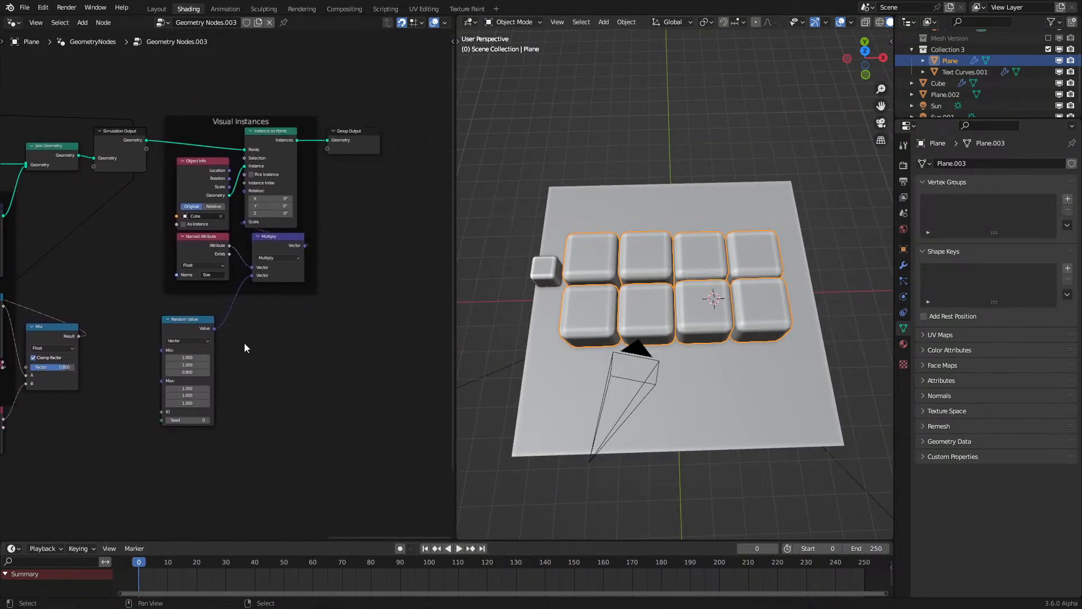
{"action": "scroll", "coordinate": [248, 349], "scroll_direction": "up", "scroll_amount": 1}
{"action": "key", "text": "shift+a"}
{"action": "mouse_move", "coordinate": [259, 363]}
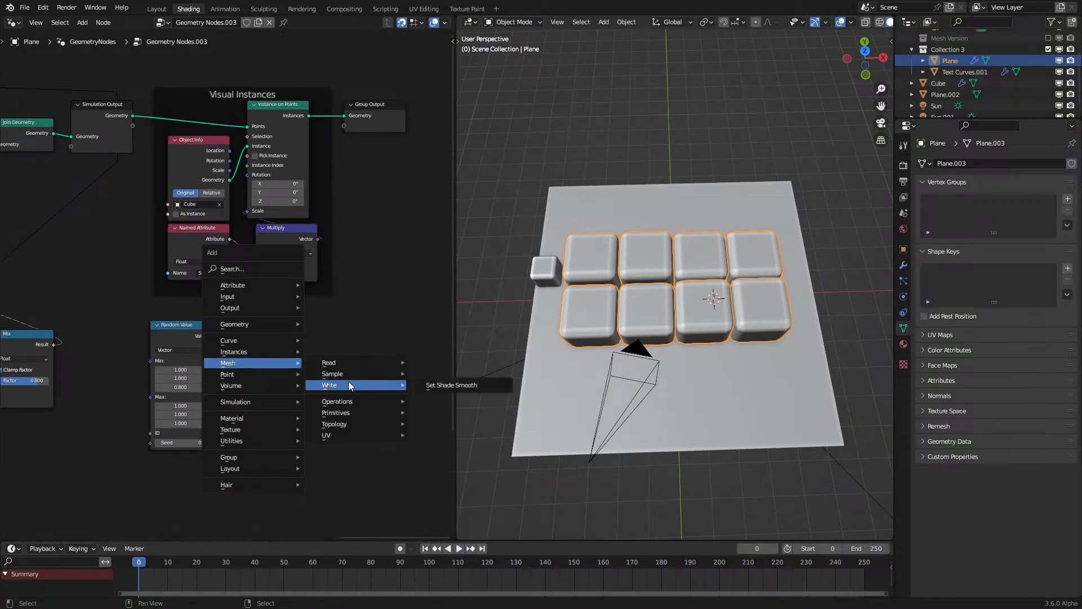
{"action": "mouse_move", "coordinate": [342, 413]}
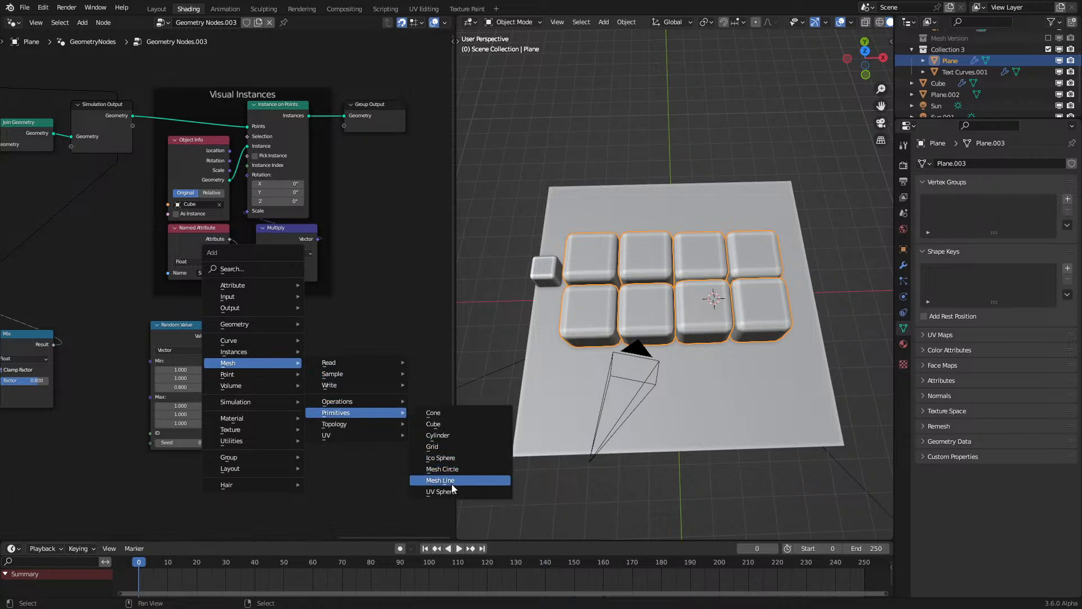
{"action": "left_click", "coordinate": [438, 435]}
{"action": "left_click", "coordinate": [283, 337]}
Step: Set the Cylinder to 6 vertices and connect its Mesh output to the visual Instance on Points node's Instance input
{"action": "scroll", "coordinate": [283, 337], "scroll_direction": "up", "scroll_amount": 2}
{"action": "left_click", "coordinate": [322, 416]}
{"action": "type", "text": "36"}
{"action": "key", "text": "Return"}
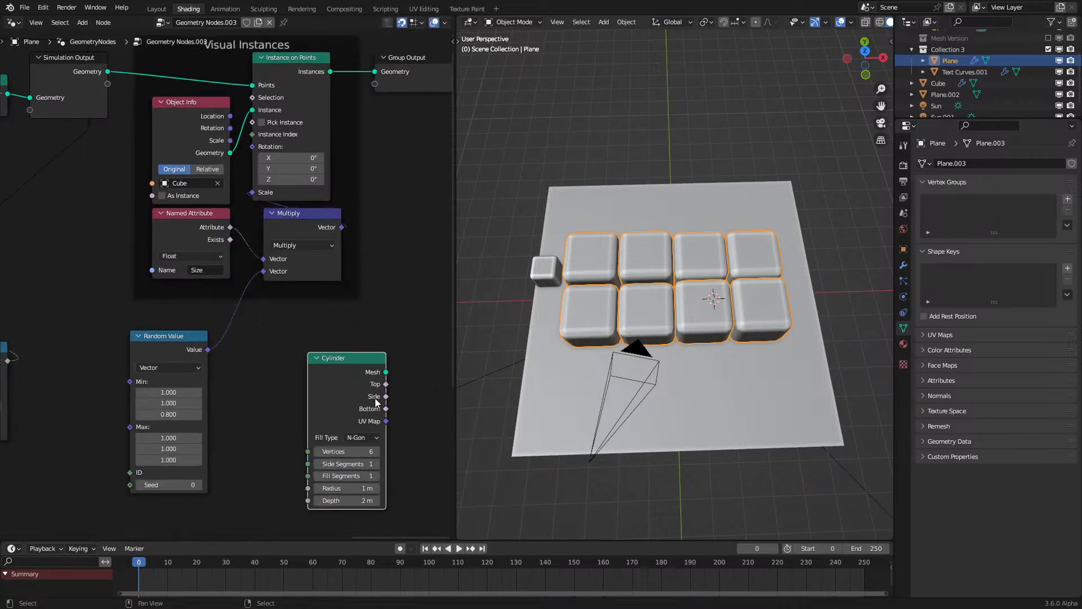
{"action": "left_click_drag", "start_coordinate": [386, 372], "coordinate": [252, 110]}
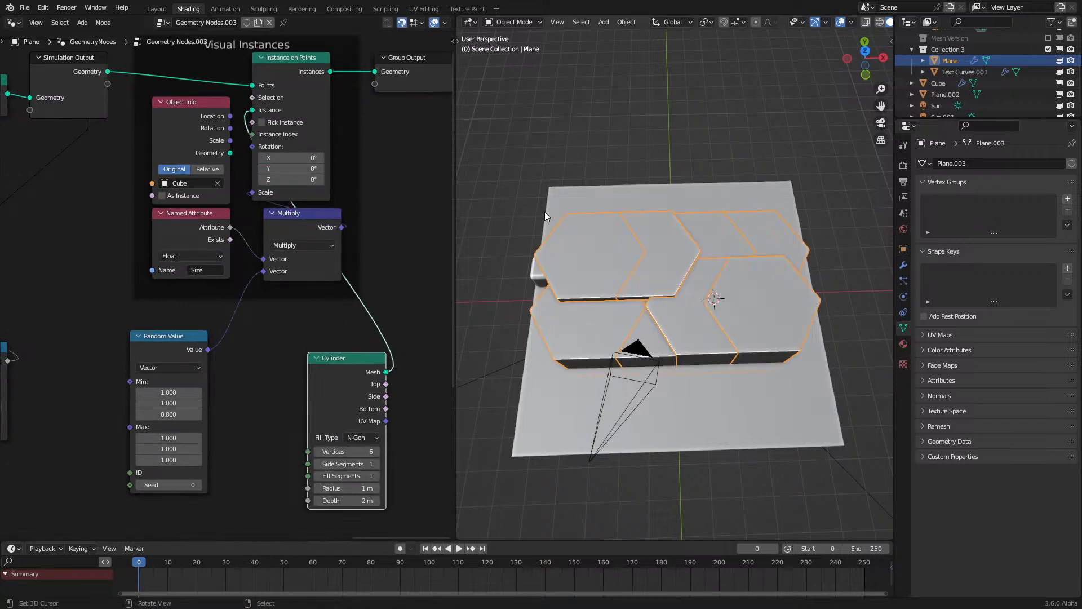
Step: Set the Cylinder's radius to 0.5 m and play the animation to check the hexagonal instances
{"action": "scroll", "coordinate": [721, 305], "scroll_direction": "up", "scroll_amount": 2}
{"action": "left_click", "coordinate": [356, 488]}
{"action": "type", "text": "0.5"}
{"action": "key", "text": "Return"}
{"action": "scroll", "coordinate": [688, 386], "scroll_direction": "up", "scroll_amount": 2}
{"action": "middle_click_drag", "start_coordinate": [688, 386], "coordinate": [689, 403]}
{"action": "key", "text": "space"}
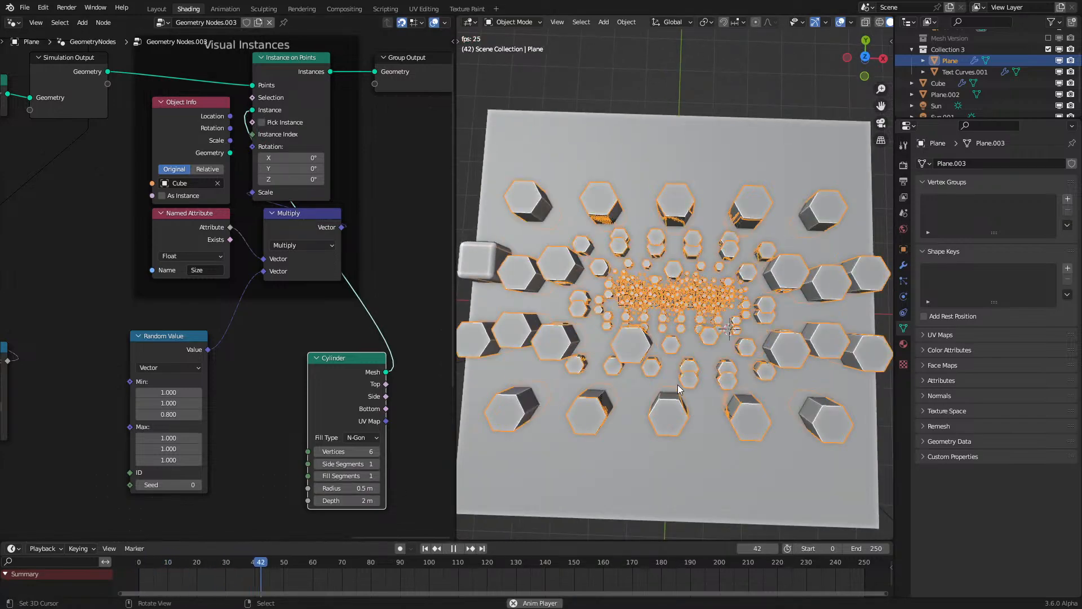
Step: Set the Mesh Circle's radius to 0.5 m and replay the animation from frame 0 to check the hexagon spacing
{"action": "scroll", "coordinate": [680, 397], "scroll_direction": "up", "scroll_amount": 4}
{"action": "key", "text": "space"}
{"action": "middle_click_drag", "start_coordinate": [674, 393], "coordinate": [669, 446]}
{"action": "middle_click_drag", "start_coordinate": [265, 445], "coordinate": [243, 320], "text": "ctrl"}
{"action": "left_click", "coordinate": [242, 320]}
{"action": "type", "text": "0.5"}
{"action": "key", "text": "Return"}
{"action": "key", "text": "shift+Left"}
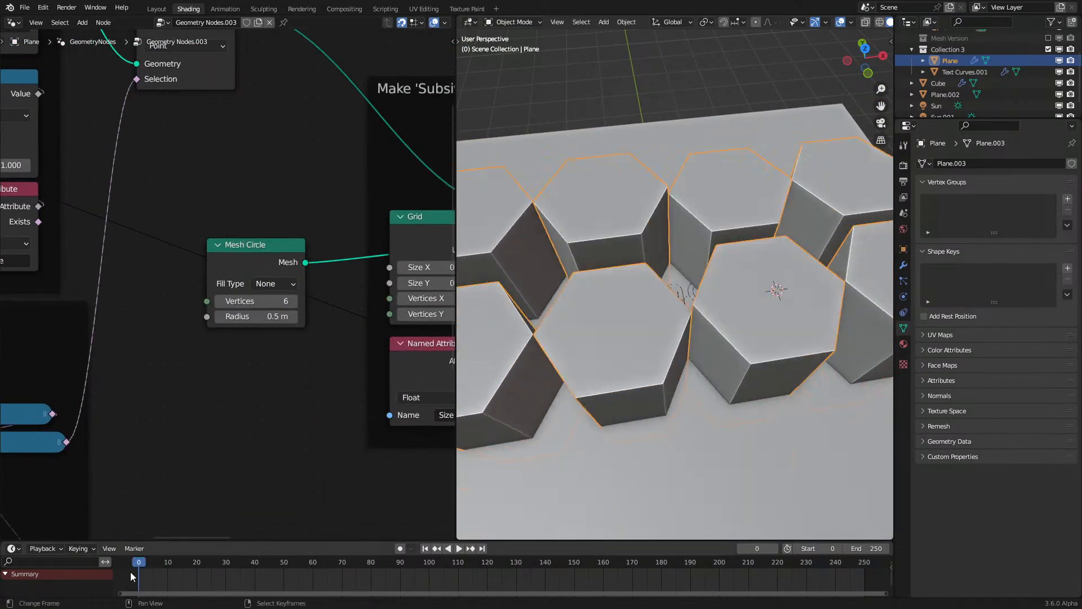
{"action": "key", "text": "space"}
{"action": "key", "text": "space"}
{"action": "middle_click_drag", "start_coordinate": [680, 383], "coordinate": [689, 381]}
{"action": "scroll", "coordinate": [304, 372], "scroll_direction": "down", "scroll_amount": 3}
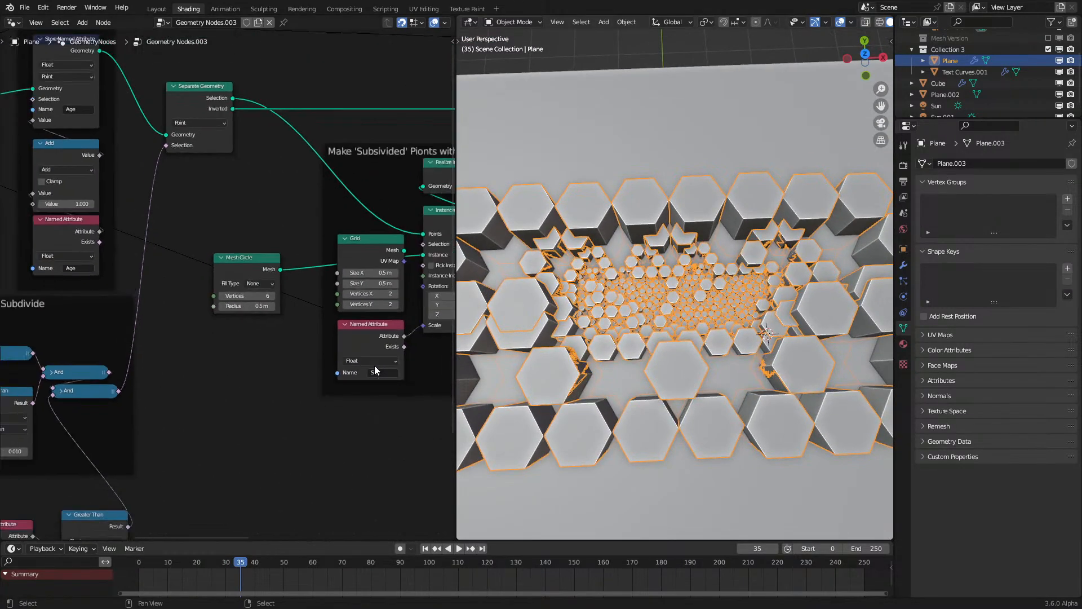
Step: Set the Z rotation of the Instance on Points node in the Visual Instances frame to 30°
{"action": "middle_click_drag", "start_coordinate": [369, 426], "coordinate": [226, 398]}
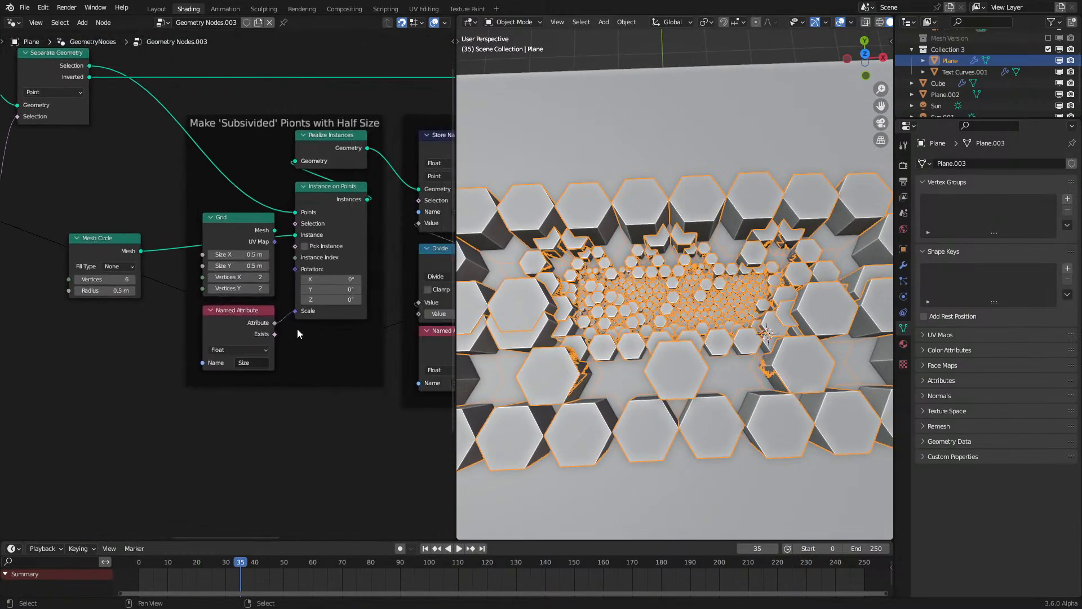
{"action": "middle_click_drag", "start_coordinate": [330, 299], "coordinate": [110, 431]}
{"action": "left_click_drag", "start_coordinate": [281, 266], "coordinate": [322, 266]}
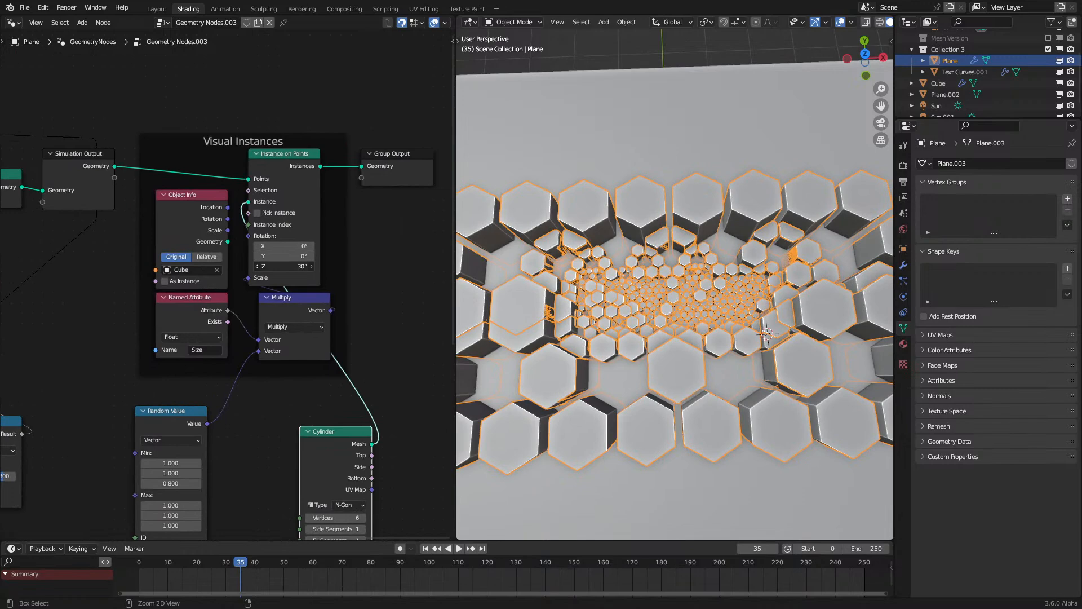
Step: Rewind to frame 0 and open the Plane's mesh in Edit Mode, seen from the top in wireframe shading
{"action": "middle_click_drag", "start_coordinate": [694, 291], "coordinate": [695, 305]}
{"action": "key", "text": "shift+Left"}
{"action": "key", "text": "Tab"}
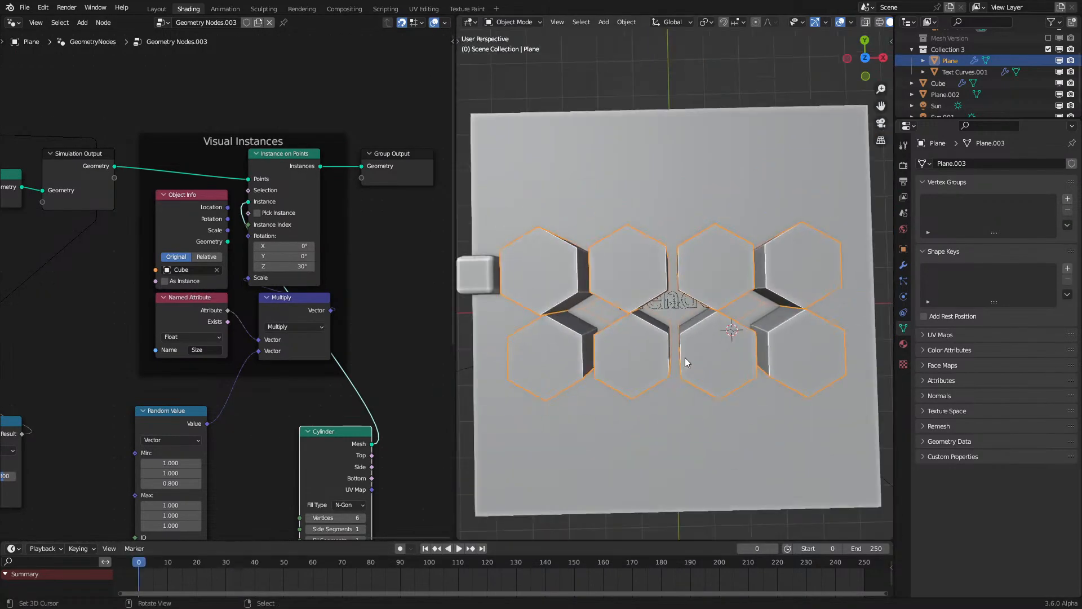
{"action": "key", "text": "KP_7"}
{"action": "key", "text": "z"}
{"action": "left_click", "coordinate": [612, 341]}
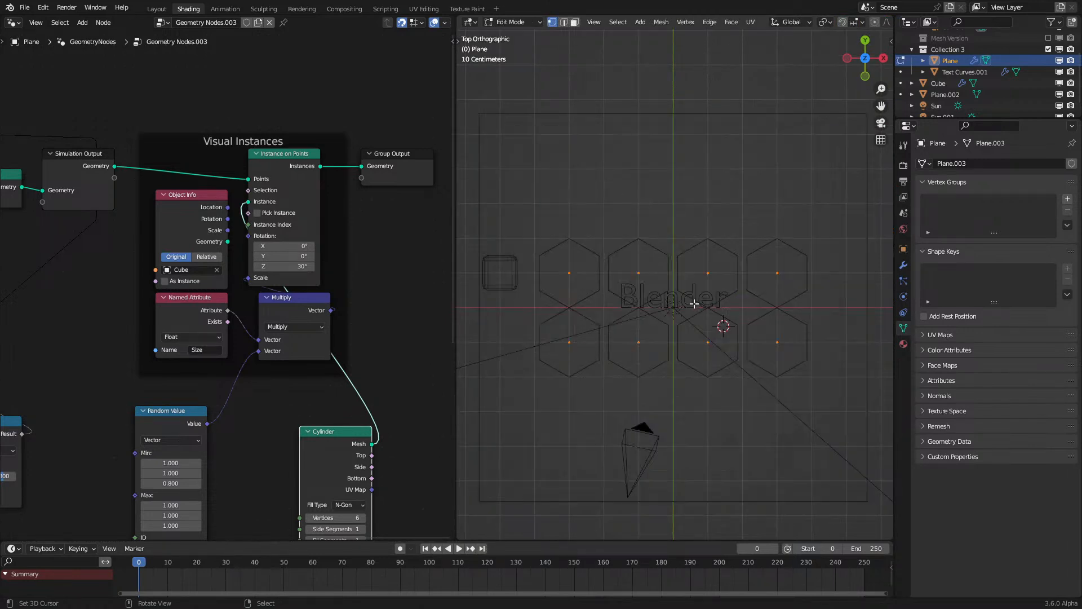
{"action": "key", "text": "Tab"}
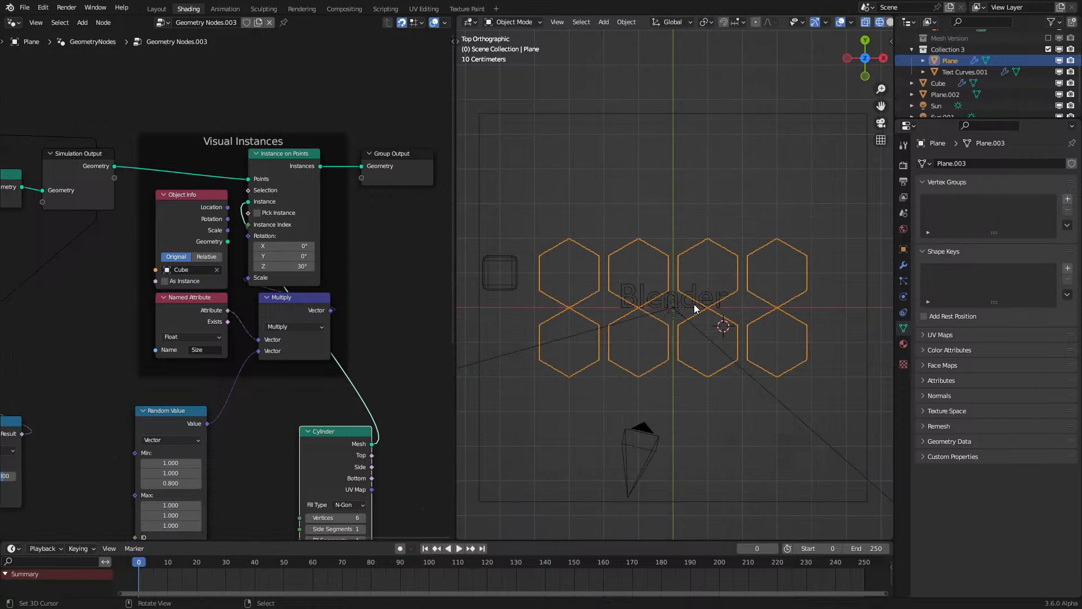
{"action": "key", "text": "Tab"}
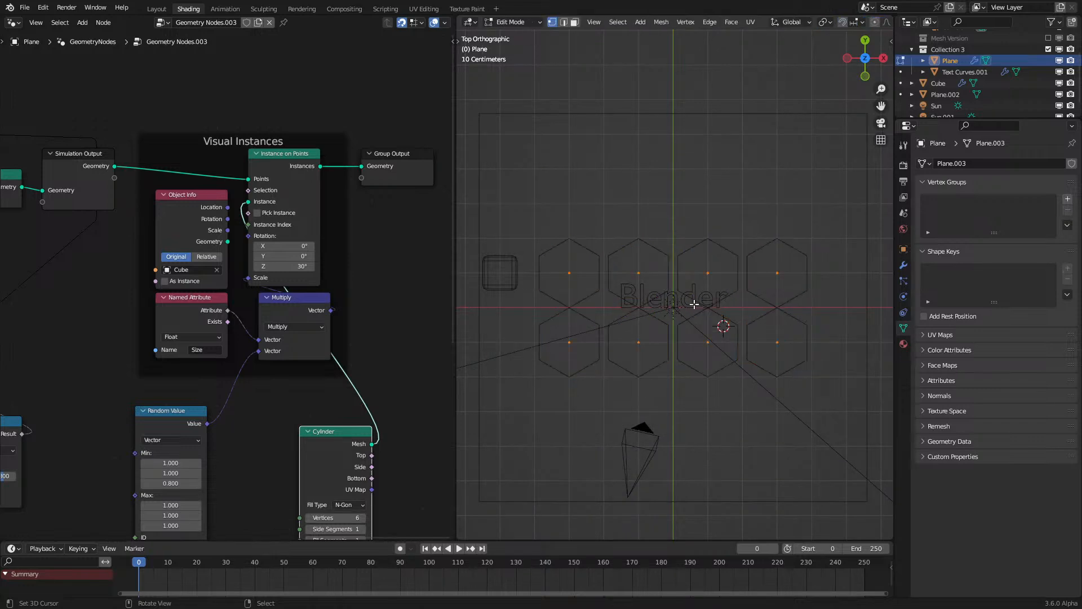
{"action": "key", "text": "shift+a"}
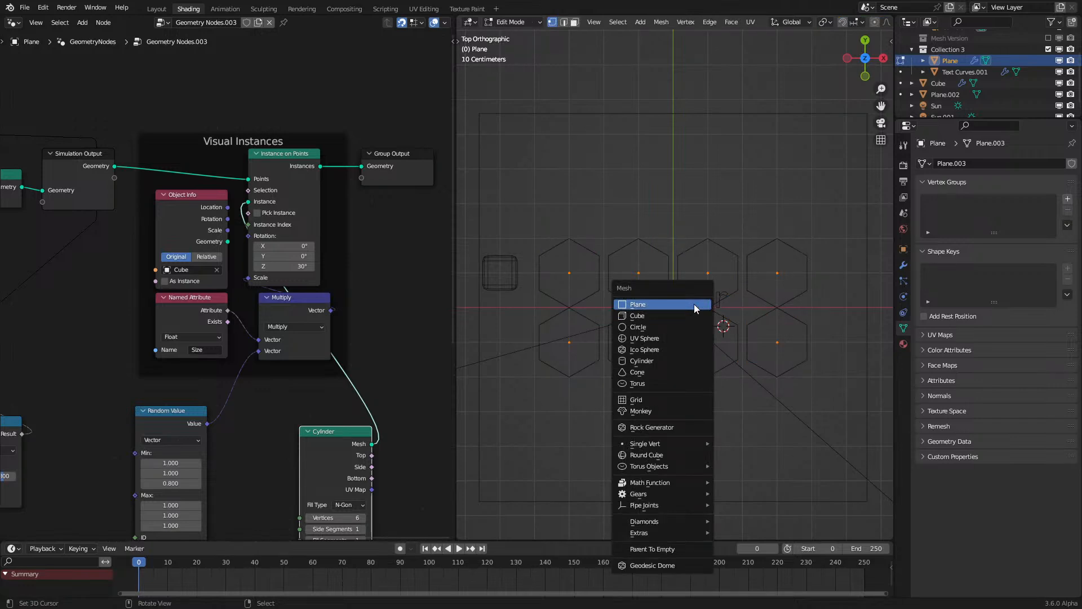
{"action": "key", "text": "Escape"}
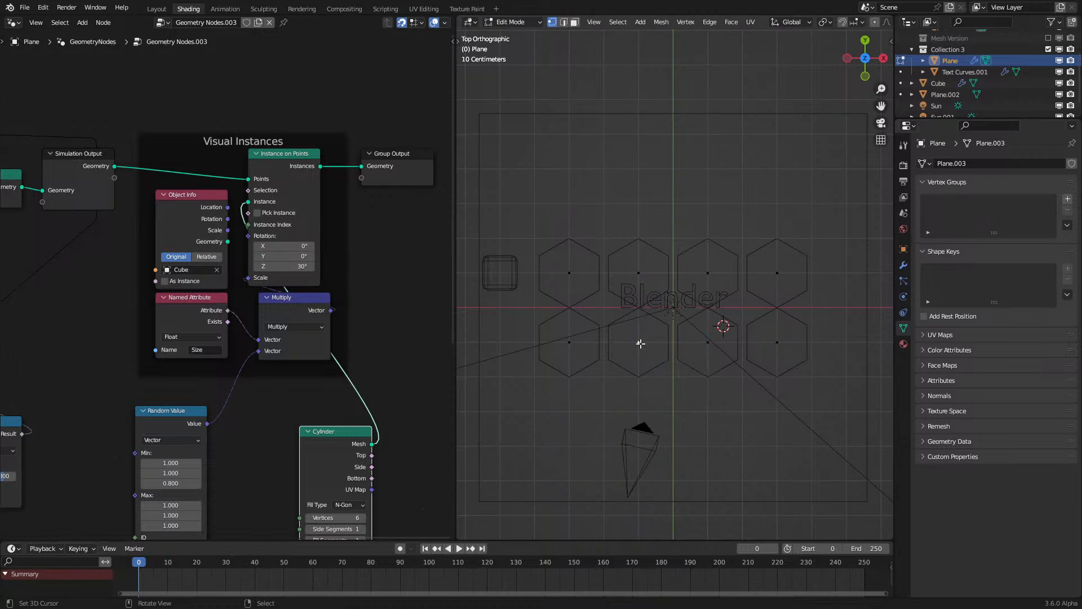
{"action": "key", "text": "g"}
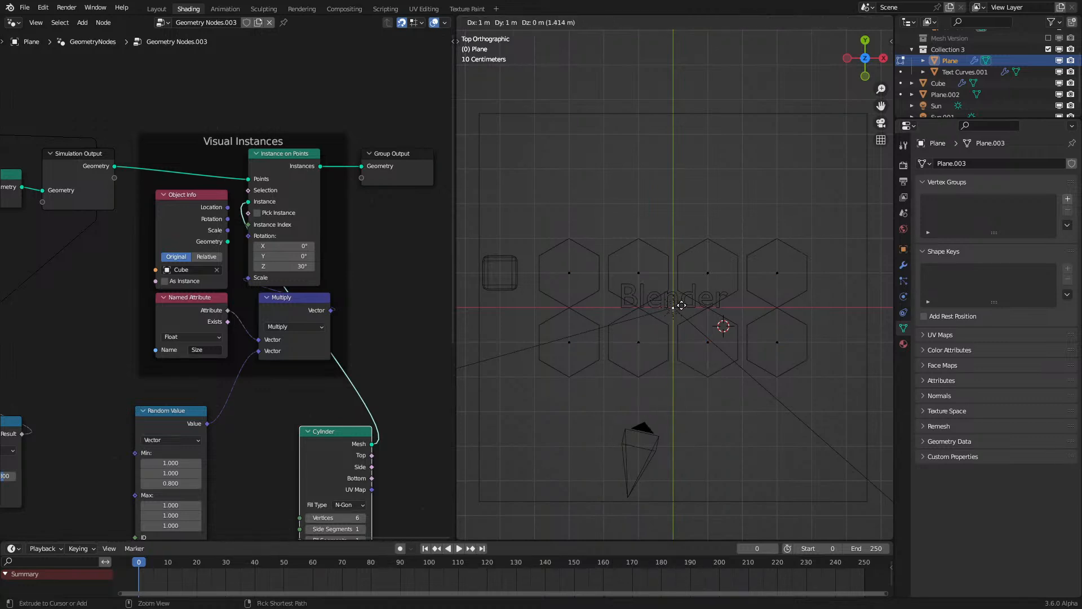
{"action": "key", "text": "Escape"}
{"action": "key", "text": "c"}
{"action": "mouse_move", "coordinate": [749, 326]}
{"action": "left_mouse_down"}
{"action": "mouse_move", "coordinate": [555, 225]}
{"action": "mouse_move", "coordinate": [596, 325]}
{"action": "left_mouse_up"}
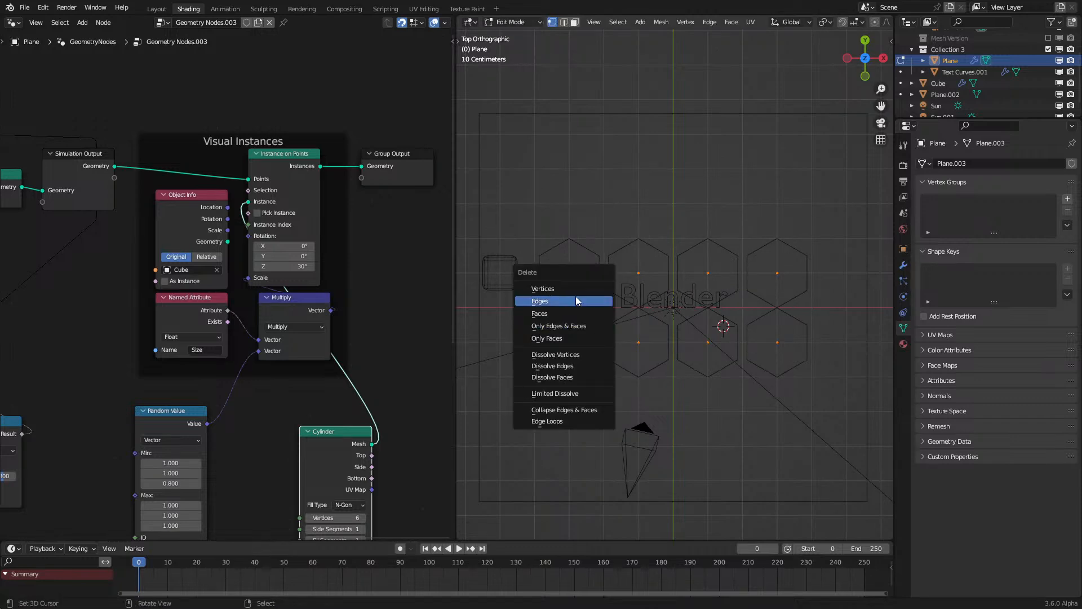
{"action": "left_click", "coordinate": [582, 288]}
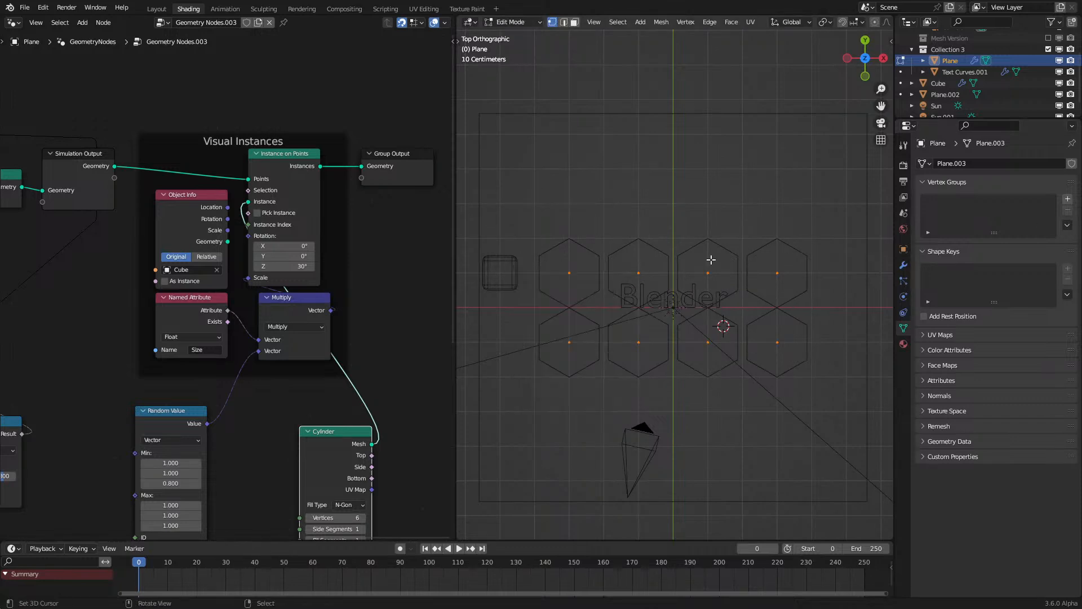
Step: Leave Edit Mode and rename the geometry node tree to Instance Subdiv
{"action": "key", "text": "Tab"}
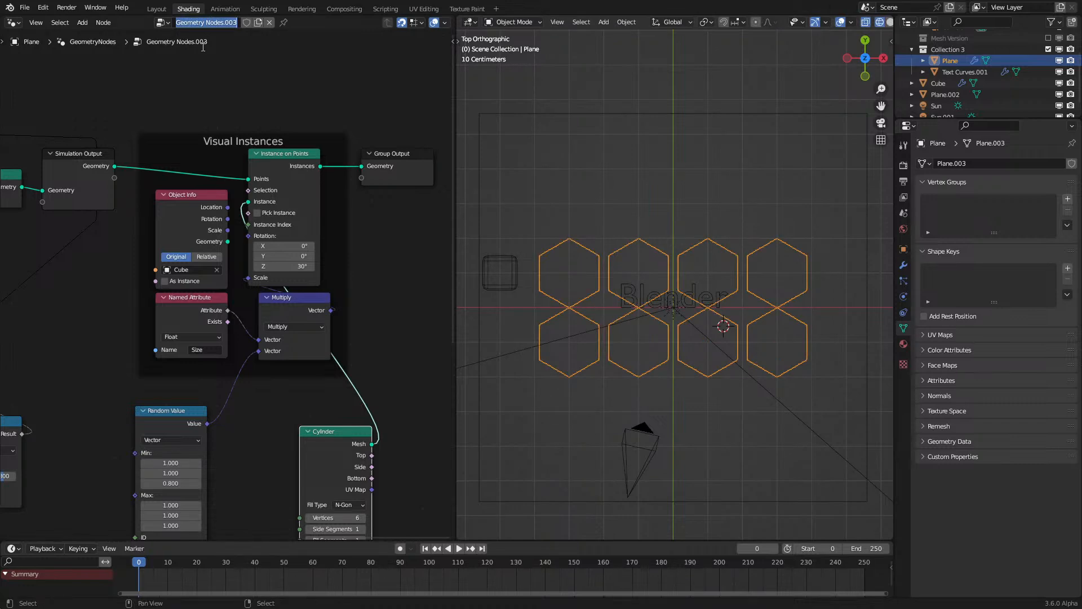
{"action": "type", "text": "Instance Subdiv"}
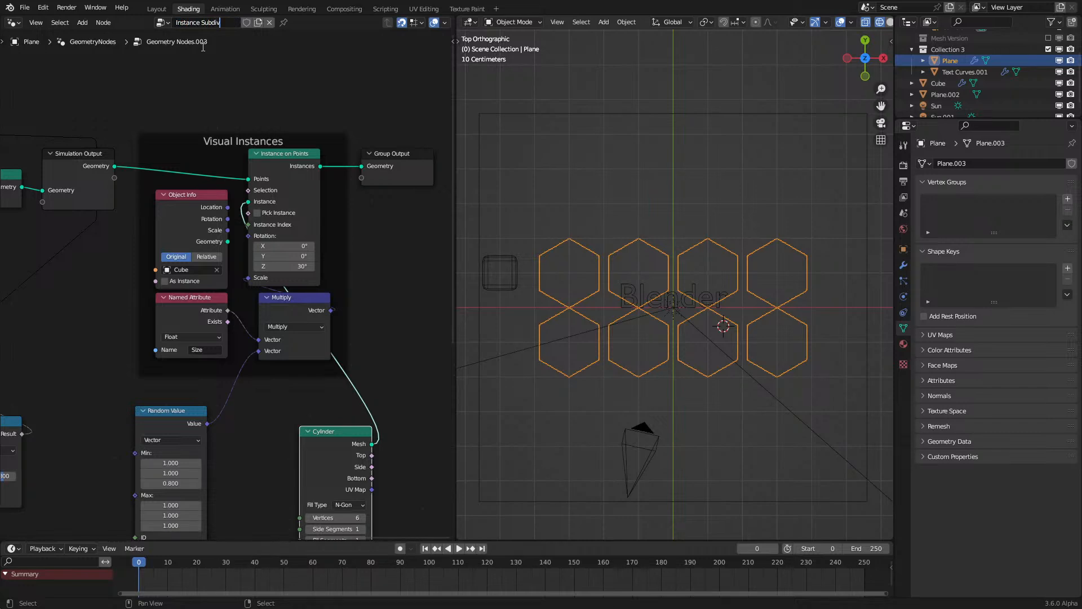
{"action": "key", "text": "Return"}
Step: Make a separate copy of the node tree for the Plane and reduce its mesh to a single vertex at the origin
{"action": "key", "text": "Tab"}
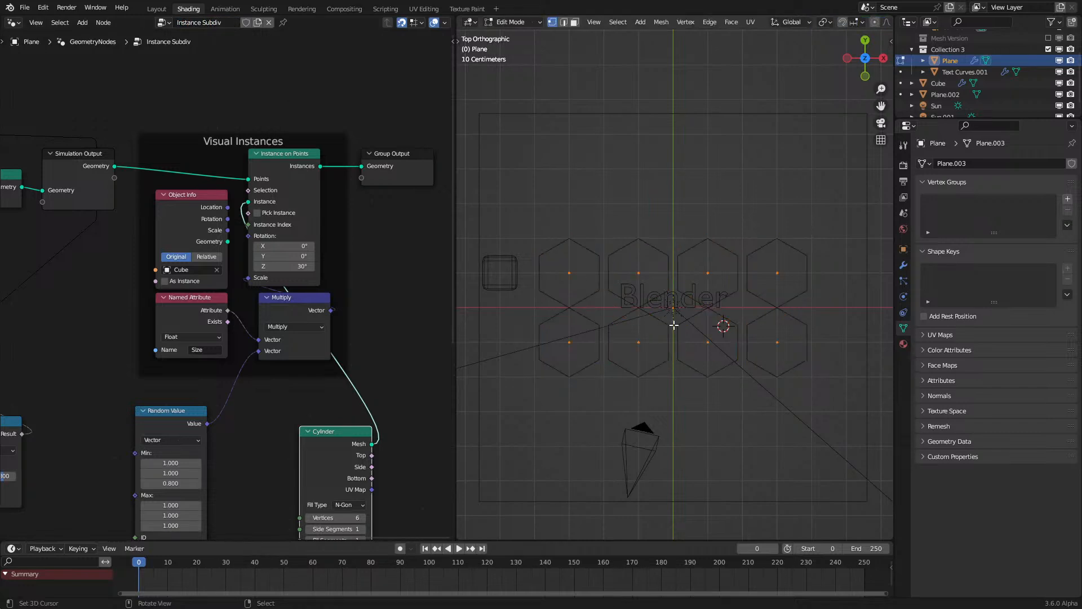
{"action": "key", "text": "c"}
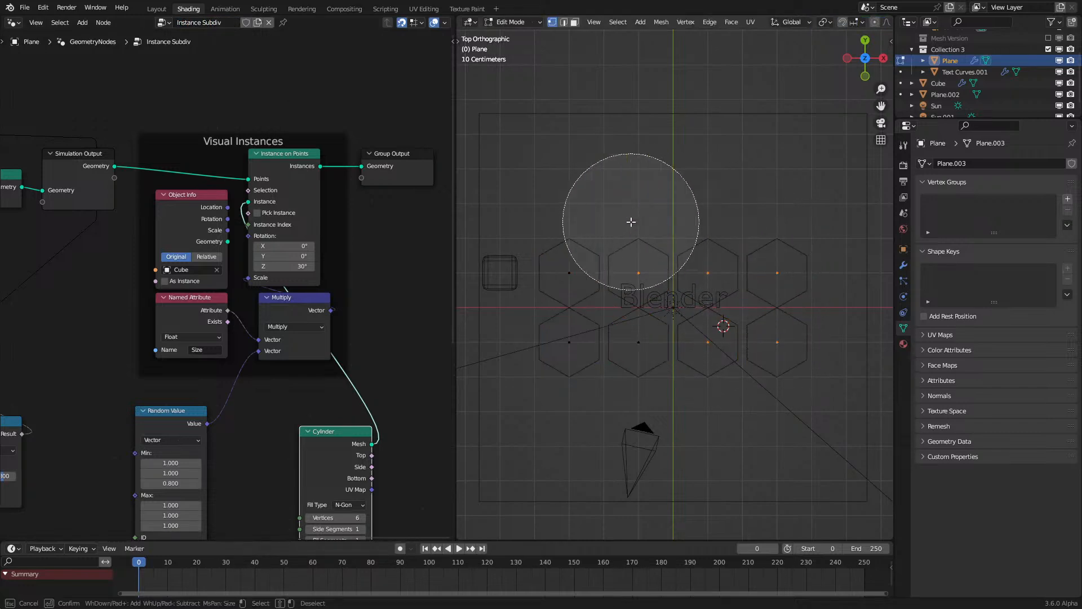
{"action": "key", "text": "Escape"}
{"action": "left_click", "coordinate": [259, 26]}
{"action": "key", "text": "x"}
{"action": "left_click", "coordinate": [653, 257]}
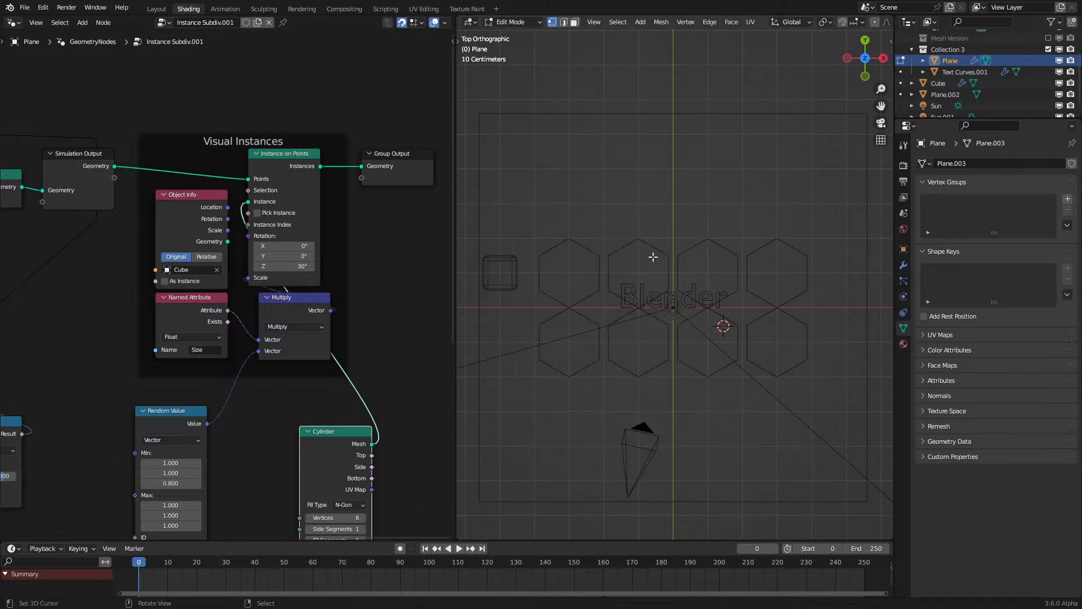
Step: Return to Object Mode, play the animation of the single starting hexagon and switch the viewport to solid shading
{"action": "key", "text": "Tab"}
{"action": "key", "text": "space"}
{"action": "key", "text": "Escape"}
{"action": "key", "text": "space"}
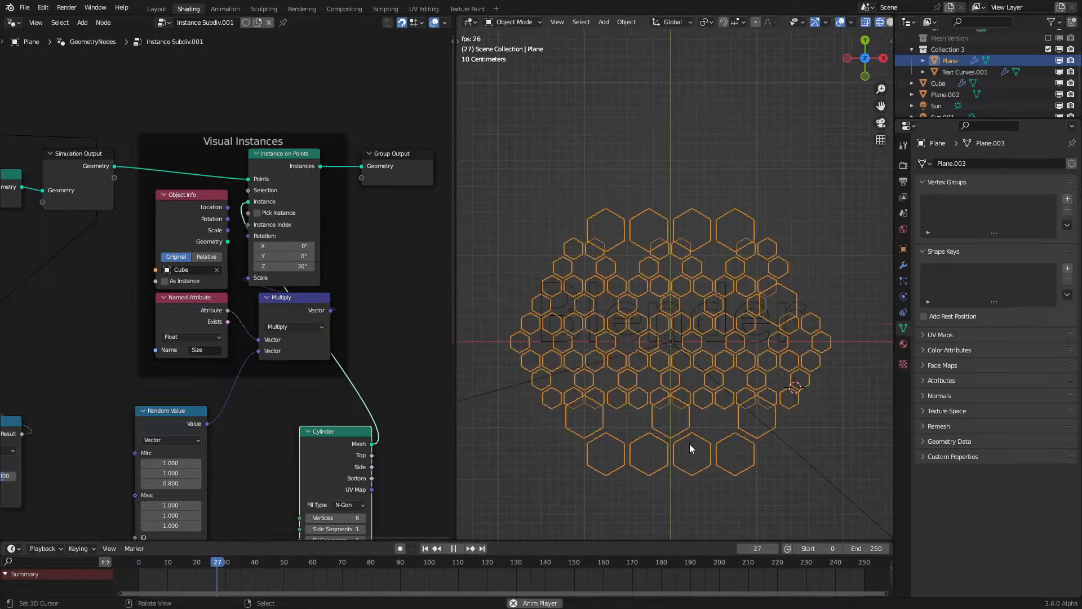
{"action": "key", "text": "z"}
{"action": "left_click", "coordinate": [684, 340]}
{"action": "key", "text": "space"}
{"action": "middle_click_drag", "start_coordinate": [860, 389], "coordinate": [844, 423]}
{"action": "left_click", "coordinate": [844, 422]}
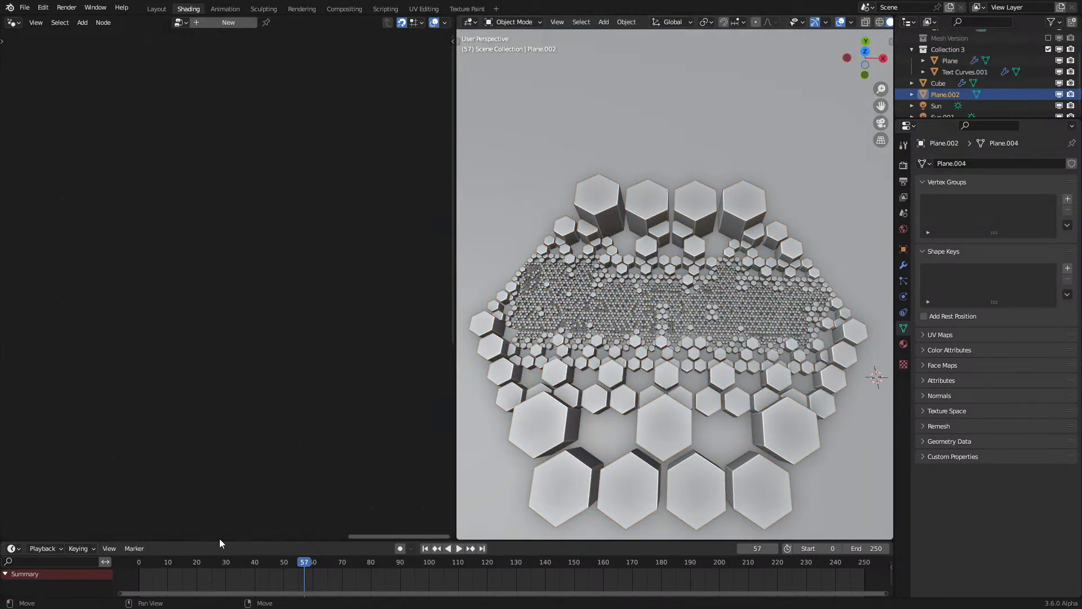
Step: Replay the animation from the start, reselect the Plane and switch the viewport to wireframe shading
{"action": "key", "text": "shift+Left"}
{"action": "key", "text": "space"}
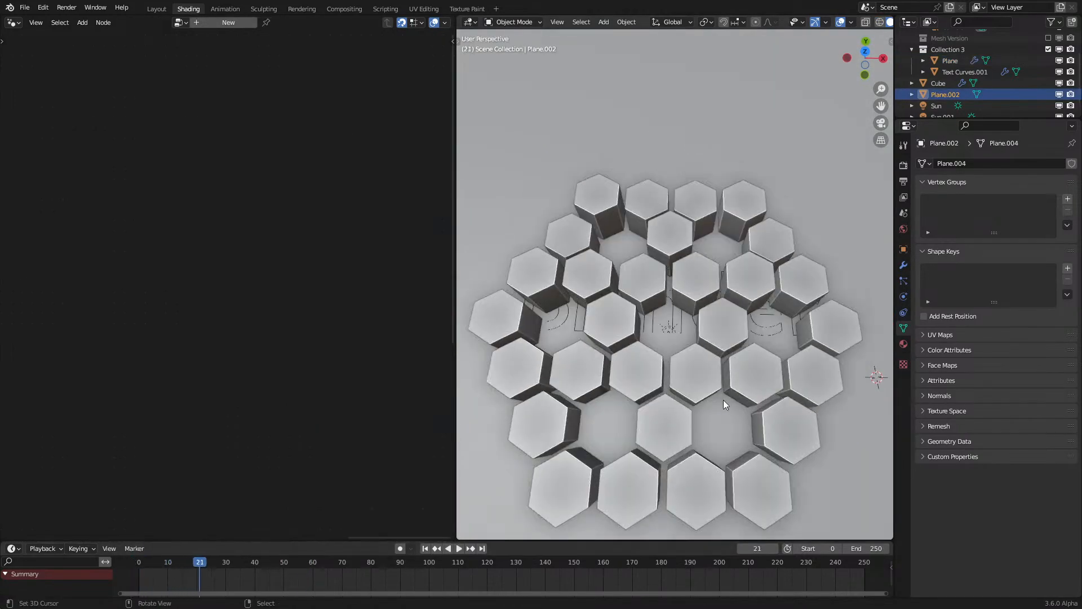
{"action": "key", "text": "shift+z"}
{"action": "left_click", "coordinate": [701, 347]}
{"action": "key", "text": "z"}
{"action": "left_click", "coordinate": [776, 350]}
{"action": "key", "text": "shift+z"}
{"action": "key", "text": "space"}
{"action": "key", "text": "space"}
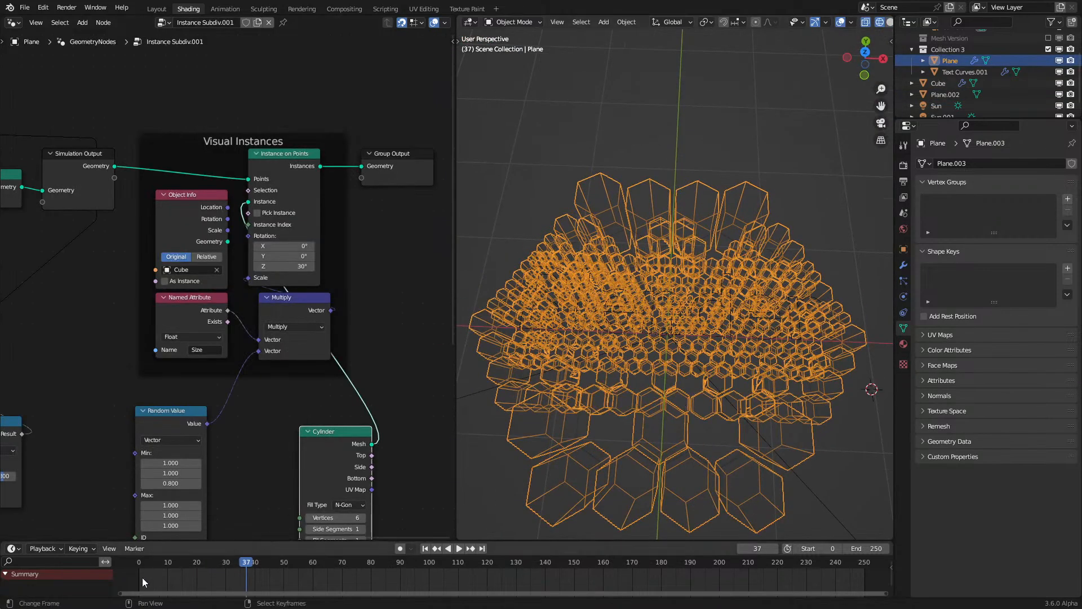
Step: Rewind to frame 0 and advance frame by frame to frame 10 in top view to examine the first subdivision
{"action": "key", "text": "shift+Left"}
{"action": "key", "text": "KP_7"}
{"action": "key", "text": "Right"}
{"action": "key", "text": "Right"}
{"action": "key", "text": "Right"}
{"action": "key", "text": "Right"}
{"action": "key", "text": "Right"}
{"action": "key", "text": "Right"}
{"action": "key", "text": "Right"}
{"action": "key", "text": "Right"}
{"action": "key", "text": "Right"}
{"action": "key", "text": "Right"}
Step: Set the Mesh Circle's radius to 0.25 m and play the animation from the start to test the spacing
{"action": "middle_click_drag", "start_coordinate": [231, 420], "coordinate": [107, 338]}
{"action": "double_click", "coordinate": [135, 337]}
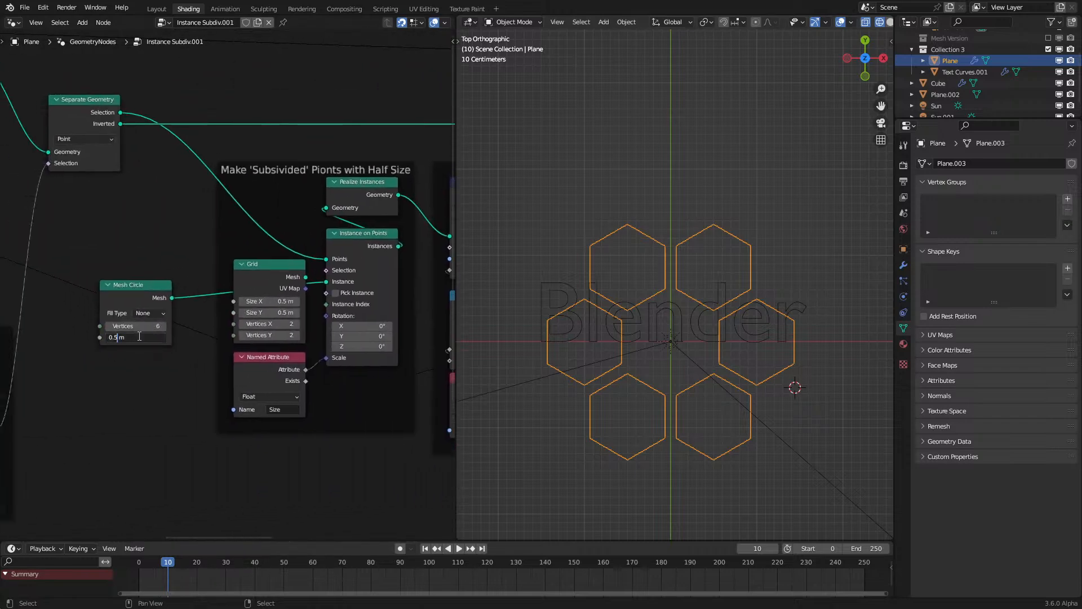
{"action": "type", "text": "2"}
{"action": "key", "text": "Return"}
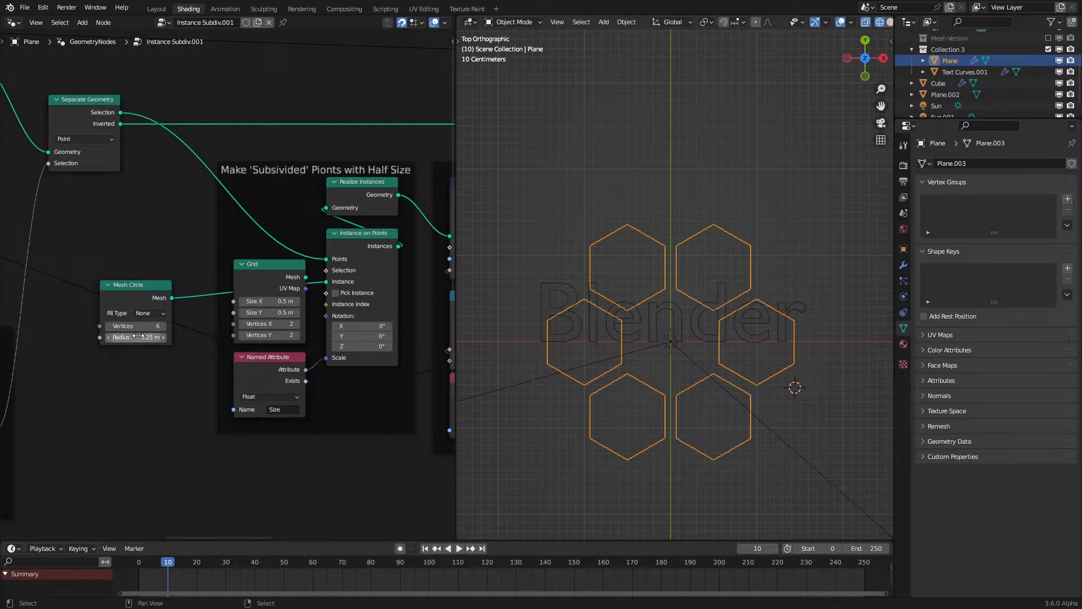
{"action": "left_click", "coordinate": [123, 563]}
{"action": "key", "text": "space"}
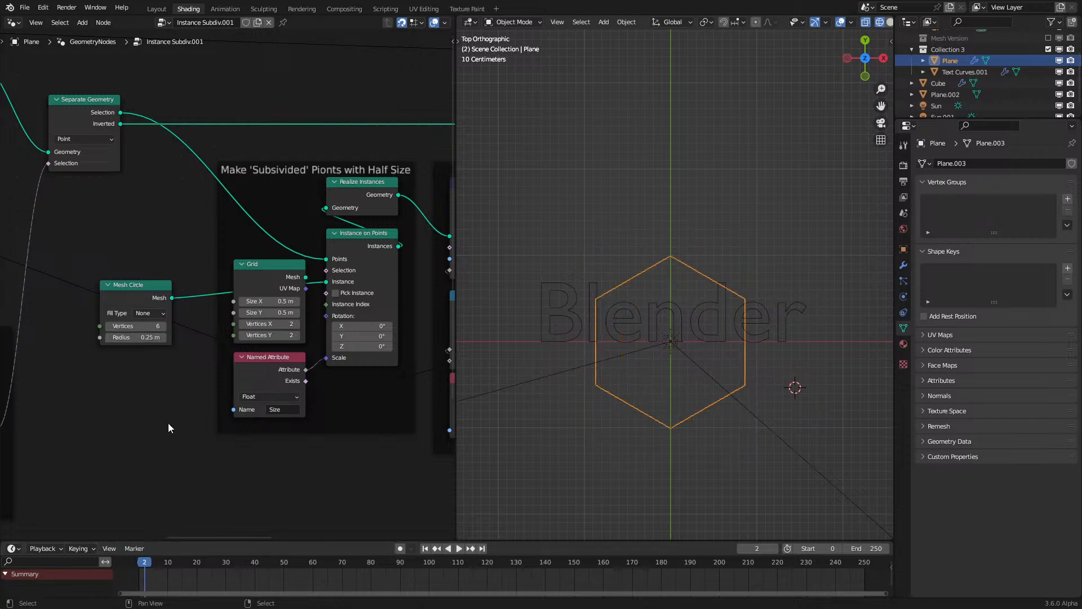
{"action": "key", "text": "space"}
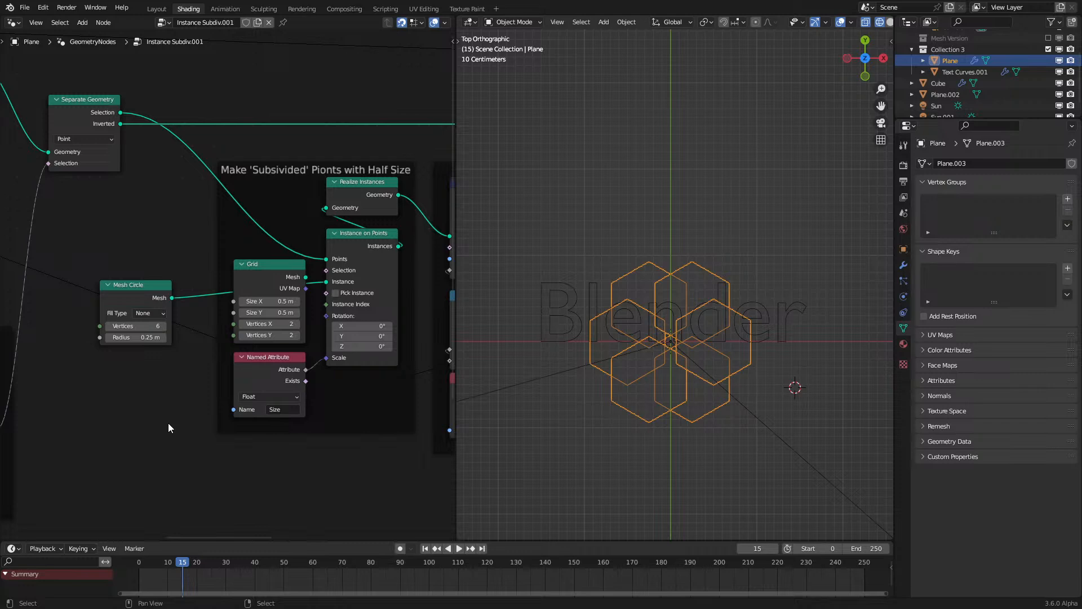
Step: Set the Mesh Circle's radius back to 0.5 m
{"action": "scroll", "coordinate": [236, 363], "scroll_direction": "up", "scroll_amount": 1}
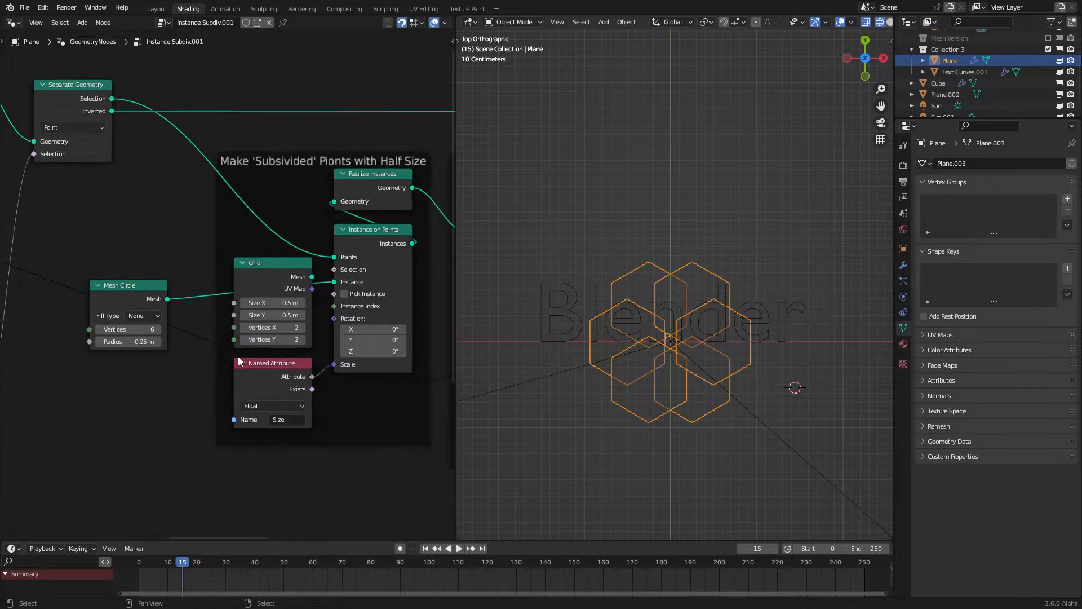
{"action": "left_click", "coordinate": [133, 342]}
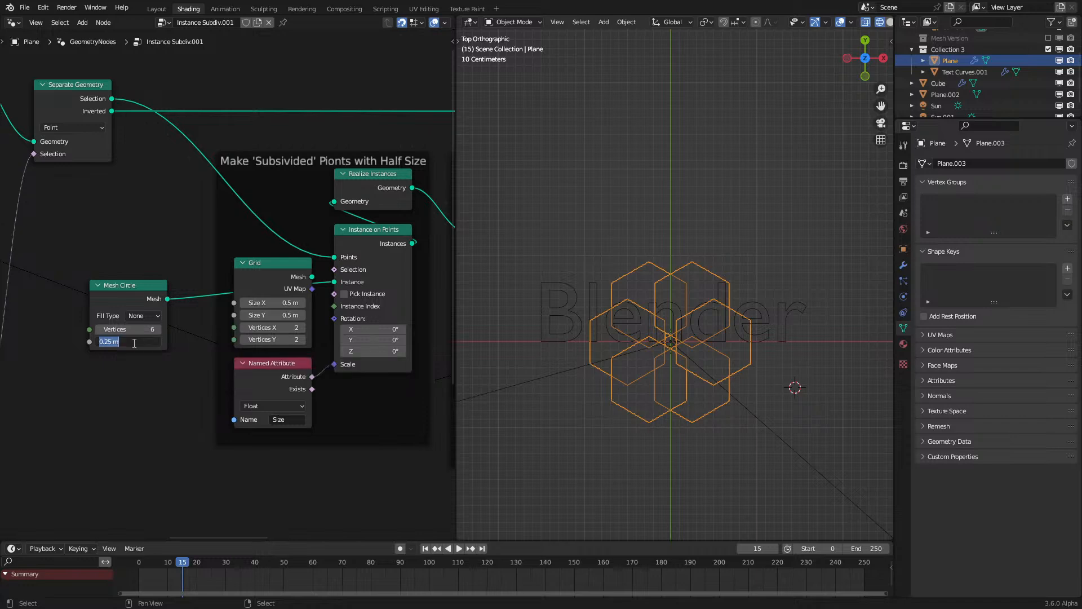
{"action": "key", "text": "BackSpace"}
{"action": "type", "text": ".5"}
{"action": "key", "text": "Return"}
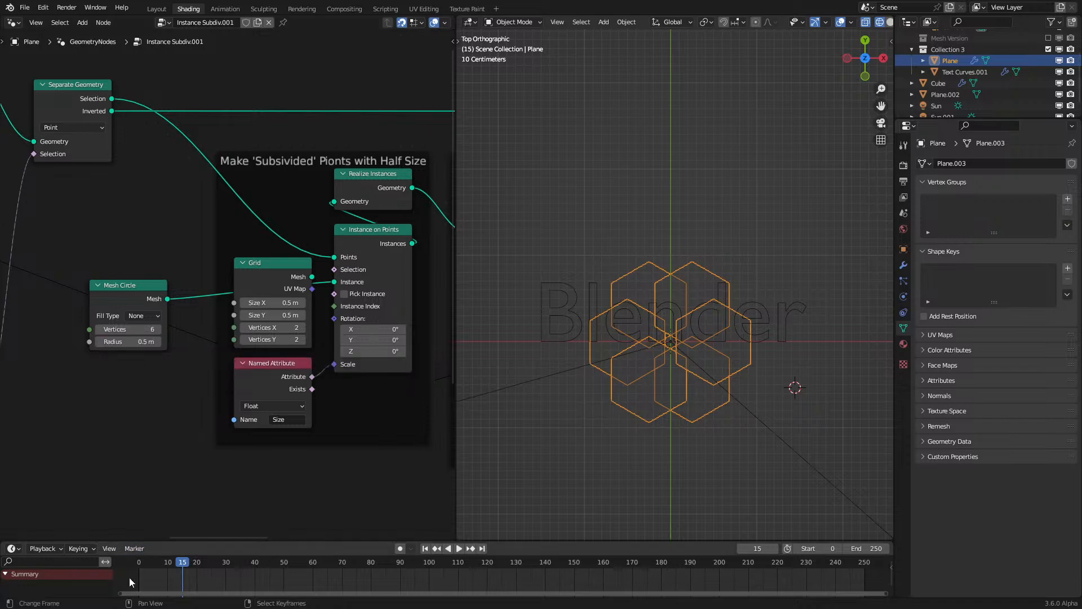
Step: Replay the animation from frame 0 and examine the gaps and overlaps between the large and small hexagons up close
{"action": "key", "text": "shift+Left"}
{"action": "middle_click_drag", "start_coordinate": [316, 430], "coordinate": [67, 414]}
{"action": "key", "text": "space"}
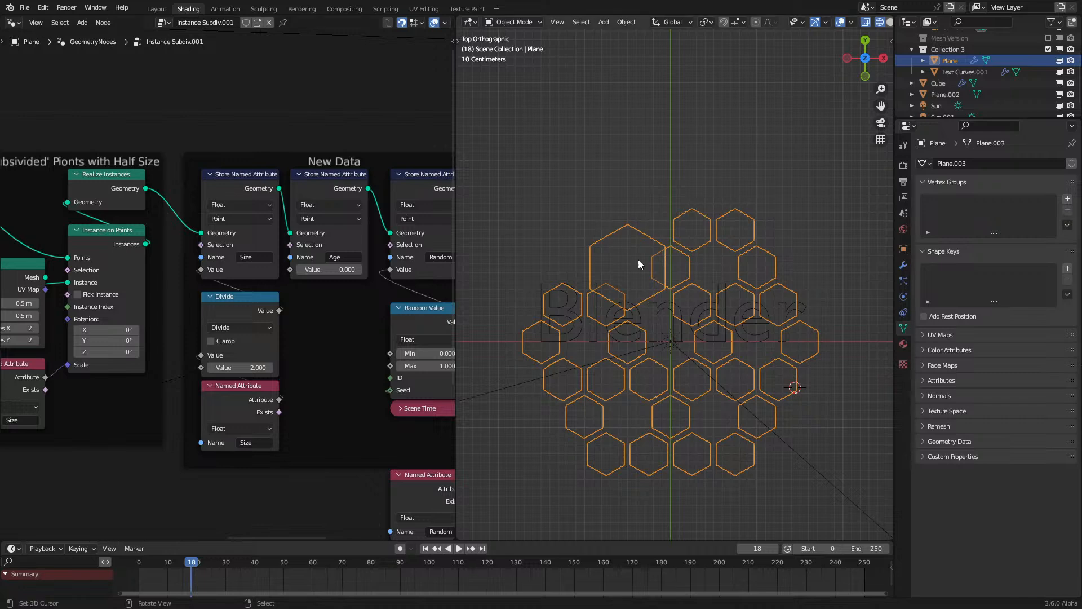
{"action": "scroll", "coordinate": [708, 322], "scroll_direction": "up", "scroll_amount": 6}
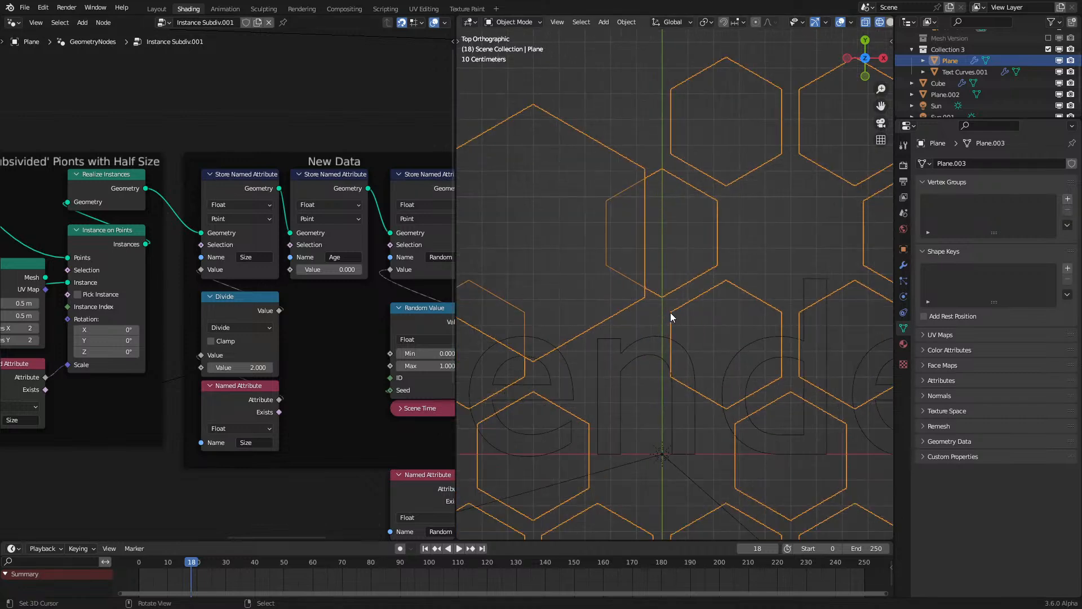
{"action": "scroll", "coordinate": [573, 332], "scroll_direction": "up", "scroll_amount": 3}
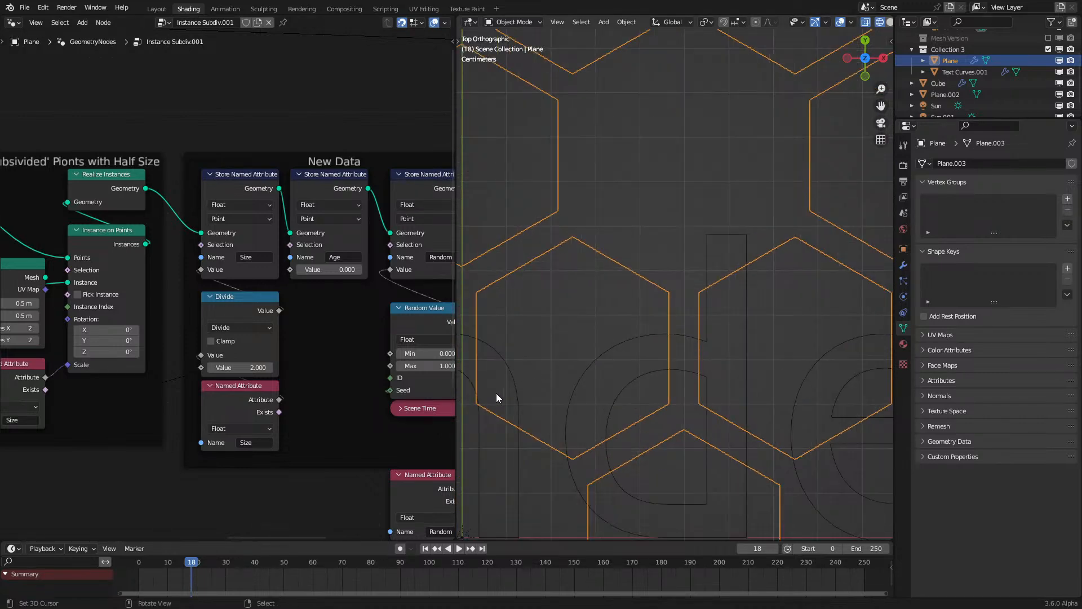
{"action": "scroll", "coordinate": [488, 398], "scroll_direction": "down", "scroll_amount": 7}
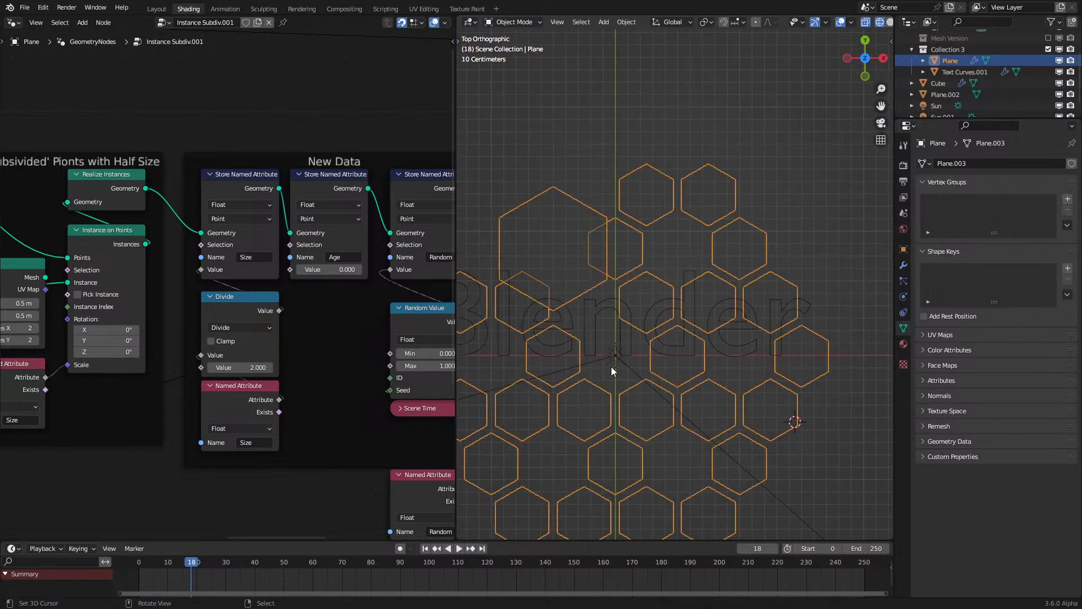
{"action": "scroll", "coordinate": [611, 367], "scroll_direction": "down", "scroll_amount": 1}
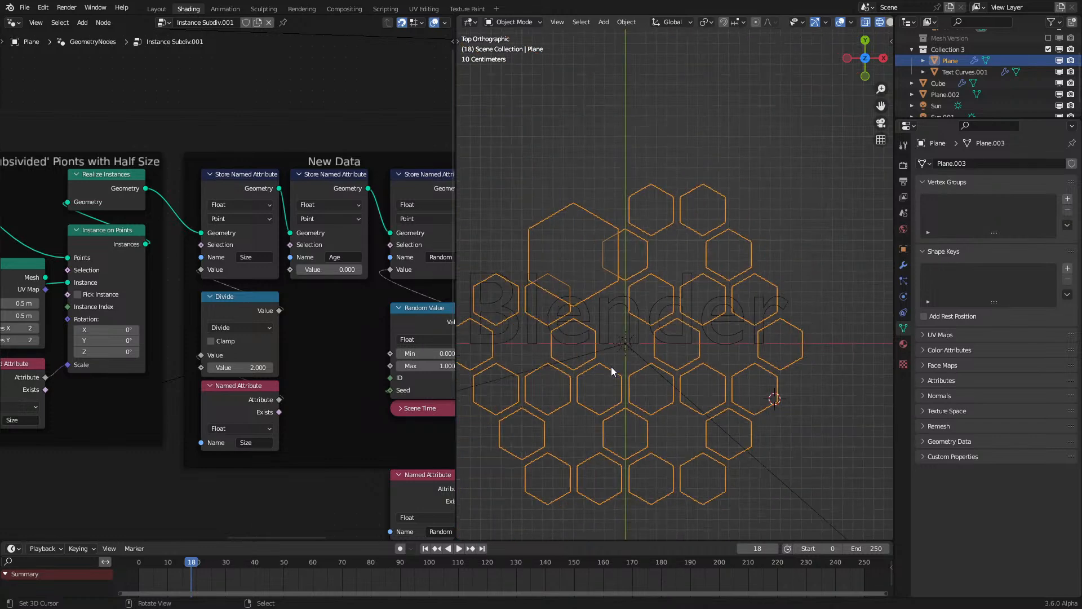
{"action": "key", "text": "space"}
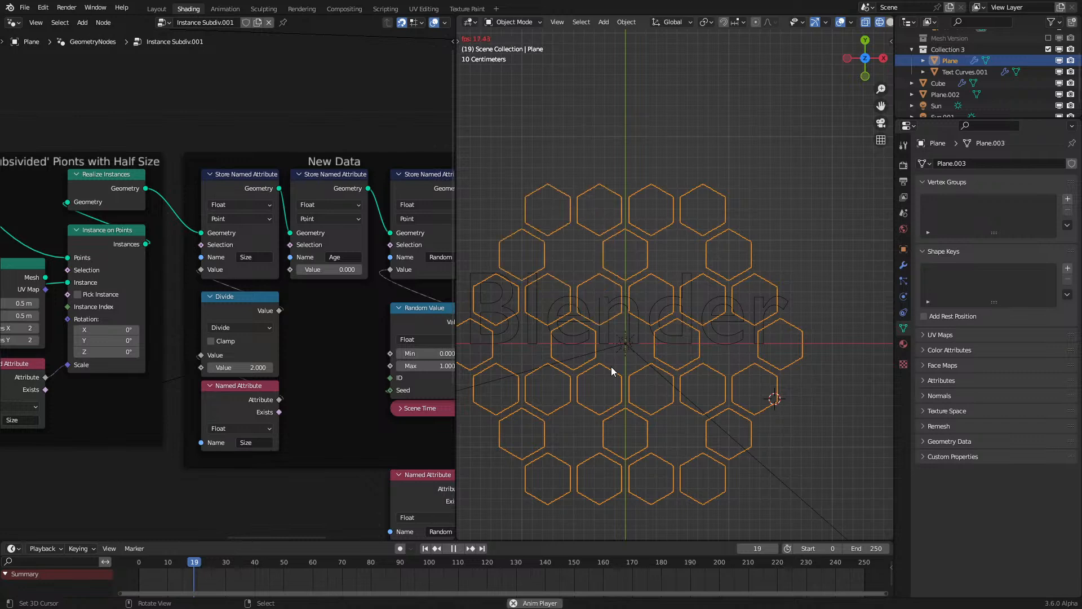
Step: Add a mesh circle with 6 vertices at the 3D cursor
{"action": "middle_click_drag", "start_coordinate": [611, 366], "coordinate": [634, 255]}
{"action": "key", "text": "shift+a"}
{"action": "mouse_move", "coordinate": [633, 255]}
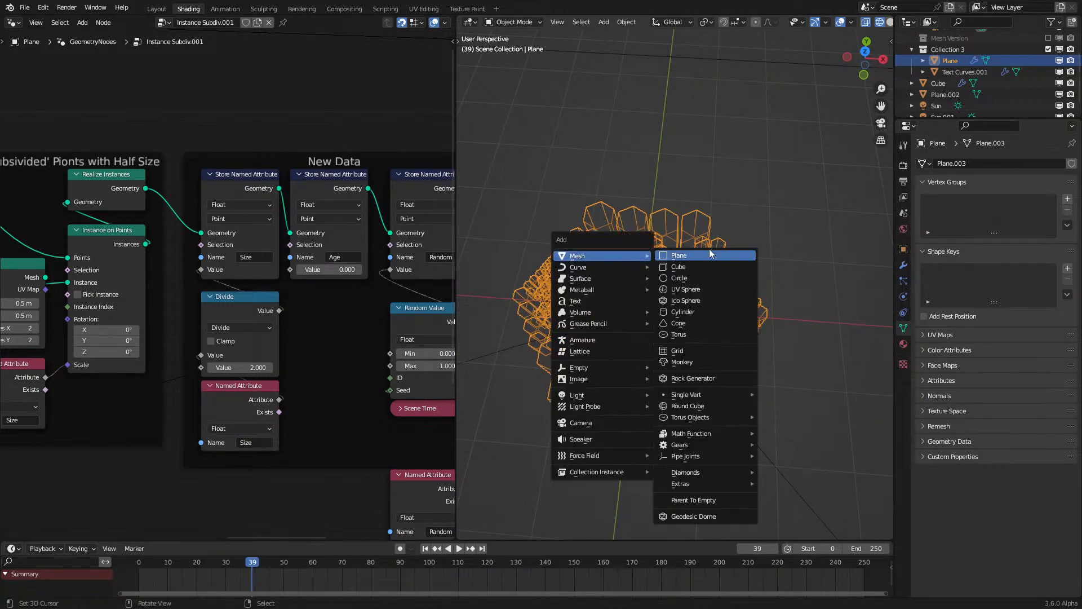
{"action": "left_click", "coordinate": [699, 275]}
{"action": "left_click", "coordinate": [468, 530]}
{"action": "left_click", "coordinate": [580, 408]}
{"action": "type", "text": "32"}
{"action": "key", "text": "Return"}
{"action": "left_click", "coordinate": [588, 410]}
{"action": "type", "text": "6"}
{"action": "key", "text": "Return"}
Step: Fill the new hexagon outline with a face in Edit Mode
{"action": "key", "text": "Tab"}
{"action": "middle_click_drag", "start_coordinate": [783, 372], "coordinate": [708, 391], "text": "shift"}
{"action": "key", "text": "f"}
Step: Try to subdivide the hexagon face with one cut
{"action": "right_click", "coordinate": [705, 374]}
{"action": "left_click", "coordinate": [644, 355]}
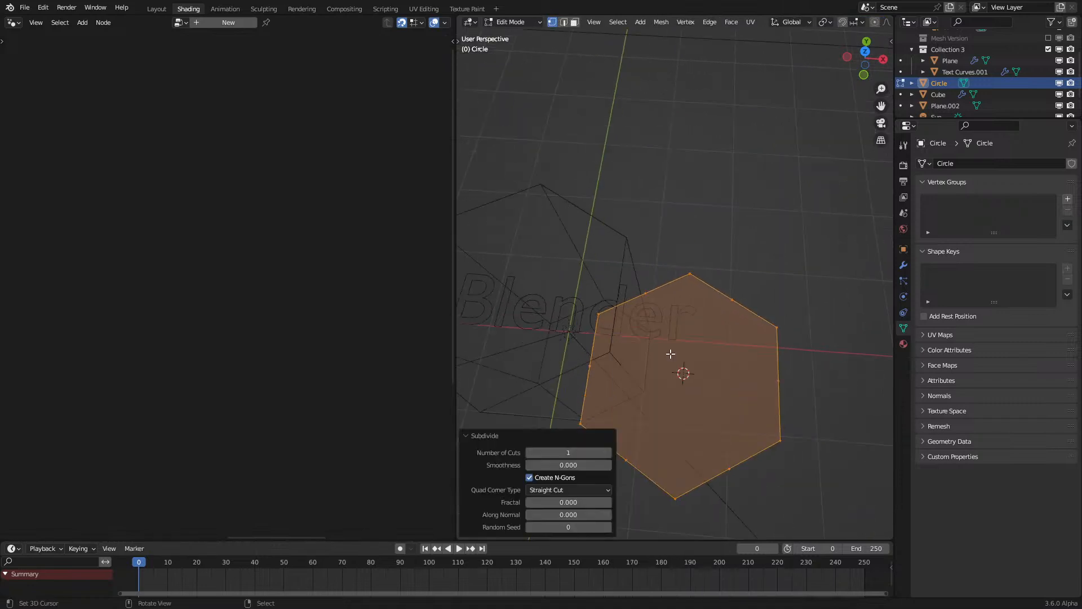
{"action": "key", "text": "ctrl+z"}
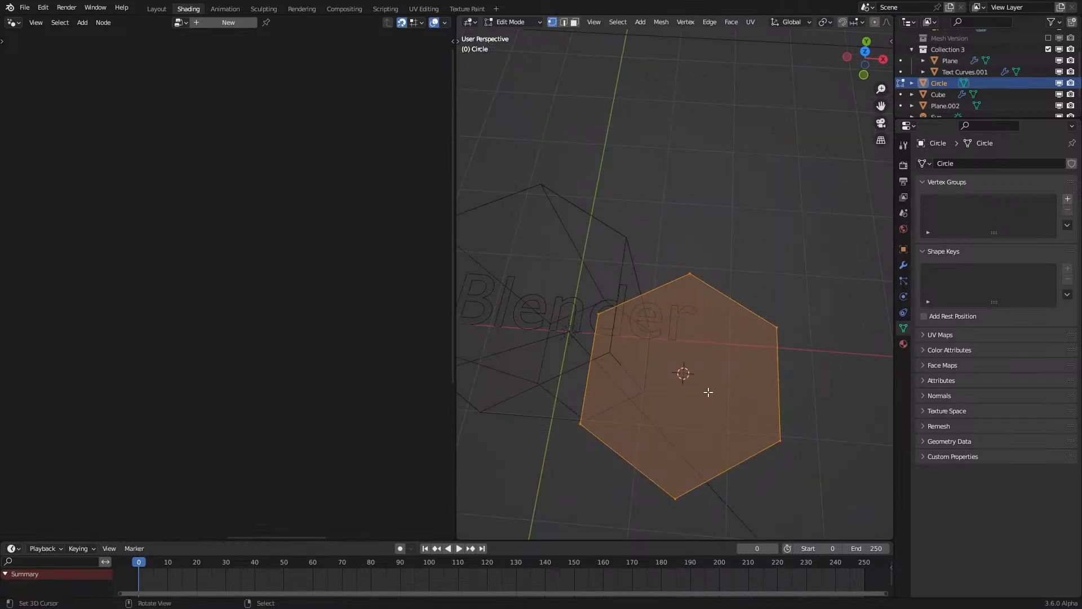
Step: Extrude the hexagon face in place, scale it to 0 and merge the collapsed vertices into one centre point
{"action": "key", "text": "KP_7"}
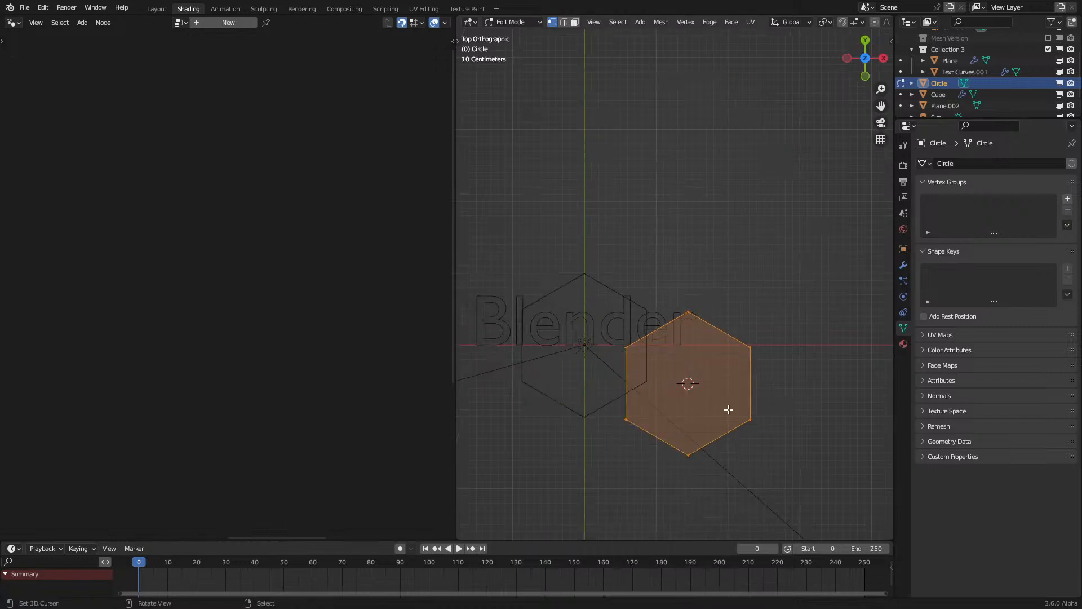
{"action": "key", "text": "e"}
{"action": "right_click", "coordinate": [775, 358]}
{"action": "key", "text": "s"}
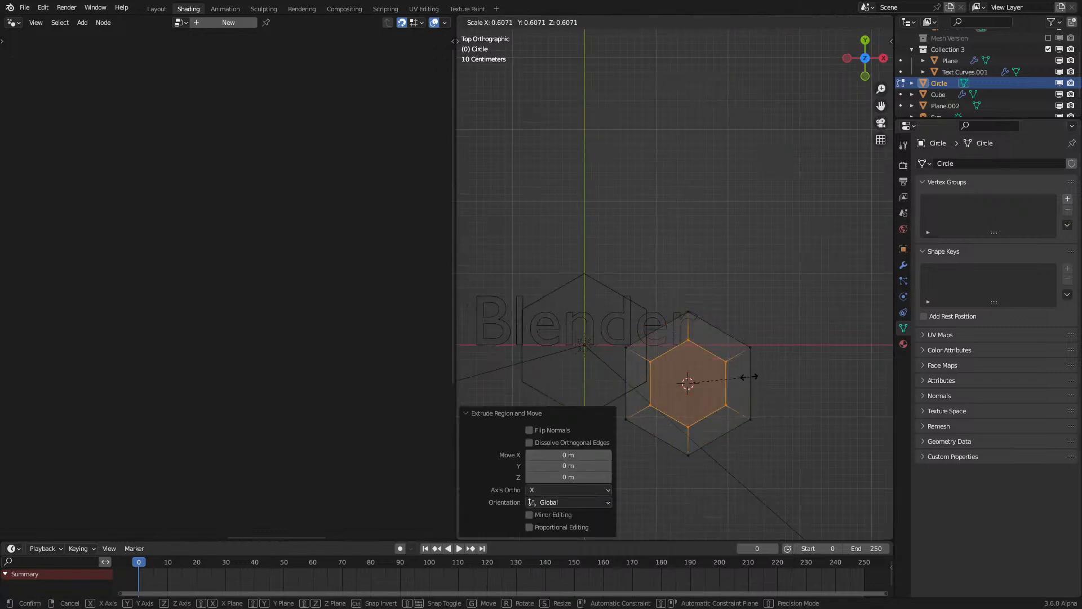
{"action": "key", "text": "0"}
{"action": "key", "text": "Return"}
{"action": "right_click", "coordinate": [723, 386]}
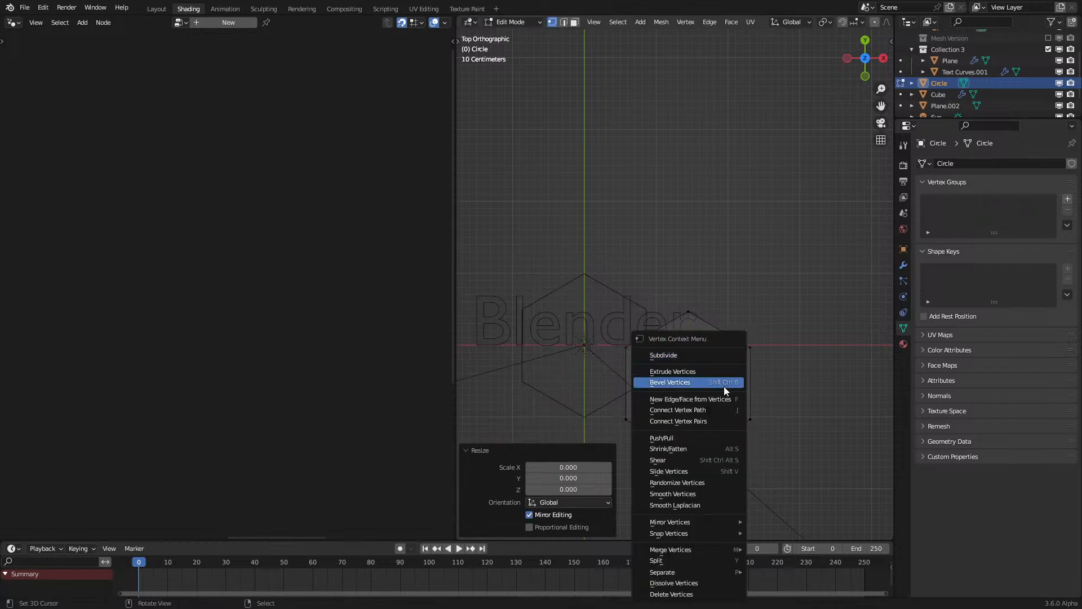
{"action": "mouse_move", "coordinate": [671, 549]}
{"action": "left_click", "coordinate": [772, 549]}
Step: Subdivide all six triangles of the hexagon with one cut
{"action": "key", "text": "a"}
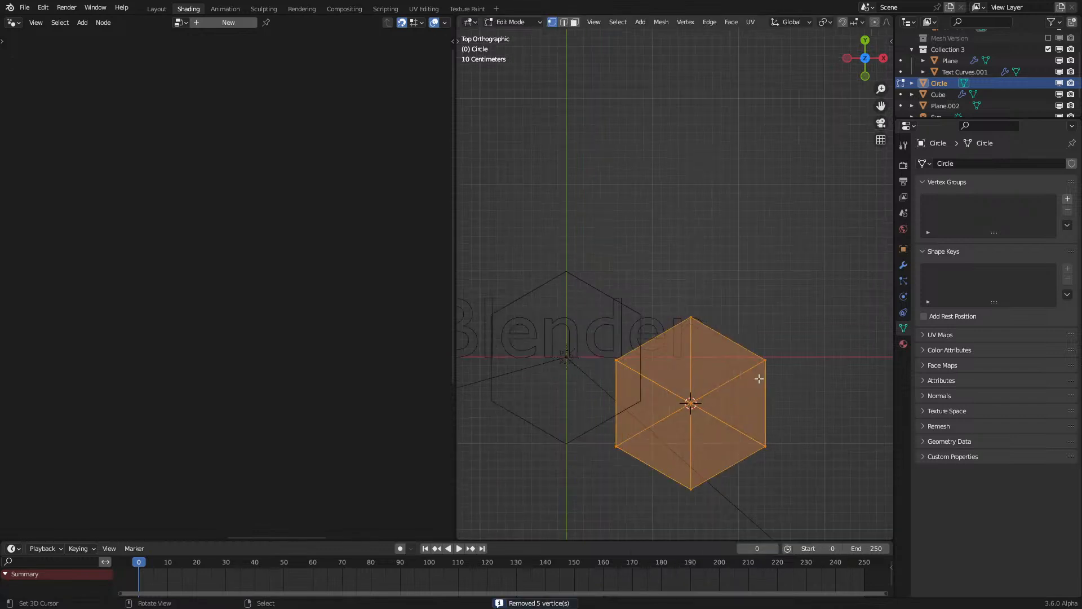
{"action": "middle_click_drag", "start_coordinate": [757, 370], "coordinate": [734, 317], "text": "shift"}
{"action": "scroll", "coordinate": [734, 317], "scroll_direction": "up", "scroll_amount": 2}
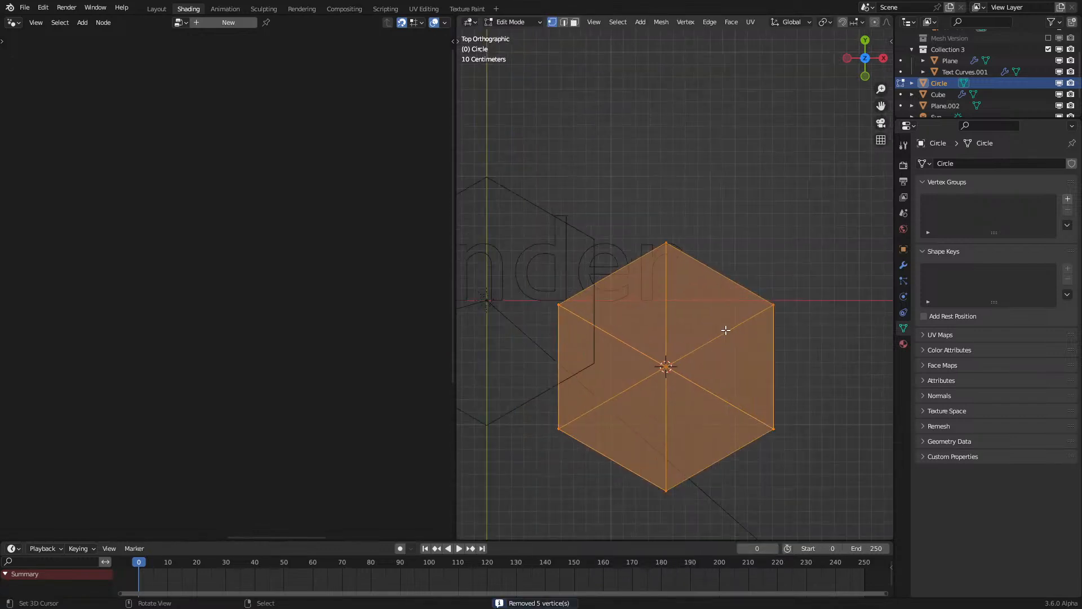
{"action": "right_click", "coordinate": [725, 329]}
{"action": "left_click", "coordinate": [725, 332]}
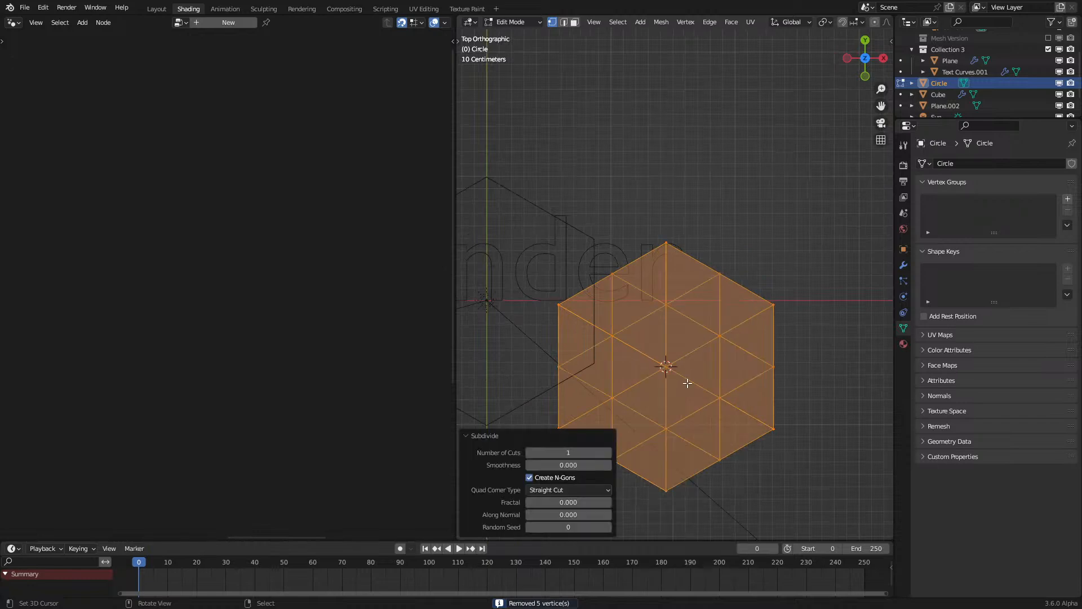
Step: Delete the hexagon's centre vertex and the six inner vertices around it, and fill the remaining outline with a single face
{"action": "left_click", "coordinate": [667, 430]}
{"action": "left_click", "coordinate": [721, 396], "text": "shift"}
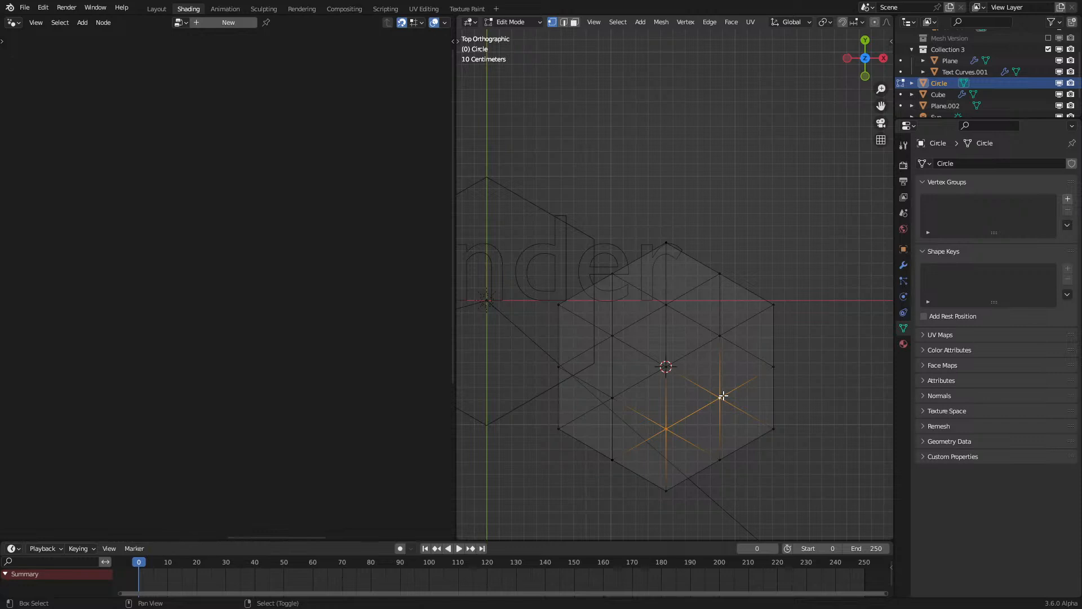
{"action": "left_click", "coordinate": [723, 331], "text": "shift"}
{"action": "left_click", "coordinate": [685, 309], "text": "shift"}
{"action": "left_click", "coordinate": [614, 331], "text": "shift"}
{"action": "left_click", "coordinate": [614, 392], "text": "shift"}
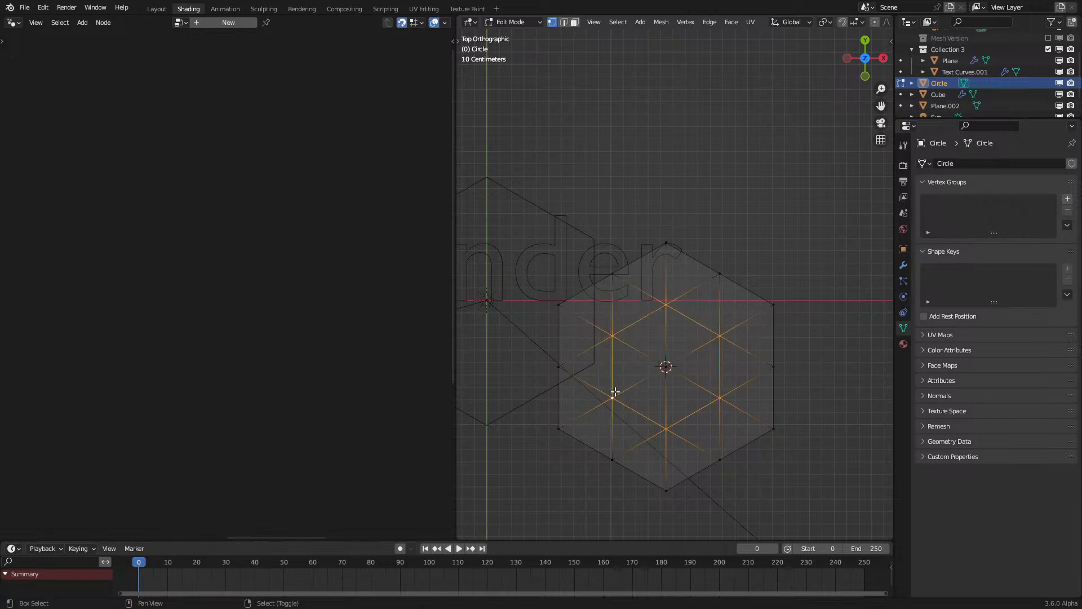
{"action": "left_click", "coordinate": [665, 367], "text": "shift"}
{"action": "key", "text": "x"}
{"action": "left_click", "coordinate": [665, 369]}
{"action": "key", "text": "a"}
{"action": "key", "text": "f"}
Step: Extrude the hexagon face in place, scale it to 0.4 and move it 0.6 m down along Y
{"action": "key", "text": "e"}
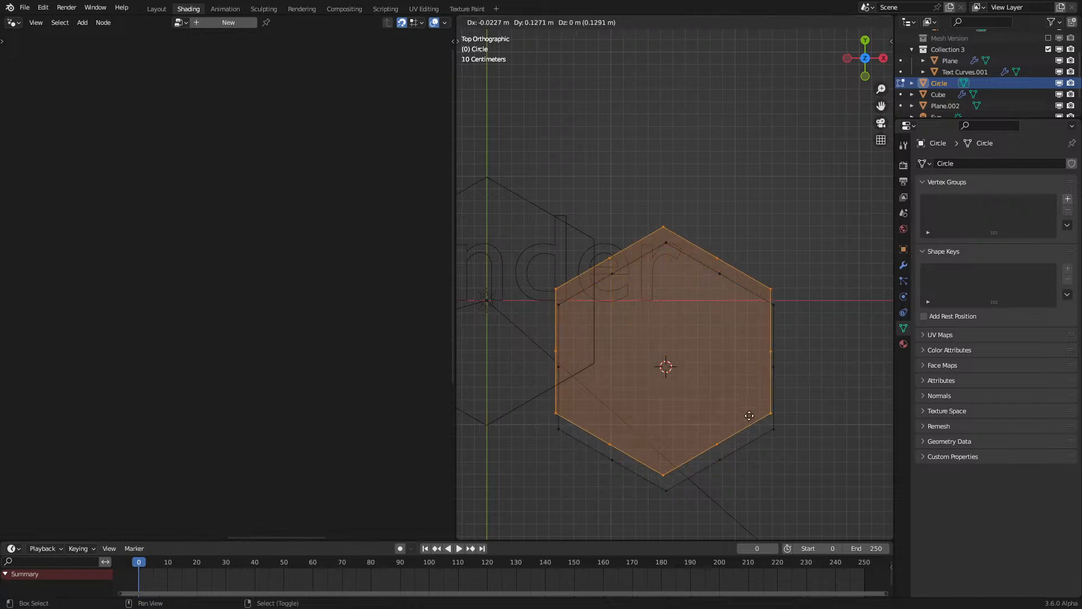
{"action": "key", "text": "Escape"}
{"action": "key", "text": "s"}
{"action": "left_click", "coordinate": [691, 397], "text": "ctrl"}
{"action": "middle_click_drag", "start_coordinate": [694, 396], "coordinate": [713, 355], "text": "shift"}
{"action": "key", "text": "g"}
{"action": "left_click", "coordinate": [709, 431]}
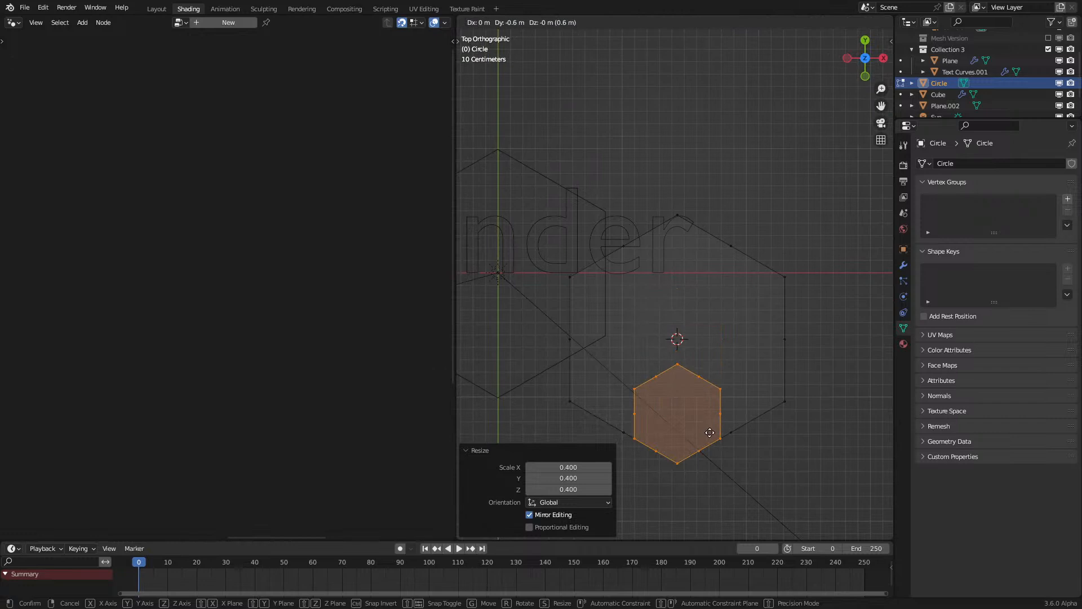
Step: Duplicate the small hexagon 1.2 m up along Y and try to place another copy beside it
{"action": "key", "text": "shift+d"}
{"action": "left_click", "coordinate": [713, 285]}
{"action": "key", "text": "g"}
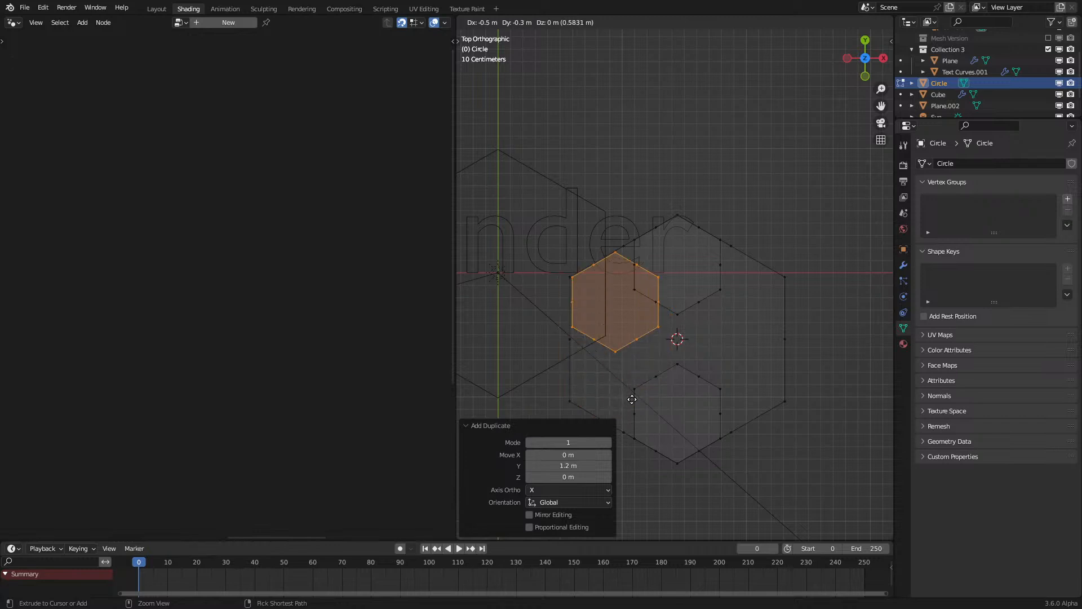
{"action": "key", "text": "Escape"}
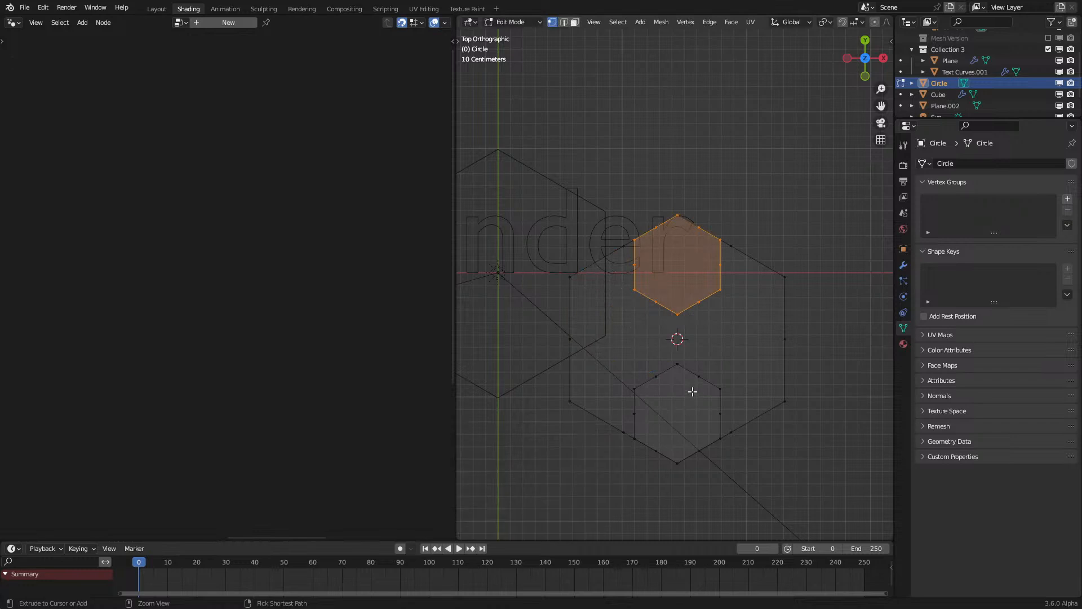
Step: Undo the small hexagons so only the large hexagon remains
{"action": "key", "text": "ctrl+z"}
{"action": "key", "text": "ctrl+z"}
{"action": "key", "text": "ctrl+z"}
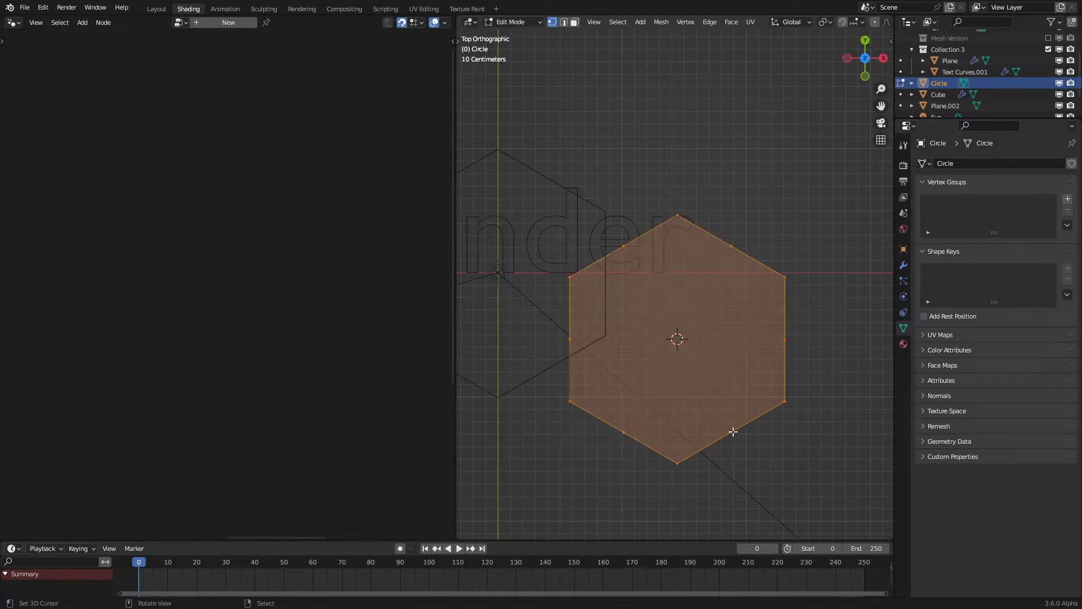
Step: Try to delete the large hexagon's face
{"action": "key", "text": "alt+a"}
{"action": "key", "text": "3"}
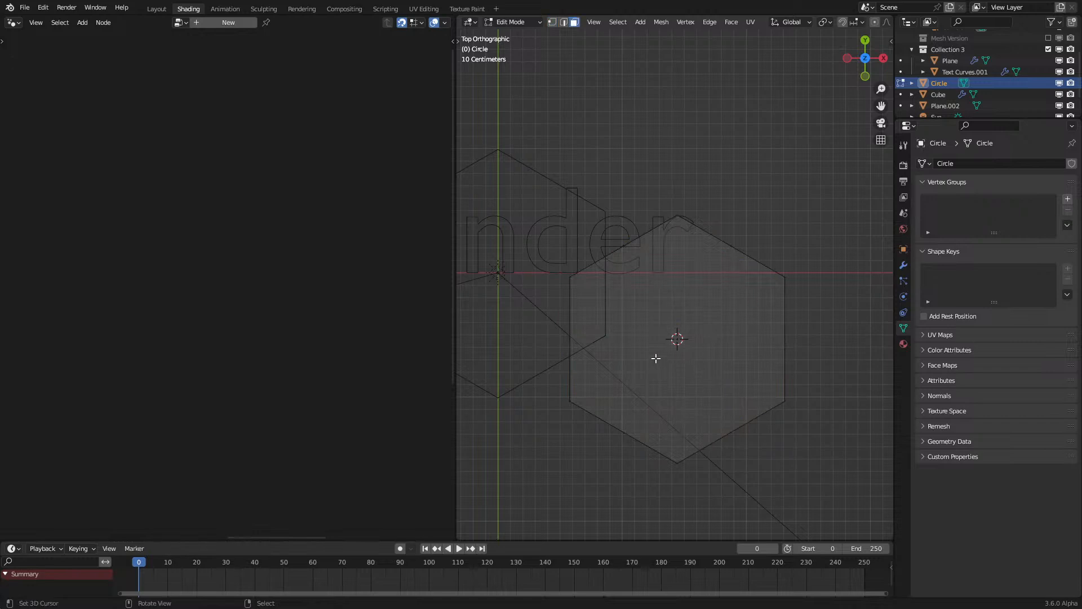
{"action": "left_click", "coordinate": [677, 338]}
{"action": "key", "text": "x"}
{"action": "left_click", "coordinate": [682, 338]}
{"action": "key", "text": "ctrl+z"}
Step: Dissolve the midpoint vertices on the hexagon's edges, keeping only its corners
{"action": "key", "text": "1"}
{"action": "left_click", "coordinate": [625, 431]}
{"action": "left_click", "coordinate": [733, 434], "text": "shift"}
{"action": "left_click", "coordinate": [785, 340], "text": "shift"}
{"action": "left_click", "coordinate": [733, 248], "text": "shift"}
{"action": "left_click", "coordinate": [625, 247], "text": "shift"}
{"action": "key", "text": "x"}
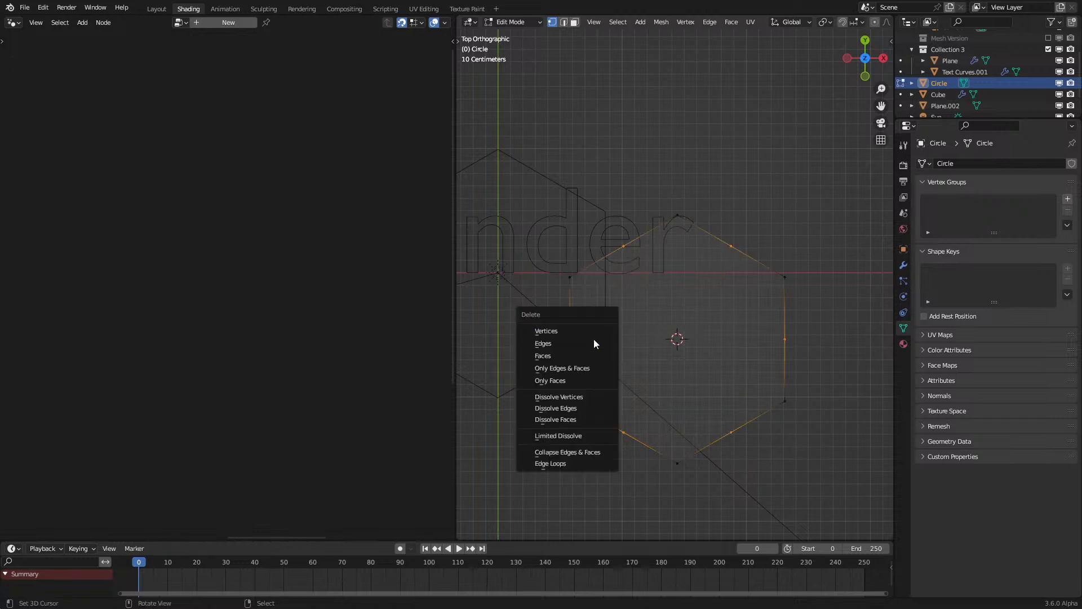
{"action": "left_click", "coordinate": [577, 399]}
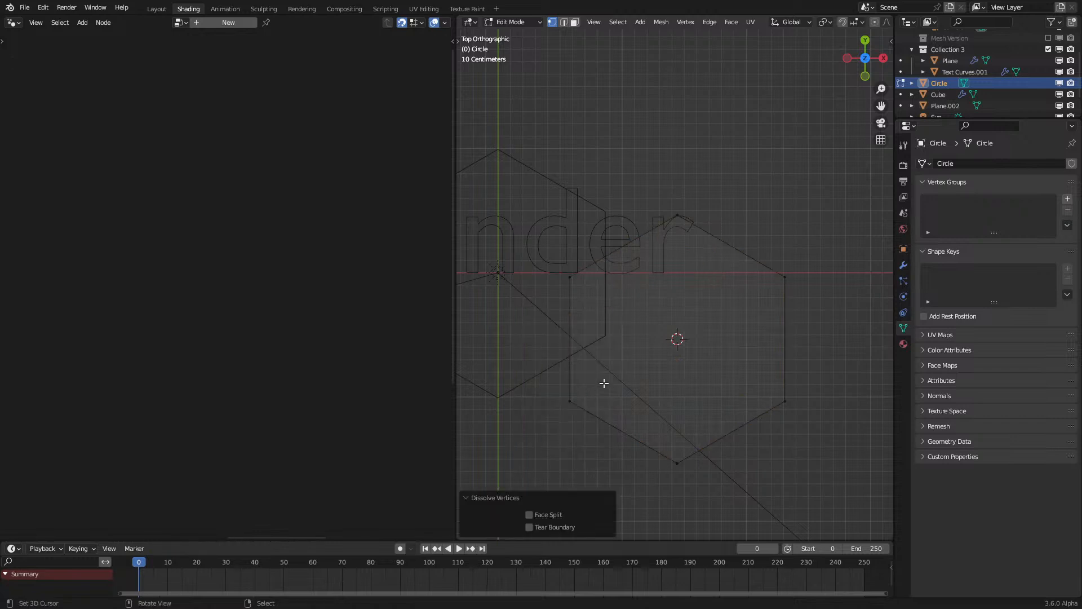
Step: Duplicate the hexagon face by about -0.9 m X and -1.5 m Y, and duplicate that copy 1.7 m along X
{"action": "key", "text": "a"}
{"action": "key", "text": "3"}
{"action": "left_click", "coordinate": [686, 316]}
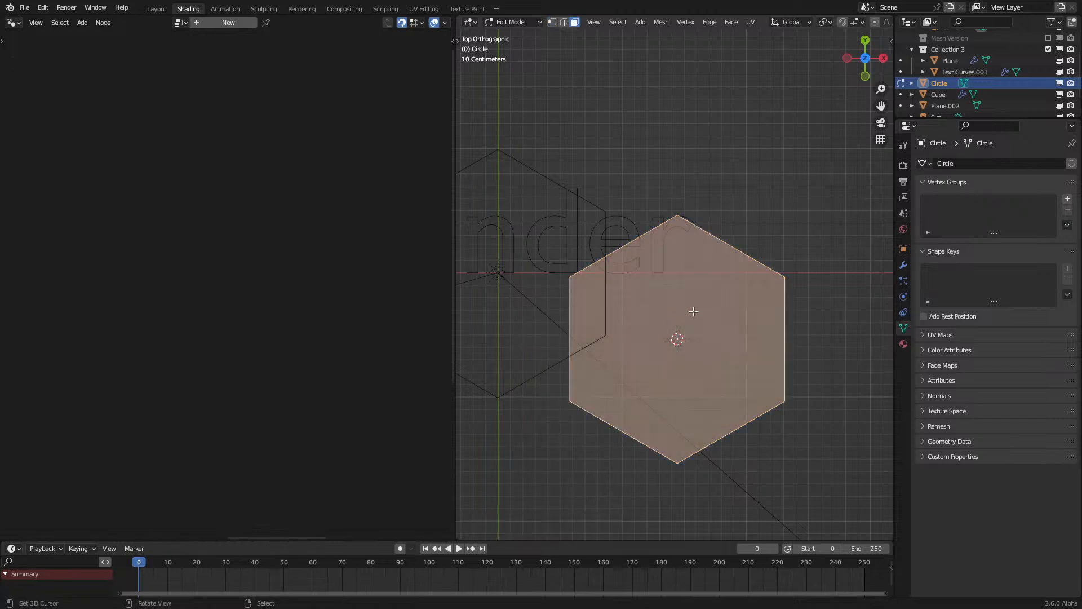
{"action": "scroll", "coordinate": [685, 297], "scroll_direction": "up", "scroll_amount": 1}
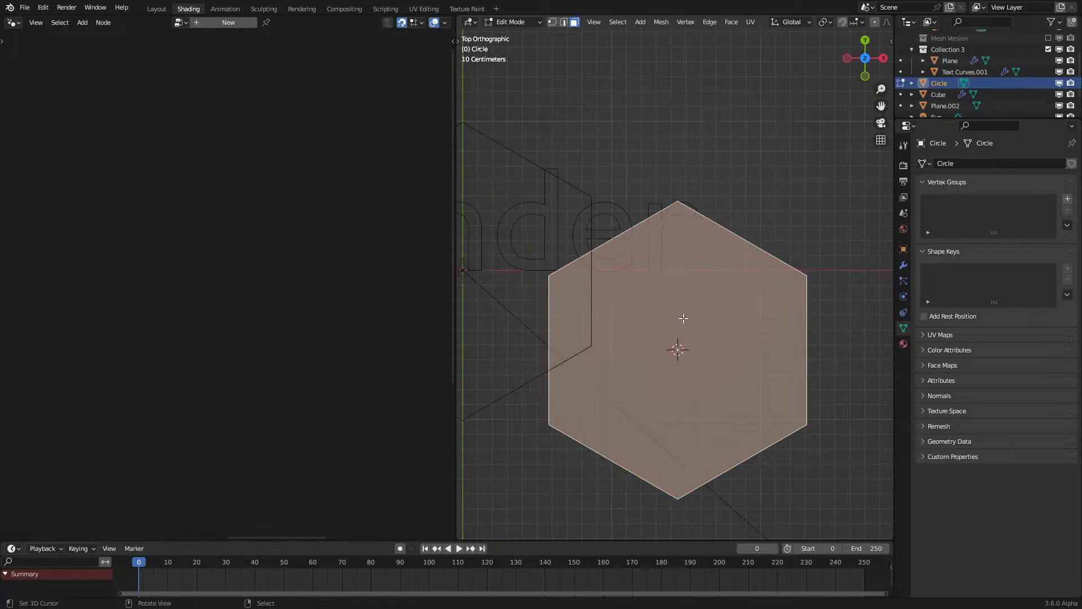
{"action": "scroll", "coordinate": [683, 319], "scroll_direction": "down", "scroll_amount": 4}
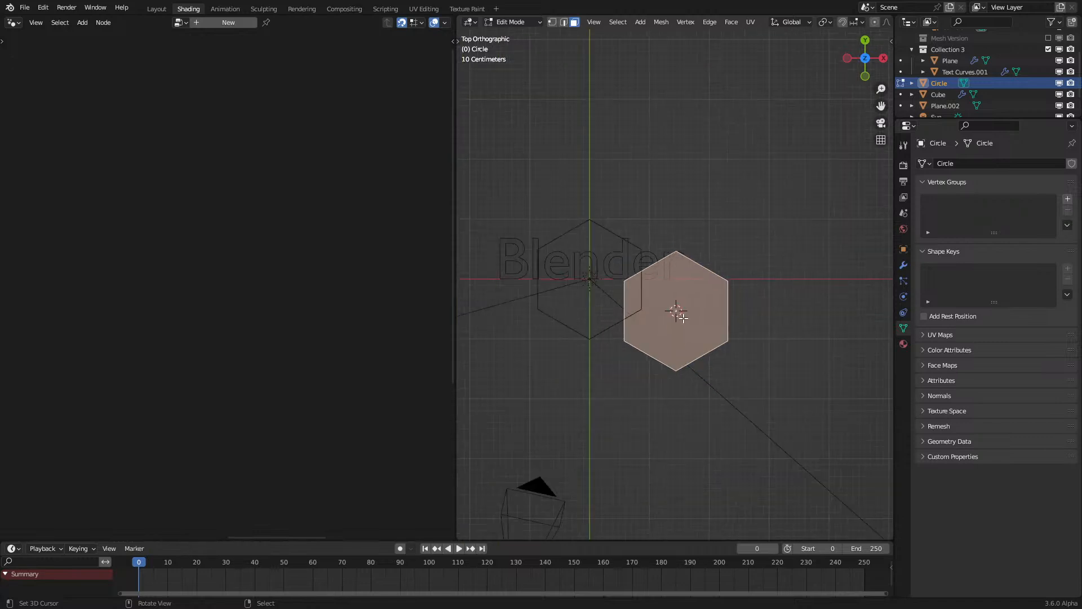
{"action": "scroll", "coordinate": [683, 318], "scroll_direction": "down", "scroll_amount": 2}
{"action": "key", "text": "shift+d"}
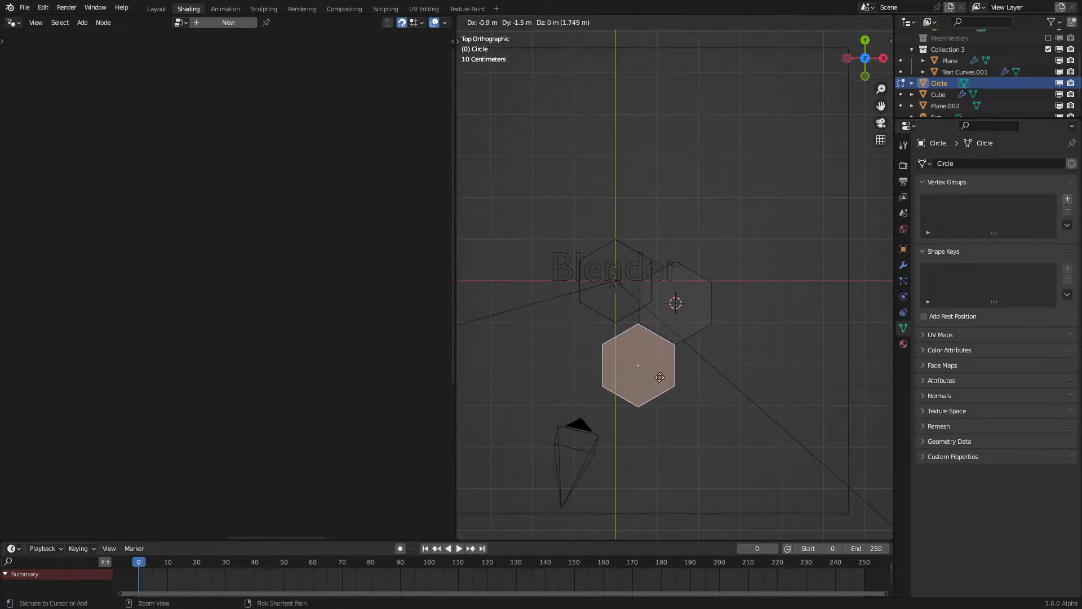
{"action": "left_click", "coordinate": [660, 377]}
{"action": "key", "text": "shift+d"}
{"action": "key", "text": "x"}
{"action": "left_click", "coordinate": [732, 376]}
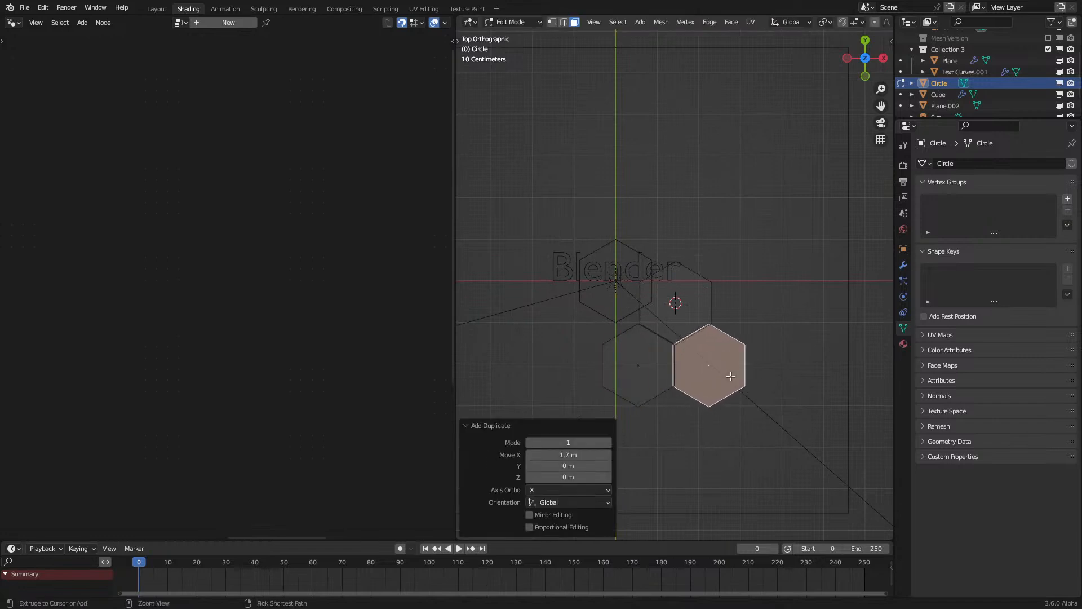
Step: Duplicate all three hexagons about 3 m down along Y, fitting them below the originals
{"action": "scroll", "coordinate": [674, 394], "scroll_direction": "down", "scroll_amount": 2}
{"action": "scroll", "coordinate": [671, 381], "scroll_direction": "up", "scroll_amount": 2}
{"action": "key", "text": "a"}
{"action": "key", "text": "shift+d"}
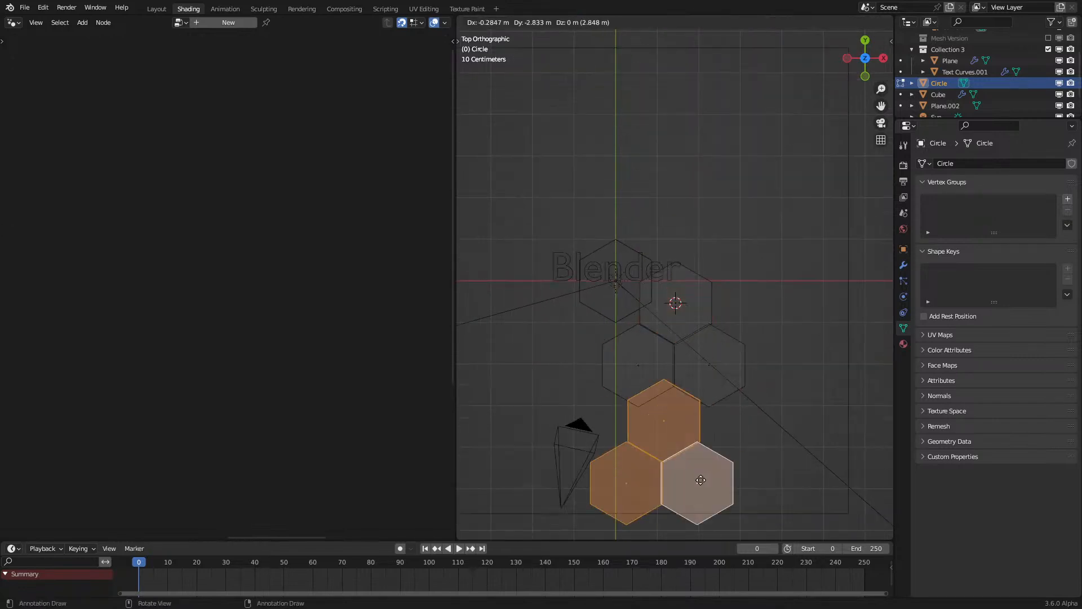
{"action": "left_click", "coordinate": [712, 478]}
Step: Duplicate the six-hexagon block by -2.591 m X and 1.5509 m Y, and duplicate that copy 5.2265 m X to the opposite side
{"action": "scroll", "coordinate": [712, 474], "scroll_direction": "down", "scroll_amount": 2}
{"action": "key", "text": "a"}
{"action": "key", "text": "shift+d"}
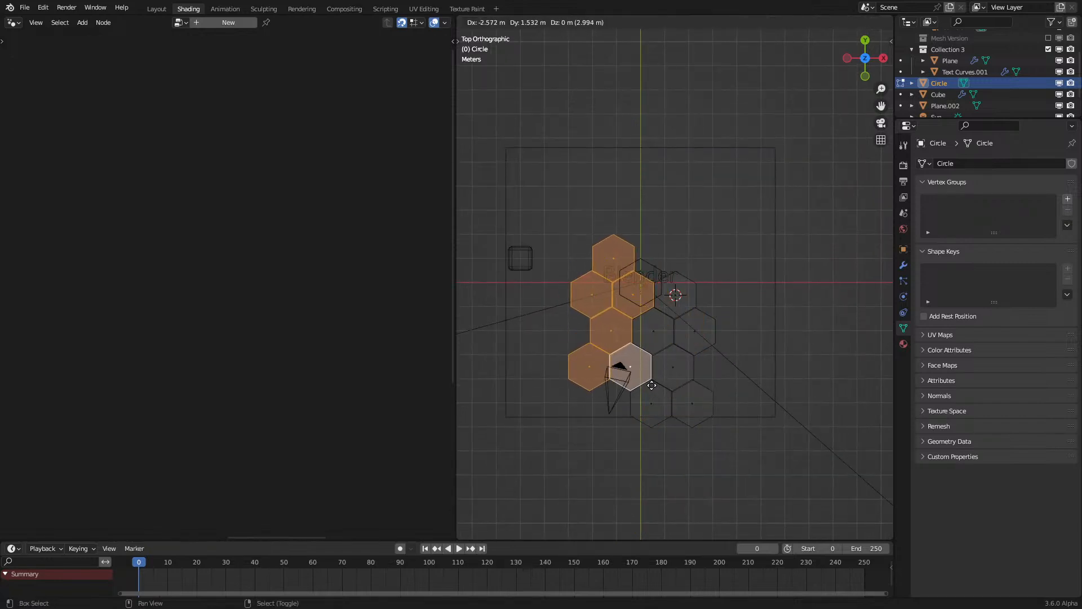
{"action": "left_click", "coordinate": [660, 393]}
{"action": "key", "text": "g"}
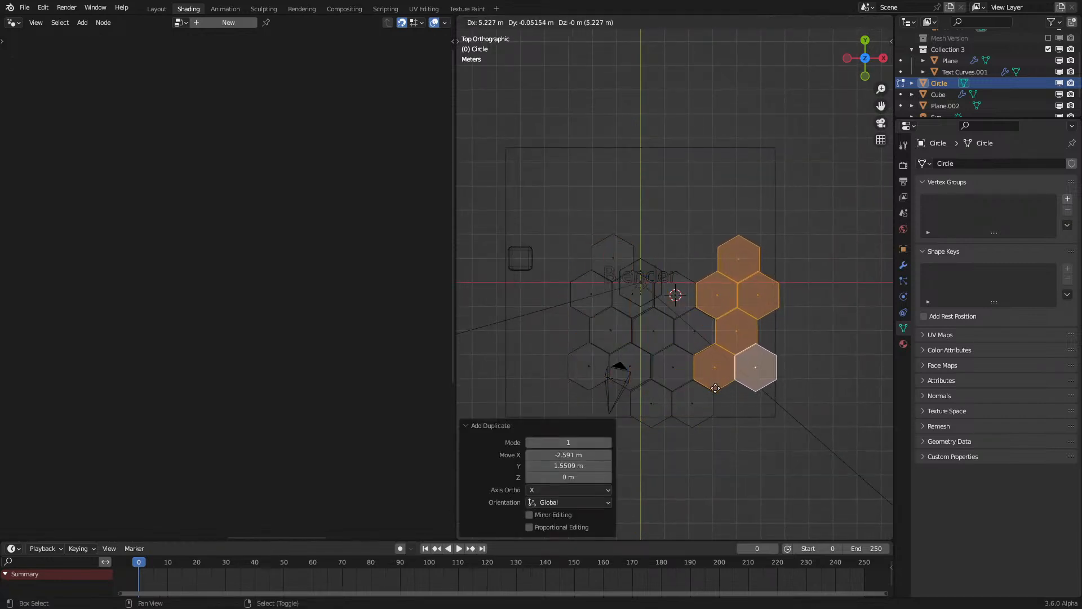
{"action": "left_click", "coordinate": [717, 389]}
{"action": "scroll", "coordinate": [721, 389], "scroll_direction": "up", "scroll_amount": 1}
{"action": "scroll", "coordinate": [720, 388], "scroll_direction": "down", "scroll_amount": 2}
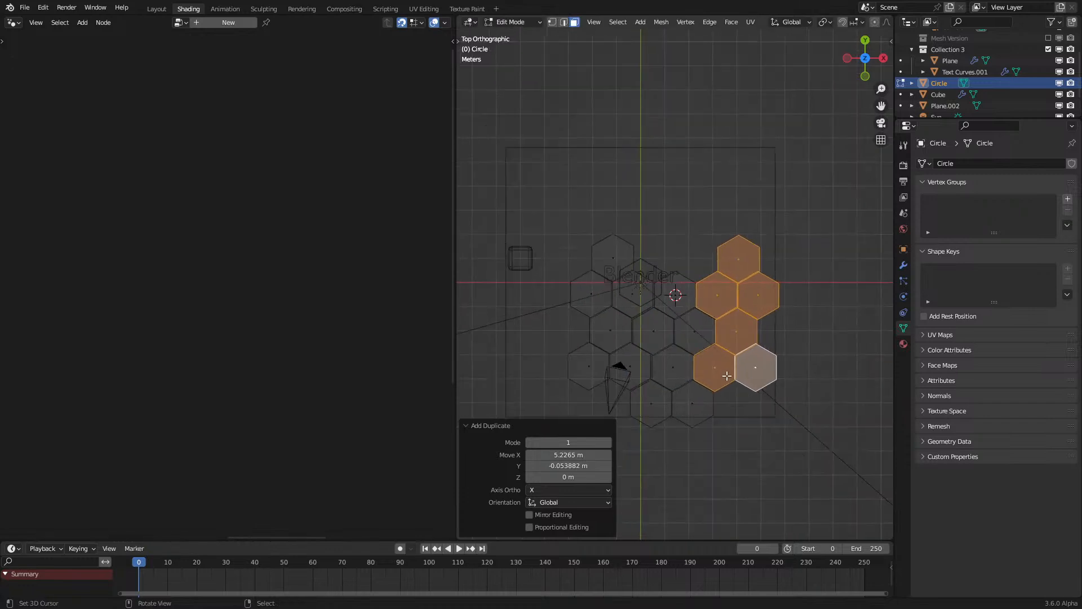
Step: Duplicate the six-hexagon block about 6 m down along Y, and place two more copies successively toward negative X to fill the lower grid
{"action": "key", "text": "shift+d"}
{"action": "left_click", "coordinate": [726, 512]}
{"action": "key", "text": "shift+d"}
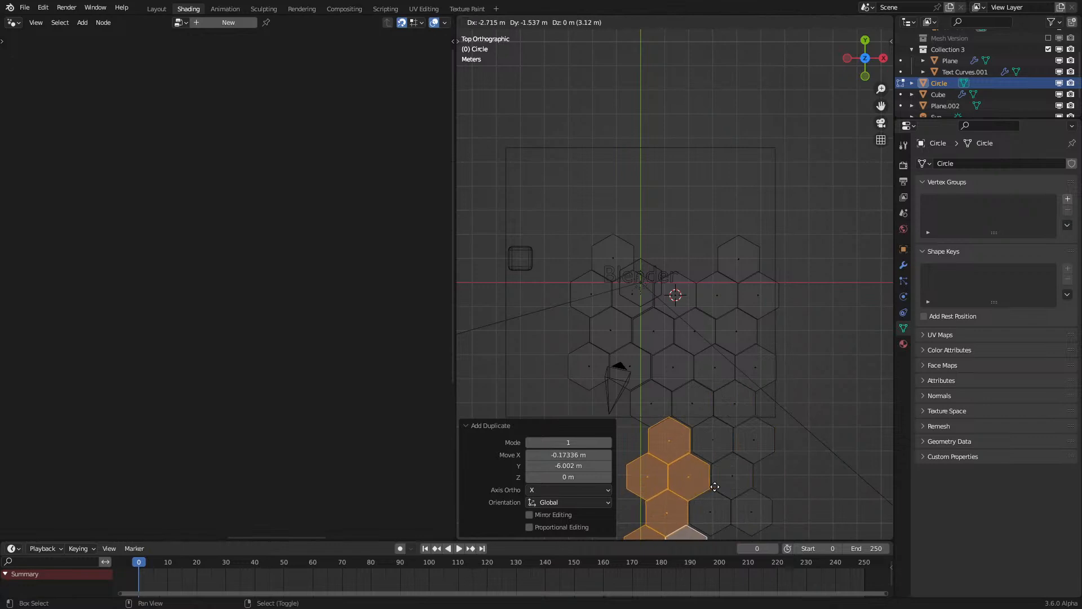
{"action": "left_click", "coordinate": [700, 498]}
{"action": "key", "text": "shift+d"}
{"action": "left_click", "coordinate": [639, 454]}
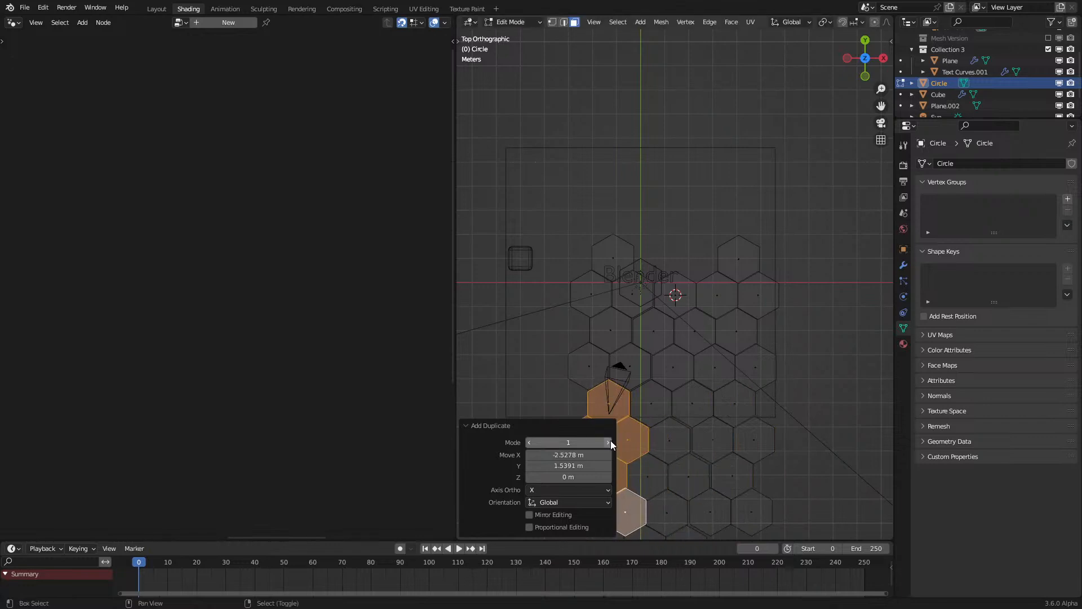
Step: Select a hexagon in the middle of the grid with its six neighbours and examine the seven-hexagon cluster
{"action": "scroll", "coordinate": [694, 389], "scroll_direction": "up", "scroll_amount": 2}
{"action": "left_click", "coordinate": [696, 432]}
{"action": "key", "text": "c"}
{"action": "mouse_move", "coordinate": [653, 411]}
{"action": "left_mouse_down"}
{"action": "mouse_move", "coordinate": [665, 416]}
{"action": "mouse_move", "coordinate": [687, 394]}
{"action": "left_mouse_up"}
{"action": "key", "text": "Escape"}
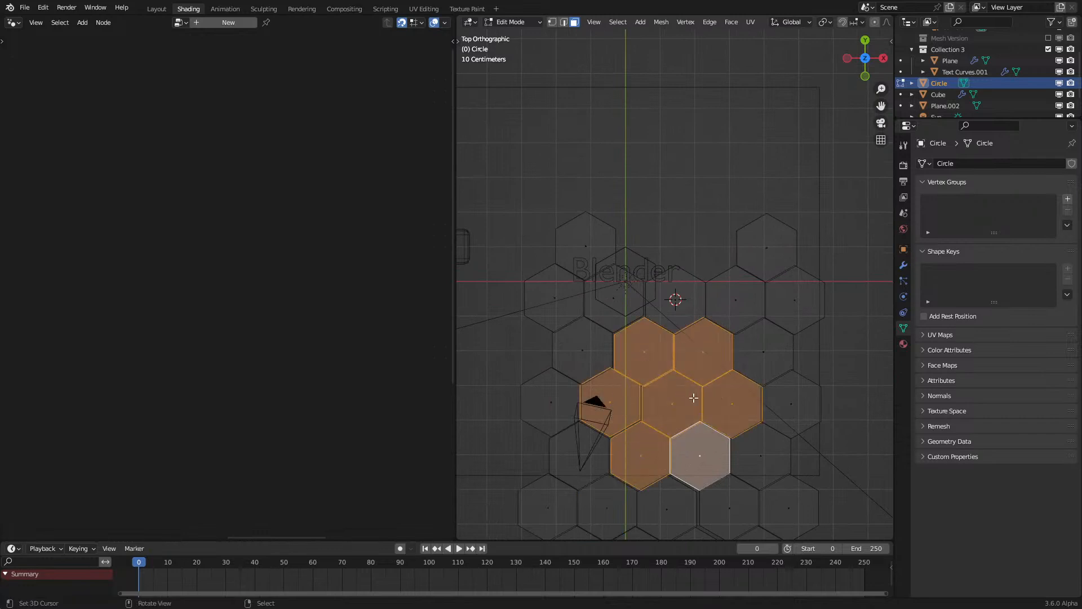
{"action": "scroll", "coordinate": [688, 394], "scroll_direction": "down", "scroll_amount": 3, "text": "shift"}
{"action": "scroll", "coordinate": [699, 361], "scroll_direction": "up", "scroll_amount": 2}
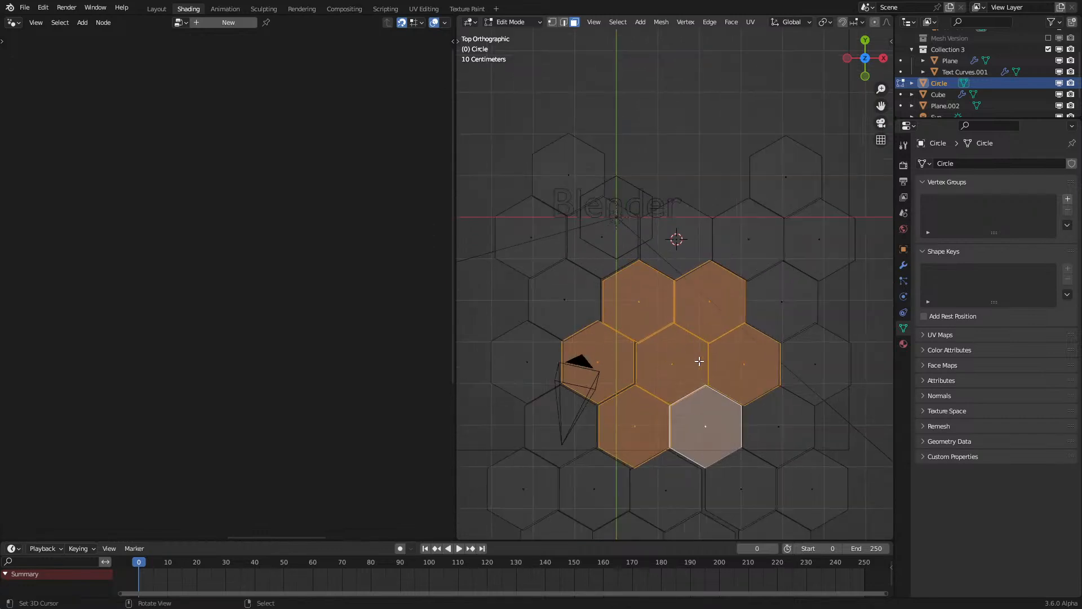
{"action": "scroll", "coordinate": [699, 362], "scroll_direction": "down", "scroll_amount": 2}
{"action": "scroll", "coordinate": [699, 355], "scroll_direction": "down", "scroll_amount": 1, "text": "shift"}
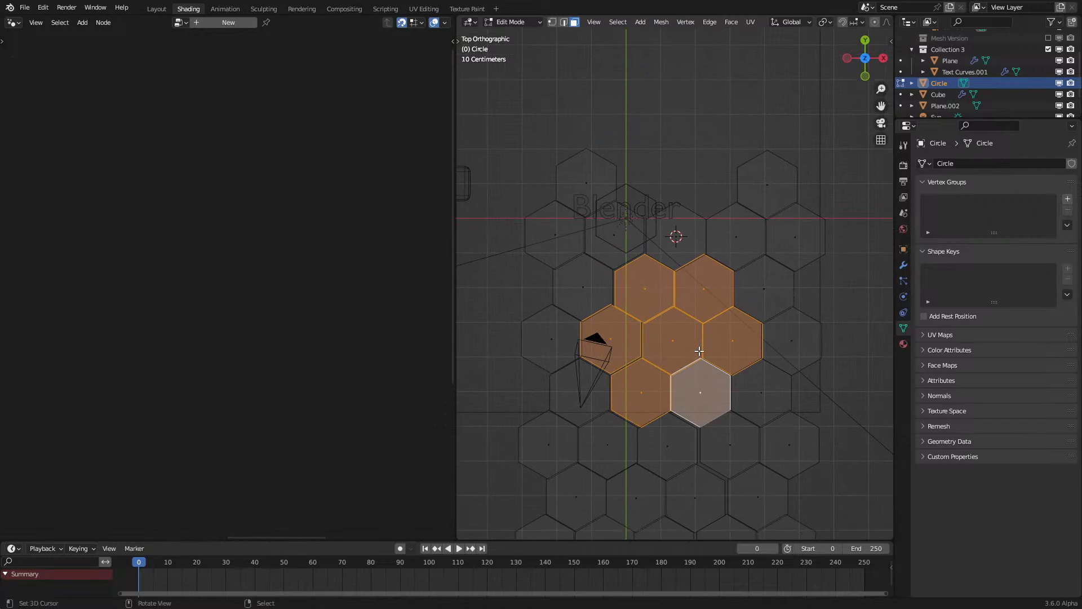
{"action": "scroll", "coordinate": [699, 350], "scroll_direction": "up", "scroll_amount": 3}
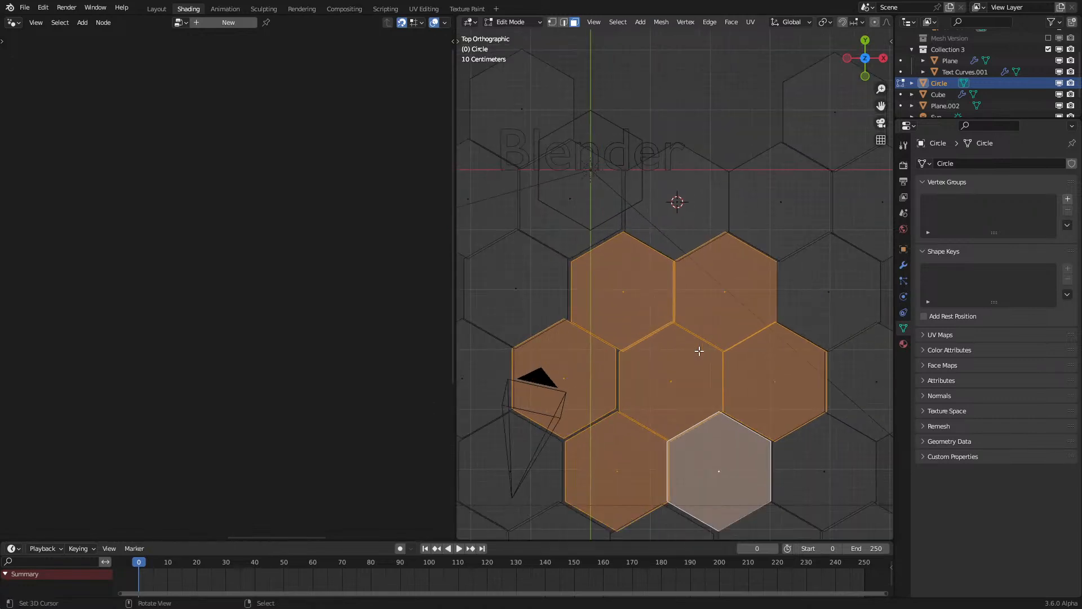
{"action": "scroll", "coordinate": [699, 351], "scroll_direction": "down", "scroll_amount": 3}
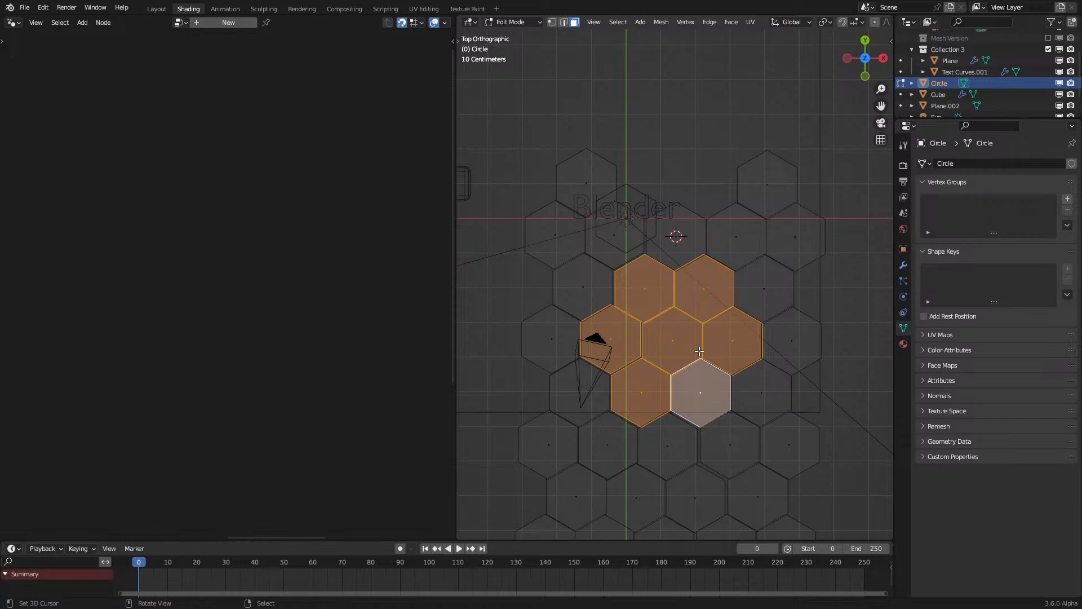
Step: Select a larger patch of hexagons around the seven-hexagon cluster and examine how its outline grows
{"action": "scroll", "coordinate": [699, 350], "scroll_direction": "up", "scroll_amount": 3}
{"action": "scroll", "coordinate": [684, 399], "scroll_direction": "down", "scroll_amount": 2}
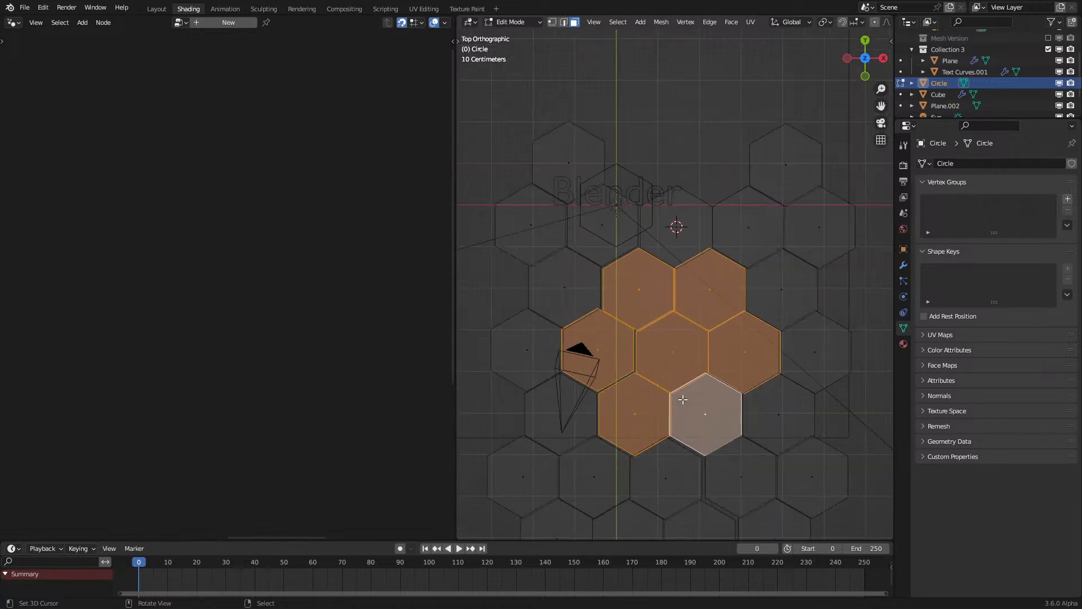
{"action": "scroll", "coordinate": [683, 399], "scroll_direction": "down", "scroll_amount": 2}
{"action": "key", "text": "c"}
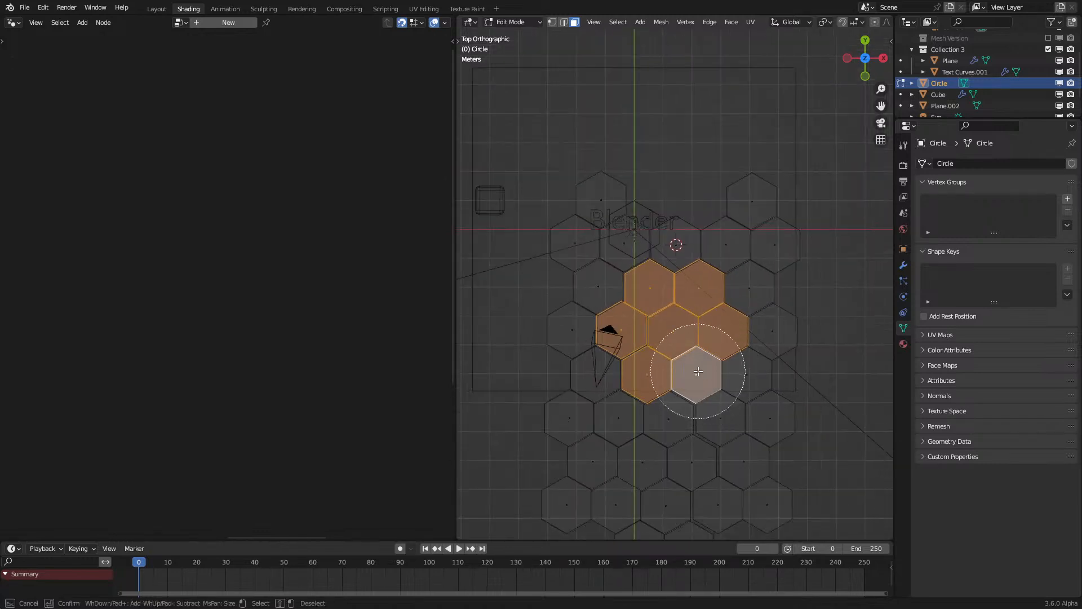
{"action": "left_click", "coordinate": [707, 354]}
{"action": "mouse_move", "coordinate": [708, 354]}
{"action": "left_mouse_down"}
{"action": "mouse_move", "coordinate": [755, 321]}
{"action": "mouse_move", "coordinate": [716, 265]}
{"action": "mouse_move", "coordinate": [677, 270]}
{"action": "mouse_move", "coordinate": [645, 382]}
{"action": "mouse_move", "coordinate": [695, 417]}
{"action": "left_mouse_up"}
{"action": "left_click_drag", "start_coordinate": [738, 422], "coordinate": [648, 318]}
{"action": "key", "text": "Escape"}
{"action": "key", "text": "a"}
{"action": "key", "text": "a"}
{"action": "key", "text": "c"}
{"action": "scroll", "coordinate": [663, 359], "scroll_direction": "down", "scroll_amount": 8}
{"action": "scroll", "coordinate": [671, 368], "scroll_direction": "up", "scroll_amount": 3}
{"action": "left_click", "coordinate": [669, 370]}
{"action": "scroll", "coordinate": [669, 369], "scroll_direction": "down", "scroll_amount": 5}
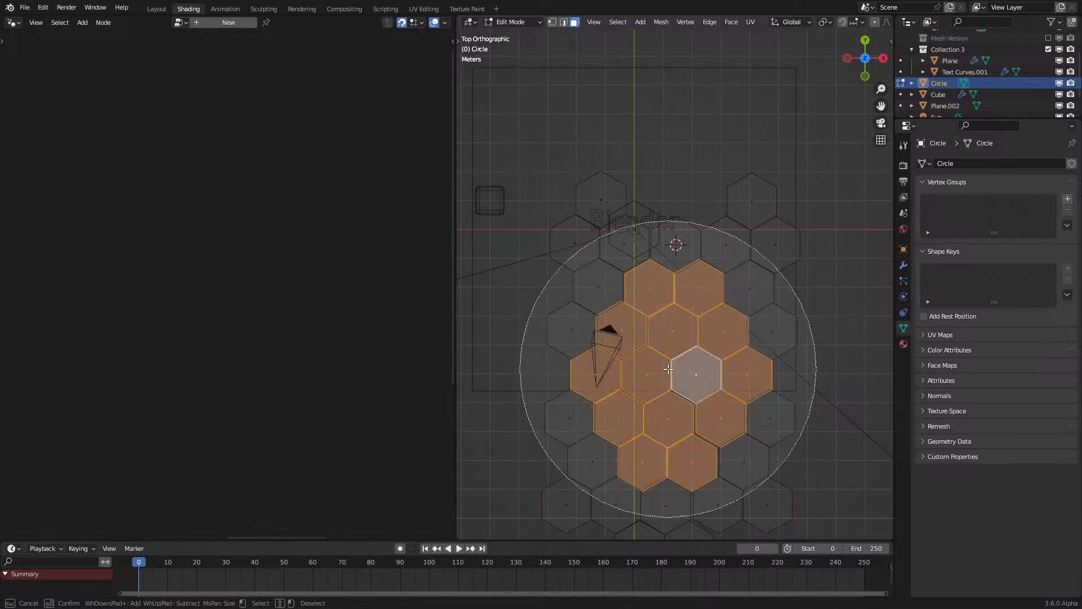
{"action": "left_click", "coordinate": [669, 370]}
{"action": "key", "text": "Escape"}
{"action": "key", "text": "c"}
{"action": "key", "text": "Escape"}
Step: Select one hexagon lower in the grid with its six neighbours and examine the cluster's outline
{"action": "scroll", "coordinate": [693, 395], "scroll_direction": "up", "scroll_amount": 3}
{"action": "key", "text": "a"}
{"action": "key", "text": "a"}
{"action": "key", "text": "c"}
{"action": "scroll", "coordinate": [712, 423], "scroll_direction": "up", "scroll_amount": 3}
{"action": "left_click", "coordinate": [709, 429]}
{"action": "key", "text": "Escape"}
{"action": "middle_click_drag", "start_coordinate": [708, 430], "coordinate": [683, 324], "text": "shift"}
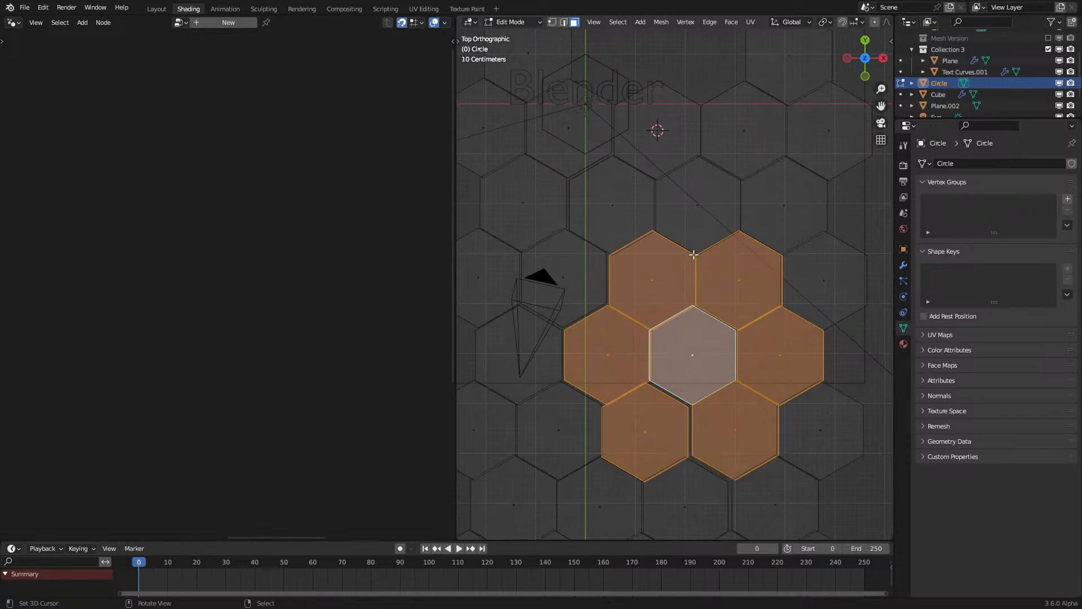
Step: Leave mesh editing and delete the manually built hexagon grid object
{"action": "key", "text": "Tab"}
{"action": "scroll", "coordinate": [635, 388], "scroll_direction": "down", "scroll_amount": 5}
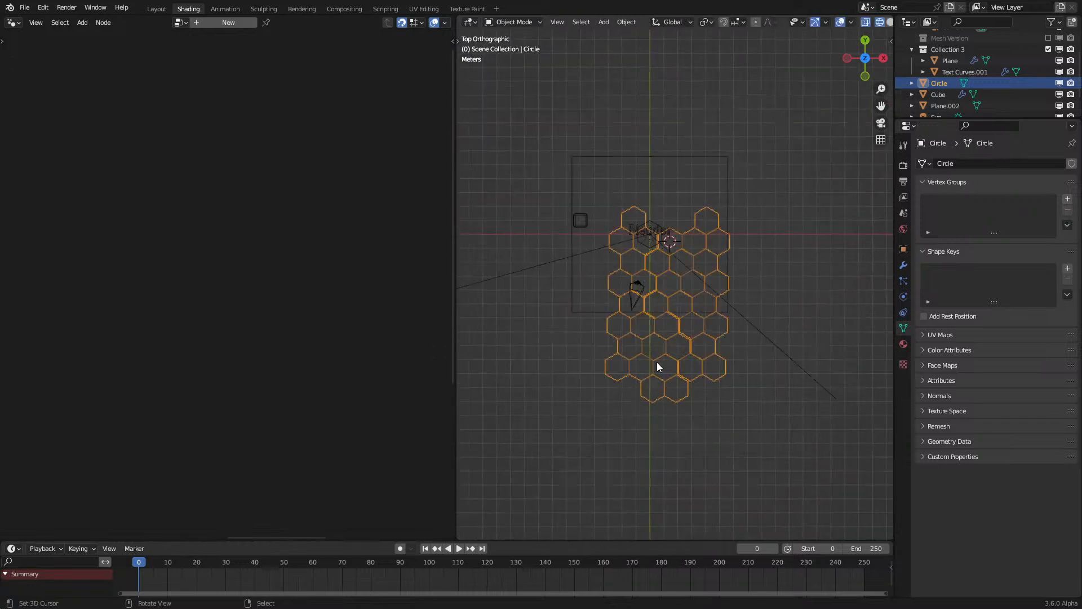
{"action": "key", "text": "Delete"}
Step: On the Plane's node tree, feed the Cube's Object Info geometry into the Visual Instances' Instance on Points and delete the Cylinder node
{"action": "left_click", "coordinate": [659, 244]}
{"action": "scroll", "coordinate": [278, 401], "scroll_direction": "down", "scroll_amount": 2}
{"action": "middle_click_drag", "start_coordinate": [313, 385], "coordinate": [230, 418]}
{"action": "scroll", "coordinate": [597, 348], "scroll_direction": "up", "scroll_amount": 6}
{"action": "middle_click_drag", "start_coordinate": [597, 347], "coordinate": [709, 387]}
{"action": "scroll", "coordinate": [708, 387], "scroll_direction": "down", "scroll_amount": 3}
{"action": "key", "text": "Tab"}
{"action": "key", "text": "KP_7"}
{"action": "key", "text": "Tab"}
{"action": "scroll", "coordinate": [279, 392], "scroll_direction": "down", "scroll_amount": 3}
{"action": "middle_click_drag", "start_coordinate": [279, 393], "coordinate": [60, 412]}
{"action": "scroll", "coordinate": [62, 411], "scroll_direction": "up", "scroll_amount": 4}
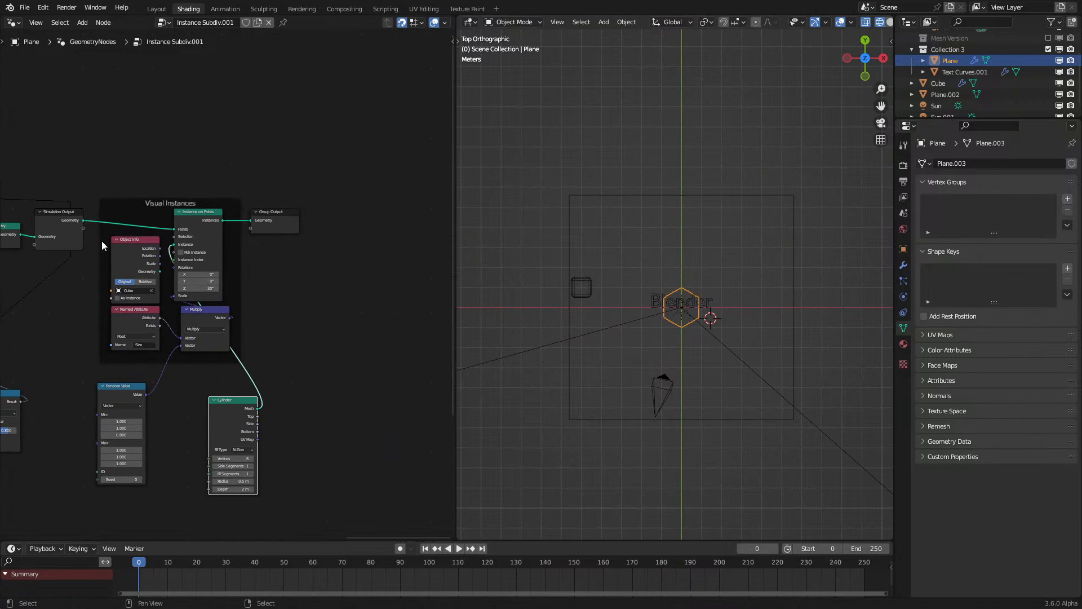
{"action": "scroll", "coordinate": [79, 253], "scroll_direction": "up", "scroll_amount": 4}
{"action": "left_click_drag", "start_coordinate": [135, 265], "coordinate": [155, 229]}
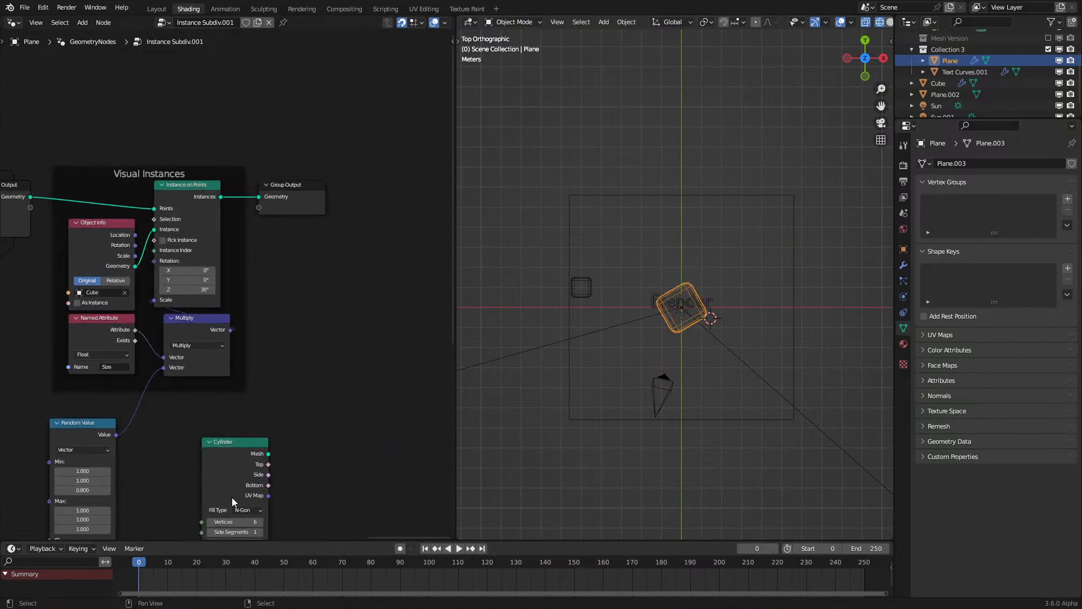
{"action": "left_click", "coordinate": [232, 496]}
{"action": "key", "text": "x"}
Step: Connect the Grid mesh as the instance in the half-size subdivided points frame and delete the leftover node beside it
{"action": "scroll", "coordinate": [164, 476], "scroll_direction": "down", "scroll_amount": 3}
{"action": "middle_click_drag", "start_coordinate": [164, 476], "coordinate": [202, 378]}
{"action": "scroll", "coordinate": [350, 341], "scroll_direction": "up", "scroll_amount": 2}
{"action": "middle_click_drag", "start_coordinate": [349, 341], "coordinate": [235, 387]}
{"action": "scroll", "coordinate": [303, 305], "scroll_direction": "up", "scroll_amount": 2}
{"action": "left_click_drag", "start_coordinate": [305, 304], "coordinate": [324, 308]}
{"action": "left_click", "coordinate": [122, 315]}
{"action": "key", "text": "x"}
Step: Play the animation briefly and set the Z rotation of the visual instances to 0°
{"action": "key", "text": "space"}
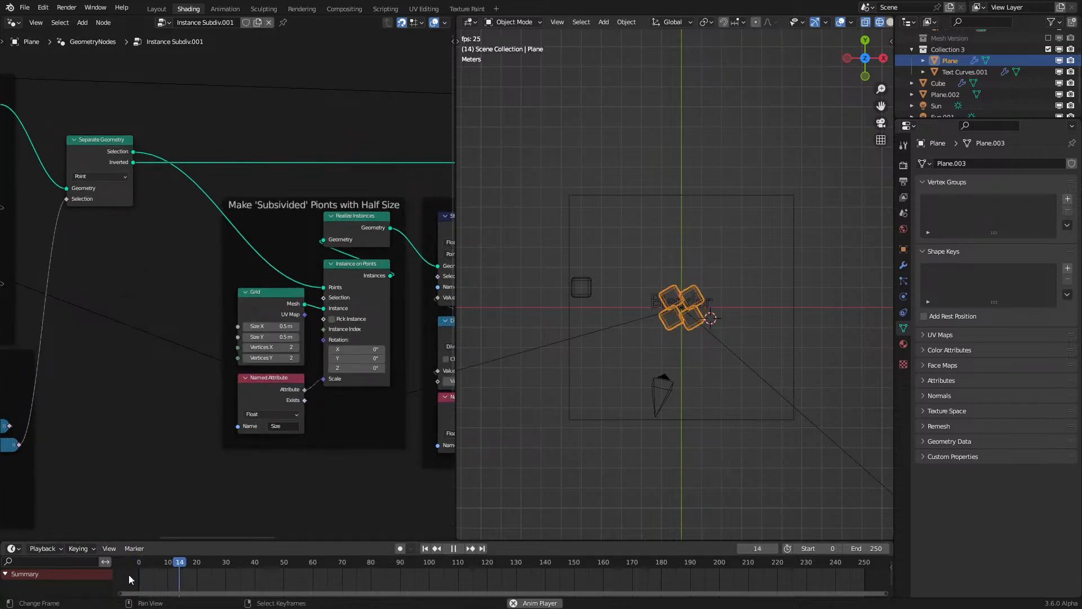
{"action": "key", "text": "Escape"}
{"action": "middle_click_drag", "start_coordinate": [357, 362], "coordinate": [164, 398]}
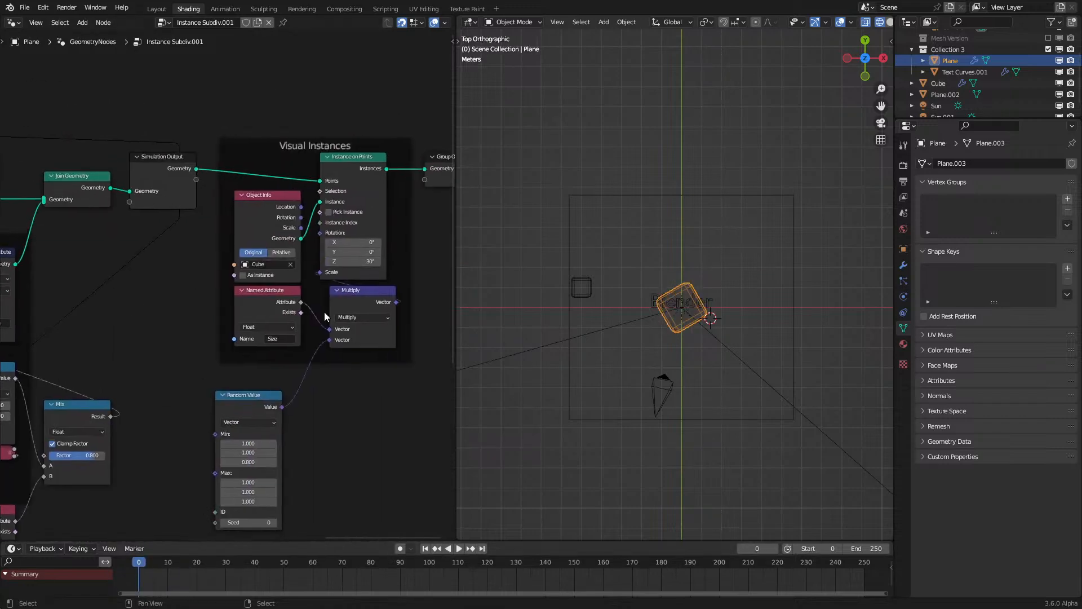
{"action": "left_click", "coordinate": [362, 262]}
{"action": "type", "text": "0"}
{"action": "key", "text": "Return"}
Step: Delete the leftover Mix node and the loose nodes feeding it near the Visual Instances frame
{"action": "scroll", "coordinate": [346, 371], "scroll_direction": "down", "scroll_amount": 1}
{"action": "middle_click_drag", "start_coordinate": [75, 372], "coordinate": [229, 360]}
{"action": "left_click_drag", "start_coordinate": [229, 360], "coordinate": [176, 313]}
{"action": "left_click", "coordinate": [297, 381]}
{"action": "key", "text": "x"}
{"action": "left_click", "coordinate": [222, 496]}
{"action": "key", "text": "x"}
Step: Put the Age Named Attribute, Random Value and Greater Than nodes in one frame and tidy their placement
{"action": "middle_click_drag", "start_coordinate": [424, 353], "coordinate": [293, 405]}
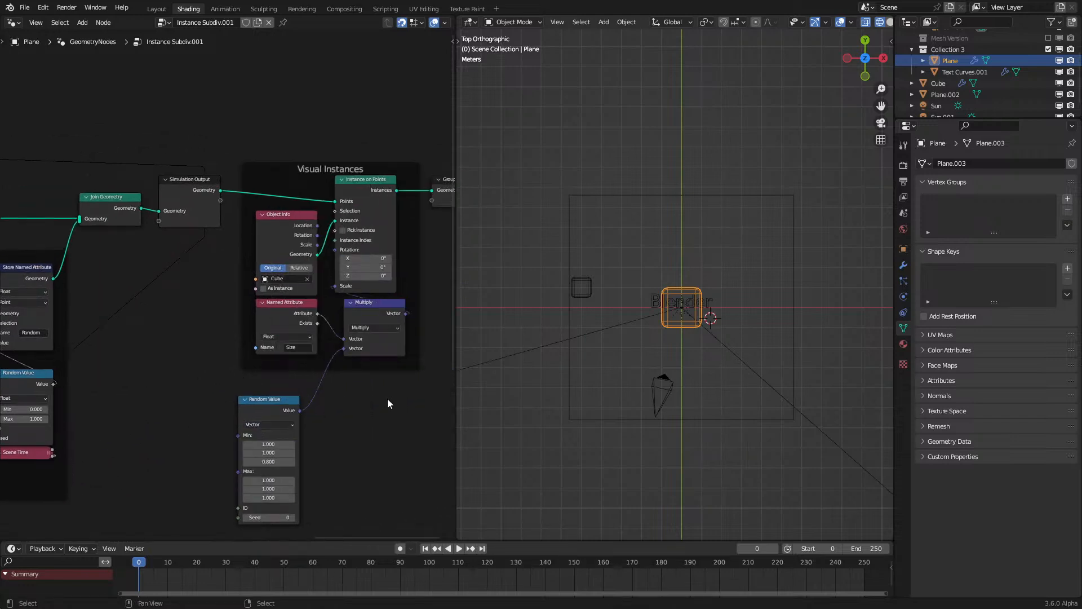
{"action": "left_click", "coordinate": [350, 302]}
{"action": "left_click_drag", "start_coordinate": [288, 405], "coordinate": [378, 391]}
{"action": "scroll", "coordinate": [379, 389], "scroll_direction": "down", "scroll_amount": 3}
{"action": "middle_click_drag", "start_coordinate": [378, 389], "coordinate": [384, 288]}
{"action": "scroll", "coordinate": [181, 474], "scroll_direction": "up", "scroll_amount": 3}
{"action": "middle_click_drag", "start_coordinate": [181, 475], "coordinate": [215, 377]}
{"action": "left_click_drag", "start_coordinate": [128, 369], "coordinate": [323, 471]}
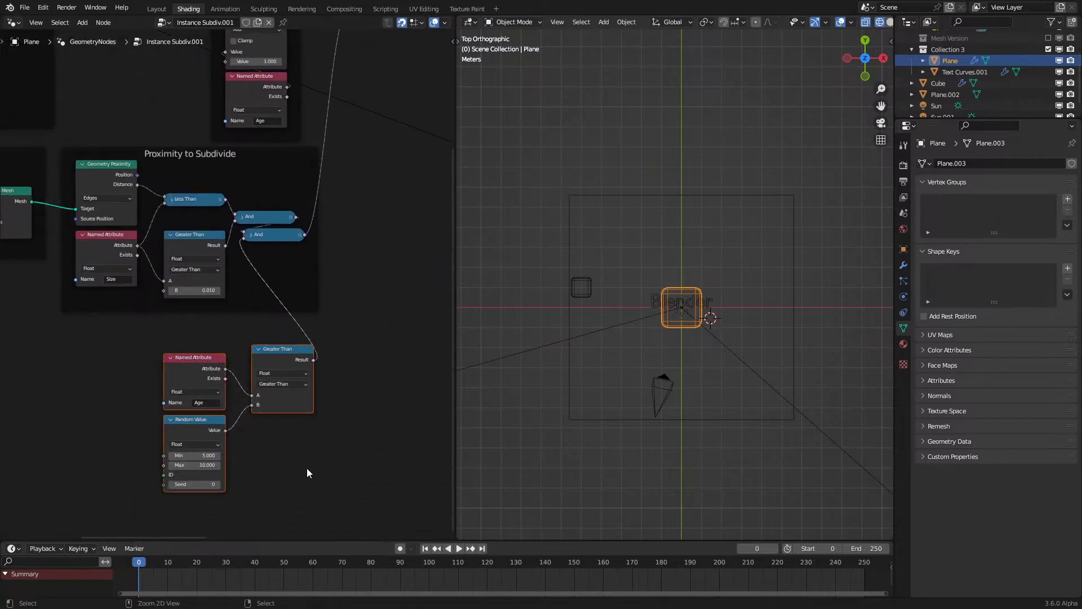
{"action": "key", "text": "ctrl+j"}
{"action": "left_click", "coordinate": [221, 332]}
{"action": "left_click_drag", "start_coordinate": [287, 365], "coordinate": [278, 374]}
Step: Label the new frame "Randomize Age Requirment"
{"action": "left_click", "coordinate": [268, 347]}
{"action": "key", "text": "F2"}
{"action": "type", "text": "r"}
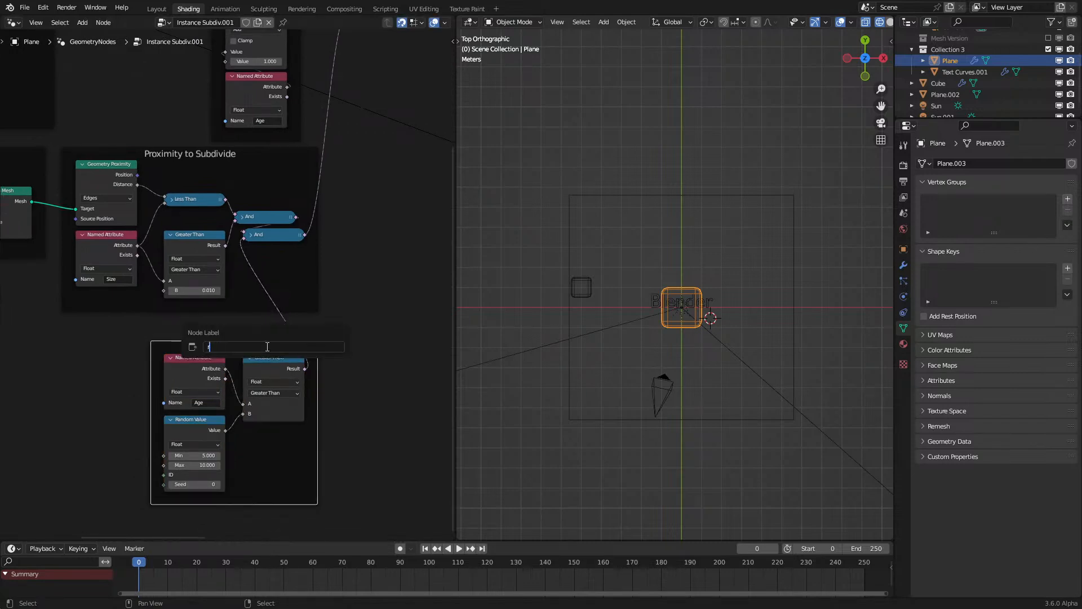
{"action": "type", "text": "Ra"}
{"action": "type", "text": "ndomize Age S"}
{"action": "type", "text": " RT"}
{"action": "type", "text": " R"}
{"action": "key", "text": "Return"}
Step: Play the cube subdivision animation in rendered shading, then return to solid shading
{"action": "key", "text": "z"}
{"action": "left_click", "coordinate": [780, 258]}
{"action": "mouse_move", "coordinate": [781, 258]}
{"action": "middle_mouse_down"}
{"action": "mouse_move", "coordinate": [740, 346]}
{"action": "mouse_move", "coordinate": [735, 310]}
{"action": "middle_mouse_up"}
{"action": "key", "text": "space"}
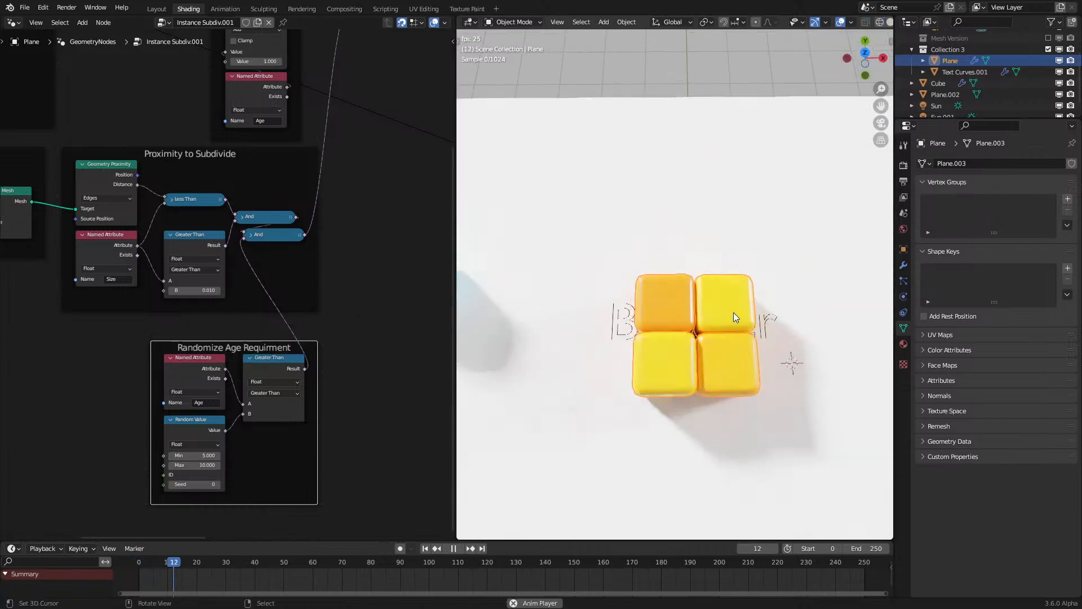
{"action": "key", "text": "space"}
{"action": "left_click", "coordinate": [773, 276]}
{"action": "left_click", "coordinate": [725, 356]}
{"action": "key", "text": "z"}
{"action": "left_click", "coordinate": [819, 340]}
Step: Edit the Plane's mesh from the top in wireframe, moving its single vertex -1 m in X and -1 m in Y
{"action": "key", "text": "Tab"}
{"action": "key", "text": "KP_7"}
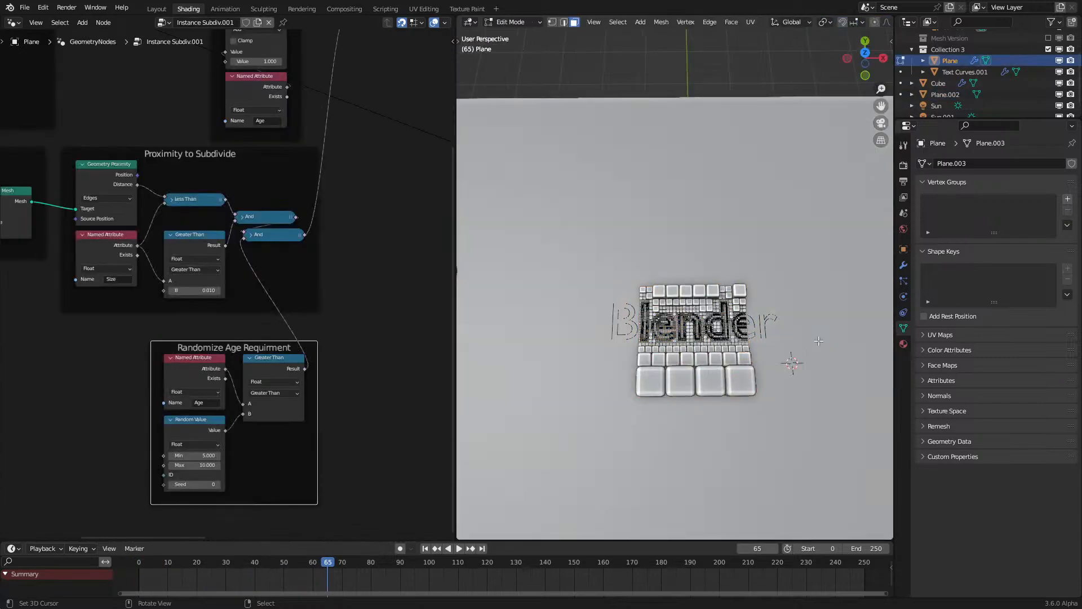
{"action": "key", "text": "z"}
{"action": "left_click", "coordinate": [672, 239]}
{"action": "key", "text": "1"}
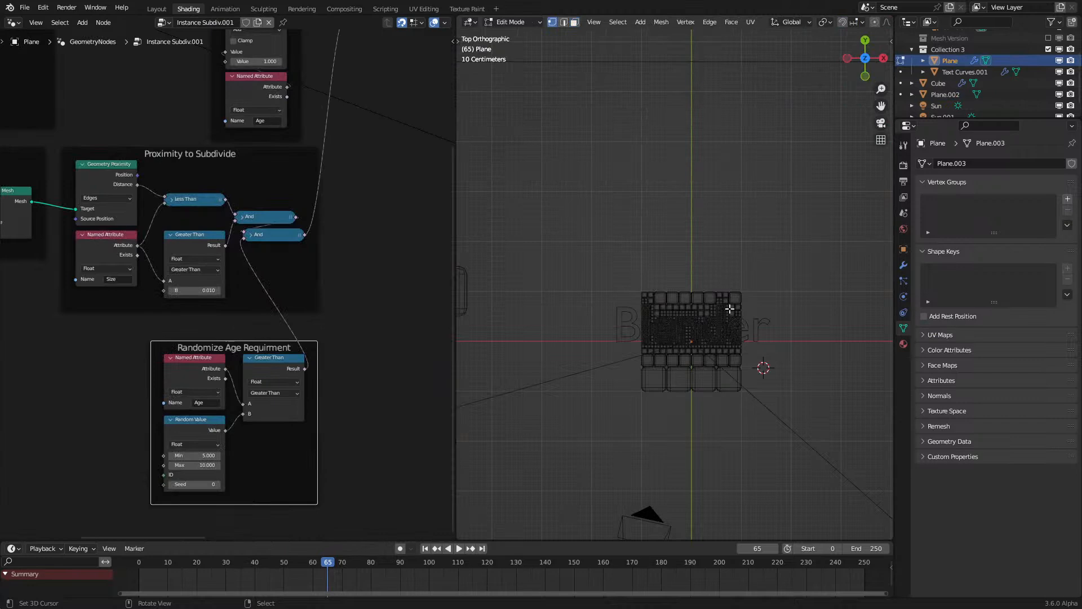
{"action": "scroll", "coordinate": [730, 309], "scroll_direction": "up", "scroll_amount": 2}
{"action": "key", "text": "g"}
{"action": "left_click", "coordinate": [618, 414]}
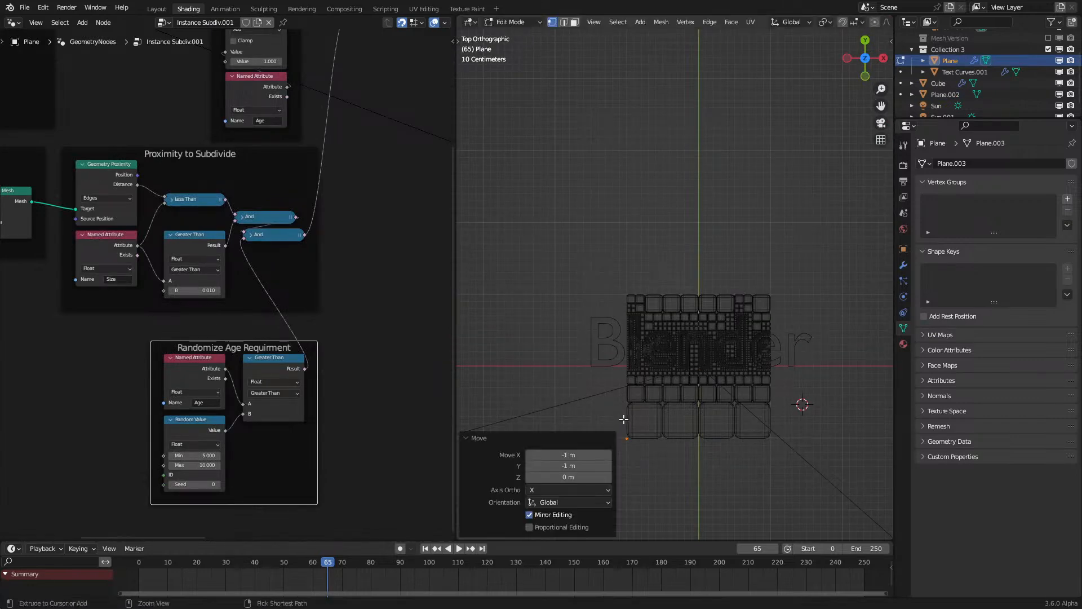
{"action": "key", "text": "n"}
{"action": "left_click", "coordinate": [887, 43]}
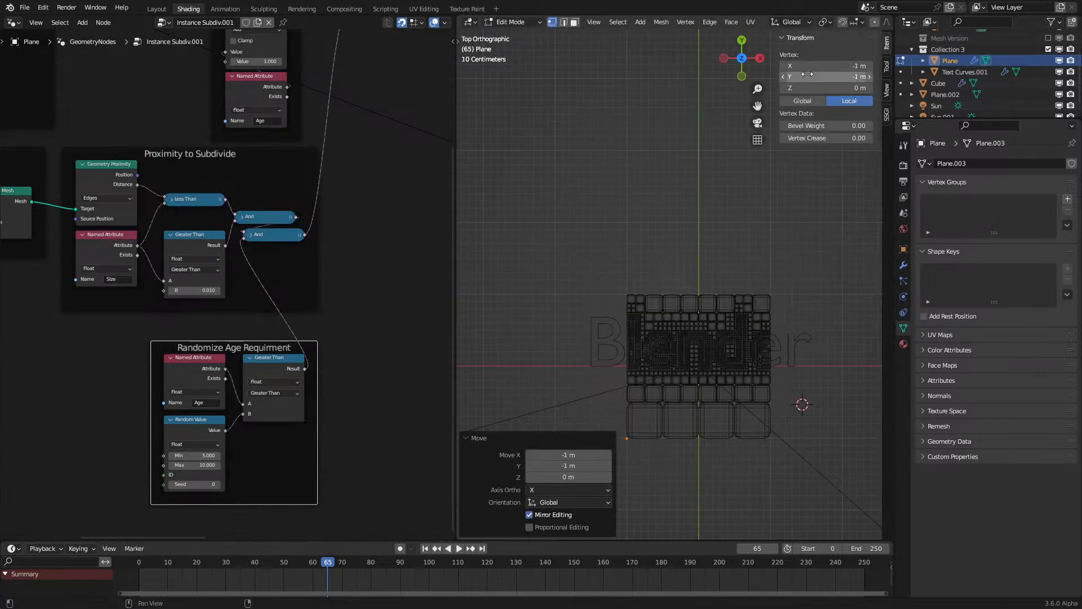
Step: Duplicate the vertex 2 m up along Y, and duplicate the resulting pair 2 m along X
{"action": "key", "text": "g"}
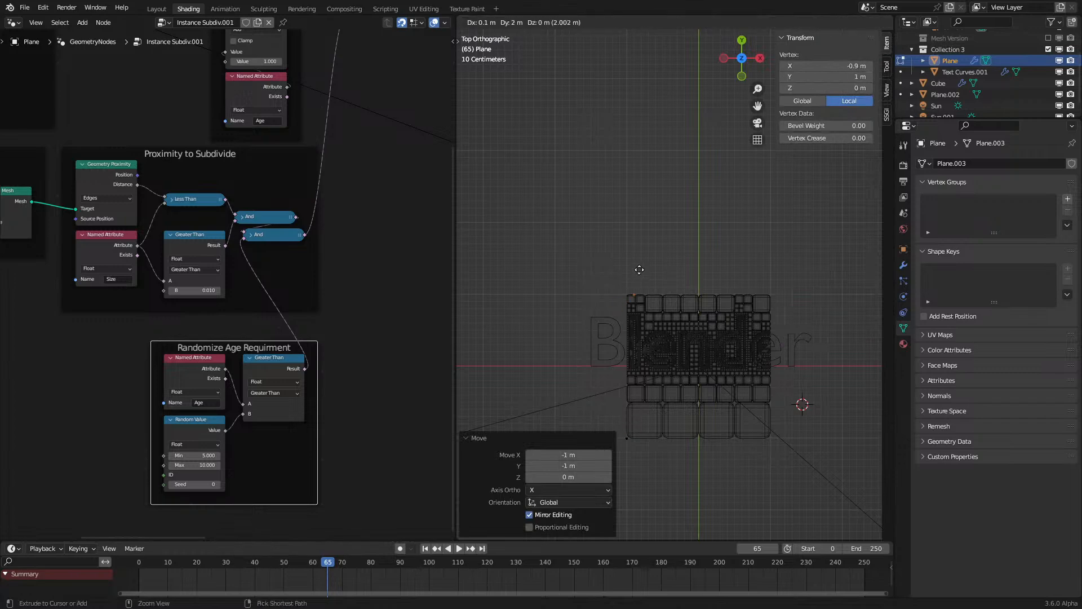
{"action": "left_click", "coordinate": [634, 277]}
{"action": "scroll", "coordinate": [634, 280], "scroll_direction": "down", "scroll_amount": 3}
{"action": "left_click", "coordinate": [647, 372], "text": "shift"}
{"action": "key", "text": "g"}
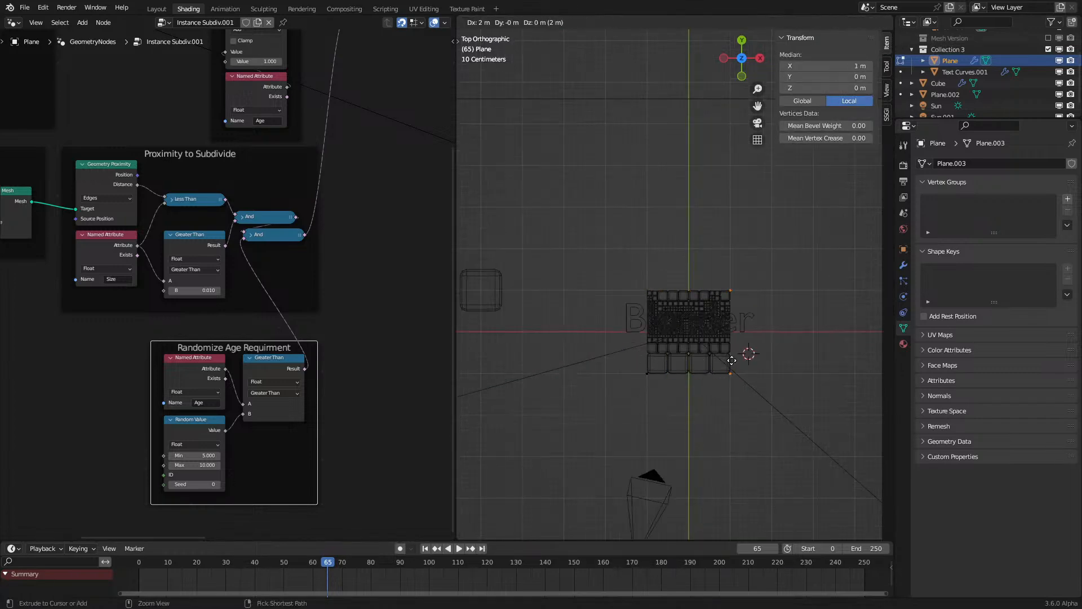
{"action": "left_click", "coordinate": [724, 364]}
Step: Duplicate the vertex pair 1 m further along X, add a matching pair on the opposite side, and reset the animation to frame 0
{"action": "key", "text": "g"}
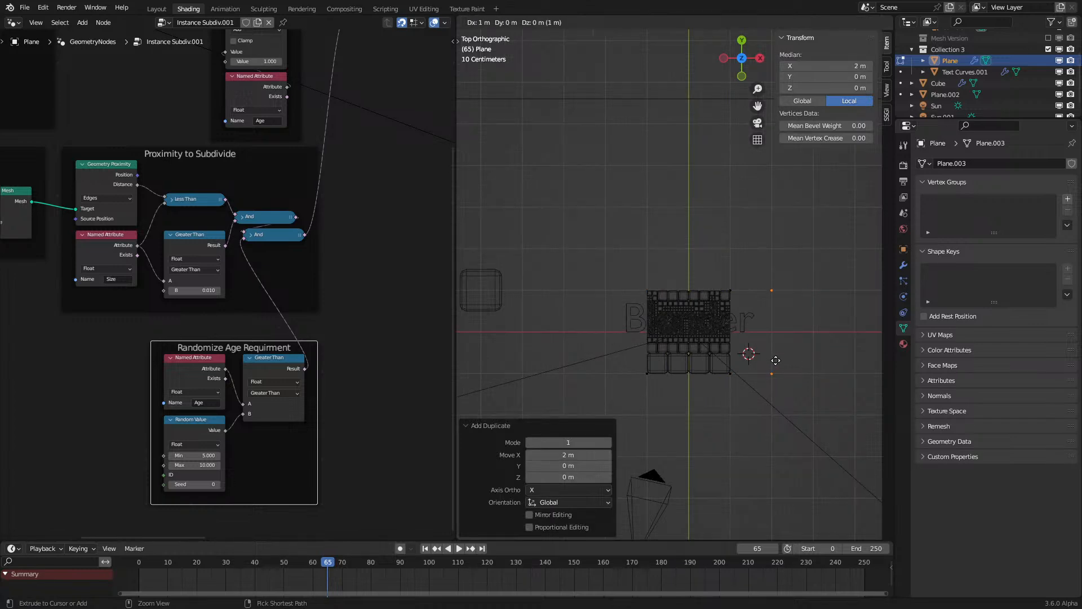
{"action": "left_click", "coordinate": [609, 359]}
{"action": "key", "text": "Tab"}
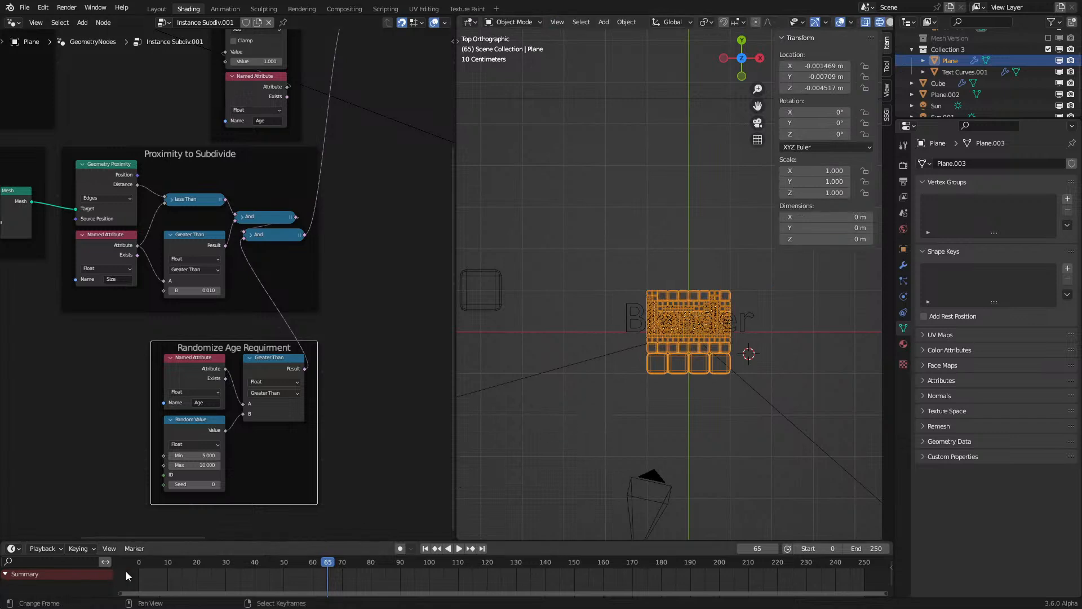
{"action": "key", "text": "shift+Left"}
{"action": "key", "text": "space"}
{"action": "key", "text": "Escape"}
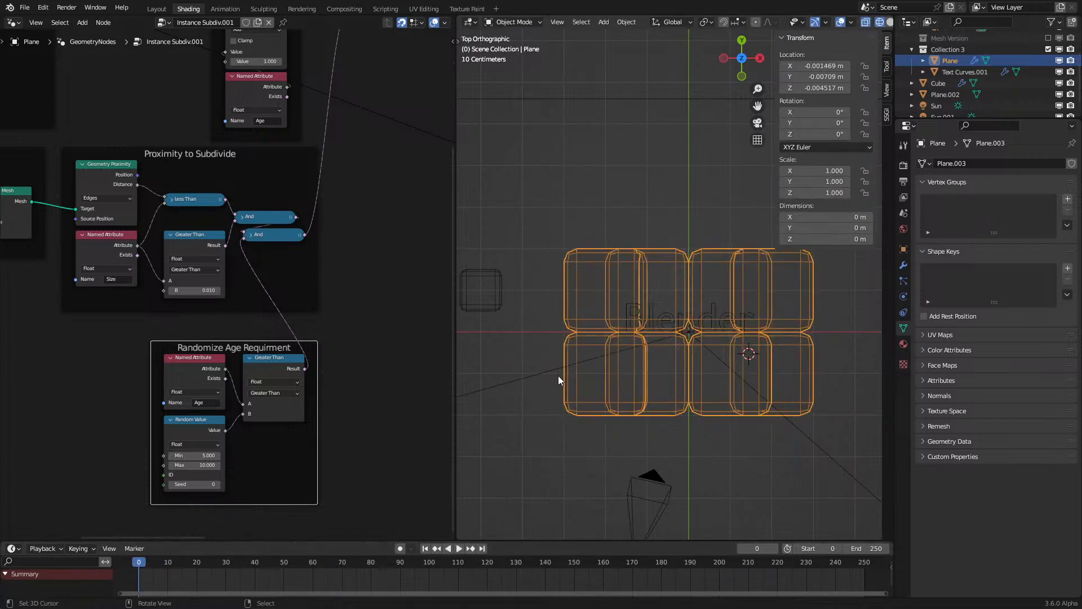
Step: Move the outer vertex pairs about 1 m outward along X so the starting cubes sit side by side
{"action": "key", "text": "Tab"}
{"action": "left_click", "coordinate": [583, 360]}
{"action": "key", "text": "c"}
{"action": "scroll", "coordinate": [799, 310], "scroll_direction": "up", "scroll_amount": 5}
{"action": "left_click_drag", "start_coordinate": [786, 302], "coordinate": [786, 392]}
{"action": "key", "text": "Escape"}
{"action": "key", "text": "g"}
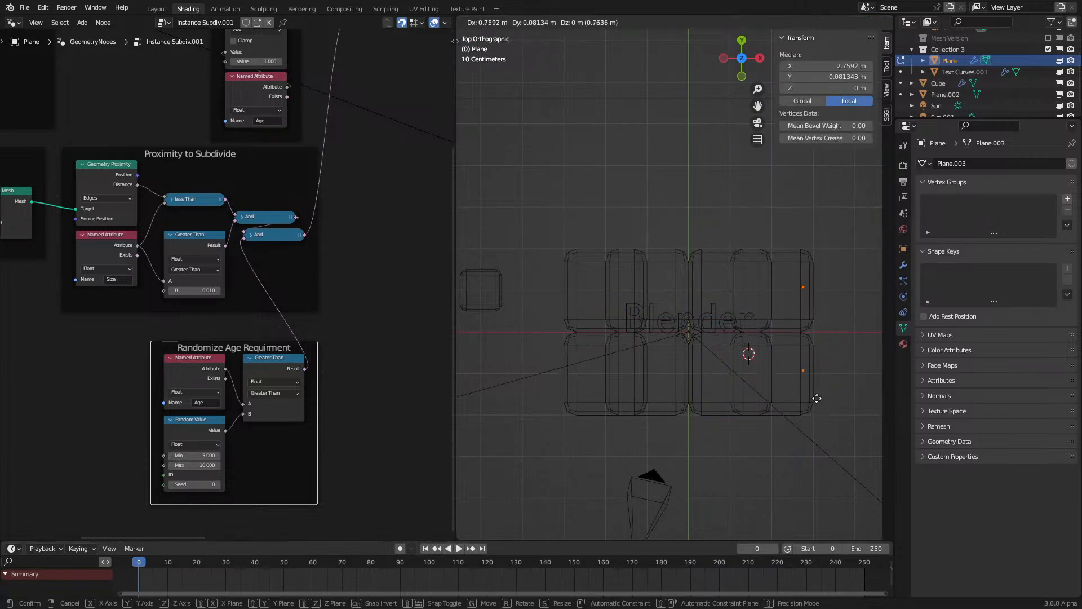
{"action": "key", "text": "Escape"}
{"action": "key", "text": "Tab"}
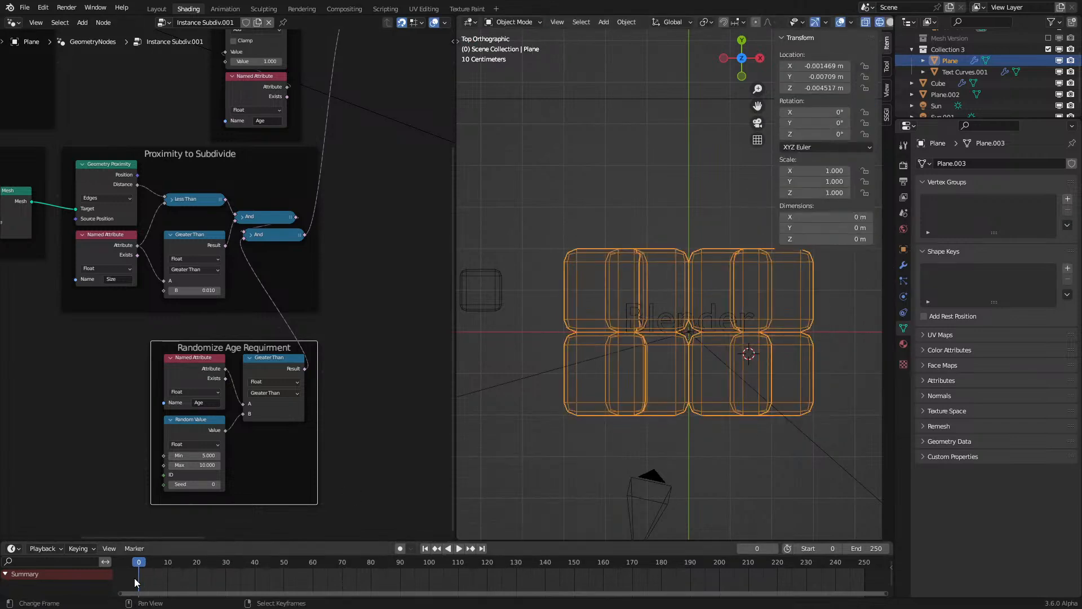
Step: Play the widened subdivision animation and view it through the camera in rendered shading with overlays hidden
{"action": "key", "text": "space"}
{"action": "key", "text": "n"}
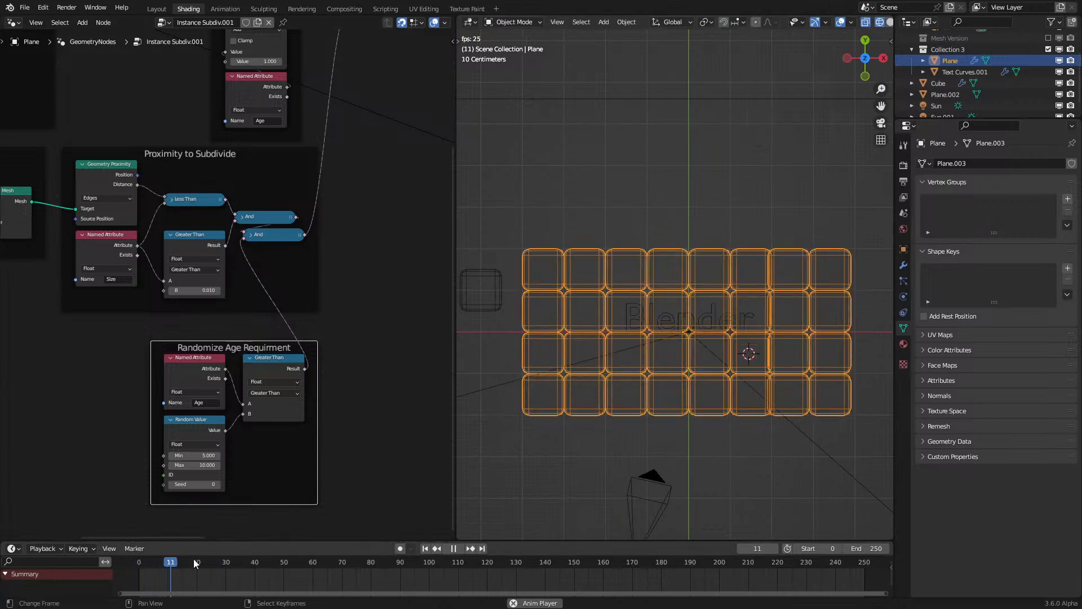
{"action": "key", "text": "space"}
{"action": "key", "text": "KP_0"}
{"action": "key", "text": "z"}
{"action": "left_click", "coordinate": [709, 210]}
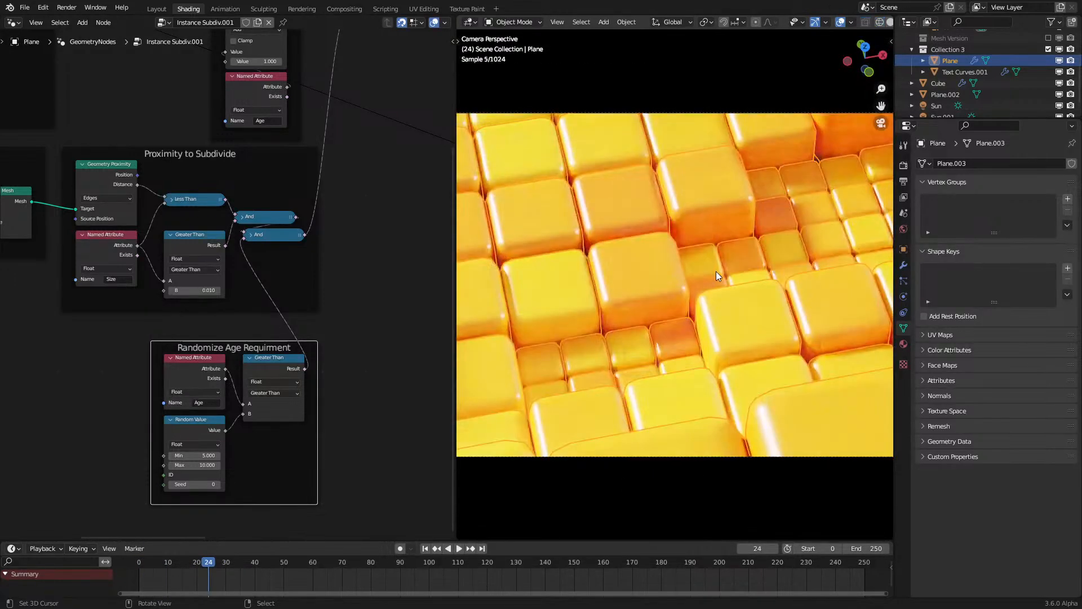
{"action": "key", "text": "space"}
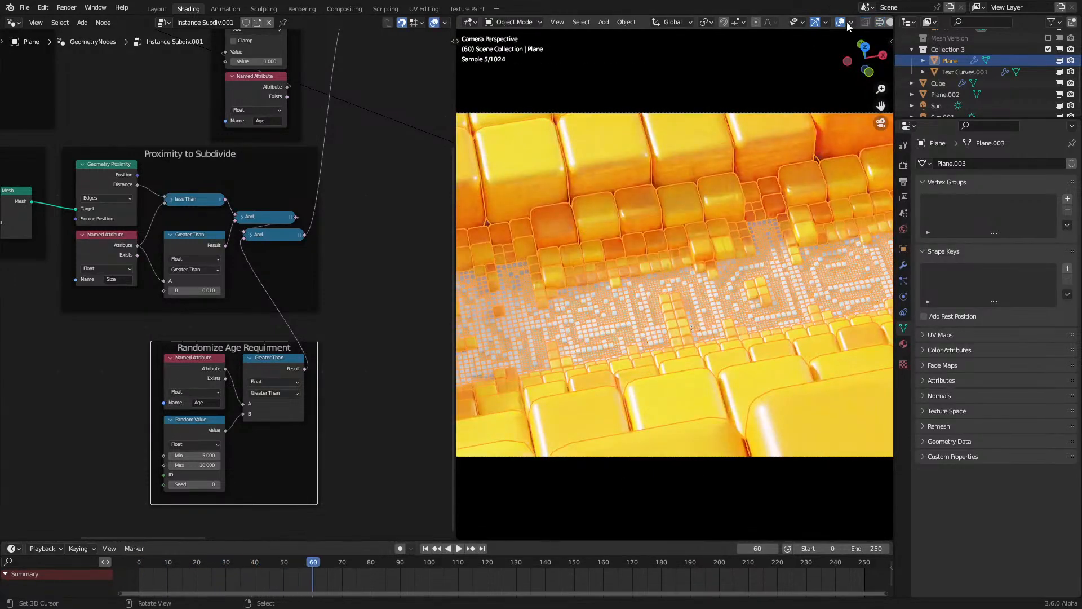
{"action": "left_click", "coordinate": [840, 22]}
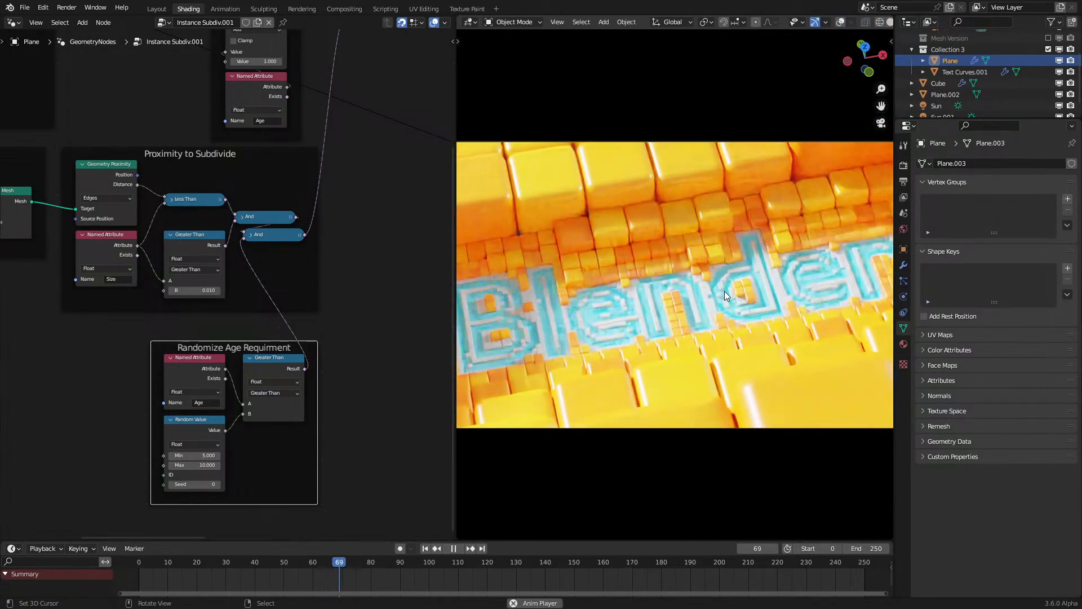
{"action": "scroll", "coordinate": [725, 291], "scroll_direction": "down", "scroll_amount": 2}
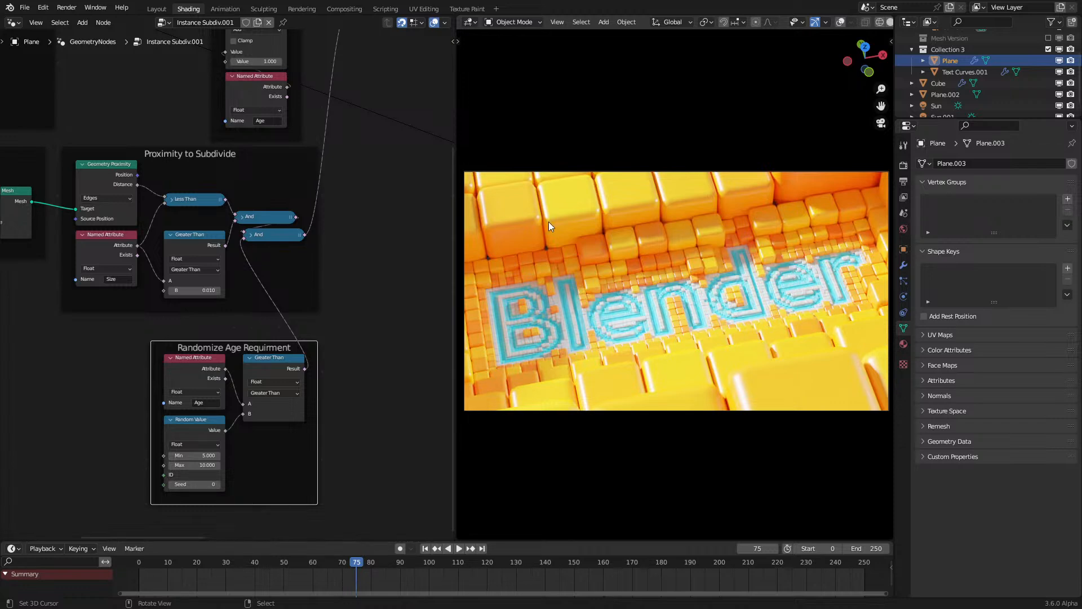
{"action": "scroll", "coordinate": [255, 319], "scroll_direction": "down", "scroll_amount": 1}
{"action": "middle_click_drag", "start_coordinate": [255, 319], "coordinate": [313, 321]}
{"action": "left_click_drag", "start_coordinate": [313, 322], "coordinate": [248, 312]}
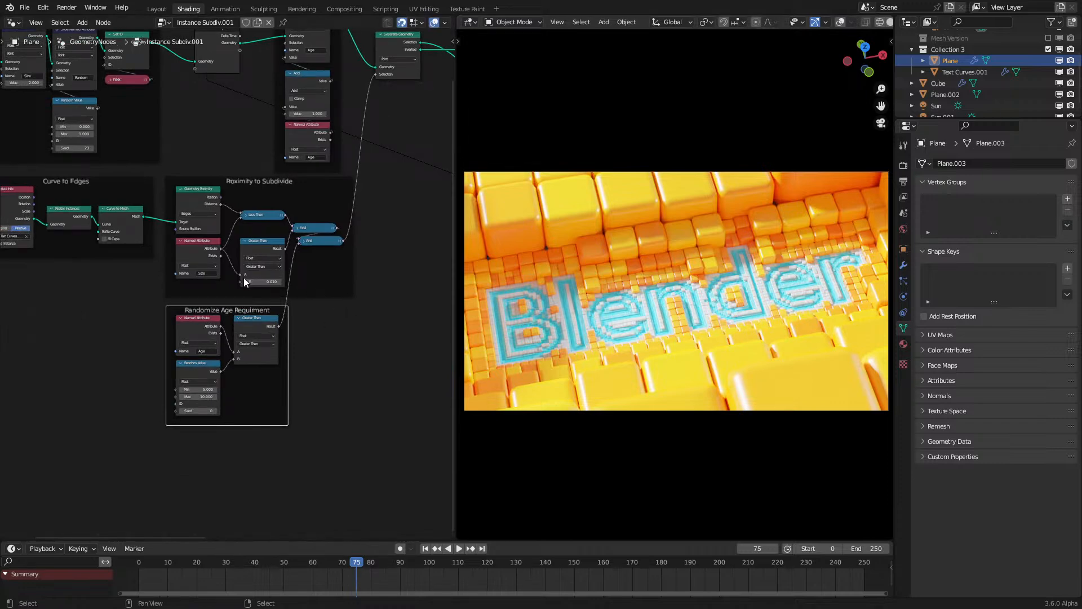
{"action": "scroll", "coordinate": [244, 277], "scroll_direction": "up", "scroll_amount": 1}
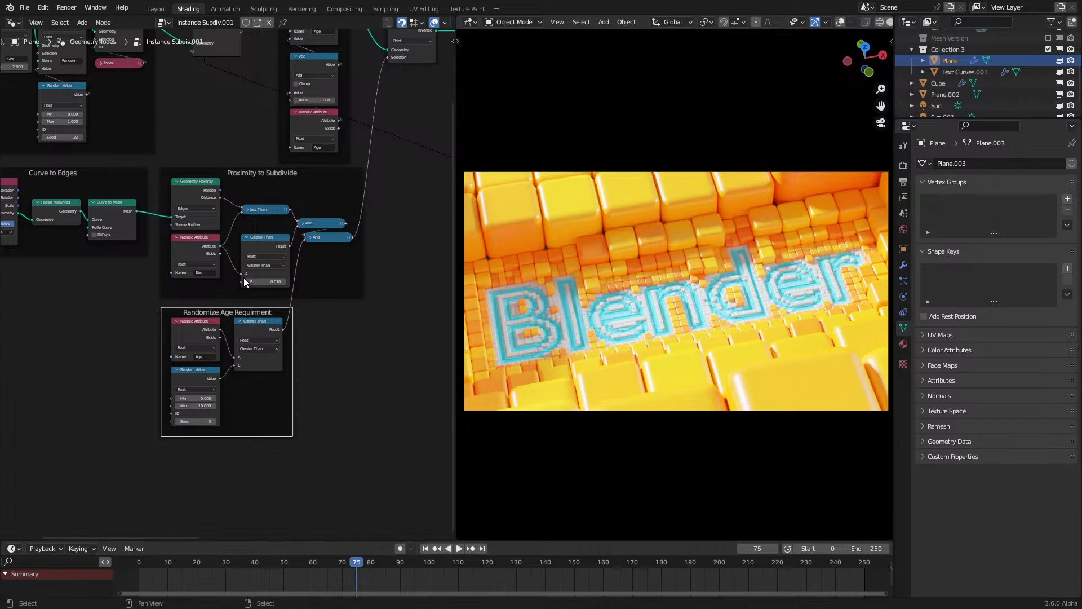
Step: Reselect the Plane object, leave the camera view and show the viewport overlays again
{"action": "left_click", "coordinate": [941, 104]}
{"action": "left_click", "coordinate": [952, 61]}
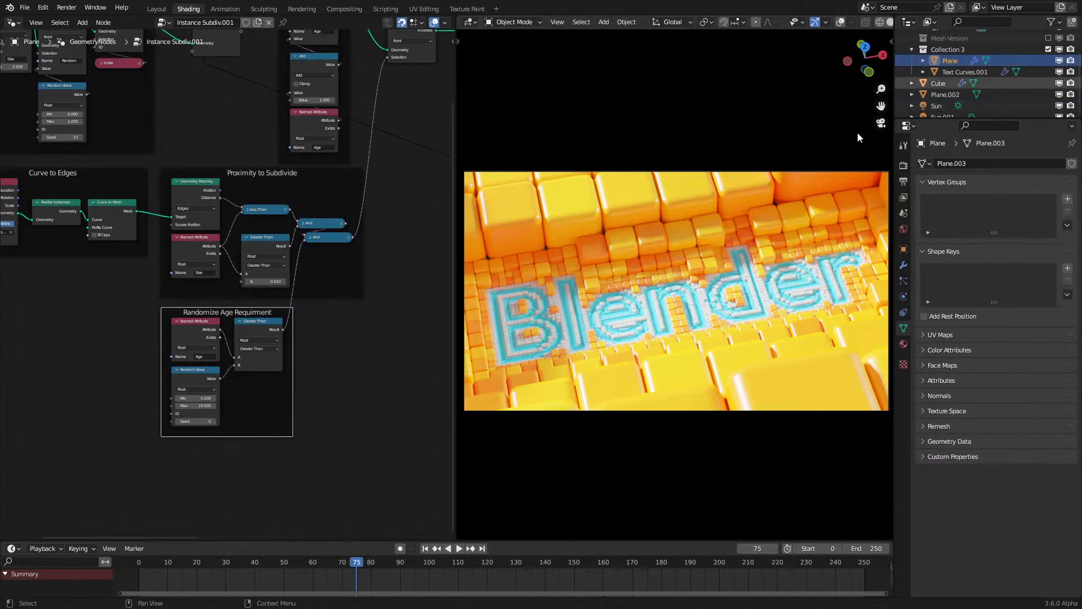
{"action": "middle_click_drag", "start_coordinate": [733, 254], "coordinate": [674, 317]}
{"action": "left_click", "coordinate": [841, 22]}
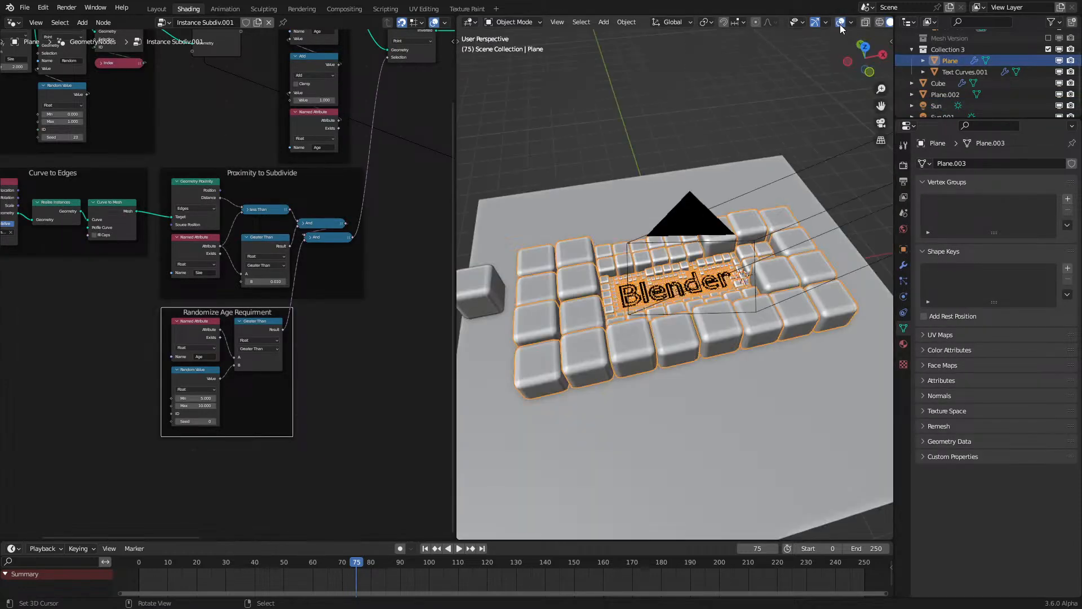
Step: Rename the Plane object as Sim Subdivision
{"action": "scroll", "coordinate": [959, 66], "scroll_direction": "up", "scroll_amount": 1}
{"action": "double_click", "coordinate": [959, 67]}
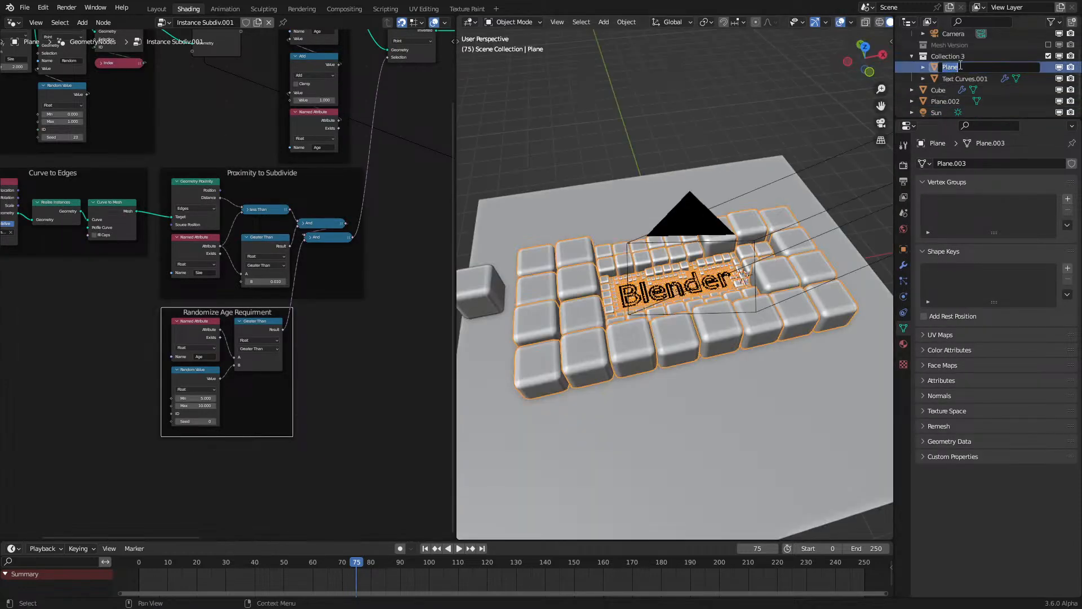
{"action": "type", "text": "Sim Subdivision"}
{"action": "key", "text": "Return"}
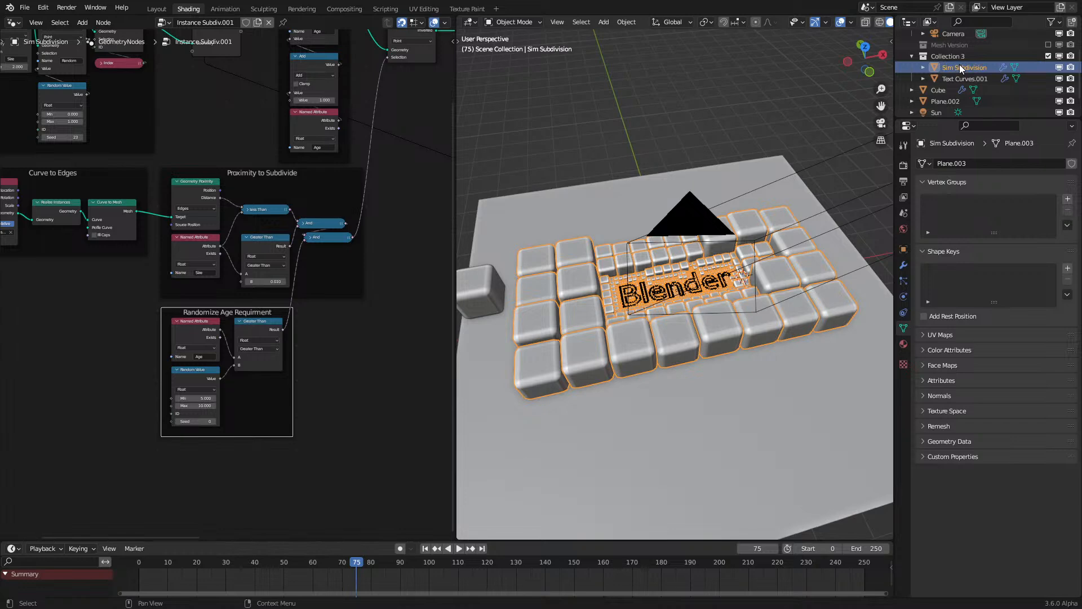
Step: Rename the Cube object as Cube Isntance
{"action": "left_click", "coordinate": [967, 77]}
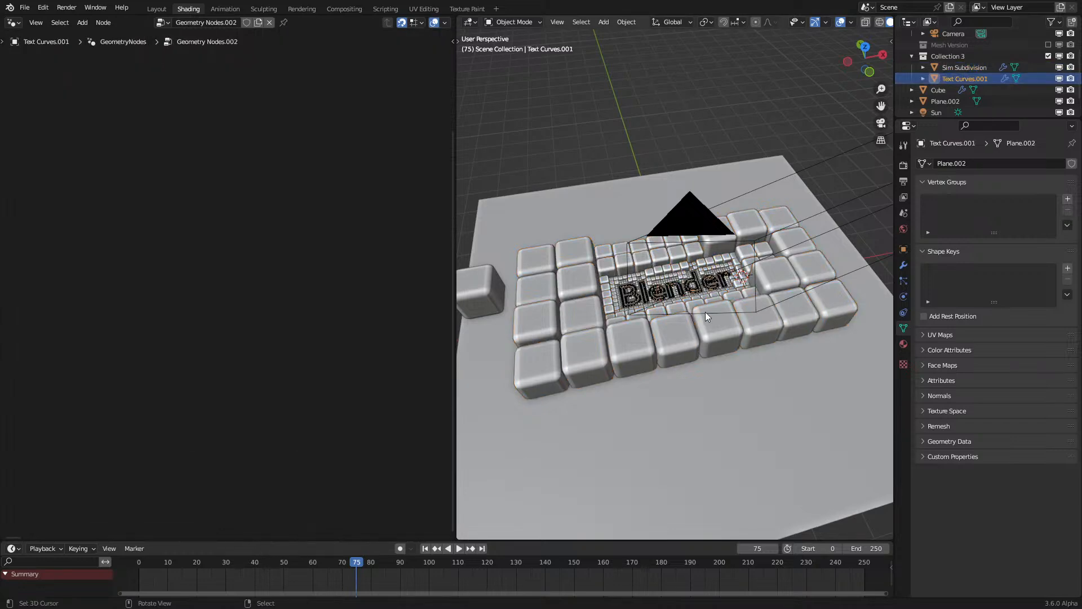
{"action": "scroll", "coordinate": [705, 310], "scroll_direction": "up", "scroll_amount": 5}
{"action": "scroll", "coordinate": [945, 95], "scroll_direction": "down", "scroll_amount": 1}
{"action": "left_click", "coordinate": [939, 74]}
{"action": "scroll", "coordinate": [648, 219], "scroll_direction": "down", "scroll_amount": 6}
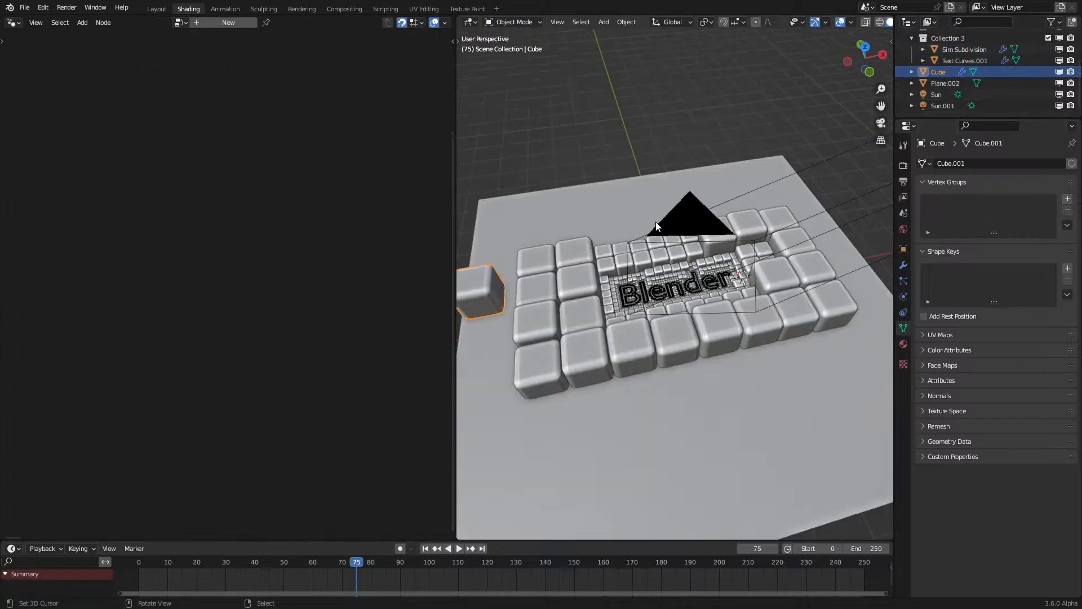
{"action": "left_click", "coordinate": [924, 72]}
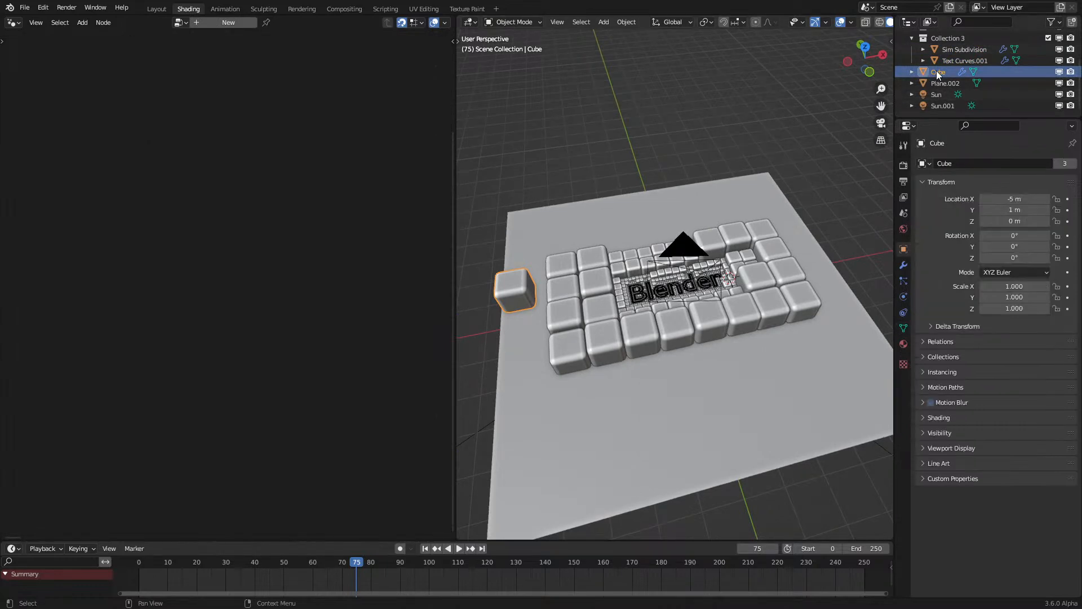
{"action": "double_click", "coordinate": [935, 70]}
{"action": "key", "text": "End"}
{"action": "type", "text": "Isntance"}
{"action": "key", "text": "Return"}
Step: Rename the Plane.002 object as Floor
{"action": "double_click", "coordinate": [953, 84]}
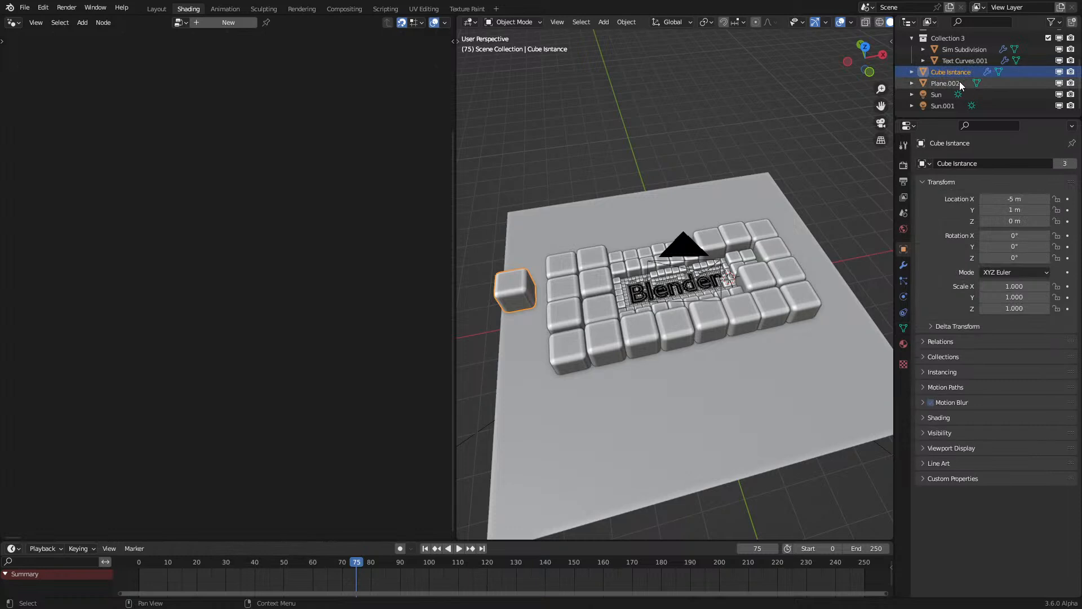
{"action": "type", "text": "Floor"}
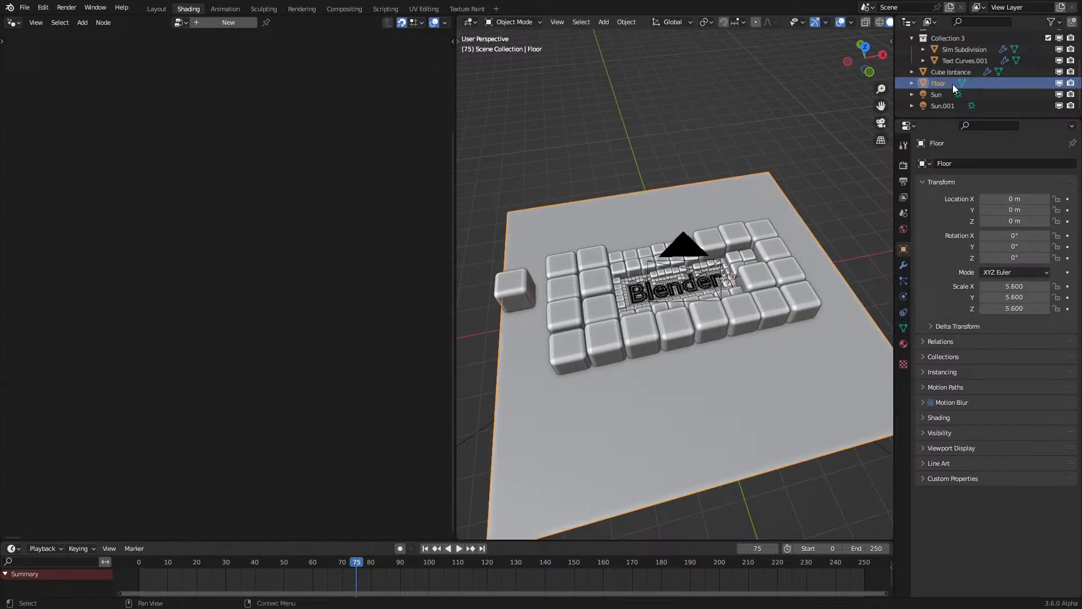
{"action": "key", "text": "Return"}
Step: Move the Floor, both sun lights and the Camera into a new collection named Set
{"action": "left_click", "coordinate": [945, 104], "text": "shift"}
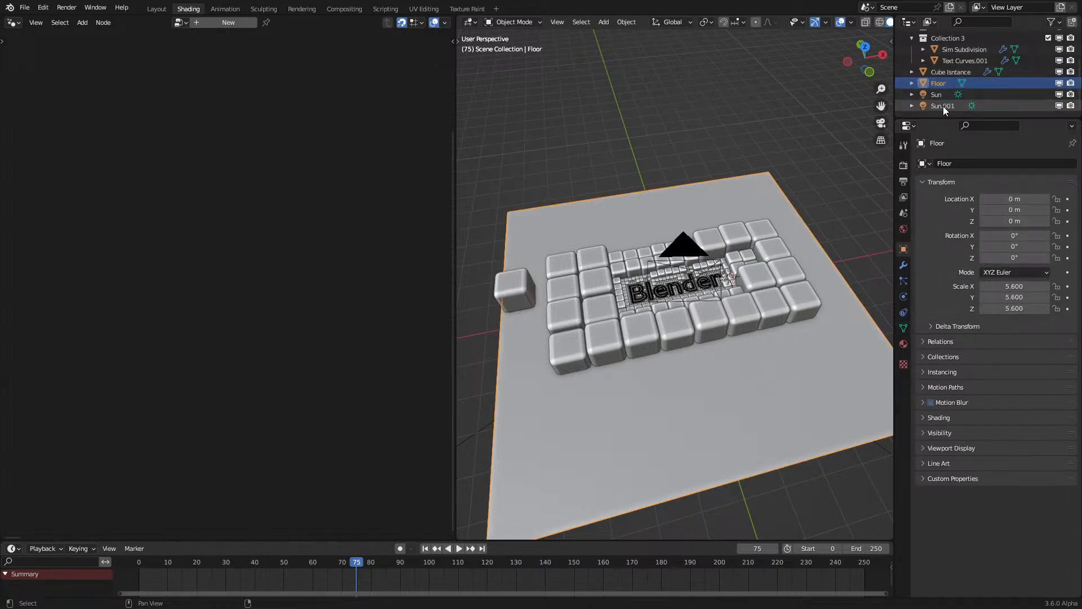
{"action": "key", "text": "m"}
{"action": "left_click", "coordinate": [943, 106]}
{"action": "type", "text": "Set"}
{"action": "left_click", "coordinate": [925, 140]}
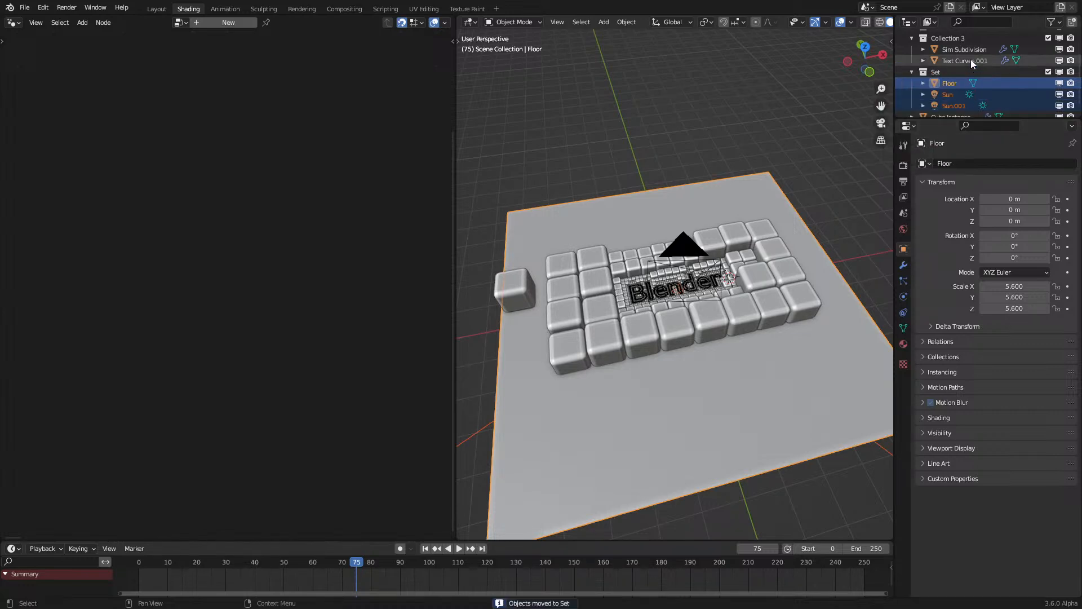
{"action": "scroll", "coordinate": [972, 63], "scroll_direction": "up", "scroll_amount": 3}
{"action": "left_click_drag", "start_coordinate": [969, 56], "coordinate": [948, 115]}
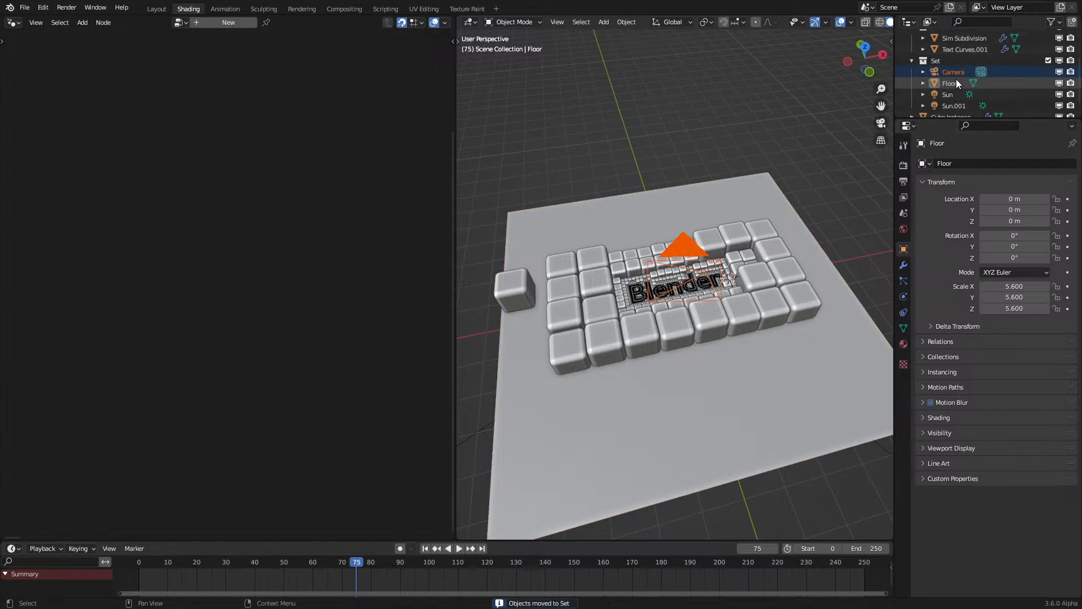
Step: Give Collection 3 a green colour tag
{"action": "left_click", "coordinate": [942, 46]}
{"action": "scroll", "coordinate": [942, 45], "scroll_direction": "down", "scroll_amount": 1}
{"action": "left_click", "coordinate": [926, 58]}
{"action": "right_click", "coordinate": [922, 56]}
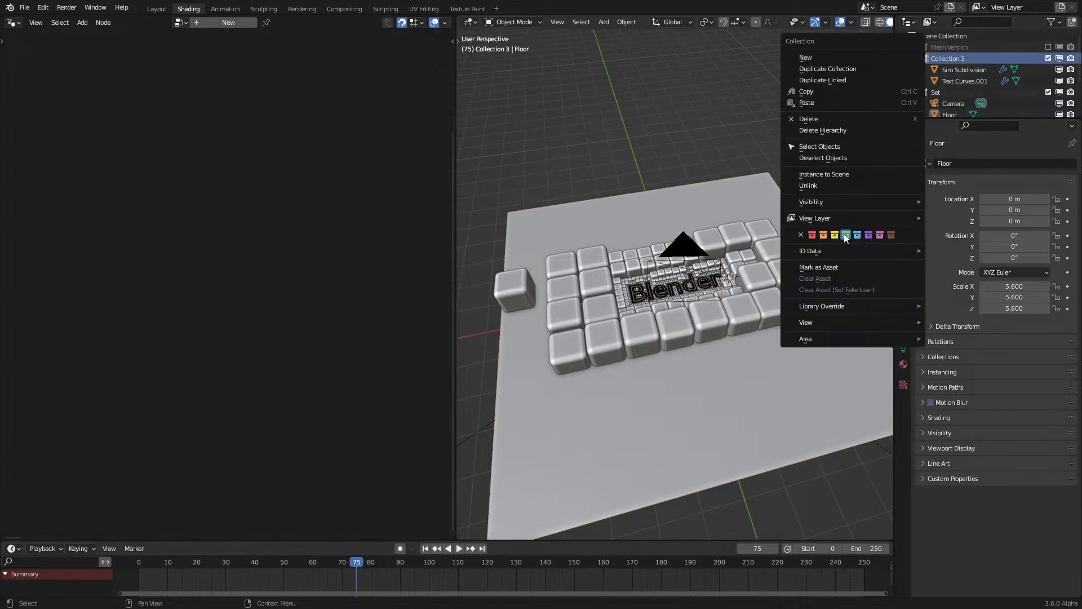
Step: Rename Collection 3 as Sim Stuff and move the Set collection above Mesh Version in the scene hierarchy
{"action": "double_click", "coordinate": [945, 53]}
{"action": "type", "text": "Sim"}
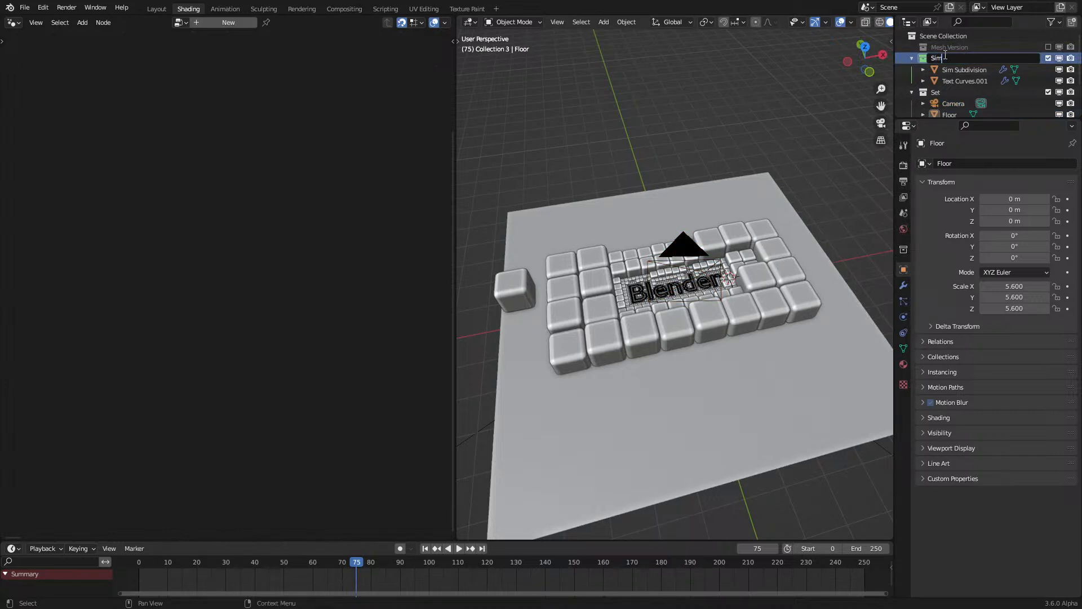
{"action": "type", "text": " Stuff"}
{"action": "key", "text": "Return"}
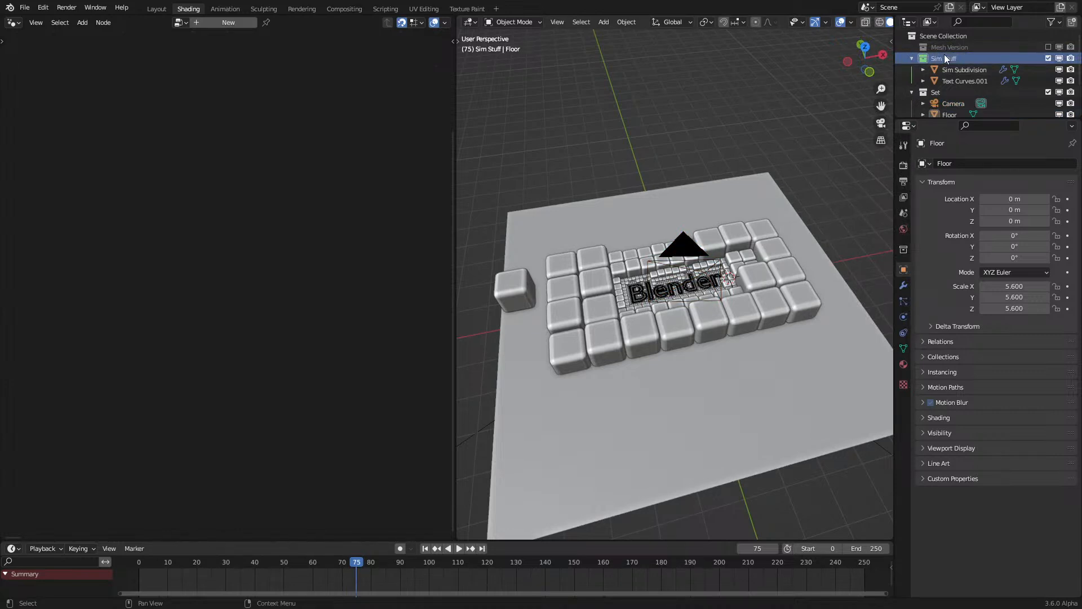
{"action": "left_click_drag", "start_coordinate": [940, 91], "coordinate": [948, 48]}
Step: Correct the misspelled cube object's name to Cube Instance and move it into the Sim Stuff collection
{"action": "left_click", "coordinate": [939, 107]}
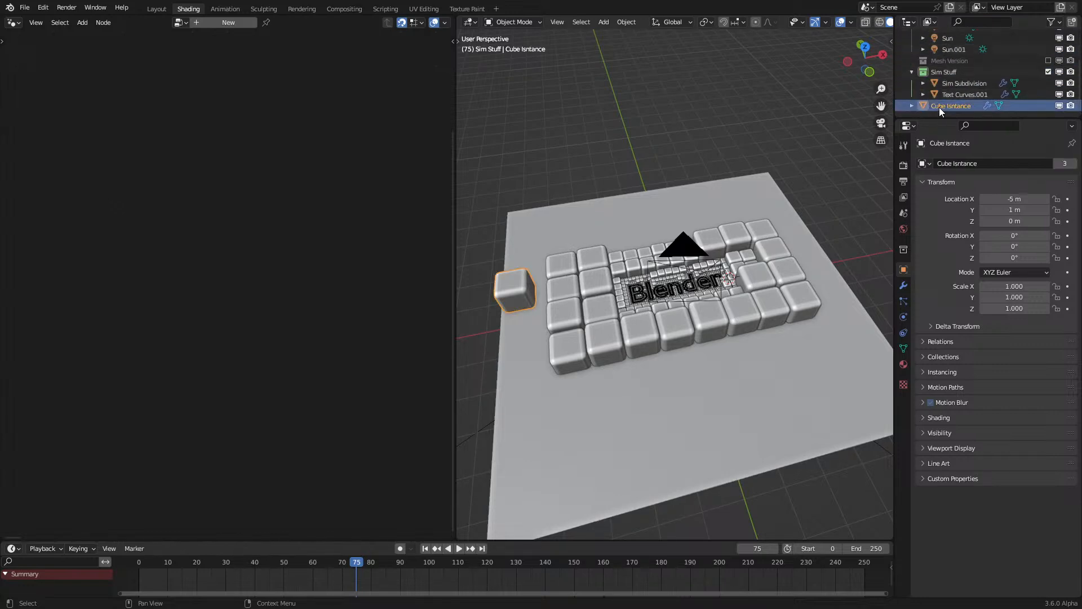
{"action": "double_click", "coordinate": [940, 107]}
{"action": "key", "text": "End"}
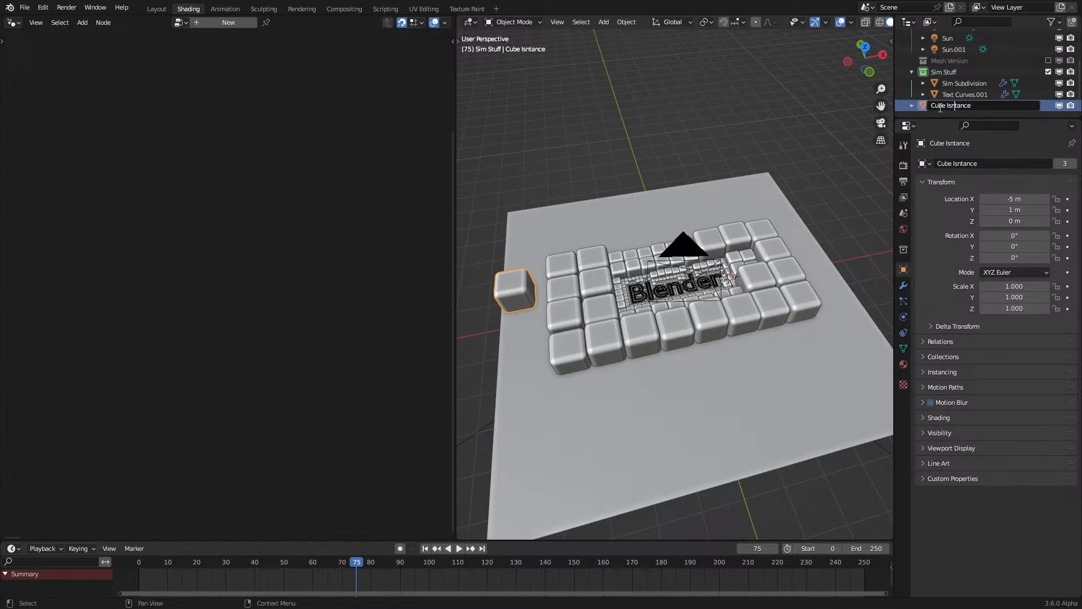
{"action": "key", "text": "Right"}
{"action": "type", "text": "s"}
{"action": "key", "text": "Return"}
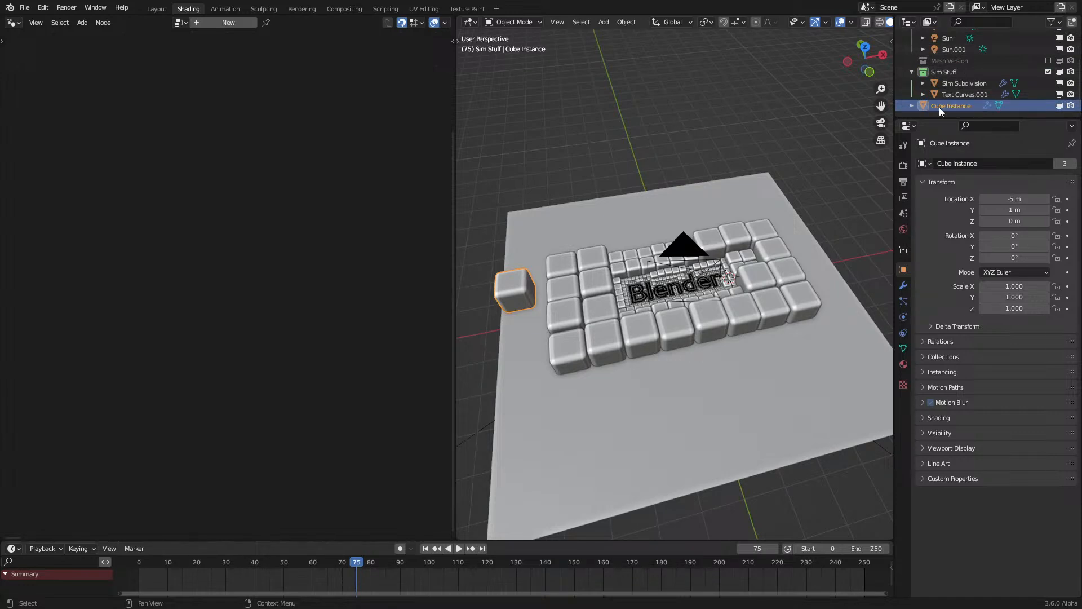
{"action": "mouse_move", "coordinate": [941, 106]}
{"action": "left_mouse_down"}
{"action": "mouse_move", "coordinate": [952, 103]}
{"action": "mouse_move", "coordinate": [953, 51]}
{"action": "mouse_move", "coordinate": [972, 69]}
{"action": "mouse_move", "coordinate": [962, 113]}
{"action": "left_mouse_up"}
{"action": "scroll", "coordinate": [1009, 53], "scroll_direction": "up", "scroll_amount": 2}
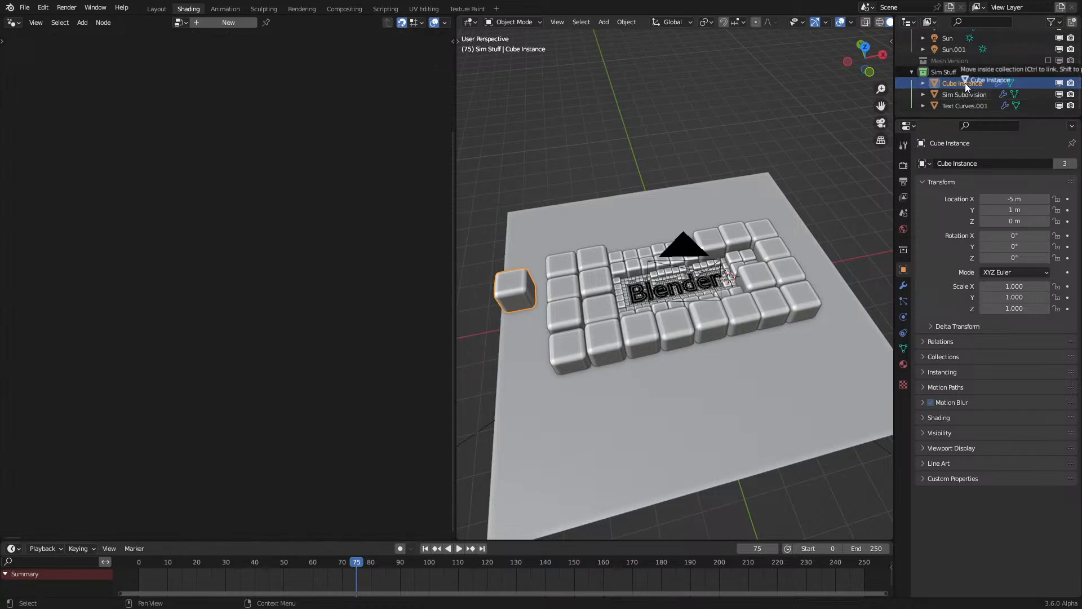
Step: Clear the Cube Instance object's location and move it -6 m along X
{"action": "key", "text": "g"}
{"action": "key", "text": "Escape"}
{"action": "key", "text": "alt+g"}
{"action": "type", "text": "gx-6"}
{"action": "key", "text": "Return"}
Step: View the cube layout through the camera in rendered shading and select the camera
{"action": "key", "text": "z"}
{"action": "left_click", "coordinate": [776, 230]}
{"action": "key", "text": "KP_0"}
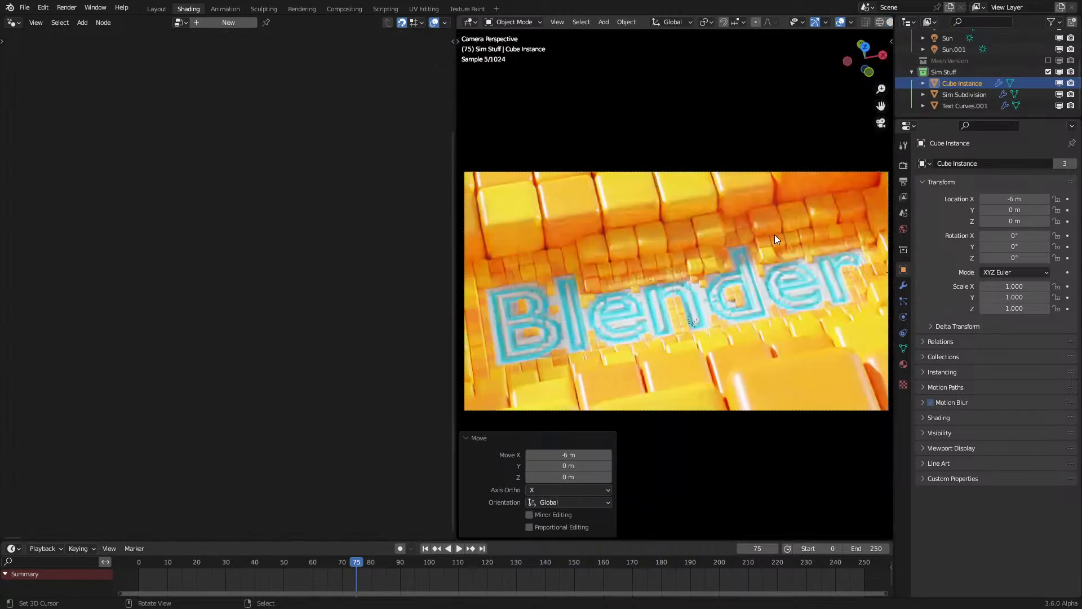
{"action": "left_click", "coordinate": [685, 411]}
{"action": "scroll", "coordinate": [662, 334], "scroll_direction": "up", "scroll_amount": 1}
{"action": "scroll", "coordinate": [662, 334], "scroll_direction": "down", "scroll_amount": 1}
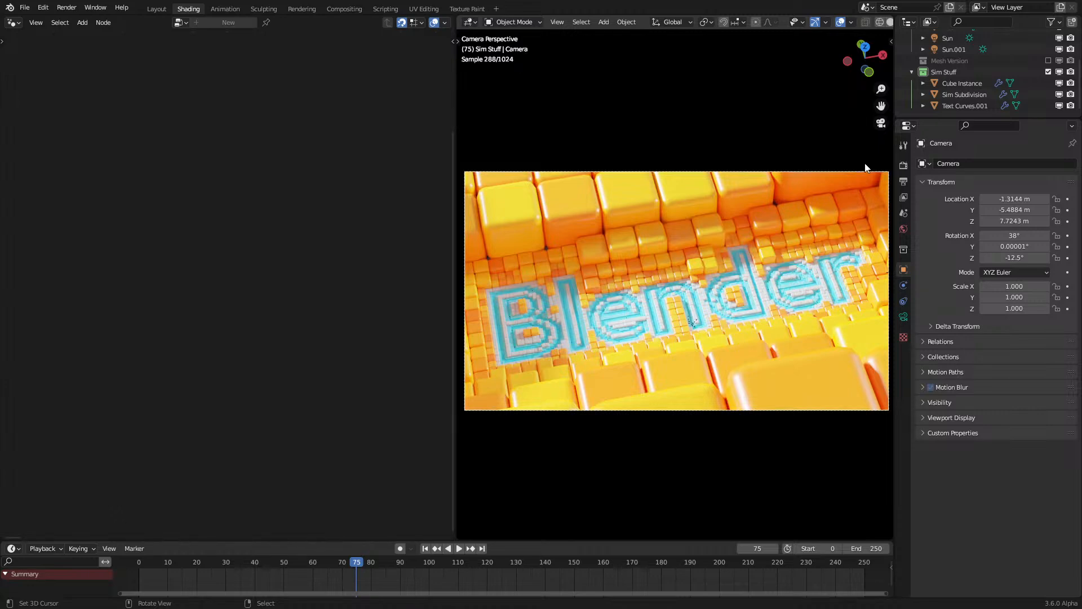
{"action": "scroll", "coordinate": [982, 62], "scroll_direction": "up", "scroll_amount": 3}
{"action": "scroll", "coordinate": [947, 67], "scroll_direction": "up", "scroll_amount": 1}
Step: Try rotating the Sun.001 light about global Z in the rendered camera view and delete the light
{"action": "left_click", "coordinate": [949, 82]}
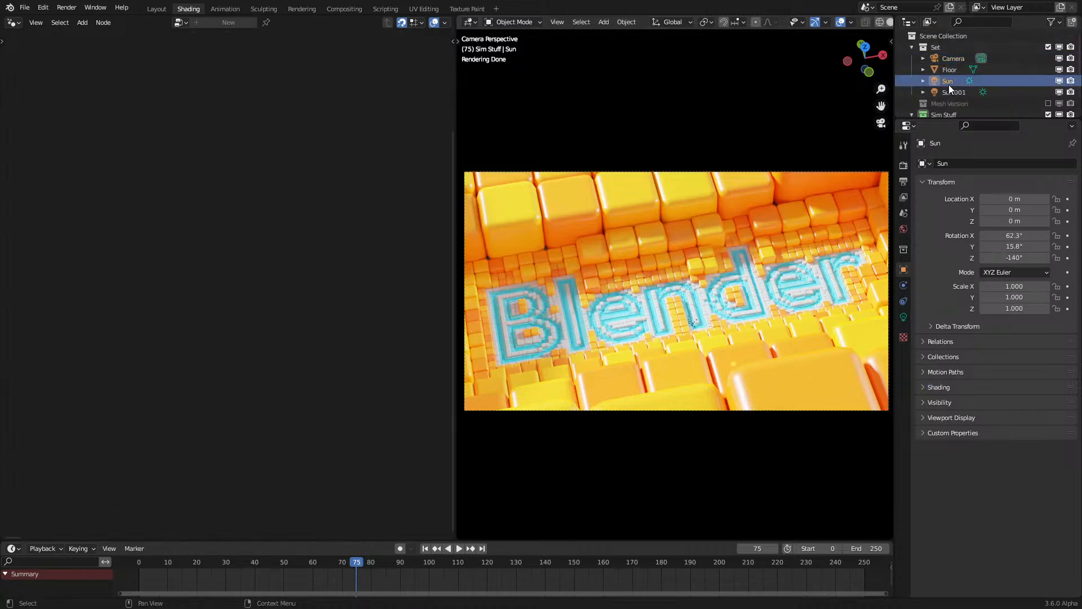
{"action": "left_click", "coordinate": [949, 92]}
{"action": "left_click", "coordinate": [904, 318]}
{"action": "middle_click_drag", "start_coordinate": [656, 319], "coordinate": [662, 317]}
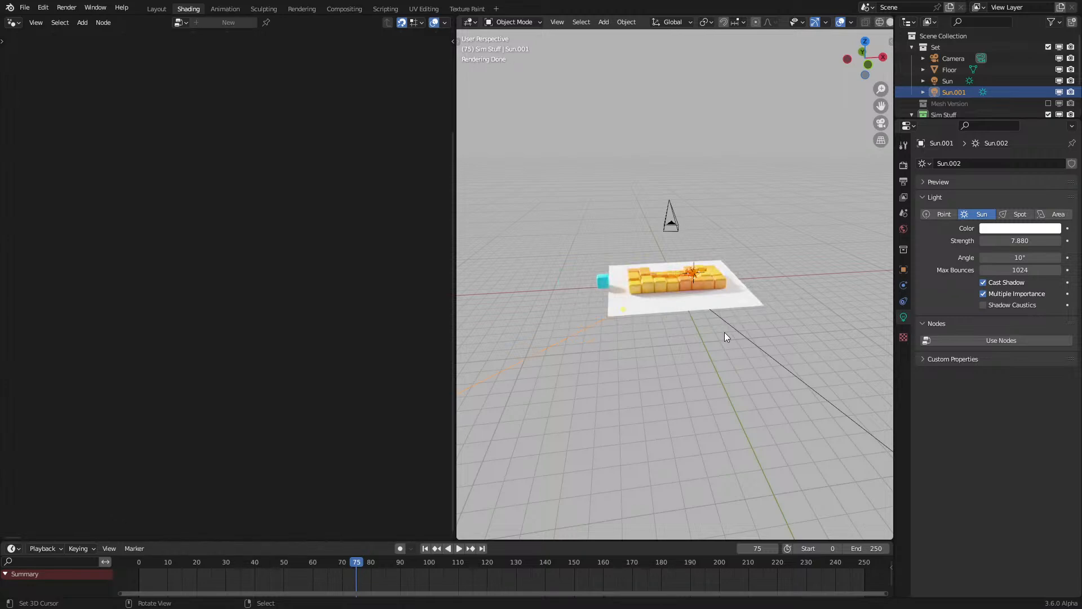
{"action": "key", "text": "KP_0"}
{"action": "key", "text": "r"}
{"action": "key", "text": "z"}
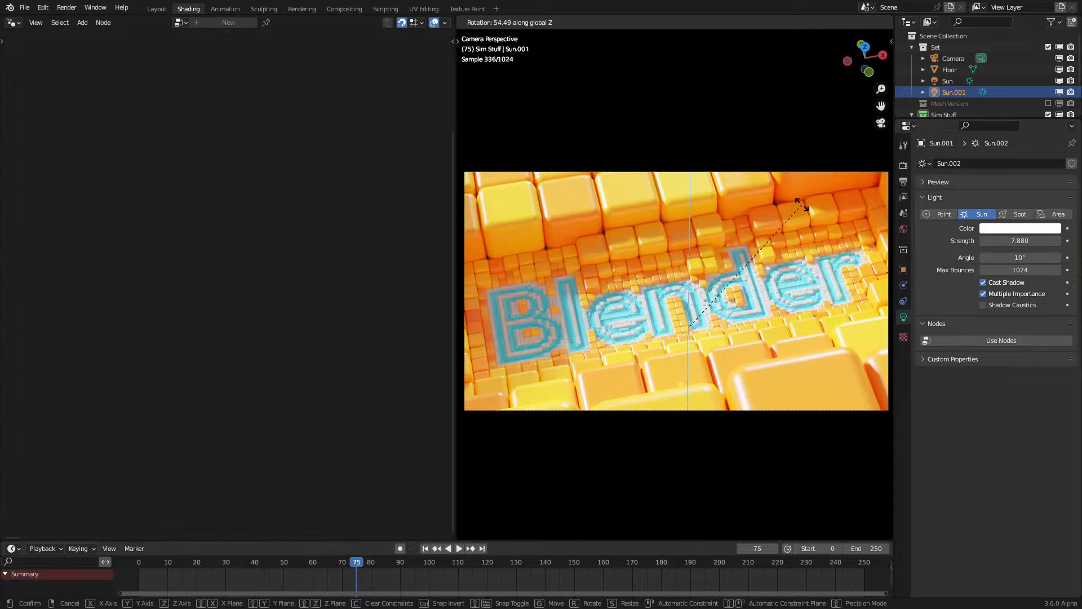
{"action": "left_click", "coordinate": [619, 265]}
{"action": "key", "text": "Delete"}
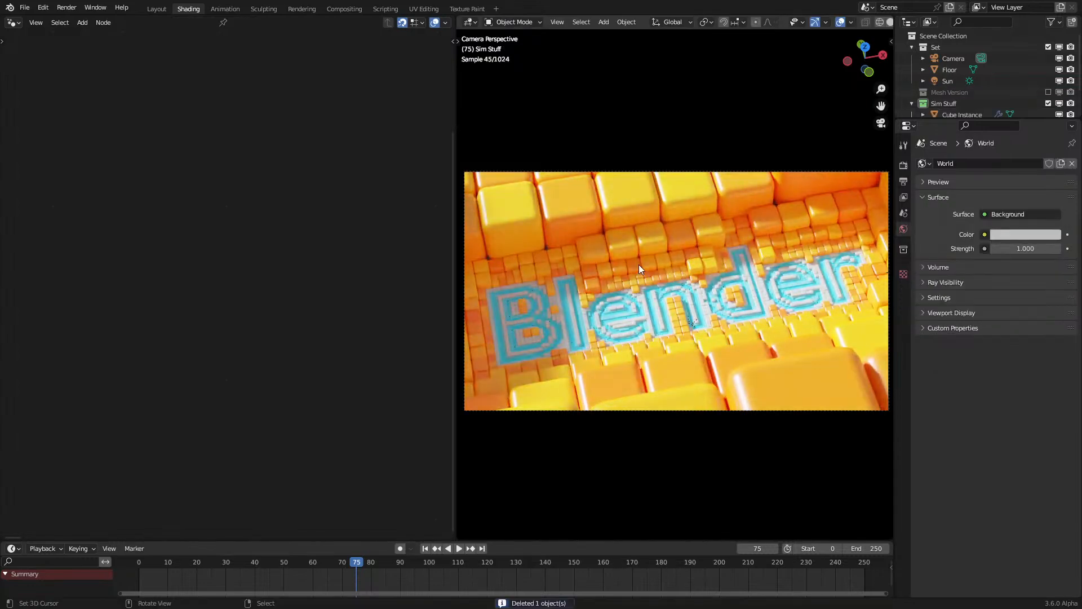
Step: Select the remaining Sun light, set its angle to 40.9° and check the softened shadows in the render
{"action": "scroll", "coordinate": [948, 114], "scroll_direction": "down", "scroll_amount": 2}
{"action": "left_click", "coordinate": [948, 59]}
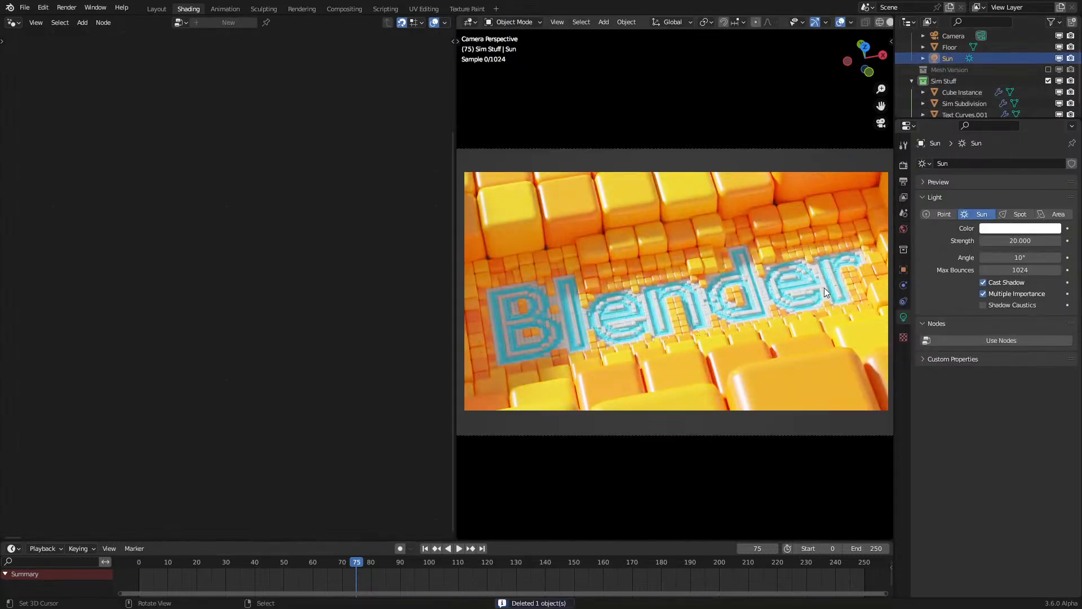
{"action": "left_click_drag", "start_coordinate": [1006, 261], "coordinate": [1014, 261]}
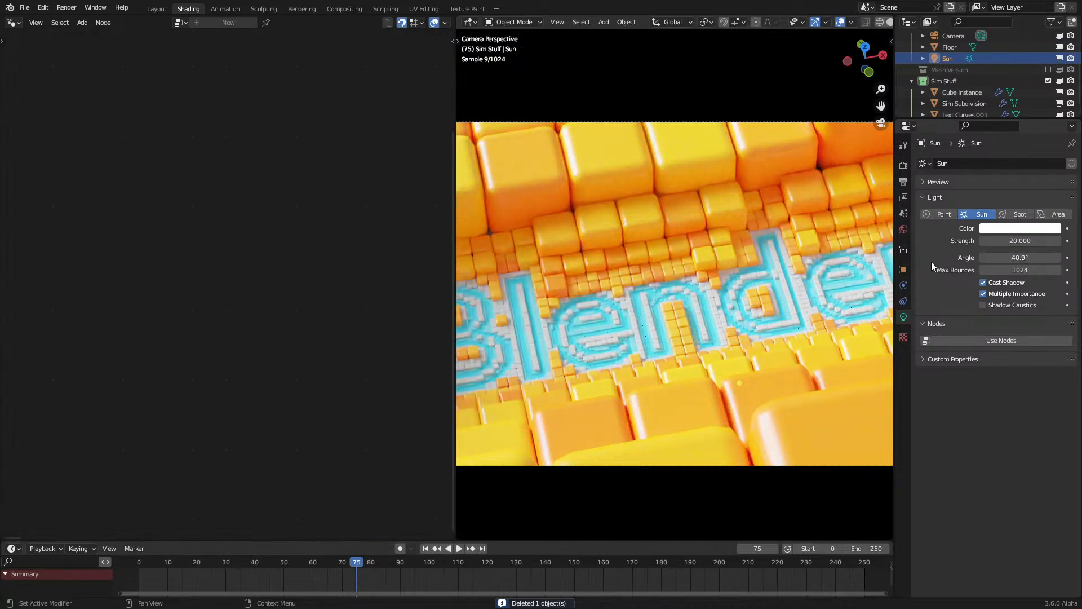
{"action": "scroll", "coordinate": [645, 296], "scroll_direction": "down", "scroll_amount": 1}
{"action": "scroll", "coordinate": [645, 295], "scroll_direction": "down", "scroll_amount": 1}
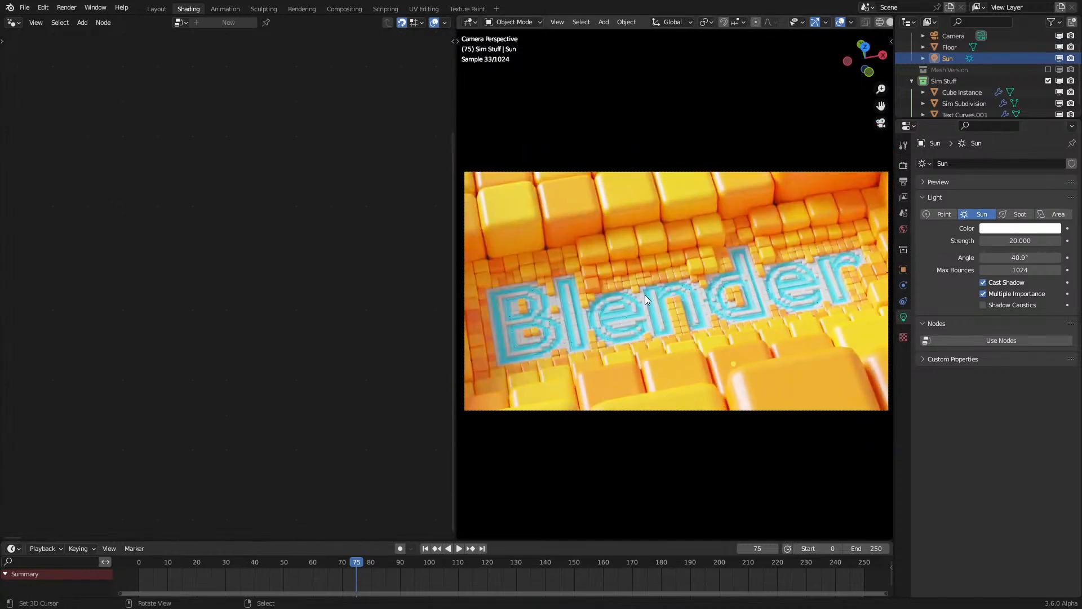
{"action": "scroll", "coordinate": [645, 295], "scroll_direction": "up", "scroll_amount": 1}
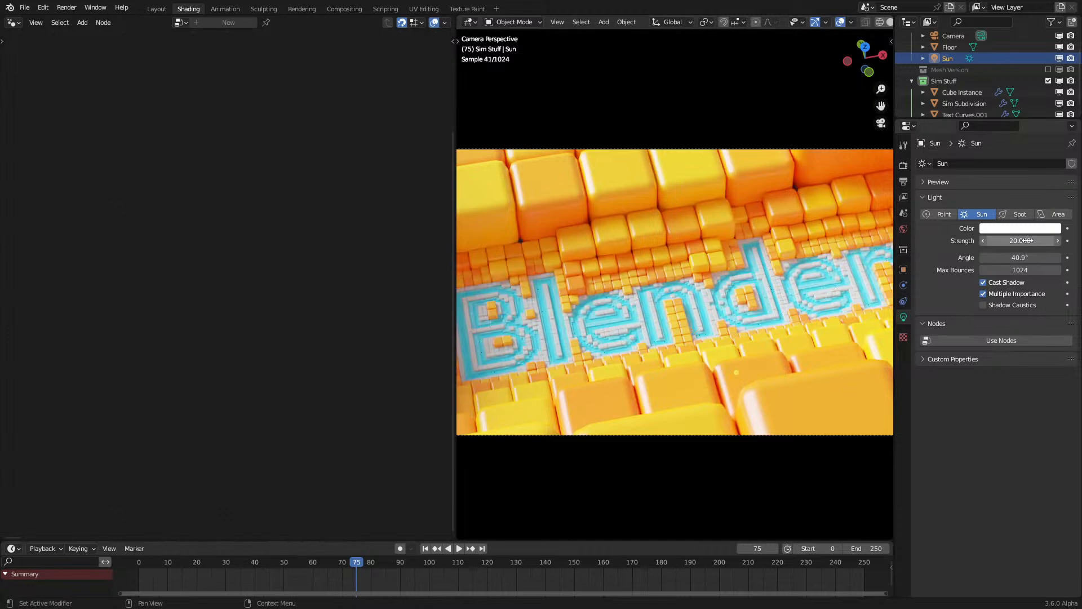
Step: Set the Sun light's angle to 10°
{"action": "left_click_drag", "start_coordinate": [1021, 258], "coordinate": [1027, 257]}
{"action": "left_click", "coordinate": [1027, 256]}
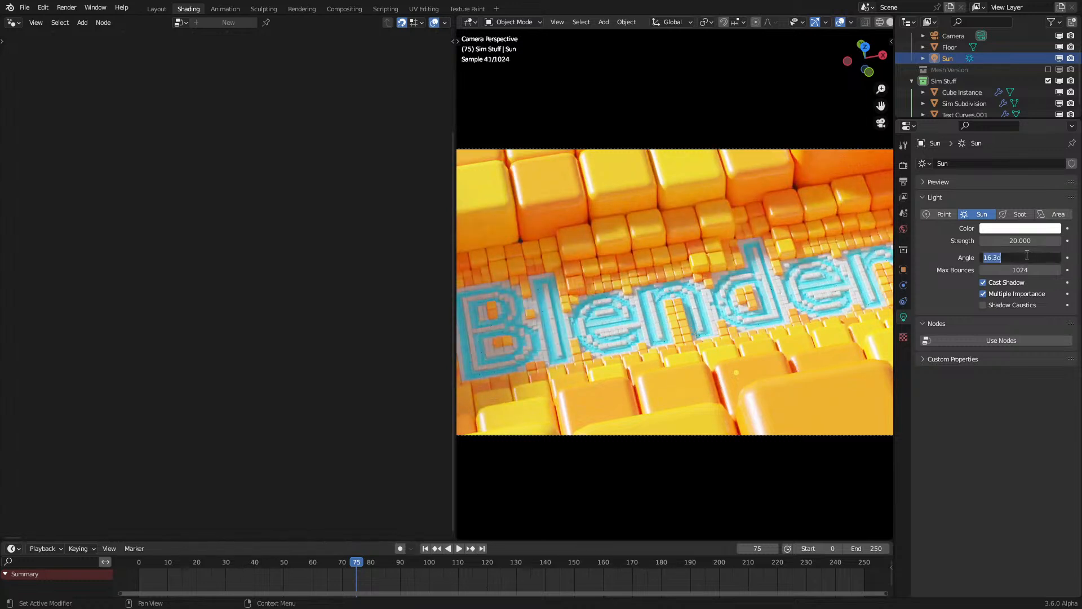
{"action": "type", "text": "10"}
{"action": "key", "text": "Return"}
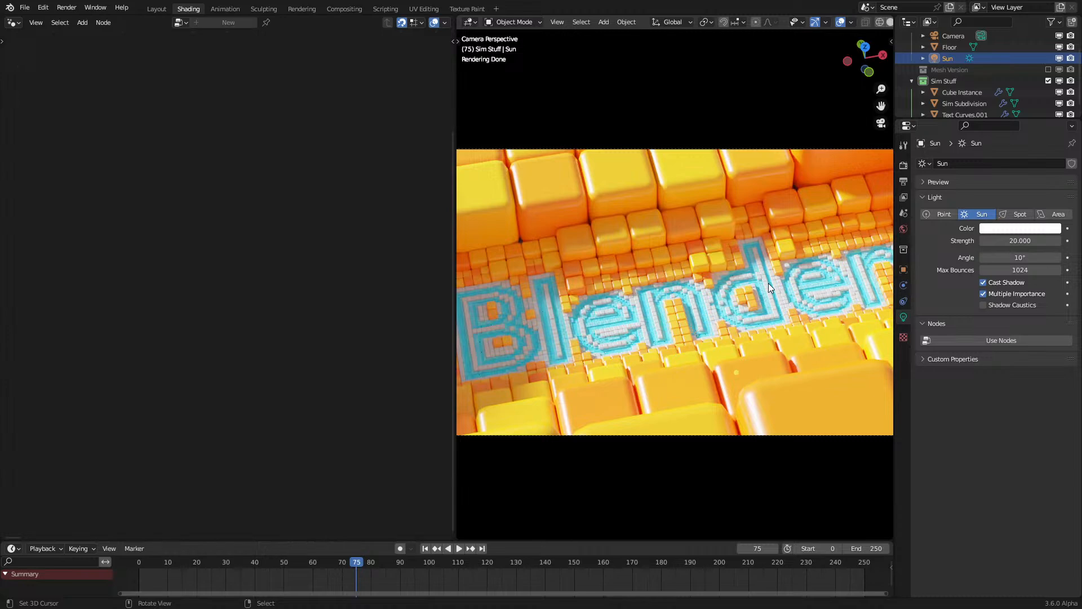
Step: Rotate the Sun light freely by about 4.6° and 16° with trackball rotation
{"action": "key", "text": "r"}
{"action": "key", "text": "r"}
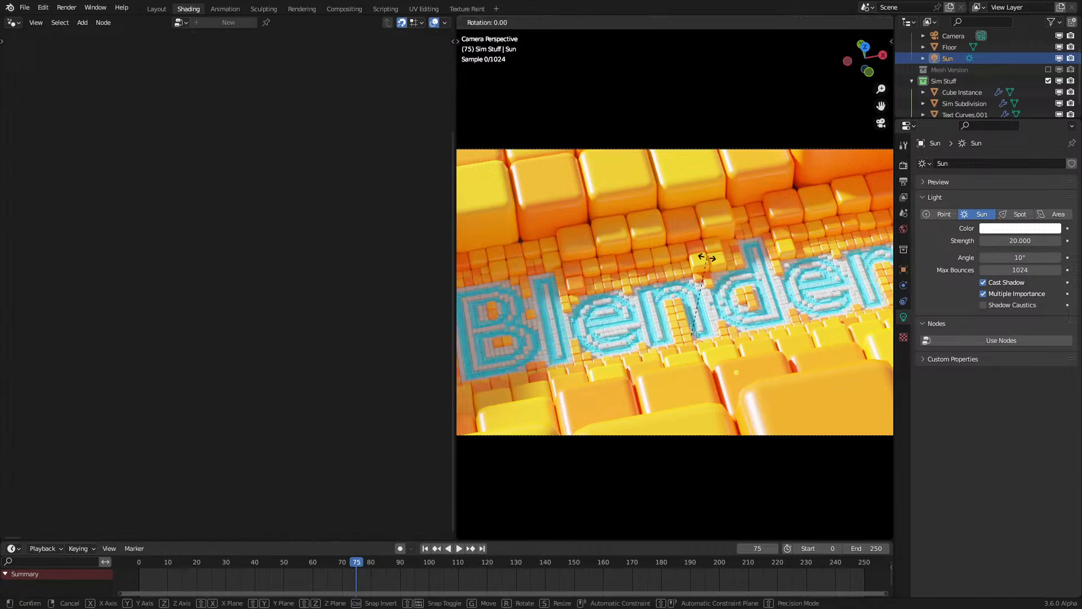
{"action": "left_click", "coordinate": [668, 176]}
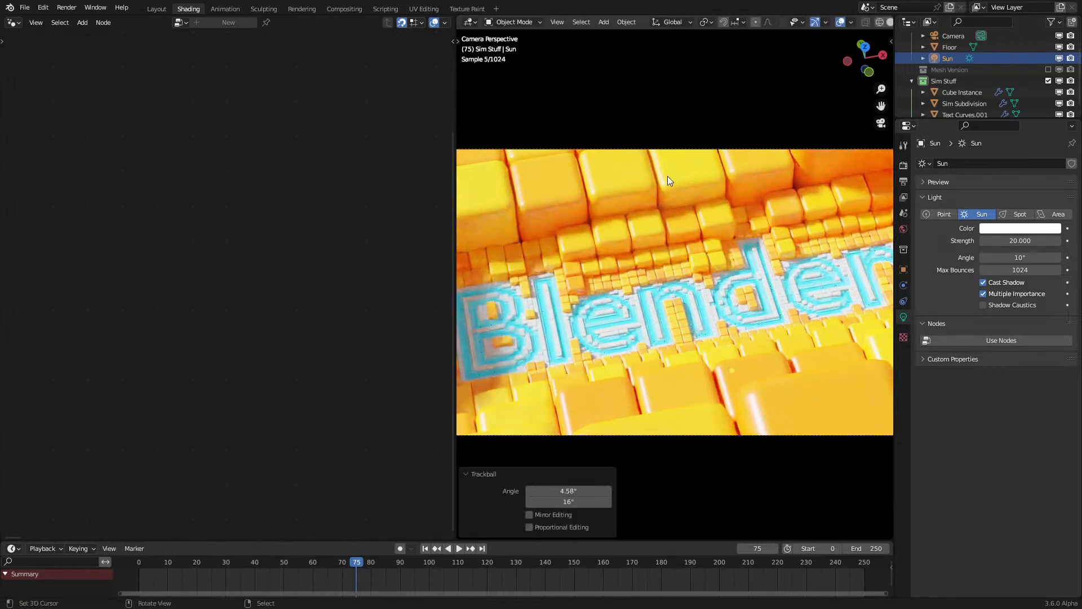
Step: In Sim Subdivision's node tree, set the maximum Z of the Random Value vector multiplying the instance scale to 1.2
{"action": "left_click", "coordinate": [668, 176]}
{"action": "middle_click_drag", "start_coordinate": [271, 270], "coordinate": [180, 427]}
{"action": "middle_click_drag", "start_coordinate": [345, 336], "coordinate": [70, 333]}
{"action": "scroll", "coordinate": [337, 350], "scroll_direction": "up", "scroll_amount": 2}
{"action": "scroll", "coordinate": [389, 333], "scroll_direction": "up", "scroll_amount": 1}
{"action": "middle_click_drag", "start_coordinate": [389, 333], "coordinate": [406, 358]}
{"action": "scroll", "coordinate": [406, 358], "scroll_direction": "up", "scroll_amount": 7}
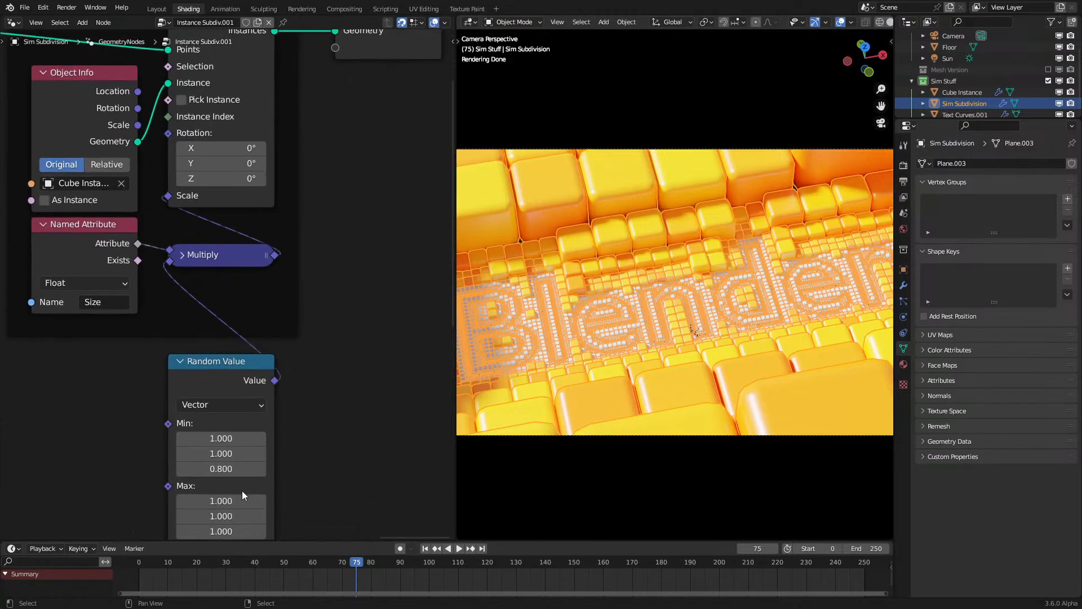
{"action": "left_click_drag", "start_coordinate": [221, 531], "coordinate": [243, 531]}
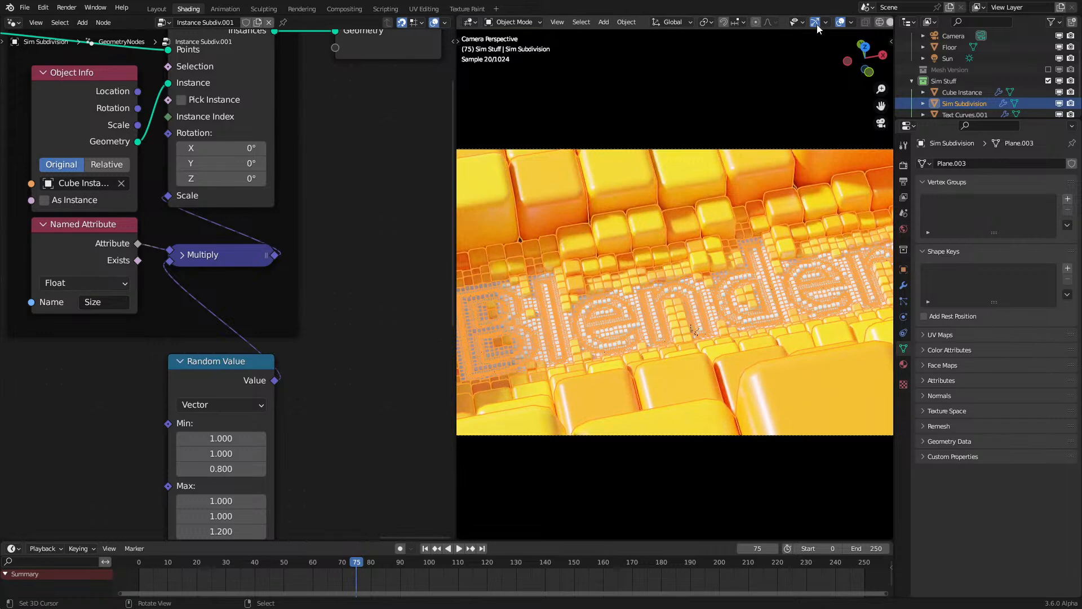
Step: Hide the viewport overlays and inspect the randomized cube heights close up around the lettering
{"action": "left_click", "coordinate": [840, 22]}
{"action": "scroll", "coordinate": [302, 305], "scroll_direction": "down", "scroll_amount": 3, "text": "shift"}
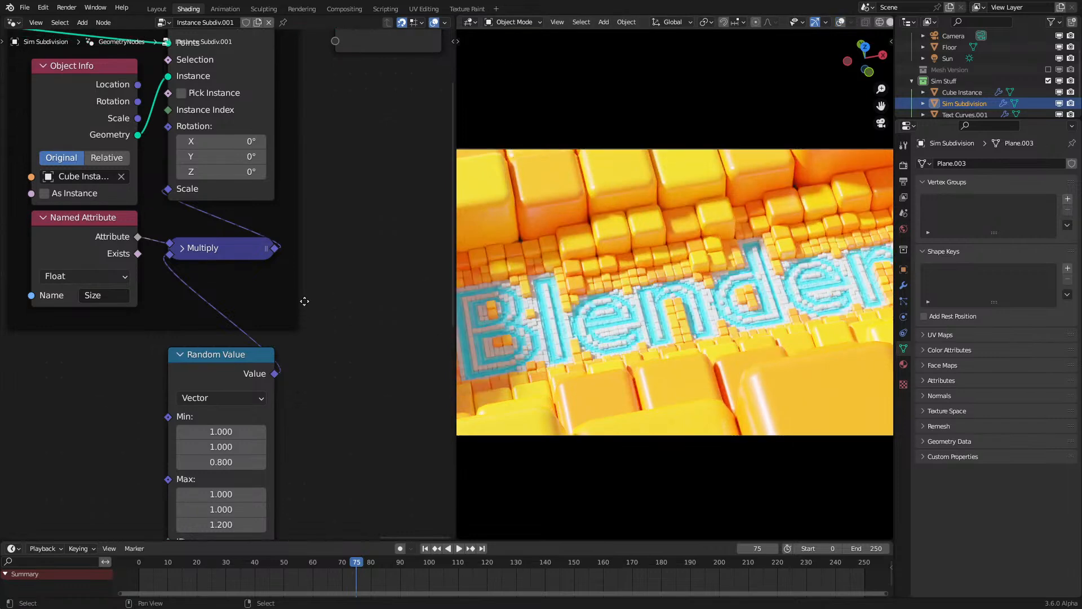
{"action": "scroll", "coordinate": [674, 284], "scroll_direction": "up", "scroll_amount": 5}
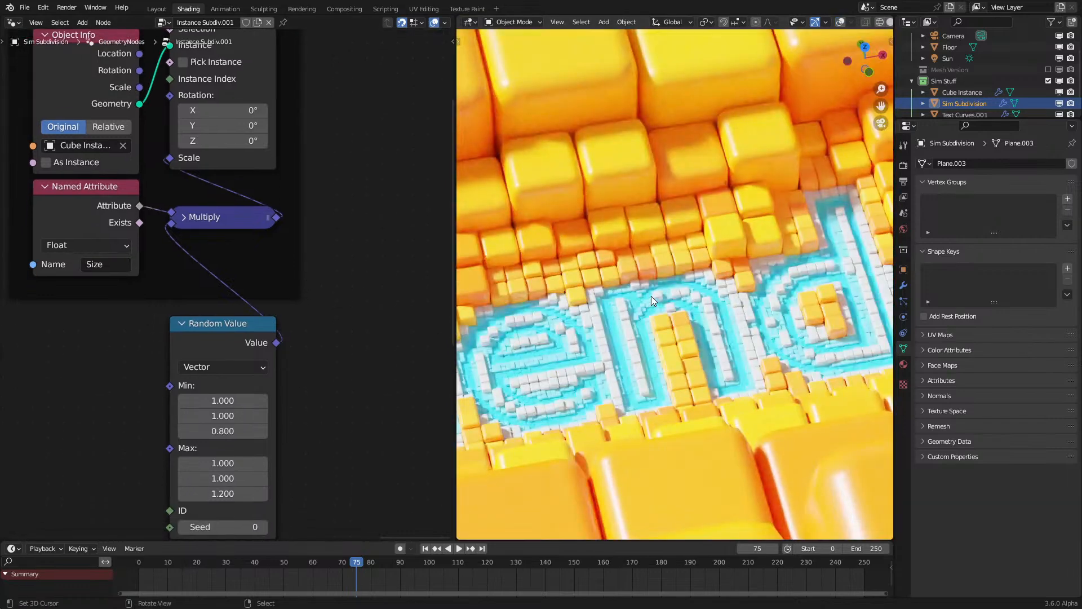
Step: Switch the geometry node area to the Shader Editor and leave the camera view to show the whole scene
{"action": "left_click", "coordinate": [12, 22]}
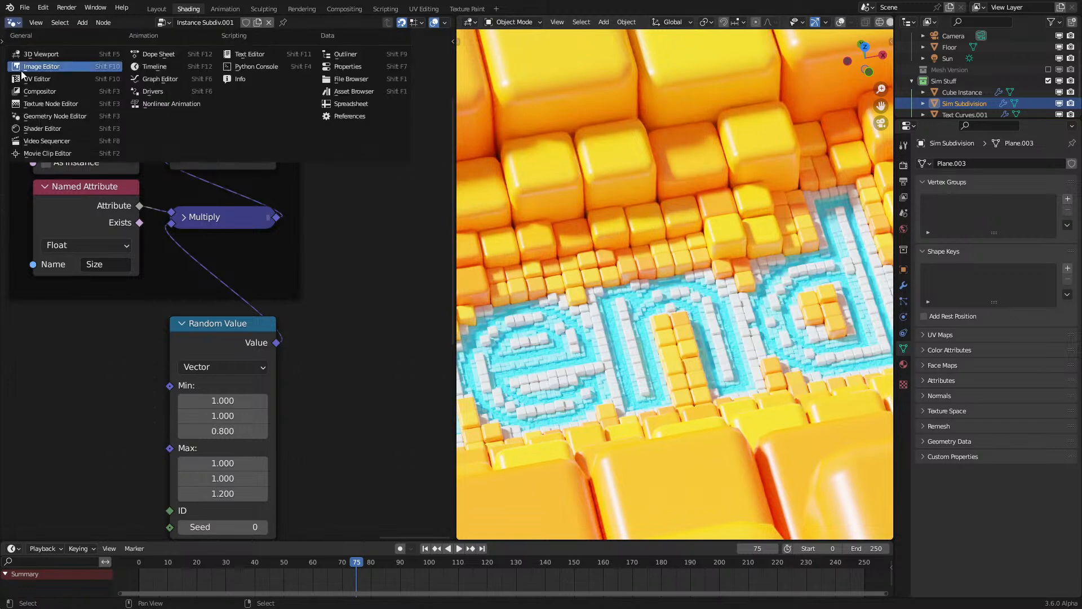
{"action": "left_click", "coordinate": [25, 128]}
{"action": "scroll", "coordinate": [564, 305], "scroll_direction": "down", "scroll_amount": 5}
{"action": "key", "text": "KP_0"}
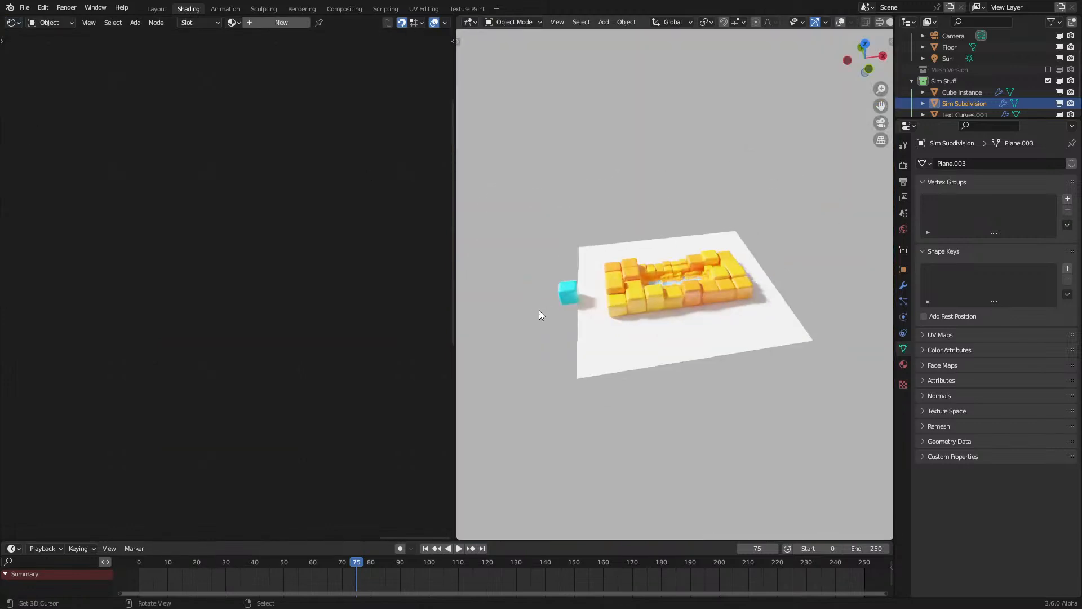
Step: Select the cyan Cube Instance, return to the camera view and show its whole material node tree
{"action": "left_click", "coordinate": [569, 297]}
{"action": "key", "text": "KP_0"}
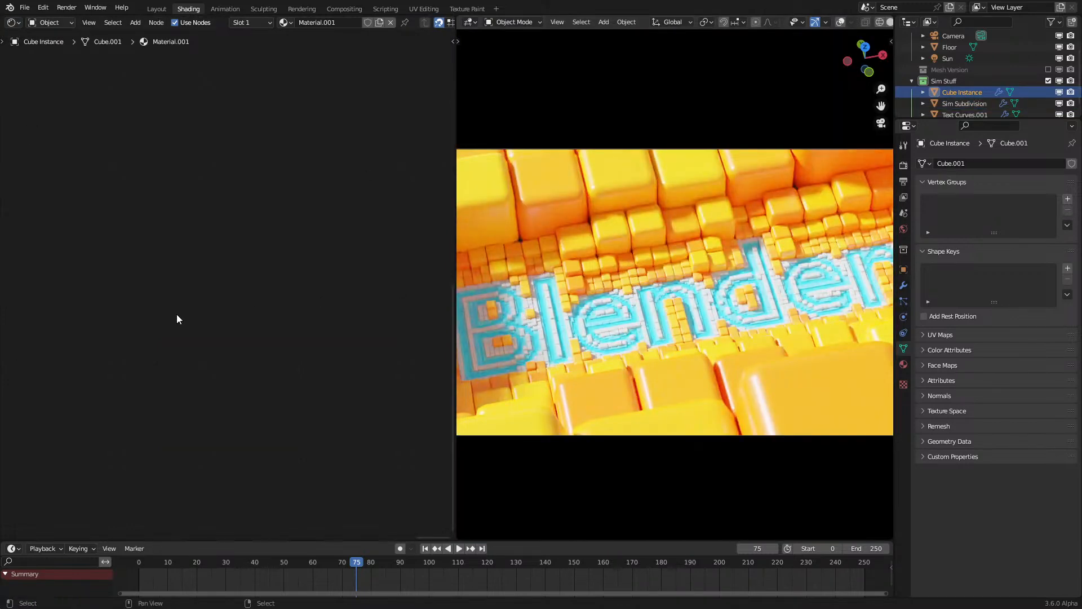
{"action": "key", "text": "Home"}
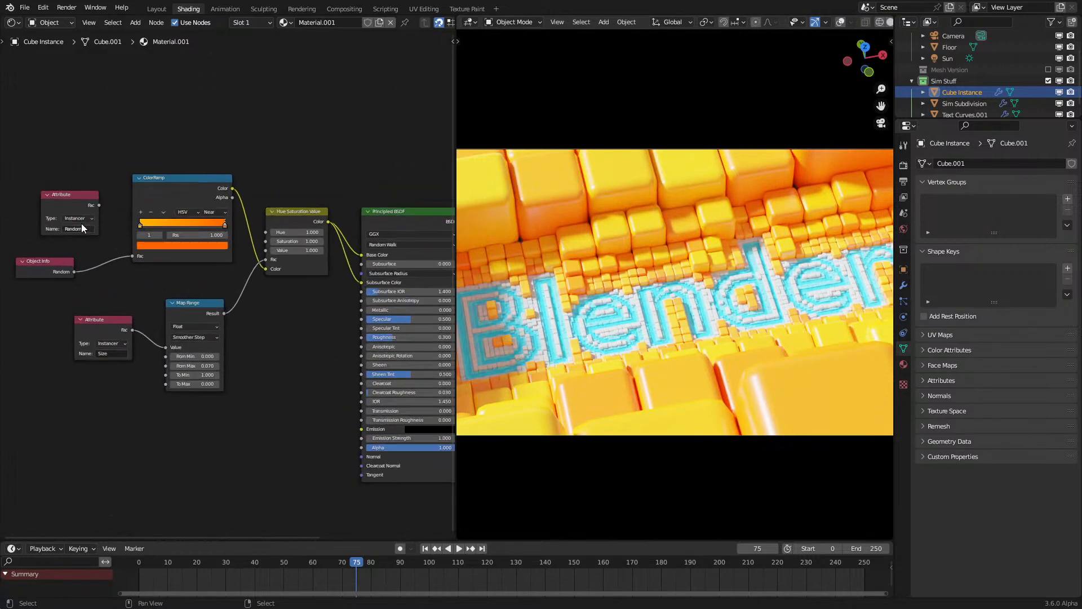
Step: Rearrange the material nodes so Attribute and Map Range sit above the ColorRamp and Object Info, with the unconnected Random Attribute moved aside
{"action": "left_click_drag", "start_coordinate": [40, 260], "coordinate": [64, 251]}
{"action": "left_click_drag", "start_coordinate": [83, 193], "coordinate": [183, 100]}
{"action": "left_click", "coordinate": [71, 263]}
{"action": "left_click_drag", "start_coordinate": [71, 263], "coordinate": [87, 255]}
{"action": "left_click_drag", "start_coordinate": [45, 211], "coordinate": [191, 272]}
{"action": "key", "text": "g"}
{"action": "left_click", "coordinate": [108, 297]}
{"action": "left_click_drag", "start_coordinate": [72, 387], "coordinate": [85, 147]}
{"action": "mouse_move", "coordinate": [173, 108]}
{"action": "left_mouse_down"}
{"action": "mouse_move", "coordinate": [380, 83]}
{"action": "mouse_move", "coordinate": [297, 92]}
{"action": "left_mouse_up"}
{"action": "mouse_move", "coordinate": [296, 212]}
{"action": "left_mouse_down"}
{"action": "mouse_move", "coordinate": [168, 167]}
{"action": "mouse_move", "coordinate": [204, 152]}
{"action": "left_mouse_up"}
Step: Add a reroute on the links leaving Hue Saturation Value and align the Map Range and Size Attribute nodes above the ColorRamp
{"action": "right_click_drag", "start_coordinate": [342, 207], "coordinate": [325, 325], "text": "shift"}
{"action": "middle_click_drag", "start_coordinate": [203, 256], "coordinate": [231, 240]}
{"action": "scroll", "coordinate": [96, 85], "scroll_direction": "up", "scroll_amount": 2}
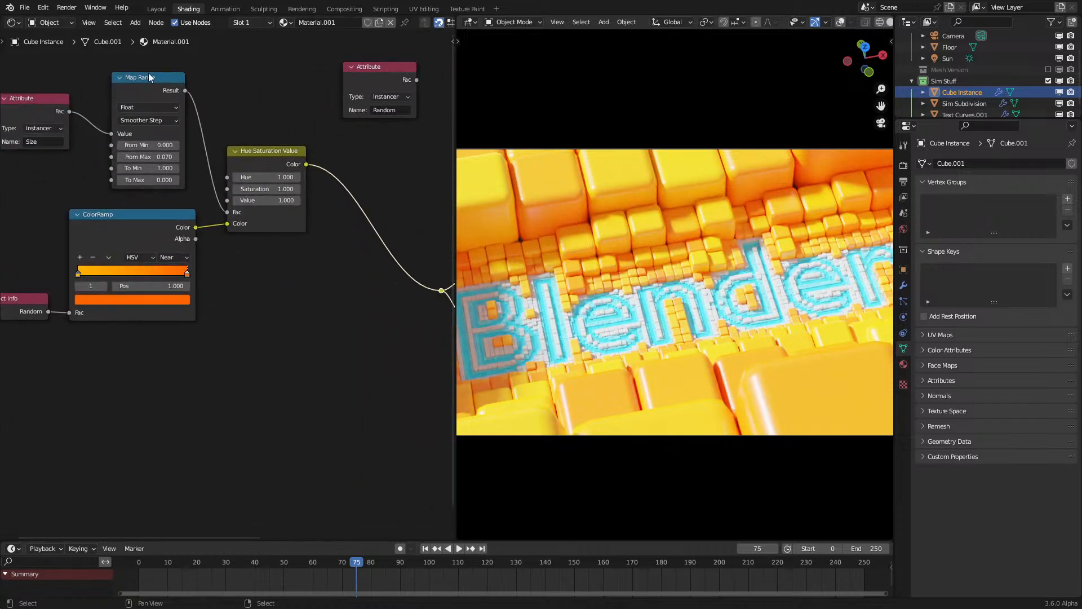
{"action": "left_click_drag", "start_coordinate": [121, 94], "coordinate": [132, 105]}
{"action": "left_click_drag", "start_coordinate": [25, 109], "coordinate": [56, 99]}
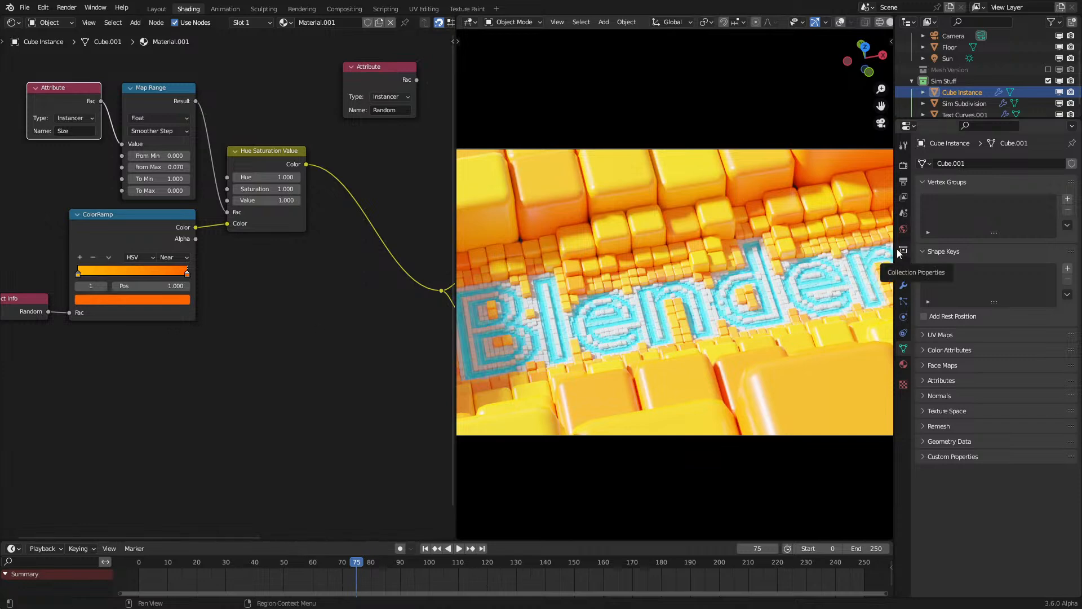
Step: Add a UV Map node below the ColorRamp and preview its UV output directly on the material output
{"action": "scroll", "coordinate": [199, 391], "scroll_direction": "down", "scroll_amount": 1}
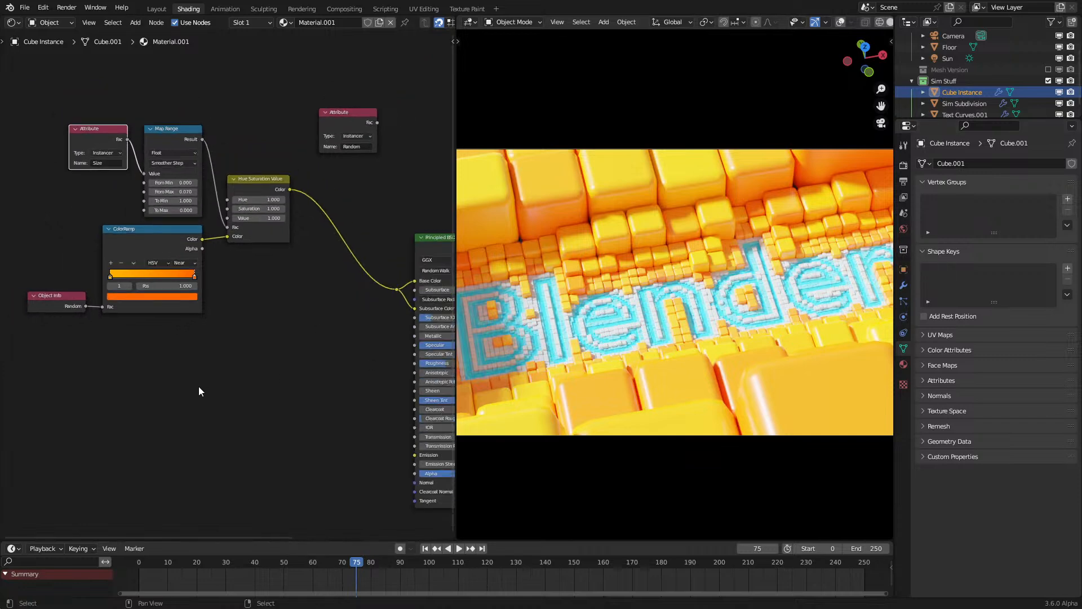
{"action": "scroll", "coordinate": [162, 329], "scroll_direction": "up", "scroll_amount": 2}
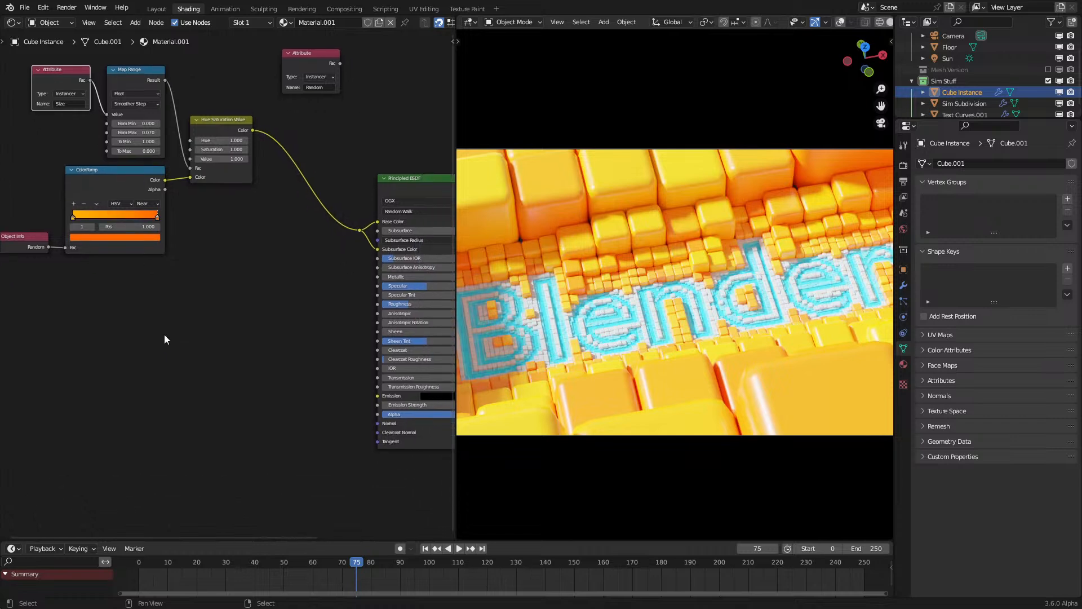
{"action": "key", "text": "shift+a"}
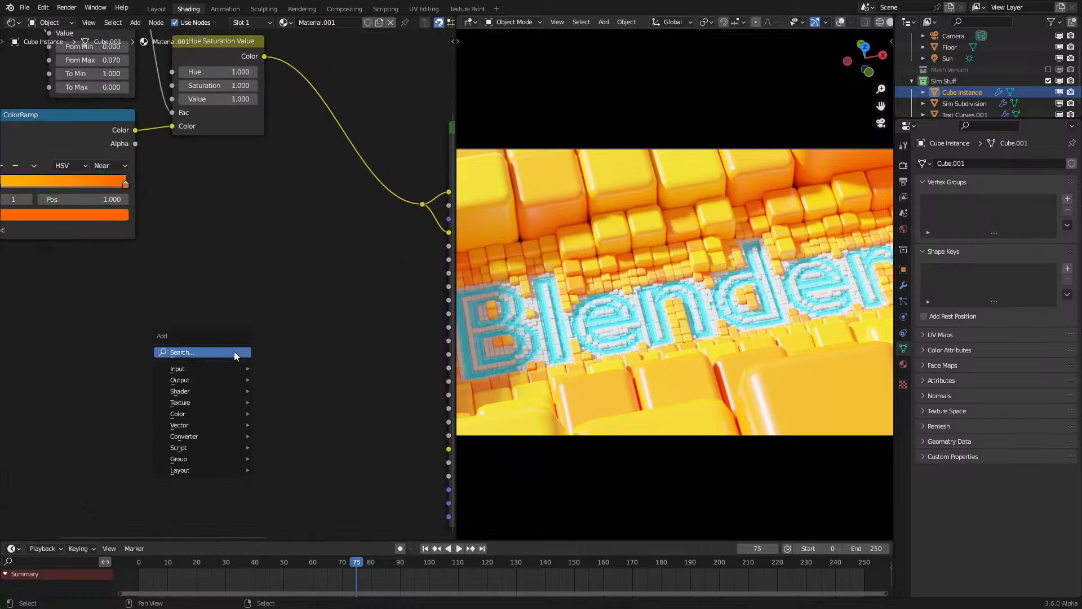
{"action": "left_click", "coordinate": [235, 353]}
{"action": "type", "text": "uv map"}
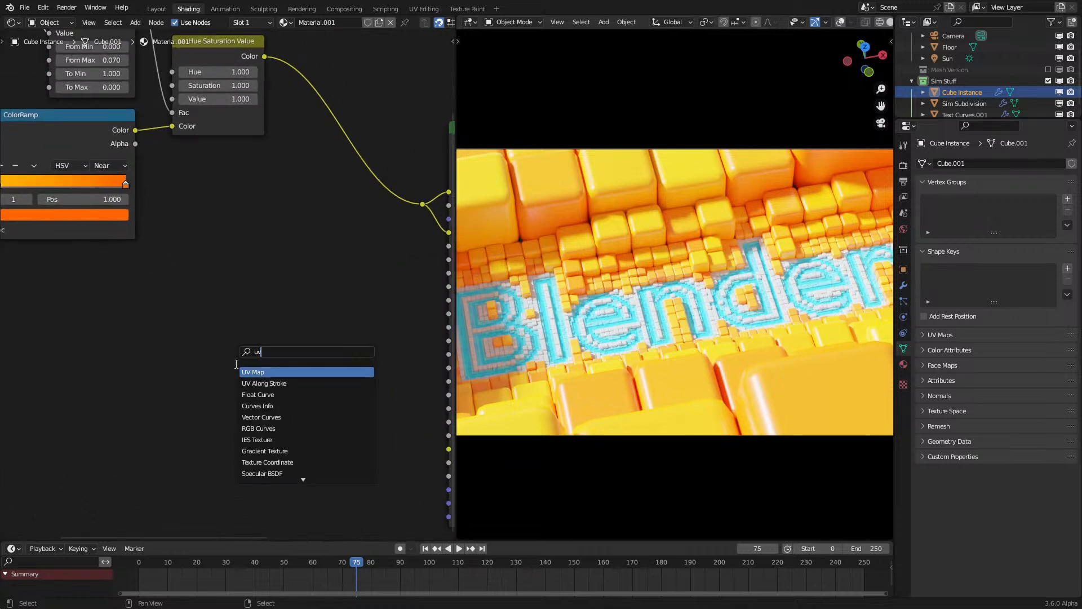
{"action": "key", "text": "Return"}
{"action": "left_click", "coordinate": [168, 395]}
{"action": "left_click_drag", "start_coordinate": [241, 377], "coordinate": [448, 287]}
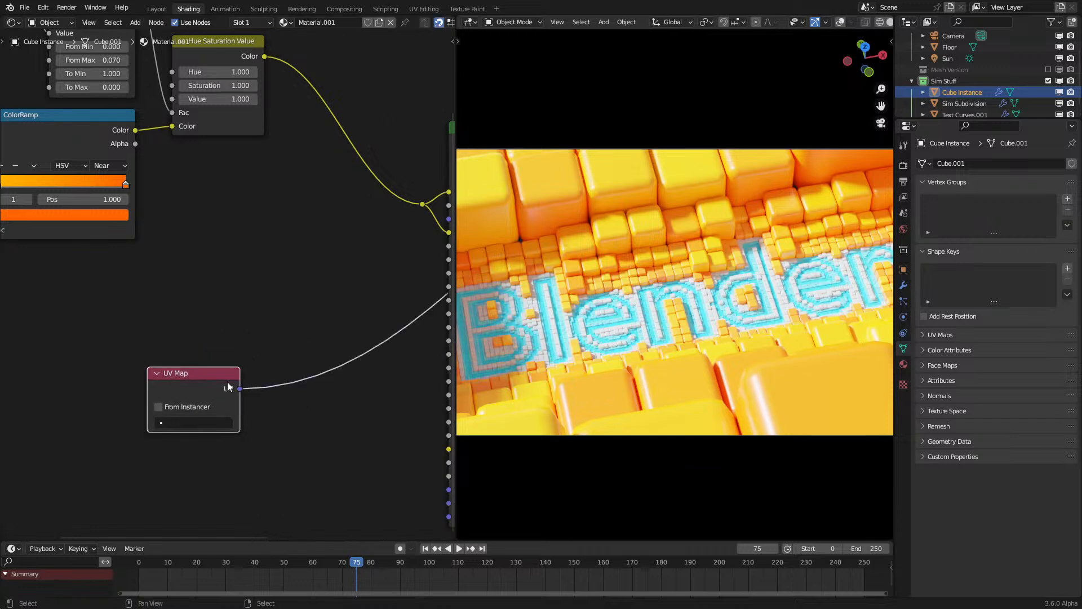
{"action": "scroll", "coordinate": [235, 383], "scroll_direction": "down", "scroll_amount": 2}
{"action": "middle_click_drag", "start_coordinate": [235, 383], "coordinate": [158, 403]}
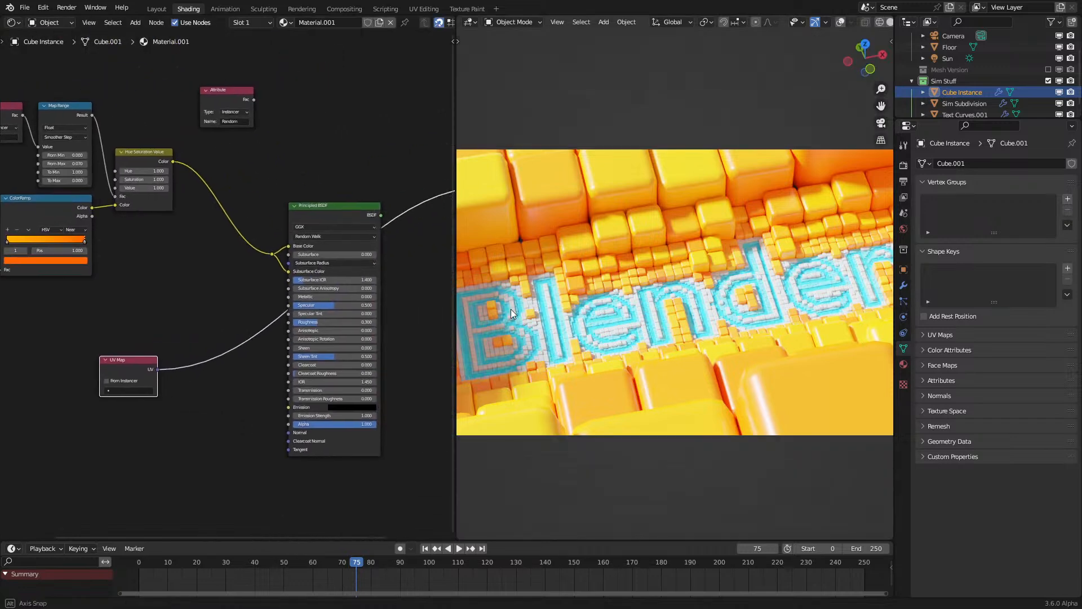
Step: Save the file and toggle the viewport between solid and rendered shading while checking the UV preview
{"action": "key", "text": "z"}
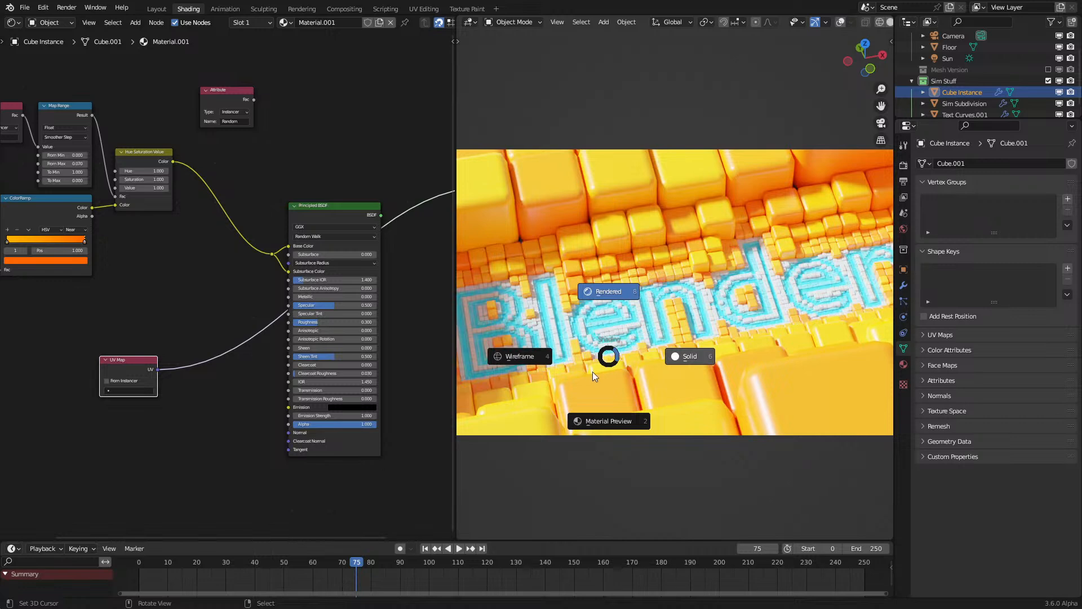
{"action": "key", "text": "6"}
{"action": "scroll", "coordinate": [591, 374], "scroll_direction": "up", "scroll_amount": 5}
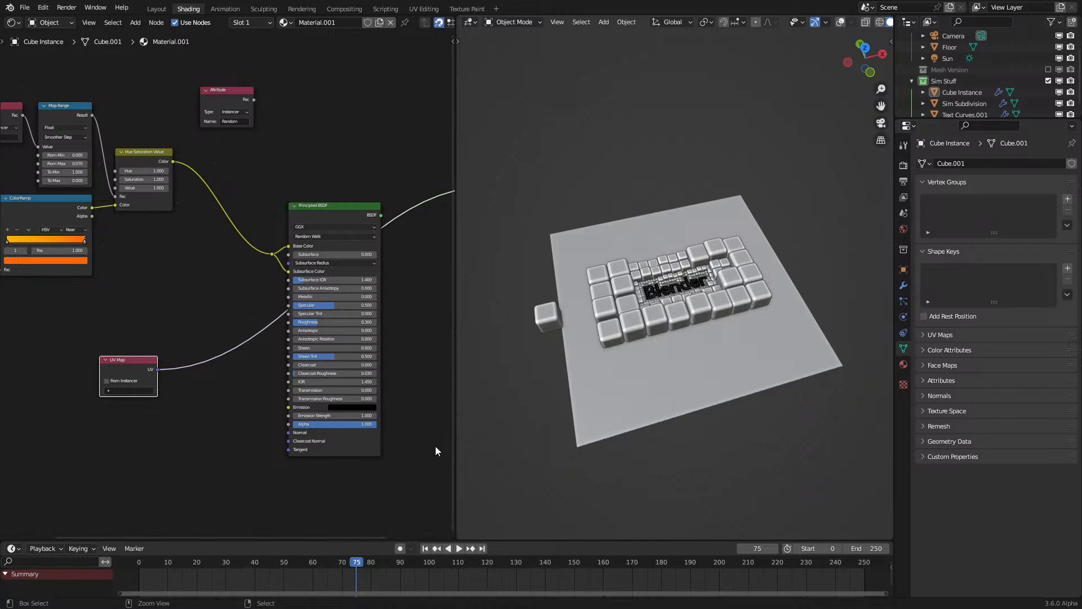
{"action": "key", "text": "ctrl+s"}
{"action": "key", "text": "z"}
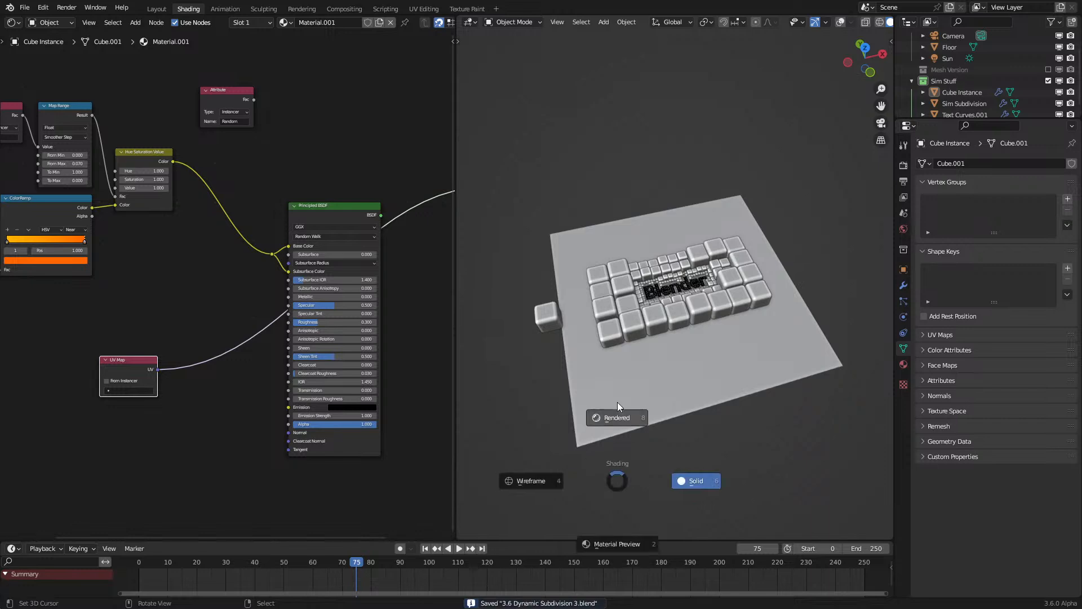
{"action": "left_click", "coordinate": [613, 402]}
{"action": "key", "text": "z"}
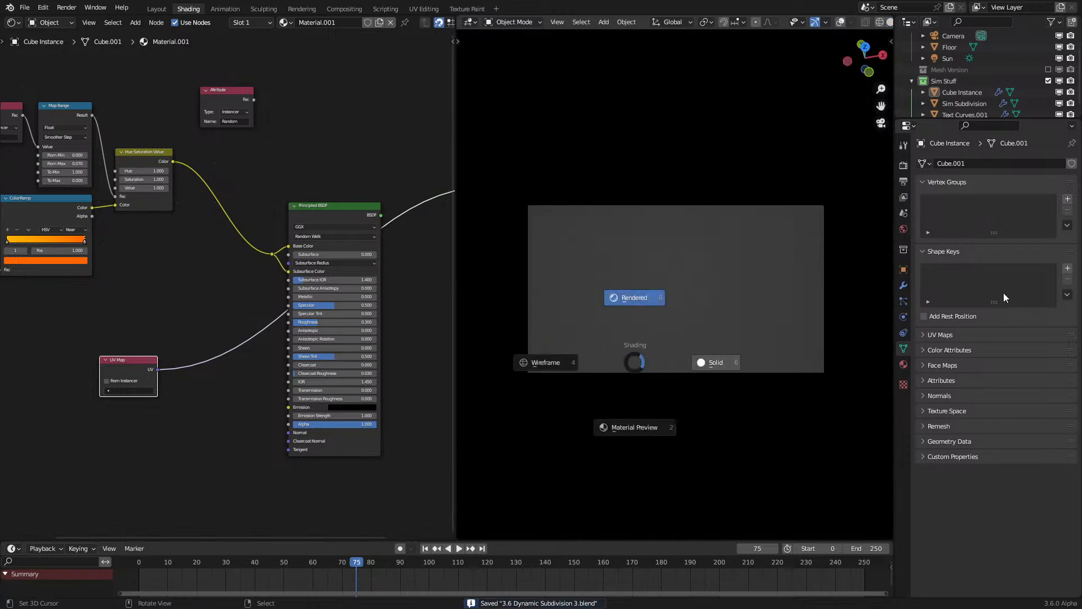
Step: Switch the render engine to Eevee and check the UV preview through the camera
{"action": "left_click", "coordinate": [904, 165]}
{"action": "left_click", "coordinate": [1019, 163]}
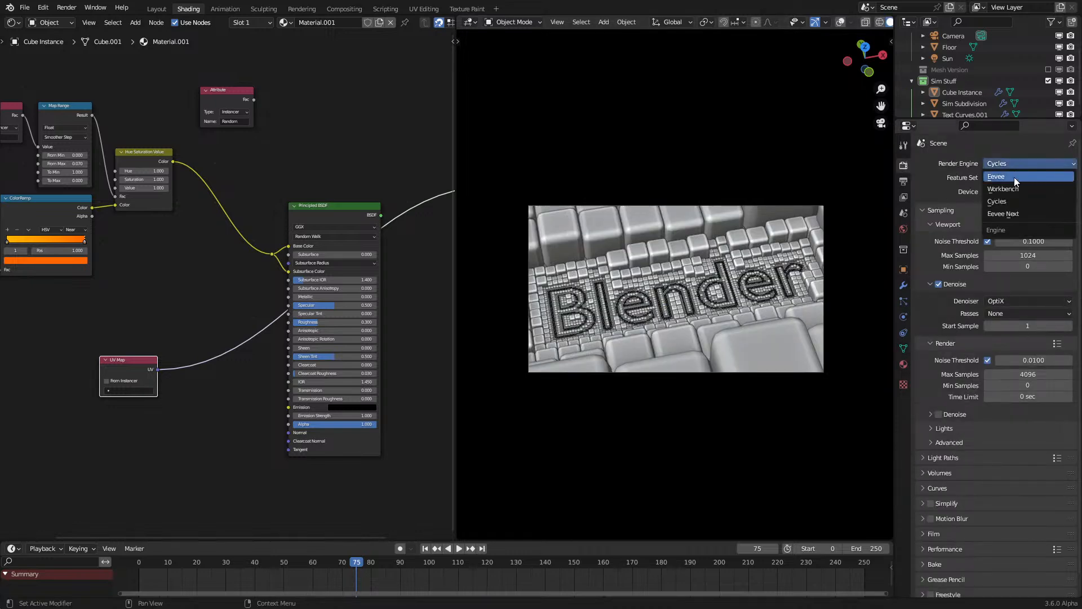
{"action": "left_click", "coordinate": [1014, 178]}
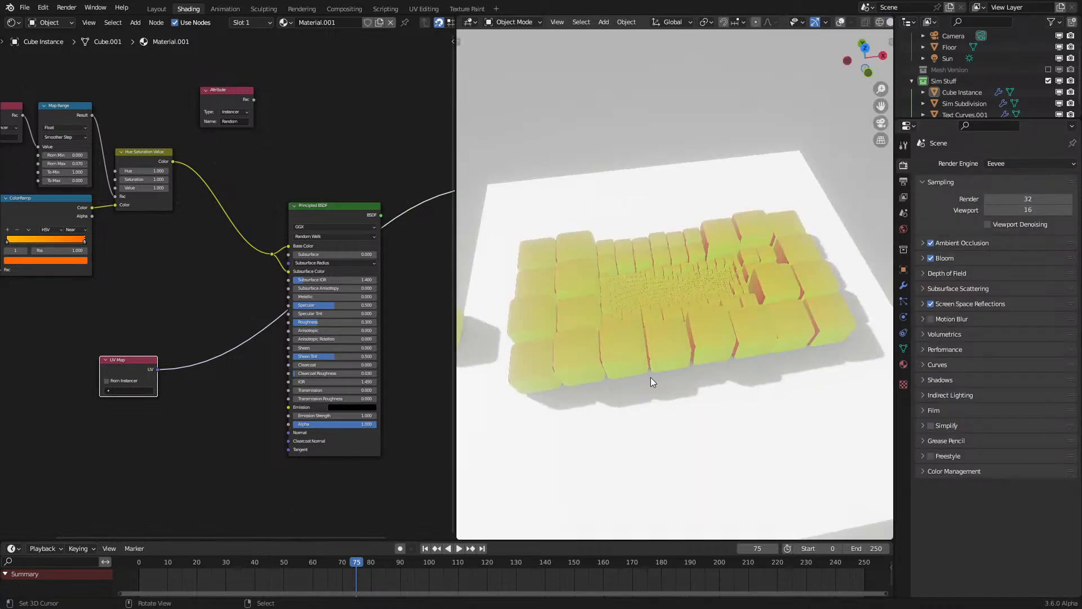
{"action": "key", "text": "KP_0"}
{"action": "key", "text": "Home"}
Step: Set the render engine back to Cycles and turn off viewport denoising
{"action": "left_click", "coordinate": [1030, 164]}
{"action": "left_click", "coordinate": [1033, 191]}
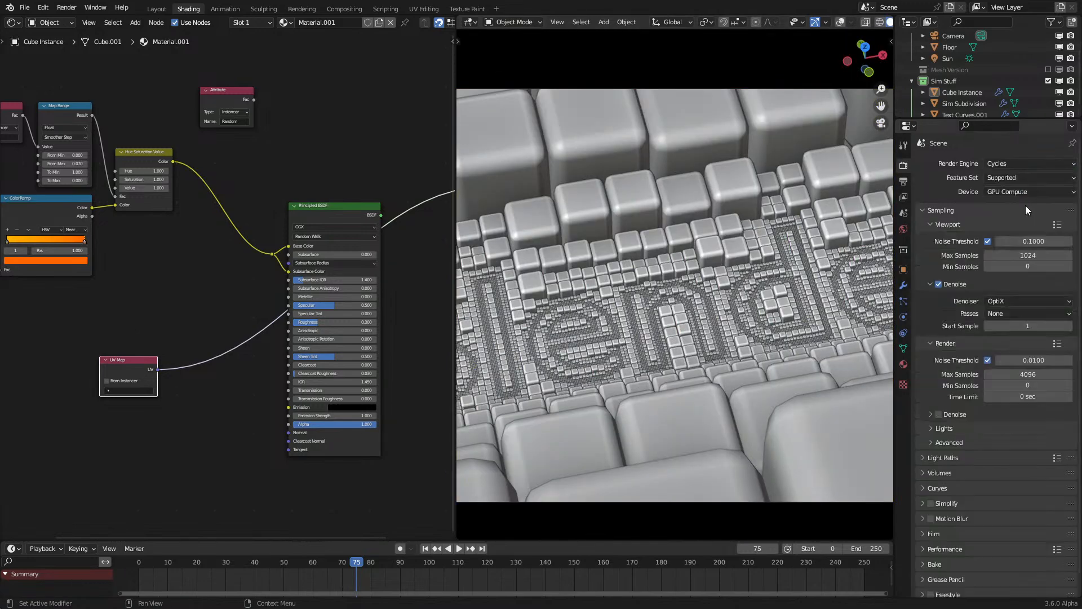
{"action": "left_click", "coordinate": [939, 284]}
{"action": "left_click", "coordinate": [931, 284]}
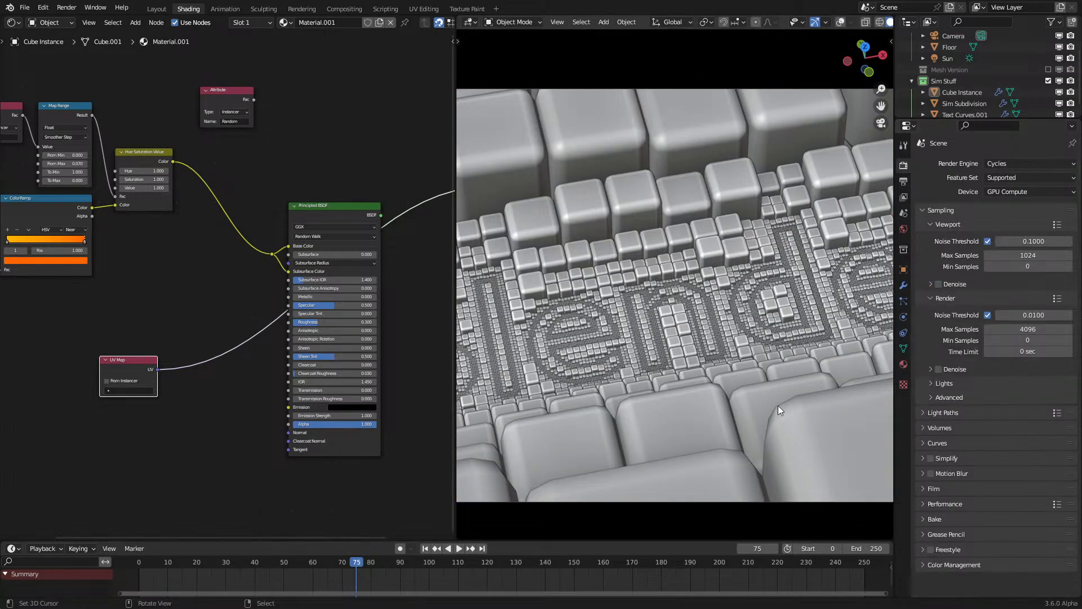
Step: Choose UVMap as the UV Map node's layer and refresh the rendered view to check the cubes
{"action": "scroll", "coordinate": [688, 343], "scroll_direction": "down", "scroll_amount": 3}
{"action": "middle_click_drag", "start_coordinate": [689, 343], "coordinate": [719, 306]}
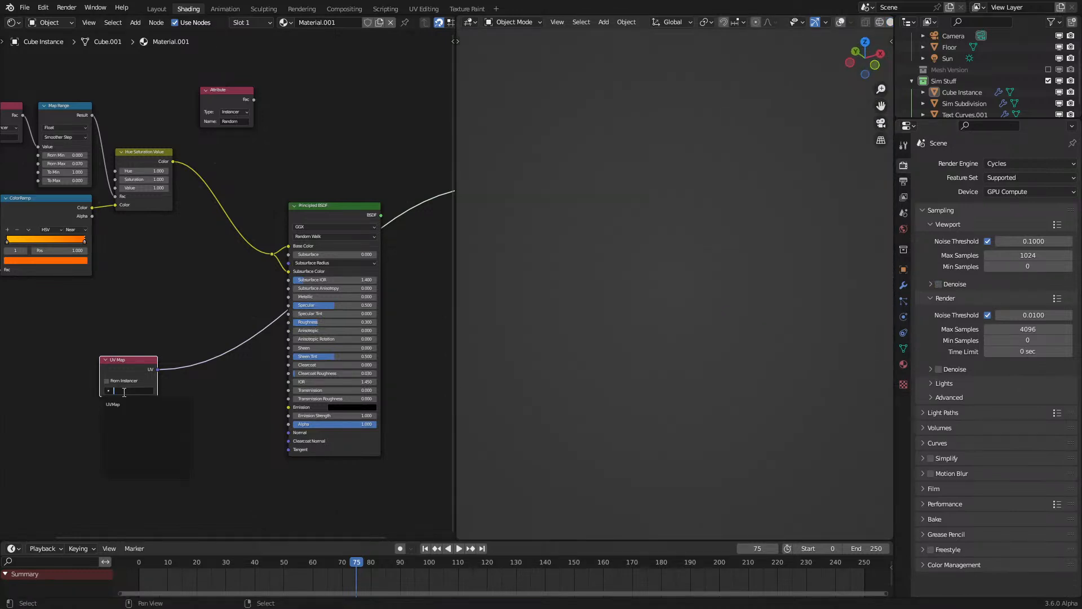
{"action": "left_click", "coordinate": [112, 404]}
{"action": "mouse_move", "coordinate": [592, 347]}
{"action": "middle_mouse_down"}
{"action": "mouse_move", "coordinate": [497, 401]}
{"action": "mouse_move", "coordinate": [570, 345]}
{"action": "middle_mouse_up"}
{"action": "key", "text": "z"}
{"action": "left_click", "coordinate": [666, 349]}
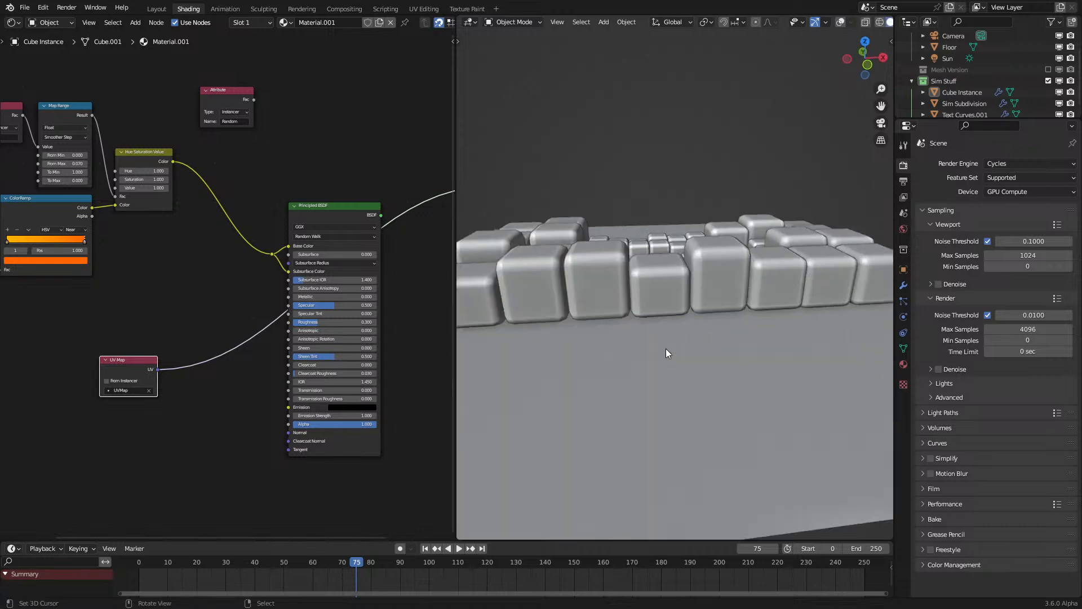
{"action": "key", "text": "z"}
{"action": "left_click", "coordinate": [697, 259]}
{"action": "middle_click_drag", "start_coordinate": [696, 269], "coordinate": [692, 299]}
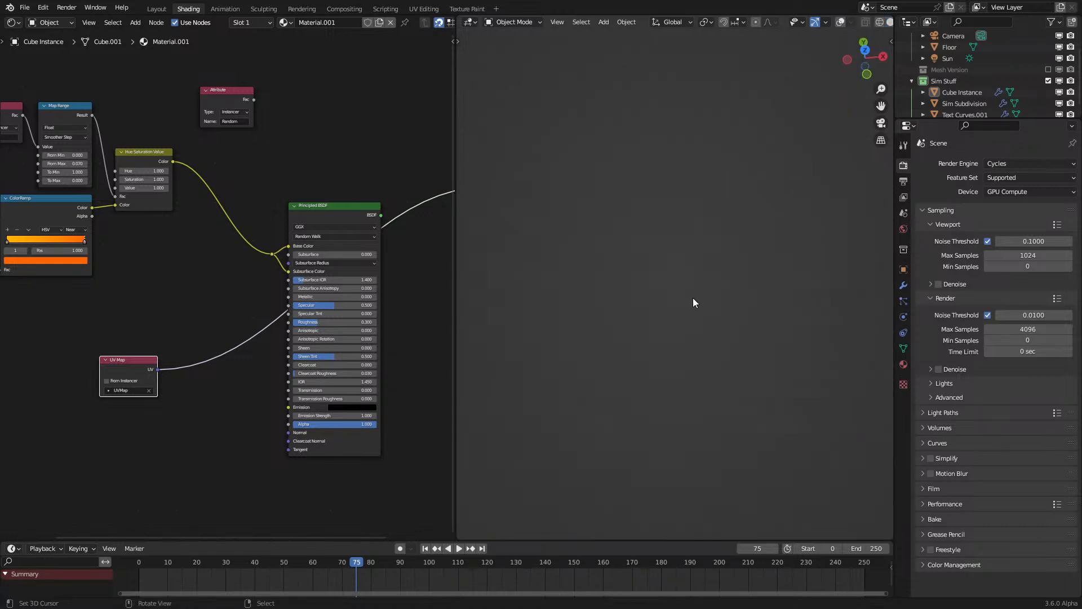
Step: Reconnect the Principled BSDF to the material output and return the viewport to rendered shading
{"action": "key", "text": "z"}
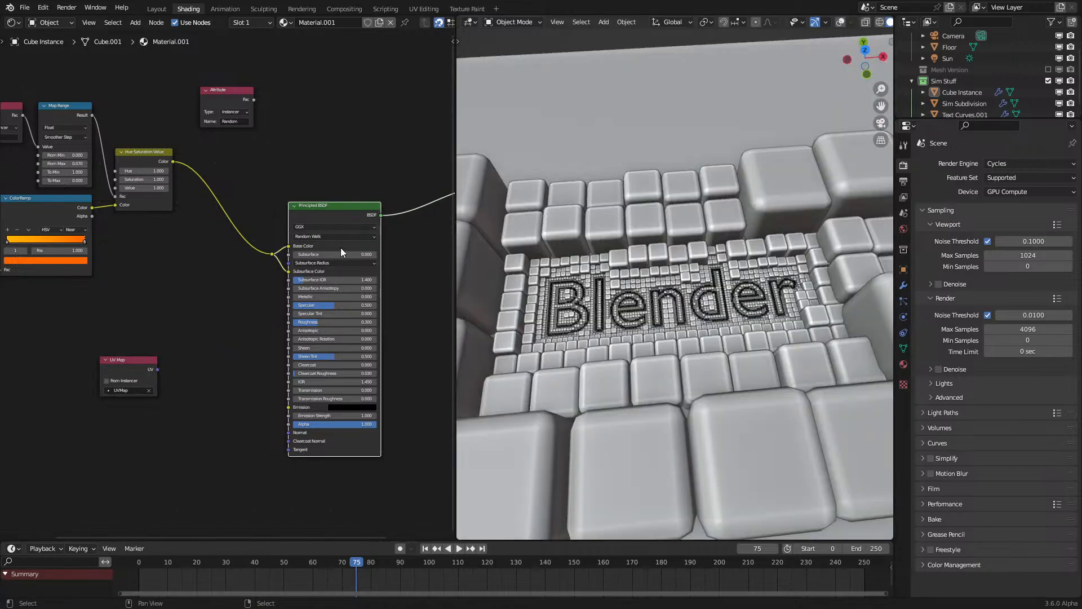
{"action": "key", "text": "z"}
{"action": "left_click", "coordinate": [569, 270]}
{"action": "middle_click_drag", "start_coordinate": [562, 276], "coordinate": [568, 275]}
{"action": "scroll", "coordinate": [145, 387], "scroll_direction": "up", "scroll_amount": 1}
Step: Duplicate the Size Attribute node below Object Info, then group and ungroup the copy to restore its hidden outputs
{"action": "middle_click_drag", "start_coordinate": [145, 387], "coordinate": [332, 355]}
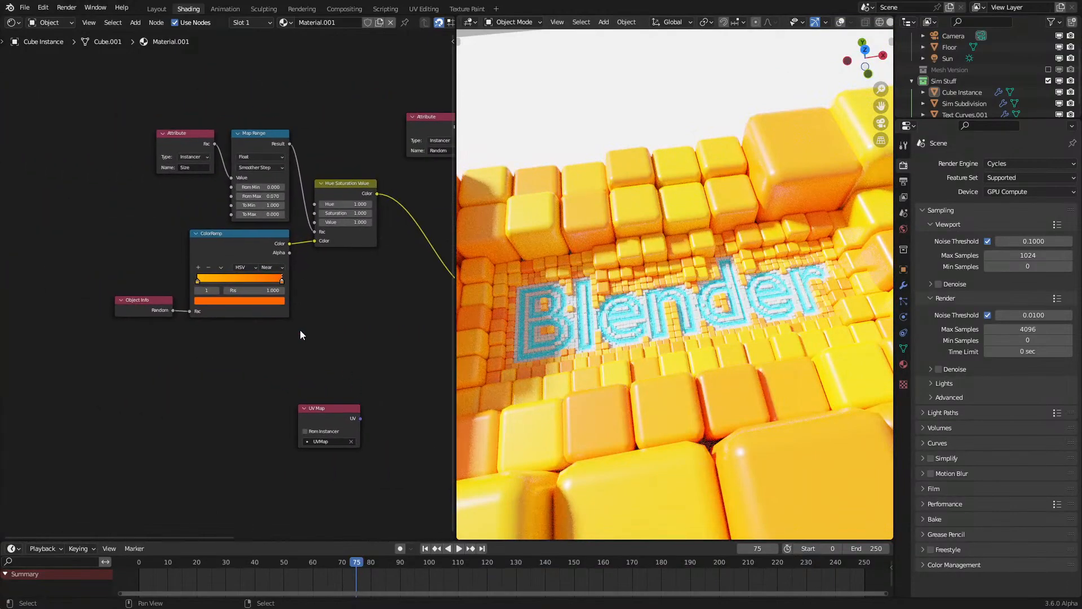
{"action": "scroll", "coordinate": [191, 147], "scroll_direction": "up", "scroll_amount": 1}
{"action": "left_click", "coordinate": [187, 121]}
{"action": "left_click", "coordinate": [158, 415]}
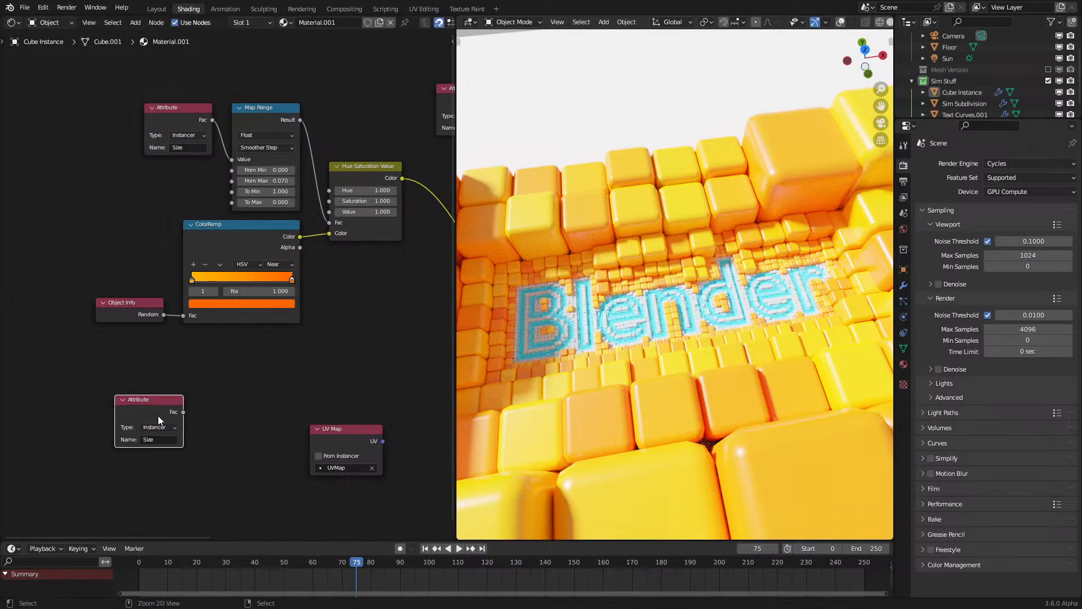
{"action": "key", "text": "ctrl+g"}
{"action": "key", "text": "Tab"}
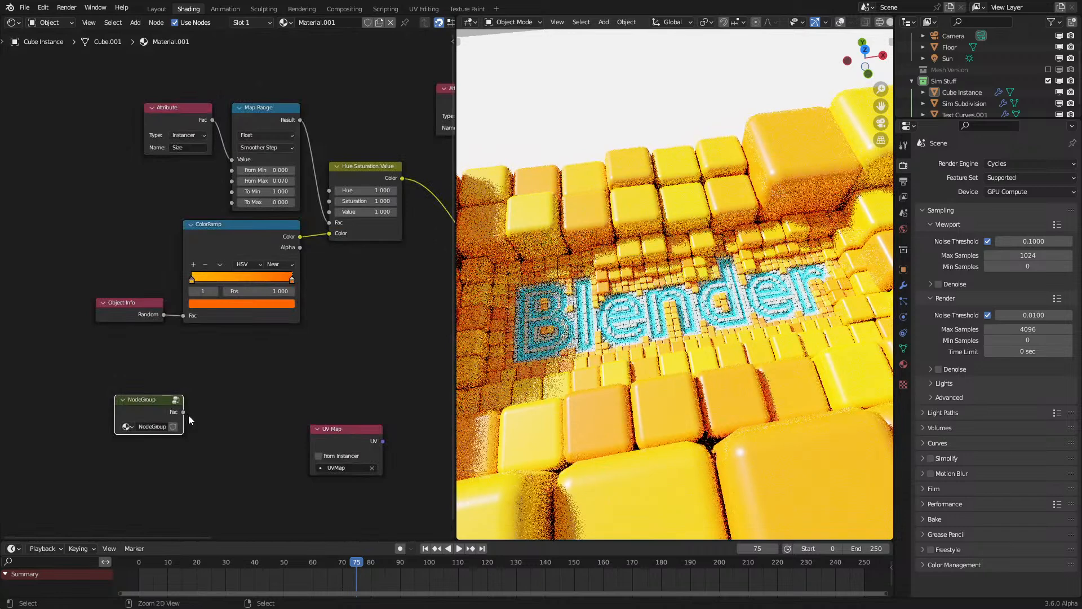
{"action": "key", "text": "ctrl+alt+g"}
{"action": "middle_click_drag", "start_coordinate": [163, 422], "coordinate": [200, 350]}
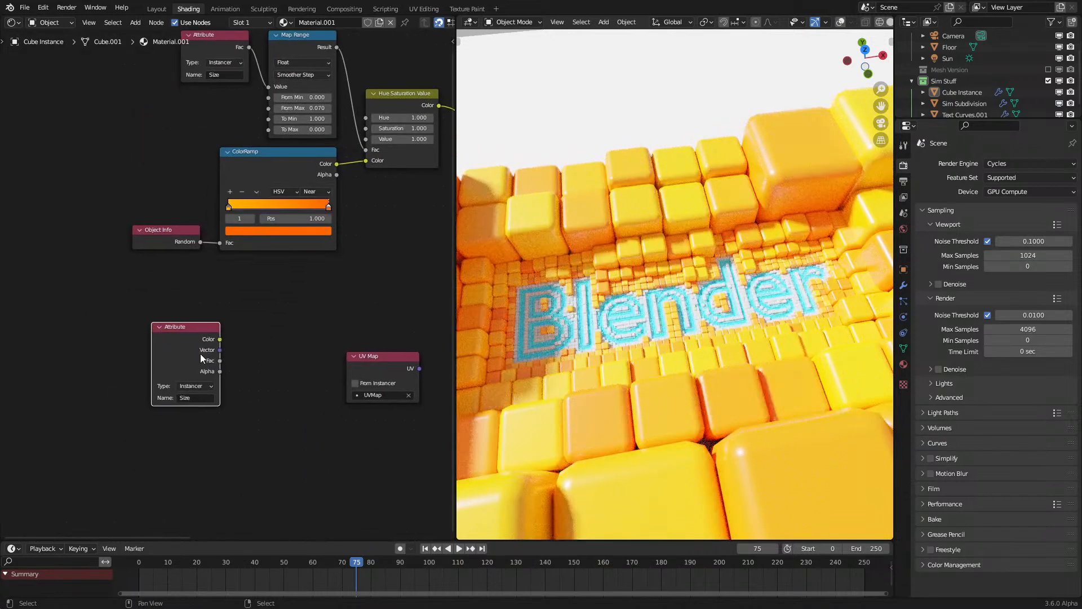
Step: Set the duplicated Attribute node's name to UVMap and its type to Geometry, and preview its Vector output
{"action": "scroll", "coordinate": [208, 389], "scroll_direction": "up", "scroll_amount": 2}
{"action": "left_click", "coordinate": [446, 449]}
{"action": "key", "text": "ctrl+c"}
{"action": "key", "text": "Escape"}
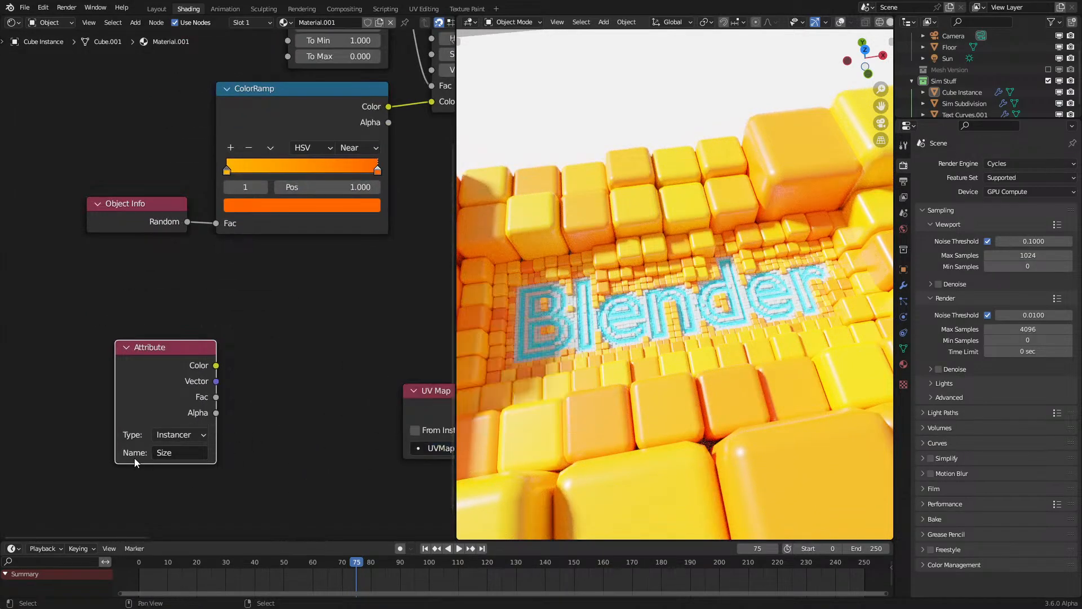
{"action": "key", "text": "ctrl+v"}
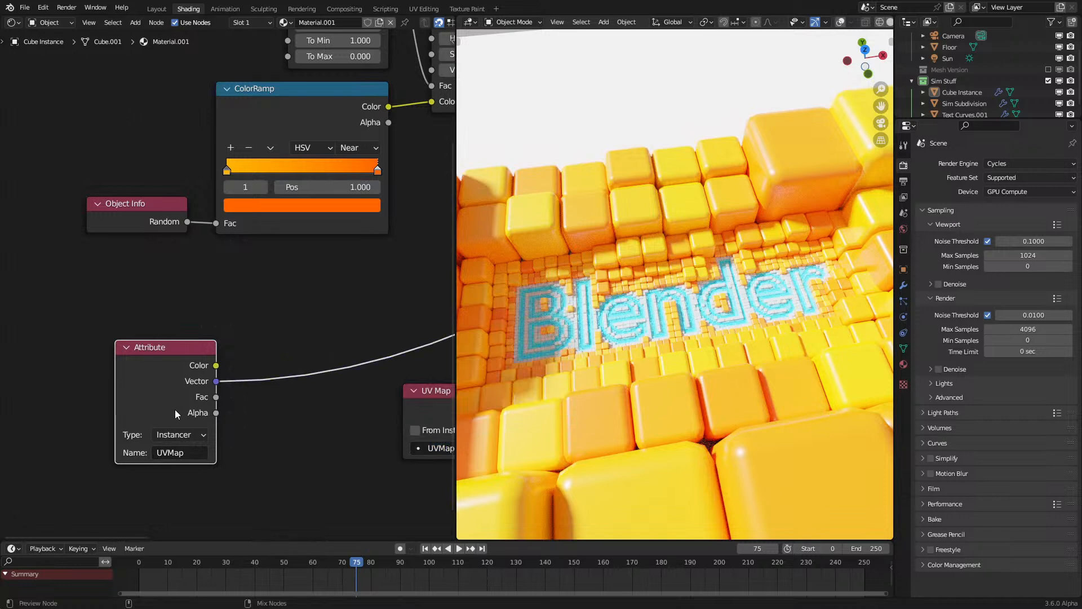
{"action": "left_click", "coordinate": [175, 435]}
{"action": "left_click", "coordinate": [179, 451]}
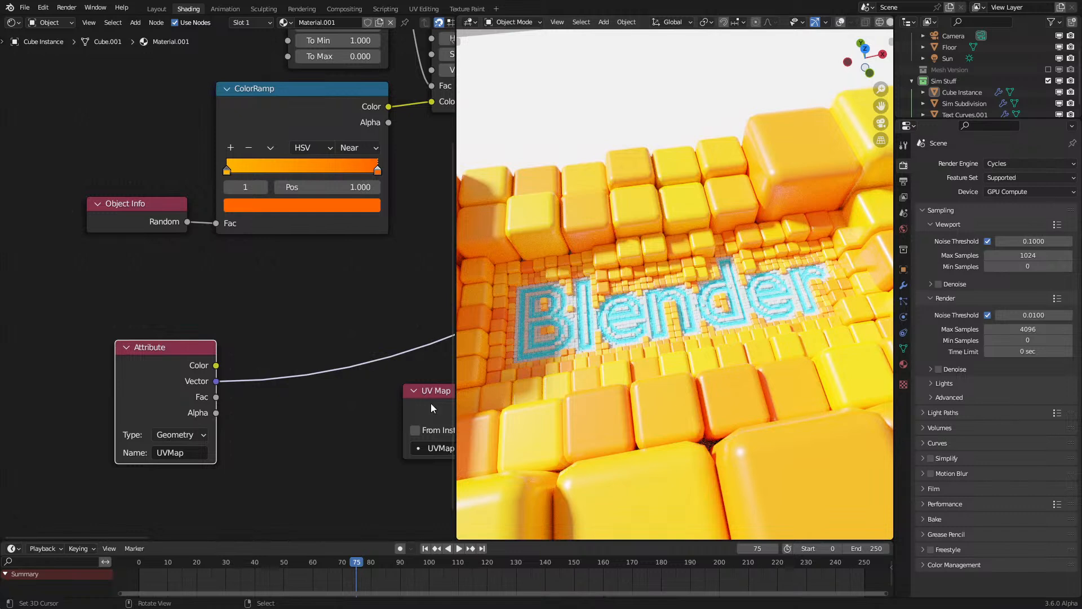
{"action": "left_click", "coordinate": [311, 374]}
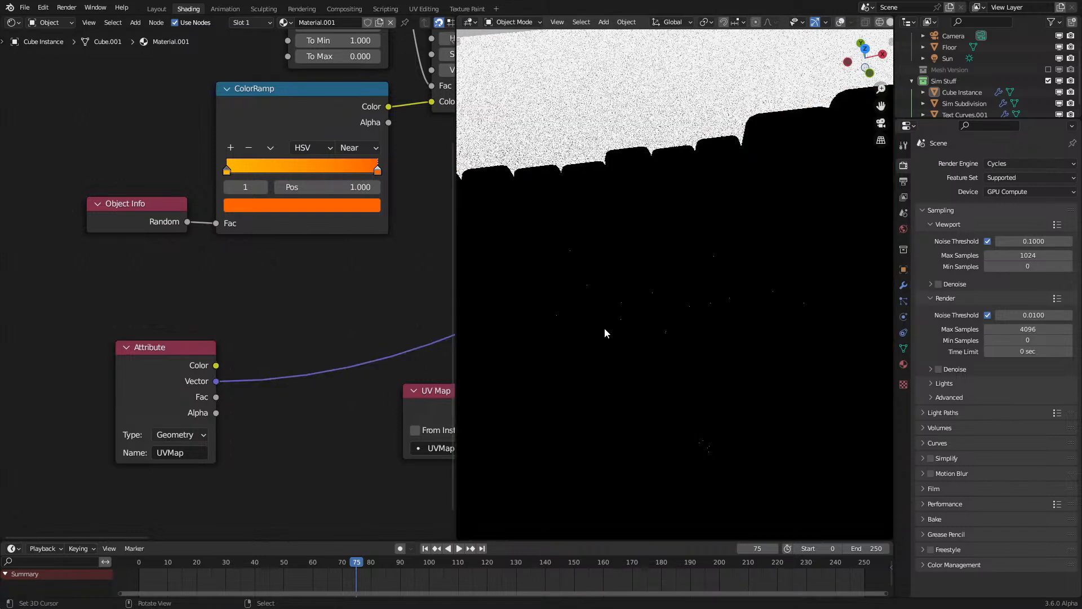
Step: Change the render engine to Eevee while in solid shading and bring back rendered shading
{"action": "key", "text": "z"}
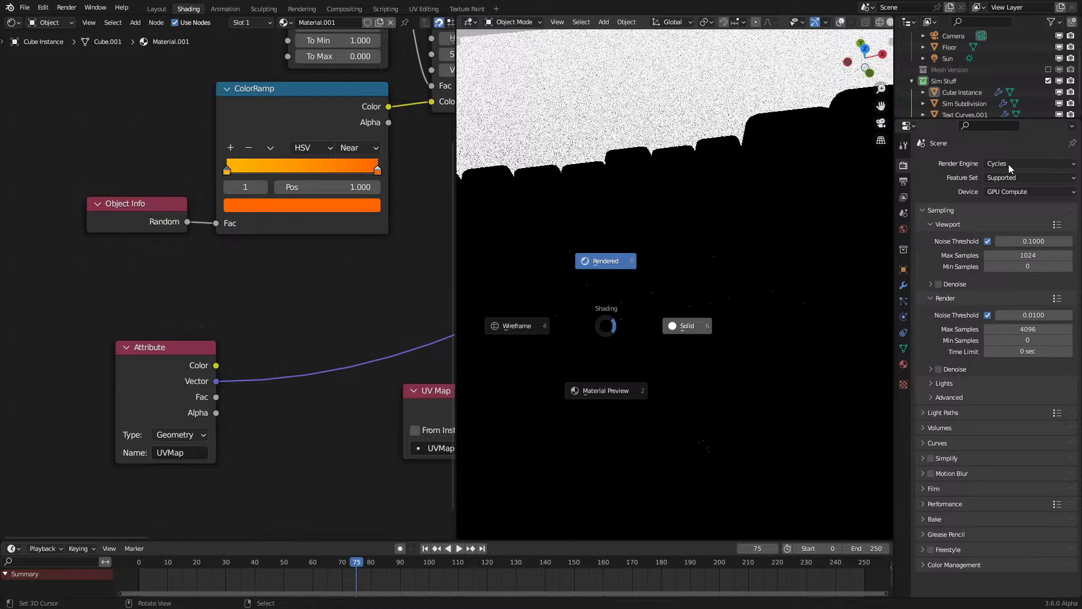
{"action": "left_click", "coordinate": [671, 307]}
{"action": "scroll", "coordinate": [671, 307], "scroll_direction": "down", "scroll_amount": 7}
{"action": "scroll", "coordinate": [671, 308], "scroll_direction": "up", "scroll_amount": 6}
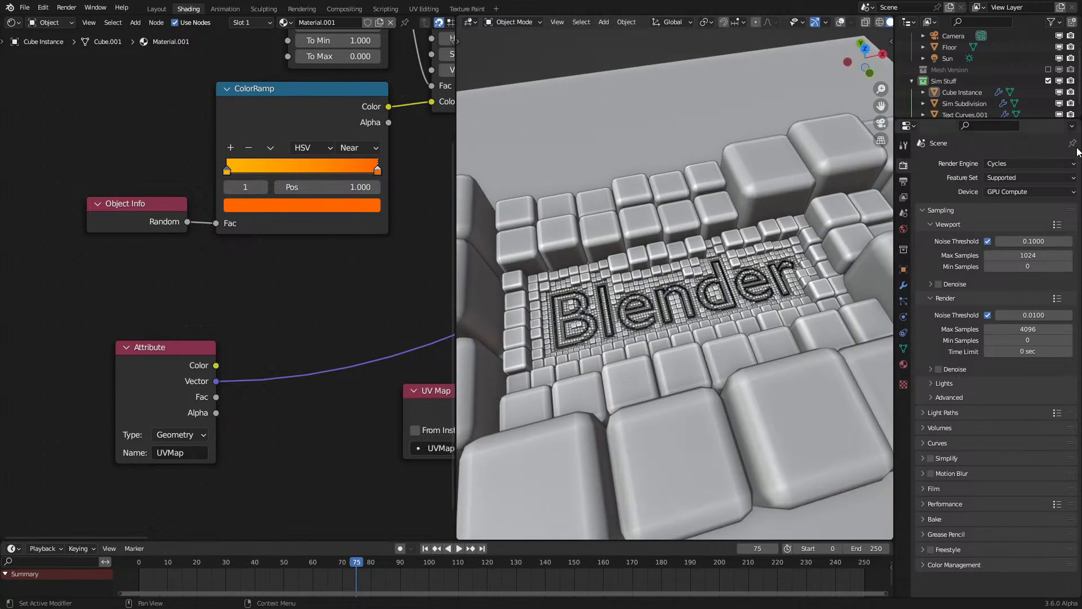
{"action": "left_click", "coordinate": [1010, 163]}
{"action": "left_click", "coordinate": [1009, 176]}
{"action": "key", "text": "z"}
{"action": "left_click", "coordinate": [798, 290]}
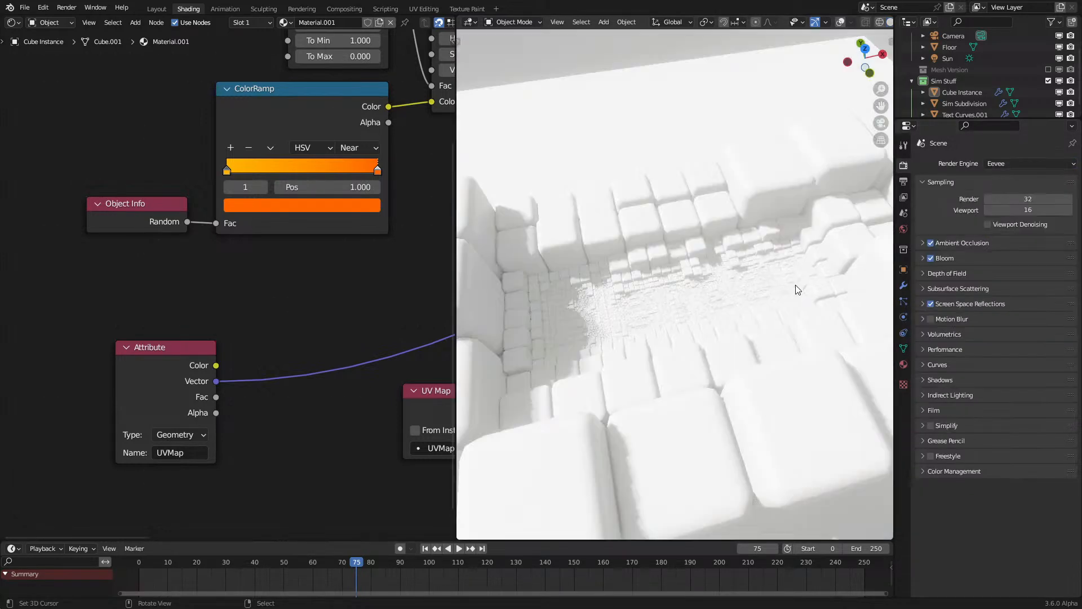
Step: Delete the duplicated Attribute node and the UV Map node from the cube material
{"action": "scroll", "coordinate": [209, 344], "scroll_direction": "down", "scroll_amount": 4}
{"action": "left_click_drag", "start_coordinate": [78, 314], "coordinate": [333, 421]}
{"action": "key", "text": "x"}
Step: Add a Texture Coordinate node below the ColorRamp in the cube material
{"action": "scroll", "coordinate": [208, 350], "scroll_direction": "up", "scroll_amount": 2}
{"action": "key", "text": "shift+a"}
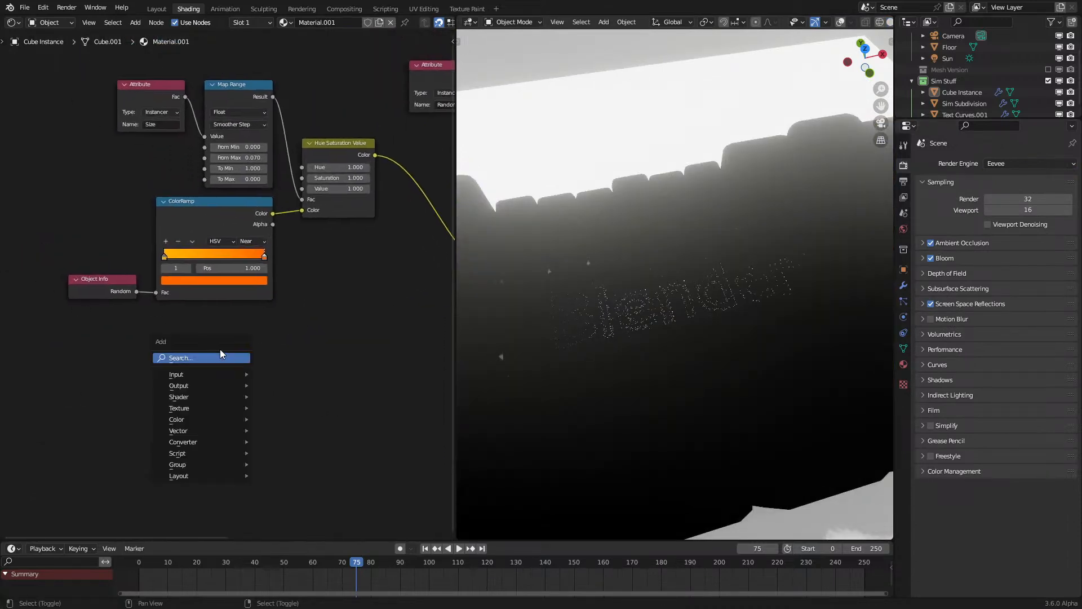
{"action": "mouse_move", "coordinate": [243, 375]}
{"action": "left_click", "coordinate": [298, 330]}
{"action": "left_click", "coordinate": [187, 396]}
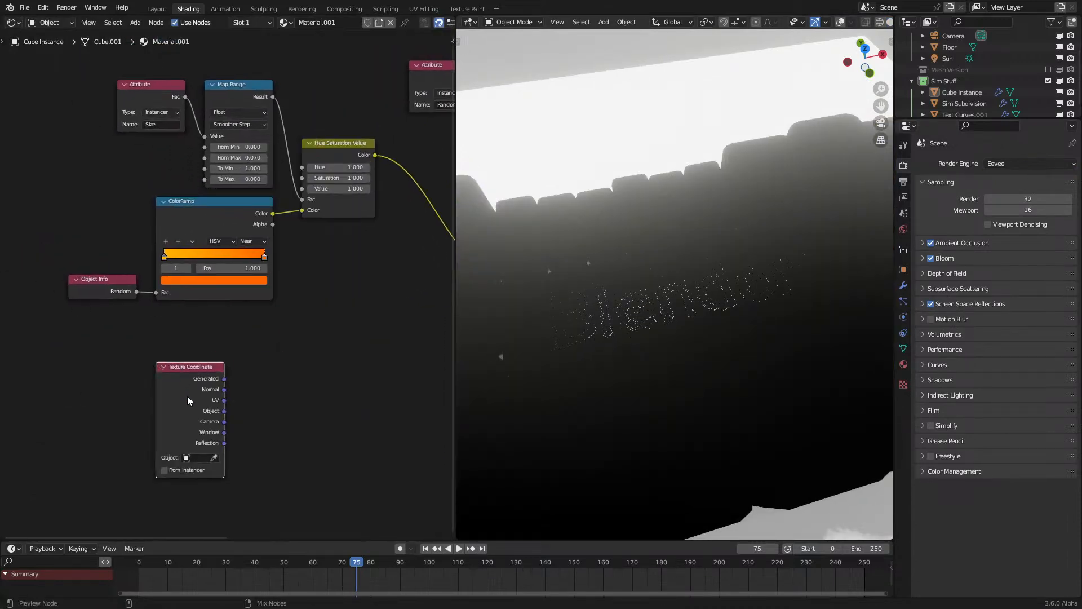
Step: Replace the Texture Coordinate node with a Geometry node below the ColorRamp and preview its Position output
{"action": "left_click", "coordinate": [187, 396], "text": "ctrl+shift"}
{"action": "left_click", "coordinate": [187, 396], "text": "ctrl+shift"}
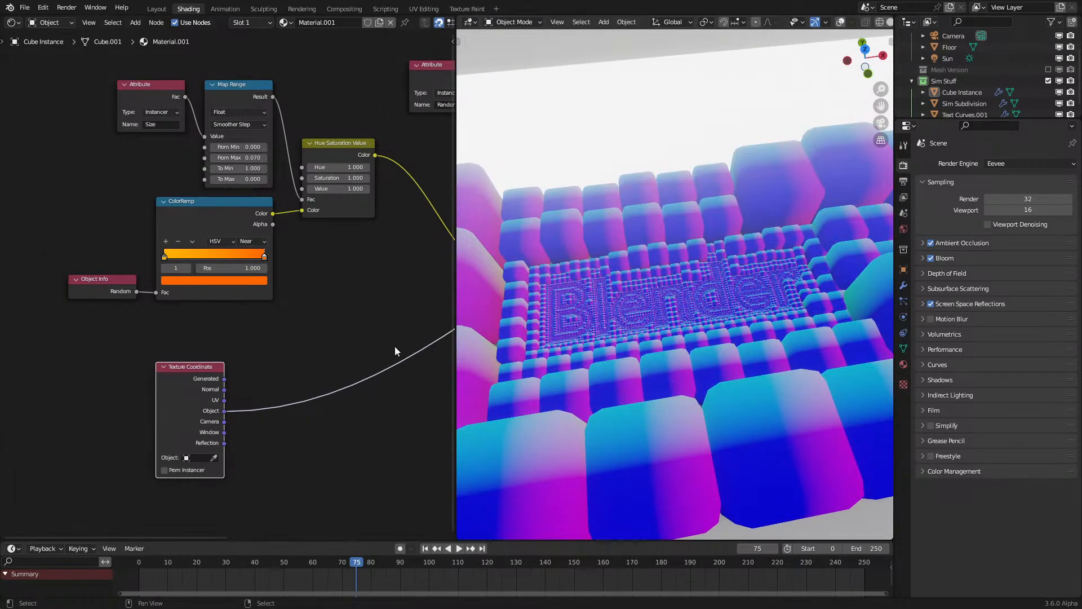
{"action": "key", "text": "shift+a"}
{"action": "mouse_move", "coordinate": [239, 326]}
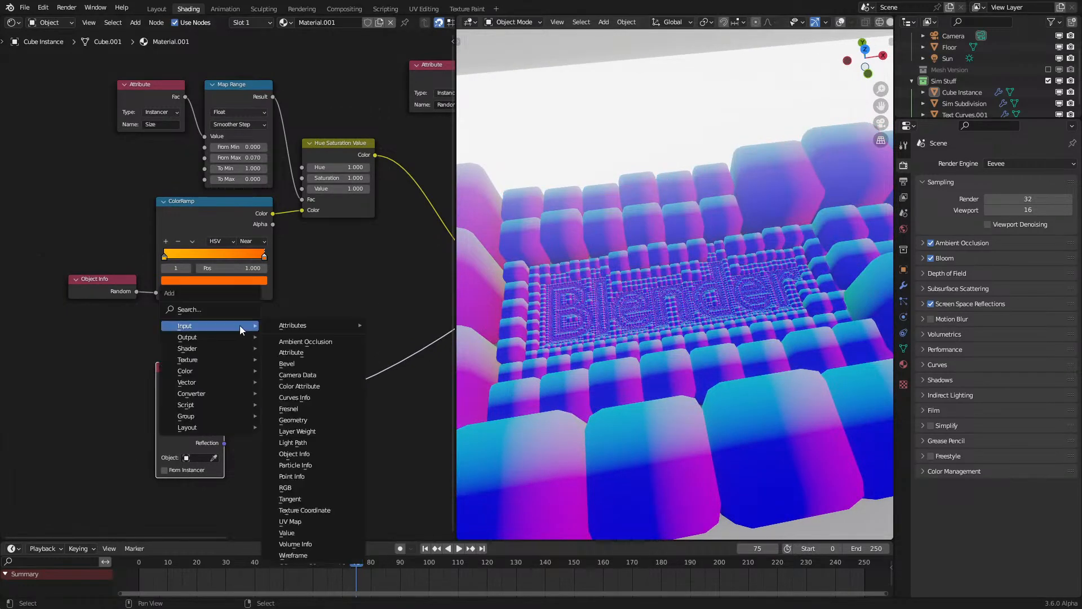
{"action": "left_click", "coordinate": [304, 421]}
{"action": "left_click", "coordinate": [280, 413]}
{"action": "left_click", "coordinate": [299, 431], "text": "ctrl+shift"}
{"action": "left_click", "coordinate": [222, 418]}
{"action": "key", "text": "x"}
{"action": "left_click_drag", "start_coordinate": [314, 434], "coordinate": [218, 398]}
Step: Change the render engine to Cycles and inspect the Position preview close up on the cubes
{"action": "left_click", "coordinate": [1028, 163]}
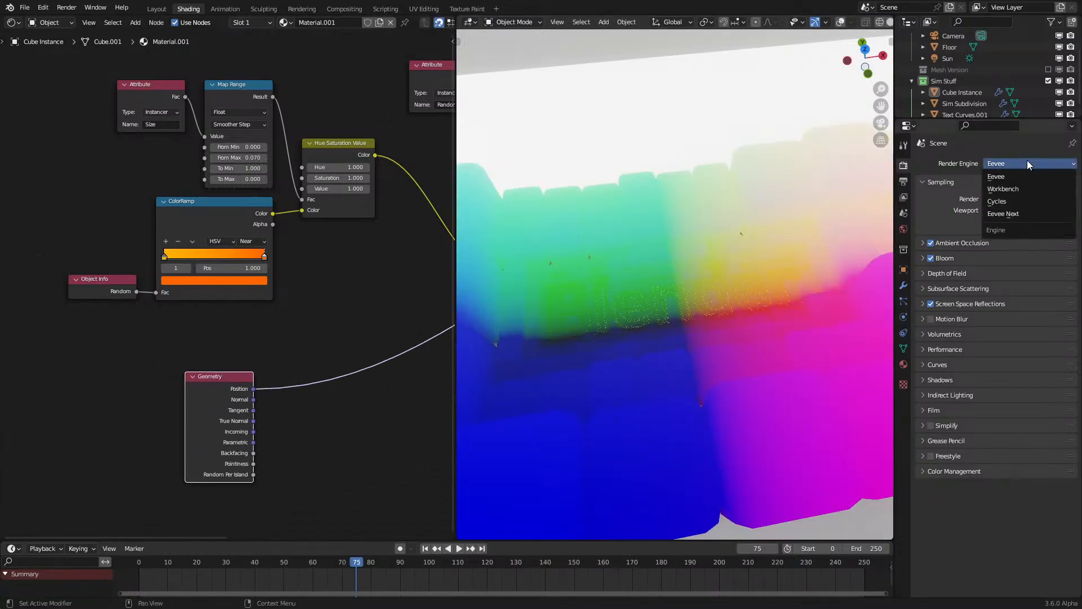
{"action": "left_click", "coordinate": [1012, 202]}
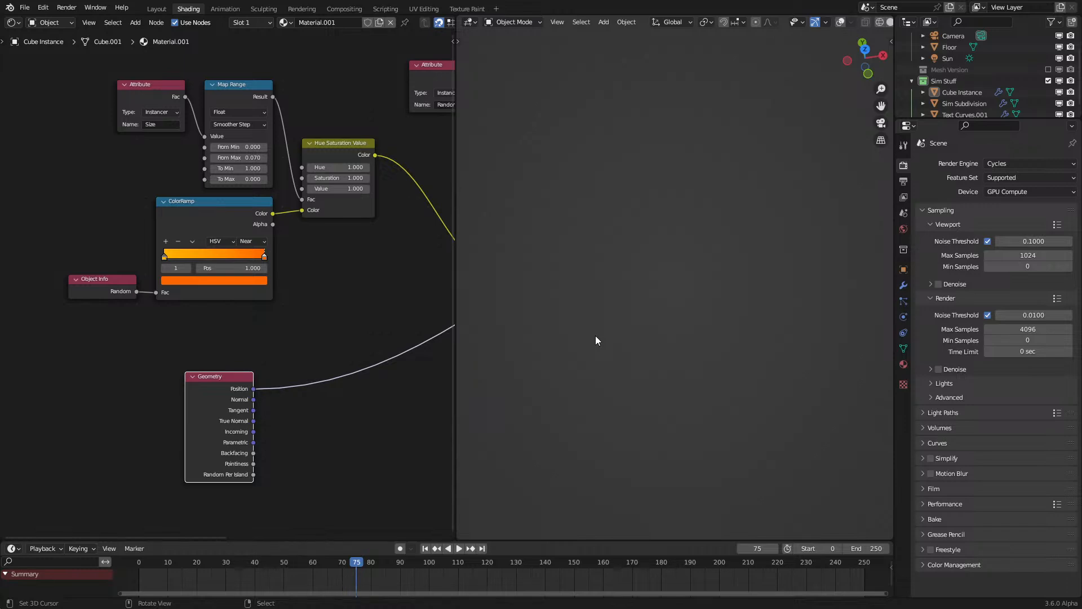
{"action": "scroll", "coordinate": [596, 336], "scroll_direction": "up", "scroll_amount": 6}
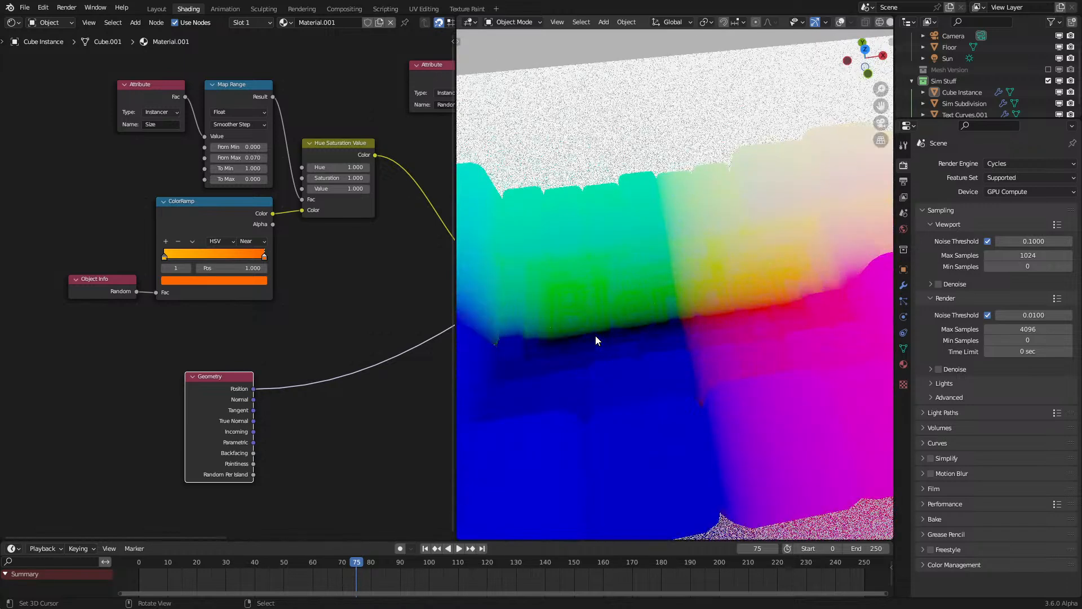
{"action": "scroll", "coordinate": [595, 336], "scroll_direction": "up", "scroll_amount": 3}
{"action": "middle_click_drag", "start_coordinate": [595, 336], "coordinate": [622, 327]}
{"action": "scroll", "coordinate": [327, 411], "scroll_direction": "down", "scroll_amount": 2}
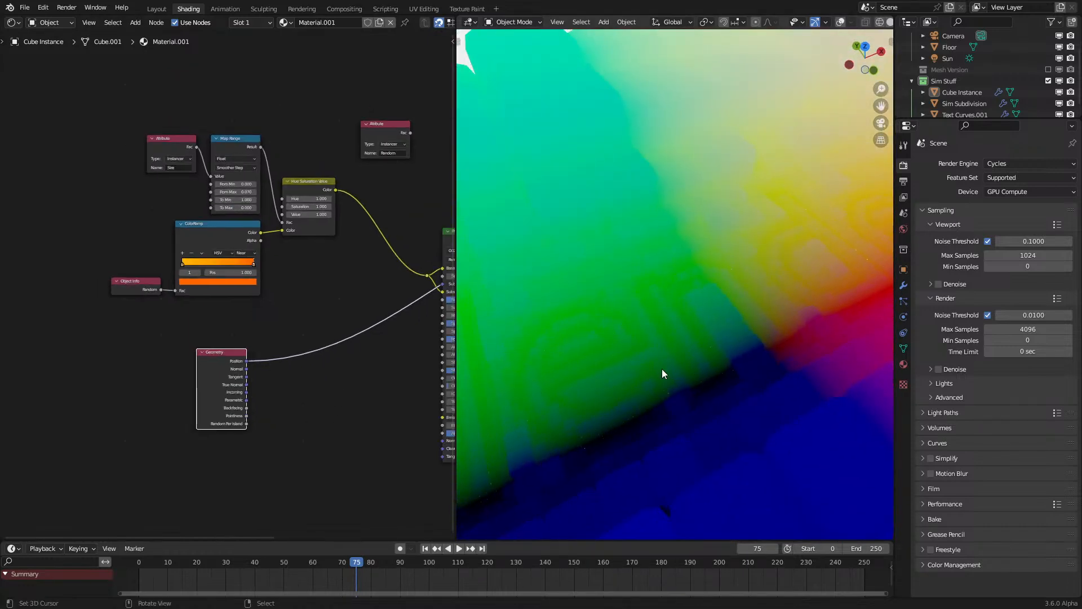
Step: Switch the viewport to solid shading and save the file
{"action": "key", "text": "z"}
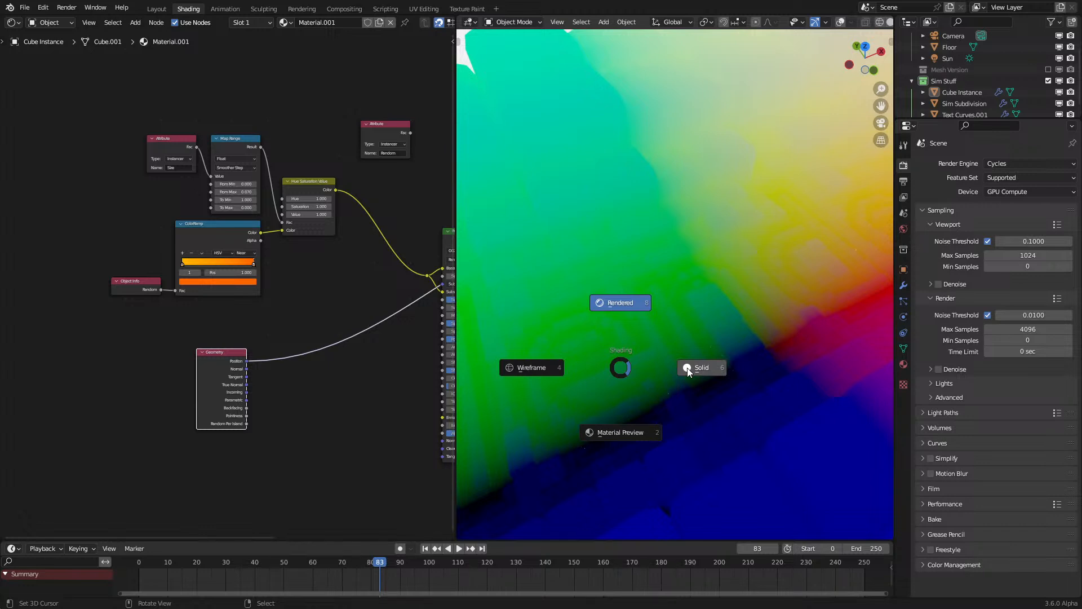
{"action": "left_click", "coordinate": [688, 368]}
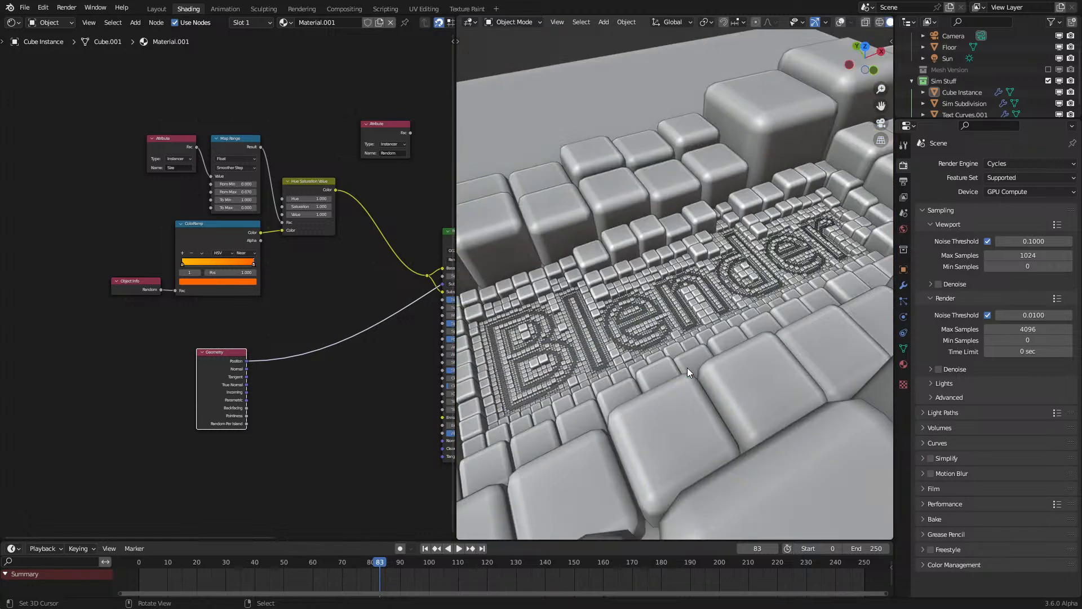
{"action": "mouse_move", "coordinate": [688, 368]}
{"action": "middle_mouse_down"}
{"action": "mouse_move", "coordinate": [645, 385]}
{"action": "mouse_move", "coordinate": [528, 300]}
{"action": "middle_mouse_up"}
{"action": "key", "text": "ctrl+s"}
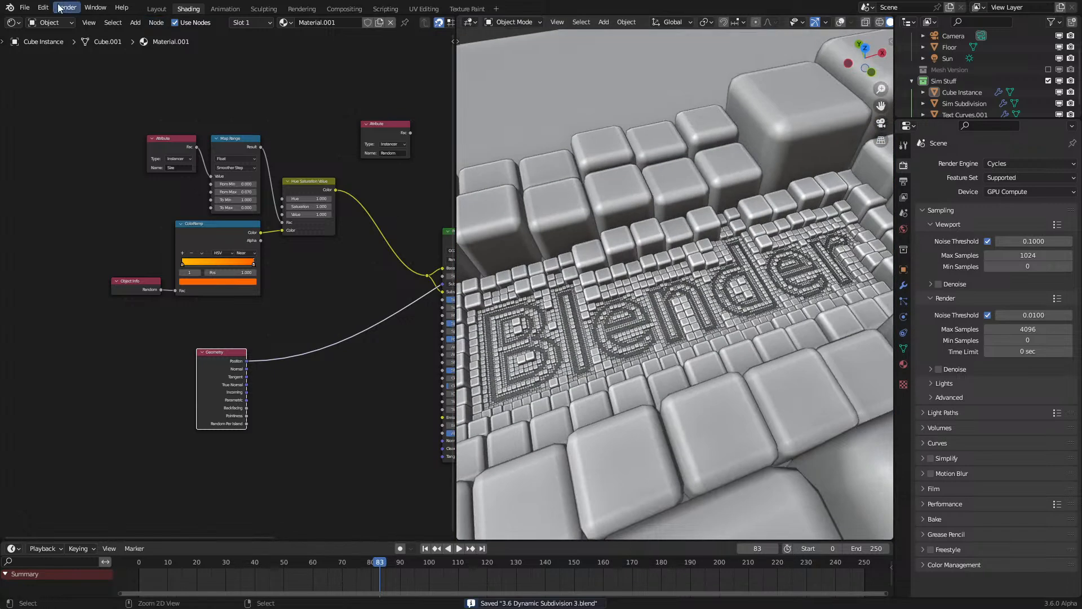
{"action": "left_click", "coordinate": [25, 8]}
{"action": "scroll", "coordinate": [617, 442], "scroll_direction": "up", "scroll_amount": 6}
{"action": "scroll", "coordinate": [627, 392], "scroll_direction": "down", "scroll_amount": 8}
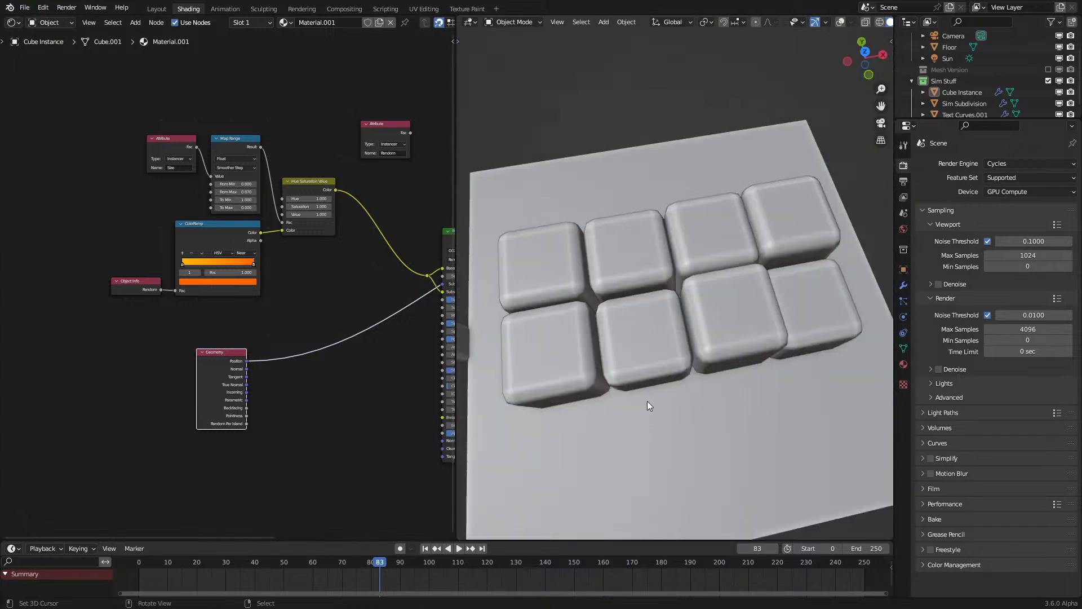
Step: Bring back rendered shading and play the animation from near its start to check the Position colours on the subdividing cubes
{"action": "key", "text": "z"}
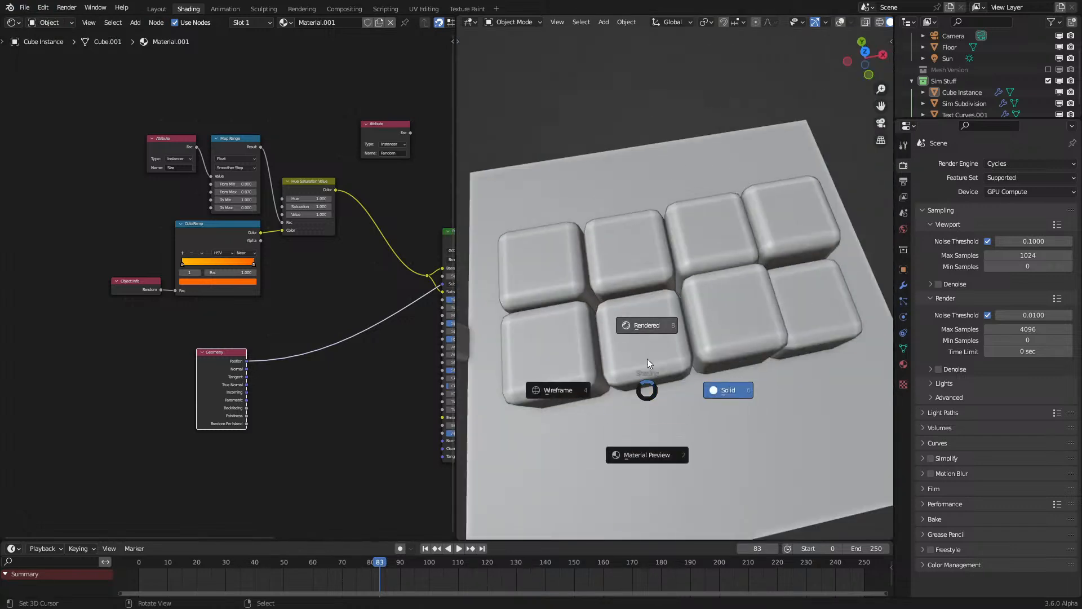
{"action": "left_click", "coordinate": [646, 337]}
{"action": "key", "text": "space"}
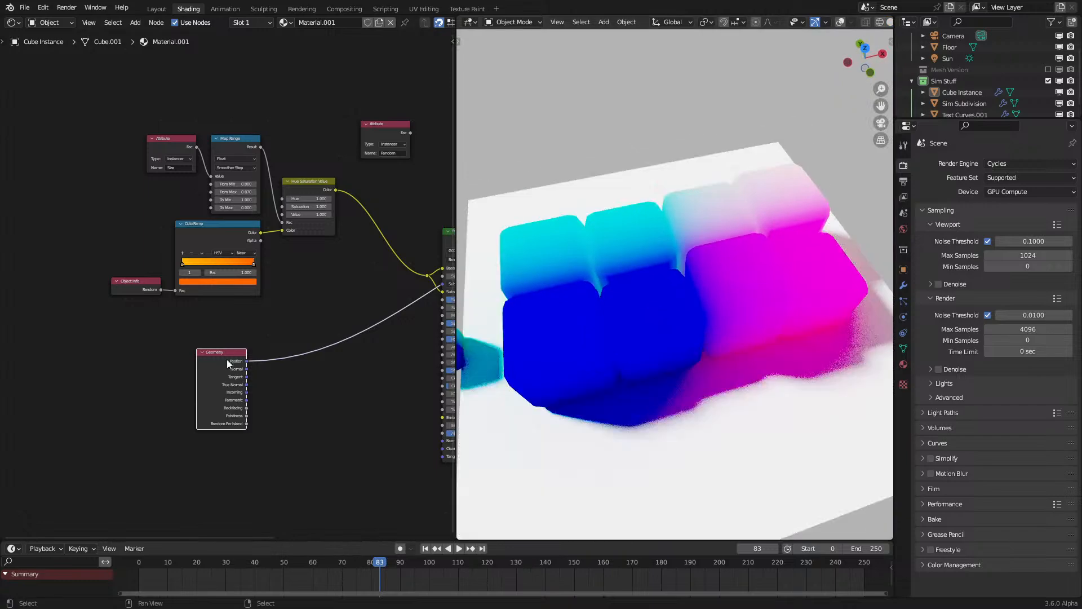
{"action": "left_click", "coordinate": [150, 566]}
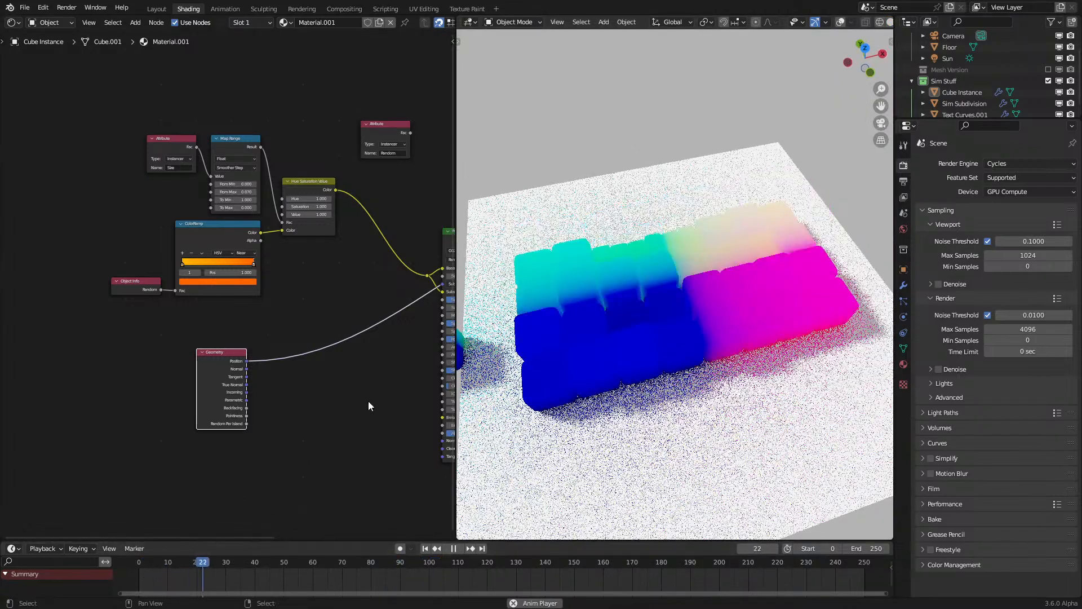
{"action": "key", "text": "space"}
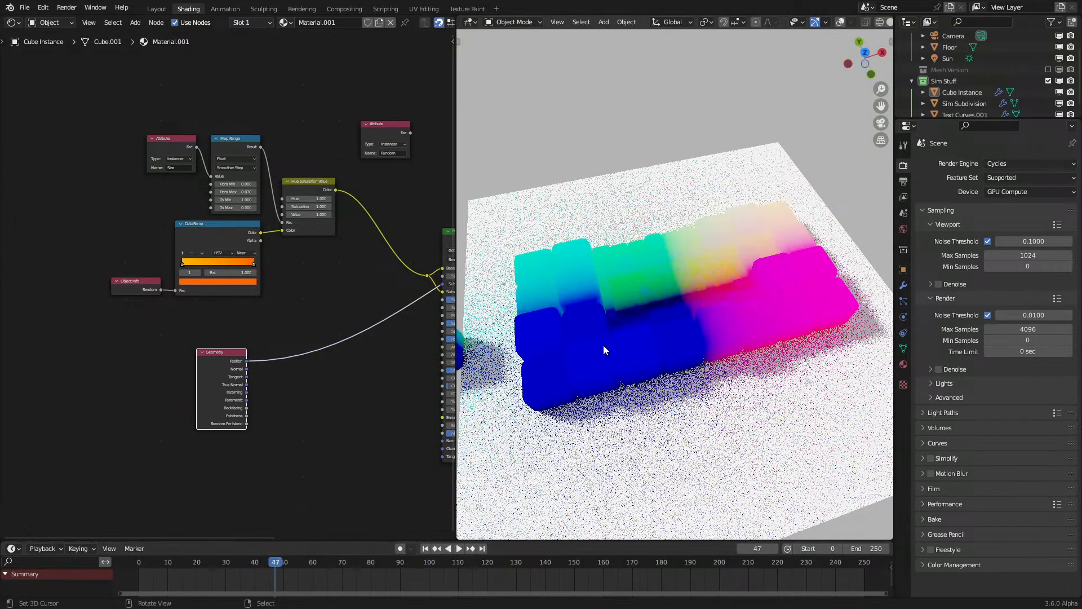
{"action": "scroll", "coordinate": [603, 345], "scroll_direction": "up", "scroll_amount": 5}
{"action": "middle_click_drag", "start_coordinate": [610, 339], "coordinate": [633, 319]}
{"action": "key", "text": "space"}
{"action": "key", "text": "space"}
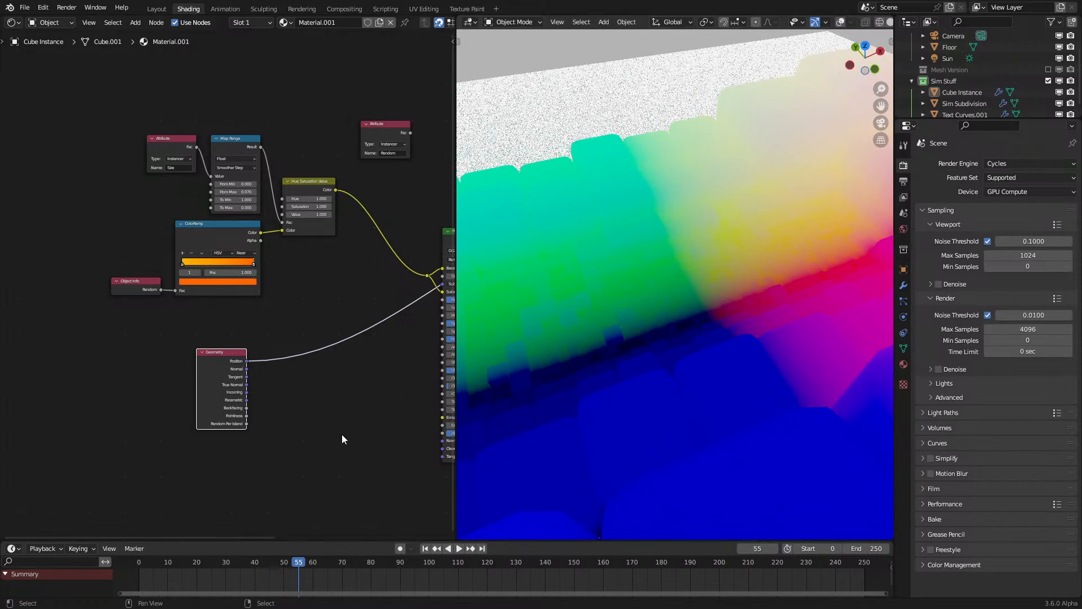
Step: Replay the beginning of the animation and view the cubes through the scene camera
{"action": "left_click", "coordinate": [129, 577]}
{"action": "key", "text": "space"}
{"action": "middle_click_drag", "start_coordinate": [669, 364], "coordinate": [642, 347]}
{"action": "key", "text": "space"}
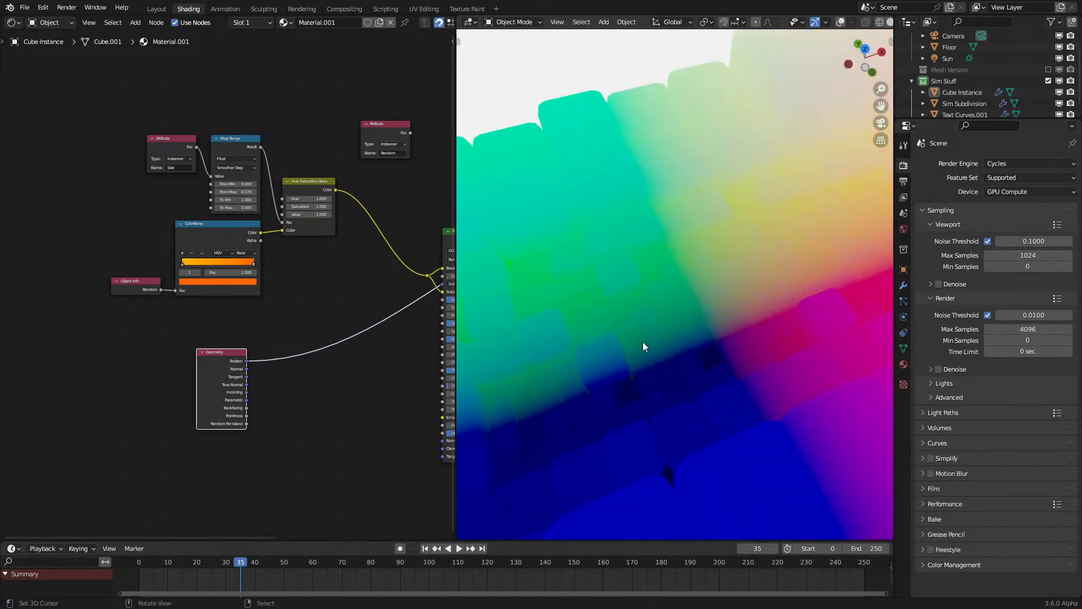
{"action": "key", "text": "KP_0"}
{"action": "scroll", "coordinate": [642, 347], "scroll_direction": "up", "scroll_amount": 3}
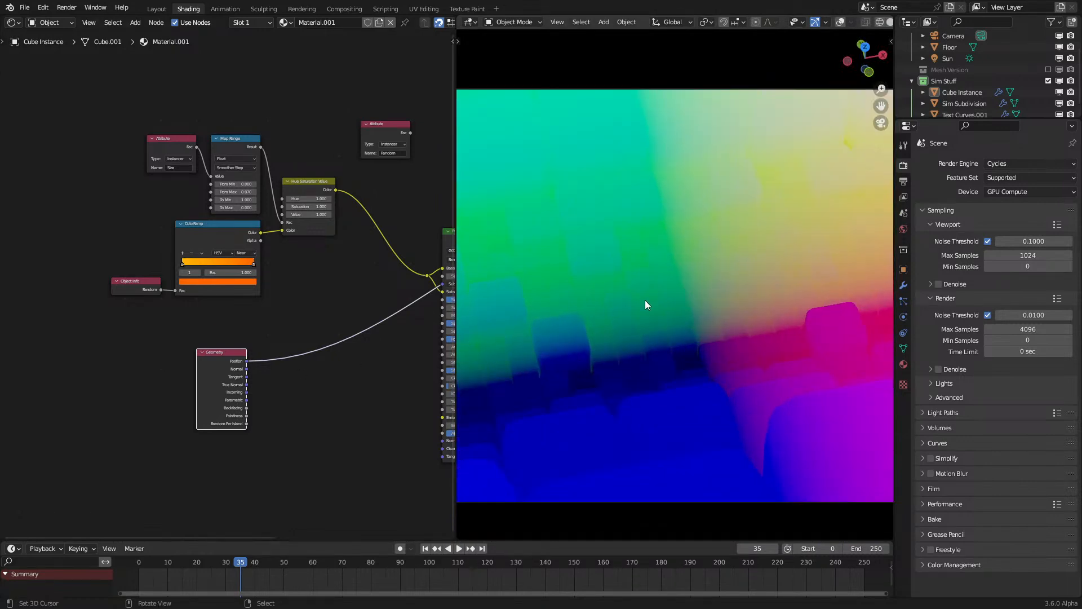
{"action": "scroll", "coordinate": [647, 300], "scroll_direction": "up", "scroll_amount": 1}
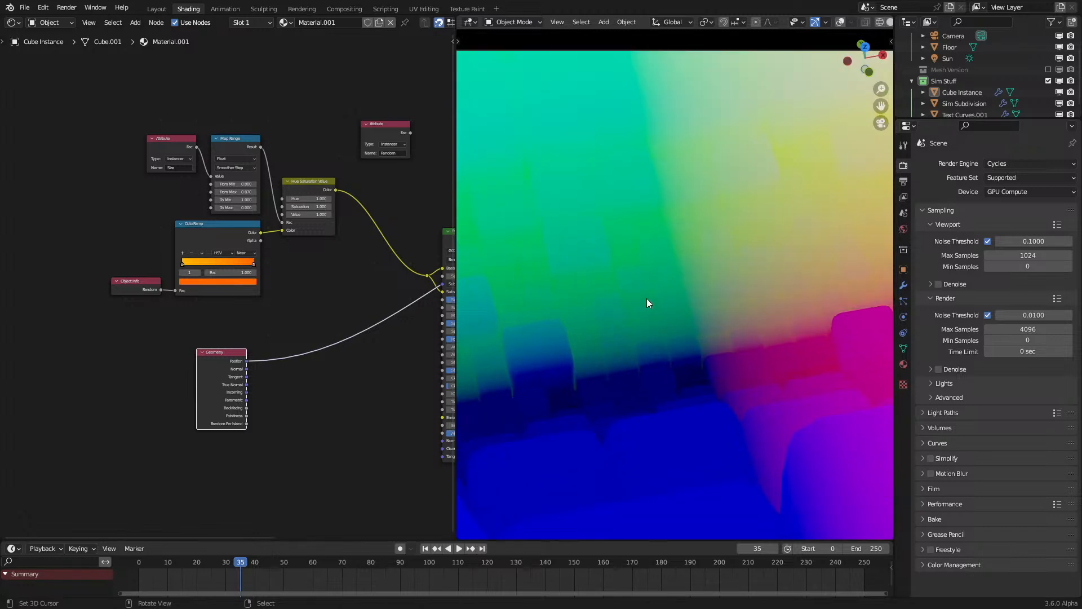
Step: Change the render engine to Eevee and play the animation on to frame 68
{"action": "left_click", "coordinate": [1015, 177]}
{"action": "left_click", "coordinate": [1011, 164]}
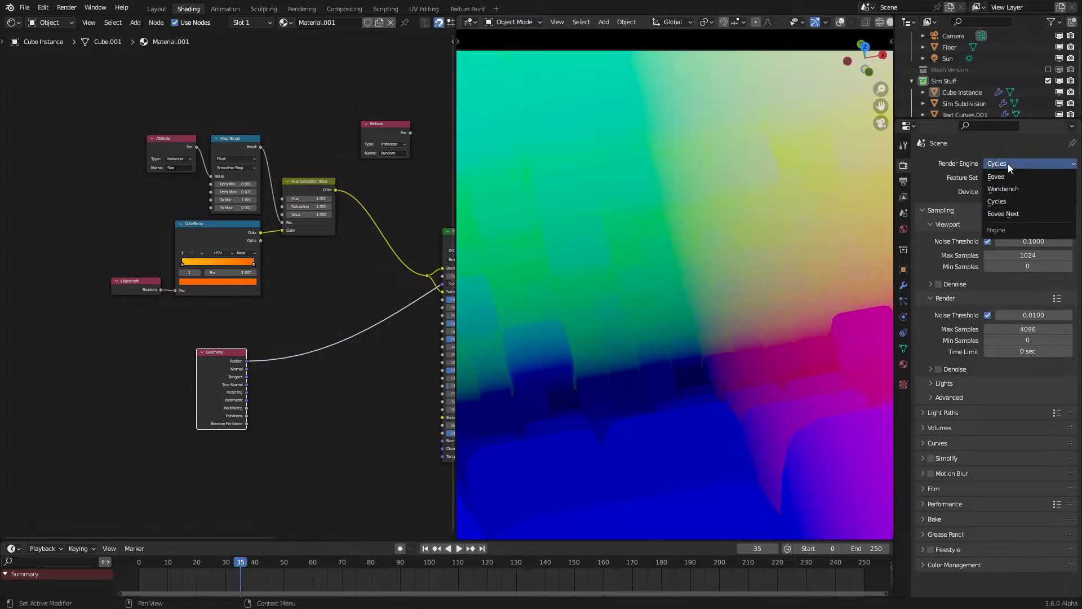
{"action": "left_click", "coordinate": [1008, 177]}
{"action": "key", "text": "space"}
{"action": "scroll", "coordinate": [635, 356], "scroll_direction": "down", "scroll_amount": 3}
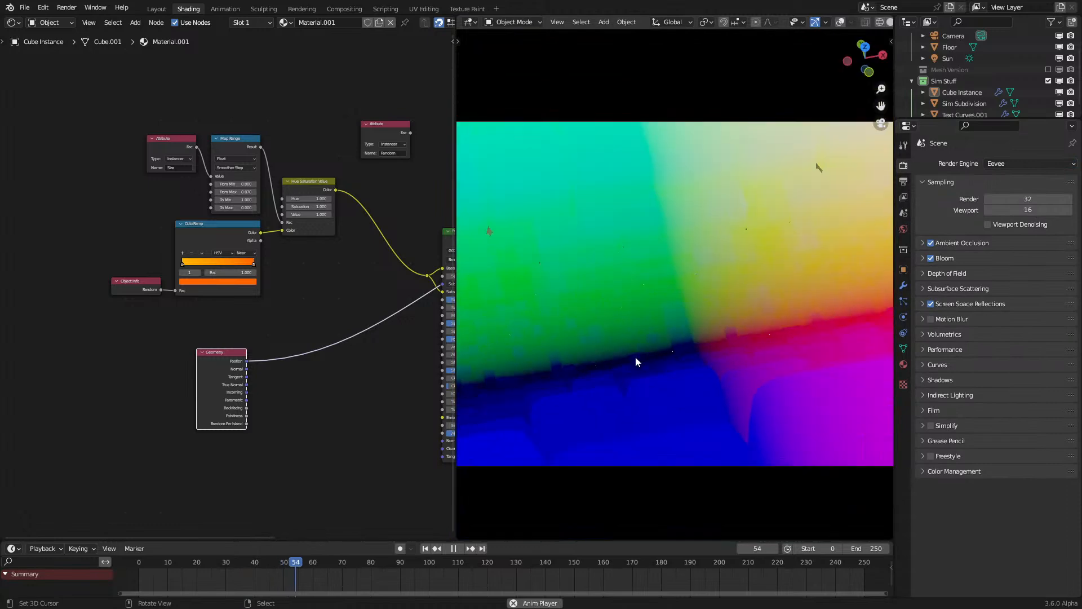
{"action": "key", "text": "space"}
{"action": "scroll", "coordinate": [228, 307], "scroll_direction": "down", "scroll_amount": 1}
{"action": "scroll", "coordinate": [228, 307], "scroll_direction": "up", "scroll_amount": 3}
{"action": "key", "text": "shift+a"}
{"action": "type", "text": "noise"}
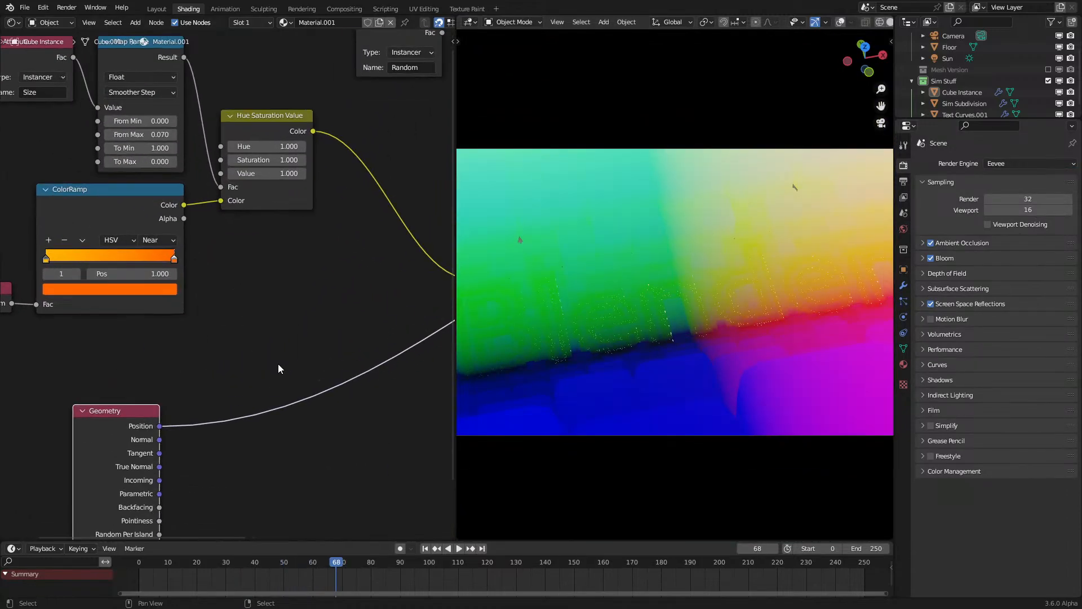
{"action": "left_click", "coordinate": [256, 329]}
{"action": "key", "text": "Escape"}
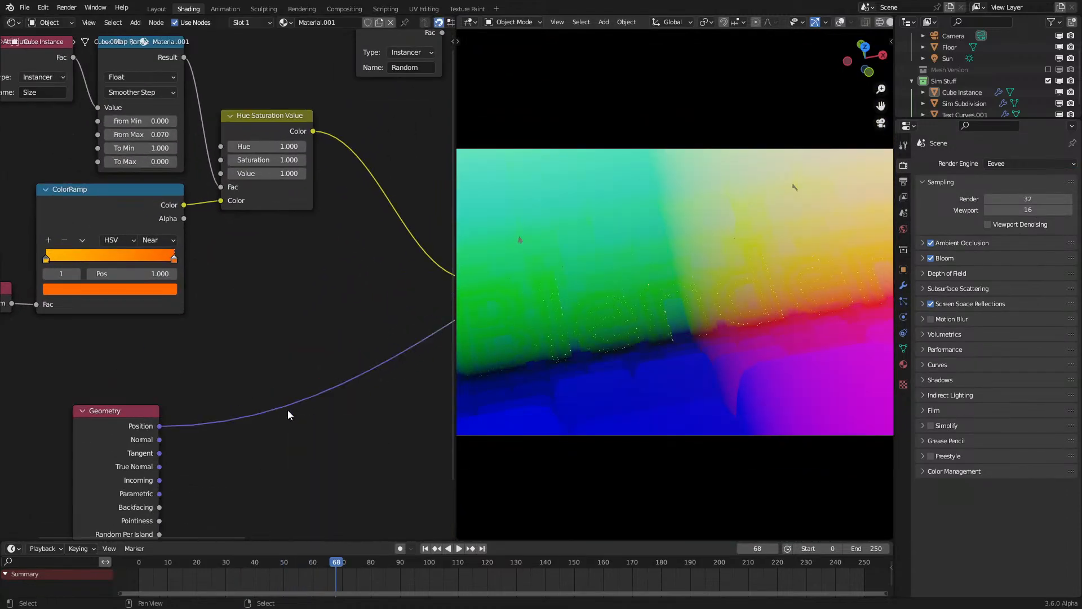
{"action": "key", "text": "shift+a"}
{"action": "left_click", "coordinate": [257, 366]}
{"action": "type", "text": "noise"}
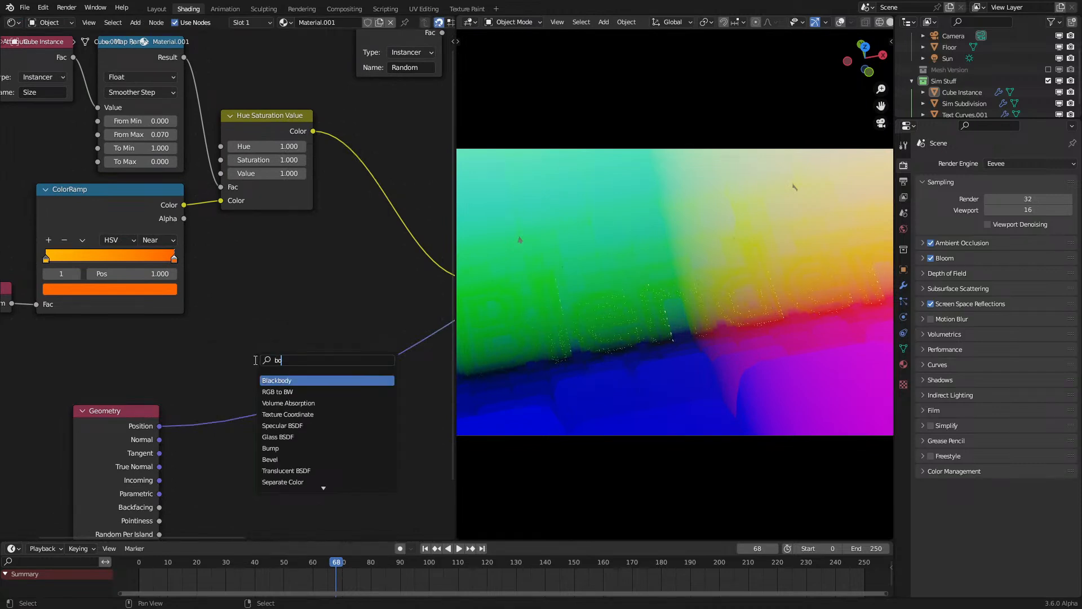
{"action": "key", "text": "Return"}
{"action": "key", "text": "Escape"}
Step: Insert a 2D Voronoi Texture after the Geometry node's Position output, with scale 78 and randomness 0
{"action": "key", "text": "shift+a"}
{"action": "left_click", "coordinate": [239, 351]}
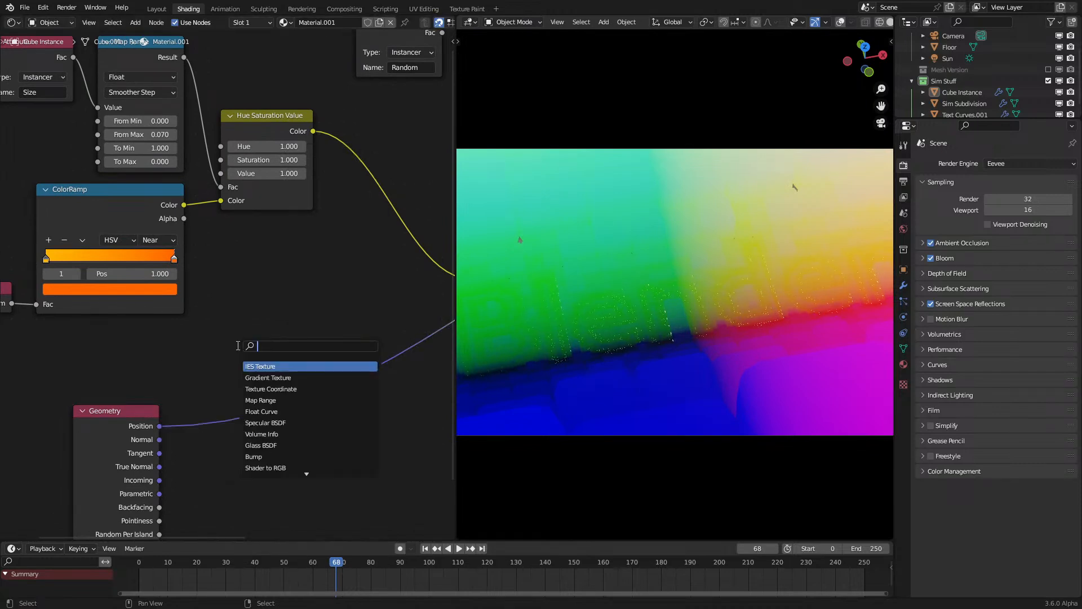
{"action": "type", "text": "voronoi"}
{"action": "key", "text": "Return"}
{"action": "left_click", "coordinate": [237, 345]}
{"action": "left_click", "coordinate": [276, 399]}
{"action": "left_click", "coordinate": [272, 424]}
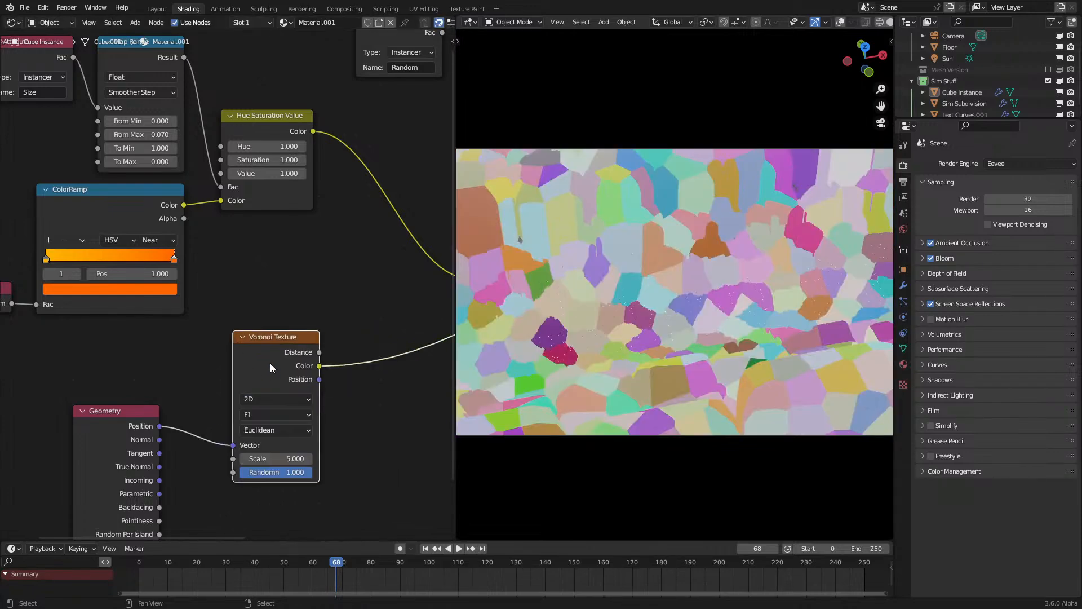
{"action": "scroll", "coordinate": [260, 350], "scroll_direction": "up", "scroll_amount": 2}
{"action": "left_click_drag", "start_coordinate": [293, 521], "coordinate": [445, 505]}
Step: Connect the Voronoi Texture's Distance output to the Principled BSDF's Roughness and preview the Principled BSDF
{"action": "middle_click_drag", "start_coordinate": [326, 371], "coordinate": [136, 334]}
{"action": "scroll", "coordinate": [259, 303], "scroll_direction": "down", "scroll_amount": 2}
{"action": "scroll", "coordinate": [124, 333], "scroll_direction": "up", "scroll_amount": 3}
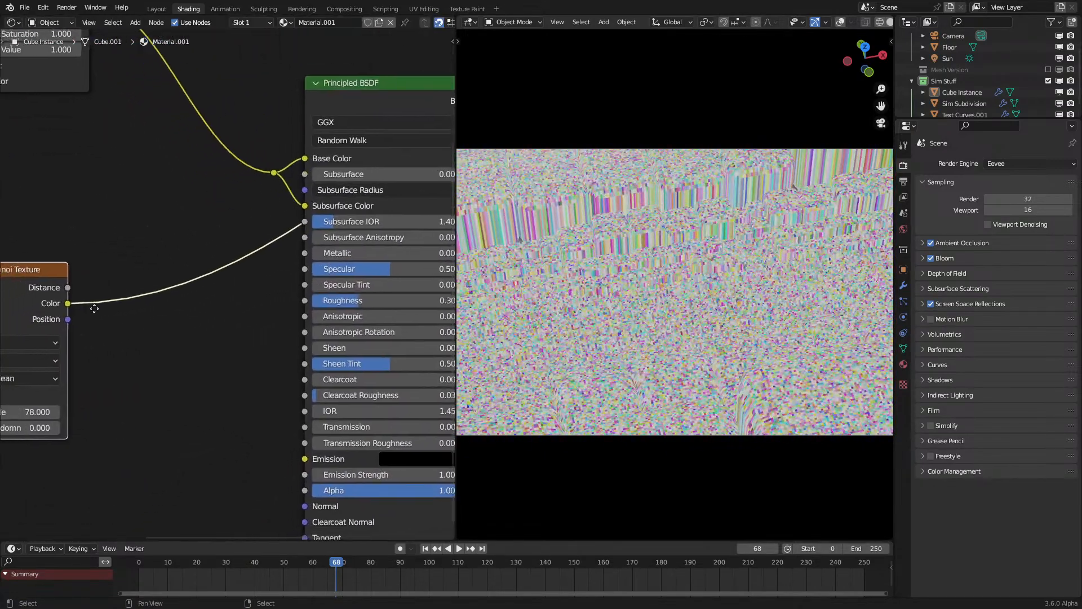
{"action": "left_click_drag", "start_coordinate": [68, 303], "coordinate": [313, 294]}
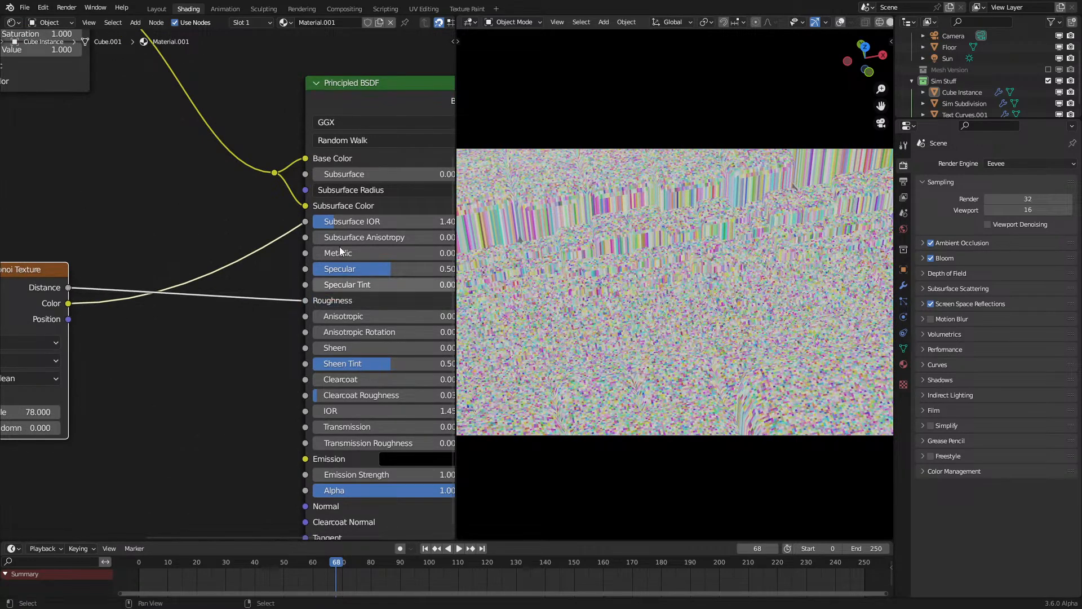
{"action": "scroll", "coordinate": [656, 296], "scroll_direction": "up", "scroll_amount": 2}
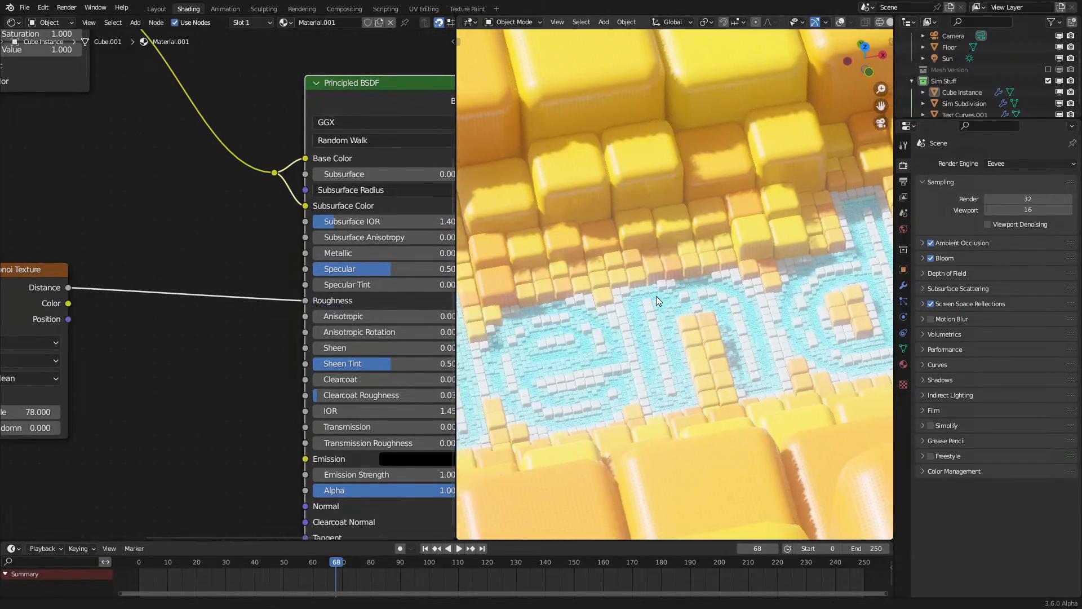
{"action": "scroll", "coordinate": [651, 319], "scroll_direction": "up", "scroll_amount": 1}
Step: Hide the unused sockets of the Geometry node and examine the roughness pattern on the large cubes
{"action": "middle_click_drag", "start_coordinate": [191, 373], "coordinate": [366, 389]}
{"action": "left_click", "coordinate": [56, 403]}
{"action": "key", "text": "ctrl+h"}
{"action": "scroll", "coordinate": [631, 338], "scroll_direction": "up", "scroll_amount": 4}
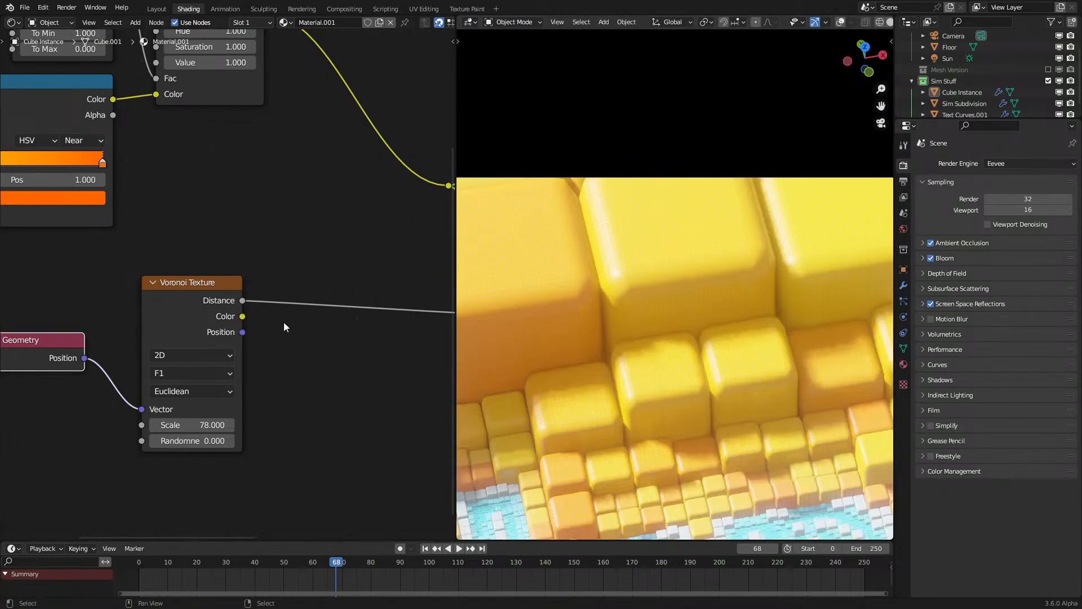
{"action": "middle_click_drag", "start_coordinate": [283, 326], "coordinate": [226, 313]}
{"action": "scroll", "coordinate": [756, 251], "scroll_direction": "up", "scroll_amount": 3}
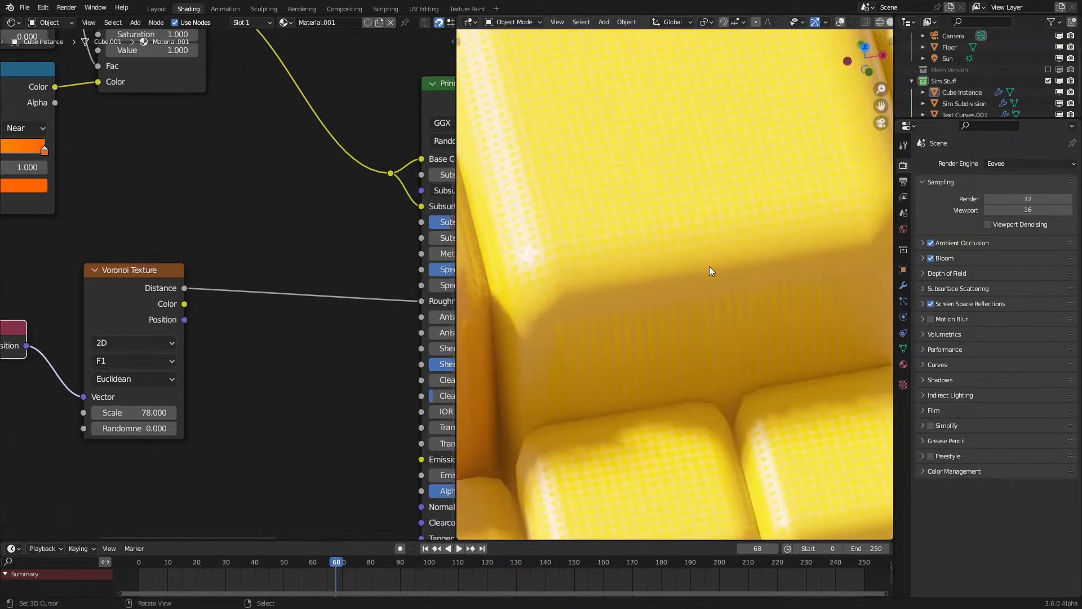
Step: Set the Voronoi Texture's scale to 72.3 and drive the Principled BSDF's Roughness with its Color output instead
{"action": "left_click_drag", "start_coordinate": [160, 412], "coordinate": [127, 412]}
{"action": "middle_click_drag", "start_coordinate": [237, 282], "coordinate": [135, 302]}
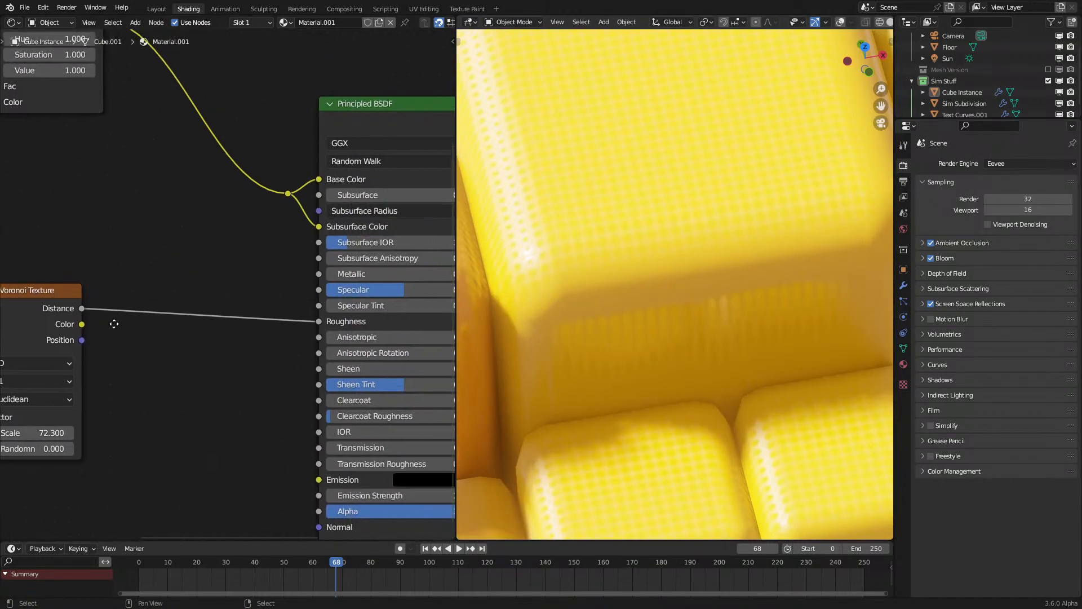
{"action": "left_click_drag", "start_coordinate": [82, 324], "coordinate": [359, 323]}
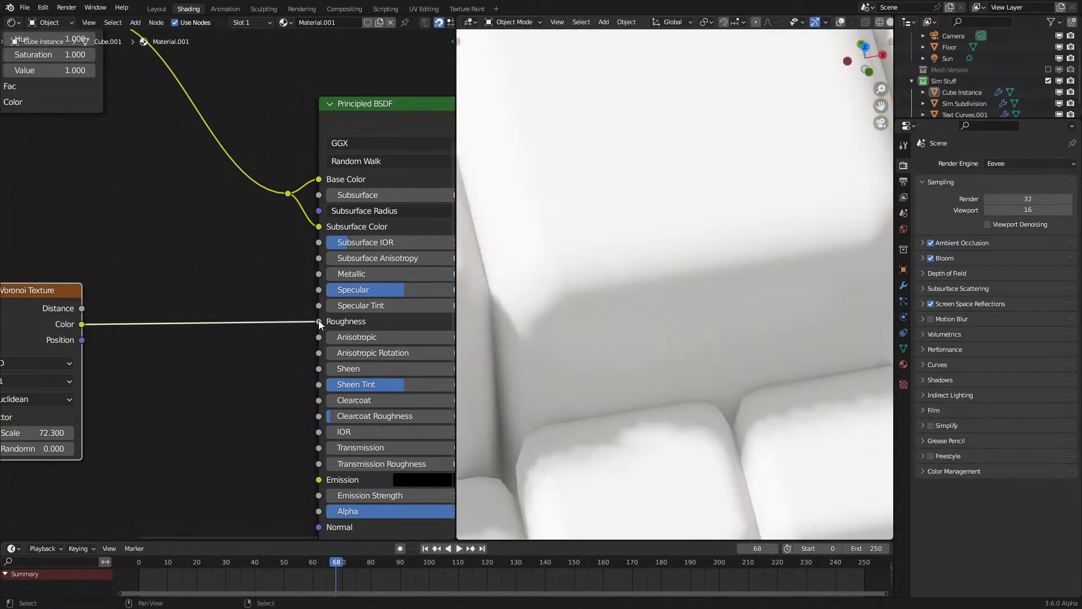
{"action": "middle_click_drag", "start_coordinate": [168, 352], "coordinate": [246, 350]}
{"action": "scroll", "coordinate": [620, 306], "scroll_direction": "down", "scroll_amount": 4}
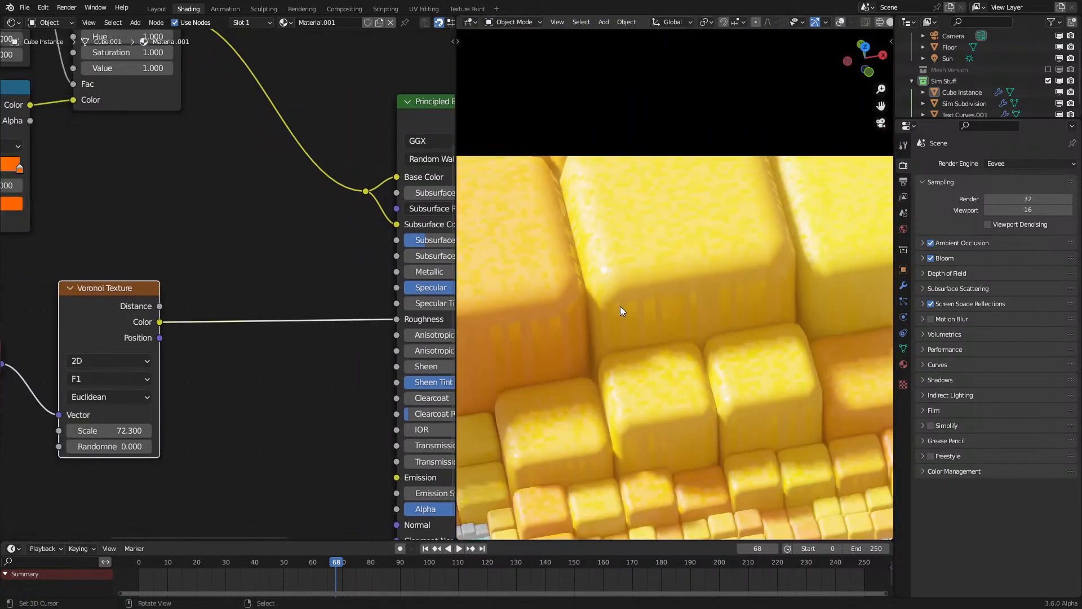
Step: Set the Voronoi Texture's scale to 24 and check the roughness pattern across the cubes and lettering
{"action": "middle_click_drag", "start_coordinate": [117, 438], "coordinate": [175, 393]}
{"action": "left_click_drag", "start_coordinate": [172, 385], "coordinate": [144, 385]}
{"action": "middle_click_drag", "start_coordinate": [721, 384], "coordinate": [702, 330]}
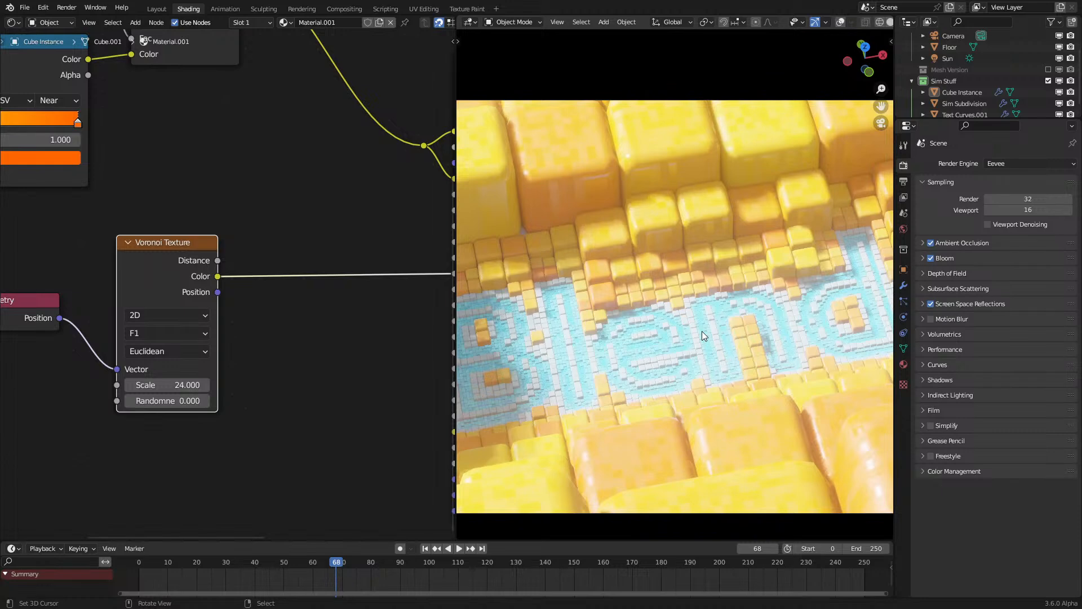
{"action": "scroll", "coordinate": [326, 336], "scroll_direction": "down", "scroll_amount": 3}
{"action": "scroll", "coordinate": [326, 336], "scroll_direction": "up", "scroll_amount": 3}
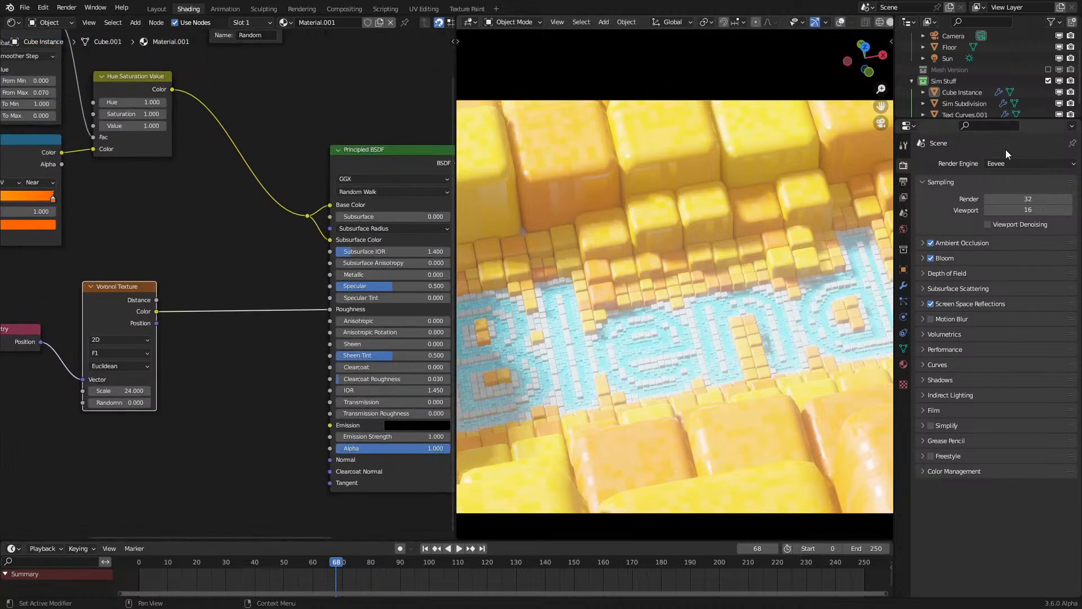
Step: Switch the render engine to Cycles and check the cubes and lettering around the scene and through the camera
{"action": "left_click", "coordinate": [1007, 163]}
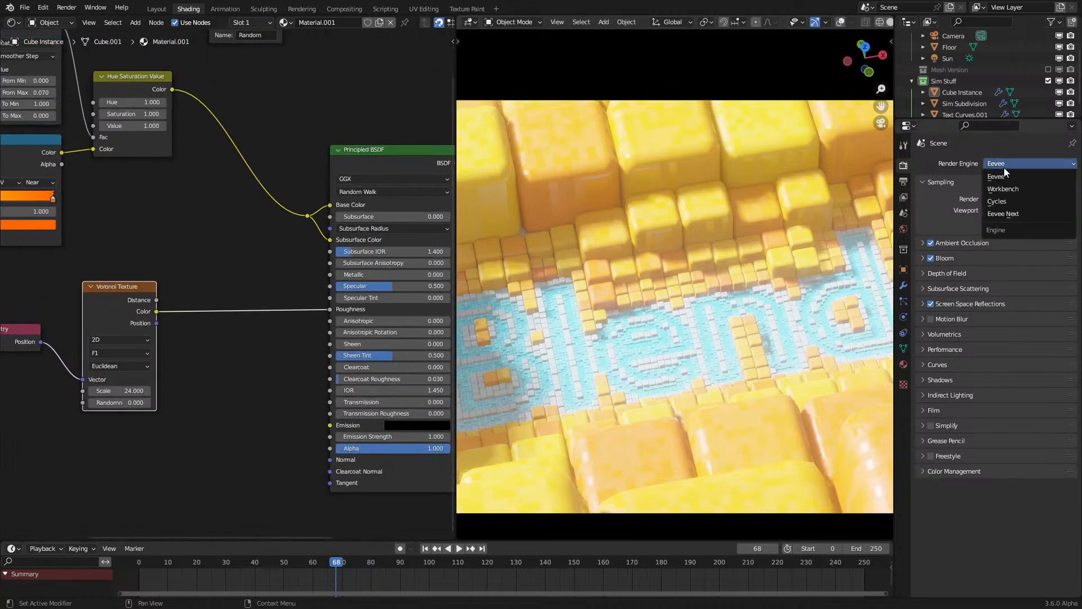
{"action": "left_click", "coordinate": [995, 201]}
{"action": "middle_click_drag", "start_coordinate": [770, 212], "coordinate": [749, 265]}
{"action": "key", "text": "KP_0"}
{"action": "scroll", "coordinate": [749, 266], "scroll_direction": "up", "scroll_amount": 1}
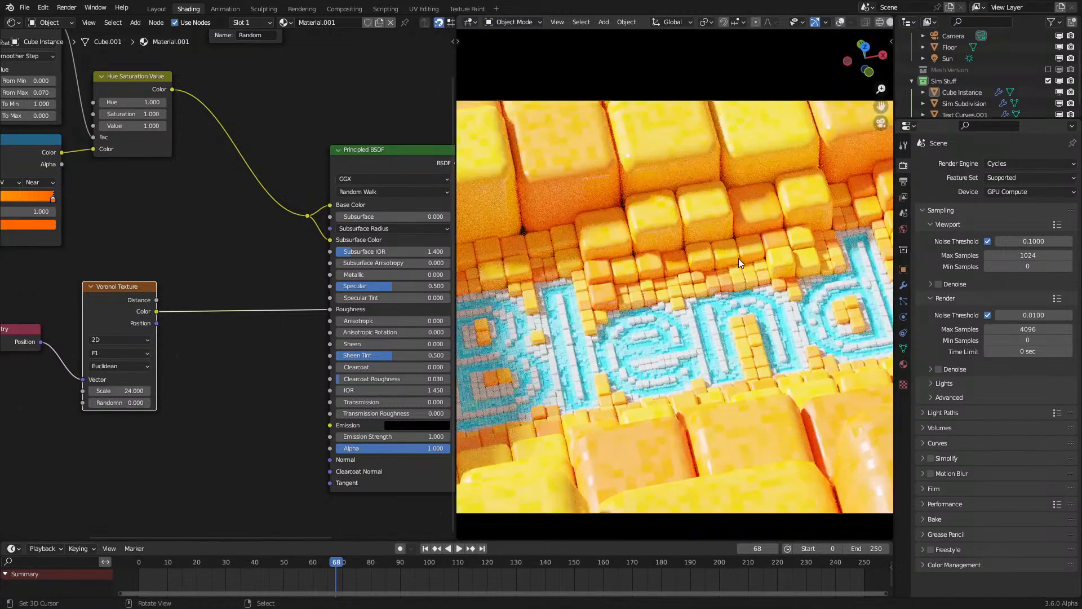
{"action": "middle_click_drag", "start_coordinate": [746, 246], "coordinate": [736, 246]}
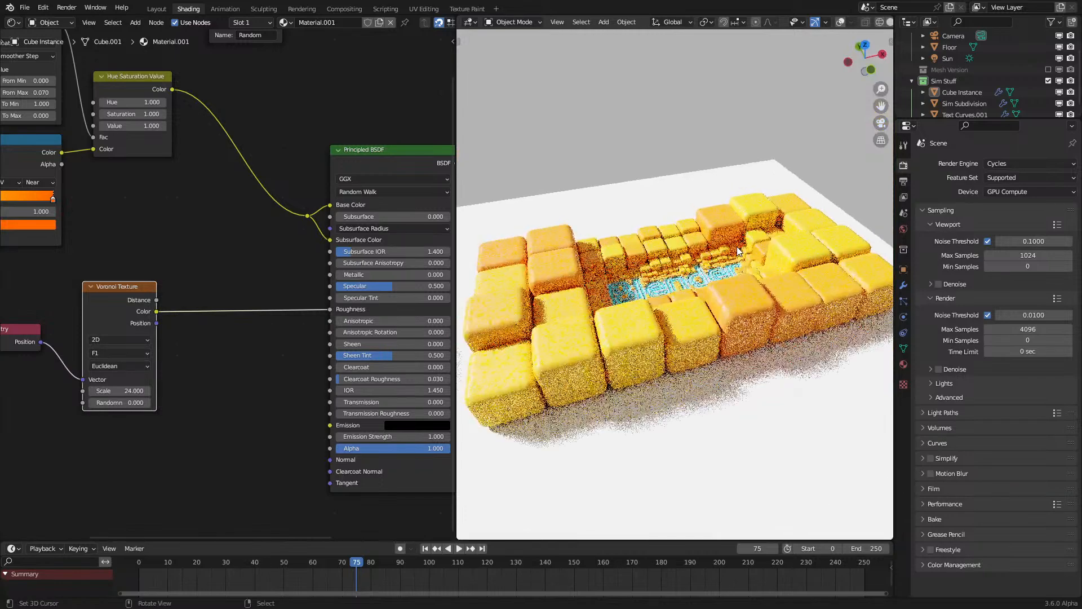
{"action": "key", "text": "KP_0"}
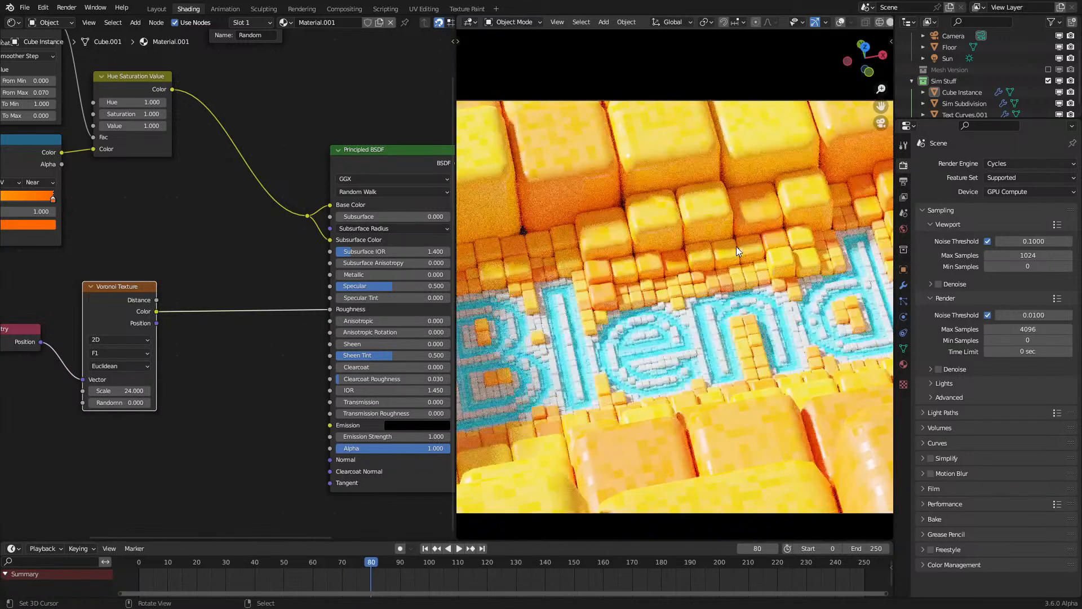
Step: Try to preview the Geometry node's Position output on the cubes, and restore the Principled BSDF as the Material Output's surface
{"action": "middle_click_drag", "start_coordinate": [339, 309], "coordinate": [423, 312]}
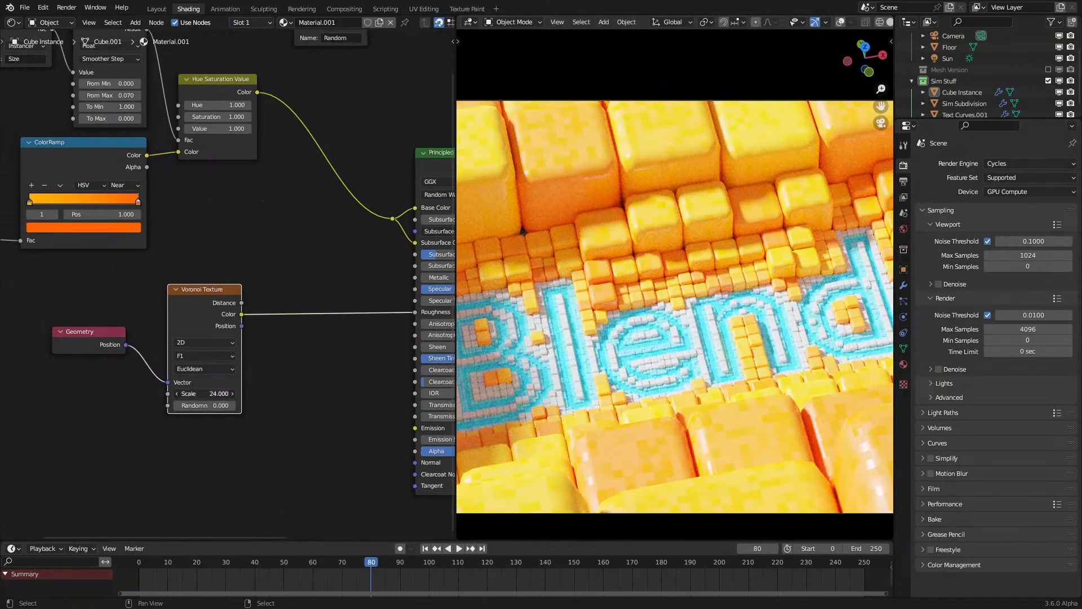
{"action": "left_click", "coordinate": [125, 347], "text": "ctrl+shift"}
{"action": "scroll", "coordinate": [246, 334], "scroll_direction": "down", "scroll_amount": 2}
{"action": "middle_click_drag", "start_coordinate": [287, 321], "coordinate": [273, 328]}
{"action": "middle_click_drag", "start_coordinate": [656, 325], "coordinate": [674, 297]}
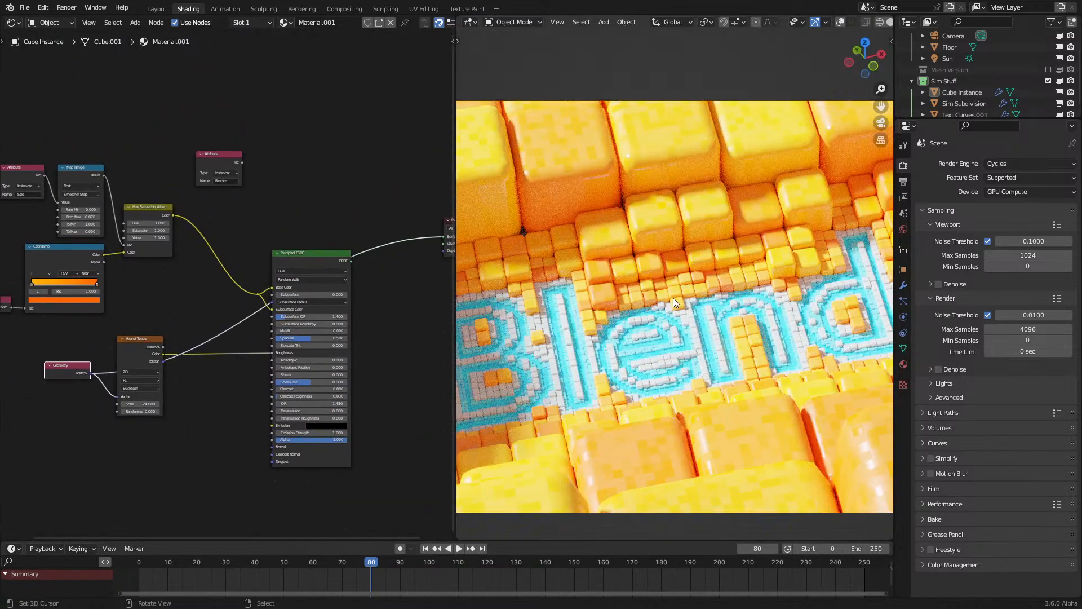
{"action": "scroll", "coordinate": [343, 269], "scroll_direction": "down", "scroll_amount": 1}
{"action": "left_click", "coordinate": [341, 267]}
{"action": "left_click_drag", "start_coordinate": [341, 264], "coordinate": [351, 260]}
{"action": "left_click_drag", "start_coordinate": [429, 246], "coordinate": [429, 241]}
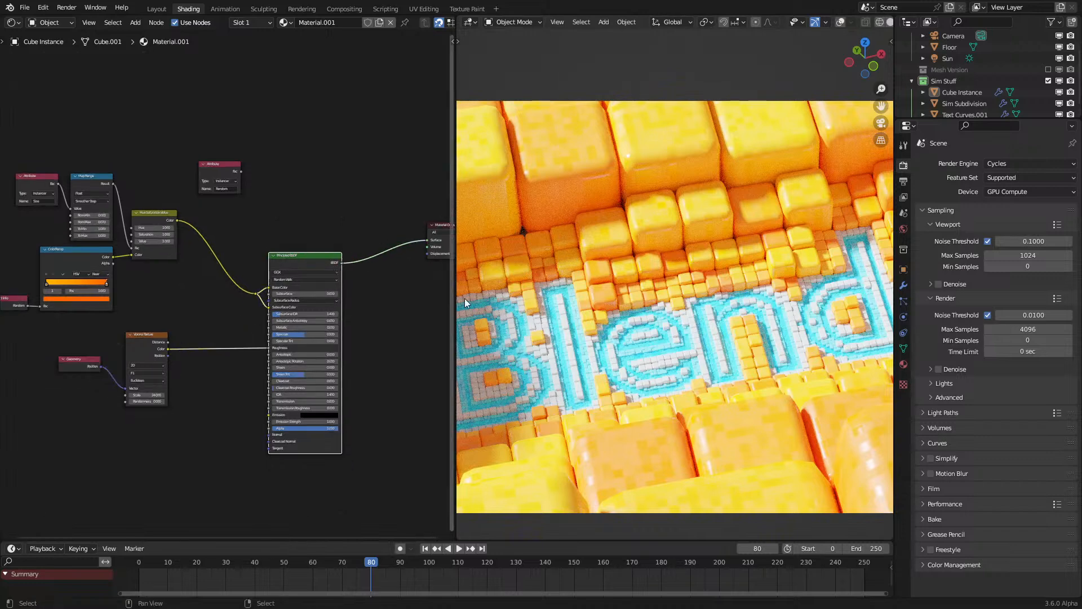
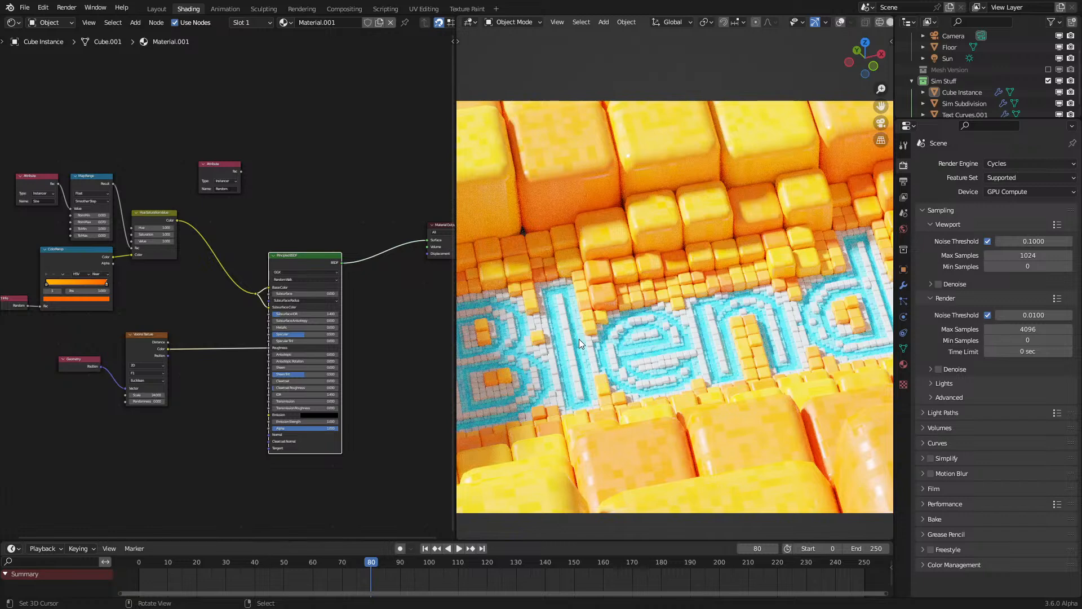
Step: Examine the cube arrangement from outside the camera and return to the camera view
{"action": "key", "text": "KP_0"}
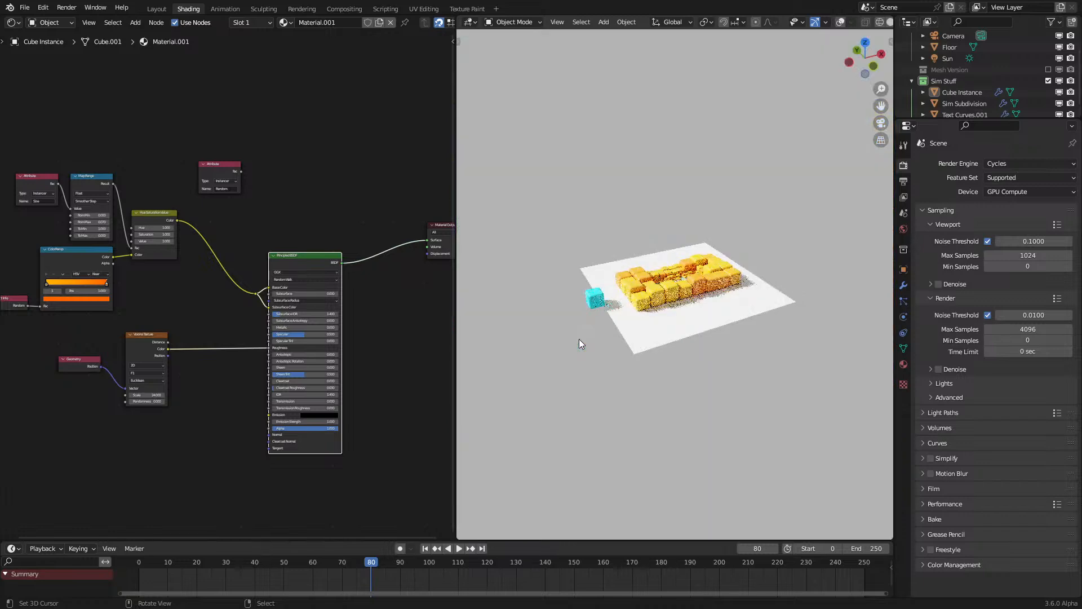
{"action": "scroll", "coordinate": [623, 323], "scroll_direction": "up", "scroll_amount": 5}
{"action": "middle_click_drag", "start_coordinate": [623, 323], "coordinate": [600, 384]}
{"action": "key", "text": "KP_0"}
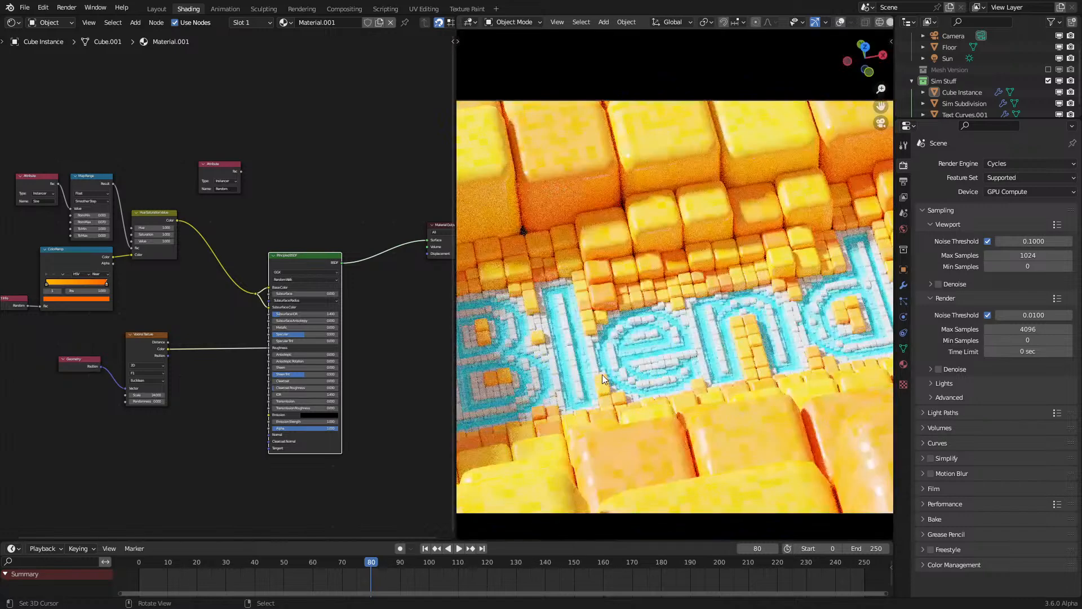
Step: Add an Emission shader after the Principled BSDF, preview it, and feed the Geometry node's Position into its Color
{"action": "scroll", "coordinate": [251, 394], "scroll_direction": "up", "scroll_amount": 3}
{"action": "scroll", "coordinate": [235, 375], "scroll_direction": "up", "scroll_amount": 1}
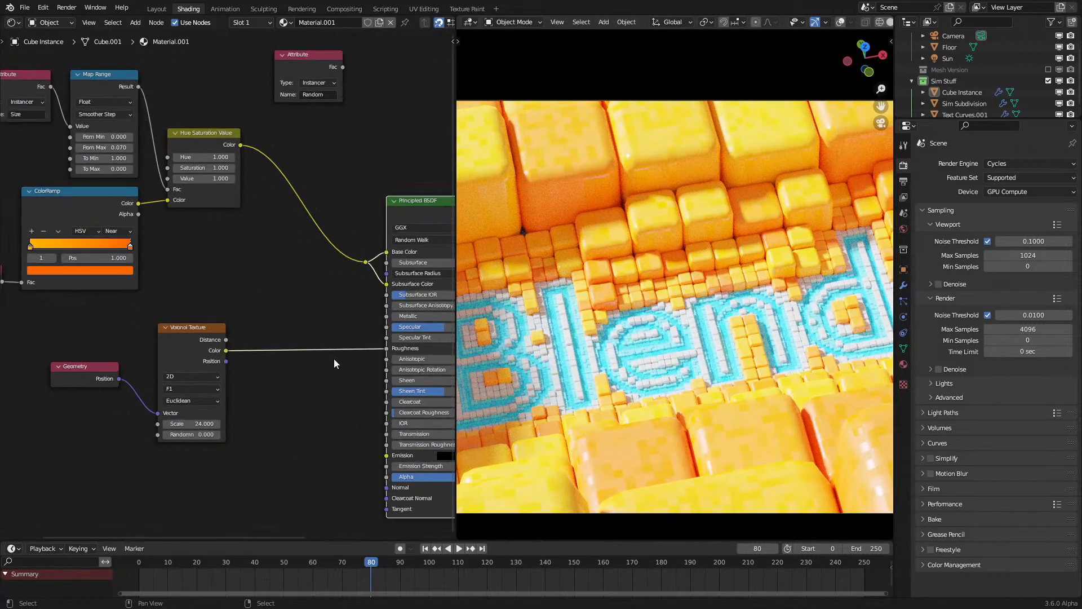
{"action": "middle_click_drag", "start_coordinate": [333, 358], "coordinate": [280, 394]}
{"action": "scroll", "coordinate": [279, 394], "scroll_direction": "down", "scroll_amount": 1}
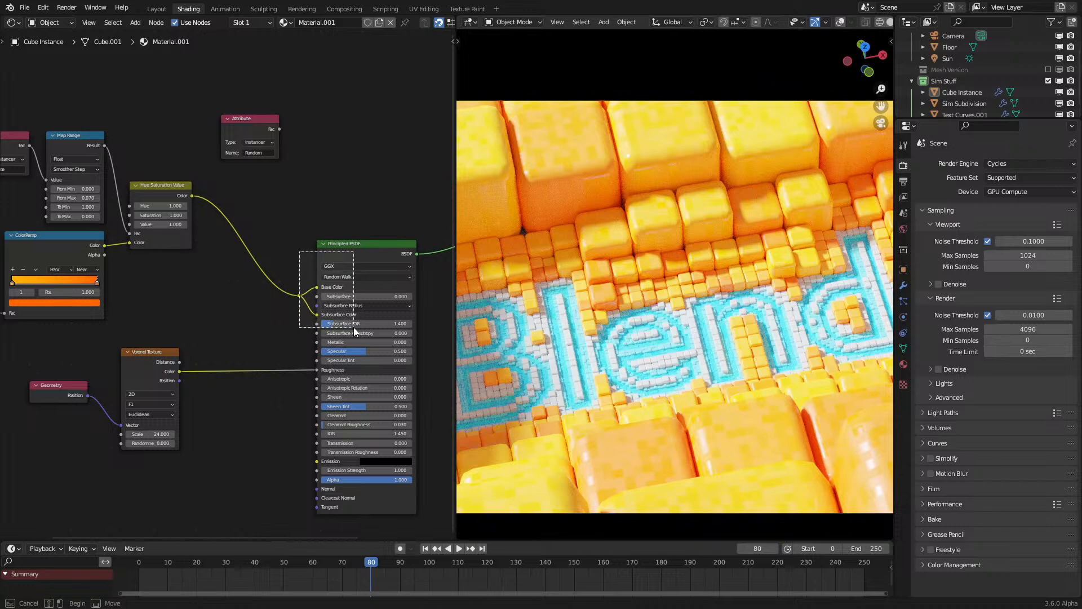
{"action": "left_click_drag", "start_coordinate": [353, 282], "coordinate": [282, 282]}
{"action": "key", "text": "shift+a"}
{"action": "left_click", "coordinate": [323, 210]}
{"action": "type", "text": "e"}
{"action": "key", "text": "Return"}
{"action": "left_click", "coordinate": [411, 320]}
{"action": "left_click", "coordinate": [411, 320], "text": "ctrl+shift"}
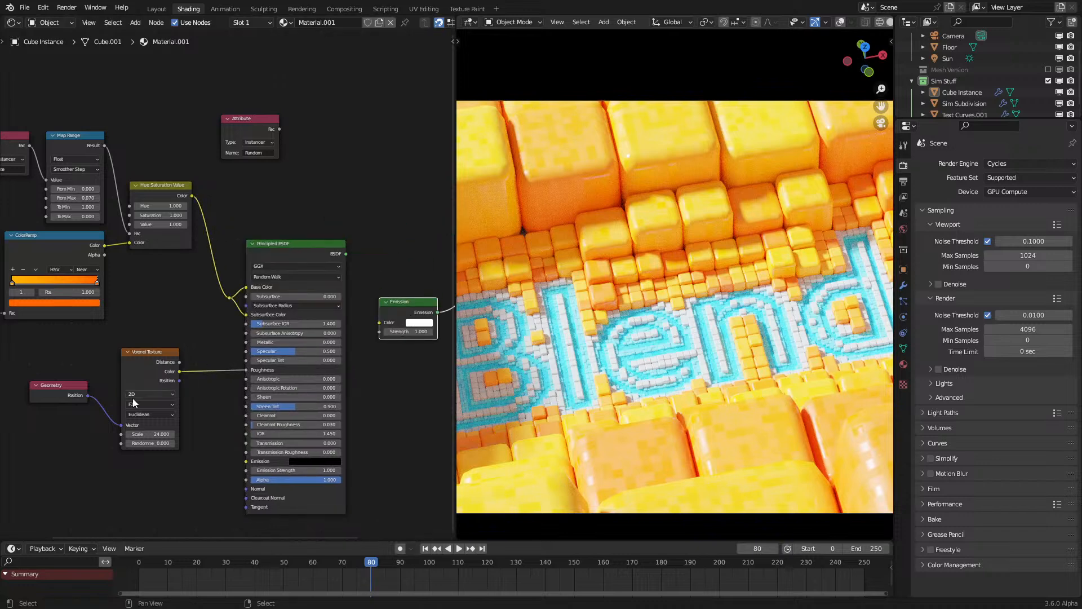
{"action": "left_click_drag", "start_coordinate": [88, 395], "coordinate": [380, 323]}
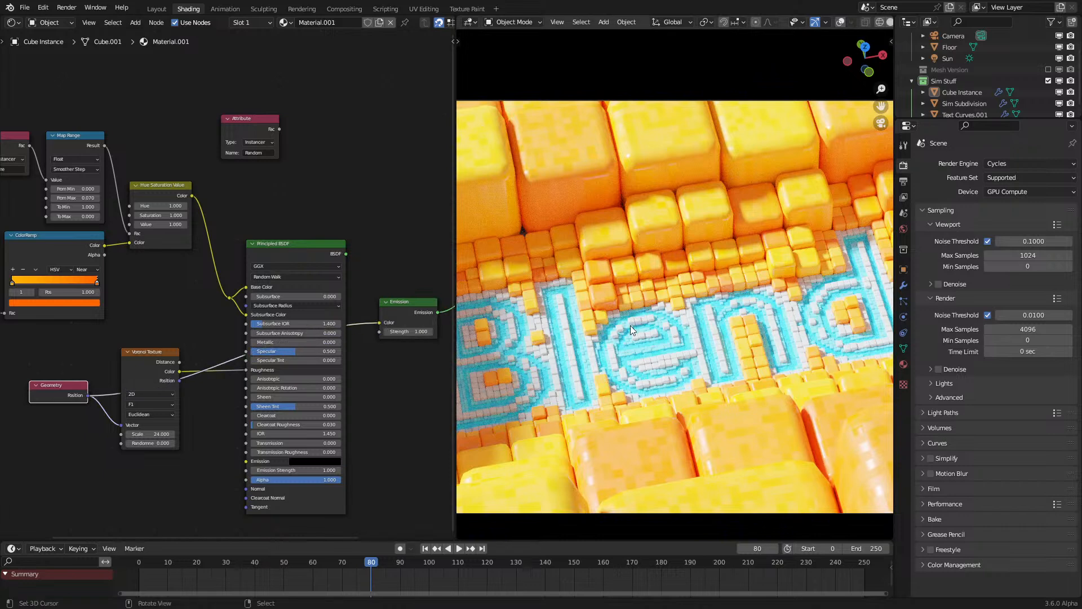
Step: Preview the Principled BSDF again and delete the Emission shader
{"action": "left_click", "coordinate": [294, 259], "text": "ctrl+shift"}
{"action": "left_click_drag", "start_coordinate": [374, 278], "coordinate": [408, 366]}
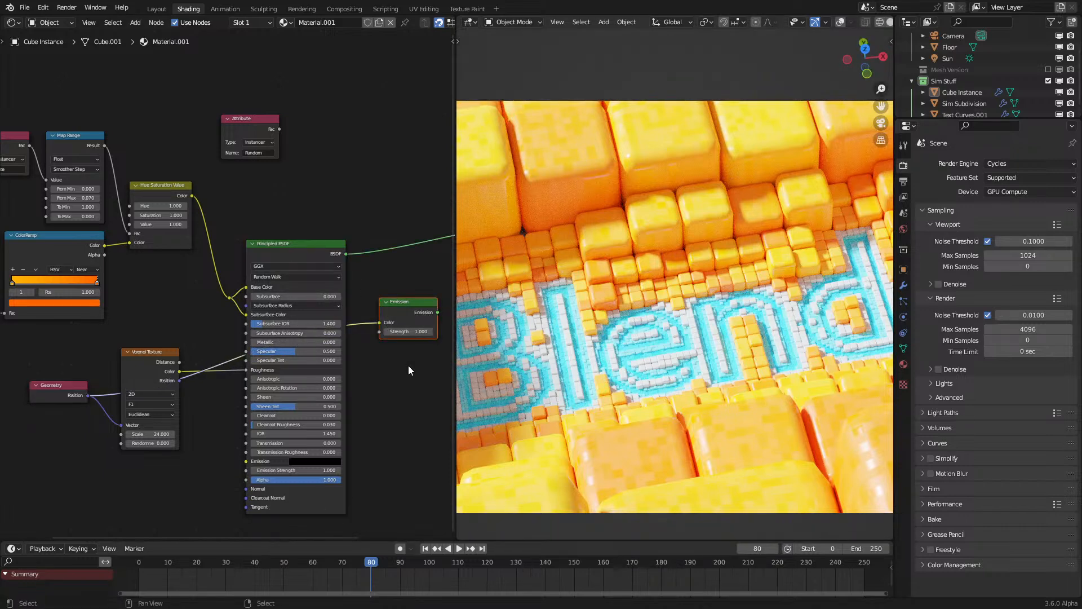
{"action": "key", "text": "x"}
Step: Move the Voronoi Texture node farther from the Principled BSDF and play the animation through the camera to check the roughness pattern
{"action": "scroll", "coordinate": [134, 403], "scroll_direction": "up", "scroll_amount": 2}
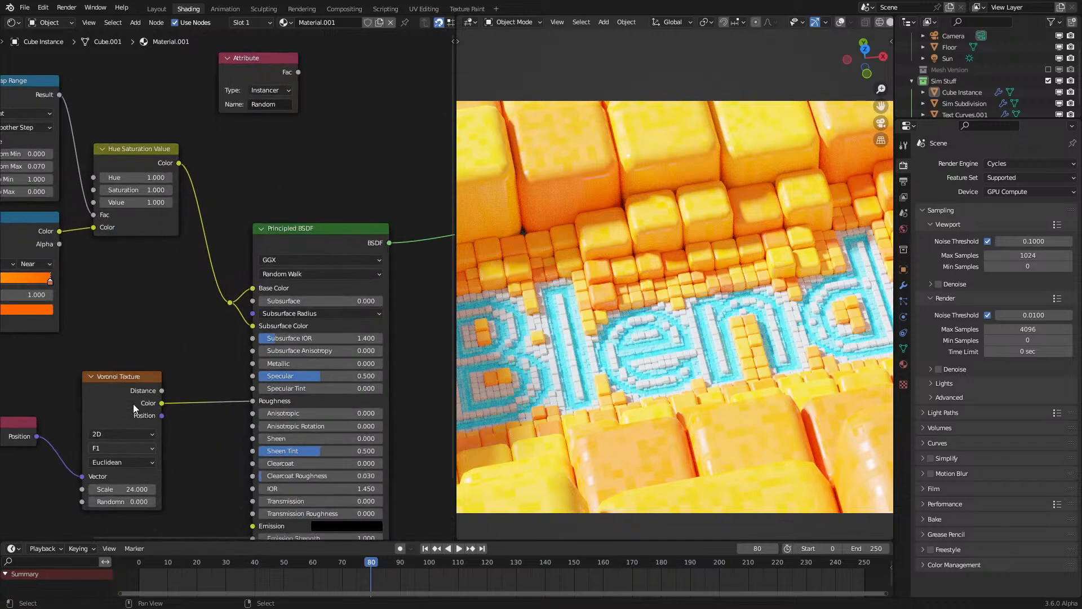
{"action": "left_click_drag", "start_coordinate": [133, 403], "coordinate": [108, 406]}
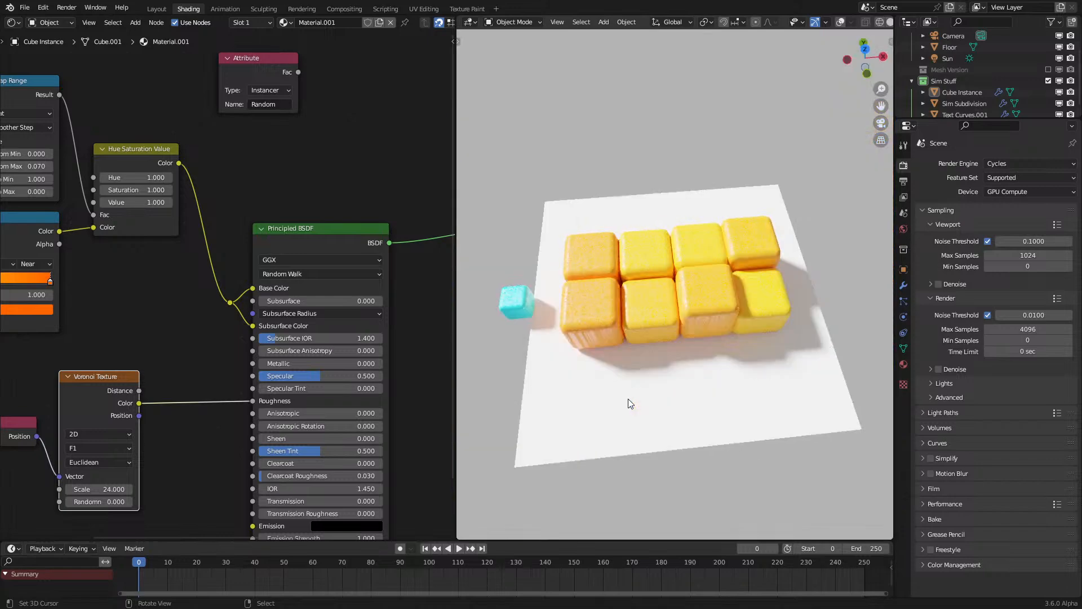
{"action": "key", "text": "space"}
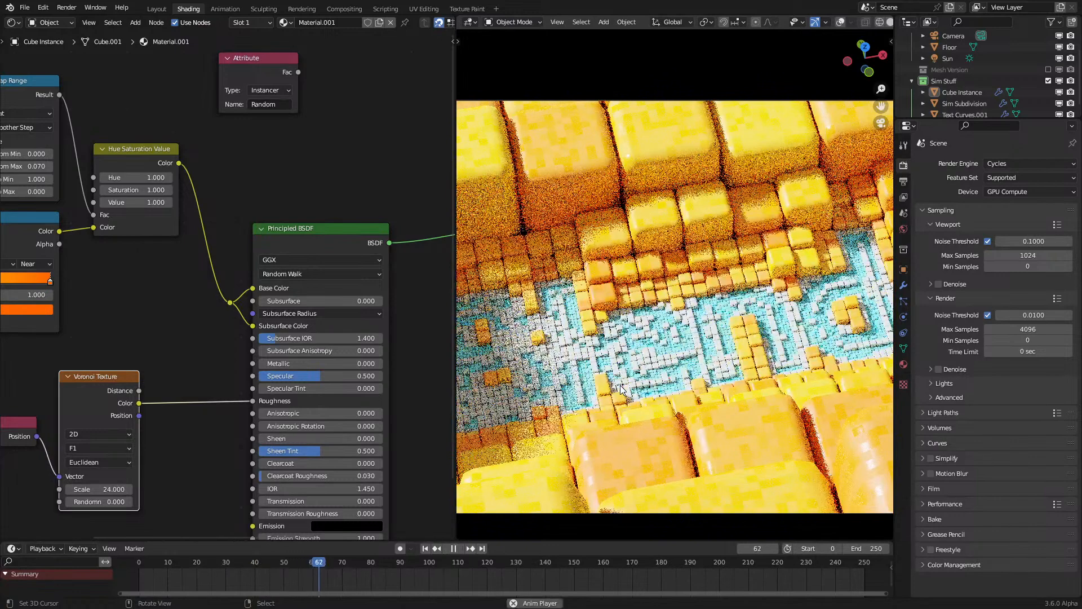
{"action": "key", "text": "space"}
Step: Add a Texture Coordinate node beside the Geometry node and connect its Object output to the Voronoi Texture's Vector
{"action": "middle_click_drag", "start_coordinate": [416, 375], "coordinate": [721, 280]}
{"action": "key", "text": "shift+a"}
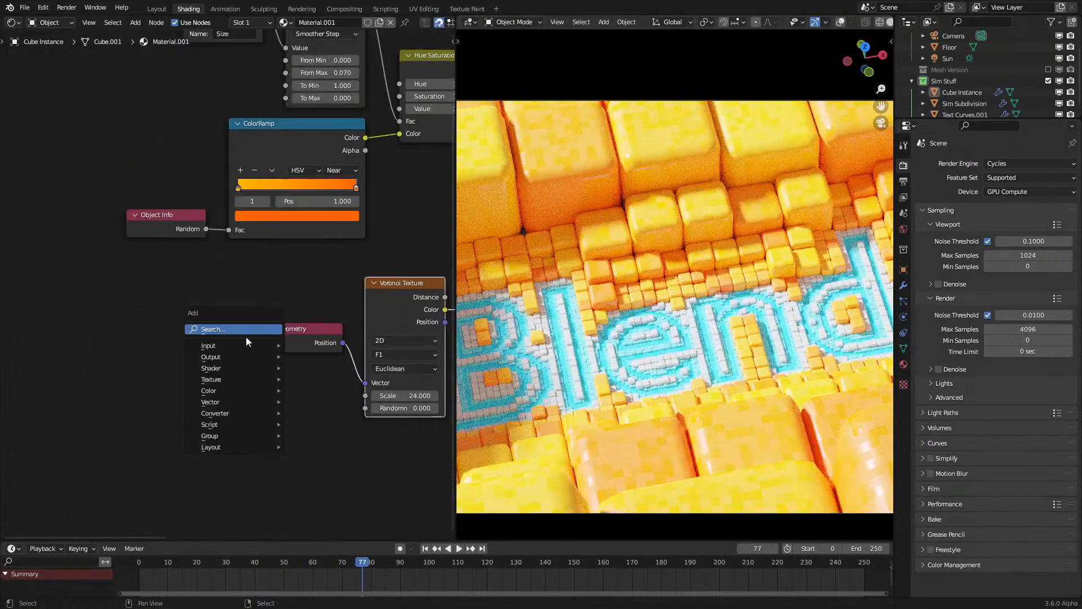
{"action": "mouse_move", "coordinate": [229, 344]}
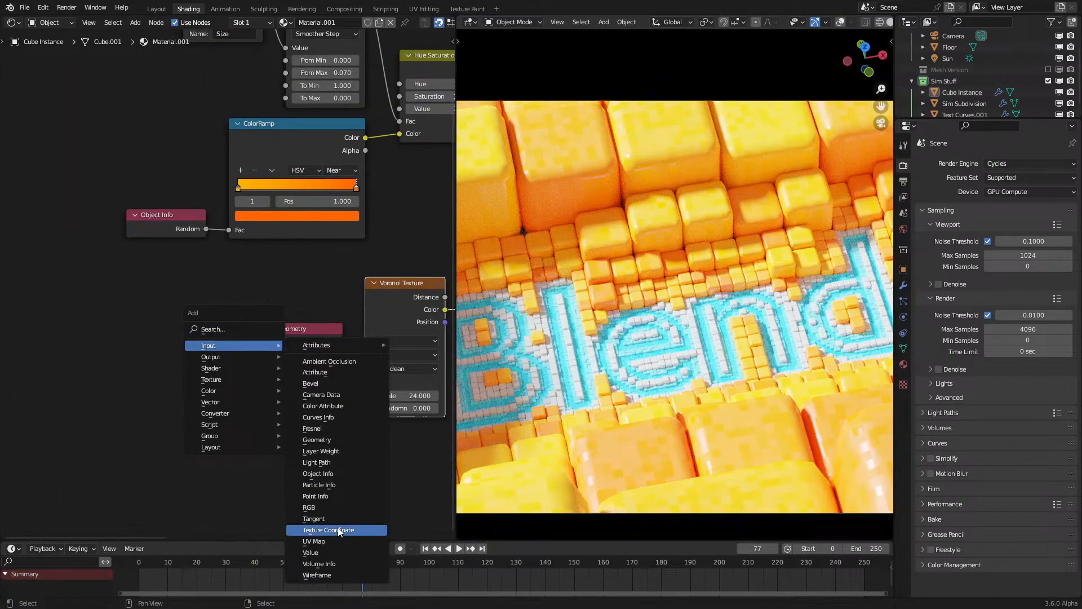
{"action": "left_click", "coordinate": [336, 530]}
{"action": "left_click", "coordinate": [208, 336]}
{"action": "left_click_drag", "start_coordinate": [297, 402], "coordinate": [389, 379]}
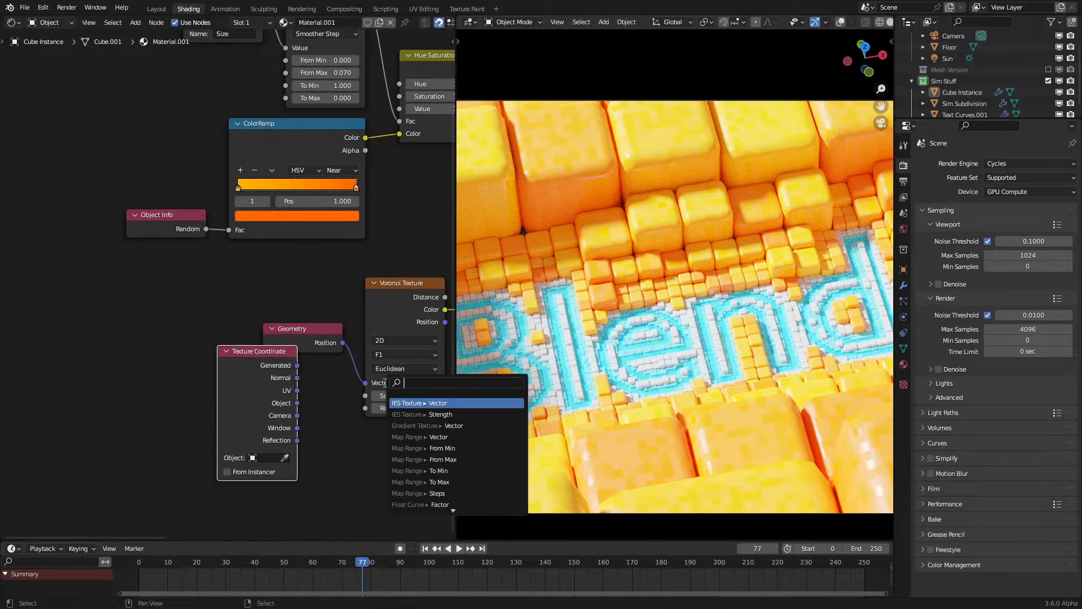
{"action": "left_click_drag", "start_coordinate": [297, 402], "coordinate": [227, 365]}
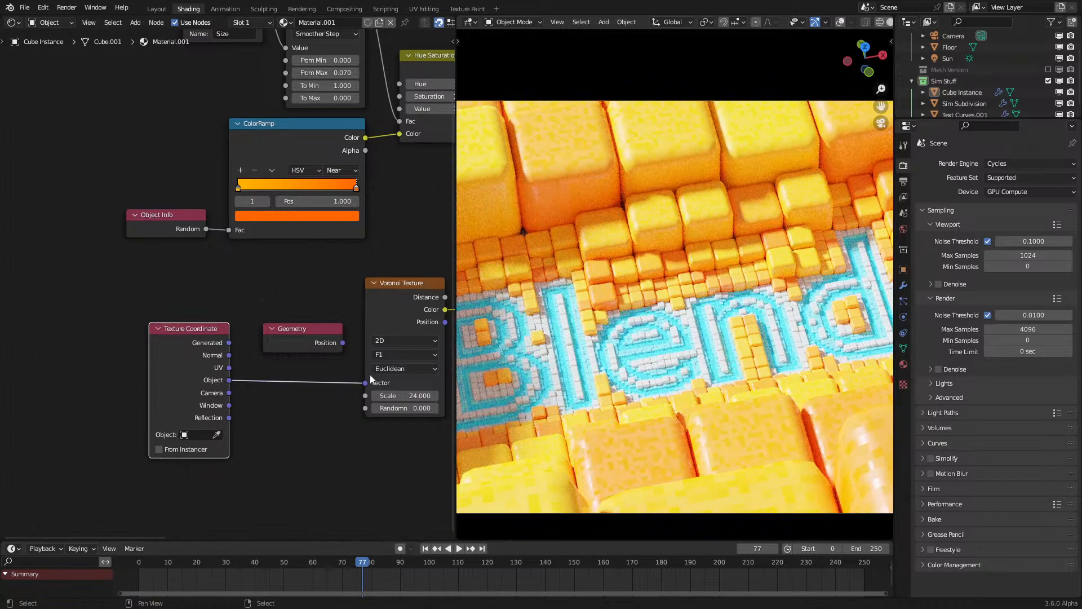
Step: Set the Voronoi Texture's scale to 7 and delete the unconnected Geometry node
{"action": "scroll", "coordinate": [408, 396], "scroll_direction": "up", "scroll_amount": 2, "text": "ctrl"}
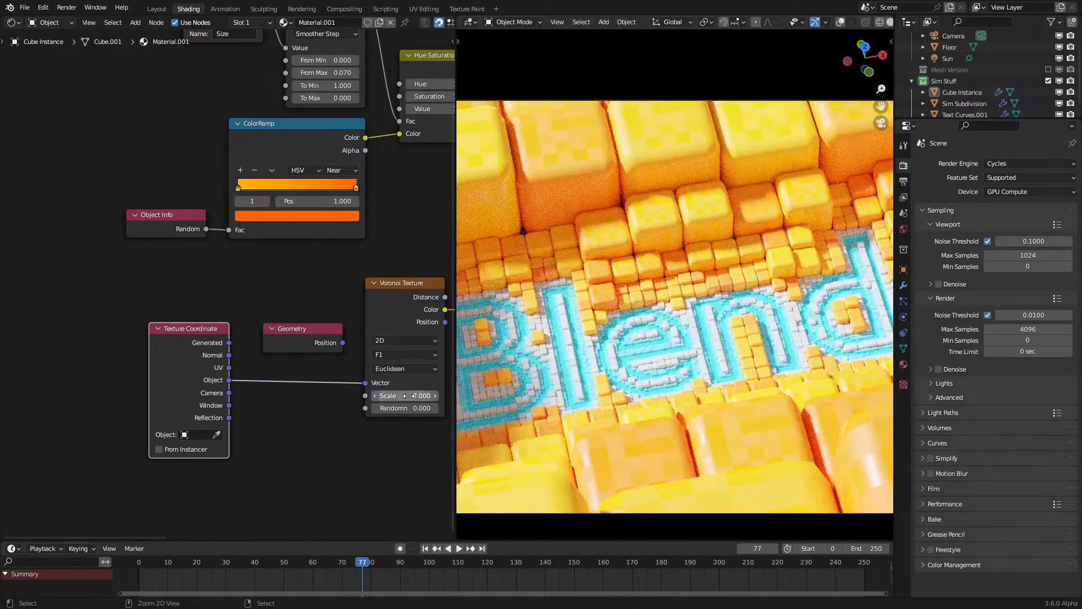
{"action": "left_click", "coordinate": [304, 338]}
{"action": "key", "text": "x"}
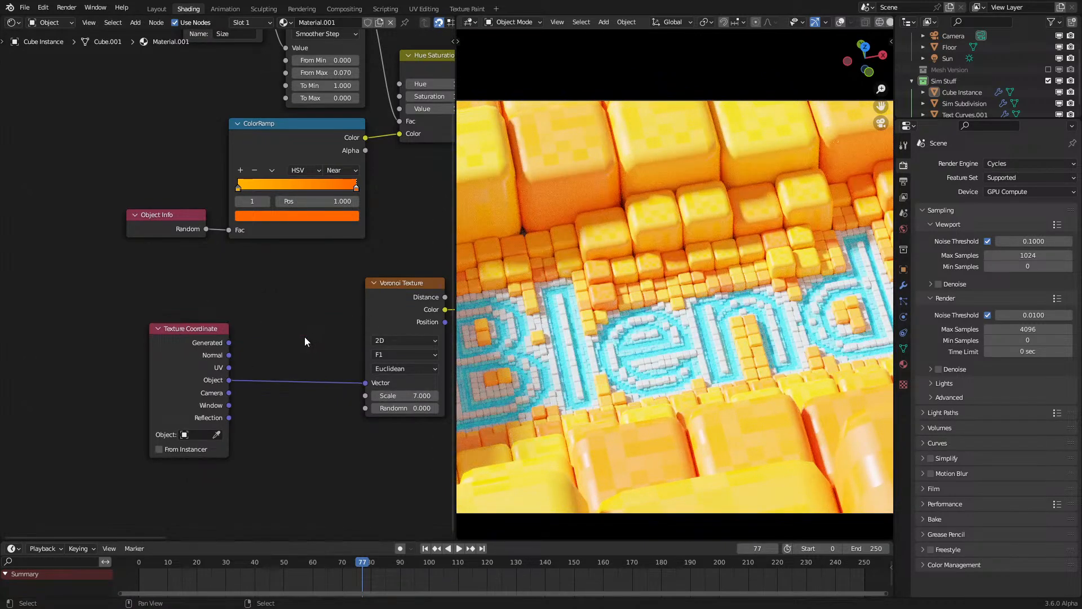
Step: Add a Bump node, feeding the Voronoi color into its Height and its Normal output into the Principled BSDF's Normal
{"action": "left_click_drag", "start_coordinate": [404, 316], "coordinate": [336, 327]}
{"action": "middle_click_drag", "start_coordinate": [337, 328], "coordinate": [51, 338]}
{"action": "key", "text": "shift+a"}
{"action": "mouse_move", "coordinate": [209, 431]}
{"action": "left_click", "coordinate": [265, 430]}
{"action": "left_click", "coordinate": [210, 406]}
{"action": "left_click_drag", "start_coordinate": [90, 331], "coordinate": [90, 330]}
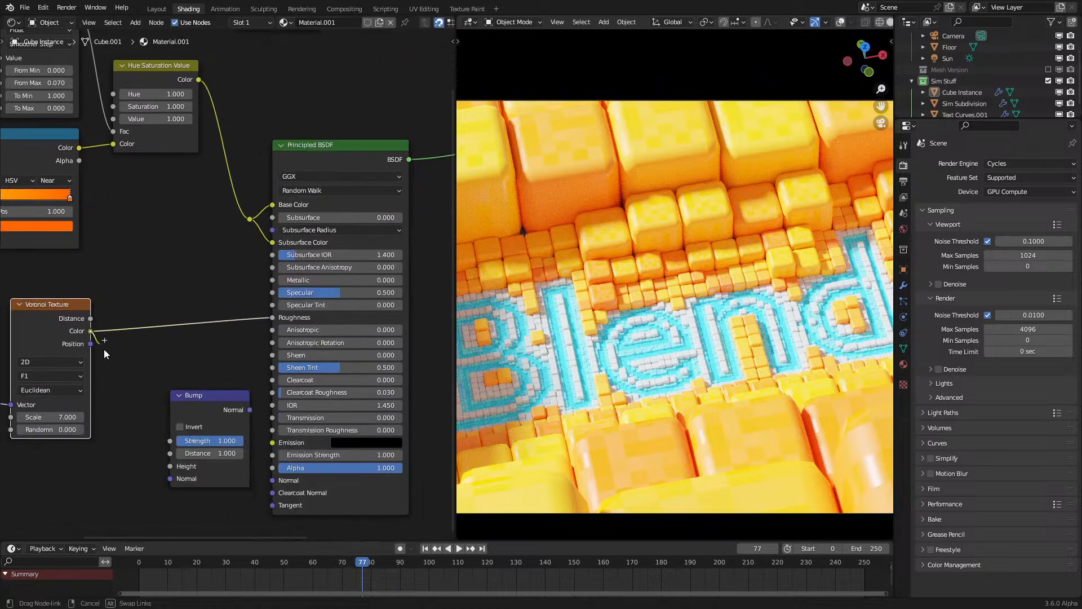
{"action": "left_click_drag", "start_coordinate": [175, 466], "coordinate": [170, 466]}
{"action": "left_click_drag", "start_coordinate": [250, 410], "coordinate": [274, 480]}
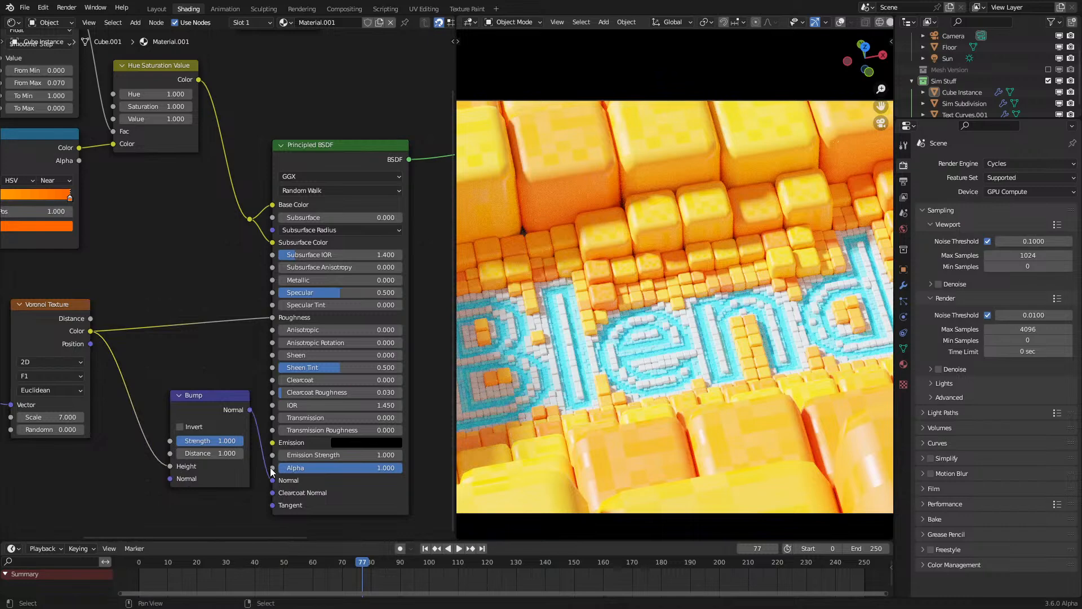
Step: Reposition the Bump node slightly and set its distance to 0.1
{"action": "left_click", "coordinate": [229, 416]}
{"action": "middle_click_drag", "start_coordinate": [229, 416], "coordinate": [264, 360]}
{"action": "left_click_drag", "start_coordinate": [265, 361], "coordinate": [253, 373]}
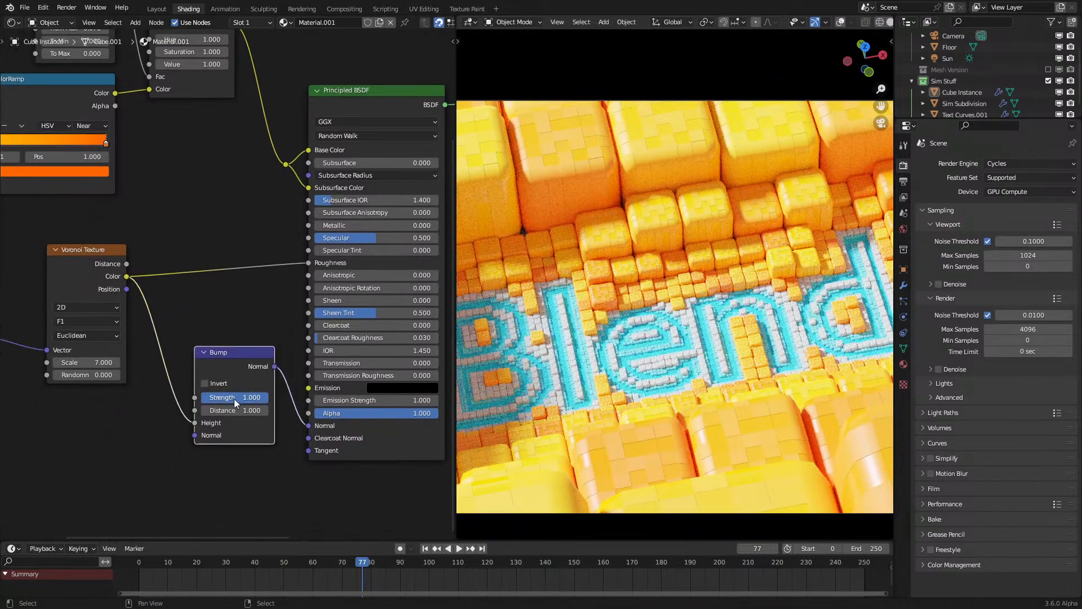
{"action": "scroll", "coordinate": [234, 405], "scroll_direction": "up", "scroll_amount": 1}
{"action": "double_click", "coordinate": [243, 420]}
{"action": "type", "text": "0.1"}
{"action": "key", "text": "Return"}
Step: Switch the Voronoi Texture from F1 to Smooth F1 and set its smoothness to 0.2
{"action": "middle_click_drag", "start_coordinate": [159, 362], "coordinate": [327, 340]}
{"action": "scroll", "coordinate": [327, 340], "scroll_direction": "up", "scroll_amount": 2}
{"action": "left_click", "coordinate": [302, 361]}
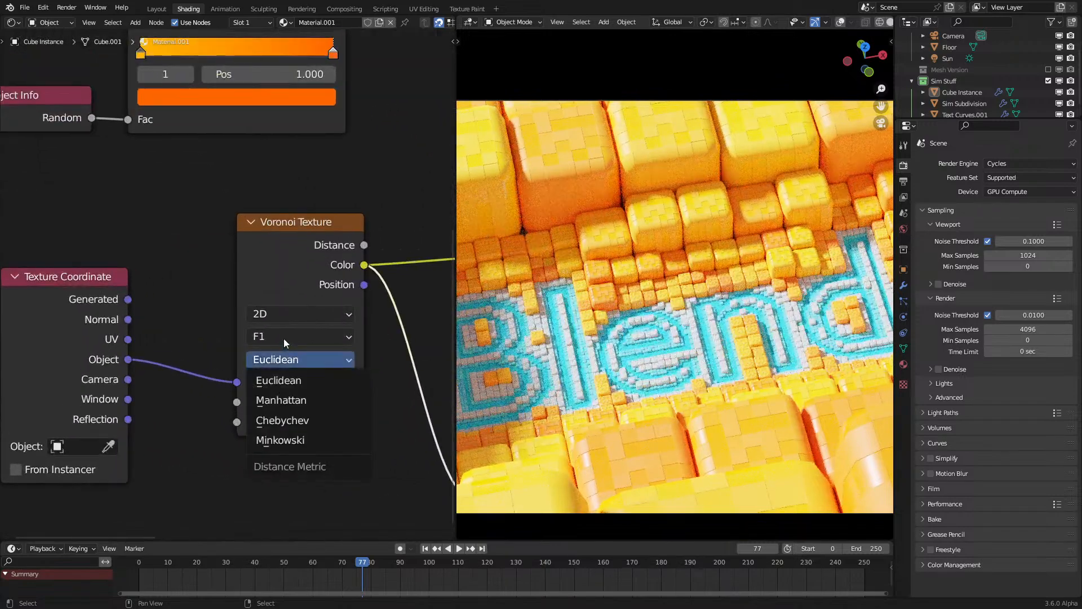
{"action": "left_click", "coordinate": [284, 339]}
{"action": "left_click", "coordinate": [304, 396]}
{"action": "left_click_drag", "start_coordinate": [347, 422], "coordinate": [311, 445]}
Step: Lower the Bump node's strength to 0.2
{"action": "middle_click_drag", "start_coordinate": [311, 443], "coordinate": [165, 407]}
{"action": "left_click_drag", "start_coordinate": [421, 425], "coordinate": [335, 425]}
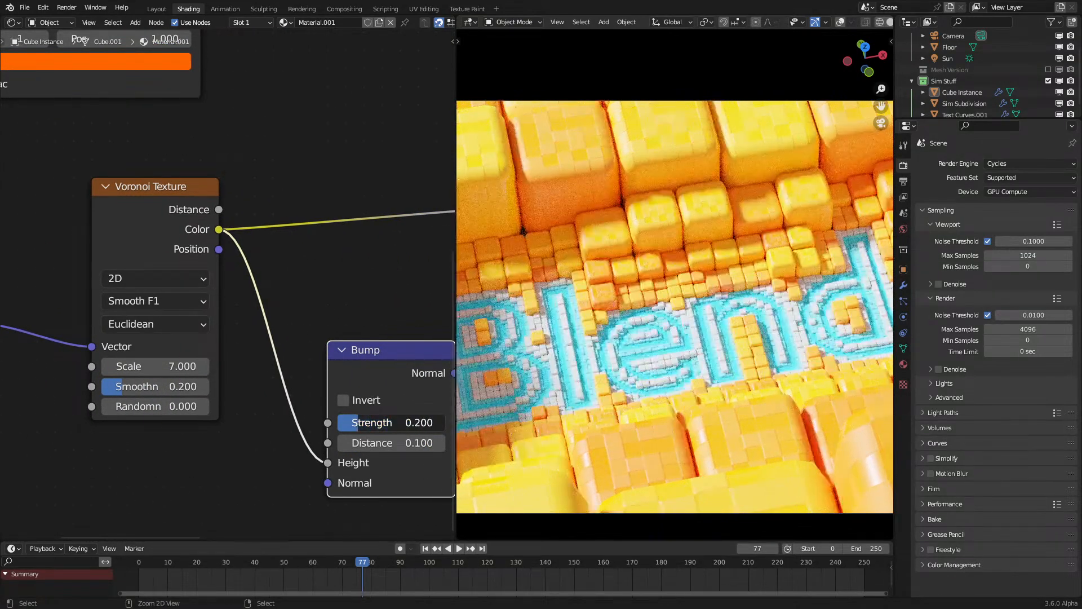
{"action": "middle_click_drag", "start_coordinate": [697, 255], "coordinate": [688, 277], "text": "shift"}
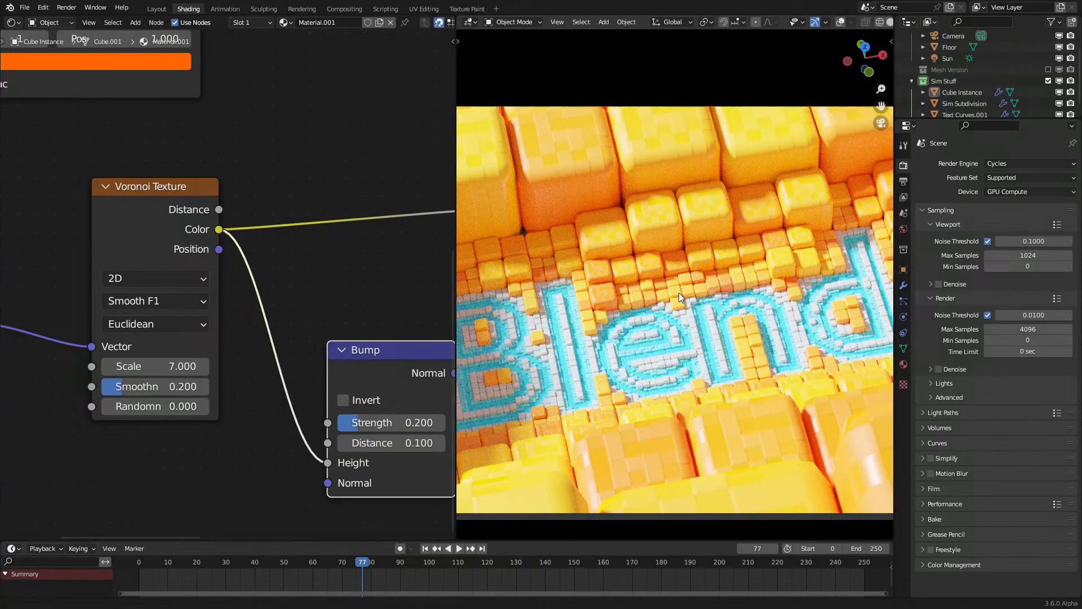
Step: Set the Voronoi Texture's scale to 60, smoothness to 0 and randomness to 1
{"action": "middle_click_drag", "start_coordinate": [177, 407], "coordinate": [235, 410]}
{"action": "left_click_drag", "start_coordinate": [215, 397], "coordinate": [282, 369]}
{"action": "key", "text": "Escape"}
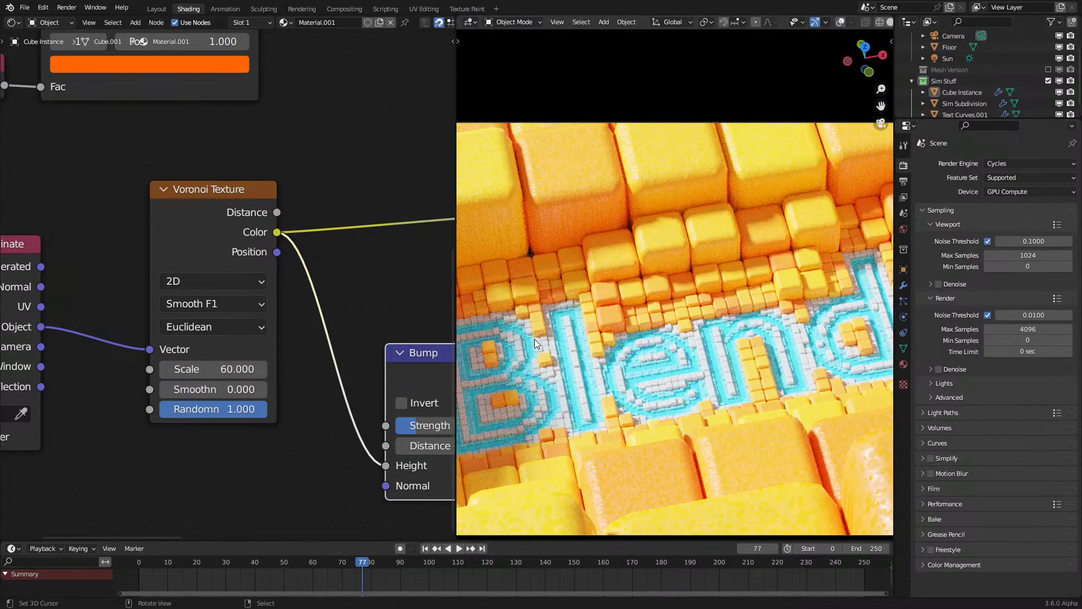
Step: Reduce the Bump node's strength to 0 and inspect the cubes around the lettering in the rendered view
{"action": "middle_click_drag", "start_coordinate": [534, 339], "coordinate": [482, 329], "text": "shift"}
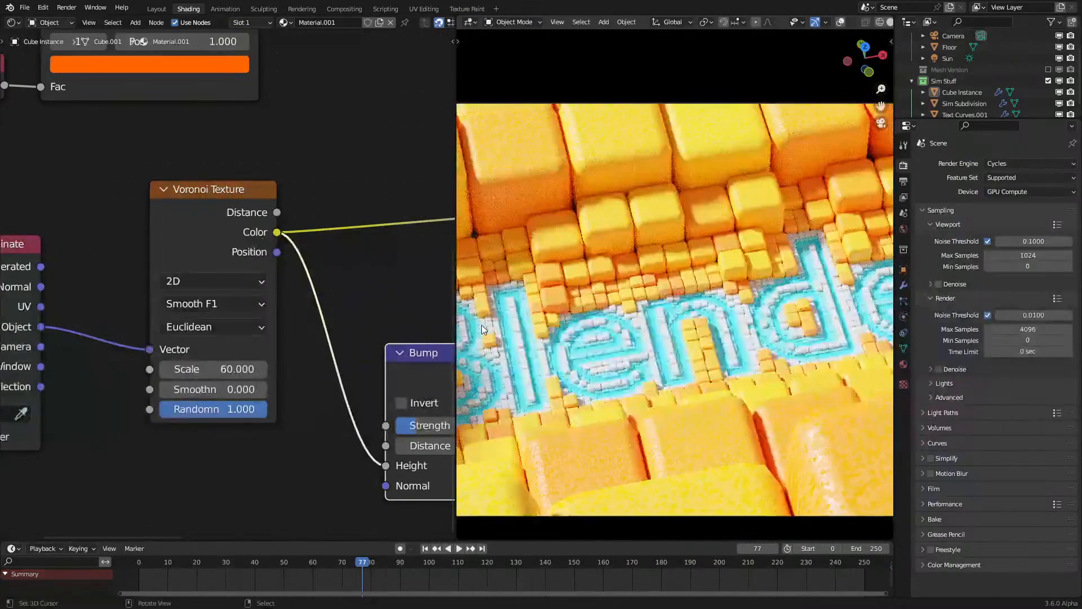
{"action": "key", "text": "Home"}
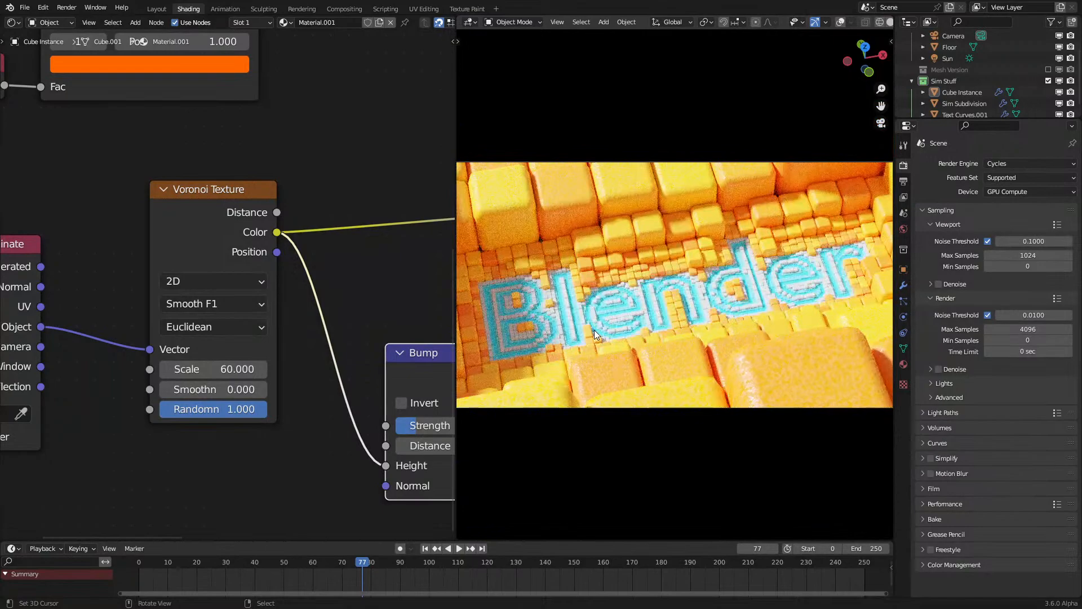
{"action": "scroll", "coordinate": [228, 277], "scroll_direction": "up", "scroll_amount": 1}
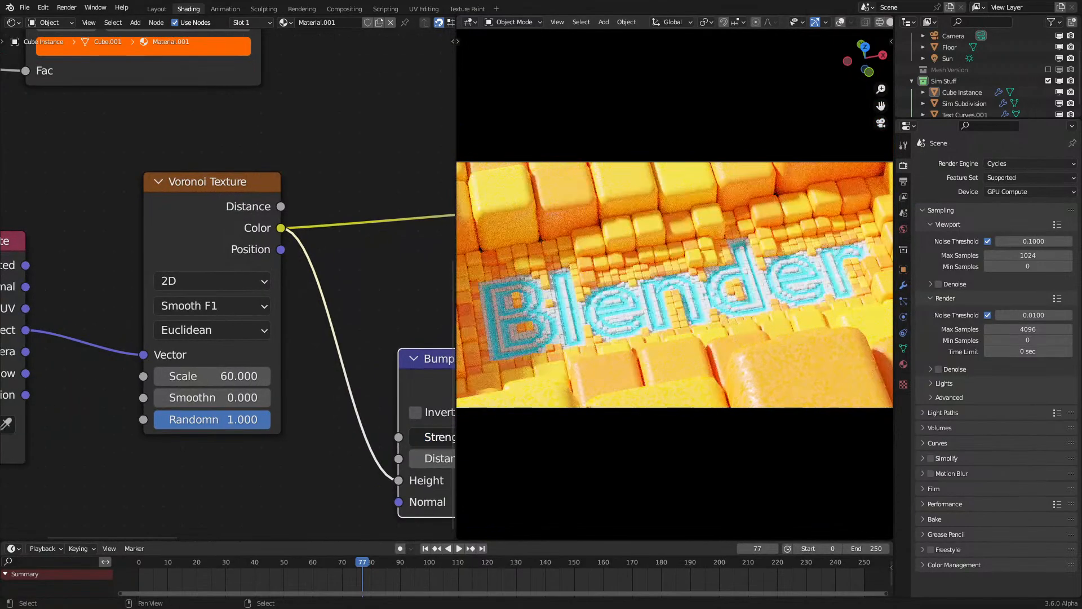
{"action": "scroll", "coordinate": [656, 302], "scroll_direction": "up", "scroll_amount": 6}
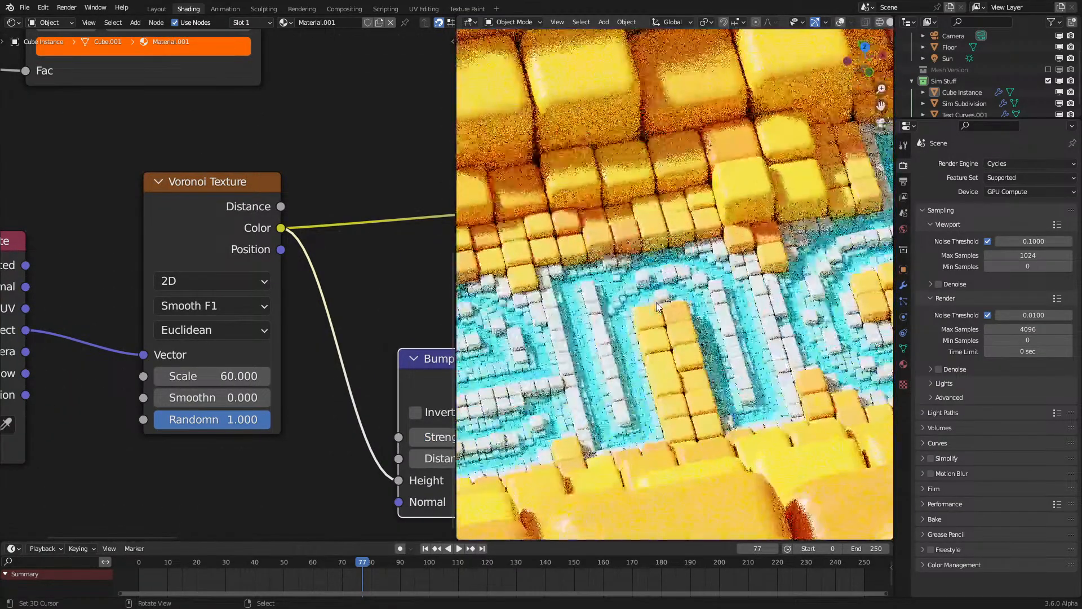
{"action": "scroll", "coordinate": [656, 302], "scroll_direction": "down", "scroll_amount": 2}
Step: Raise the Principled BSDF's Subsurface value to 0.068 and check the cubes in the camera view
{"action": "scroll", "coordinate": [185, 363], "scroll_direction": "down", "scroll_amount": 4}
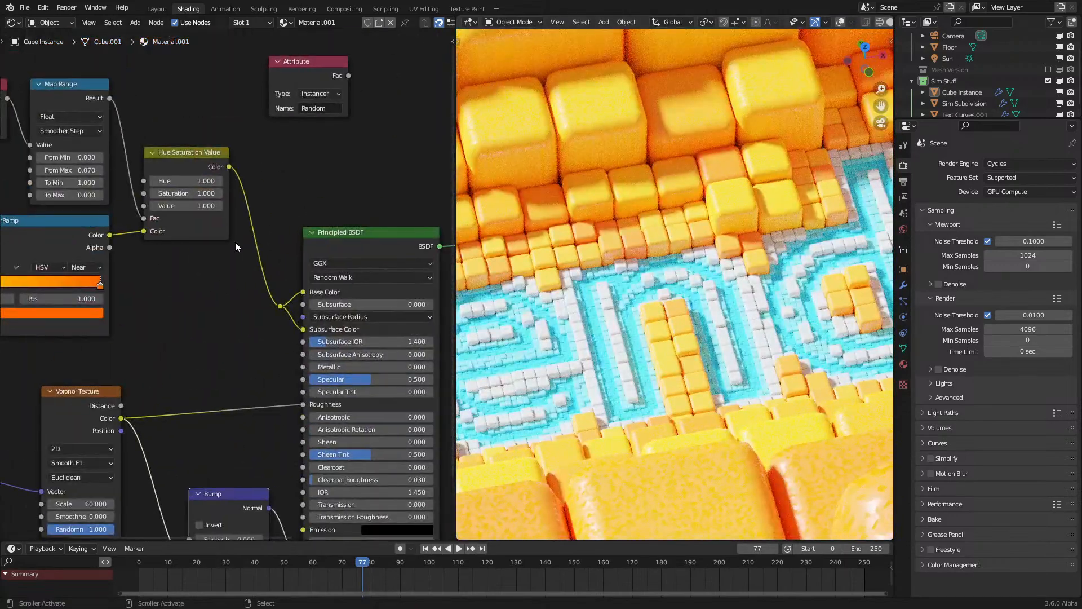
{"action": "scroll", "coordinate": [234, 279], "scroll_direction": "up", "scroll_amount": 1}
{"action": "left_click_drag", "start_coordinate": [412, 305], "coordinate": [450, 306]}
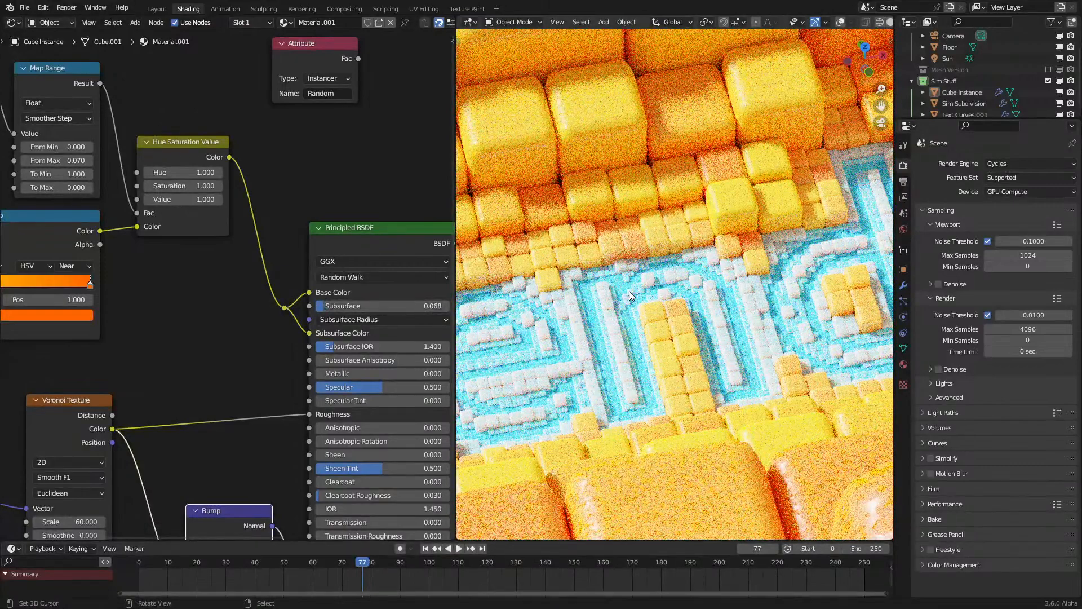
{"action": "scroll", "coordinate": [631, 295], "scroll_direction": "down", "scroll_amount": 2}
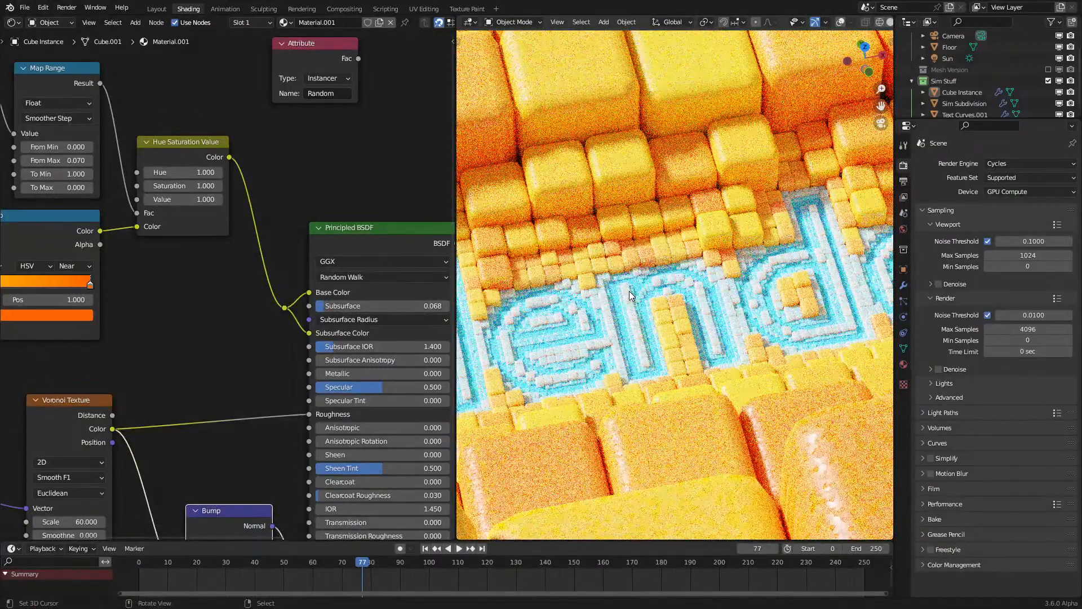
{"action": "key", "text": "KP_0"}
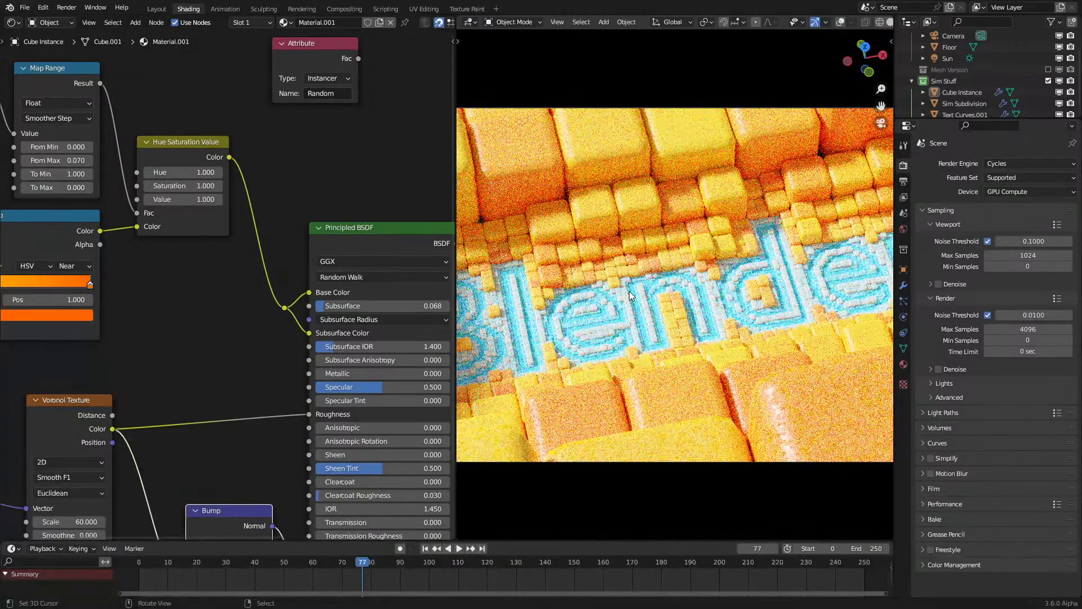
Step: Select the cube instances and enable viewport denoising for the rendered camera view
{"action": "middle_click_drag", "start_coordinate": [630, 295], "coordinate": [517, 316]}
{"action": "left_click", "coordinate": [489, 320]}
{"action": "key", "text": "KP_0"}
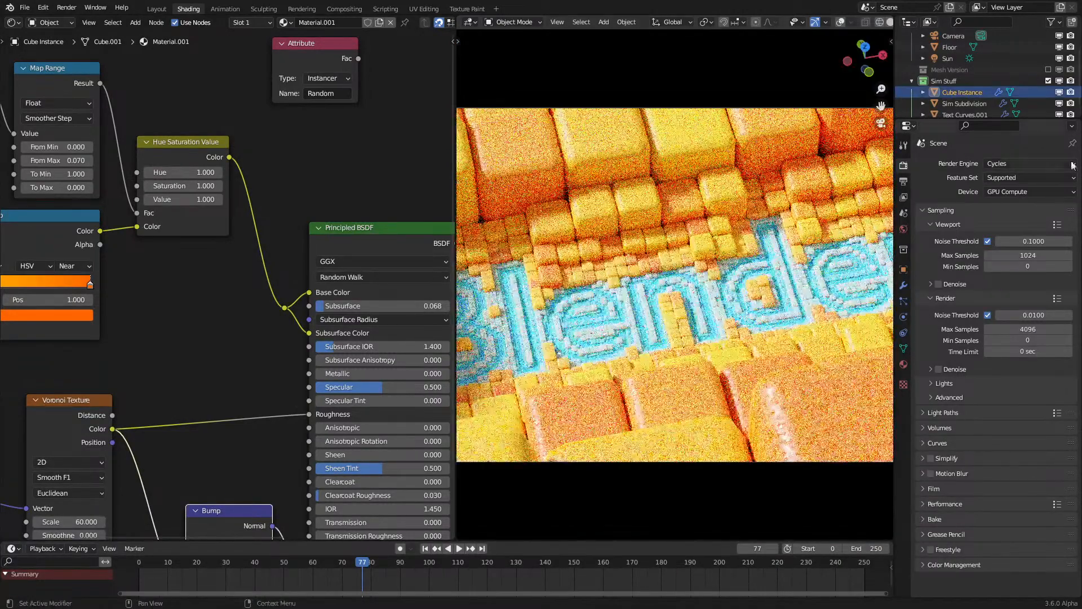
{"action": "left_click", "coordinate": [931, 284]}
{"action": "left_click", "coordinate": [939, 284]}
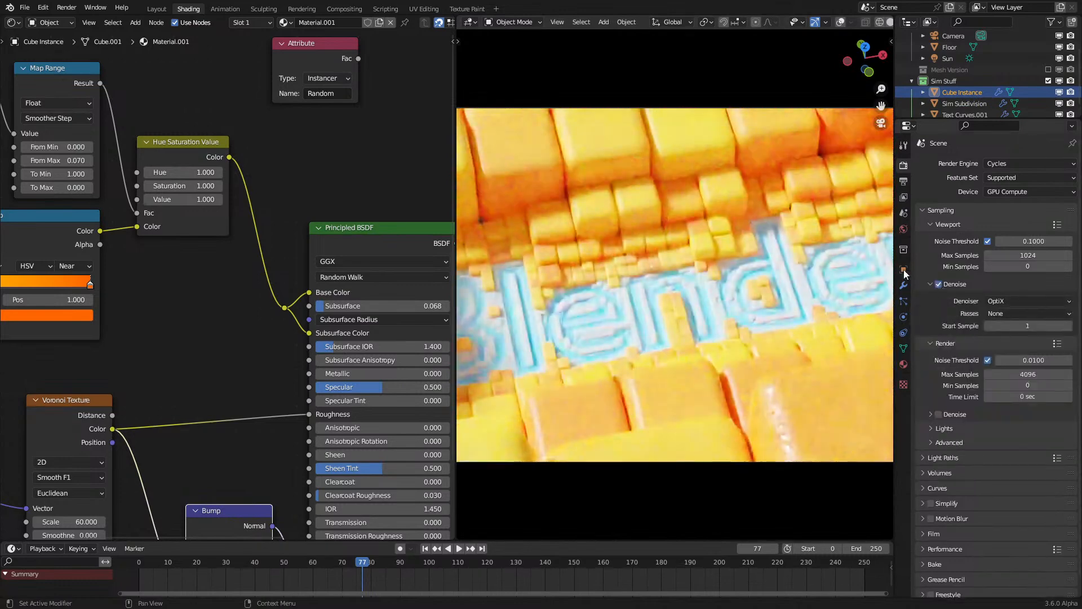
{"action": "middle_click_drag", "start_coordinate": [714, 259], "coordinate": [735, 266], "text": "shift"}
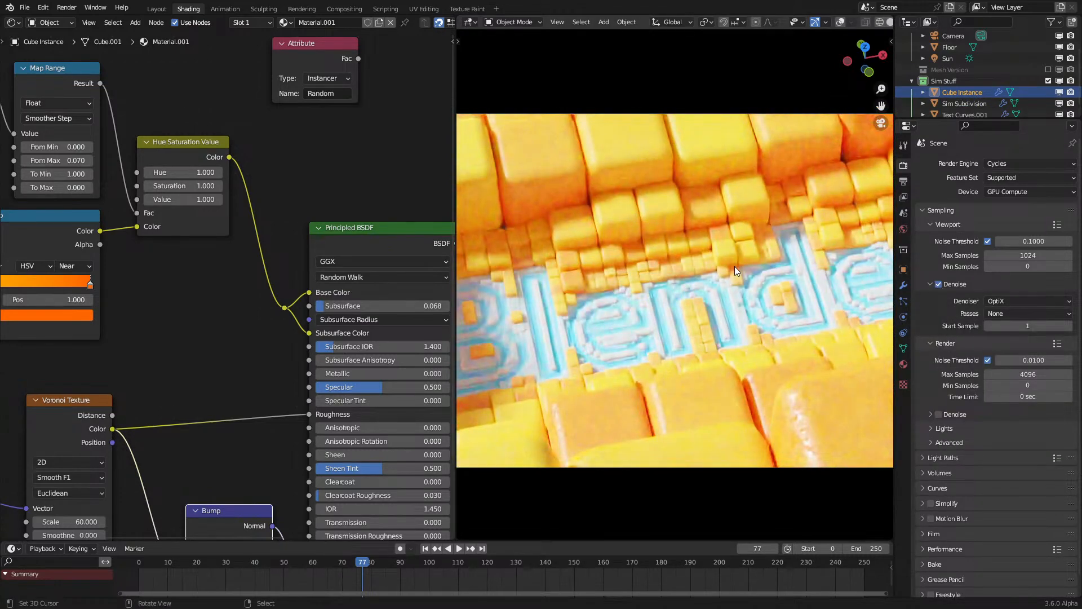
Step: Try saturation values of 2 and 0 on the Hue Saturation Value node
{"action": "scroll", "coordinate": [345, 326], "scroll_direction": "down", "scroll_amount": 1}
{"action": "middle_click_drag", "start_coordinate": [138, 282], "coordinate": [237, 390]}
{"action": "scroll", "coordinate": [237, 389], "scroll_direction": "up", "scroll_amount": 5}
{"action": "left_click_drag", "start_coordinate": [319, 312], "coordinate": [406, 321], "text": "shift"}
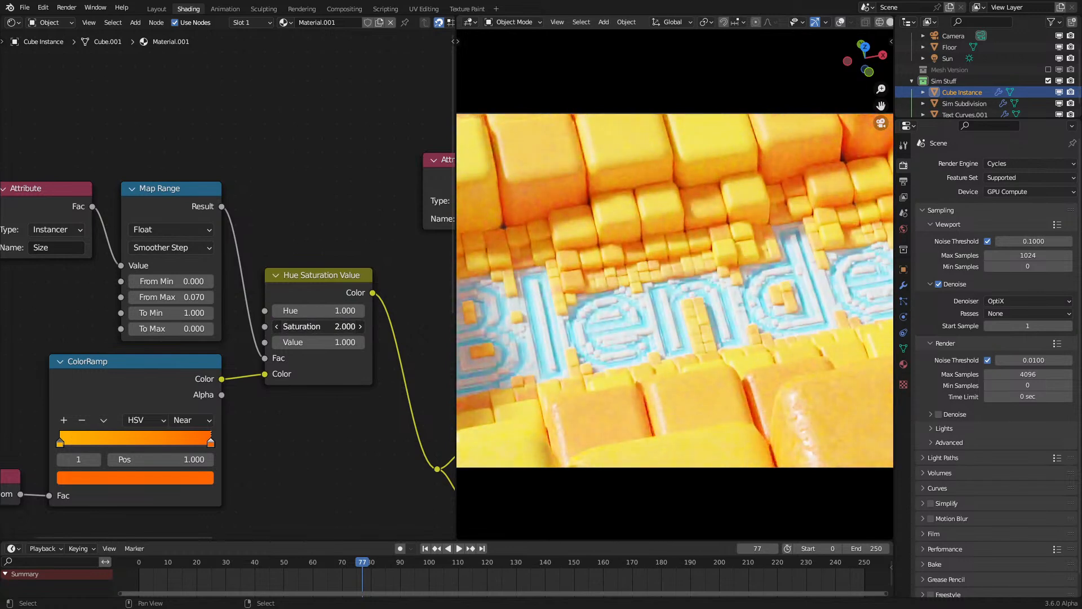
{"action": "key", "text": "ctrl+z"}
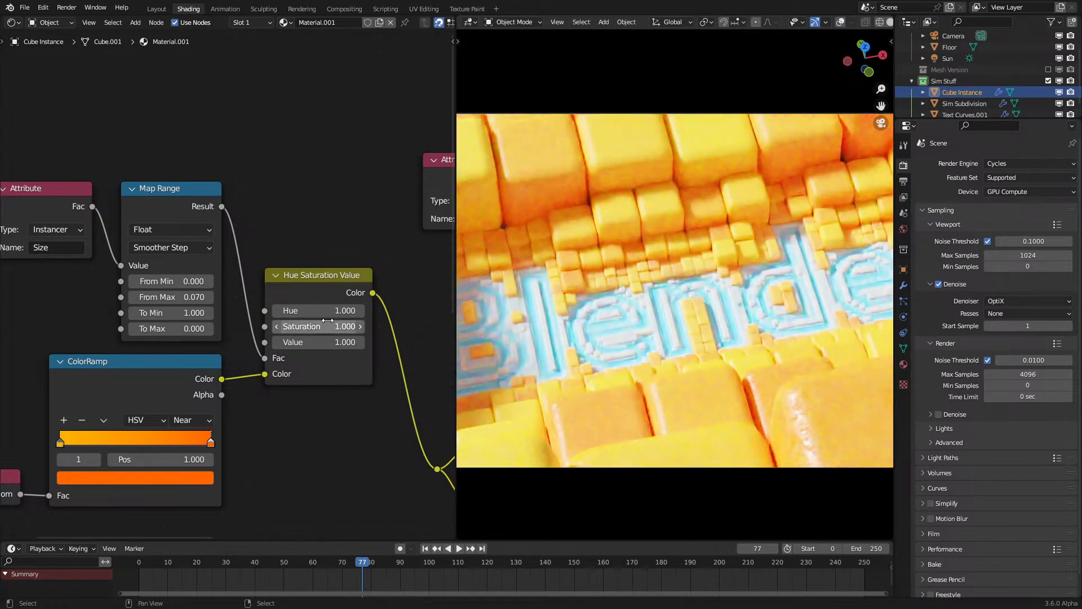
{"action": "left_click_drag", "start_coordinate": [318, 326], "coordinate": [243, 326]}
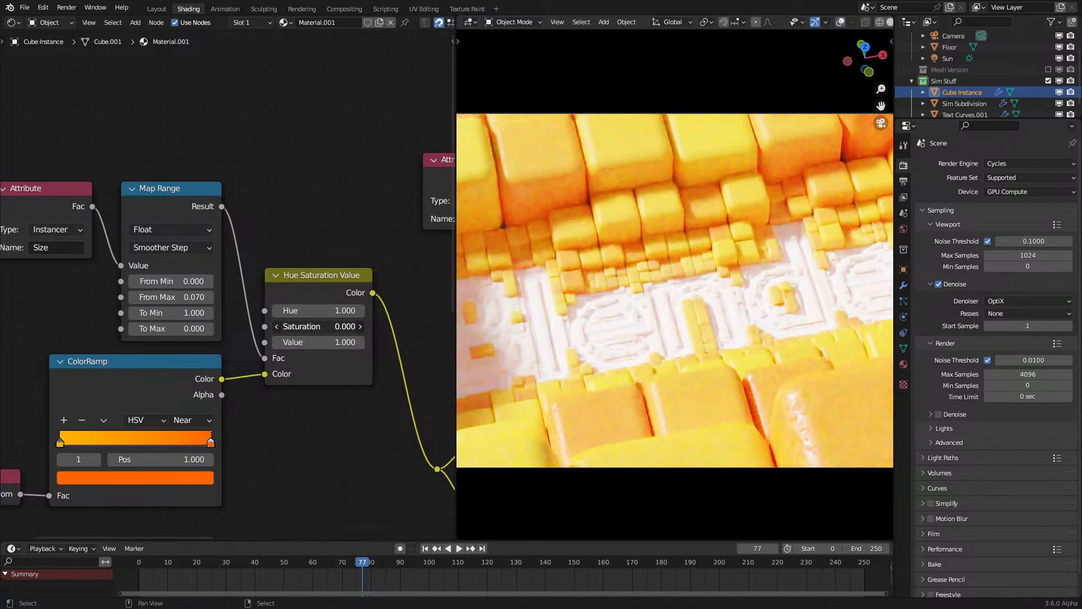
{"action": "scroll", "coordinate": [726, 286], "scroll_direction": "down", "scroll_amount": 2}
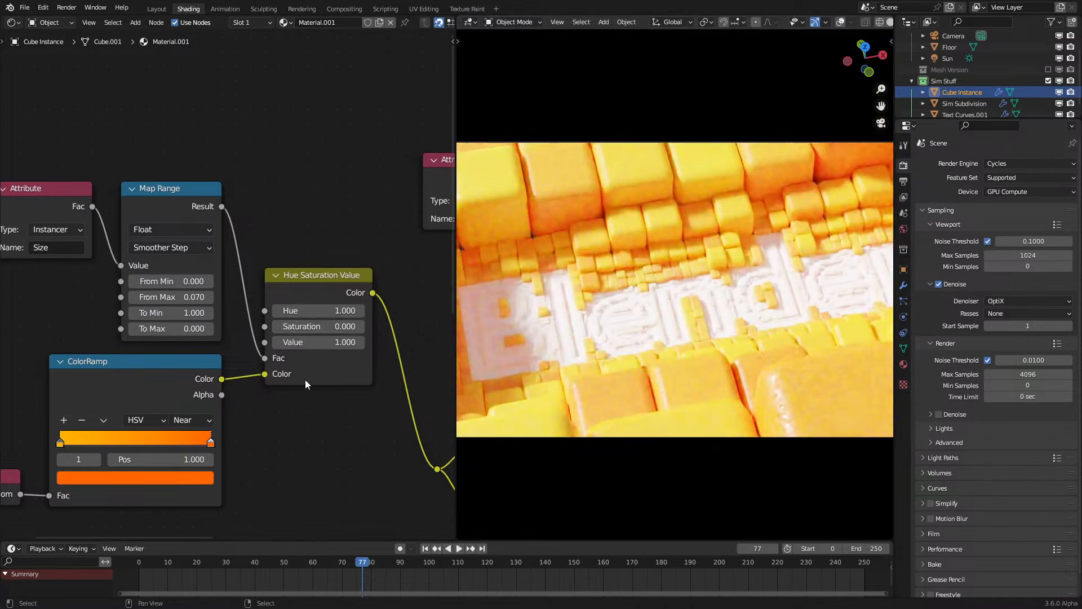
Step: Lower the Map Range node's From Max to 0.03
{"action": "middle_click_drag", "start_coordinate": [266, 368], "coordinate": [301, 347]}
{"action": "scroll", "coordinate": [303, 344], "scroll_direction": "up", "scroll_amount": 1}
{"action": "mouse_move", "coordinate": [220, 275]}
{"action": "left_mouse_down"}
{"action": "mouse_move", "coordinate": [191, 276]}
{"action": "mouse_move", "coordinate": [204, 275]}
{"action": "left_mouse_up"}
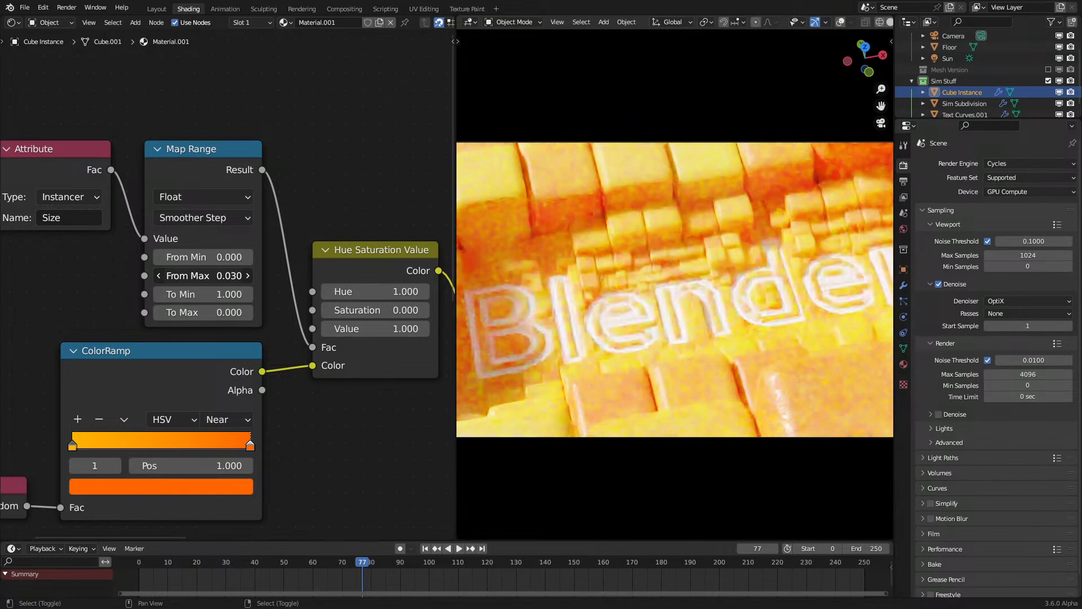
{"action": "scroll", "coordinate": [641, 308], "scroll_direction": "down", "scroll_amount": 1}
Step: Set the Hue Saturation Value node's saturation back to 1
{"action": "scroll", "coordinate": [428, 136], "scroll_direction": "up", "scroll_amount": 2}
{"action": "left_click", "coordinate": [350, 356]}
{"action": "type", "text": "1"}
{"action": "key", "text": "Return"}
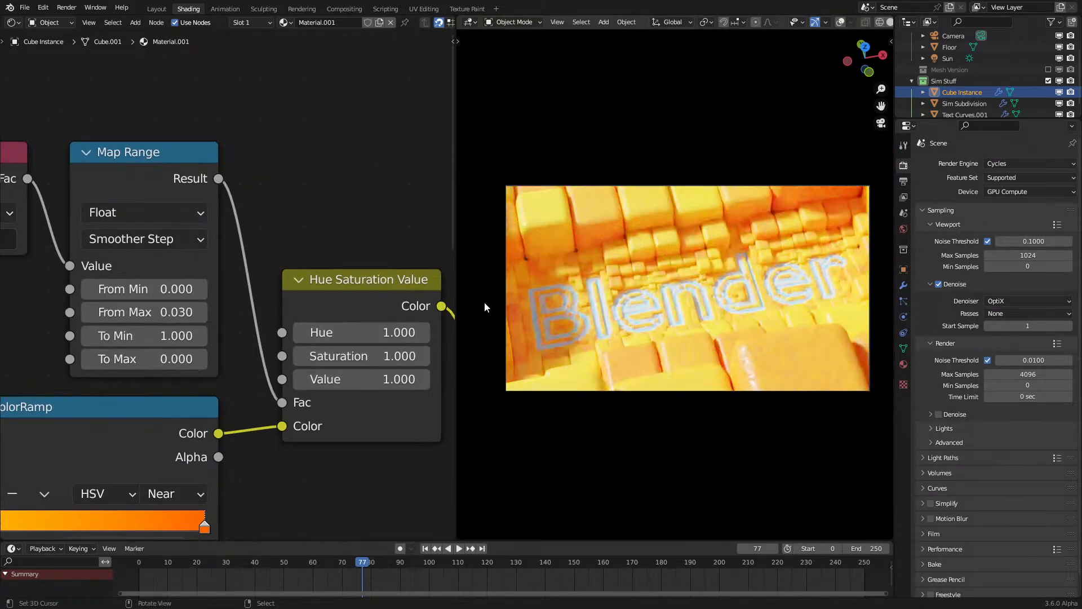
Step: Set the Map Range node's From Min to 0.01 and review the lettering in the full camera frame
{"action": "scroll", "coordinate": [689, 285], "scroll_direction": "up", "scroll_amount": 5}
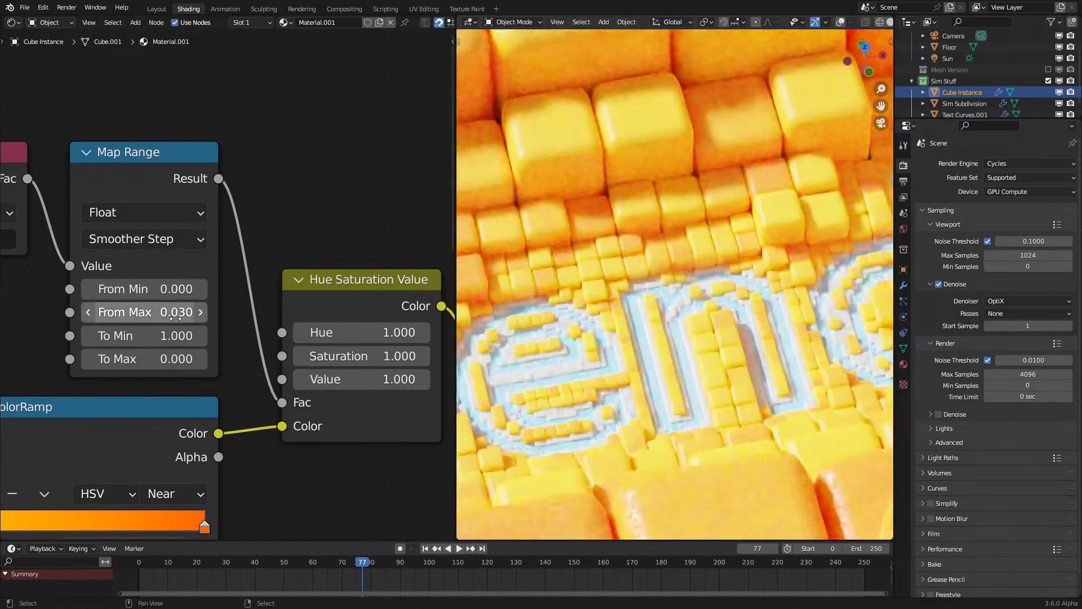
{"action": "left_click", "coordinate": [169, 296]}
{"action": "type", "text": "10"}
{"action": "key", "text": "Return"}
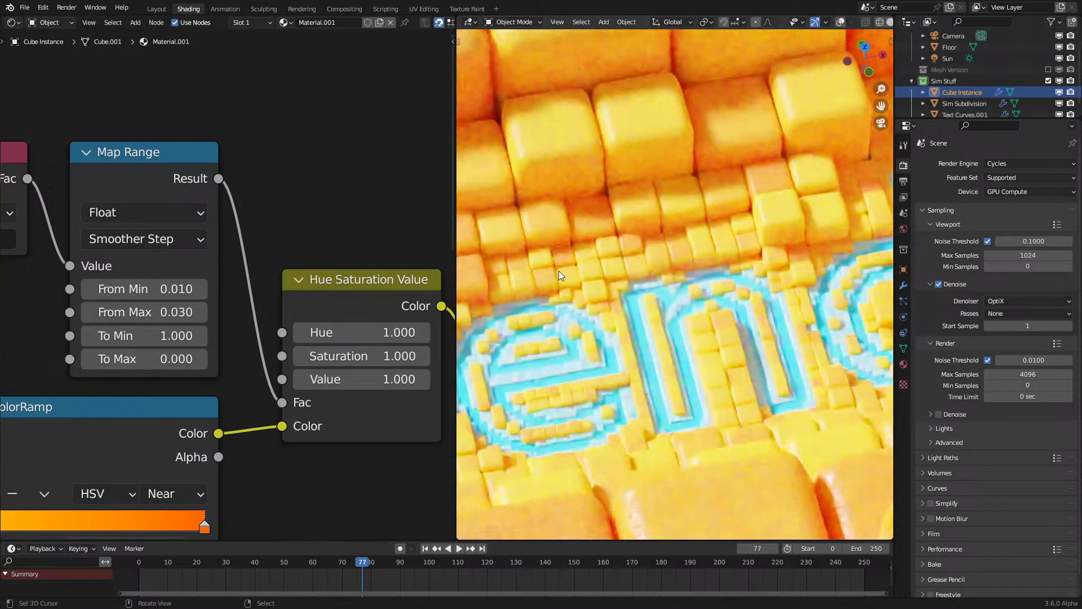
{"action": "left_click", "coordinate": [148, 287]}
{"action": "key", "text": "Escape"}
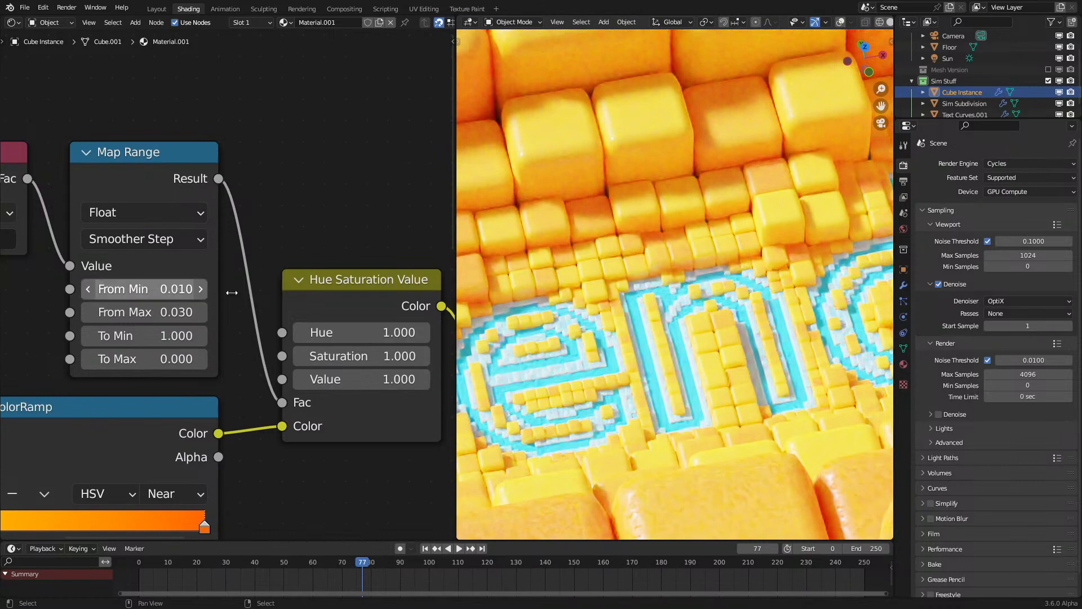
{"action": "key", "text": "Home"}
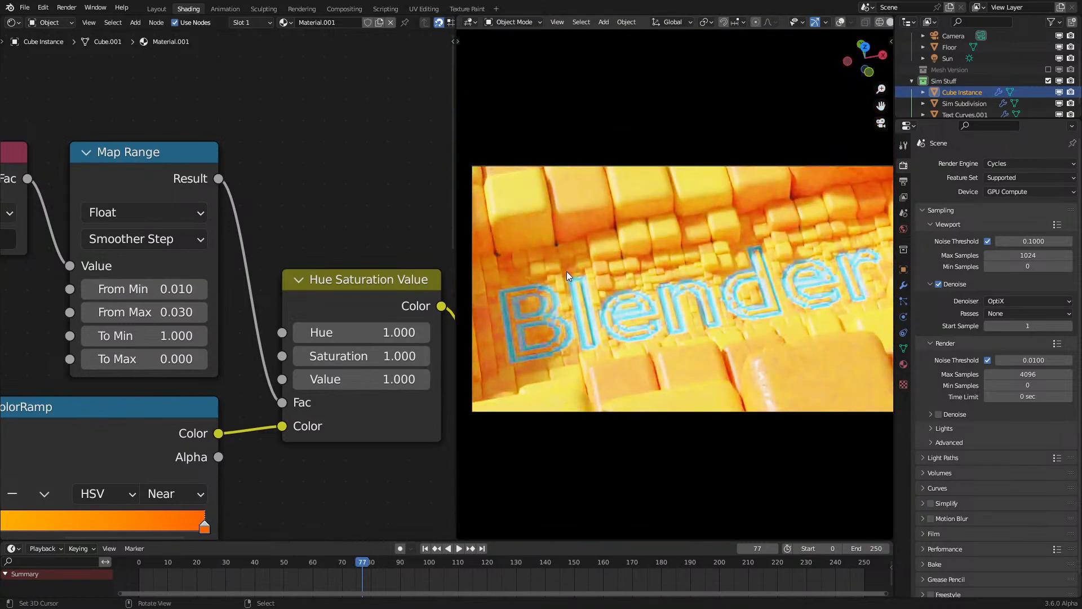
Step: Test a From Max of 0.1 on the Map Range node and settle on 0.05
{"action": "left_click", "coordinate": [181, 314]}
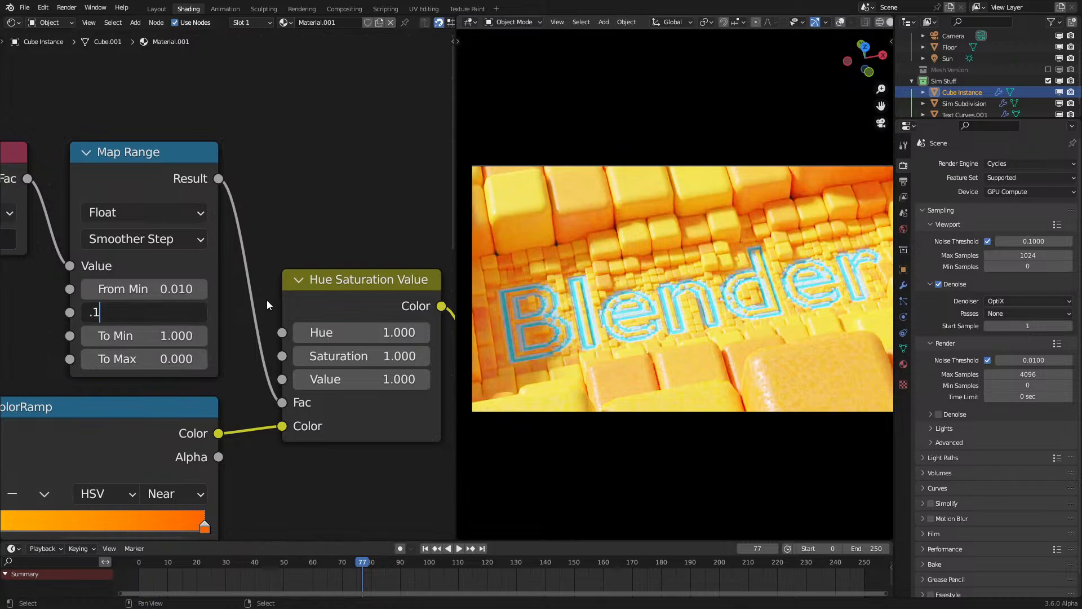
{"action": "key", "text": "Return"}
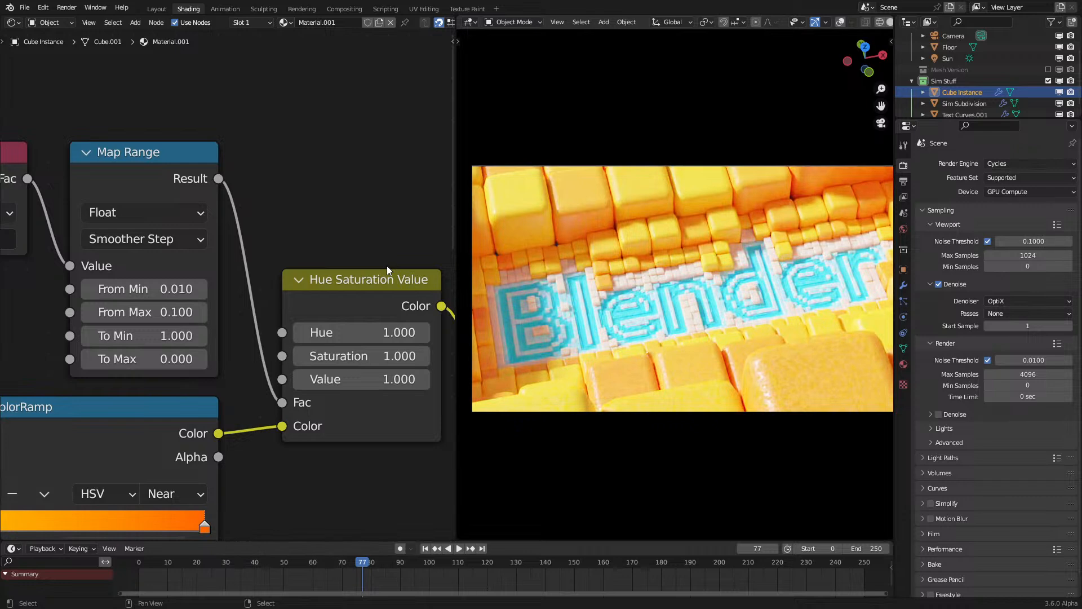
{"action": "left_click", "coordinate": [155, 317]}
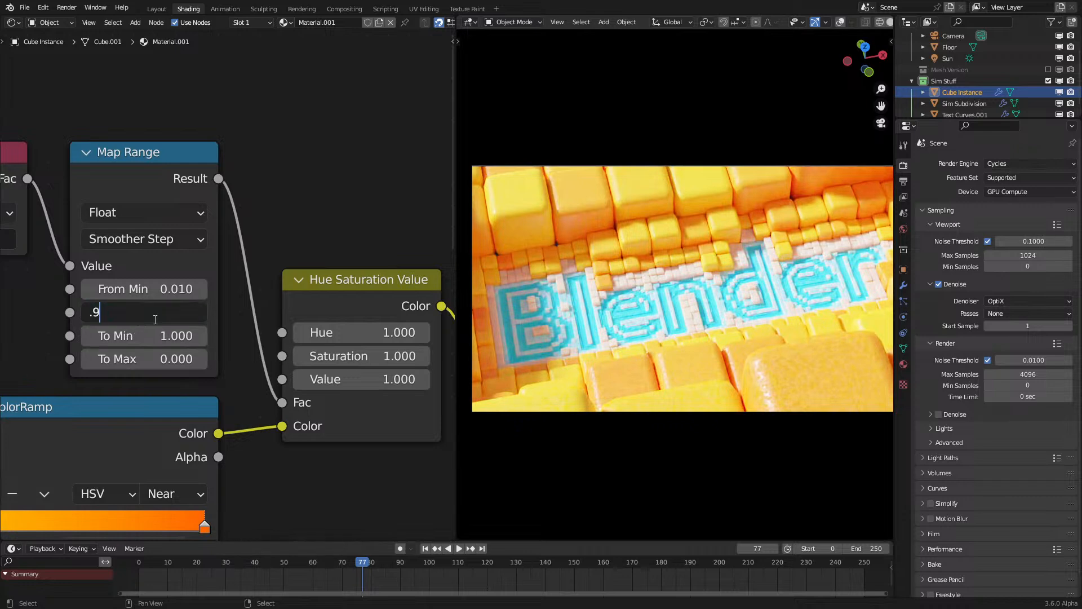
{"action": "type", "text": ".05"}
{"action": "key", "text": "Return"}
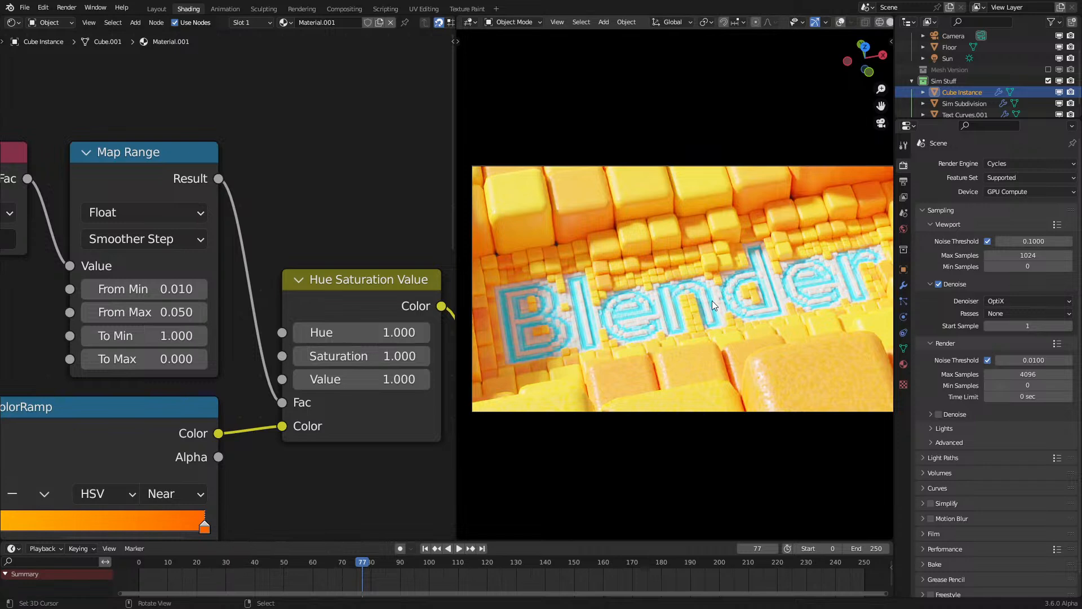
Step: Select the Sun light and try rotating it about the global Z axis while viewing through the camera
{"action": "left_click", "coordinate": [956, 58]}
{"action": "scroll", "coordinate": [963, 56], "scroll_direction": "down", "scroll_amount": 1}
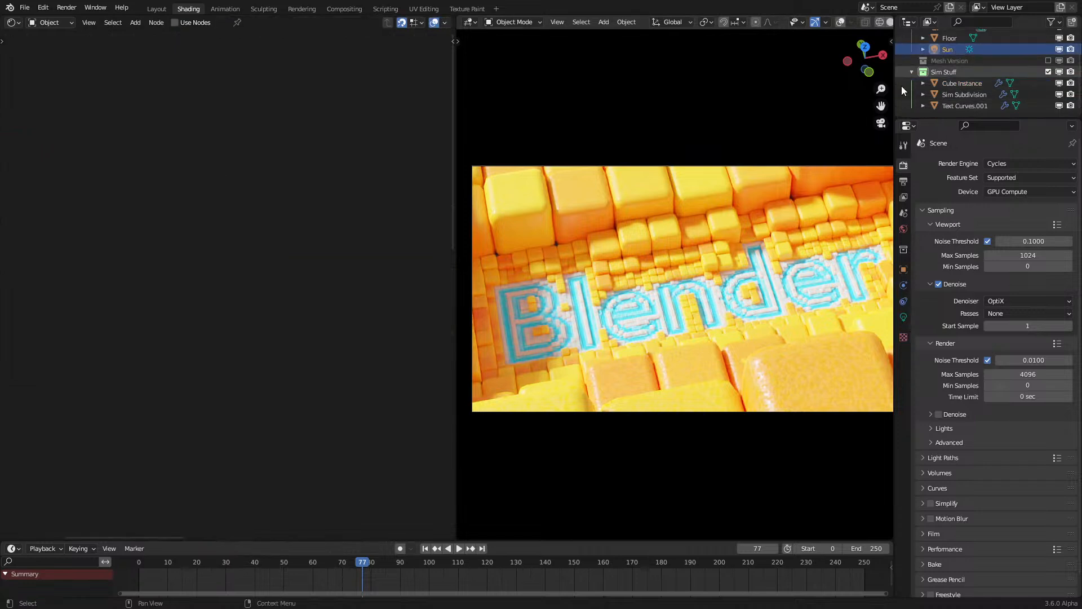
{"action": "key", "text": "KP_0"}
{"action": "middle_click_drag", "start_coordinate": [672, 259], "coordinate": [709, 358]}
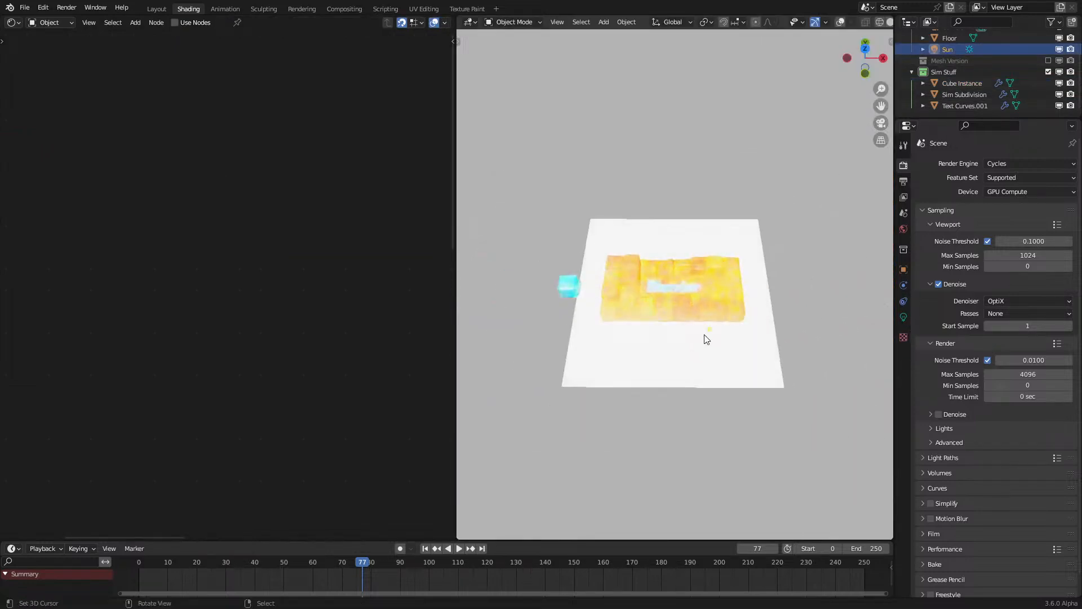
{"action": "key", "text": "KP_1"}
{"action": "key", "text": "KP_0"}
{"action": "key", "text": "r"}
{"action": "key", "text": "z"}
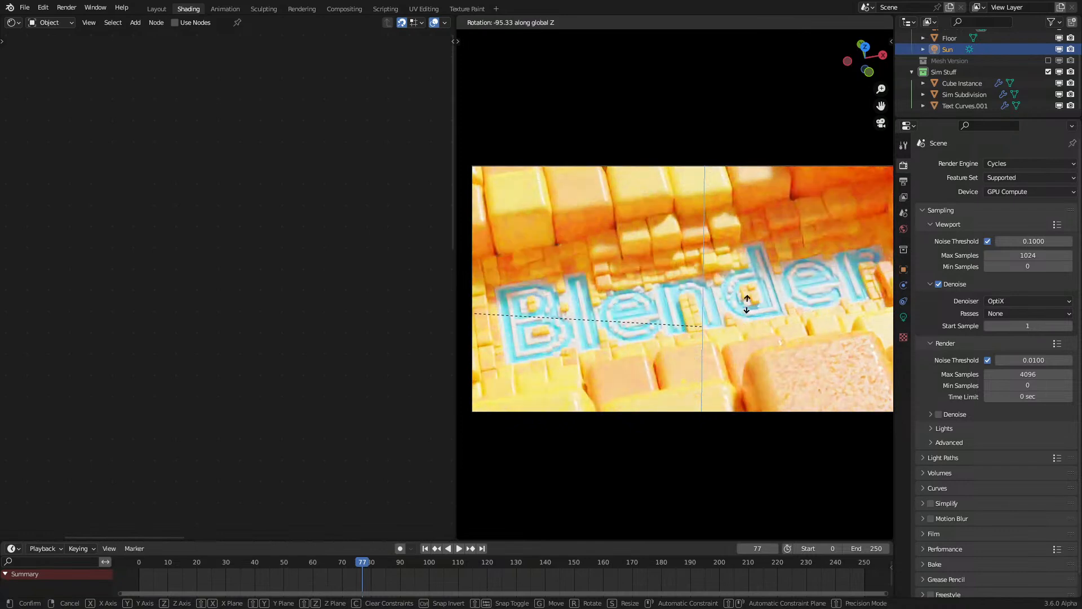
{"action": "left_click", "coordinate": [572, 382]}
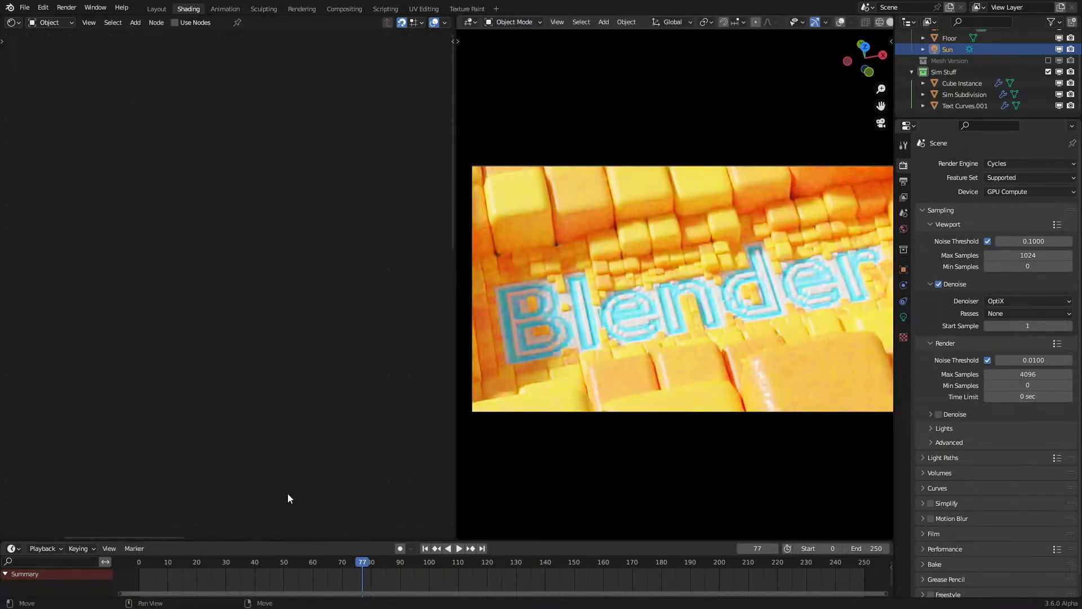
Step: Widen the 3D viewport, try rotating the Sun 226° about Z and freely in trackball mode, and undo the rotation
{"action": "left_click_drag", "start_coordinate": [453, 475], "coordinate": [363, 480]}
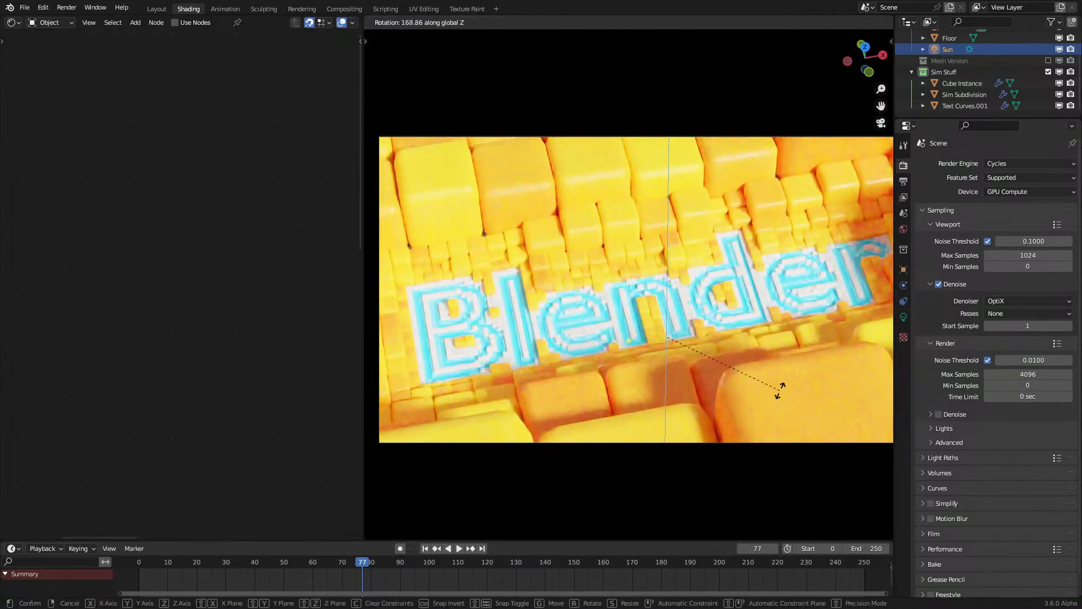
{"action": "left_click", "coordinate": [749, 286]}
{"action": "key", "text": "r"}
{"action": "key", "text": "r"}
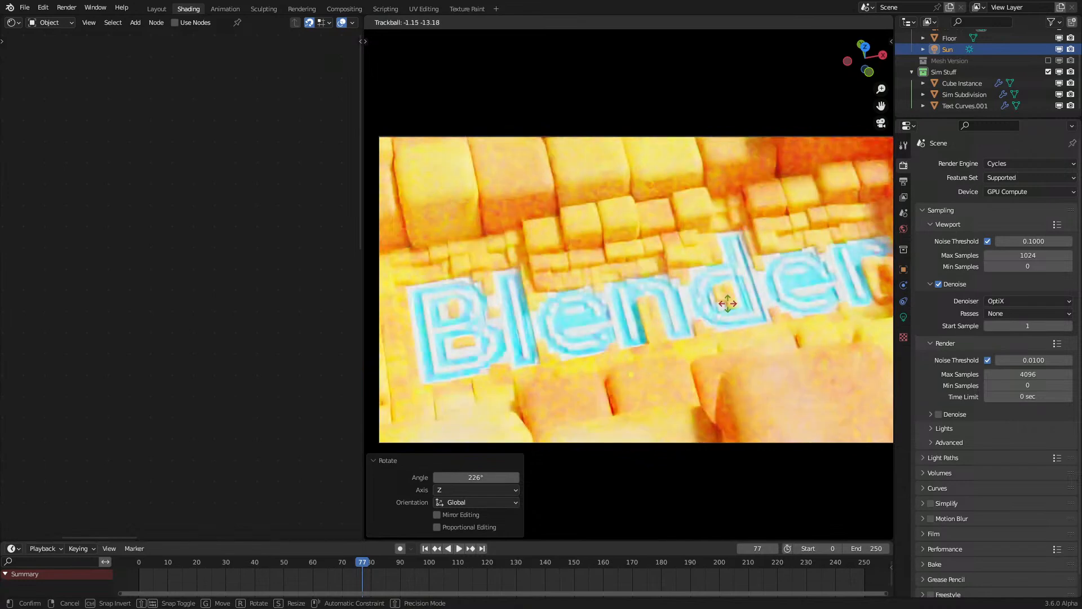
{"action": "left_click", "coordinate": [724, 322]}
{"action": "key", "text": "ctrl+z"}
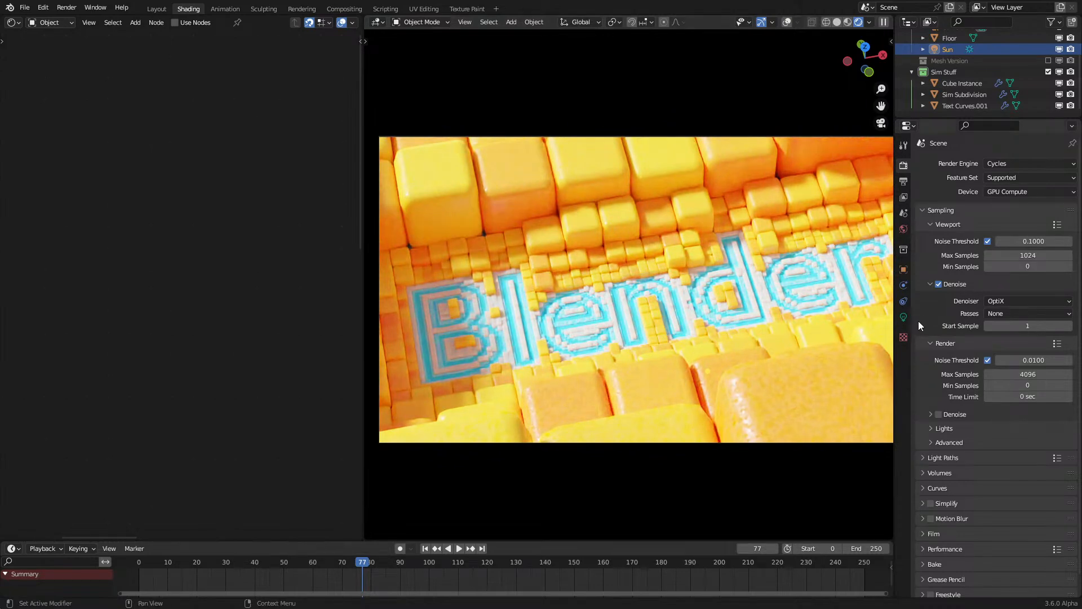
Step: Set the World background color to light blue with hue 0.623, saturation 0.78 and value 1
{"action": "left_click", "coordinate": [904, 317]}
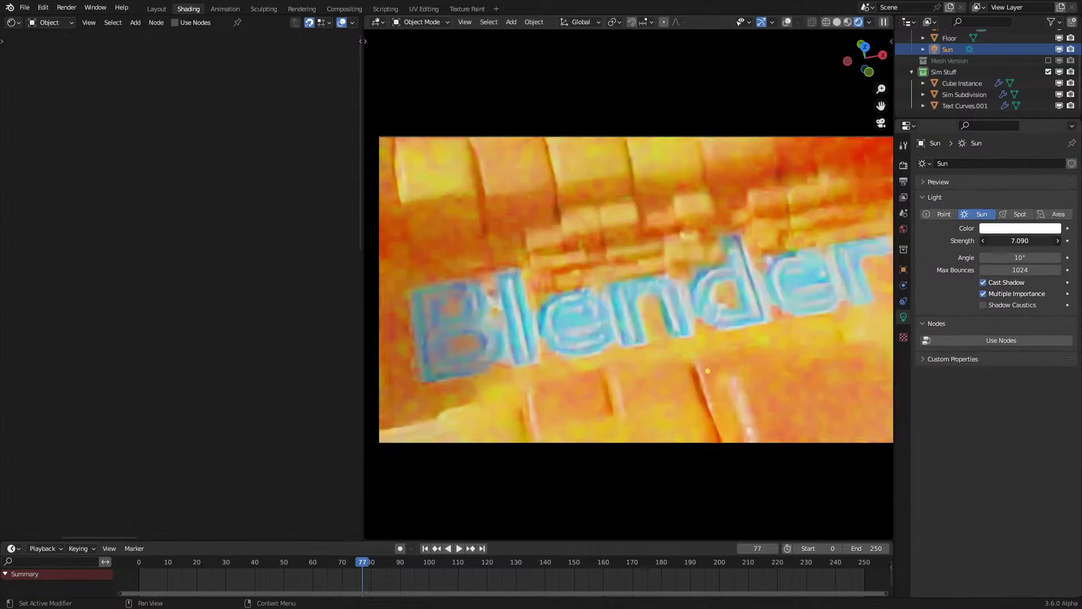
{"action": "left_click", "coordinate": [903, 228]}
{"action": "left_click", "coordinate": [1037, 234]}
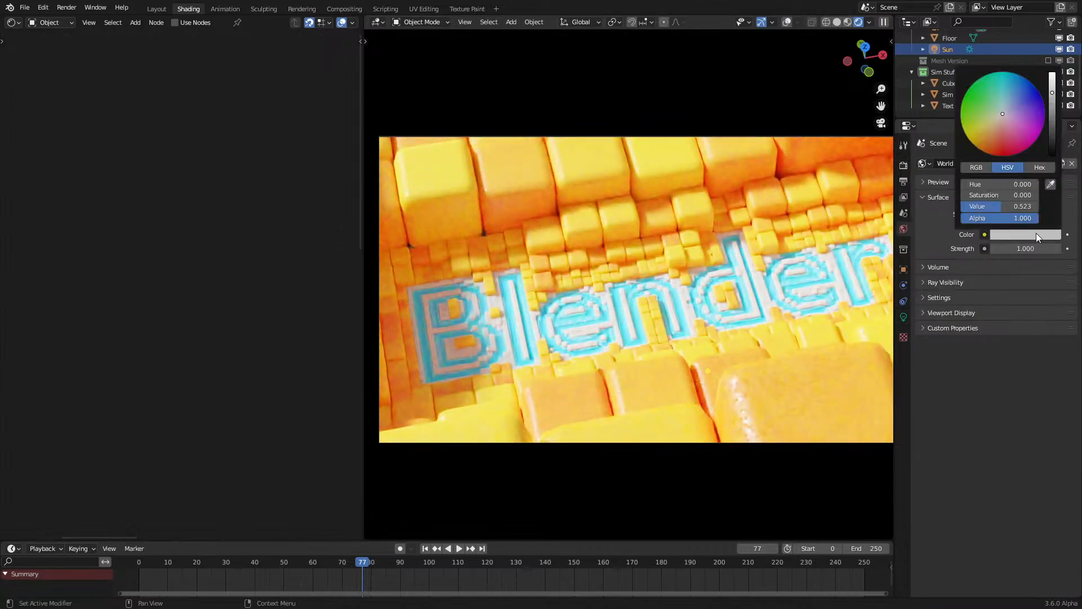
{"action": "mouse_move", "coordinate": [1003, 100]}
{"action": "left_mouse_down"}
{"action": "mouse_move", "coordinate": [1022, 96]}
{"action": "mouse_move", "coordinate": [973, 140]}
{"action": "mouse_move", "coordinate": [981, 147]}
{"action": "mouse_move", "coordinate": [977, 85]}
{"action": "mouse_move", "coordinate": [989, 153]}
{"action": "mouse_move", "coordinate": [994, 127]}
{"action": "left_mouse_up"}
{"action": "key", "text": "BackSpace"}
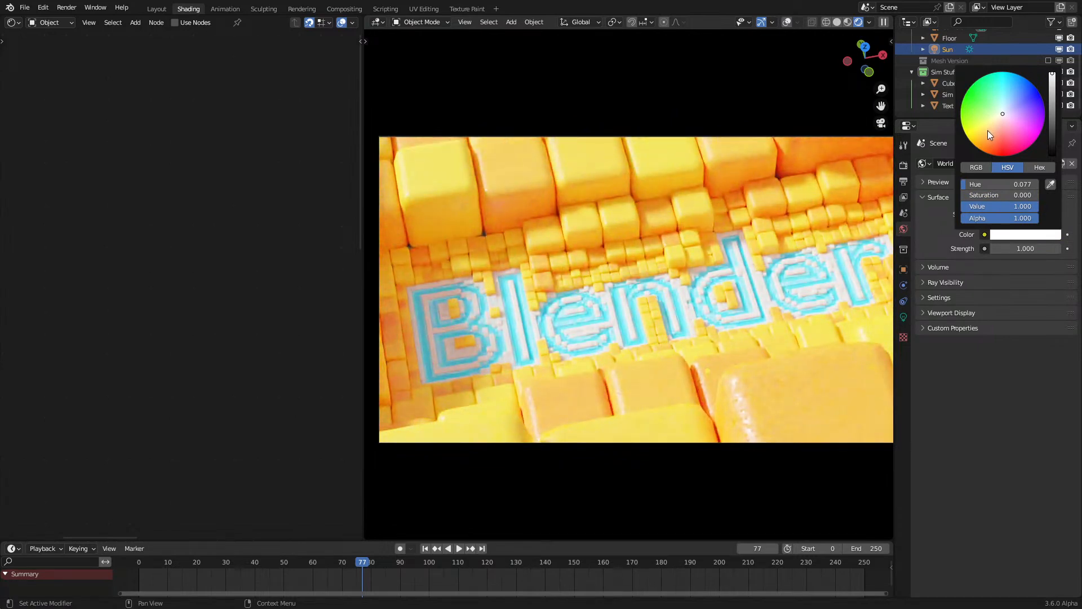
{"action": "left_click_drag", "start_coordinate": [1009, 106], "coordinate": [1016, 98]}
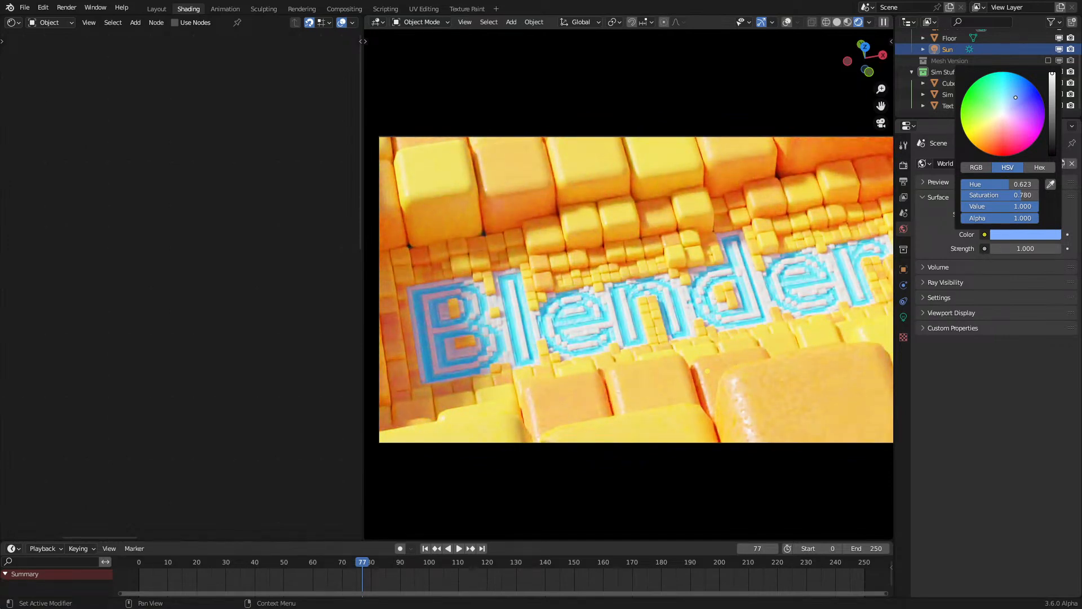
Step: Add a plane in solid shading, center it at the world origin and raise it about 3.4 m along Z
{"action": "middle_click_drag", "start_coordinate": [588, 256], "coordinate": [586, 255]}
{"action": "scroll", "coordinate": [586, 255], "scroll_direction": "down", "scroll_amount": 8}
{"action": "key", "text": "z"}
{"action": "key", "text": "6"}
{"action": "key", "text": "shift+a"}
{"action": "mouse_move", "coordinate": [506, 237]}
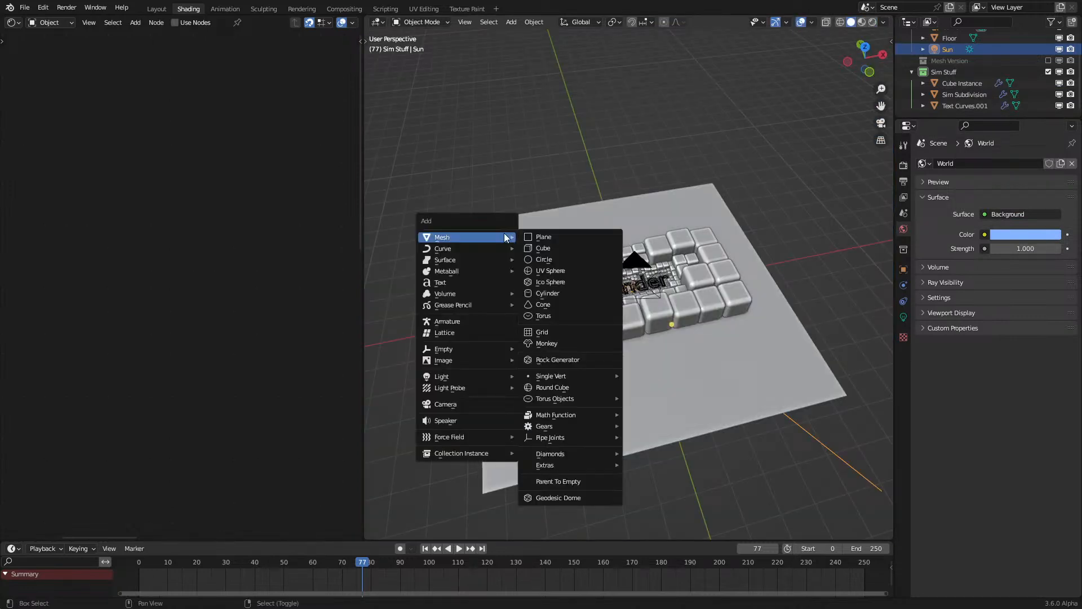
{"action": "left_click", "coordinate": [539, 236]}
{"action": "key", "text": "Tab"}
{"action": "key", "text": "g"}
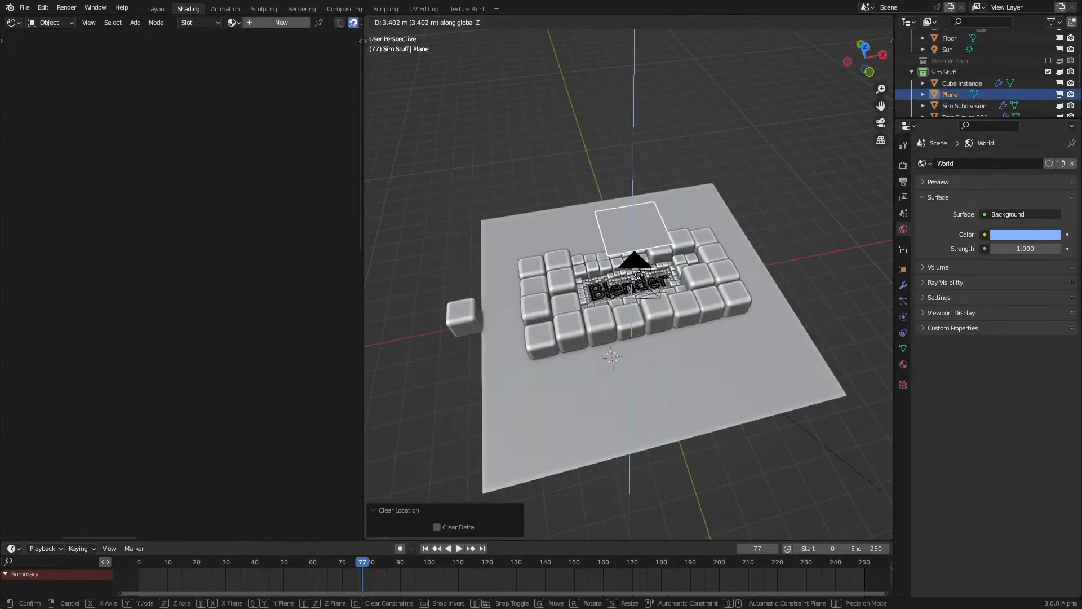
{"action": "left_click", "coordinate": [667, 279]}
Step: Scale the plane up well beyond the floor and move it about 0.24 m along X and 5.18 m along Y
{"action": "scroll", "coordinate": [667, 280], "scroll_direction": "down", "scroll_amount": 4}
{"action": "key", "text": "s"}
{"action": "left_click", "coordinate": [421, 348]}
{"action": "key", "text": "Tab"}
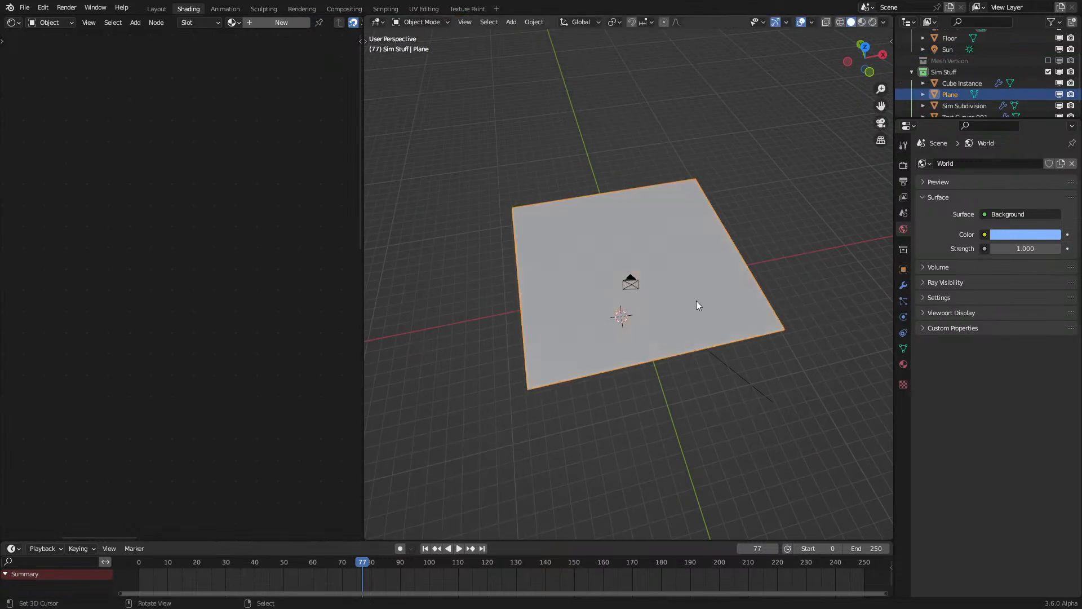
{"action": "key", "text": "KP_7"}
{"action": "key", "text": "g"}
{"action": "left_click", "coordinate": [701, 237]}
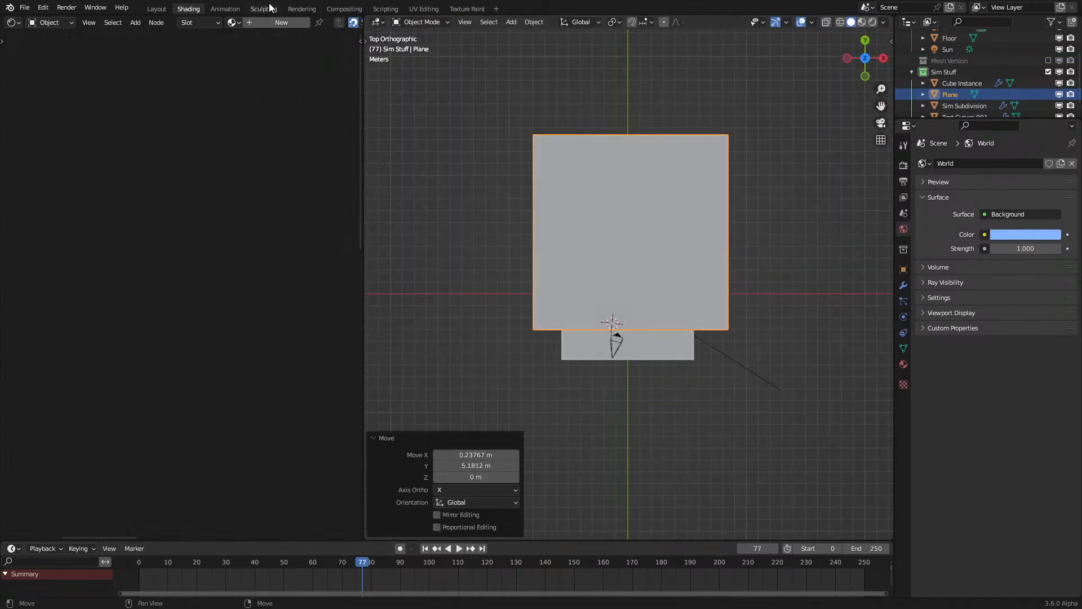
Step: Create a new material for the plane
{"action": "left_click", "coordinate": [270, 21]}
{"action": "scroll", "coordinate": [242, 293], "scroll_direction": "up", "scroll_amount": 3}
{"action": "key", "text": "shift+a"}
{"action": "key", "text": "shift+a"}
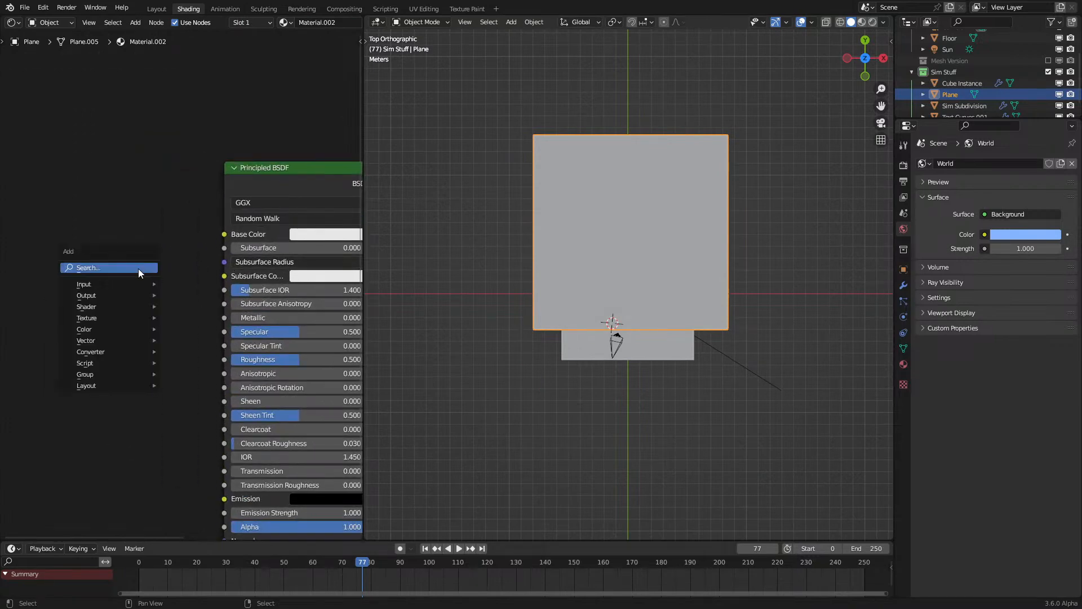
{"action": "mouse_move", "coordinate": [124, 306]}
{"action": "left_click", "coordinate": [169, 392]}
{"action": "left_click", "coordinate": [70, 435]}
{"action": "middle_click_drag", "start_coordinate": [106, 458], "coordinate": [264, 350]}
{"action": "key", "text": "x"}
Step: Add a Noise Texture node to the plane's material
{"action": "key", "text": "shift+a"}
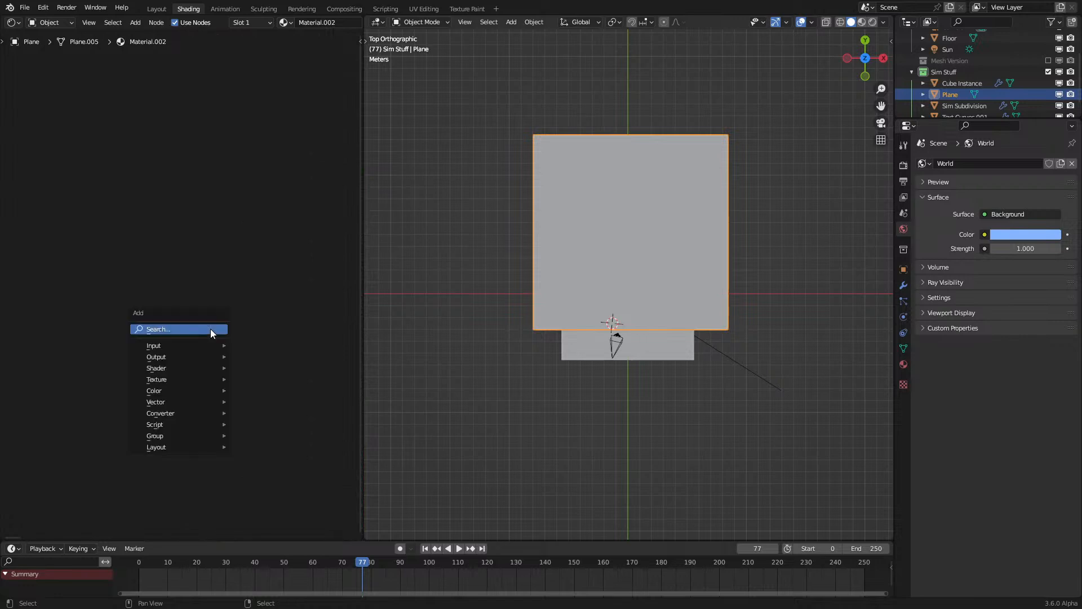
{"action": "type", "text": "nois"}
{"action": "key", "text": "Down"}
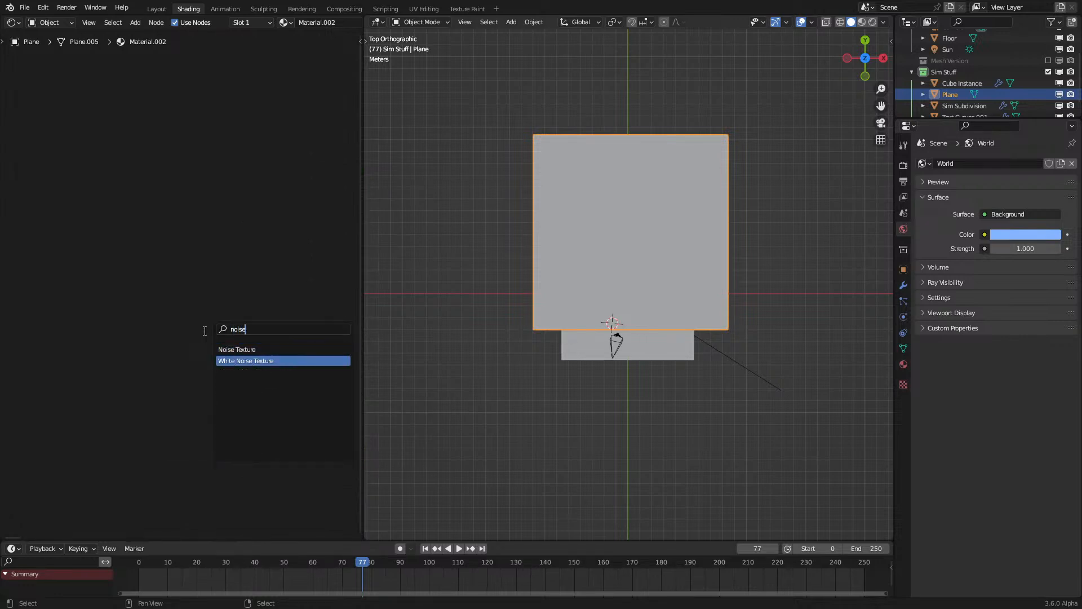
{"action": "key", "text": "Return"}
{"action": "key", "text": "Escape"}
{"action": "key", "text": "shift+a"}
{"action": "type", "text": "no"}
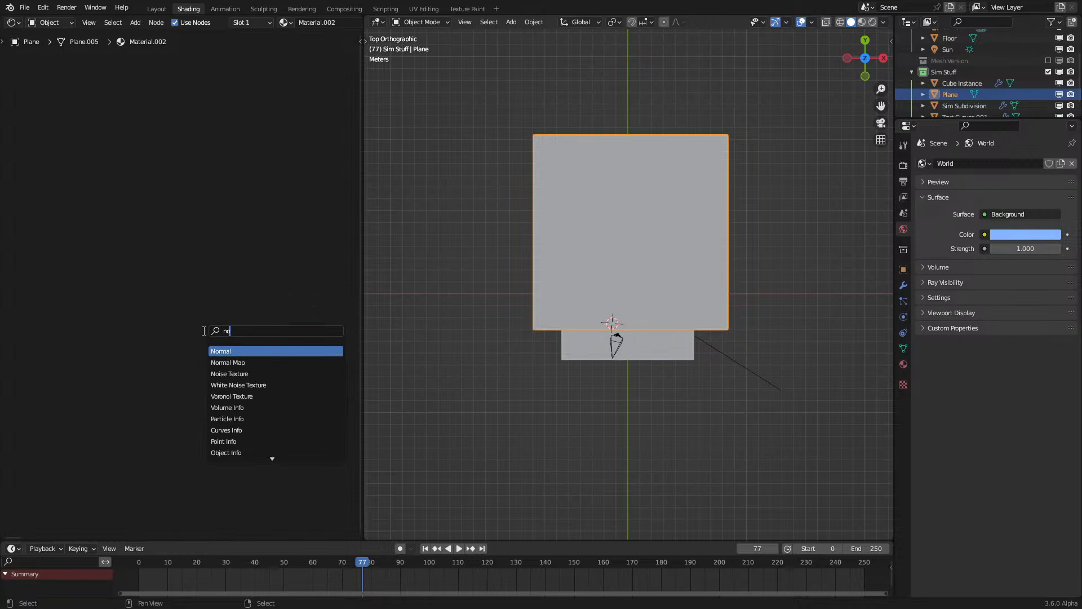
{"action": "key", "text": "Return"}
{"action": "left_click", "coordinate": [204, 331]}
Step: Feed a new Texture Coordinate node's Object output into the Noise Texture's Vector, hide its unused sockets, and set the noise to 2D
{"action": "key", "text": "shift+a"}
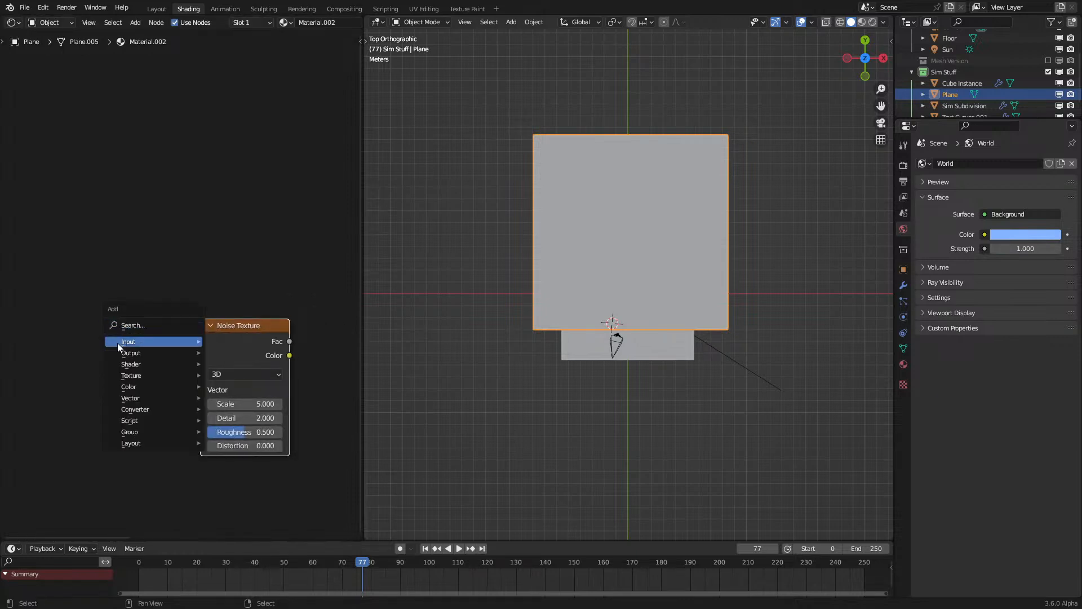
{"action": "mouse_move", "coordinate": [124, 341]}
{"action": "left_click", "coordinate": [248, 525]}
{"action": "left_click", "coordinate": [79, 343]}
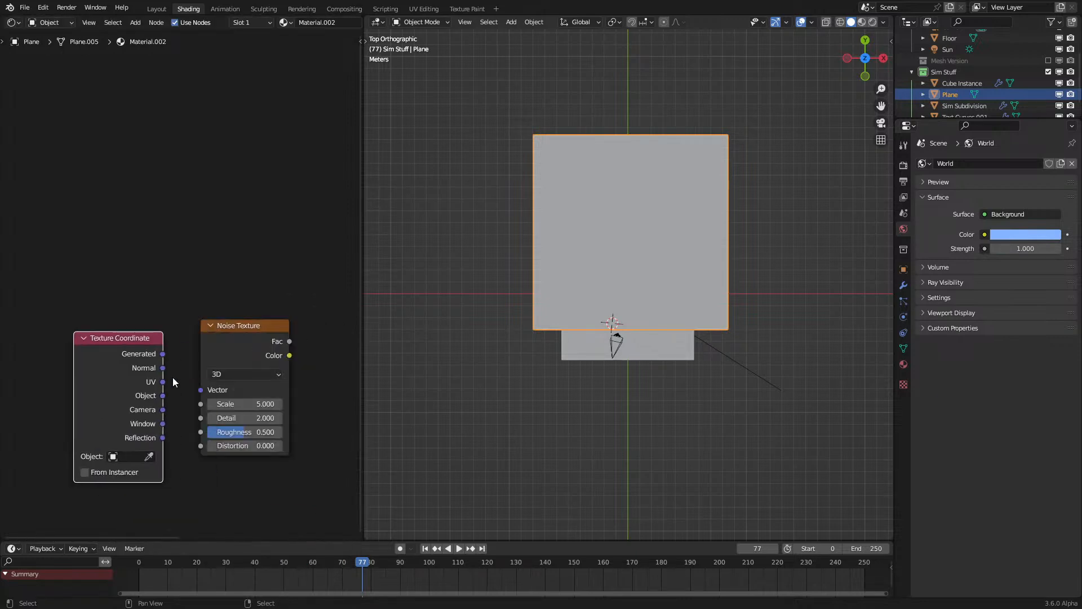
{"action": "key", "text": "ctrl+h"}
{"action": "left_click", "coordinate": [222, 375]}
{"action": "left_click", "coordinate": [231, 401]}
{"action": "scroll", "coordinate": [237, 358], "scroll_direction": "down", "scroll_amount": 2}
{"action": "scroll", "coordinate": [258, 357], "scroll_direction": "up", "scroll_amount": 1}
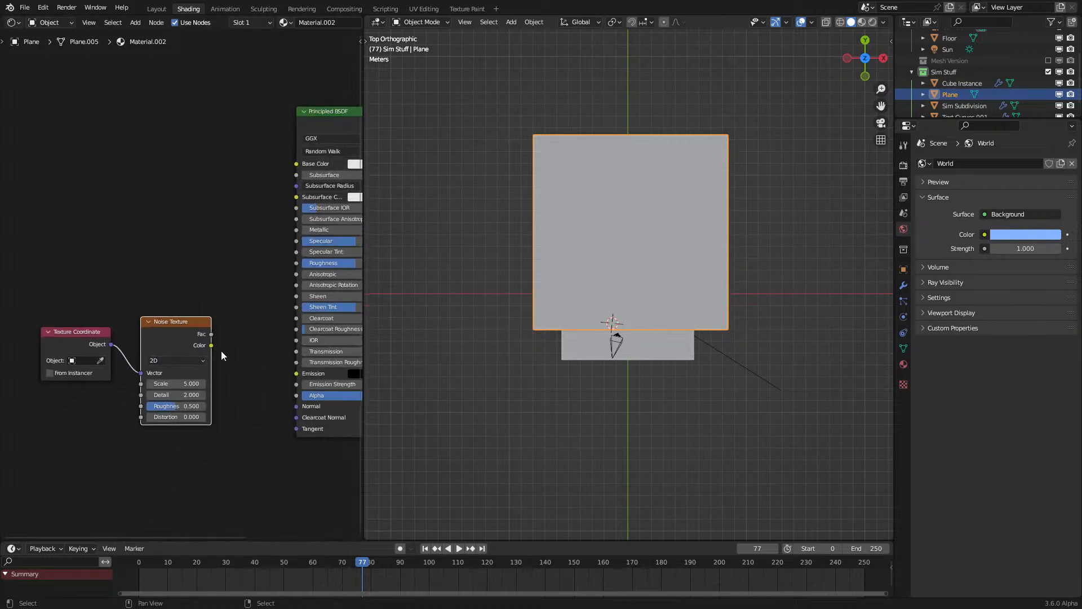
Step: Switch to rendered shading and add a Greater Than math node driven by the Noise Texture's Fac output
{"action": "key", "text": "s"}
{"action": "right_click", "coordinate": [732, 381]}
{"action": "key", "text": "Tab"}
{"action": "key", "text": "z"}
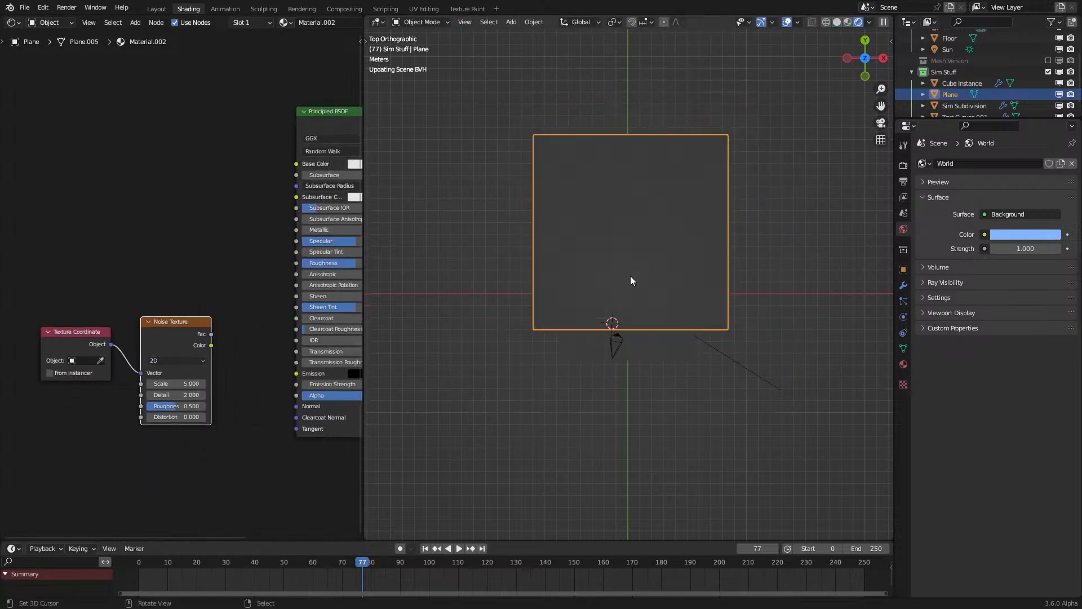
{"action": "middle_click_drag", "start_coordinate": [201, 348], "coordinate": [181, 366]}
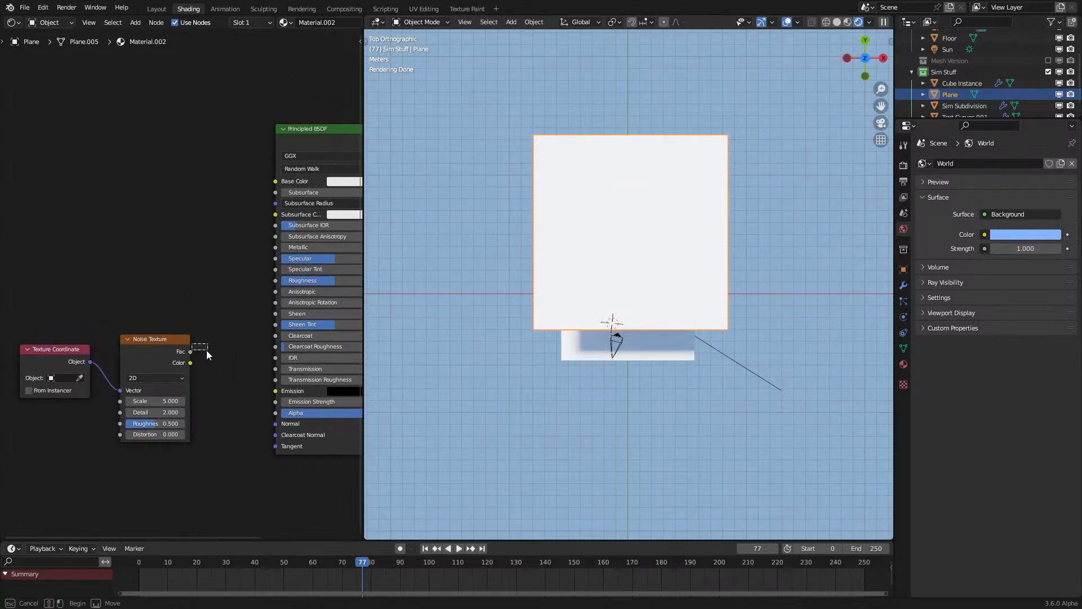
{"action": "left_click_drag", "start_coordinate": [183, 358], "coordinate": [204, 356]}
{"action": "type", "text": "gre"}
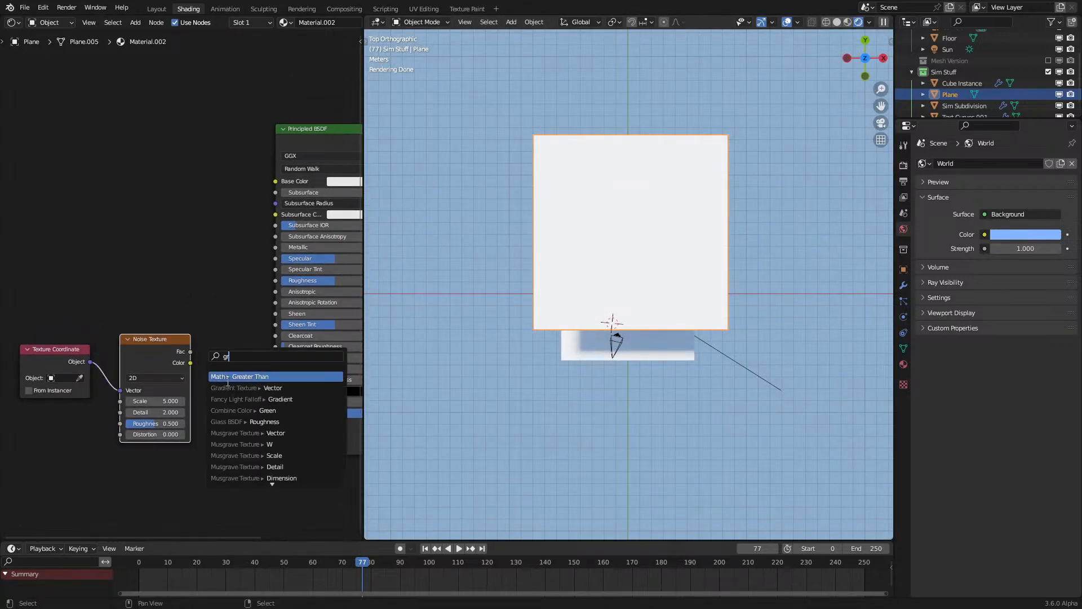
{"action": "key", "text": "Return"}
{"action": "left_click", "coordinate": [233, 357]}
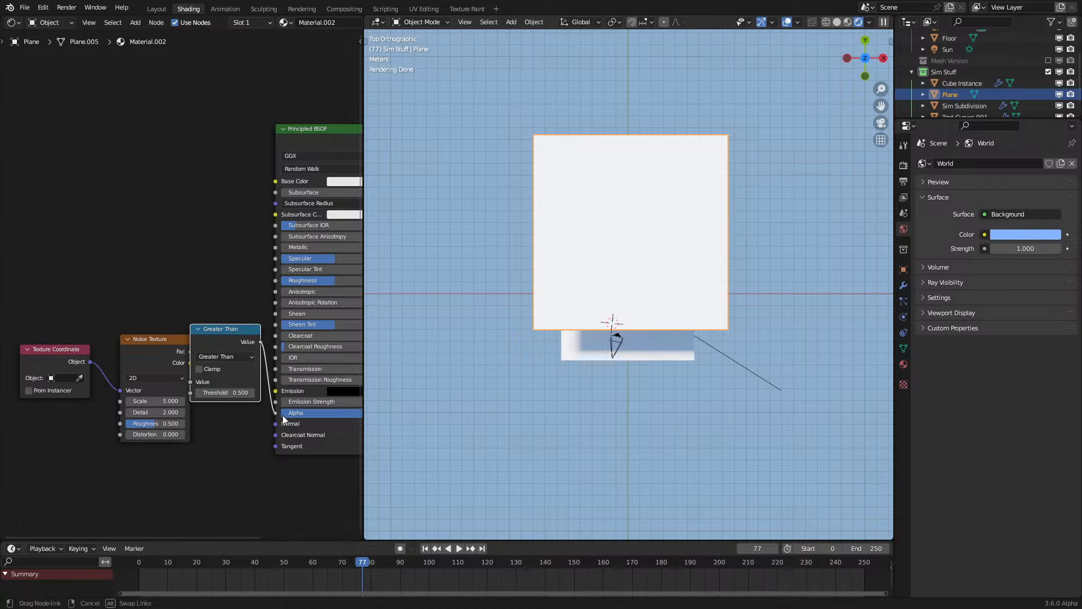
Step: Connect the Greater Than value to the Principled BSDF's Alpha and space out the noise mask nodes
{"action": "left_click_drag", "start_coordinate": [283, 415], "coordinate": [282, 415]}
{"action": "left_click_drag", "start_coordinate": [48, 314], "coordinate": [202, 411]}
{"action": "key", "text": "g"}
{"action": "left_click", "coordinate": [151, 420]}
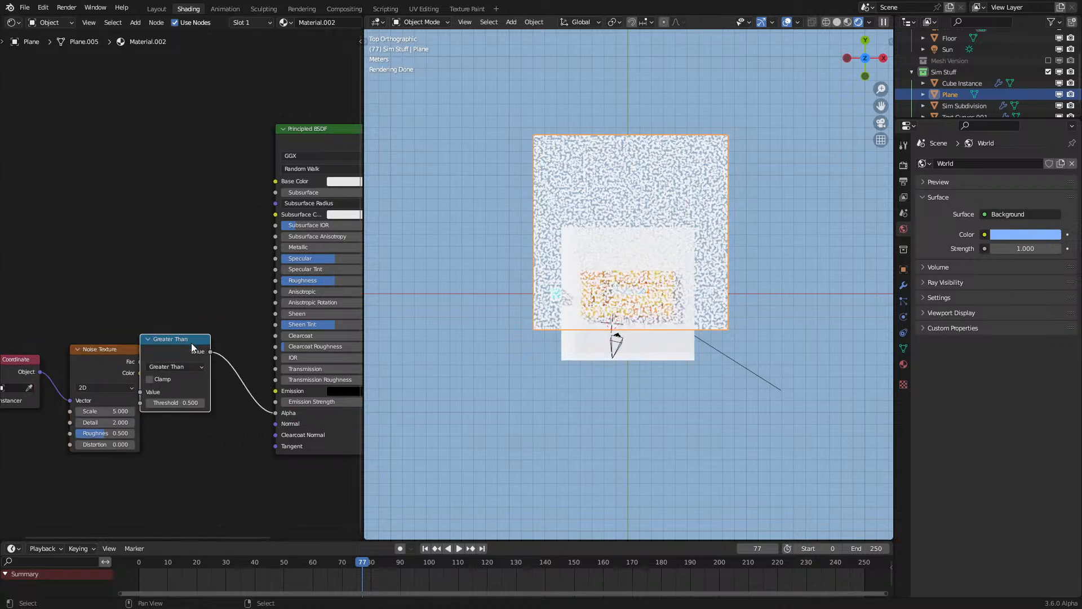
{"action": "left_click_drag", "start_coordinate": [192, 342], "coordinate": [212, 353]}
Step: Raise the plane along Z by about 1.33 m and another 3.73 m so it clears the camera's view
{"action": "key", "text": "KP_0"}
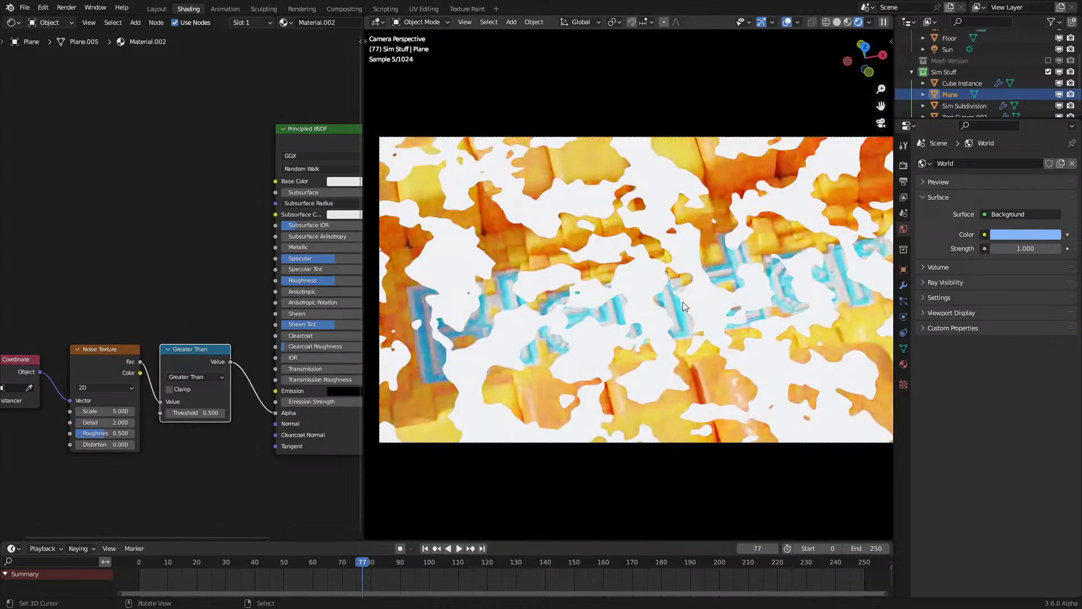
{"action": "key", "text": "g"}
{"action": "key", "text": "z"}
{"action": "left_click", "coordinate": [674, 63]}
{"action": "scroll", "coordinate": [607, 210], "scroll_direction": "down", "scroll_amount": 4}
{"action": "key", "text": "z"}
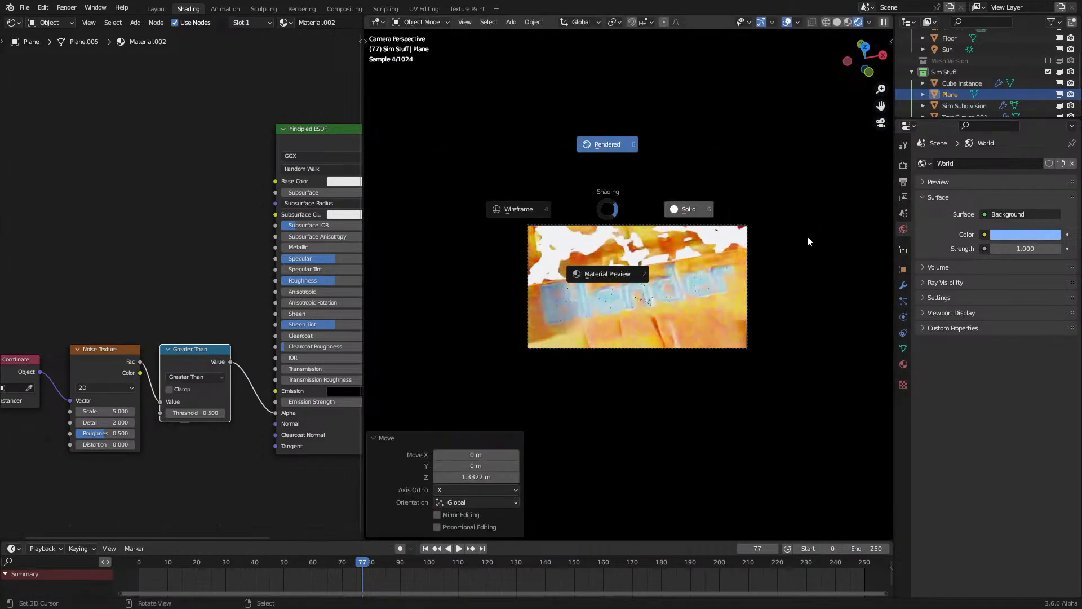
{"action": "left_click", "coordinate": [821, 225]}
{"action": "key", "text": "g"}
{"action": "key", "text": "z"}
{"action": "left_click", "coordinate": [674, 292]}
Step: Enlarge the plane from the top view and return to rendered shading
{"action": "key", "text": "KP_7"}
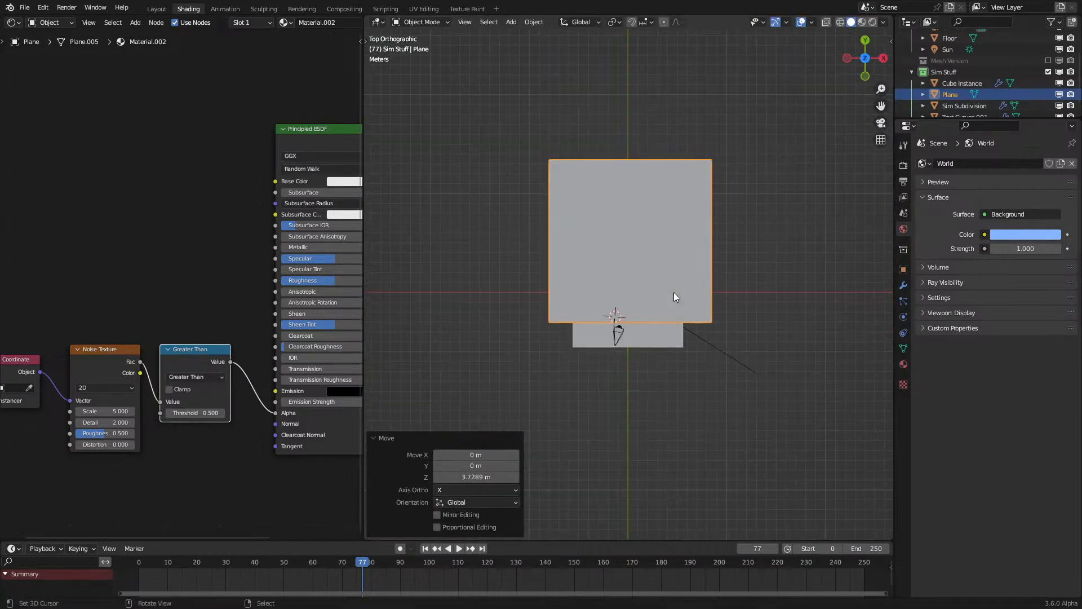
{"action": "key", "text": "s"}
{"action": "left_click", "coordinate": [665, 381]}
{"action": "key", "text": "z"}
{"action": "left_click", "coordinate": [614, 187]}
Step: Adjust the plane's height along Z and shift it over the scene by about 3.07, -2.79 and 3.05 m in X, Y and Z
{"action": "middle_click_drag", "start_coordinate": [614, 187], "coordinate": [675, 131]}
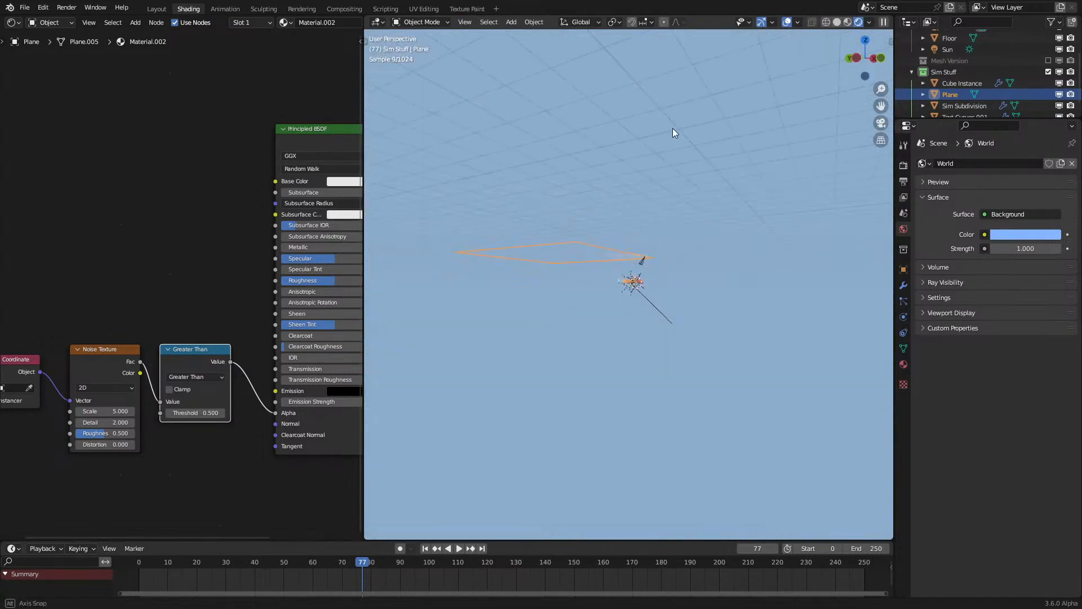
{"action": "key", "text": "g"}
{"action": "key", "text": "z"}
{"action": "left_click", "coordinate": [650, 219]}
{"action": "key", "text": "g"}
{"action": "left_click", "coordinate": [653, 257]}
{"action": "middle_click_drag", "start_coordinate": [653, 256], "coordinate": [569, 284]}
{"action": "scroll", "coordinate": [698, 366], "scroll_direction": "up", "scroll_amount": 4}
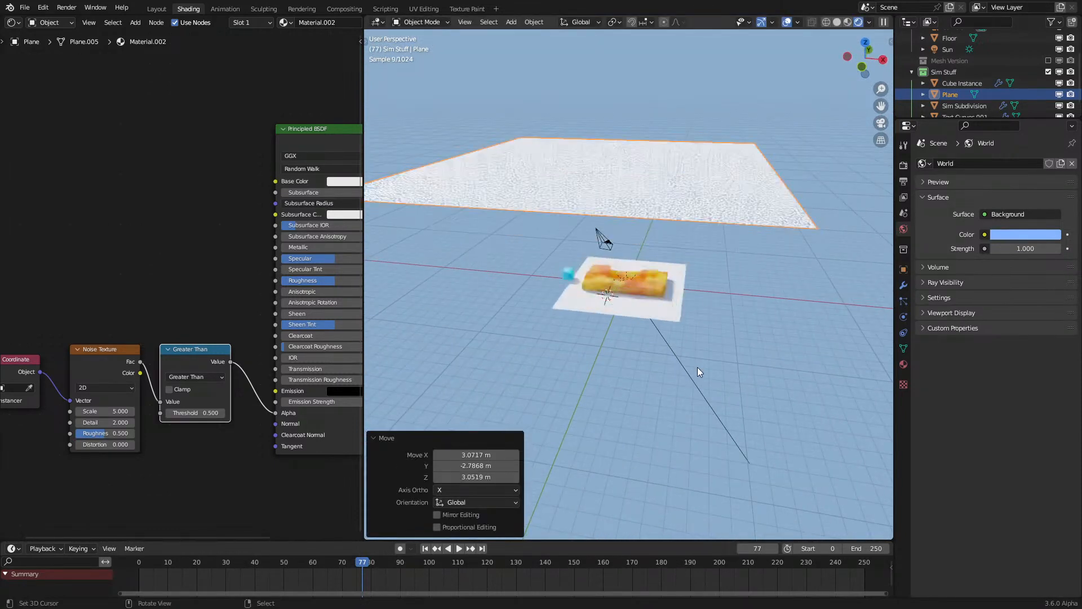
Step: Reduce the Sun light's angle for sharper shadows, reselect the plane and bring the camera view and its noise nodes into view
{"action": "left_click", "coordinate": [660, 333]}
{"action": "left_click", "coordinate": [904, 317]}
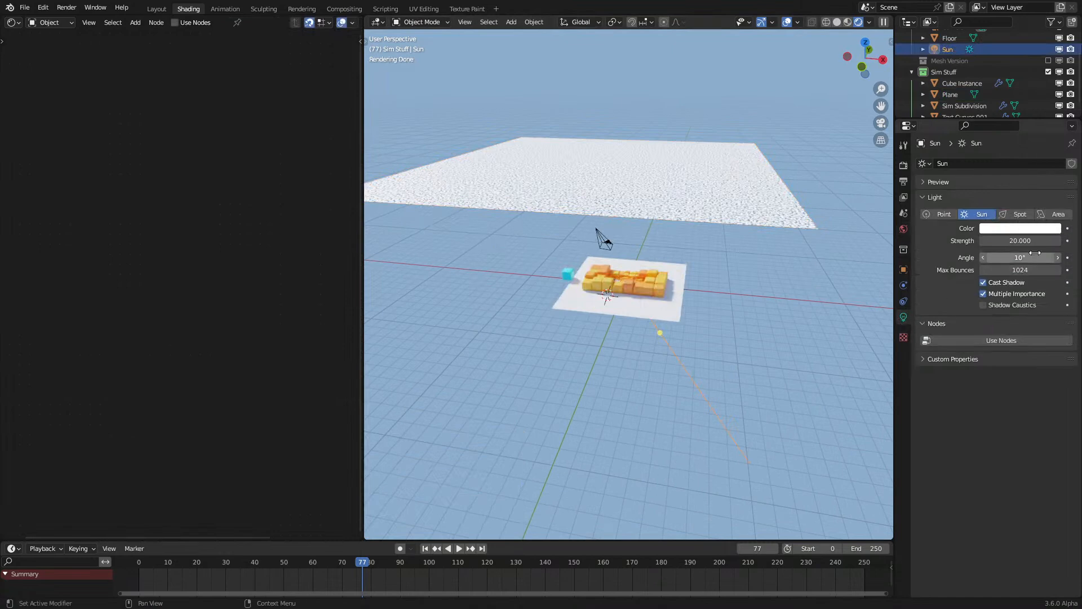
{"action": "left_click", "coordinate": [755, 141]}
{"action": "key", "text": "KP_0"}
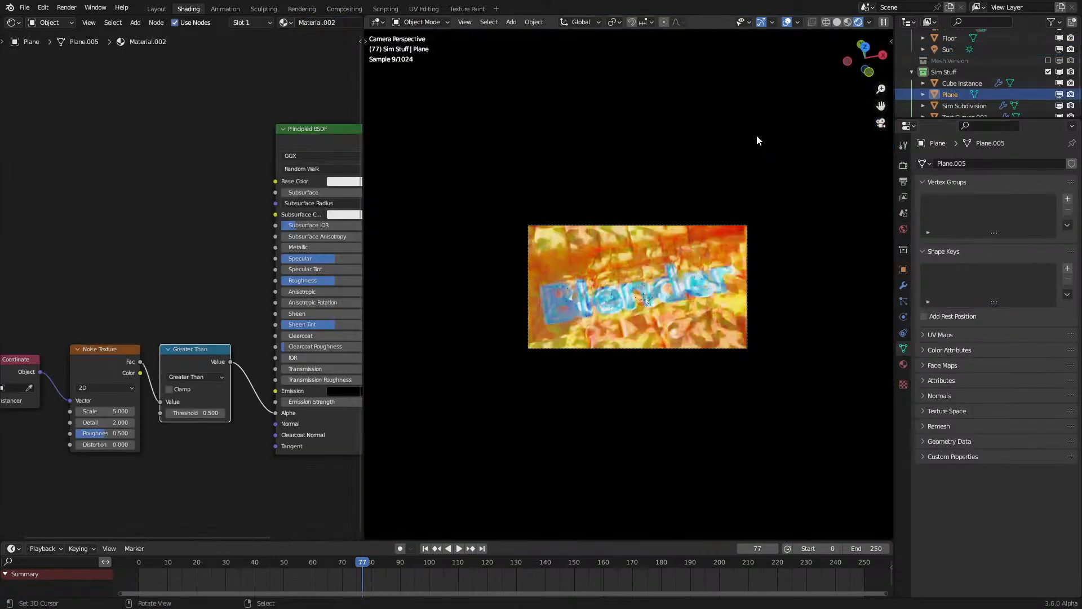
{"action": "scroll", "coordinate": [677, 237], "scroll_direction": "up", "scroll_amount": 3}
{"action": "middle_click_drag", "start_coordinate": [140, 415], "coordinate": [231, 391]}
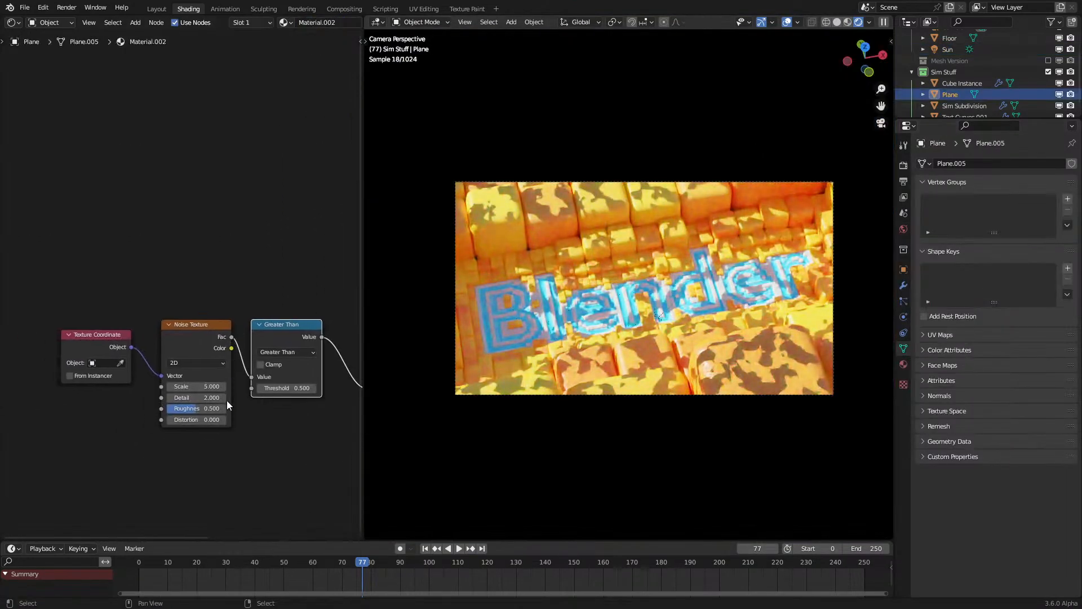
Step: Set the Noise Texture's detail to 0 and insert a Vector Math node set to Multiply between it and the Texture Coordinate node
{"action": "left_click_drag", "start_coordinate": [209, 397], "coordinate": [170, 396]}
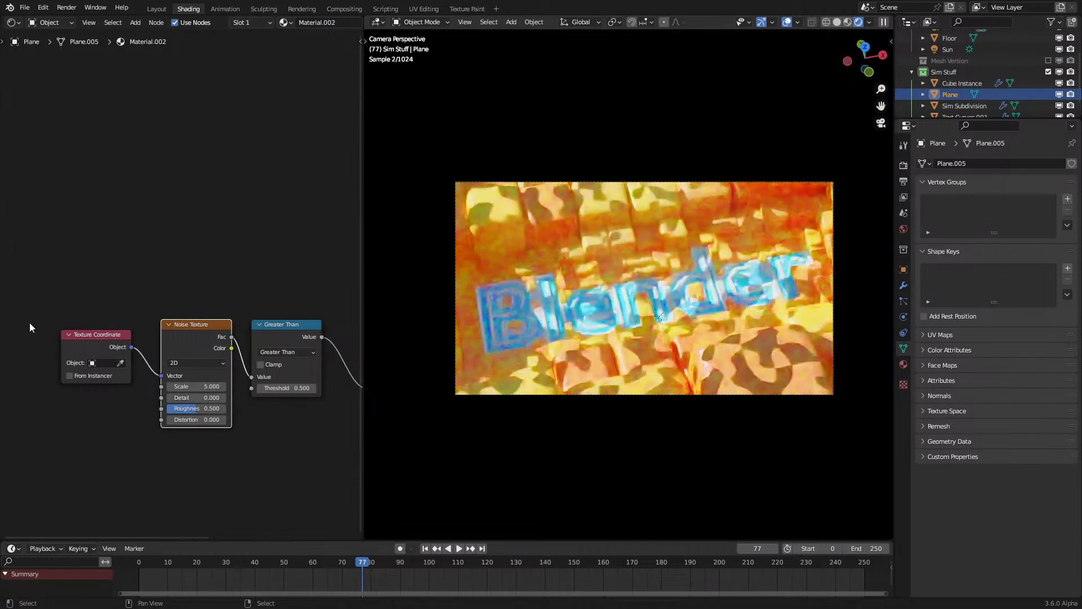
{"action": "mouse_move", "coordinate": [86, 335]}
{"action": "left_mouse_down"}
{"action": "mouse_move", "coordinate": [254, 314]}
{"action": "mouse_move", "coordinate": [181, 361]}
{"action": "mouse_move", "coordinate": [99, 337]}
{"action": "left_mouse_up"}
{"action": "key", "text": "q"}
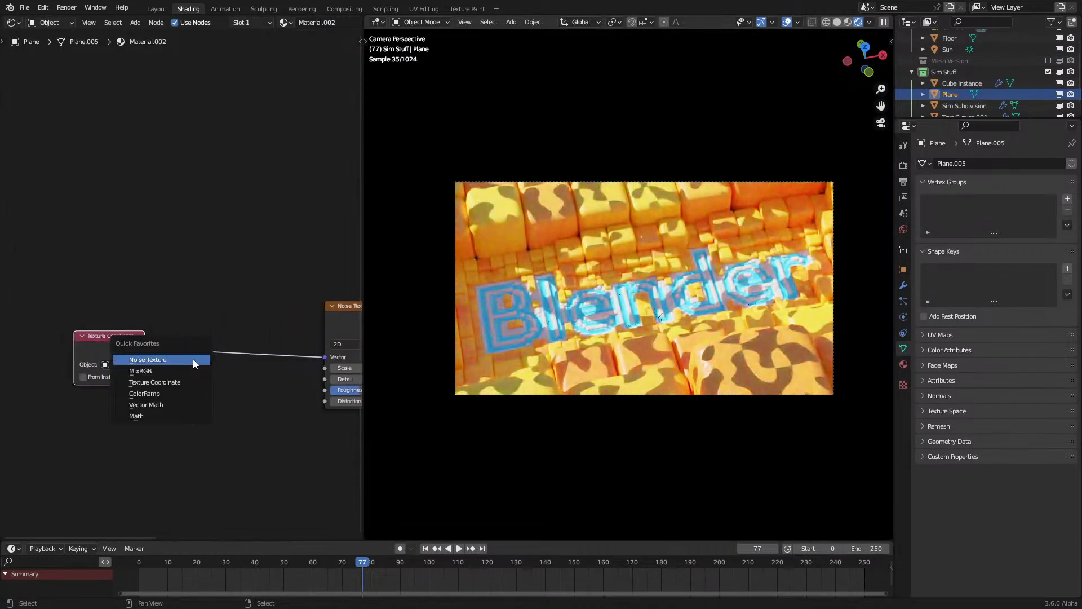
{"action": "left_click", "coordinate": [163, 405]}
{"action": "left_click", "coordinate": [217, 361]}
{"action": "left_click", "coordinate": [219, 364]}
Step: Set the Multiply node's Y value to 1 and rotate the plane slightly about the global Z axis
{"action": "left_click", "coordinate": [220, 389]}
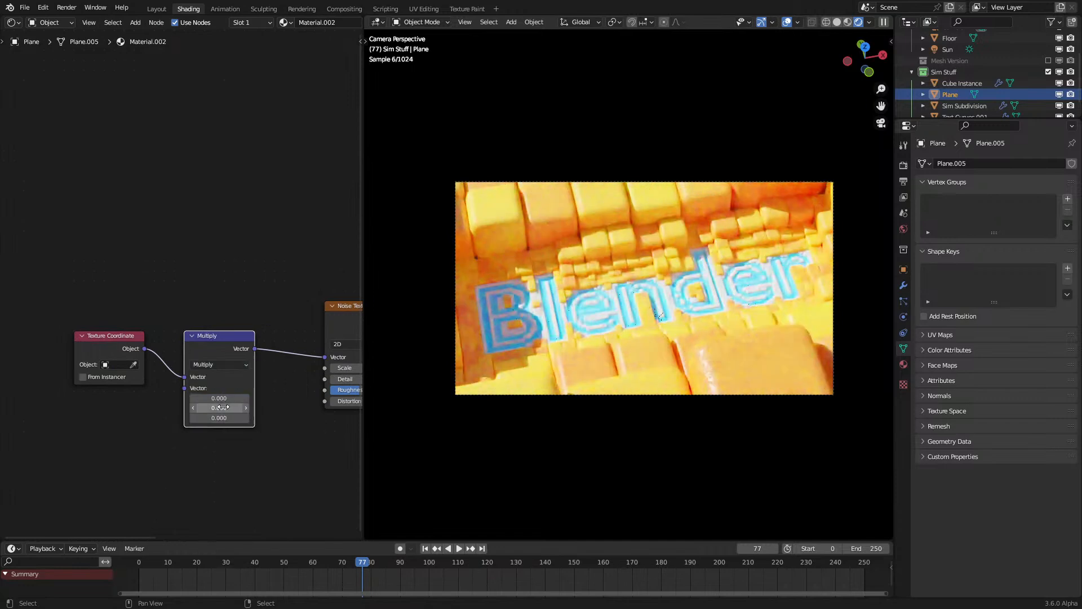
{"action": "key", "text": "r"}
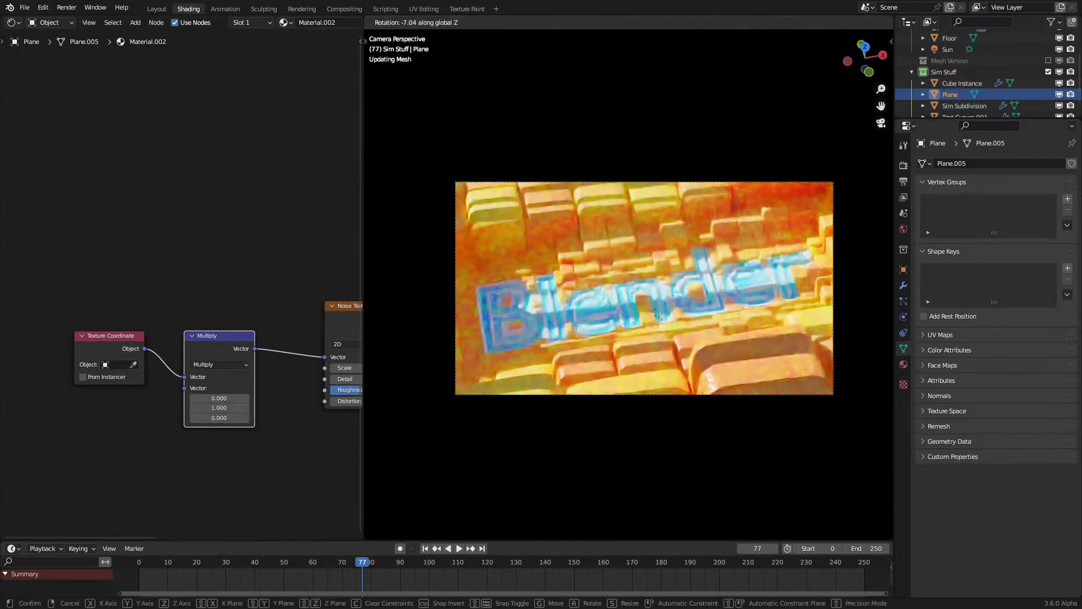
{"action": "left_click", "coordinate": [1010, 454]}
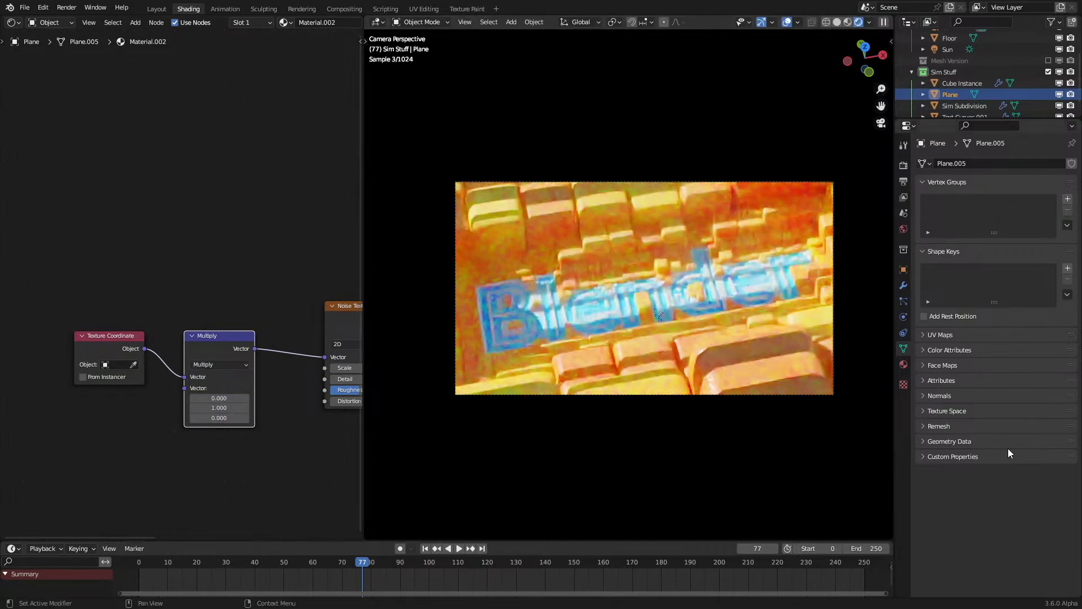
Step: Set the Multiply node's vector to 1 in X and 0 in Y to stretch the noise into stripes
{"action": "scroll", "coordinate": [182, 284], "scroll_direction": "up", "scroll_amount": 1}
{"action": "left_click", "coordinate": [219, 398]}
{"action": "type", "text": "1"}
{"action": "key", "text": "Return"}
{"action": "left_click", "coordinate": [227, 410]}
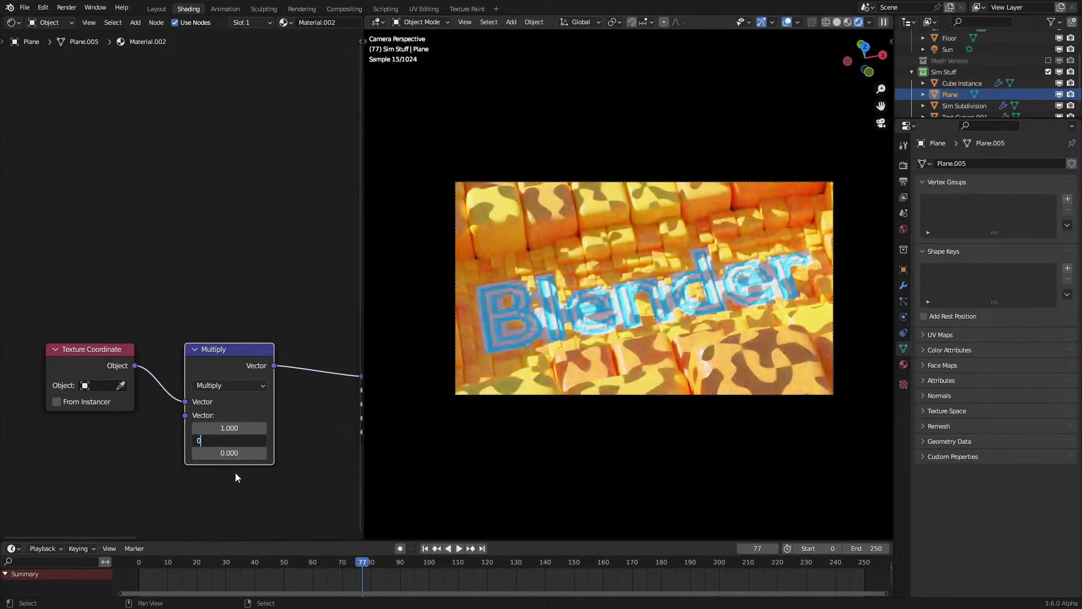
{"action": "key", "text": "Return"}
Step: Set the plane's Z rotation to about 30.7° in its object transform
{"action": "left_click", "coordinate": [904, 363]}
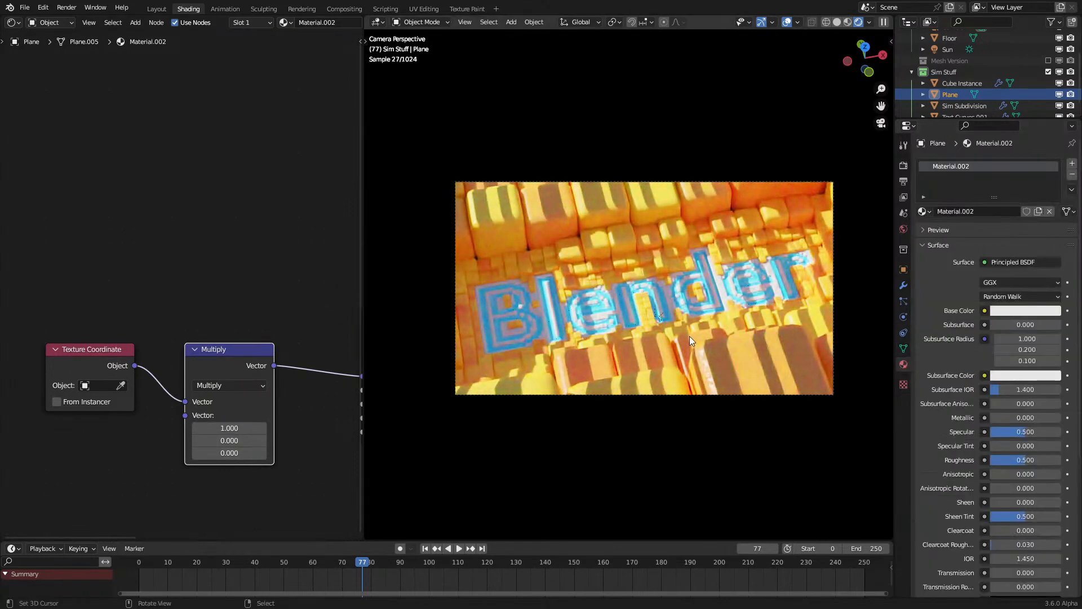
{"action": "middle_click_drag", "start_coordinate": [252, 351], "coordinate": [160, 376]}
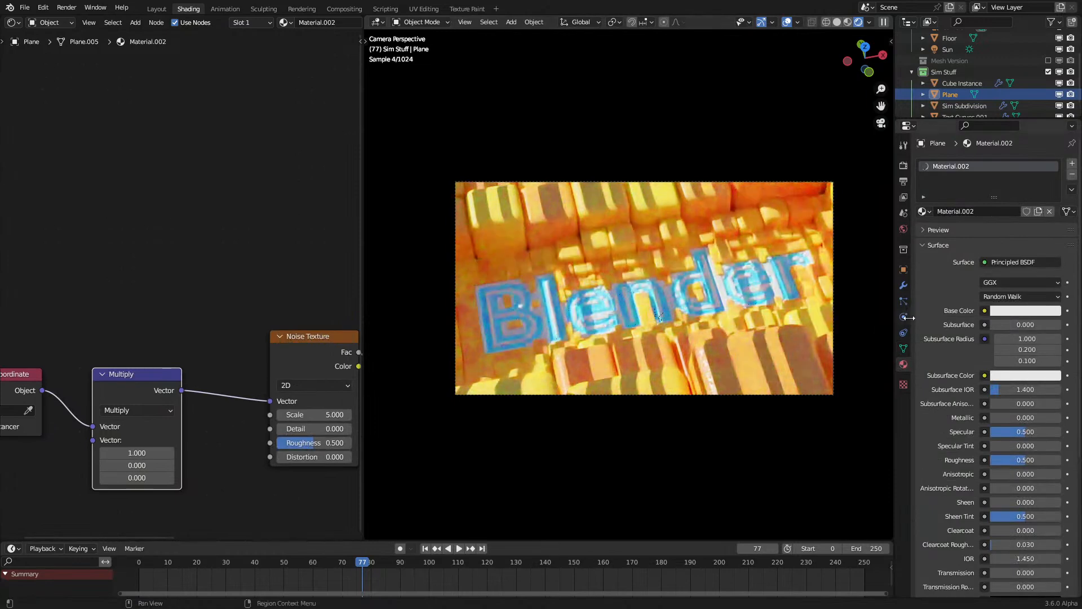
{"action": "left_click", "coordinate": [905, 348]}
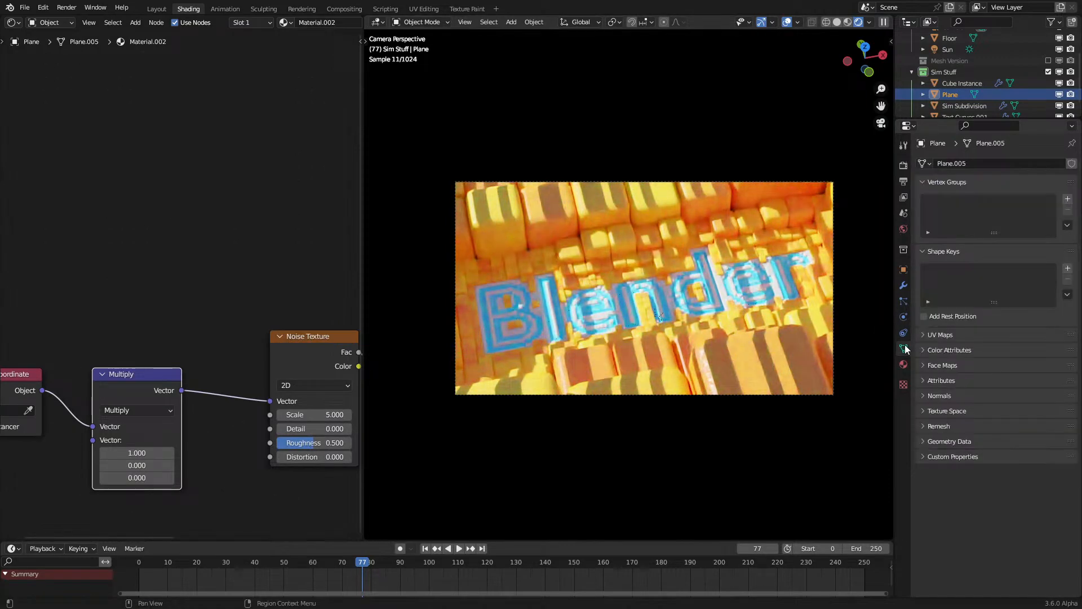
{"action": "left_click", "coordinate": [905, 274]}
{"action": "left_click_drag", "start_coordinate": [1015, 258], "coordinate": [1035, 257]}
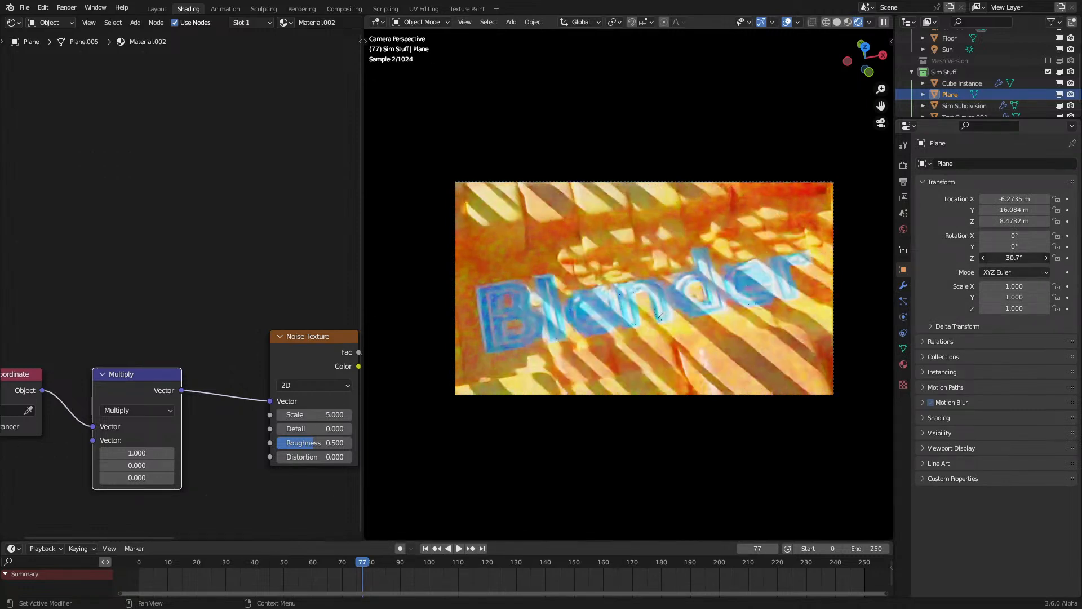
Step: Raise the Noise Texture's detail to 15 and set the Greater Than threshold to 0.540
{"action": "middle_click_drag", "start_coordinate": [228, 387], "coordinate": [223, 355]}
{"action": "scroll", "coordinate": [287, 388], "scroll_direction": "up", "scroll_amount": 1}
{"action": "left_click_drag", "start_coordinate": [304, 417], "coordinate": [322, 417]}
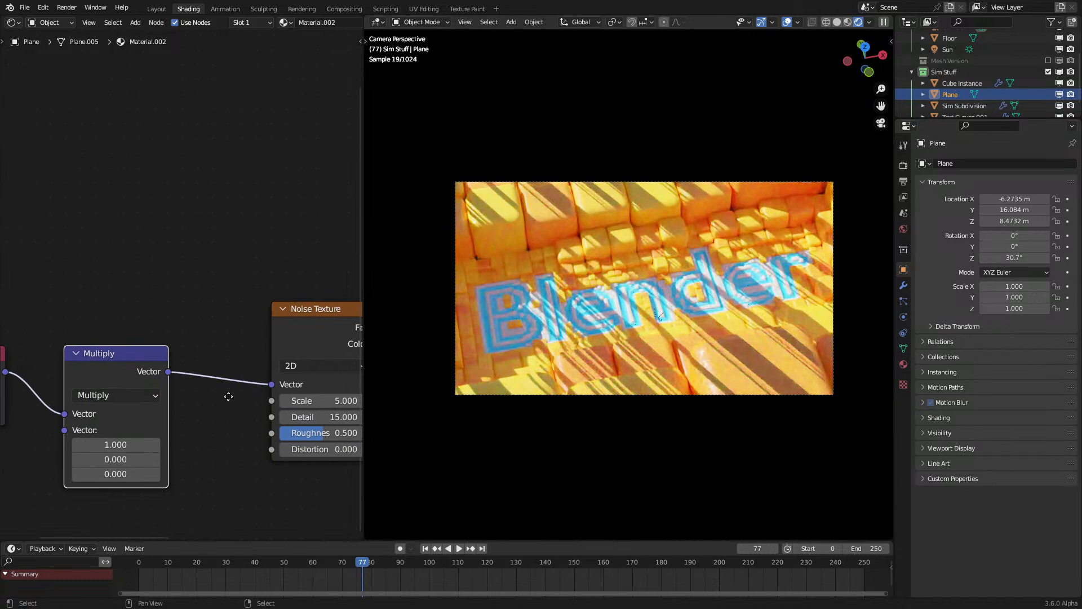
{"action": "middle_click_drag", "start_coordinate": [232, 397], "coordinate": [93, 405]}
{"action": "left_click_drag", "start_coordinate": [282, 410], "coordinate": [299, 410]}
{"action": "middle_click_drag", "start_coordinate": [282, 410], "coordinate": [252, 426]}
{"action": "left_click_drag", "start_coordinate": [252, 426], "coordinate": [245, 431]}
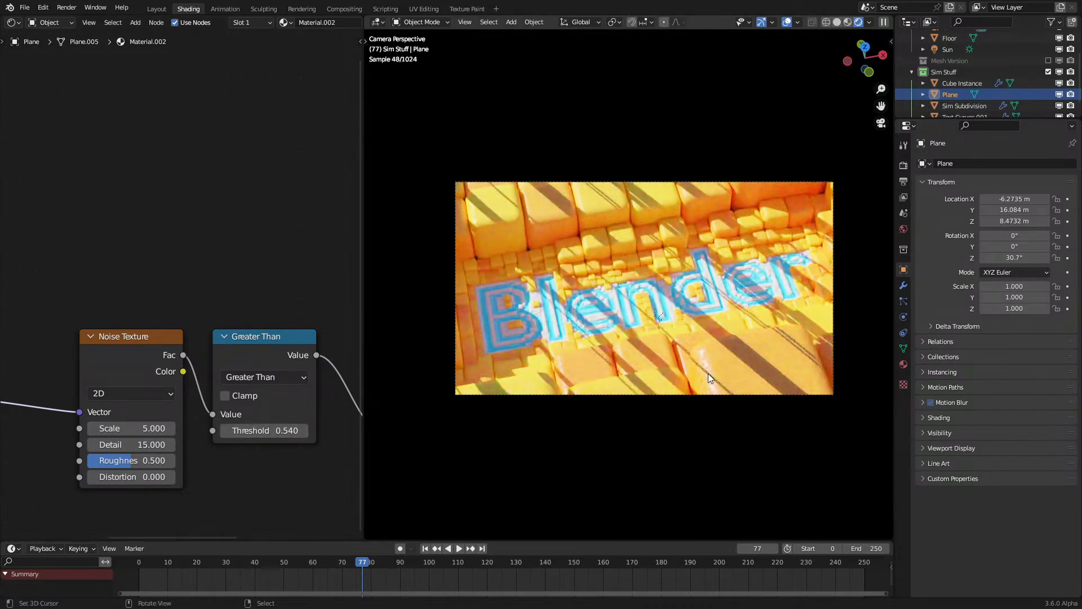
Step: Try a slightly higher Y value in the Multiply node's vector and undo it
{"action": "scroll", "coordinate": [708, 373], "scroll_direction": "up", "scroll_amount": 3}
{"action": "middle_click_drag", "start_coordinate": [67, 455], "coordinate": [292, 425]}
{"action": "left_click_drag", "start_coordinate": [162, 463], "coordinate": [179, 463], "text": "shift"}
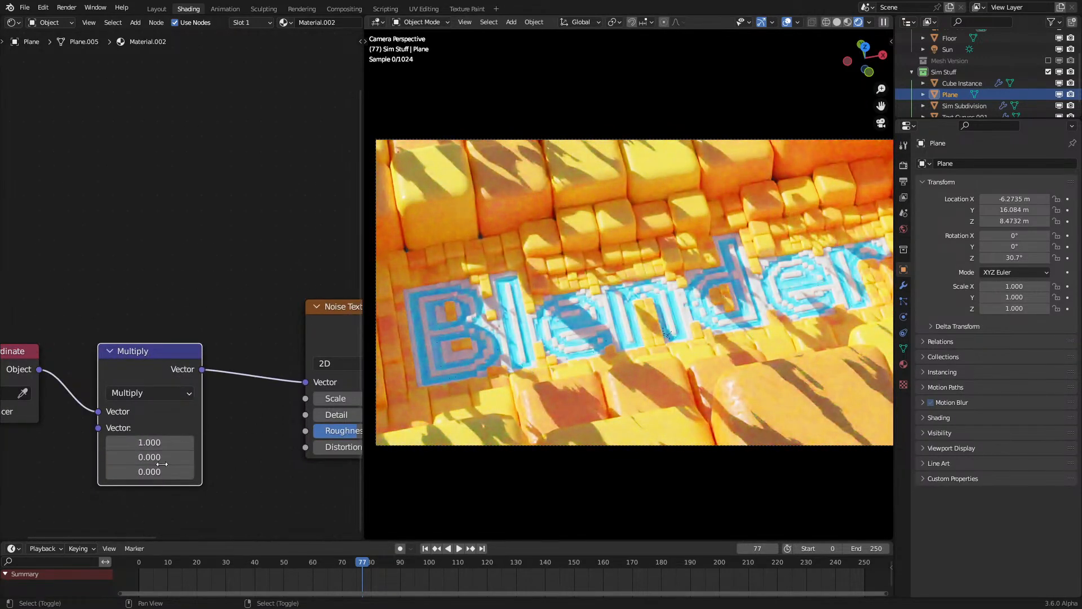
{"action": "key", "text": "ctrl+z"}
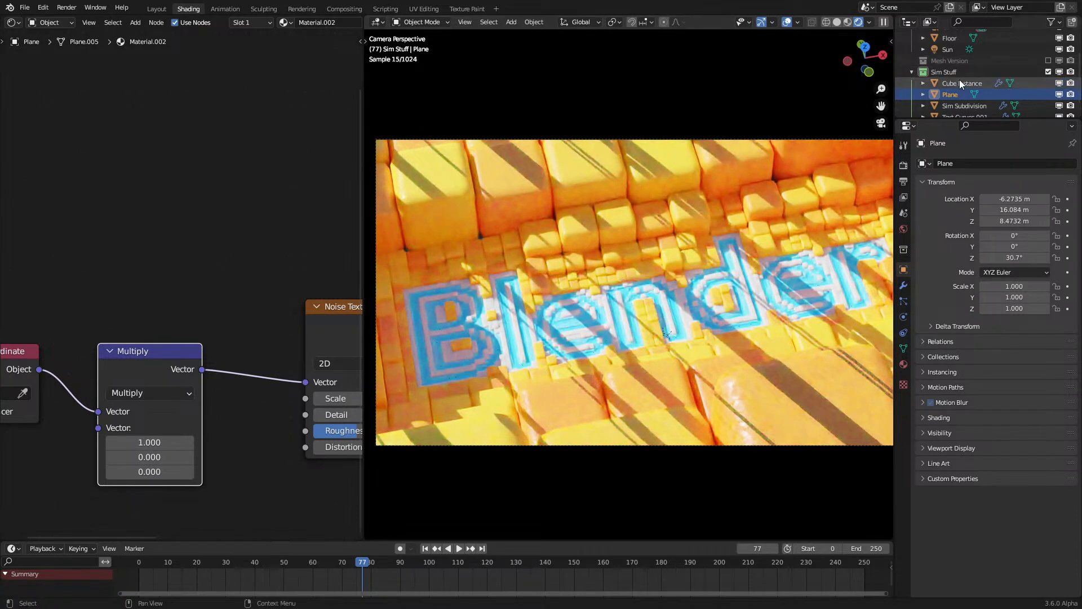
Step: Try Sun light angles of 4° and 1°, and set the angle to 0.01°
{"action": "left_click", "coordinate": [942, 52]}
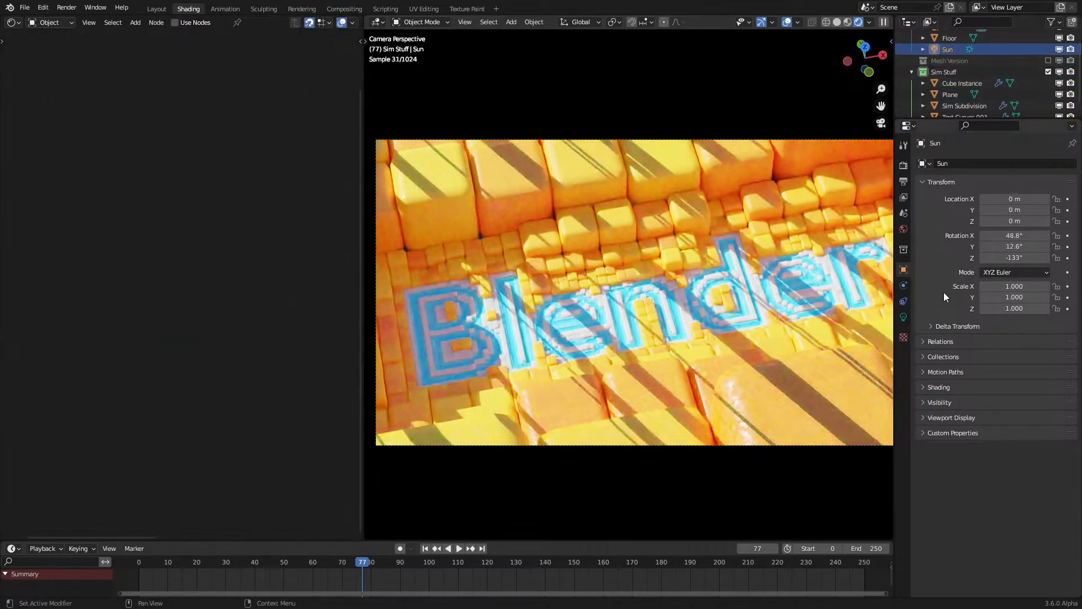
{"action": "left_click", "coordinate": [902, 317]}
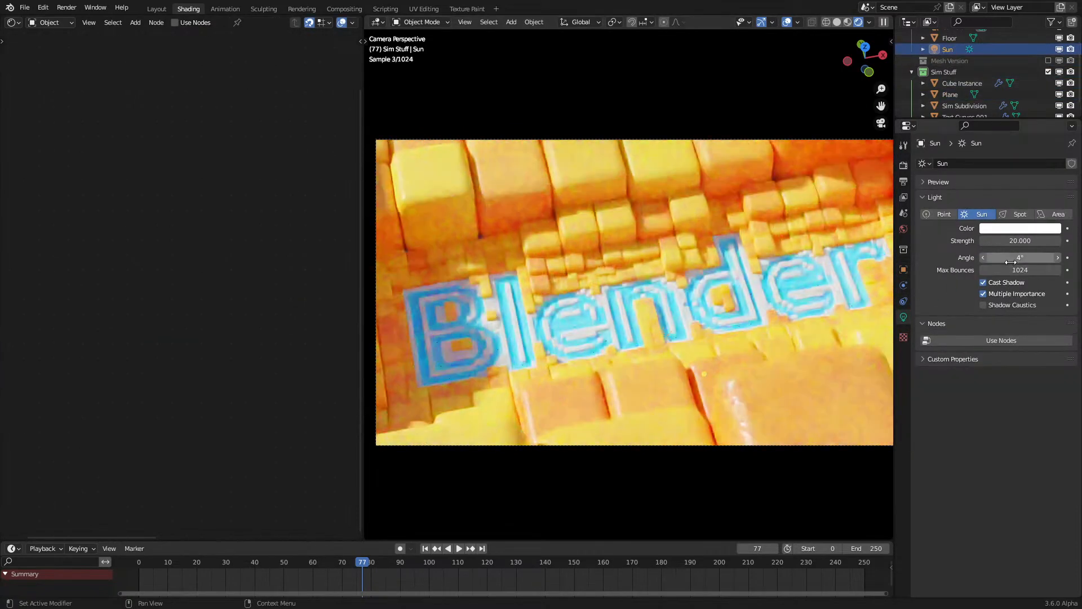
{"action": "key", "text": "Return"}
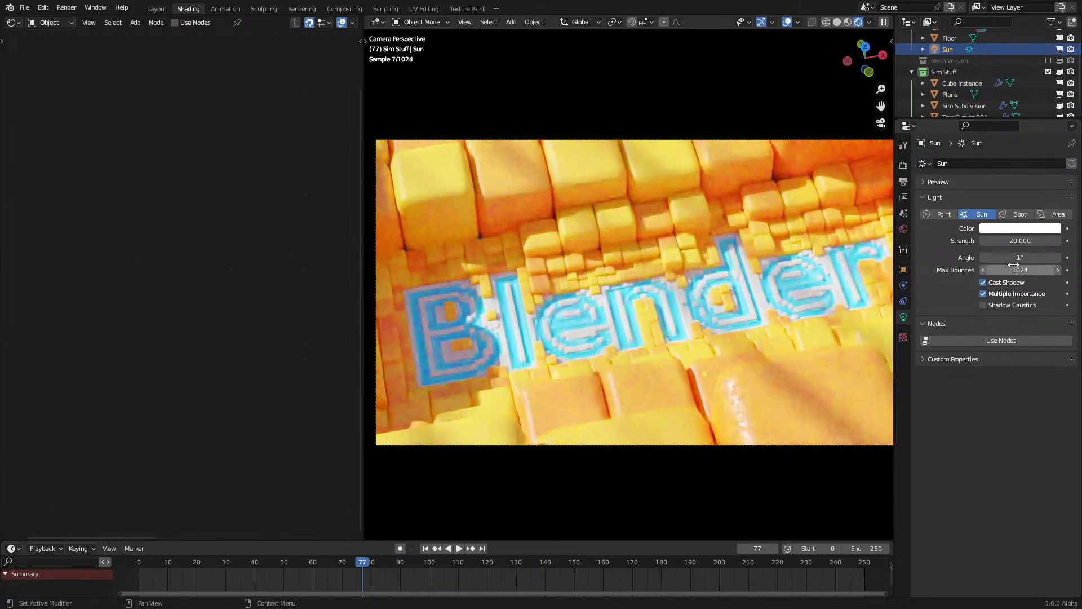
{"action": "left_click", "coordinate": [1018, 255]}
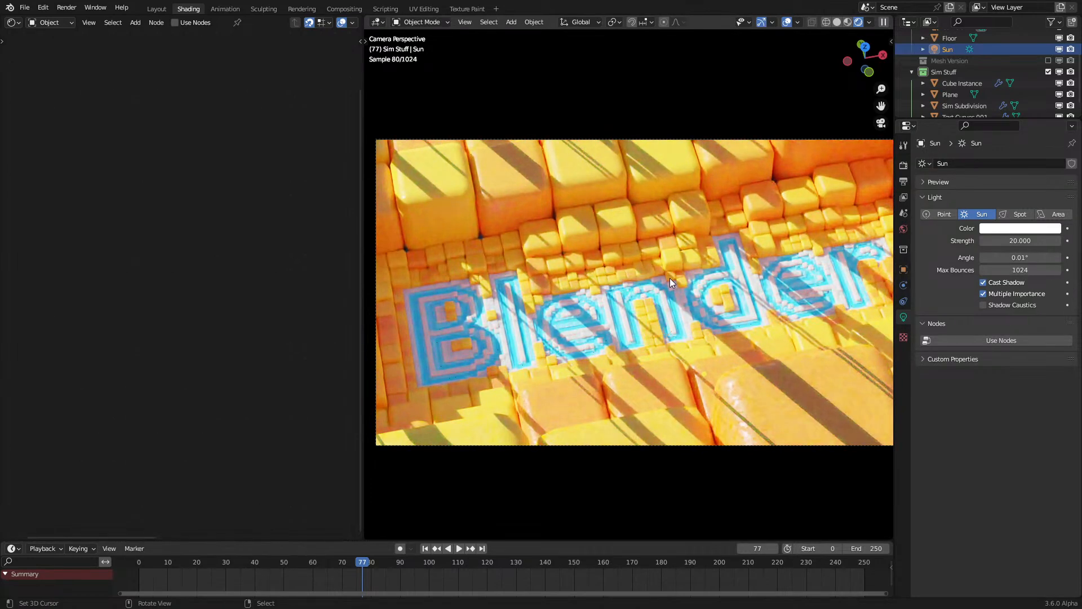
Step: Duplicate the Sun light in place and rotate the copy about Z by about -97.6° and another -73.8°
{"action": "key", "text": "shift+d"}
{"action": "right_click", "coordinate": [702, 251]}
{"action": "key", "text": "r"}
{"action": "key", "text": "z"}
{"action": "left_click", "coordinate": [778, 411]}
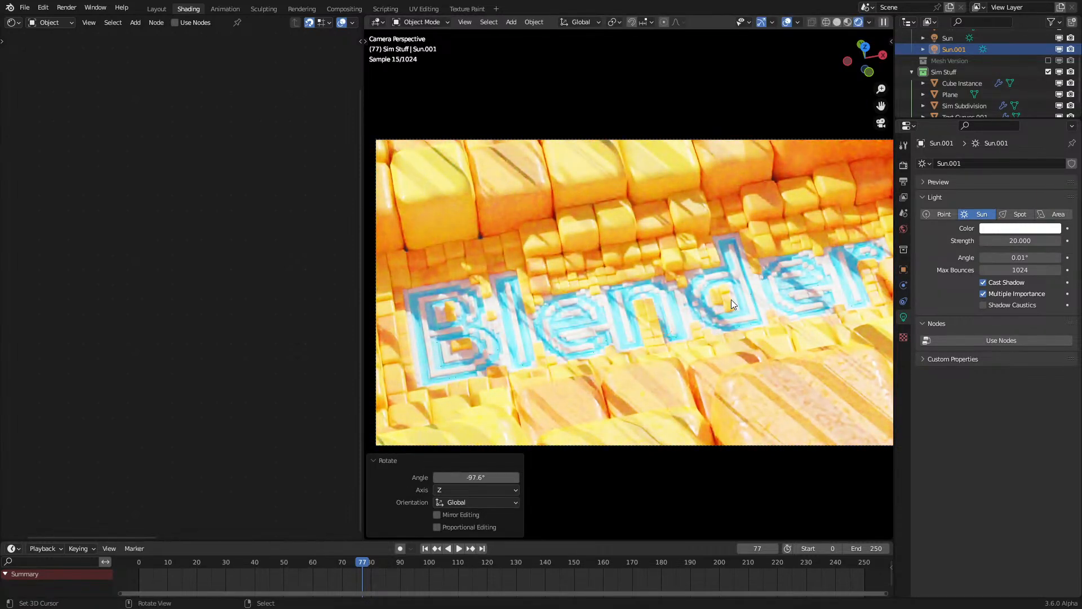
{"action": "key", "text": "r"}
{"action": "key", "text": "z"}
{"action": "left_click", "coordinate": [751, 290]}
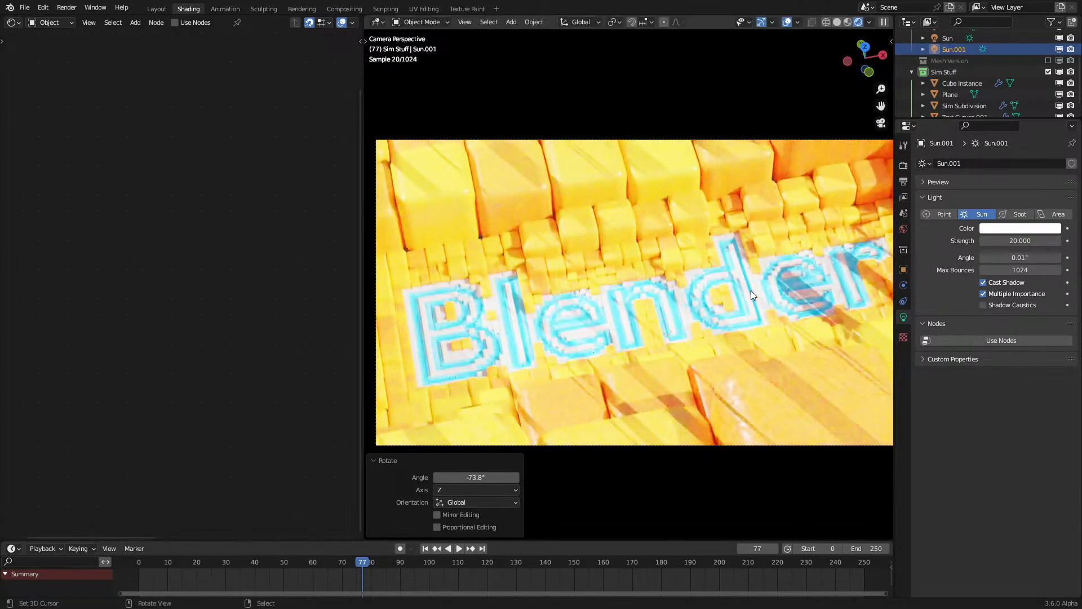
Step: Change the duplicated Sun to a Point light, clear its location and move it over the scene
{"action": "left_click", "coordinate": [945, 215]}
{"action": "key", "text": "alt+g"}
{"action": "key", "text": "g"}
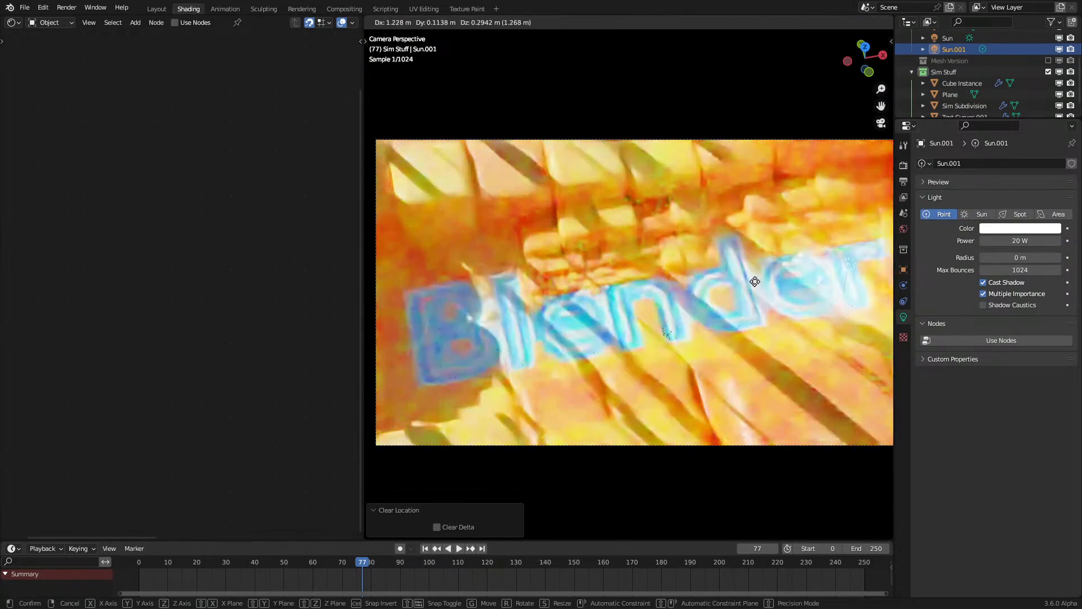
{"action": "left_click", "coordinate": [780, 256]}
Step: In solid shading outside the camera view, move the plane into the Set collection and hide it from viewport and renders
{"action": "key", "text": "KP_0"}
{"action": "scroll", "coordinate": [754, 263], "scroll_direction": "down", "scroll_amount": 5}
{"action": "key", "text": "z"}
{"action": "left_click", "coordinate": [751, 253]}
{"action": "left_click", "coordinate": [782, 140]}
{"action": "left_click_drag", "start_coordinate": [1065, 95], "coordinate": [958, 34]}
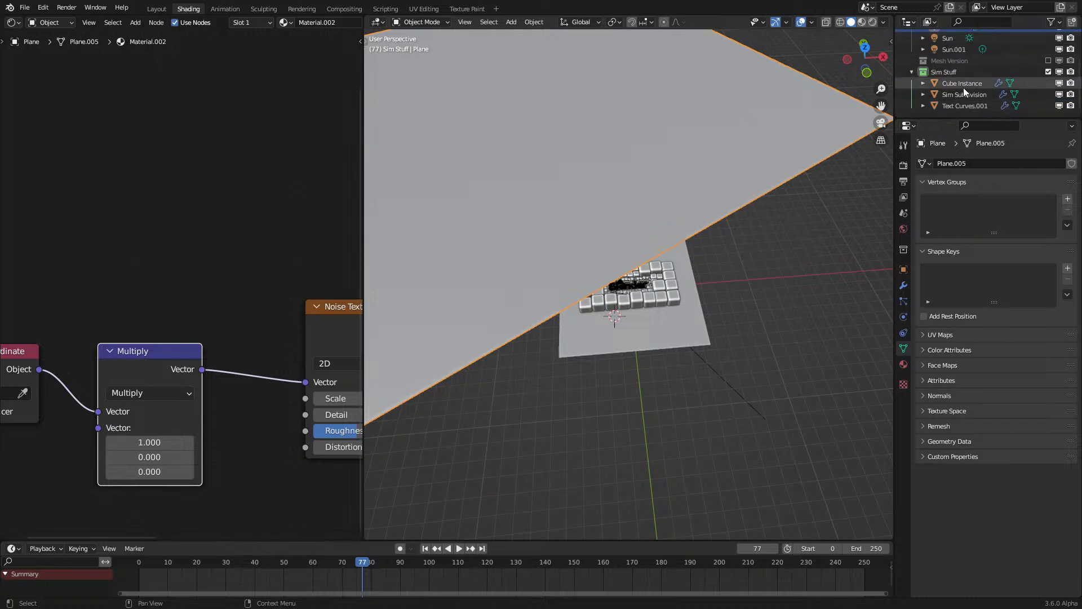
{"action": "scroll", "coordinate": [963, 86], "scroll_direction": "up", "scroll_amount": 3}
{"action": "left_click", "coordinate": [1059, 81]}
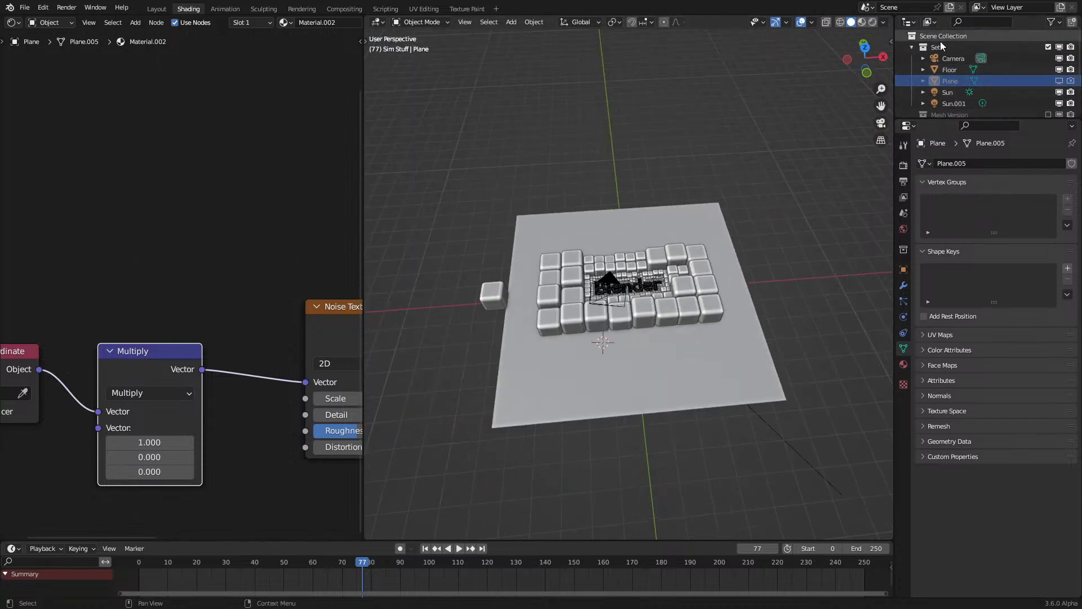
Step: Make Set the active collection with the Sun hidden, and delete the duplicated light Sun.001
{"action": "left_click", "coordinate": [949, 49]}
{"action": "left_click", "coordinate": [768, 422]}
{"action": "scroll", "coordinate": [695, 340], "scroll_direction": "up", "scroll_amount": 6}
{"action": "left_click", "coordinate": [952, 103]}
{"action": "key", "text": "Delete"}
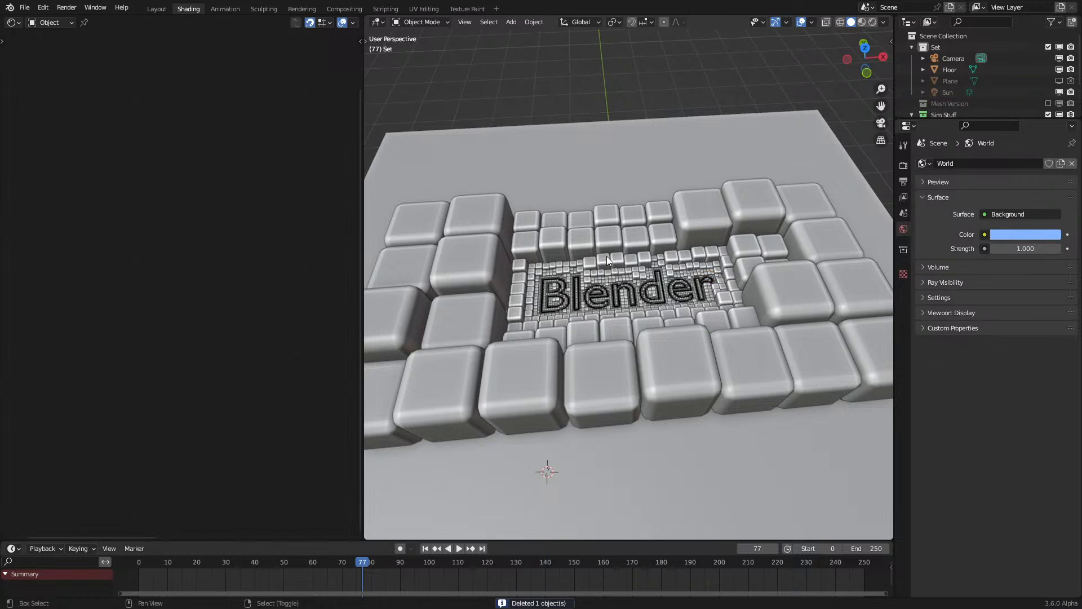
Step: Add a Point light, reset its location and move it over the cubes by about 1.14, -0.45 and 0.28 m in X, Y and Z
{"action": "key", "text": "shift+a"}
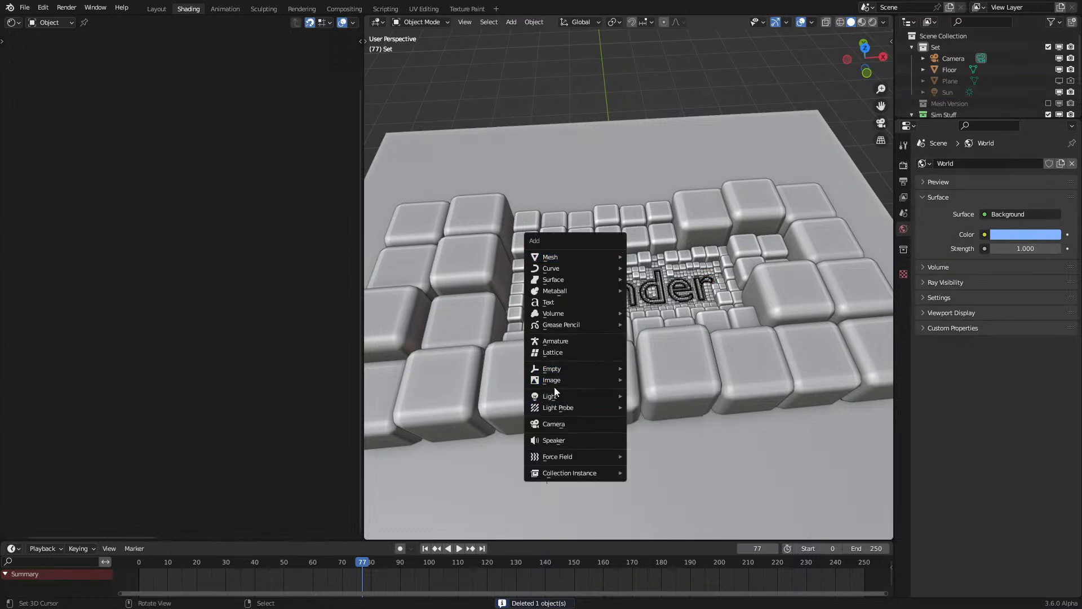
{"action": "mouse_move", "coordinate": [553, 399]}
{"action": "left_click", "coordinate": [645, 395]}
{"action": "key", "text": "g"}
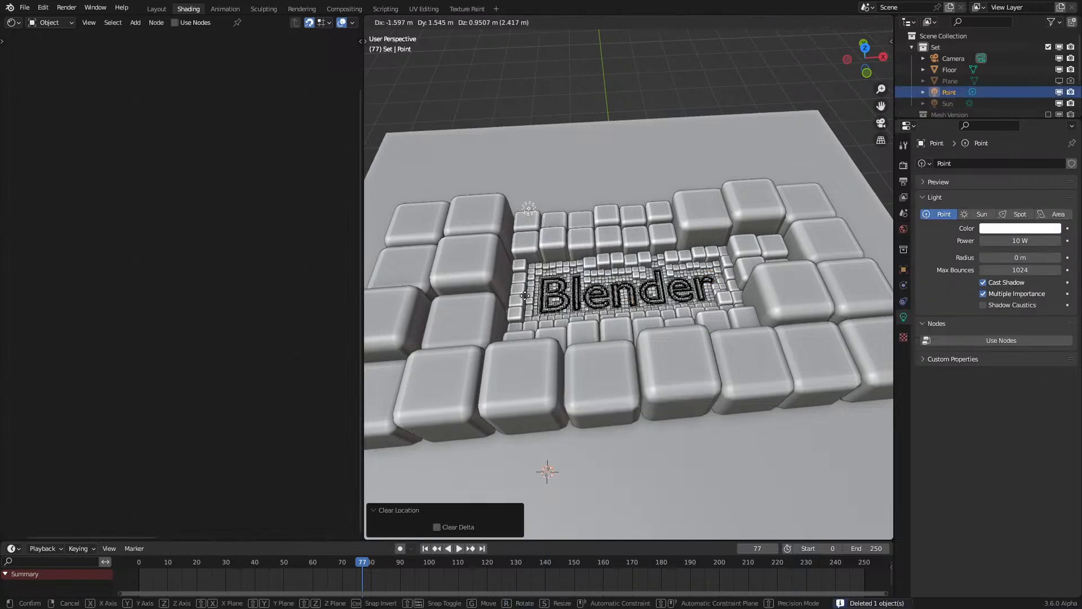
{"action": "left_click", "coordinate": [573, 337]}
Step: In the rendered camera view, set the Point light's power to 1000 W and move it by about -0.08, 0.50 and 0.37 m
{"action": "middle_click_drag", "start_coordinate": [573, 337], "coordinate": [648, 338]}
{"action": "key", "text": "z"}
{"action": "left_click", "coordinate": [681, 269]}
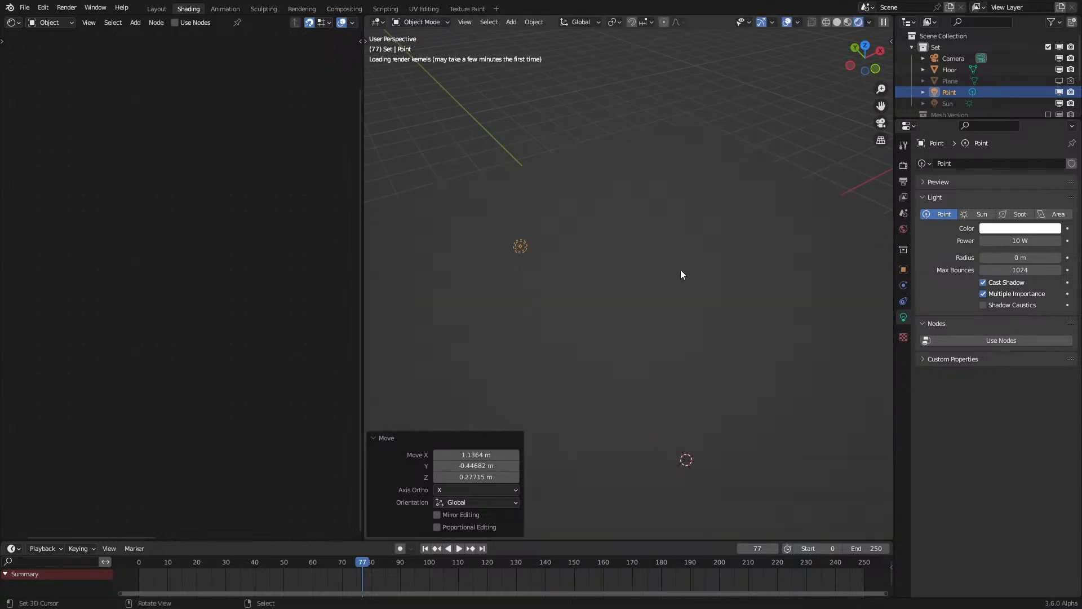
{"action": "key", "text": "KP_0"}
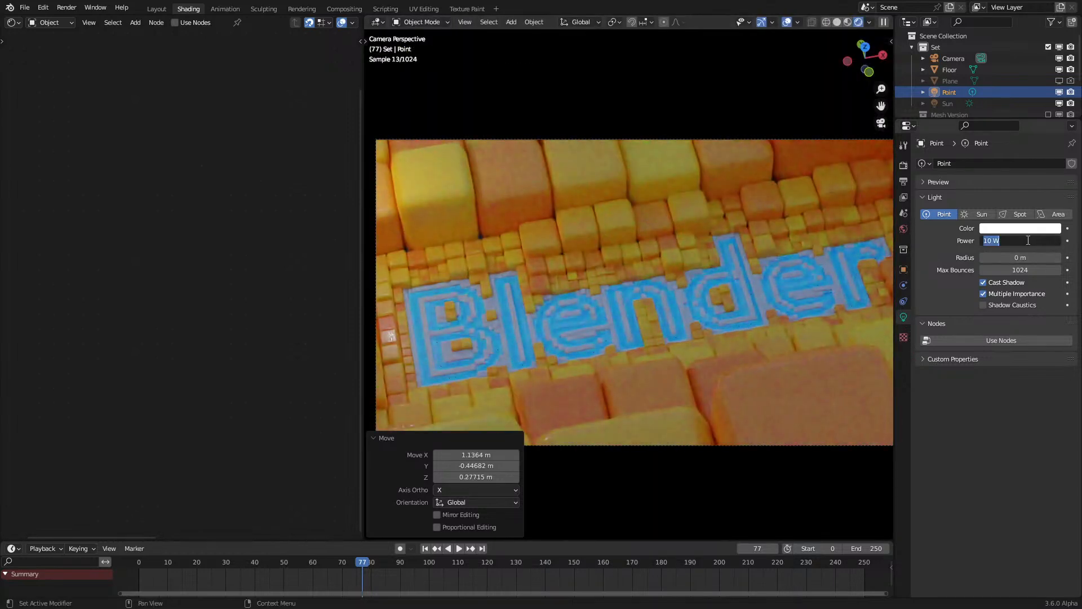
{"action": "left_click", "coordinate": [1028, 240]}
{"action": "type", "text": "1000"}
{"action": "key", "text": "Return"}
{"action": "scroll", "coordinate": [734, 258], "scroll_direction": "down", "scroll_amount": 1}
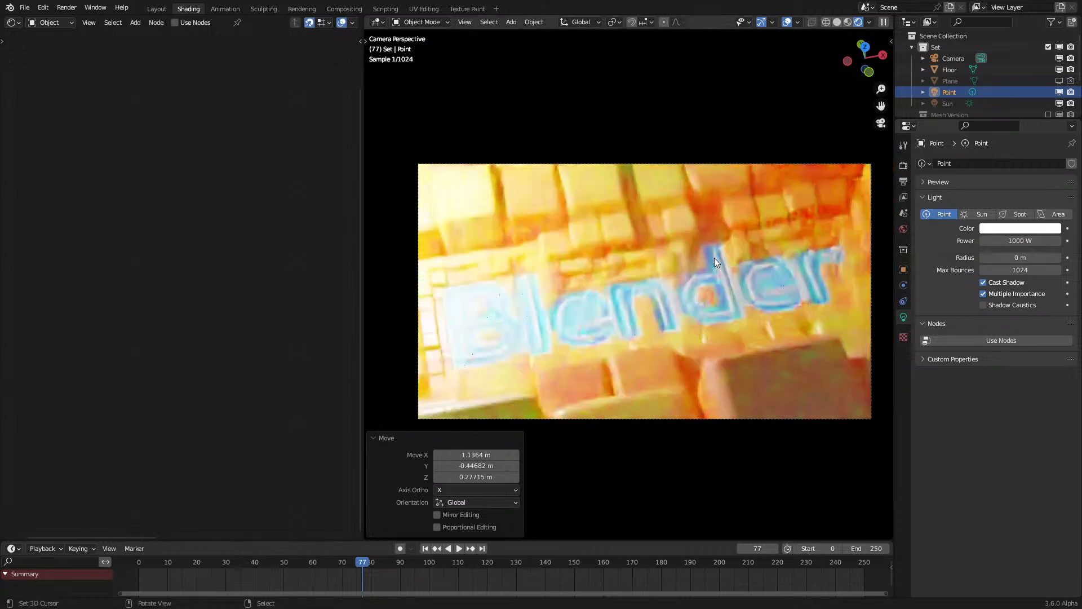
{"action": "key", "text": "g"}
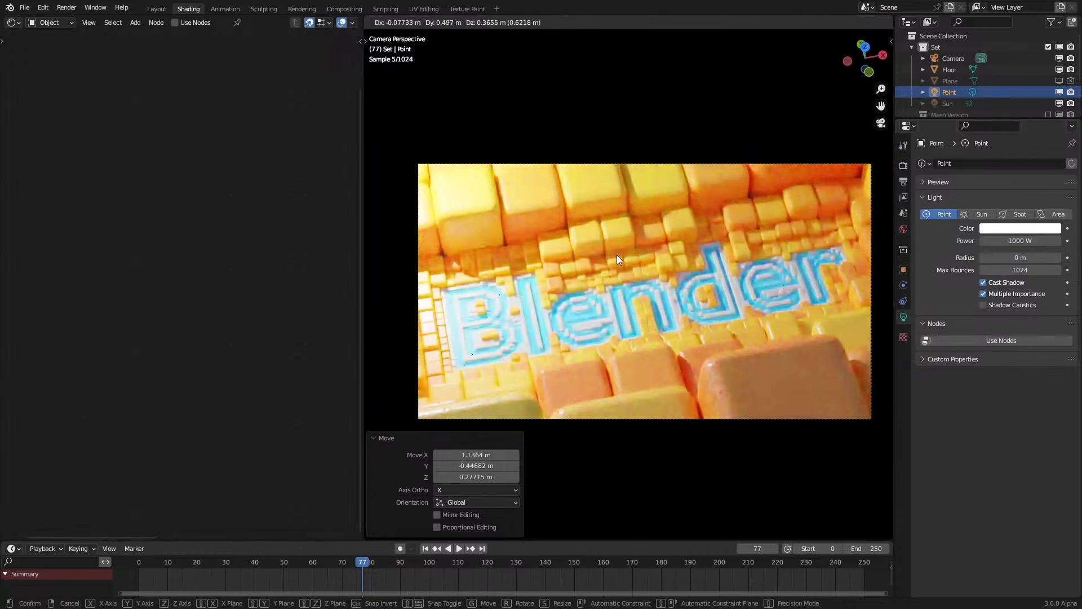
{"action": "left_click", "coordinate": [460, 298]}
Step: Duplicate the Point light twice, offsetting the copies by about 4.09, -0.54, 0.28 m and -1.49, 1.02, 0.53 m
{"action": "key", "text": "shift+d"}
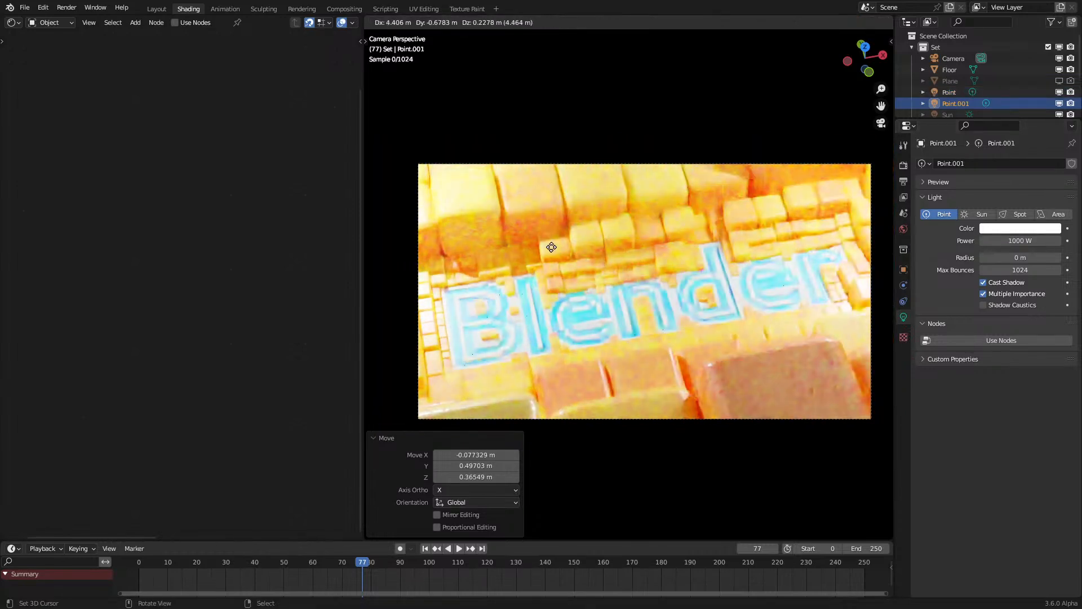
{"action": "left_click", "coordinate": [480, 330]}
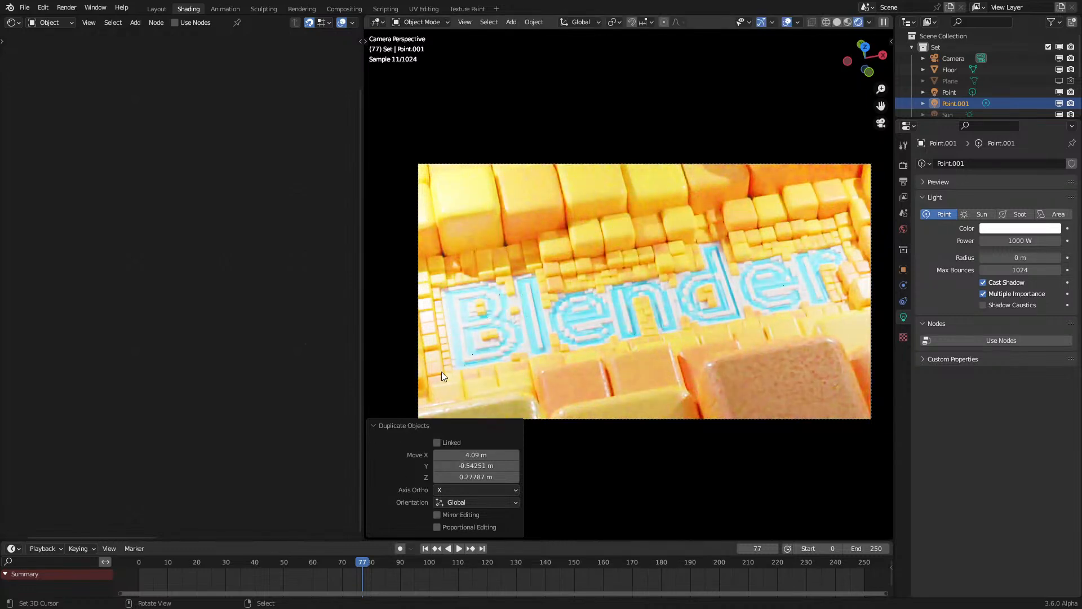
{"action": "key", "text": "shift+d"}
{"action": "left_click", "coordinate": [448, 243]}
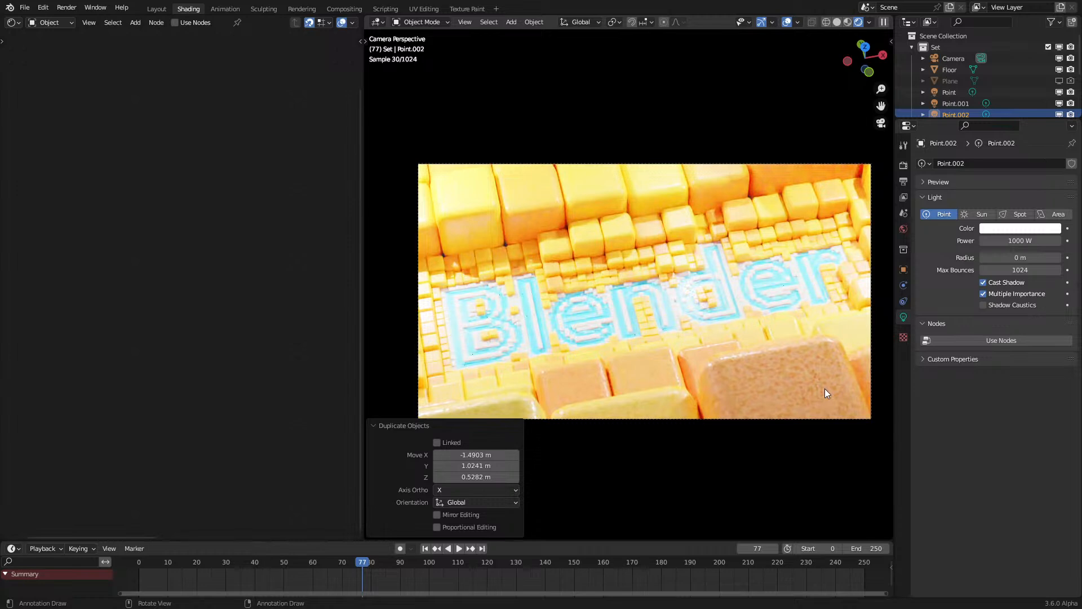
Step: Leave the camera view, delete two of the three Point lights and select the remaining Point.002
{"action": "scroll", "coordinate": [825, 388], "scroll_direction": "up", "scroll_amount": 2}
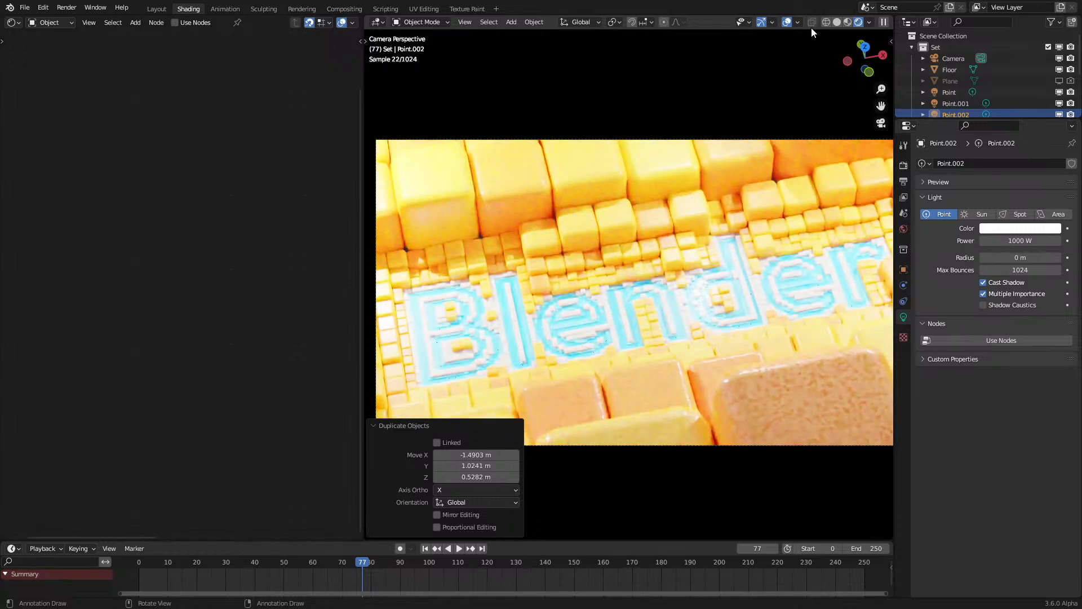
{"action": "key", "text": "KP_0"}
{"action": "key", "text": "space"}
{"action": "key", "text": "space"}
{"action": "key", "text": "Delete"}
{"action": "left_click", "coordinate": [556, 234]}
{"action": "key", "text": "Delete"}
{"action": "left_click", "coordinate": [639, 167]}
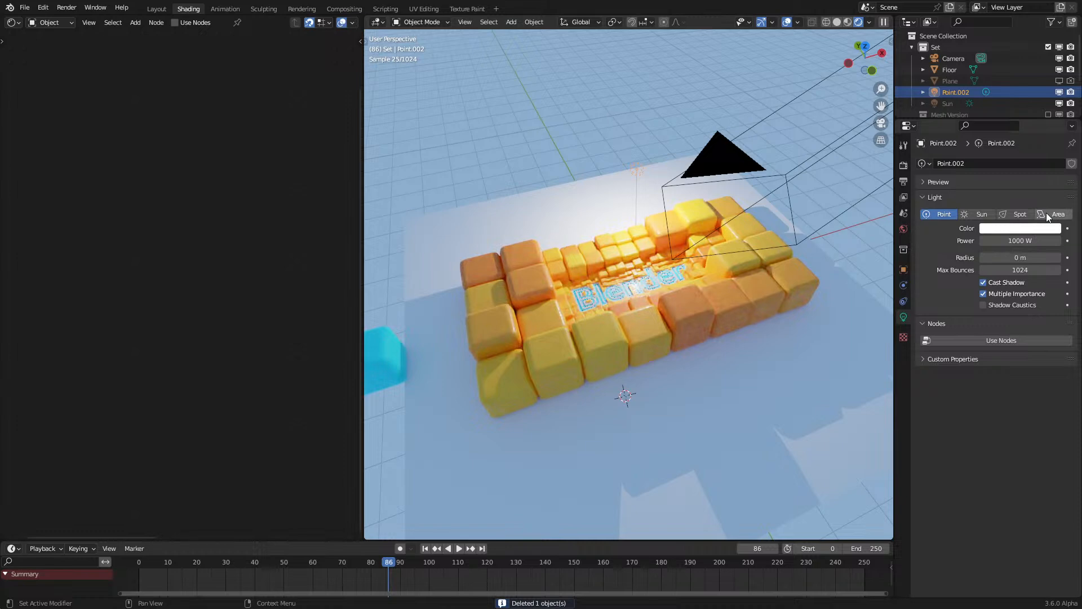
Step: Convert the Point.002 light to an Area light with a Rectangle shape and an X size of 7.15 m
{"action": "left_click", "coordinate": [1046, 214]}
{"action": "key", "text": "z"}
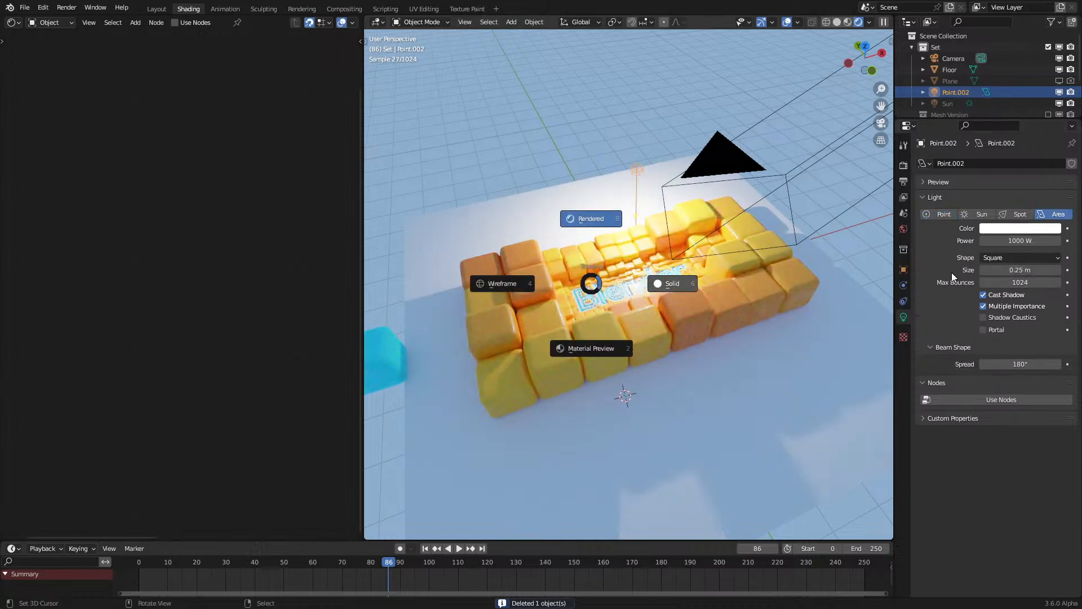
{"action": "left_click", "coordinate": [825, 271]}
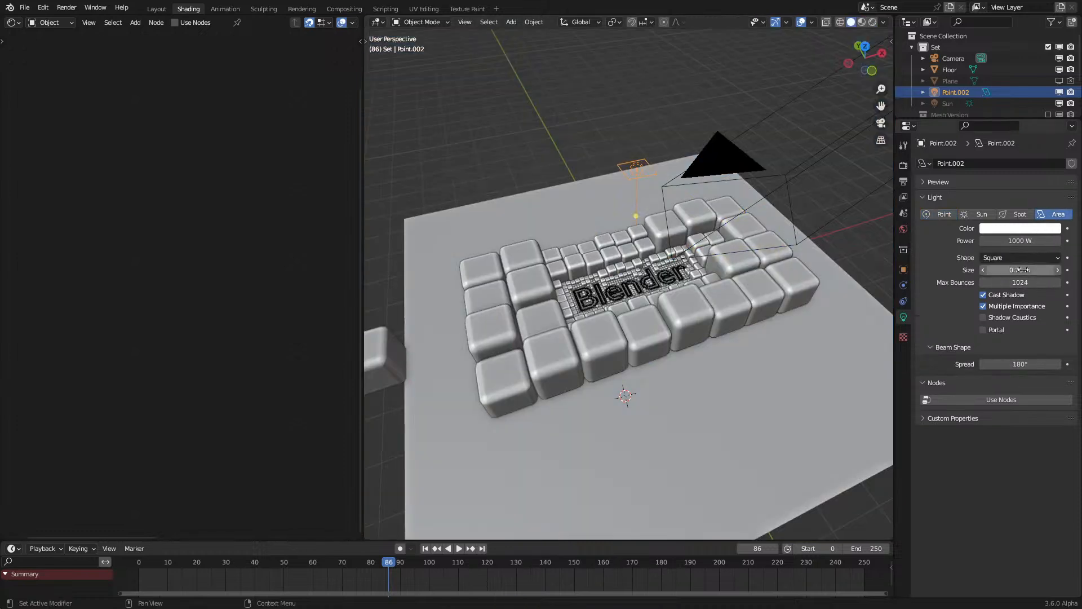
{"action": "left_click", "coordinate": [1013, 258]}
{"action": "left_click", "coordinate": [1001, 283]}
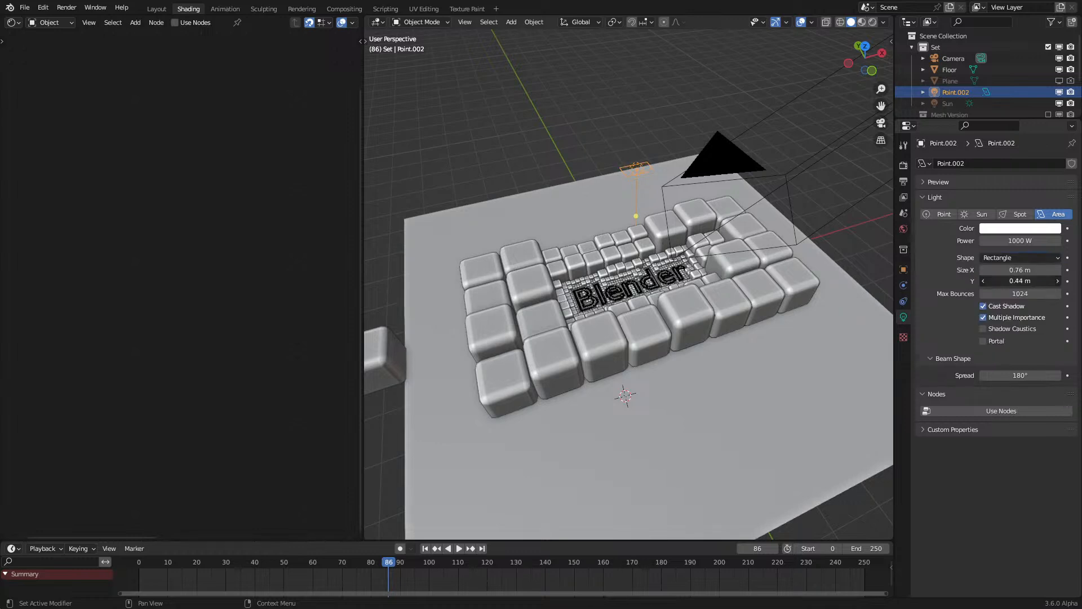
{"action": "left_click", "coordinate": [1009, 270]}
{"action": "type", "text": "7.15"}
{"action": "key", "text": "Return"}
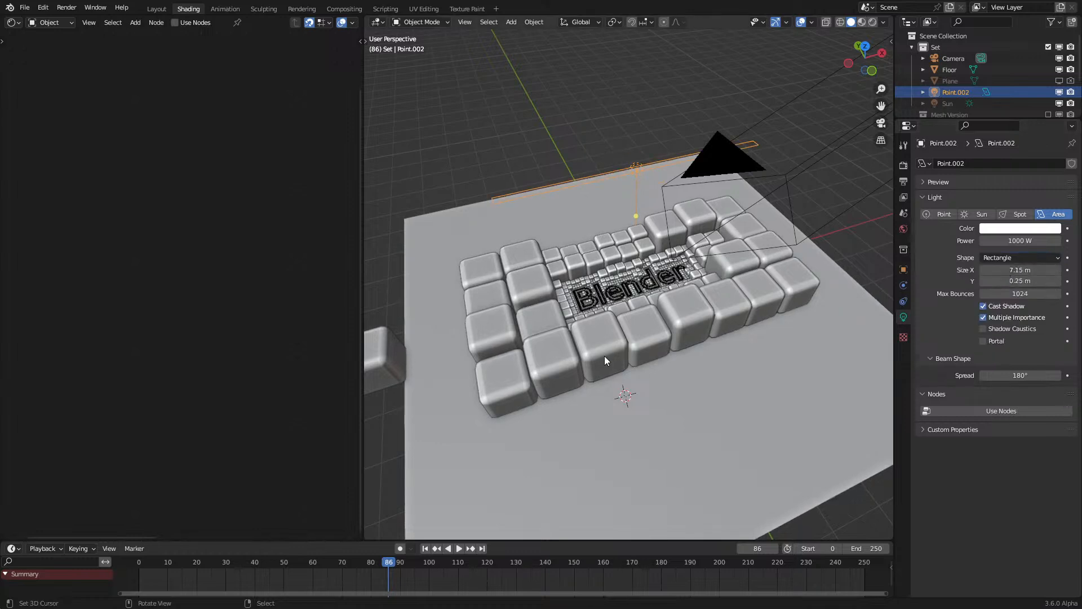
Step: Rotate the area light by -90° about the global X axis and check it in the rendered camera view
{"action": "type", "text": "rx"}
{"action": "type", "text": "90"}
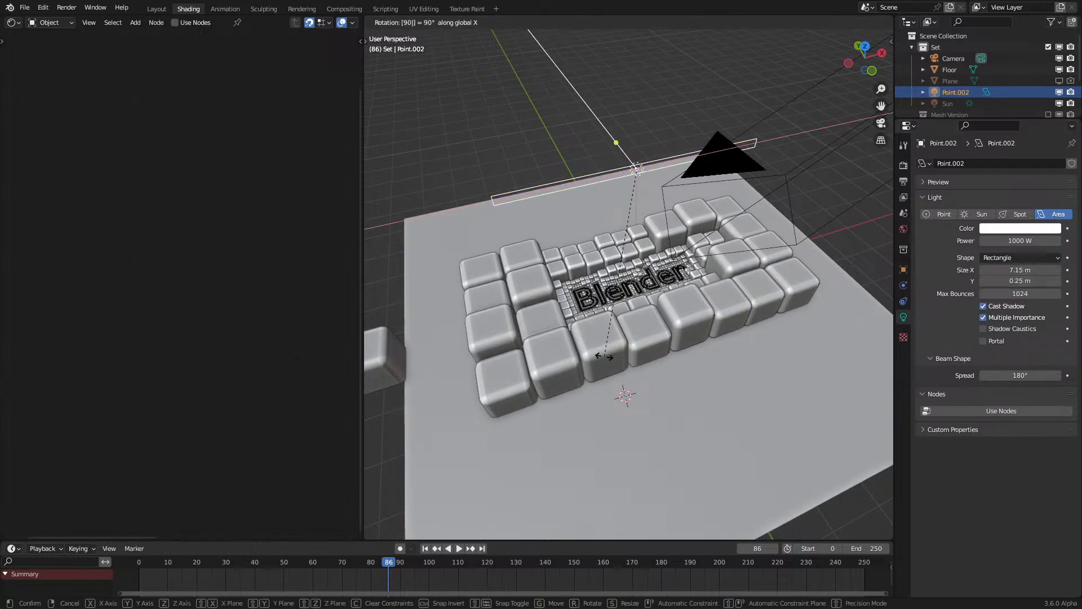
{"action": "key", "text": "Return"}
{"action": "key", "text": "z"}
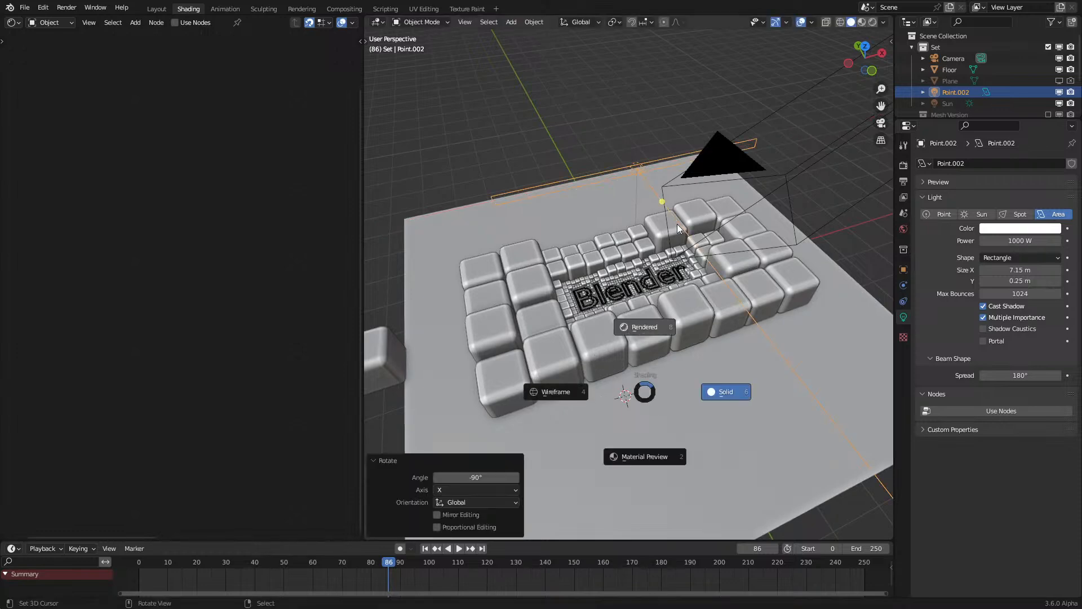
{"action": "left_click", "coordinate": [669, 288]}
{"action": "key", "text": "KP_0"}
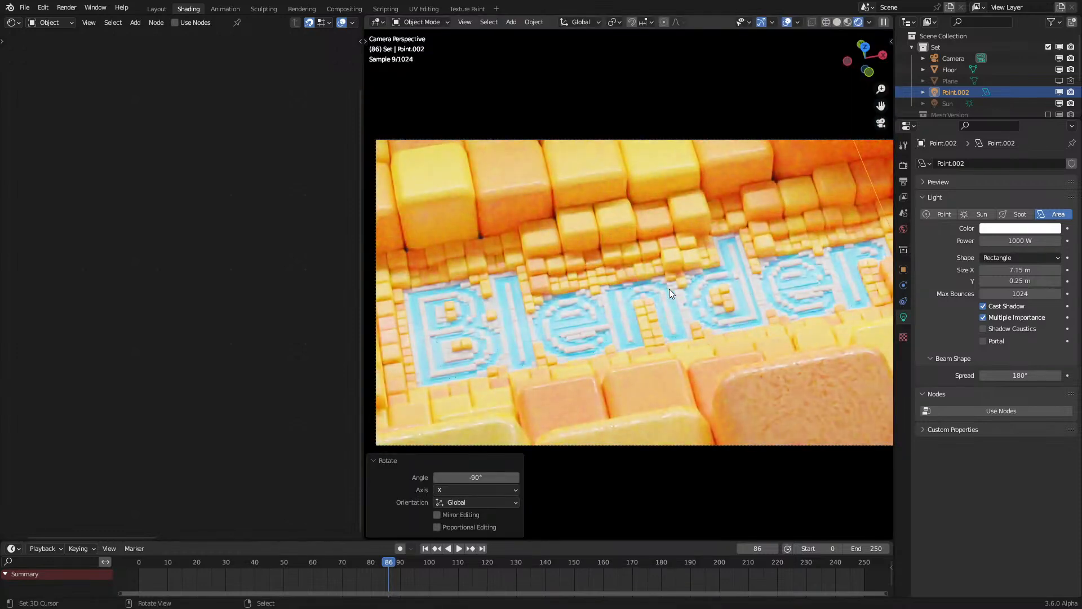
Step: Leave the camera view, lower the area light by about 1.13 m along Z and look through the camera again
{"action": "key", "text": "KP_0"}
{"action": "key", "text": "g"}
{"action": "key", "text": "z"}
{"action": "left_click", "coordinate": [659, 313]}
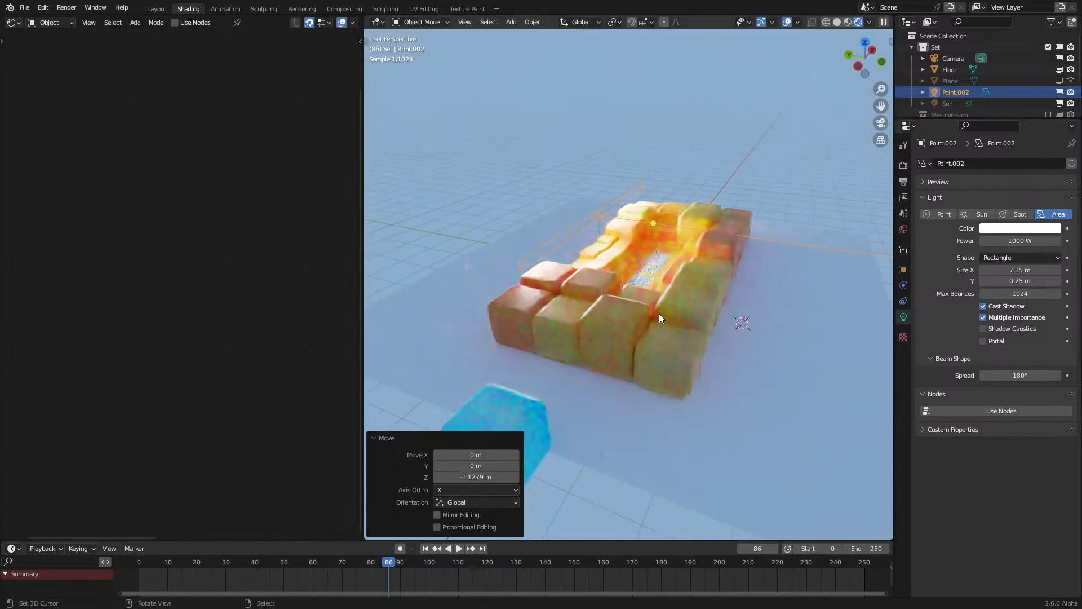
{"action": "key", "text": "KP_0"}
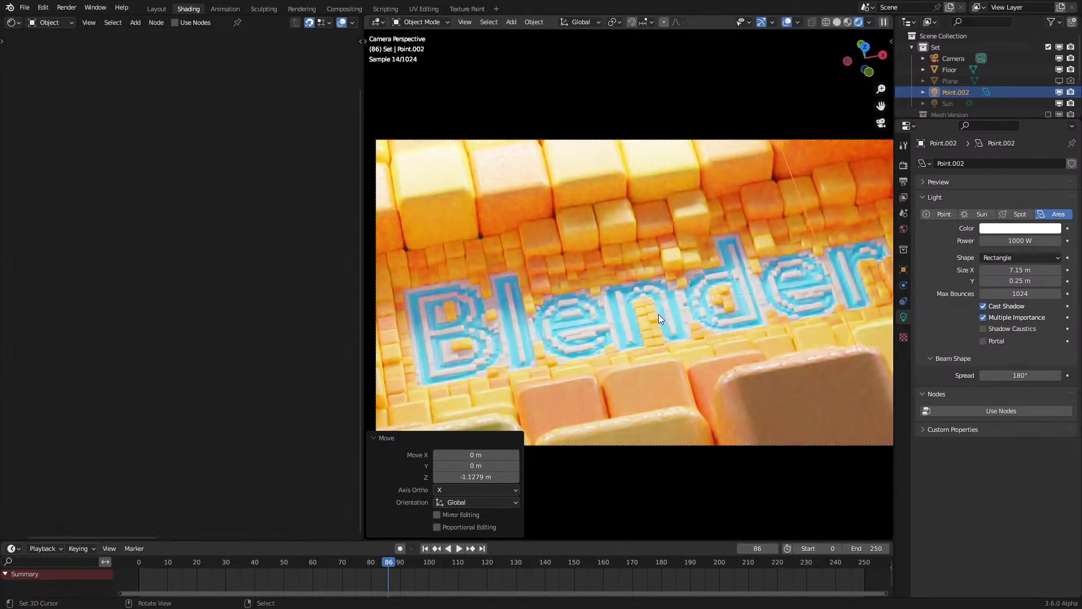
{"action": "scroll", "coordinate": [659, 313], "scroll_direction": "down", "scroll_amount": 2}
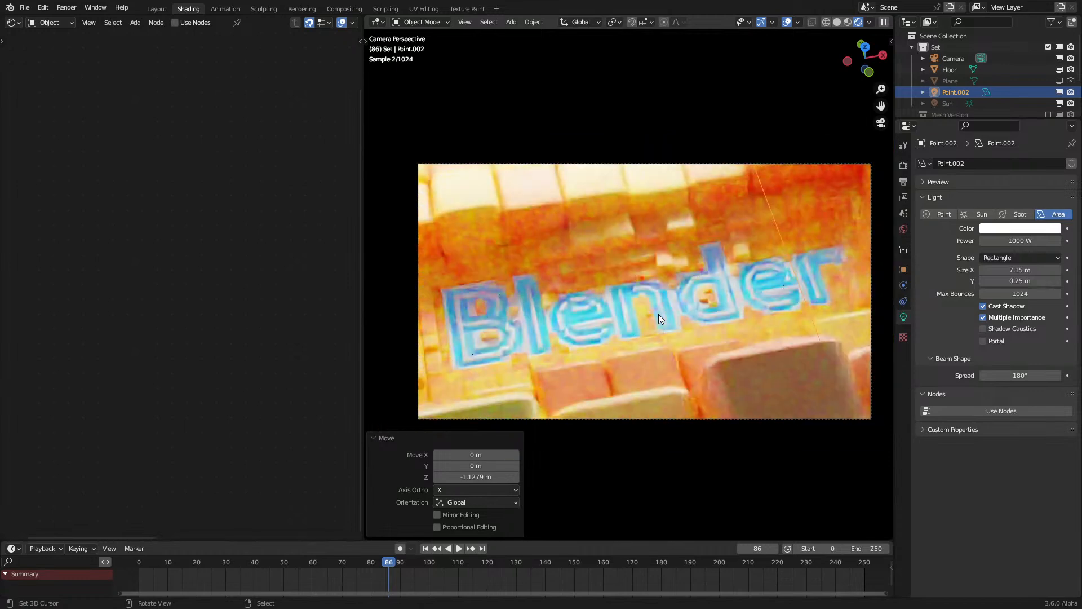
Step: Set the area light's Y size to 0.5 m
{"action": "left_click", "coordinate": [1006, 281]}
{"action": "type", "text": "0.5"}
{"action": "key", "text": "Return"}
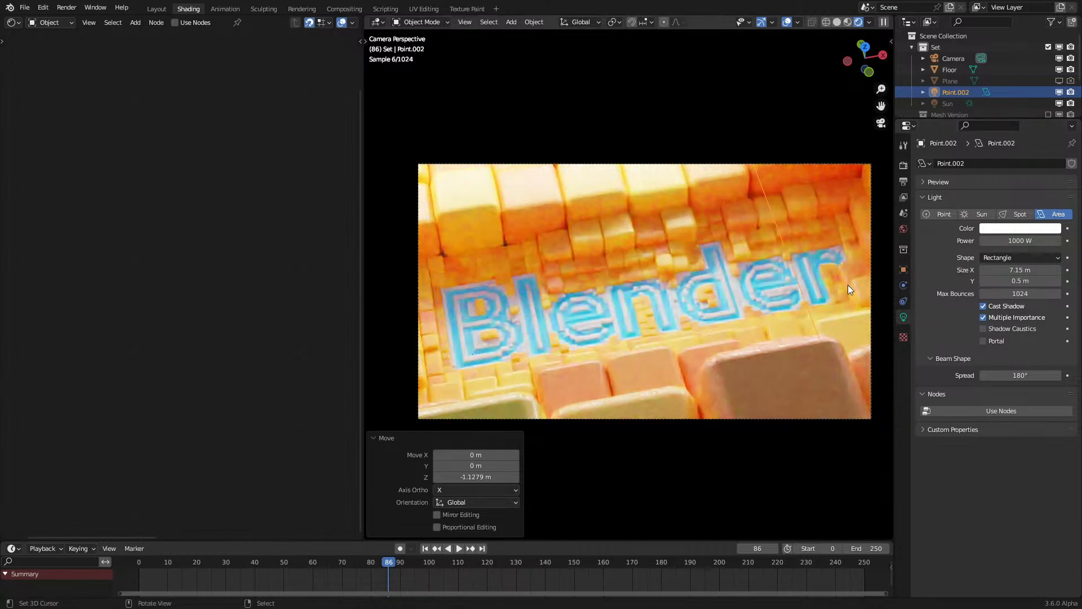
{"action": "key", "text": "ctrl+z"}
{"action": "key", "text": "ctrl+shift+z"}
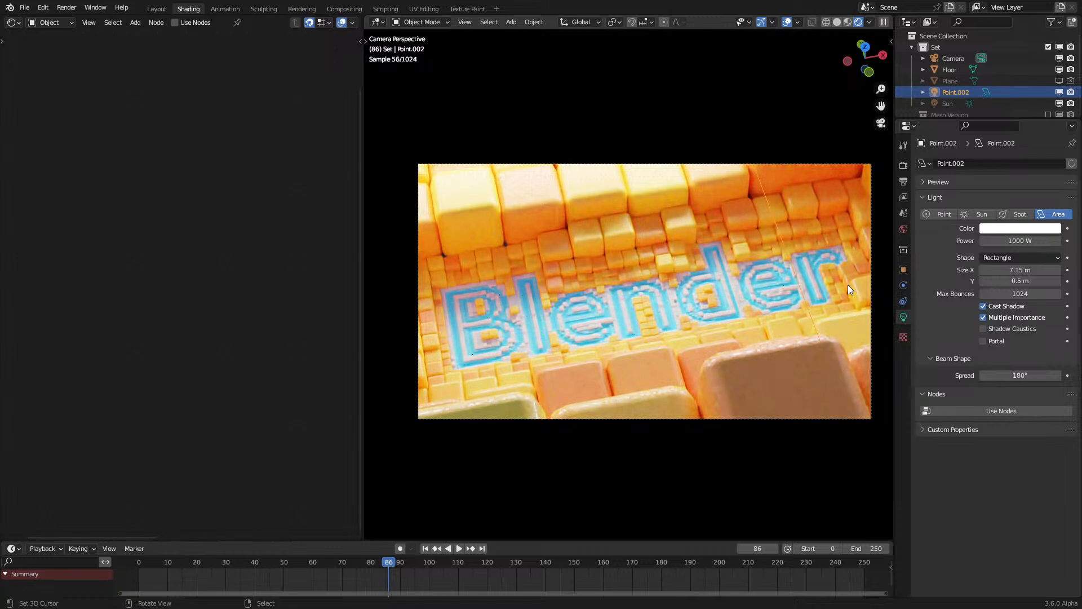
Step: Duplicate the area light in place, rotate the copy about -85° around Z and move it by about 2.46, -1.06 and -0.02 m
{"action": "middle_click_drag", "start_coordinate": [848, 285], "coordinate": [849, 307]}
{"action": "key", "text": "shift+d"}
{"action": "right_click", "coordinate": [807, 307]}
{"action": "key", "text": "r"}
{"action": "key", "text": "z"}
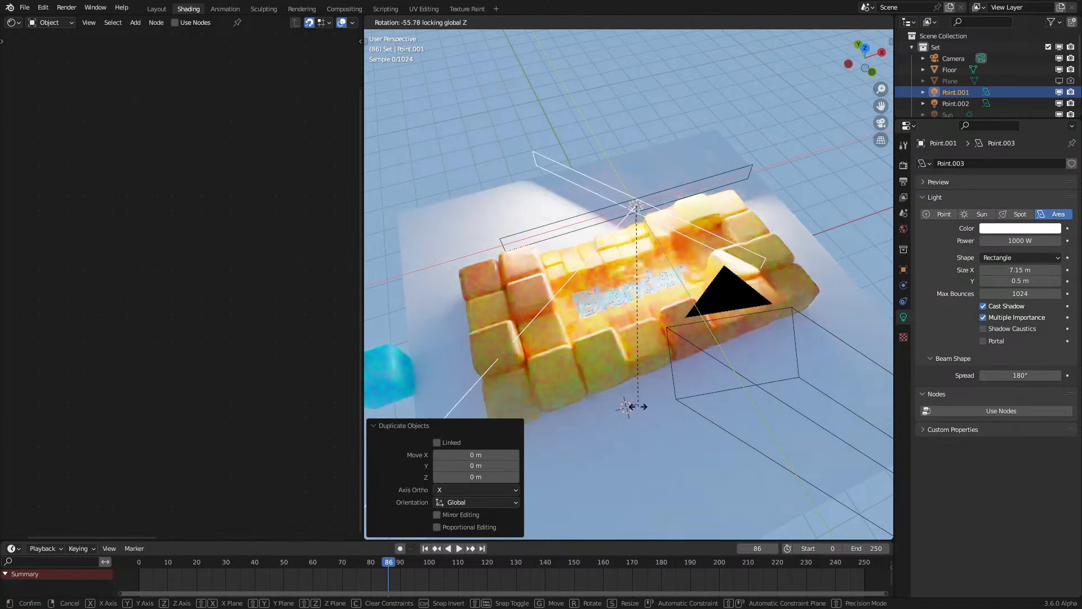
{"action": "left_click", "coordinate": [559, 353]}
{"action": "key", "text": "g"}
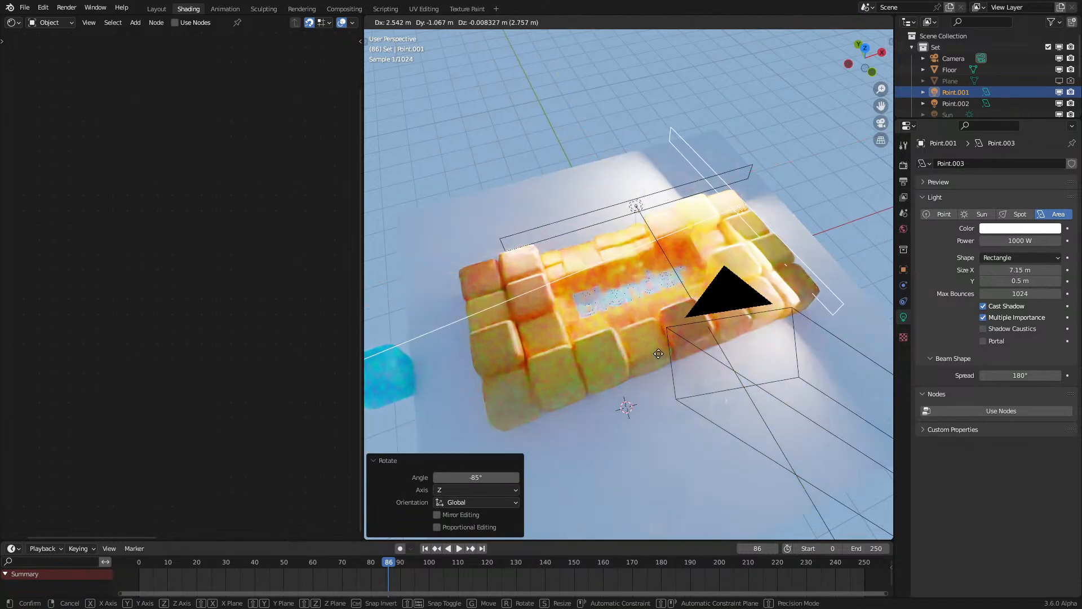
{"action": "left_click", "coordinate": [646, 356]}
{"action": "key", "text": "KP_0"}
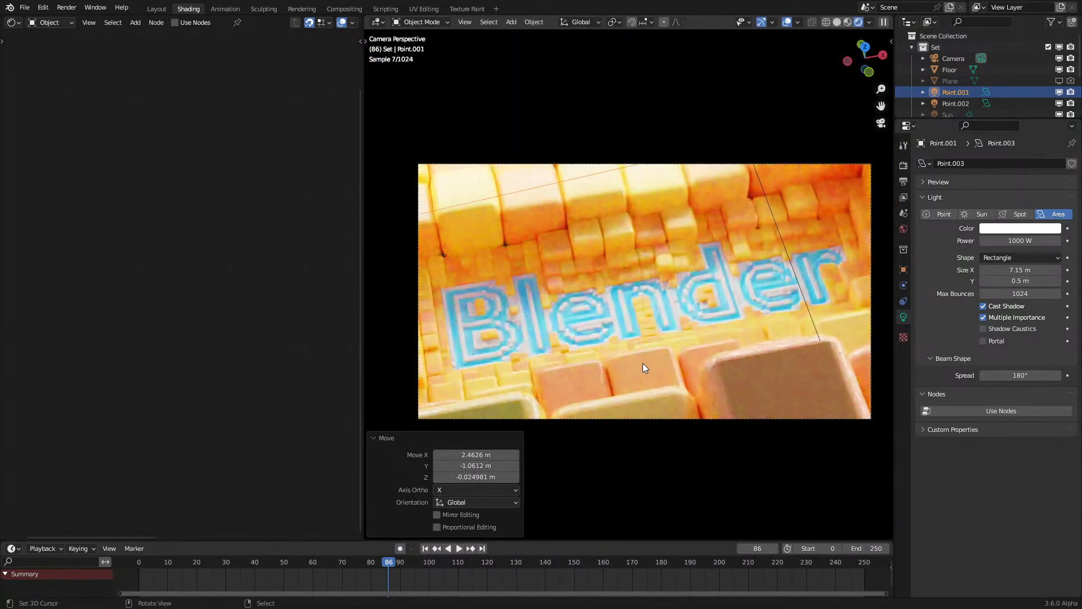
Step: Reposition the duplicated area light, first by about -1.02, 0.07, -0.12 m, then in solid view by about -0.72, -0.27, 0.05 m
{"action": "key", "text": "g"}
{"action": "left_click", "coordinate": [542, 389]}
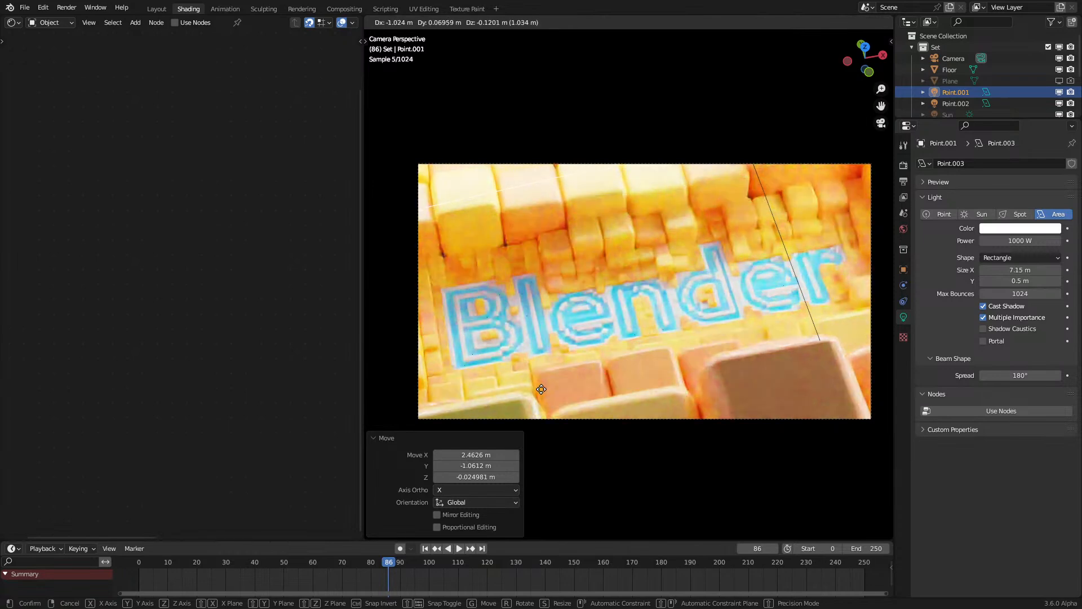
{"action": "mouse_move", "coordinate": [820, 351]}
{"action": "middle_mouse_down"}
{"action": "mouse_move", "coordinate": [803, 340]}
{"action": "mouse_move", "coordinate": [796, 294]}
{"action": "middle_mouse_up"}
{"action": "scroll", "coordinate": [813, 356], "scroll_direction": "down", "scroll_amount": 4}
{"action": "key", "text": "z"}
{"action": "left_click", "coordinate": [874, 326]}
{"action": "key", "text": "g"}
{"action": "left_click", "coordinate": [747, 324]}
{"action": "key", "text": "z"}
{"action": "left_click", "coordinate": [736, 273]}
{"action": "key", "text": "KP_0"}
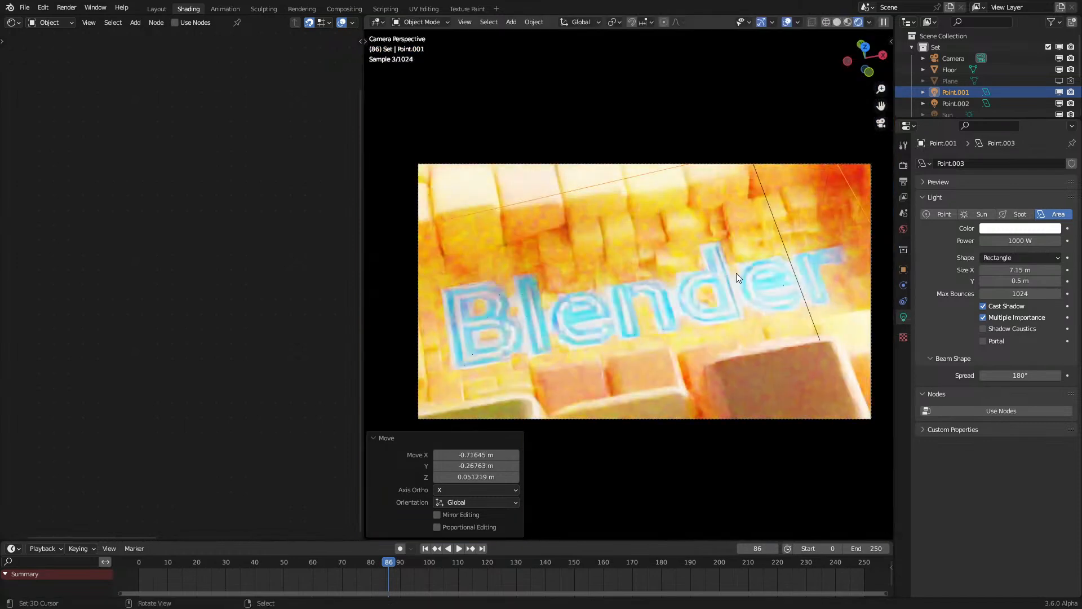
Step: Rotate the duplicated area light slightly about global Z and move it by about 0.57, -0.26 and -0.10 m
{"action": "key", "text": "r"}
{"action": "key", "text": "z"}
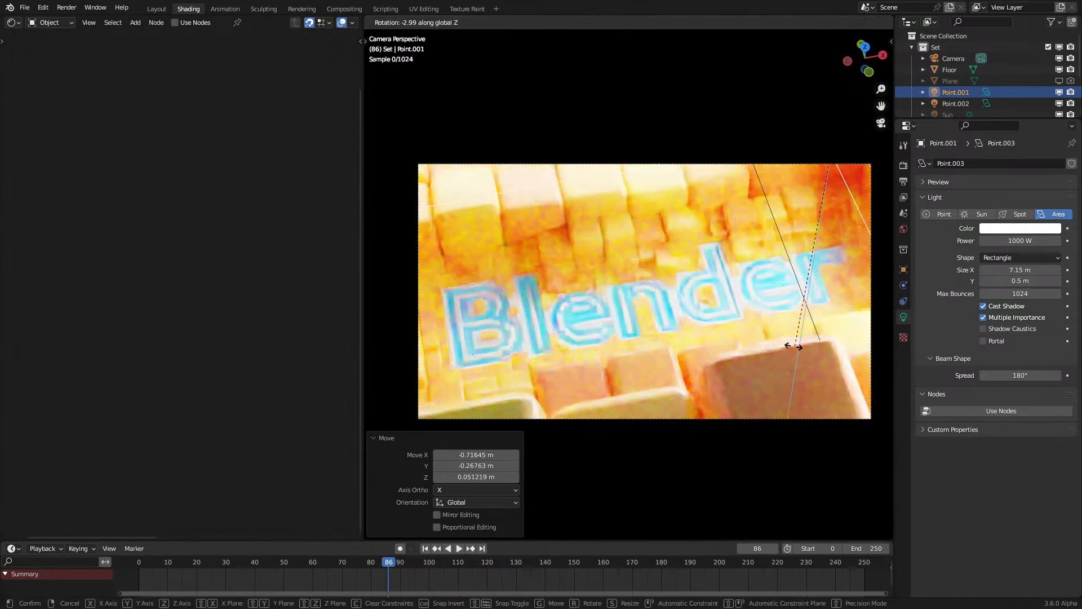
{"action": "left_click", "coordinate": [708, 296]}
{"action": "key", "text": "g"}
{"action": "left_click", "coordinate": [801, 321]}
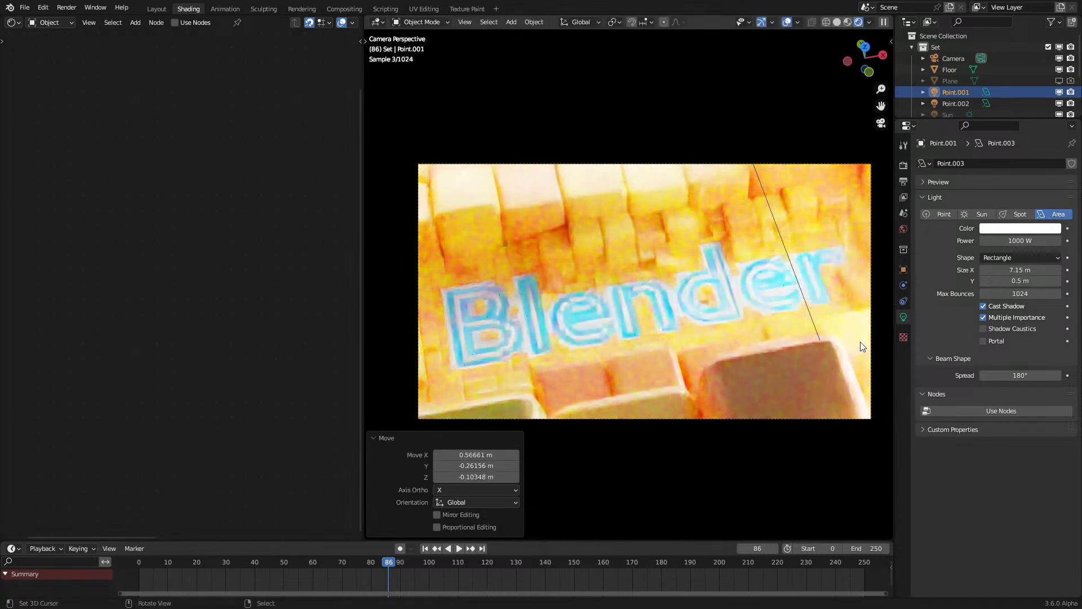
Step: Tint the duplicated area light light blue
{"action": "left_click", "coordinate": [997, 228]}
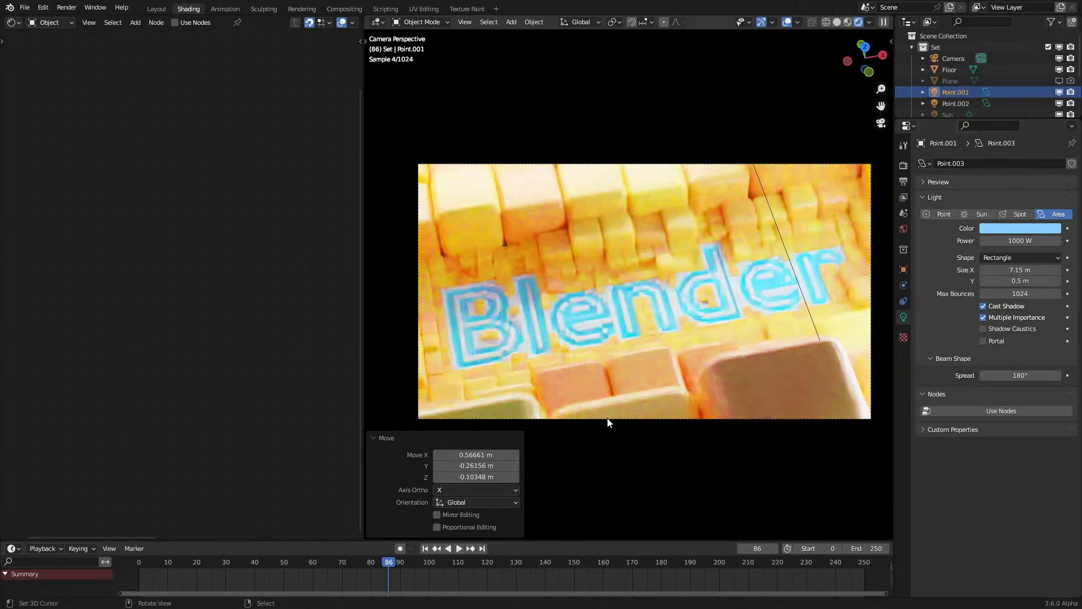
{"action": "left_click", "coordinate": [659, 404]}
Step: Select the blue Cube Instance outside the set and reduce its material's Subsurface to 0, viewing it through the camera
{"action": "middle_click_drag", "start_coordinate": [569, 280], "coordinate": [403, 331]}
{"action": "left_click", "coordinate": [404, 336]}
{"action": "scroll", "coordinate": [152, 290], "scroll_direction": "up", "scroll_amount": 5}
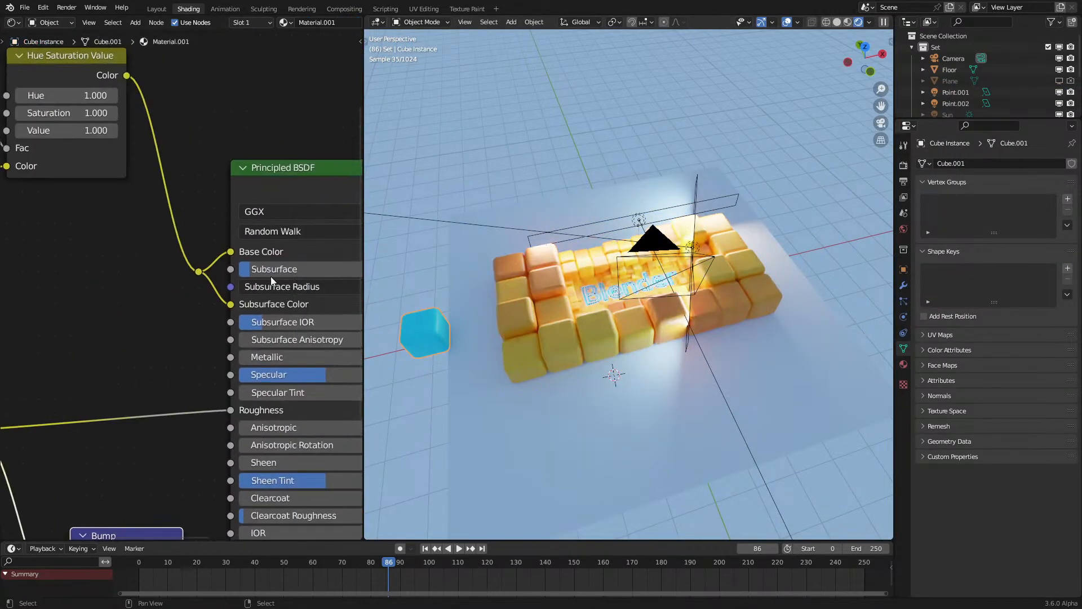
{"action": "key", "text": "KP_0"}
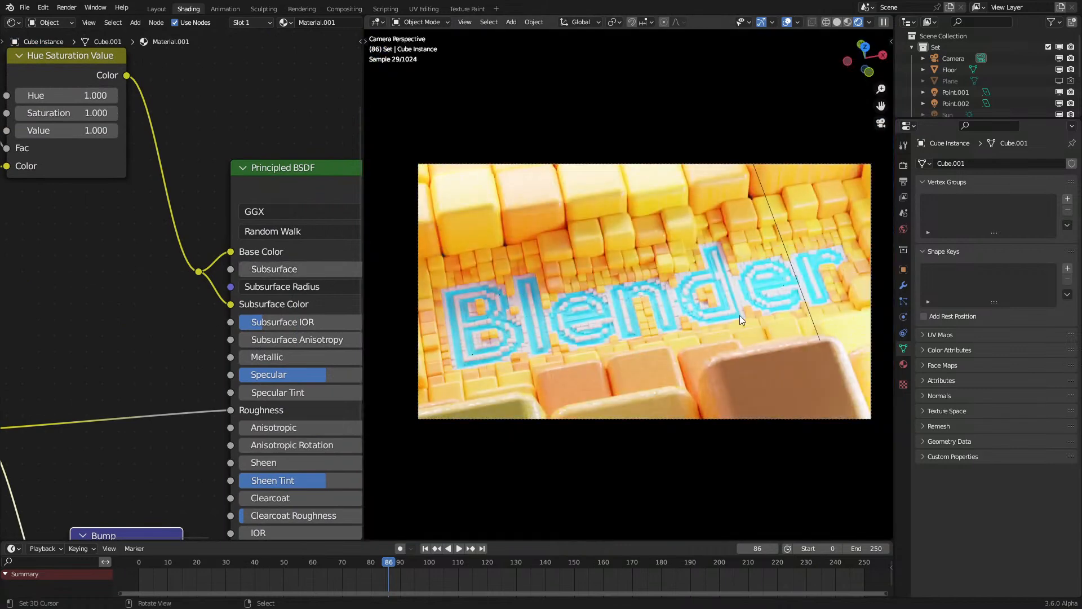
Step: Select the light-blue area light Point.001 and move it by about -0.10, 0.31 and 0.22 m in the camera view
{"action": "left_click", "coordinate": [803, 289]}
{"action": "middle_click_drag", "start_coordinate": [803, 289], "coordinate": [722, 266]}
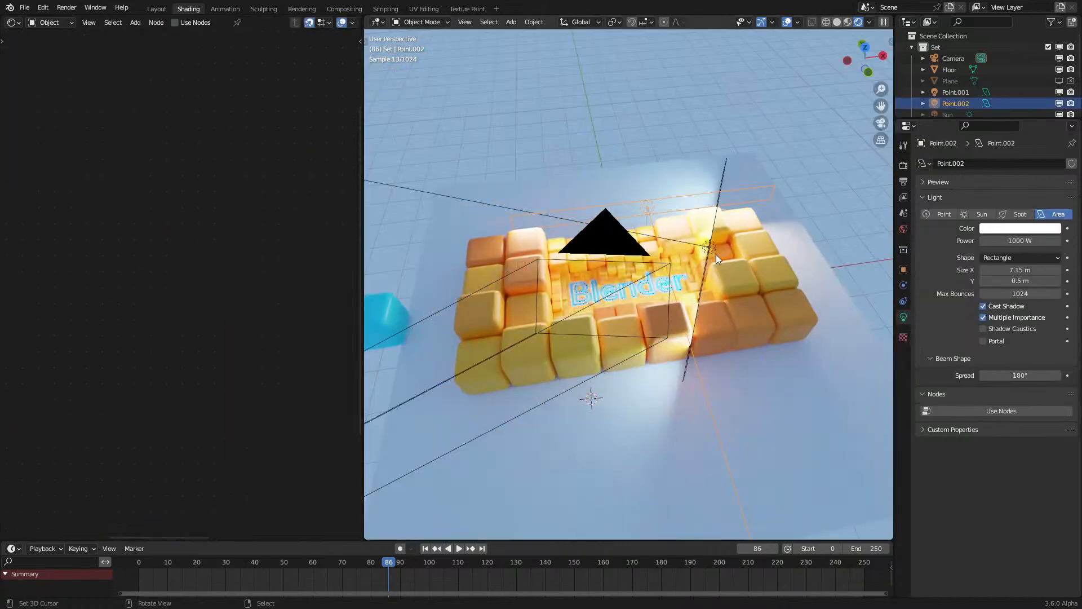
{"action": "left_click", "coordinate": [713, 251]}
{"action": "key", "text": "KP_0"}
{"action": "scroll", "coordinate": [712, 274], "scroll_direction": "up", "scroll_amount": 6}
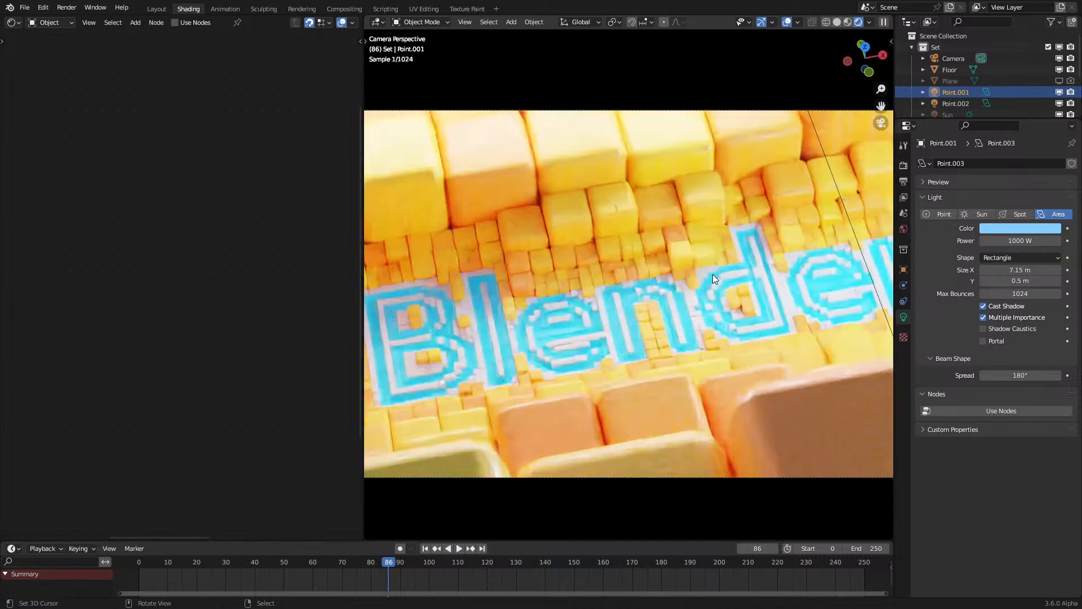
{"action": "scroll", "coordinate": [712, 278], "scroll_direction": "down", "scroll_amount": 2}
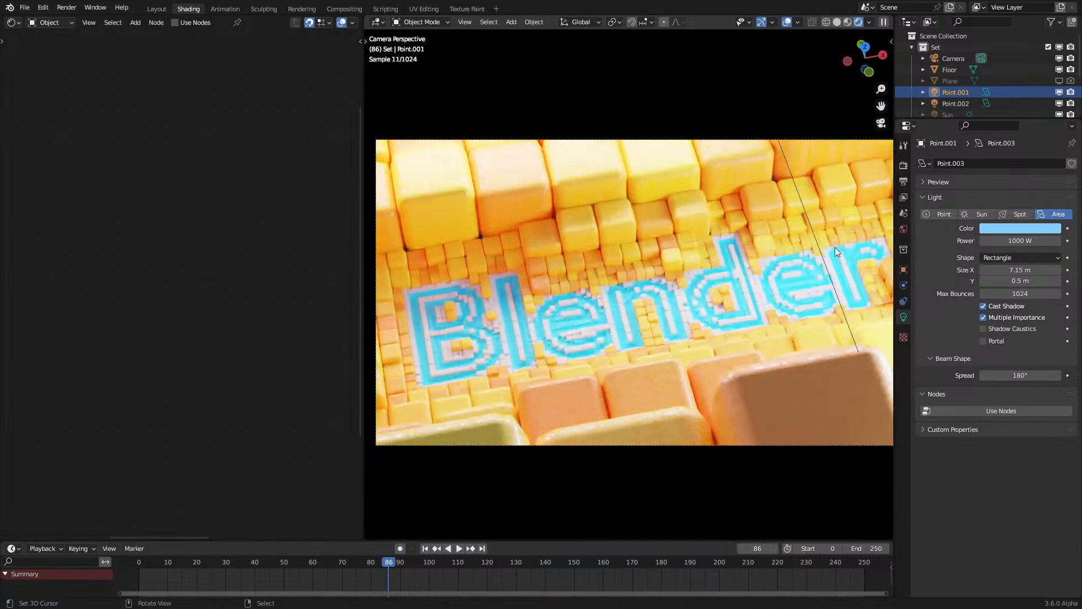
{"action": "left_click", "coordinate": [1034, 230]}
{"action": "scroll", "coordinate": [750, 340], "scroll_direction": "down", "scroll_amount": 2}
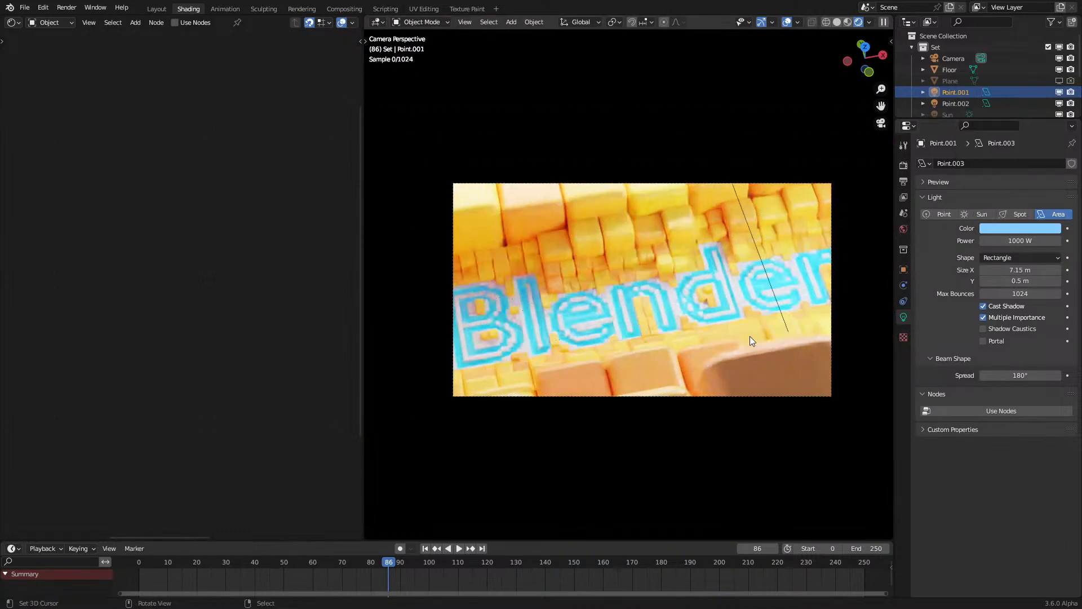
{"action": "key", "text": "g"}
{"action": "left_click", "coordinate": [747, 286]}
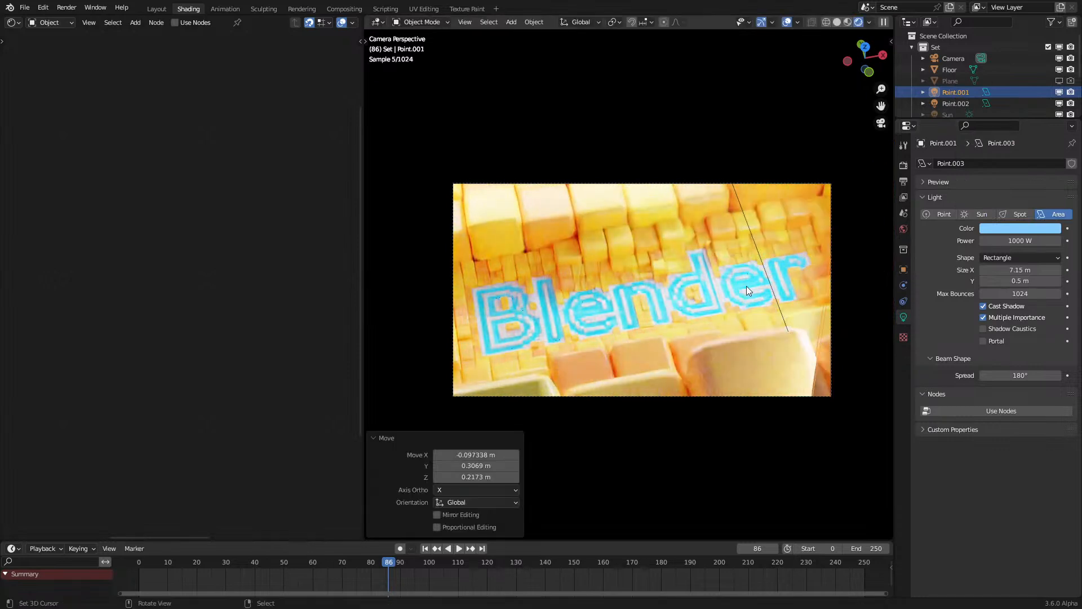
Step: Give Point.001 a more saturated blue colour and move it by about 0.33, 0.01 and 0.06 m
{"action": "left_click", "coordinate": [1017, 230]}
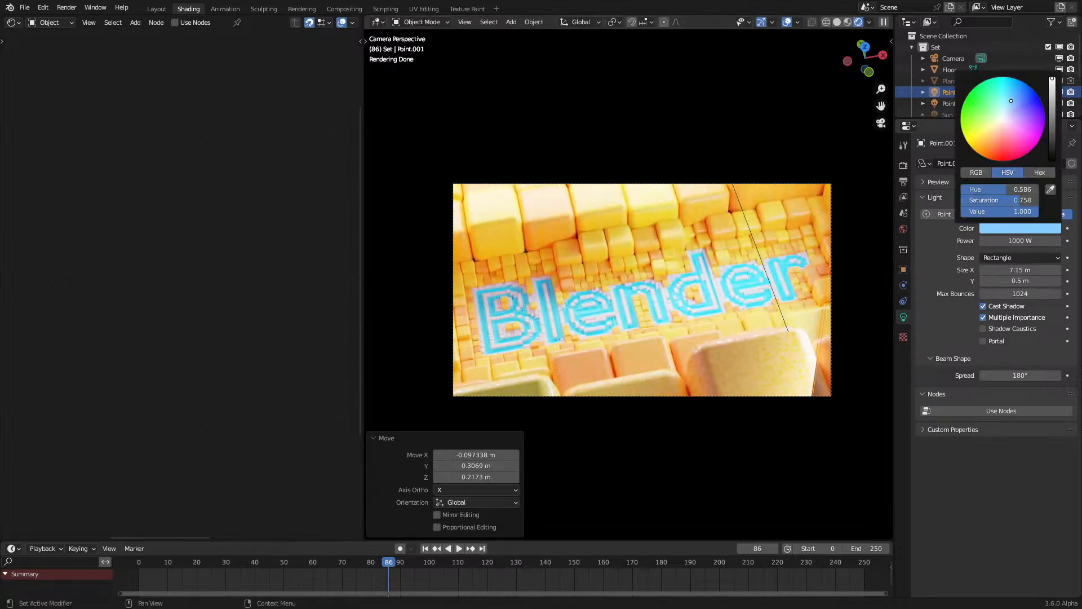
{"action": "left_click_drag", "start_coordinate": [1012, 101], "coordinate": [1022, 87]}
{"action": "key", "text": "g"}
{"action": "left_click", "coordinate": [737, 387]}
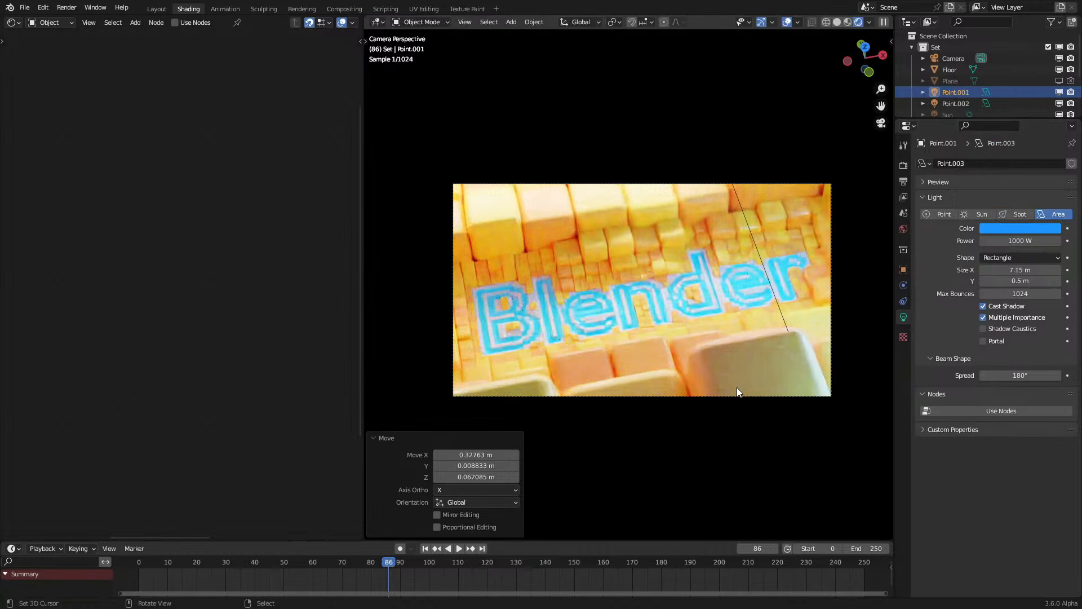
{"action": "scroll", "coordinate": [705, 375], "scroll_direction": "up", "scroll_amount": 2}
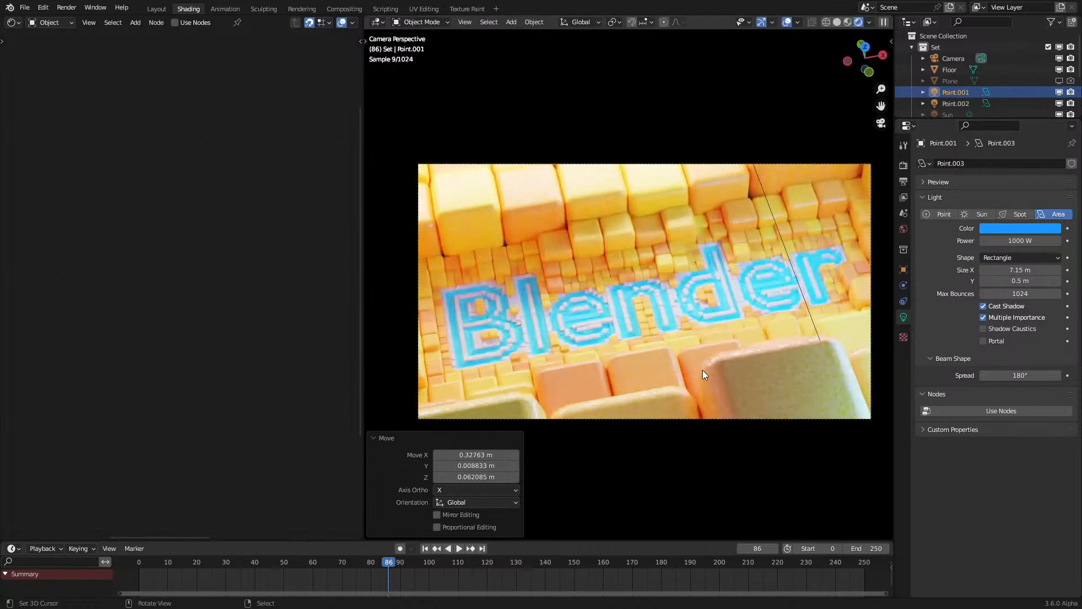
Step: Change the colour of the Point.001 area light to orange-red
{"action": "left_click", "coordinate": [1022, 228]}
{"action": "left_click", "coordinate": [1007, 225]}
{"action": "left_click_drag", "start_coordinate": [1004, 153], "coordinate": [993, 154]}
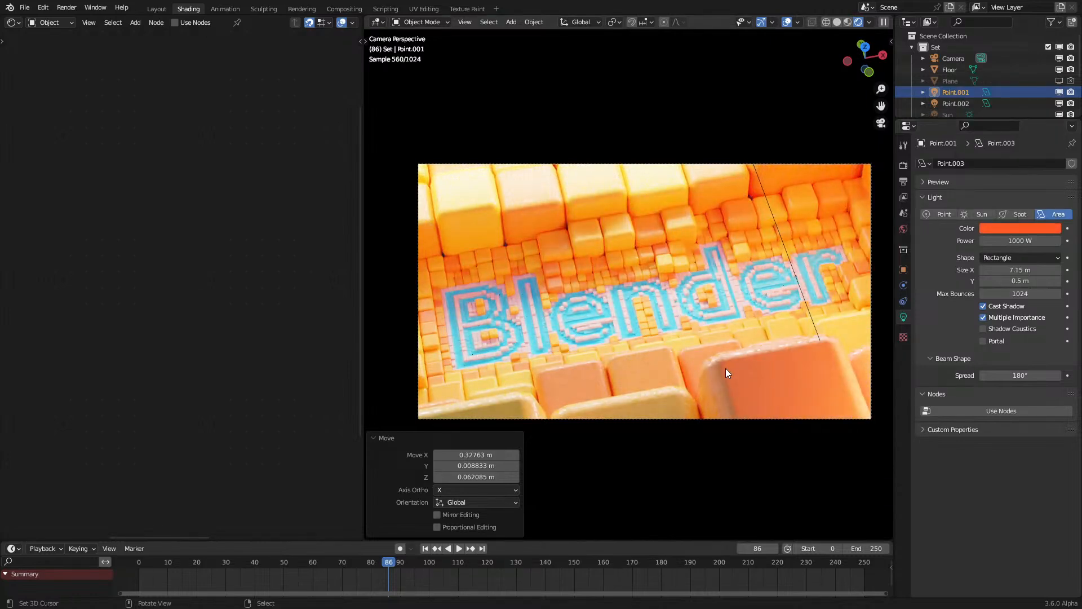
Step: Select the Cube Instance, set its material's Bump strength to 0.9 and check the surface in the rendered camera view
{"action": "key", "text": "KP_0"}
{"action": "left_click", "coordinate": [501, 319]}
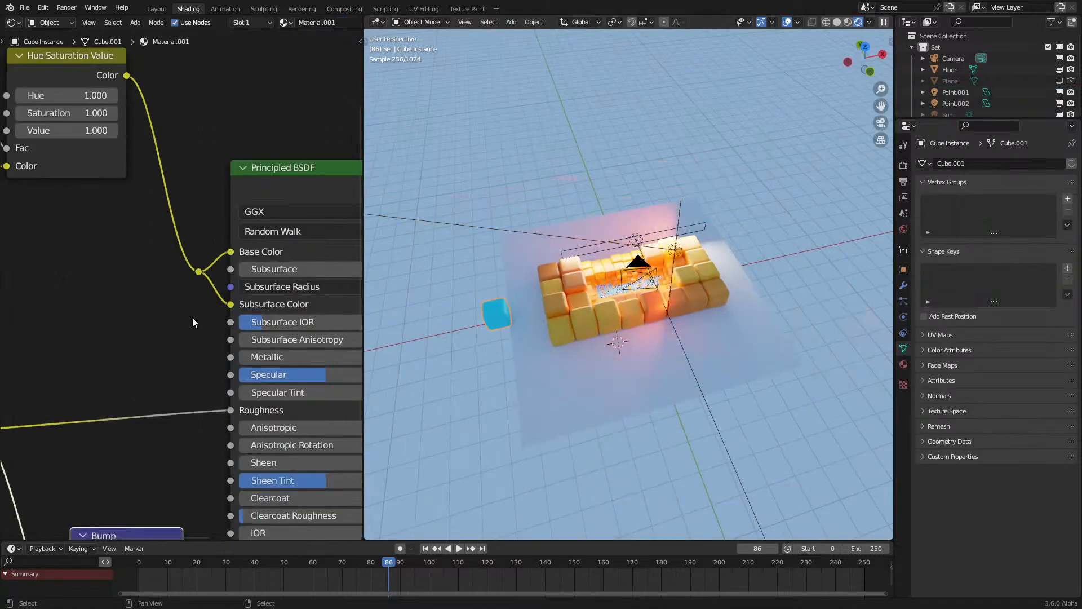
{"action": "scroll", "coordinate": [192, 322], "scroll_direction": "down", "scroll_amount": 2}
{"action": "left_click_drag", "start_coordinate": [202, 369], "coordinate": [194, 370]}
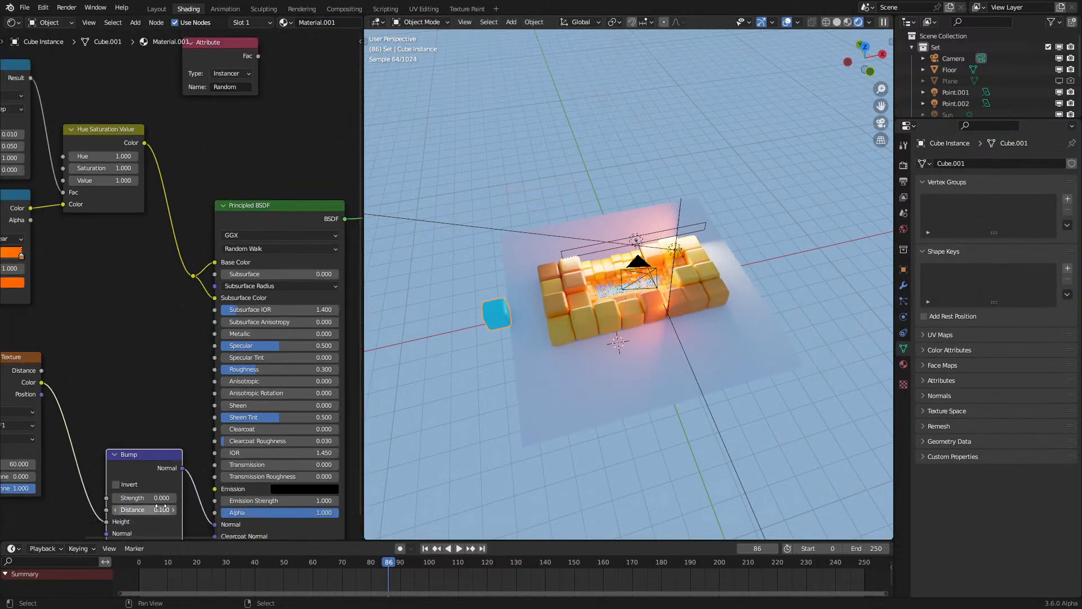
{"action": "key", "text": "KP_0"}
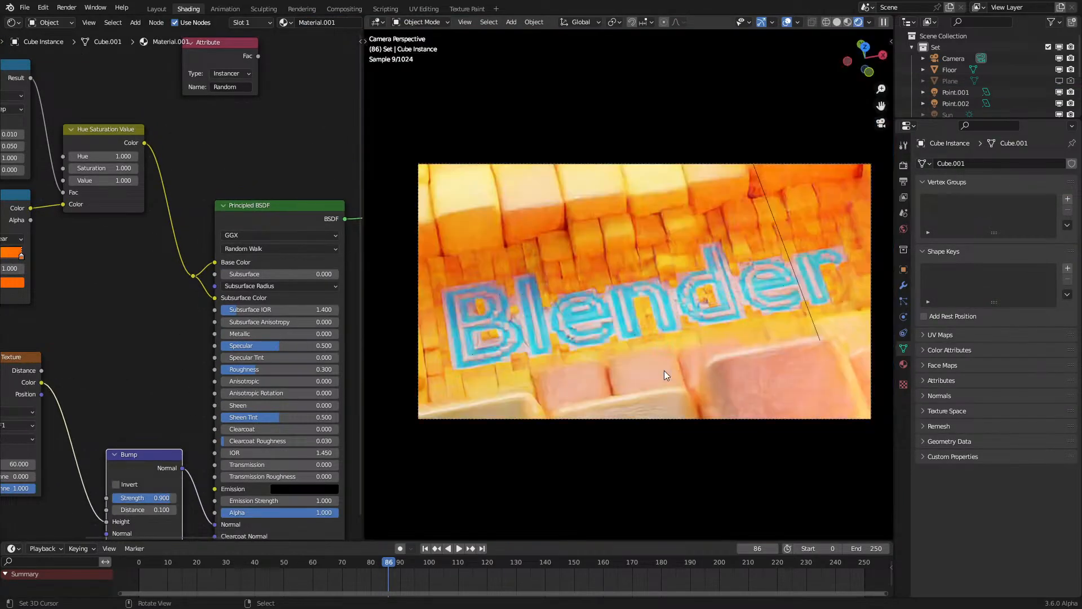
{"action": "middle_click_drag", "start_coordinate": [183, 424], "coordinate": [363, 386]}
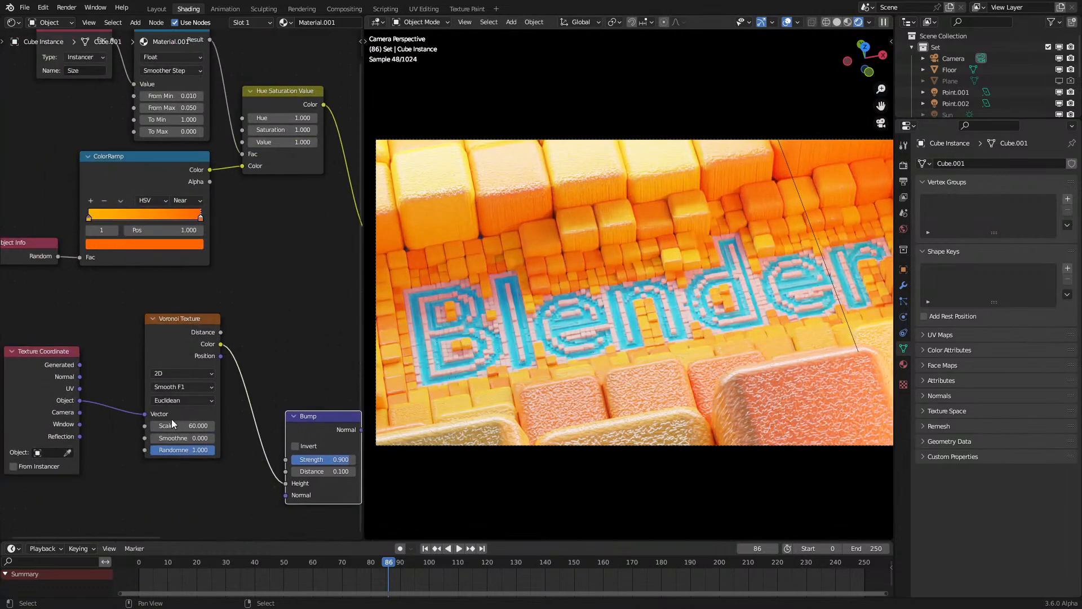
Step: Set the Voronoi Texture's Randomness to 0 and its Scale to 5
{"action": "middle_click_drag", "start_coordinate": [246, 430], "coordinate": [194, 427]}
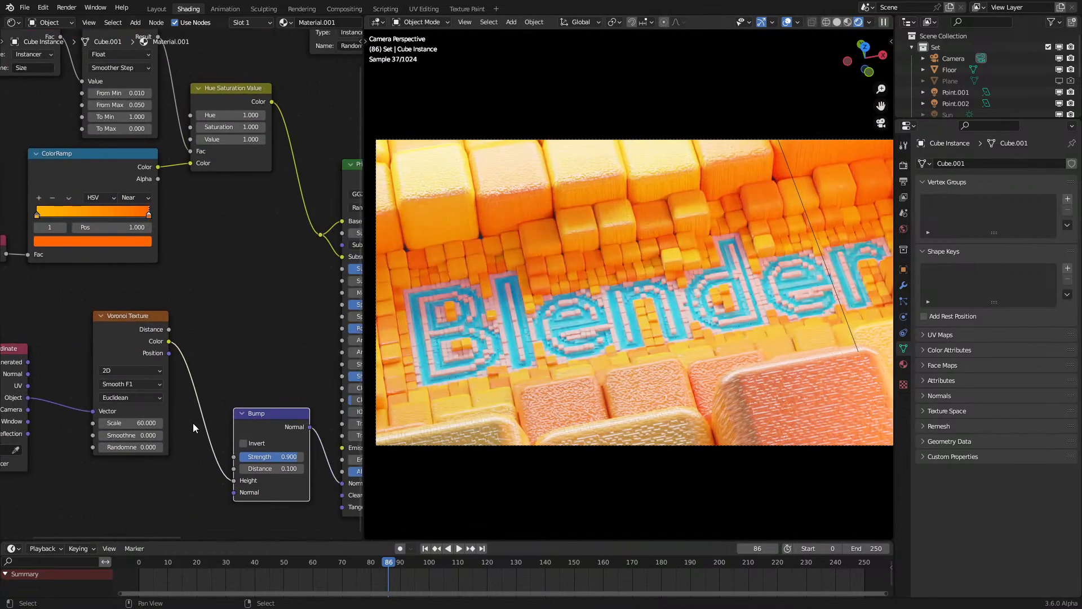
{"action": "scroll", "coordinate": [194, 427], "scroll_direction": "up", "scroll_amount": 1}
{"action": "double_click", "coordinate": [138, 435]}
{"action": "type", "text": "5"}
{"action": "key", "text": "Return"}
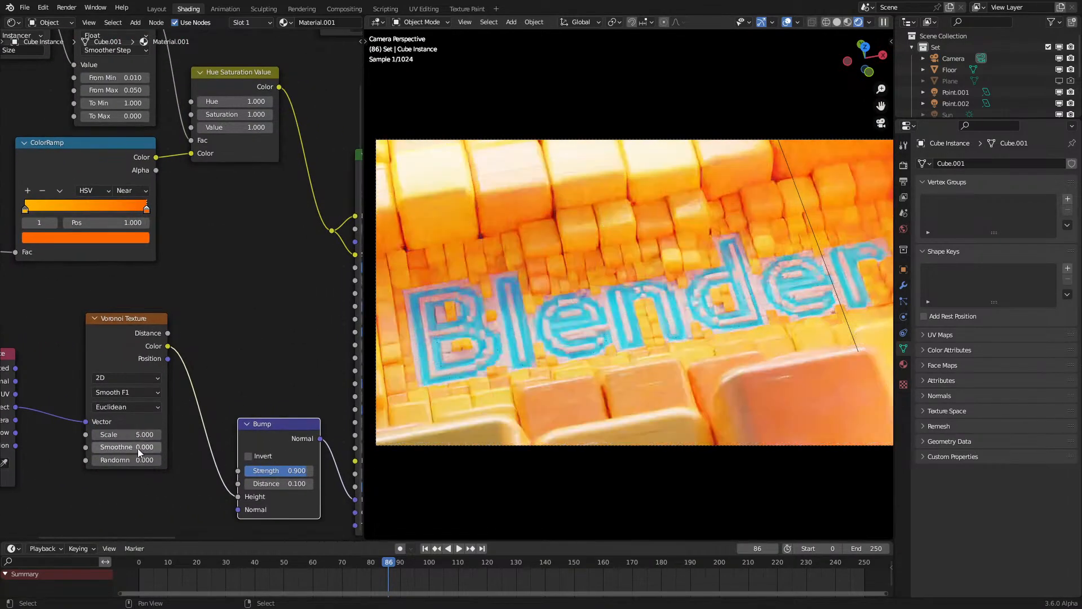
Step: Lower the Bump node's Strength to 0.1 and compare the cube surfaces in the rendered camera view
{"action": "middle_click_drag", "start_coordinate": [229, 438], "coordinate": [105, 432]}
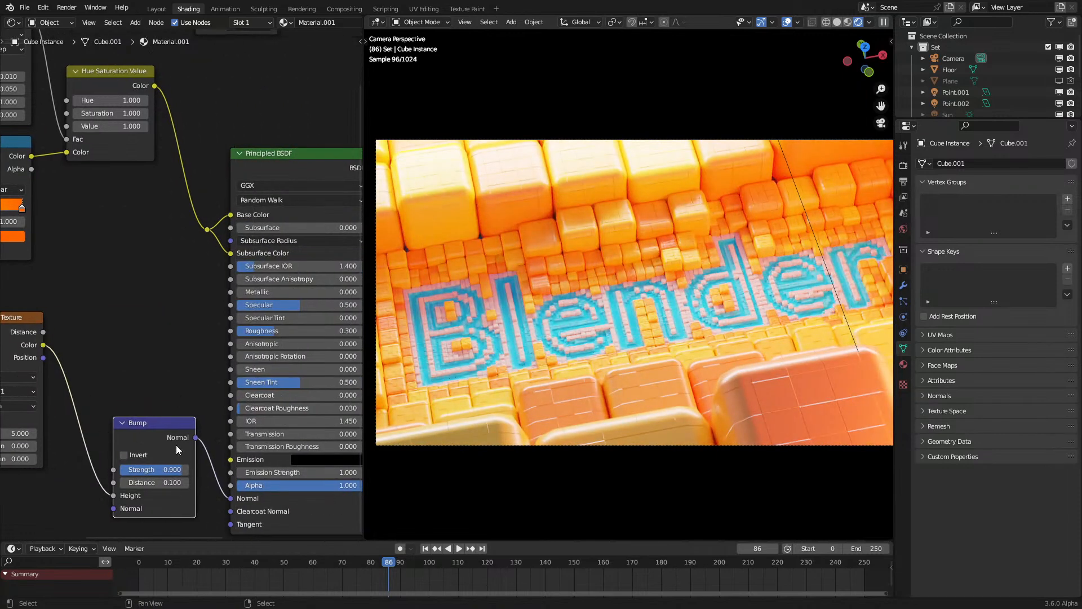
{"action": "mouse_move", "coordinate": [145, 474]}
{"action": "left_mouse_down"}
{"action": "mouse_move", "coordinate": [121, 473]}
{"action": "mouse_move", "coordinate": [152, 469]}
{"action": "left_mouse_up"}
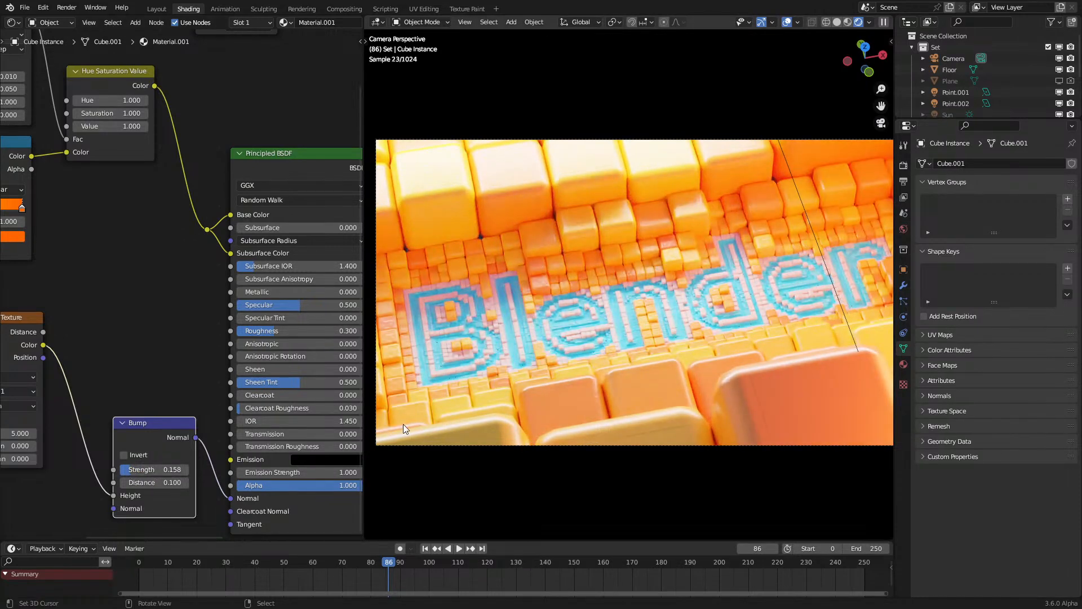
{"action": "middle_click_drag", "start_coordinate": [420, 411], "coordinate": [463, 394], "text": "shift"}
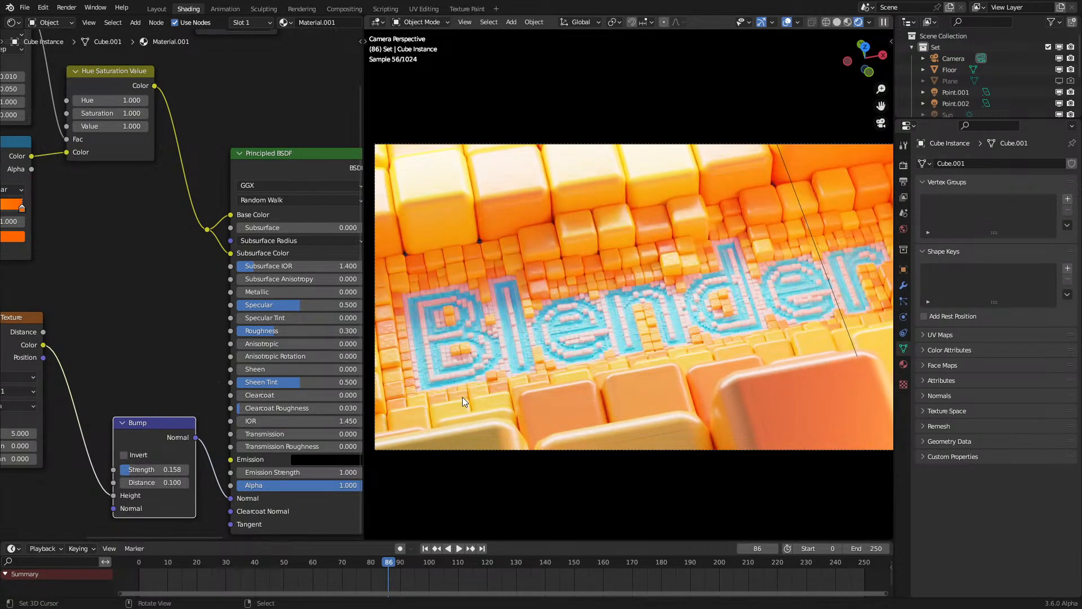
{"action": "key", "text": "ctrl+z"}
Step: Disconnect the Bump node from the Principled BSDF's Normal input and link the Voronoi Color output to Roughness
{"action": "right_click_drag", "start_coordinate": [212, 449], "coordinate": [206, 468], "text": "ctrl"}
{"action": "left_click_drag", "start_coordinate": [43, 344], "coordinate": [231, 332]}
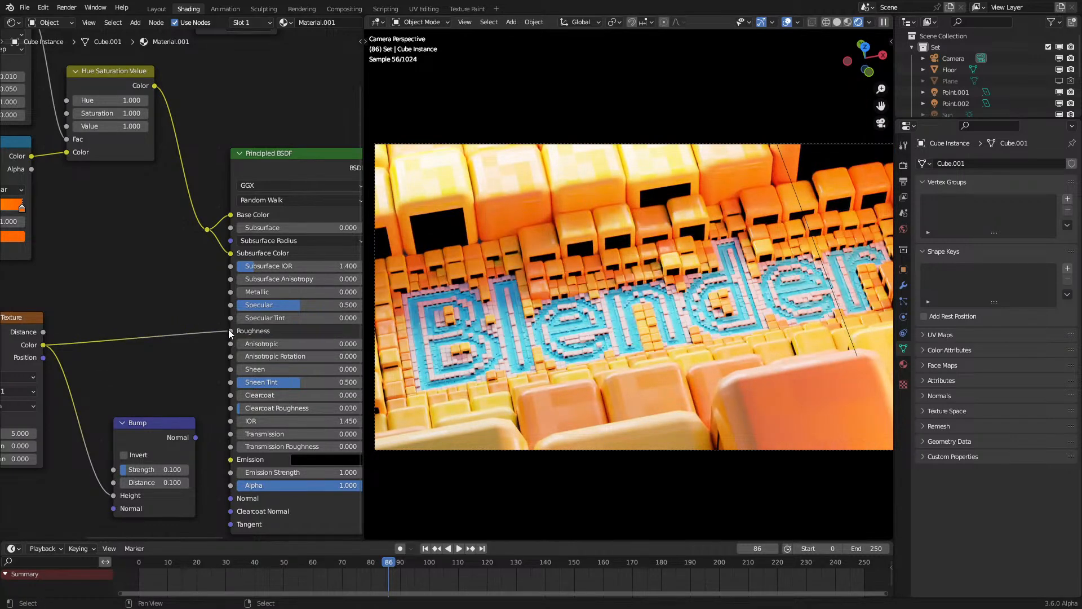
Step: Reselect the Cube Instance, set its Voronoi Texture Scale to 4.86 and check the surface in the camera view
{"action": "middle_click_drag", "start_coordinate": [699, 343], "coordinate": [731, 320]}
{"action": "left_click", "coordinate": [657, 339]}
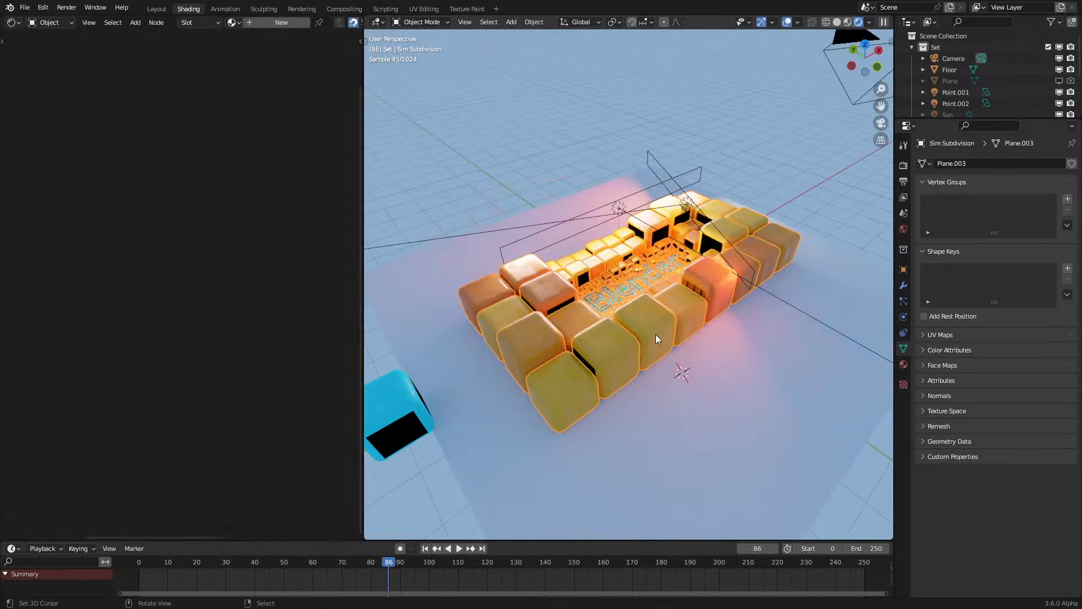
{"action": "left_click", "coordinate": [372, 420]}
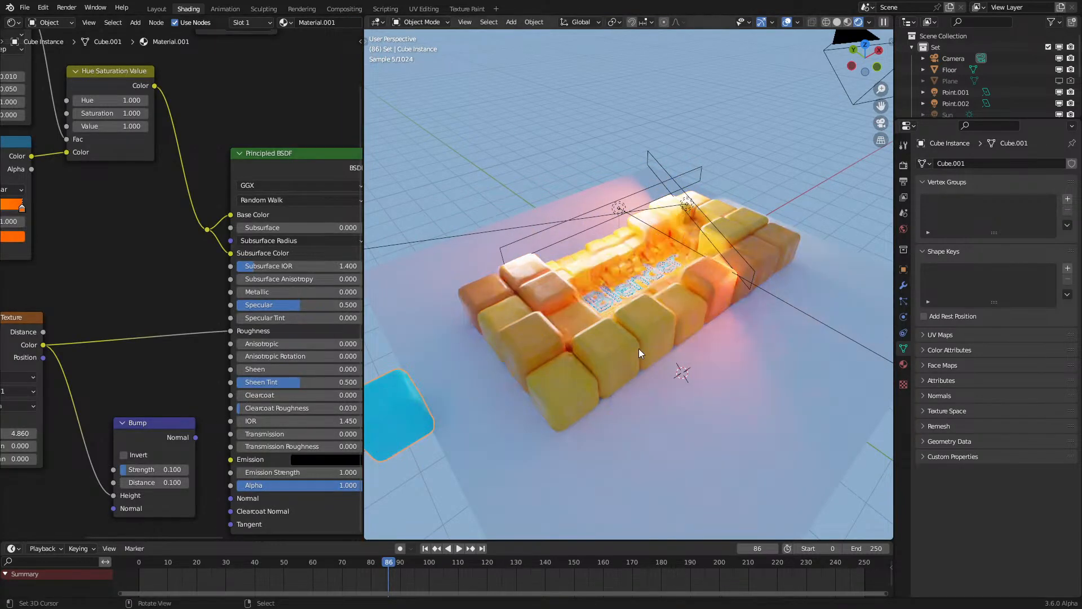
{"action": "key", "text": "KP_0"}
{"action": "middle_click_drag", "start_coordinate": [128, 420], "coordinate": [216, 410]}
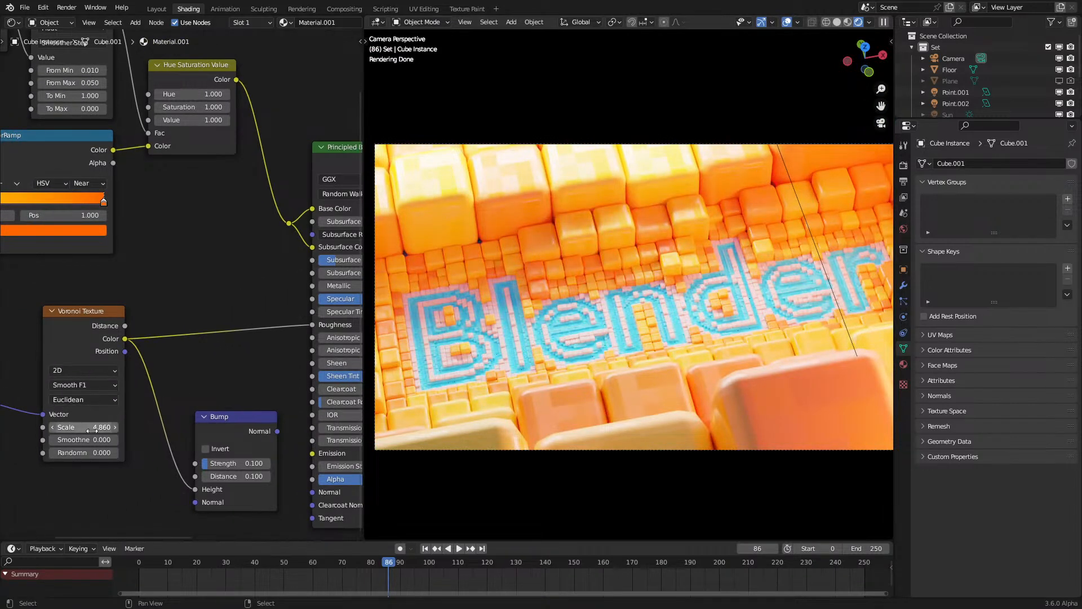
{"action": "scroll", "coordinate": [565, 296], "scroll_direction": "up", "scroll_amount": 2}
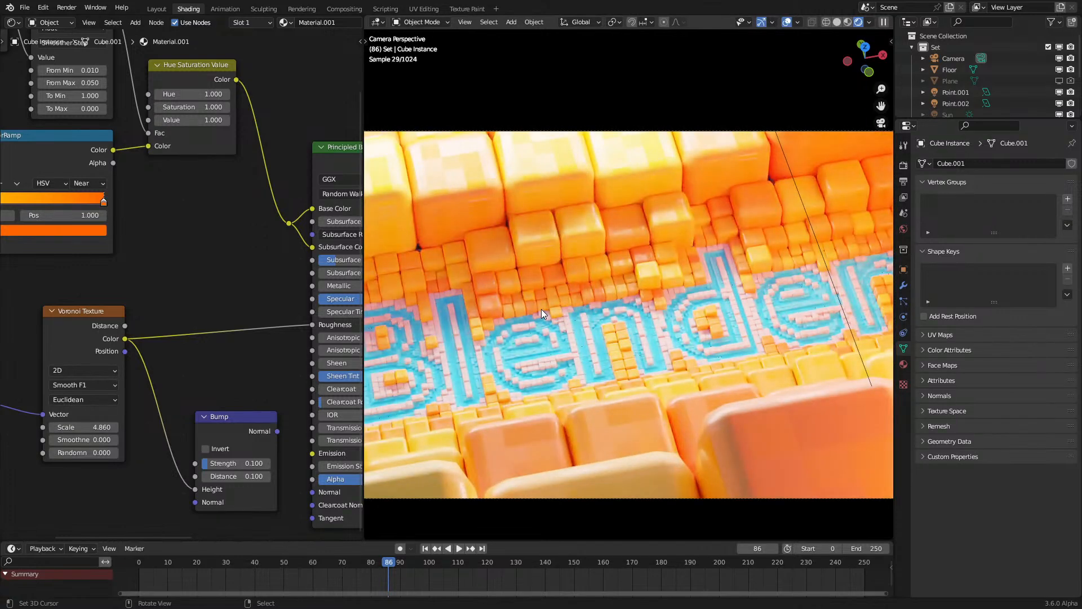
{"action": "scroll", "coordinate": [542, 309], "scroll_direction": "down", "scroll_amount": 2}
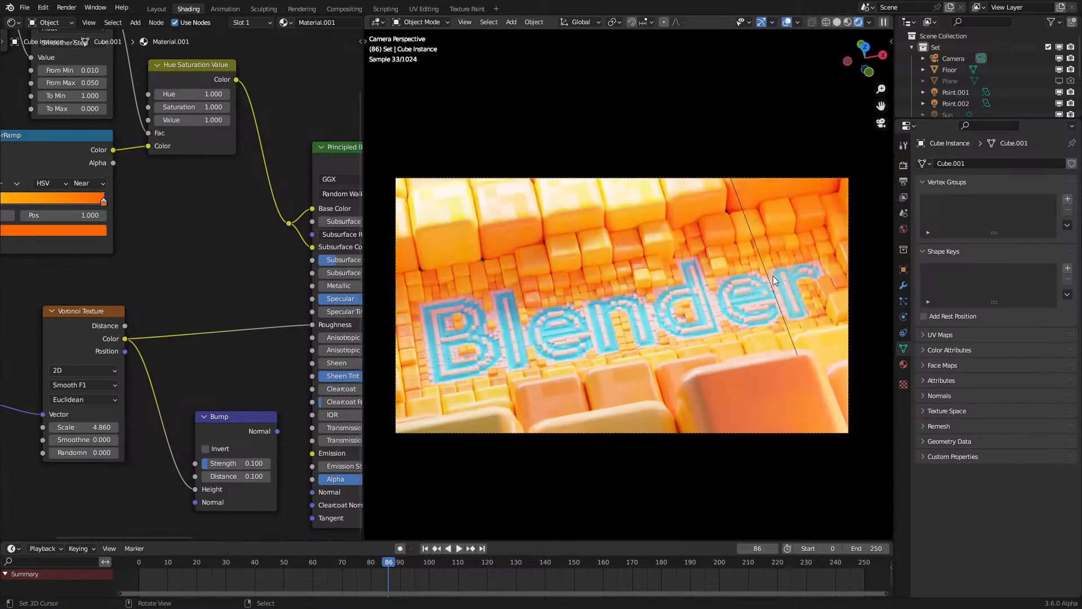
Step: Select the orange-red area light Point.001 and move it by about -1.02, -0.41 and -1.22 m
{"action": "left_click", "coordinate": [770, 279]}
{"action": "key", "text": "KP_0"}
{"action": "key", "text": "g"}
{"action": "left_click", "coordinate": [817, 299]}
{"action": "left_click", "coordinate": [685, 209]}
{"action": "key", "text": "g"}
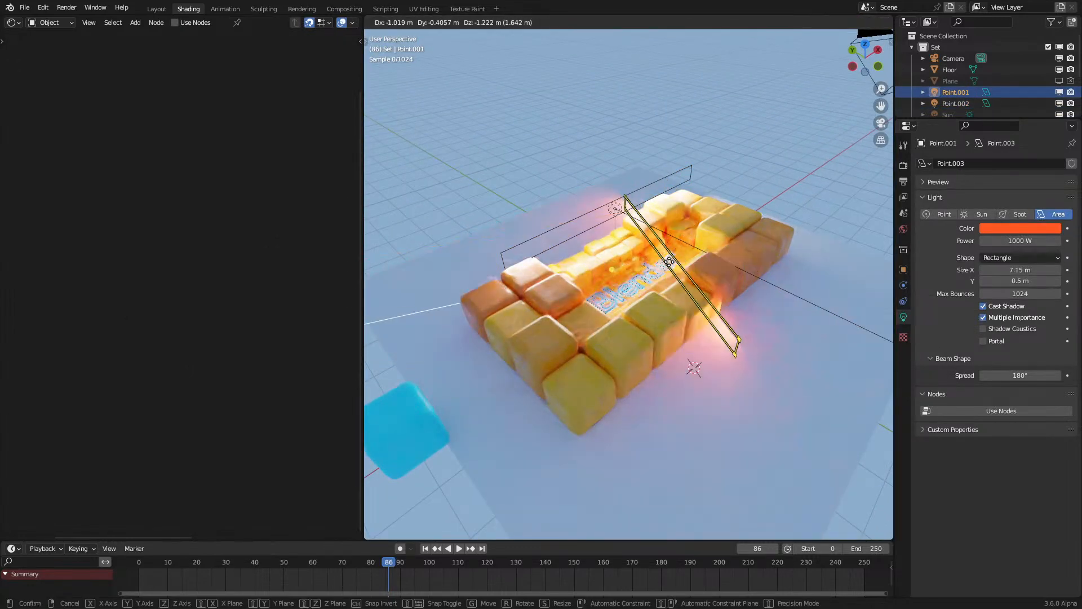
{"action": "left_click", "coordinate": [670, 261]}
{"action": "key", "text": "KP_0"}
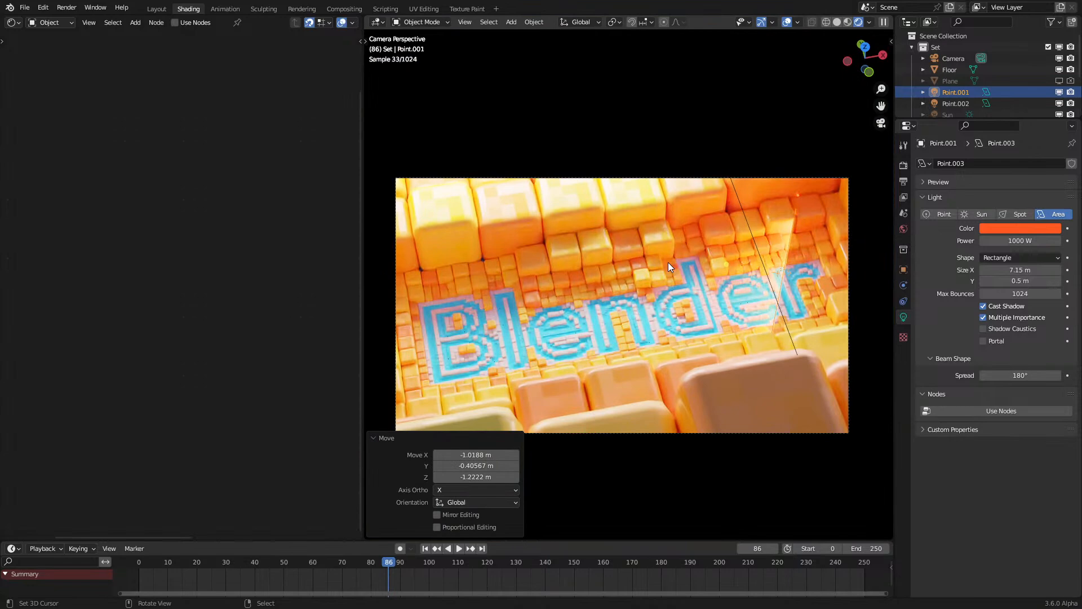
Step: Move Point.001 by about 0.28, -0.02 and 0.03 m and rotate it 25.5° about the global Z axis
{"action": "key", "text": "g"}
{"action": "left_click", "coordinate": [709, 276]}
{"action": "key", "text": "r"}
{"action": "key", "text": "z"}
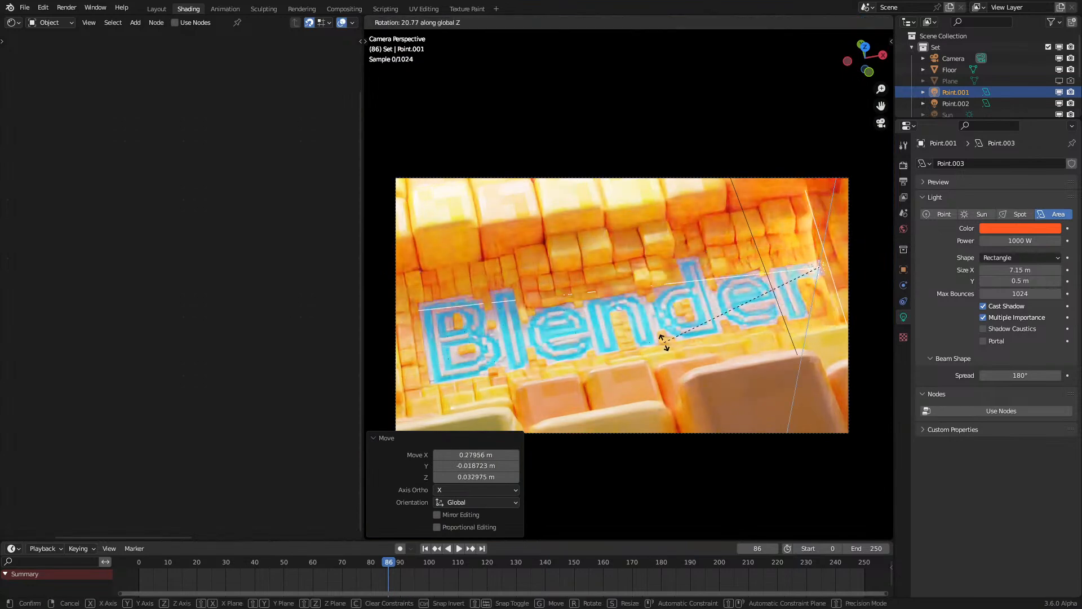
{"action": "left_click", "coordinate": [655, 312]}
{"action": "key", "text": "Home"}
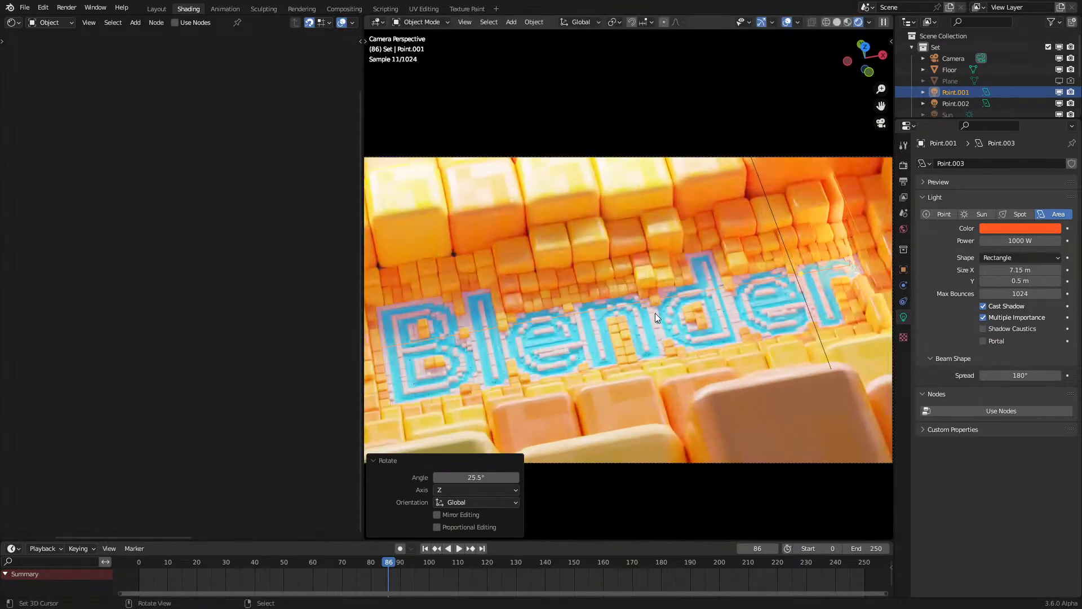
Step: Shift the Point.001 light by about 0.09 m along the X axis
{"action": "key", "text": "g"}
{"action": "key", "text": "x"}
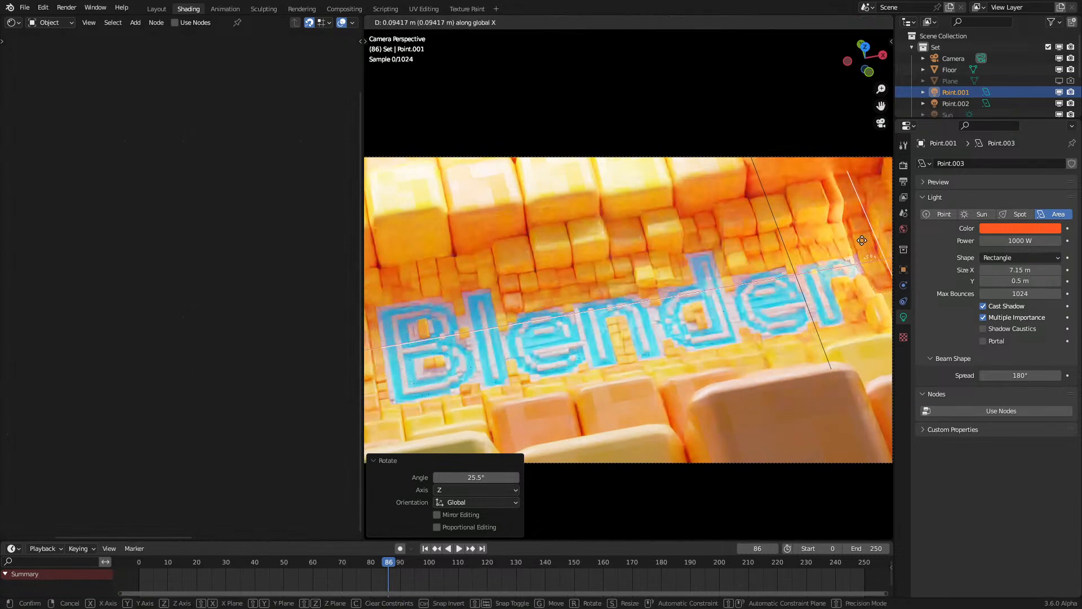
{"action": "left_click", "coordinate": [816, 351]}
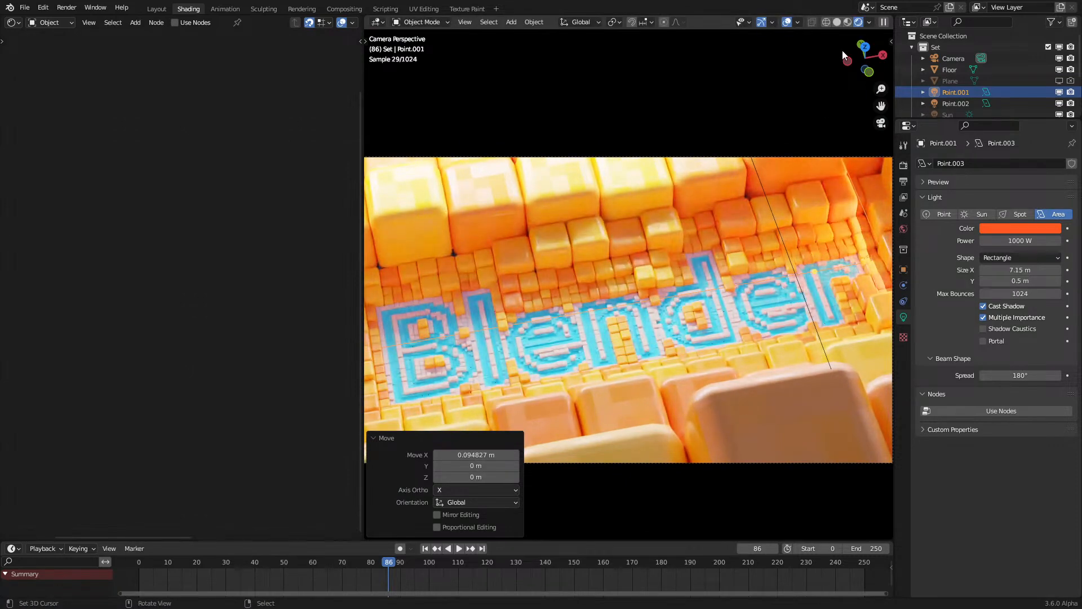
Step: Hide the viewport overlays and set the power of Point.001 to 3000 W
{"action": "left_click", "coordinate": [790, 25]}
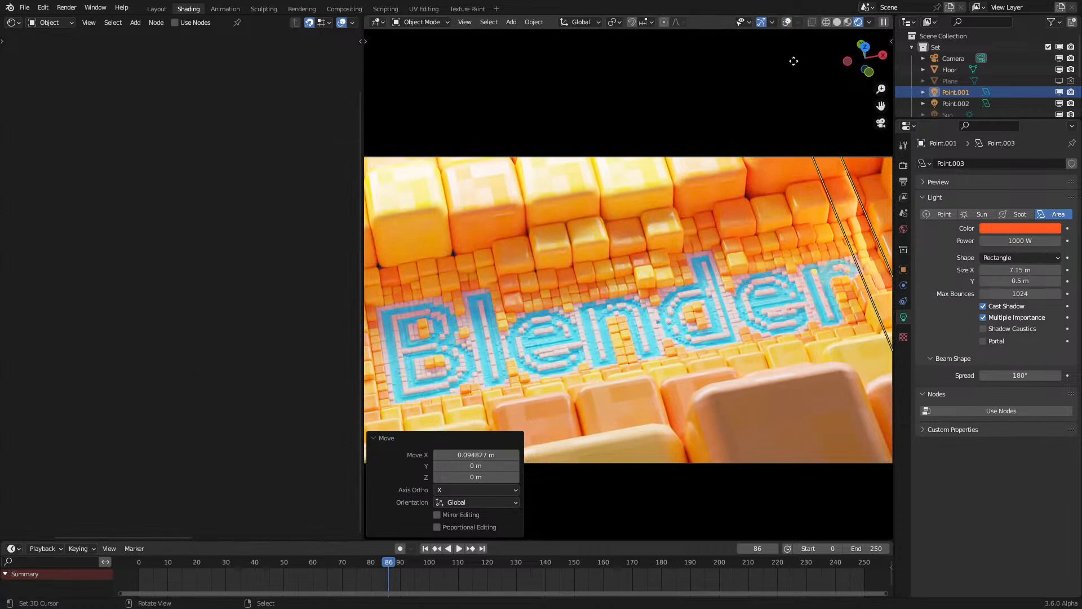
{"action": "double_click", "coordinate": [1025, 239]}
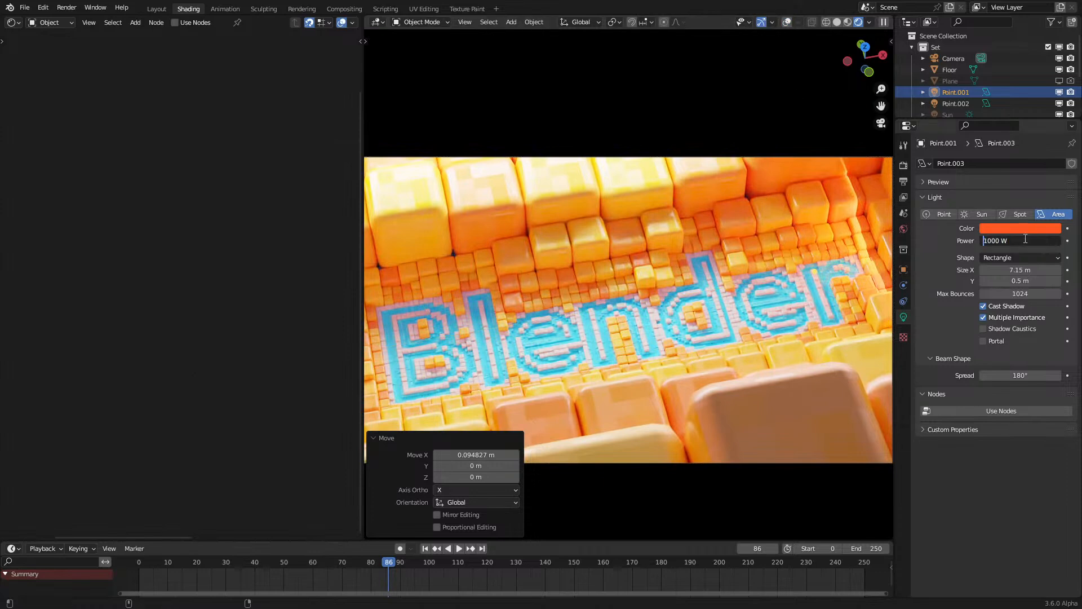
{"action": "key", "text": "Return"}
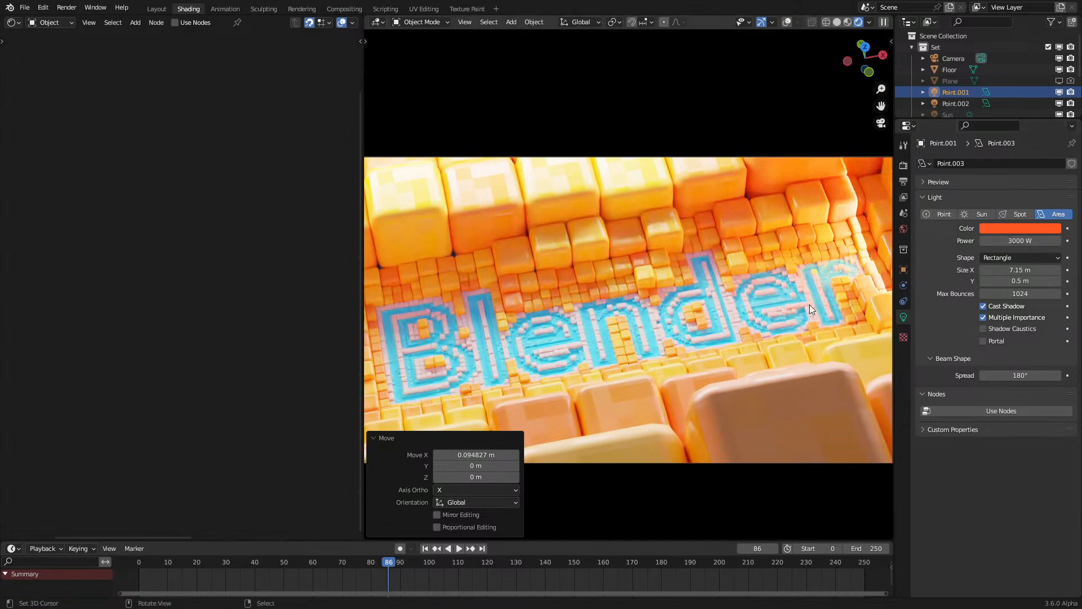
Step: Duplicate the Point.001 light about -3.39 m along the X axis and enable nodes on the copy
{"action": "key", "text": "shift+d"}
{"action": "key", "text": "x"}
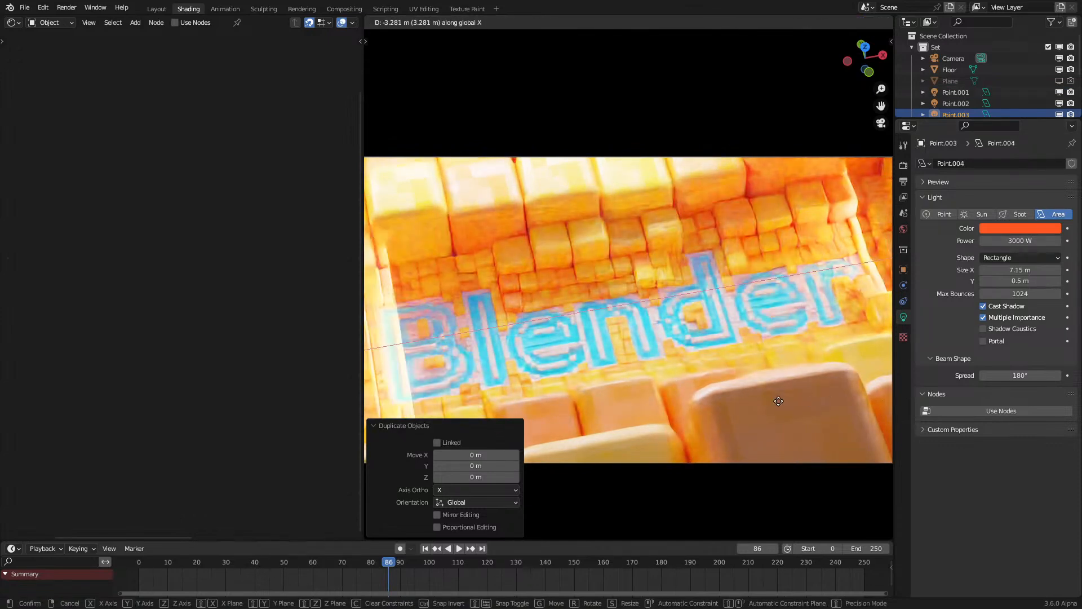
{"action": "key", "text": "Return"}
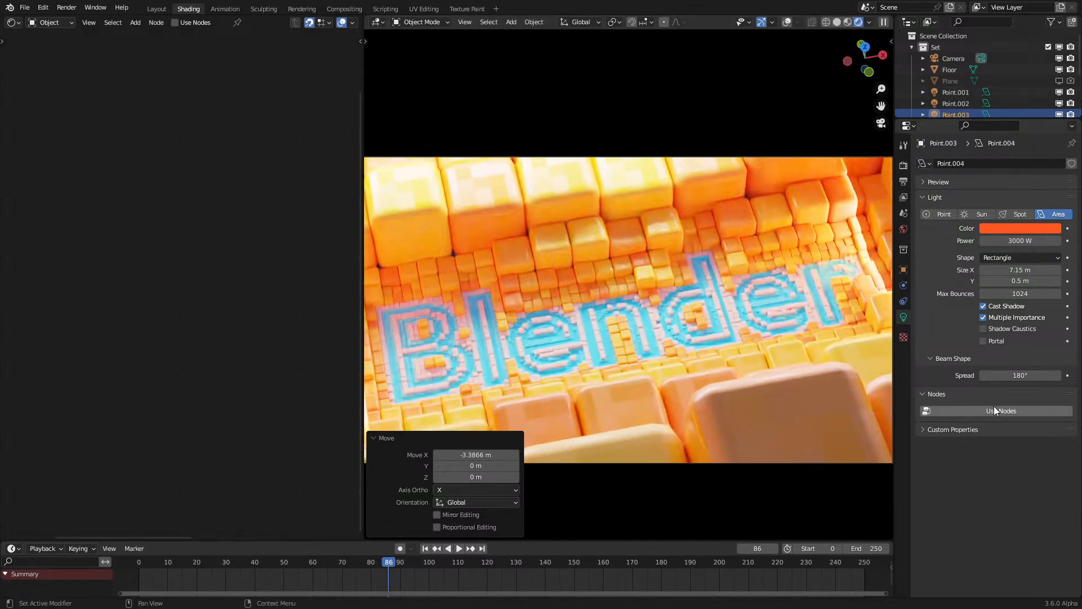
{"action": "left_click", "coordinate": [995, 410]}
Step: Rotate the duplicated area light by 180° in the solid top view and check it in the rendered camera view without overlays
{"action": "middle_click_drag", "start_coordinate": [749, 398], "coordinate": [587, 381]}
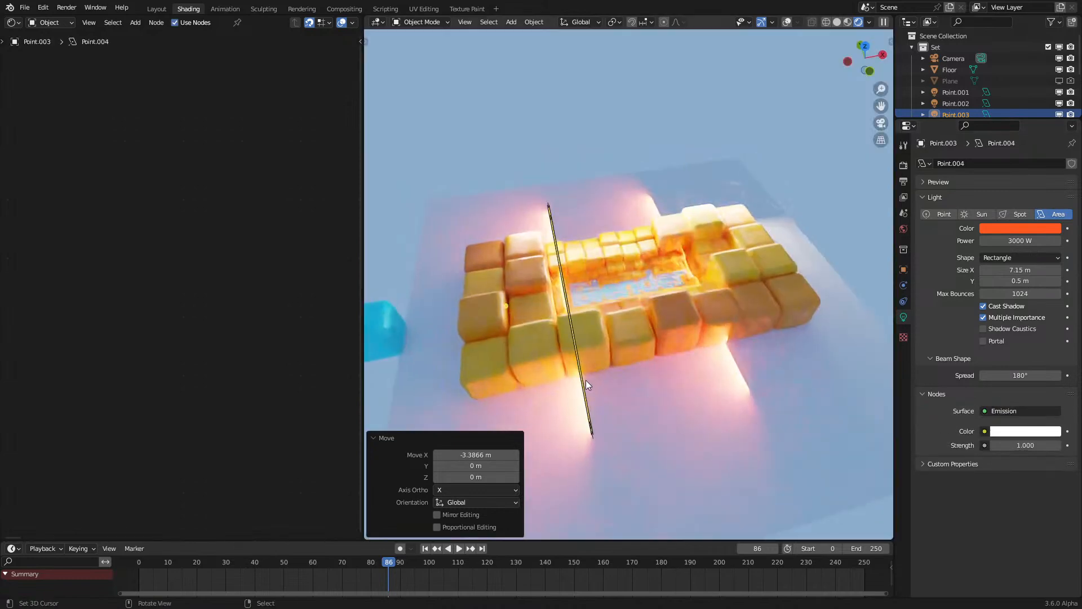
{"action": "key", "text": "z"}
{"action": "left_click", "coordinate": [692, 364]}
{"action": "left_click", "coordinate": [801, 23]}
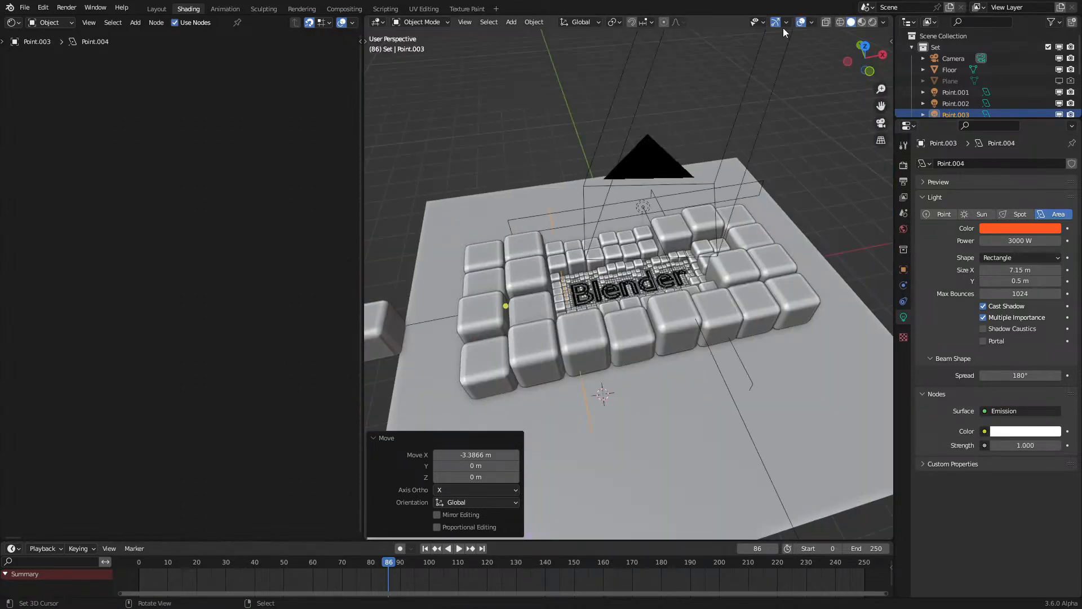
{"action": "key", "text": "KP_7"}
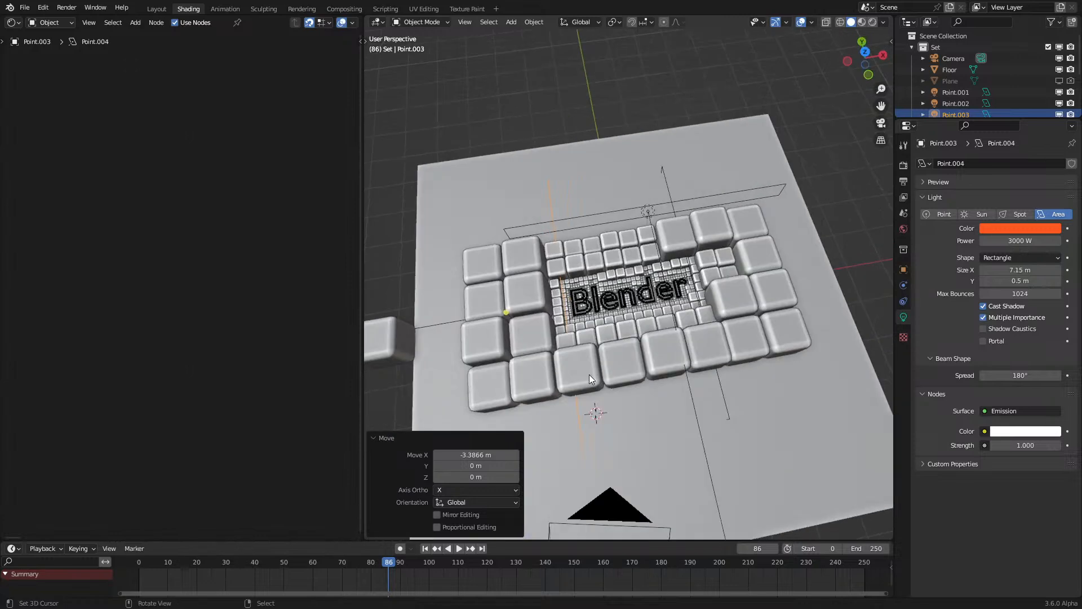
{"action": "key", "text": "r"}
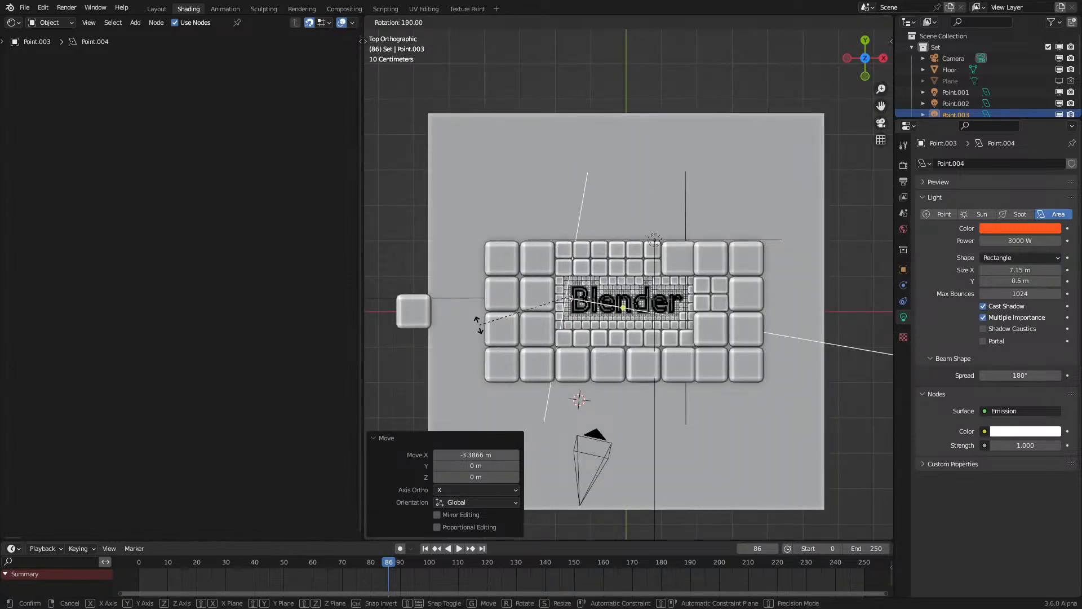
{"action": "left_click", "coordinate": [477, 354]}
{"action": "key", "text": "z"}
{"action": "left_click", "coordinate": [657, 340]}
{"action": "key", "text": "KP_0"}
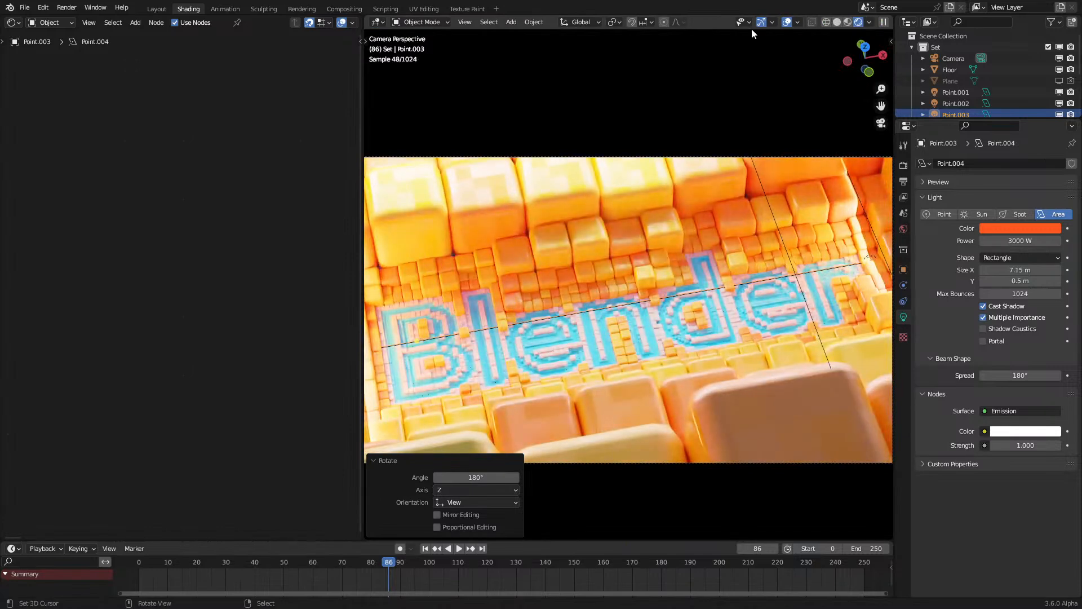
{"action": "left_click", "coordinate": [787, 22]}
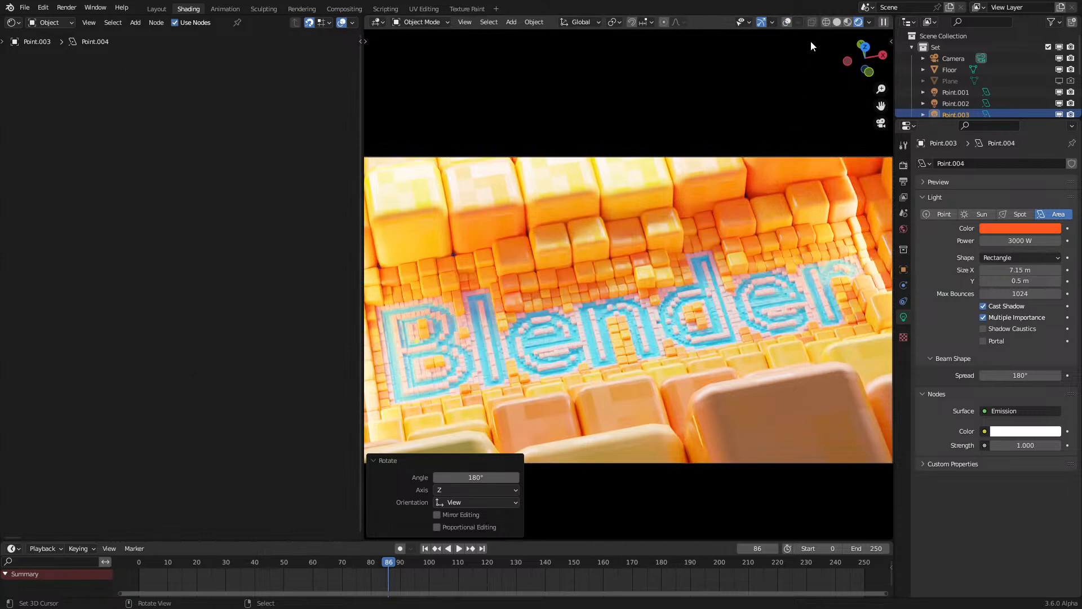
Step: Select the white area light Point.002, move it by about 0.05, -1.10 and -0.62 m and fine-tune it by about -0.14, -0.02 and -0.04 m
{"action": "left_click", "coordinate": [789, 22]}
{"action": "left_click", "coordinate": [771, 213]}
{"action": "mouse_move", "coordinate": [771, 213]}
{"action": "middle_mouse_down"}
{"action": "mouse_move", "coordinate": [728, 265]}
{"action": "mouse_move", "coordinate": [773, 231]}
{"action": "middle_mouse_up"}
{"action": "key", "text": "g"}
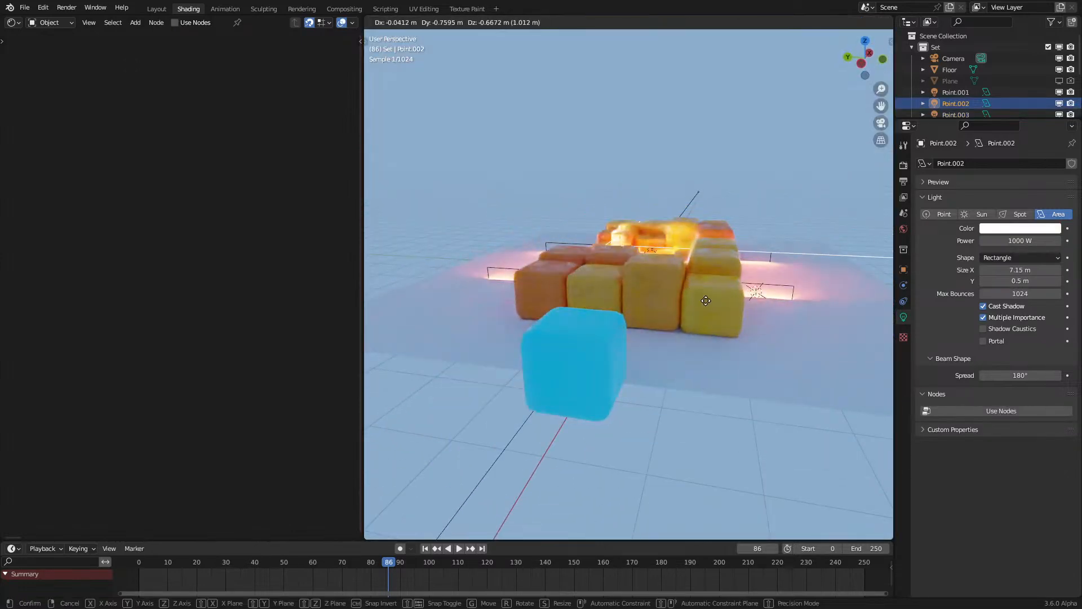
{"action": "left_click", "coordinate": [714, 299]}
{"action": "key", "text": "KP_0"}
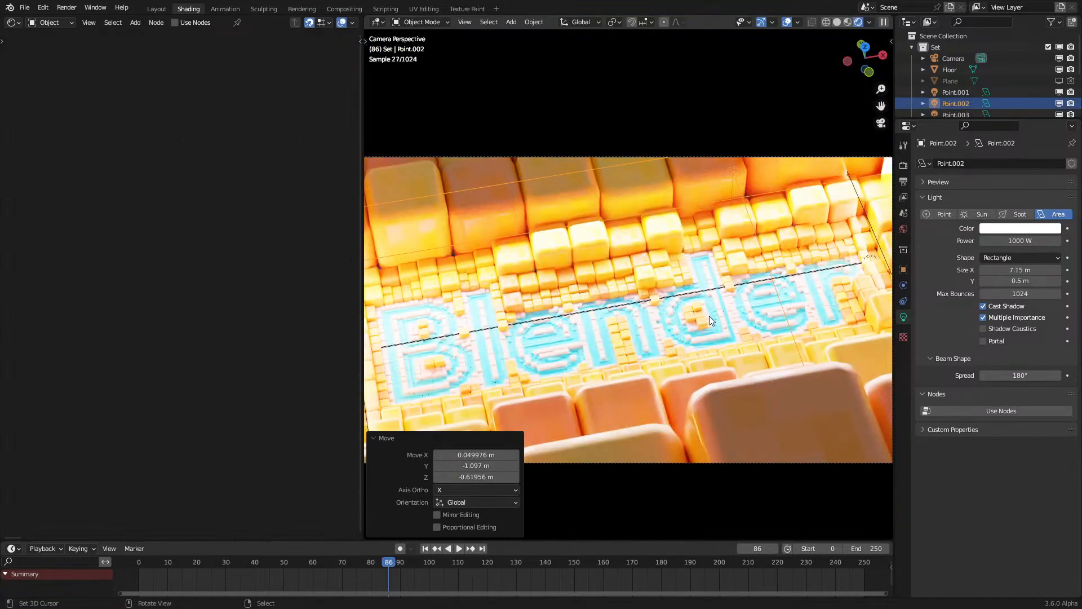
{"action": "key", "text": "g"}
{"action": "left_click", "coordinate": [690, 338]}
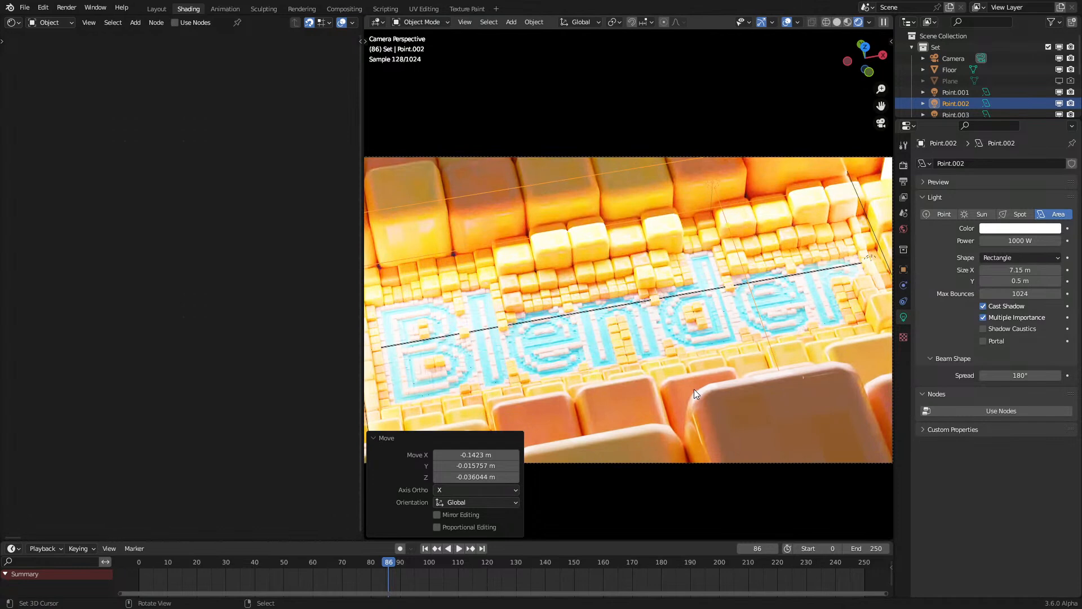
Step: Set the world background's Strength to 0
{"action": "left_click", "coordinate": [905, 229]}
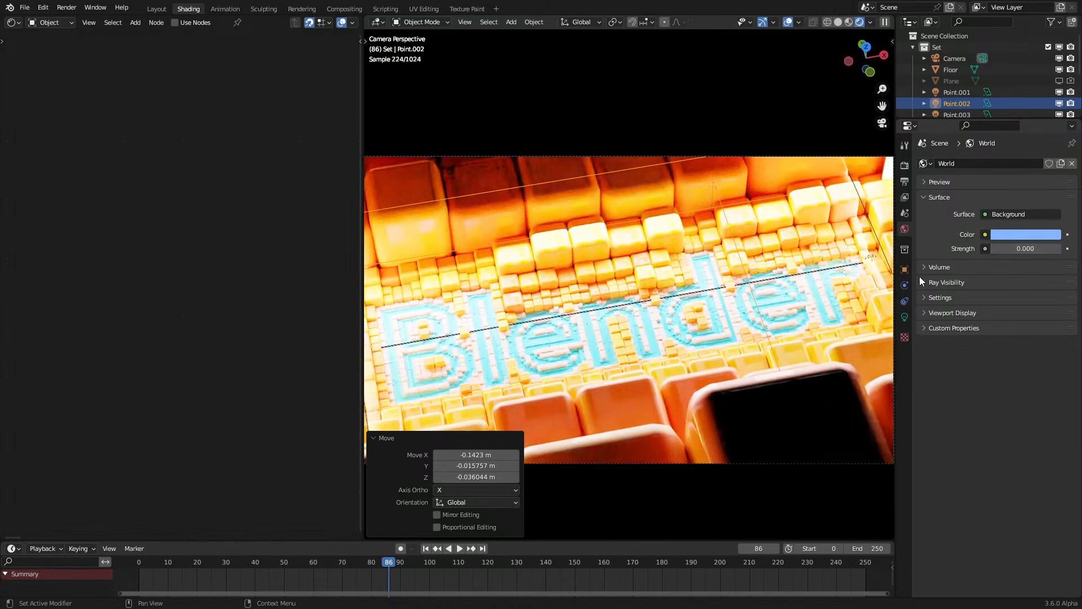
Step: Select the Point.001 area light and make it white by setting its colour saturation to 0
{"action": "left_click", "coordinate": [810, 274]}
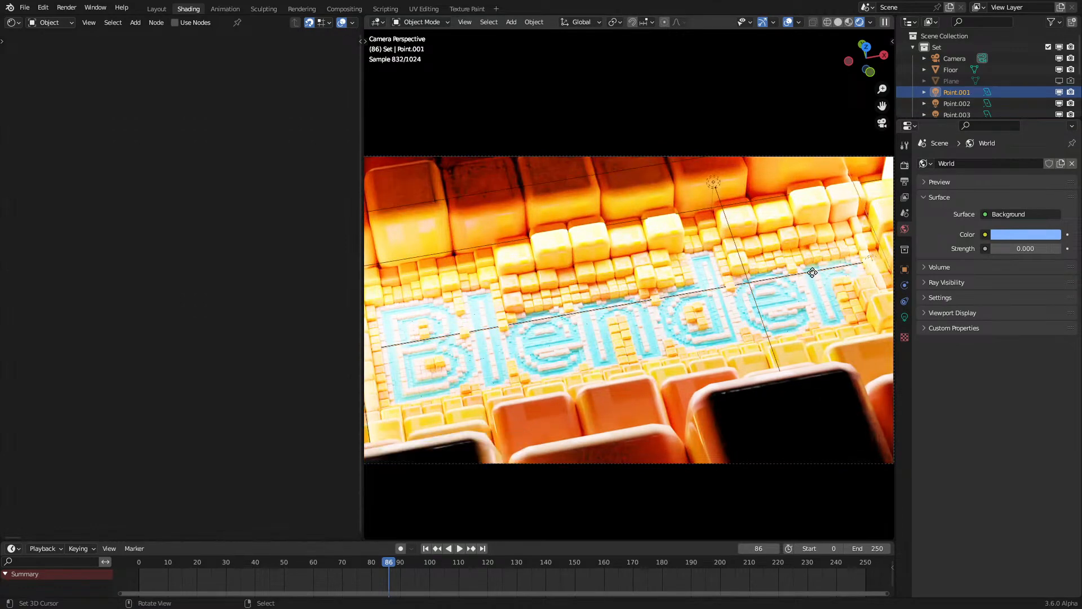
{"action": "left_click", "coordinate": [905, 317]}
{"action": "left_click", "coordinate": [1006, 221]}
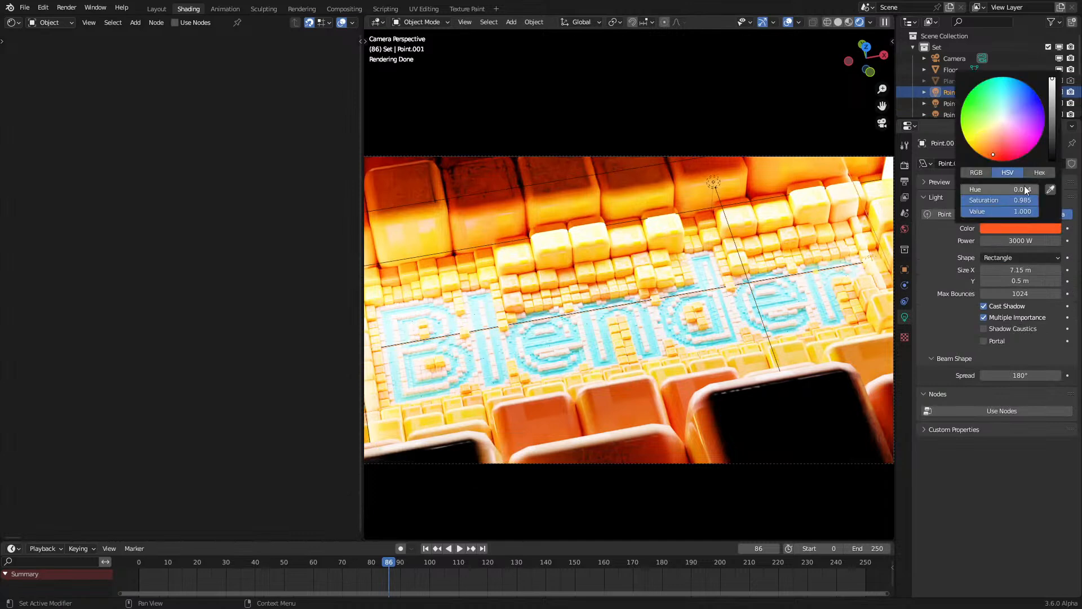
{"action": "left_click_drag", "start_coordinate": [1020, 200], "coordinate": [963, 203]}
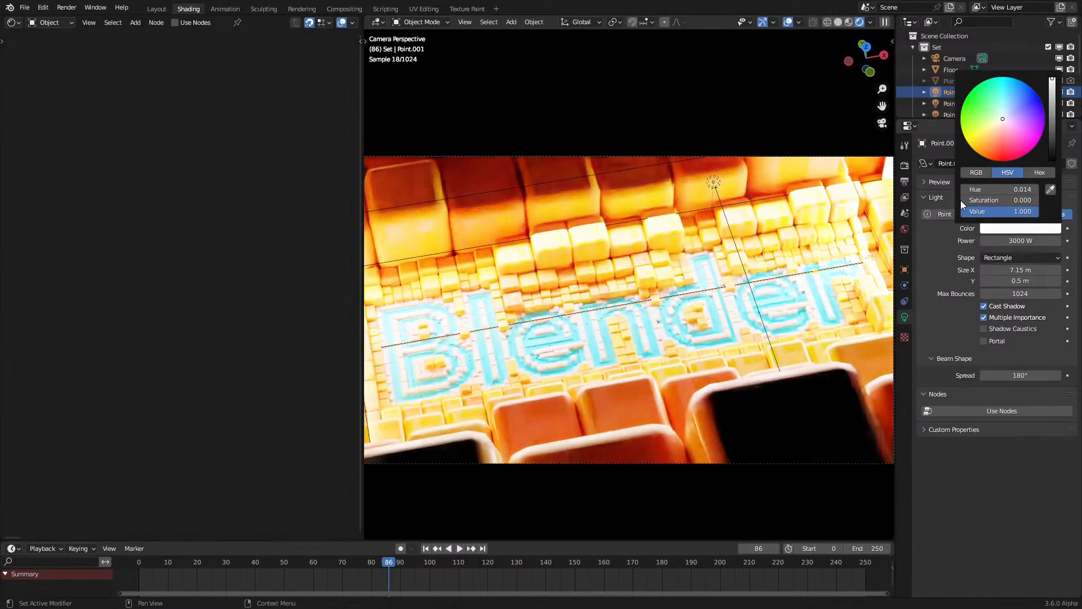
Step: Set the Point.001 area light's power to 500 W
{"action": "left_click", "coordinate": [1031, 240]}
{"action": "key", "text": "Right"}
{"action": "key", "text": "Left"}
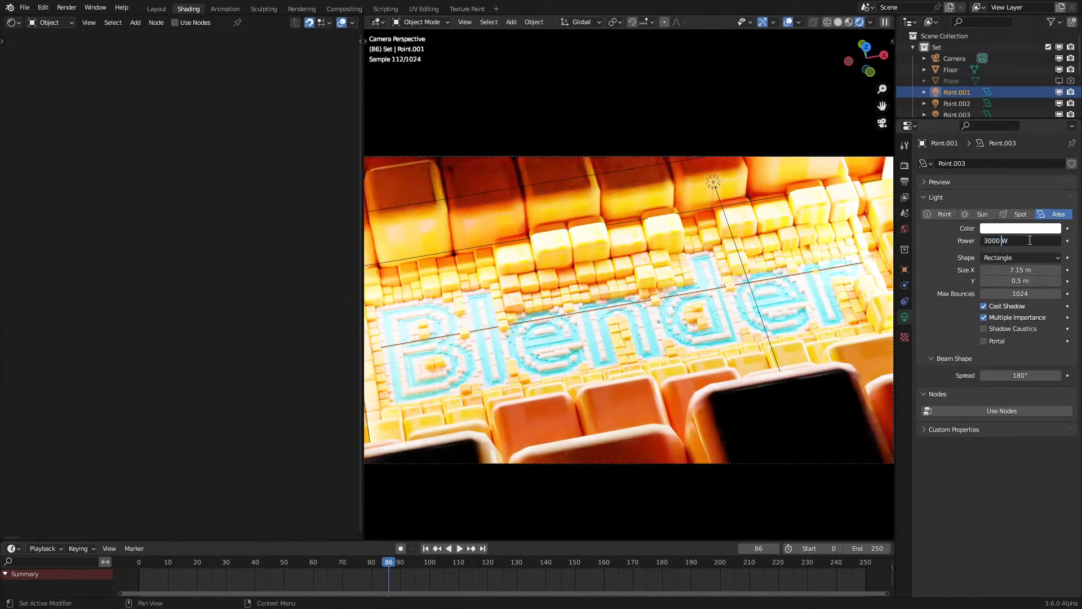
{"action": "key", "text": "Home"}
{"action": "key", "text": "Delete"}
{"action": "key", "text": "Delete"}
{"action": "type", "text": "5"}
{"action": "key", "text": "Return"}
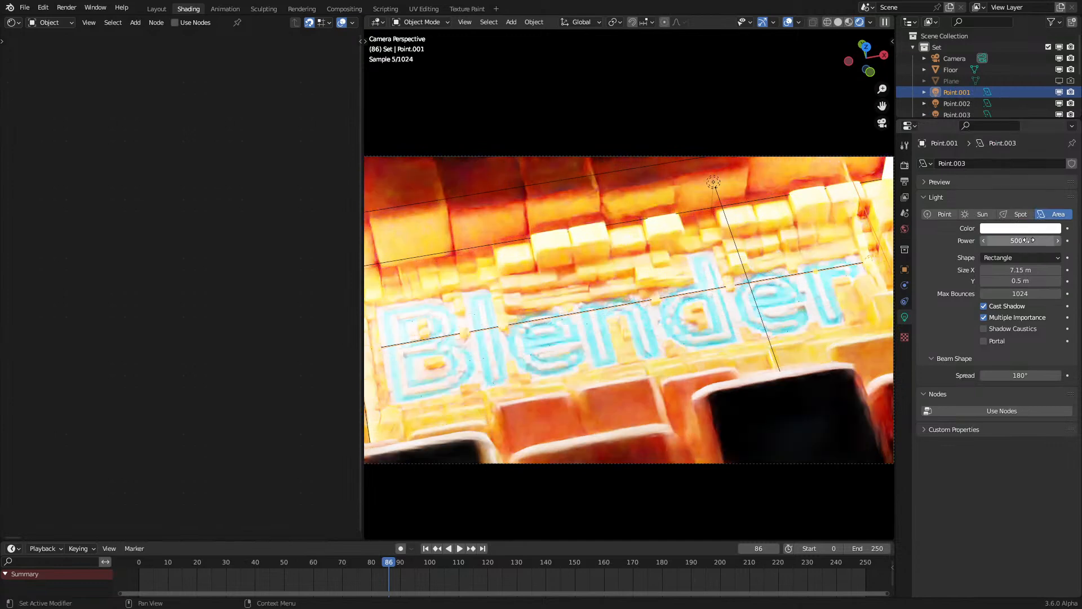
Step: Hide the Point.001 and Point.003 area lights and select the Point.002 area light
{"action": "left_click", "coordinate": [585, 309]}
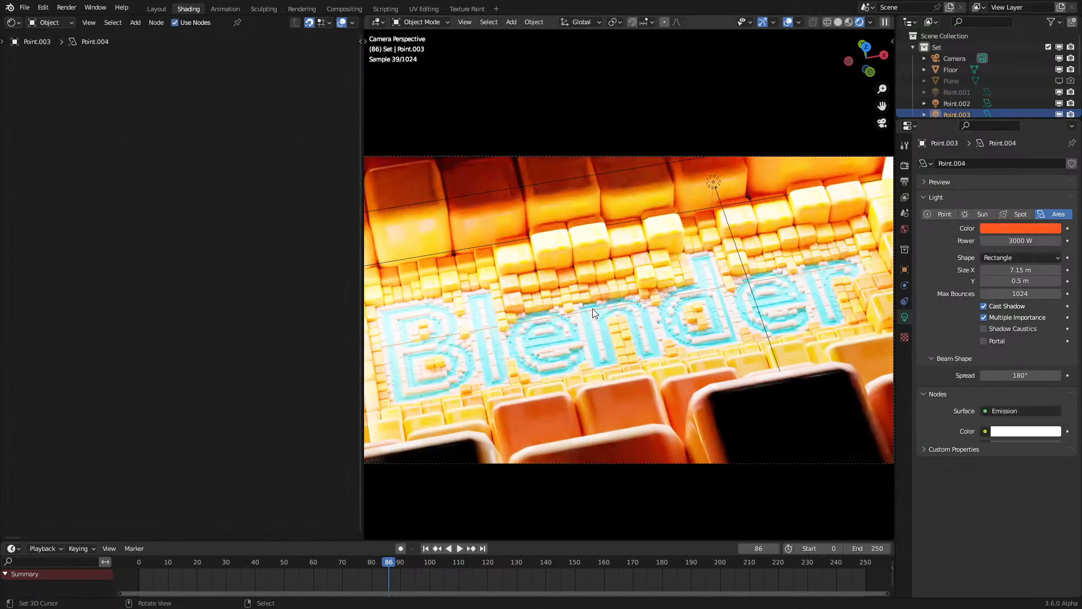
{"action": "left_click", "coordinate": [715, 189]}
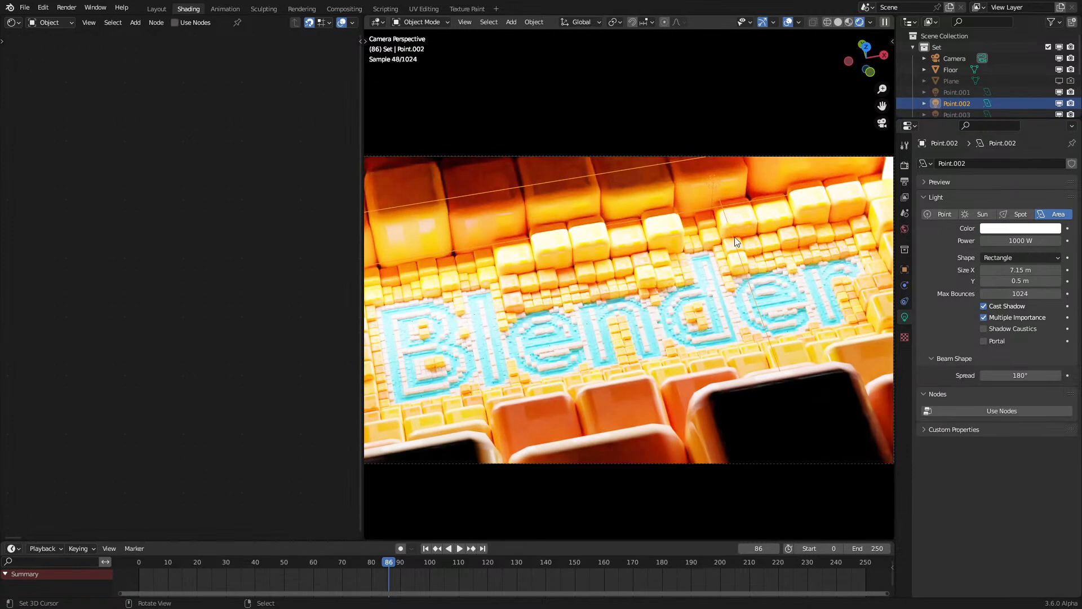
{"action": "middle_click_drag", "start_coordinate": [741, 234], "coordinate": [759, 228], "text": "shift"}
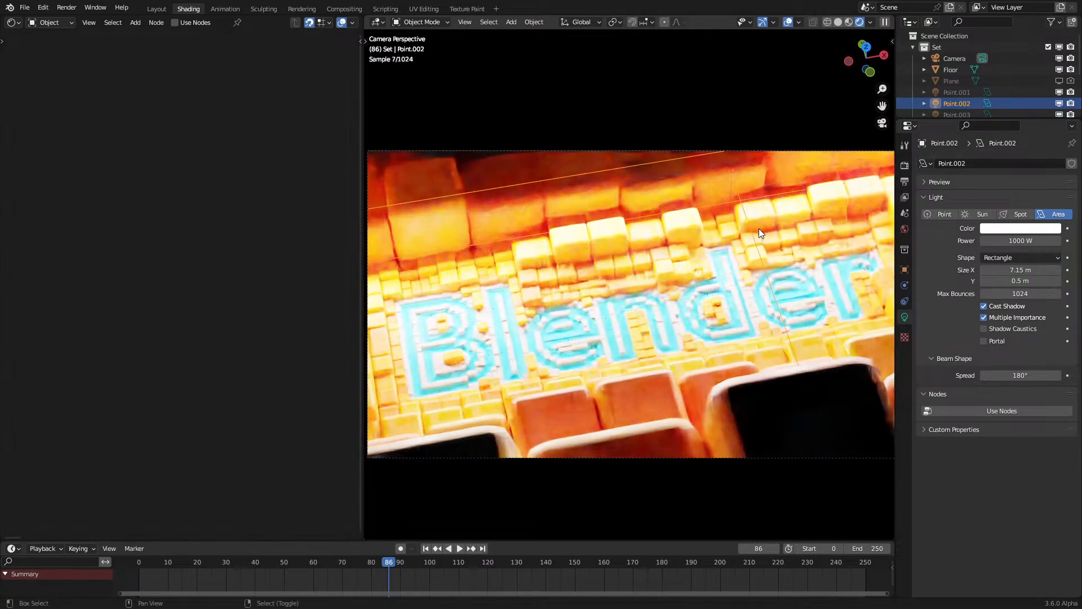
Step: Set the Point.002 area light's power to 200 W
{"action": "left_click", "coordinate": [1033, 241]}
{"action": "type", "text": "200"}
{"action": "key", "text": "Return"}
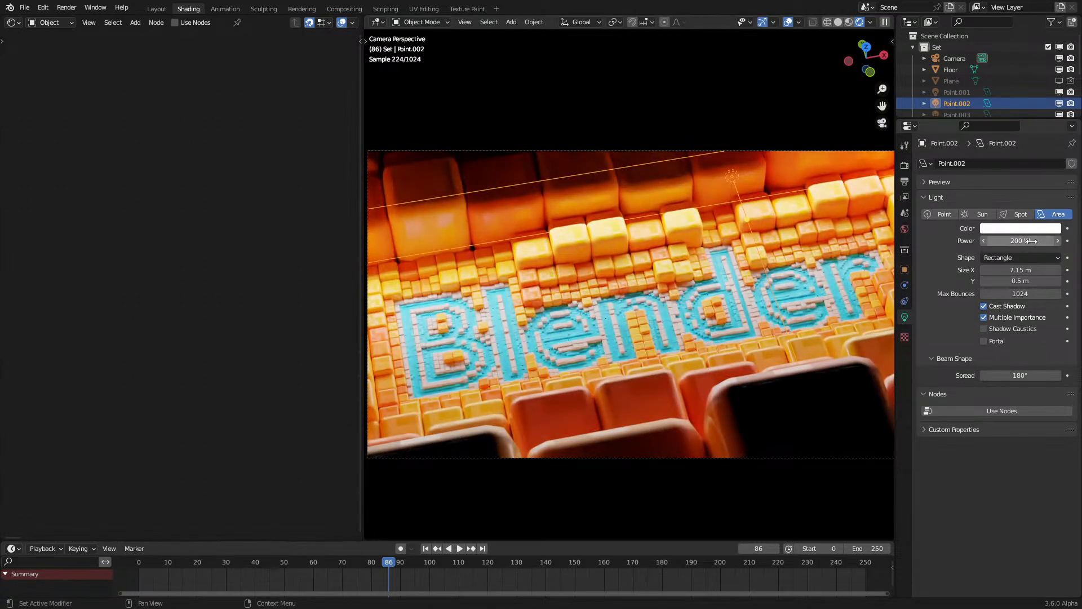
Step: Set the Point.002 area light's power to 500 W and its Size Y to 0.1 m
{"action": "left_click", "coordinate": [1018, 241]}
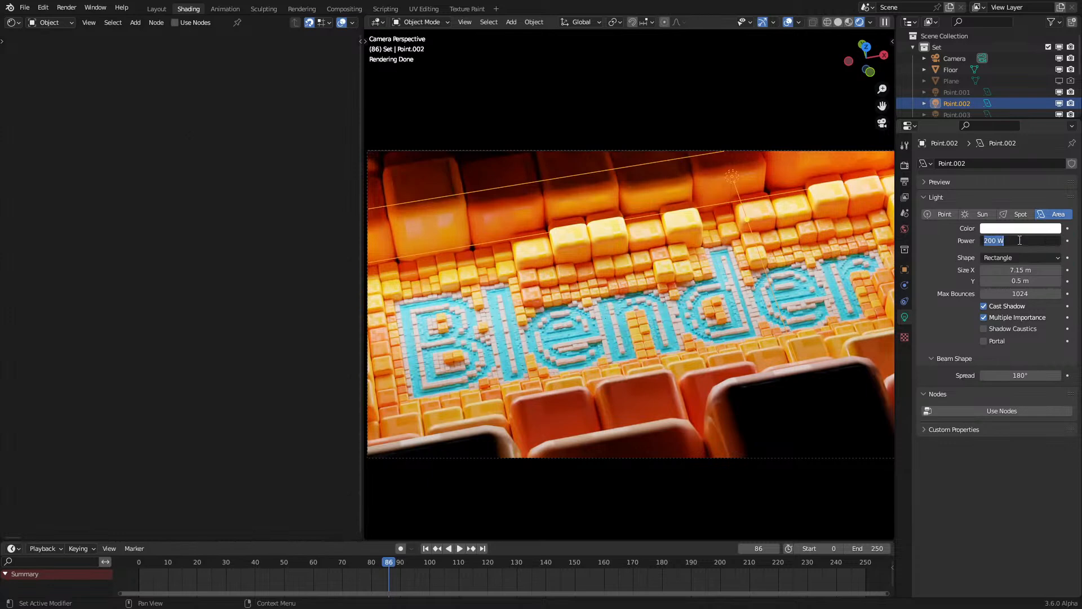
{"action": "key", "text": "Left"}
{"action": "key", "text": "shift+Right"}
{"action": "type", "text": "5"}
{"action": "key", "text": "Return"}
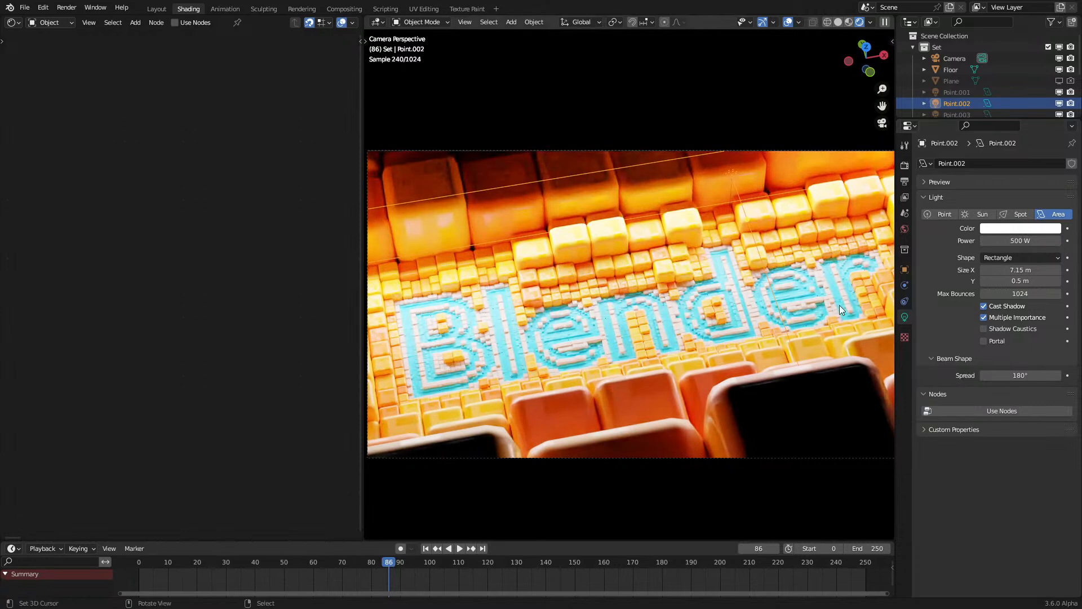
{"action": "left_click_drag", "start_coordinate": [1020, 280], "coordinate": [982, 281]}
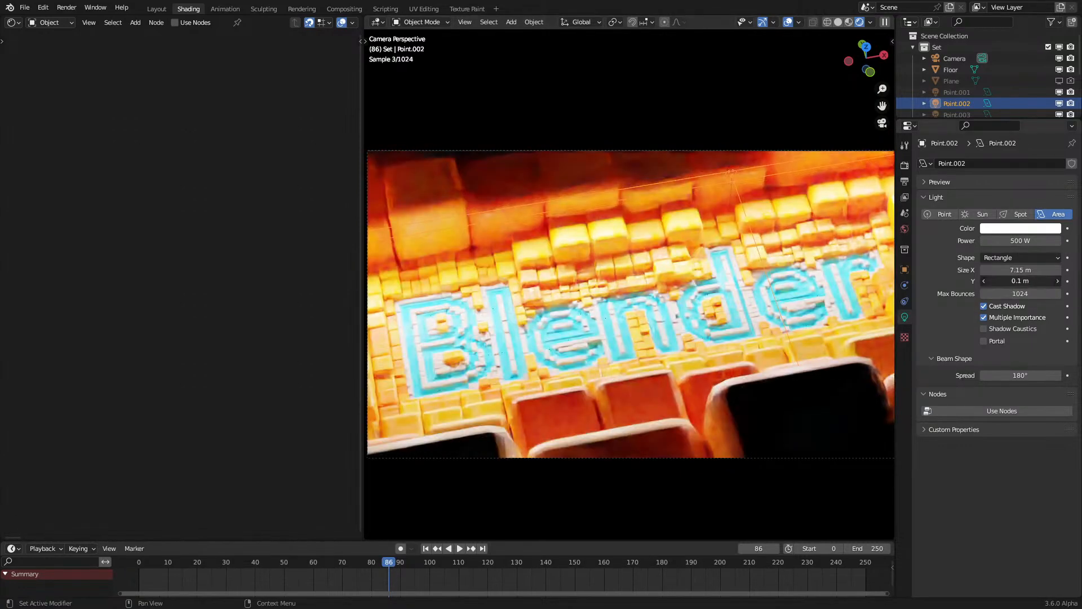
Step: Disconnect the Voronoi Texture colour from the Roughness of the Cube Instance's material and reselect the Point.002 light in the camera view
{"action": "left_click", "coordinate": [701, 381]}
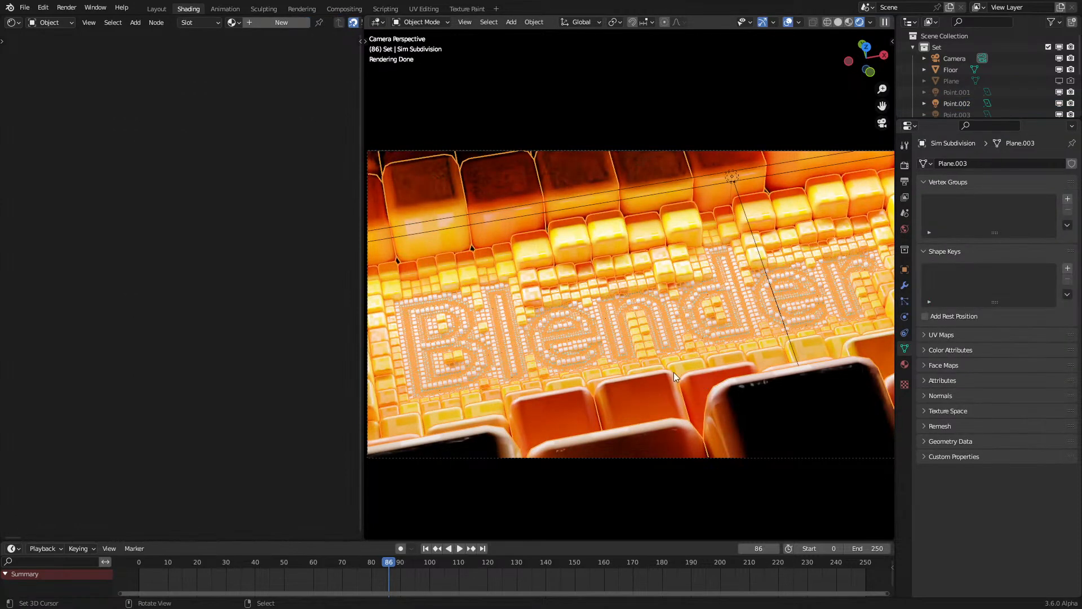
{"action": "key", "text": "KP_Decimal"}
{"action": "left_click", "coordinate": [489, 317]}
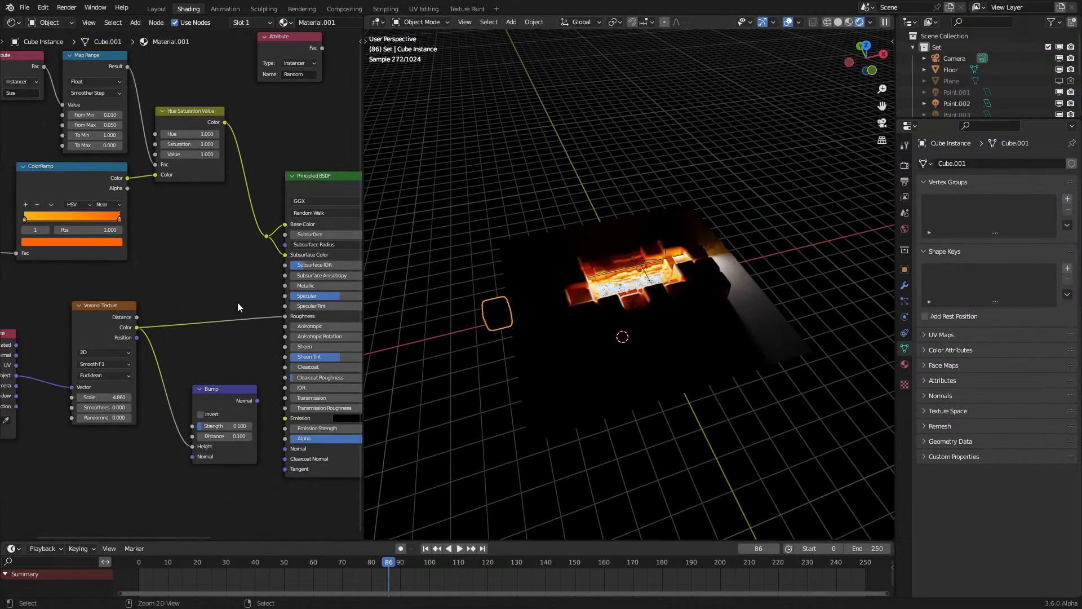
{"action": "key", "text": "KP_0"}
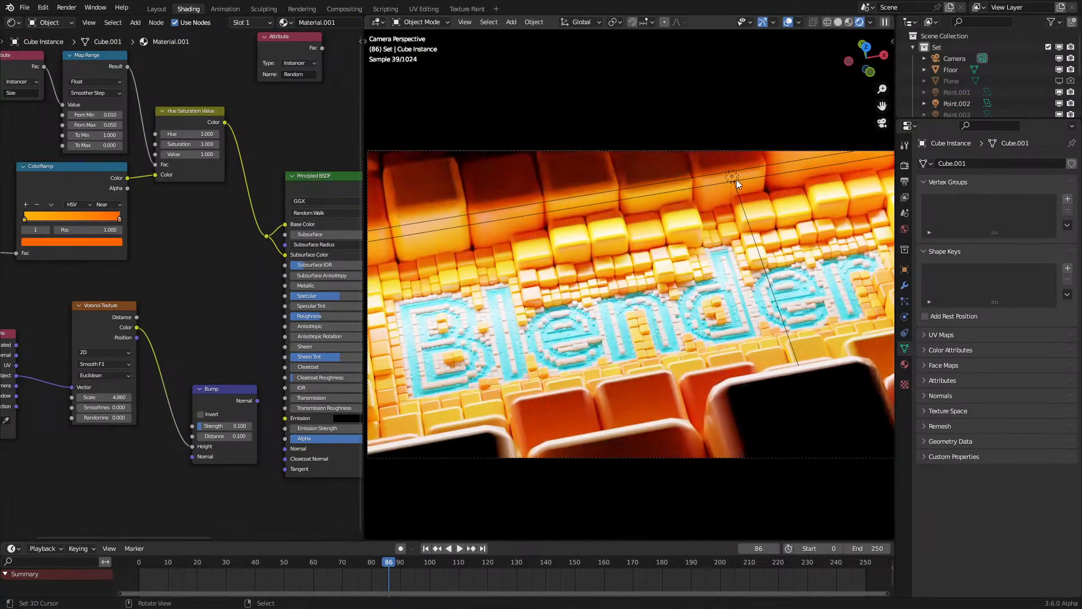
{"action": "left_click", "coordinate": [742, 177]}
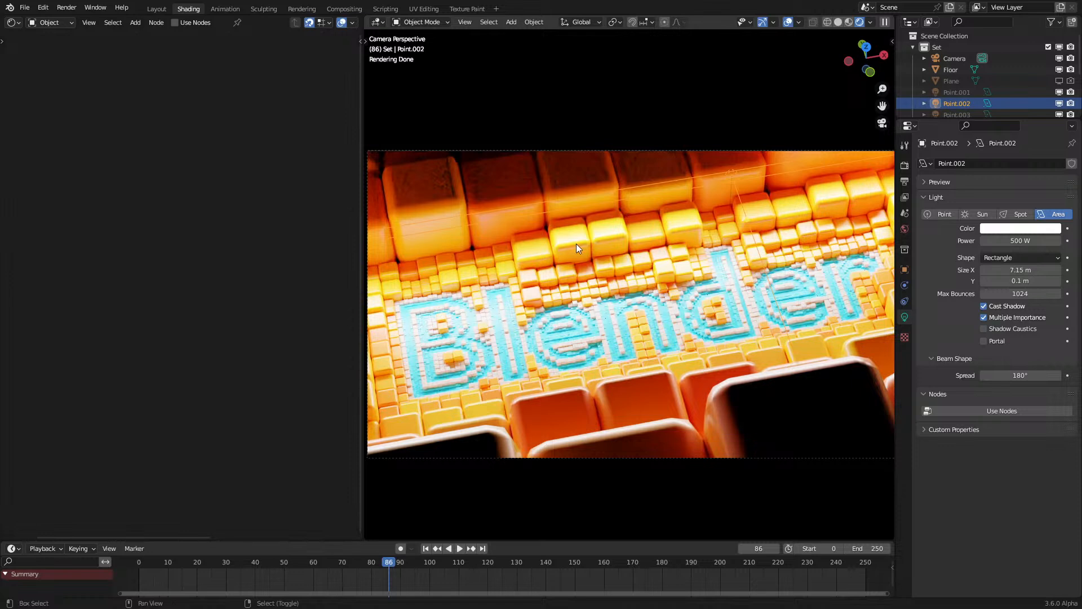
Step: Switch the viewport to solid shading, enable denoising for final renders and set the render time limit to 10 seconds
{"action": "scroll", "coordinate": [576, 244], "scroll_direction": "up", "scroll_amount": 3}
{"action": "middle_click_drag", "start_coordinate": [576, 244], "coordinate": [639, 359], "text": "shift"}
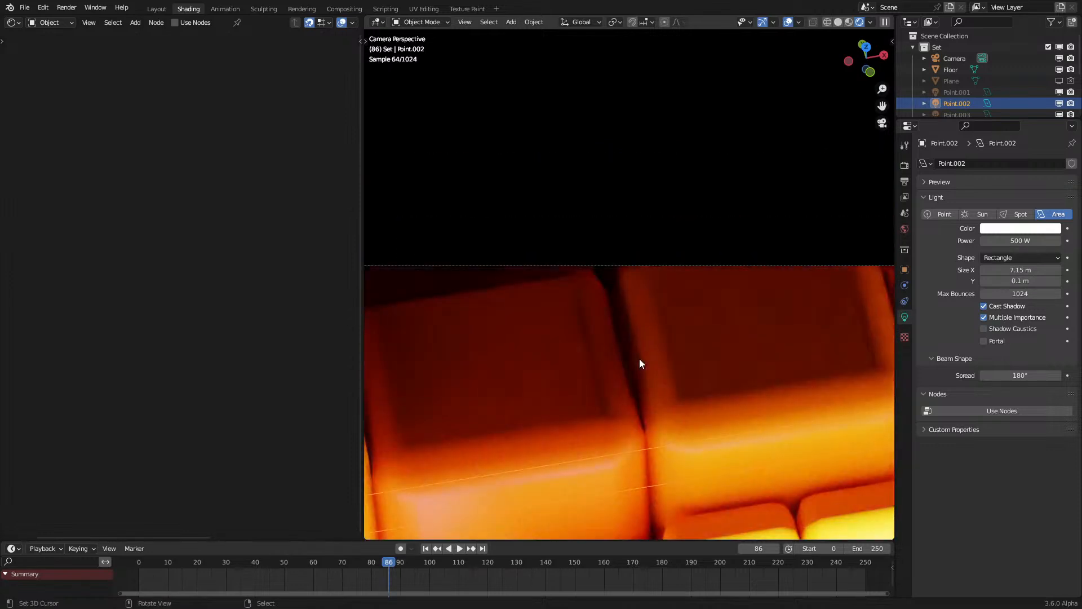
{"action": "middle_click_drag", "start_coordinate": [670, 403], "coordinate": [614, 274], "text": "shift"}
{"action": "key", "text": "z"}
{"action": "left_click", "coordinate": [905, 165]}
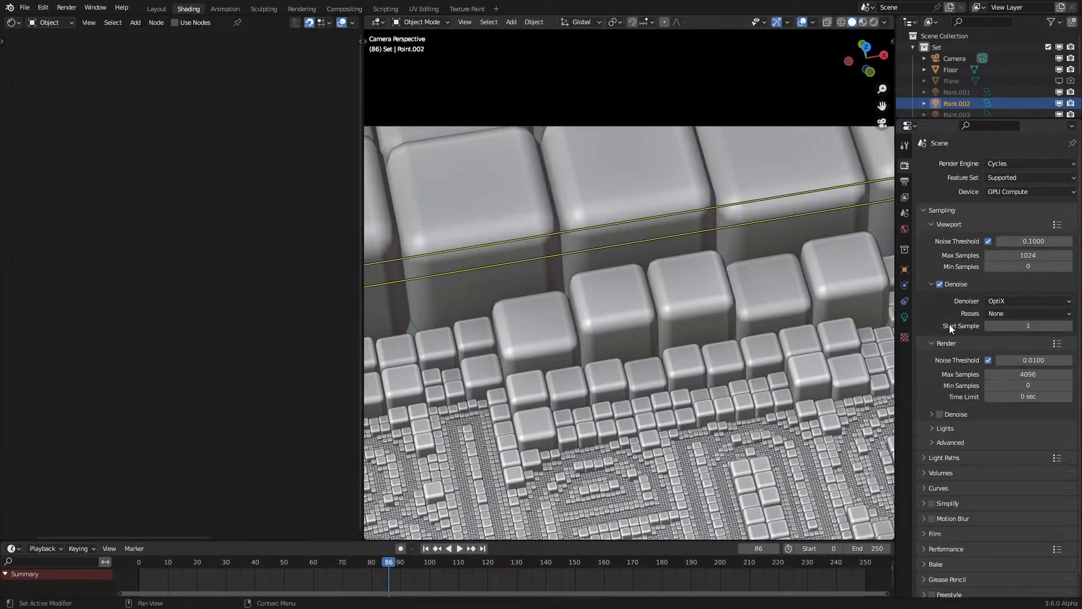
{"action": "left_click", "coordinate": [939, 414]}
{"action": "left_click", "coordinate": [1034, 397]}
{"action": "type", "text": "7"}
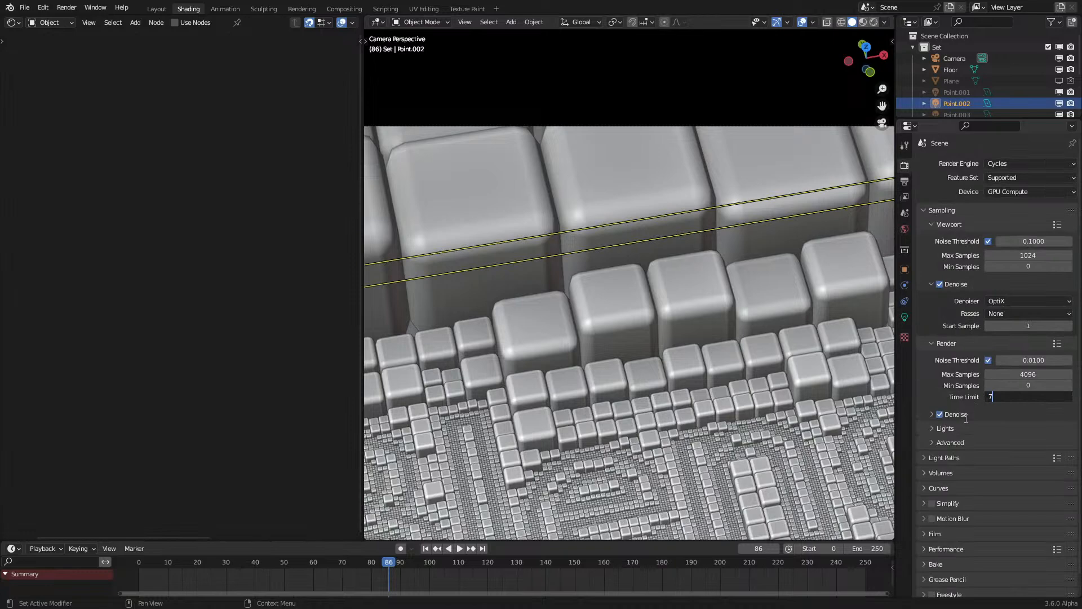
{"action": "key", "text": "BackSpace"}
{"action": "type", "text": "10"}
{"action": "key", "text": "Return"}
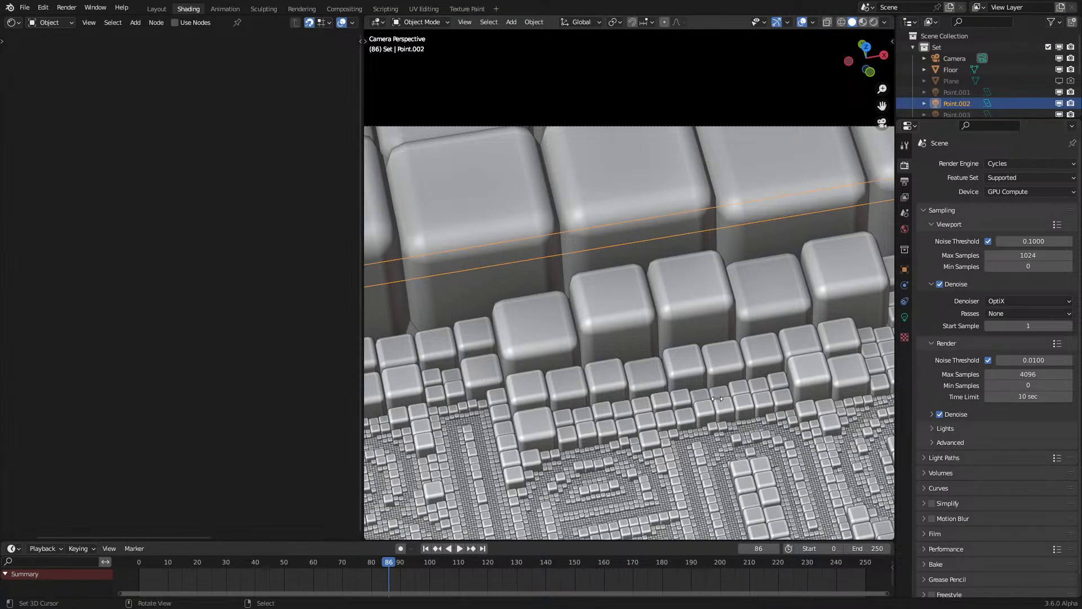
Step: Render frame 86, examine the whole image and close the render result
{"action": "key", "text": "F12"}
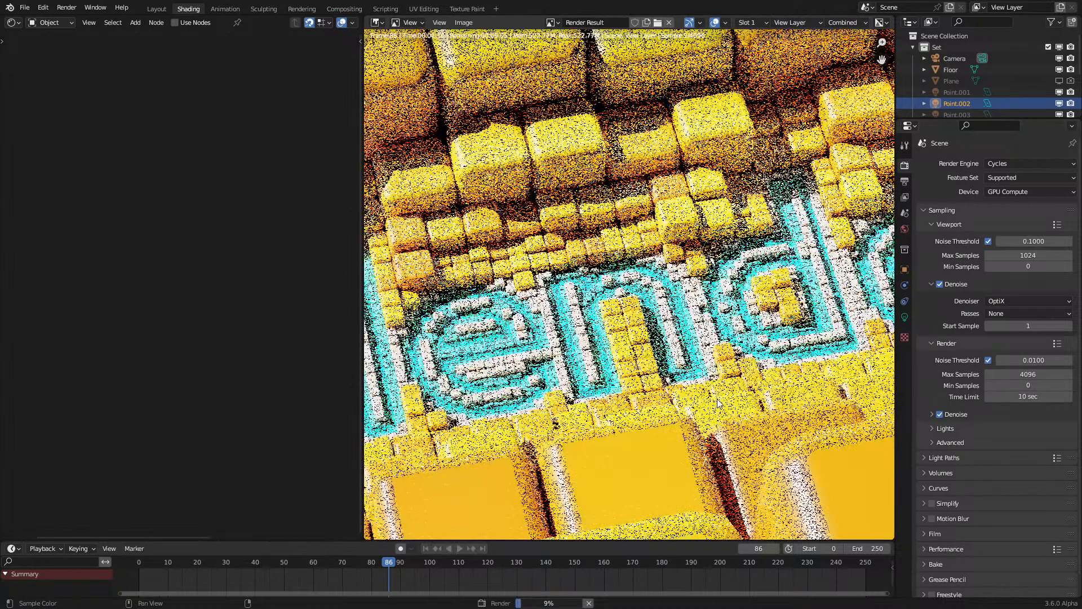
{"action": "key", "text": "Home"}
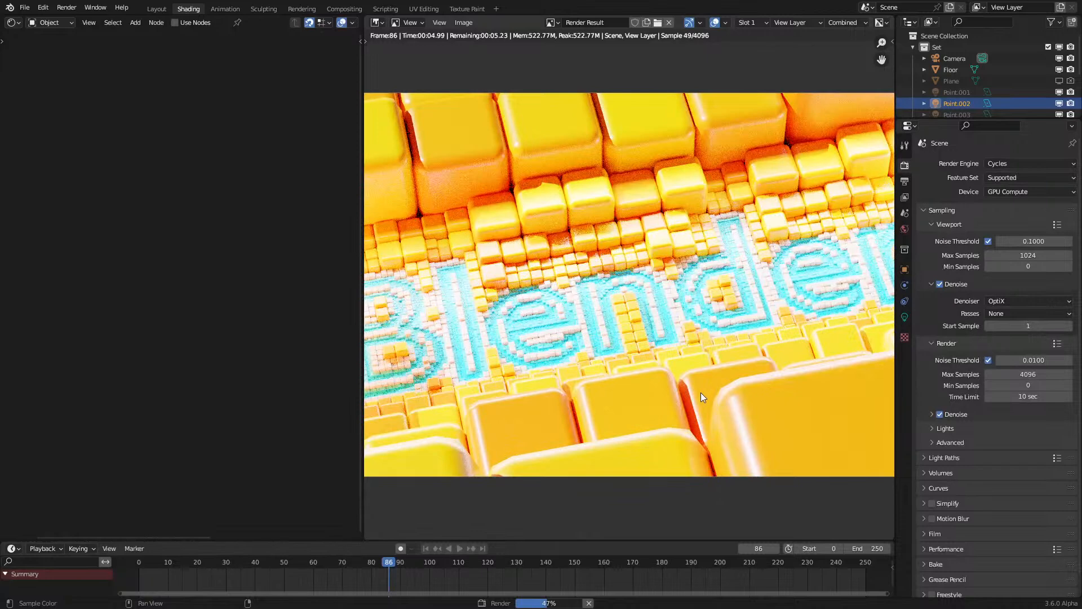
{"action": "scroll", "coordinate": [701, 392], "scroll_direction": "down", "scroll_amount": 1}
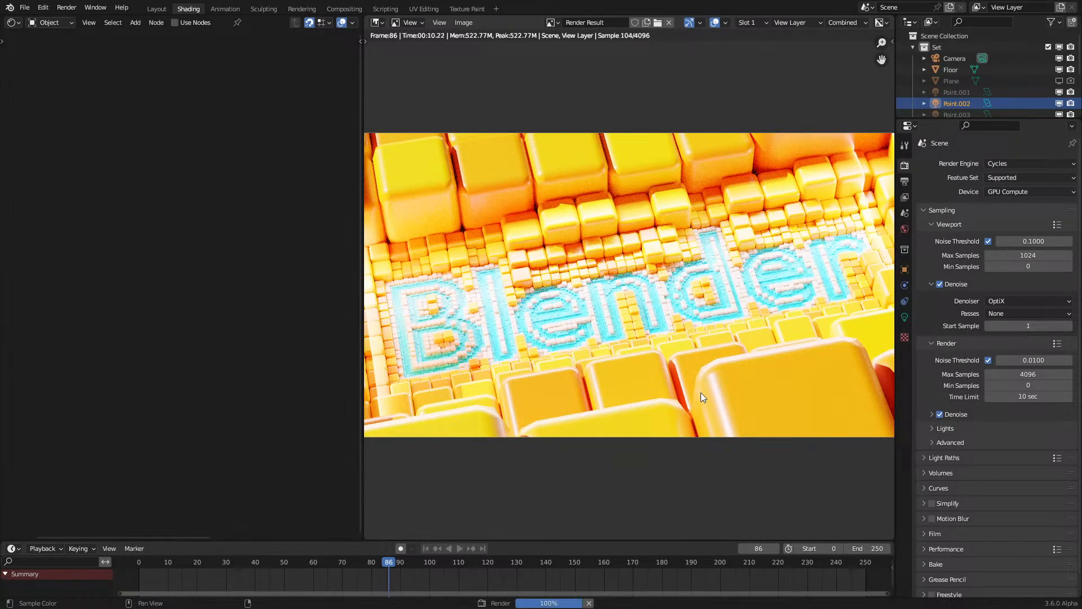
{"action": "scroll", "coordinate": [701, 392], "scroll_direction": "down", "scroll_amount": 1}
{"action": "scroll", "coordinate": [702, 393], "scroll_direction": "up", "scroll_amount": 1}
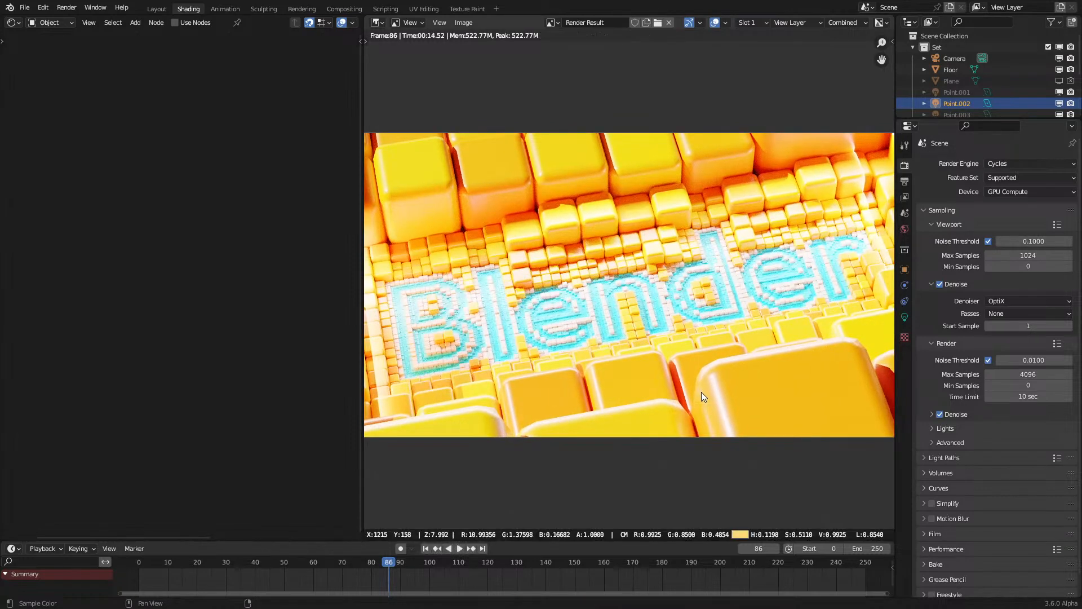
{"action": "key", "text": "Escape"}
Step: Disable the Point.001, Point.002, Point.003 and Sun lights in viewports and renders
{"action": "scroll", "coordinate": [701, 391], "scroll_direction": "down", "scroll_amount": 4}
{"action": "middle_click_drag", "start_coordinate": [685, 360], "coordinate": [676, 324]}
{"action": "left_click", "coordinate": [1060, 92]}
{"action": "left_click", "coordinate": [1071, 92]}
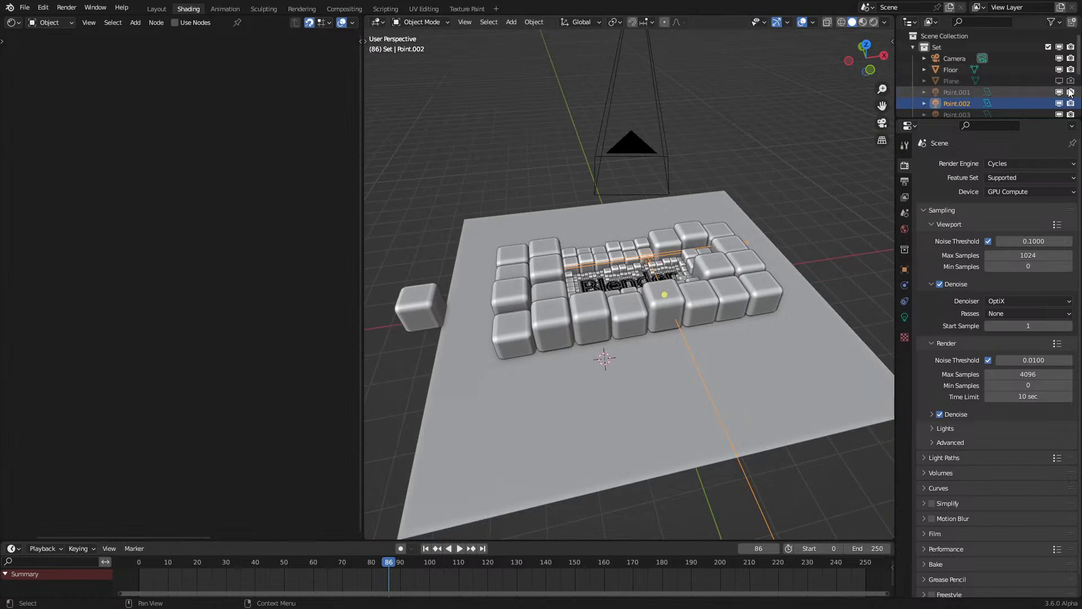
{"action": "scroll", "coordinate": [1076, 92], "scroll_direction": "down", "scroll_amount": 2}
{"action": "left_click", "coordinate": [1061, 81]}
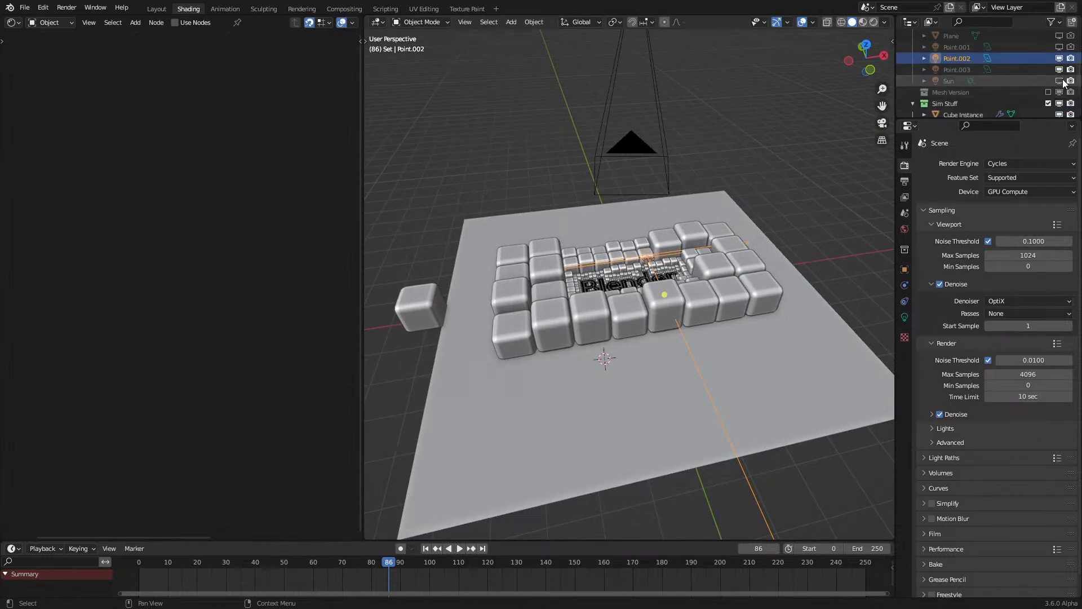
{"action": "scroll", "coordinate": [1055, 87], "scroll_direction": "down", "scroll_amount": 2}
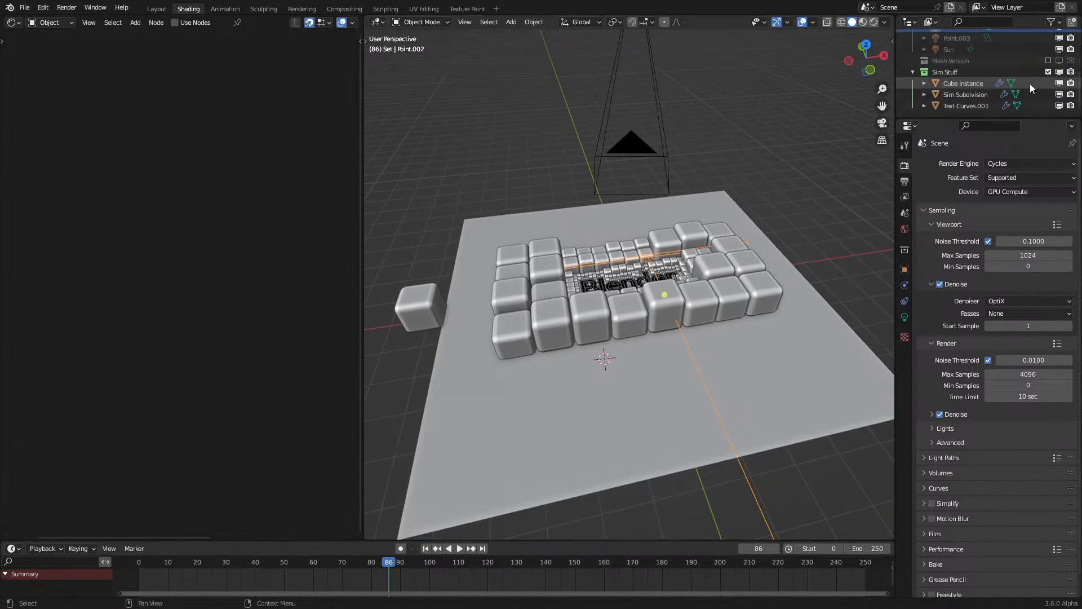
{"action": "scroll", "coordinate": [1052, 79], "scroll_direction": "up", "scroll_amount": 3}
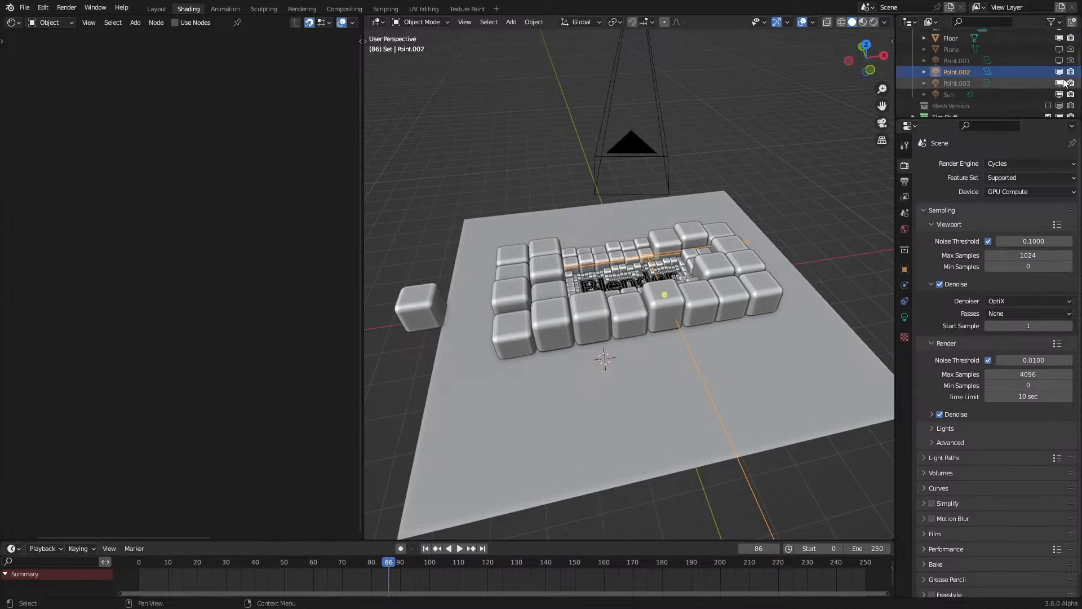
{"action": "left_click_drag", "start_coordinate": [1060, 93], "coordinate": [1071, 83]}
{"action": "left_click", "coordinate": [1059, 72]}
{"action": "left_click", "coordinate": [1070, 71]}
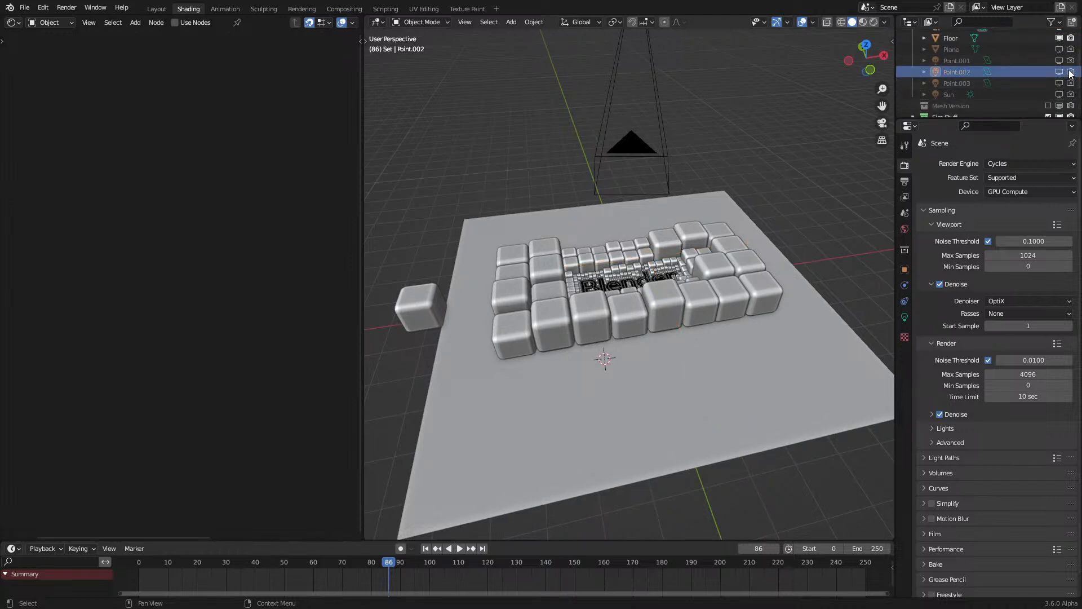
Step: Show the Hide in Viewport toggles in the Outliner and undo the disabling of the Point.002 light
{"action": "left_click", "coordinate": [1052, 22]}
{"action": "key", "text": "ctrl+z"}
{"action": "key", "text": "ctrl+z"}
{"action": "scroll", "coordinate": [1076, 79], "scroll_direction": "up", "scroll_amount": 3}
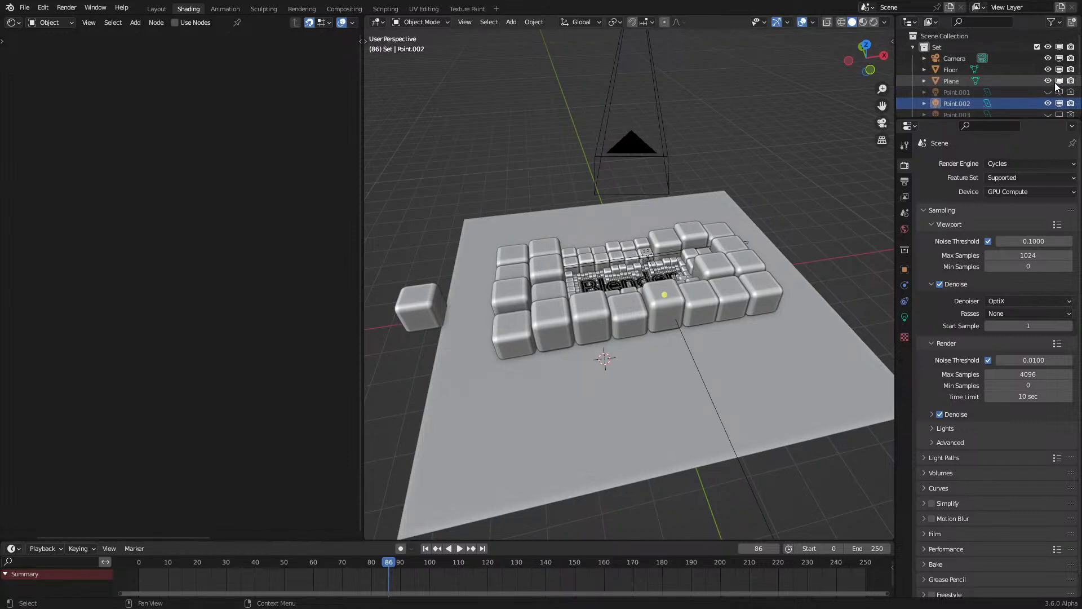
Step: Select the Plane, try moving it and switch the viewport to rendered shading
{"action": "left_click", "coordinate": [952, 80]}
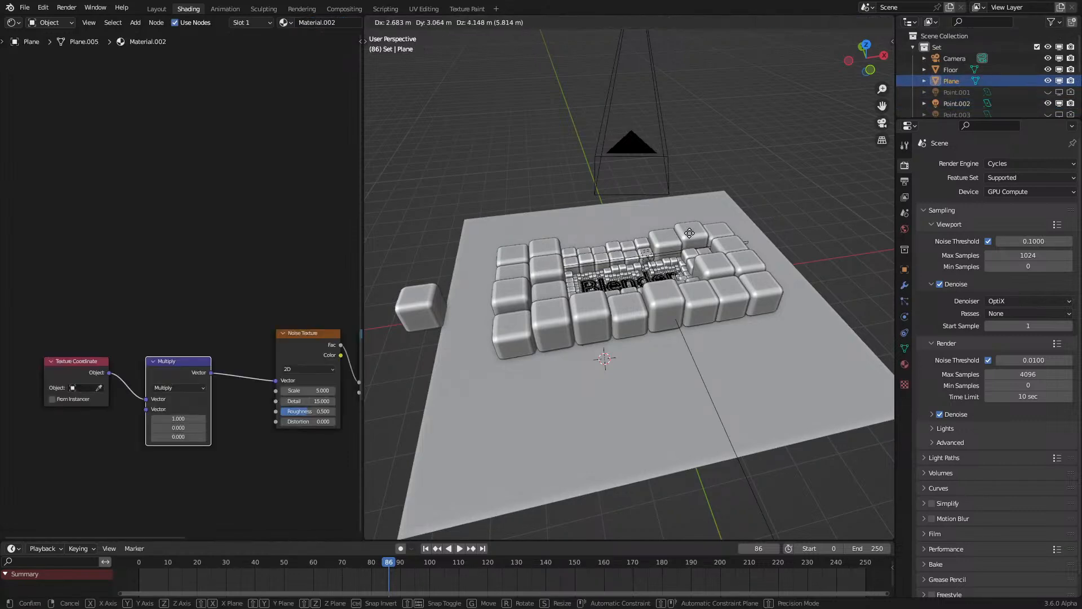
{"action": "key", "text": "z"}
{"action": "left_click", "coordinate": [509, 319]}
{"action": "key", "text": "z"}
{"action": "left_click", "coordinate": [689, 158]}
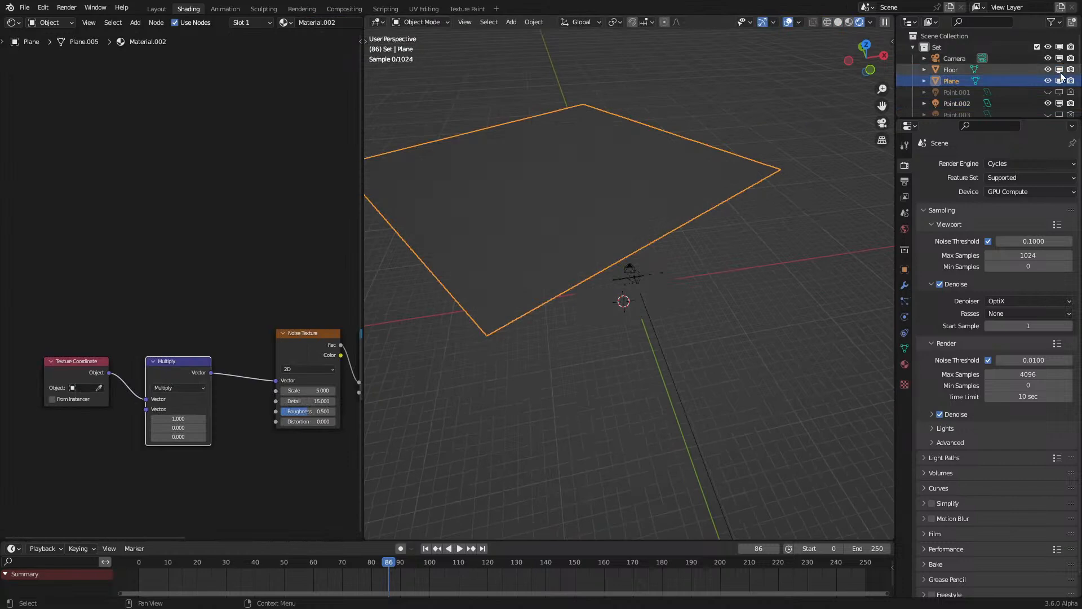
Step: Return to the camera view and hide the Plane, disabling it in viewports and renders
{"action": "key", "text": "KP_0"}
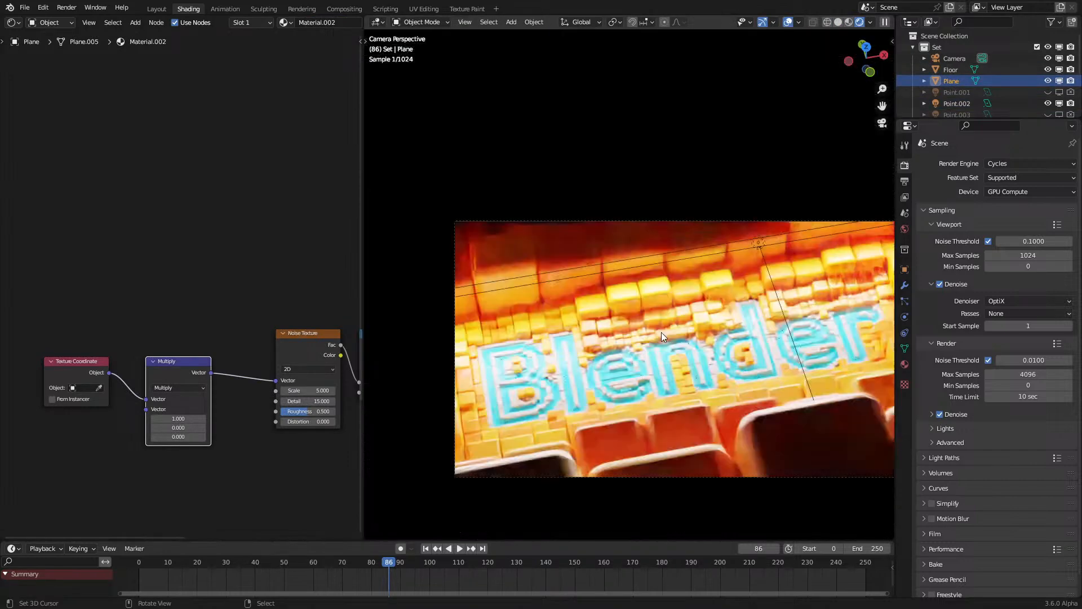
{"action": "left_click", "coordinate": [1048, 81]}
{"action": "scroll", "coordinate": [573, 372], "scroll_direction": "up", "scroll_amount": 3}
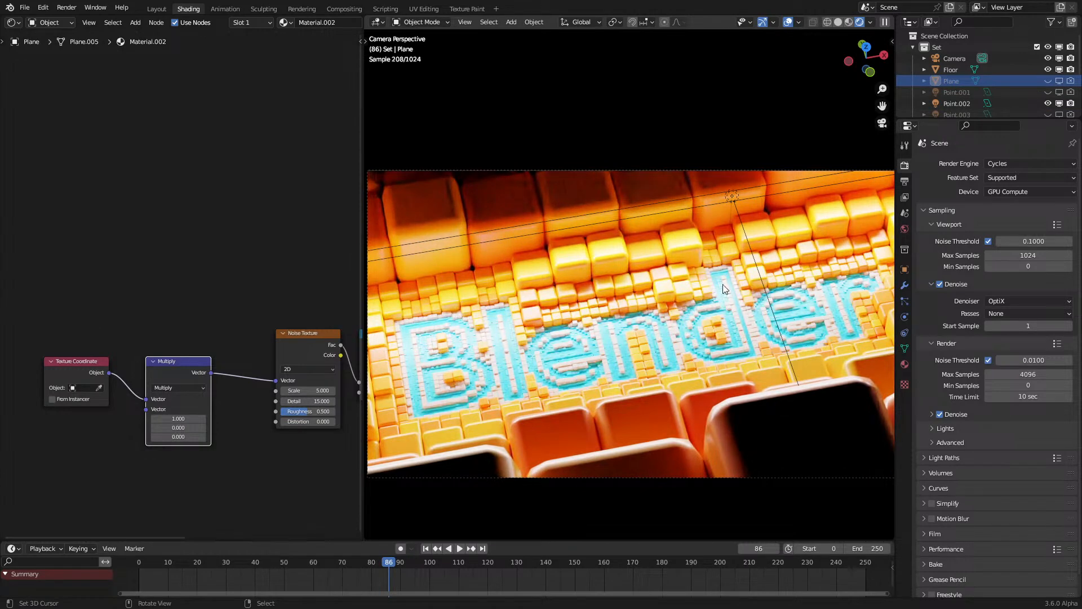
Step: Set the Subsurface of the Cube Instance's Principled BSDF to 0.1 and return to the camera view
{"action": "left_click", "coordinate": [541, 255]}
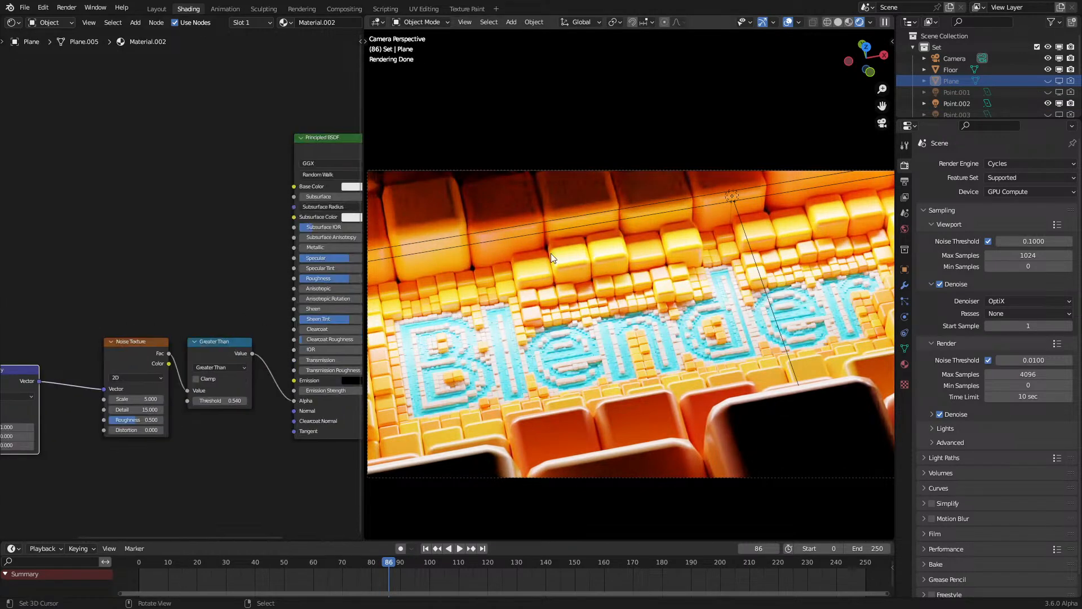
{"action": "left_click", "coordinate": [377, 296]}
{"action": "middle_click_drag", "start_coordinate": [629, 435], "coordinate": [480, 296]}
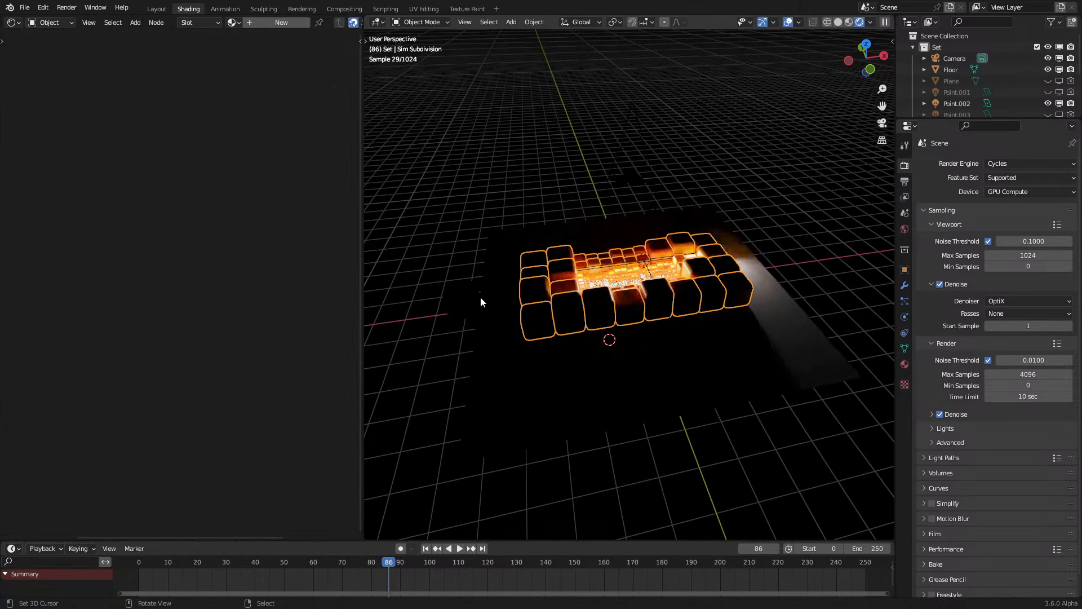
{"action": "left_click", "coordinate": [474, 298]}
{"action": "left_click_drag", "start_coordinate": [135, 243], "coordinate": [145, 242]}
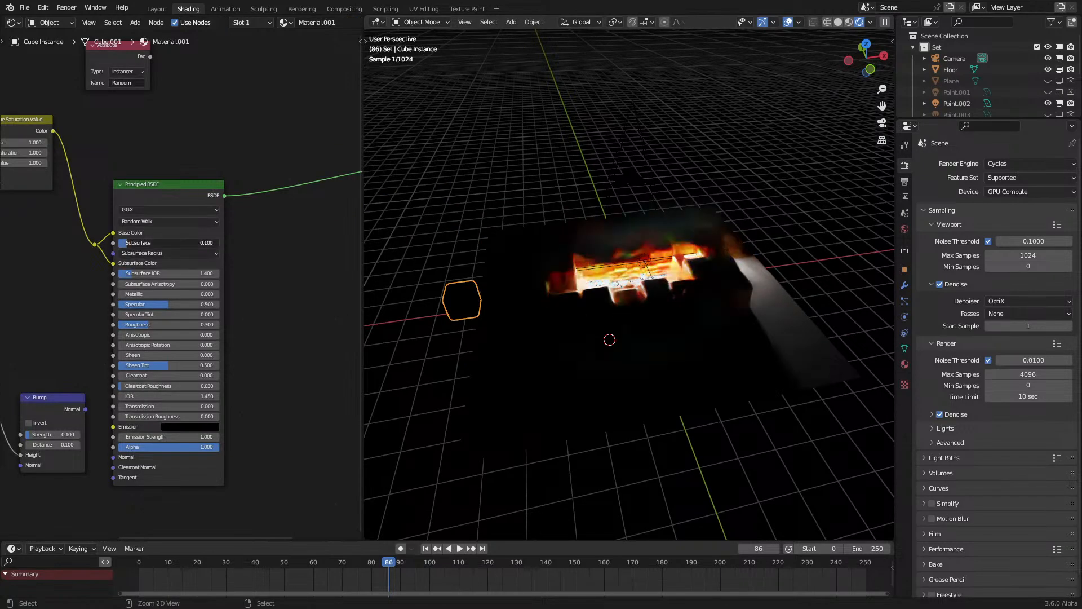
{"action": "key", "text": "KP_0"}
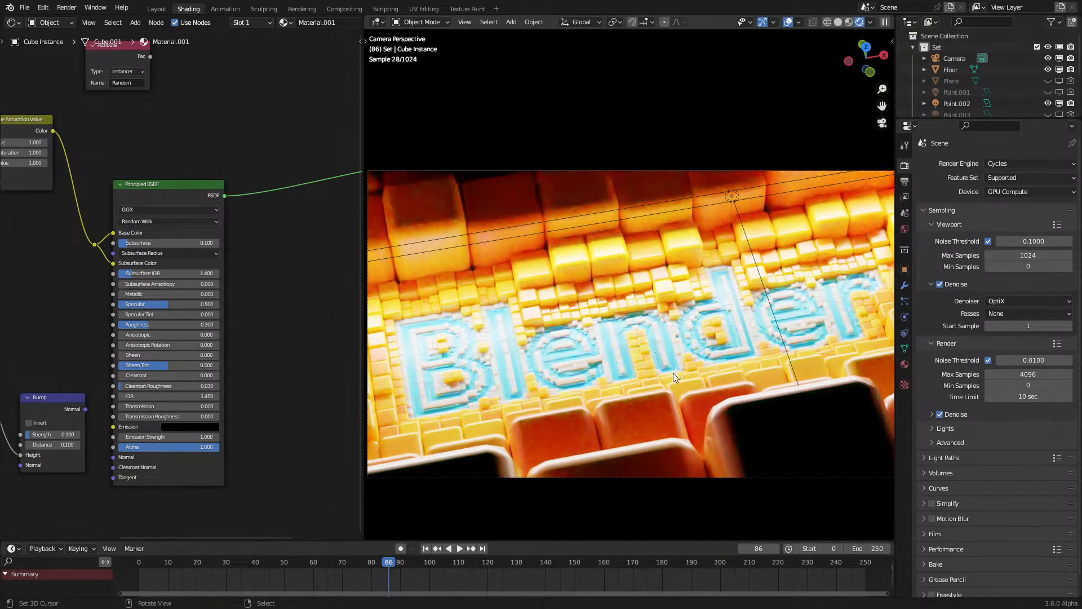
Step: Turn off Harden Normals in the Cube Instance's Bevel modifier and show the camera view in rendered shading
{"action": "key", "text": "z"}
{"action": "left_click", "coordinate": [761, 370]}
{"action": "key", "text": "KP_0"}
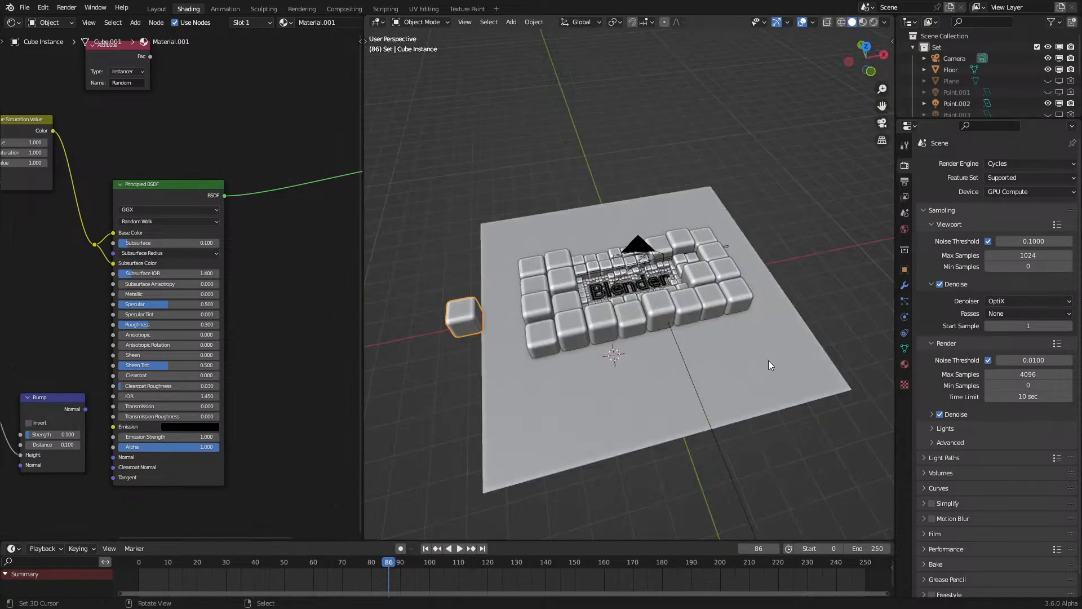
{"action": "left_click", "coordinate": [904, 285]}
{"action": "left_click", "coordinate": [1058, 241]}
{"action": "left_click", "coordinate": [983, 336]}
{"action": "key", "text": "KP_0"}
{"action": "key", "text": "z"}
{"action": "left_click", "coordinate": [595, 251]}
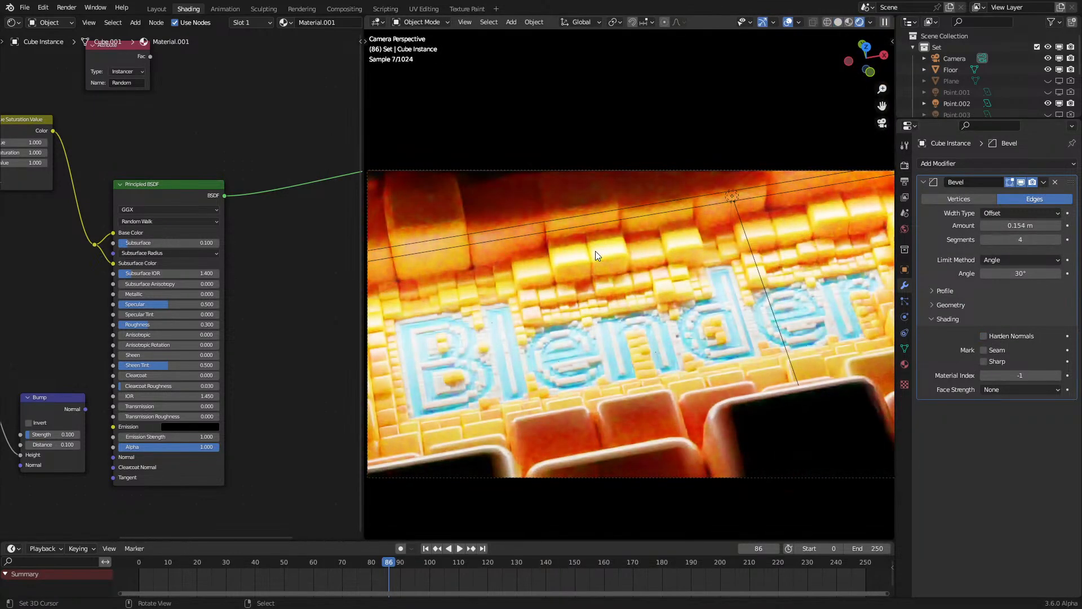
Step: Switch the viewport to solid shading and set the Bevel modifier's segments to 10
{"action": "key", "text": "z"}
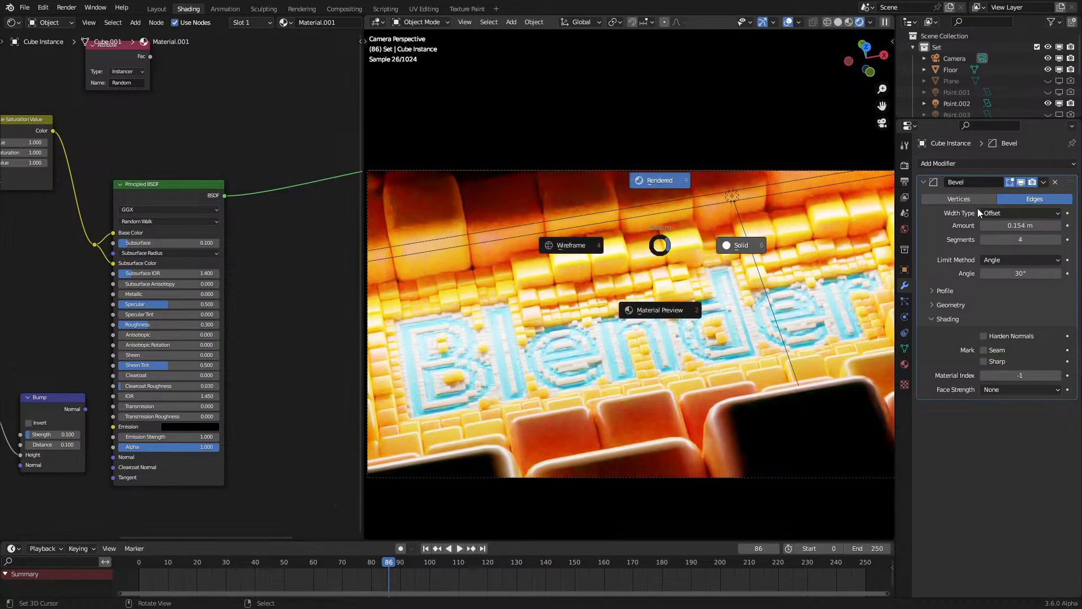
{"action": "left_click", "coordinate": [732, 241]}
{"action": "left_click", "coordinate": [1020, 239]}
{"action": "key", "text": "Return"}
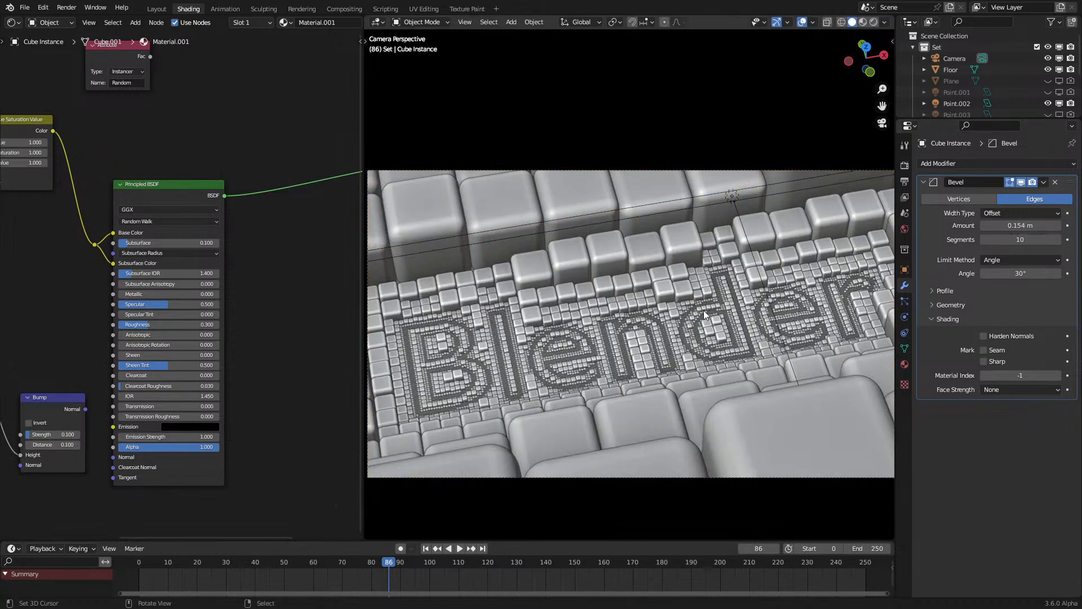
Step: Render the current frame, widen the render view, inspect the cubes up close and return to the 3D viewport
{"action": "key", "text": "F12"}
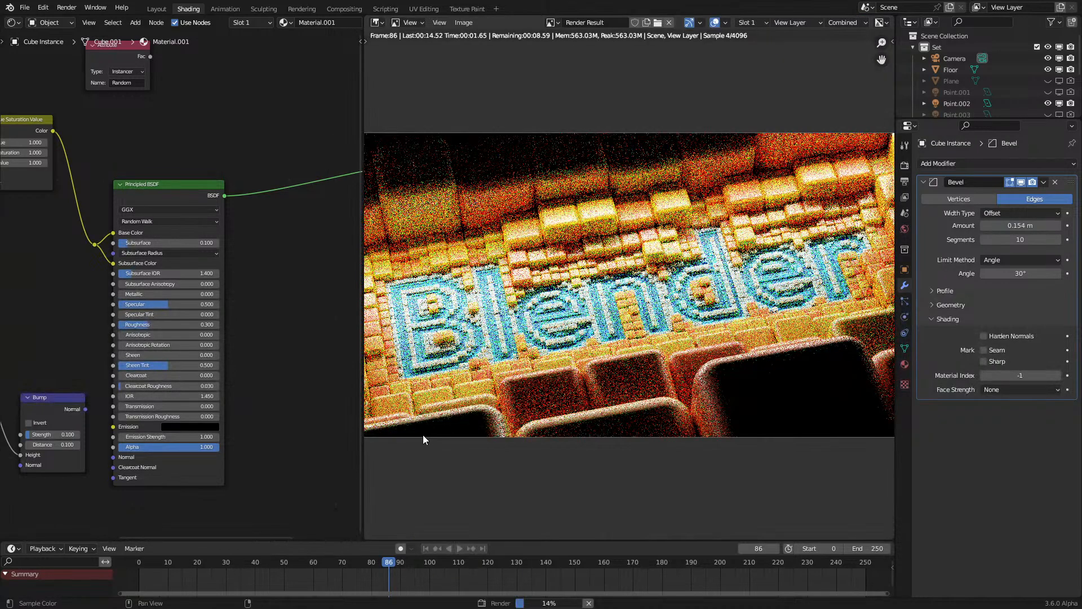
{"action": "left_click_drag", "start_coordinate": [362, 449], "coordinate": [289, 442]}
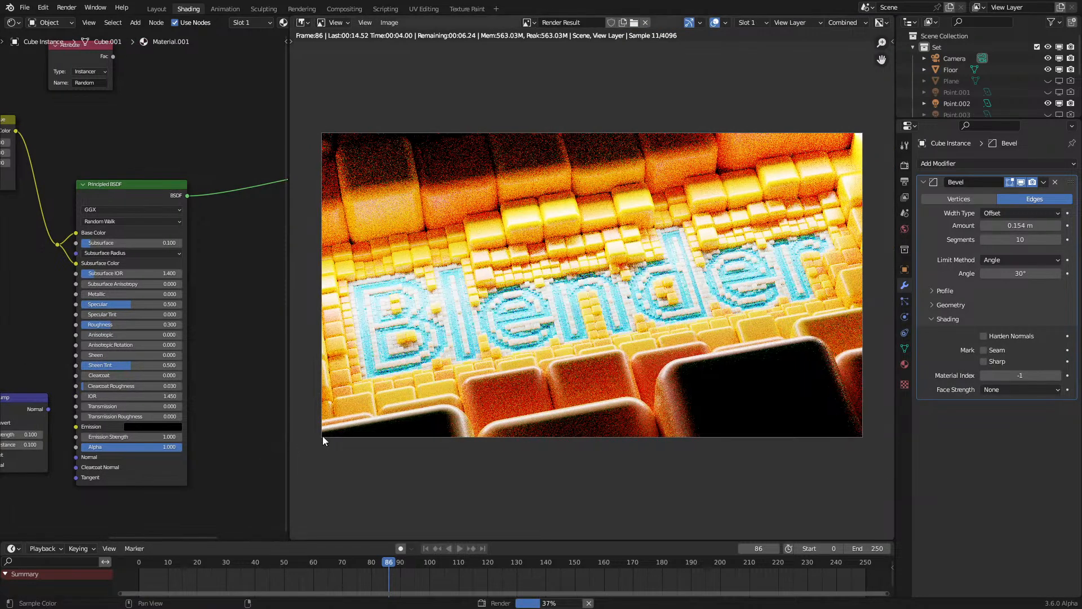
{"action": "scroll", "coordinate": [365, 441], "scroll_direction": "up", "scroll_amount": 1}
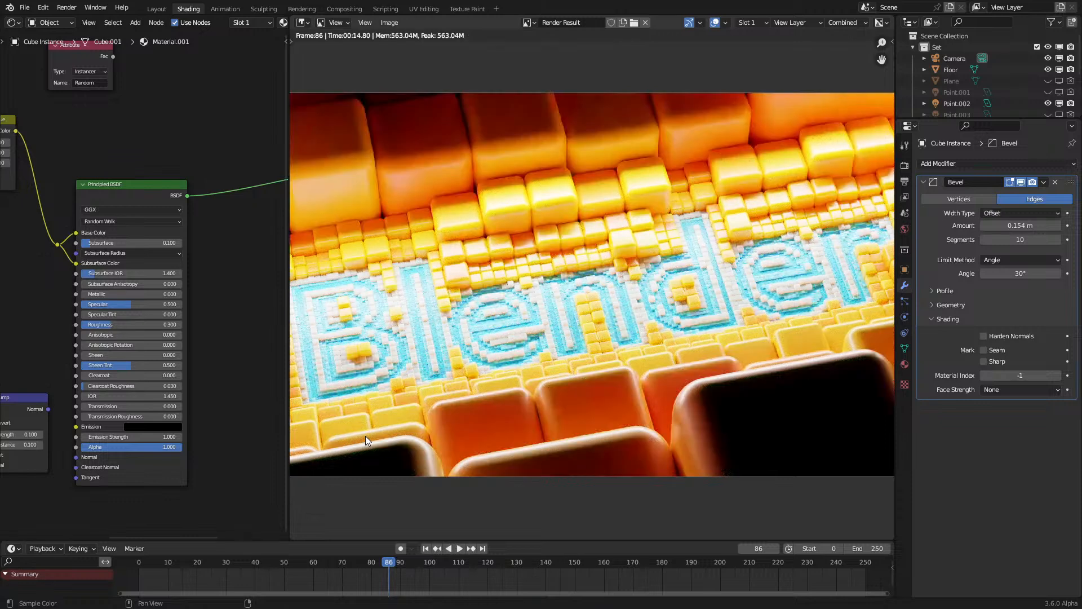
{"action": "key", "text": "Home"}
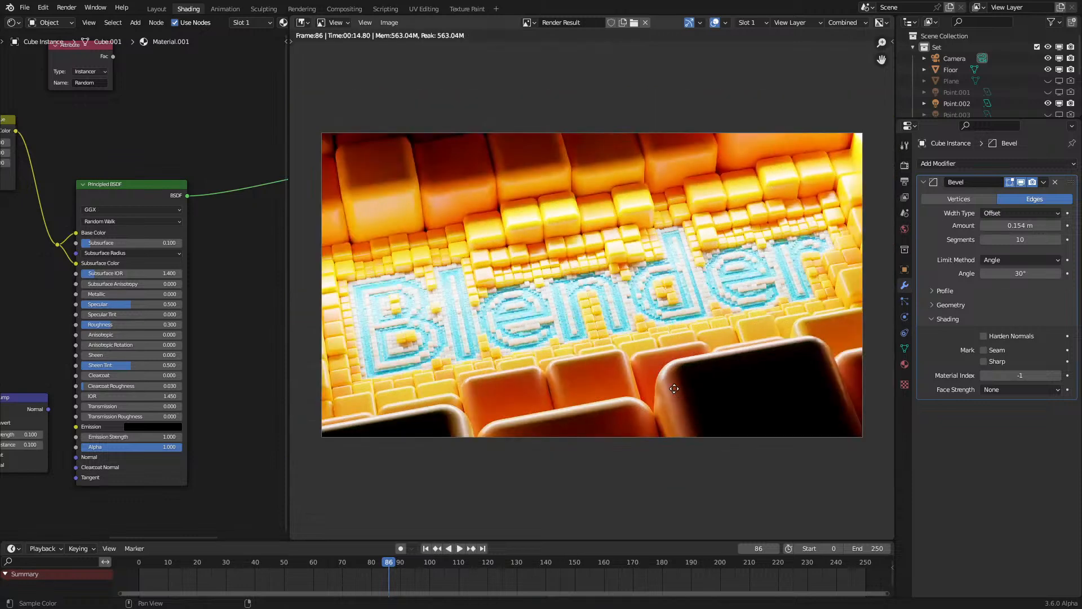
{"action": "middle_click_drag", "start_coordinate": [674, 387], "coordinate": [672, 395]}
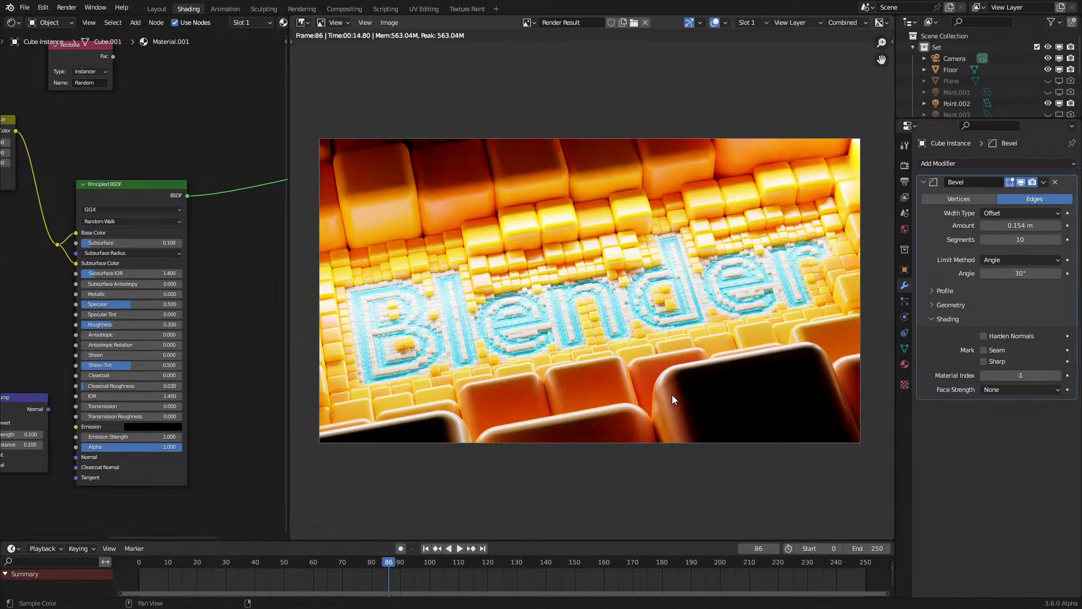
{"action": "scroll", "coordinate": [701, 380], "scroll_direction": "up", "scroll_amount": 3}
{"action": "scroll", "coordinate": [712, 376], "scroll_direction": "down", "scroll_amount": 3}
{"action": "scroll", "coordinate": [714, 375], "scroll_direction": "up", "scroll_amount": 1}
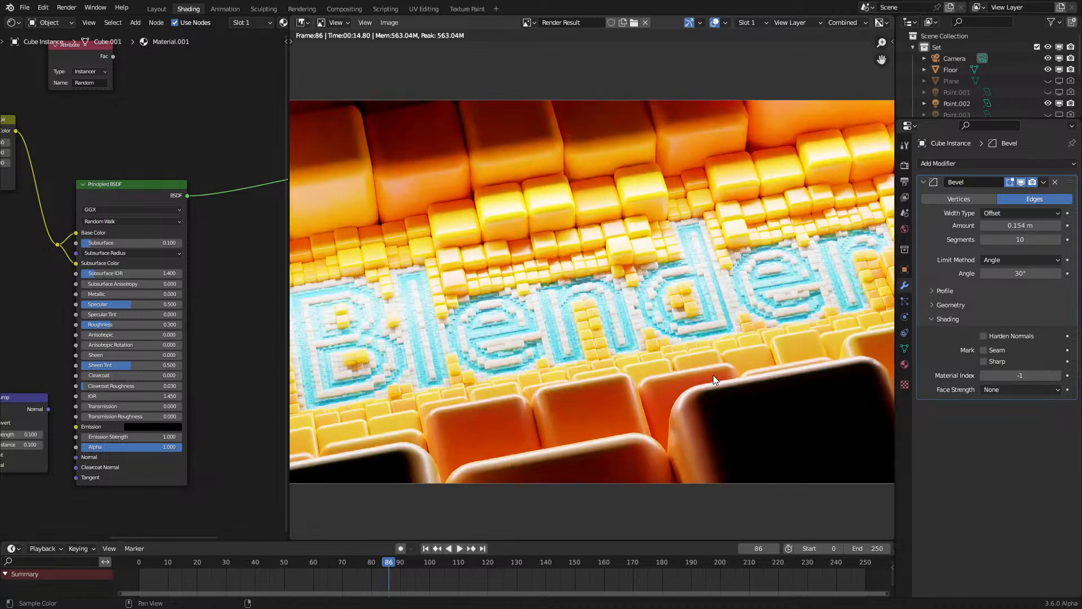
{"action": "scroll", "coordinate": [713, 375], "scroll_direction": "up", "scroll_amount": 3}
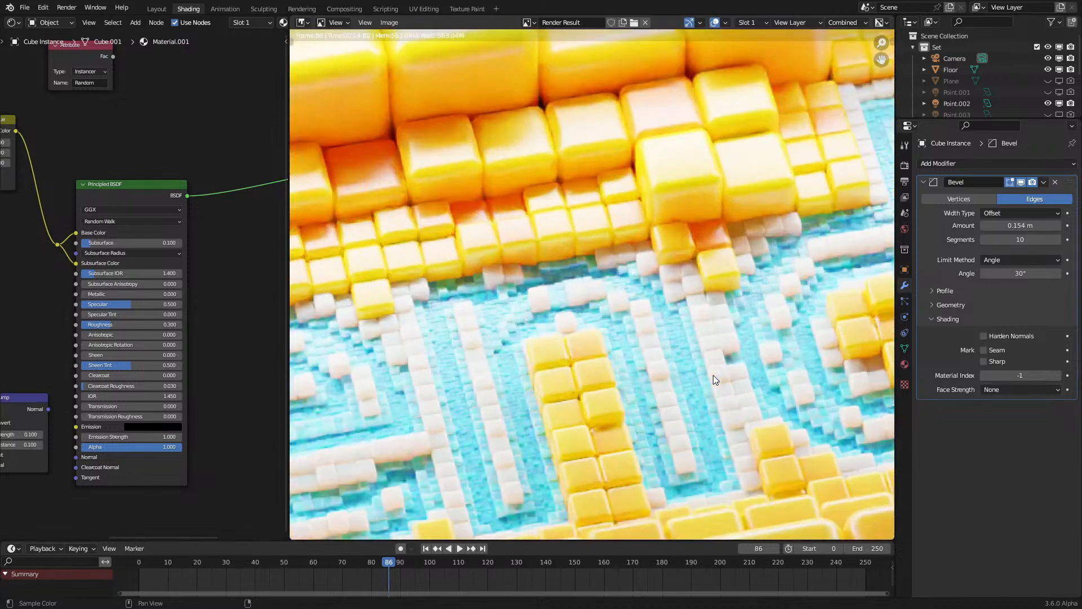
{"action": "scroll", "coordinate": [714, 379], "scroll_direction": "down", "scroll_amount": 3}
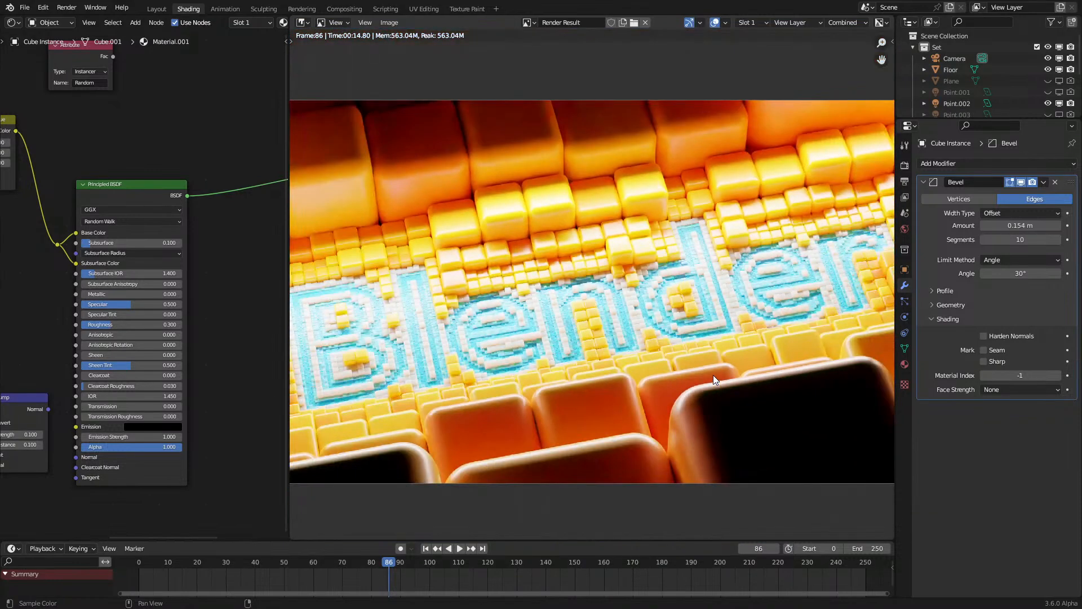
{"action": "key", "text": "shift+F5"}
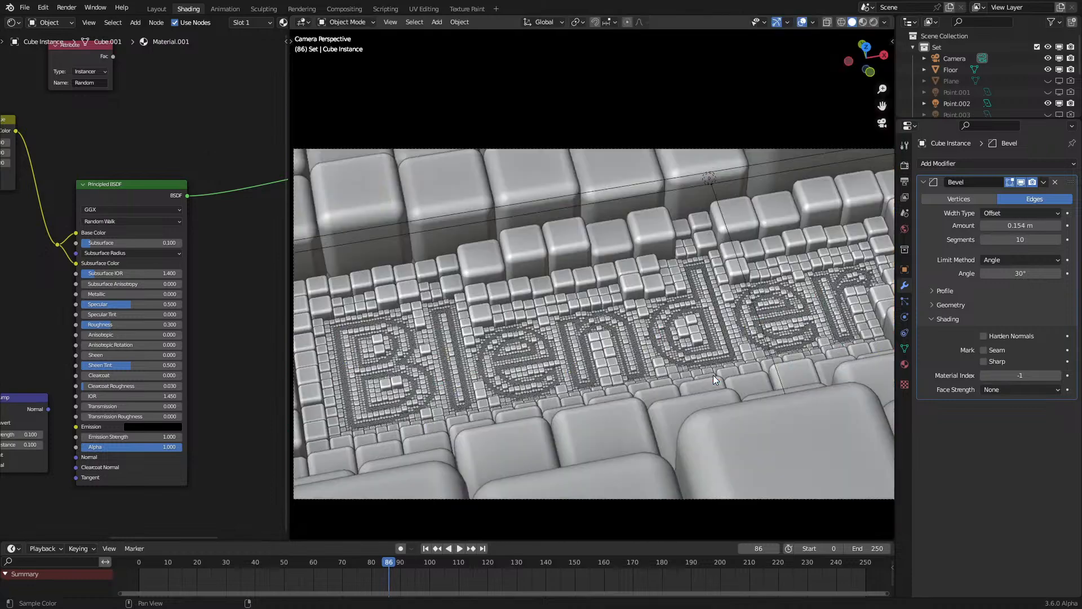
Step: Select the Point.002 area light, lower it about 0.29 m along Z in rendered shading and nudge it along Y
{"action": "left_click", "coordinate": [719, 171]}
{"action": "key", "text": "z"}
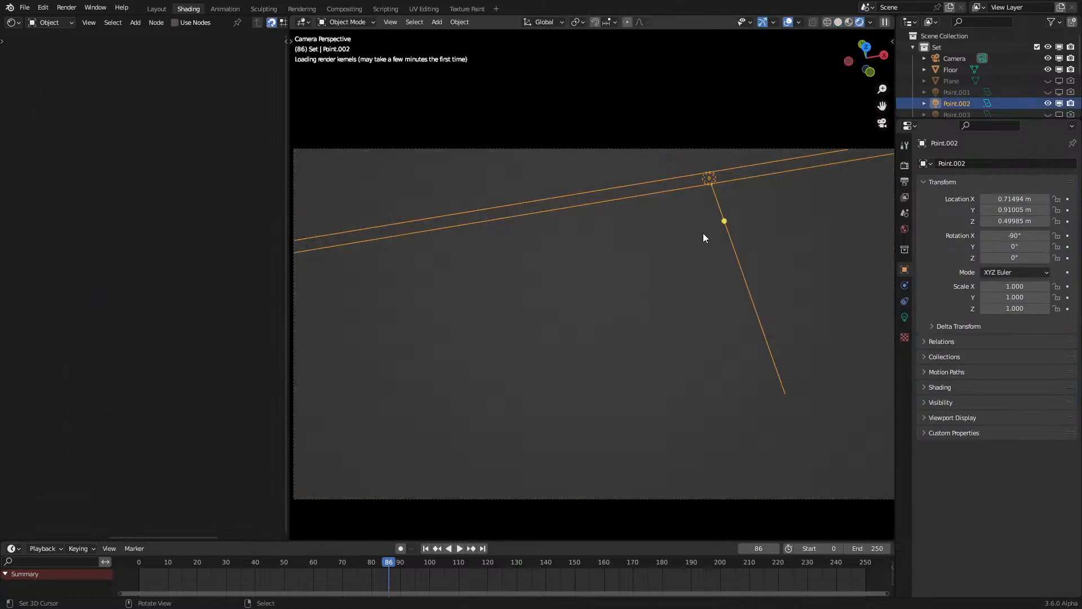
{"action": "key", "text": "g"}
{"action": "key", "text": "z"}
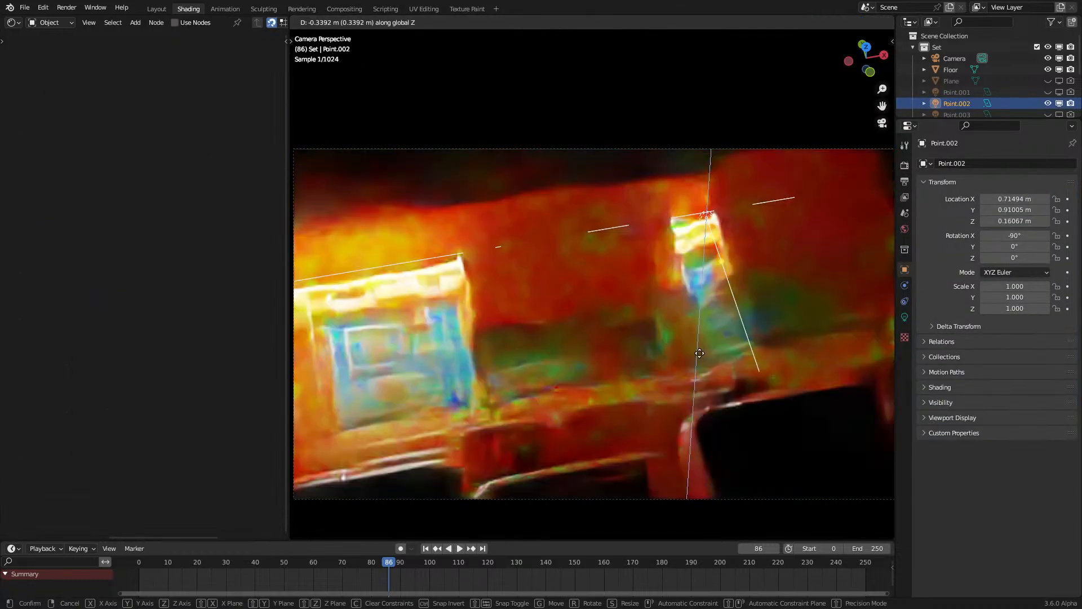
{"action": "left_click", "coordinate": [705, 343]}
{"action": "scroll", "coordinate": [705, 343], "scroll_direction": "down", "scroll_amount": 1}
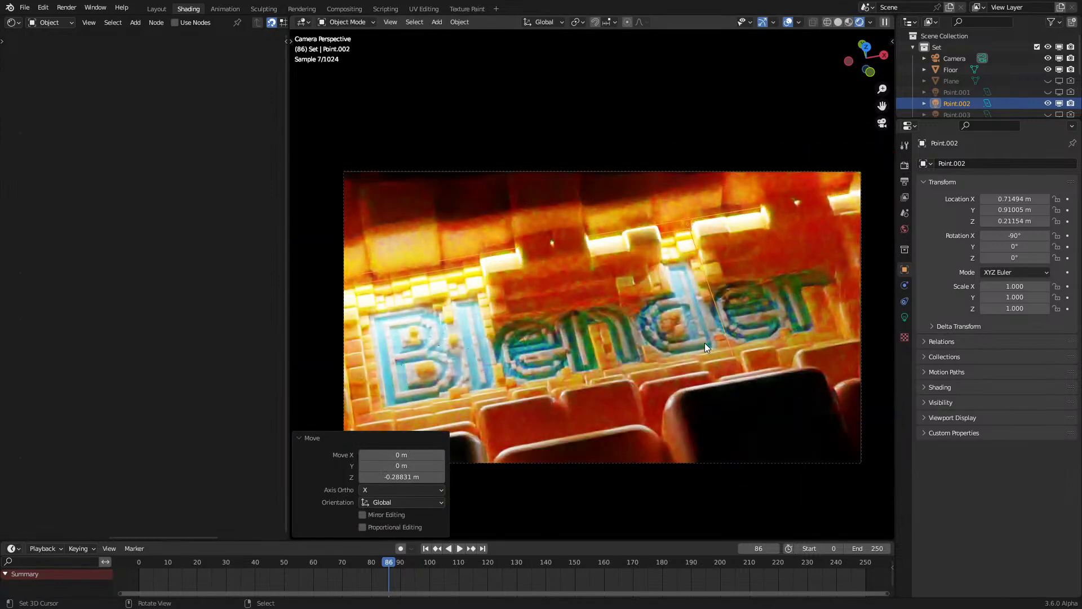
{"action": "key", "text": "g"}
{"action": "key", "text": "y"}
{"action": "left_click", "coordinate": [698, 345]}
Step: Duplicate the Point.002 area light, rotate the duplicate 180° around X and hide the viewport overlays
{"action": "key", "text": "r"}
{"action": "key", "text": "x"}
{"action": "key", "text": "1"}
{"action": "left_click", "coordinate": [699, 345]}
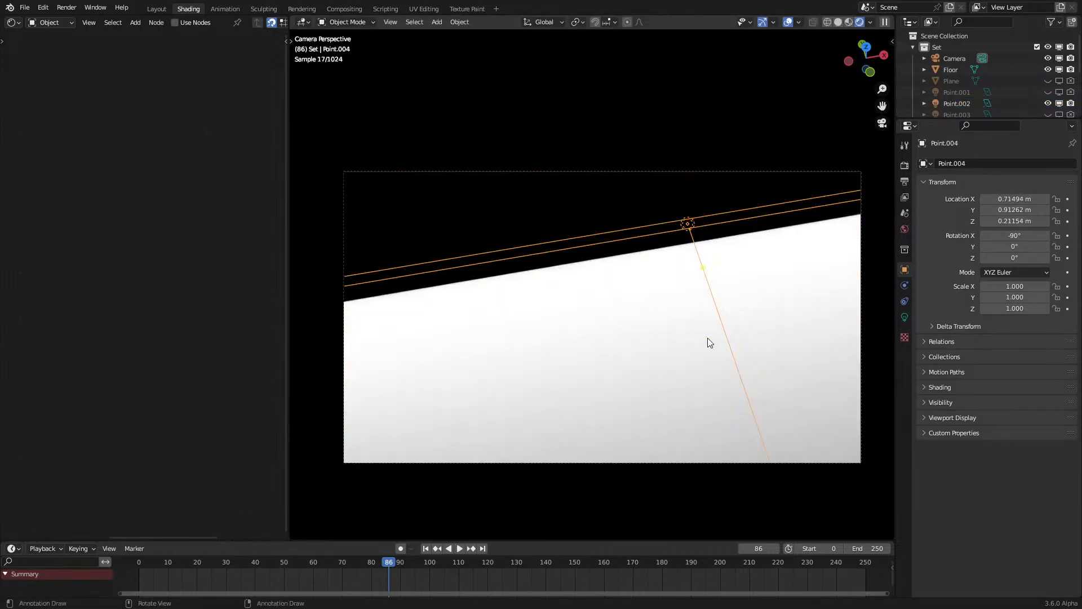
{"action": "left_click", "coordinate": [702, 345]}
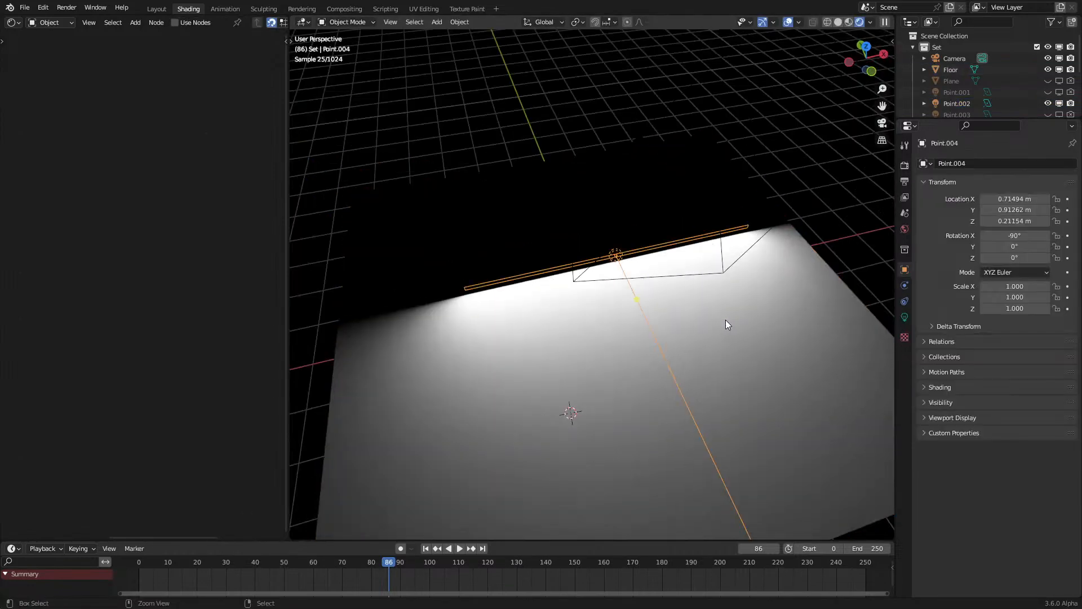
{"action": "key", "text": "KP_0"}
{"action": "key", "text": "r"}
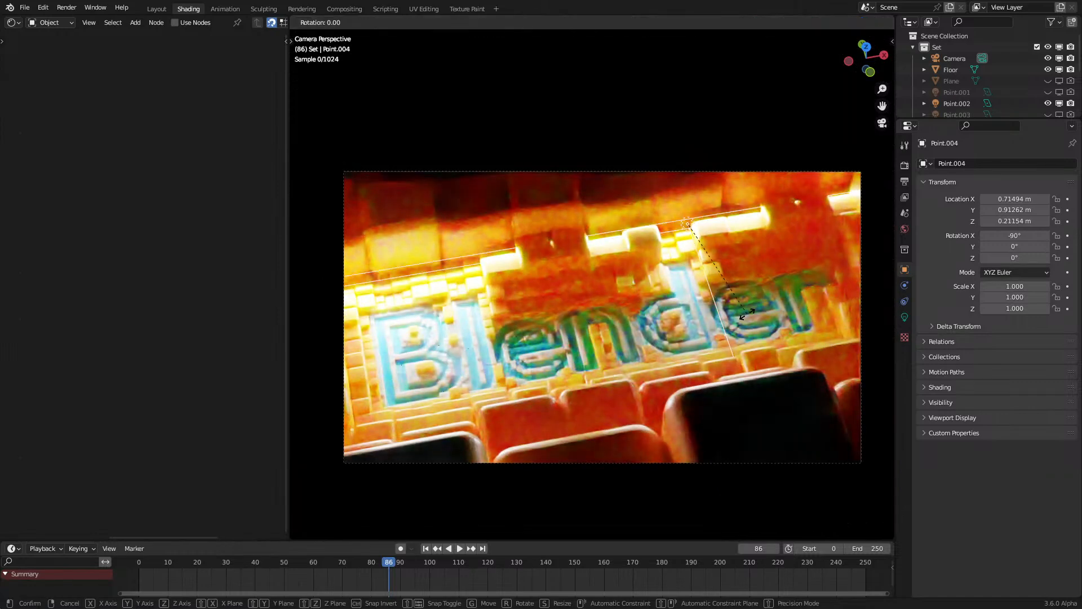
{"action": "key", "text": "x"}
{"action": "type", "text": "180"}
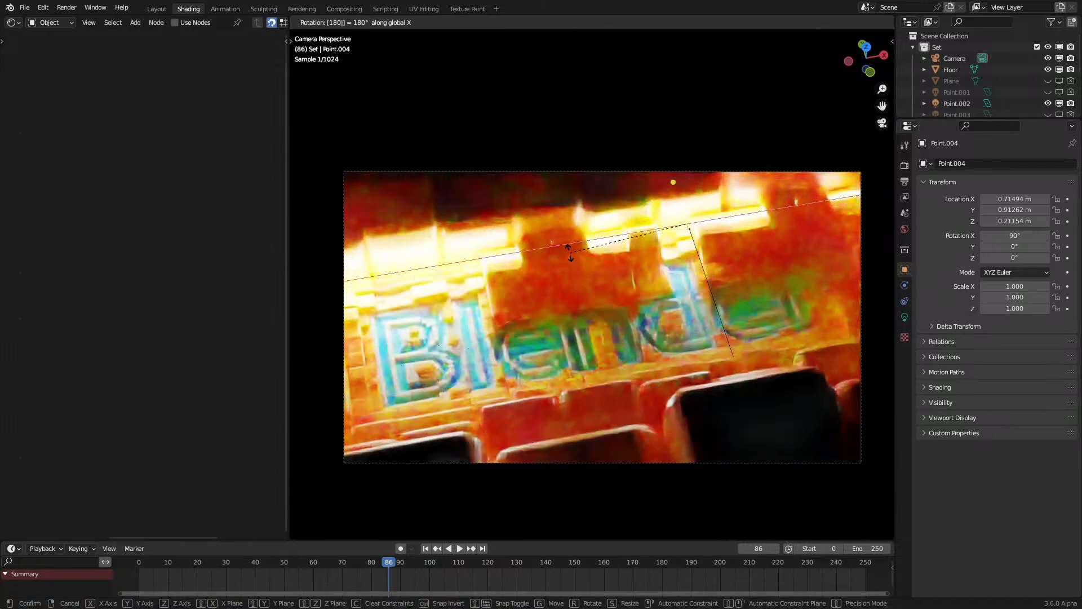
{"action": "key", "text": "Return"}
{"action": "left_click", "coordinate": [788, 22]}
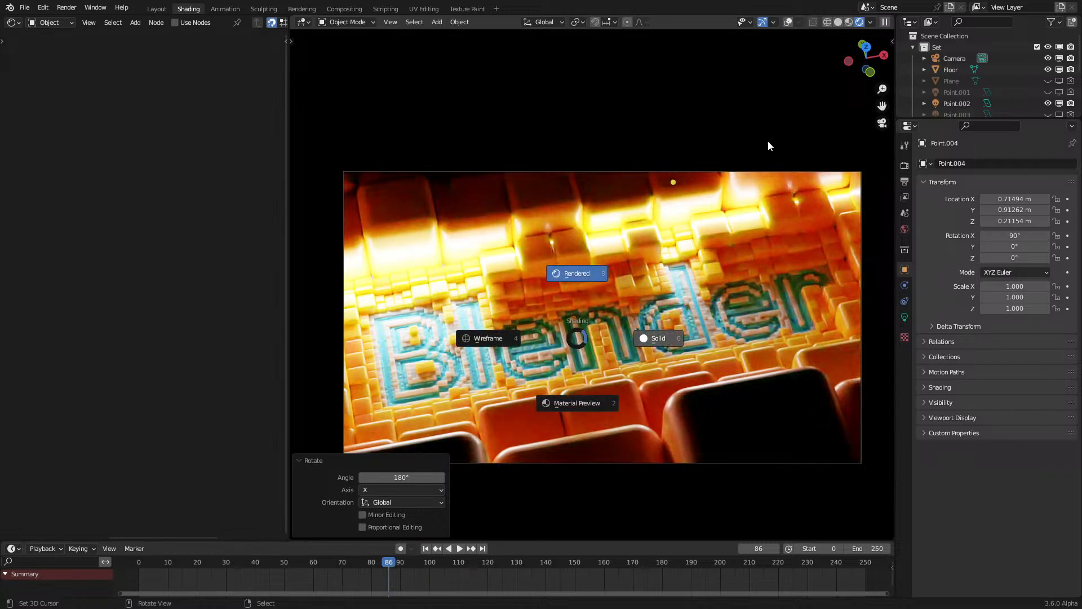
Step: Select Point.002, raise it about 0.22 m along Z and view it in rendered shading without overlays
{"action": "left_click", "coordinate": [677, 304]}
{"action": "left_click", "coordinate": [804, 20]}
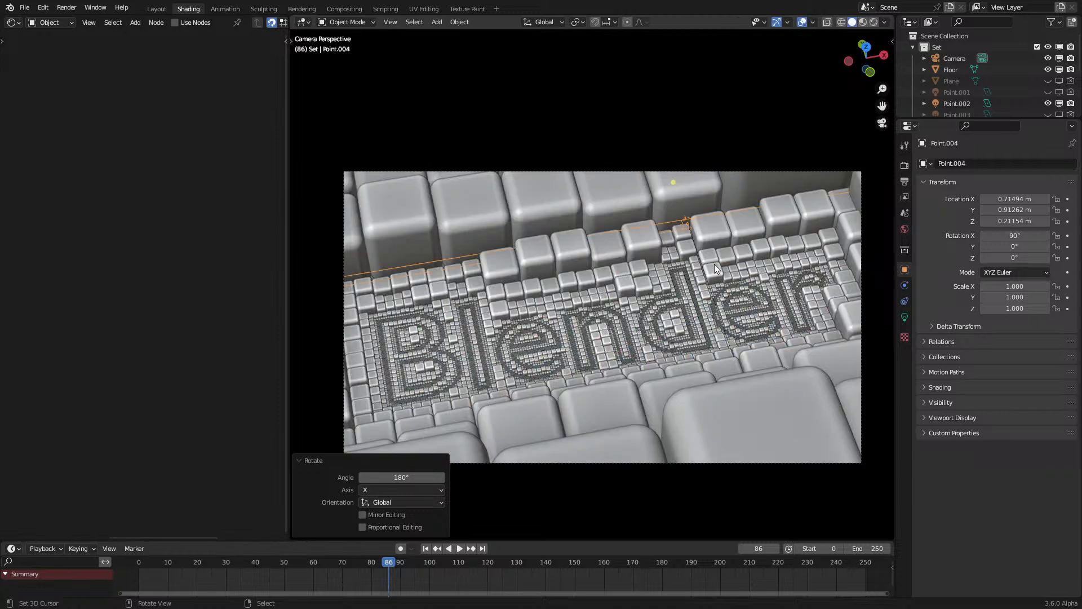
{"action": "key", "text": "shift+z"}
{"action": "right_click", "coordinate": [688, 224], "text": "shift"}
{"action": "key", "text": "g"}
{"action": "key", "text": "z"}
{"action": "left_click", "coordinate": [684, 333]}
{"action": "key", "text": "shift+z"}
{"action": "left_click", "coordinate": [788, 22]}
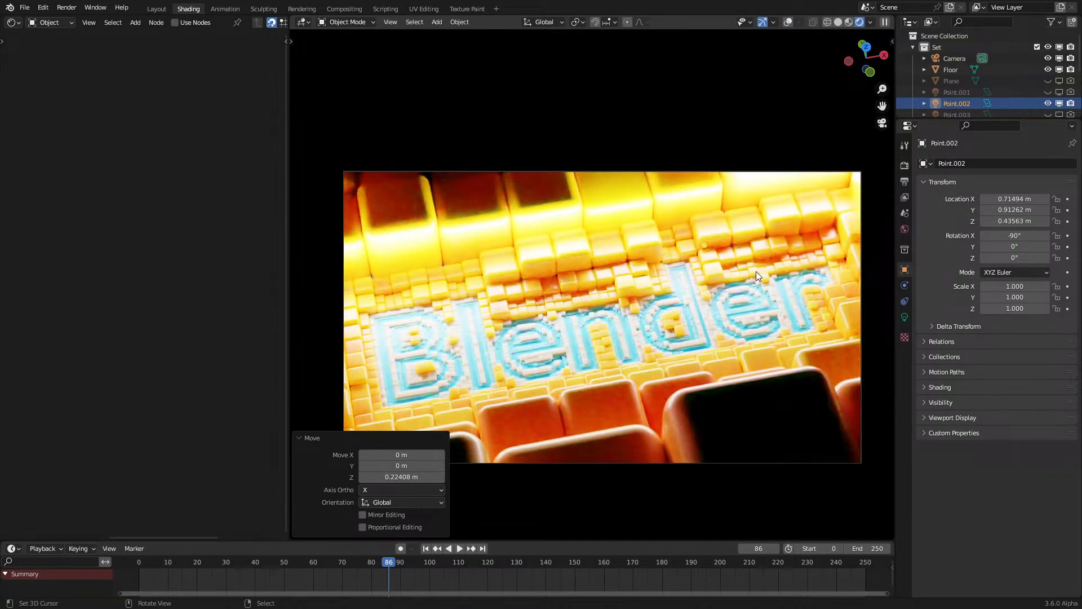
Step: Lower Point.002 about 0.27 m along Z and try moving it along Y
{"action": "key", "text": "g"}
{"action": "key", "text": "z"}
{"action": "left_click", "coordinate": [744, 297]}
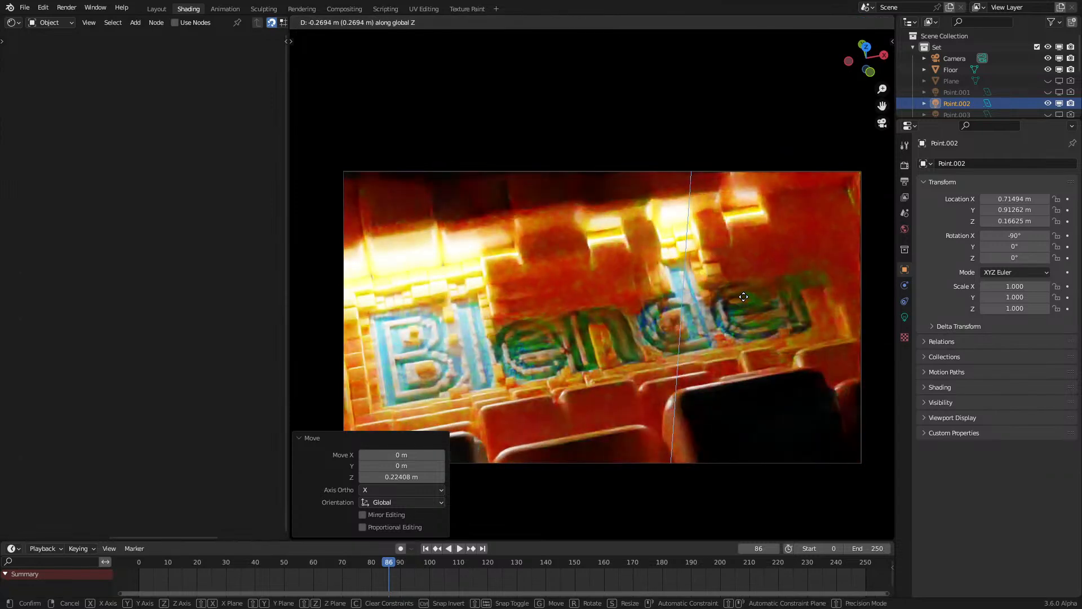
{"action": "key", "text": "g"}
{"action": "key", "text": "y"}
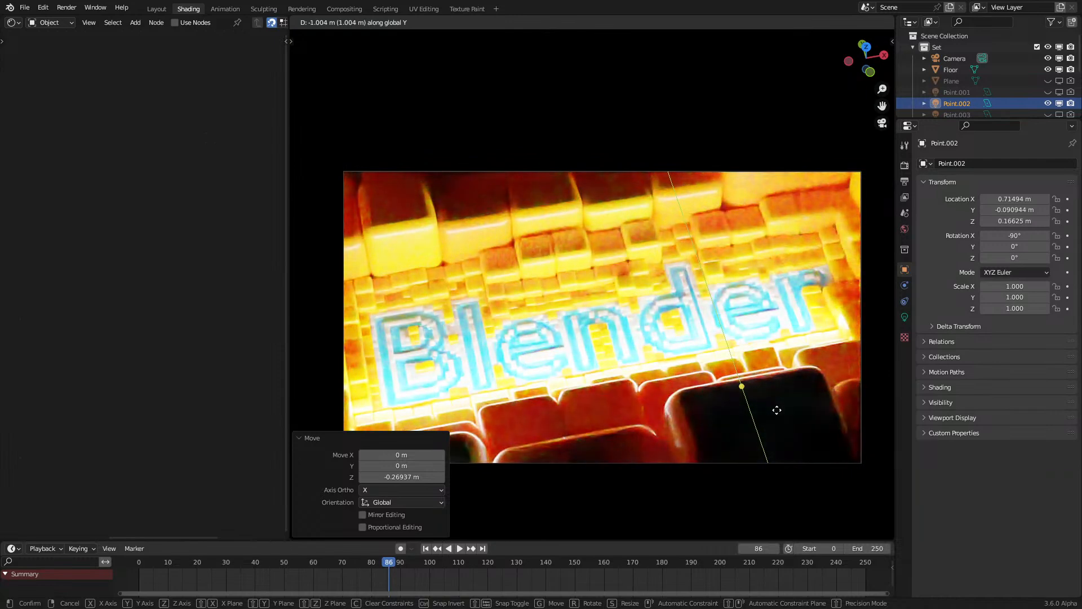
{"action": "key", "text": "Escape"}
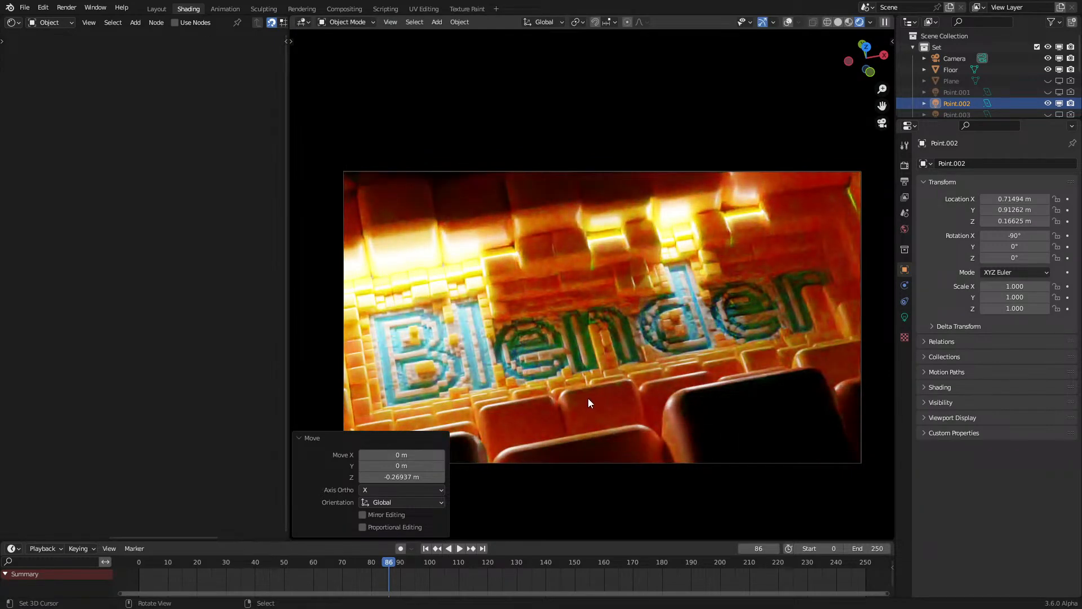
Step: Test-render the frame from solid shading, stop the render and show the viewport overlays again
{"action": "key", "text": "z"}
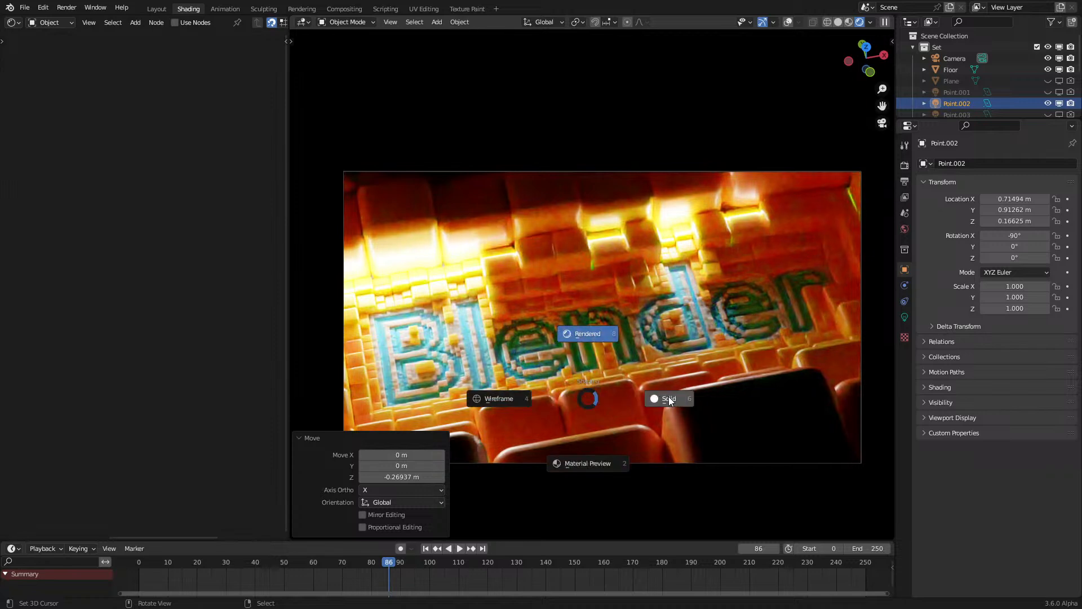
{"action": "left_click", "coordinate": [662, 397]}
{"action": "key", "text": "F12"}
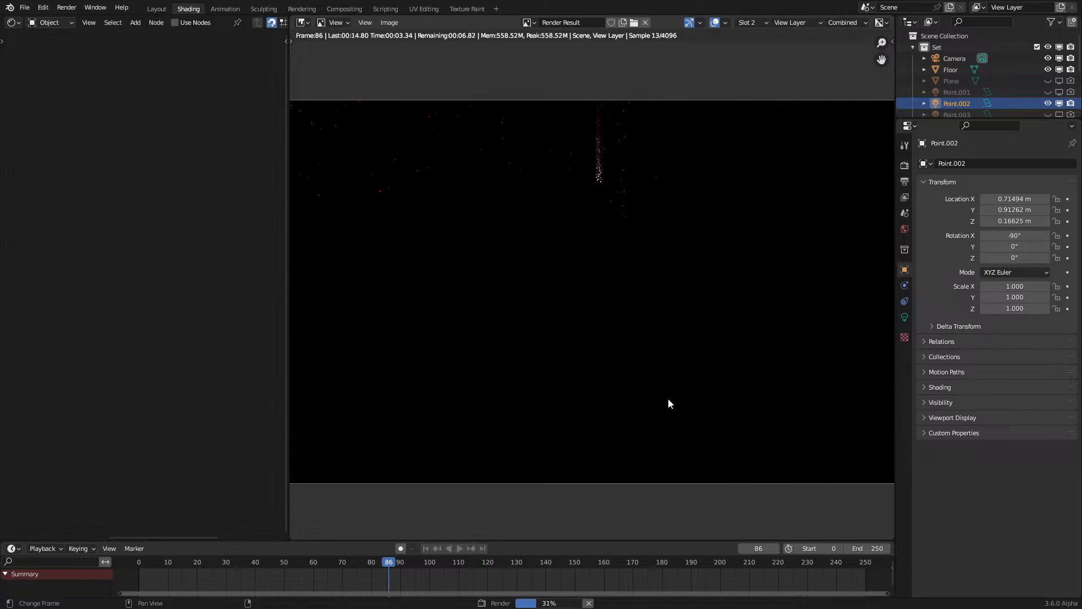
{"action": "left_click", "coordinate": [669, 400]}
{"action": "key", "text": "Escape"}
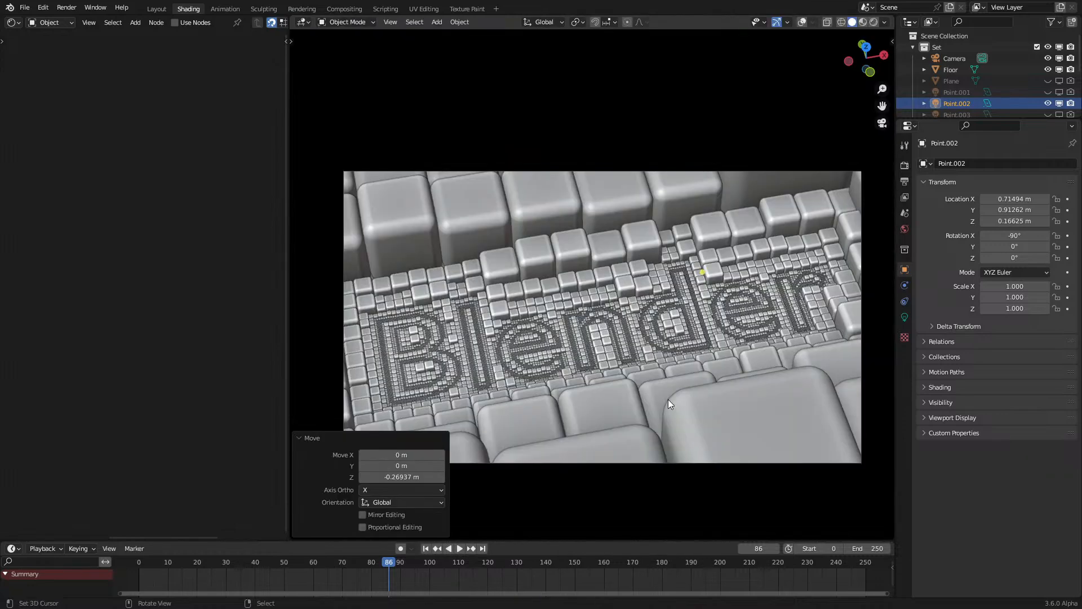
{"action": "key", "text": "shift+alt+z"}
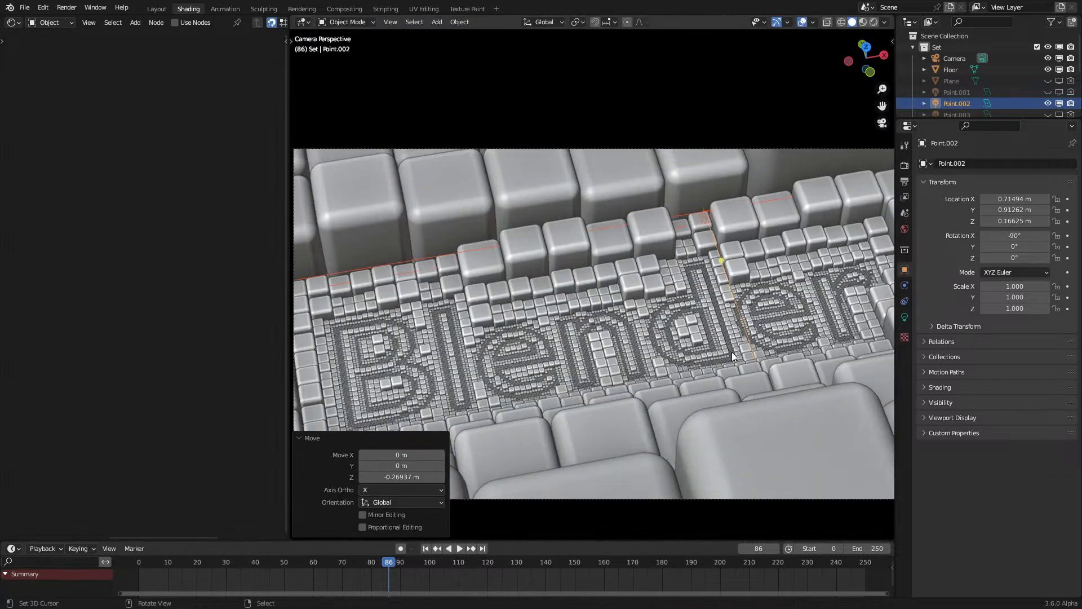
Step: Switch to rendered shading, check the lights' render visibility in the Outliner, test-render the frame again and stop the render
{"action": "key", "text": "z"}
{"action": "scroll", "coordinate": [967, 88], "scroll_direction": "down", "scroll_amount": 3}
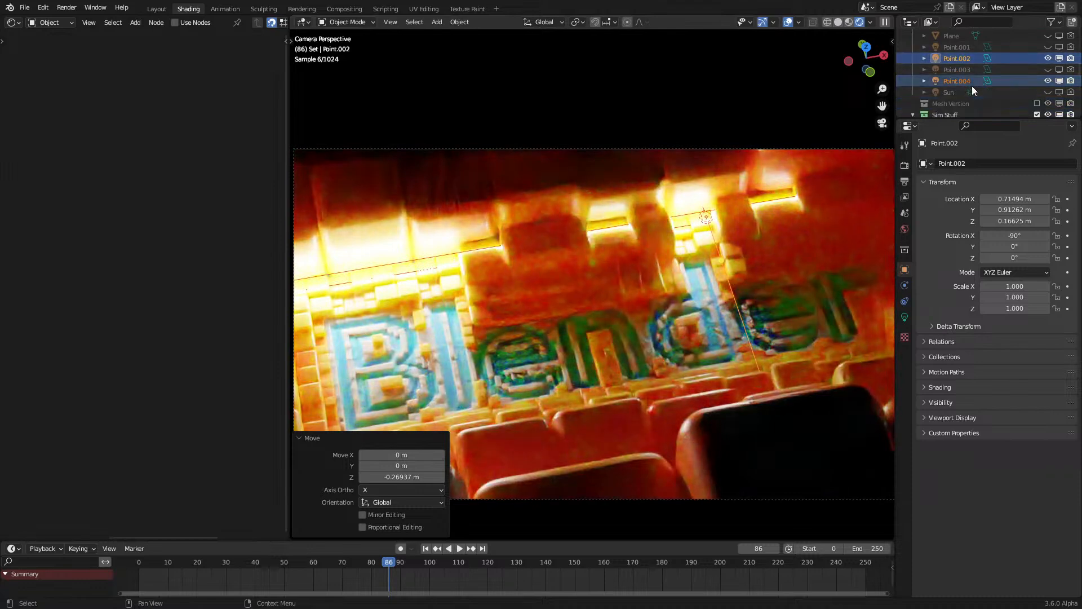
{"action": "scroll", "coordinate": [971, 90], "scroll_direction": "up", "scroll_amount": 3}
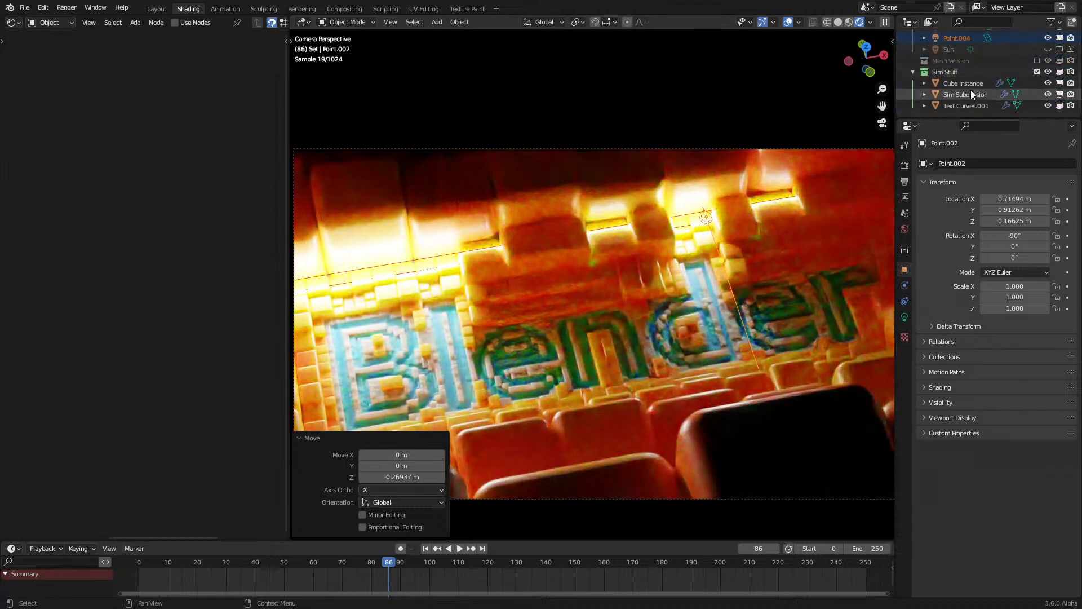
{"action": "scroll", "coordinate": [971, 90], "scroll_direction": "down", "scroll_amount": 3}
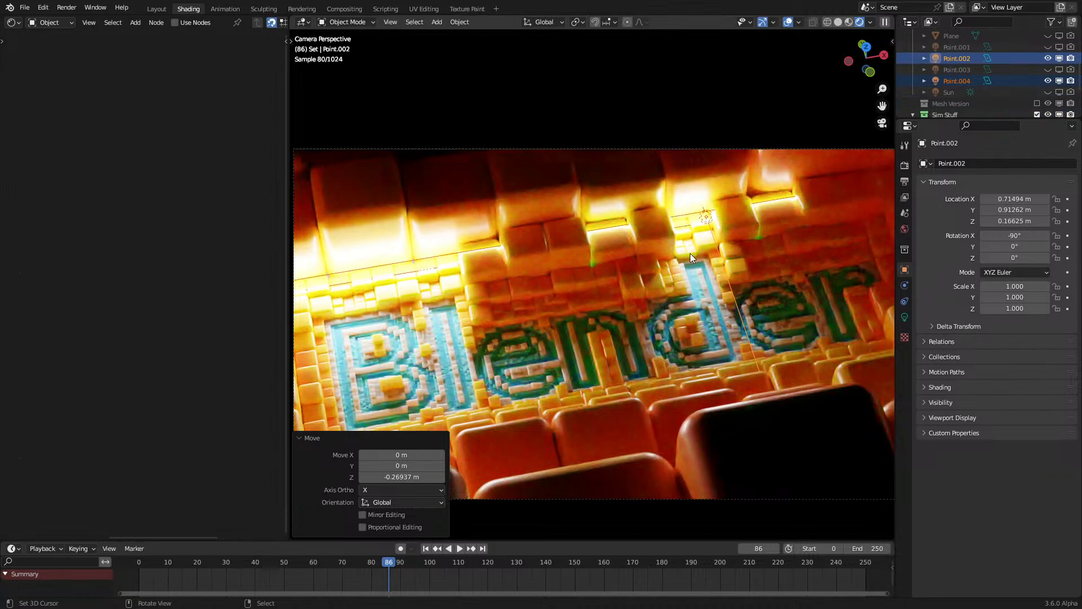
{"action": "key", "text": "F12"}
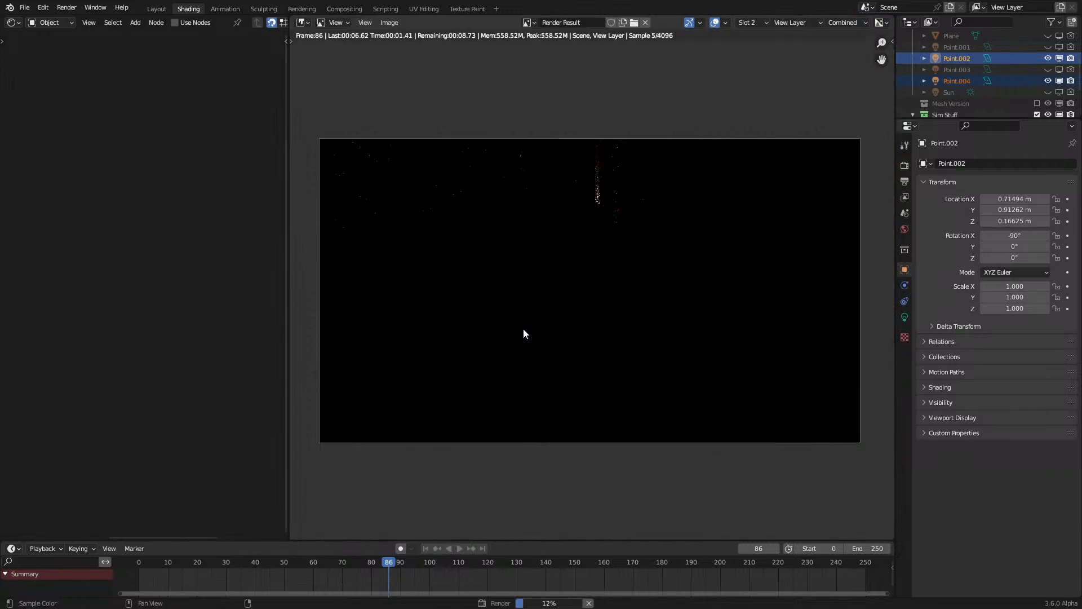
{"action": "key", "text": "Escape"}
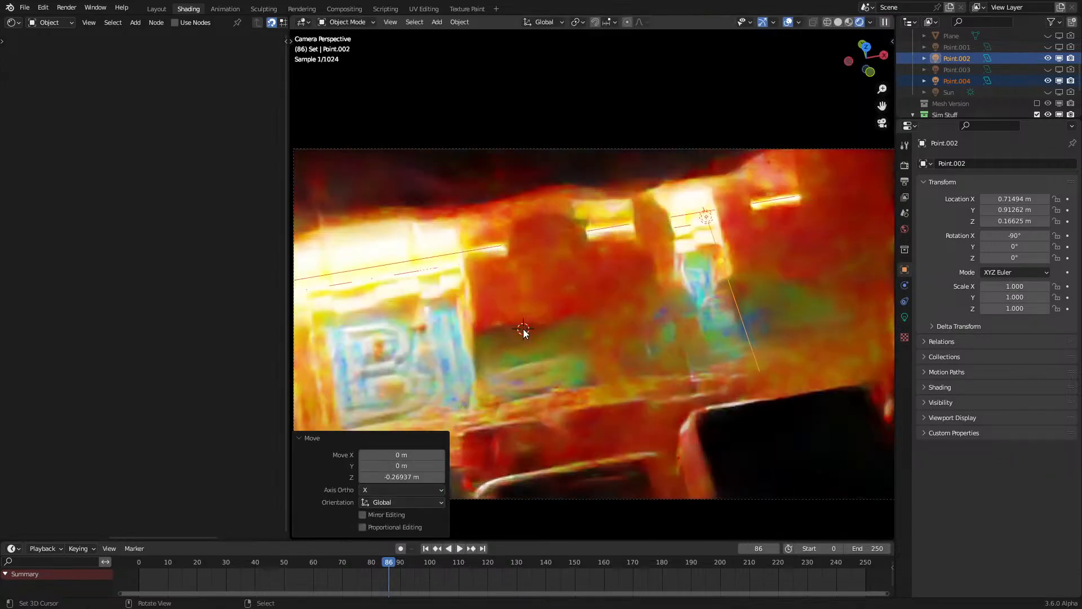
Step: Select the subdivided cube grid, hide the overlays in solid shading and replay the simulation from the start to frame 87
{"action": "left_click", "coordinate": [534, 372]}
{"action": "key", "text": "z"}
{"action": "left_click", "coordinate": [760, 336]}
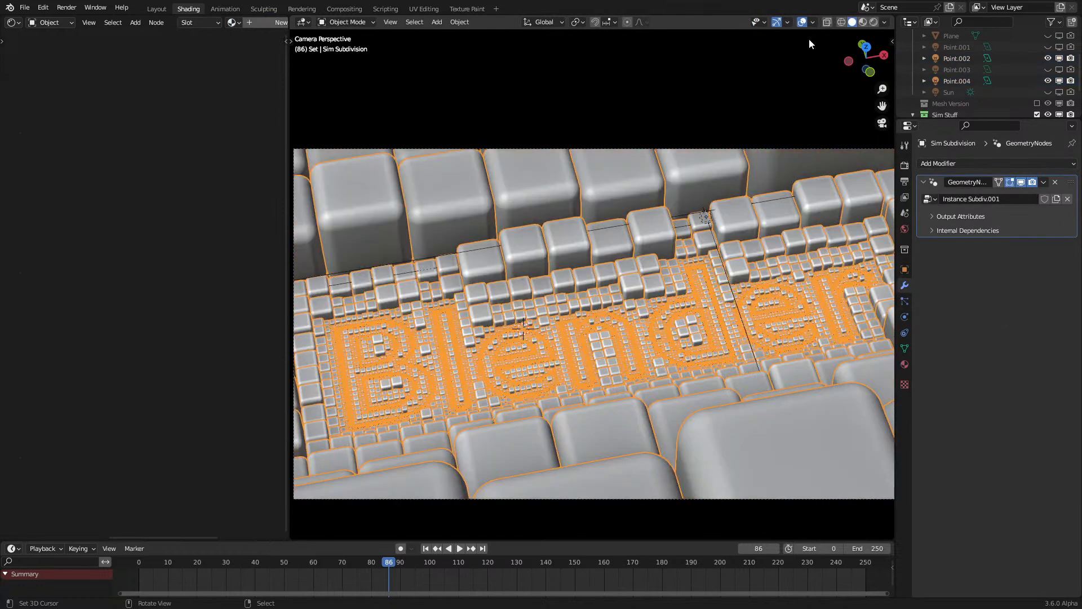
{"action": "left_click", "coordinate": [802, 22]}
{"action": "left_click", "coordinate": [115, 564]}
{"action": "key", "text": "space"}
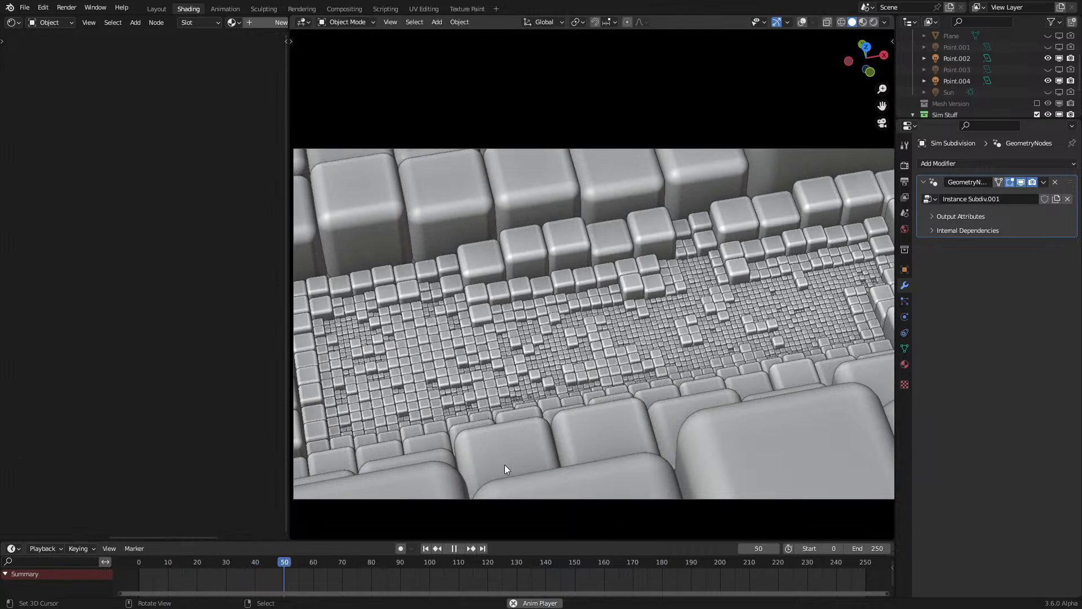
{"action": "key", "text": "space"}
Step: Check frame 87 in rendered shading, then return the viewport to solid shading
{"action": "key", "text": "z"}
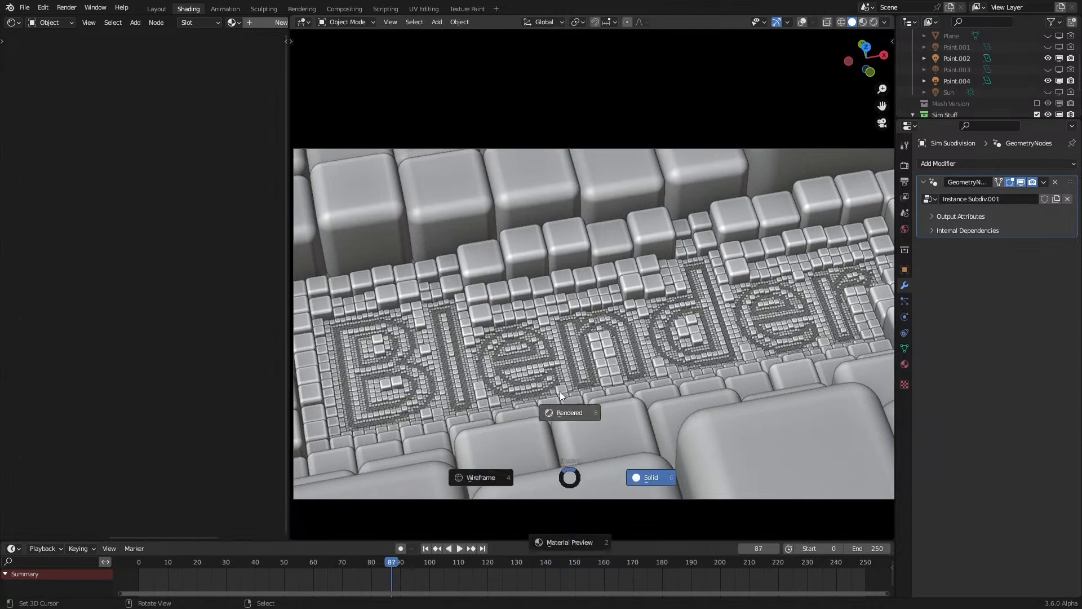
{"action": "left_click", "coordinate": [560, 390]}
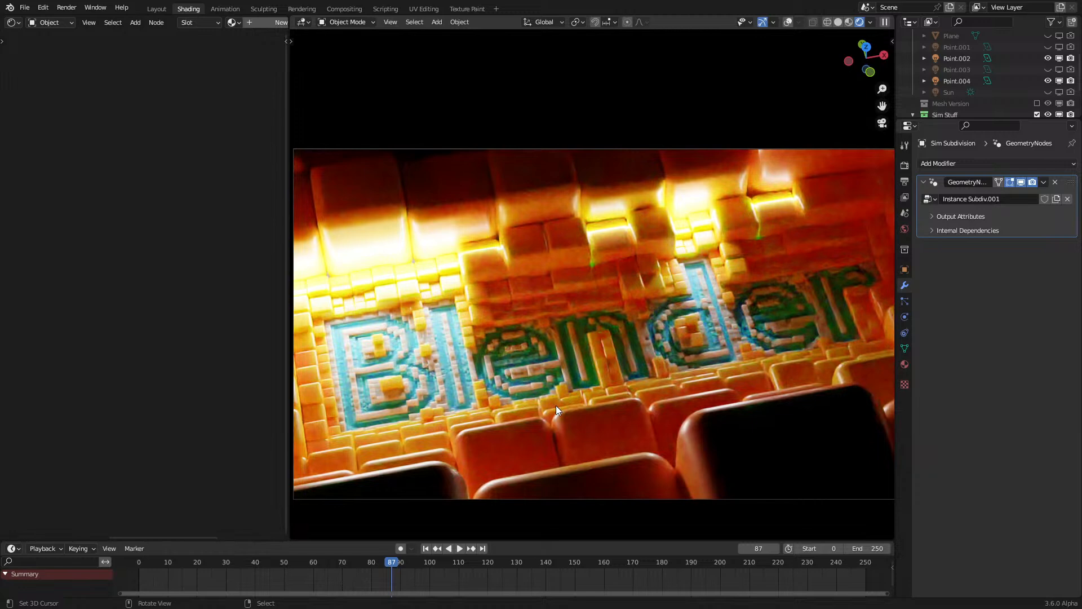
{"action": "key", "text": "z"}
{"action": "left_click", "coordinate": [766, 366]}
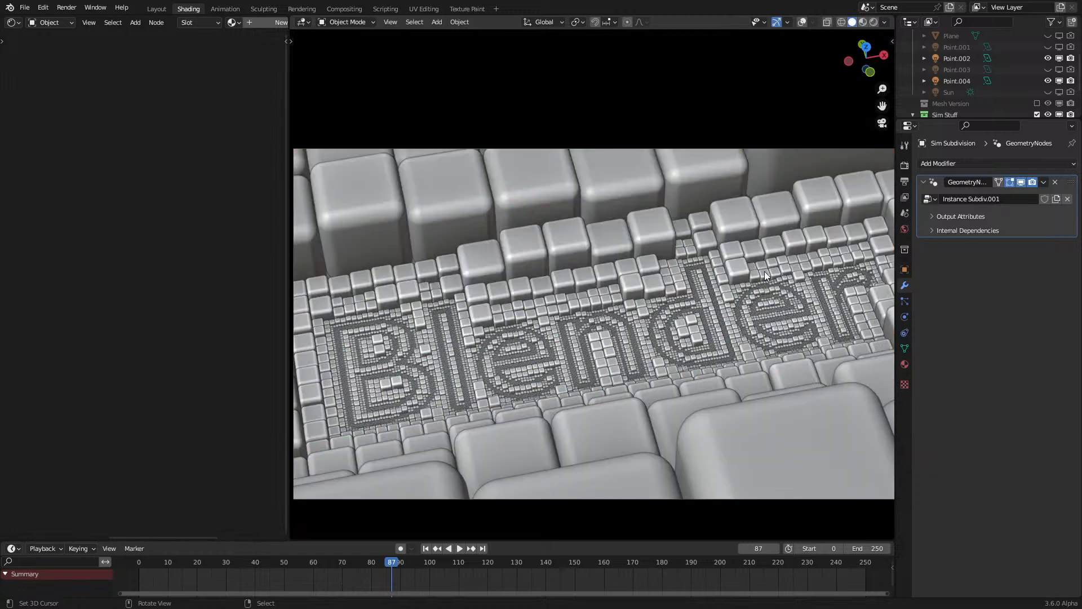
Step: Show the overlays, select the Cube Instance object outside the camera view and set its Map Range node's From Min to 0
{"action": "left_click", "coordinate": [802, 22]}
{"action": "key", "text": "KP_0"}
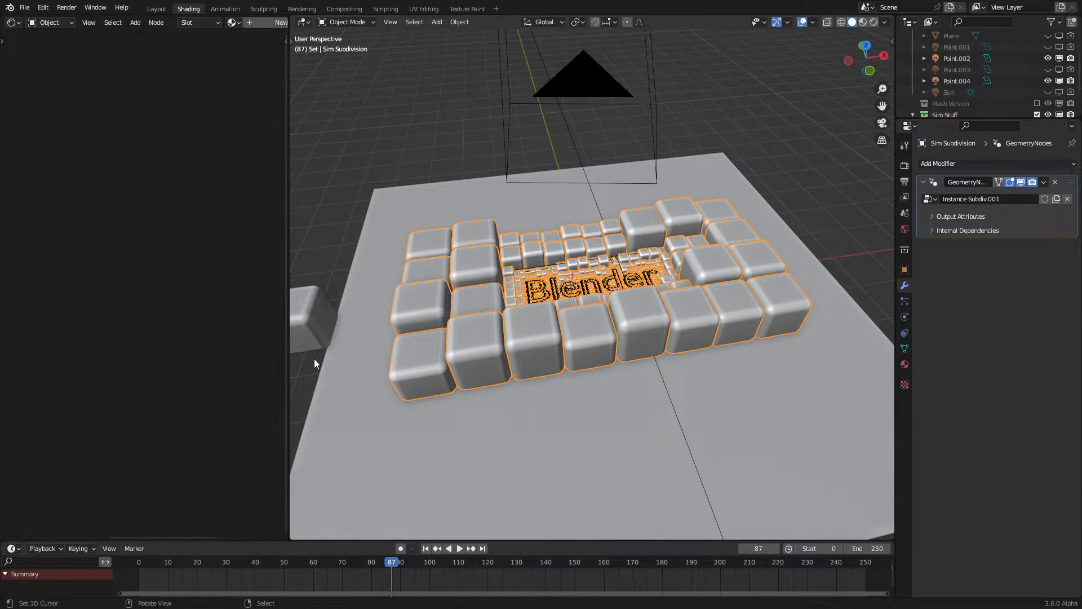
{"action": "left_click", "coordinate": [314, 338]}
{"action": "middle_click_drag", "start_coordinate": [140, 293], "coordinate": [249, 338]}
{"action": "scroll", "coordinate": [151, 280], "scroll_direction": "up", "scroll_amount": 5}
{"action": "double_click", "coordinate": [121, 227]}
{"action": "key", "text": "Return"}
{"action": "left_click", "coordinate": [122, 228]}
{"action": "type", "text": "0"}
{"action": "key", "text": "Return"}
Step: View the scene through the camera in rendered shading and set the viewport denoiser to OpenImageDenoise
{"action": "key", "text": "z"}
{"action": "left_click", "coordinate": [635, 339]}
{"action": "key", "text": "KP_0"}
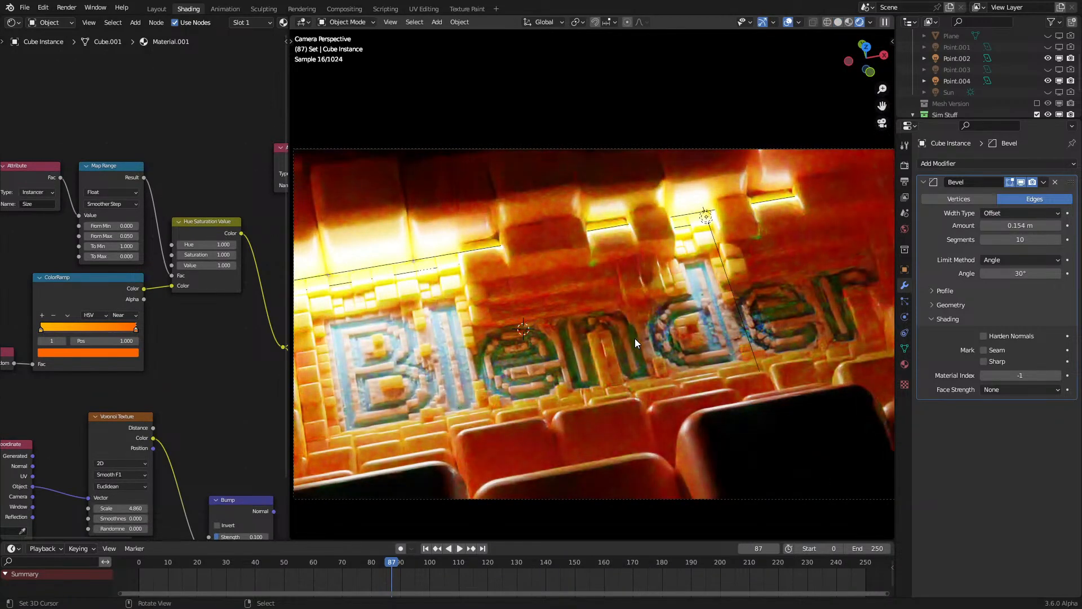
{"action": "left_click", "coordinate": [905, 165]}
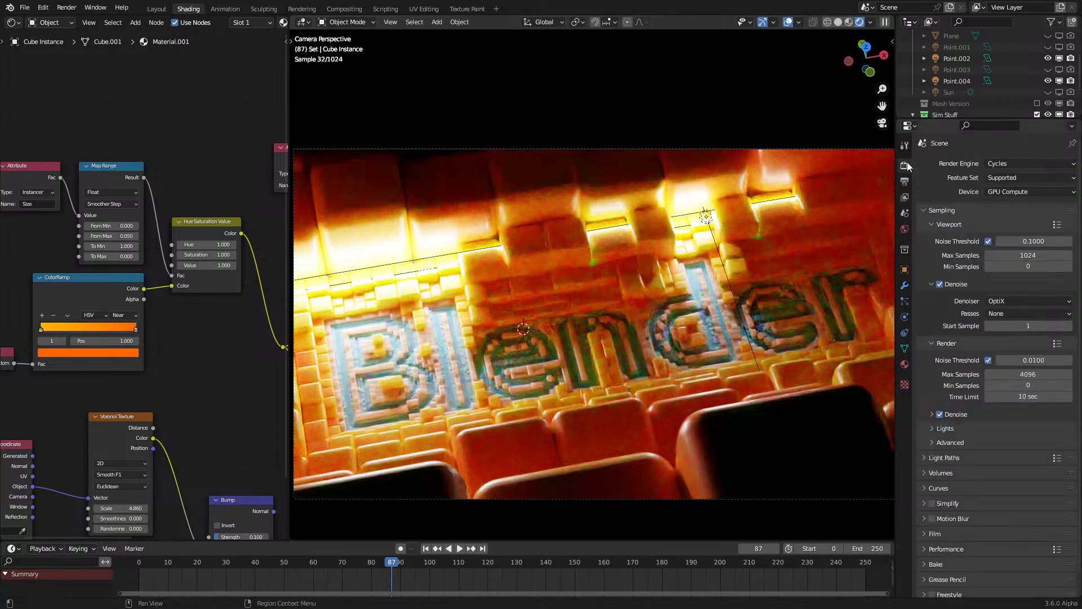
{"action": "left_click", "coordinate": [1003, 303]}
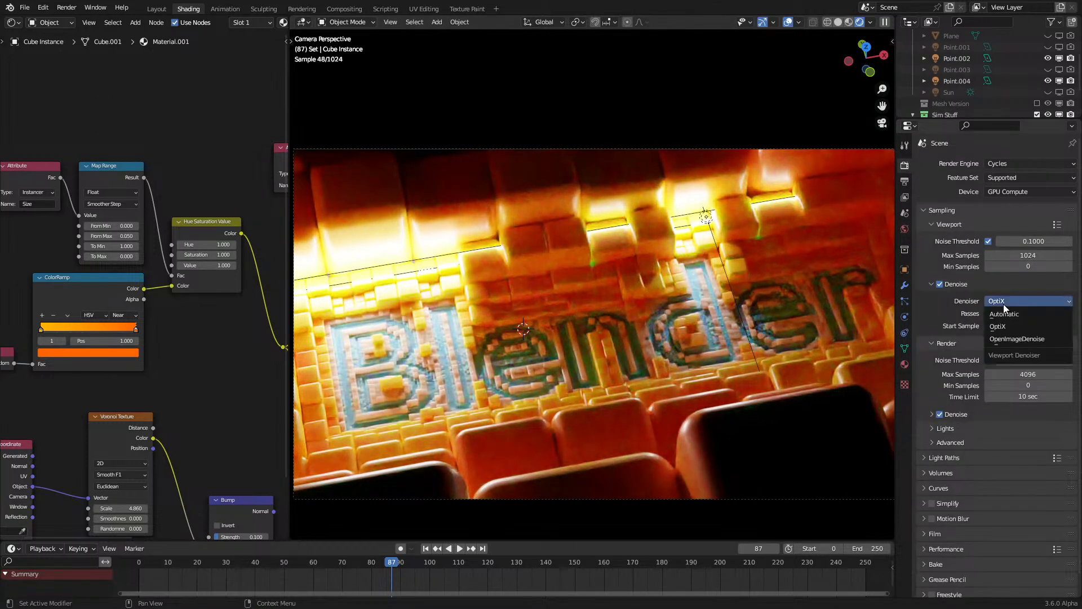
{"action": "left_click", "coordinate": [1000, 336]}
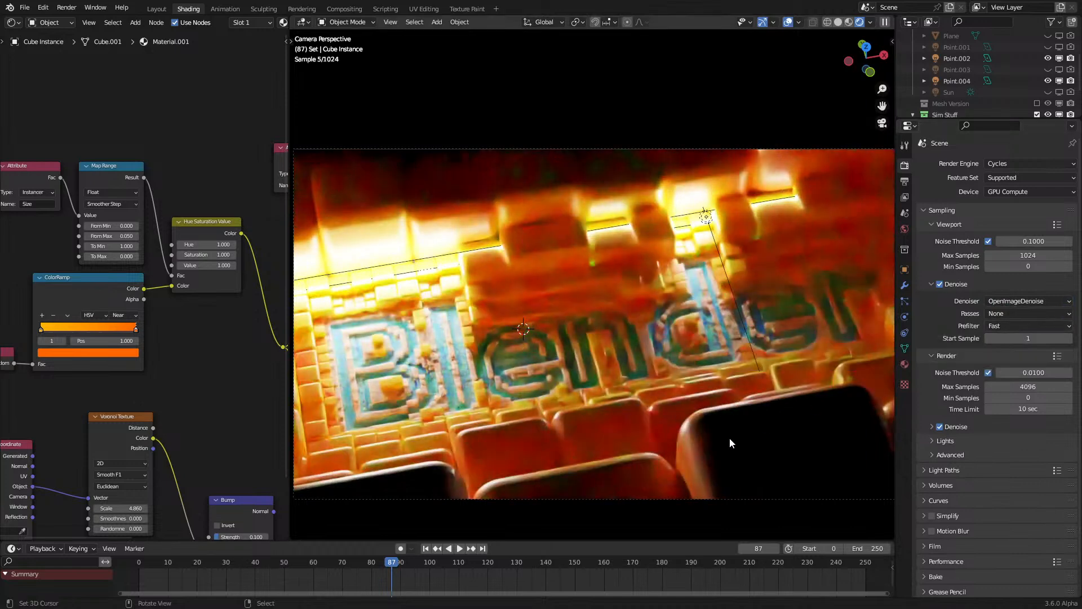
Step: Test-render frame 87 from solid shading, check the render denoise settings, inspect the lettering up close and close the render
{"action": "key", "text": "z"}
{"action": "left_click", "coordinate": [747, 430]}
{"action": "key", "text": "F12"}
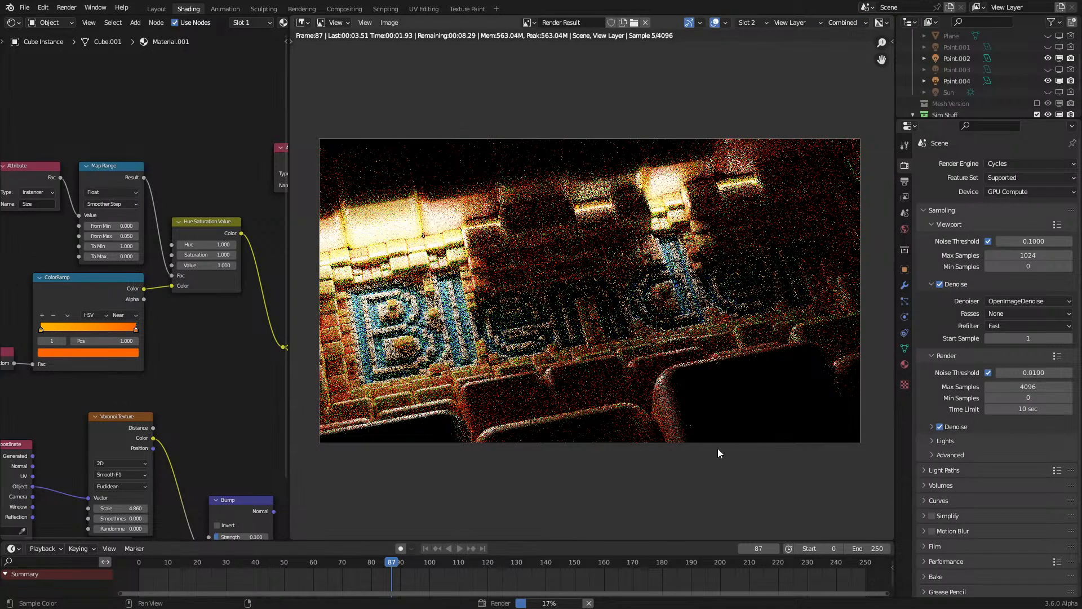
{"action": "scroll", "coordinate": [718, 448], "scroll_direction": "up", "scroll_amount": 5}
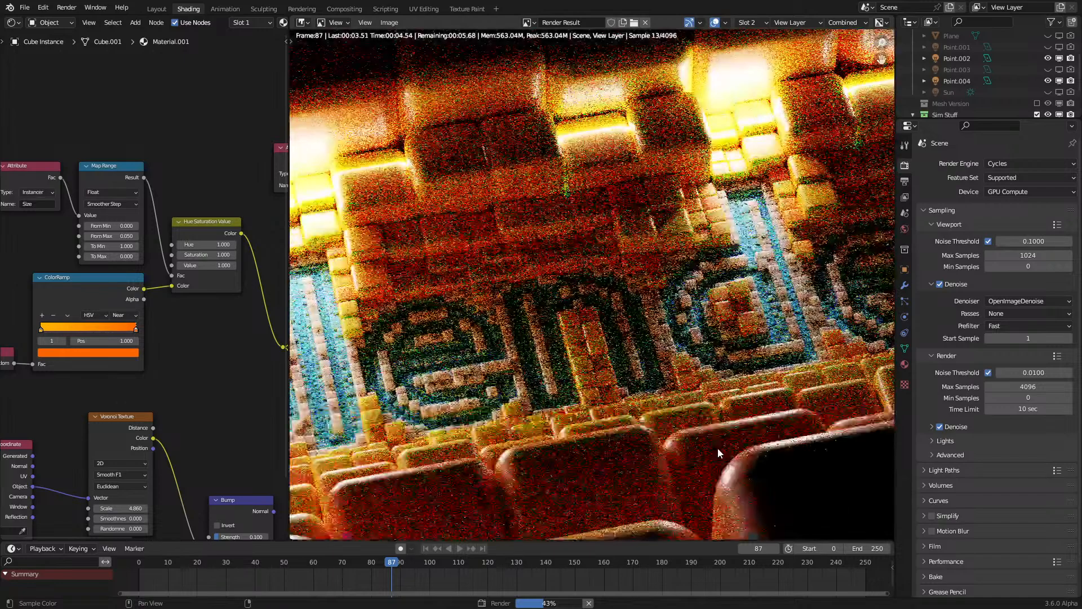
{"action": "middle_click_drag", "start_coordinate": [479, 489], "coordinate": [613, 499]}
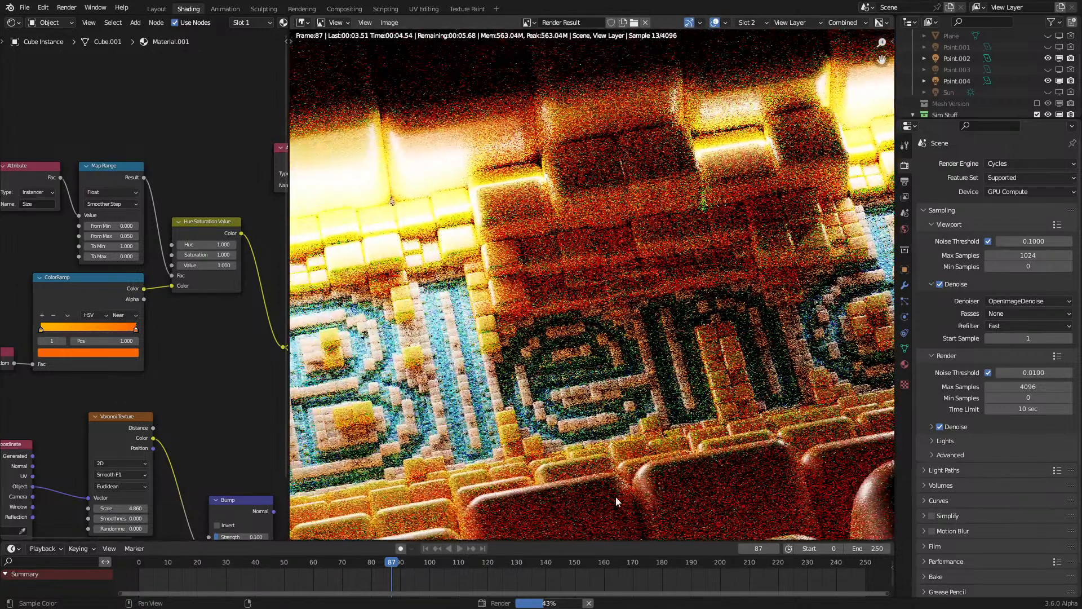
{"action": "left_click", "coordinate": [976, 427]}
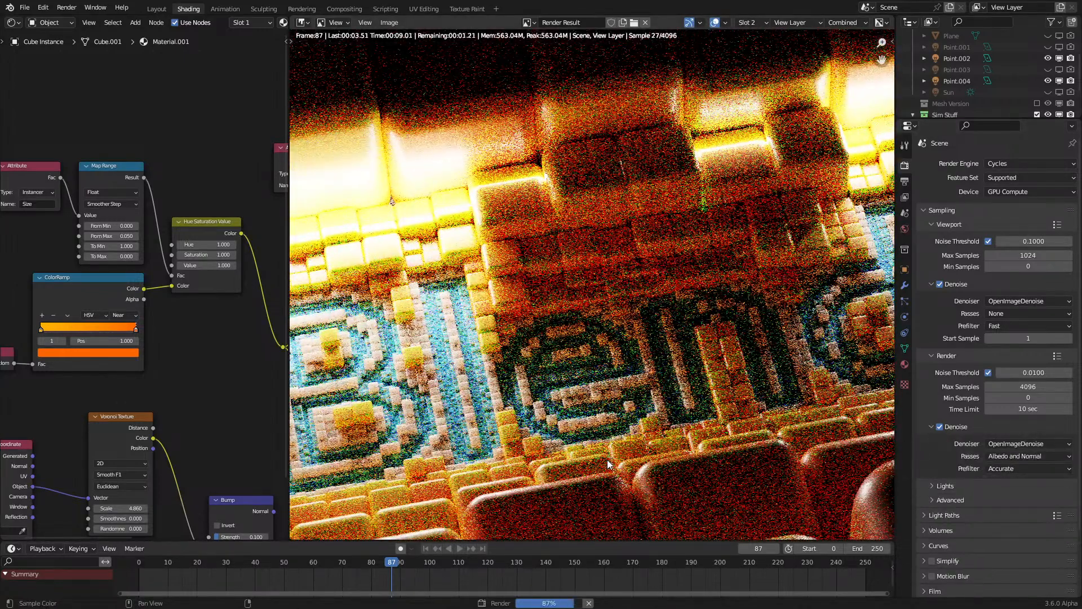
{"action": "middle_click_drag", "start_coordinate": [650, 481], "coordinate": [687, 484]}
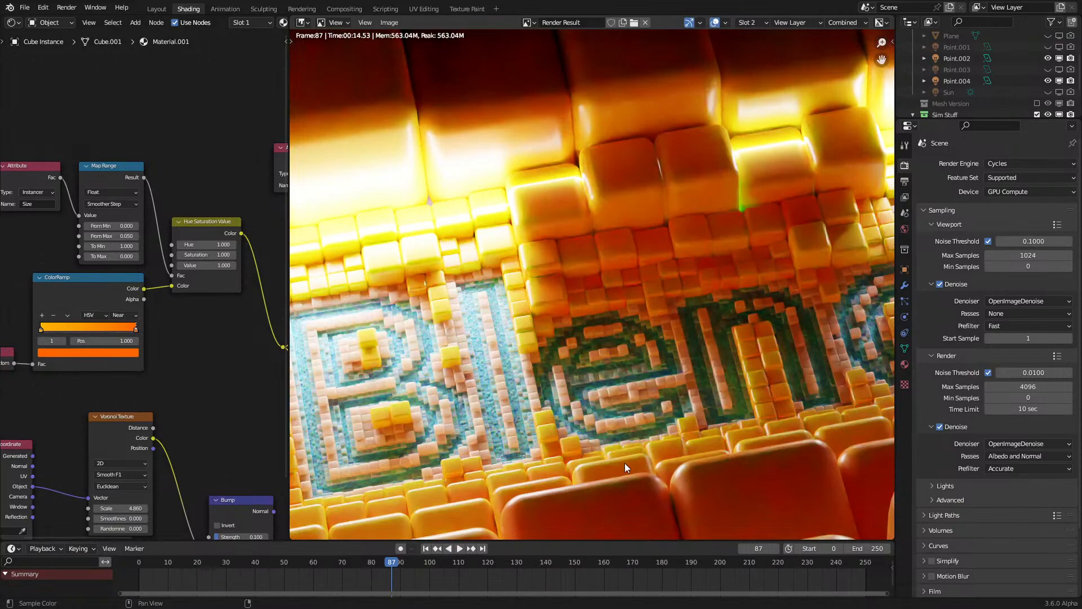
{"action": "scroll", "coordinate": [641, 462], "scroll_direction": "down", "scroll_amount": 4}
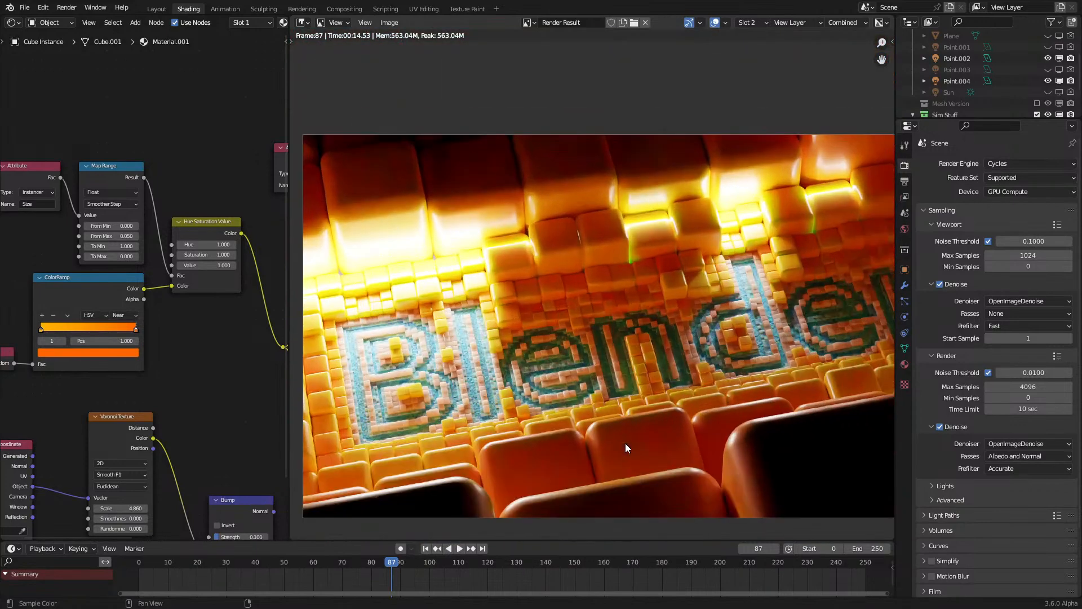
{"action": "scroll", "coordinate": [626, 446], "scroll_direction": "down", "scroll_amount": 1}
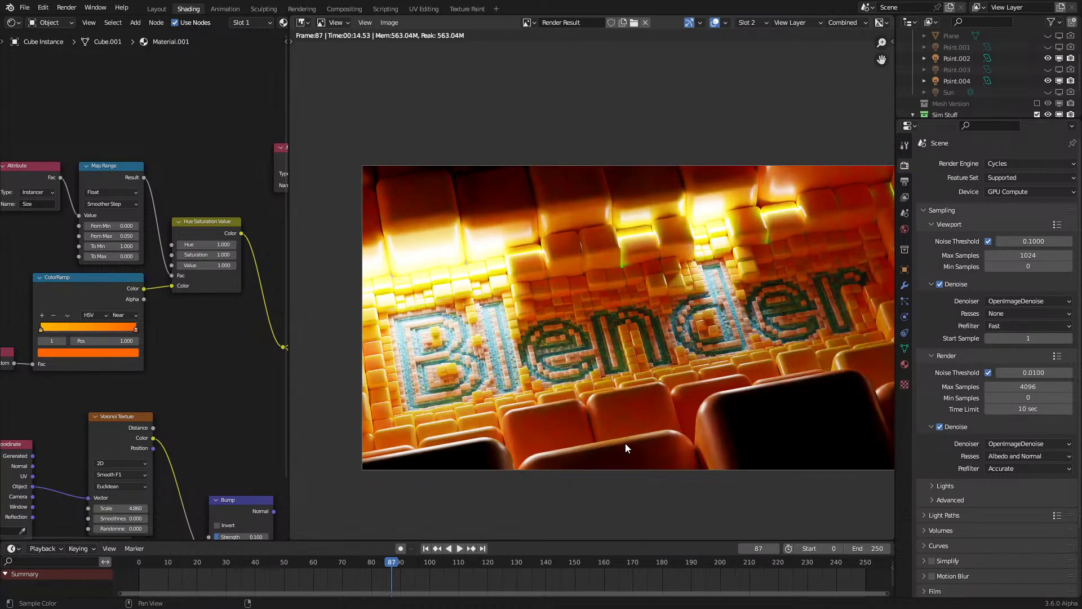
{"action": "key", "text": "Escape"}
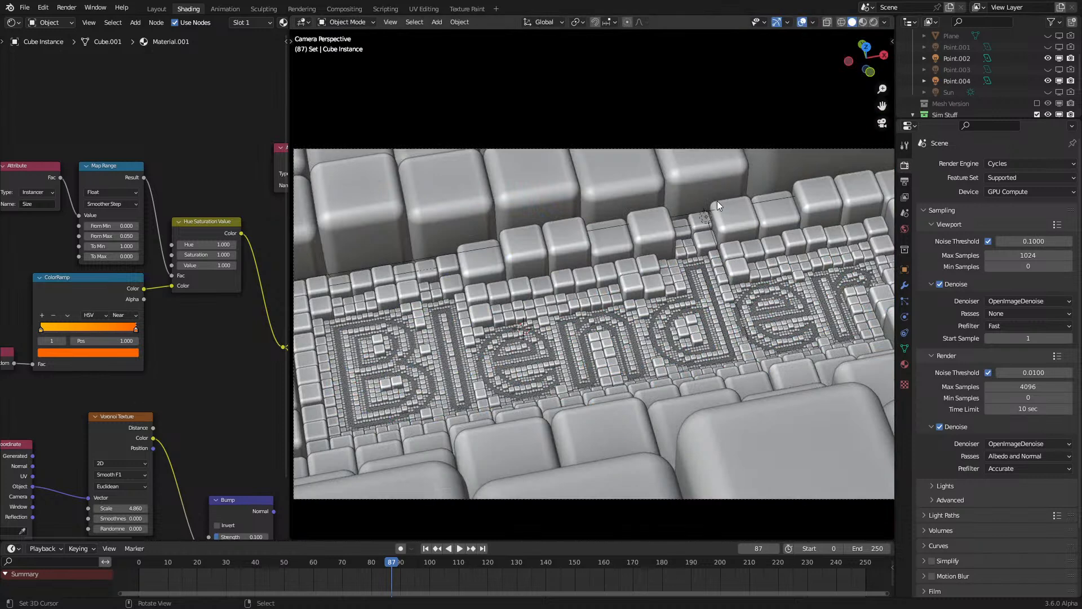
Step: Select the Point.004 area light and link it to the Point.002 light data
{"action": "left_click", "coordinate": [704, 209]}
{"action": "left_click", "coordinate": [702, 207]}
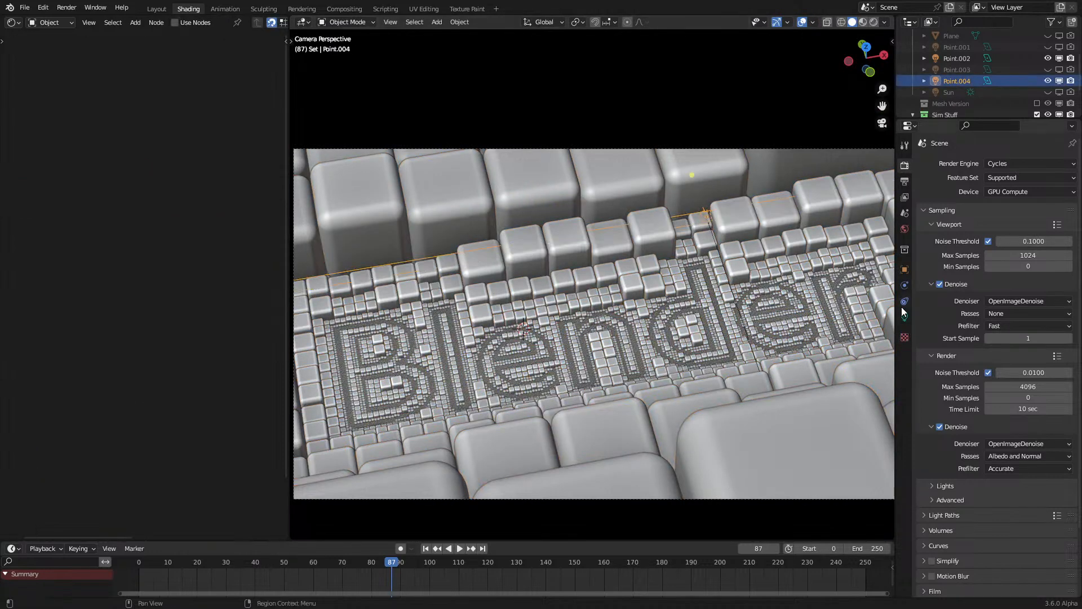
{"action": "left_click", "coordinate": [904, 316]}
{"action": "scroll", "coordinate": [737, 238], "scroll_direction": "up", "scroll_amount": 2}
{"action": "scroll", "coordinate": [737, 238], "scroll_direction": "up", "scroll_amount": 3}
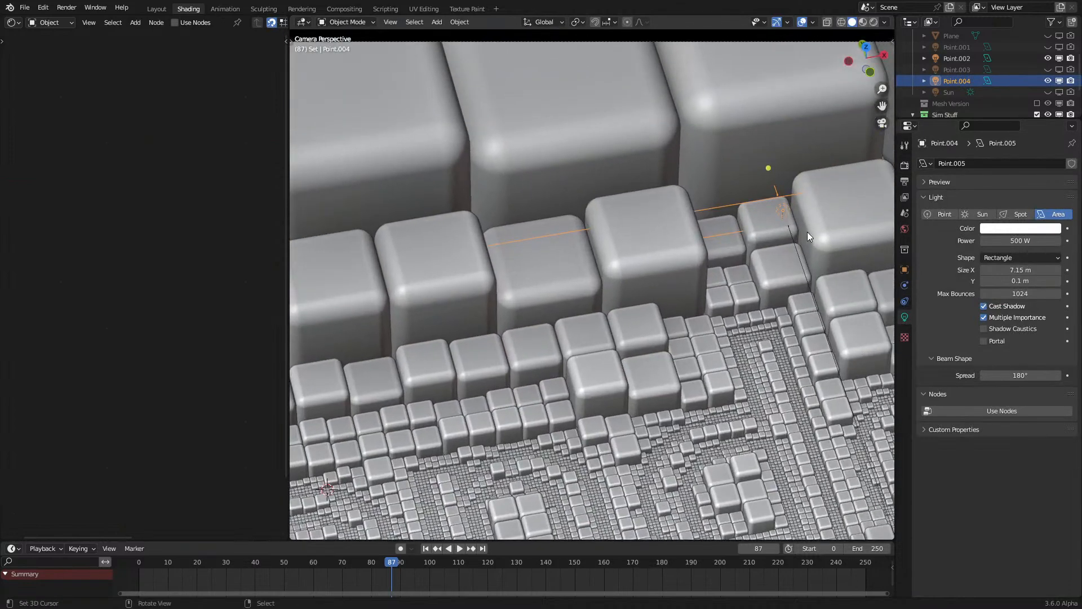
{"action": "left_click", "coordinate": [794, 237]}
{"action": "left_click", "coordinate": [873, 216]}
{"action": "left_click", "coordinate": [925, 163]}
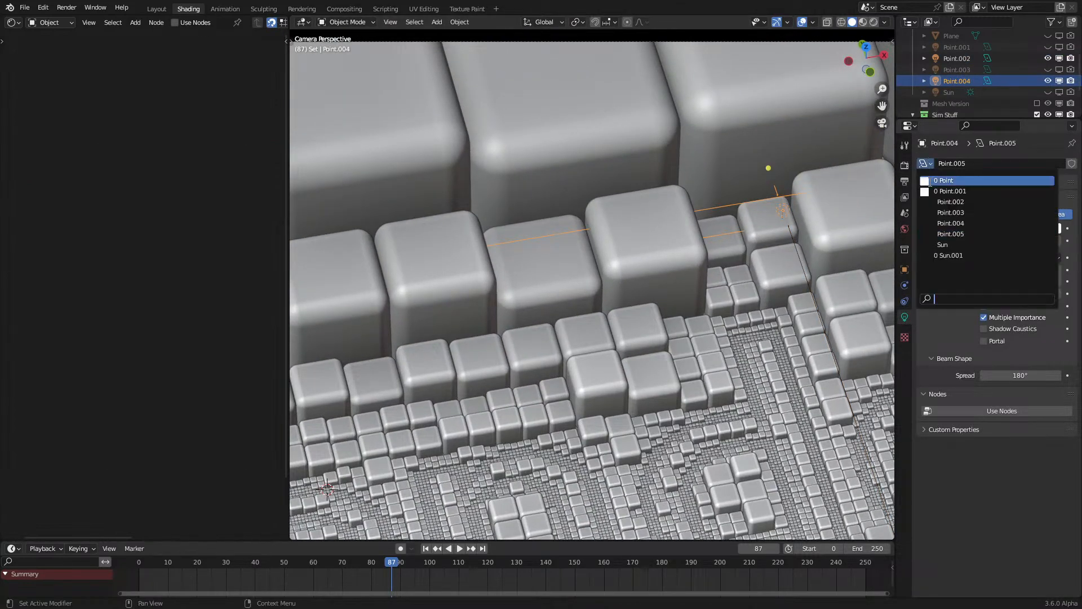
{"action": "left_click", "coordinate": [936, 201]}
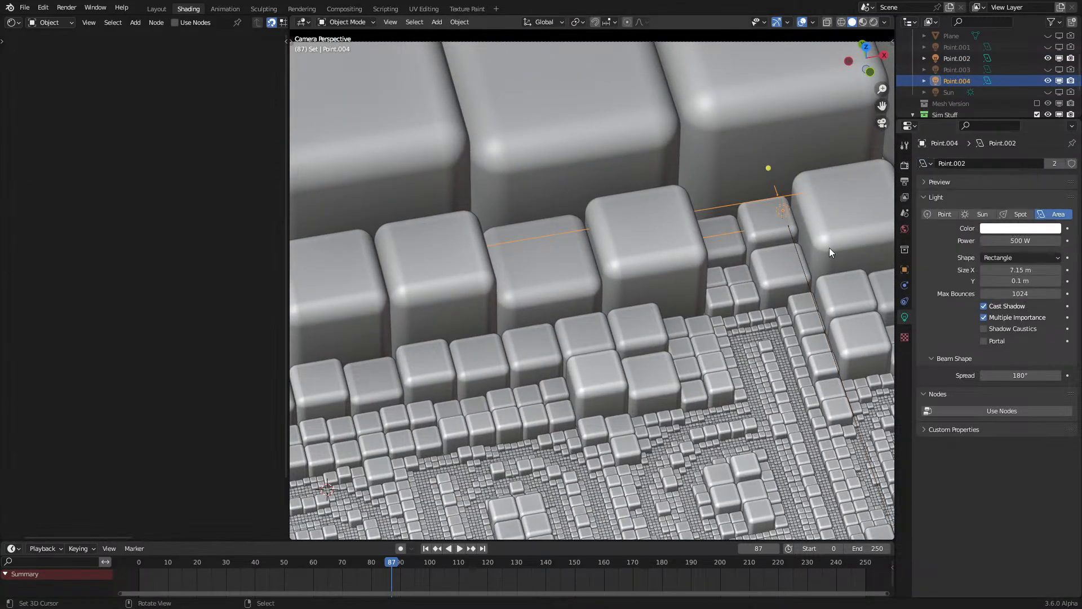
Step: Add Point.002 to the selection and move both area lights about 0.17 m up along Z and 0.05 m along Y
{"action": "left_click", "coordinate": [800, 259], "text": "shift"}
{"action": "scroll", "coordinate": [738, 260], "scroll_direction": "down", "scroll_amount": 5}
{"action": "key", "text": "g"}
{"action": "key", "text": "z"}
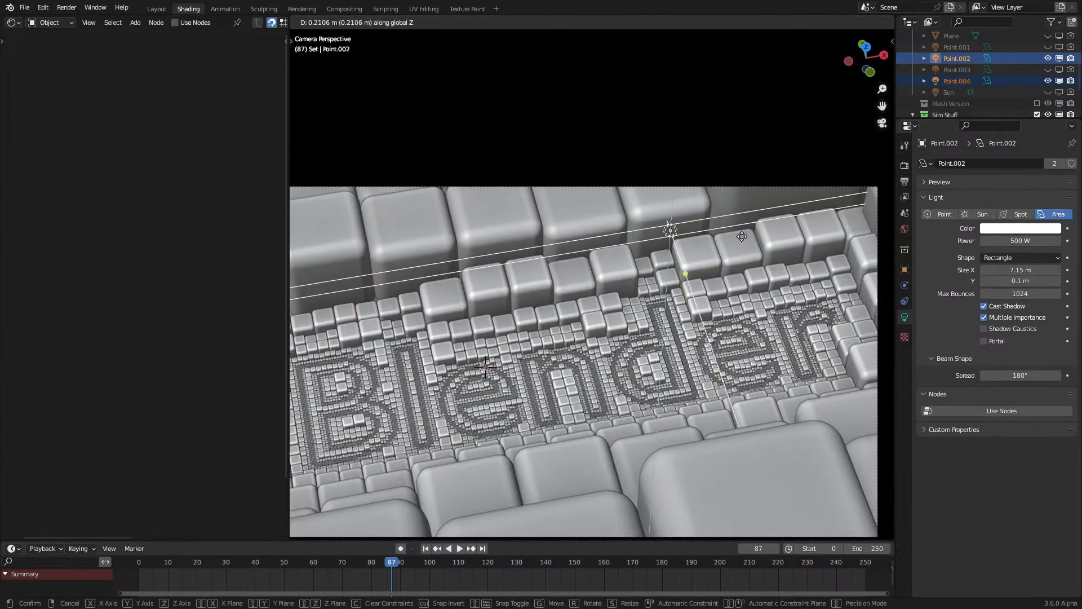
{"action": "left_click", "coordinate": [711, 215]}
{"action": "key", "text": "g"}
{"action": "key", "text": "y"}
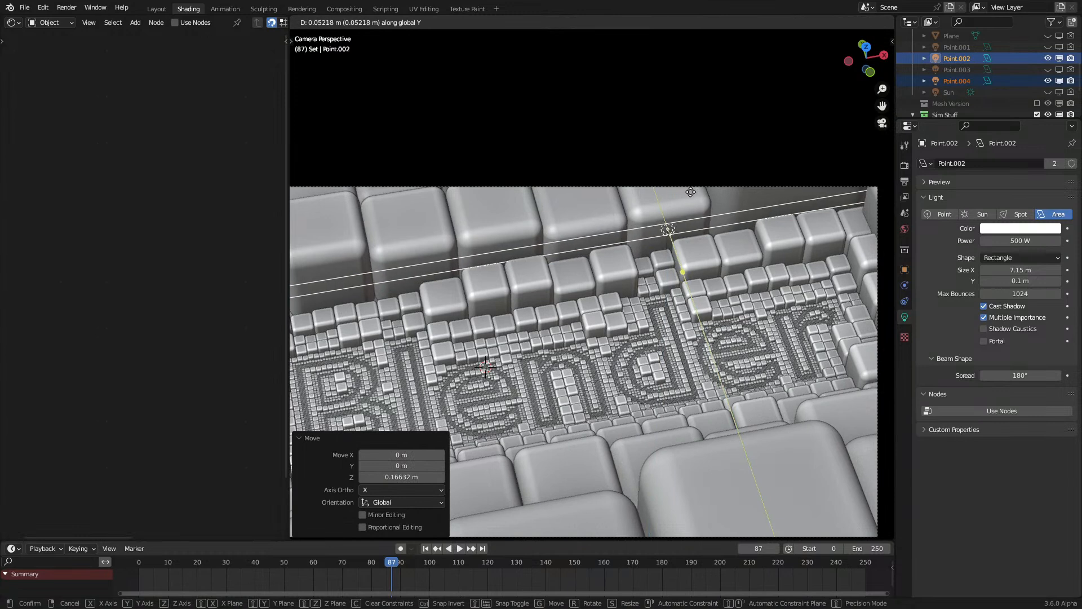
{"action": "left_click", "coordinate": [739, 255]}
Step: Preview the moved lights in rendered shading without overlays, then return to solid shading
{"action": "key", "text": "z"}
{"action": "left_click", "coordinate": [788, 22]}
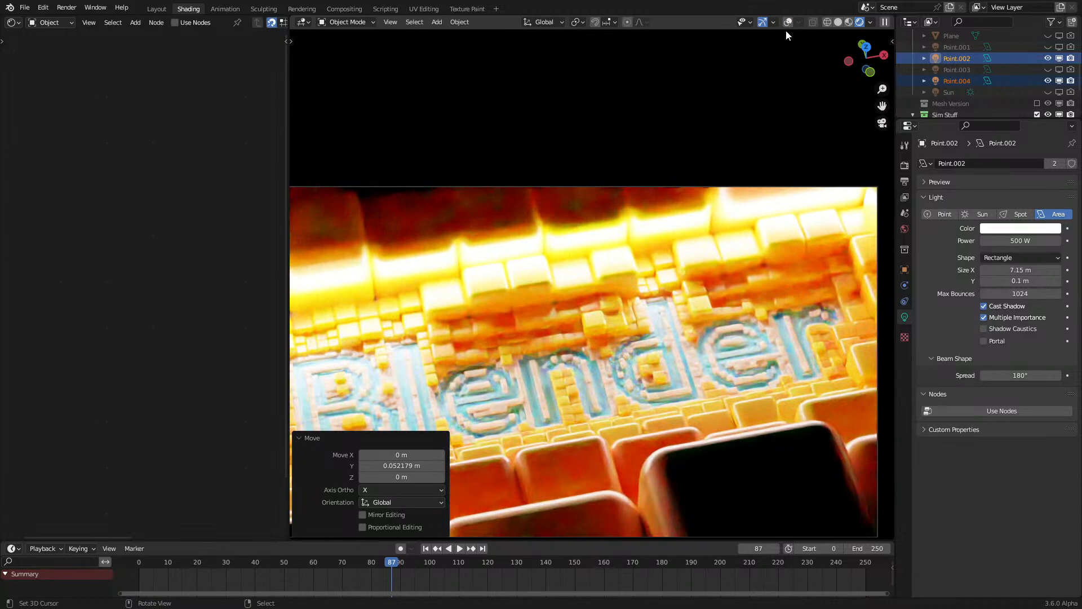
{"action": "middle_click_drag", "start_coordinate": [747, 200], "coordinate": [798, 180], "text": "shift"}
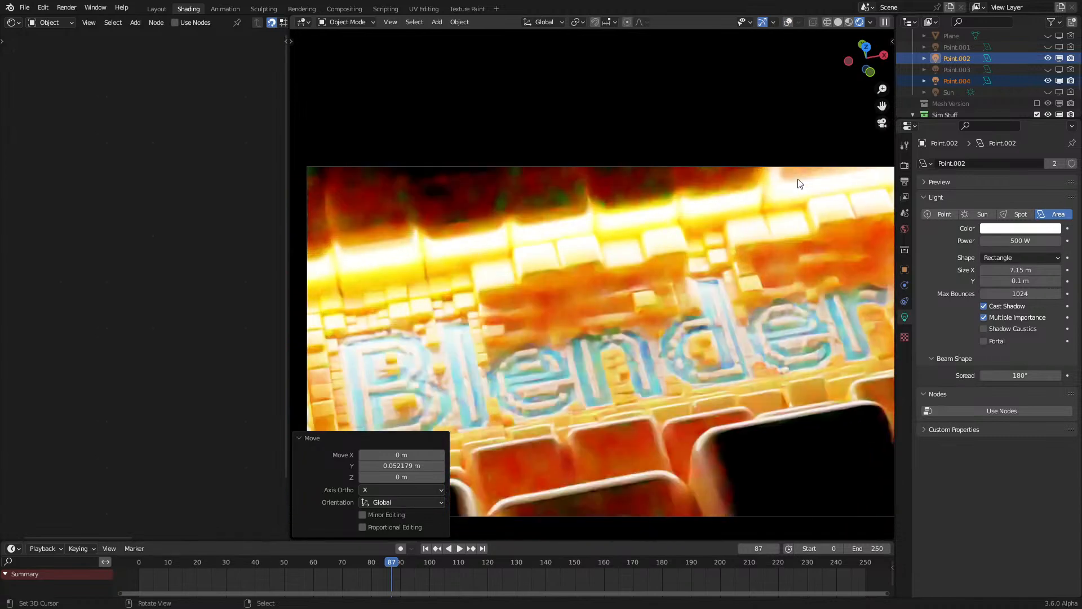
{"action": "key", "text": "z"}
{"action": "left_click", "coordinate": [815, 225]}
Step: Return to rendered shading and lower both area lights about 0.07 m along Z
{"action": "key", "text": "z"}
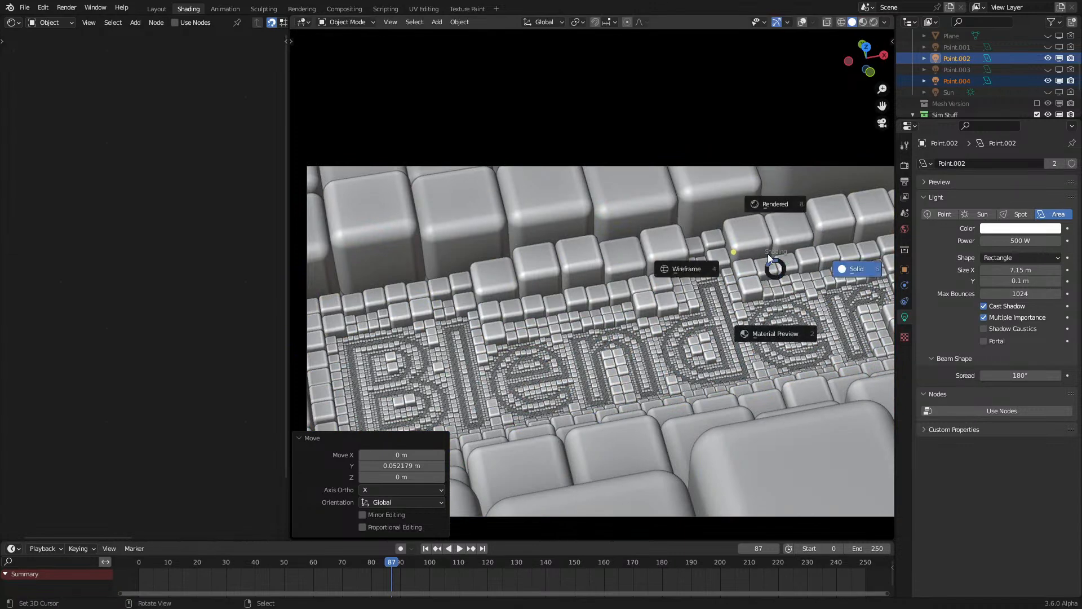
{"action": "left_click", "coordinate": [773, 206]}
{"action": "key", "text": "g"}
{"action": "key", "text": "z"}
{"action": "left_click", "coordinate": [767, 205]}
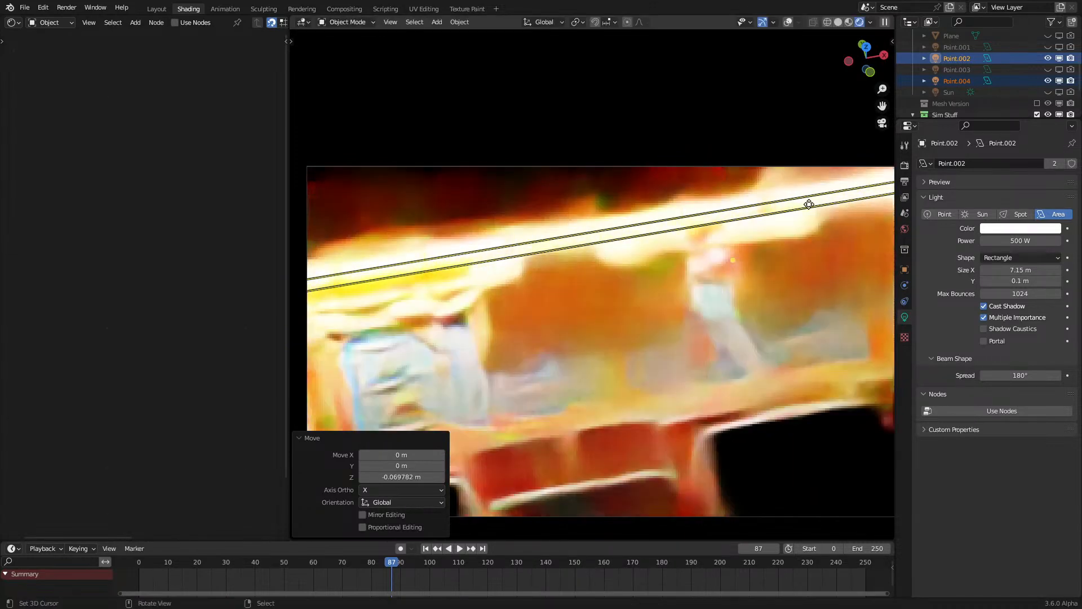
{"action": "scroll", "coordinate": [832, 201], "scroll_direction": "down", "scroll_amount": 1}
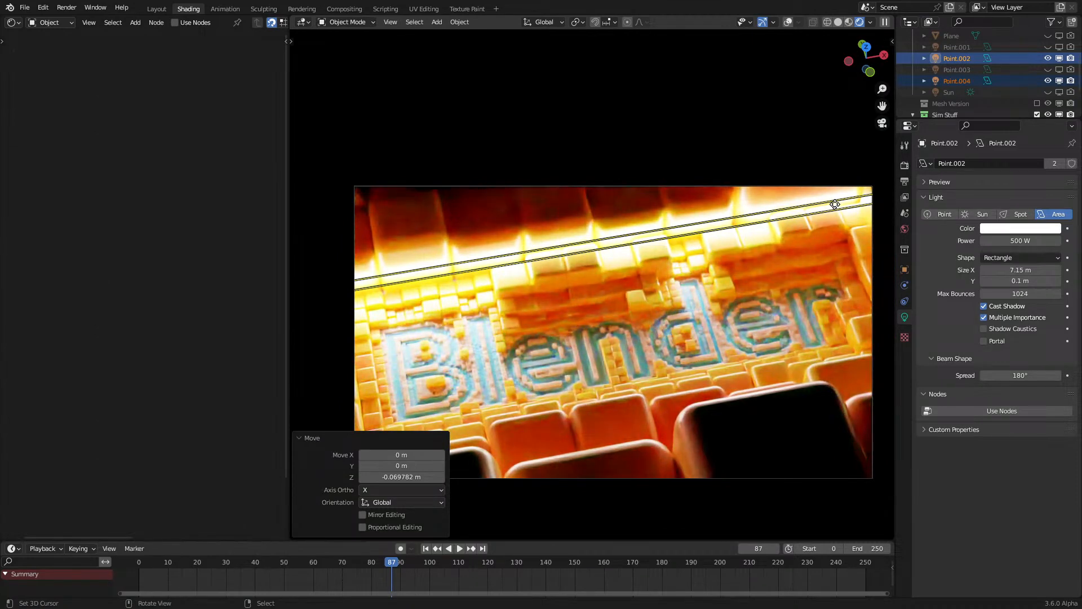
{"action": "key", "text": "g"}
{"action": "key", "text": "z"}
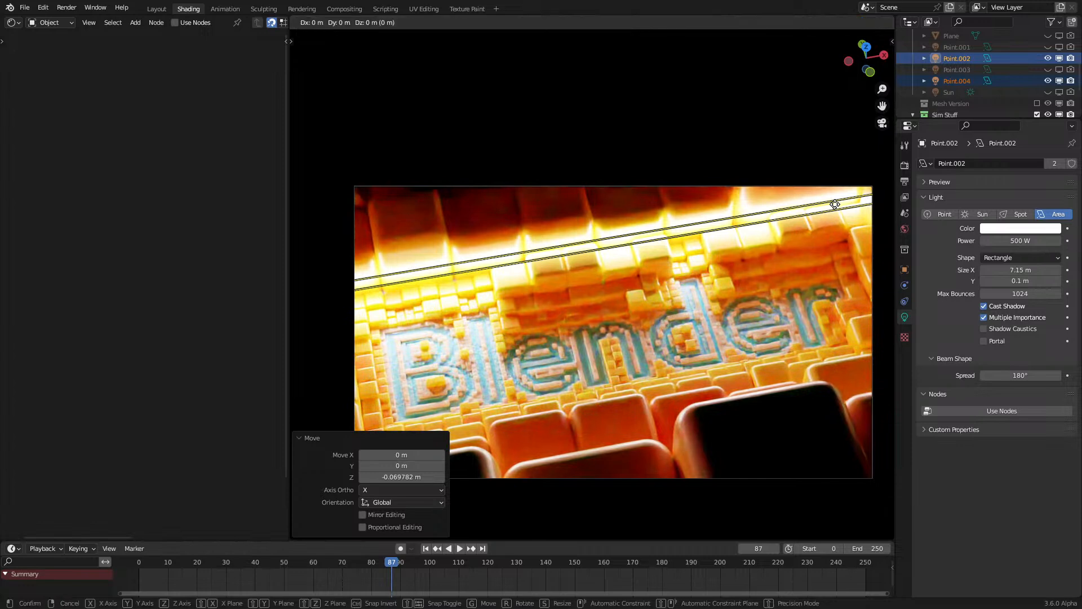
{"action": "right_click", "coordinate": [822, 132]}
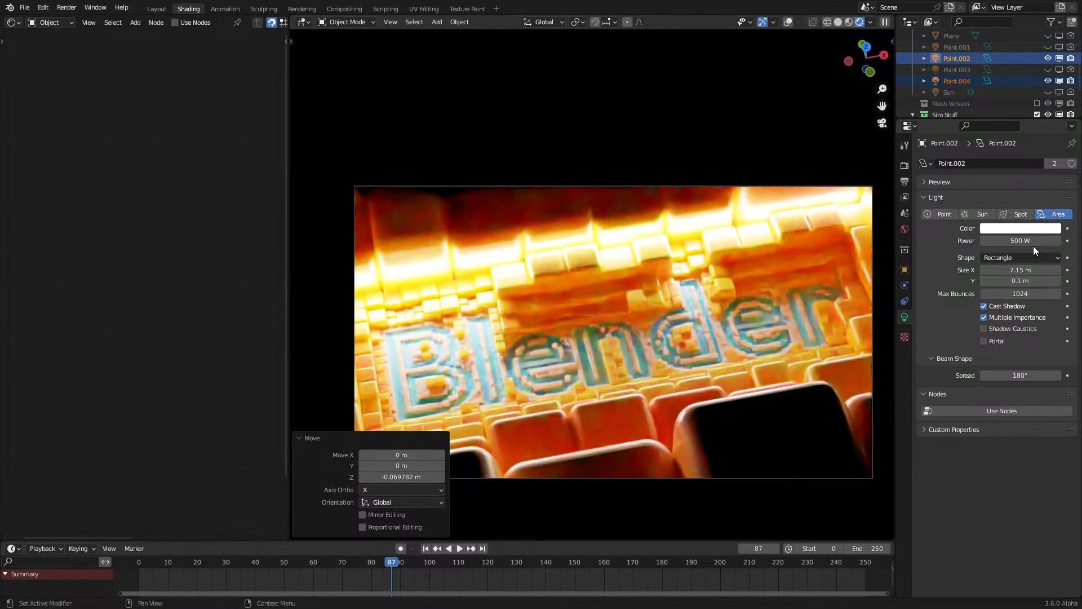
Step: Switch to solid shading, open the last render and render the frame into render slot 3
{"action": "key", "text": "z"}
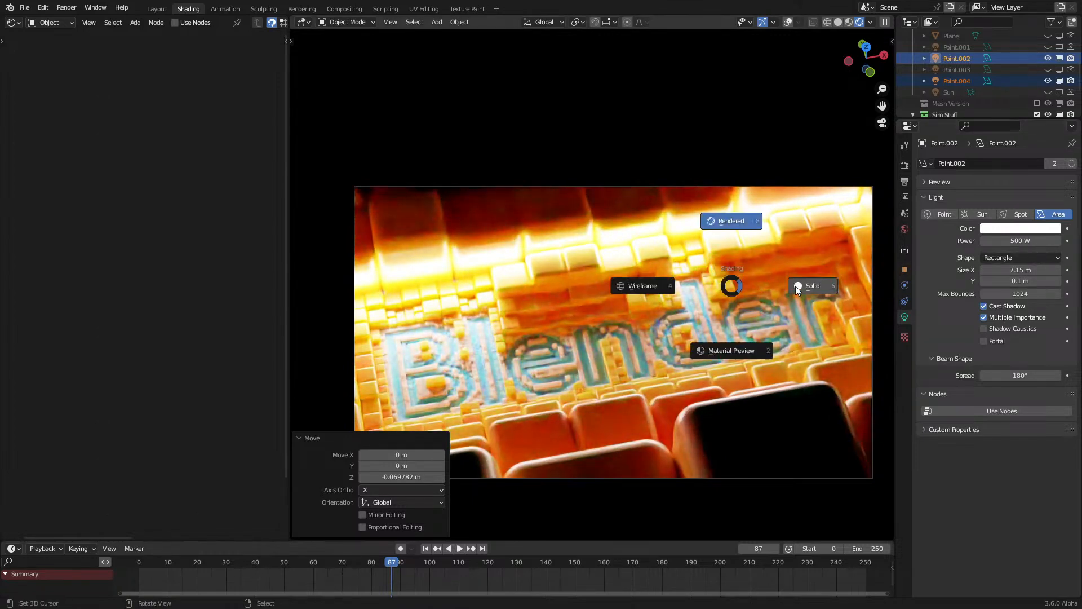
{"action": "left_click", "coordinate": [828, 289]}
{"action": "key", "text": "F11"}
{"action": "key", "text": "j"}
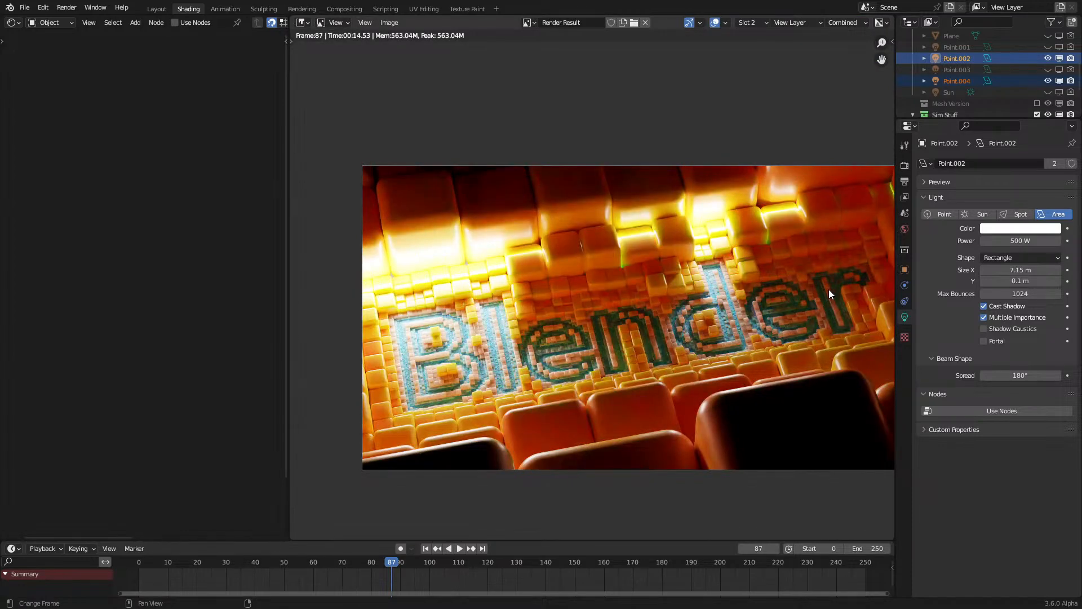
{"action": "key", "text": "j"}
{"action": "key", "text": "F12"}
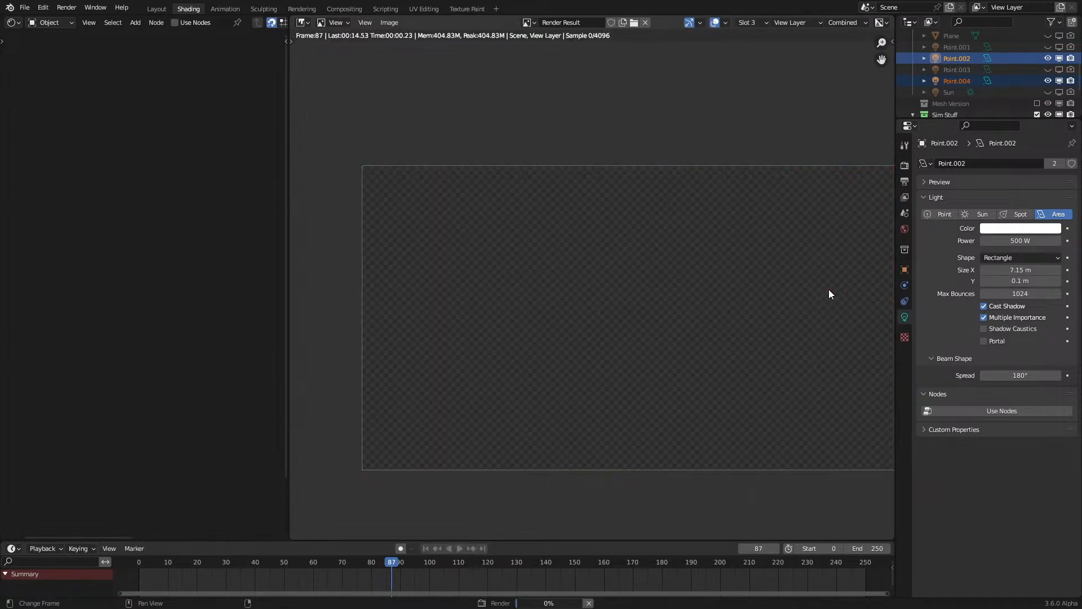
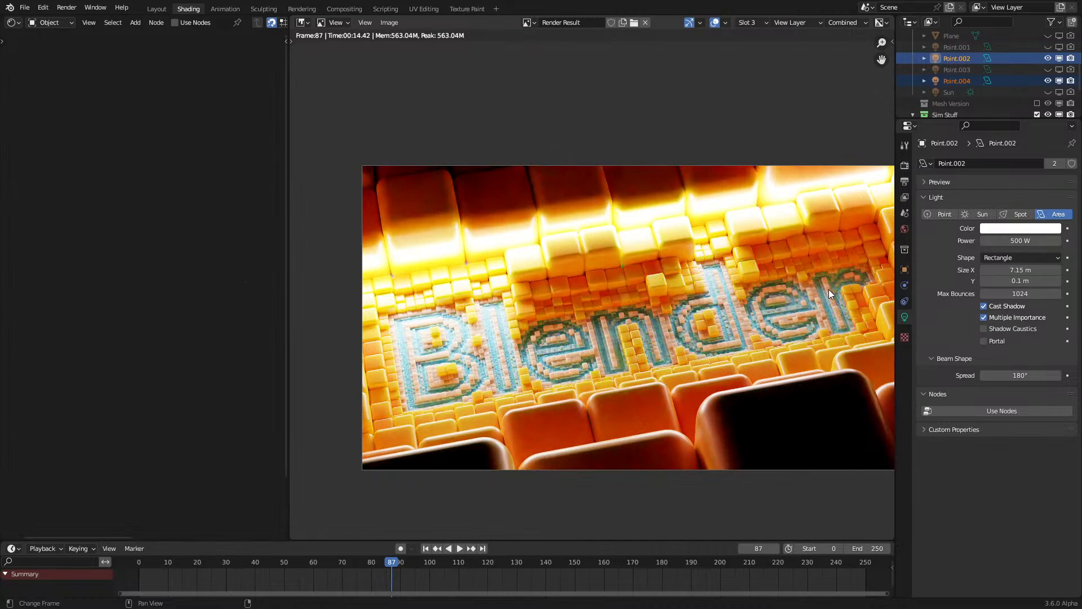
Step: Compare the renders in slots 2 and 3, and examine slot 3's lettering up close
{"action": "key", "text": "2"}
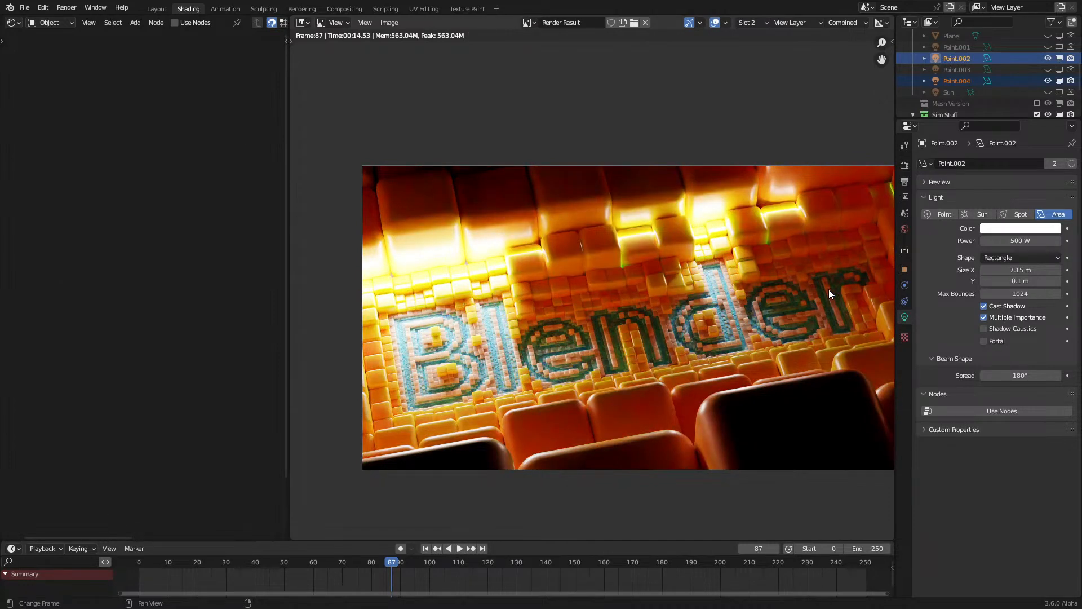
{"action": "key", "text": "3"}
{"action": "key", "text": "2"}
{"action": "key", "text": "3"}
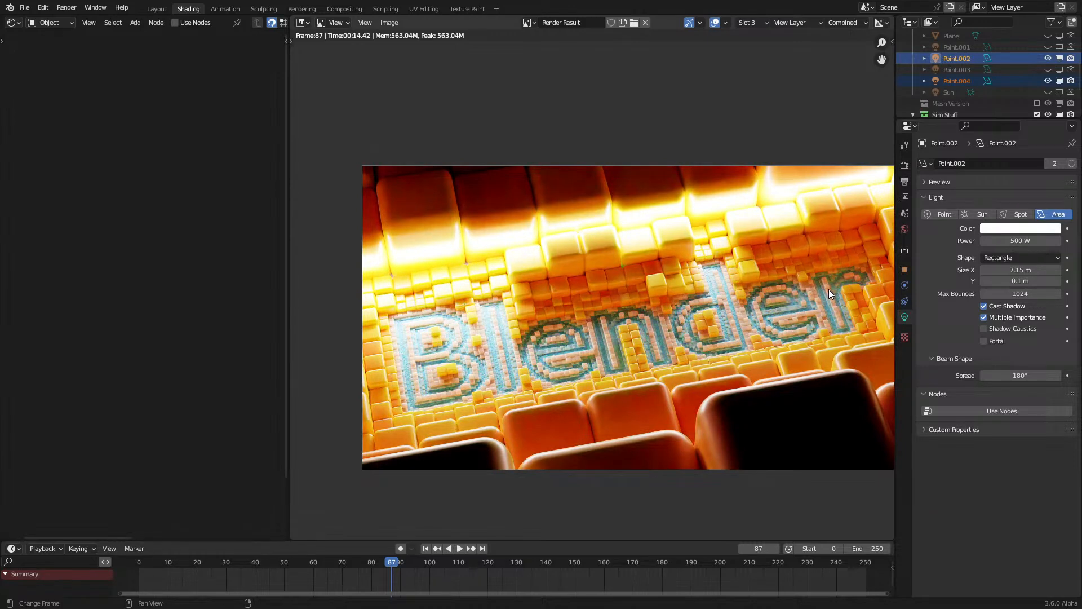
{"action": "scroll", "coordinate": [813, 276], "scroll_direction": "up", "scroll_amount": 4}
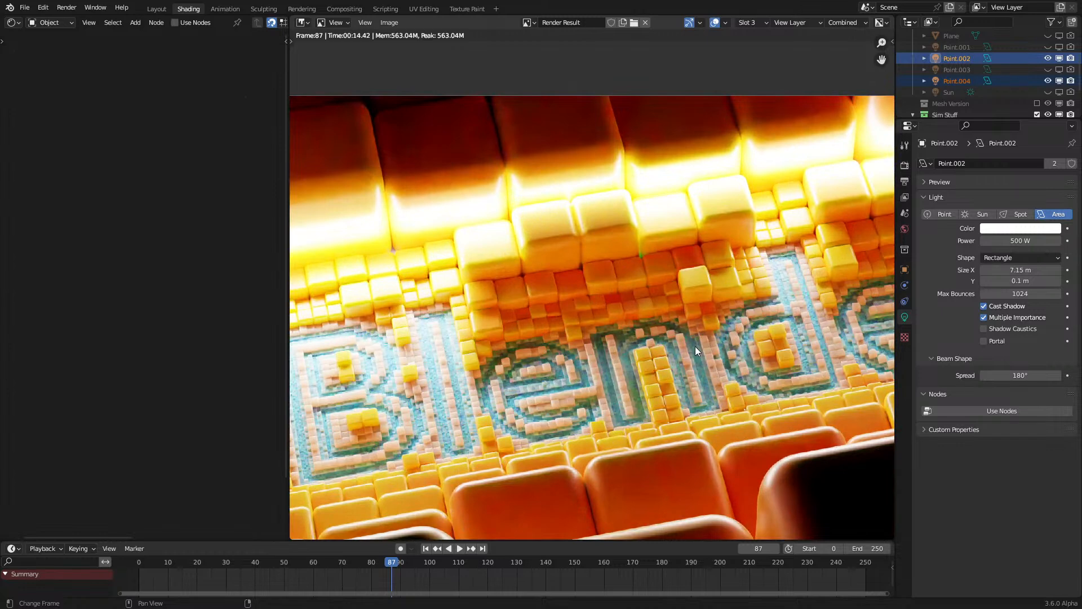
{"action": "middle_click_drag", "start_coordinate": [679, 351], "coordinate": [684, 340]}
Step: Set the final render's denoising passes to None and render the frame again into slot 3
{"action": "left_click", "coordinate": [909, 165]}
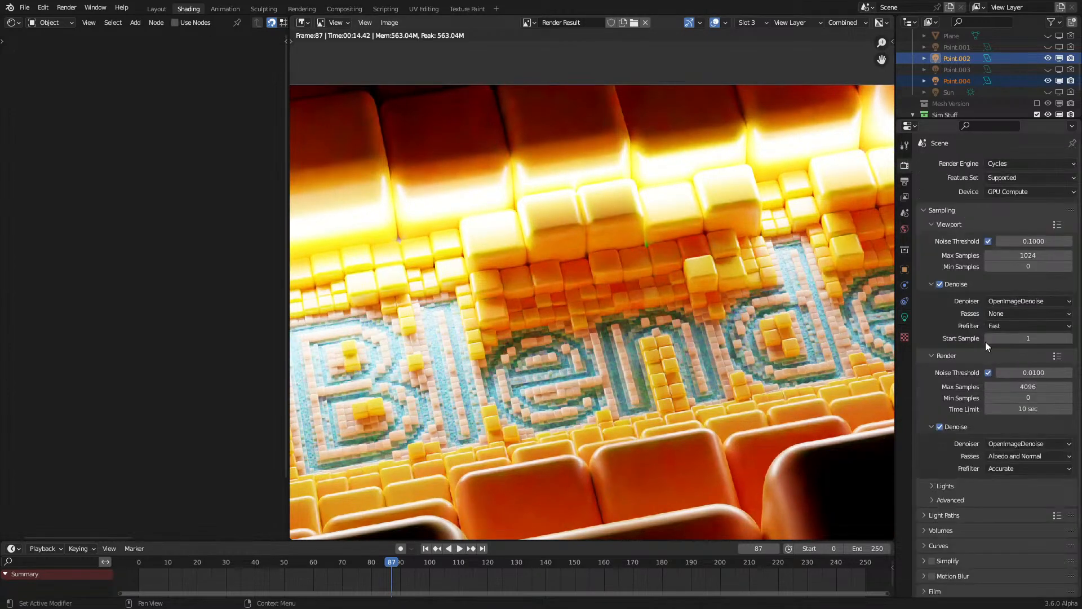
{"action": "left_click", "coordinate": [1026, 456]}
{"action": "left_click", "coordinate": [1021, 480]}
{"action": "left_click", "coordinate": [1022, 456]}
{"action": "left_click", "coordinate": [1011, 471]}
{"action": "key", "text": "F12"}
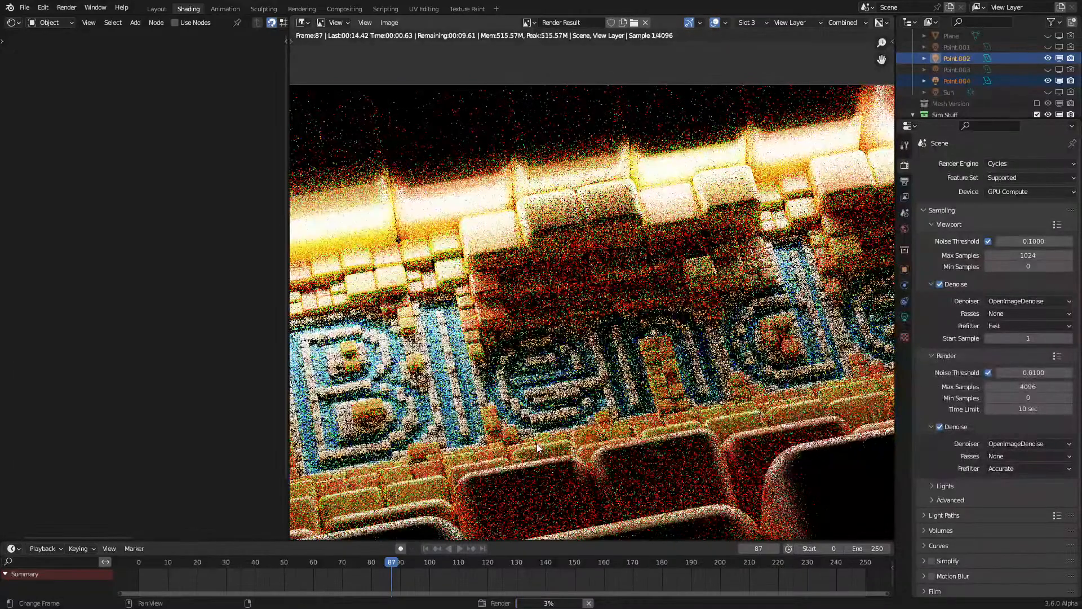
Step: Examine the new render's lettering and cubes up close and as a whole, and return to the 3D viewport
{"action": "scroll", "coordinate": [537, 443], "scroll_direction": "down", "scroll_amount": 1}
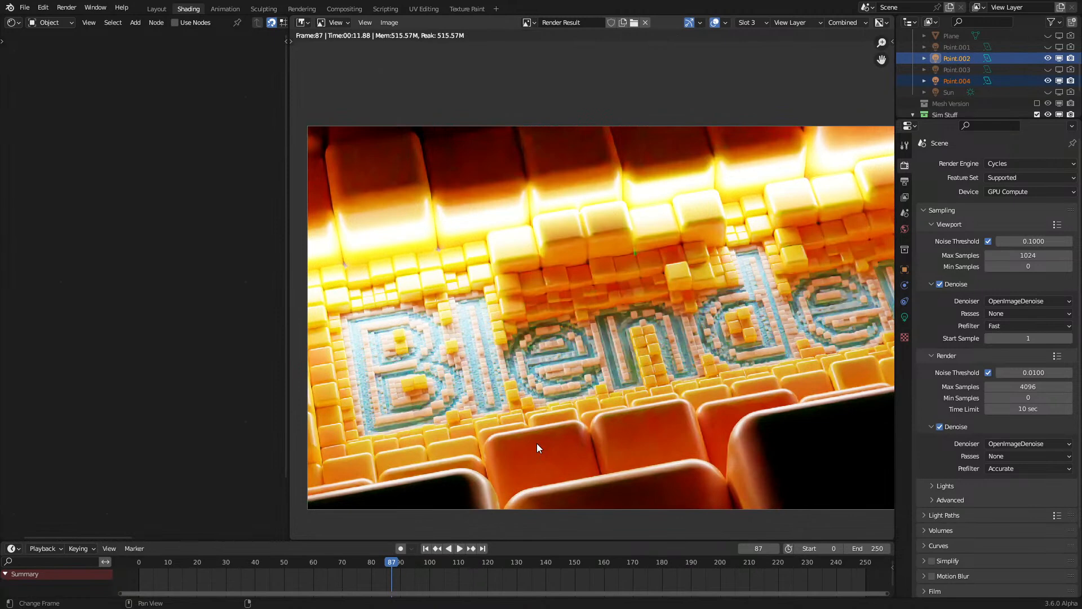
{"action": "scroll", "coordinate": [537, 443], "scroll_direction": "up", "scroll_amount": 1}
{"action": "middle_click_drag", "start_coordinate": [657, 446], "coordinate": [529, 454]}
{"action": "scroll", "coordinate": [462, 485], "scroll_direction": "down", "scroll_amount": 1}
{"action": "scroll", "coordinate": [483, 471], "scroll_direction": "up", "scroll_amount": 2}
{"action": "scroll", "coordinate": [530, 455], "scroll_direction": "down", "scroll_amount": 1}
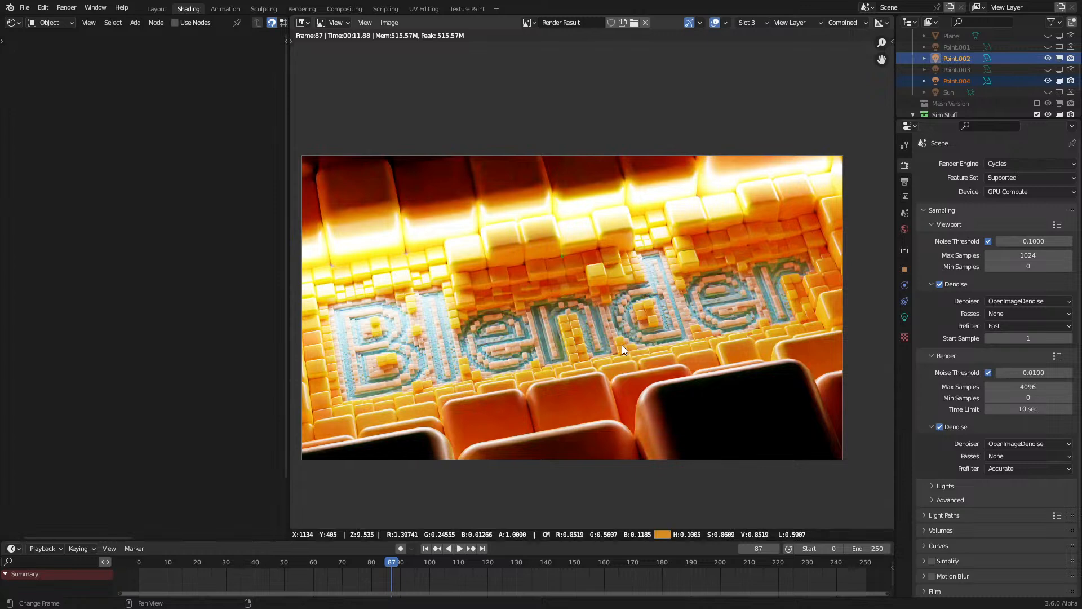
{"action": "key", "text": "Escape"}
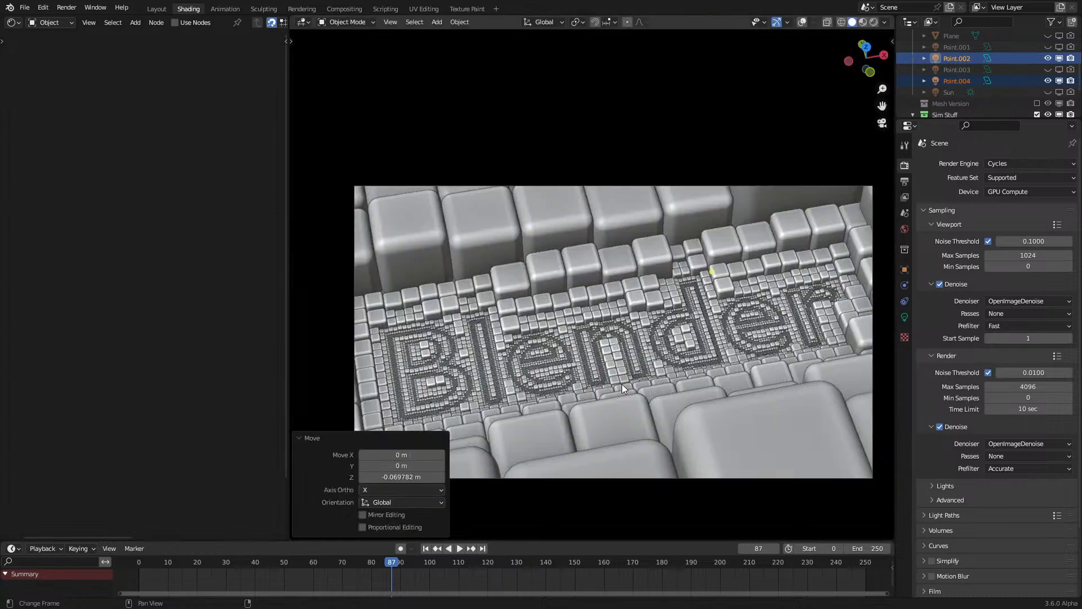
Step: Show the viewport overlays, shift the area lights apart and delete Point.004
{"action": "left_click", "coordinate": [804, 24]}
{"action": "key", "text": "g"}
{"action": "left_click", "coordinate": [710, 259]}
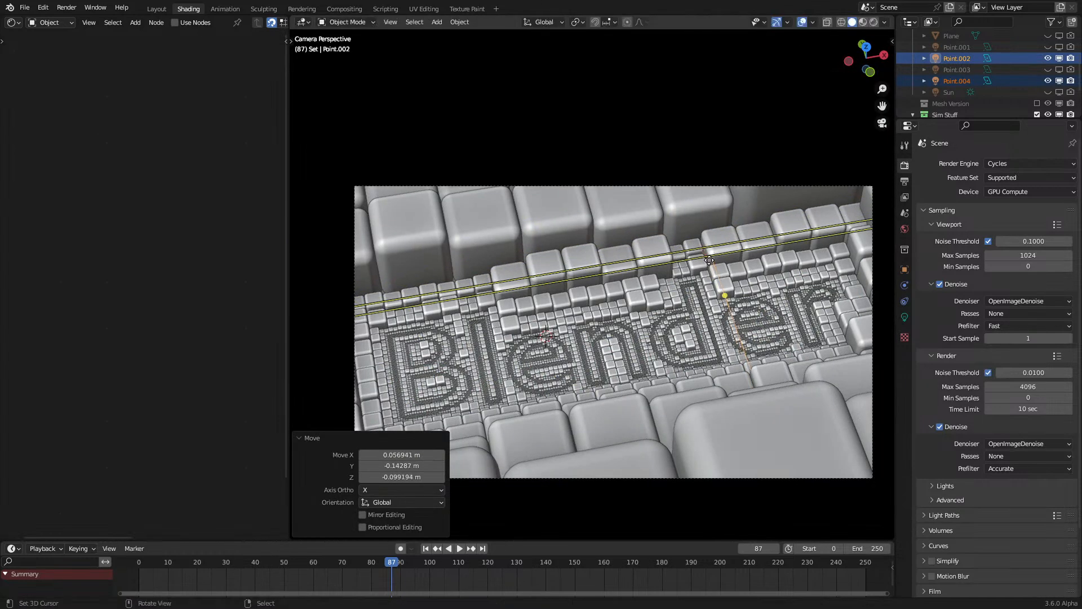
{"action": "left_click", "coordinate": [710, 260]}
{"action": "left_click", "coordinate": [710, 260]}
{"action": "key", "text": "g"}
{"action": "left_click", "coordinate": [649, 198]}
{"action": "key", "text": "Delete"}
Step: Select the remaining area light Point.002, clear its location and set its X rotation to 0°
{"action": "left_click", "coordinate": [724, 295]}
{"action": "key", "text": "alt+g"}
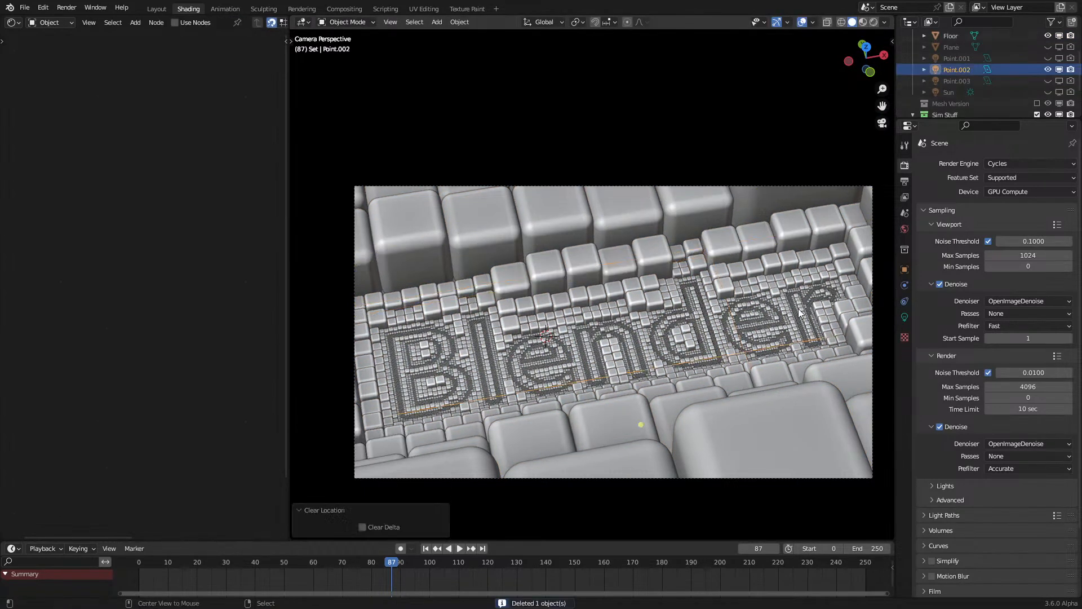
{"action": "left_click", "coordinate": [905, 270]}
{"action": "left_click", "coordinate": [997, 236]}
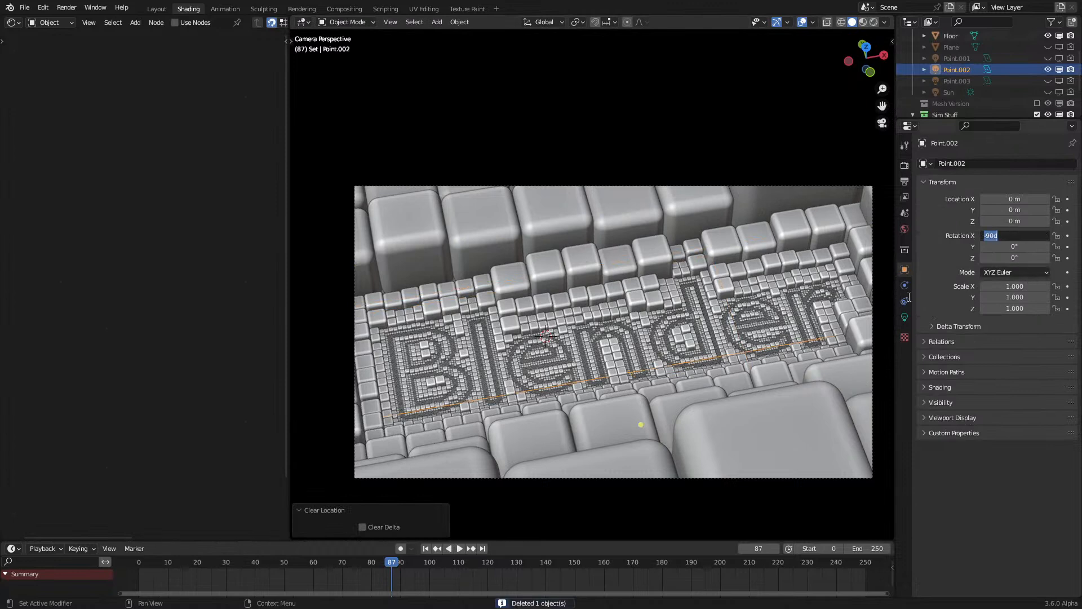
{"action": "type", "text": "0"}
{"action": "key", "text": "Return"}
Step: Raise Point.002 slightly along Z, shift it along Y and raise it about 0.06 m more along Z
{"action": "key", "text": "g"}
{"action": "key", "text": "z"}
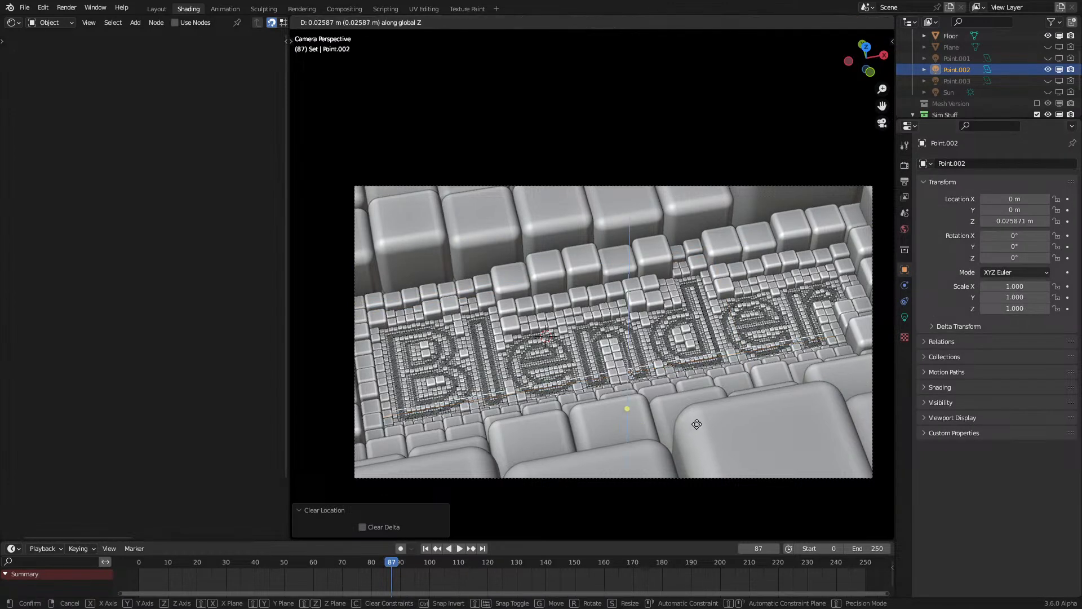
{"action": "left_click", "coordinate": [700, 421]}
{"action": "key", "text": "g"}
{"action": "key", "text": "y"}
{"action": "left_click", "coordinate": [693, 401]}
{"action": "key", "text": "g"}
{"action": "key", "text": "z"}
{"action": "left_click", "coordinate": [691, 391]}
Step: Set Point.002's Size Y to 1.46 m and preview it in rendered shading without overlays
{"action": "left_click", "coordinate": [905, 316]}
{"action": "left_click_drag", "start_coordinate": [1021, 281], "coordinate": [1060, 281]}
{"action": "key", "text": "z"}
{"action": "left_click", "coordinate": [729, 328]}
{"action": "left_click", "coordinate": [788, 23]}
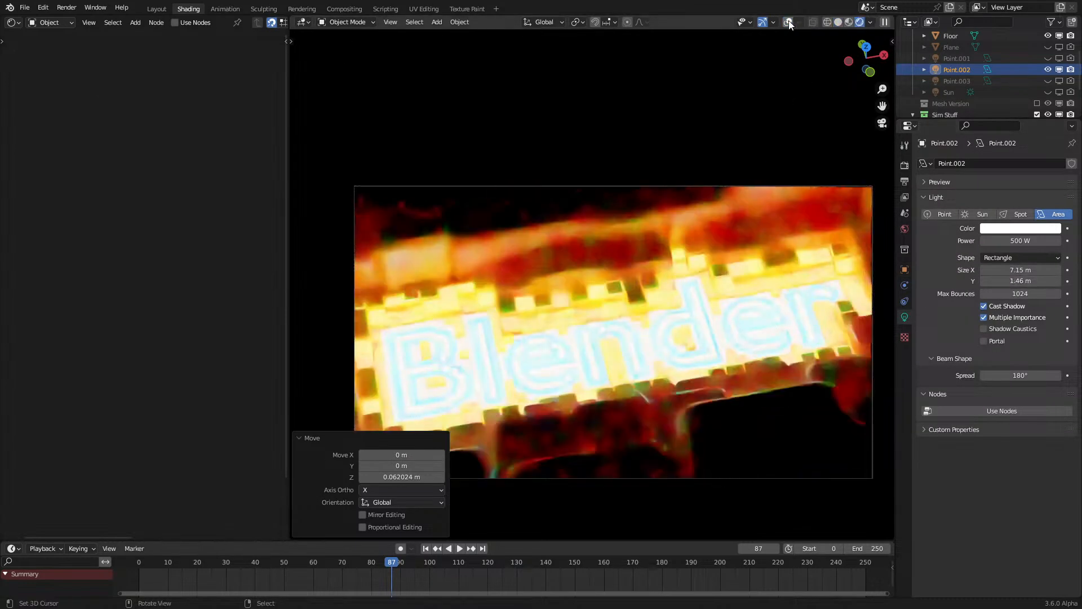
Step: Raise Point.002 about 1.67 m along Z
{"action": "key", "text": "g"}
{"action": "key", "text": "z"}
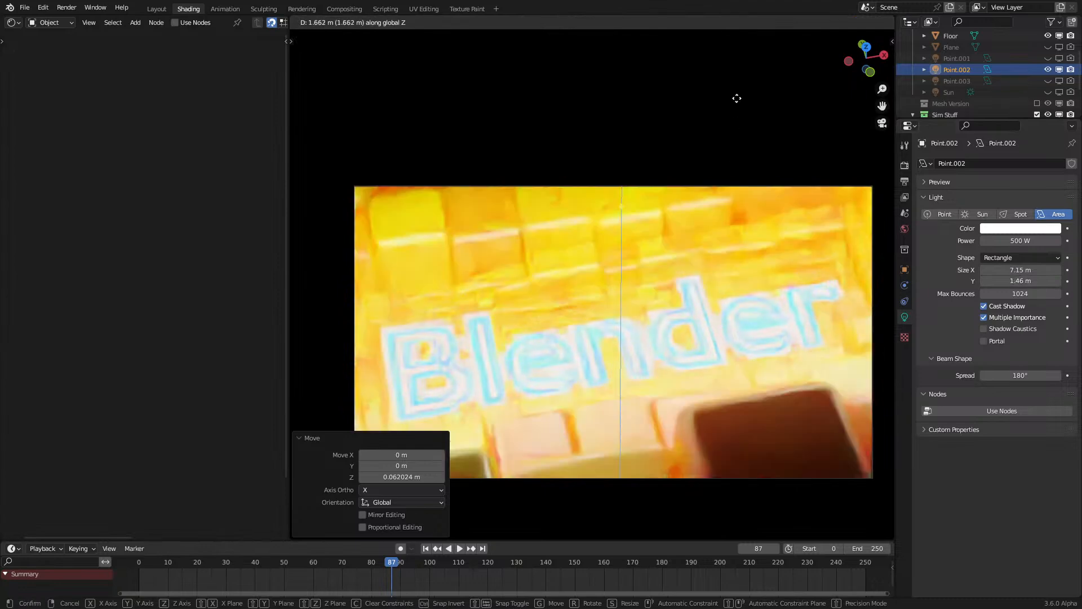
{"action": "left_click", "coordinate": [736, 97]}
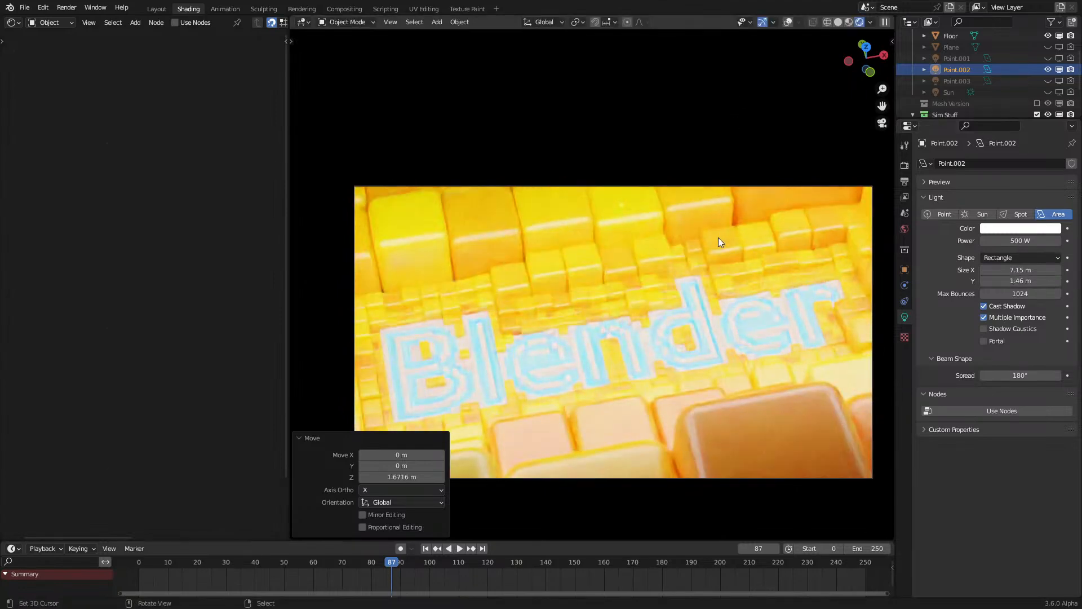
{"action": "key", "text": "g"}
{"action": "key", "text": "x"}
{"action": "key", "text": "Escape"}
Step: In solid shading with overlays, view the scene from the side and move Point.002 about 0.14 m in X, 1.17 m in Y and -0.83 m in Z
{"action": "key", "text": "z"}
{"action": "left_click", "coordinate": [668, 323]}
{"action": "left_click", "coordinate": [803, 21]}
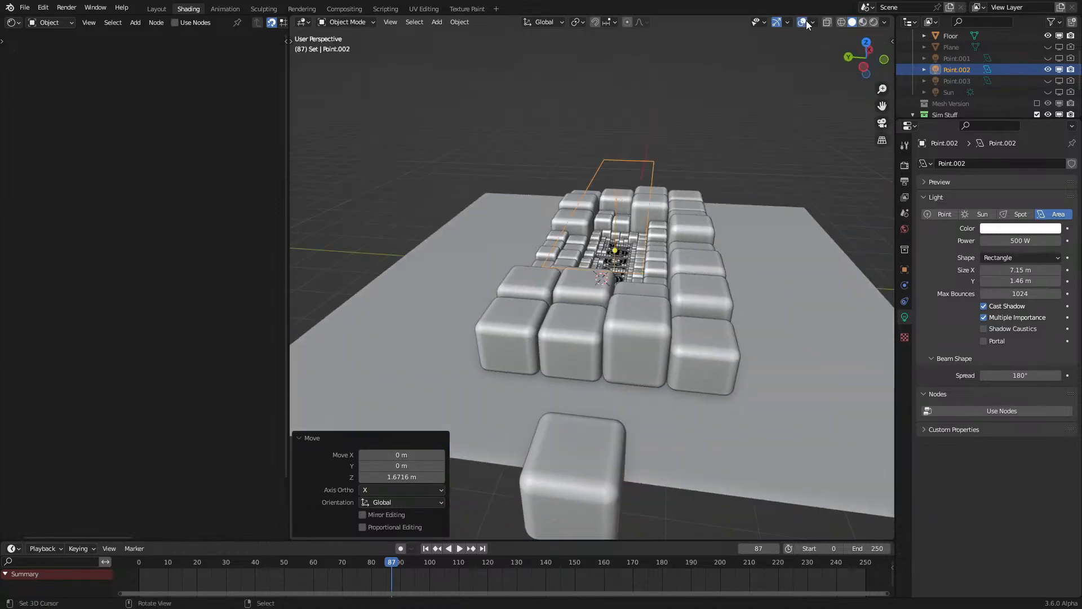
{"action": "left_click", "coordinate": [576, 466]}
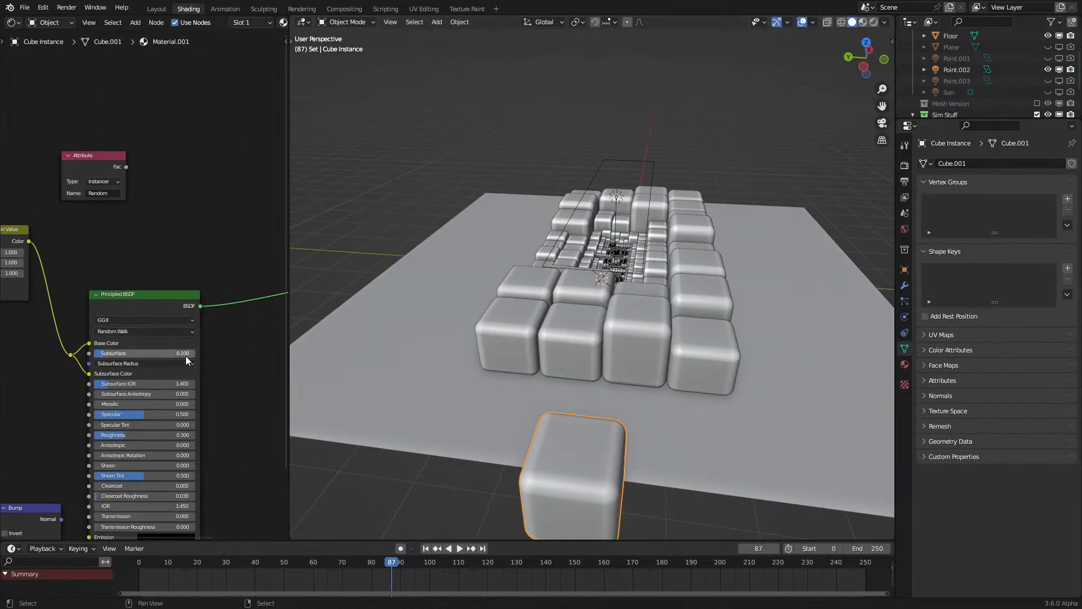
{"action": "left_click", "coordinate": [614, 196]}
{"action": "middle_click_drag", "start_coordinate": [610, 196], "coordinate": [664, 237]}
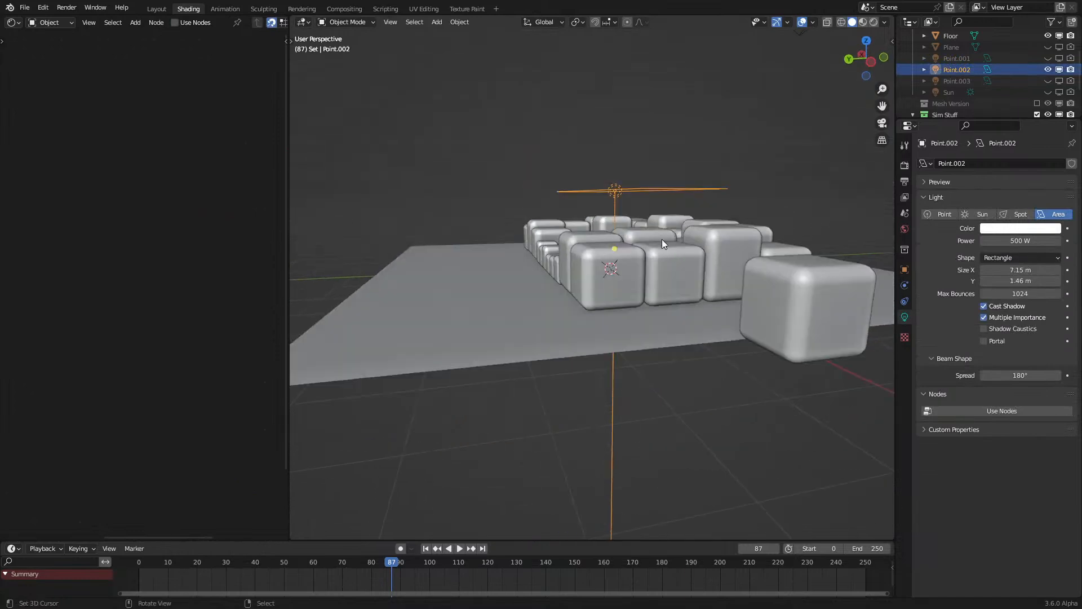
{"action": "key", "text": "g"}
{"action": "left_click", "coordinate": [615, 280]}
Step: Rotate Point.002 by -90° about the global X axis and preview it in rendered shading through the camera
{"action": "type", "text": "rx90"}
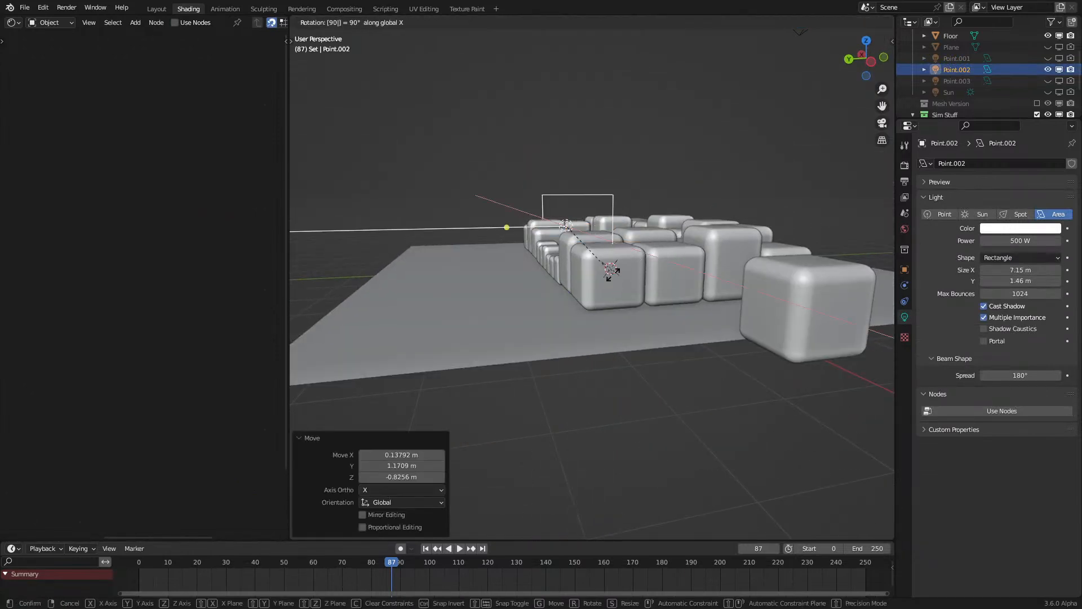
{"action": "type", "text": "-"}
{"action": "key", "text": "Return"}
{"action": "key", "text": "z"}
{"action": "left_click", "coordinate": [625, 232]}
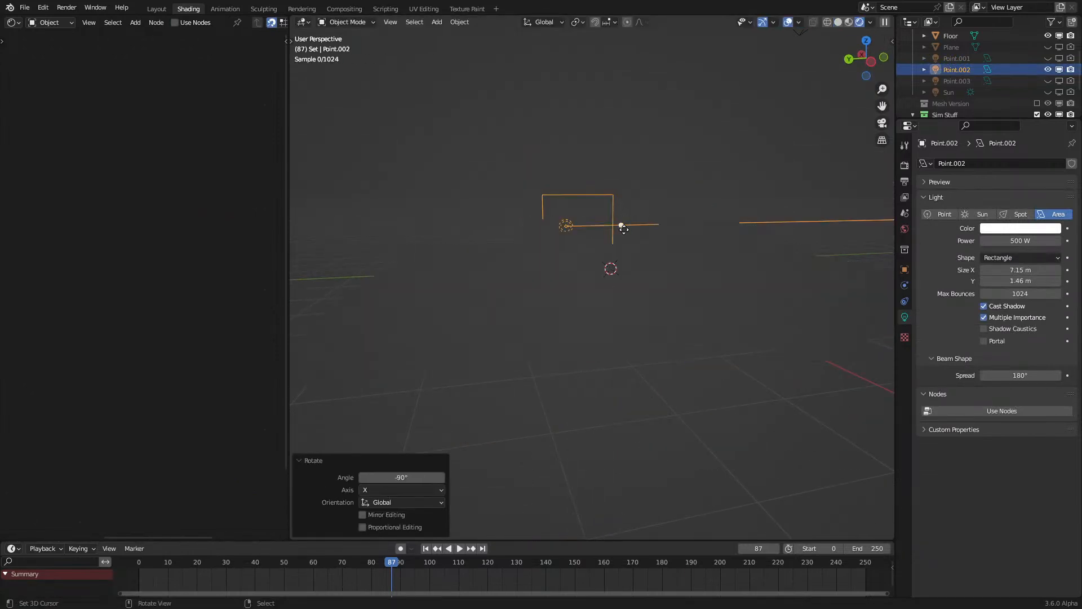
{"action": "key", "text": "KP_0"}
Step: Move Point.002 about 0.36 m along Y and set its Size Y to 0.75 m
{"action": "key", "text": "g"}
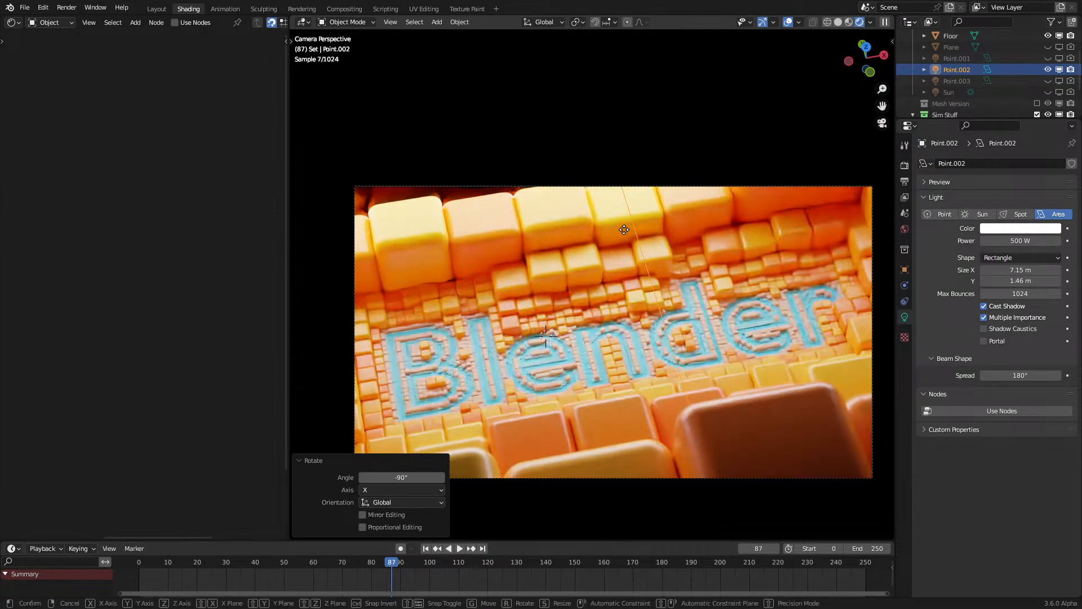
{"action": "key", "text": "y"}
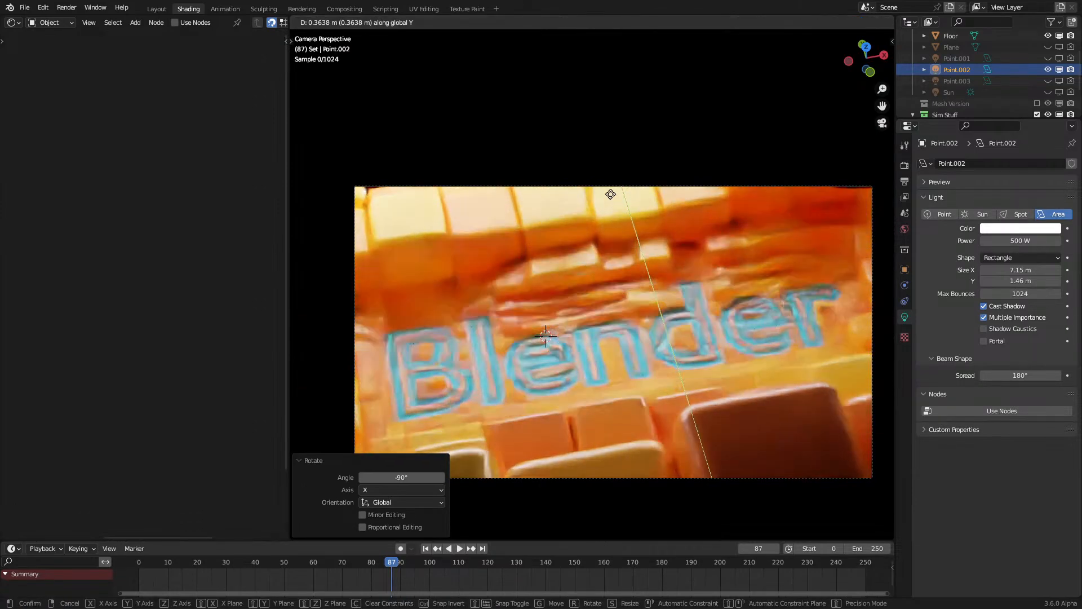
{"action": "left_click", "coordinate": [613, 206]}
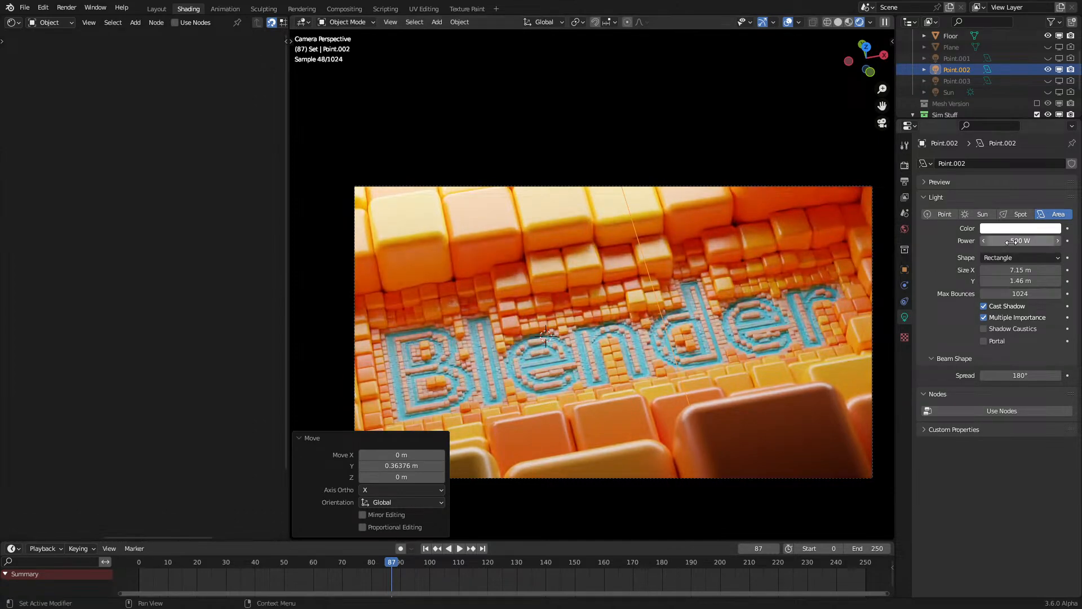
{"action": "left_click_drag", "start_coordinate": [1022, 281], "coordinate": [985, 281]}
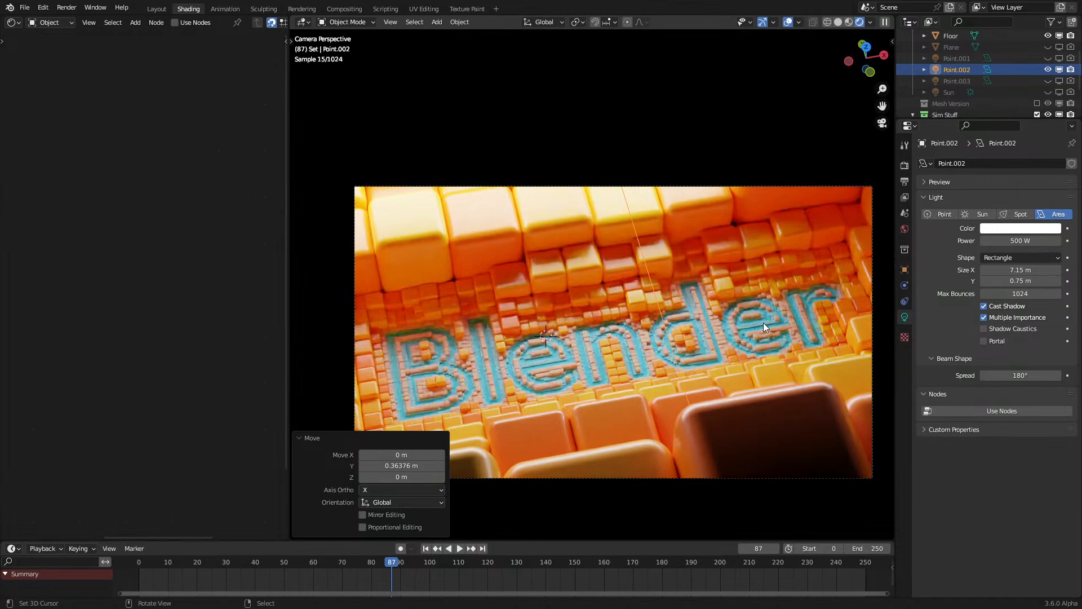
Step: Move Point.002 about -1.13 m along Y and lower it about 0.44 m along Z
{"action": "key", "text": "g"}
{"action": "key", "text": "y"}
{"action": "left_click", "coordinate": [706, 373]}
{"action": "key", "text": "g"}
{"action": "key", "text": "z"}
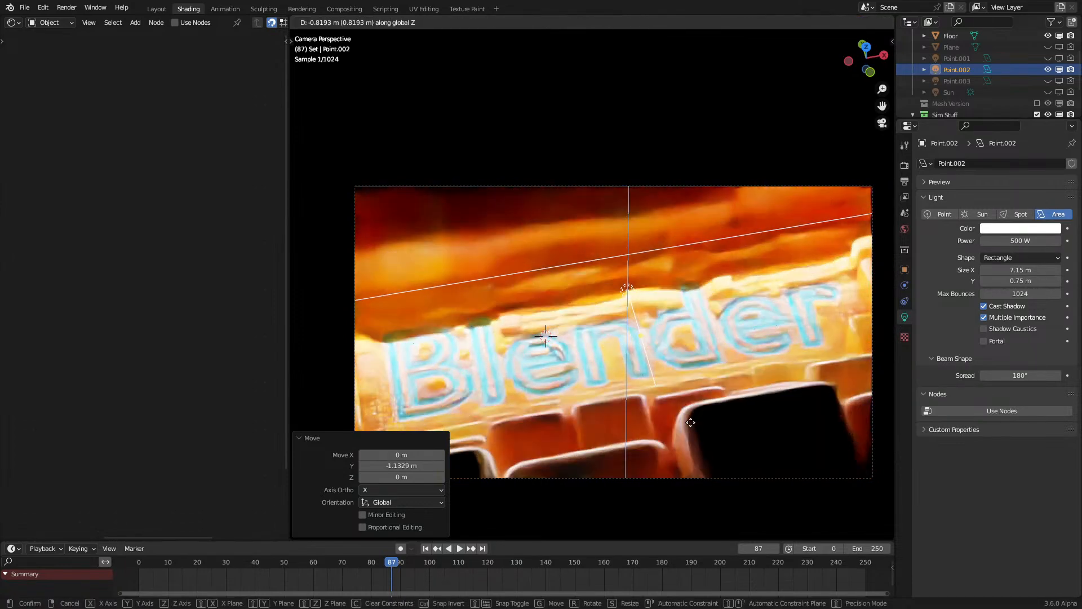
{"action": "left_click", "coordinate": [682, 389]}
Step: Shift Point.002 along positive Y in three moves of about 0.22 m, 0.04 m and 0.15 m
{"action": "key", "text": "g"}
{"action": "key", "text": "y"}
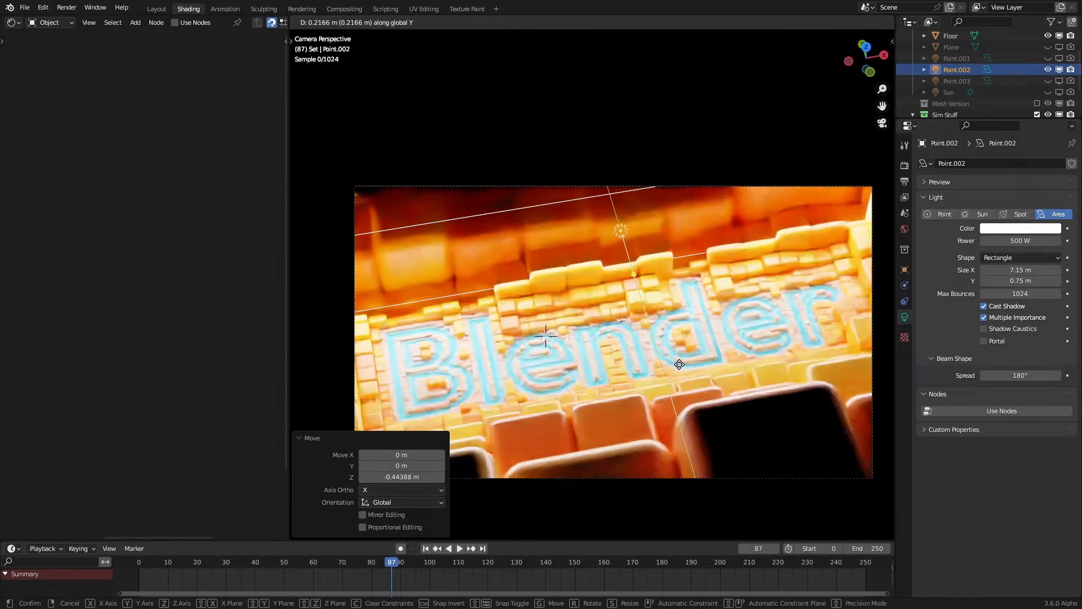
{"action": "left_click", "coordinate": [722, 366]}
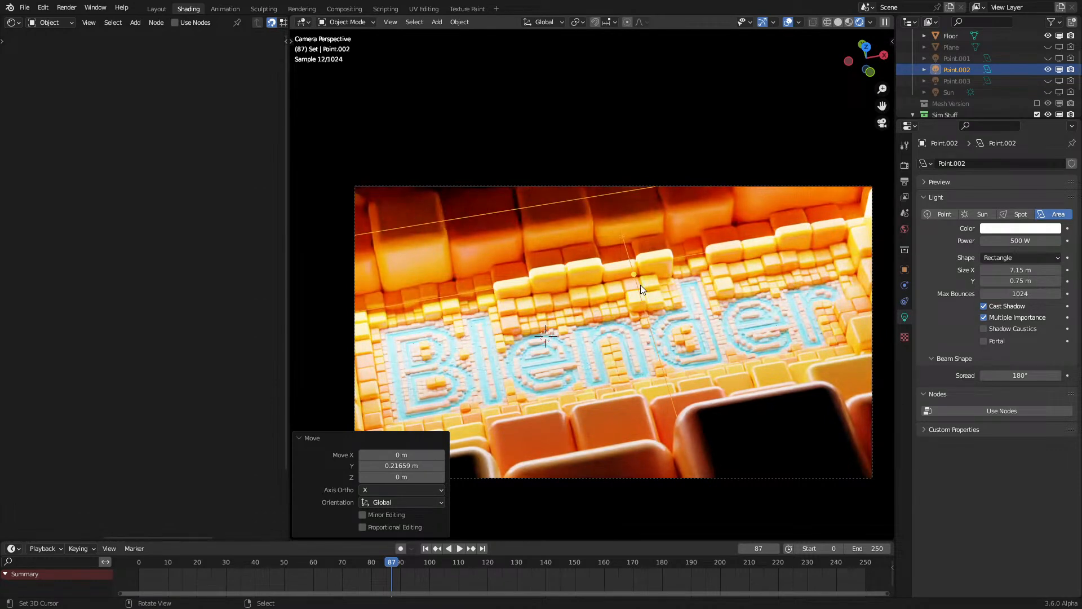
{"action": "key", "text": "g"}
{"action": "key", "text": "y"}
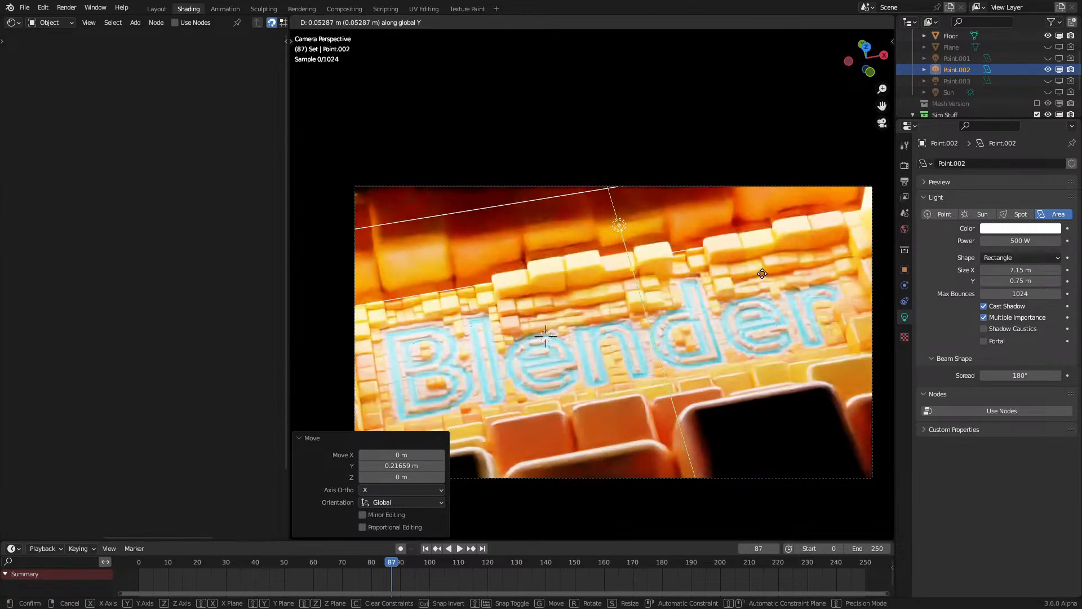
{"action": "left_click", "coordinate": [760, 280]}
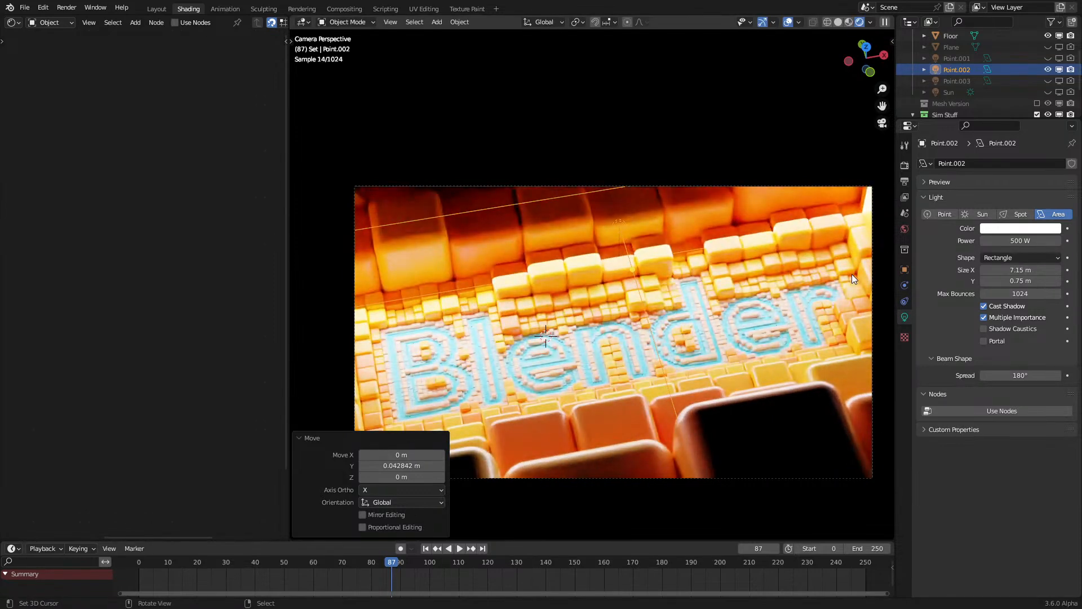
{"action": "key", "text": "g"}
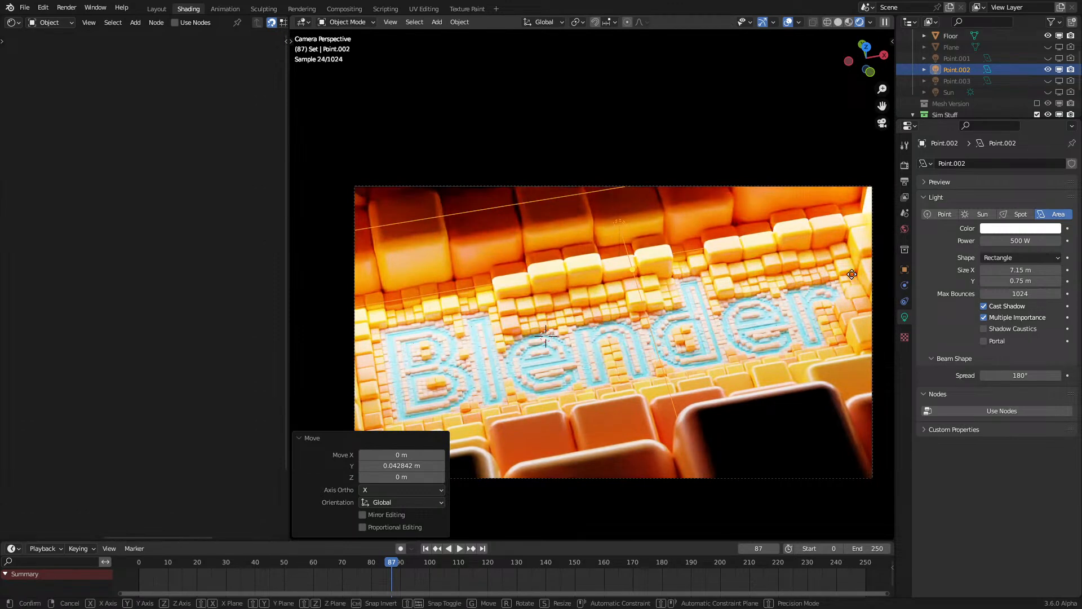
{"action": "key", "text": "y"}
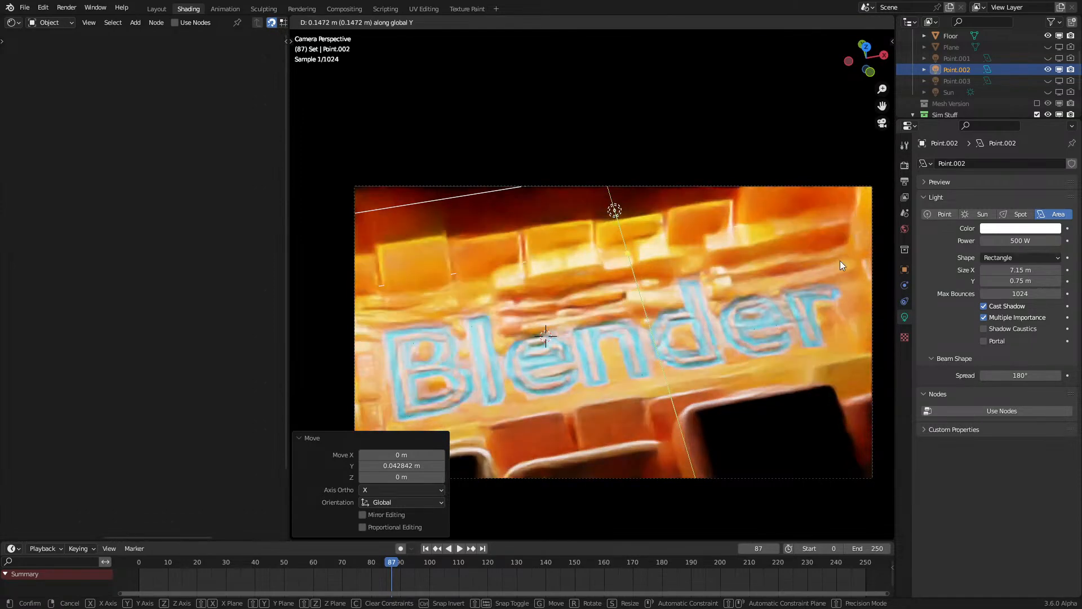
{"action": "left_click", "coordinate": [840, 260]}
Step: Set the viewport denoiser to Automatic in the render sampling settings
{"action": "left_click", "coordinate": [905, 166]}
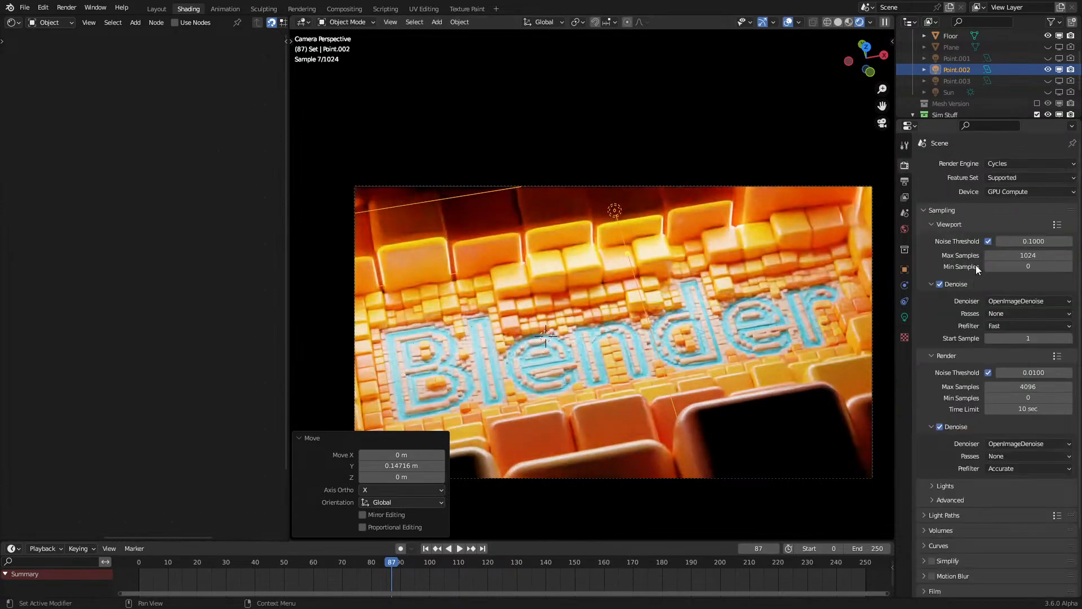
{"action": "left_click", "coordinate": [1009, 313]}
{"action": "left_click", "coordinate": [1004, 309]}
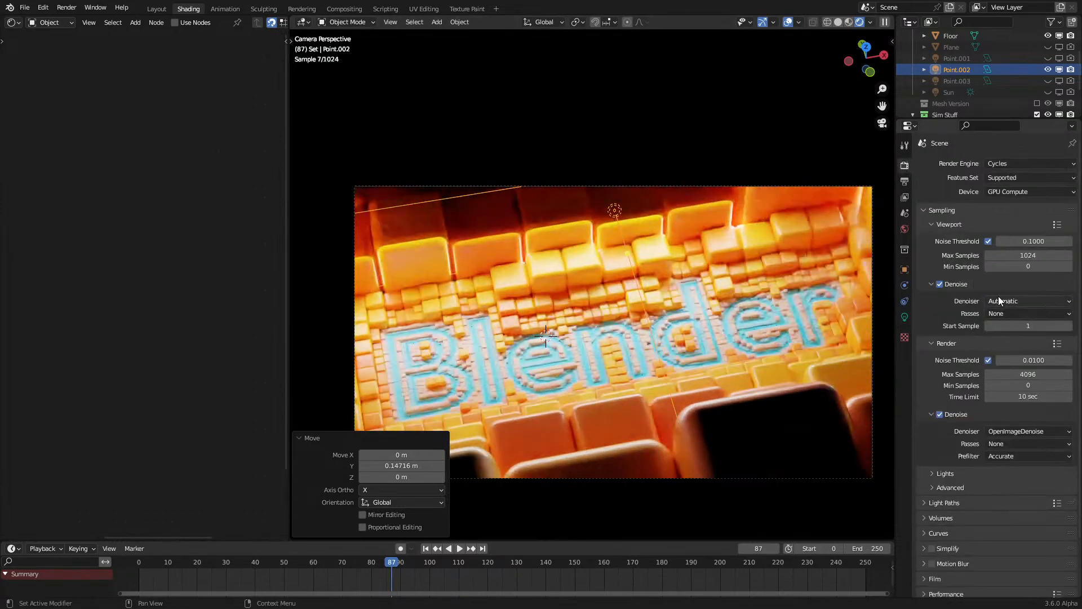
Step: Move the Point.002 light about -0.04 m along the global Y axis
{"action": "scroll", "coordinate": [720, 296], "scroll_direction": "up", "scroll_amount": 1}
{"action": "middle_click_drag", "start_coordinate": [720, 296], "coordinate": [728, 282], "text": "shift"}
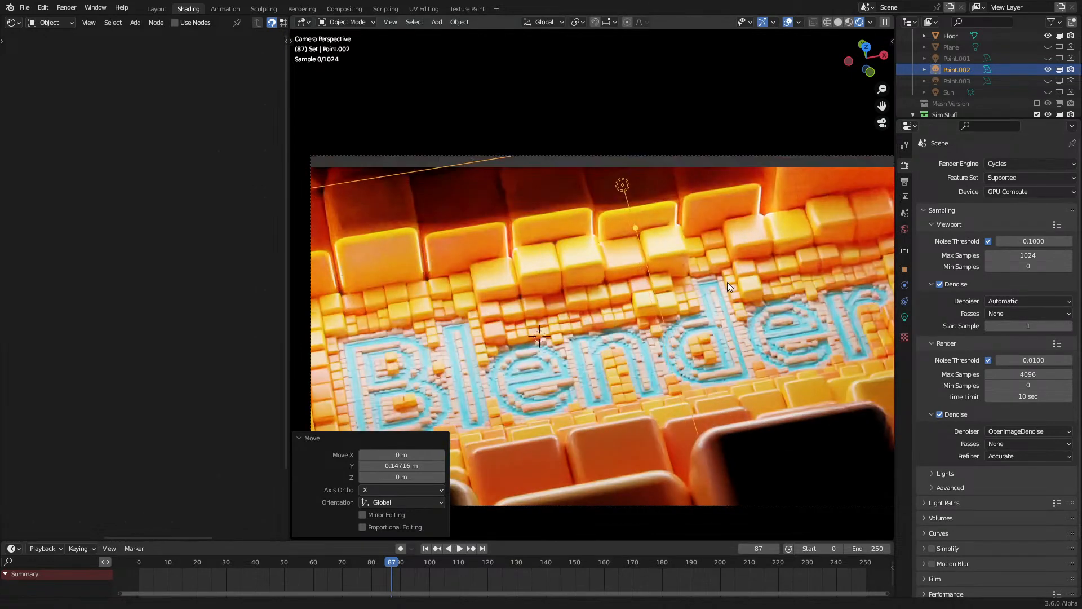
{"action": "key", "text": "g"}
{"action": "key", "text": "y"}
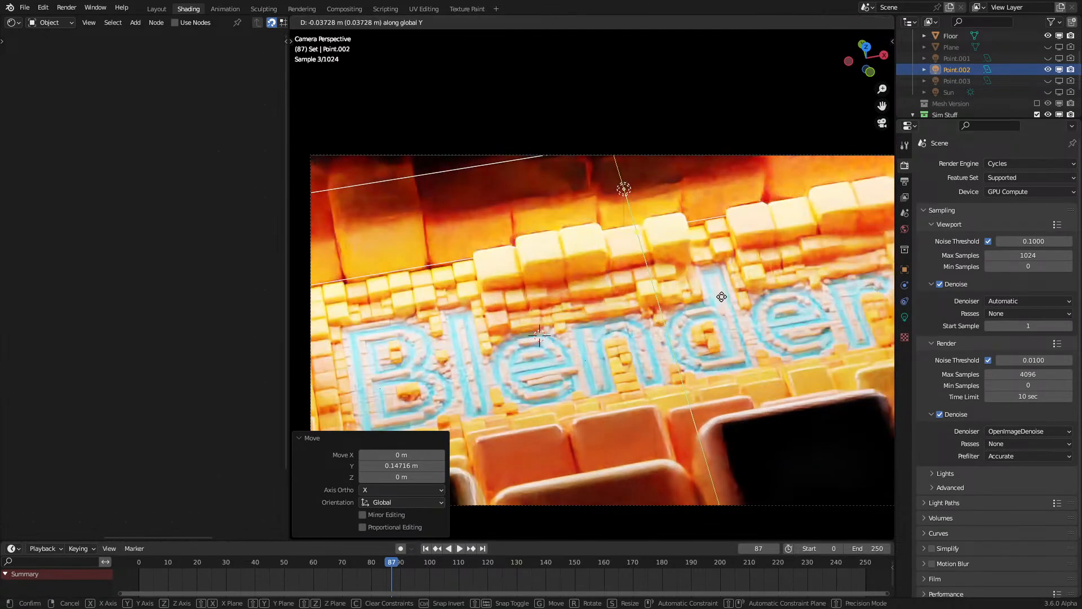
{"action": "left_click", "coordinate": [724, 293]}
{"action": "scroll", "coordinate": [725, 294], "scroll_direction": "down", "scroll_amount": 1}
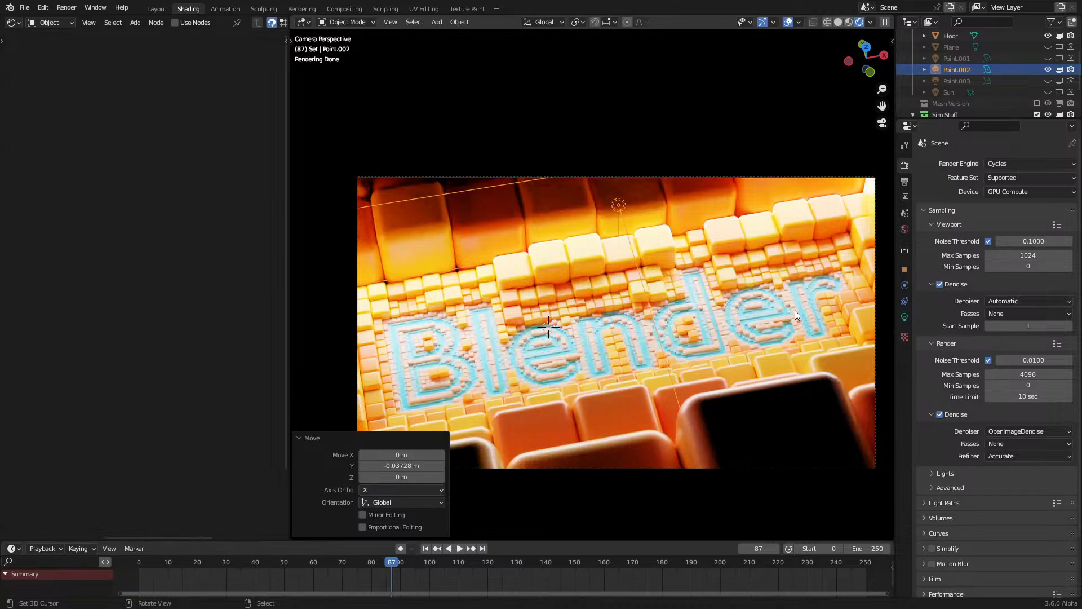
Step: Try pink, blue and green as the light color of Point.002 and return it to white
{"action": "left_click", "coordinate": [905, 317]}
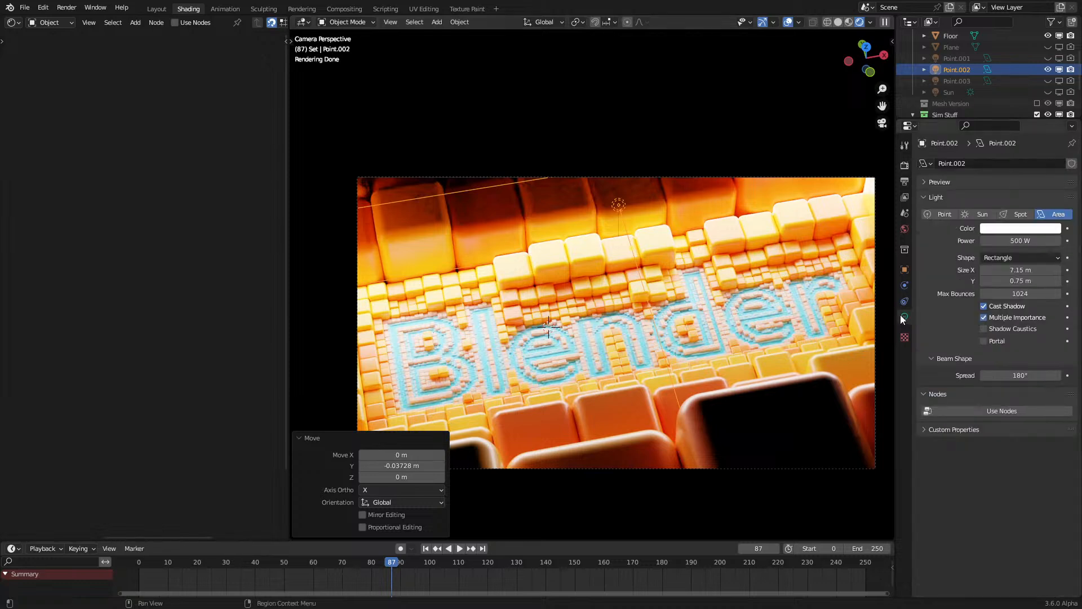
{"action": "left_click", "coordinate": [1003, 228]}
{"action": "mouse_move", "coordinate": [1003, 119]}
{"action": "left_mouse_down"}
{"action": "mouse_move", "coordinate": [979, 113]}
{"action": "mouse_move", "coordinate": [993, 156]}
{"action": "mouse_move", "coordinate": [990, 136]}
{"action": "mouse_move", "coordinate": [1009, 131]}
{"action": "left_mouse_up"}
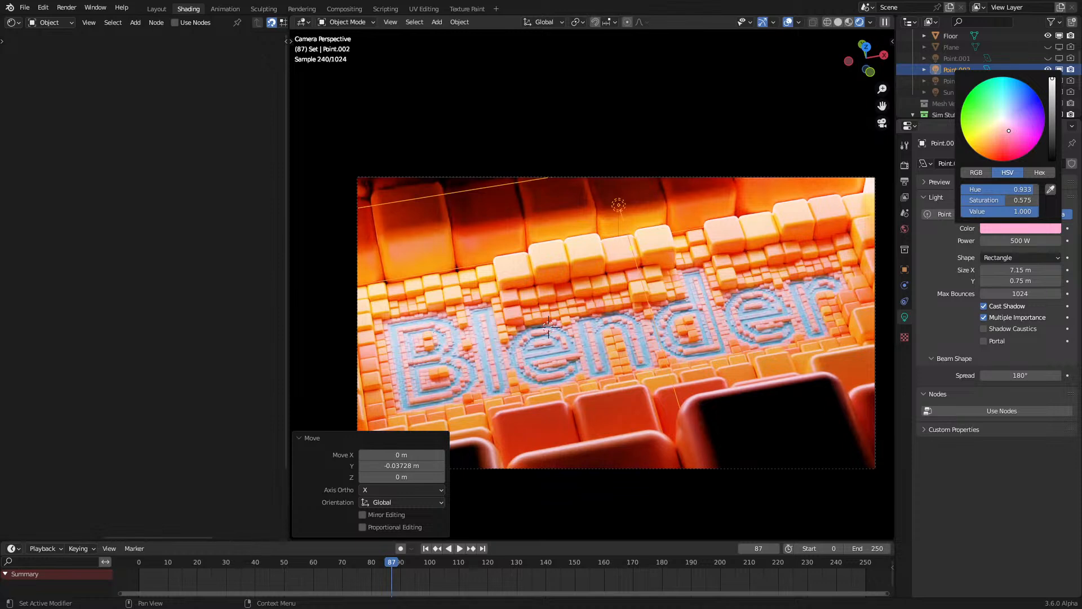
{"action": "left_click_drag", "start_coordinate": [1009, 131], "coordinate": [1036, 94]}
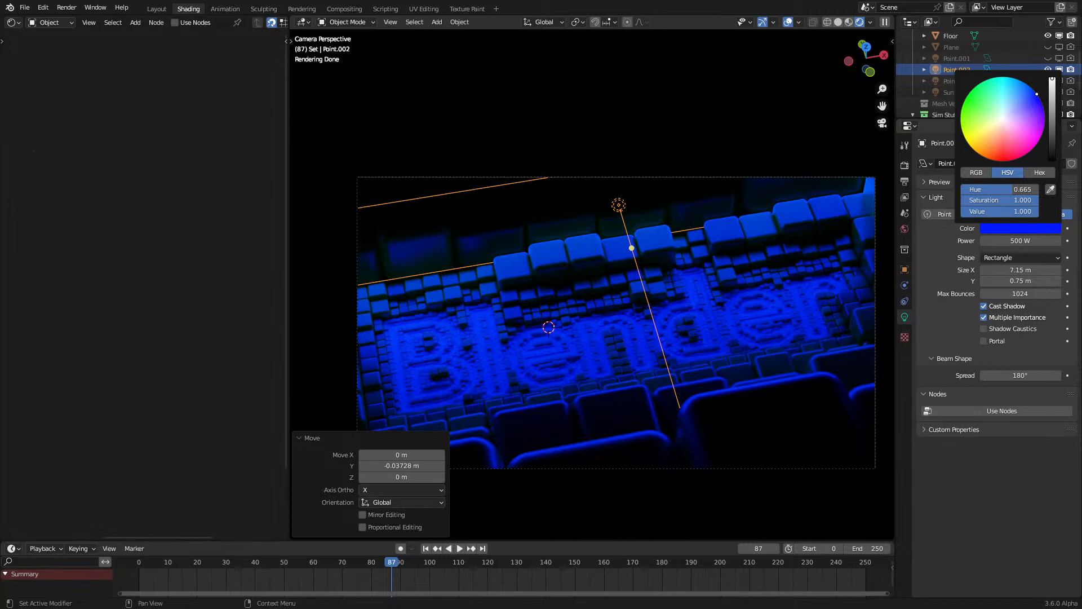
{"action": "mouse_move", "coordinate": [1037, 94]}
{"action": "left_mouse_down"}
{"action": "mouse_move", "coordinate": [998, 79]}
{"action": "mouse_move", "coordinate": [976, 93]}
{"action": "mouse_move", "coordinate": [986, 80]}
{"action": "mouse_move", "coordinate": [974, 150]}
{"action": "mouse_move", "coordinate": [976, 110]}
{"action": "mouse_move", "coordinate": [1002, 76]}
{"action": "mouse_move", "coordinate": [968, 95]}
{"action": "left_mouse_up"}
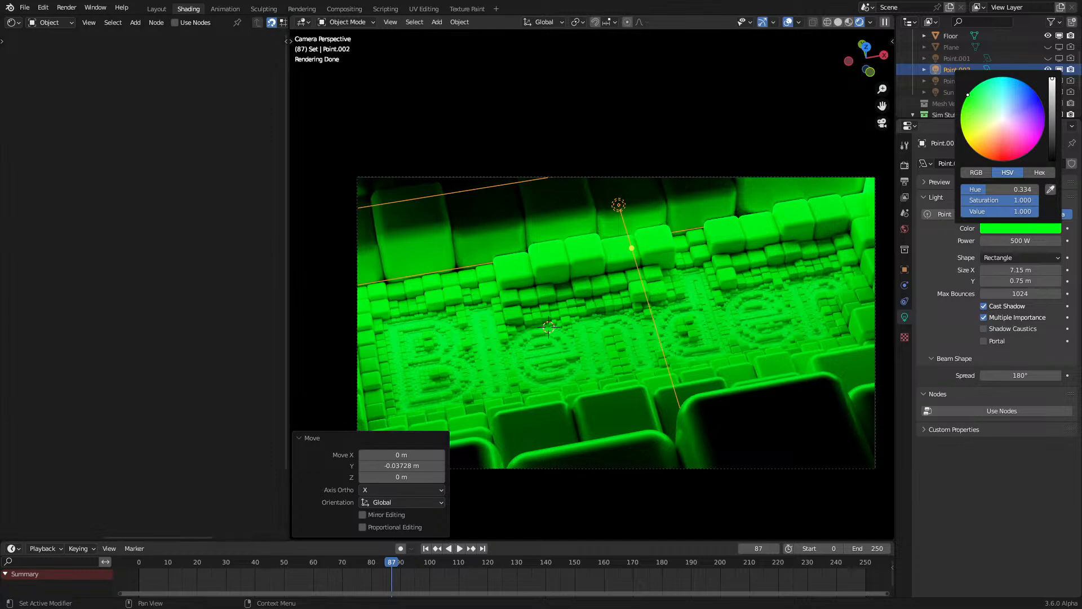
{"action": "left_click_drag", "start_coordinate": [968, 94], "coordinate": [1003, 118]}
Step: Set the Size Y of the Point.002 area light to 0.11 m
{"action": "left_click_drag", "start_coordinate": [1012, 280], "coordinate": [978, 280]}
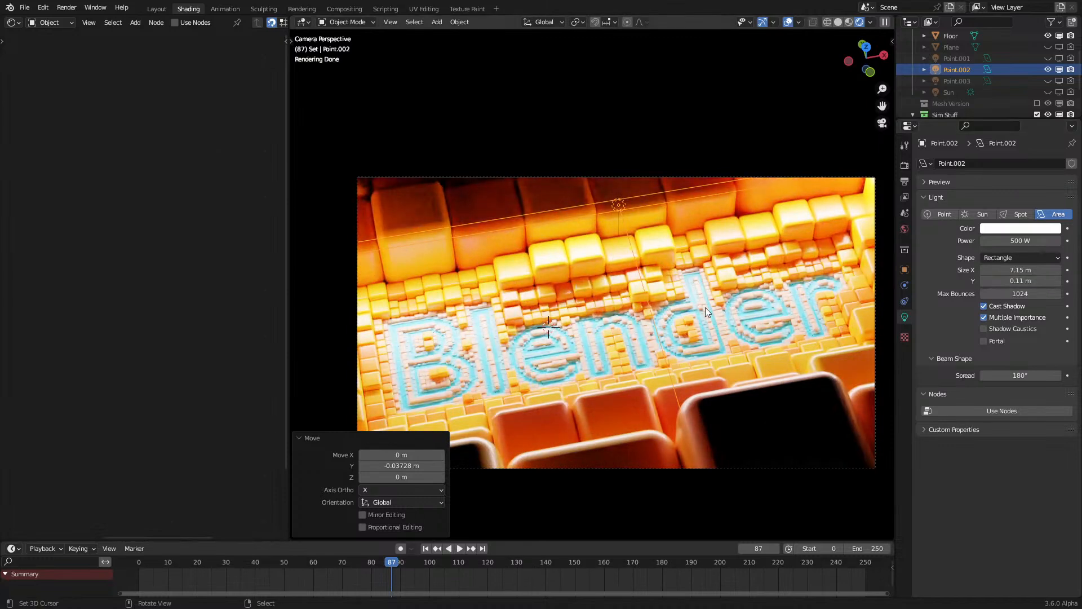
{"action": "scroll", "coordinate": [686, 300], "scroll_direction": "up", "scroll_amount": 3}
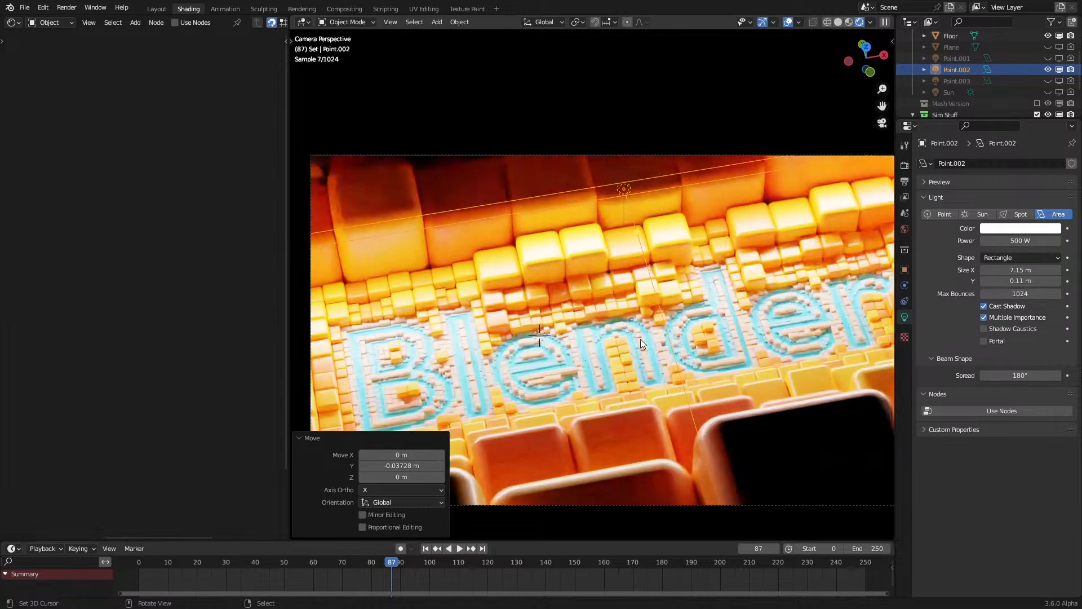
Step: Duplicate Point.002 in top view, rotate the copy, move it -0.1 m in X and -1.5 m in Y, and return to the rendered camera view
{"action": "key", "text": "z"}
{"action": "key", "text": "KP_7"}
{"action": "key", "text": "shift+d"}
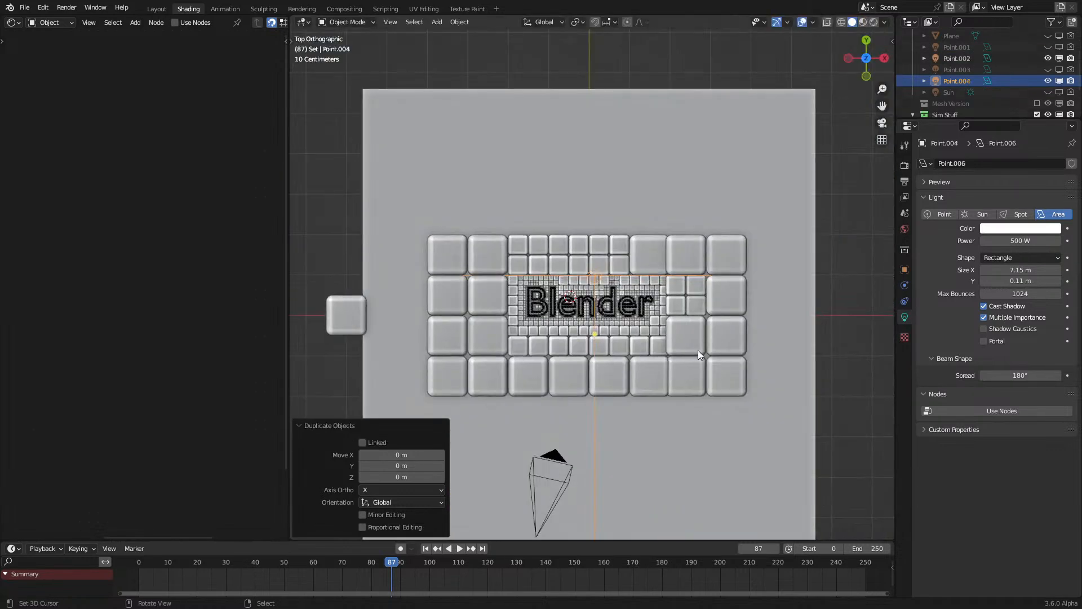
{"action": "key", "text": "r"}
{"action": "left_click", "coordinate": [447, 177]}
{"action": "key", "text": "g"}
{"action": "left_click", "coordinate": [556, 373]}
{"action": "key", "text": "z"}
{"action": "left_click", "coordinate": [570, 341]}
{"action": "key", "text": "KP_0"}
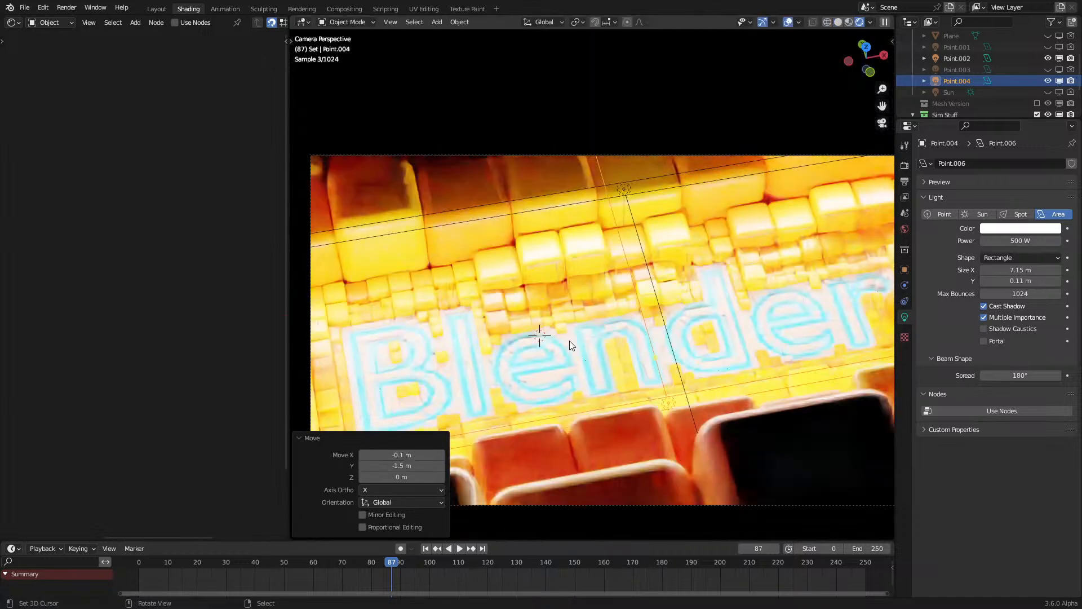
Step: Hide the overlays, move the duplicated light about -0.60 m in X, 1.29 m in Y and 0.88 m in Z, and delete it
{"action": "left_click", "coordinate": [789, 24]}
{"action": "scroll", "coordinate": [789, 113], "scroll_direction": "down", "scroll_amount": 1}
{"action": "key", "text": "g"}
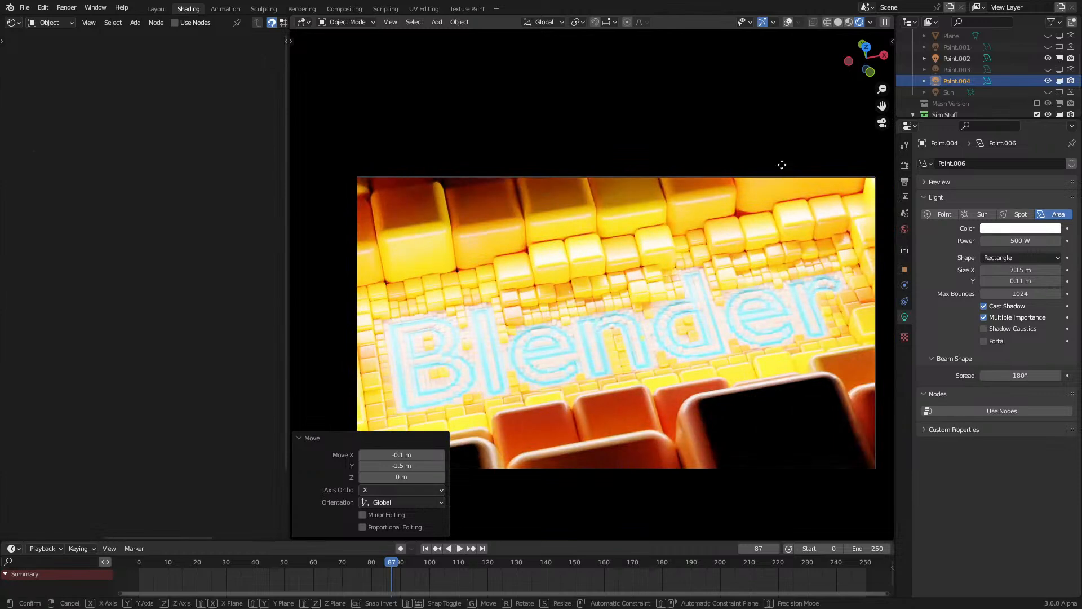
{"action": "key", "text": "z"}
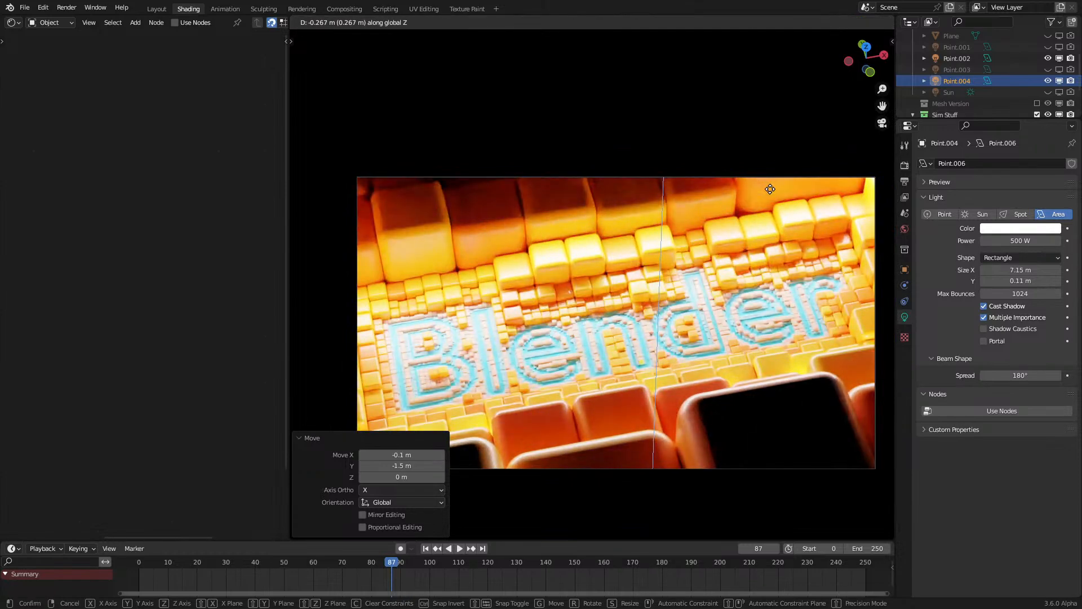
{"action": "key", "text": "z"}
{"action": "key", "text": "z"}
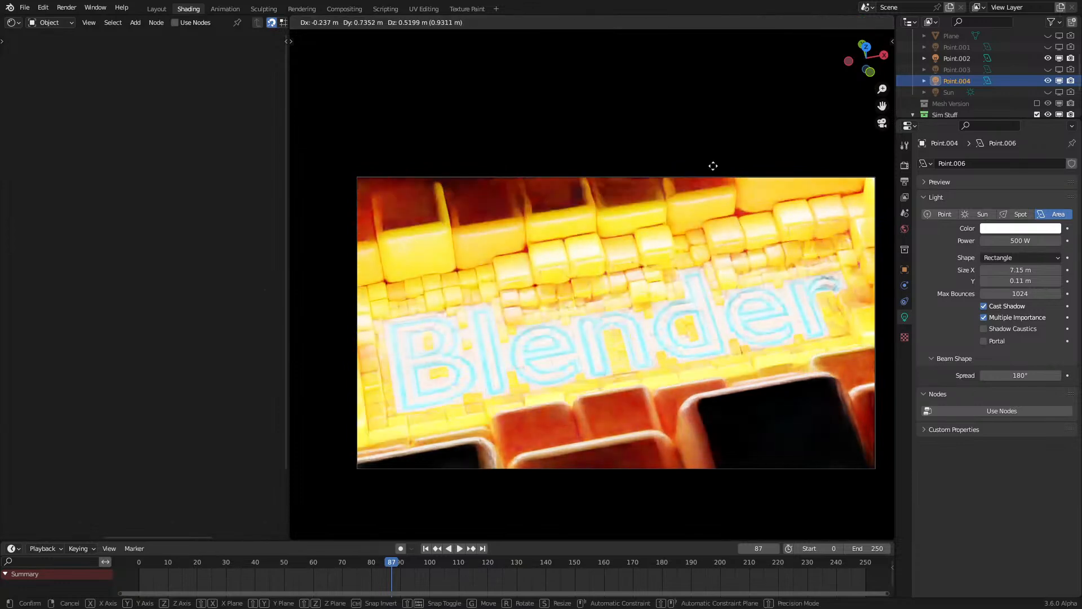
{"action": "left_click", "coordinate": [646, 86]}
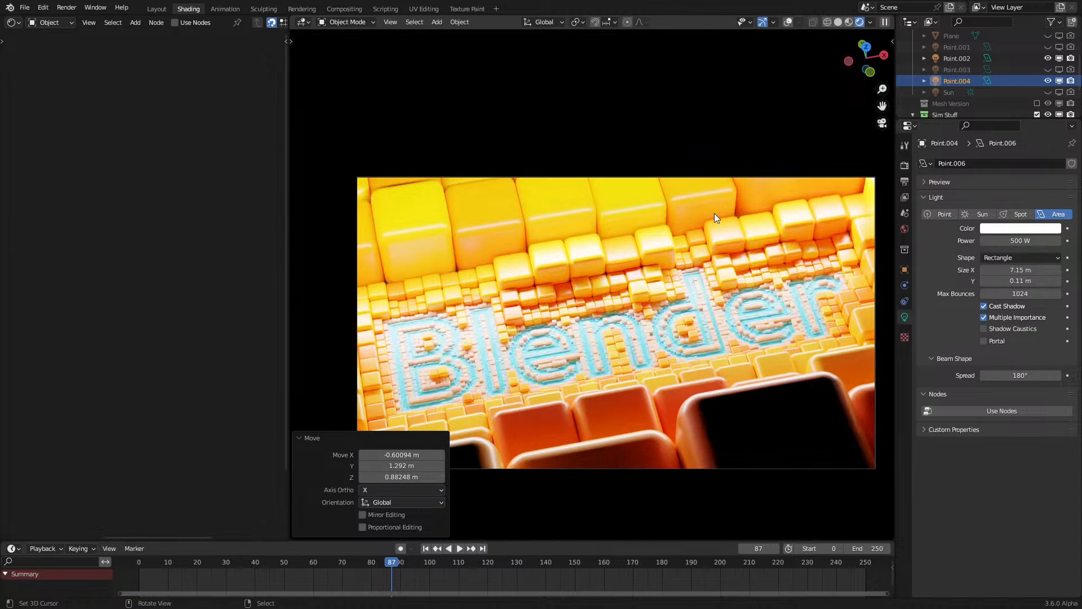
{"action": "key", "text": "Delete"}
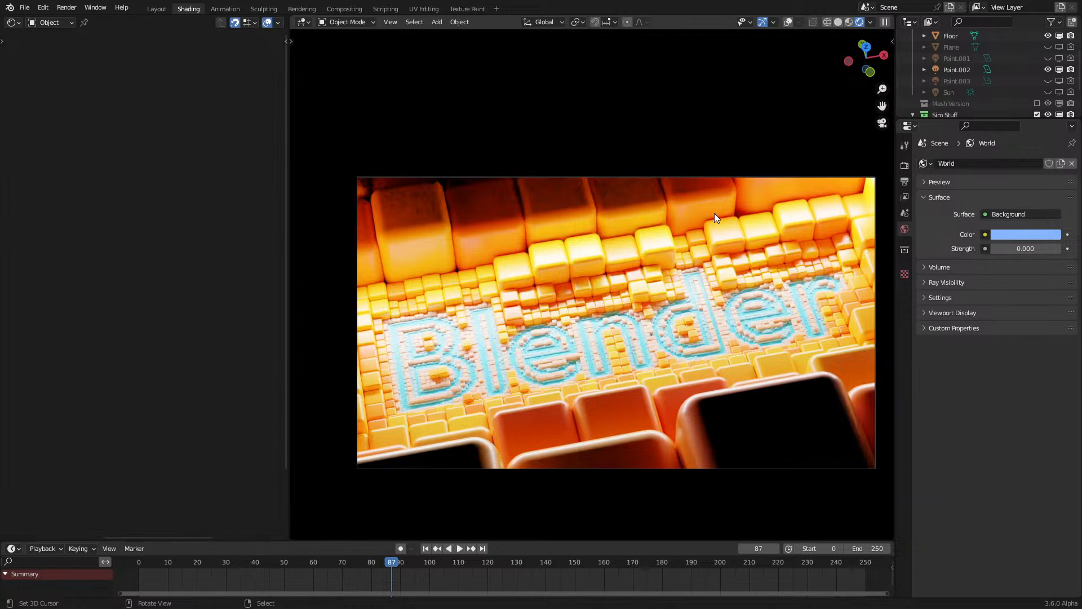
Step: Show the overlays, select Point.002 and lower it about 0.14 m along Z
{"action": "left_click", "coordinate": [791, 22]}
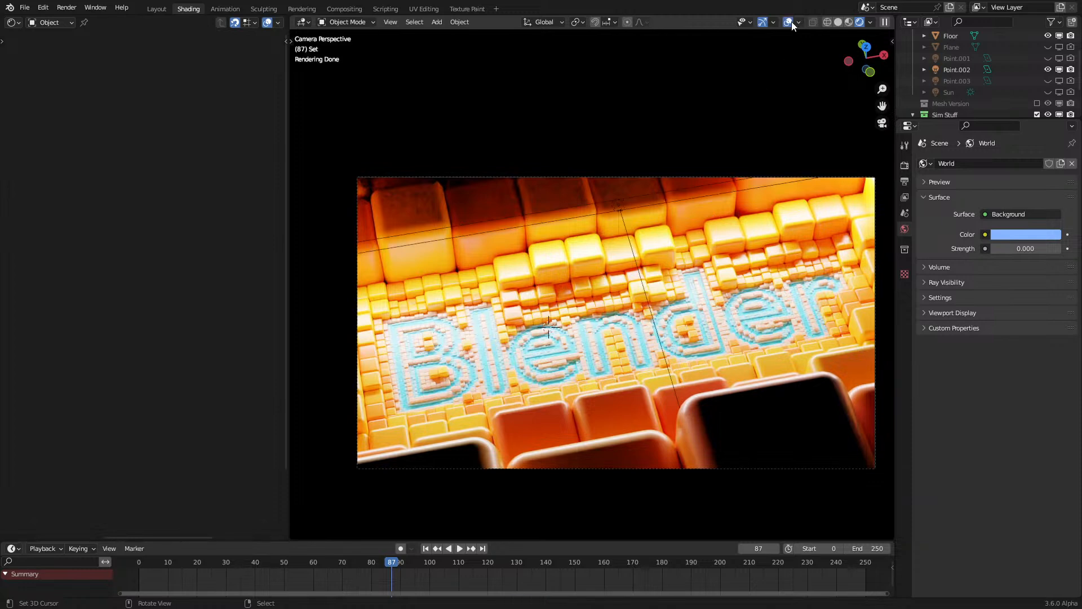
{"action": "left_click", "coordinate": [629, 210]}
{"action": "key", "text": "g"}
{"action": "key", "text": "z"}
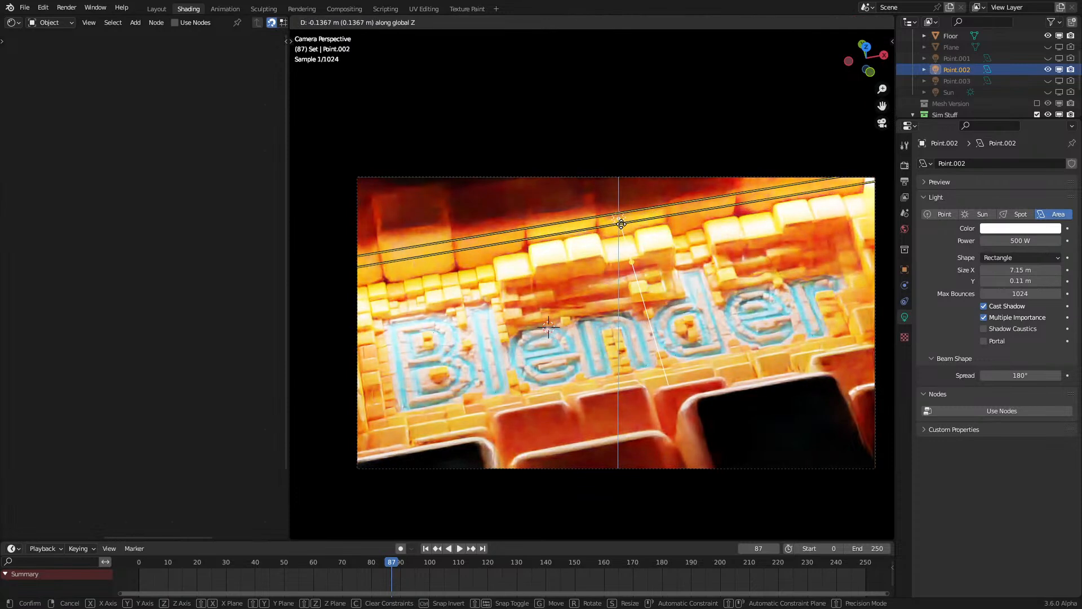
{"action": "left_click", "coordinate": [621, 224]}
Step: Lower Point.002 a further 0.08 m or so along Z and leave the viewport overlays hidden
{"action": "left_click", "coordinate": [790, 23]}
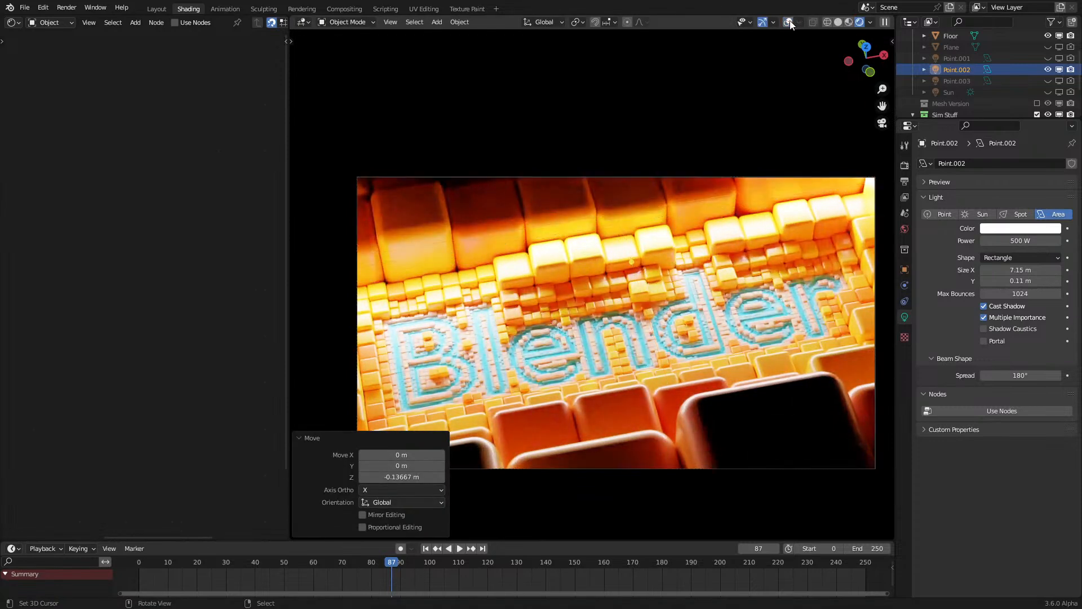
{"action": "key", "text": "g"}
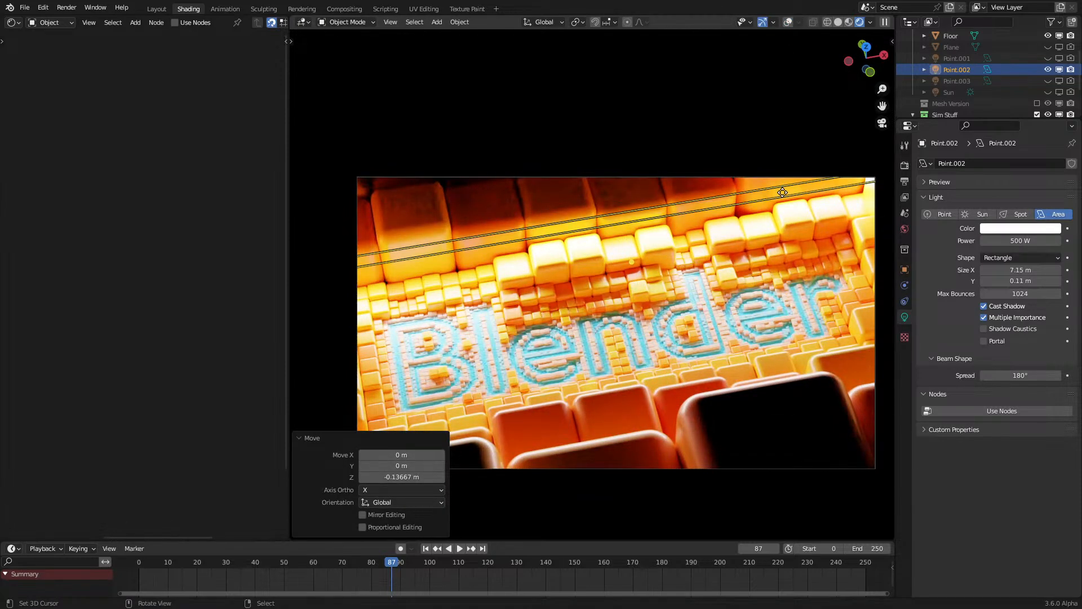
{"action": "key", "text": "z"}
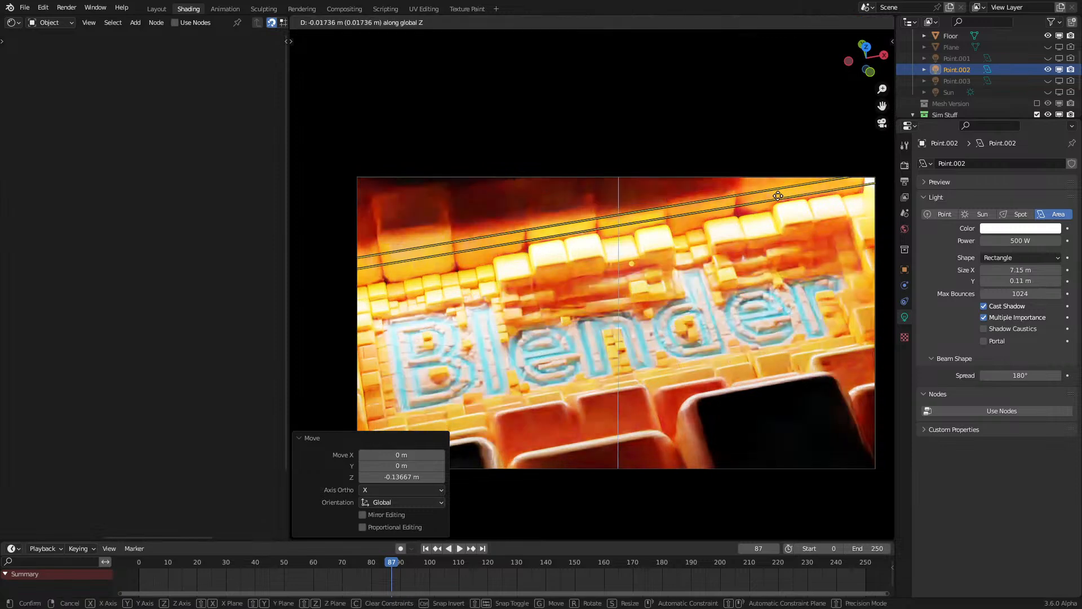
{"action": "left_click", "coordinate": [806, 189]}
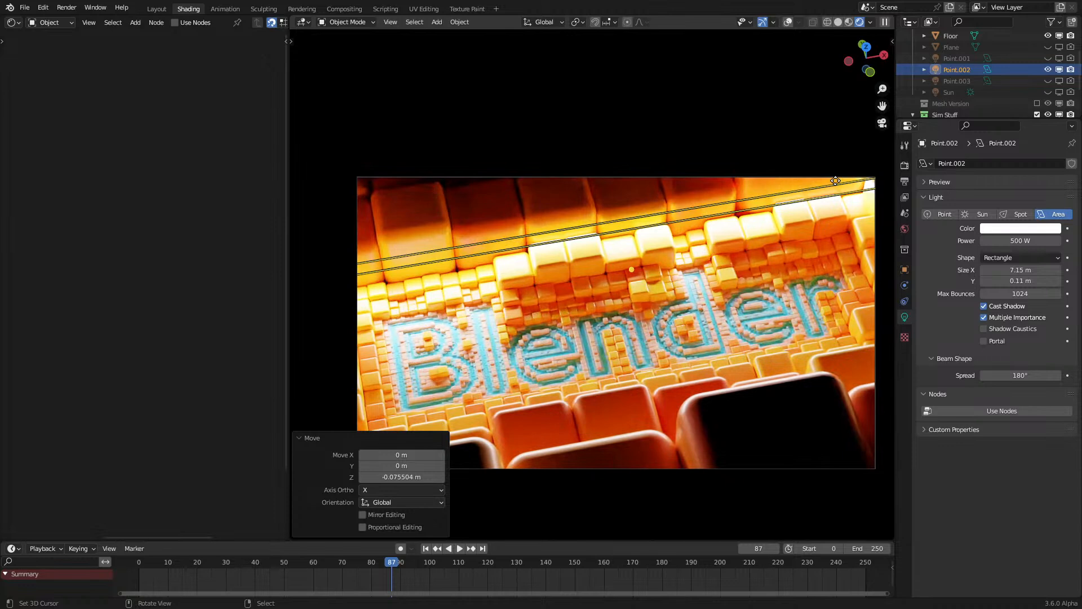
{"action": "left_click", "coordinate": [789, 22]}
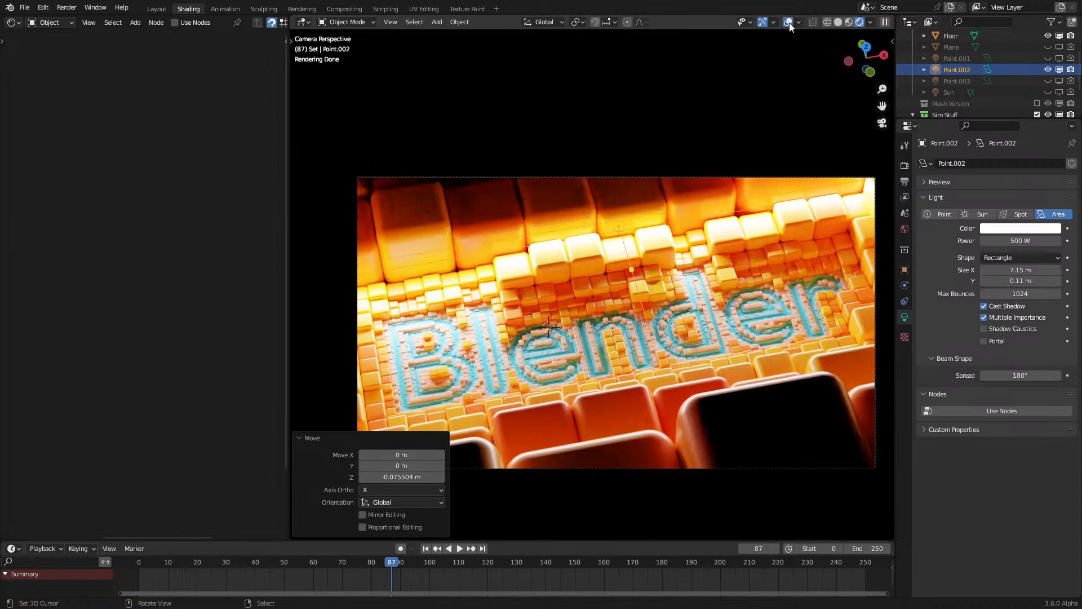
{"action": "left_click", "coordinate": [790, 23]}
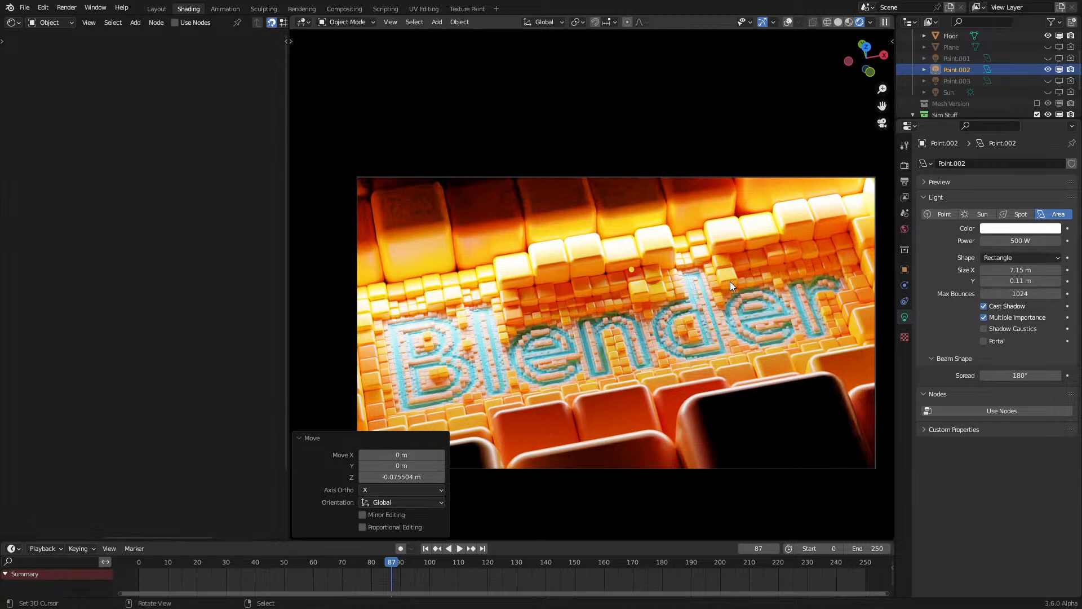
Step: Raise Point.002 about 1.3 m along the global Z axis
{"action": "key", "text": "g"}
{"action": "key", "text": "g"}
{"action": "key", "text": "z"}
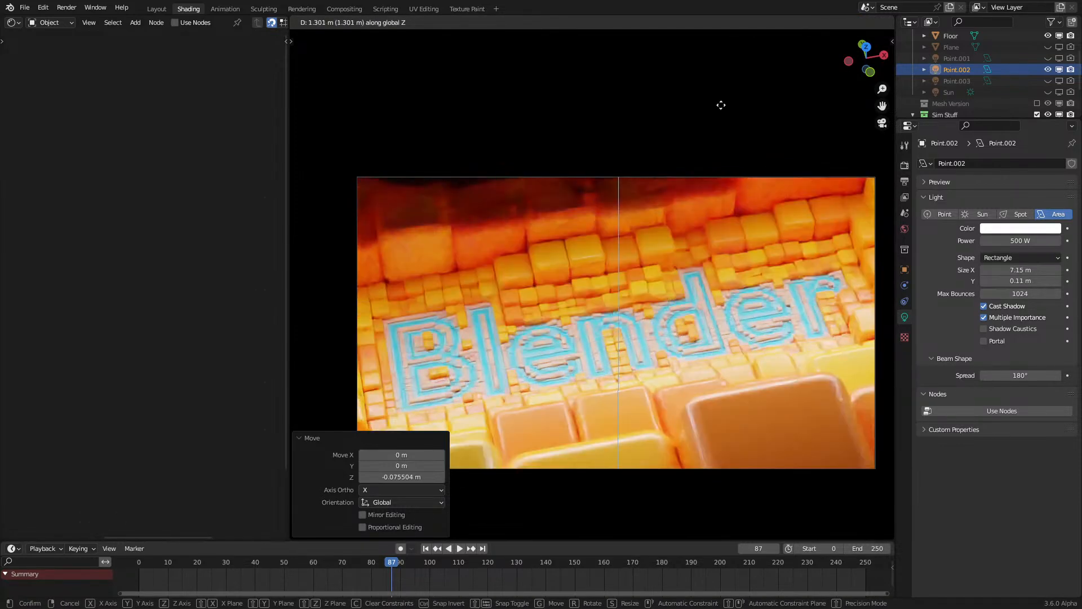
Step: Duplicate the area light in place and change the copy to a Spot light
{"action": "left_click", "coordinate": [721, 105]}
{"action": "key", "text": "shift+d"}
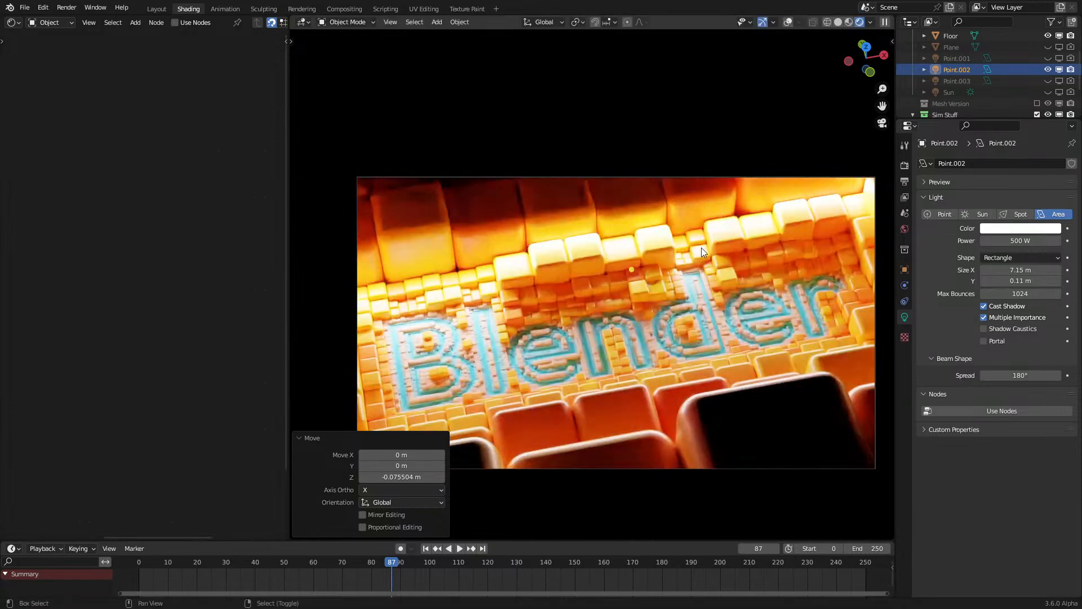
{"action": "key", "text": "Escape"}
{"action": "left_click", "coordinate": [1020, 214]}
Step: Rotate the new spot light about 74.8° in the view and position it over the lettering, finishing with a shift of about 0.7 m along X
{"action": "middle_click_drag", "start_coordinate": [401, 297], "coordinate": [507, 266]}
{"action": "key", "text": "g"}
{"action": "left_click", "coordinate": [612, 204]}
{"action": "key", "text": "r"}
{"action": "left_click", "coordinate": [630, 299]}
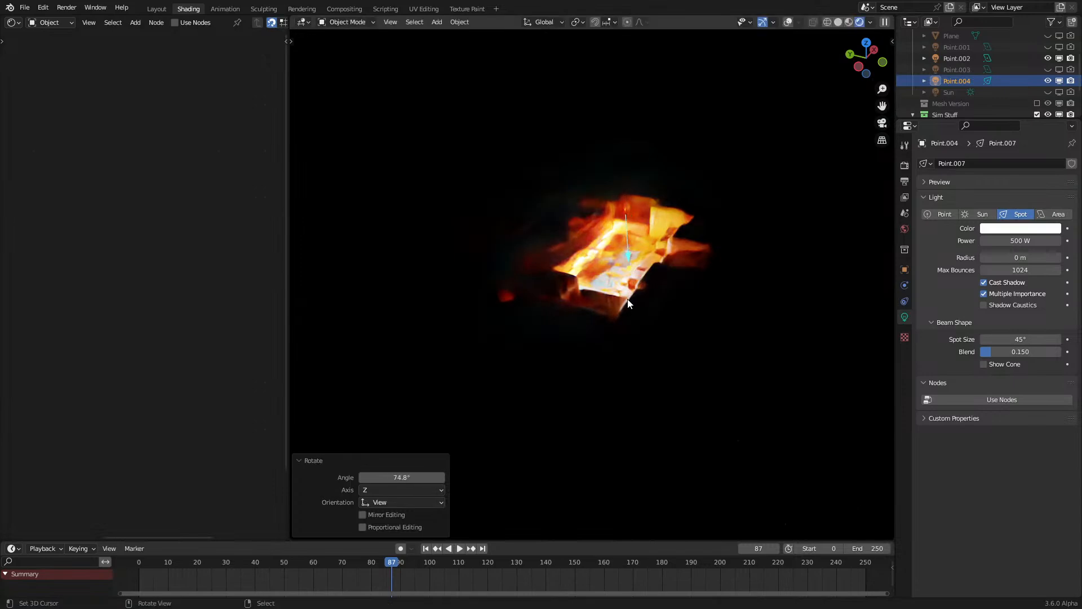
{"action": "key", "text": "KP_0"}
{"action": "key", "text": "g"}
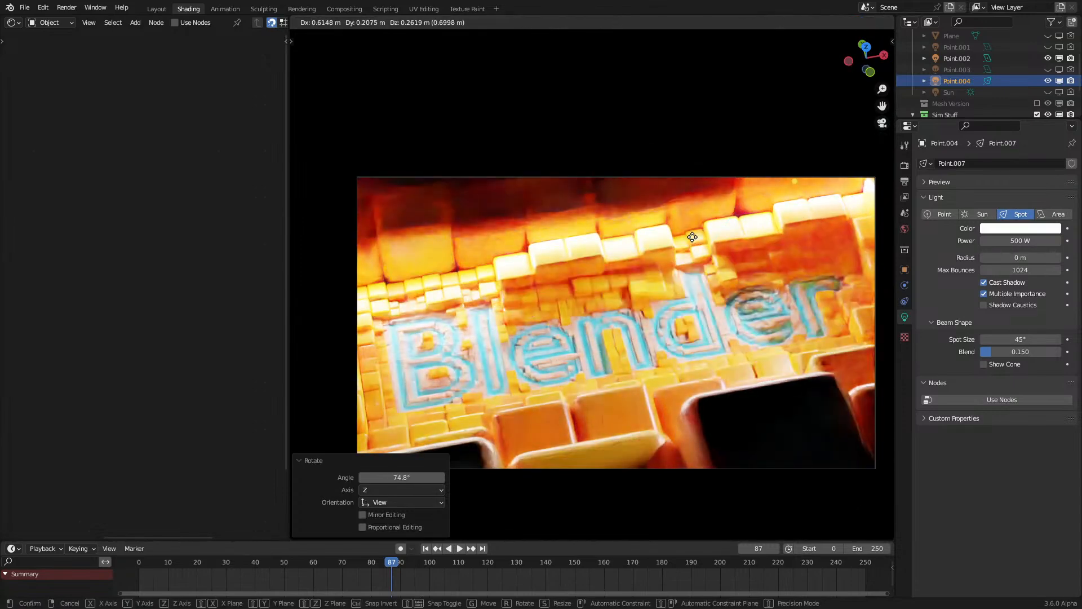
{"action": "left_click", "coordinate": [698, 227]}
Step: Switch the viewport to Solid shading with overlays shown and hide the Point.002 area light
{"action": "key", "text": "z"}
{"action": "left_click", "coordinate": [727, 234]}
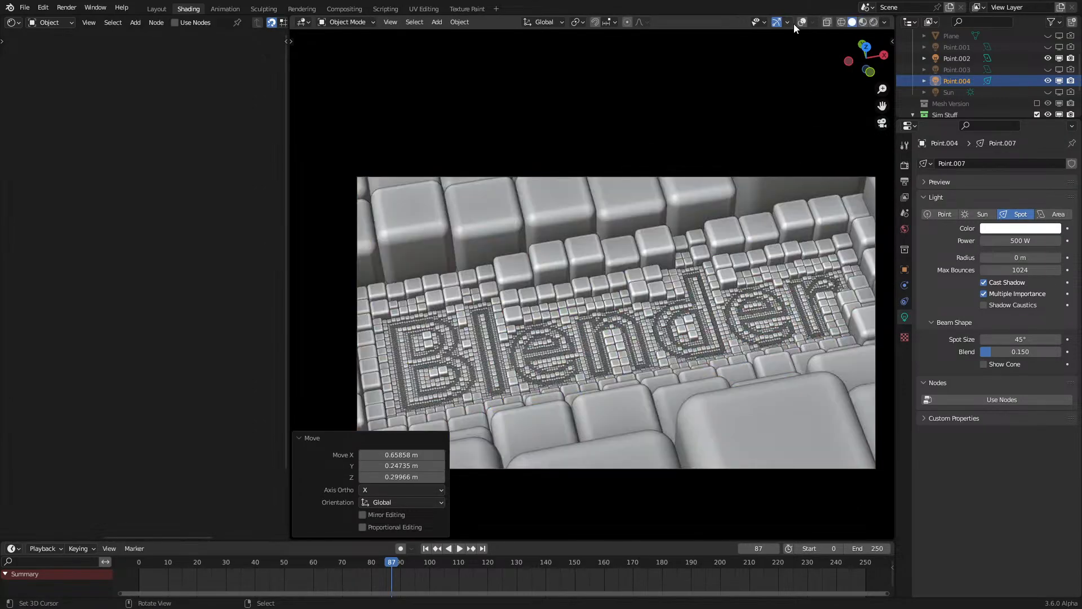
{"action": "right_click", "coordinate": [623, 231]}
{"action": "key", "text": "h"}
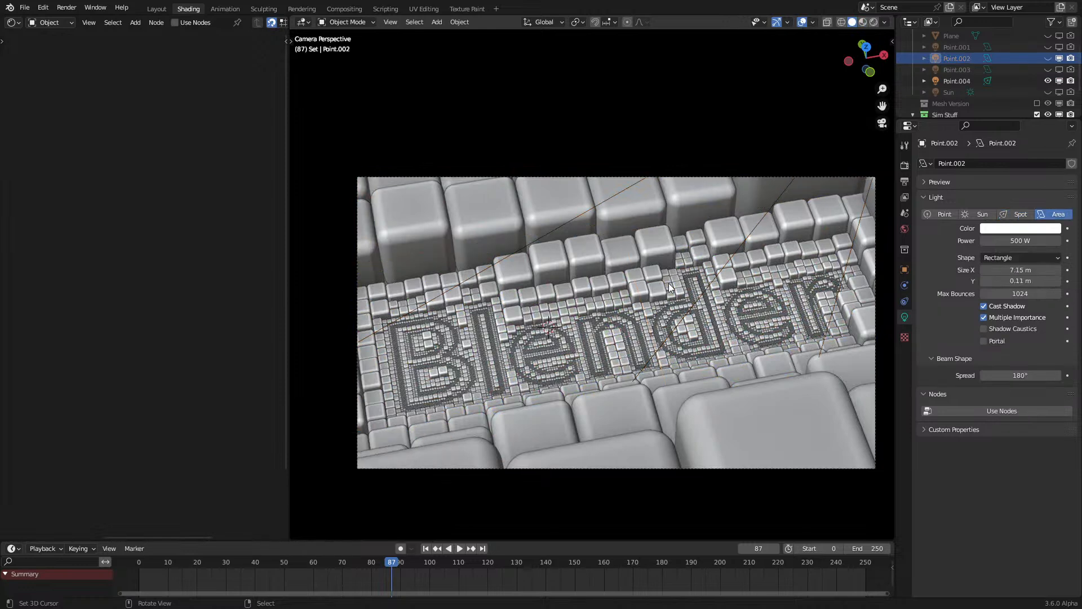
Step: Move the Point.004 spot light about 0.92 m in X, 0.59 m in Y and 0.19 m in Z, using Rendered shading
{"action": "right_click", "coordinate": [671, 283]}
{"action": "key", "text": "z"}
{"action": "left_click", "coordinate": [711, 234]}
{"action": "right_click", "coordinate": [723, 264]}
{"action": "middle_click_drag", "start_coordinate": [722, 265], "coordinate": [679, 265]}
{"action": "key", "text": "g"}
{"action": "left_click", "coordinate": [728, 251]}
{"action": "key", "text": "KP_0"}
{"action": "key", "text": "Home"}
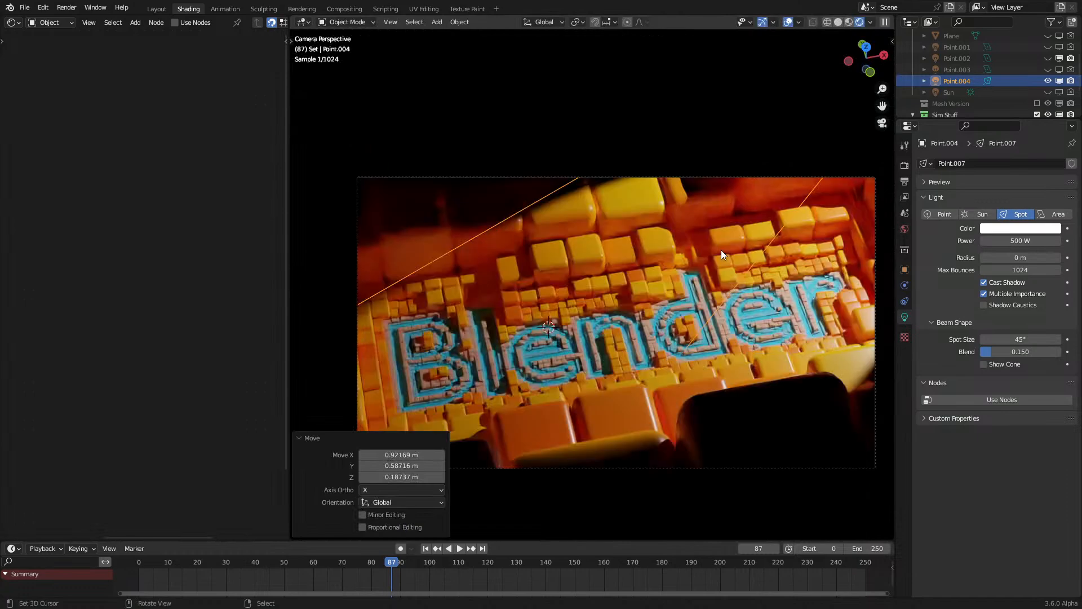
Step: Set the Point.004 spot light's power to 2500 W
{"action": "left_click", "coordinate": [1009, 241]}
{"action": "key", "text": "Home"}
{"action": "type", "text": "2"}
{"action": "key", "text": "Return"}
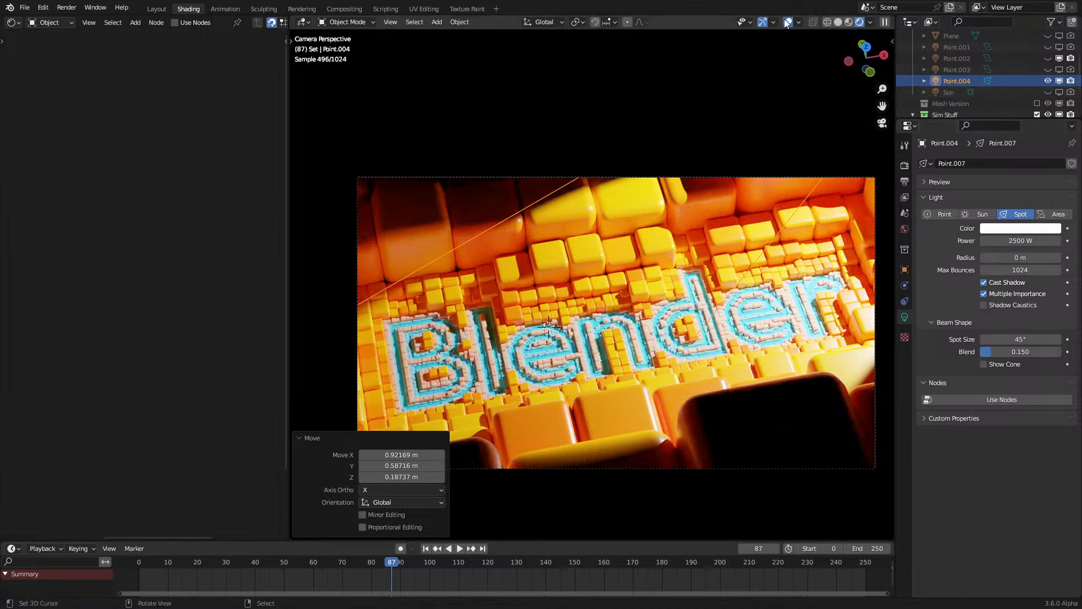
Step: Hide the overlays, duplicate the spot light about 4.55 m towards negative X, and rotate and move the copy to light the lettering from the opposite side
{"action": "key", "text": "shift+alt+z"}
{"action": "middle_click_drag", "start_coordinate": [798, 416], "coordinate": [801, 410]}
{"action": "scroll", "coordinate": [802, 409], "scroll_direction": "down", "scroll_amount": 8}
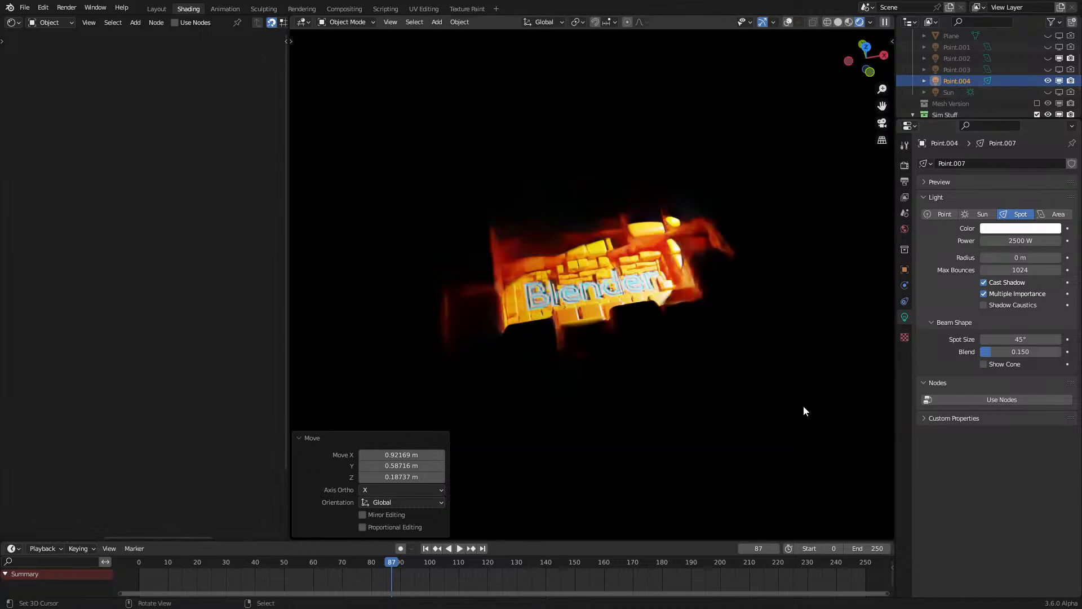
{"action": "key", "text": "shift+d"}
{"action": "left_click", "coordinate": [577, 385]}
{"action": "key", "text": "r"}
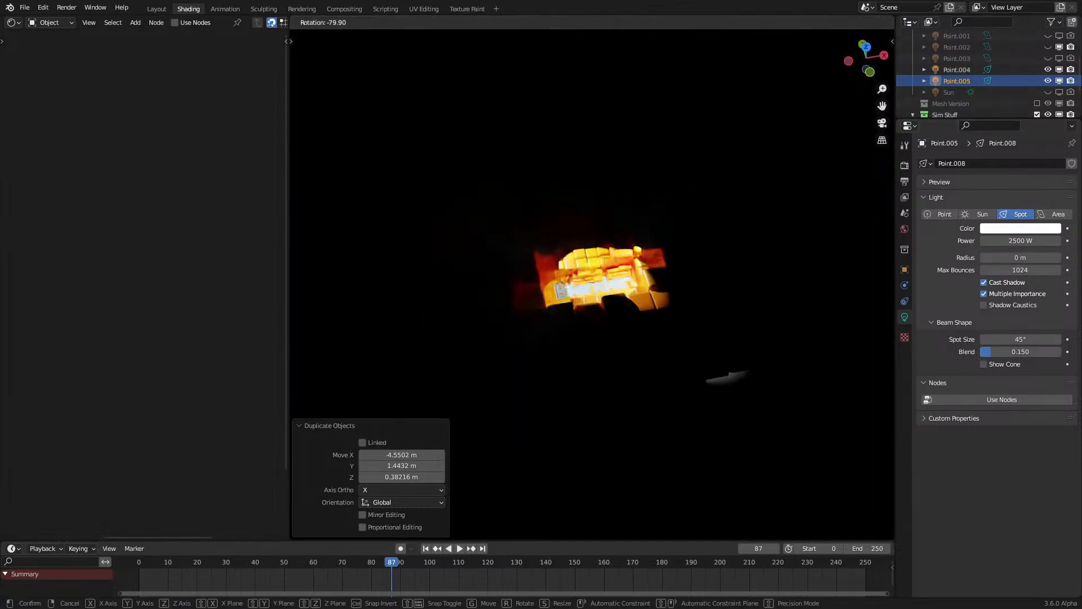
{"action": "left_click", "coordinate": [775, 303]}
{"action": "key", "text": "g"}
{"action": "left_click", "coordinate": [775, 307]}
{"action": "key", "text": "KP_0"}
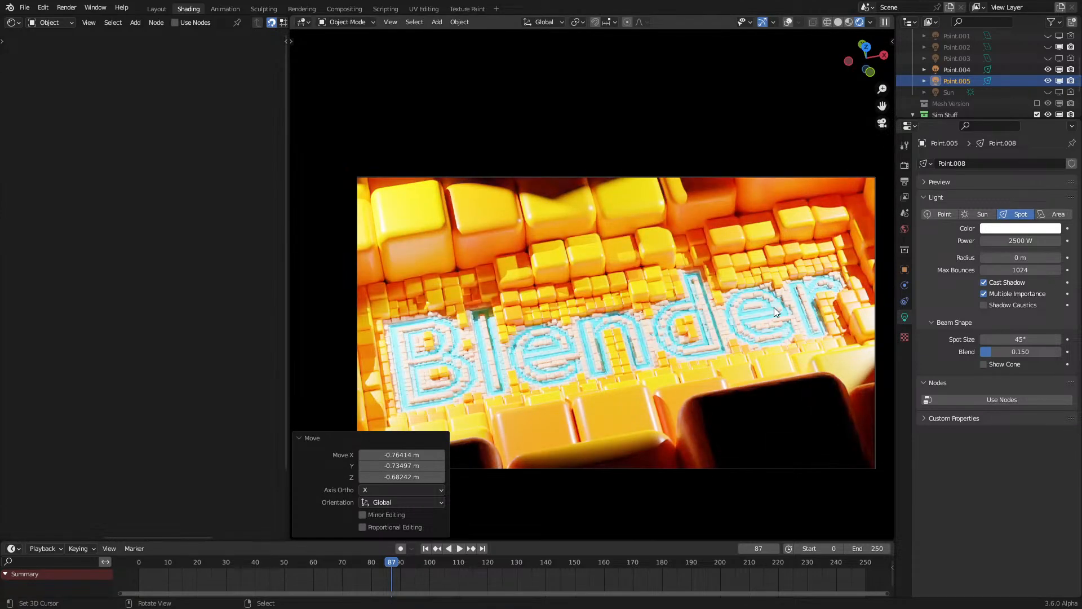
Step: Reposition the duplicated spot light in the camera view and set its blend to 0.951
{"action": "key", "text": "g"}
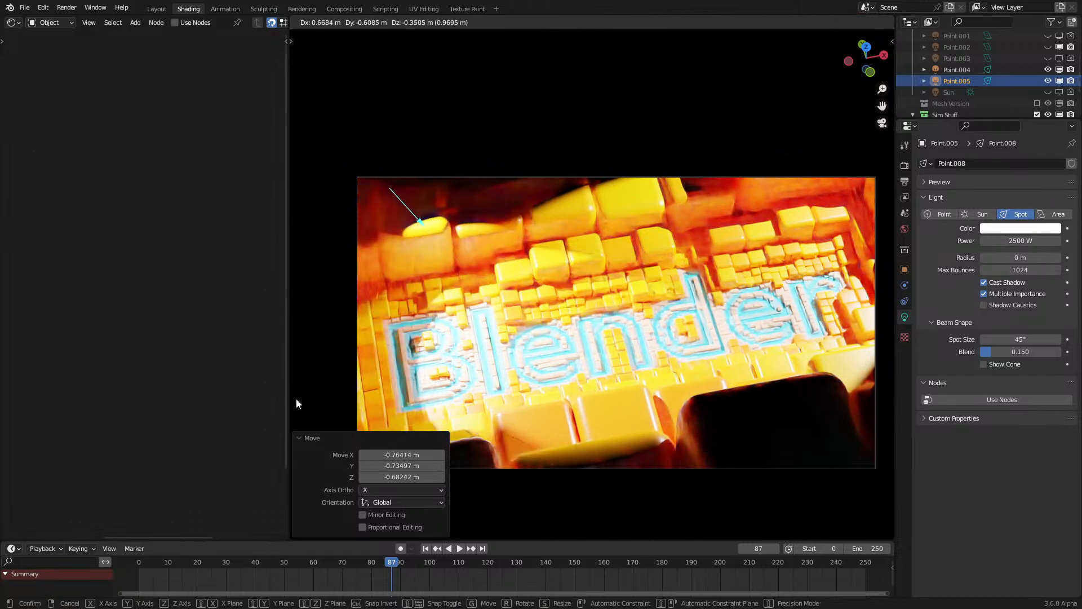
{"action": "left_click", "coordinate": [297, 404]}
{"action": "left_click_drag", "start_coordinate": [1009, 351], "coordinate": [1056, 353]}
{"action": "key", "text": "g"}
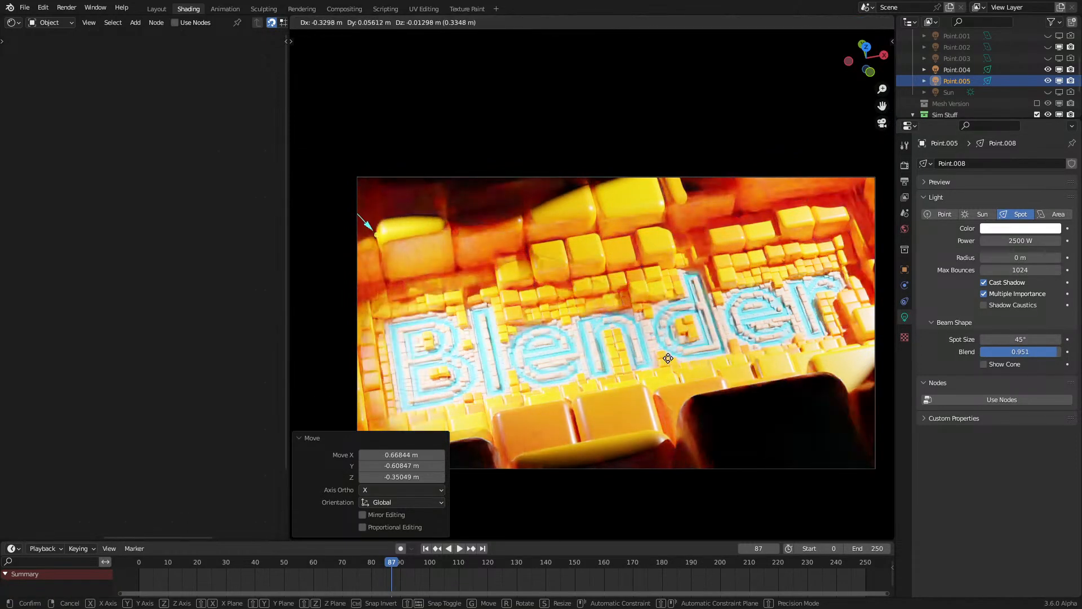
{"action": "left_click", "coordinate": [668, 358]}
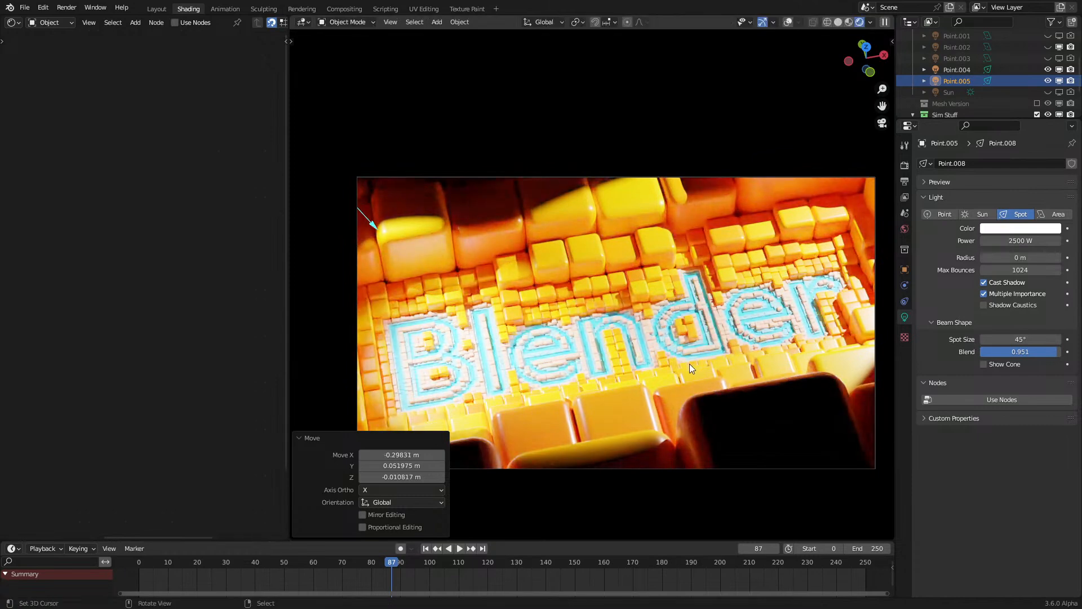
Step: Give the Point.004 spot light a blend of 1.000 and a spot size of 23.2°, and shift it about 0.52 m along X
{"action": "left_click", "coordinate": [957, 70]}
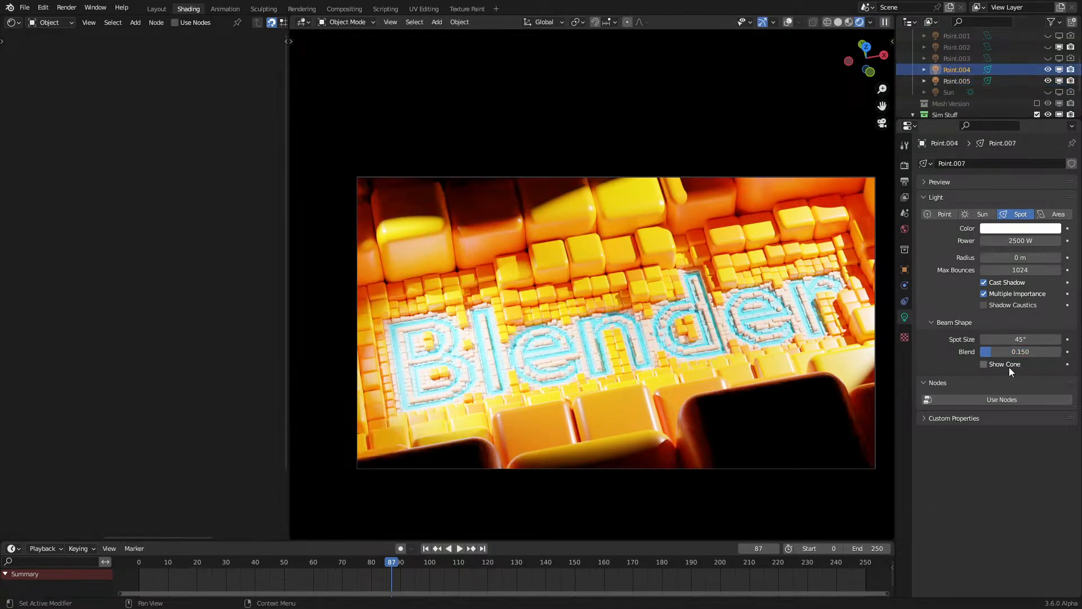
{"action": "left_click_drag", "start_coordinate": [1003, 351], "coordinate": [1060, 351]}
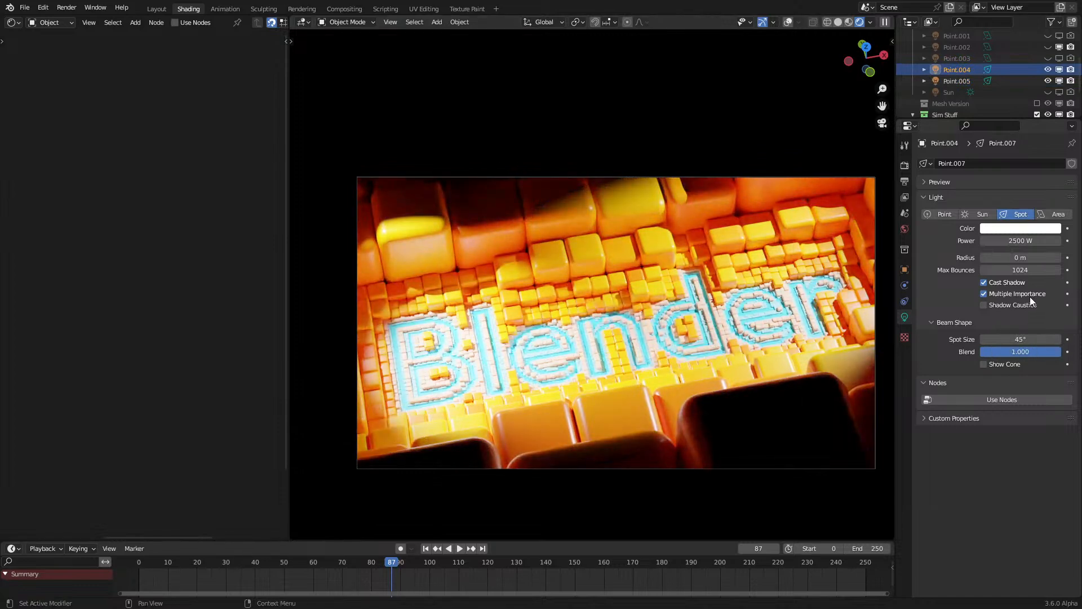
{"action": "left_click_drag", "start_coordinate": [1021, 339], "coordinate": [957, 339]}
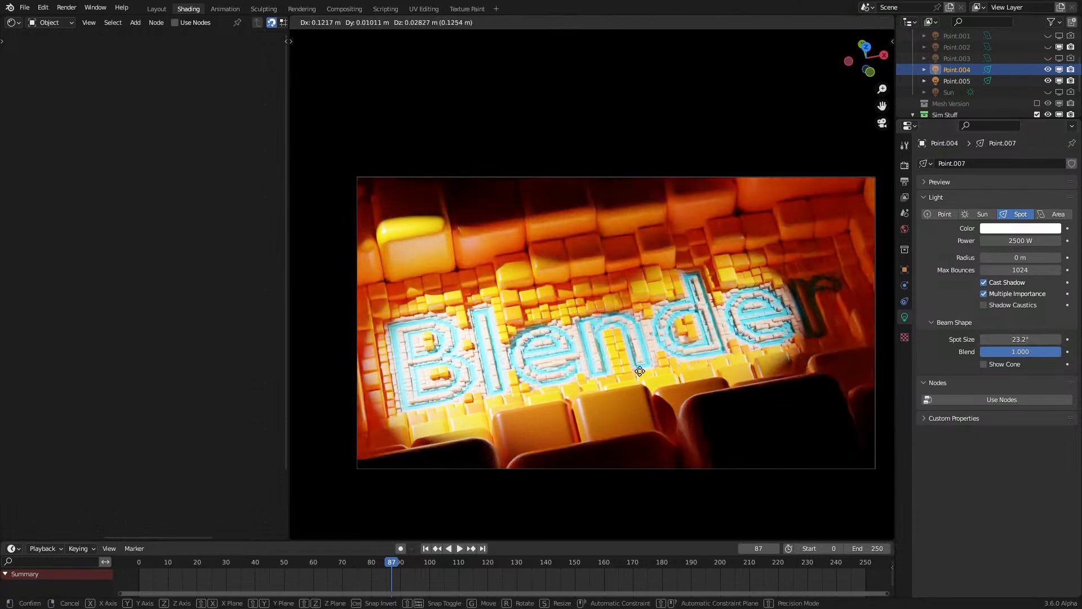
{"action": "key", "text": "g"}
{"action": "left_click", "coordinate": [625, 444]}
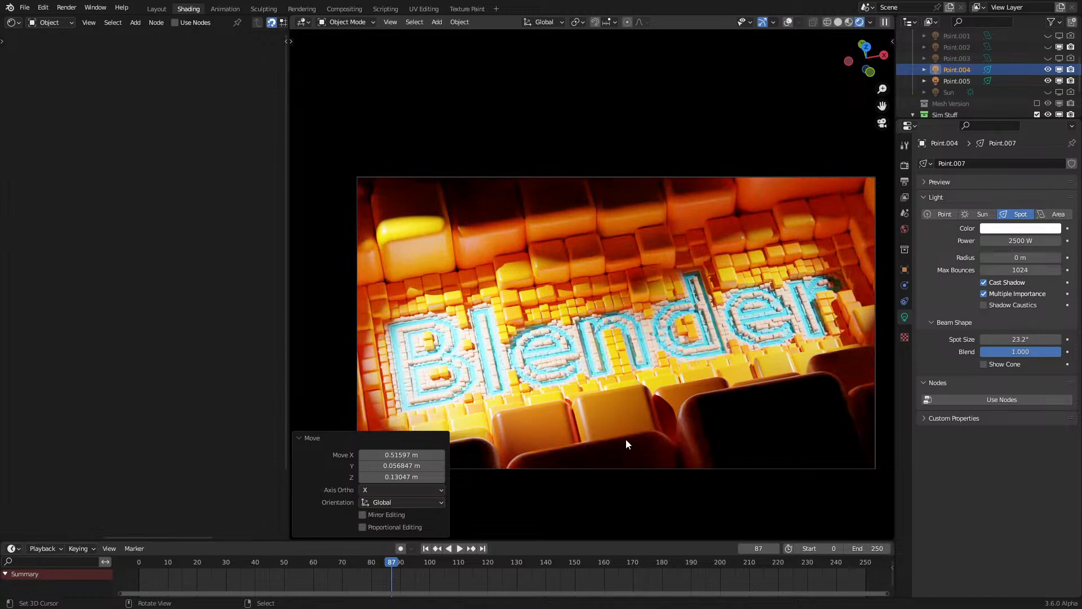
Step: Duplicate the Point.005 spot light in Solid shading with overlays shown, rotate the copy about 30.6° and move it about 0.98 m along X
{"action": "left_click", "coordinate": [787, 23]}
{"action": "middle_click_drag", "start_coordinate": [485, 208], "coordinate": [487, 216]}
{"action": "scroll", "coordinate": [486, 233], "scroll_direction": "down", "scroll_amount": 6}
{"action": "right_click", "coordinate": [527, 265]}
{"action": "key", "text": "z"}
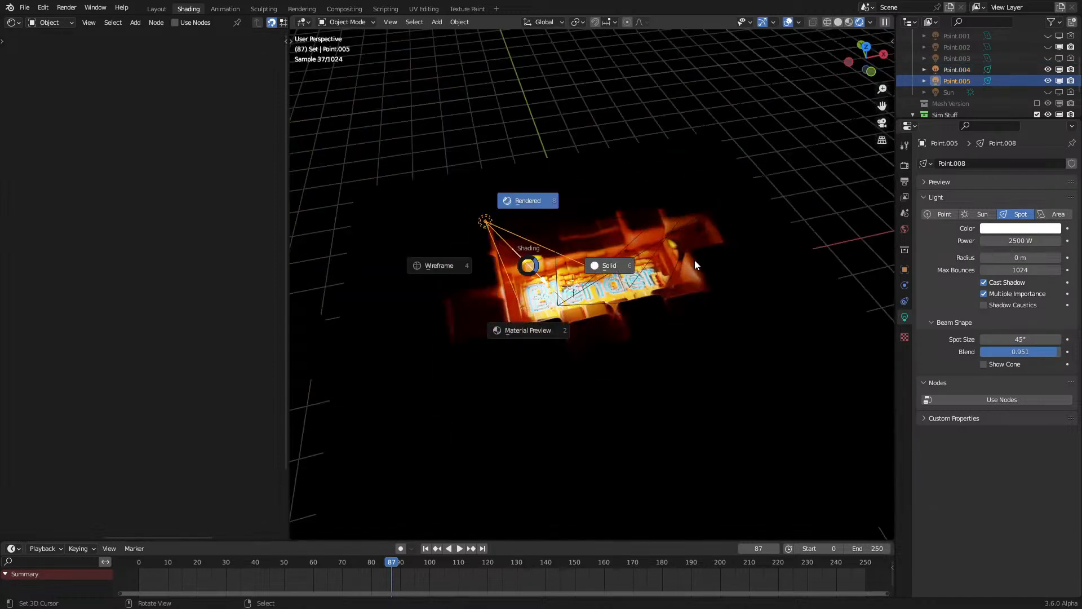
{"action": "left_click", "coordinate": [696, 258]}
{"action": "middle_click_drag", "start_coordinate": [697, 258], "coordinate": [668, 252]}
{"action": "key", "text": "shift+d"}
{"action": "left_click", "coordinate": [712, 234]}
{"action": "key", "text": "r"}
{"action": "left_click", "coordinate": [643, 308]}
{"action": "key", "text": "g"}
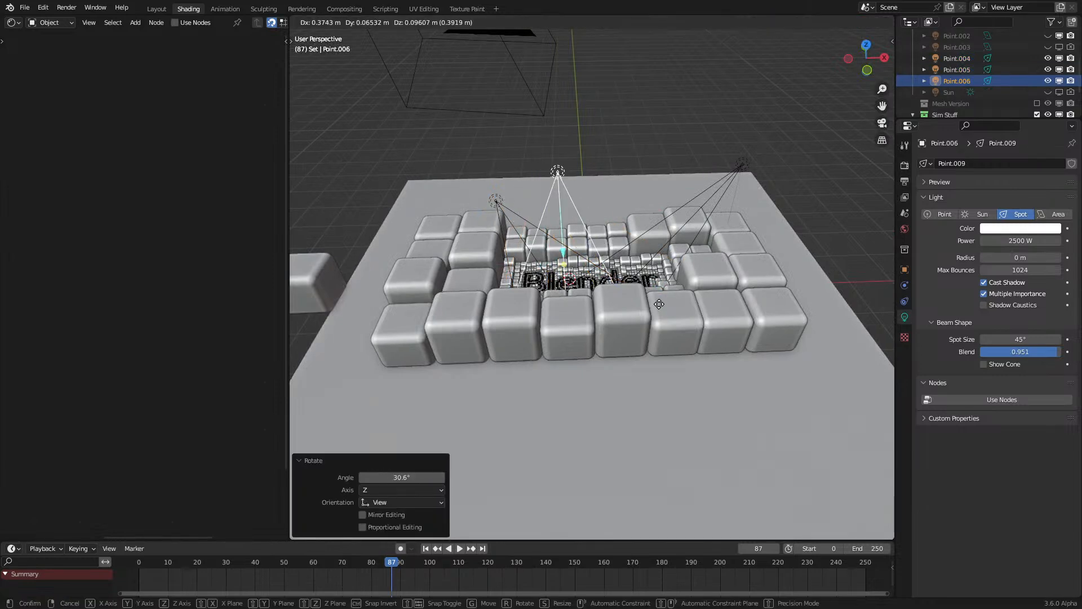
{"action": "left_click", "coordinate": [683, 297]}
Step: Narrow the Point.006 spot size to 33.7° in the rendered camera view and shift the light about 0.88 m along X towards the end of the lettering
{"action": "key", "text": "z"}
{"action": "left_click", "coordinate": [666, 235]}
{"action": "key", "text": "KP_0"}
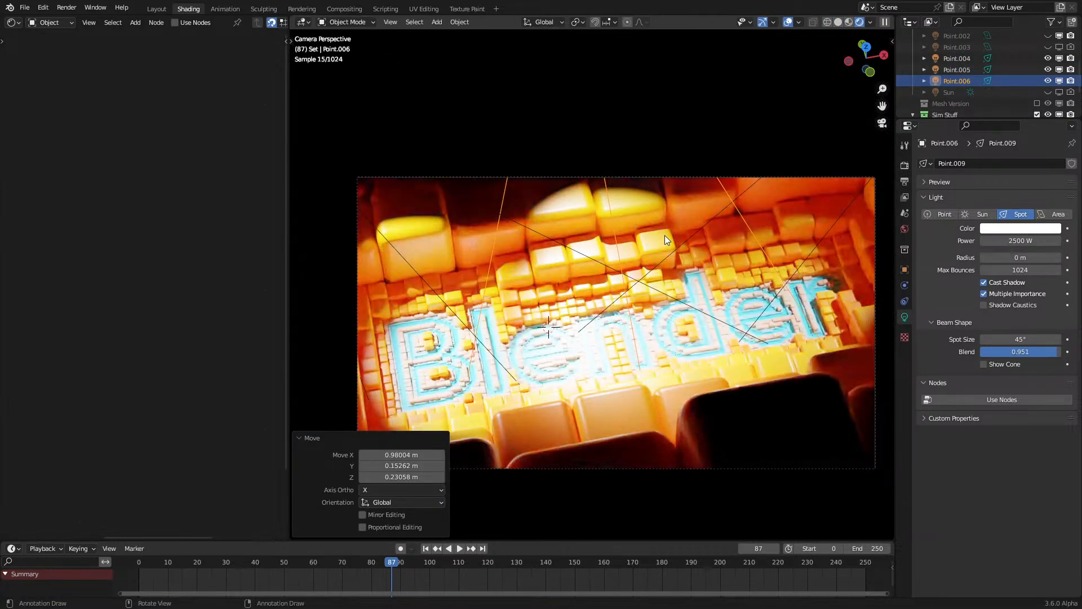
{"action": "key", "text": "g"}
{"action": "left_click", "coordinate": [677, 243]}
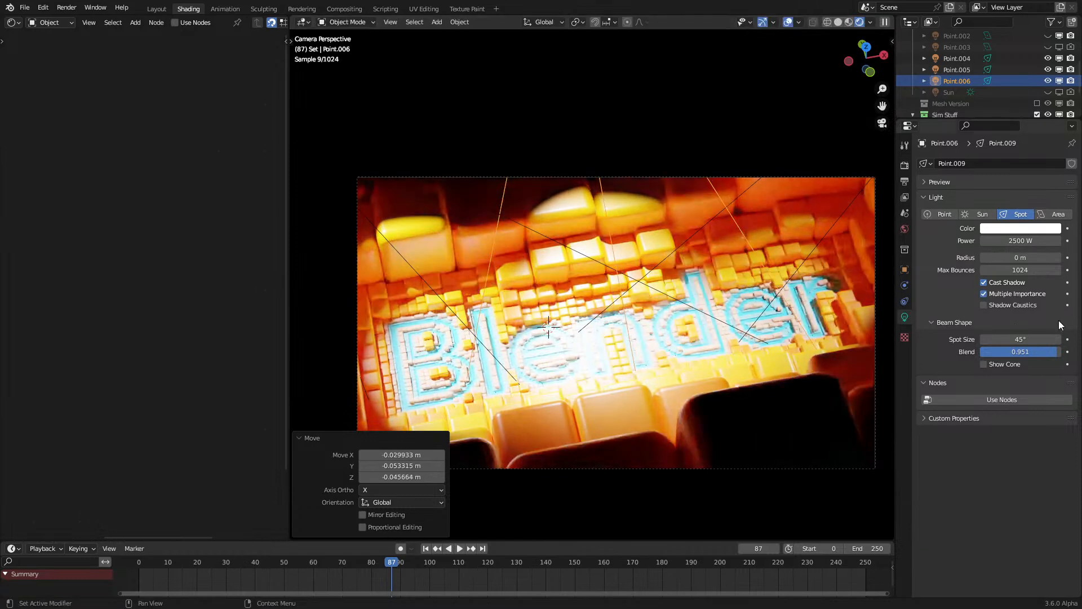
{"action": "left_click_drag", "start_coordinate": [1037, 339], "coordinate": [1004, 339]}
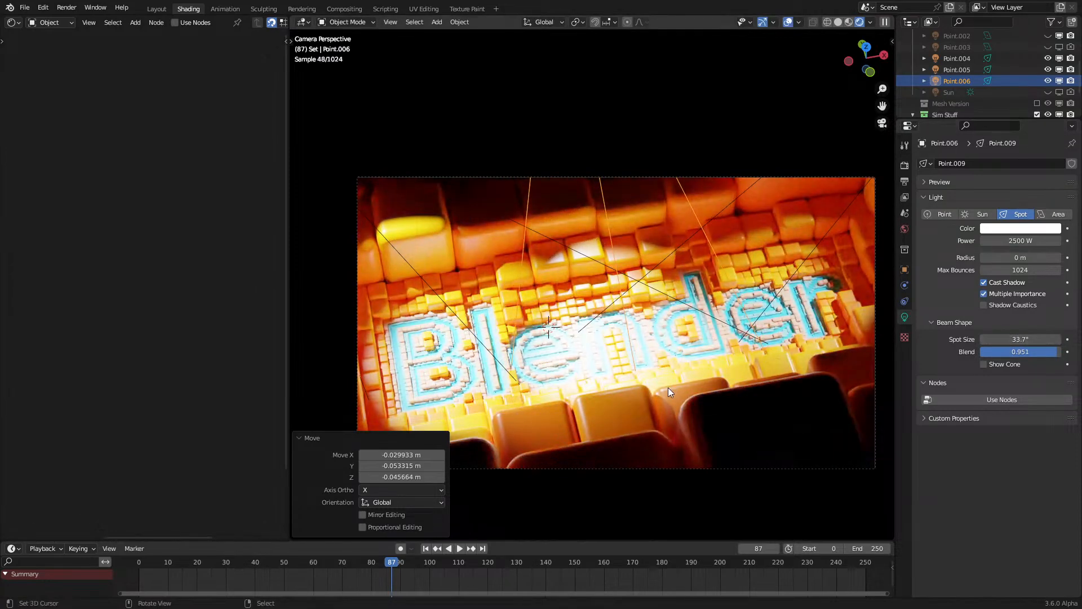
{"action": "key", "text": "g"}
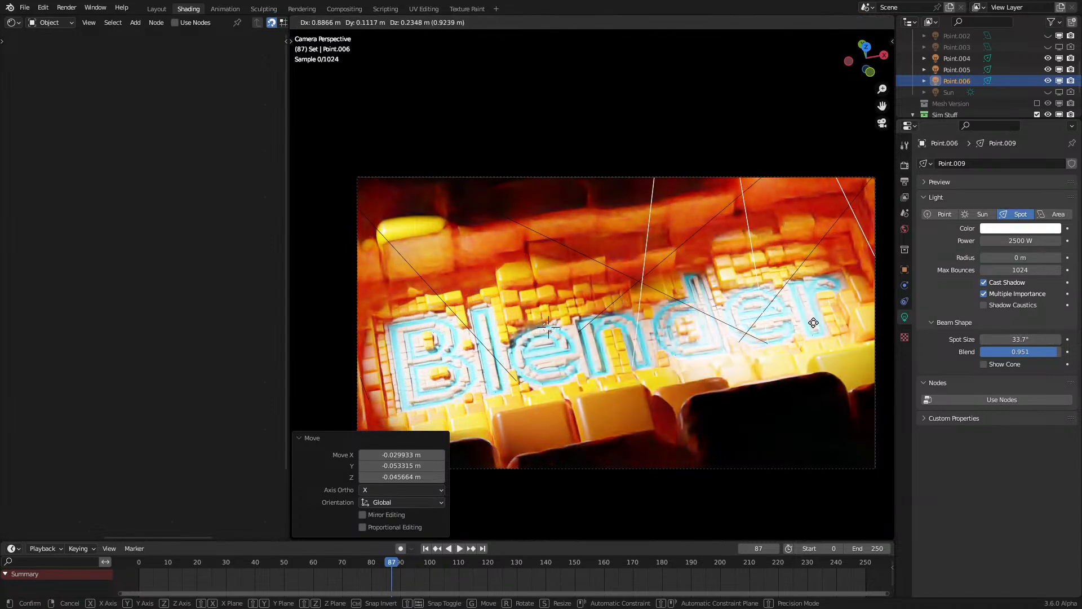
{"action": "left_click", "coordinate": [808, 418]}
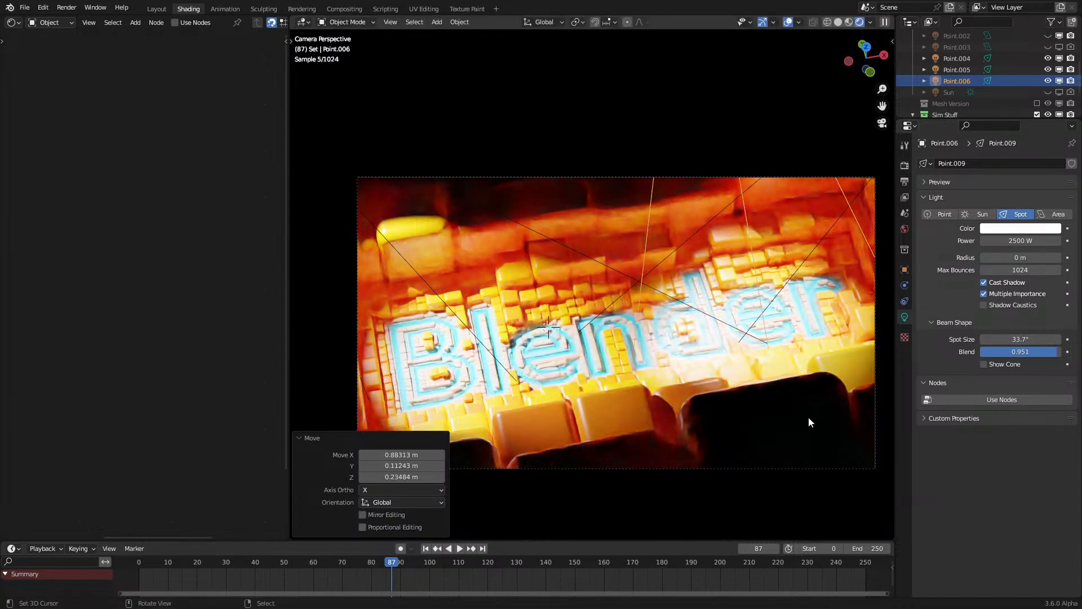
{"action": "left_click", "coordinate": [787, 22]}
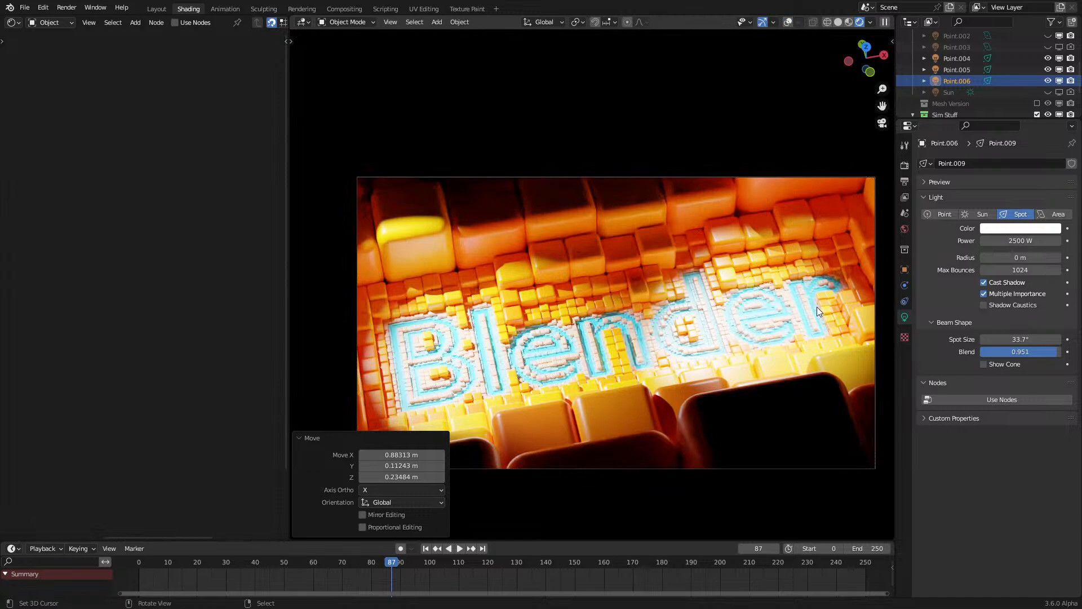
Step: Rotate the Point.006 spot light in the free view and move it about 2.14 m in X, 0.16 m in Y and -0.31 m in Z
{"action": "key", "text": "KP_0"}
{"action": "key", "text": "r"}
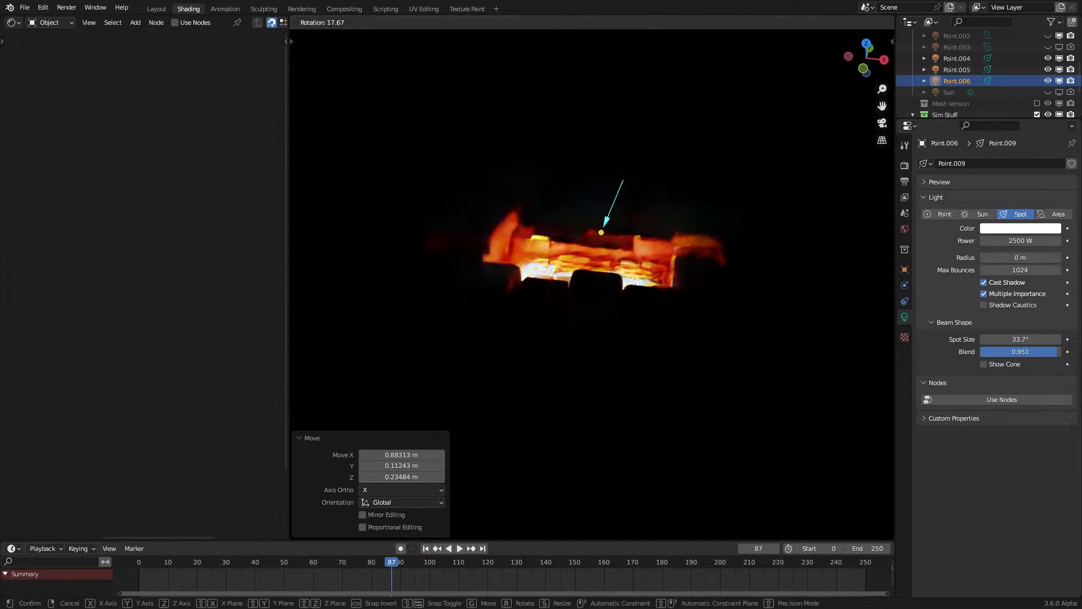
{"action": "left_click", "coordinate": [679, 296]}
{"action": "key", "text": "g"}
{"action": "left_click", "coordinate": [758, 310]}
{"action": "key", "text": "KP_0"}
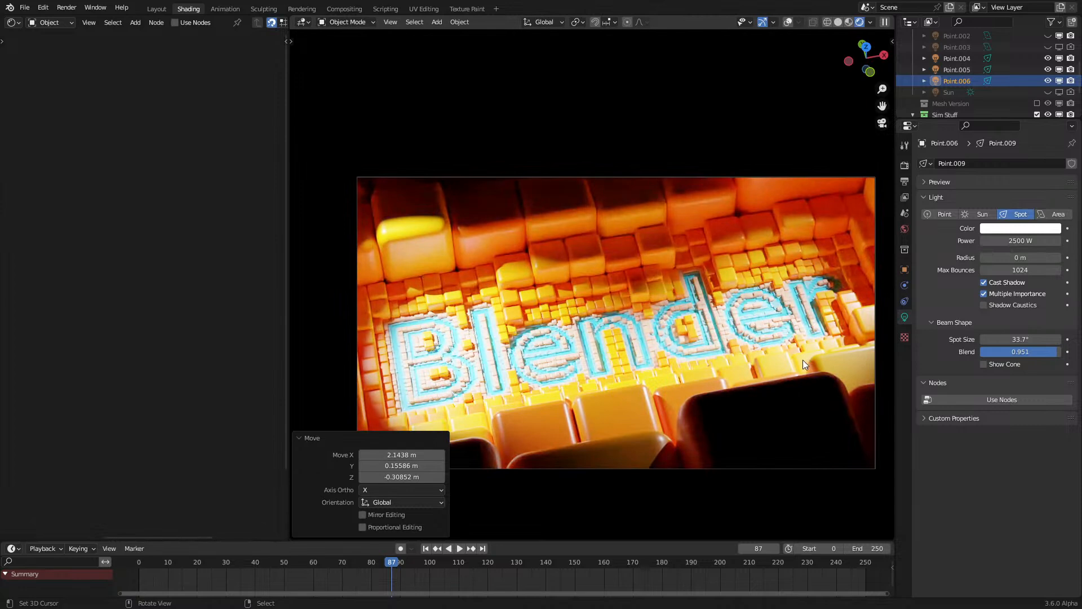
Step: Show the overlays and delete the Point.004 spot light
{"action": "left_click", "coordinate": [784, 23]}
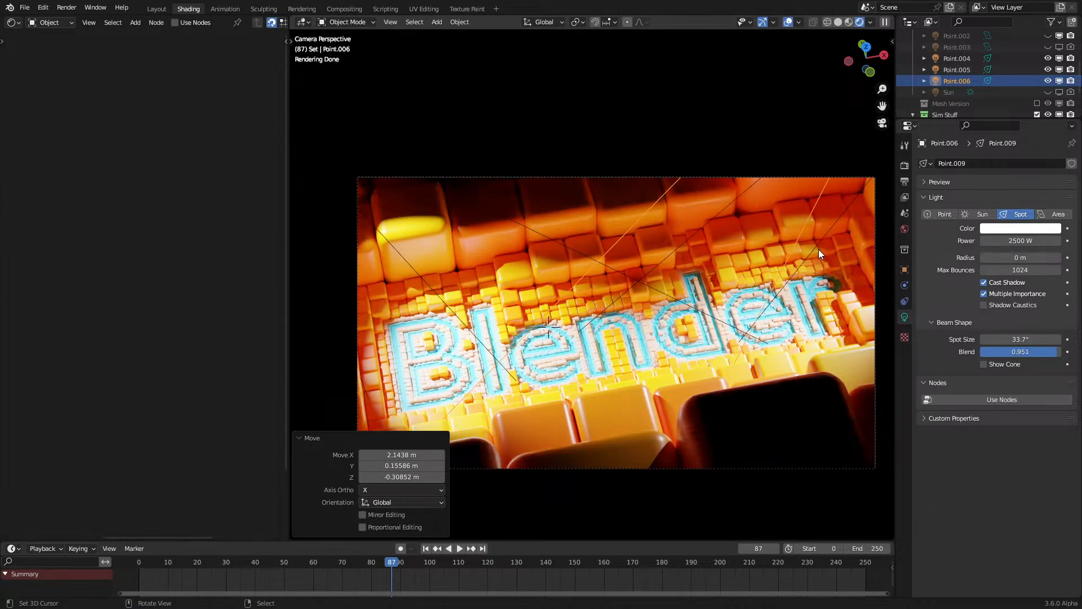
{"action": "key", "text": "Delete"}
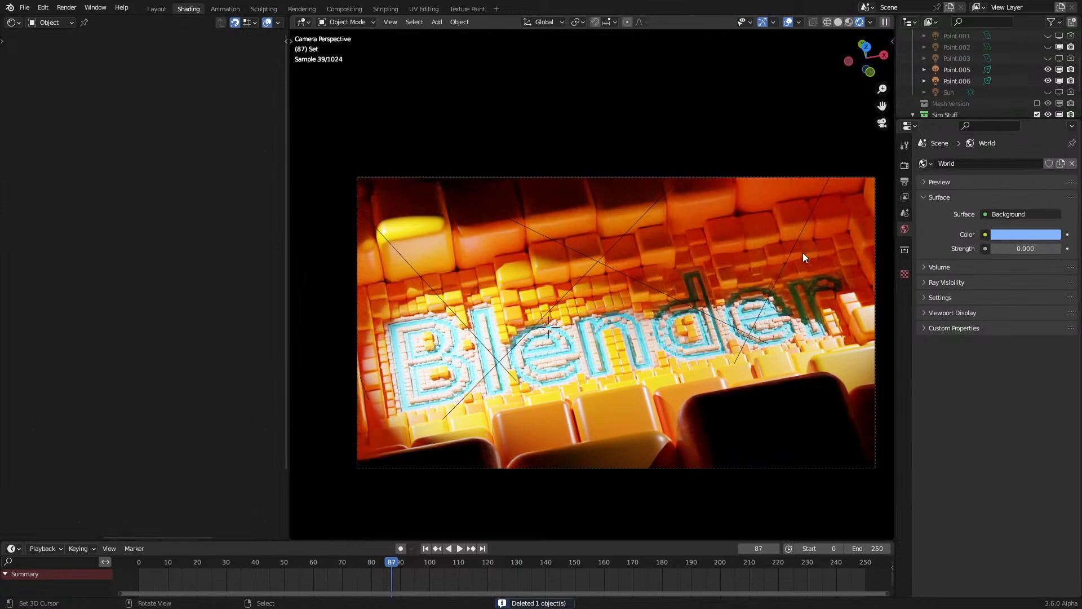
Step: Move the Point.006 spot light along Z and tilt it with a trackball rotation of about 8° and -1.15°
{"action": "left_click", "coordinate": [791, 255]}
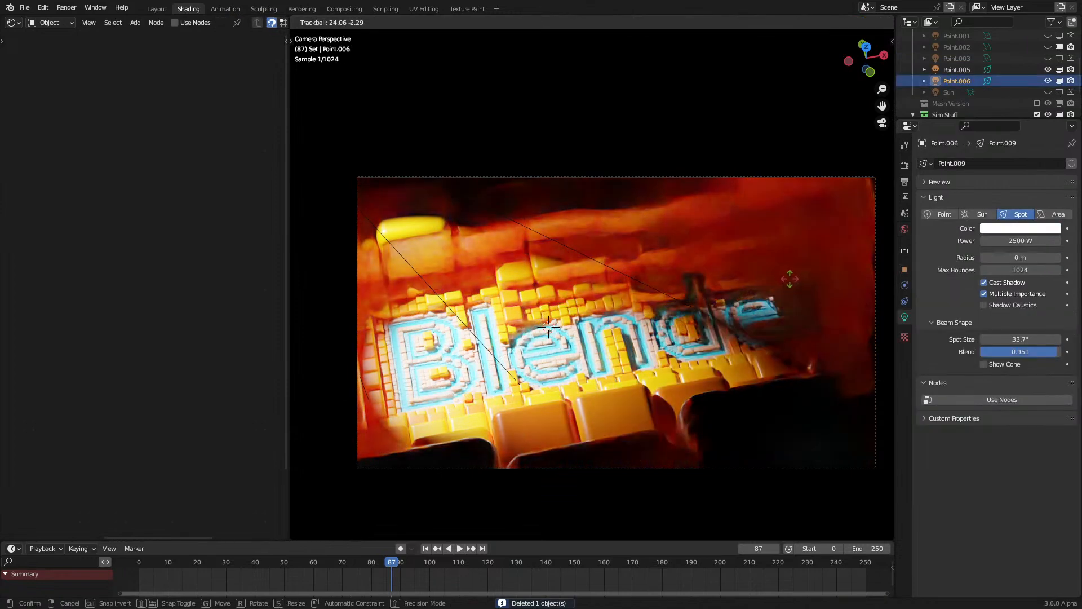
{"action": "middle_click_drag", "start_coordinate": [796, 266], "coordinate": [765, 218]}
{"action": "key", "text": "g"}
{"action": "key", "text": "z"}
{"action": "left_click", "coordinate": [713, 196]}
{"action": "key", "text": "r"}
{"action": "key", "text": "r"}
{"action": "left_click", "coordinate": [769, 229]}
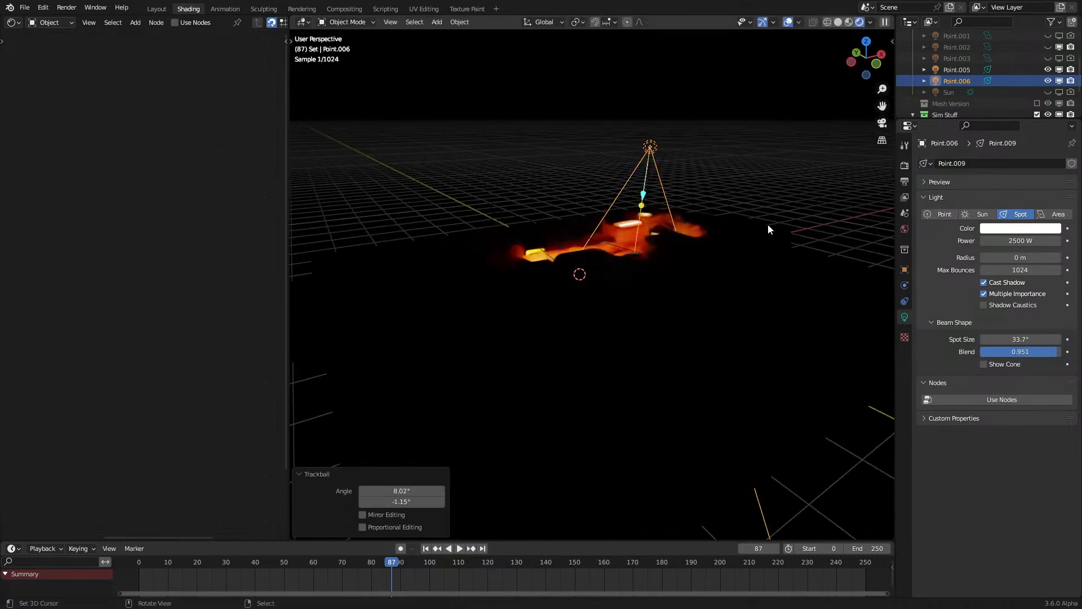
{"action": "key", "text": "KP_0"}
Step: Undo the recent light edits back to before Point.004 was deleted, and delete the Point.006 spot light
{"action": "key", "text": "ctrl+z"}
{"action": "key", "text": "ctrl+z"}
{"action": "key", "text": "ctrl+z"}
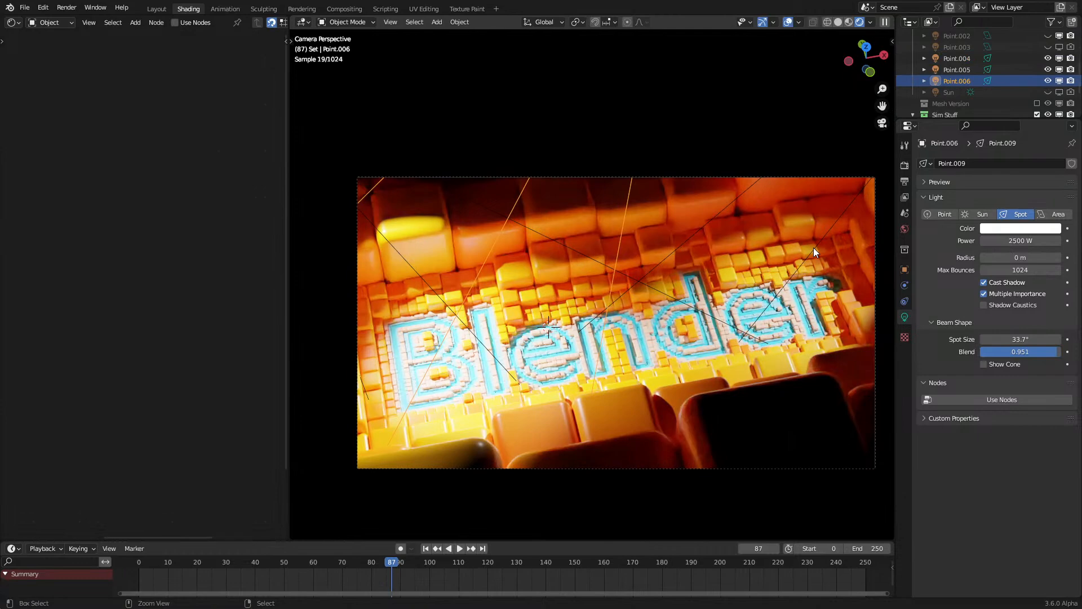
{"action": "key", "text": "Delete"}
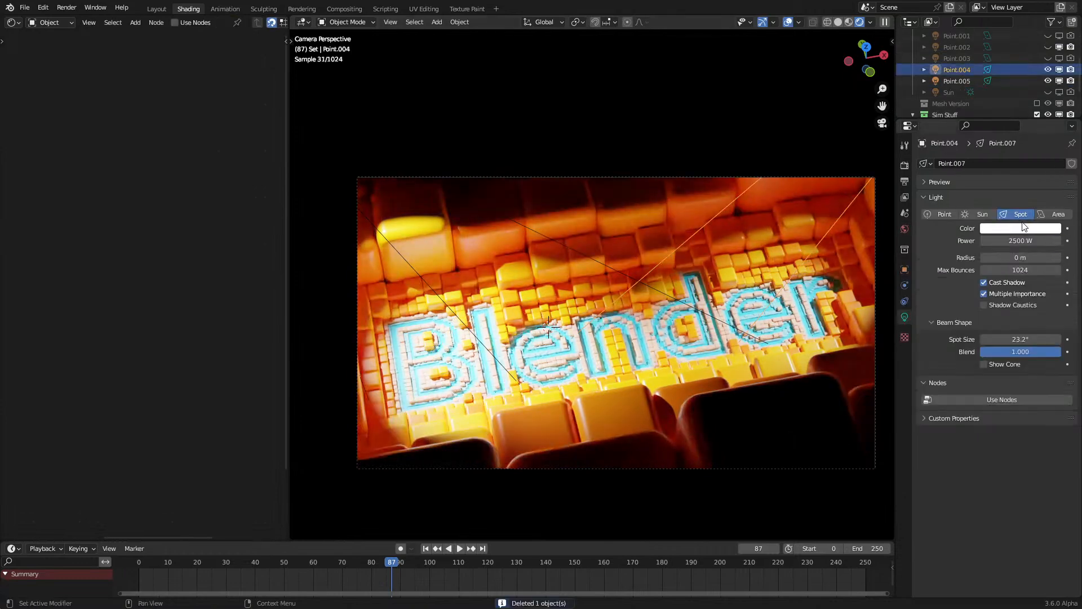
{"action": "left_click", "coordinate": [606, 265]}
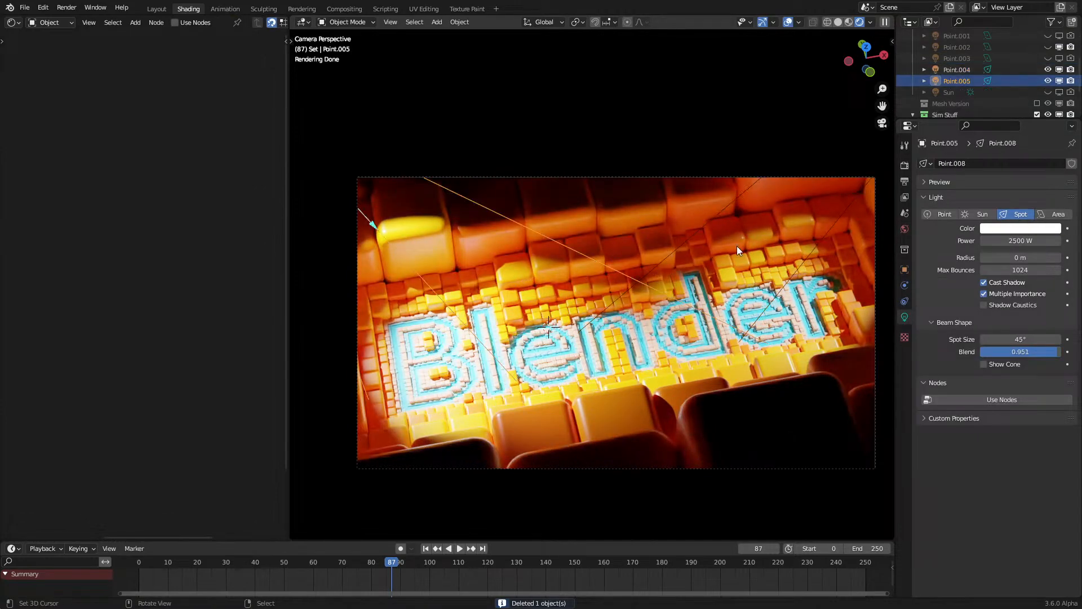
{"action": "key", "text": "ctrl+z"}
{"action": "key", "text": "r"}
{"action": "key", "text": "r"}
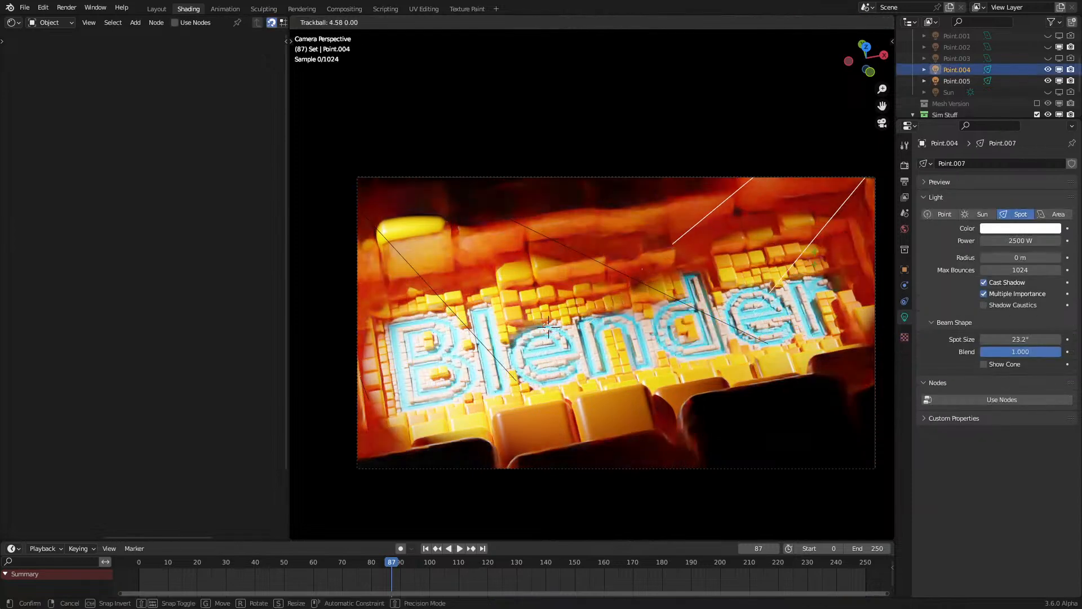
{"action": "key", "text": "Return"}
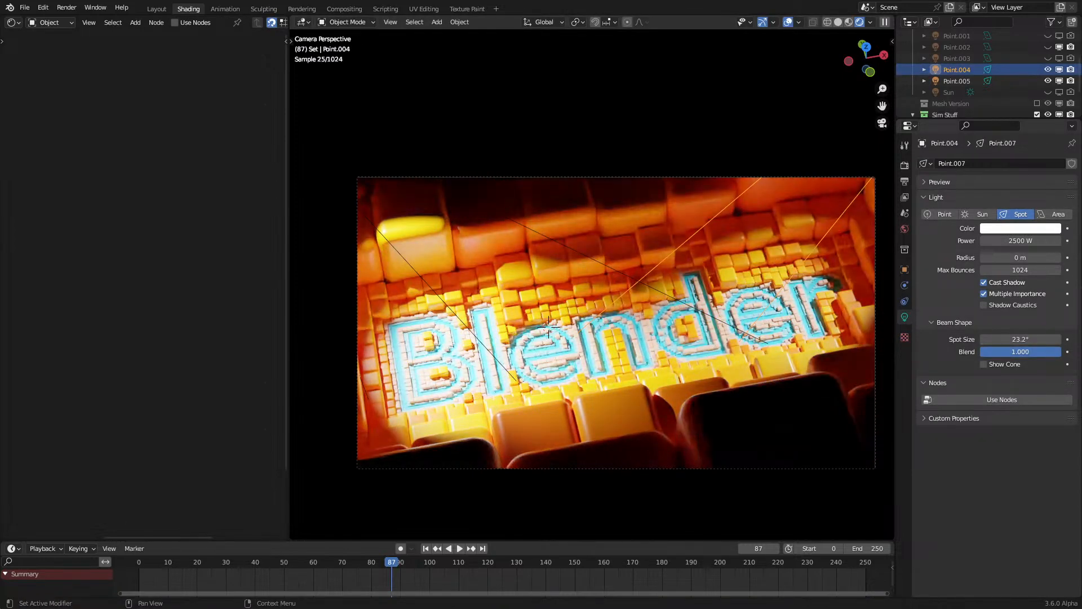
Step: Hide the viewport overlays and lower the Point.004 spot light's blend to 0.315
{"action": "left_click_drag", "start_coordinate": [1041, 352], "coordinate": [1020, 353]}
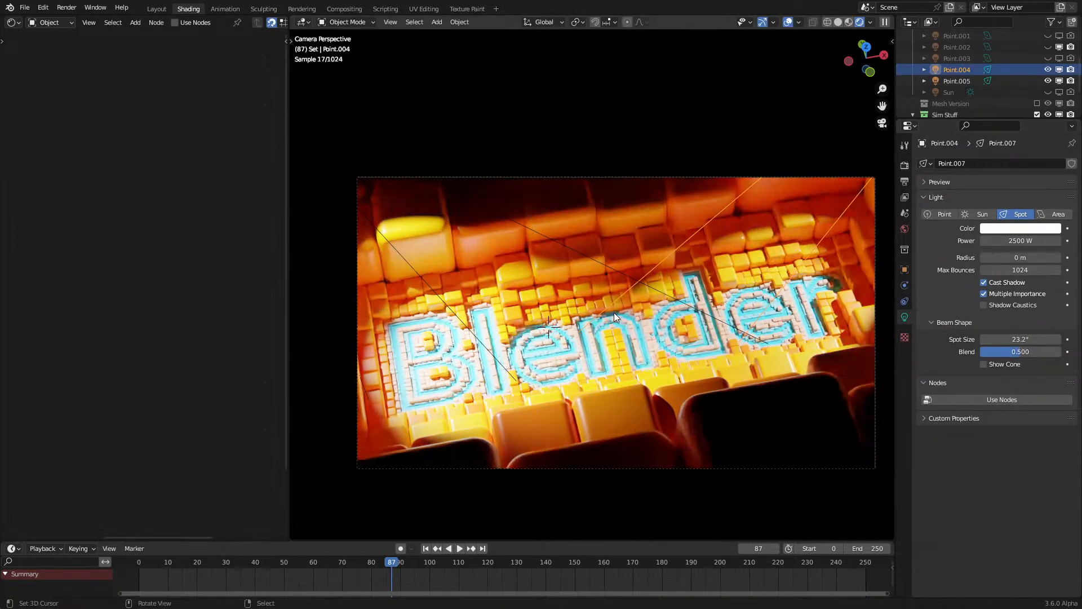
{"action": "left_click", "coordinate": [789, 23]}
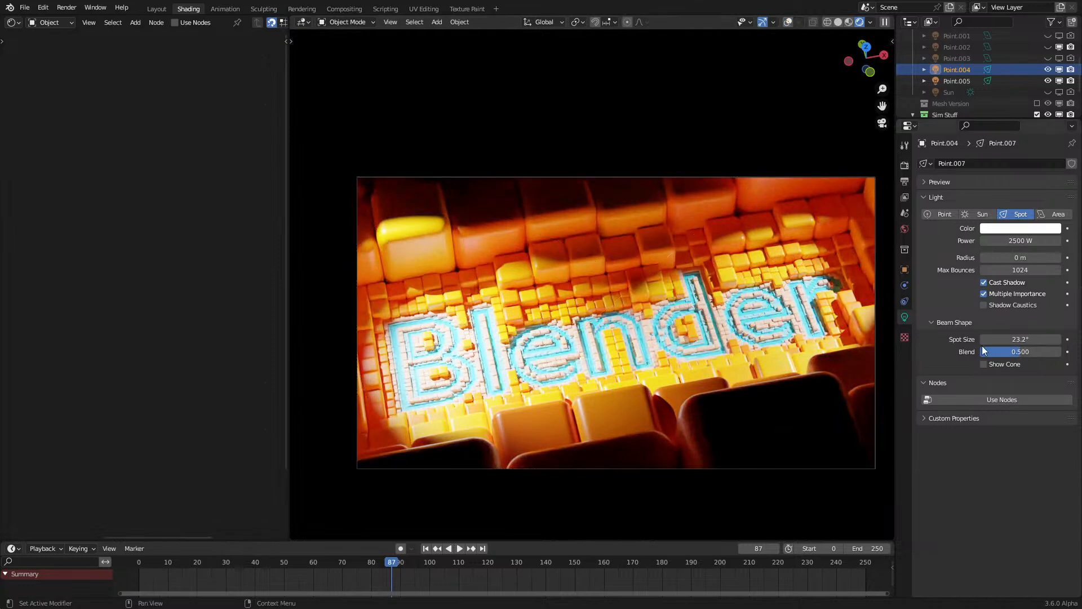
{"action": "left_click_drag", "start_coordinate": [1020, 352], "coordinate": [1006, 350]}
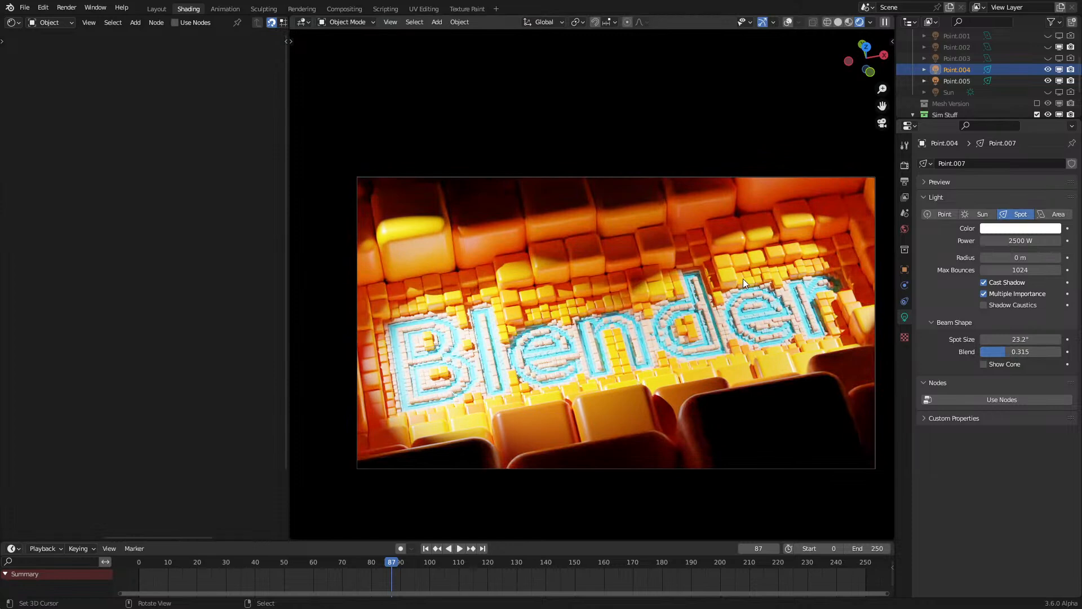
Step: Switch the viewport to solid shading and compare the earlier render results in the render slots
{"action": "key", "text": "z"}
{"action": "left_click", "coordinate": [620, 337]}
{"action": "key", "text": "F11"}
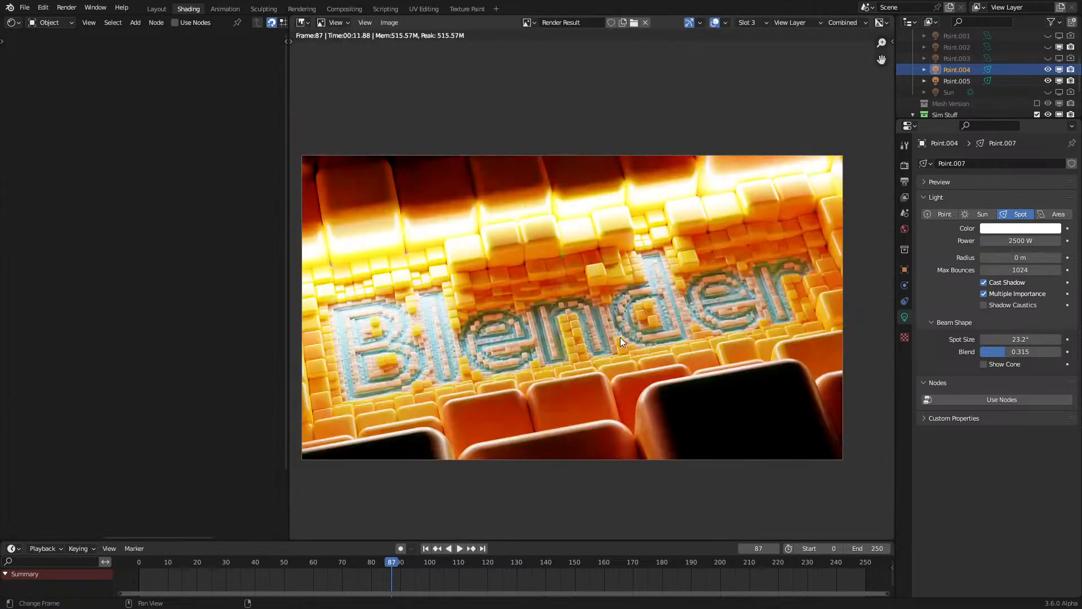
{"action": "key", "text": "j"}
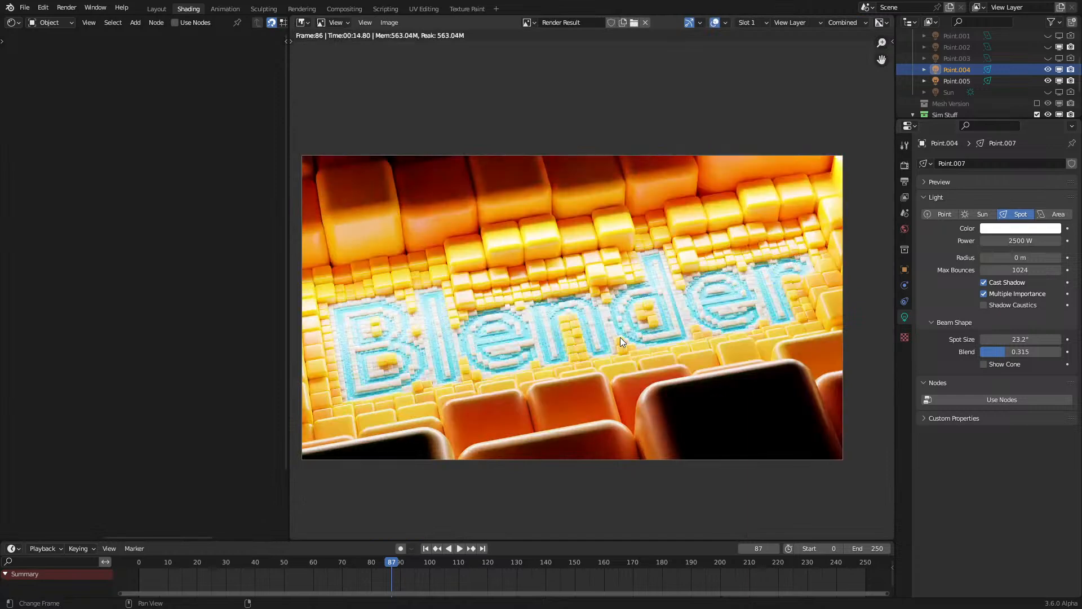
{"action": "key", "text": "j"}
{"action": "key", "text": "j"}
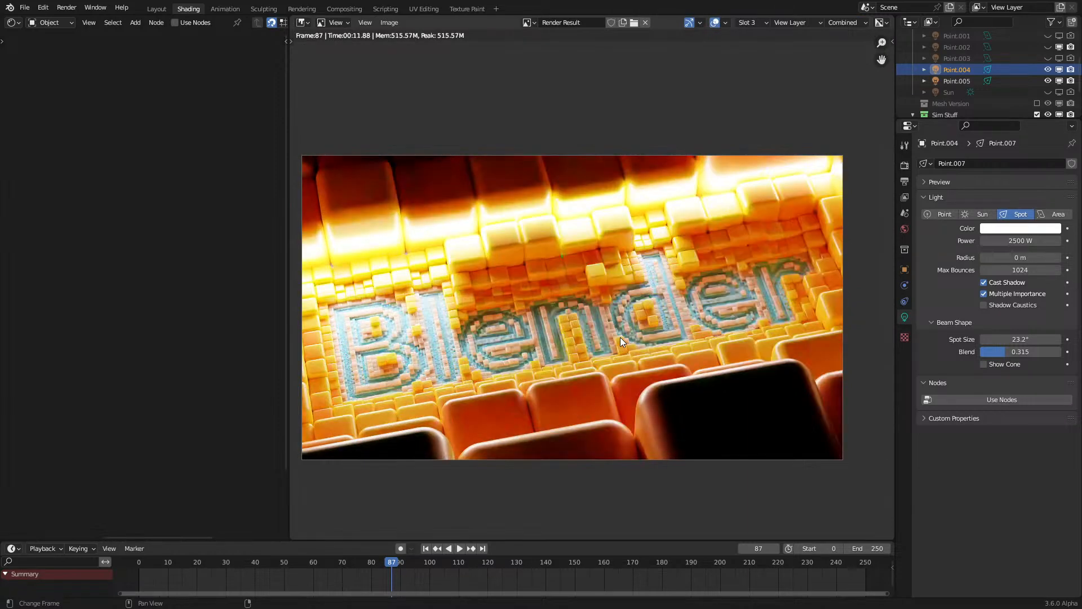
{"action": "left_click_drag", "start_coordinate": [621, 337], "coordinate": [636, 332]}
{"action": "key", "text": "Escape"}
Step: Show the overlays again, render frame 87 into slot 3 and inspect the image up close
{"action": "left_click", "coordinate": [803, 22]}
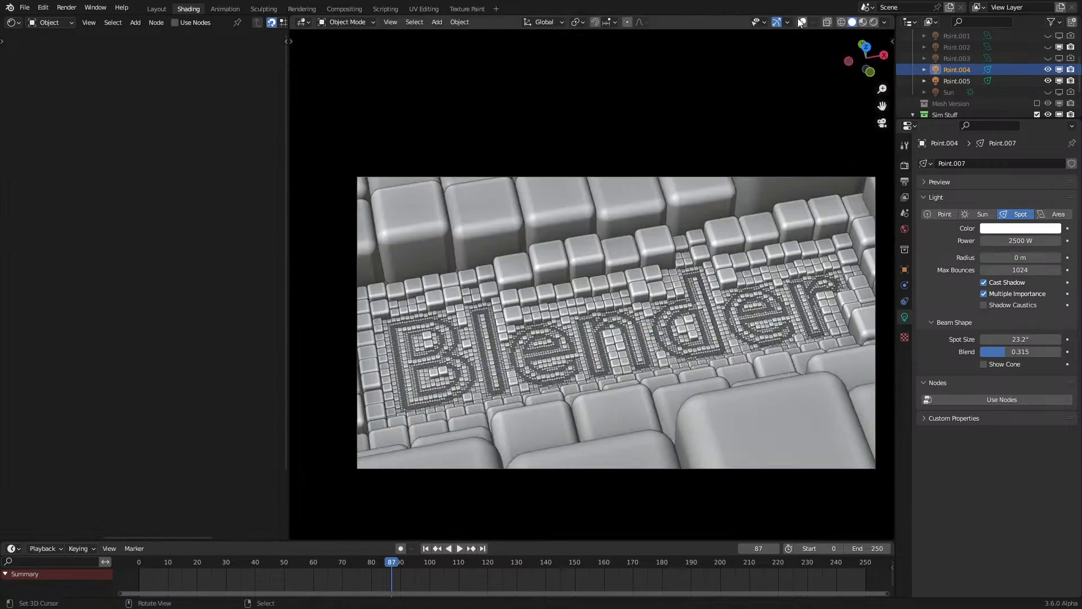
{"action": "left_click", "coordinate": [905, 166]}
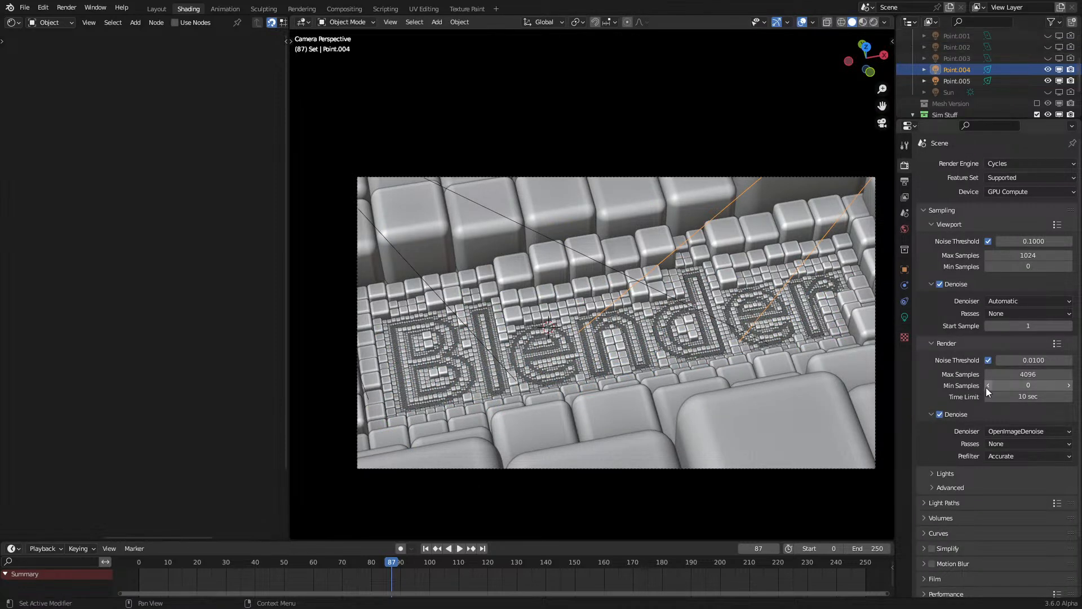
{"action": "key", "text": "F12"}
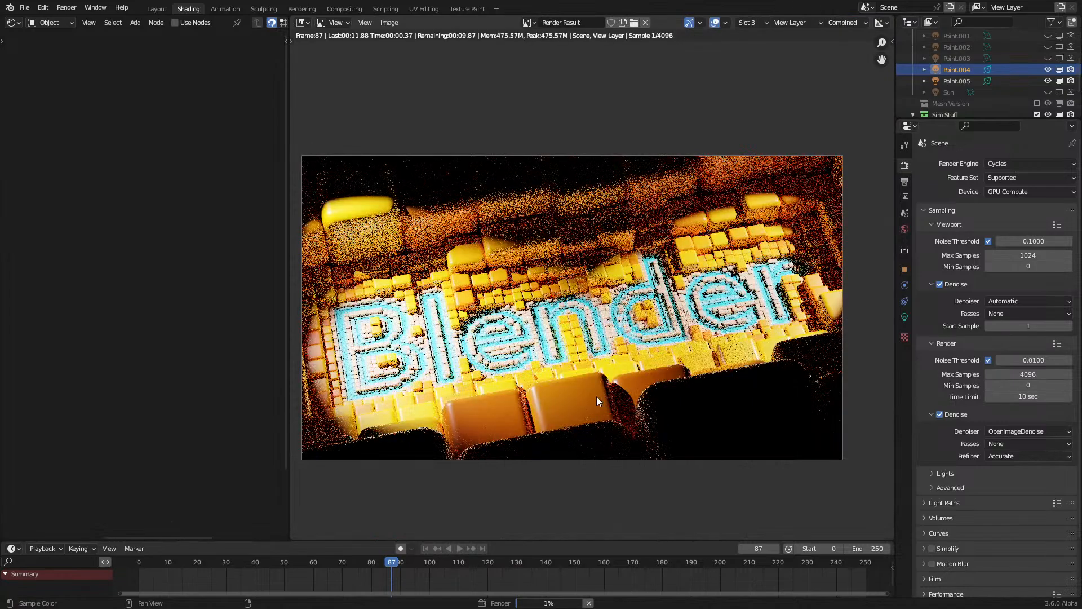
{"action": "scroll", "coordinate": [615, 389], "scroll_direction": "up", "scroll_amount": 3}
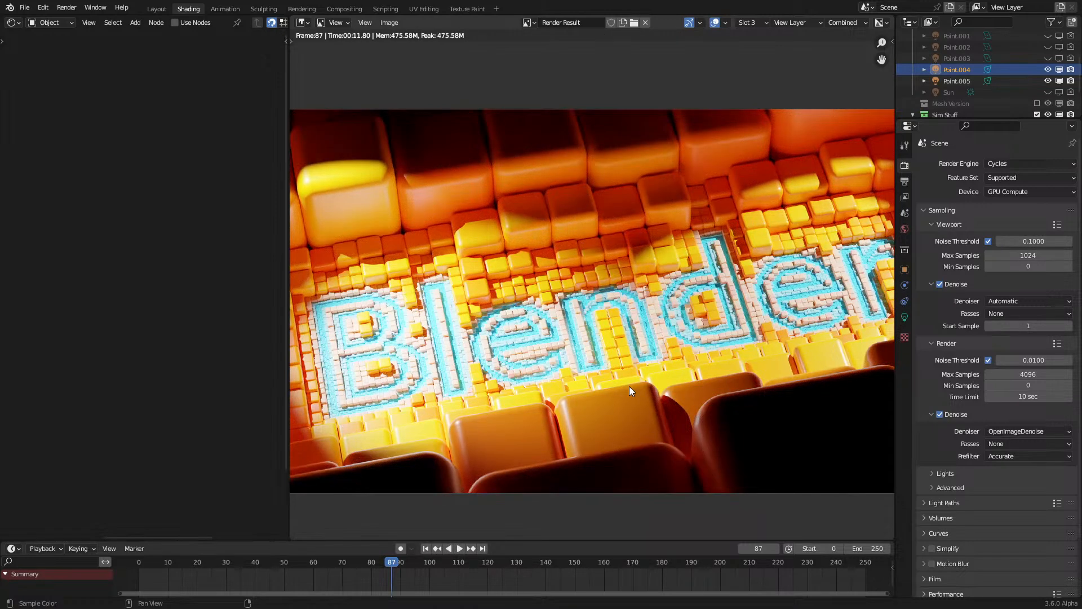
{"action": "scroll", "coordinate": [629, 387], "scroll_direction": "up", "scroll_amount": 1}
{"action": "middle_click_drag", "start_coordinate": [629, 387], "coordinate": [638, 407]}
{"action": "scroll", "coordinate": [638, 407], "scroll_direction": "down", "scroll_amount": 1}
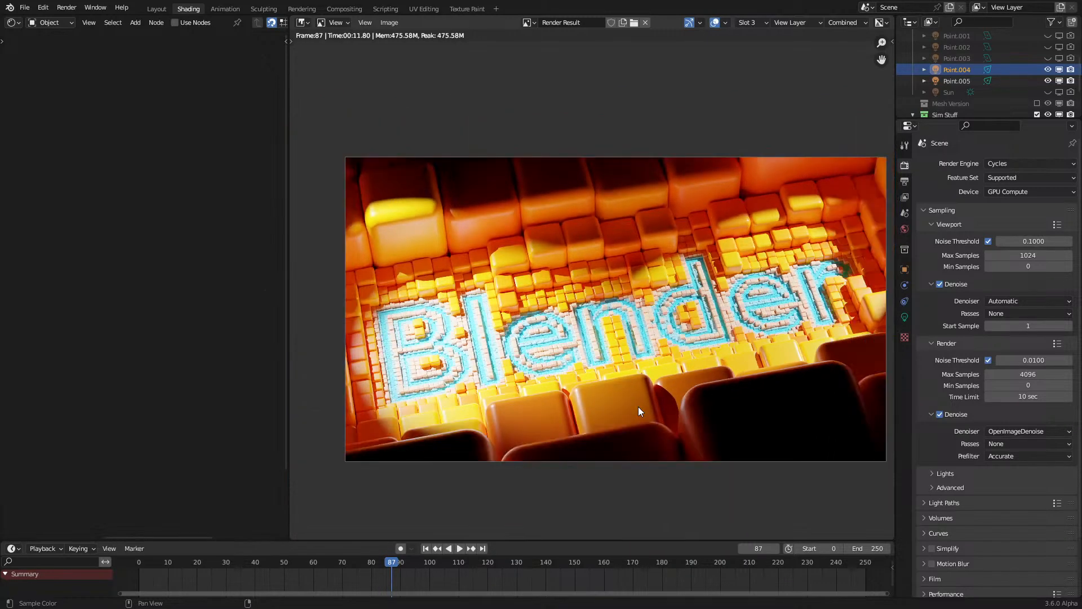
{"action": "scroll", "coordinate": [638, 407], "scroll_direction": "up", "scroll_amount": 1}
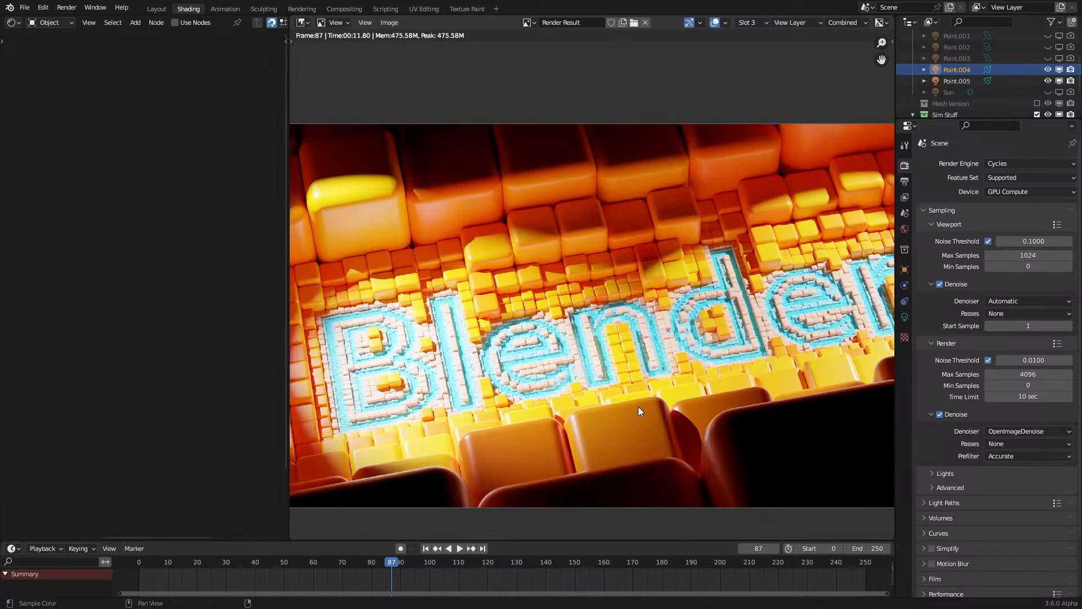
{"action": "key", "text": "Escape"}
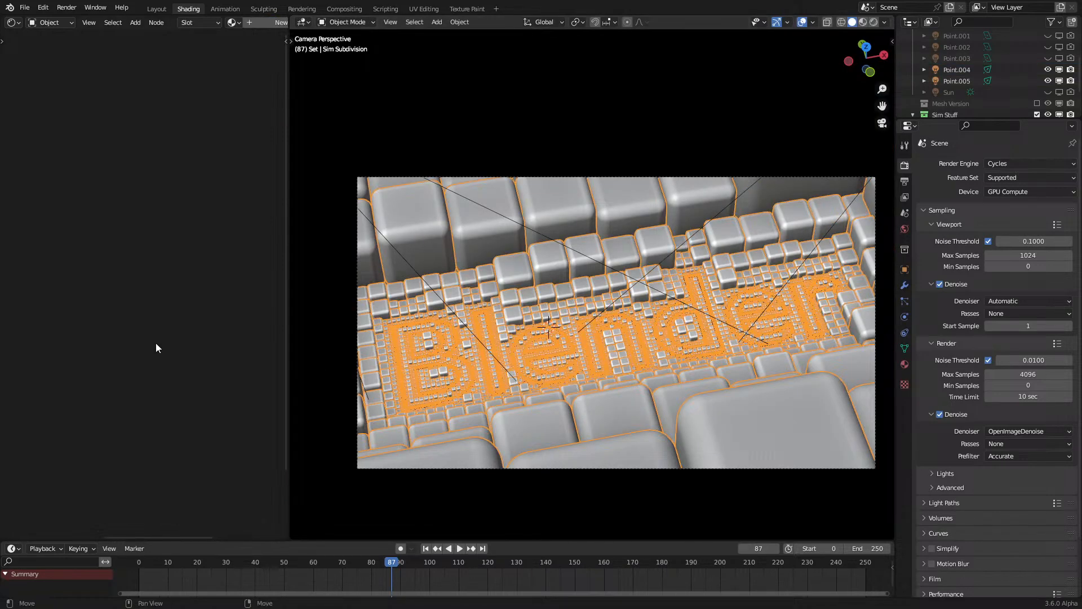
Step: Leave the camera view, select the cube instance object and set its material's subsurface to 0.1
{"action": "key", "text": "KP_0"}
{"action": "left_click", "coordinate": [296, 338]}
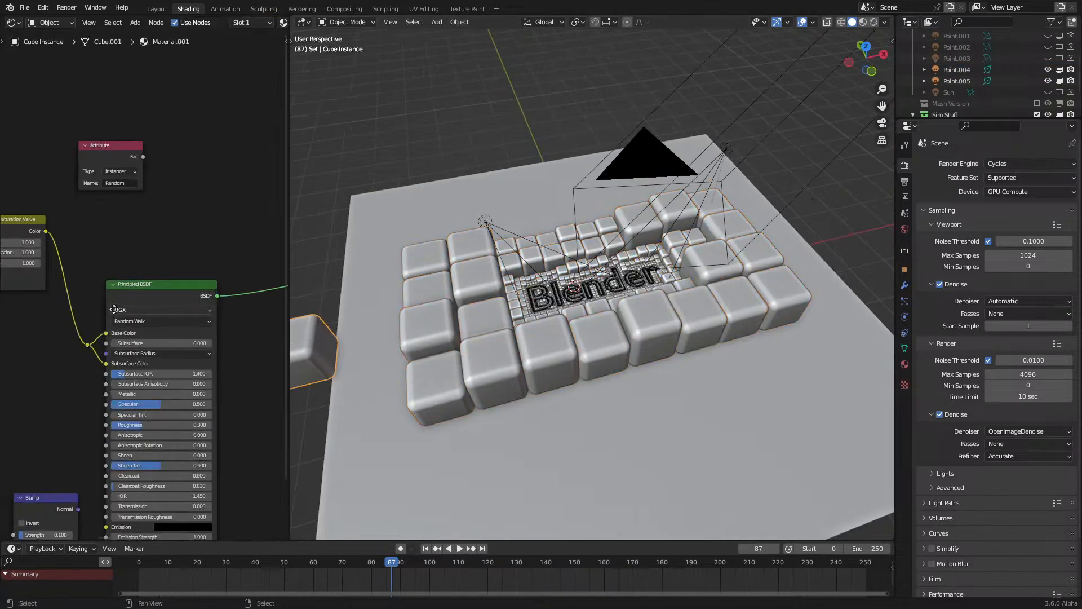
{"action": "left_click_drag", "start_coordinate": [130, 340], "coordinate": [148, 340]}
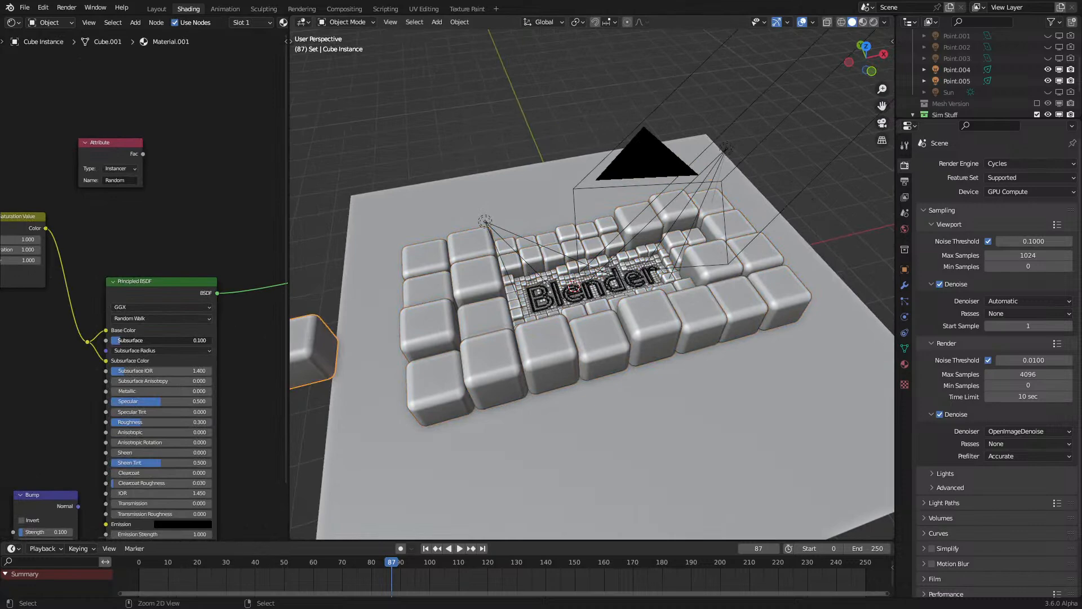
Step: Return to the camera view, render frame 87 with the subsurface material and check the lettering
{"action": "key", "text": "KP_0"}
{"action": "key", "text": "F12"}
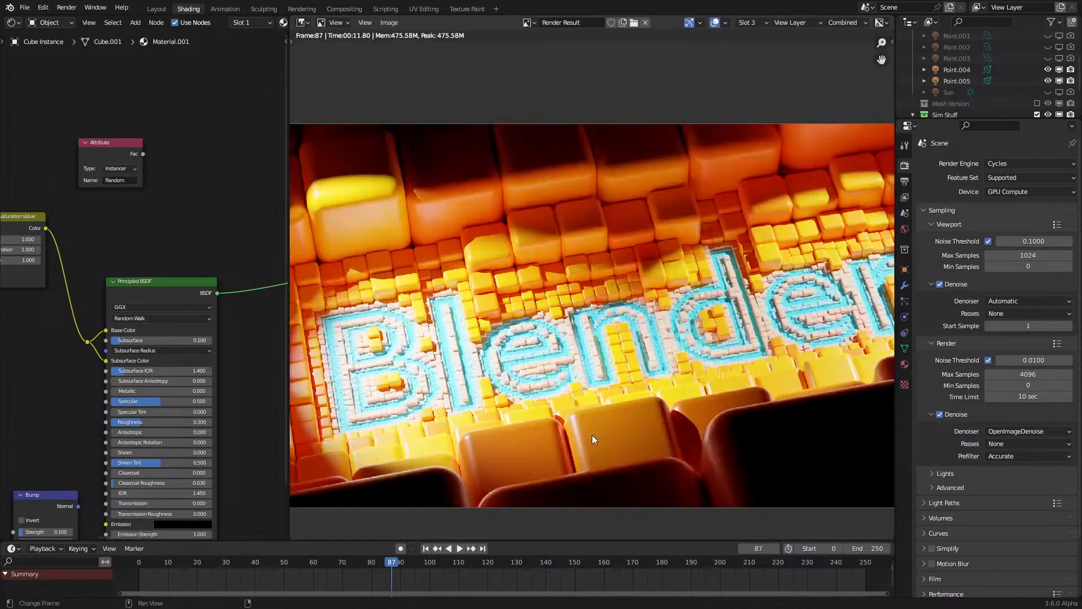
{"action": "key", "text": "F12"}
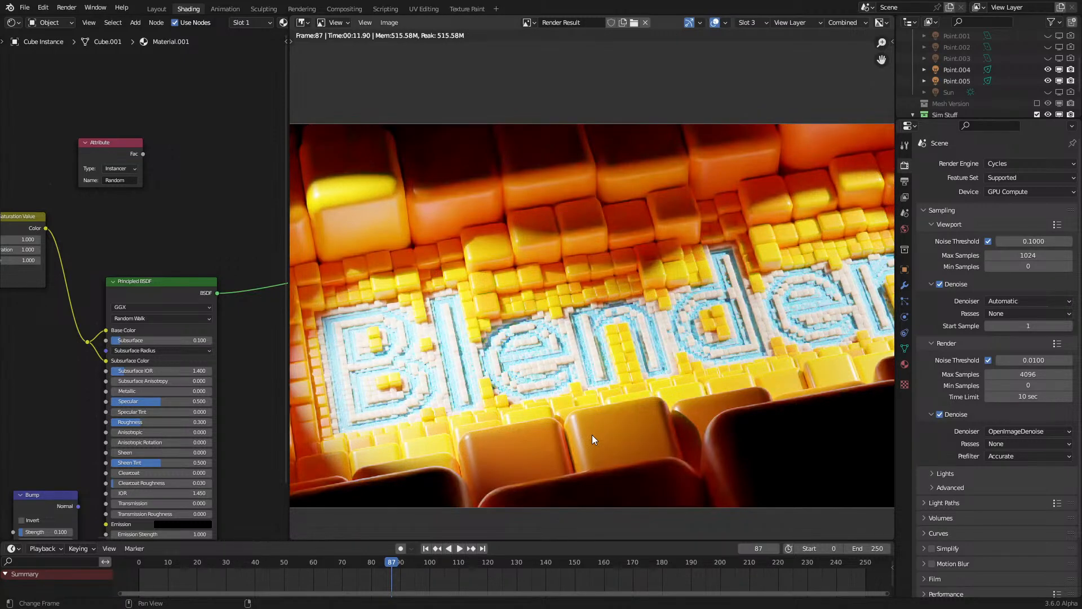
{"action": "scroll", "coordinate": [616, 424], "scroll_direction": "down", "scroll_amount": 2}
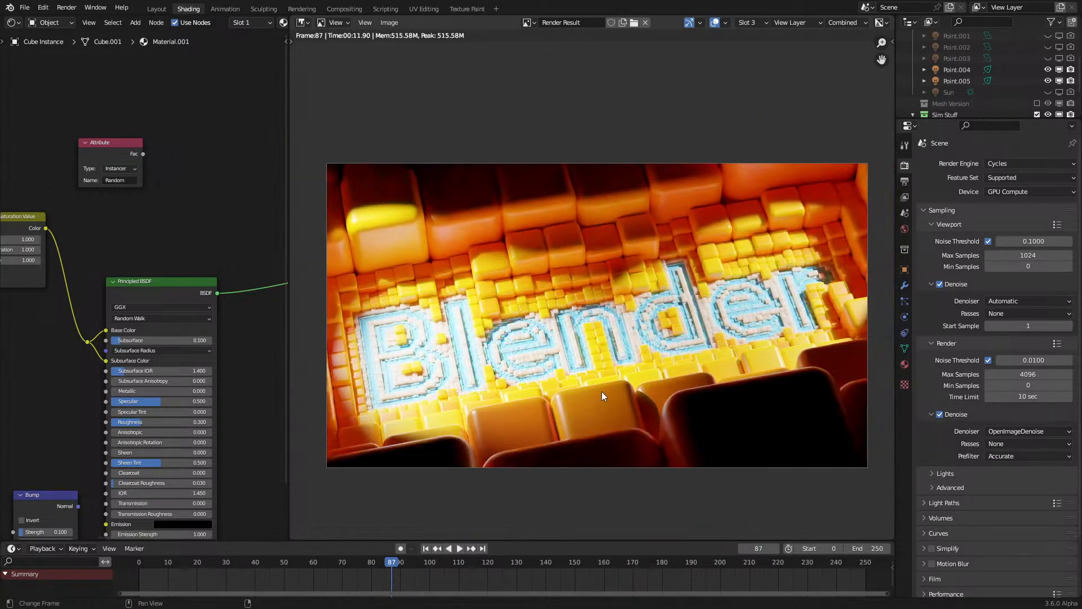
{"action": "scroll", "coordinate": [601, 392], "scroll_direction": "up", "scroll_amount": 2}
{"action": "scroll", "coordinate": [601, 395], "scroll_direction": "down", "scroll_amount": 1}
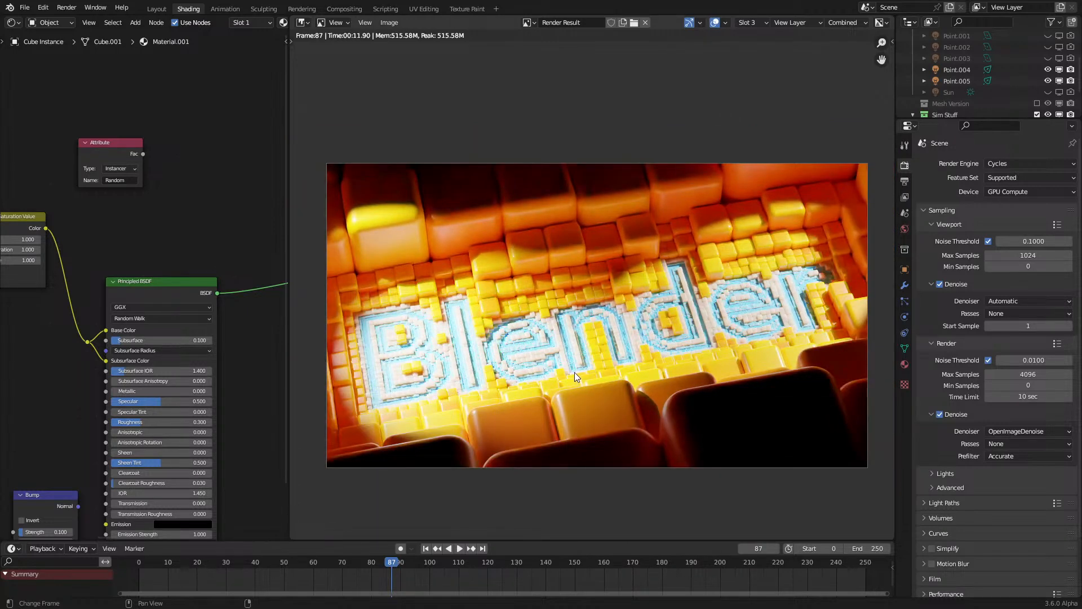
Step: Compare the newest render in slot 3 with the earlier renders in slots 1 and 2
{"action": "key", "text": "j"}
{"action": "key", "text": "j"}
{"action": "key", "text": "j"}
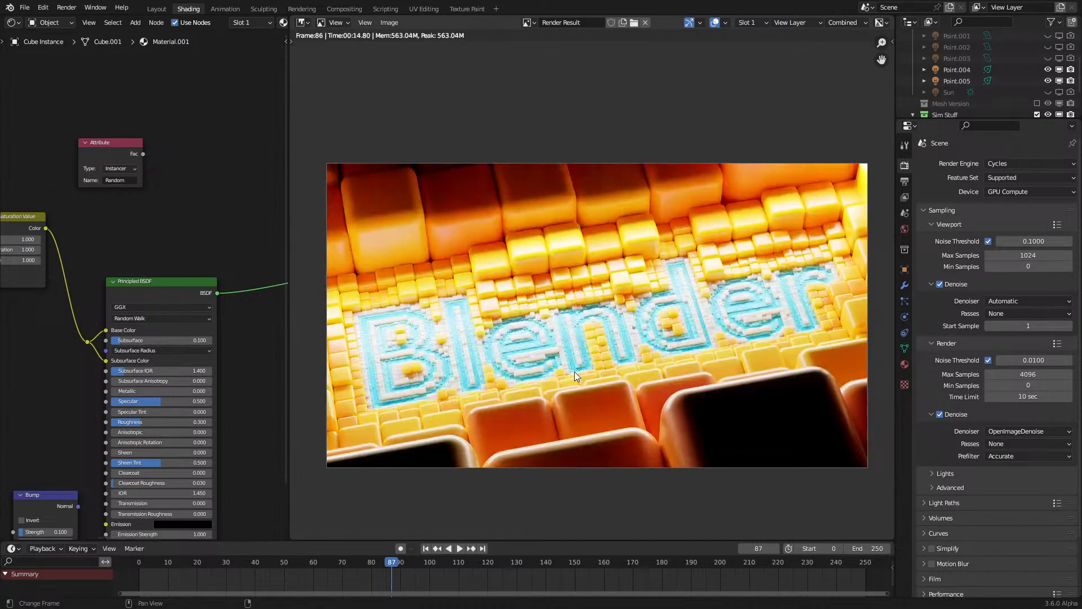
{"action": "key", "text": "j"}
{"action": "key", "text": "j"}
{"action": "key", "text": "j"}
{"action": "key", "text": "j"}
{"action": "key", "text": "j"}
{"action": "key", "text": "j"}
{"action": "key", "text": "j"}
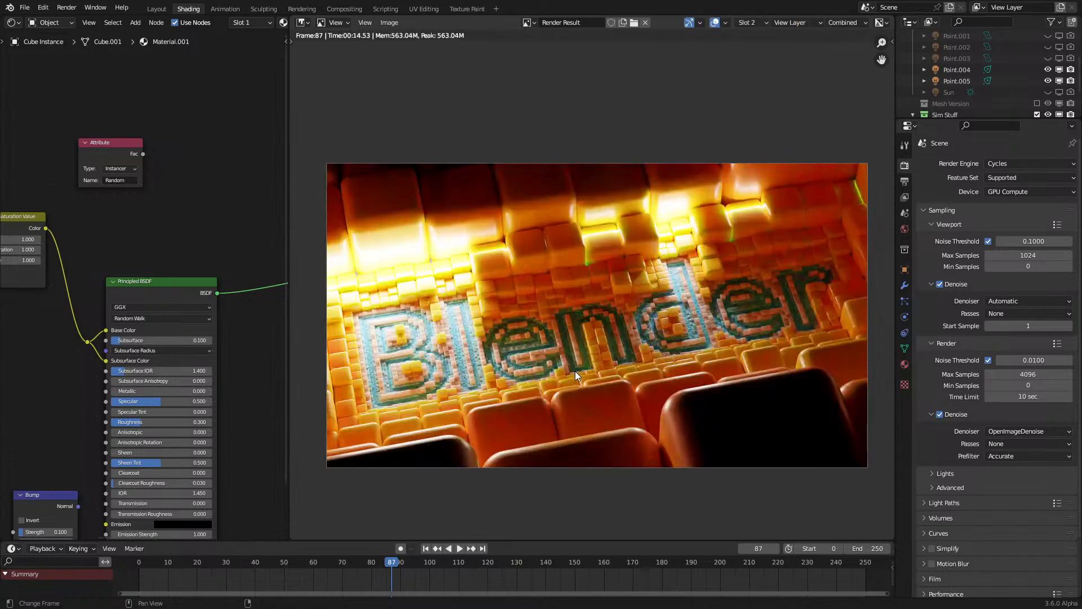
{"action": "key", "text": "j"}
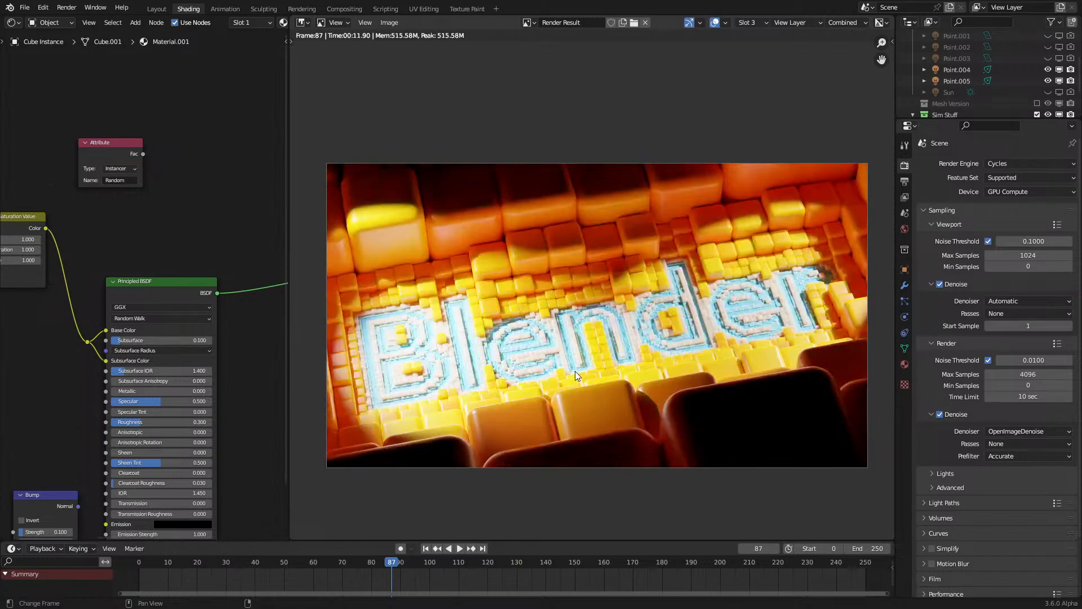
{"action": "key", "text": "j"}
{"action": "key", "text": "j"}
Step: Close the render result, delete the Point.004 spot light and switch the viewport to rendered shading
{"action": "key", "text": "shift+F5"}
{"action": "key", "text": "Delete"}
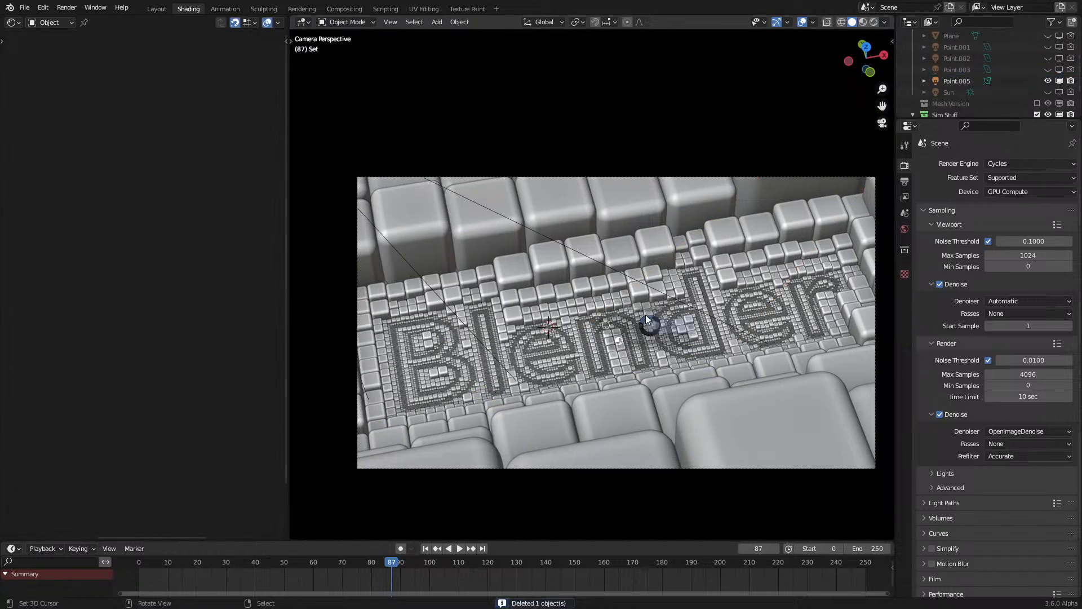
{"action": "key", "text": "z"}
{"action": "left_click", "coordinate": [636, 278]}
Step: Duplicate the Point.005 spot light about 1.03 m along X and move the copy about 0.46 m further in X
{"action": "left_click", "coordinate": [638, 280]}
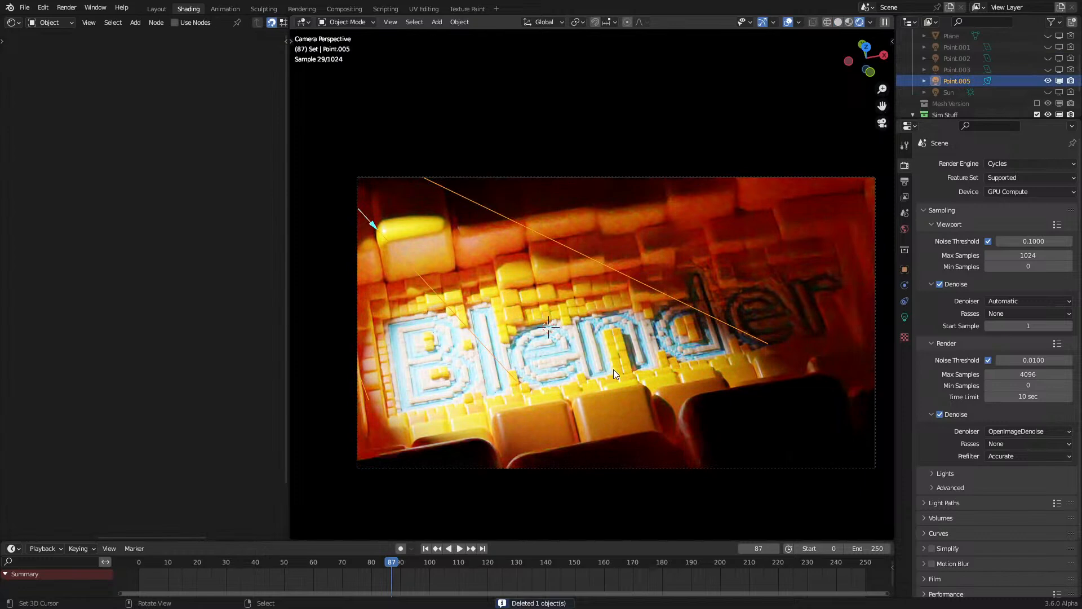
{"action": "key", "text": "shift+d"}
{"action": "left_click", "coordinate": [598, 388]}
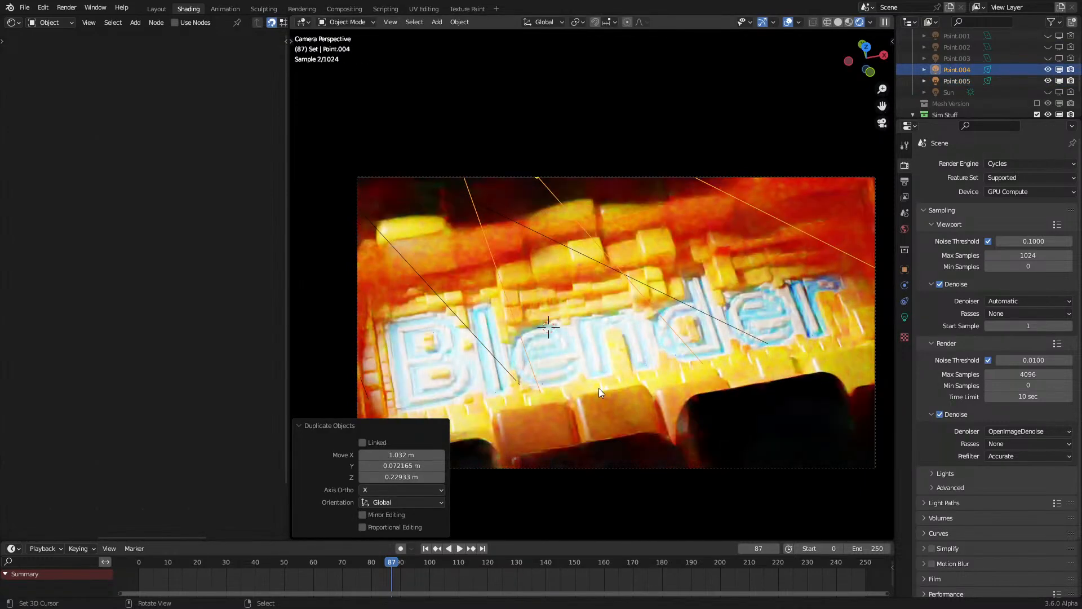
{"action": "key", "text": "g"}
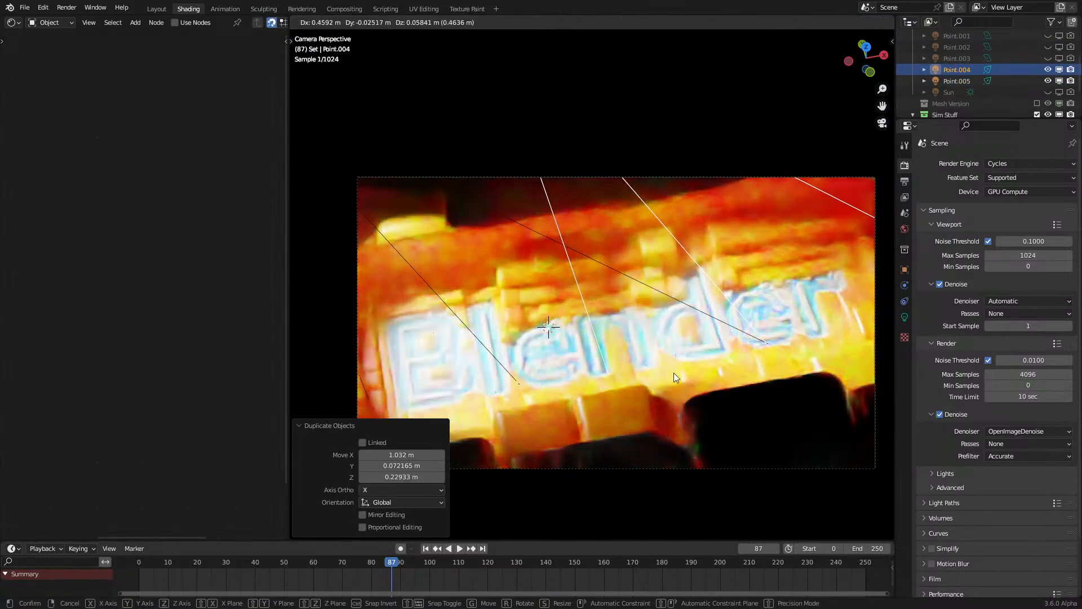
{"action": "left_click", "coordinate": [674, 373]}
Step: Try a power of 500 W on the duplicated spot light and set it back to 2500 W
{"action": "left_click", "coordinate": [904, 316]}
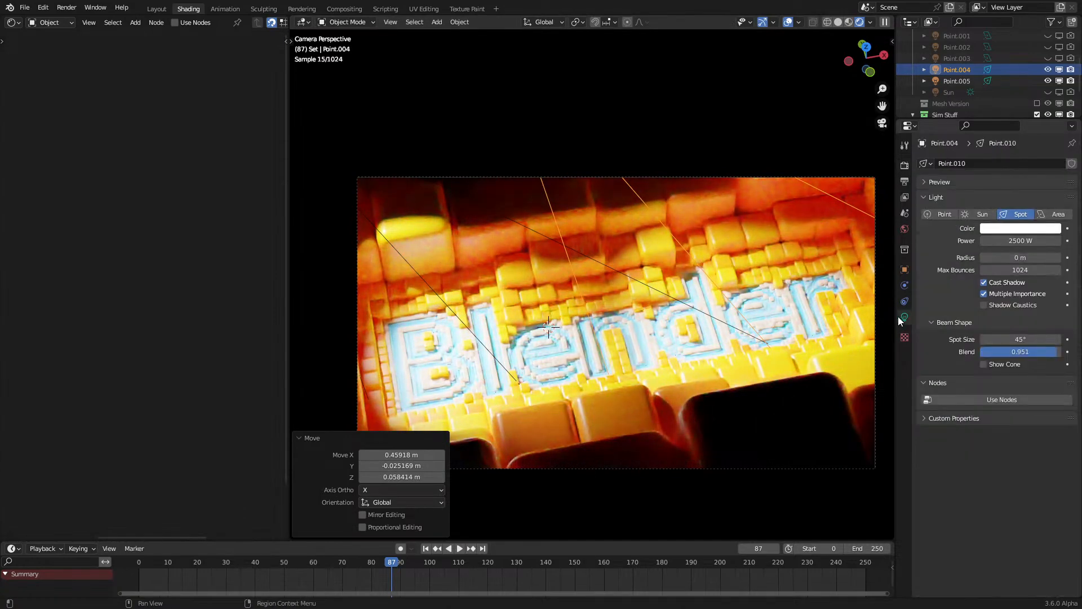
{"action": "left_click", "coordinate": [1029, 241]}
{"action": "key", "text": "Home"}
{"action": "key", "text": "Delete"}
{"action": "key", "text": "Return"}
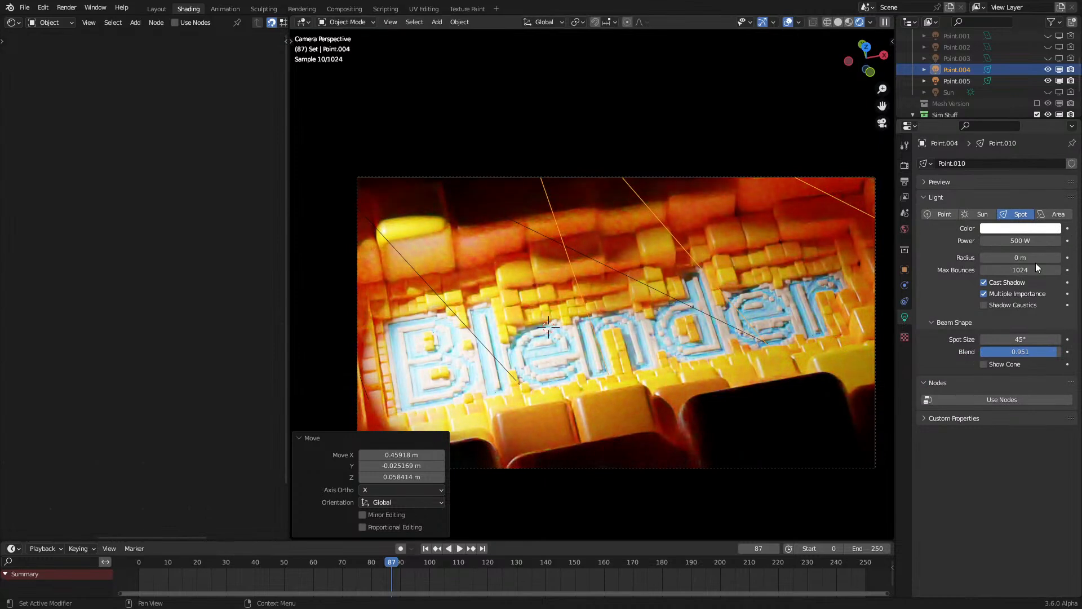
{"action": "left_click", "coordinate": [1030, 242]}
{"action": "key", "text": "Home"}
{"action": "type", "text": "2"}
{"action": "key", "text": "Return"}
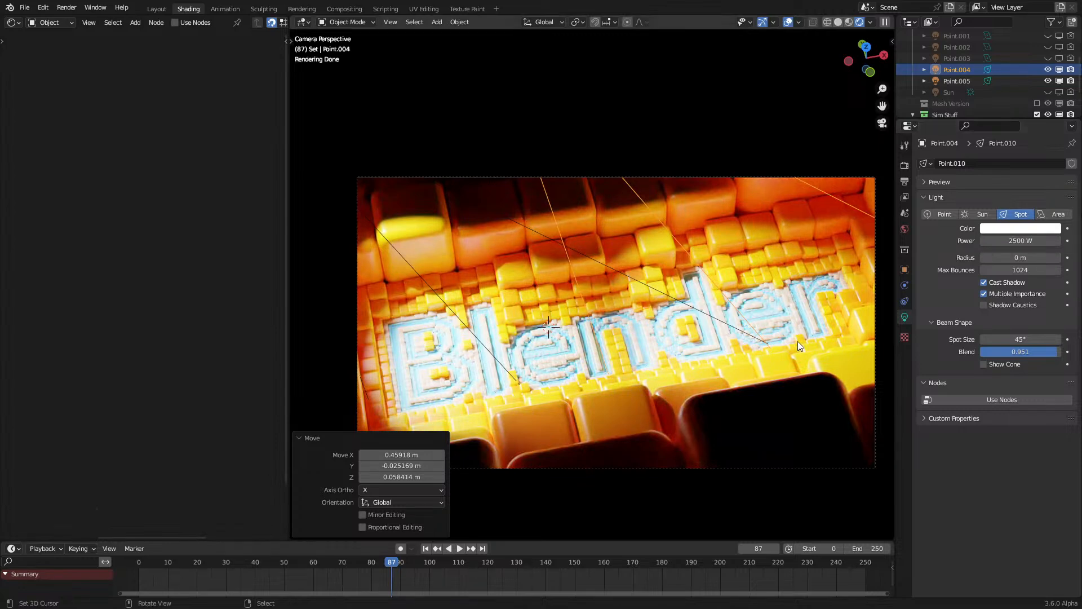
Step: Examine the lit Blender lettering and surrounding cubes up close in the rendered camera view
{"action": "scroll", "coordinate": [617, 399], "scroll_direction": "up", "scroll_amount": 8}
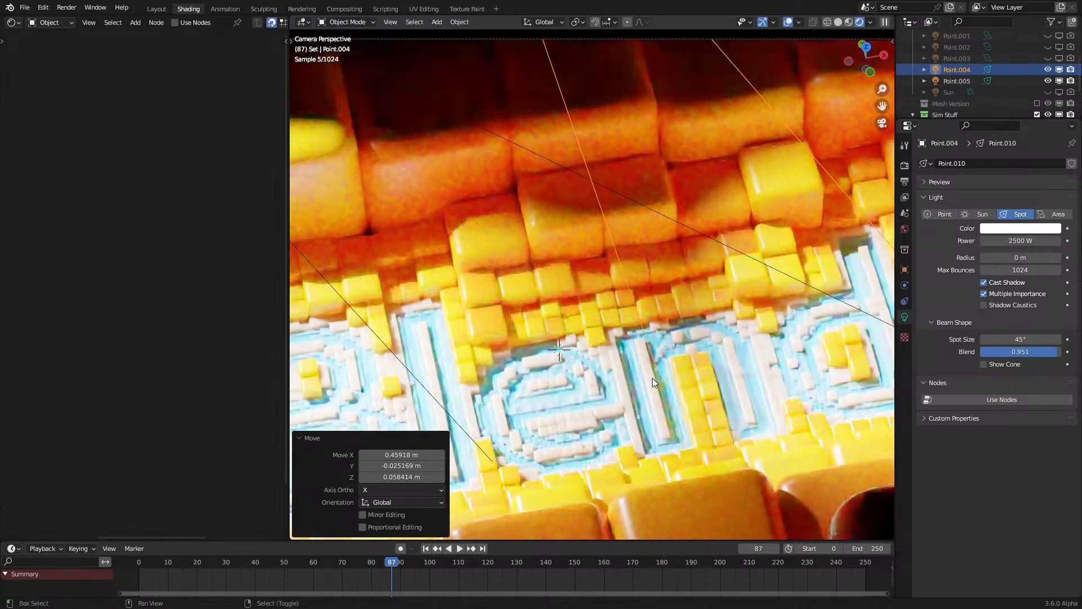
{"action": "middle_click_drag", "start_coordinate": [538, 387], "coordinate": [707, 348], "text": "shift"}
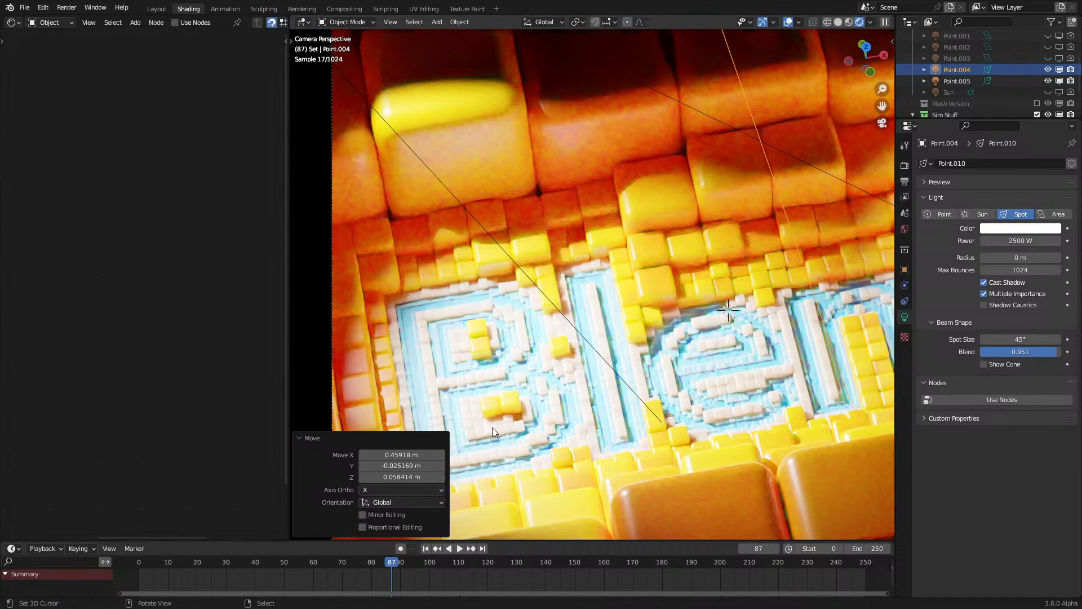
{"action": "scroll", "coordinate": [645, 394], "scroll_direction": "up", "scroll_amount": 5}
{"action": "scroll", "coordinate": [637, 389], "scroll_direction": "down", "scroll_amount": 3}
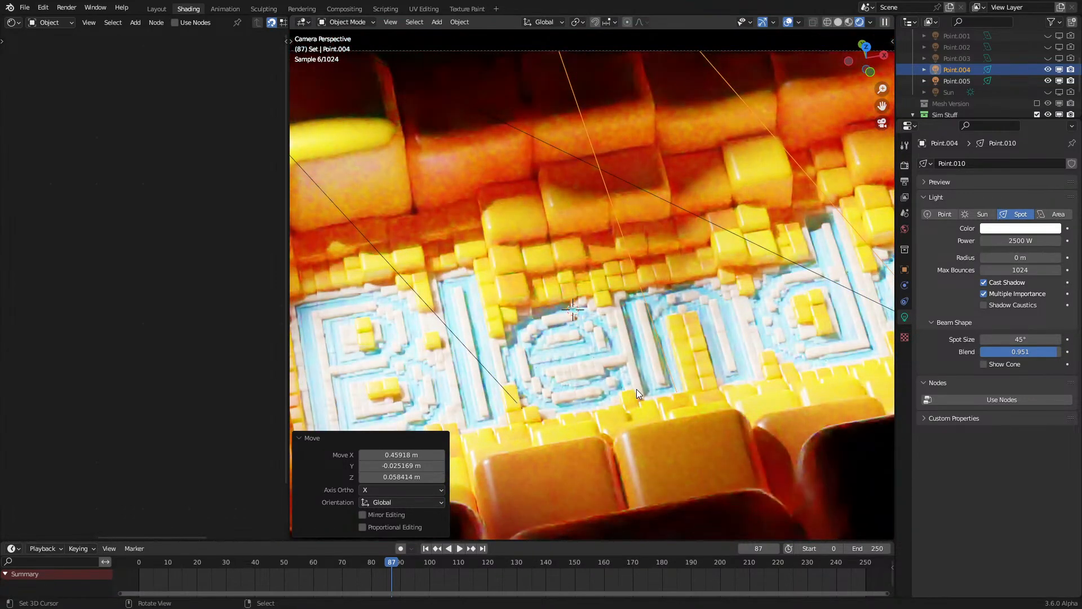
{"action": "left_click", "coordinate": [371, 394]}
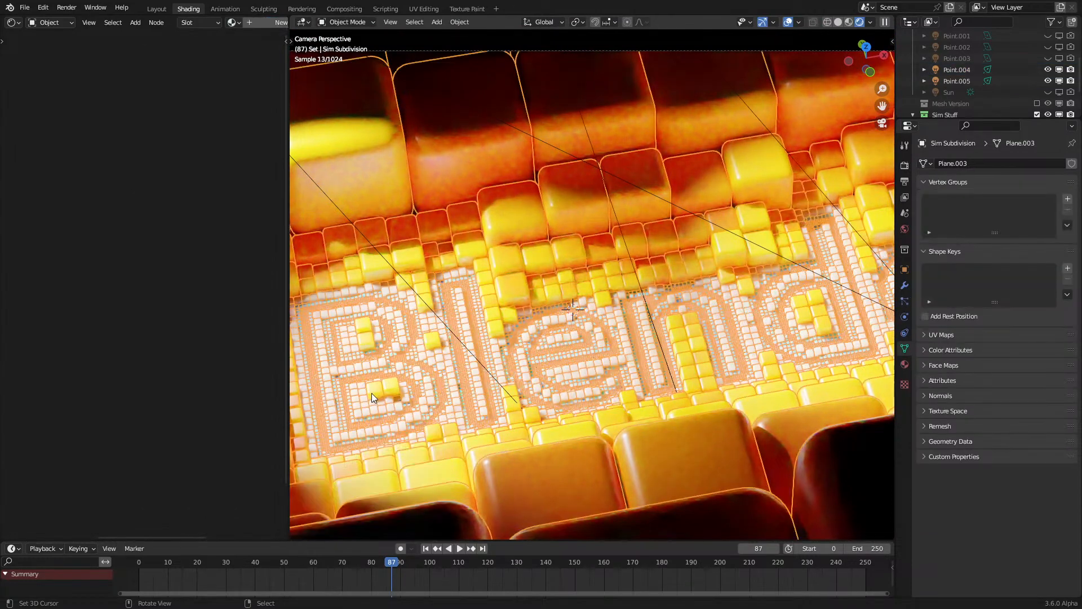
{"action": "left_click", "coordinate": [13, 22]}
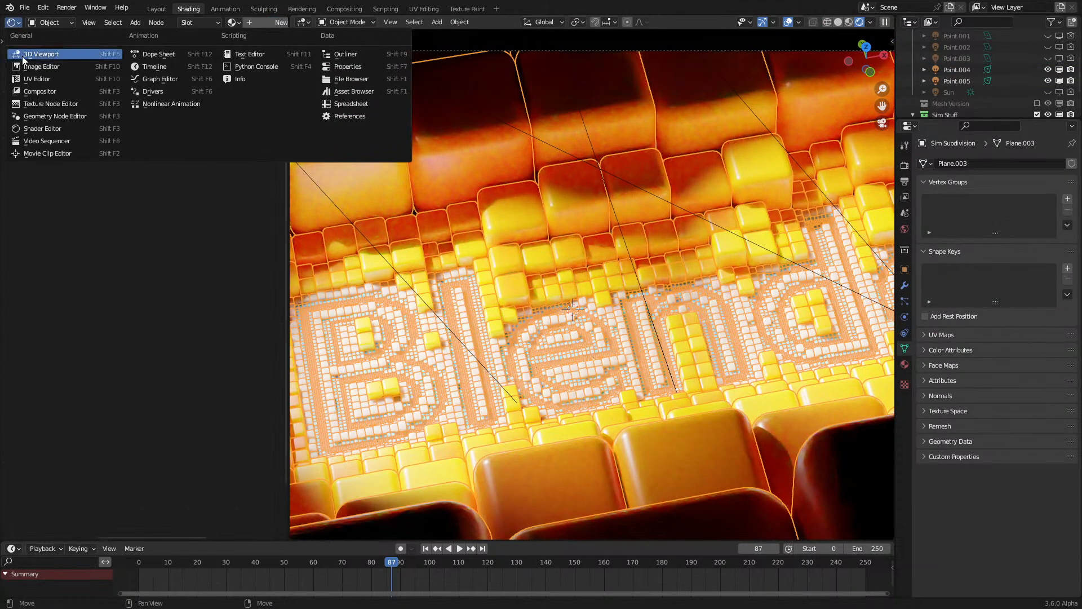
{"action": "left_click", "coordinate": [56, 116]}
{"action": "left_click", "coordinate": [13, 22]}
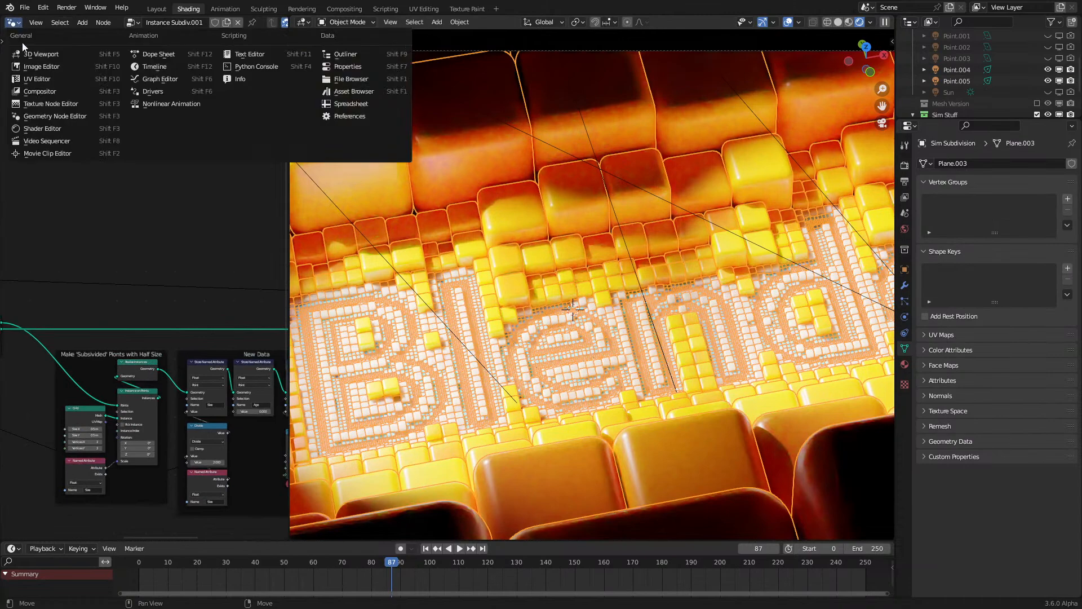
{"action": "left_click", "coordinate": [36, 128]}
Step: Select the standalone source cube beside the grid to load its Material.001 nodes, and return to the camera view
{"action": "key", "text": "KP_0"}
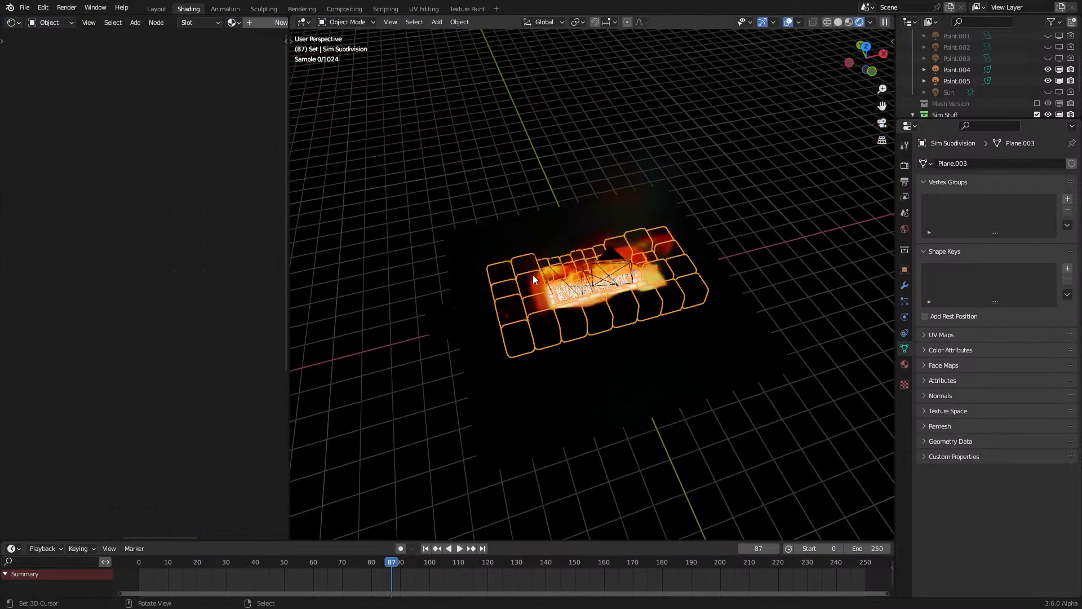
{"action": "left_click", "coordinate": [460, 325]}
{"action": "key", "text": "KP_0"}
{"action": "scroll", "coordinate": [106, 259], "scroll_direction": "up", "scroll_amount": 3}
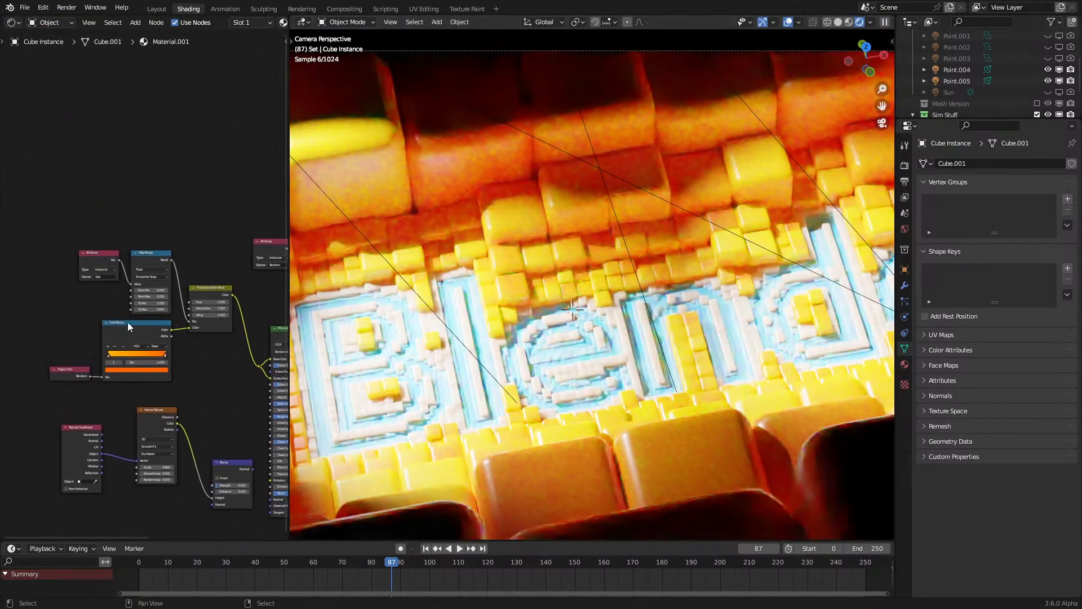
{"action": "middle_click_drag", "start_coordinate": [76, 229], "coordinate": [153, 226]}
Step: Insert a Mix node between the Size Attribute and Map Range, feed Object Info's Random into Color2 and set its factor to 0.100
{"action": "left_click_drag", "start_coordinate": [160, 239], "coordinate": [76, 229]}
{"action": "key", "text": "shift+a"}
{"action": "left_click", "coordinate": [117, 226]}
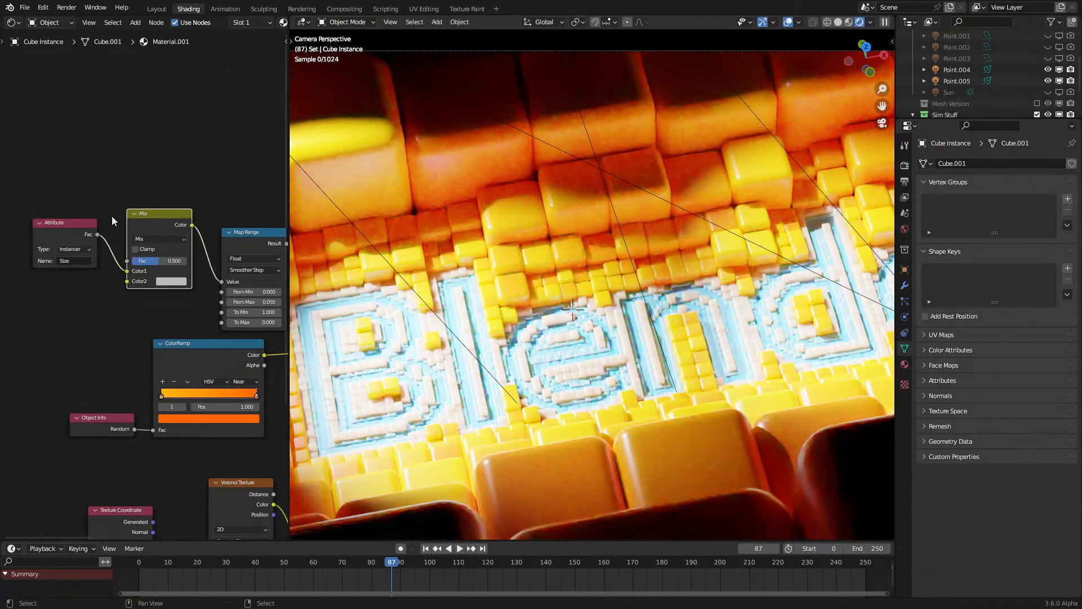
{"action": "left_click", "coordinate": [120, 210]}
{"action": "scroll", "coordinate": [129, 346], "scroll_direction": "down", "scroll_amount": 2, "text": "shift"}
{"action": "left_click_drag", "start_coordinate": [137, 377], "coordinate": [148, 210]}
{"action": "scroll", "coordinate": [679, 272], "scroll_direction": "down", "scroll_amount": 1}
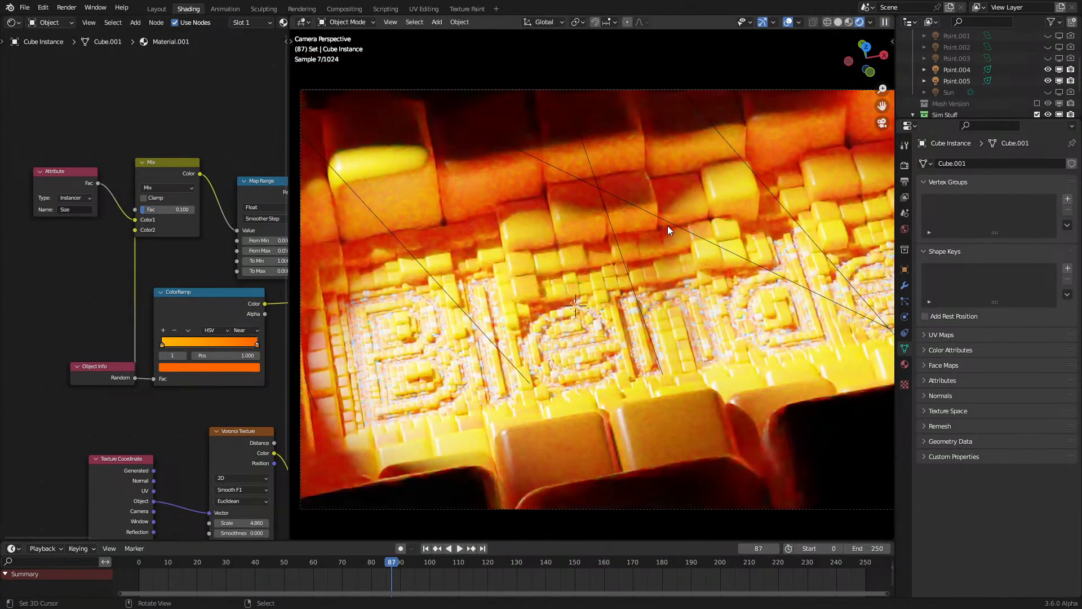
Step: Try Mix factors of 0.004 and 0.032 while comparing the cube colours around the Blender lettering
{"action": "left_click_drag", "start_coordinate": [169, 210], "coordinate": [125, 201]}
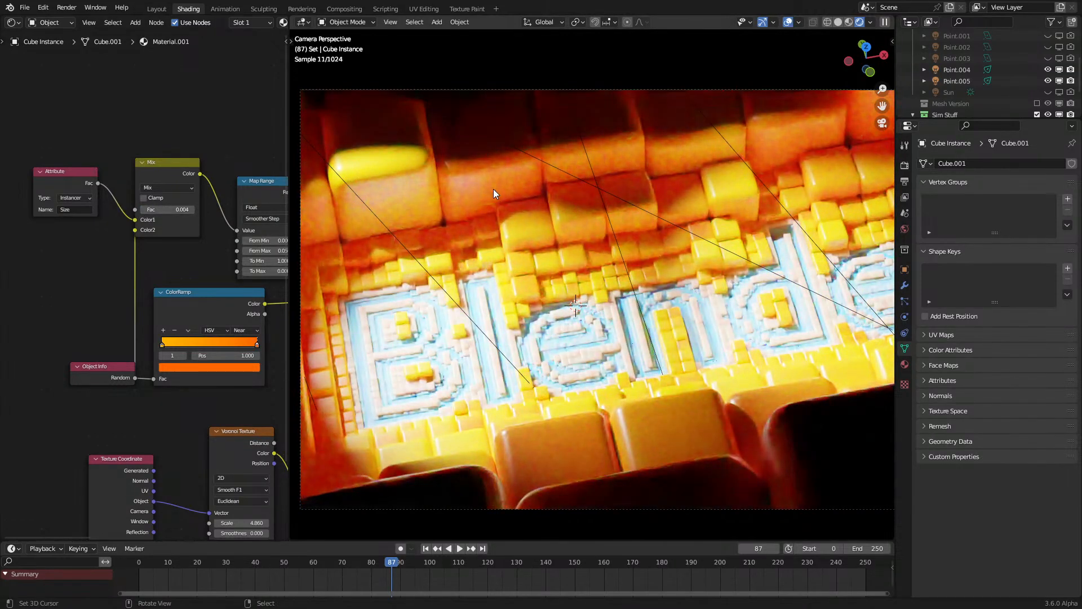
{"action": "scroll", "coordinate": [485, 375], "scroll_direction": "up", "scroll_amount": 4}
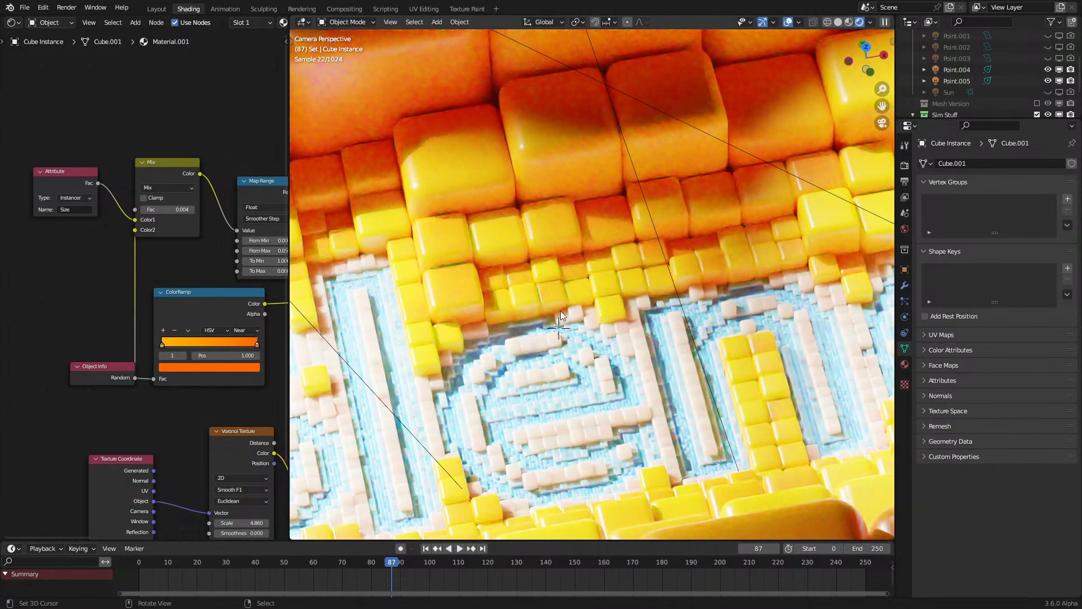
{"action": "scroll", "coordinate": [544, 308], "scroll_direction": "down", "scroll_amount": 4}
{"action": "left_click_drag", "start_coordinate": [176, 209], "coordinate": [186, 209]}
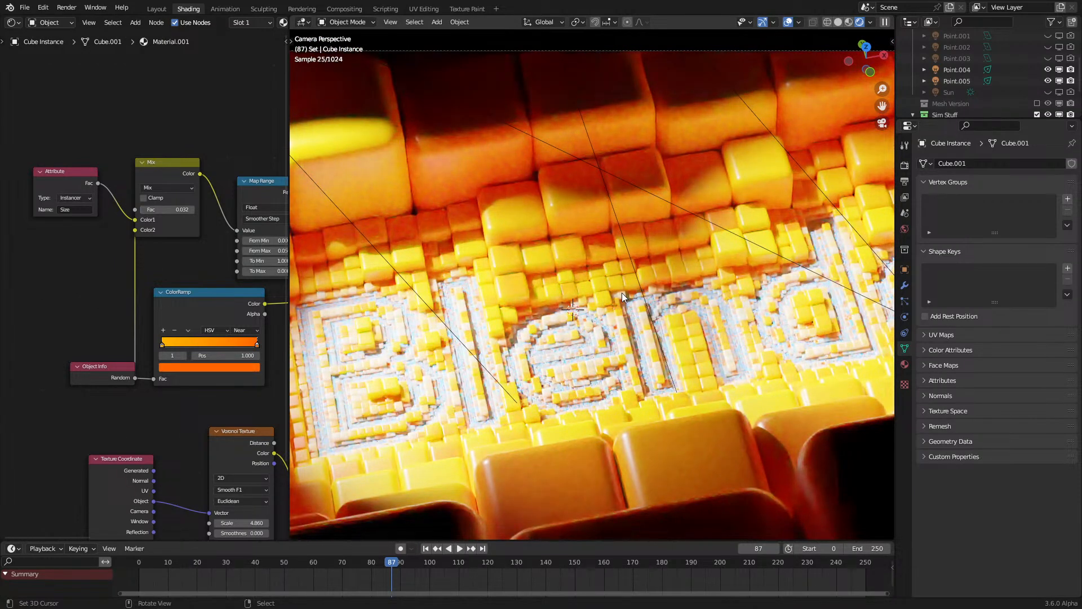
Step: Add a Square Root math node fed by the Size Attribute's Fac output in the cube material
{"action": "middle_click_drag", "start_coordinate": [129, 229], "coordinate": [151, 276]}
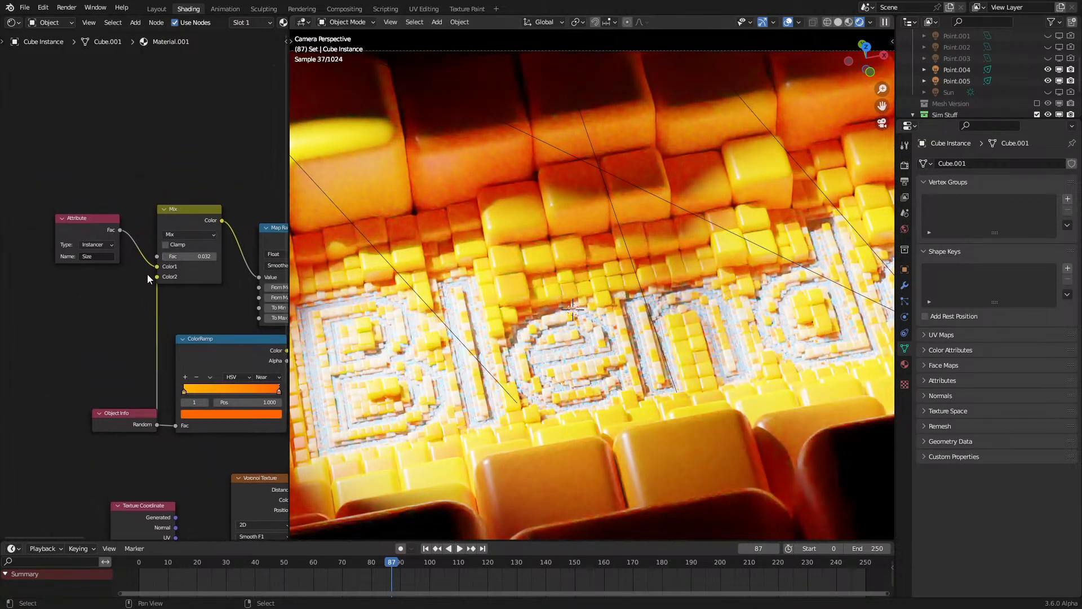
{"action": "left_click_drag", "start_coordinate": [120, 231], "coordinate": [114, 317]}
{"action": "type", "text": "po"}
{"action": "key", "text": "Escape"}
{"action": "left_click_drag", "start_coordinate": [119, 230], "coordinate": [130, 320]}
{"action": "type", "text": "sqrt"}
{"action": "key", "text": "Return"}
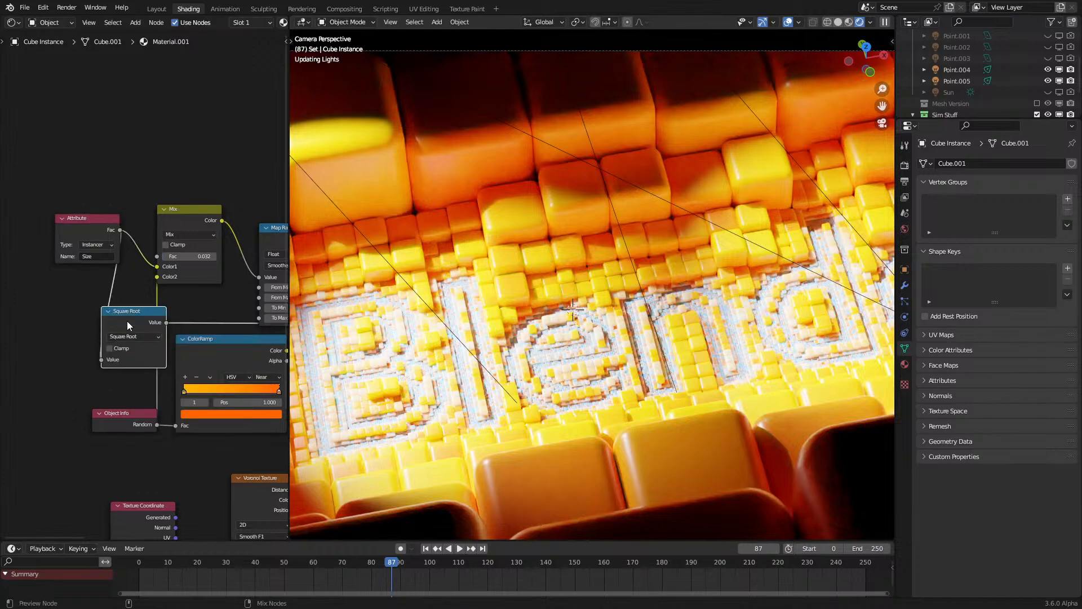
Step: Open the scene's render settings and try to open the render engine choices
{"action": "middle_click_drag", "start_coordinate": [441, 329], "coordinate": [430, 356]}
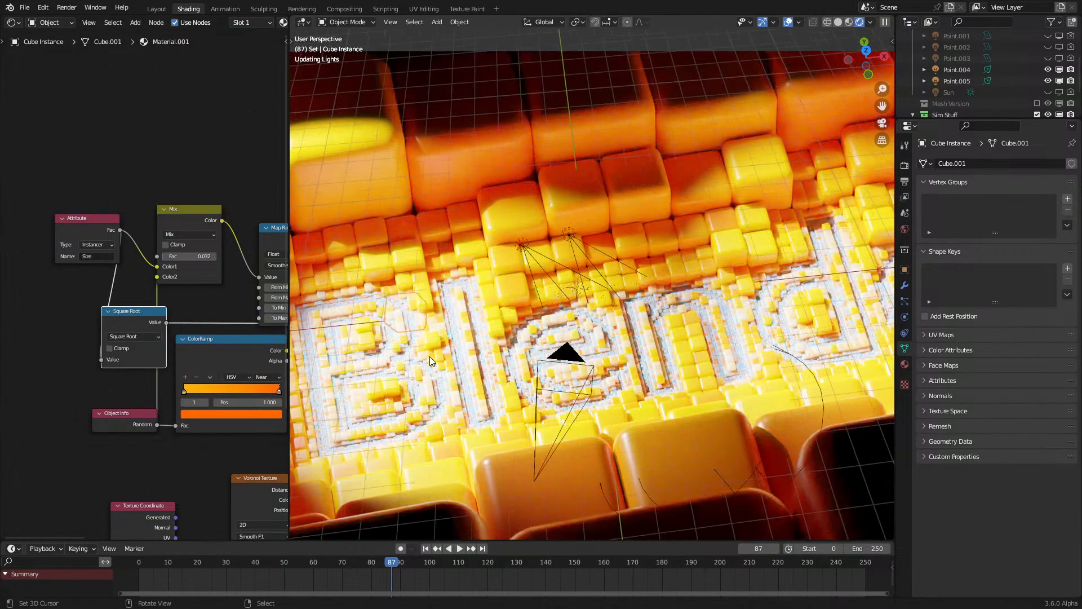
{"action": "scroll", "coordinate": [220, 324], "scroll_direction": "down", "scroll_amount": 4}
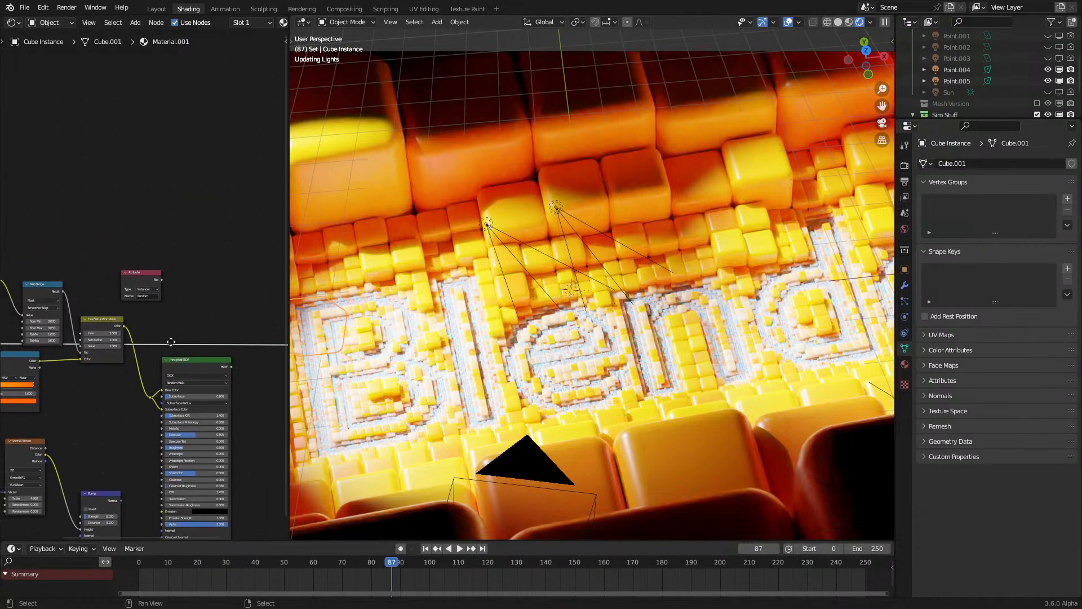
{"action": "left_click", "coordinate": [905, 166]}
{"action": "left_click", "coordinate": [1004, 164]}
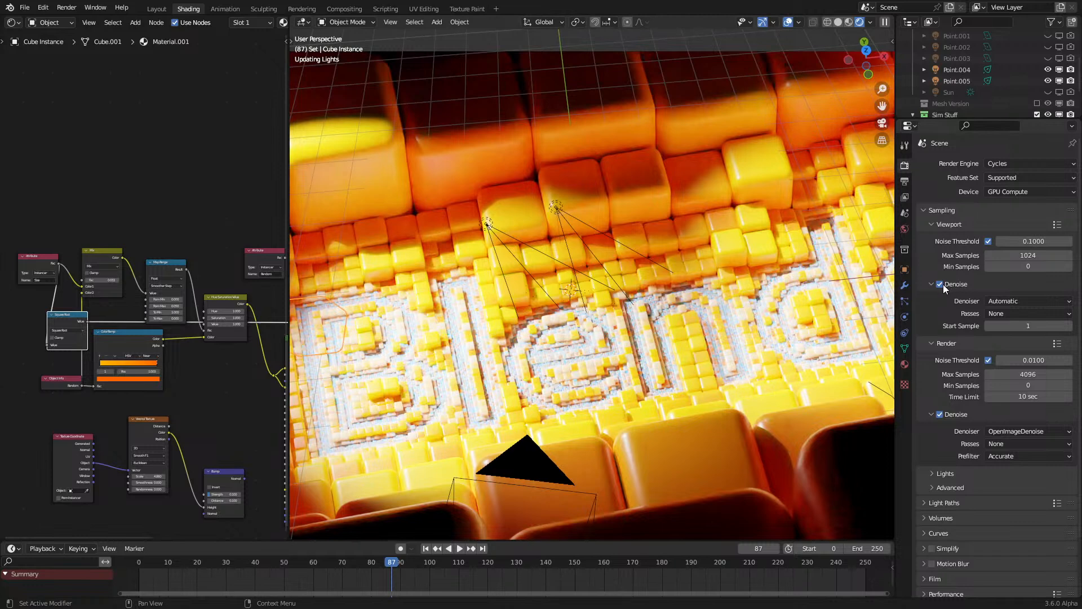
{"action": "left_click", "coordinate": [994, 164]}
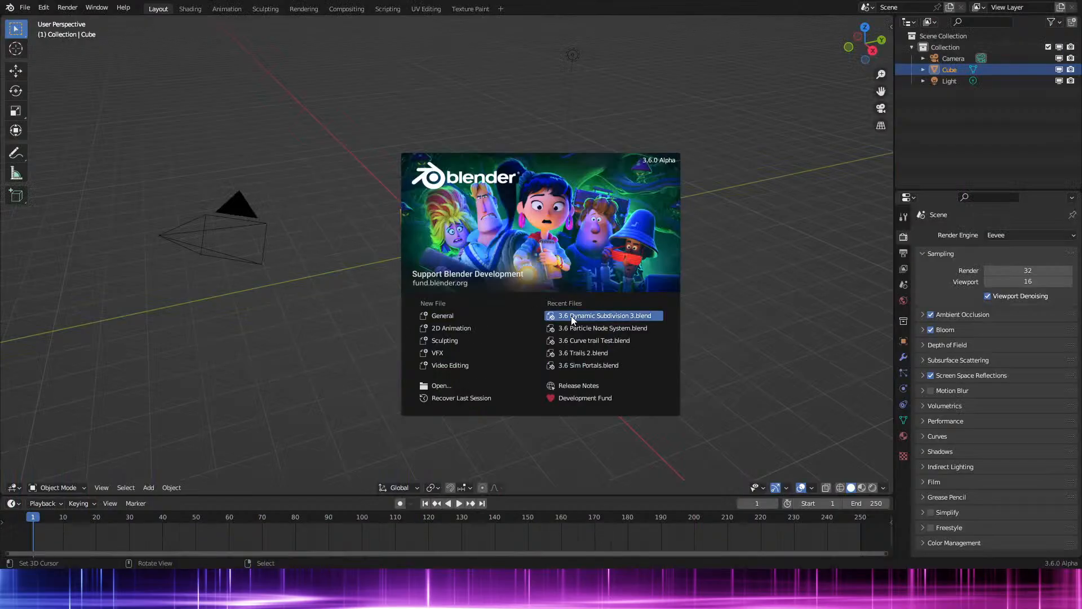
Step: Open the recent file 3.6 Dynamic Subdivision 3.blend and play its simulation from the start
{"action": "left_click", "coordinate": [570, 317]}
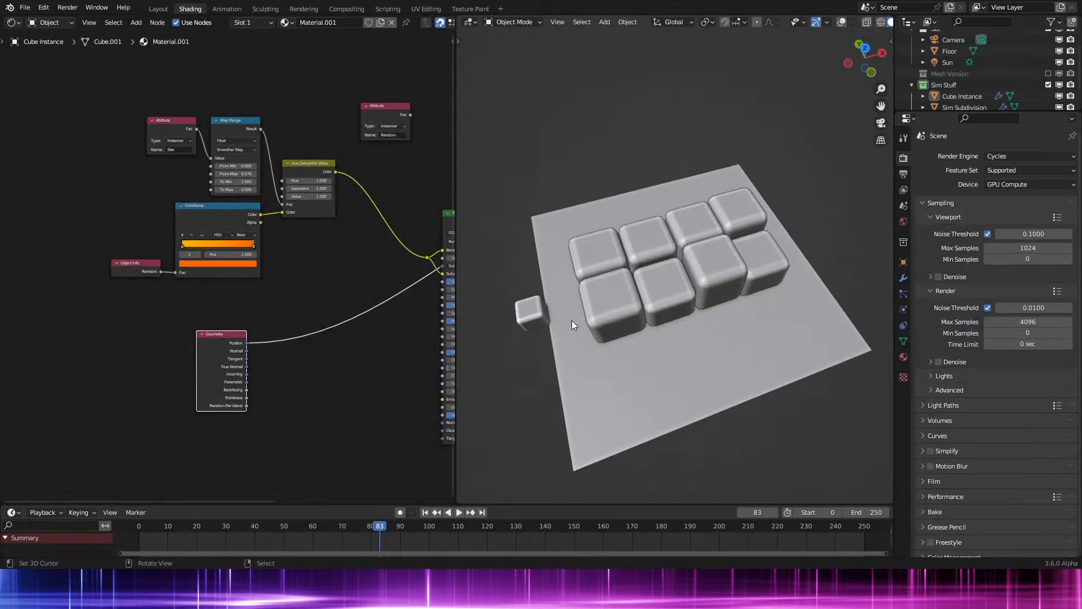
{"action": "key", "text": "space"}
{"action": "left_click", "coordinate": [152, 543]}
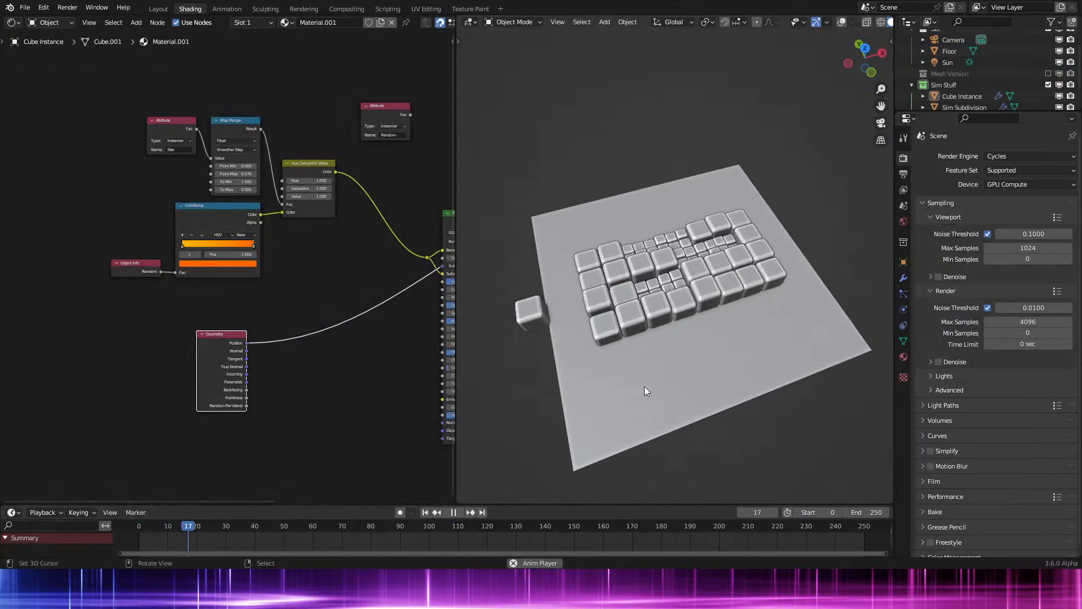
{"action": "middle_click_drag", "start_coordinate": [645, 387], "coordinate": [638, 394]}
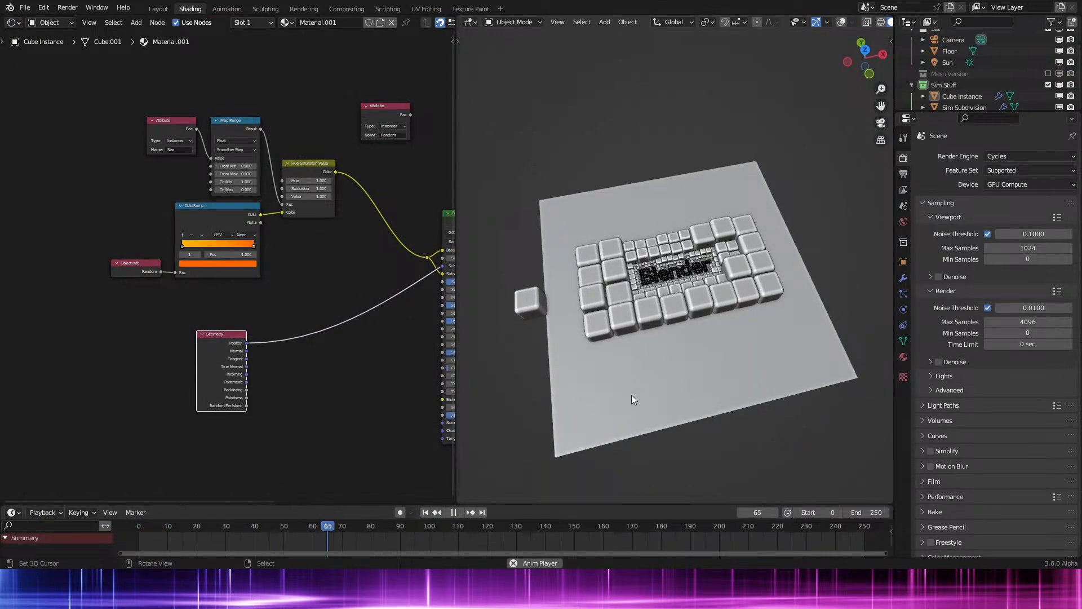
{"action": "key", "text": "space"}
Step: Look through the scene camera and switch the viewport shading to check the cubes and Blender lettering
{"action": "key", "text": "KP_0"}
{"action": "key", "text": "z"}
{"action": "left_click", "coordinate": [621, 317]}
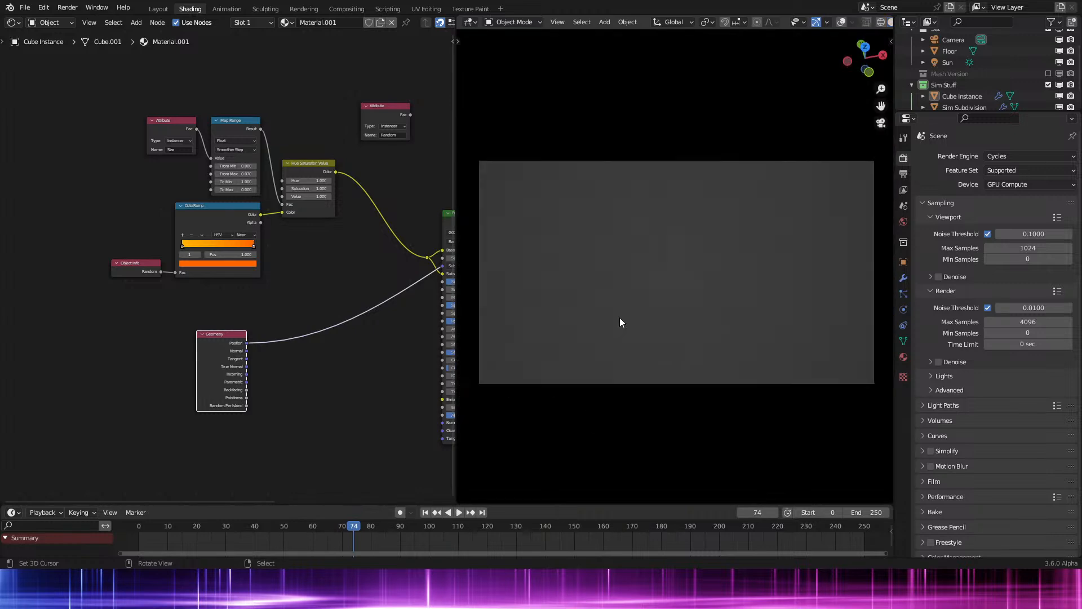
{"action": "scroll", "coordinate": [654, 313], "scroll_direction": "down", "scroll_amount": 1}
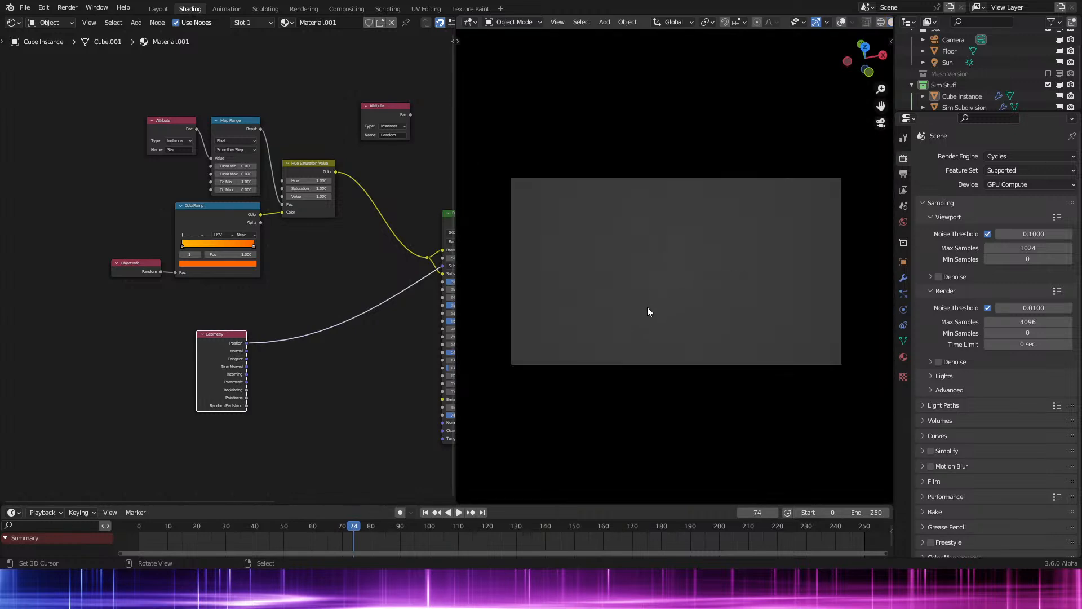
{"action": "key", "text": "z"}
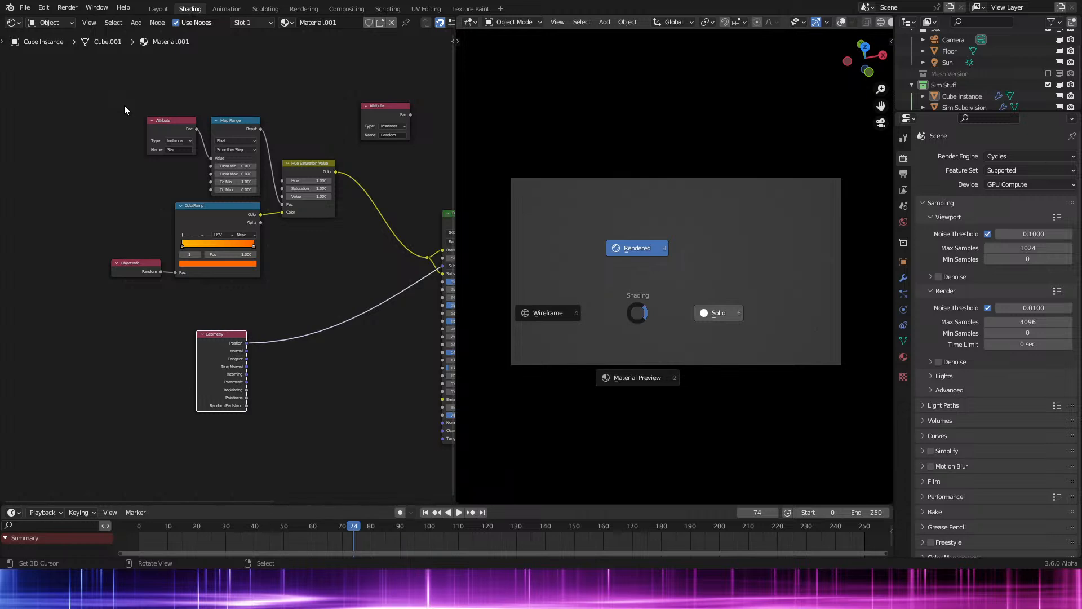
{"action": "key", "text": "8"}
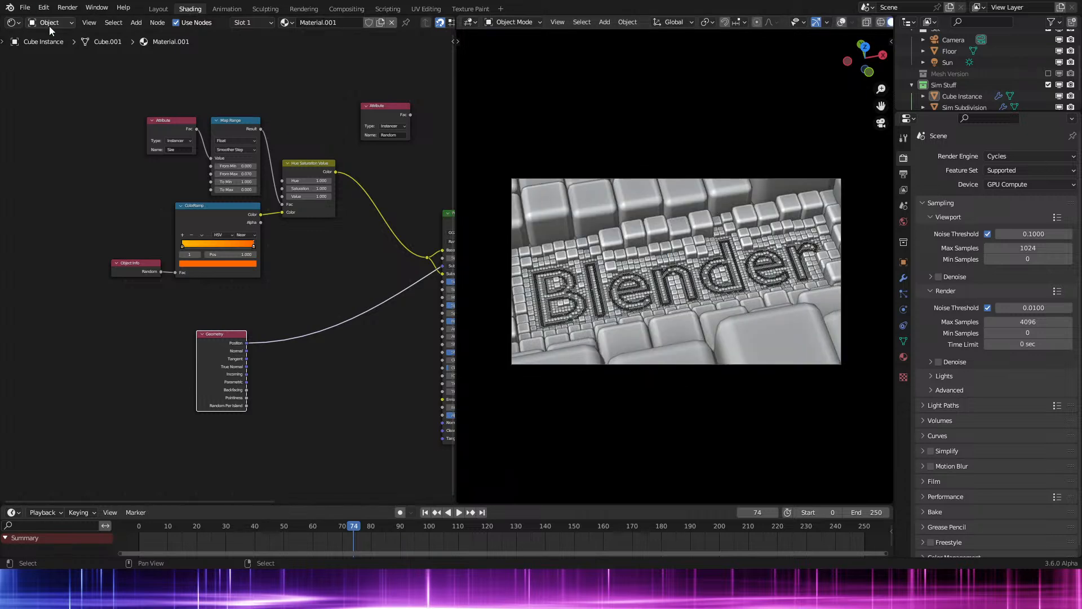
Step: Reload the newer scene version containing the Point.004 and Point.005 lights and play its simulation from frame 0 to frame 79
{"action": "left_click", "coordinate": [25, 7]}
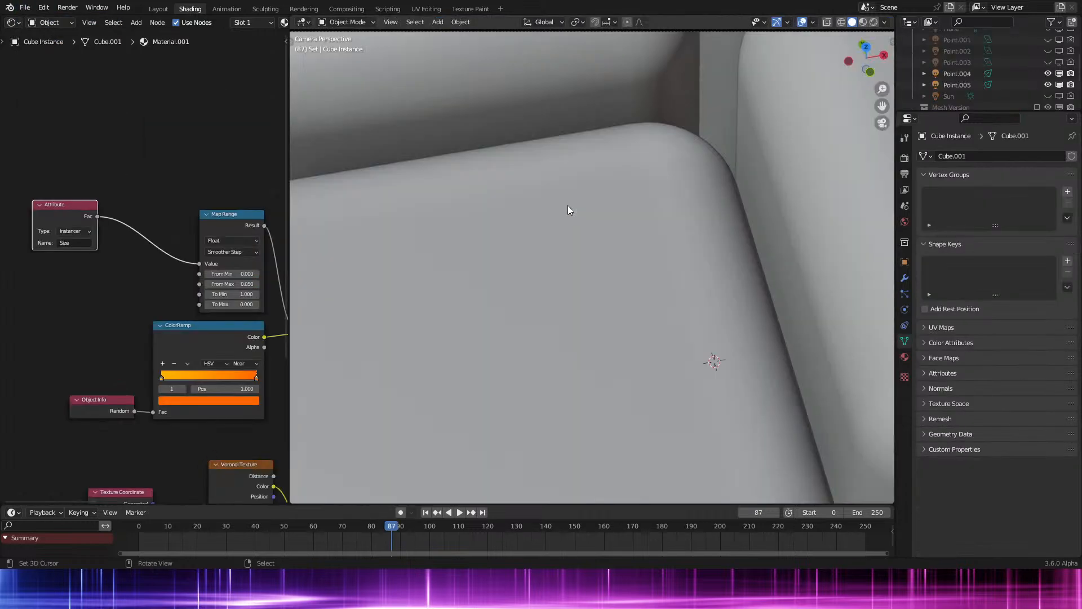
{"action": "scroll", "coordinate": [597, 240], "scroll_direction": "down", "scroll_amount": 4}
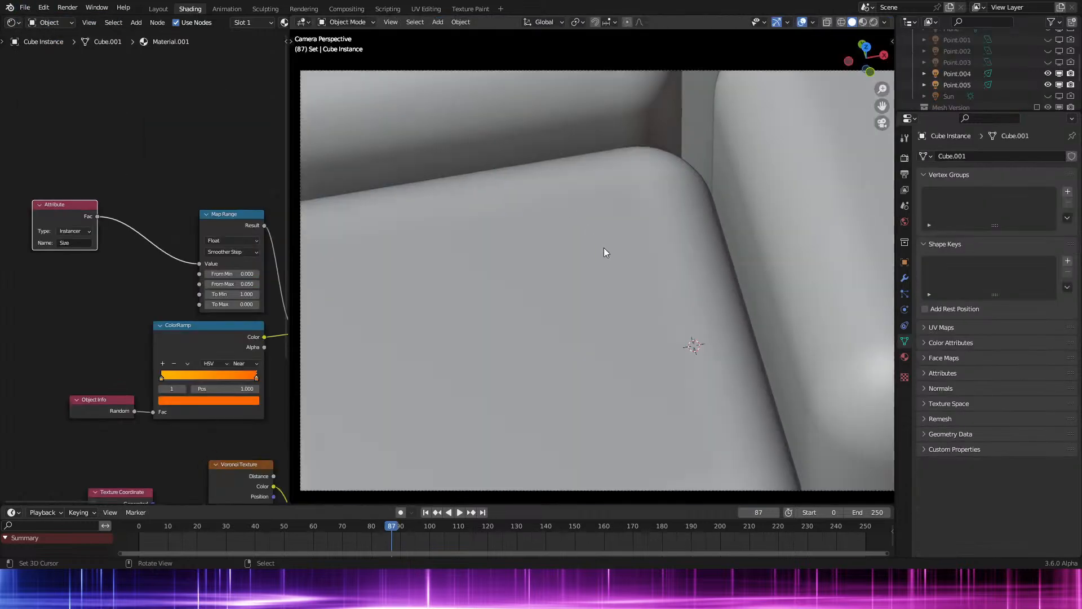
{"action": "left_click", "coordinate": [150, 538]}
{"action": "scroll", "coordinate": [124, 378], "scroll_direction": "down", "scroll_amount": 3}
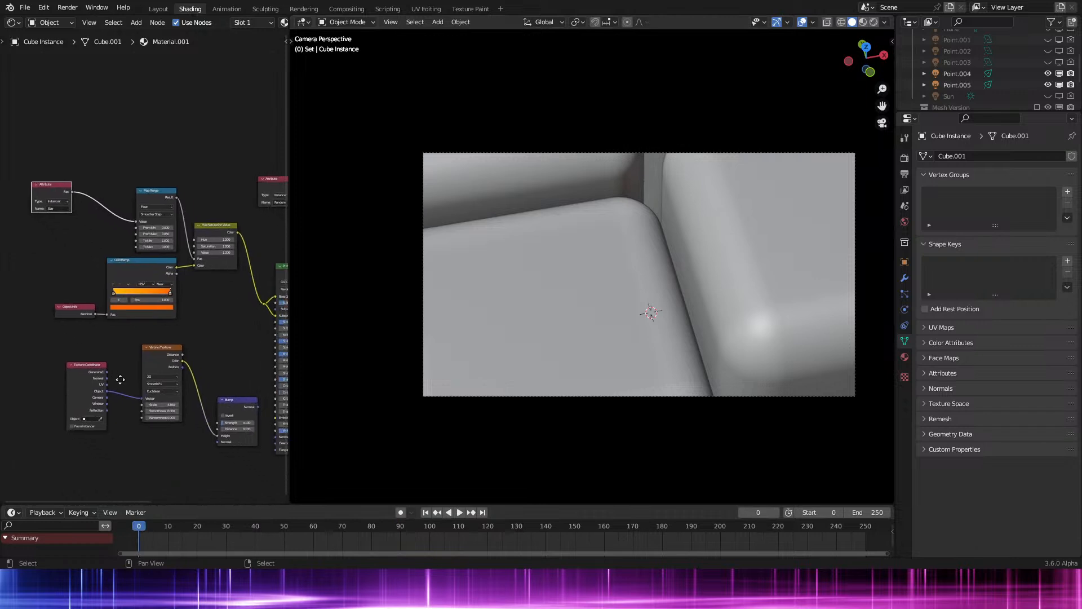
{"action": "key", "text": "space"}
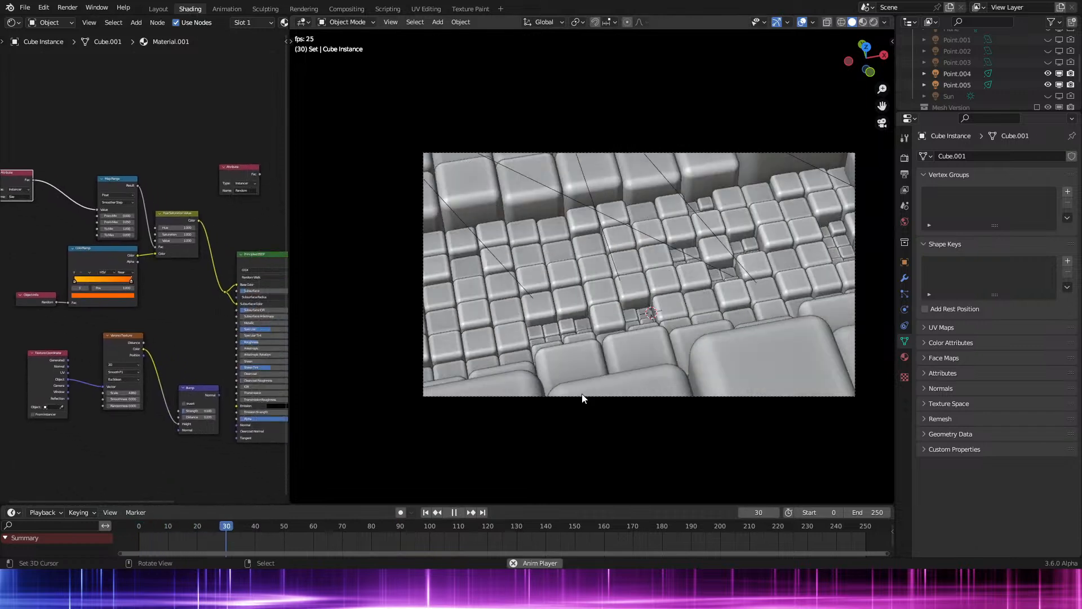
{"action": "key", "text": "space"}
{"action": "key", "text": "alt+F11"}
{"action": "key", "text": "space"}
{"action": "key", "text": "space"}
Step: Disable the Point.004 and Point.005 spot lights and enable the Point.002 light for both viewport and render
{"action": "key", "text": "KP_0"}
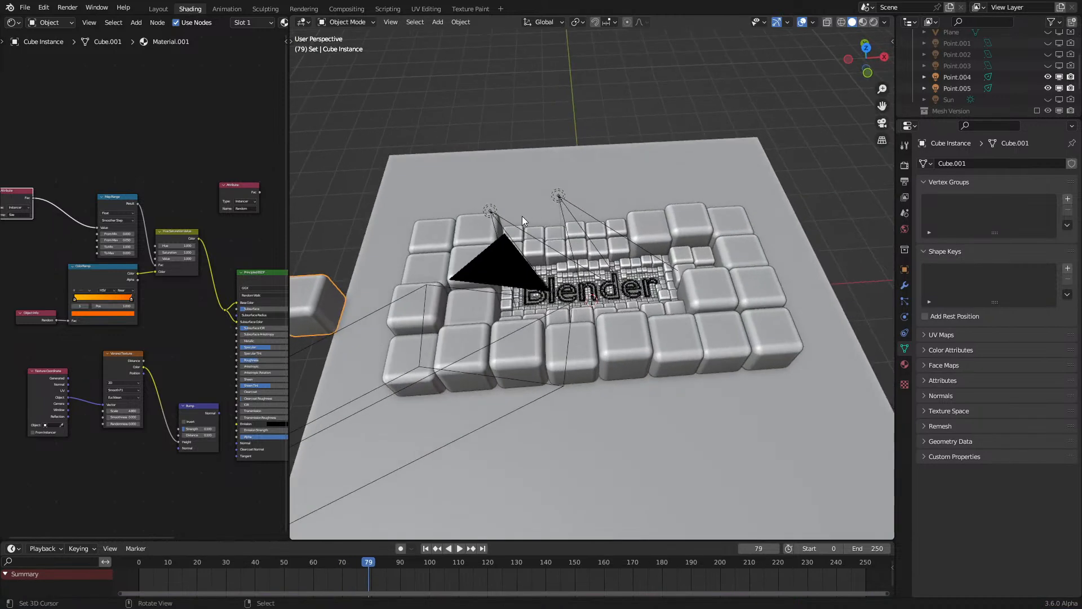
{"action": "left_click", "coordinate": [504, 219]}
{"action": "left_click", "coordinate": [559, 196], "text": "shift"}
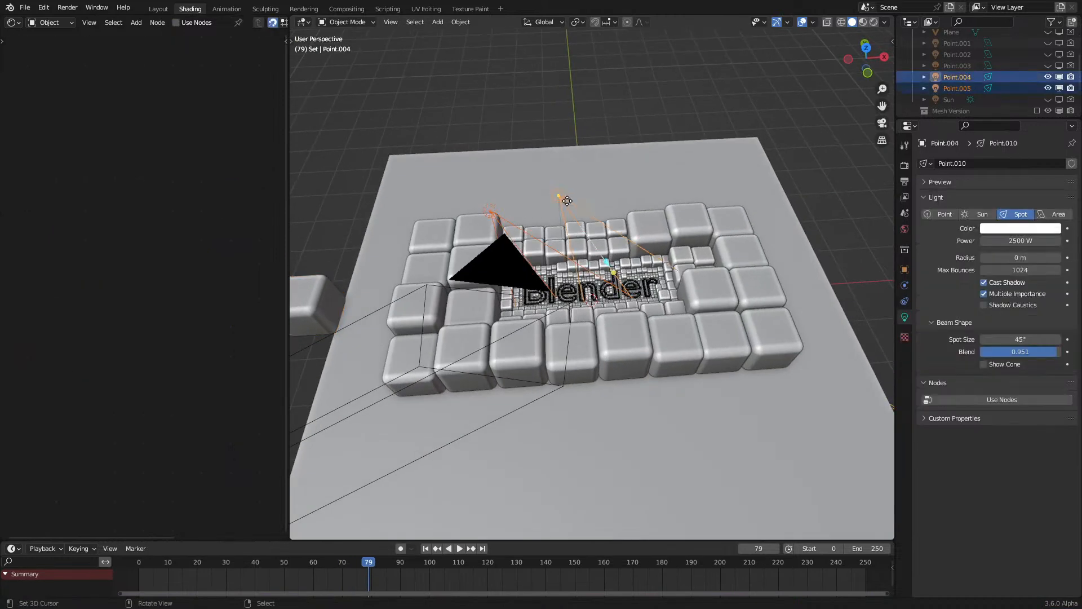
{"action": "left_click", "coordinate": [1049, 76]}
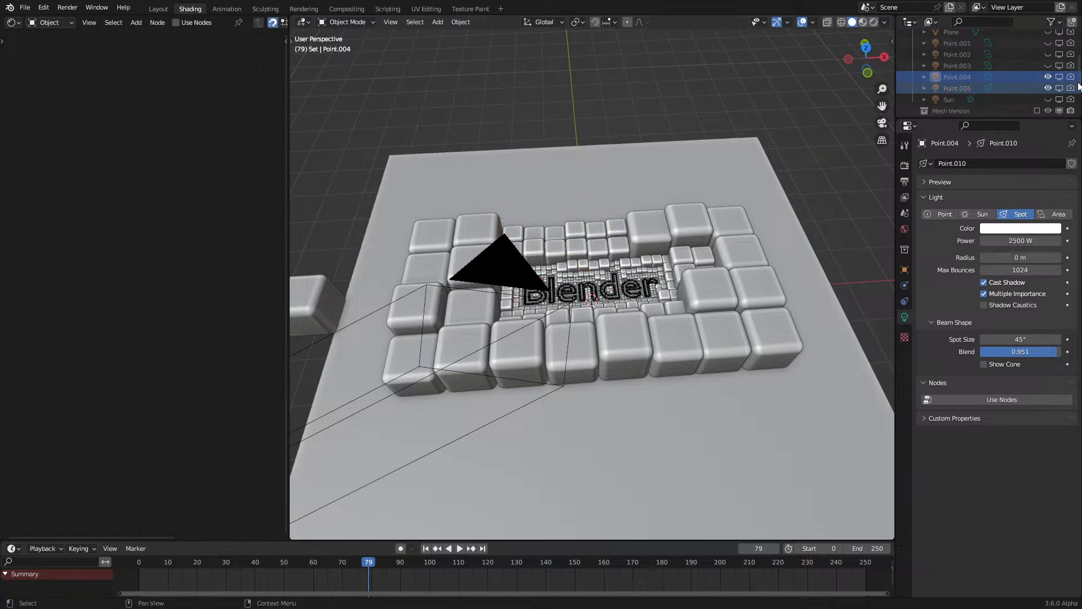
{"action": "left_click", "coordinate": [1049, 65]}
{"action": "left_click", "coordinate": [1048, 66]}
{"action": "left_click", "coordinate": [1048, 54]}
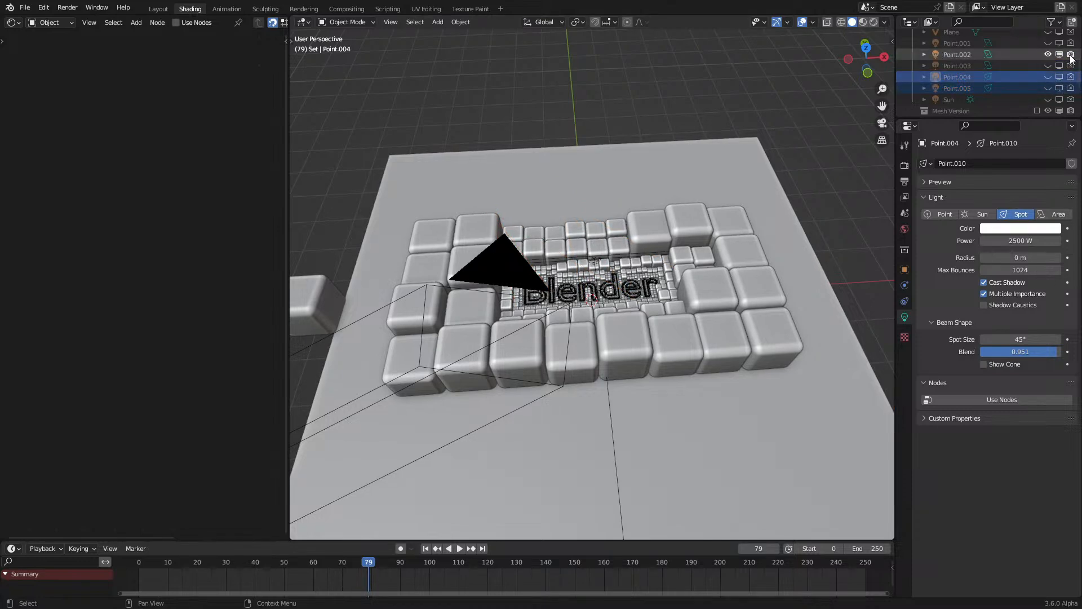
Step: Check the Point.002 lighting in the rendered camera view and turn off the viewport overlays
{"action": "scroll", "coordinate": [696, 222], "scroll_direction": "up", "scroll_amount": 6}
{"action": "key", "text": "KP_0"}
{"action": "scroll", "coordinate": [587, 277], "scroll_direction": "up", "scroll_amount": 2}
{"action": "key", "text": "z"}
{"action": "left_click", "coordinate": [604, 280]}
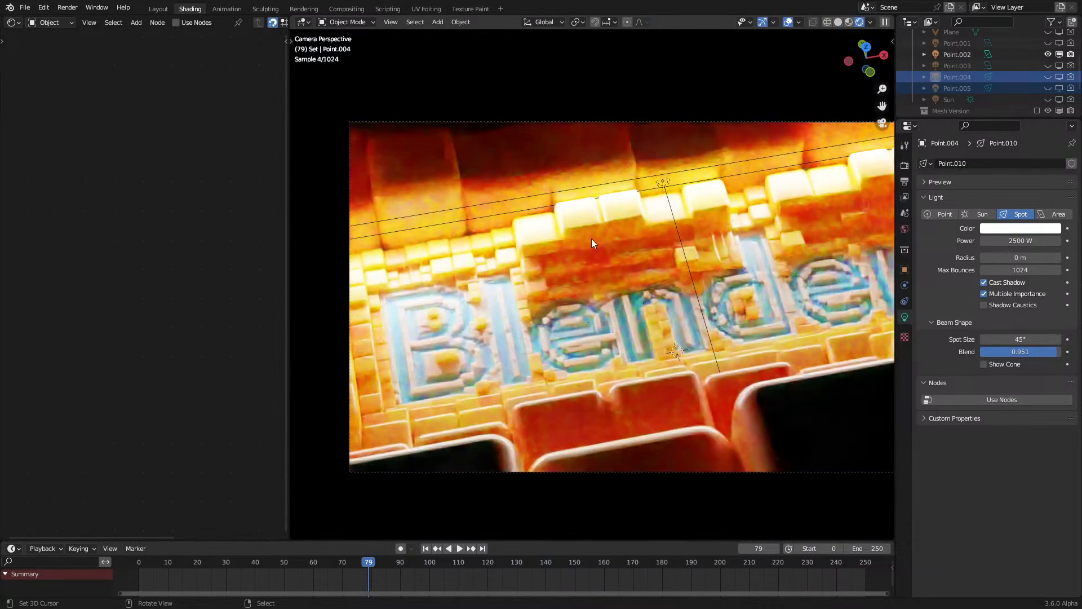
{"action": "left_click", "coordinate": [589, 238]}
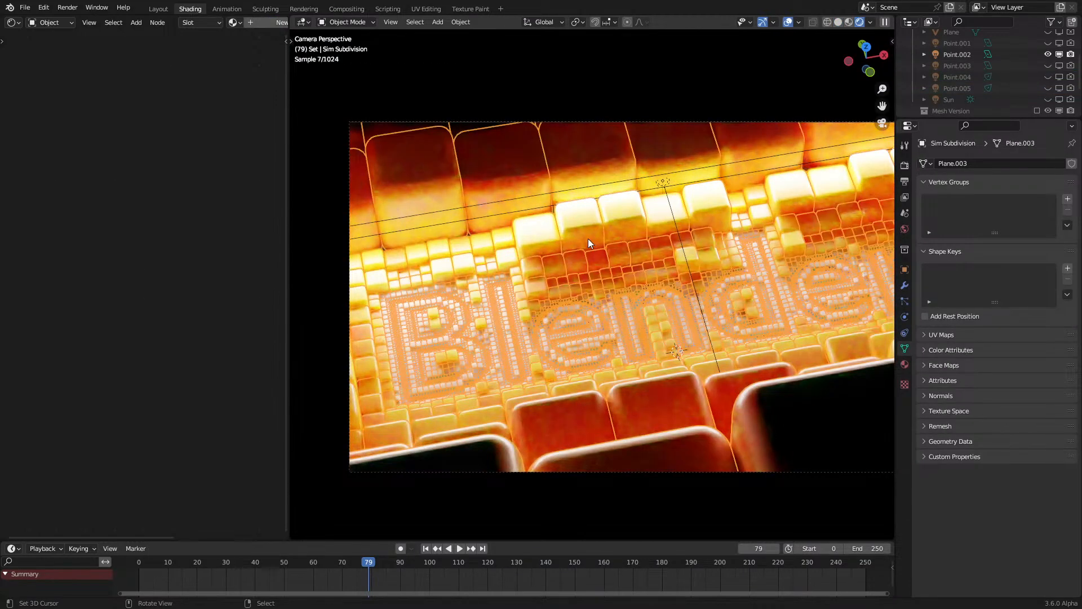
{"action": "left_click", "coordinate": [788, 22]}
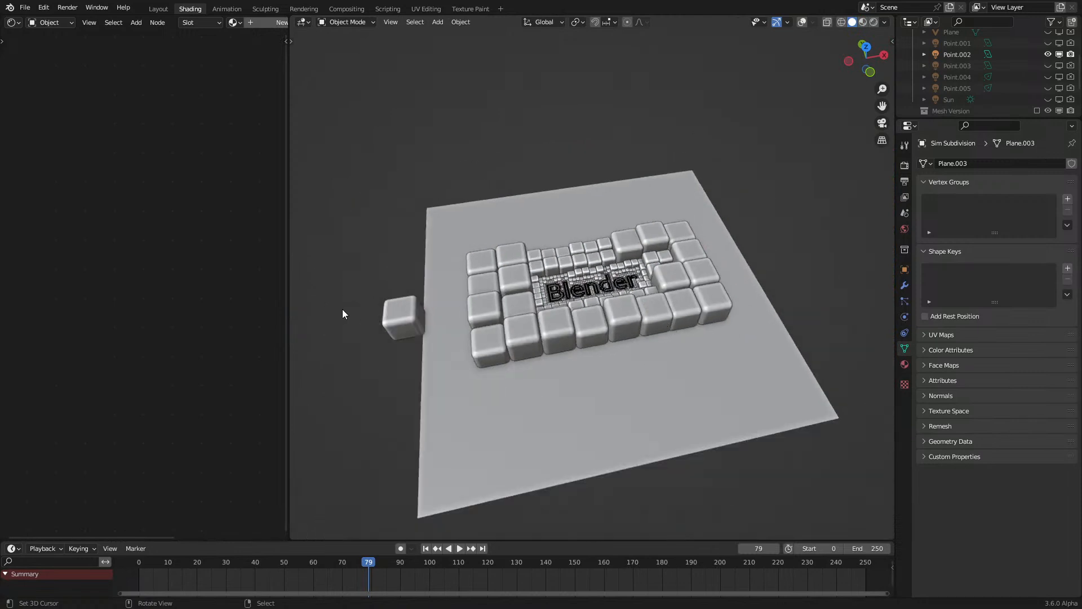
Step: Insert a Square Root math node between the Size Attribute and Map Range nodes in the separate instance cube's material
{"action": "left_click", "coordinate": [388, 320]}
{"action": "scroll", "coordinate": [203, 319], "scroll_direction": "up", "scroll_amount": 4}
{"action": "key", "text": "q"}
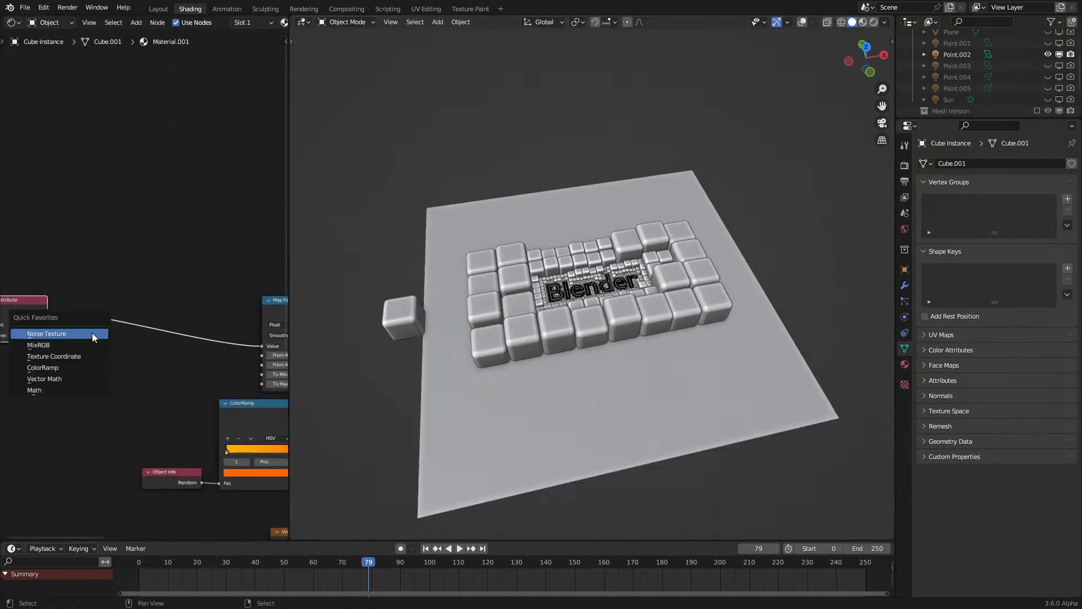
{"action": "left_click", "coordinate": [43, 388]}
{"action": "left_click", "coordinate": [178, 324]}
{"action": "scroll", "coordinate": [178, 323], "scroll_direction": "up", "scroll_amount": 2}
{"action": "left_click", "coordinate": [175, 358]}
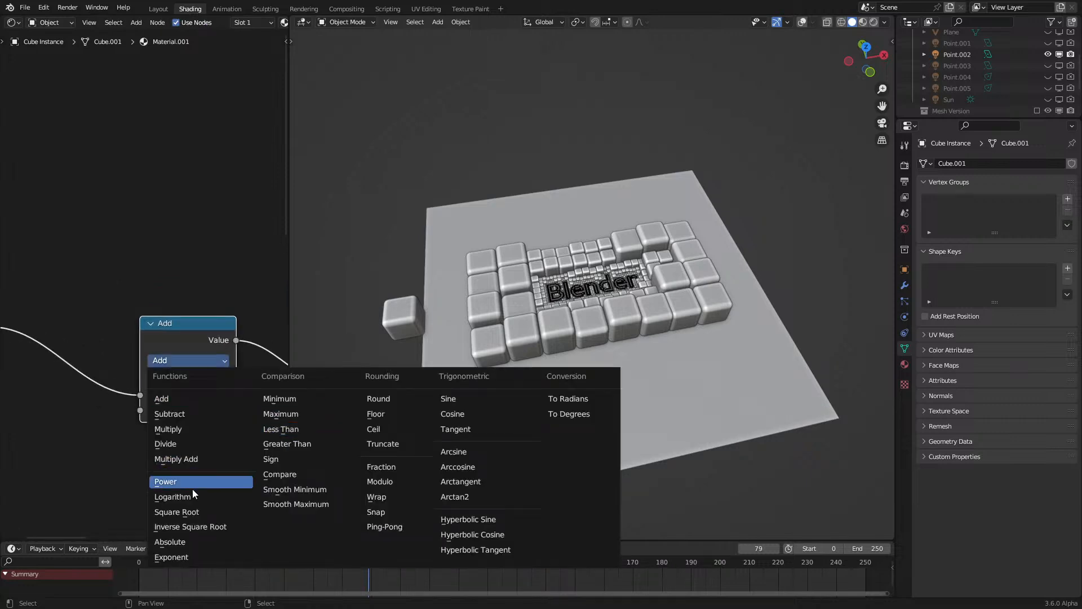
{"action": "left_click", "coordinate": [176, 513]}
{"action": "scroll", "coordinate": [150, 400], "scroll_direction": "down", "scroll_amount": 4}
{"action": "left_click_drag", "start_coordinate": [50, 309], "coordinate": [116, 313]}
Step: Check the effect of the Square Root node on the cube colours in the rendered camera view
{"action": "middle_click_drag", "start_coordinate": [250, 331], "coordinate": [9, 305]}
{"action": "key", "text": "z"}
{"action": "left_click", "coordinate": [618, 346]}
{"action": "key", "text": "KP_0"}
{"action": "middle_click_drag", "start_coordinate": [243, 325], "coordinate": [170, 346]}
{"action": "scroll", "coordinate": [155, 336], "scroll_direction": "up", "scroll_amount": 2}
{"action": "scroll", "coordinate": [135, 327], "scroll_direction": "up", "scroll_amount": 3}
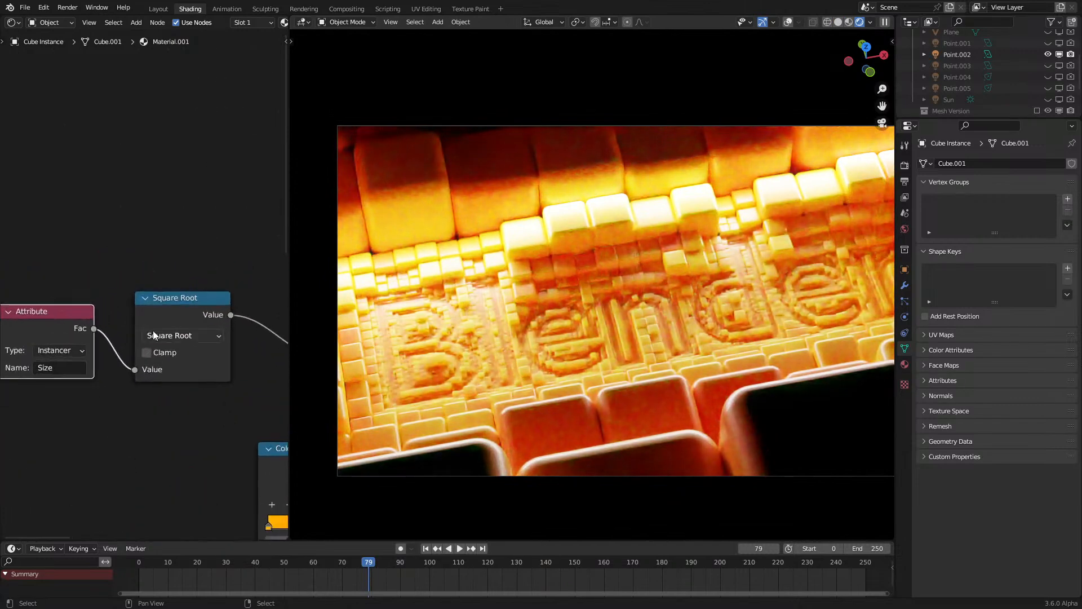
{"action": "left_click_drag", "start_coordinate": [151, 322], "coordinate": [142, 343]}
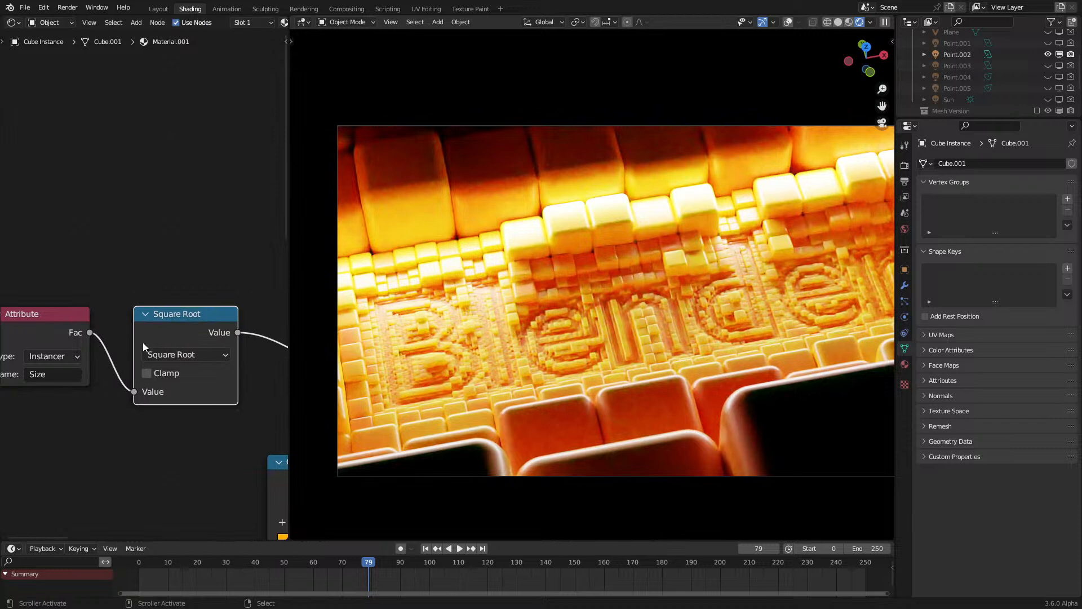
Step: Set the Map Range node's From Max to 0.470 in the cube material
{"action": "scroll", "coordinate": [161, 333], "scroll_direction": "down", "scroll_amount": 3}
{"action": "middle_click_drag", "start_coordinate": [154, 290], "coordinate": [79, 287]}
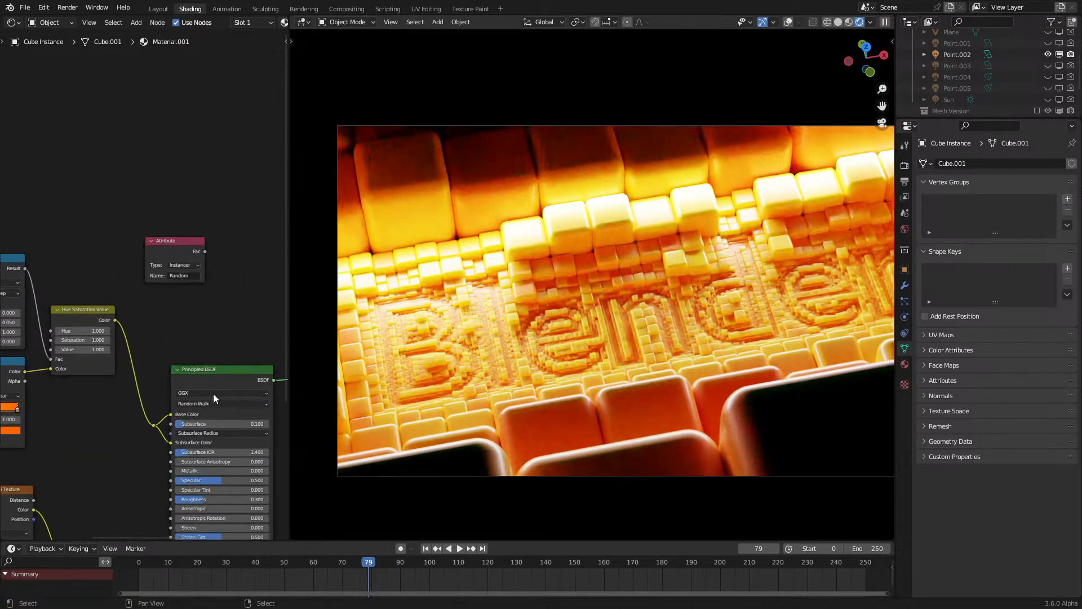
{"action": "middle_click_drag", "start_coordinate": [160, 431], "coordinate": [17, 338]}
{"action": "scroll", "coordinate": [169, 358], "scroll_direction": "up", "scroll_amount": 3}
{"action": "scroll", "coordinate": [174, 370], "scroll_direction": "down", "scroll_amount": 2}
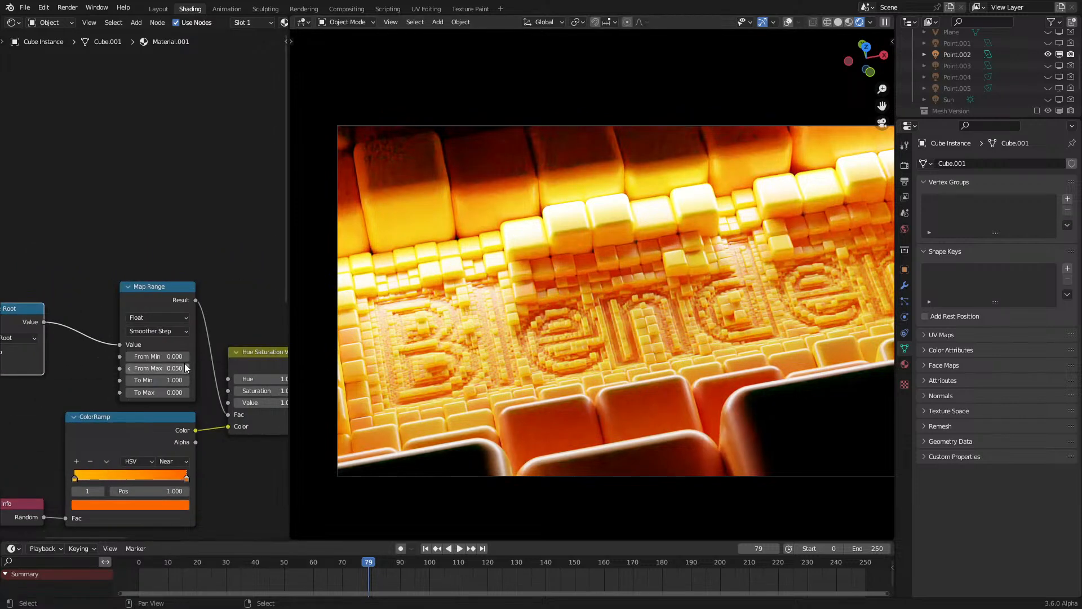
{"action": "left_click_drag", "start_coordinate": [157, 368], "coordinate": [209, 369]}
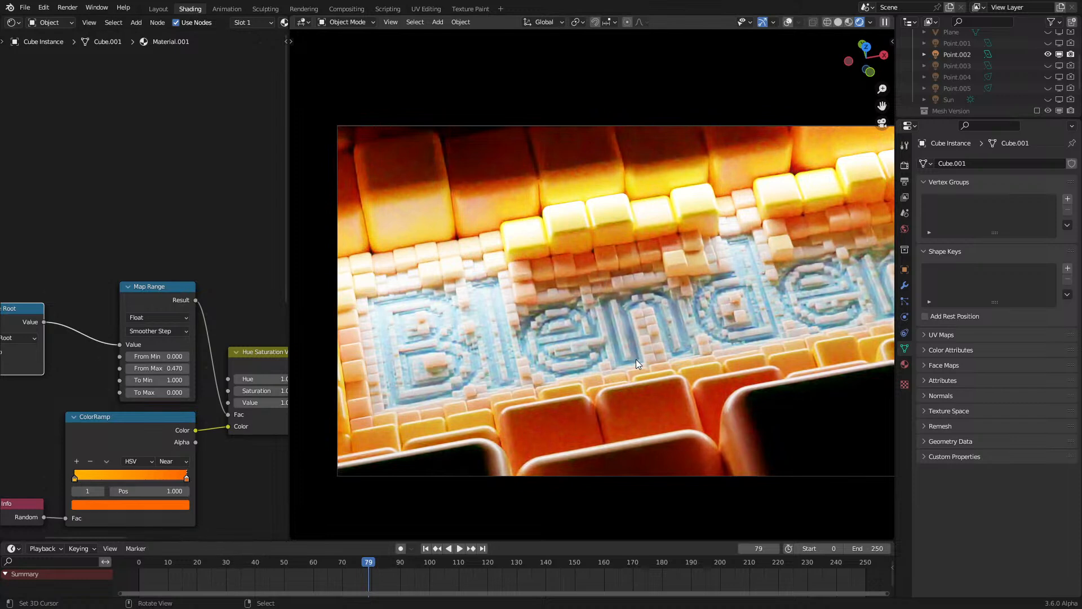
Step: Examine the Blender lettering and small cubes up close in the rendered view, ending in the camera view
{"action": "scroll", "coordinate": [636, 359], "scroll_direction": "up", "scroll_amount": 6}
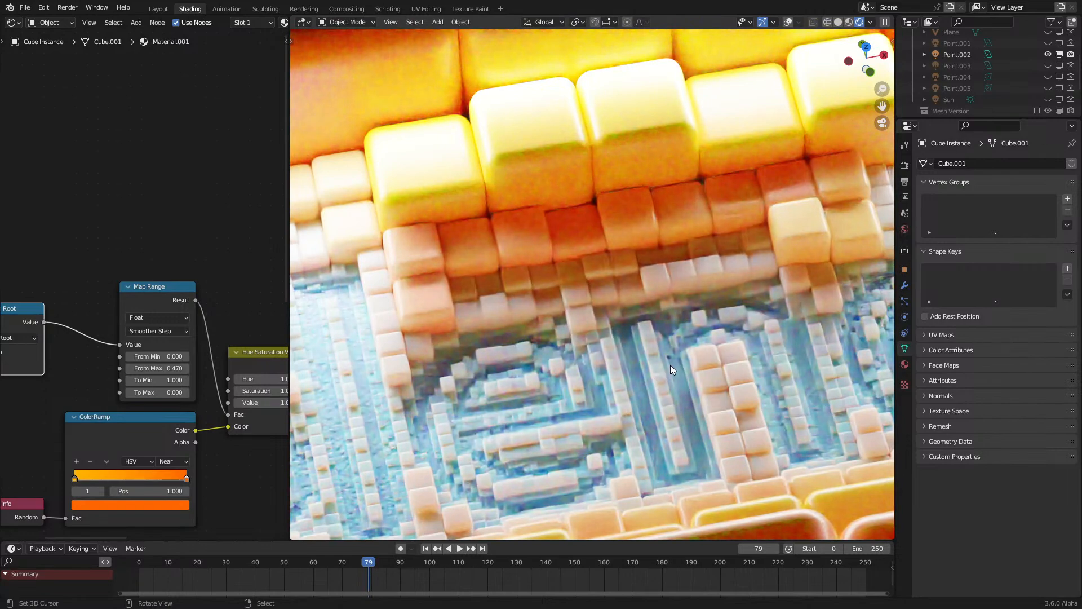
{"action": "key", "text": "KP_8"}
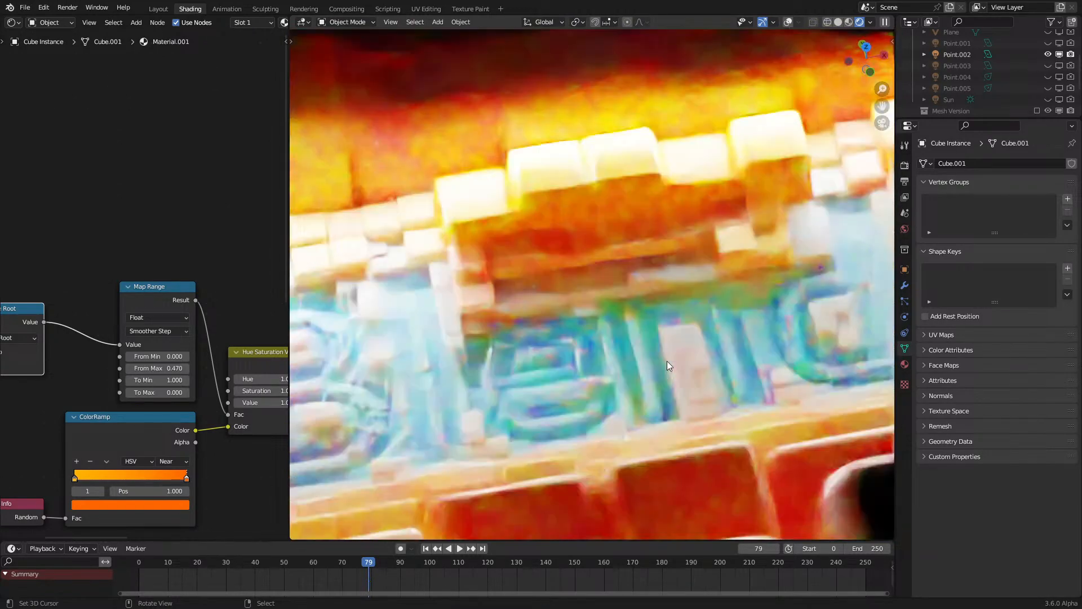
{"action": "key", "text": "KP_0"}
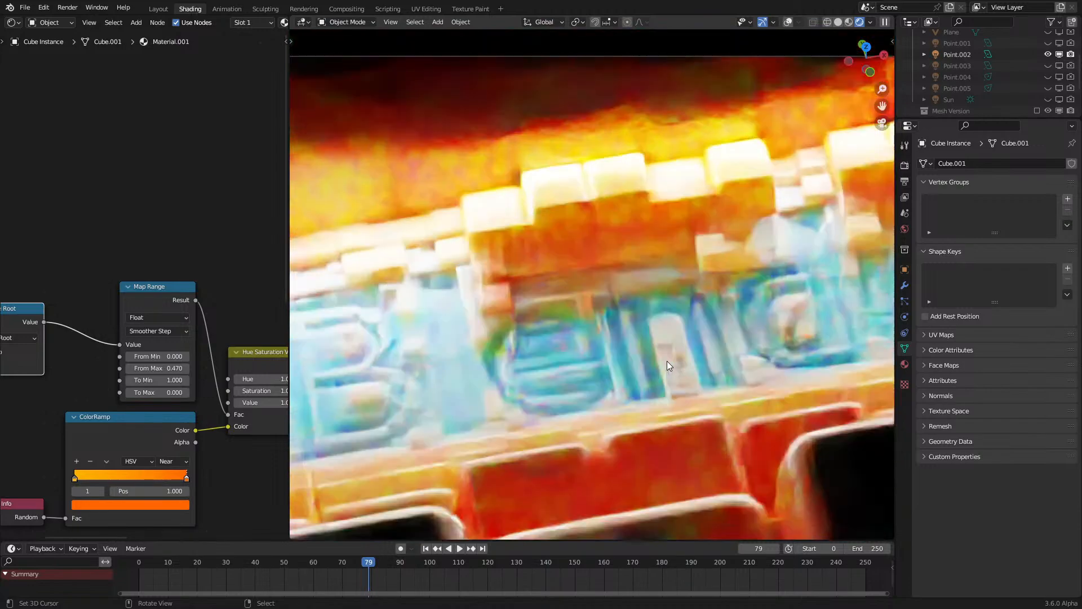
{"action": "scroll", "coordinate": [101, 265], "scroll_direction": "down", "scroll_amount": 2}
{"action": "middle_click_drag", "start_coordinate": [186, 282], "coordinate": [101, 262]}
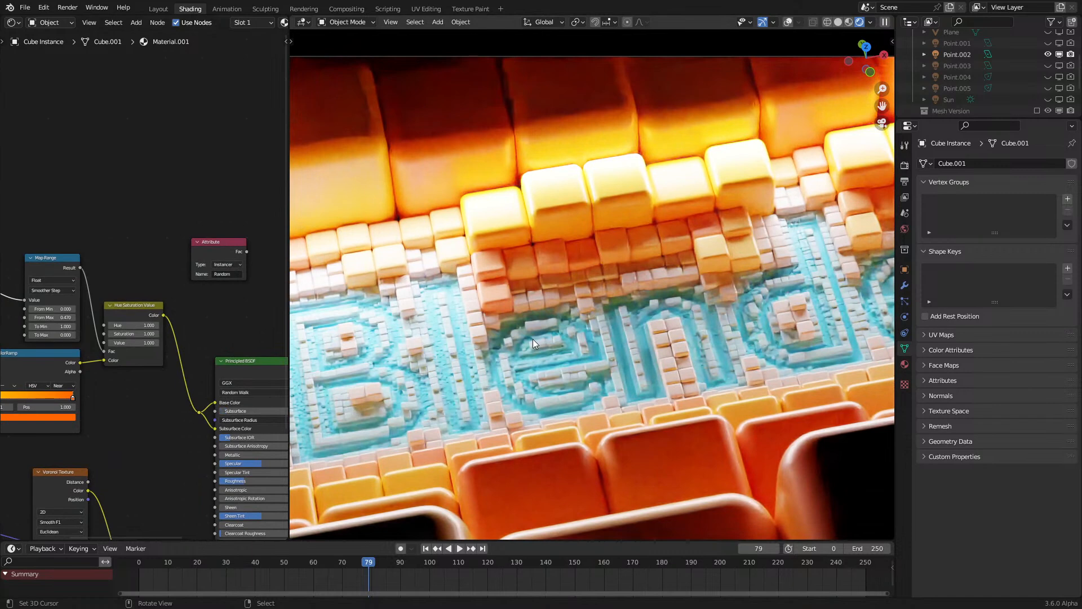
{"action": "key", "text": "Home"}
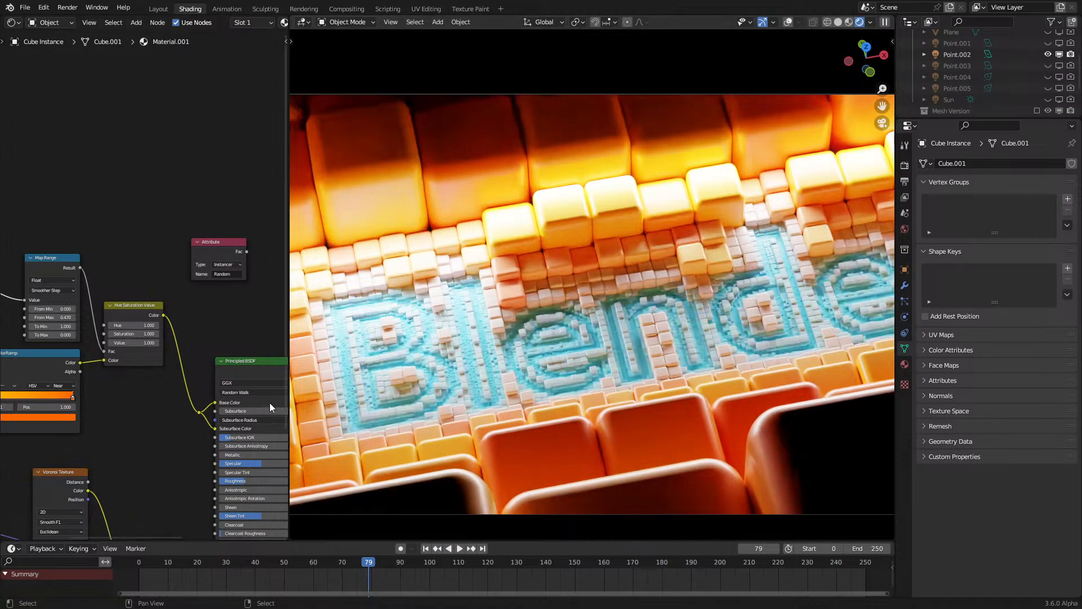
Step: Set the Principled BSDF's Subsurface to 0.1
{"action": "left_click", "coordinate": [252, 406]}
{"action": "key", "text": "BackSpace"}
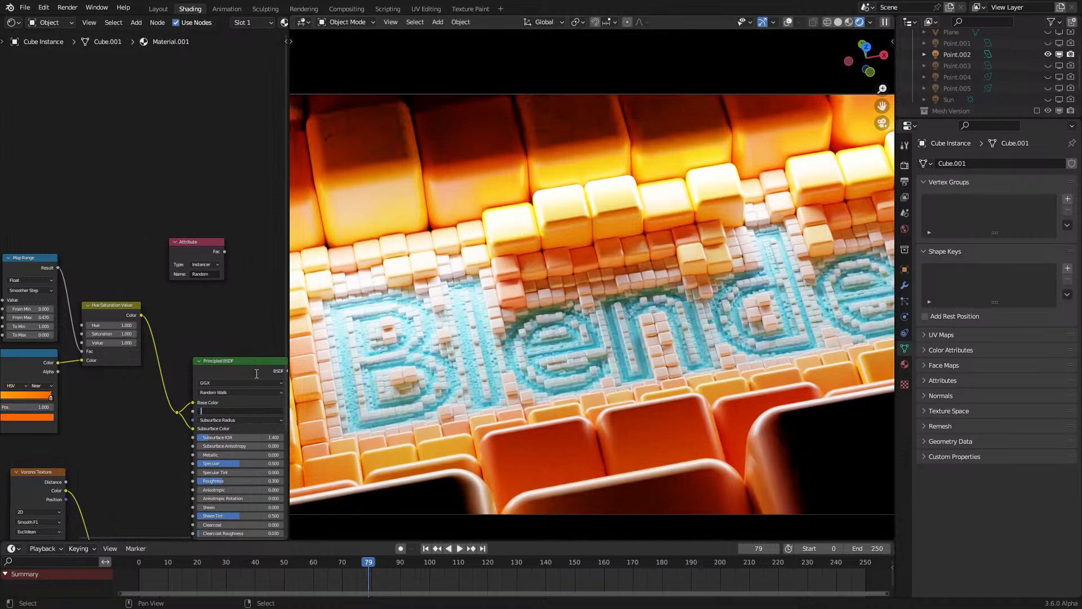
{"action": "type", "text": ".1"}
{"action": "key", "text": "Return"}
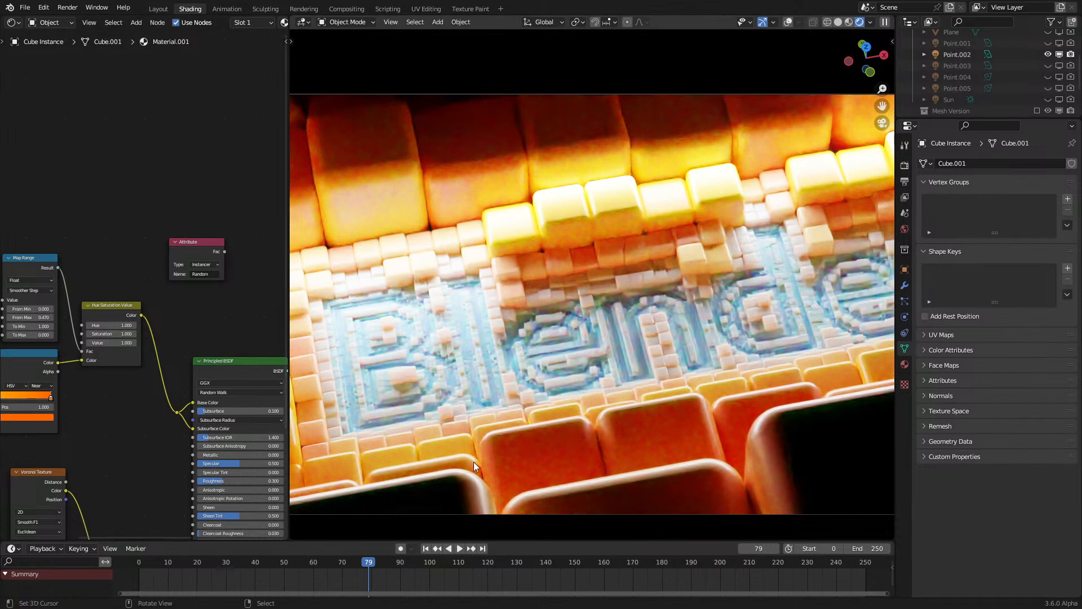
Step: Leave the camera view, reselect the separate instance cube in wireframe shading and restore the rendered camera view
{"action": "left_click", "coordinate": [614, 466]}
{"action": "key", "text": "KP_Divide"}
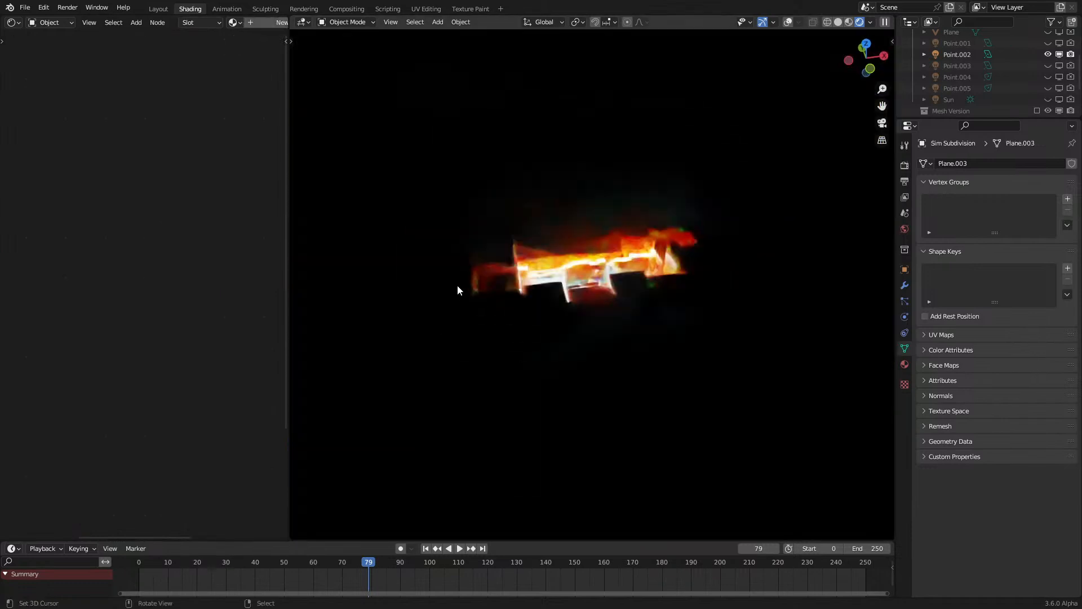
{"action": "key", "text": "z"}
{"action": "left_click", "coordinate": [408, 300]}
{"action": "left_click", "coordinate": [367, 299]}
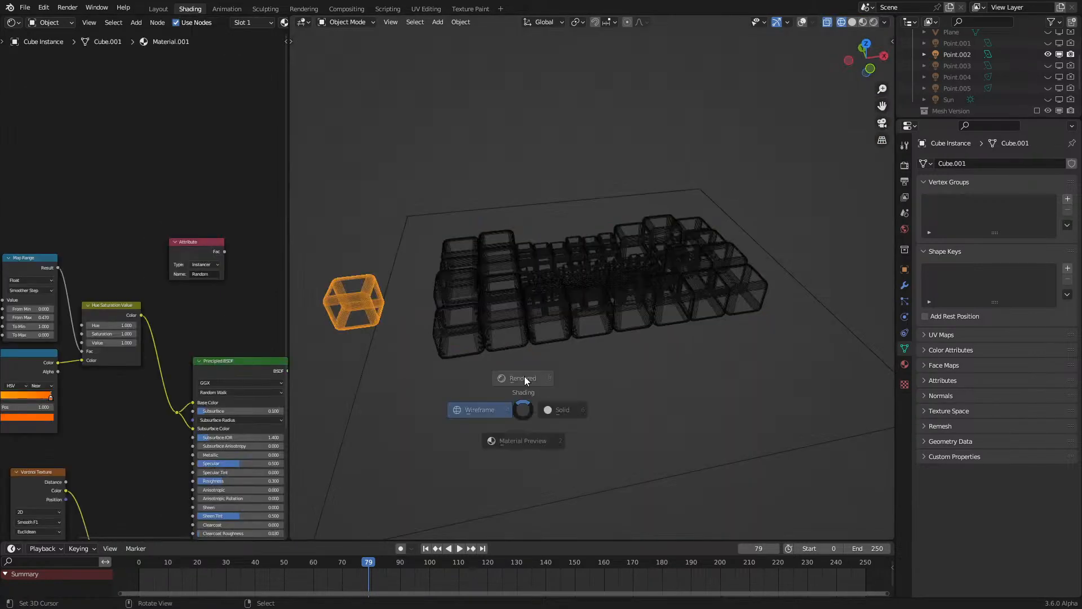
{"action": "key", "text": "shift+z"}
{"action": "key", "text": "KP_Divide"}
Step: Change the Voronoi Texture's dimensions setting and connect its Color output to the Principled BSDF's Roughness
{"action": "middle_click_drag", "start_coordinate": [83, 391], "coordinate": [194, 299]}
{"action": "scroll", "coordinate": [145, 397], "scroll_direction": "up", "scroll_amount": 2}
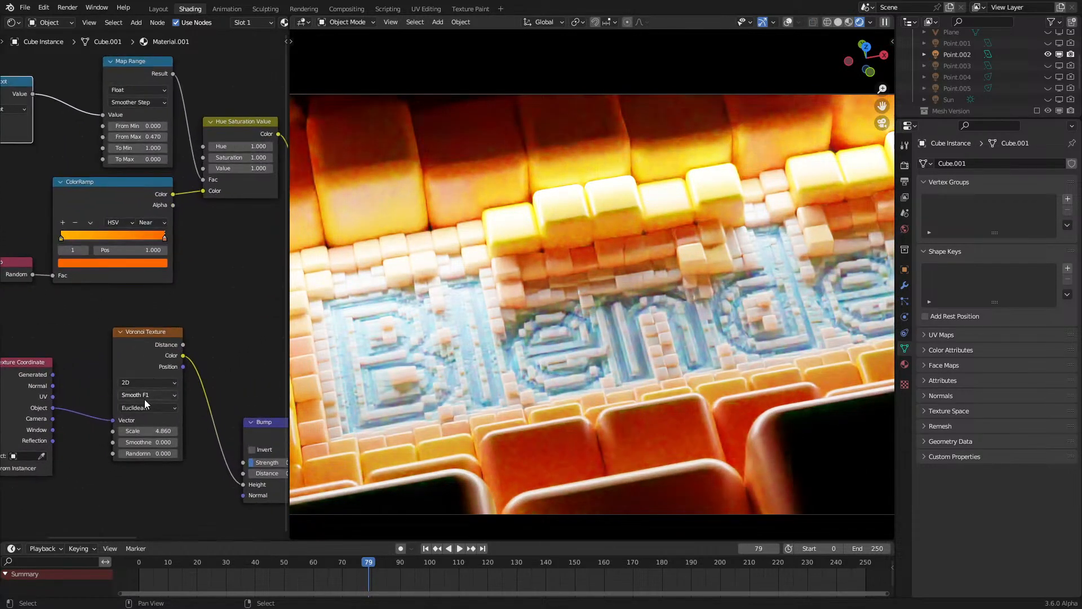
{"action": "left_click", "coordinate": [146, 382]}
{"action": "left_click", "coordinate": [144, 420]}
{"action": "key", "text": "shift+a"}
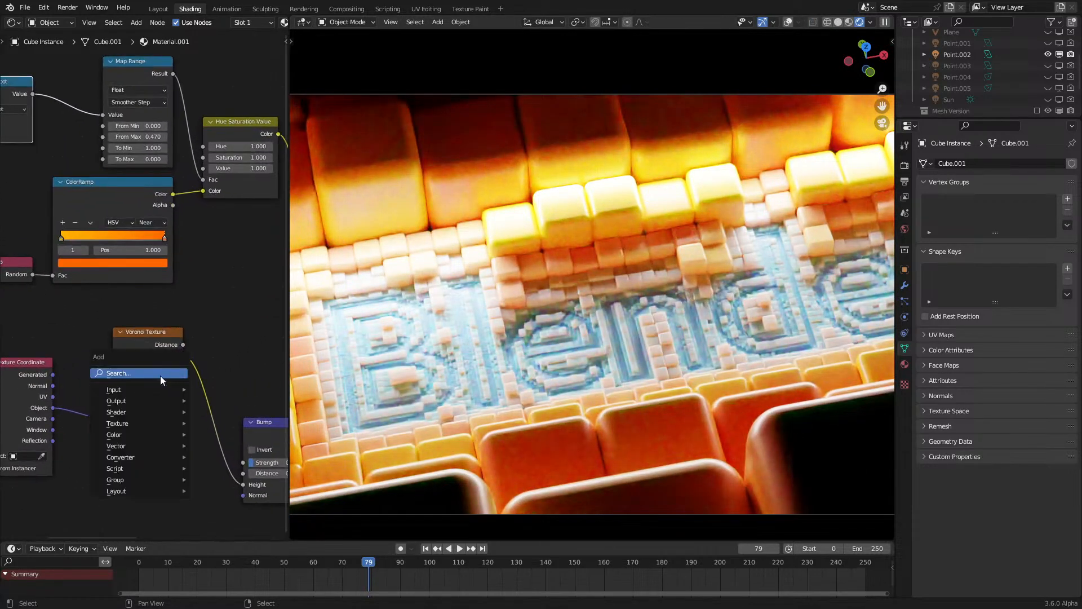
{"action": "key", "text": "Escape"}
{"action": "middle_click_drag", "start_coordinate": [190, 391], "coordinate": [32, 409]}
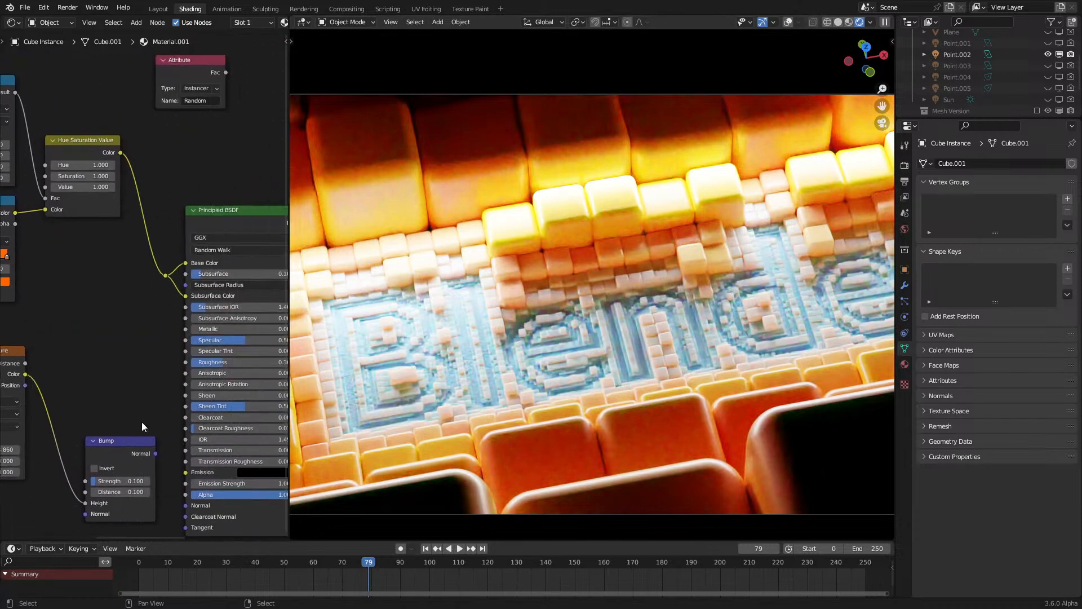
{"action": "left_click_drag", "start_coordinate": [25, 373], "coordinate": [192, 362]}
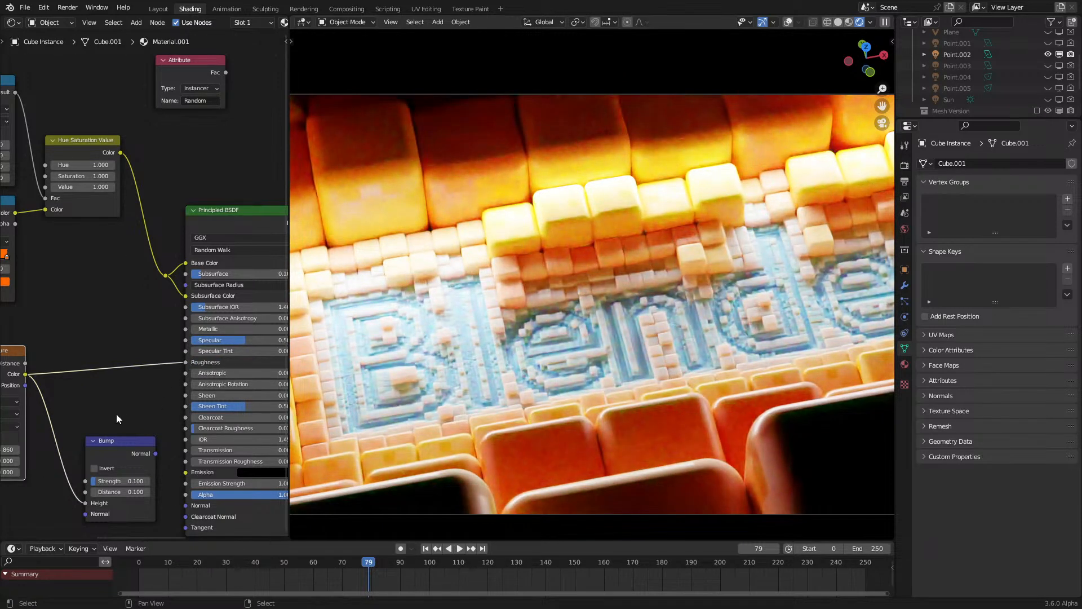
Step: Insert a Vector Math Add node between the Texture Coordinate's Object output and the Voronoi Texture
{"action": "middle_click_drag", "start_coordinate": [116, 413], "coordinate": [154, 329]}
{"action": "left_click_drag", "start_coordinate": [214, 329], "coordinate": [60, 329]}
{"action": "key", "text": "q"}
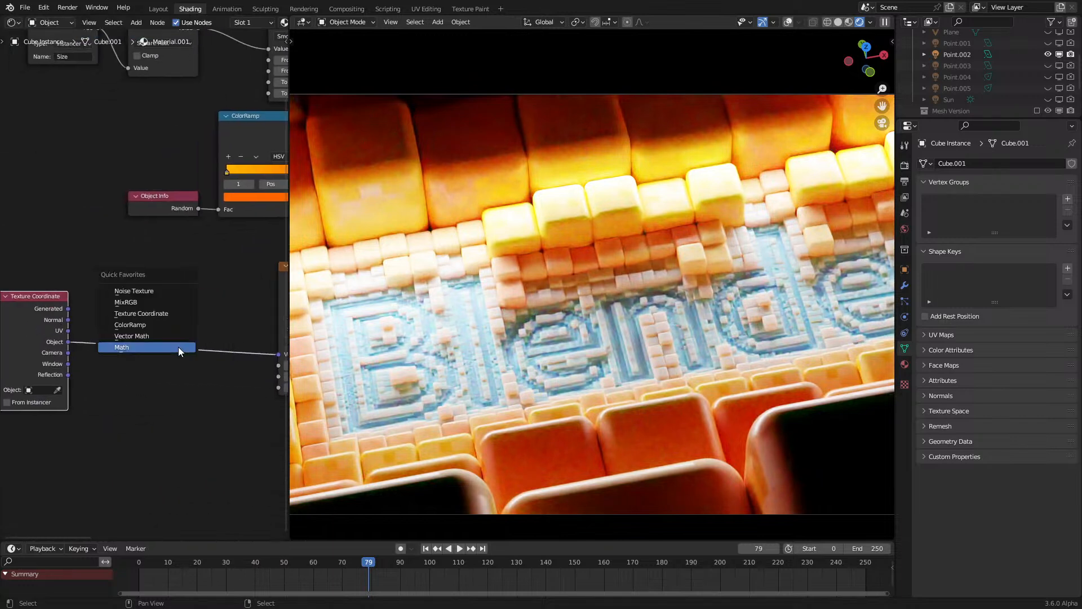
{"action": "left_click", "coordinate": [153, 336]}
{"action": "right_click", "coordinate": [151, 336]}
{"action": "key", "text": "q"}
{"action": "left_click", "coordinate": [137, 336]}
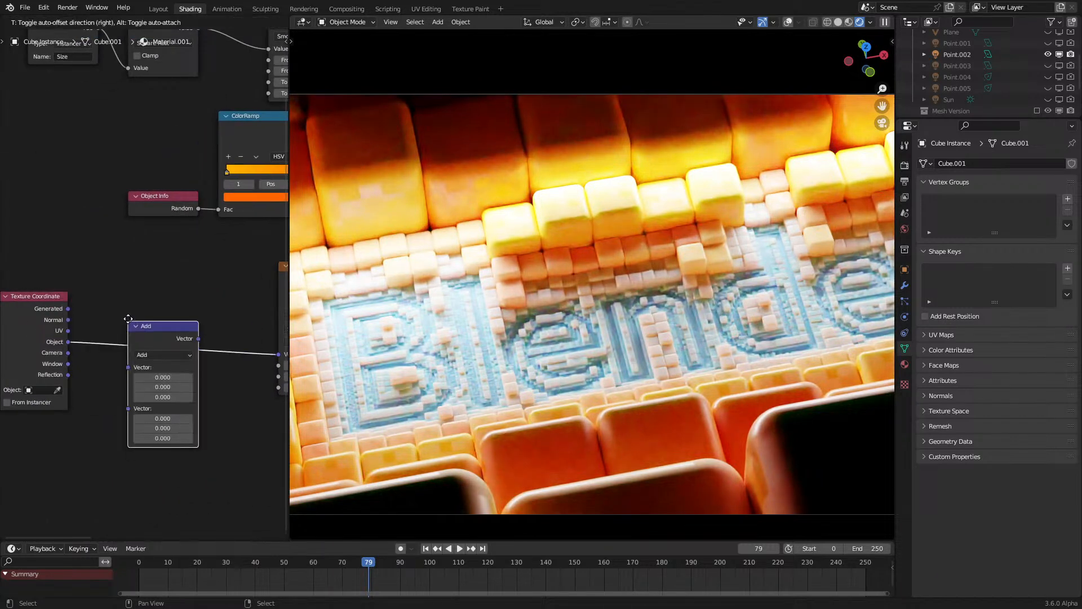
{"action": "left_click", "coordinate": [147, 334]}
Step: Feed Object Info's Random through a Multiply node of 137.9 into the Add node, and hide the Texture Coordinate's unused sockets
{"action": "key", "text": "shift+a"}
{"action": "type", "text": "mul"}
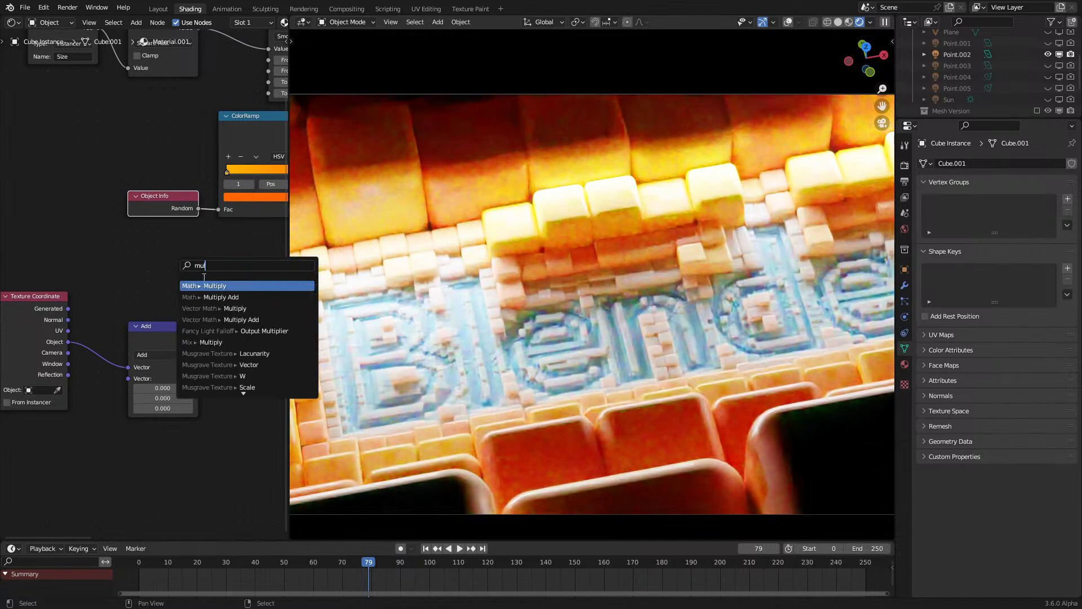
{"action": "key", "text": "Return"}
{"action": "left_click", "coordinate": [147, 250]}
{"action": "left_click_drag", "start_coordinate": [199, 249], "coordinate": [133, 380]}
{"action": "left_click", "coordinate": [25, 339]}
{"action": "key", "text": "ctrl+h"}
{"action": "left_click_drag", "start_coordinate": [31, 341], "coordinate": [78, 370]}
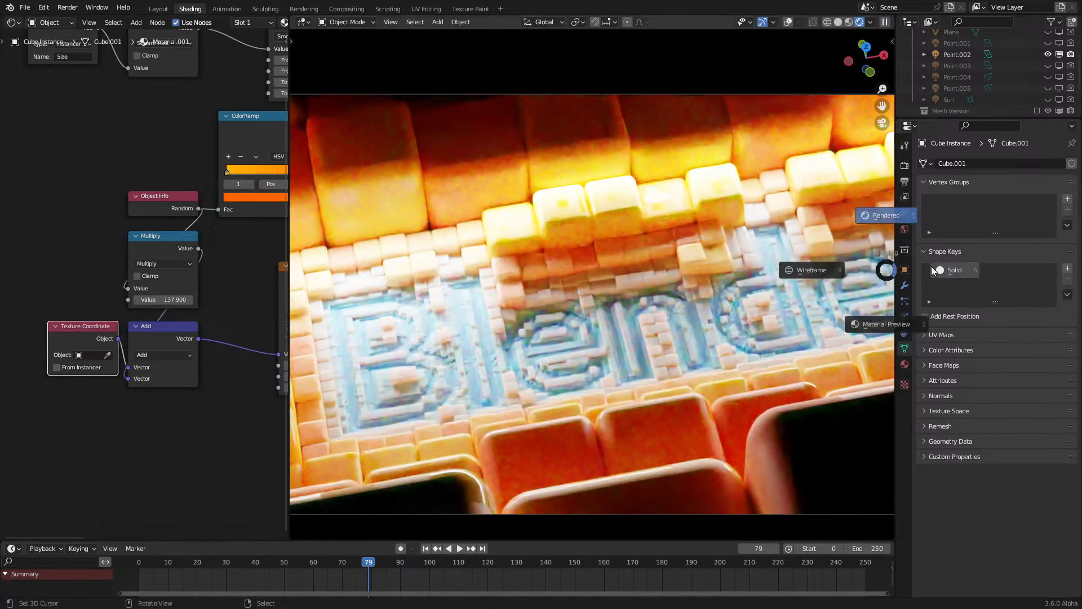
Step: Switch the viewport to solid shading and save the scene file
{"action": "key", "text": "z"}
{"action": "left_click", "coordinate": [878, 232]}
{"action": "left_click", "coordinate": [905, 165]}
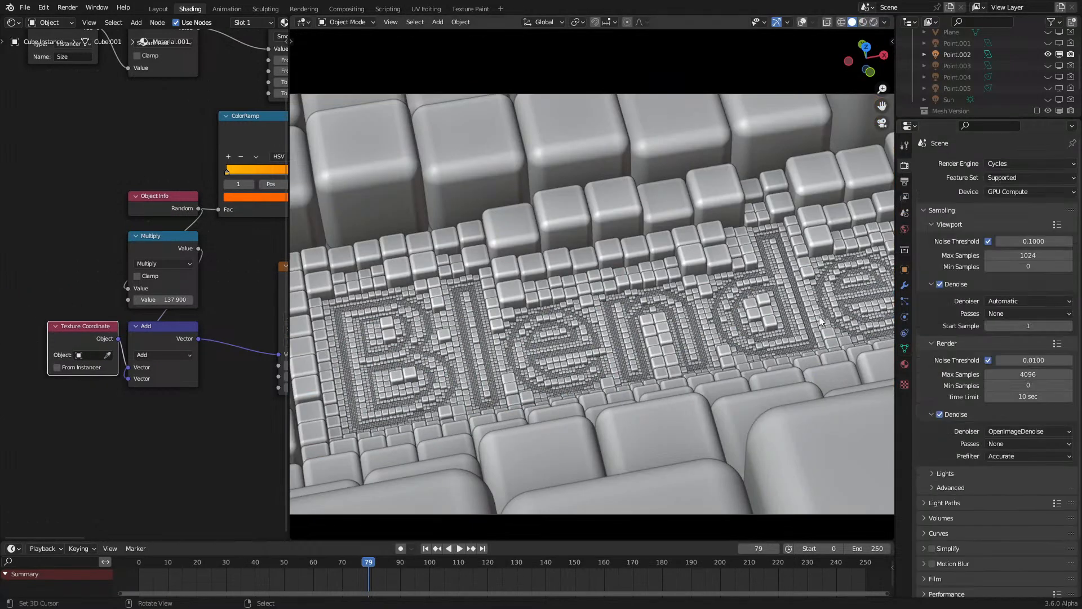
{"action": "key", "text": "ctrl+s"}
Step: Set the Cycles render time limit to 30 seconds and render frame 79
{"action": "left_click", "coordinate": [1029, 396]}
{"action": "type", "text": "30"}
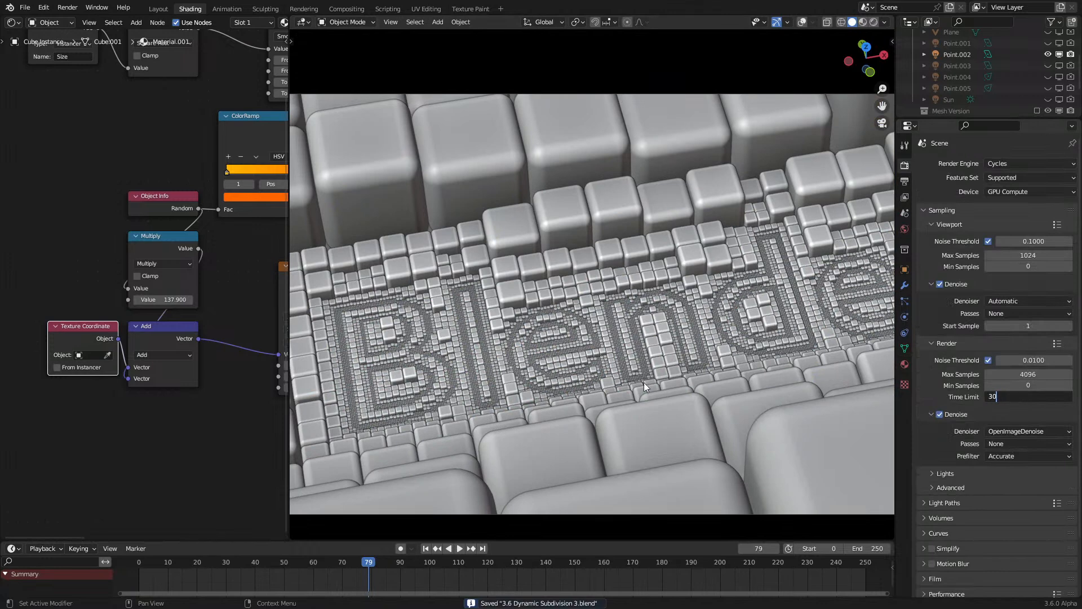
{"action": "key", "text": "Return"}
{"action": "key", "text": "F12"}
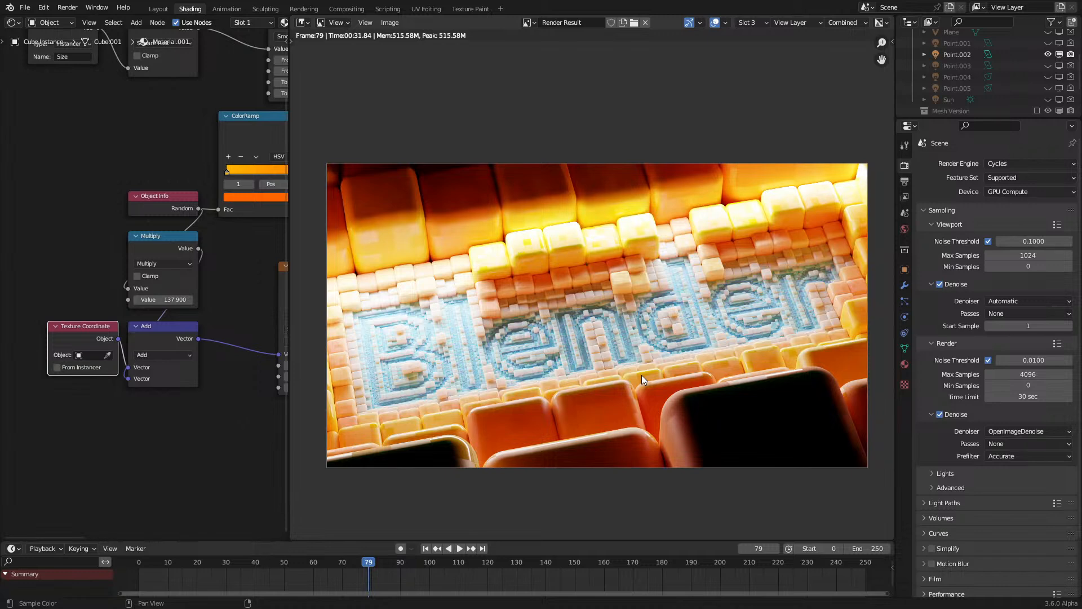
Step: Examine the finished render's cube colours, surface pattern and Blender lettering up close and as a whole
{"action": "scroll", "coordinate": [597, 388], "scroll_direction": "up", "scroll_amount": 3}
{"action": "middle_click_drag", "start_coordinate": [596, 388], "coordinate": [607, 355]}
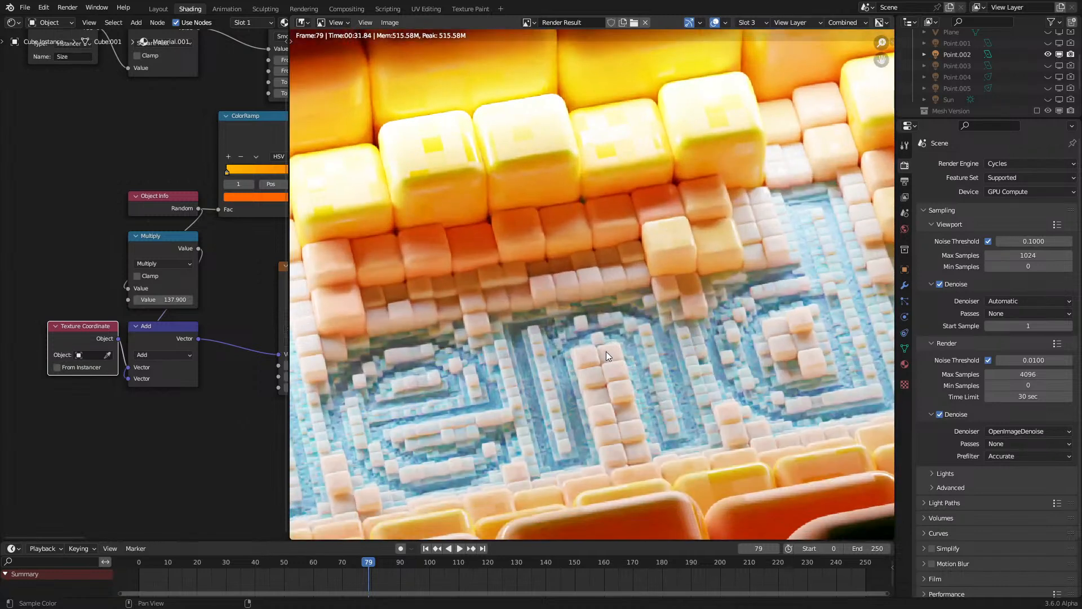
{"action": "scroll", "coordinate": [606, 355], "scroll_direction": "down", "scroll_amount": 4}
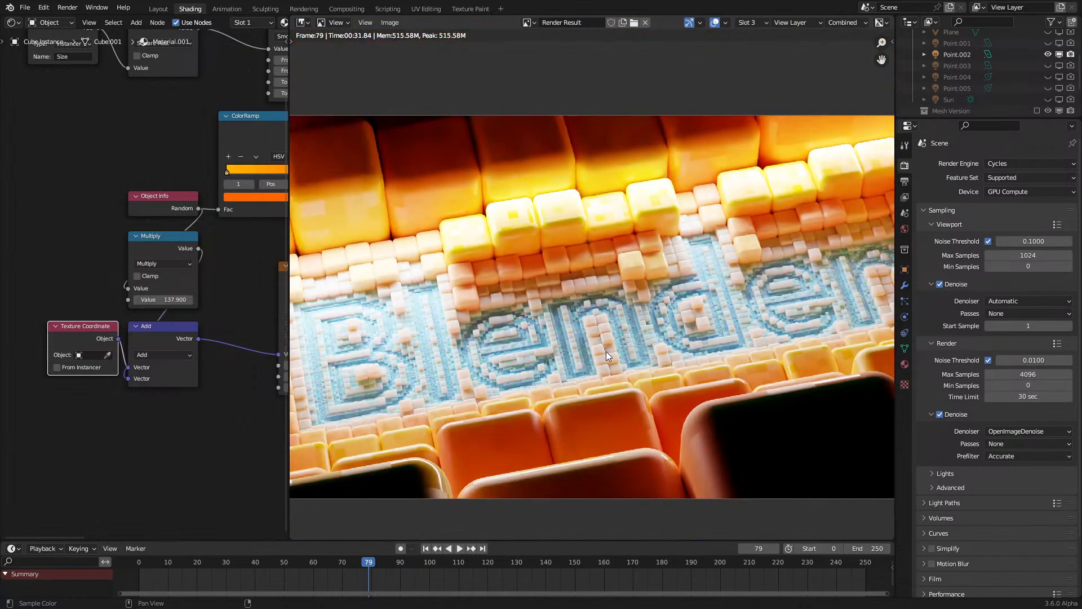
{"action": "scroll", "coordinate": [607, 350], "scroll_direction": "down", "scroll_amount": 1}
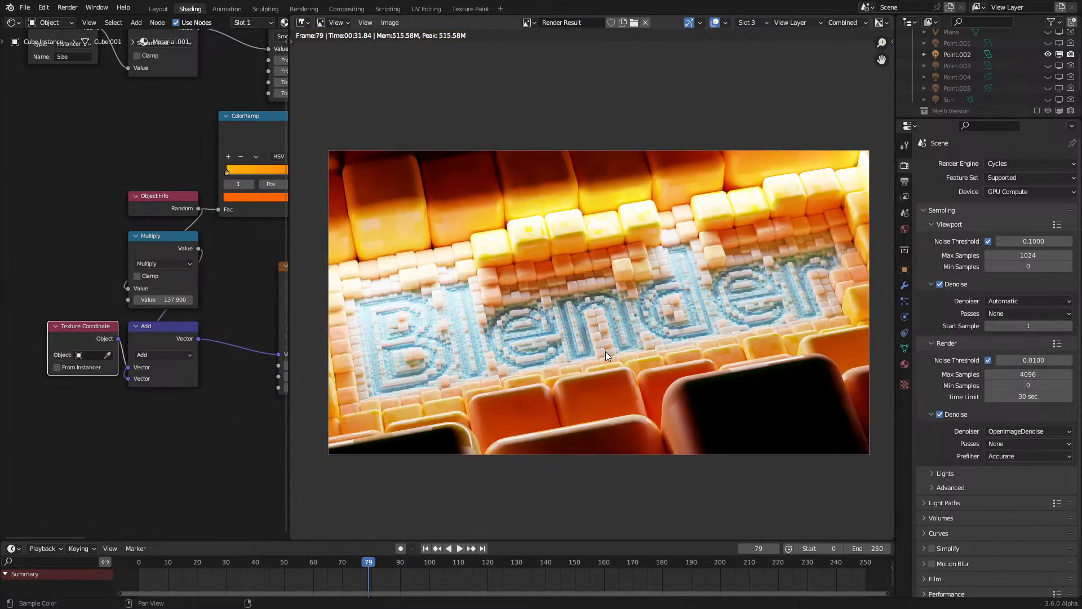
{"action": "scroll", "coordinate": [606, 351], "scroll_direction": "up", "scroll_amount": 3}
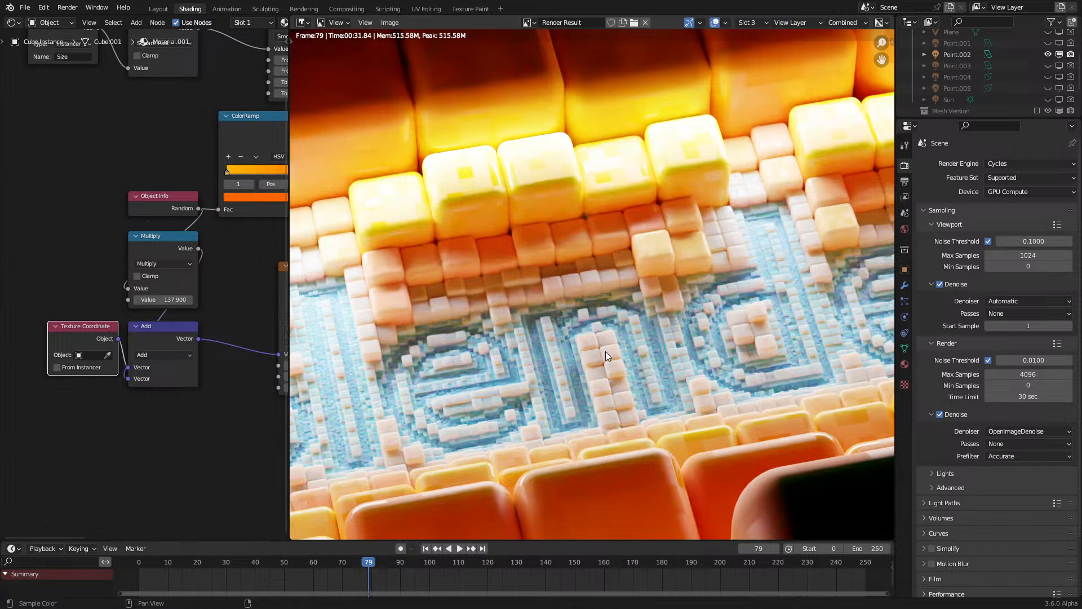
{"action": "scroll", "coordinate": [605, 350], "scroll_direction": "down", "scroll_amount": 4}
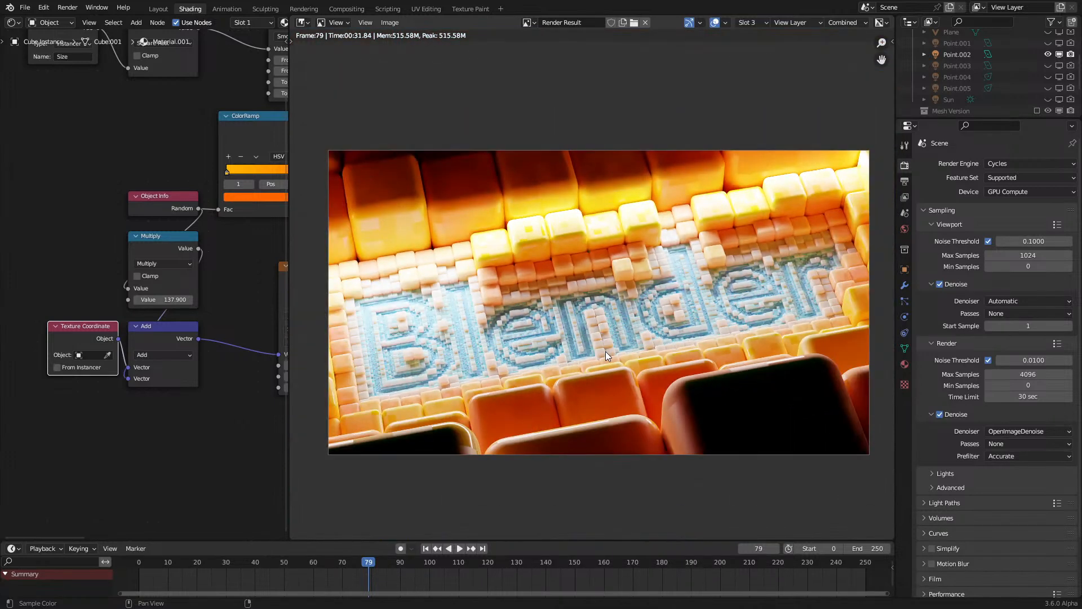
{"action": "scroll", "coordinate": [606, 352], "scroll_direction": "up", "scroll_amount": 1}
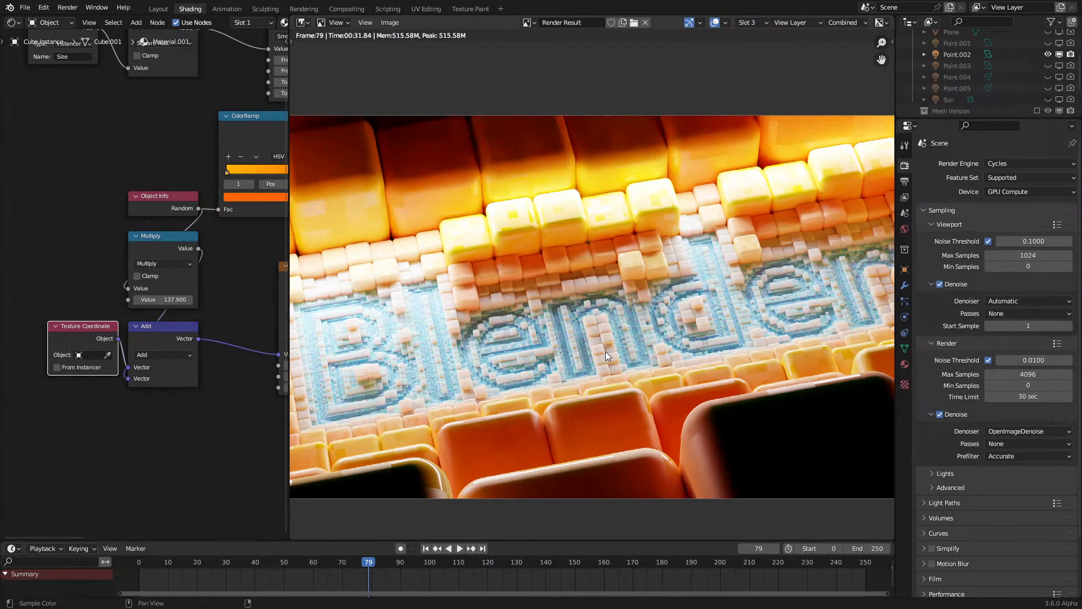
{"action": "scroll", "coordinate": [605, 351], "scroll_direction": "down", "scroll_amount": 2}
{"action": "scroll", "coordinate": [605, 351], "scroll_direction": "up", "scroll_amount": 2}
{"action": "scroll", "coordinate": [760, 374], "scroll_direction": "up", "scroll_amount": 3}
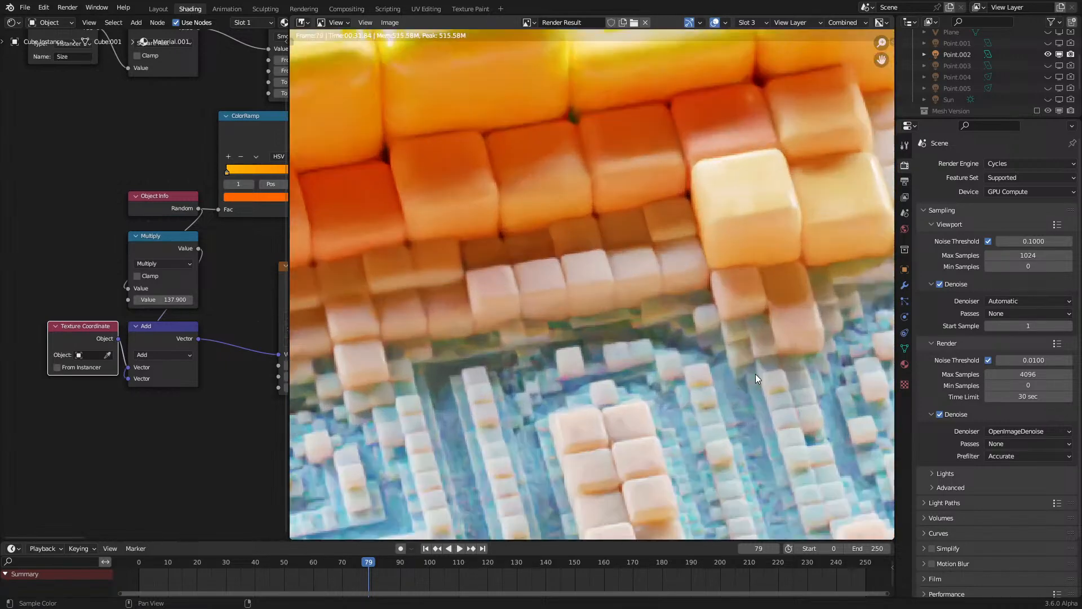
{"action": "scroll", "coordinate": [755, 374], "scroll_direction": "down", "scroll_amount": 4}
{"action": "scroll", "coordinate": [752, 373], "scroll_direction": "up", "scroll_amount": 1}
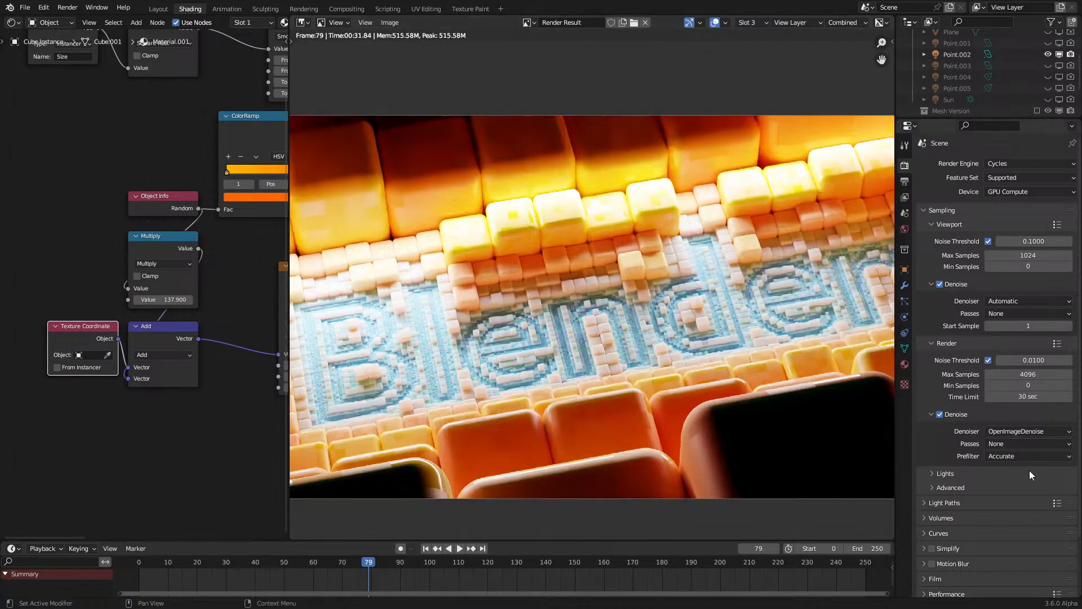
Step: Enable Use Curves in the scene's Color Management settings
{"action": "scroll", "coordinate": [1060, 559], "scroll_direction": "down", "scroll_amount": 2}
{"action": "scroll", "coordinate": [924, 580], "scroll_direction": "down", "scroll_amount": 6}
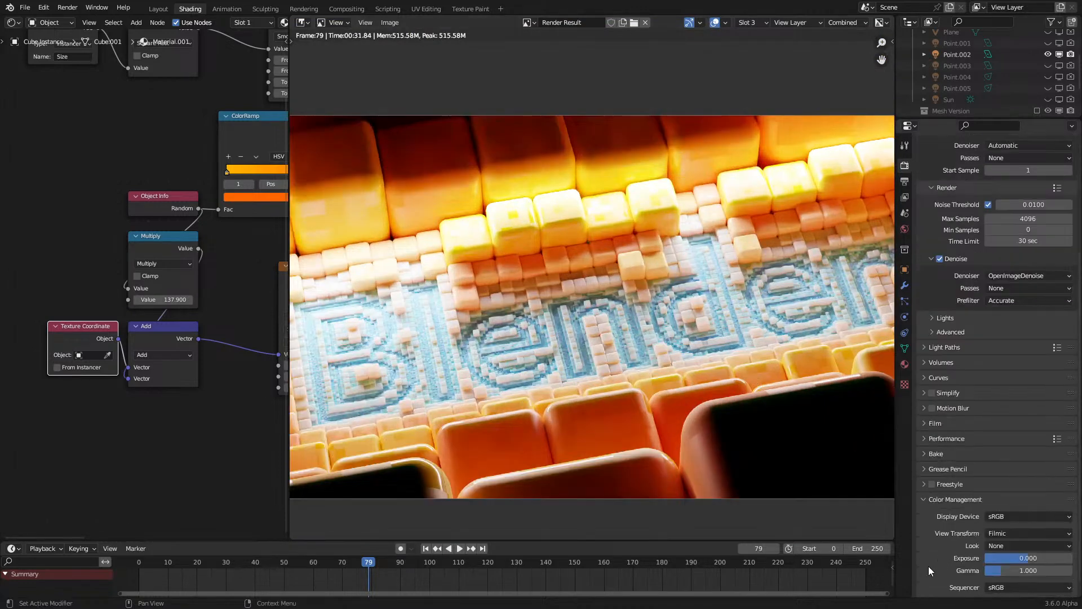
{"action": "left_click", "coordinate": [938, 589]}
{"action": "scroll", "coordinate": [947, 535], "scroll_direction": "down", "scroll_amount": 7}
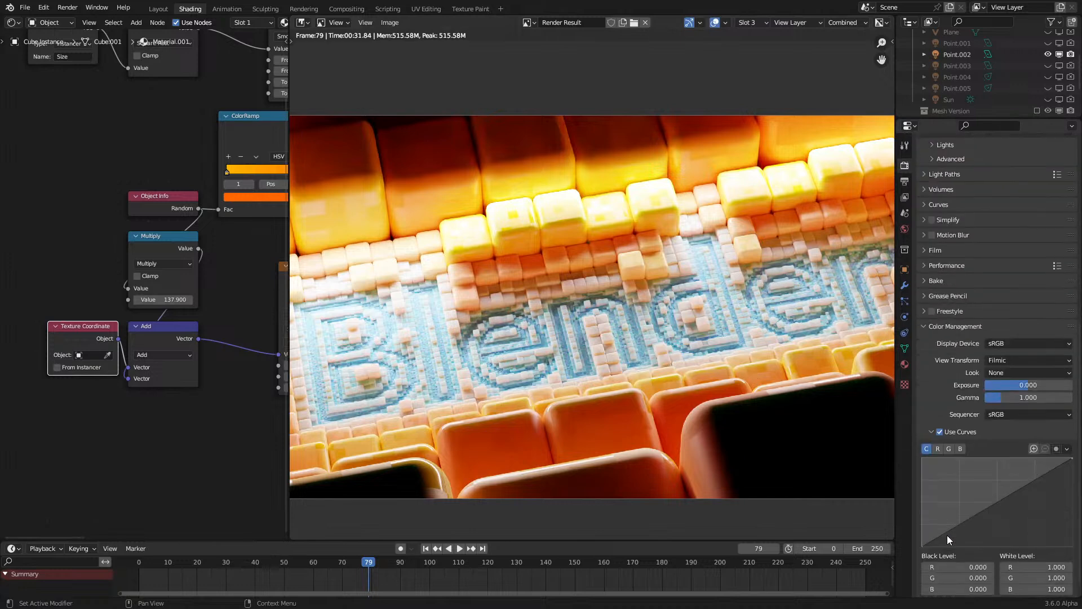
Step: Try raising the red colour curve with a point at about X 0.39, Y 0.67, and delete that point
{"action": "left_click", "coordinate": [961, 448]}
{"action": "mouse_move", "coordinate": [997, 496]}
{"action": "left_mouse_down"}
{"action": "mouse_move", "coordinate": [979, 501]}
{"action": "mouse_move", "coordinate": [978, 478]}
{"action": "mouse_move", "coordinate": [1003, 507]}
{"action": "mouse_move", "coordinate": [983, 488]}
{"action": "left_mouse_up"}
{"action": "left_click", "coordinate": [938, 448]}
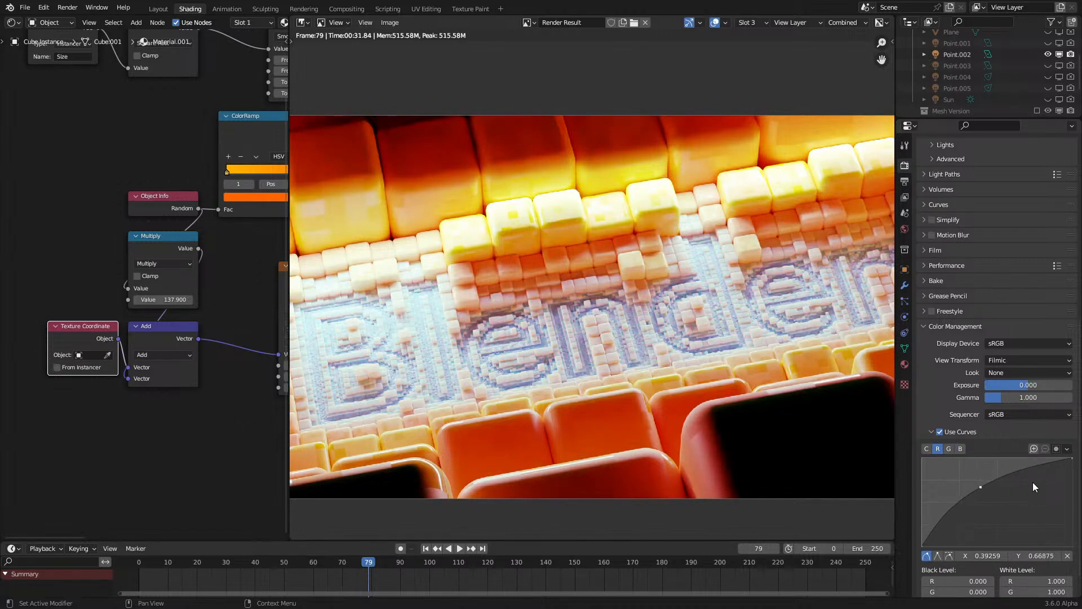
{"action": "left_click", "coordinate": [1067, 556]}
Step: Lower the green colour curve's midpoint to about X 0.49, Y 0.43 and check the grading on the render
{"action": "left_click", "coordinate": [949, 449]}
{"action": "left_click_drag", "start_coordinate": [994, 499], "coordinate": [996, 509]}
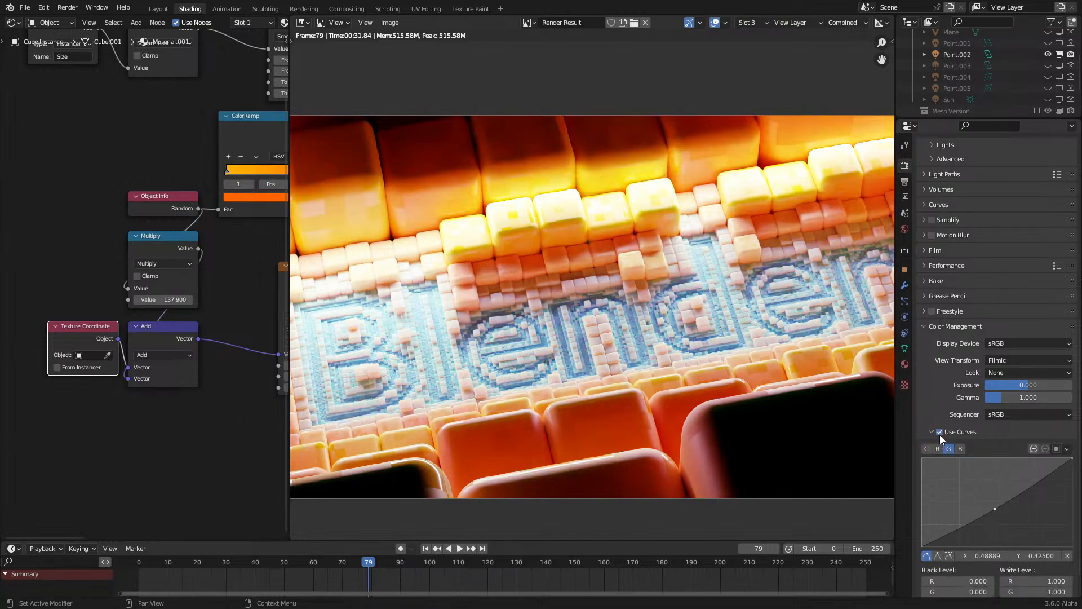
{"action": "scroll", "coordinate": [600, 435], "scroll_direction": "down", "scroll_amount": 1}
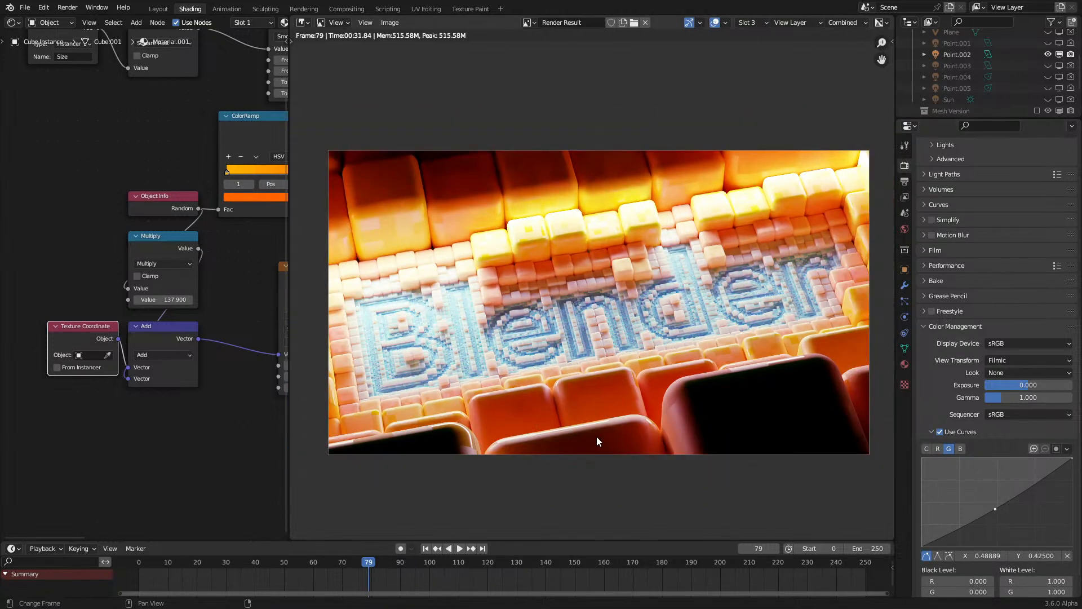
{"action": "scroll", "coordinate": [597, 437], "scroll_direction": "up", "scroll_amount": 1}
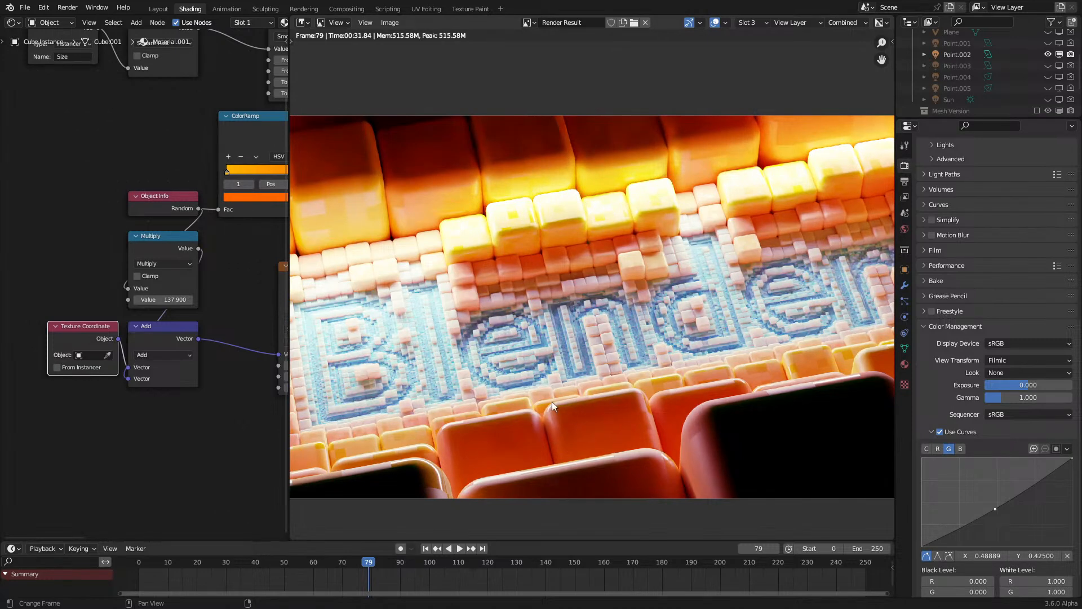
{"action": "scroll", "coordinate": [530, 339], "scroll_direction": "up", "scroll_amount": 2}
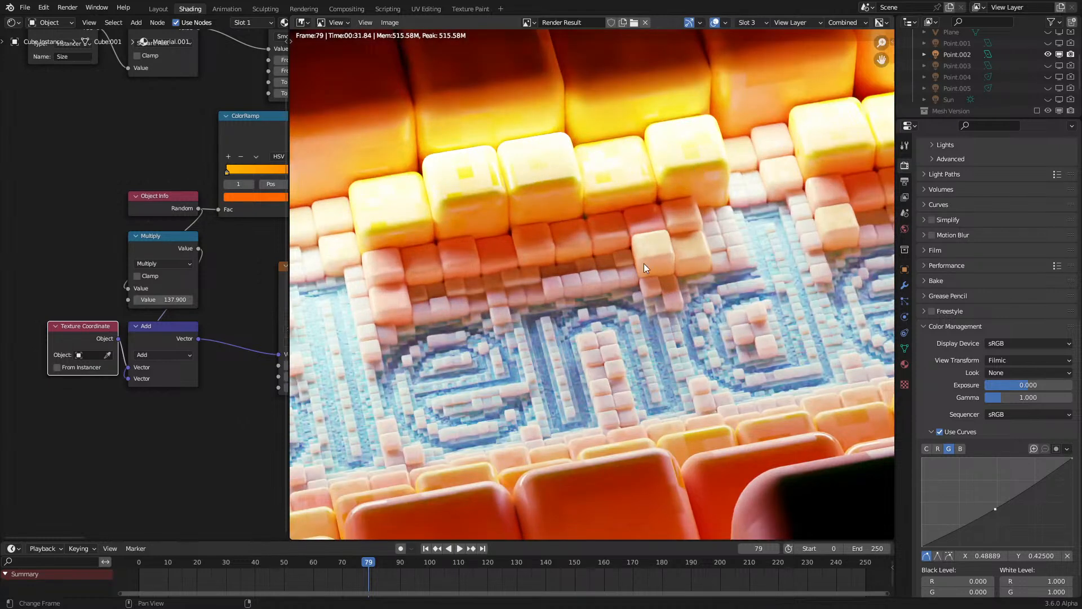
Step: Examine the Bump and Principled BSDF nodes of the cube material and compare them with the graded render's surface
{"action": "middle_click_drag", "start_coordinate": [218, 318], "coordinate": [189, 355]}
{"action": "scroll", "coordinate": [53, 327], "scroll_direction": "down", "scroll_amount": 4}
{"action": "scroll", "coordinate": [144, 354], "scroll_direction": "up", "scroll_amount": 5}
{"action": "left_click", "coordinate": [124, 362]}
{"action": "left_click", "coordinate": [129, 360]}
{"action": "left_click_drag", "start_coordinate": [165, 360], "coordinate": [187, 382]}
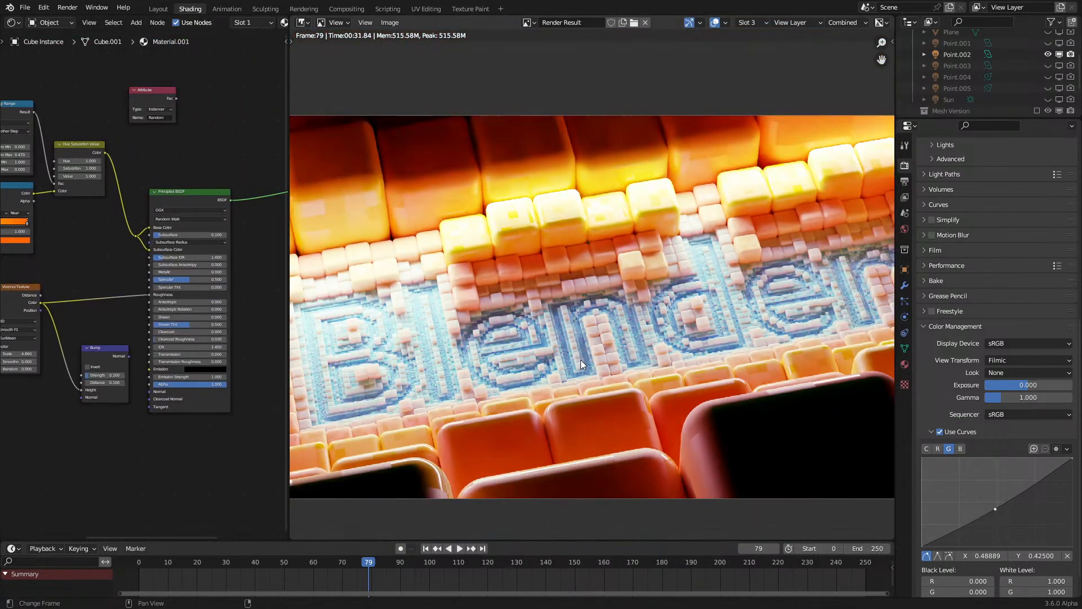
{"action": "scroll", "coordinate": [581, 363], "scroll_direction": "down", "scroll_amount": 2}
{"action": "scroll", "coordinate": [581, 363], "scroll_direction": "up", "scroll_amount": 3}
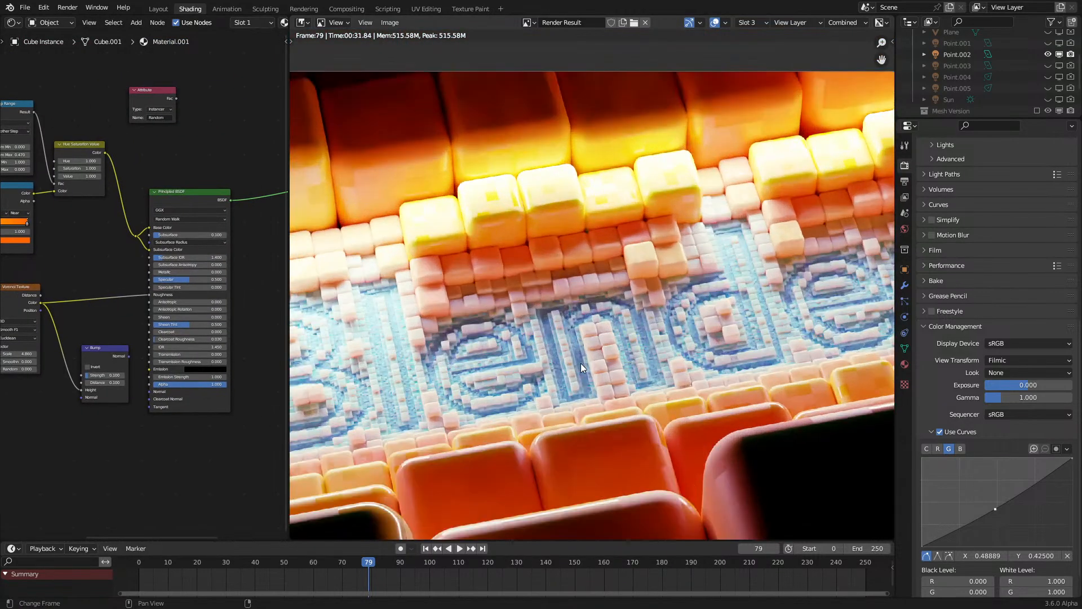
{"action": "scroll", "coordinate": [580, 363], "scroll_direction": "down", "scroll_amount": 3}
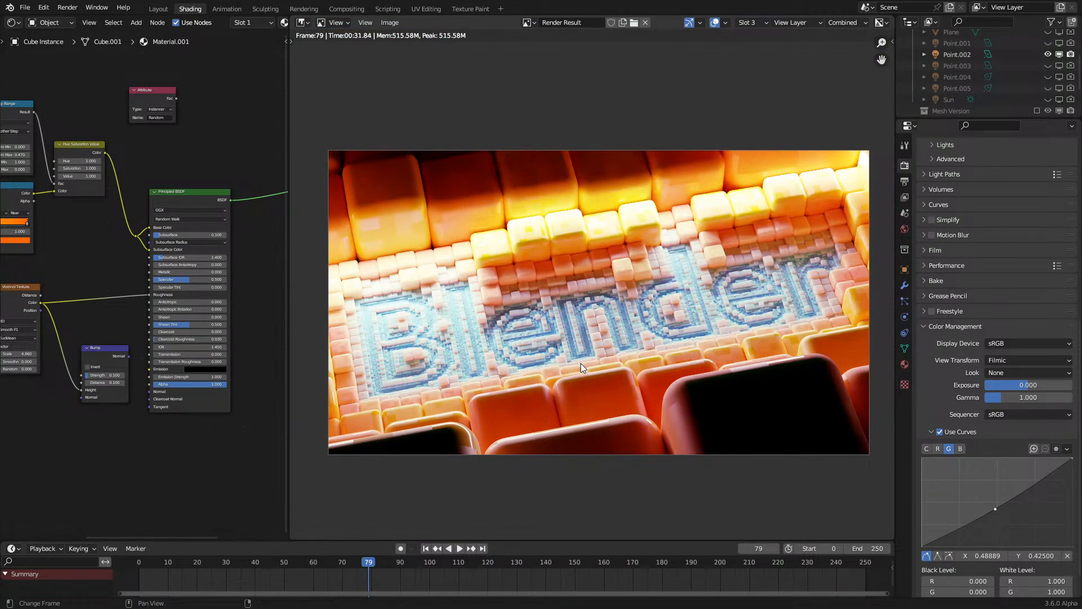
{"action": "scroll", "coordinate": [581, 363], "scroll_direction": "up", "scroll_amount": 1}
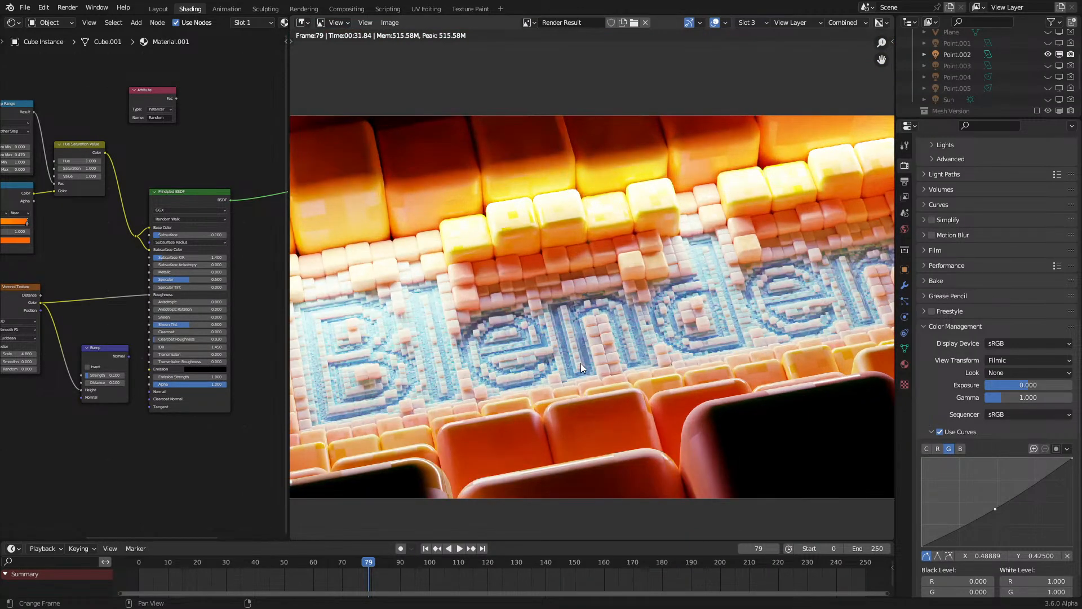
Step: Return to the 3D viewport, disable the Point.002 light and enable Point.001 for both viewport and render
{"action": "key", "text": "shift+F5"}
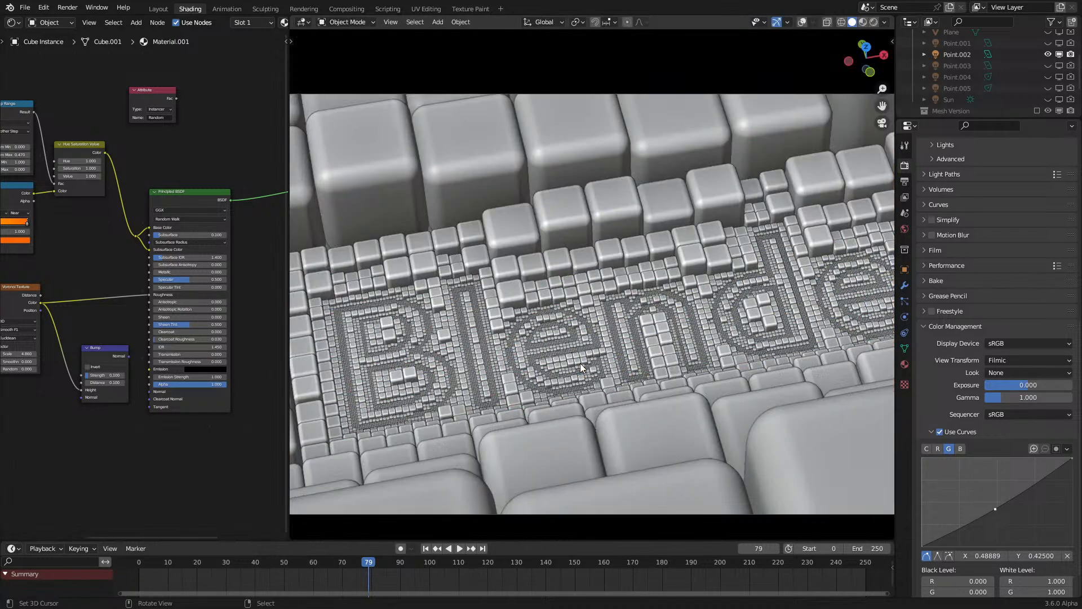
{"action": "key", "text": "shift+F10"}
{"action": "key", "text": "shift+F10"}
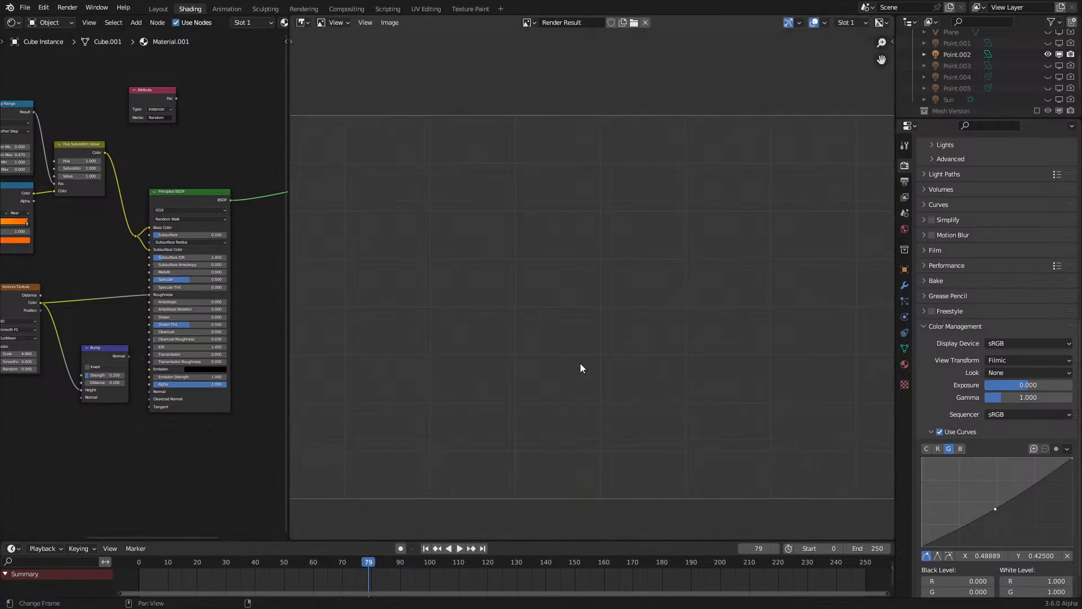
{"action": "key", "text": "shift+F5"}
{"action": "scroll", "coordinate": [1060, 68], "scroll_direction": "up", "scroll_amount": 4}
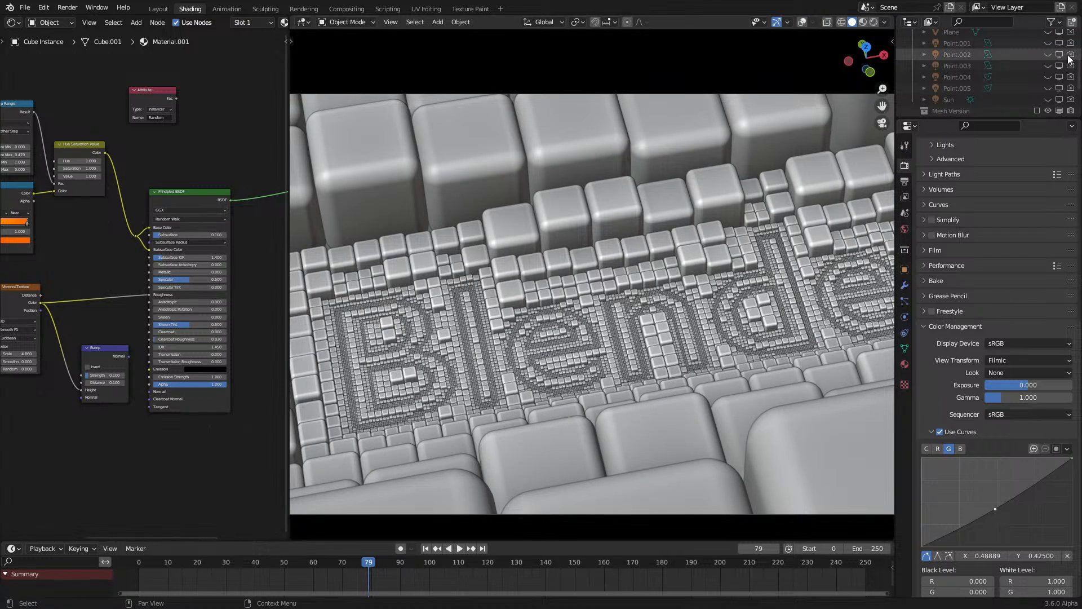
{"action": "left_click", "coordinate": [1060, 88]}
{"action": "left_click", "coordinate": [1071, 88]}
{"action": "left_click", "coordinate": [1048, 88]}
Step: Show the scene through the camera in rendered shading with overlays on and the whole frame in view
{"action": "scroll", "coordinate": [573, 317], "scroll_direction": "down", "scroll_amount": 6}
{"action": "key", "text": "z"}
{"action": "left_click", "coordinate": [662, 180]}
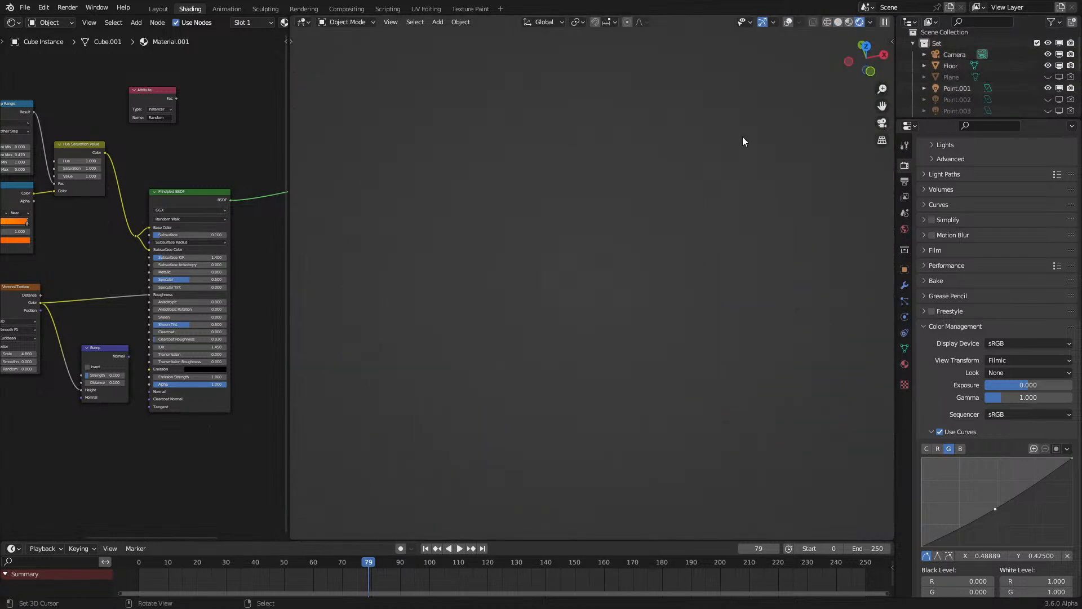
{"action": "left_click", "coordinate": [790, 23]}
{"action": "key", "text": "KP_0"}
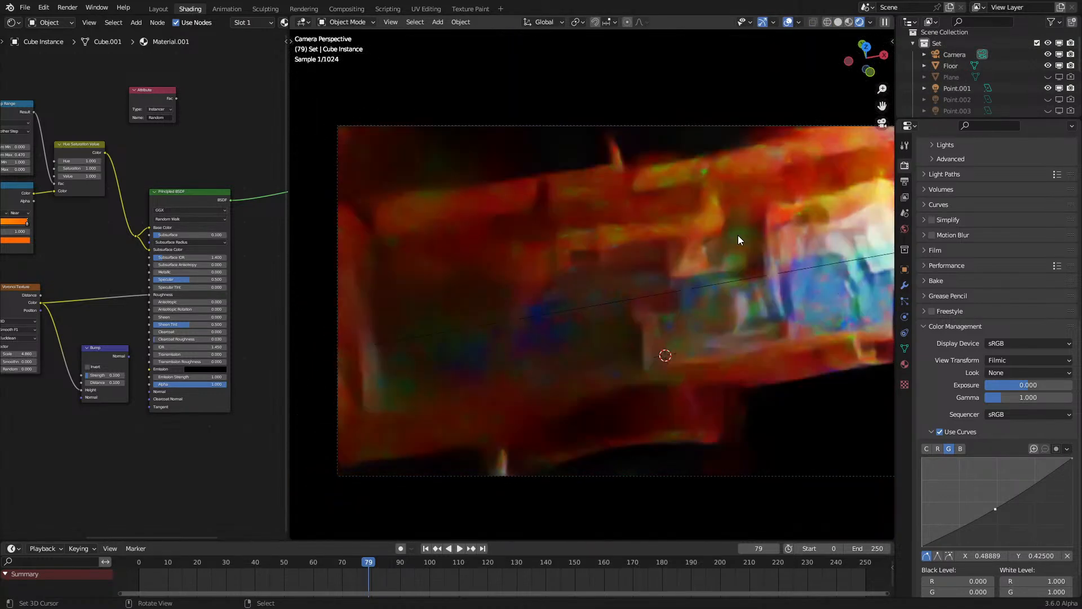
{"action": "scroll", "coordinate": [755, 237], "scroll_direction": "down", "scroll_amount": 2}
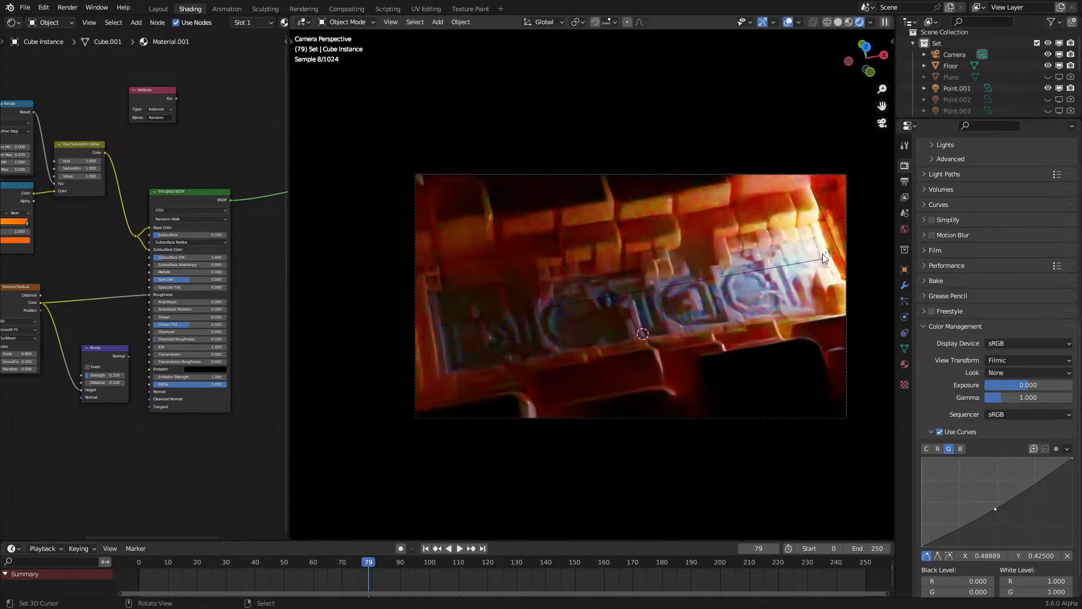
Step: Select the Point.001 light in the camera view and hide the viewport overlays
{"action": "left_click", "coordinate": [824, 255]}
{"action": "left_click", "coordinate": [824, 255]}
{"action": "left_click", "coordinate": [824, 255]}
{"action": "left_click", "coordinate": [824, 255]}
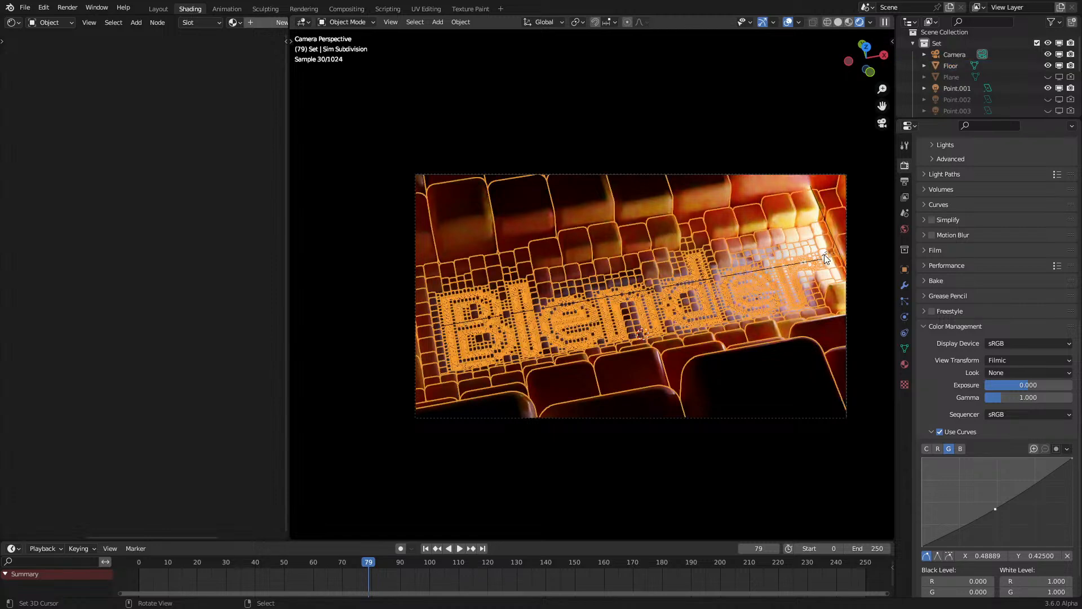
{"action": "left_click", "coordinate": [824, 255]}
{"action": "left_click", "coordinate": [789, 22]}
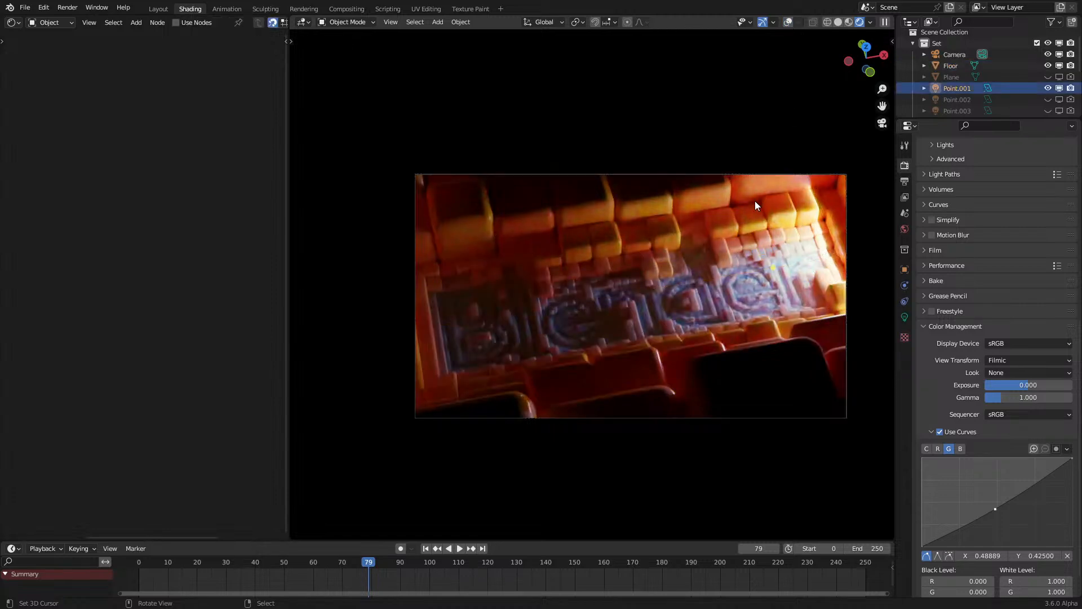
Step: Preview the Point.002 light on and off, and enable Point.003 for both viewport and render instead
{"action": "left_click", "coordinate": [1048, 98]}
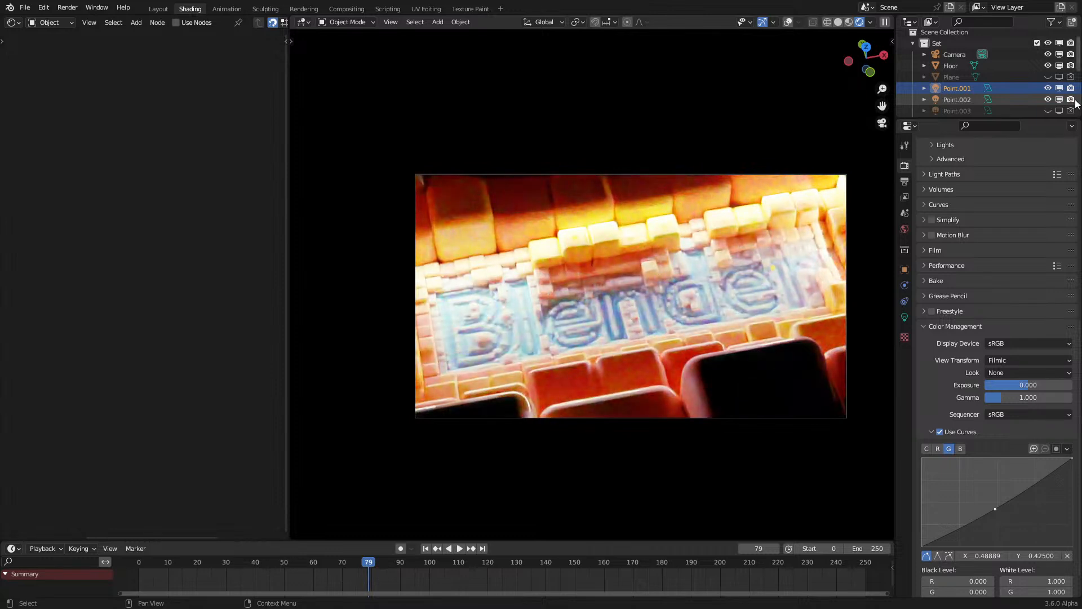
{"action": "left_click", "coordinate": [1047, 99]}
{"action": "scroll", "coordinate": [1045, 99], "scroll_direction": "down", "scroll_amount": 2}
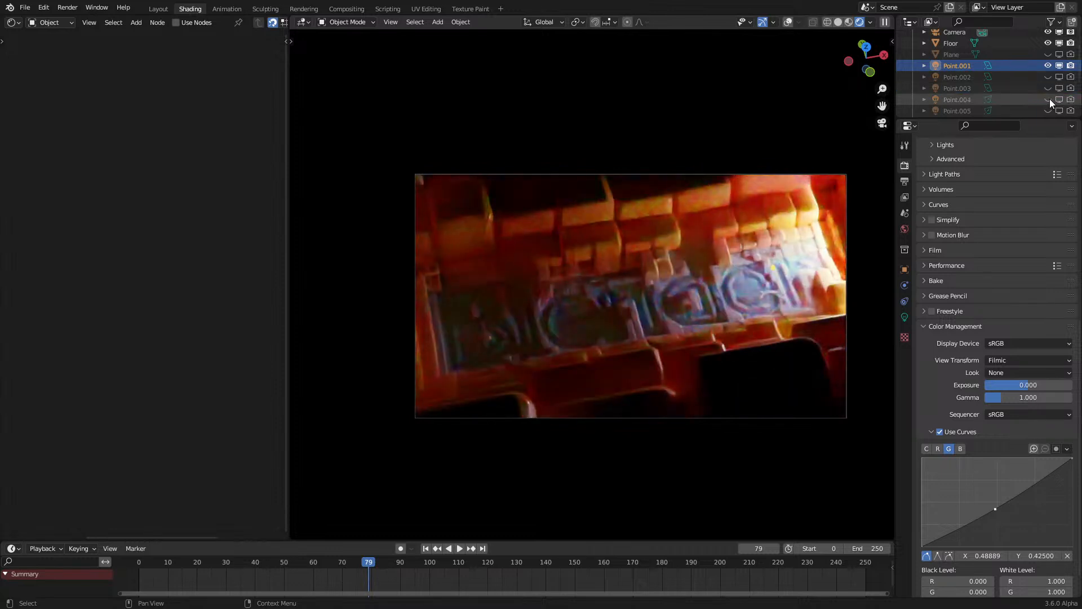
{"action": "left_click", "coordinate": [1048, 87]}
{"action": "left_click", "coordinate": [1071, 88]}
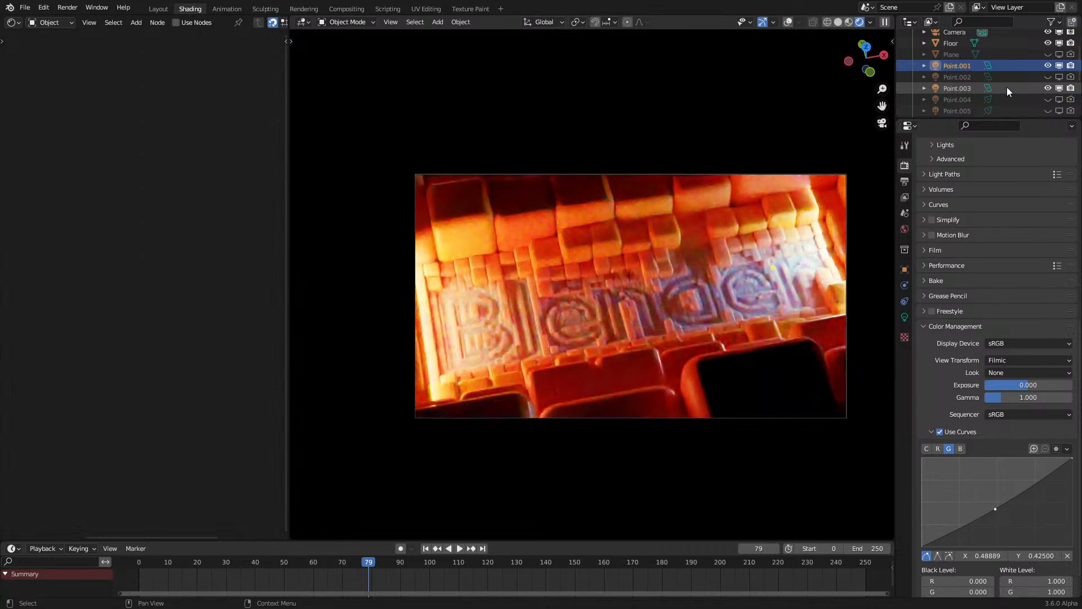
Step: Make the Point.003 area light white and set its power to 500 W
{"action": "left_click", "coordinate": [959, 88]}
{"action": "left_click", "coordinate": [905, 317]}
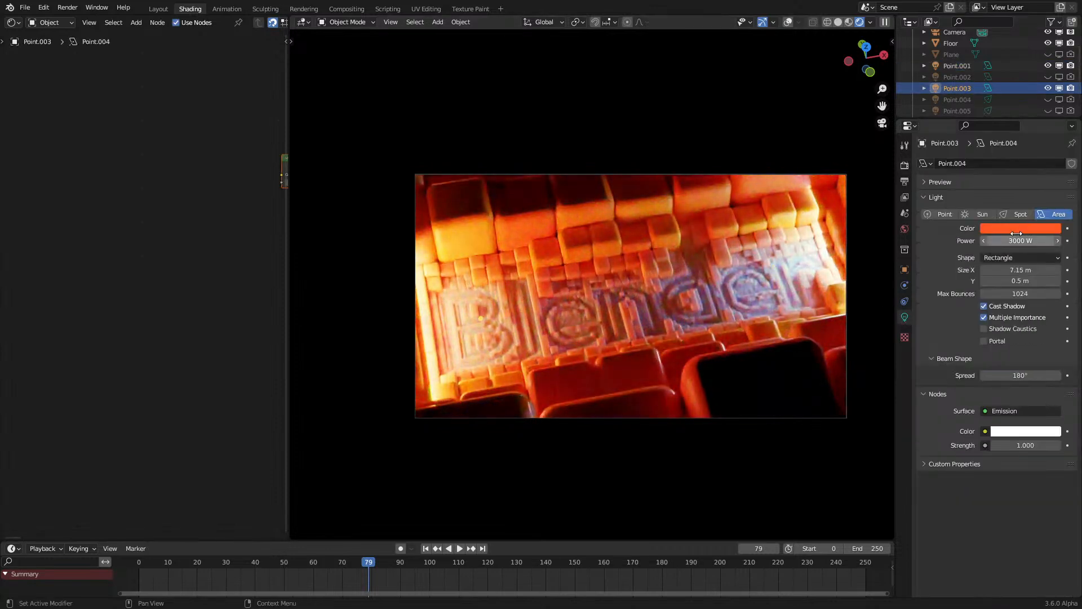
{"action": "left_click", "coordinate": [1020, 228]}
{"action": "left_click_drag", "start_coordinate": [1001, 200], "coordinate": [964, 200]}
{"action": "middle_click_drag", "start_coordinate": [740, 256], "coordinate": [734, 261]}
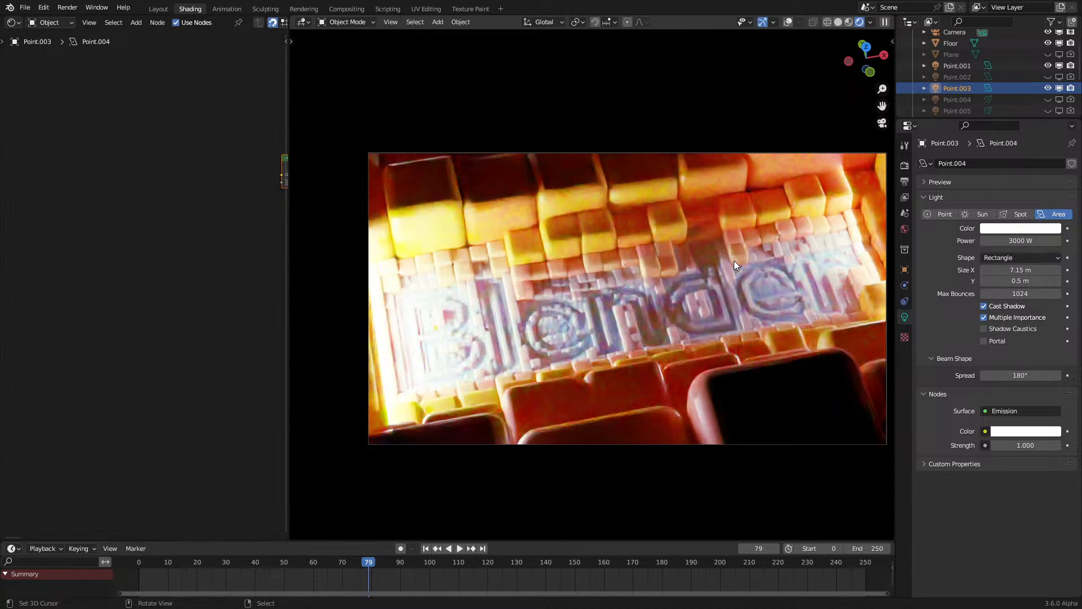
{"action": "left_click", "coordinate": [952, 67]}
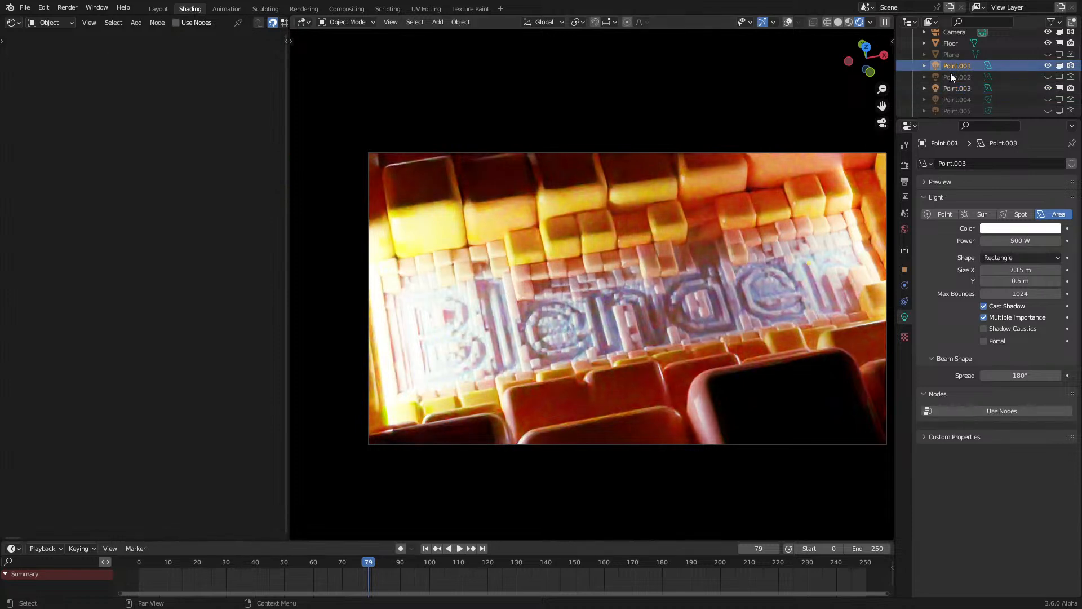
{"action": "left_click", "coordinate": [960, 88]}
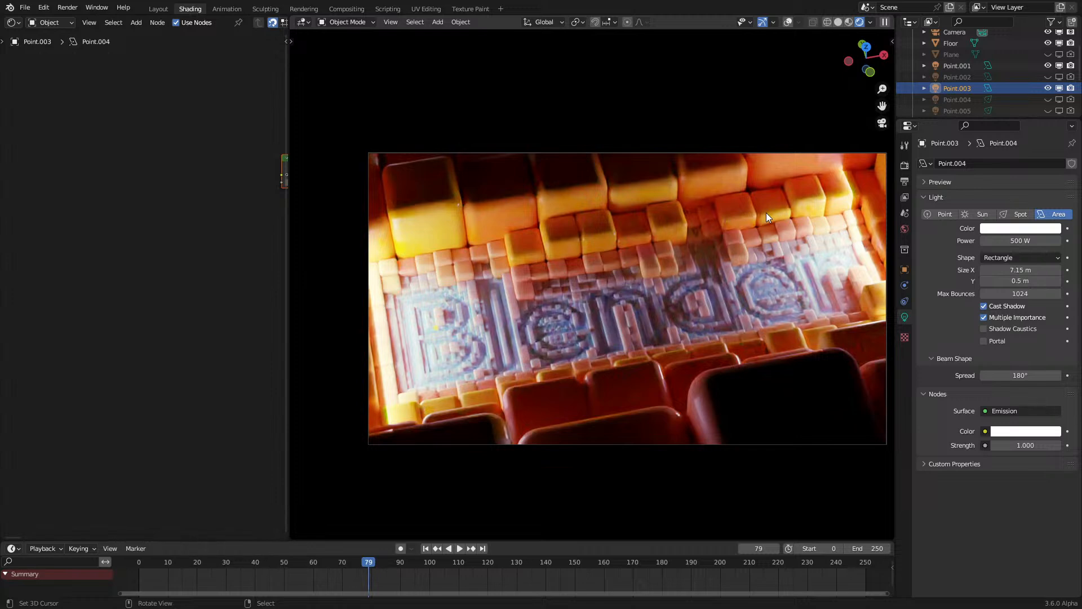
Step: Render frame 79 into Slot 2 with the viewport in solid shading, and inspect the finished image
{"action": "key", "text": "z"}
{"action": "left_click", "coordinate": [740, 265]}
{"action": "key", "text": "F12"}
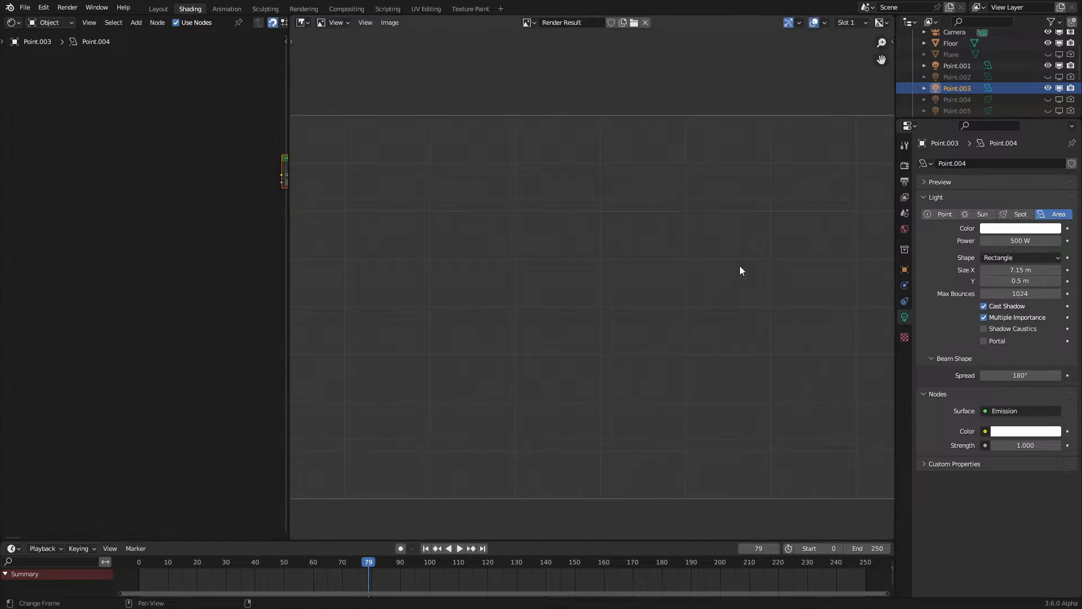
{"action": "key", "text": "j"}
{"action": "key", "text": "F12"}
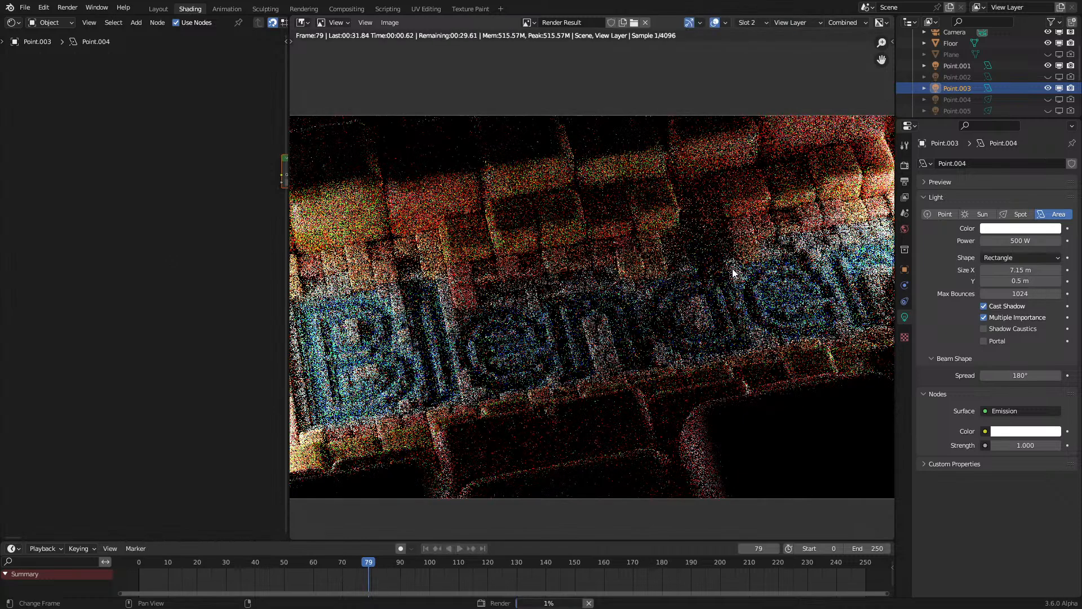
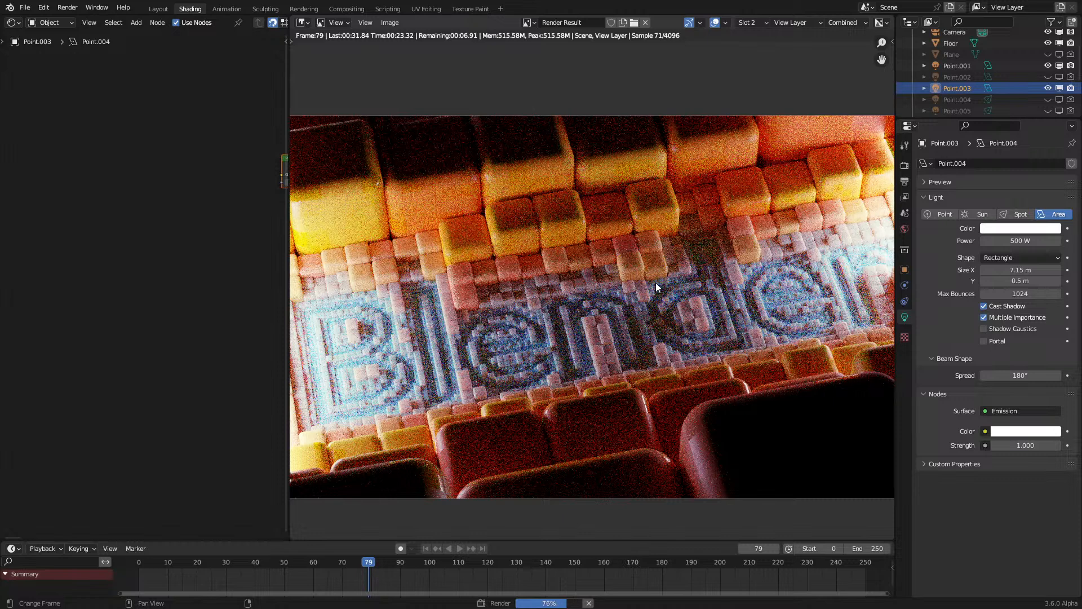
{"action": "scroll", "coordinate": [655, 282], "scroll_direction": "down", "scroll_amount": 1}
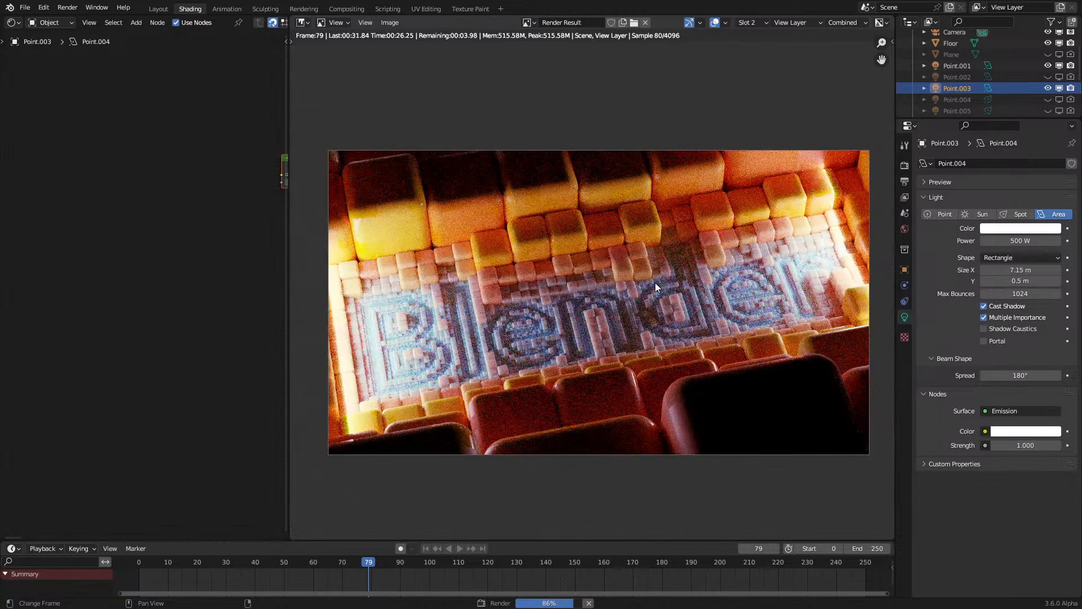
{"action": "scroll", "coordinate": [655, 283], "scroll_direction": "up", "scroll_amount": 1}
{"action": "middle_click_drag", "start_coordinate": [655, 283], "coordinate": [689, 276]}
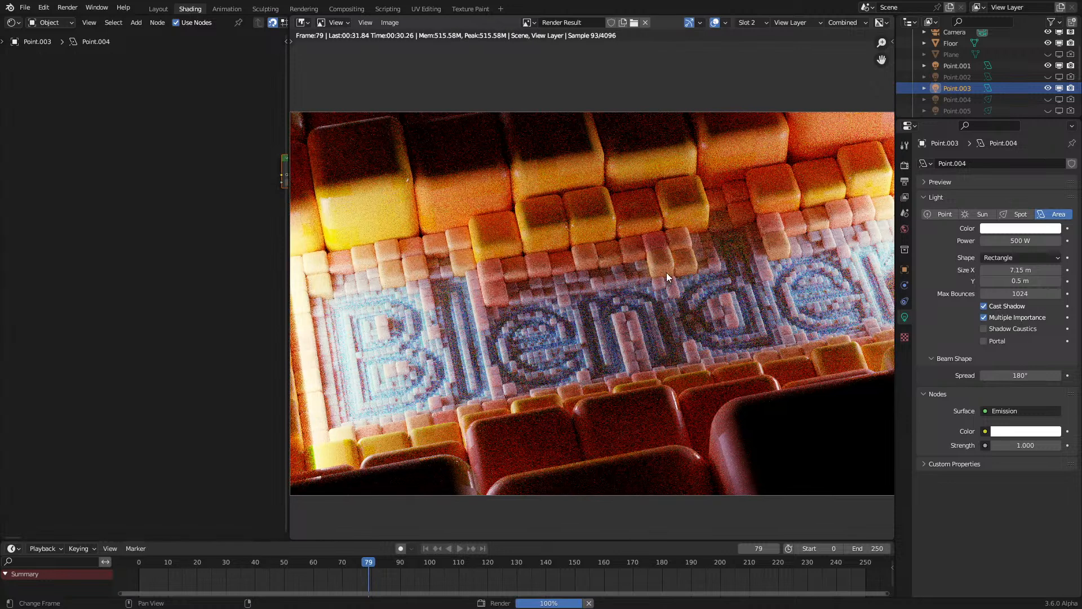
{"action": "middle_click_drag", "start_coordinate": [666, 276], "coordinate": [559, 271]}
{"action": "scroll", "coordinate": [542, 272], "scroll_direction": "down", "scroll_amount": 1}
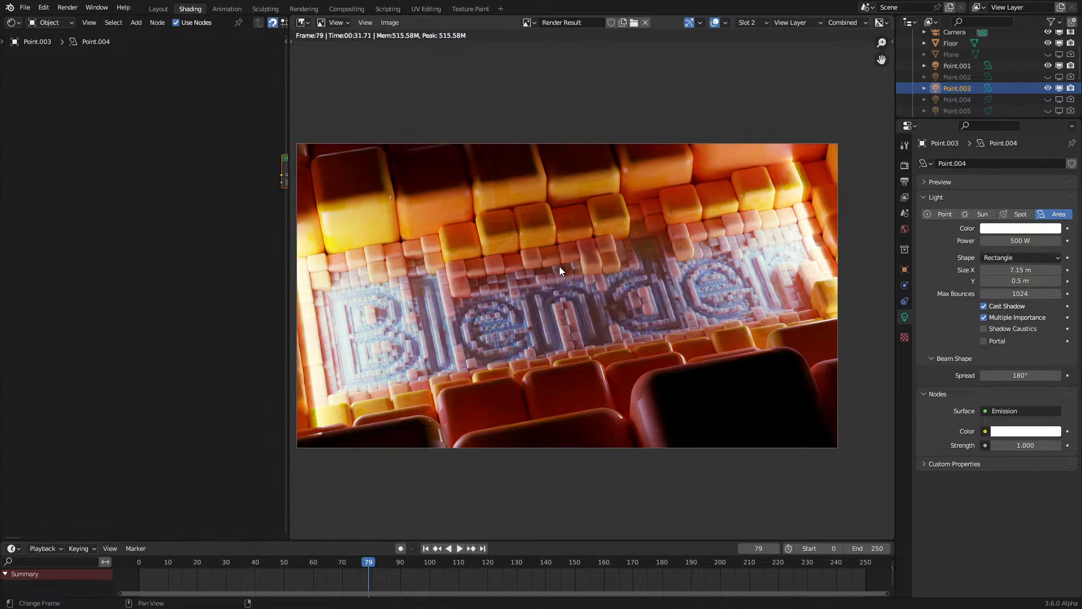
{"action": "key", "text": "Escape"}
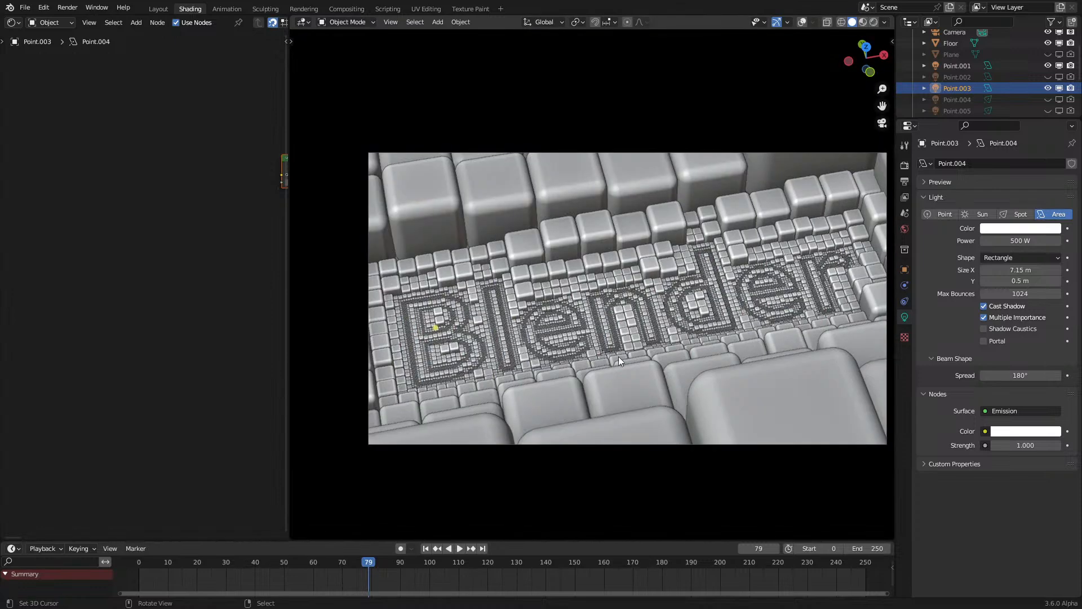
Step: Show the viewport overlays, select the source cube outside the camera view, and add a Subdivision Surface modifier to it
{"action": "key", "text": "KP_0"}
{"action": "left_click", "coordinate": [803, 22]}
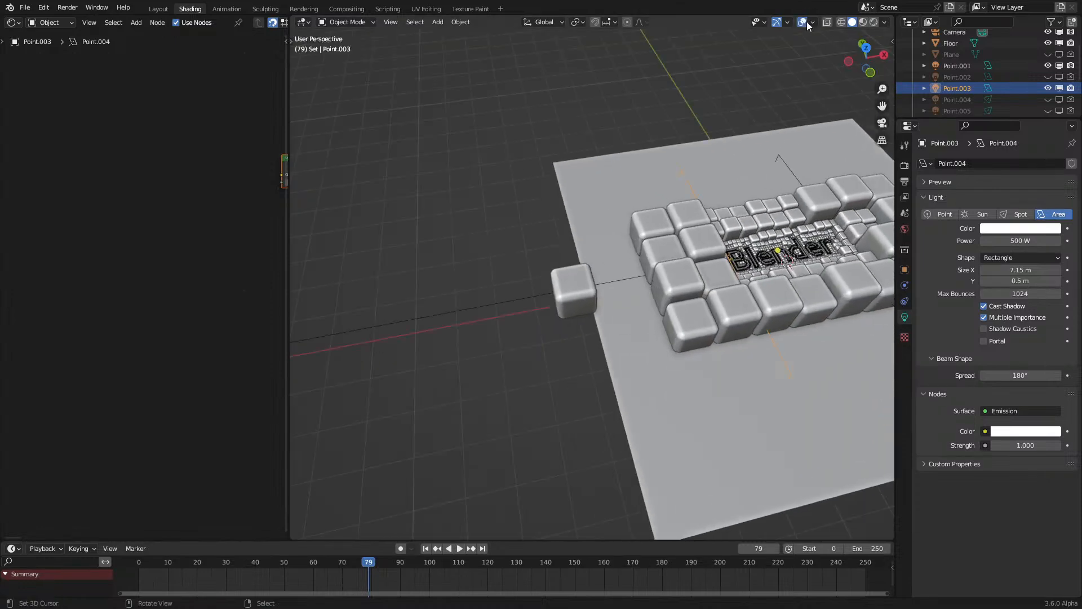
{"action": "scroll", "coordinate": [556, 314], "scroll_direction": "up", "scroll_amount": 5}
{"action": "left_click", "coordinate": [556, 314]}
{"action": "left_click", "coordinate": [905, 284]}
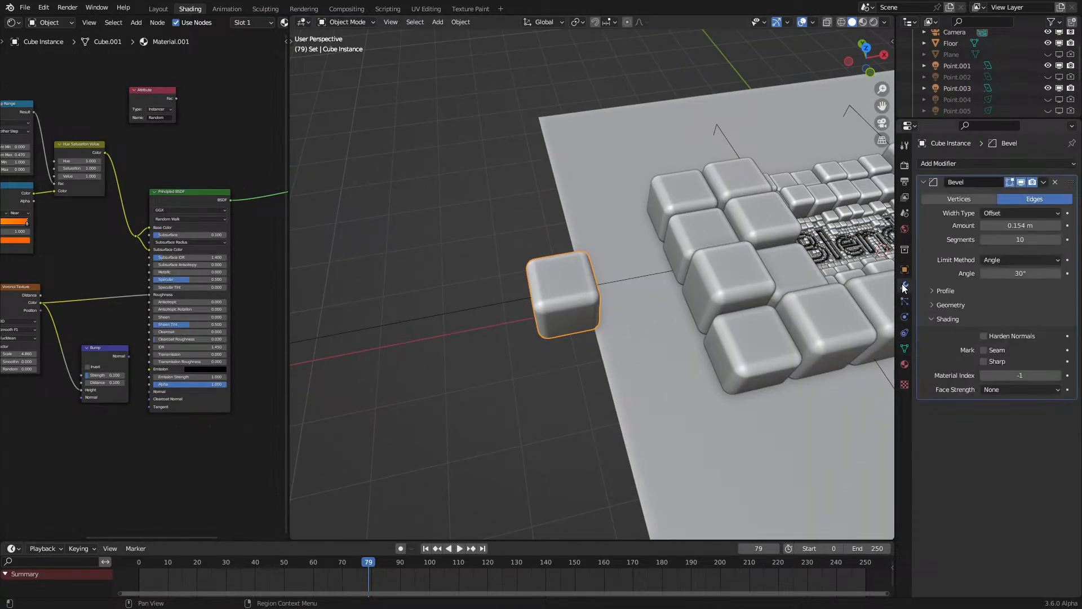
{"action": "left_click", "coordinate": [967, 164]}
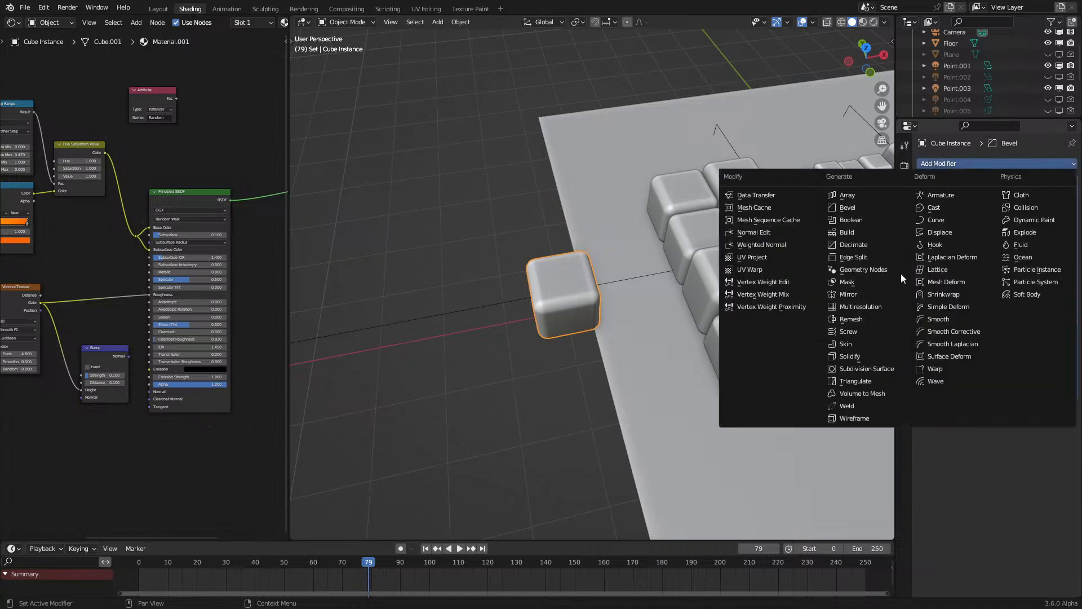
{"action": "left_click", "coordinate": [866, 369]}
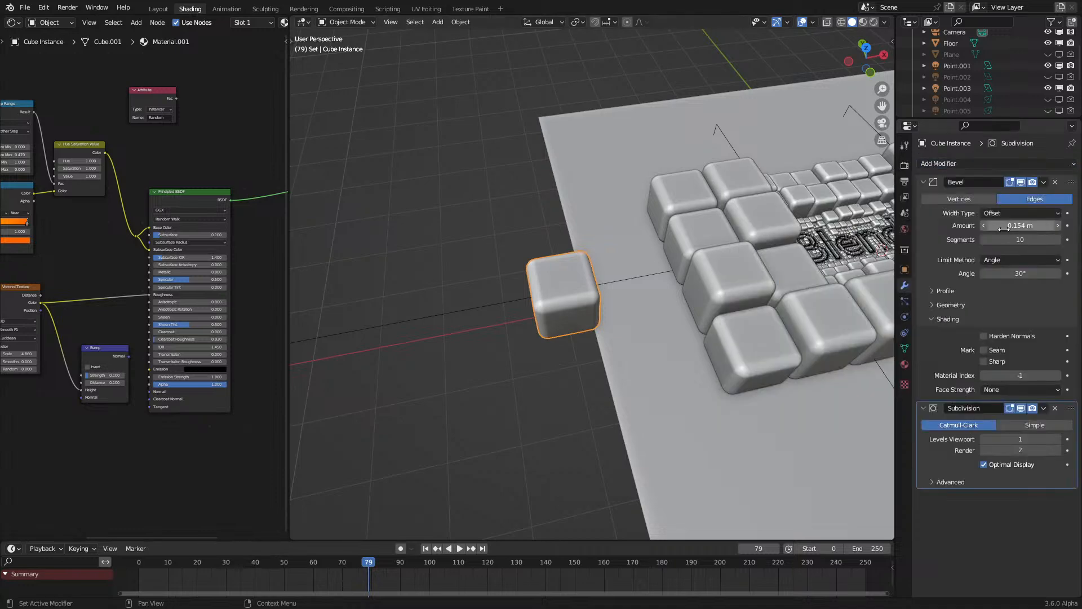
Step: Reduce the cube's Bevel modifier to 3 segments and set the Subdivision modifier's viewport level to 2
{"action": "left_click", "coordinate": [986, 240]}
{"action": "left_click", "coordinate": [986, 240]}
{"action": "left_click", "coordinate": [986, 240]}
{"action": "left_click", "coordinate": [986, 240]}
{"action": "left_click", "coordinate": [986, 240]}
{"action": "left_click", "coordinate": [986, 241]}
{"action": "left_click", "coordinate": [986, 240]}
{"action": "left_click", "coordinate": [1058, 439]}
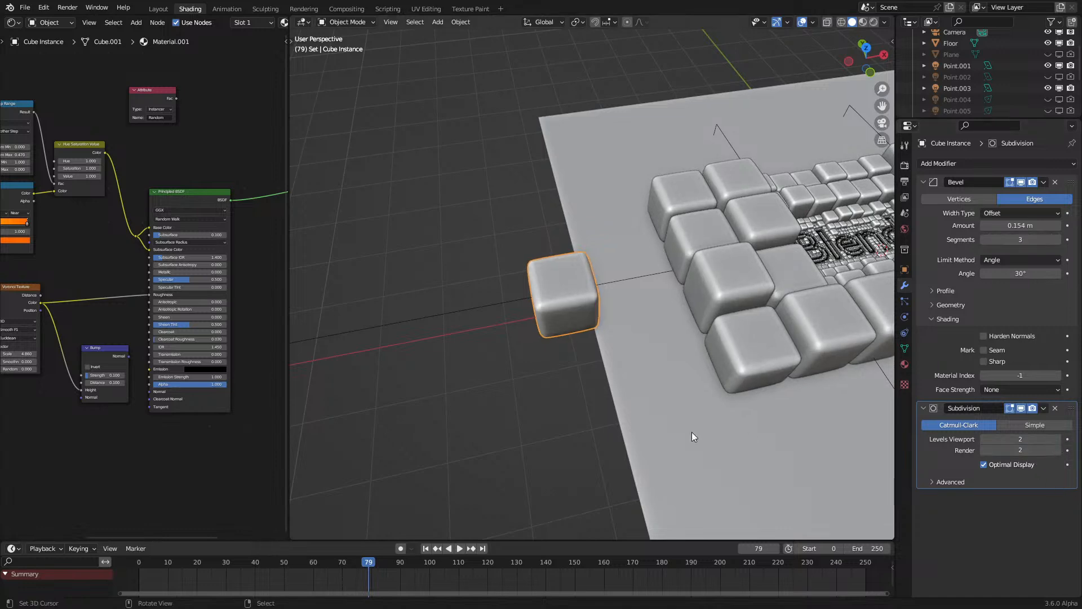
Step: Preview the subdivided cubes in rendered shading from the camera and from a closer perspective view, ending in solid shading
{"action": "key", "text": "KP_0"}
{"action": "key", "text": "z"}
{"action": "left_click", "coordinate": [734, 346]}
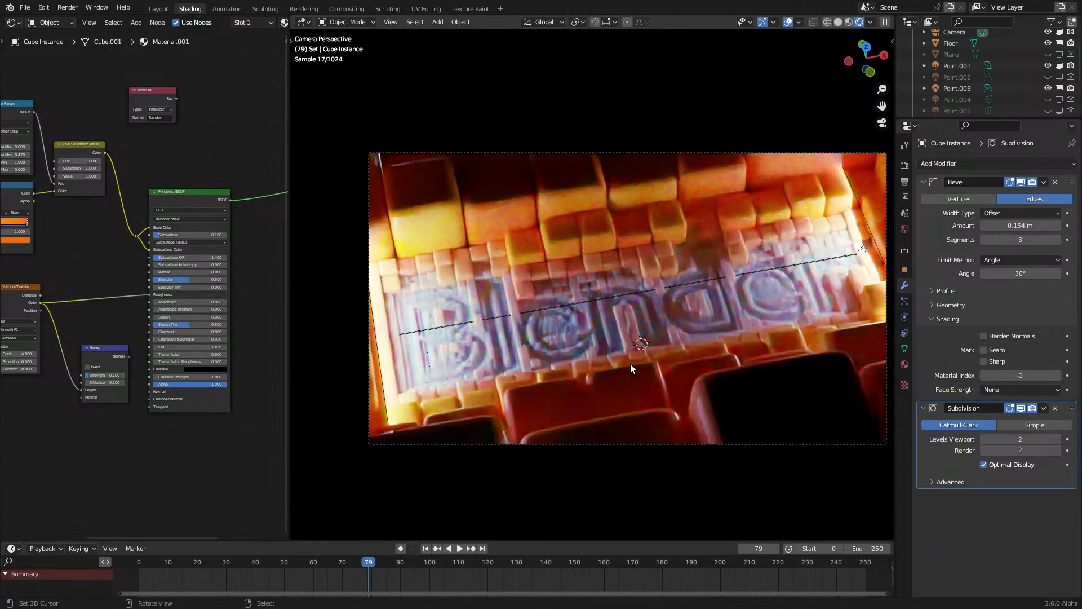
{"action": "key", "text": "z"}
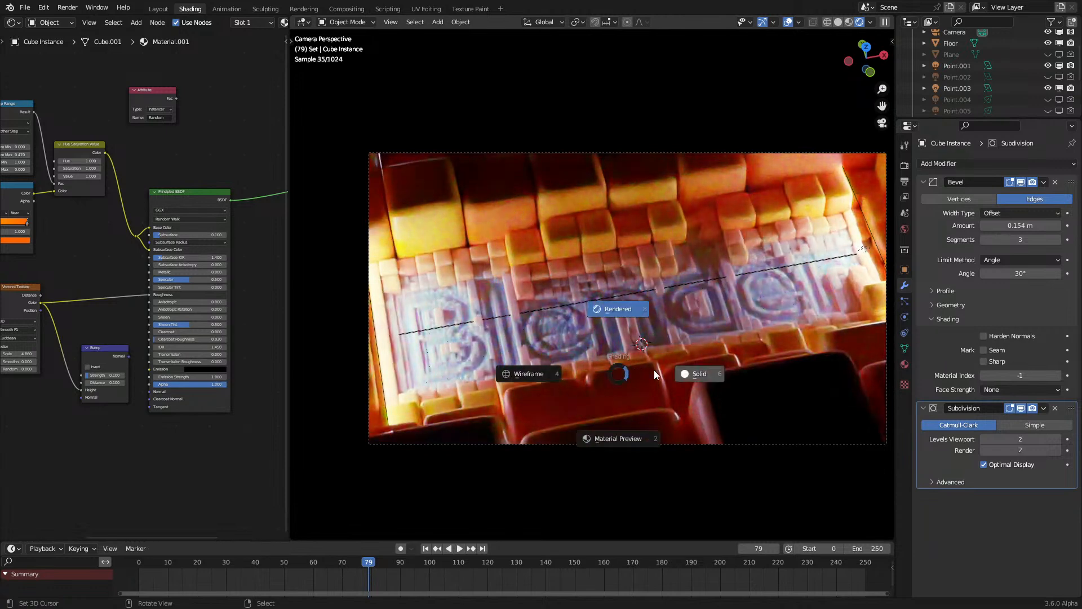
{"action": "left_click", "coordinate": [668, 366]}
{"action": "key", "text": "KP_0"}
{"action": "middle_click_drag", "start_coordinate": [668, 366], "coordinate": [735, 360], "text": "shift"}
{"action": "scroll", "coordinate": [736, 359], "scroll_direction": "up", "scroll_amount": 2}
{"action": "middle_click_drag", "start_coordinate": [681, 407], "coordinate": [473, 421], "text": "shift"}
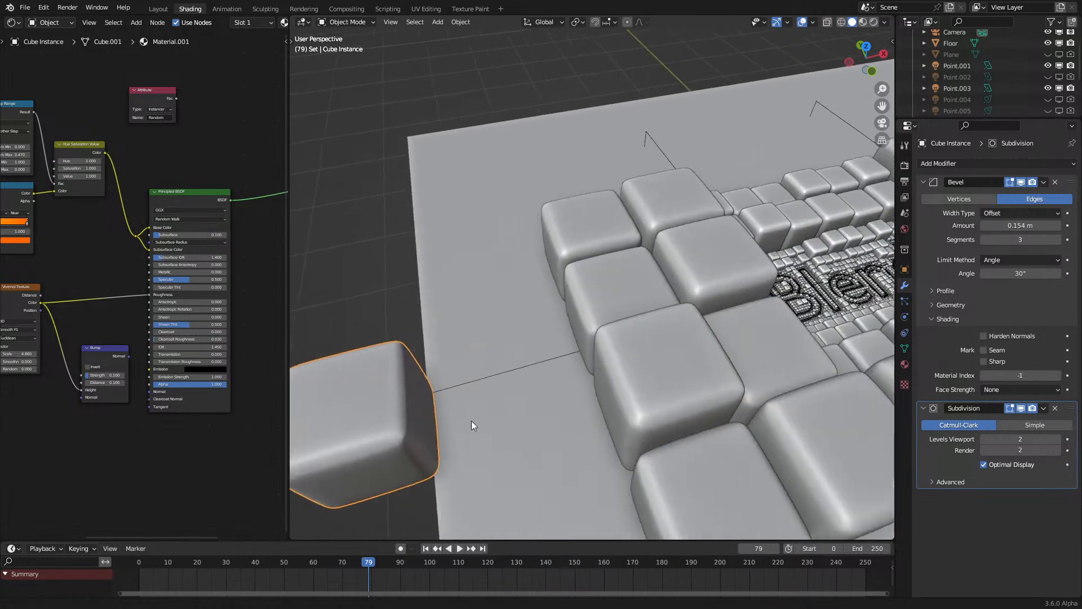
{"action": "scroll", "coordinate": [672, 376], "scroll_direction": "up", "scroll_amount": 2}
{"action": "key", "text": "z"}
{"action": "left_click", "coordinate": [755, 407]}
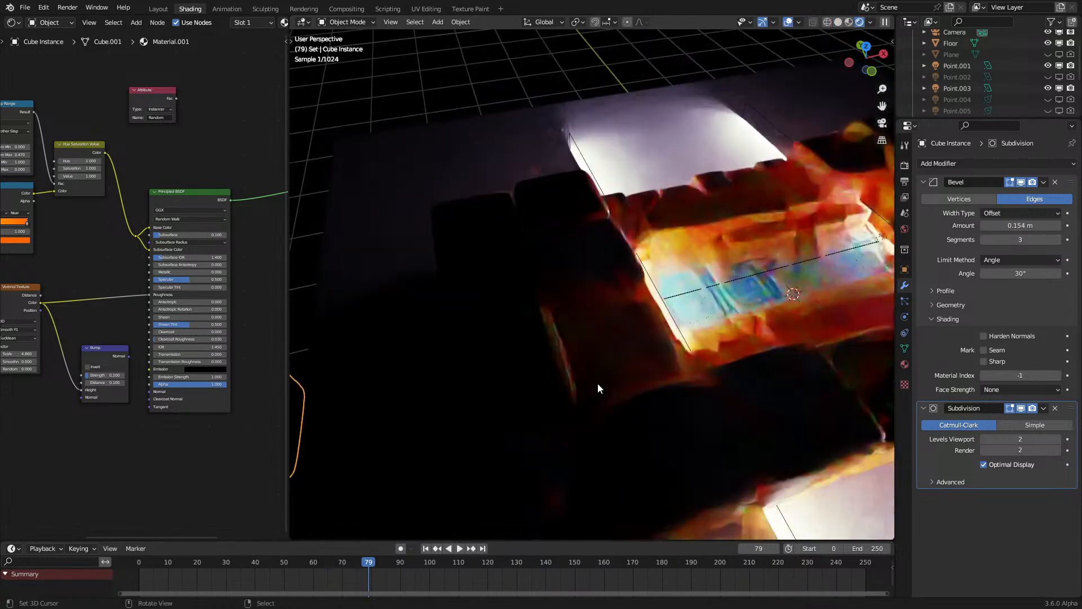
{"action": "left_click", "coordinate": [769, 336]}
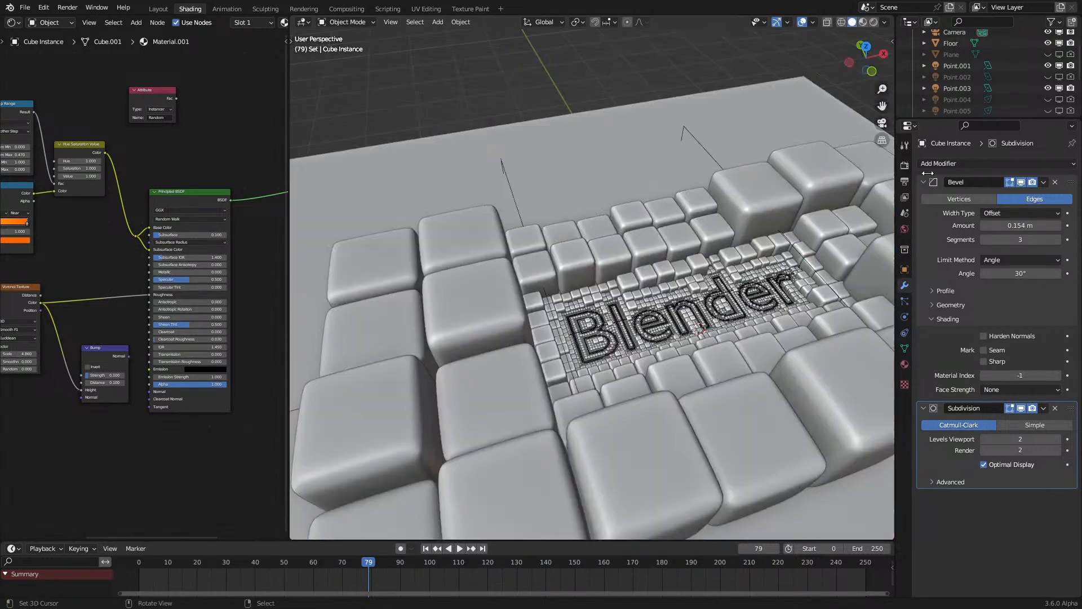
Step: Disable the Point.001 and Point.003 lights, enable Point.002 for viewport and render, and preview it in rendered shading
{"action": "left_click", "coordinate": [1049, 88]}
{"action": "left_click", "coordinate": [1049, 65]}
{"action": "left_click", "coordinate": [1048, 77]}
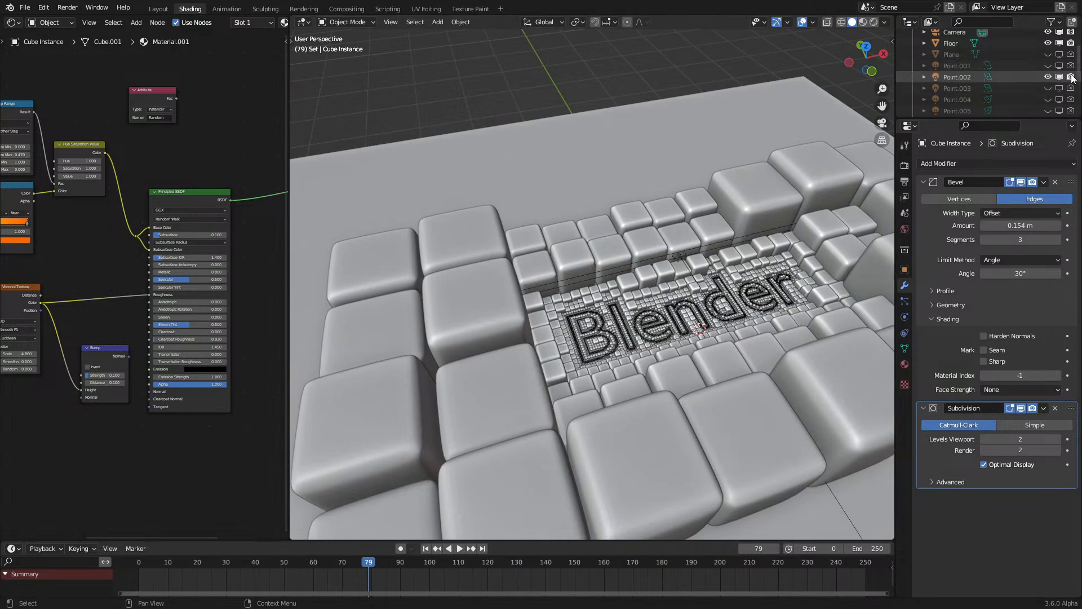
{"action": "key", "text": "z"}
{"action": "left_click", "coordinate": [761, 257]}
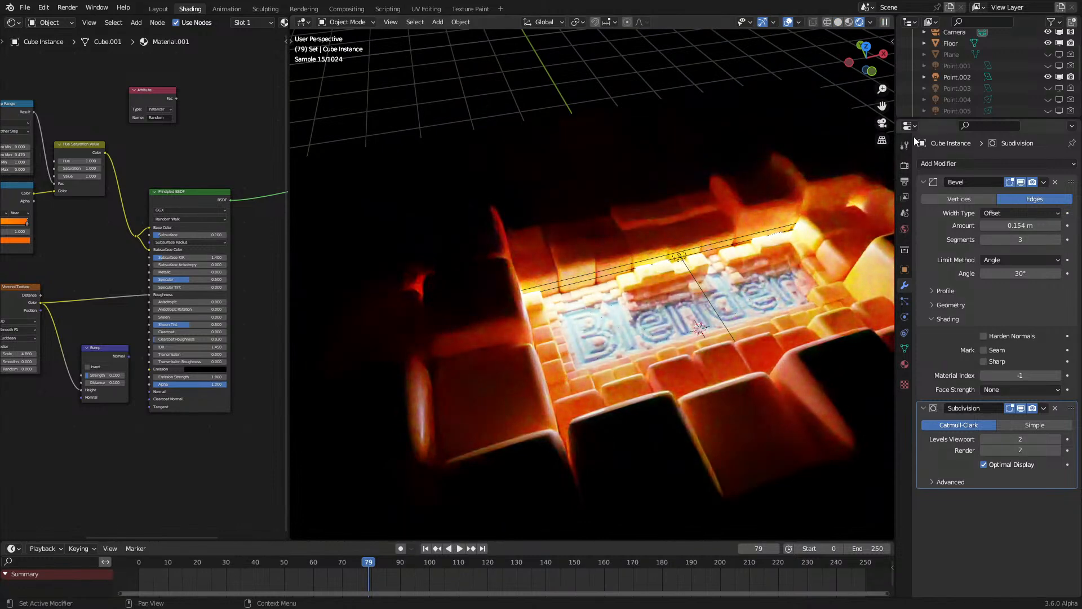
Step: Disable the Point.002 light and delete the Point.001 and Point.003 lights
{"action": "left_click", "coordinate": [1048, 77]}
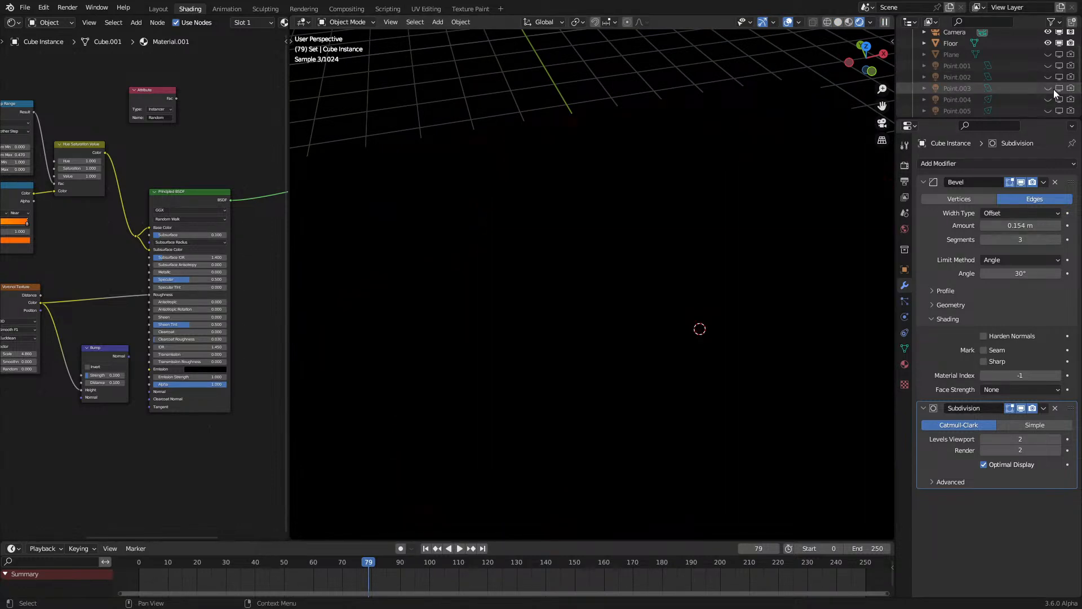
{"action": "left_click", "coordinate": [940, 86]}
{"action": "left_click", "coordinate": [962, 66], "text": "ctrl"}
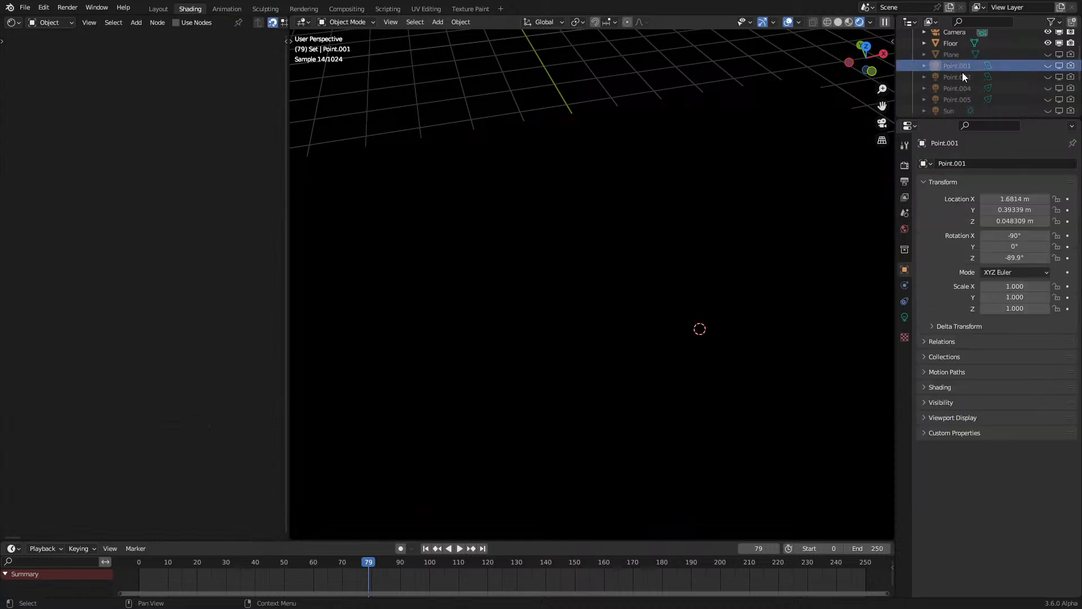
{"action": "key", "text": "Delete"}
Step: Preview the Point.004 and Point.005 lights, leave only the Sun enabled for viewport and render, and select it in the camera view
{"action": "left_click", "coordinate": [1048, 76]}
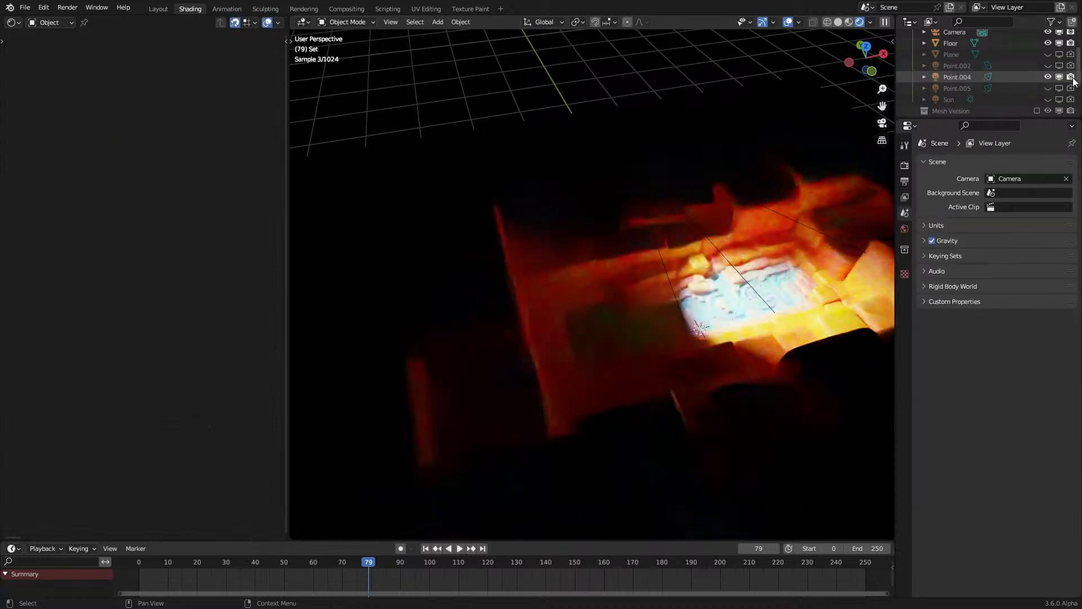
{"action": "left_click", "coordinate": [1048, 88]}
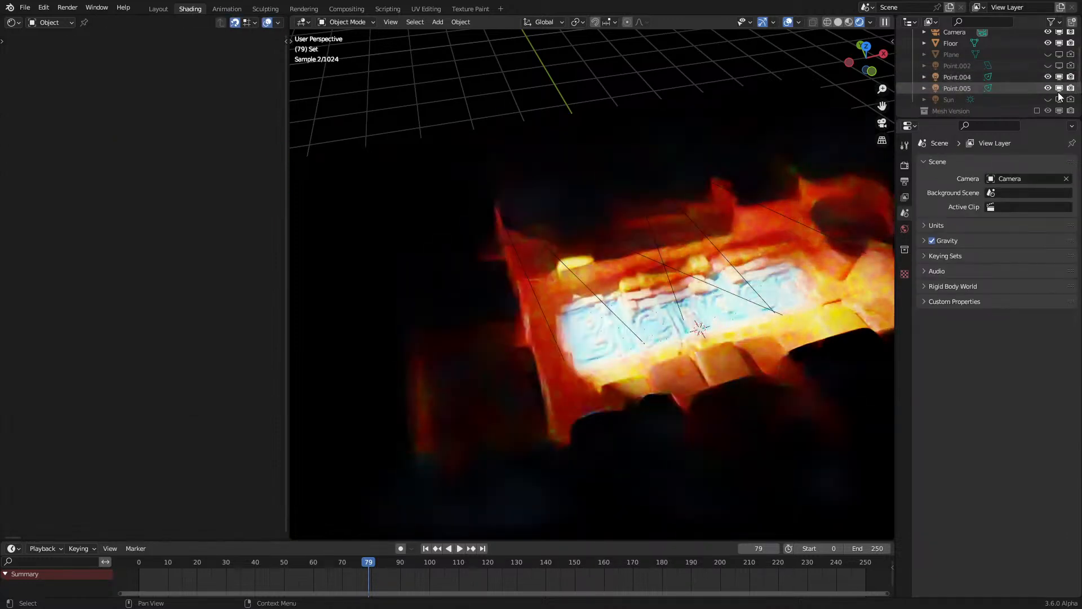
{"action": "left_click", "coordinate": [1048, 100]}
{"action": "left_click", "coordinate": [1060, 99]}
{"action": "left_click", "coordinate": [1048, 88]}
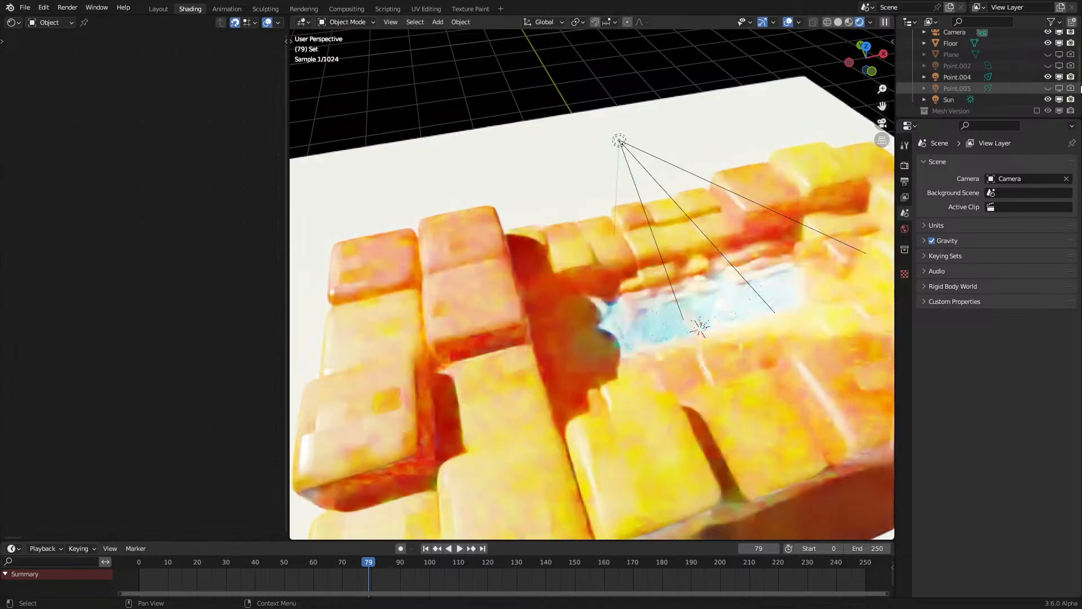
{"action": "left_click", "coordinate": [1048, 76]}
{"action": "key", "text": "KP_0"}
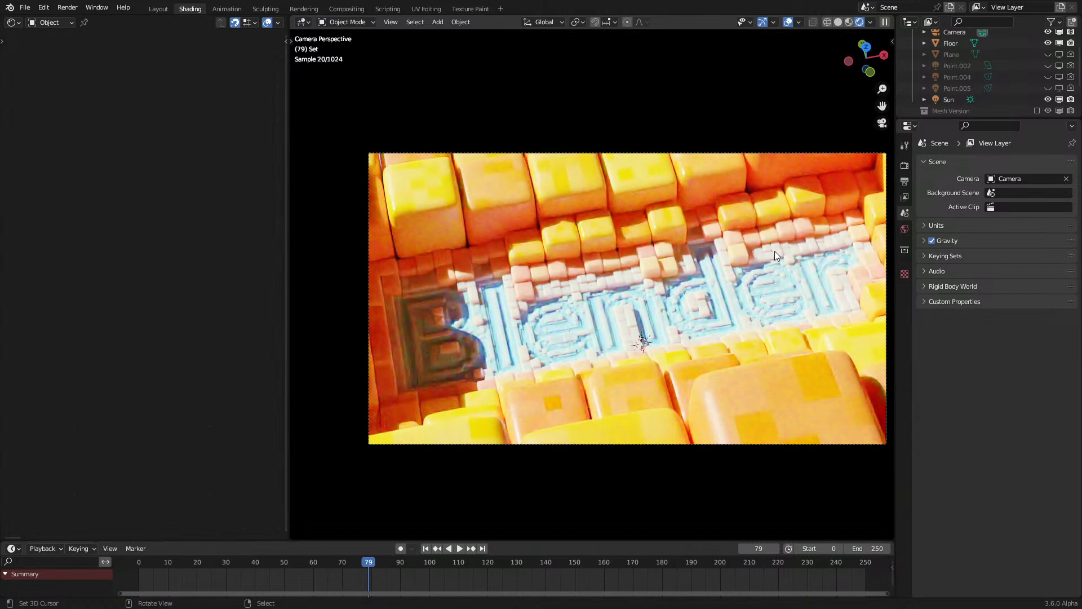
{"action": "left_click", "coordinate": [951, 99]}
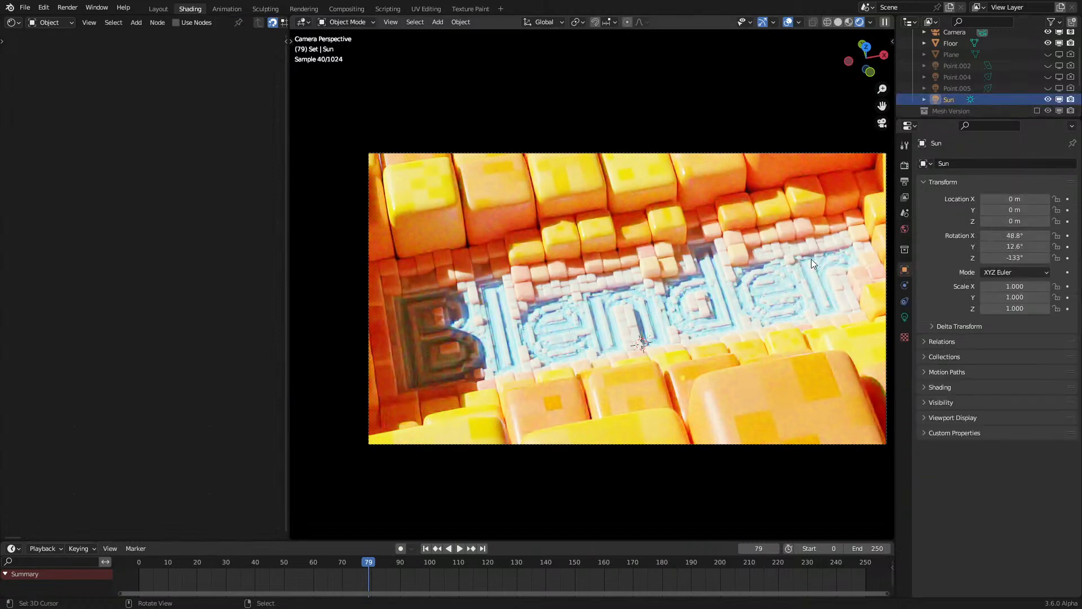
Step: Try rotating the Sun light around the global Z axis while watching the rendered camera view
{"action": "key", "text": "r"}
{"action": "key", "text": "z"}
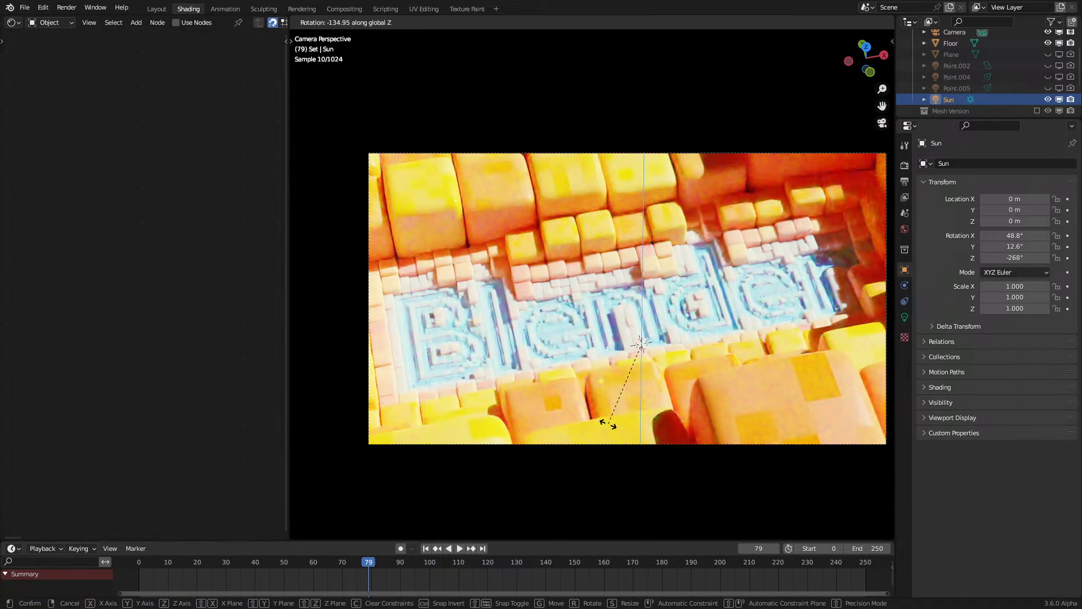
{"action": "left_click", "coordinate": [639, 407]}
{"action": "middle_click_drag", "start_coordinate": [639, 407], "coordinate": [638, 404]}
{"action": "key", "text": "KP_0"}
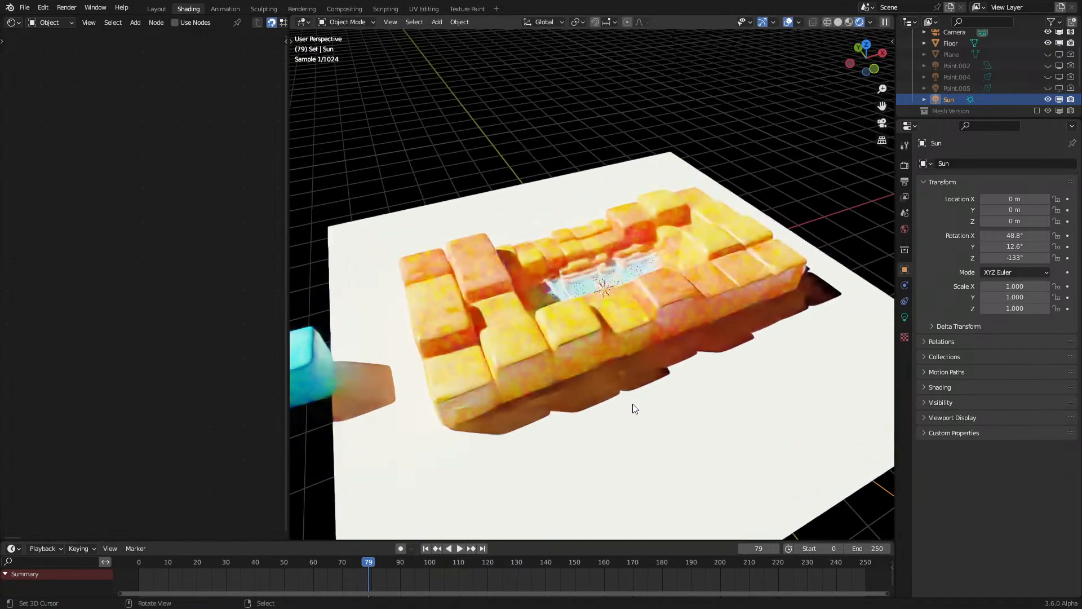
Step: Set the world background strength to 1 and the saturation of its blue colour to 0.6
{"action": "left_click", "coordinate": [905, 229]}
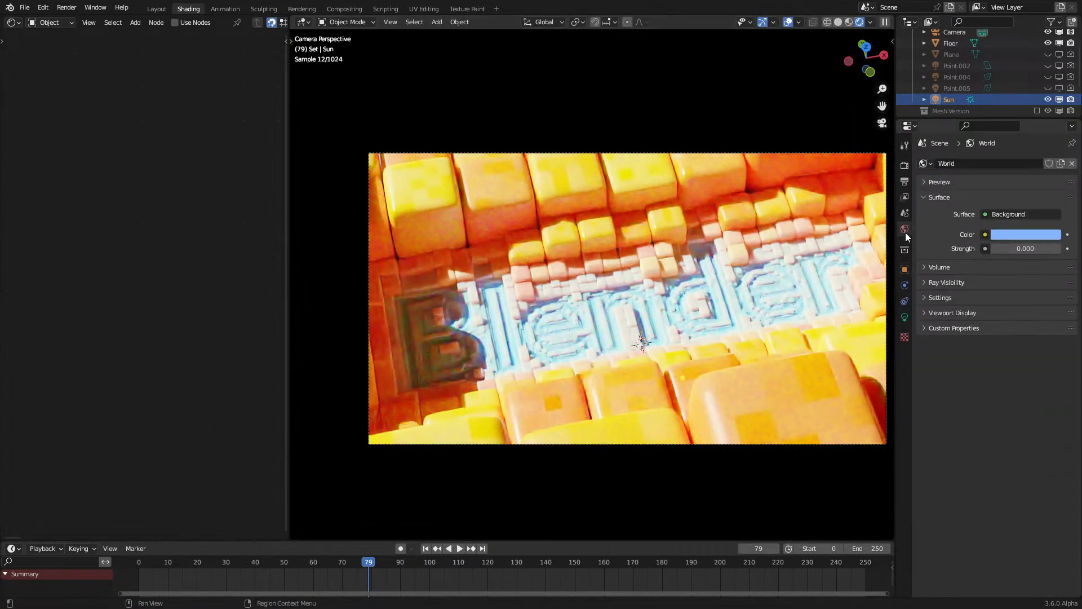
{"action": "left_click", "coordinate": [1003, 249]}
{"action": "type", "text": "1"}
{"action": "key", "text": "Return"}
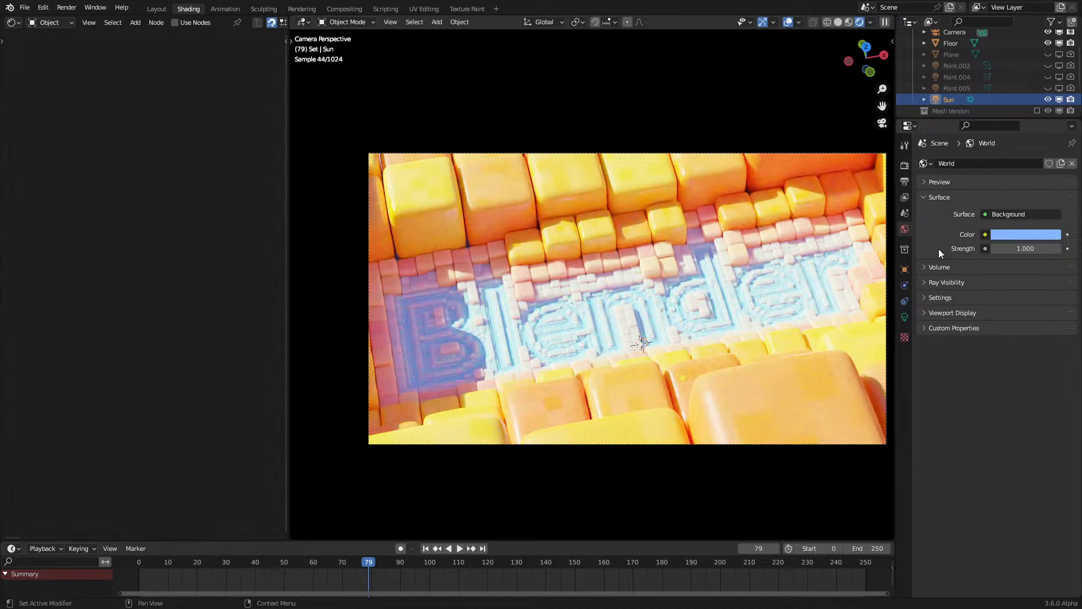
{"action": "left_click", "coordinate": [1017, 236]}
{"action": "left_click_drag", "start_coordinate": [1024, 196], "coordinate": [976, 195]}
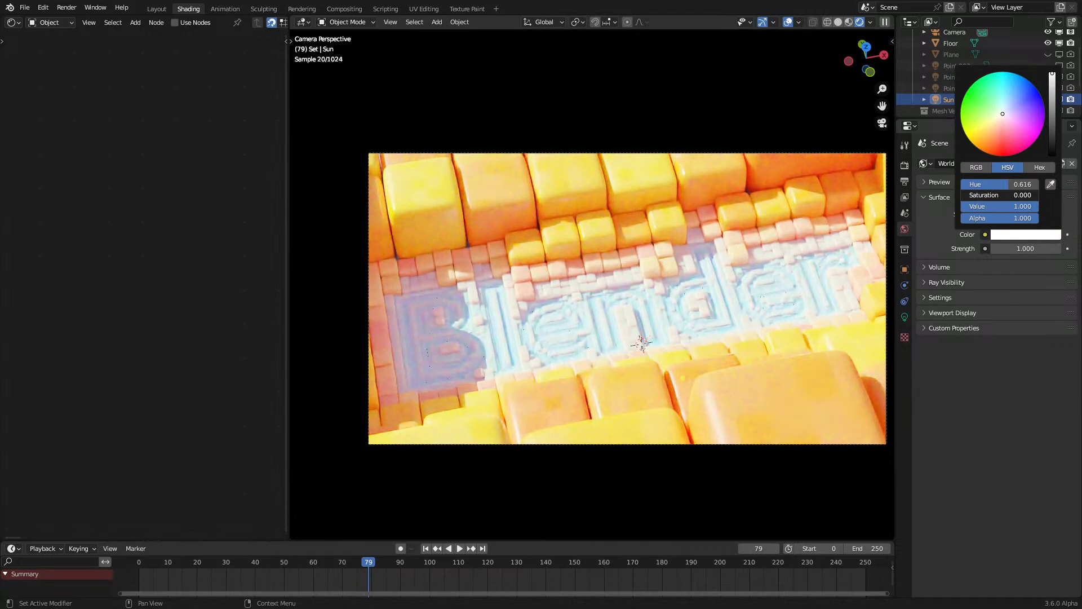
{"action": "left_click_drag", "start_coordinate": [975, 195], "coordinate": [1011, 196]}
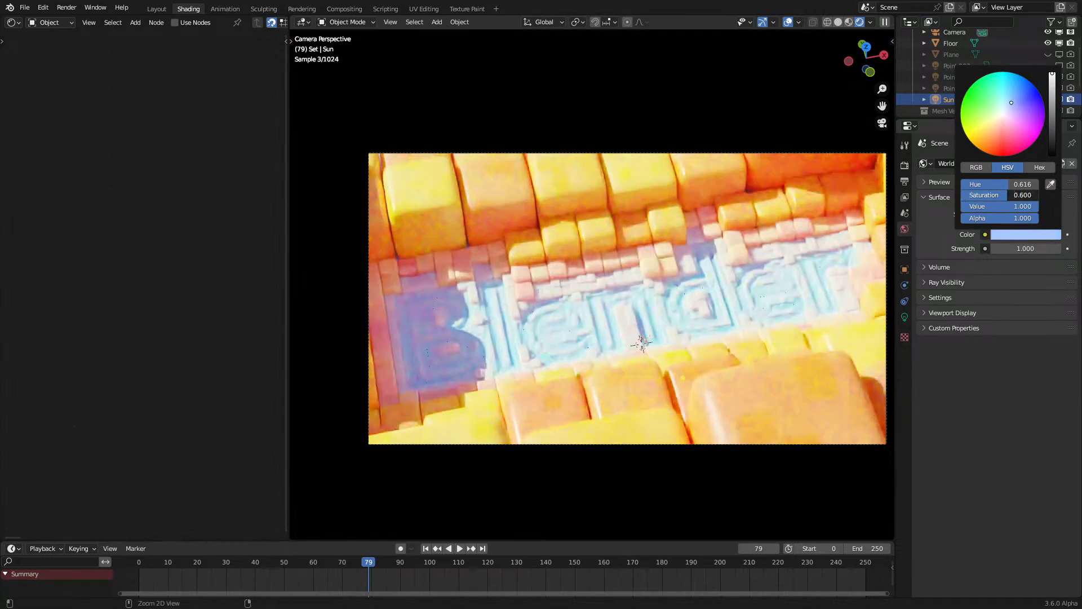
Step: Soften the Sun light's shadows by setting its angle to 10°
{"action": "left_click", "coordinate": [904, 317]}
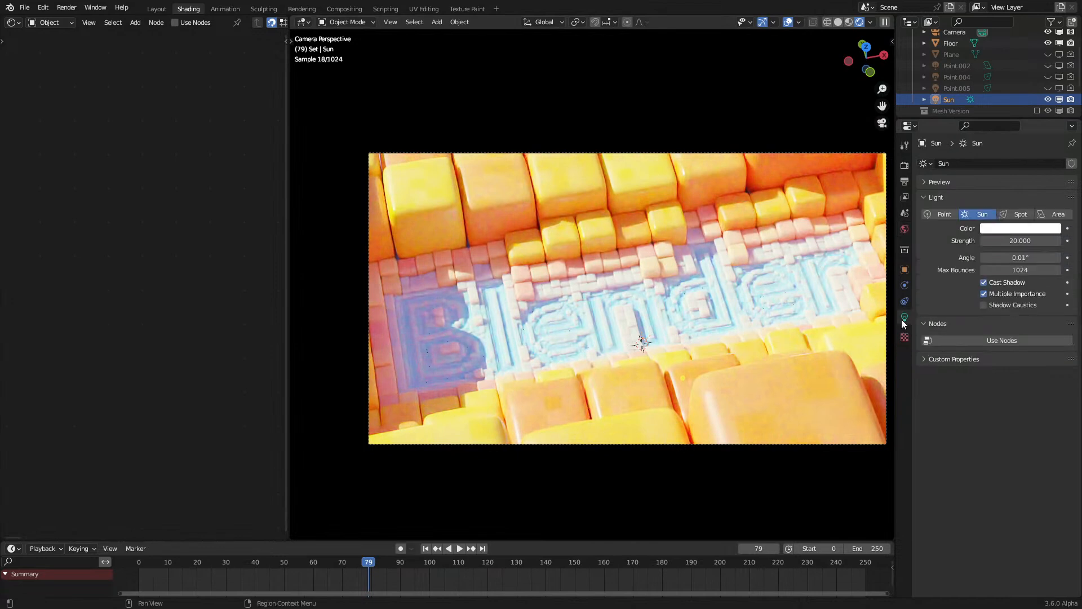
{"action": "left_click_drag", "start_coordinate": [1020, 257], "coordinate": [1052, 257]}
{"action": "left_click", "coordinate": [1021, 257]}
{"action": "type", "text": "10"}
{"action": "key", "text": "Return"}
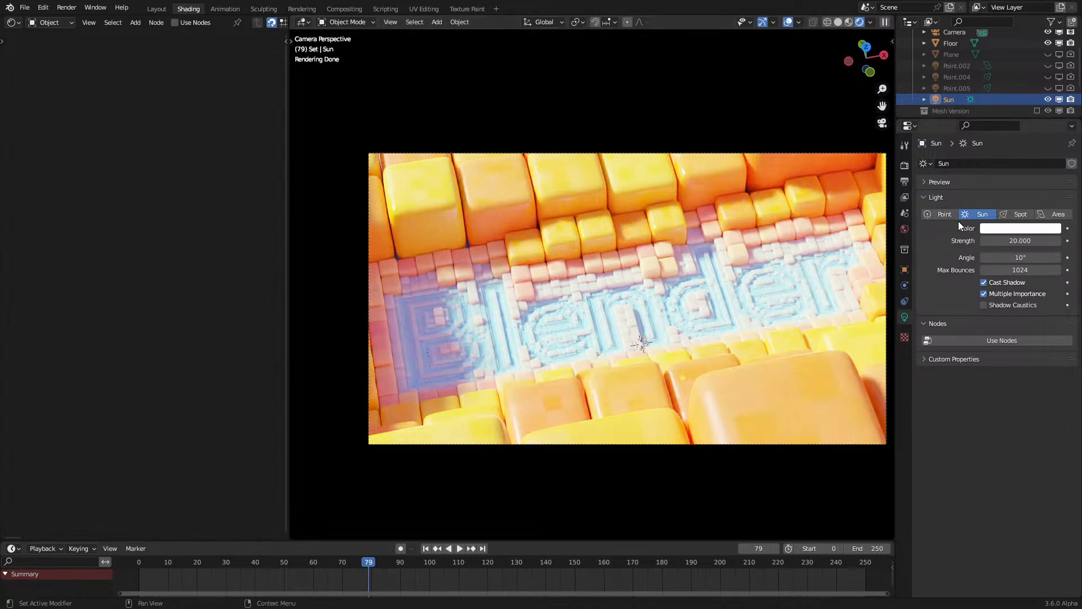
Step: Try blue and warm orange tints for the Sun light's colour
{"action": "left_click", "coordinate": [1001, 228]}
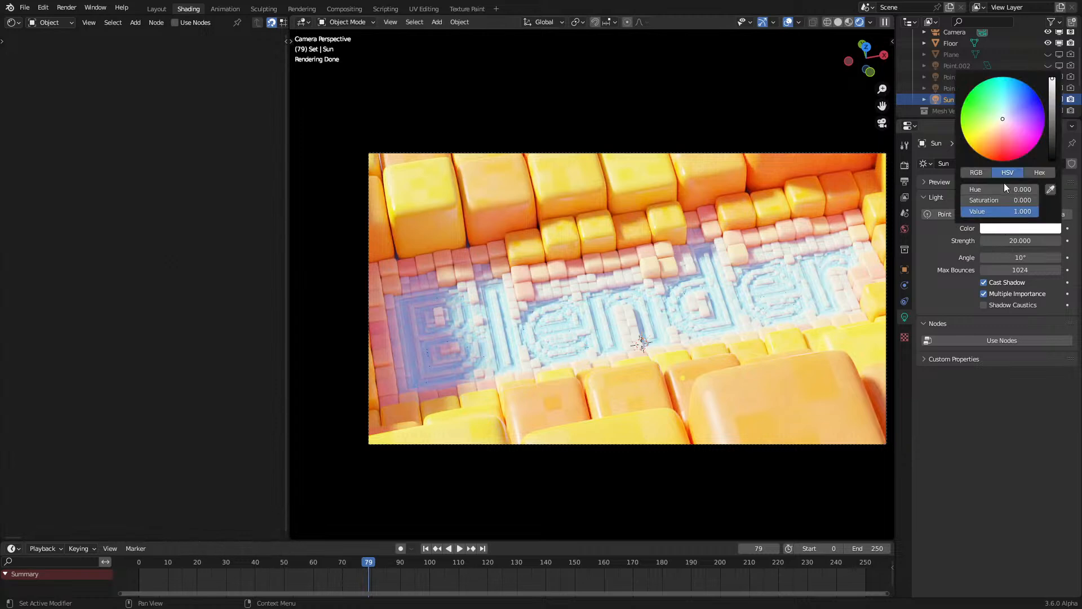
{"action": "left_click", "coordinate": [1014, 94]}
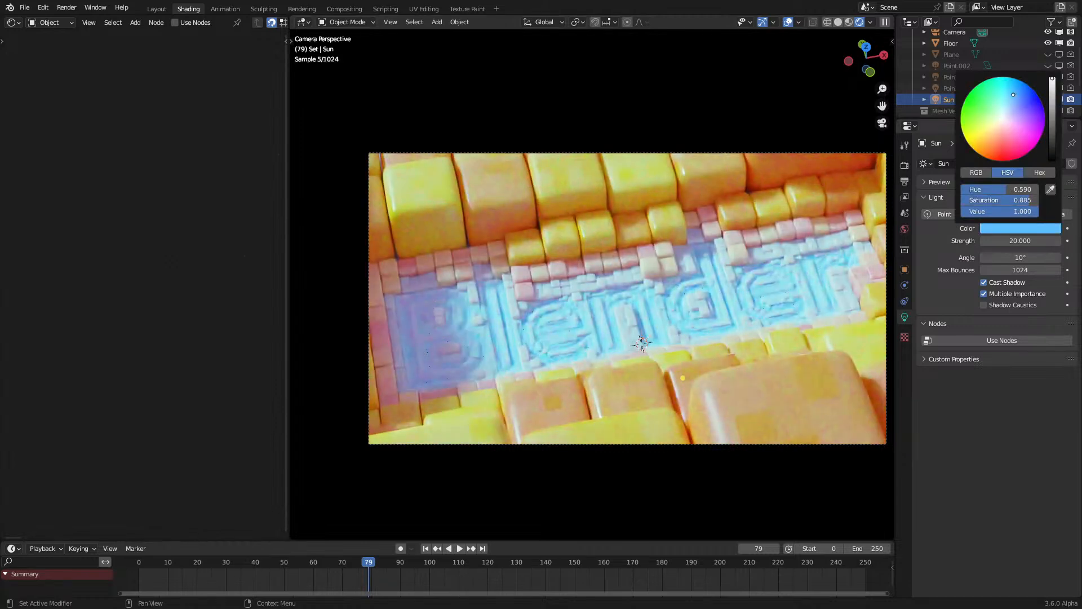
{"action": "right_click", "coordinate": [1014, 94]}
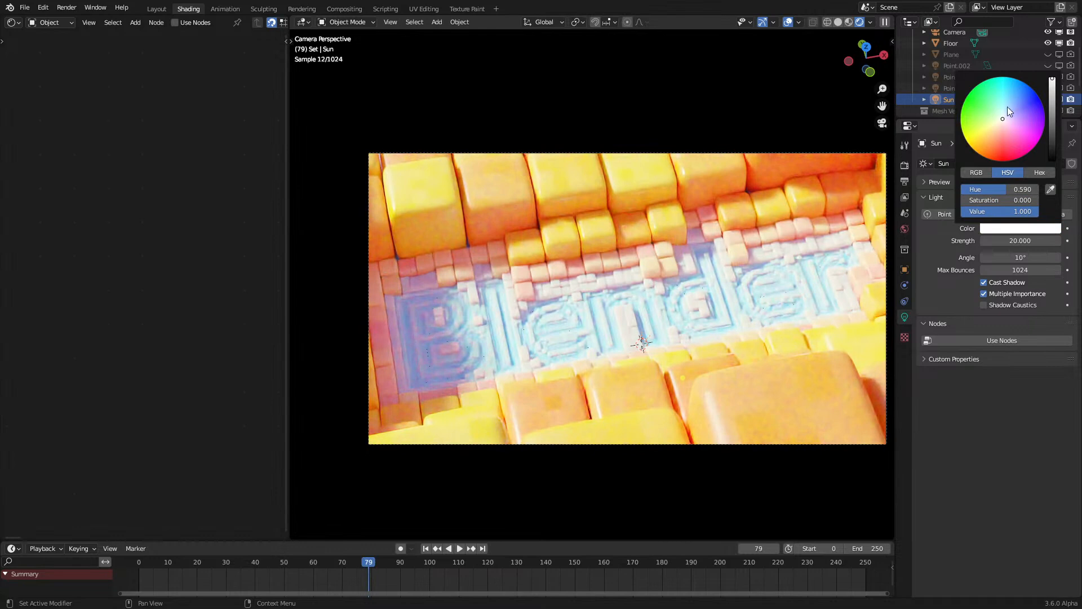
{"action": "left_click", "coordinate": [994, 131]}
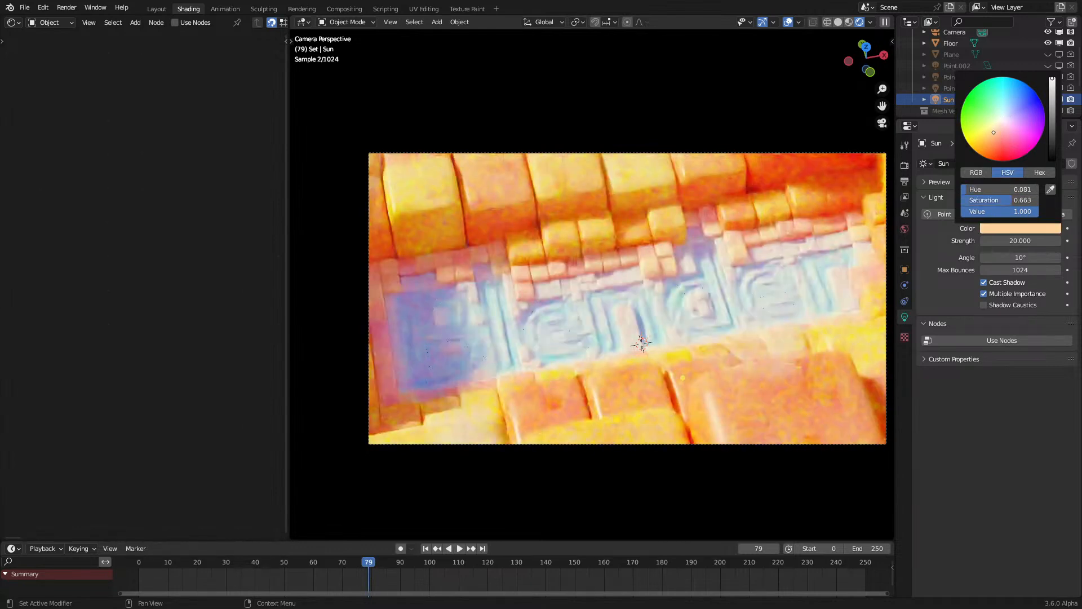
{"action": "right_click", "coordinate": [994, 132]}
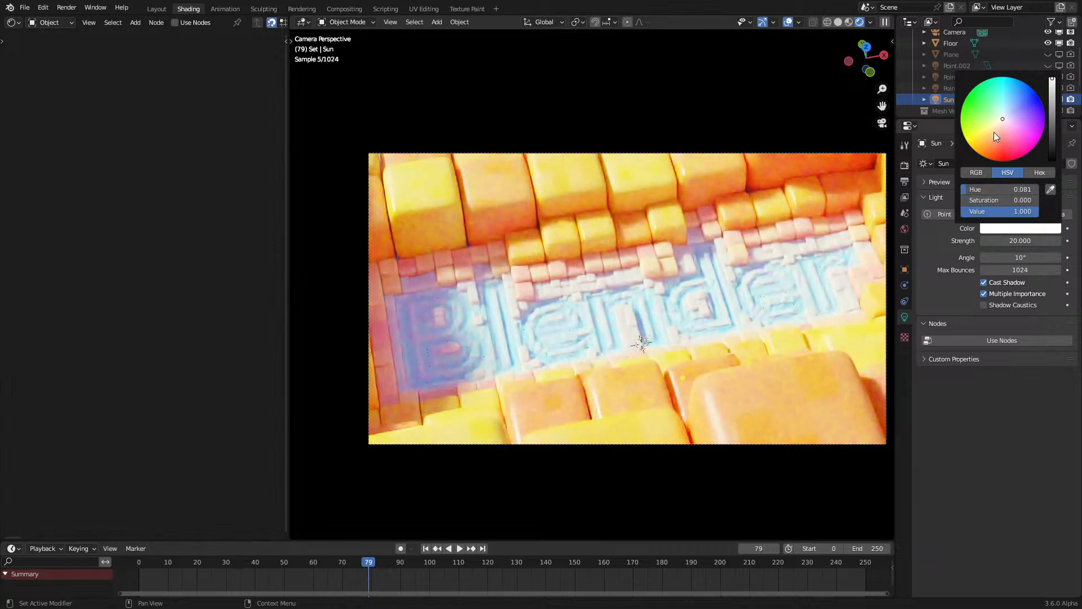
{"action": "left_click", "coordinate": [1010, 104]}
{"action": "right_click", "coordinate": [1010, 103]}
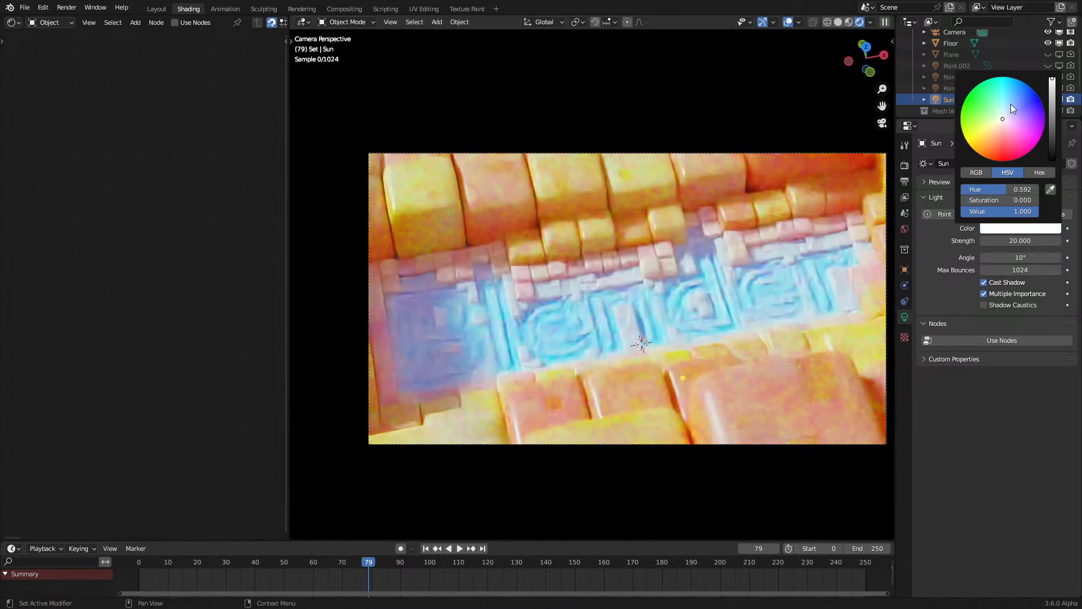
Step: Check the source cube's Bevel and Subdivision modifiers against the rendered camera view framed to the viewport
{"action": "middle_click_drag", "start_coordinate": [685, 269], "coordinate": [523, 359]}
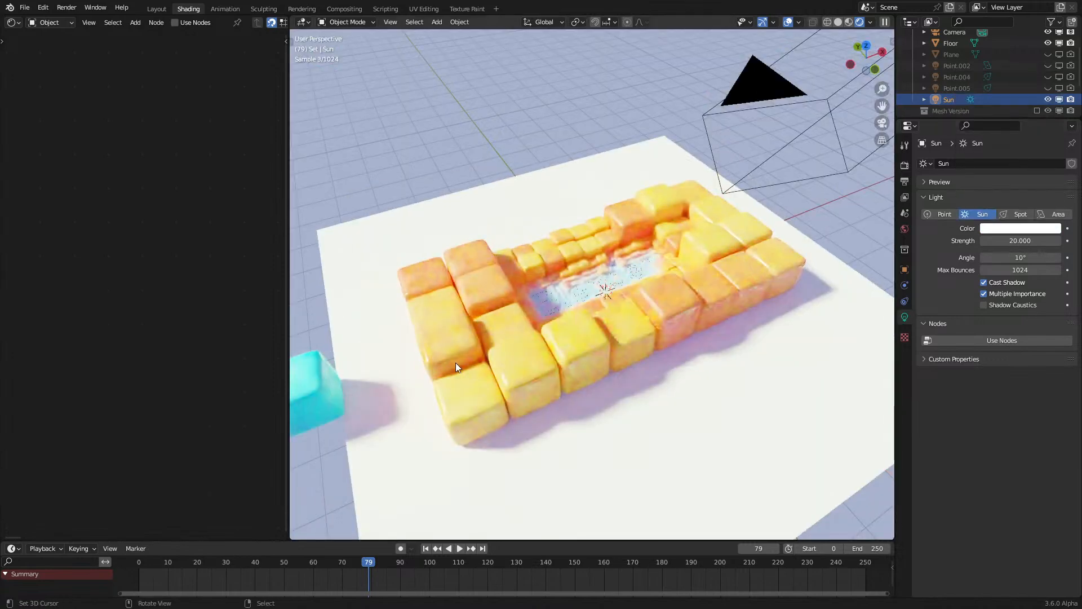
{"action": "left_click", "coordinate": [325, 393]}
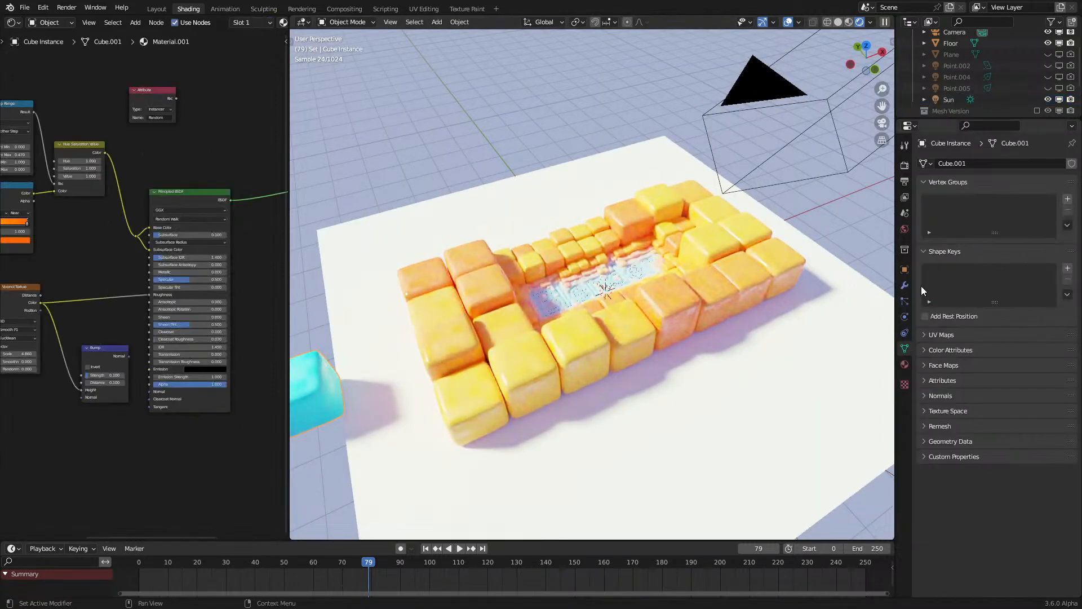
{"action": "left_click", "coordinate": [904, 286]}
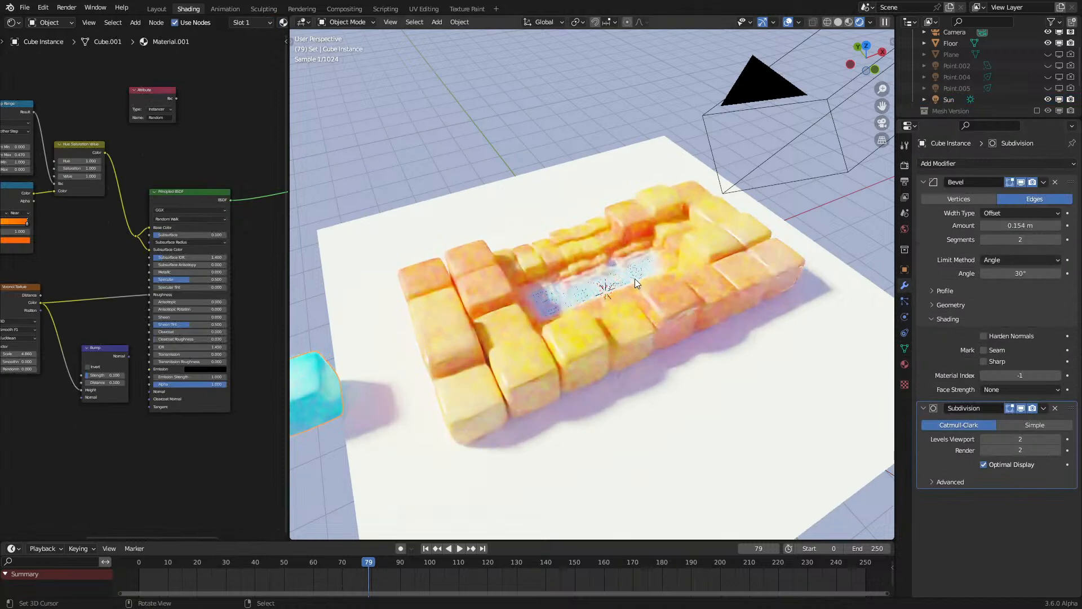
{"action": "key", "text": "KP_0"}
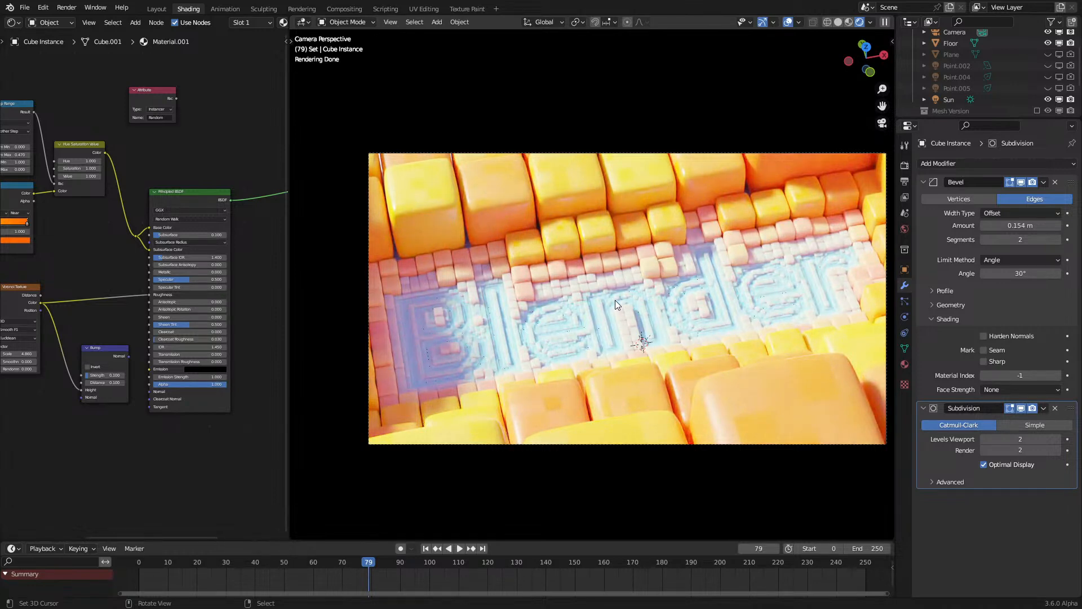
{"action": "key", "text": "Home"}
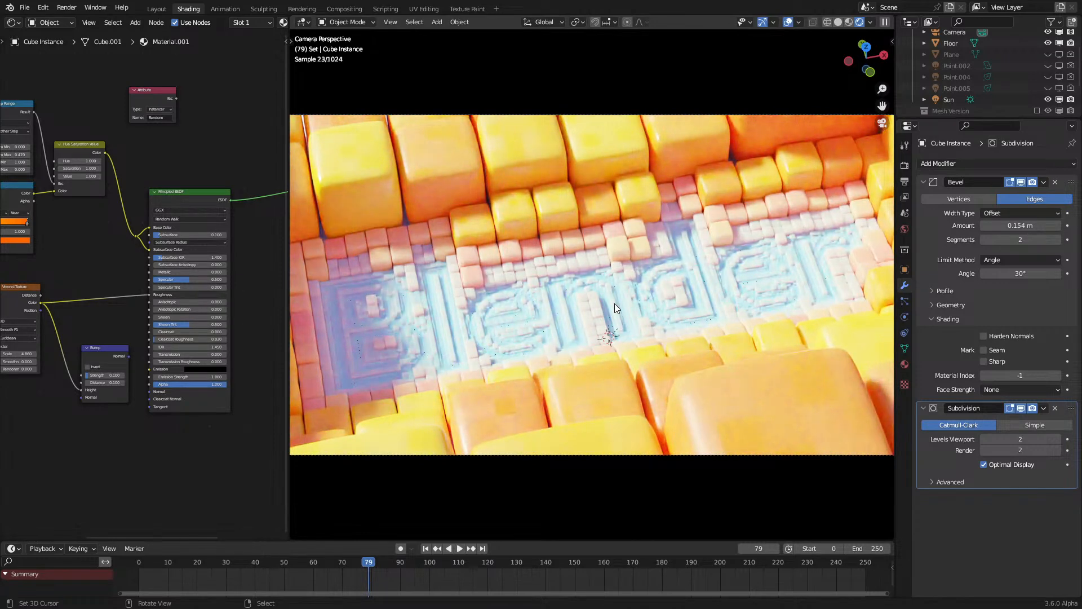
Step: Give the Floor plane a new material with a black base colour and check it from the camera
{"action": "middle_click_drag", "start_coordinate": [615, 308], "coordinate": [623, 291]}
{"action": "left_click", "coordinate": [650, 413]}
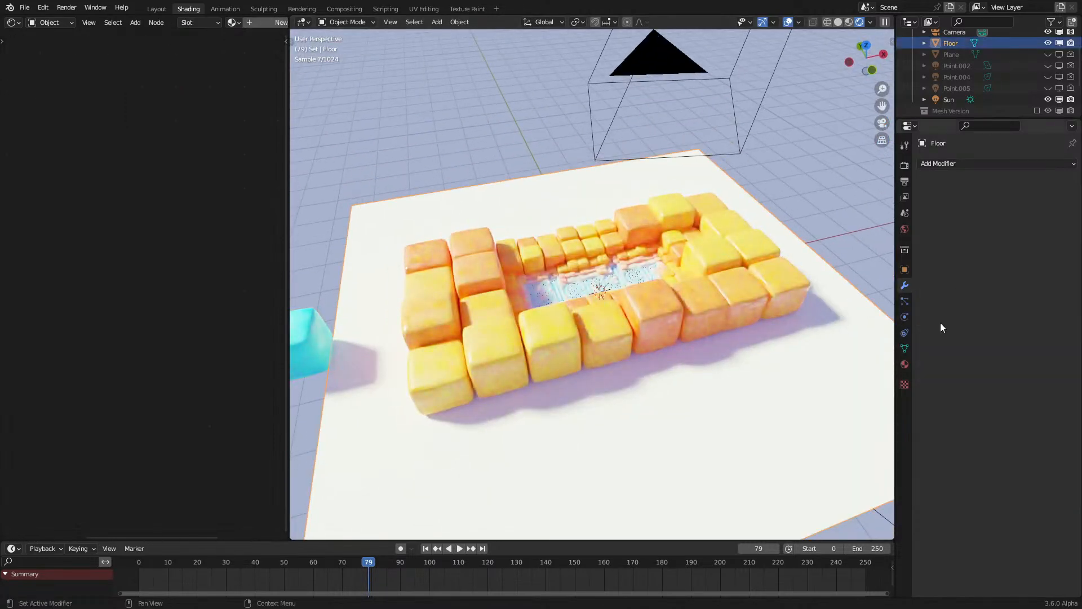
{"action": "left_click", "coordinate": [905, 365]}
{"action": "left_click", "coordinate": [984, 209]}
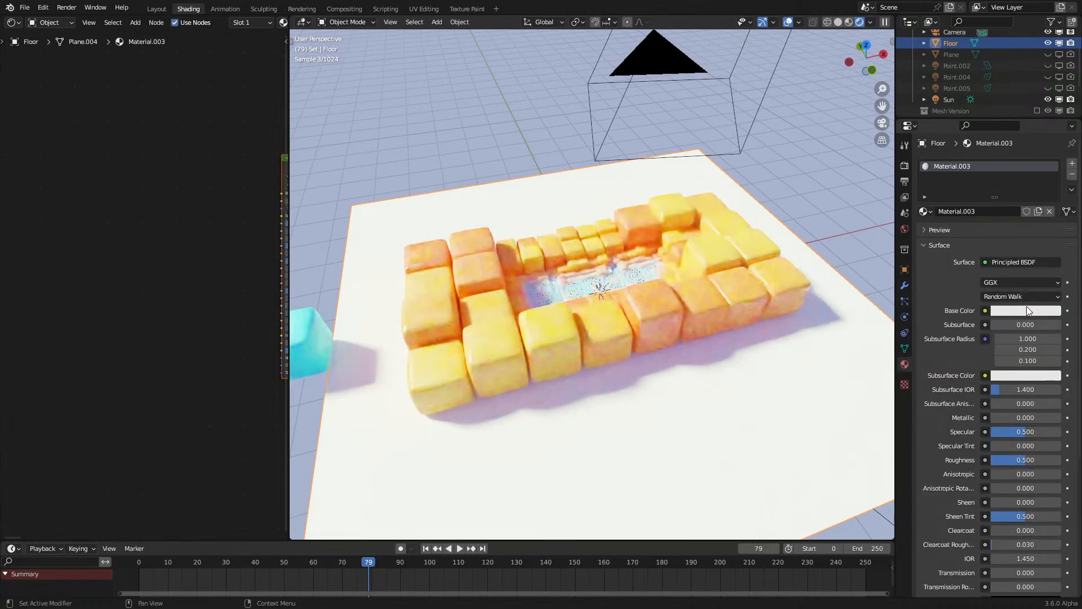
{"action": "left_click", "coordinate": [1026, 309]}
{"action": "scroll", "coordinate": [1003, 204], "scroll_direction": "down", "scroll_amount": 15}
{"action": "key", "text": "KP_0"}
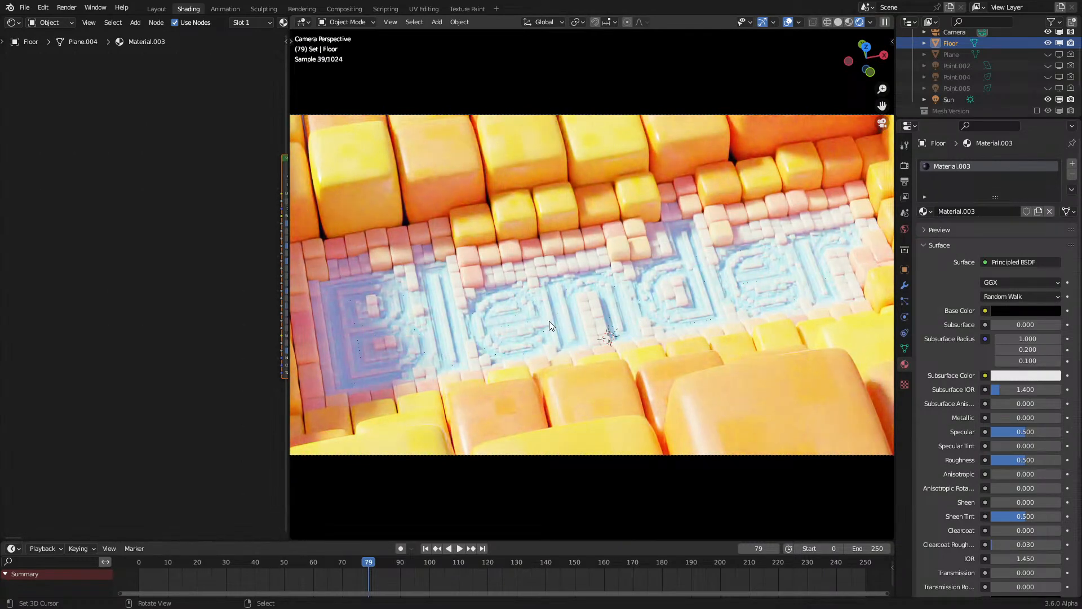
Step: Add a Displace modifier with strength 0.17 to the source cube and show the rendered camera view
{"action": "key", "text": "KP_0"}
{"action": "key", "text": "z"}
{"action": "left_click", "coordinate": [604, 337]}
{"action": "middle_click_drag", "start_coordinate": [604, 341], "coordinate": [659, 326]}
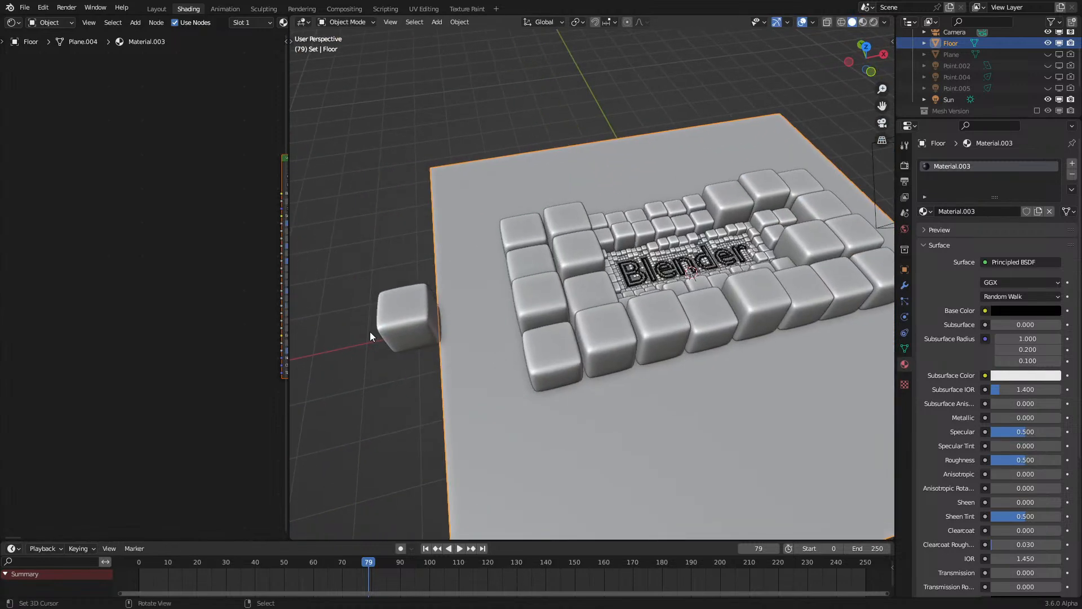
{"action": "left_click", "coordinate": [407, 324]}
{"action": "left_click", "coordinate": [906, 286]}
{"action": "left_click", "coordinate": [964, 163]}
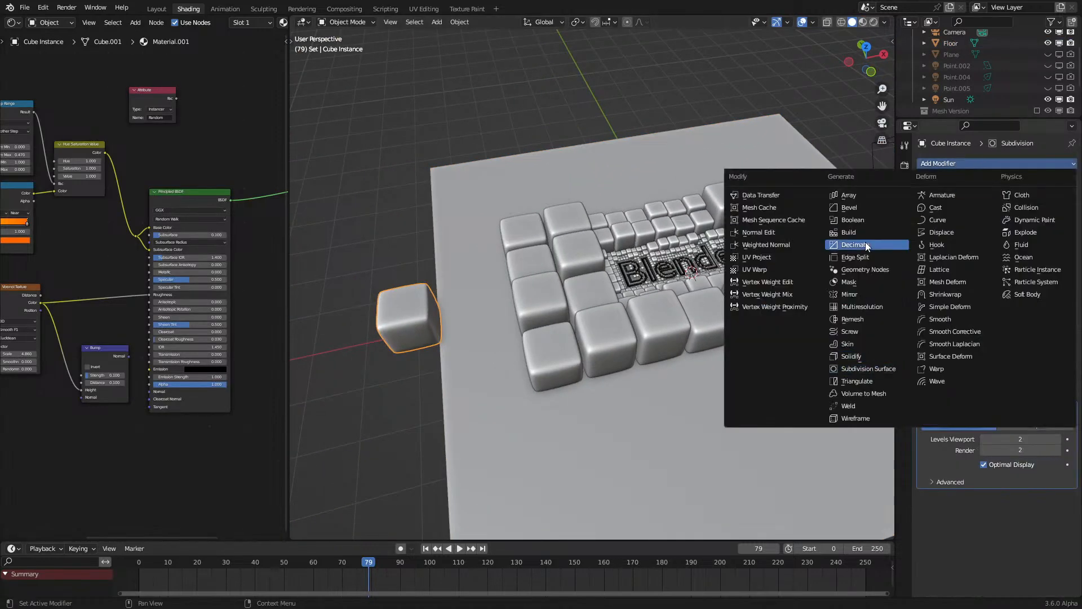
{"action": "left_click", "coordinate": [941, 233]}
{"action": "mouse_move", "coordinate": [1015, 568]}
{"action": "left_mouse_down"}
{"action": "mouse_move", "coordinate": [953, 568]}
{"action": "mouse_move", "coordinate": [975, 569]}
{"action": "left_mouse_up"}
{"action": "key", "text": "z"}
{"action": "left_click", "coordinate": [664, 361]}
{"action": "key", "text": "KP_0"}
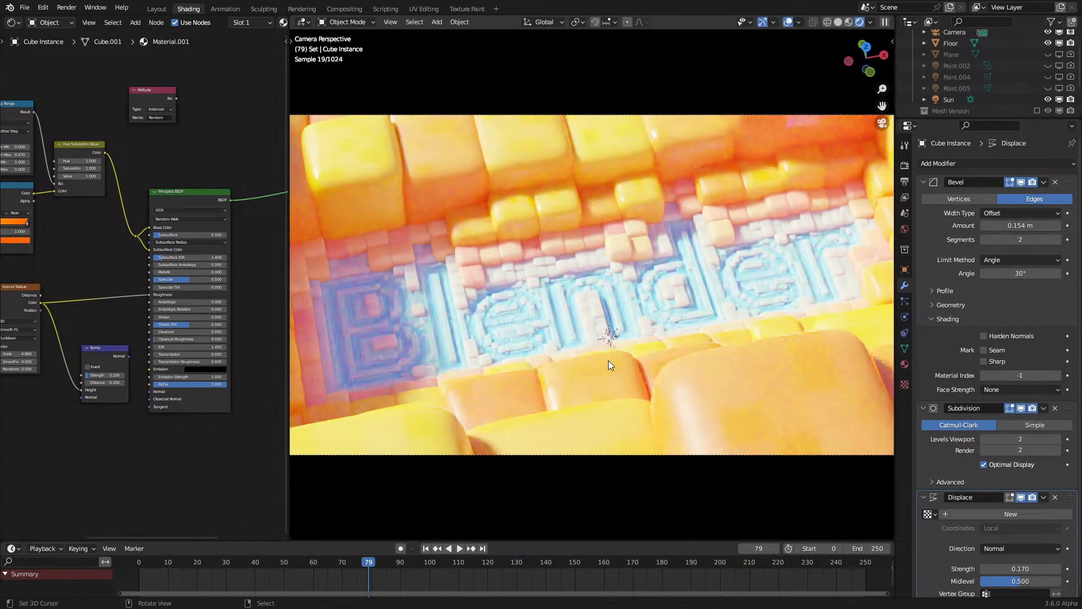
Step: Try a Displace strength of 0.1 on the source cube, comparing the lettering in solid and rendered shading
{"action": "scroll", "coordinate": [608, 360], "scroll_direction": "up", "scroll_amount": 4}
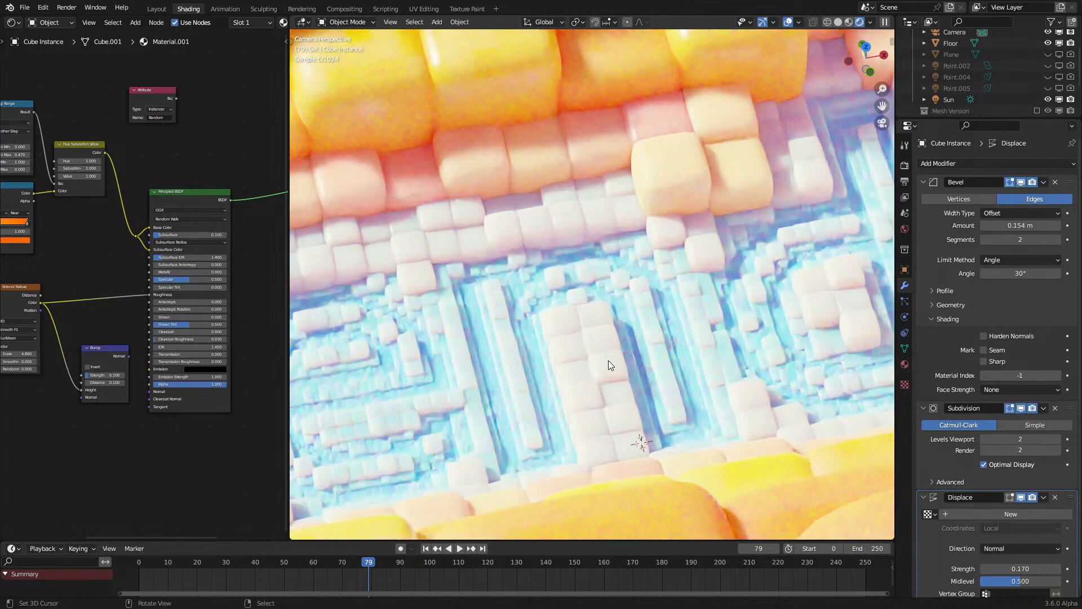
{"action": "key", "text": "z"}
{"action": "left_click", "coordinate": [683, 358]}
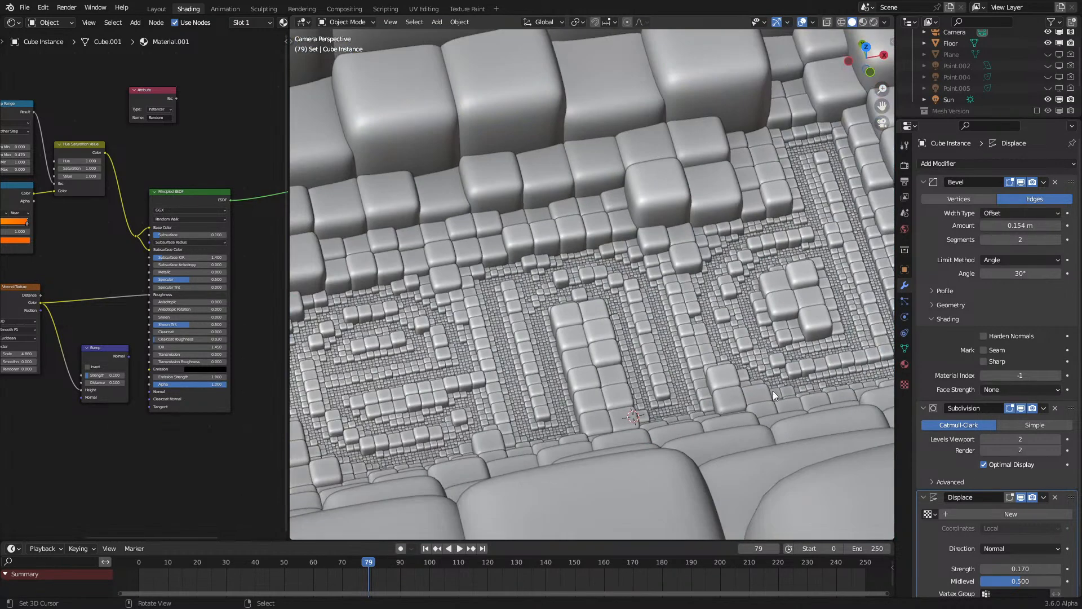
{"action": "scroll", "coordinate": [1019, 439], "scroll_direction": "down", "scroll_amount": 1}
{"action": "left_click", "coordinate": [1020, 562]}
{"action": "key", "text": "Return"}
{"action": "left_click", "coordinate": [695, 434]}
{"action": "key", "text": "z"}
{"action": "left_click", "coordinate": [654, 366]}
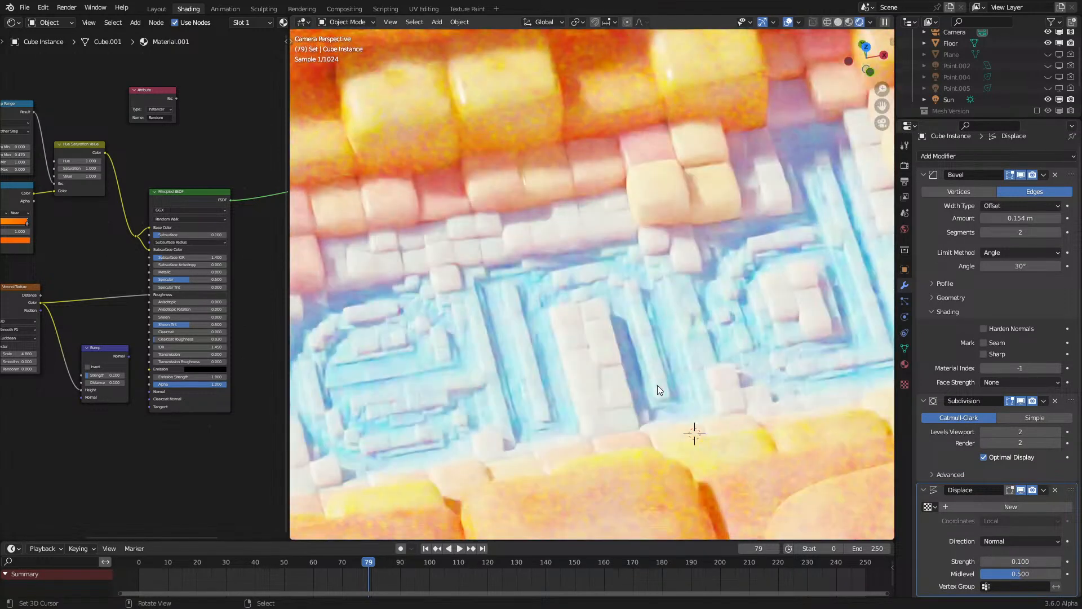
Step: Set the source cube's Displace strength to 0.05 and compare the lettering in rendered and solid shading
{"action": "double_click", "coordinate": [1032, 561]}
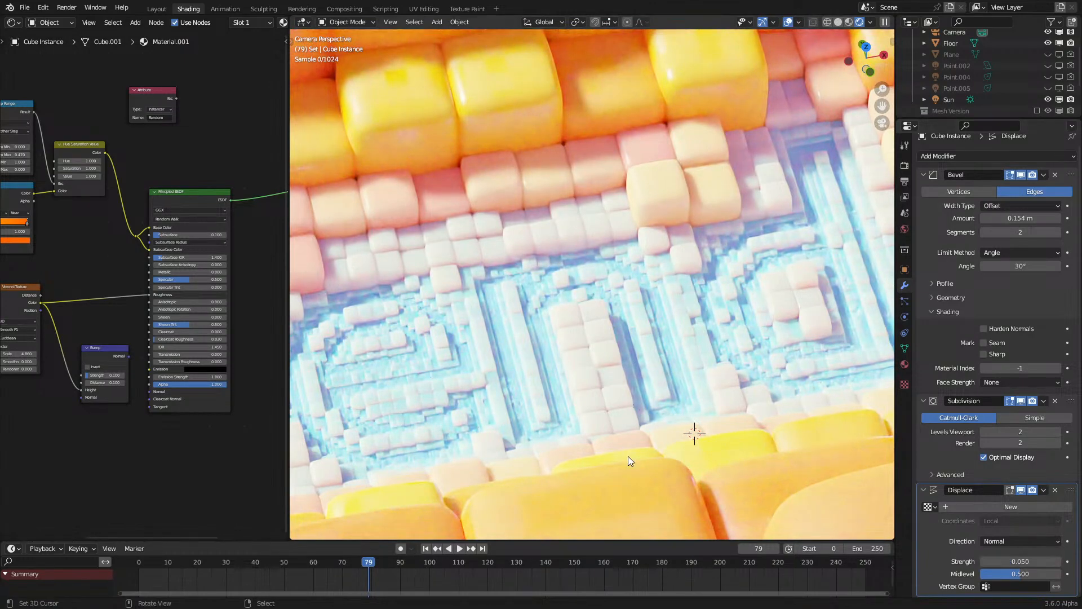
{"action": "type", "text": "05"}
{"action": "key", "text": "Return"}
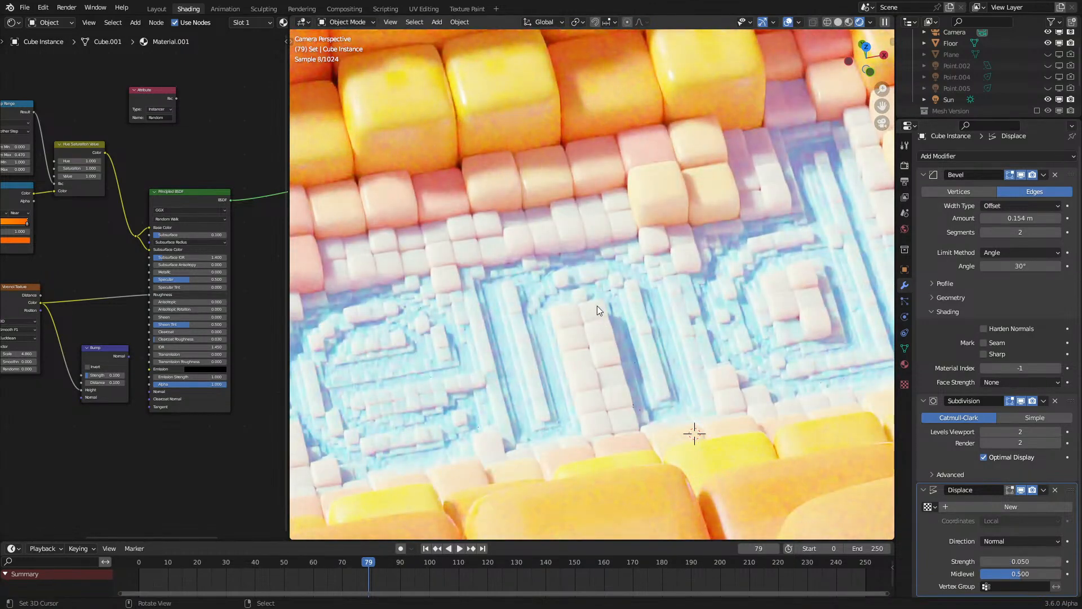
{"action": "scroll", "coordinate": [597, 306], "scroll_direction": "down", "scroll_amount": 4}
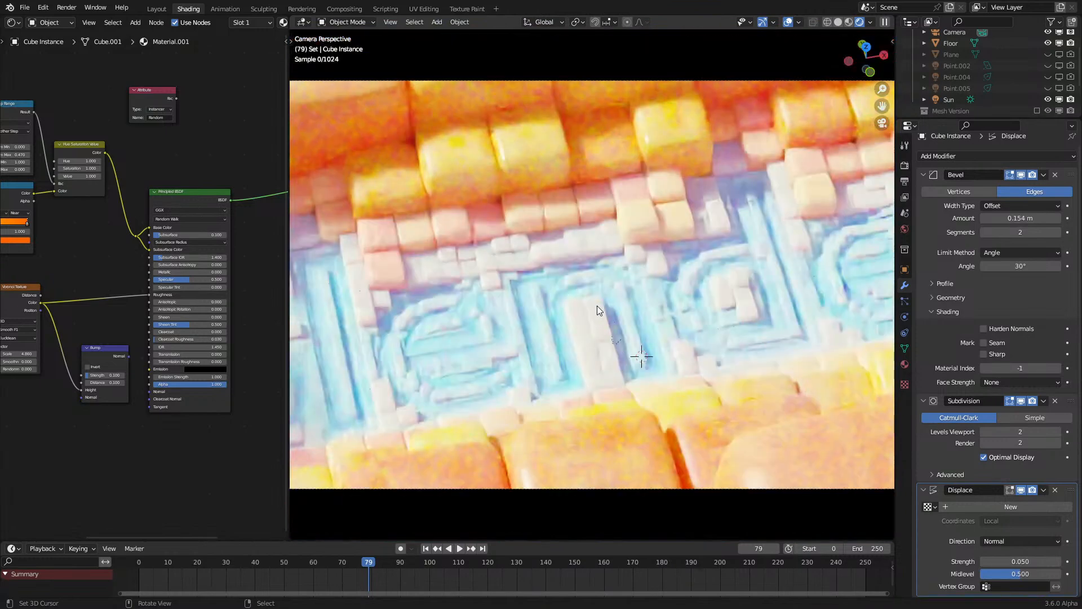
{"action": "key", "text": "z"}
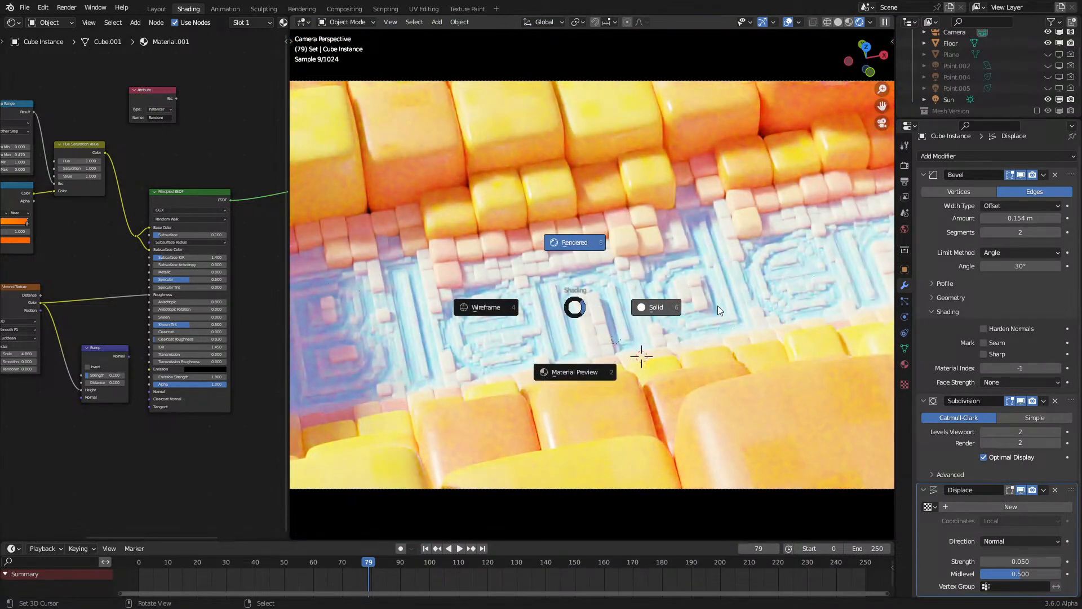
{"action": "left_click", "coordinate": [716, 305]}
{"action": "key", "text": "z"}
{"action": "left_click", "coordinate": [619, 290]}
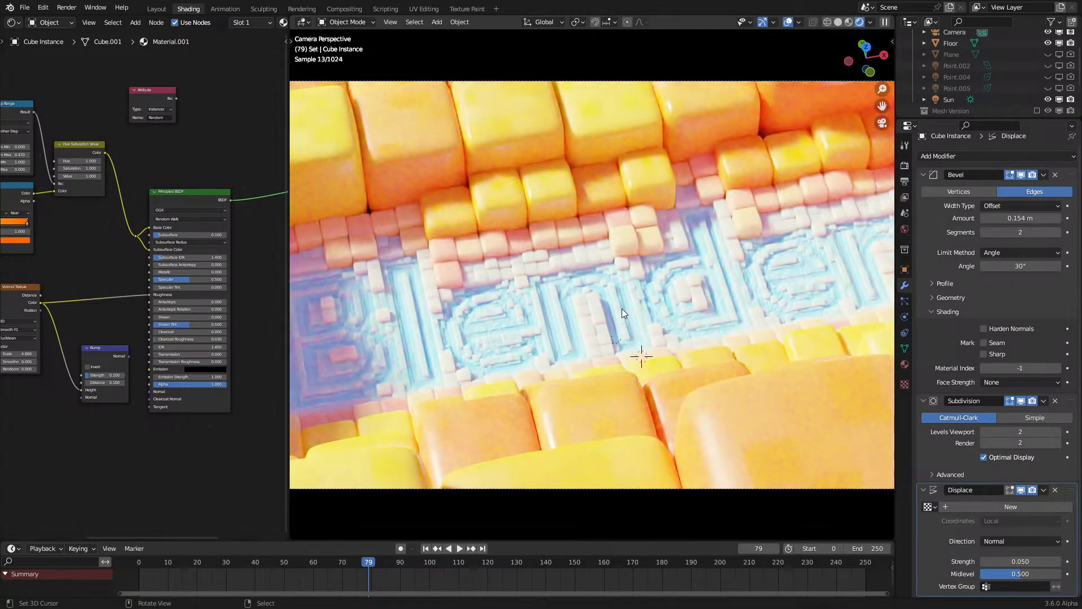
{"action": "scroll", "coordinate": [484, 335], "scroll_direction": "down", "scroll_amount": 1}
{"action": "key", "text": "z"}
{"action": "left_click", "coordinate": [555, 335]}
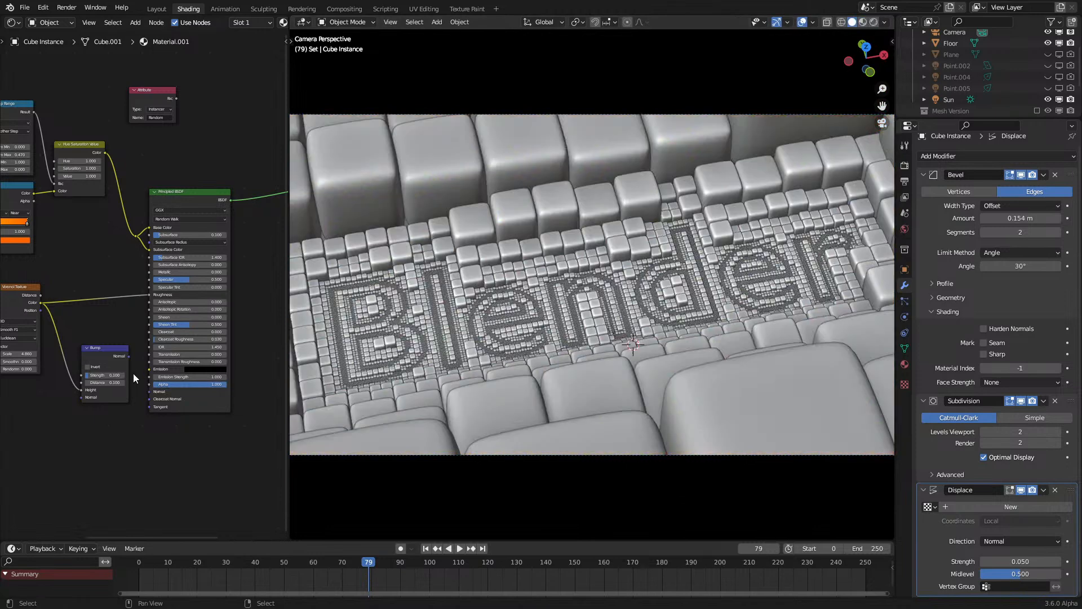
Step: Duplicate the Principled BSDF node below the original, preview the copy as material output and compare both in rendered shading
{"action": "middle_click_drag", "start_coordinate": [133, 374], "coordinate": [163, 265]}
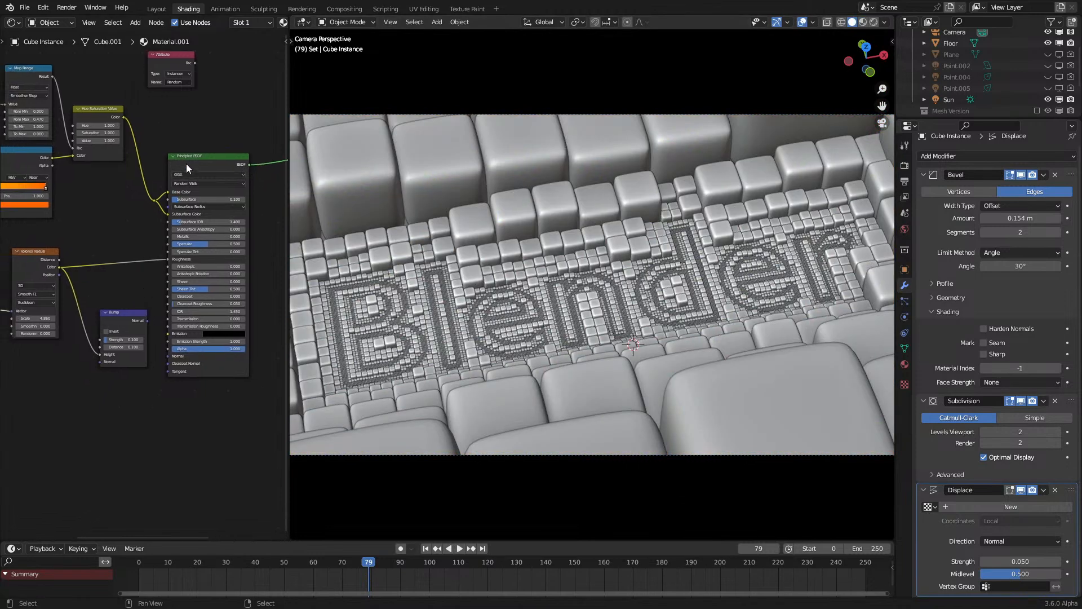
{"action": "scroll", "coordinate": [144, 171], "scroll_direction": "down", "scroll_amount": 1}
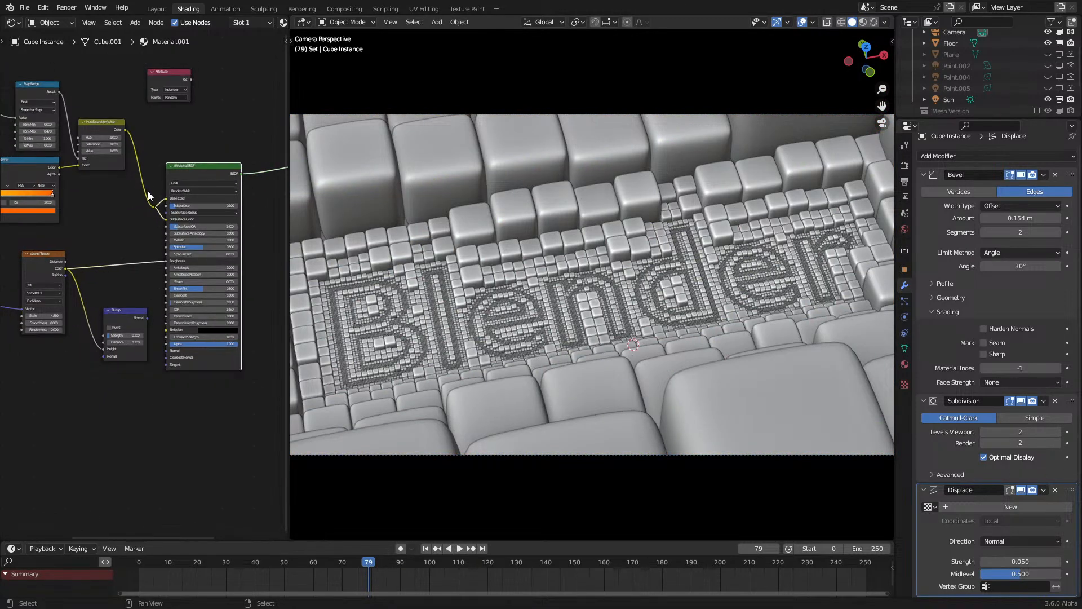
{"action": "middle_click_drag", "start_coordinate": [149, 212], "coordinate": [165, 143]}
{"action": "key", "text": "shift+d"}
{"action": "left_click", "coordinate": [151, 368]}
{"action": "left_click", "coordinate": [201, 338], "text": "ctrl+shift"}
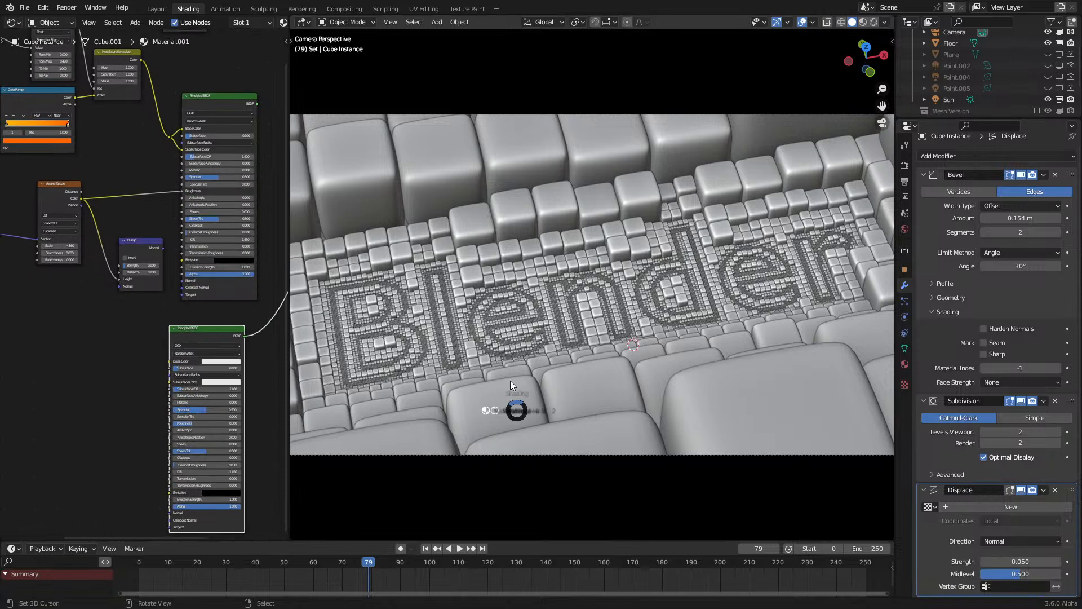
{"action": "key", "text": "z"}
{"action": "left_click", "coordinate": [494, 253]}
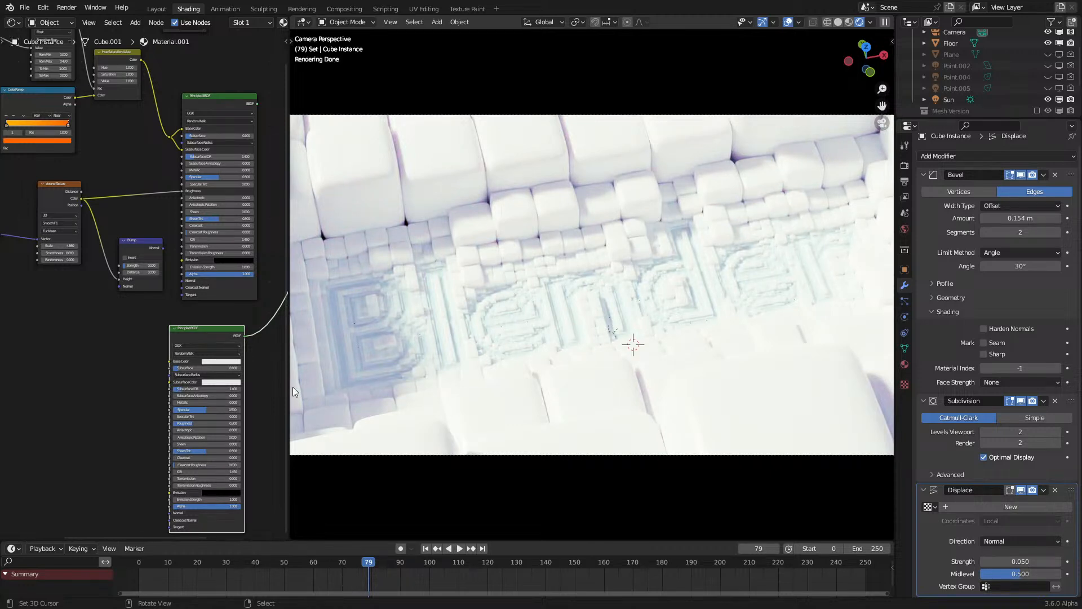
{"action": "left_click", "coordinate": [220, 107], "text": "ctrl+shift"}
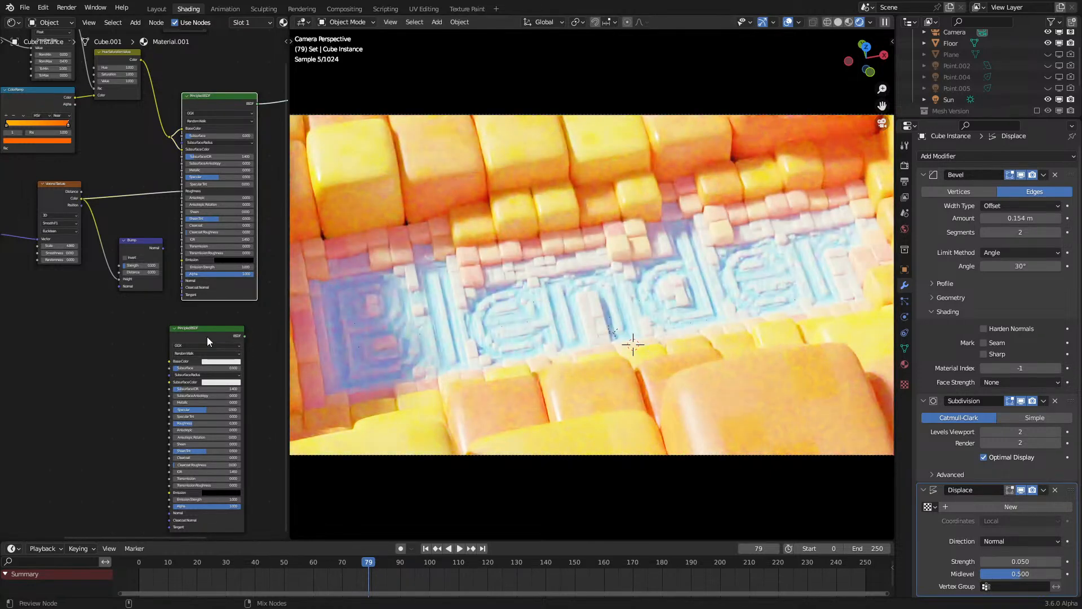
{"action": "left_click", "coordinate": [205, 337], "text": "ctrl+shift"}
Step: Duplicate the Size Attribute and Square Root nodes and connect the copied Square Root to the new shader's Base Color
{"action": "scroll", "coordinate": [227, 405], "scroll_direction": "up", "scroll_amount": 2}
{"action": "scroll", "coordinate": [135, 216], "scroll_direction": "down", "scroll_amount": 3}
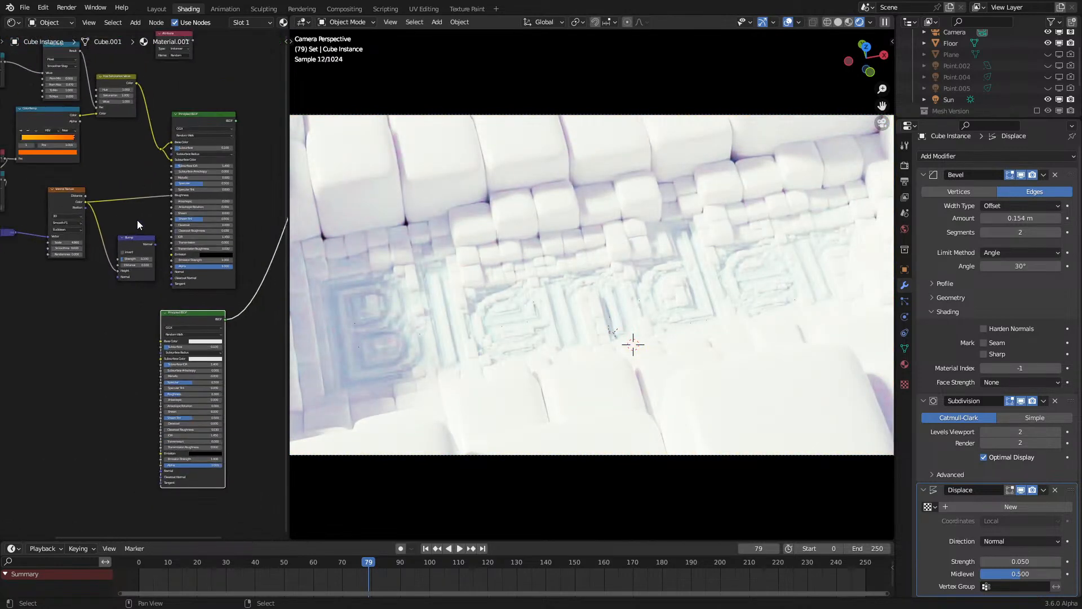
{"action": "scroll", "coordinate": [174, 264], "scroll_direction": "down", "scroll_amount": 1}
{"action": "left_click_drag", "start_coordinate": [23, 153], "coordinate": [73, 232]}
{"action": "key", "text": "shift+d"}
{"action": "left_click", "coordinate": [167, 437]}
{"action": "scroll", "coordinate": [166, 437], "scroll_direction": "up", "scroll_amount": 2}
{"action": "left_click_drag", "start_coordinate": [184, 463], "coordinate": [198, 431]}
{"action": "middle_click_drag", "start_coordinate": [198, 431], "coordinate": [178, 400]}
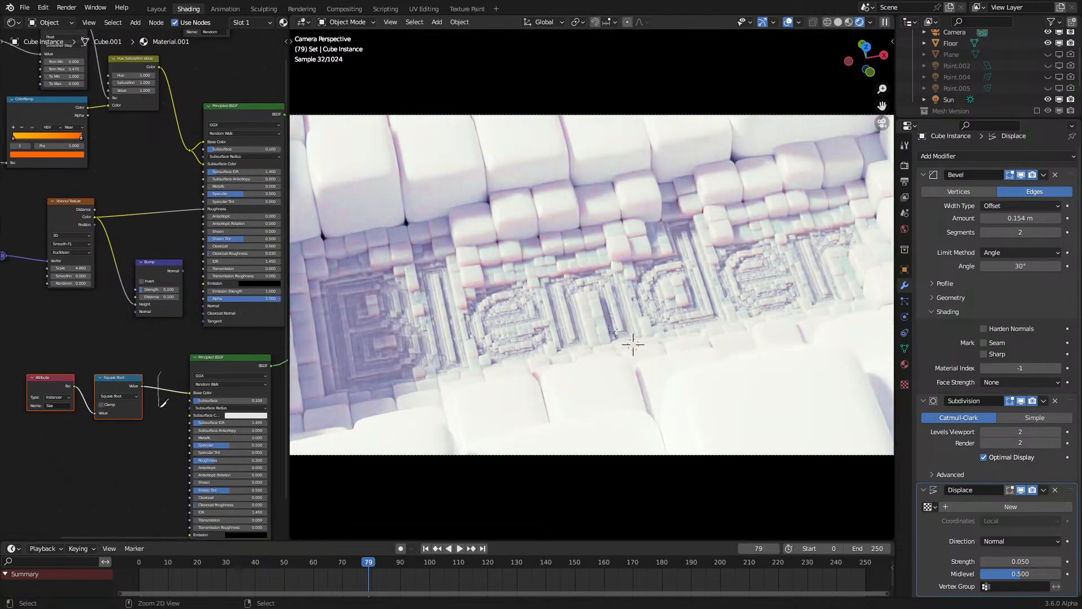
Step: Try feeding the Size attribute straight into the new shader's Base Color, bypassing Square Root, and compare both shaders
{"action": "right_click_drag", "start_coordinate": [170, 382], "coordinate": [160, 408], "text": "ctrl"}
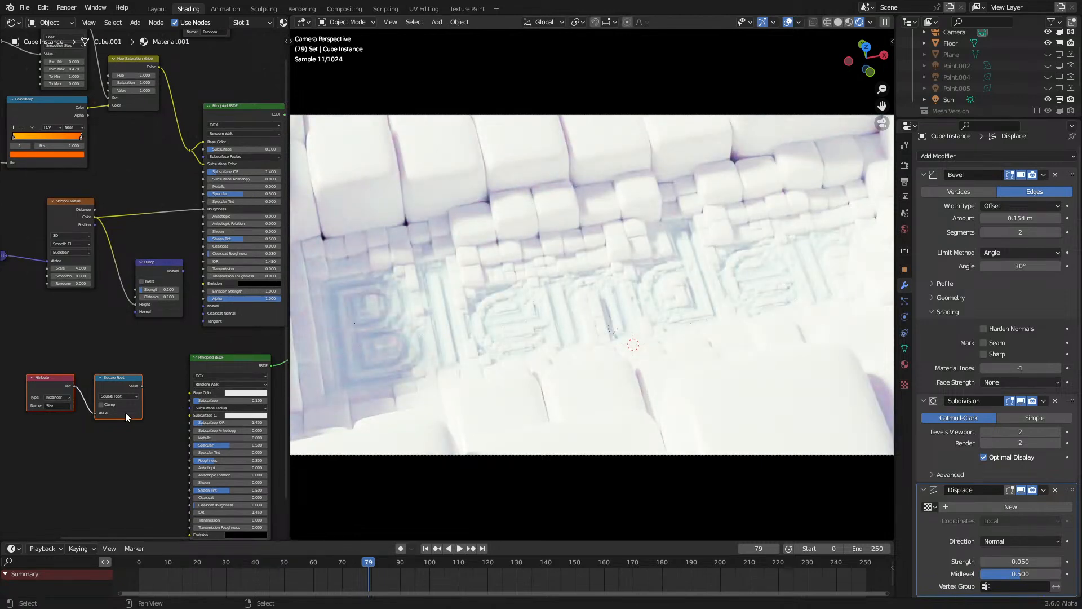
{"action": "left_click_drag", "start_coordinate": [70, 391], "coordinate": [190, 392]}
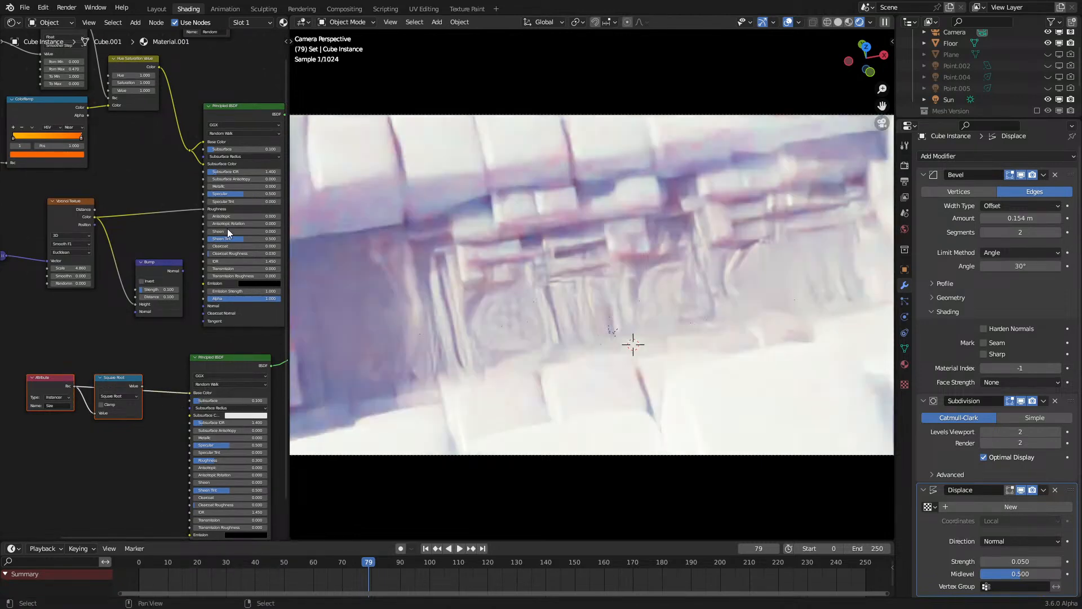
{"action": "left_click", "coordinate": [238, 120], "text": "ctrl+shift"}
{"action": "left_click", "coordinate": [217, 361], "text": "ctrl+shift"}
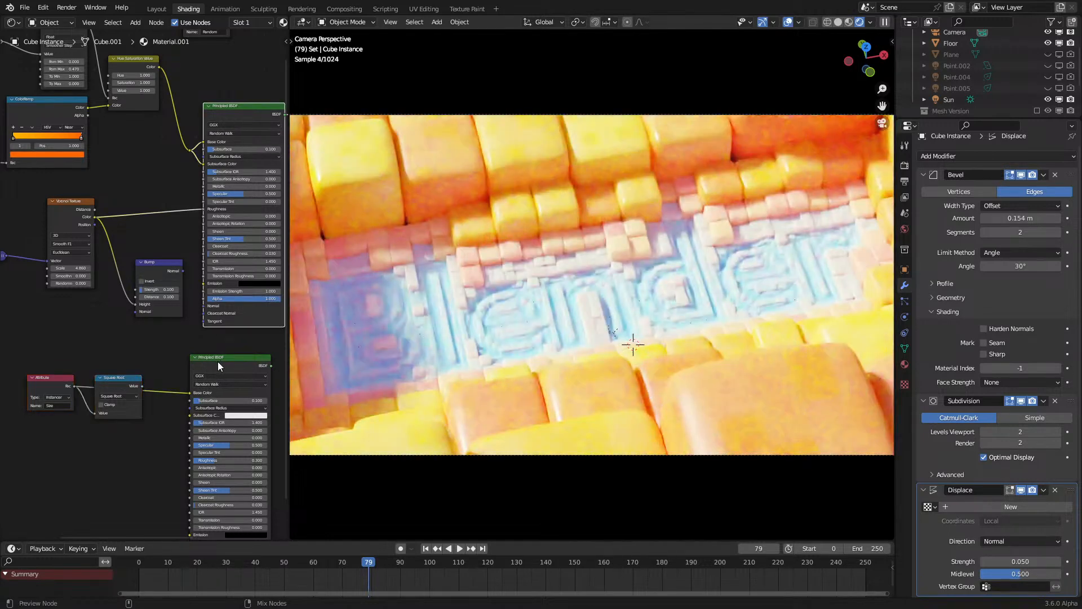
{"action": "left_click", "coordinate": [130, 400]}
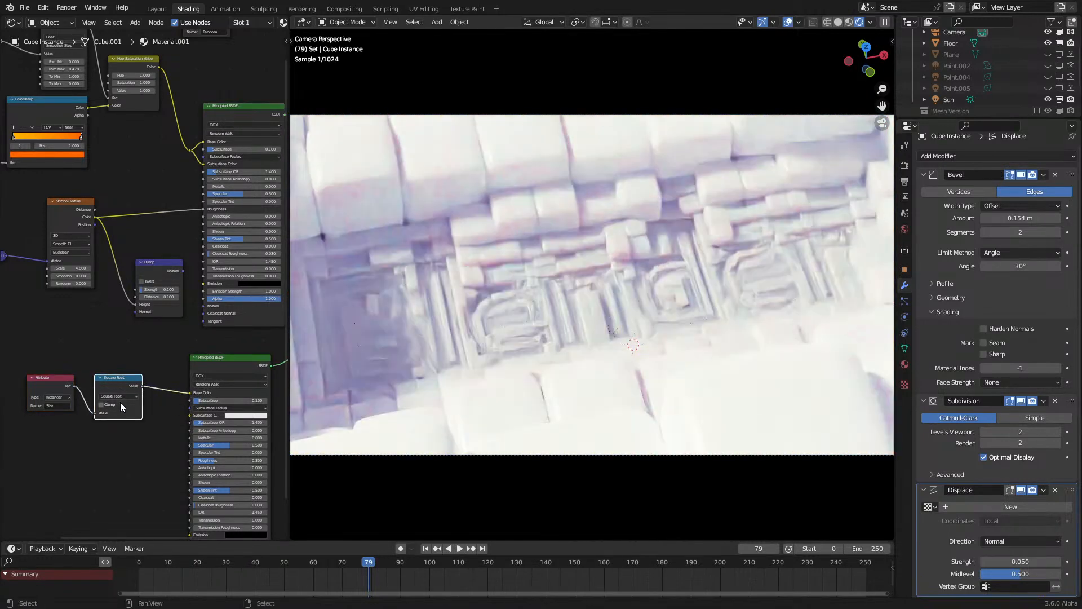
Step: Insert a ColorRamp after the copied Square Root node and link its colour to both Base Color and Subsurface Color
{"action": "middle_click_drag", "start_coordinate": [130, 399], "coordinate": [125, 344]}
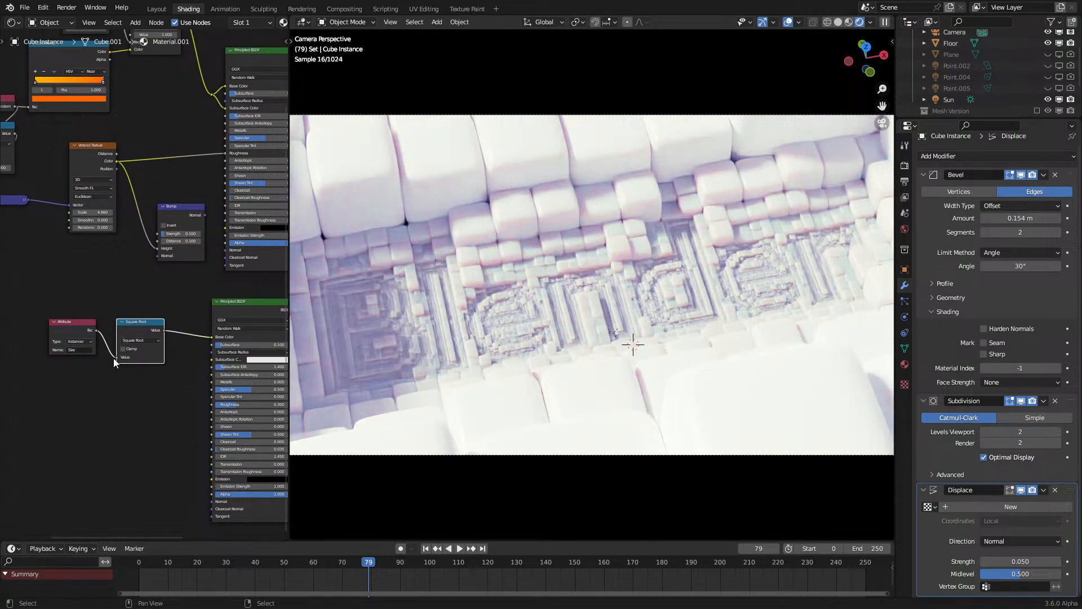
{"action": "scroll", "coordinate": [113, 357], "scroll_direction": "up", "scroll_amount": 2}
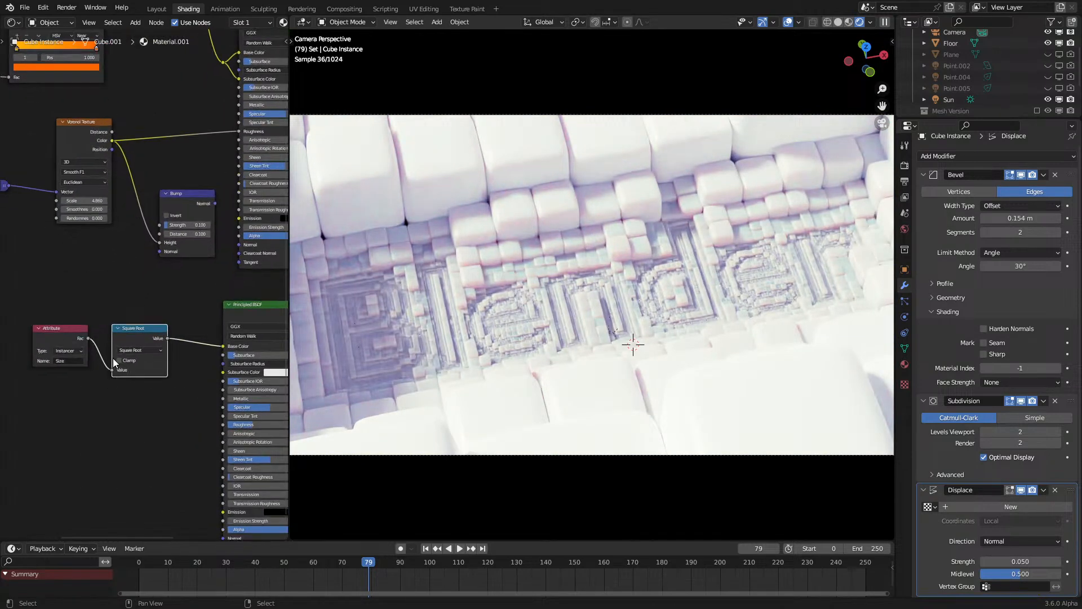
{"action": "key", "text": "g"}
{"action": "left_click", "coordinate": [12, 391]}
{"action": "key", "text": "q"}
{"action": "left_click", "coordinate": [161, 394]}
{"action": "left_click", "coordinate": [172, 345]}
{"action": "left_click_drag", "start_coordinate": [191, 338], "coordinate": [232, 373]}
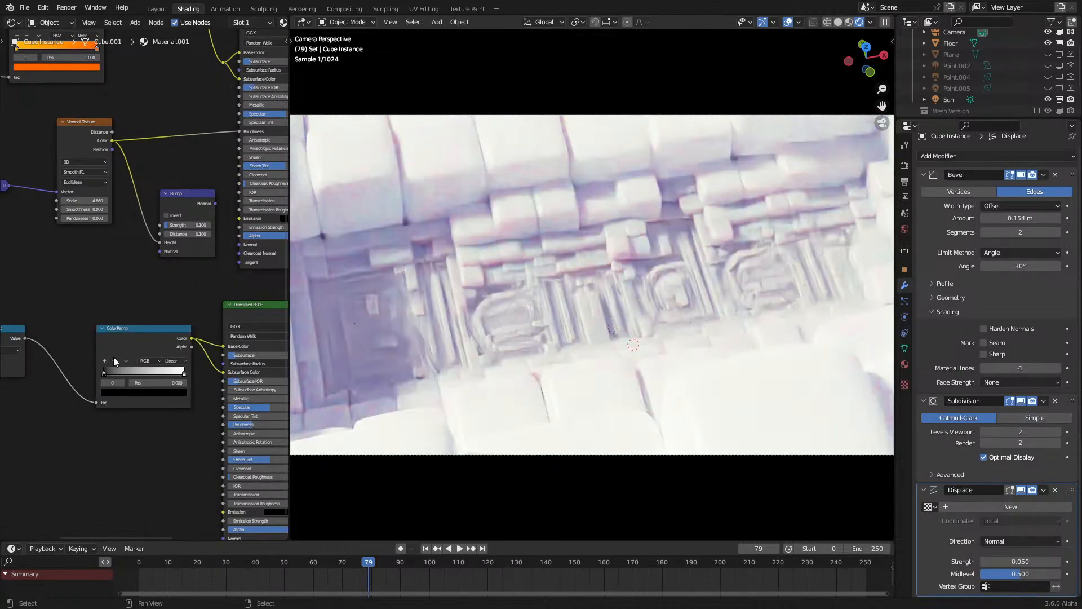
Step: Change the ColorRamp's black stop at position 0 to light cyan-blue
{"action": "scroll", "coordinate": [124, 357], "scroll_direction": "up", "scroll_amount": 2}
{"action": "scroll", "coordinate": [136, 332], "scroll_direction": "up", "scroll_amount": 14}
{"action": "left_click_drag", "start_coordinate": [182, 290], "coordinate": [172, 272]}
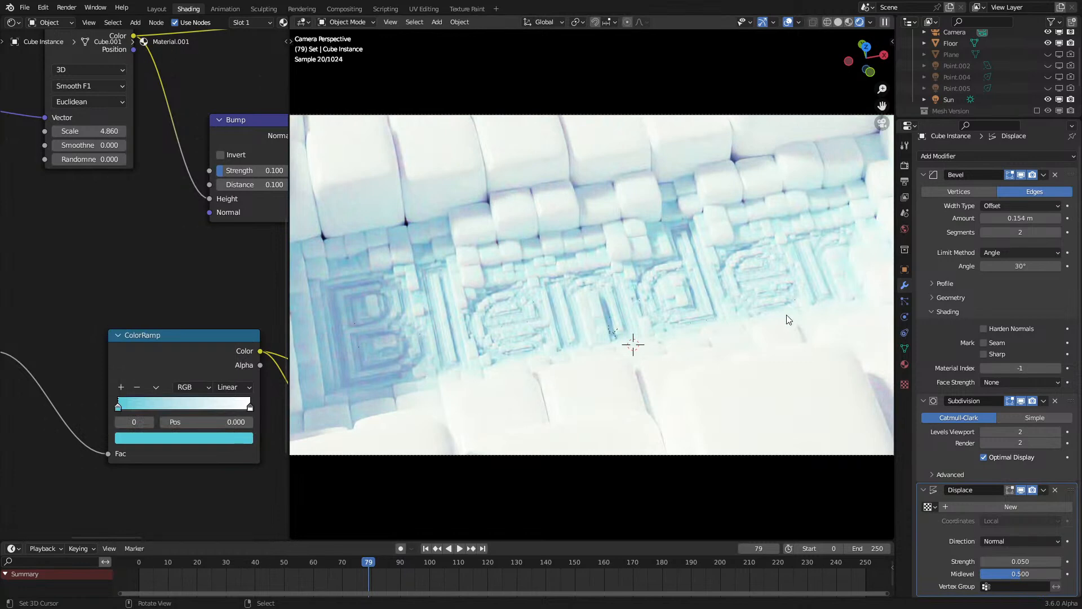
Step: Tune the blue ColorRamp with a deeper blue first stop at position 0.055 and Ease interpolation
{"action": "left_click", "coordinate": [153, 437]}
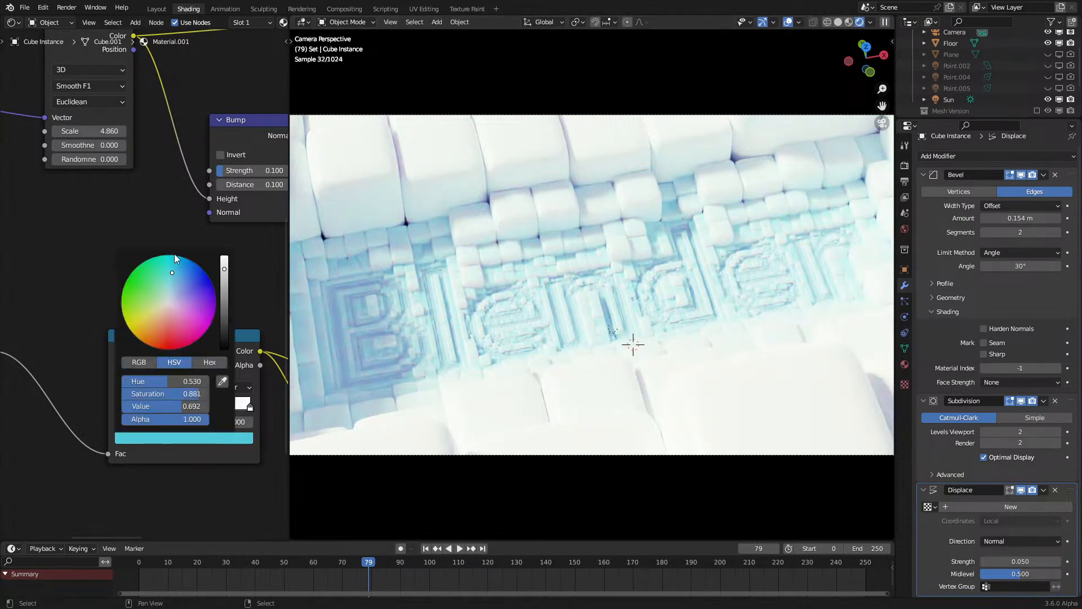
{"action": "left_click_drag", "start_coordinate": [172, 254], "coordinate": [178, 263]}
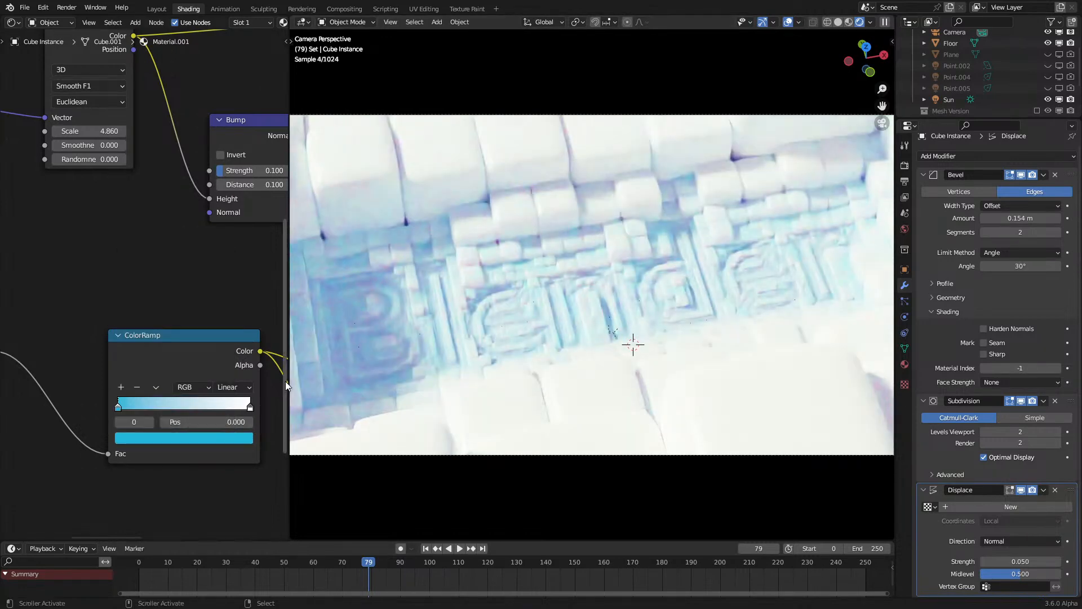
{"action": "left_click", "coordinate": [244, 388]}
{"action": "left_click", "coordinate": [231, 401]}
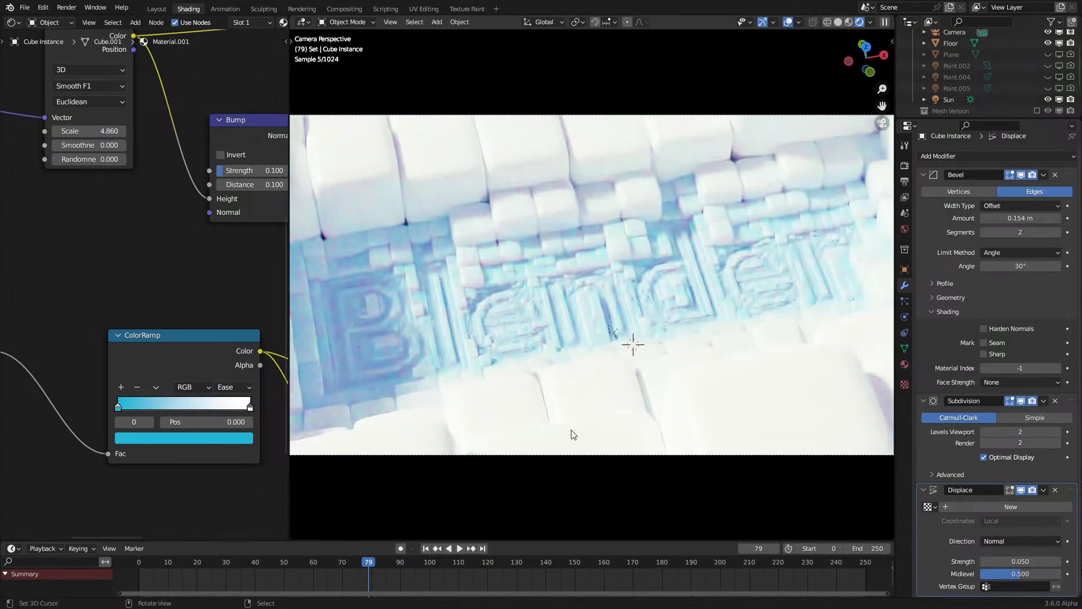
{"action": "left_click_drag", "start_coordinate": [126, 405], "coordinate": [134, 401]}
Step: Switch the viewport to Solid shading and duplicate the blue setup's Principled BSDF, placing the copy in the free space below it
{"action": "key", "text": "z"}
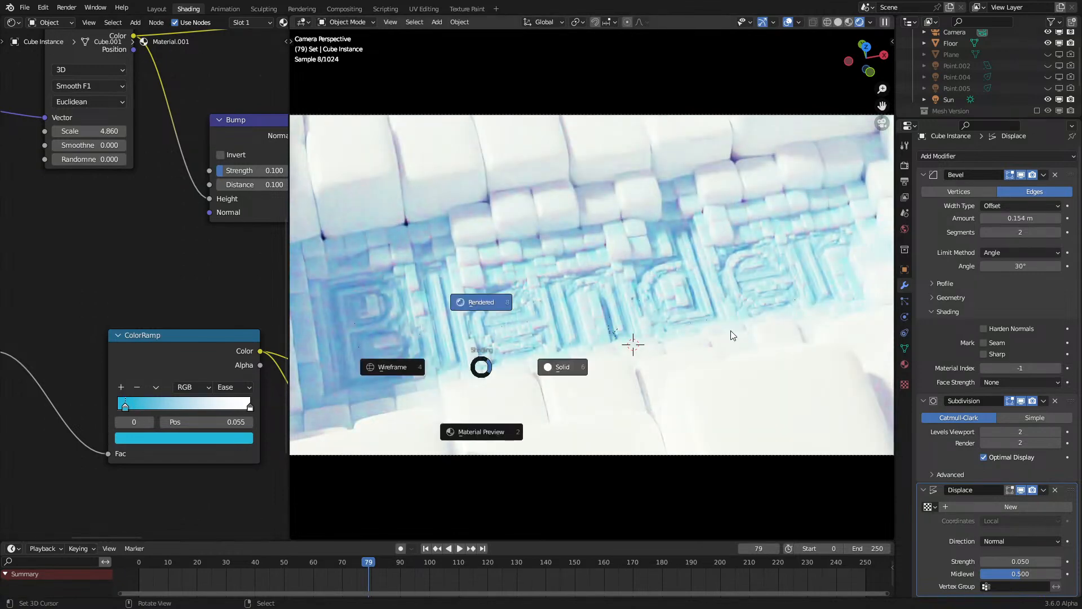
{"action": "left_click", "coordinate": [733, 336]}
{"action": "key", "text": "Home"}
{"action": "left_click", "coordinate": [239, 241]}
{"action": "key", "text": "shift+d"}
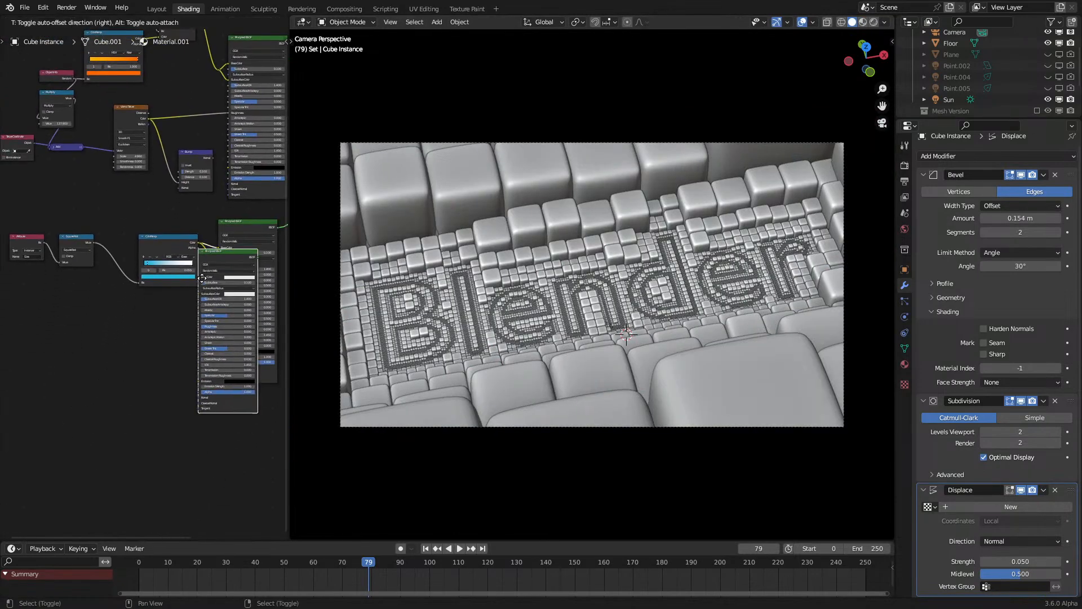
{"action": "left_click", "coordinate": [163, 354]}
{"action": "key", "text": "BackSpace"}
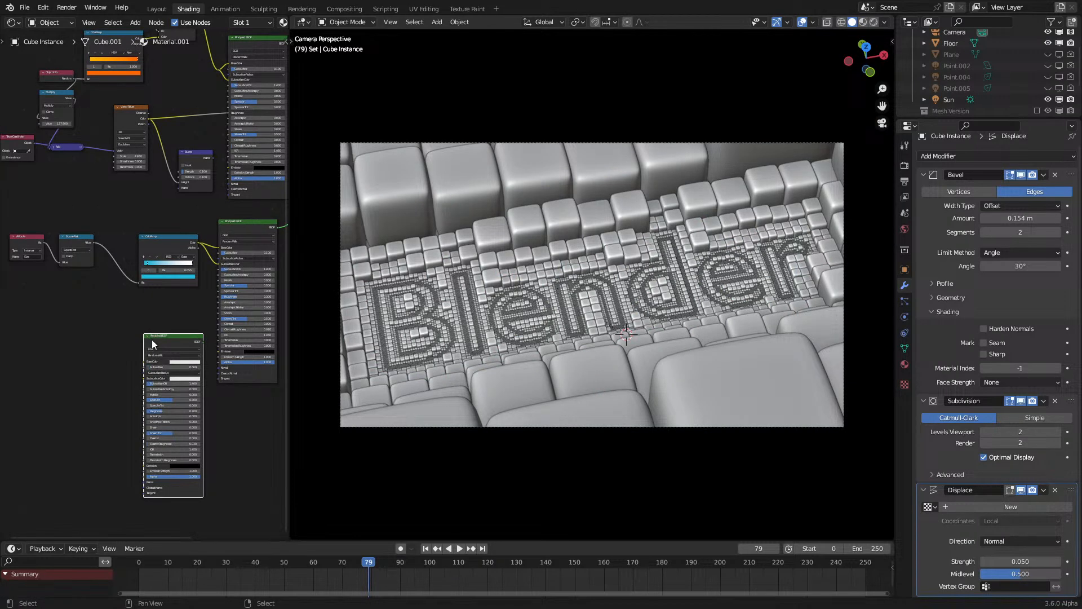
{"action": "left_click_drag", "start_coordinate": [160, 344], "coordinate": [141, 355]}
Step: Duplicate the orange size-driven colour nodes beside the new Principled BSDF and link the copied Hue Saturation Value to its Base Color
{"action": "scroll", "coordinate": [140, 277], "scroll_direction": "down", "scroll_amount": 2}
{"action": "middle_click_drag", "start_coordinate": [133, 230], "coordinate": [177, 254]}
{"action": "scroll", "coordinate": [176, 251], "scroll_direction": "up", "scroll_amount": 1}
{"action": "left_click_drag", "start_coordinate": [77, 69], "coordinate": [235, 149]}
{"action": "key", "text": "shift+d"}
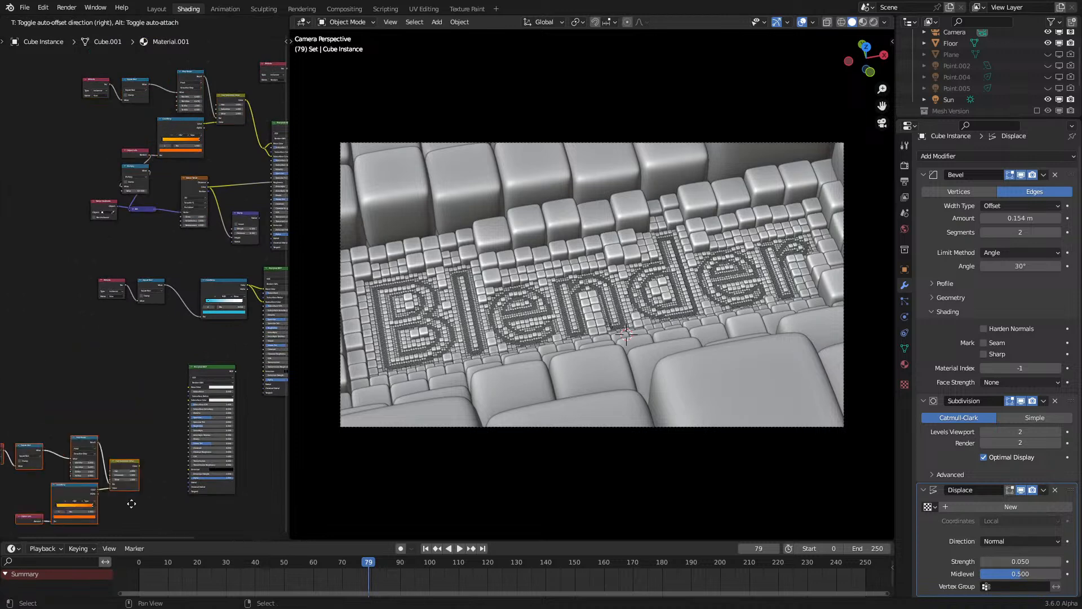
{"action": "left_click", "coordinate": [149, 427]}
{"action": "scroll", "coordinate": [163, 409], "scroll_direction": "up", "scroll_amount": 2}
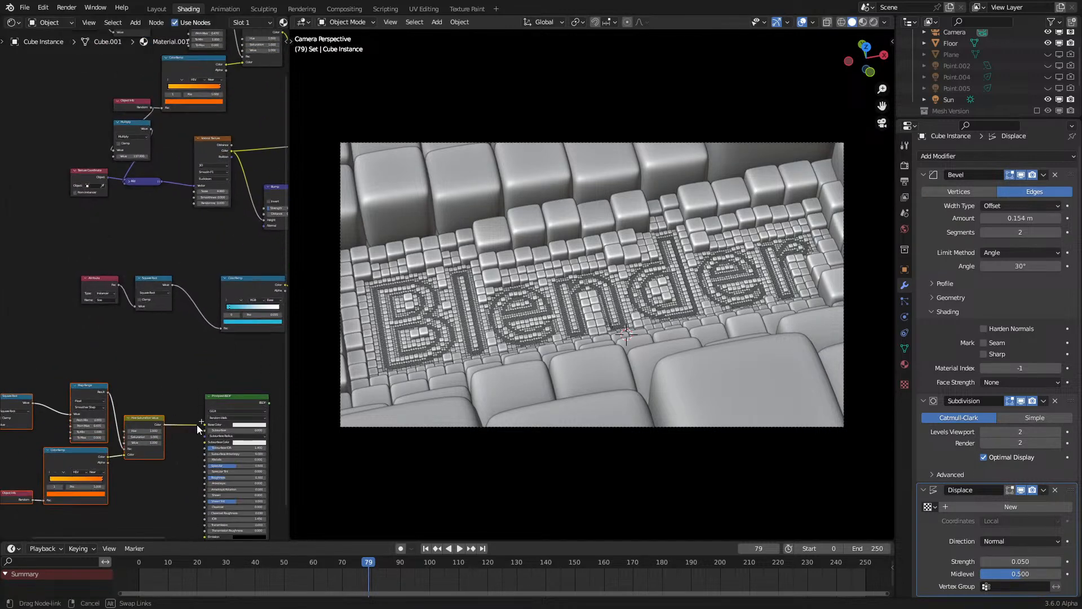
Step: Align the third shader setup beneath the blue one, connect it to the output and preview it in Rendered shading
{"action": "scroll", "coordinate": [208, 424], "scroll_direction": "down", "scroll_amount": 4}
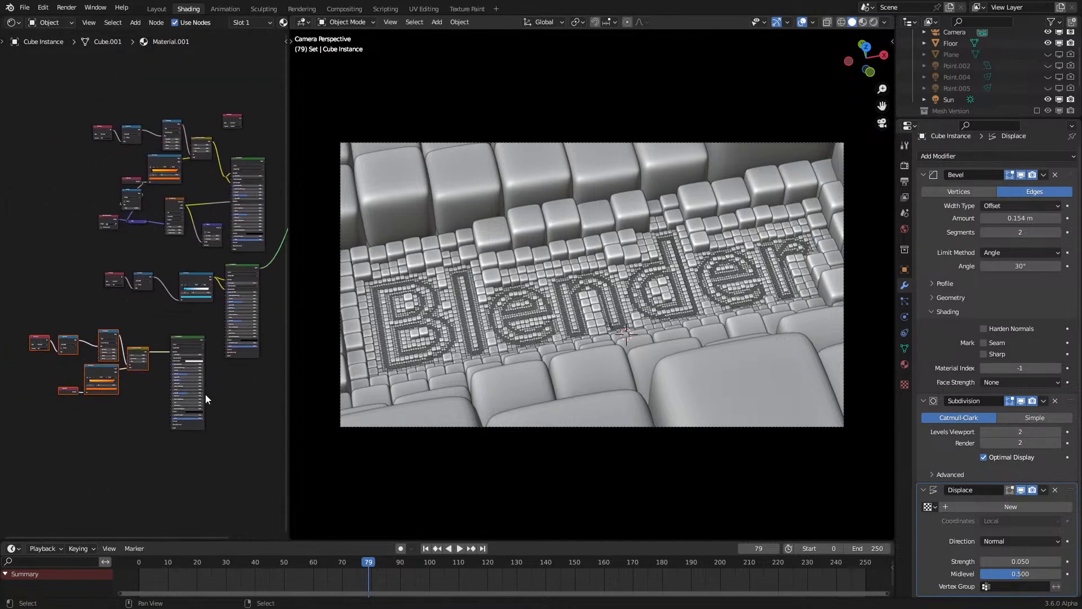
{"action": "left_click_drag", "start_coordinate": [37, 320], "coordinate": [204, 435]}
{"action": "key", "text": "g"}
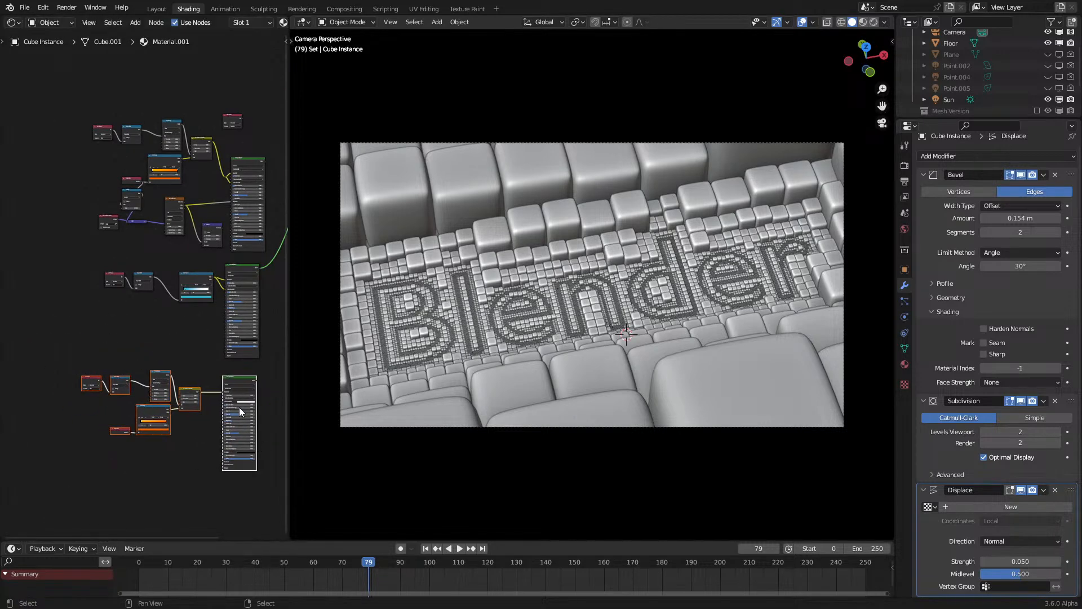
{"action": "left_click", "coordinate": [238, 450]}
{"action": "scroll", "coordinate": [195, 351], "scroll_direction": "up", "scroll_amount": 4}
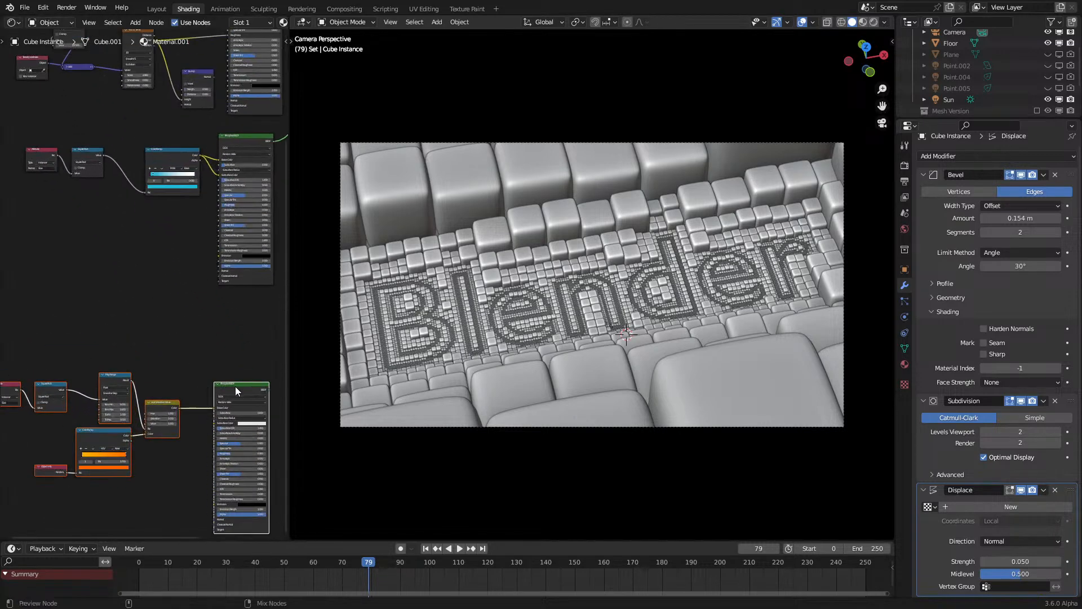
{"action": "key", "text": "z"}
{"action": "left_click", "coordinate": [607, 317]}
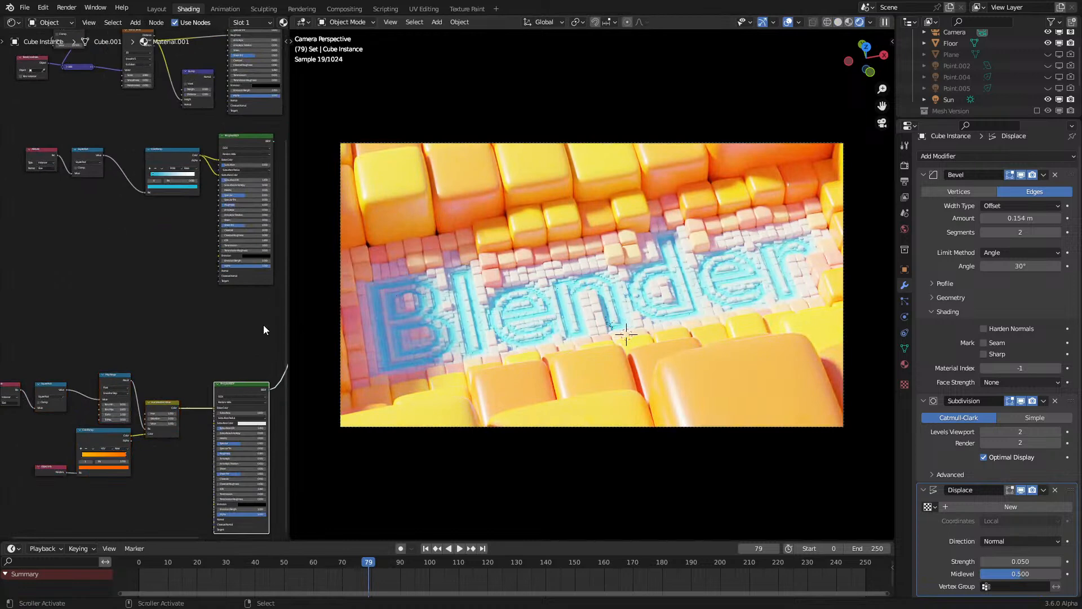
Step: Duplicate the Texture Coordinate, Object Info, Multiply, Add and Bump nodes and place the copies beneath the third setup's colour nodes
{"action": "scroll", "coordinate": [113, 210], "scroll_direction": "down", "scroll_amount": 3}
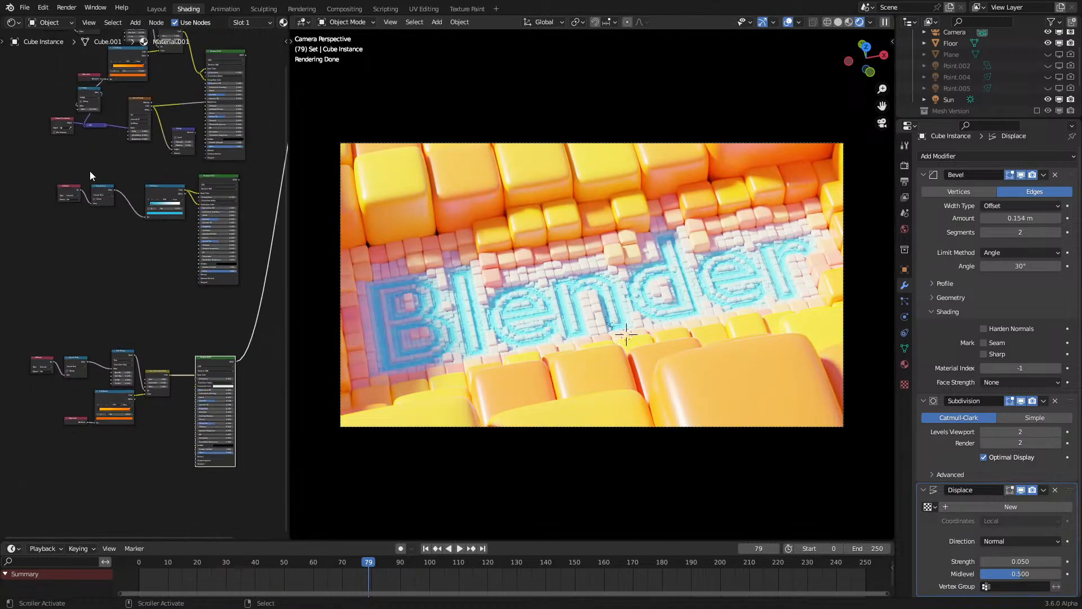
{"action": "left_click_drag", "start_coordinate": [45, 77], "coordinate": [93, 134]}
{"action": "key", "text": "shift+d"}
{"action": "left_click", "coordinate": [116, 506]}
{"action": "middle_click_drag", "start_coordinate": [116, 506], "coordinate": [93, 424]}
{"action": "scroll", "coordinate": [148, 397], "scroll_direction": "up", "scroll_amount": 3}
{"action": "scroll", "coordinate": [148, 396], "scroll_direction": "down", "scroll_amount": 4}
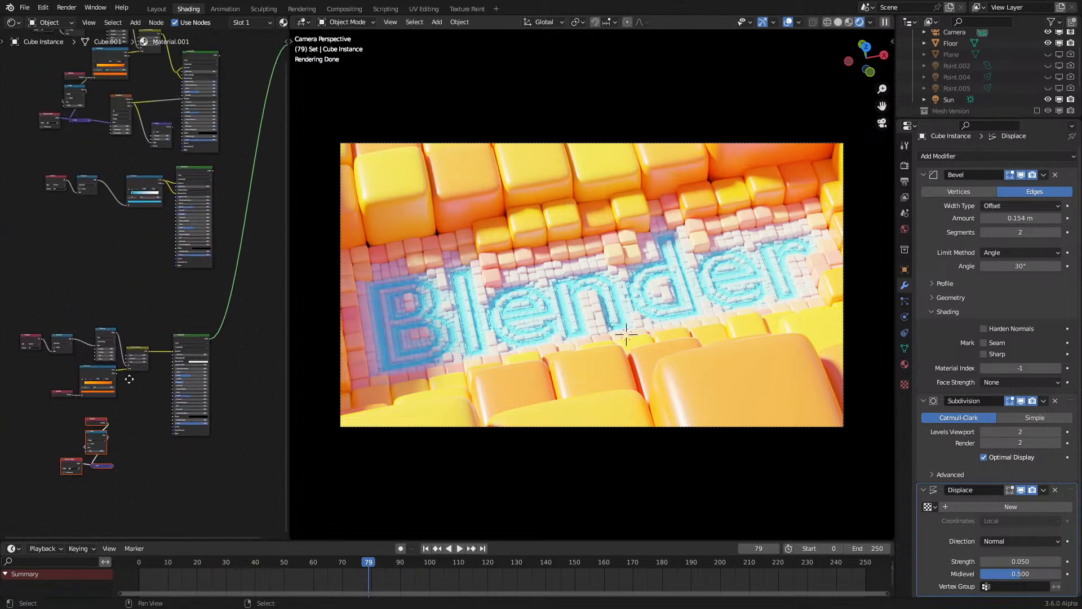
{"action": "left_click_drag", "start_coordinate": [170, 131], "coordinate": [164, 446]}
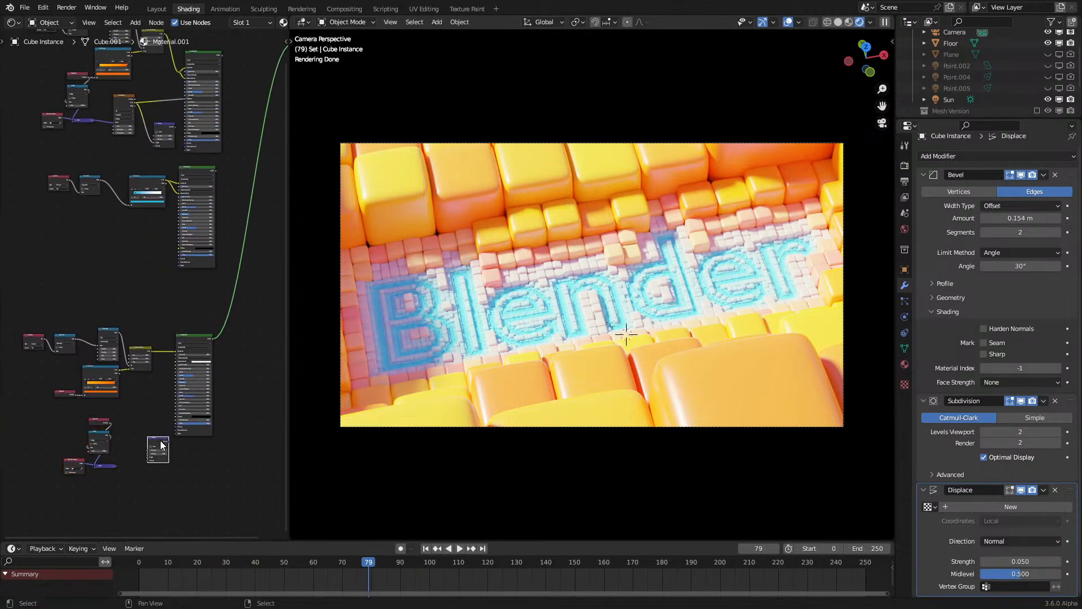
Step: Rearrange the copied Multiply and Object Info nodes so they sit beneath the Add node
{"action": "scroll", "coordinate": [123, 326], "scroll_direction": "up", "scroll_amount": 5}
{"action": "scroll", "coordinate": [123, 326], "scroll_direction": "up", "scroll_amount": 2}
{"action": "left_click_drag", "start_coordinate": [86, 361], "coordinate": [105, 477]}
{"action": "scroll", "coordinate": [98, 318], "scroll_direction": "down", "scroll_amount": 2}
{"action": "left_click_drag", "start_coordinate": [98, 318], "coordinate": [111, 456]}
{"action": "scroll", "coordinate": [62, 387], "scroll_direction": "up", "scroll_amount": 3}
Step: Insert a Magic Texture between the Add node and the Bump's Height, and link the Bump to the third shader's Normal
{"action": "left_click_drag", "start_coordinate": [61, 387], "coordinate": [113, 395]}
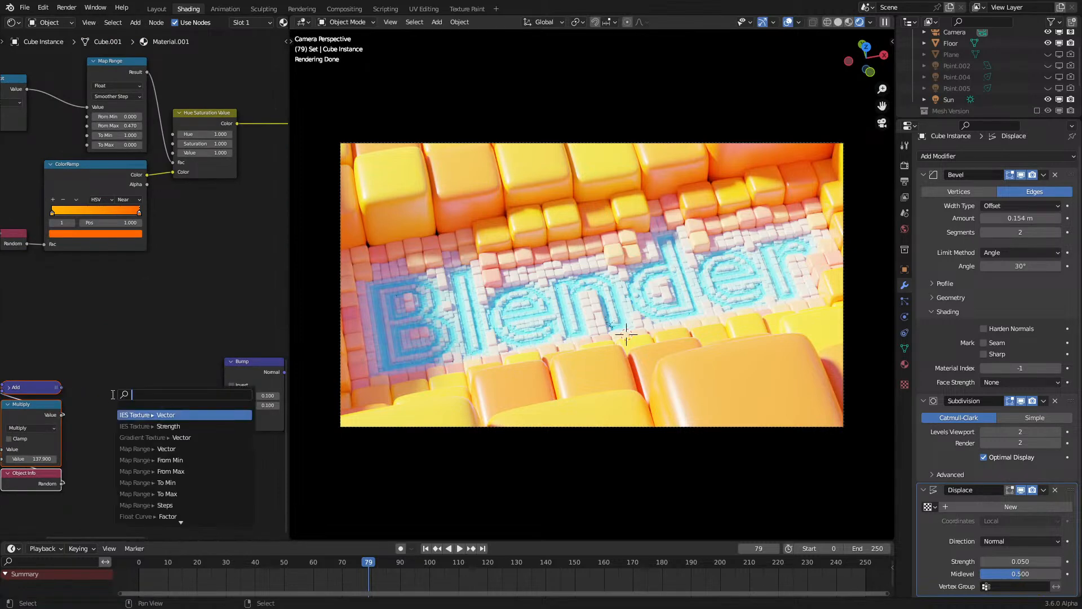
{"action": "type", "text": "mag"}
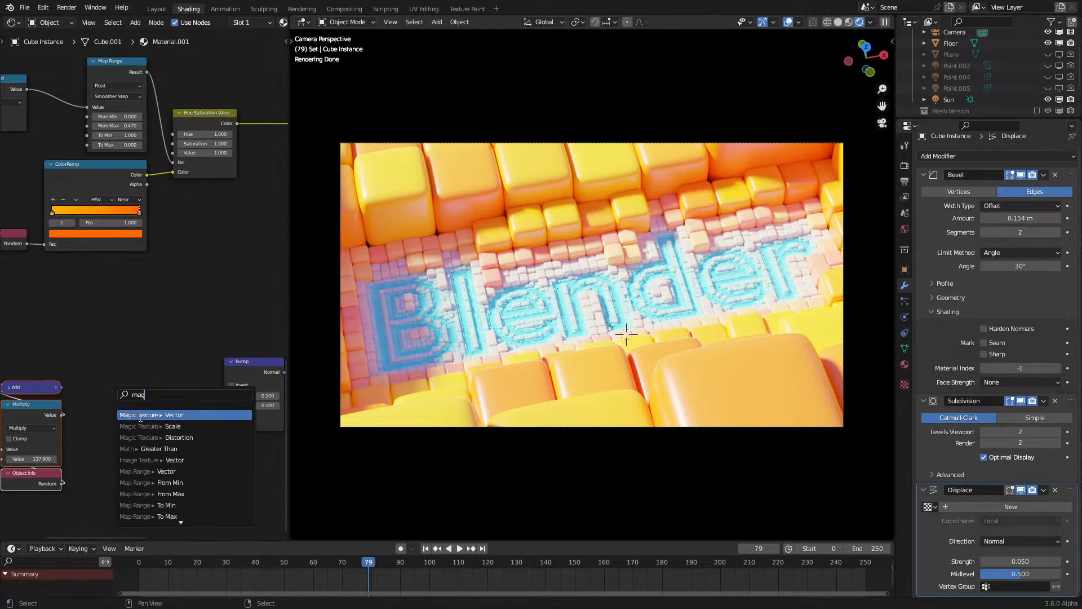
{"action": "left_click", "coordinate": [141, 416]}
{"action": "left_click", "coordinate": [151, 398]}
{"action": "left_click_drag", "start_coordinate": [152, 398], "coordinate": [226, 414]}
{"action": "middle_click_drag", "start_coordinate": [189, 375], "coordinate": [70, 420]}
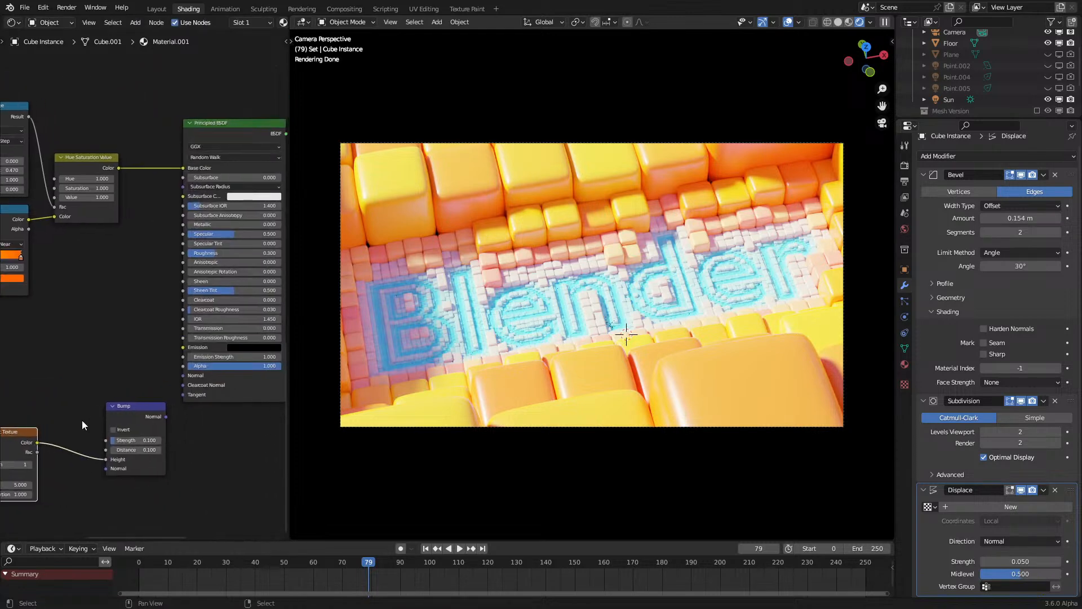
{"action": "left_click_drag", "start_coordinate": [165, 416], "coordinate": [184, 375]}
Step: Set the Magic Texture's Scale to 40 and the copied Bump node's Strength to 0.3
{"action": "scroll", "coordinate": [548, 397], "scroll_direction": "up", "scroll_amount": 3}
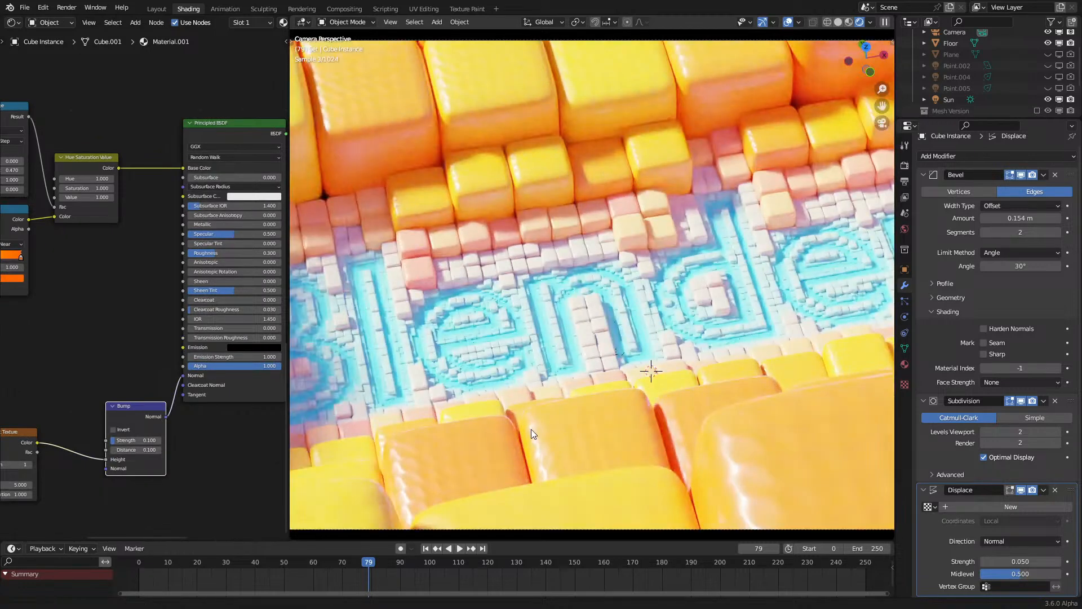
{"action": "middle_click_drag", "start_coordinate": [153, 468], "coordinate": [232, 425]}
{"action": "scroll", "coordinate": [232, 425], "scroll_direction": "up", "scroll_amount": 1}
{"action": "left_click", "coordinate": [85, 454]}
{"action": "type", "text": "40"}
{"action": "key", "text": "Return"}
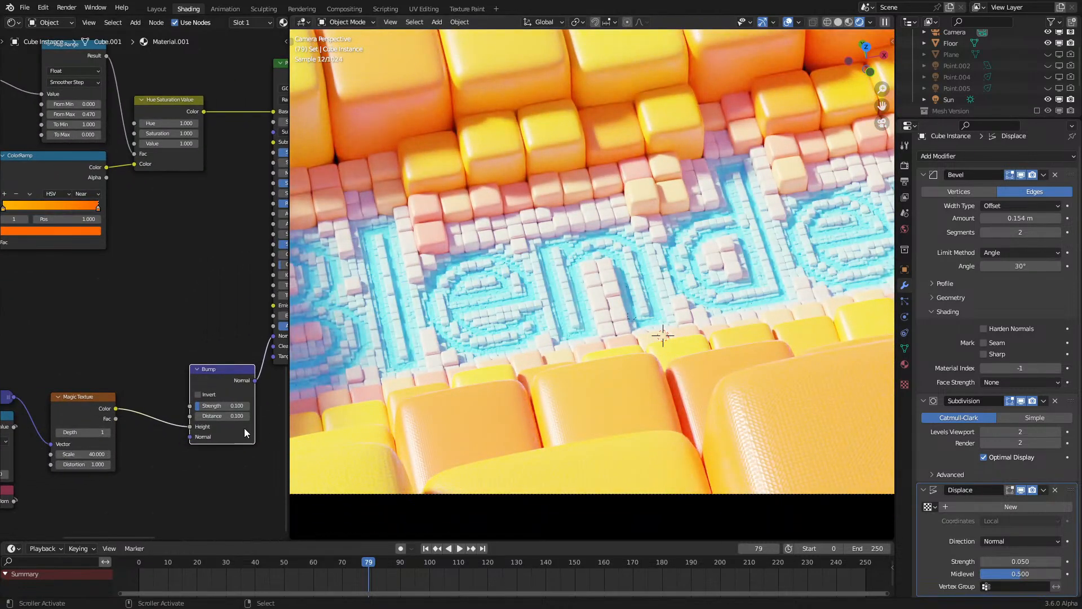
{"action": "left_click_drag", "start_coordinate": [217, 406], "coordinate": [232, 406], "text": "ctrl"}
{"action": "middle_click_drag", "start_coordinate": [224, 309], "coordinate": [173, 400]}
{"action": "middle_click_drag", "start_coordinate": [187, 455], "coordinate": [241, 380]}
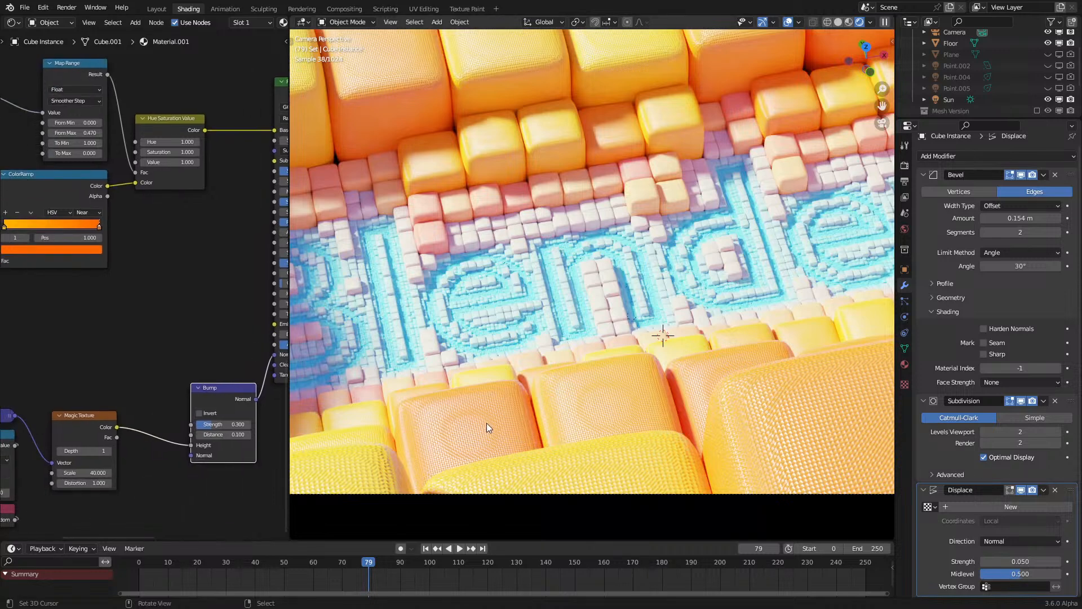
Step: Replace the copied Texture Coordinate node with a UV Map node using UVMap, feeding the Add node
{"action": "middle_click_drag", "start_coordinate": [19, 423], "coordinate": [198, 380]}
{"action": "key", "text": "shift+a"}
{"action": "left_click", "coordinate": [78, 382]}
{"action": "type", "text": "ub"}
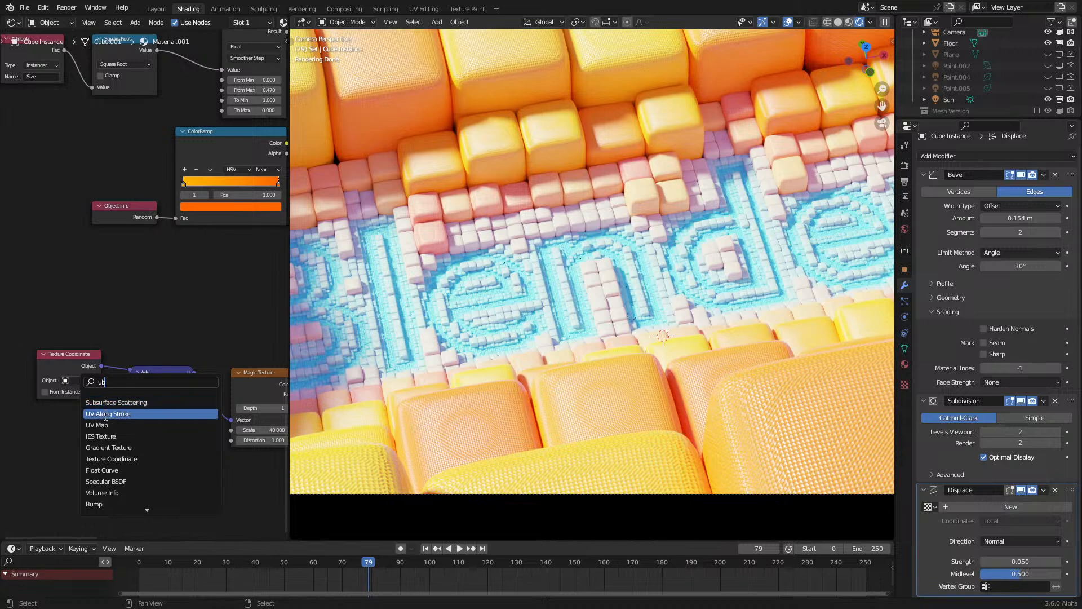
{"action": "left_click", "coordinate": [101, 424]}
{"action": "left_click", "coordinate": [80, 431]}
{"action": "left_click", "coordinate": [80, 430]}
{"action": "left_click", "coordinate": [80, 443]}
{"action": "left_click_drag", "start_coordinate": [115, 402], "coordinate": [76, 354]}
{"action": "left_click", "coordinate": [76, 354]}
{"action": "key", "text": "x"}
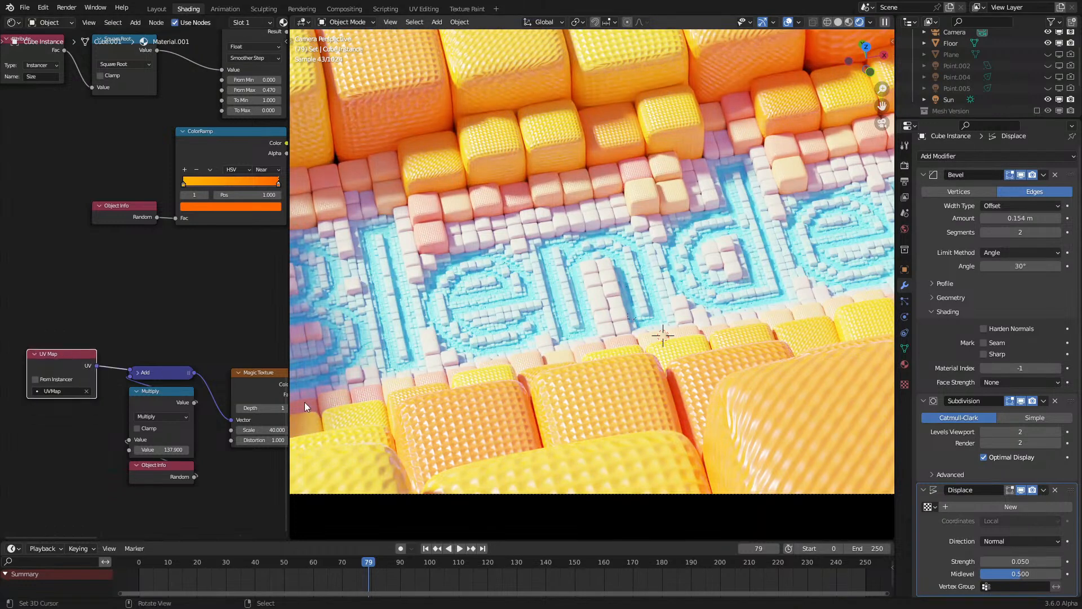
Step: Set the Magic Texture's Depth to 2 and raise its Scale to 141
{"action": "scroll", "coordinate": [447, 429], "scroll_direction": "down", "scroll_amount": 1}
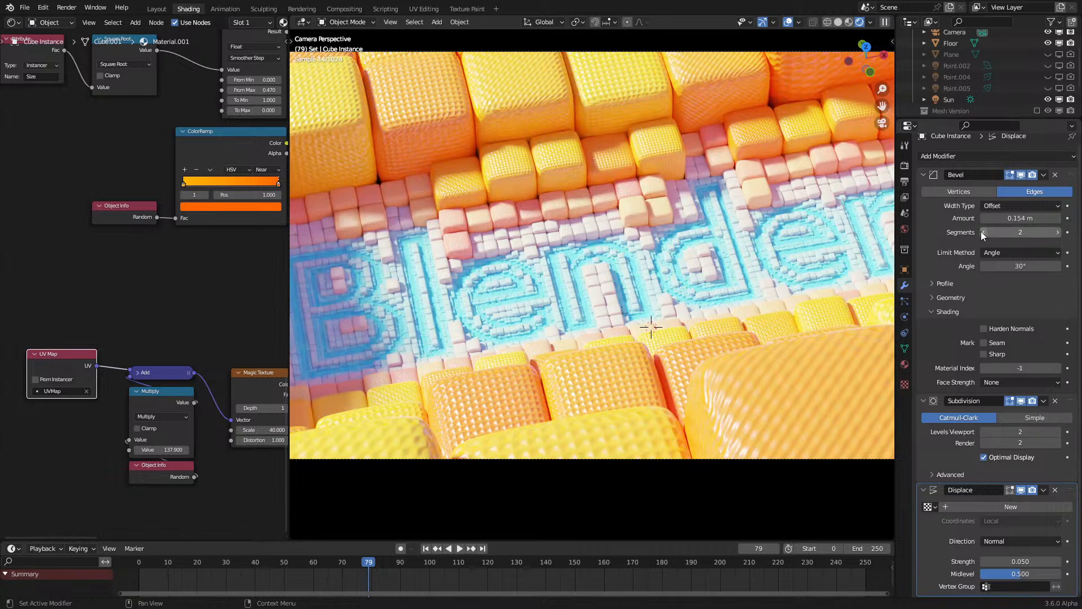
{"action": "middle_click_drag", "start_coordinate": [188, 401], "coordinate": [174, 361]}
{"action": "scroll", "coordinate": [209, 392], "scroll_direction": "up", "scroll_amount": 5}
{"action": "middle_click_drag", "start_coordinate": [224, 405], "coordinate": [130, 355]}
{"action": "scroll", "coordinate": [159, 367], "scroll_direction": "up", "scroll_amount": 1}
{"action": "left_click", "coordinate": [260, 377]}
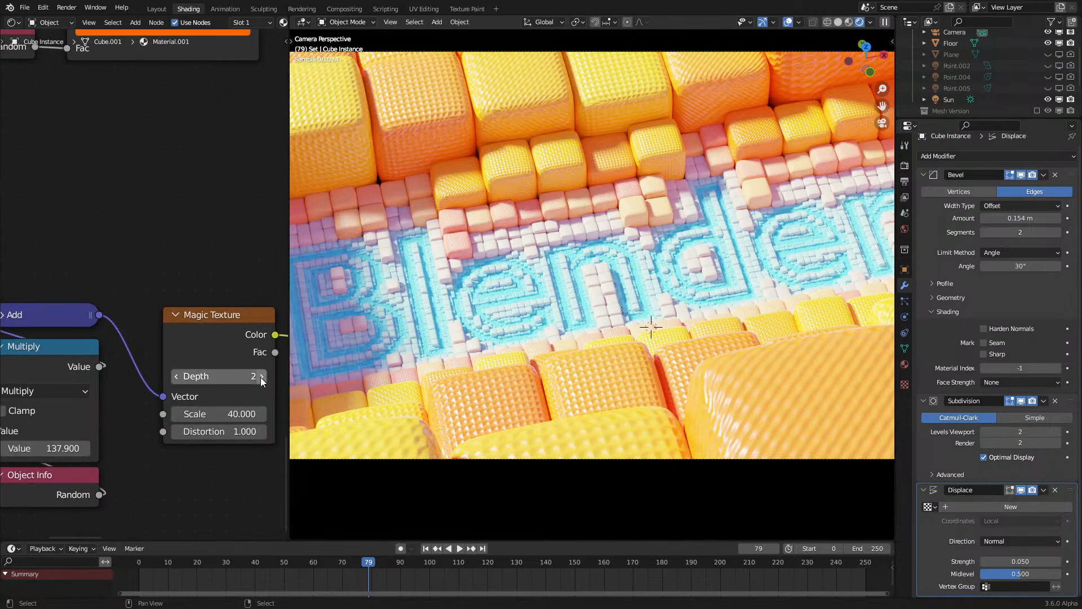
{"action": "left_click", "coordinate": [261, 377]}
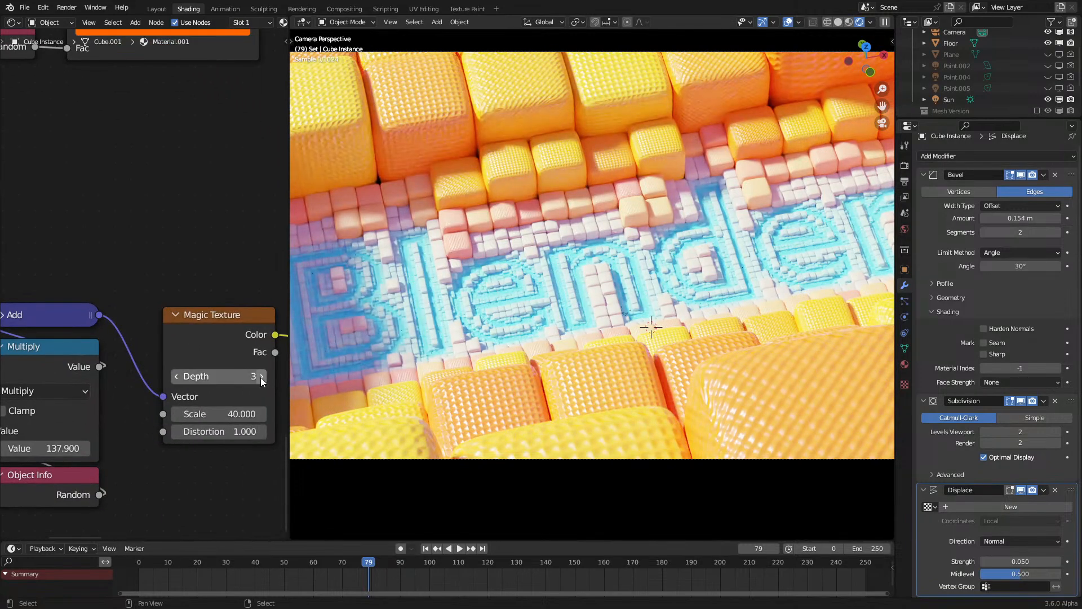
{"action": "left_click", "coordinate": [177, 377]}
{"action": "left_click_drag", "start_coordinate": [192, 415], "coordinate": [245, 416]}
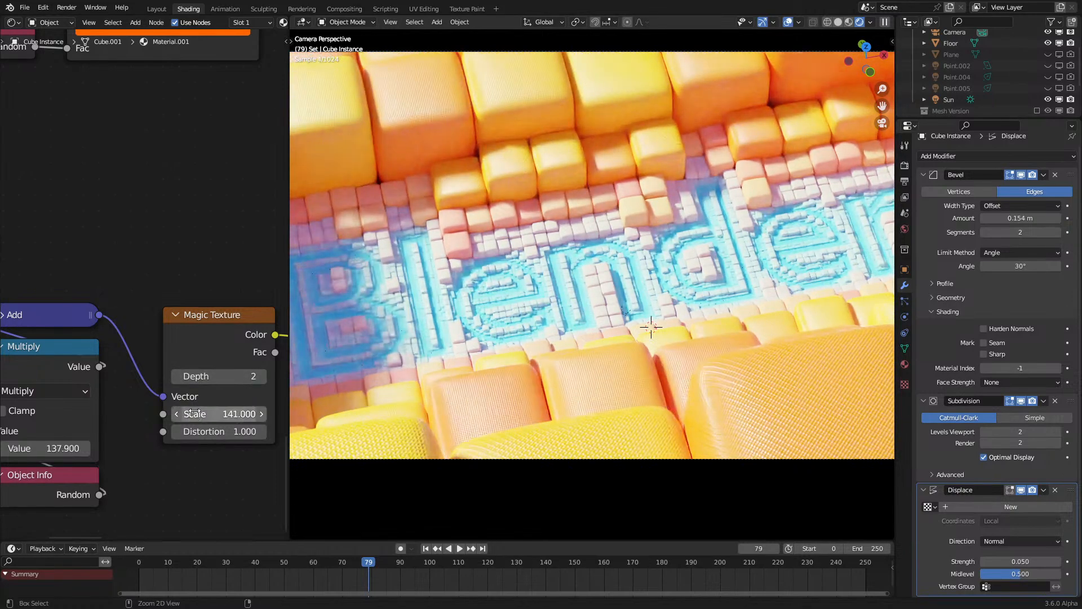
Step: Preview the blue-and-white shader on the cubes, and switch back to the orange Magic Texture shader to compare them
{"action": "scroll", "coordinate": [169, 289], "scroll_direction": "down", "scroll_amount": 1}
{"action": "middle_click_drag", "start_coordinate": [169, 289], "coordinate": [123, 380]}
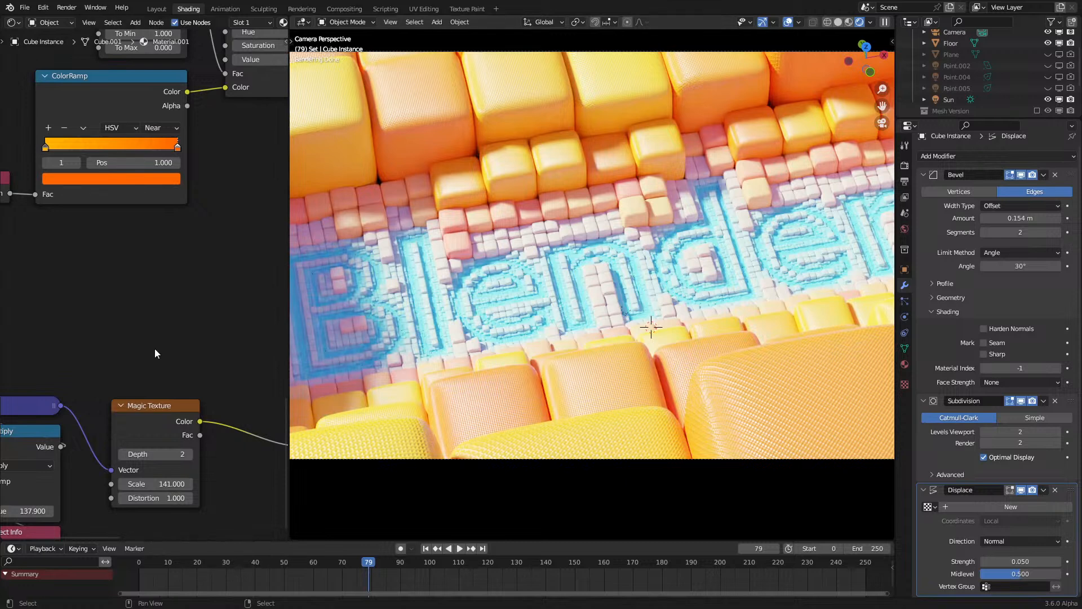
{"action": "scroll", "coordinate": [167, 290], "scroll_direction": "down", "scroll_amount": 2}
{"action": "middle_click_drag", "start_coordinate": [167, 289], "coordinate": [140, 347]}
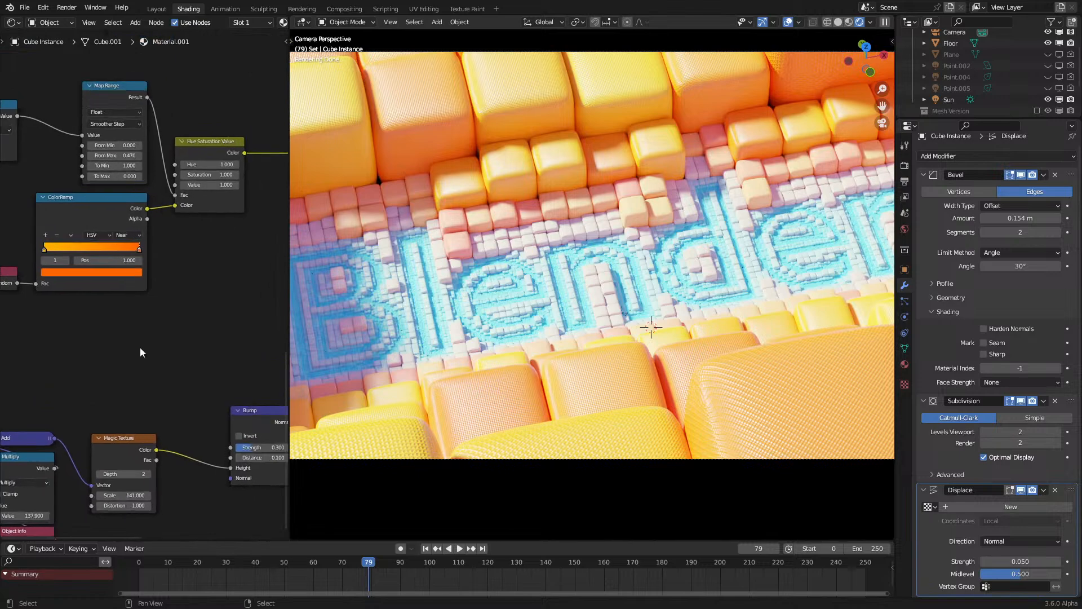
{"action": "scroll", "coordinate": [161, 256], "scroll_direction": "down", "scroll_amount": 3}
{"action": "mouse_move", "coordinate": [161, 256]}
{"action": "middle_mouse_down"}
{"action": "mouse_move", "coordinate": [203, 166]}
{"action": "mouse_move", "coordinate": [217, 199]}
{"action": "middle_mouse_up"}
{"action": "left_click", "coordinate": [218, 199], "text": "ctrl+shift"}
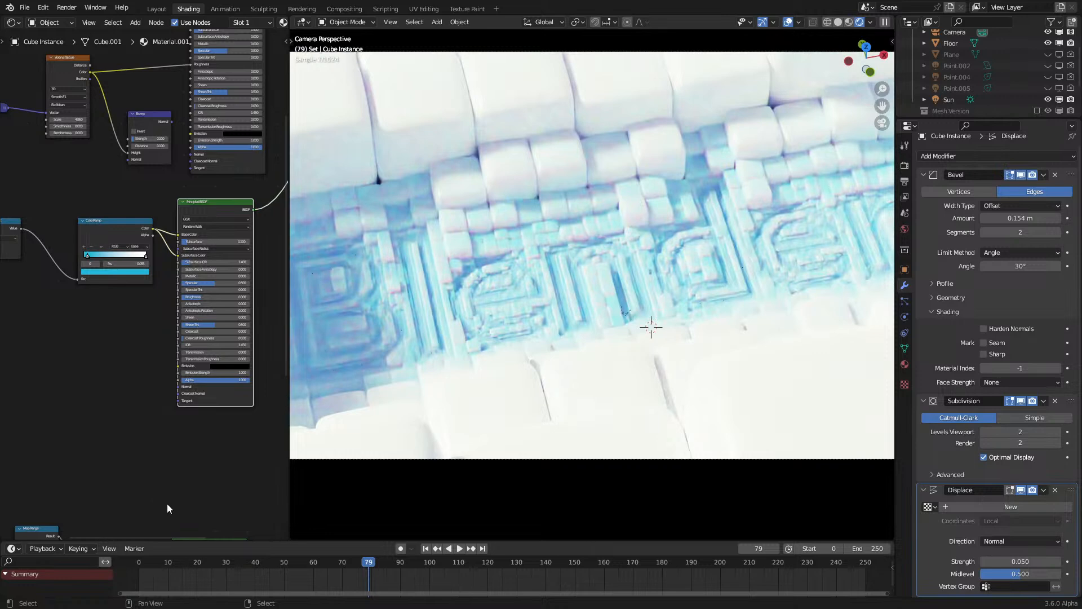
{"action": "middle_click_drag", "start_coordinate": [166, 503], "coordinate": [156, 344]}
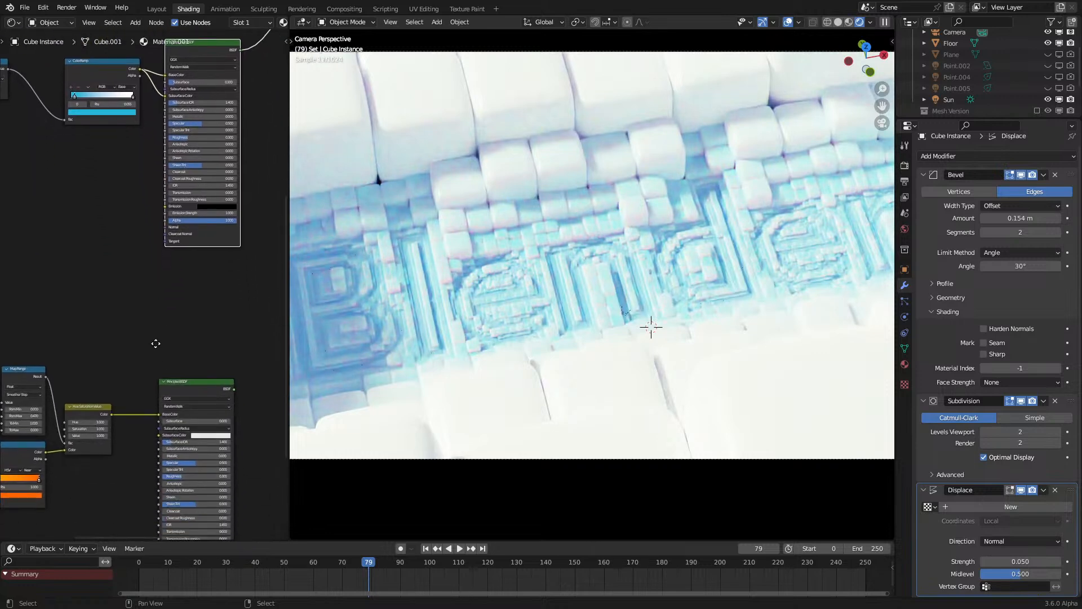
{"action": "left_click", "coordinate": [181, 380], "text": "ctrl+shift"}
{"action": "middle_click_drag", "start_coordinate": [132, 462], "coordinate": [282, 379]}
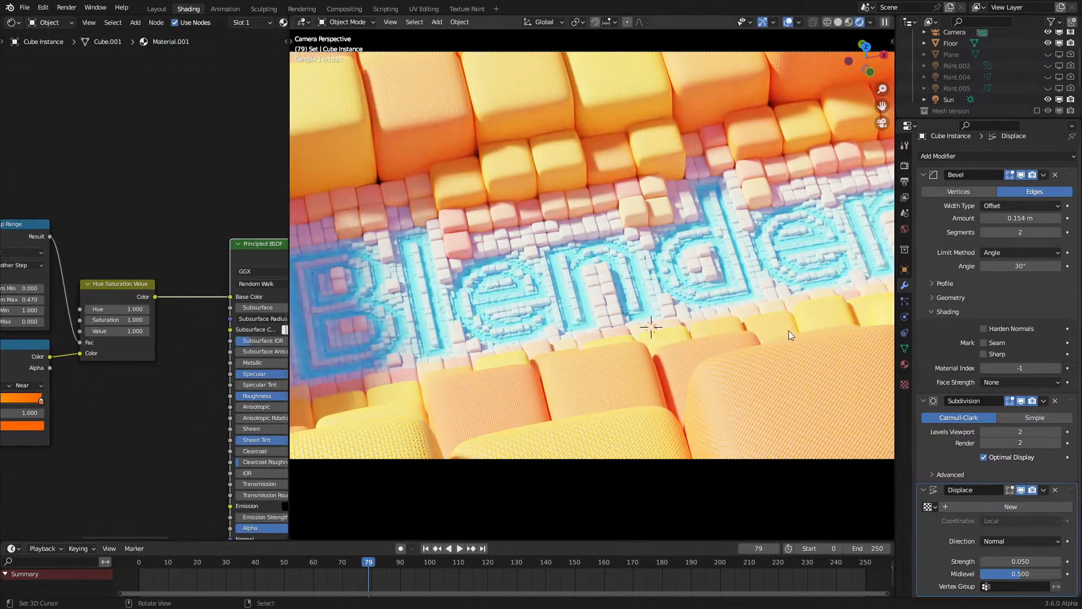
Step: Raise the Strength of the Magic Texture's Bump node to 0.5 and inspect the cube surfaces up close
{"action": "middle_click_drag", "start_coordinate": [116, 514], "coordinate": [170, 265]}
{"action": "scroll", "coordinate": [227, 365], "scroll_direction": "up", "scroll_amount": 2, "text": "ctrl"}
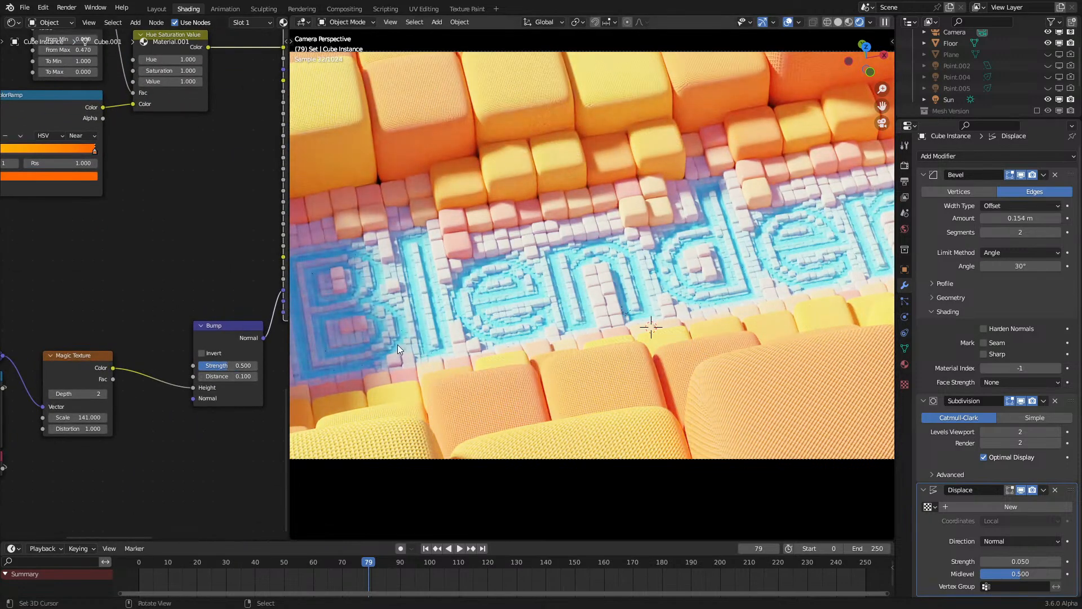
{"action": "scroll", "coordinate": [584, 358], "scroll_direction": "up", "scroll_amount": 3}
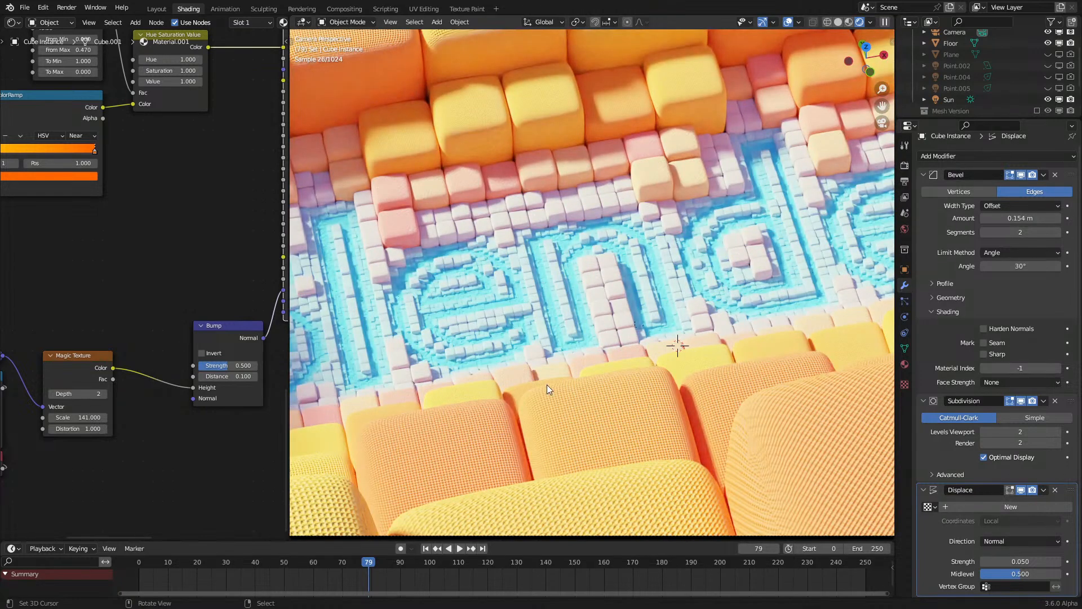
{"action": "scroll", "coordinate": [151, 316], "scroll_direction": "down", "scroll_amount": 1}
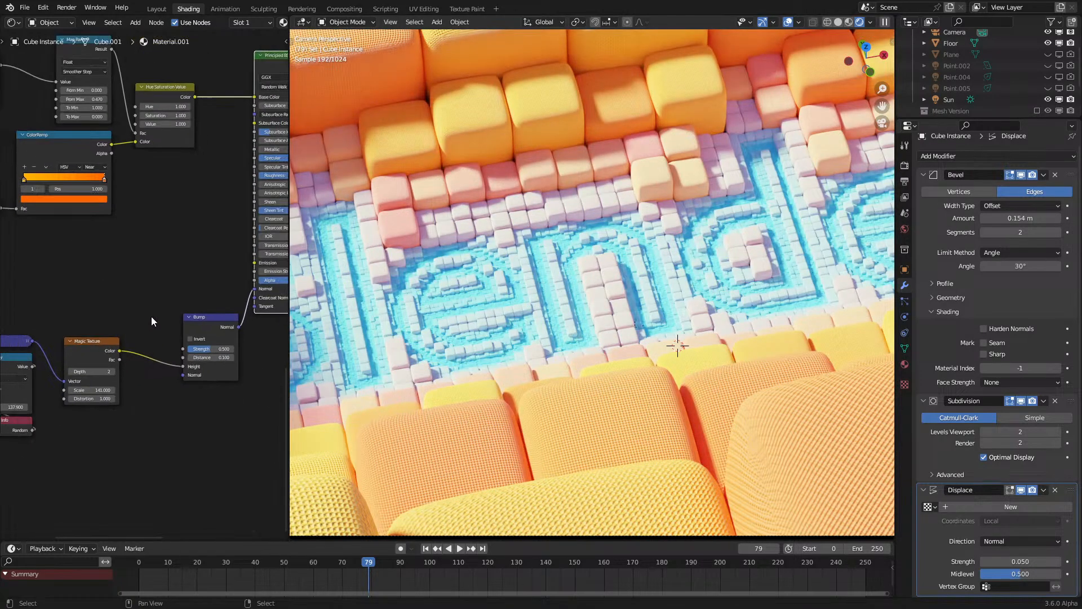
Step: Try a second Hue Saturation Value node before Base Color, with the Magic Texture's Color driving its Fac
{"action": "middle_click_drag", "start_coordinate": [151, 316], "coordinate": [129, 432]}
{"action": "right_click", "coordinate": [134, 216]}
{"action": "left_click", "coordinate": [133, 214]}
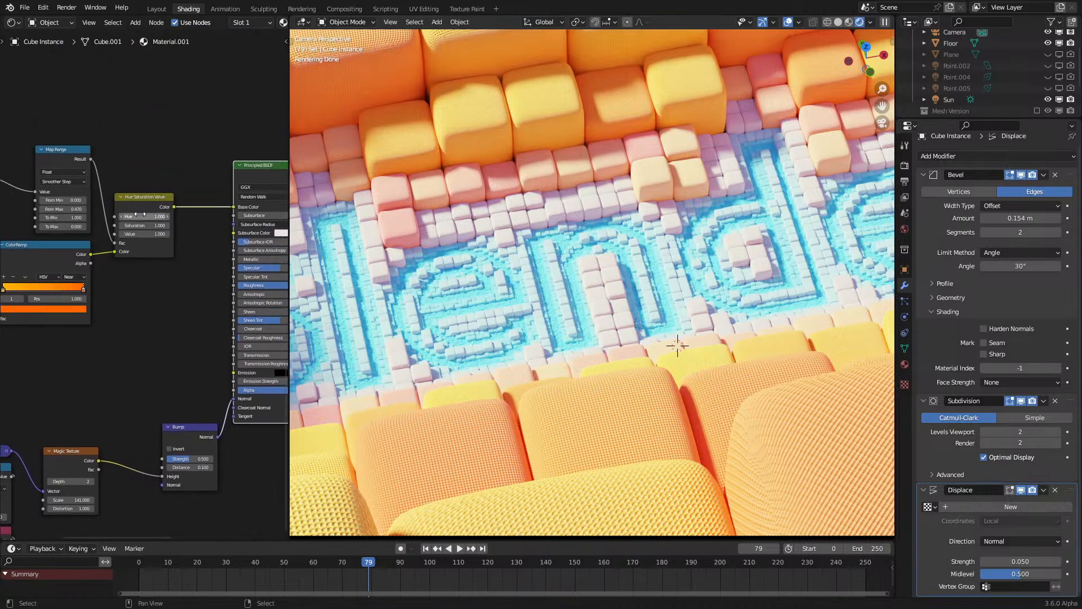
{"action": "left_click", "coordinate": [232, 202]}
{"action": "left_click_drag", "start_coordinate": [99, 461], "coordinate": [209, 238]}
{"action": "key", "text": "Home"}
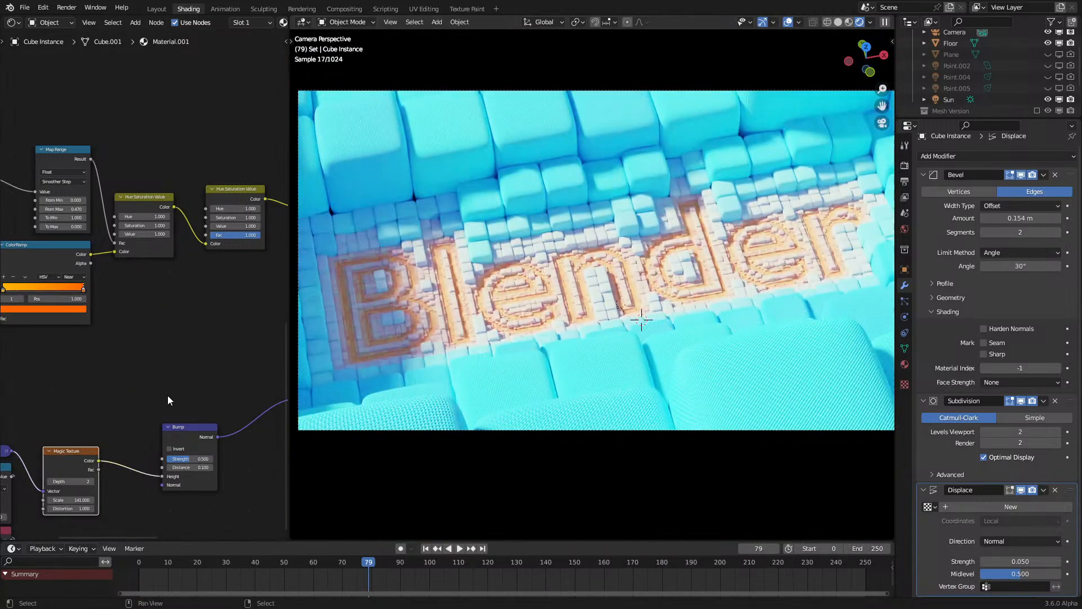
{"action": "left_click_drag", "start_coordinate": [97, 460], "coordinate": [208, 235]}
{"action": "scroll", "coordinate": [158, 333], "scroll_direction": "up", "scroll_amount": 2}
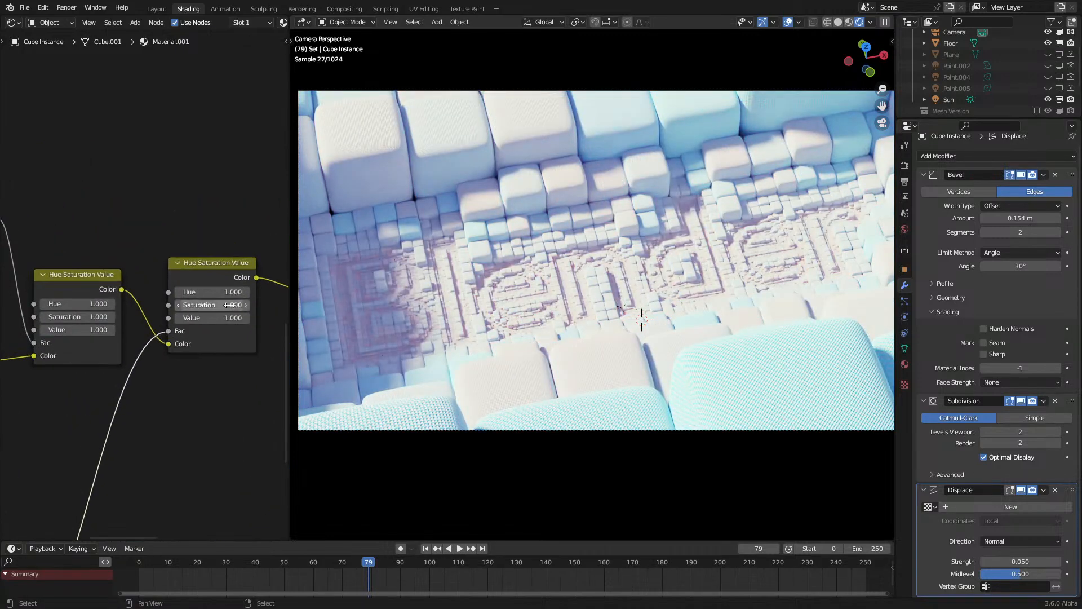
Step: Set the second Hue Saturation Value node's Hue to 0.5 and try a different Value on it
{"action": "left_click", "coordinate": [226, 293]}
{"action": "key", "text": "BackSpace"}
{"action": "type", "text": "0.5"}
{"action": "key", "text": "Return"}
{"action": "key", "text": "BackSpace"}
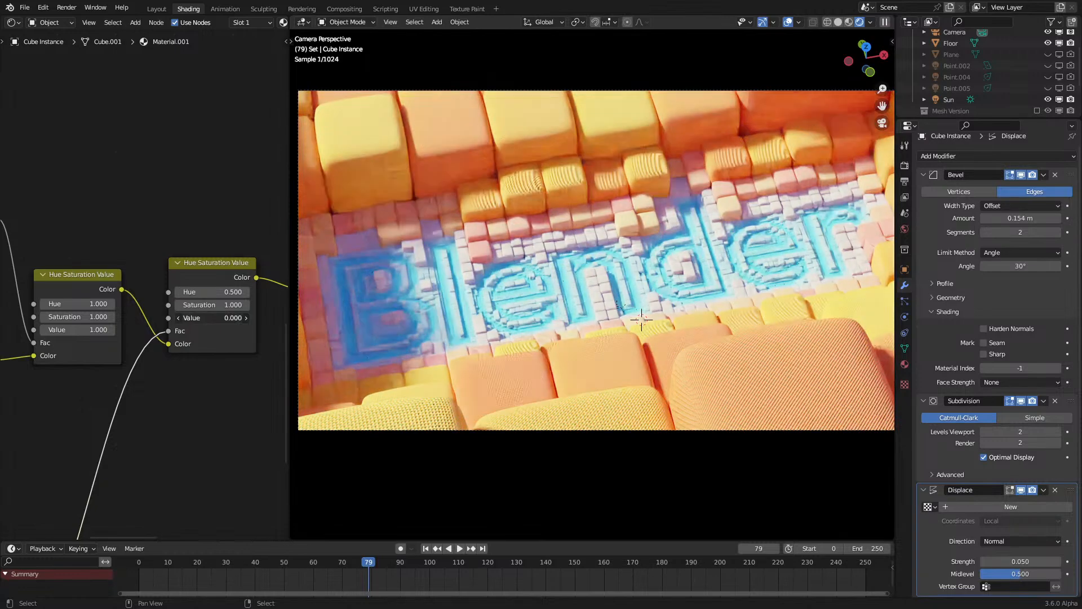
{"action": "left_click_drag", "start_coordinate": [212, 318], "coordinate": [269, 318]}
Step: Link the first Hue Saturation Value node directly to Base Color and delete the second one
{"action": "scroll", "coordinate": [152, 282], "scroll_direction": "down", "scroll_amount": 1}
{"action": "left_click_drag", "start_coordinate": [126, 288], "coordinate": [266, 287]}
{"action": "left_click", "coordinate": [222, 271]}
{"action": "key", "text": "x"}
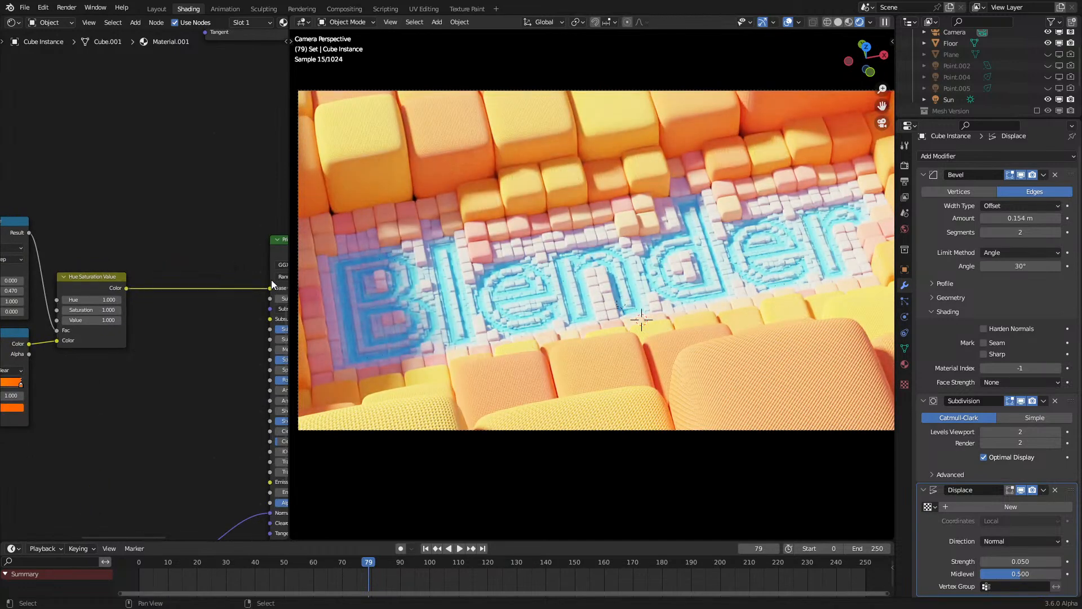
Step: Add a Noise Texture node whose Vector is fed by the Add node that also feeds the Magic Texture
{"action": "scroll", "coordinate": [525, 279], "scroll_direction": "up", "scroll_amount": 2}
{"action": "scroll", "coordinate": [524, 278], "scroll_direction": "up", "scroll_amount": 1}
{"action": "middle_click_drag", "start_coordinate": [73, 453], "coordinate": [155, 253]}
{"action": "scroll", "coordinate": [91, 420], "scroll_direction": "up", "scroll_amount": 3}
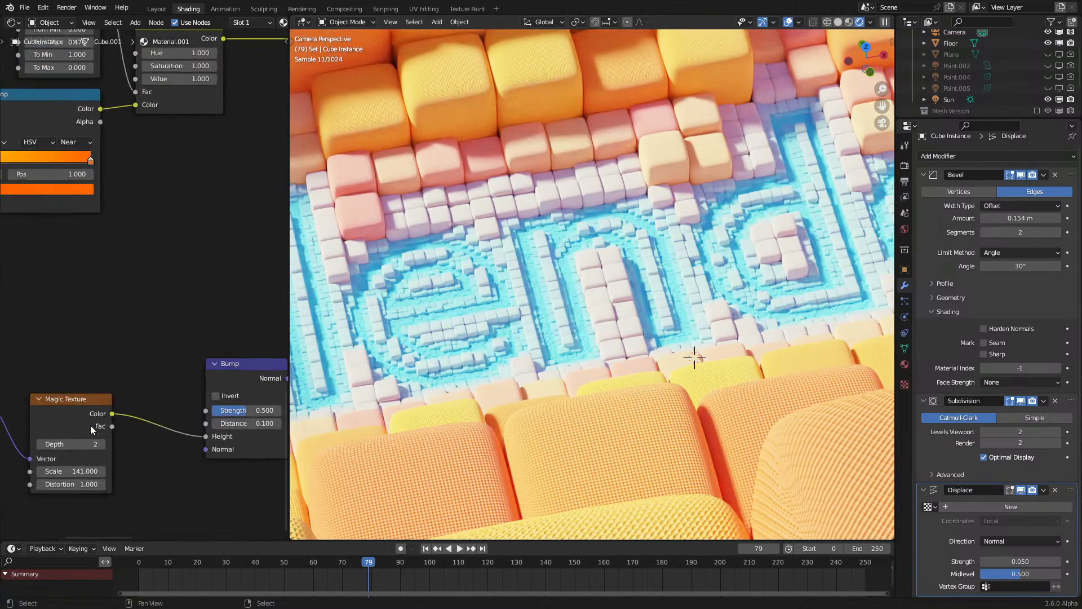
{"action": "middle_click_drag", "start_coordinate": [34, 423], "coordinate": [168, 311]}
{"action": "left_click_drag", "start_coordinate": [119, 287], "coordinate": [197, 451]}
{"action": "type", "text": "noi"}
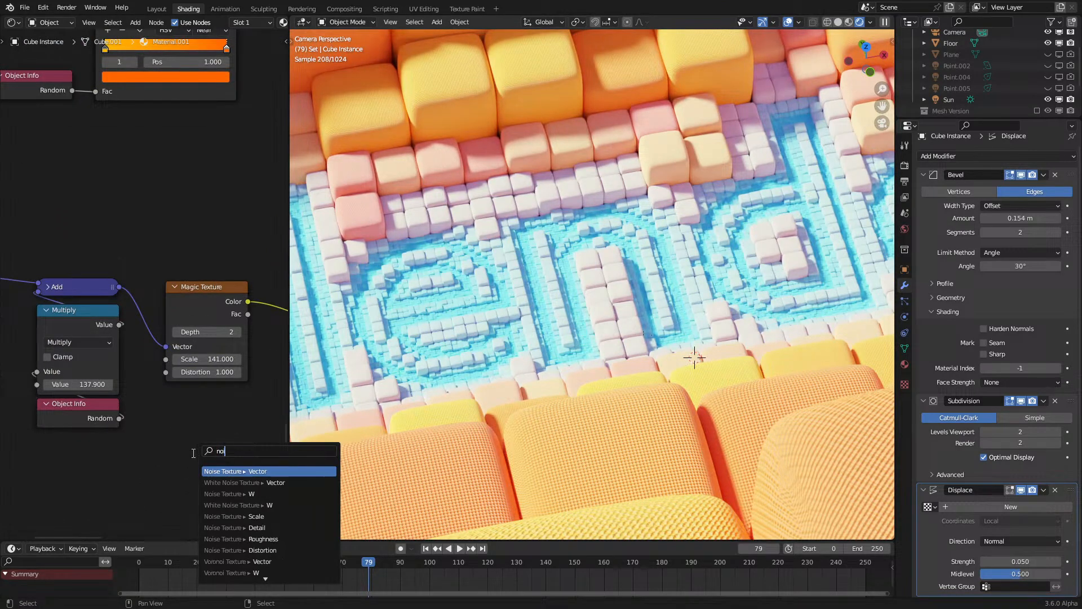
{"action": "left_click", "coordinate": [229, 472]}
Step: Insert a MixRGB node between the Magic Texture and Bump nodes, and link the Noise Texture's Fac to Color2
{"action": "middle_click_drag", "start_coordinate": [236, 315], "coordinate": [164, 322]}
{"action": "key", "text": "q"}
{"action": "left_click", "coordinate": [219, 307]}
{"action": "key", "text": "Escape"}
{"action": "key", "text": "q"}
{"action": "left_click", "coordinate": [202, 304]}
{"action": "key", "text": "Escape"}
{"action": "key", "text": "q"}
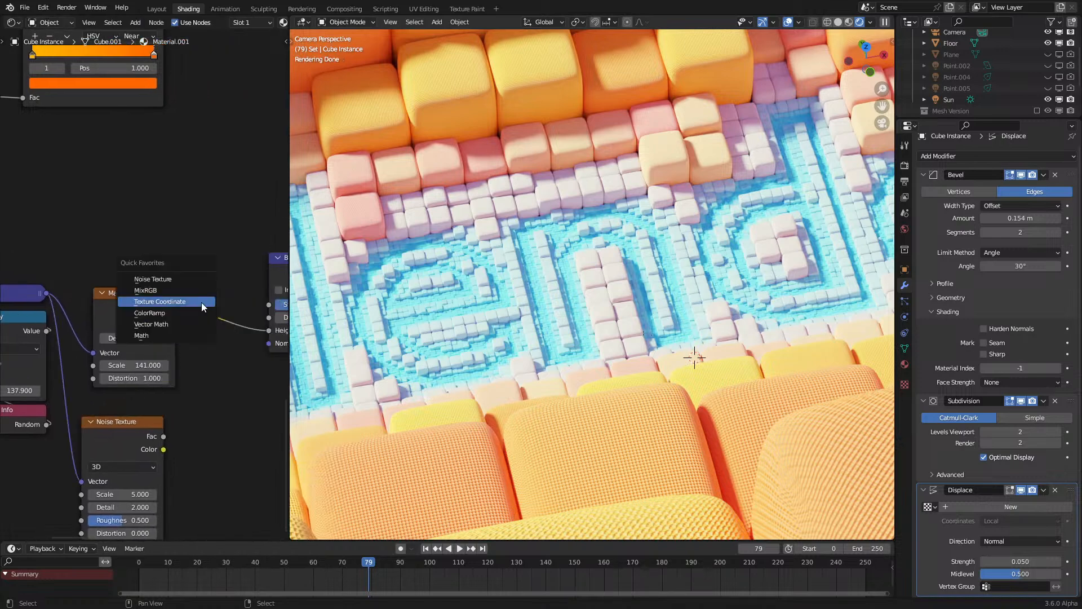
{"action": "left_click", "coordinate": [175, 290]}
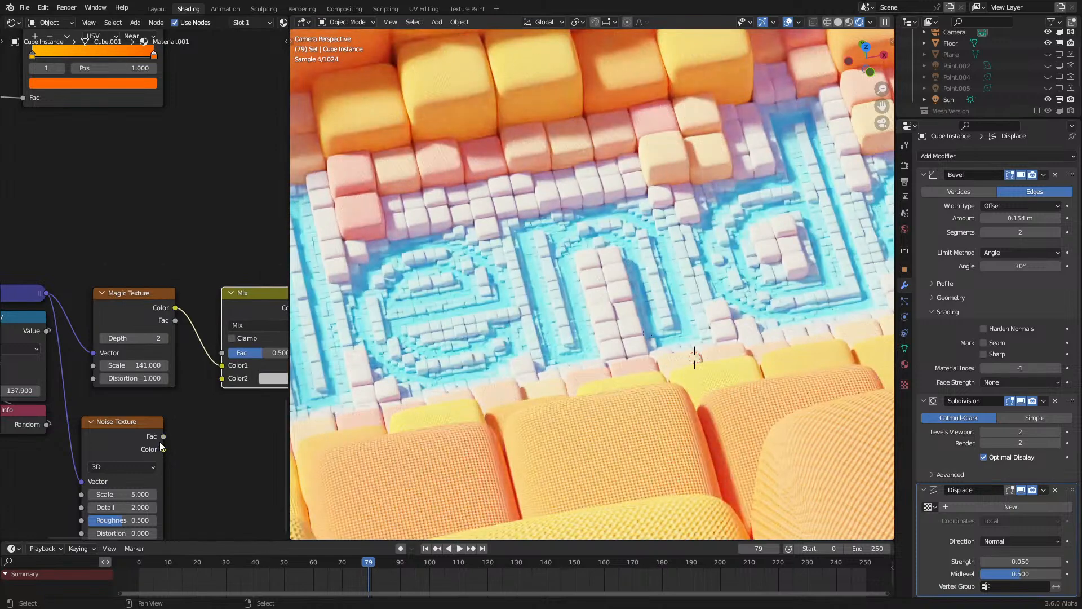
{"action": "left_click_drag", "start_coordinate": [163, 436], "coordinate": [222, 377]}
Step: Set the Mix node's Fac to 1 and the Noise Texture to Scale 28, Detail 12 and Roughness 0.7, aligned under the Magic Texture
{"action": "middle_click_drag", "start_coordinate": [220, 401], "coordinate": [214, 329]}
{"action": "left_click_drag", "start_coordinate": [257, 280], "coordinate": [285, 281]}
{"action": "left_click_drag", "start_coordinate": [125, 421], "coordinate": [125, 448]}
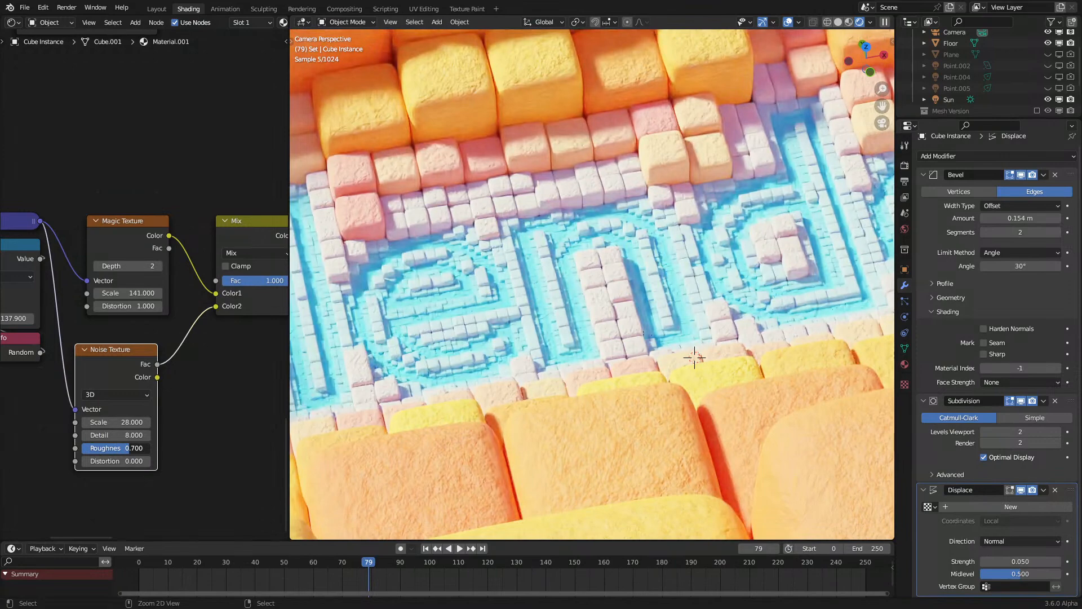
{"action": "left_click_drag", "start_coordinate": [138, 370], "coordinate": [150, 358]}
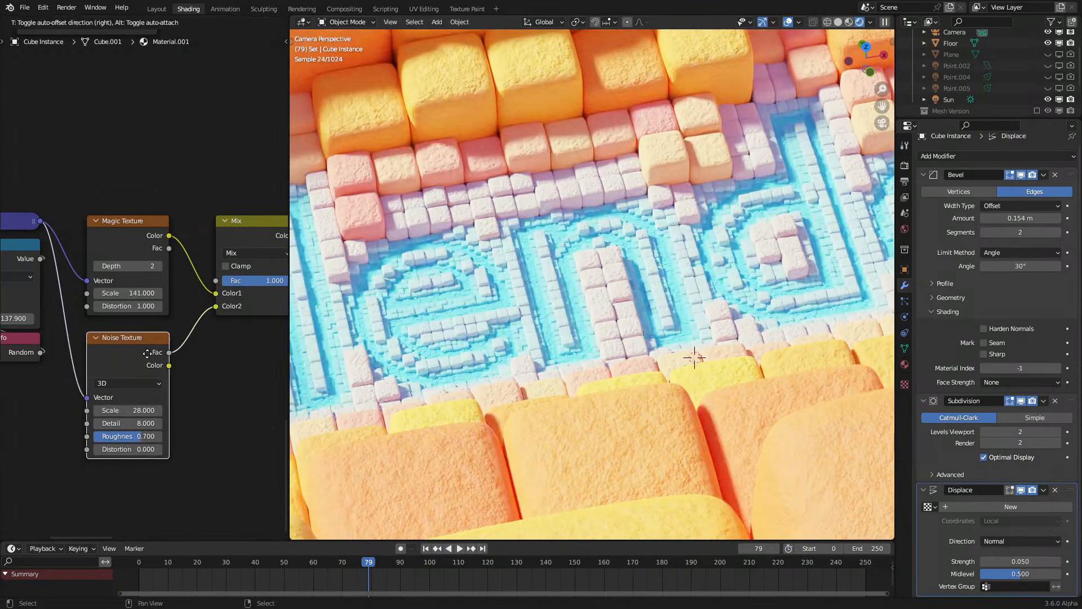
{"action": "left_click_drag", "start_coordinate": [118, 423], "coordinate": [141, 423]}
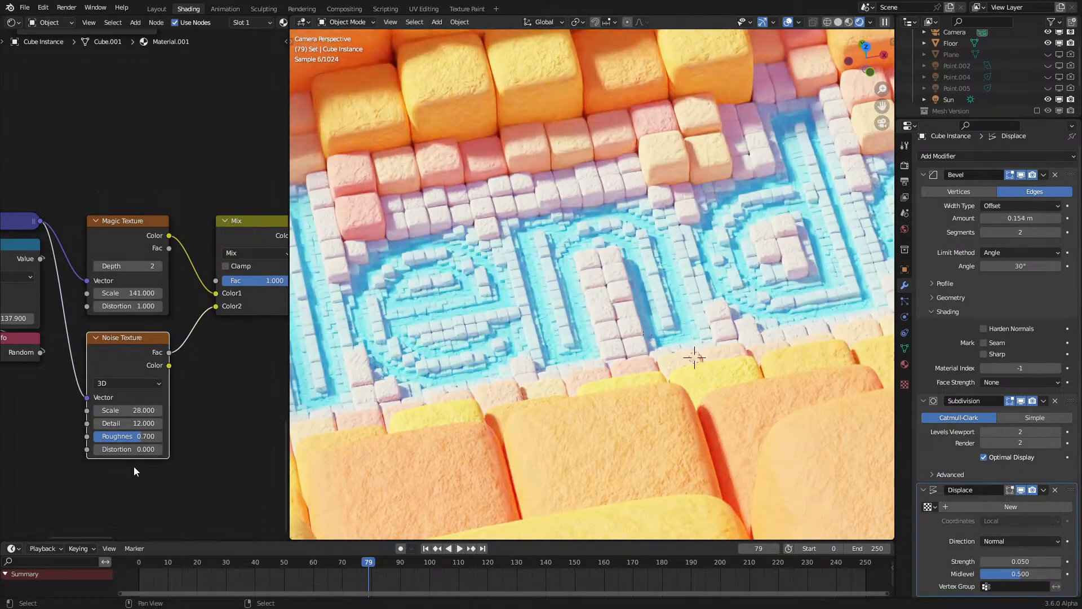
Step: Set the Mix node's Fac to 0.8 and inspect the woven surface of a large orange cube up close
{"action": "middle_click_drag", "start_coordinate": [168, 299], "coordinate": [118, 352]}
{"action": "mouse_move", "coordinate": [217, 333]}
{"action": "left_mouse_down"}
{"action": "mouse_move", "coordinate": [192, 334]}
{"action": "mouse_move", "coordinate": [203, 333]}
{"action": "left_mouse_up"}
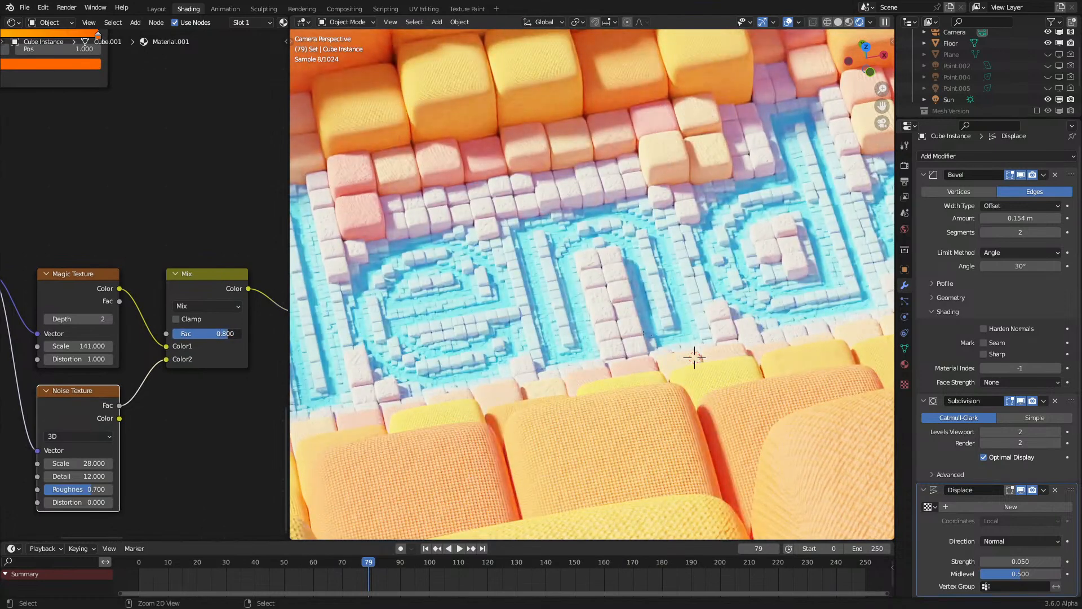
{"action": "middle_click_drag", "start_coordinate": [591, 397], "coordinate": [547, 333]}
{"action": "scroll", "coordinate": [547, 334], "scroll_direction": "up", "scroll_amount": 6}
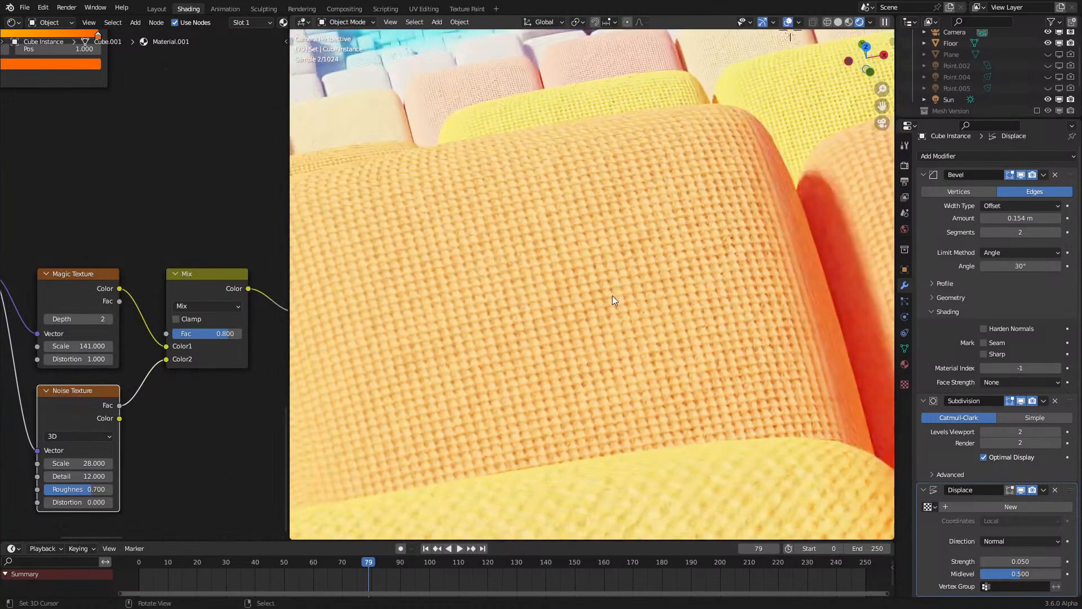
Step: Try a Mix Fac of 0.9 and check the rougher fabric on the large and medium cubes
{"action": "mouse_move", "coordinate": [172, 334]}
{"action": "left_mouse_down"}
{"action": "mouse_move", "coordinate": [192, 334]}
{"action": "mouse_move", "coordinate": [172, 333]}
{"action": "left_mouse_up"}
{"action": "left_click", "coordinate": [236, 333]}
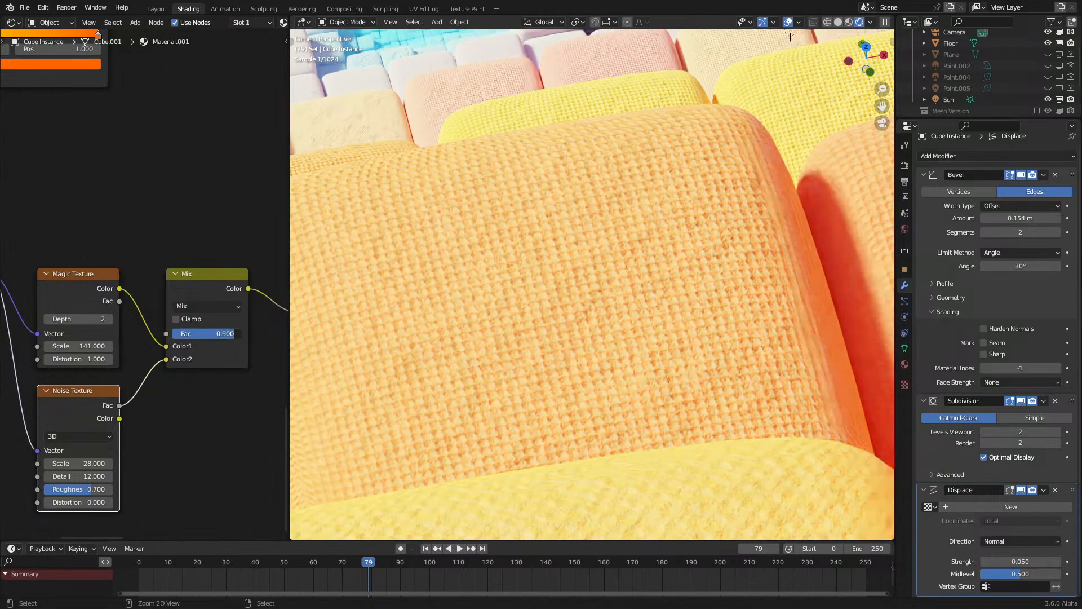
{"action": "scroll", "coordinate": [767, 325], "scroll_direction": "down", "scroll_amount": 4}
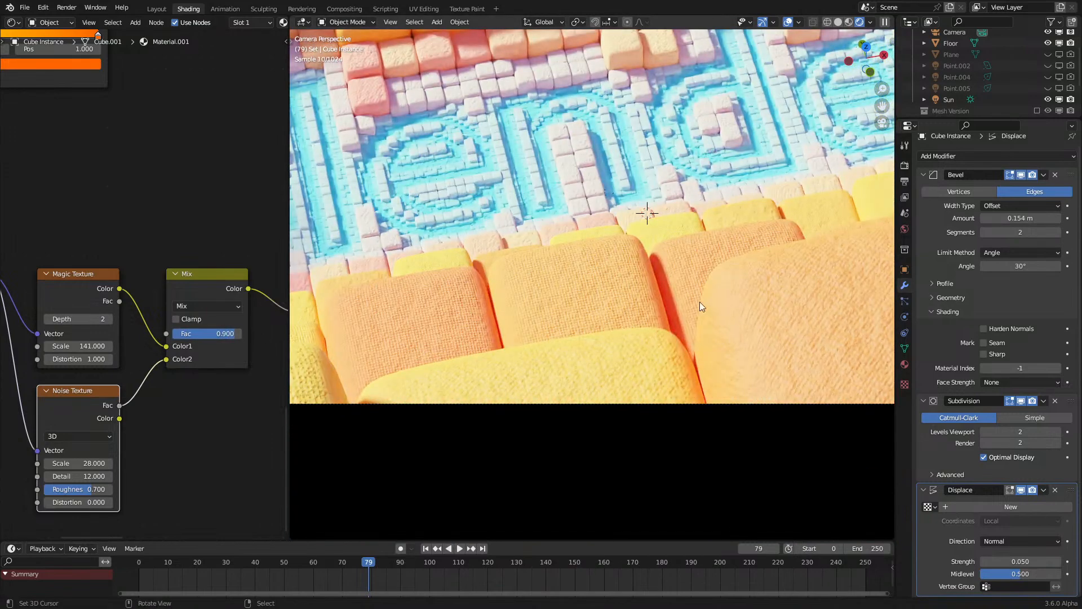
{"action": "middle_click_drag", "start_coordinate": [667, 292], "coordinate": [584, 401], "text": "shift"}
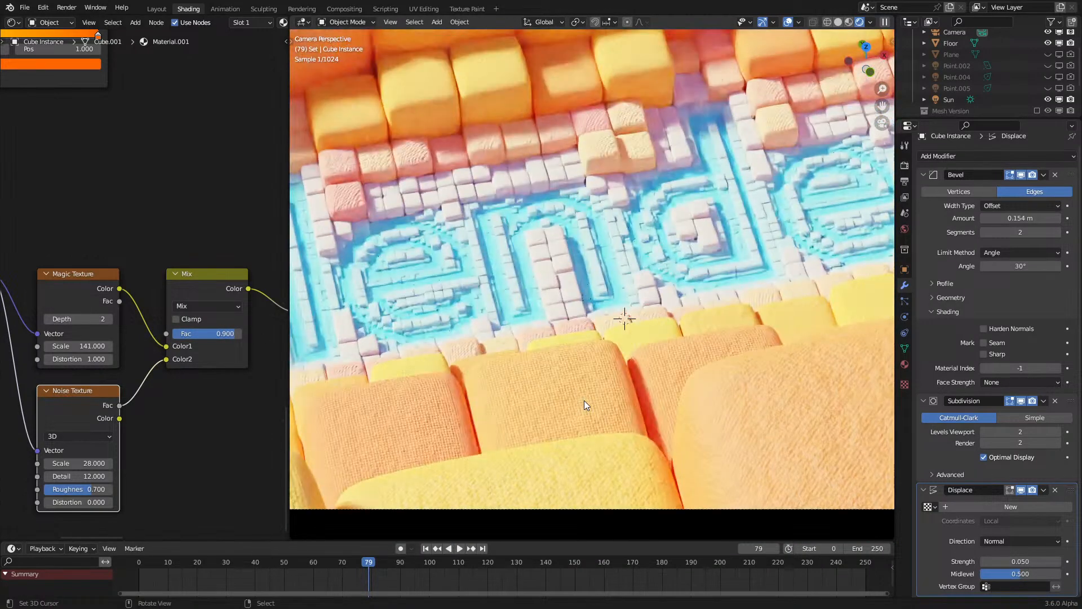
{"action": "middle_click_drag", "start_coordinate": [282, 254], "coordinate": [257, 495]}
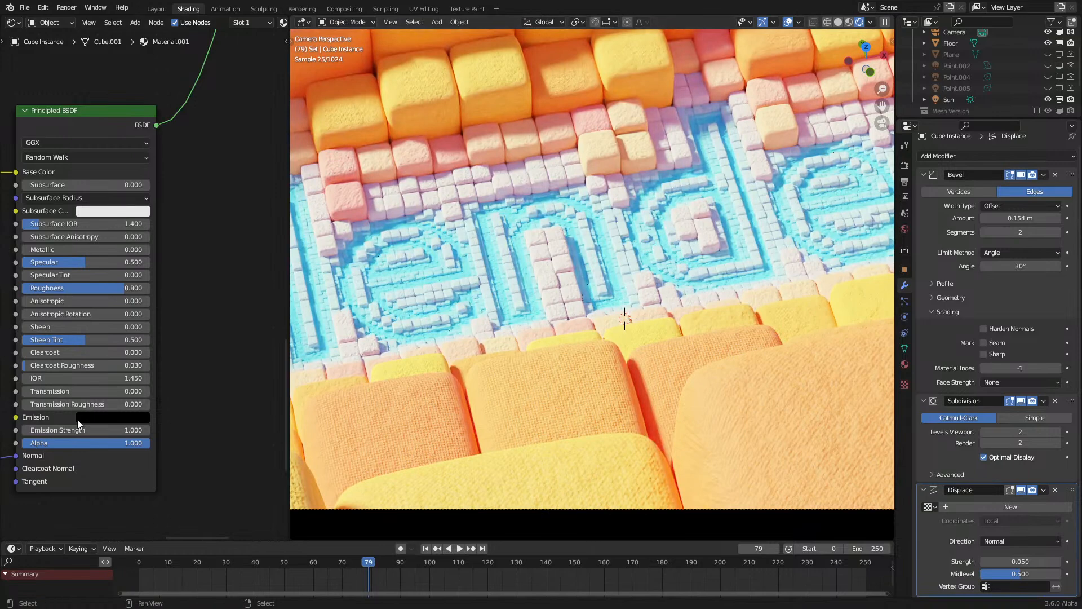
{"action": "middle_click_drag", "start_coordinate": [72, 424], "coordinate": [251, 337]}
{"action": "scroll", "coordinate": [655, 413], "scroll_direction": "up", "scroll_amount": 4}
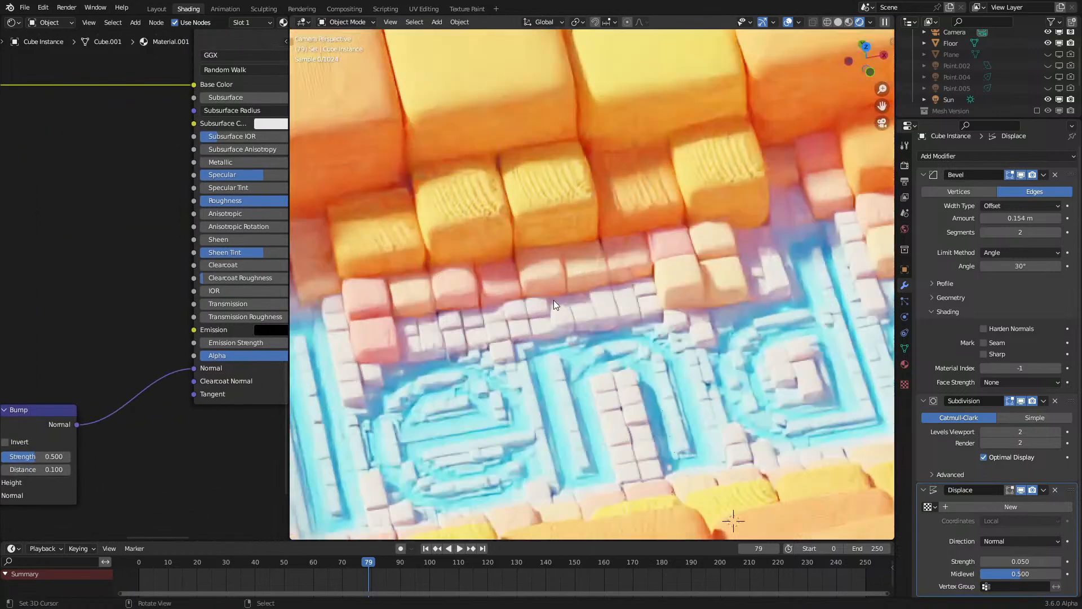
{"action": "scroll", "coordinate": [554, 304], "scroll_direction": "up", "scroll_amount": 1}
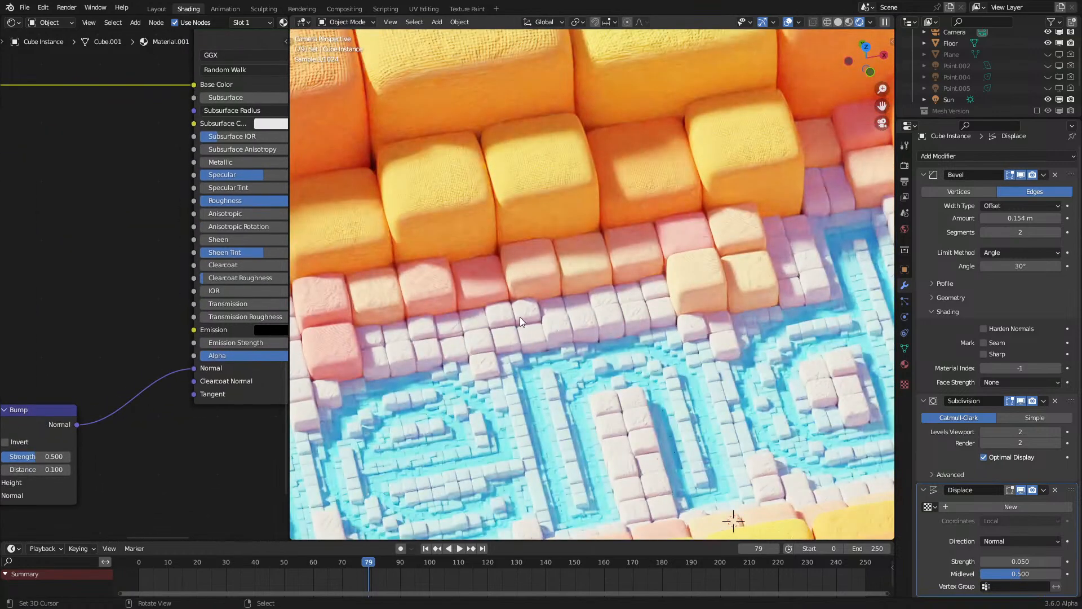
Step: Set the Mix node's Fac to 0.8 and the Noise Texture's Roughness to 0.8
{"action": "middle_click_drag", "start_coordinate": [96, 395], "coordinate": [286, 296]}
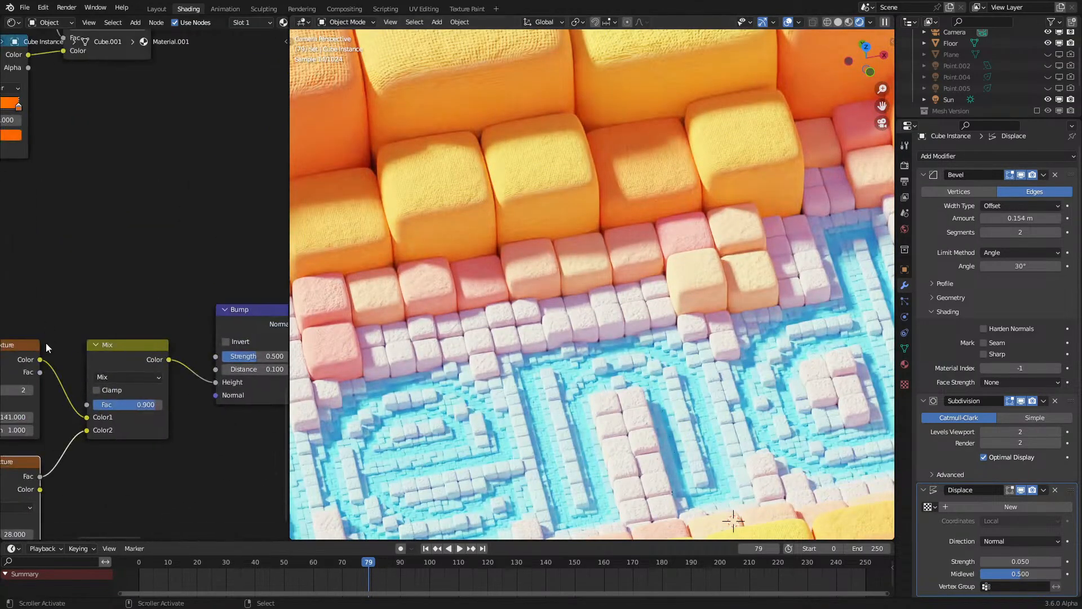
{"action": "left_click_drag", "start_coordinate": [134, 405], "coordinate": [127, 404]}
{"action": "middle_click_drag", "start_coordinate": [493, 421], "coordinate": [501, 246], "text": "shift"}
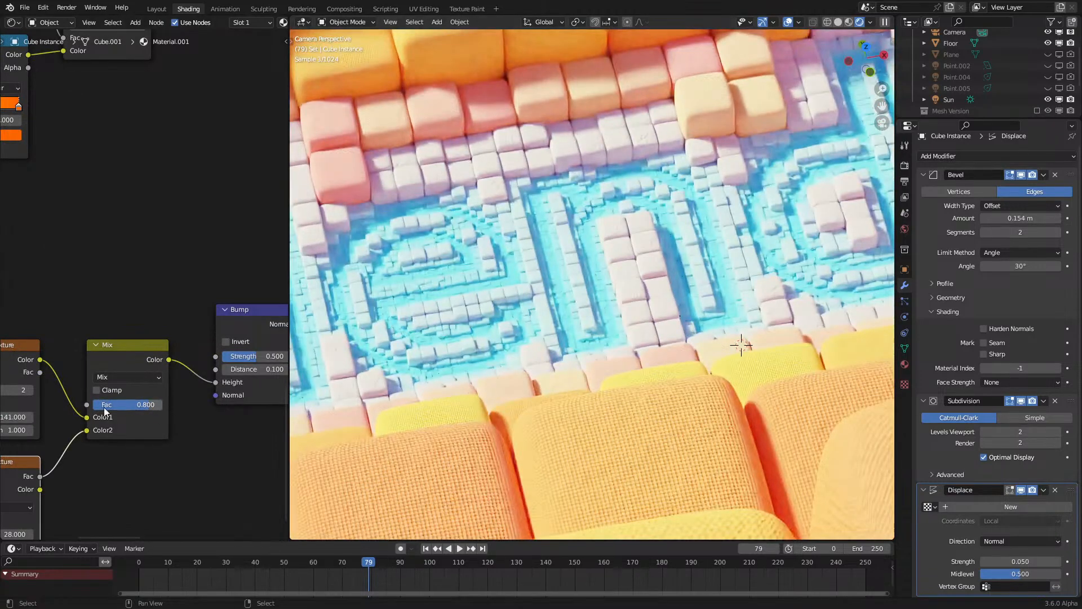
{"action": "middle_click_drag", "start_coordinate": [104, 411], "coordinate": [226, 316]}
{"action": "left_click_drag", "start_coordinate": [122, 464], "coordinate": [138, 464]}
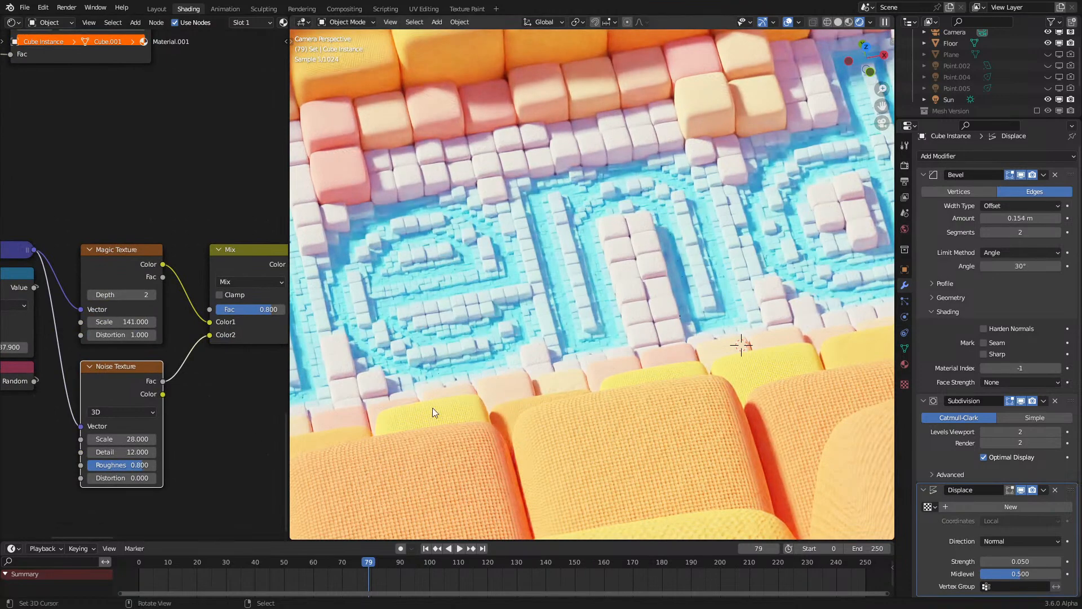
Step: Examine the fabric bump up close on the small white and blue cubes within the lettering
{"action": "scroll", "coordinate": [566, 366], "scroll_direction": "up", "scroll_amount": 5}
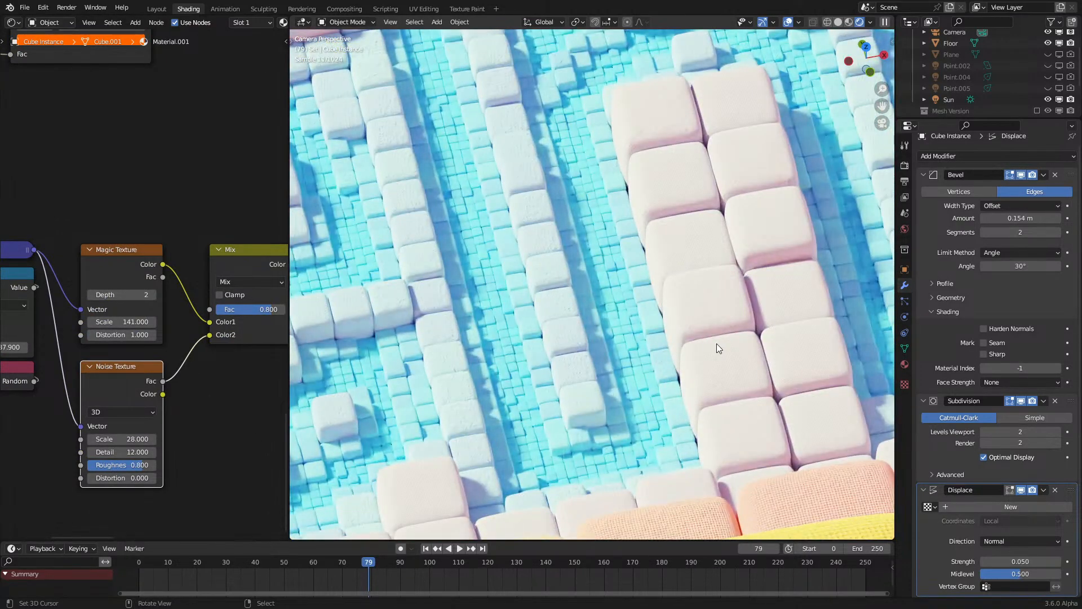
{"action": "scroll", "coordinate": [601, 361], "scroll_direction": "up", "scroll_amount": 4}
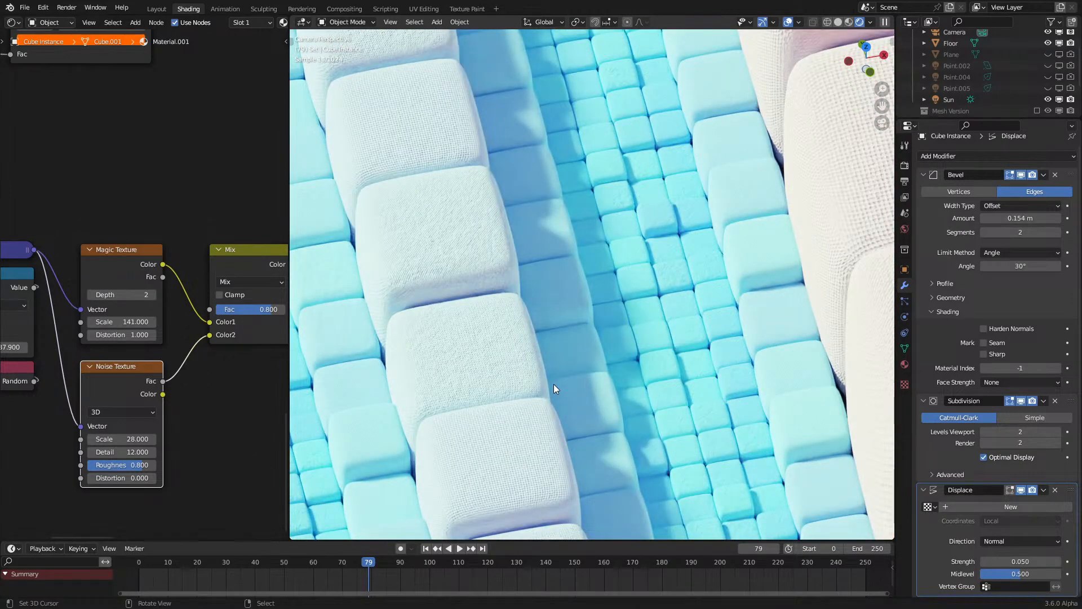
{"action": "scroll", "coordinate": [614, 331], "scroll_direction": "up", "scroll_amount": 3}
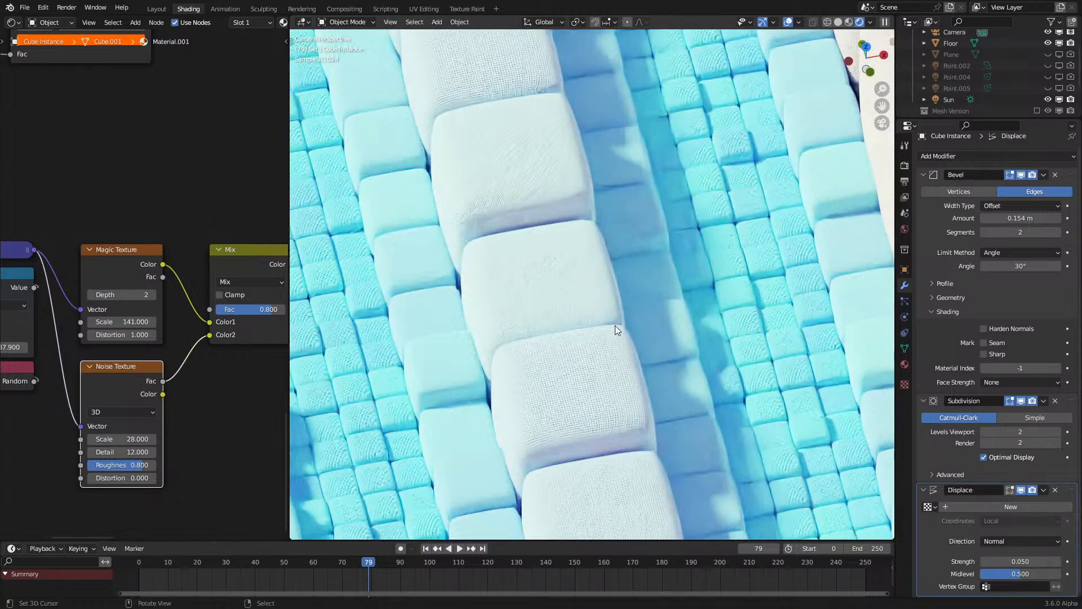
{"action": "scroll", "coordinate": [598, 338], "scroll_direction": "up", "scroll_amount": 4}
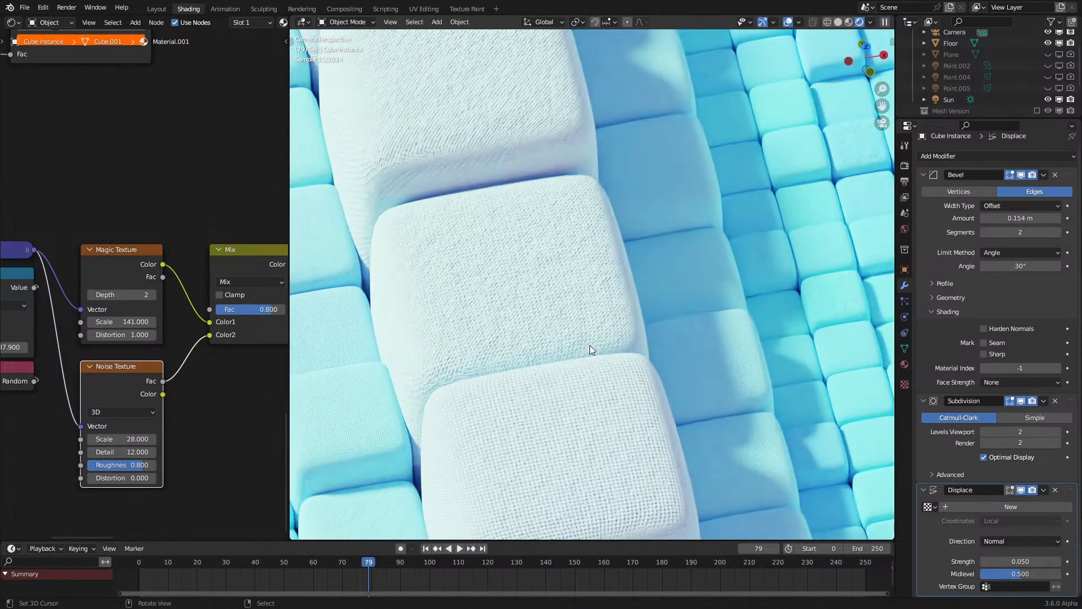
{"action": "scroll", "coordinate": [590, 345], "scroll_direction": "down", "scroll_amount": 8}
{"action": "scroll", "coordinate": [229, 371], "scroll_direction": "down", "scroll_amount": 5}
{"action": "scroll", "coordinate": [67, 305], "scroll_direction": "up", "scroll_amount": 3}
Step: Try driving the Principled BSDF's Specular with a Fresnel node, and delete that node after checking the cubes
{"action": "key", "text": "shift+a"}
{"action": "mouse_move", "coordinate": [84, 337]}
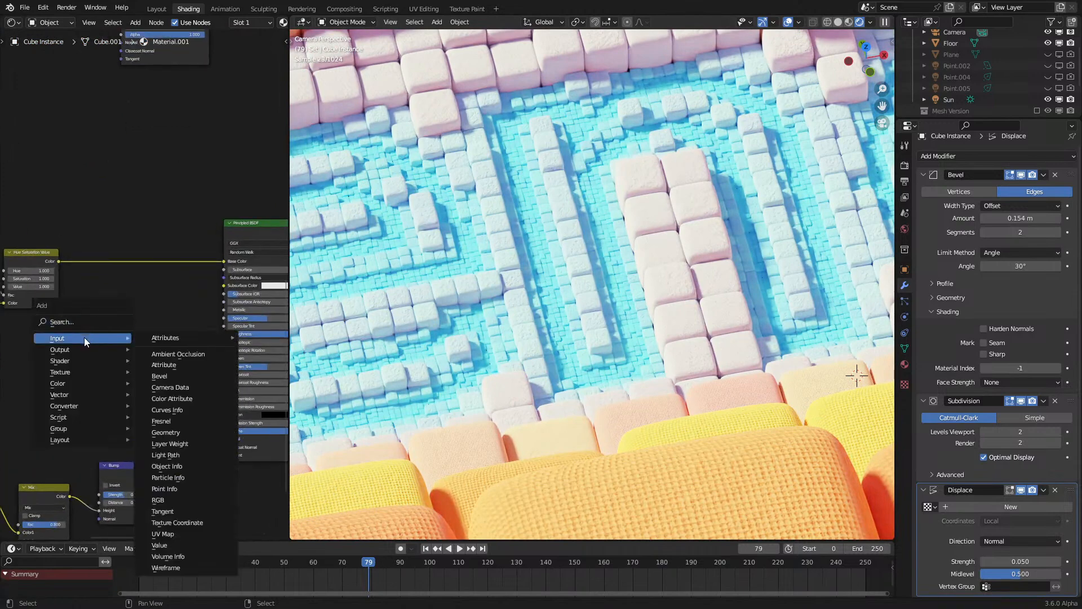
{"action": "left_click", "coordinate": [167, 421]}
{"action": "left_click", "coordinate": [121, 335]}
{"action": "scroll", "coordinate": [187, 351], "scroll_direction": "up", "scroll_amount": 1}
{"action": "left_click_drag", "start_coordinate": [151, 349], "coordinate": [244, 326]}
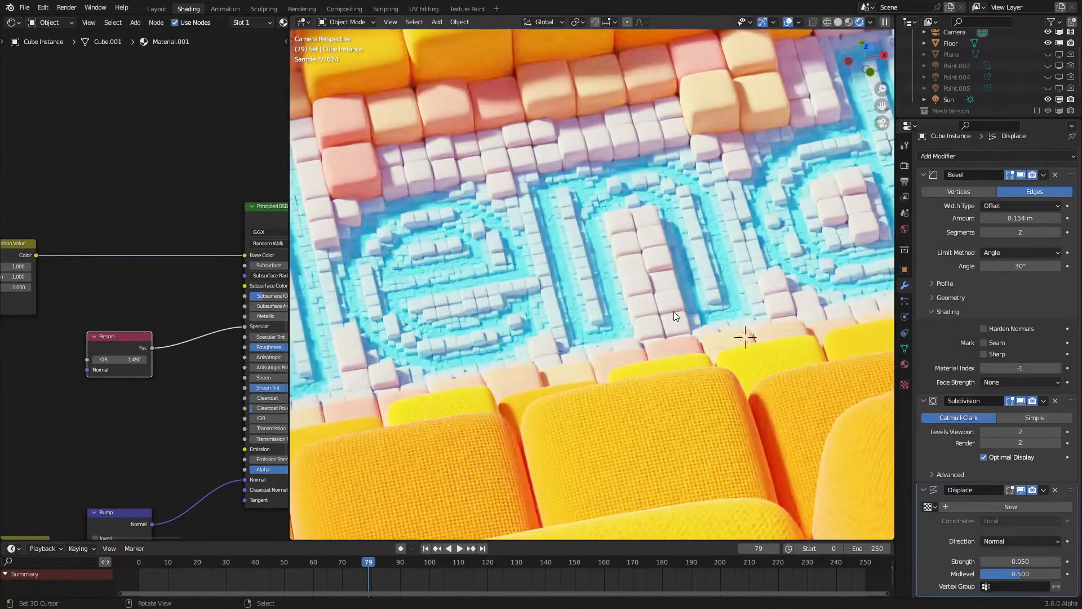
{"action": "scroll", "coordinate": [674, 312], "scroll_direction": "down", "scroll_amount": 2}
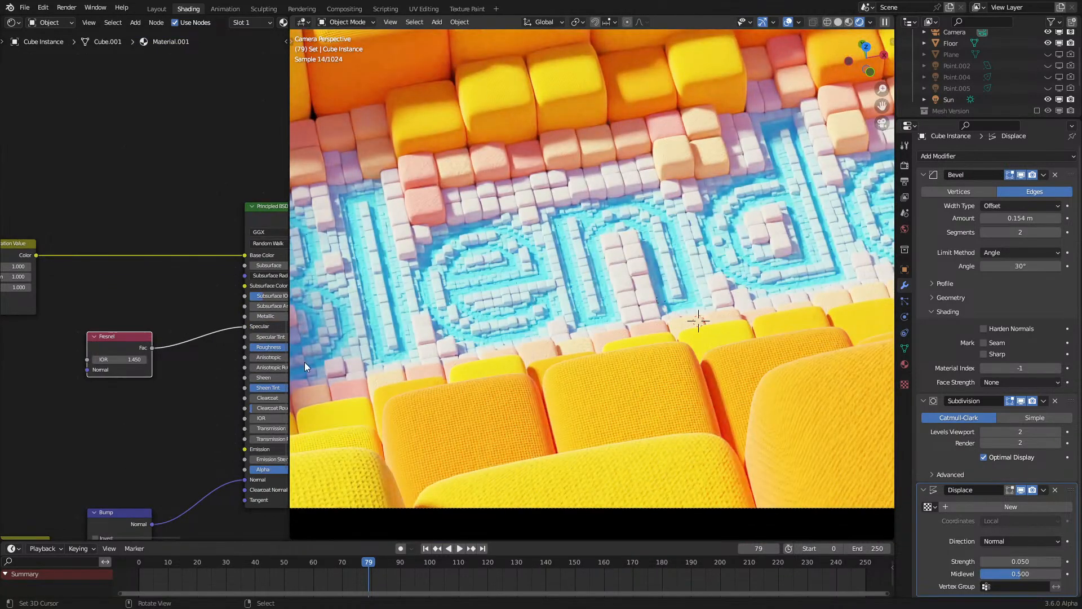
{"action": "key", "text": "x"}
Step: Add a Layer Weight node, link its Facing output to the Principled BSDF's Specular, and preview the node's output
{"action": "key", "text": "shift+a"}
{"action": "mouse_move", "coordinate": [126, 355]}
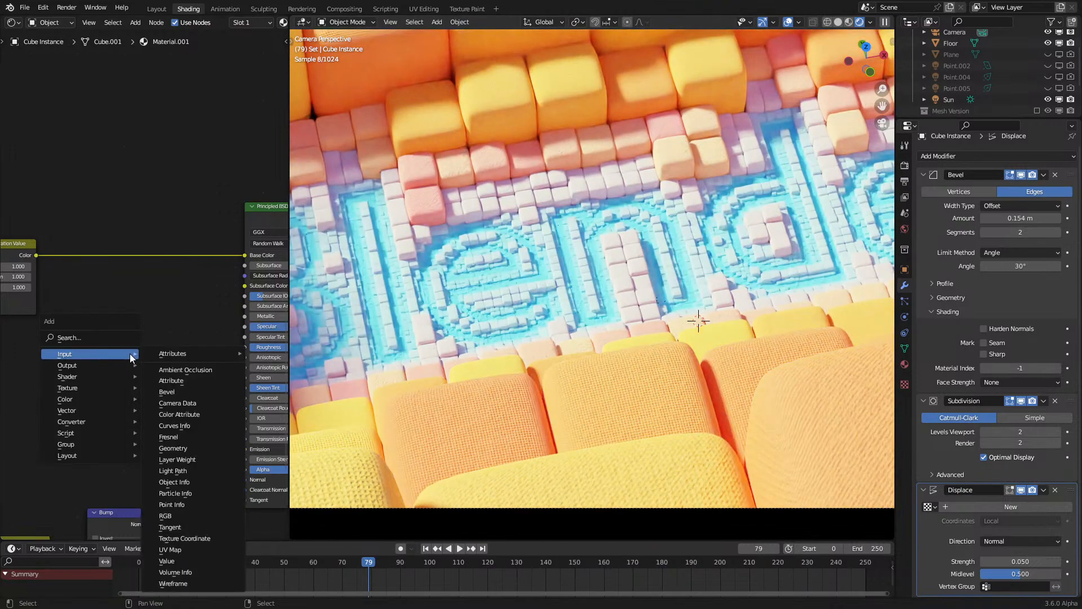
{"action": "left_click", "coordinate": [181, 446]}
{"action": "left_click", "coordinate": [109, 319]}
{"action": "left_click_drag", "start_coordinate": [151, 338], "coordinate": [244, 326]}
{"action": "left_click", "coordinate": [109, 336], "text": "ctrl+shift"}
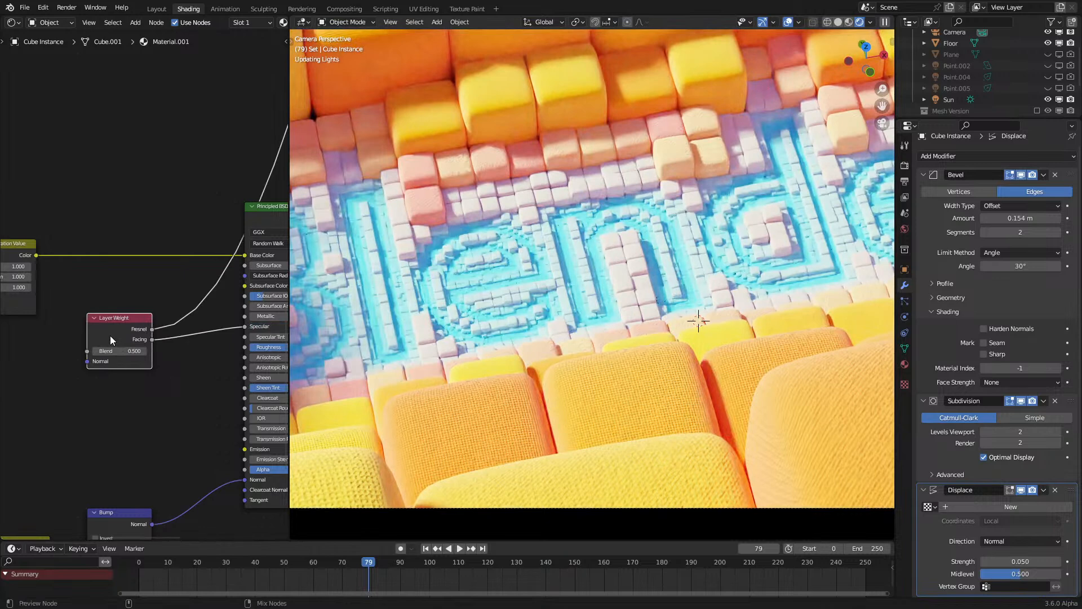
Step: Open the scene's render settings and show the available render engines
{"action": "scroll", "coordinate": [110, 336], "scroll_direction": "down", "scroll_amount": 2}
{"action": "left_click", "coordinate": [905, 166]}
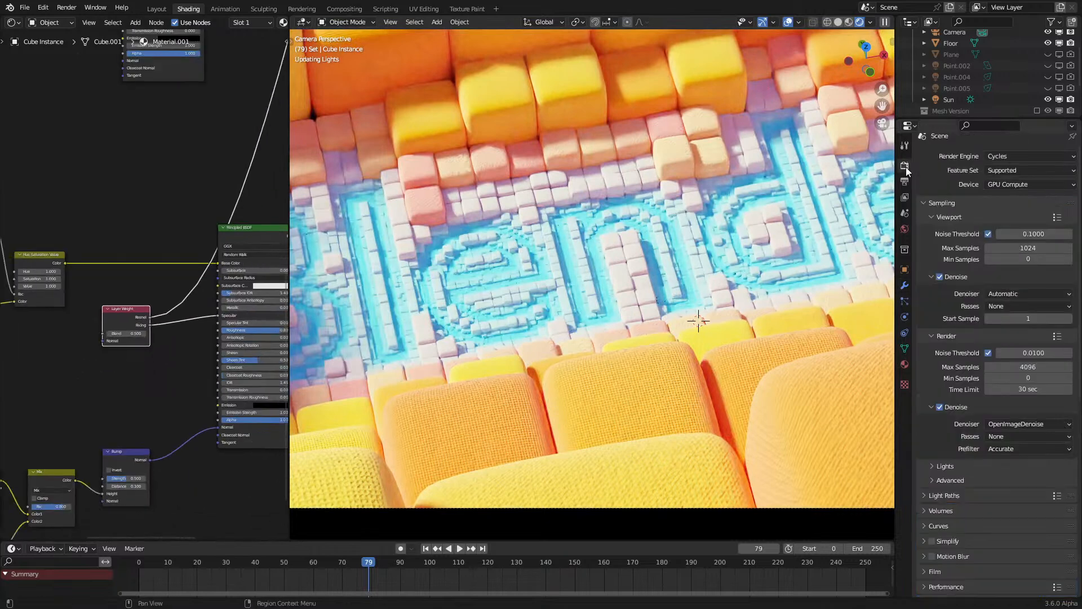
{"action": "left_click", "coordinate": [1024, 155]}
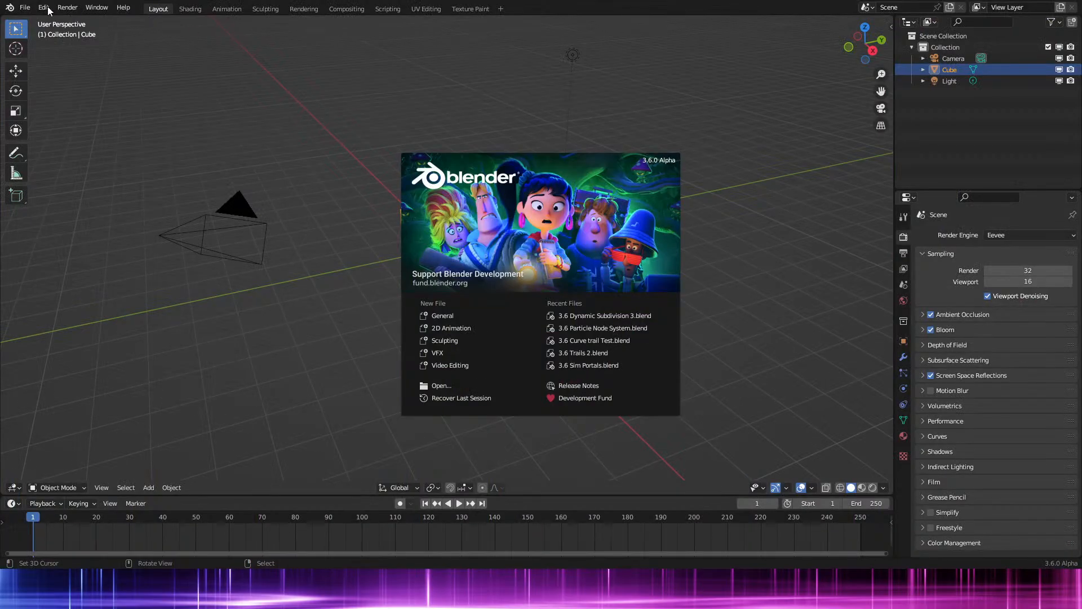
Step: Reopen the Blender-lettering cube scene in place of the default startup scene
{"action": "left_click", "coordinate": [23, 9]}
{"action": "left_click", "coordinate": [24, 8]}
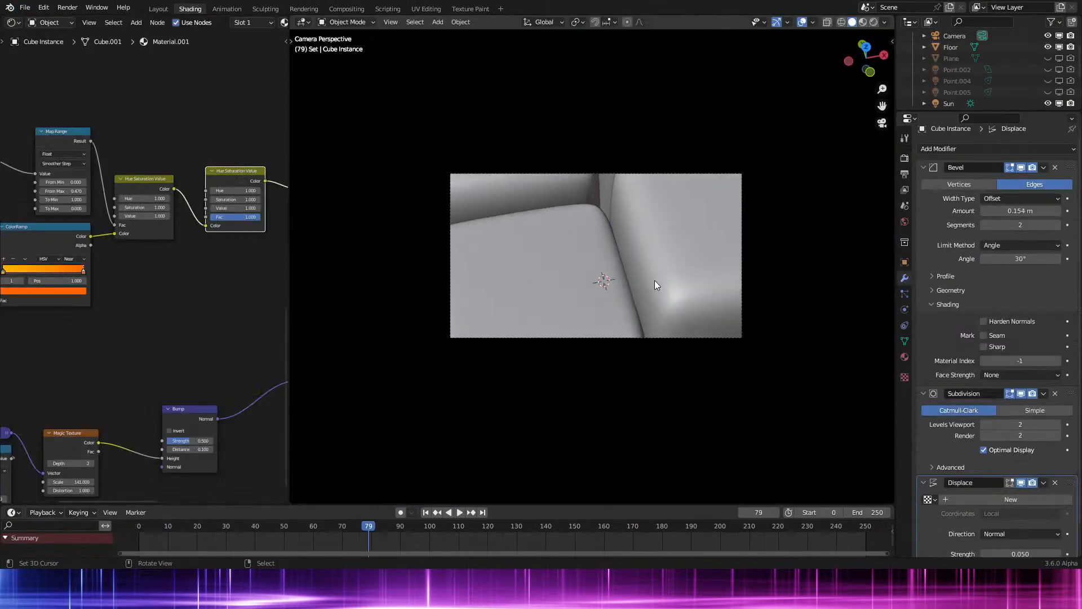
Step: Play the animation through to frame 90, with the full cube scene framed, and show the viewport in rendered shading
{"action": "left_click", "coordinate": [133, 552]}
{"action": "key", "text": "space"}
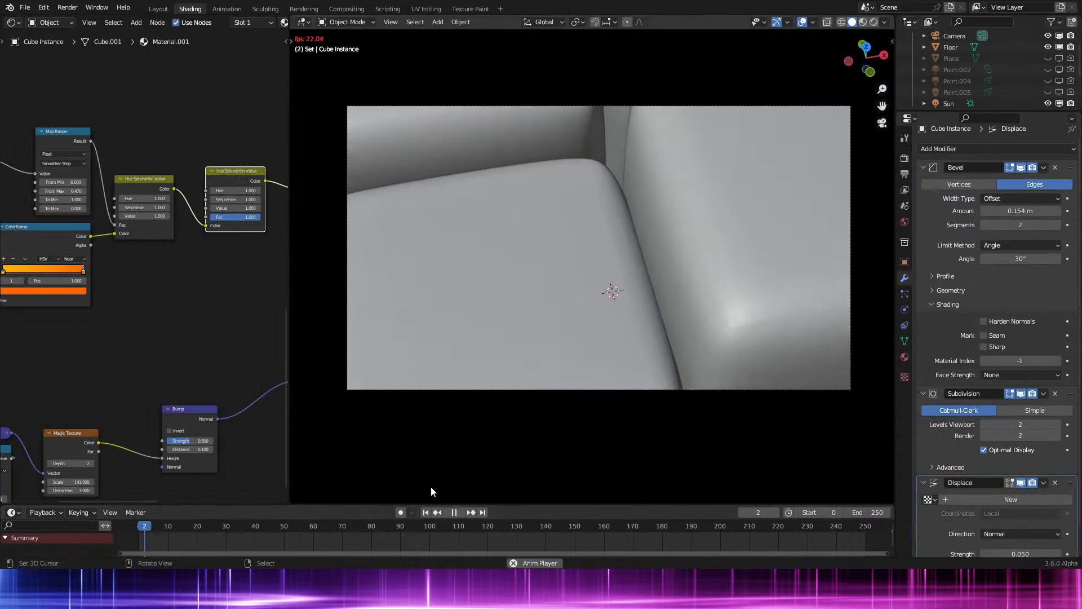
{"action": "scroll", "coordinate": [472, 423], "scroll_direction": "up", "scroll_amount": 3}
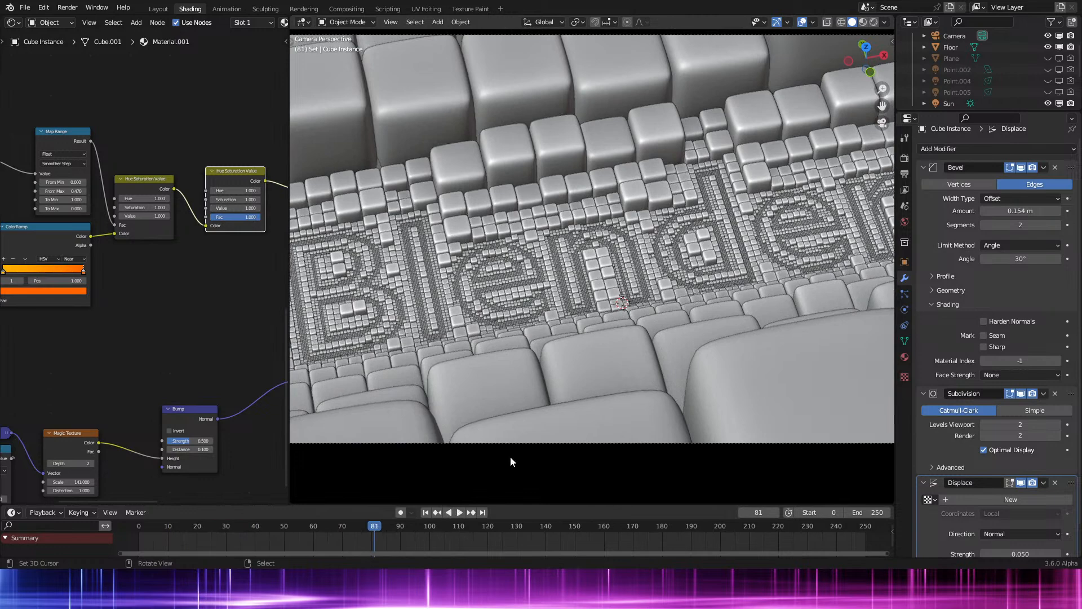
{"action": "key", "text": "space"}
{"action": "key", "text": "z"}
{"action": "left_click", "coordinate": [492, 331]}
Step: Delete the extra Hue Saturation Value node so the remaining one feeds the Principled BSDF's Base Color directly
{"action": "scroll", "coordinate": [205, 373], "scroll_direction": "down", "scroll_amount": 5}
{"action": "mouse_move", "coordinate": [205, 374]}
{"action": "middle_mouse_down"}
{"action": "mouse_move", "coordinate": [194, 438]}
{"action": "mouse_move", "coordinate": [210, 412]}
{"action": "middle_mouse_up"}
{"action": "scroll", "coordinate": [201, 387], "scroll_direction": "up", "scroll_amount": 4}
{"action": "scroll", "coordinate": [205, 316], "scroll_direction": "up", "scroll_amount": 5}
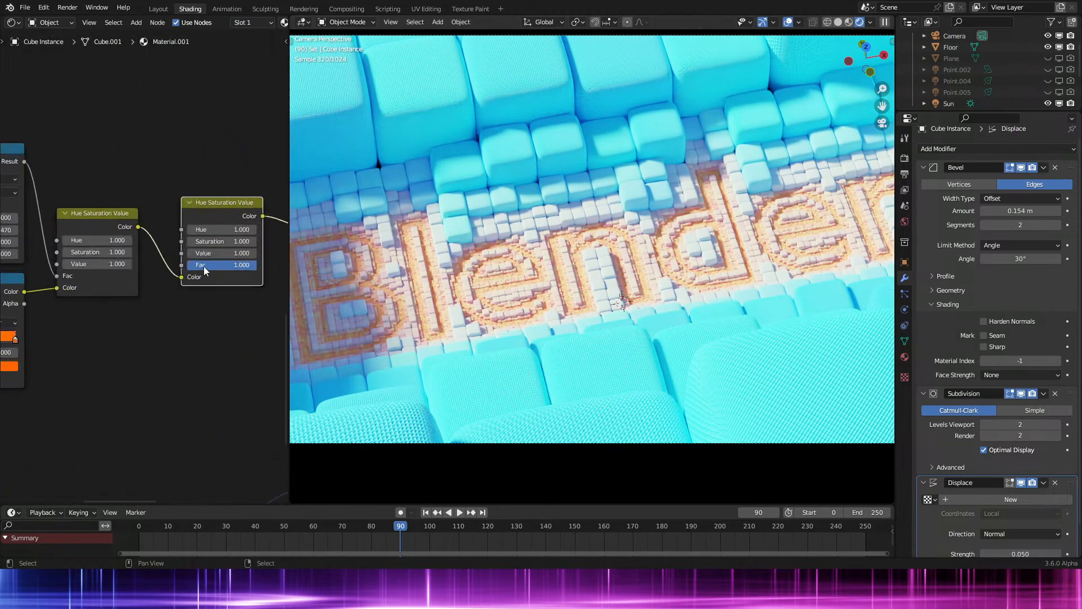
{"action": "middle_click_drag", "start_coordinate": [205, 266], "coordinate": [165, 338]}
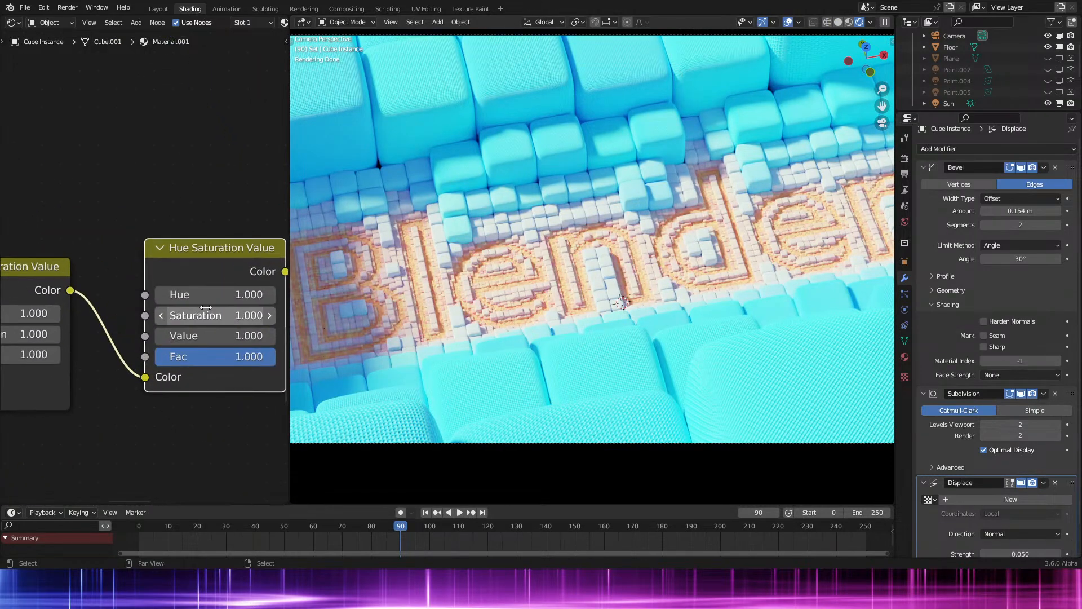
{"action": "scroll", "coordinate": [145, 268], "scroll_direction": "down", "scroll_amount": 3}
{"action": "left_click_drag", "start_coordinate": [99, 280], "coordinate": [269, 279]}
{"action": "left_click", "coordinate": [205, 268]}
{"action": "key", "text": "x"}
{"action": "middle_click_drag", "start_coordinate": [149, 375], "coordinate": [127, 313]}
Step: Add a Layer Weight node and link its Facing output to the Principled BSDF's Specular input
{"action": "key", "text": "shift+a"}
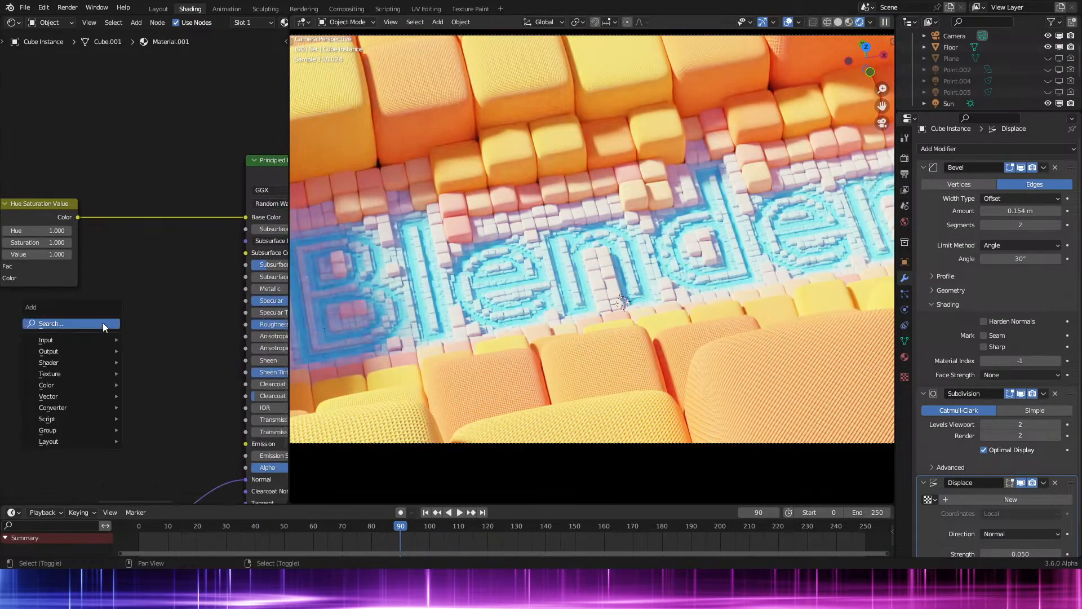
{"action": "key", "text": "shift+a"}
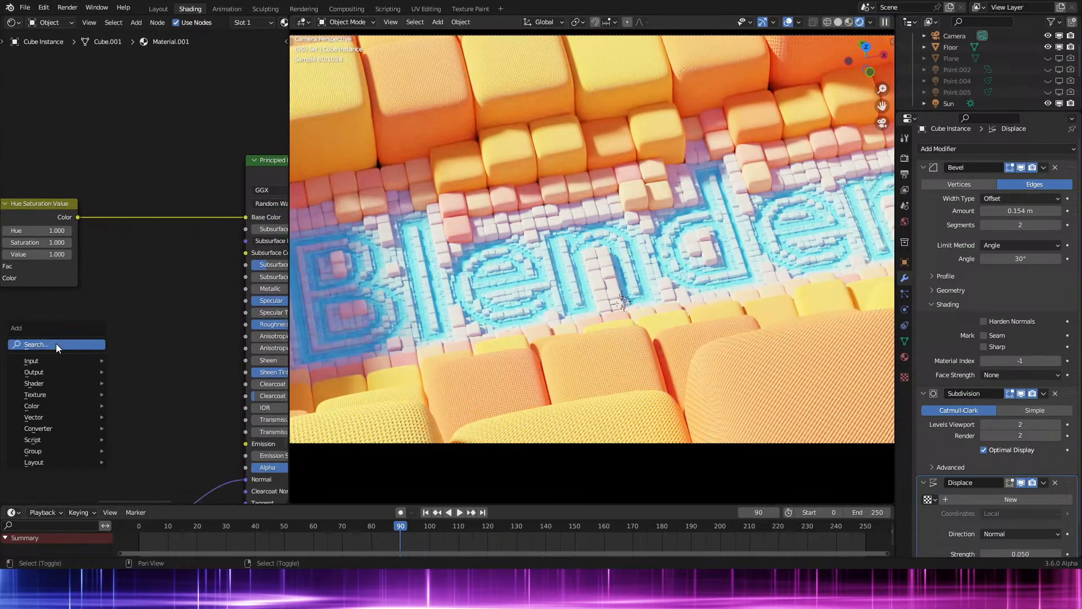
{"action": "mouse_move", "coordinate": [46, 360]}
{"action": "left_click", "coordinate": [139, 236]}
{"action": "left_click", "coordinate": [183, 312]}
{"action": "left_click_drag", "start_coordinate": [159, 327], "coordinate": [246, 300]}
{"action": "left_click_drag", "start_coordinate": [121, 307], "coordinate": [154, 286]}
Step: Link the Bump node's Normal output to the Layer Weight node's Normal input
{"action": "middle_click_drag", "start_coordinate": [129, 461], "coordinate": [145, 358]}
{"action": "left_click_drag", "start_coordinate": [152, 428], "coordinate": [132, 228]}
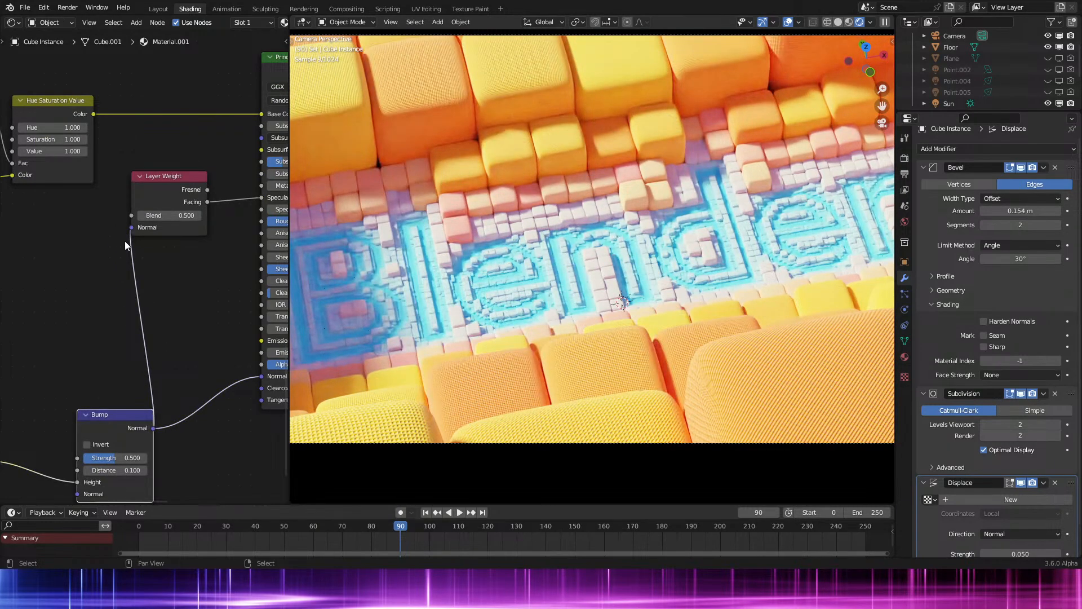
{"action": "middle_click_drag", "start_coordinate": [76, 382], "coordinate": [187, 204]}
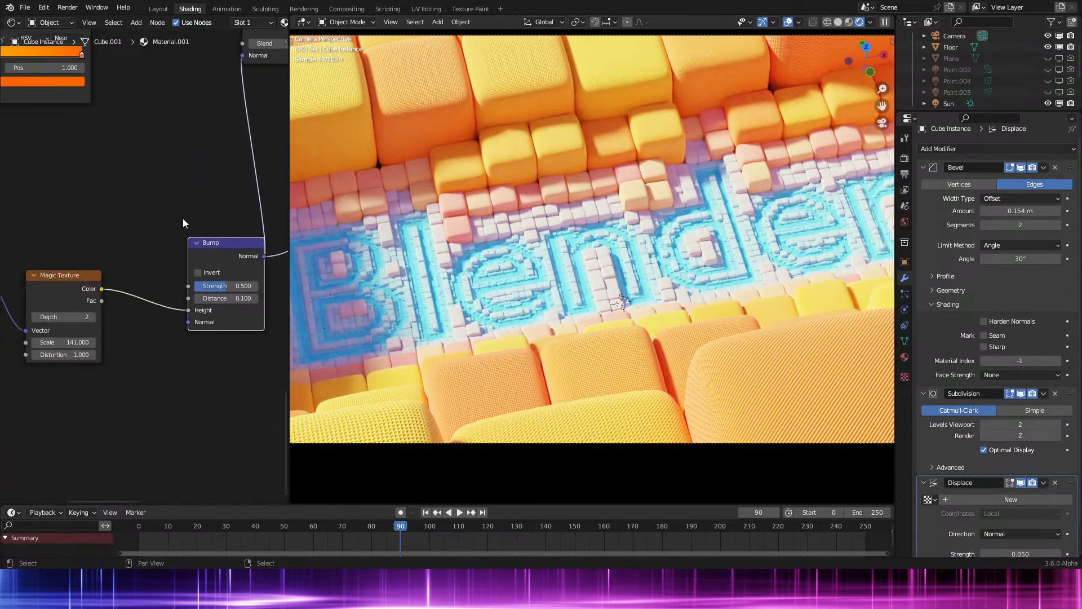
{"action": "middle_click_drag", "start_coordinate": [75, 361], "coordinate": [158, 337]}
{"action": "middle_click_drag", "start_coordinate": [193, 193], "coordinate": [56, 429]}
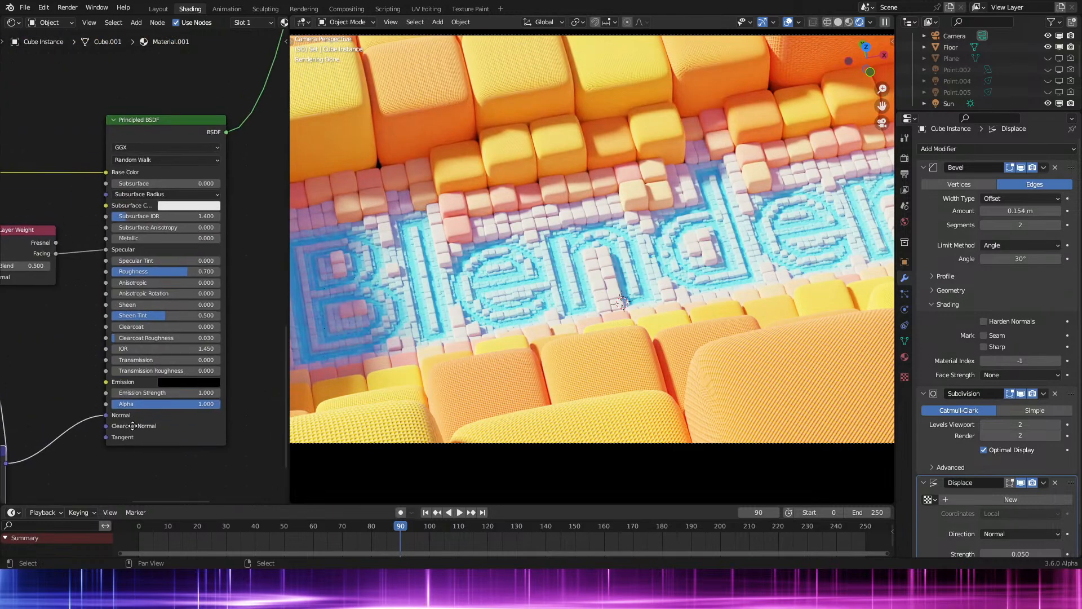
{"action": "middle_click_drag", "start_coordinate": [208, 409], "coordinate": [234, 437]}
Step: Insert a Math node between the Layer Weight's Facing output and the Principled BSDF's Specular input, and adjust its settings
{"action": "left_click_drag", "start_coordinate": [132, 264], "coordinate": [59, 279]}
{"action": "scroll", "coordinate": [113, 288], "scroll_direction": "up", "scroll_amount": 1}
{"action": "key", "text": "q"}
{"action": "left_click", "coordinate": [127, 351]}
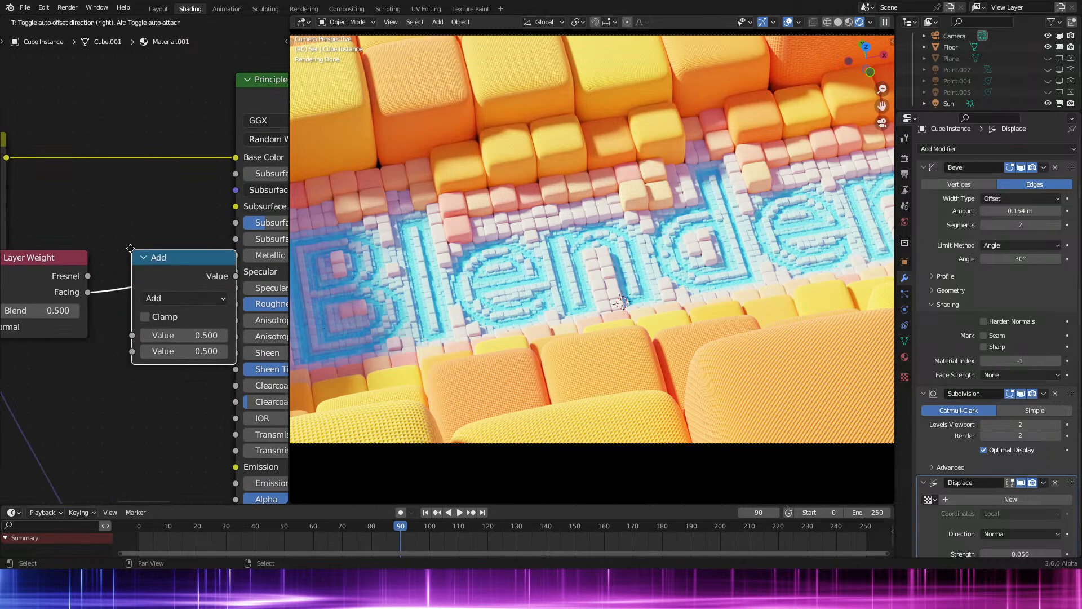
{"action": "left_click", "coordinate": [191, 344]}
{"action": "left_click", "coordinate": [161, 352]}
{"action": "left_click", "coordinate": [161, 351]}
{"action": "left_click", "coordinate": [161, 351]}
{"action": "left_click_drag", "start_coordinate": [85, 278], "coordinate": [126, 276]}
{"action": "left_click_drag", "start_coordinate": [116, 236], "coordinate": [199, 330]}
{"action": "left_click_drag", "start_coordinate": [199, 329], "coordinate": [229, 328]}
Step: Group the UV source, Add, Multiply and Object Info nodes feeding the Magic Texture into a frame and reposition it
{"action": "scroll", "coordinate": [97, 448], "scroll_direction": "down", "scroll_amount": 5}
{"action": "middle_click_drag", "start_coordinate": [97, 448], "coordinate": [49, 202]}
{"action": "scroll", "coordinate": [90, 254], "scroll_direction": "up", "scroll_amount": 2}
{"action": "scroll", "coordinate": [90, 253], "scroll_direction": "down", "scroll_amount": 4}
{"action": "left_click_drag", "start_coordinate": [14, 205], "coordinate": [82, 354]}
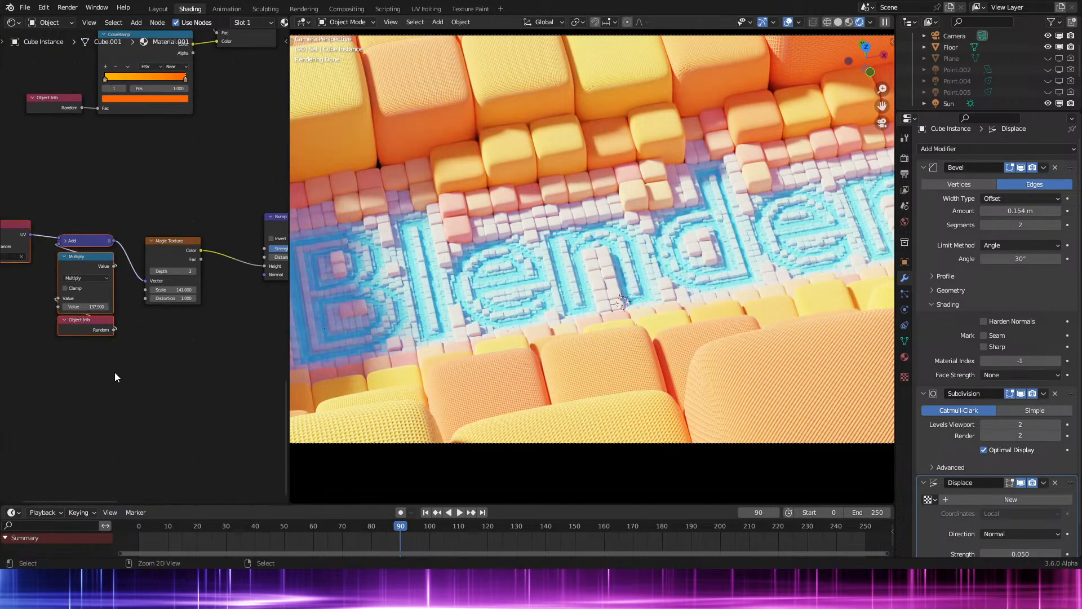
{"action": "key", "text": "ctrl+j"}
{"action": "key", "text": "g"}
{"action": "left_click", "coordinate": [74, 385]}
Step: Add a Noise Texture below the Magic Texture, with its Vector input fed by the framed Add node
{"action": "scroll", "coordinate": [103, 283], "scroll_direction": "up", "scroll_amount": 1}
{"action": "left_click_drag", "start_coordinate": [49, 242], "coordinate": [133, 347]}
{"action": "type", "text": "noi"}
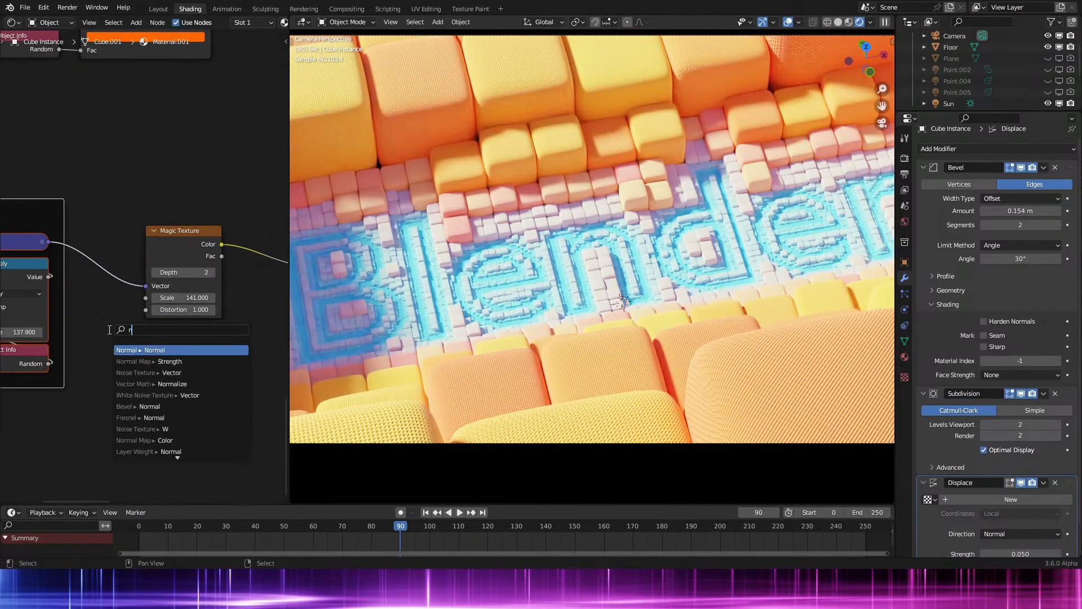
{"action": "key", "text": "Return"}
{"action": "left_click", "coordinate": [136, 384]}
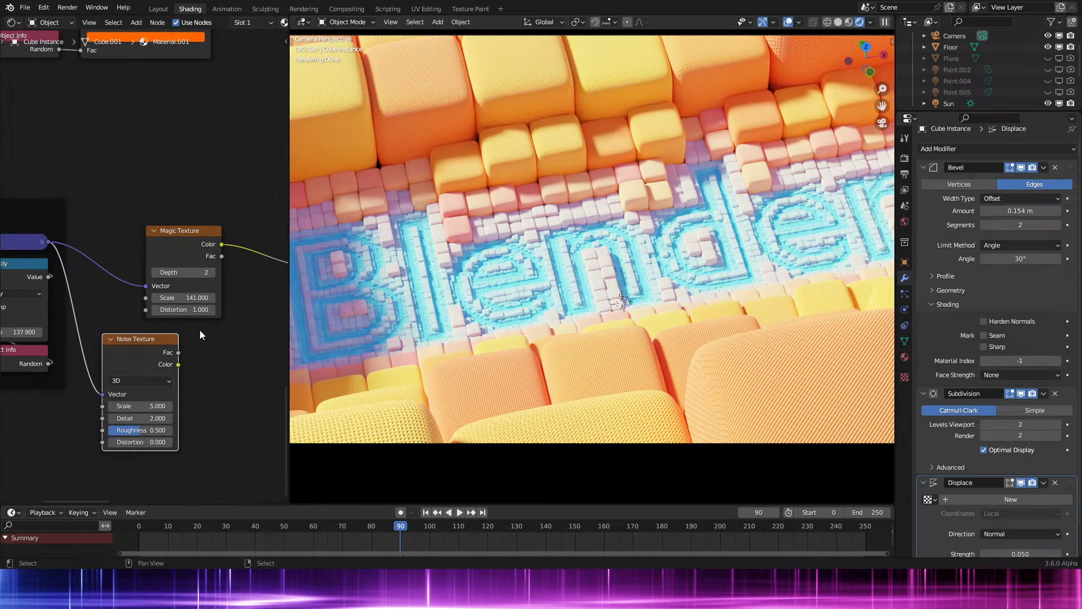
{"action": "scroll", "coordinate": [206, 299], "scroll_direction": "down", "scroll_amount": 1}
{"action": "scroll", "coordinate": [206, 296], "scroll_direction": "down", "scroll_amount": 1}
Step: Insert a Mix node with Fac 0.8 between the Magic Texture and Bump, and link the Noise Texture's Fac to Color2
{"action": "left_click_drag", "start_coordinate": [67, 235], "coordinate": [152, 317]}
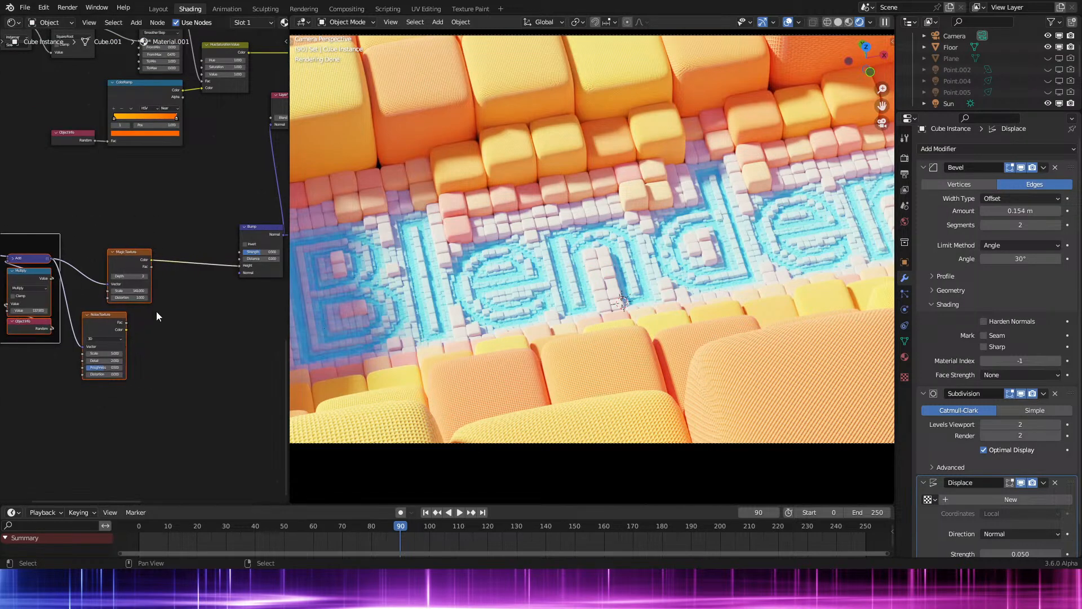
{"action": "scroll", "coordinate": [175, 312], "scroll_direction": "up", "scroll_amount": 2}
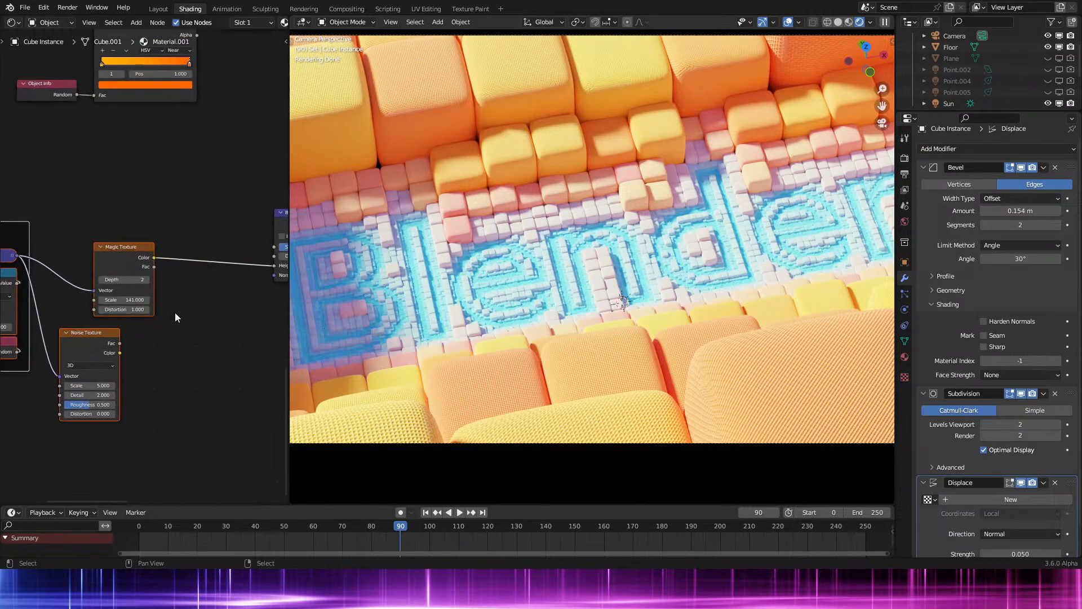
{"action": "left_click_drag", "start_coordinate": [131, 259], "coordinate": [121, 258]}
{"action": "left_click", "coordinate": [124, 228]}
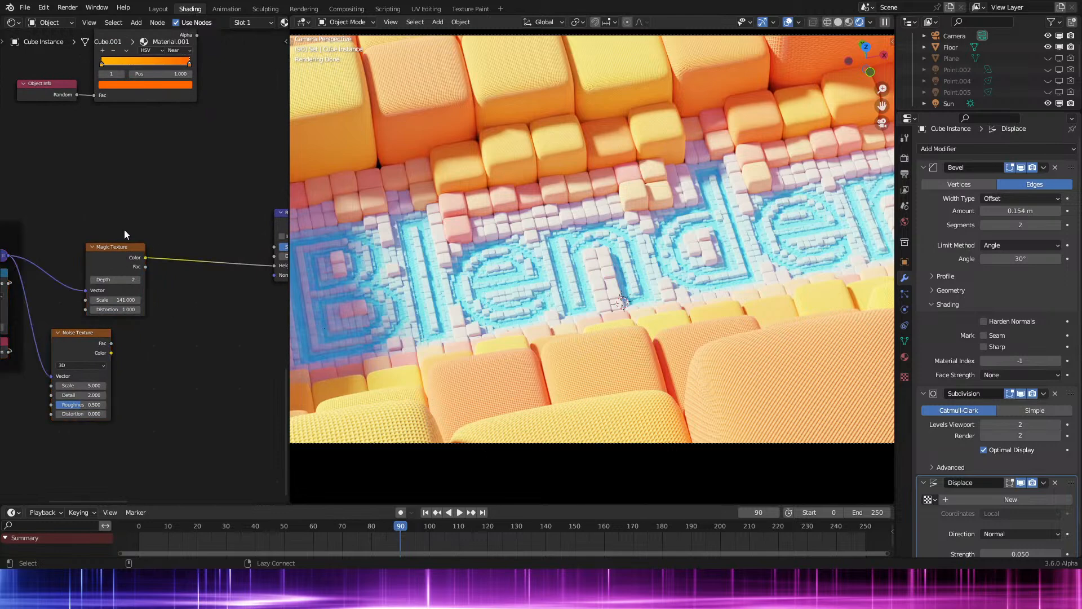
{"action": "scroll", "coordinate": [160, 289], "scroll_direction": "up", "scroll_amount": 1}
{"action": "key", "text": "shift+a"}
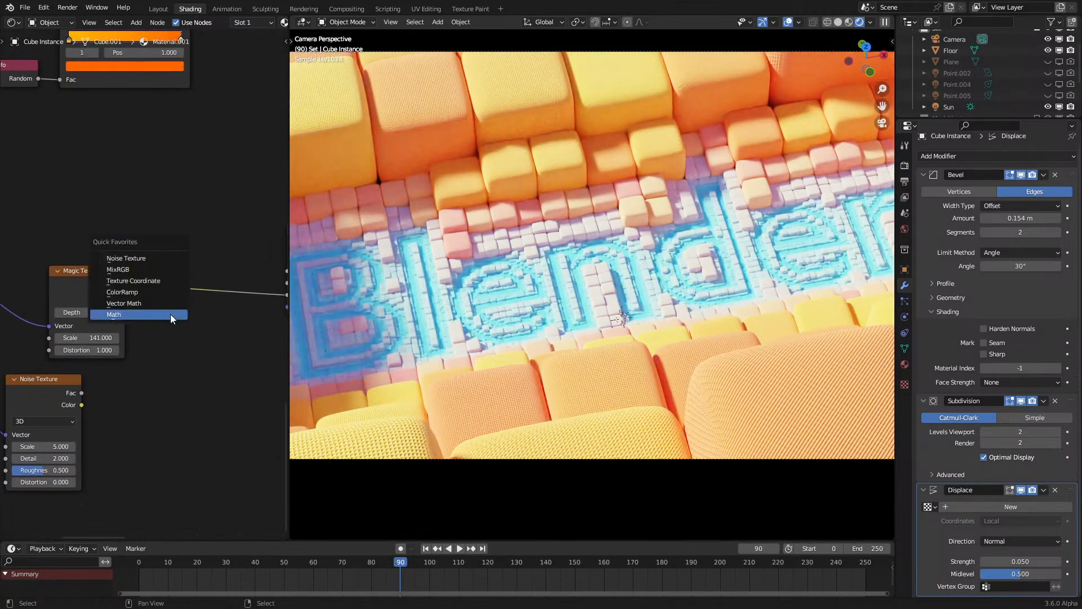
{"action": "left_click", "coordinate": [127, 278]}
{"action": "left_click", "coordinate": [211, 326]}
{"action": "left_click_drag", "start_coordinate": [211, 326], "coordinate": [225, 326]}
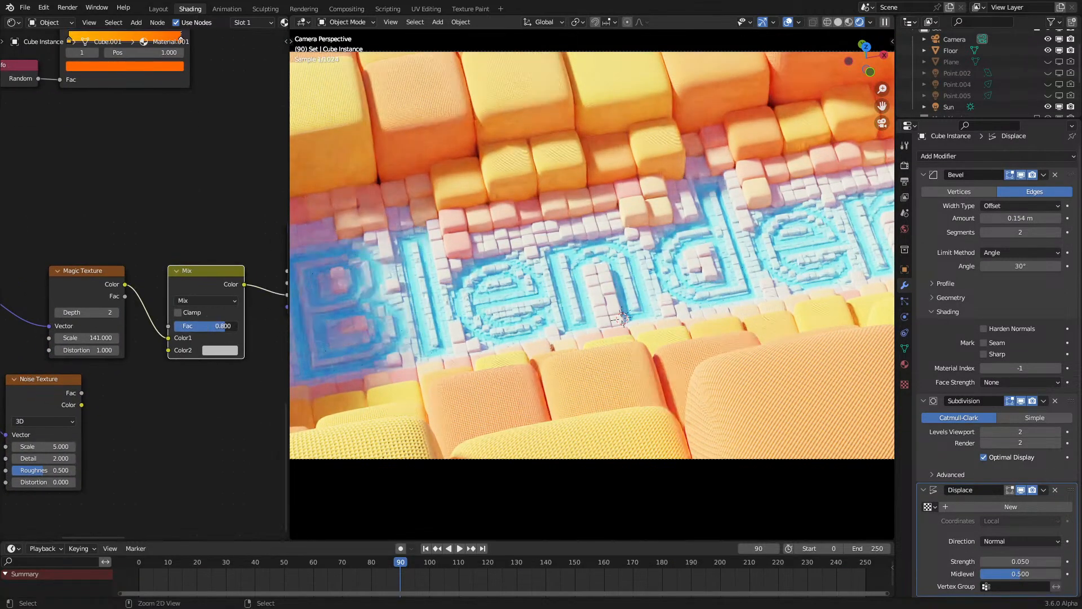
{"action": "left_click_drag", "start_coordinate": [81, 393], "coordinate": [174, 354]}
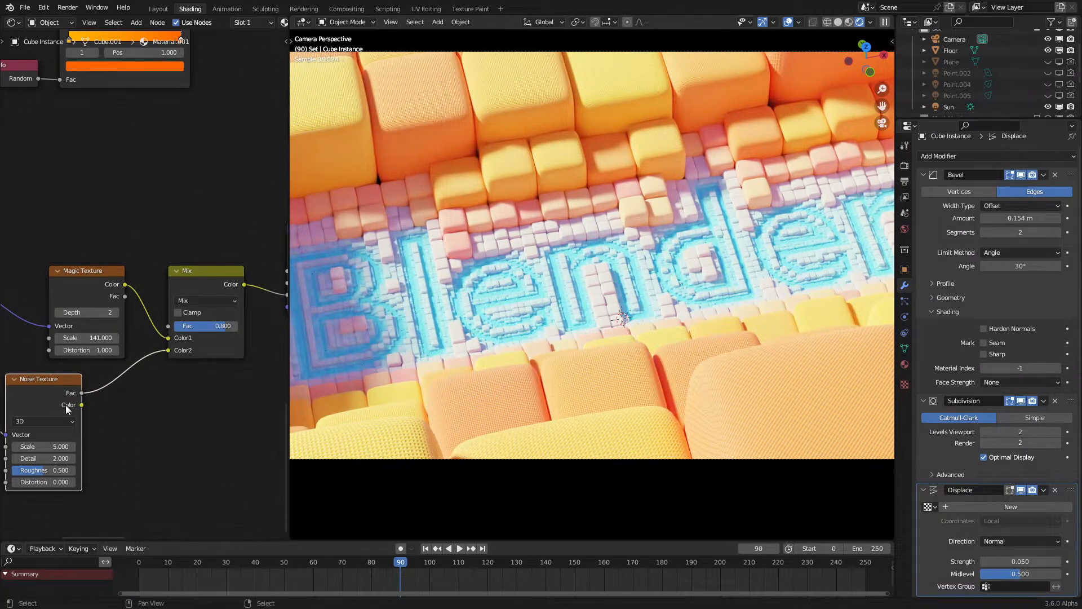
Step: Align the Noise Texture under the Magic Texture and set it to 2D, with Scale 31, Detail 12 and Roughness 0.8
{"action": "left_click_drag", "start_coordinate": [39, 385], "coordinate": [83, 384]}
{"action": "left_click", "coordinate": [81, 421]}
{"action": "left_click", "coordinate": [81, 444]}
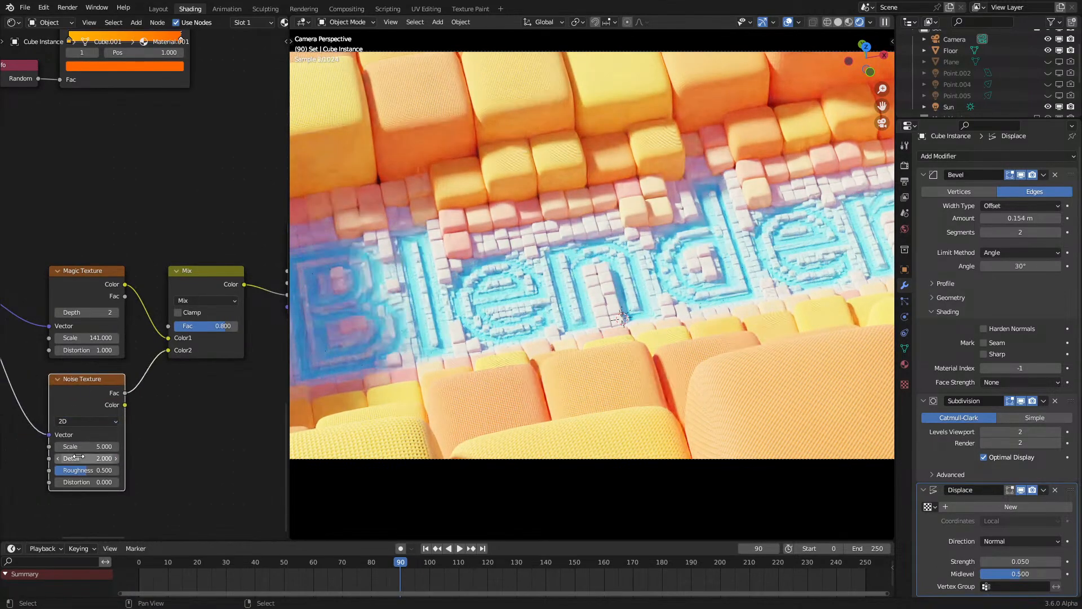
{"action": "left_click_drag", "start_coordinate": [88, 446], "coordinate": [76, 447]}
{"action": "left_click", "coordinate": [95, 458]}
{"action": "type", "text": "12"}
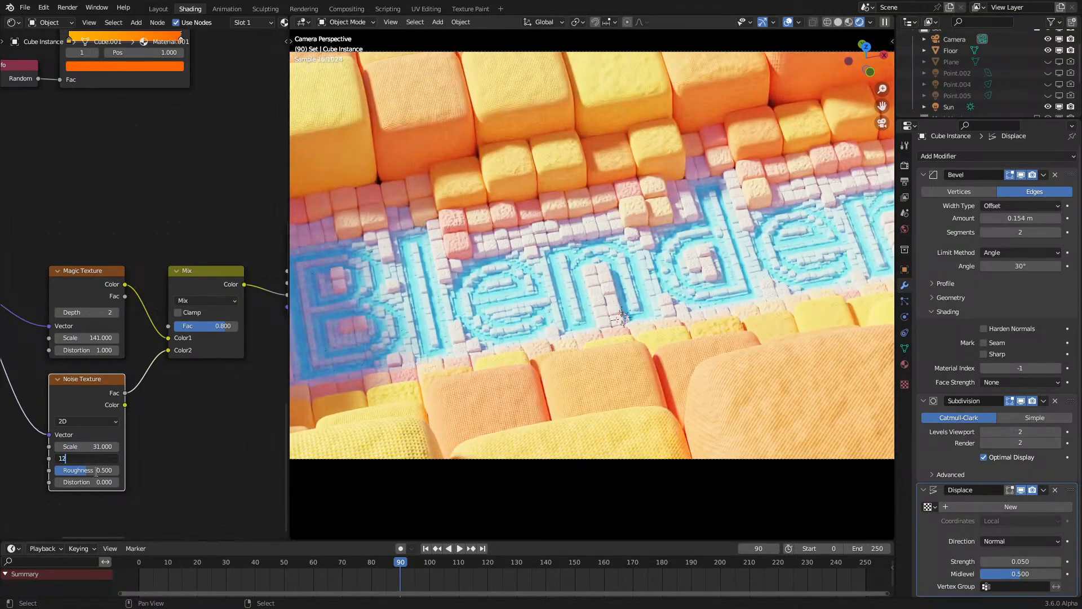
{"action": "key", "text": "Tab"}
{"action": "type", "text": ".8"}
{"action": "key", "text": "Return"}
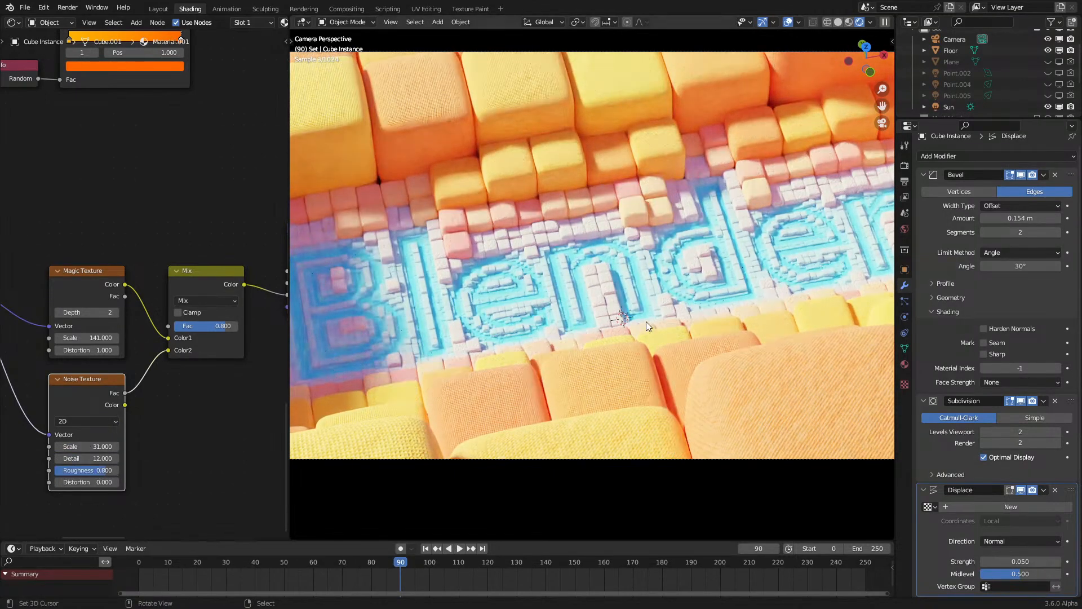
Step: Set the Noise Texture's Scale to 20 after inspecting the fabric bump on the cubes up close
{"action": "scroll", "coordinate": [644, 322], "scroll_direction": "up", "scroll_amount": 3}
{"action": "scroll", "coordinate": [662, 333], "scroll_direction": "down", "scroll_amount": 3}
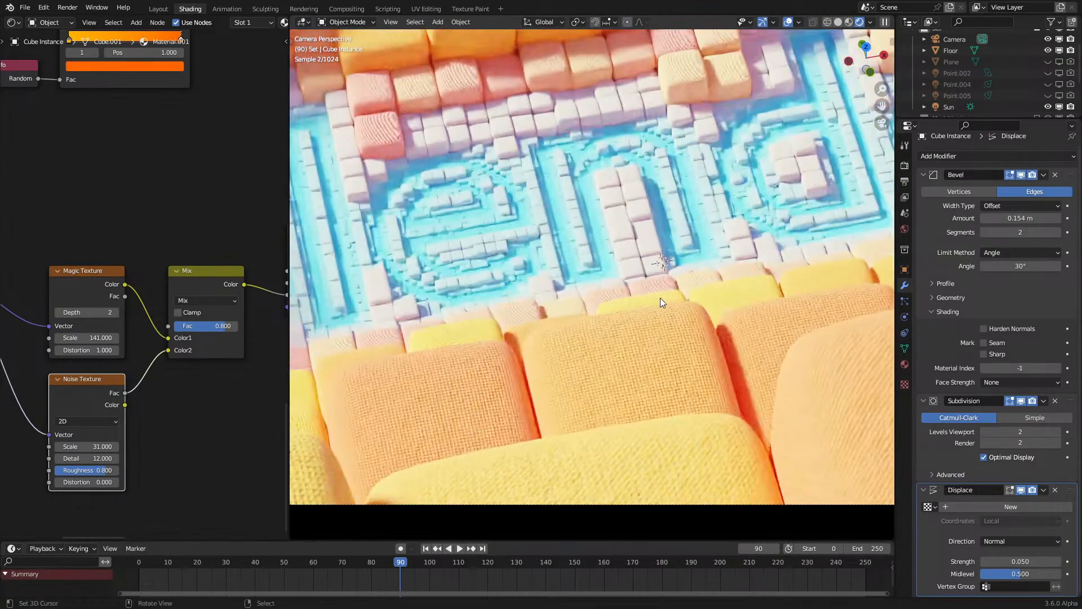
{"action": "middle_click_drag", "start_coordinate": [148, 437], "coordinate": [193, 398]}
{"action": "scroll", "coordinate": [193, 398], "scroll_direction": "up", "scroll_amount": 2}
{"action": "left_click", "coordinate": [128, 439]}
{"action": "type", "text": "20"}
{"action": "key", "text": "Return"}
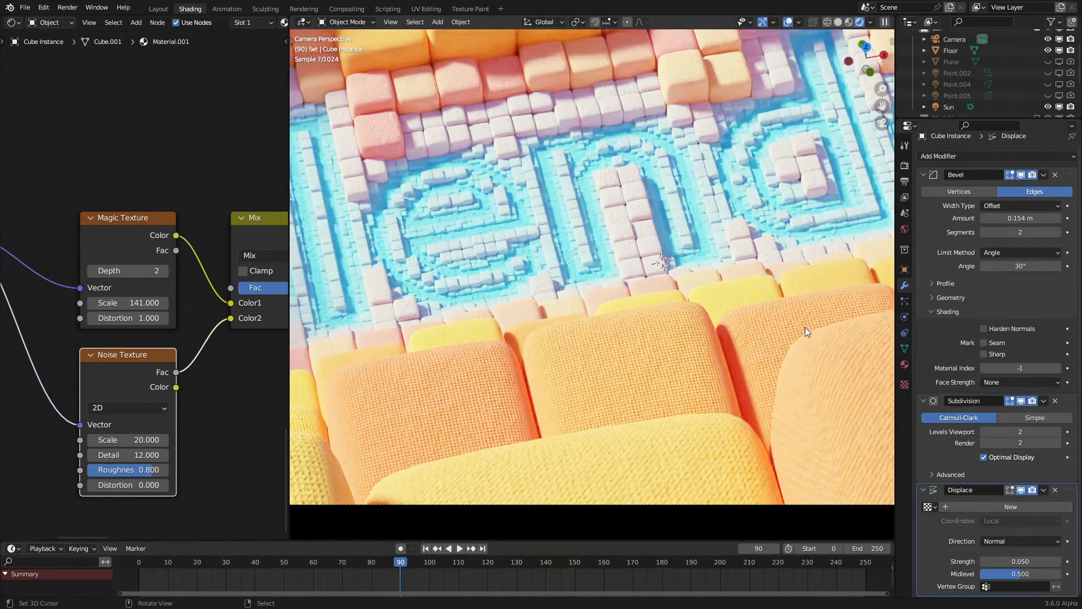
Step: Inspect the cube surfaces closely and raise the Noise Texture's Scale to 210.6
{"action": "scroll", "coordinate": [681, 313], "scroll_direction": "up", "scroll_amount": 3}
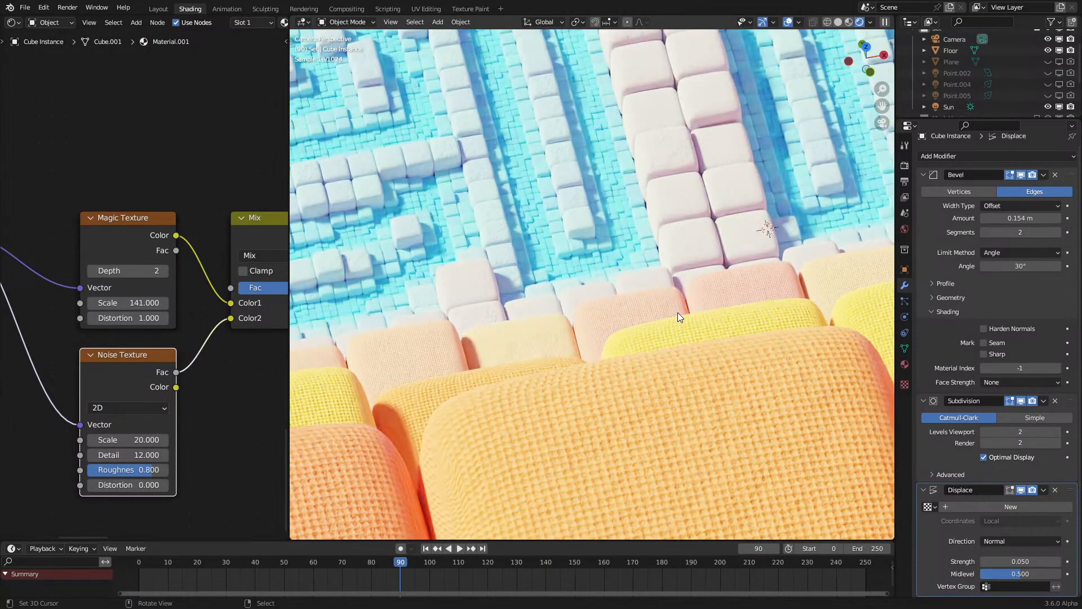
{"action": "scroll", "coordinate": [677, 313], "scroll_direction": "down", "scroll_amount": 3}
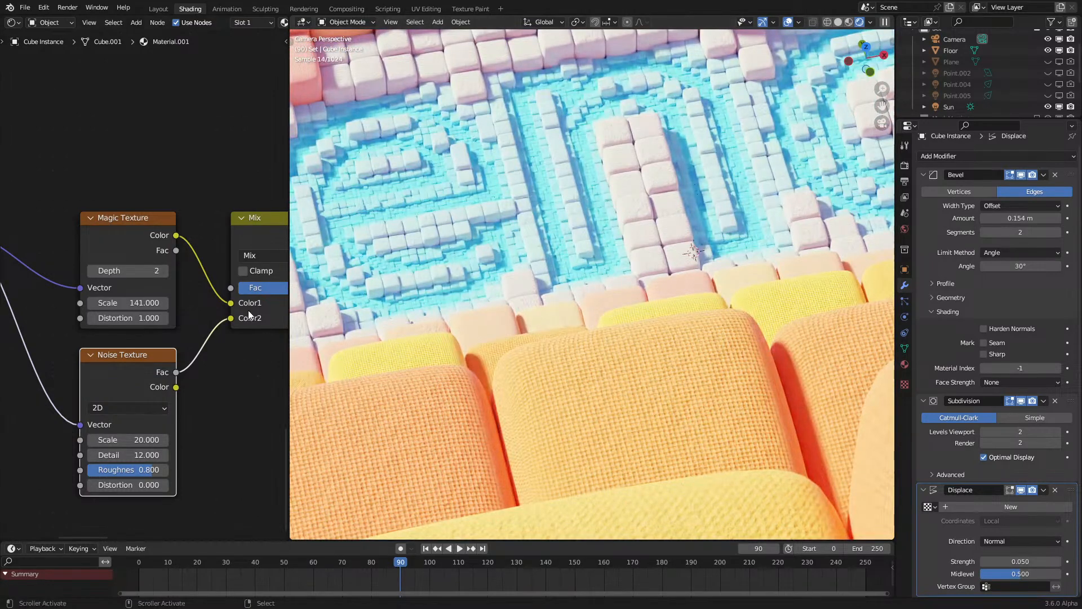
{"action": "left_click_drag", "start_coordinate": [129, 440], "coordinate": [305, 439]}
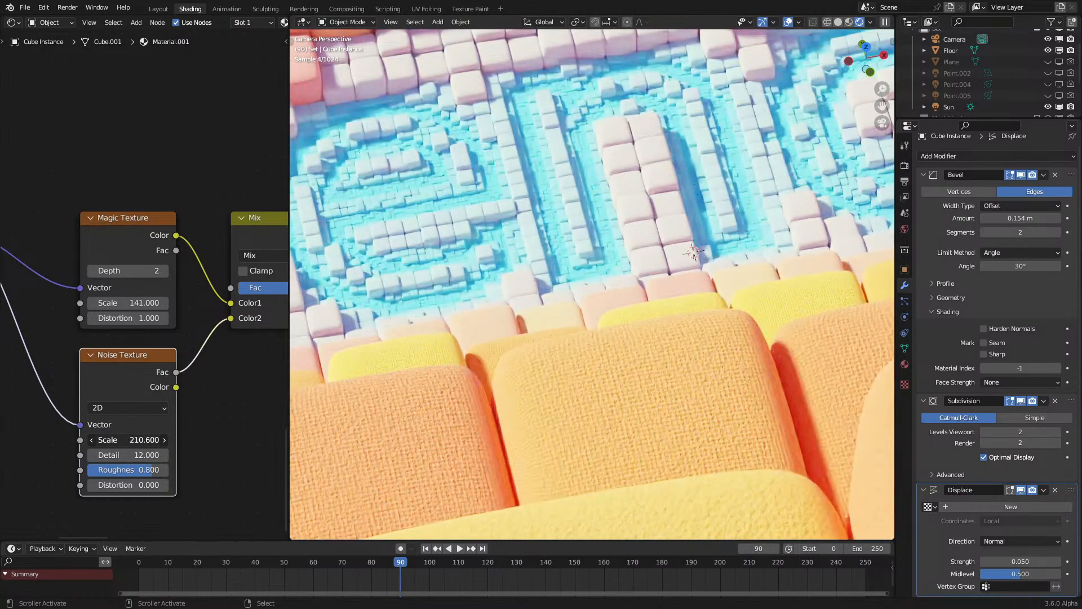
Step: Lower the Fac of the Mix node combining the Magic and Noise Textures to 0.7
{"action": "scroll", "coordinate": [415, 403], "scroll_direction": "down", "scroll_amount": 6}
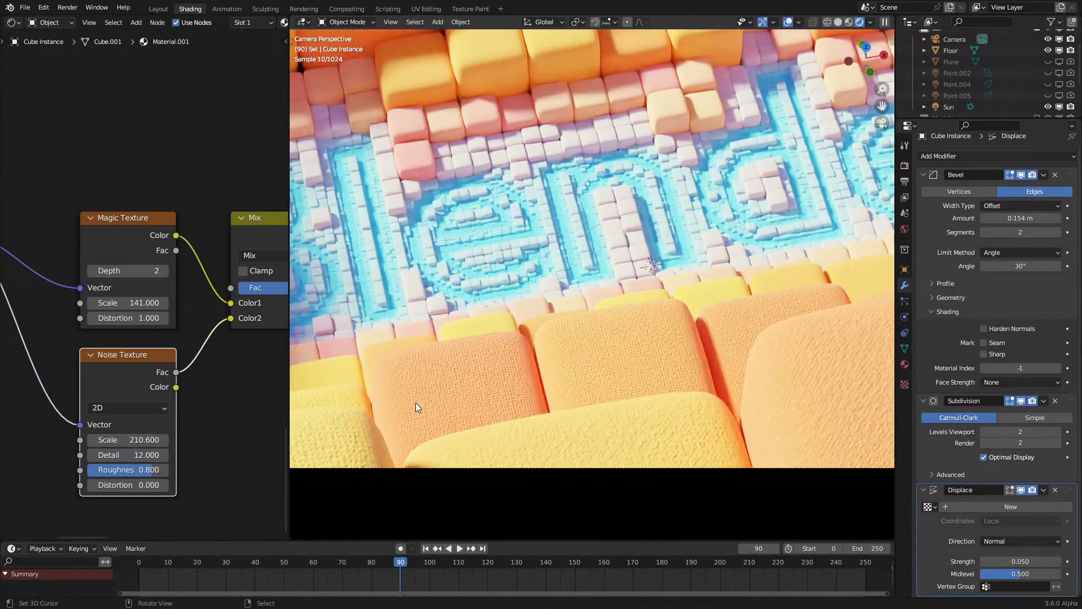
{"action": "middle_click_drag", "start_coordinate": [233, 272], "coordinate": [120, 311]}
{"action": "scroll", "coordinate": [169, 326], "scroll_direction": "down", "scroll_amount": 1, "text": "ctrl"}
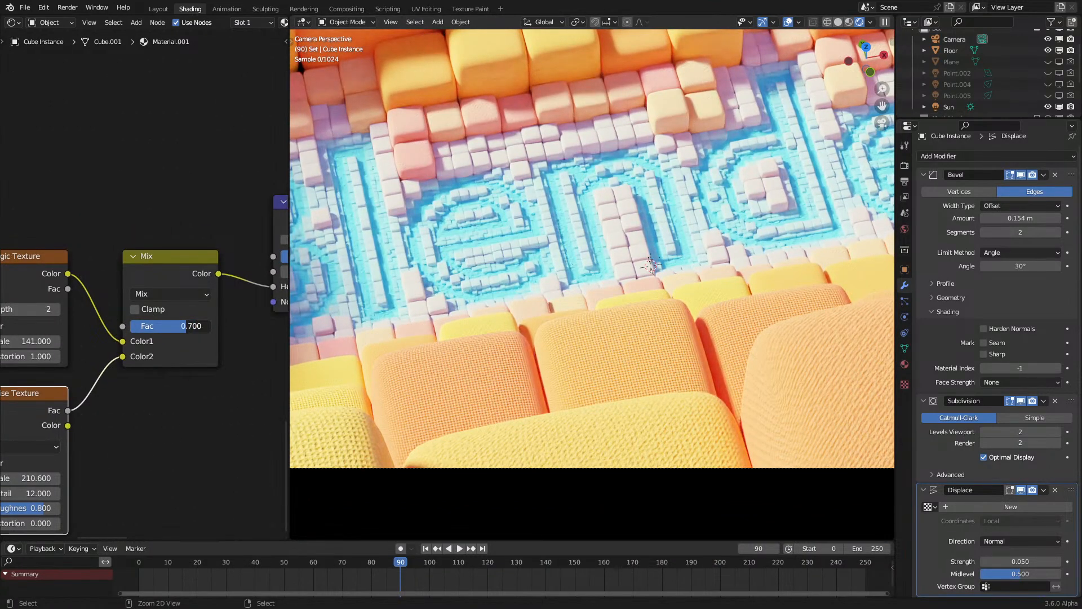
Step: Set the Mix node's factor between the Magic and Noise textures to 0.800
{"action": "scroll", "coordinate": [583, 368], "scroll_direction": "up", "scroll_amount": 7}
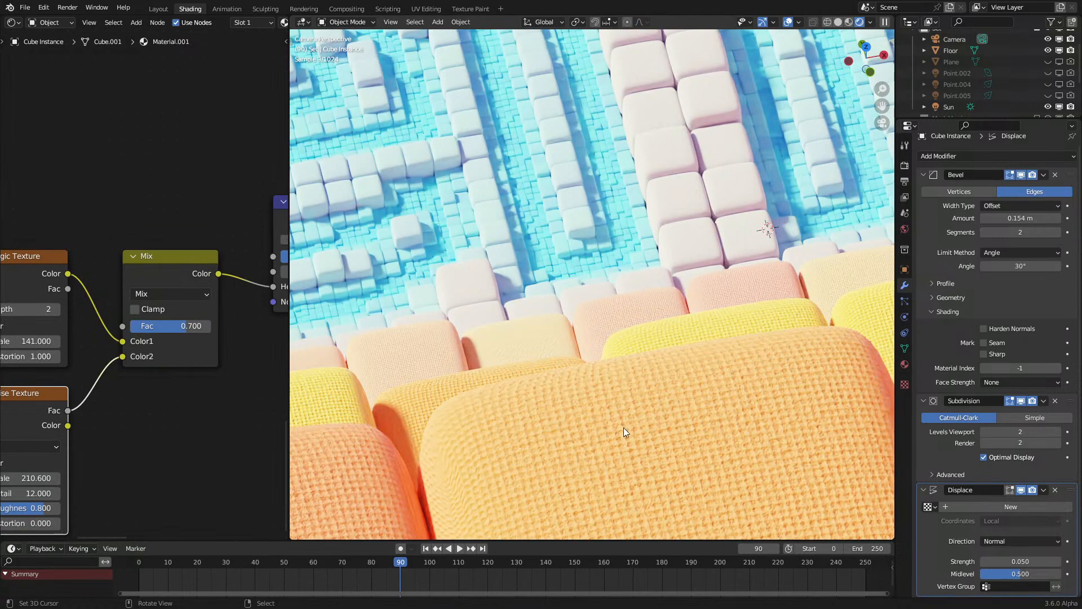
{"action": "scroll", "coordinate": [583, 324], "scroll_direction": "up", "scroll_amount": 3}
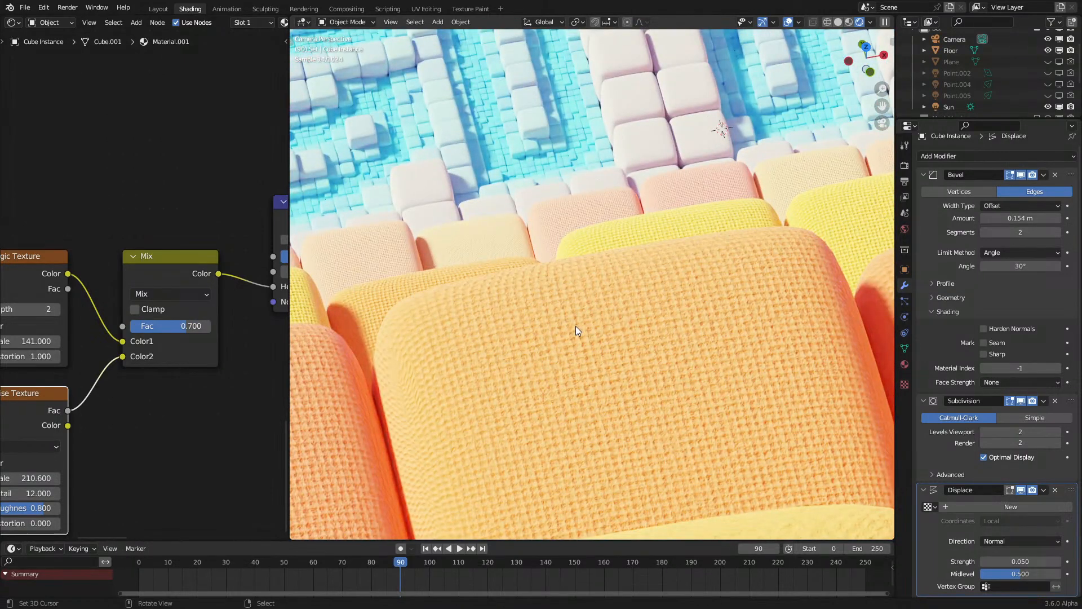
{"action": "left_click_drag", "start_coordinate": [191, 326], "coordinate": [199, 325]}
Step: Try a roughness of 0.700 on the Noise Texture node and undo the change
{"action": "middle_click_drag", "start_coordinate": [166, 445], "coordinate": [270, 383]}
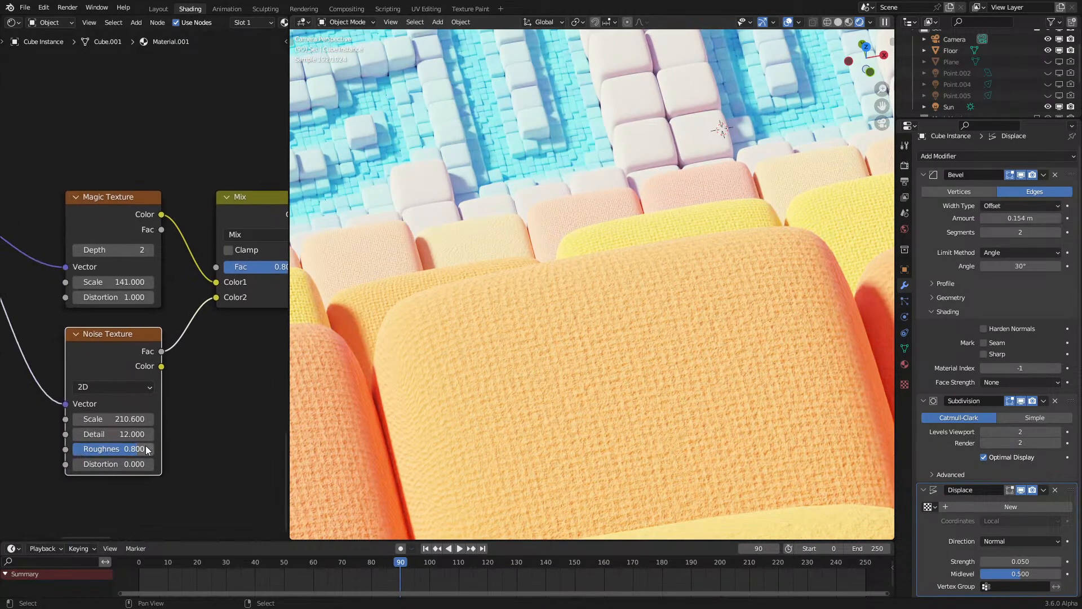
{"action": "left_click_drag", "start_coordinate": [137, 449], "coordinate": [129, 449]}
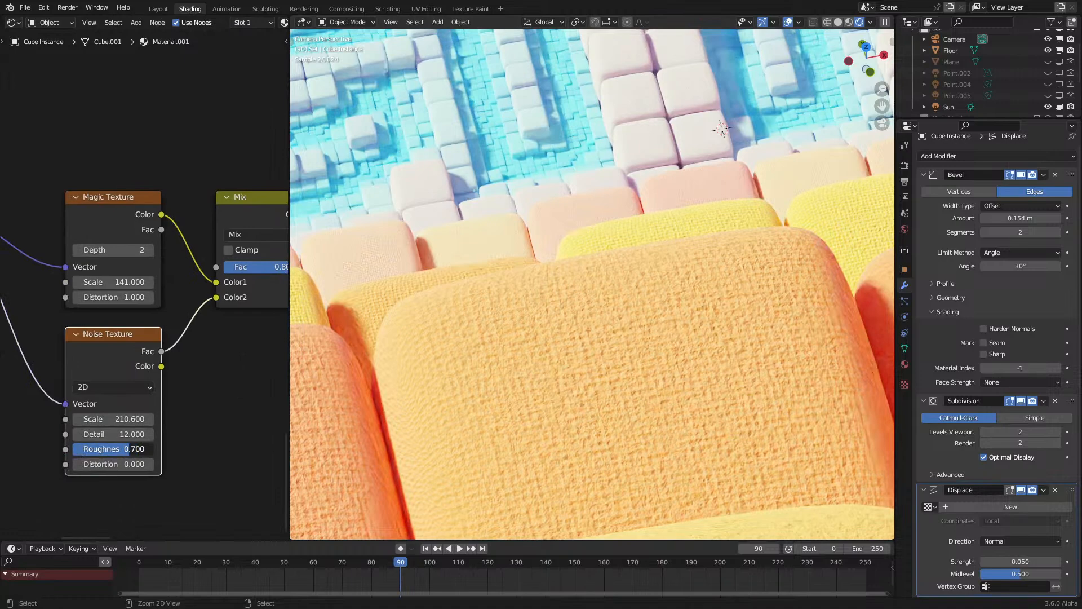
{"action": "scroll", "coordinate": [519, 407], "scroll_direction": "down", "scroll_amount": 3}
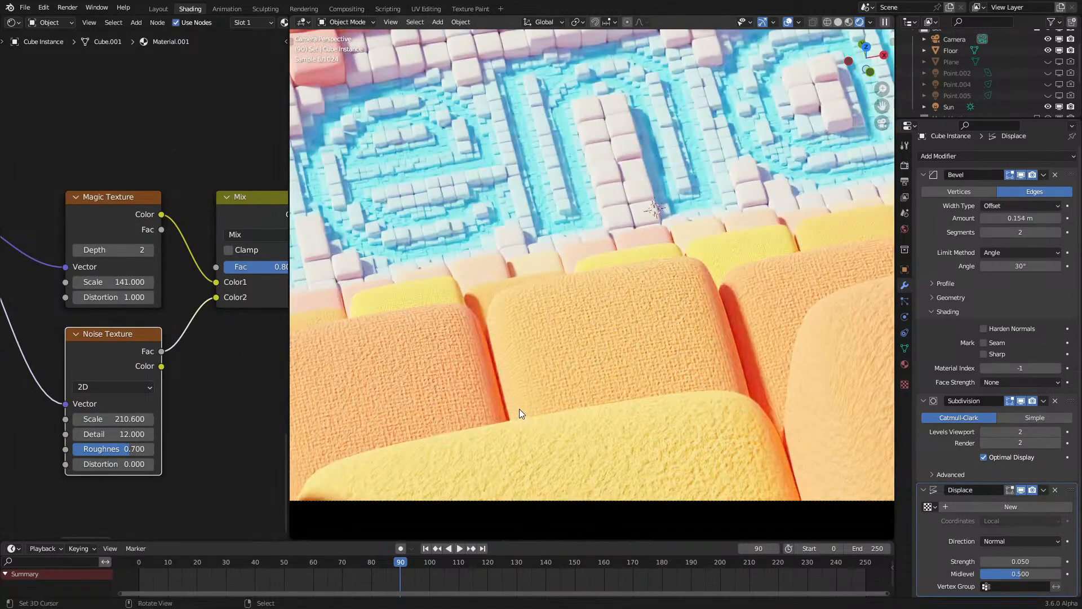
{"action": "key", "text": "ctrl+z"}
Step: Try a Noise Texture scale of 50, and settle on a scale of 30
{"action": "left_click", "coordinate": [128, 420]}
{"action": "type", "text": "50"}
{"action": "key", "text": "Return"}
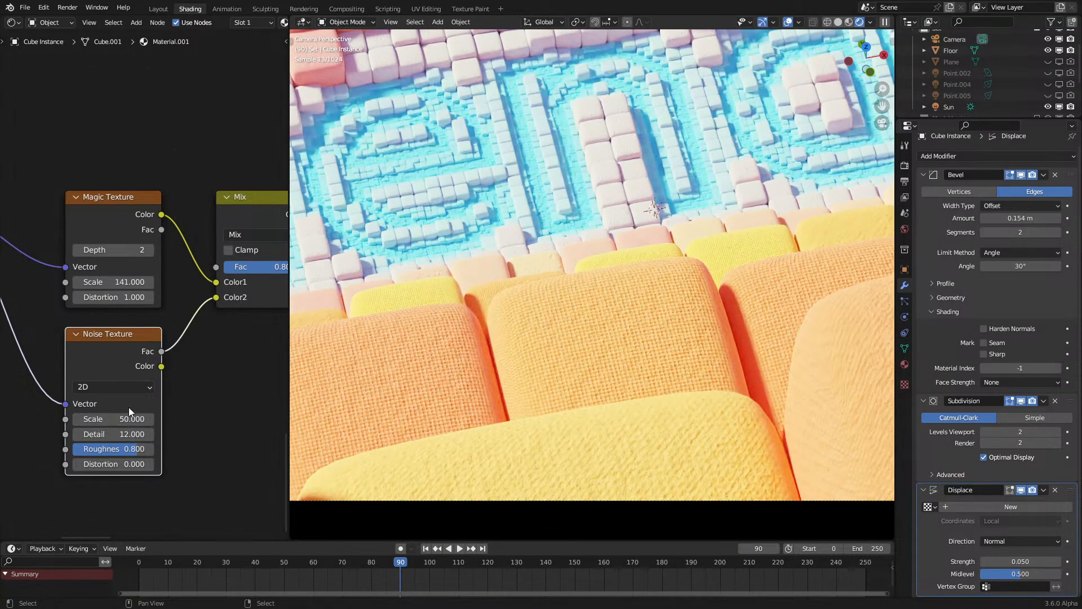
{"action": "left_click", "coordinate": [122, 420]}
{"action": "type", "text": "30"}
{"action": "key", "text": "Return"}
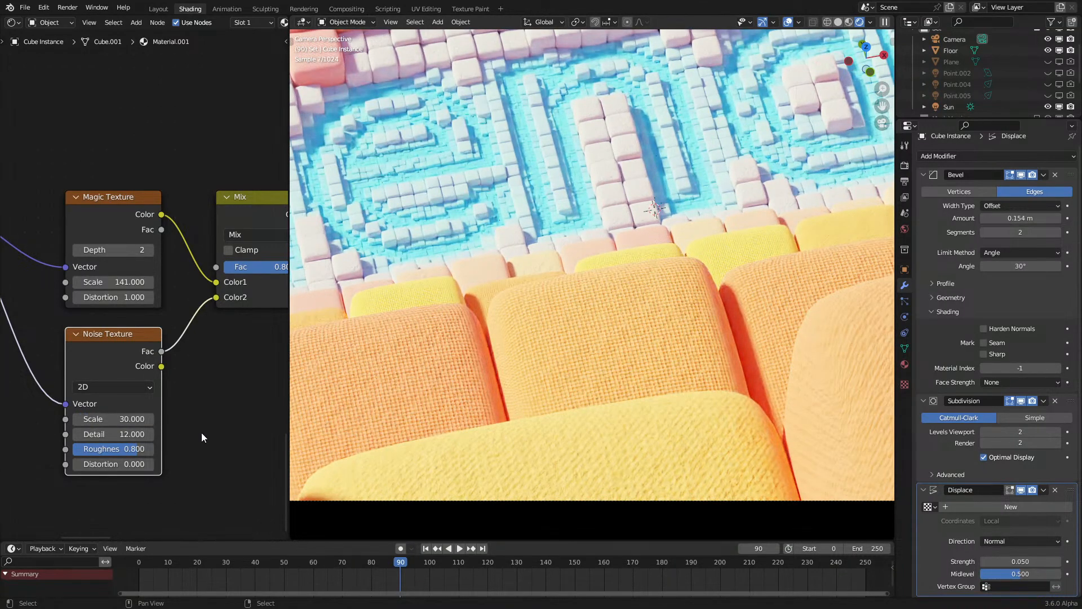
Step: Set the Bump node's distance to 0.200
{"action": "scroll", "coordinate": [231, 292], "scroll_direction": "right", "scroll_amount": 10}
{"action": "scroll", "coordinate": [232, 292], "scroll_direction": "up", "scroll_amount": 6}
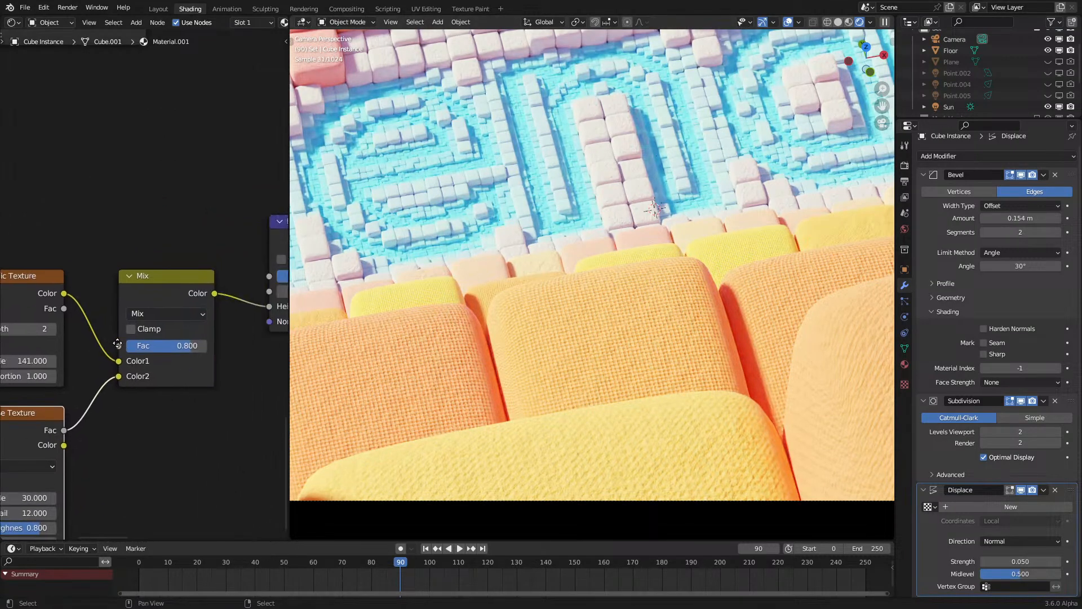
{"action": "left_click", "coordinate": [246, 338]}
{"action": "left_click", "coordinate": [245, 339]}
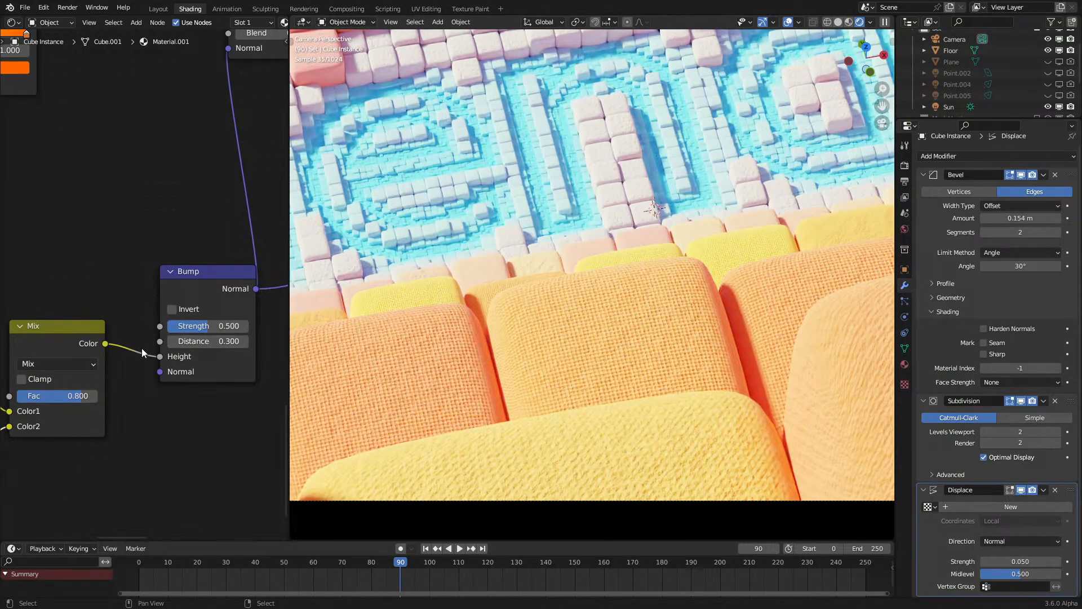
{"action": "left_click", "coordinate": [171, 341]}
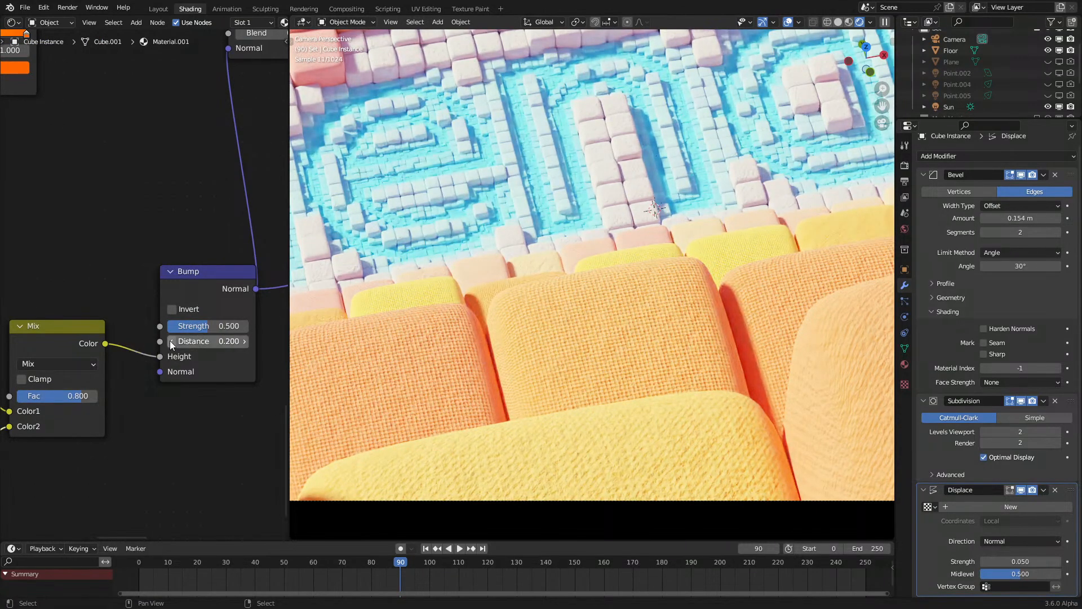
Step: Examine the adjusted fabric bump across the whole camera view and review the texture nodes feeding it
{"action": "scroll", "coordinate": [540, 280], "scroll_direction": "down", "scroll_amount": 3}
{"action": "middle_click_drag", "start_coordinate": [540, 276], "coordinate": [536, 355], "text": "shift"}
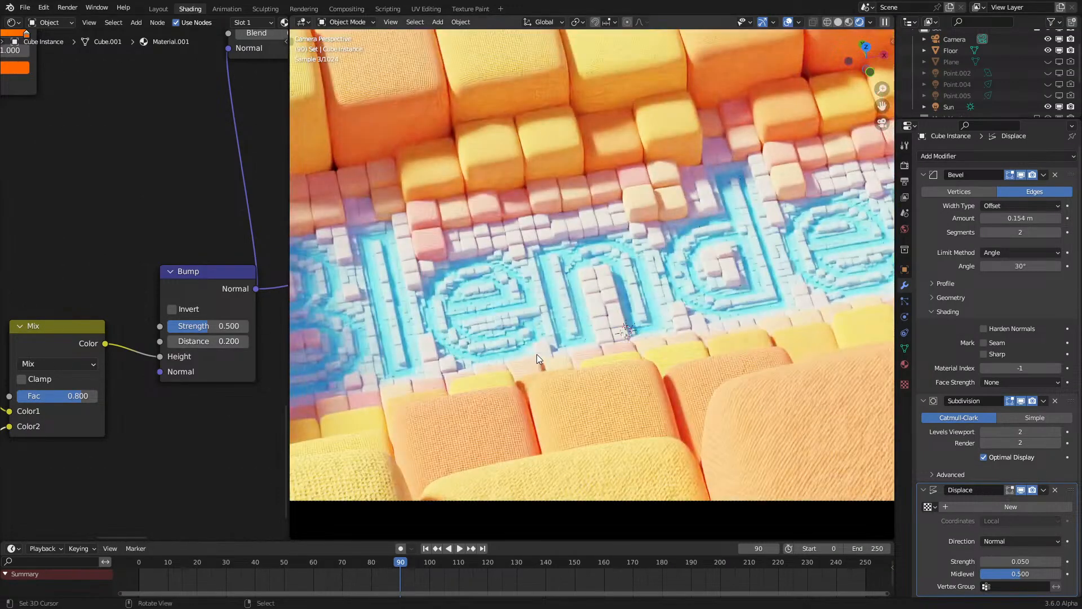
{"action": "scroll", "coordinate": [536, 354], "scroll_direction": "down", "scroll_amount": 2}
{"action": "middle_click_drag", "start_coordinate": [537, 310], "coordinate": [537, 334], "text": "shift"}
{"action": "scroll", "coordinate": [536, 333], "scroll_direction": "up", "scroll_amount": 1}
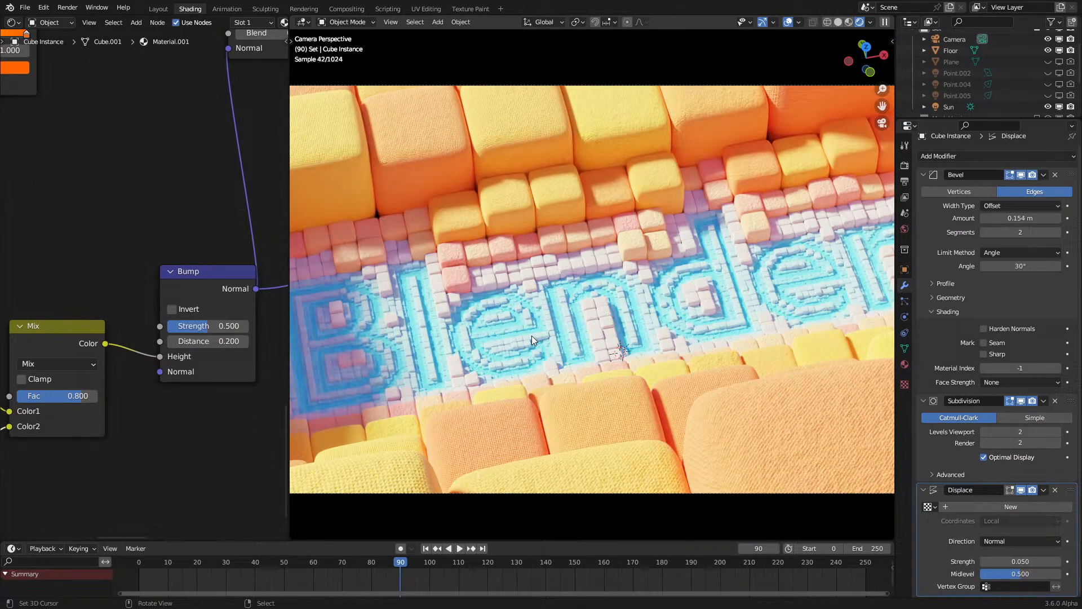
{"action": "scroll", "coordinate": [483, 344], "scroll_direction": "down", "scroll_amount": 1}
{"action": "scroll", "coordinate": [152, 352], "scroll_direction": "down", "scroll_amount": 3}
{"action": "middle_click_drag", "start_coordinate": [152, 353], "coordinate": [276, 315]}
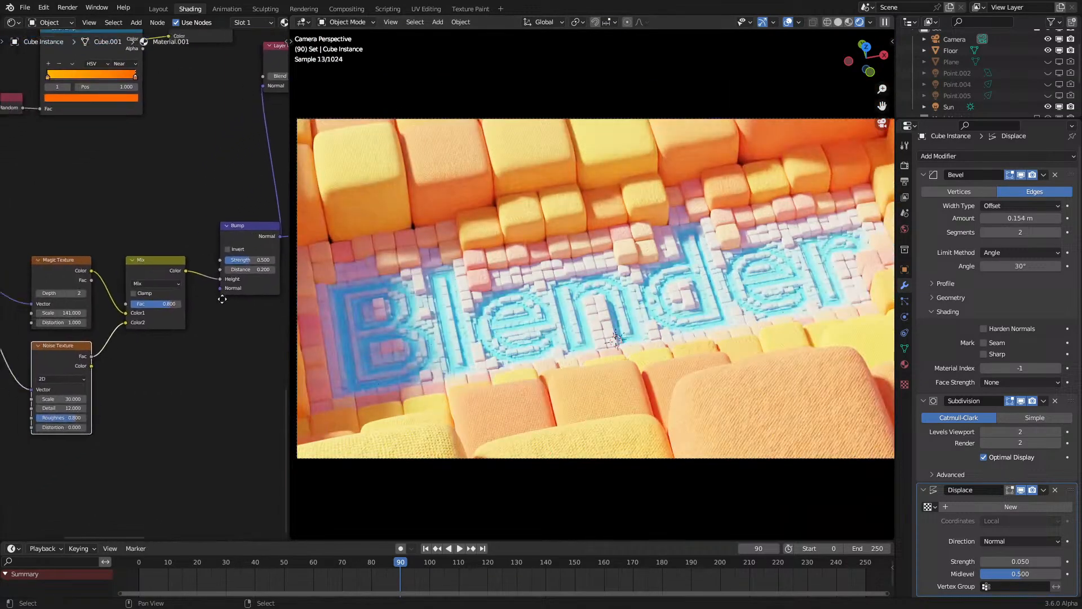
{"action": "scroll", "coordinate": [277, 320], "scroll_direction": "up", "scroll_amount": 1}
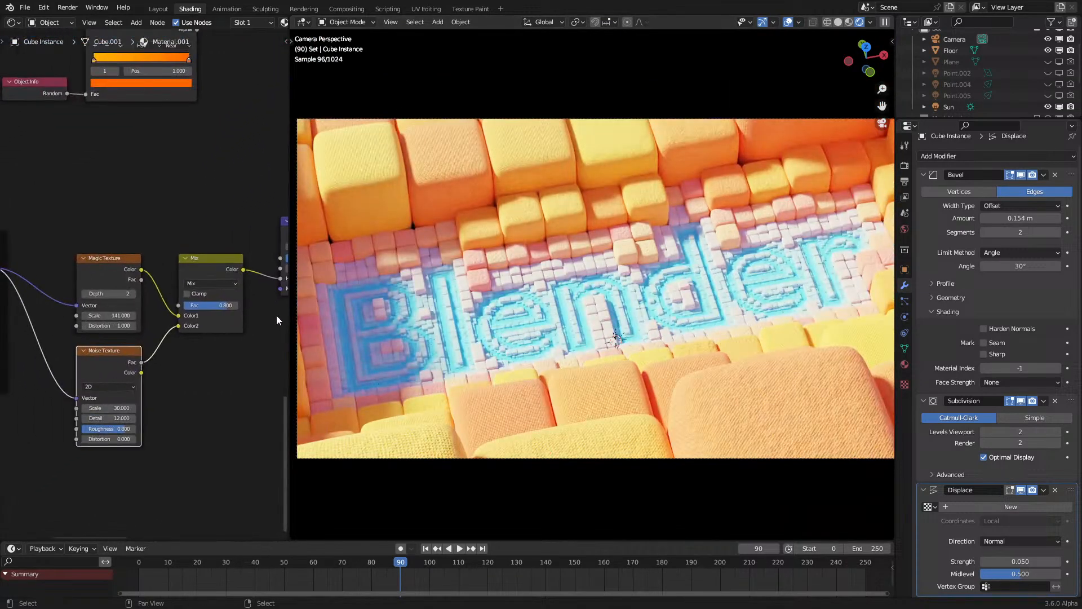
Step: Try a Wireframe modifier on the source cube with Boundary enabled and Replace Original disabled
{"action": "left_click", "coordinate": [1006, 154]}
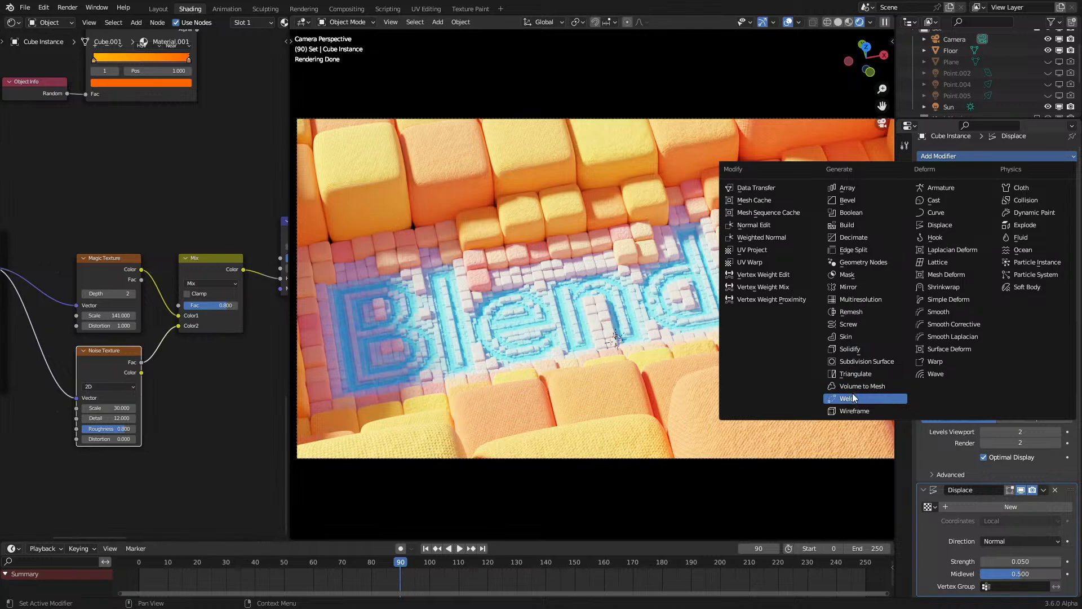
{"action": "left_click", "coordinate": [851, 411]}
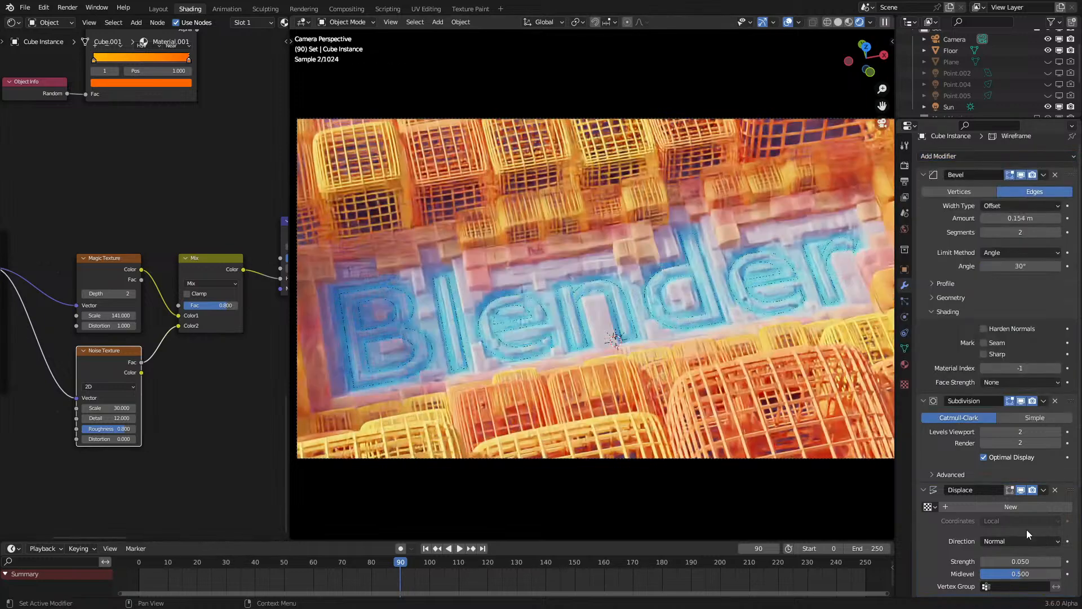
{"action": "scroll", "coordinate": [1023, 496], "scroll_direction": "down", "scroll_amount": 5}
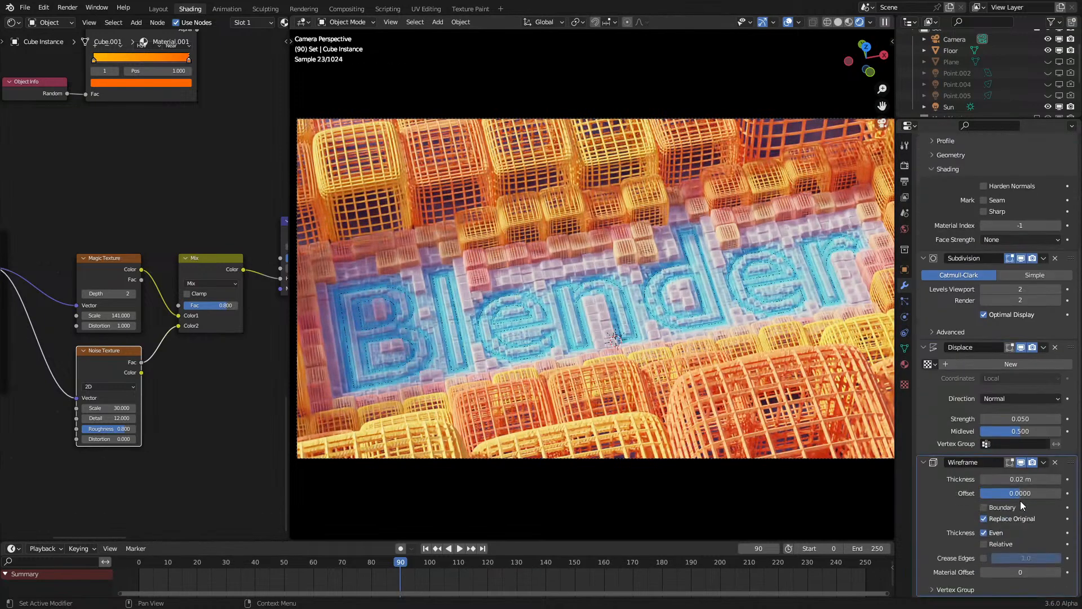
{"action": "left_click", "coordinate": [984, 508]}
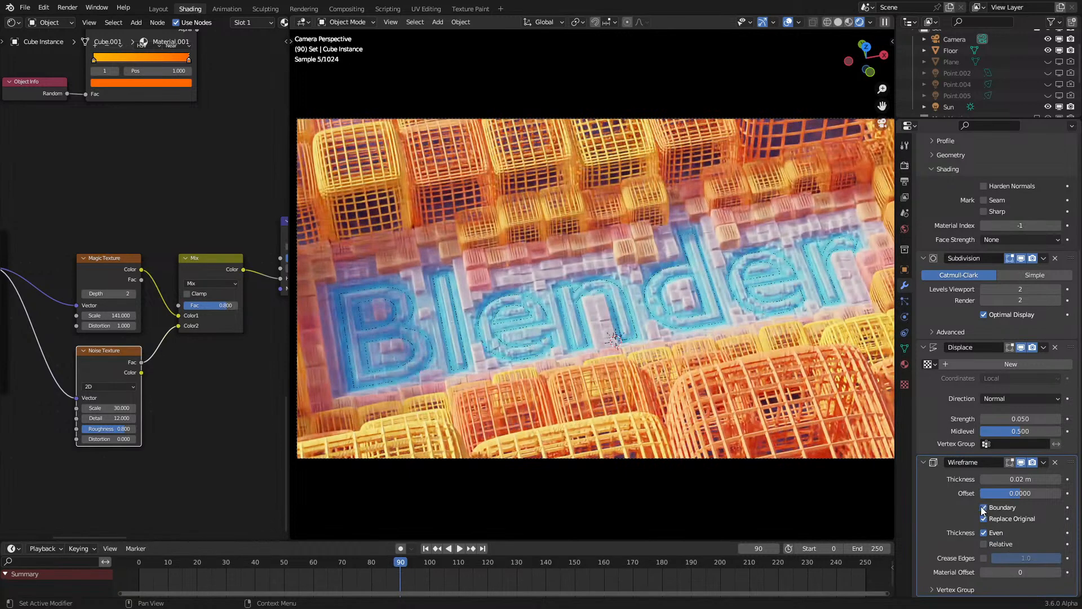
{"action": "left_click", "coordinate": [990, 521]}
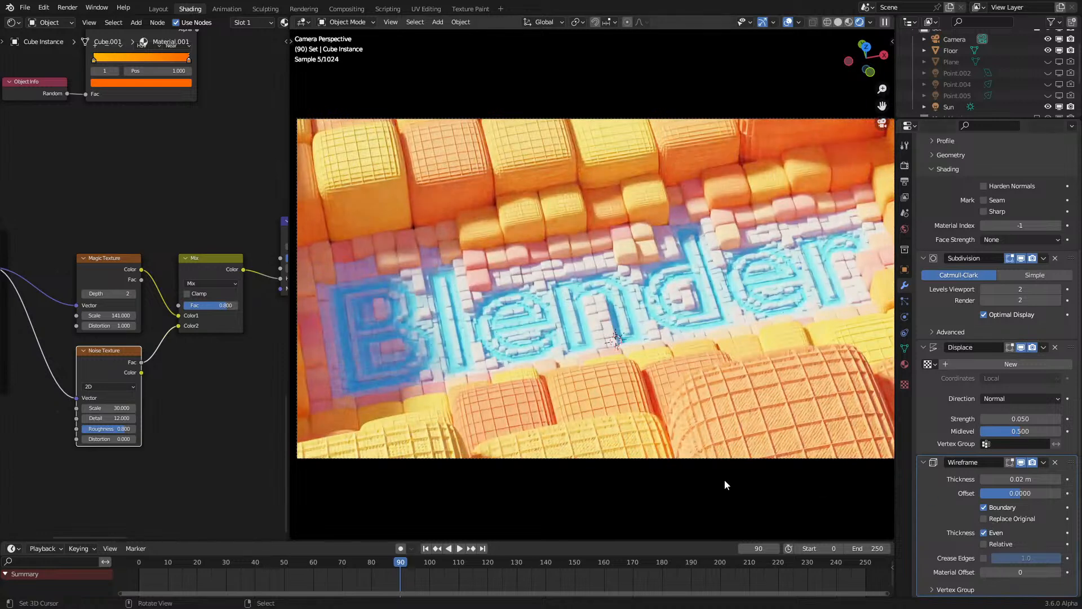
Step: Inspect the wireframe on the cubes up close, switch the viewport to solid shading and remove the Wireframe modifier
{"action": "scroll", "coordinate": [671, 377], "scroll_direction": "up", "scroll_amount": 5}
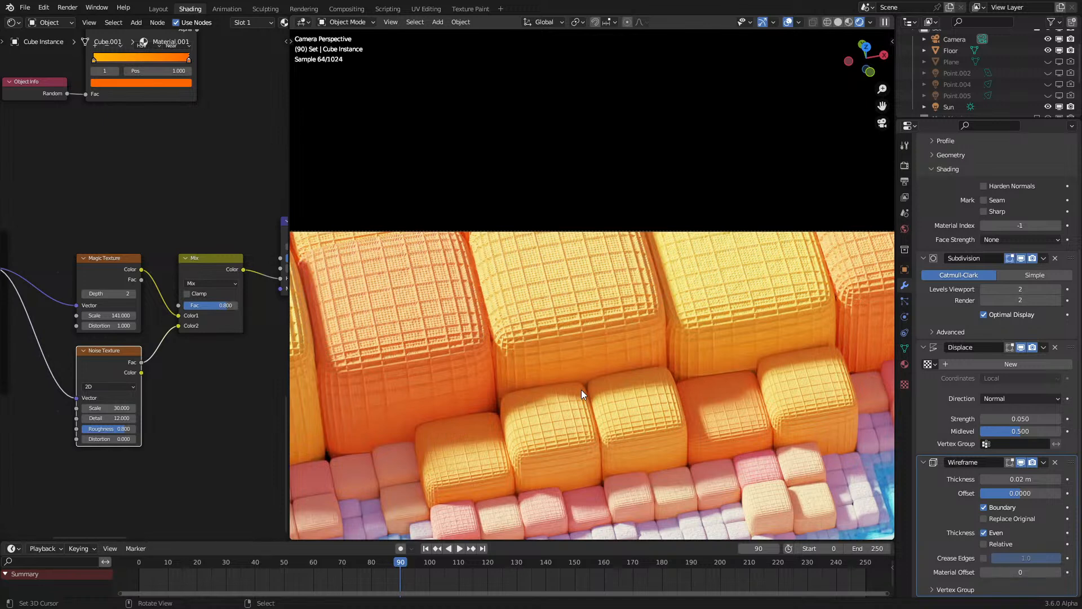
{"action": "scroll", "coordinate": [657, 398], "scroll_direction": "up", "scroll_amount": 3}
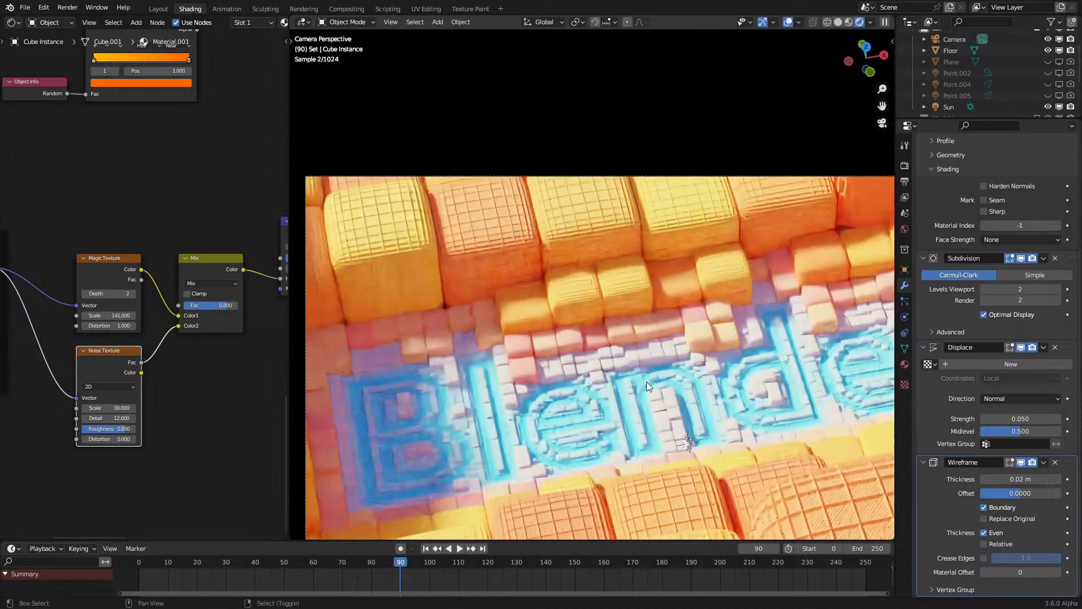
{"action": "key", "text": "z"}
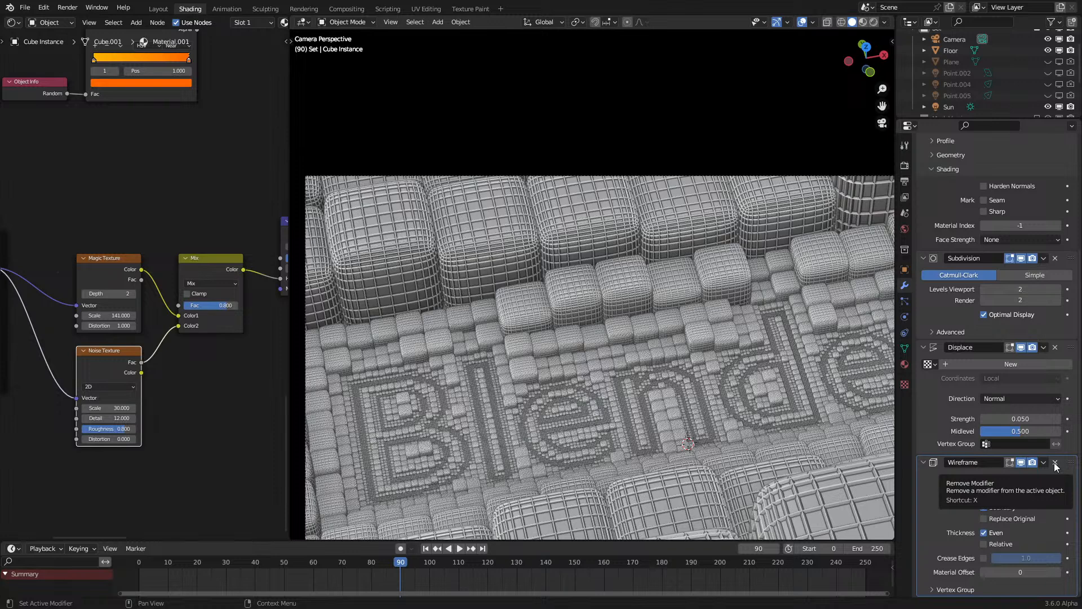
{"action": "left_click", "coordinate": [1056, 463]}
Step: Duplicate the source cube in place and try deleting the edges and faces of the copy while keeping its vertices
{"action": "middle_click_drag", "start_coordinate": [649, 406], "coordinate": [499, 388]}
{"action": "scroll", "coordinate": [720, 356], "scroll_direction": "up", "scroll_amount": 5}
{"action": "scroll", "coordinate": [700, 358], "scroll_direction": "up", "scroll_amount": 4}
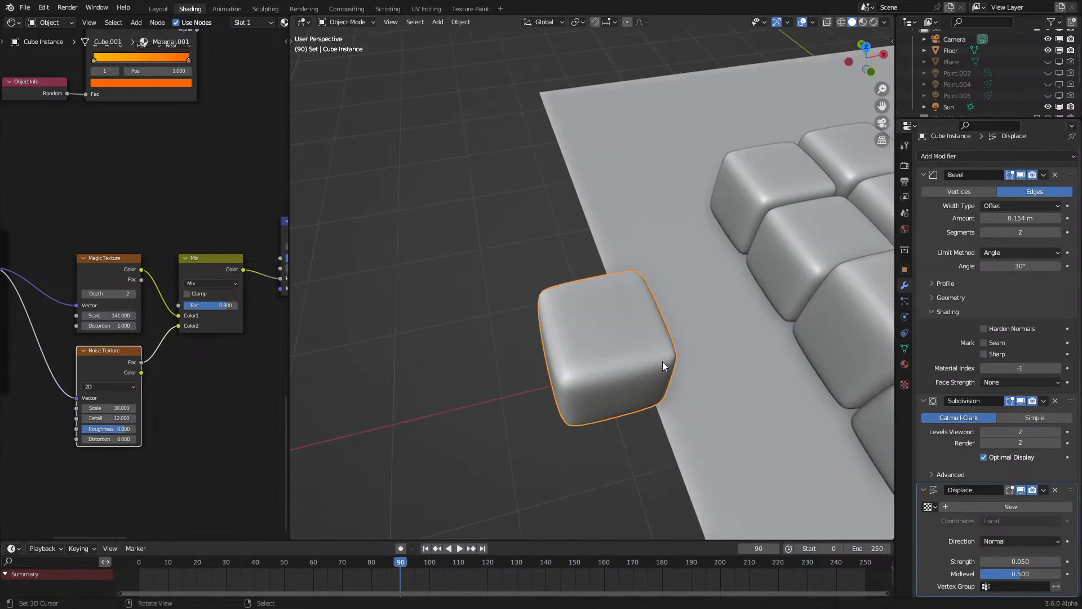
{"action": "scroll", "coordinate": [654, 358], "scroll_direction": "up", "scroll_amount": 3}
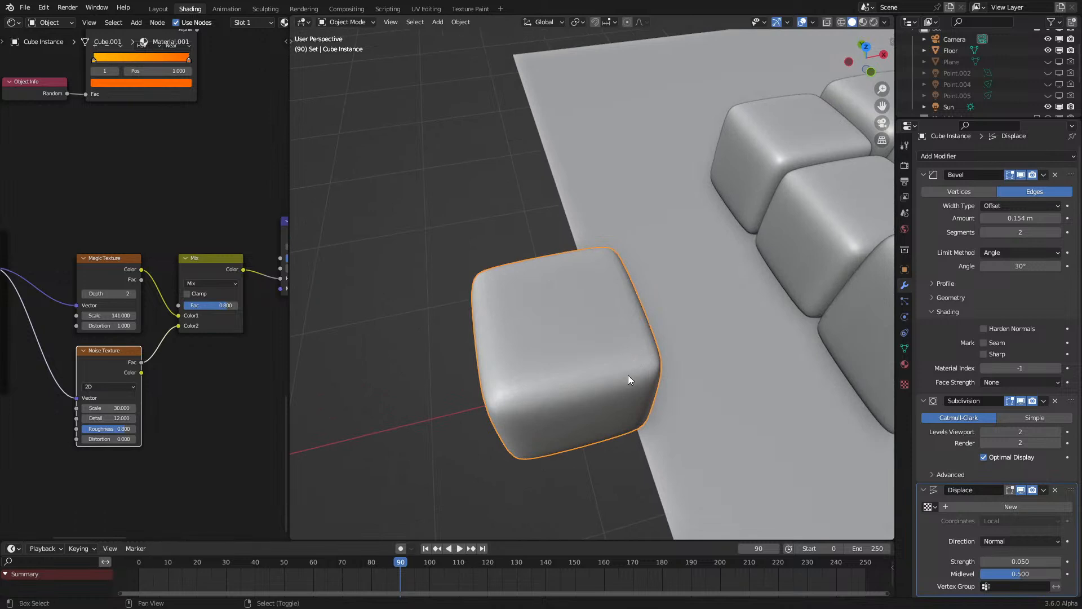
{"action": "key", "text": "shift+d"}
{"action": "right_click", "coordinate": [635, 374]}
{"action": "key", "text": "Tab"}
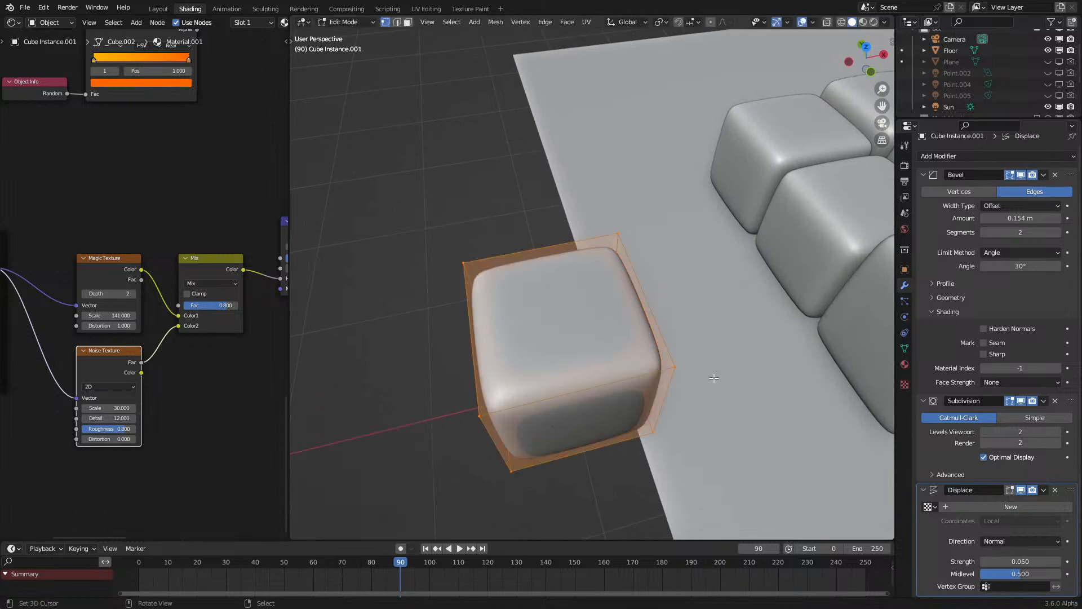
{"action": "key", "text": "x"}
{"action": "left_click", "coordinate": [692, 422]}
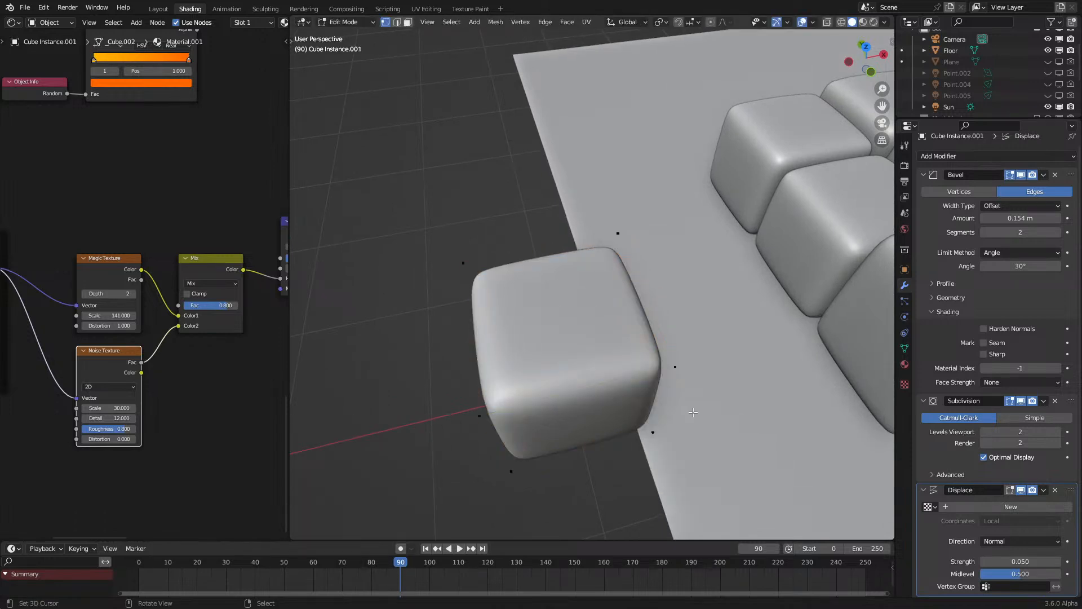
Step: Undo the mesh deletion, retry it with another delete option, and delete the duplicate cube object
{"action": "key", "text": "ctrl+z"}
{"action": "key", "text": "x"}
{"action": "left_click", "coordinate": [683, 424]}
{"action": "key", "text": "a"}
{"action": "middle_click_drag", "start_coordinate": [713, 404], "coordinate": [672, 360]}
{"action": "key", "text": "Tab"}
{"action": "key", "text": "Delete"}
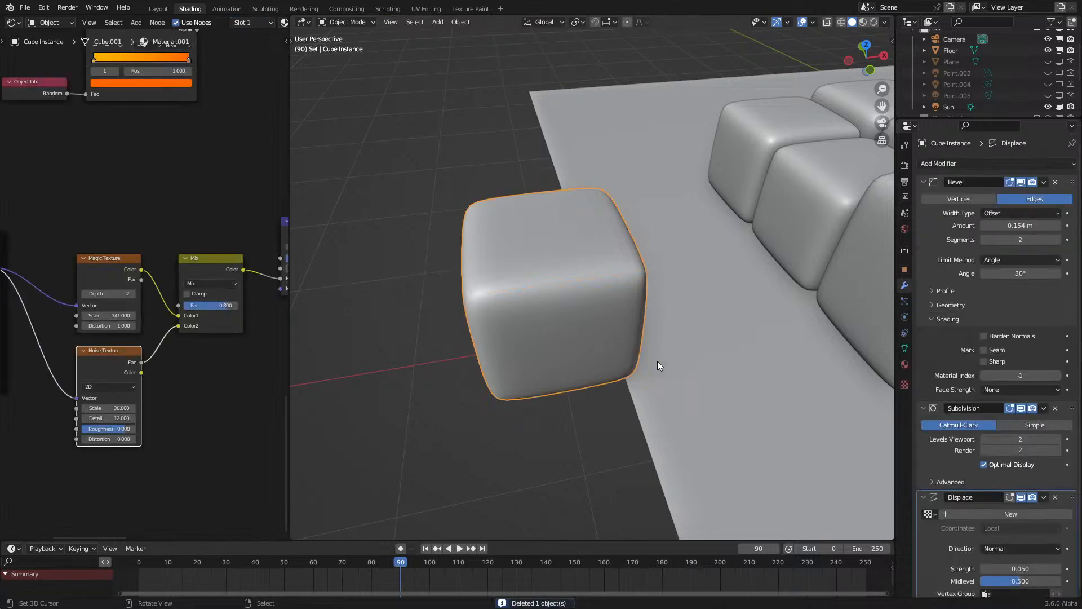
Step: Duplicate the source cube and place the copy beside the original, away from the floor plane
{"action": "key", "text": "shift+d"}
{"action": "right_click", "coordinate": [672, 340]}
{"action": "scroll", "coordinate": [671, 340], "scroll_direction": "down", "scroll_amount": 6}
{"action": "left_click_drag", "start_coordinate": [550, 293], "coordinate": [472, 299]}
Step: Select the original source cube and apply its Bevel, Subdivision and Displace modifiers
{"action": "left_click", "coordinate": [584, 283]}
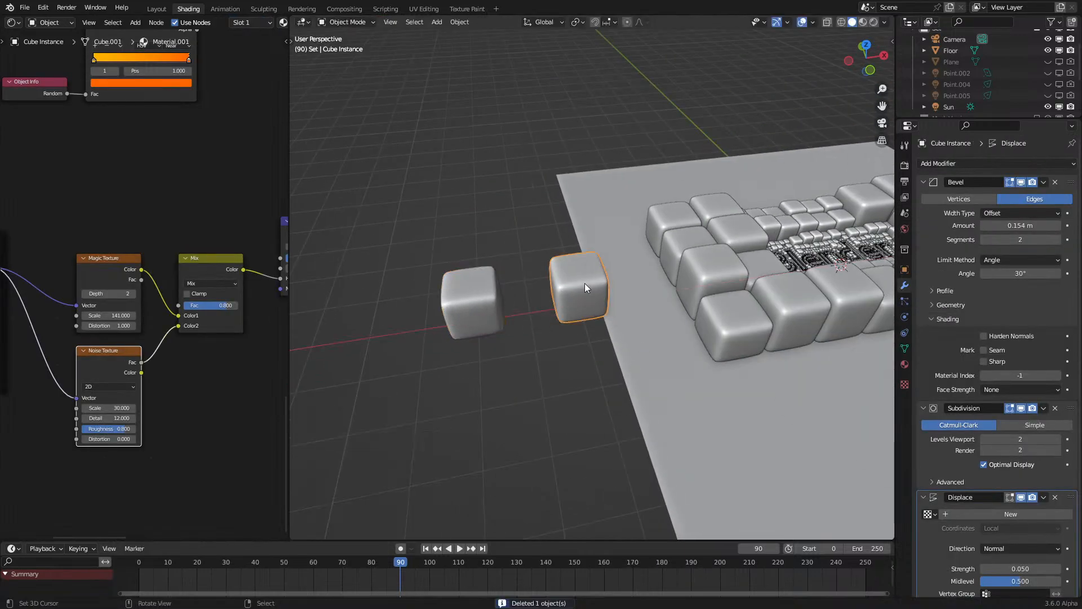
{"action": "key", "text": "ctrl+a"}
{"action": "key", "text": "ctrl+a"}
{"action": "key", "text": "ctrl+a"}
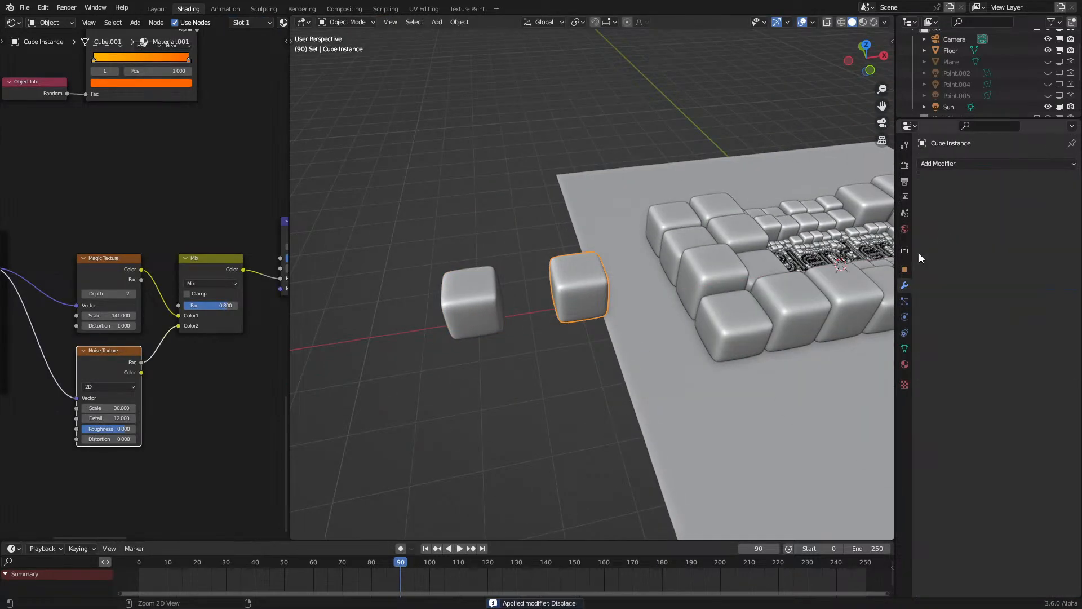
Step: Enter Edit Mode on the source cube and select the edge loops along its rounded top edges
{"action": "key", "text": "KP_Decimal"}
{"action": "key", "text": "Tab"}
{"action": "key", "text": "a"}
{"action": "key", "text": "alt+a"}
{"action": "left_click", "coordinate": [543, 285], "text": "alt"}
{"action": "middle_click_drag", "start_coordinate": [507, 293], "coordinate": [599, 277]}
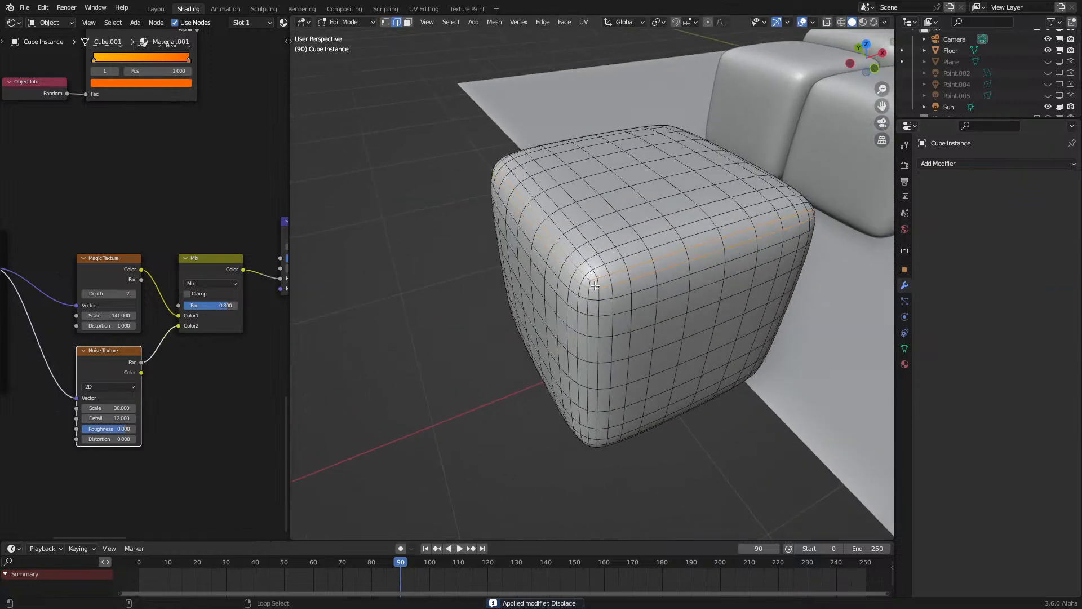
{"action": "left_click", "coordinate": [589, 288], "text": "alt"}
{"action": "middle_click_drag", "start_coordinate": [589, 287], "coordinate": [600, 310]}
Step: Select the remaining edge loops along the cube's vertical corners and top edges on its other sides
{"action": "scroll", "coordinate": [564, 350], "scroll_direction": "up", "scroll_amount": 8}
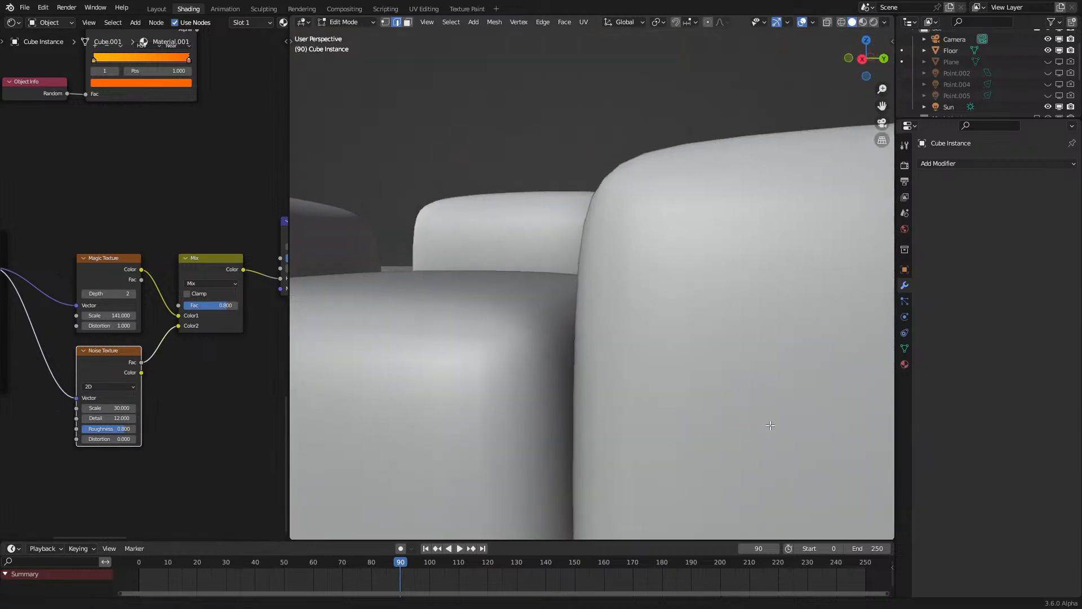
{"action": "middle_click_drag", "start_coordinate": [770, 425], "coordinate": [652, 352]}
{"action": "left_click", "coordinate": [530, 407], "text": "alt"}
{"action": "scroll", "coordinate": [533, 394], "scroll_direction": "down", "scroll_amount": 6}
{"action": "scroll", "coordinate": [651, 353], "scroll_direction": "up", "scroll_amount": 3}
{"action": "left_click", "coordinate": [605, 364], "text": "alt"}
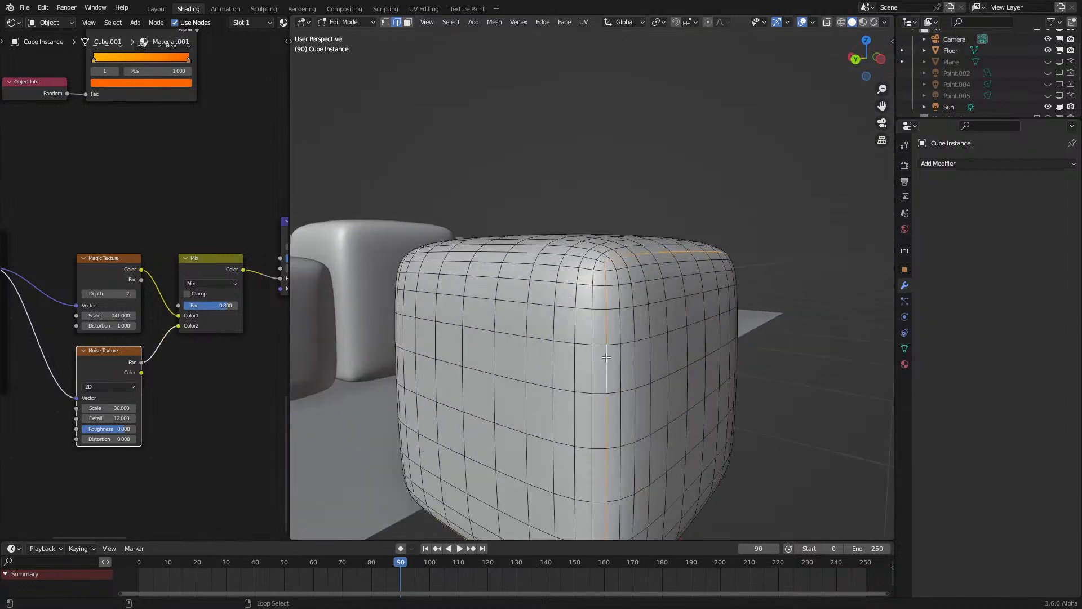
{"action": "left_click", "coordinate": [587, 256], "text": "alt"}
{"action": "scroll", "coordinate": [587, 255], "scroll_direction": "down", "scroll_amount": 4}
{"action": "middle_click_drag", "start_coordinate": [587, 255], "coordinate": [599, 393]}
{"action": "scroll", "coordinate": [547, 361], "scroll_direction": "up", "scroll_amount": 2}
Step: Duplicate the selected edge loops in place and assign them to a new vertex group
{"action": "key", "text": "shift+d"}
{"action": "right_click", "coordinate": [599, 393]}
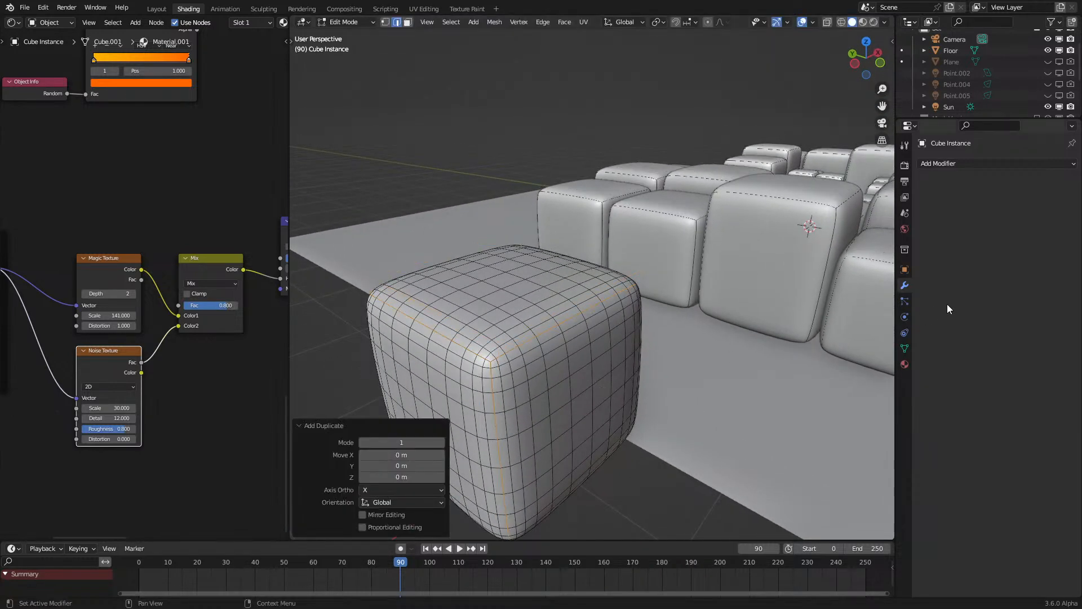
{"action": "left_click", "coordinate": [904, 349]}
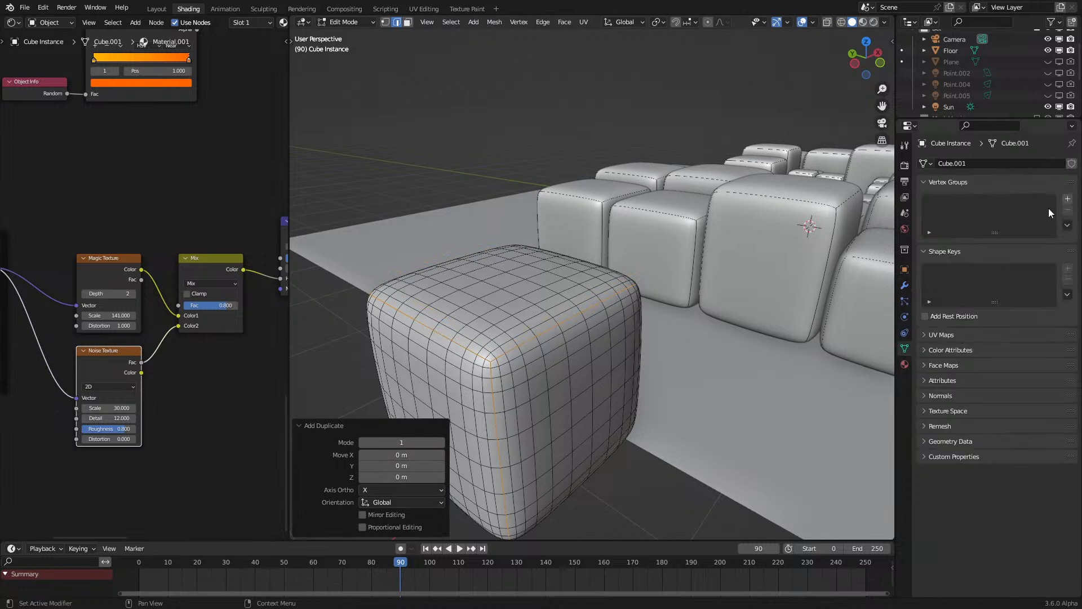
{"action": "left_click", "coordinate": [1067, 199]}
{"action": "left_click", "coordinate": [939, 270]}
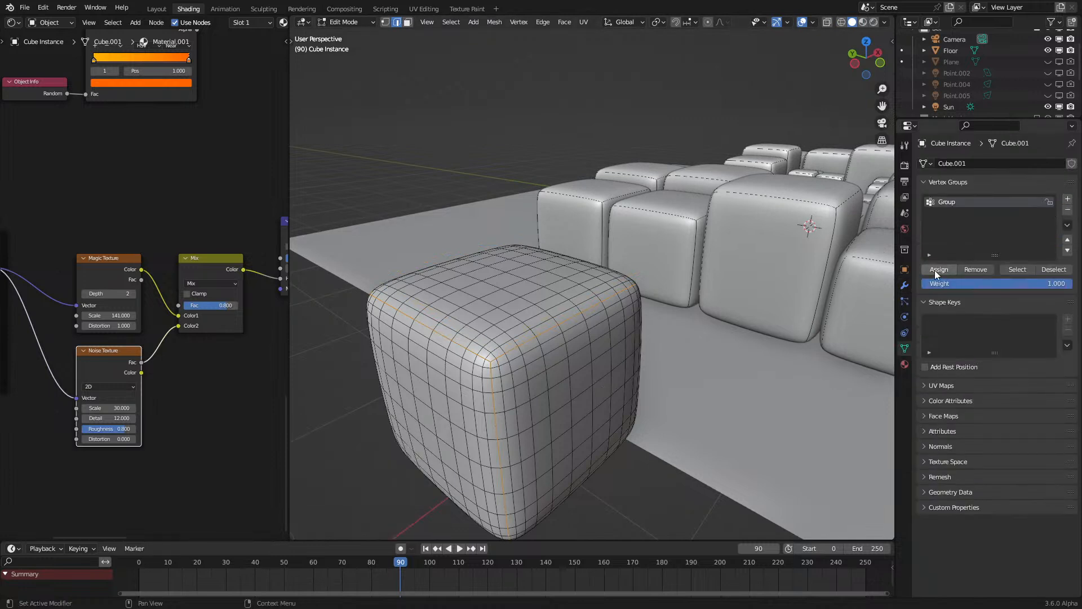
Step: Add a Wireframe modifier to the source cube, limit it to the vertex group Group, and test inverting that group
{"action": "left_click", "coordinate": [905, 286]}
{"action": "left_click", "coordinate": [946, 164]}
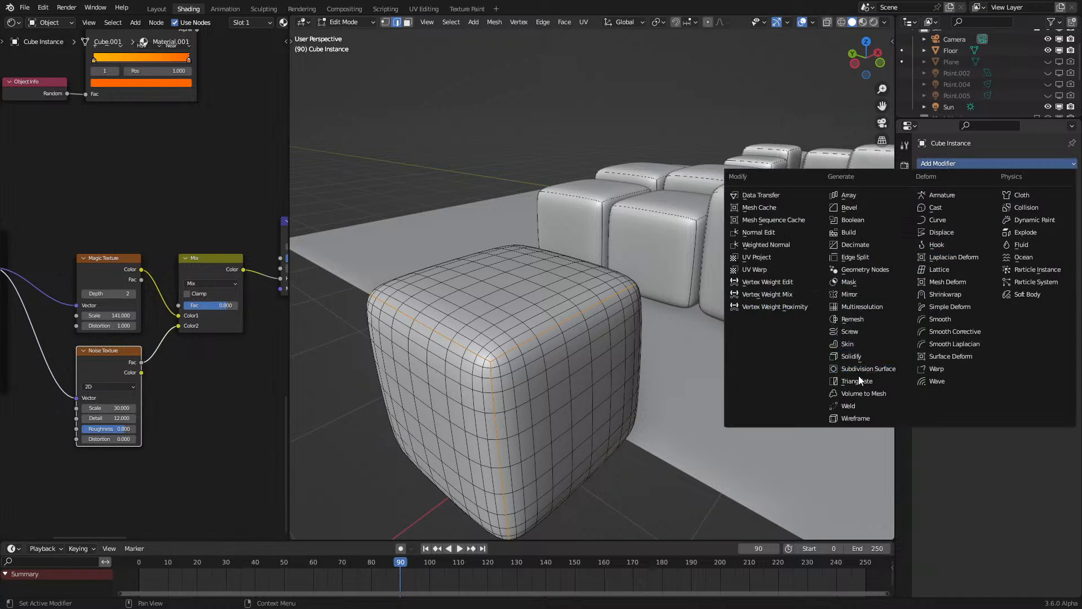
{"action": "left_click", "coordinate": [855, 418]}
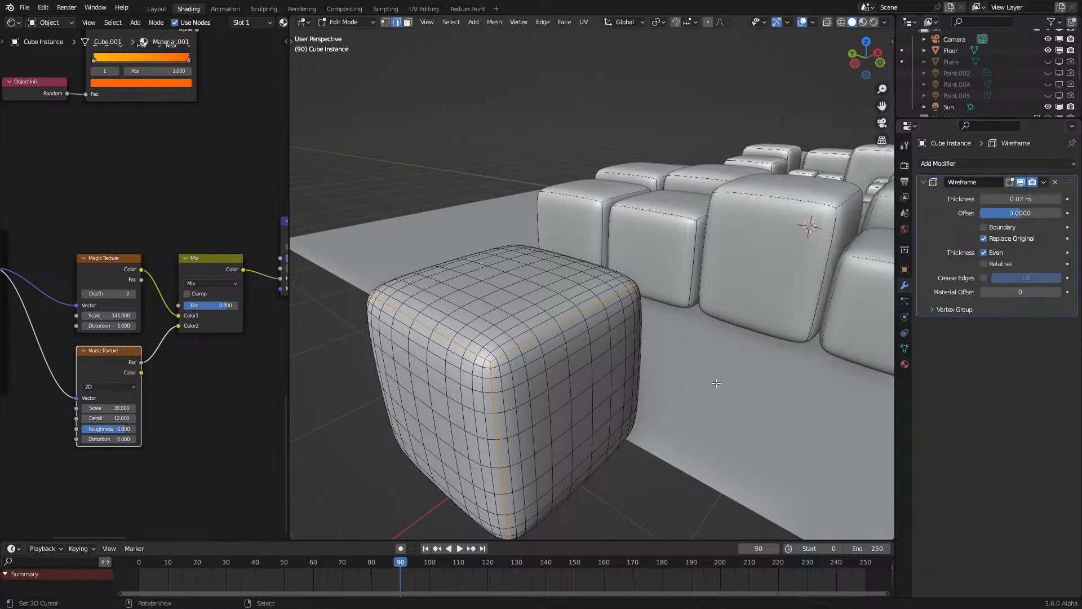
{"action": "key", "text": "Tab"}
{"action": "left_click", "coordinate": [955, 309]}
{"action": "left_click", "coordinate": [1015, 326]}
{"action": "left_click", "coordinate": [1020, 339]}
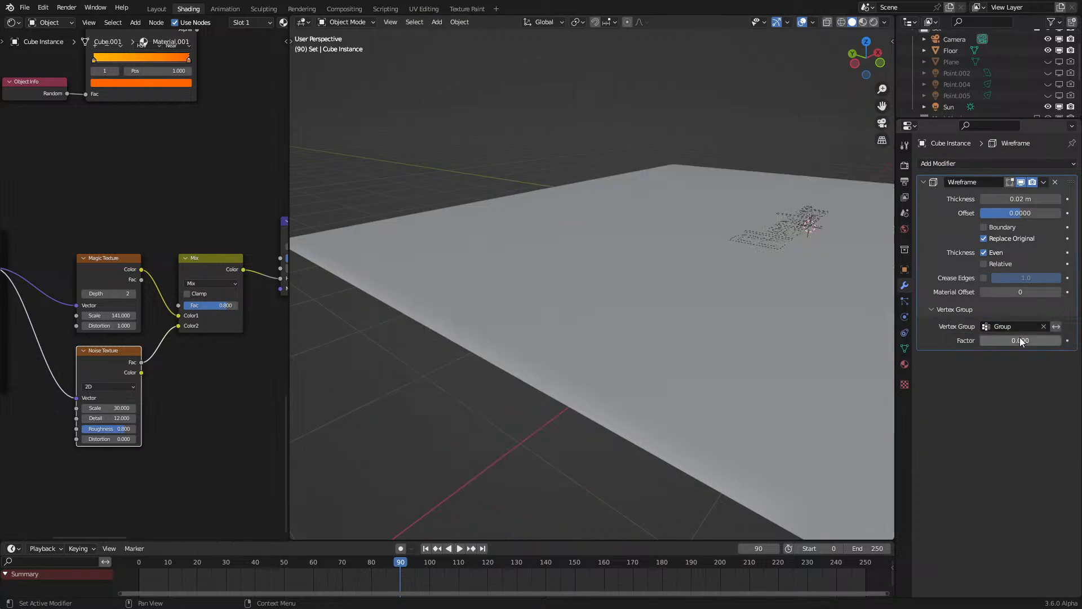
{"action": "left_click", "coordinate": [1056, 327]}
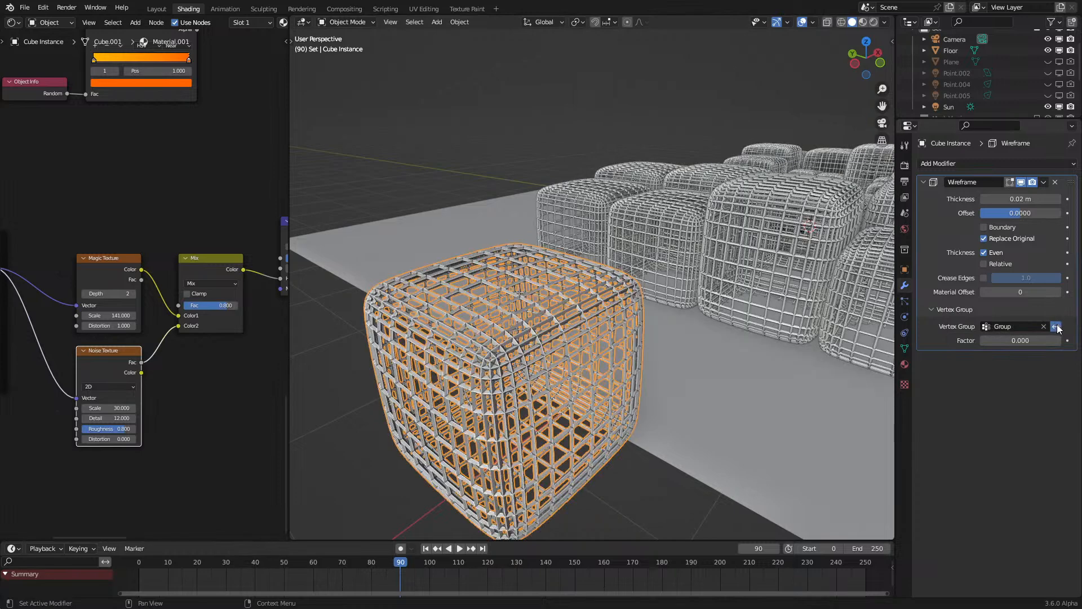
{"action": "left_click", "coordinate": [1056, 327]}
Step: Inspect the source cube's duplicated edge loops in wireframe shading and delete their edges in Edit Mode
{"action": "key", "text": "Tab"}
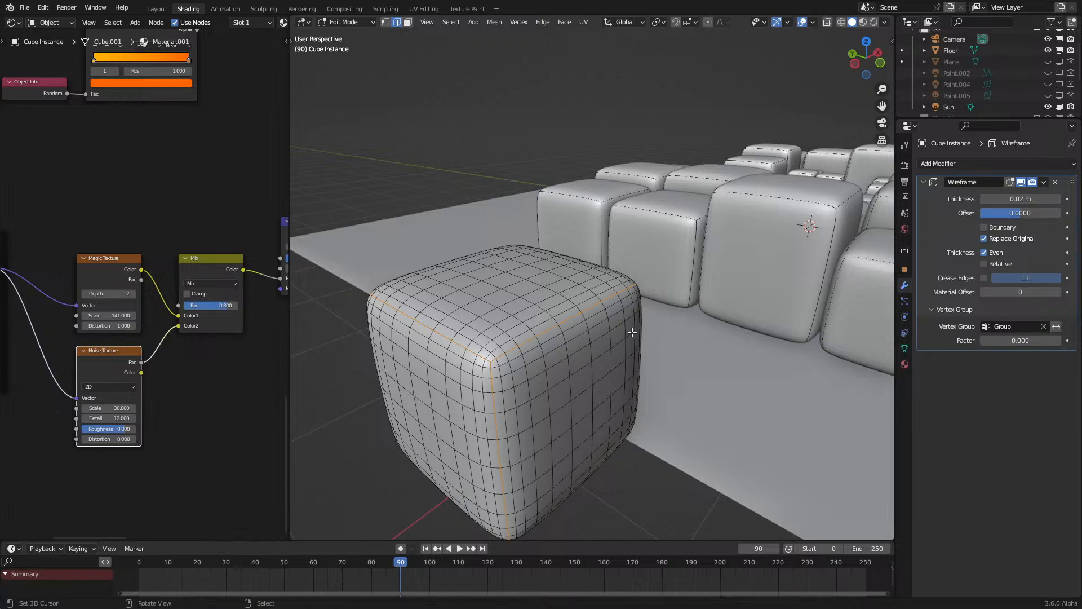
{"action": "key", "text": "z"}
{"action": "left_click", "coordinate": [524, 374]}
{"action": "left_click", "coordinate": [523, 374]}
{"action": "middle_click_drag", "start_coordinate": [529, 374], "coordinate": [648, 358]}
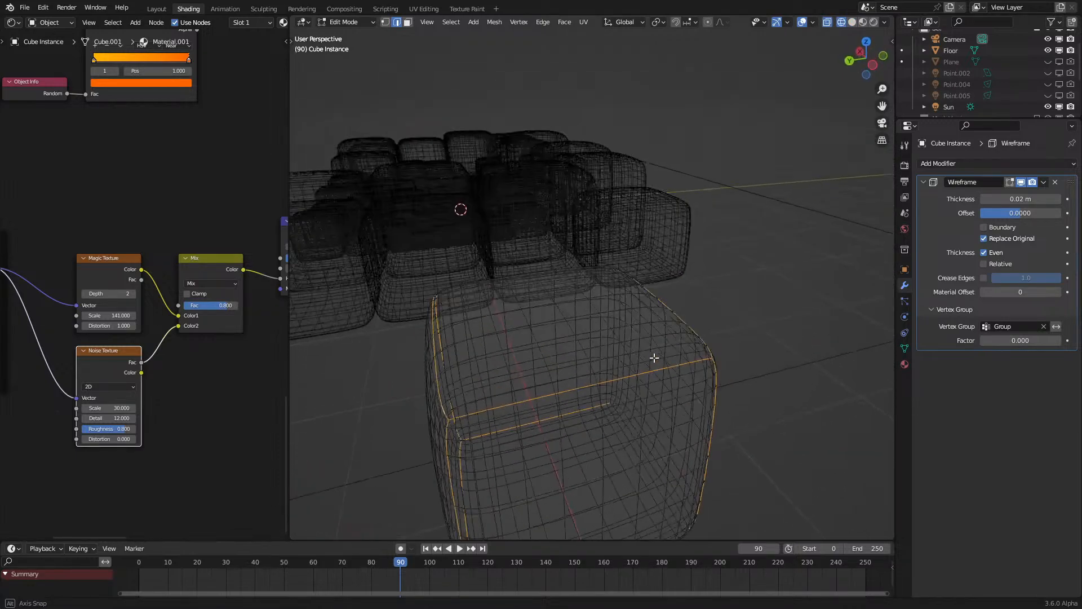
{"action": "key", "text": "Tab"}
{"action": "key", "text": "Tab"}
{"action": "key", "text": "x"}
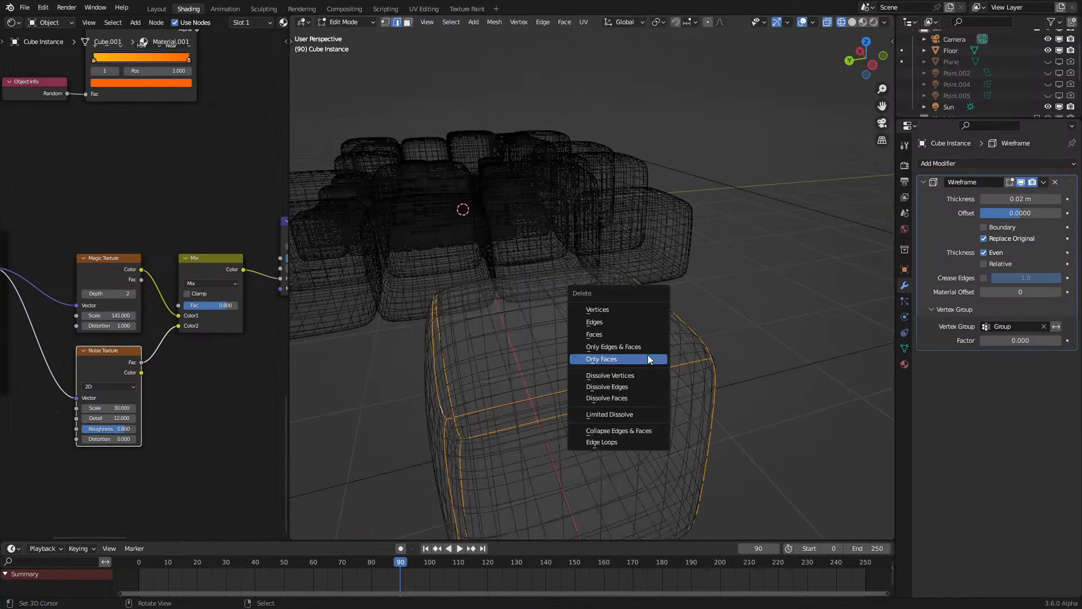
{"action": "left_click", "coordinate": [593, 326]}
Step: Reselect the edge loops along the cube's rounded top edges and vertical corners on all sides
{"action": "key", "text": "shift+z"}
{"action": "mouse_move", "coordinate": [662, 366]}
{"action": "middle_mouse_down"}
{"action": "mouse_move", "coordinate": [615, 425]}
{"action": "mouse_move", "coordinate": [570, 454]}
{"action": "mouse_move", "coordinate": [529, 448]}
{"action": "mouse_move", "coordinate": [450, 392]}
{"action": "mouse_move", "coordinate": [626, 377]}
{"action": "mouse_move", "coordinate": [592, 323]}
{"action": "mouse_move", "coordinate": [589, 380]}
{"action": "middle_mouse_up"}
{"action": "key", "text": "a"}
{"action": "left_click", "coordinate": [604, 449], "text": "alt"}
{"action": "left_click", "coordinate": [443, 398], "text": "alt"}
{"action": "key", "text": "alt+a"}
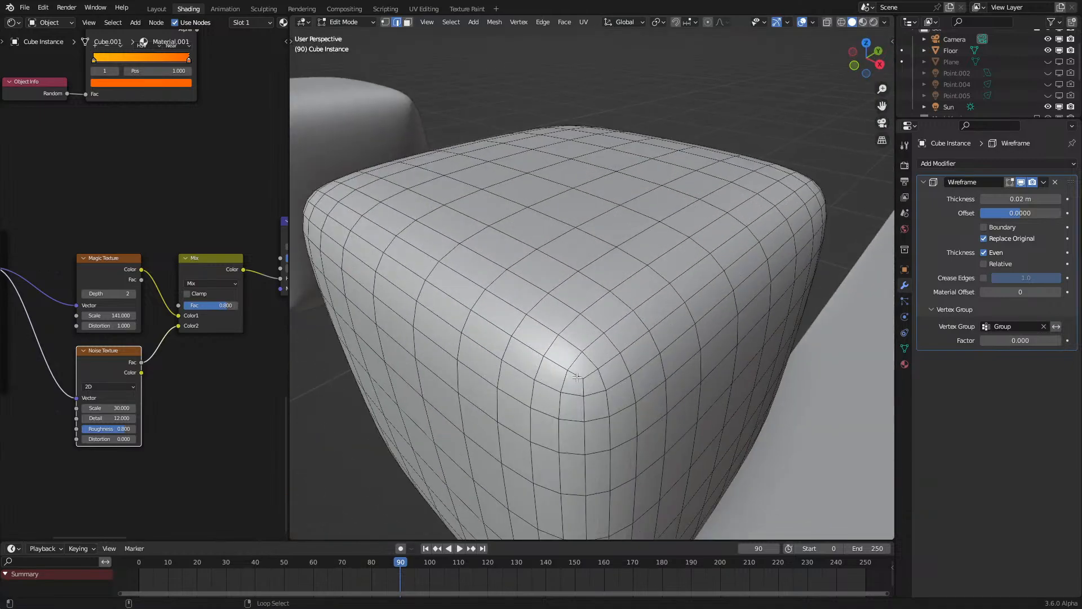
{"action": "left_click", "coordinate": [589, 379], "text": "alt"}
{"action": "mouse_move", "coordinate": [750, 377]}
{"action": "middle_mouse_down"}
{"action": "mouse_move", "coordinate": [807, 374]}
{"action": "mouse_move", "coordinate": [626, 377]}
{"action": "mouse_move", "coordinate": [592, 327]}
{"action": "mouse_move", "coordinate": [531, 284]}
{"action": "mouse_move", "coordinate": [496, 324]}
{"action": "mouse_move", "coordinate": [536, 362]}
{"action": "middle_mouse_up"}
{"action": "left_click", "coordinate": [626, 377], "text": "alt"}
{"action": "key", "text": "alt+z"}
{"action": "right_click", "coordinate": [642, 295], "text": "alt+shift"}
Step: Duplicate the selected edge loops in place
{"action": "key", "text": "z"}
{"action": "middle_click_drag", "start_coordinate": [669, 319], "coordinate": [635, 406]}
{"action": "scroll", "coordinate": [634, 403], "scroll_direction": "down", "scroll_amount": 5}
{"action": "key", "text": "shift+d"}
{"action": "right_click", "coordinate": [604, 339]}
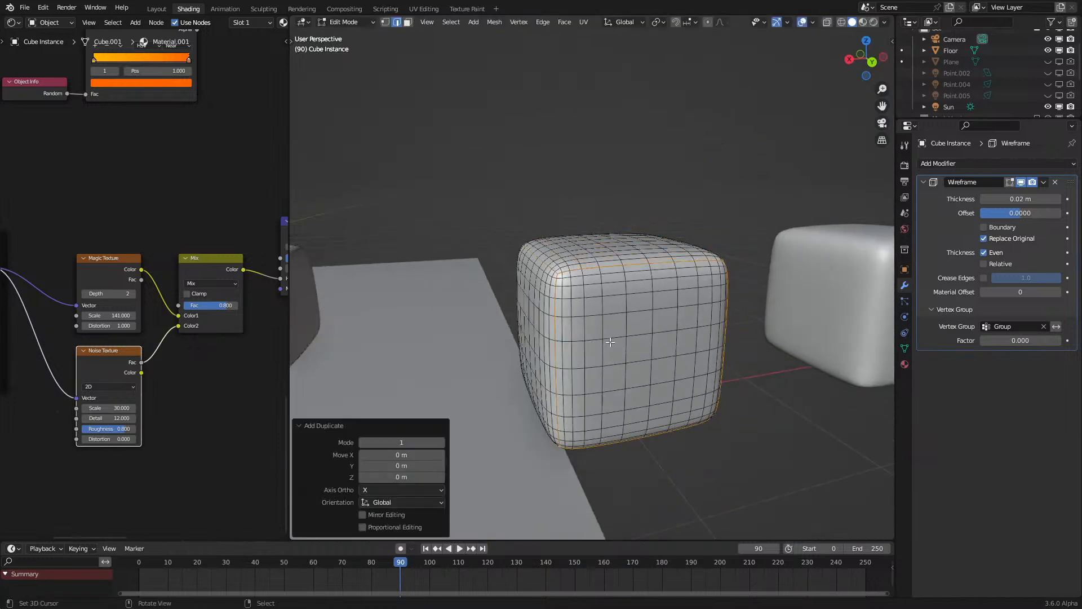
Step: Examine the duplicated loops in wireframe and Material Preview shading and check the cube's vertex group
{"action": "key", "text": "z"}
{"action": "left_click", "coordinate": [614, 363]}
{"action": "key", "text": "a"}
{"action": "middle_click_drag", "start_coordinate": [614, 363], "coordinate": [727, 378]}
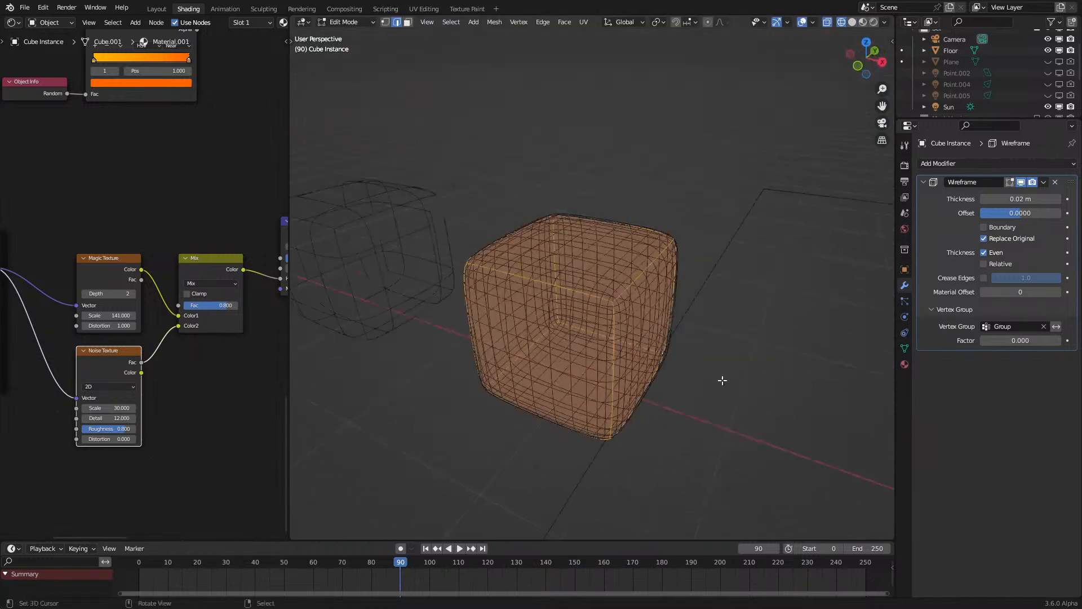
{"action": "key", "text": "z"}
{"action": "left_click", "coordinate": [720, 455]}
{"action": "key", "text": "Tab"}
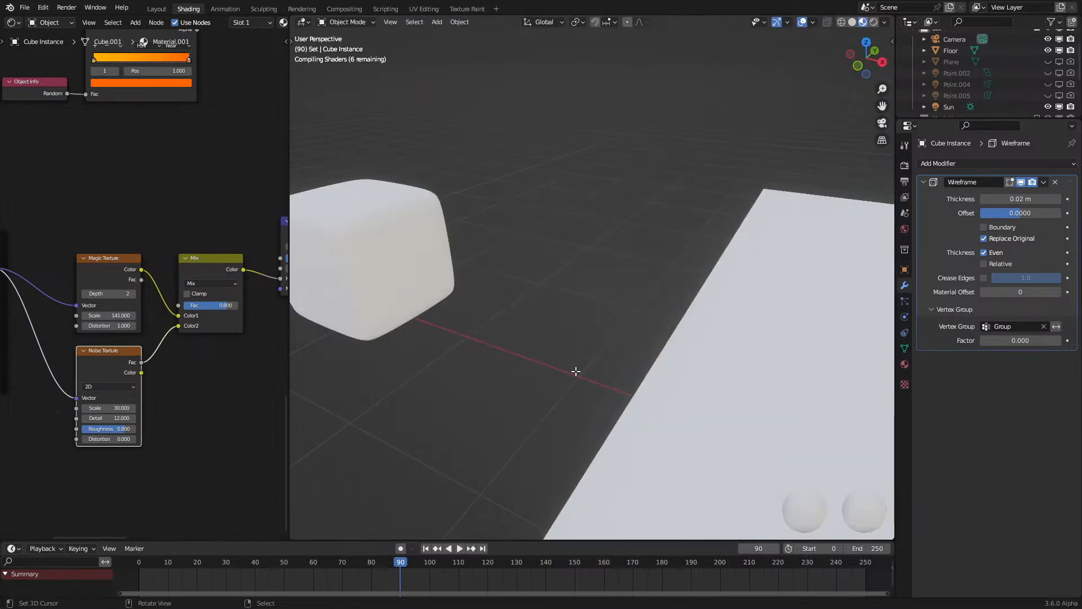
{"action": "key", "text": "Tab"}
{"action": "left_click", "coordinate": [905, 349]}
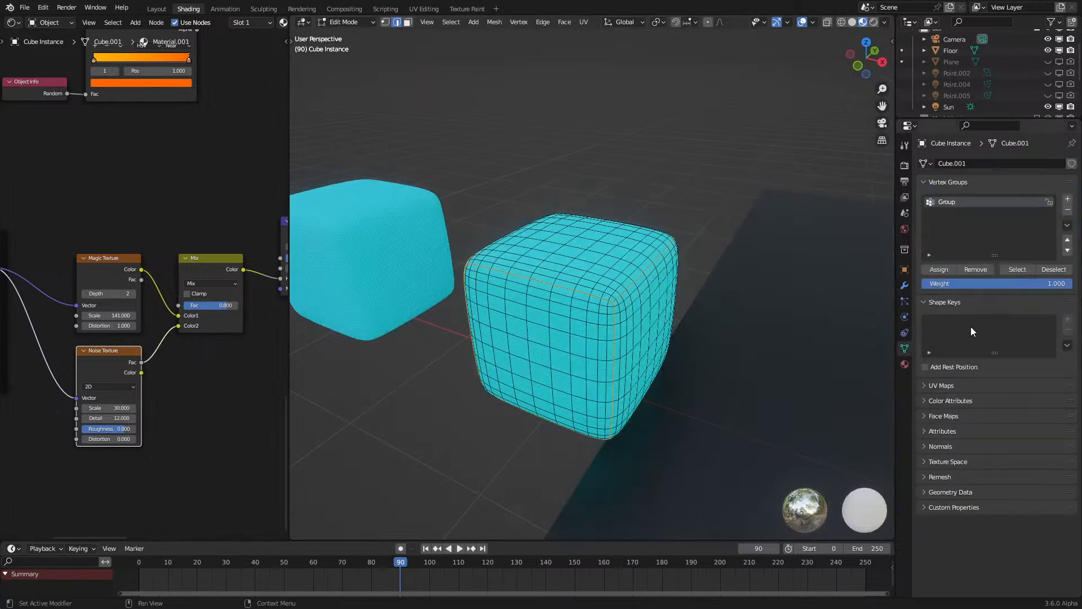
Step: Leave Edit Mode and inspect the wireframe frame in Rendered shading, returning the view to Solid
{"action": "key", "text": "Tab"}
{"action": "key", "text": "z"}
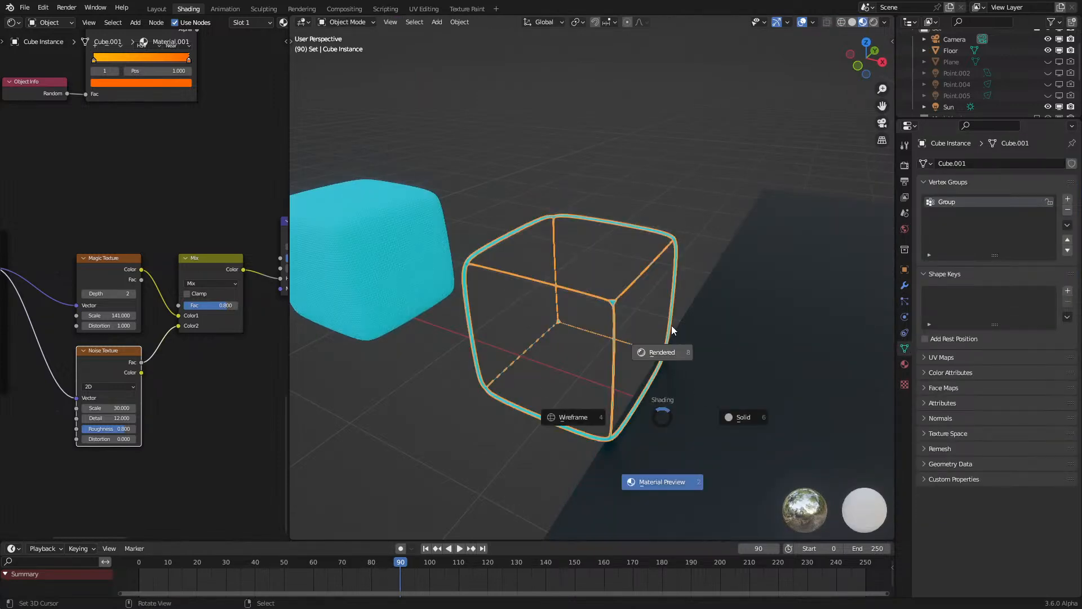
{"action": "left_click", "coordinate": [660, 341]}
{"action": "scroll", "coordinate": [660, 341], "scroll_direction": "up", "scroll_amount": 2}
{"action": "key", "text": "z"}
{"action": "left_click", "coordinate": [749, 361]}
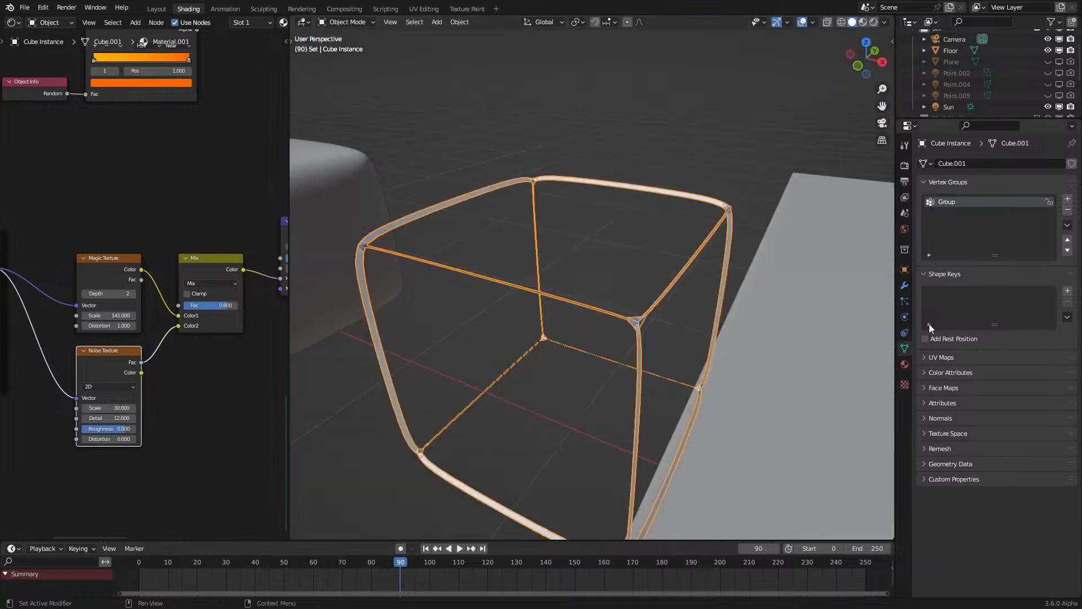
Step: Set the Wireframe modifier's thickness to 0.1375 m and recalculate the source cube's normals
{"action": "left_click", "coordinate": [905, 286]}
{"action": "left_click_drag", "start_coordinate": [1020, 199], "coordinate": [1063, 198]}
{"action": "middle_click_drag", "start_coordinate": [541, 361], "coordinate": [558, 353]}
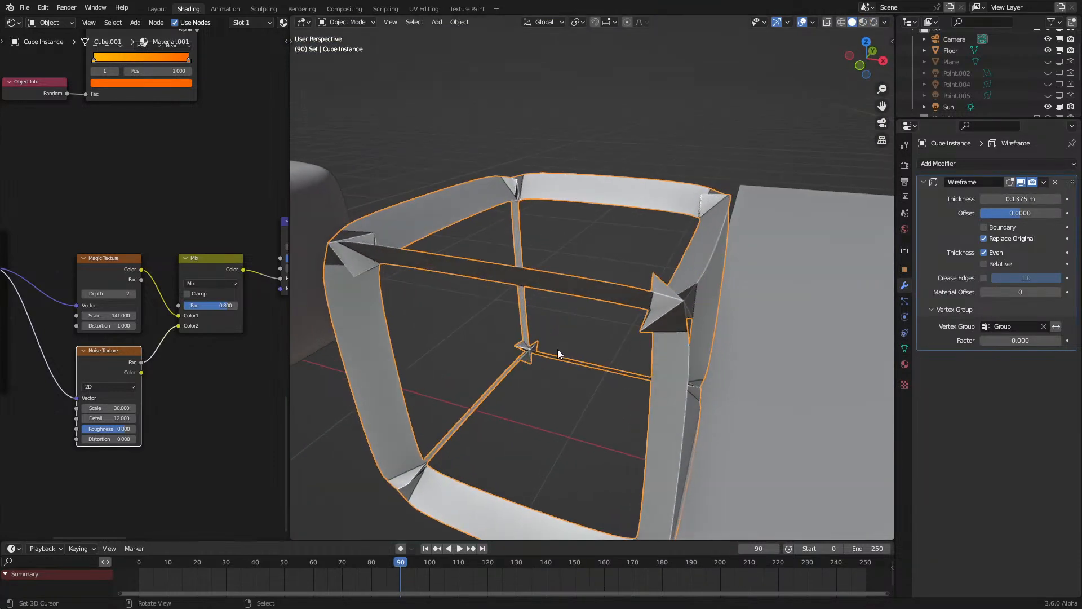
{"action": "key", "text": "Tab"}
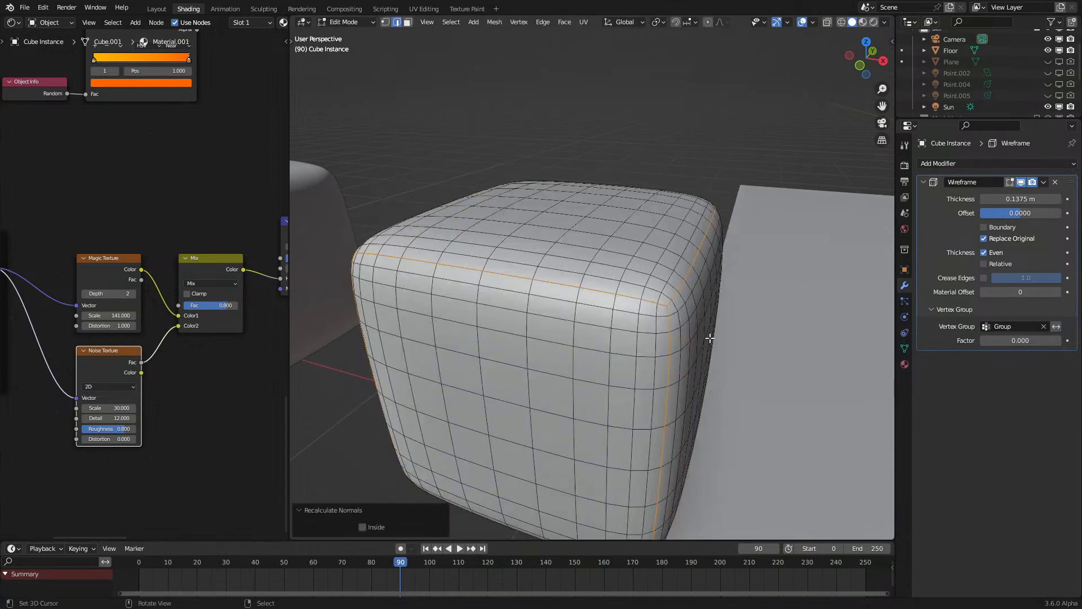
{"action": "key", "text": "Tab"}
{"action": "middle_click_drag", "start_coordinate": [709, 339], "coordinate": [702, 319]}
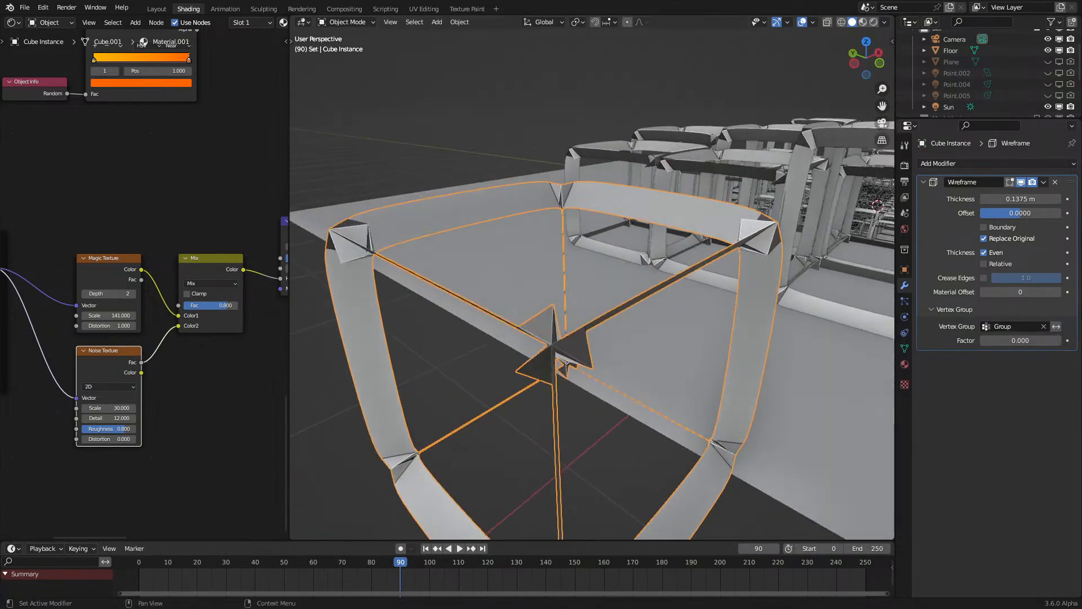
Step: Try the Wireframe modifier's Relative thickness and turn off its Even and Replace Original options
{"action": "left_click", "coordinate": [990, 265]}
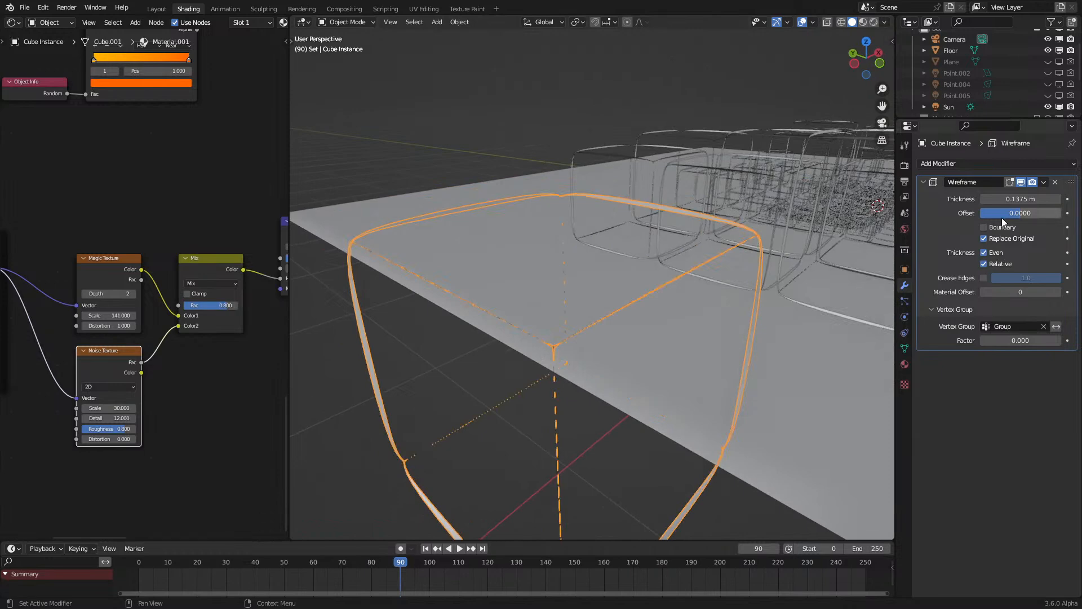
{"action": "mouse_move", "coordinate": [1021, 199]}
{"action": "left_mouse_down"}
{"action": "mouse_move", "coordinate": [1048, 199]}
{"action": "mouse_move", "coordinate": [1023, 199]}
{"action": "left_mouse_up"}
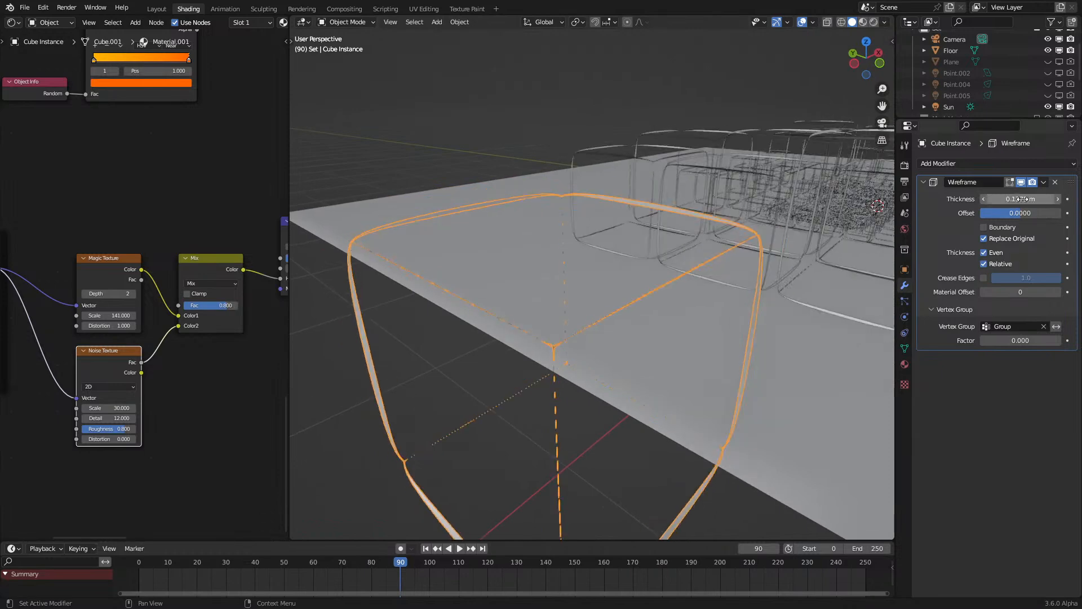
{"action": "left_click", "coordinate": [990, 263]}
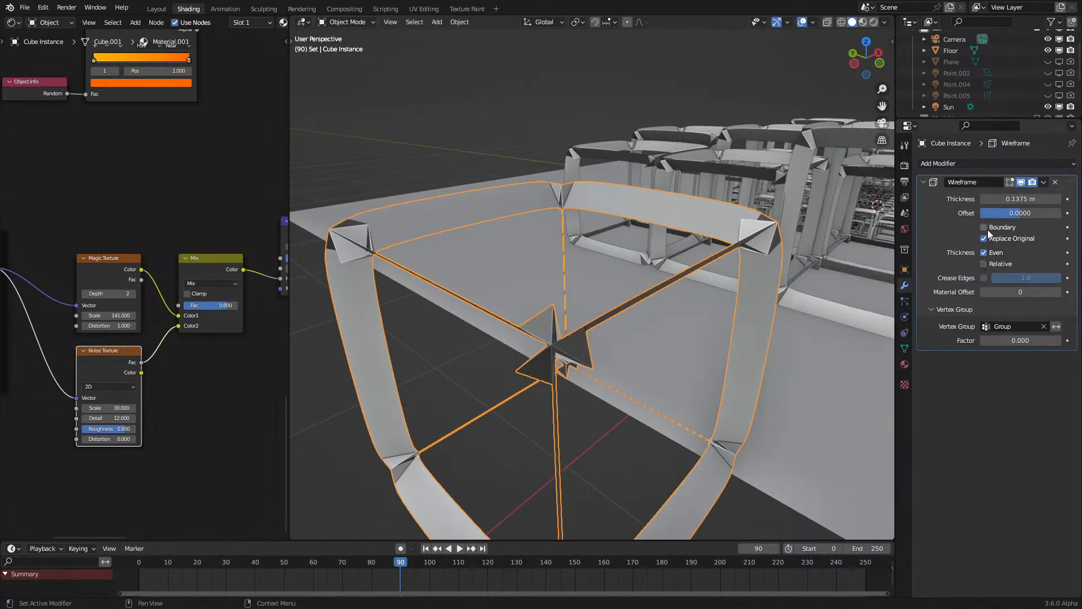
{"action": "left_click", "coordinate": [988, 255]}
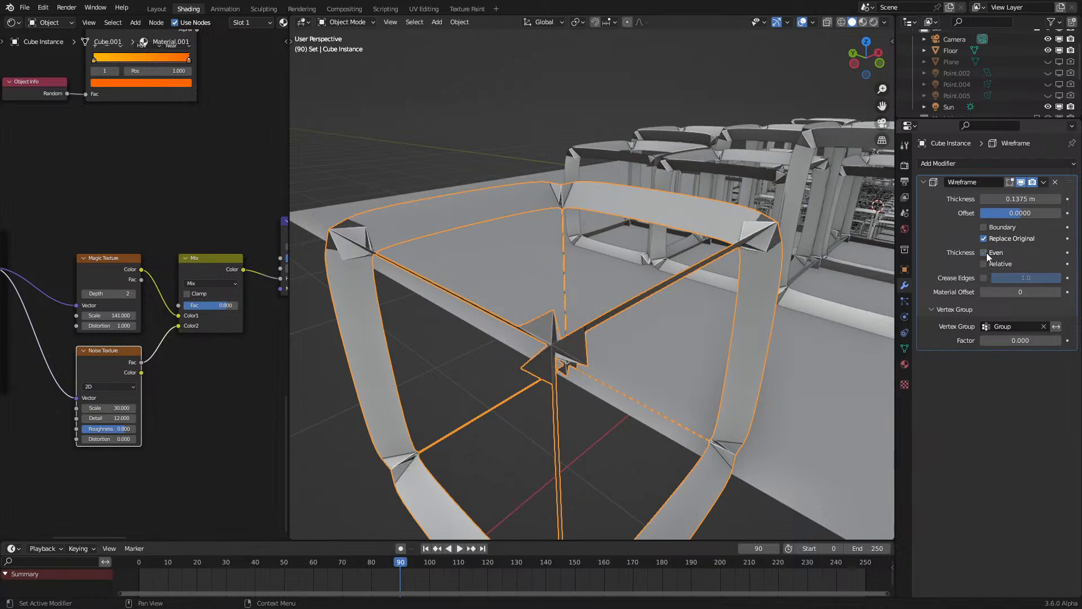
{"action": "mouse_move", "coordinate": [674, 301]}
{"action": "middle_mouse_down"}
{"action": "mouse_move", "coordinate": [725, 278]}
{"action": "mouse_move", "coordinate": [680, 321]}
{"action": "middle_mouse_up"}
Step: Enter Edit Mode and move the duplicated edge-loop geometry straight up along Z, off the source cube
{"action": "key", "text": "Tab"}
{"action": "scroll", "coordinate": [721, 282], "scroll_direction": "down", "scroll_amount": 5}
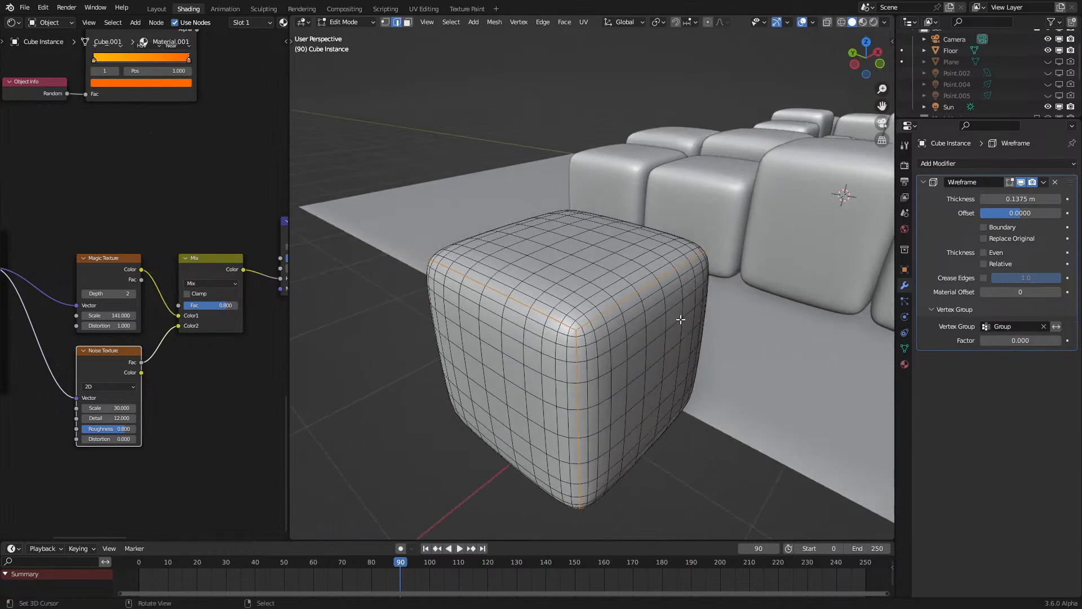
{"action": "key", "text": "a"}
{"action": "key", "text": "shift+z"}
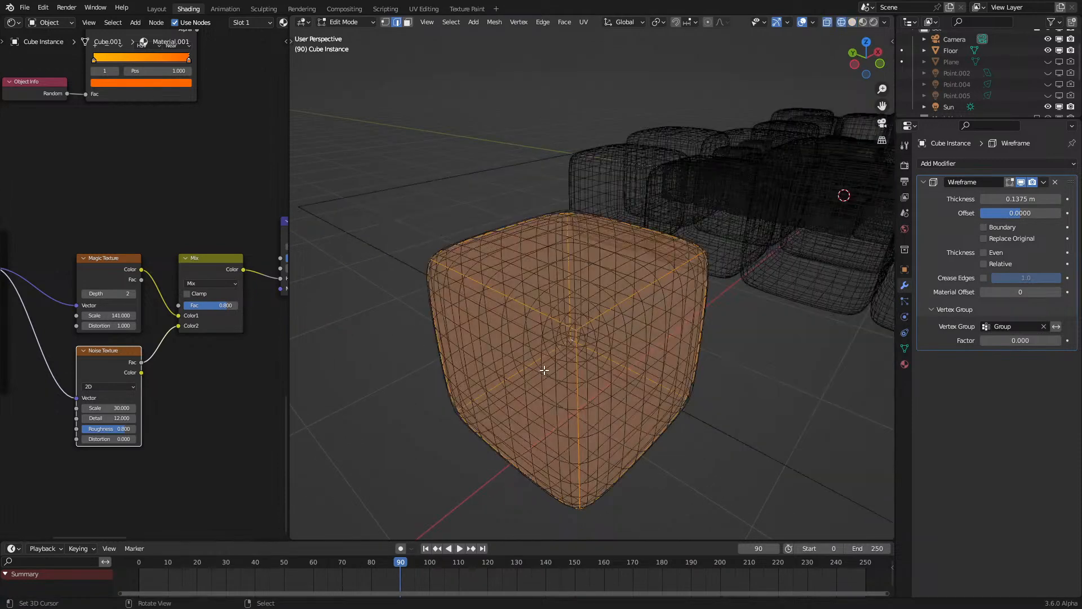
{"action": "key", "text": "shift+z"}
{"action": "key", "text": "alt+a"}
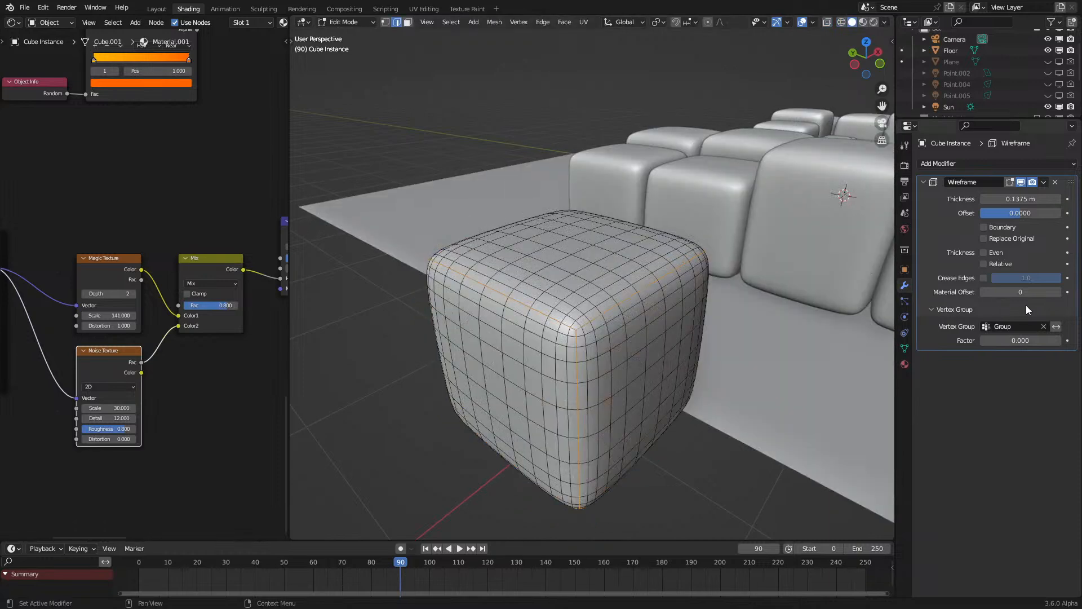
{"action": "key", "text": "g"}
{"action": "key", "text": "z"}
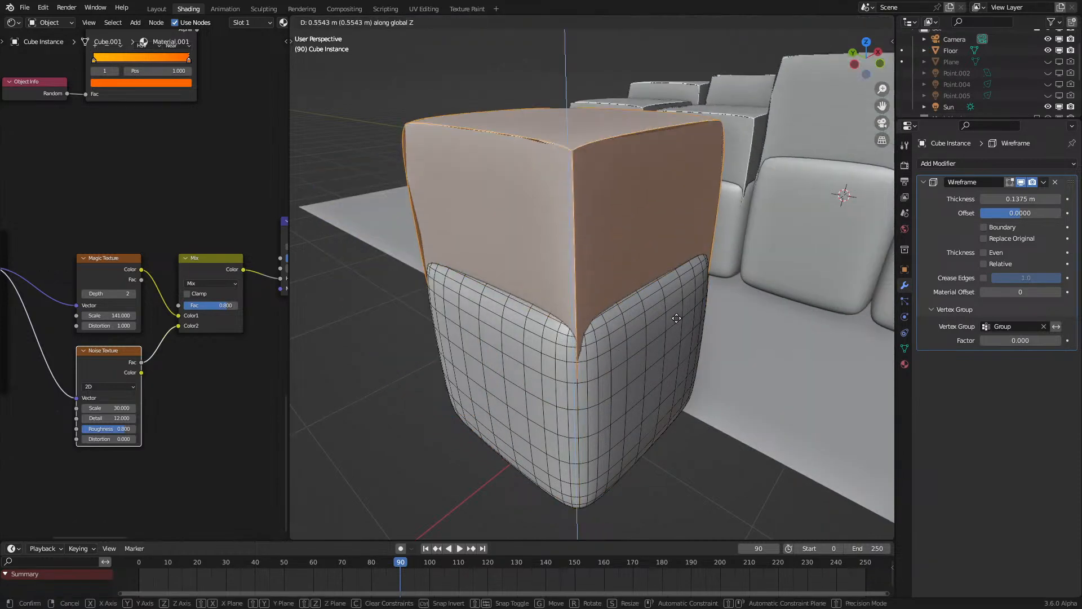
{"action": "left_click", "coordinate": [667, 245]}
Step: Examine the raised duplicate from several sides in face selection mode to check for faces between its edges
{"action": "middle_click_drag", "start_coordinate": [550, 156], "coordinate": [674, 208]}
{"action": "key", "text": "3"}
{"action": "right_click", "coordinate": [548, 208]}
{"action": "scroll", "coordinate": [549, 210], "scroll_direction": "down", "scroll_amount": 4}
{"action": "right_click", "coordinate": [665, 215]}
{"action": "mouse_move", "coordinate": [535, 231]}
{"action": "middle_mouse_down"}
{"action": "mouse_move", "coordinate": [668, 259]}
{"action": "mouse_move", "coordinate": [573, 328]}
{"action": "mouse_move", "coordinate": [651, 320]}
{"action": "mouse_move", "coordinate": [632, 316]}
{"action": "mouse_move", "coordinate": [655, 282]}
{"action": "mouse_move", "coordinate": [676, 294]}
{"action": "middle_mouse_up"}
{"action": "right_click", "coordinate": [668, 258]}
{"action": "scroll", "coordinate": [668, 259], "scroll_direction": "up", "scroll_amount": 3}
Step: Examine the modifier's result on both pieces in Object Mode with wireframe shading, returning the view to Solid
{"action": "key", "text": "Tab"}
{"action": "scroll", "coordinate": [683, 298], "scroll_direction": "down", "scroll_amount": 3}
{"action": "key", "text": "z"}
{"action": "left_click", "coordinate": [584, 300]}
{"action": "middle_click_drag", "start_coordinate": [544, 304], "coordinate": [538, 343]}
{"action": "key", "text": "z"}
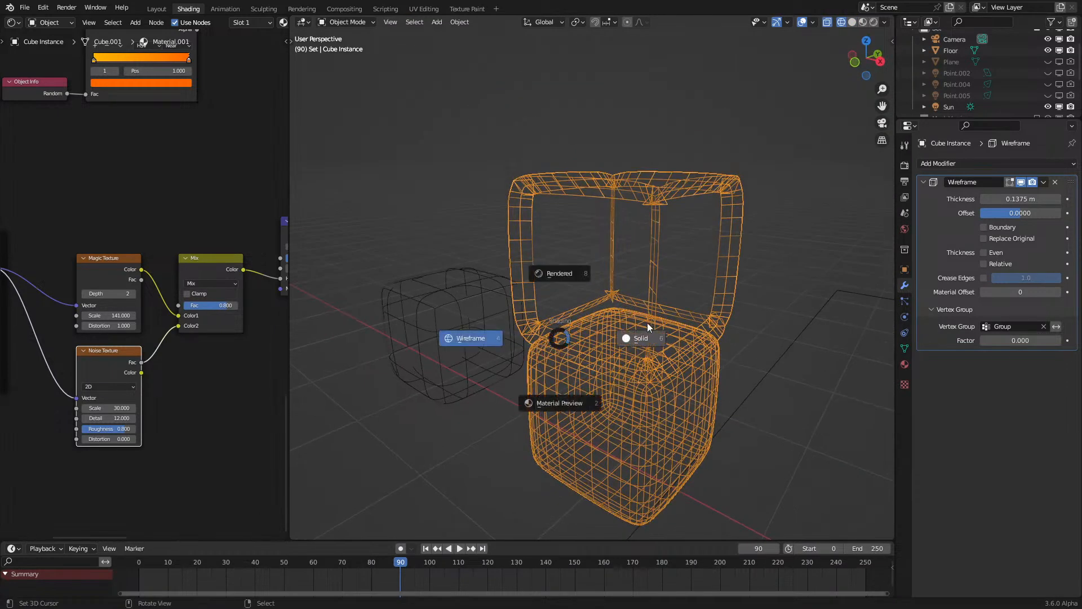
{"action": "left_click", "coordinate": [647, 322]}
Step: Return to Edit Mode and select only the linked geometry of the raised duplicate
{"action": "key", "text": "Tab"}
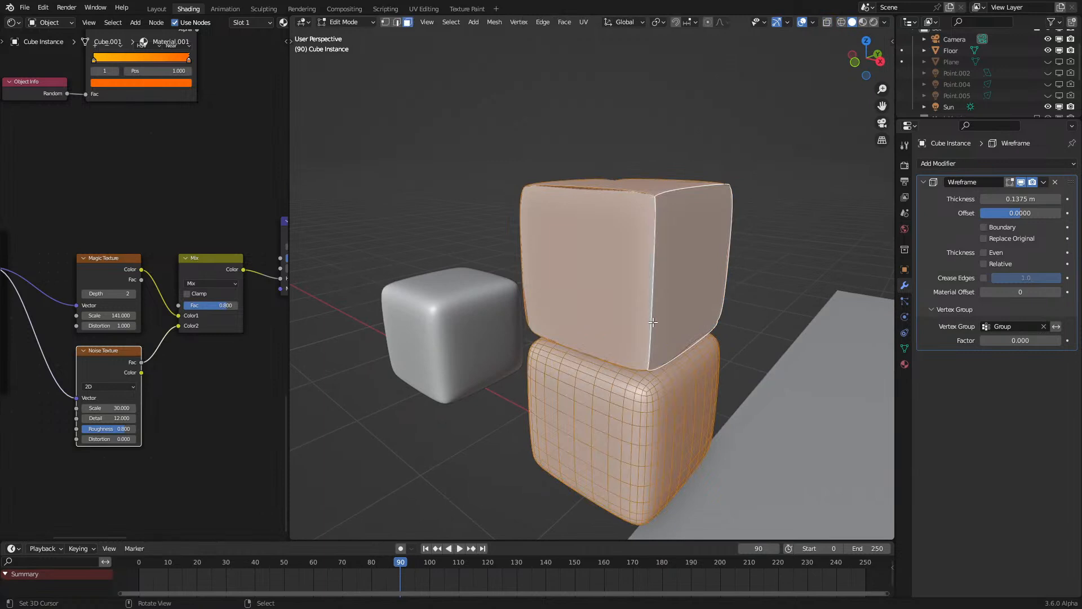
{"action": "key", "text": "alt+a"}
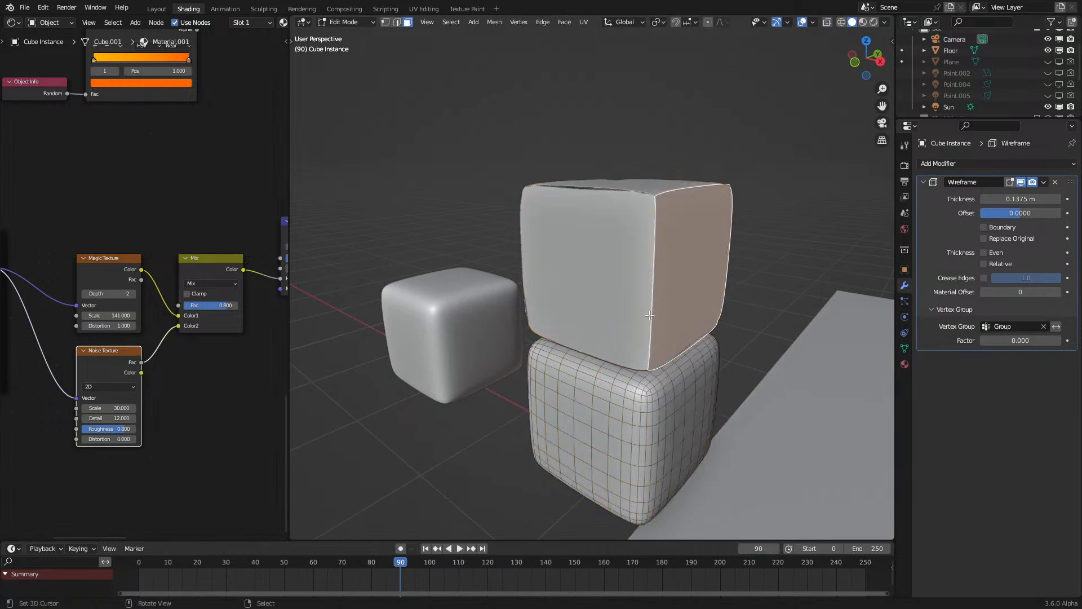
{"action": "key", "text": "l"}
{"action": "middle_click_drag", "start_coordinate": [650, 316], "coordinate": [654, 335]}
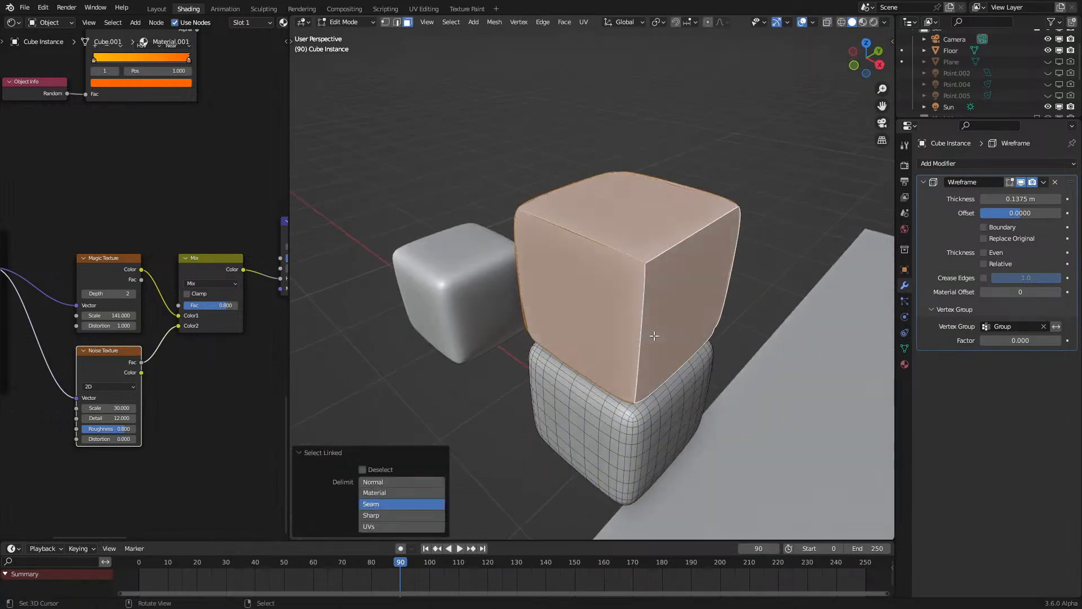
Step: Try deleting only the edges and faces of the raised duplicate, and undo the deletion
{"action": "key", "text": "x"}
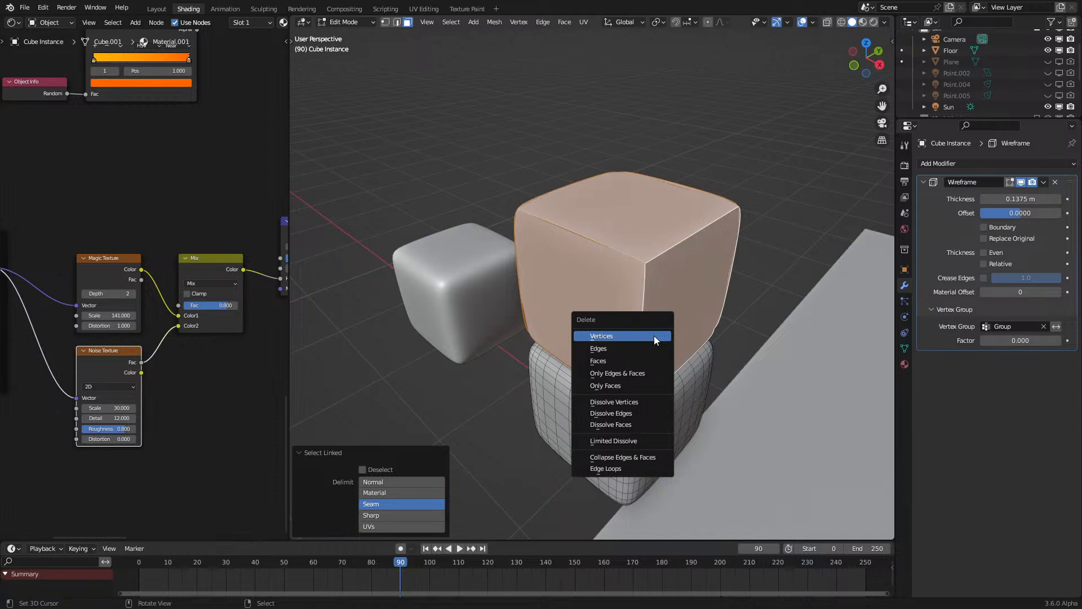
{"action": "key", "text": "x"}
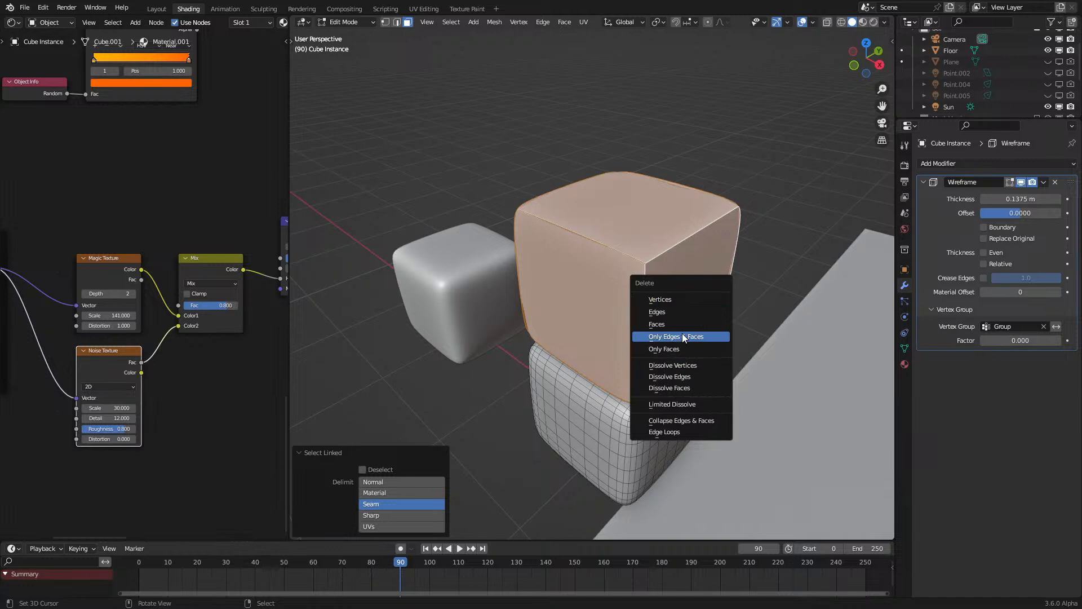
{"action": "left_click", "coordinate": [682, 336]}
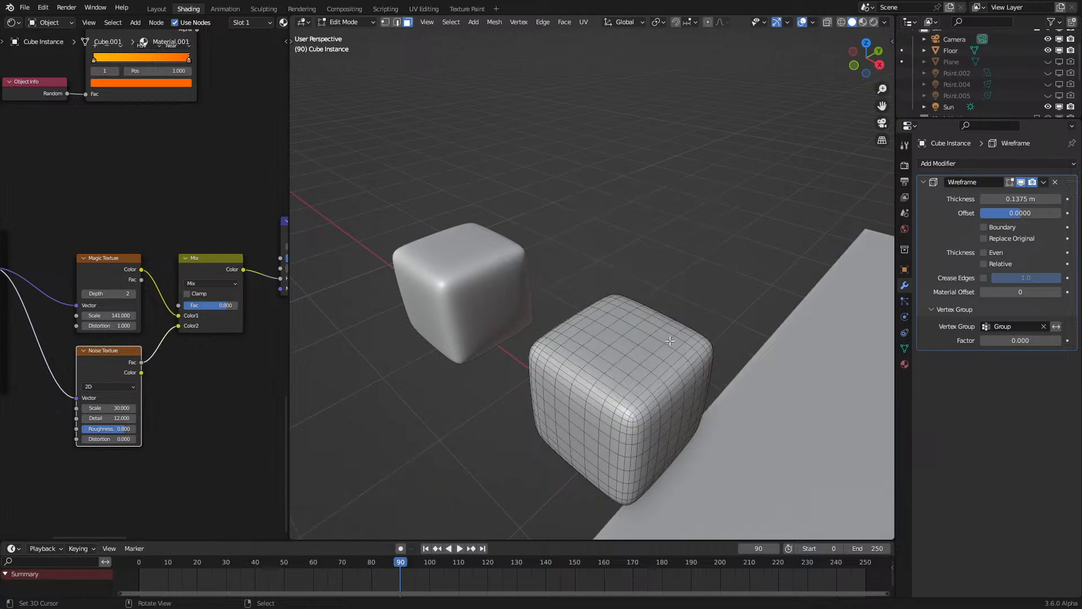
{"action": "key", "text": "ctrl+z"}
{"action": "key", "text": "ctrl+z"}
{"action": "key", "text": "ctrl+shift+z"}
Step: Delete only the faces of the raised duplicate, clear the selection and switch to vertex selection mode
{"action": "key", "text": "x"}
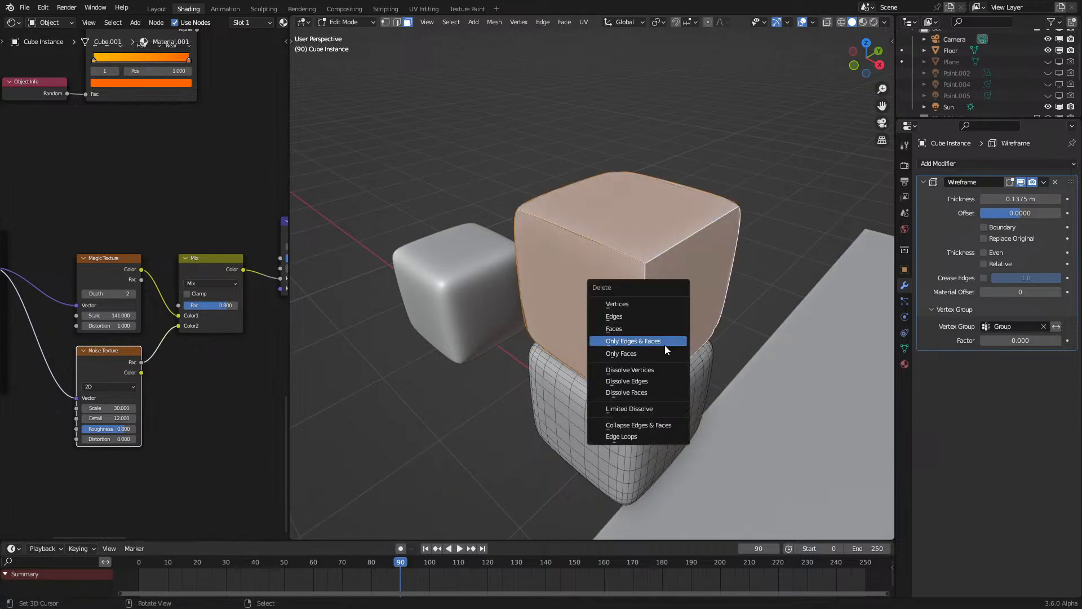
{"action": "left_click", "coordinate": [658, 352]}
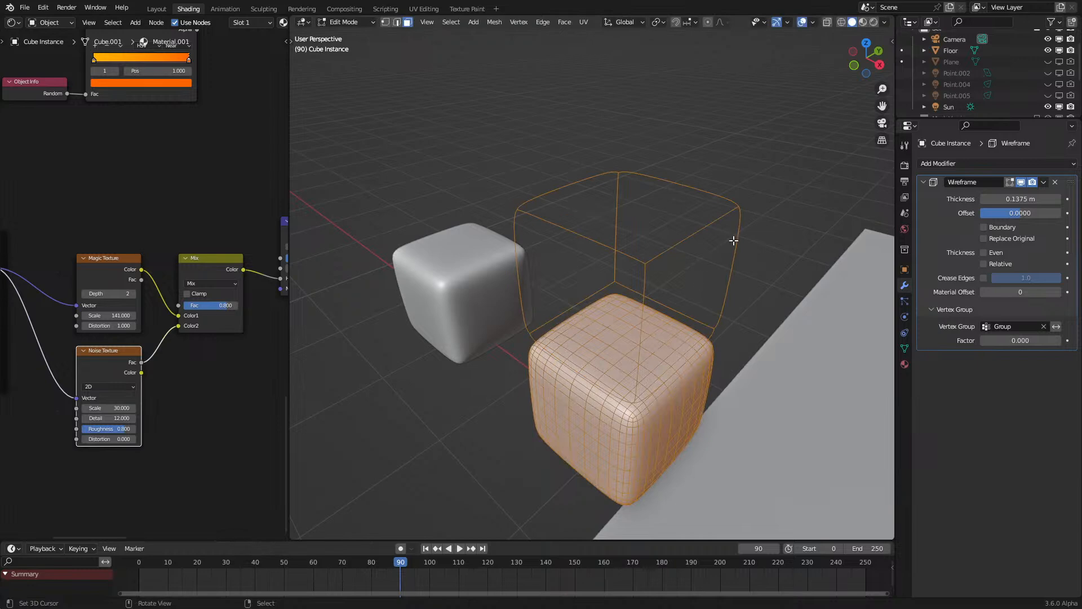
{"action": "key", "text": "alt+a"}
{"action": "key", "text": "1"}
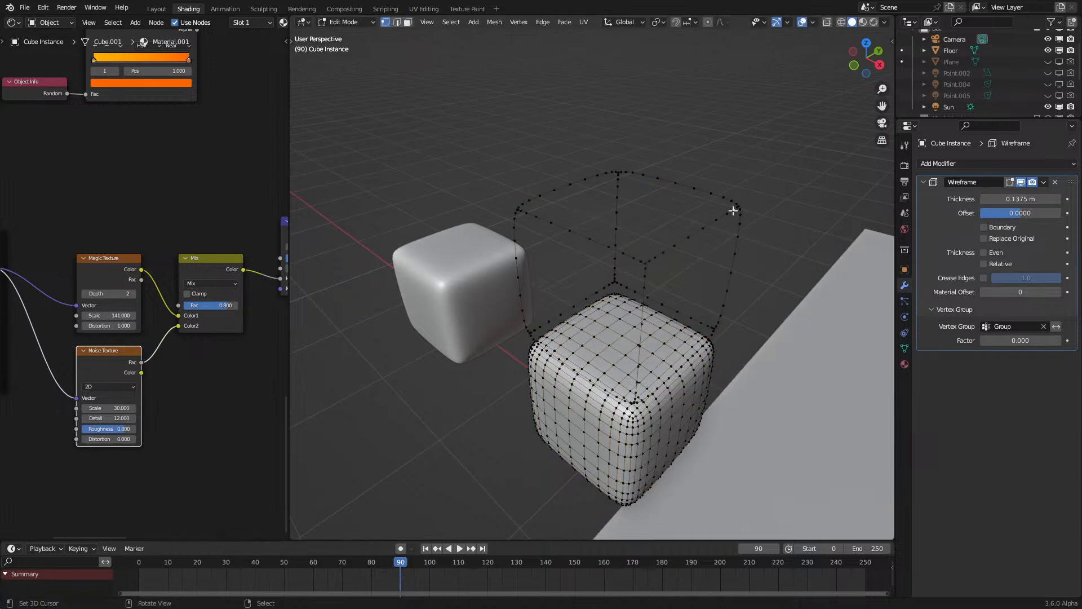
Step: Lower the raised edge loops 1 m in Z onto the cube and remove the Wireframe modifier in Object Mode
{"action": "type", "text": "lgz-1"}
{"action": "key", "text": "Return"}
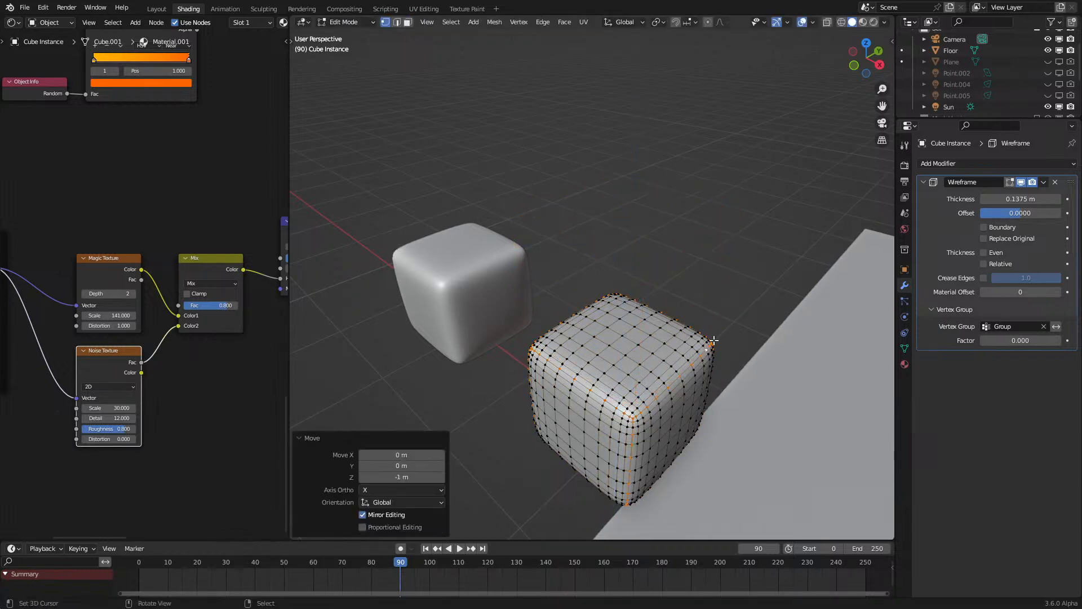
{"action": "key", "text": "Tab"}
{"action": "left_click", "coordinate": [1055, 183]}
Step: Add a Geometry Nodes modifier to the cube and create a new node tree for it in the Geometry Node Editor
{"action": "left_click", "coordinate": [1015, 164]}
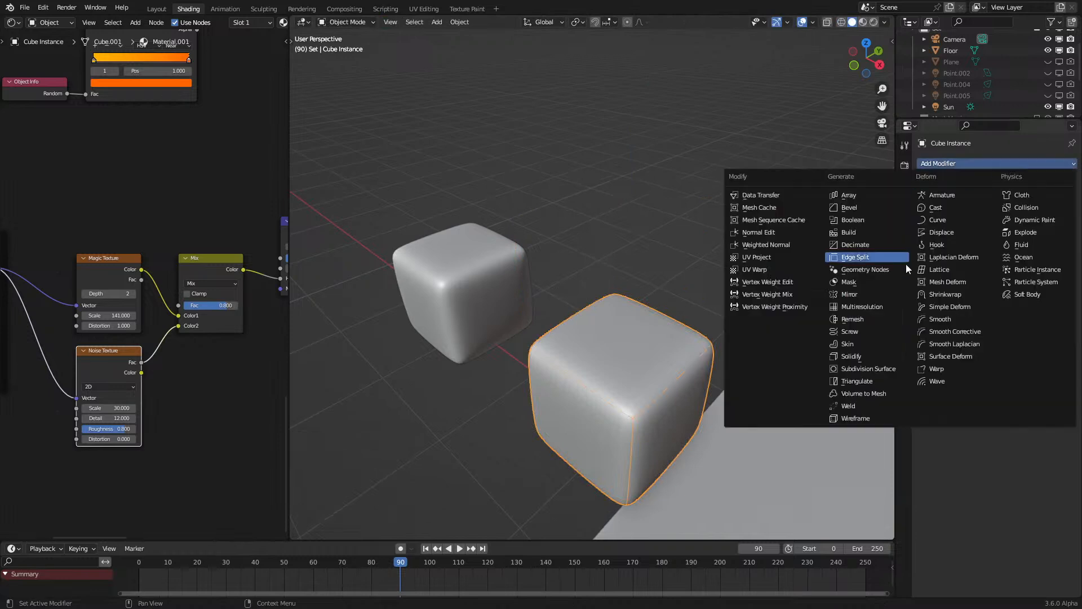
{"action": "left_click", "coordinate": [876, 270]}
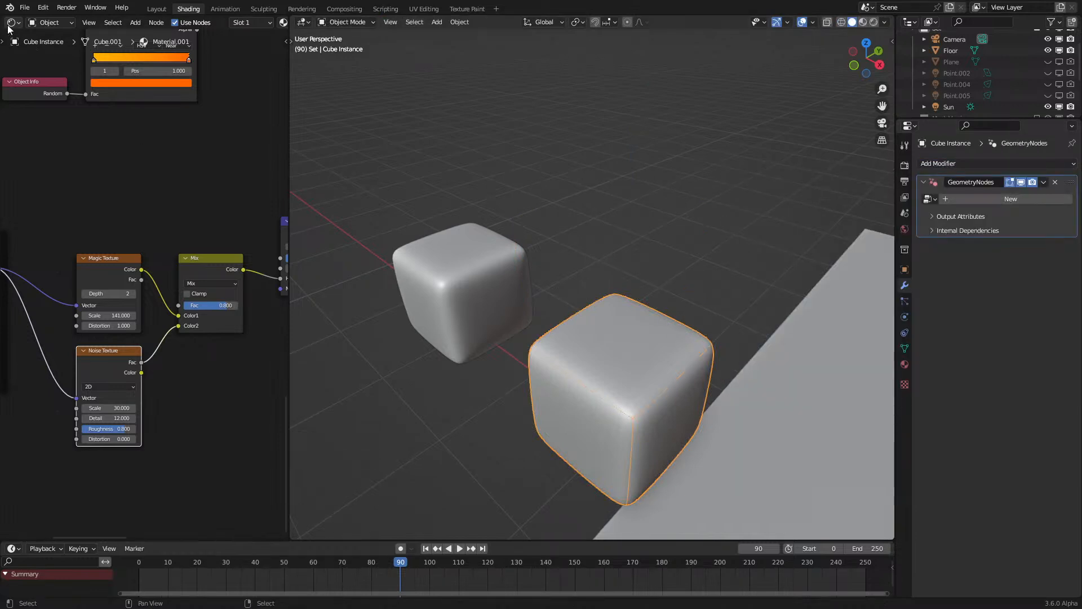
{"action": "left_click", "coordinate": [12, 22]}
{"action": "left_click", "coordinate": [45, 110]}
{"action": "left_click", "coordinate": [961, 198]}
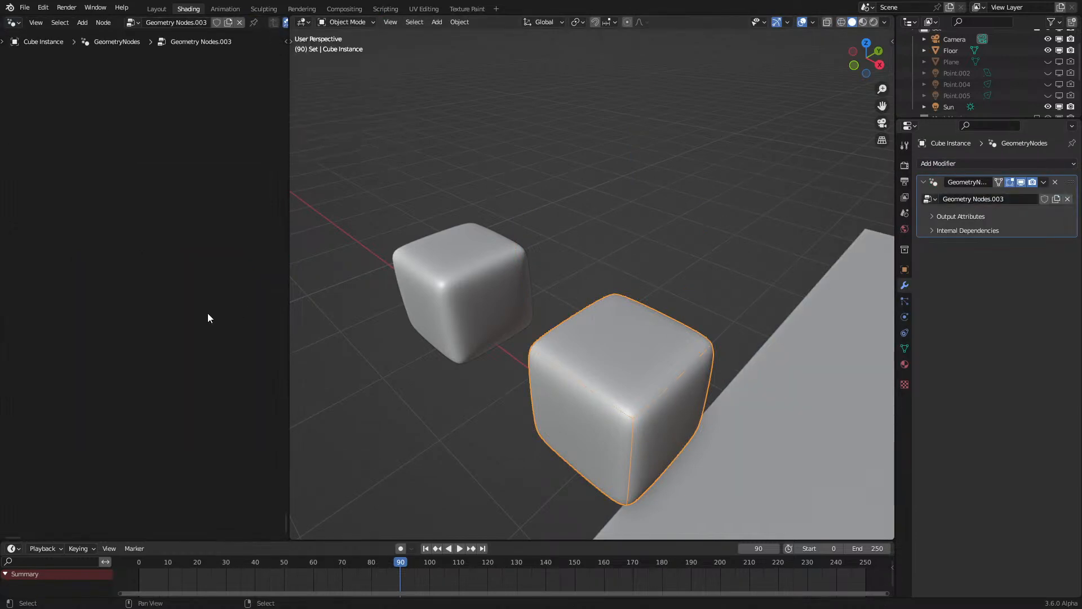
Step: Insert a Separate Geometry node between Group Input and Group Output, with its domain set to Edge
{"action": "left_click_drag", "start_coordinate": [287, 305], "coordinate": [459, 334]}
{"action": "key", "text": "Home"}
{"action": "key", "text": "shift+a"}
{"action": "left_click", "coordinate": [212, 239]}
{"action": "type", "text": "s"}
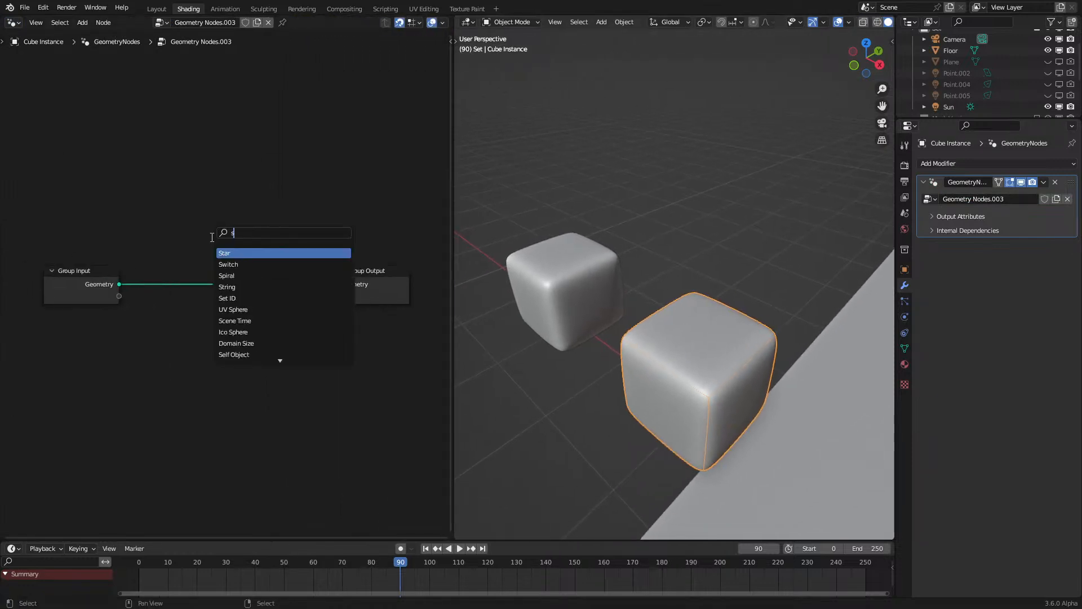
{"action": "type", "text": "epa"}
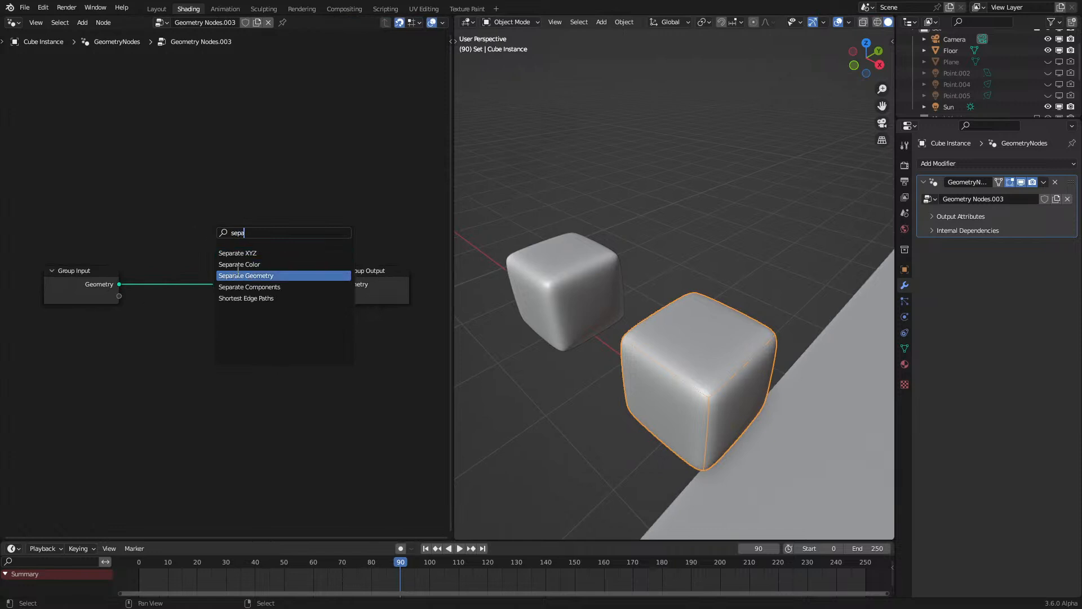
{"action": "left_click", "coordinate": [236, 275]}
{"action": "left_click", "coordinate": [184, 296]}
{"action": "scroll", "coordinate": [184, 301], "scroll_direction": "up", "scroll_amount": 1}
{"action": "left_click", "coordinate": [186, 302]}
{"action": "left_click", "coordinate": [187, 314]}
Step: Add a Named Attribute node reading the Group attribute, connect it to Separate Geometry's Selection and place it below Group Input
{"action": "key", "text": "q"}
{"action": "left_click", "coordinate": [127, 420]}
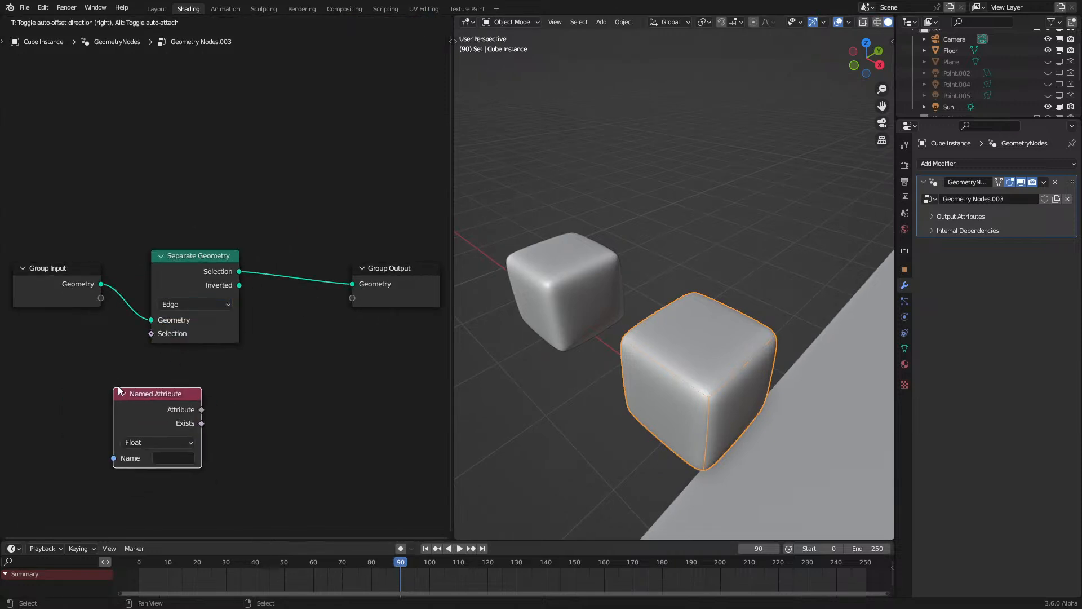
{"action": "left_click", "coordinate": [167, 457]}
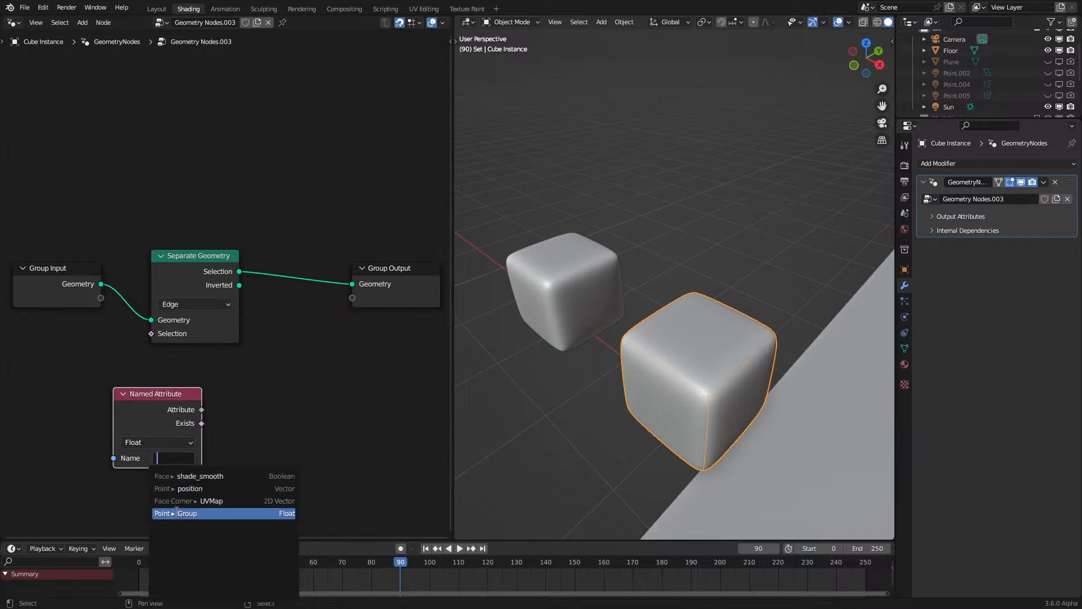
{"action": "left_click", "coordinate": [187, 513]}
{"action": "left_click_drag", "start_coordinate": [201, 410], "coordinate": [151, 333]}
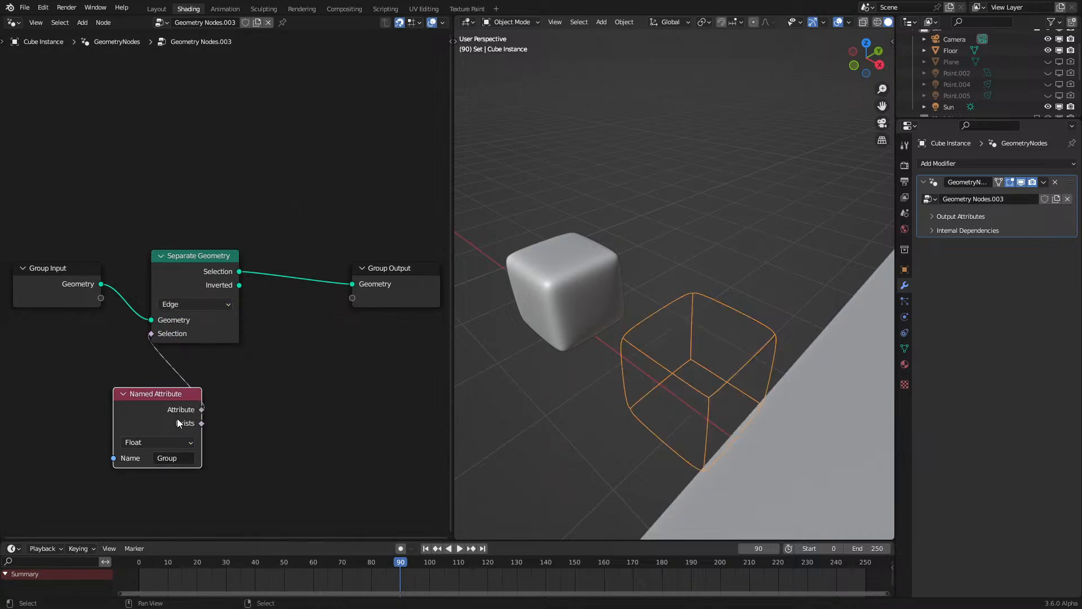
{"action": "left_click_drag", "start_coordinate": [177, 418], "coordinate": [114, 393]}
Step: Insert a Mesh to Curve node after Separate Geometry's Selection output
{"action": "key", "text": "shift+a"}
{"action": "left_click", "coordinate": [288, 224]}
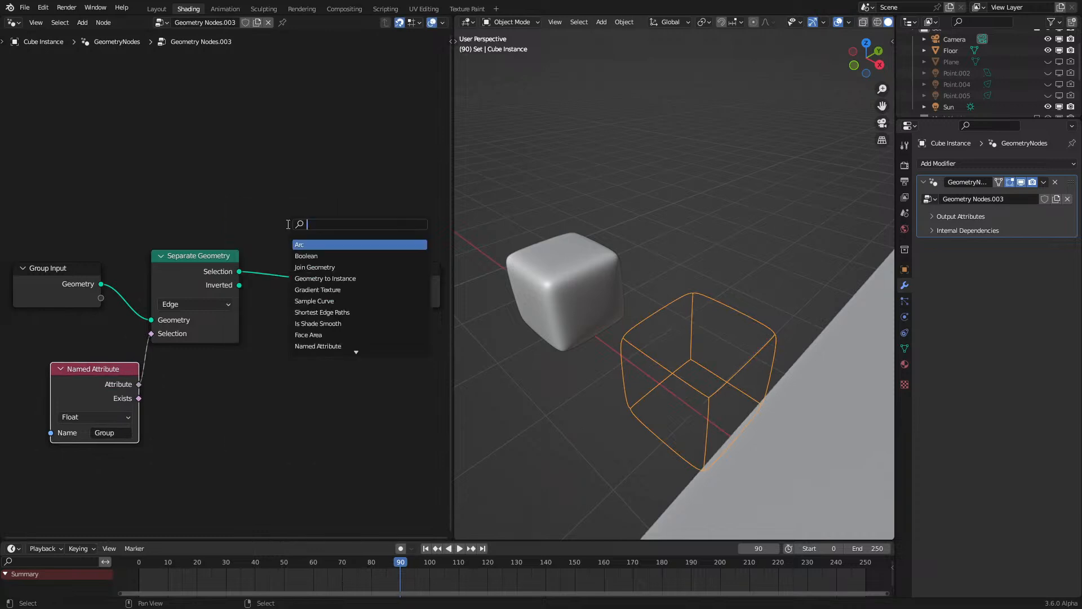
{"action": "type", "text": "mesh to"}
{"action": "left_click", "coordinate": [333, 247]}
{"action": "left_click", "coordinate": [293, 266]}
Step: Insert a Curve to Mesh node between Mesh to Curve and Group Output
{"action": "key", "text": "shift+a"}
{"action": "left_click", "coordinate": [307, 255]}
{"action": "type", "text": "curb"}
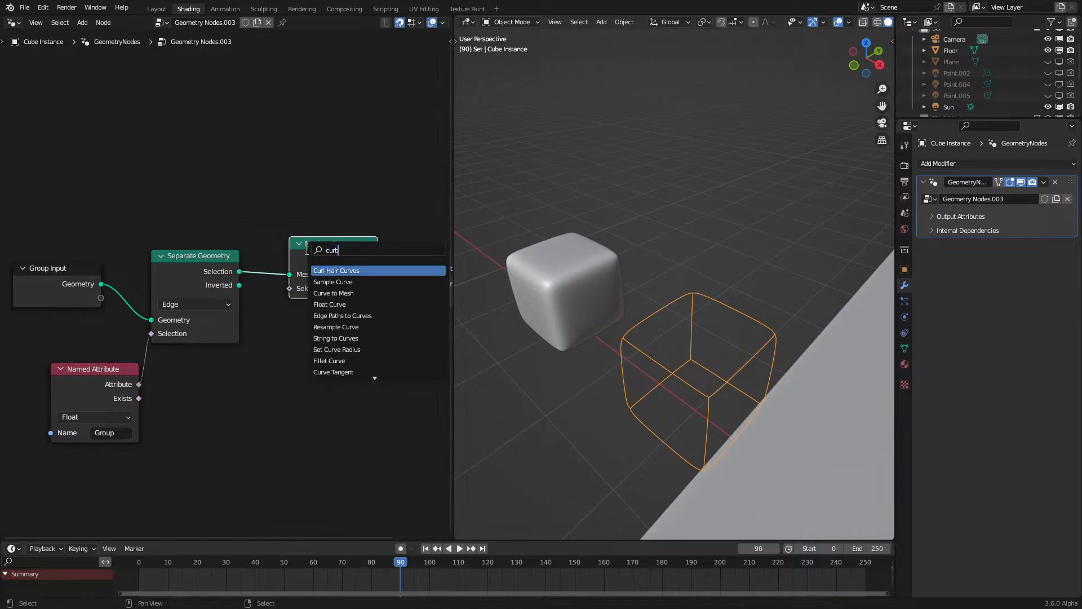
{"action": "key", "text": "BackSpace"}
{"action": "type", "text": "ve to"}
{"action": "key", "text": "Return"}
{"action": "left_click", "coordinate": [305, 249]}
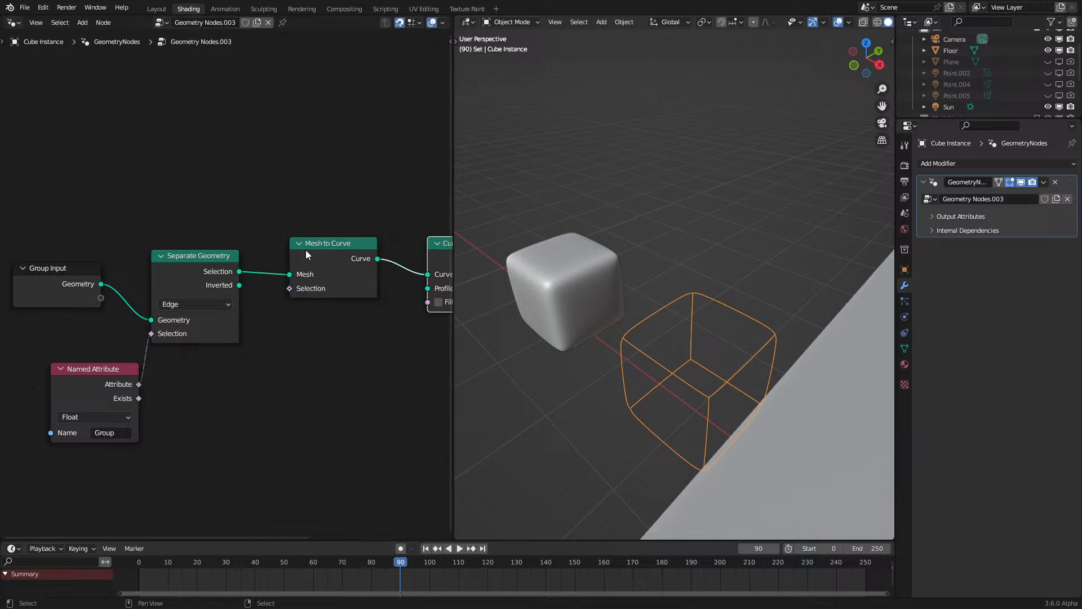
Step: Add a Curve Circle node as the Profile Curve of Curve to Mesh, with a radius of 0.04 m
{"action": "middle_click_drag", "start_coordinate": [306, 255], "coordinate": [178, 261]}
{"action": "key", "text": "shift+a"}
{"action": "left_click", "coordinate": [270, 303]}
{"action": "type", "text": "circle"}
{"action": "key", "text": "Down"}
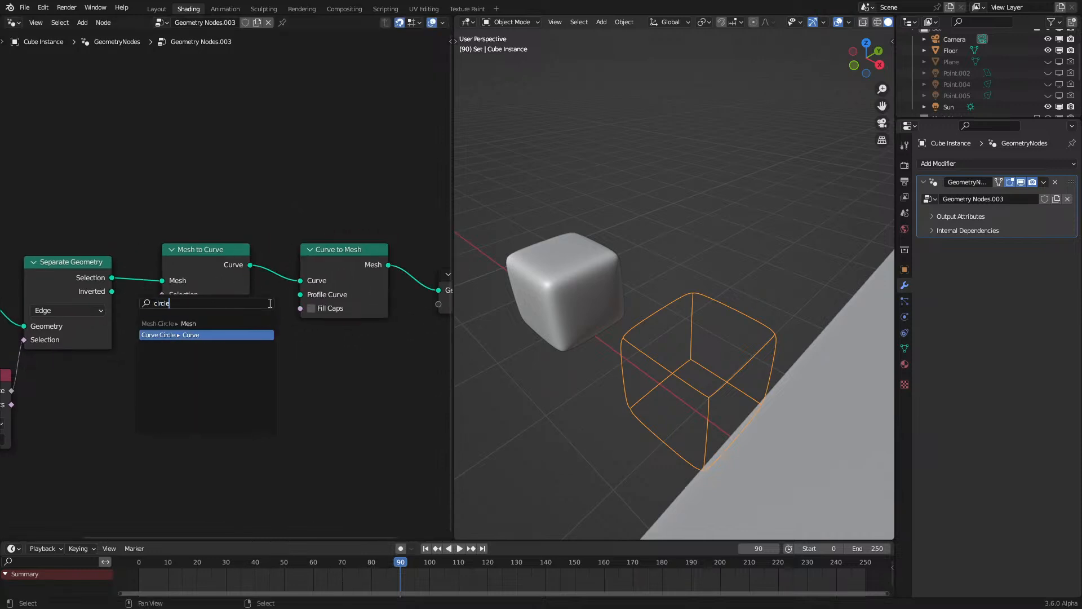
{"action": "key", "text": "Return"}
{"action": "left_click", "coordinate": [269, 303]}
{"action": "left_click_drag", "start_coordinate": [226, 365], "coordinate": [180, 364]}
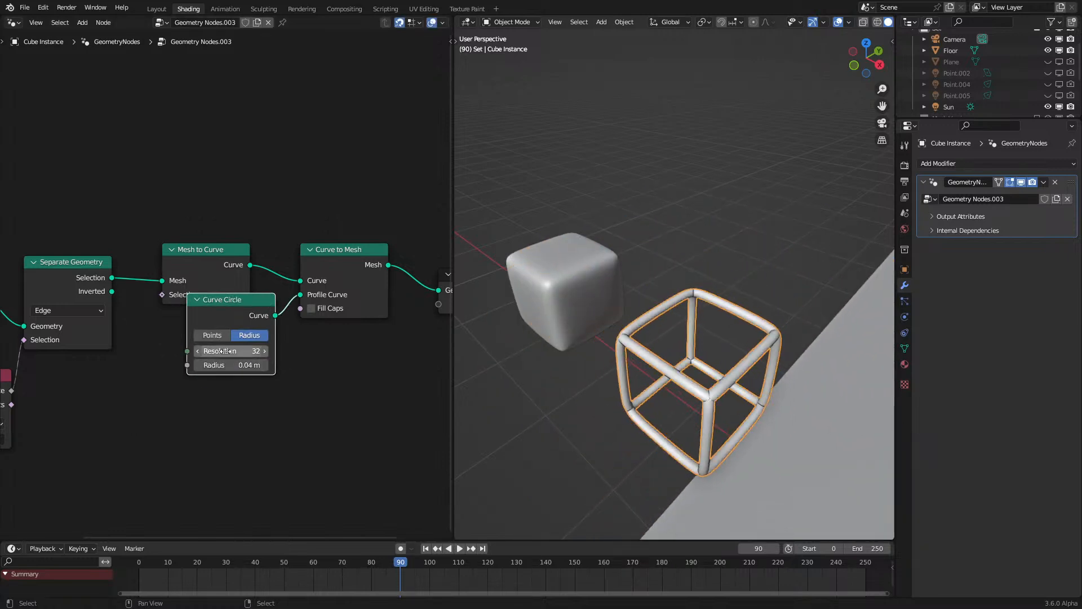
Step: Insert a Join Geometry node before Group Output and link the Group Input geometry into it alongside the edge tubes
{"action": "scroll", "coordinate": [225, 283], "scroll_direction": "down", "scroll_amount": 1}
{"action": "key", "text": "shift+a"}
{"action": "mouse_move", "coordinate": [187, 349]}
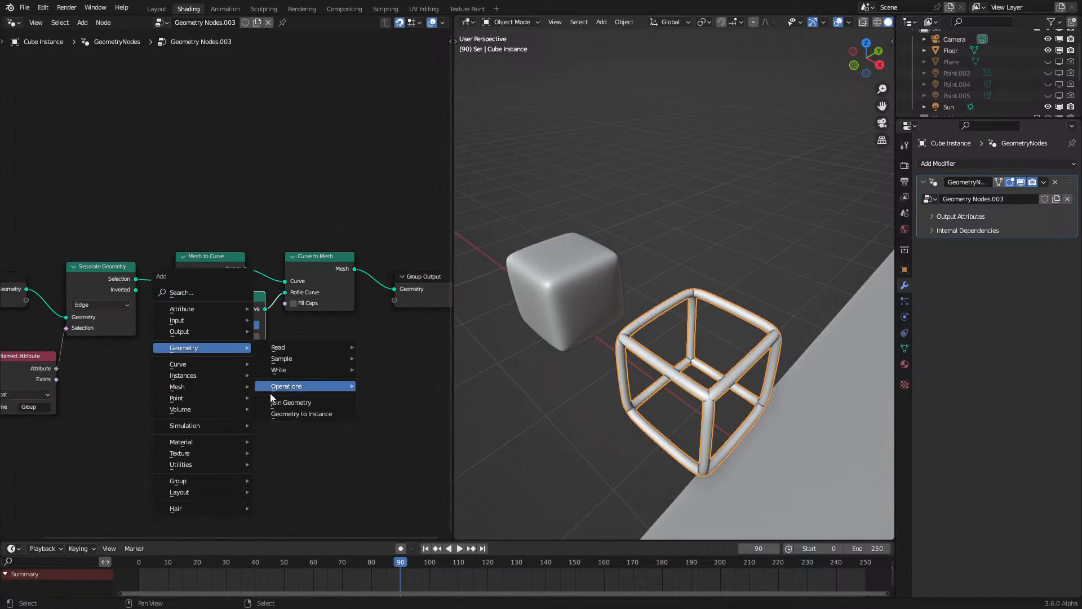
{"action": "left_click", "coordinate": [316, 403]}
{"action": "left_click", "coordinate": [335, 270]}
{"action": "mouse_move", "coordinate": [26, 289]}
{"action": "left_mouse_down"}
{"action": "mouse_move", "coordinate": [412, 313]}
{"action": "mouse_move", "coordinate": [394, 303]}
{"action": "left_mouse_up"}
Step: Examine the cube edge seams around the lettering through the camera with Rendered shading
{"action": "key", "text": "z"}
{"action": "left_click", "coordinate": [738, 222]}
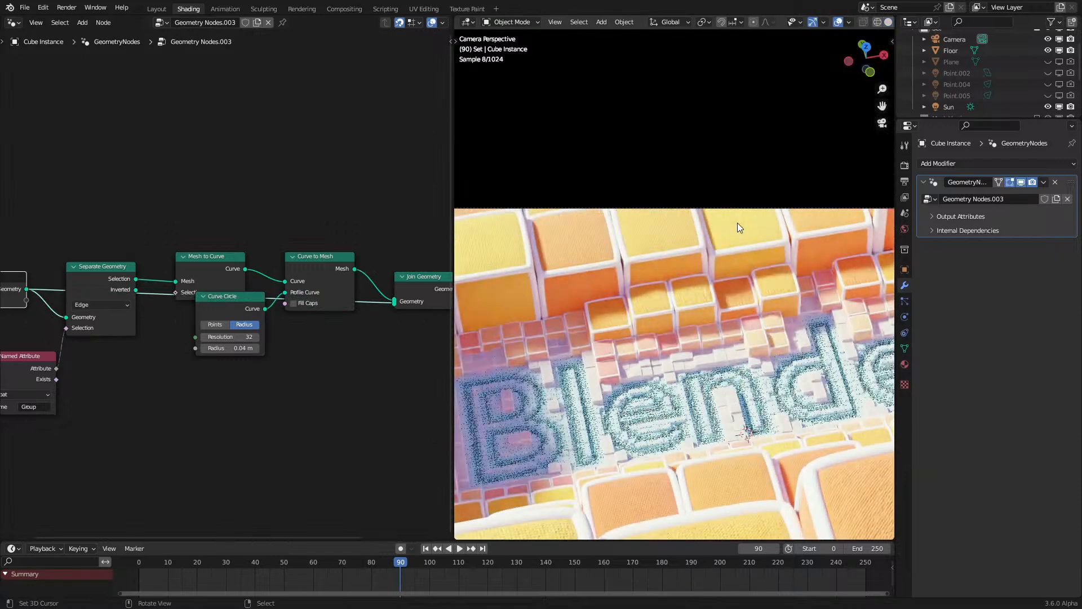
{"action": "key", "text": "Home"}
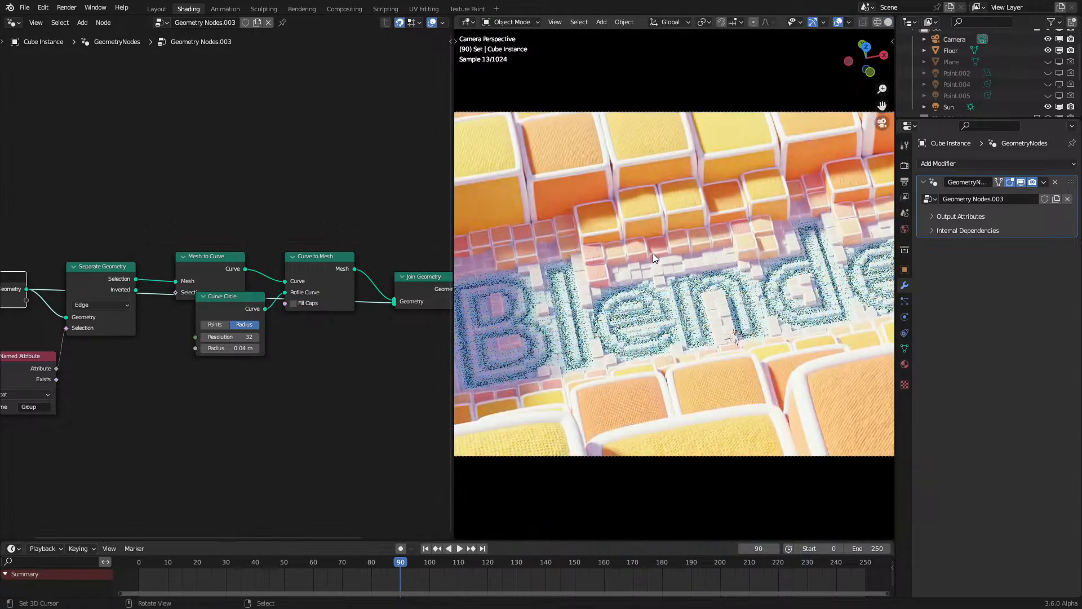
{"action": "scroll", "coordinate": [759, 249], "scroll_direction": "up", "scroll_amount": 6}
{"action": "scroll", "coordinate": [758, 330], "scroll_direction": "up", "scroll_amount": 2}
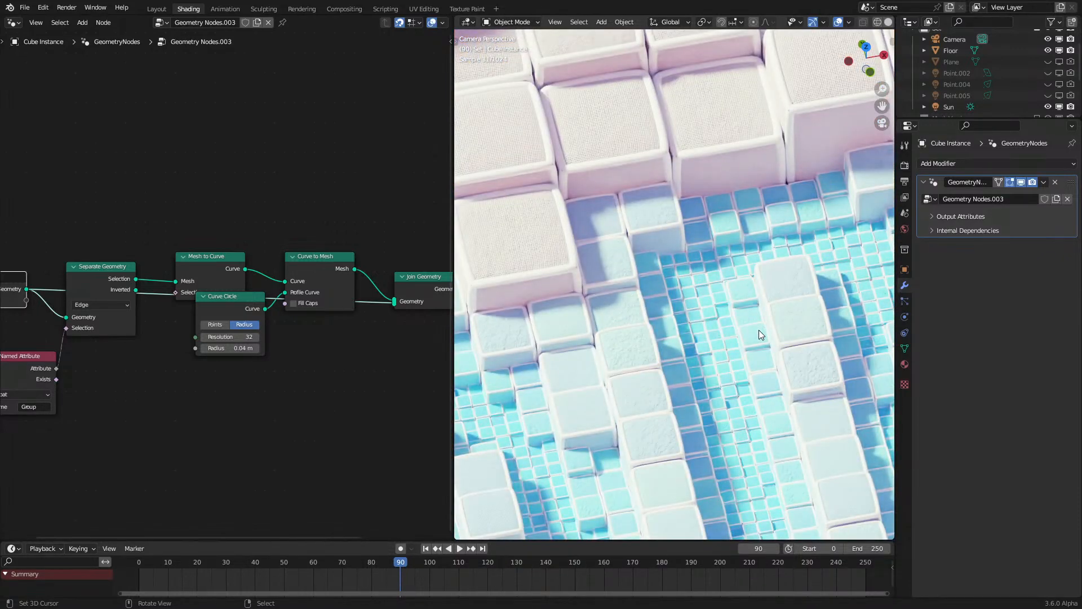
{"action": "scroll", "coordinate": [751, 310], "scroll_direction": "down", "scroll_amount": 4}
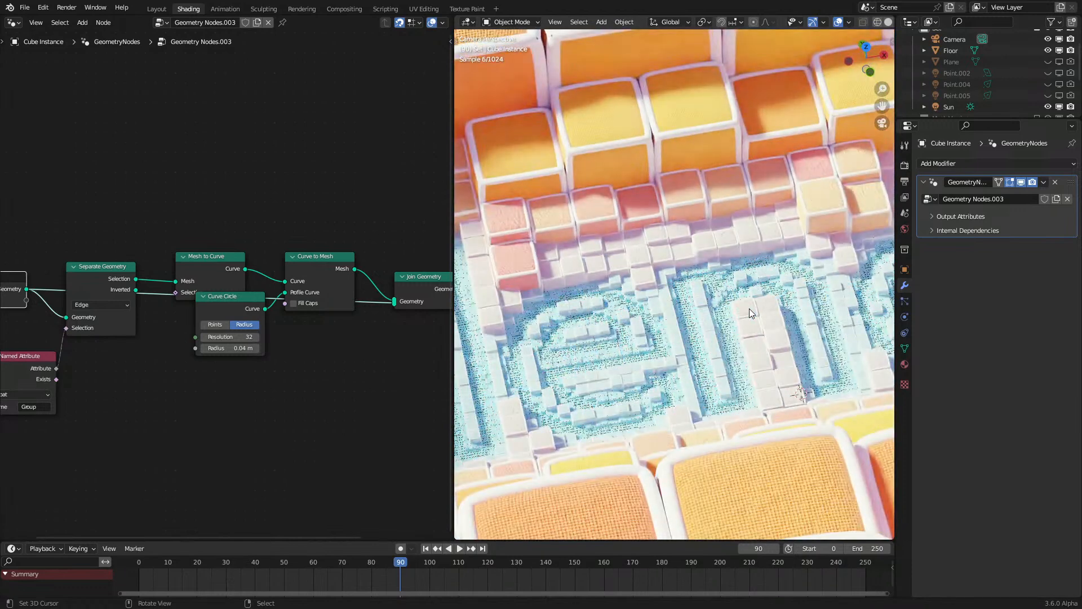
Step: Set the Curve Circle's Resolution to 8 and Radius to 0.02 m, and move the node below Mesh to Curve
{"action": "left_click", "coordinate": [229, 348]}
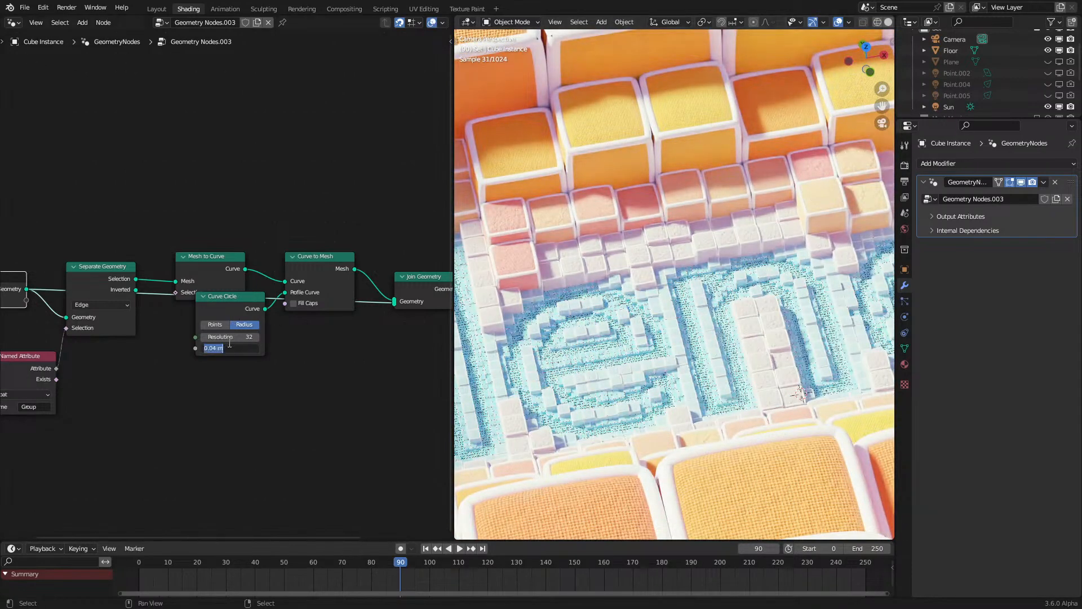
{"action": "left_click", "coordinate": [231, 336]}
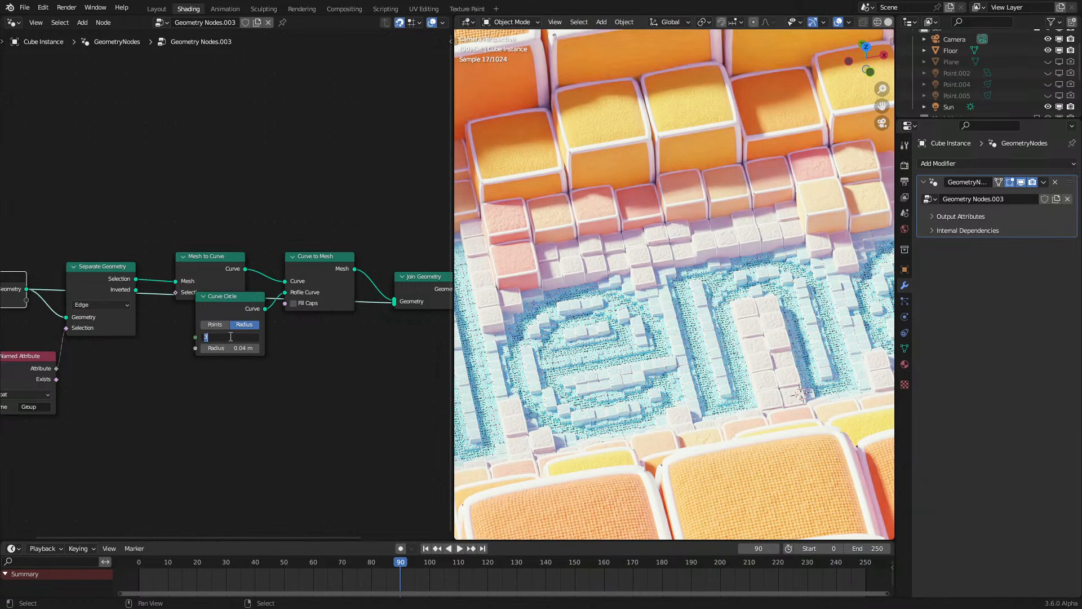
{"action": "type", "text": "8"}
{"action": "left_click", "coordinate": [230, 348]}
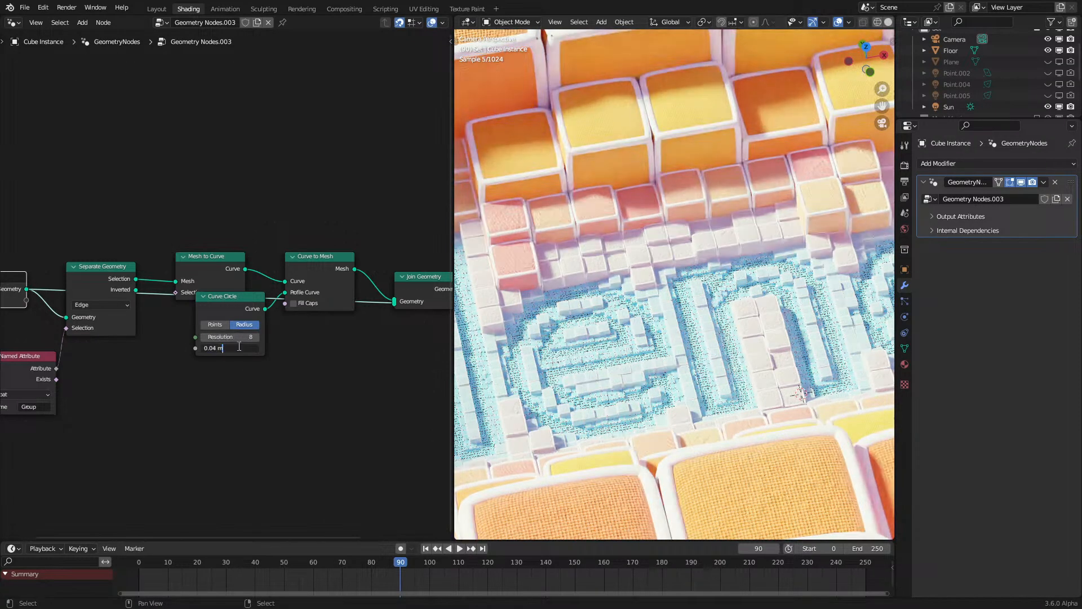
{"action": "type", "text": "2"}
{"action": "key", "text": "Return"}
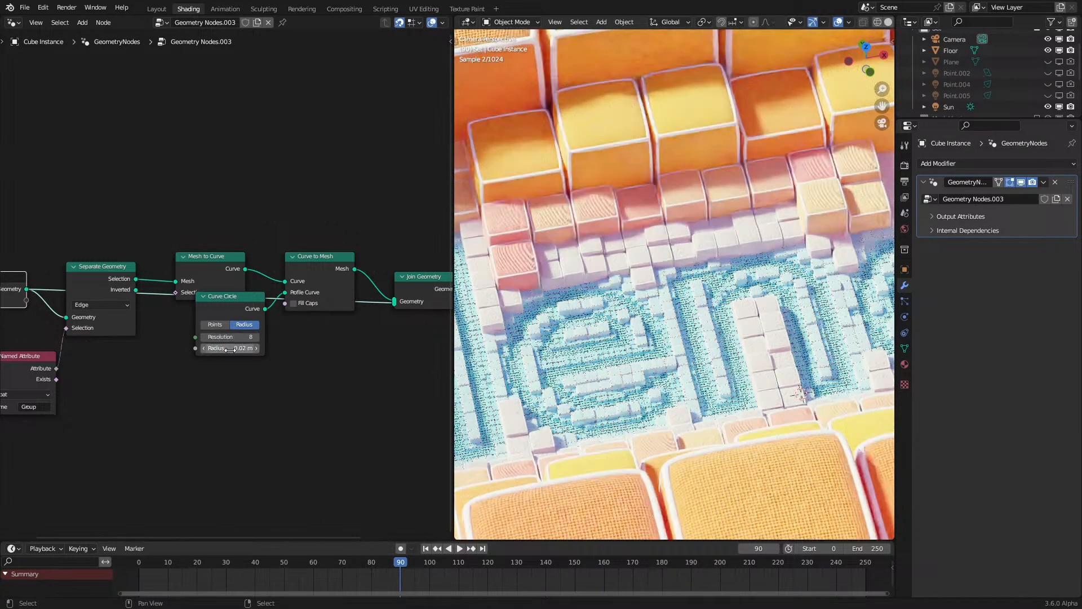
{"action": "left_click_drag", "start_coordinate": [236, 310], "coordinate": [216, 330]}
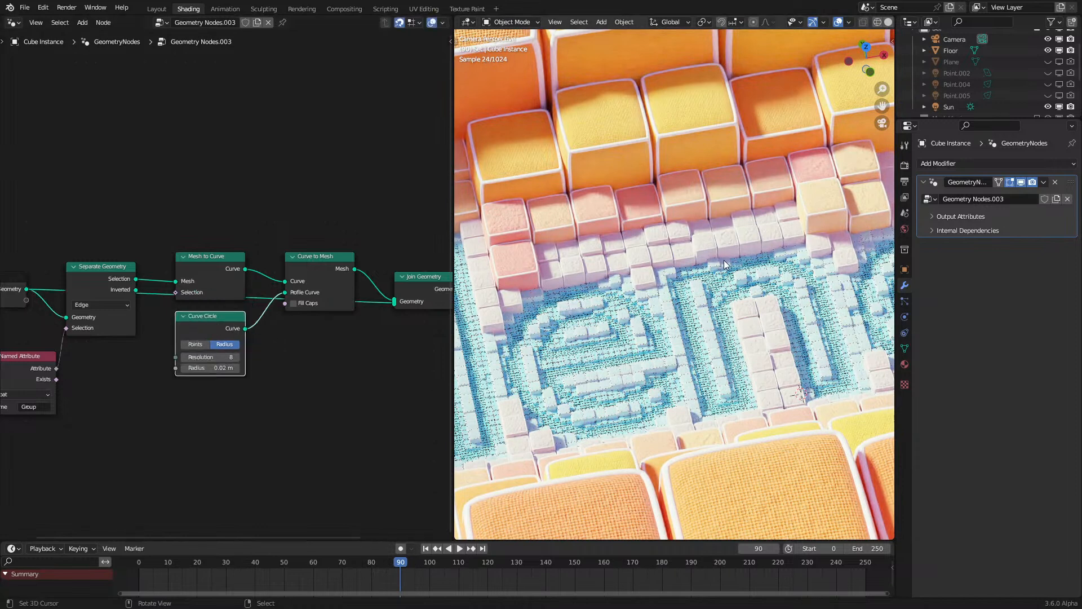
Step: Inspect the thinner seams on the large and small cubes in the rendered preview
{"action": "scroll", "coordinate": [693, 275], "scroll_direction": "down", "scroll_amount": 2}
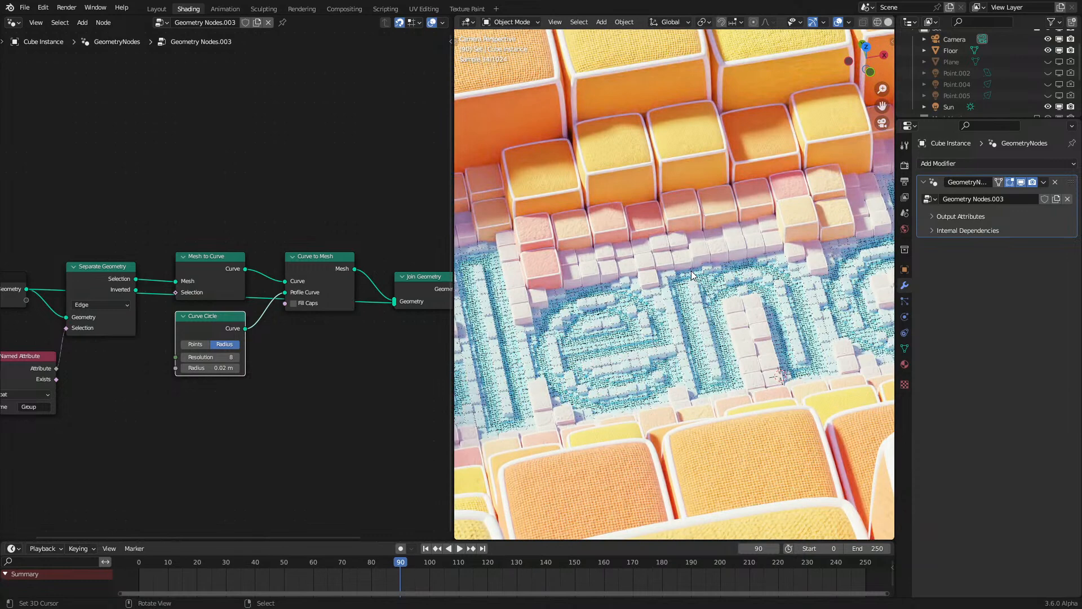
{"action": "scroll", "coordinate": [692, 275], "scroll_direction": "up", "scroll_amount": 2}
{"action": "scroll", "coordinate": [658, 355], "scroll_direction": "up", "scroll_amount": 3}
{"action": "scroll", "coordinate": [652, 219], "scroll_direction": "up", "scroll_amount": 1}
{"action": "scroll", "coordinate": [668, 271], "scroll_direction": "up", "scroll_amount": 2}
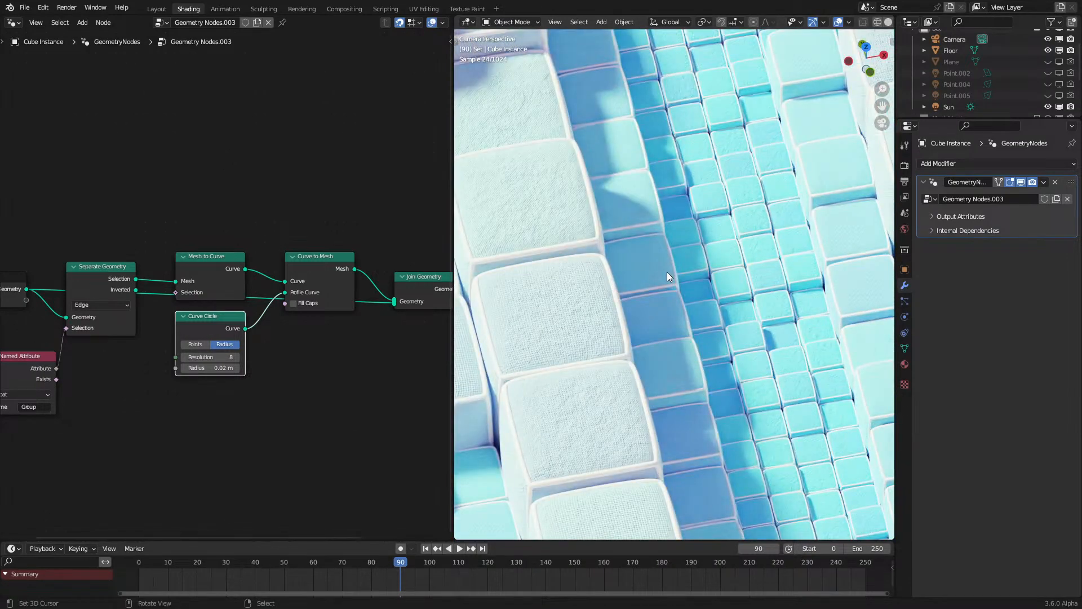
{"action": "mouse_move", "coordinate": [665, 273]}
{"action": "middle_mouse_down"}
{"action": "mouse_move", "coordinate": [644, 275]}
{"action": "mouse_move", "coordinate": [669, 282]}
{"action": "middle_mouse_up"}
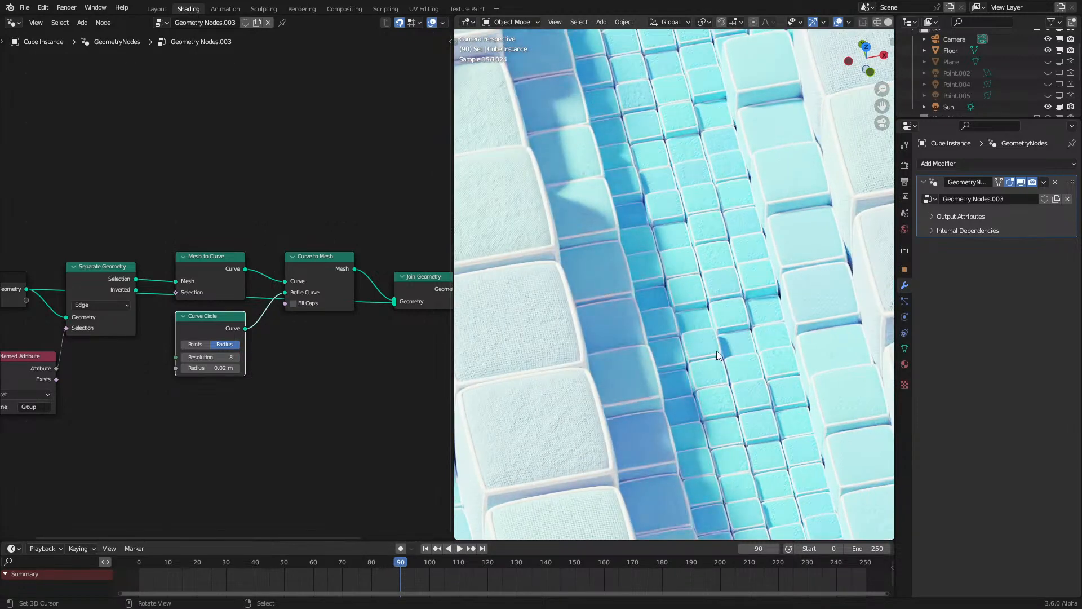
{"action": "middle_click_drag", "start_coordinate": [743, 184], "coordinate": [636, 174]}
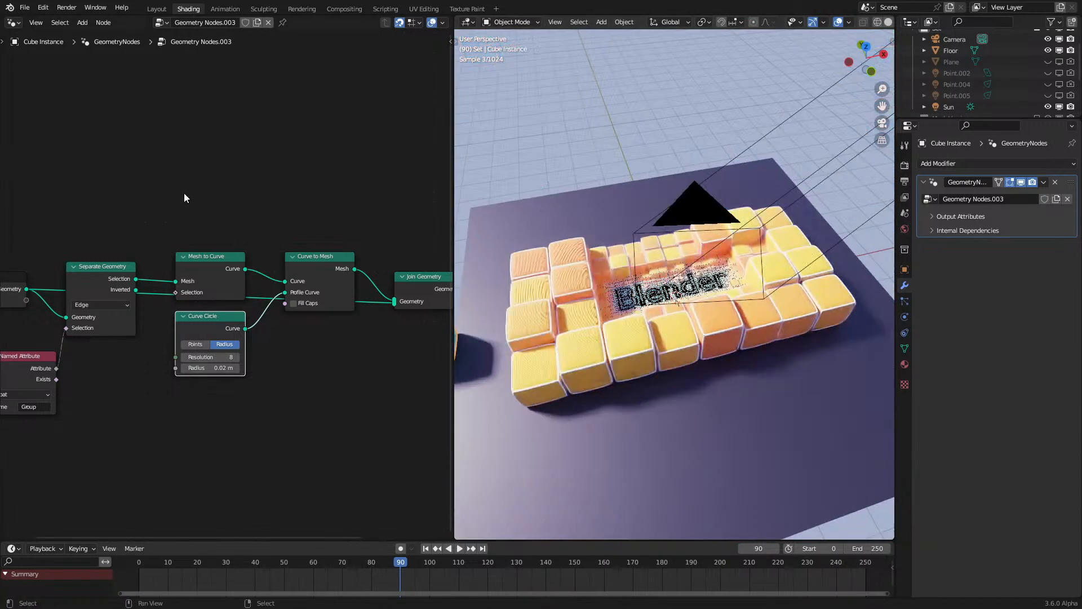
Step: Switch the node area back to the Shader Editor and set the Noise Texture's Scale to 20 in Material.001
{"action": "left_click", "coordinate": [12, 22]}
{"action": "left_click", "coordinate": [42, 129]}
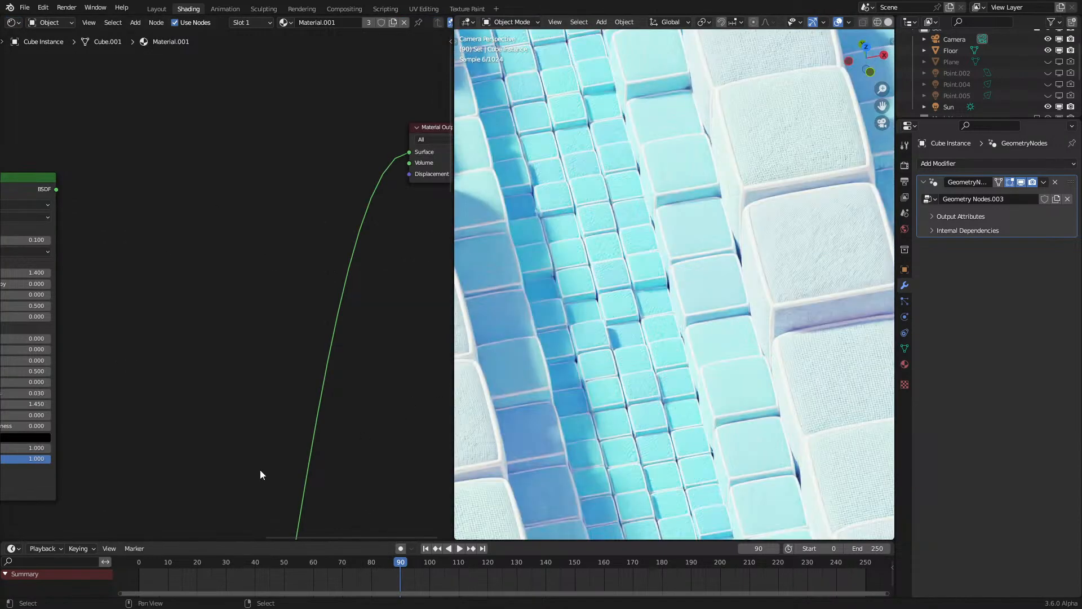
{"action": "scroll", "coordinate": [259, 474], "scroll_direction": "down", "scroll_amount": 6}
{"action": "middle_click_drag", "start_coordinate": [169, 519], "coordinate": [230, 138]}
{"action": "middle_click_drag", "start_coordinate": [160, 372], "coordinate": [240, 166]}
{"action": "scroll", "coordinate": [354, 270], "scroll_direction": "up", "scroll_amount": 1}
{"action": "scroll", "coordinate": [747, 236], "scroll_direction": "up", "scroll_amount": 2}
{"action": "scroll", "coordinate": [661, 249], "scroll_direction": "up", "scroll_amount": 2}
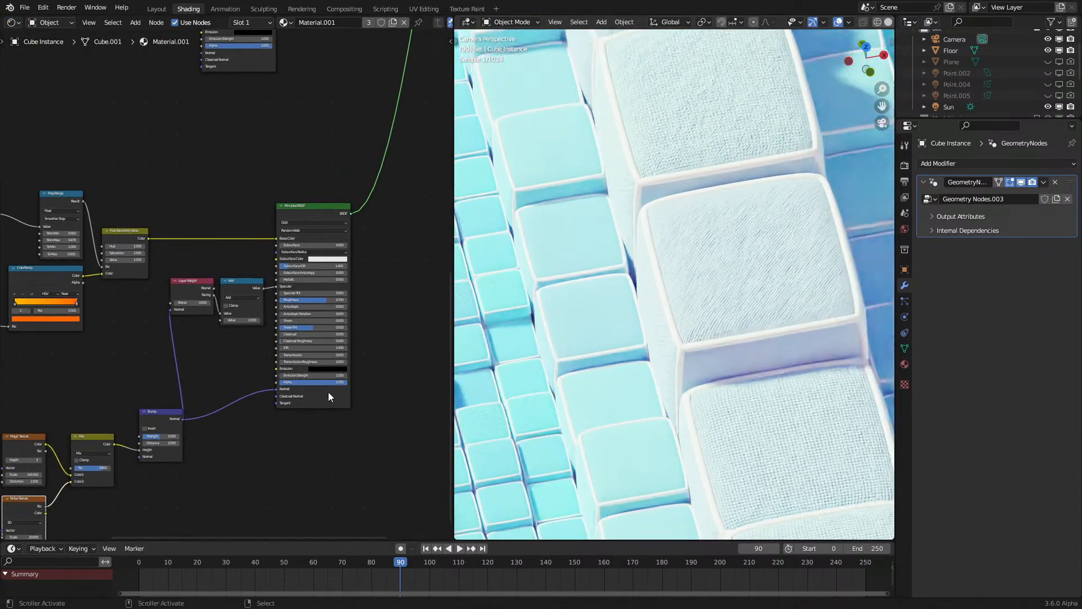
{"action": "middle_click_drag", "start_coordinate": [400, 362], "coordinate": [338, 309]}
{"action": "scroll", "coordinate": [215, 292], "scroll_direction": "up", "scroll_amount": 2}
{"action": "middle_click_drag", "start_coordinate": [169, 433], "coordinate": [214, 401]}
{"action": "scroll", "coordinate": [215, 412], "scroll_direction": "up", "scroll_amount": 2}
{"action": "left_click", "coordinate": [175, 451]}
{"action": "type", "text": "20"}
{"action": "key", "text": "Return"}
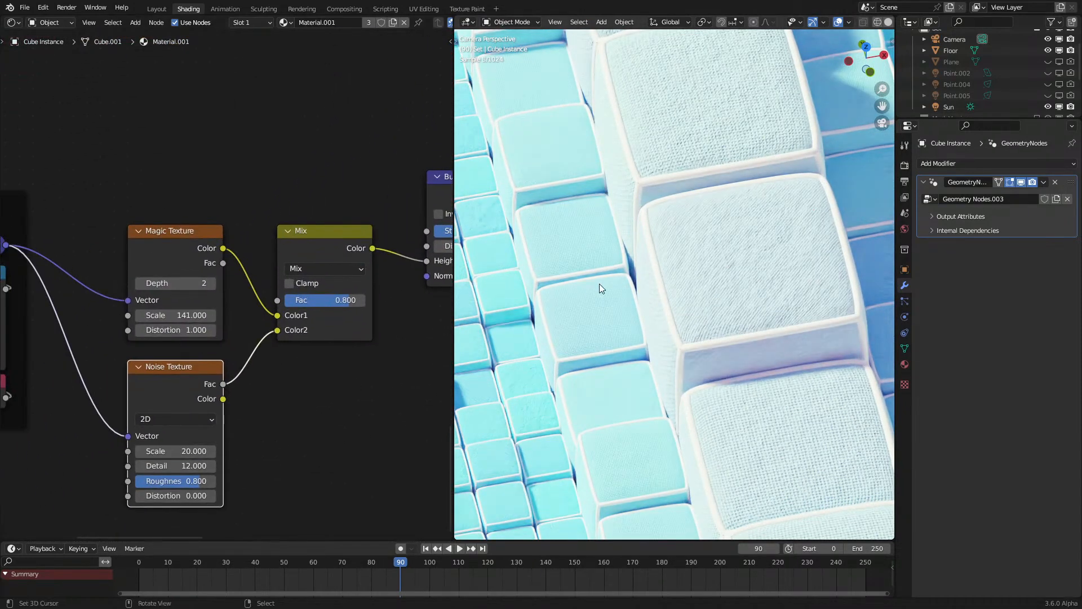
Step: Try a Mix factor of about 0.525 and a different Bump strength, undoing each change
{"action": "left_click_drag", "start_coordinate": [326, 300], "coordinate": [301, 300]}
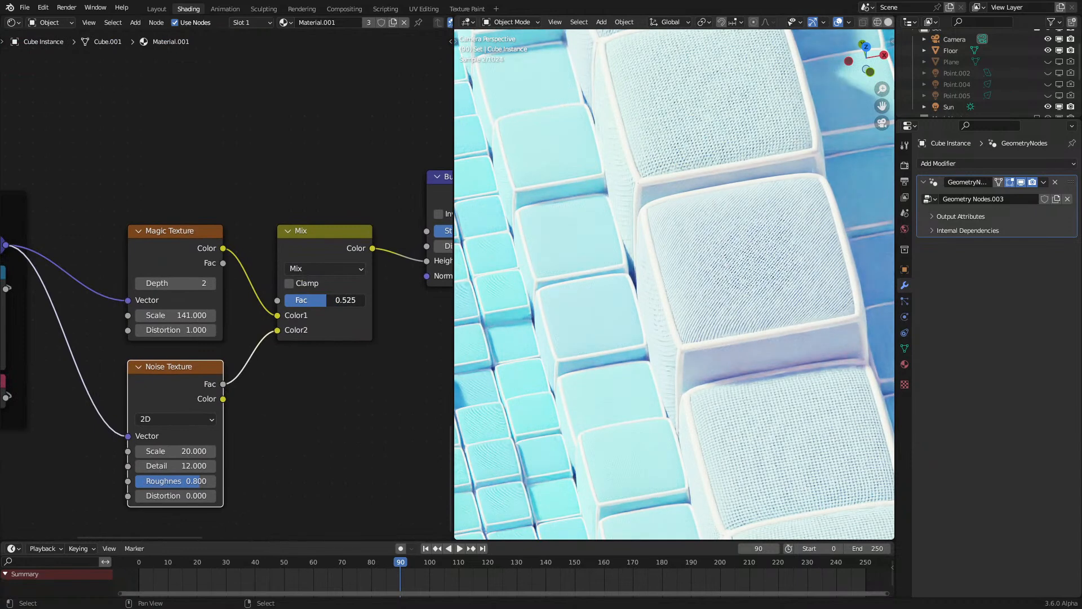
{"action": "key", "text": "ctrl+z"}
{"action": "middle_click_drag", "start_coordinate": [304, 225], "coordinate": [182, 351]}
{"action": "left_click_drag", "start_coordinate": [372, 356], "coordinate": [413, 356]}
{"action": "key", "text": "ctrl+z"}
Step: Check the fabric bump in the wider camera view, return the viewport to Solid shading and render the current frame
{"action": "scroll", "coordinate": [762, 303], "scroll_direction": "down", "scroll_amount": 6}
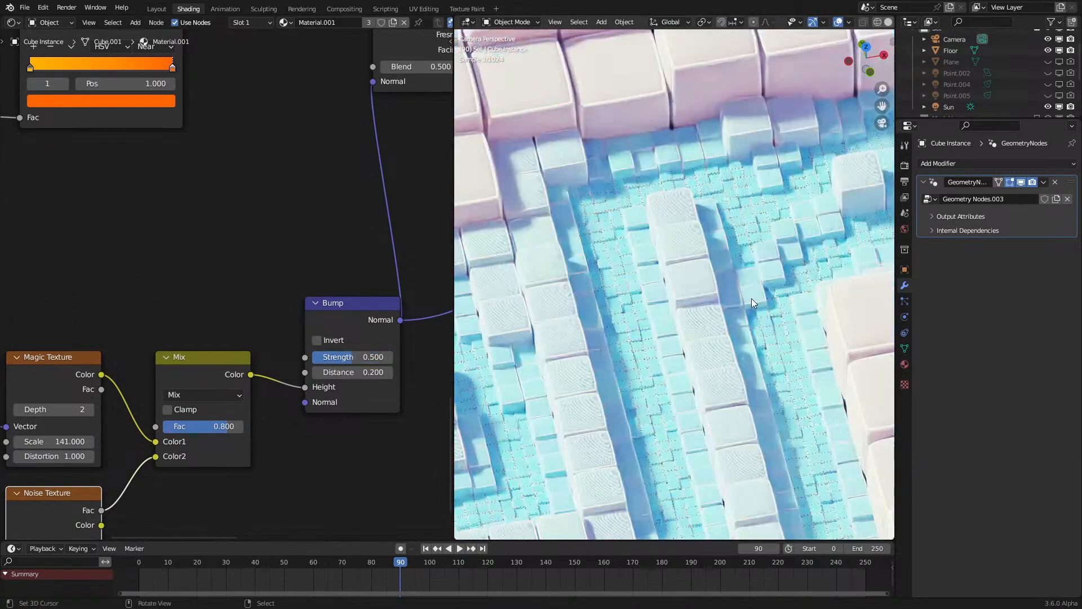
{"action": "scroll", "coordinate": [752, 299], "scroll_direction": "down", "scroll_amount": 8}
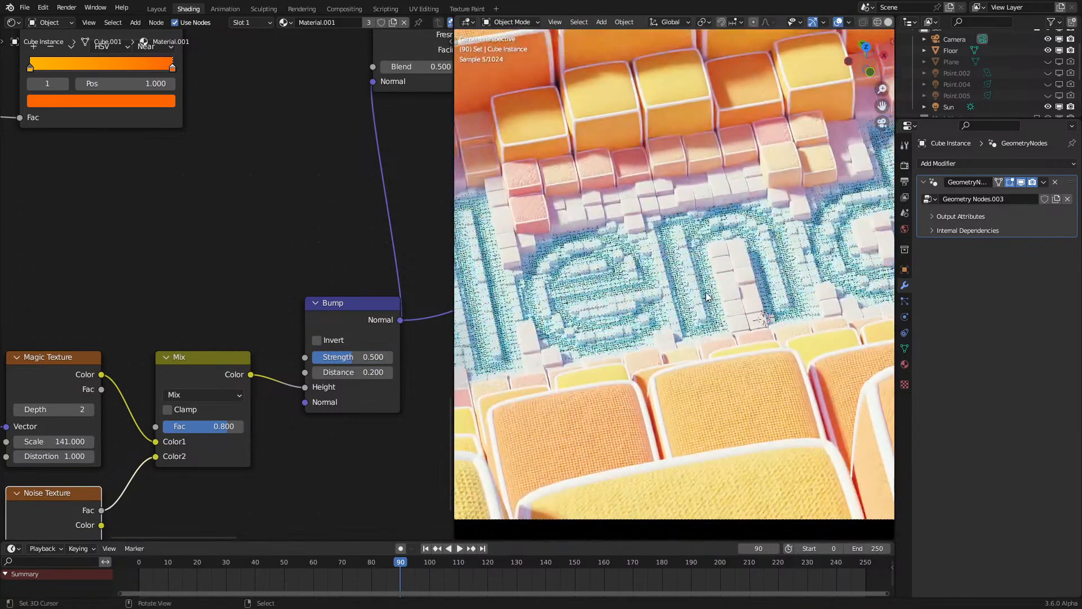
{"action": "key", "text": "z"}
{"action": "left_click", "coordinate": [694, 316]}
{"action": "key", "text": "F12"}
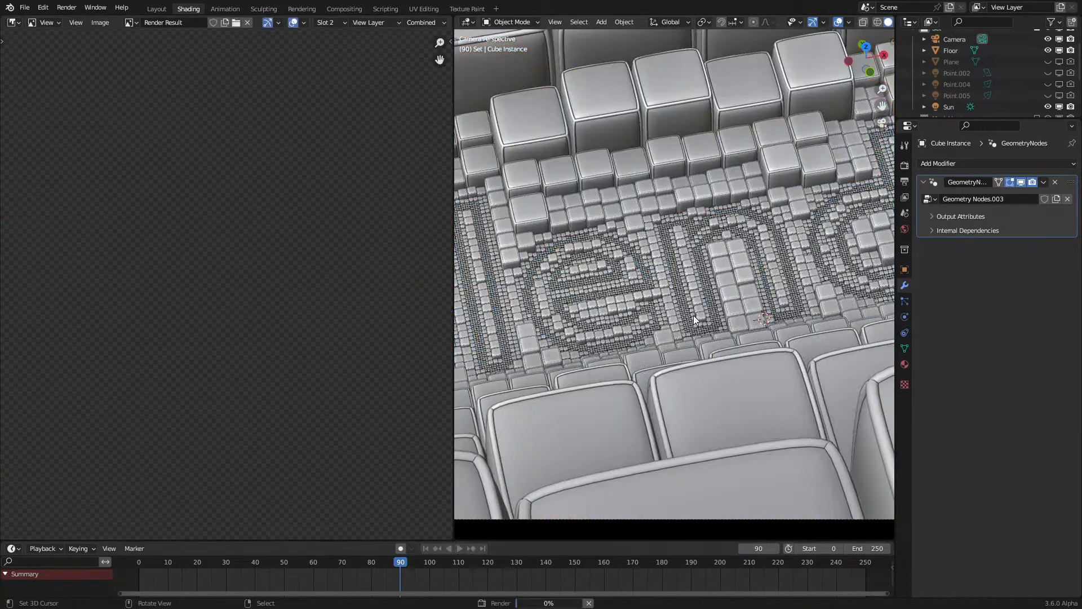
Step: Enlarge the image editor and examine the fabric texture, seams and lettering in the render of frame 90
{"action": "scroll", "coordinate": [311, 276], "scroll_direction": "up", "scroll_amount": 5}
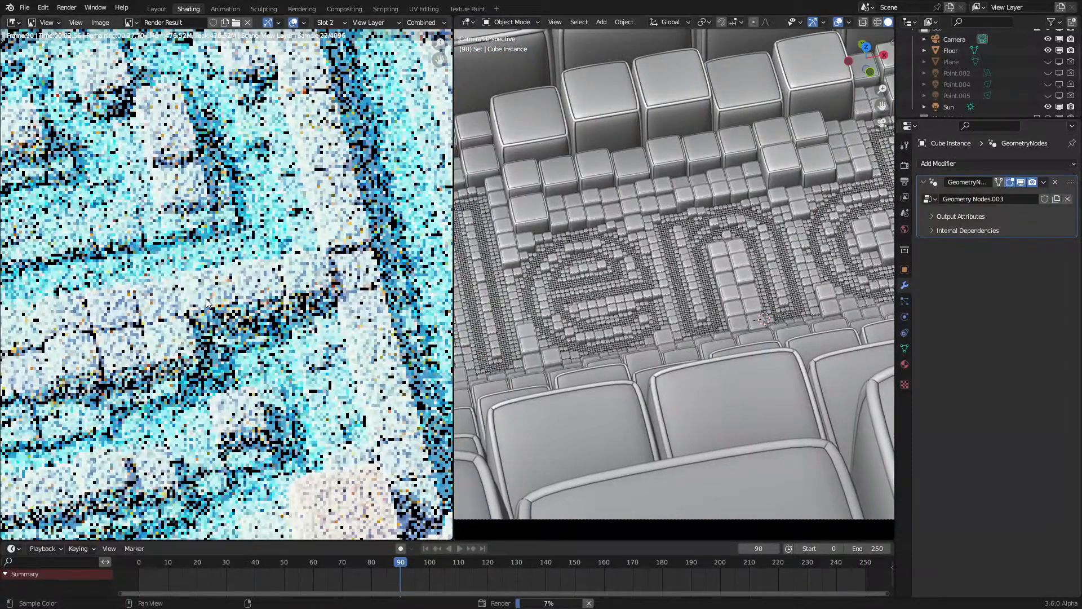
{"action": "scroll", "coordinate": [205, 299], "scroll_direction": "down", "scroll_amount": 5}
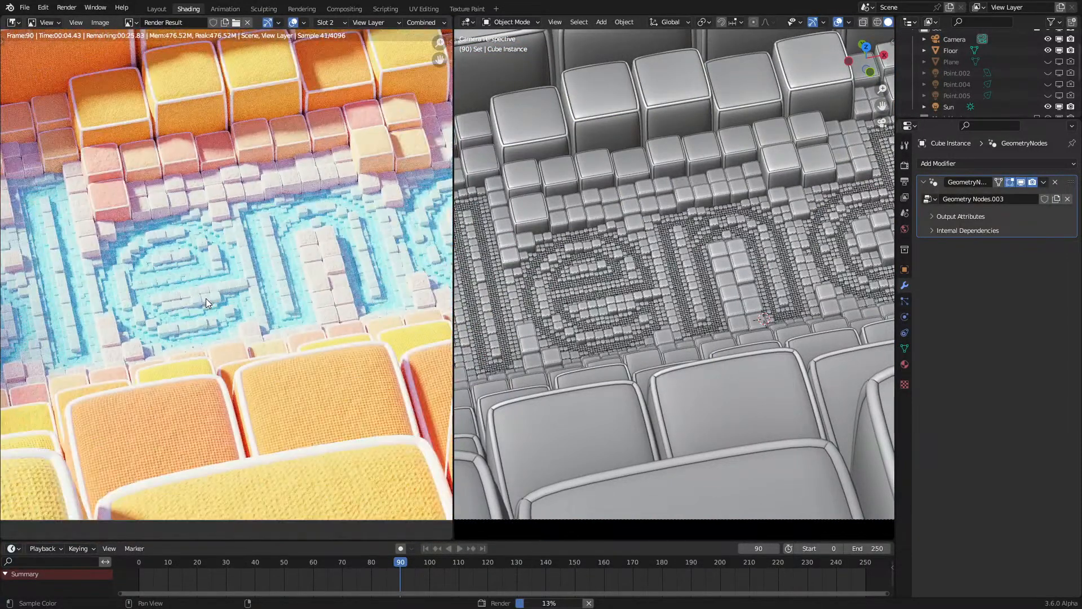
{"action": "scroll", "coordinate": [208, 294], "scroll_direction": "up", "scroll_amount": 2}
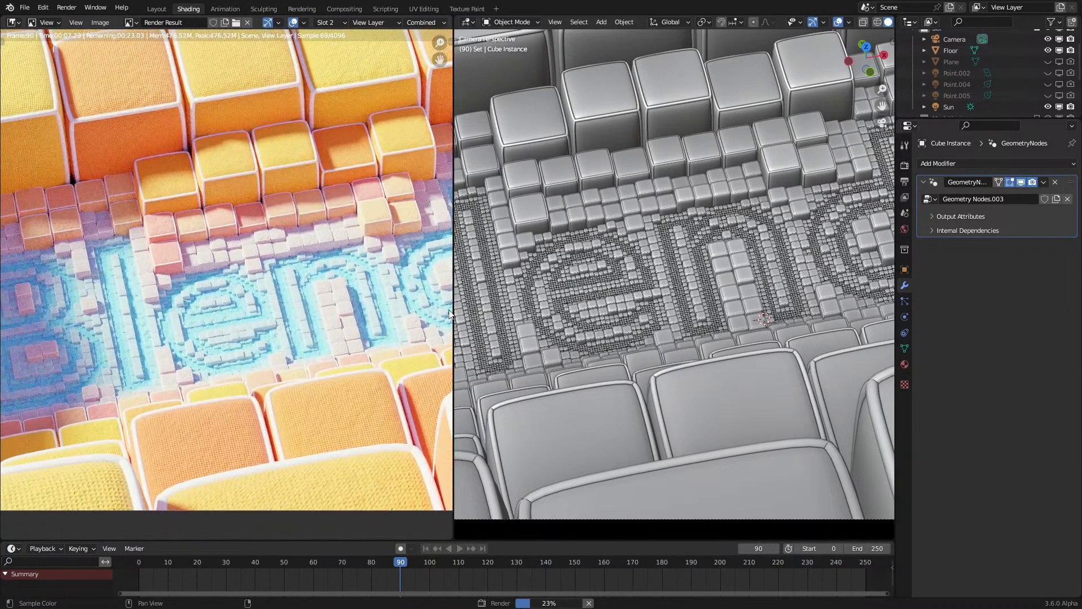
{"action": "left_click_drag", "start_coordinate": [455, 315], "coordinate": [767, 325]}
{"action": "middle_click_drag", "start_coordinate": [598, 270], "coordinate": [456, 297]}
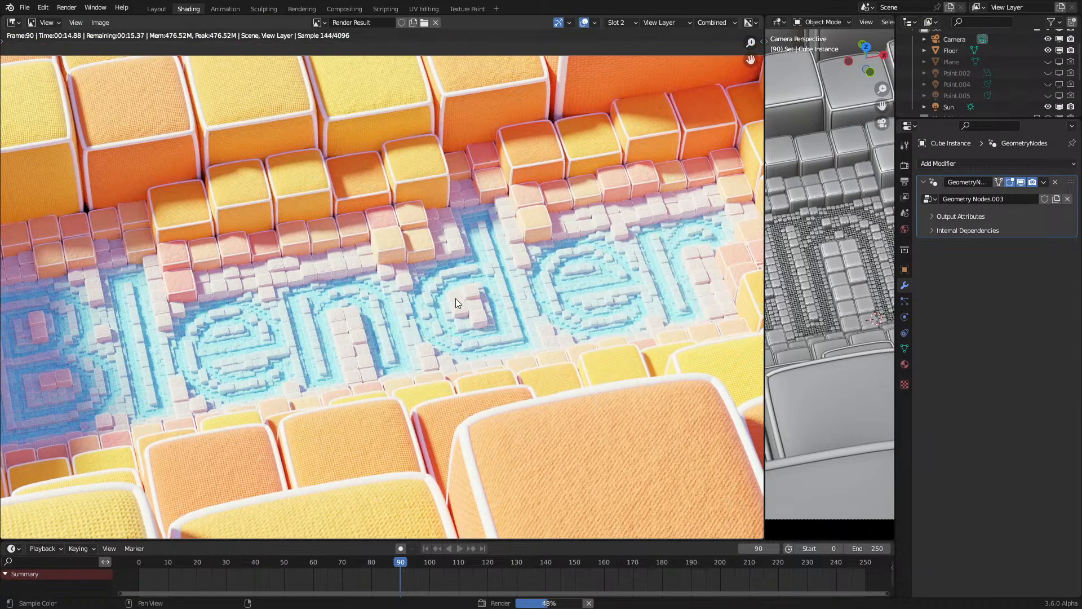
{"action": "scroll", "coordinate": [450, 377], "scroll_direction": "up", "scroll_amount": 4}
{"action": "middle_click_drag", "start_coordinate": [451, 381], "coordinate": [252, 275]}
{"action": "scroll", "coordinate": [388, 307], "scroll_direction": "down", "scroll_amount": 3}
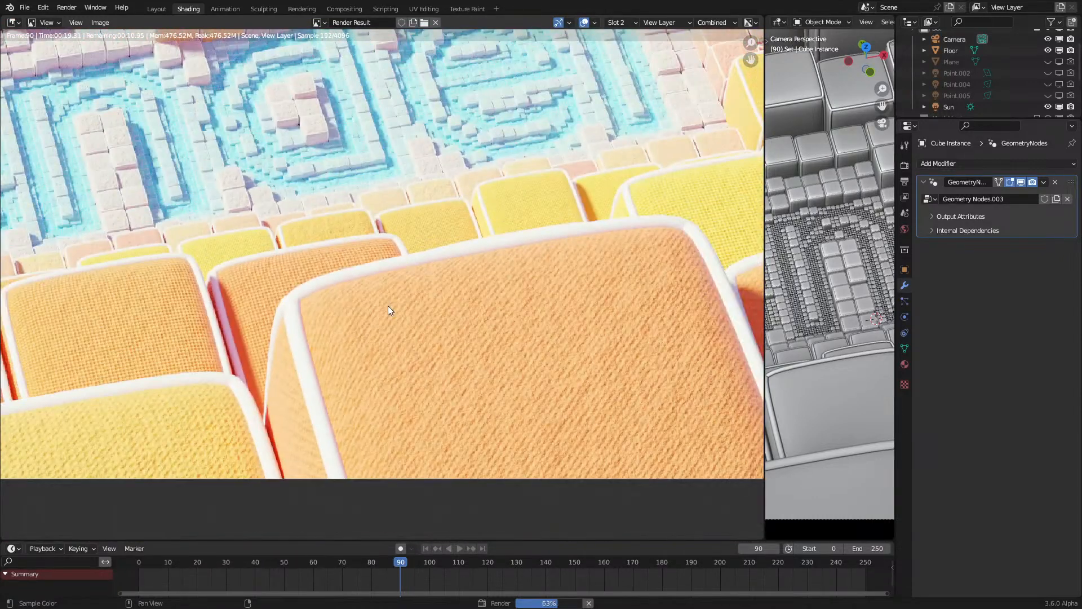
{"action": "middle_click_drag", "start_coordinate": [309, 193], "coordinate": [316, 220]}
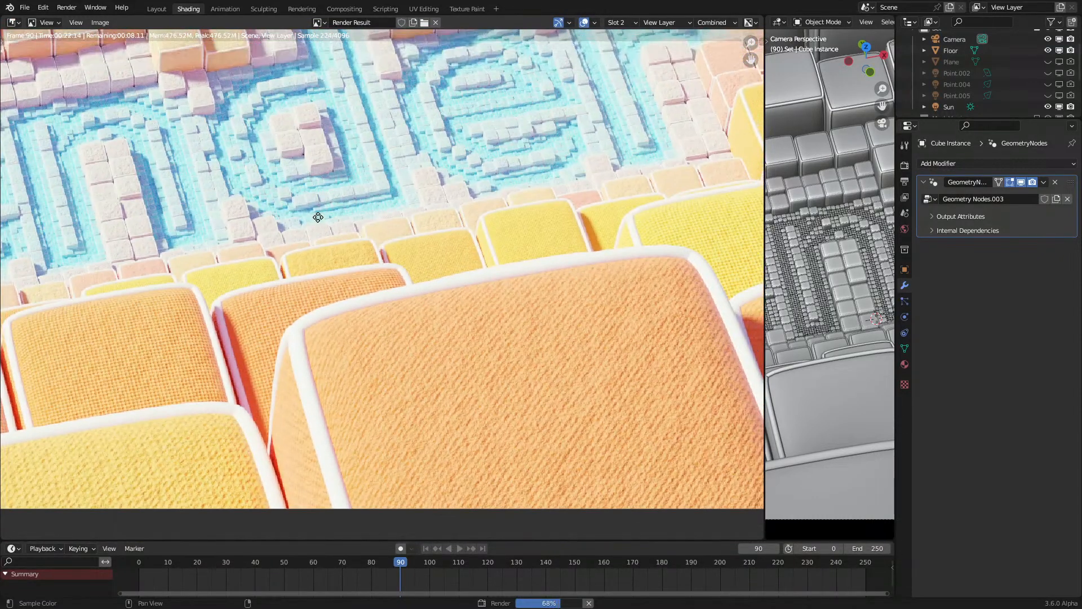
{"action": "scroll", "coordinate": [318, 218], "scroll_direction": "down", "scroll_amount": 5}
{"action": "scroll", "coordinate": [333, 215], "scroll_direction": "up", "scroll_amount": 2}
{"action": "middle_click_drag", "start_coordinate": [361, 300], "coordinate": [396, 261]}
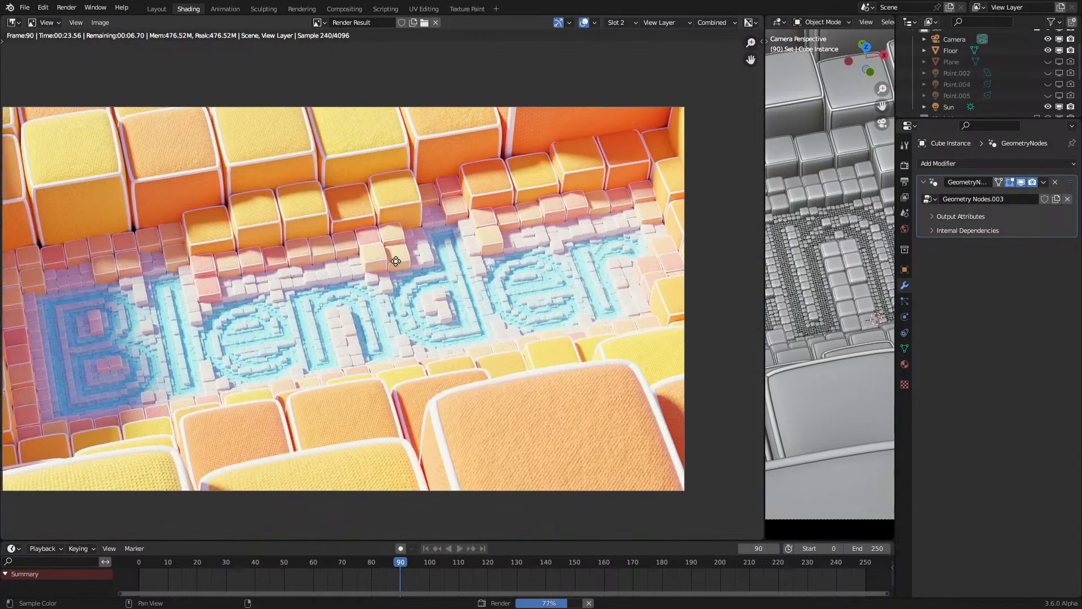
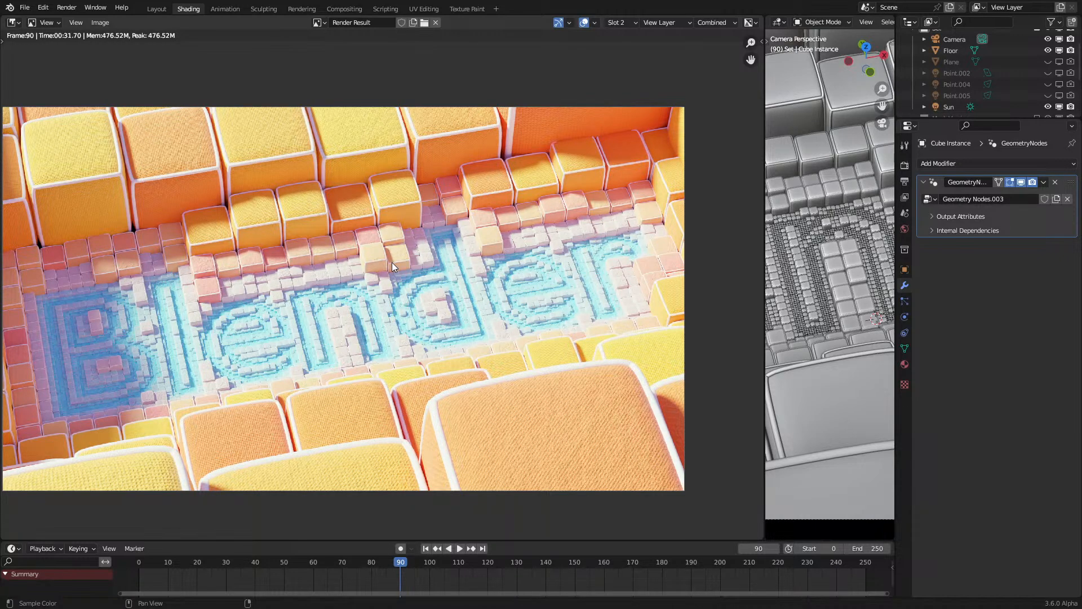
Step: Close the render, restore the node area's narrower layout, and leave the camera view to frame the source cube with seams
{"action": "key", "text": "Escape"}
{"action": "left_click_drag", "start_coordinate": [765, 356], "coordinate": [394, 344]}
{"action": "key", "text": "KP_0"}
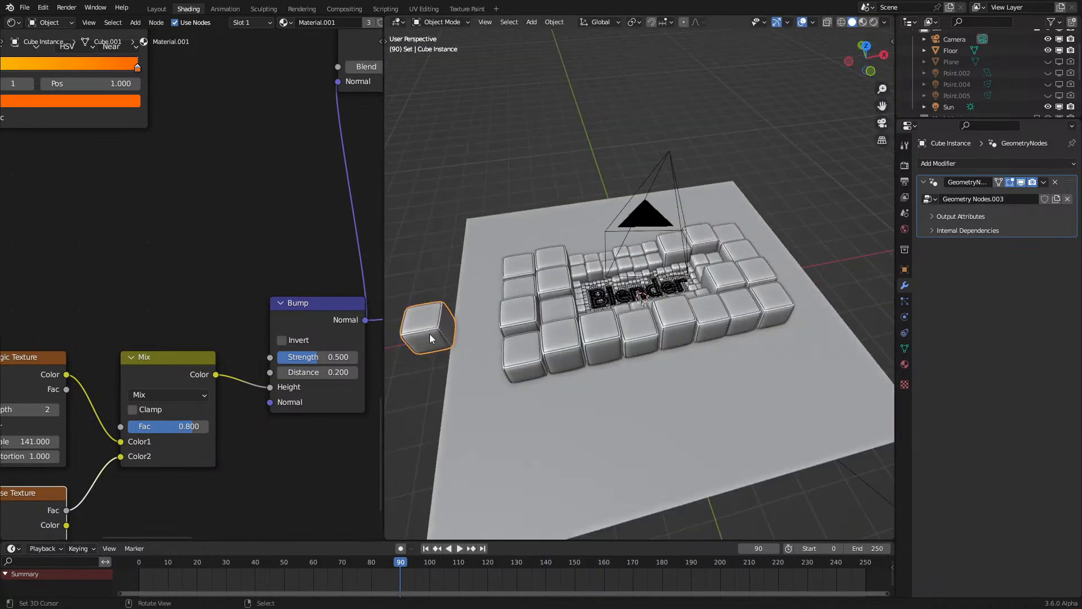
{"action": "key", "text": "KP_Decimal"}
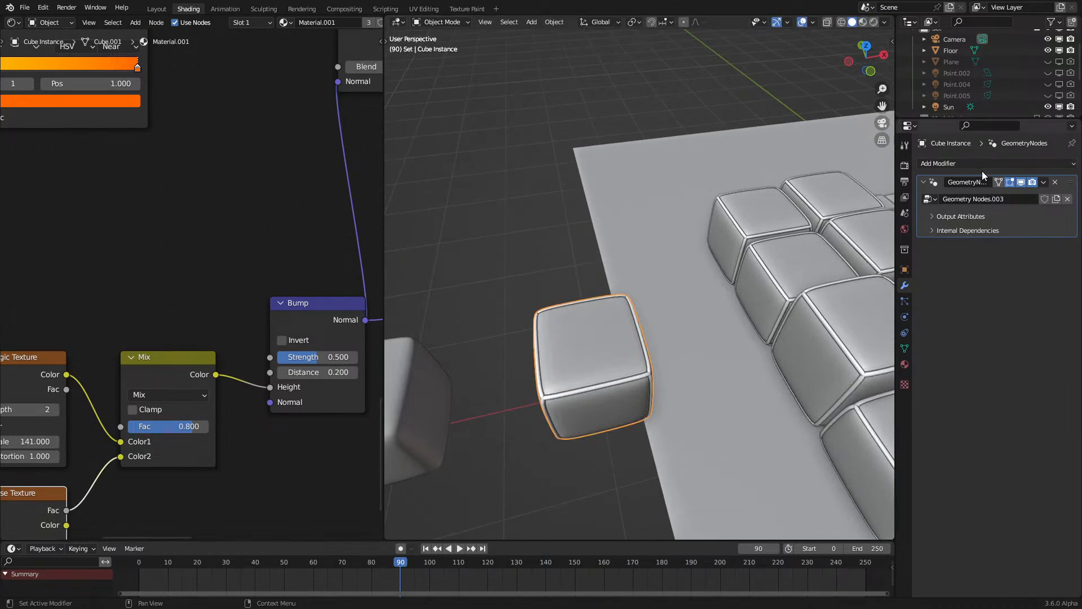
Step: Add a Smooth modifier with Repeat 30 to the seamed source cube and move it above the Geometry Nodes modifier
{"action": "left_click", "coordinate": [980, 167]}
{"action": "left_click", "coordinate": [432, 416]}
{"action": "scroll", "coordinate": [1015, 417], "scroll_direction": "down", "scroll_amount": 1}
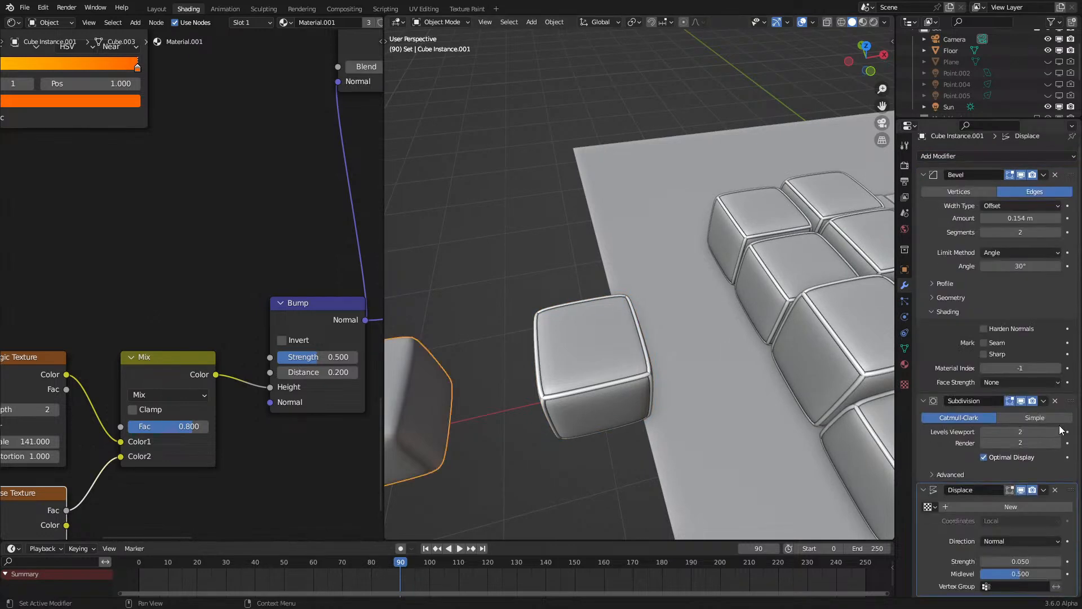
{"action": "left_click", "coordinate": [578, 400]}
{"action": "left_click", "coordinate": [982, 163]}
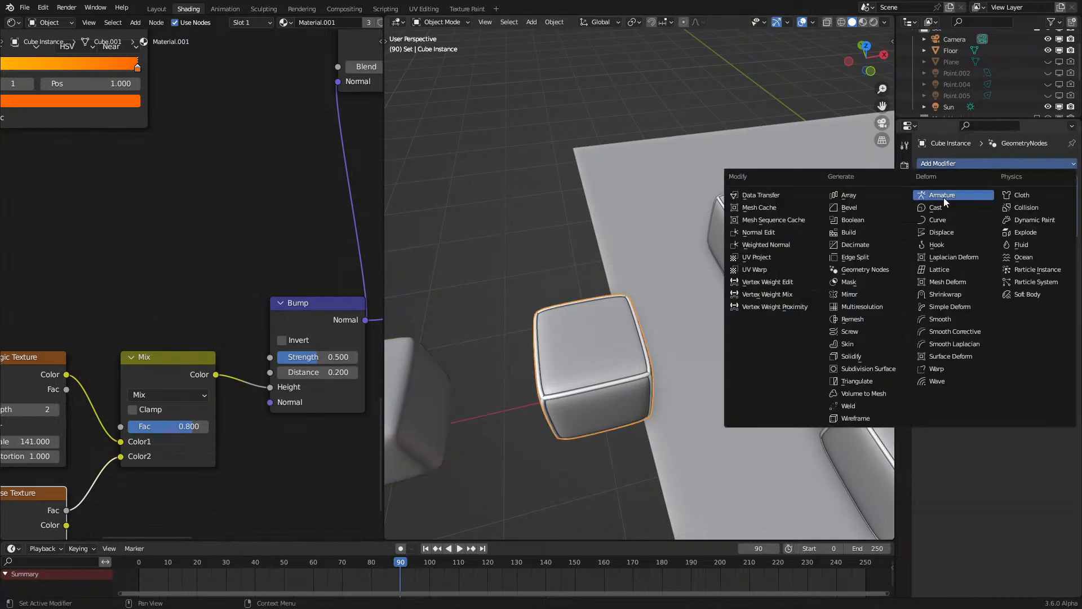
{"action": "left_click", "coordinate": [960, 319]}
{"action": "mouse_move", "coordinate": [1071, 253]}
{"action": "left_mouse_down"}
{"action": "mouse_move", "coordinate": [1030, 208]}
{"action": "mouse_move", "coordinate": [1032, 225]}
{"action": "mouse_move", "coordinate": [1057, 225]}
{"action": "left_mouse_up"}
Step: Examine the smoothed cubes in the Rendered preview through the camera, close up and across the lettering
{"action": "key", "text": "z"}
{"action": "left_click", "coordinate": [766, 225]}
{"action": "key", "text": "KP_0"}
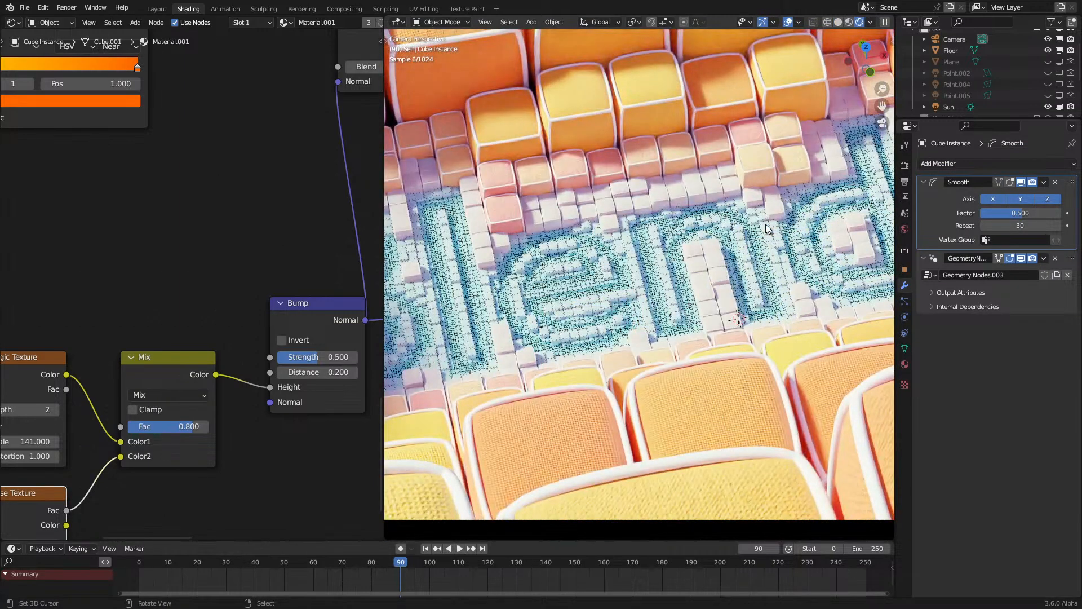
{"action": "scroll", "coordinate": [701, 216], "scroll_direction": "down", "scroll_amount": 1}
{"action": "middle_click_drag", "start_coordinate": [700, 224], "coordinate": [714, 267], "text": "shift"}
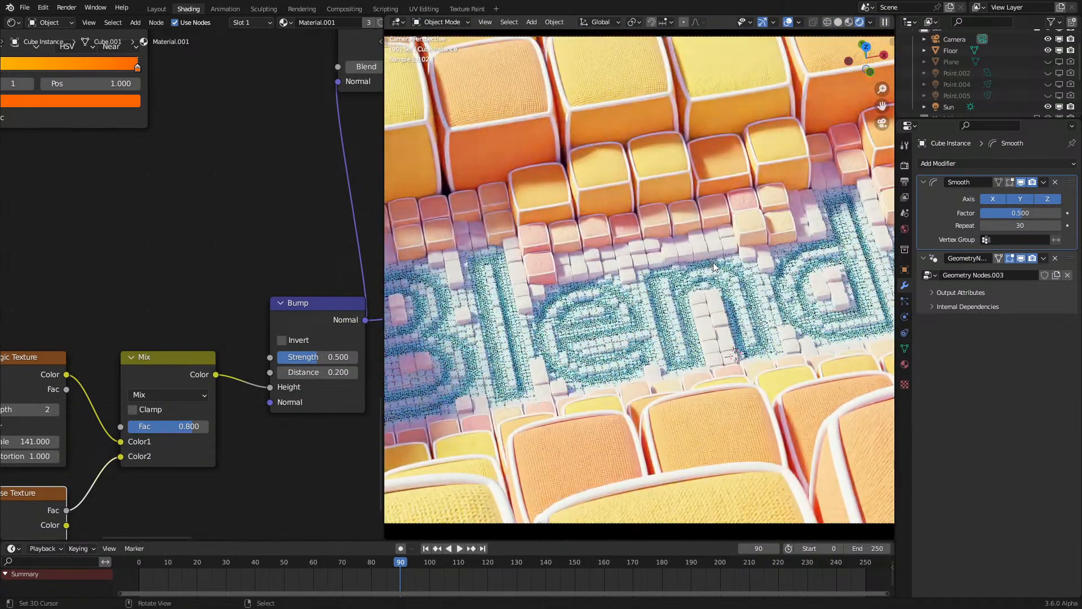
{"action": "scroll", "coordinate": [714, 267], "scroll_direction": "up", "scroll_amount": 4}
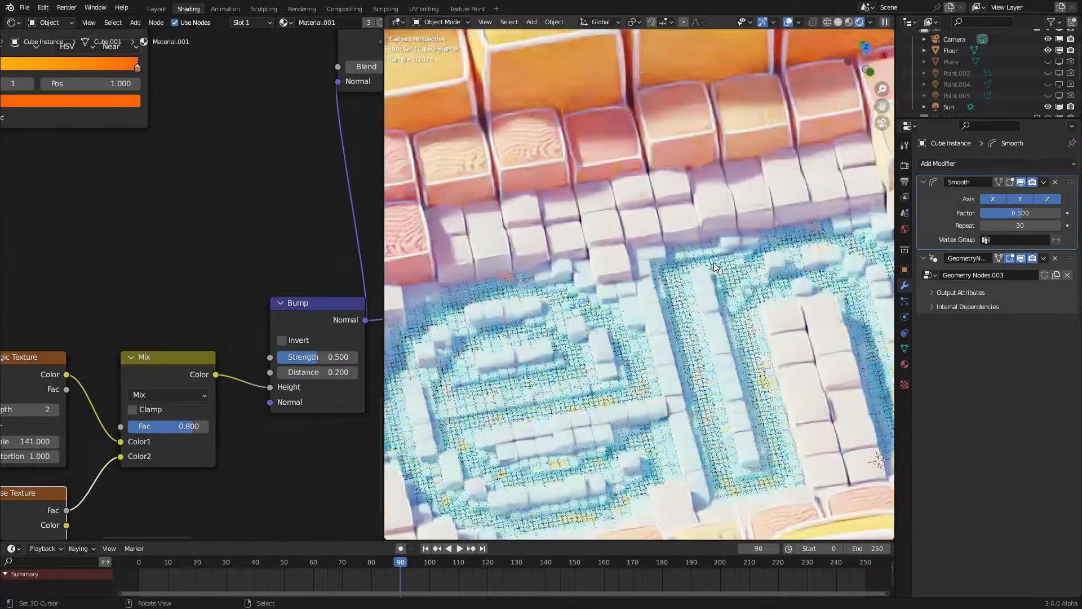
{"action": "scroll", "coordinate": [714, 265], "scroll_direction": "up", "scroll_amount": 4}
{"action": "scroll", "coordinate": [714, 265], "scroll_direction": "down", "scroll_amount": 2}
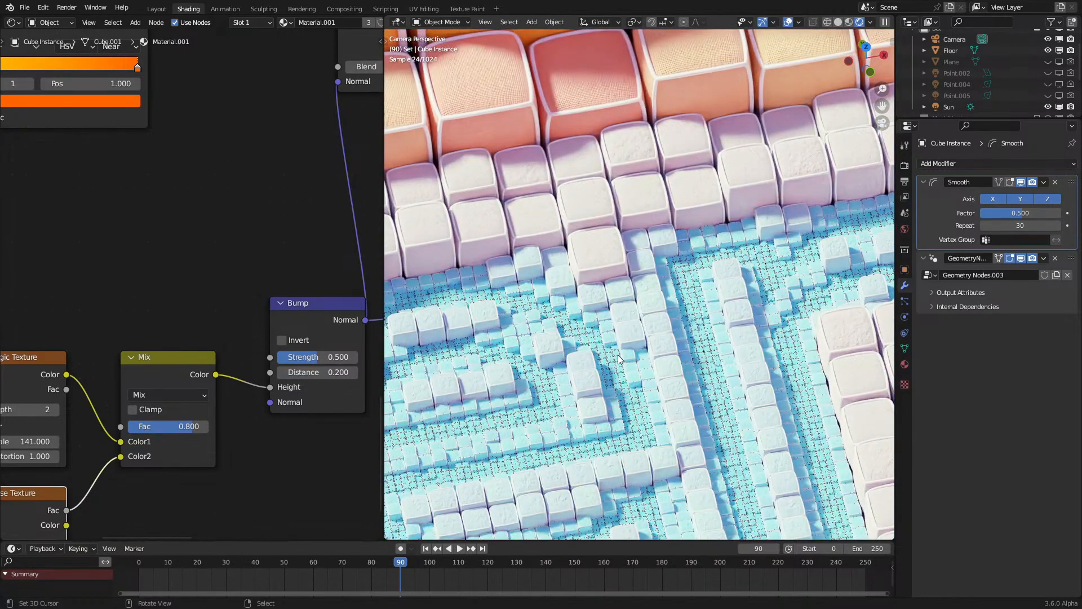
{"action": "scroll", "coordinate": [620, 338], "scroll_direction": "down", "scroll_amount": 3}
{"action": "scroll", "coordinate": [623, 333], "scroll_direction": "down", "scroll_amount": 2}
{"action": "scroll", "coordinate": [624, 320], "scroll_direction": "up", "scroll_amount": 2}
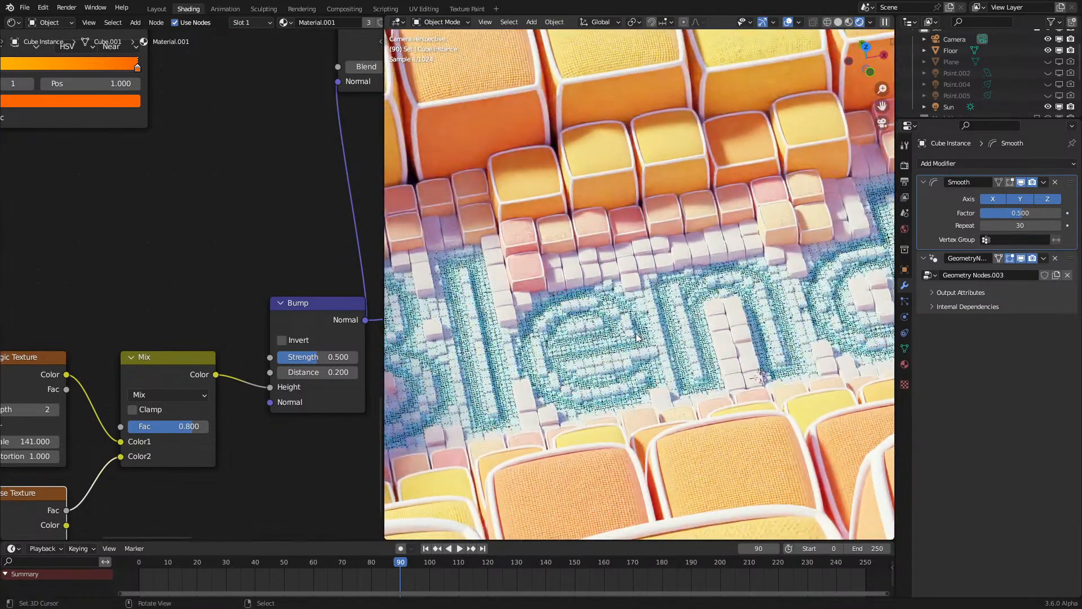
Step: Set the Smooth modifier's Repeat to 21 and check the whole camera frame
{"action": "mouse_move", "coordinate": [1021, 227]}
{"action": "left_mouse_down"}
{"action": "mouse_move", "coordinate": [993, 227]}
{"action": "mouse_move", "coordinate": [1005, 227]}
{"action": "left_mouse_up"}
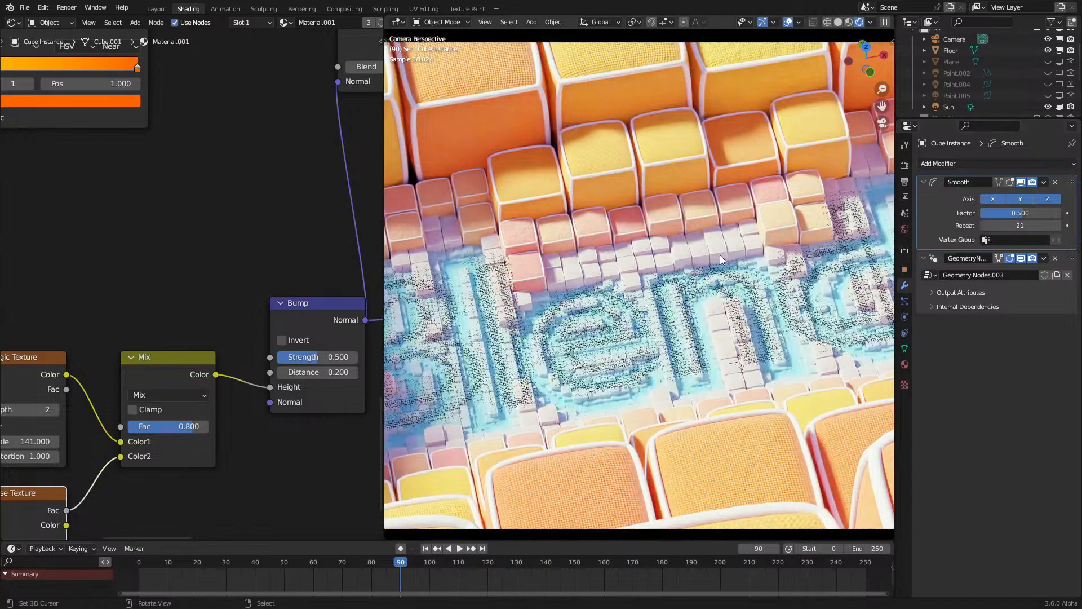
{"action": "scroll", "coordinate": [719, 255], "scroll_direction": "down", "scroll_amount": 1}
{"action": "scroll", "coordinate": [720, 256], "scroll_direction": "down", "scroll_amount": 2}
{"action": "scroll", "coordinate": [147, 218], "scroll_direction": "down", "scroll_amount": 3}
{"action": "scroll", "coordinate": [206, 222], "scroll_direction": "down", "scroll_amount": 1}
{"action": "scroll", "coordinate": [127, 330], "scroll_direction": "up", "scroll_amount": 1}
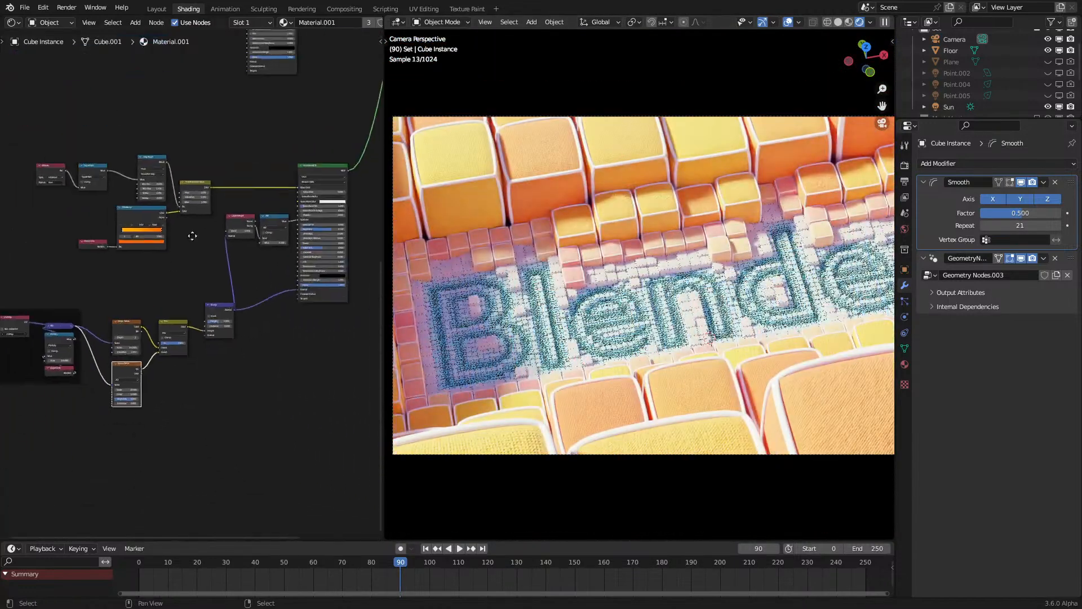
Step: Route the Hue Saturation Value colour through a reroute into the Principled BSDF's Subsurface Color and set Subsurface to 0.1
{"action": "scroll", "coordinate": [164, 303], "scroll_direction": "up", "scroll_amount": 3}
{"action": "left_click_drag", "start_coordinate": [7, 288], "coordinate": [245, 327]}
{"action": "right_click_drag", "start_coordinate": [226, 272], "coordinate": [207, 328], "text": "ctrl+shift"}
{"action": "key", "text": "ctrl+z"}
{"action": "right_click_drag", "start_coordinate": [170, 262], "coordinate": [154, 322], "text": "shift"}
{"action": "left_click_drag", "start_coordinate": [276, 301], "coordinate": [287, 301]}
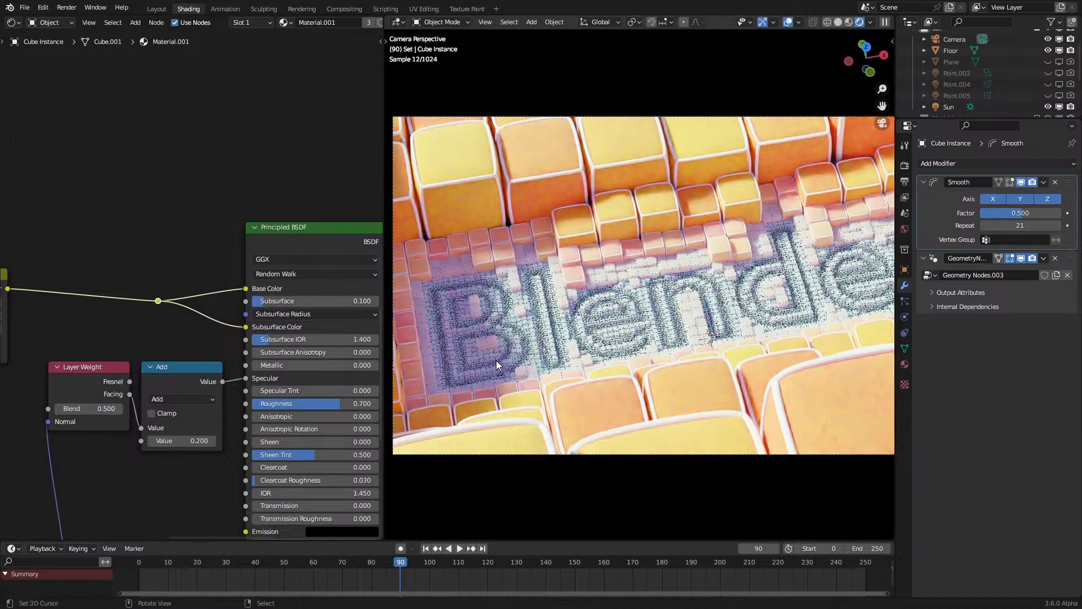
Step: Check the subsurface effect on the large foreground cube, then return the viewport to Solid shading
{"action": "scroll", "coordinate": [552, 366], "scroll_direction": "up", "scroll_amount": 1}
{"action": "middle_click_drag", "start_coordinate": [575, 387], "coordinate": [509, 346], "text": "shift"}
{"action": "scroll", "coordinate": [735, 420], "scroll_direction": "up", "scroll_amount": 7}
{"action": "middle_click_drag", "start_coordinate": [739, 424], "coordinate": [593, 404], "text": "shift"}
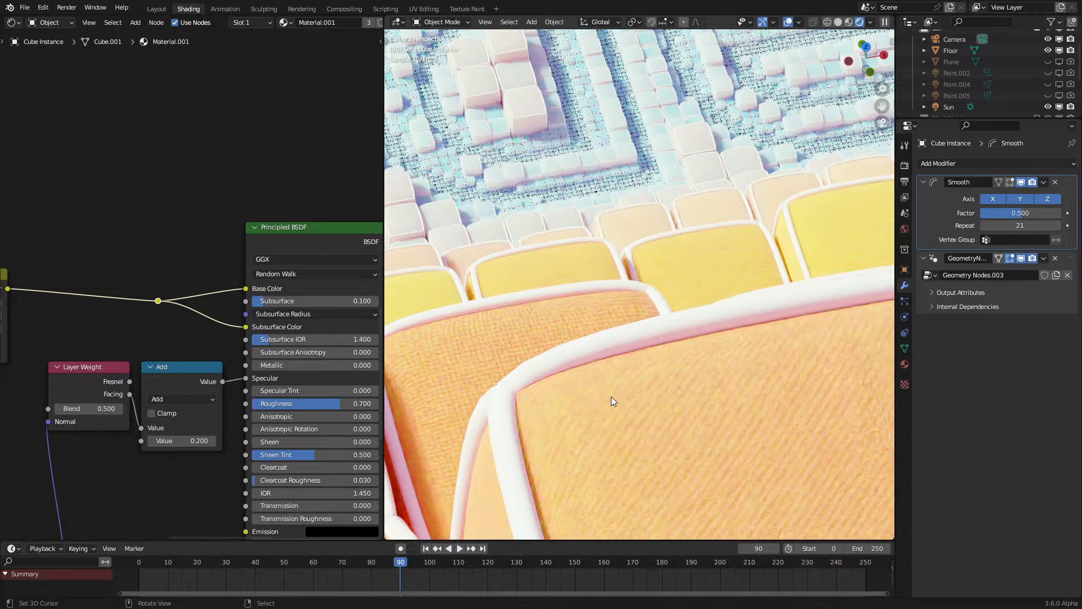
{"action": "key", "text": "z"}
{"action": "left_click", "coordinate": [691, 398]}
Step: Set the Bump node's Strength to 1 and Distance to 0.3, and render the current frame
{"action": "middle_click_drag", "start_coordinate": [305, 403], "coordinate": [352, 240]}
{"action": "middle_click_drag", "start_coordinate": [257, 443], "coordinate": [324, 382]}
{"action": "left_click_drag", "start_coordinate": [162, 434], "coordinate": [179, 432]}
{"action": "left_click", "coordinate": [175, 444]}
{"action": "scroll", "coordinate": [632, 361], "scroll_direction": "down", "scroll_amount": 4}
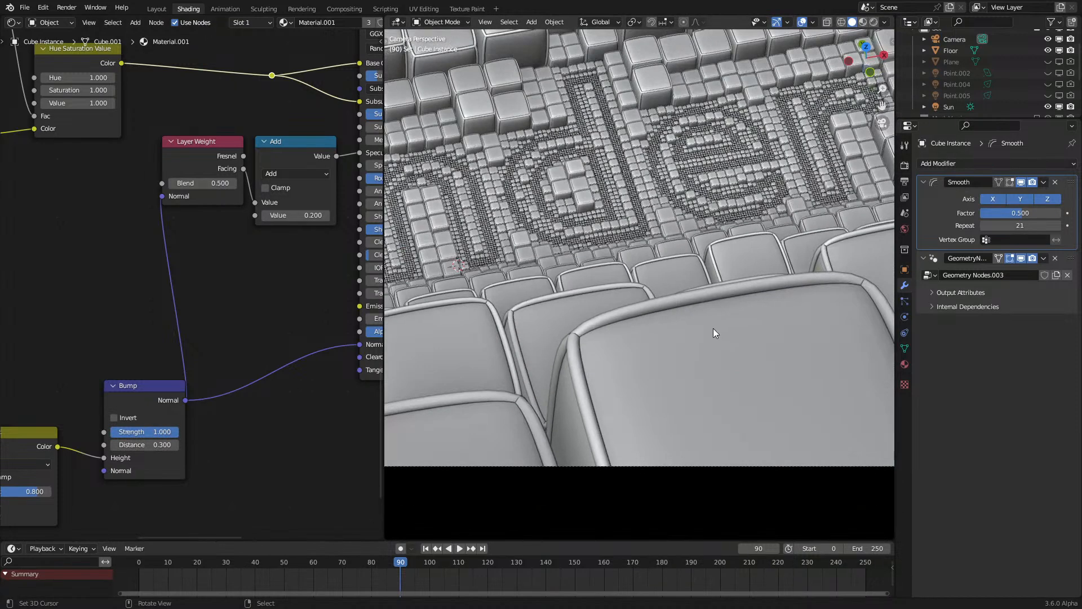
{"action": "key", "text": "F12"}
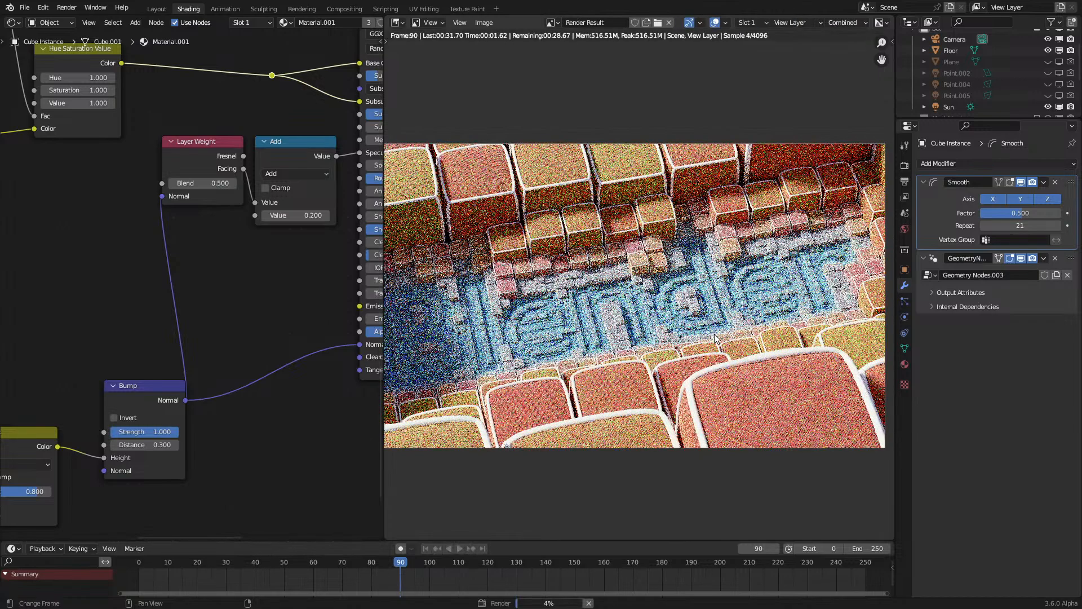
Step: Examine the new render's fabric bump, small cubes and subsurface shading close up and across the full frame
{"action": "scroll", "coordinate": [714, 337], "scroll_direction": "up", "scroll_amount": 6}
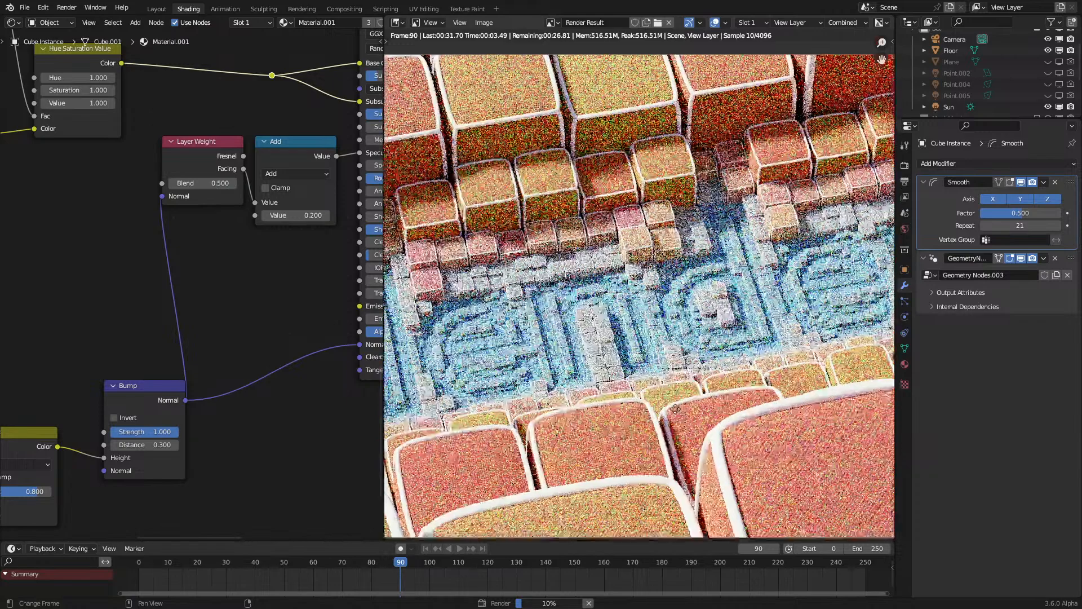
{"action": "scroll", "coordinate": [498, 361], "scroll_direction": "down", "scroll_amount": 2}
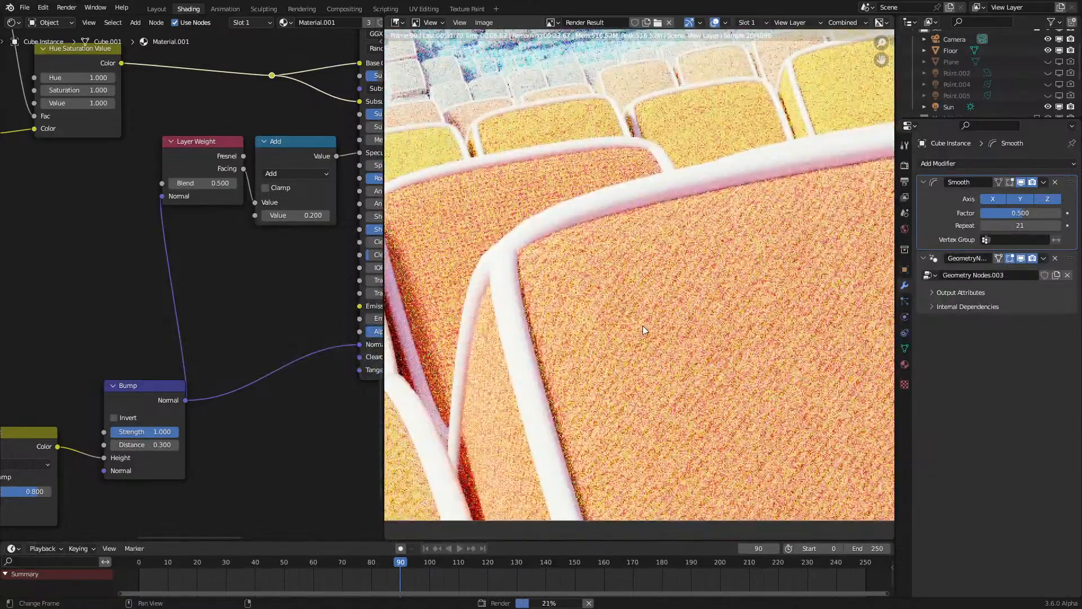
{"action": "scroll", "coordinate": [643, 324], "scroll_direction": "down", "scroll_amount": 3}
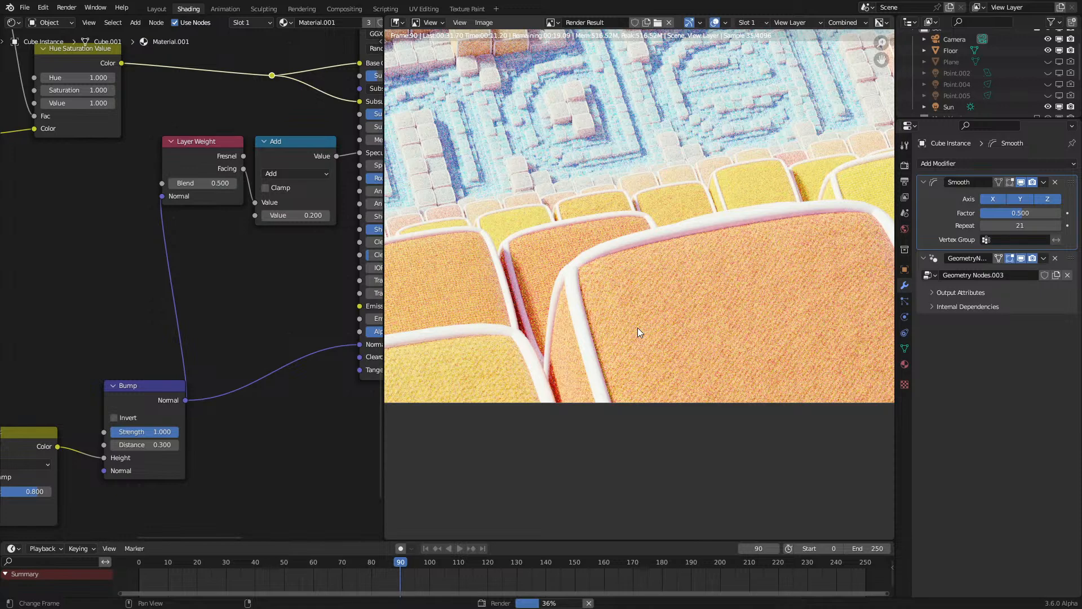
{"action": "middle_click_drag", "start_coordinate": [622, 329], "coordinate": [590, 322]}
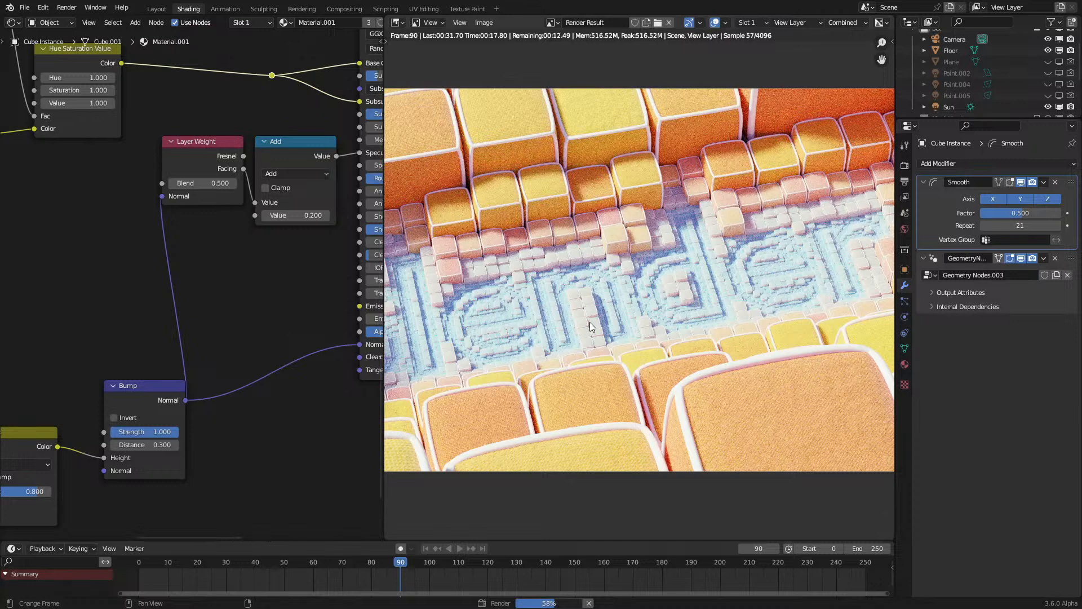
{"action": "scroll", "coordinate": [590, 323], "scroll_direction": "up", "scroll_amount": 5}
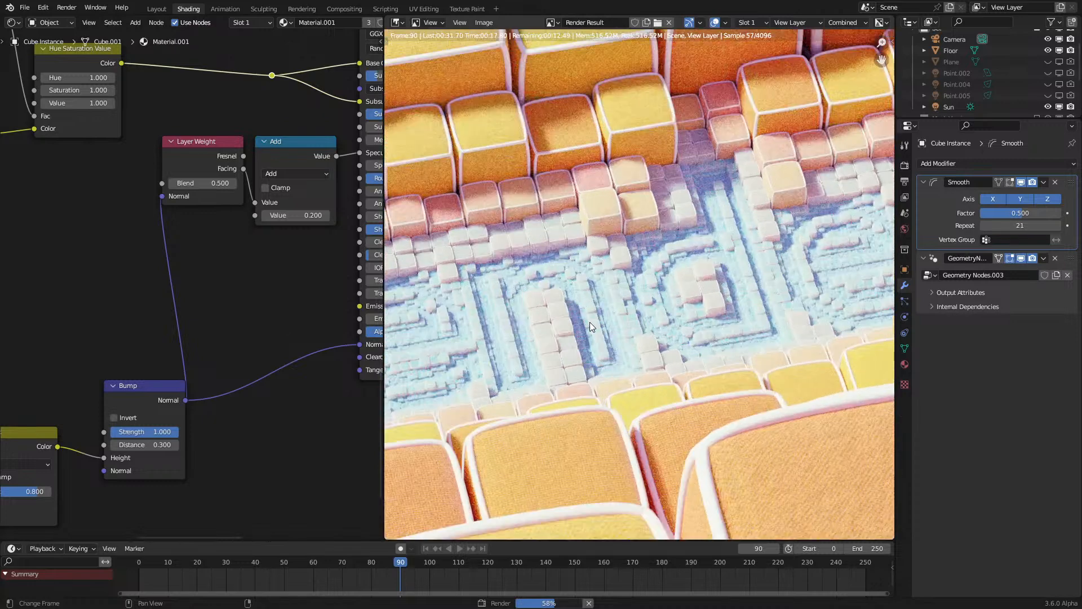
{"action": "middle_click_drag", "start_coordinate": [572, 235], "coordinate": [582, 254]}
{"action": "scroll", "coordinate": [615, 411], "scroll_direction": "up", "scroll_amount": 5}
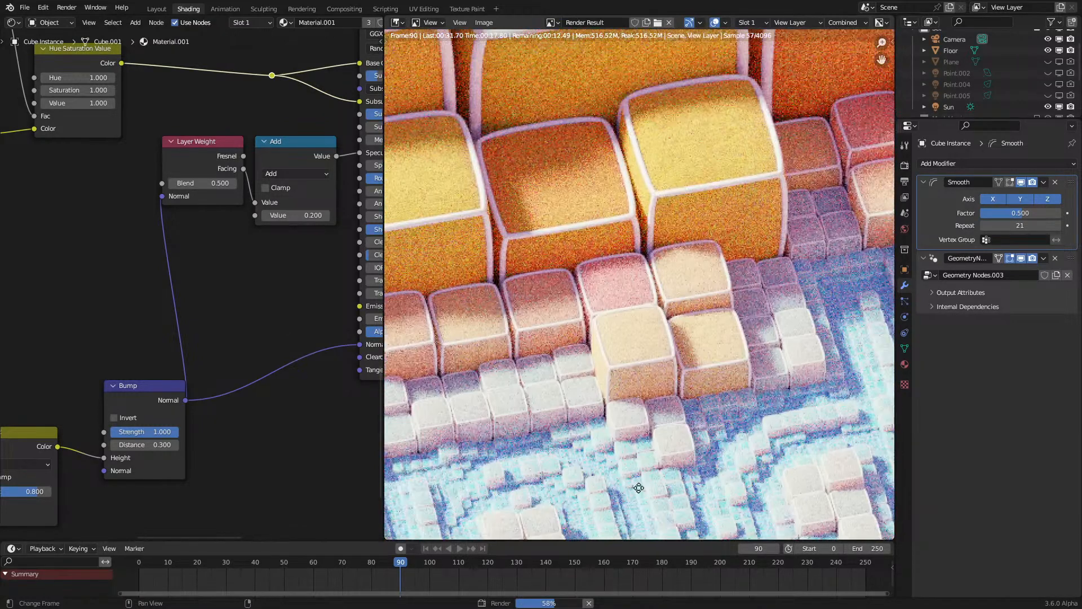
{"action": "scroll", "coordinate": [595, 364], "scroll_direction": "down", "scroll_amount": 1}
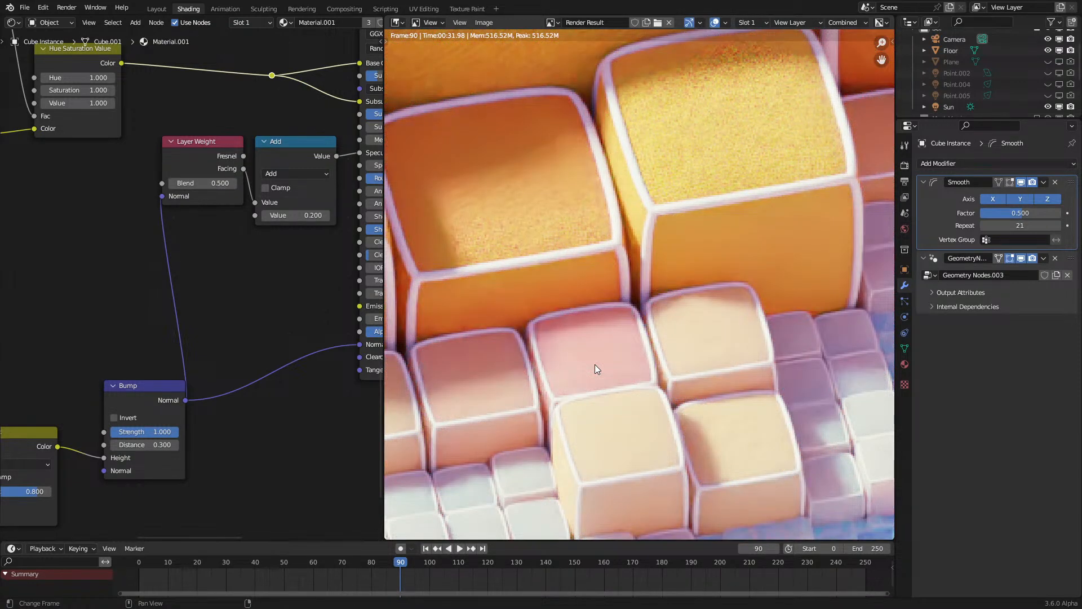
{"action": "scroll", "coordinate": [594, 364], "scroll_direction": "down", "scroll_amount": 5}
{"action": "scroll", "coordinate": [542, 289], "scroll_direction": "up", "scroll_amount": 2}
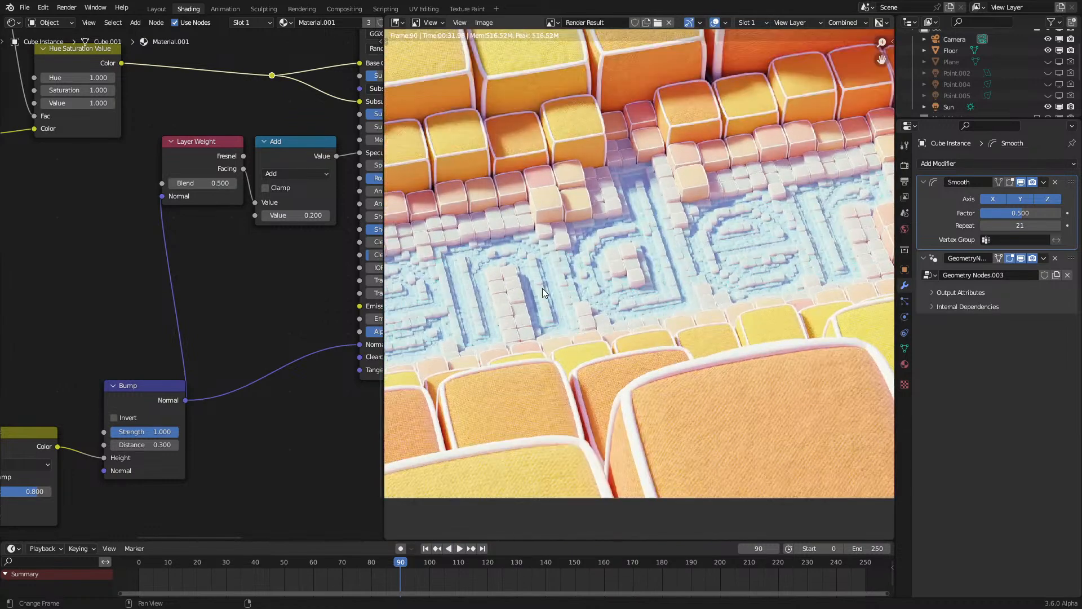
{"action": "scroll", "coordinate": [543, 289], "scroll_direction": "up", "scroll_amount": 1}
{"action": "middle_click_drag", "start_coordinate": [550, 295], "coordinate": [637, 381]}
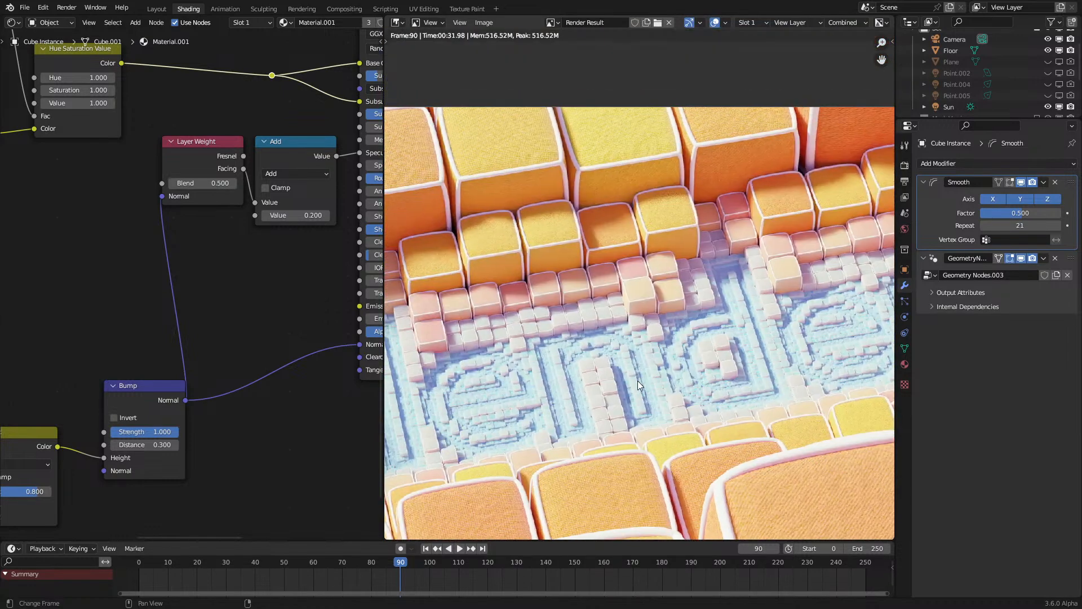
{"action": "scroll", "coordinate": [665, 336], "scroll_direction": "down", "scroll_amount": 1}
{"action": "scroll", "coordinate": [663, 336], "scroll_direction": "down", "scroll_amount": 2}
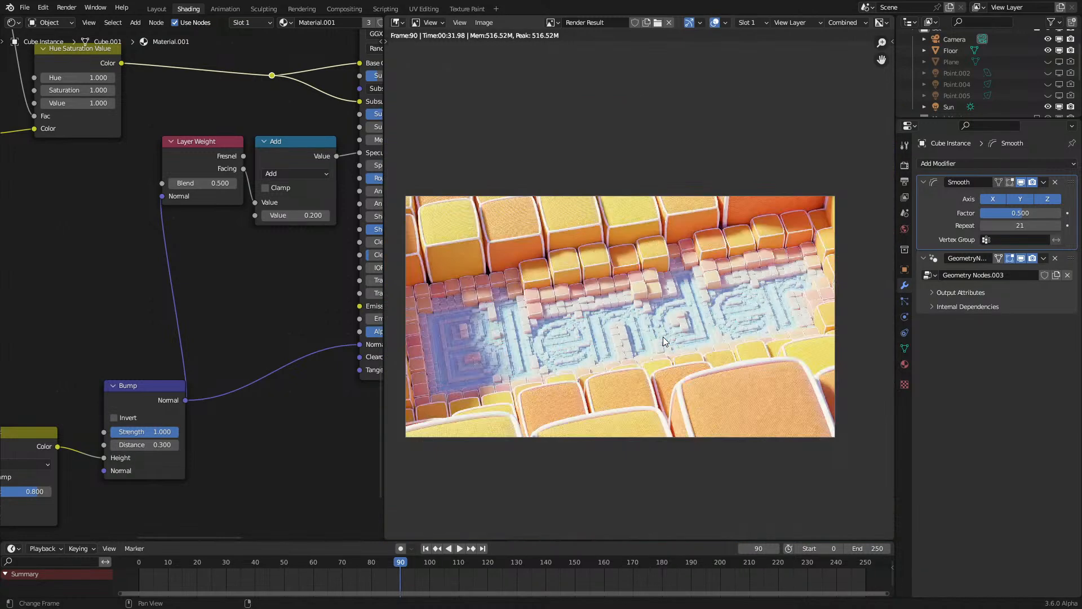
Step: Compare the new render with the previous one by alternating the render slots, then close the render view
{"action": "scroll", "coordinate": [663, 337], "scroll_direction": "up", "scroll_amount": 2}
{"action": "key", "text": "j"}
{"action": "key", "text": "j"}
{"action": "key", "text": "j"}
{"action": "key", "text": "j"}
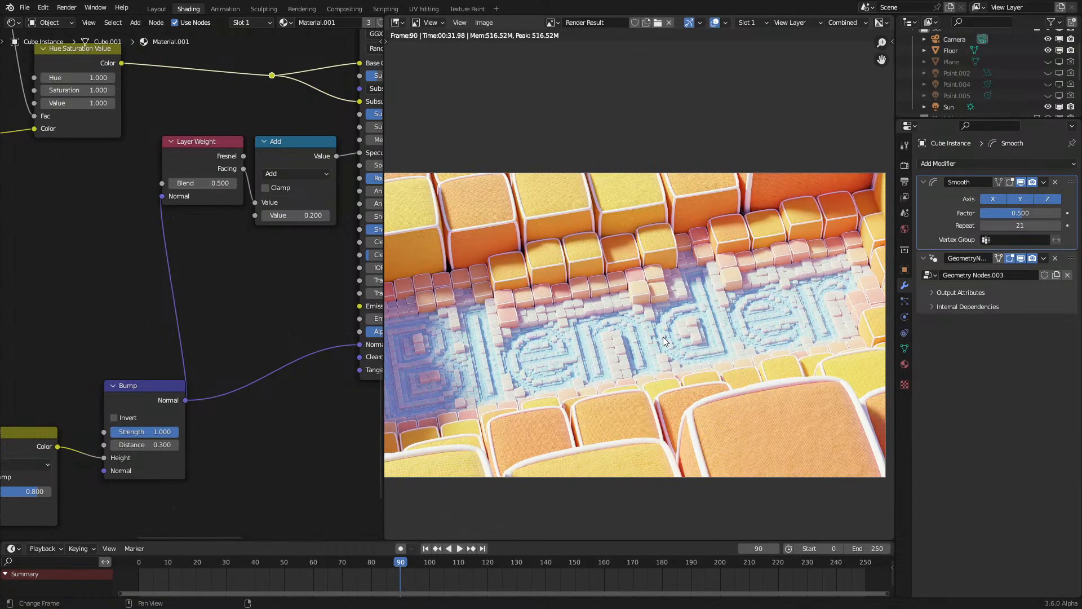
{"action": "key", "text": "j"}
{"action": "key", "text": "Escape"}
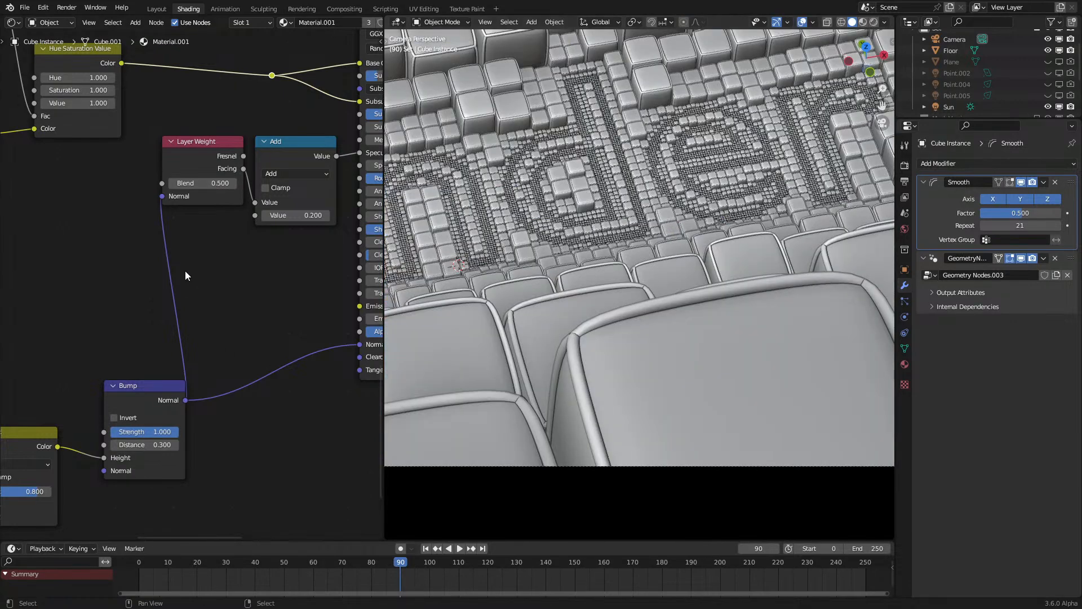
Step: Link the Hue Saturation Value colour directly to the Principled BSDF's Base Color only, and switch the viewport to Rendered shading
{"action": "middle_click_drag", "start_coordinate": [195, 238], "coordinate": [149, 340]}
{"action": "left_click_drag", "start_coordinate": [73, 165], "coordinate": [310, 163]}
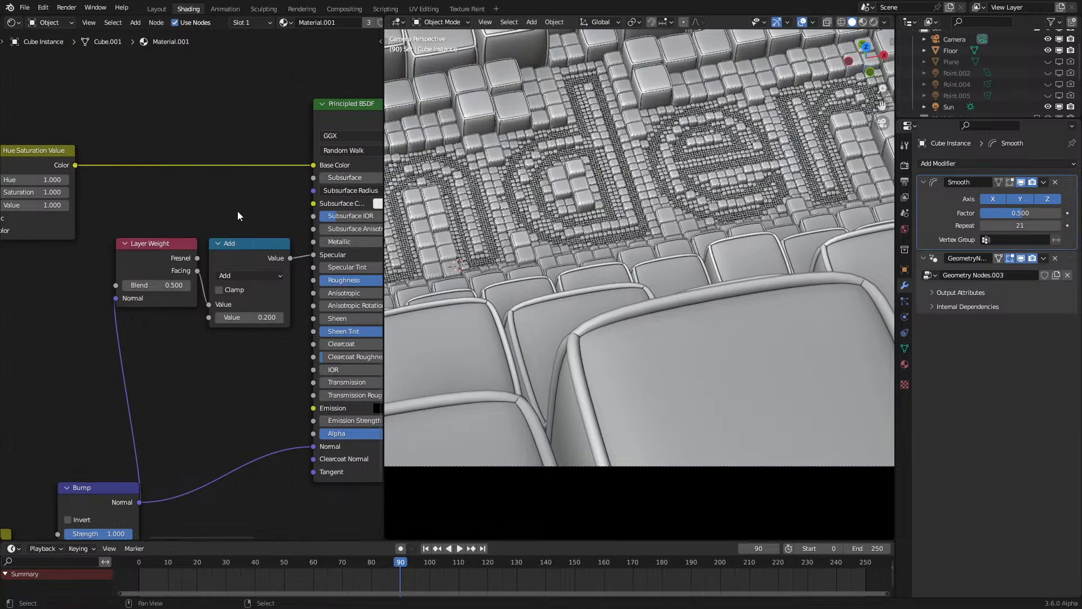
{"action": "key", "text": "z"}
{"action": "left_click", "coordinate": [732, 363]}
{"action": "scroll", "coordinate": [246, 278], "scroll_direction": "down", "scroll_amount": 3}
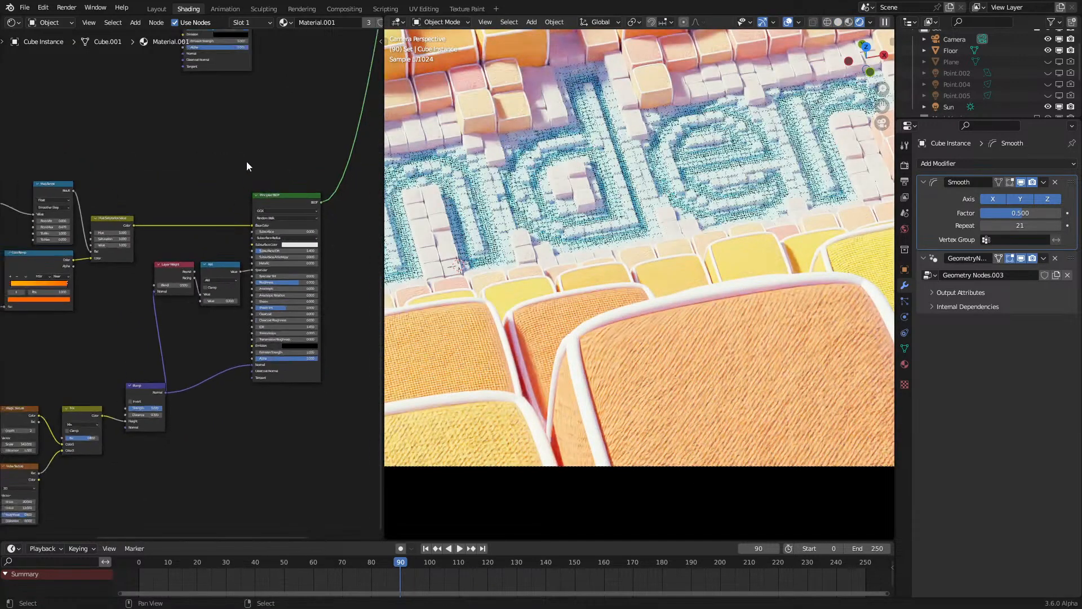
Step: Preview the blue-white Principled shader on the Material Output across the whole camera frame
{"action": "middle_click_drag", "start_coordinate": [247, 167], "coordinate": [171, 391]}
{"action": "left_click", "coordinate": [136, 222], "text": "ctrl+shift"}
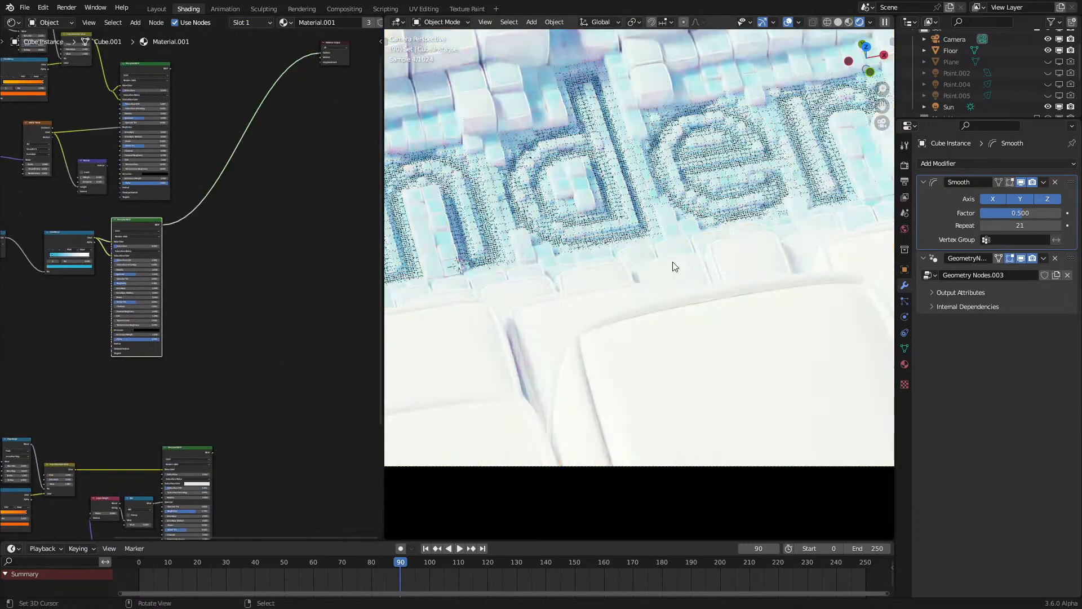
{"action": "key", "text": "Home"}
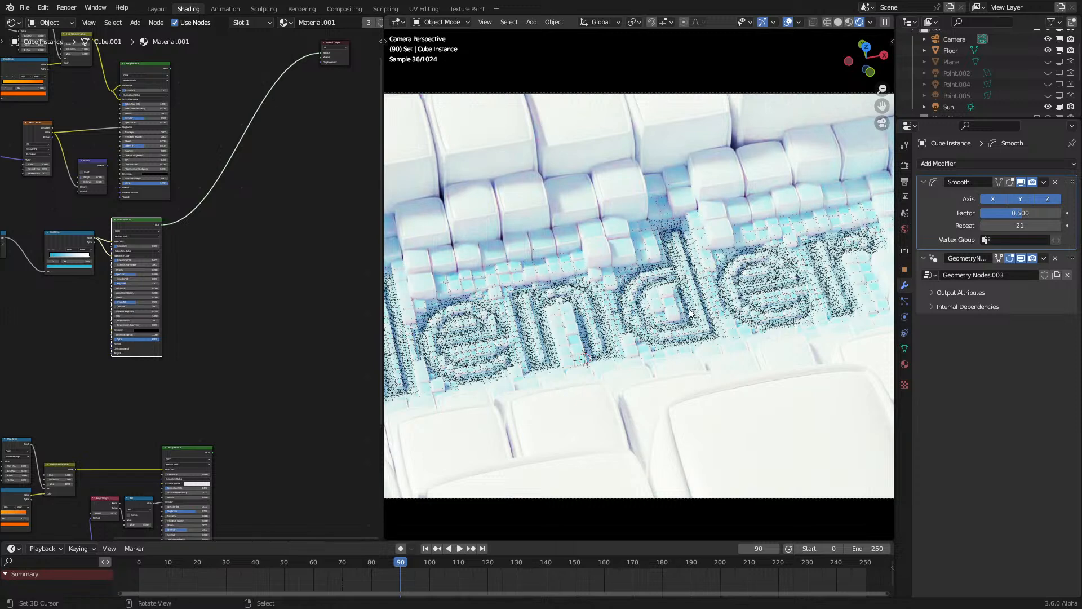
Step: Hide the viewport overlays, reselect the seamed source cube beside the floor, and return to the full camera view
{"action": "left_click", "coordinate": [459, 315]}
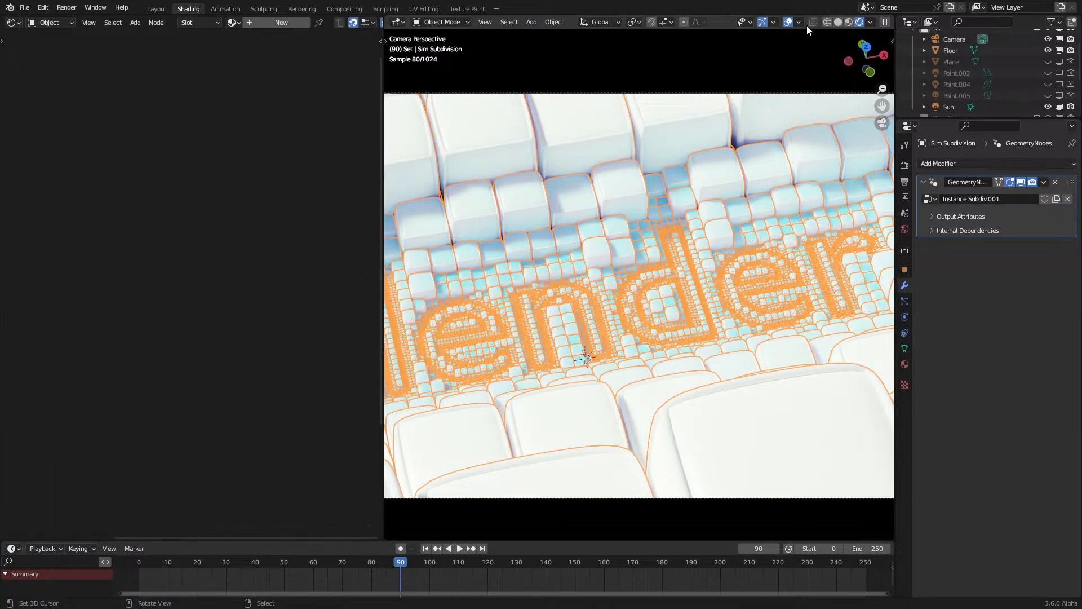
{"action": "left_click", "coordinate": [788, 22]}
{"action": "middle_click_drag", "start_coordinate": [660, 202], "coordinate": [535, 299]}
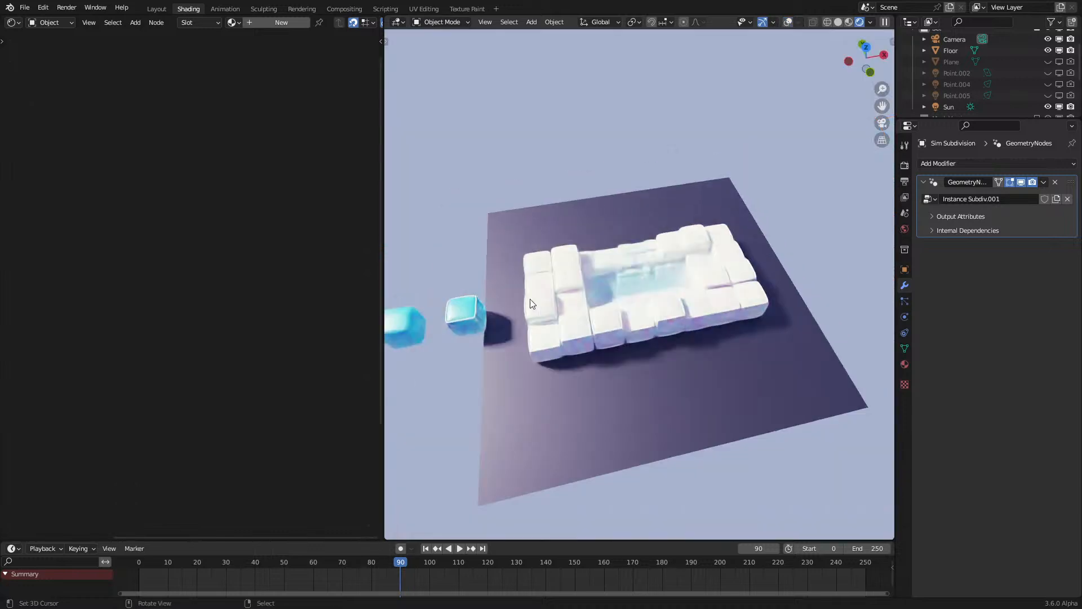
{"action": "left_click", "coordinate": [476, 319]}
{"action": "key", "text": "KP_0"}
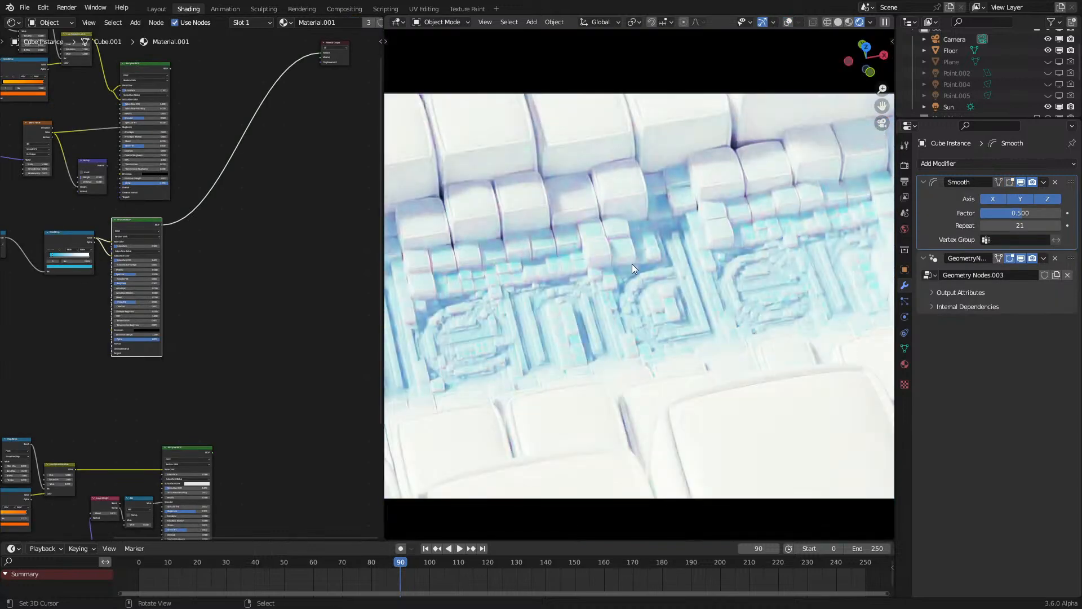
{"action": "scroll", "coordinate": [632, 262], "scroll_direction": "down", "scroll_amount": 1}
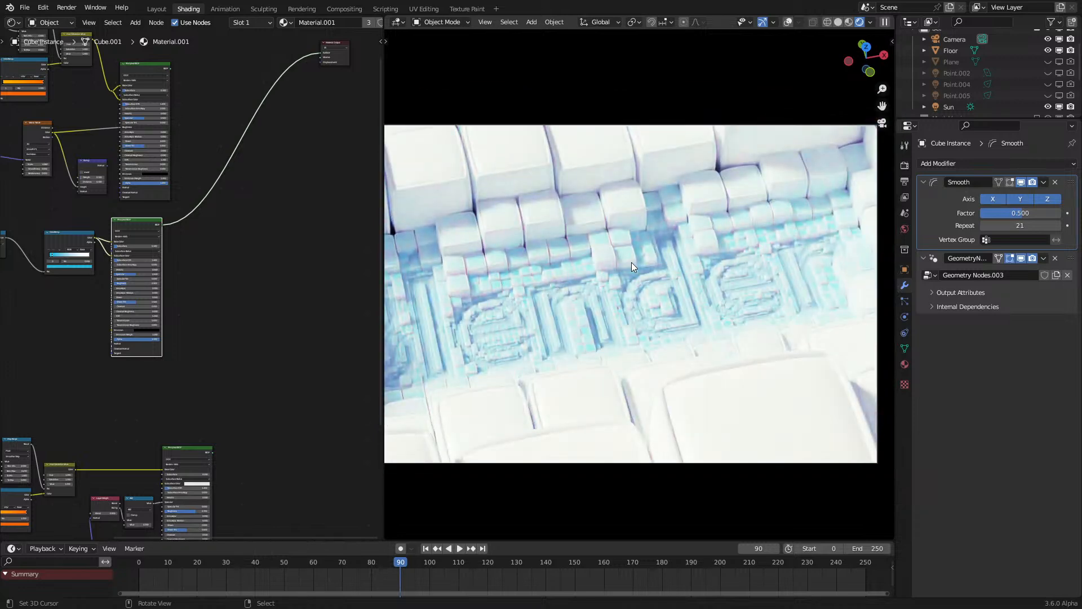
{"action": "key", "text": "Home"}
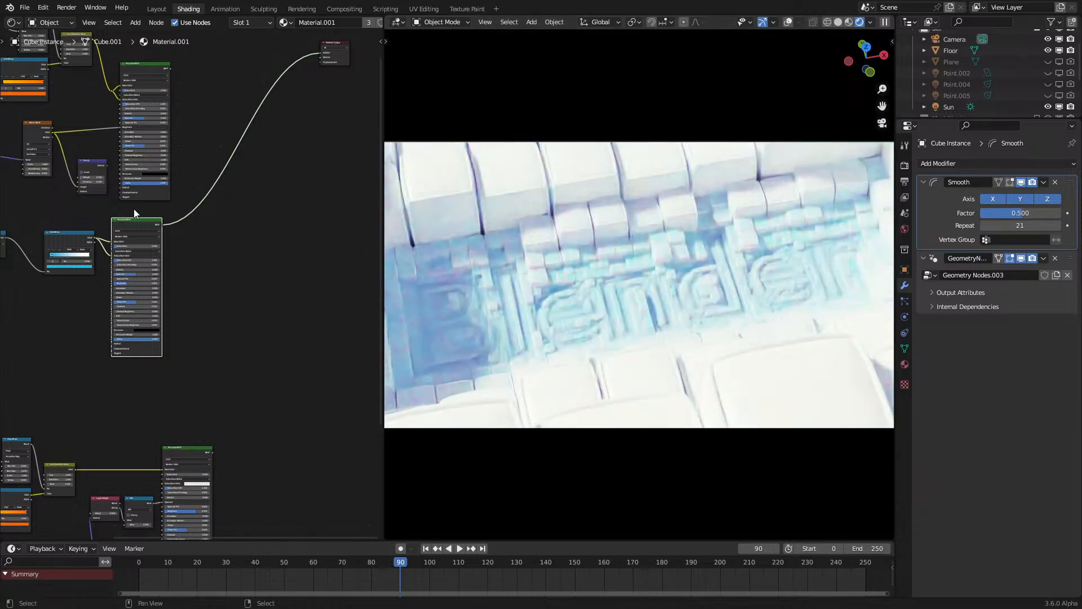
Step: Compare the plain orange and blue-white shaders on the Material Output, ending with the fabric Principled BSDF connected
{"action": "scroll", "coordinate": [134, 214], "scroll_direction": "up", "scroll_amount": 5, "text": "shift"}
{"action": "left_click", "coordinate": [150, 212], "text": "ctrl+shift"}
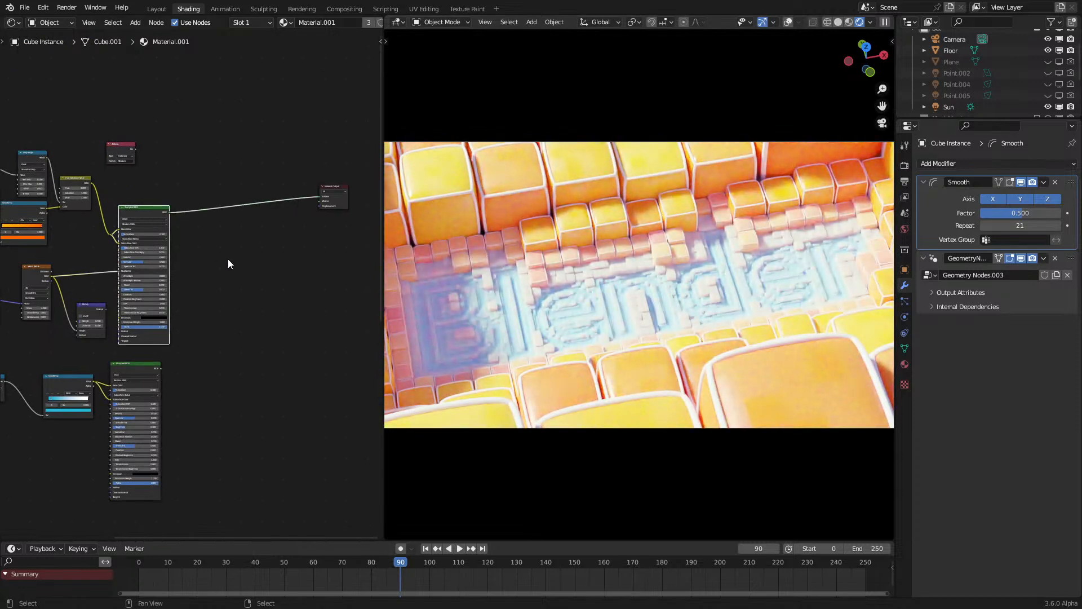
{"action": "left_click", "coordinate": [121, 370], "text": "ctrl+shift"}
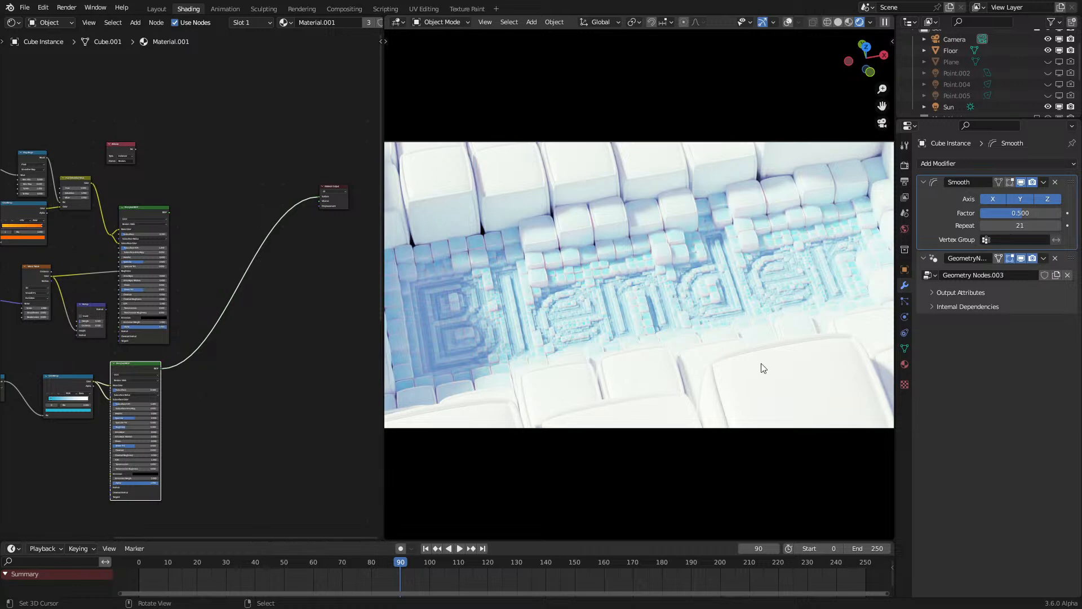
{"action": "middle_click_drag", "start_coordinate": [124, 496], "coordinate": [268, 320]}
{"action": "left_click", "coordinate": [258, 399], "text": "ctrl+shift"}
{"action": "scroll", "coordinate": [212, 378], "scroll_direction": "up", "scroll_amount": 1}
{"action": "scroll", "coordinate": [260, 346], "scroll_direction": "up", "scroll_amount": 1}
{"action": "scroll", "coordinate": [260, 346], "scroll_direction": "up", "scroll_amount": 2}
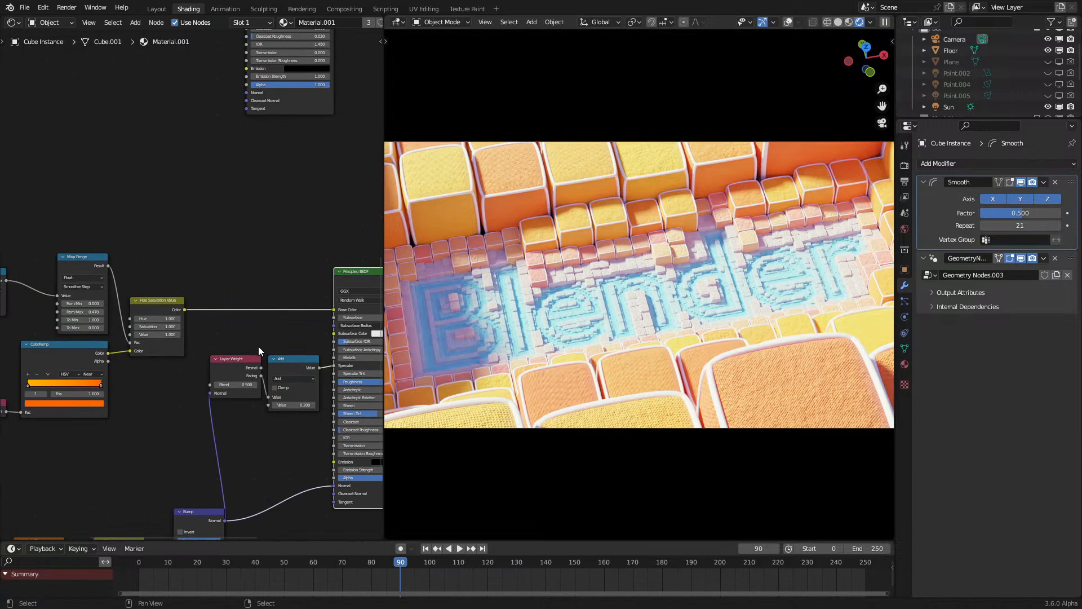
Step: Set the Smooth modifier's Repeat to 5 and check the shape of the small cubes up close
{"action": "left_click_drag", "start_coordinate": [242, 362], "coordinate": [232, 367]}
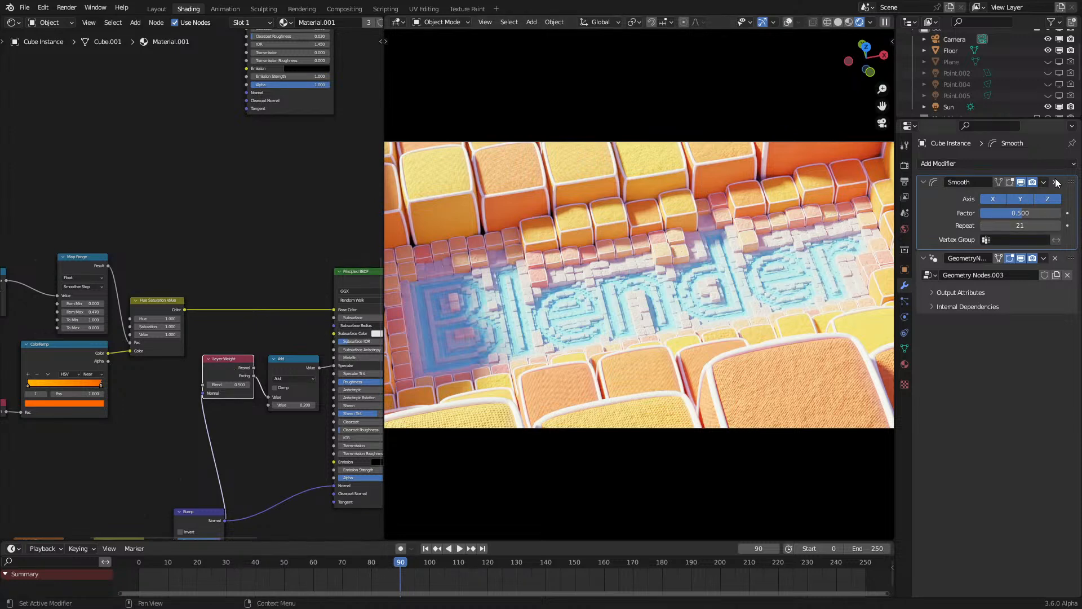
{"action": "left_click", "coordinate": [1014, 226]}
{"action": "type", "text": "5"}
{"action": "key", "text": "Return"}
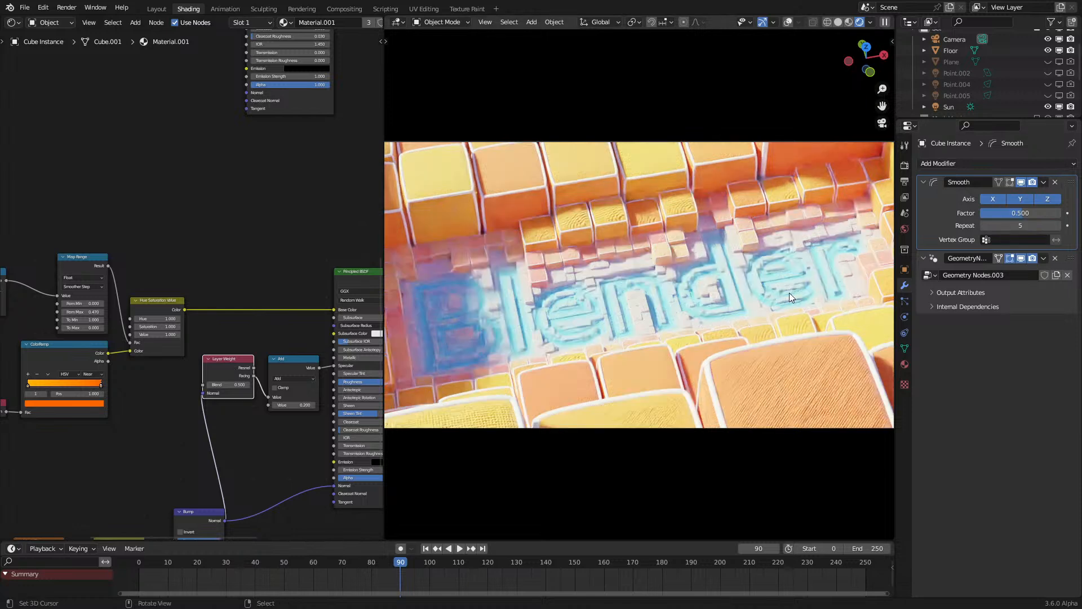
{"action": "middle_click_drag", "start_coordinate": [716, 314], "coordinate": [596, 252]}
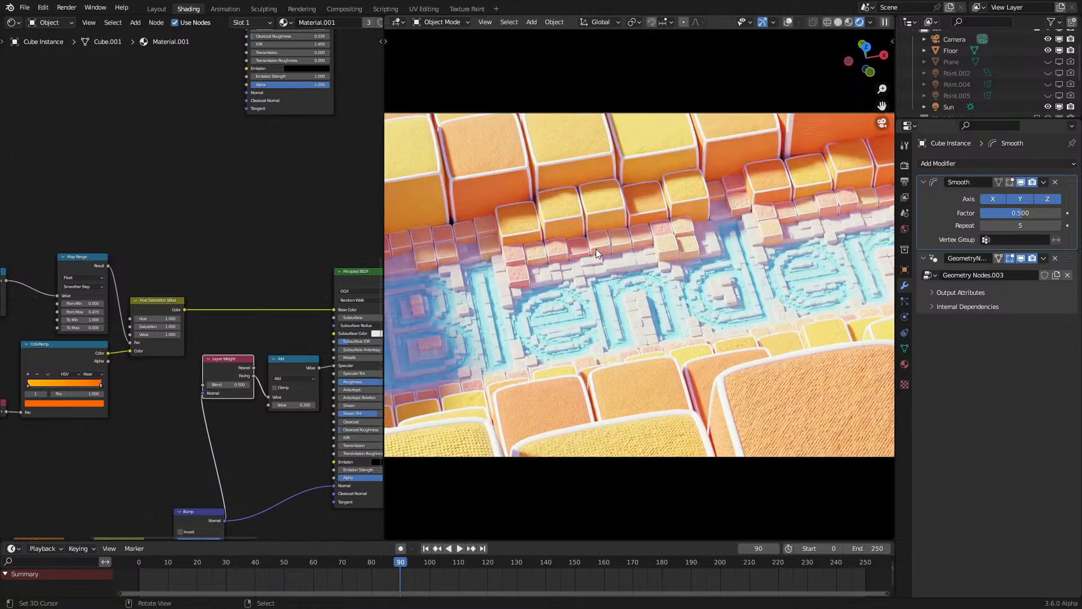
{"action": "key", "text": "KP_0"}
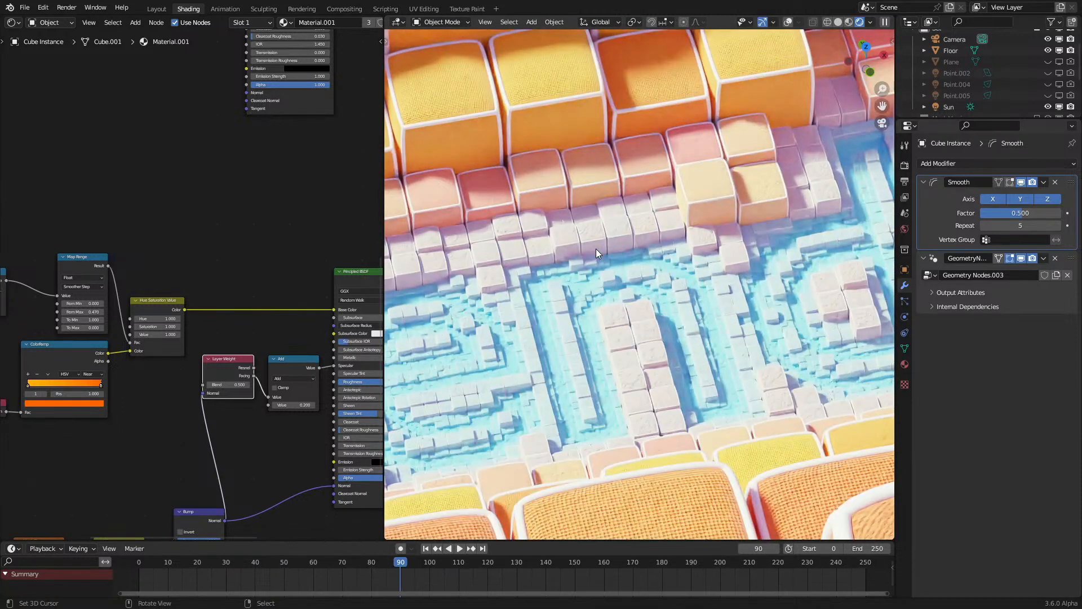
{"action": "scroll", "coordinate": [596, 249], "scroll_direction": "up", "scroll_amount": 4}
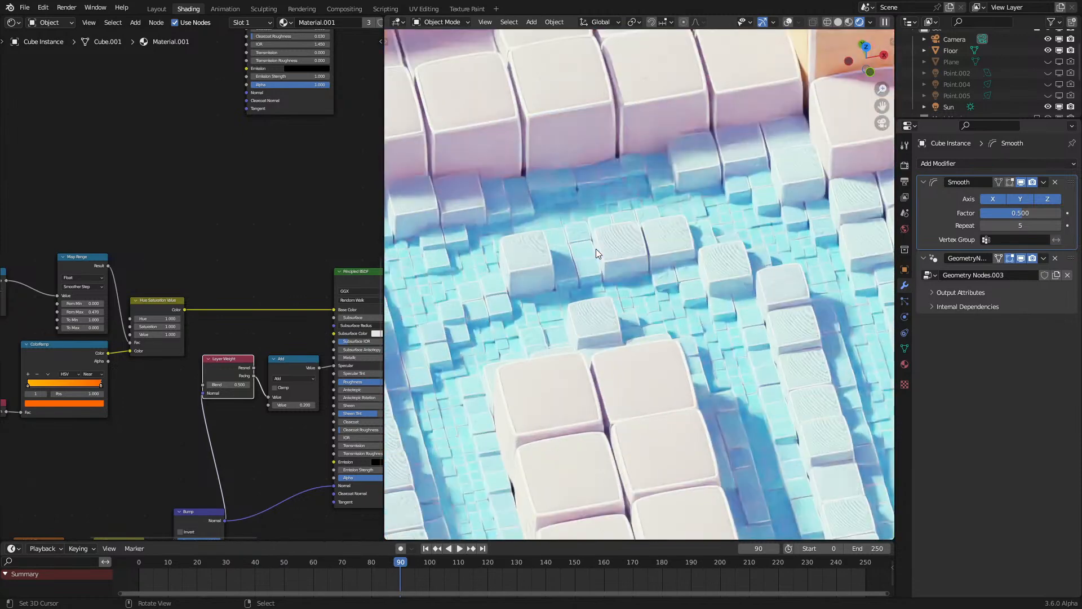
Step: Try the Magic Texture's Depth at 0, settle on 1, and check the fabric weave on small and large cubes
{"action": "middle_click_drag", "start_coordinate": [197, 446], "coordinate": [228, 244]}
{"action": "scroll", "coordinate": [641, 425], "scroll_direction": "up", "scroll_amount": 6}
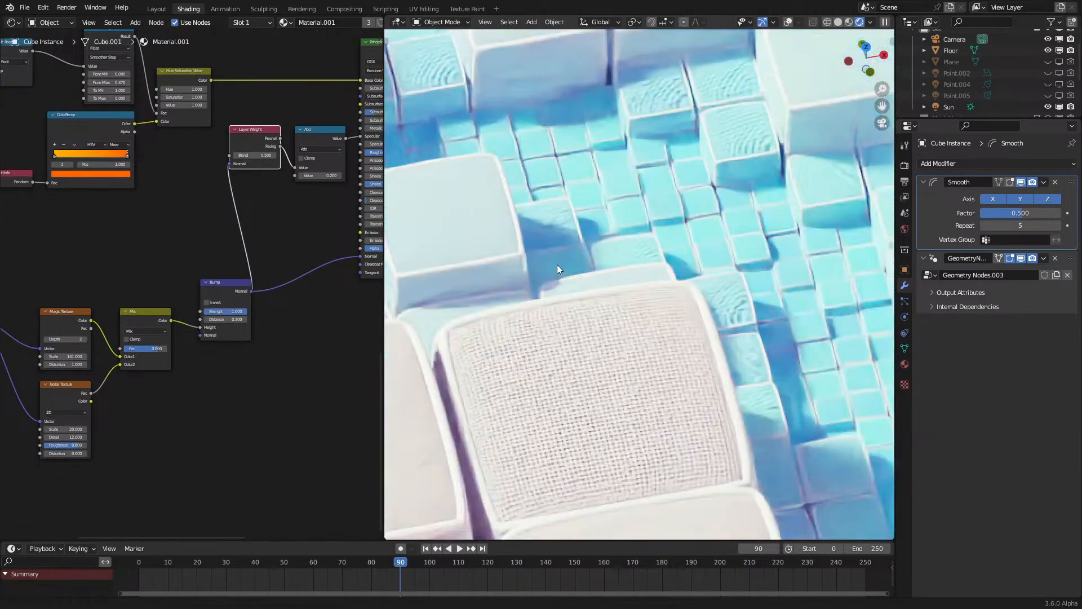
{"action": "scroll", "coordinate": [162, 347], "scroll_direction": "up", "scroll_amount": 3}
{"action": "left_click_drag", "start_coordinate": [113, 350], "coordinate": [90, 350]}
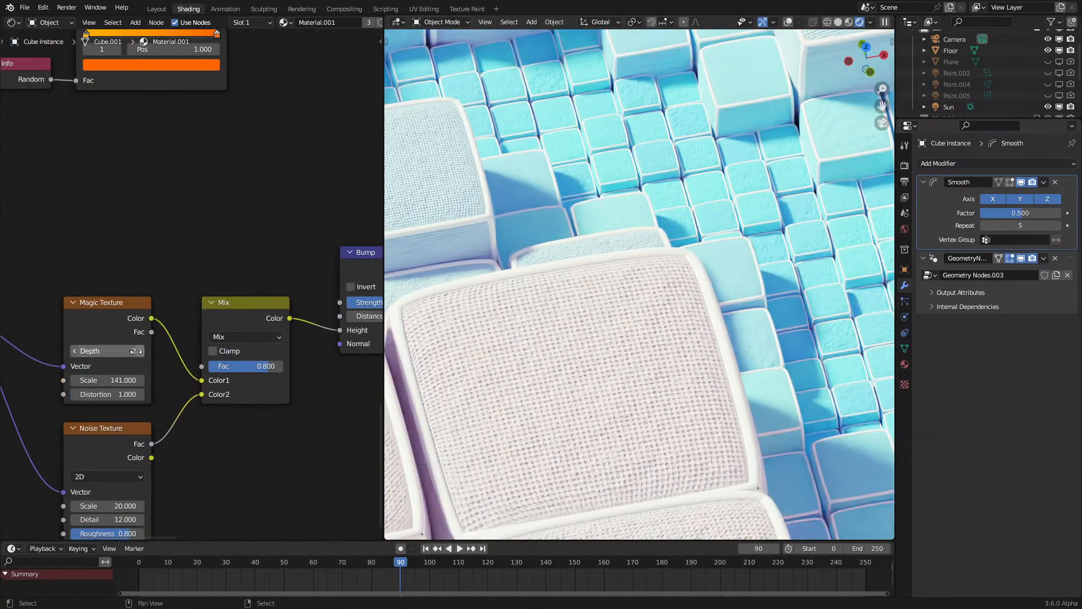
{"action": "scroll", "coordinate": [627, 363], "scroll_direction": "down", "scroll_amount": 6}
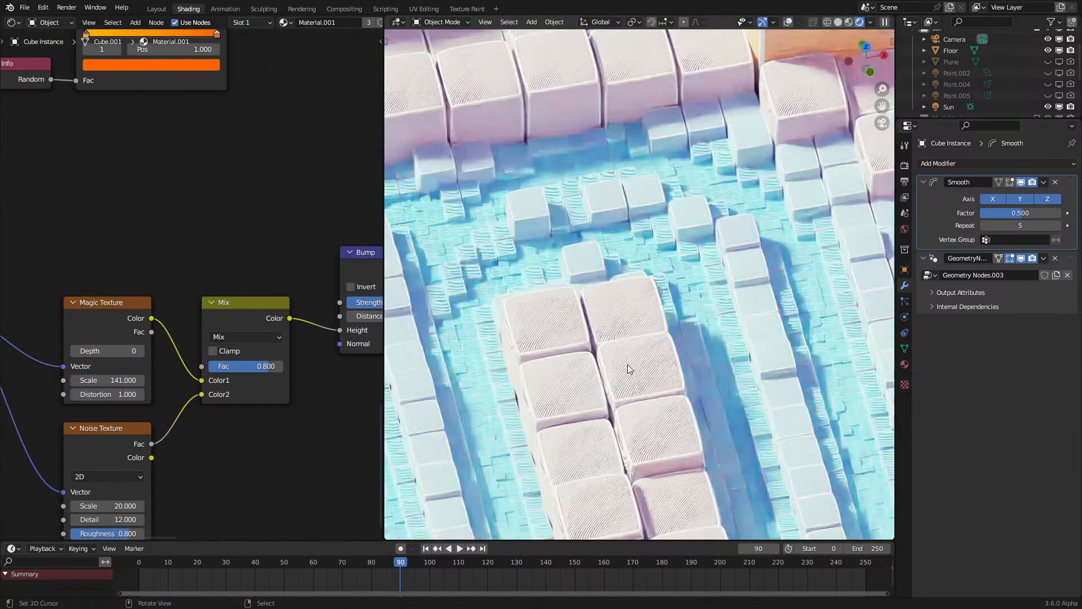
{"action": "middle_click_drag", "start_coordinate": [628, 364], "coordinate": [613, 306]}
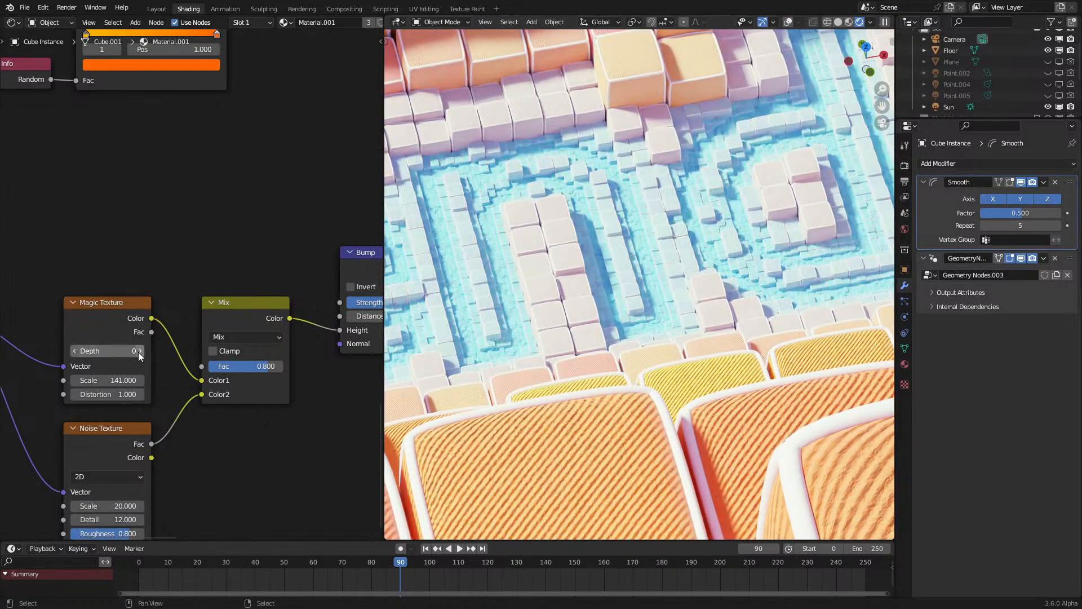
{"action": "left_click", "coordinate": [139, 352]}
{"action": "scroll", "coordinate": [644, 299], "scroll_direction": "up", "scroll_amount": 3}
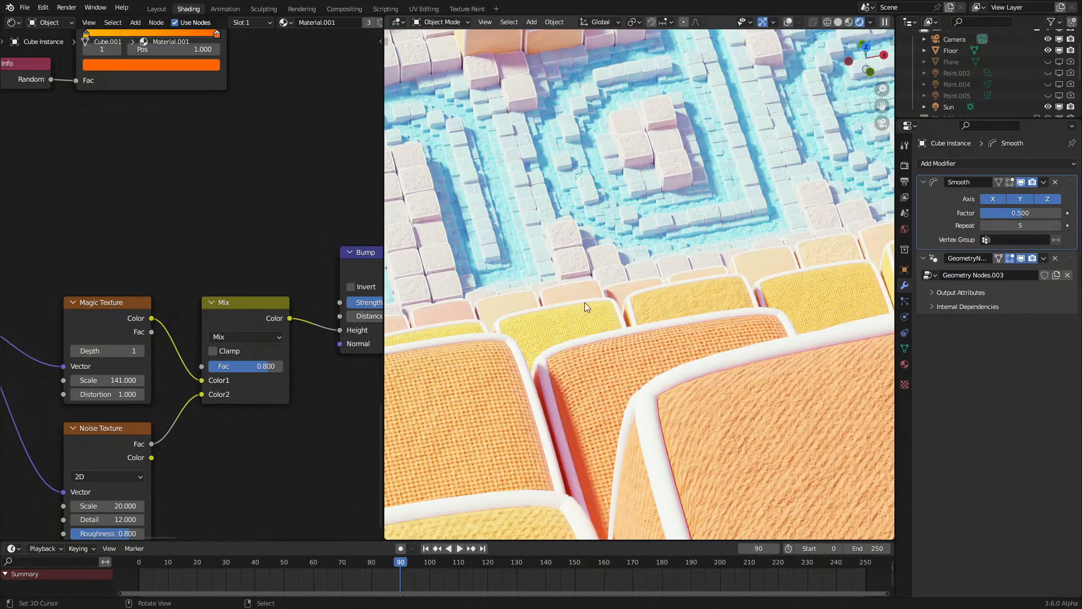
{"action": "scroll", "coordinate": [584, 303], "scroll_direction": "down", "scroll_amount": 3}
Step: Try the Noise Texture with Scale 575.9, Detail 0 and Roughness 0.5 for a leathery bump on the cubes
{"action": "middle_click_drag", "start_coordinate": [367, 370], "coordinate": [641, 362]}
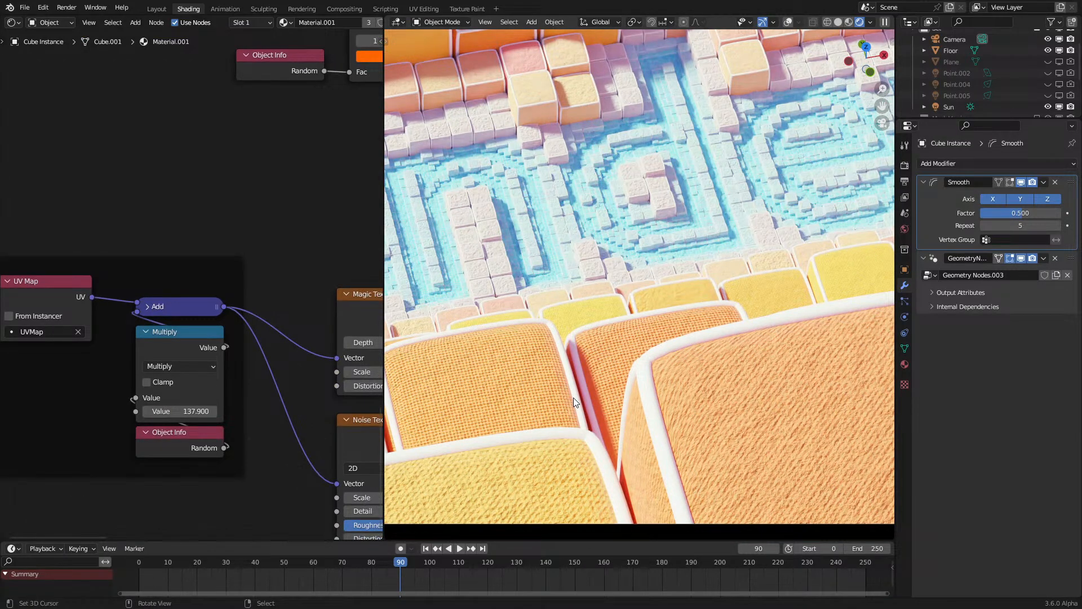
{"action": "middle_click_drag", "start_coordinate": [338, 439], "coordinate": [225, 399]}
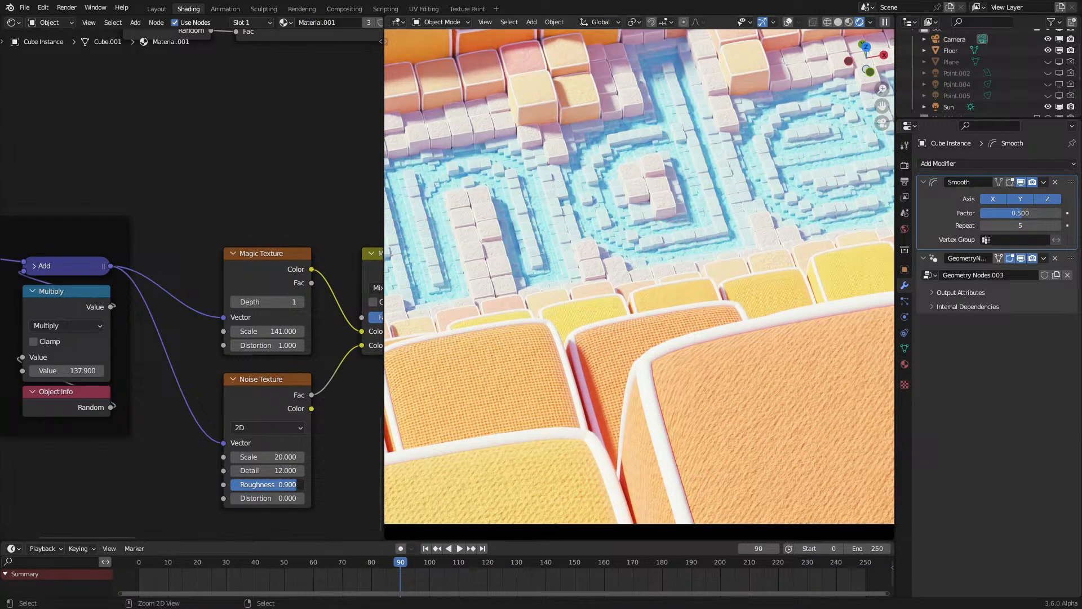
{"action": "left_click_drag", "start_coordinate": [297, 485], "coordinate": [389, 456]}
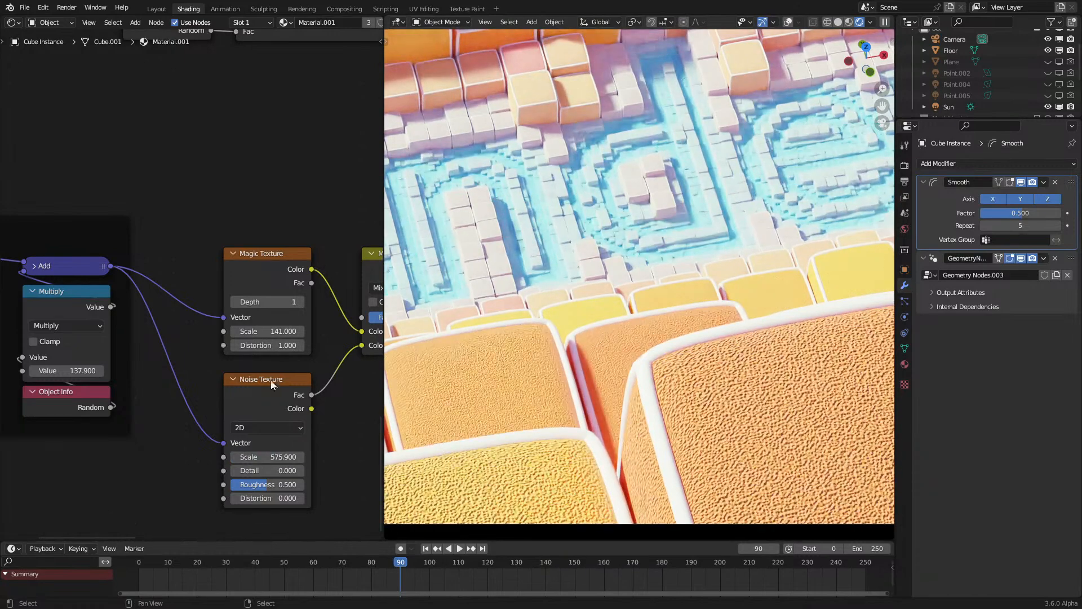
{"action": "scroll", "coordinate": [272, 390], "scroll_direction": "right", "scroll_amount": 5, "text": "ctrl"}
{"action": "scroll", "coordinate": [288, 343], "scroll_direction": "up", "scroll_amount": 2, "text": "shift"}
{"action": "left_click_drag", "start_coordinate": [313, 358], "coordinate": [276, 357], "text": "ctrl"}
Step: Undo the trial changes to the Noise Texture settings
{"action": "key", "text": "ctrl+z"}
{"action": "key", "text": "ctrl+z"}
{"action": "key", "text": "ctrl+z"}
{"action": "key", "text": "ctrl+z"}
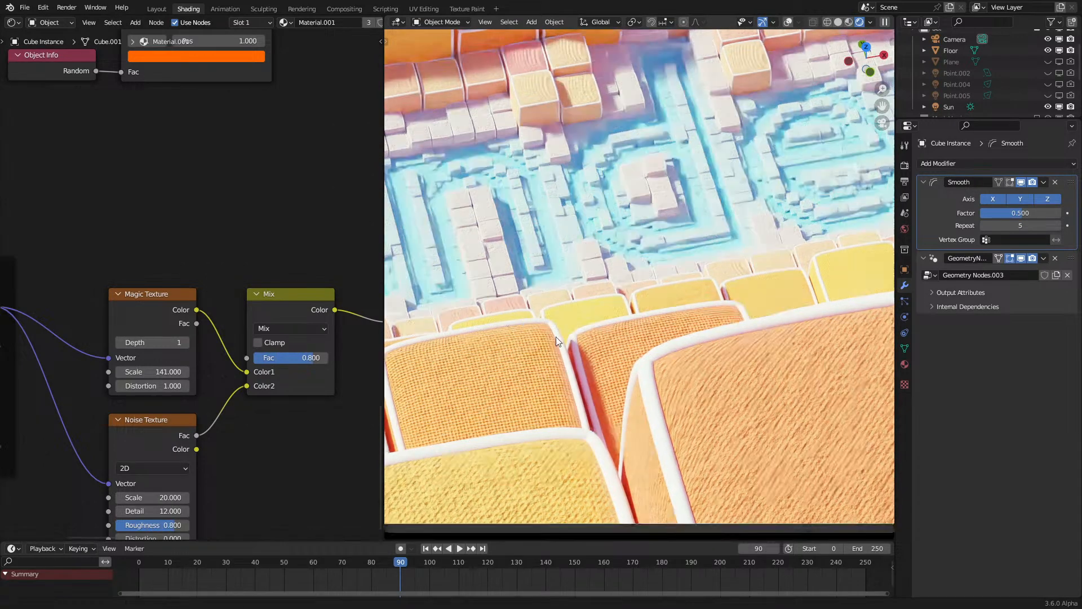
Step: Return the viewport to Solid shading, select the Sim Subdivision object and show its geometry node tree in place of the shader nodes
{"action": "middle_click_drag", "start_coordinate": [522, 320], "coordinate": [678, 361]}
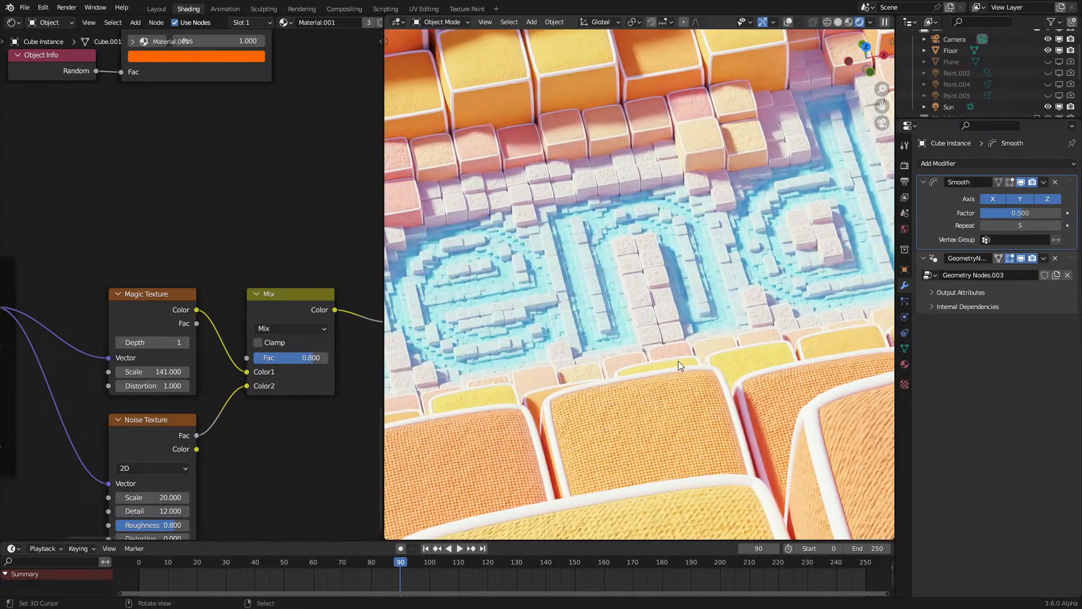
{"action": "scroll", "coordinate": [309, 373], "scroll_direction": "down", "scroll_amount": 3}
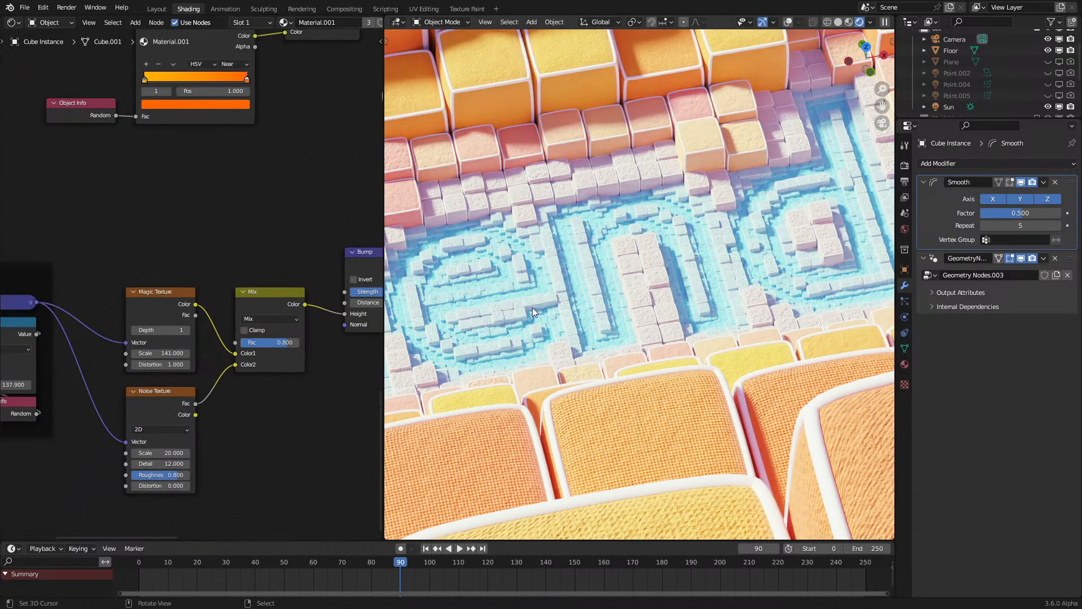
{"action": "scroll", "coordinate": [533, 308], "scroll_direction": "down", "scroll_amount": 3}
{"action": "scroll", "coordinate": [533, 306], "scroll_direction": "up", "scroll_amount": 1}
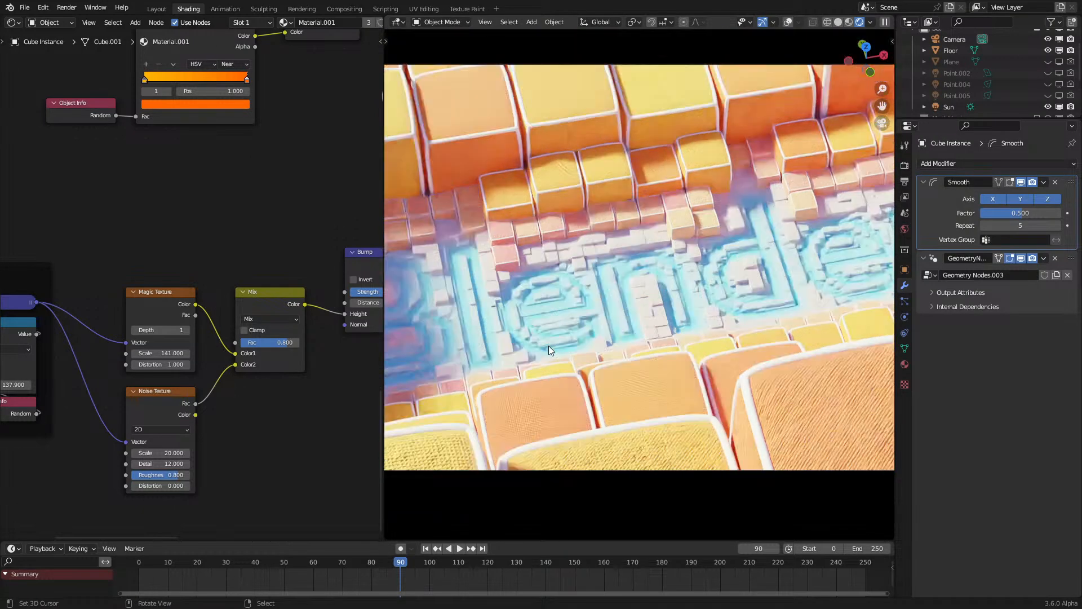
{"action": "scroll", "coordinate": [242, 292], "scroll_direction": "down", "scroll_amount": 1}
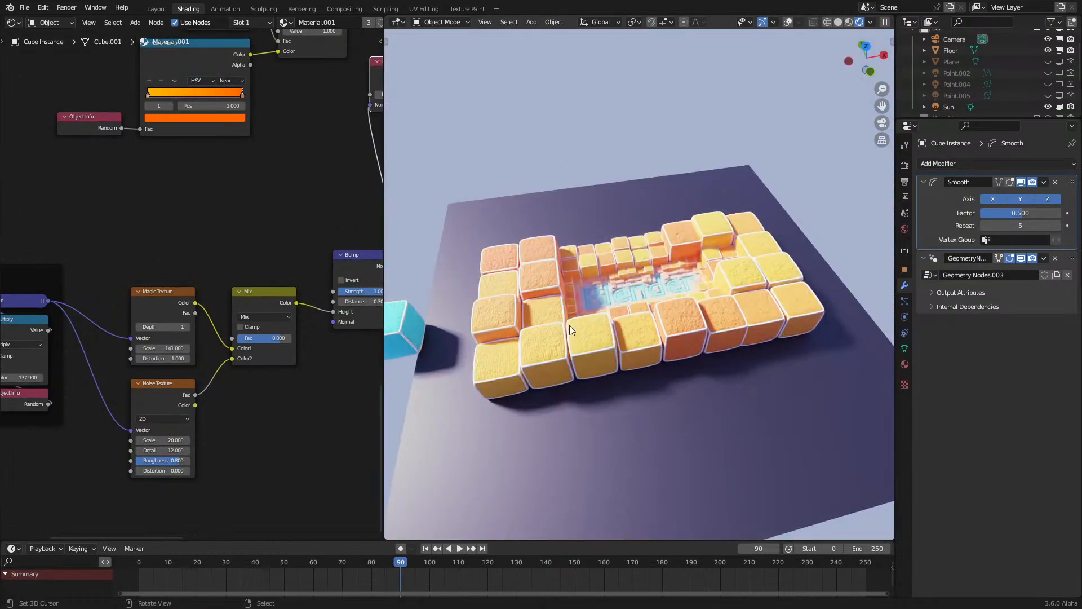
{"action": "key", "text": "z"}
{"action": "left_click", "coordinate": [584, 340]}
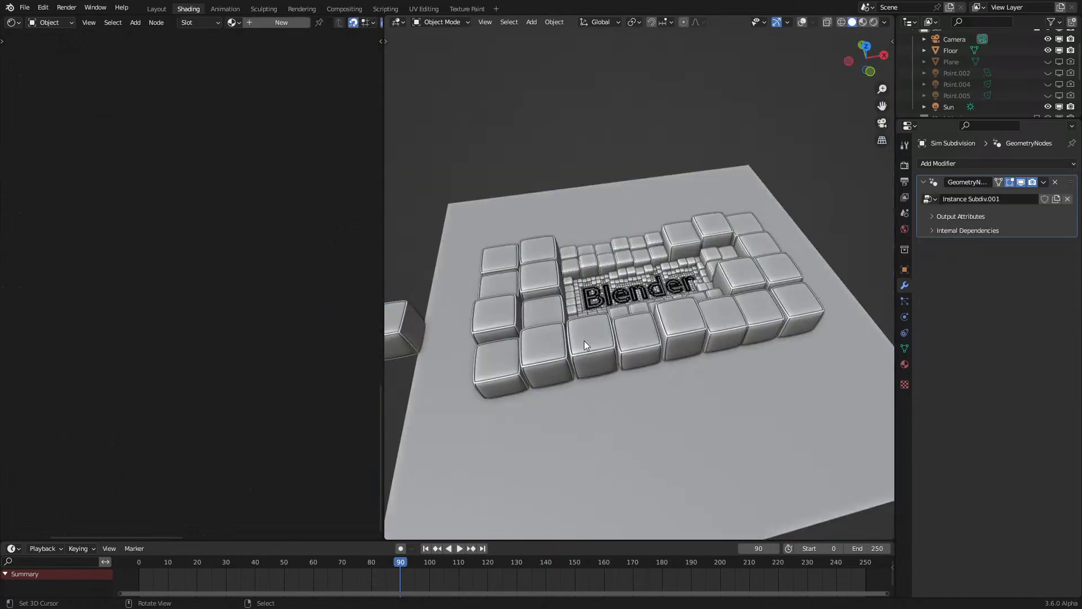
{"action": "left_click", "coordinate": [14, 22]}
{"action": "left_click", "coordinate": [62, 116]}
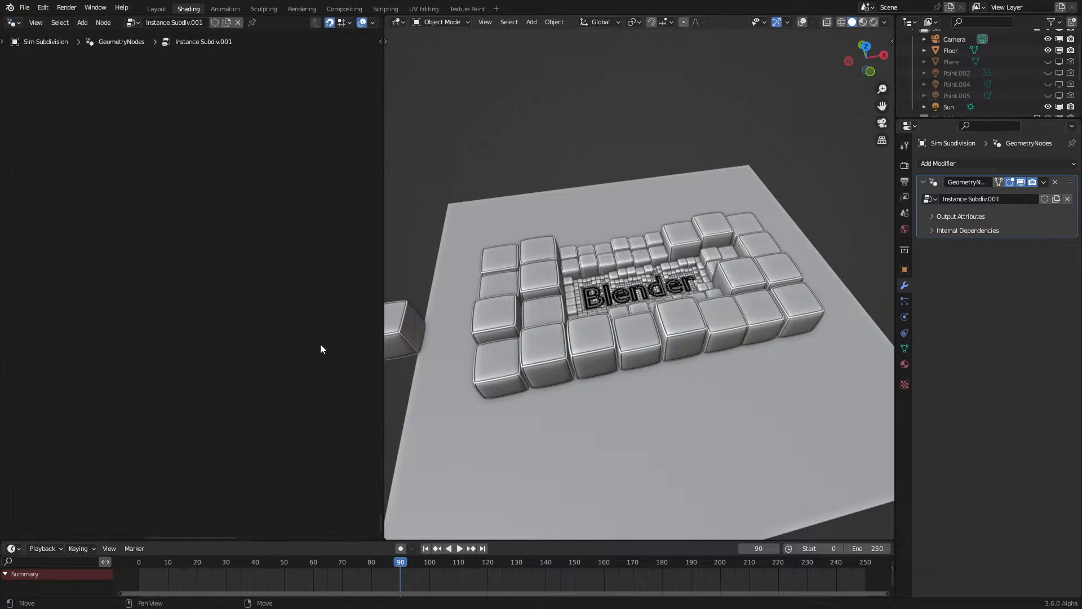
Step: Replace the object in the Visual Instances frame's Object Info node with the plain smooth cube beside the seamed one
{"action": "scroll", "coordinate": [144, 398], "scroll_direction": "up", "scroll_amount": 6}
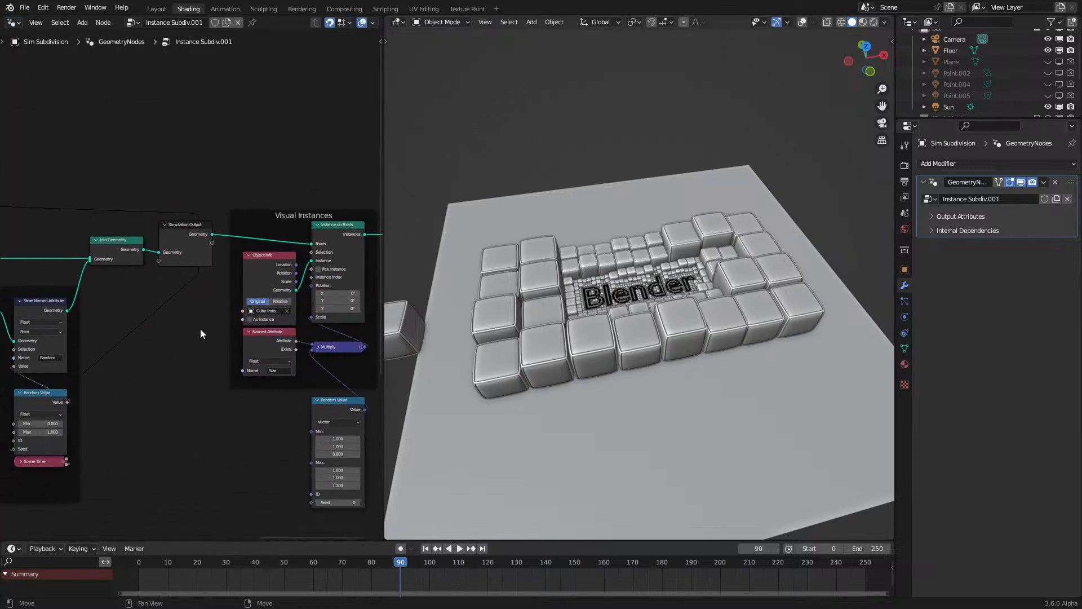
{"action": "left_click", "coordinate": [323, 320]}
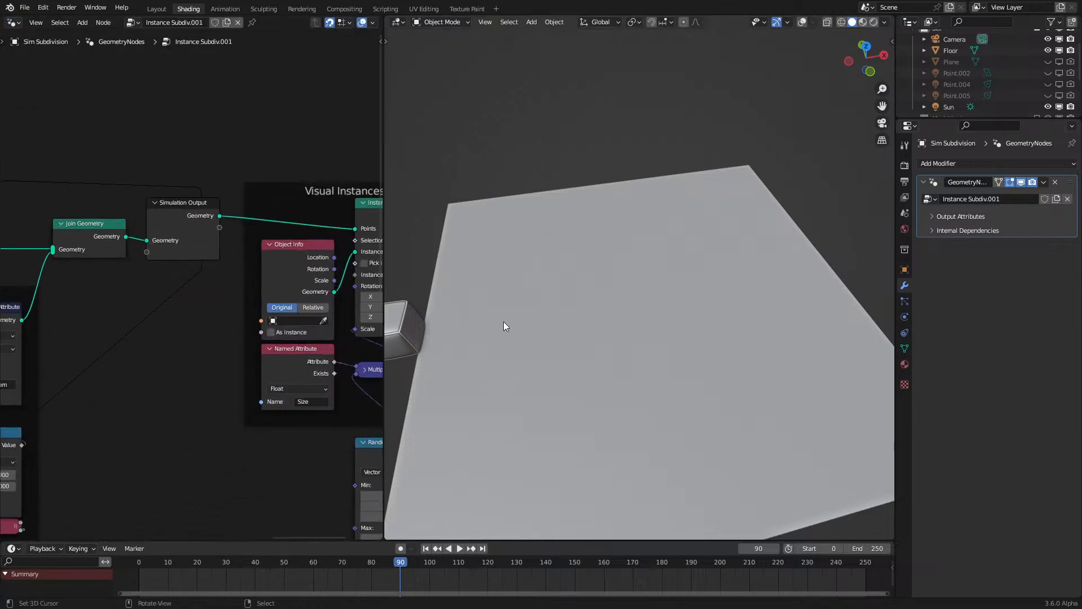
{"action": "left_click", "coordinate": [324, 321]}
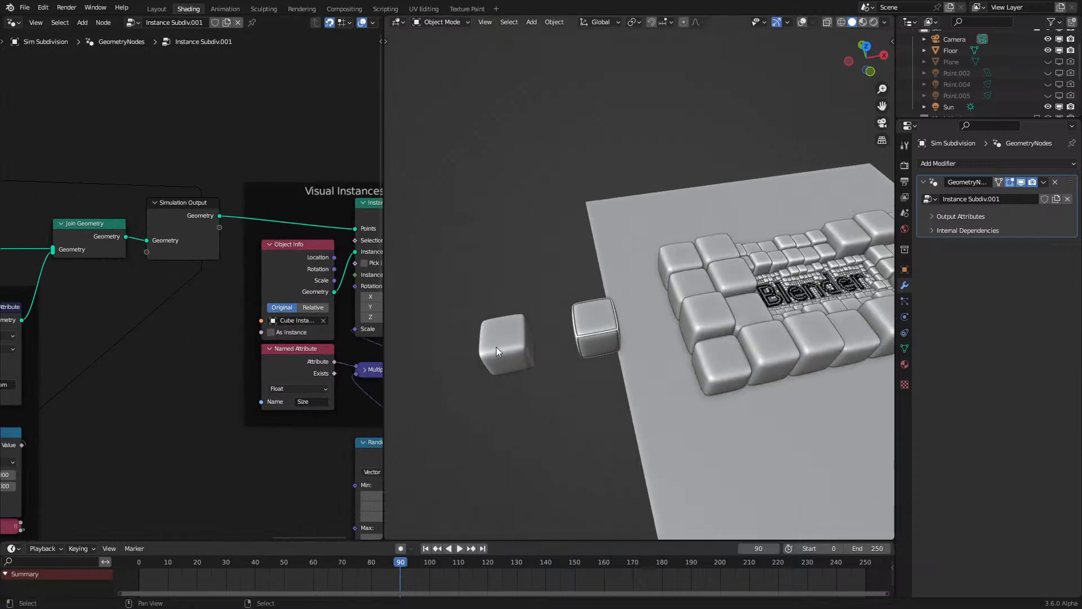
Step: Switch the viewport to Rendered shading, check the cubes through the camera, and select the plain smooth instance cube
{"action": "left_click", "coordinate": [496, 347]}
{"action": "key", "text": "z"}
{"action": "left_click", "coordinate": [606, 364]}
{"action": "key", "text": "KP_0"}
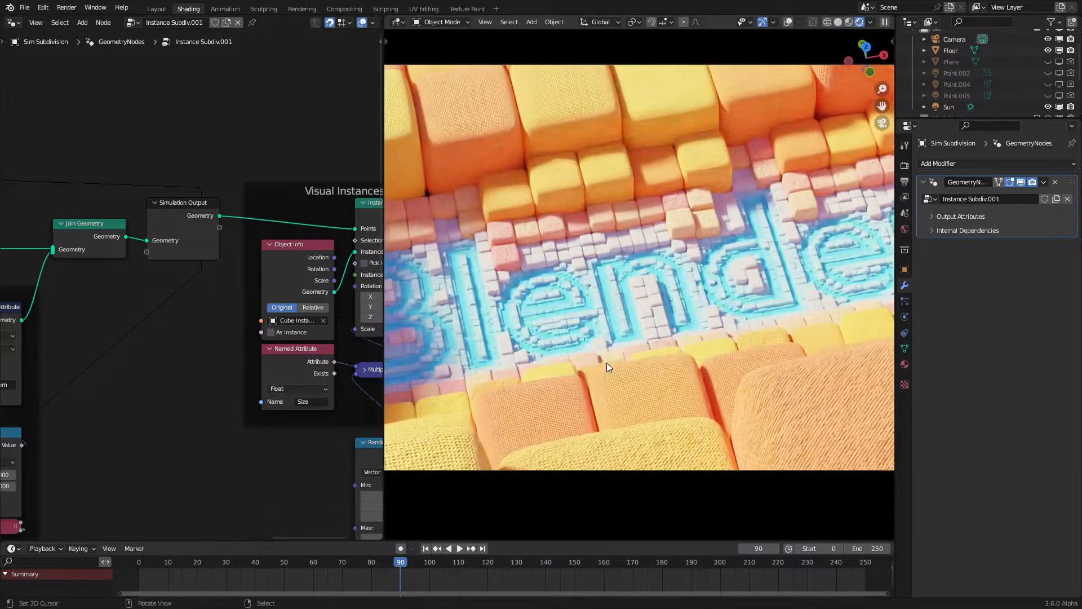
{"action": "key", "text": "KP_0"}
{"action": "middle_click_drag", "start_coordinate": [593, 362], "coordinate": [393, 354]}
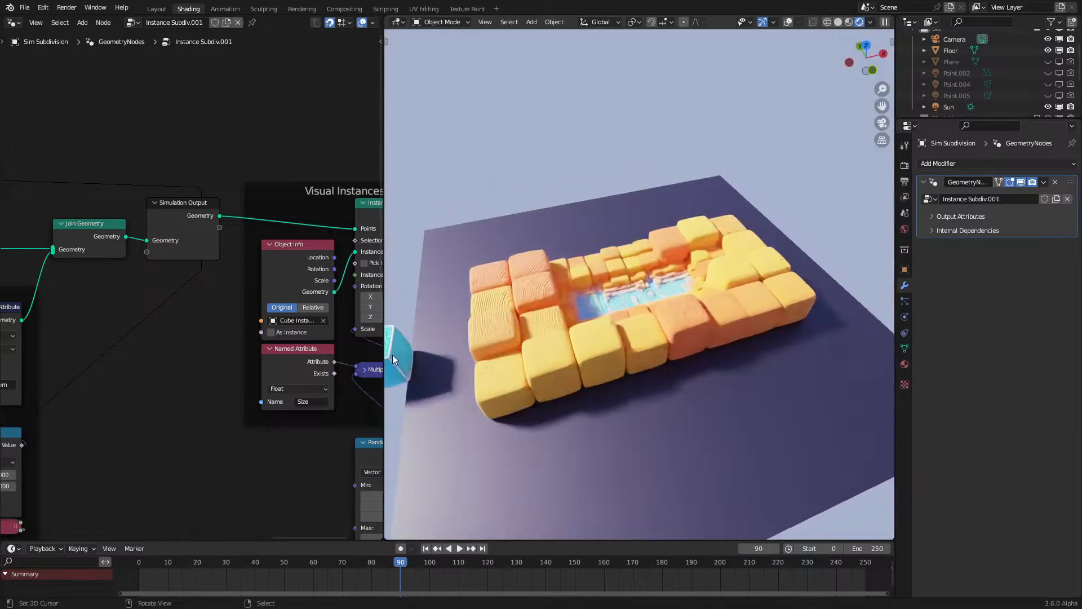
{"action": "scroll", "coordinate": [439, 357], "scroll_direction": "down", "scroll_amount": 4}
{"action": "left_click", "coordinate": [492, 332]}
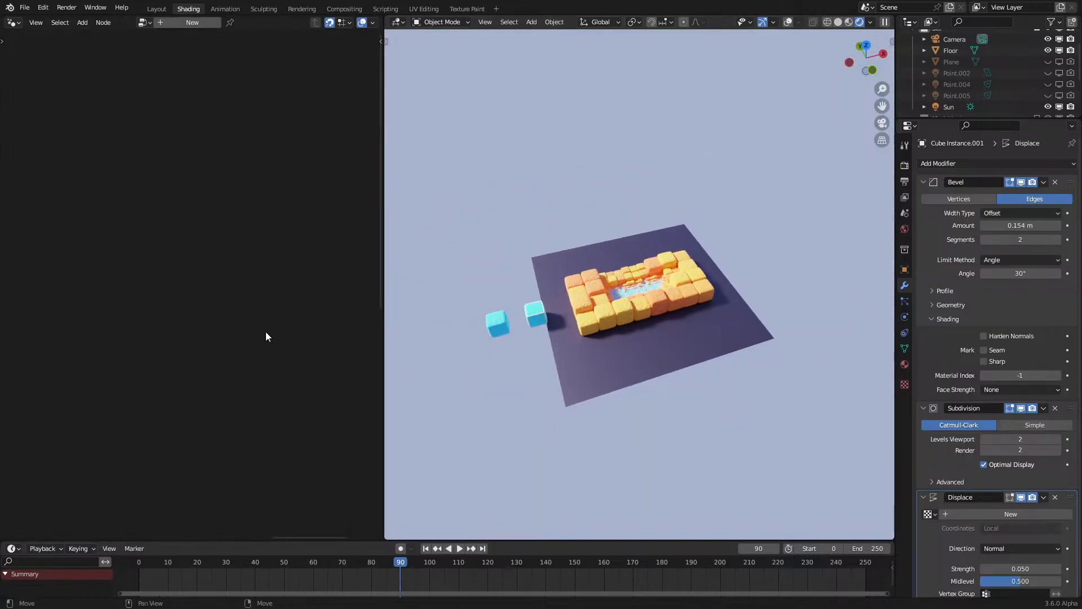
Step: Show the smooth cube's shader nodes and route the Principled BSDF with the blue-to-white color ramp to the Material Output
{"action": "left_click", "coordinate": [15, 22]}
{"action": "left_click", "coordinate": [35, 122]}
{"action": "key", "text": "Home"}
{"action": "scroll", "coordinate": [195, 270], "scroll_direction": "up", "scroll_amount": 2}
{"action": "left_click", "coordinate": [204, 232], "text": "ctrl+shift"}
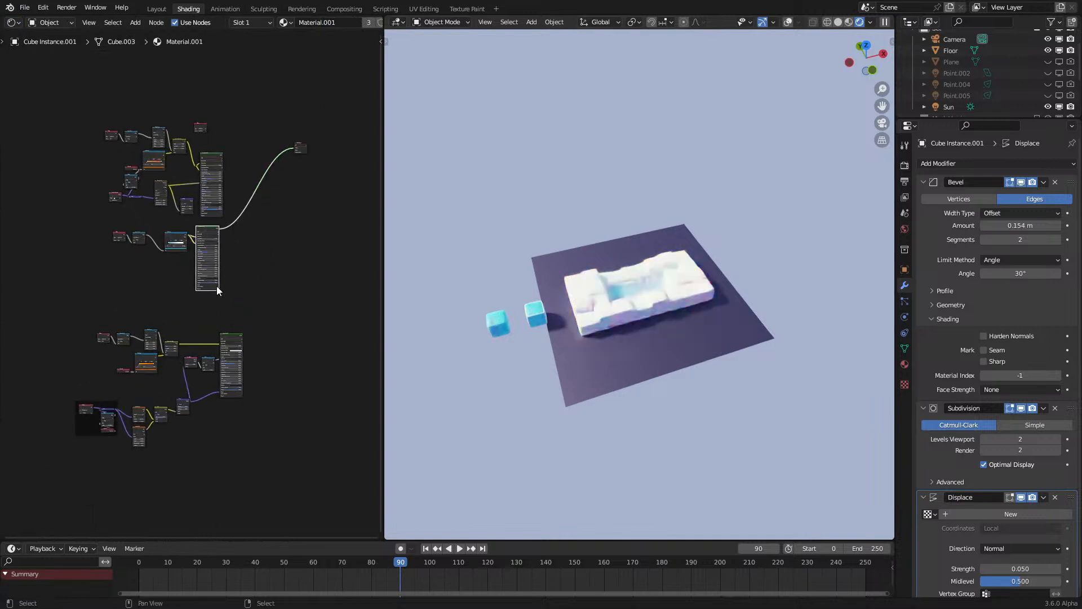
{"action": "scroll", "coordinate": [228, 371], "scroll_direction": "up", "scroll_amount": 2}
{"action": "scroll", "coordinate": [148, 407], "scroll_direction": "up", "scroll_amount": 3}
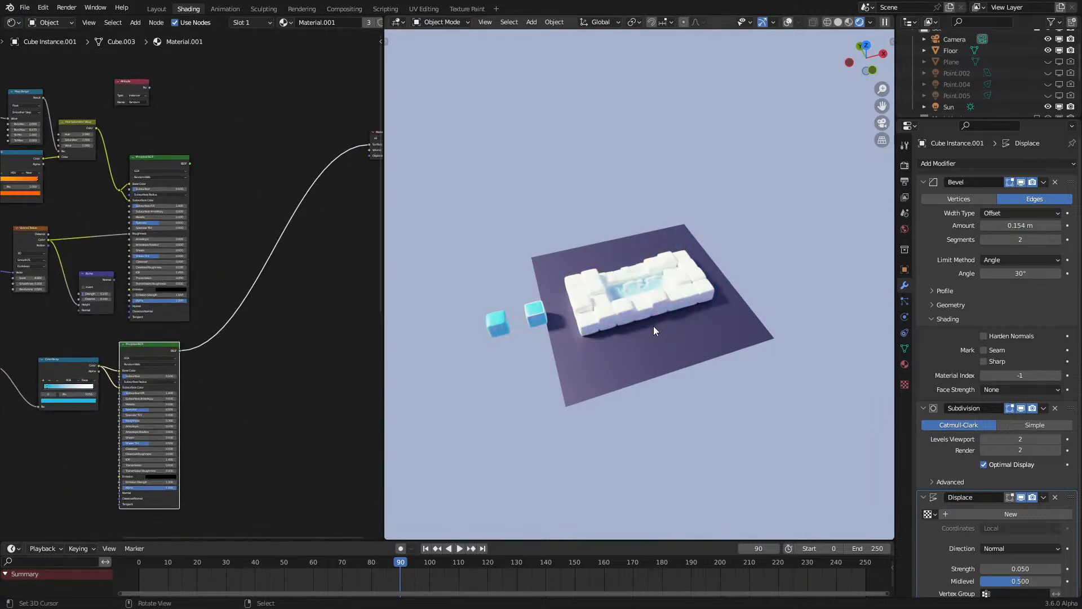
Step: Render frame 90 from the camera view and widen the area showing the render
{"action": "key", "text": "KP_0"}
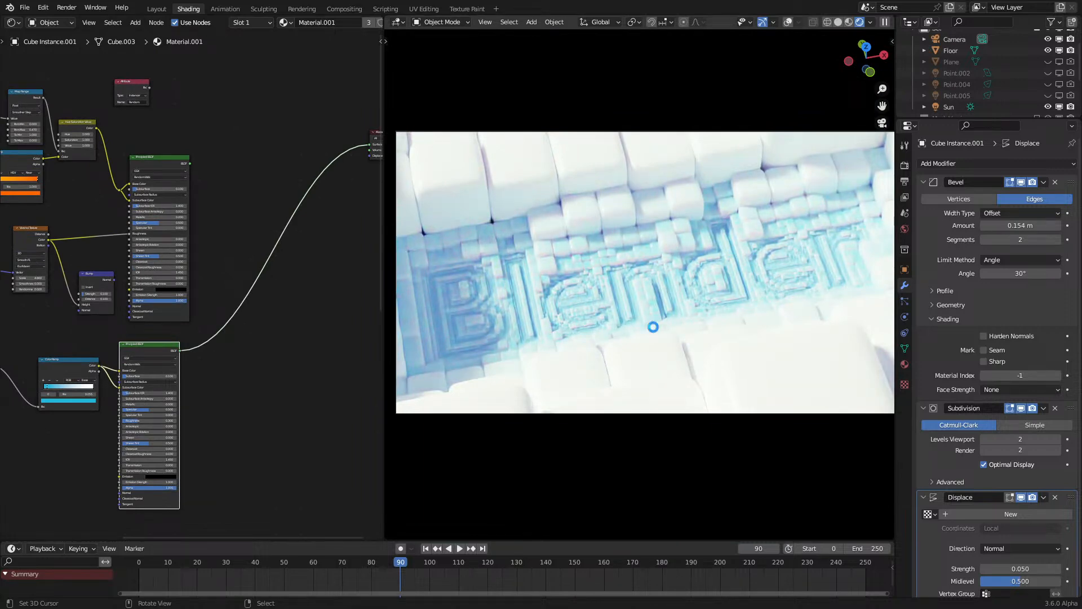
{"action": "key", "text": "F12"}
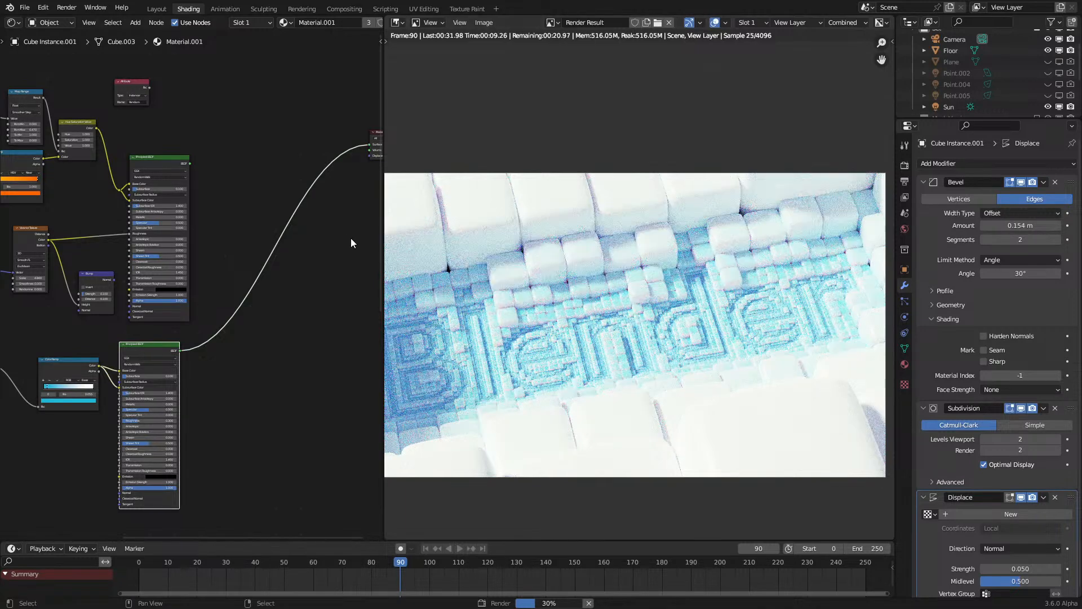
{"action": "left_click_drag", "start_coordinate": [384, 231], "coordinate": [288, 231]}
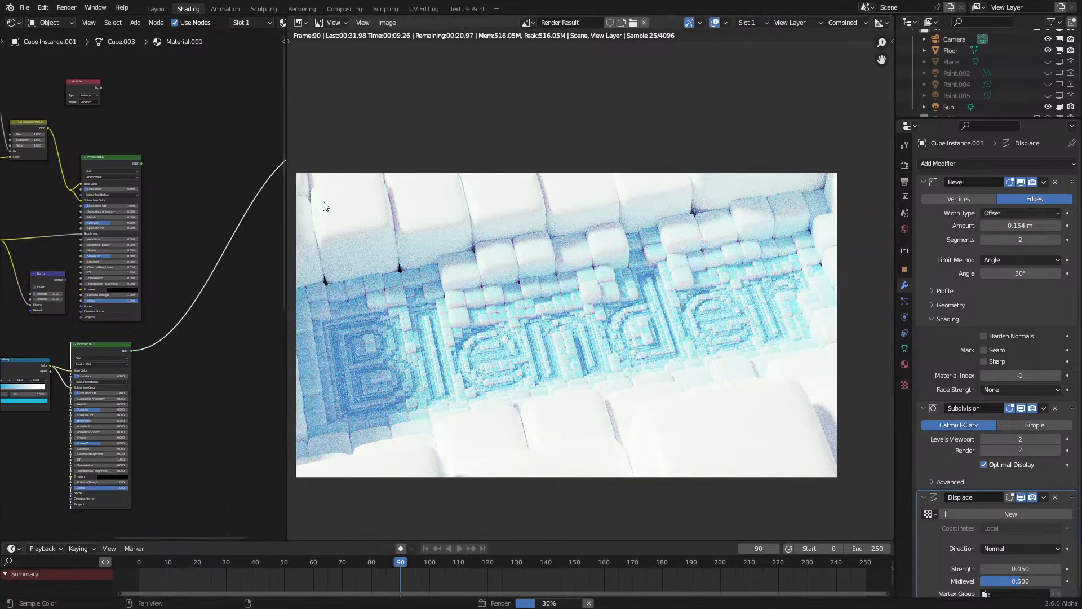
Step: Examine the render of the blue-and-white cubes up close and as a whole, and close it
{"action": "scroll", "coordinate": [336, 198], "scroll_direction": "up", "scroll_amount": 4}
{"action": "scroll", "coordinate": [505, 194], "scroll_direction": "down", "scroll_amount": 1}
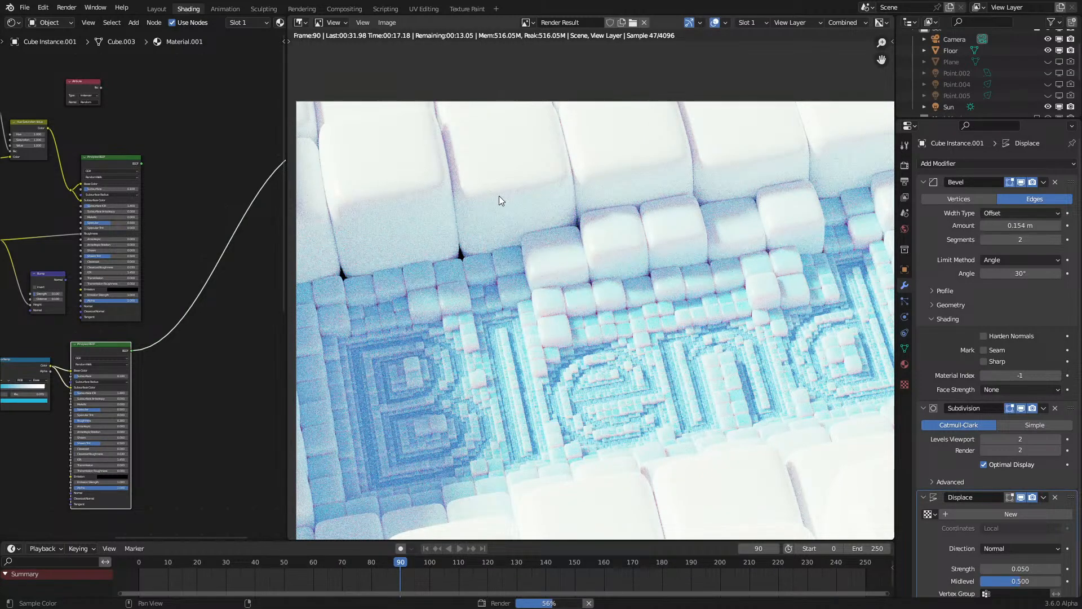
{"action": "scroll", "coordinate": [566, 110], "scroll_direction": "up", "scroll_amount": 3}
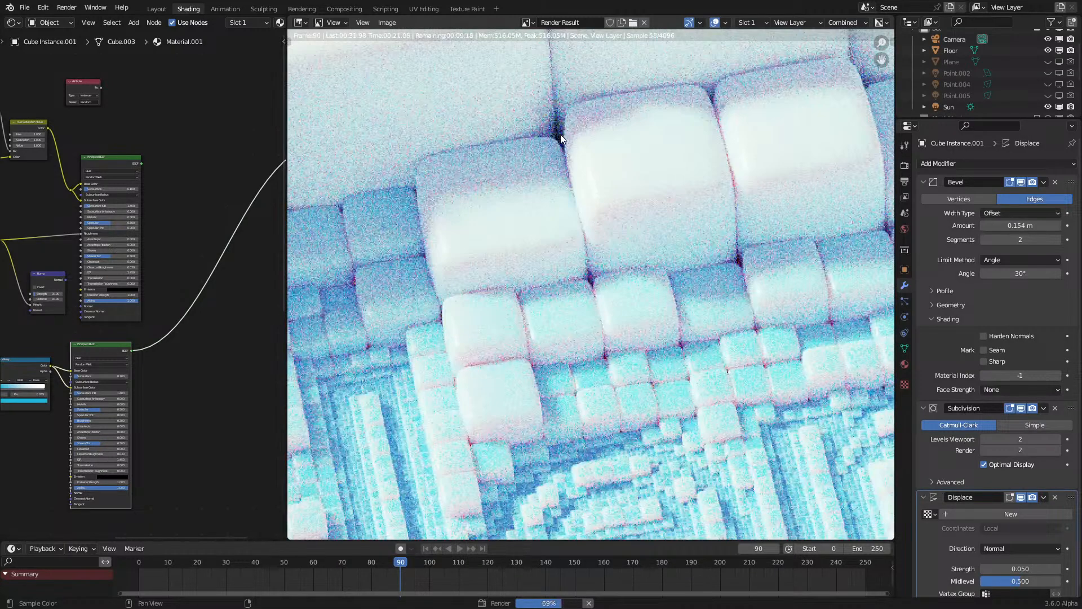
{"action": "scroll", "coordinate": [720, 197], "scroll_direction": "down", "scroll_amount": 4}
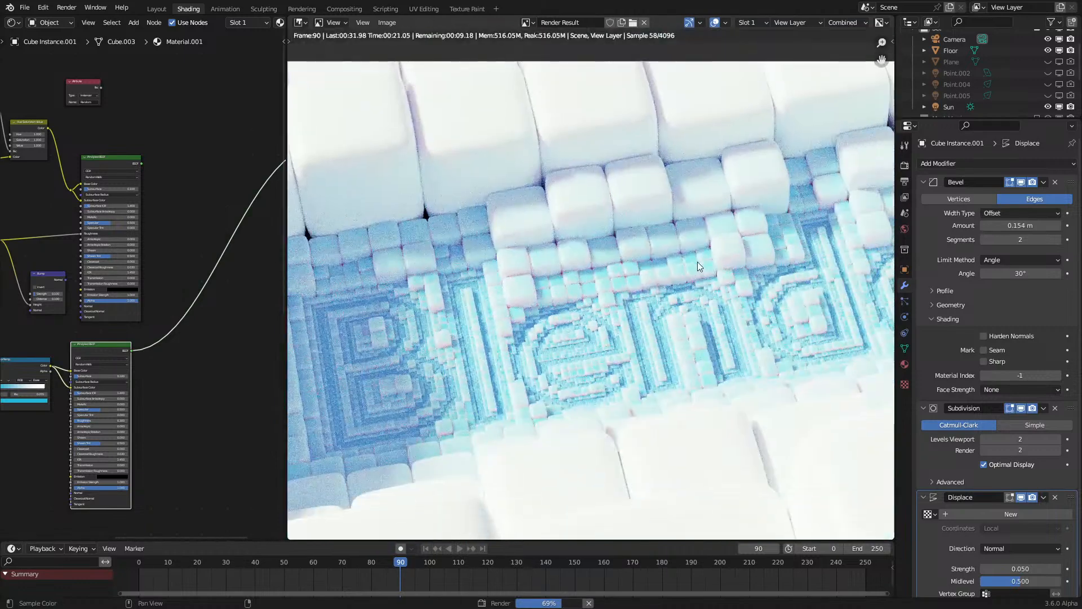
{"action": "scroll", "coordinate": [689, 255], "scroll_direction": "down", "scroll_amount": 1}
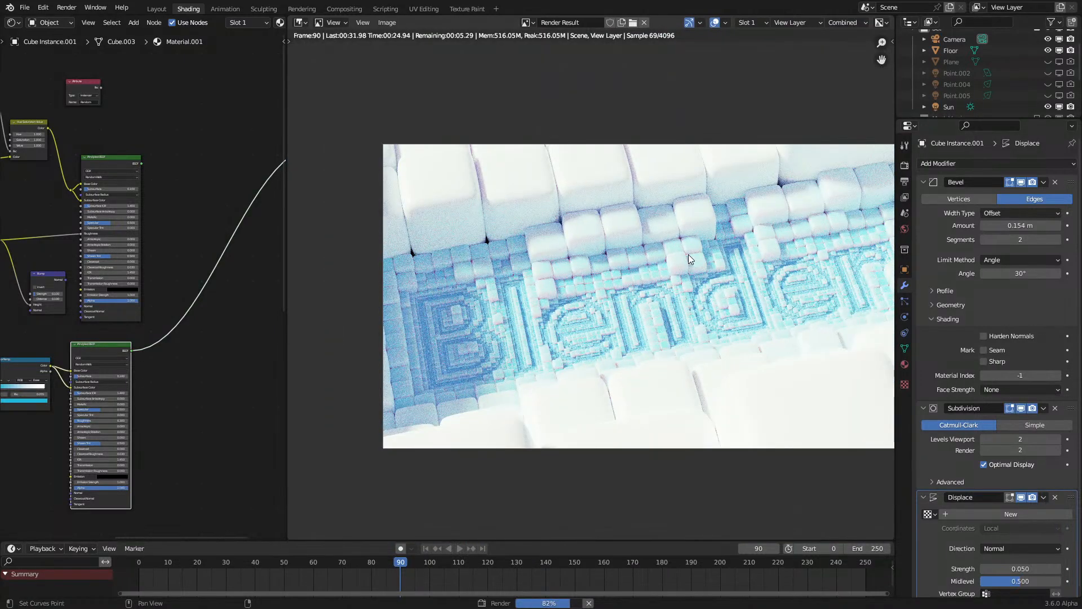
{"action": "middle_click_drag", "start_coordinate": [688, 255], "coordinate": [659, 263]}
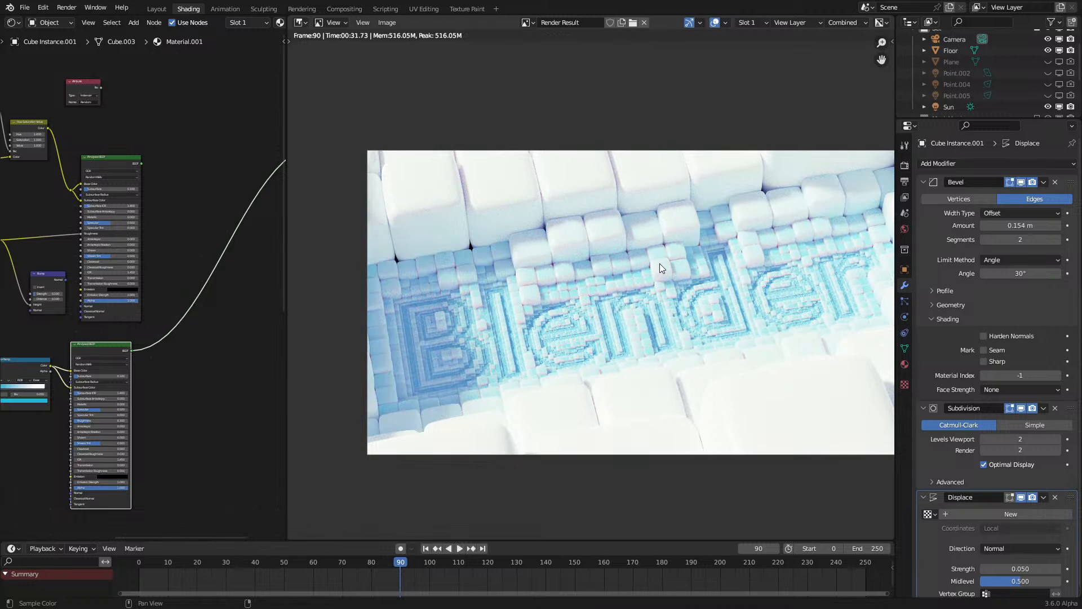
{"action": "scroll", "coordinate": [660, 263], "scroll_direction": "up", "scroll_amount": 2}
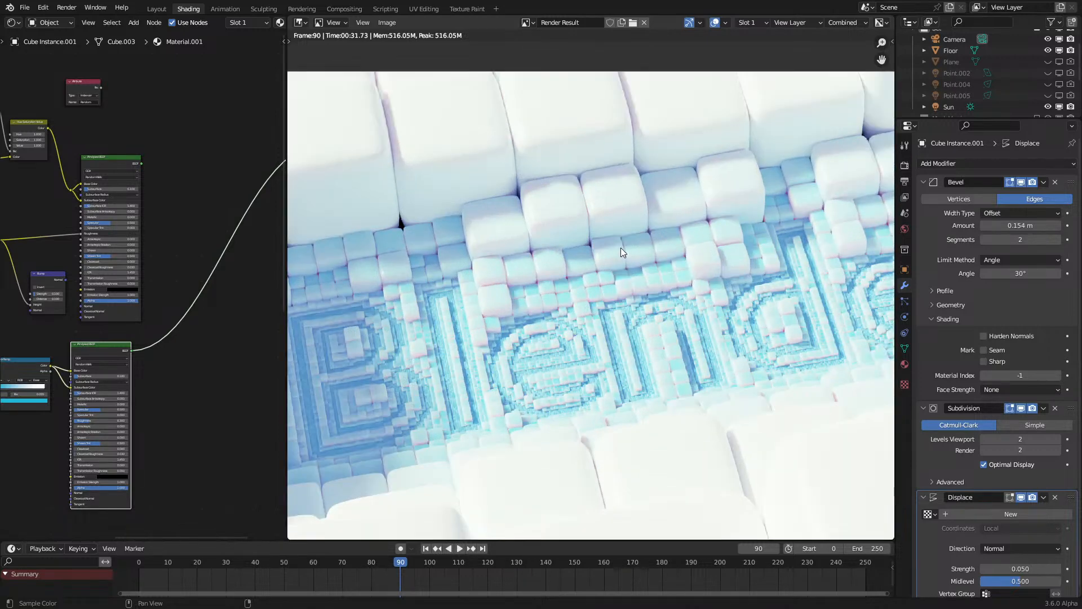
{"action": "middle_click_drag", "start_coordinate": [661, 263], "coordinate": [616, 247]}
{"action": "key", "text": "Escape"}
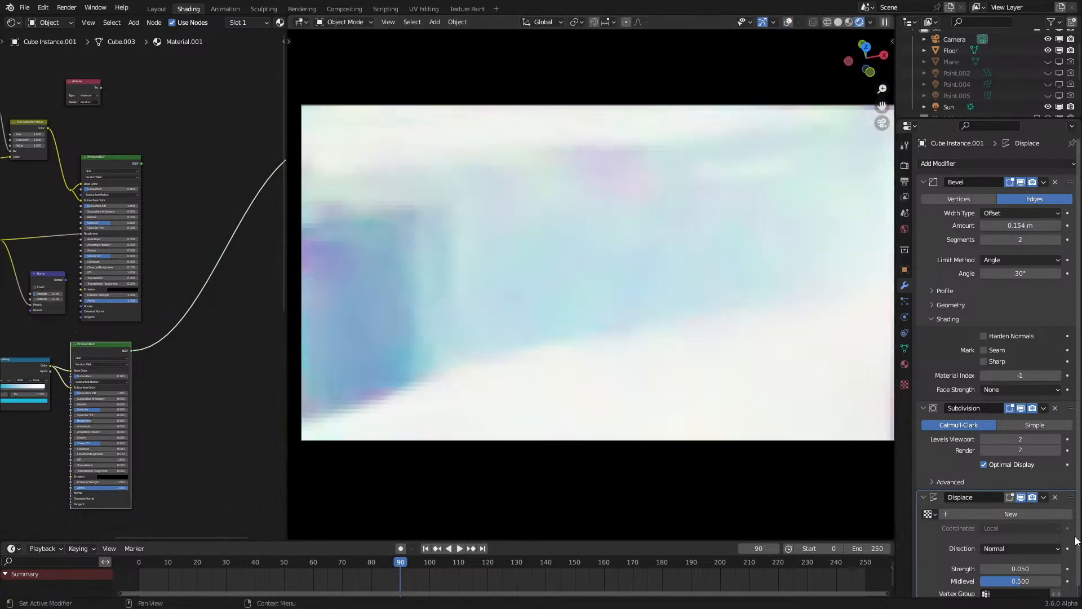
Step: Set the Strength of the smooth cube's Displace modifier to 0.1
{"action": "left_click", "coordinate": [981, 569]}
{"action": "key", "text": "BackSpace"}
{"action": "key", "text": "BackSpace"}
{"action": "type", "text": "1"}
{"action": "key", "text": "Return"}
Step: Switch the viewport to Solid shading and raise the Roughness of the connected Principled BSDF to 1.0
{"action": "key", "text": "z"}
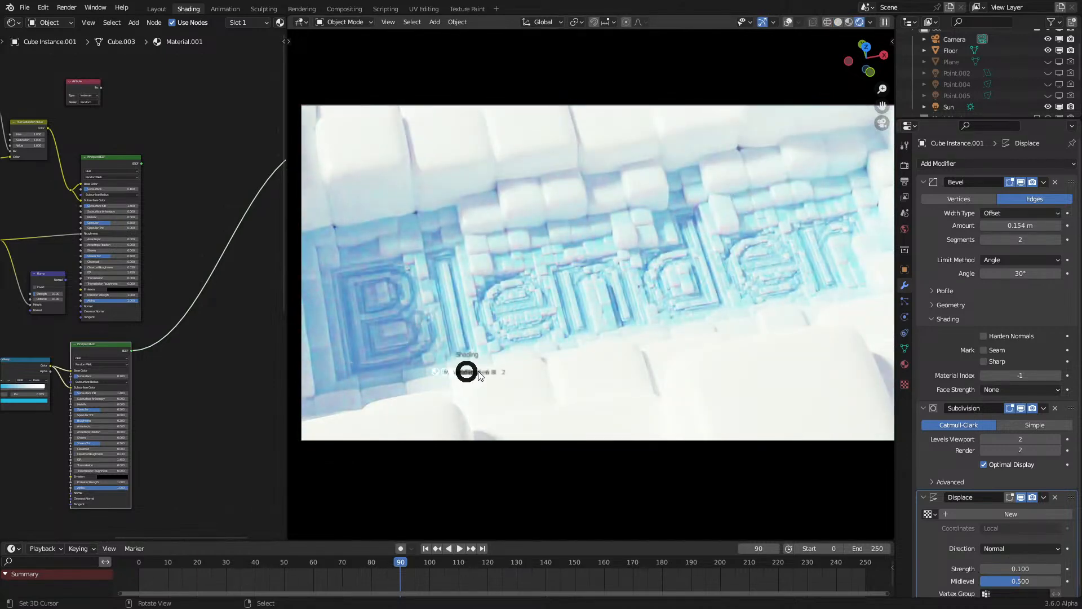
{"action": "key", "text": "z"}
{"action": "middle_click_drag", "start_coordinate": [114, 418], "coordinate": [160, 364]}
{"action": "scroll", "coordinate": [160, 363], "scroll_direction": "up", "scroll_amount": 2}
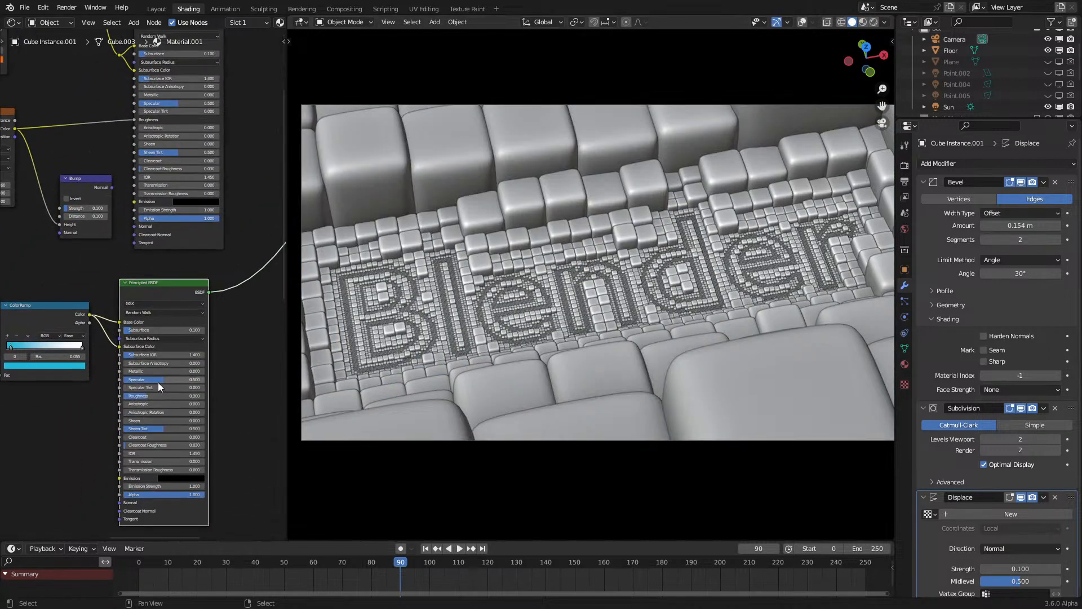
{"action": "left_click_drag", "start_coordinate": [144, 394], "coordinate": [186, 393]}
Step: Bring back the render result, look through its slots and render the rougher cubes into Slot 3
{"action": "key", "text": "F11"}
{"action": "key", "text": "3"}
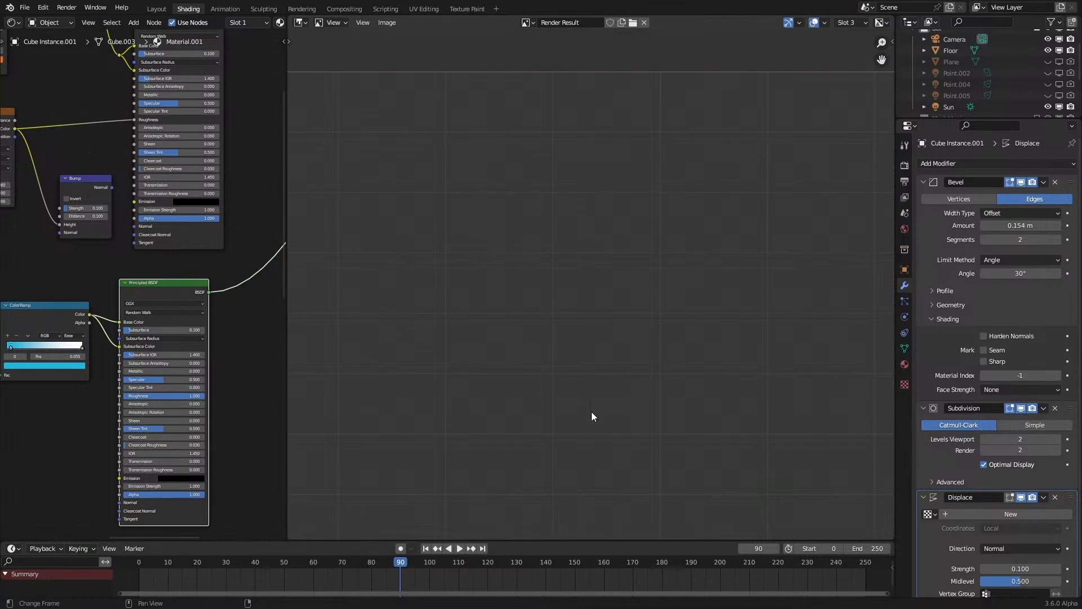
{"action": "key", "text": "2"}
{"action": "key", "text": "1"}
{"action": "key", "text": "4"}
{"action": "key", "text": "1"}
{"action": "key", "text": "3"}
{"action": "key", "text": "F12"}
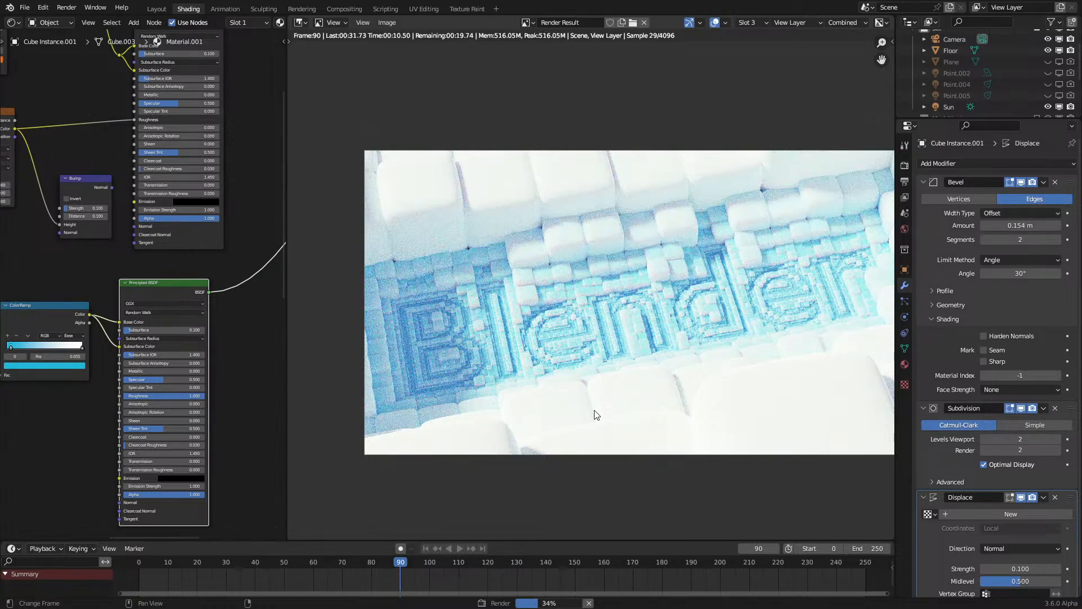
Step: Examine the gaps, bevels and shading between the cubes in the Slot 3 render
{"action": "scroll", "coordinate": [597, 415], "scroll_direction": "up", "scroll_amount": 1}
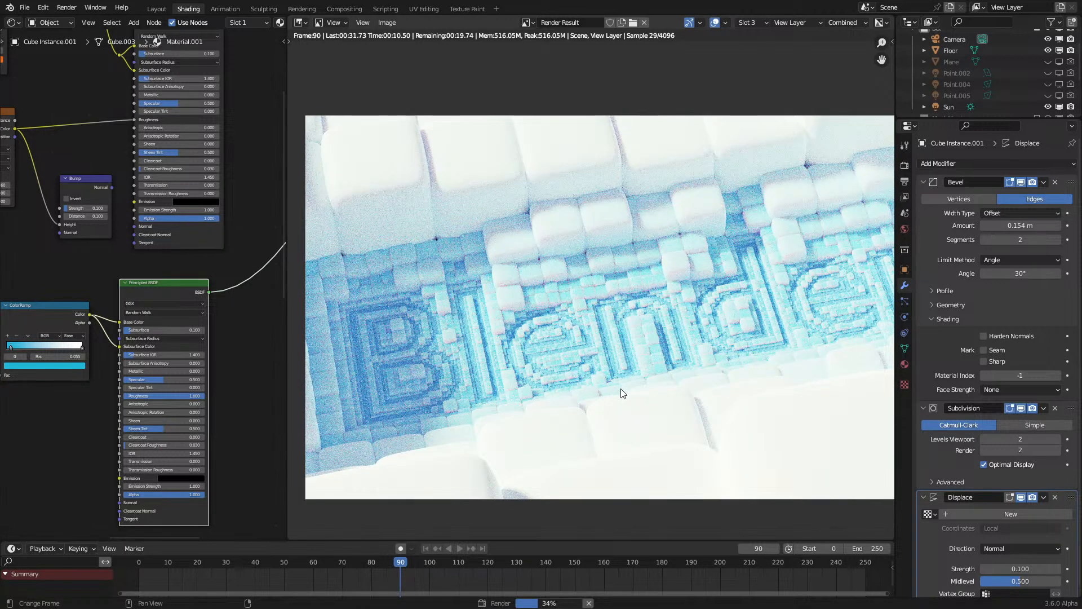
{"action": "scroll", "coordinate": [623, 393], "scroll_direction": "up", "scroll_amount": 2}
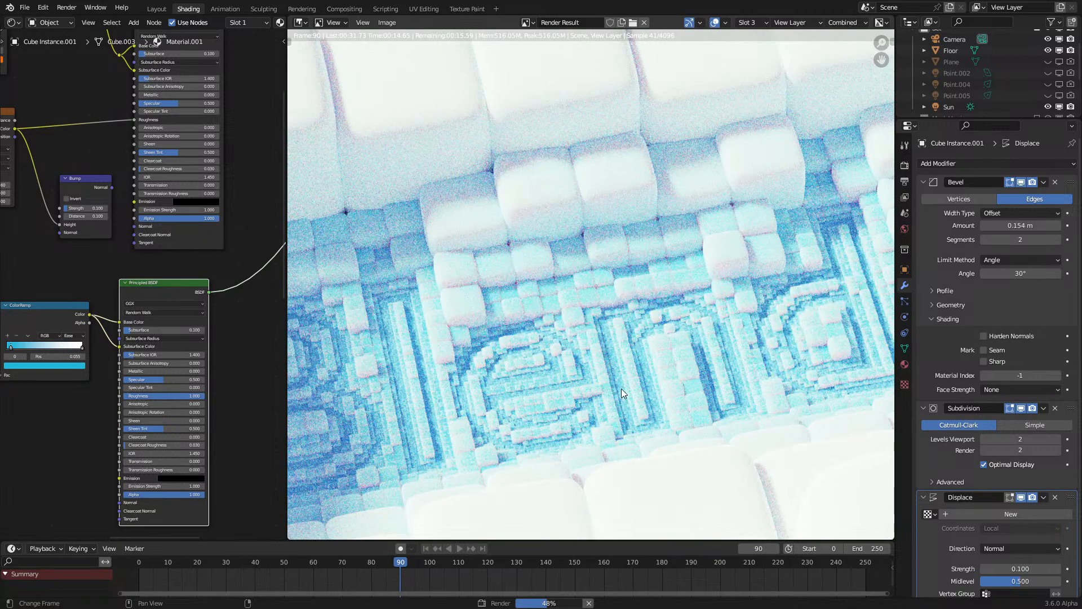
{"action": "middle_click_drag", "start_coordinate": [566, 262], "coordinate": [610, 373]}
{"action": "scroll", "coordinate": [586, 385], "scroll_direction": "up", "scroll_amount": 3}
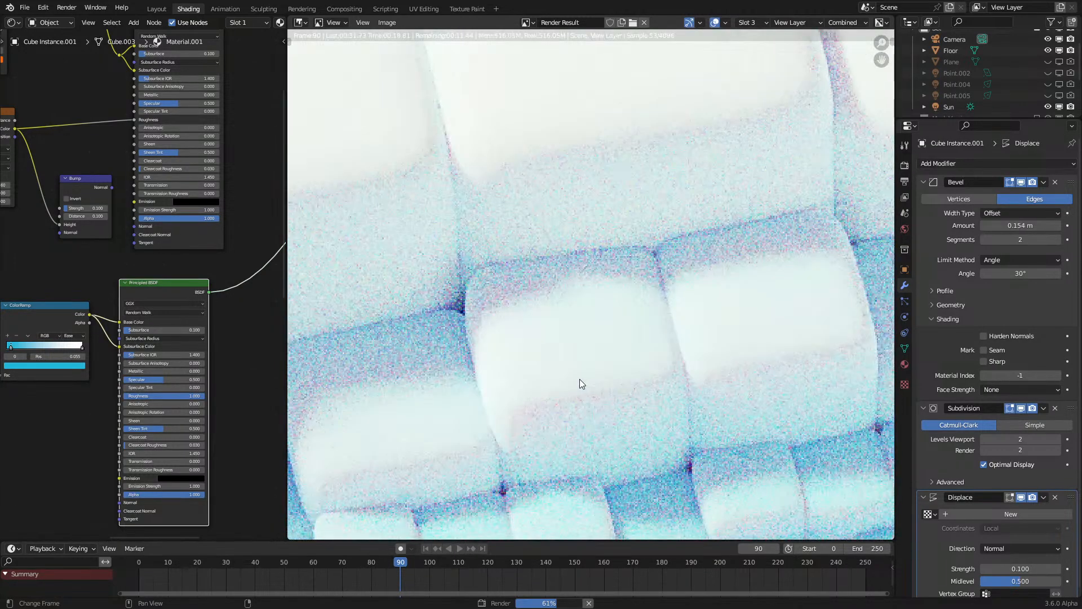
{"action": "scroll", "coordinate": [580, 379], "scroll_direction": "up", "scroll_amount": 3}
{"action": "middle_click_drag", "start_coordinate": [554, 399], "coordinate": [627, 285]}
{"action": "scroll", "coordinate": [642, 295], "scroll_direction": "up", "scroll_amount": 2}
{"action": "middle_click_drag", "start_coordinate": [531, 319], "coordinate": [693, 311]}
{"action": "scroll", "coordinate": [693, 311], "scroll_direction": "down", "scroll_amount": 2}
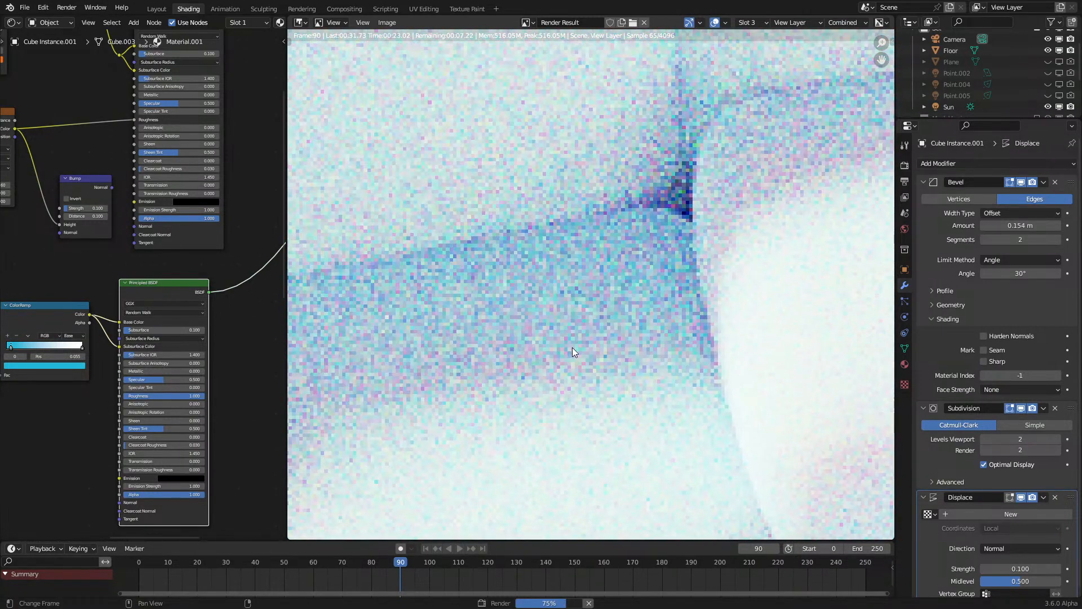
{"action": "scroll", "coordinate": [573, 349], "scroll_direction": "up", "scroll_amount": 2}
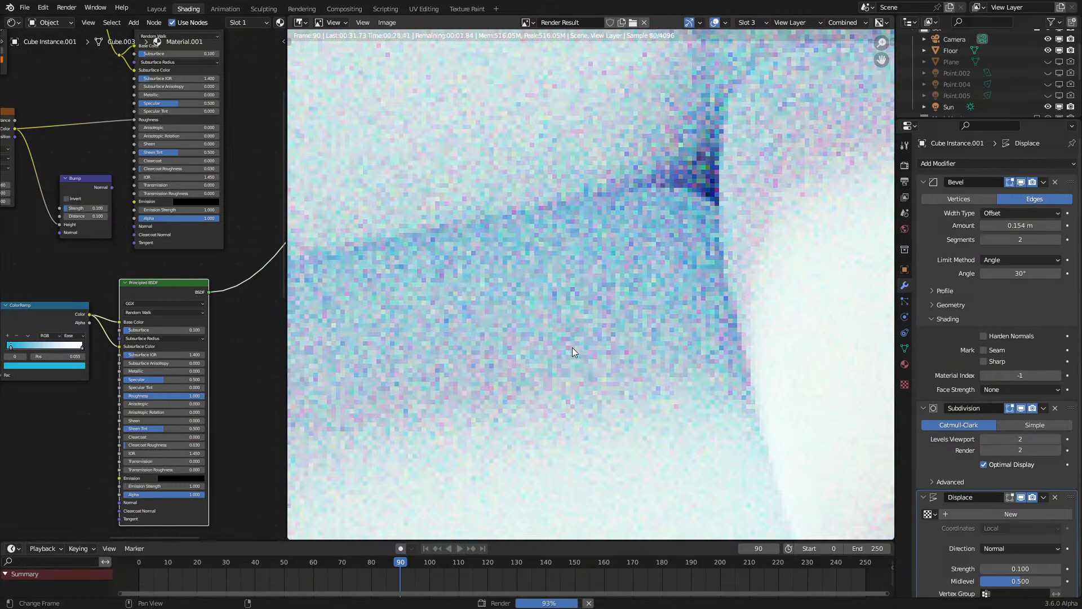
{"action": "scroll", "coordinate": [644, 338], "scroll_direction": "down", "scroll_amount": 8}
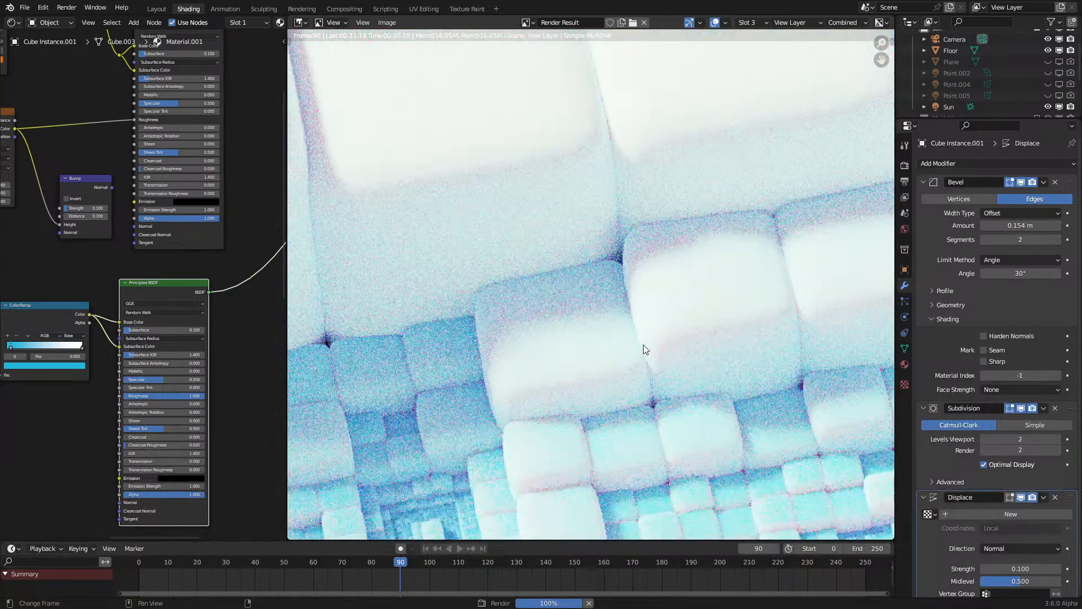
{"action": "scroll", "coordinate": [598, 337], "scroll_direction": "up", "scroll_amount": 3}
{"action": "scroll", "coordinate": [598, 337], "scroll_direction": "down", "scroll_amount": 1}
{"action": "middle_click_drag", "start_coordinate": [597, 337], "coordinate": [596, 351]}
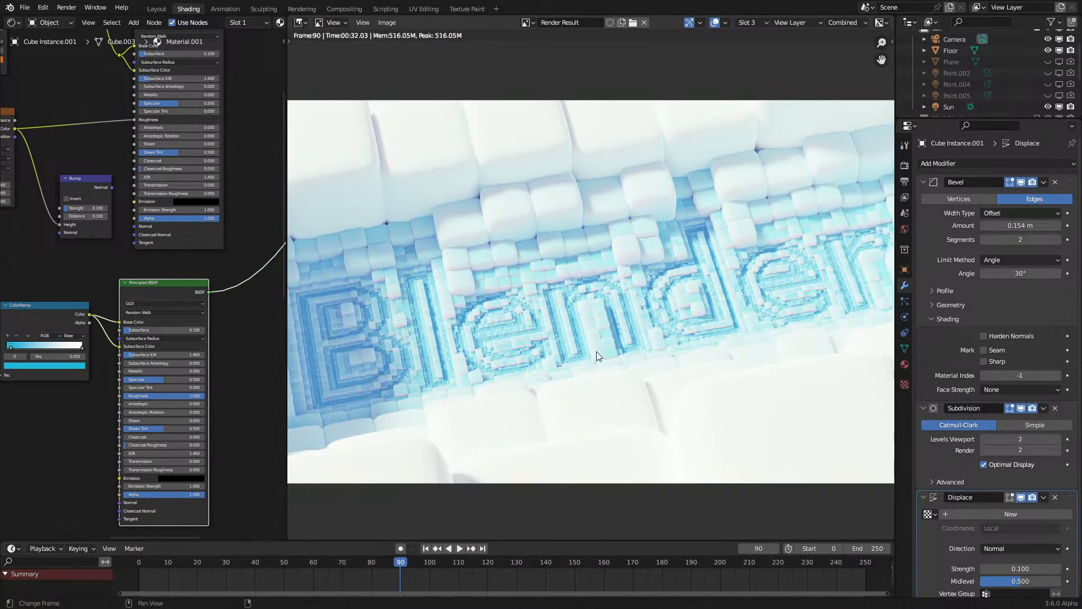
Step: Compare the Slot 3 render with the earlier blue-and-white and fabric renders in Slots 1 and 2
{"action": "key", "text": "alt+j"}
{"action": "key", "text": "j"}
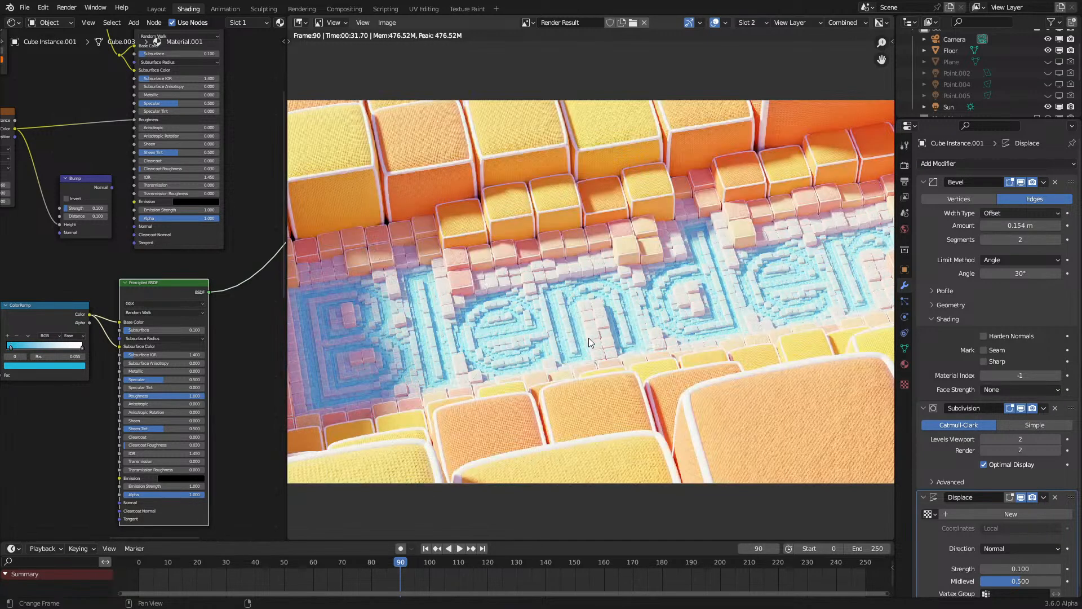
{"action": "key", "text": "j"}
{"action": "key", "text": "j"}
{"action": "key", "text": "alt+j"}
{"action": "key", "text": "j"}
{"action": "key", "text": "alt+j"}
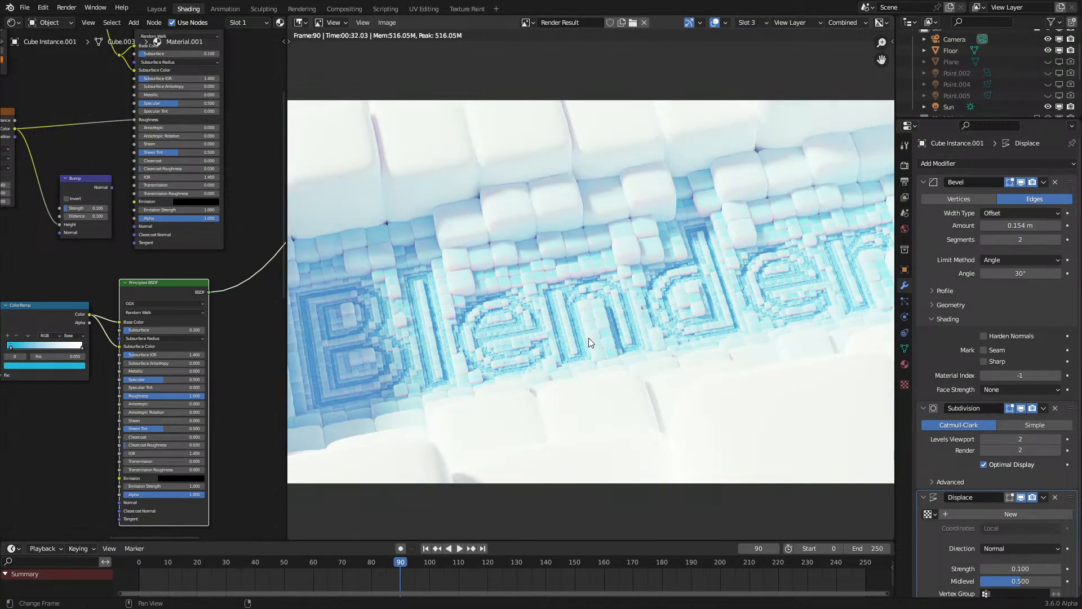
{"action": "key", "text": "j"}
{"action": "key", "text": "alt+j"}
{"action": "key", "text": "j"}
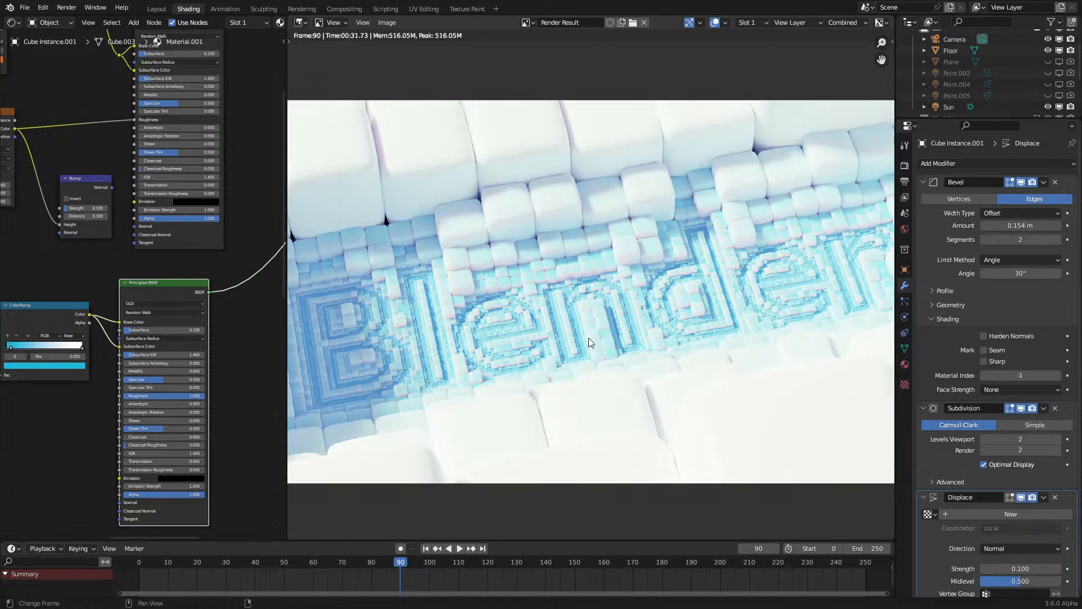
{"action": "key", "text": "alt+j"}
{"action": "scroll", "coordinate": [589, 337], "scroll_direction": "down", "scroll_amount": 1}
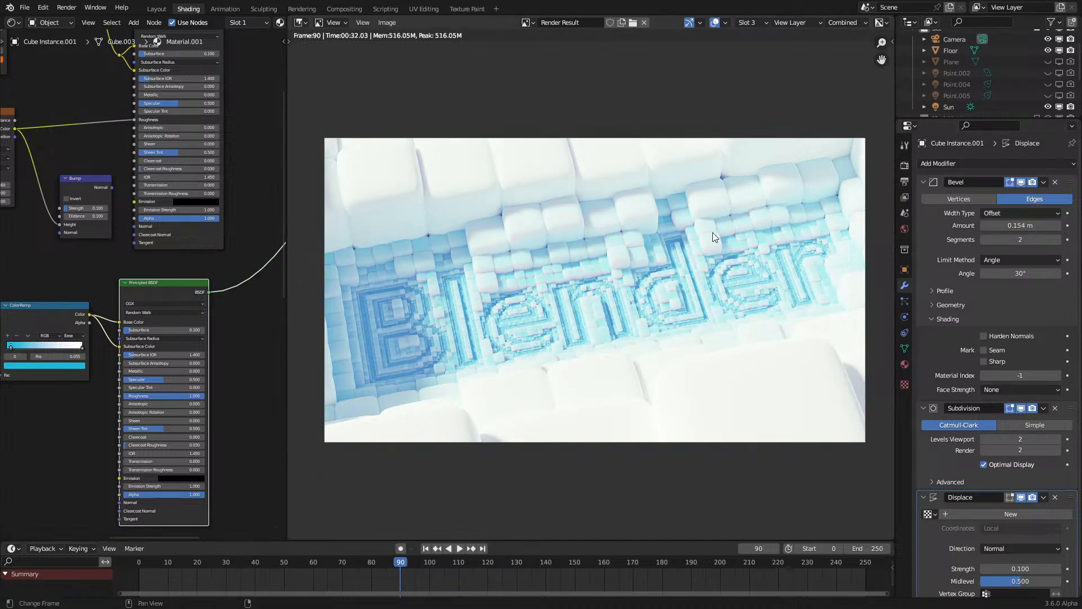
{"action": "scroll", "coordinate": [712, 233], "scroll_direction": "up", "scroll_amount": 1}
Step: Return to the 3D viewport with overlays shown, frame the smooth instance cube and enter Edit Mode
{"action": "key", "text": "shift+F5"}
{"action": "middle_click_drag", "start_coordinate": [713, 232], "coordinate": [735, 140]}
{"action": "left_click", "coordinate": [802, 22]}
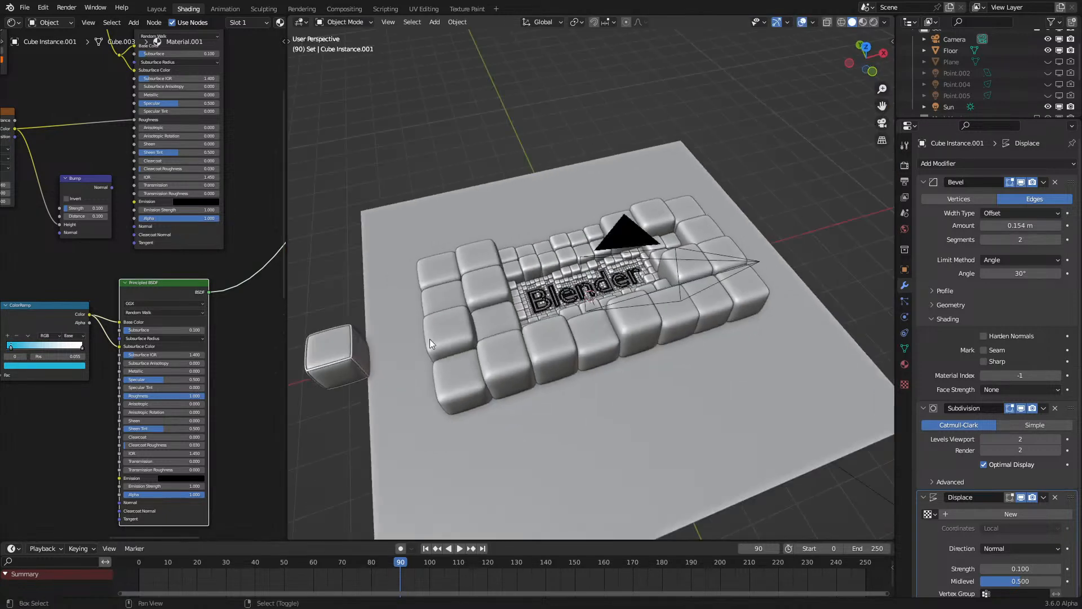
{"action": "key", "text": "KP_Decimal"}
{"action": "key", "text": "Tab"}
Step: Add a centred loop cut around the smooth cube's mesh and view it in Rendered shading
{"action": "key", "text": "z"}
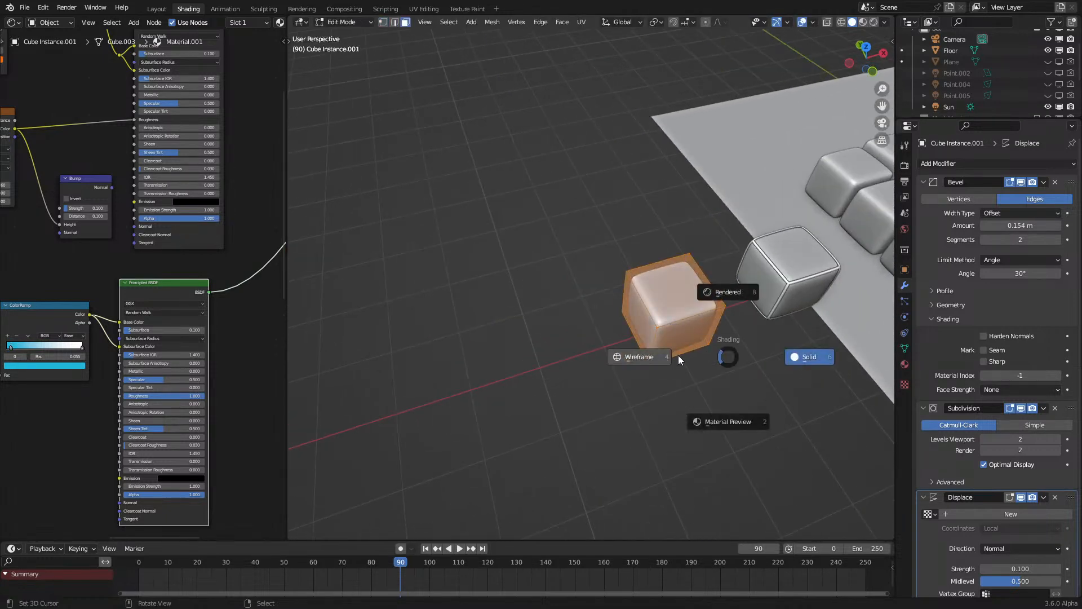
{"action": "left_click", "coordinate": [641, 358]}
{"action": "key", "text": "ctrl+r"}
{"action": "left_click", "coordinate": [713, 335]}
{"action": "right_click", "coordinate": [713, 336]}
{"action": "key", "text": "shift+z"}
{"action": "middle_click_drag", "start_coordinate": [755, 338], "coordinate": [662, 379], "text": "shift"}
{"action": "key", "text": "z"}
{"action": "left_click", "coordinate": [695, 364]}
Step: Scale the instance cube's bottom face up by about 1.07 and crease its edges with a factor of 1
{"action": "key", "text": "z"}
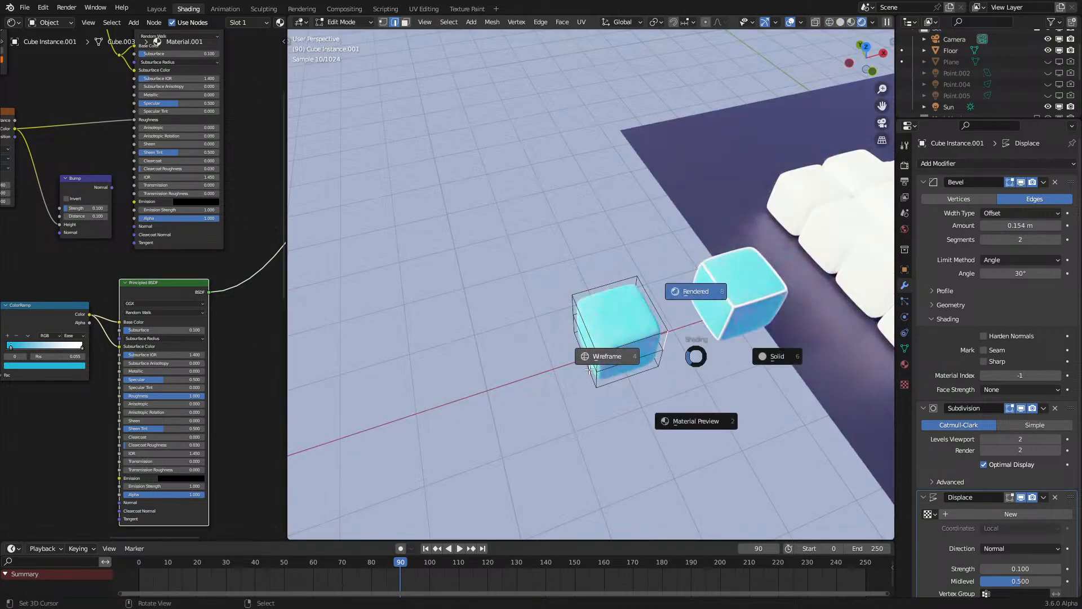
{"action": "left_click", "coordinate": [641, 357]}
{"action": "key", "text": "3"}
{"action": "left_click", "coordinate": [621, 350]}
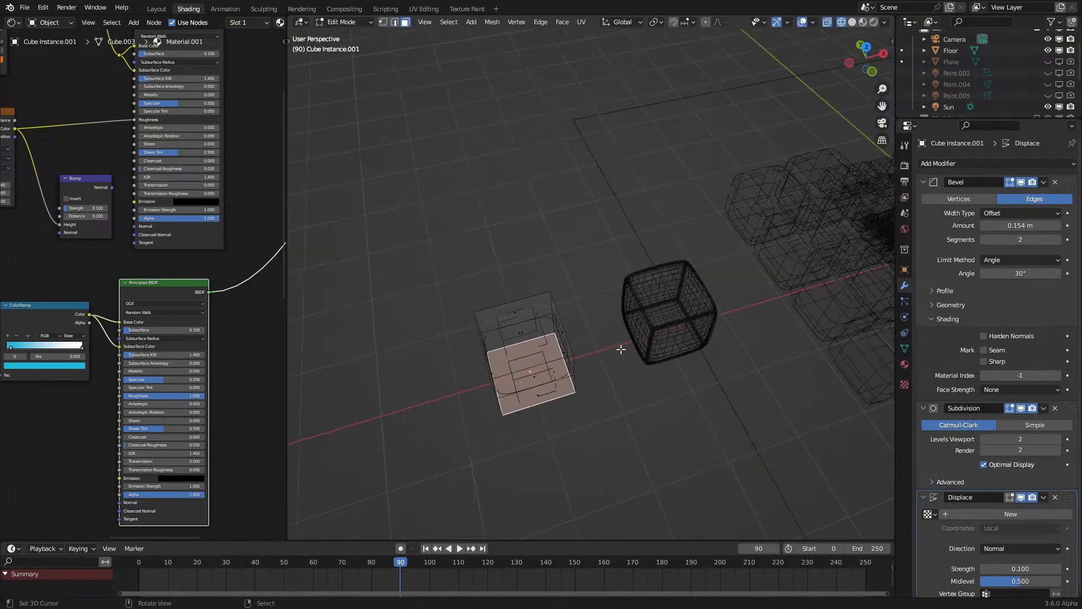
{"action": "key", "text": "KP_0"}
{"action": "key", "text": "shift+z"}
{"action": "key", "text": "s"}
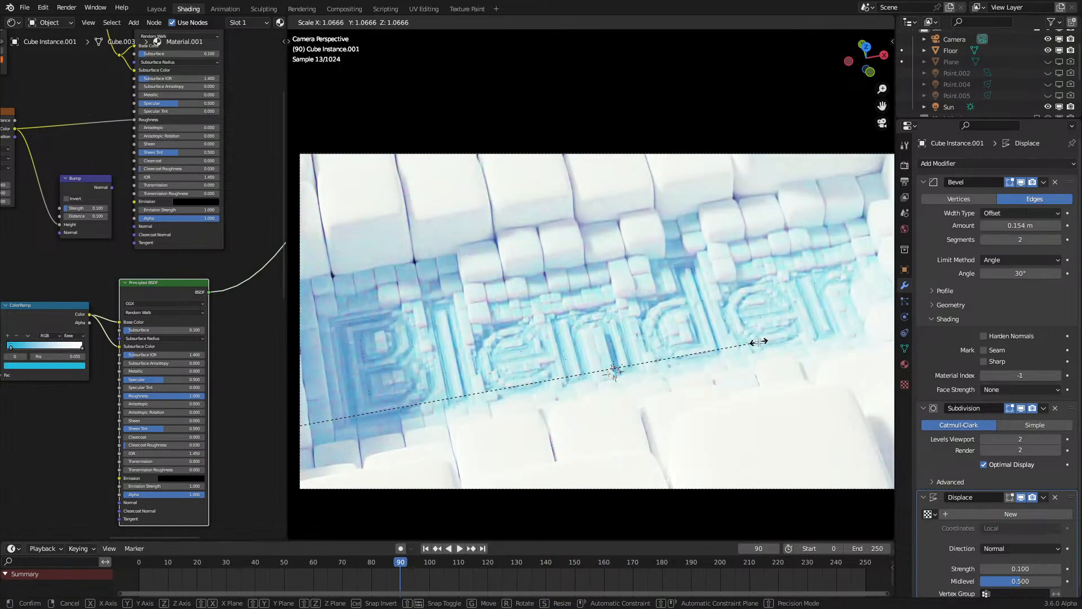
{"action": "left_click", "coordinate": [759, 341]}
{"action": "key", "text": "shift+e"}
{"action": "type", "text": "1"}
{"action": "left_click", "coordinate": [759, 341]}
Step: Enlarge the cube's bottom face further by about 1.09, adjust its edge crease and return to Object Mode
{"action": "middle_click_drag", "start_coordinate": [557, 382], "coordinate": [549, 375]}
{"action": "key", "text": "z"}
{"action": "left_click", "coordinate": [612, 382]}
{"action": "middle_click_drag", "start_coordinate": [613, 382], "coordinate": [747, 362], "text": "shift"}
{"action": "key", "text": "s"}
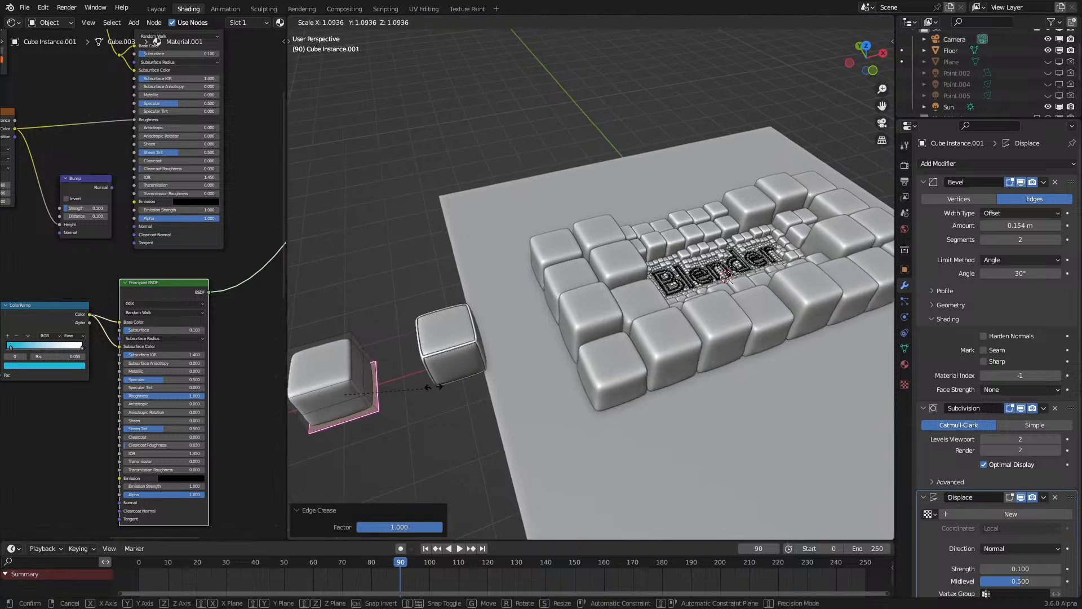
{"action": "left_click", "coordinate": [450, 388]}
{"action": "key", "text": "shift+e"}
{"action": "left_click", "coordinate": [413, 401]}
{"action": "key", "text": "Tab"}
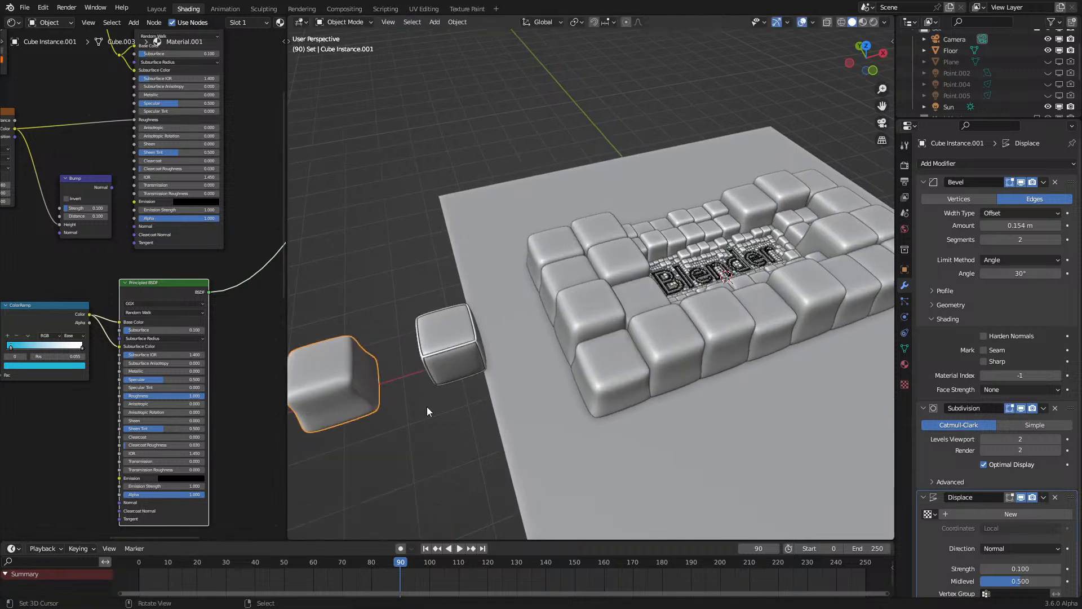
Step: Show the lettering through the camera in Rendered shading and disable the Displace modifier for viewport and render
{"action": "key", "text": "z"}
{"action": "left_click", "coordinate": [593, 388]}
{"action": "key", "text": "KP_0"}
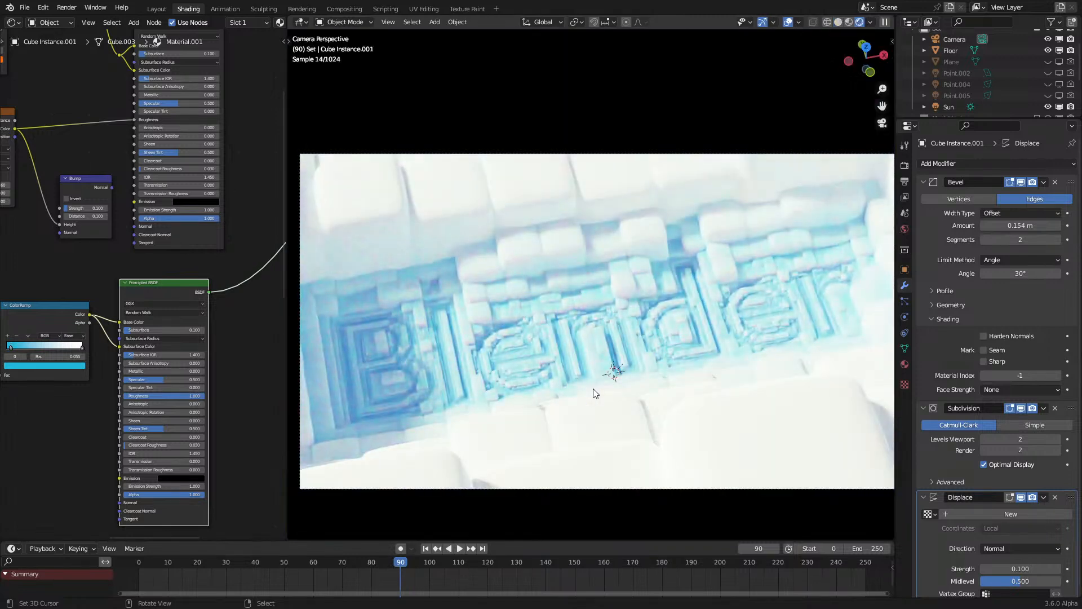
{"action": "left_click_drag", "start_coordinate": [1026, 499], "coordinate": [1031, 495]}
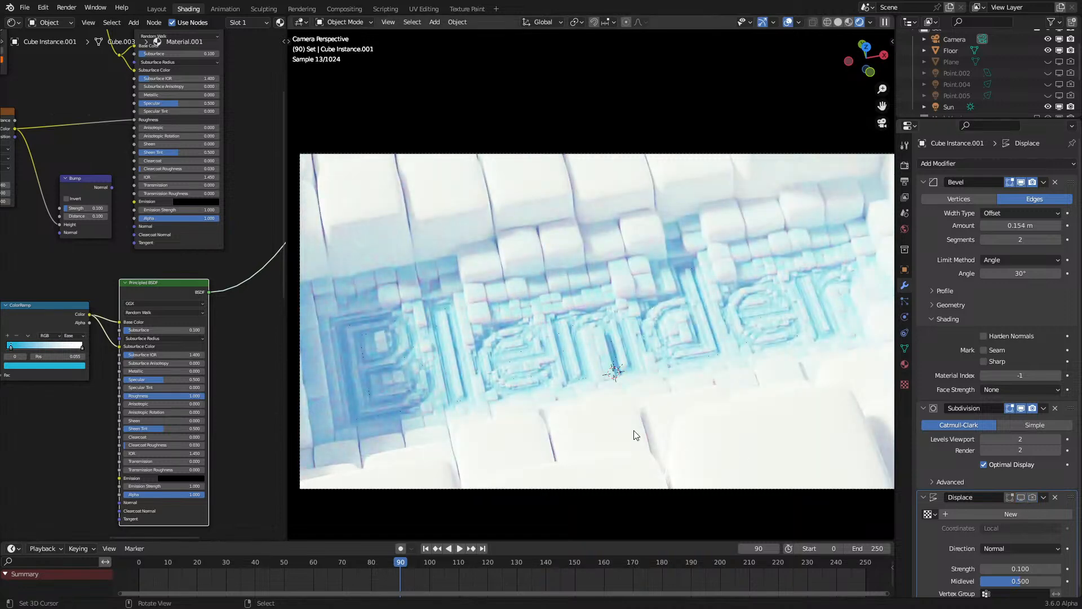
Step: Rescale the instance cube slightly and check the gaps between the cubes up close in the rendered camera view
{"action": "scroll", "coordinate": [578, 414], "scroll_direction": "up", "scroll_amount": 10}
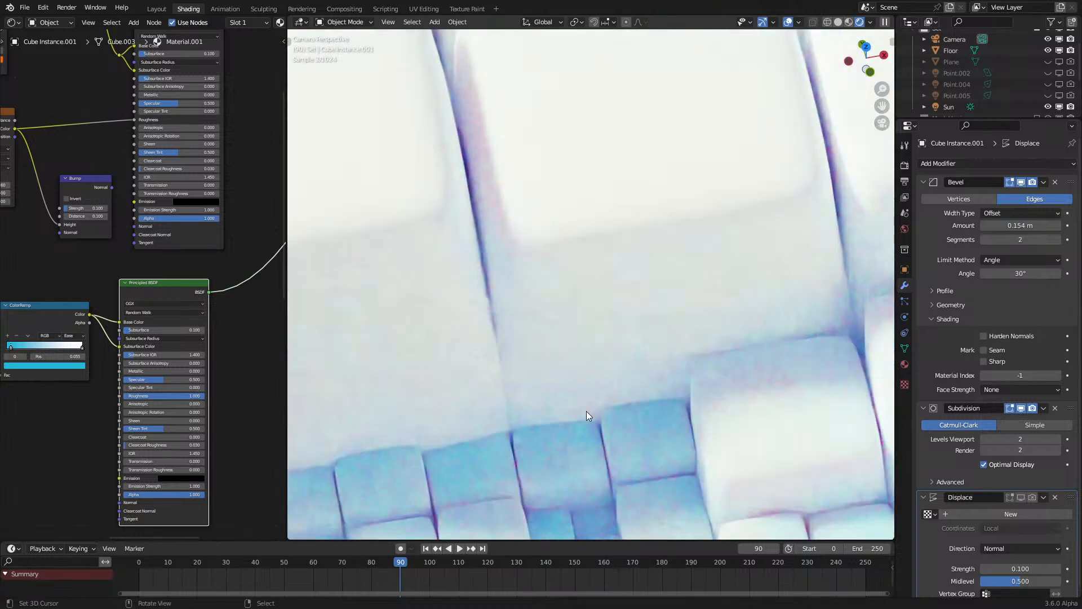
{"action": "key", "text": "s"}
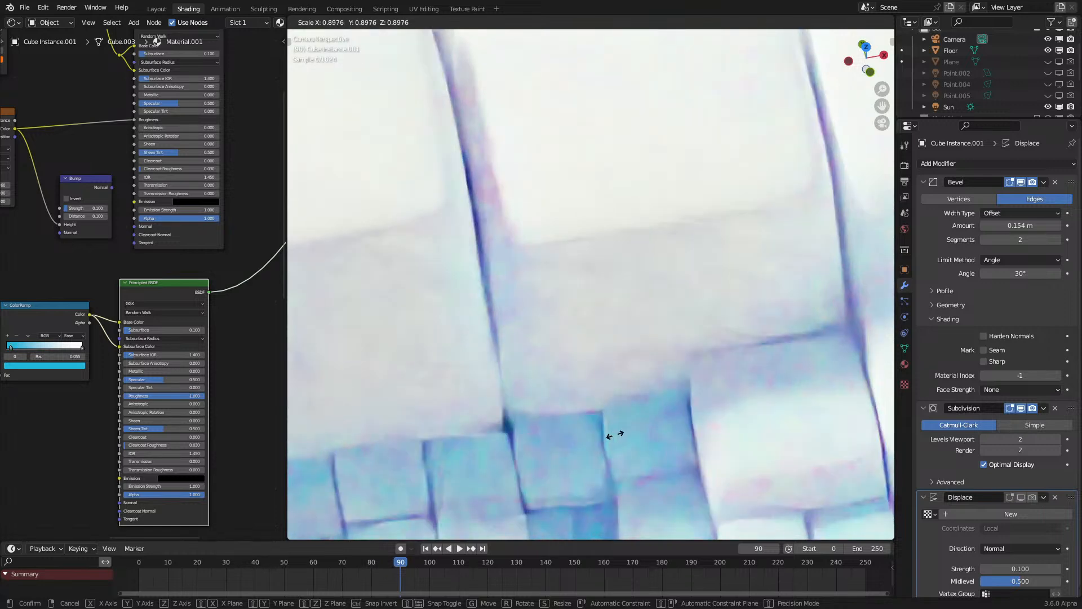
{"action": "left_click", "coordinate": [634, 432]}
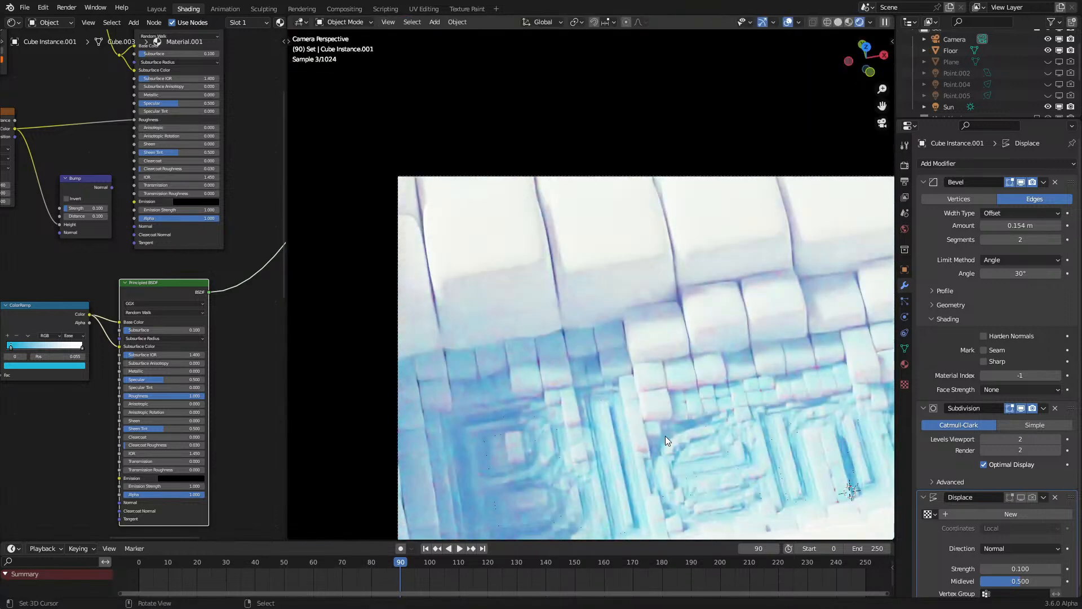
{"action": "middle_click_drag", "start_coordinate": [734, 419], "coordinate": [561, 343], "text": "shift"}
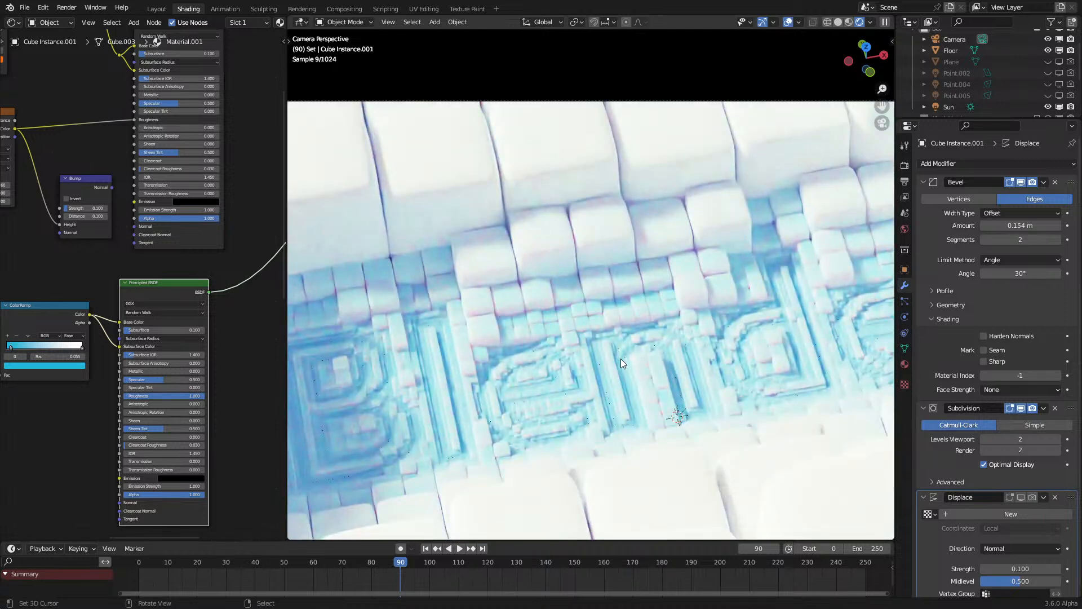
{"action": "key", "text": "KP_0"}
Step: Inspect the cube in Solid shading with overlays hidden and set its Subdivision viewport and render levels to 1
{"action": "key", "text": "z"}
{"action": "left_click", "coordinate": [709, 355]}
{"action": "mouse_move", "coordinate": [643, 340]}
{"action": "middle_mouse_down"}
{"action": "mouse_move", "coordinate": [597, 320]}
{"action": "mouse_move", "coordinate": [800, 4]}
{"action": "middle_mouse_up"}
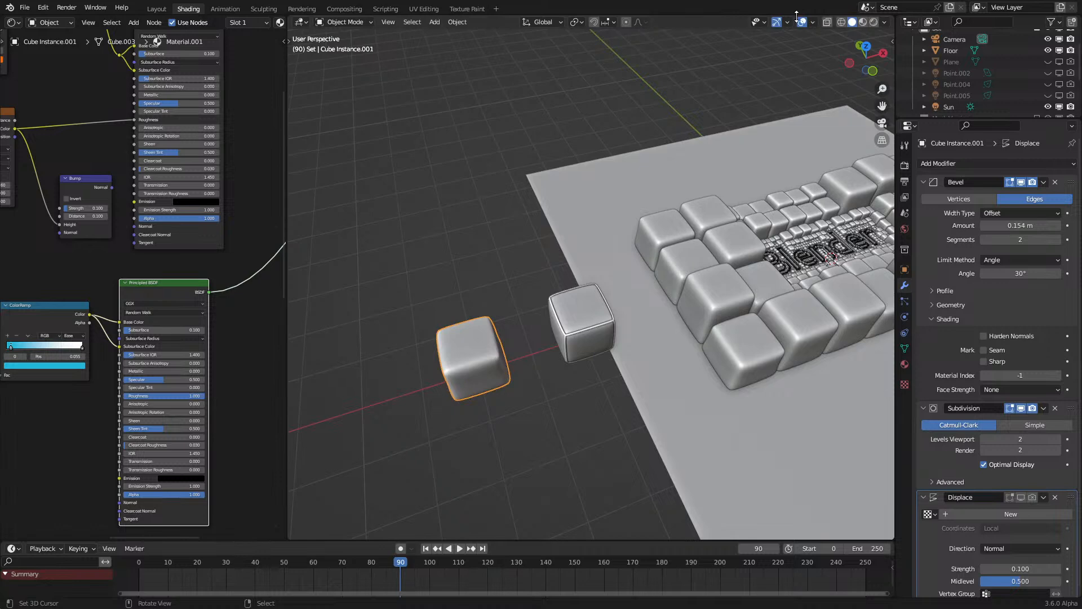
{"action": "left_click", "coordinate": [802, 22]}
{"action": "mouse_move", "coordinate": [678, 263]}
{"action": "middle_mouse_down"}
{"action": "mouse_move", "coordinate": [482, 353]}
{"action": "mouse_move", "coordinate": [683, 283]}
{"action": "middle_mouse_up"}
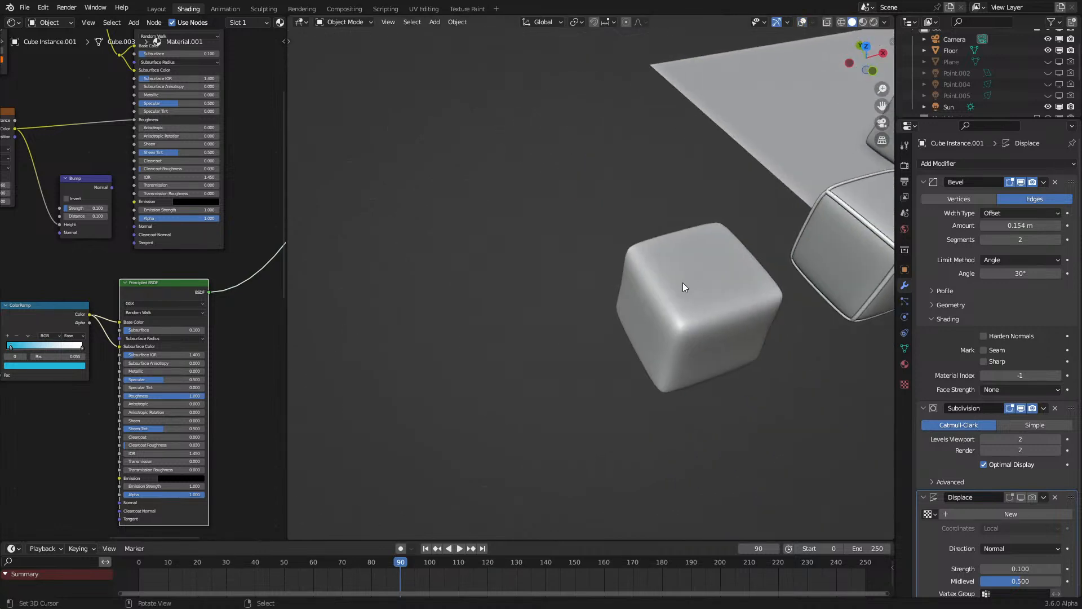
{"action": "left_click_drag", "start_coordinate": [1041, 439], "coordinate": [1020, 450]}
{"action": "middle_click_drag", "start_coordinate": [746, 441], "coordinate": [699, 361]}
Step: Show the overlays again and add another centred loop cut to the instance cube's mesh
{"action": "left_click", "coordinate": [802, 22]}
{"action": "key", "text": "Tab"}
{"action": "key", "text": "ctrl+r"}
{"action": "left_click", "coordinate": [603, 328]}
{"action": "right_click", "coordinate": [603, 328]}
{"action": "key", "text": "Tab"}
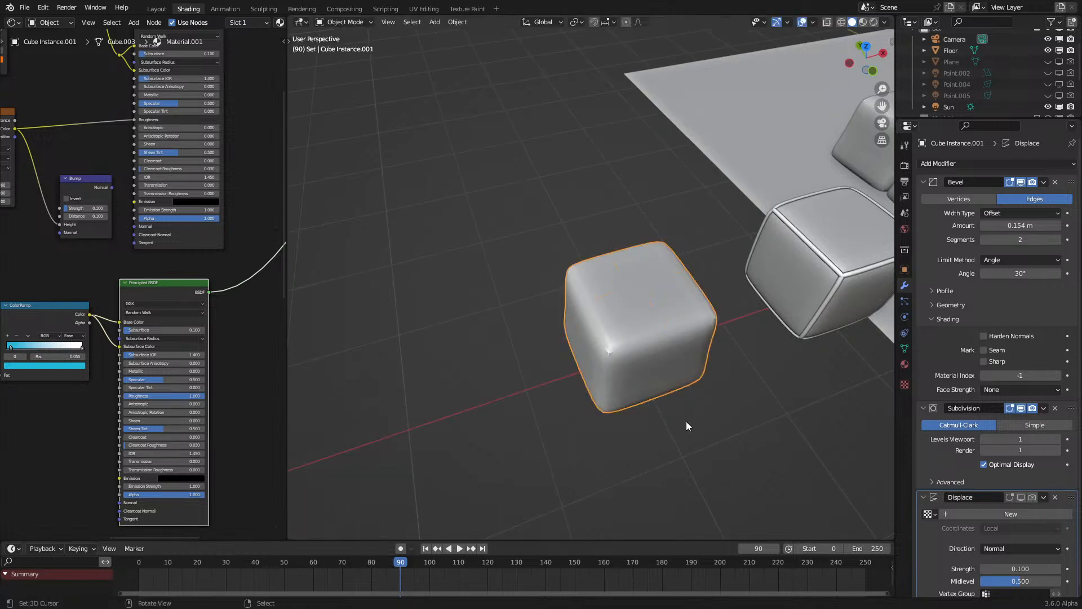
{"action": "scroll", "coordinate": [686, 391], "scroll_direction": "up", "scroll_amount": 3}
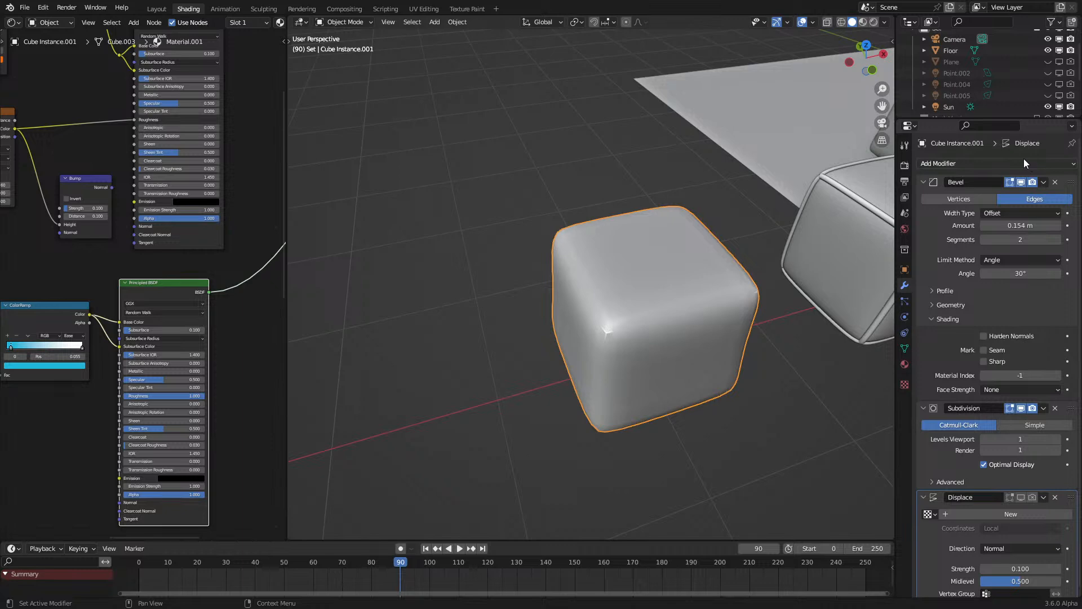
Step: Try a Smooth modifier on the cube, placed above Subdivision with Repeat set to 7
{"action": "left_click", "coordinate": [1023, 163]}
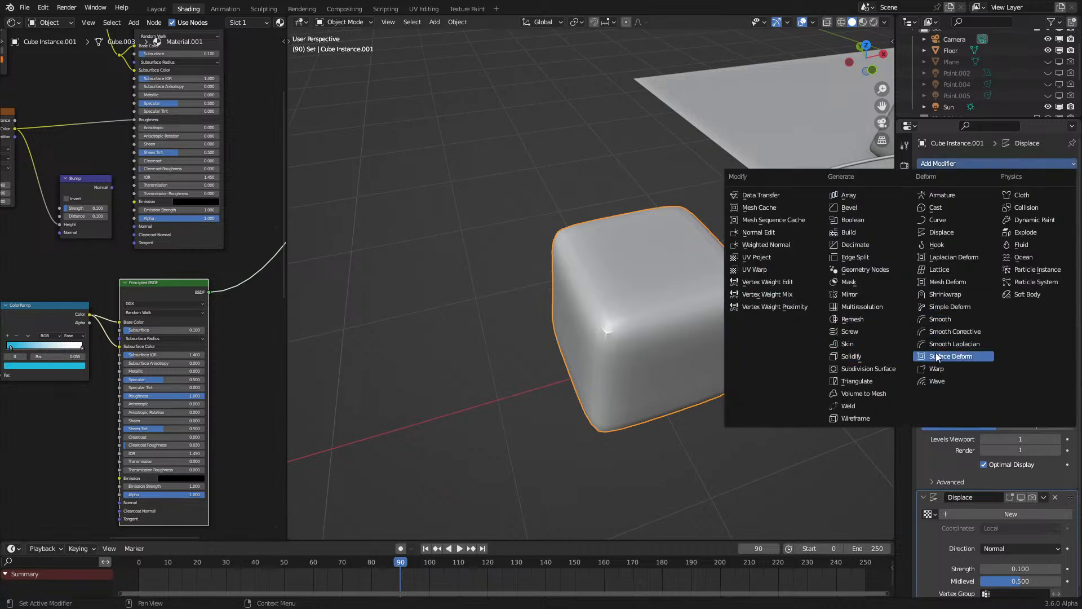
{"action": "left_click", "coordinate": [979, 320]}
{"action": "scroll", "coordinate": [1015, 463], "scroll_direction": "down", "scroll_amount": 3}
{"action": "left_click_drag", "start_coordinate": [1069, 533], "coordinate": [1073, 316]}
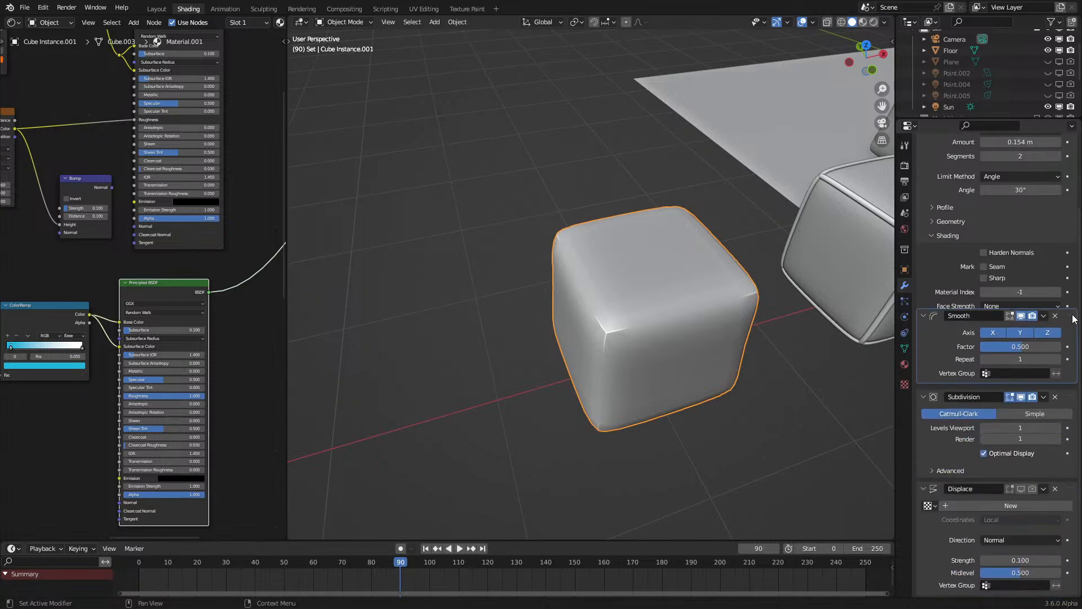
{"action": "left_click", "coordinate": [1057, 369]}
{"action": "left_click", "coordinate": [1058, 368]}
{"action": "left_click", "coordinate": [1057, 369]}
{"action": "left_click", "coordinate": [1057, 370]}
{"action": "left_click", "coordinate": [1057, 369]}
{"action": "left_click", "coordinate": [1057, 369]}
Step: Compare the rendered camera view with Displace on and off, and remove the Smooth modifier
{"action": "middle_click_drag", "start_coordinate": [809, 352], "coordinate": [776, 322]}
{"action": "key", "text": "KP_0"}
{"action": "key", "text": "z"}
{"action": "left_click", "coordinate": [733, 299]}
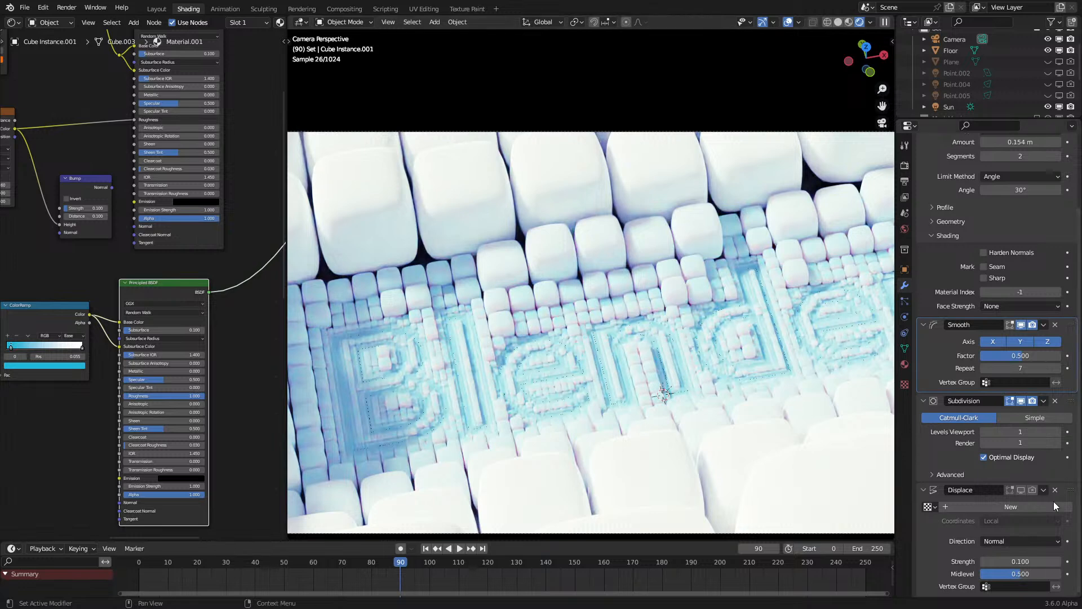
{"action": "left_click", "coordinate": [1023, 491]}
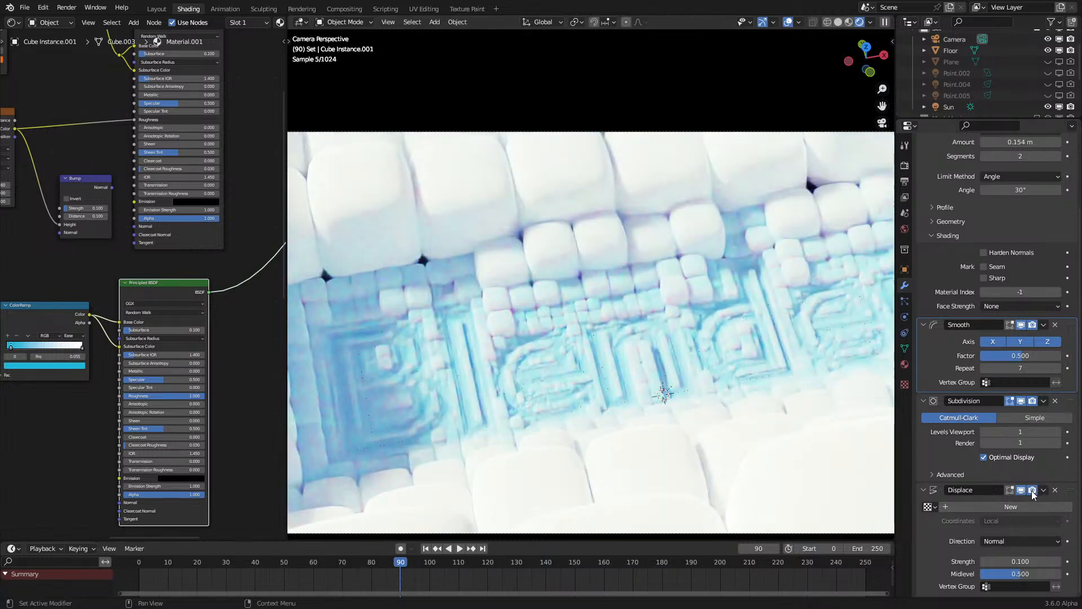
{"action": "left_click_drag", "start_coordinate": [1021, 491], "coordinate": [1034, 490]}
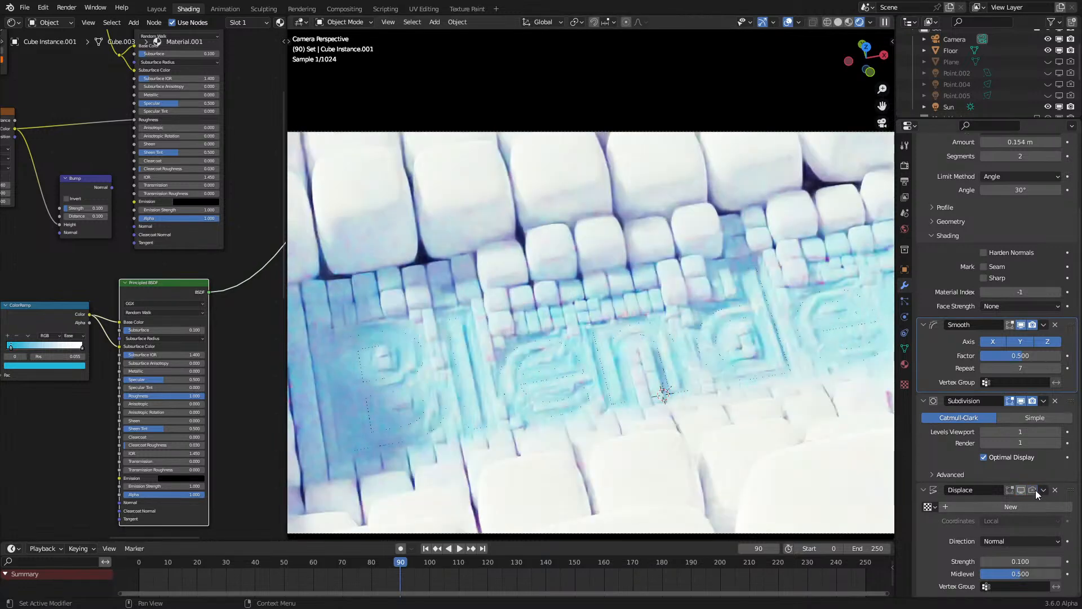
{"action": "left_click", "coordinate": [1055, 324]}
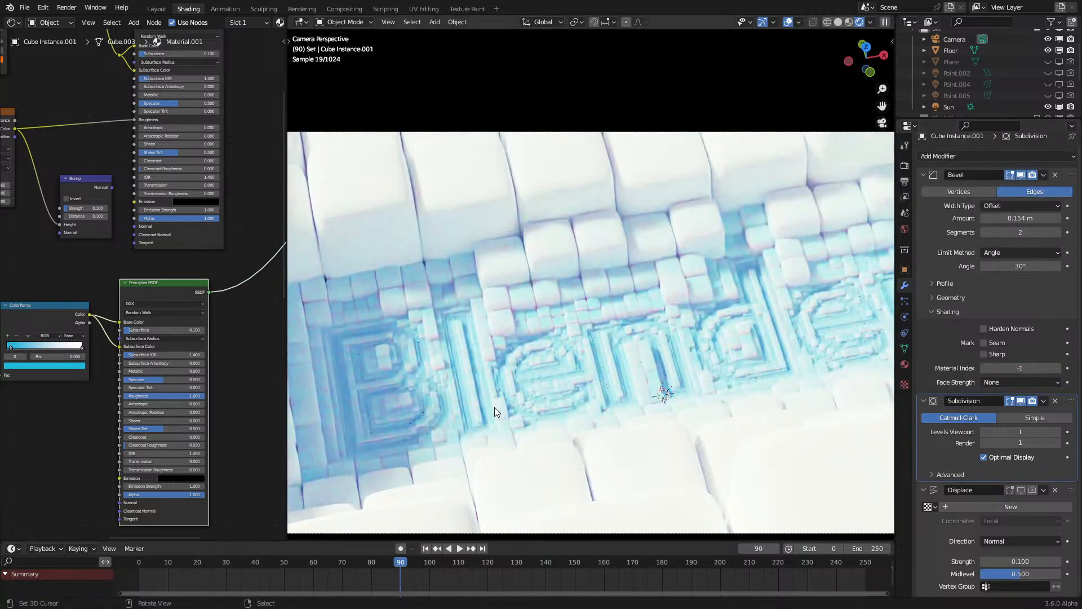
Step: Open the render result, compare the stored renders across the slots and return to the 3D viewport
{"action": "key", "text": "z"}
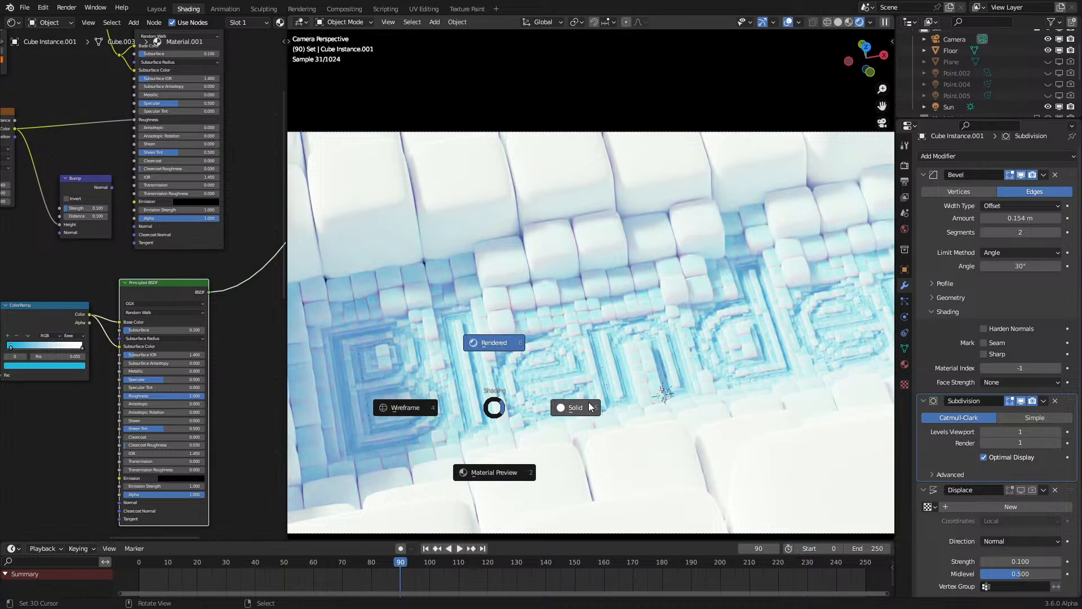
{"action": "left_click", "coordinate": [555, 408]}
{"action": "key", "text": "F12"}
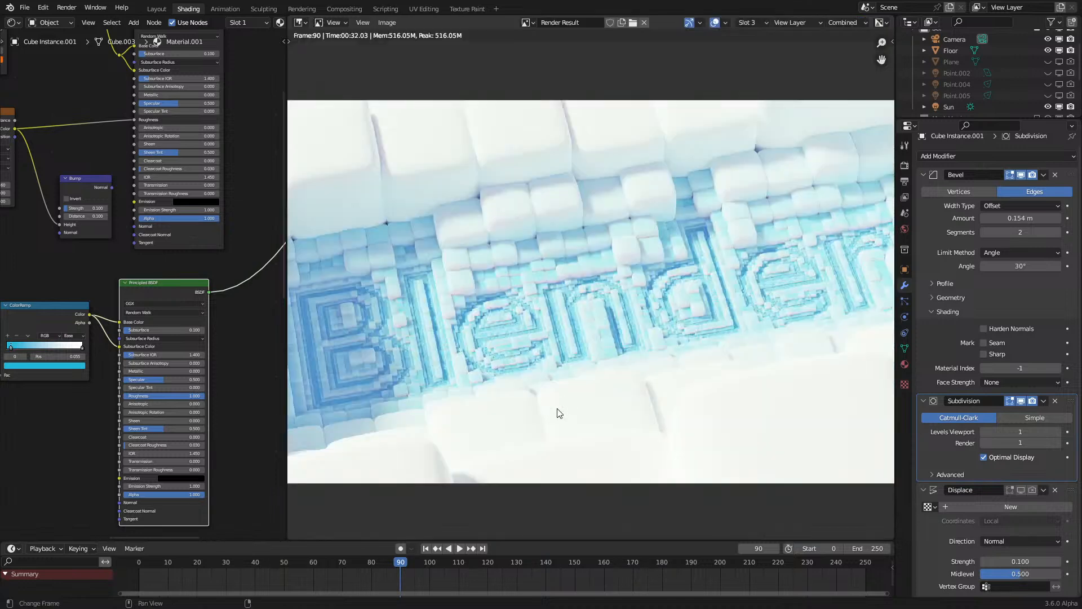
{"action": "key", "text": "Home"}
{"action": "key", "text": "j"}
{"action": "key", "text": "j"}
{"action": "key", "text": "j"}
{"action": "key", "text": "j"}
{"action": "key", "text": "j"}
{"action": "key", "text": "j"}
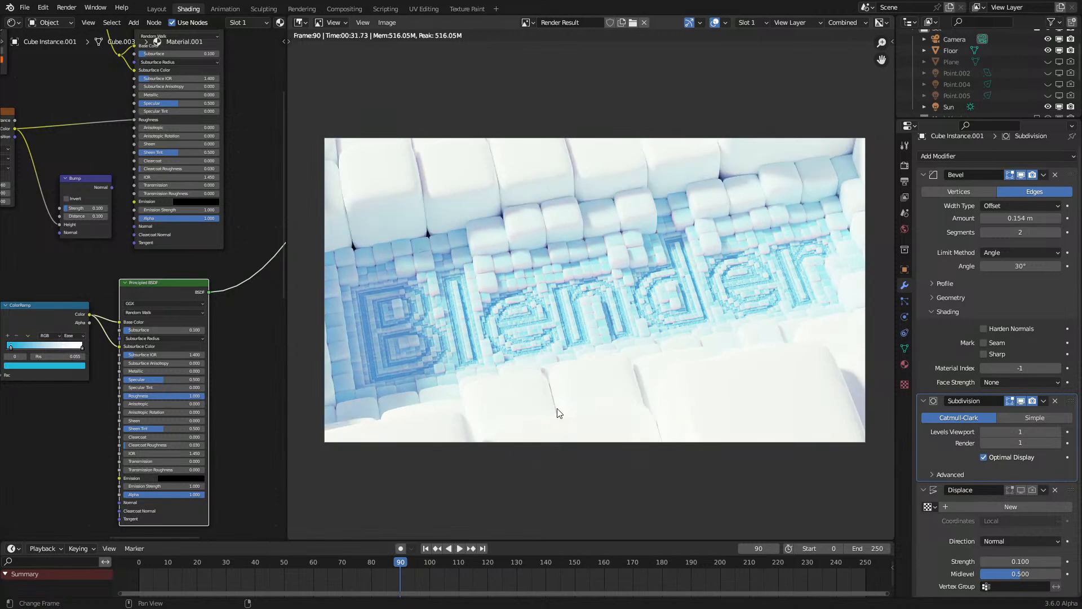
{"action": "key", "text": "j"}
{"action": "key", "text": "Escape"}
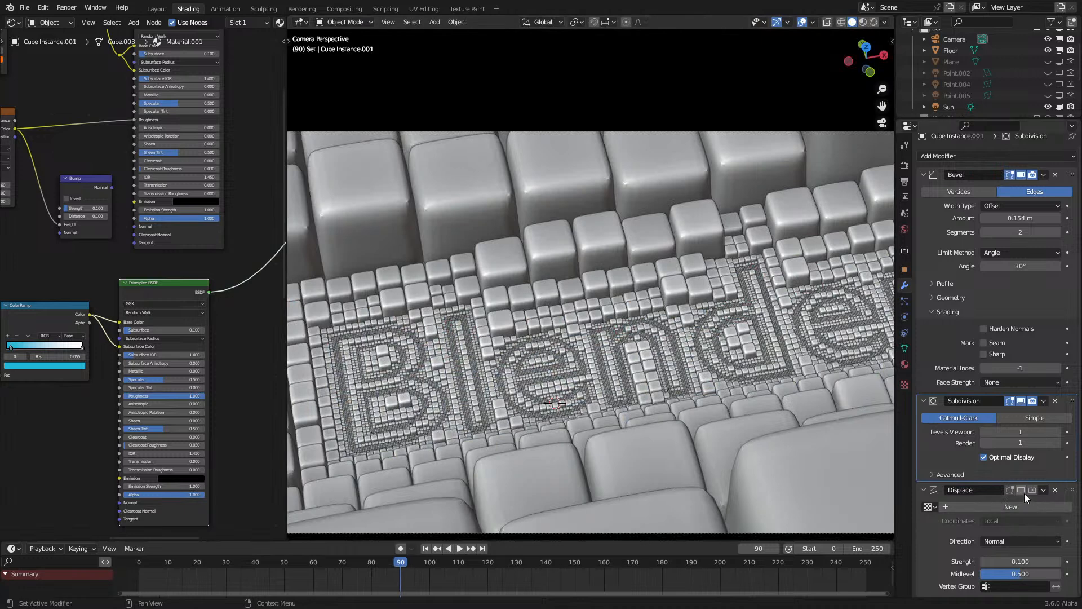
Step: Try scaling the instance cube's top corner vertices slightly inward to round its top, and return to the camera view
{"action": "key", "text": "z"}
{"action": "left_click", "coordinate": [723, 389]}
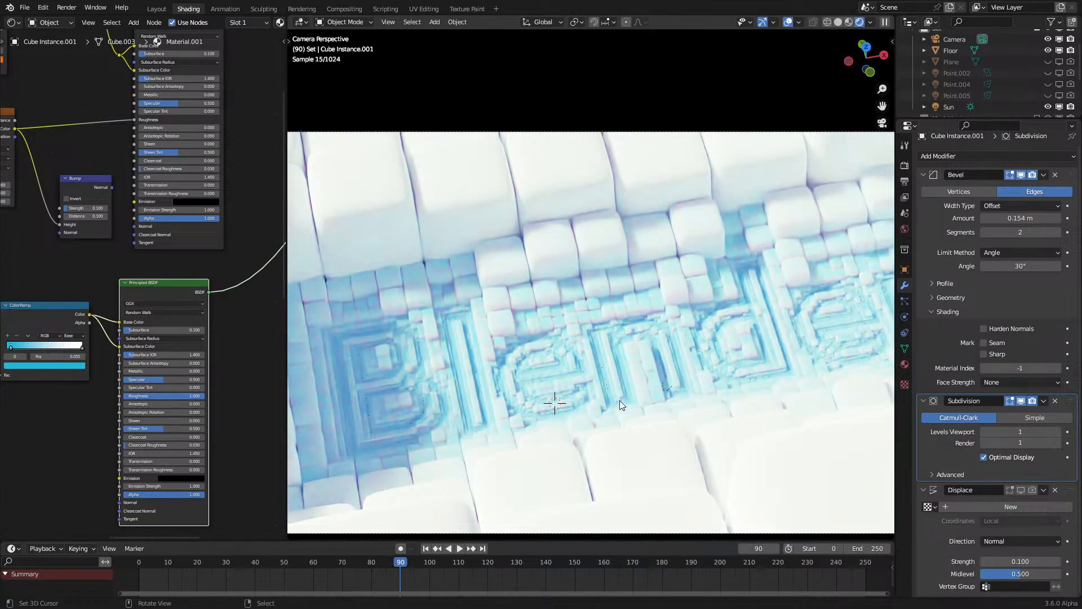
{"action": "key", "text": "z"}
{"action": "left_click", "coordinate": [685, 387]}
{"action": "mouse_move", "coordinate": [685, 388]}
{"action": "middle_mouse_down"}
{"action": "mouse_move", "coordinate": [654, 341]}
{"action": "mouse_move", "coordinate": [868, 299]}
{"action": "middle_mouse_up"}
{"action": "key", "text": "Tab"}
{"action": "key", "text": "KP_Decimal"}
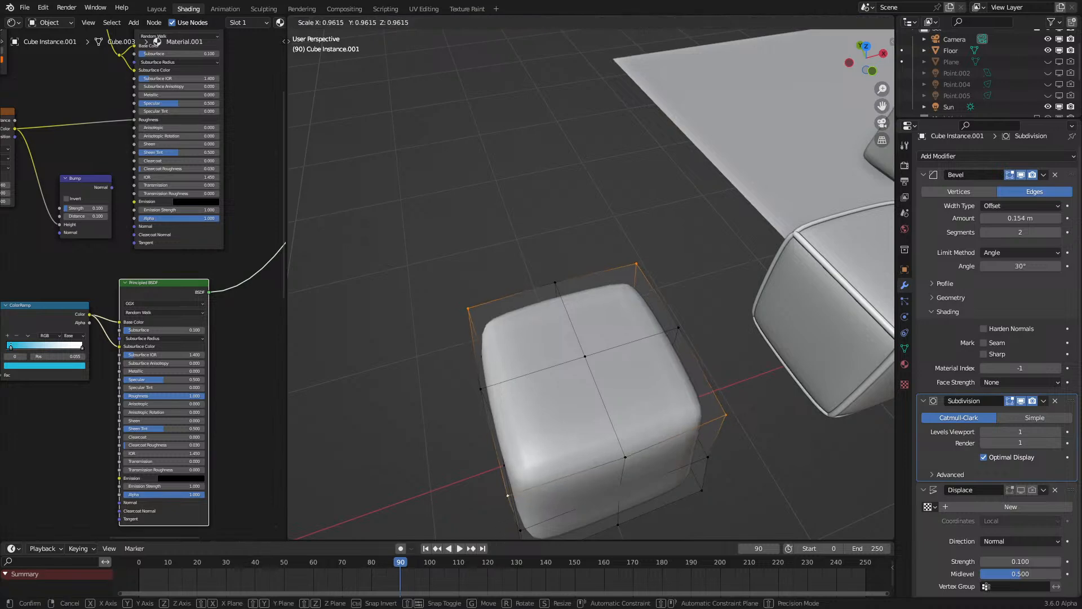
{"action": "key", "text": "Tab"}
{"action": "key", "text": "KP_0"}
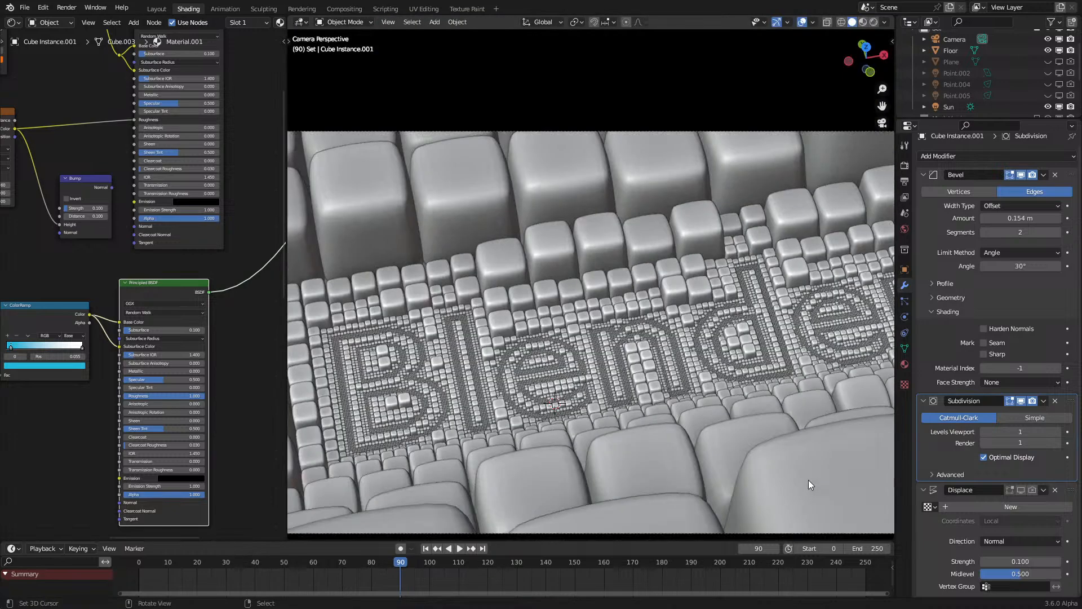
Step: Try moving the reshaped cube along the Z axis and preview the lettering in Rendered shading
{"action": "key", "text": "g"}
{"action": "key", "text": "z"}
{"action": "left_click", "coordinate": [570, 134]}
{"action": "key", "text": "z"}
{"action": "left_click", "coordinate": [557, 256]}
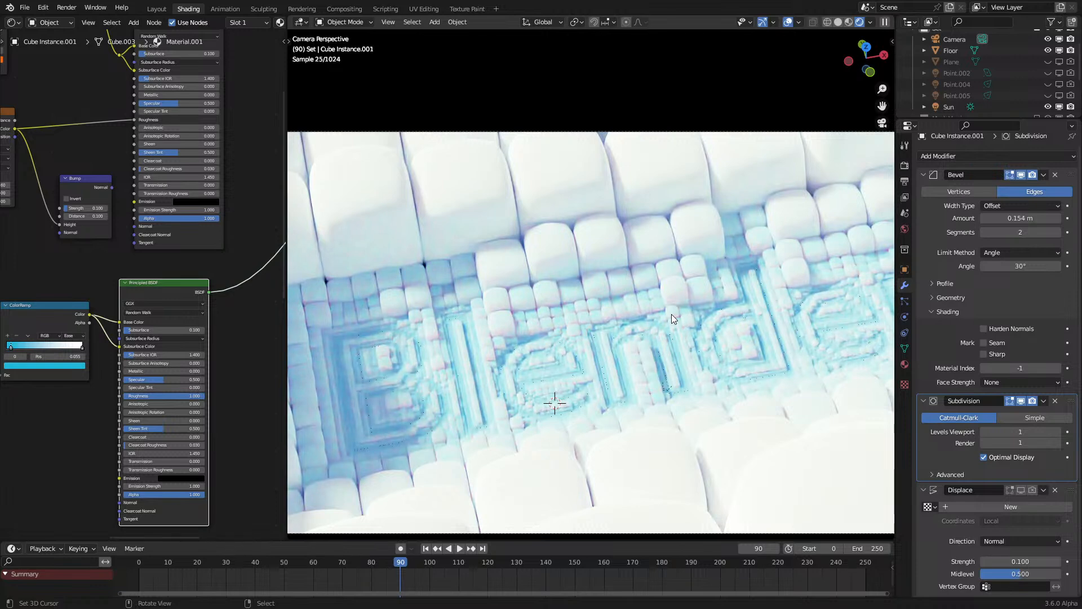
Step: Try scaling the cube's top corner vertices inward again to about 0.83 for a more domed top
{"action": "key", "text": "z"}
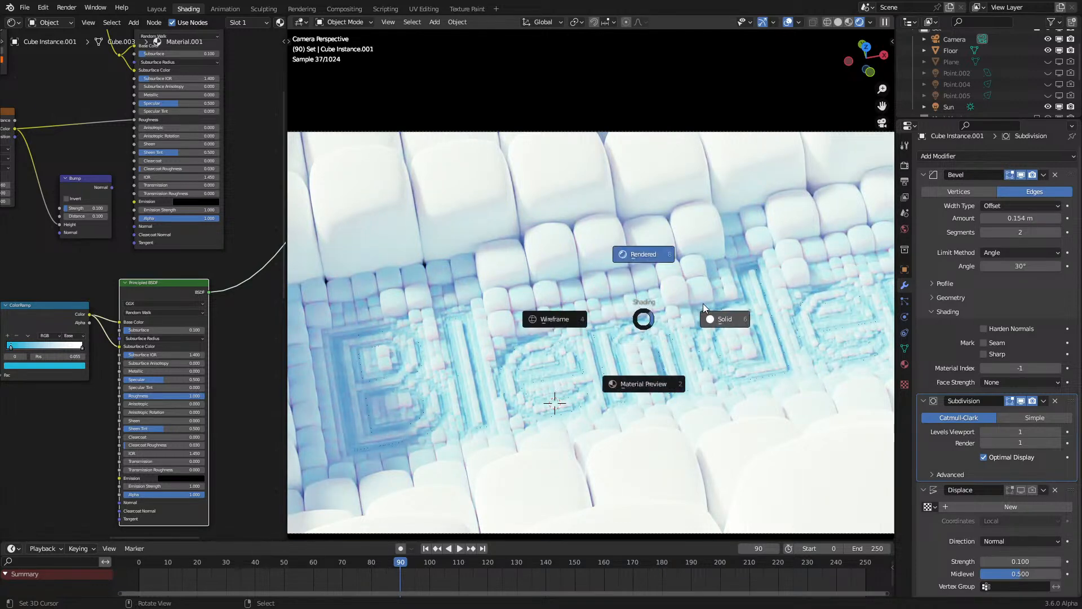
{"action": "left_click", "coordinate": [724, 319]}
{"action": "key", "text": "KP_0"}
{"action": "key", "text": "KP_Decimal"}
{"action": "key", "text": "Tab"}
{"action": "key", "text": "s"}
{"action": "key", "text": "z"}
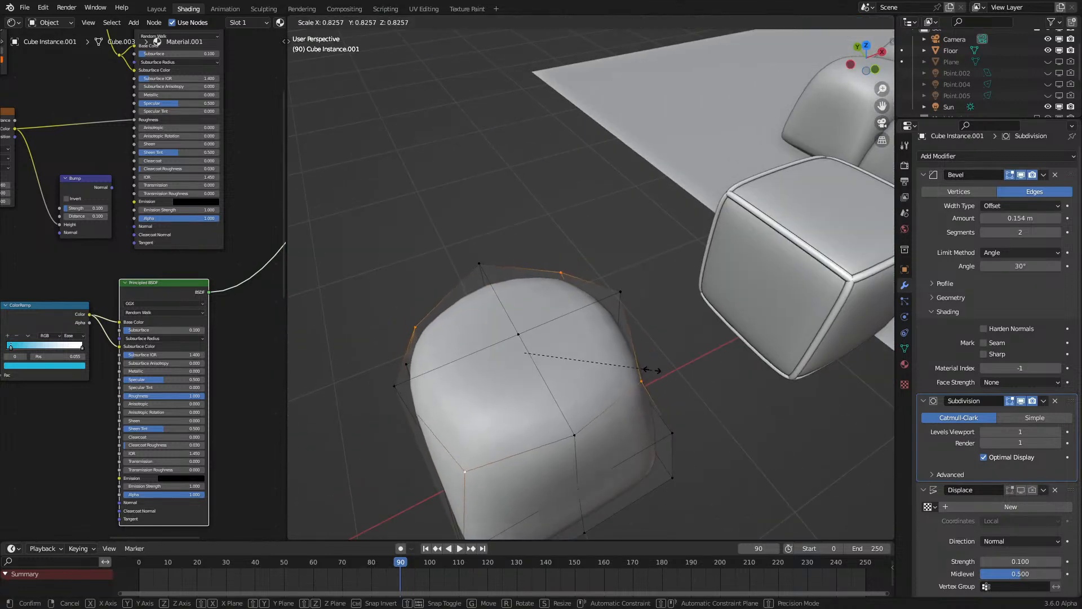
{"action": "left_click", "coordinate": [661, 375]}
{"action": "key", "text": "Tab"}
Step: Examine the reshaped cubes through the camera in Rendered and Solid shading, and re-enter Edit Mode on the instance cube
{"action": "scroll", "coordinate": [662, 349], "scroll_direction": "down", "scroll_amount": 3}
{"action": "key", "text": "KP_0"}
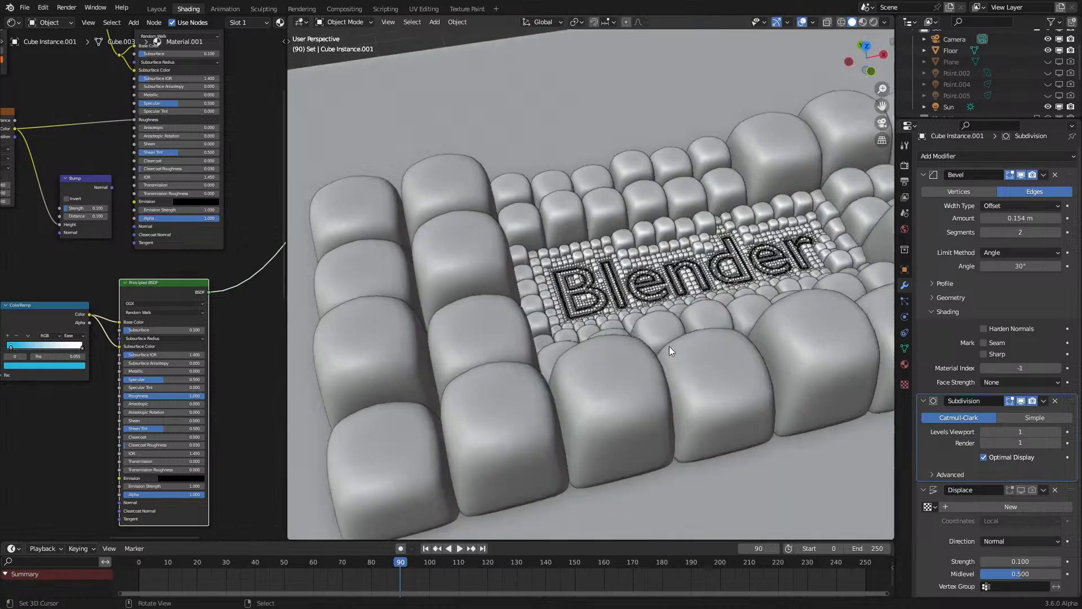
{"action": "key", "text": "z"}
{"action": "left_click", "coordinate": [661, 239]}
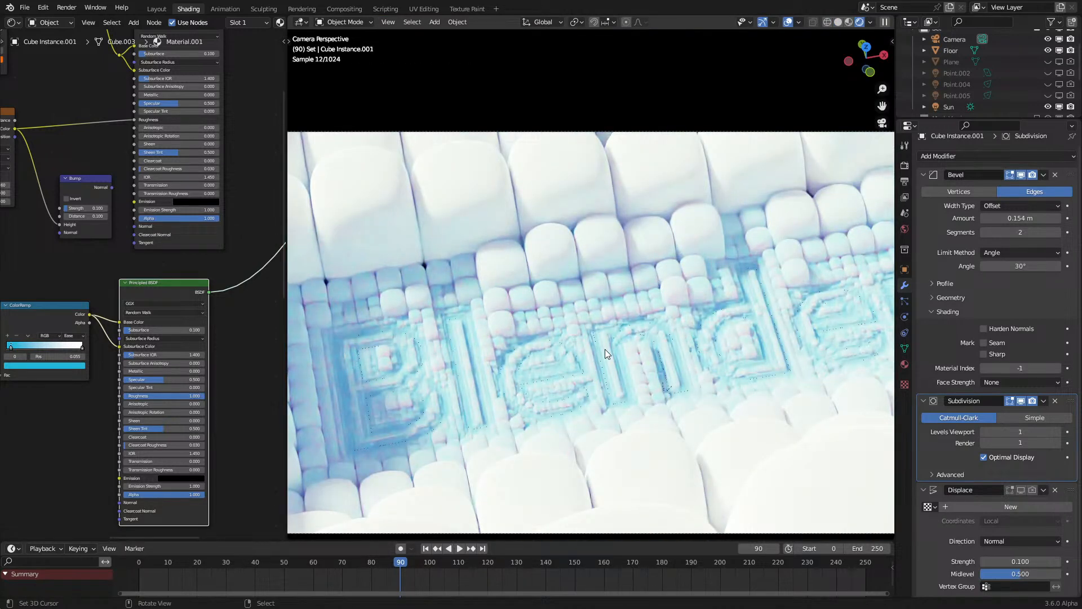
{"action": "key", "text": "z"}
{"action": "left_click", "coordinate": [784, 316]}
{"action": "mouse_move", "coordinate": [784, 316]}
{"action": "middle_mouse_down"}
{"action": "mouse_move", "coordinate": [776, 306]}
{"action": "mouse_move", "coordinate": [731, 401]}
{"action": "middle_mouse_up"}
{"action": "key", "text": "z"}
{"action": "left_click", "coordinate": [740, 276]}
{"action": "key", "text": "KP_0"}
{"action": "key", "text": "z"}
{"action": "left_click", "coordinate": [784, 288]}
{"action": "middle_click_drag", "start_coordinate": [783, 287], "coordinate": [649, 335]}
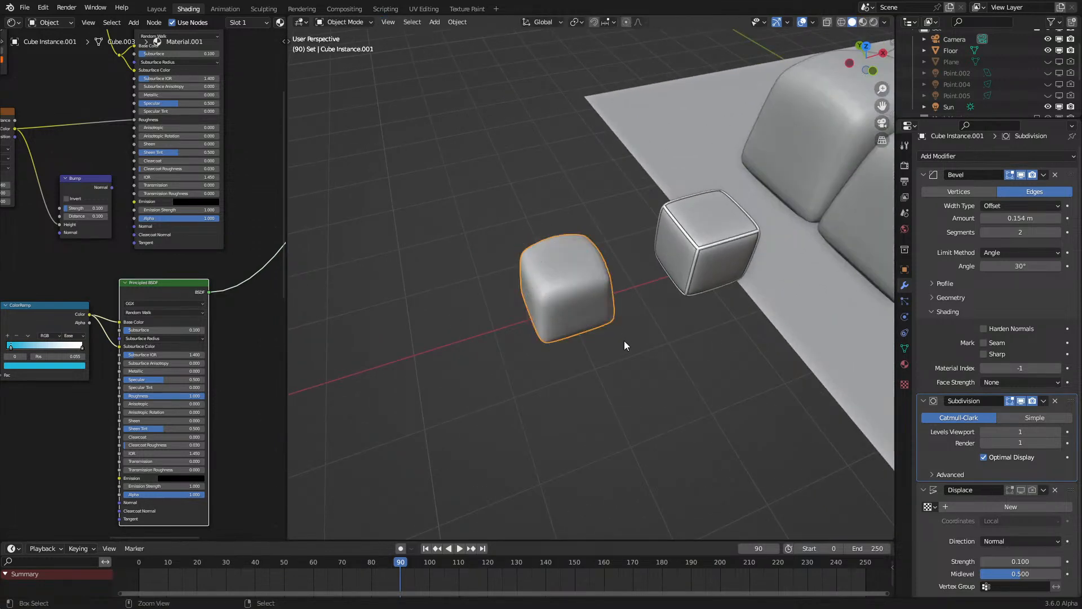
{"action": "key", "text": "Tab"}
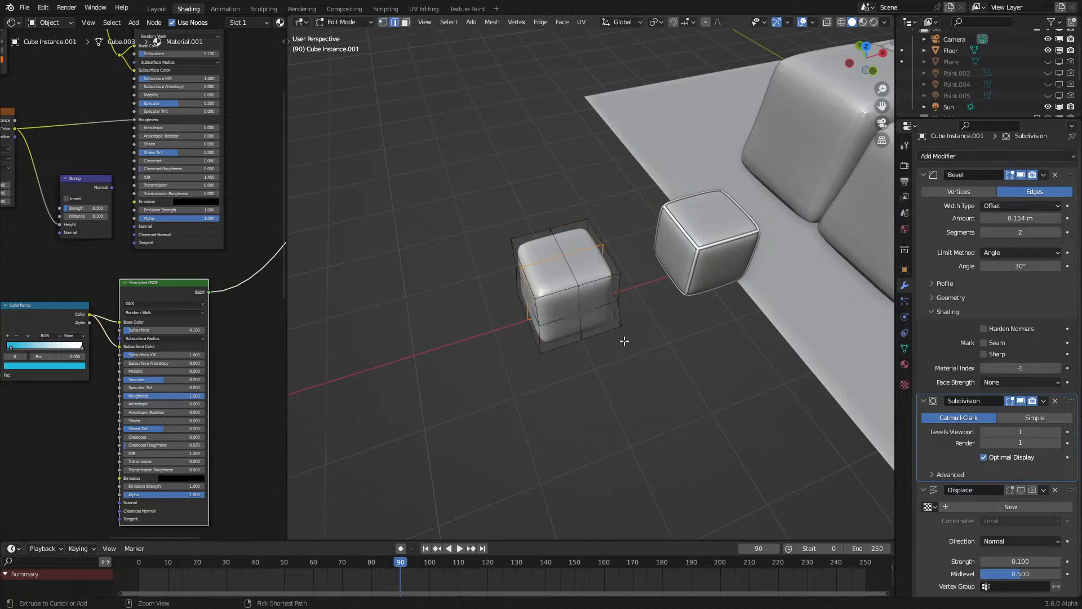
Step: Leave Edit Mode and examine the instance cube in Rendered shading, returning to the camera view in Solid shading
{"action": "key", "text": "Tab"}
{"action": "scroll", "coordinate": [624, 340], "scroll_direction": "up", "scroll_amount": 5}
{"action": "scroll", "coordinate": [630, 340], "scroll_direction": "down", "scroll_amount": 4}
{"action": "key", "text": "z"}
{"action": "left_click", "coordinate": [619, 299]}
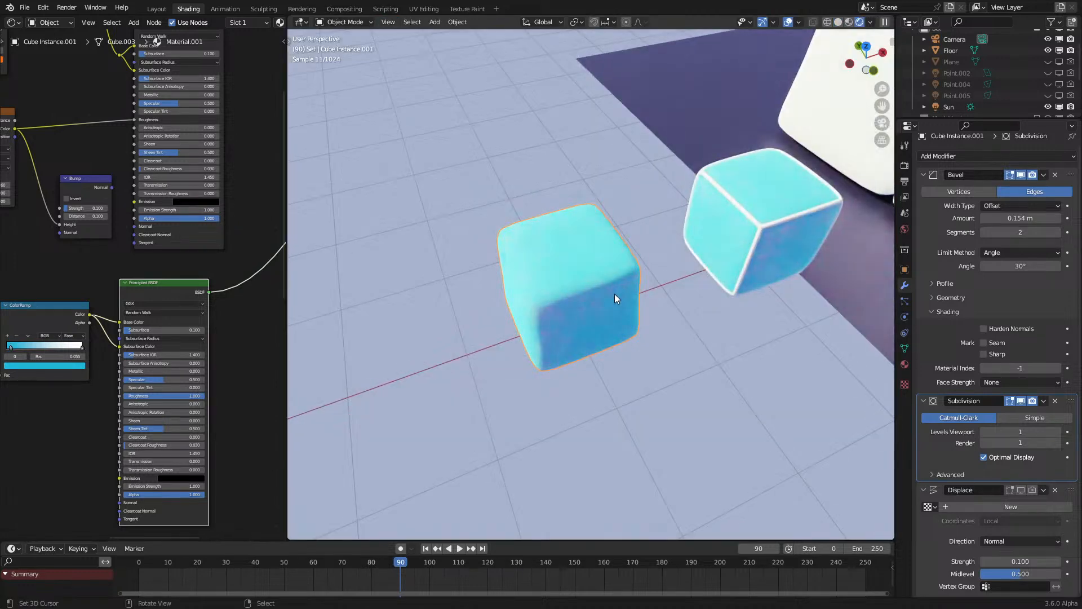
{"action": "key", "text": "KP_0"}
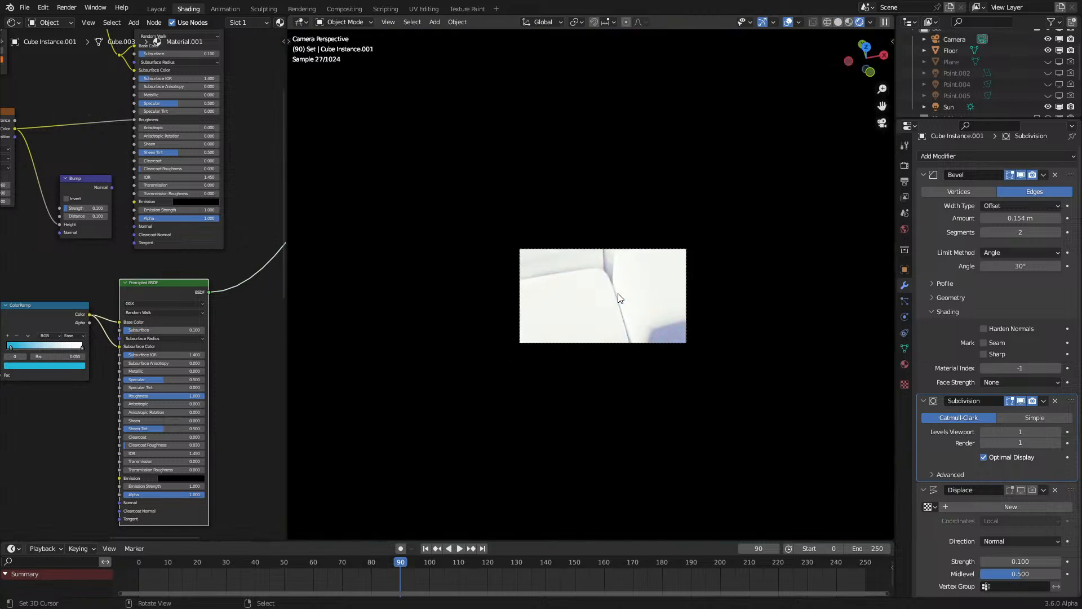
{"action": "key", "text": "z"}
{"action": "left_click", "coordinate": [609, 425]}
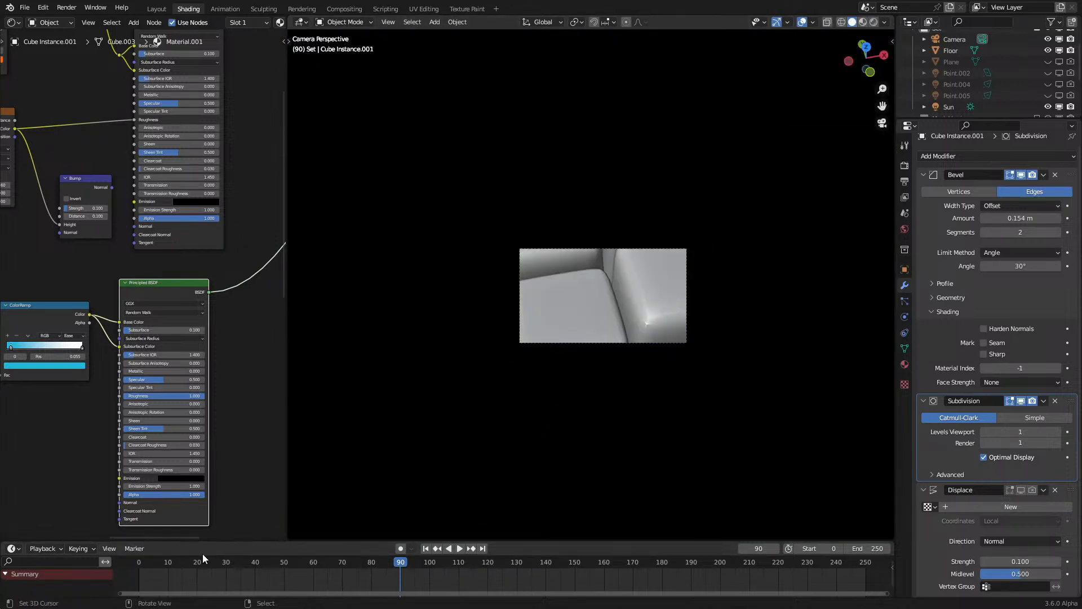
Step: Replay the simulation from the start, stop it at frame 83 and inspect the lettering in Rendered shading
{"action": "left_click", "coordinate": [124, 570]}
{"action": "scroll", "coordinate": [474, 418], "scroll_direction": "up", "scroll_amount": 4}
{"action": "key", "text": "space"}
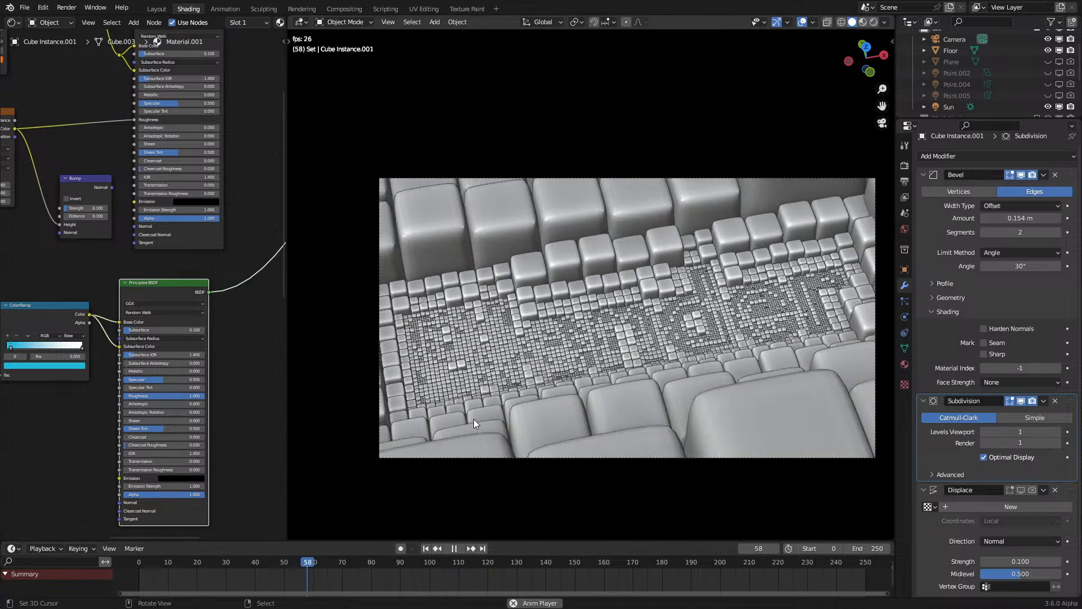
{"action": "key", "text": "space"}
{"action": "key", "text": "z"}
{"action": "left_click", "coordinate": [495, 369]}
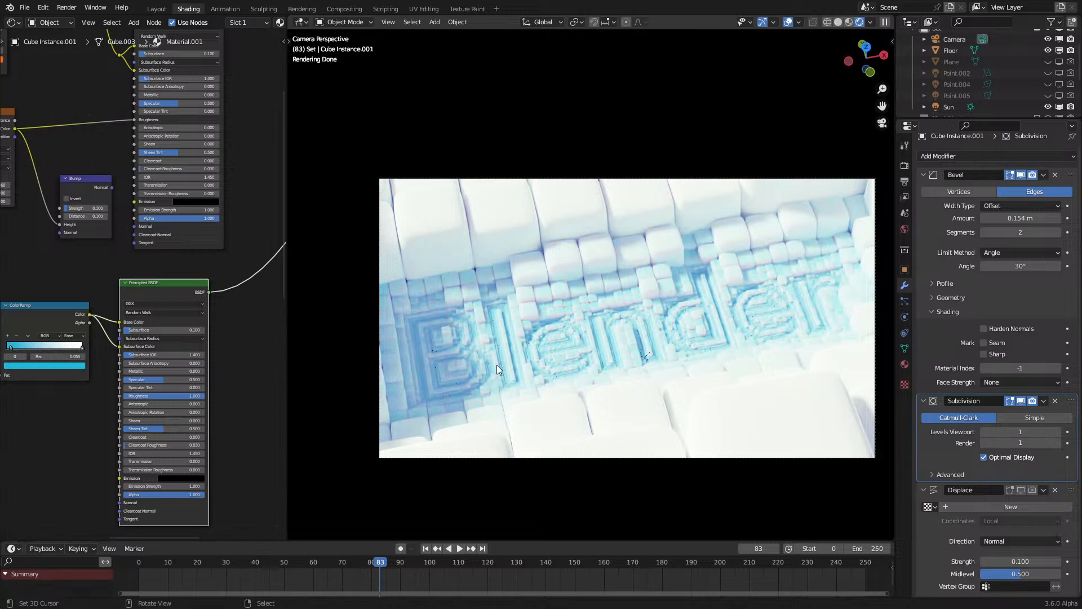
{"action": "scroll", "coordinate": [496, 364], "scroll_direction": "up", "scroll_amount": 1}
Step: Try rotating the instance cube's mesh slightly about the global Z axis while viewing the lettering through the camera
{"action": "key", "text": "a"}
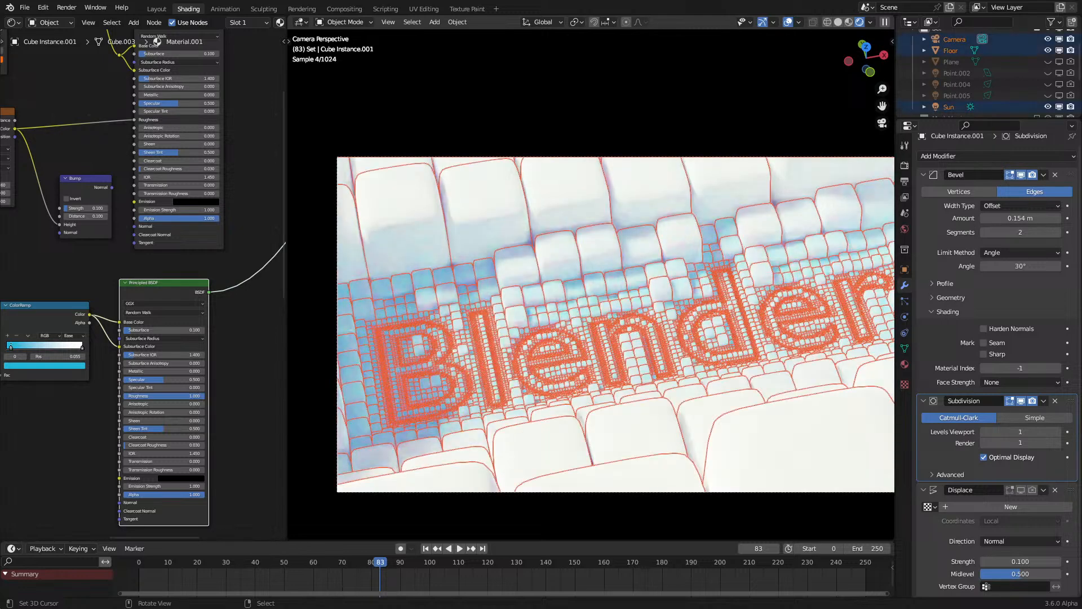
{"action": "key", "text": "KP_0"}
{"action": "key", "text": "alt+a"}
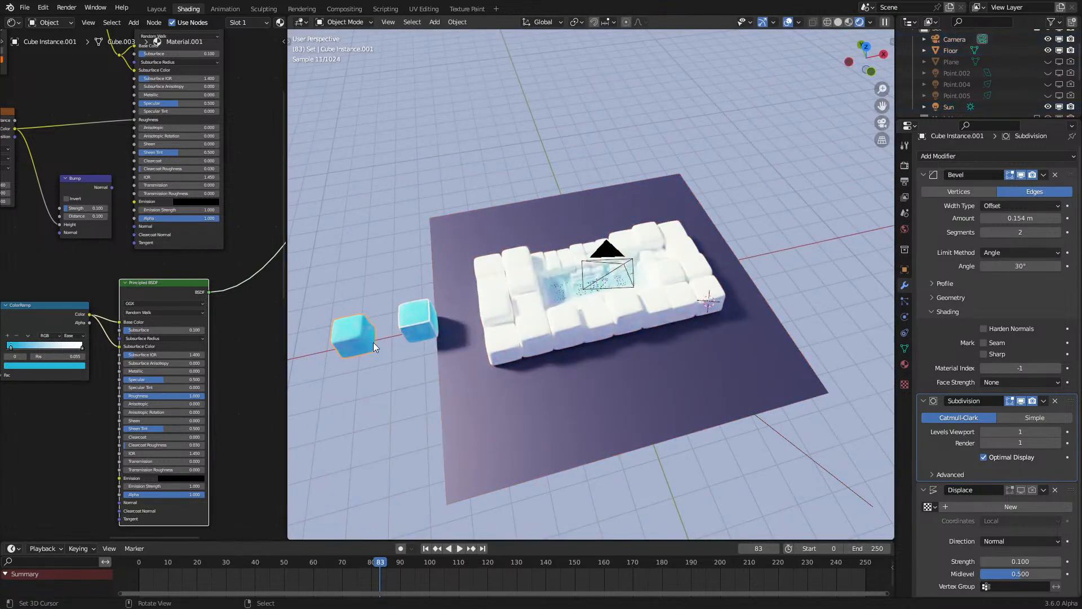
{"action": "key", "text": "KP_0"}
{"action": "left_click", "coordinate": [374, 342]}
{"action": "key", "text": "r"}
{"action": "key", "text": "z"}
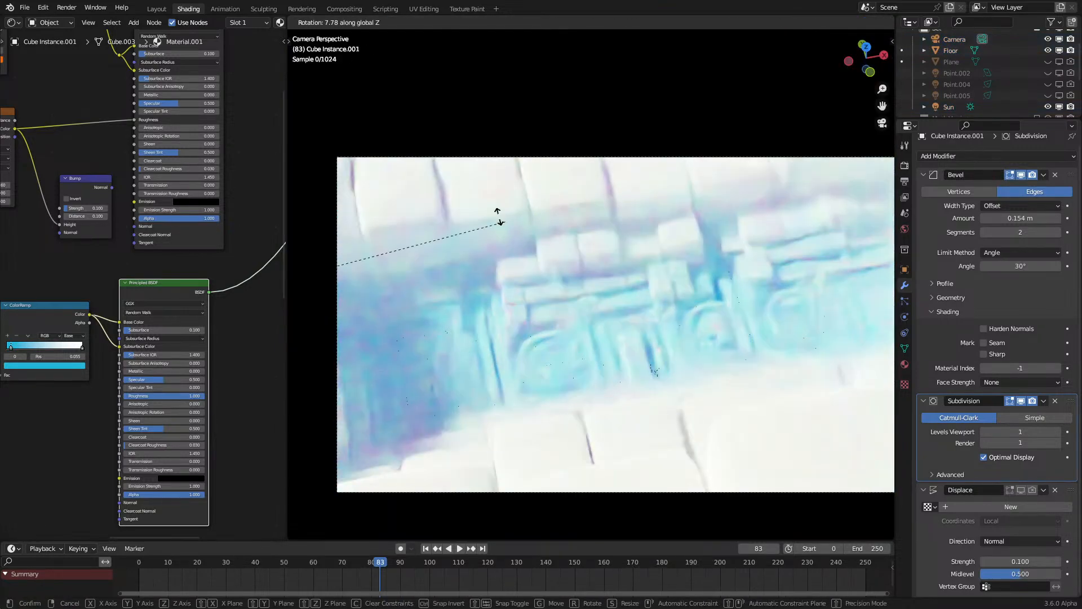
{"action": "left_click", "coordinate": [346, 102]}
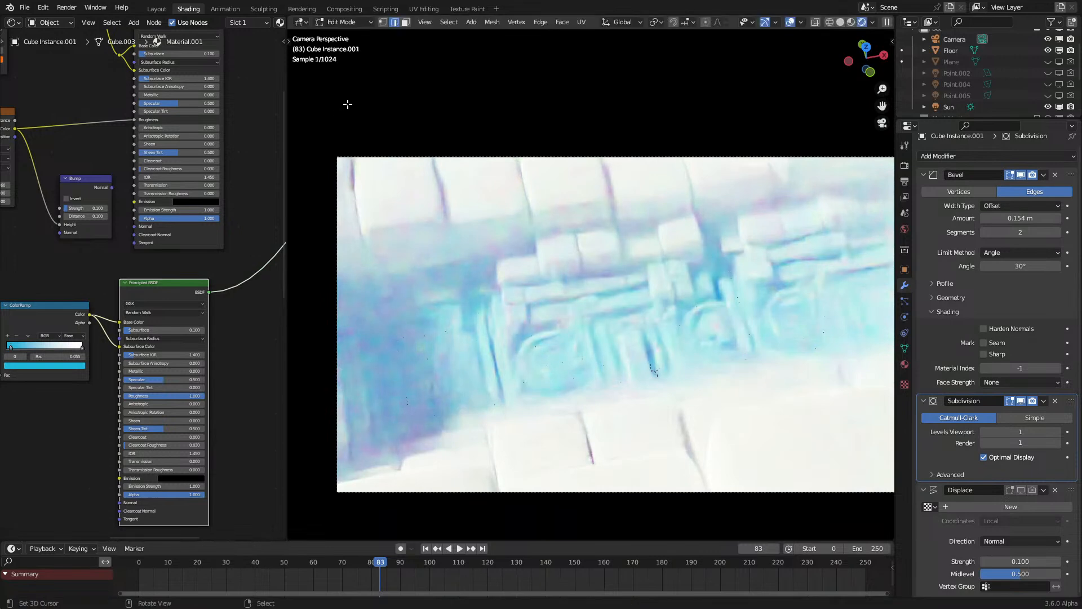
{"action": "key", "text": "Tab"}
{"action": "key", "text": "KP_0"}
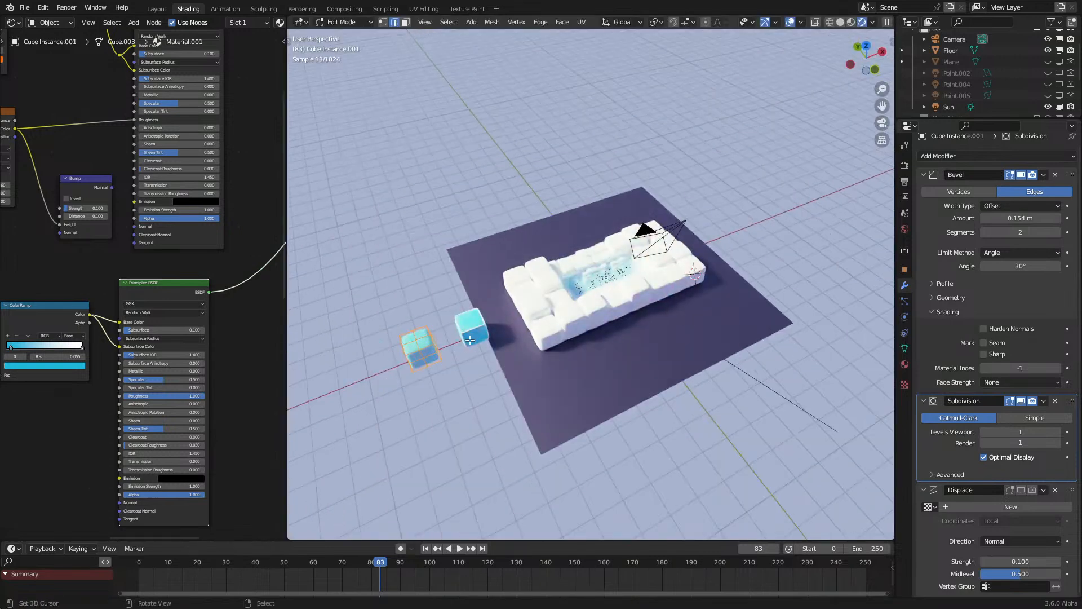
Step: Try rotating the instance cube's mesh 45° about the global Z axis in the camera view
{"action": "key", "text": "KP_0"}
{"action": "key", "text": "r"}
{"action": "key", "text": "z"}
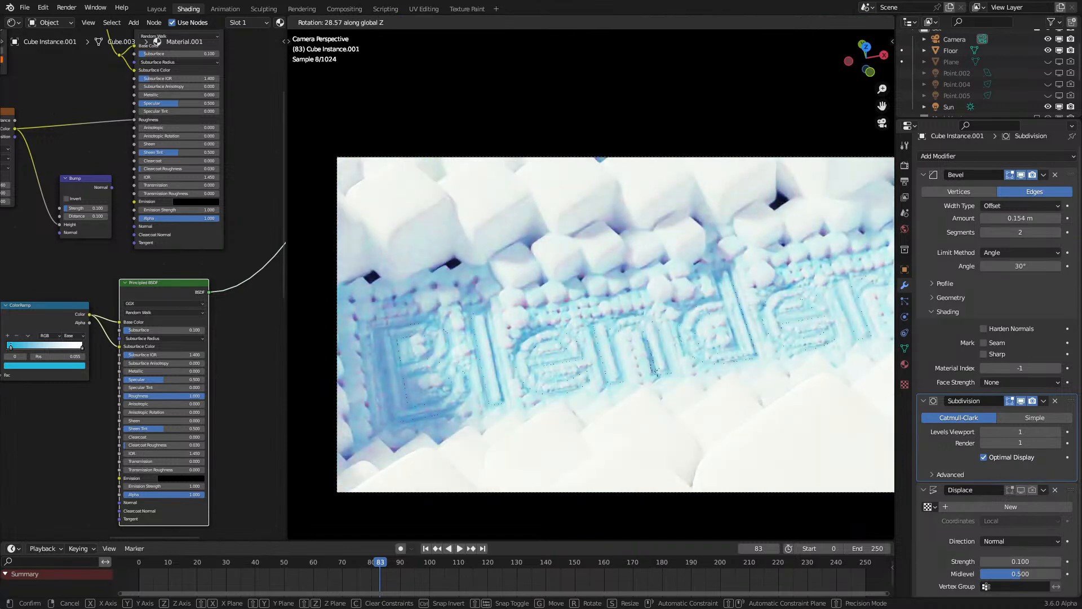
{"action": "type", "text": "45"}
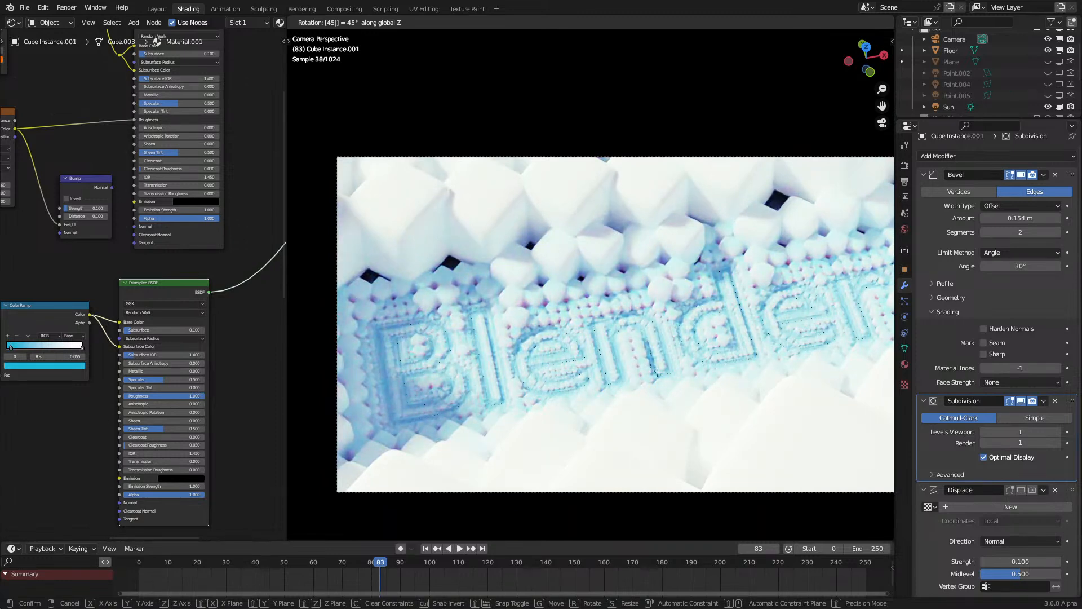
{"action": "key", "text": "Return"}
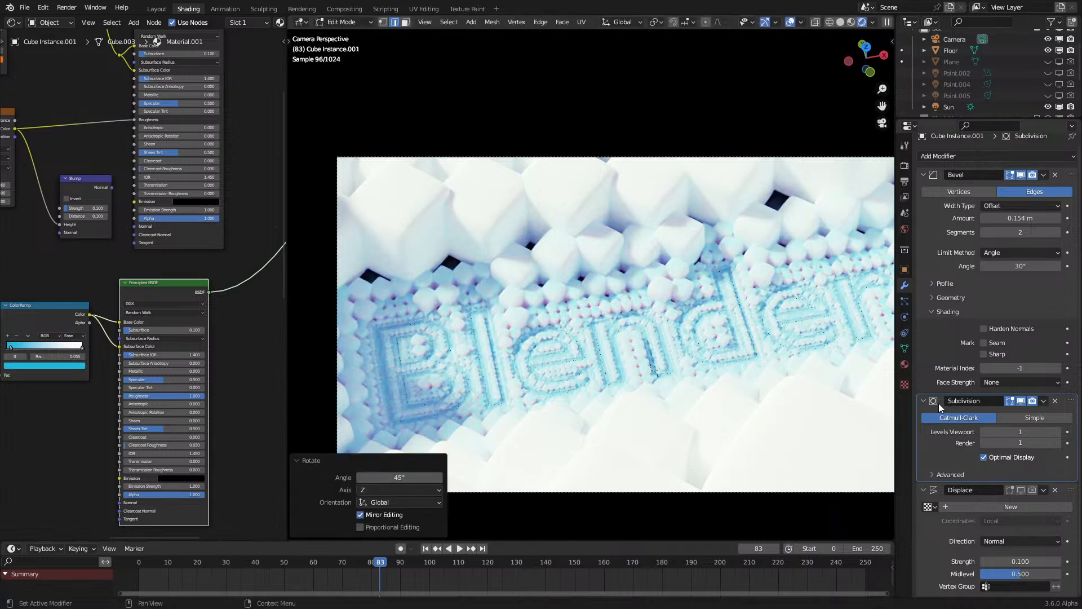
Step: Try disabling the Subdivision modifier for viewport and render and enabling Harden Normals on the Bevel modifier
{"action": "left_click_drag", "start_coordinate": [942, 403], "coordinate": [919, 446]}
{"action": "left_click", "coordinate": [1023, 410]}
{"action": "left_click", "coordinate": [1035, 408]}
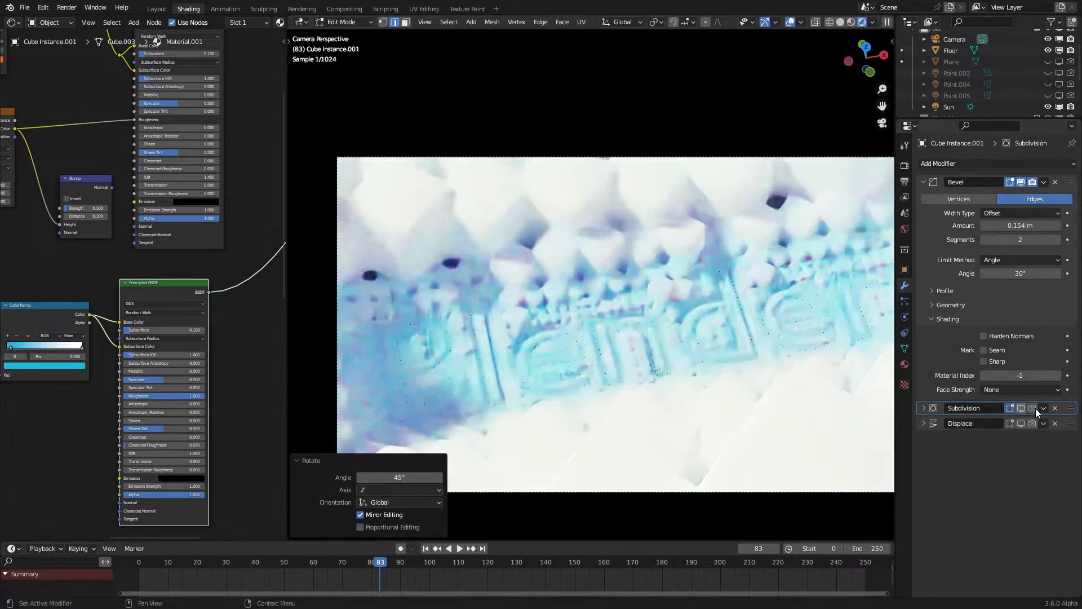
{"action": "left_click", "coordinate": [990, 337]}
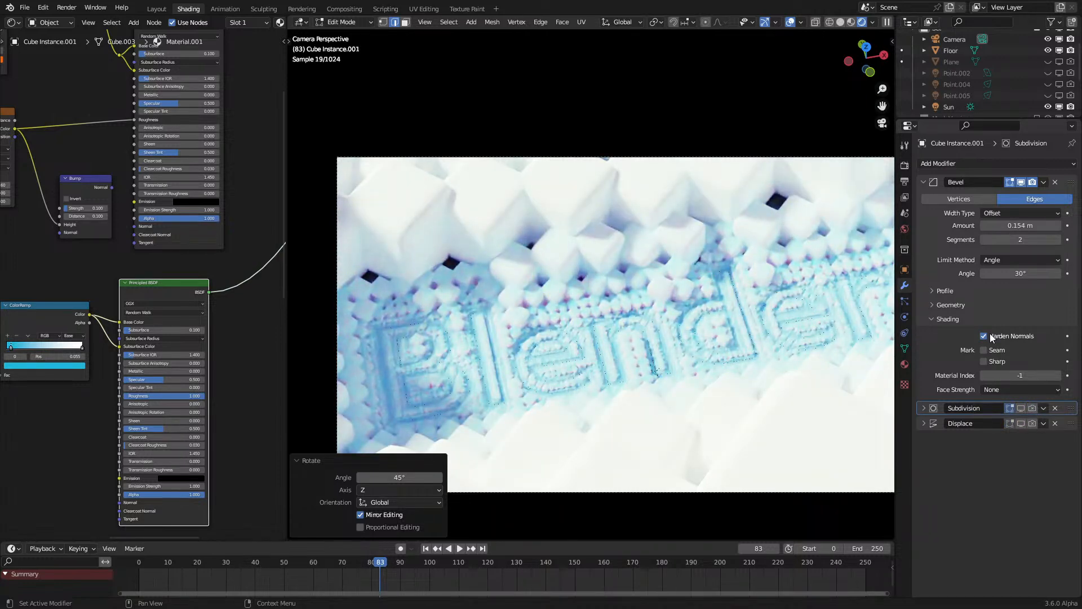
Step: Restore the cube by disabling Harden Normals, re-enabling Subdivision, reverting the mesh rotation and switching off Displace in Object Mode
{"action": "left_click", "coordinate": [984, 337]}
{"action": "left_click", "coordinate": [1021, 408]}
{"action": "left_click", "coordinate": [1032, 408]}
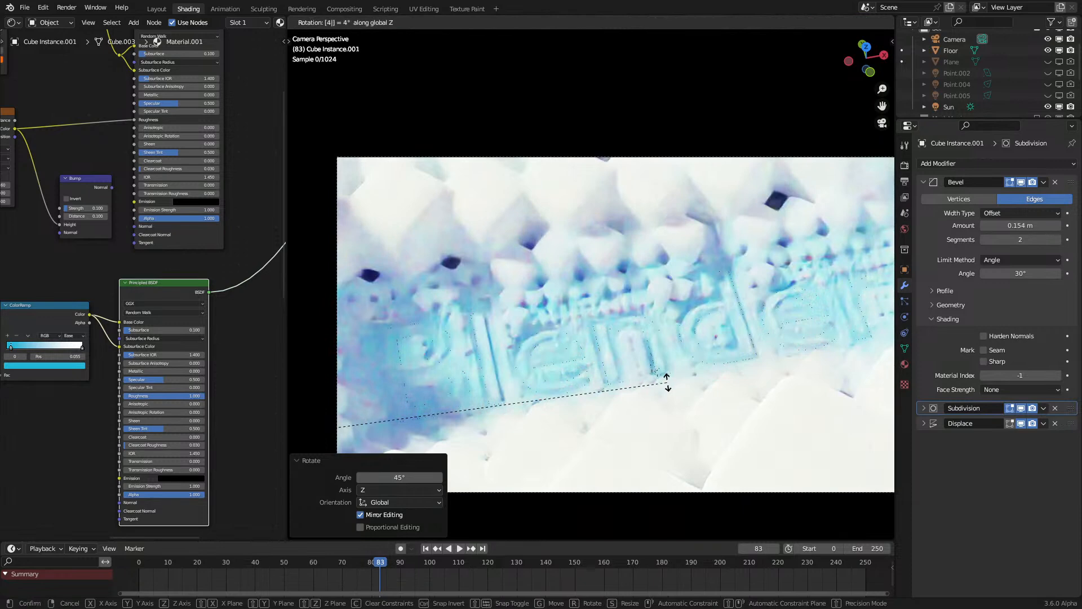
{"action": "key", "text": "Tab"}
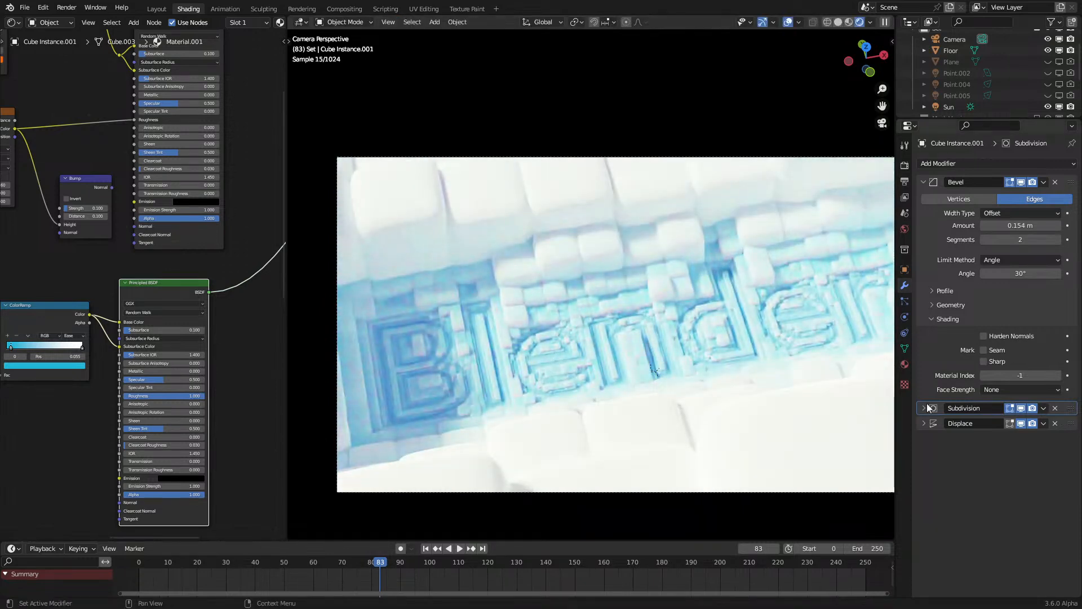
{"action": "left_click", "coordinate": [1021, 423]}
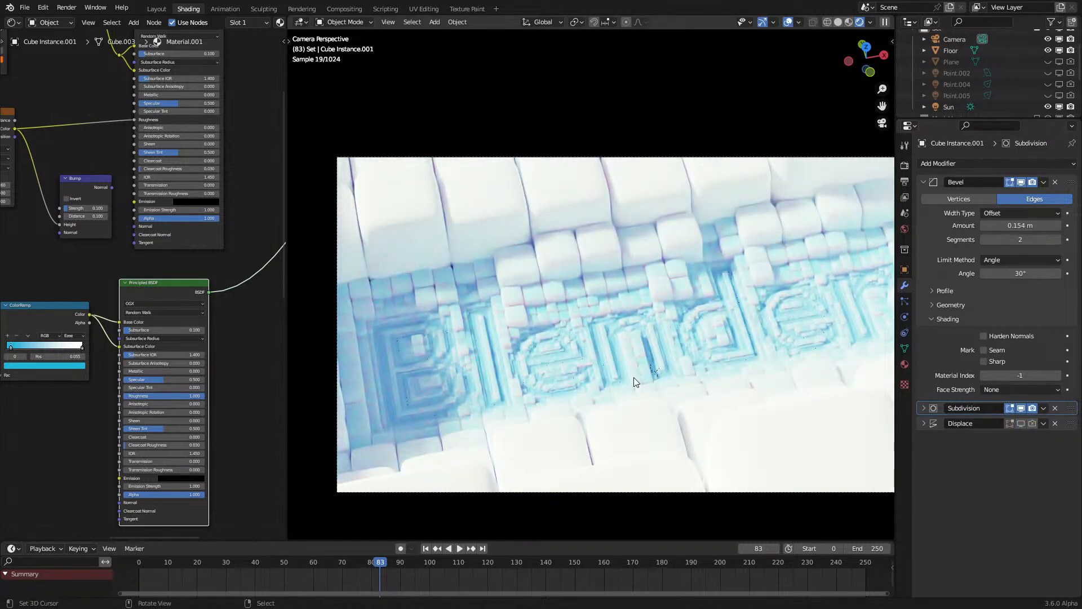
Step: Set the instance cube's Subdivision viewport and render levels to 2 and preview the camera view in Rendered shading
{"action": "key", "text": "z"}
{"action": "left_click", "coordinate": [676, 320]}
{"action": "key", "text": "KP_Decimal"}
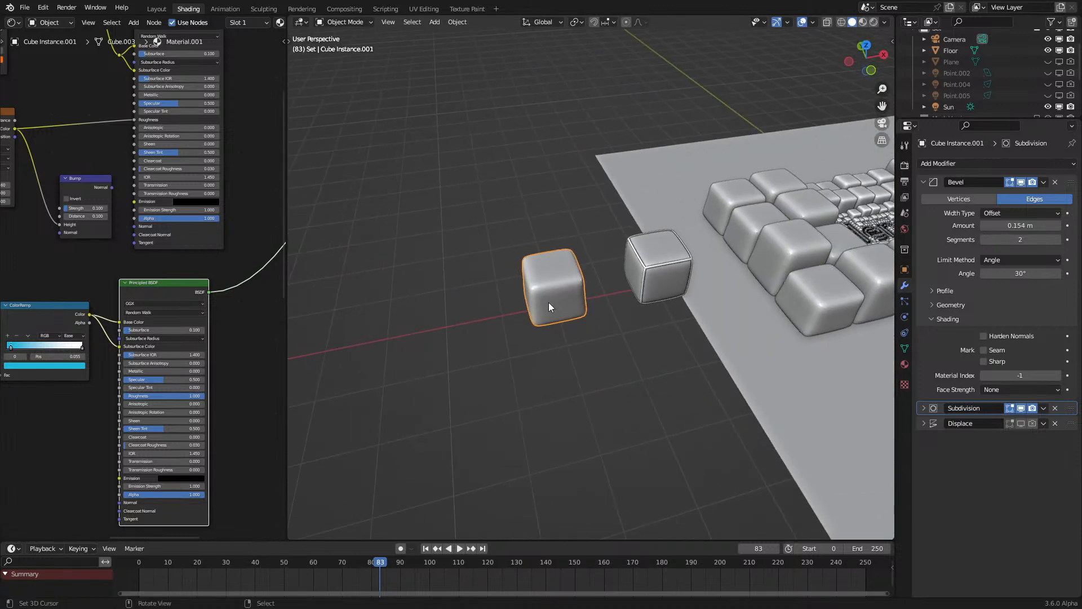
{"action": "scroll", "coordinate": [546, 313], "scroll_direction": "up", "scroll_amount": 5}
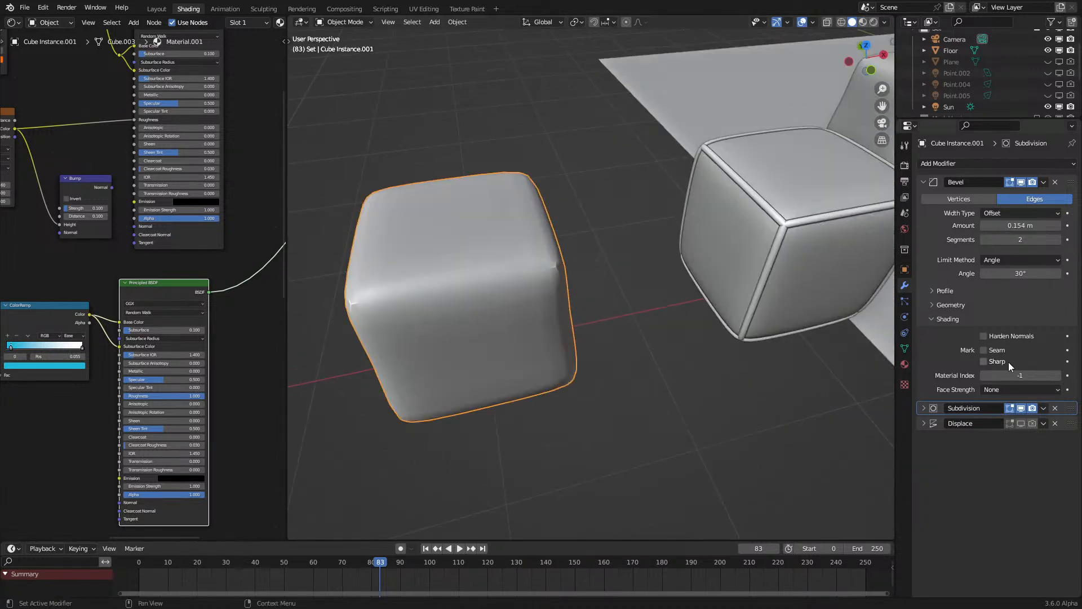
{"action": "left_click", "coordinate": [924, 408]}
{"action": "key", "text": "z"}
{"action": "left_click", "coordinate": [682, 277]}
{"action": "key", "text": "KP_0"}
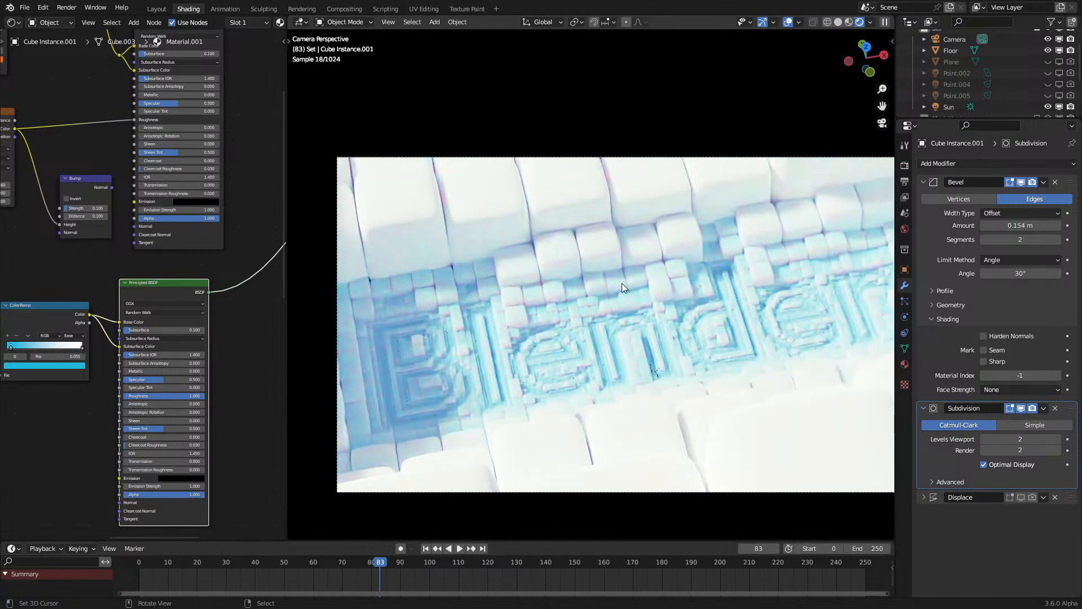
Step: Move the instance cube's horizontal middle edge loop about 0.29 m down along the Z axis in Solid shading
{"action": "key", "text": "z"}
{"action": "left_click", "coordinate": [701, 283]}
{"action": "key", "text": "KP_0"}
{"action": "key", "text": "KP_Decimal"}
{"action": "key", "text": "Tab"}
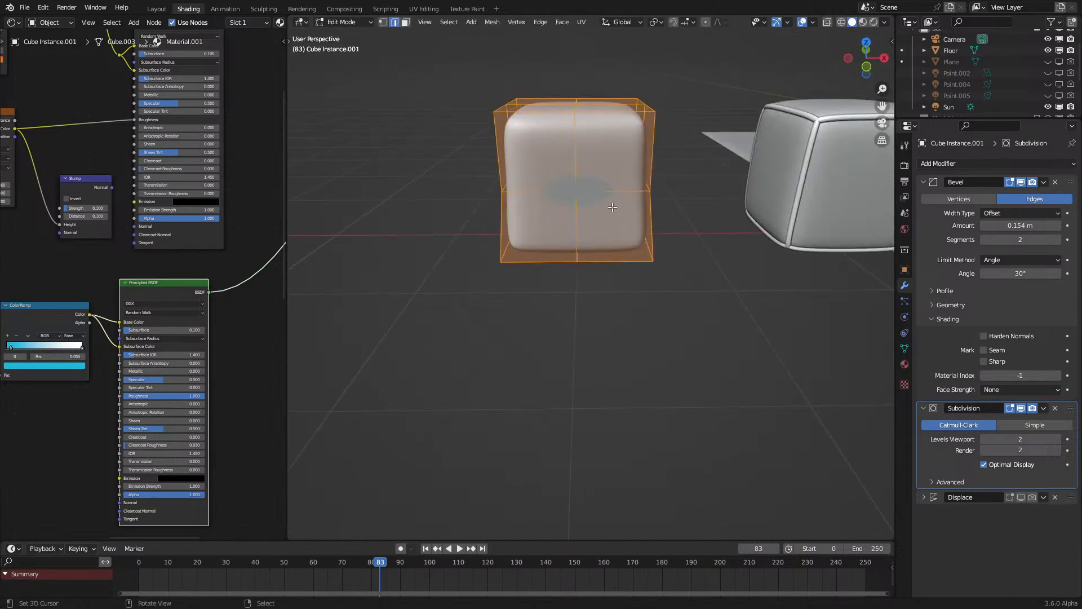
{"action": "left_click", "coordinate": [615, 194], "text": "alt"}
{"action": "key", "text": "g"}
{"action": "key", "text": "z"}
{"action": "left_click", "coordinate": [615, 242]}
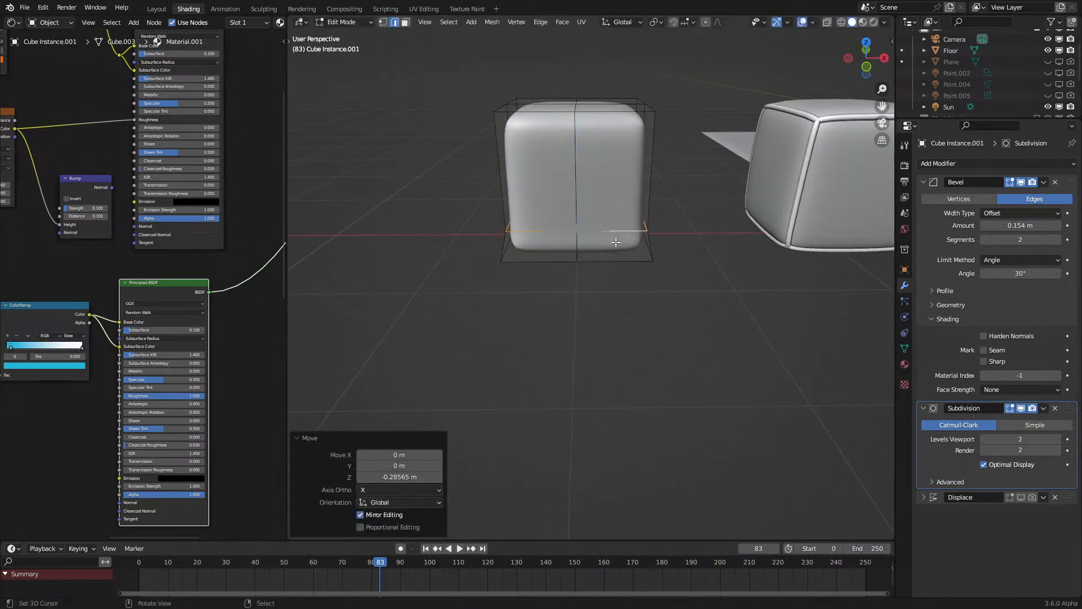
Step: Try moving the edge loop up along Z in the camera view, and compare the lettering in Rendered and Solid shading
{"action": "key", "text": "KP_0"}
{"action": "key", "text": "g"}
{"action": "key", "text": "z"}
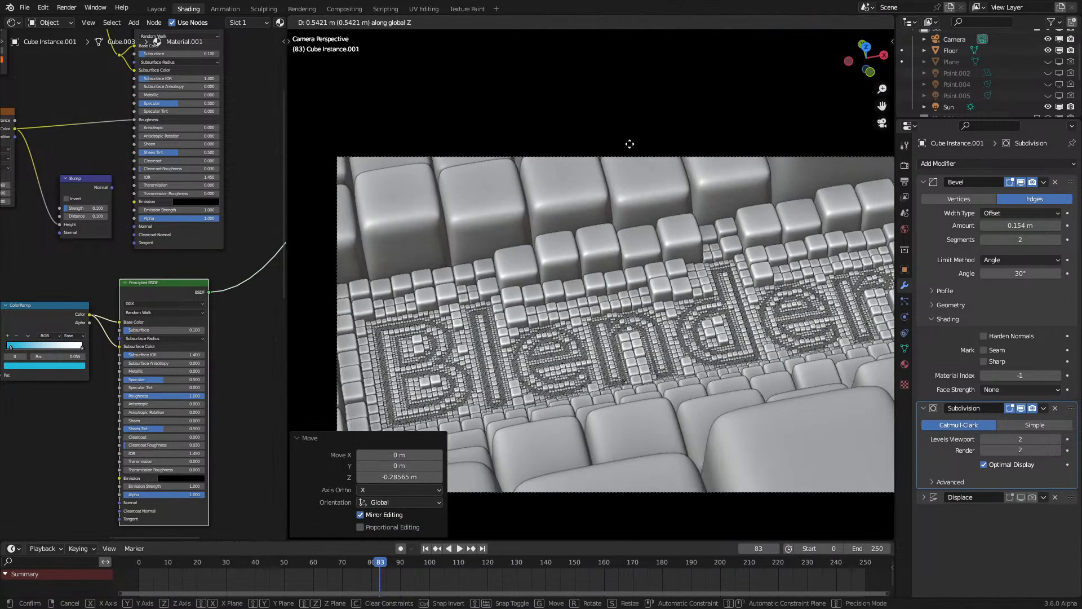
{"action": "right_click", "coordinate": [621, 239]}
{"action": "key", "text": "z"}
{"action": "left_click", "coordinate": [621, 214]}
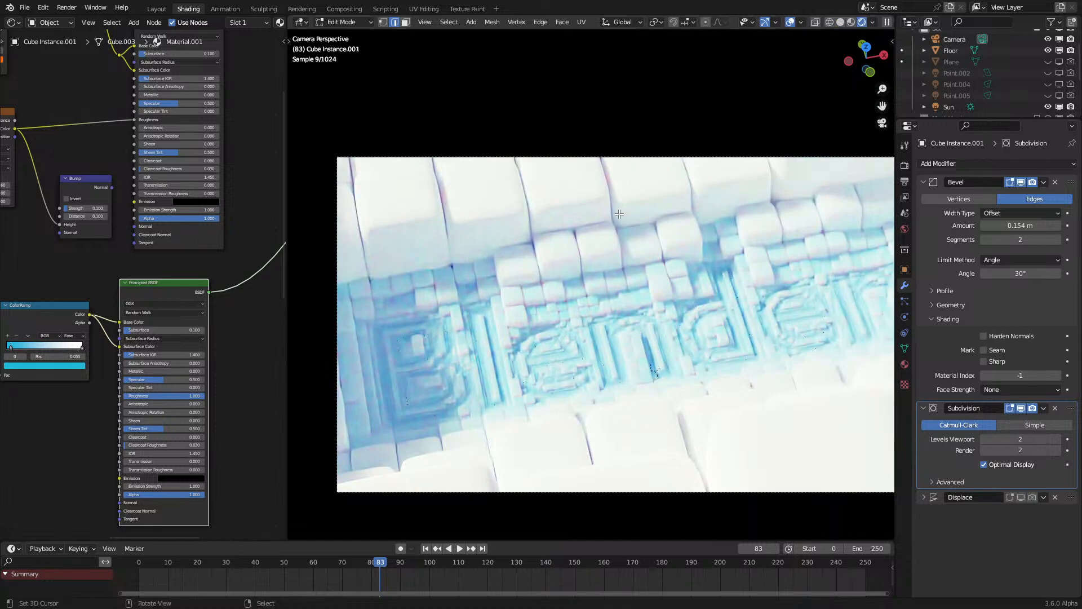
{"action": "key", "text": "z"}
{"action": "left_click", "coordinate": [683, 295]}
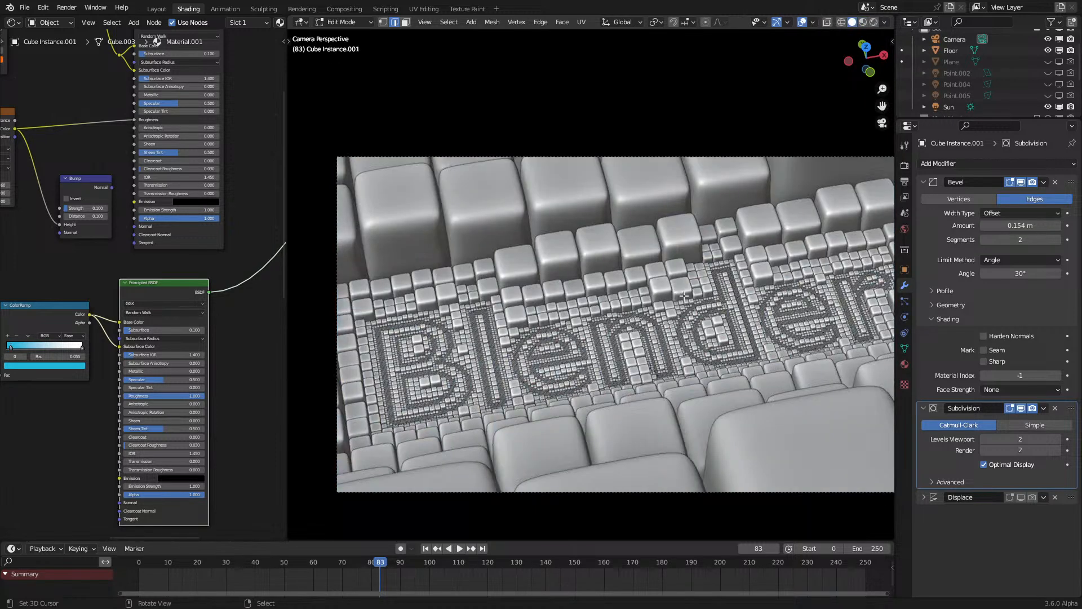
Step: Leave Edit Mode, select the Text Curves.001 object and show its geometry node tree in place of the shader nodes
{"action": "key", "text": "Tab"}
{"action": "key", "text": "KP_0"}
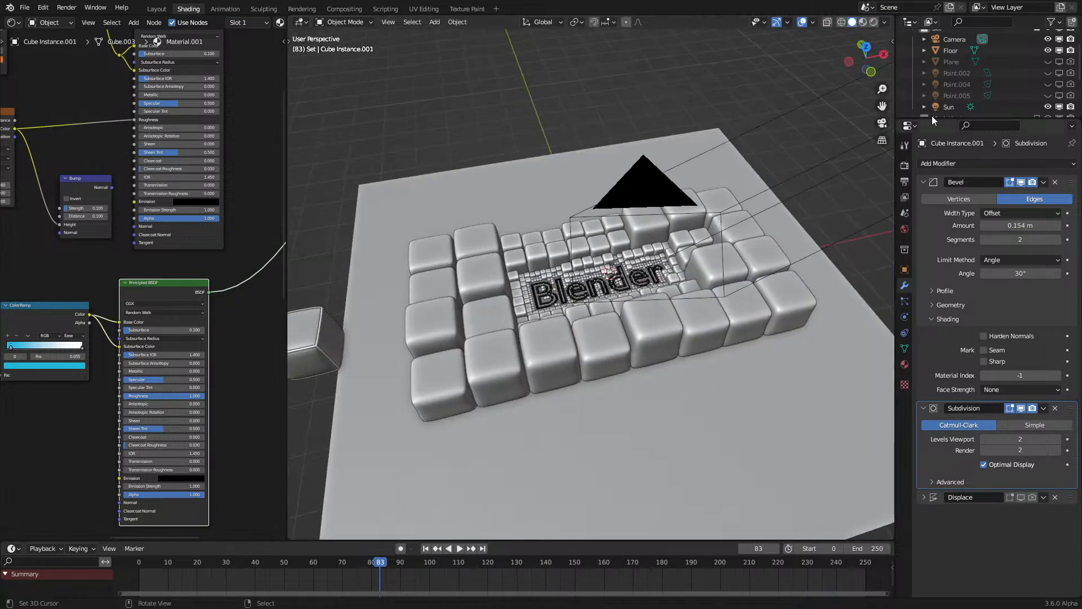
{"action": "scroll", "coordinate": [965, 93], "scroll_direction": "down", "scroll_amount": 3}
{"action": "left_click", "coordinate": [965, 94]}
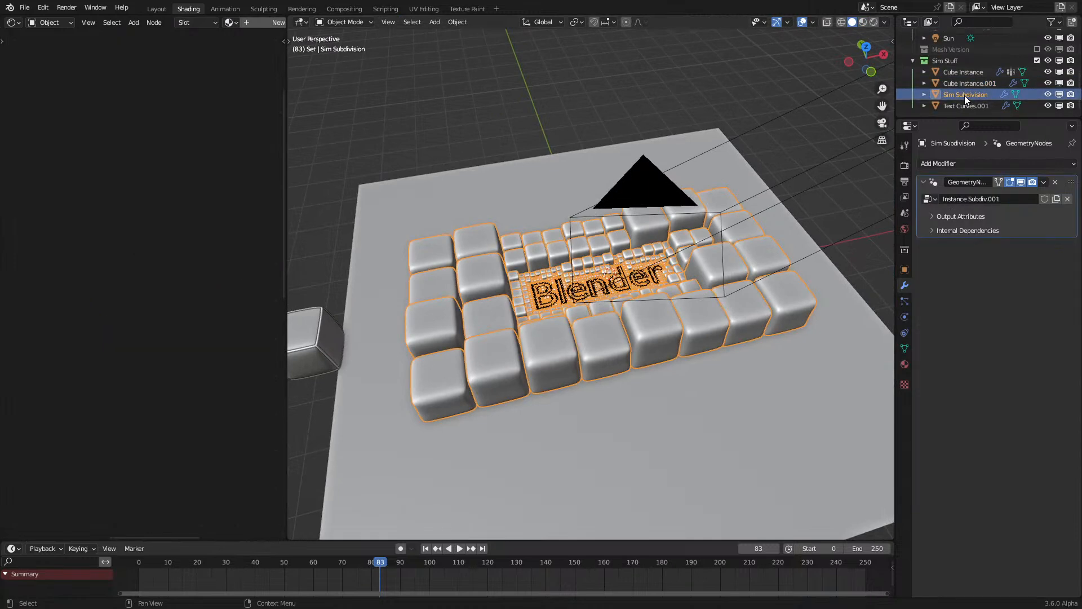
{"action": "left_click", "coordinate": [961, 105]}
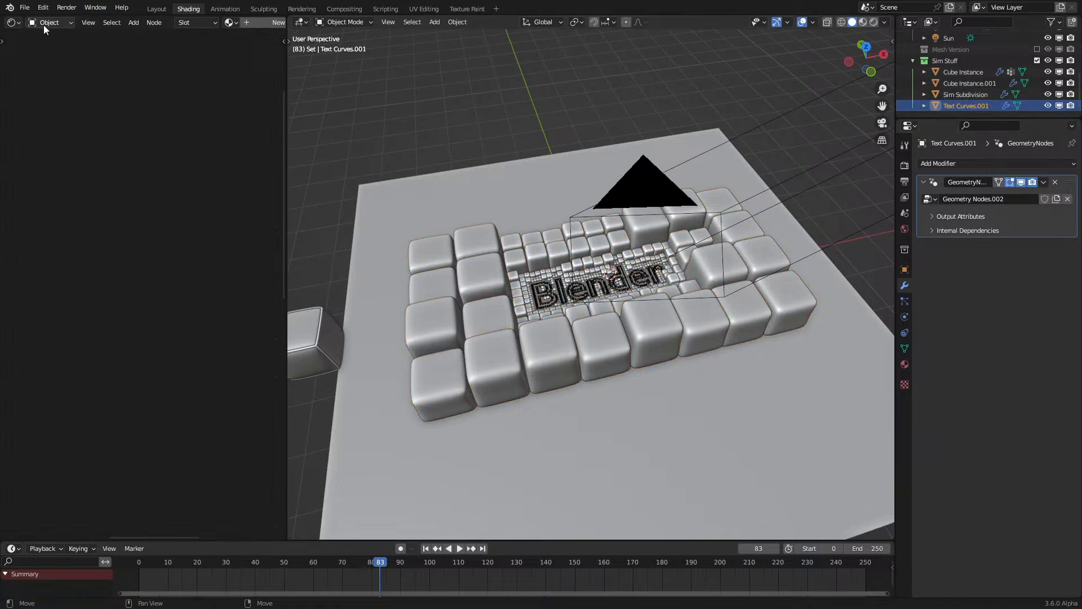
{"action": "left_click", "coordinate": [13, 22]}
{"action": "left_click", "coordinate": [29, 110]}
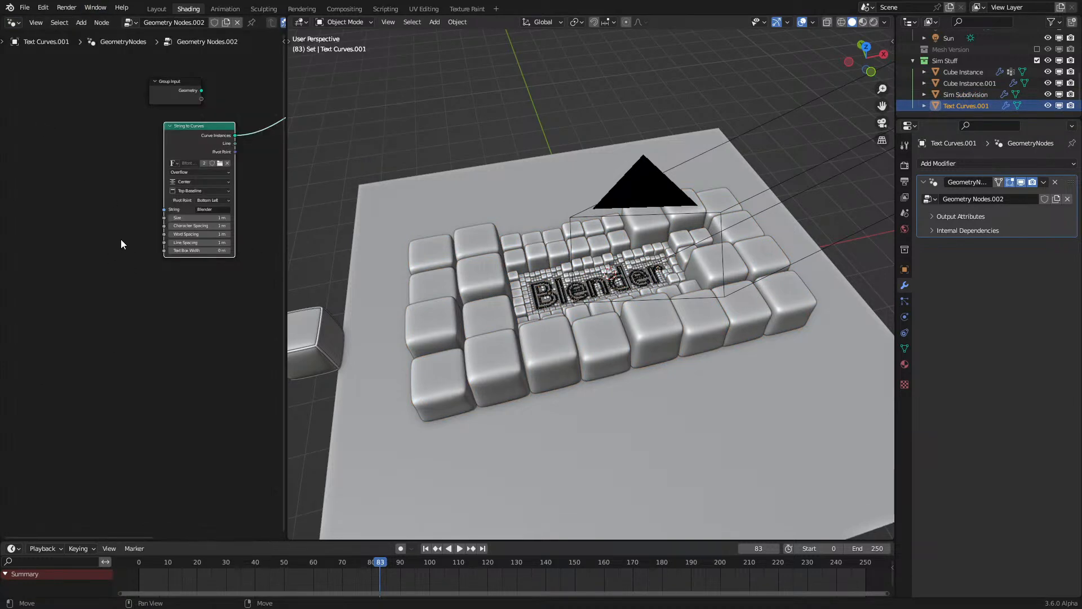
Step: Set the string of the String to Curves node to "Dreams"
{"action": "scroll", "coordinate": [115, 241], "scroll_direction": "up", "scroll_amount": 3}
{"action": "left_click", "coordinate": [228, 220]}
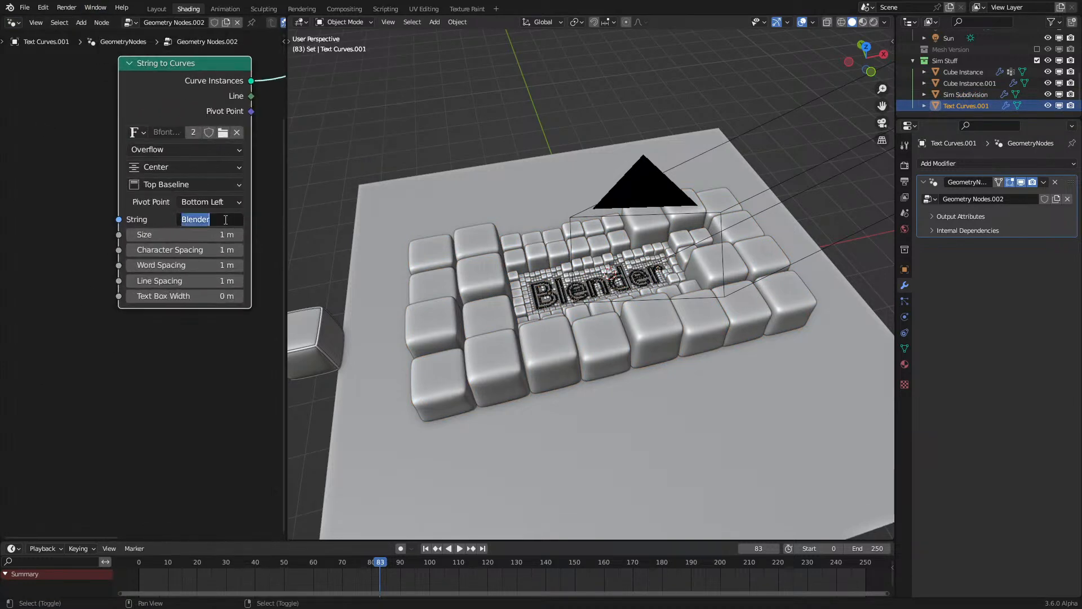
{"action": "key", "text": "BackSpace"}
{"action": "type", "text": "Dreams"}
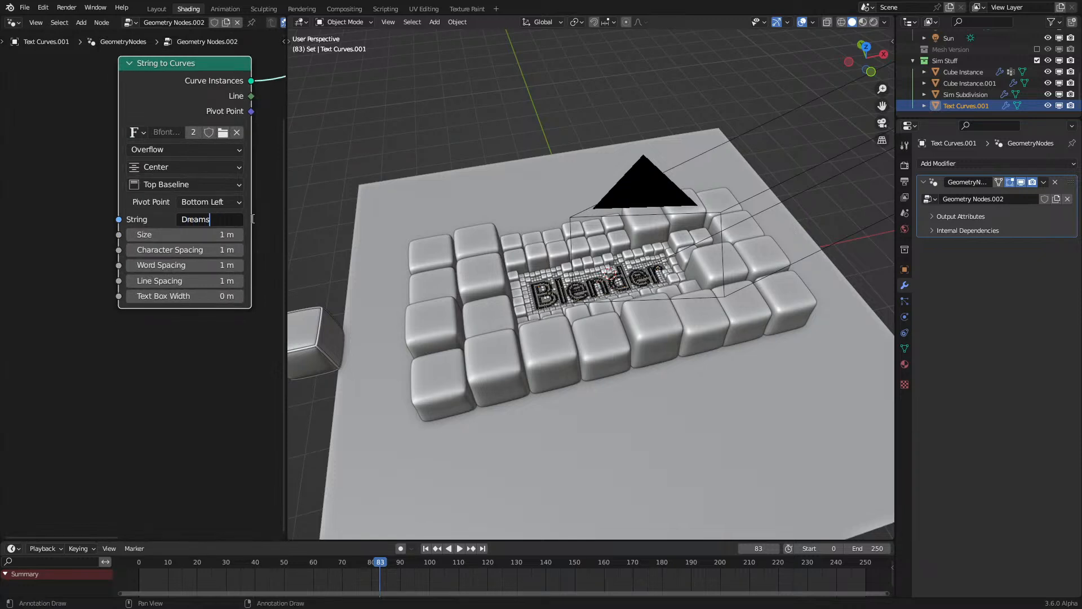
{"action": "key", "text": "Return"}
{"action": "left_click", "coordinate": [208, 395]}
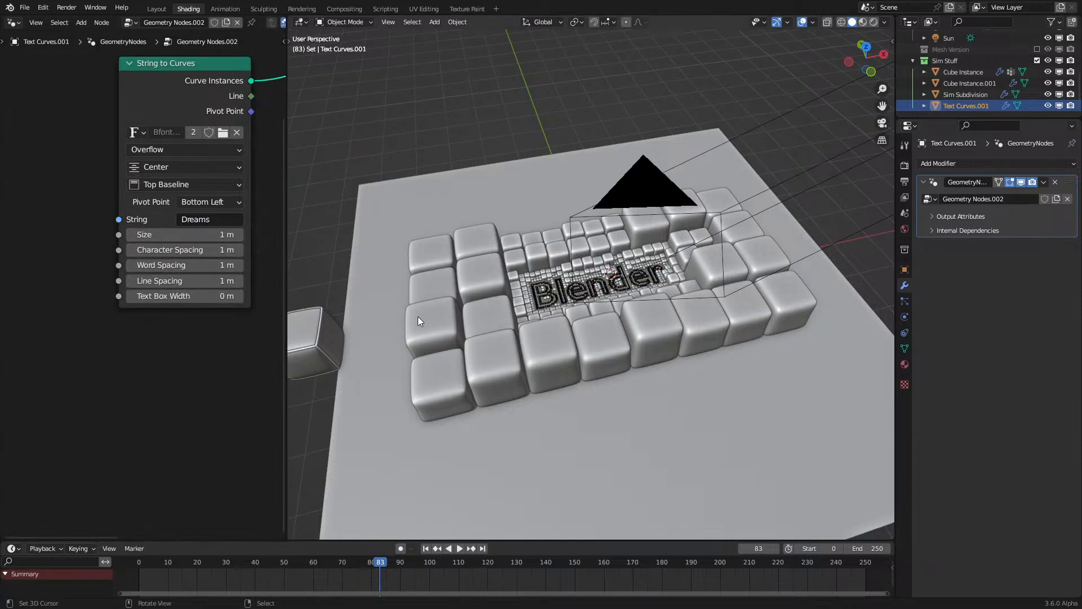
Step: Replay the simulation from the start through the camera, stop at frame 87 and switch to Rendered shading
{"action": "left_click", "coordinate": [138, 575]}
{"action": "key", "text": "space"}
{"action": "key", "text": "KP_0"}
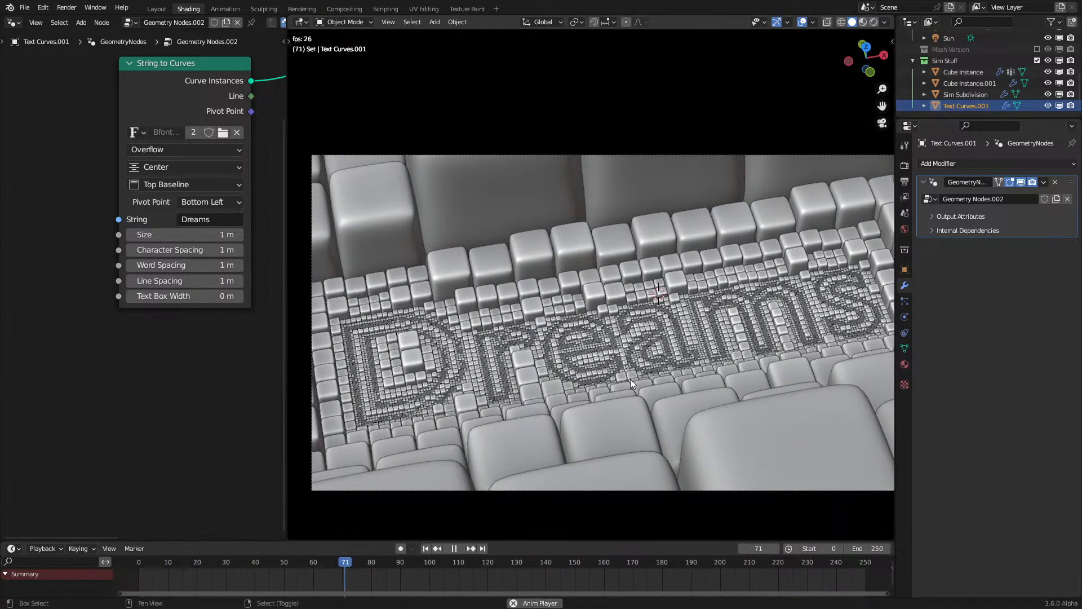
{"action": "key", "text": "space"}
{"action": "key", "text": "z"}
{"action": "left_click", "coordinate": [680, 334]}
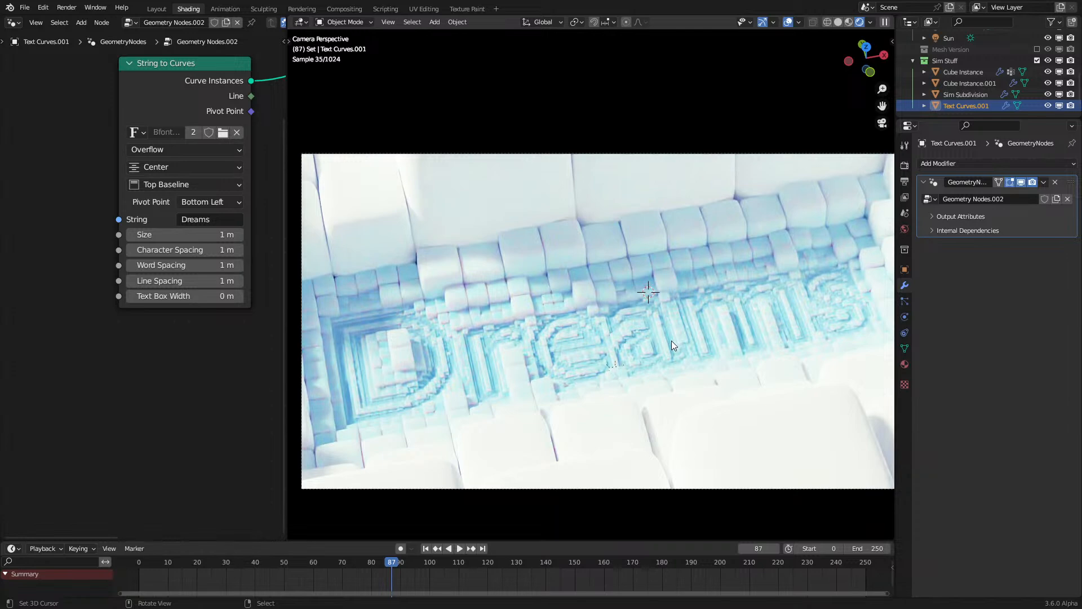
Step: Inspect the first letter of the lettering up close in the rendered camera view and switch to Solid shading
{"action": "scroll", "coordinate": [671, 342], "scroll_direction": "up", "scroll_amount": 6}
{"action": "middle_click_drag", "start_coordinate": [507, 405], "coordinate": [395, 249], "text": "shift"}
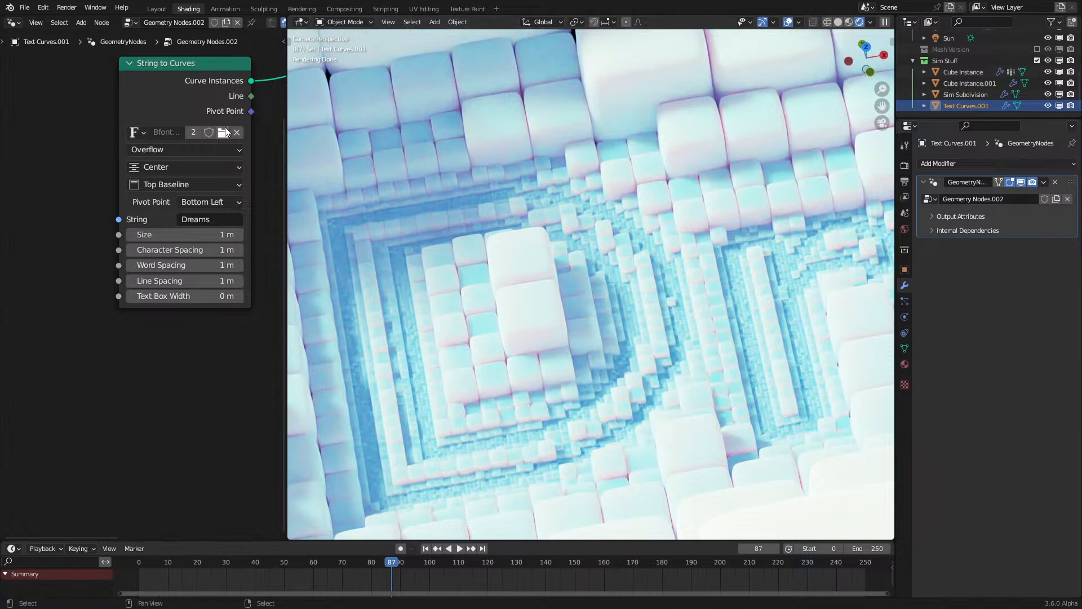
{"action": "key", "text": "z"}
{"action": "left_click", "coordinate": [657, 217]}
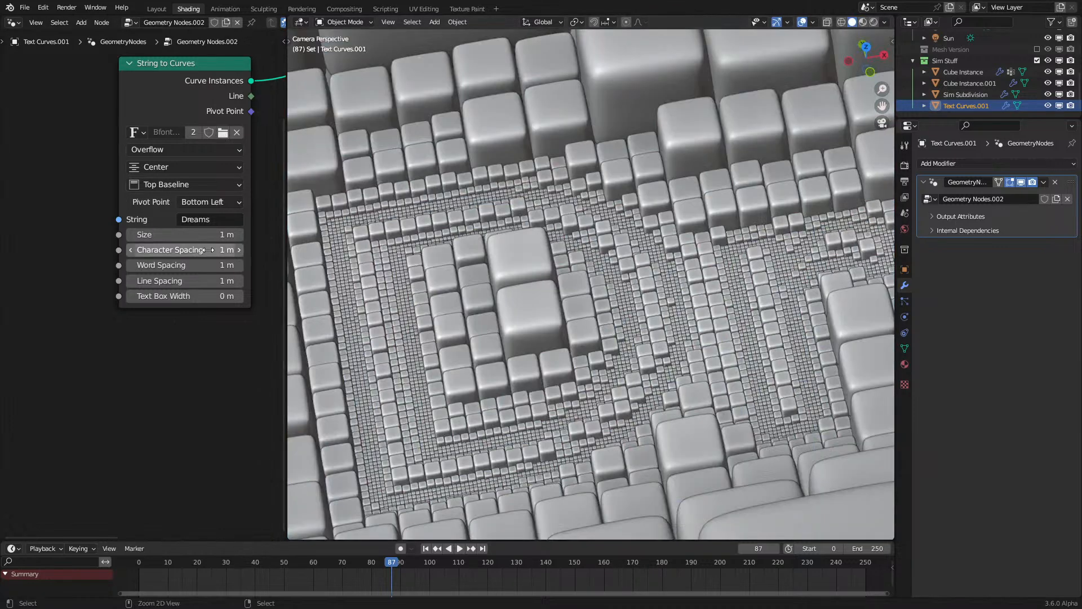
Step: Duplicate the String to Curves node, place the copy beside the original and set its string to "Blender"
{"action": "scroll", "coordinate": [200, 230], "scroll_direction": "down", "scroll_amount": 2}
{"action": "key", "text": "shift+d"}
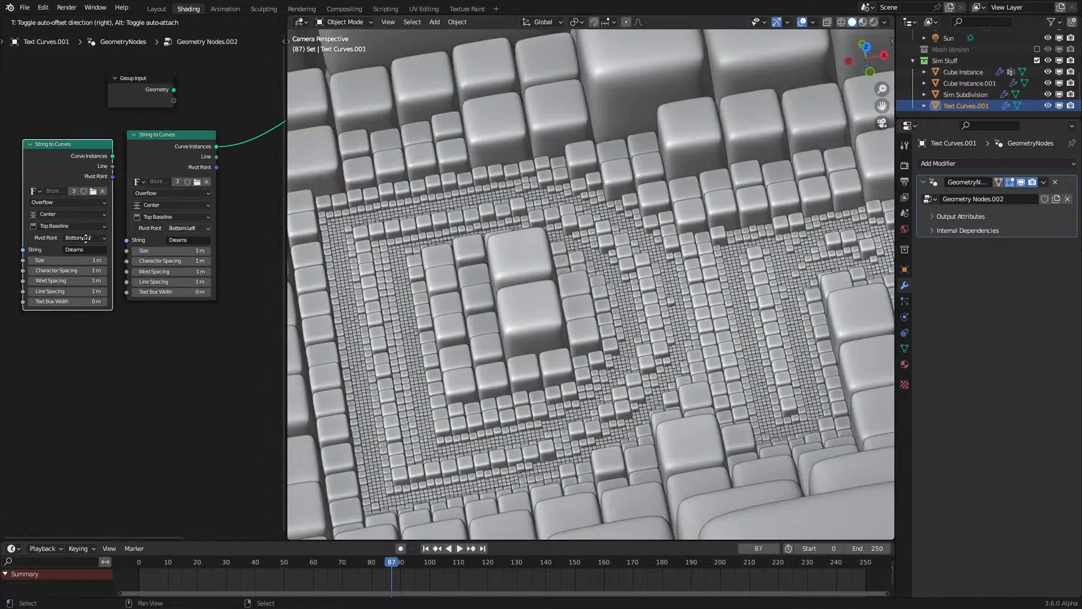
{"action": "left_click", "coordinate": [66, 251]}
{"action": "type", "text": "Blender"}
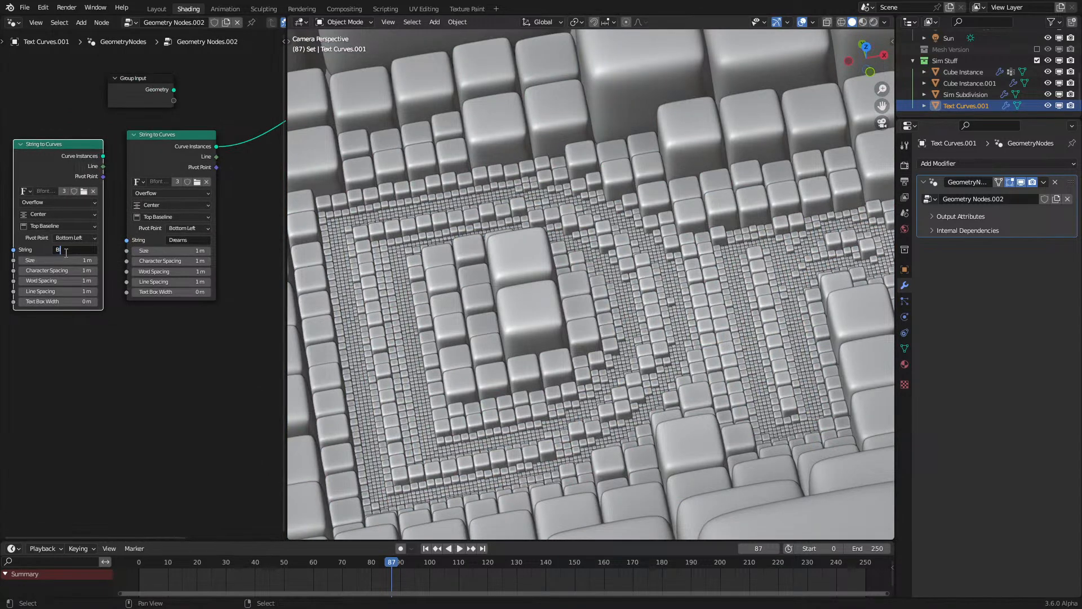
{"action": "key", "text": "Return"}
{"action": "scroll", "coordinate": [141, 203], "scroll_direction": "up", "scroll_amount": 2}
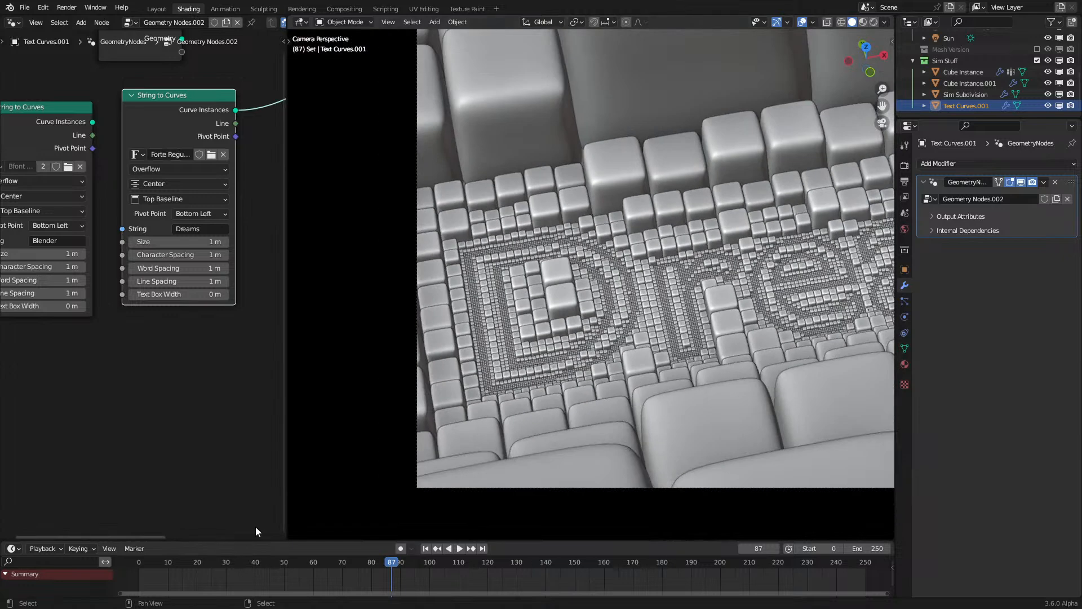
Step: Replay the simulation from the start with the Forte lettering, stop at frame 80 and inspect it in Rendered shading
{"action": "key", "text": "shift+Left"}
{"action": "key", "text": "space"}
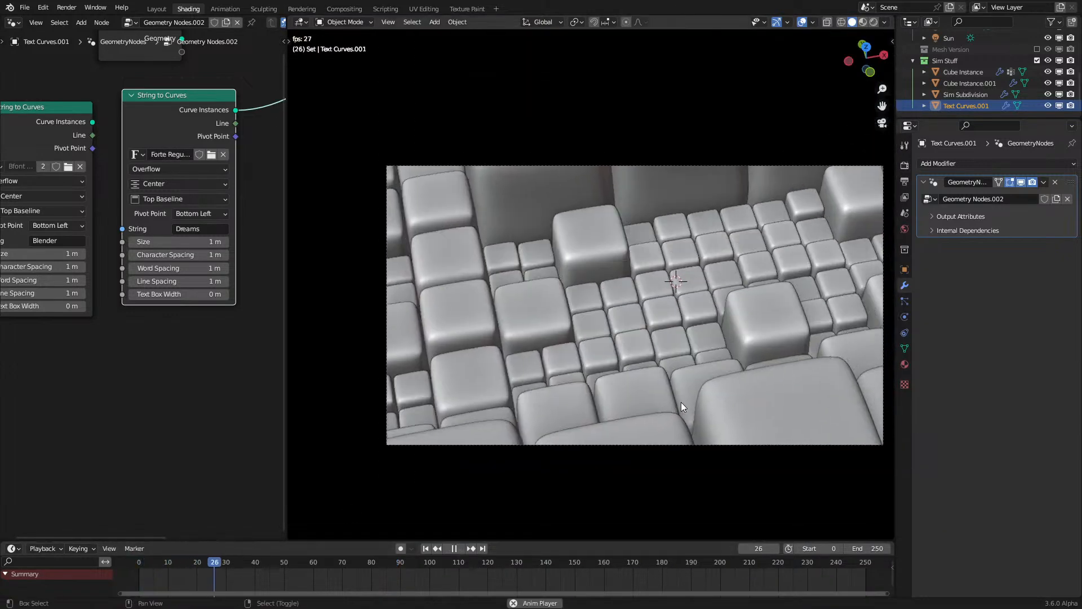
{"action": "middle_click_drag", "start_coordinate": [731, 380], "coordinate": [681, 408], "text": "shift"}
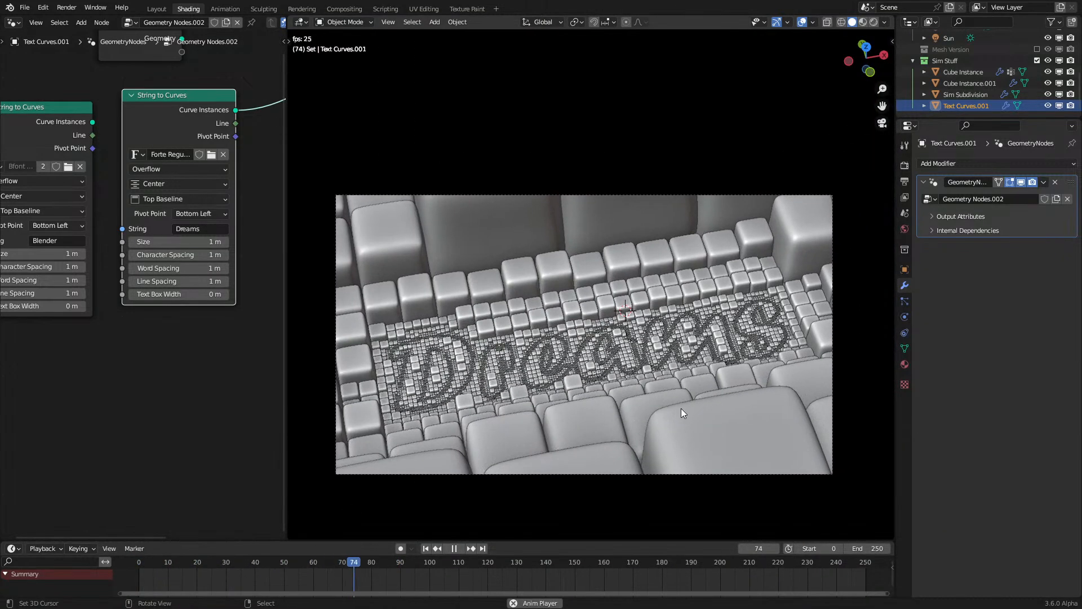
{"action": "key", "text": "space"}
{"action": "key", "text": "z"}
{"action": "left_click", "coordinate": [666, 382]}
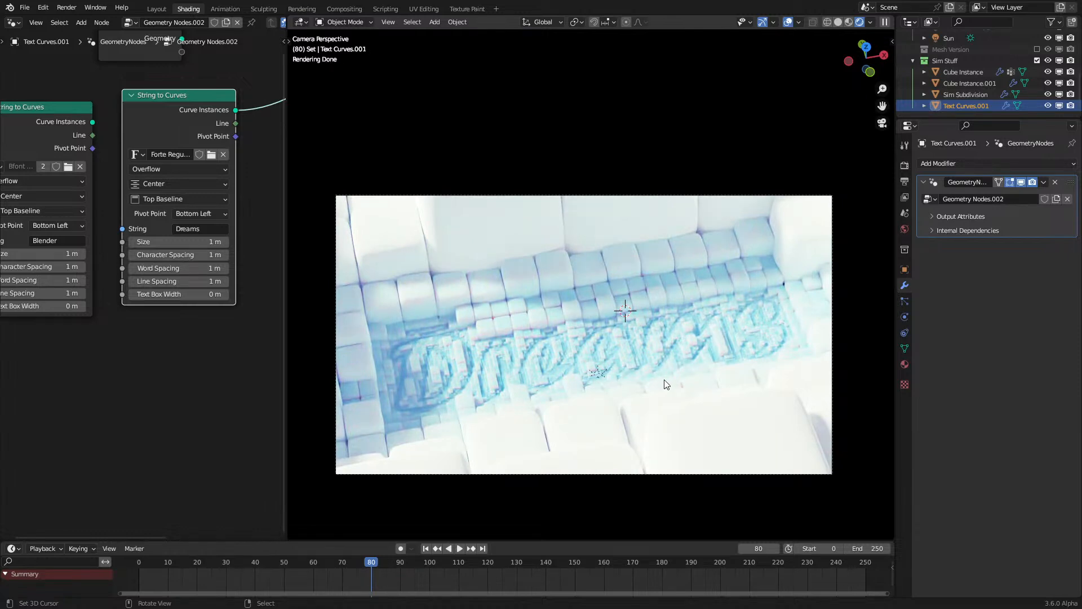
{"action": "scroll", "coordinate": [666, 384], "scroll_direction": "up", "scroll_amount": 1}
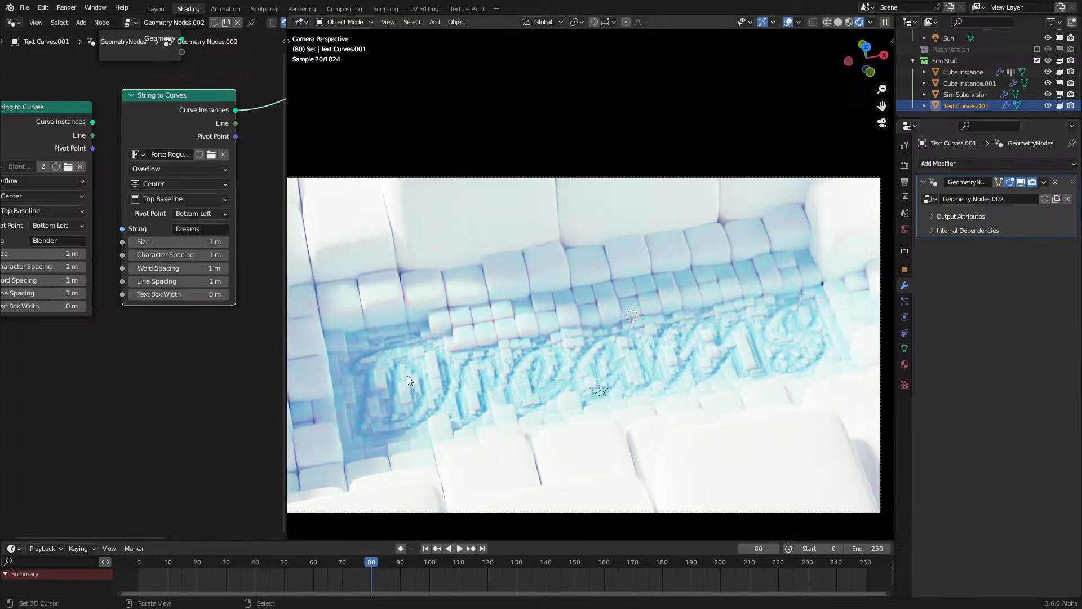
Step: Try previewing the "Blender" String to Curves node through a Viewer and replay the simulation in Solid shading to frame 83
{"action": "key", "text": "z"}
{"action": "left_click", "coordinate": [589, 380]}
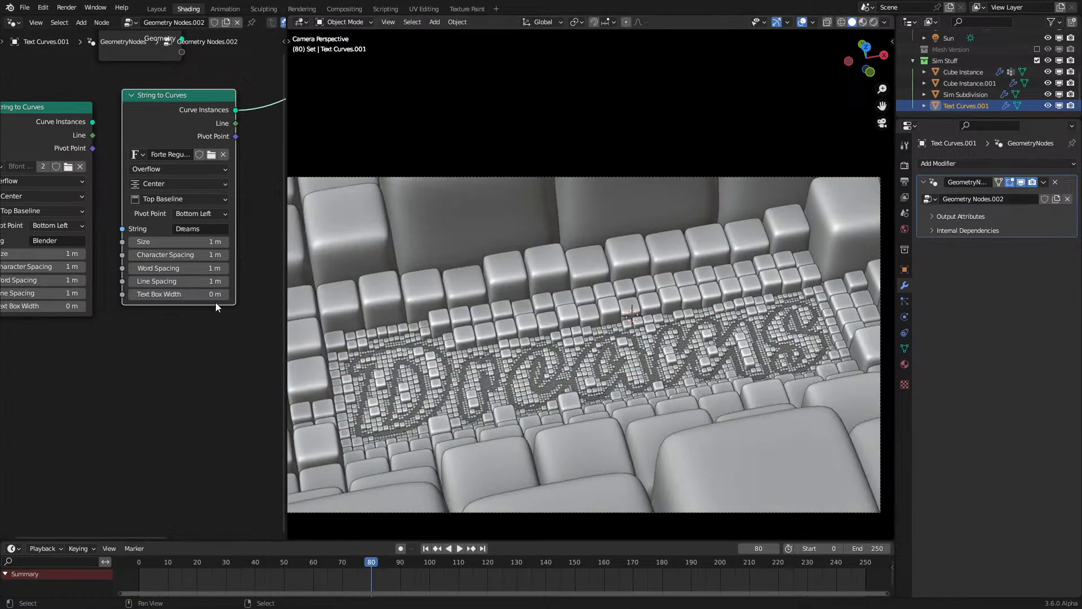
{"action": "middle_click_drag", "start_coordinate": [49, 119], "coordinate": [83, 179]}
{"action": "left_click", "coordinate": [84, 181], "text": "ctrl+shift"}
{"action": "key", "text": "z"}
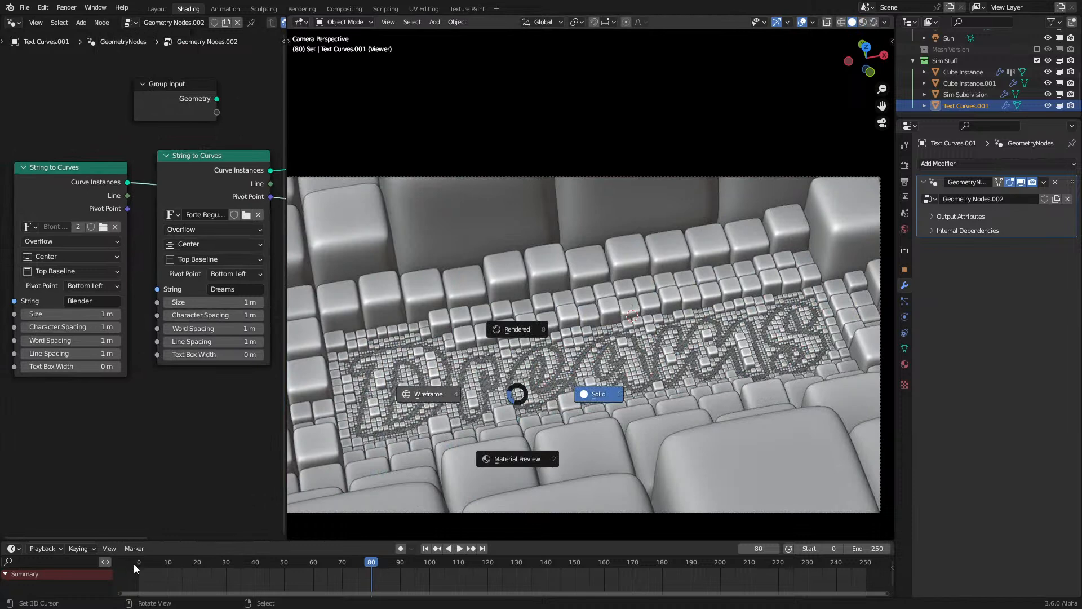
{"action": "left_click", "coordinate": [133, 564]}
{"action": "key", "text": "space"}
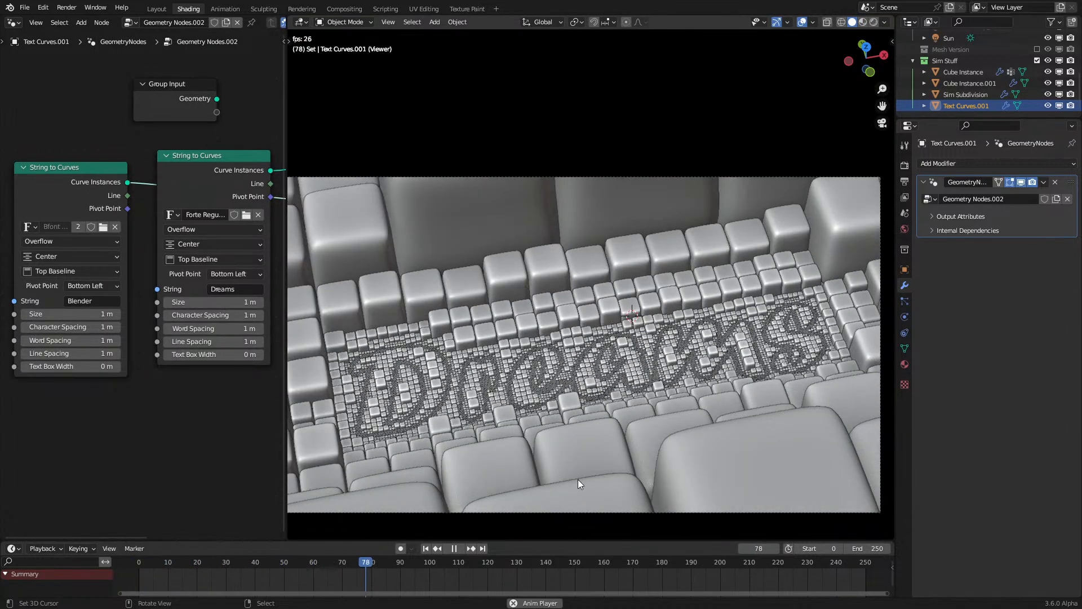
{"action": "key", "text": "space"}
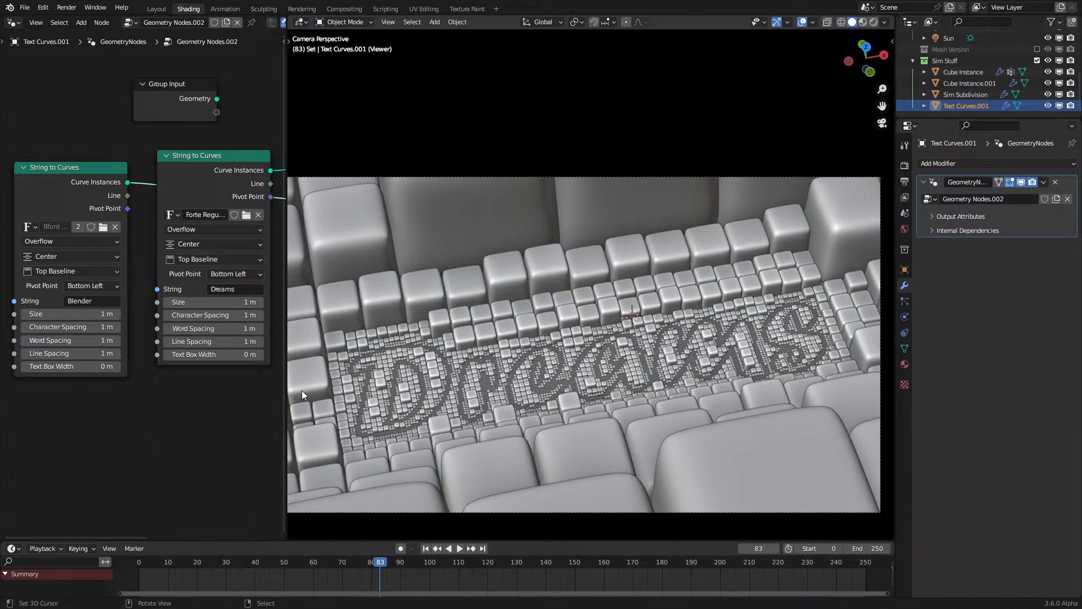
Step: Return to frame 0, delete the Viewer node and connect the "Blender" String to Curves node in place of the "Dreams" one
{"action": "left_click", "coordinate": [139, 562]}
{"action": "scroll", "coordinate": [84, 253], "scroll_direction": "down", "scroll_amount": 4}
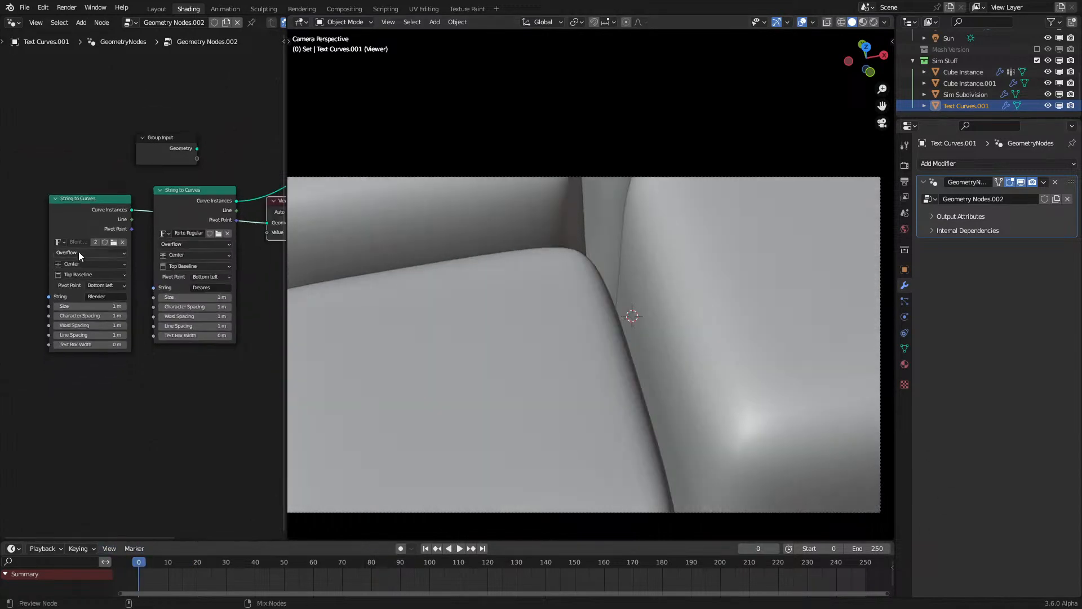
{"action": "key", "text": "x"}
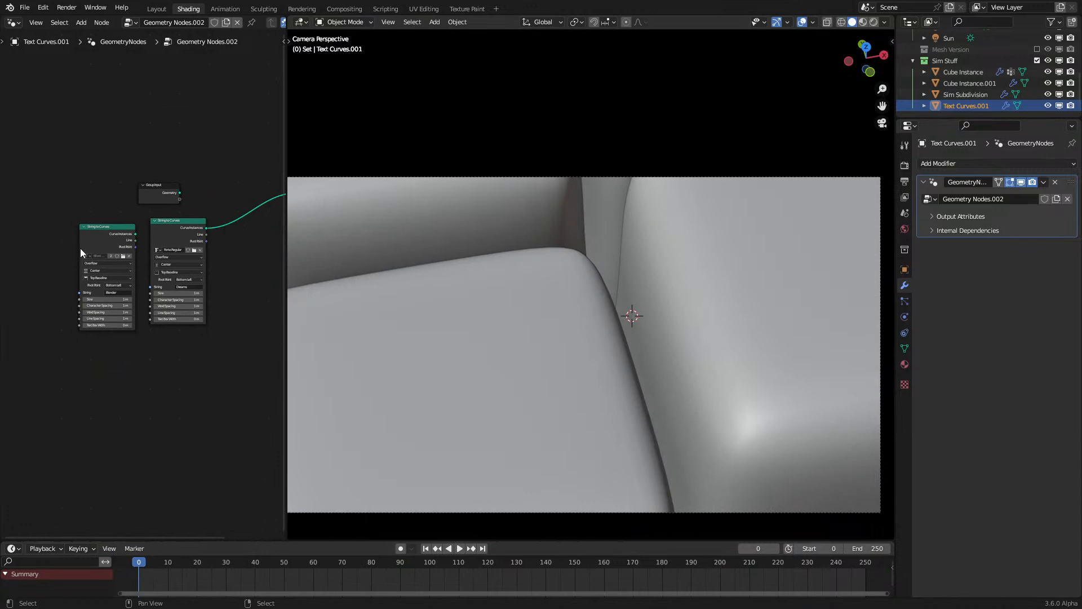
{"action": "left_click", "coordinate": [89, 242]}
Step: Play the simulation in Rendered shading, pausing at frame 54 and stopping at frame 74
{"action": "key", "text": "z"}
{"action": "key", "text": "space"}
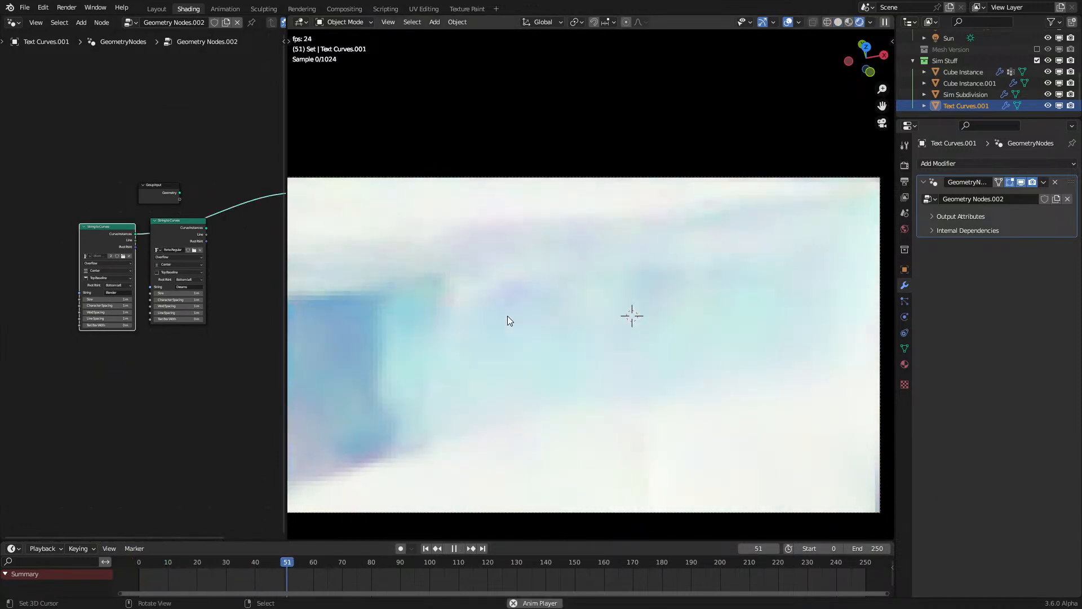
{"action": "key", "text": "space"}
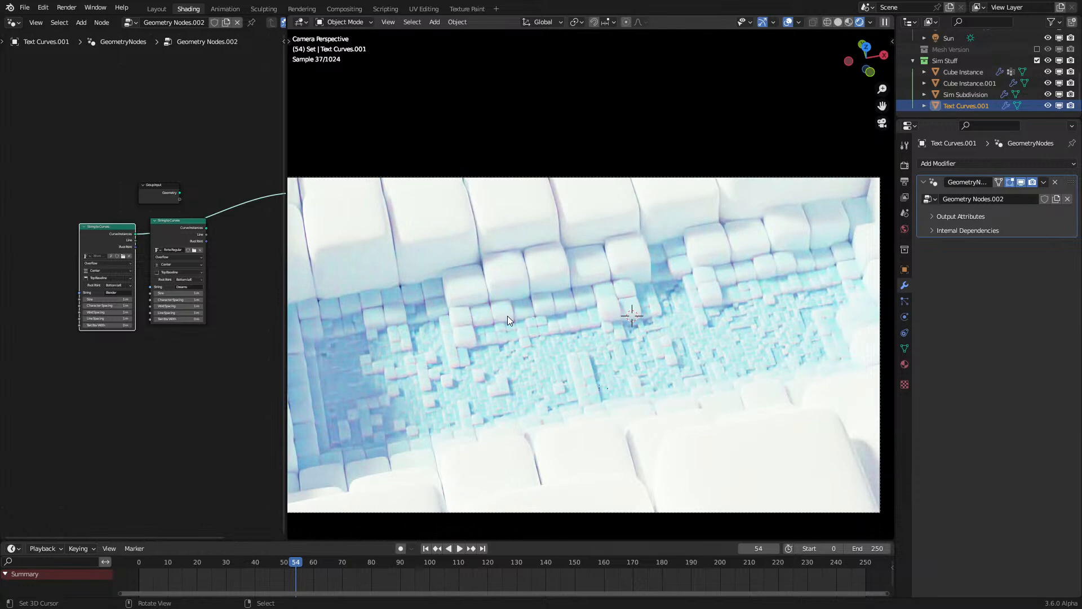
{"action": "key", "text": "space"}
{"action": "key", "text": "space"}
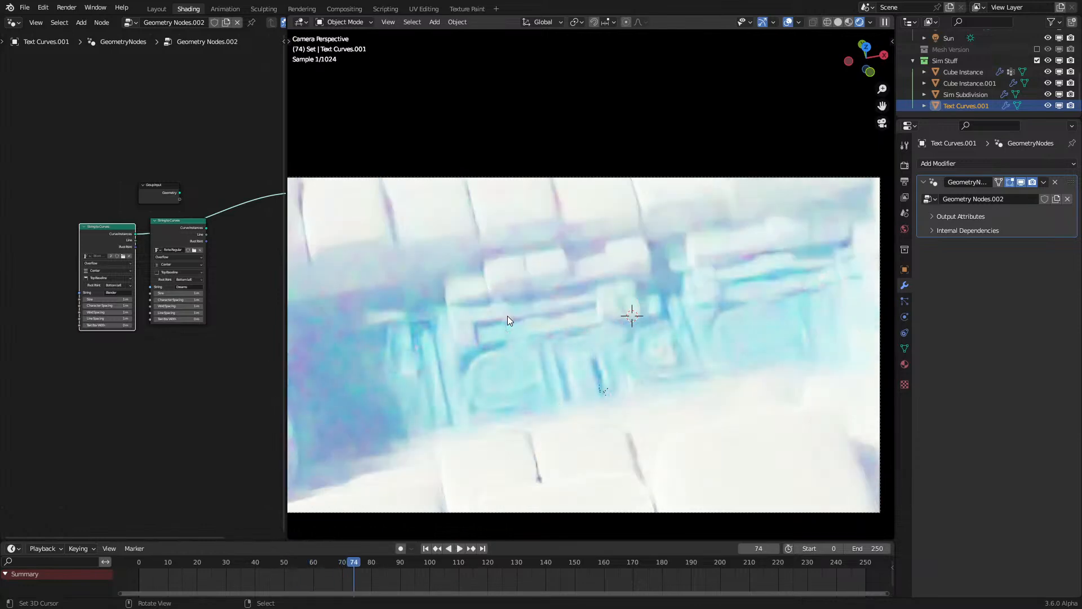
Step: Switch to Solid shading, select the Sim Subdivision object and look over its Instance Subdiv.001 node tree at full size
{"action": "key", "text": "z"}
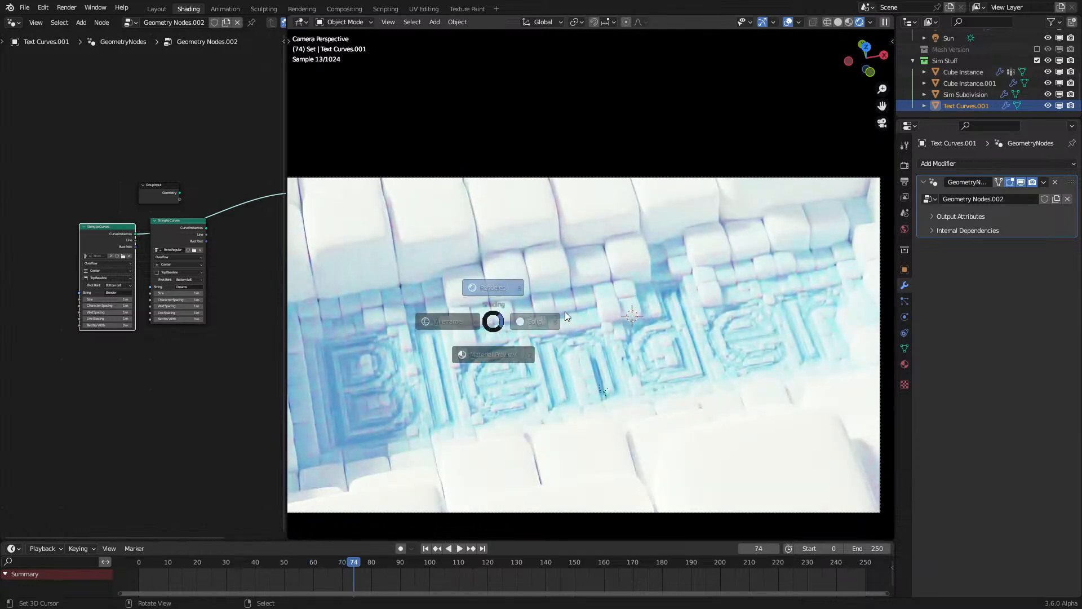
{"action": "left_click", "coordinate": [559, 248]}
{"action": "key", "text": "ctrl+space"}
{"action": "middle_click_drag", "start_coordinate": [225, 316], "coordinate": [543, 277]}
{"action": "left_click", "coordinate": [541, 340]}
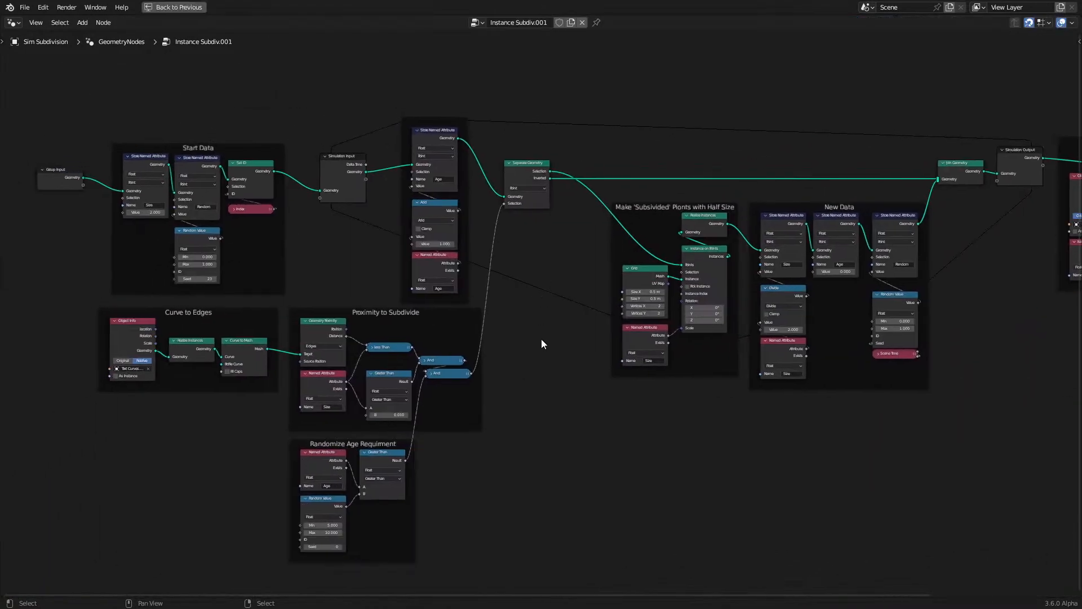
{"action": "scroll", "coordinate": [541, 340], "scroll_direction": "up", "scroll_amount": 1}
{"action": "scroll", "coordinate": [542, 339], "scroll_direction": "down", "scroll_amount": 1}
{"action": "middle_click_drag", "start_coordinate": [610, 354], "coordinate": [580, 351]}
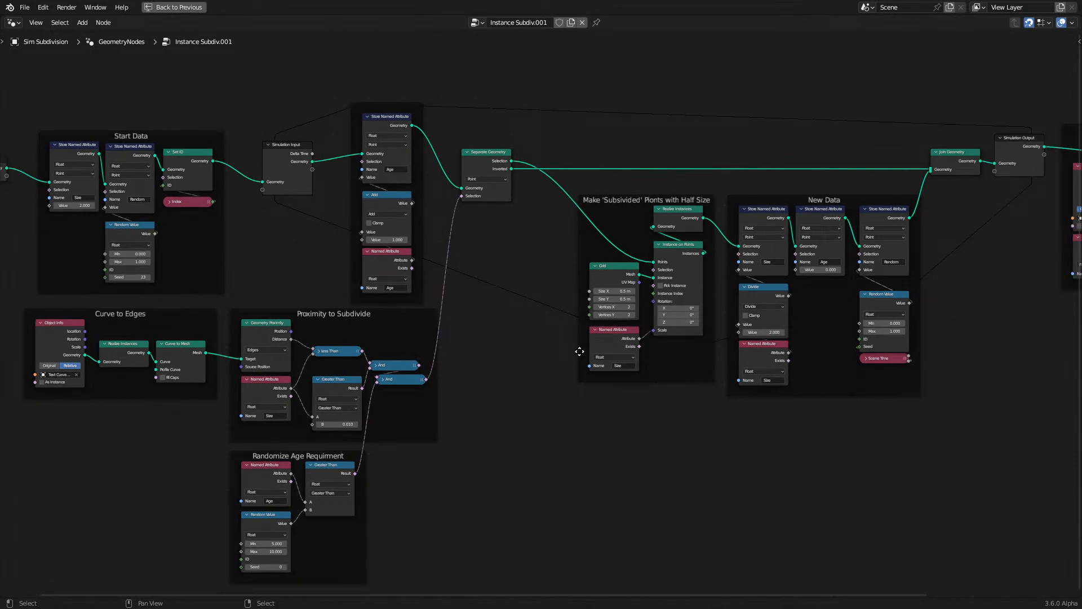
{"action": "mouse_move", "coordinate": [579, 351]}
{"action": "middle_mouse_down"}
{"action": "mouse_move", "coordinate": [414, 367]}
{"action": "mouse_move", "coordinate": [643, 357]}
{"action": "middle_mouse_up"}
{"action": "key", "text": "ctrl+space"}
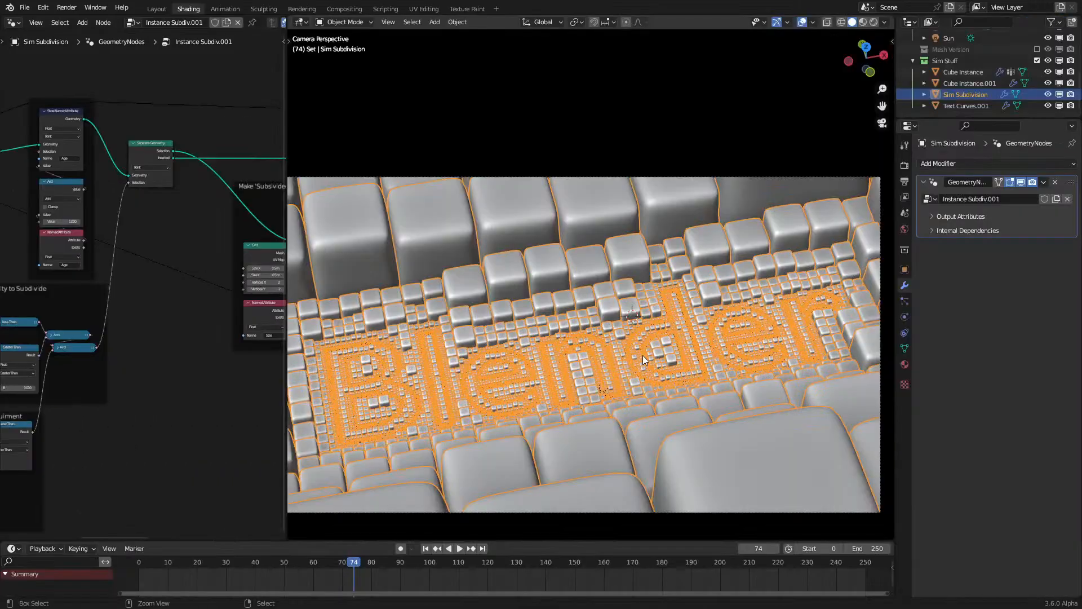
Step: Show the lettering in Rendered shading, hide the viewport overlays and bring up the Render Result image
{"action": "key", "text": "z"}
{"action": "left_click", "coordinate": [762, 126]}
{"action": "left_click", "coordinate": [789, 23]}
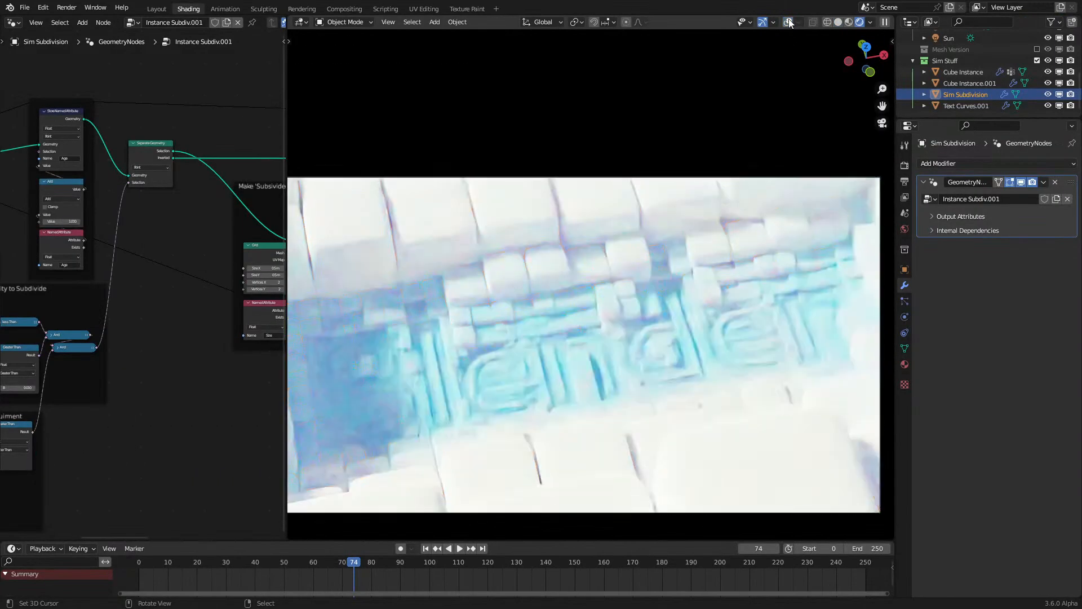
{"action": "key", "text": "ctrl+alt+s"}
{"action": "left_click", "coordinate": [515, 374]}
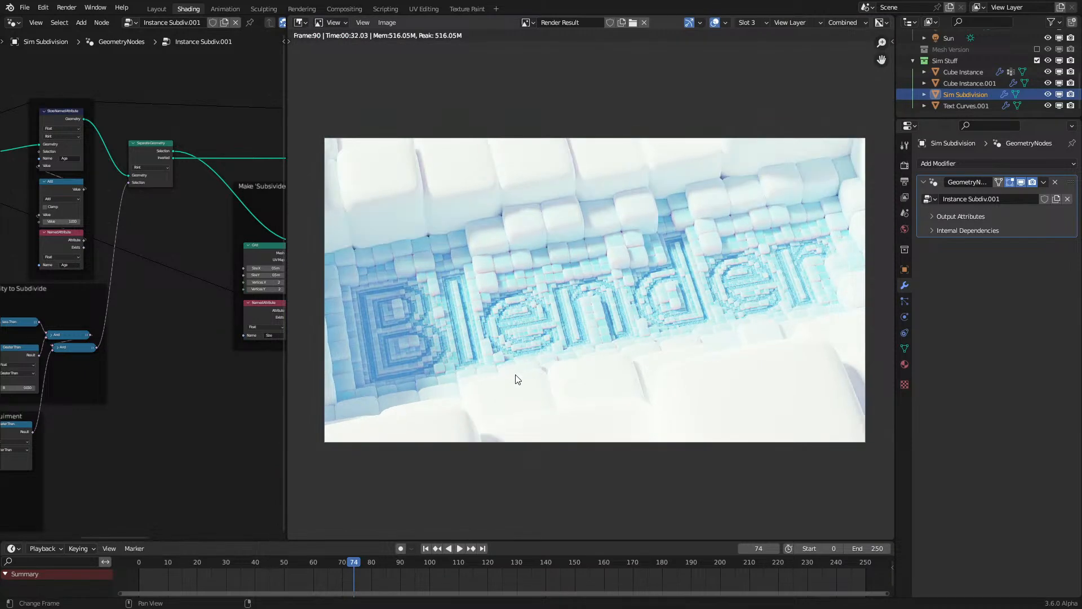
Step: Flip through the stored render slots and render frame 74 into Slot 3
{"action": "key", "text": "j"}
{"action": "key", "text": "j"}
{"action": "key", "text": "j"}
{"action": "key", "text": "j"}
{"action": "key", "text": "j"}
{"action": "key", "text": "j"}
{"action": "key", "text": "F12"}
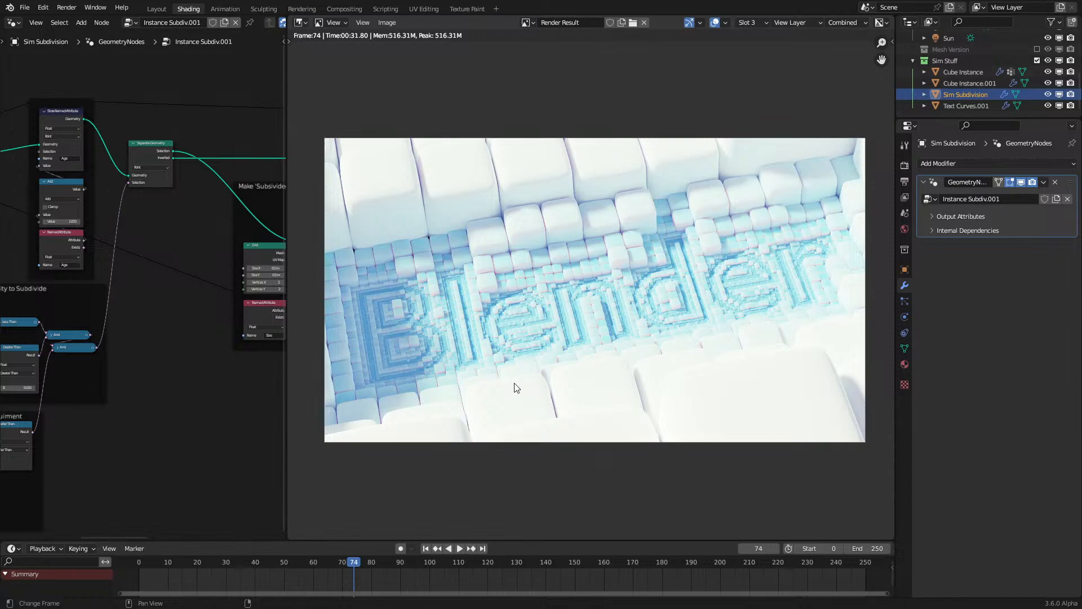
Step: Compare the blue-and-white render in Slot 3 with the orange-and-yellow render in Slot 2
{"action": "key", "text": "j"}
{"action": "key", "text": "j"}
{"action": "key", "text": "j"}
{"action": "key", "text": "j"}
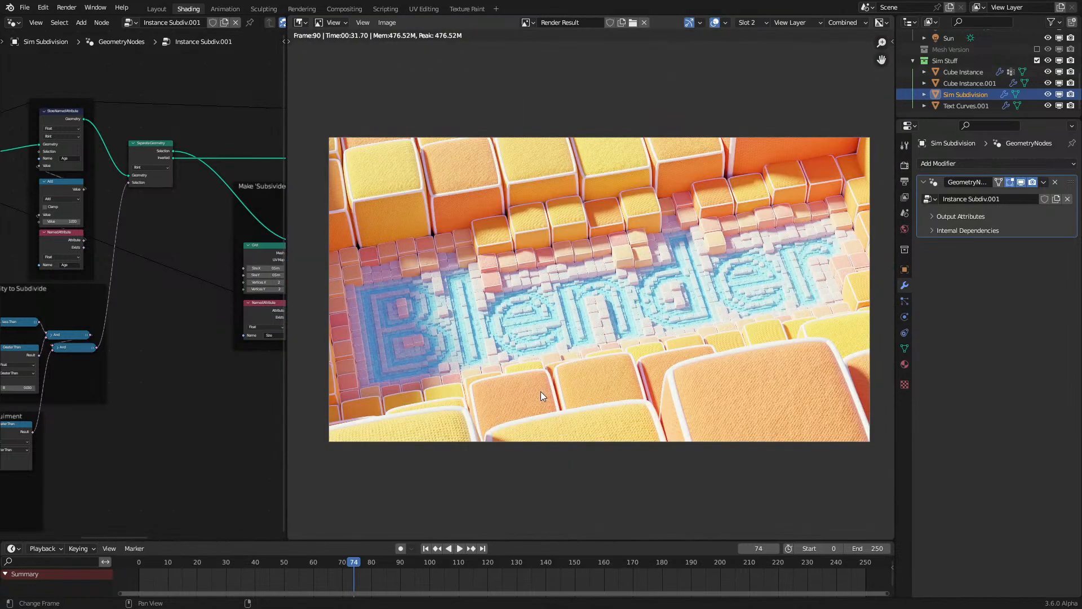
{"action": "key", "text": "j"}
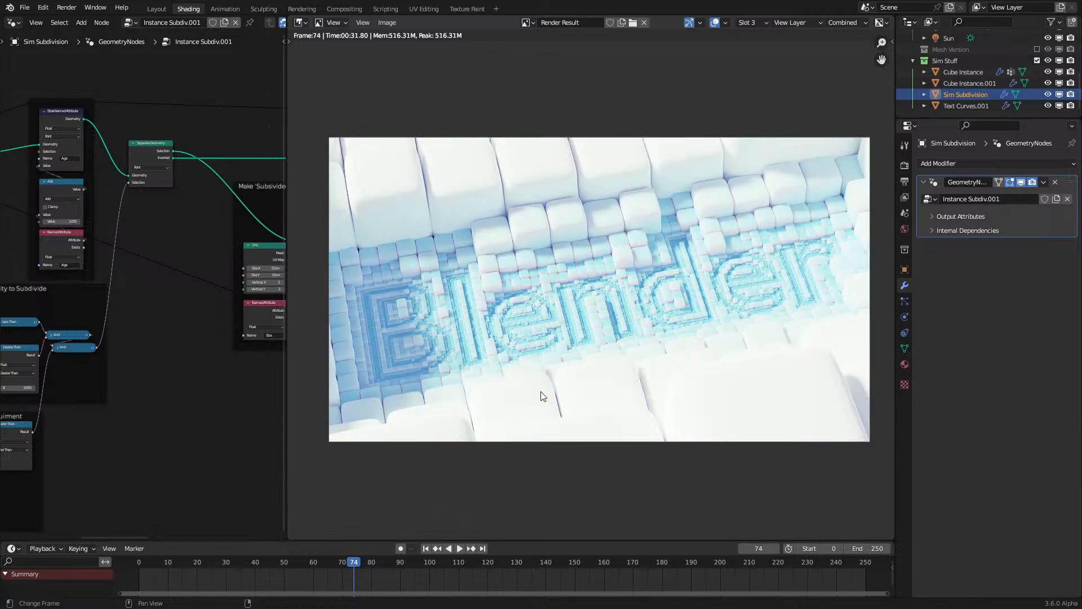
{"action": "scroll", "coordinate": [542, 395], "scroll_direction": "up", "scroll_amount": 1}
{"action": "scroll", "coordinate": [541, 396], "scroll_direction": "down", "scroll_amount": 2}
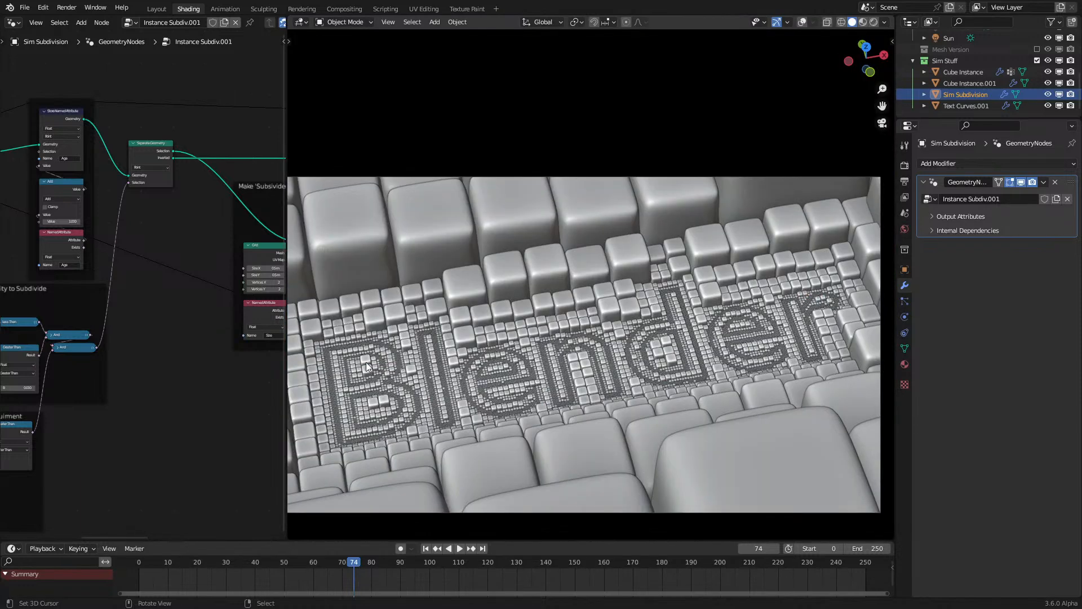
Step: Show the Shader Editor, select Cube Instance.001 to load its material, and return to the camera view in Rendered shading
{"action": "scroll", "coordinate": [179, 347], "scroll_direction": "down", "scroll_amount": 3}
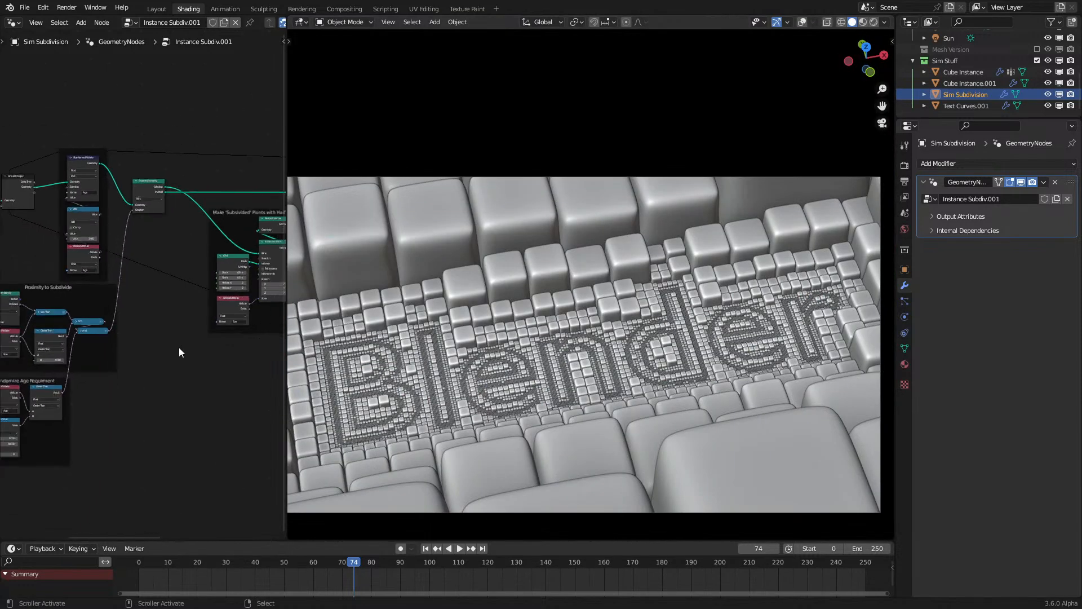
{"action": "left_click", "coordinate": [14, 23]}
{"action": "left_click", "coordinate": [29, 125]}
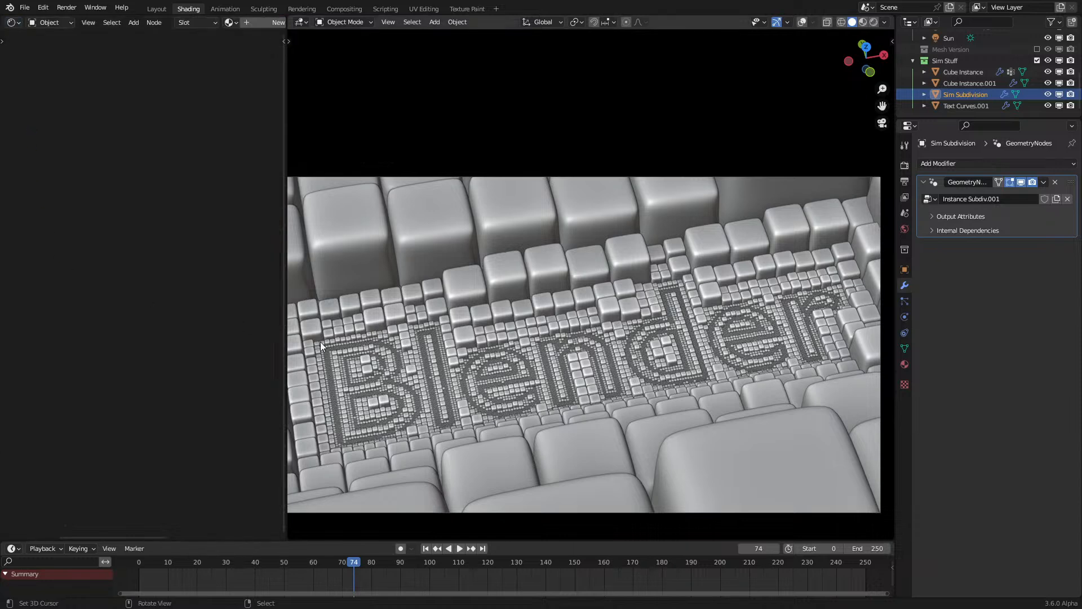
{"action": "middle_click_drag", "start_coordinate": [316, 340], "coordinate": [415, 344]}
{"action": "scroll", "coordinate": [394, 342], "scroll_direction": "down", "scroll_amount": 3}
{"action": "left_click", "coordinate": [371, 336]}
{"action": "key", "text": "KP_1"}
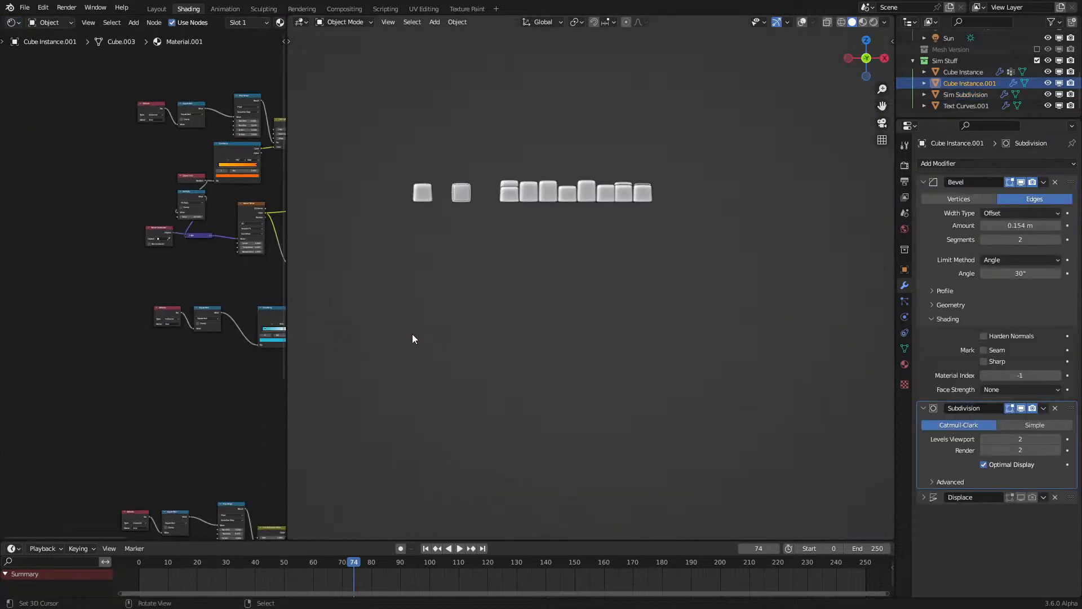
{"action": "key", "text": "KP_0"}
{"action": "key", "text": "z"}
Step: Duplicate the lower ColorRamp as a spare, and reverse the connected ramp to white first with the blue stop at 0.886
{"action": "middle_click_drag", "start_coordinate": [212, 330], "coordinate": [86, 293]}
{"action": "scroll", "coordinate": [118, 295], "scroll_direction": "up", "scroll_amount": 3}
{"action": "left_click", "coordinate": [184, 262]}
{"action": "key", "text": "ctrl+shift+d"}
{"action": "left_click", "coordinate": [116, 351]}
{"action": "left_click_drag", "start_coordinate": [179, 288], "coordinate": [113, 280]}
{"action": "left_click_drag", "start_coordinate": [190, 289], "coordinate": [211, 289]}
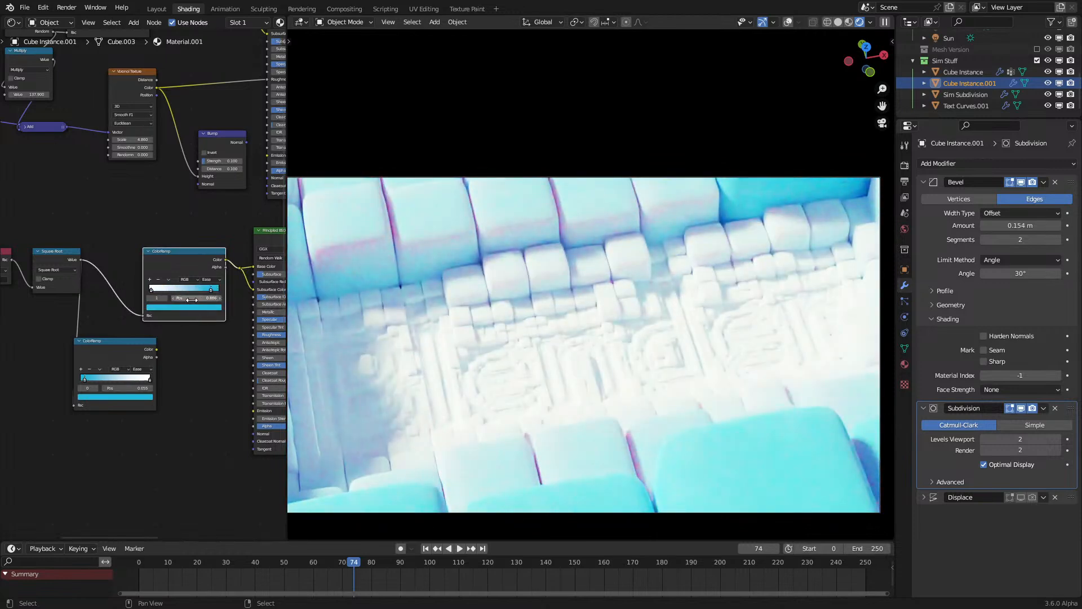
Step: Change the blue stop of the connected ColorRamp to orange-red and check the cubes in the rendered view
{"action": "left_click", "coordinate": [188, 309]}
{"action": "left_click", "coordinate": [168, 251]}
{"action": "left_click_drag", "start_coordinate": [167, 251], "coordinate": [173, 263]}
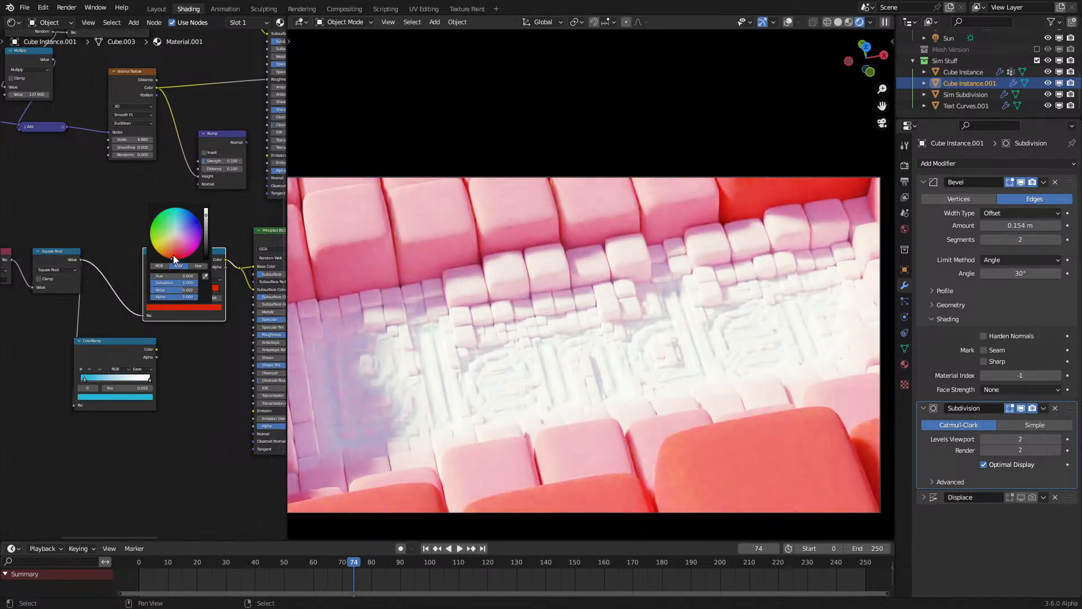
{"action": "scroll", "coordinate": [581, 255], "scroll_direction": "down", "scroll_amount": 2}
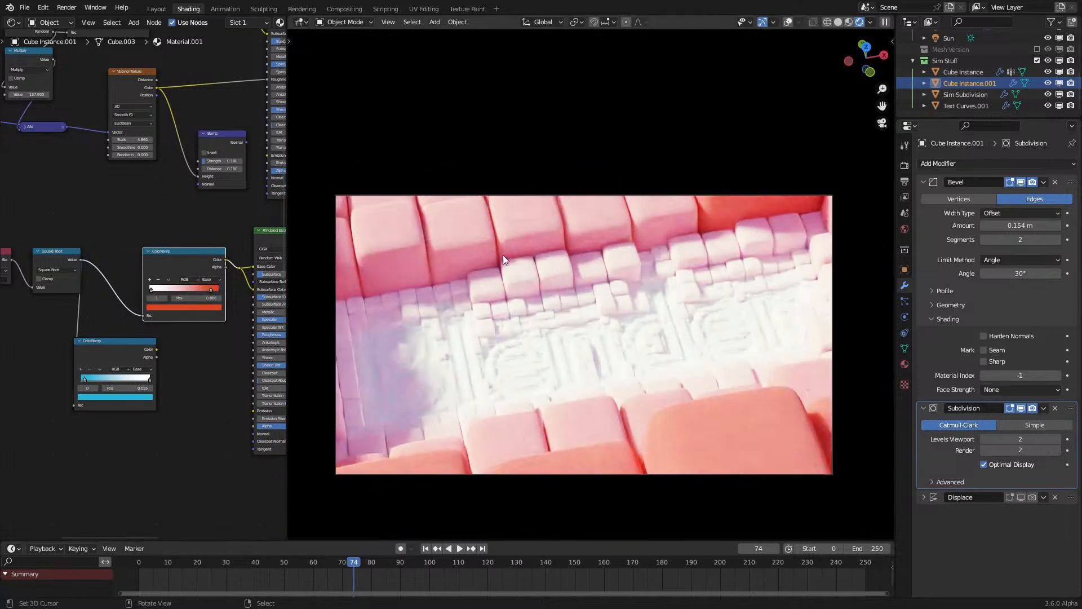
{"action": "scroll", "coordinate": [136, 284], "scroll_direction": "up", "scroll_amount": 3}
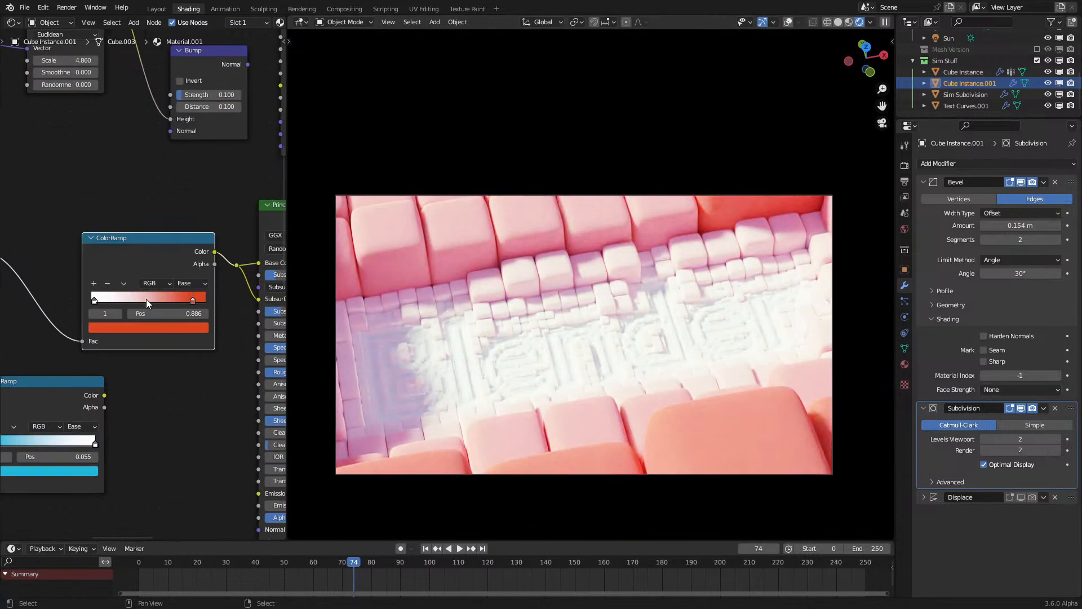
Step: Try a roughness of 0.200 on the cubes' Principled BSDF
{"action": "middle_click_drag", "start_coordinate": [201, 314], "coordinate": [37, 292]}
{"action": "left_click_drag", "start_coordinate": [218, 351], "coordinate": [125, 351]}
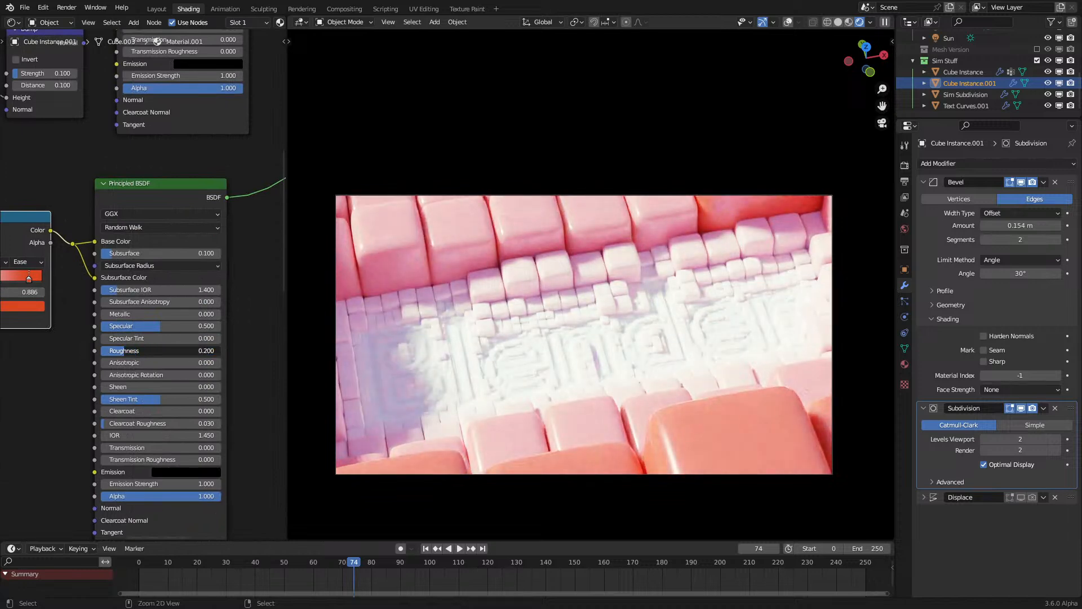
{"action": "middle_click_drag", "start_coordinate": [121, 351], "coordinate": [225, 363]}
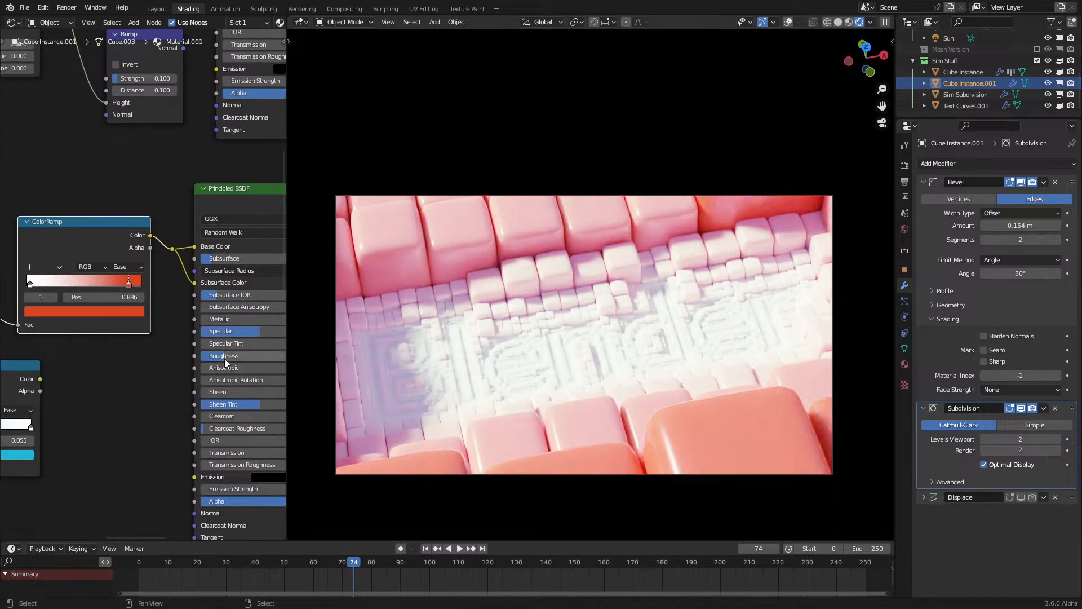
Step: Move the orange-red stop of the connected ColorRamp to 0.691, and add a stop at 0.084 in a stronger pink
{"action": "left_click_drag", "start_coordinate": [129, 285], "coordinate": [40, 293]}
{"action": "left_click", "coordinate": [29, 267]}
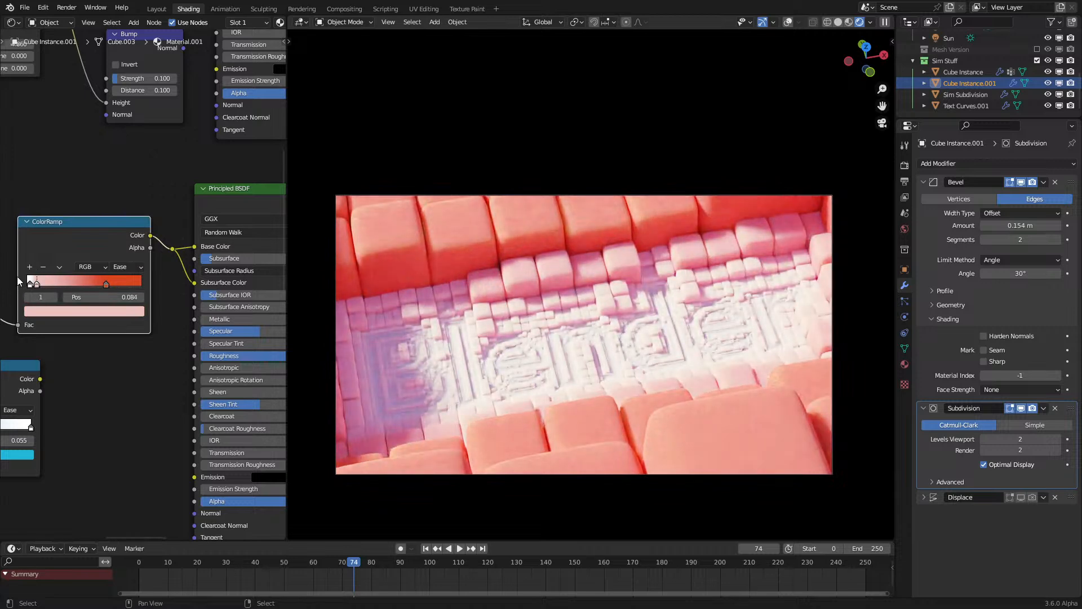
{"action": "left_click", "coordinate": [51, 312]}
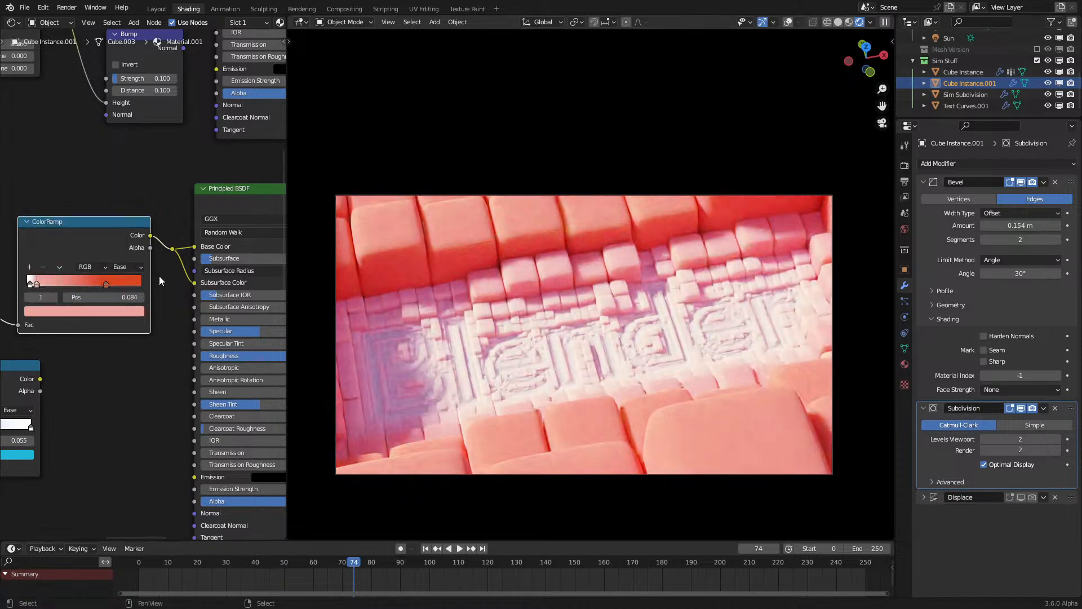
Step: Move the ramp's white stop to 0.127 and the pink stop to 0.284
{"action": "left_click_drag", "start_coordinate": [30, 282], "coordinate": [37, 281]}
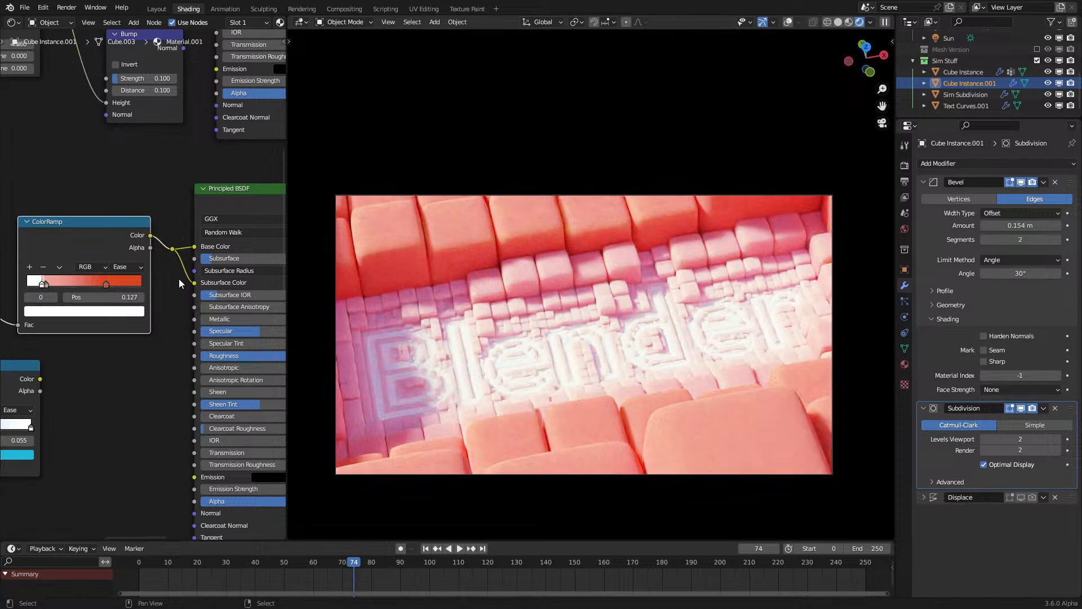
{"action": "left_click_drag", "start_coordinate": [47, 282], "coordinate": [57, 280]}
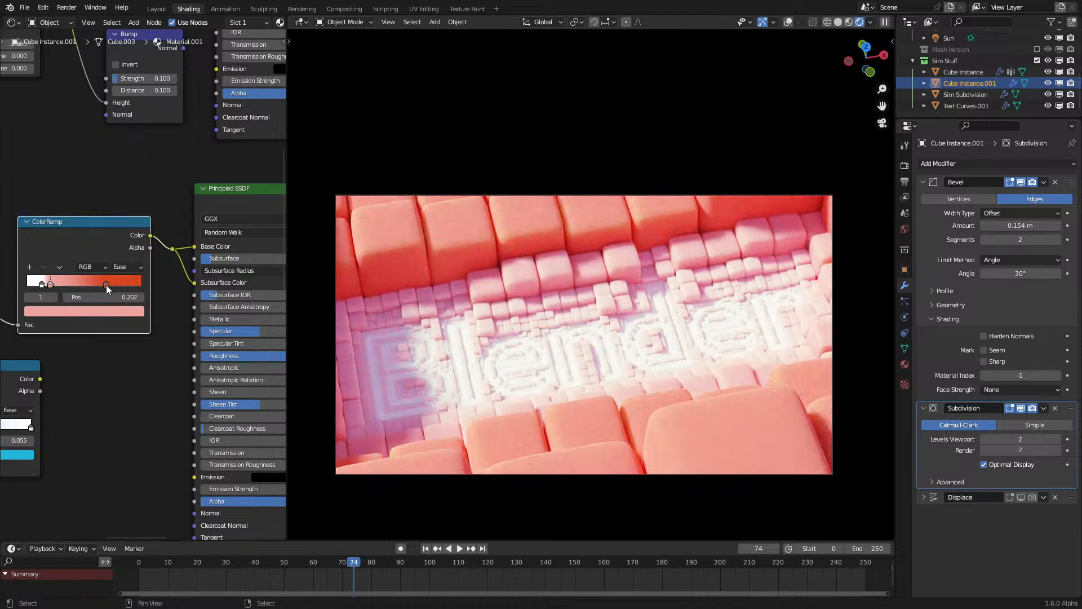
{"action": "left_click_drag", "start_coordinate": [53, 280], "coordinate": [63, 282]}
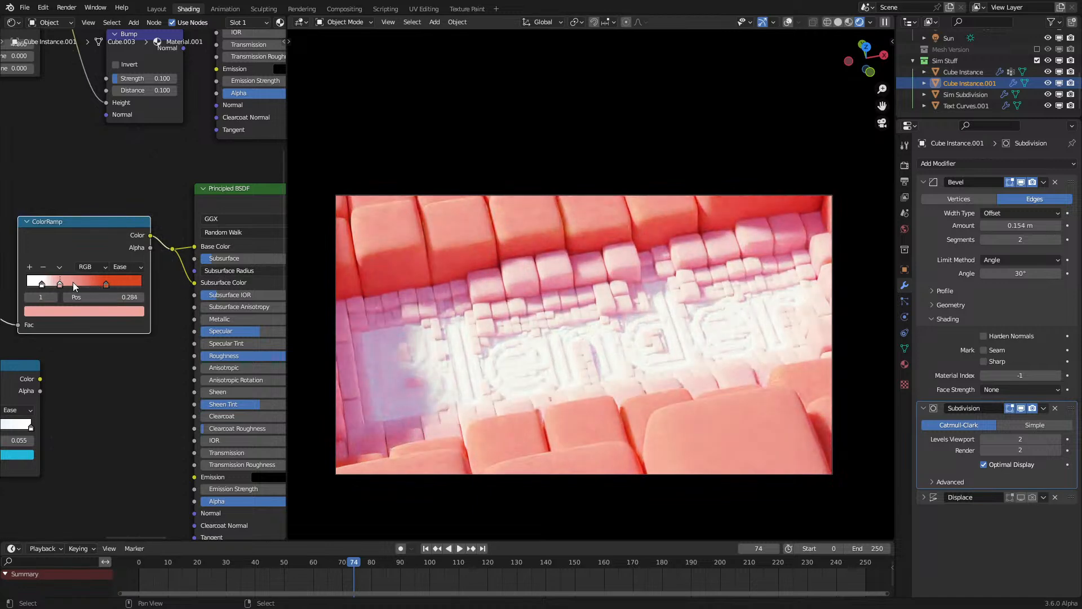
Step: Shift the hue of the ramp's orange-red stop at 0.691 to a purer red, and adjust the pink stop's hue to match
{"action": "left_click", "coordinate": [107, 284]}
{"action": "left_click", "coordinate": [97, 309]}
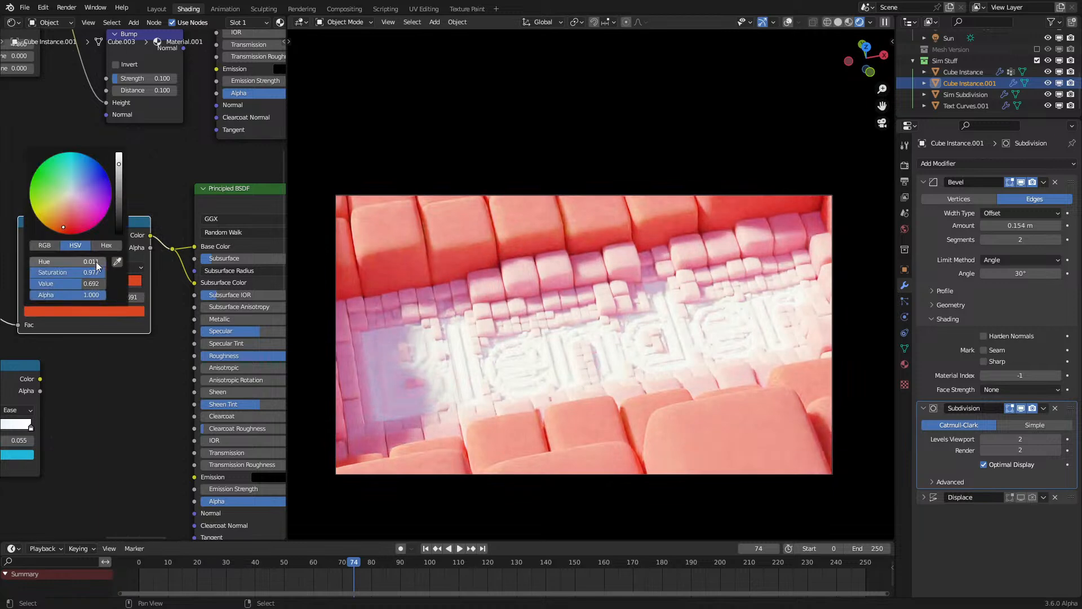
{"action": "left_click_drag", "start_coordinate": [94, 262], "coordinate": [79, 261]}
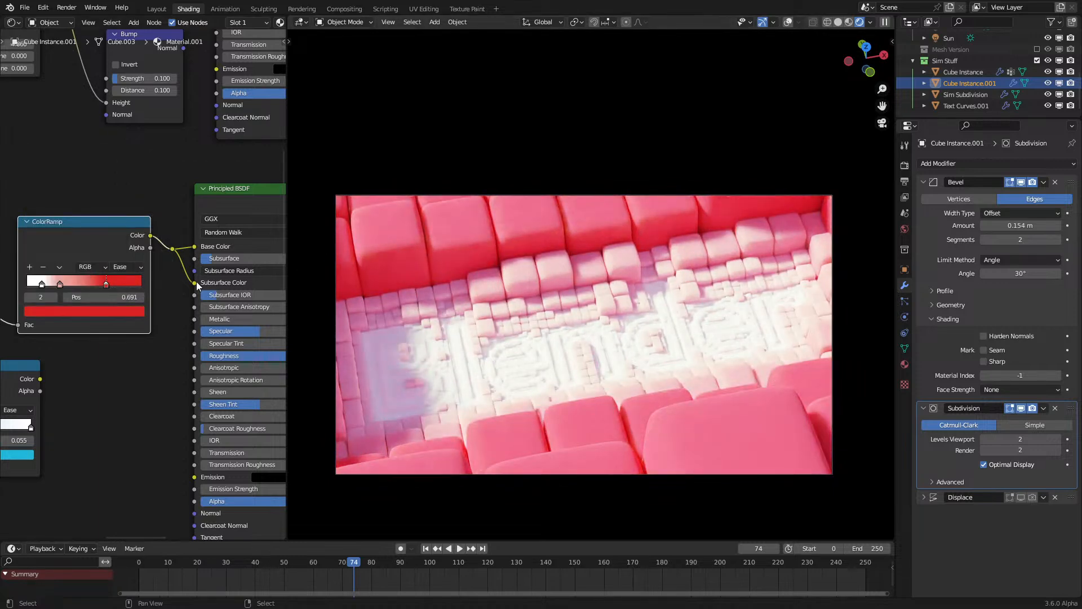
{"action": "left_click", "coordinate": [60, 283]}
{"action": "left_click", "coordinate": [78, 310]}
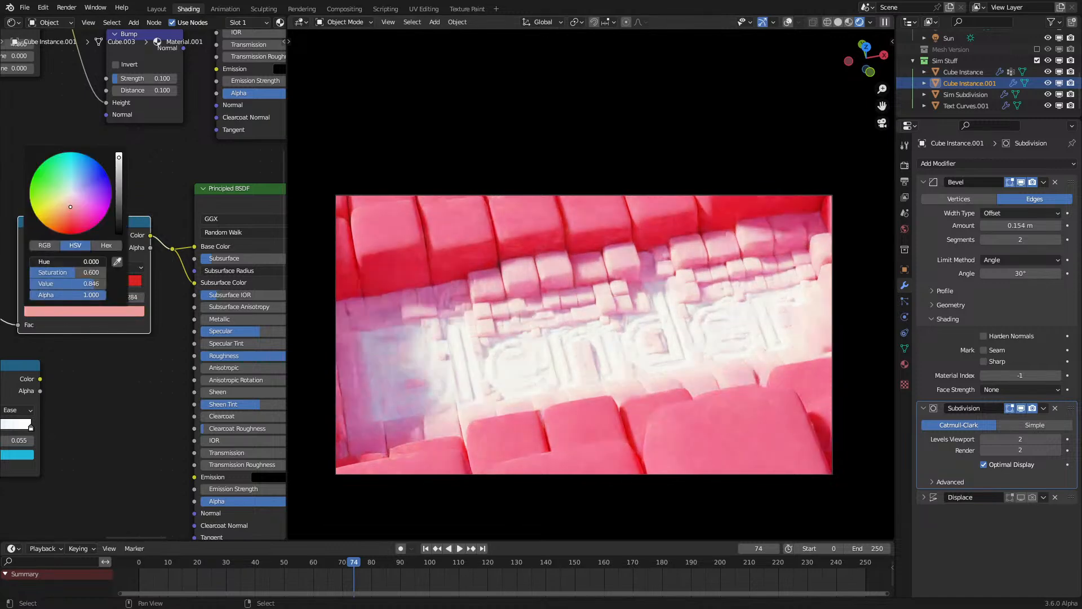
{"action": "left_click_drag", "start_coordinate": [57, 261], "coordinate": [104, 262]}
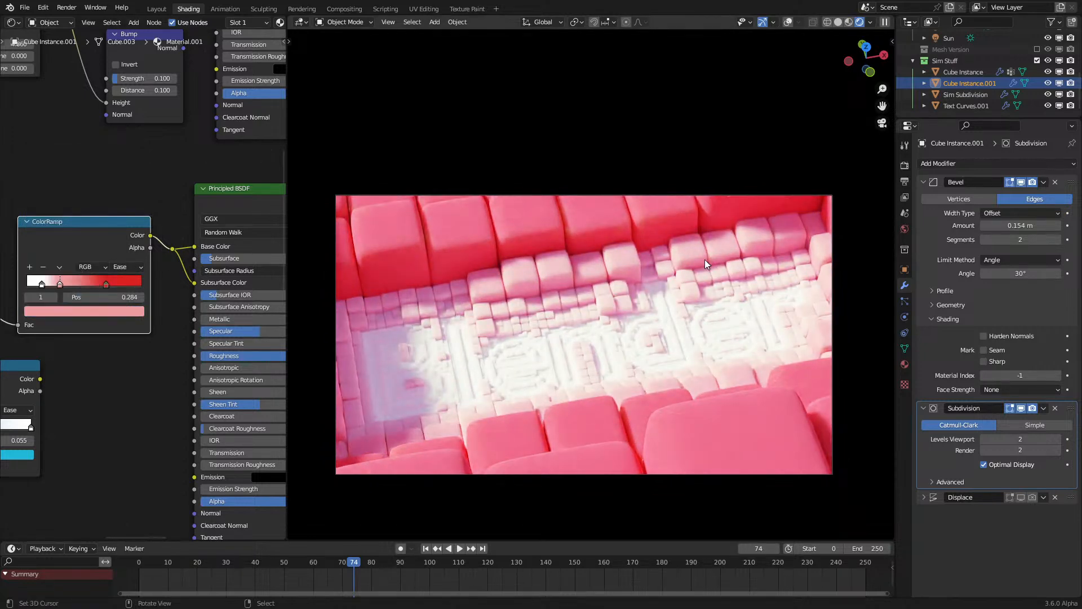
Step: Compare the rendered cubes with the Color Management curves switched on and off
{"action": "left_click", "coordinate": [909, 165]}
{"action": "scroll", "coordinate": [972, 536], "scroll_direction": "down", "scroll_amount": 10}
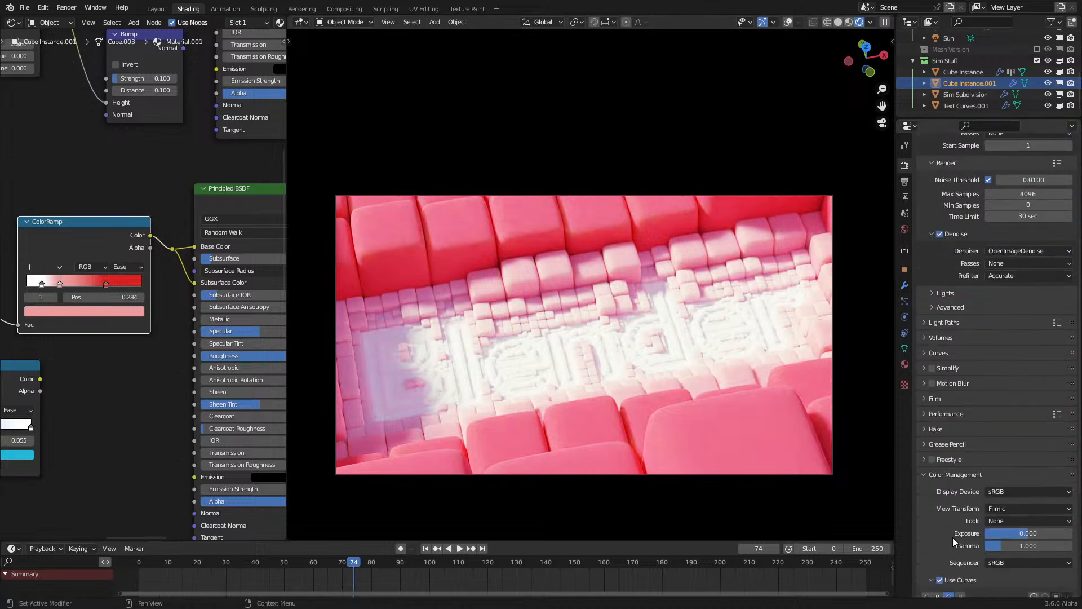
{"action": "left_click", "coordinate": [944, 468]}
{"action": "left_click", "coordinate": [944, 468]}
{"action": "left_click", "coordinate": [944, 468]}
{"action": "left_click", "coordinate": [944, 468]}
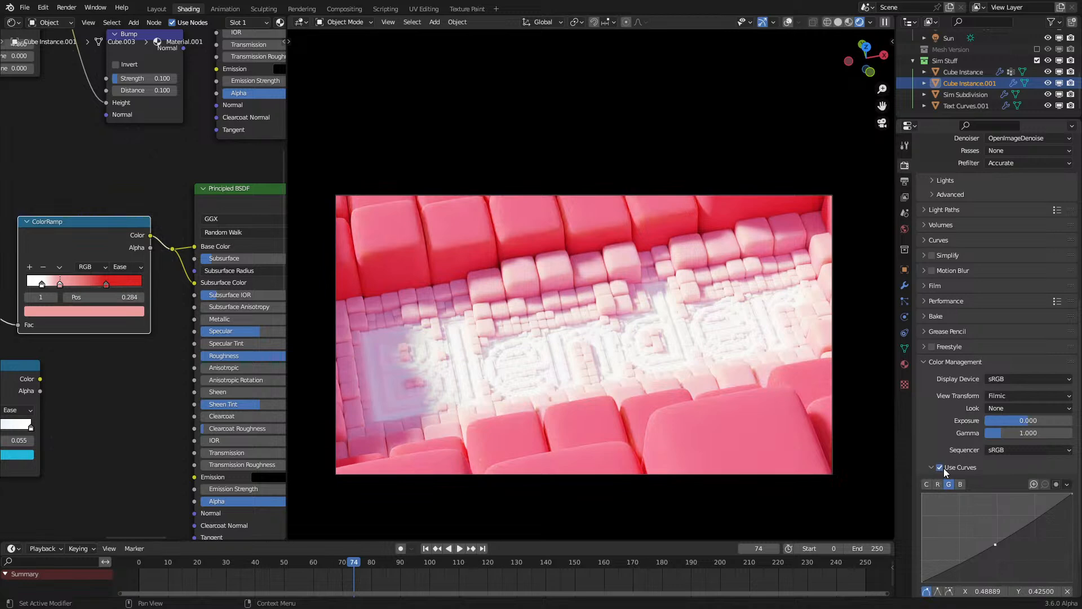
Step: Try reversing the connected ramp to start red, with that stop at 0.223 and recoloured orange
{"action": "mouse_move", "coordinate": [120, 280]}
{"action": "left_mouse_down"}
{"action": "mouse_move", "coordinate": [11, 286]}
{"action": "mouse_move", "coordinate": [141, 285]}
{"action": "left_mouse_up"}
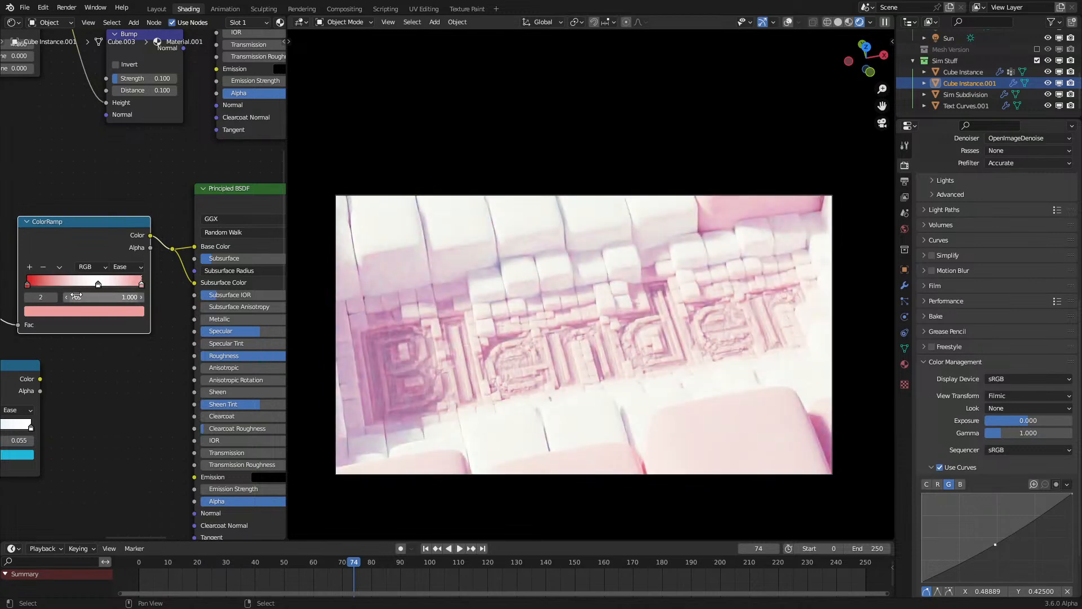
{"action": "mouse_move", "coordinate": [27, 282]}
{"action": "left_mouse_down"}
{"action": "mouse_move", "coordinate": [76, 274]}
{"action": "mouse_move", "coordinate": [137, 284]}
{"action": "mouse_move", "coordinate": [45, 290]}
{"action": "left_mouse_up"}
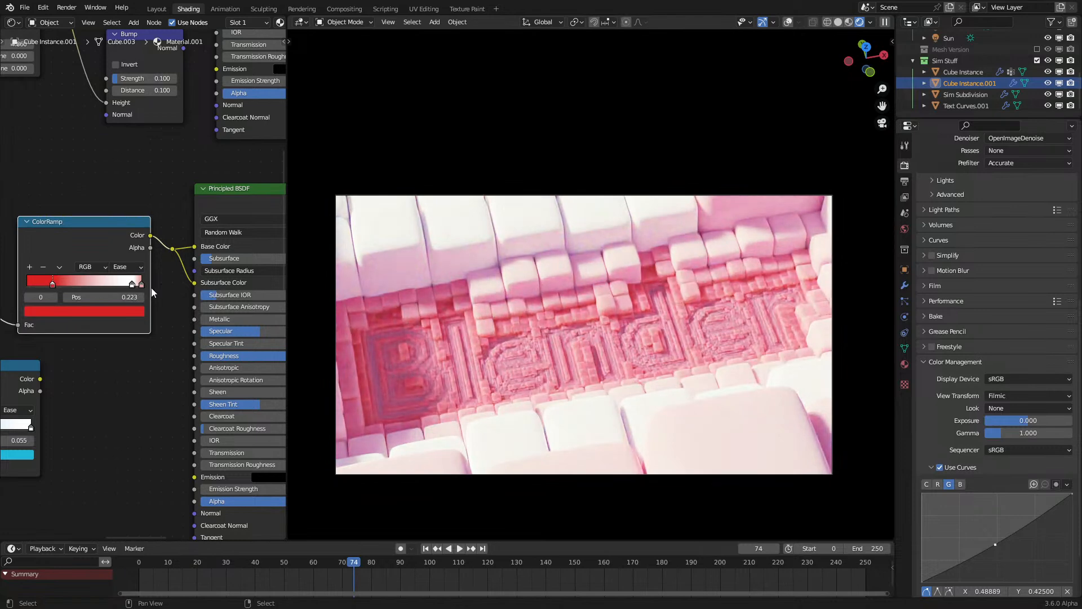
{"action": "left_click", "coordinate": [82, 311]}
{"action": "left_click_drag", "start_coordinate": [70, 227], "coordinate": [52, 227]}
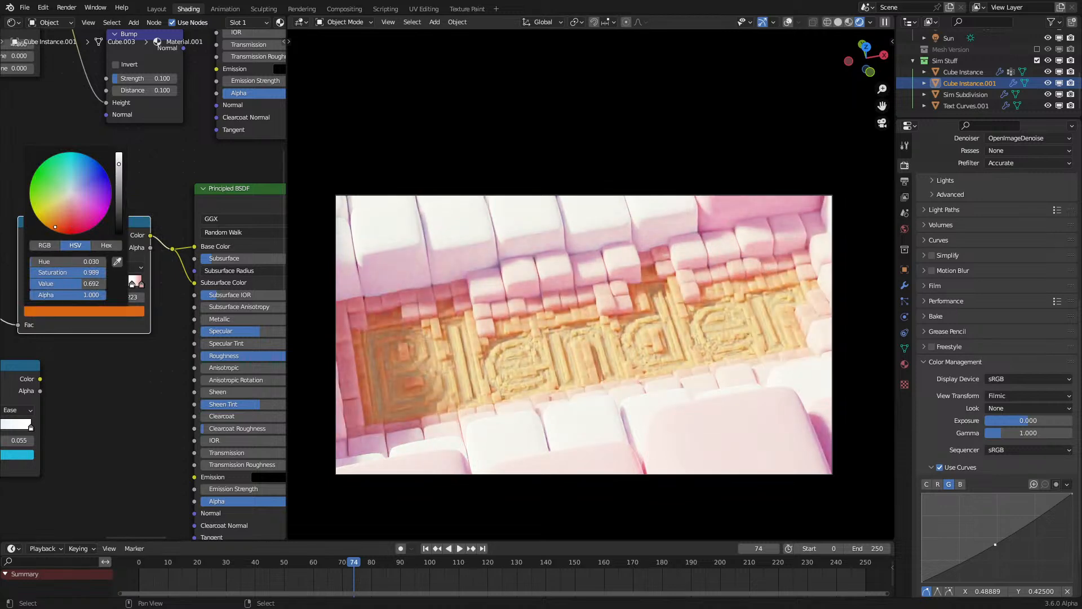
{"action": "scroll", "coordinate": [58, 225], "scroll_direction": "up", "scroll_amount": 6}
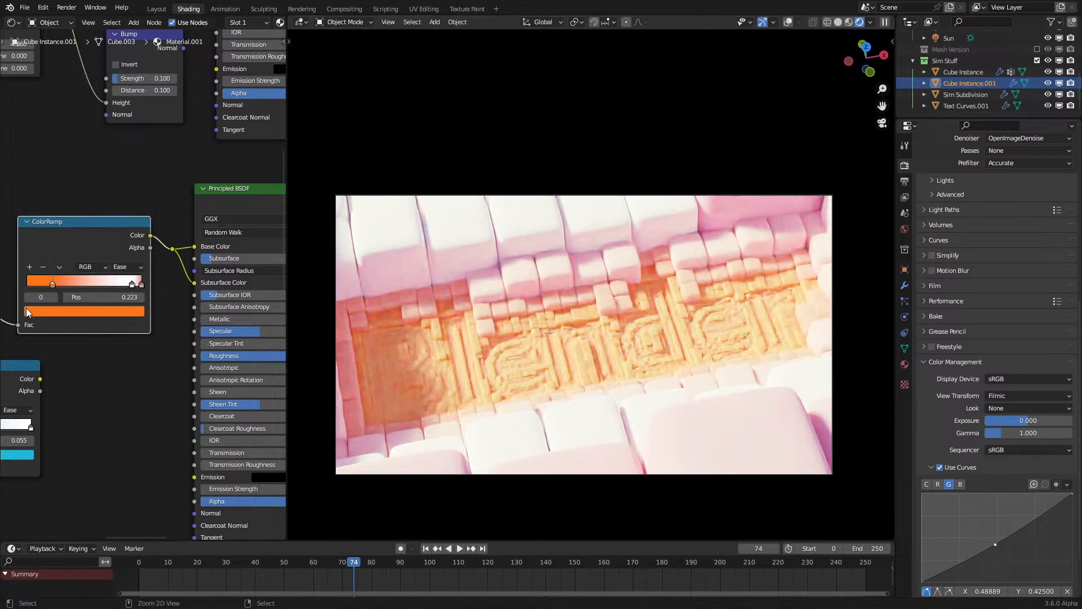
Step: Undo the ramp reversal with its stop moves and orange recolouring, back to the state with Use Curves off
{"action": "key", "text": "ctrl+z"}
{"action": "key", "text": "ctrl+z"}
{"action": "key", "text": "ctrl+z"}
{"action": "key", "text": "ctrl+z"}
{"action": "key", "text": "ctrl+z"}
{"action": "key", "text": "ctrl+z"}
{"action": "key", "text": "ctrl+z"}
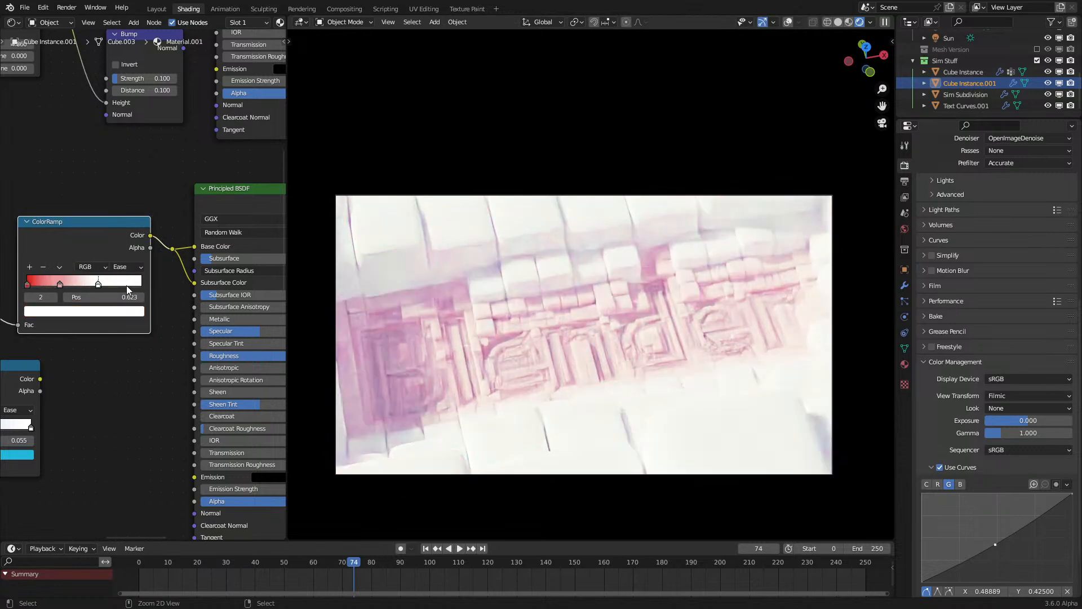
Step: Brighten the colours of the ramp's red, white and pink stops
{"action": "left_click", "coordinate": [101, 285]}
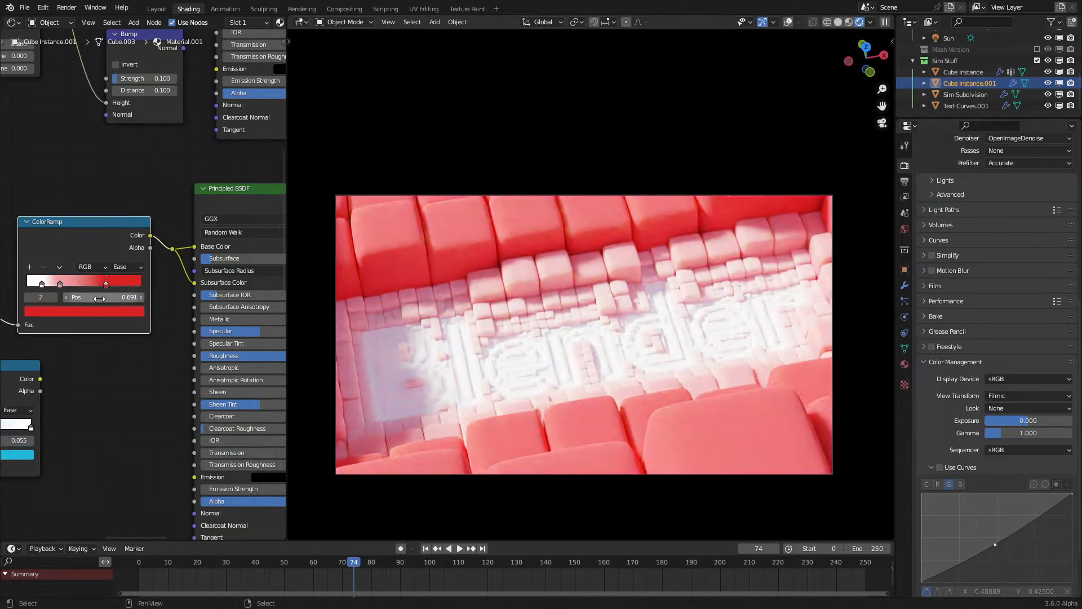
{"action": "left_click", "coordinate": [99, 310]}
{"action": "left_click", "coordinate": [73, 198]}
{"action": "left_click", "coordinate": [41, 284]}
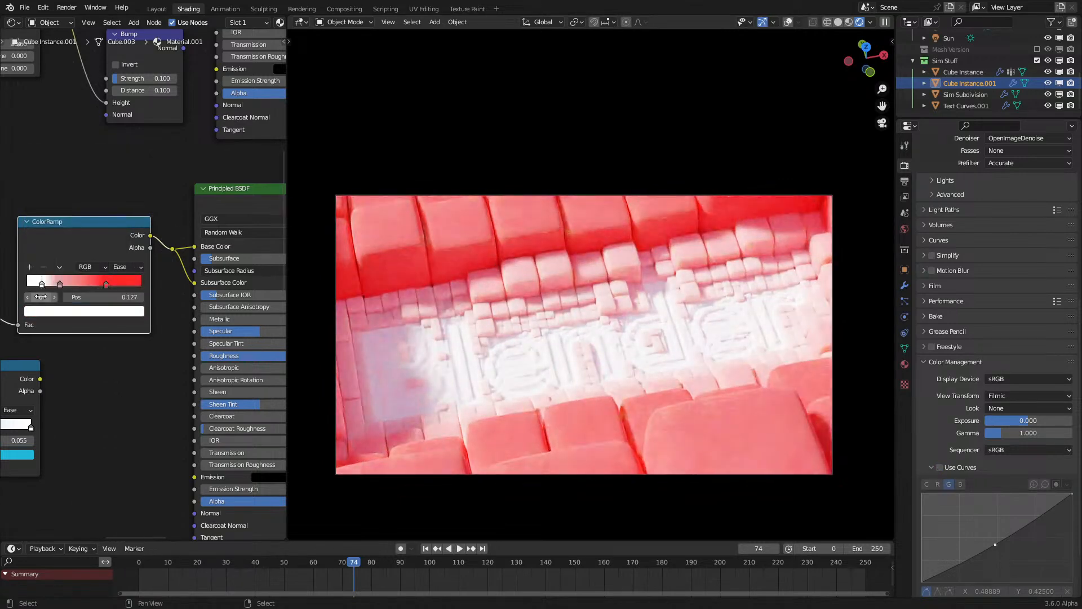
{"action": "left_click", "coordinate": [84, 310]}
{"action": "left_click", "coordinate": [71, 199]}
{"action": "left_click", "coordinate": [60, 284]}
{"action": "left_click", "coordinate": [66, 311]}
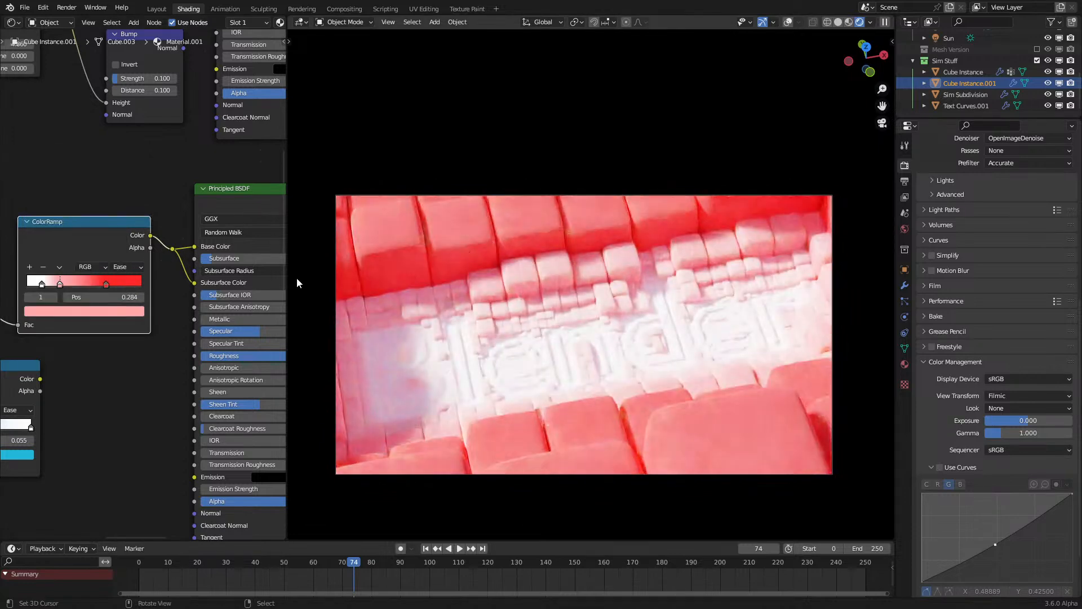
Step: Lower the roughness of the cubes' Principled BSDF for a glossier surface
{"action": "middle_click_drag", "start_coordinate": [150, 283], "coordinate": [125, 267]}
{"action": "scroll", "coordinate": [223, 282], "scroll_direction": "up", "scroll_amount": 1}
{"action": "left_click_drag", "start_coordinate": [250, 361], "coordinate": [188, 361]}
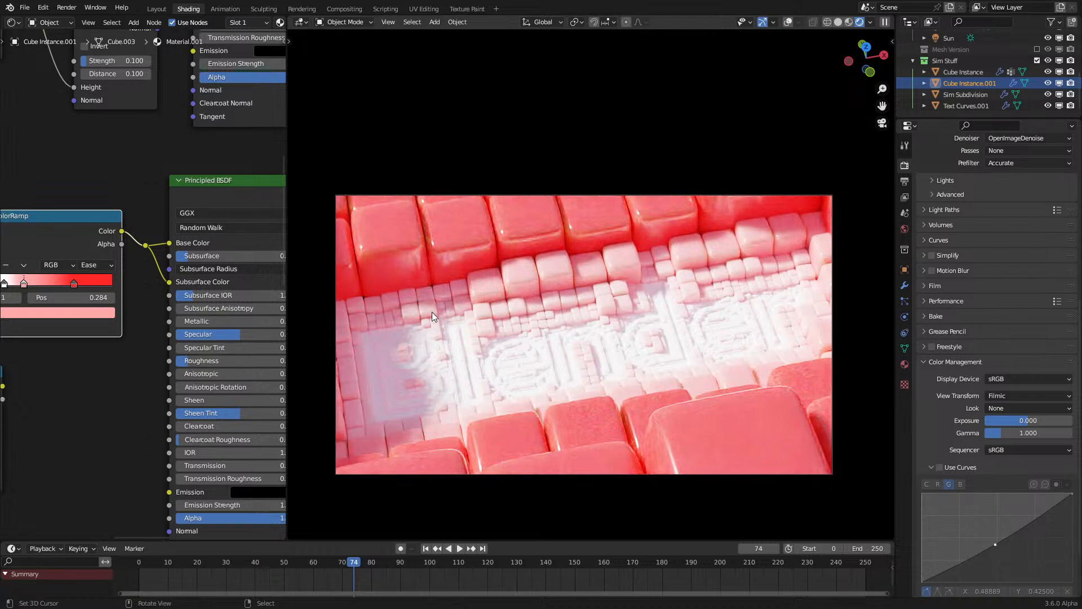
Step: Set the viewport to Solid shading, bring up the render result and render frame 74 into Slot 2
{"action": "key", "text": "z"}
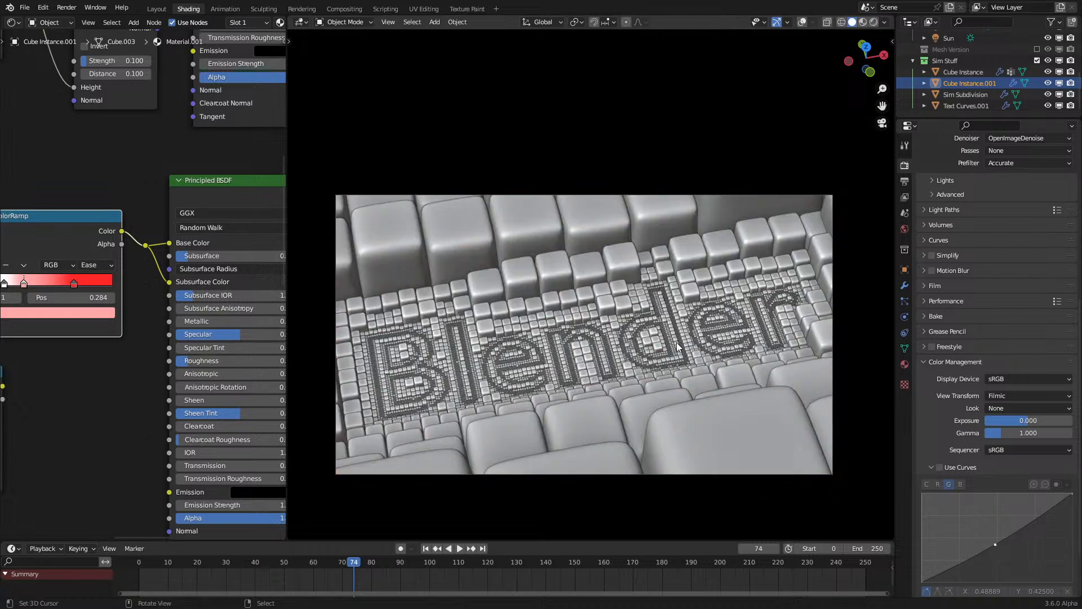
{"action": "key", "text": "F11"}
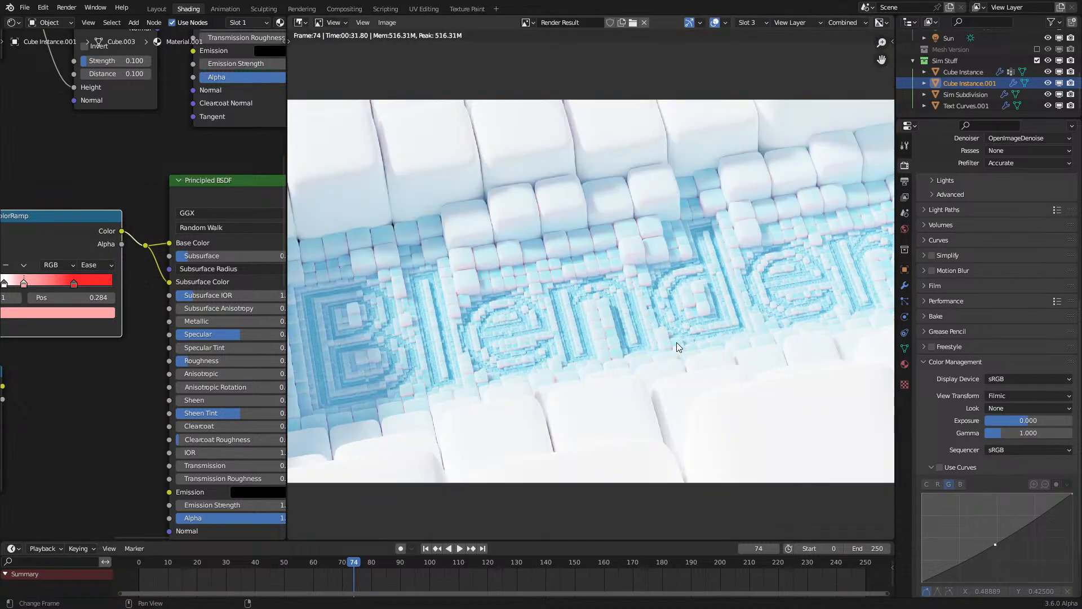
{"action": "key", "text": "j"}
{"action": "key", "text": "F12"}
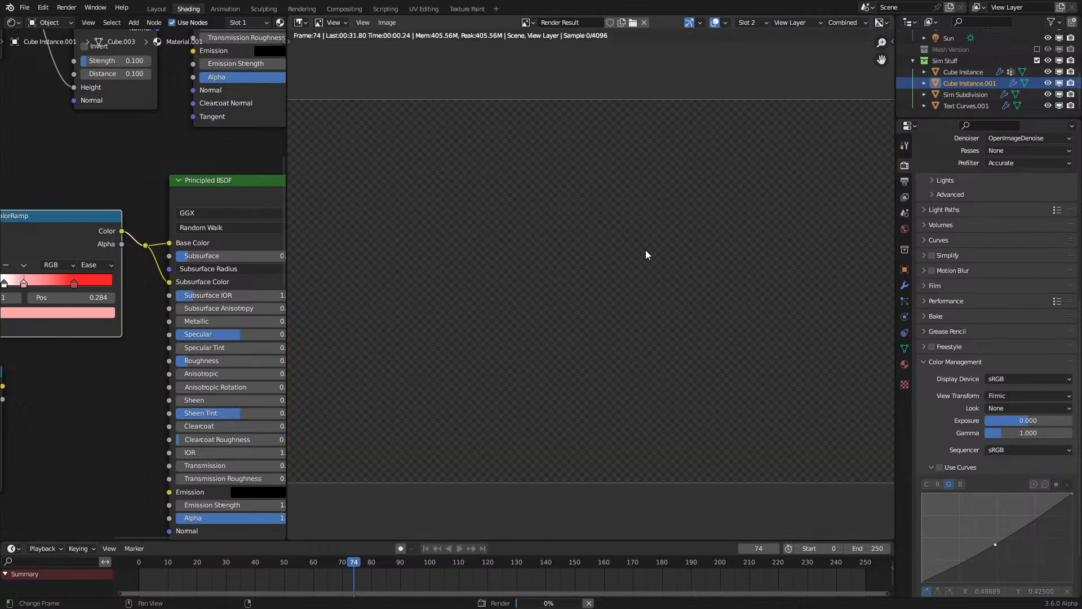